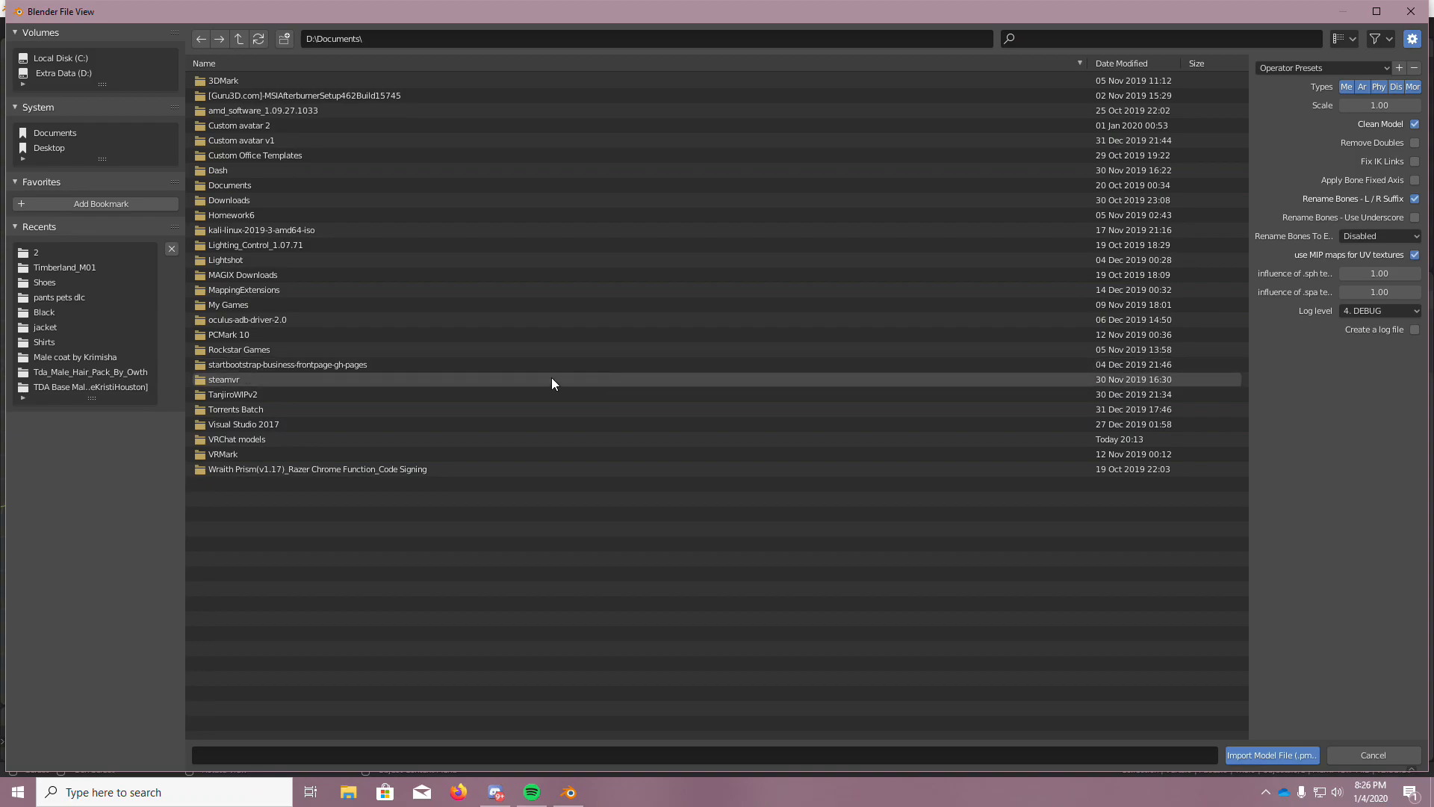
# Import Base.pmx from the Male Base folder inside VRChat models\Custom model v3
pyautogui.click(297, 440)
pyautogui.doubleClick(294, 111)
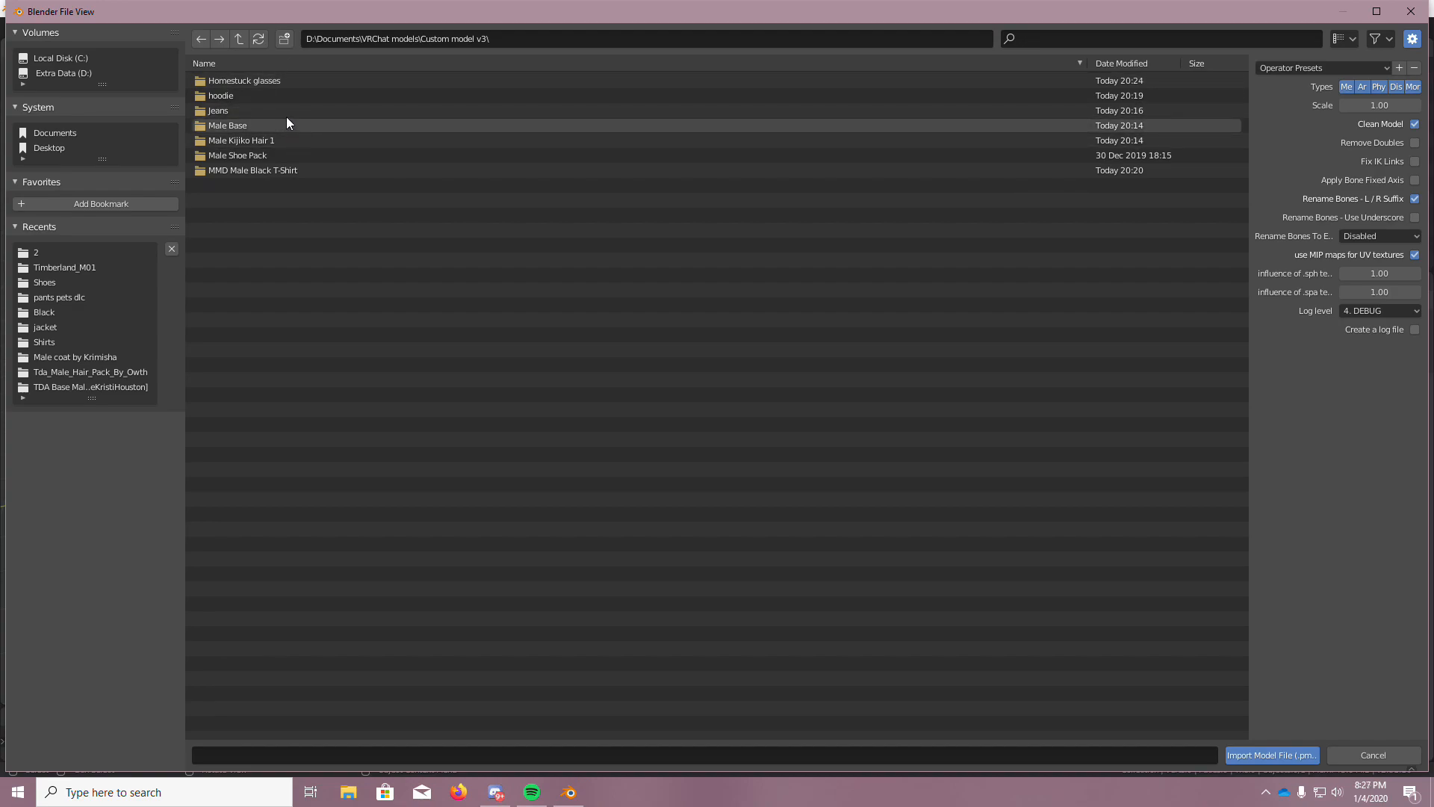
pyautogui.doubleClick(285, 120)
pyautogui.doubleClick(269, 139)
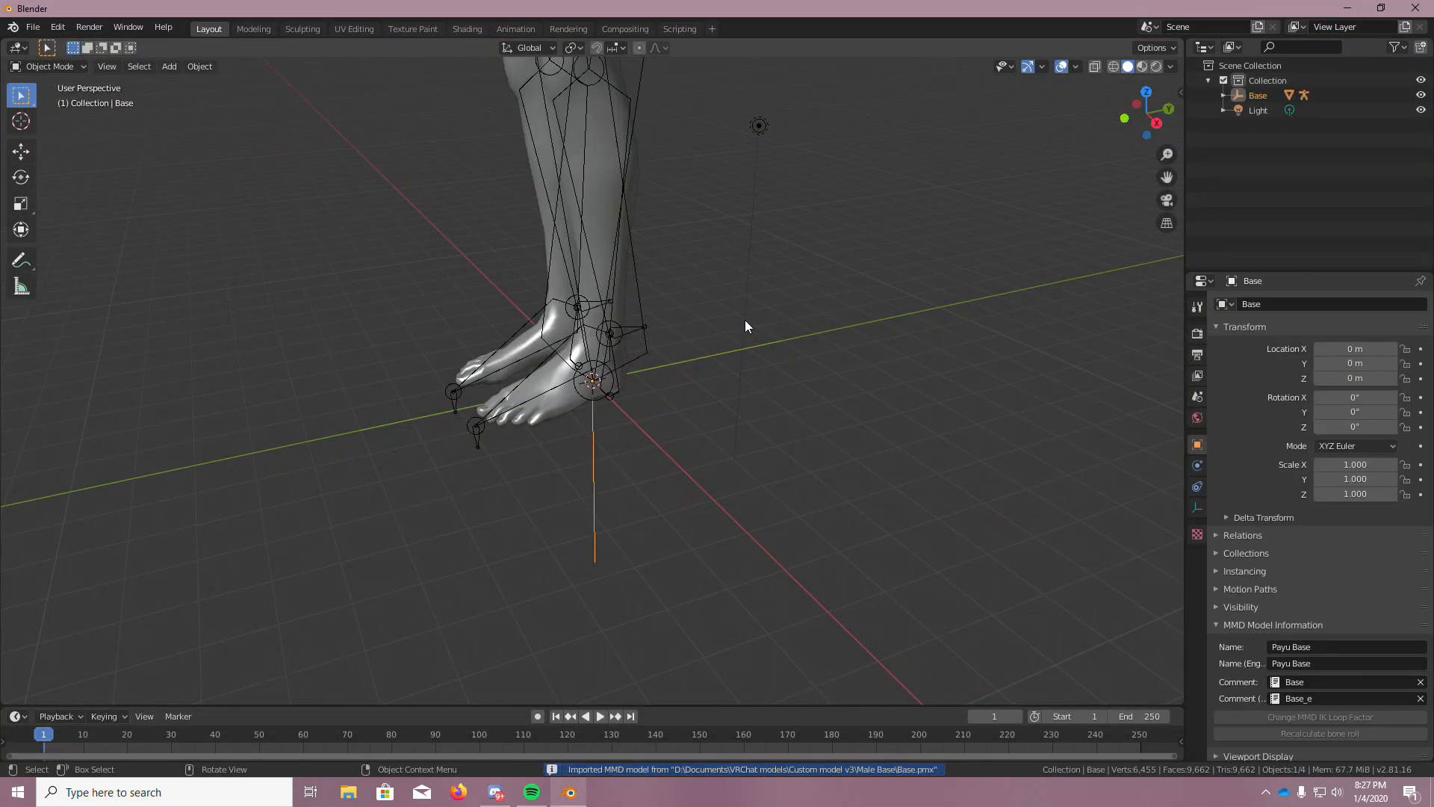
# Run the CATS Fix Model operation on the imported male base
pyautogui.scroll(-8, 745, 320)
pyautogui.scroll(4, 666, 235)
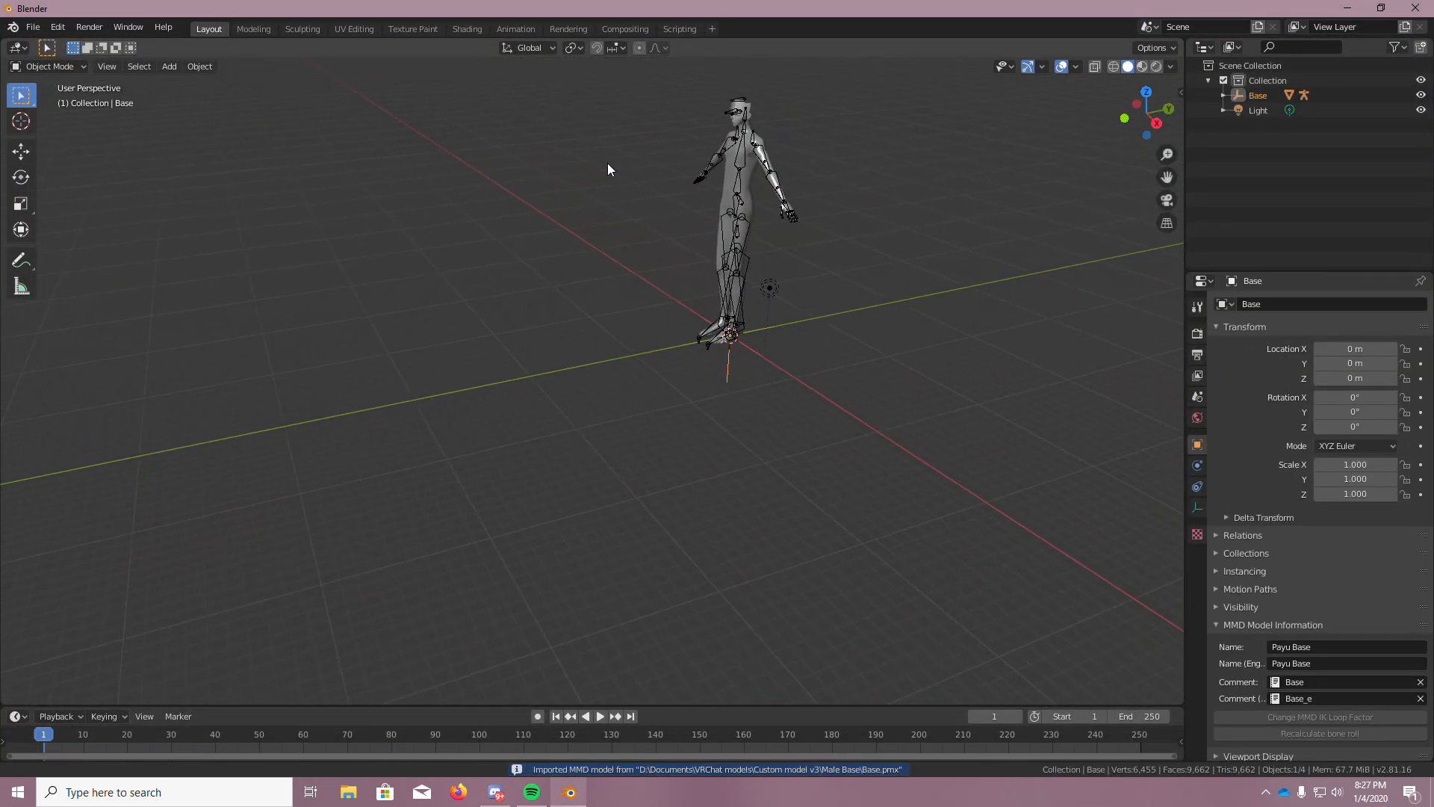
pyautogui.scroll(5, 620, 267)
pyautogui.scroll(-6, 735, 269)
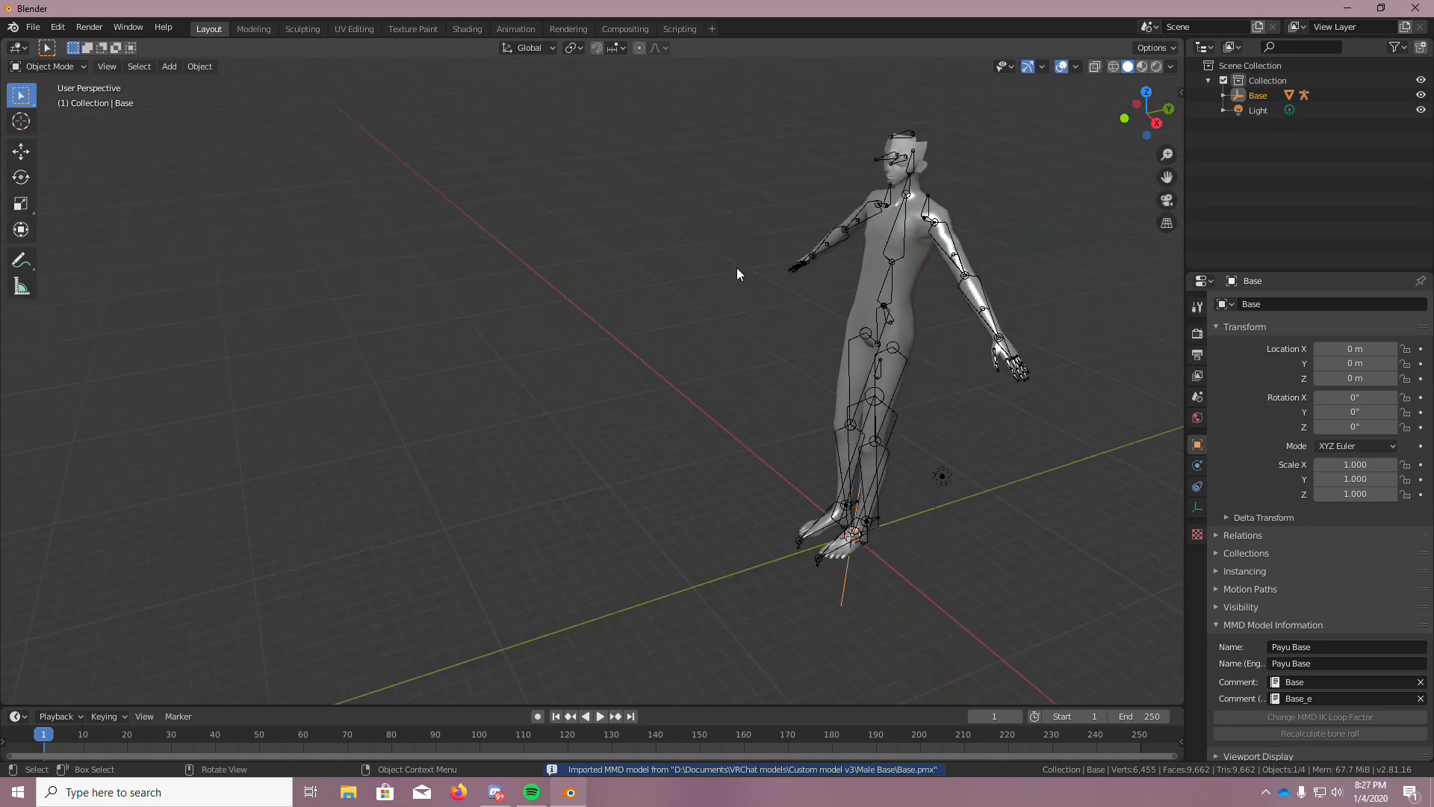
pyautogui.scroll(3, 778, 276)
pyautogui.moveTo(756, 265); pyautogui.dragTo(840, 279, button='middle')
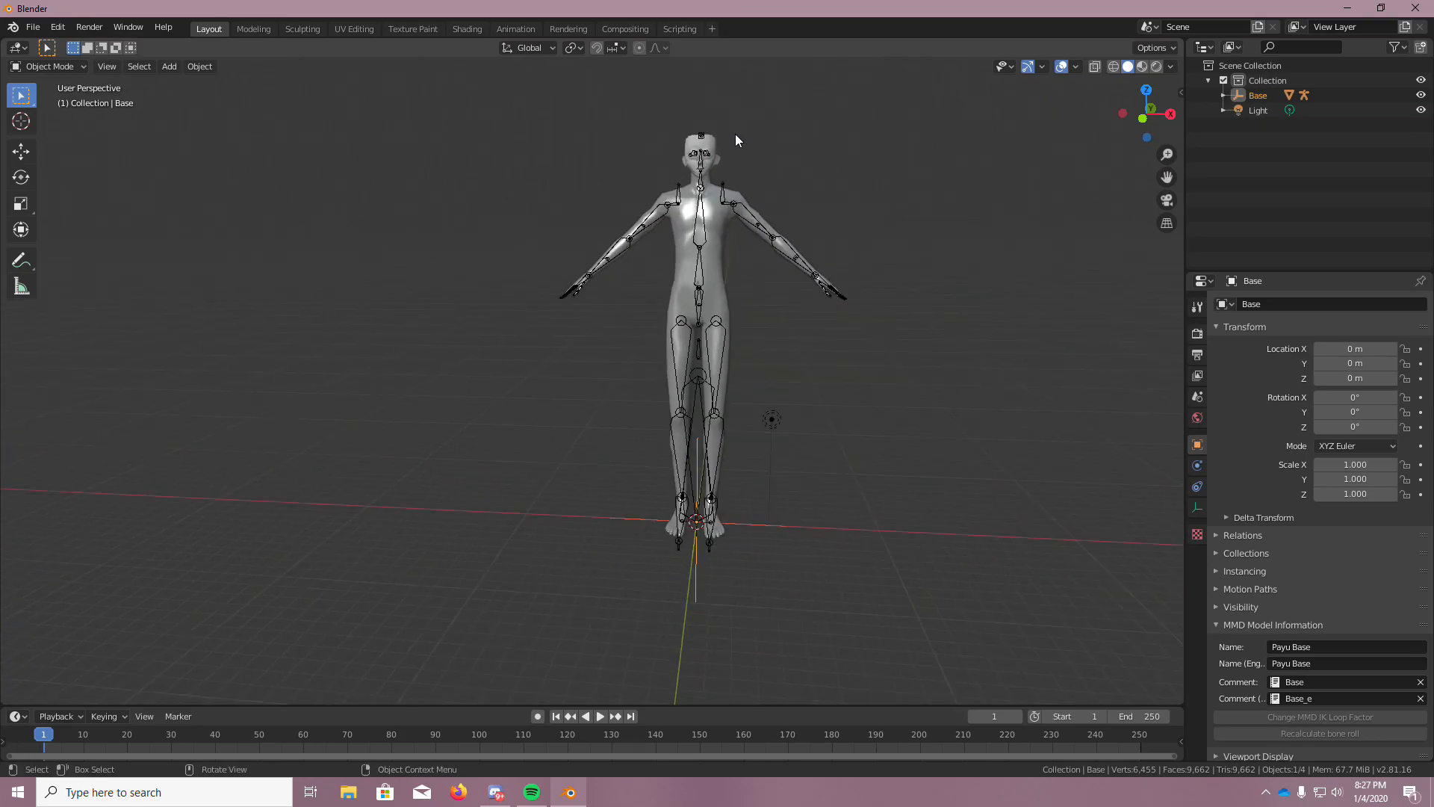
pyautogui.scroll(3, 897, 131)
pyautogui.click(1181, 92)
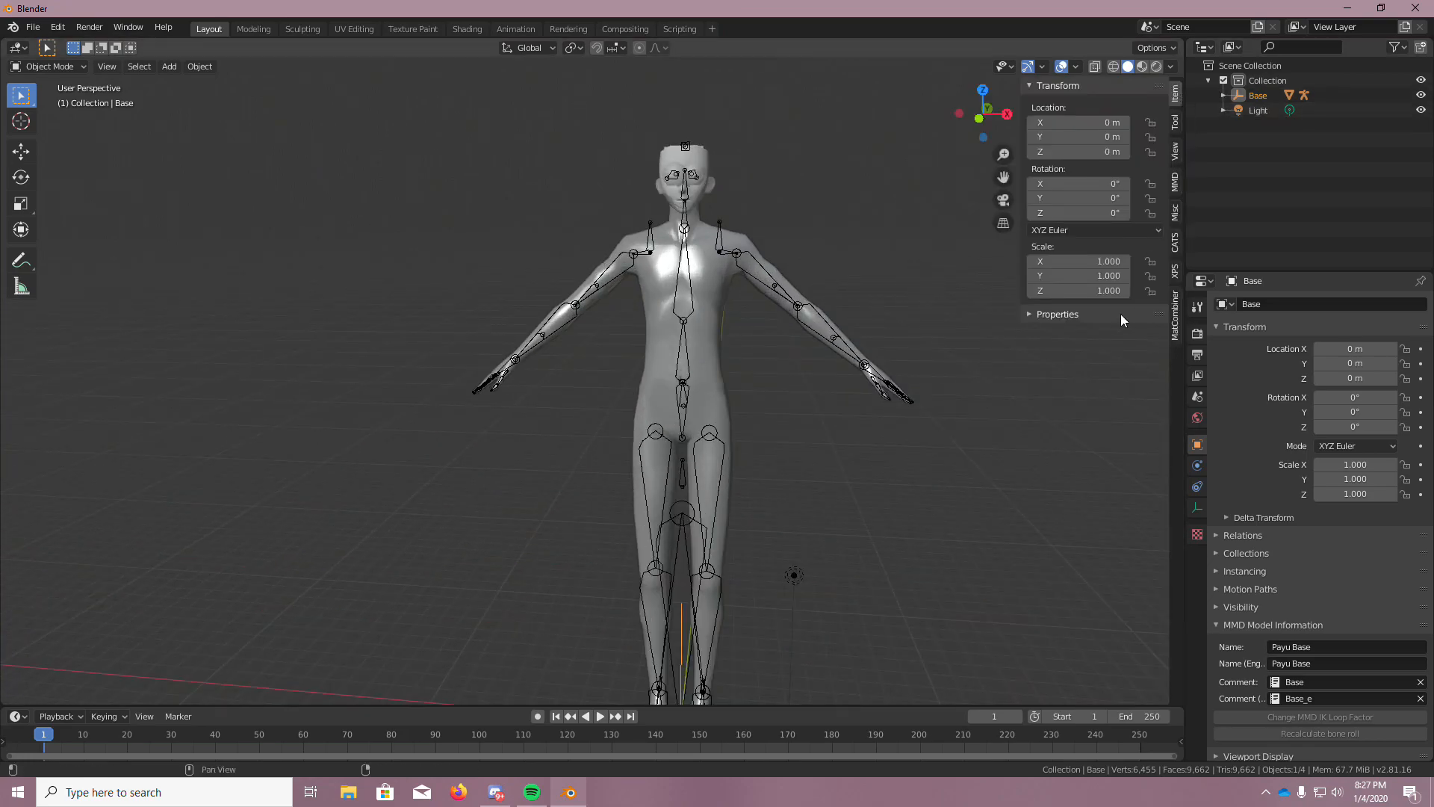
pyautogui.click(1176, 245)
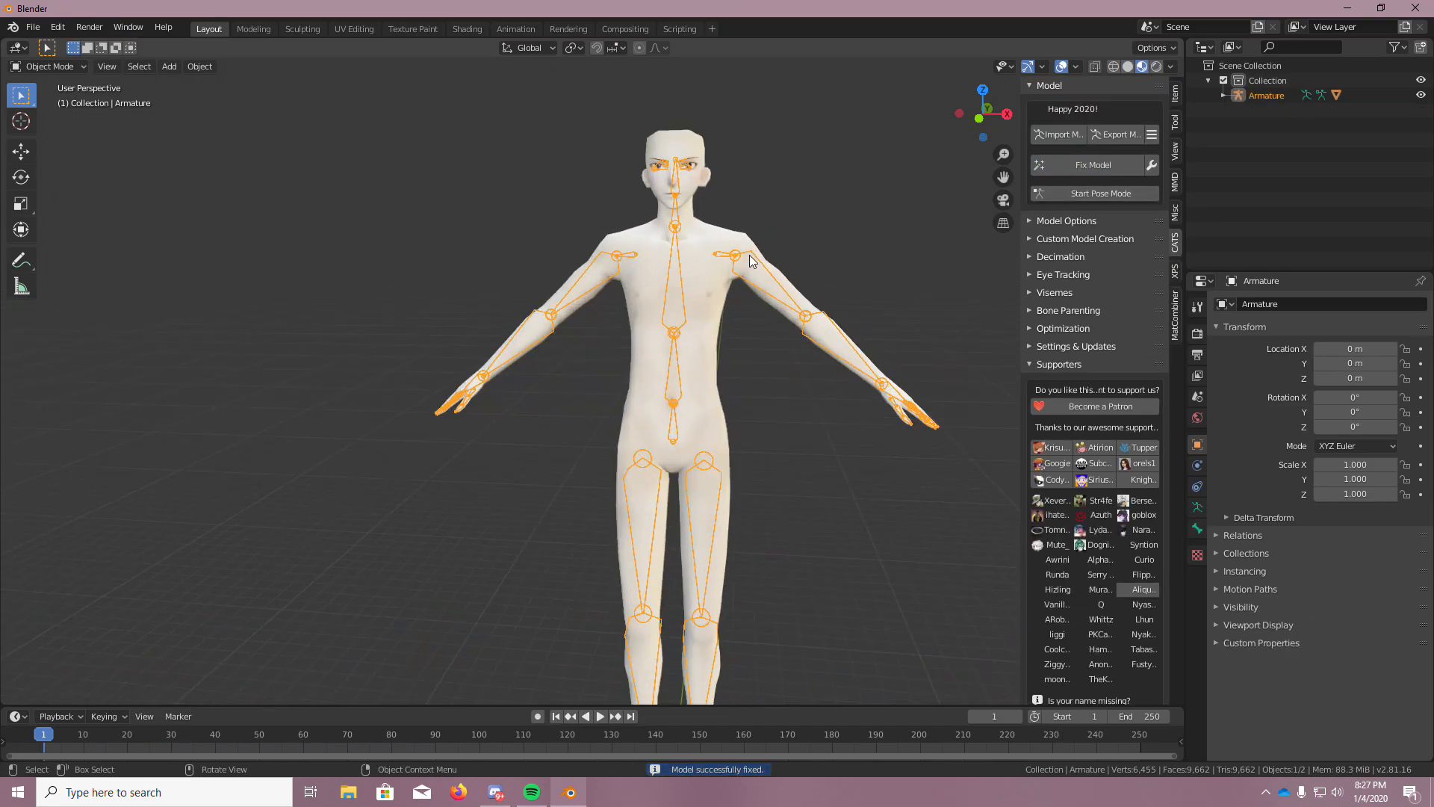
# Examine the fixed base model's torso, arms and face up close
pyautogui.scroll(2, 741, 203)
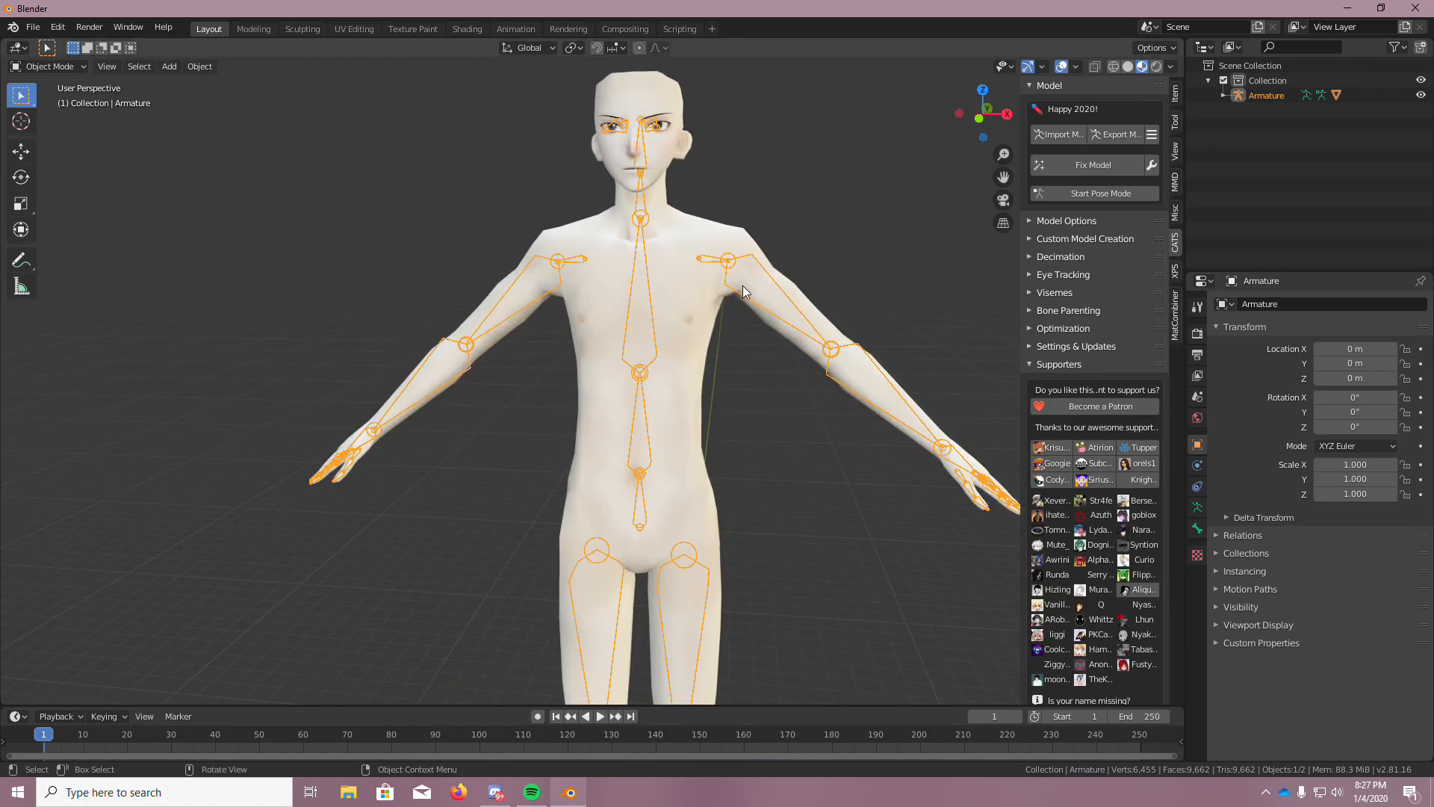
pyautogui.scroll(-1, 795, 399)
pyautogui.moveTo(800, 395)
pyautogui.mouseDown(button='middle')
pyautogui.moveTo(804, 377)
pyautogui.moveTo(828, 491)
pyautogui.moveTo(819, 377)
pyautogui.mouseUp(button='middle')
pyautogui.scroll(-1, 803, 321)
pyautogui.scroll(3, 760, 186)
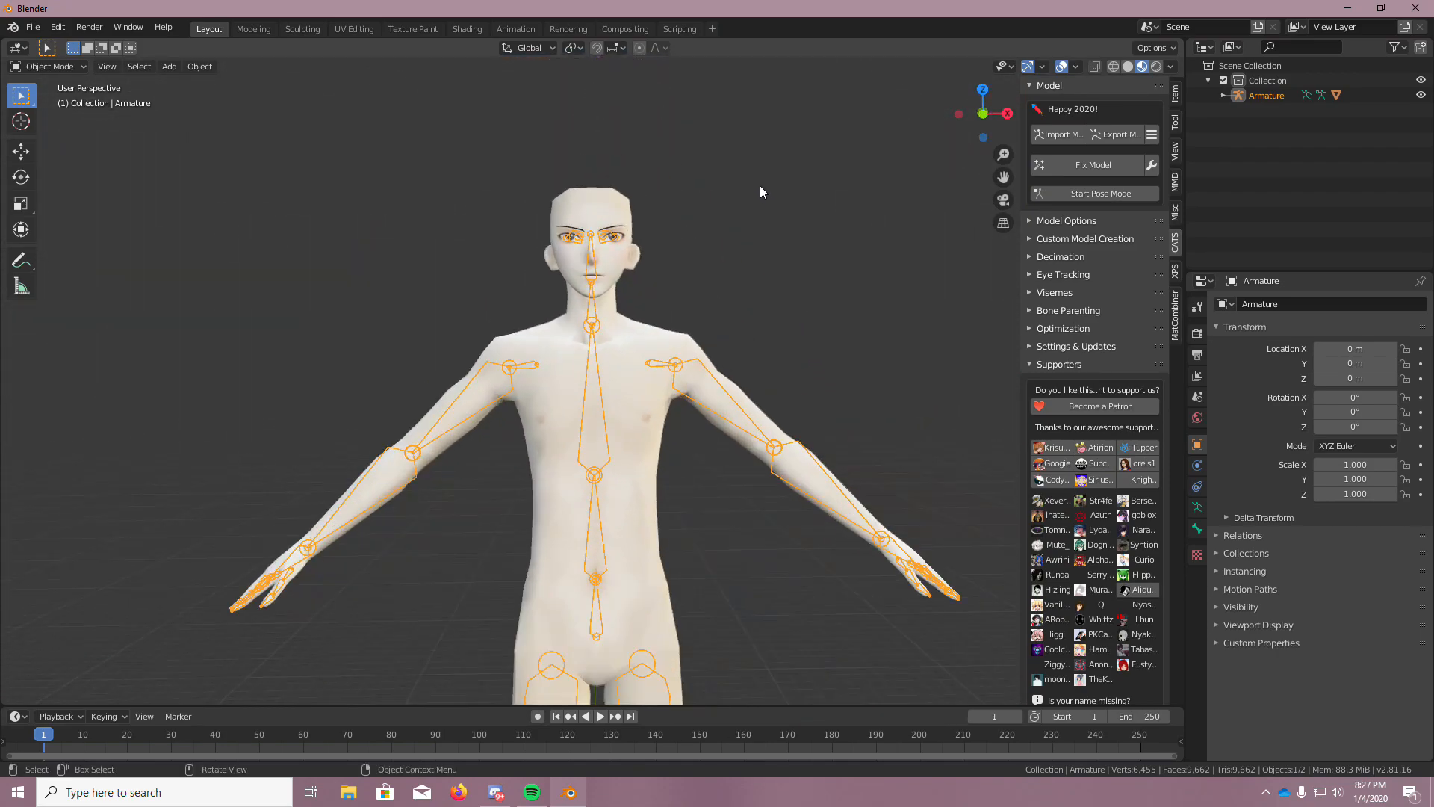
pyautogui.moveTo(679, 218); pyautogui.dragTo(657, 158, button='middle')
pyautogui.scroll(4, 656, 145)
pyautogui.moveTo(626, 227); pyautogui.dragTo(629, 275, button='middle')
# Import the MikuMikuDance hair model from the Male Kijiko Hair 1 folder in Custom model v3
pyautogui.click(33, 27)
pyautogui.moveTo(124, 228)
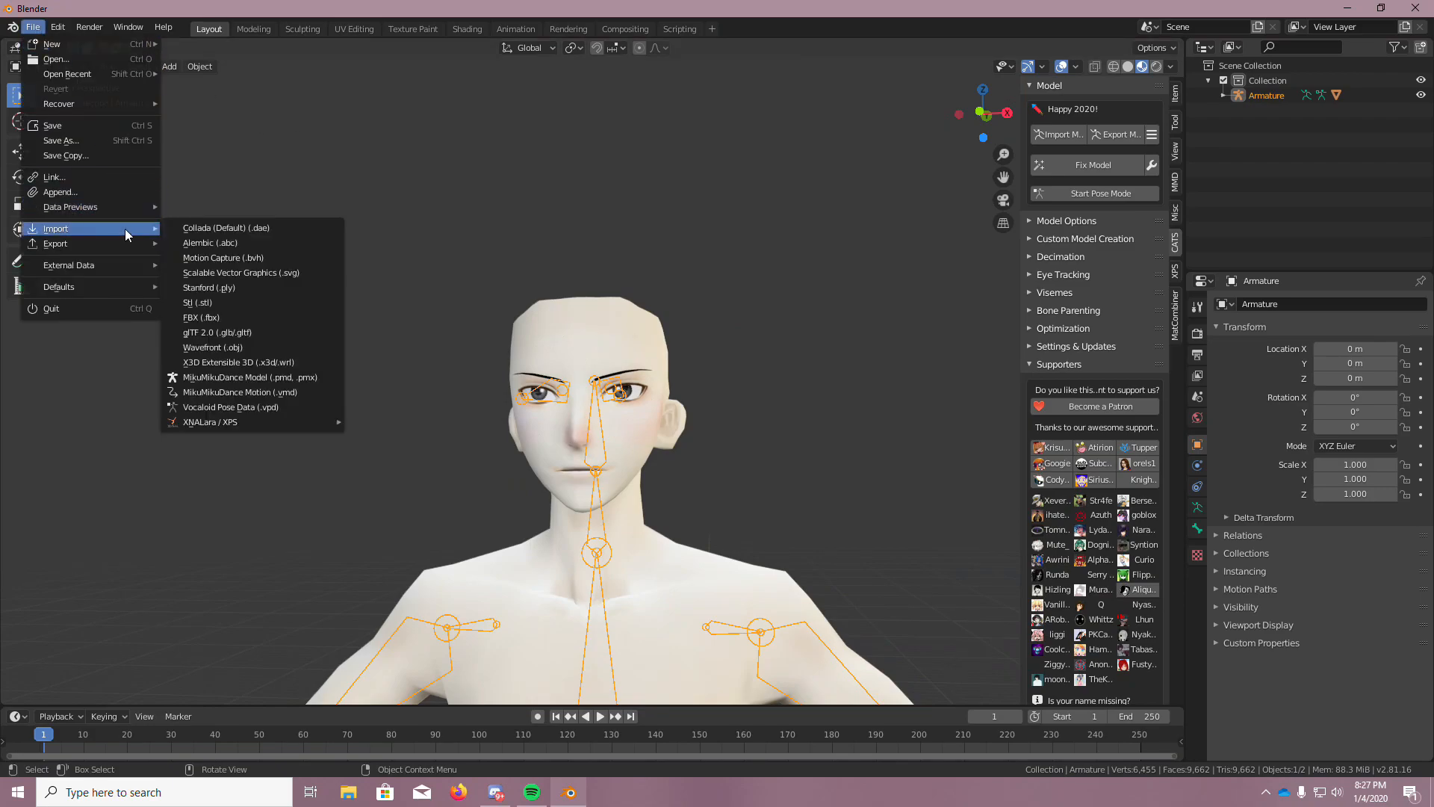
pyautogui.click(248, 378)
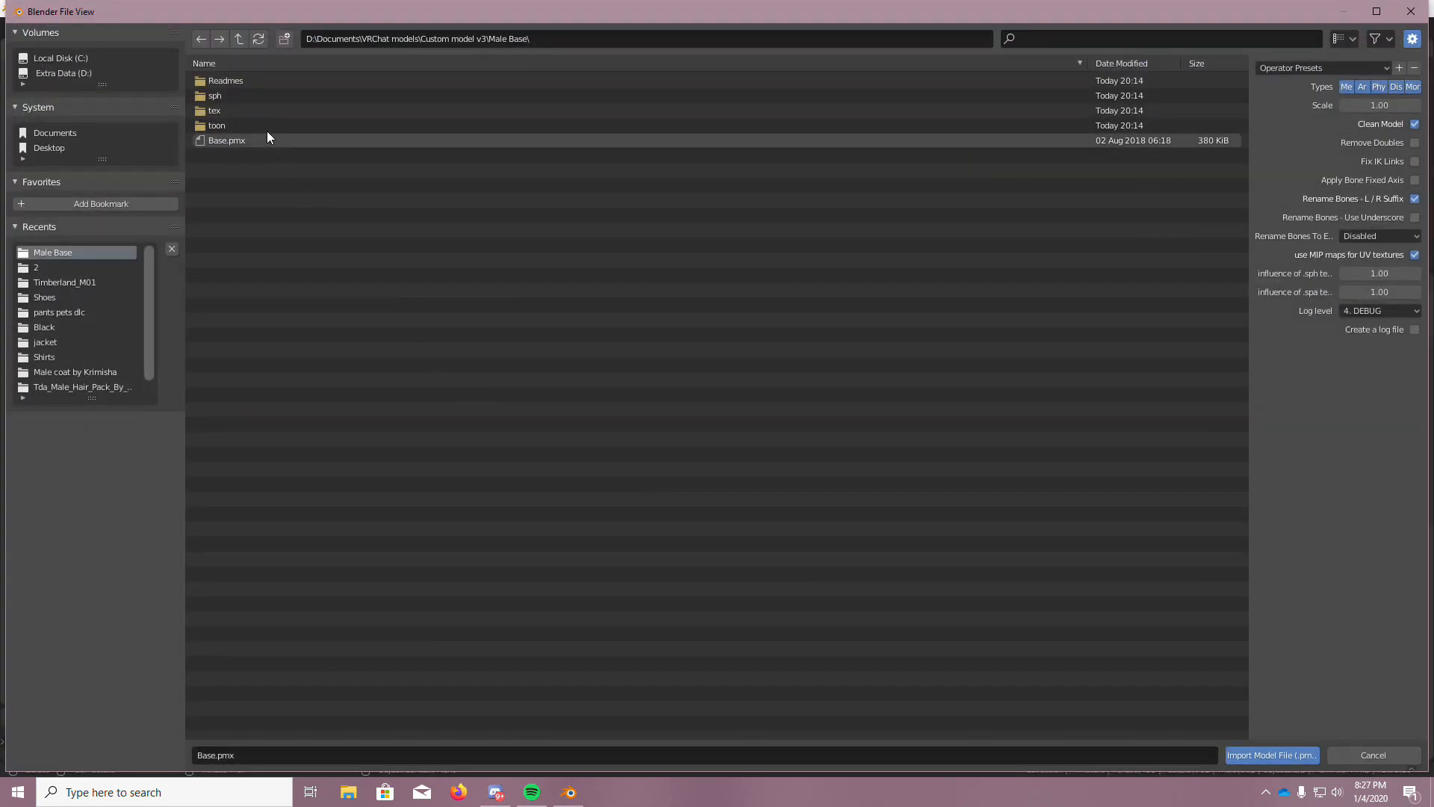
pyautogui.click(240, 40)
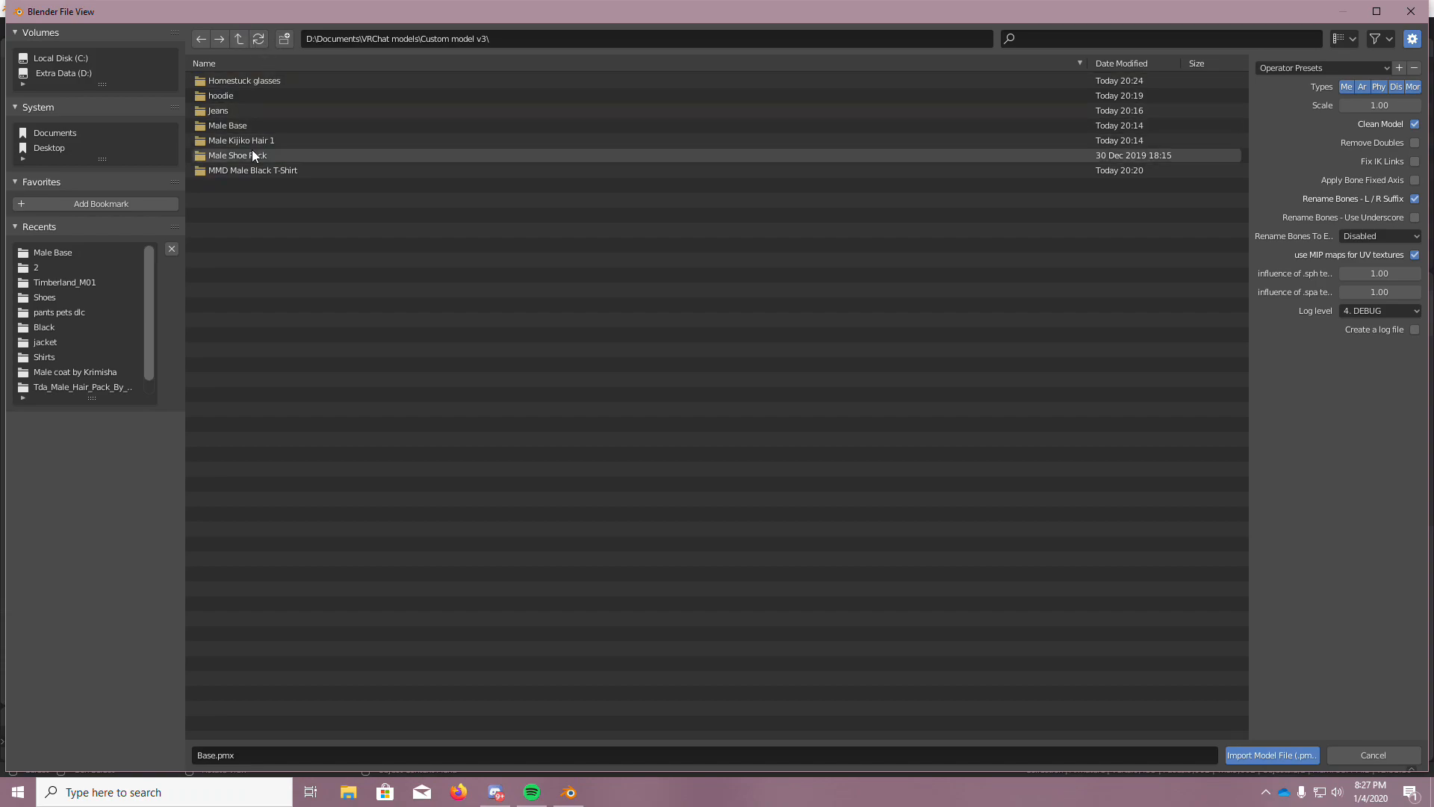
pyautogui.doubleClick(268, 139)
pyautogui.doubleClick(258, 82)
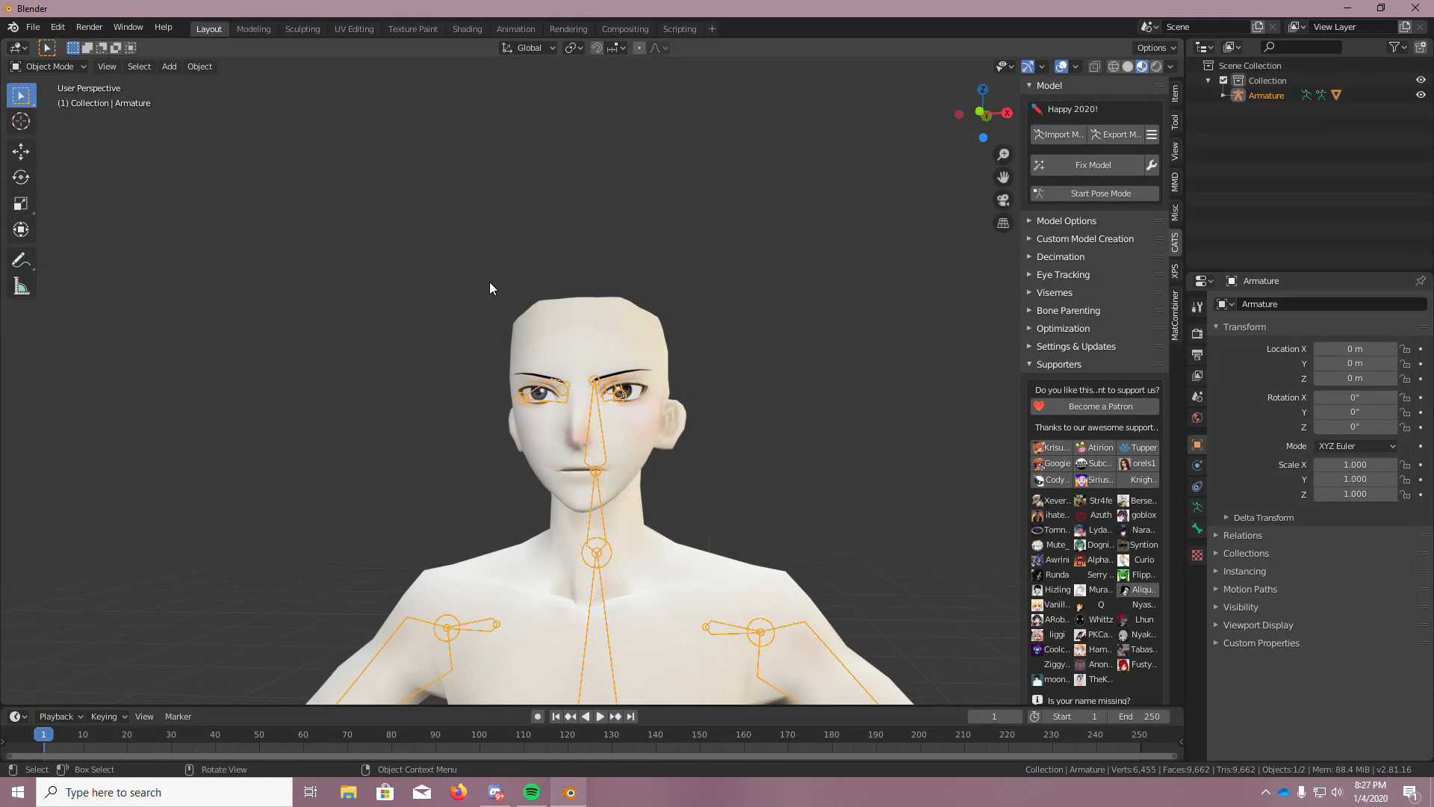
# Examine how the imported hair sits on the base model's head from several angles
pyautogui.scroll(-1, 487, 281)
pyautogui.scroll(-1, 428, 261)
pyautogui.moveTo(428, 262); pyautogui.dragTo(397, 250, button='middle')
pyautogui.scroll(3, 420, 307)
pyautogui.scroll(1, 420, 306)
pyautogui.moveTo(423, 312); pyautogui.dragTo(655, 348, button='middle')
pyautogui.scroll(1, 450, 345)
pyautogui.scroll(3, 450, 345)
pyautogui.scroll(-3, 657, 335)
pyautogui.scroll(-4, 657, 335)
pyautogui.scroll(-3, 703, 207)
pyautogui.scroll(5, 680, 197)
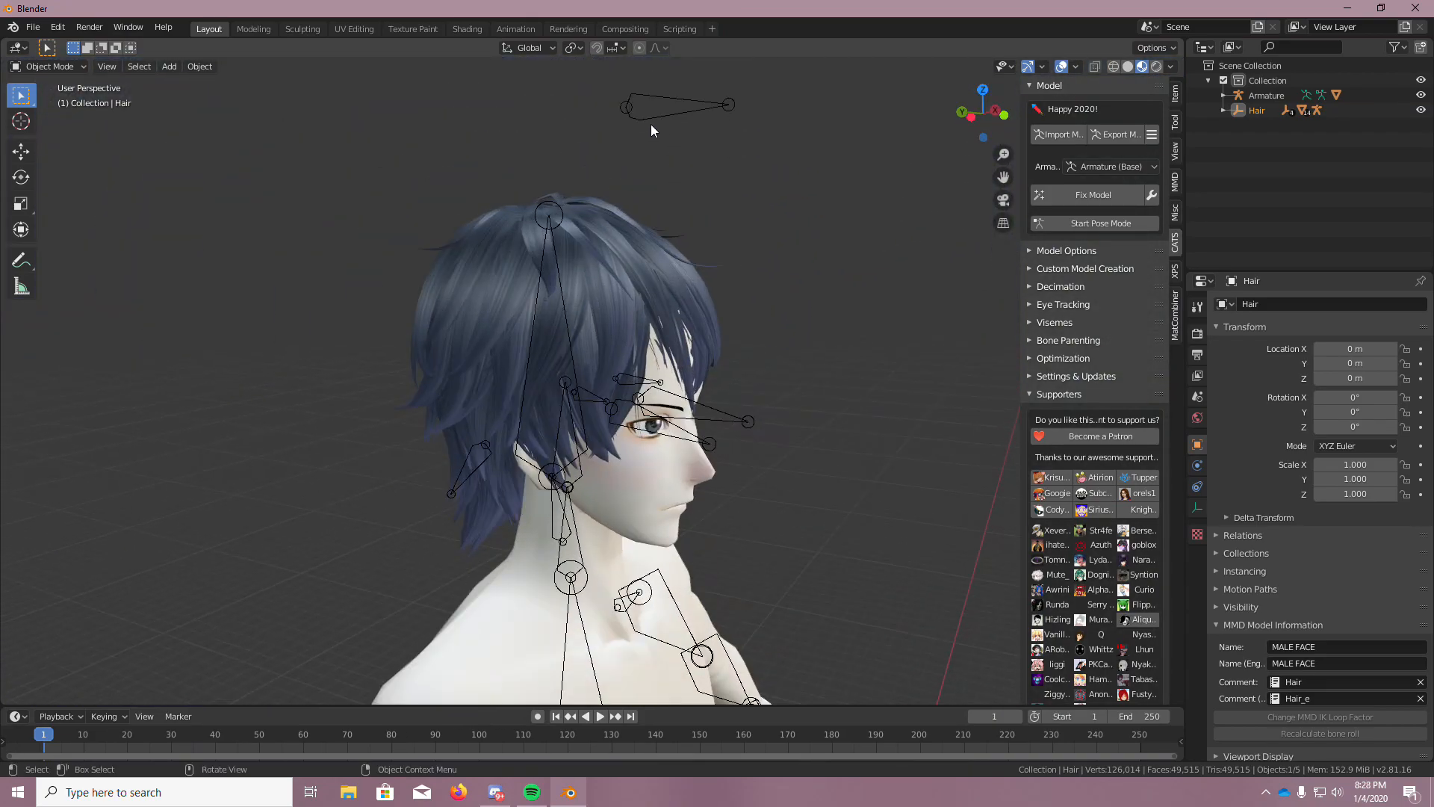
# Set Hair as the CATS target armature and run Fix Model on it
pyautogui.scroll(-2, 666, 123)
pyautogui.moveTo(666, 124)
pyautogui.mouseDown(button='middle')
pyautogui.moveTo(653, 132)
pyautogui.moveTo(670, 137)
pyautogui.mouseUp(button='middle')
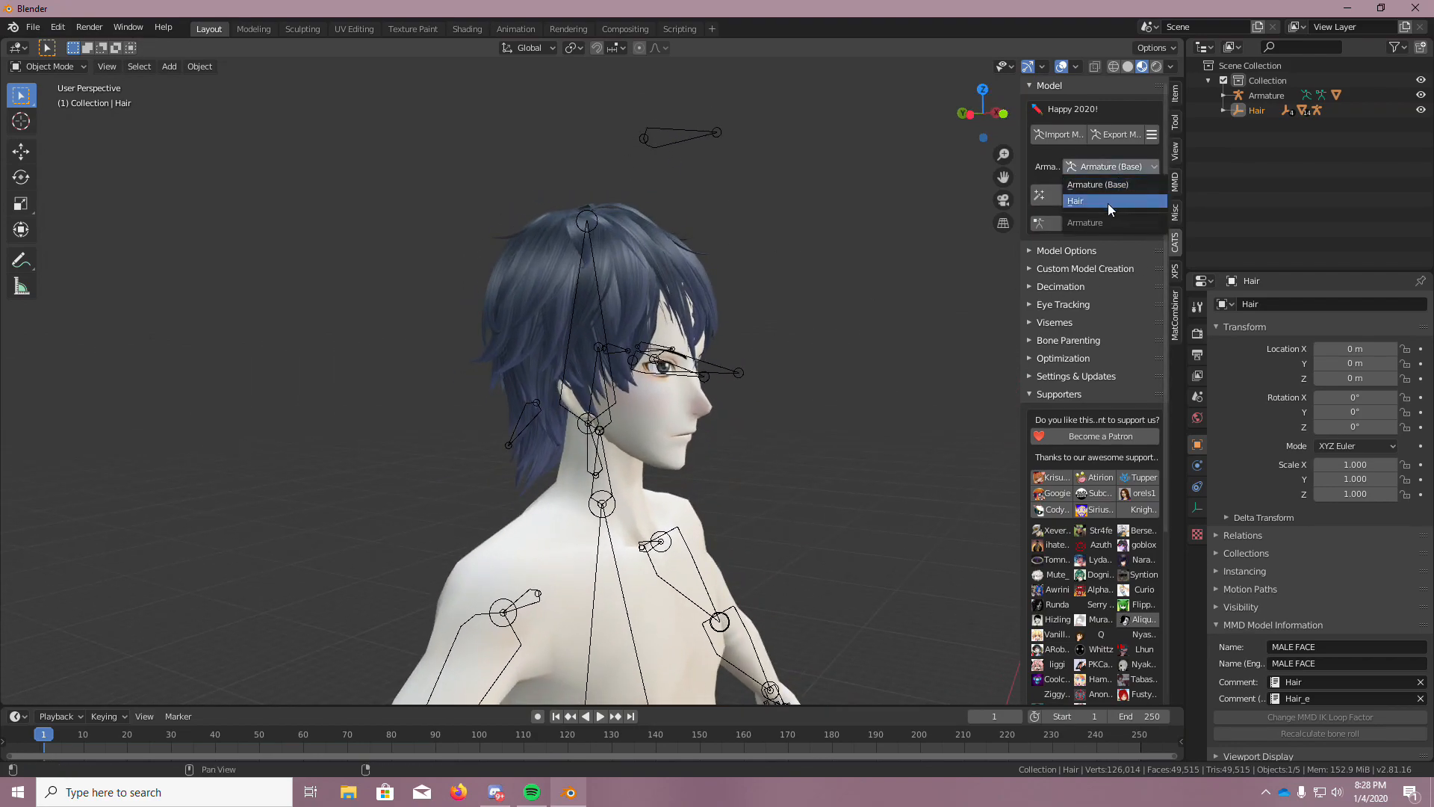
pyautogui.click(1108, 204)
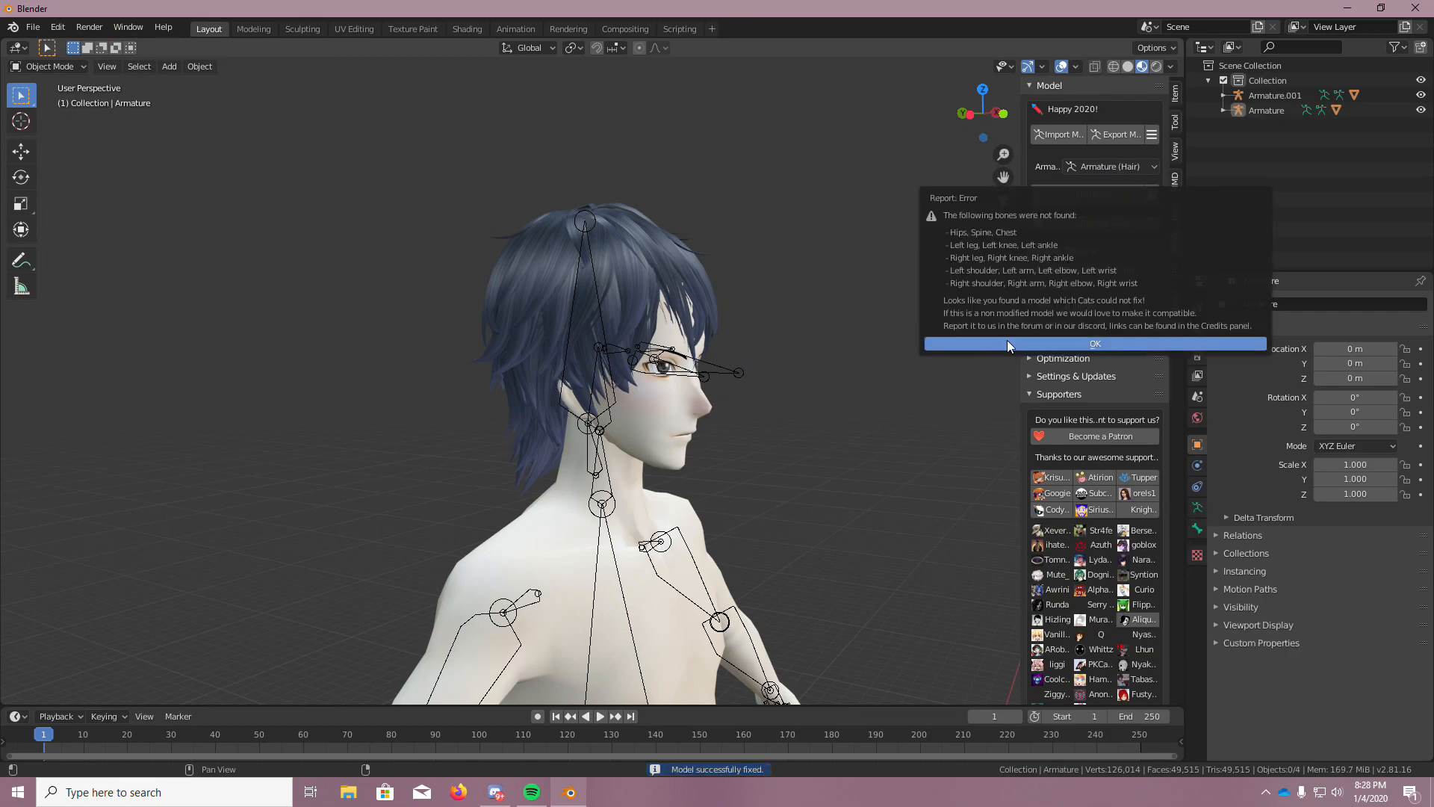
pyautogui.click(1007, 342)
# Select the hair's armature and try to scale the whole armature uniformly
pyautogui.moveTo(783, 297); pyautogui.dragTo(635, 358, button='middle')
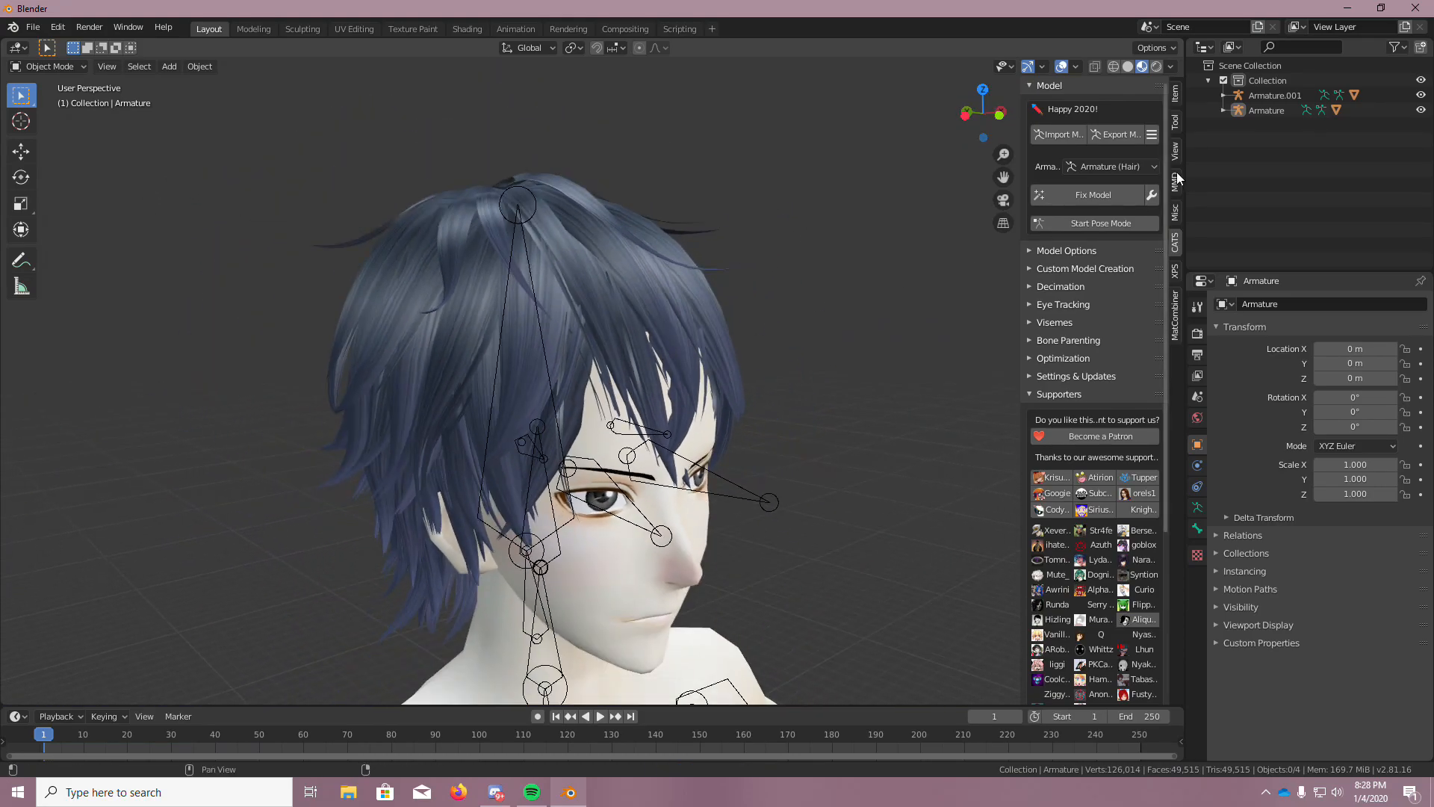
pyautogui.click(1267, 111)
pyautogui.moveTo(810, 247); pyautogui.dragTo(590, 277, button='middle')
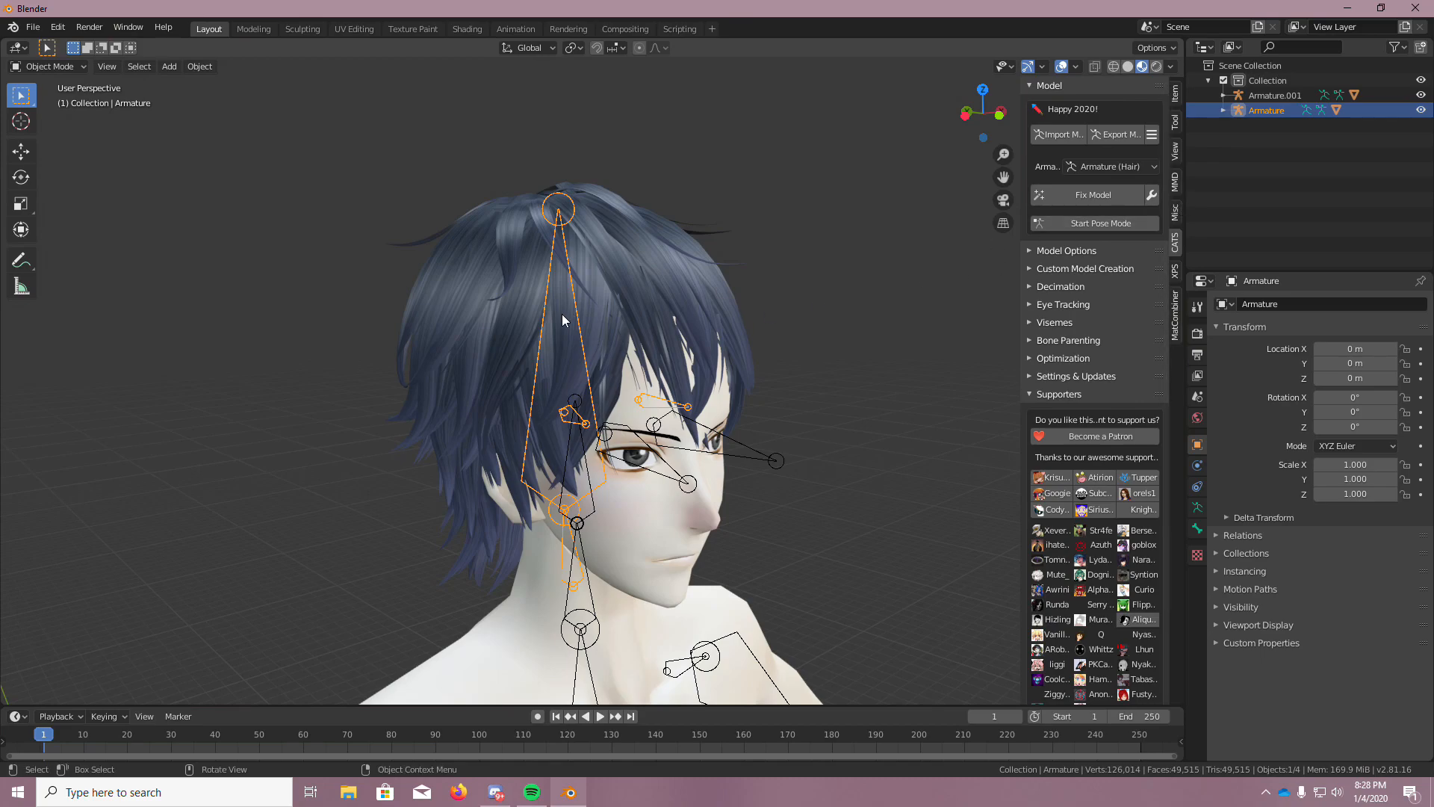
pyautogui.press('s')
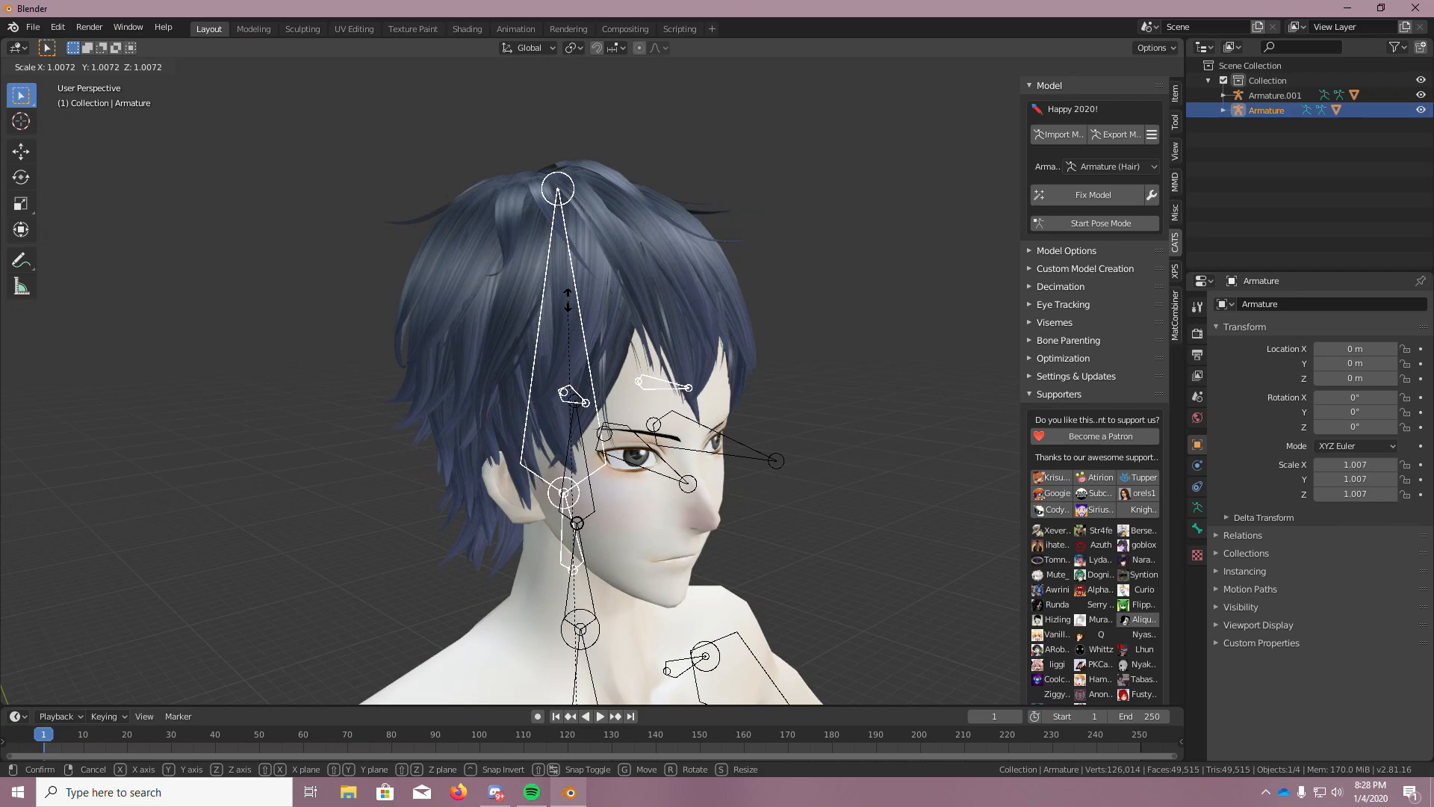
pyautogui.press('Escape')
# Switch the hair's armature to Edit Mode
pyautogui.moveTo(780, 217); pyautogui.dragTo(688, 320, button='middle')
pyautogui.scroll(3, 798, 243)
pyautogui.scroll(-3, 688, 320)
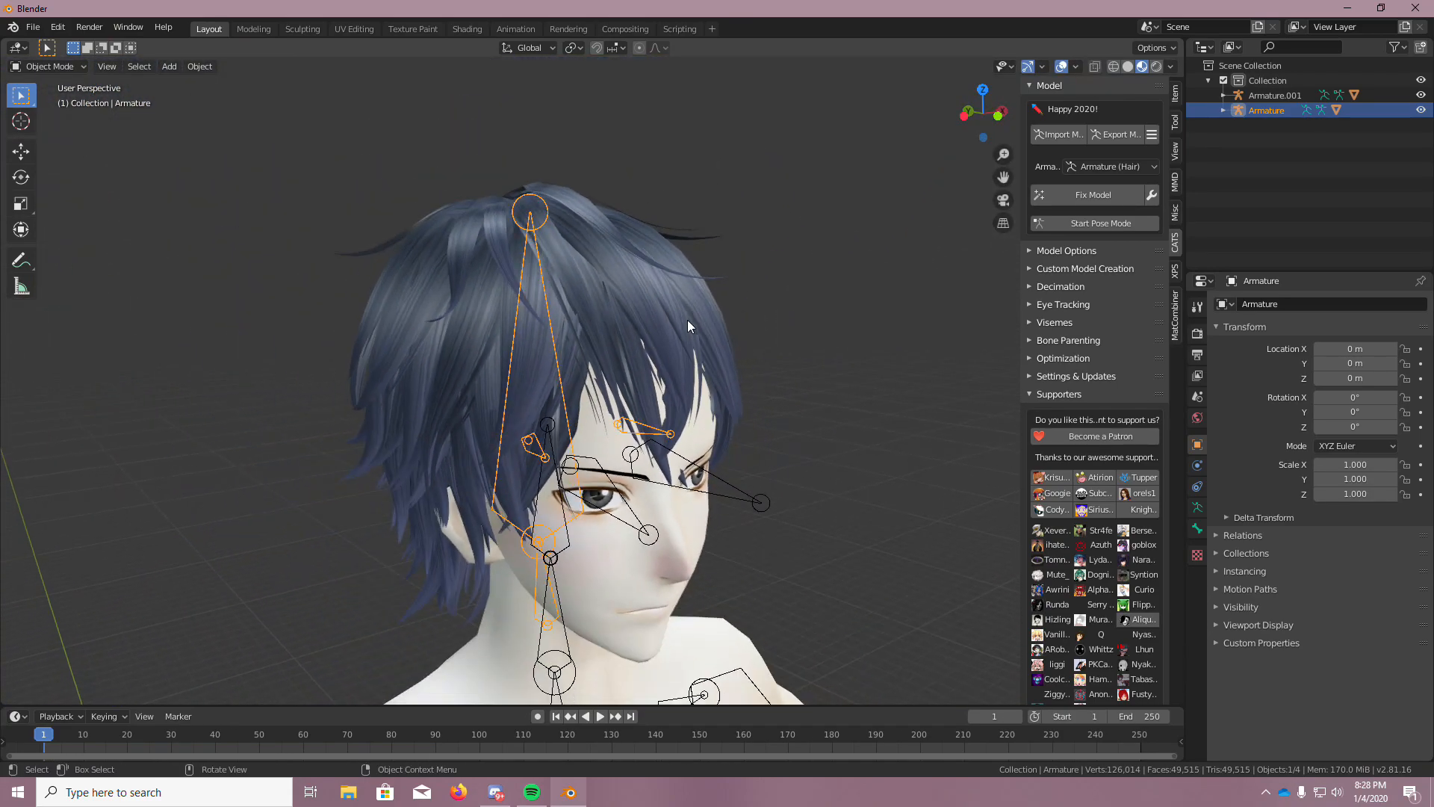
pyautogui.scroll(-5, 562, 333)
pyautogui.moveTo(459, 359); pyautogui.dragTo(442, 364, button='middle')
pyautogui.scroll(5, 442, 365)
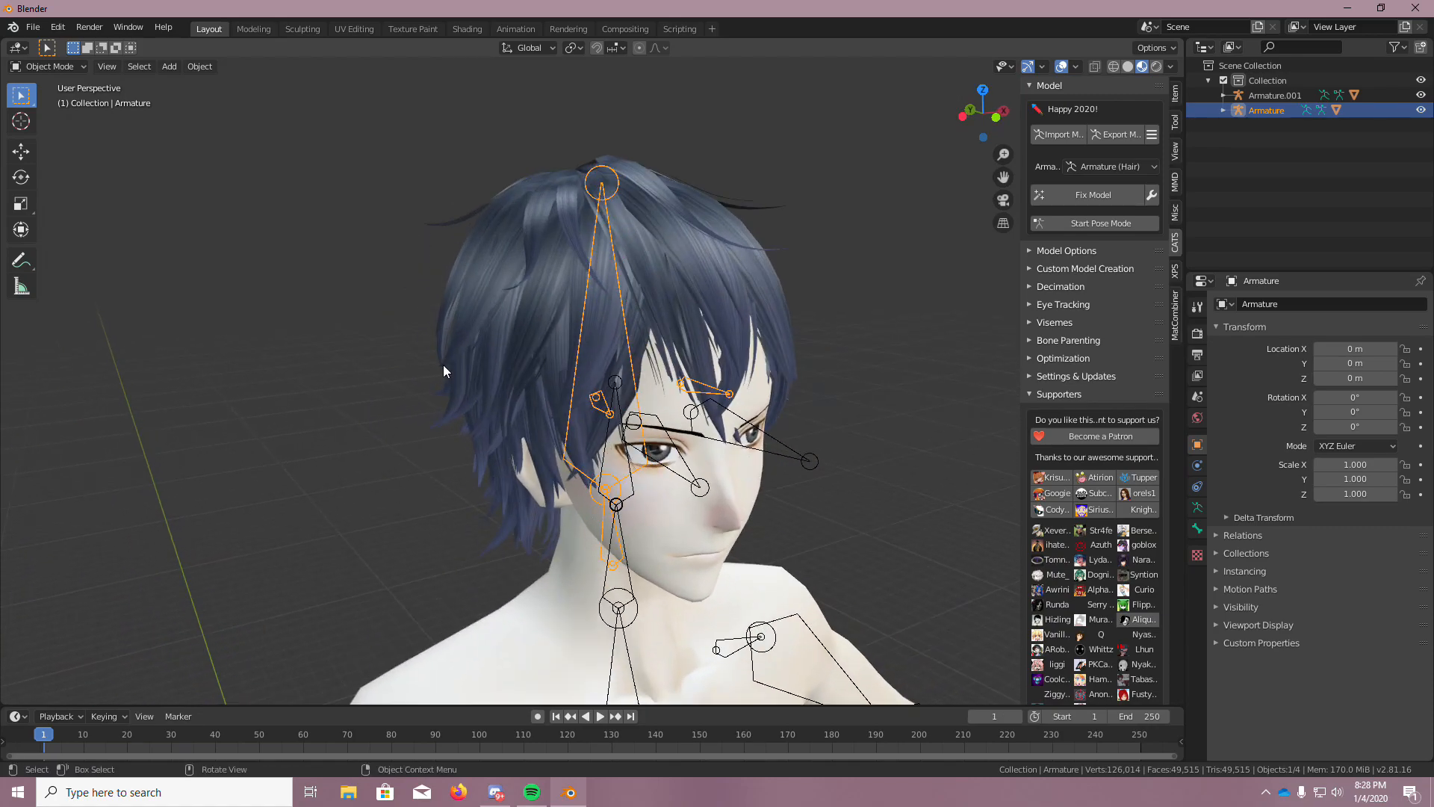
pyautogui.scroll(1, 513, 356)
pyautogui.click(74, 67)
pyautogui.click(79, 98)
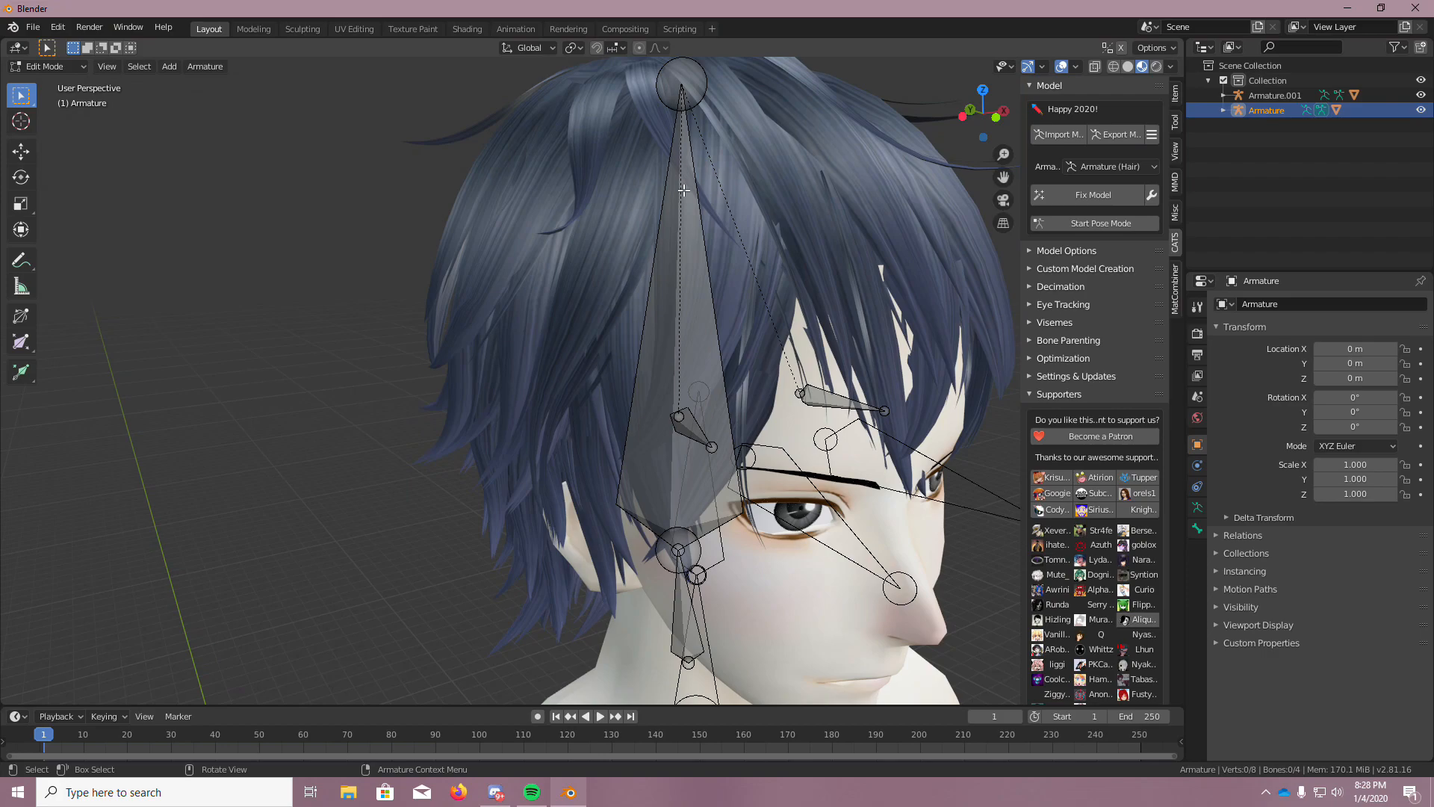
# Select the hair armature's Head bone and scale it down to about 0.49
pyautogui.moveTo(721, 276); pyautogui.dragTo(665, 254, button='middle')
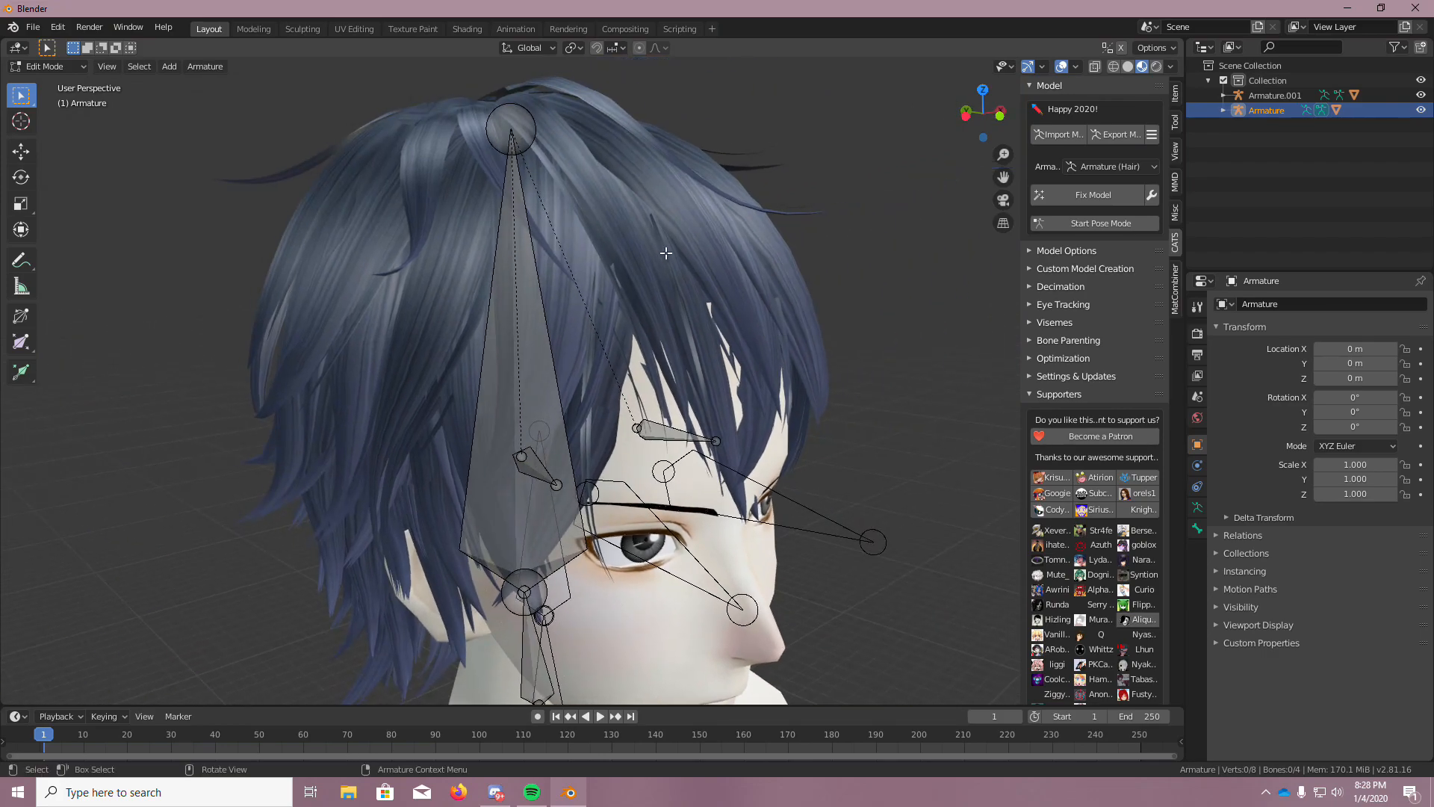
pyautogui.click(520, 143)
pyautogui.keyDown('shift'); pyautogui.click(526, 224); pyautogui.keyUp('shift')
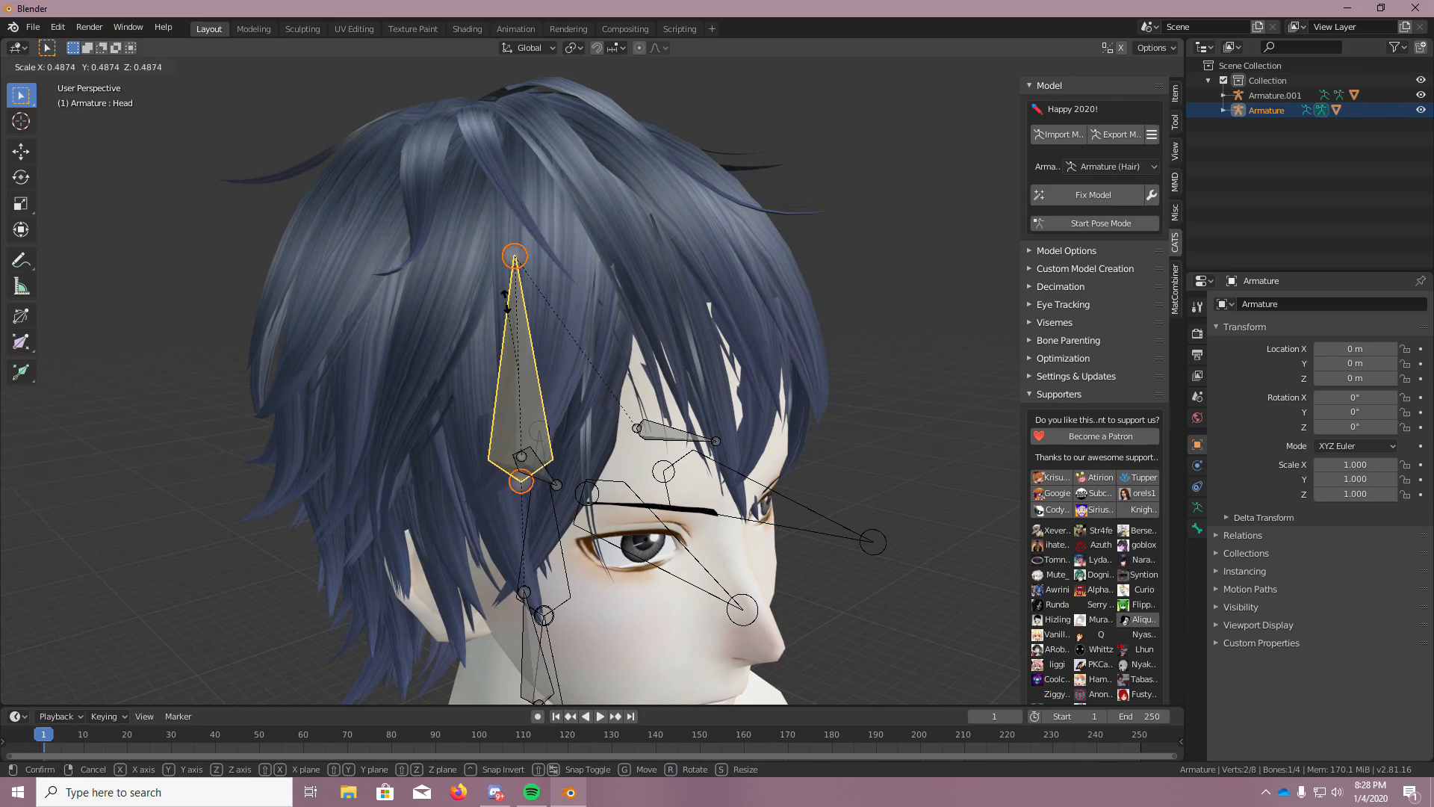
pyautogui.click(507, 299)
# Compare the hair's resized Head bone with the base model's head bone from different angles
pyautogui.scroll(3, 762, 329)
pyautogui.scroll(-3, 777, 332)
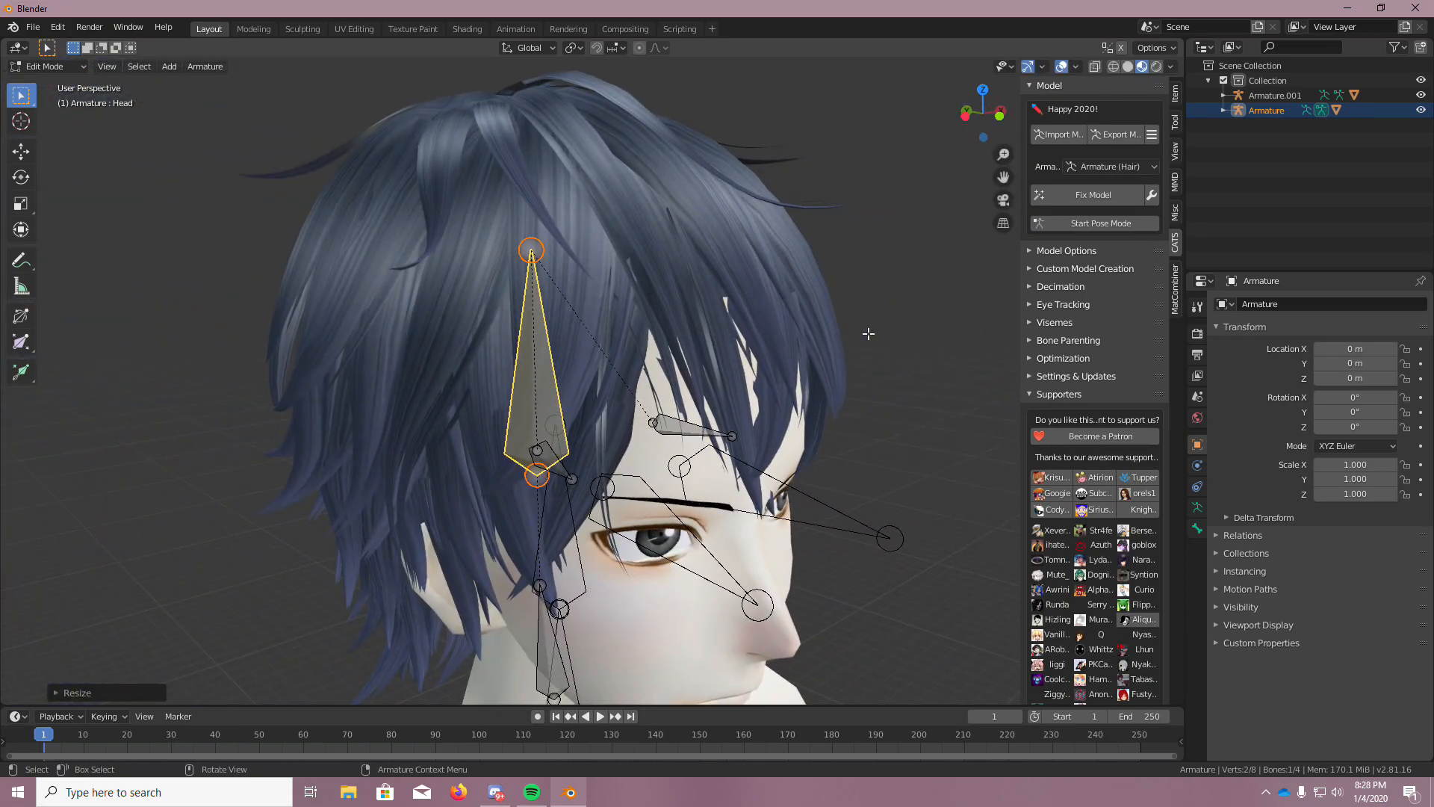
pyautogui.moveTo(892, 336); pyautogui.dragTo(932, 336, button='middle')
pyautogui.scroll(2, 916, 340)
pyautogui.scroll(-4, 846, 338)
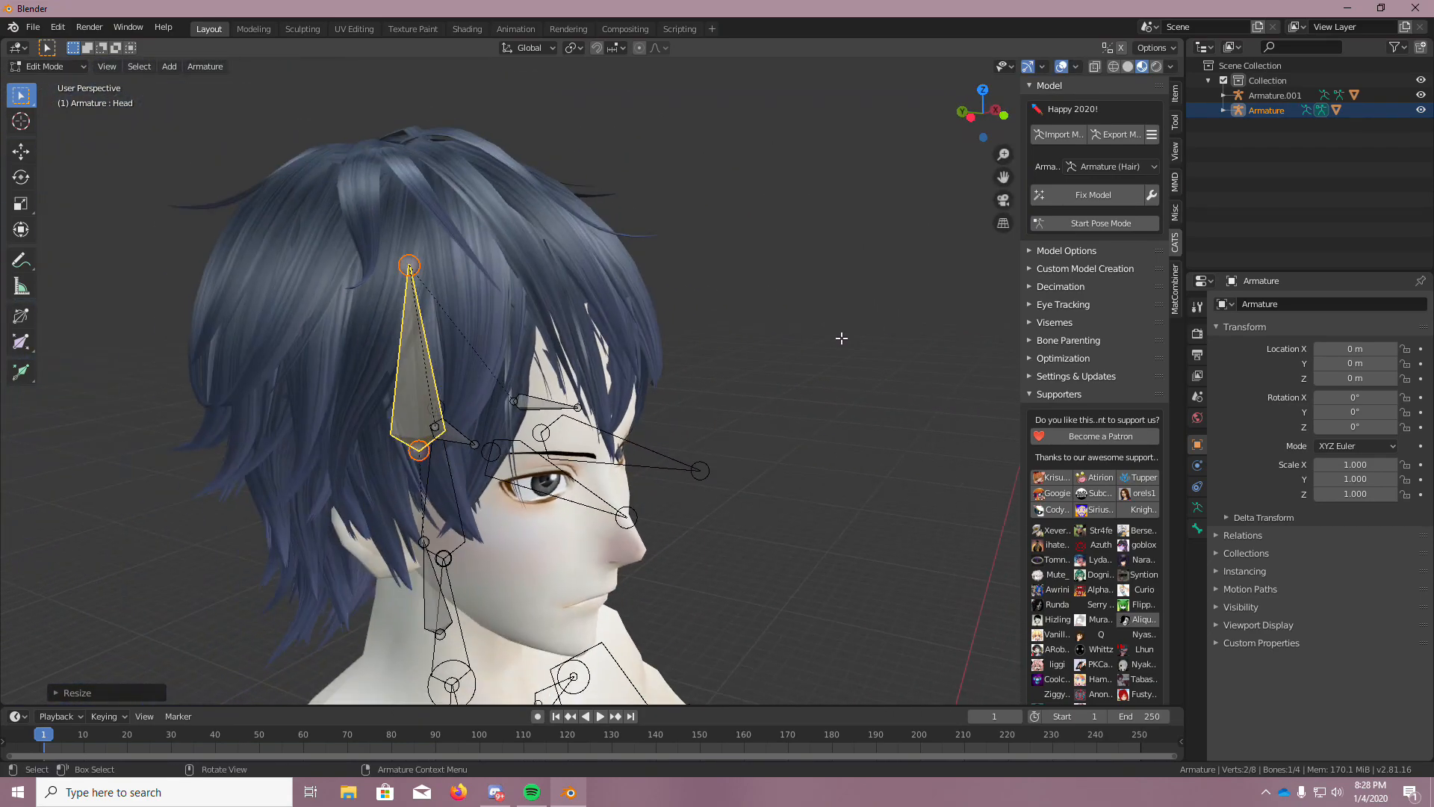
pyautogui.scroll(-2, 841, 336)
pyautogui.moveTo(795, 329)
pyautogui.mouseDown(button='middle')
pyautogui.moveTo(772, 327)
pyautogui.moveTo(799, 326)
pyautogui.mouseUp(button='middle')
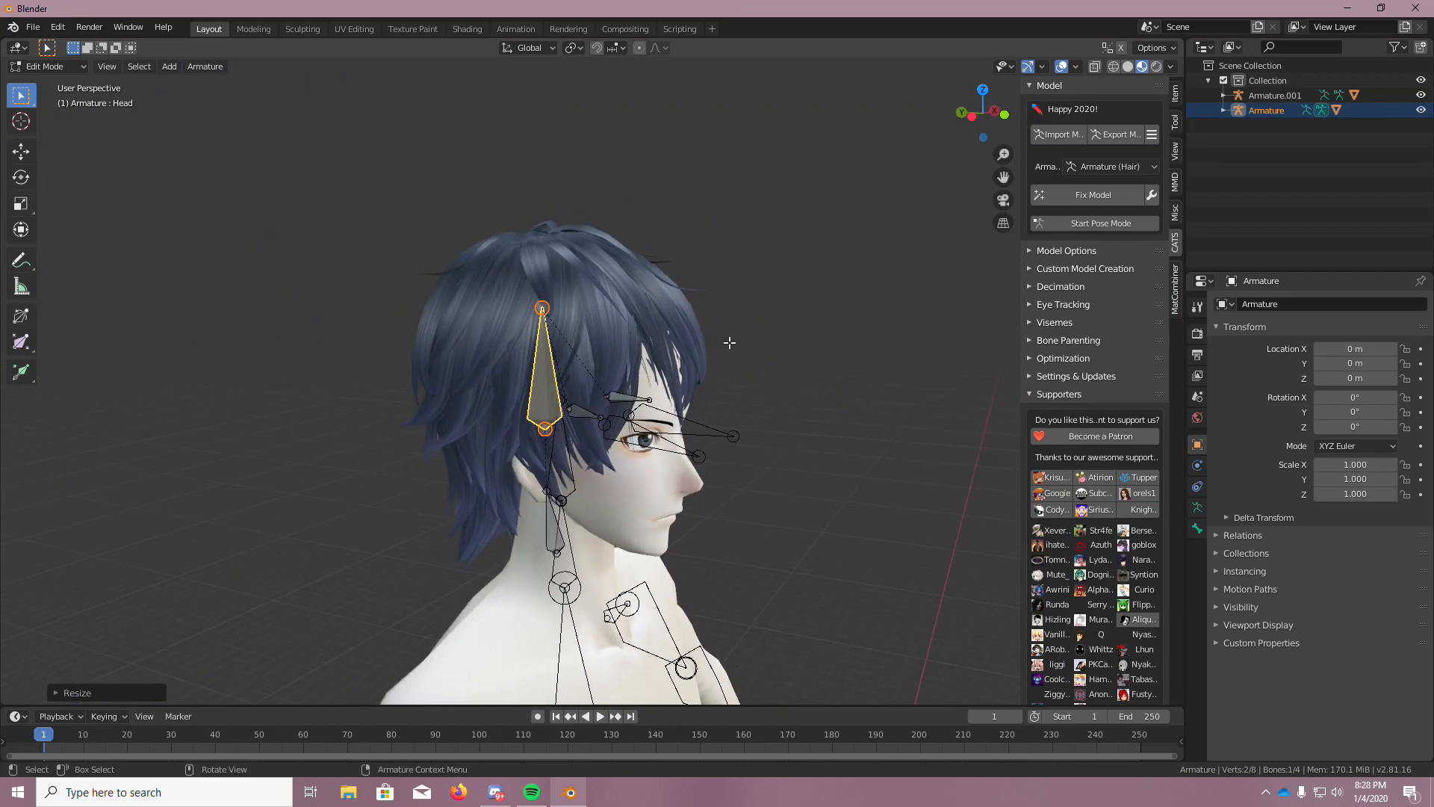
pyautogui.scroll(5, 538, 349)
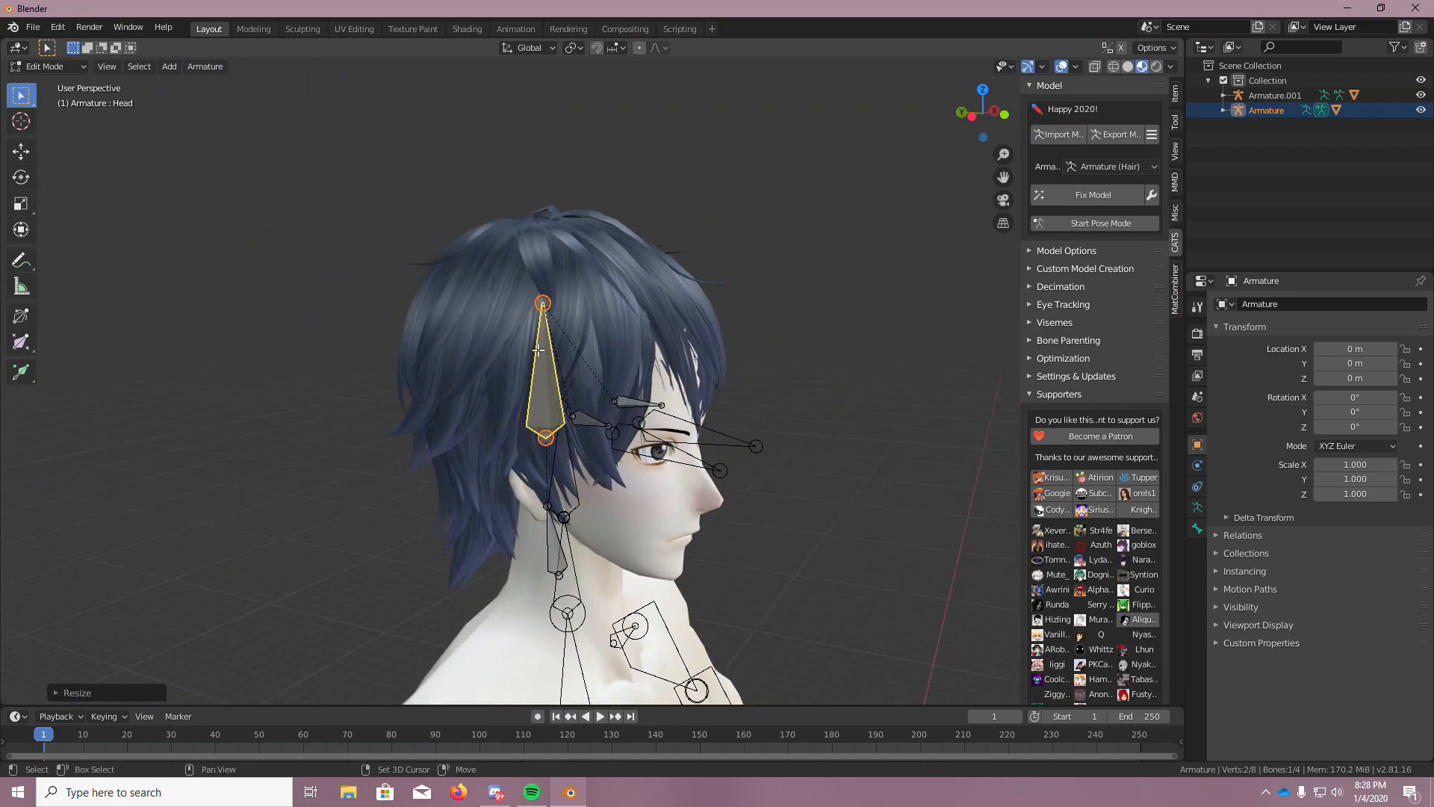
# Move the hair's Head bone down and forward onto the base model's head bone in side view
pyautogui.scroll(-7, 582, 356)
pyautogui.moveTo(593, 359); pyautogui.dragTo(757, 365, button='middle')
pyautogui.scroll(5, 788, 396)
pyautogui.moveTo(787, 420); pyautogui.dragTo(719, 397, button='middle')
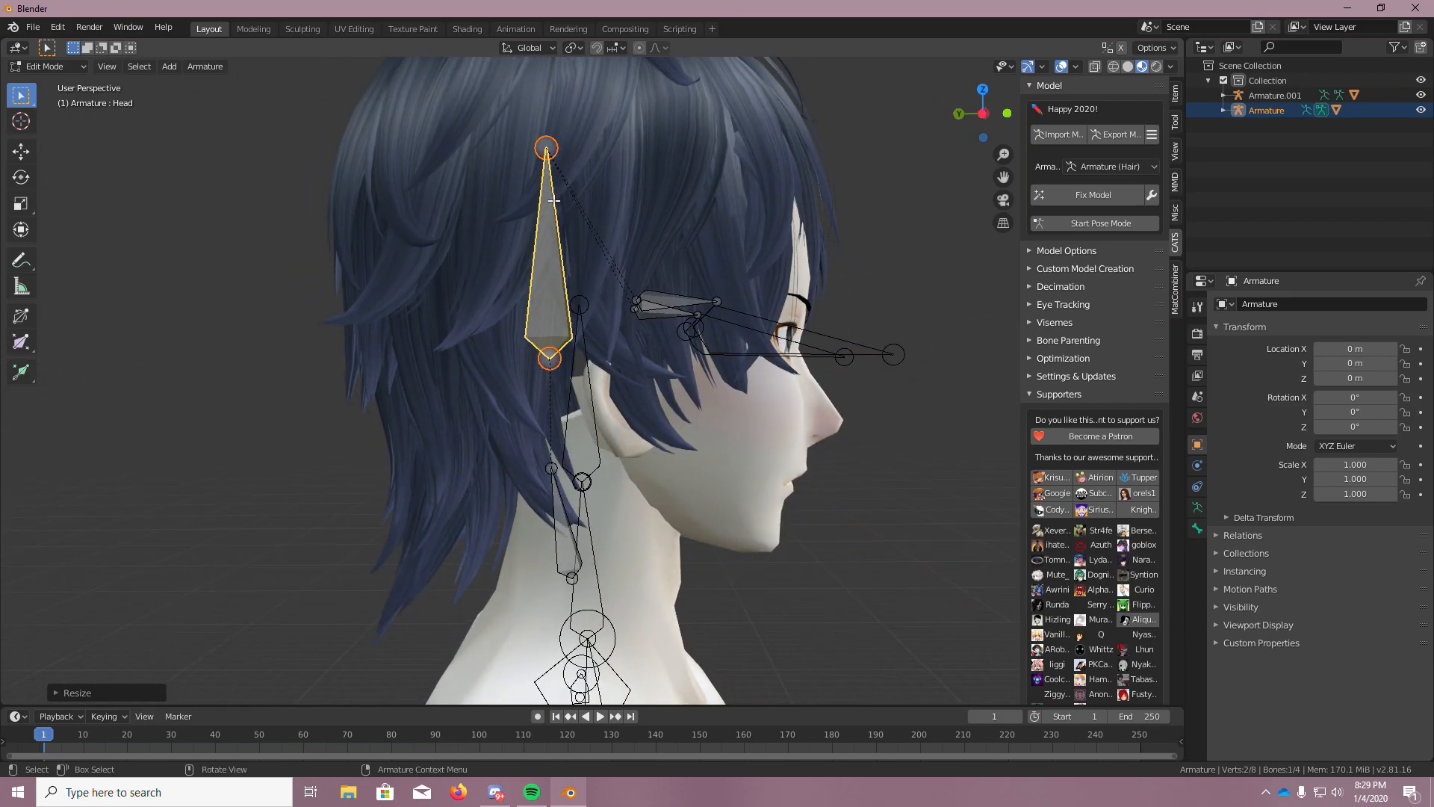
pyautogui.click(28, 155)
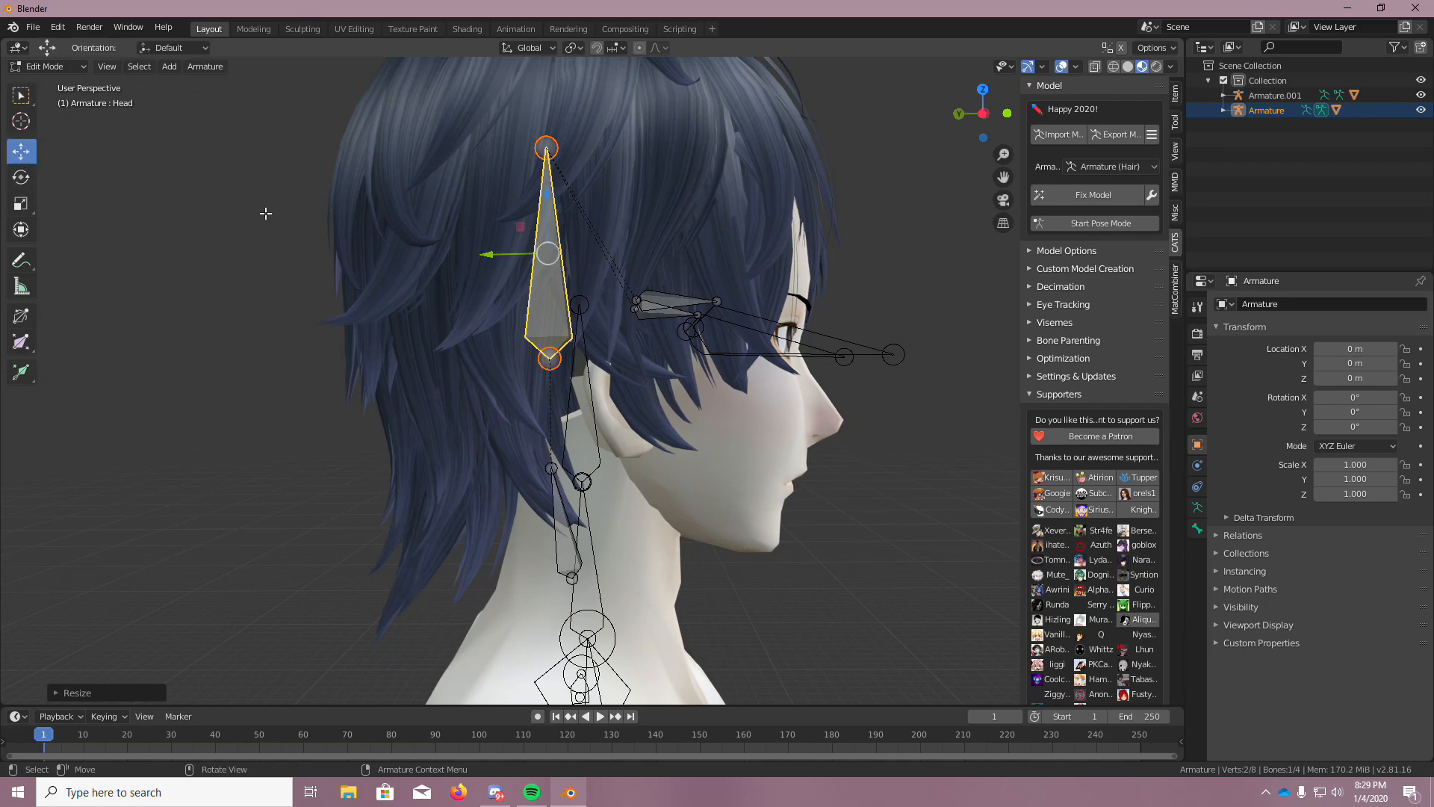
pyautogui.moveTo(550, 256); pyautogui.dragTo(582, 374)
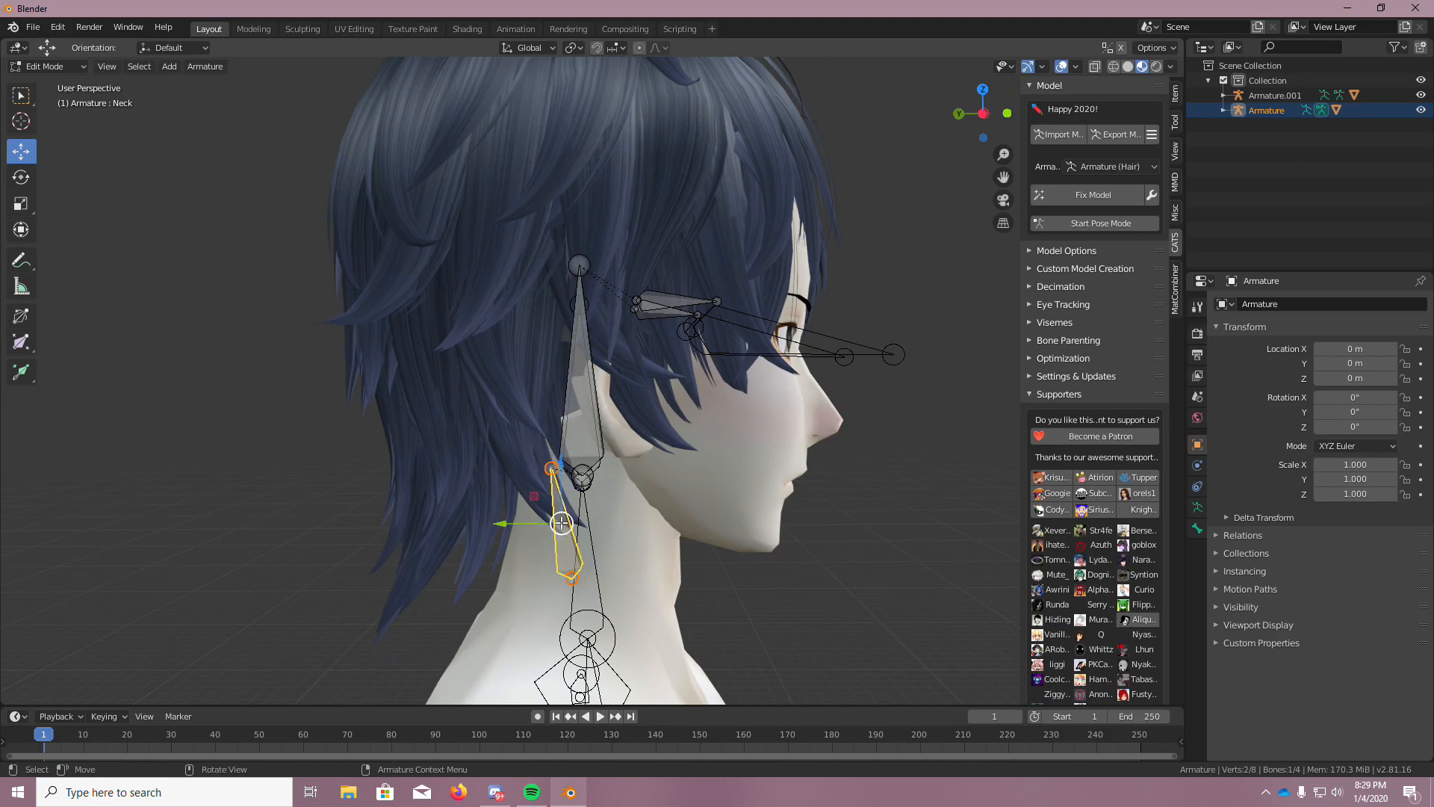
# Move the hair's Neck bone onto the base model's neck bone and rotate it about 9° to line up
pyautogui.moveTo(561, 523); pyautogui.dragTo(589, 546)
pyautogui.press('r')
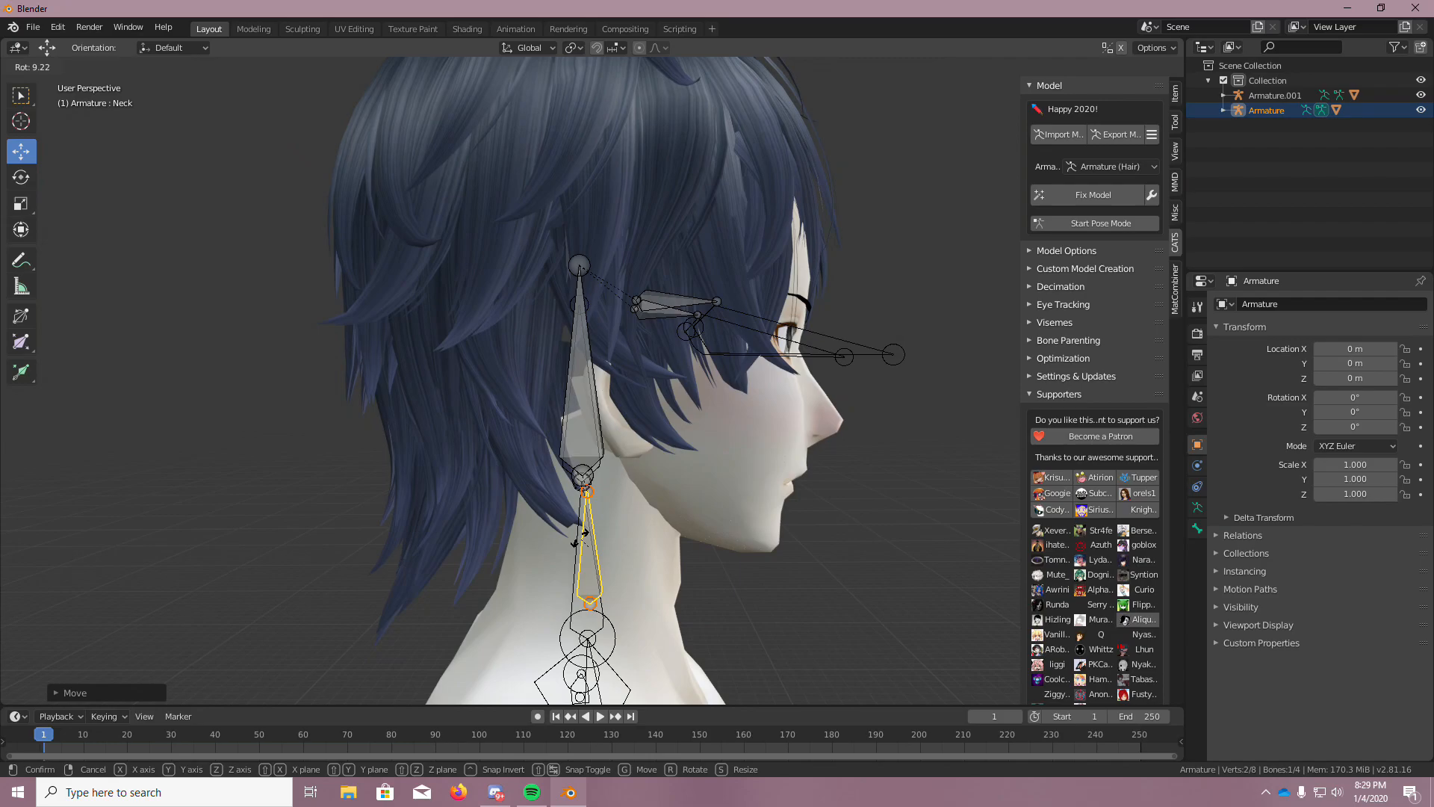
pyautogui.click(579, 537)
# Return the hair's armature to Object Mode and check the aligned bones from the front
pyautogui.moveTo(694, 551)
pyautogui.mouseDown(button='middle')
pyautogui.moveTo(550, 545)
pyautogui.moveTo(704, 574)
pyautogui.moveTo(696, 586)
pyautogui.moveTo(750, 474)
pyautogui.moveTo(697, 564)
pyautogui.moveTo(710, 553)
pyautogui.mouseUp(button='middle')
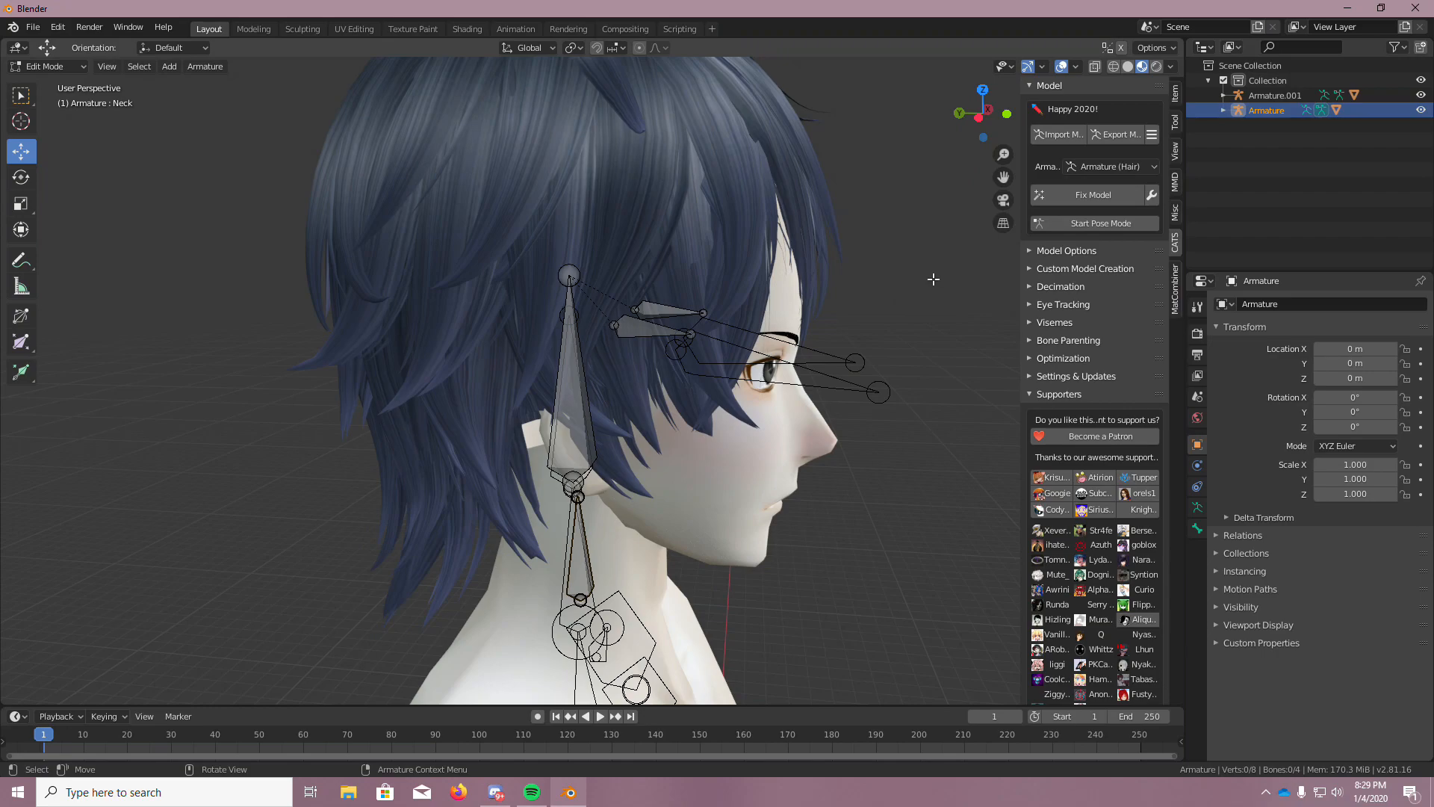
pyautogui.click(45, 67)
pyautogui.click(46, 82)
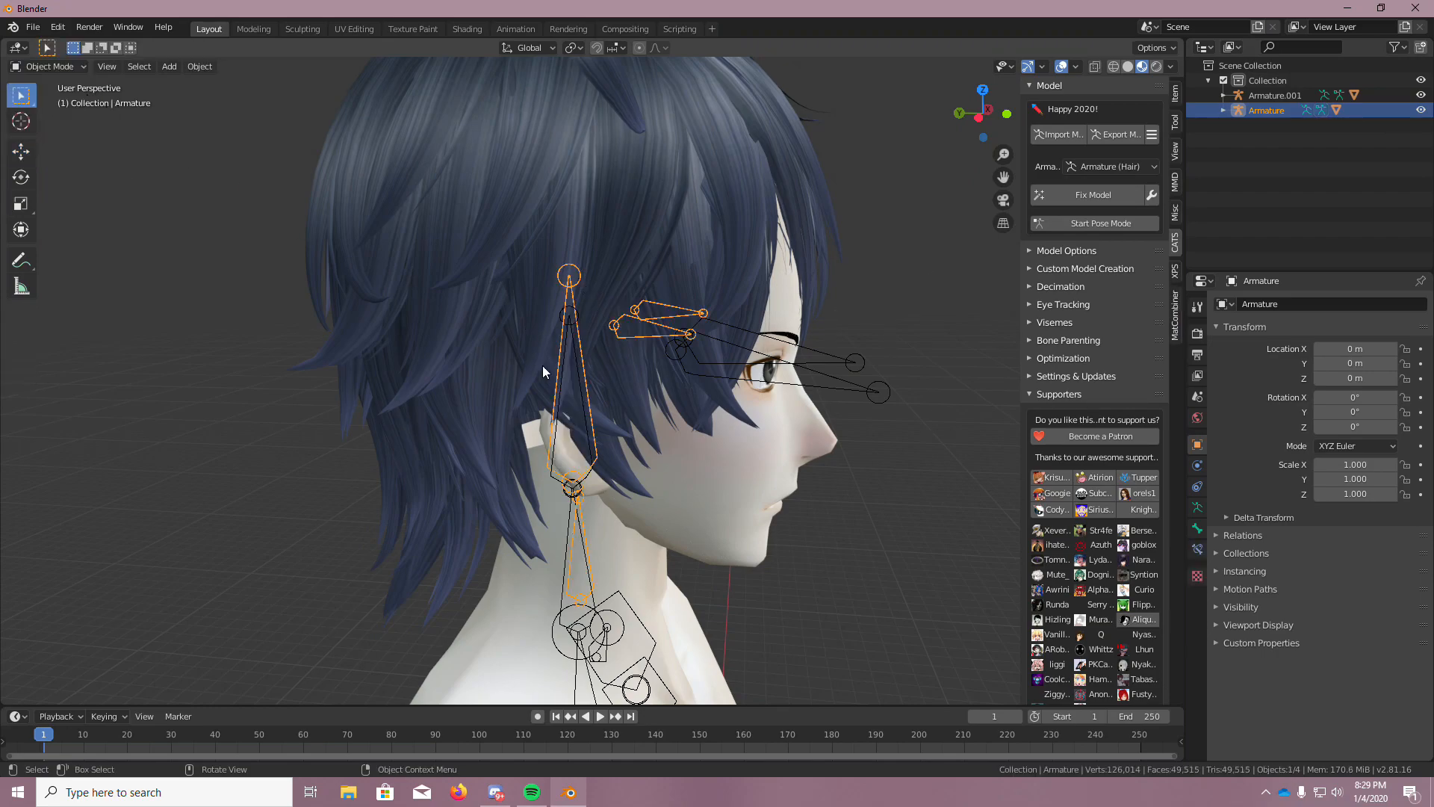
pyautogui.scroll(-3, 600, 338)
pyautogui.moveTo(575, 371); pyautogui.dragTo(474, 423, button='middle')
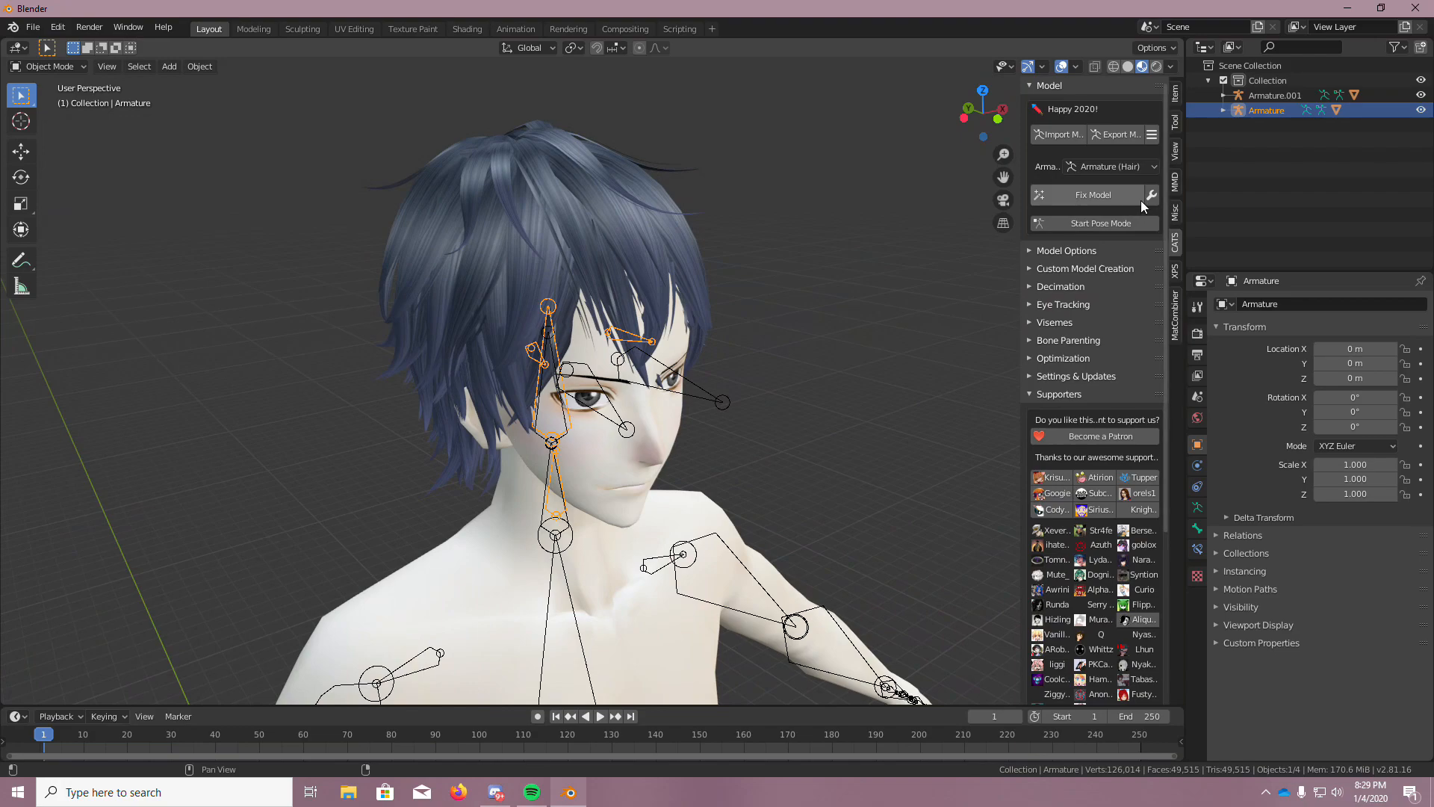
# Scale the hair's armature to 0.990 and compare its fit with the base model's head from several angles
pyautogui.press('s')
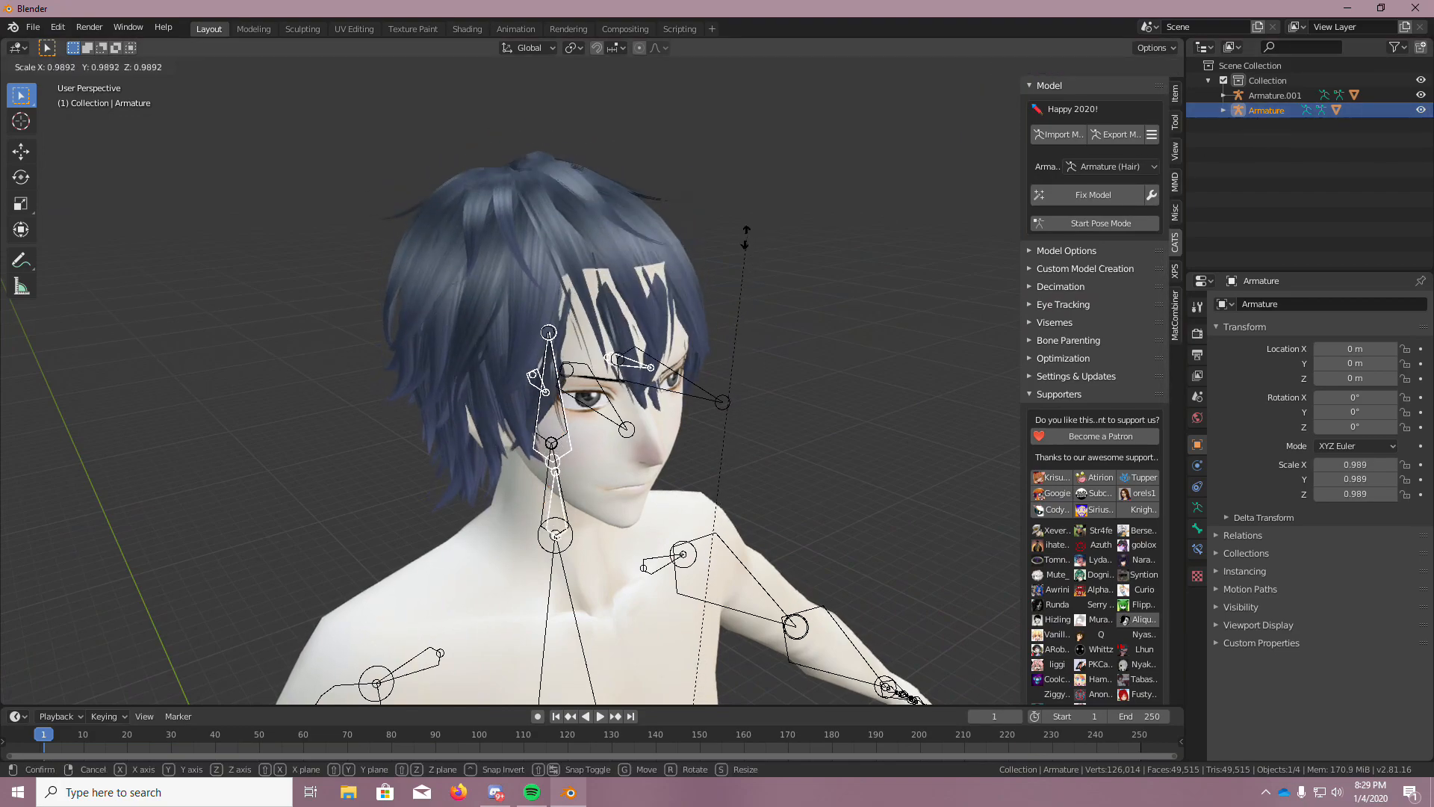
pyautogui.click(747, 236)
pyautogui.moveTo(635, 329); pyautogui.dragTo(591, 306, button='middle')
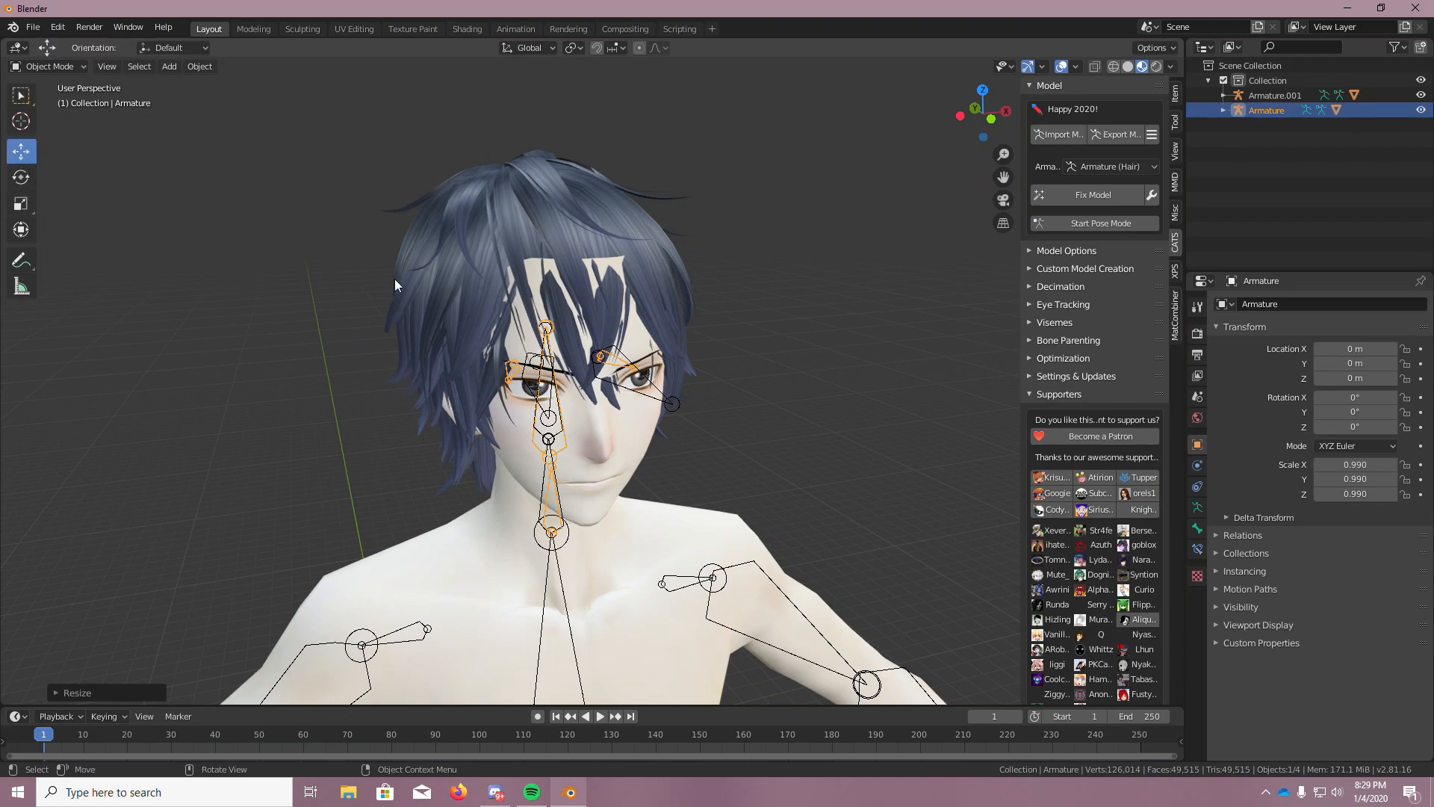
pyautogui.moveTo(669, 363); pyautogui.dragTo(760, 365, button='middle')
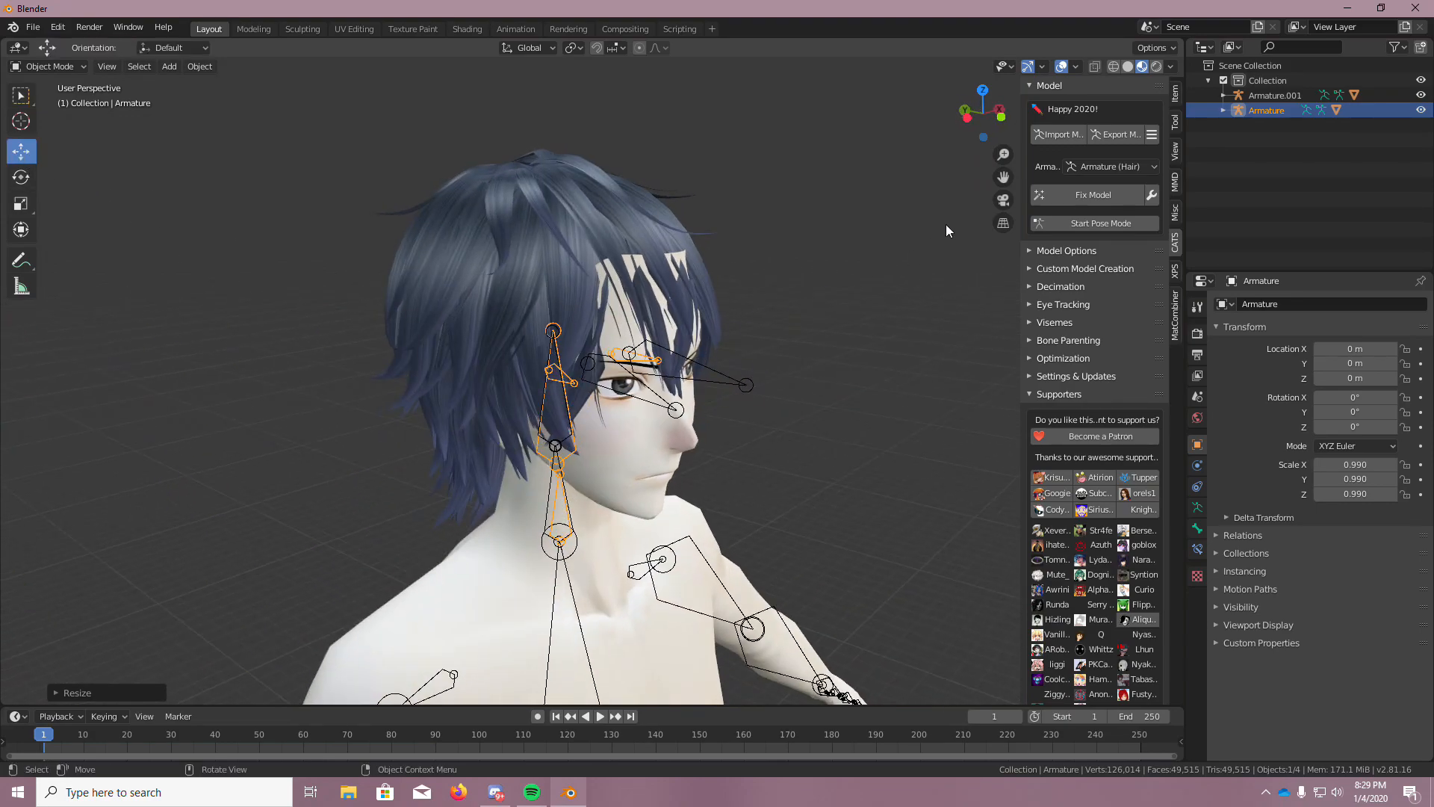
pyautogui.click(563, 432)
pyautogui.click(664, 366)
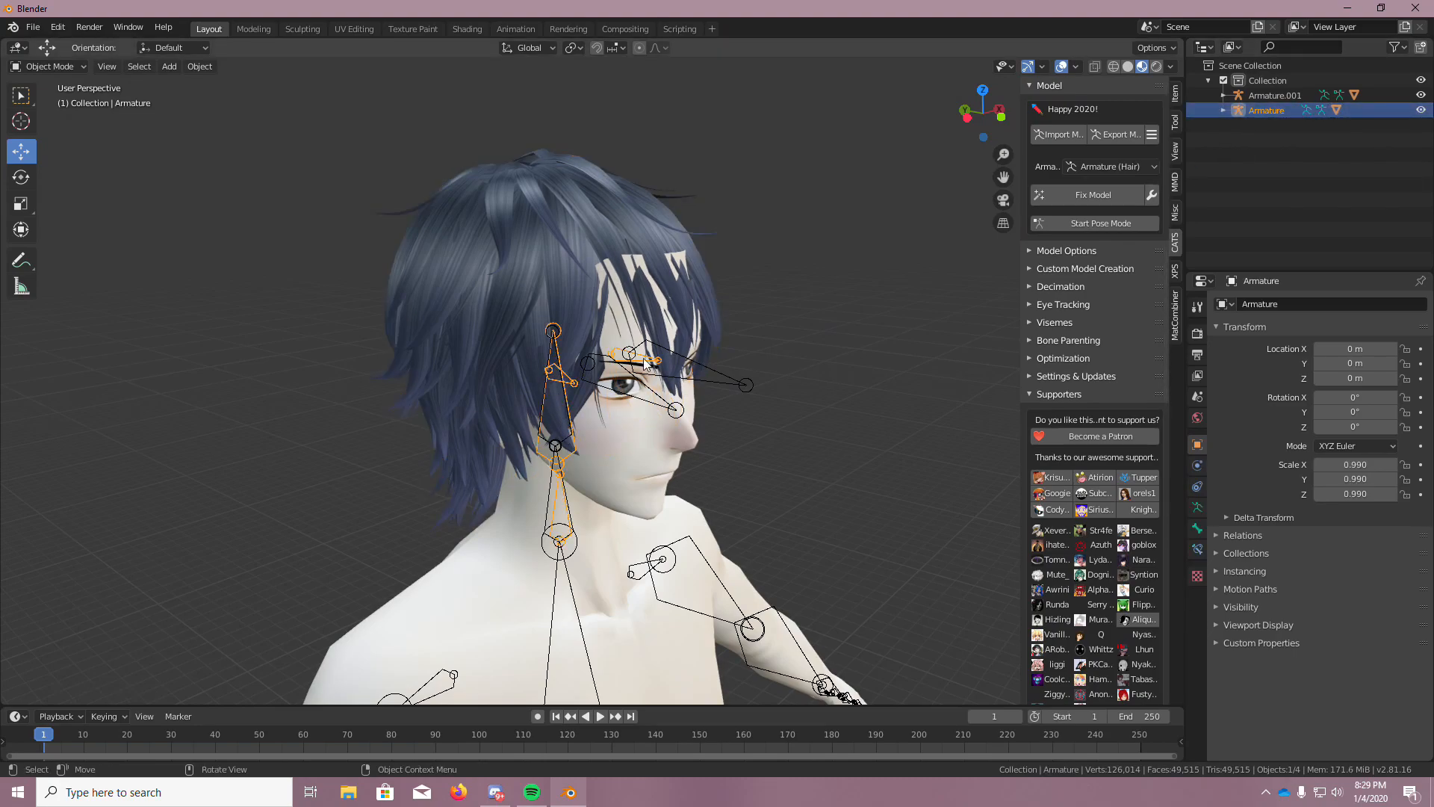
pyautogui.moveTo(556, 336); pyautogui.dragTo(428, 280, button='middle')
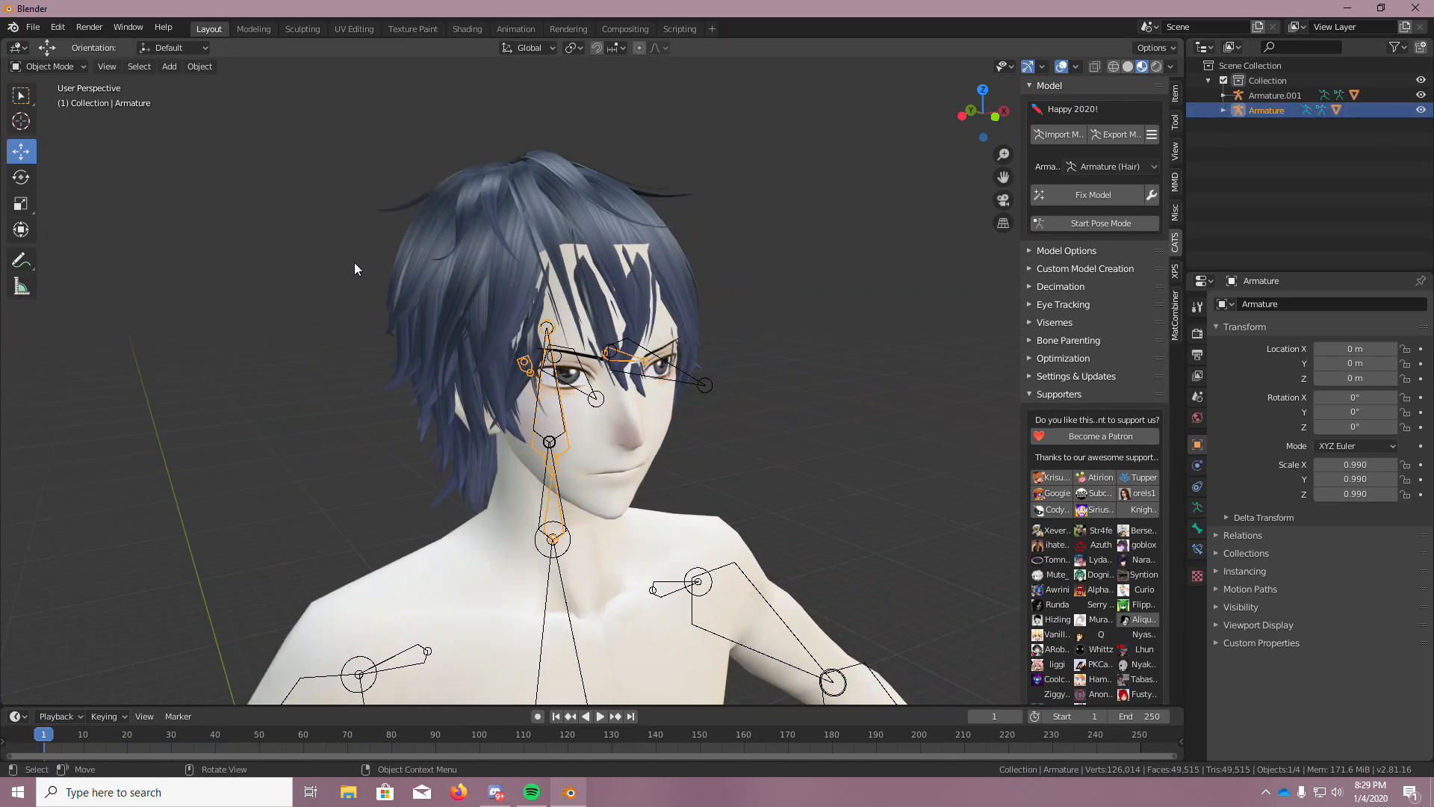
pyautogui.moveTo(590, 307); pyautogui.dragTo(670, 304, button='middle')
# Move the hair's armature forward about 0.26 m and slightly down, and check its fit from both sides
pyautogui.press('g')
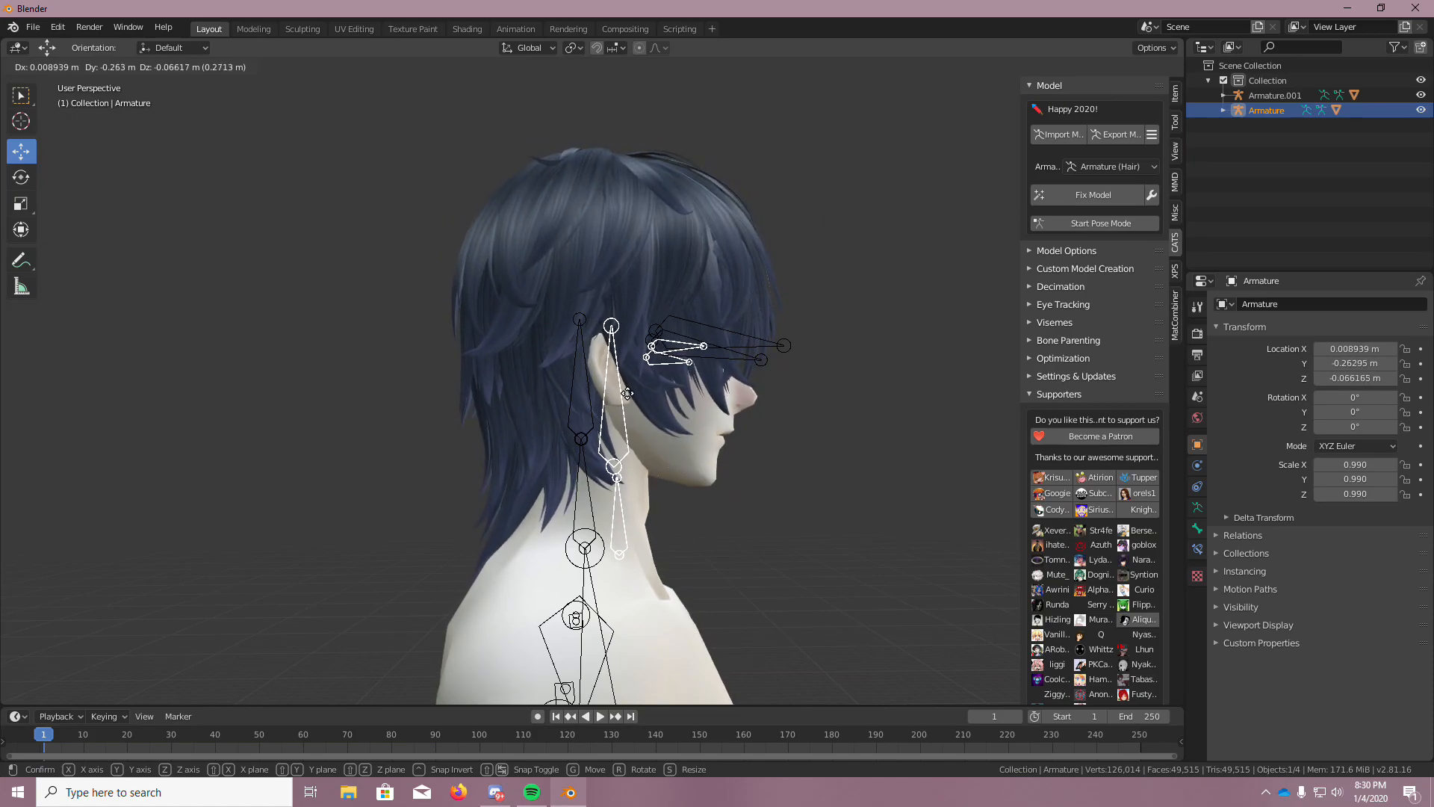
pyautogui.click(631, 397)
pyautogui.moveTo(631, 397); pyautogui.dragTo(538, 338, button='middle')
pyautogui.moveTo(539, 345); pyautogui.dragTo(416, 351, button='middle')
pyautogui.scroll(-6, 493, 374)
pyautogui.scroll(4, 448, 362)
pyautogui.moveTo(505, 375); pyautogui.dragTo(637, 342, button='middle')
pyautogui.scroll(3, 770, 405)
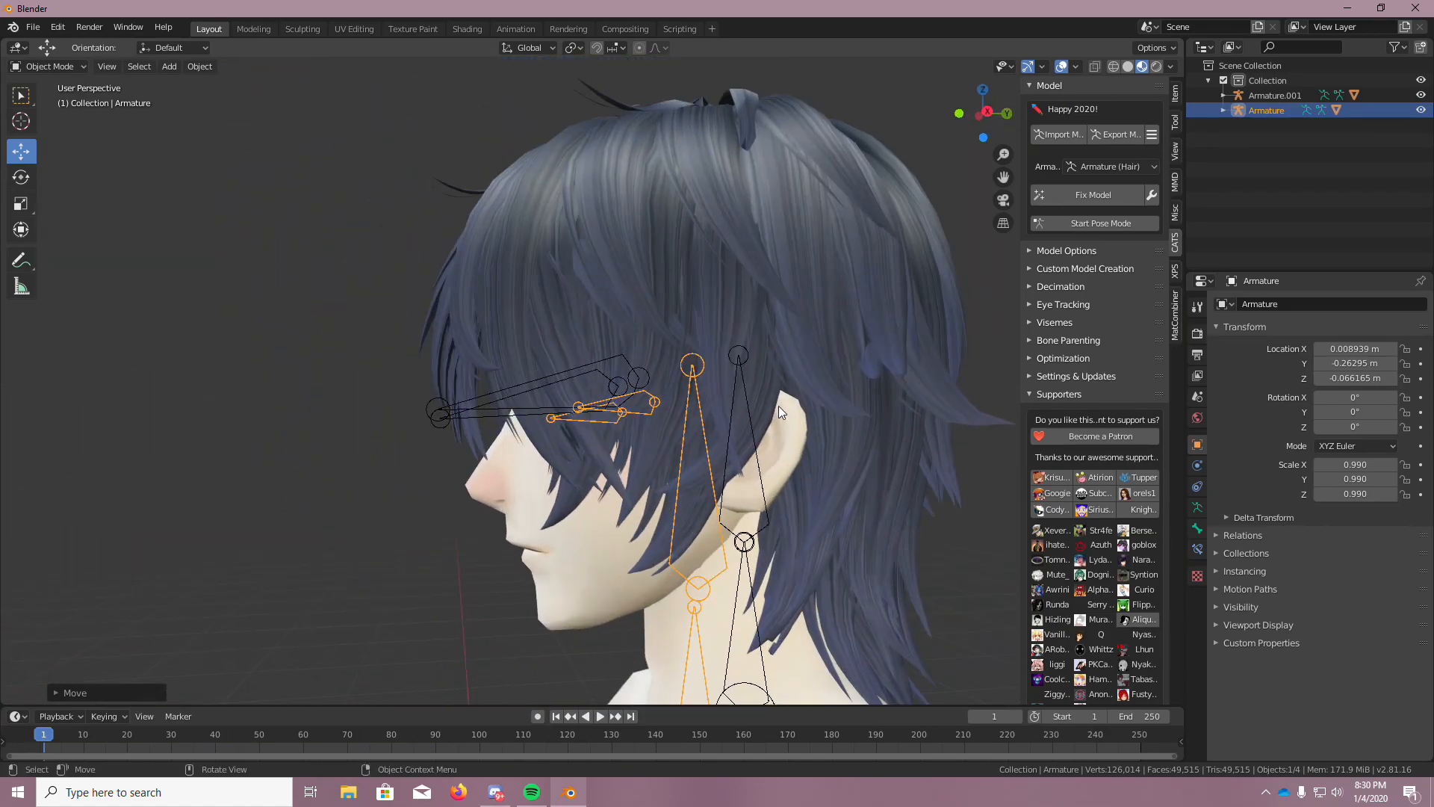
# Try to nudge the hair's armature back toward the base model's head bone, and undo that nudge
pyautogui.moveTo(782, 405); pyautogui.dragTo(771, 398, button='middle')
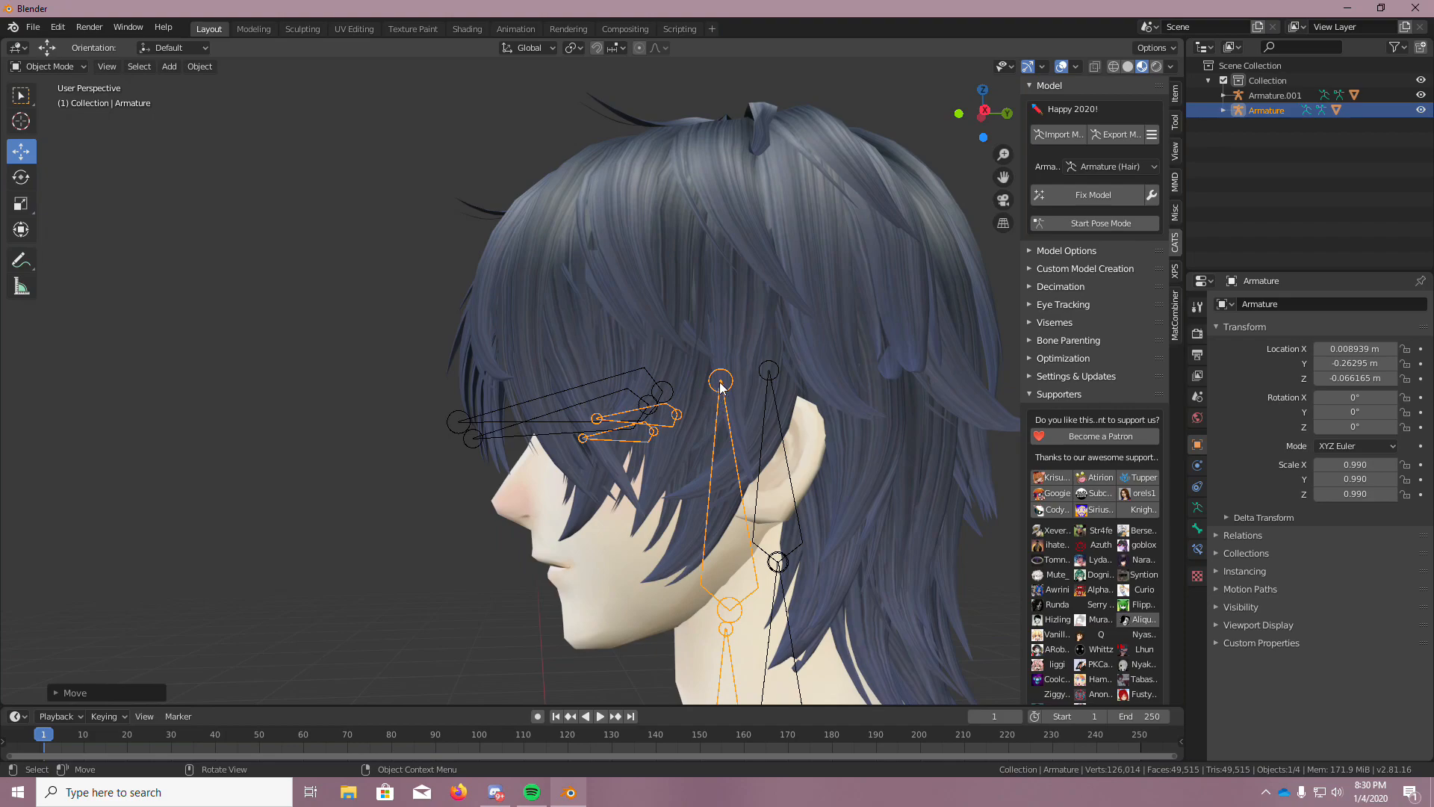
pyautogui.click(745, 390)
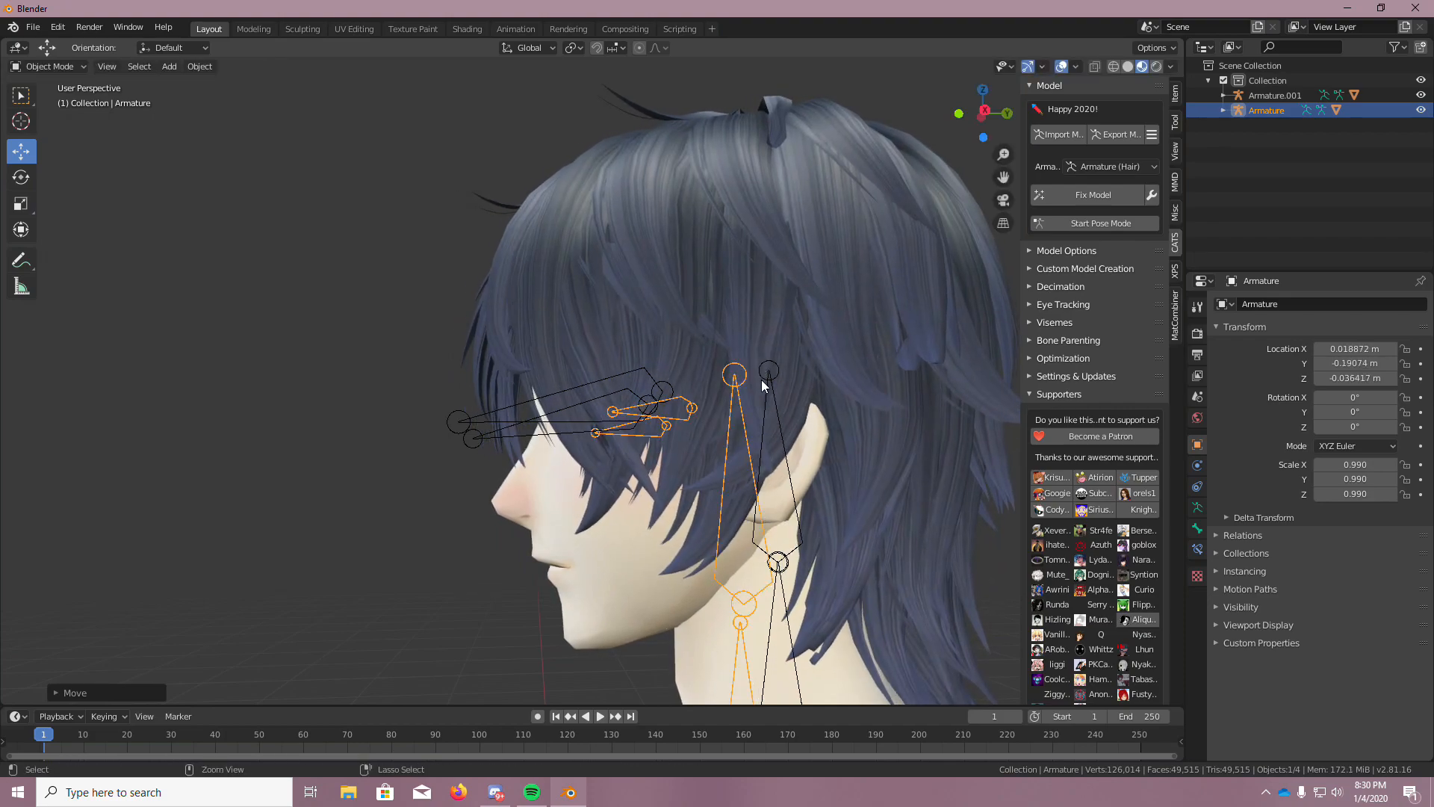
pyautogui.moveTo(724, 374); pyautogui.dragTo(726, 376)
pyautogui.hotkey('ctrl', 'z')
# Move the hair's armature up and forward to about X -0.10, Y -0.30, Z 0.37 m
pyautogui.moveTo(895, 461); pyautogui.dragTo(939, 481, button='middle')
pyautogui.scroll(-3, 939, 481)
pyautogui.press('g')
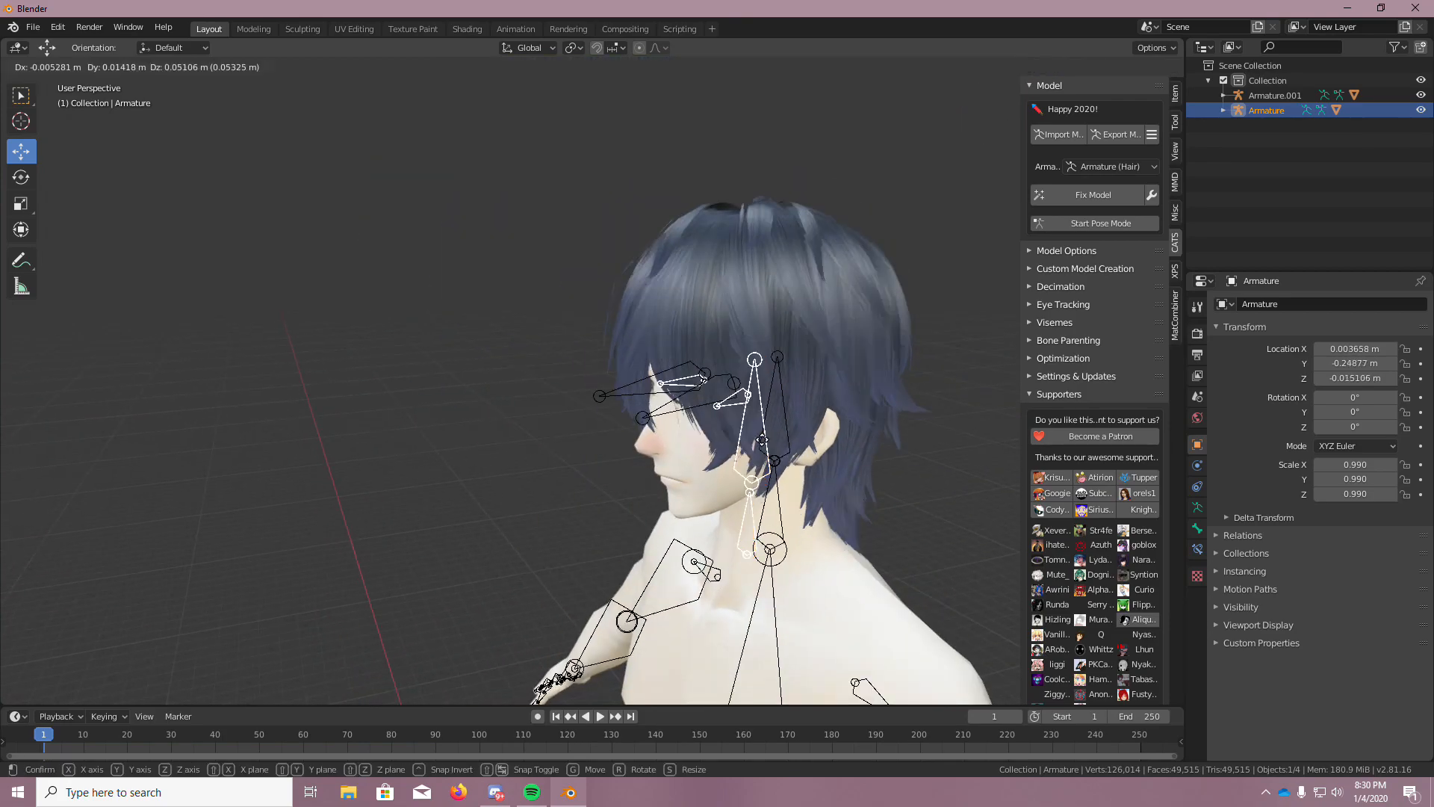
pyautogui.click(937, 342)
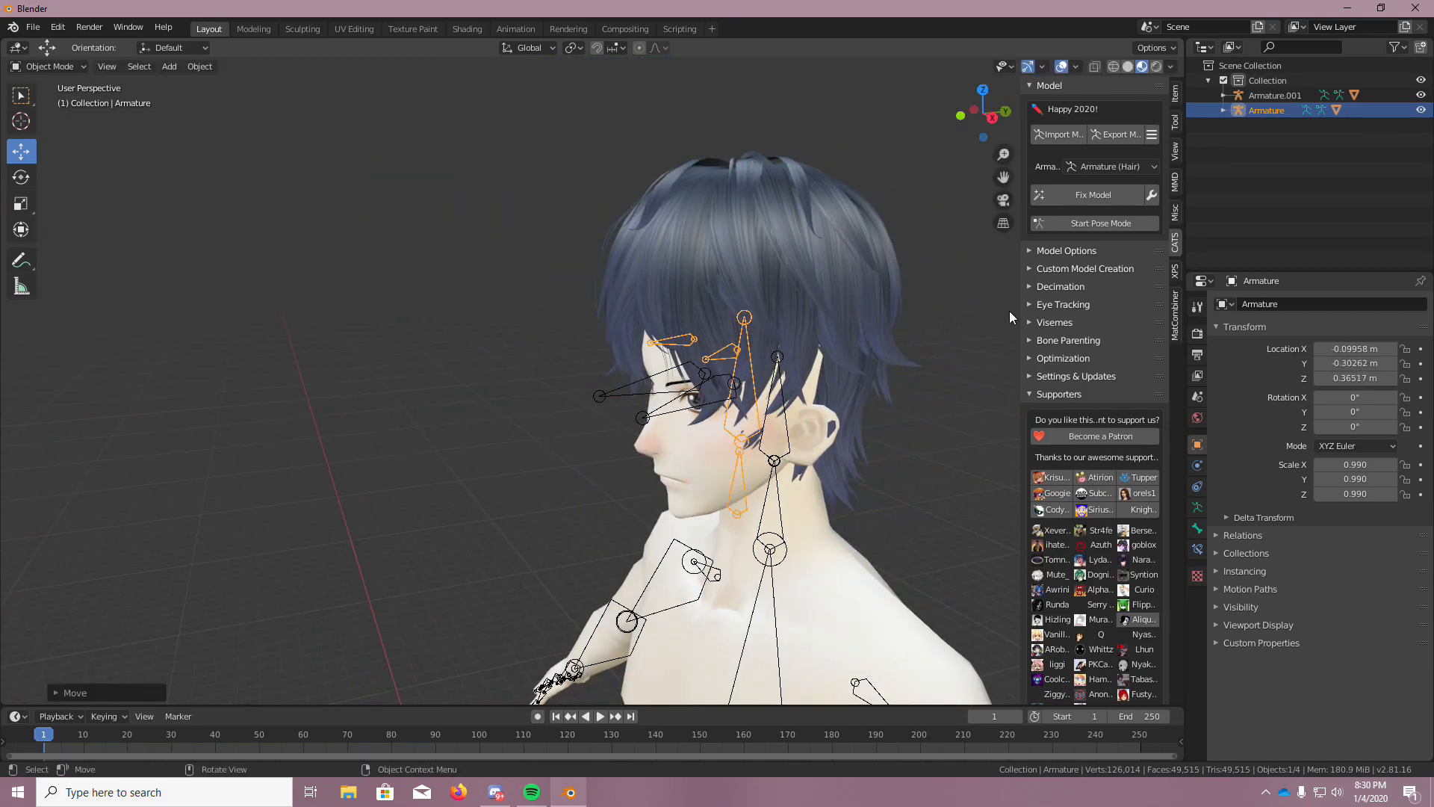
# Reset the hair armature's X, Y and Z location to 0 m
pyautogui.click(1175, 94)
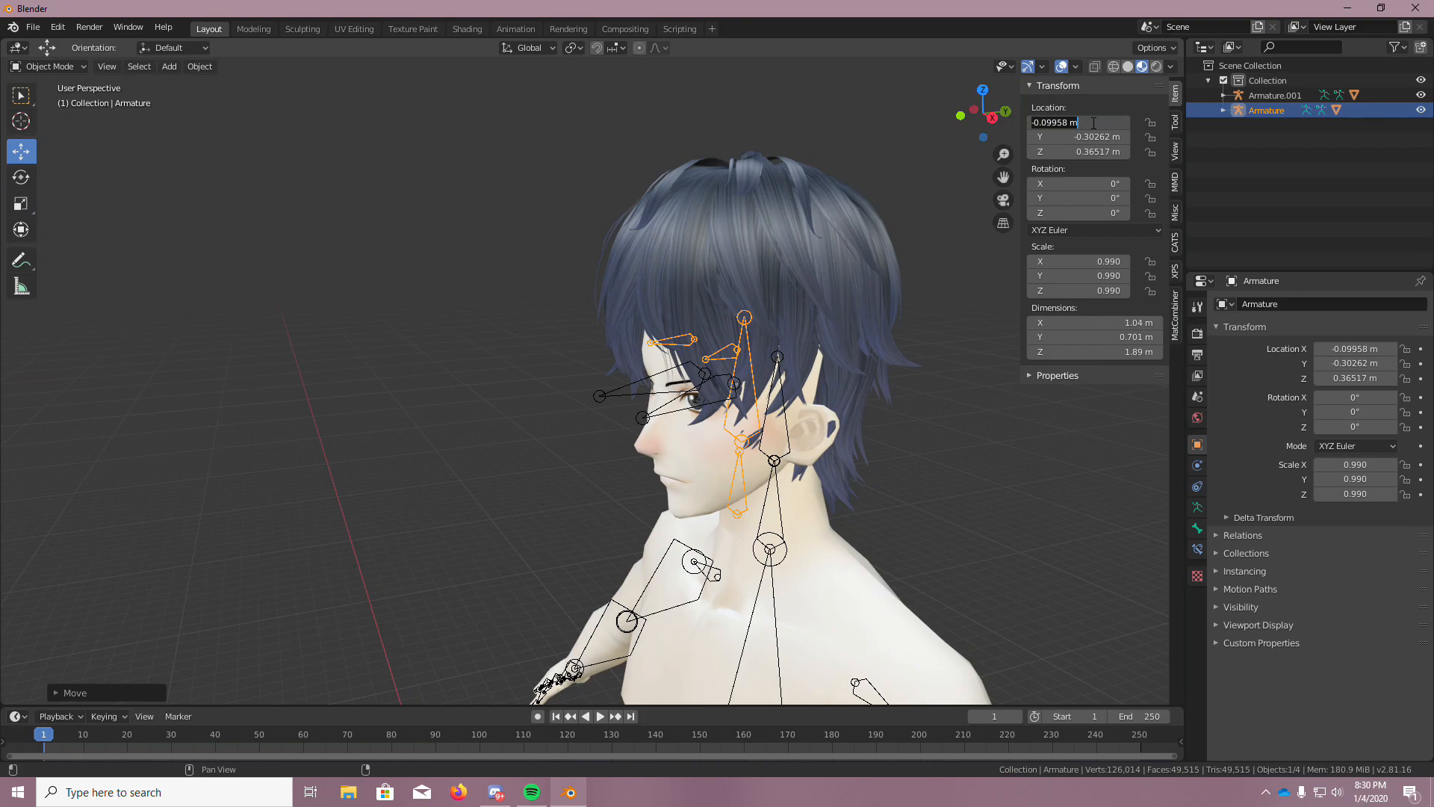
pyautogui.press('Return')
pyautogui.write('0')
pyautogui.press('Return')
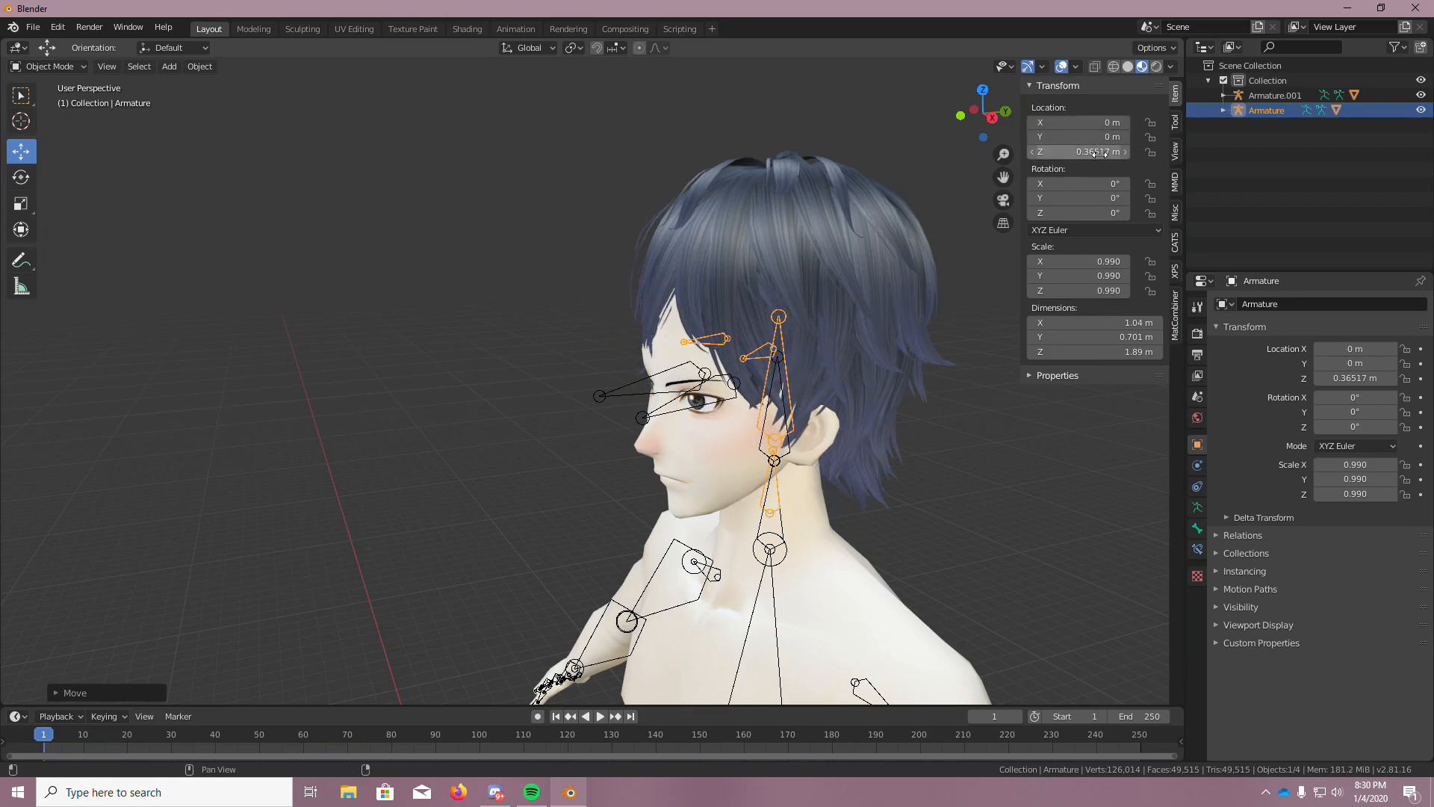
pyautogui.write('0')
pyautogui.press('Return')
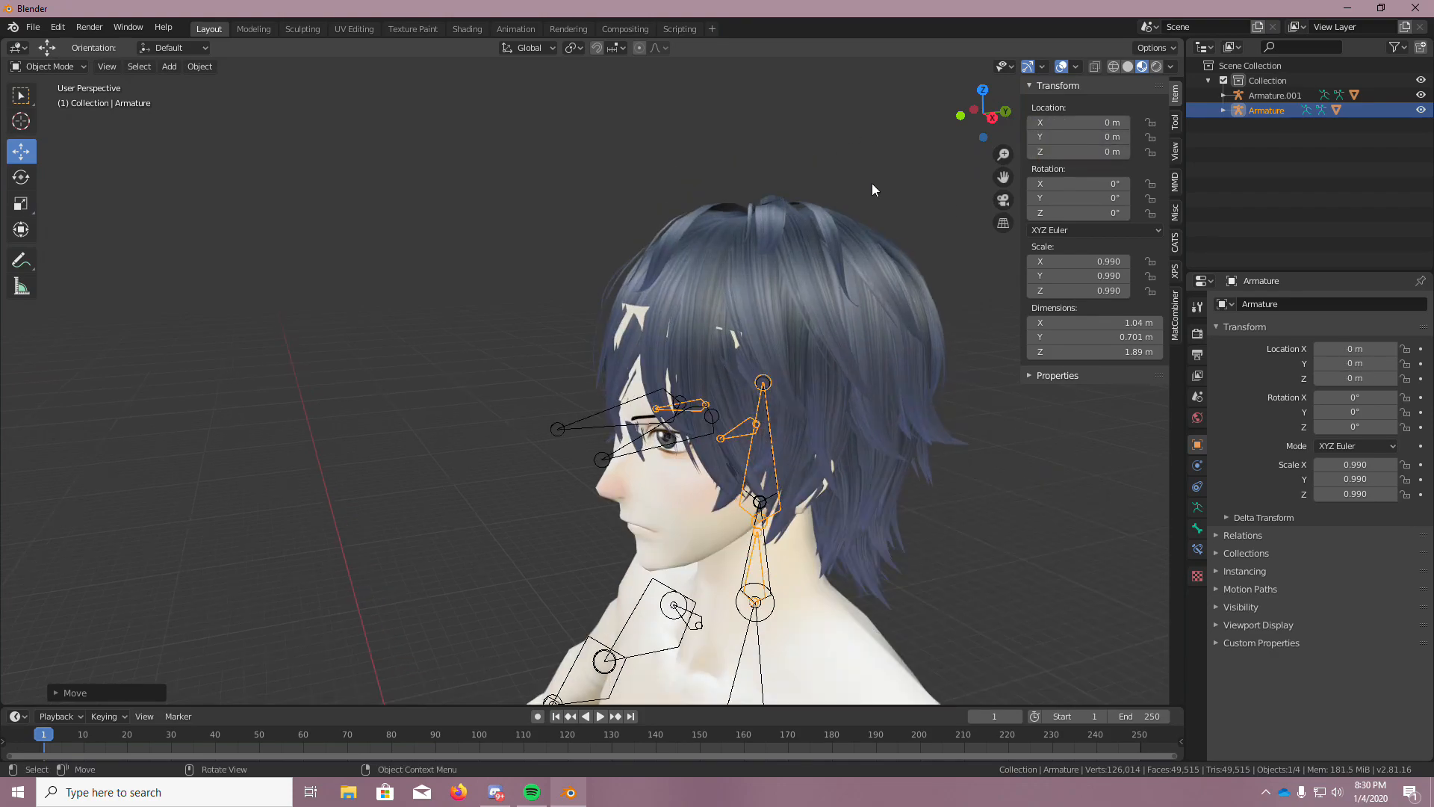
# Move the hair's armature forward and slightly up to about X -0.058, Y -0.285, Z 0.074 m
pyautogui.moveTo(850, 178); pyautogui.dragTo(707, 387, button='middle')
pyautogui.scroll(4, 708, 390)
pyautogui.scroll(-6, 756, 390)
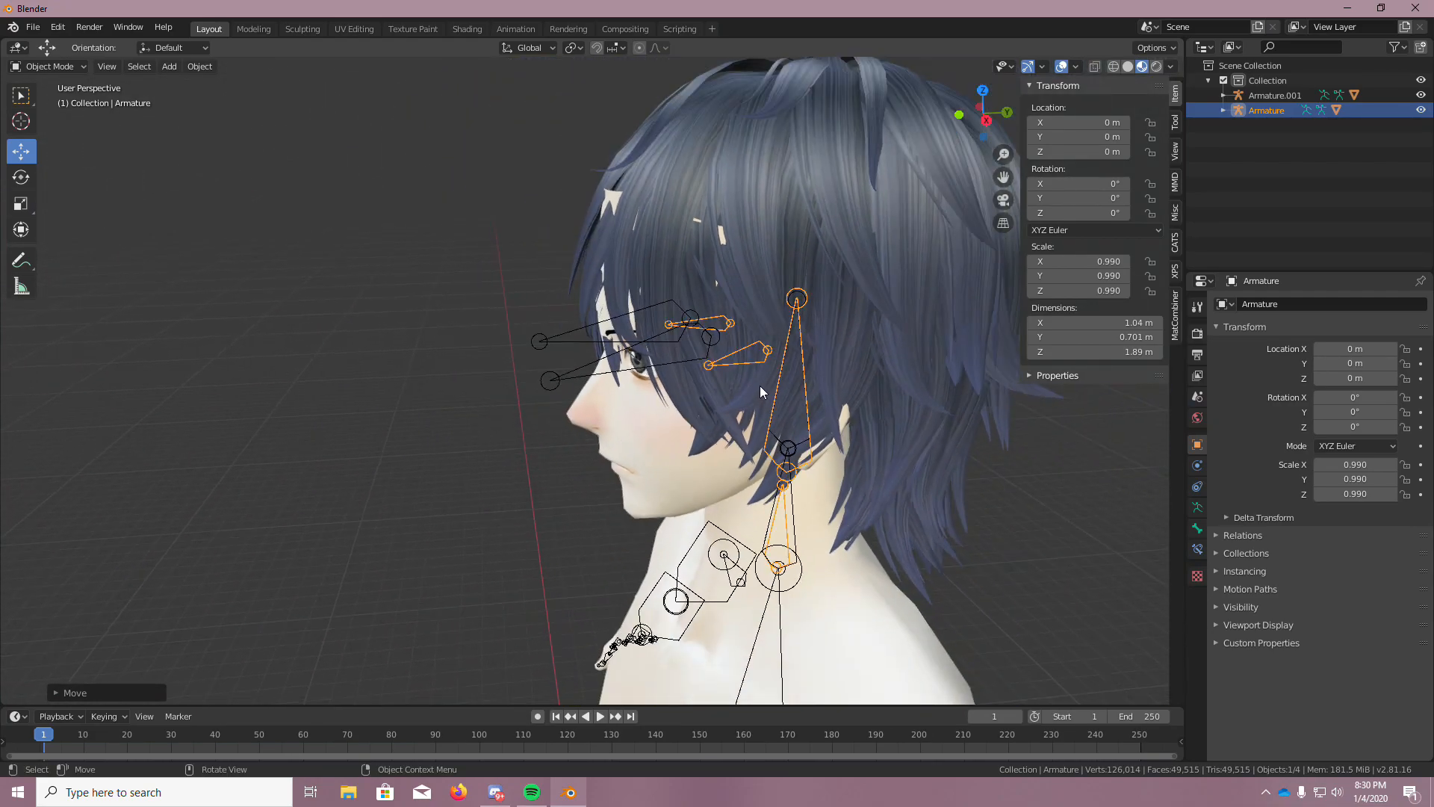
pyautogui.scroll(3, 777, 414)
pyautogui.scroll(2, 778, 419)
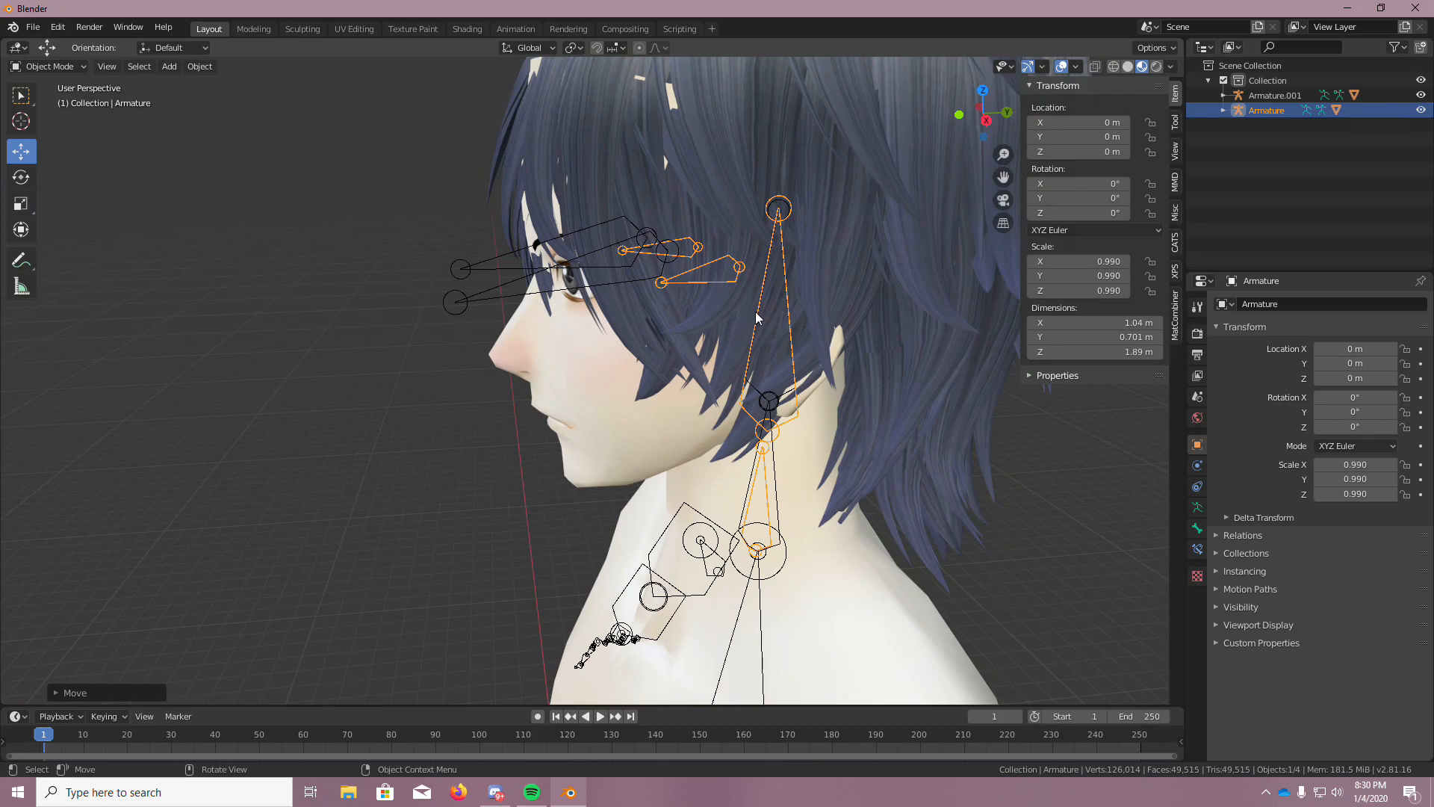
pyautogui.press('g')
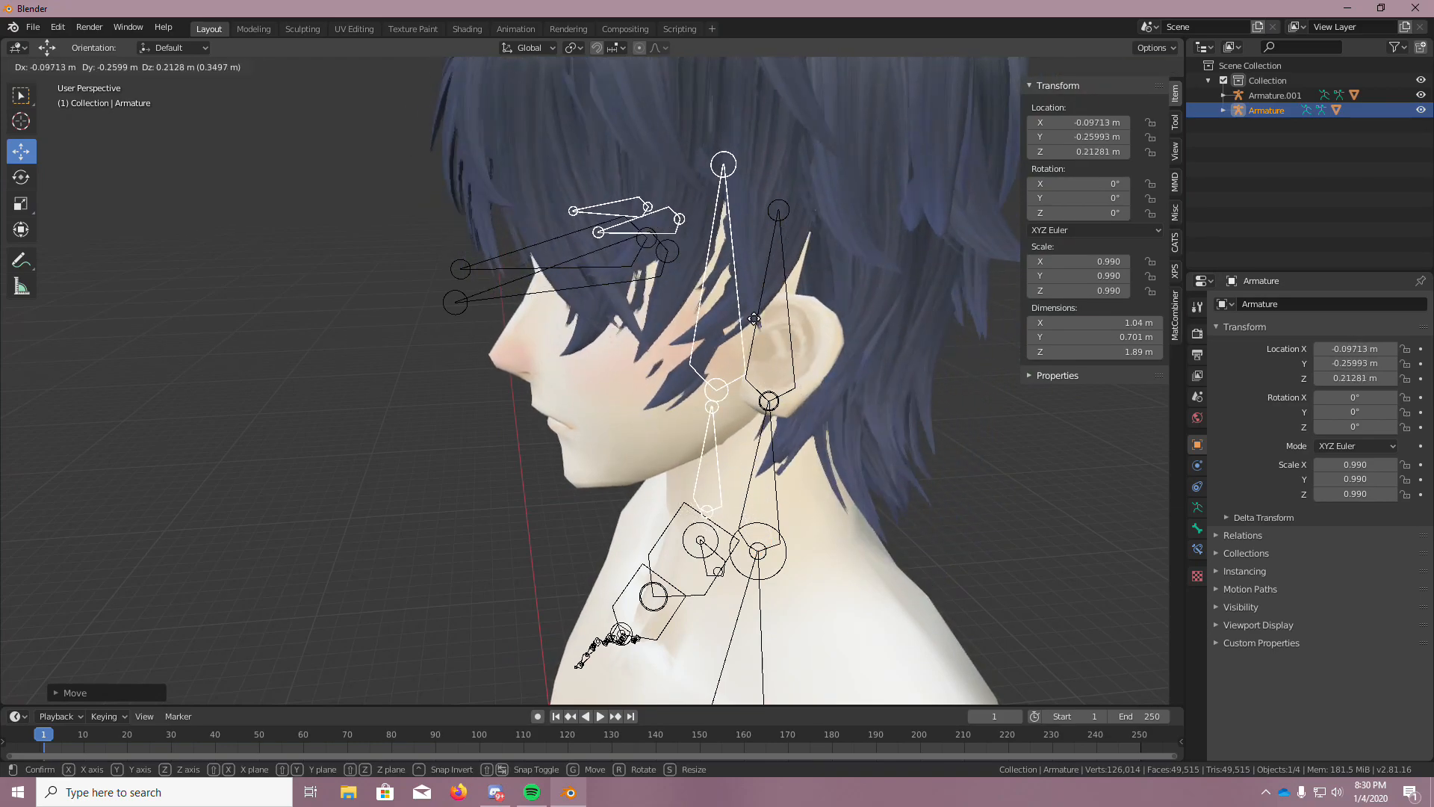
pyautogui.click(746, 328)
# Check the hair from both sides and shift its armature back to about X -0.060, Y -0.200, Z 0.064 m
pyautogui.moveTo(747, 329); pyautogui.dragTo(843, 337, button='middle')
pyautogui.scroll(-4, 843, 338)
pyautogui.scroll(4, 467, 265)
pyautogui.moveTo(476, 266); pyautogui.dragTo(666, 277, button='middle')
pyautogui.scroll(-4, 666, 277)
pyautogui.scroll(4, 410, 283)
pyautogui.moveTo(458, 284); pyautogui.dragTo(551, 287, button='middle')
pyautogui.scroll(-1, 557, 344)
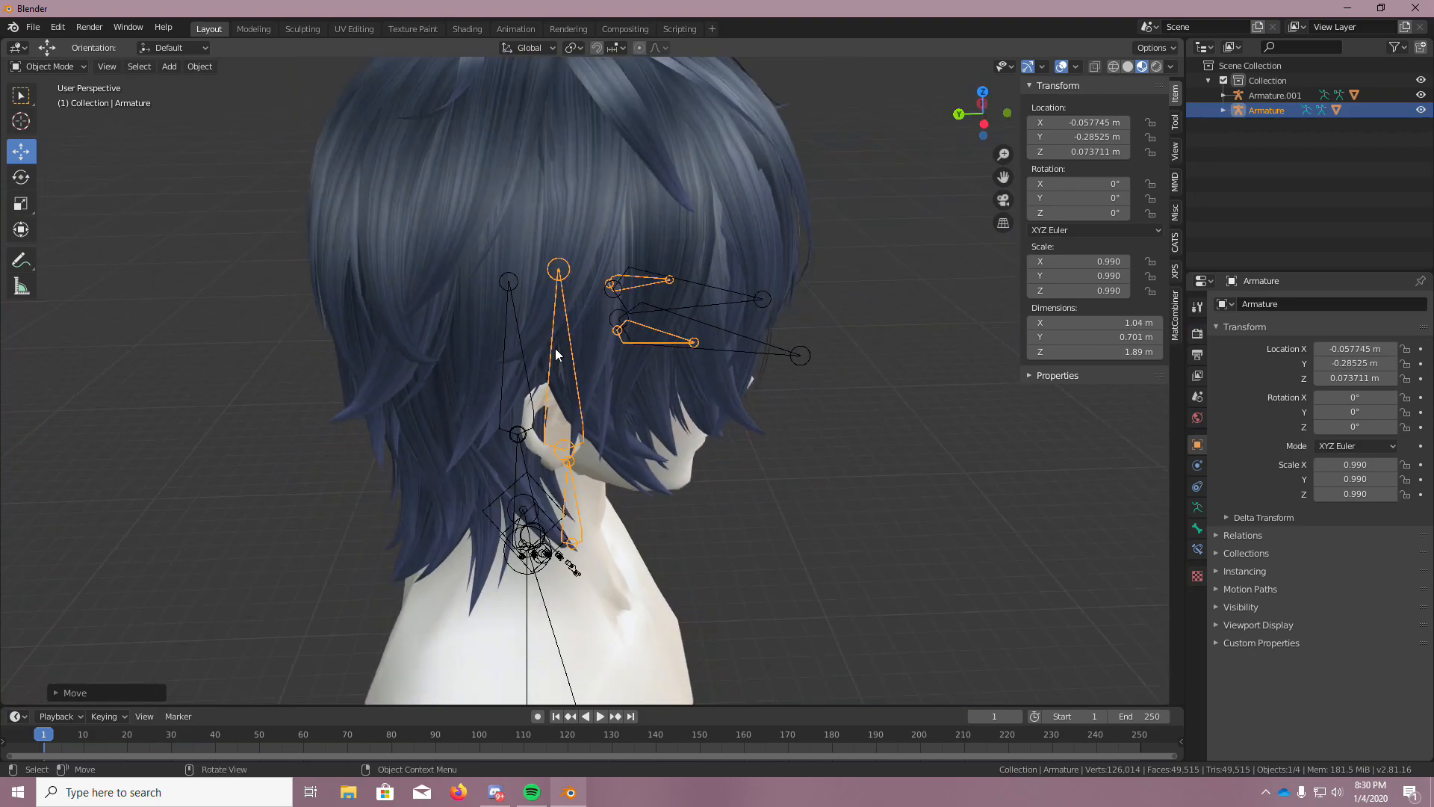
pyautogui.scroll(2, 545, 410)
pyautogui.scroll(-1, 566, 400)
pyautogui.scroll(-1, 566, 406)
pyautogui.press('g')
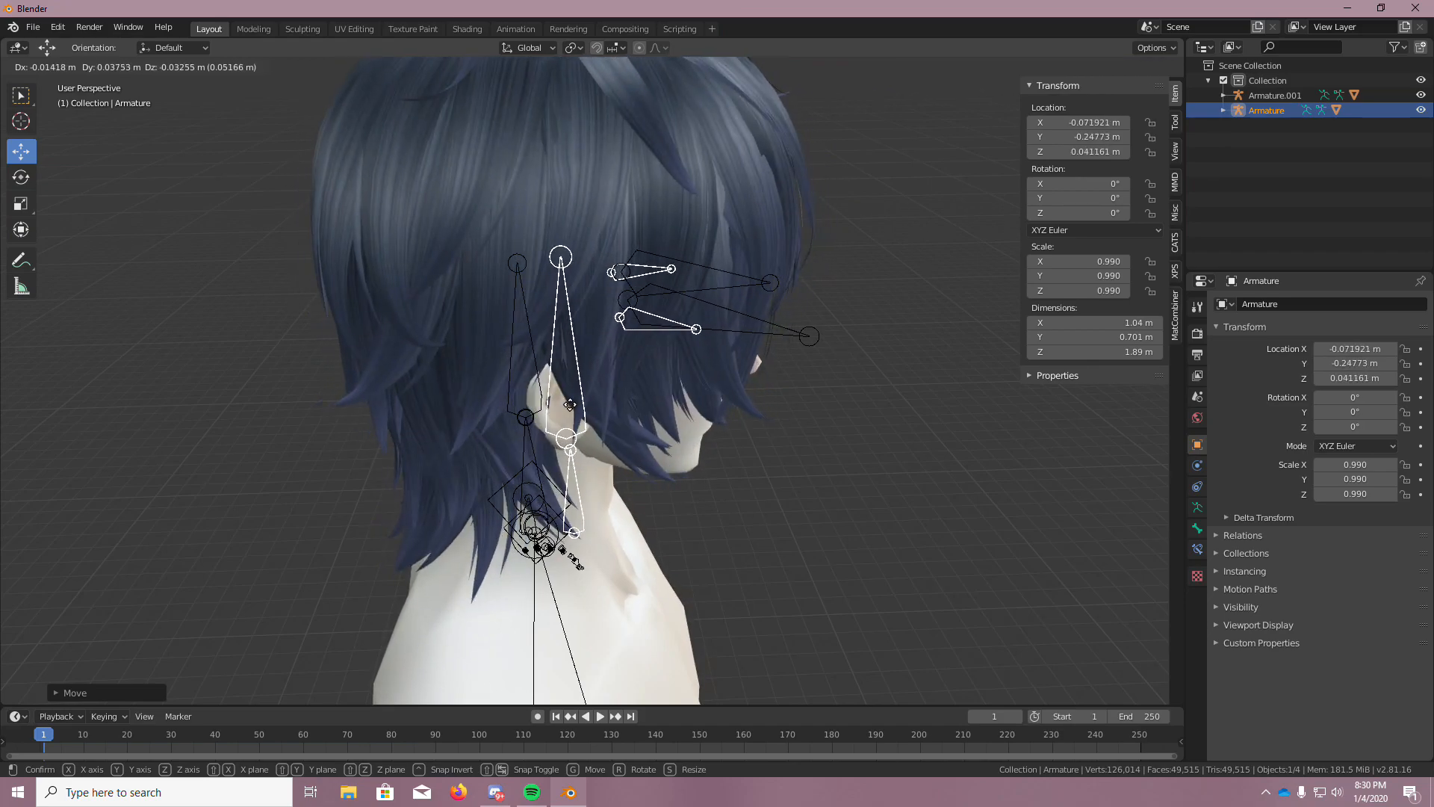
# Examine the whole model and the hair's position on the head from the front and the side
pyautogui.scroll(-9, 597, 457)
pyautogui.moveTo(807, 546); pyautogui.dragTo(686, 615, button='middle')
pyautogui.scroll(2, 685, 616)
pyautogui.scroll(4, 686, 615)
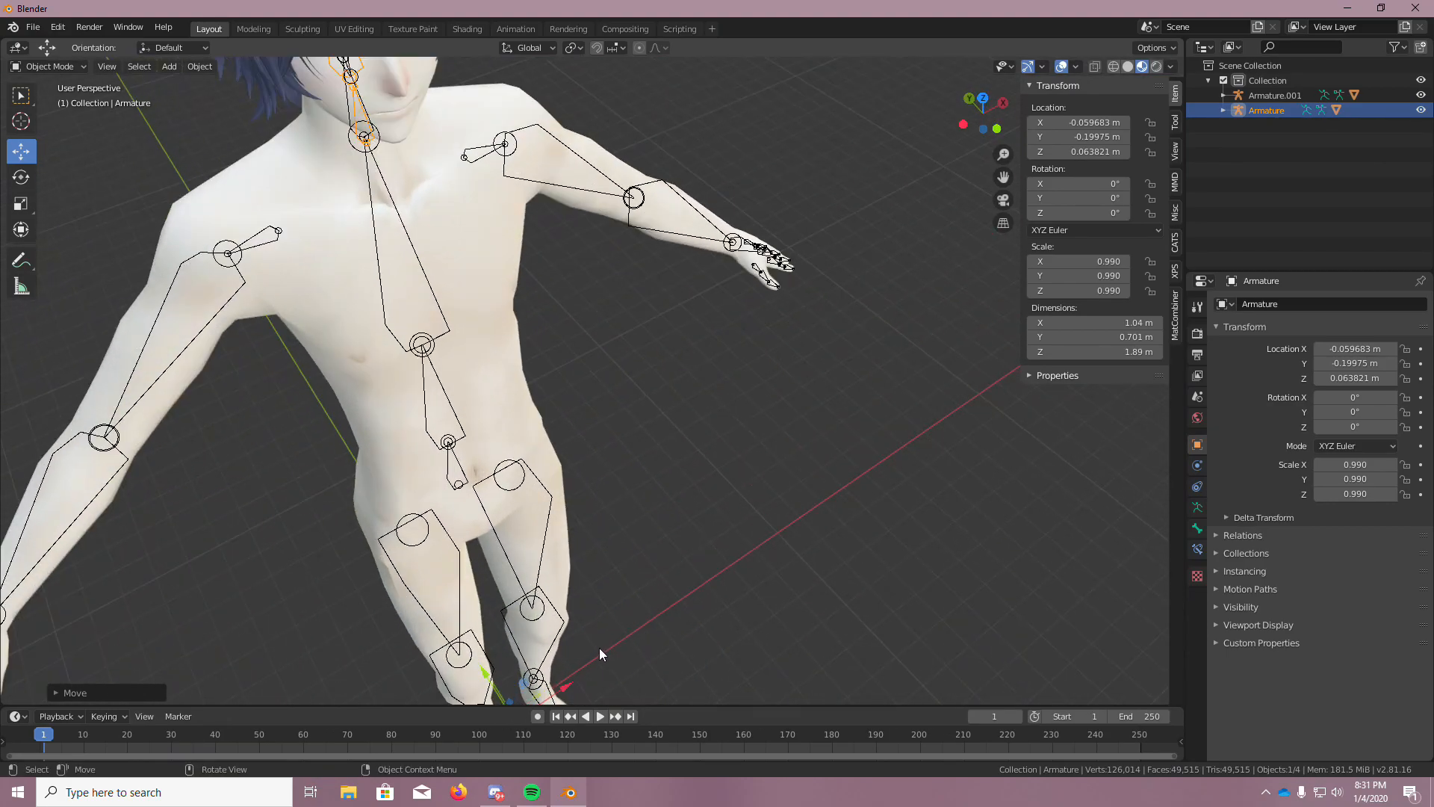
pyautogui.moveTo(604, 644); pyautogui.dragTo(569, 632, button='middle')
pyautogui.scroll(-4, 569, 632)
pyautogui.scroll(4, 568, 527)
pyautogui.moveTo(561, 422); pyautogui.dragTo(850, 337, button='middle')
pyautogui.scroll(3, 552, 345)
pyautogui.scroll(3, 528, 370)
pyautogui.scroll(-4, 774, 344)
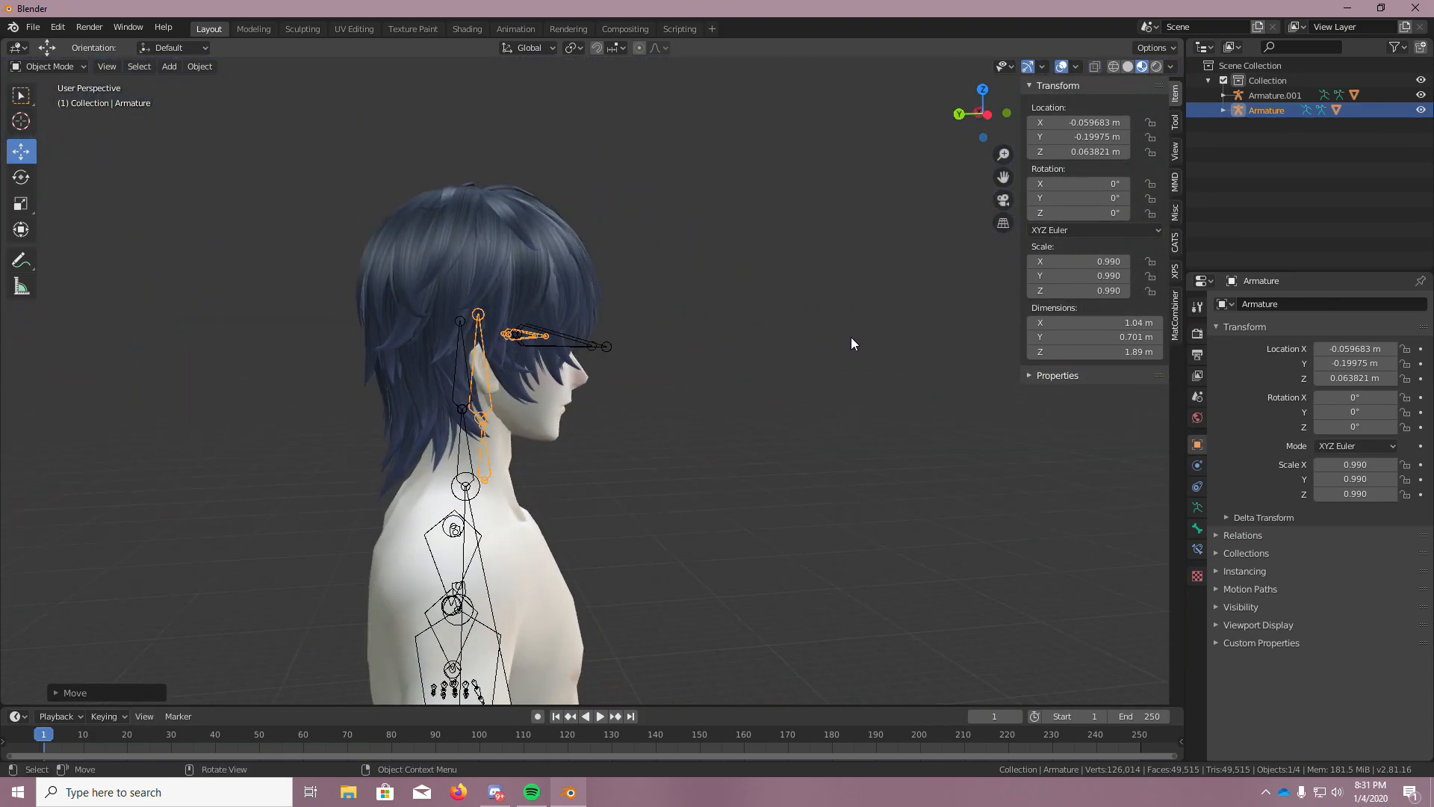
# Examine how the hair's Head and Neck bones line up with the base model's bones from behind and in profile
pyautogui.scroll(3, 786, 352)
pyautogui.moveTo(440, 397); pyautogui.dragTo(197, 348, button='middle')
pyautogui.scroll(1, 387, 399)
pyautogui.scroll(5, 192, 346)
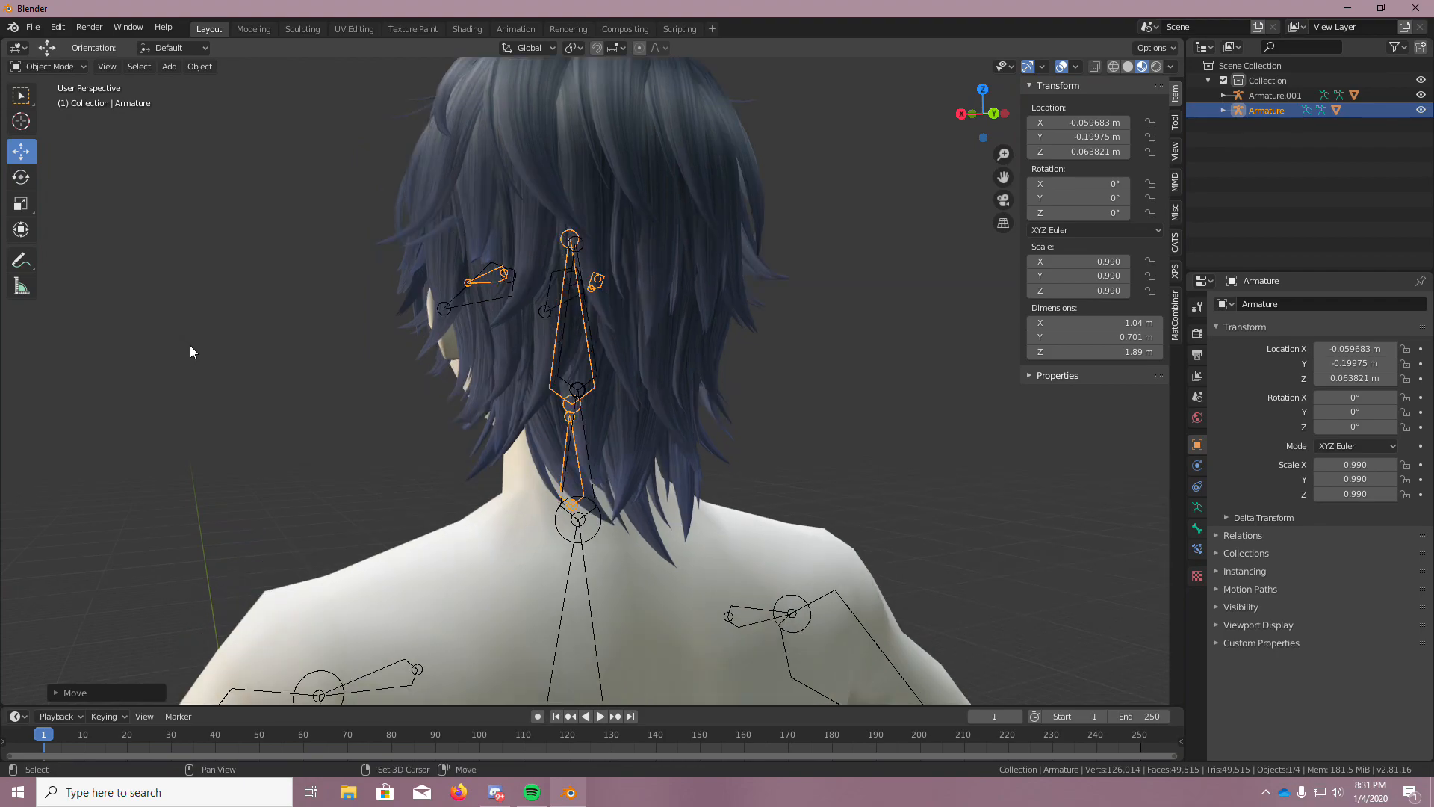
pyautogui.moveTo(212, 332); pyautogui.dragTo(540, 331, button='middle')
pyautogui.scroll(4, 214, 332)
pyautogui.scroll(-4, 539, 331)
pyautogui.moveTo(803, 381); pyautogui.dragTo(772, 395, button='middle')
pyautogui.scroll(4, 805, 377)
pyautogui.scroll(-3, 801, 383)
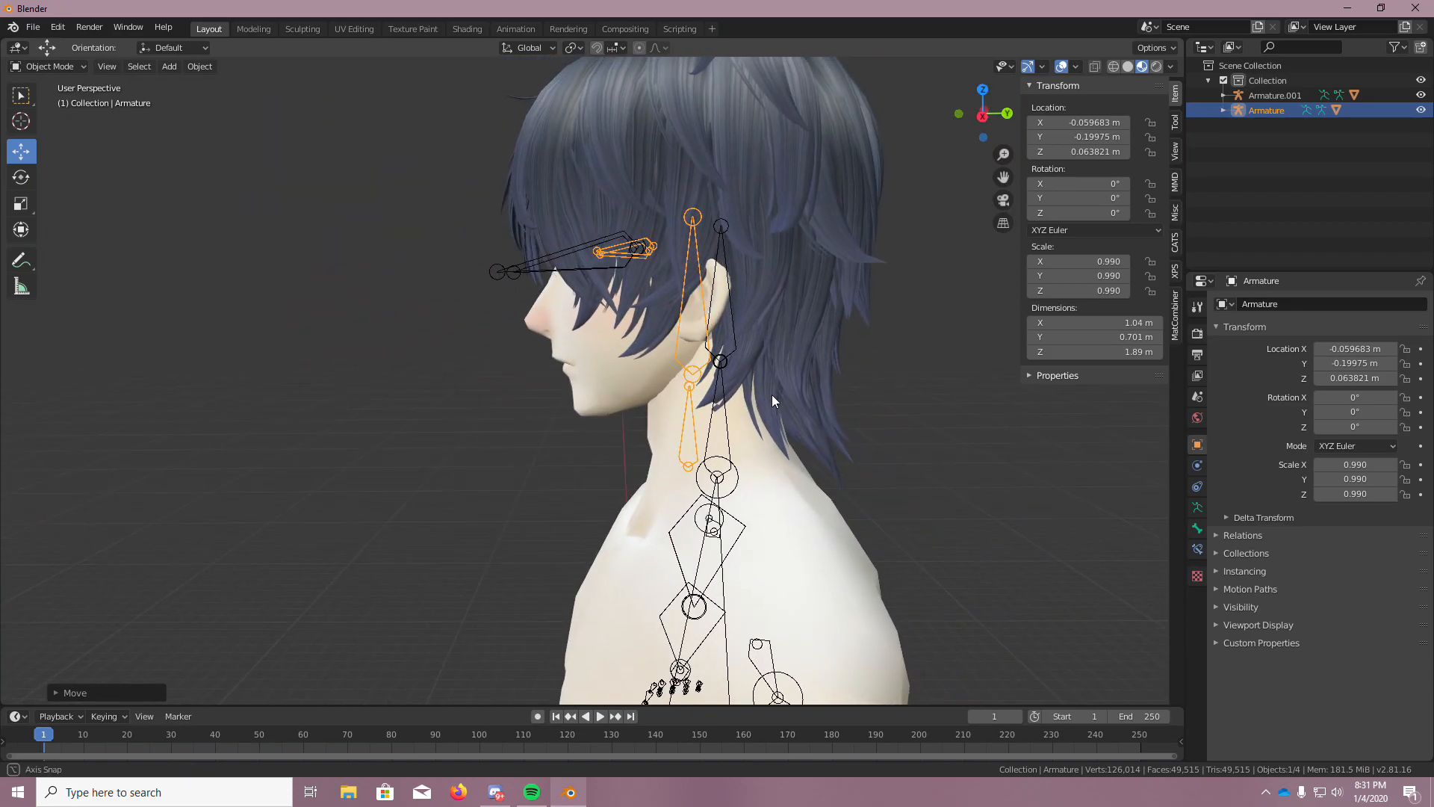
pyautogui.scroll(4, 750, 393)
pyautogui.scroll(-2, 738, 372)
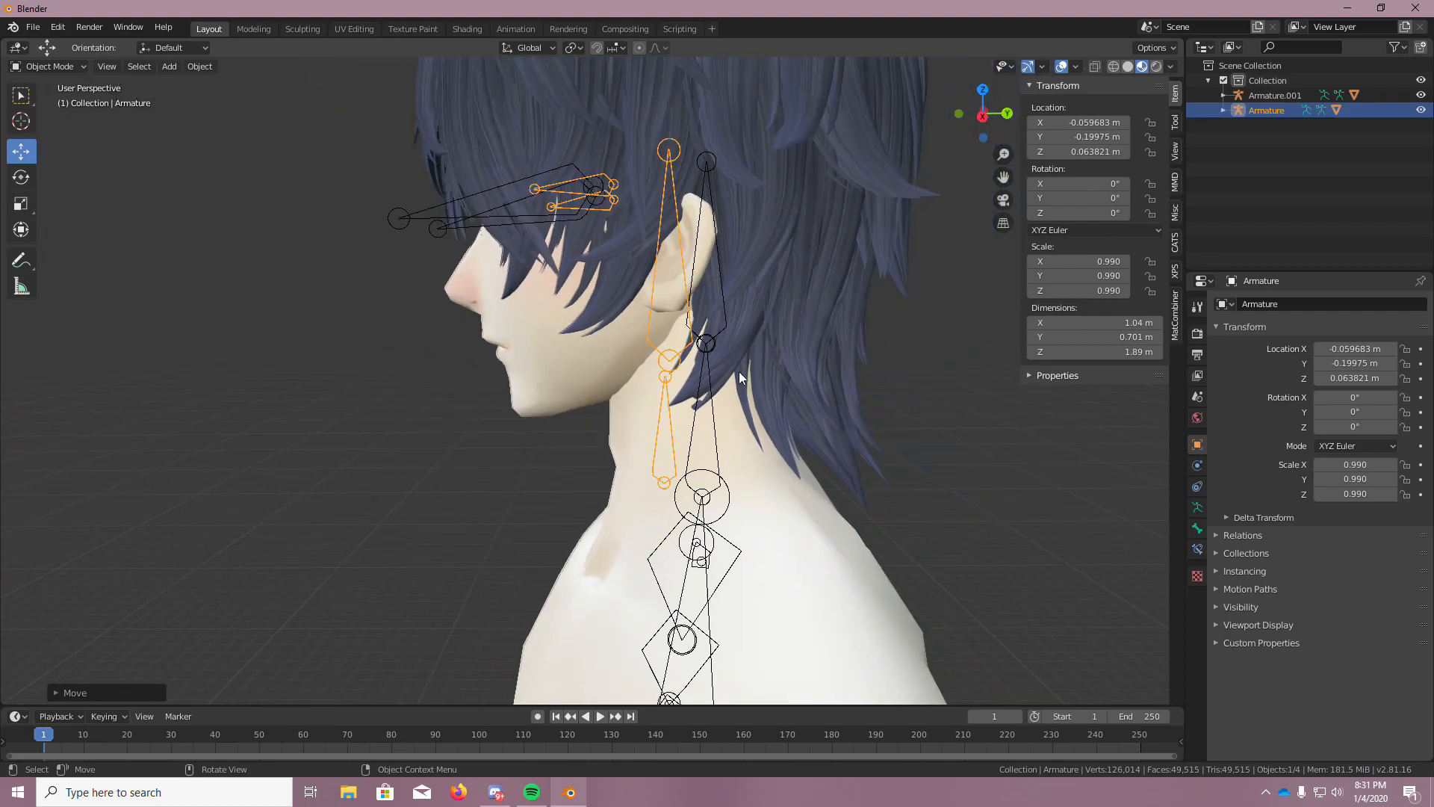
# Put the hair's armature in Edit Mode and move its Head bone back along Y onto the base model's head bone
pyautogui.scroll(-1, 714, 285)
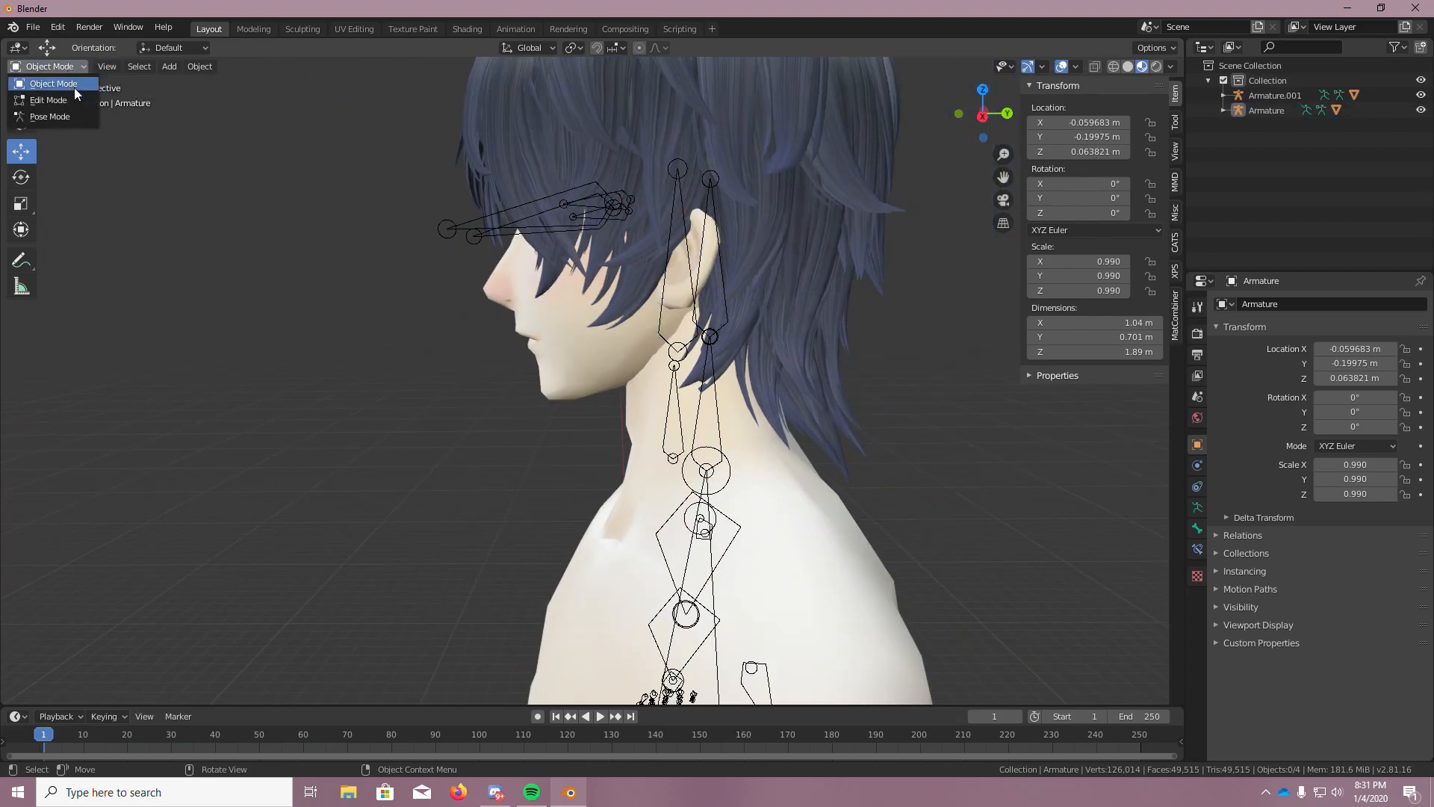
pyautogui.click(71, 100)
pyautogui.scroll(1, 688, 291)
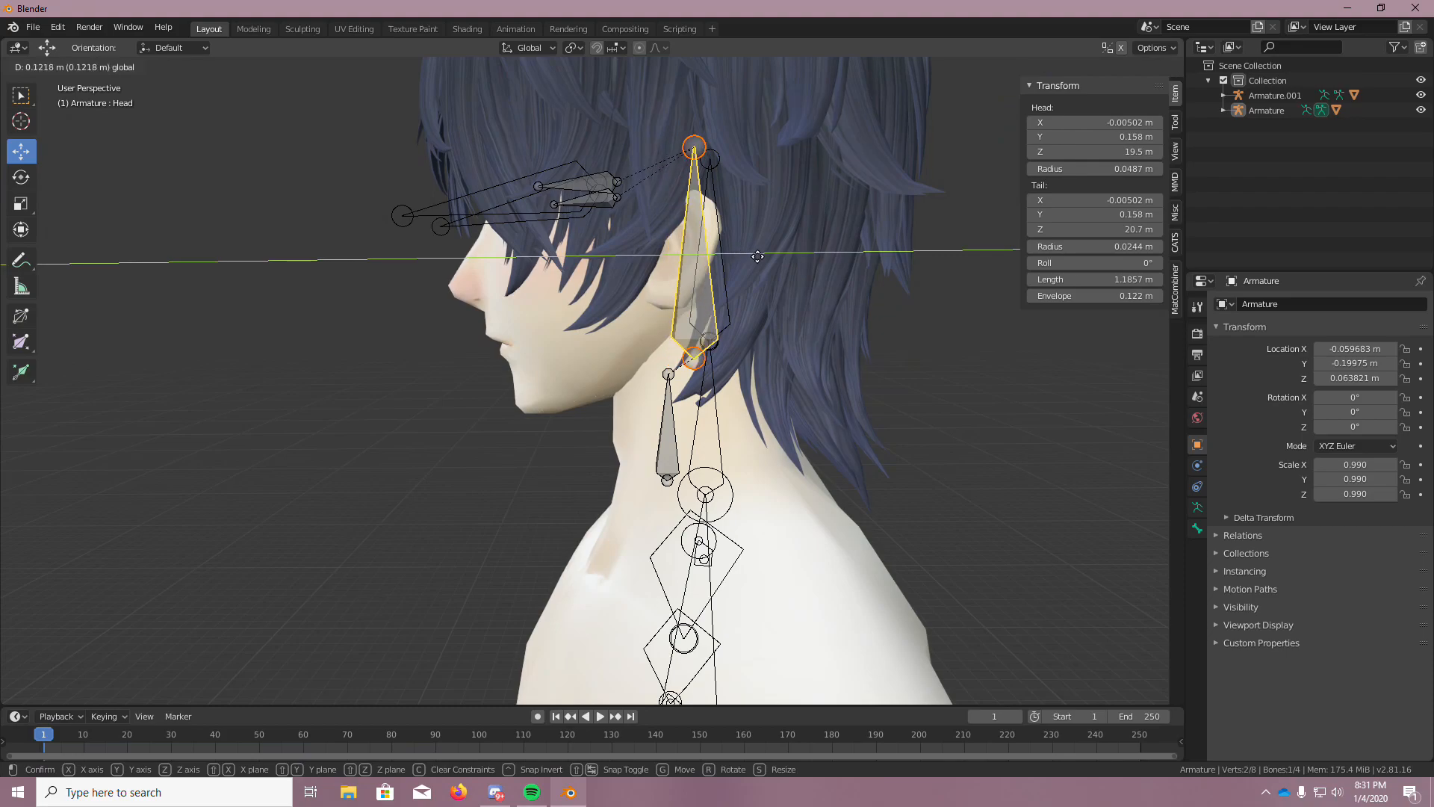
# Move the hair's Neck bone back along Y onto the base model's neck bone
pyautogui.moveTo(774, 265); pyautogui.dragTo(713, 408, button='middle')
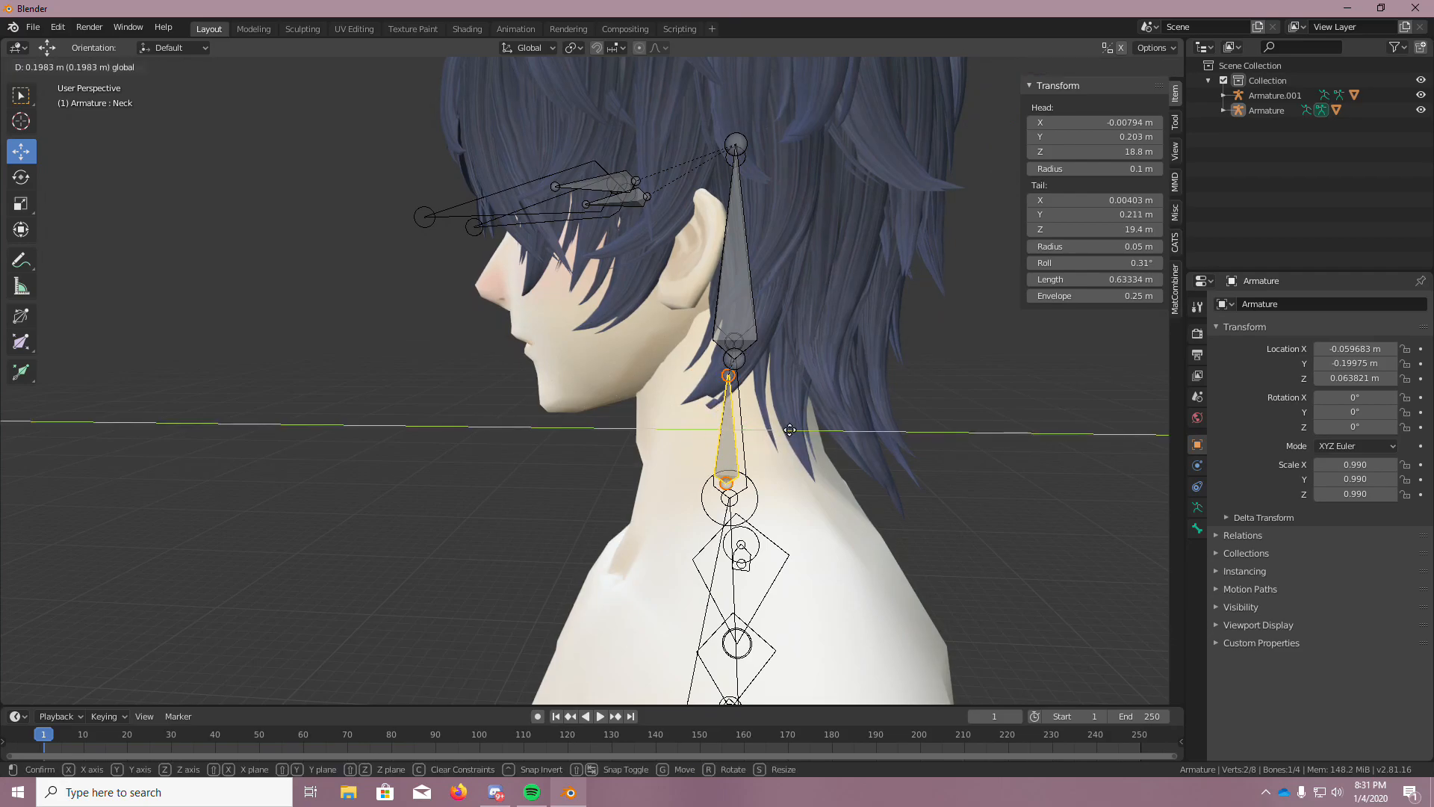
pyautogui.moveTo(795, 429); pyautogui.dragTo(796, 429)
pyautogui.moveTo(796, 429); pyautogui.dragTo(833, 467, button='middle')
pyautogui.scroll(-1, 567, 289)
# Move the hair's Eye_L bone forward toward the base model's left eye bone and try rotating it about 12° to line up
pyautogui.moveTo(513, 193); pyautogui.dragTo(496, 156, button='middle')
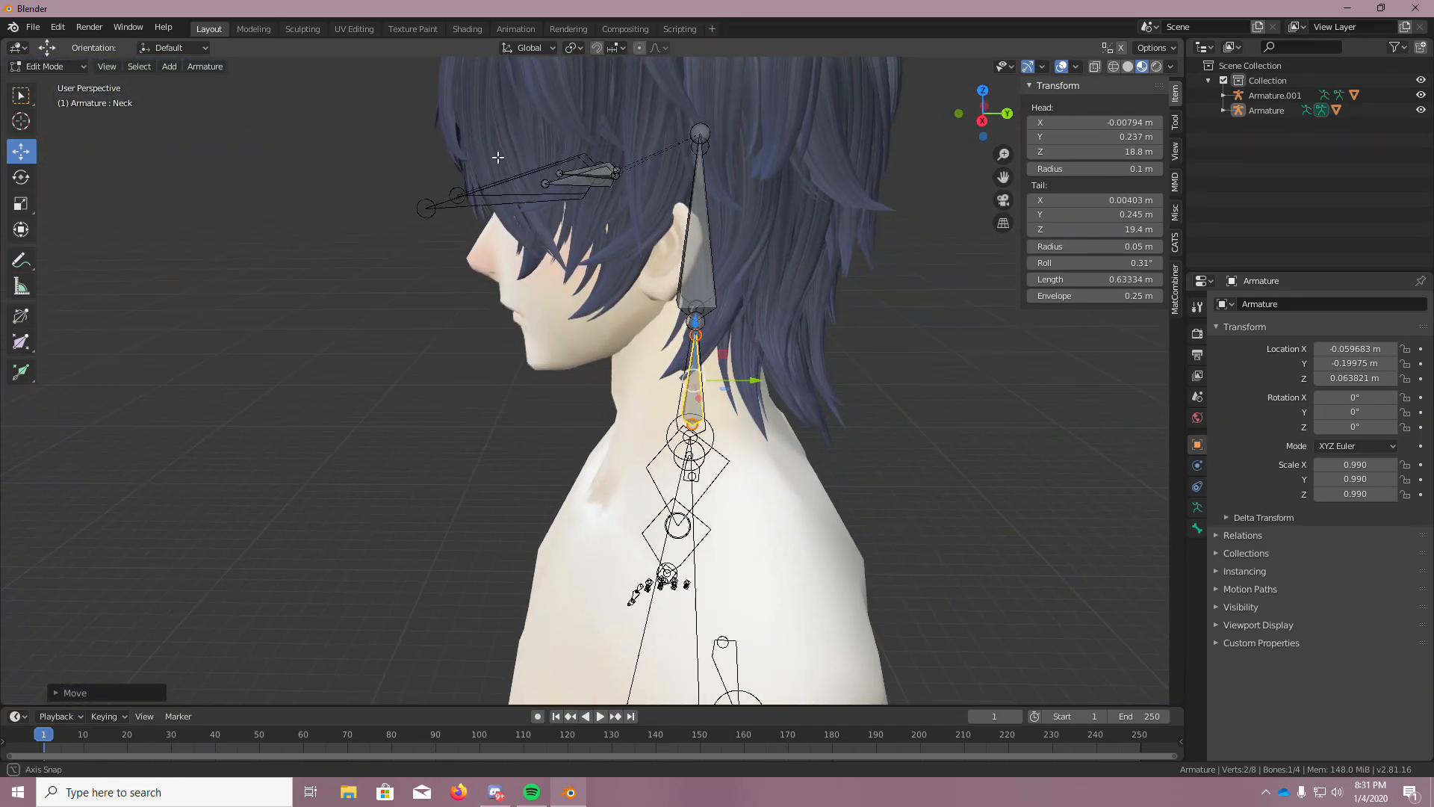
pyautogui.scroll(5, 496, 112)
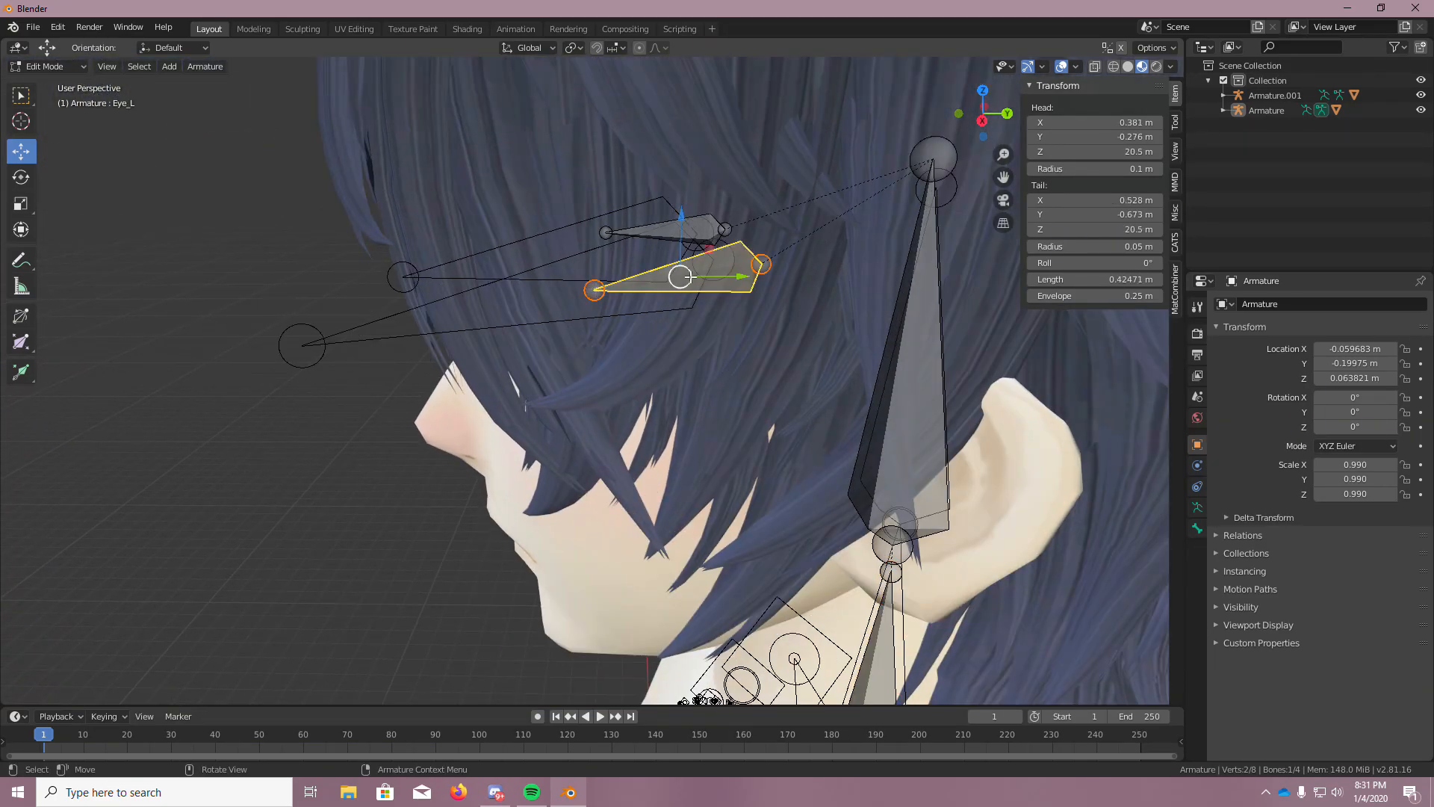
pyautogui.moveTo(657, 288); pyautogui.dragTo(516, 305, button='middle')
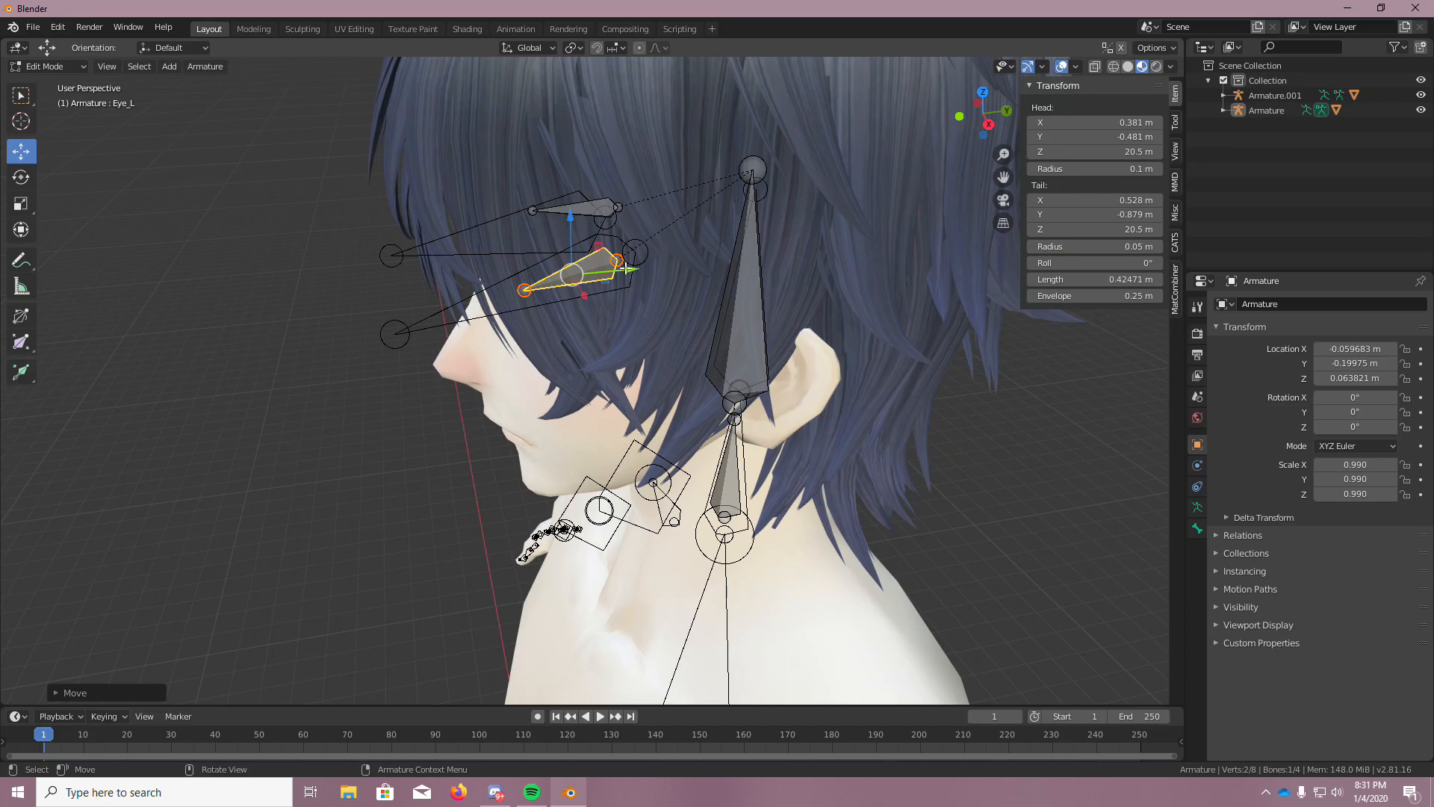
pyautogui.moveTo(595, 280); pyautogui.dragTo(594, 280)
pyautogui.moveTo(422, 242); pyautogui.dragTo(613, 262, button='middle')
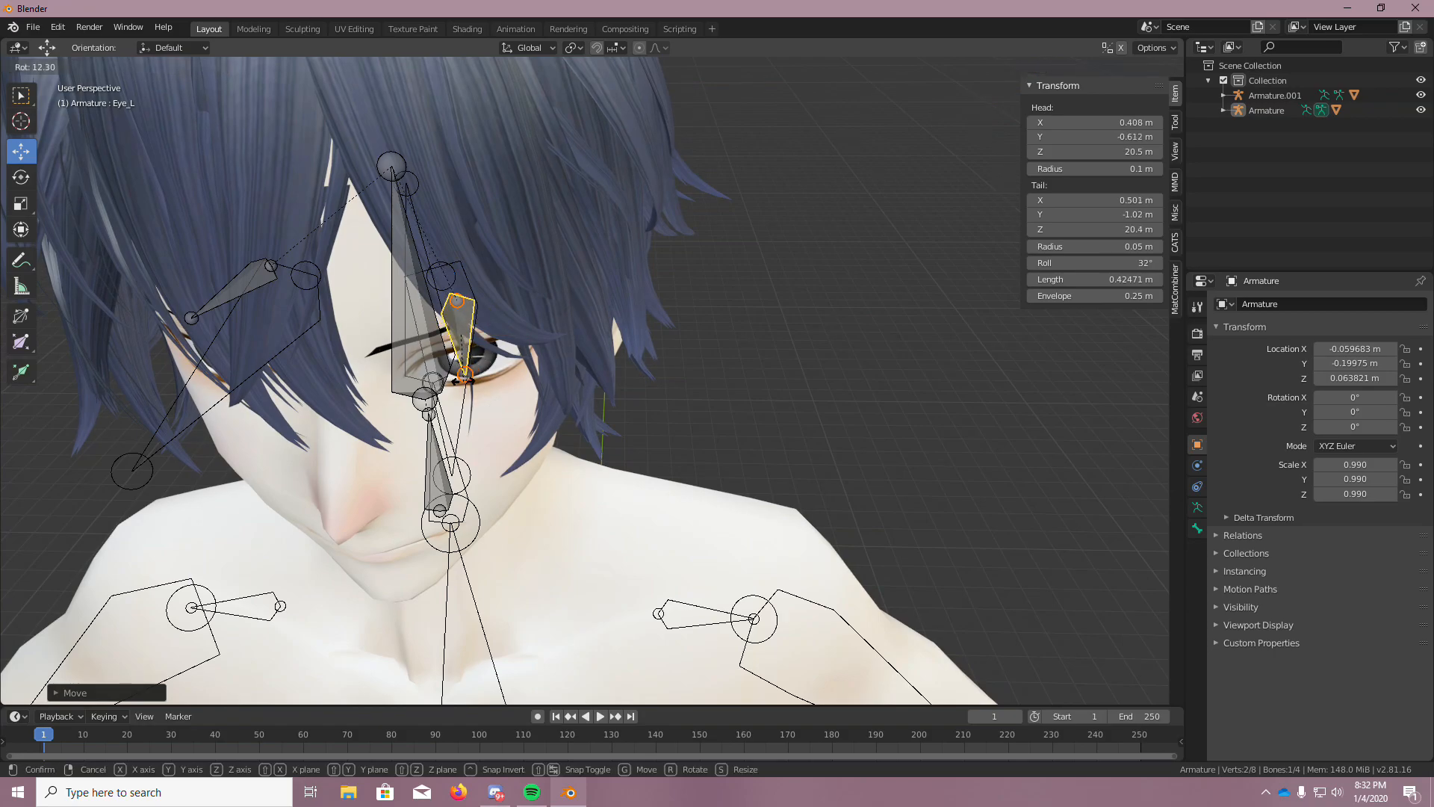
# Move the hair's Eye_R bone forward along Y to about -0.6 m and compare both eye bones from the side
pyautogui.moveTo(326, 331); pyautogui.dragTo(242, 357, button='middle')
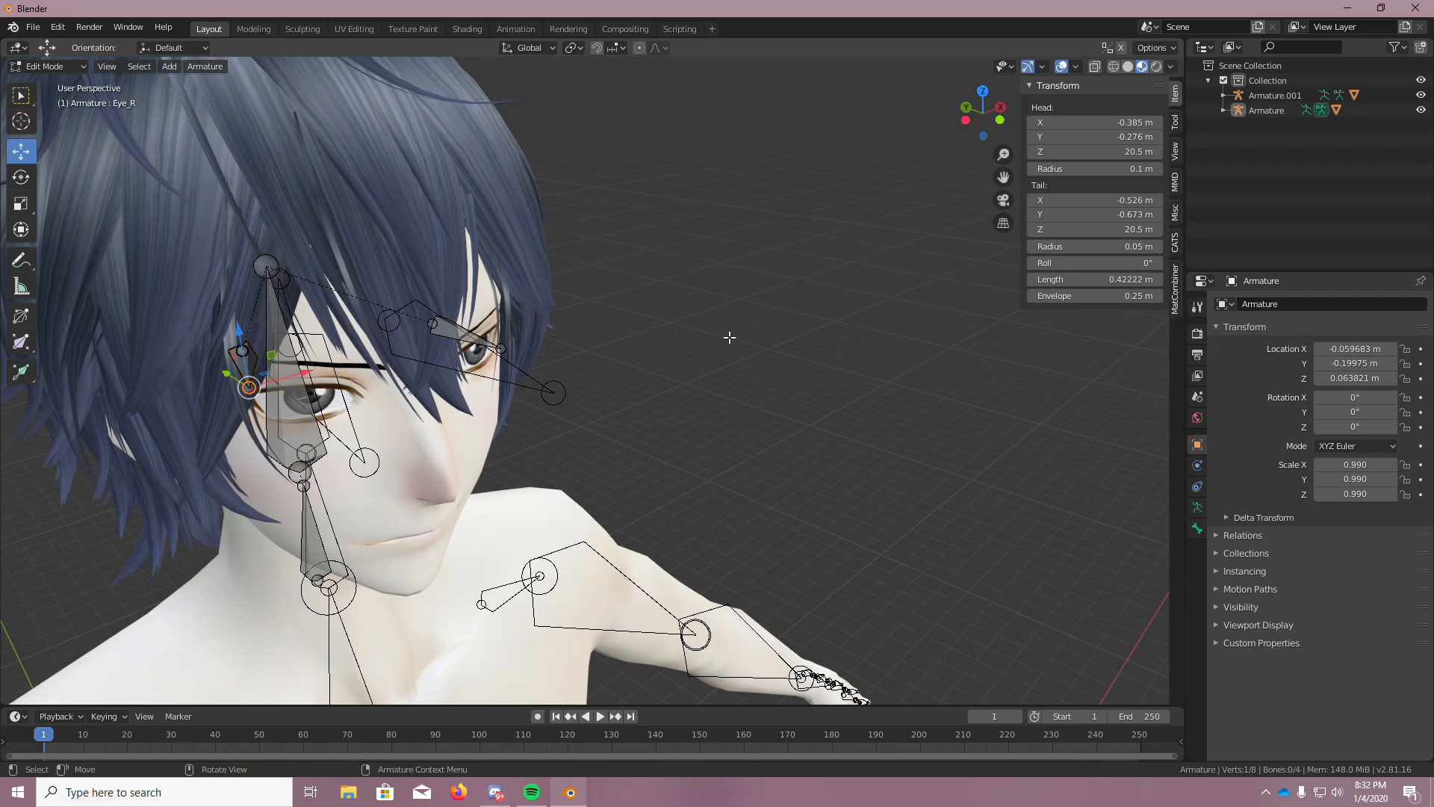
pyautogui.scroll(8, 267, 329)
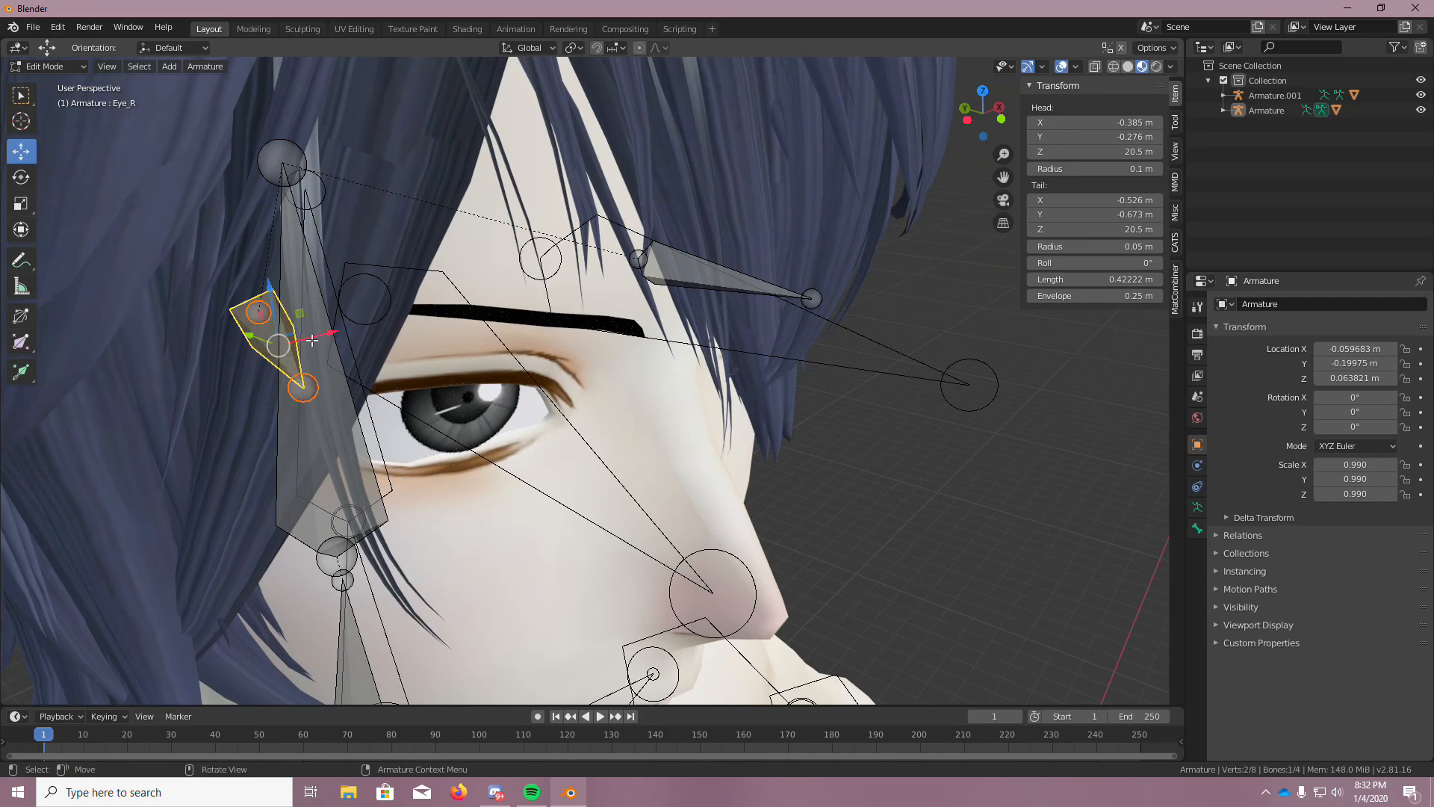
pyautogui.moveTo(269, 322); pyautogui.dragTo(313, 326, button='middle')
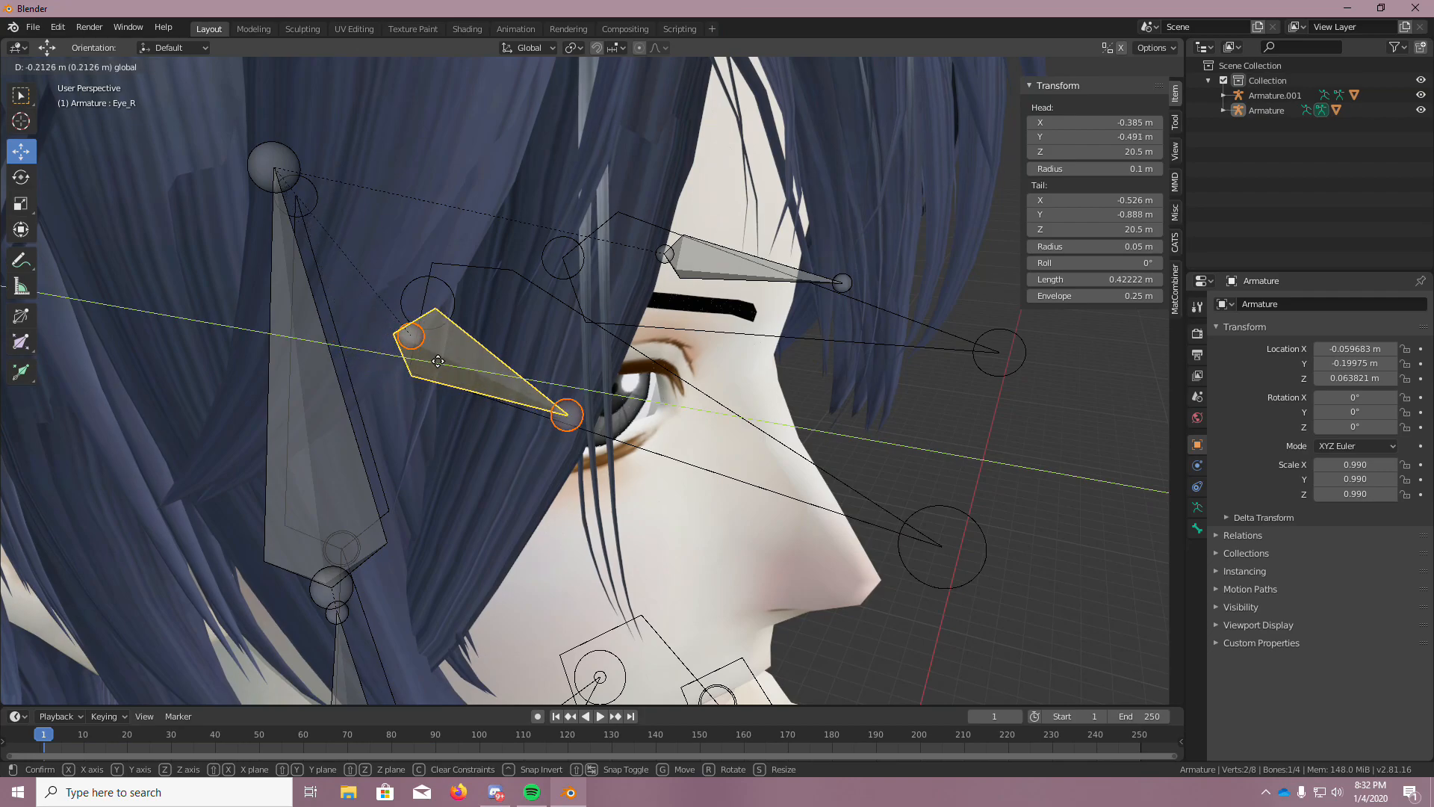
pyautogui.moveTo(495, 372); pyautogui.dragTo(495, 372)
pyautogui.scroll(-2, 495, 372)
pyautogui.moveTo(495, 372); pyautogui.dragTo(904, 298, button='middle')
pyautogui.scroll(-3, 314, 355)
pyautogui.scroll(2, 590, 293)
pyautogui.scroll(2, 836, 312)
pyautogui.moveTo(790, 320); pyautogui.dragTo(573, 367, button='middle')
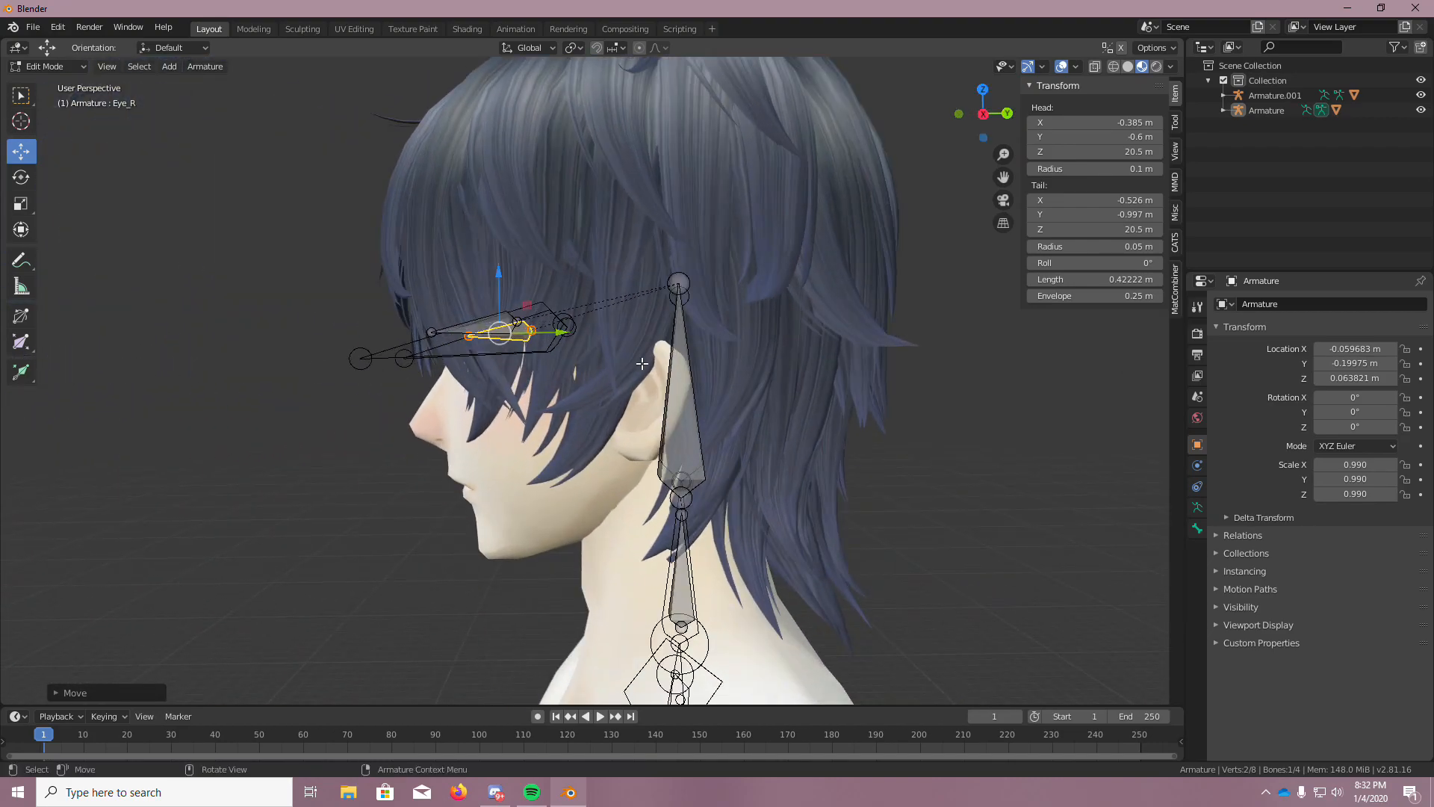
# Return to Object Mode, select the hair's armature and raise it along Z to about 0.167 m
pyautogui.click(66, 82)
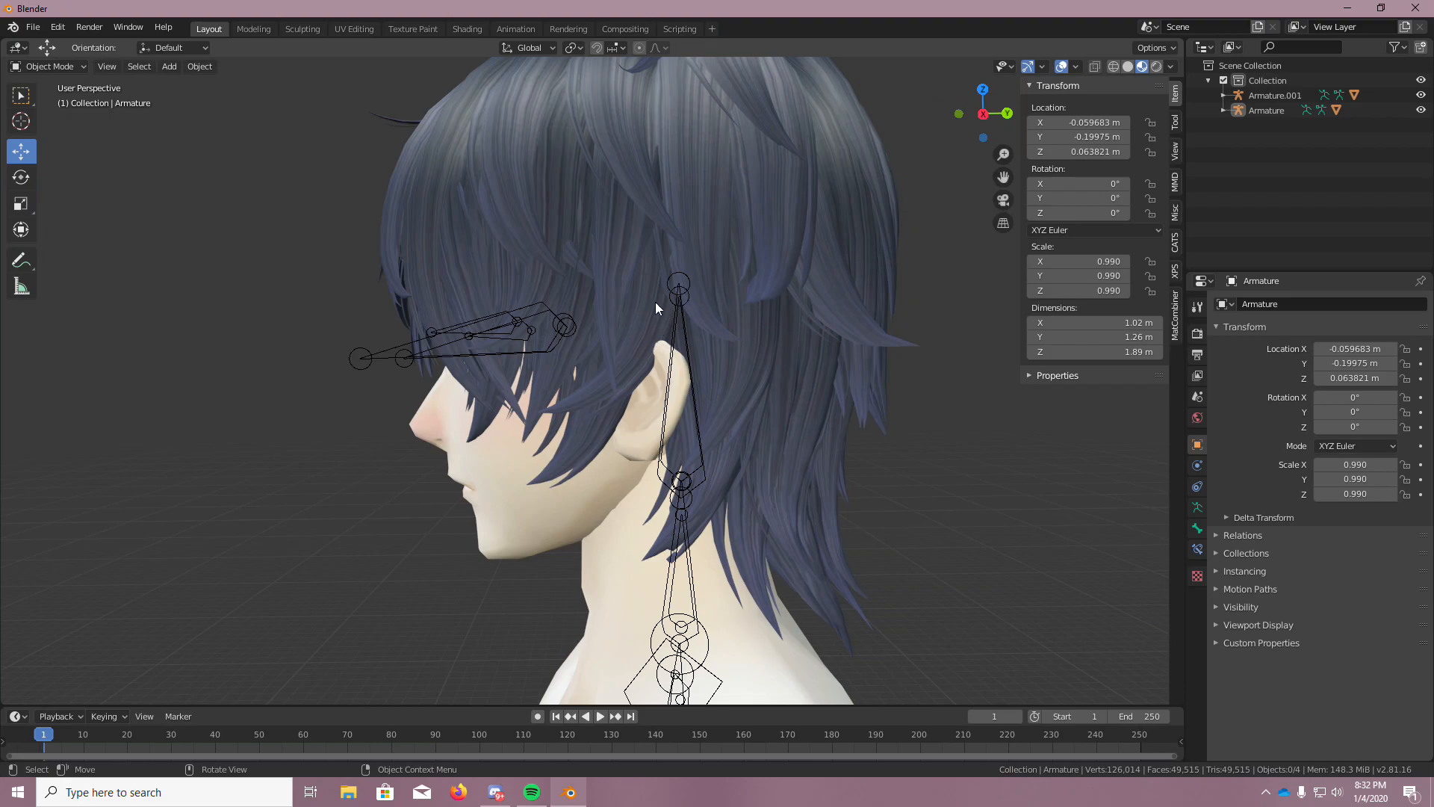
pyautogui.click(1280, 111)
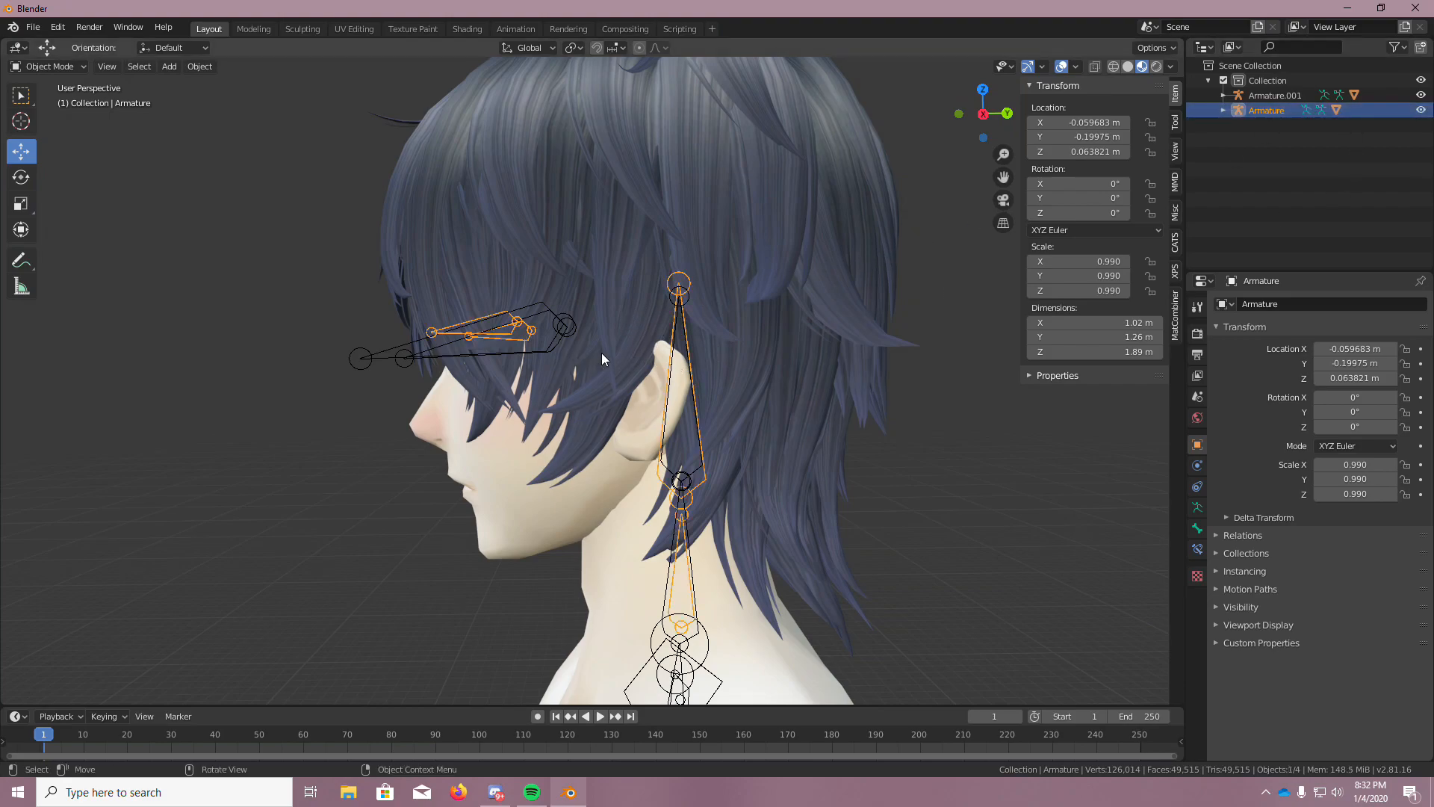
pyautogui.scroll(1, 678, 351)
pyautogui.scroll(-7, 571, 358)
pyautogui.moveTo(676, 508); pyautogui.dragTo(608, 715, button='middle')
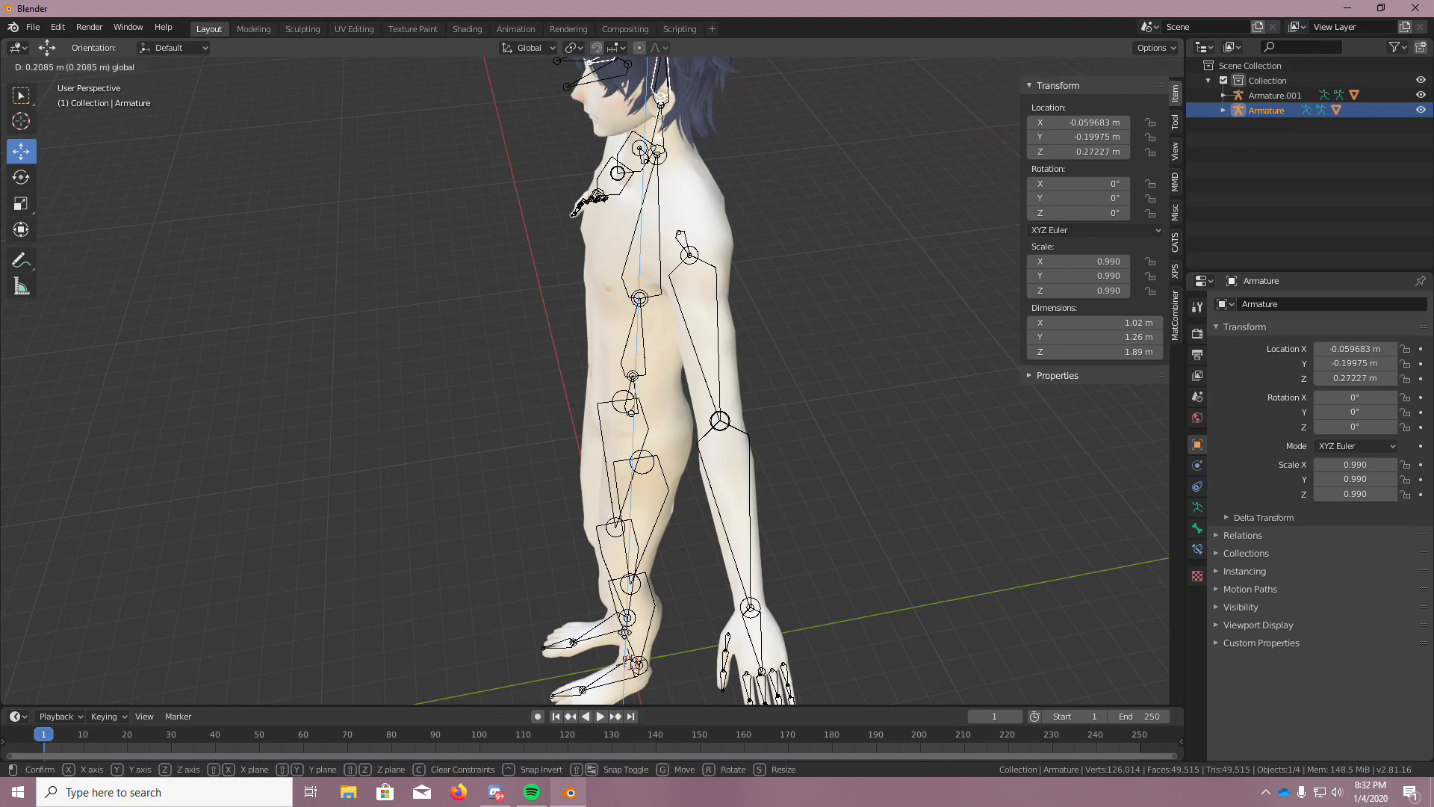
pyautogui.moveTo(687, 506); pyautogui.dragTo(688, 379, button='middle')
pyautogui.scroll(6, 665, 351)
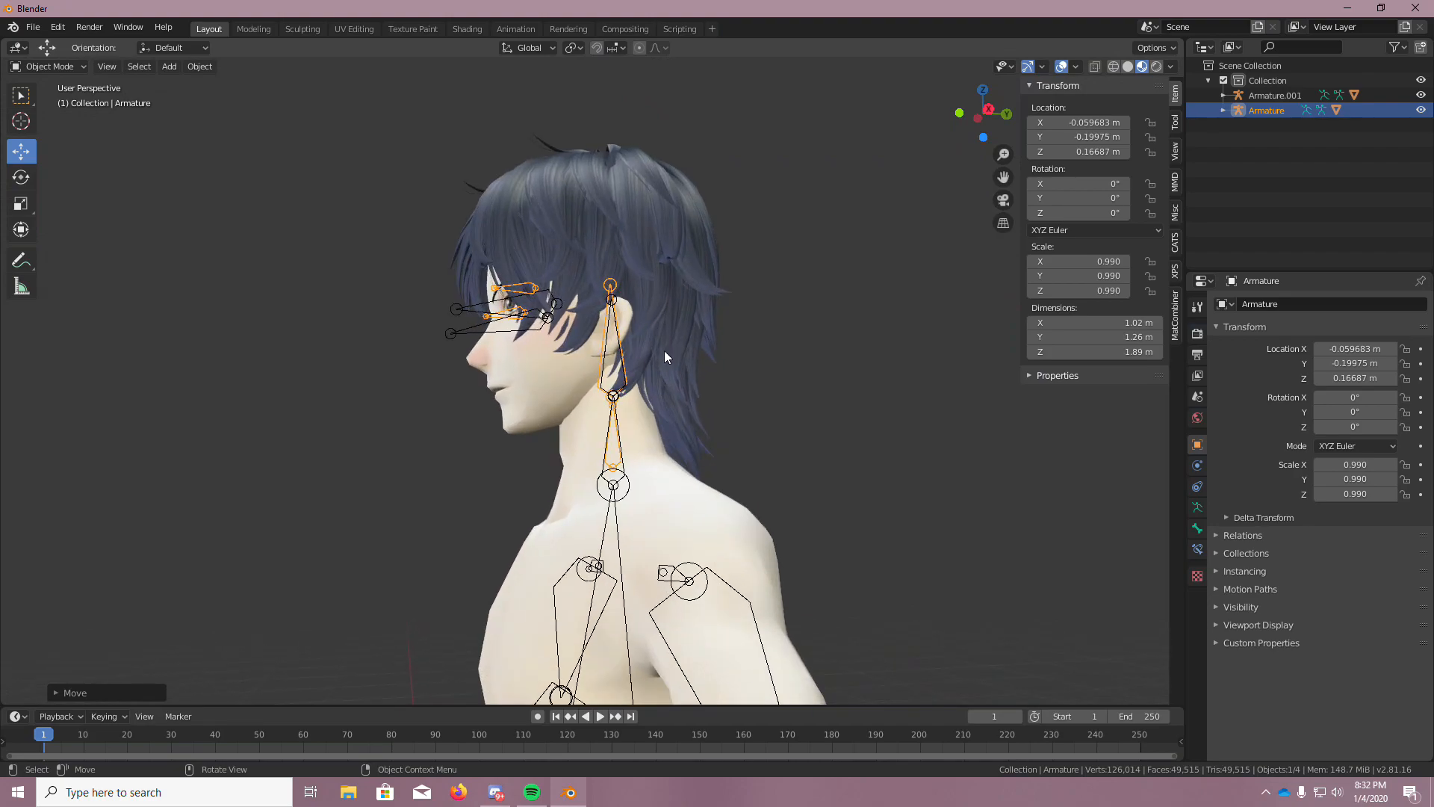
pyautogui.scroll(5, 642, 319)
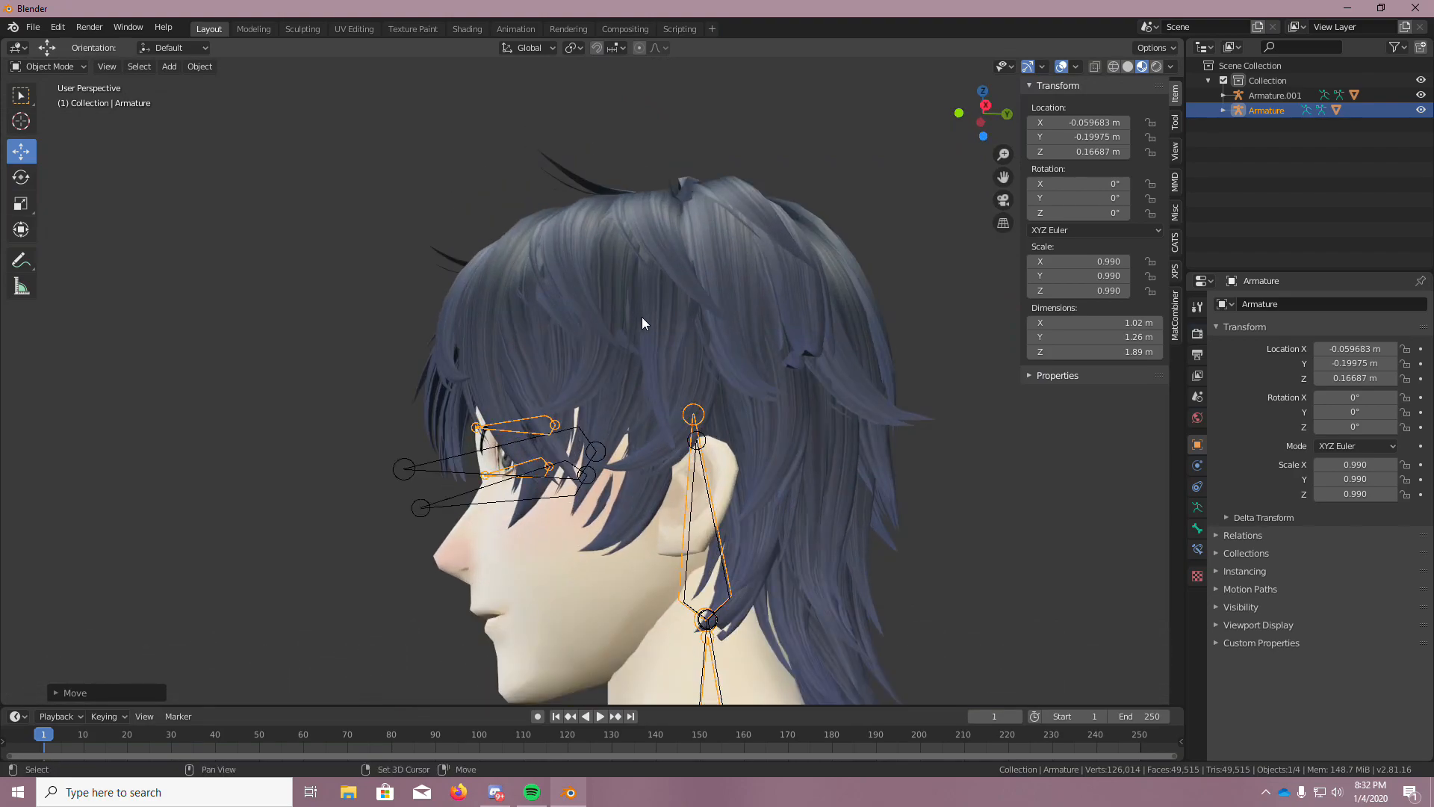
# Move the hair's armature forward along Y to about -0.281 m
pyautogui.moveTo(643, 316); pyautogui.dragTo(568, 378, button='middle')
pyautogui.scroll(-4, 759, 521)
pyautogui.scroll(-8, 760, 521)
pyautogui.moveTo(760, 530); pyautogui.dragTo(735, 698, button='middle')
pyautogui.scroll(4, 774, 641)
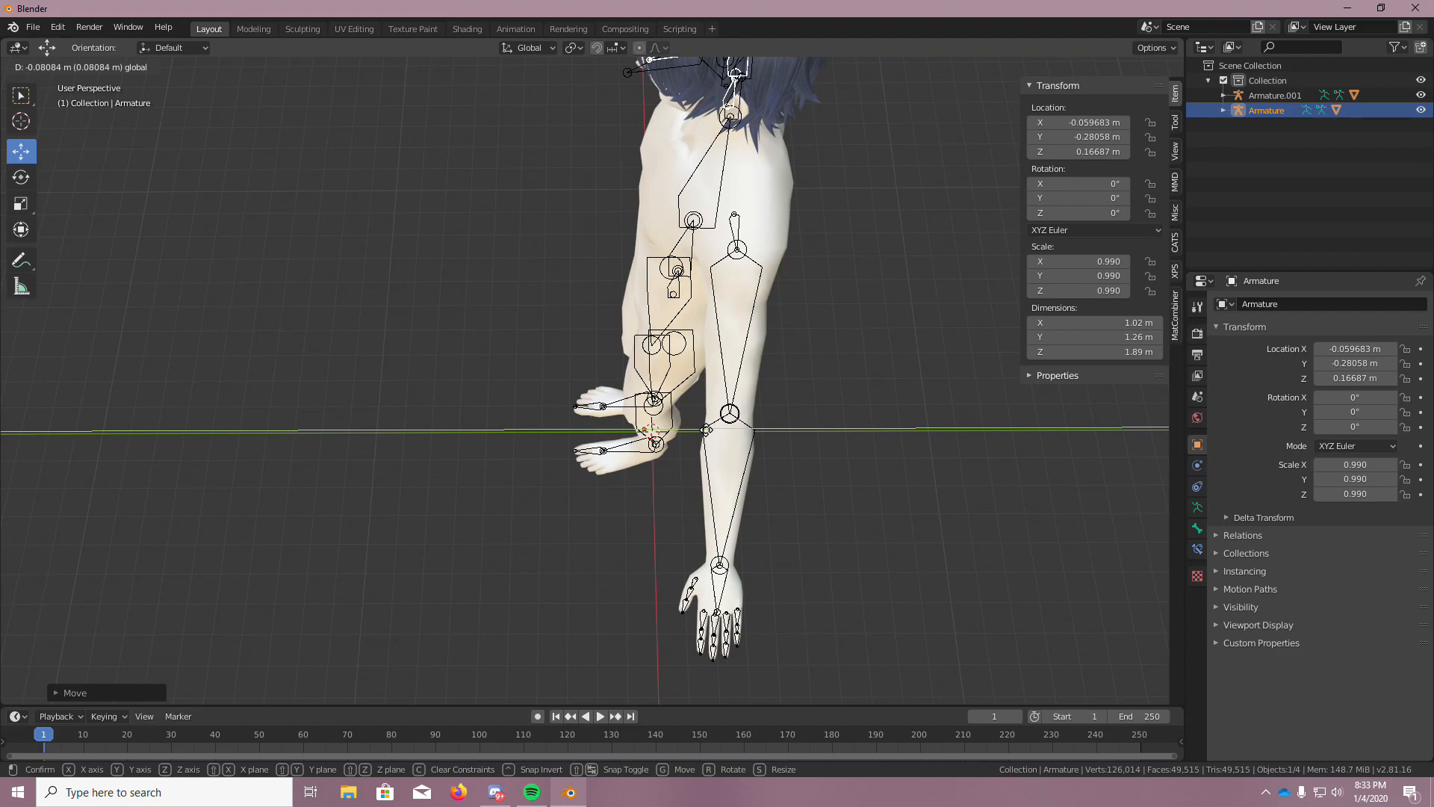
pyautogui.moveTo(706, 429); pyautogui.dragTo(705, 431)
pyautogui.keyDown('shift'); pyautogui.moveTo(665, 425); pyautogui.dragTo(590, 88, button='middle'); pyautogui.keyUp('shift')
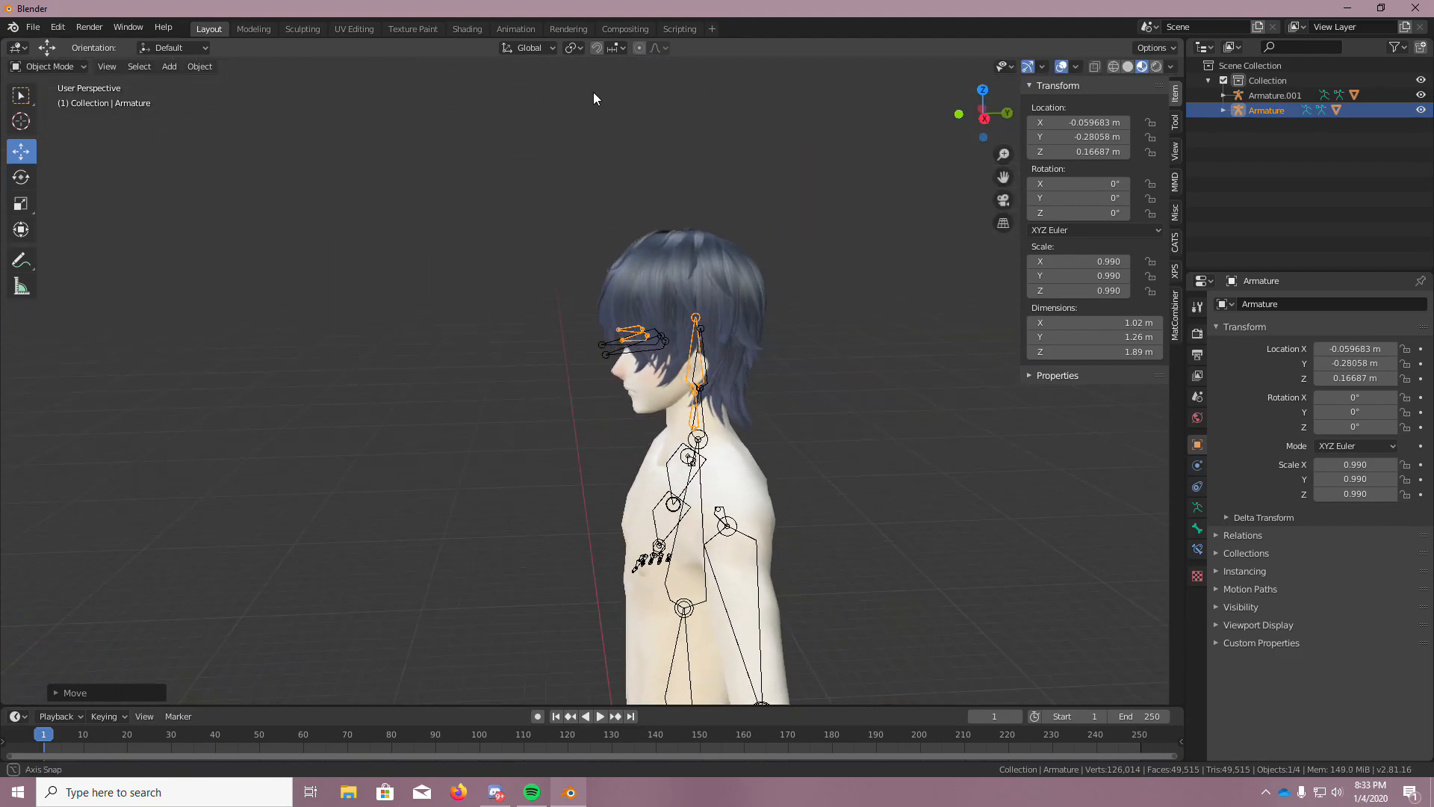
# Examine the hair's fit and the bone alignment around the head from the front and both sides
pyautogui.scroll(4, 527, 151)
pyautogui.keyDown('shift'); pyautogui.moveTo(527, 151); pyautogui.dragTo(817, 374, button='middle'); pyautogui.keyUp('shift')
pyautogui.scroll(4, 584, 532)
pyautogui.scroll(-4, 817, 374)
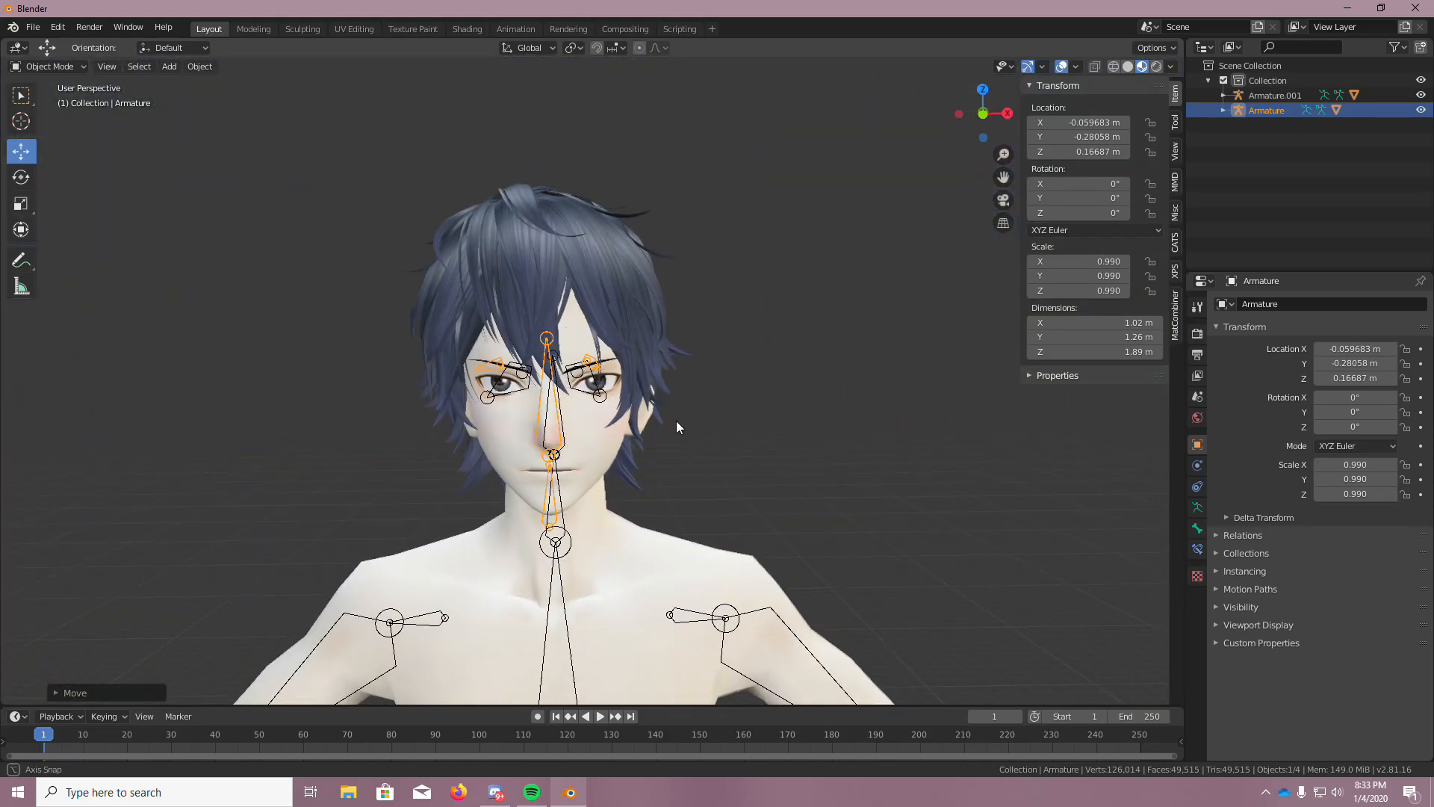
pyautogui.scroll(4, 597, 430)
pyautogui.moveTo(593, 432)
pyautogui.mouseDown(button='middle')
pyautogui.moveTo(635, 432)
pyautogui.moveTo(620, 433)
pyautogui.mouseUp(button='middle')
pyautogui.scroll(-4, 299, 420)
pyautogui.scroll(5, 187, 420)
pyautogui.moveTo(183, 420); pyautogui.dragTo(325, 431, button='middle')
pyautogui.scroll(-4, 325, 431)
pyautogui.scroll(-4, 325, 431)
pyautogui.scroll(5, 198, 451)
pyautogui.moveTo(199, 451); pyautogui.dragTo(356, 473, button='middle')
pyautogui.scroll(-5, 355, 473)
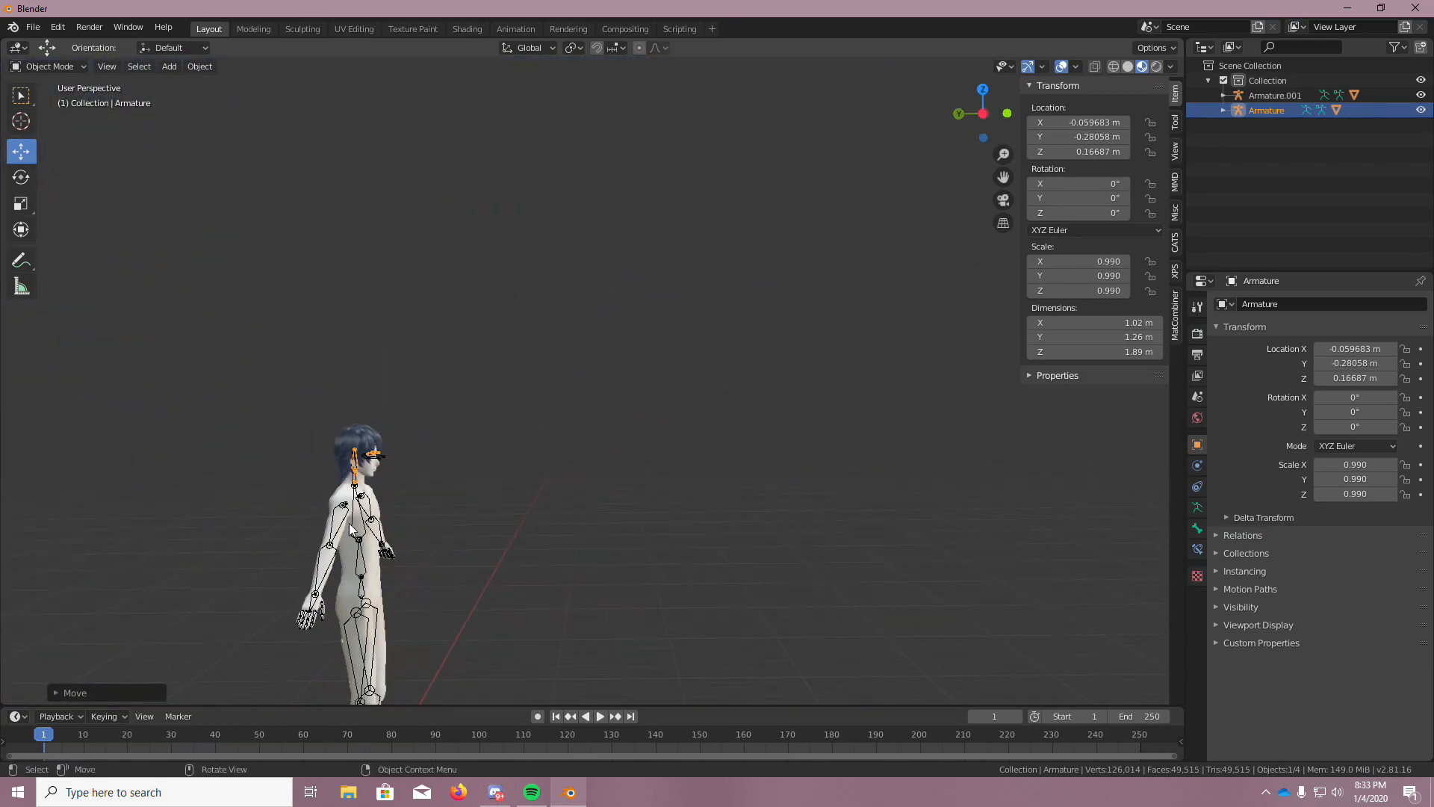
# Move the hair's armature back along Y to about -0.172 m
pyautogui.moveTo(324, 598); pyautogui.dragTo(357, 590, button='middle')
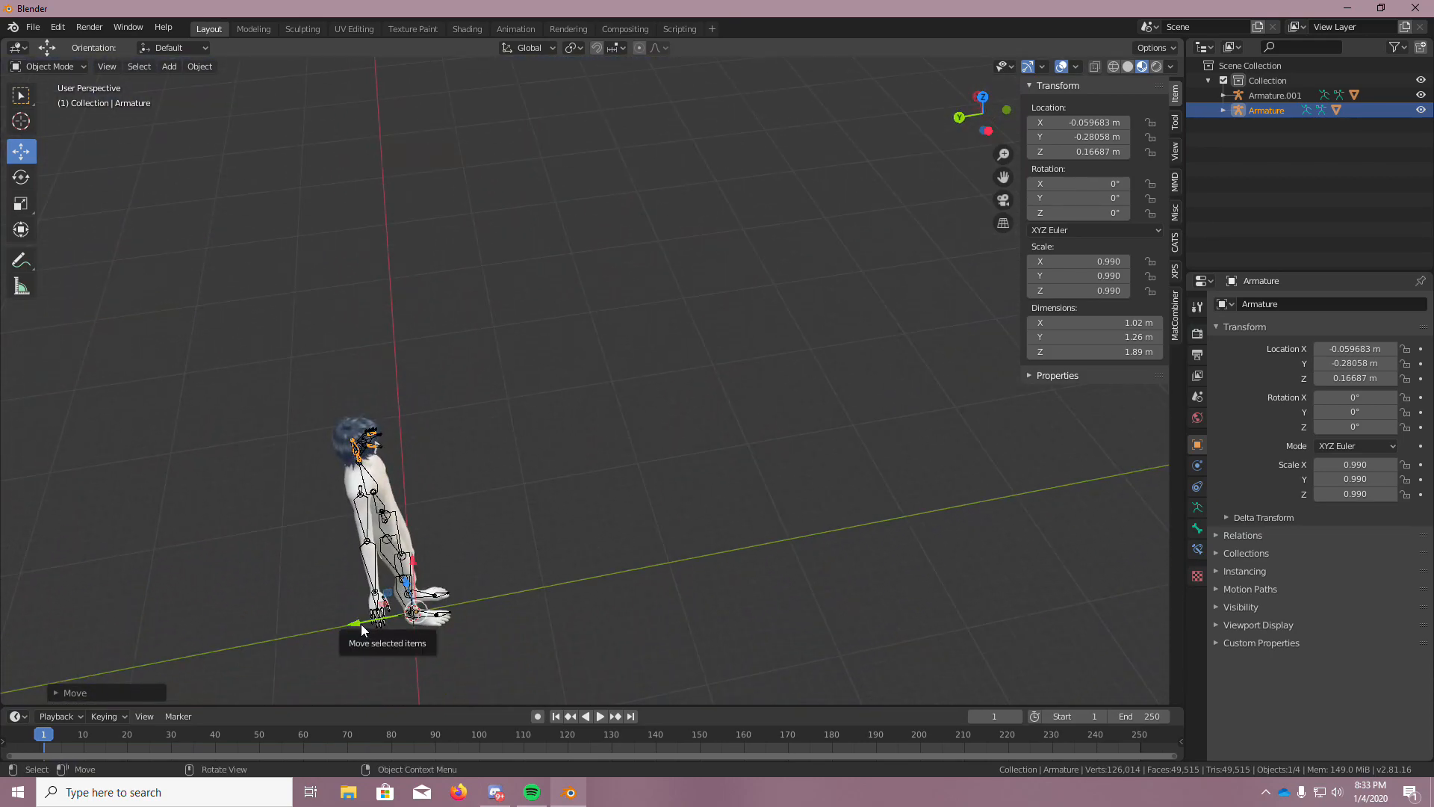
pyautogui.moveTo(361, 624); pyautogui.dragTo(358, 624)
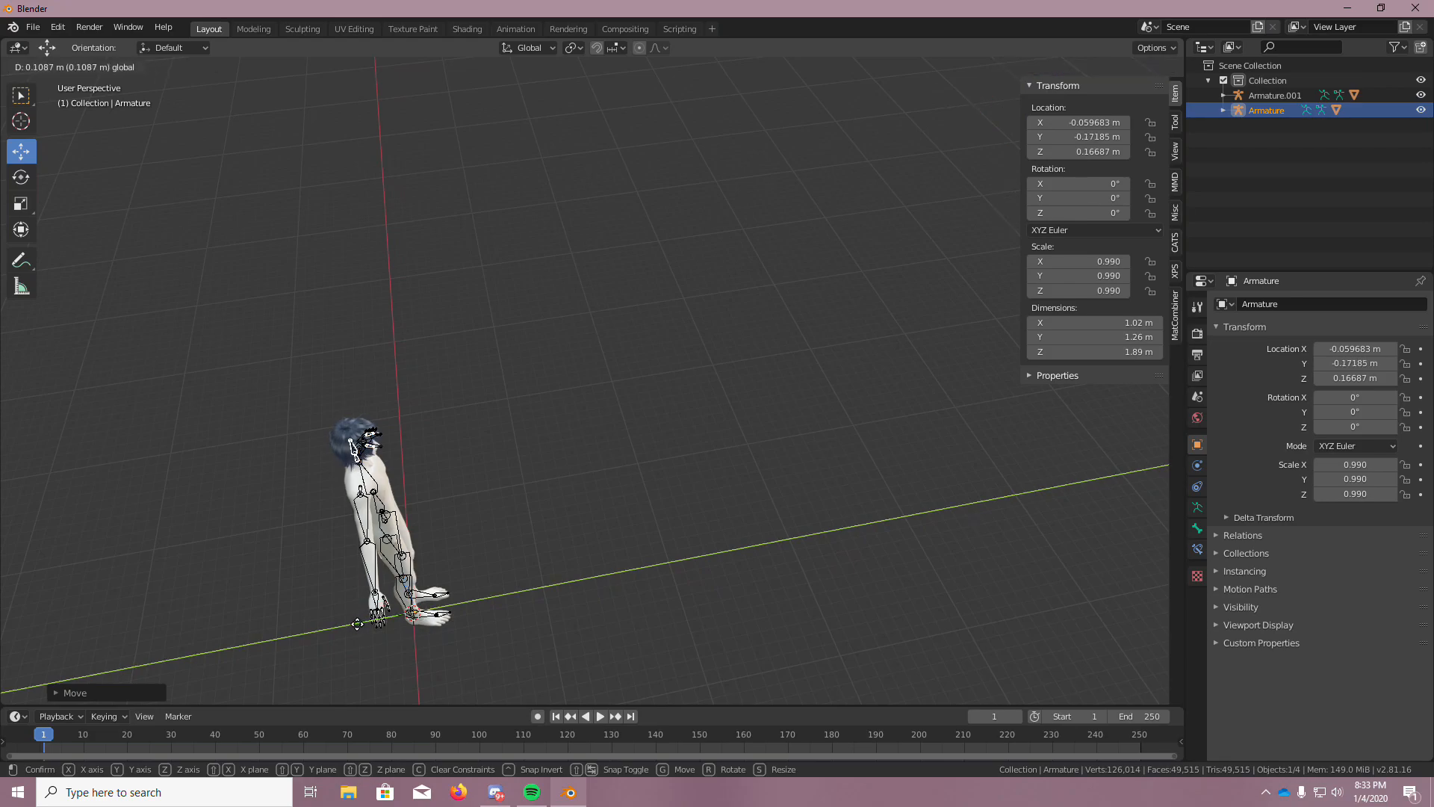
pyautogui.moveTo(354, 590); pyautogui.dragTo(383, 397, button='middle')
pyautogui.scroll(2, 382, 397)
pyautogui.scroll(4, 597, 439)
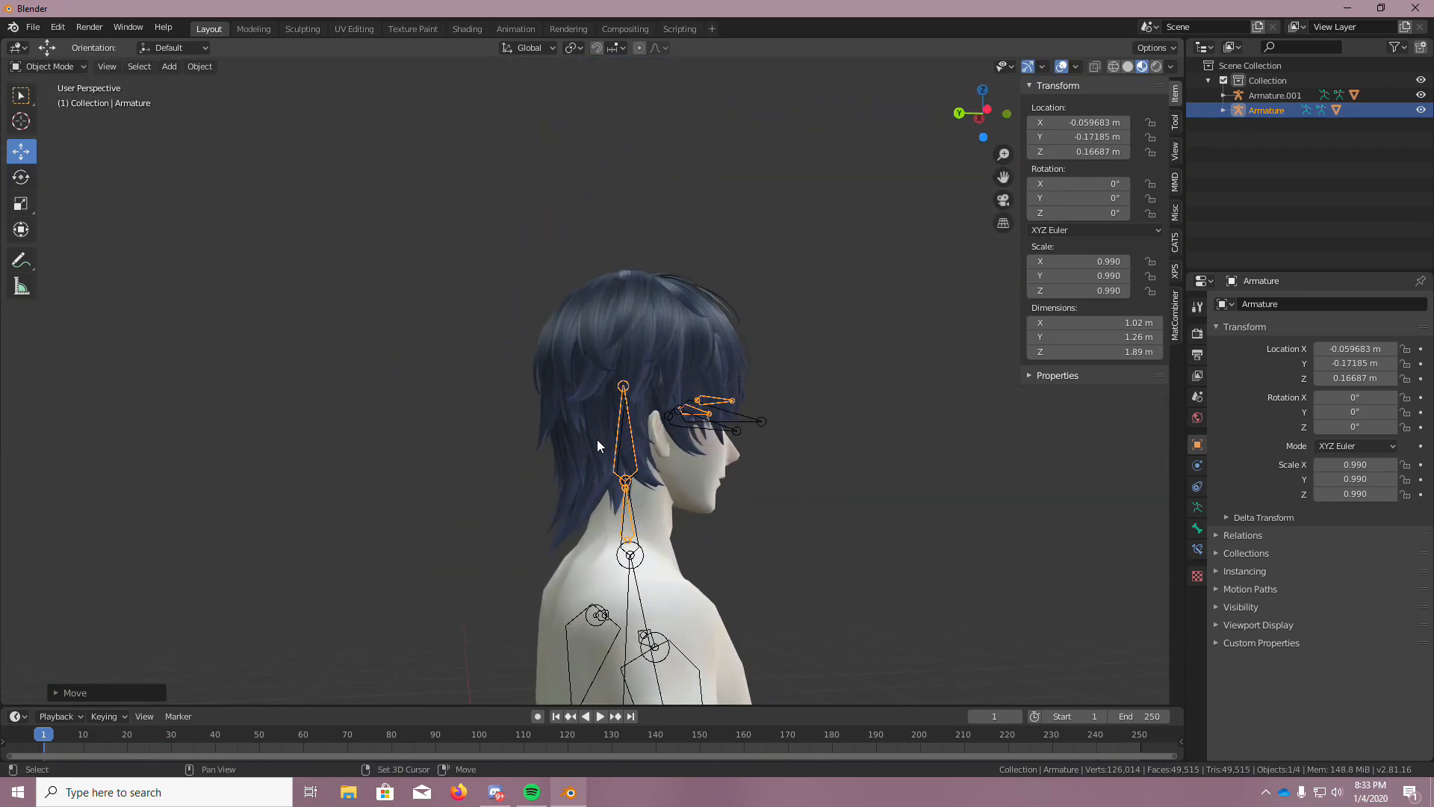
# Inspect how the hair's head, neck and eye bones line up with the base bones from the side
pyautogui.scroll(5, 679, 437)
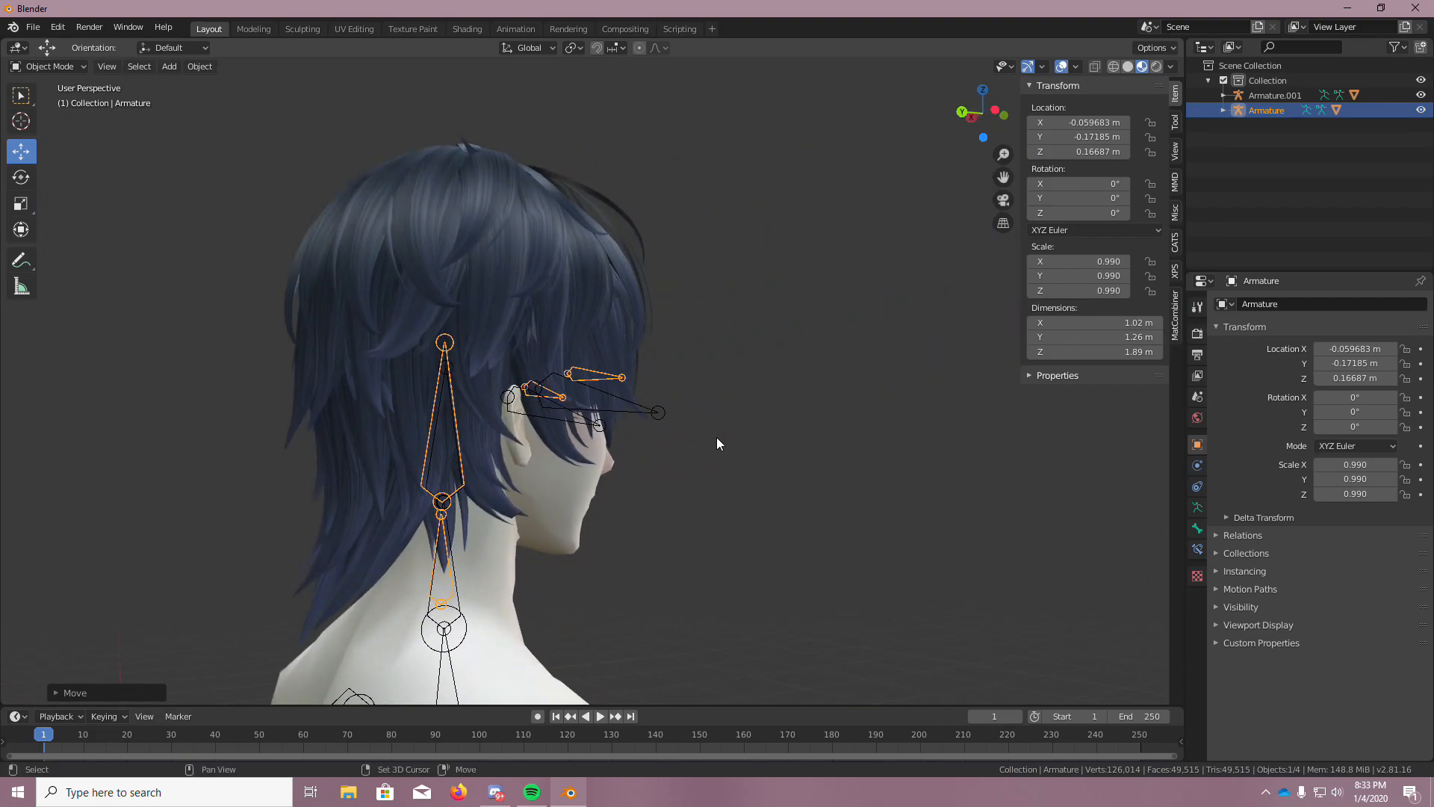
pyautogui.moveTo(717, 439); pyautogui.dragTo(662, 438, button='middle')
pyautogui.scroll(3, 557, 439)
pyautogui.scroll(-5, 620, 444)
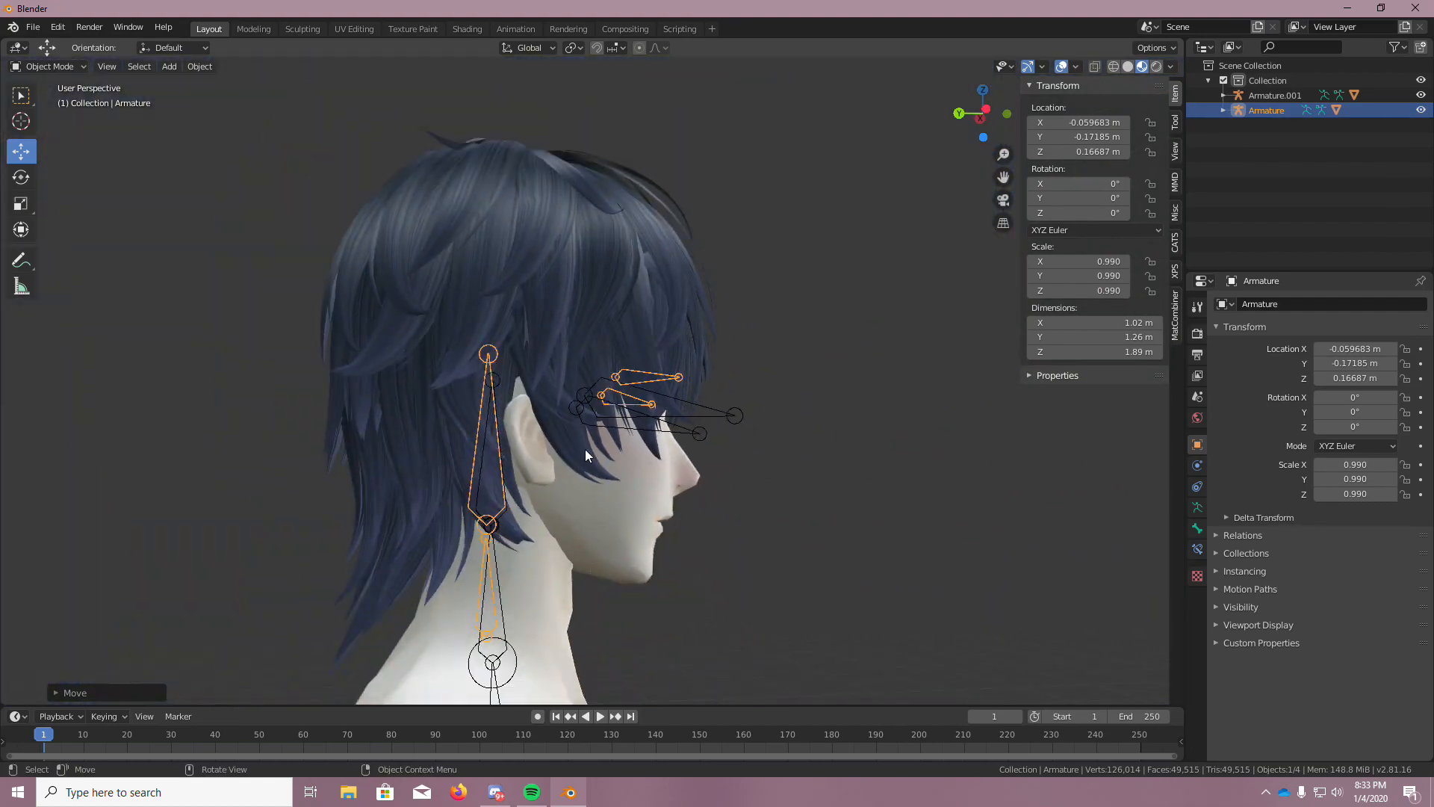
pyautogui.scroll(5, 532, 455)
pyautogui.moveTo(527, 455); pyautogui.dragTo(546, 425, button='middle')
pyautogui.scroll(-8, 546, 424)
pyautogui.scroll(-5, 568, 571)
# Reselect the hair's armature and lower it along Z to about 0.129 m
pyautogui.moveTo(567, 573); pyautogui.dragTo(584, 696, button='middle')
pyautogui.scroll(7, 568, 670)
pyautogui.moveTo(582, 558)
pyautogui.mouseDown(button='middle')
pyautogui.moveTo(569, 543)
pyautogui.moveTo(555, 566)
pyautogui.mouseUp(button='middle')
pyautogui.scroll(1, 555, 566)
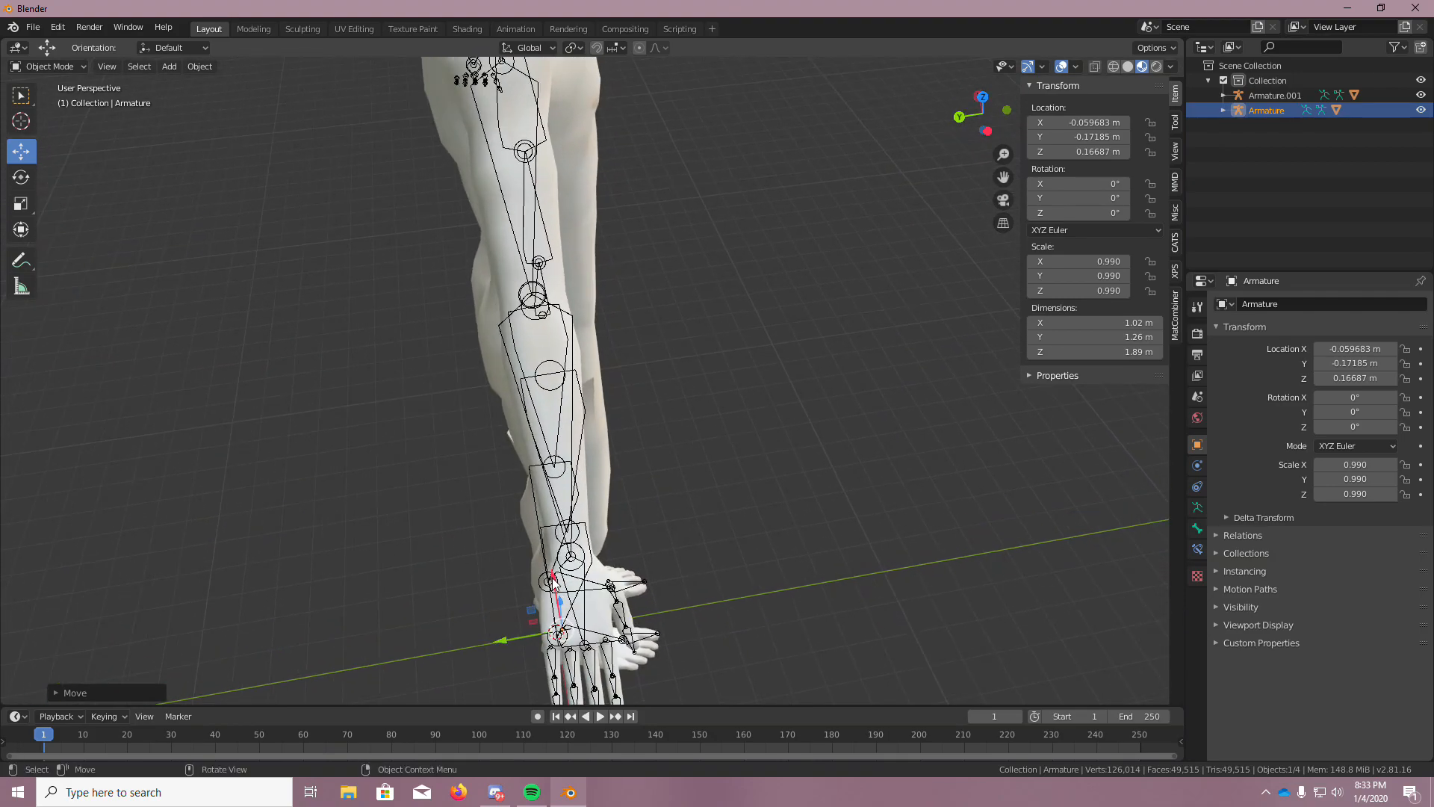
pyautogui.click(677, 596)
pyautogui.scroll(-2, 621, 618)
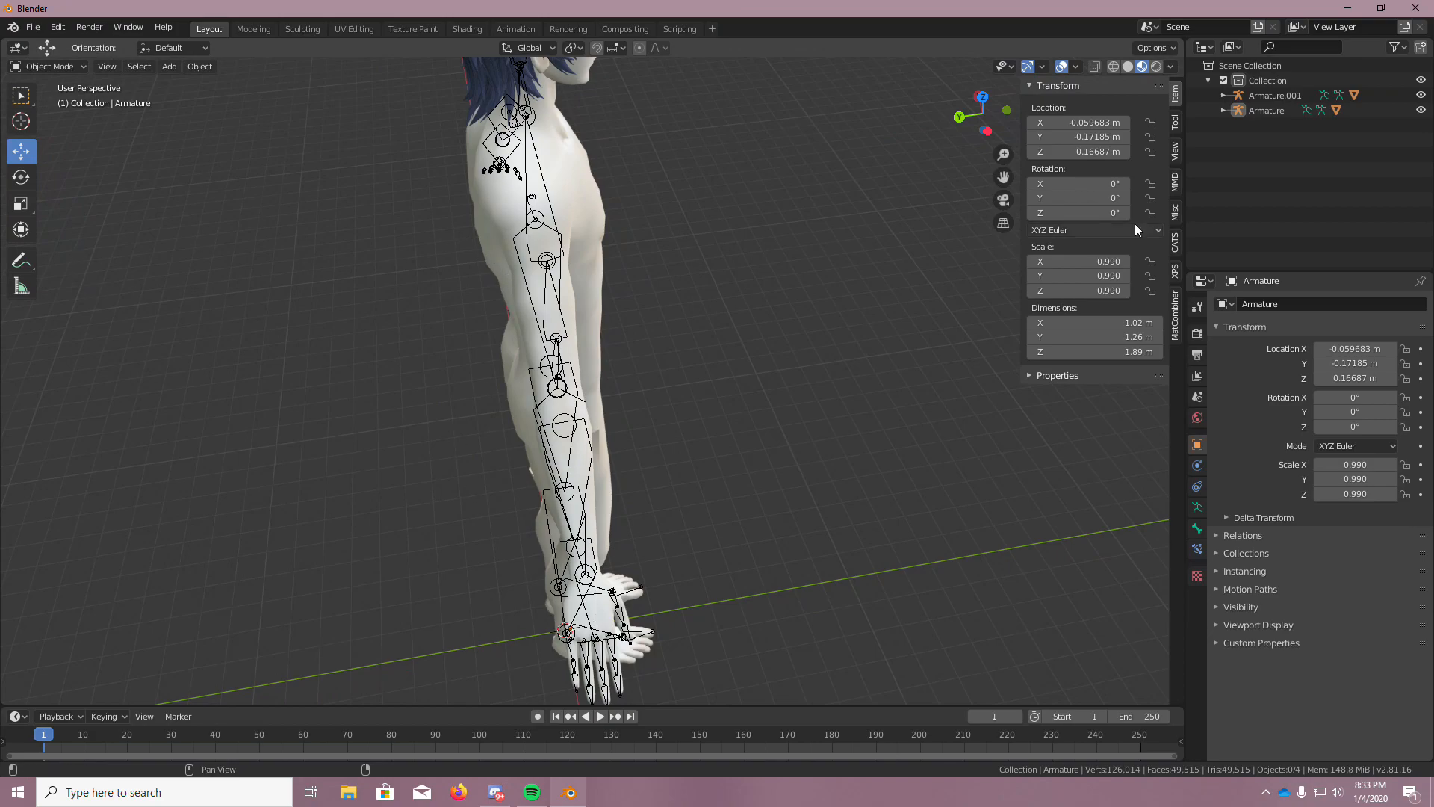
pyautogui.click(1261, 110)
pyautogui.keyDown('shift'); pyautogui.moveTo(787, 617); pyautogui.dragTo(755, 642, button='middle'); pyautogui.keyUp('shift')
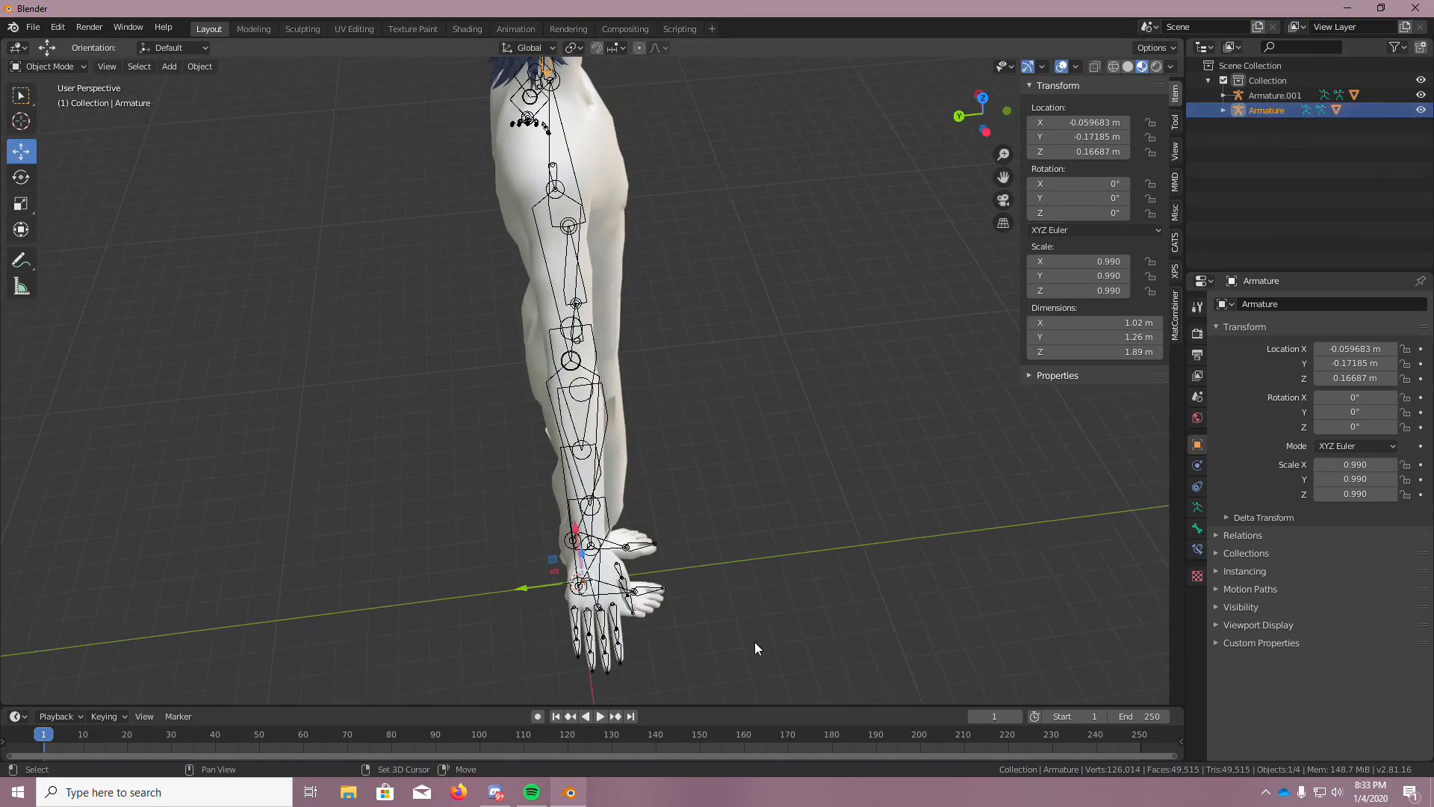
pyautogui.scroll(4, 754, 642)
pyautogui.moveTo(755, 643); pyautogui.dragTo(517, 649, button='middle')
pyautogui.moveTo(510, 652); pyautogui.dragTo(511, 649)
pyautogui.scroll(-6, 550, 538)
pyautogui.moveTo(534, 381); pyautogui.dragTo(494, 288, button='middle')
pyautogui.scroll(8, 496, 273)
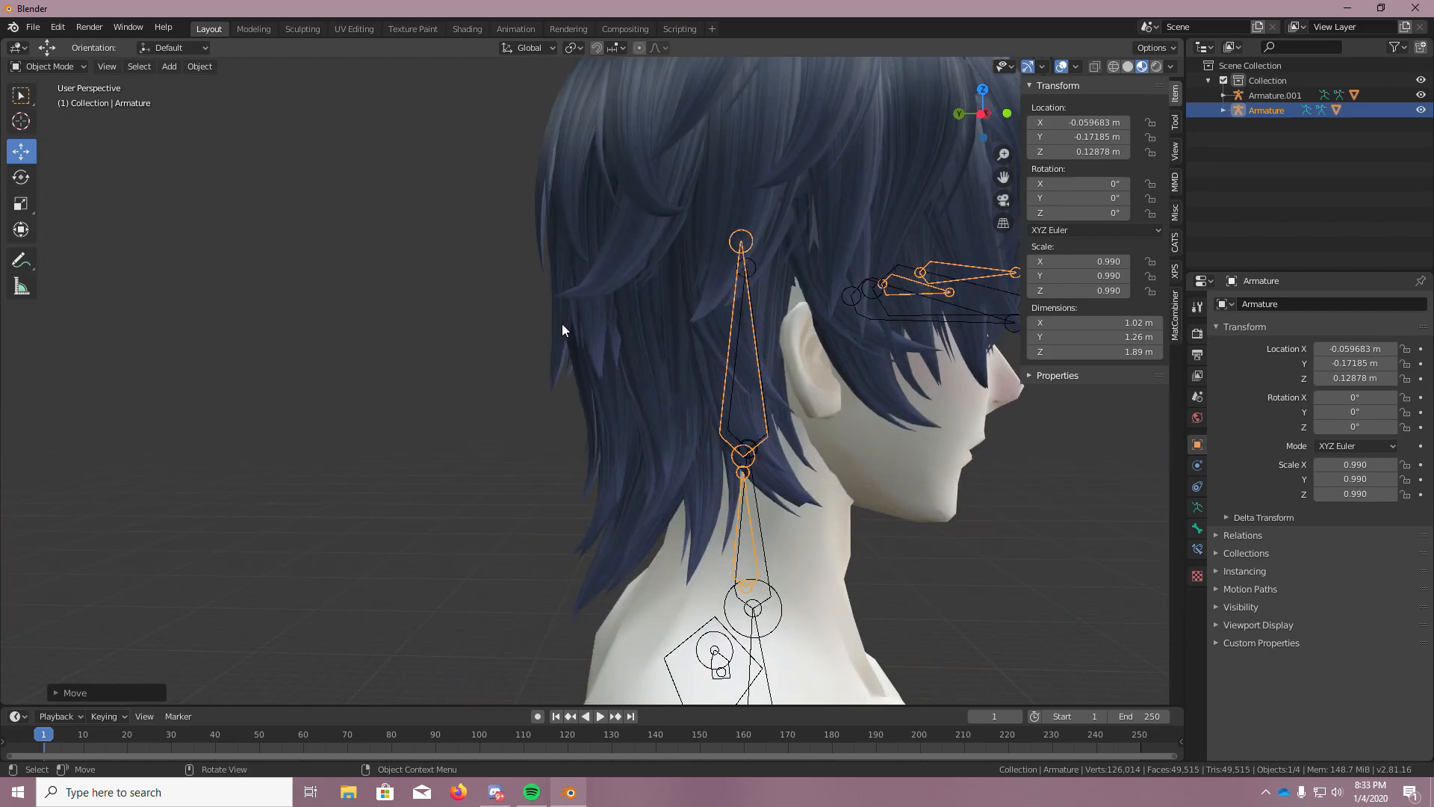
# Lower the hair's armature further along Z to about 0.106 m
pyautogui.scroll(-8, 585, 323)
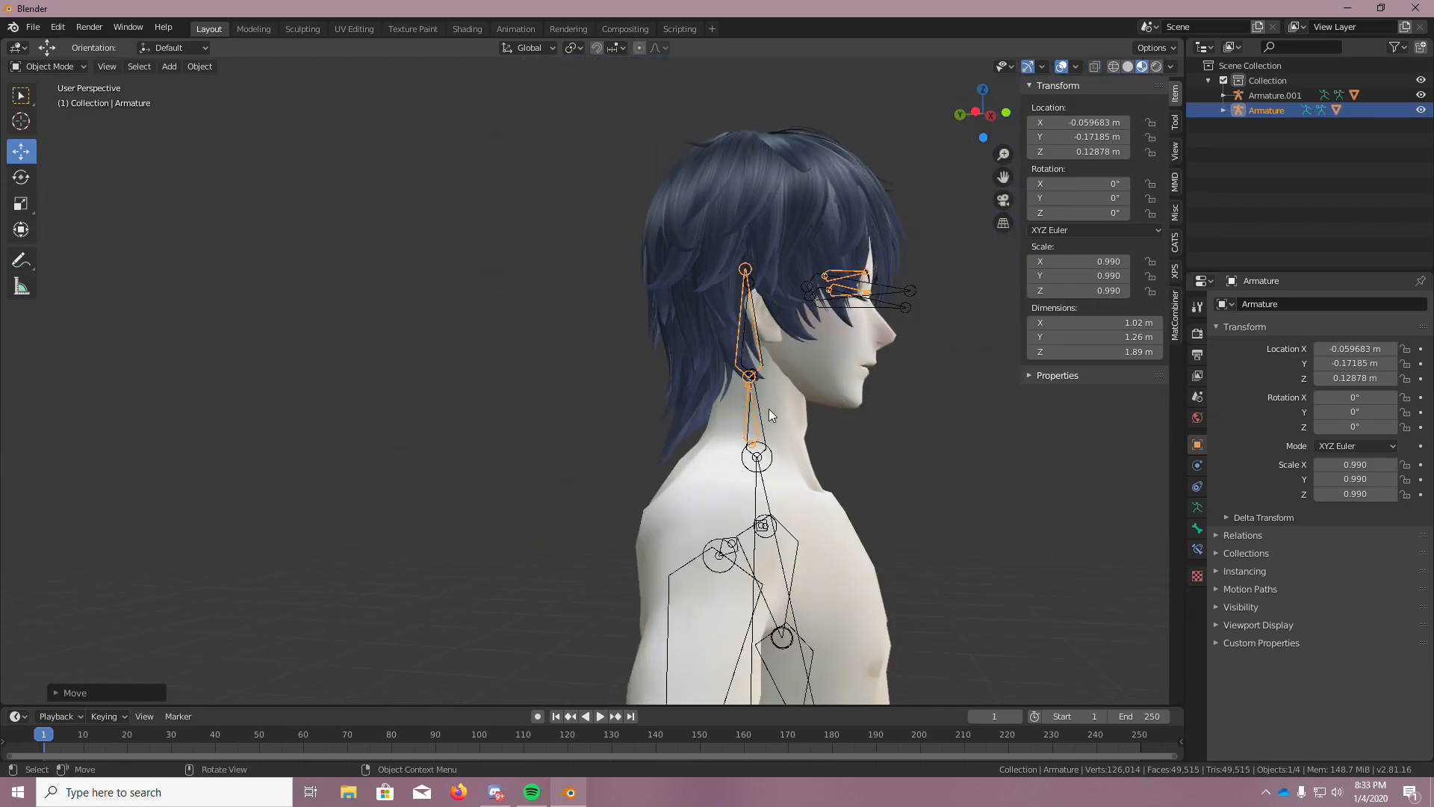
pyautogui.moveTo(774, 474); pyautogui.dragTo(796, 553, button='middle')
pyautogui.scroll(-8, 805, 565)
pyautogui.scroll(9, 895, 620)
pyautogui.moveTo(895, 620); pyautogui.dragTo(648, 608, button='middle')
pyautogui.press('g')
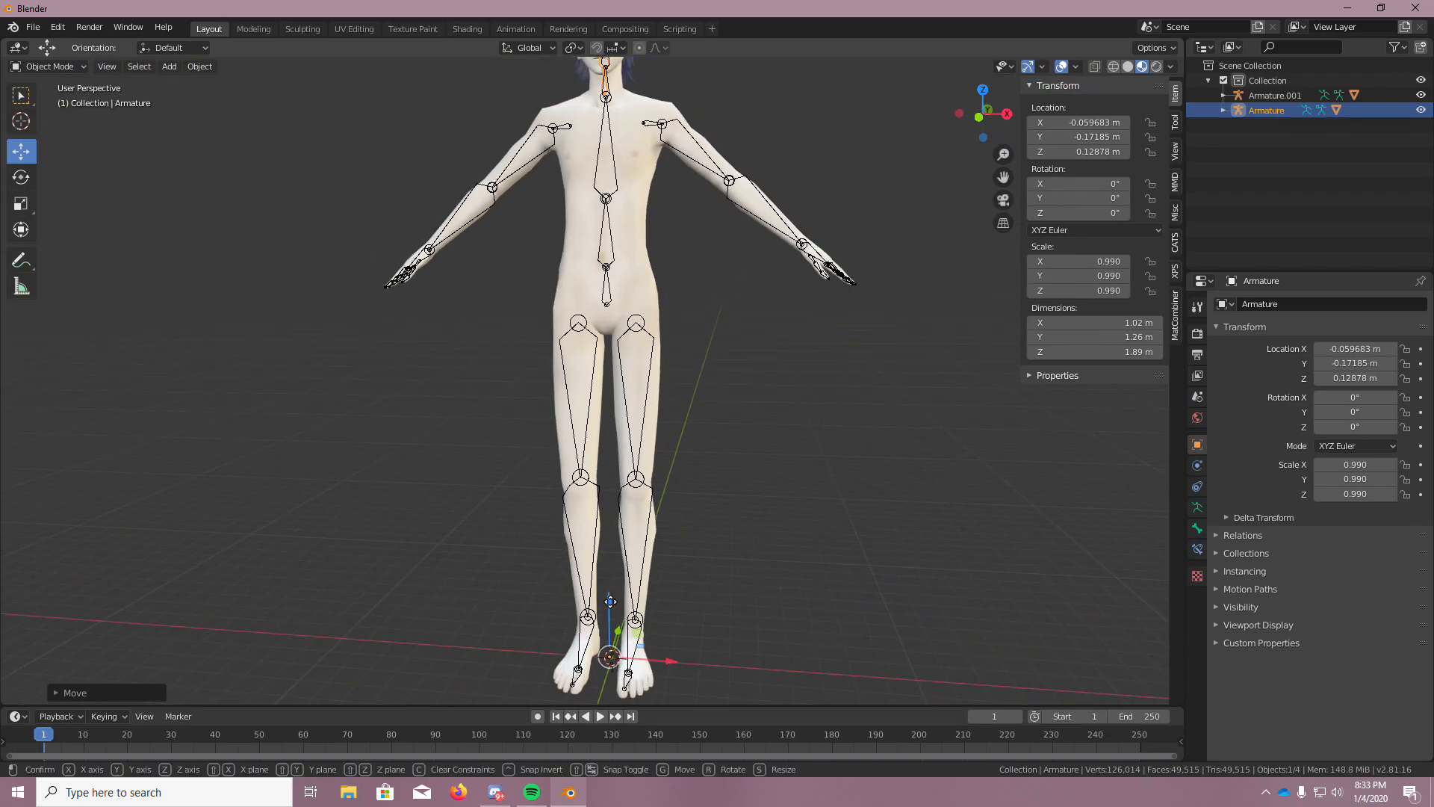
pyautogui.press('z')
pyautogui.moveTo(610, 613); pyautogui.dragTo(610, 613)
pyautogui.moveTo(599, 538); pyautogui.dragTo(617, 578, button='middle')
pyautogui.moveTo(559, 469); pyautogui.dragTo(559, 457)
pyautogui.moveTo(636, 465); pyautogui.dragTo(622, 401, button='middle')
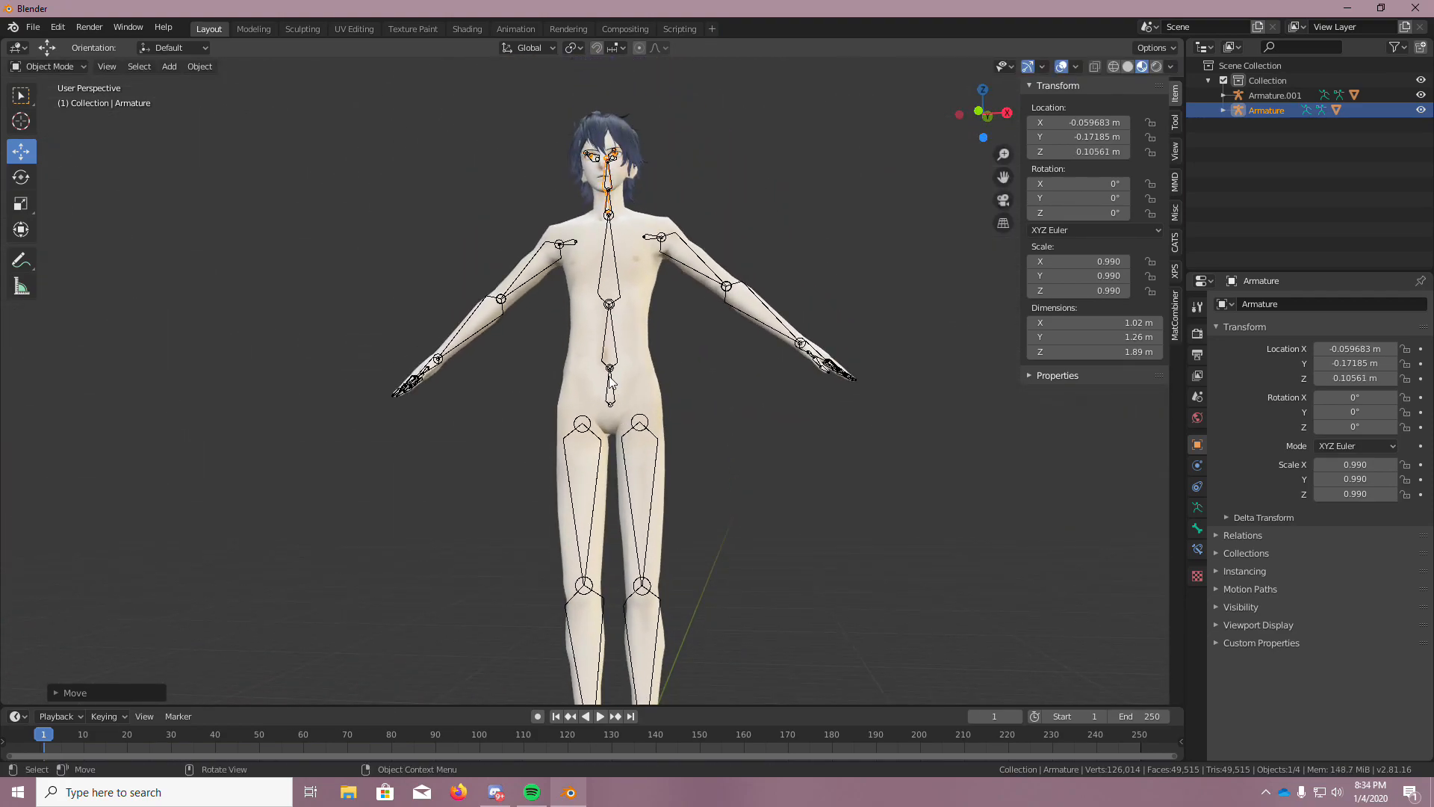
# Check the hair's height and the bone overlap on the head from the front and side
pyautogui.moveTo(551, 267); pyautogui.dragTo(535, 234, button='middle')
pyautogui.scroll(1, 535, 235)
pyautogui.scroll(8, 535, 240)
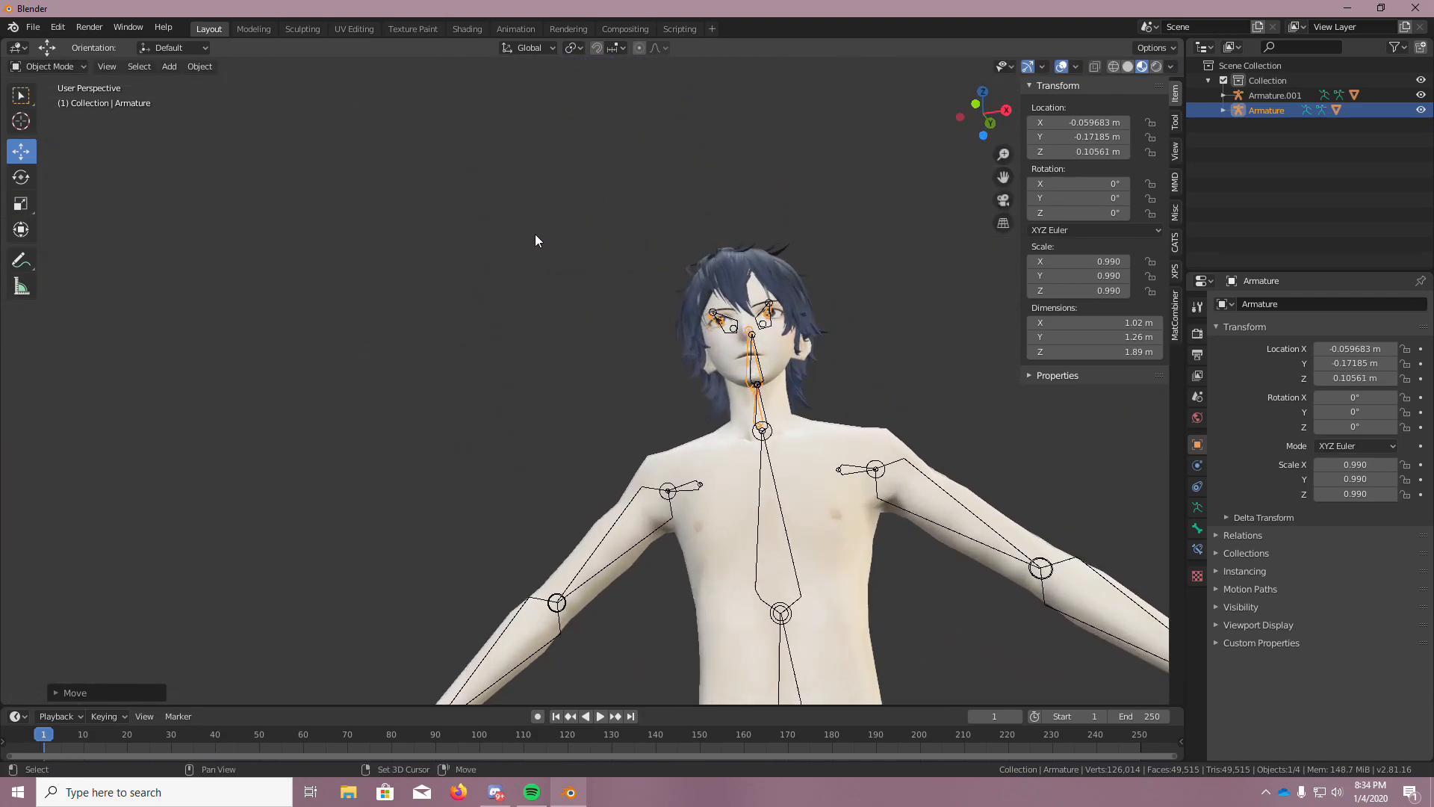
pyautogui.moveTo(713, 364); pyautogui.dragTo(912, 440, button='middle')
pyautogui.scroll(5, 834, 666)
pyautogui.moveTo(806, 652); pyautogui.dragTo(800, 630, button='middle')
pyautogui.scroll(-1, 800, 631)
pyautogui.moveTo(586, 536); pyautogui.dragTo(521, 532, button='middle')
# Lower the hair's armature along Z to about 0.014 m
pyautogui.scroll(-12, 595, 540)
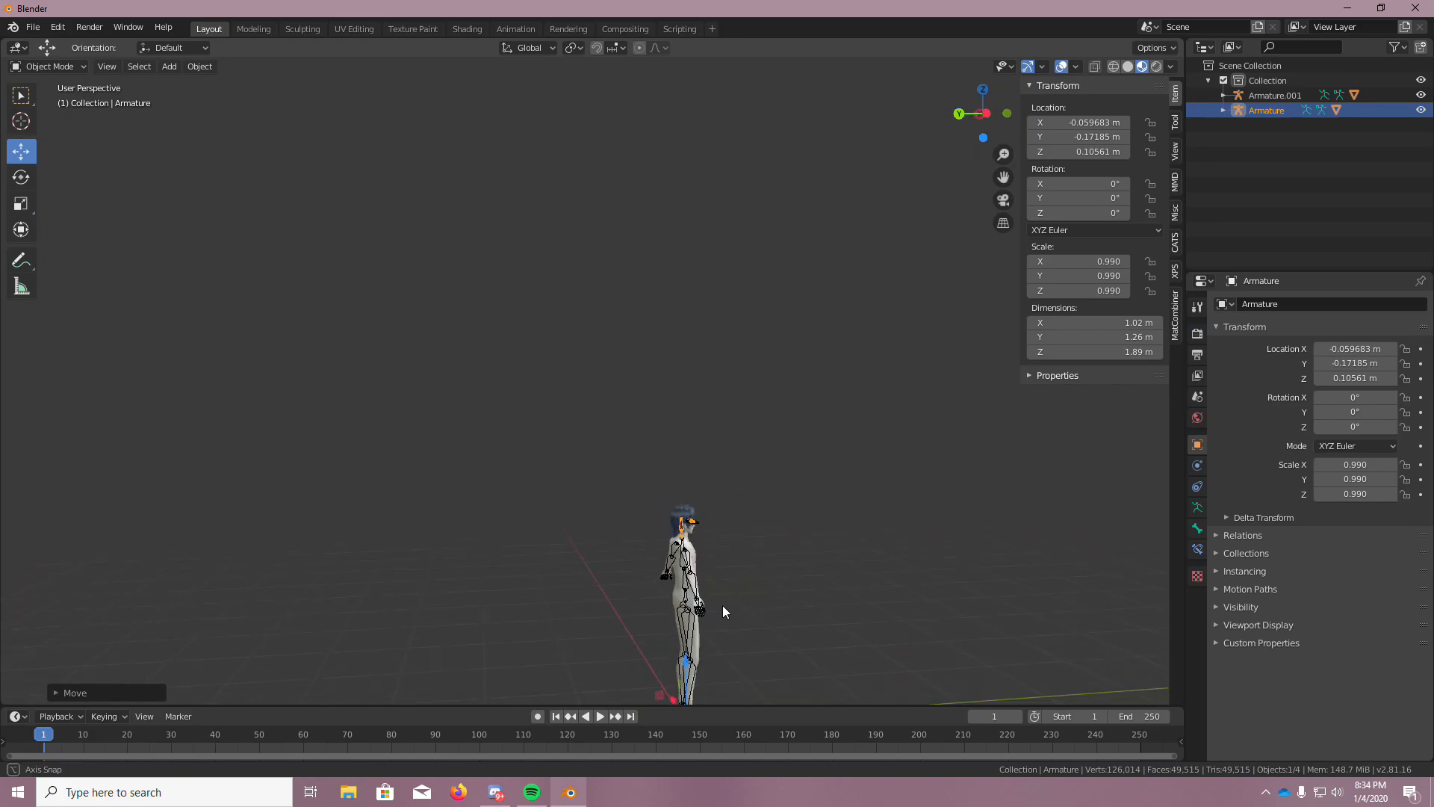
pyautogui.moveTo(686, 636); pyautogui.dragTo(687, 647)
pyautogui.scroll(10, 719, 553)
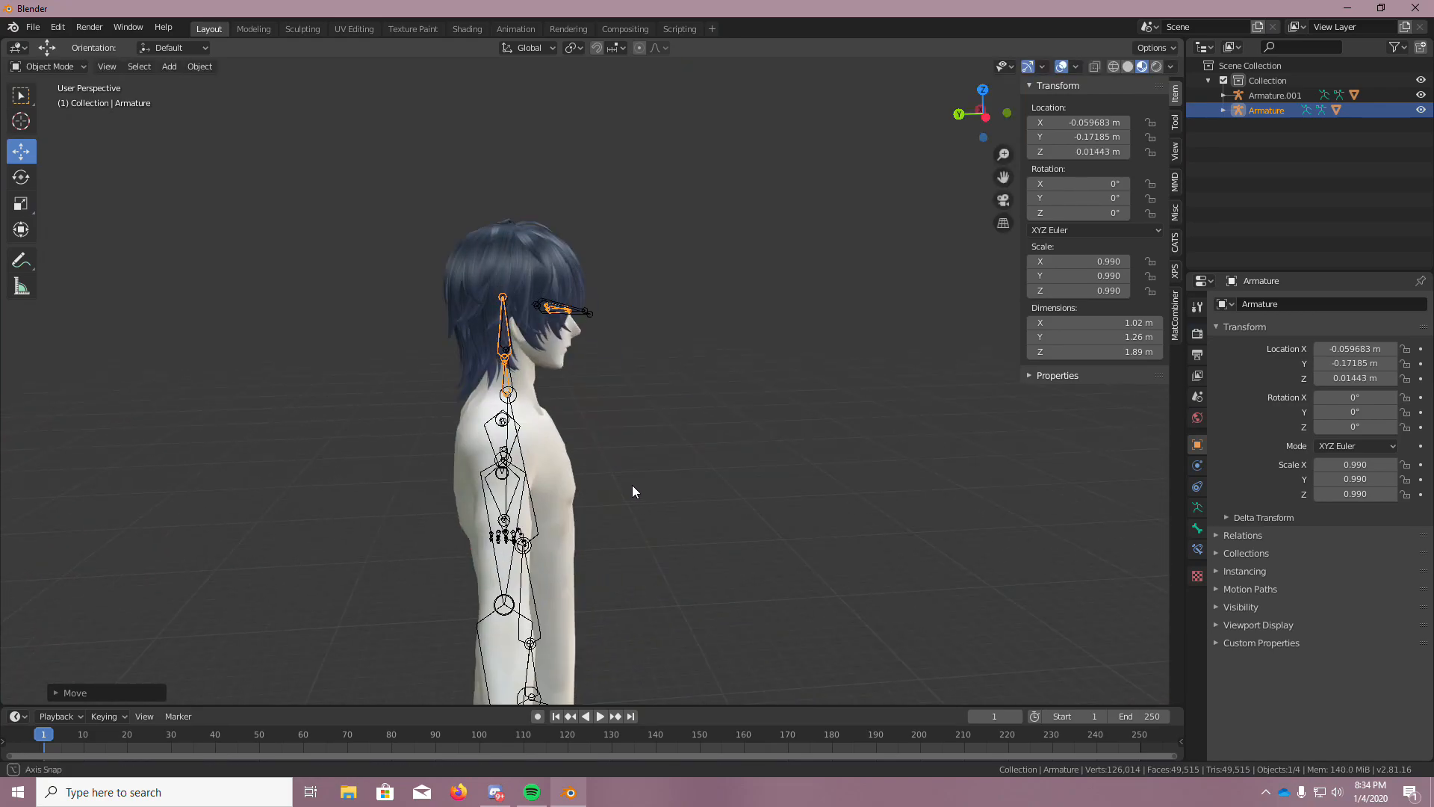
pyautogui.scroll(2, 606, 407)
pyautogui.scroll(4, 604, 393)
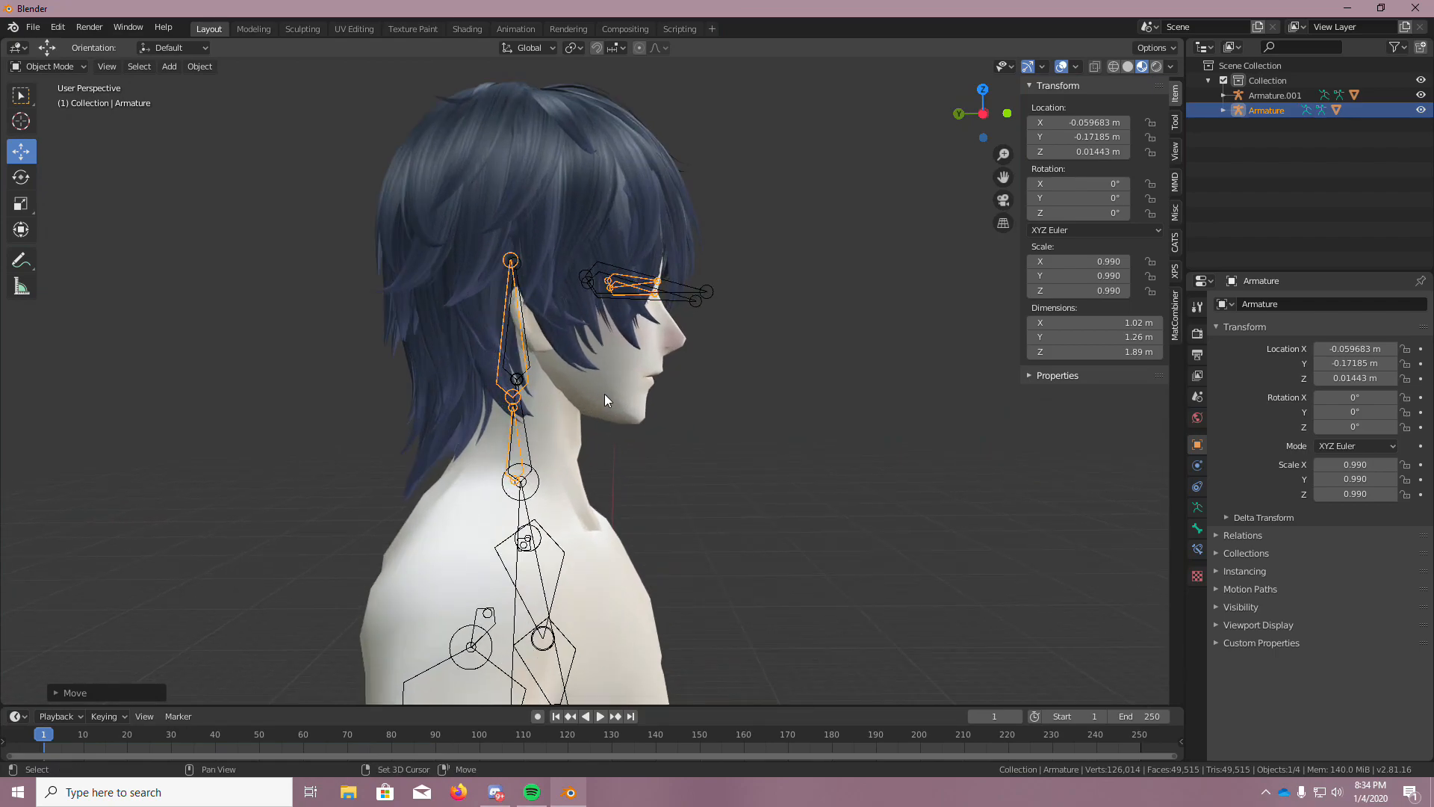
pyautogui.scroll(1, 603, 393)
# Compare the hair's bones with the base bones up close and move the hair's armature forward along Y to about -0.258 m
pyautogui.moveTo(603, 393); pyautogui.dragTo(964, 446, button='middle')
pyautogui.scroll(-3, 963, 439)
pyautogui.moveTo(976, 369); pyautogui.dragTo(1020, 352, button='middle')
pyautogui.scroll(4, 825, 379)
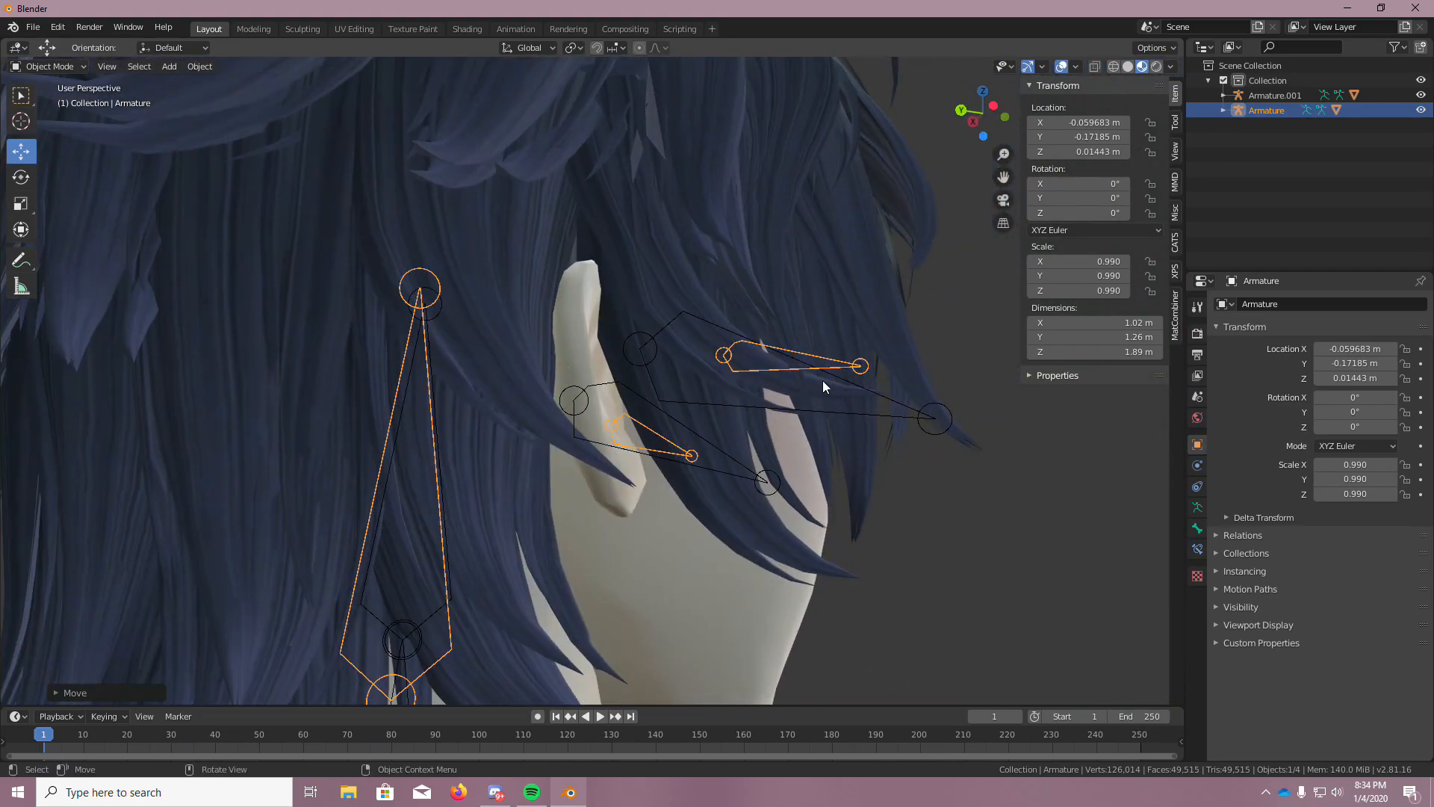
pyautogui.scroll(-10, 799, 383)
pyautogui.moveTo(836, 493); pyautogui.dragTo(779, 687, button='middle')
pyautogui.moveTo(690, 694); pyautogui.dragTo(712, 694)
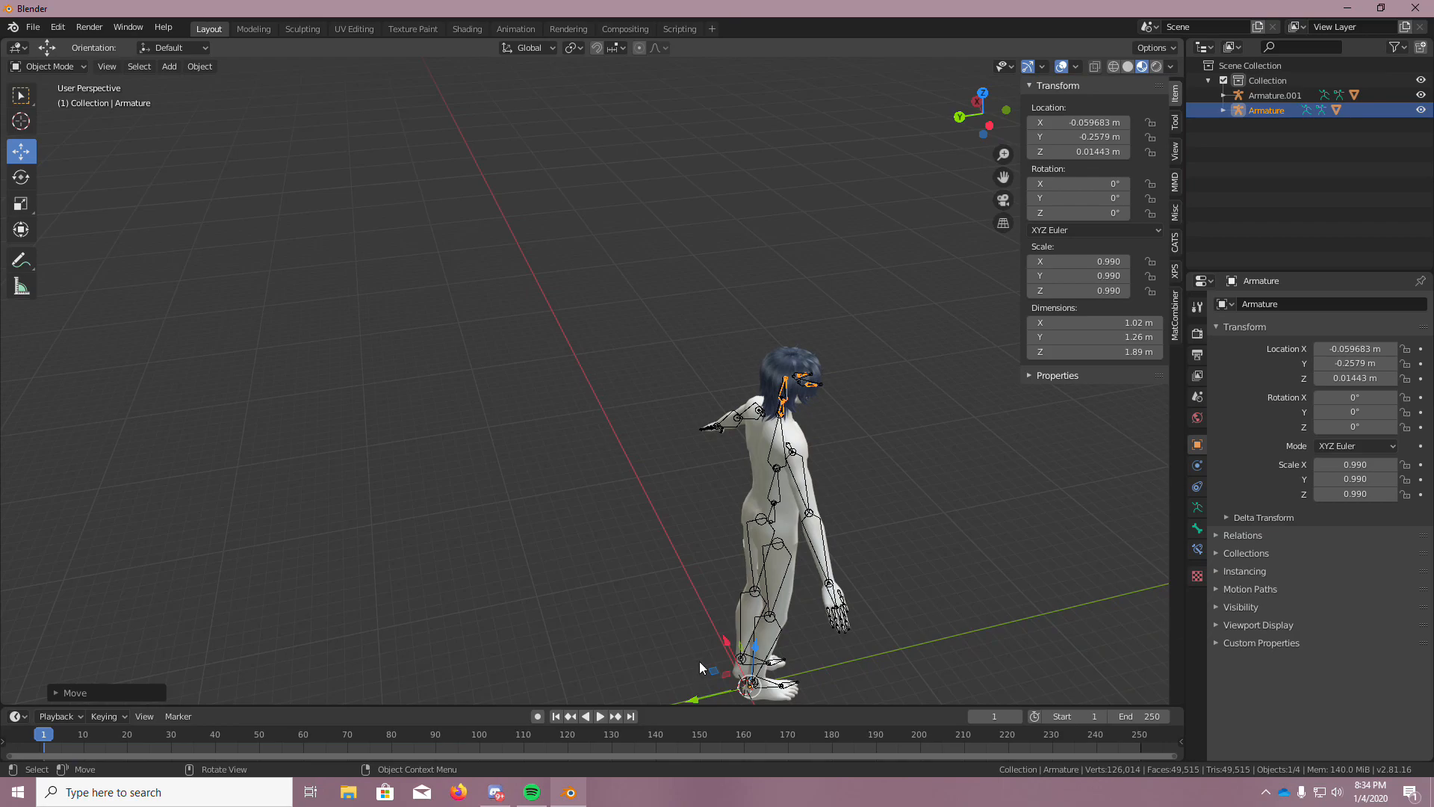
pyautogui.scroll(5, 835, 441)
pyautogui.moveTo(835, 440); pyautogui.dragTo(805, 359, button='middle')
# Shift the hair's armature slightly back along Y to about -0.226 m
pyautogui.scroll(4, 877, 395)
pyautogui.scroll(-6, 804, 360)
pyautogui.scroll(3, 698, 616)
pyautogui.moveTo(698, 616); pyautogui.dragTo(653, 694, button='middle')
pyautogui.moveTo(602, 682); pyautogui.dragTo(592, 682)
pyautogui.scroll(10, 710, 386)
pyautogui.moveTo(712, 307); pyautogui.dragTo(713, 227, button='middle')
# Examine the repositioned hair and its neck, head and eye bones from the side, back and front
pyautogui.scroll(-6, 710, 240)
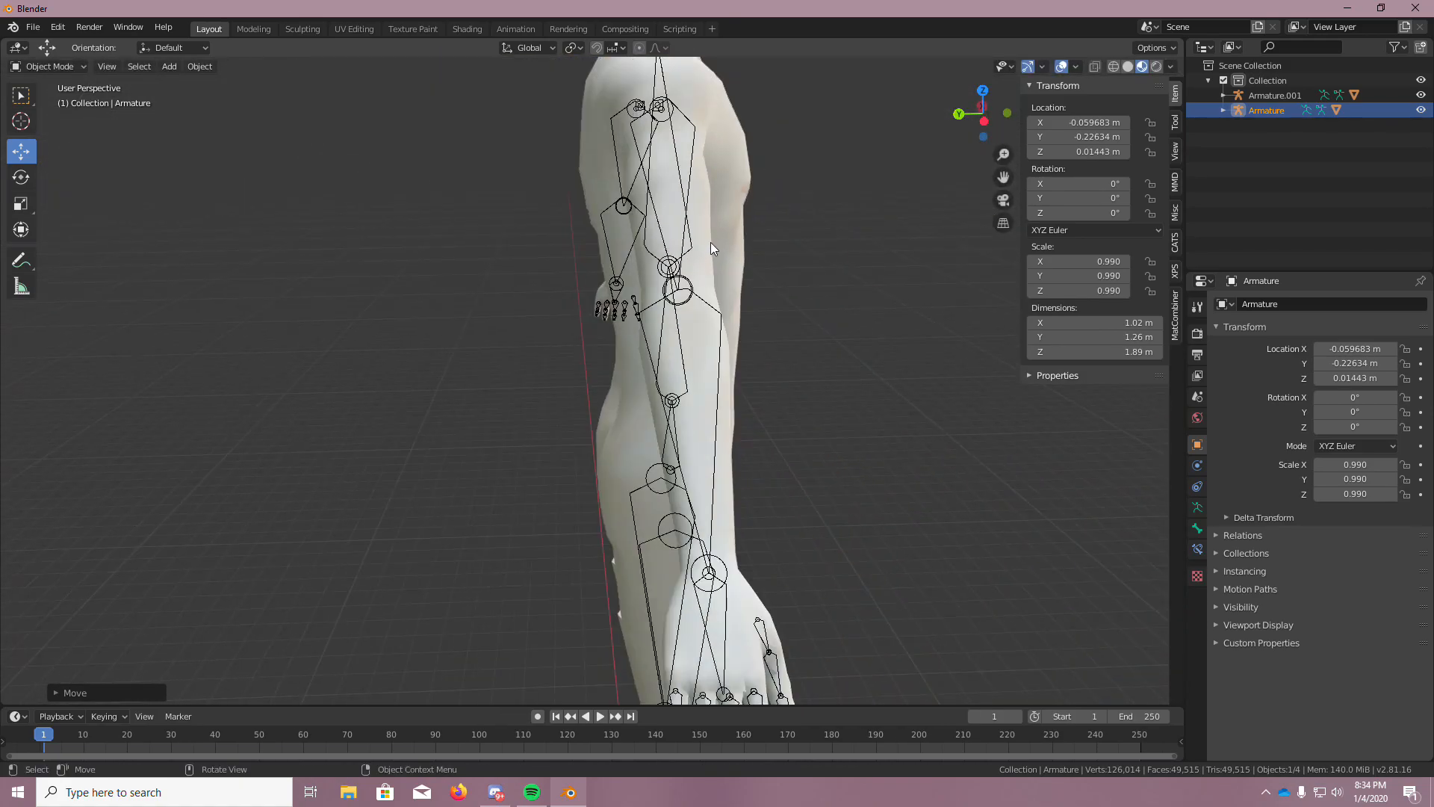
pyautogui.keyDown('shift'); pyautogui.moveTo(714, 136); pyautogui.dragTo(744, 185, button='middle'); pyautogui.keyUp('shift')
pyautogui.scroll(12, 670, 209)
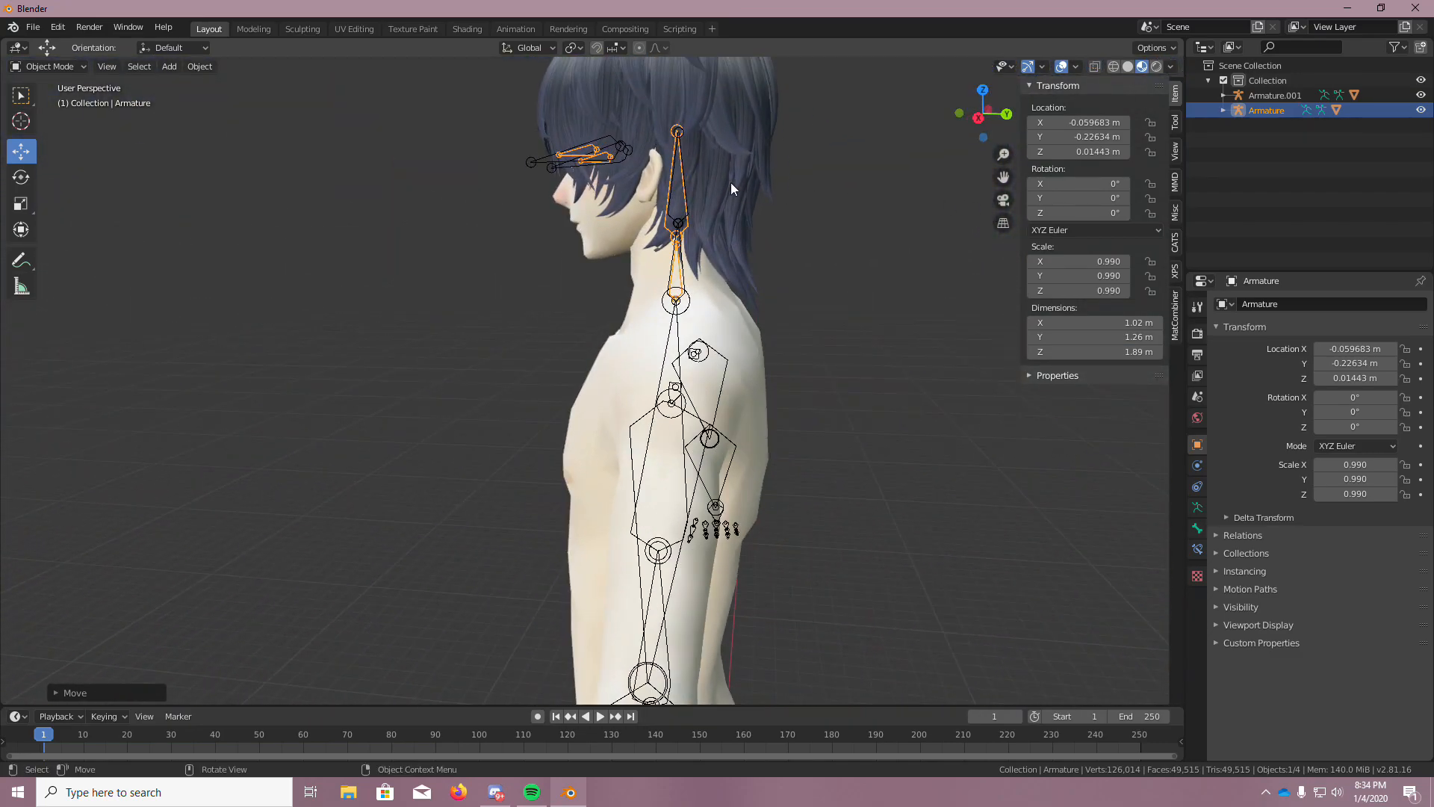
pyautogui.scroll(6, 714, 163)
pyautogui.moveTo(441, 179); pyautogui.dragTo(469, 182, button='middle')
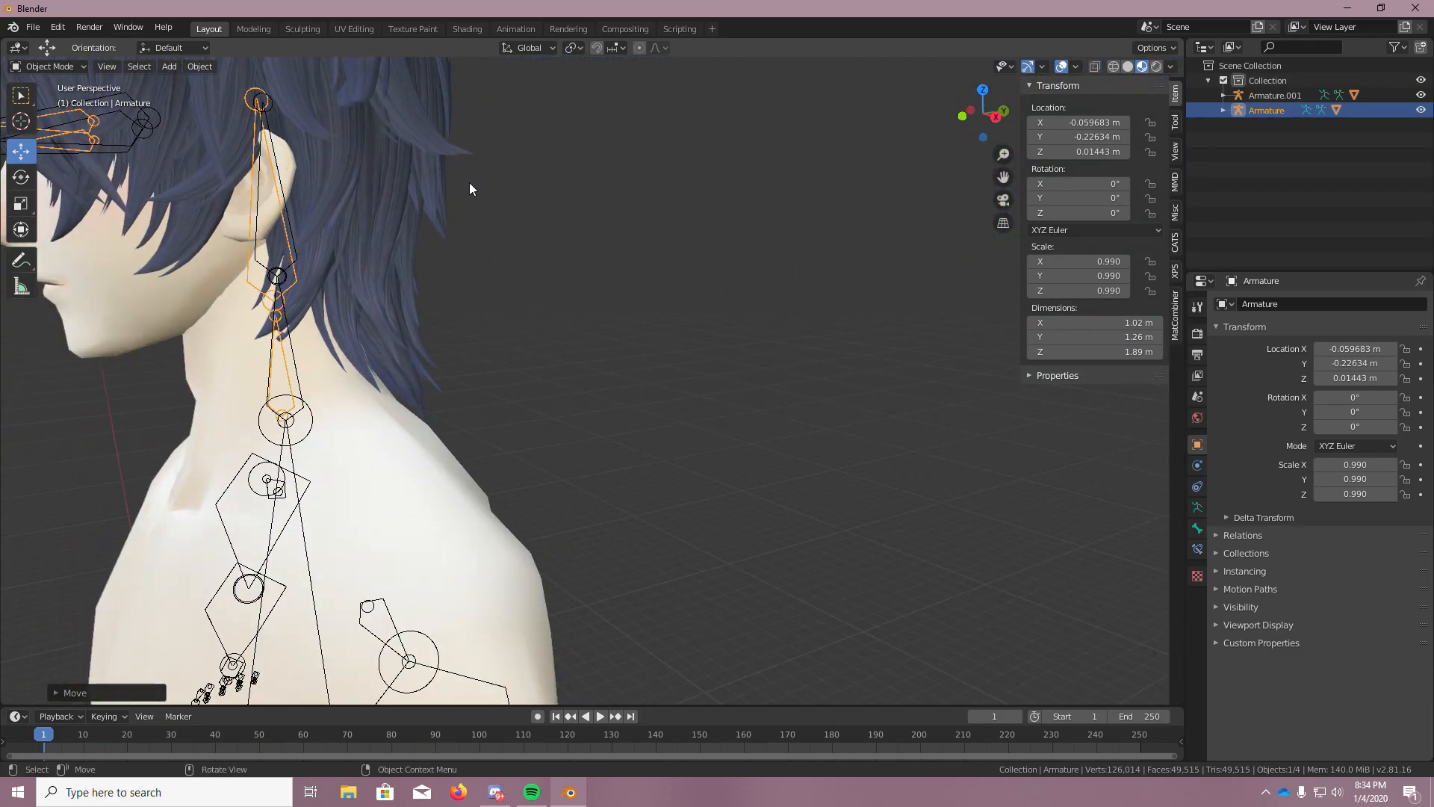
pyautogui.scroll(-6, 236, 171)
pyautogui.moveTo(236, 170); pyautogui.dragTo(523, 158, button='middle')
pyautogui.scroll(6, 157, 180)
pyautogui.scroll(-5, 205, 154)
pyautogui.scroll(-4, 230, 158)
pyautogui.scroll(-5, 224, 161)
pyautogui.scroll(10, 201, 167)
pyautogui.scroll(-3, 523, 159)
pyautogui.scroll(4, 437, 121)
pyautogui.moveTo(431, 114); pyautogui.dragTo(277, 177, button='middle')
pyautogui.moveTo(539, 190); pyautogui.dragTo(538, 137, button='middle')
pyautogui.scroll(6, 539, 135)
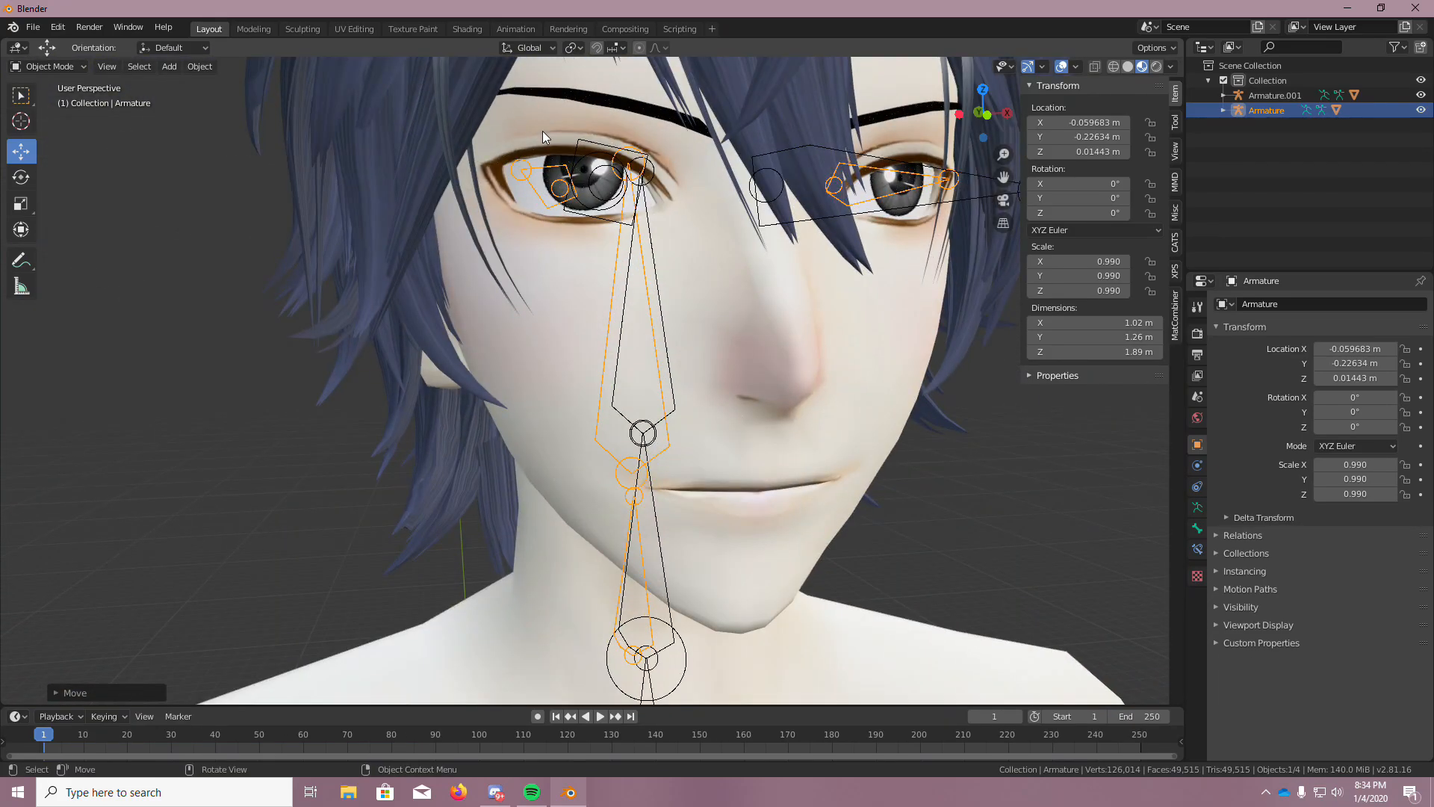
# Switch the hair's armature to Edit Mode and rotate the Eye_R bone to a roll of about -74°
pyautogui.click(1055, 531)
pyautogui.click(73, 66)
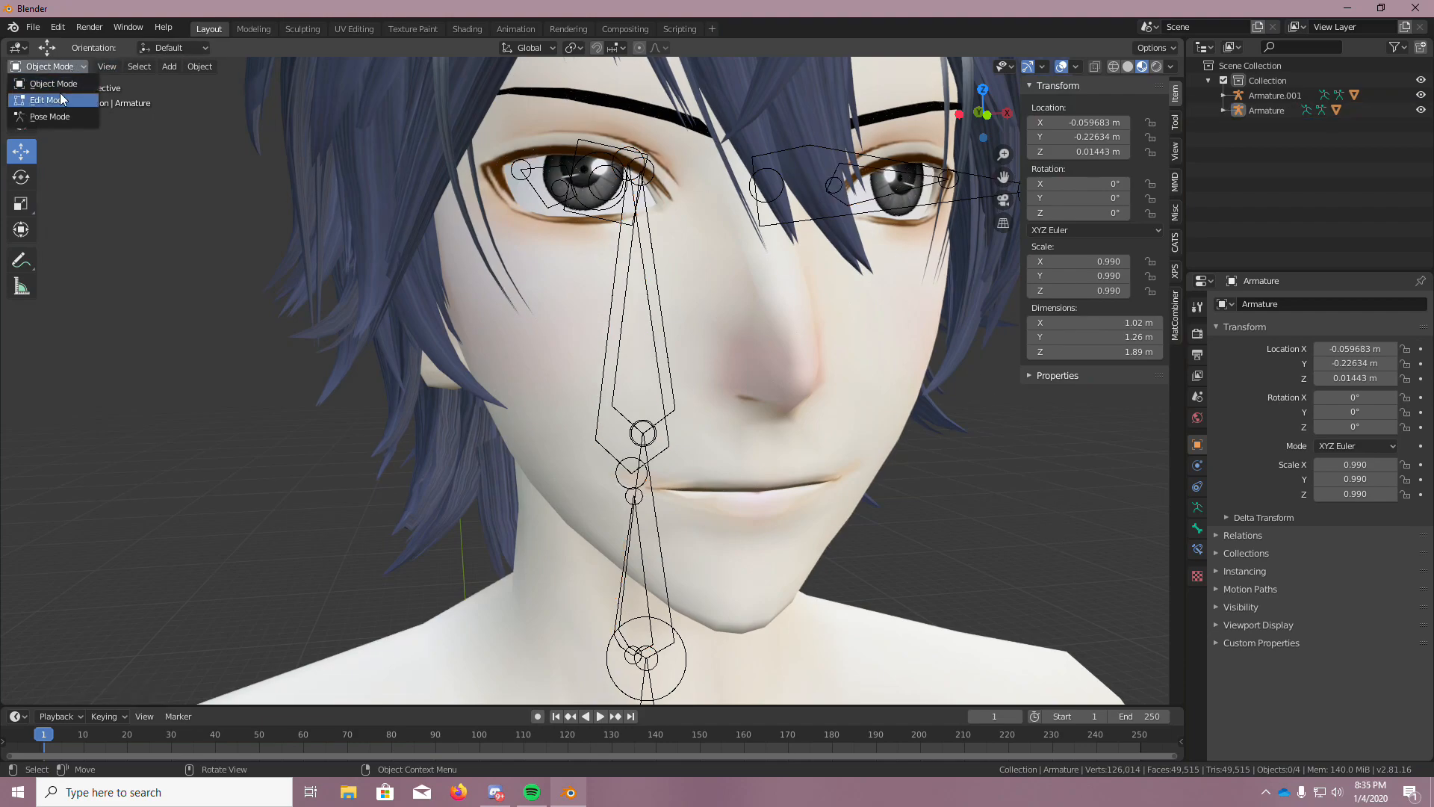
pyautogui.click(60, 92)
pyautogui.scroll(-4, 602, 213)
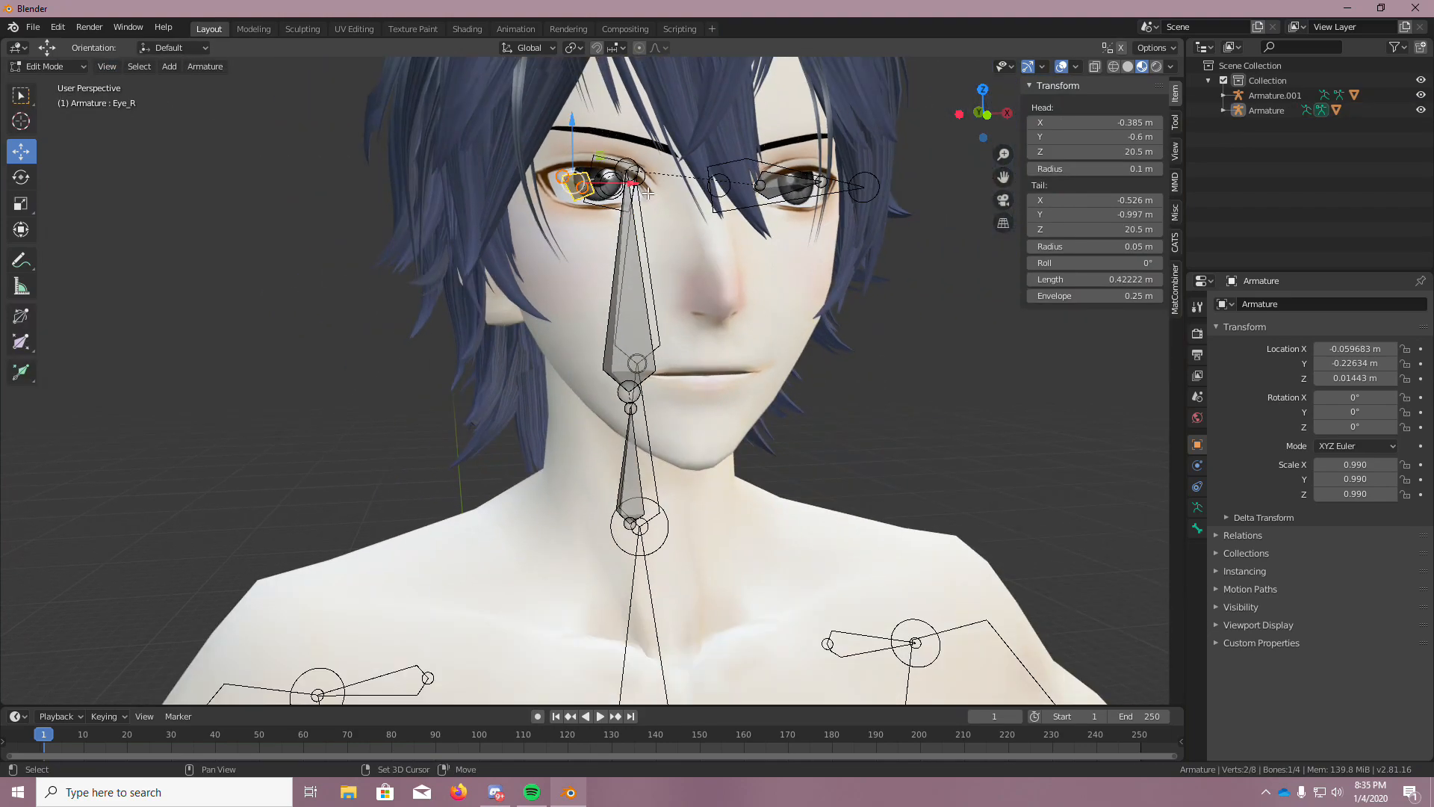
pyautogui.scroll(5, 665, 163)
pyautogui.keyDown('shift'); pyautogui.moveTo(665, 164); pyautogui.dragTo(748, 396, button='middle'); pyautogui.keyUp('shift')
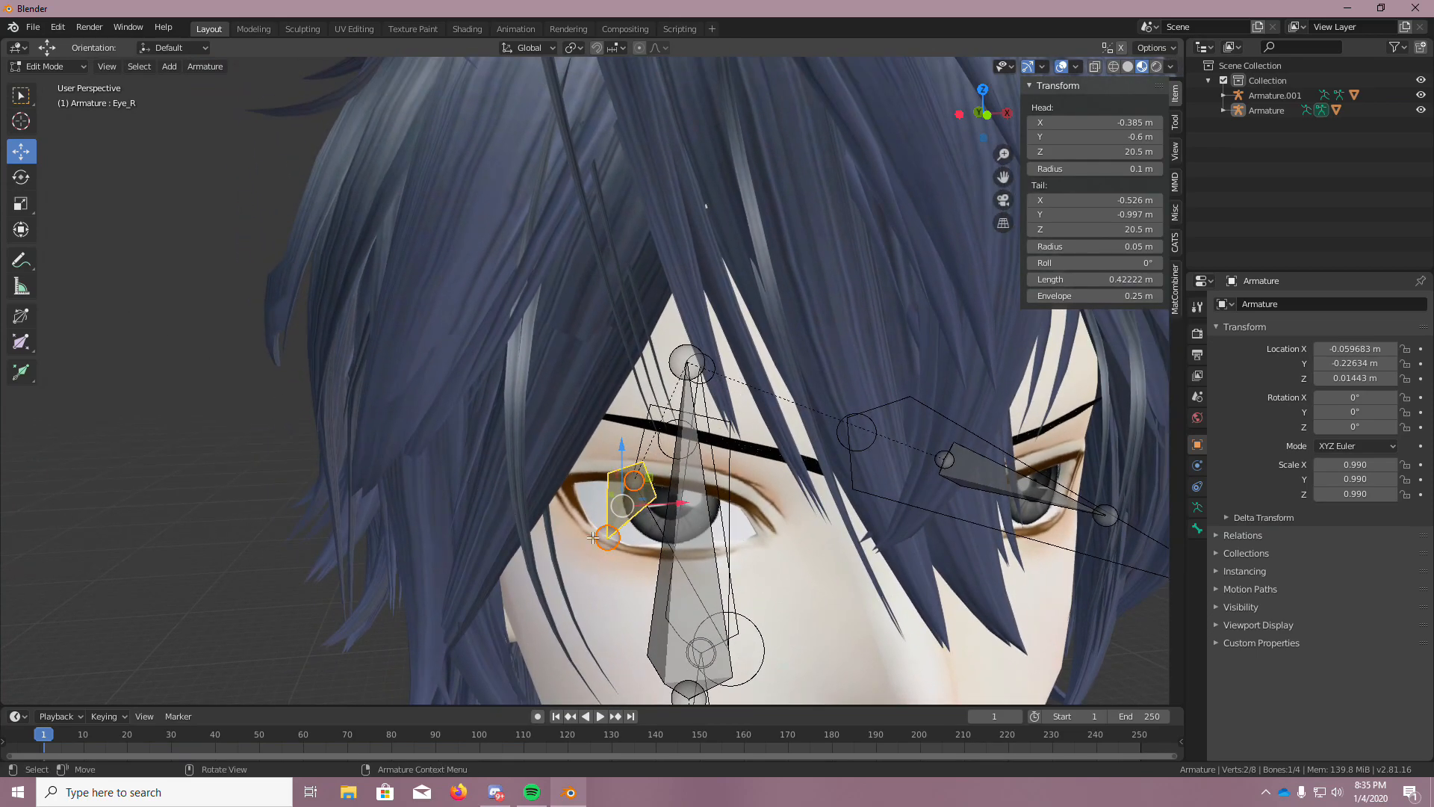
pyautogui.press('r')
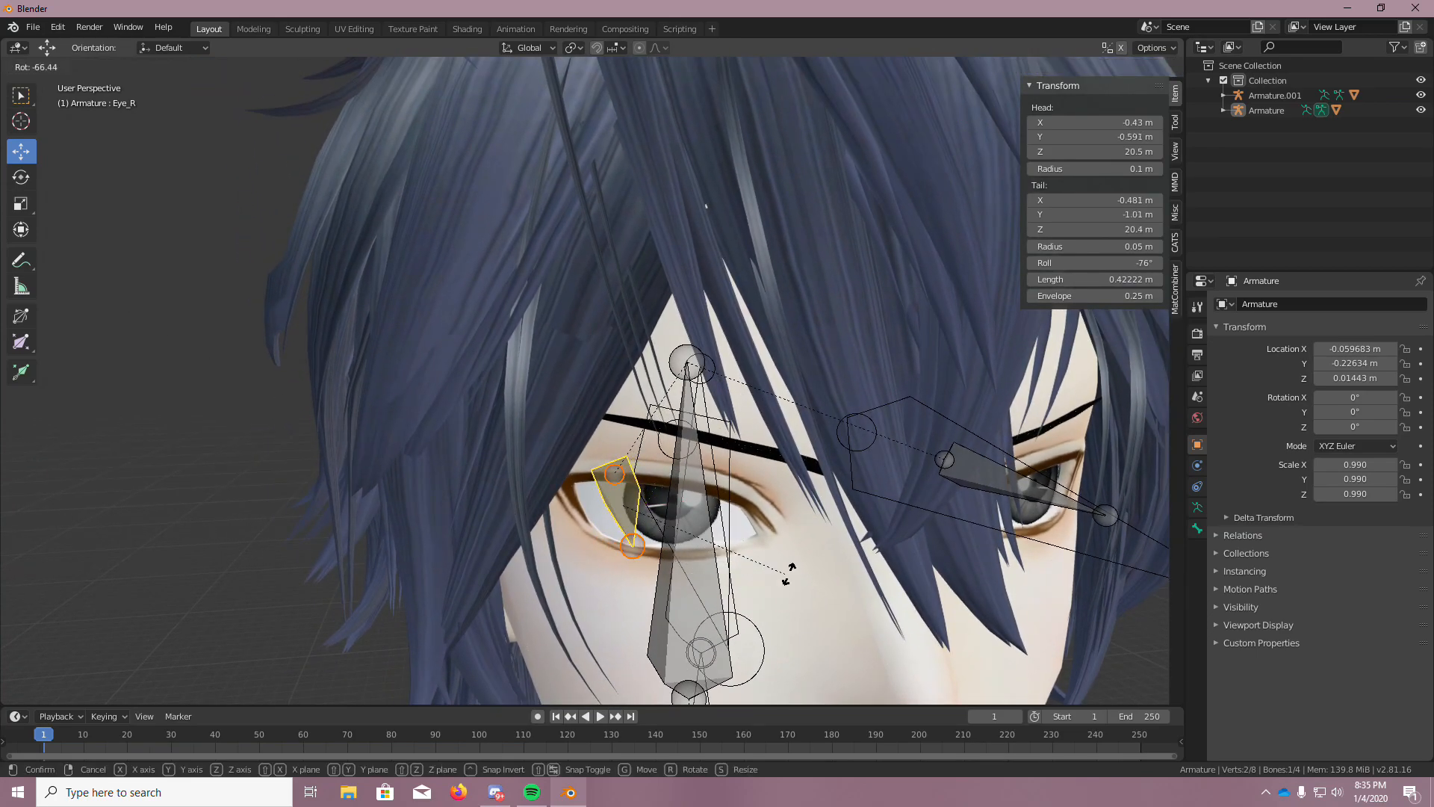
pyautogui.click(800, 585)
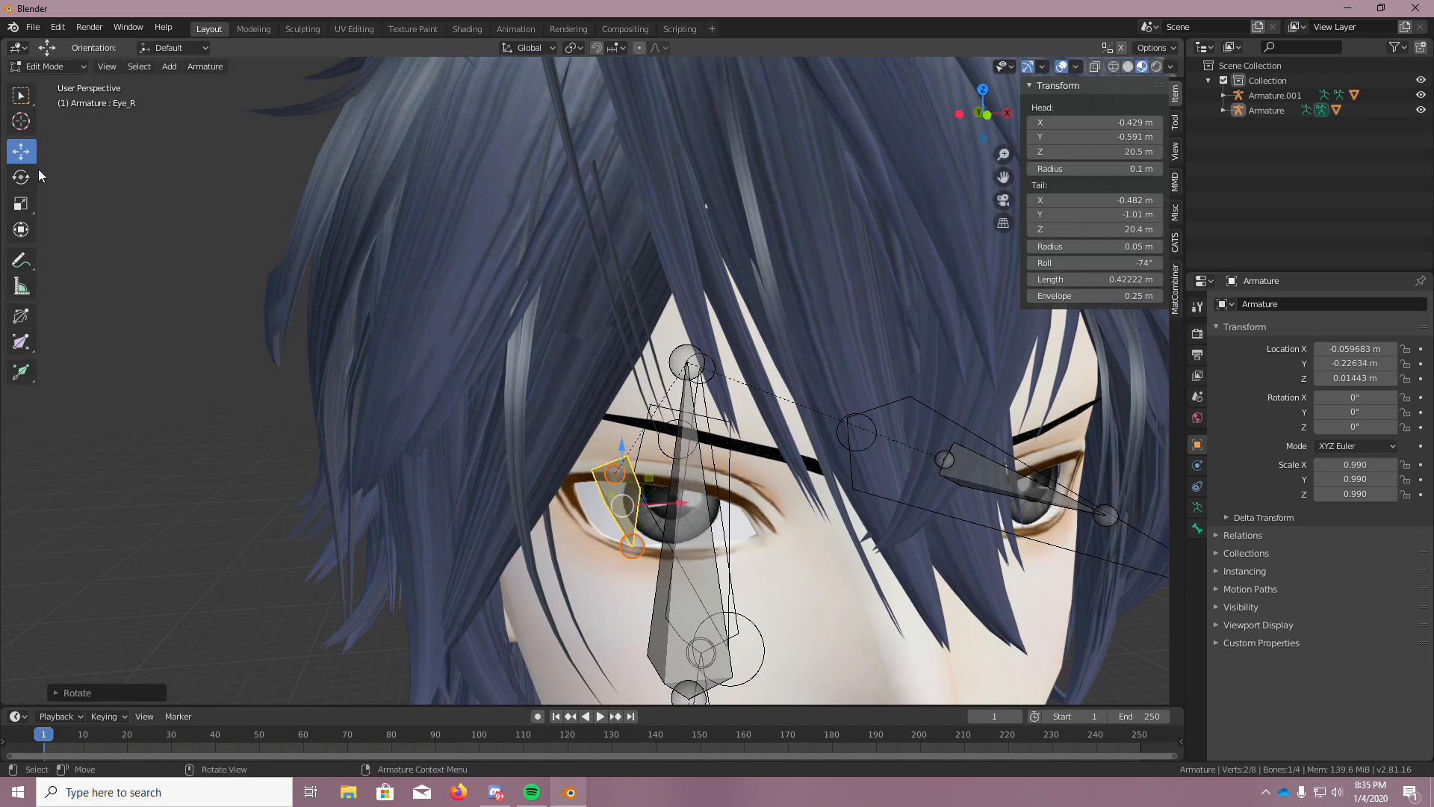
# Move the Eye_R bone along X toward the nose and rotate it, with its head at about X -0.213 m and roll about -20°
pyautogui.moveTo(670, 501); pyautogui.dragTo(767, 514)
pyautogui.press('r')
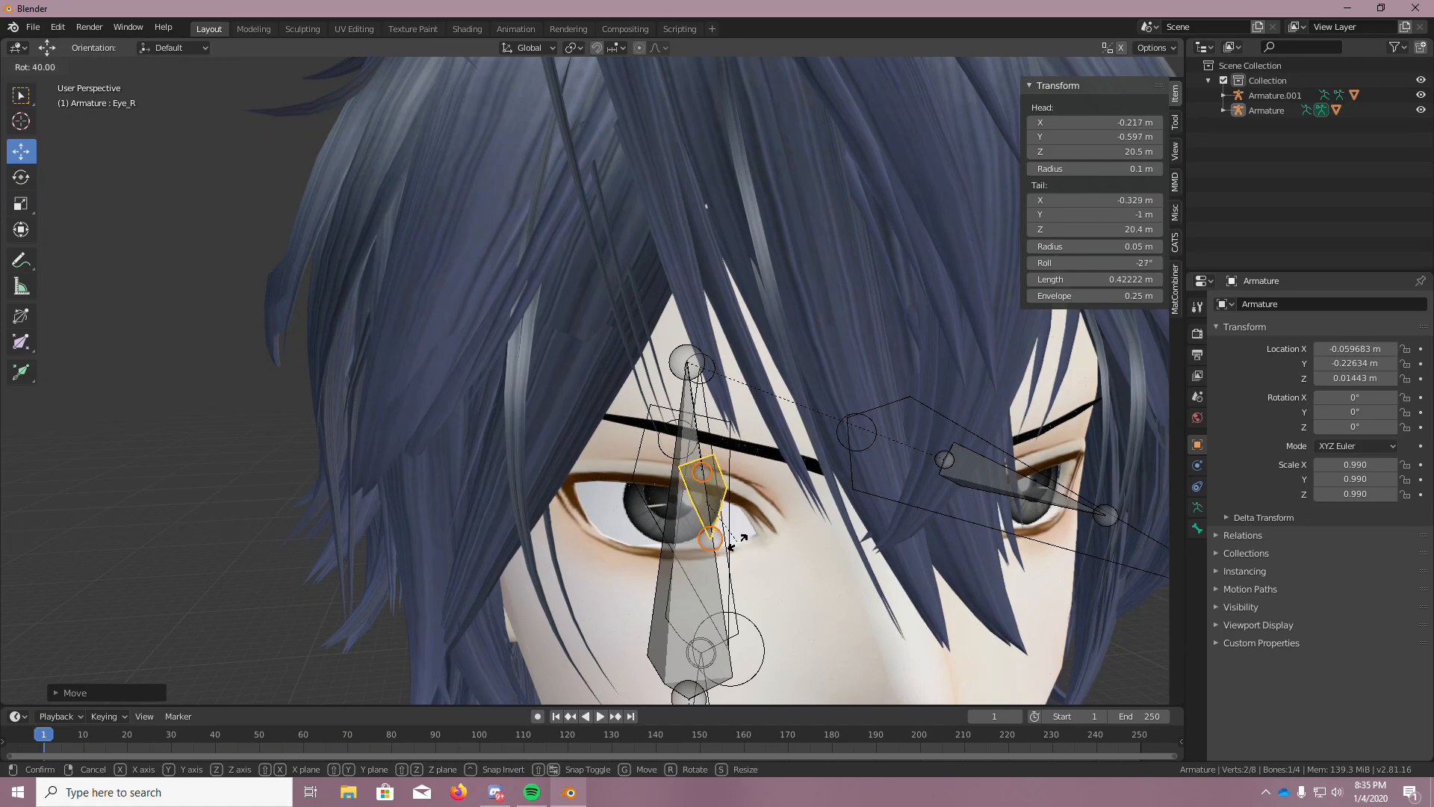
pyautogui.click(754, 542)
pyautogui.moveTo(850, 558); pyautogui.dragTo(785, 586, button='middle')
pyautogui.scroll(-4, 838, 610)
pyautogui.scroll(4, 792, 613)
pyautogui.scroll(-3, 782, 586)
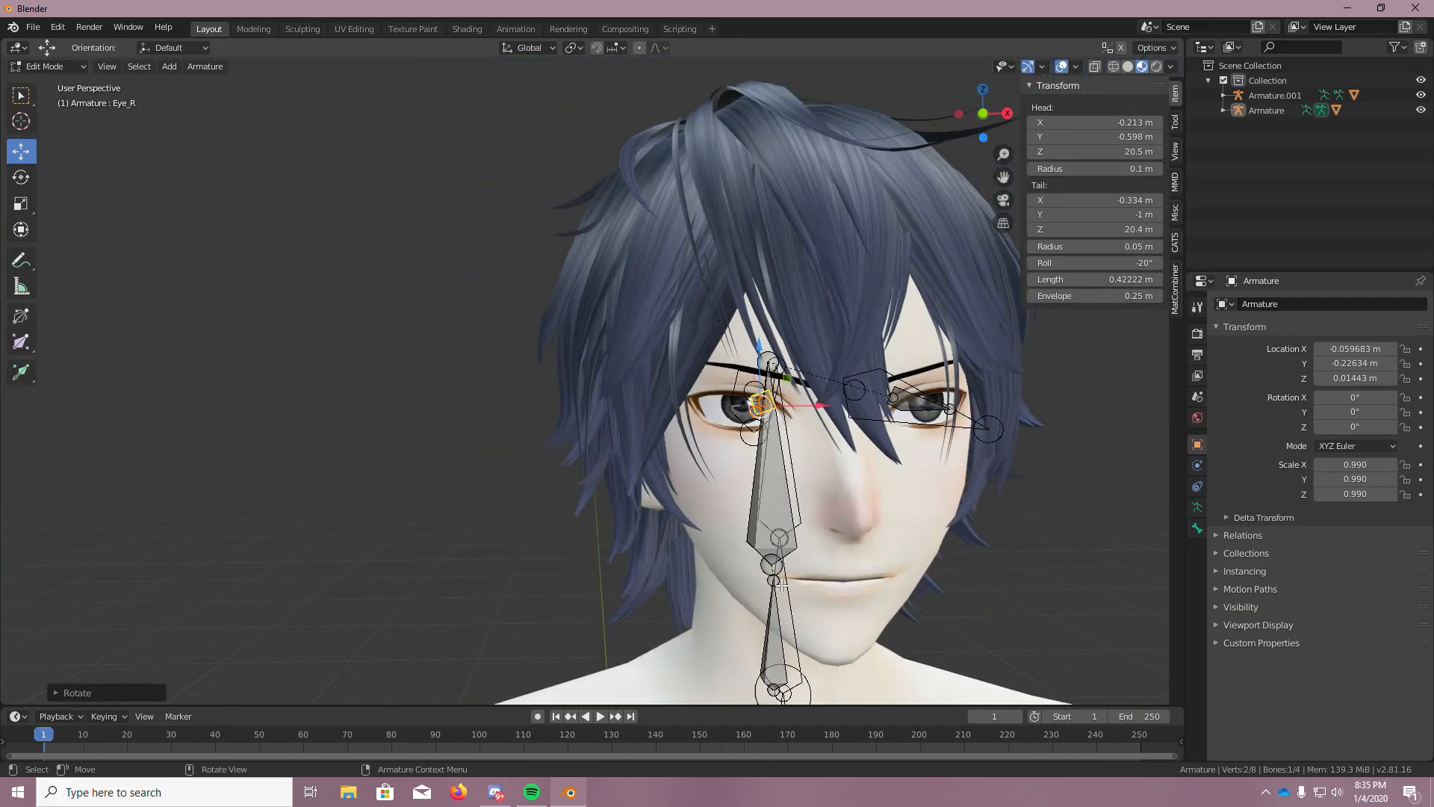
pyautogui.scroll(-3, 807, 637)
pyautogui.scroll(2, 808, 637)
pyautogui.scroll(-1, 807, 638)
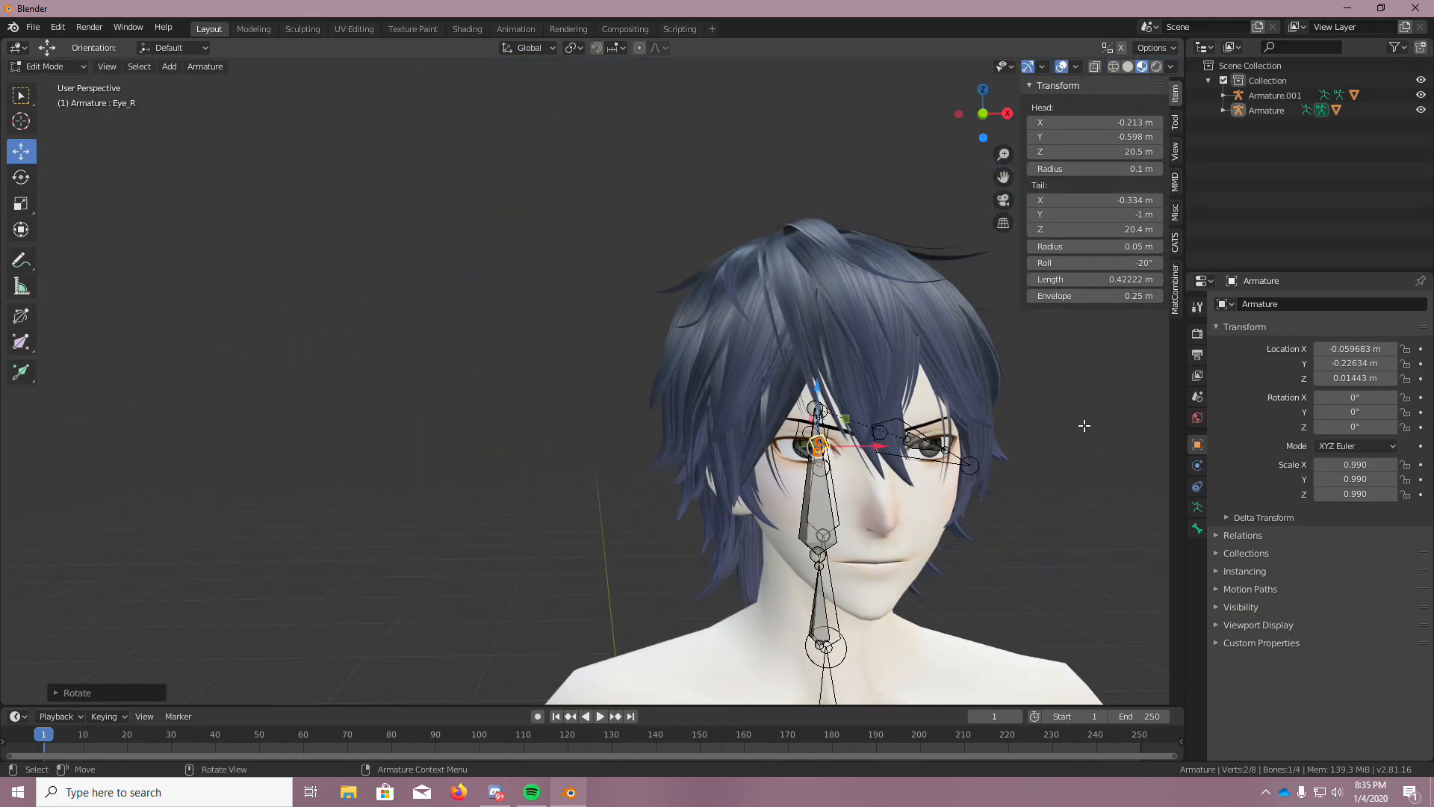
# Expand both armatures in the outliner, select the meshes Body and Body.001, and return to Object Mode
pyautogui.click(1223, 110)
pyautogui.click(1223, 95)
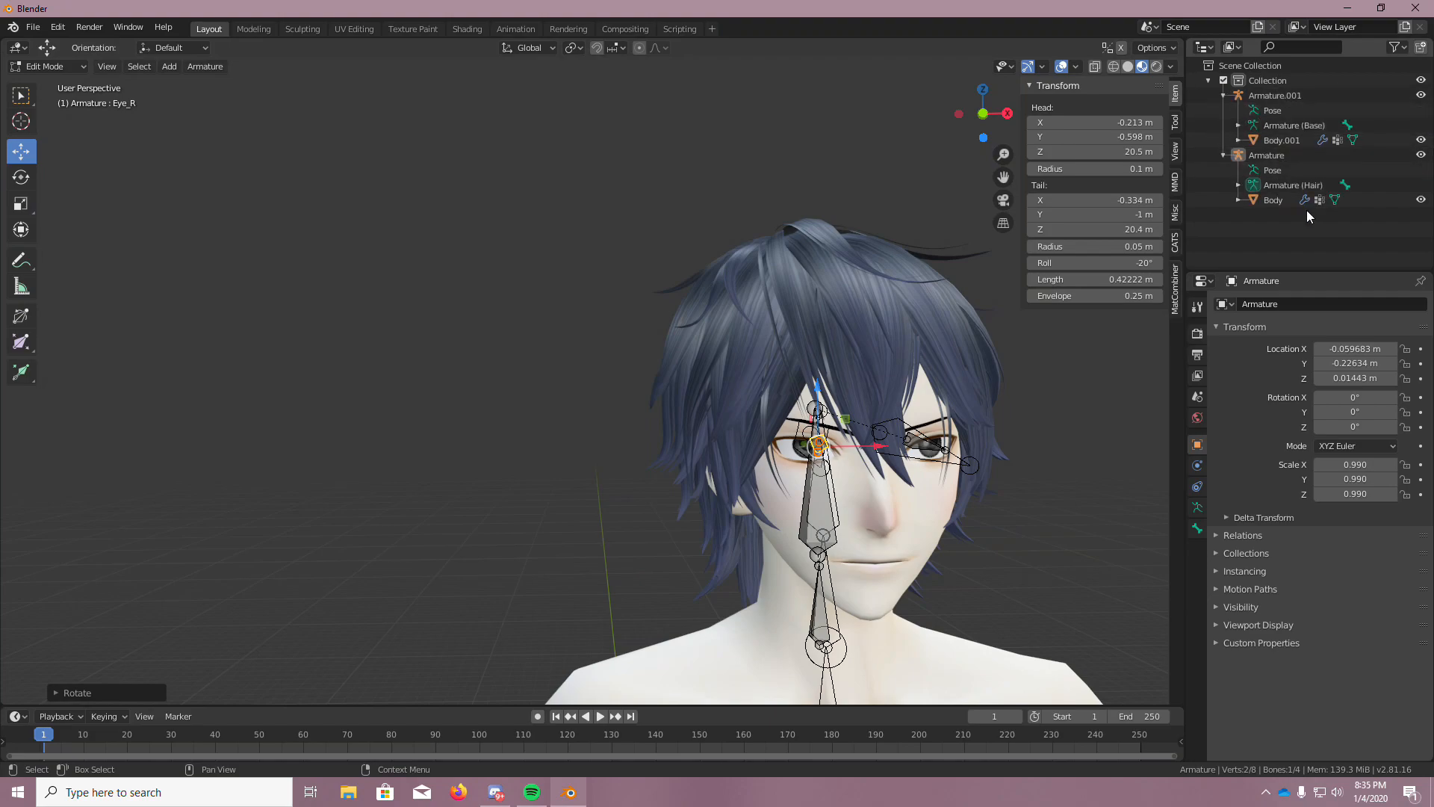
pyautogui.click(1274, 200)
pyautogui.keyDown('shift'); pyautogui.click(1282, 140); pyautogui.keyUp('shift')
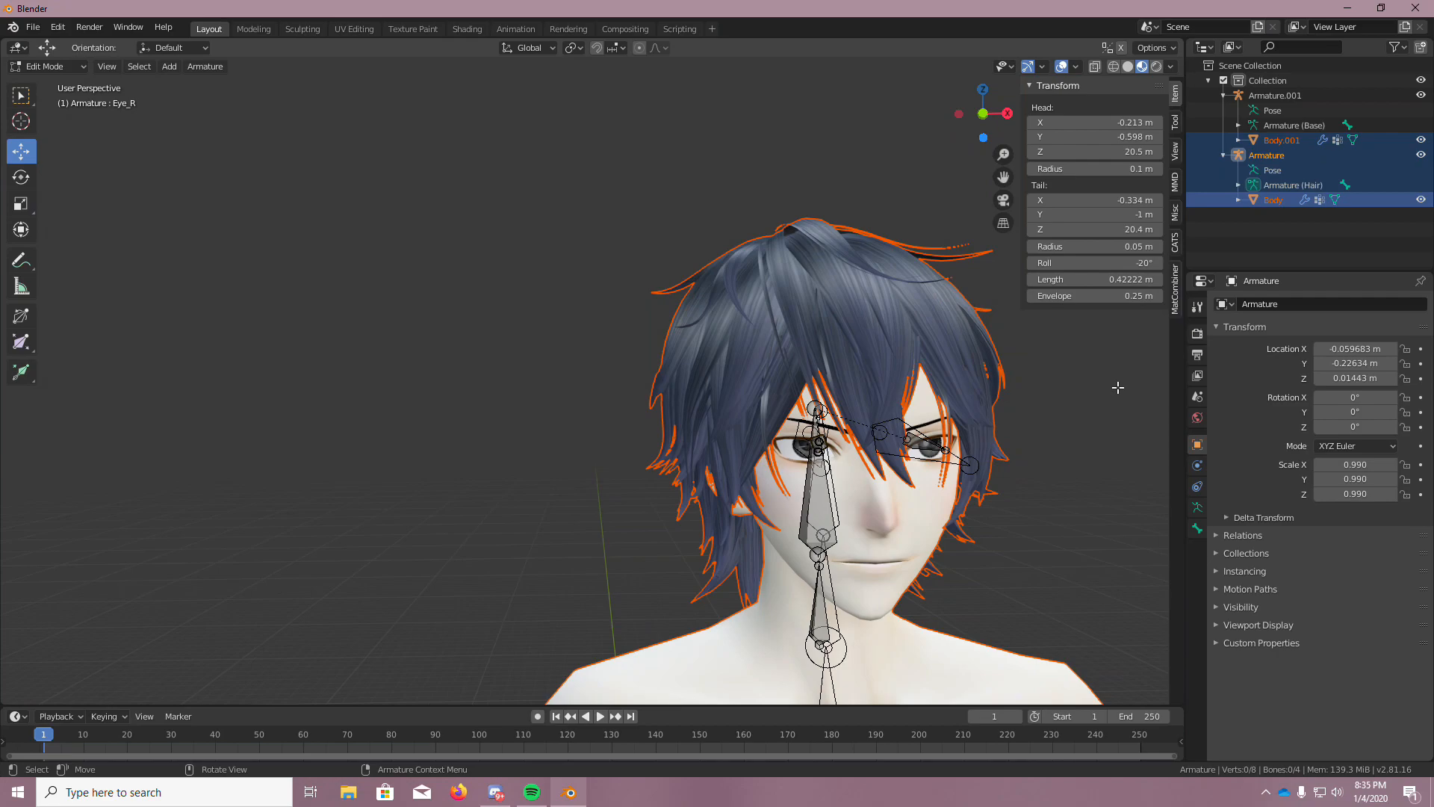
pyautogui.click(1265, 245)
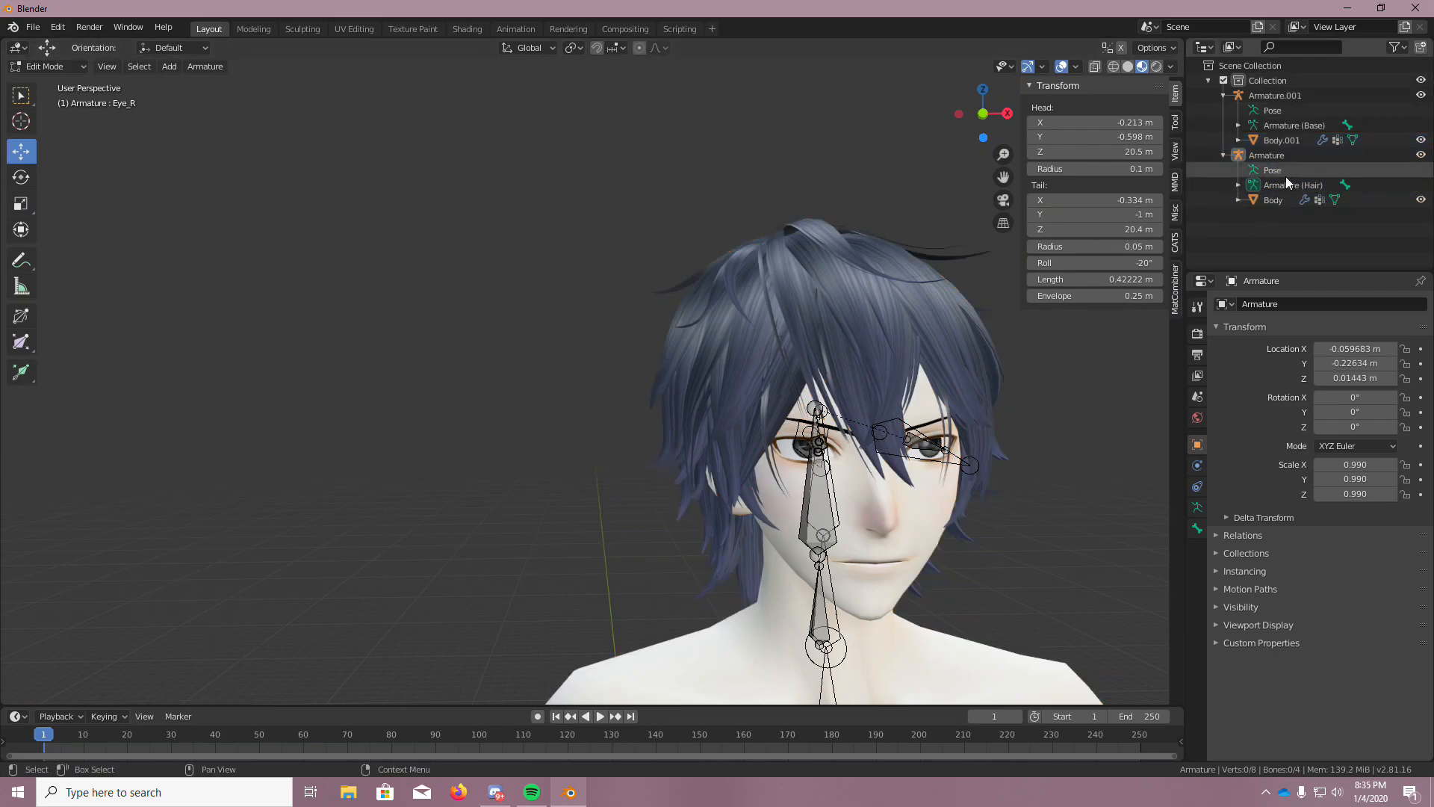
pyautogui.click(1284, 200)
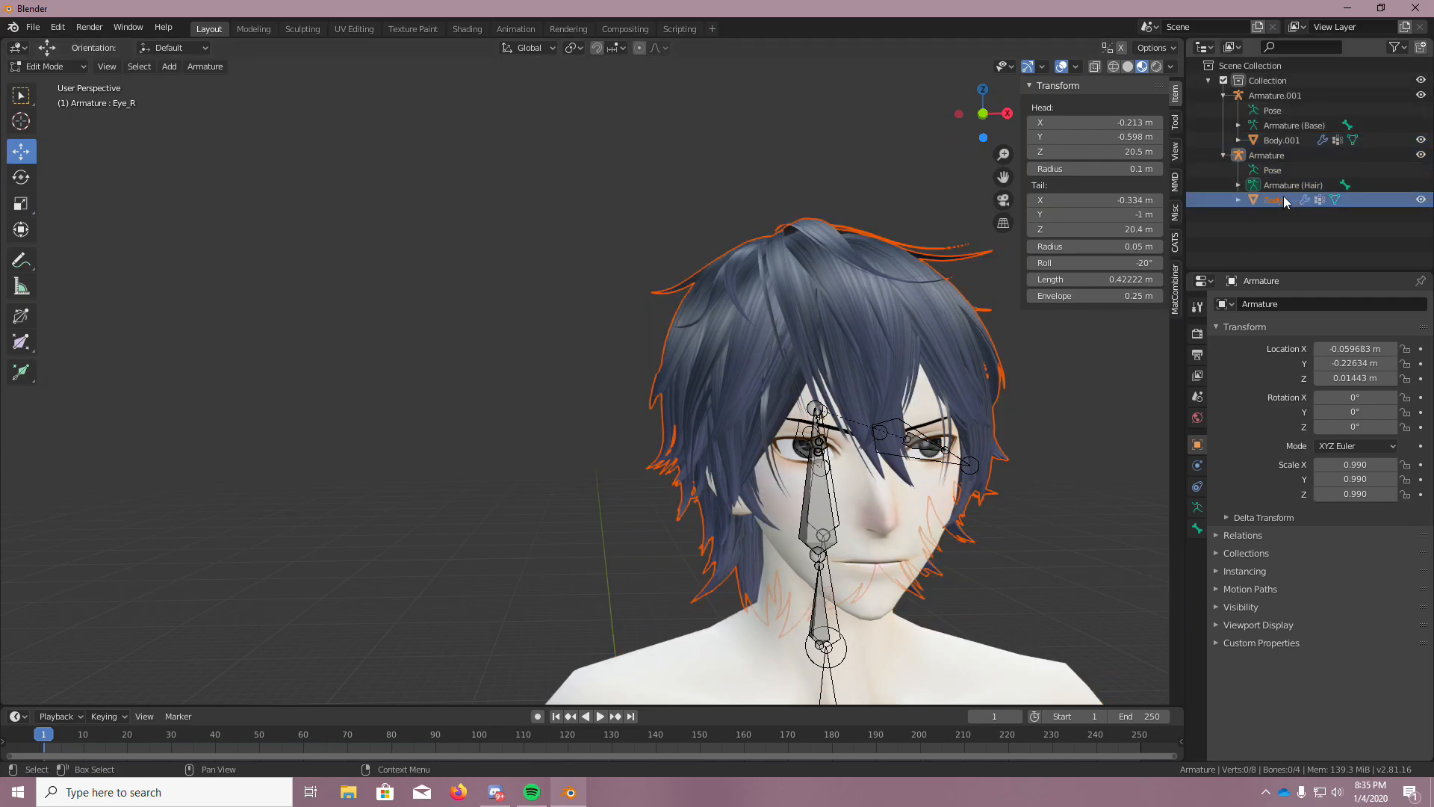
pyautogui.keyDown('shift'); pyautogui.click(1284, 141); pyautogui.keyUp('shift')
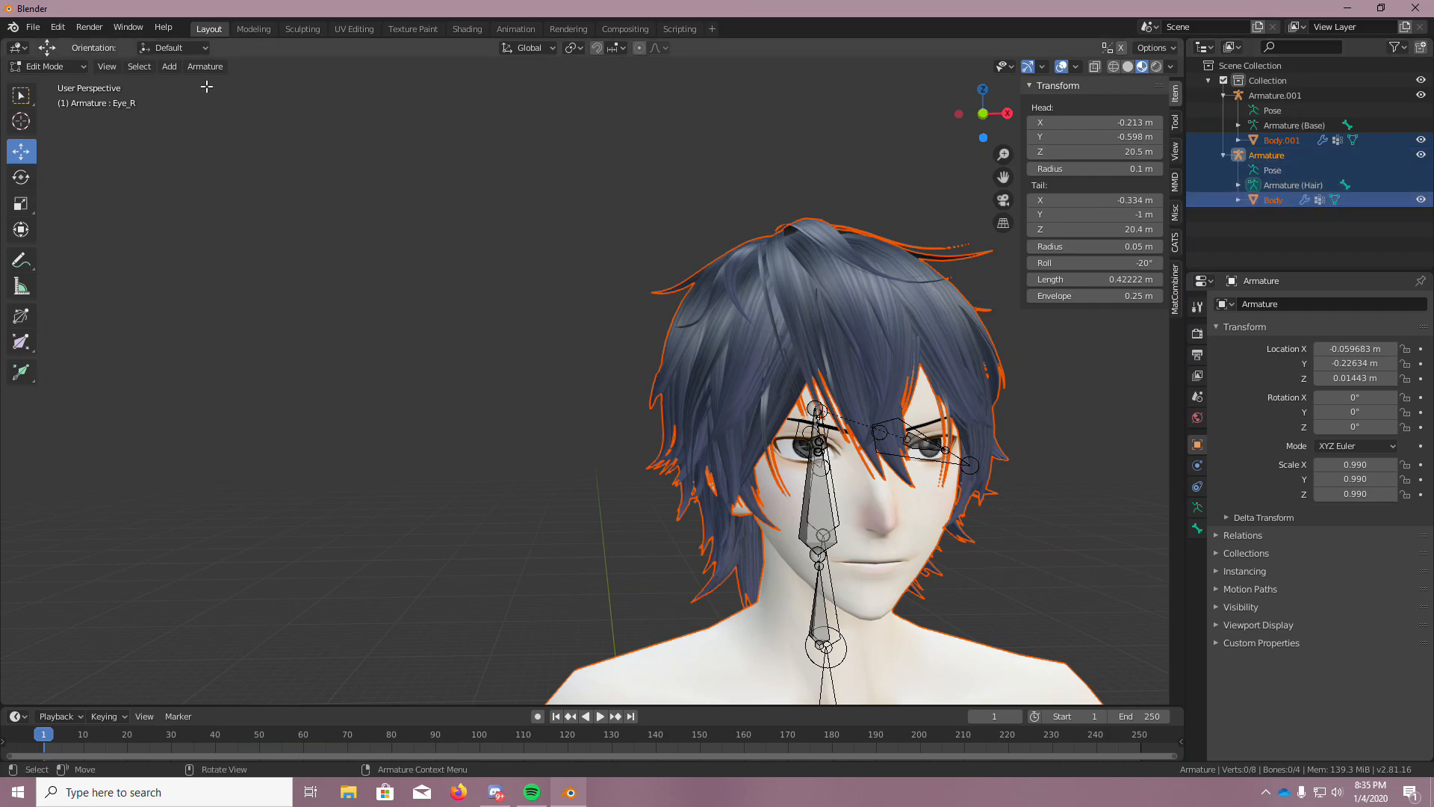
pyautogui.click(48, 67)
pyautogui.click(52, 84)
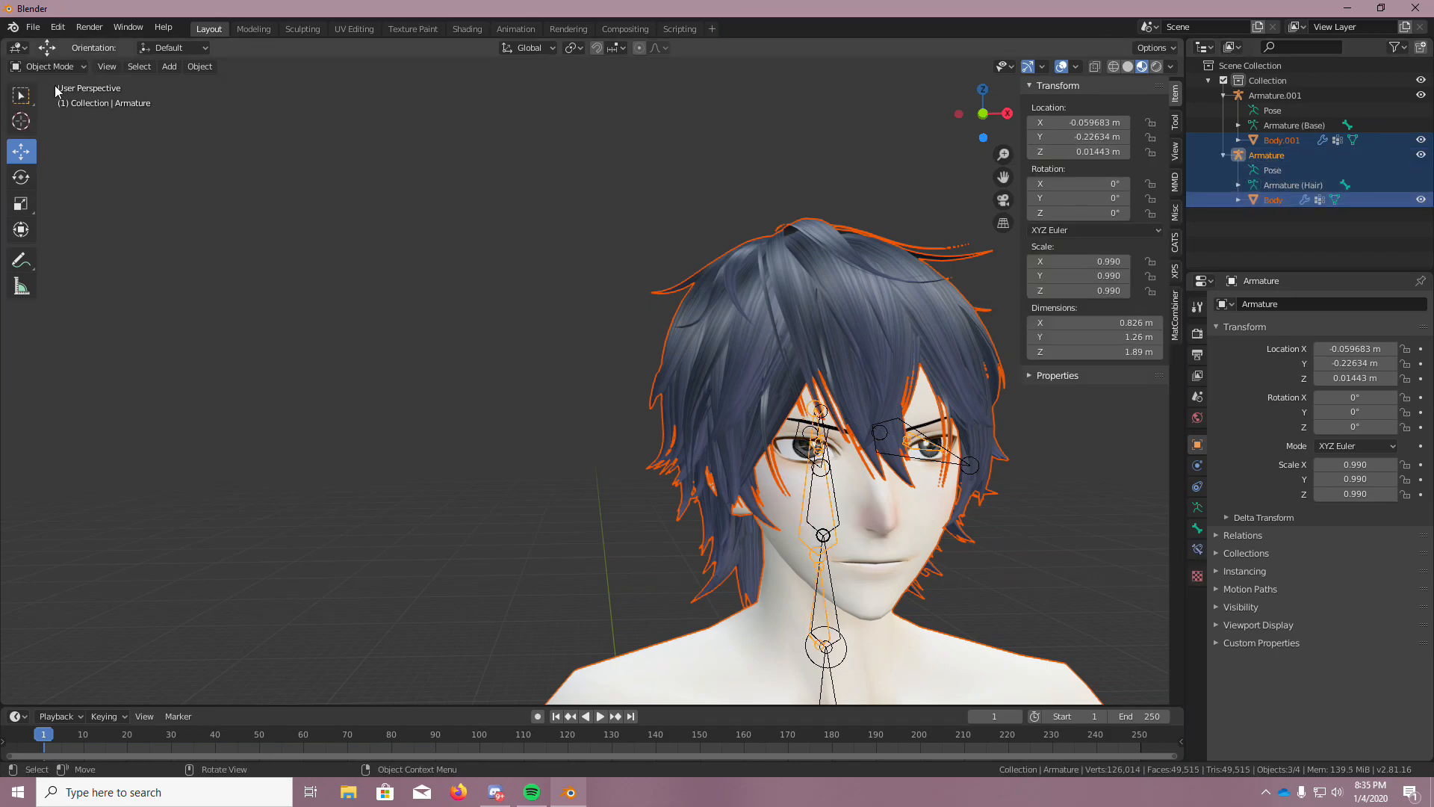
# Try to join Body and Body.001 while the hair's armature is the active object
pyautogui.click(1269, 210)
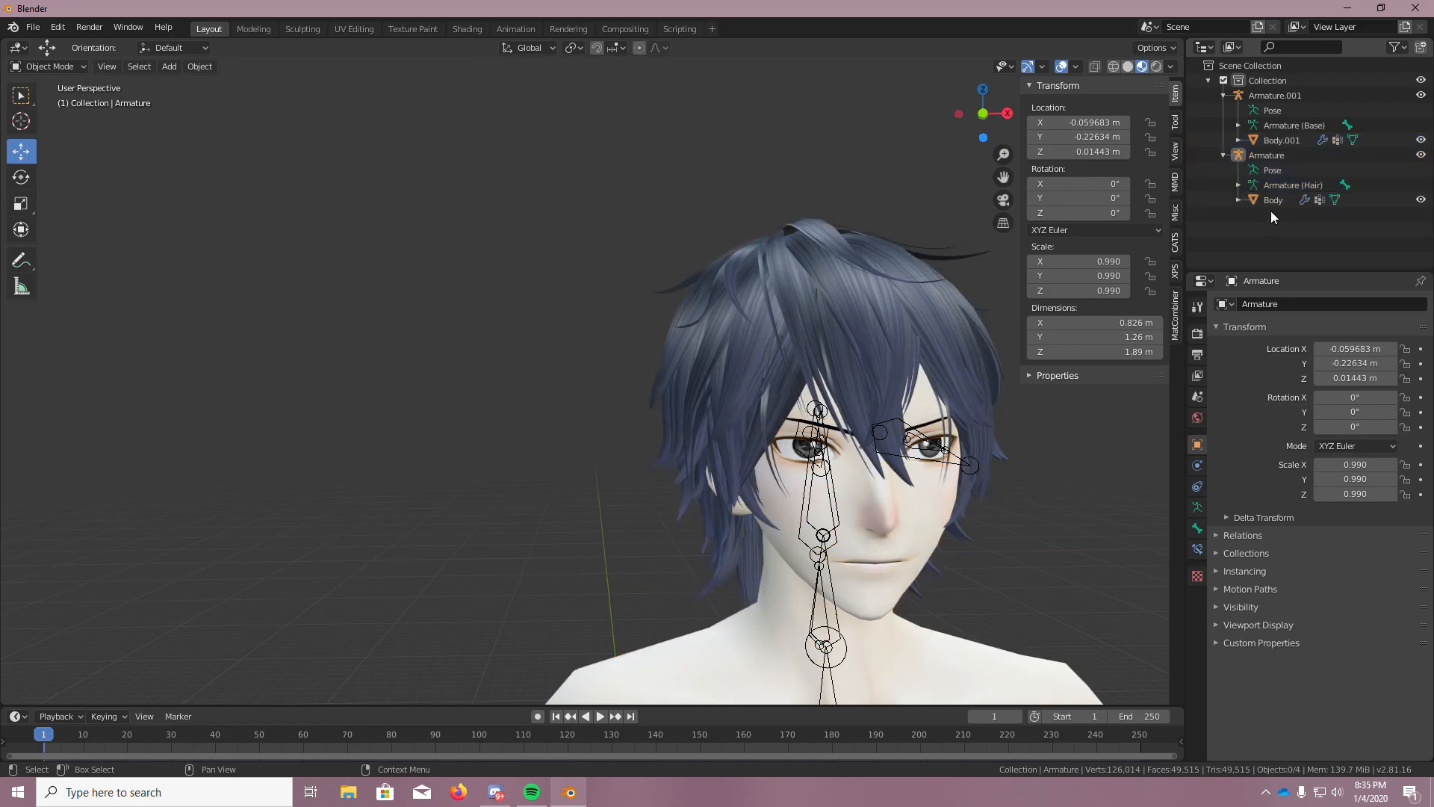
pyautogui.click(1272, 200)
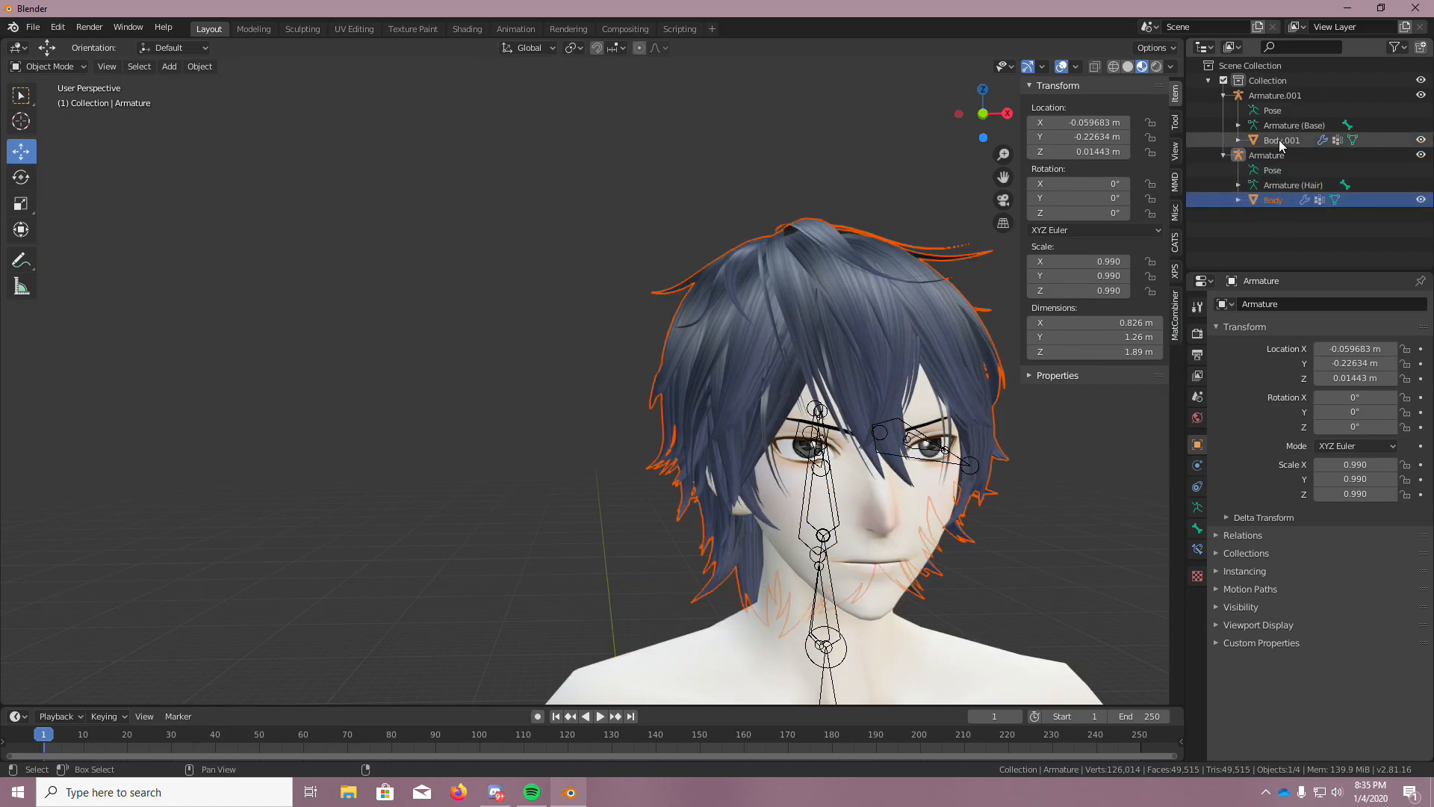
pyautogui.keyDown('shift'); pyautogui.click(1350, 142); pyautogui.keyUp('shift')
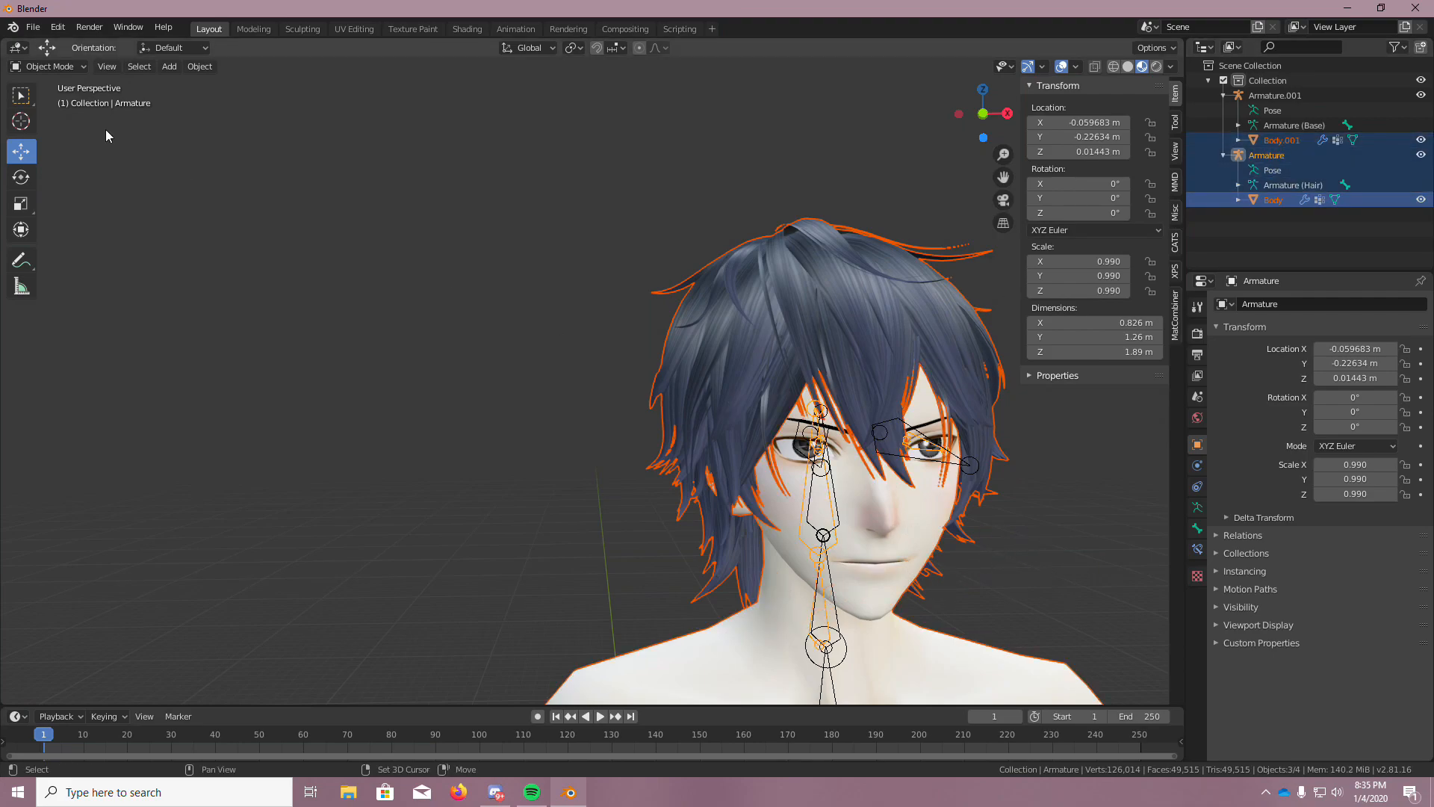
pyautogui.click(201, 69)
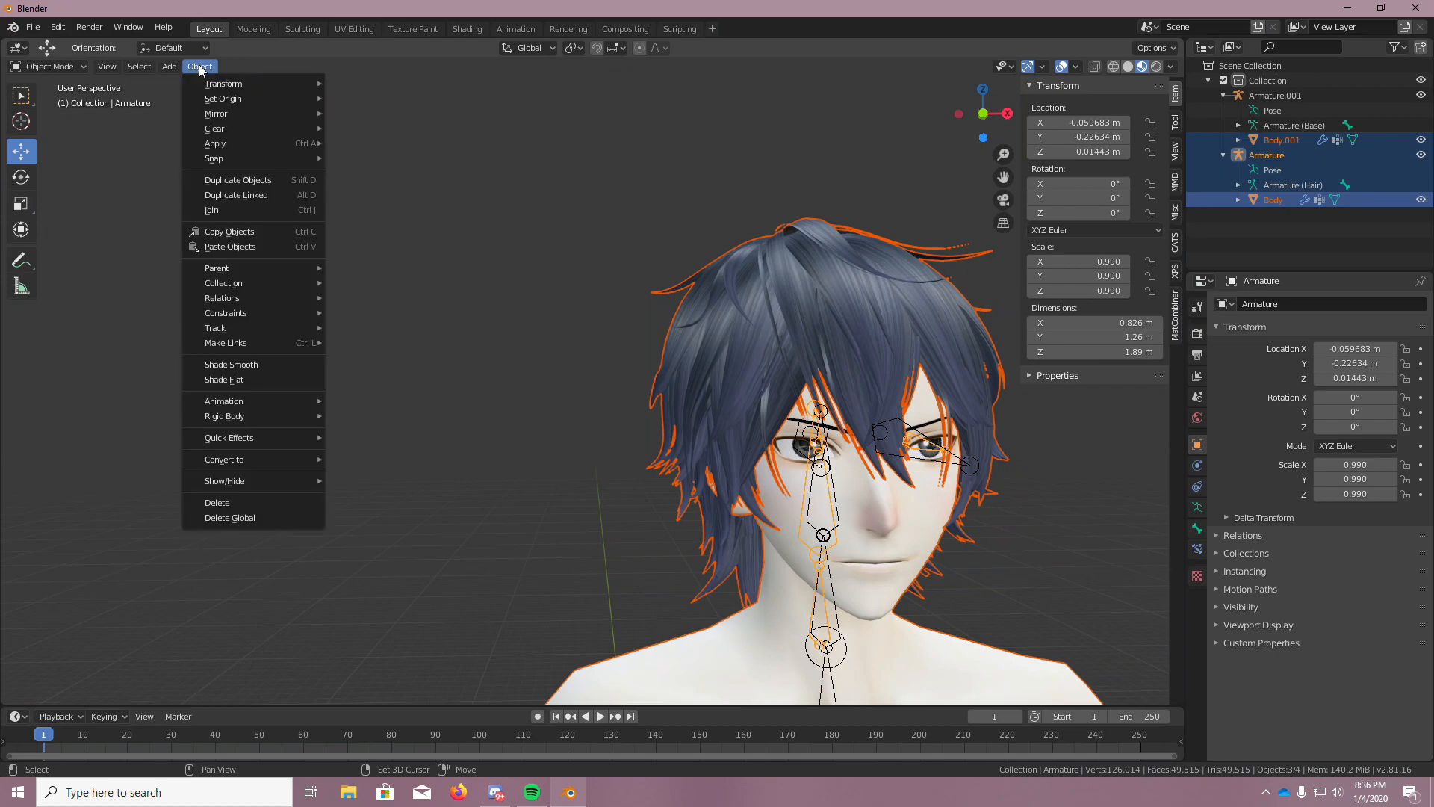
pyautogui.click(224, 213)
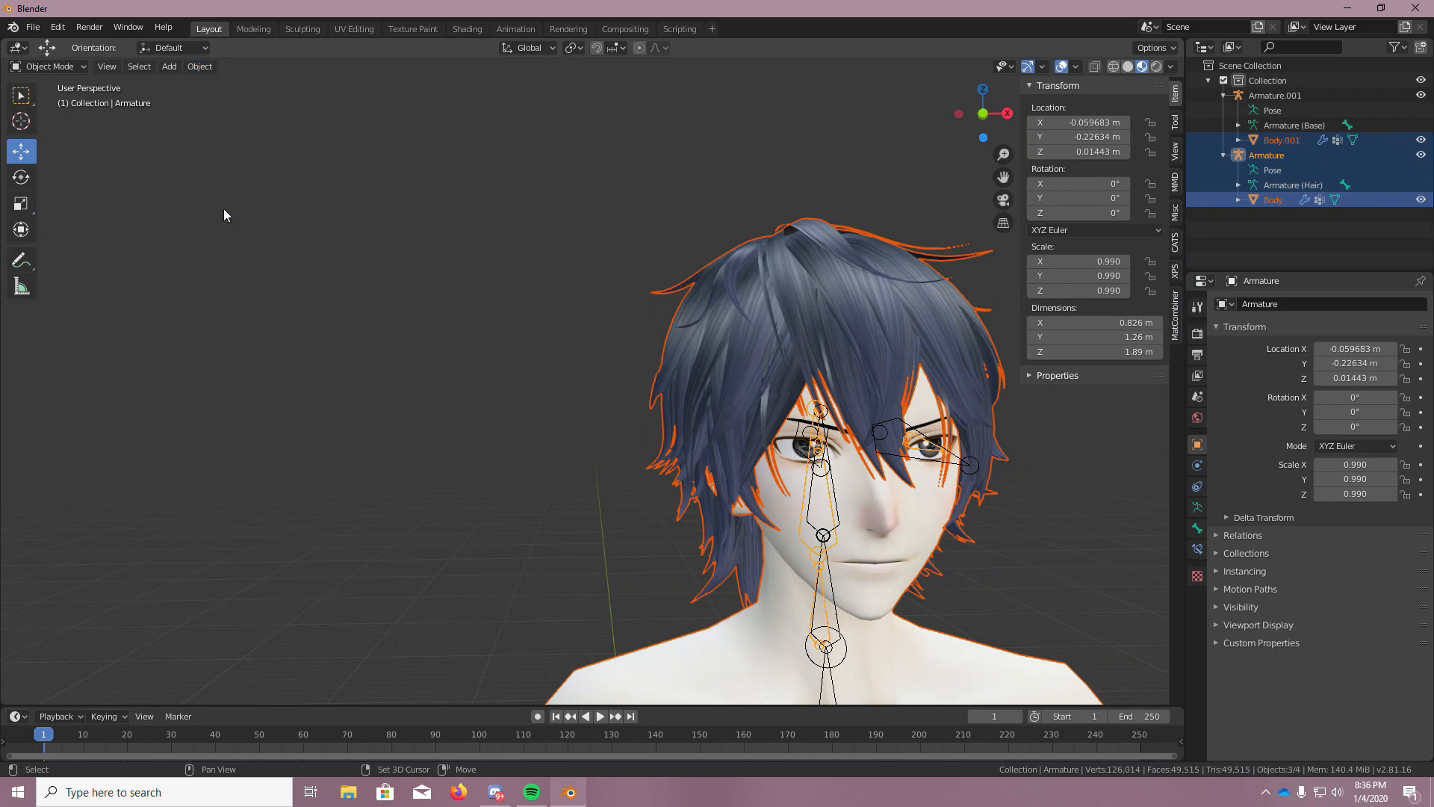
pyautogui.scroll(6, 896, 340)
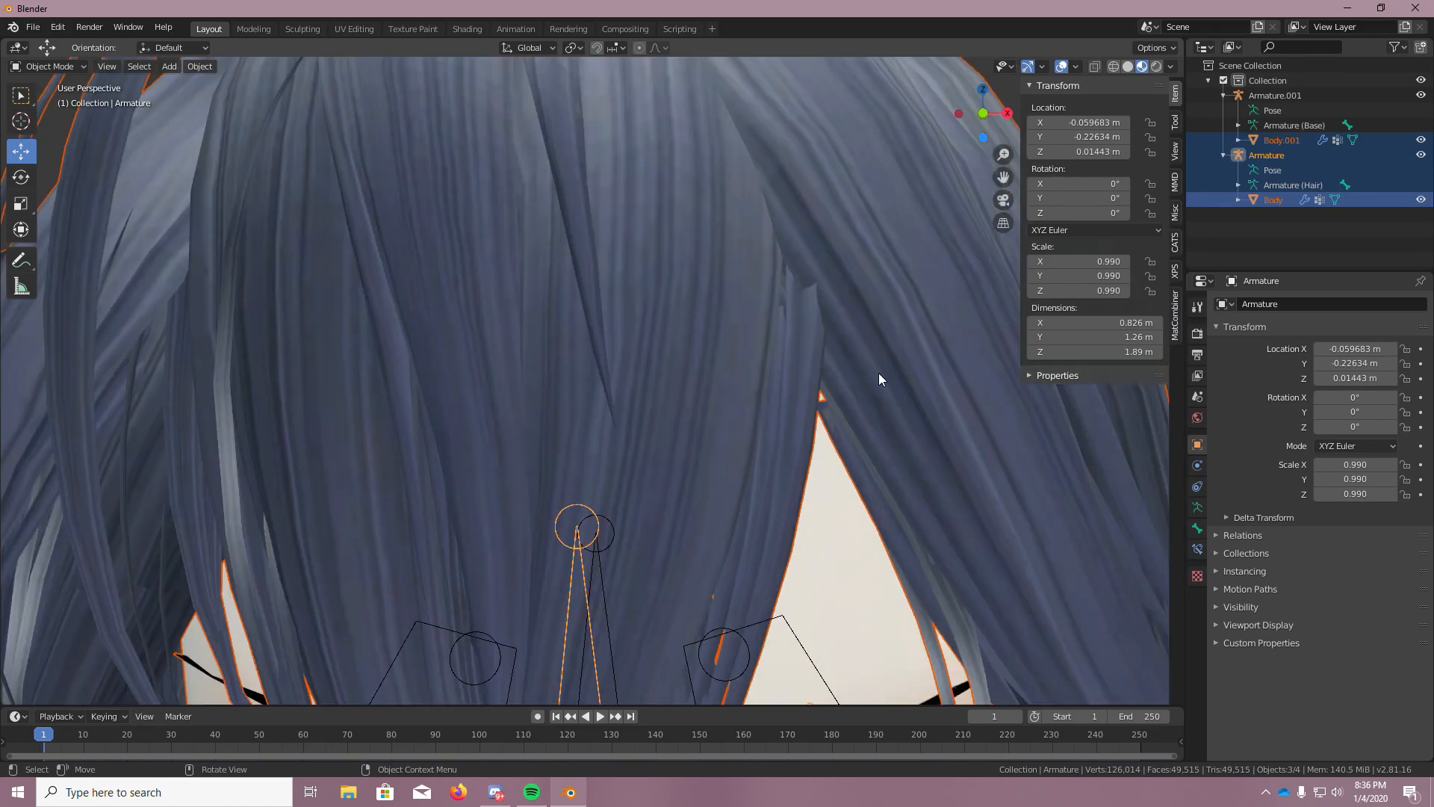
pyautogui.scroll(-8, 814, 388)
pyautogui.scroll(-3, 793, 399)
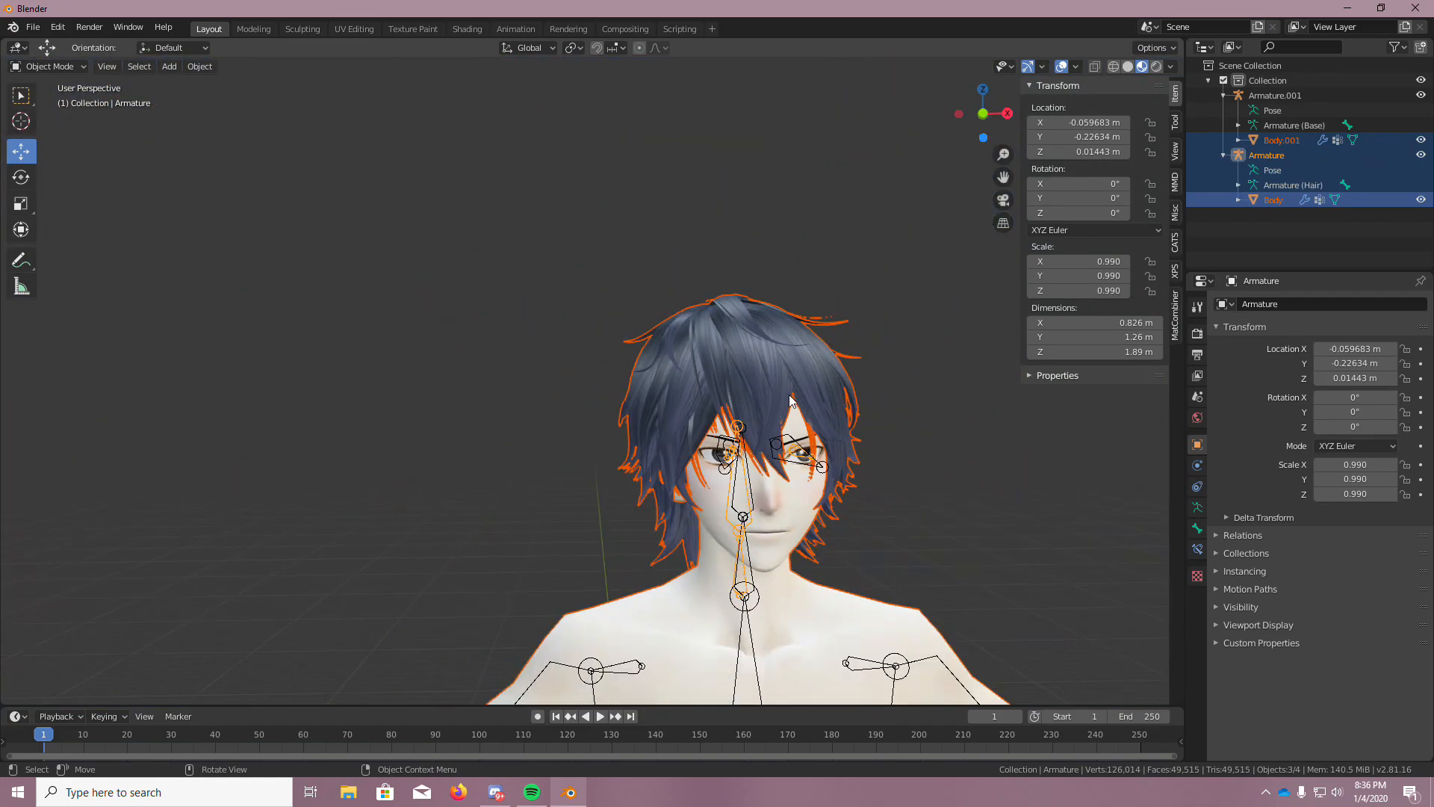
# Join the base mesh Body.001 into the hair mesh Body, with Body as the active object
pyautogui.click(1279, 233)
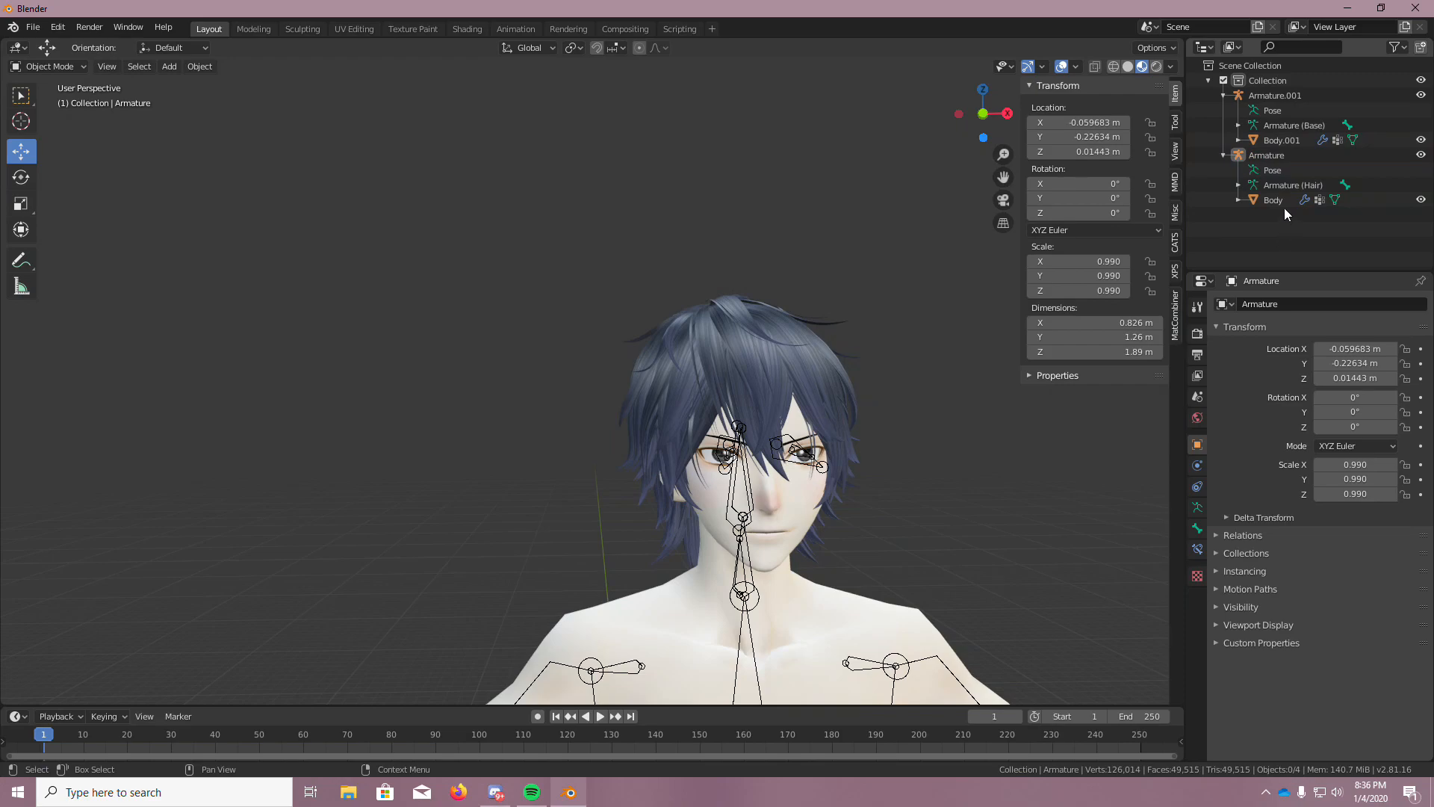
pyautogui.click(1282, 203)
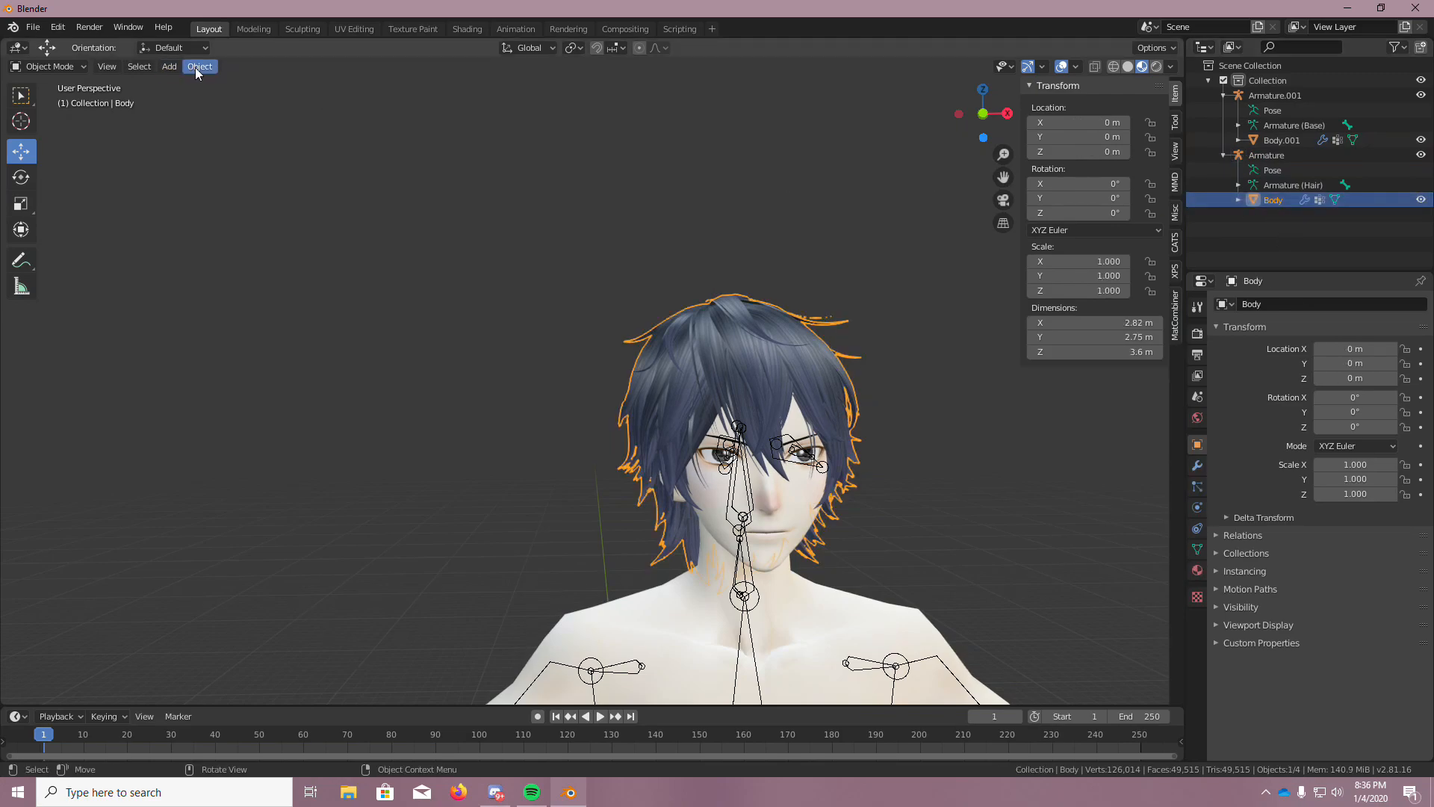
pyautogui.click(1306, 230)
pyautogui.click(1258, 205)
pyautogui.keyDown('shift'); pyautogui.click(1271, 142); pyautogui.keyUp('shift')
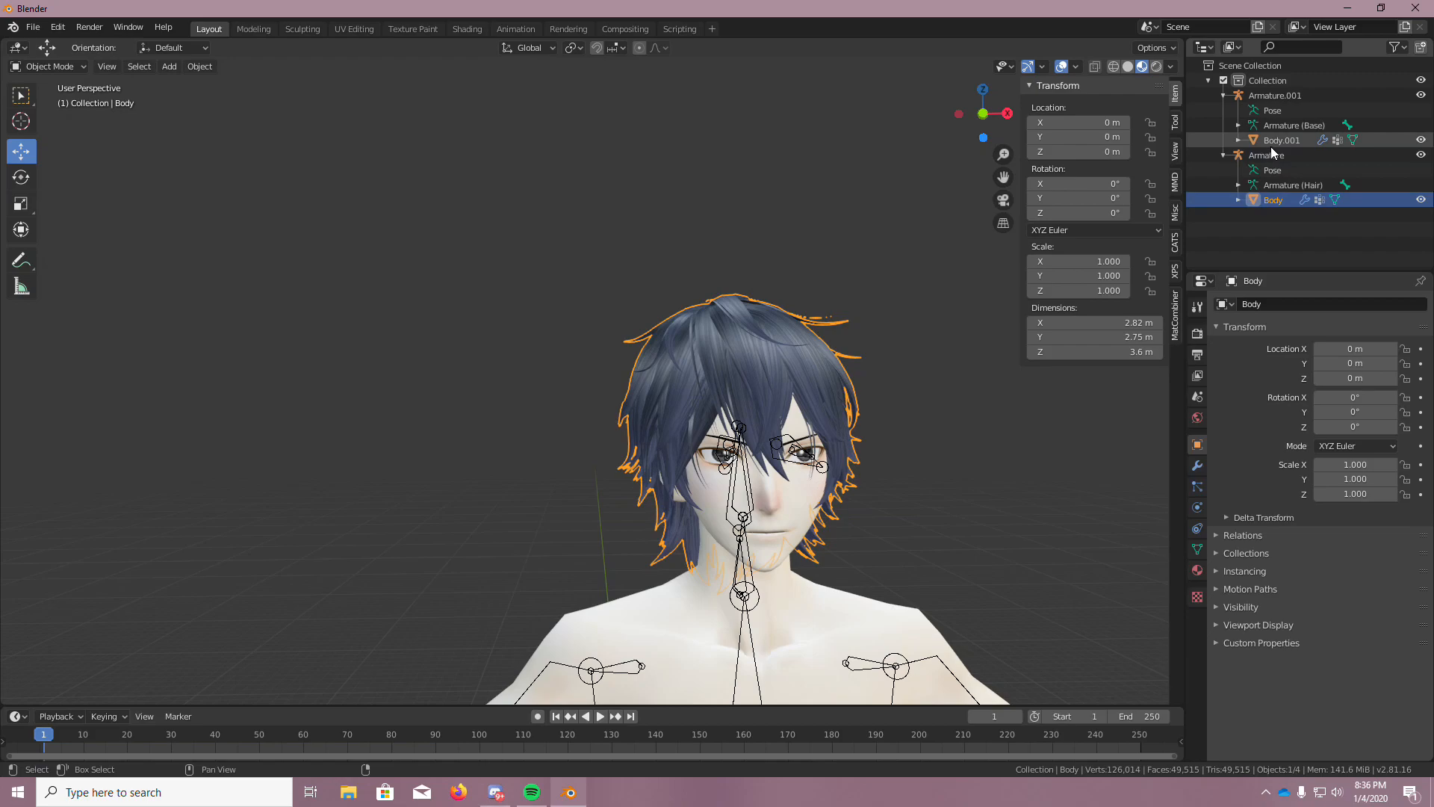
pyautogui.click(206, 68)
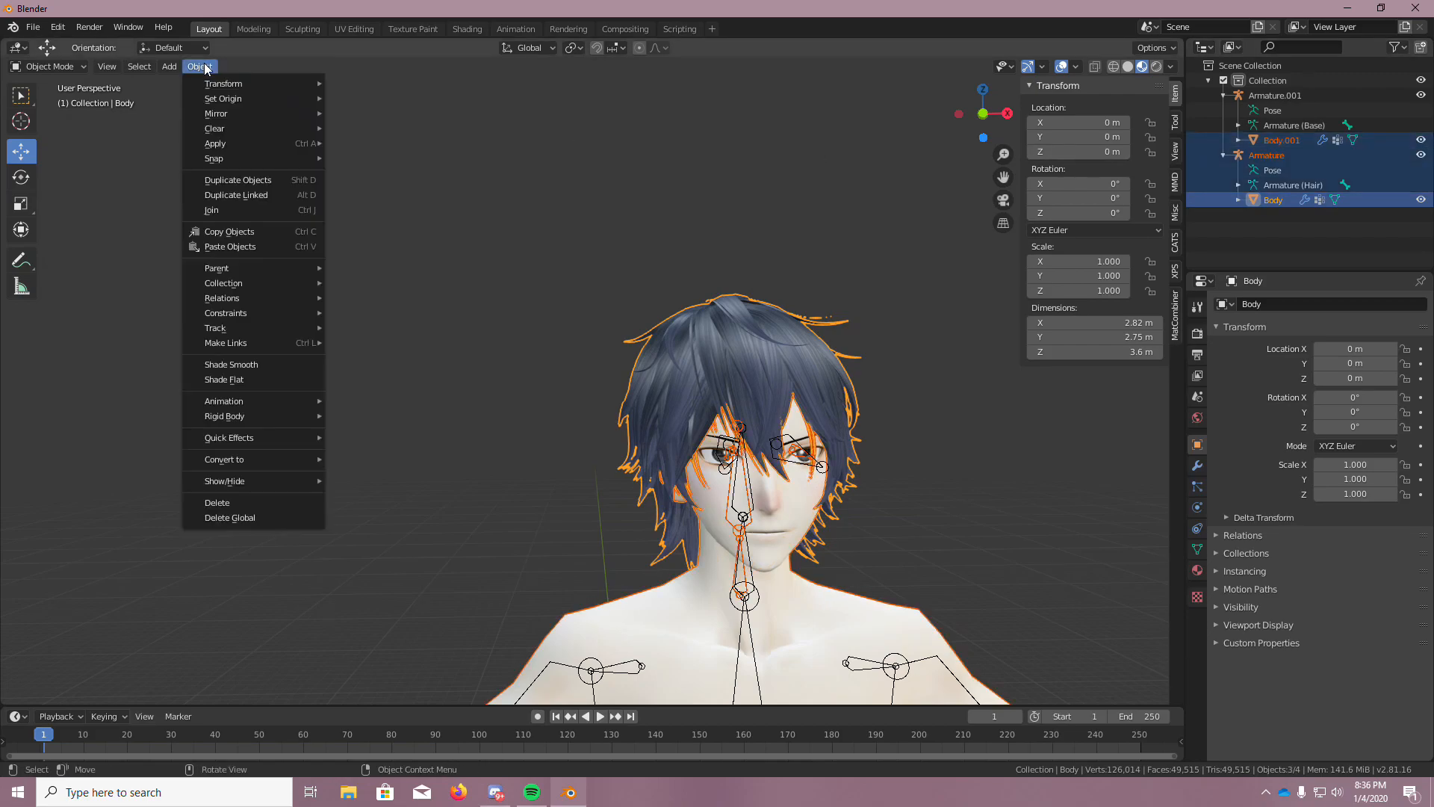
pyautogui.click(236, 209)
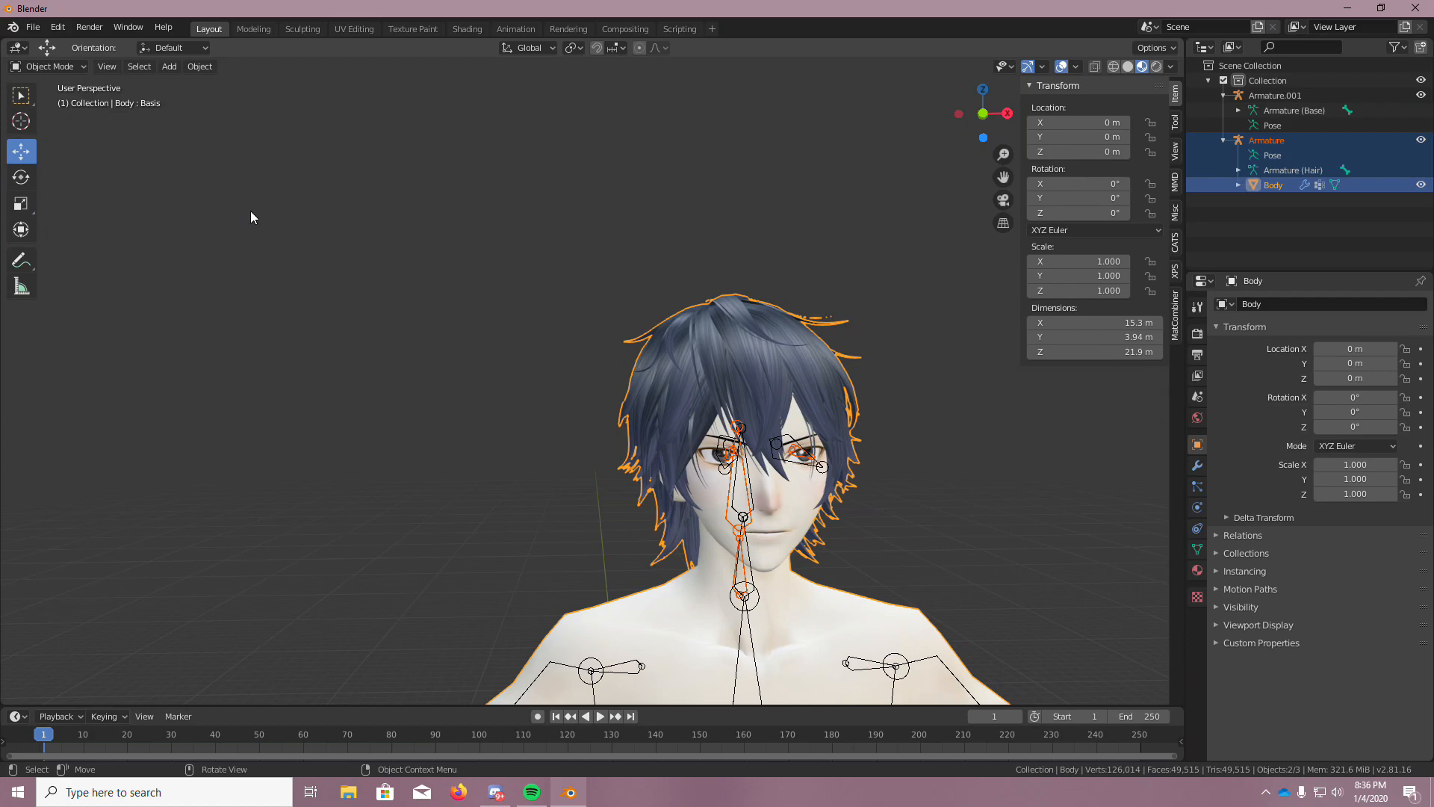
pyautogui.scroll(2, 299, 222)
pyautogui.scroll(-2, 328, 227)
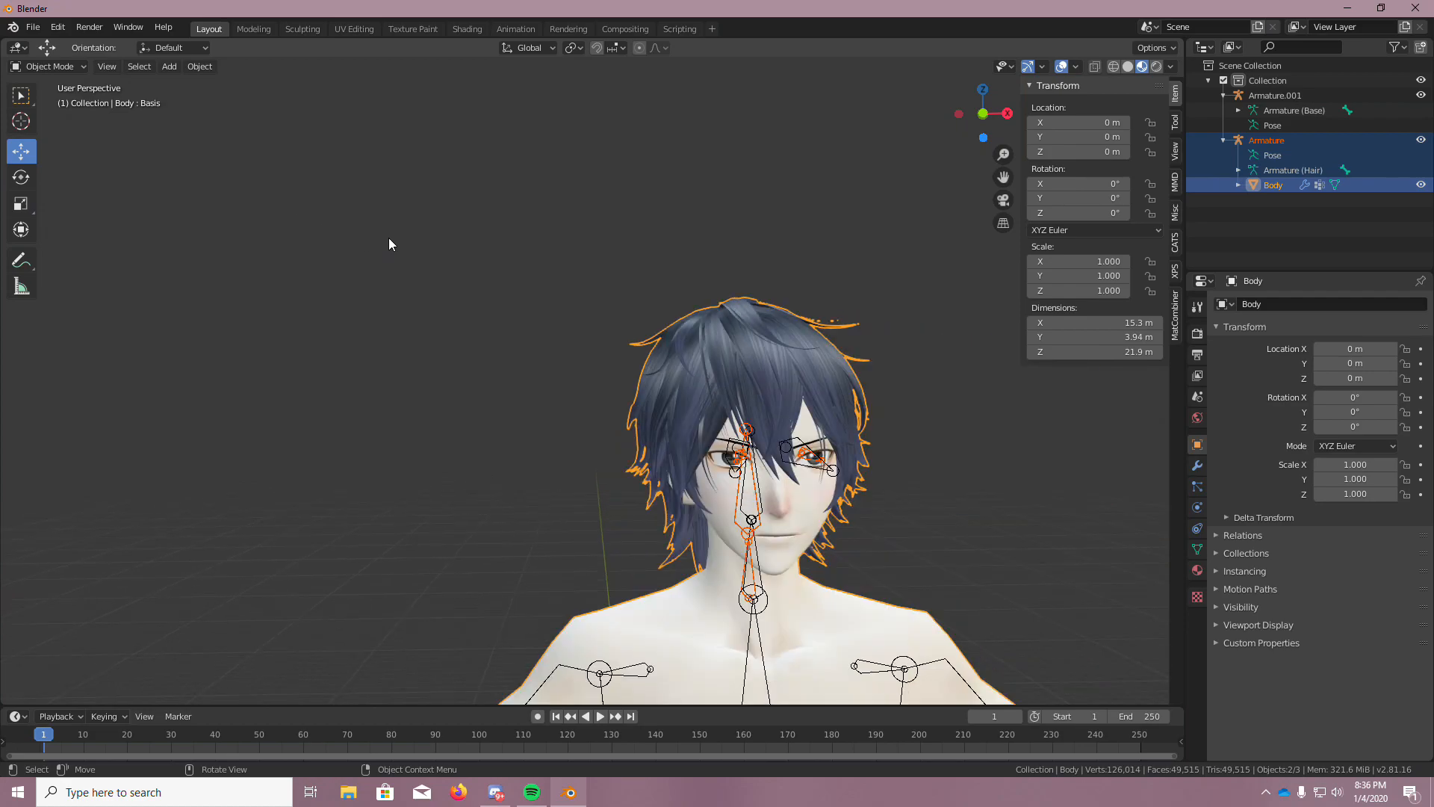
# Compare the hair's armature with the base armature by selecting each in turn and both together
pyautogui.click(1388, 241)
pyautogui.click(1274, 141)
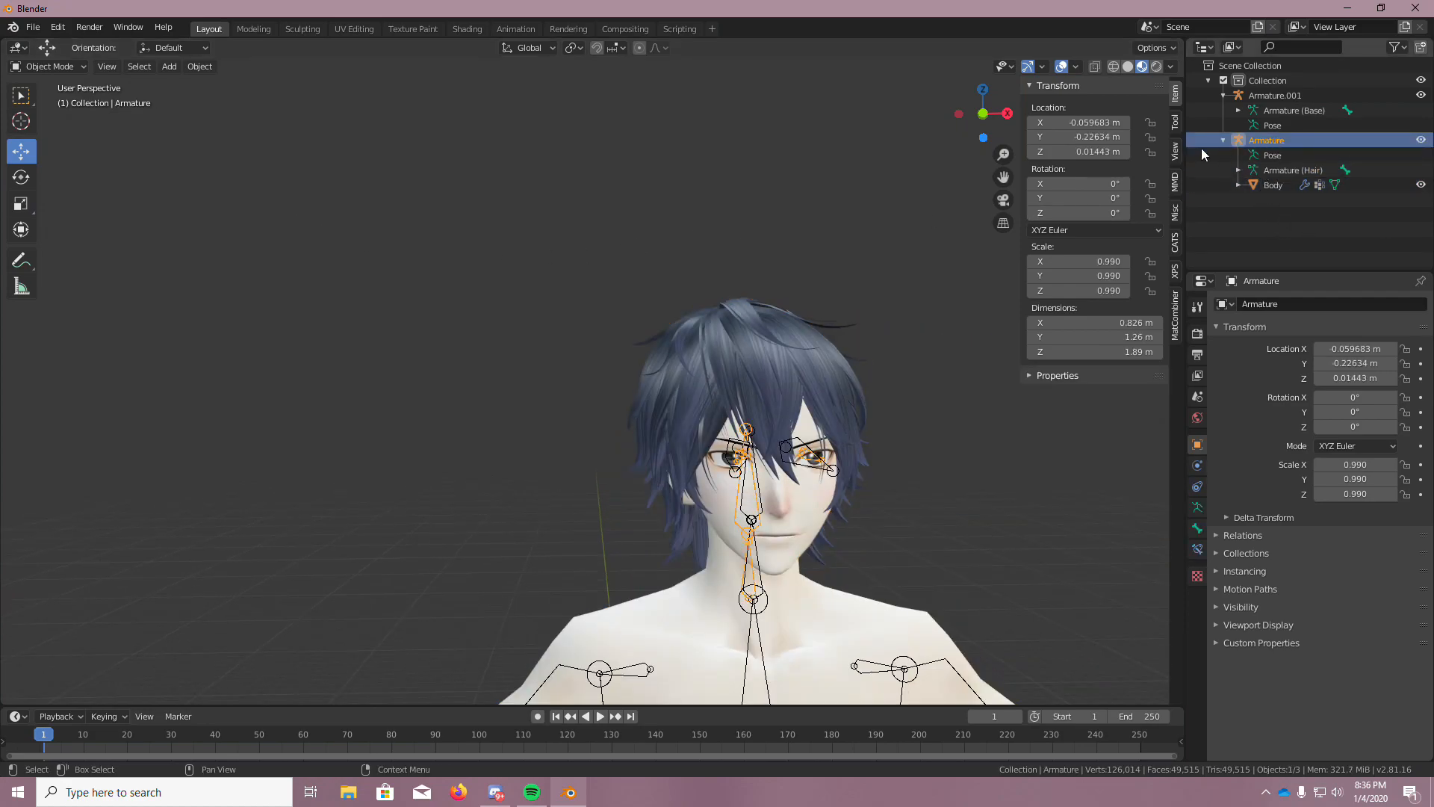
pyautogui.scroll(2, 899, 195)
pyautogui.scroll(-2, 910, 242)
pyautogui.scroll(2, 934, 298)
pyautogui.scroll(-3, 945, 381)
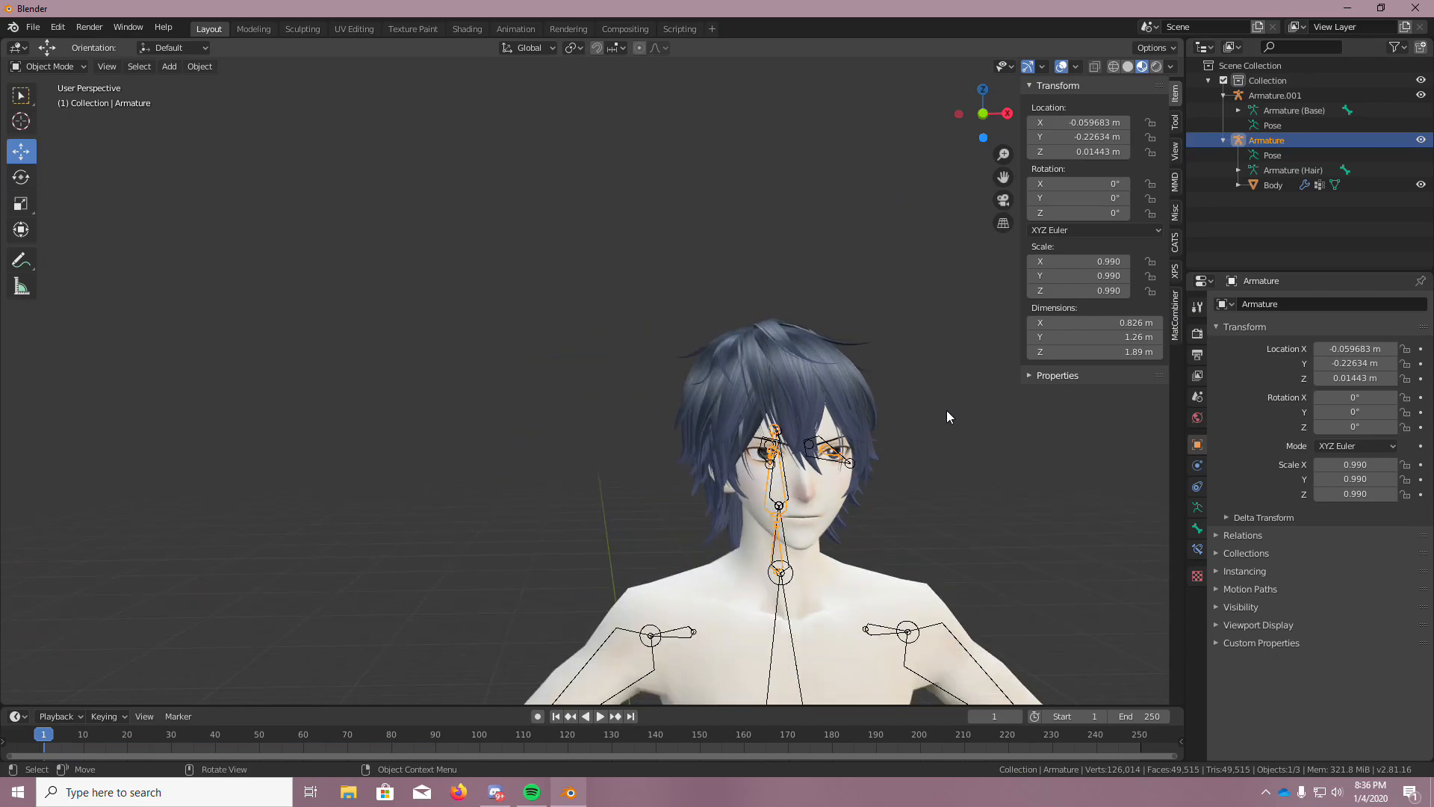
pyautogui.scroll(5, 938, 430)
pyautogui.click(1285, 96)
pyautogui.click(1270, 140)
pyautogui.click(1287, 97)
pyautogui.click(1281, 137)
pyautogui.click(1279, 96)
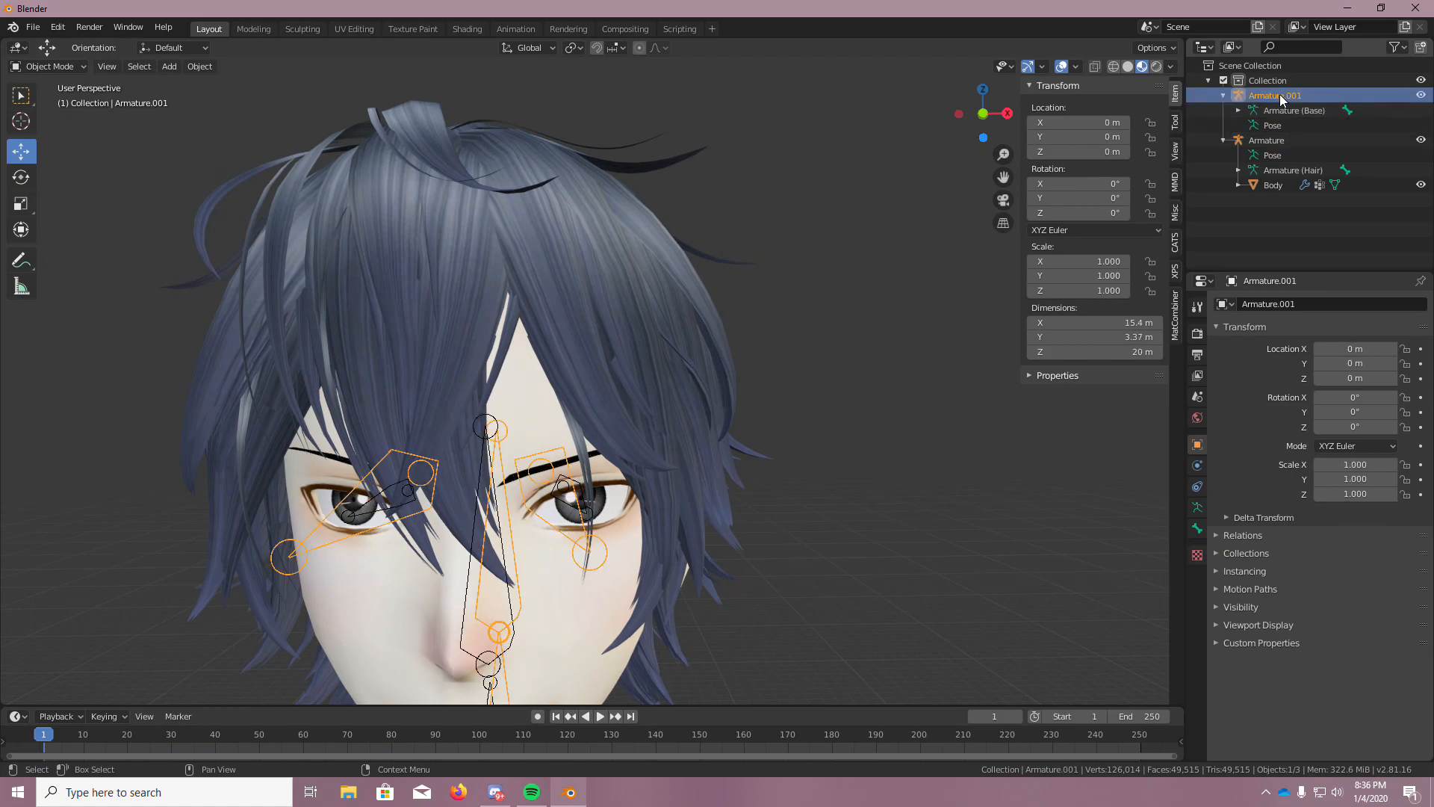
pyautogui.keyDown('shift'); pyautogui.click(1279, 138); pyautogui.keyUp('shift')
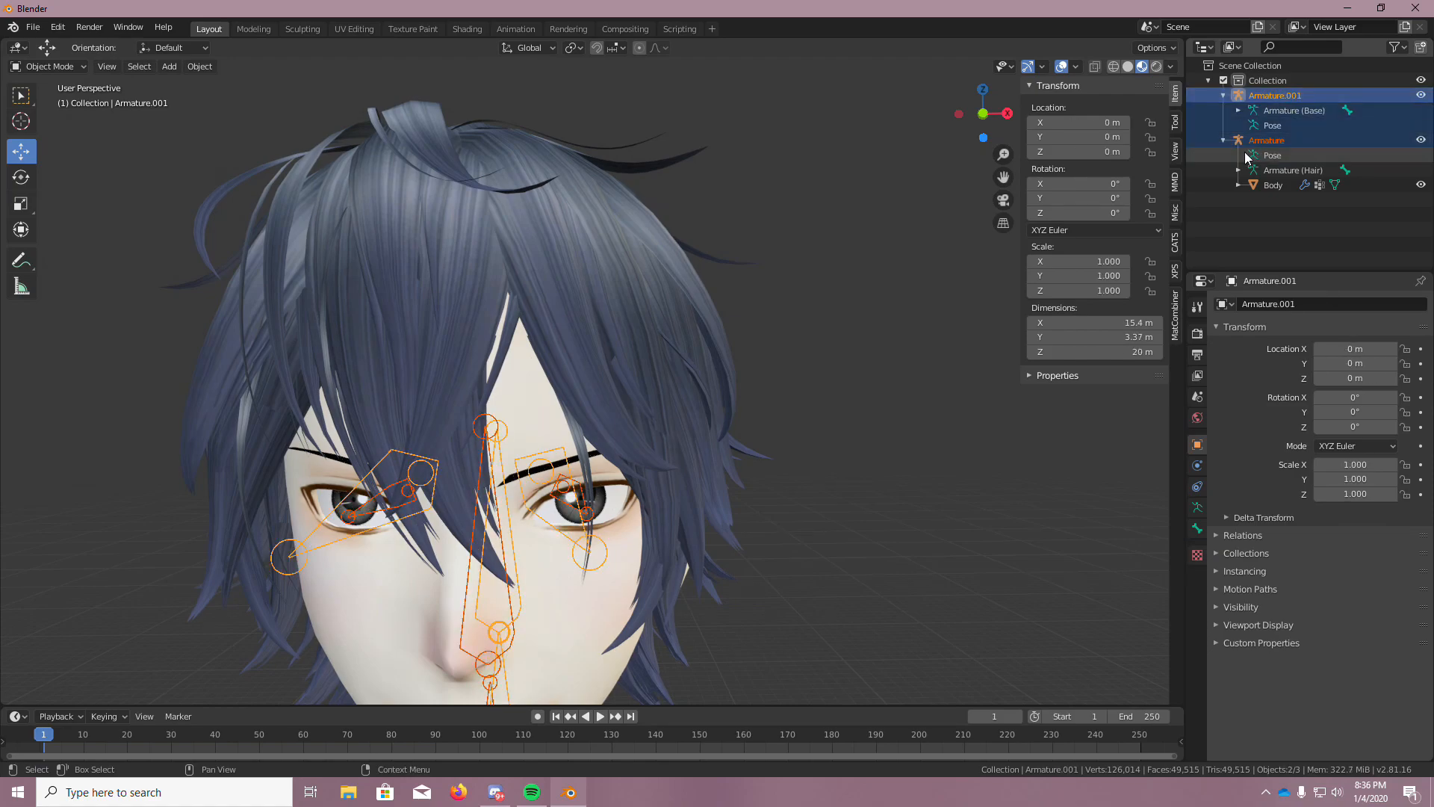
# Try to run the CATS Fix Model operation on the hair's armature
pyautogui.click(1268, 215)
pyautogui.click(1267, 140)
pyautogui.click(1175, 242)
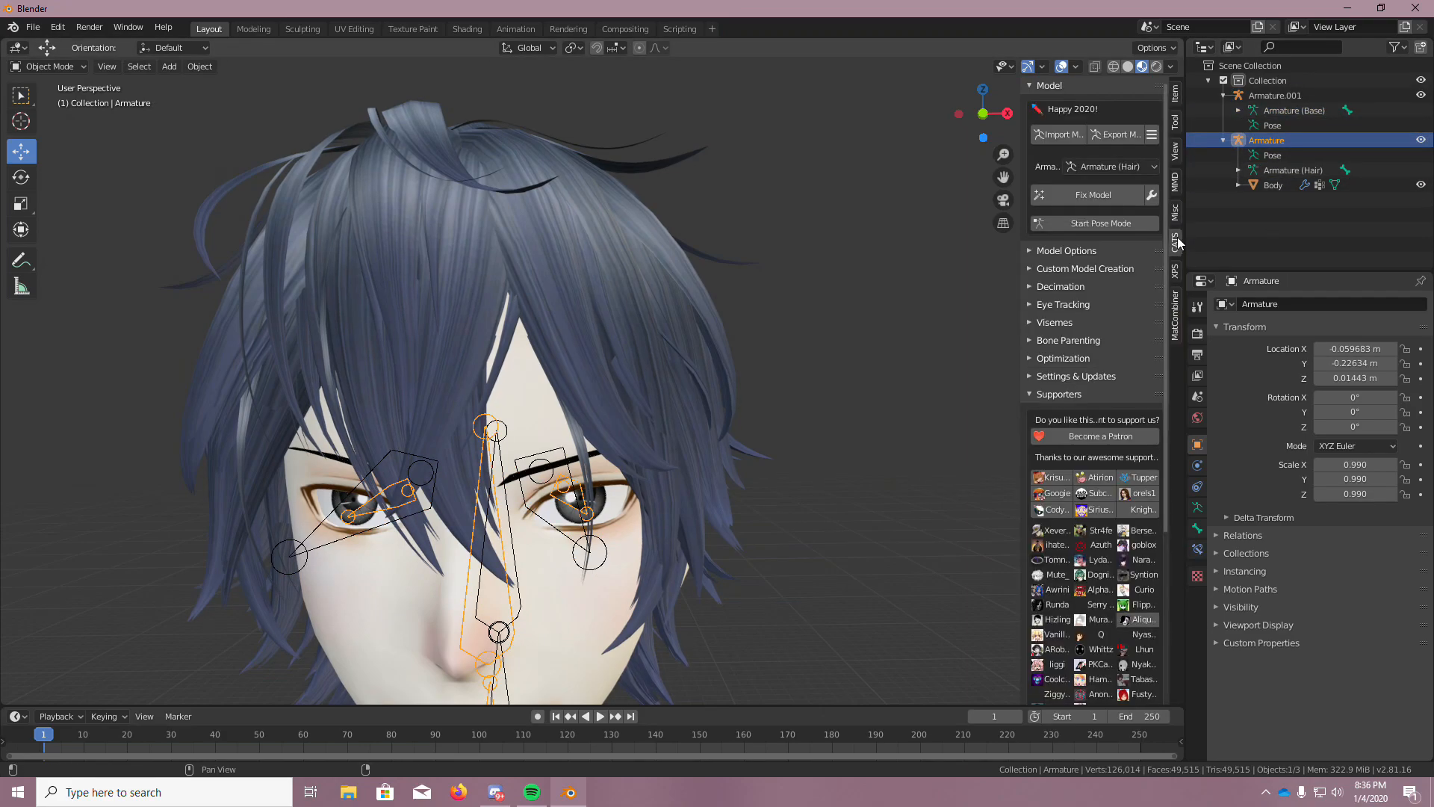
pyautogui.click(1110, 197)
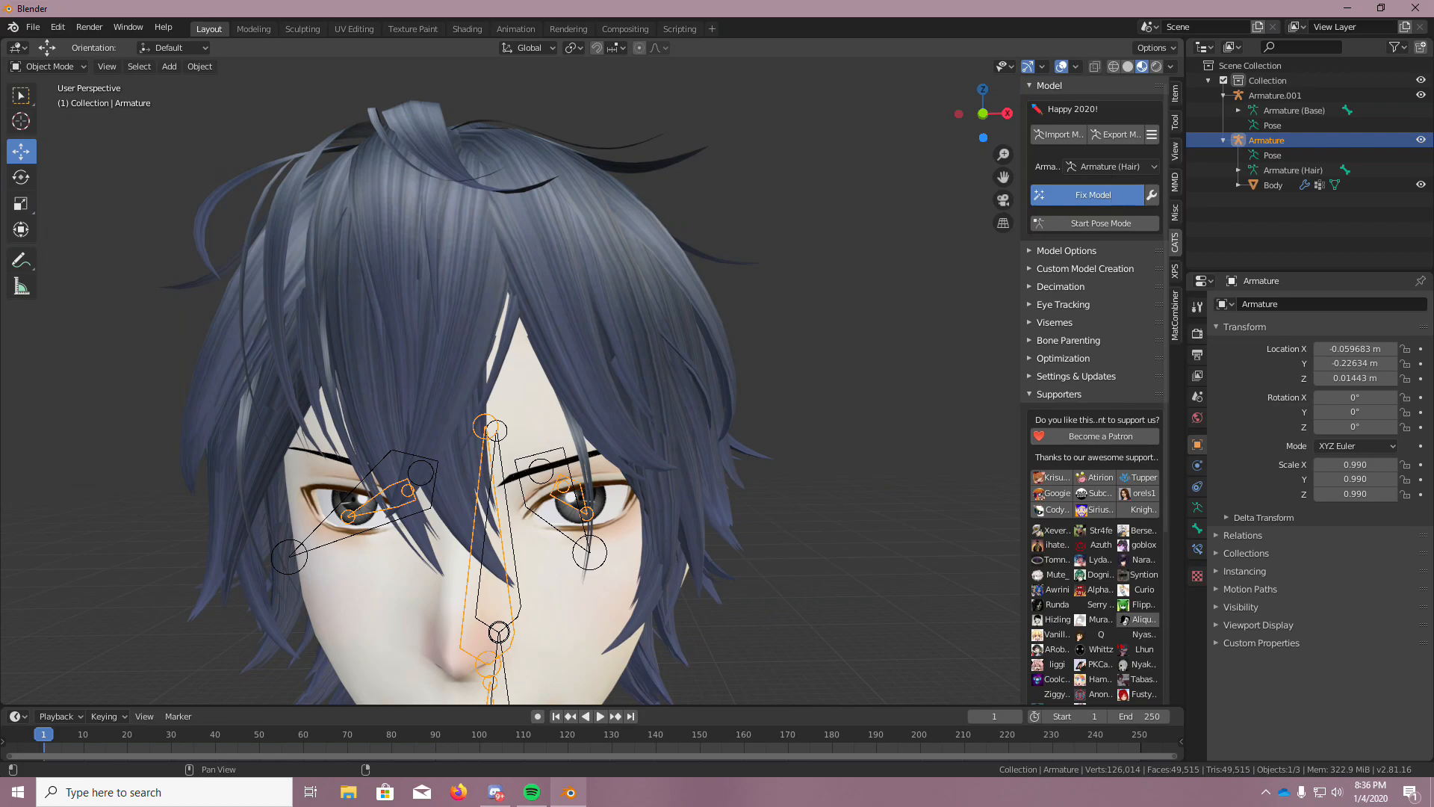
pyautogui.click(1115, 168)
pyautogui.click(1119, 199)
pyautogui.click(1115, 199)
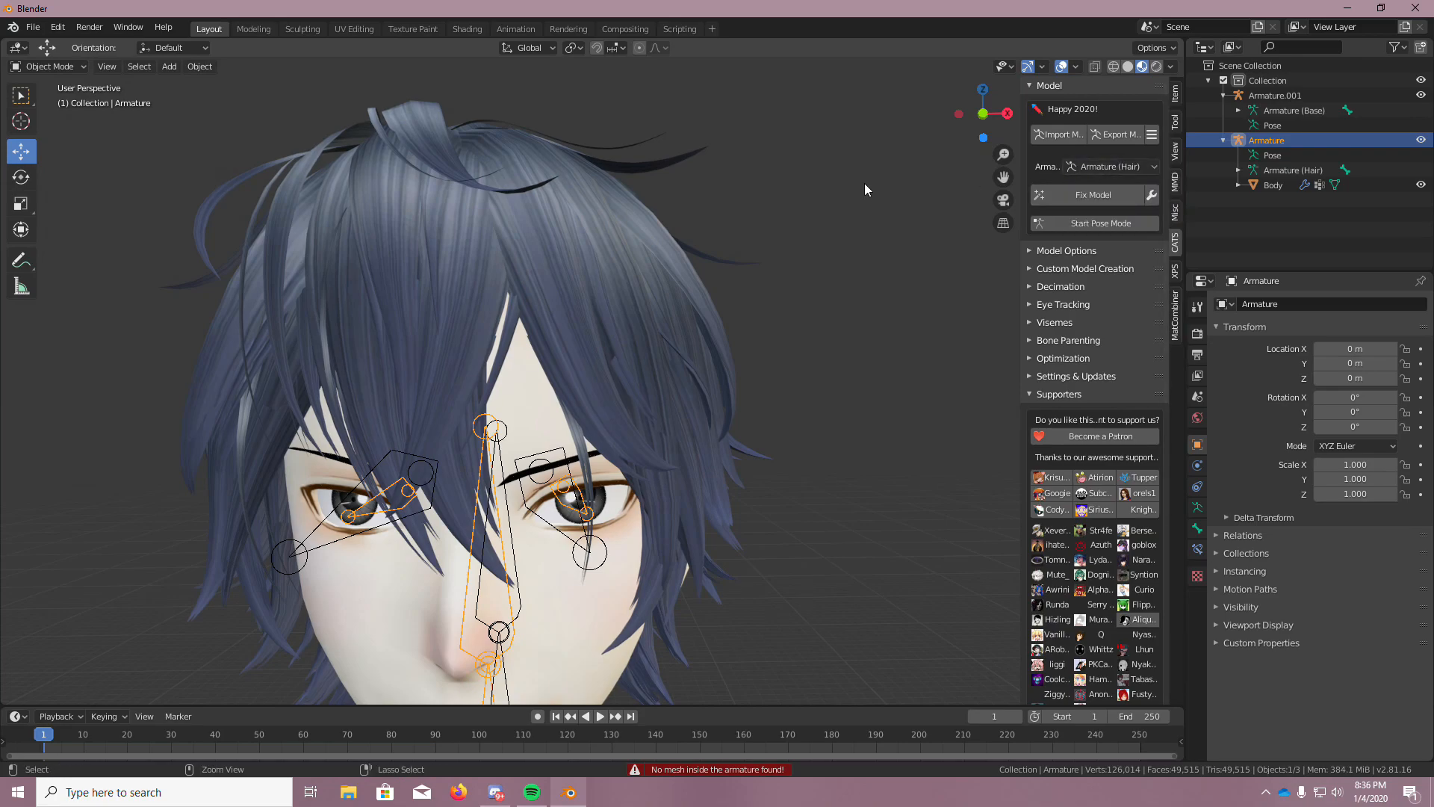
# Undo the changes that Fix Model made to the hair's armature
pyautogui.hotkey('ctrl', 'z')
pyautogui.hotkey('ctrl', 'z')
pyautogui.hotkey('ctrl', 'z')
pyautogui.hotkey('ctrl', 'z')
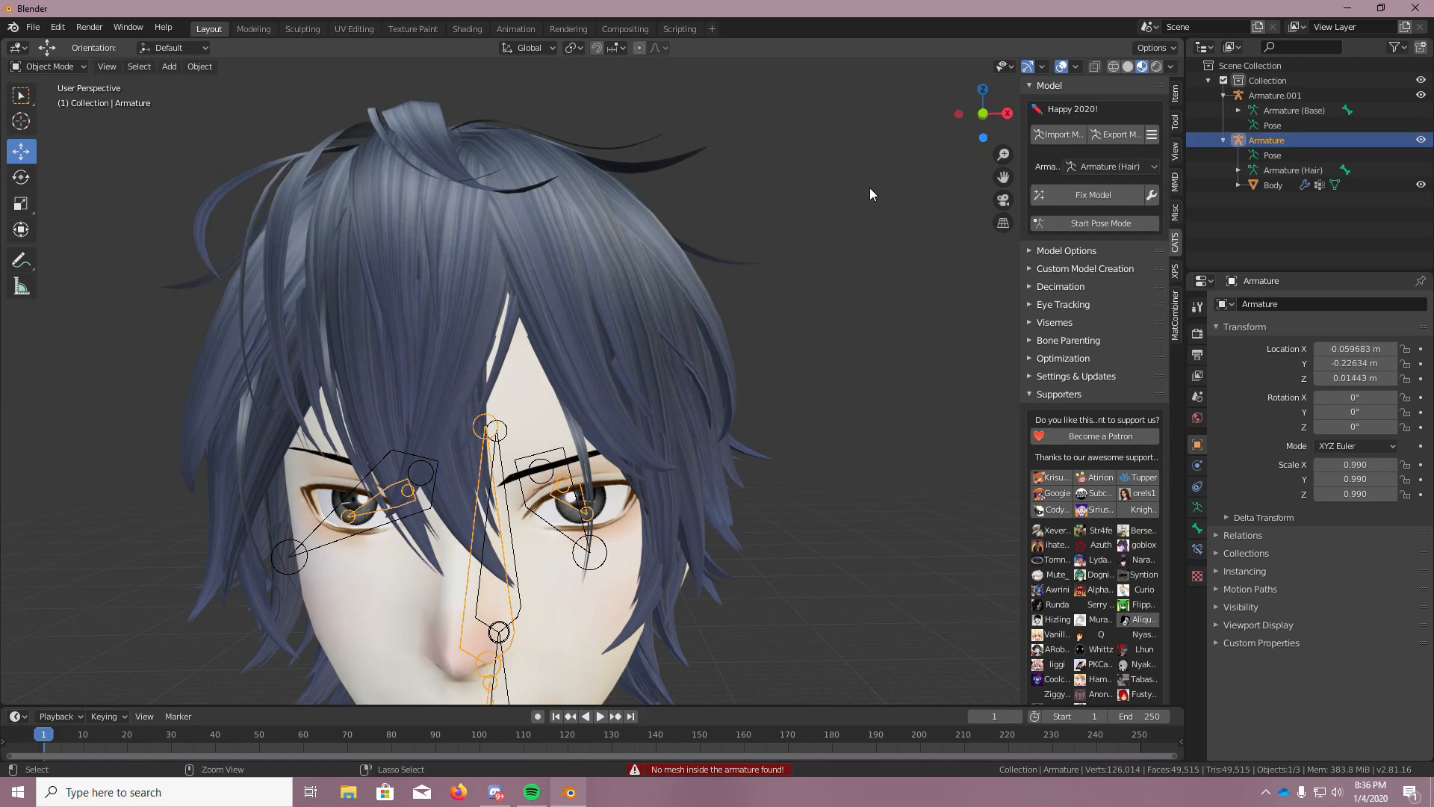
# Undo the remaining operations back to before the join of the hair and base meshes
pyautogui.hotkey('ctrl', 'z')
pyautogui.hotkey('ctrl', 'z')
pyautogui.hotkey('ctrl', 'z')
pyautogui.hotkey('ctrl', 'z')
pyautogui.hotkey('ctrl', 'z')
pyautogui.hotkey('ctrl', 'z')
pyautogui.hotkey('ctrl', 'z')
pyautogui.hotkey('ctrl', 'z')
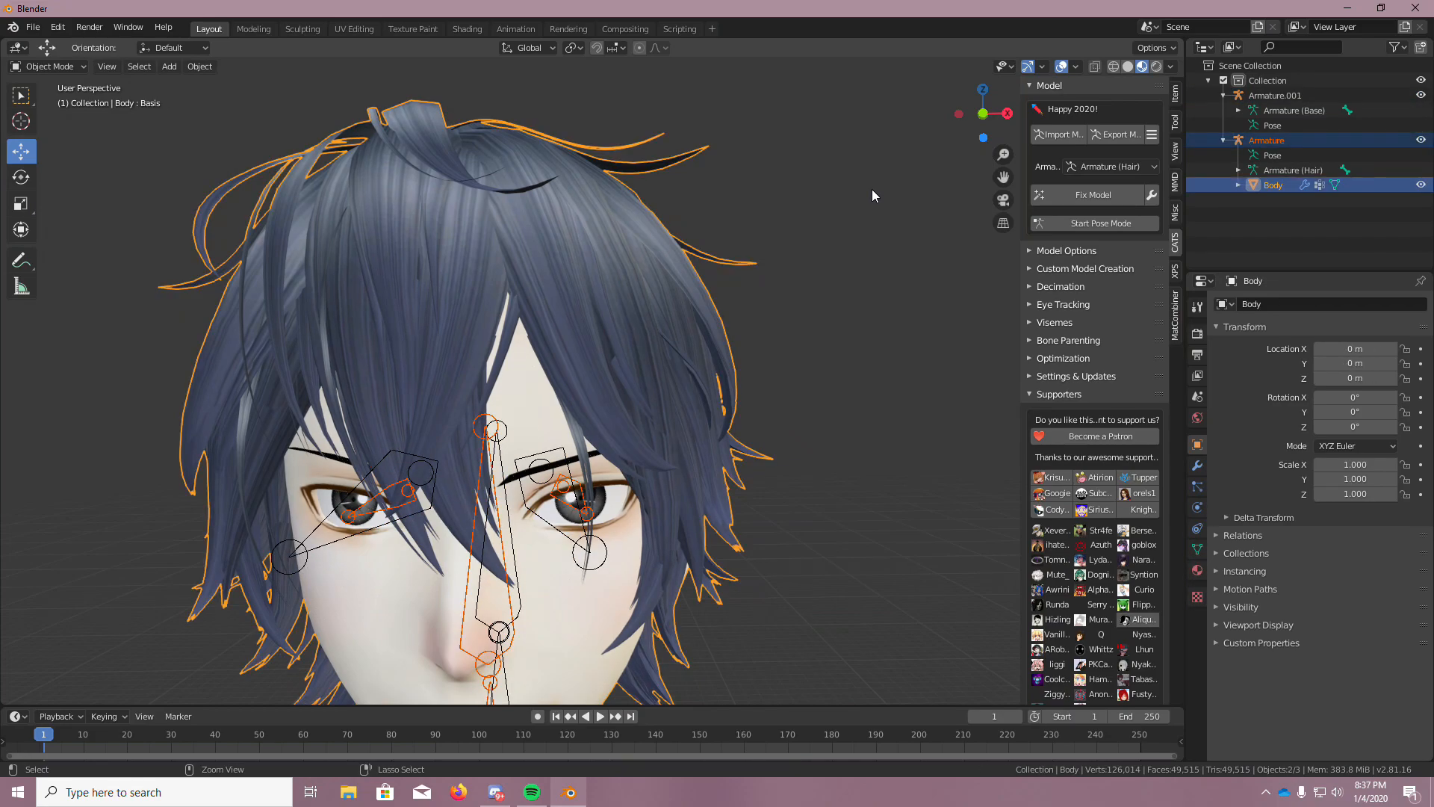
pyautogui.hotkey('ctrl', 'z')
pyautogui.hotkey('ctrl', 'z')
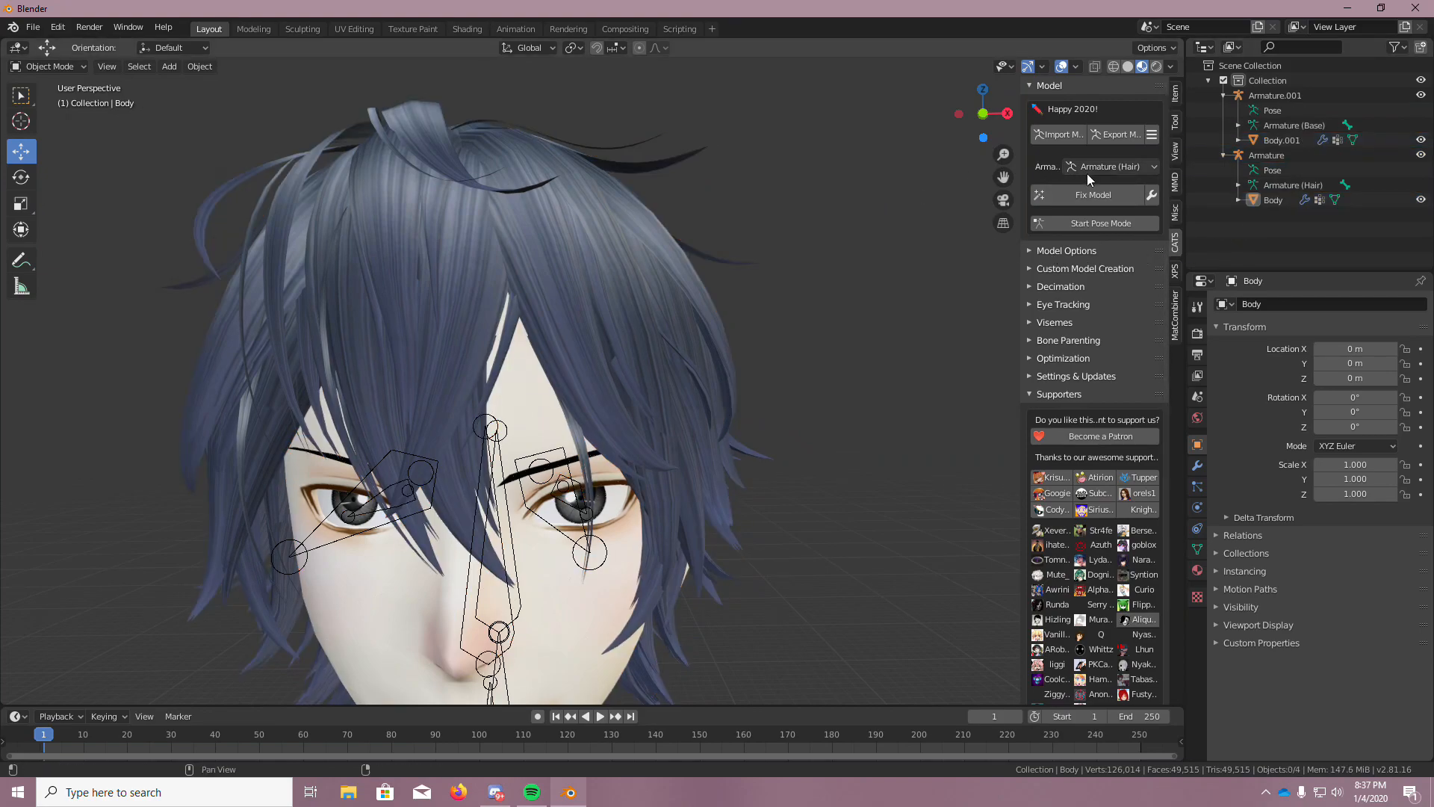
# Run the CATS Fix Model operation on the hair's armature and on the base armature
pyautogui.click(1094, 193)
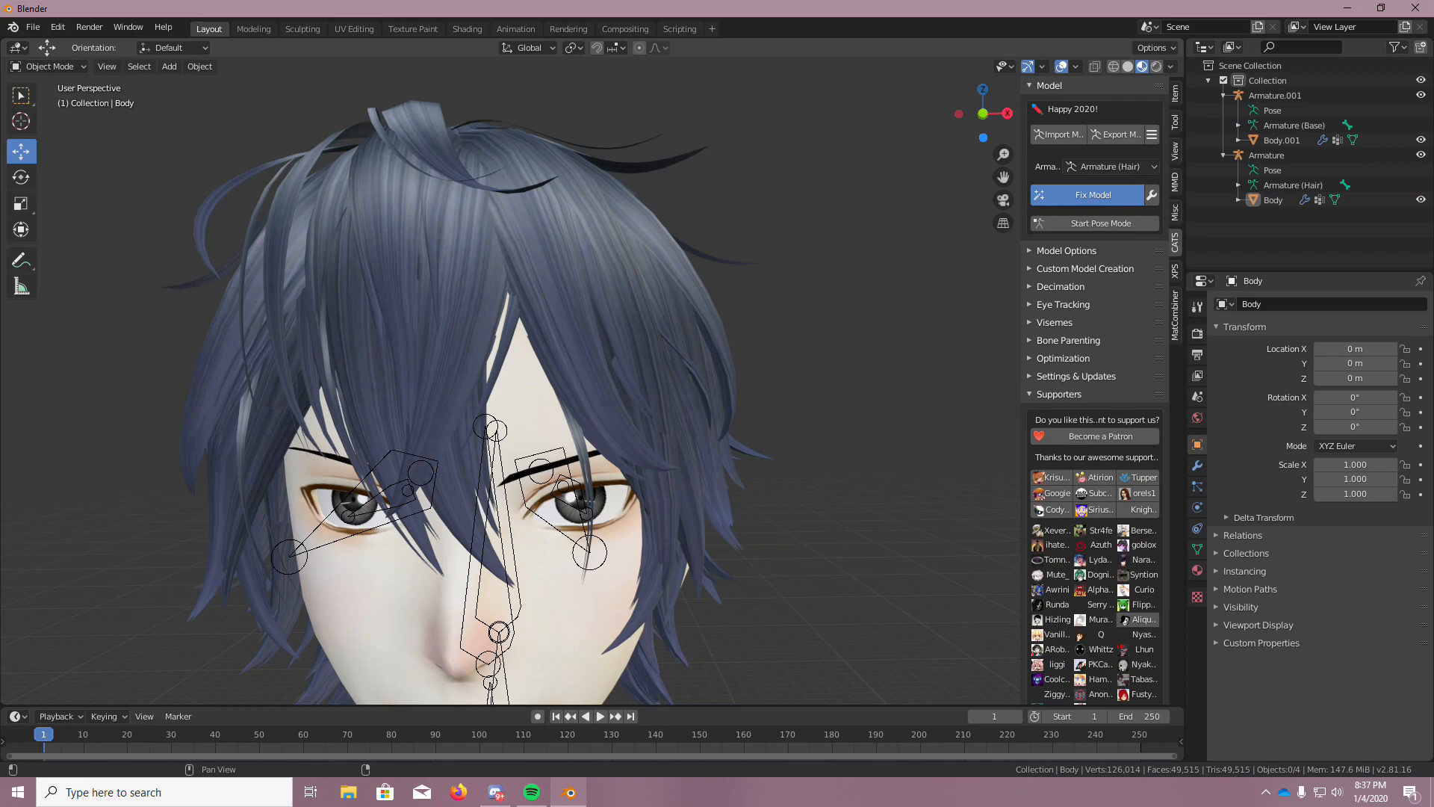
pyautogui.click(1104, 166)
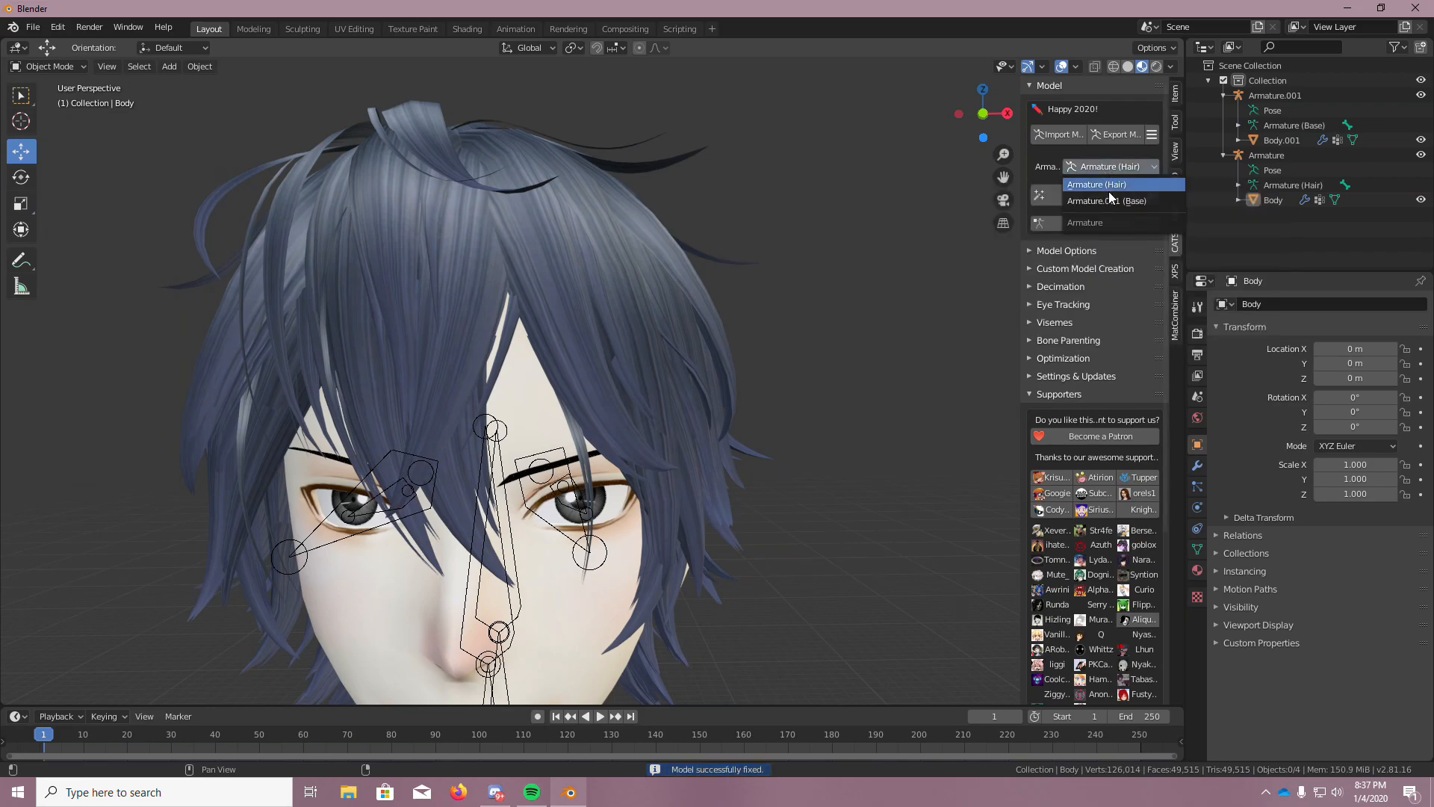
pyautogui.click(1111, 197)
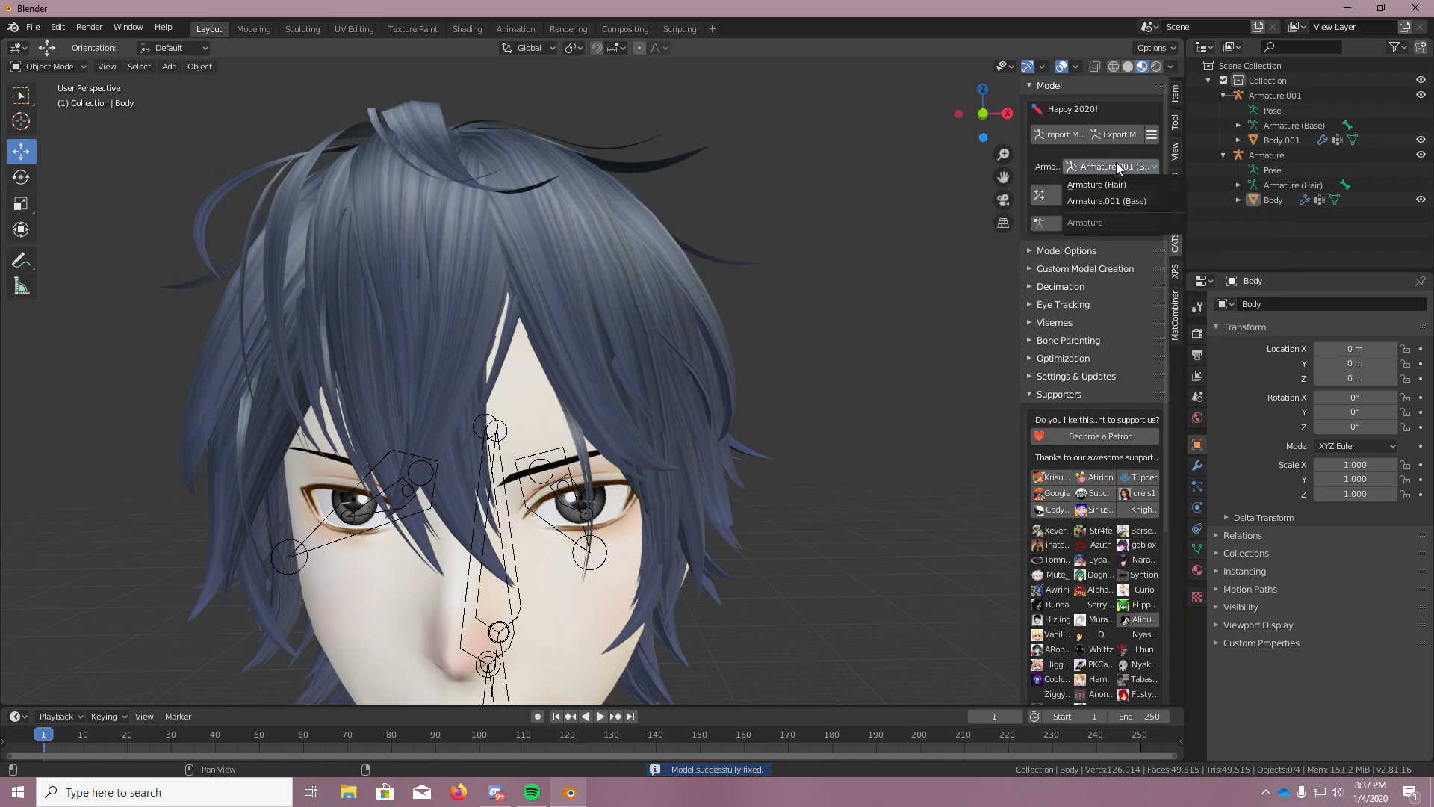
pyautogui.click(1107, 200)
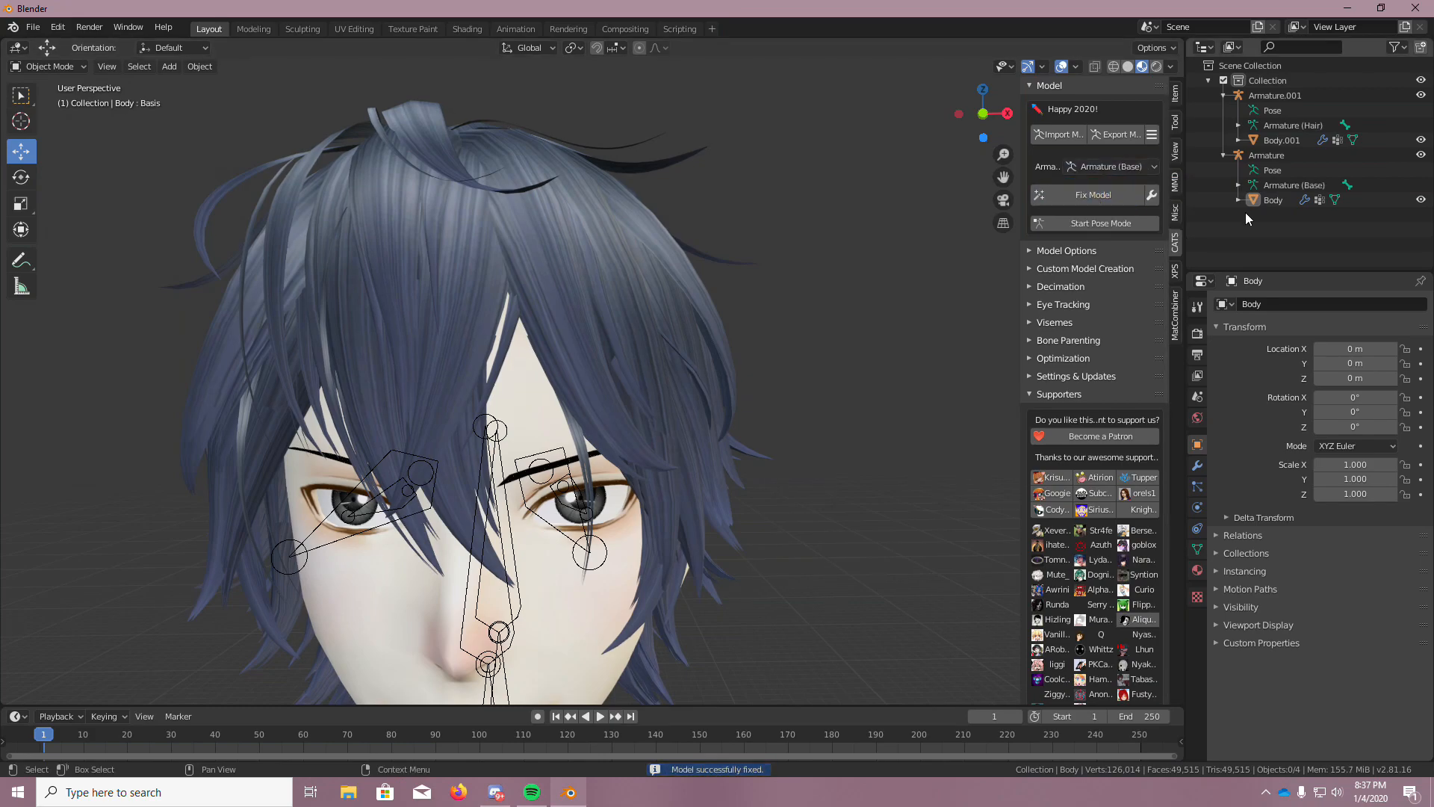
# Join the base mesh Body into the hair mesh Body.001, with Body.001 as the active object
pyautogui.click(1279, 140)
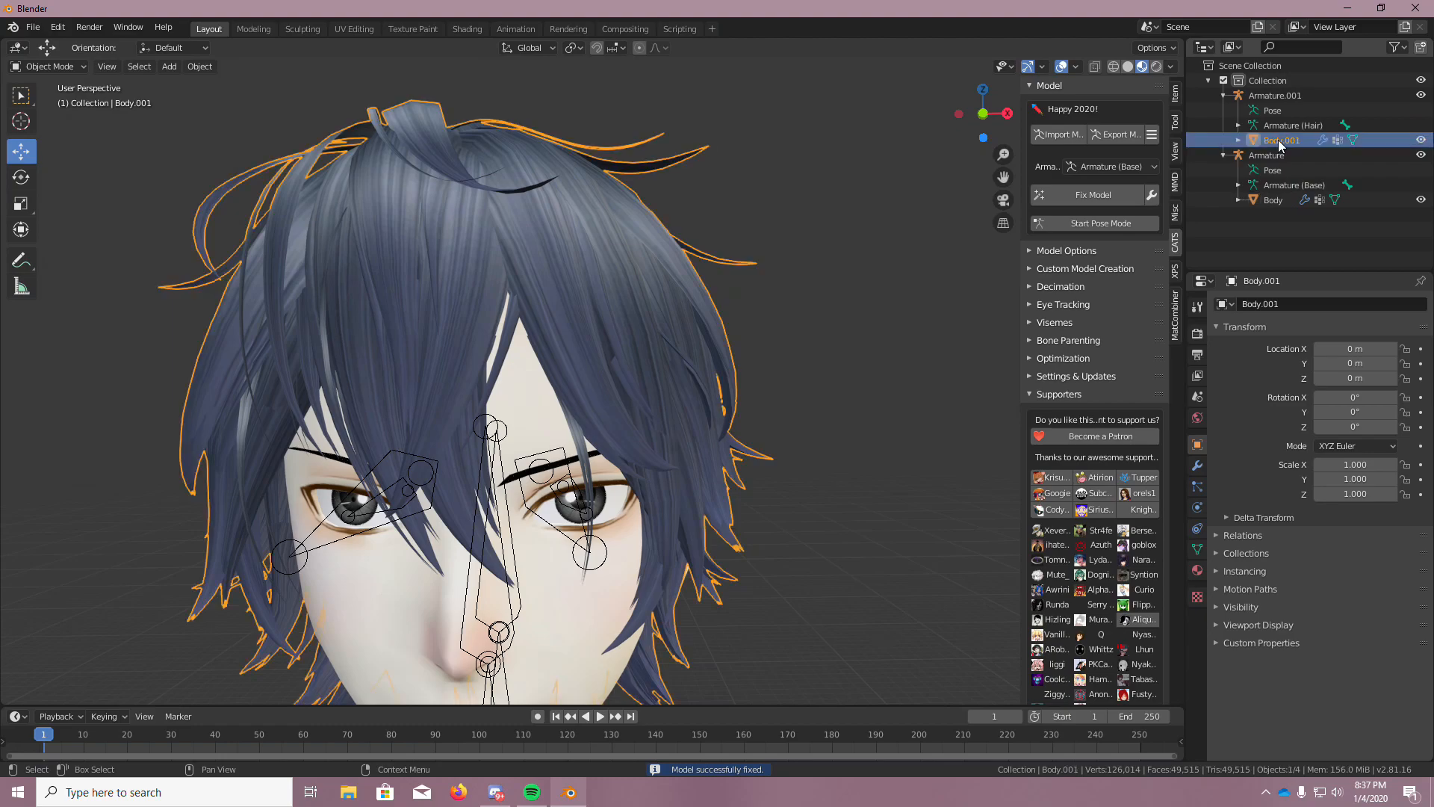
pyautogui.keyDown('shift'); pyautogui.click(1274, 201); pyautogui.keyUp('shift')
pyautogui.click(202, 67)
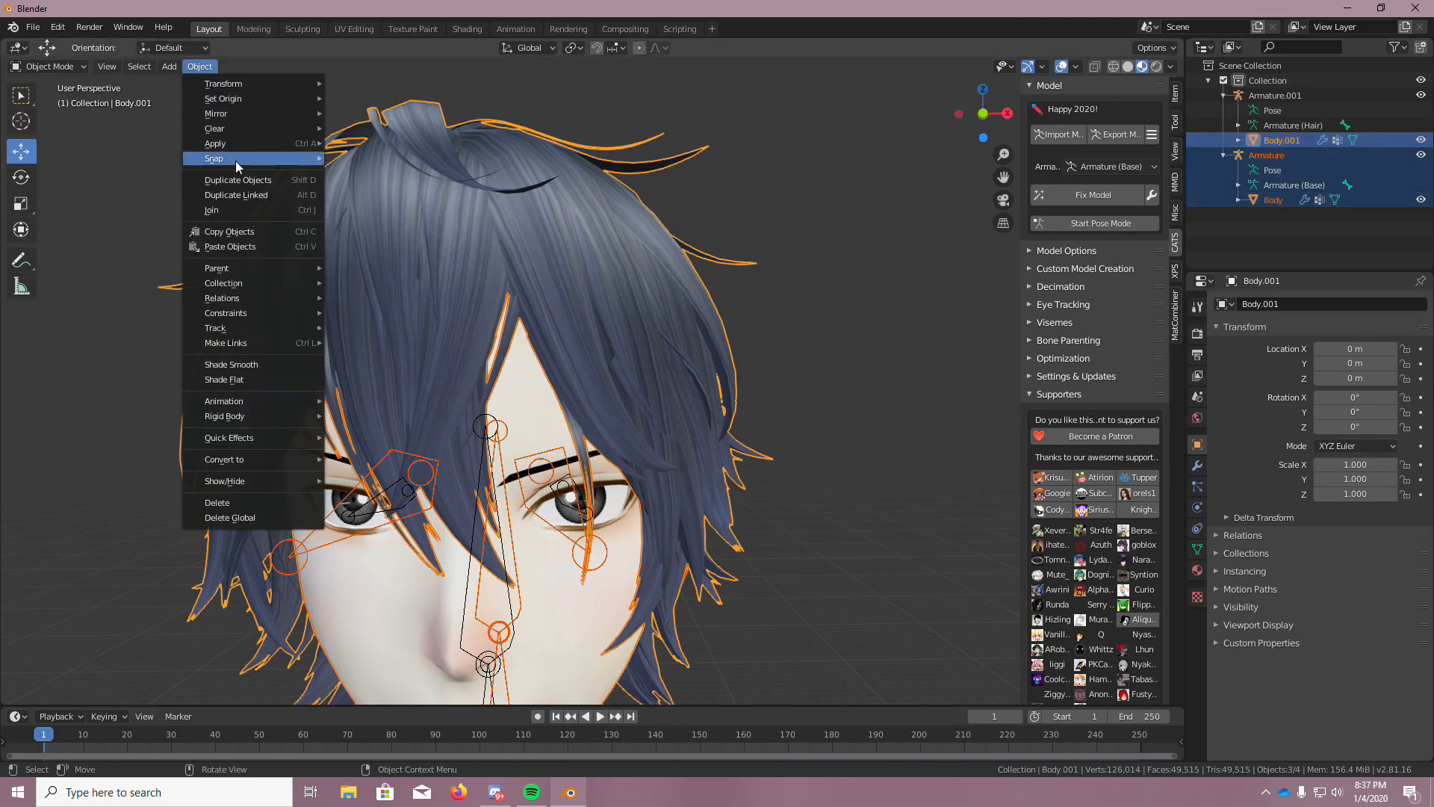
pyautogui.click(236, 210)
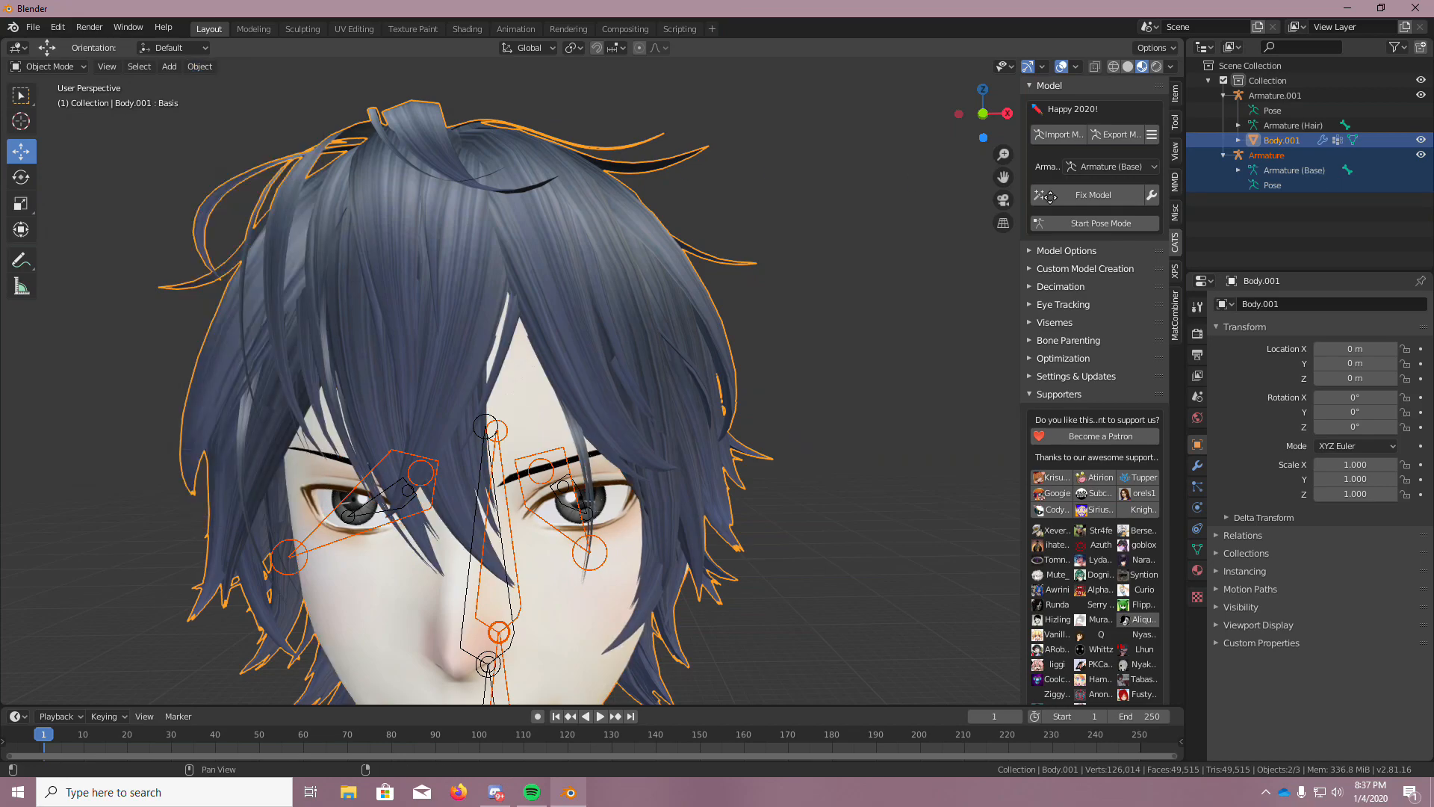
pyautogui.click(1108, 222)
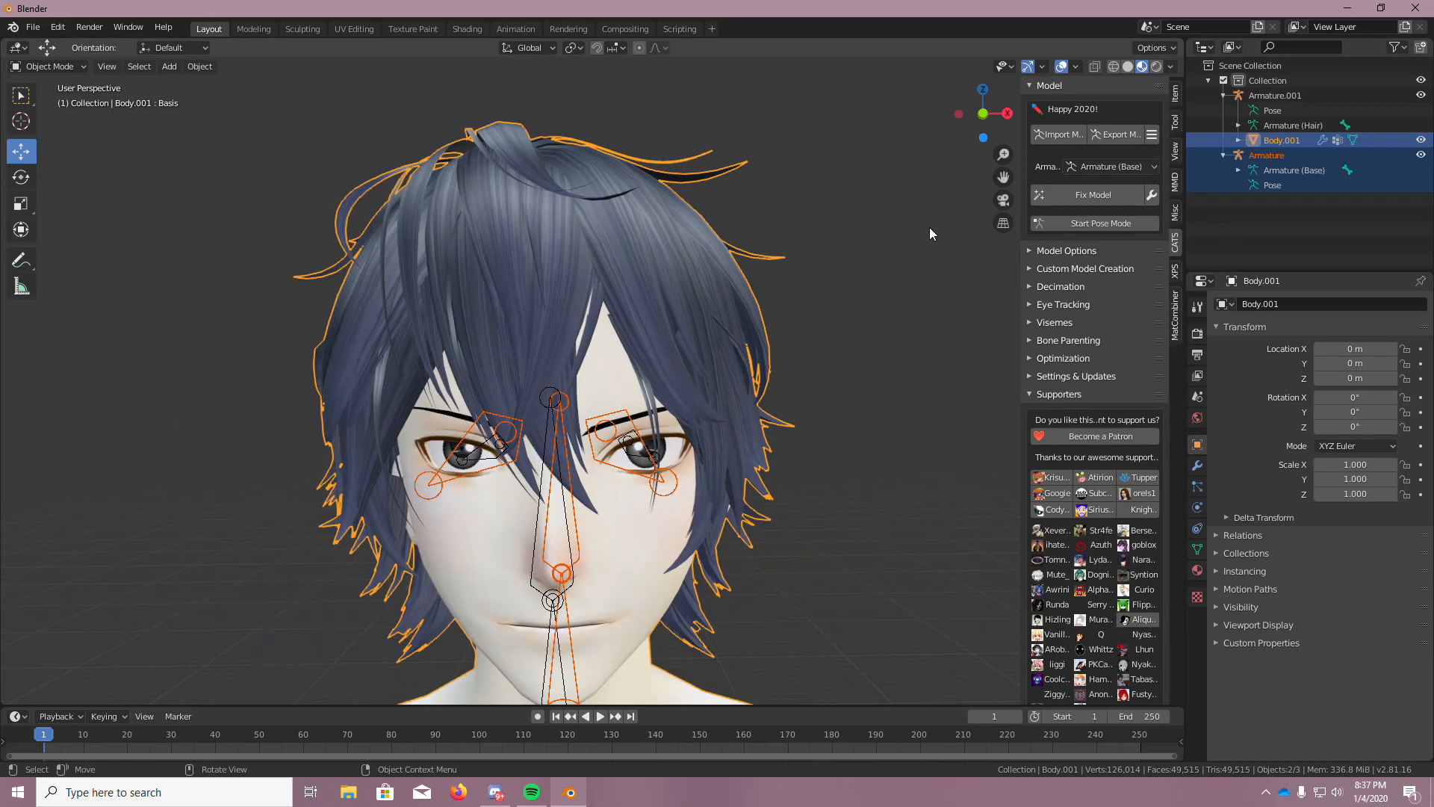
# Join the hair's armature into the base armature and run Fix Model on the merged armature
pyautogui.click(1284, 233)
pyautogui.click(1264, 157)
pyautogui.keyDown('shift'); pyautogui.click(1276, 100); pyautogui.keyUp('shift')
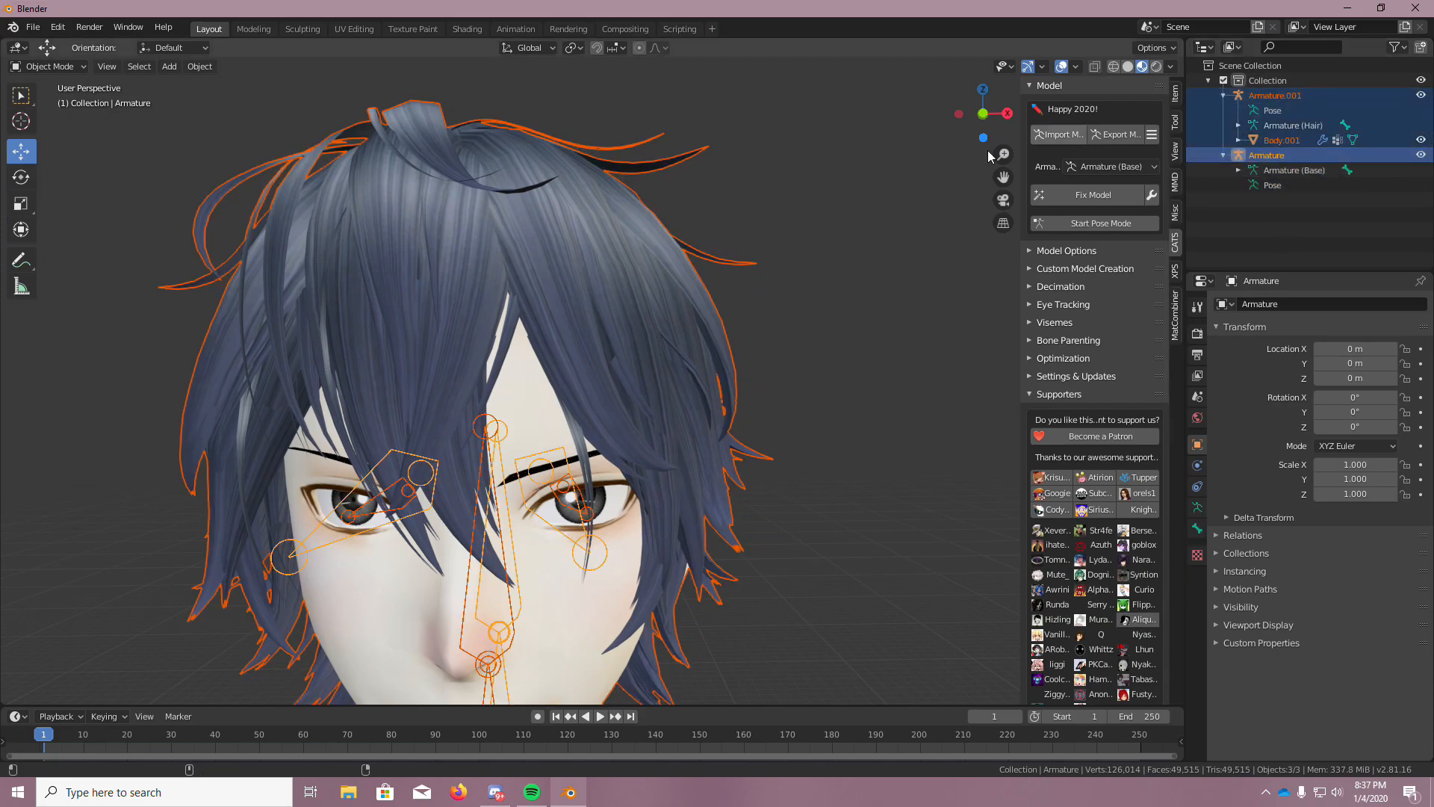
pyautogui.click(200, 66)
pyautogui.click(237, 212)
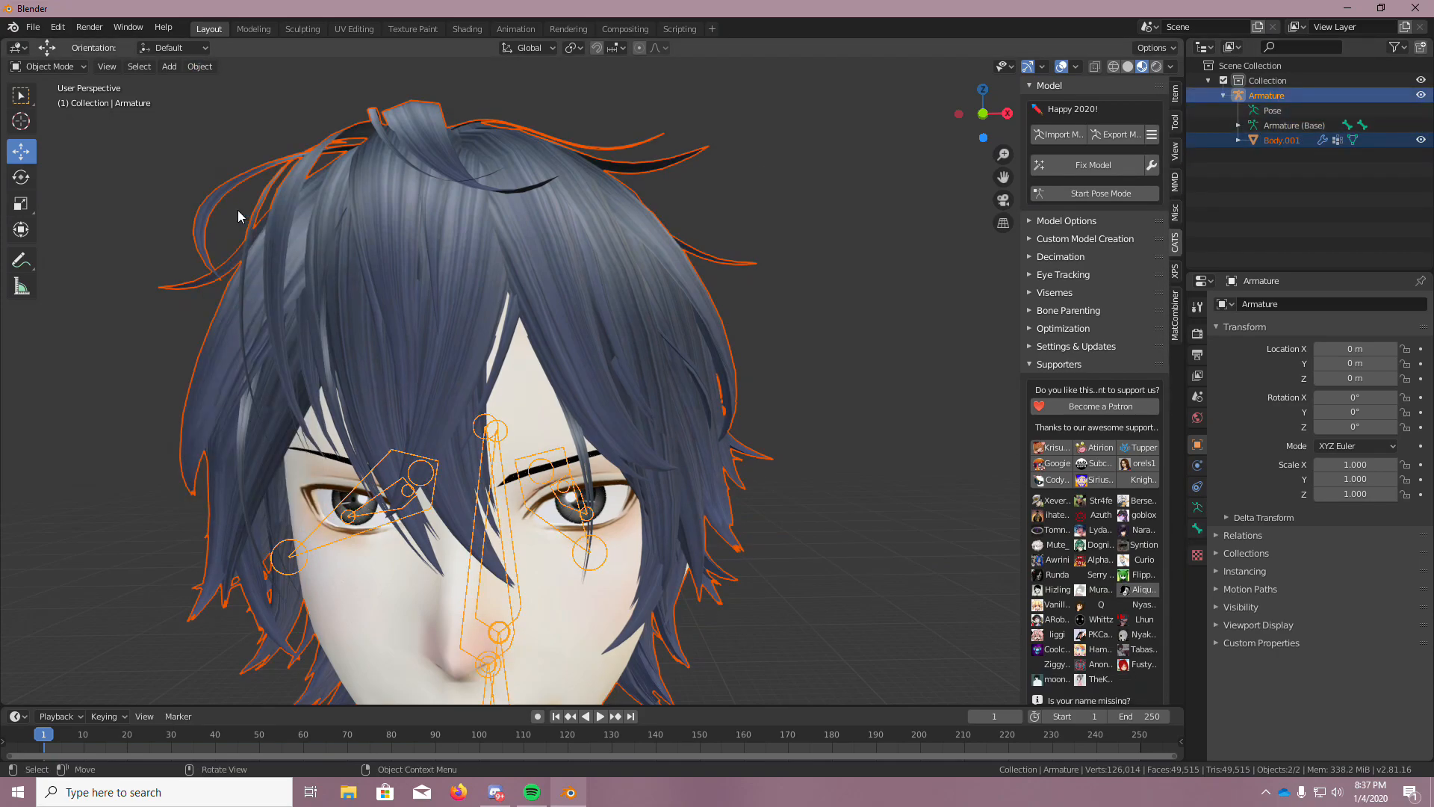
pyautogui.click(1073, 164)
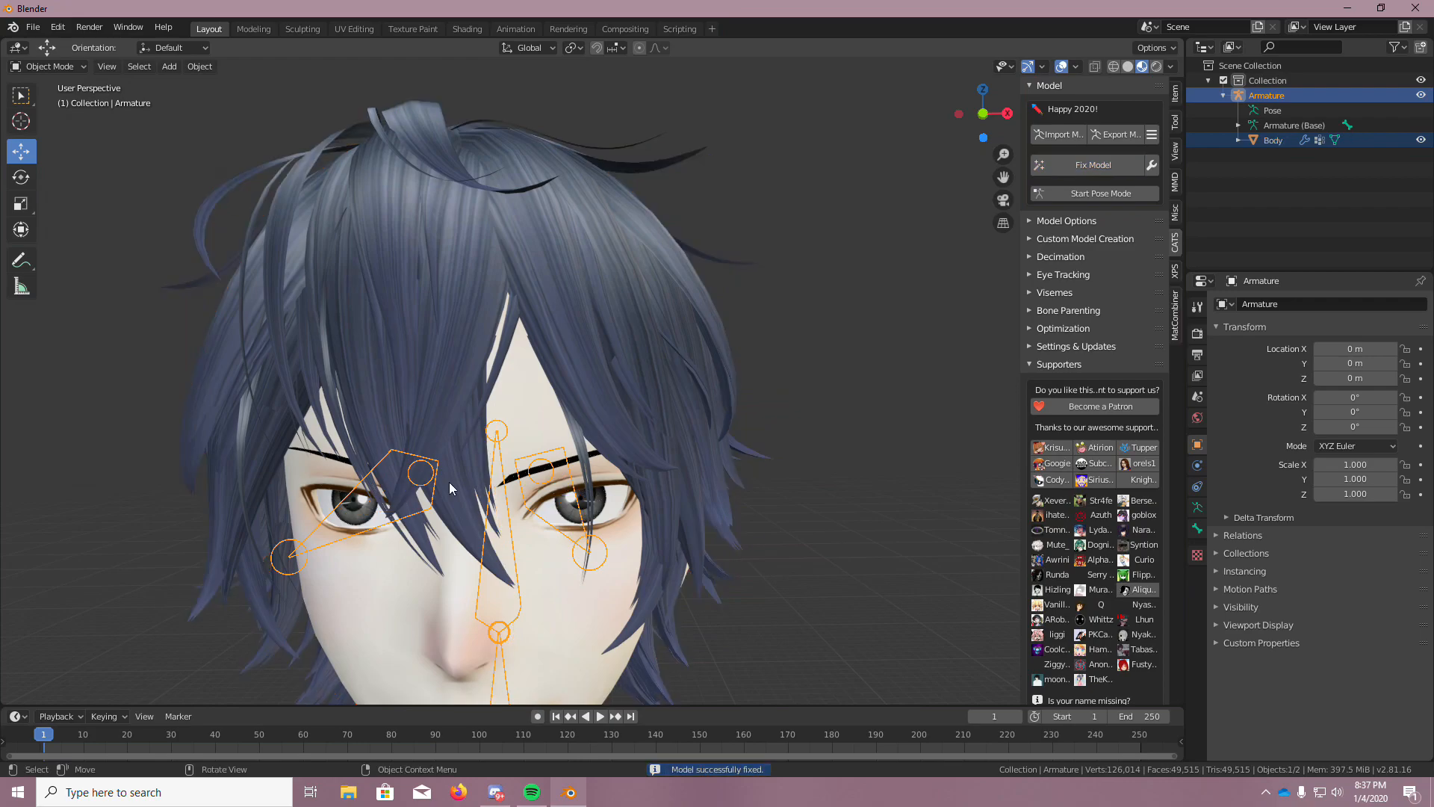
# Examine the merged model's hair, face and body from several angles and distances
pyautogui.scroll(-5, 454, 478)
pyautogui.scroll(-3, 346, 539)
pyautogui.scroll(4, 358, 553)
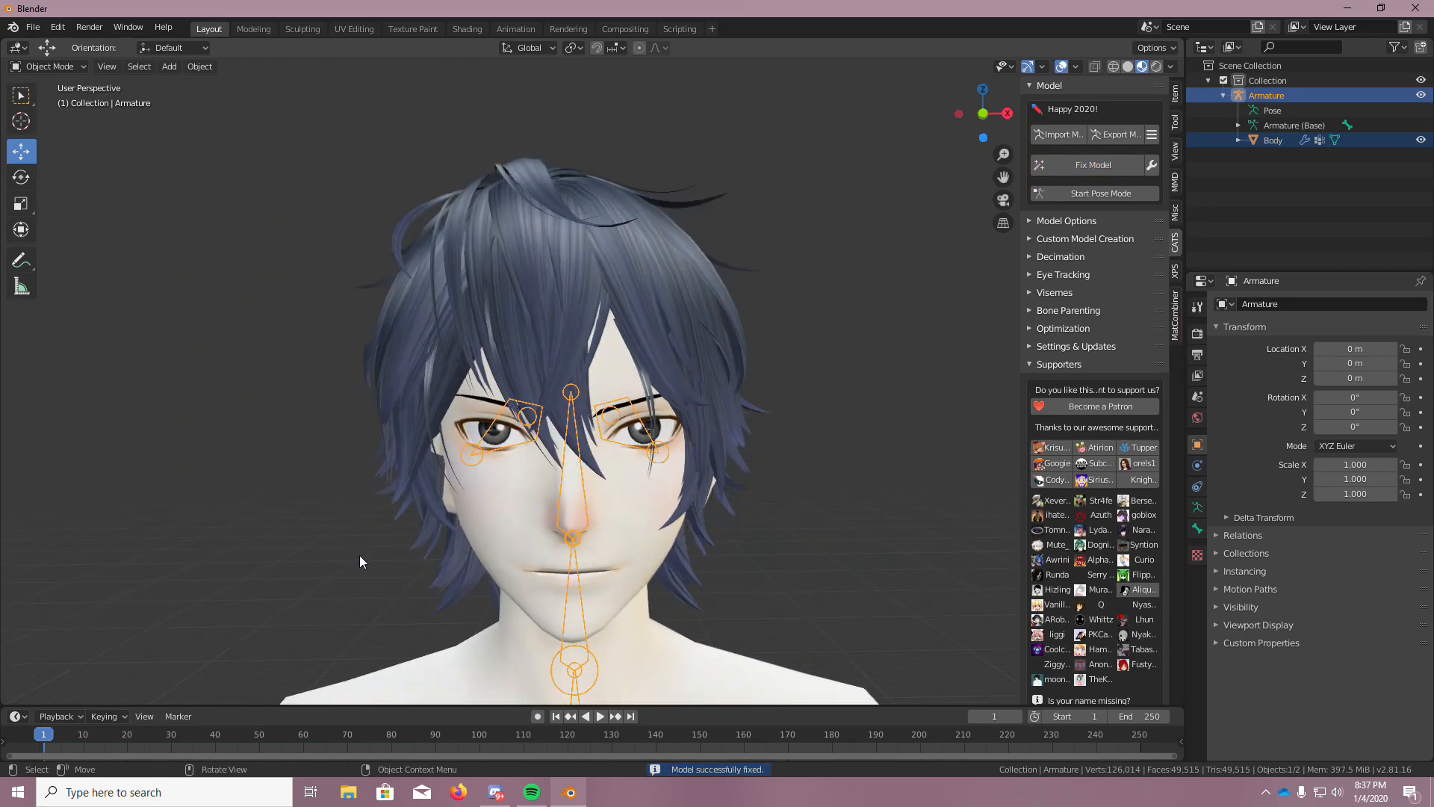
pyautogui.scroll(-10, 360, 552)
pyautogui.scroll(2, 358, 549)
pyautogui.moveTo(352, 546); pyautogui.dragTo(281, 562, button='middle')
pyautogui.scroll(8, 283, 563)
pyautogui.moveTo(529, 577); pyautogui.dragTo(469, 584, button='middle')
pyautogui.scroll(-6, 474, 601)
pyautogui.moveTo(617, 513); pyautogui.dragTo(661, 646, button='middle')
pyautogui.scroll(-2, 661, 646)
pyautogui.scroll(9, 663, 676)
pyautogui.moveTo(657, 584); pyautogui.dragTo(666, 530, button='middle')
pyautogui.scroll(-2, 666, 527)
pyautogui.scroll(2, 631, 209)
pyautogui.scroll(5, 629, 224)
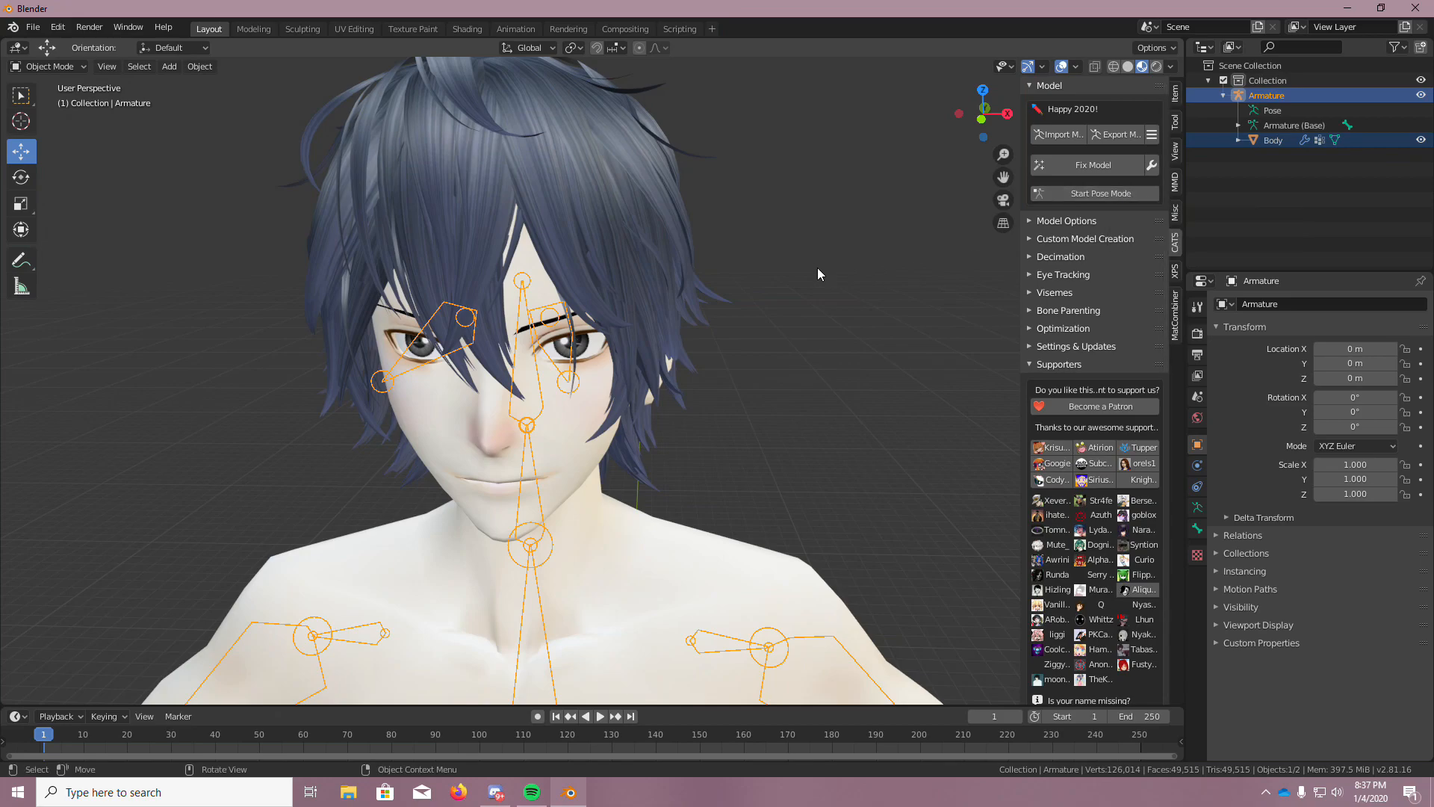
# Start pose mode, rotate the Neck bone to test how the hair follows, and undo the rotation
pyautogui.click(1098, 194)
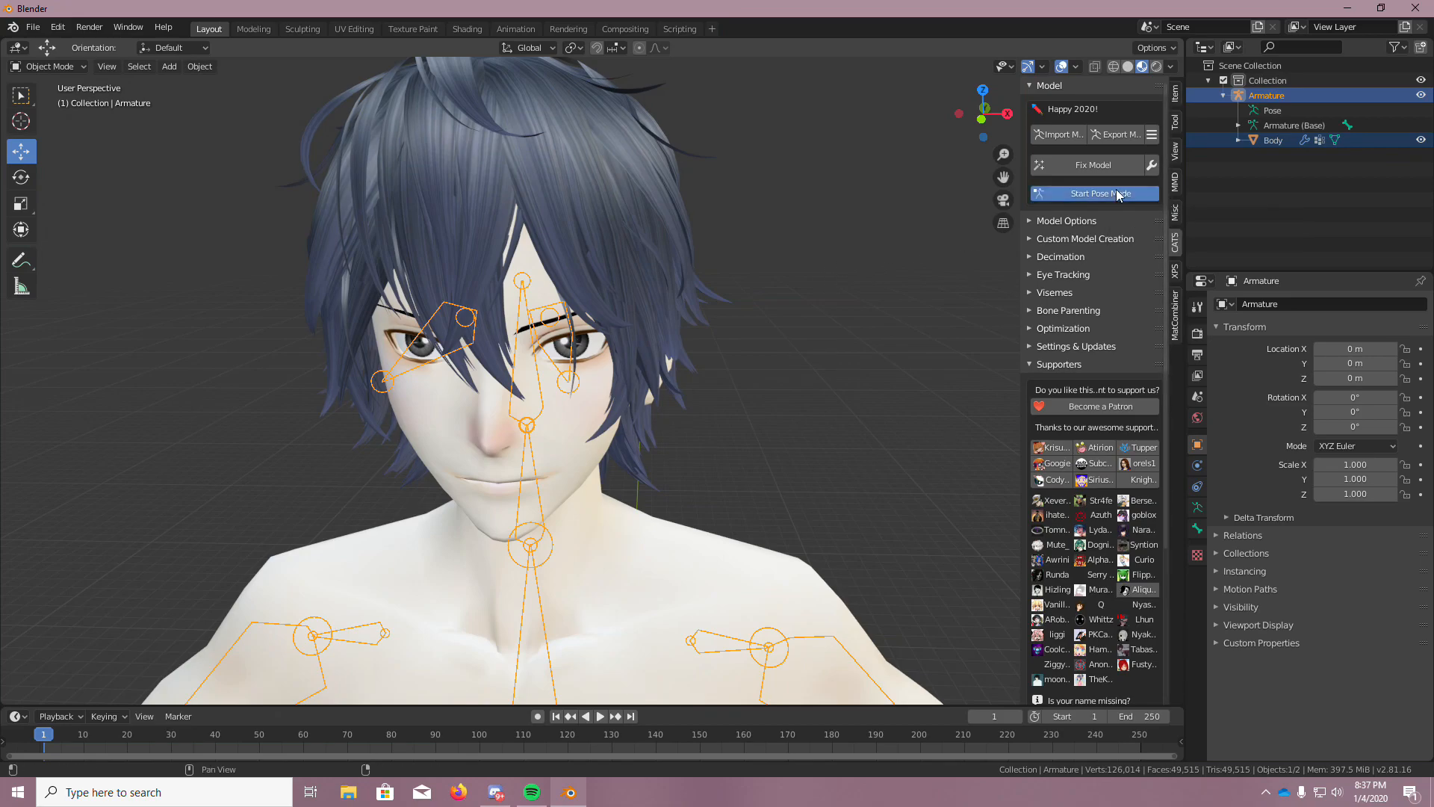
pyautogui.scroll(-3, 672, 340)
pyautogui.click(548, 477)
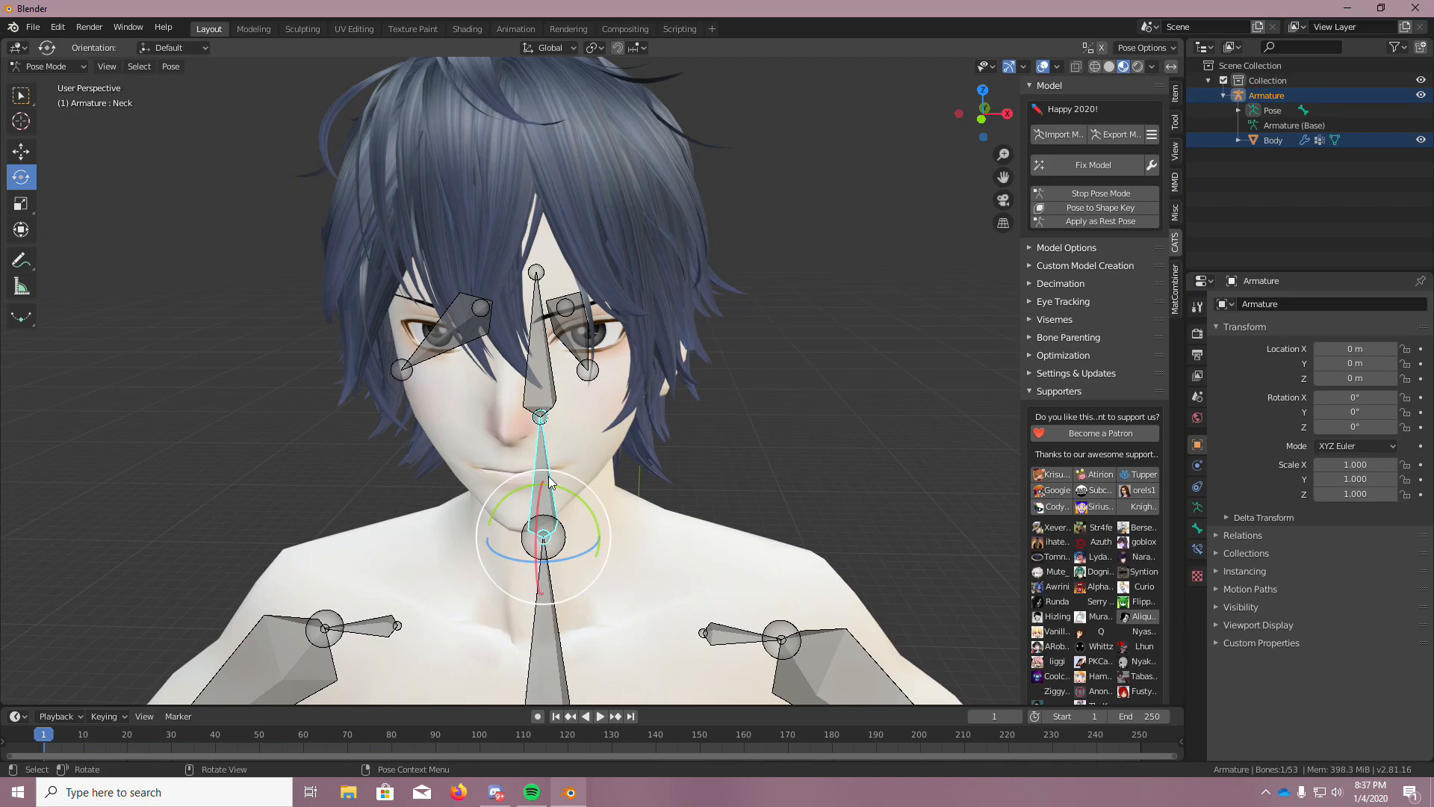
pyautogui.scroll(3, 556, 493)
pyautogui.moveTo(565, 490)
pyautogui.mouseDown()
pyautogui.moveTo(523, 508)
pyautogui.moveTo(570, 492)
pyautogui.mouseUp()
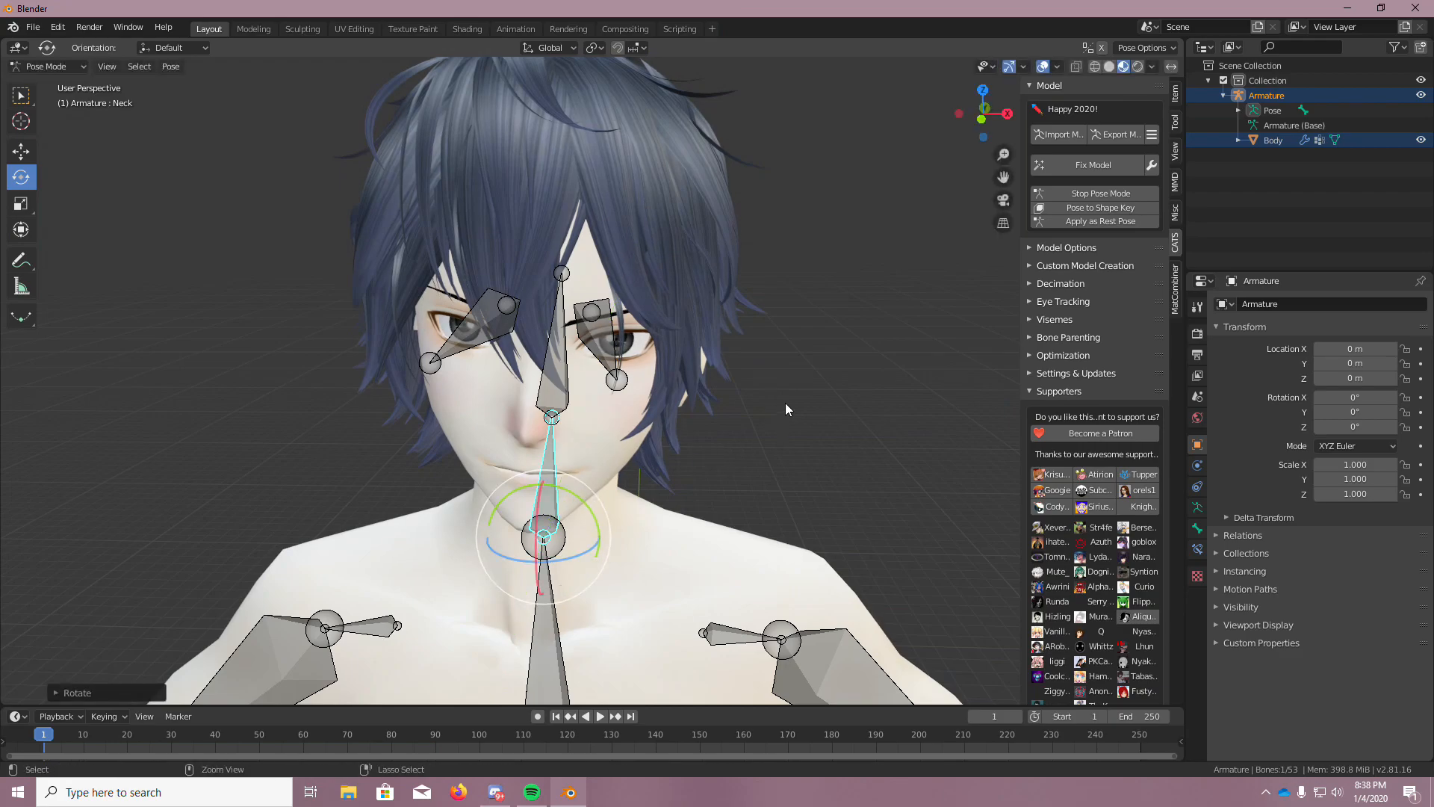
pyautogui.hotkey('ctrl', 'z')
# Test the Eye_R and Eye_L bones by rotating each one, and leave pose mode
pyautogui.moveTo(786, 402); pyautogui.dragTo(806, 433, button='middle')
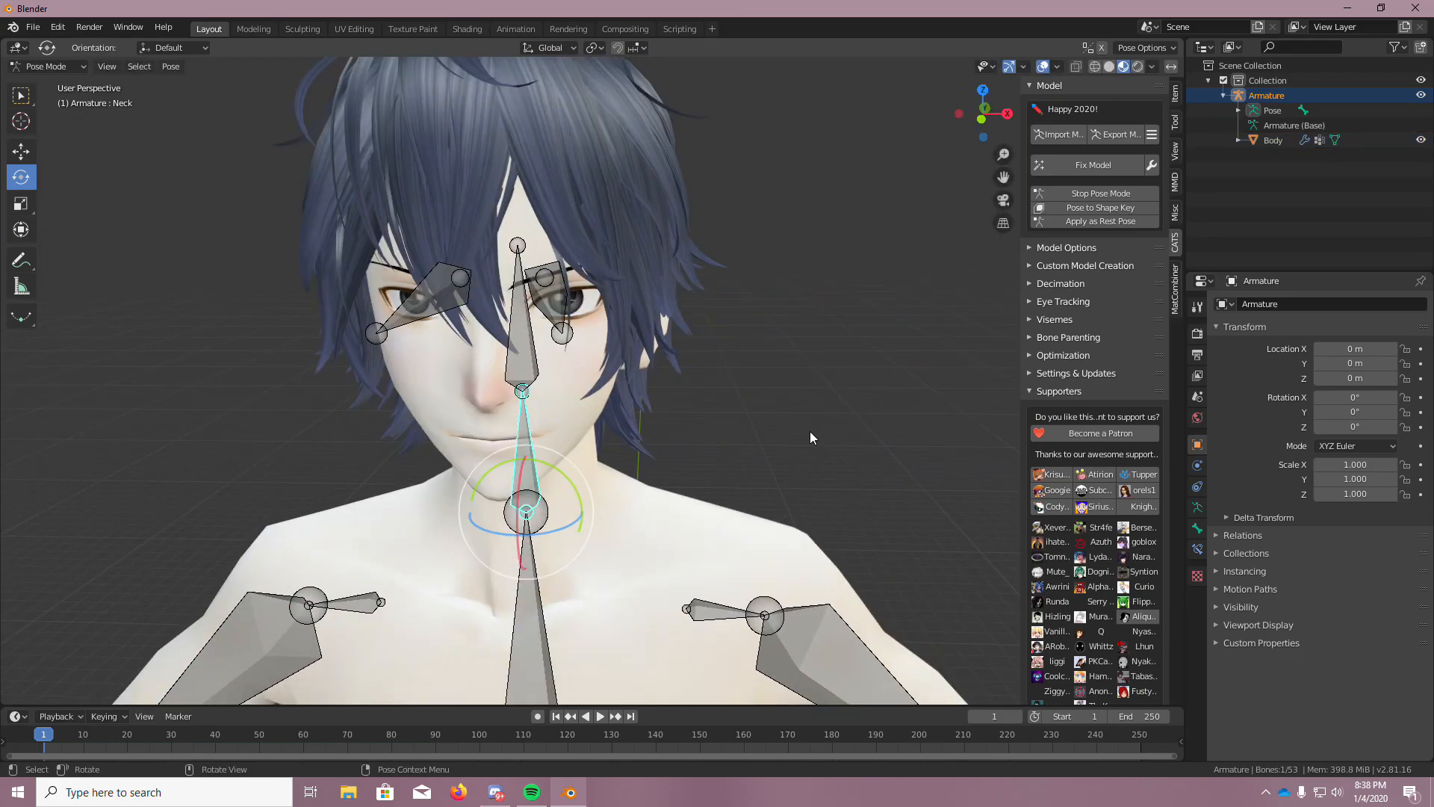
pyautogui.moveTo(875, 353); pyautogui.dragTo(580, 375, button='middle')
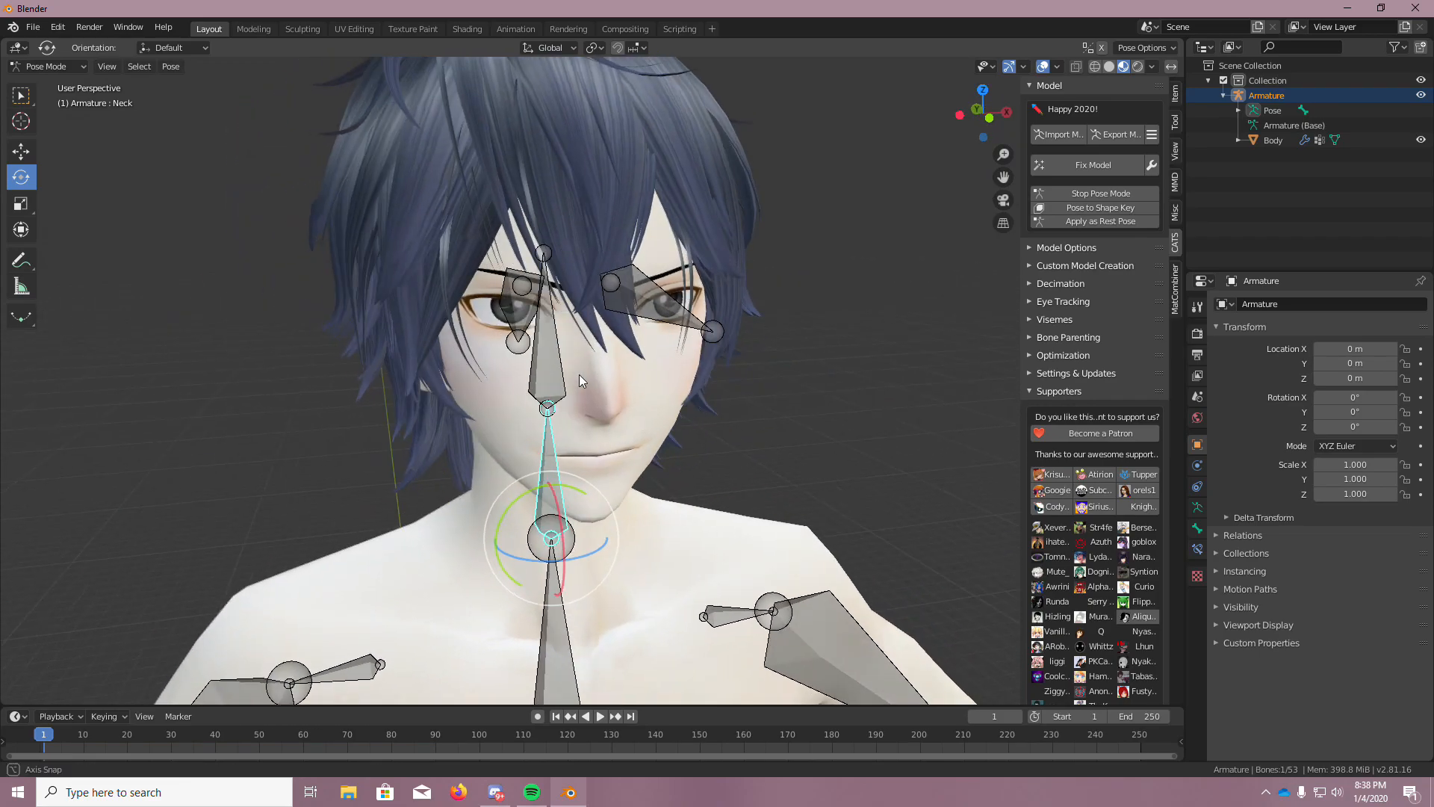
pyautogui.click(533, 307)
pyautogui.moveTo(491, 299); pyautogui.dragTo(522, 299)
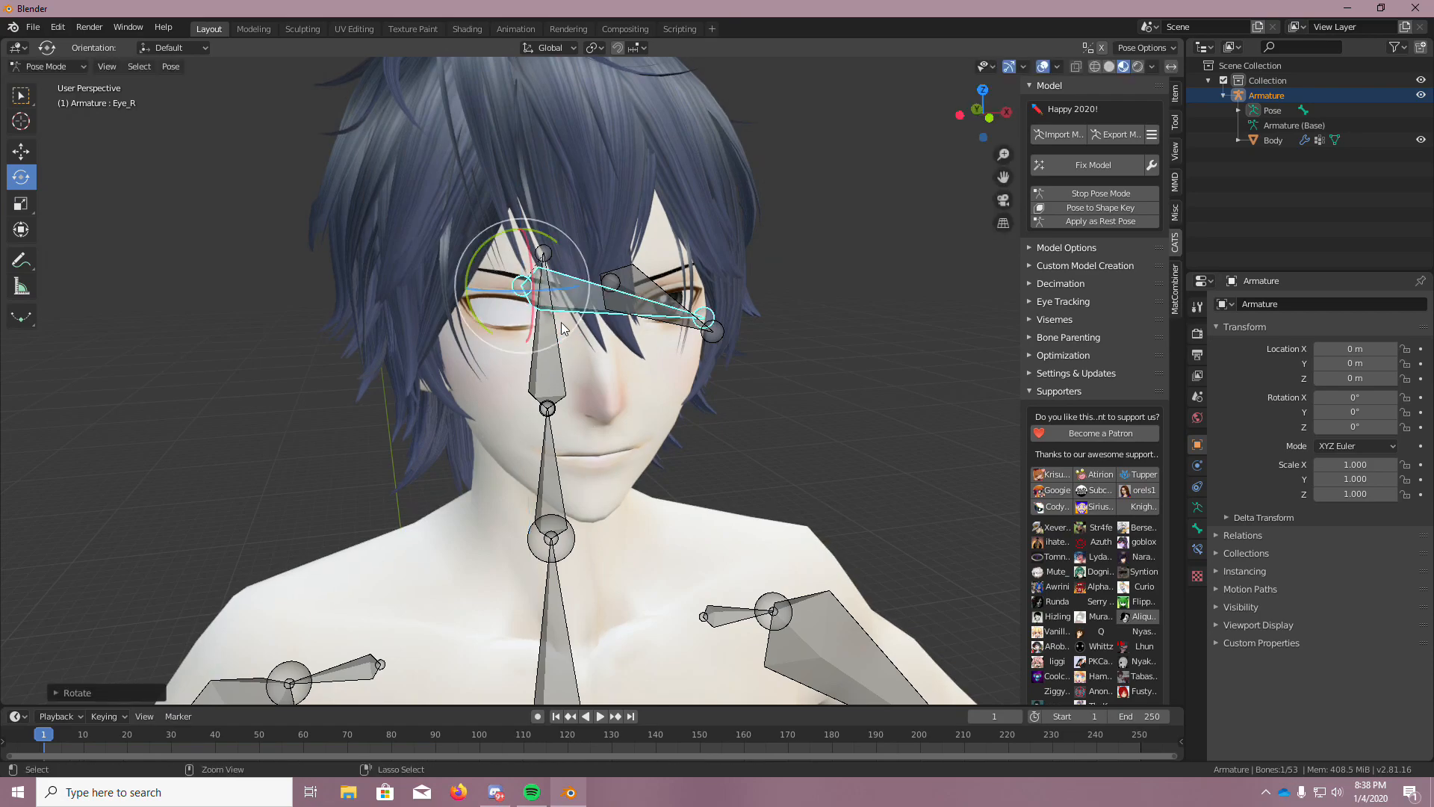
pyautogui.hotkey('ctrl', 'z')
pyautogui.moveTo(655, 307); pyautogui.dragTo(791, 375, button='middle')
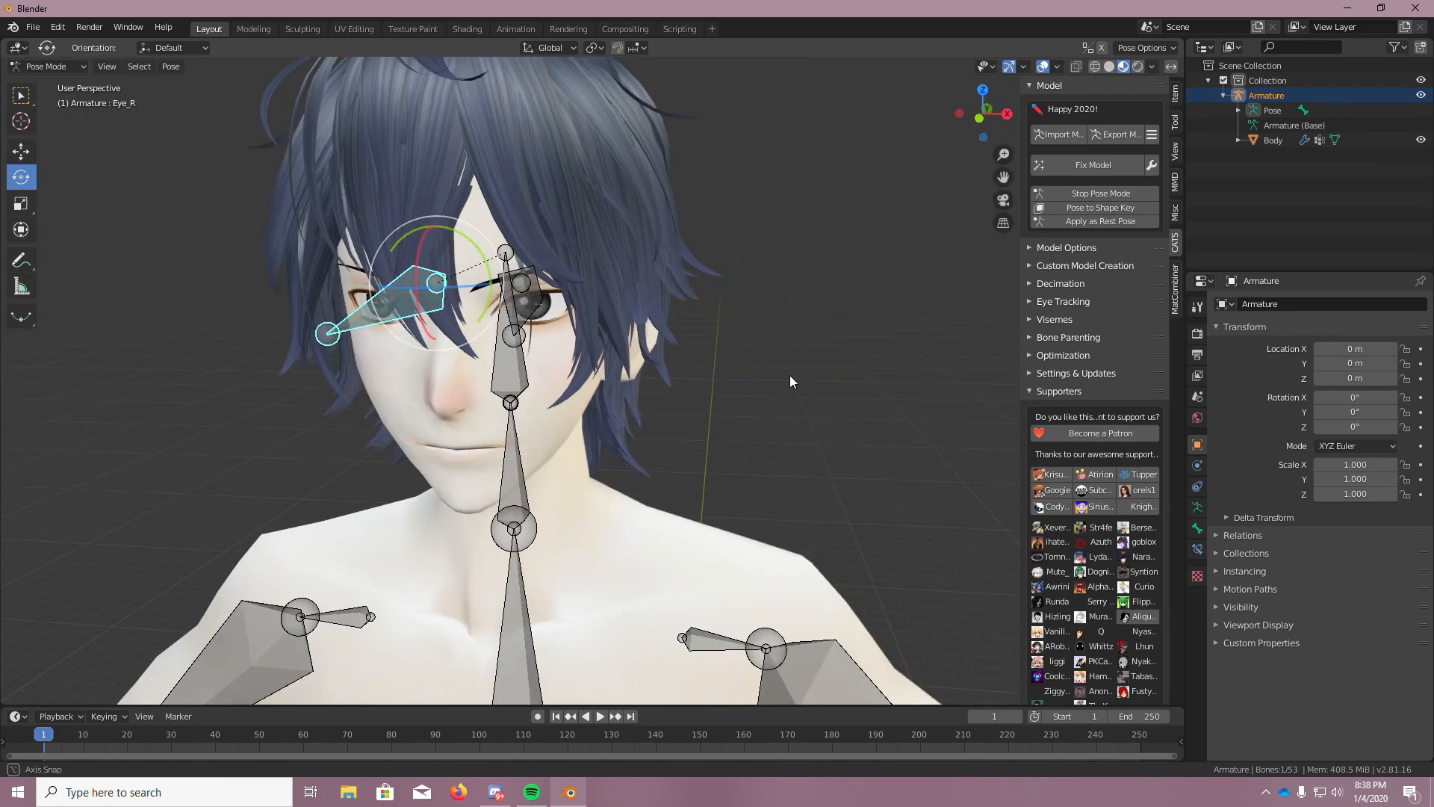
pyautogui.click(543, 291)
pyautogui.moveTo(543, 291); pyautogui.dragTo(662, 299)
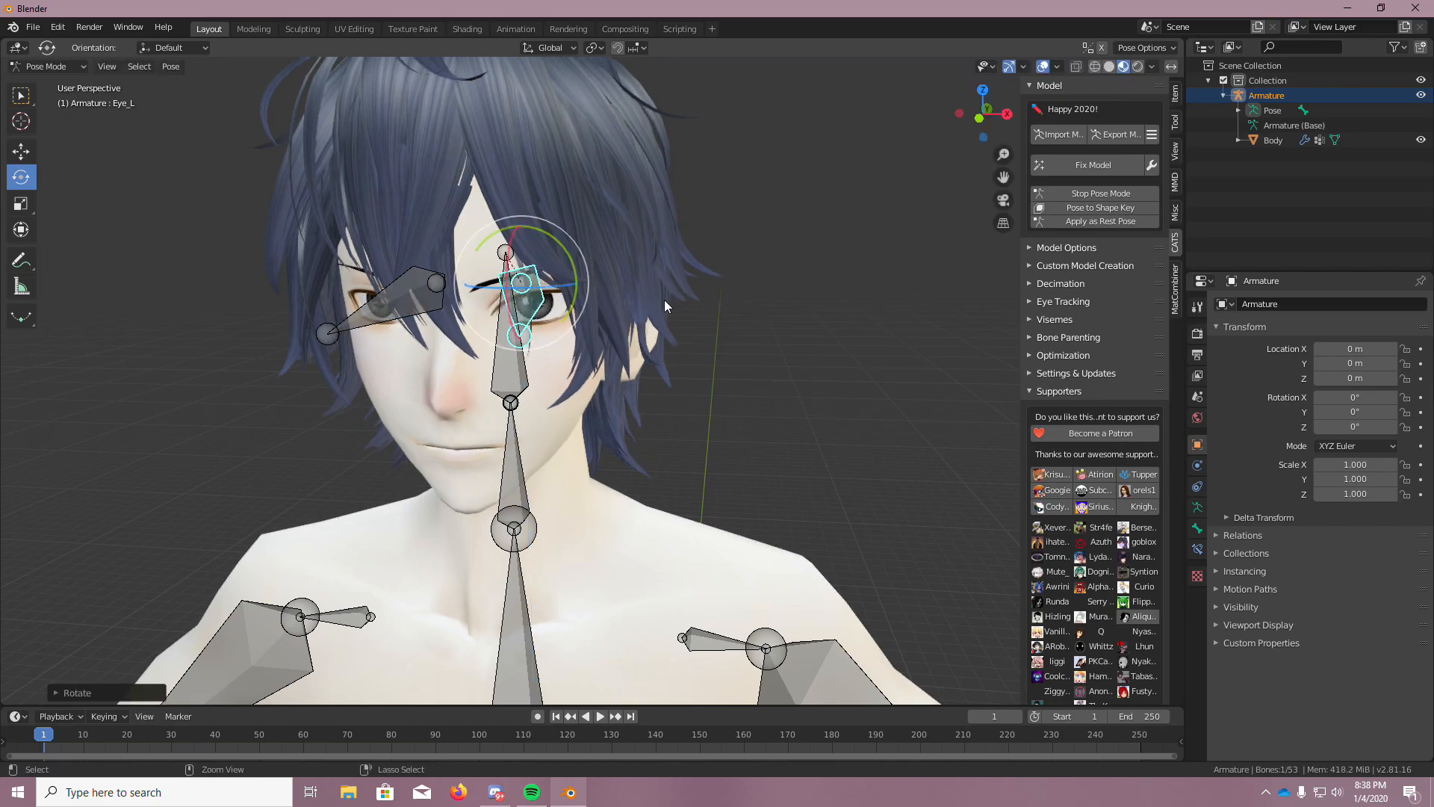
pyautogui.click(1092, 225)
pyautogui.click(791, 302)
# Look over the upper body, arms and bones of the merged model
pyautogui.scroll(-3, 792, 302)
pyautogui.scroll(6, 732, 464)
pyautogui.scroll(-4, 623, 282)
pyautogui.moveTo(623, 283); pyautogui.dragTo(689, 263, button='middle')
pyautogui.moveTo(753, 460); pyautogui.dragTo(702, 442, button='middle')
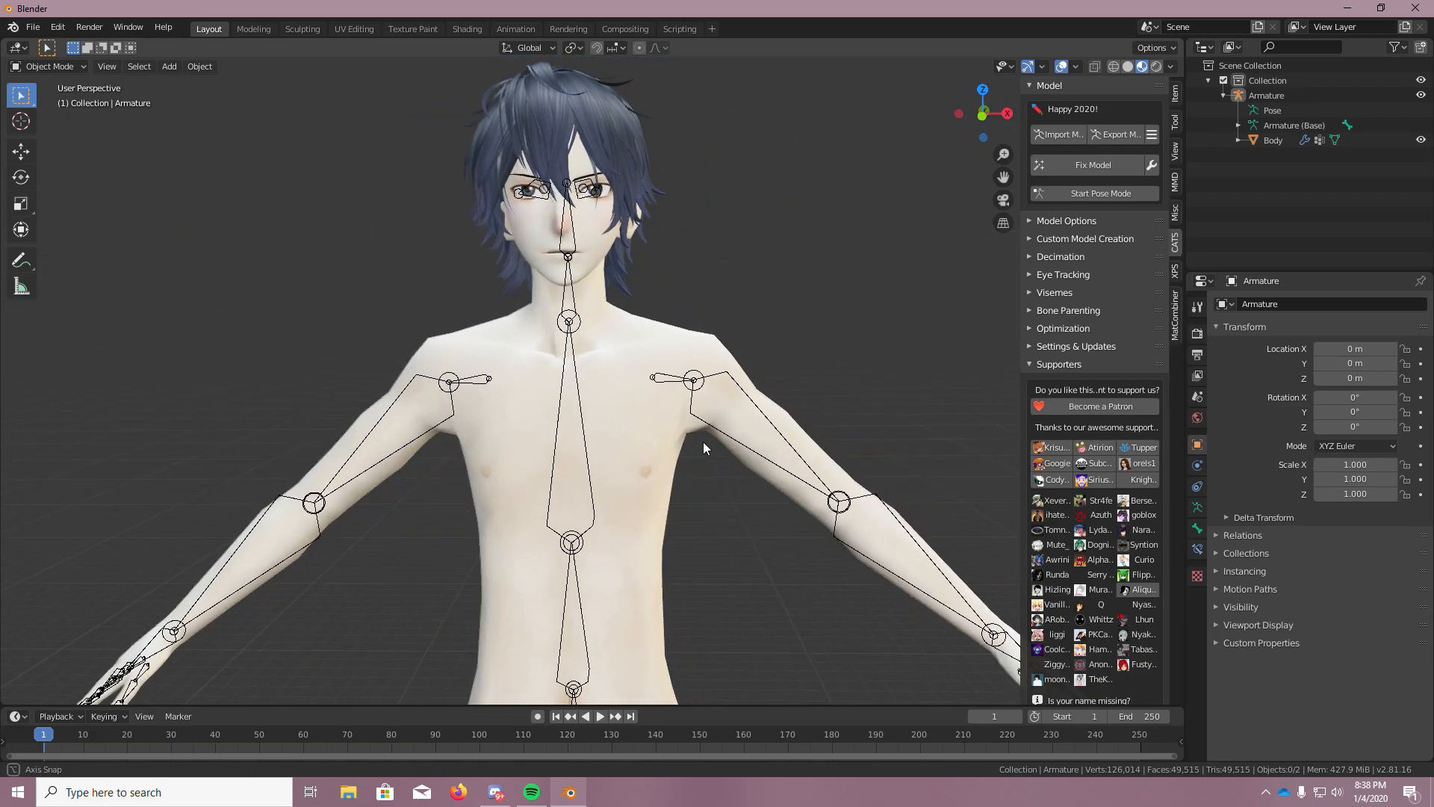
pyautogui.scroll(-5, 702, 441)
pyautogui.scroll(2, 700, 441)
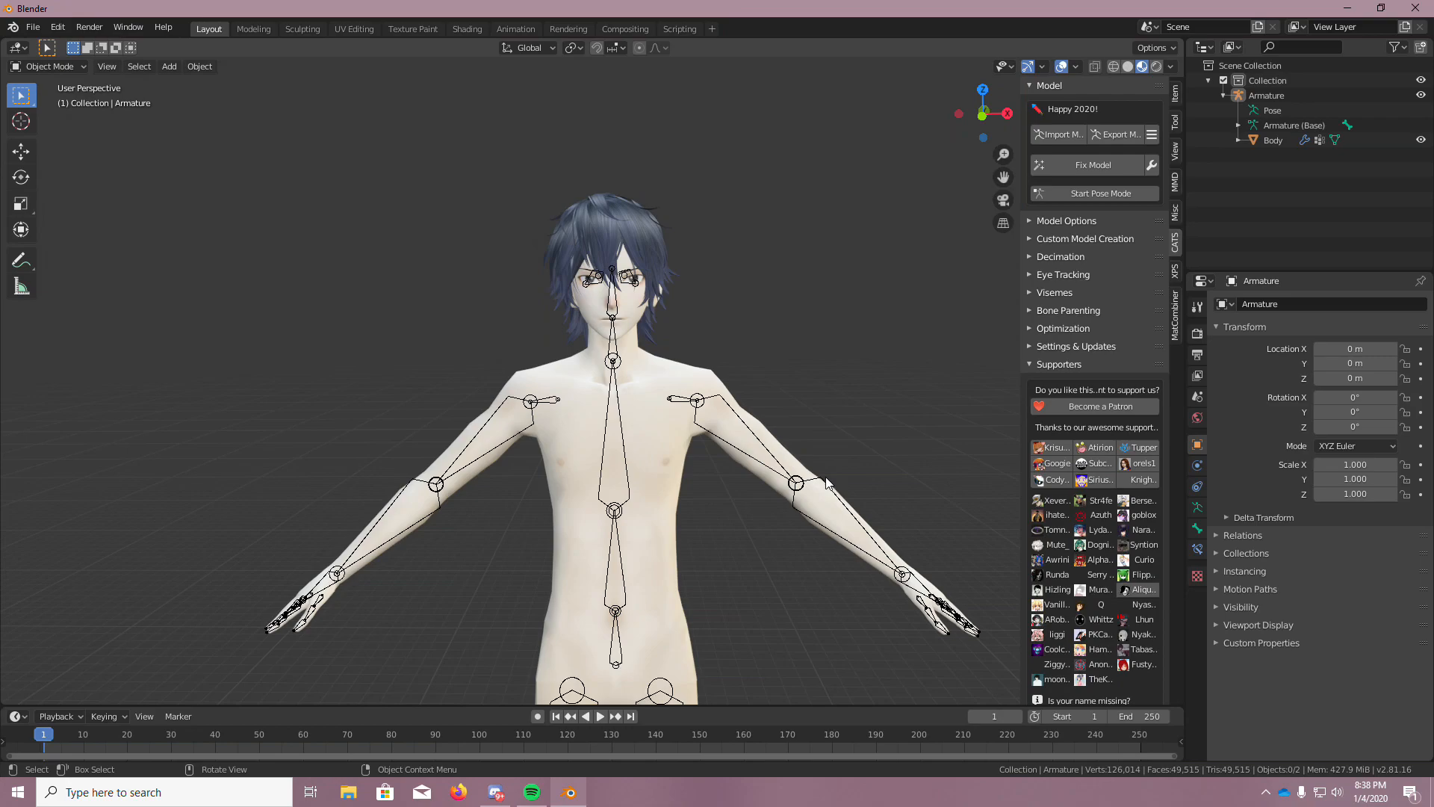
# Import the MikuMikuDance model HoodieBlue.pmx from the hoodie folder of Custom model v3
pyautogui.click(33, 27)
pyautogui.click(32, 26)
pyautogui.moveTo(78, 232)
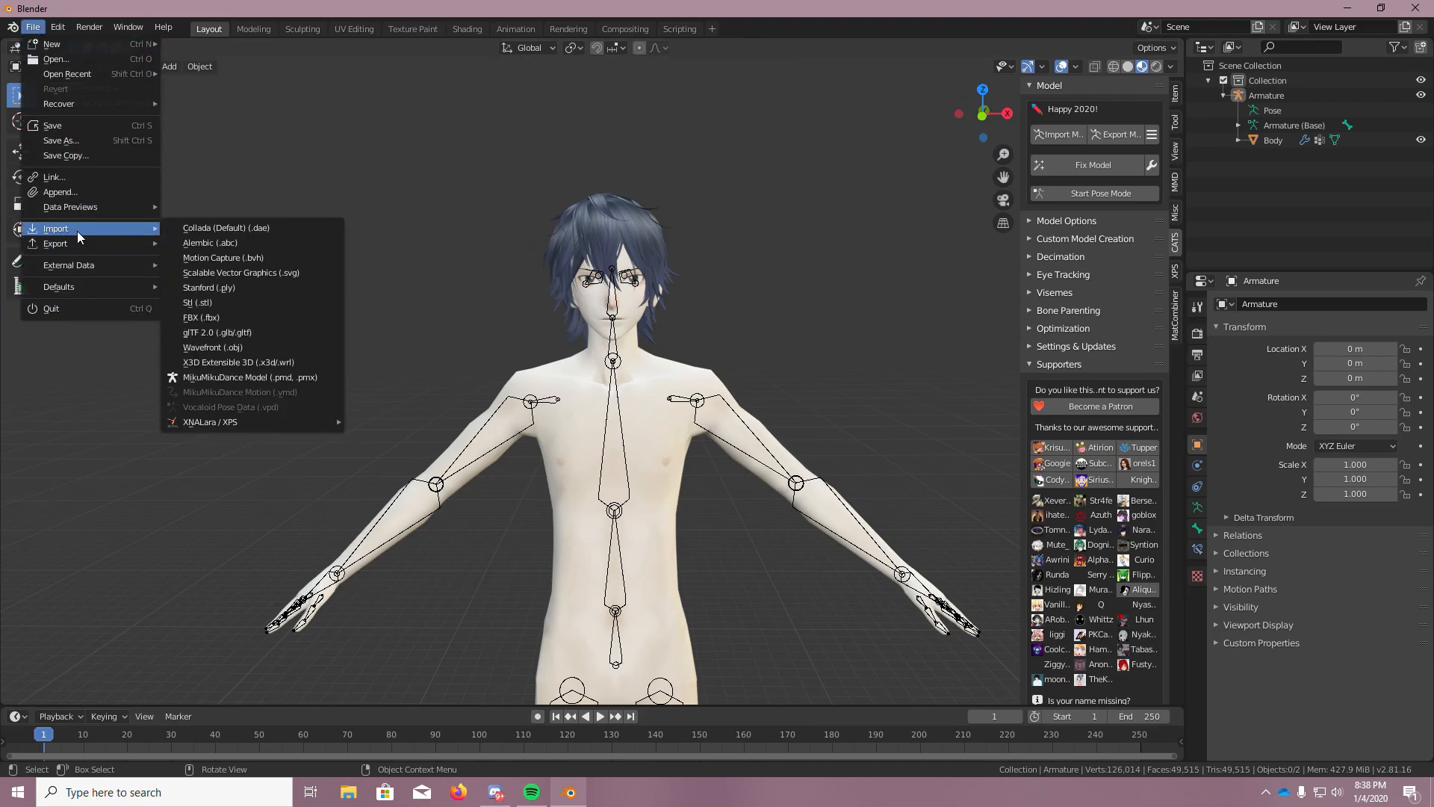
pyautogui.click(249, 377)
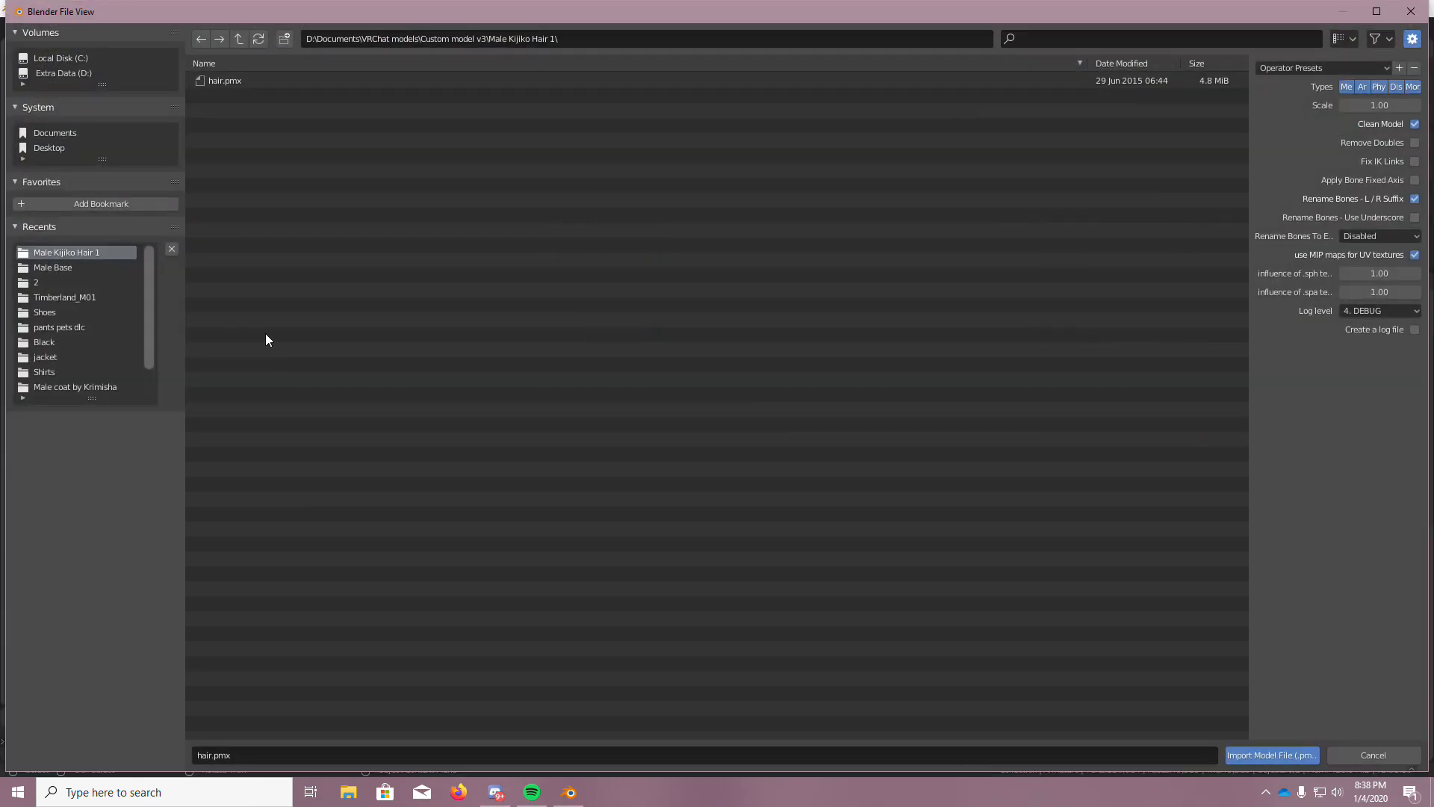
pyautogui.click(240, 39)
pyautogui.click(261, 98)
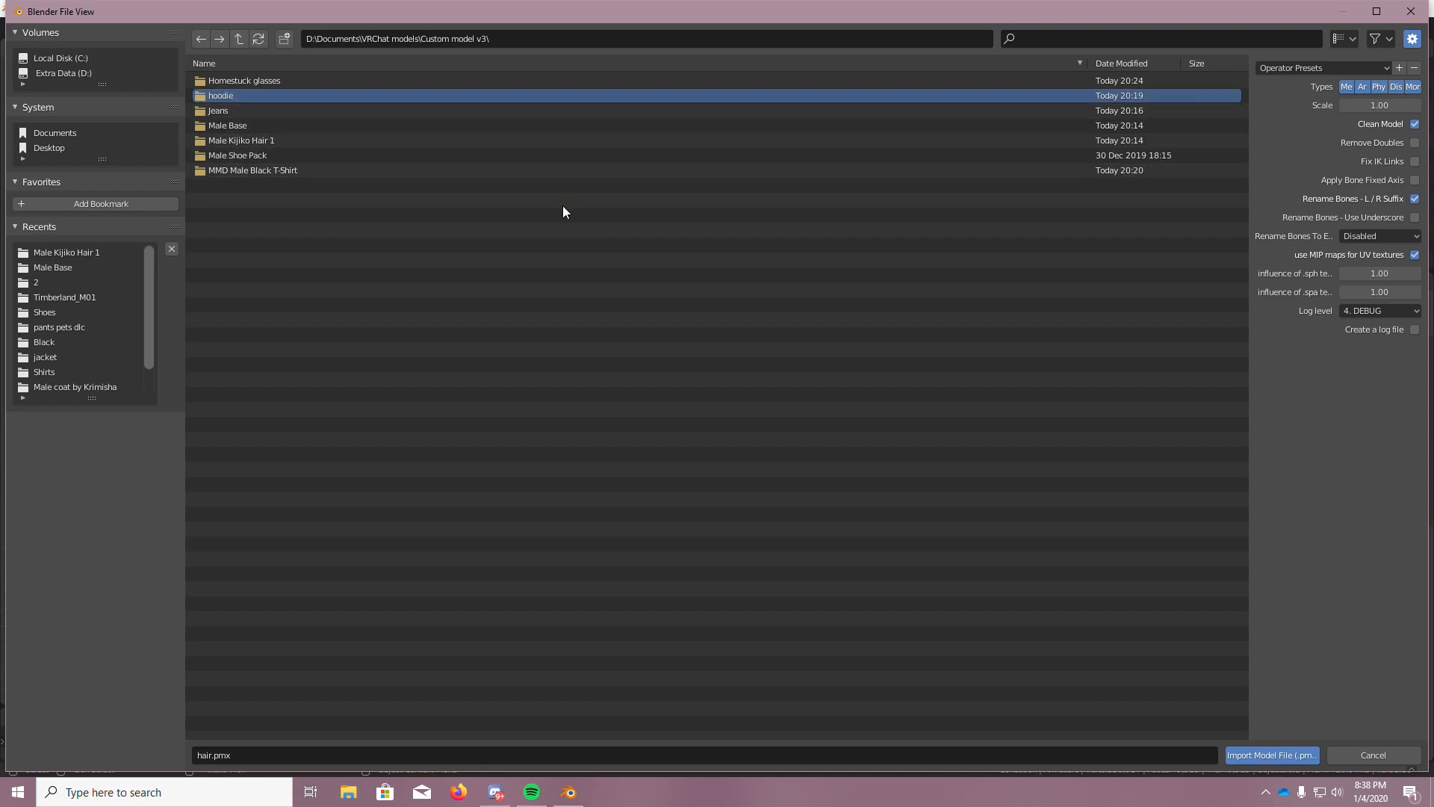
pyautogui.doubleClick(236, 94)
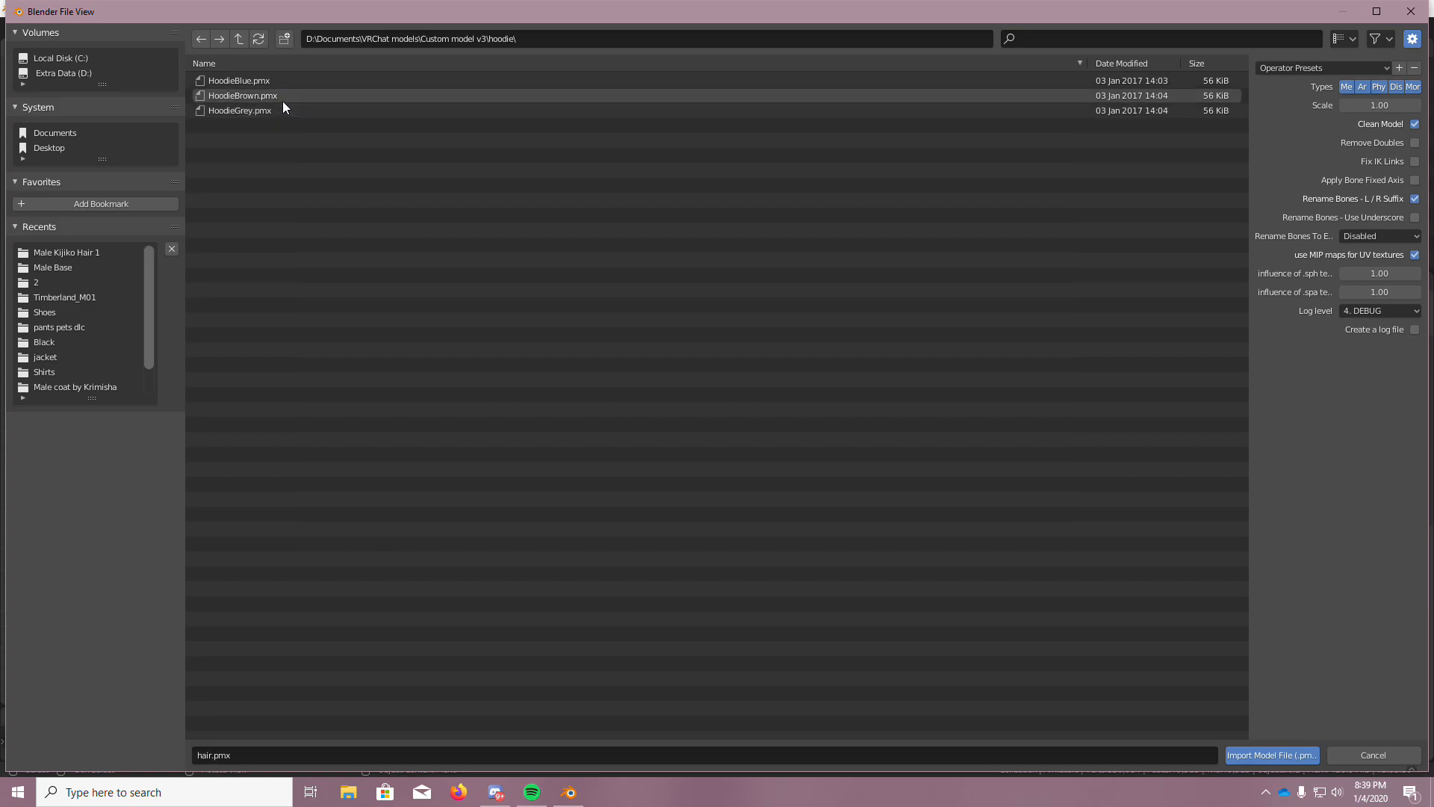
pyautogui.doubleClick(281, 81)
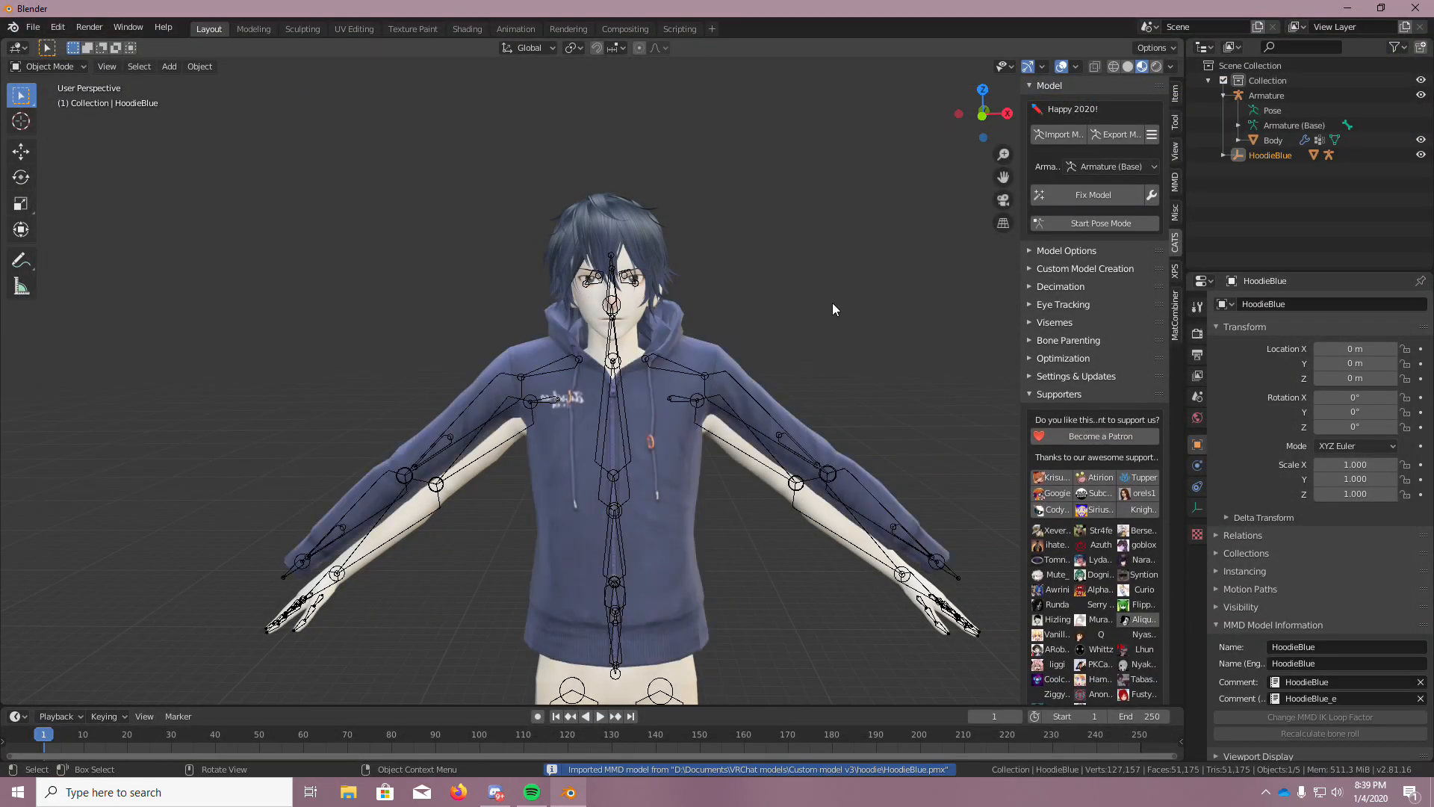
# Choose the hoodie's armature as the CATS target and run Fix Model on it
pyautogui.moveTo(809, 315); pyautogui.dragTo(833, 339, button='middle')
pyautogui.scroll(-5, 832, 339)
pyautogui.scroll(6, 797, 514)
pyautogui.scroll(-8, 796, 513)
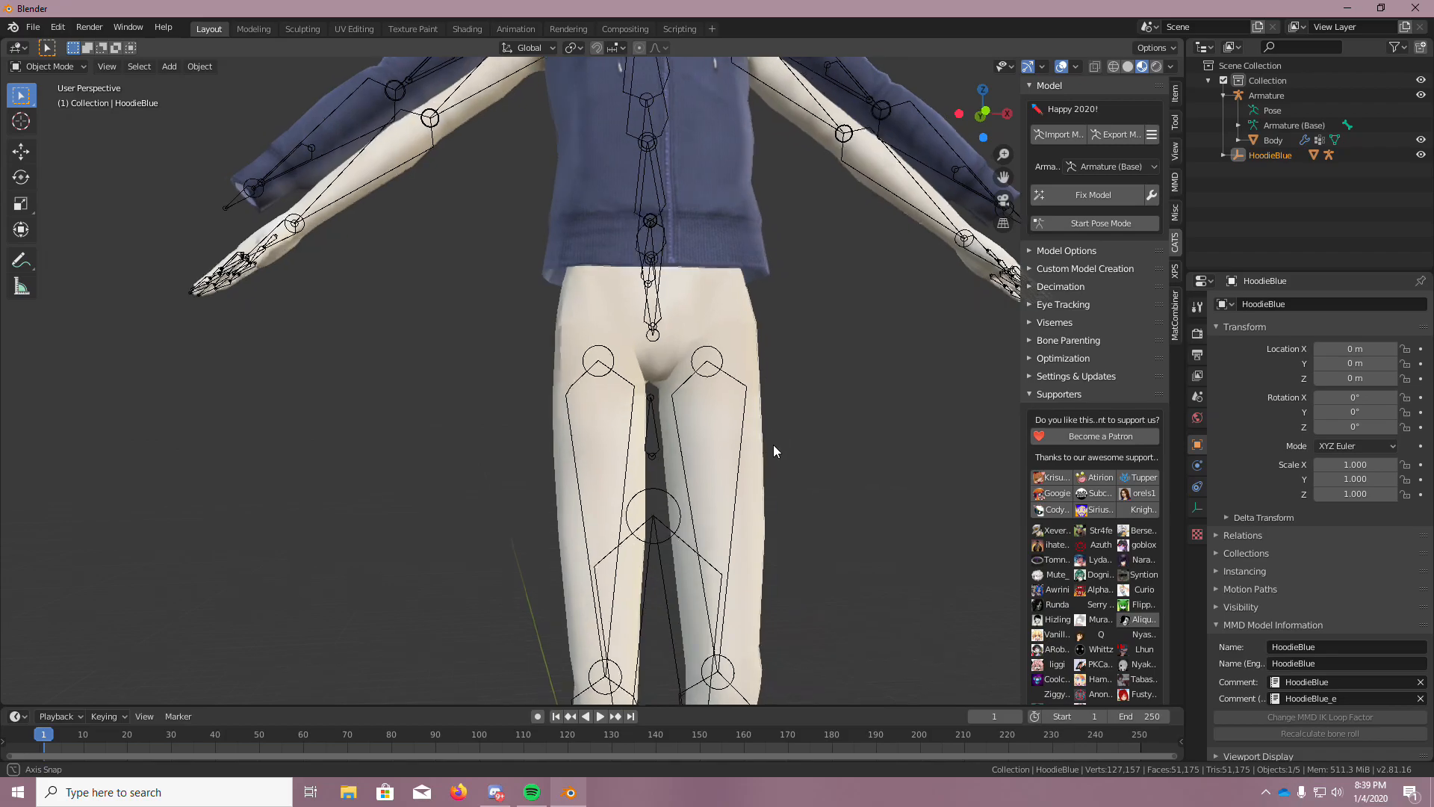
pyautogui.scroll(9, 795, 293)
pyautogui.moveTo(750, 267); pyautogui.dragTo(754, 328, button='middle')
pyautogui.click(1265, 155)
pyautogui.click(1090, 173)
pyautogui.click(1101, 178)
pyautogui.click(1091, 192)
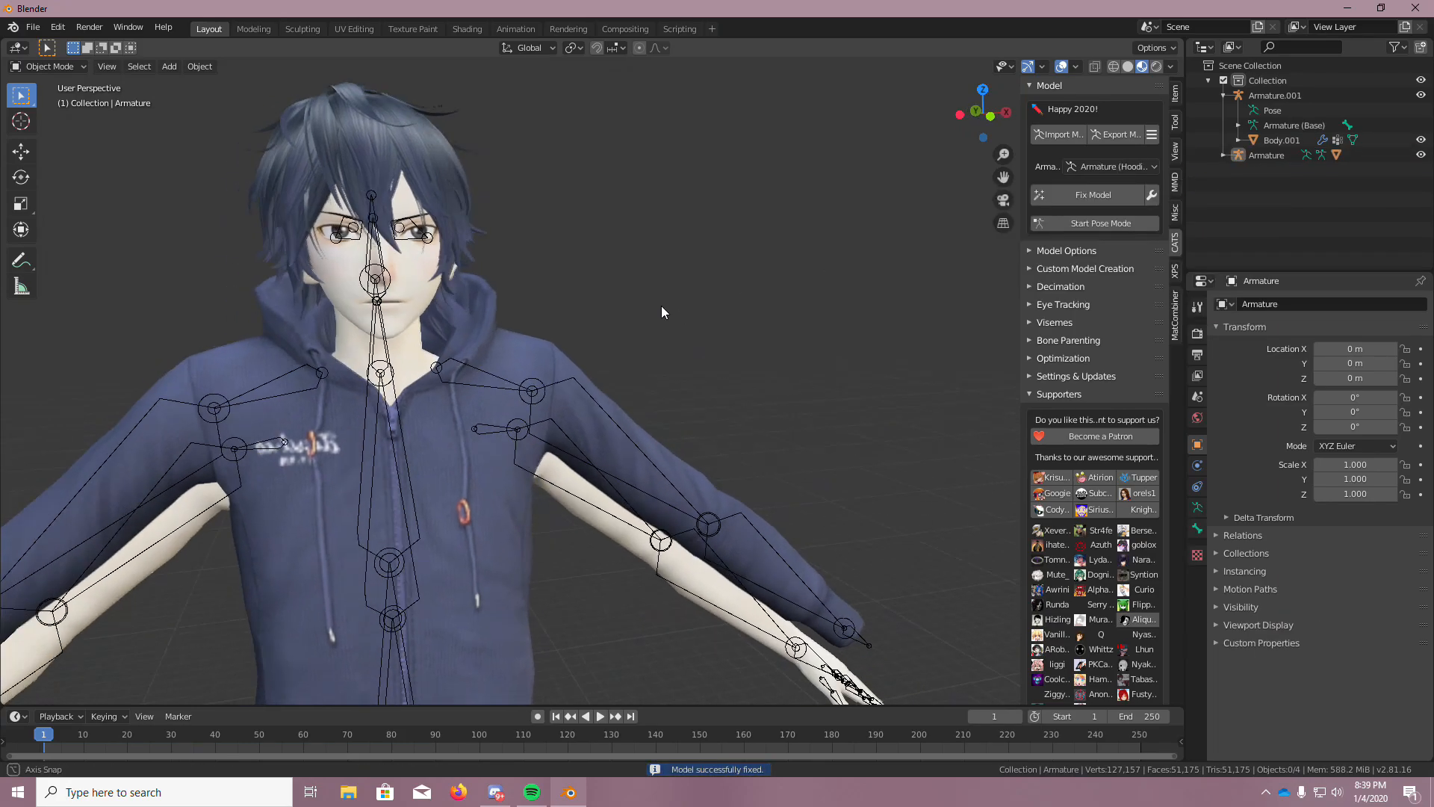
# Examine how the hoodie and its bones line up with the base body
pyautogui.moveTo(661, 306); pyautogui.dragTo(626, 343, button='middle')
pyautogui.scroll(-4, 626, 342)
pyautogui.moveTo(482, 417); pyautogui.dragTo(112, 576, button='middle')
pyautogui.scroll(4, 330, 456)
pyautogui.scroll(-4, 330, 456)
pyautogui.scroll(5, 182, 499)
pyautogui.scroll(-2, 182, 500)
pyautogui.scroll(-4, 158, 562)
# Move the hoodie's armature down along Z by about 0.26 m towards the base's shoulders
pyautogui.click(1278, 156)
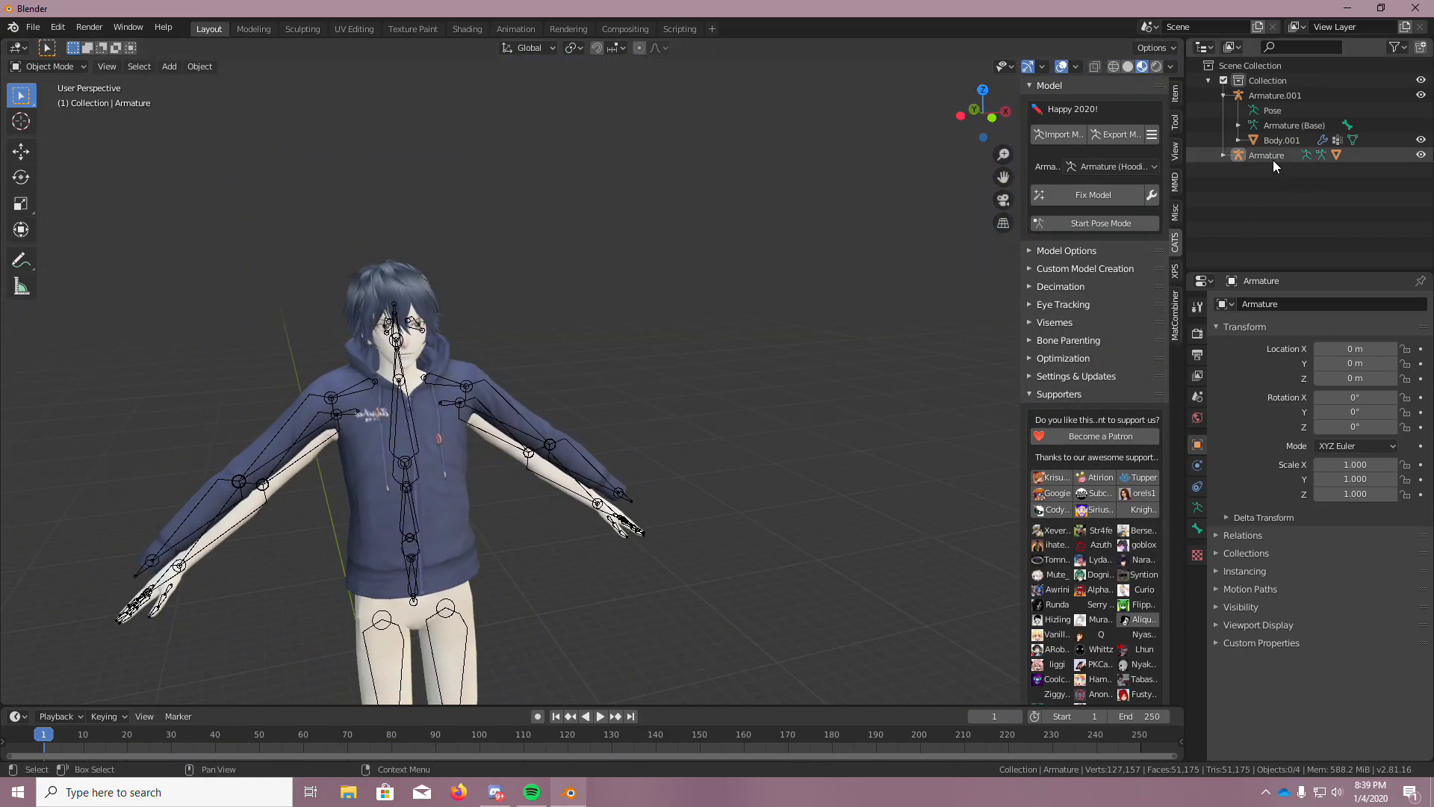
pyautogui.click(34, 155)
pyautogui.scroll(-1, 672, 545)
pyautogui.moveTo(750, 596); pyautogui.dragTo(683, 652, button='middle')
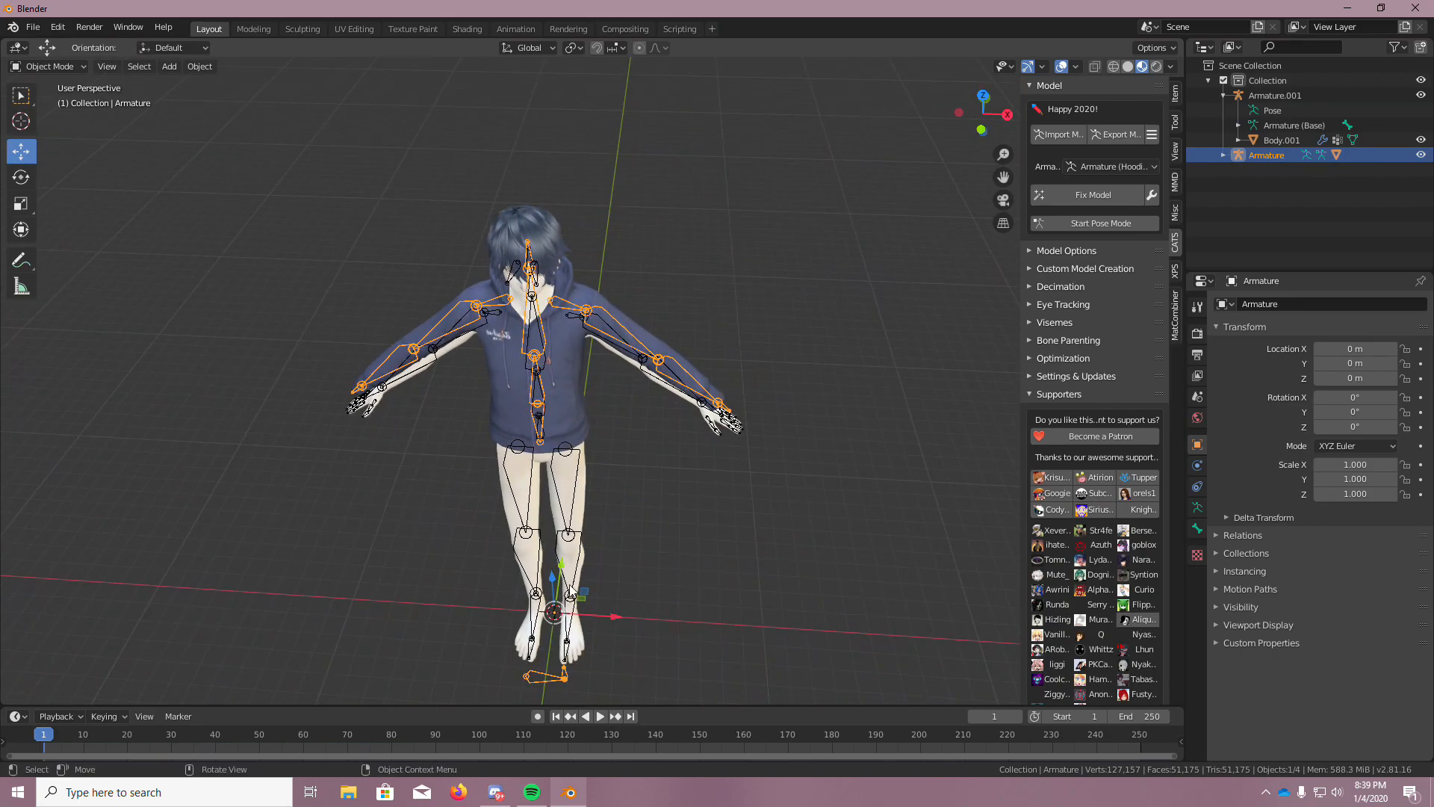
pyautogui.moveTo(552, 581); pyautogui.dragTo(552, 580)
pyautogui.scroll(6, 616, 468)
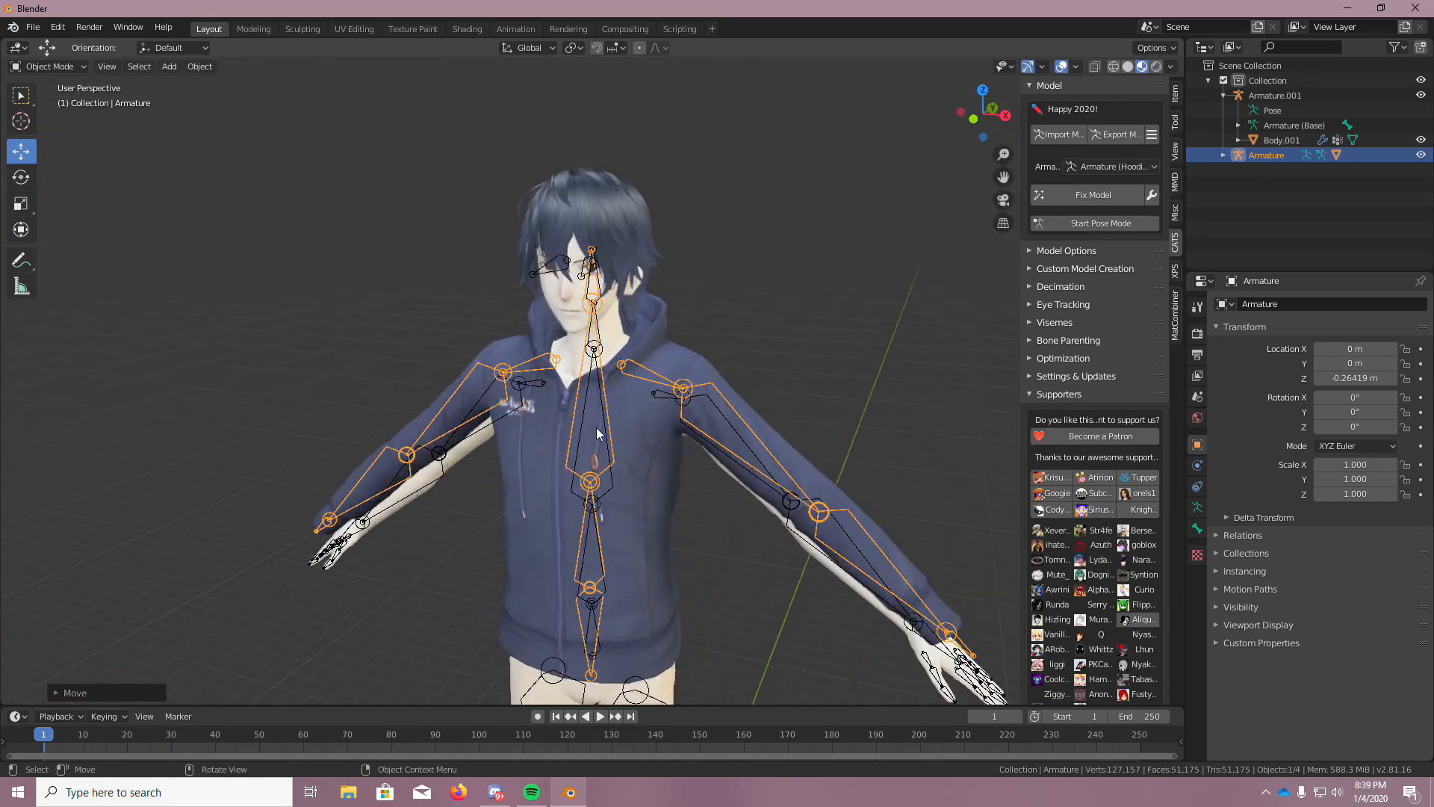
# Examine from several sides how the hoodie covers the base body's back, shoulders and arms
pyautogui.scroll(-5, 756, 423)
pyautogui.scroll(-2, 759, 423)
pyautogui.moveTo(759, 424); pyautogui.dragTo(935, 440, button='middle')
pyautogui.scroll(6, 392, 584)
pyautogui.moveTo(392, 584); pyautogui.dragTo(541, 411, button='middle')
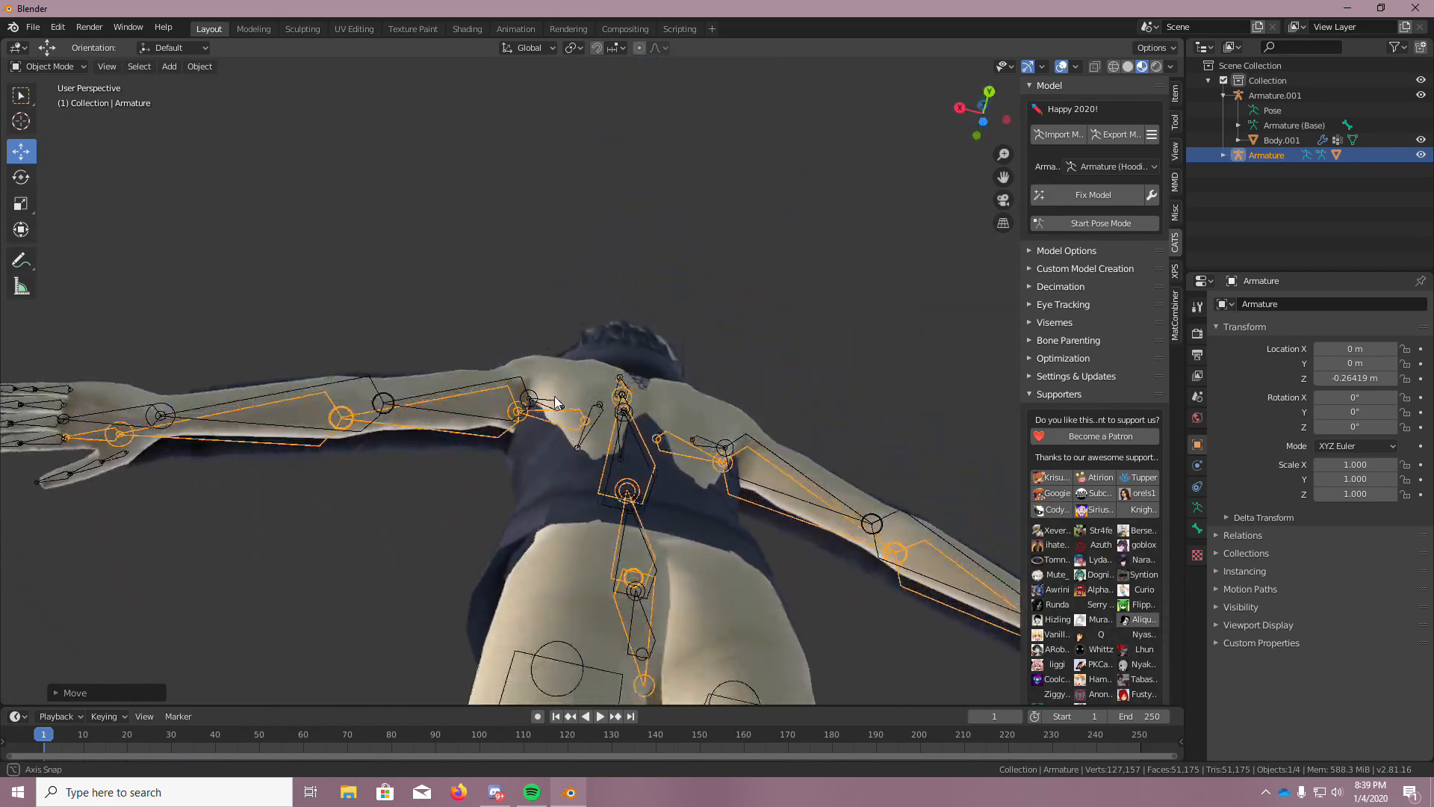
pyautogui.scroll(5, 567, 348)
pyautogui.scroll(-5, 567, 348)
pyautogui.moveTo(567, 348); pyautogui.dragTo(404, 558, button='middle')
pyautogui.moveTo(793, 357); pyautogui.dragTo(755, 388, button='middle')
pyautogui.scroll(-5, 734, 581)
pyautogui.scroll(5, 734, 581)
pyautogui.moveTo(752, 593); pyautogui.dragTo(825, 613, button='middle')
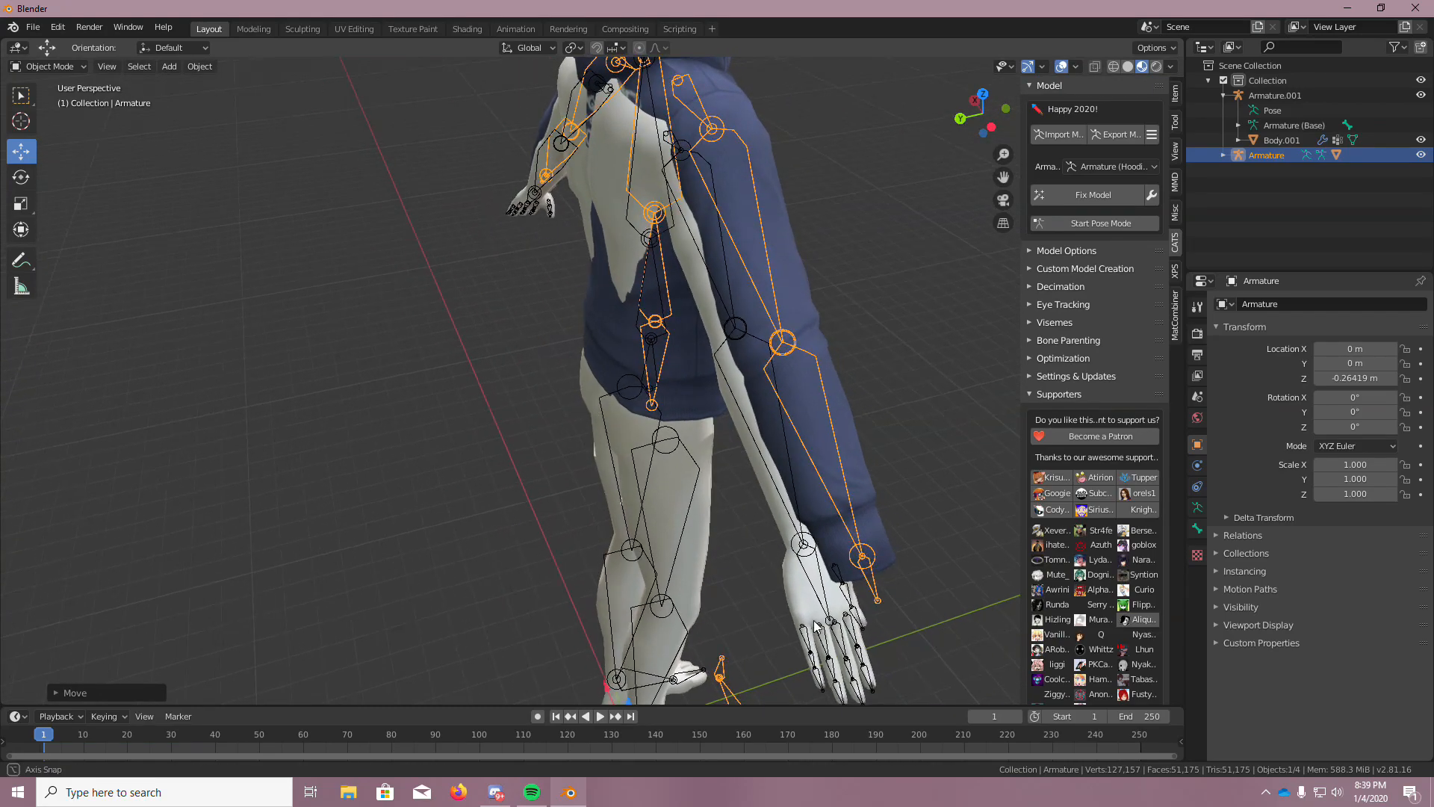
# Move the hoodie's armature along Y by about 0.37 m to centre the hoodie on the base body
pyautogui.scroll(-3, 784, 620)
pyautogui.moveTo(739, 642); pyautogui.dragTo(723, 670, button='middle')
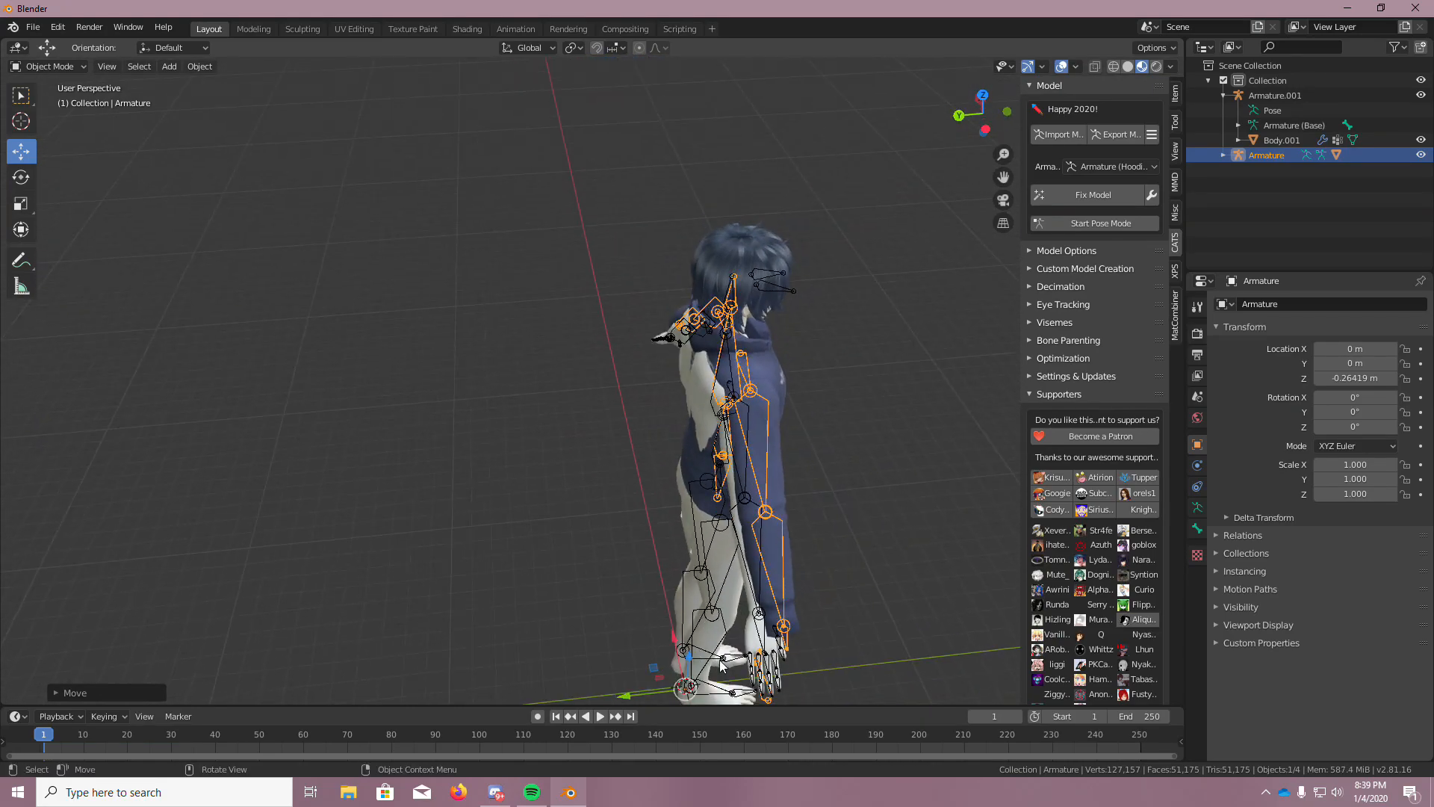
pyautogui.scroll(5, 723, 670)
pyautogui.scroll(-5, 726, 672)
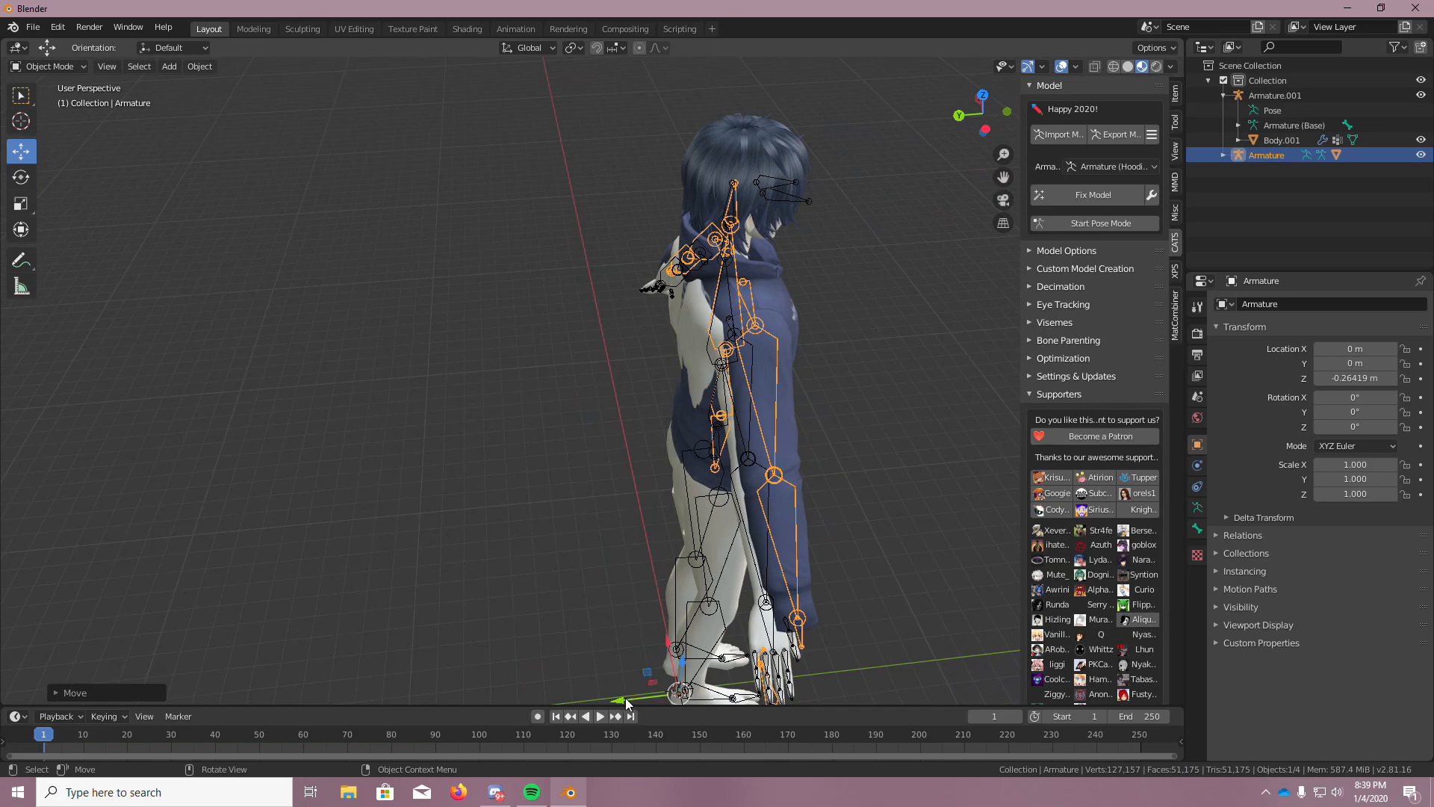
pyautogui.moveTo(621, 698); pyautogui.dragTo(610, 701)
# Scale the hoodie's armature down uniformly to about 0.98
pyautogui.moveTo(924, 530); pyautogui.dragTo(690, 357, button='middle')
pyautogui.press('s')
pyautogui.click(661, 366)
# Move the hoodie's armature up along Z by about 0.23 m to line it up with the base's bones
pyautogui.moveTo(829, 449); pyautogui.dragTo(985, 480, button='middle')
pyautogui.scroll(-6, 907, 613)
pyautogui.scroll(4, 902, 623)
pyautogui.moveTo(880, 644); pyautogui.dragTo(790, 652, button='middle')
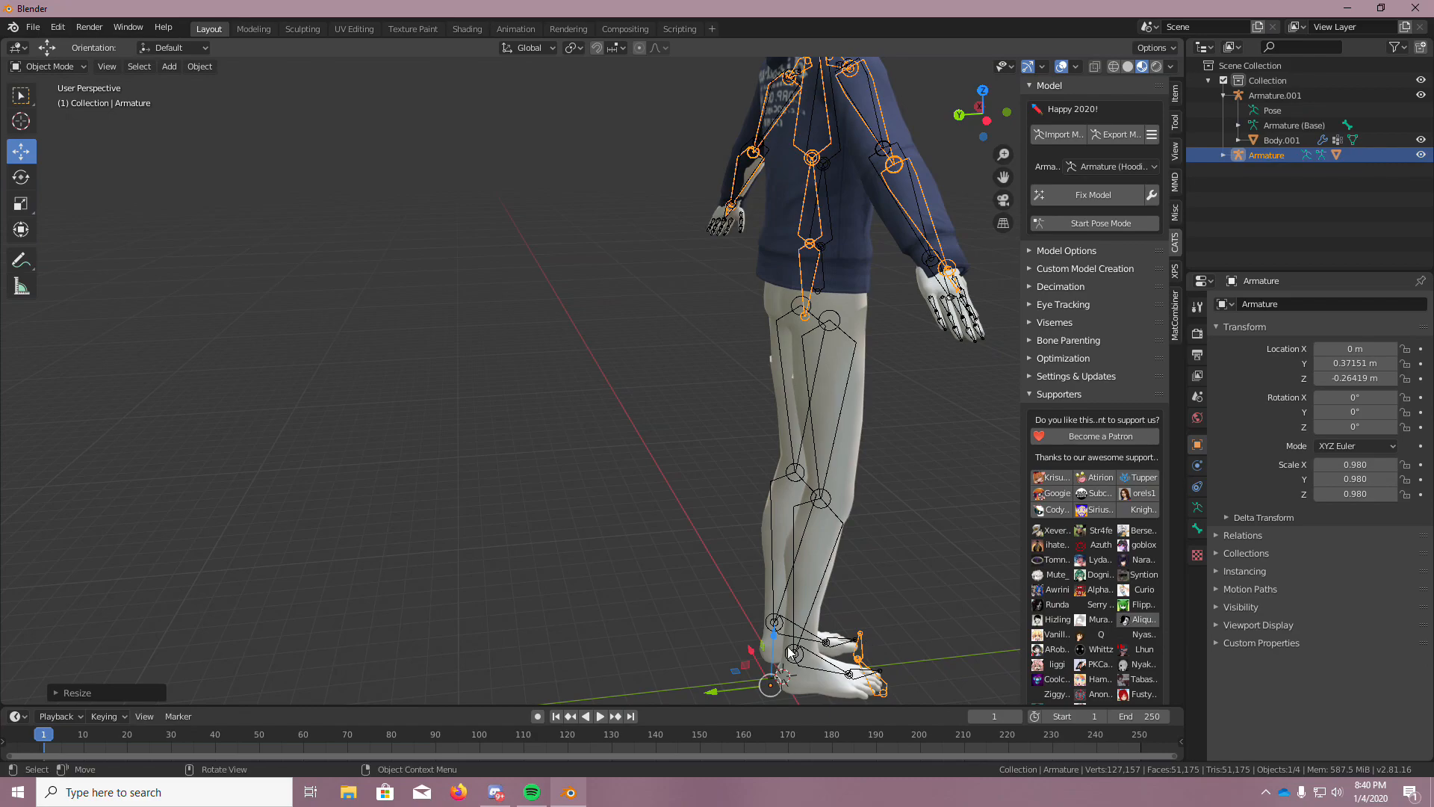
pyautogui.press('g')
pyautogui.press('z')
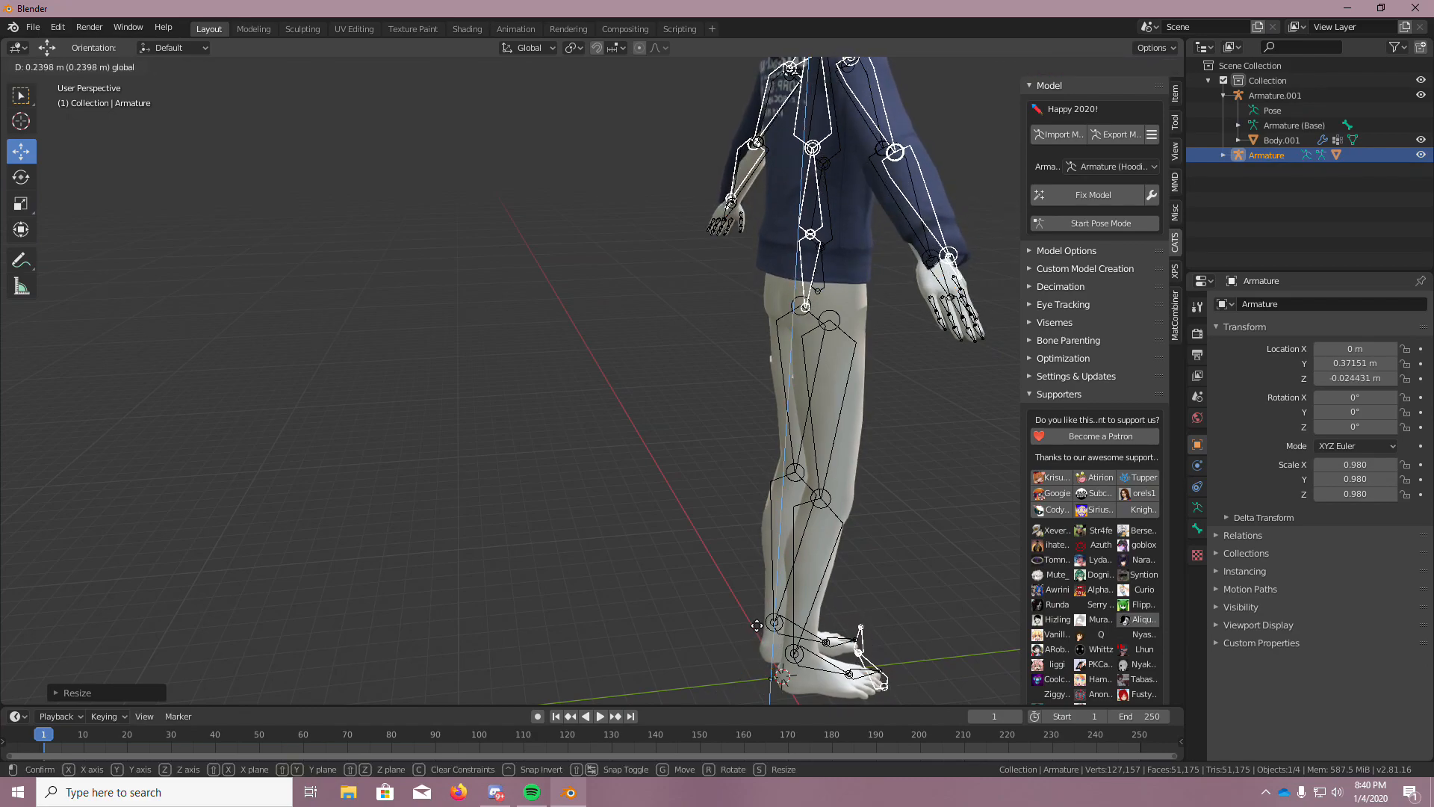
# Examine the hoodie's fit around the shoulders, sleeves and torso and its bone alignment with the base
pyautogui.moveTo(876, 532); pyautogui.dragTo(908, 241, button='middle')
pyautogui.scroll(4, 908, 240)
pyautogui.moveTo(740, 257); pyautogui.dragTo(678, 553, button='middle')
pyautogui.scroll(5, 644, 176)
pyautogui.scroll(-10, 678, 540)
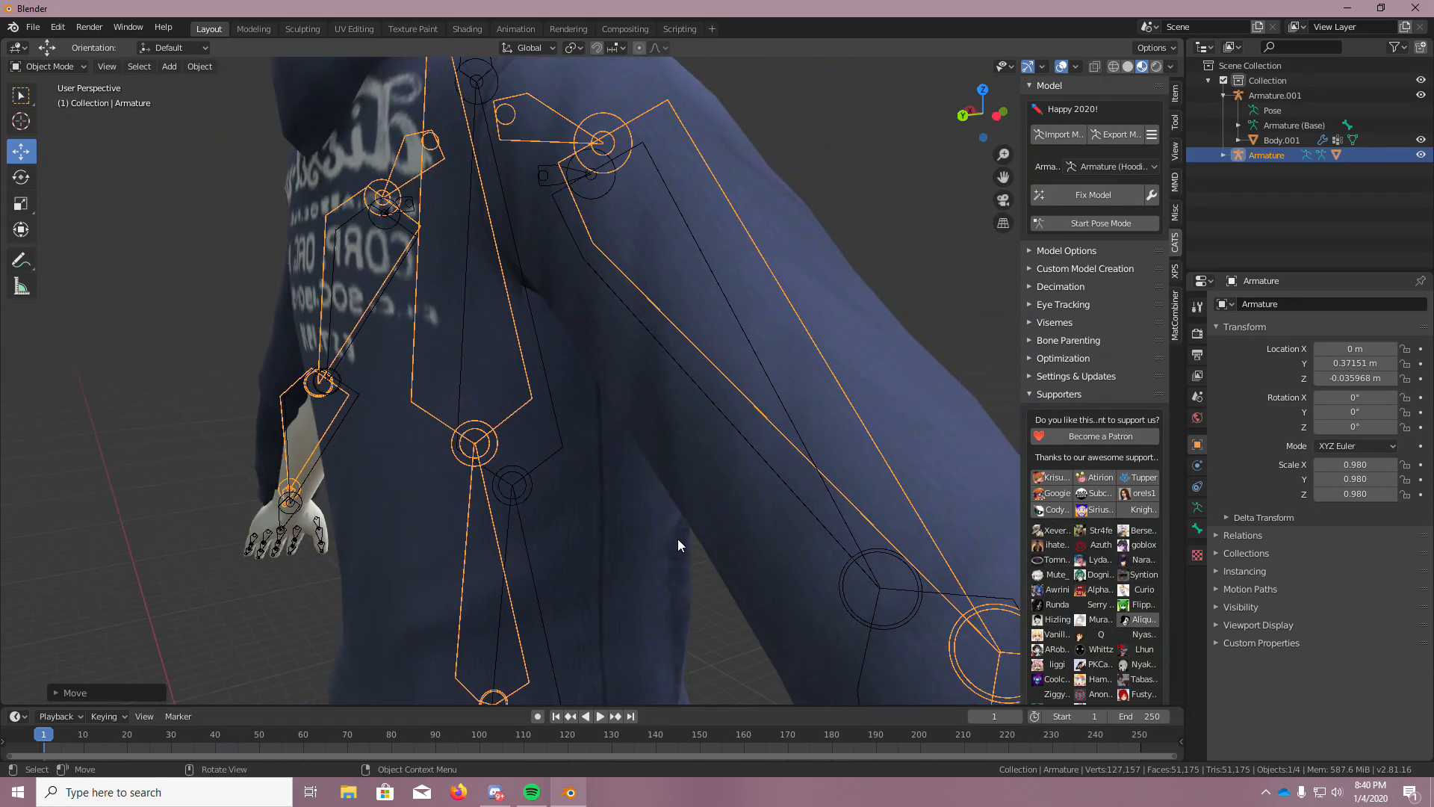
pyautogui.scroll(-5, 679, 537)
pyautogui.moveTo(678, 538); pyautogui.dragTo(631, 546, button='middle')
pyautogui.scroll(2, 478, 616)
pyautogui.scroll(-3, 385, 668)
pyautogui.moveTo(372, 647); pyautogui.dragTo(403, 573, button='middle')
pyautogui.scroll(4, 405, 582)
pyautogui.moveTo(490, 584); pyautogui.dragTo(1055, 584, button='middle')
pyautogui.scroll(6, 979, 596)
pyautogui.scroll(-1, 1046, 583)
pyautogui.scroll(-6, 964, 580)
pyautogui.scroll(7, 1009, 478)
pyautogui.moveTo(993, 444); pyautogui.dragTo(745, 487, button='middle')
pyautogui.scroll(3, 546, 361)
pyautogui.scroll(-4, 745, 486)
pyautogui.scroll(1, 662, 573)
pyautogui.moveTo(663, 578); pyautogui.dragTo(680, 574, button='middle')
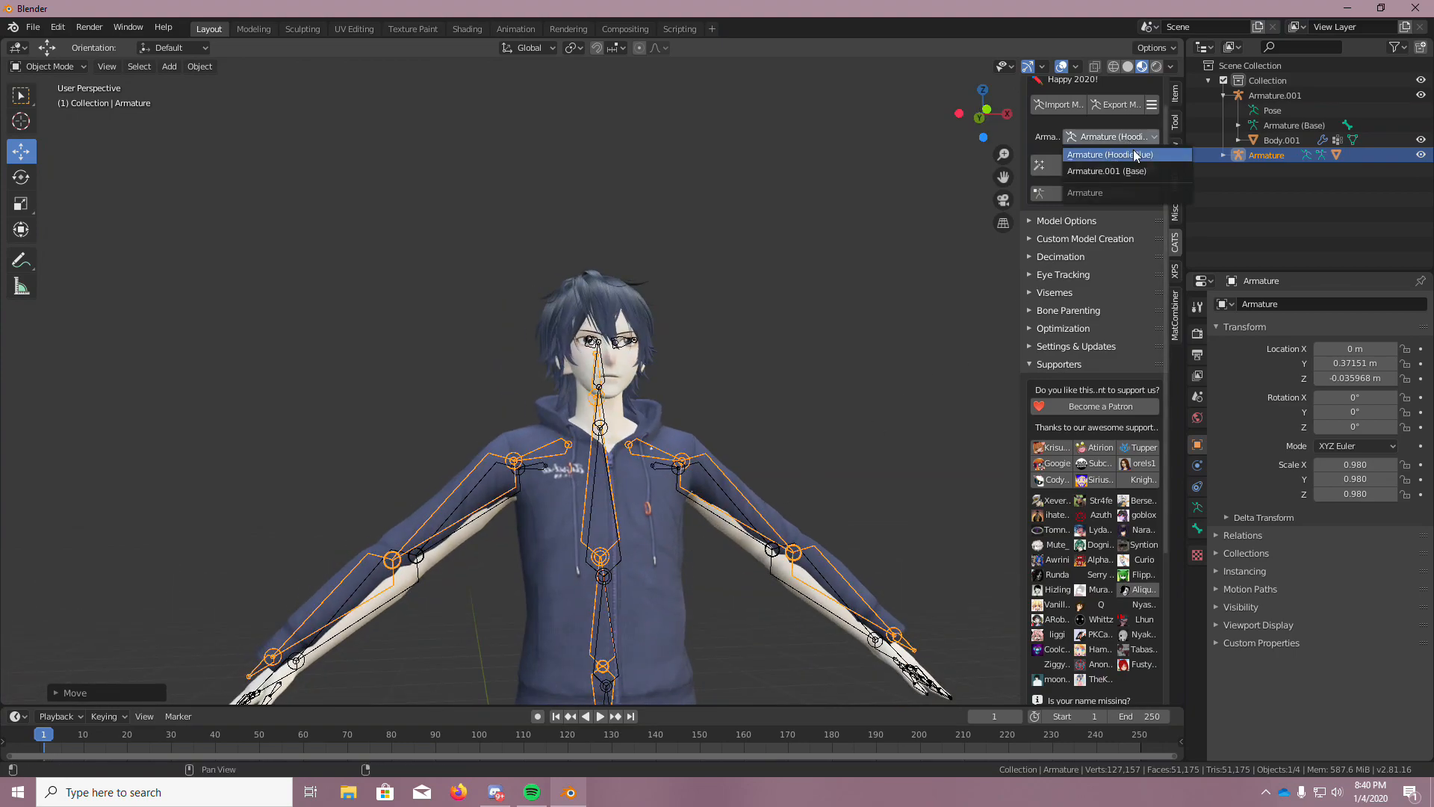
# Start pose mode on the hoodie's armature, try rotating the Right arm bone downward, and undo the rotation
pyautogui.click(1134, 152)
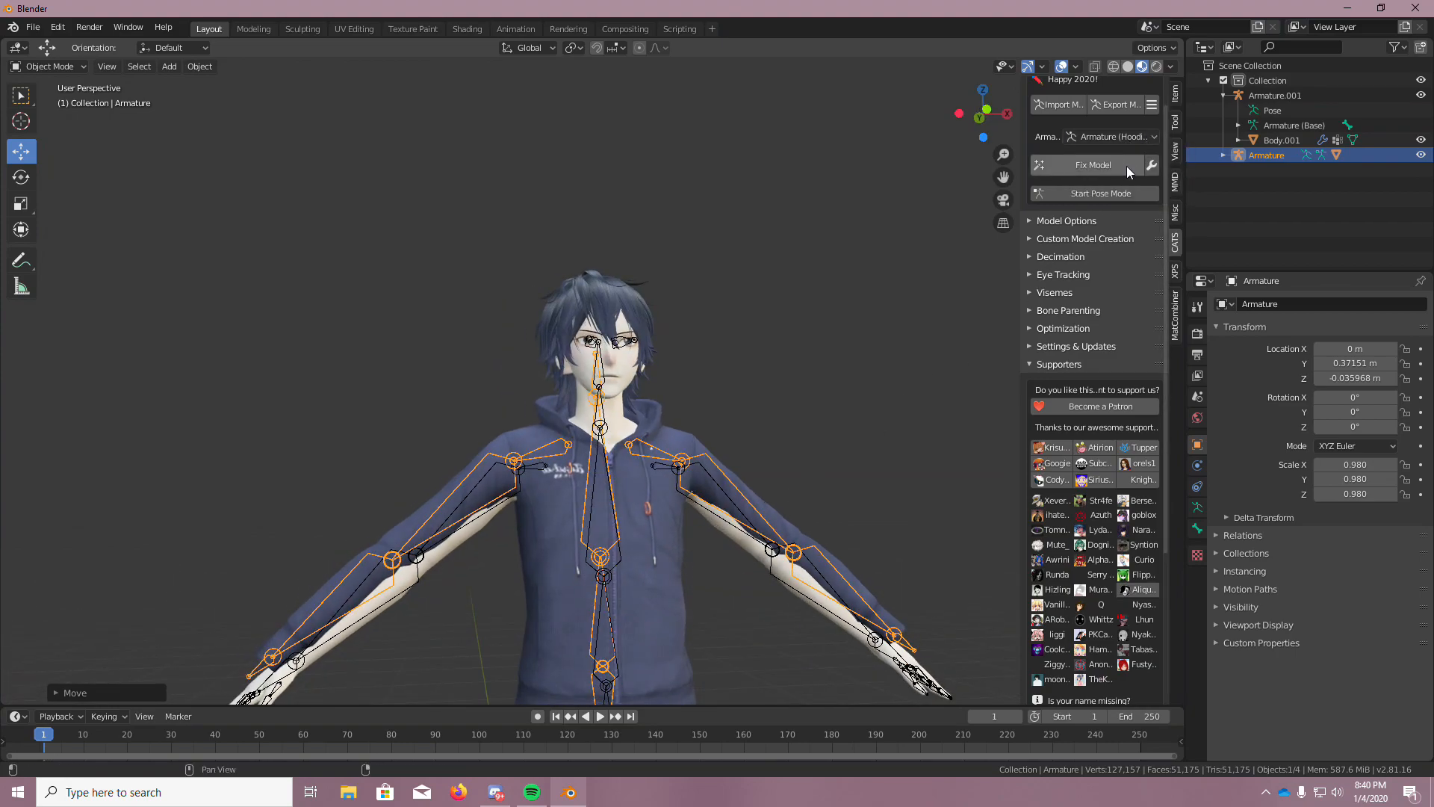
pyautogui.click(1101, 194)
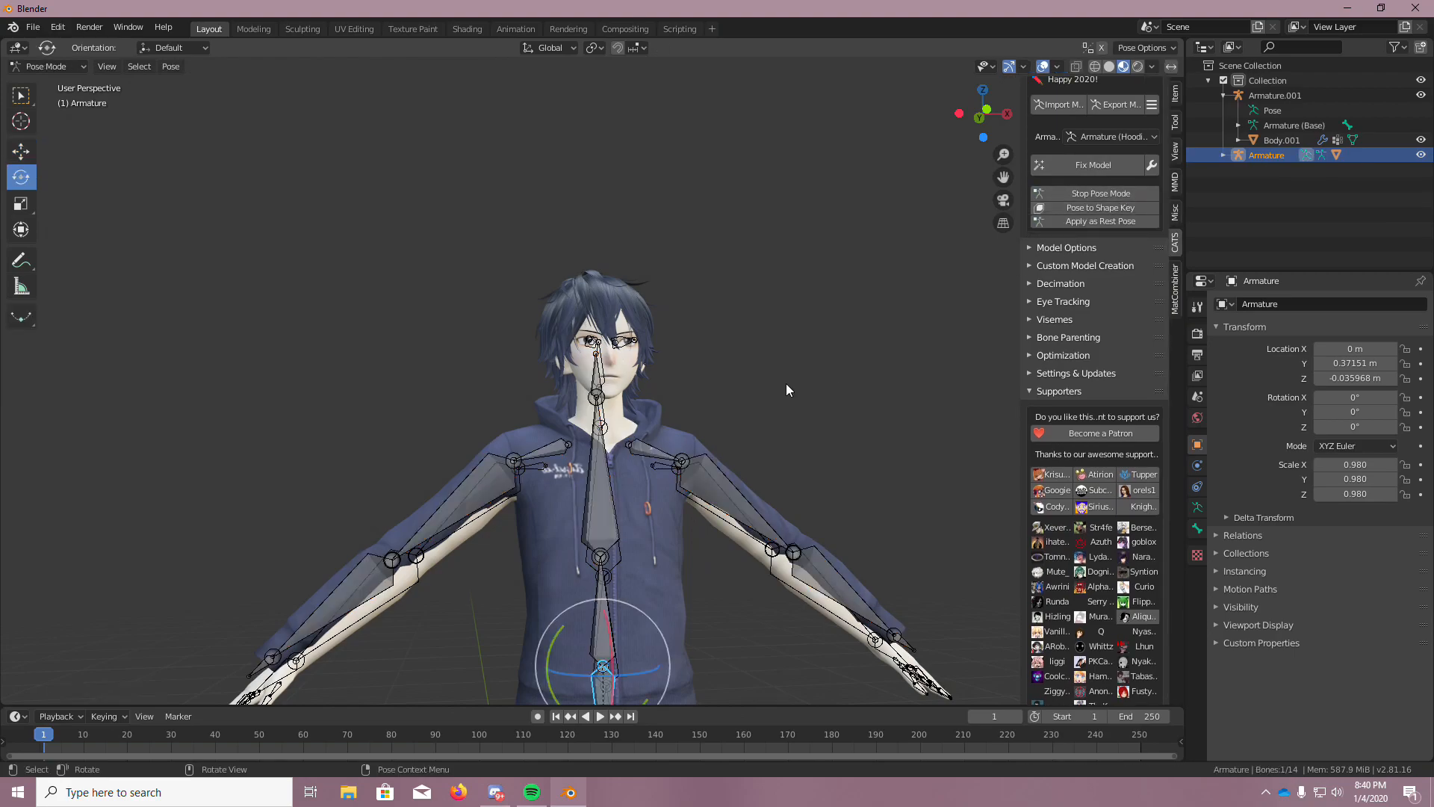
pyautogui.click(511, 464)
pyautogui.moveTo(471, 428); pyautogui.dragTo(464, 440)
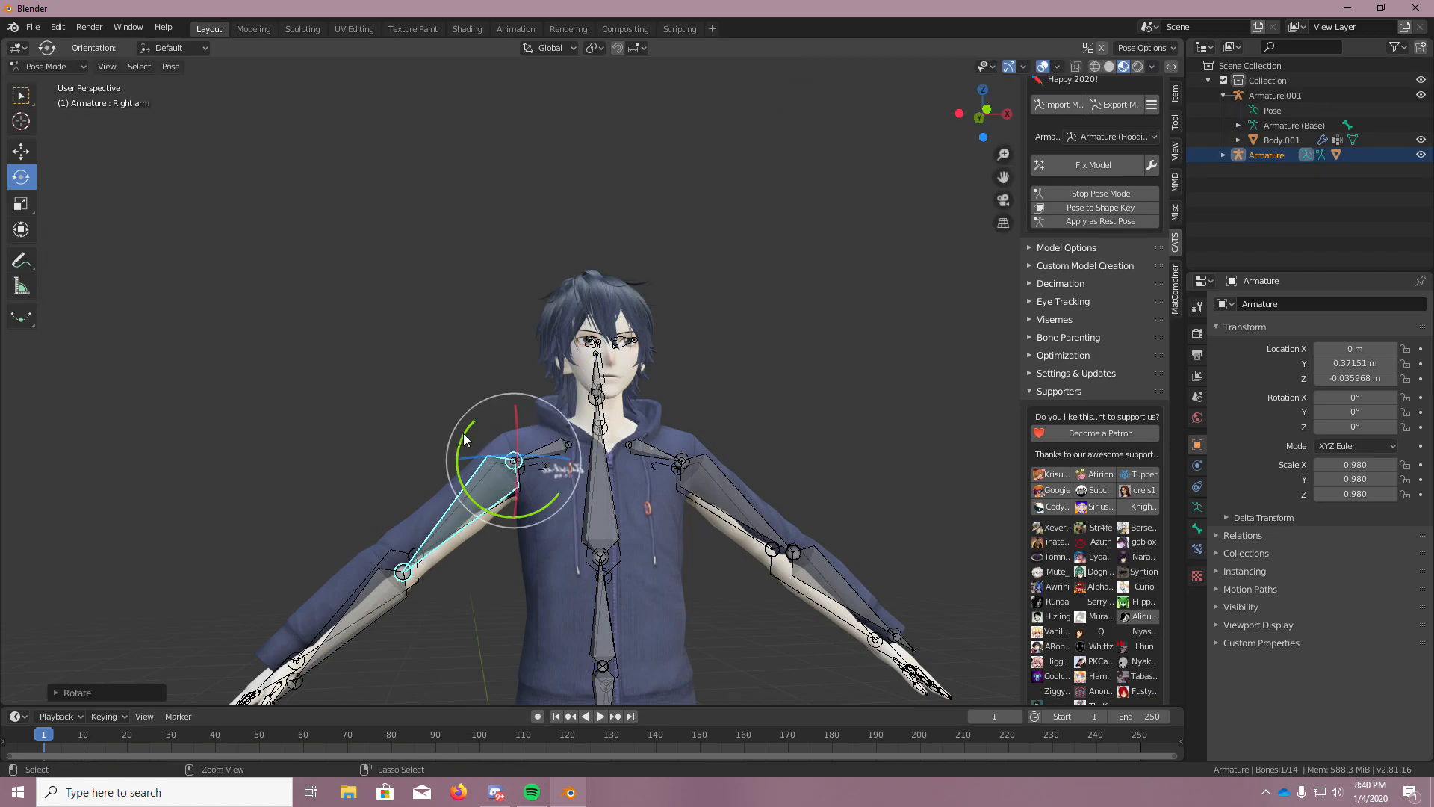
pyautogui.hotkey('ctrl', 'z')
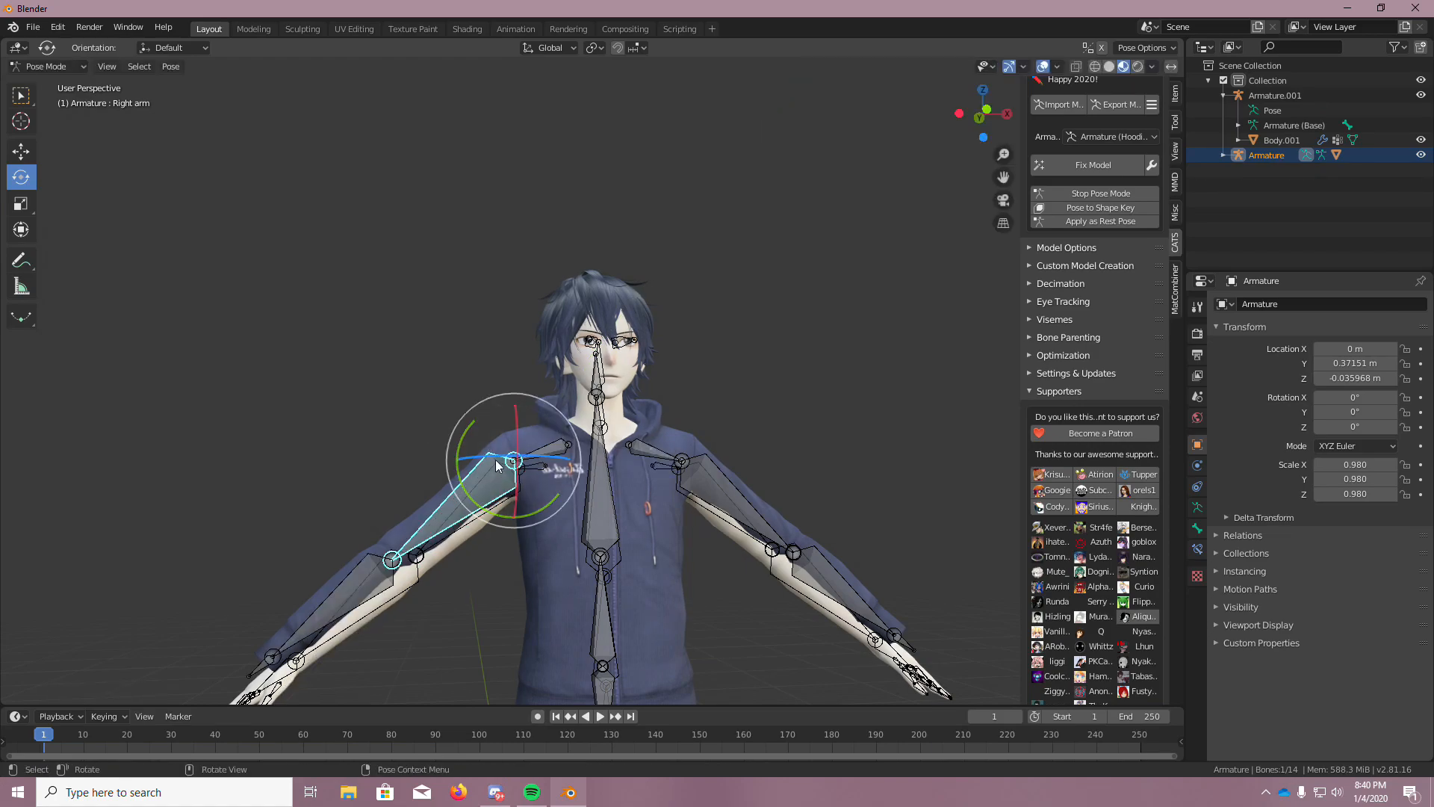
# Try rotating the hoodie's Right shoulder bone down by about 3.7°, inspect the sleeve, undo the rotation and stop pose mode
pyautogui.click(550, 460)
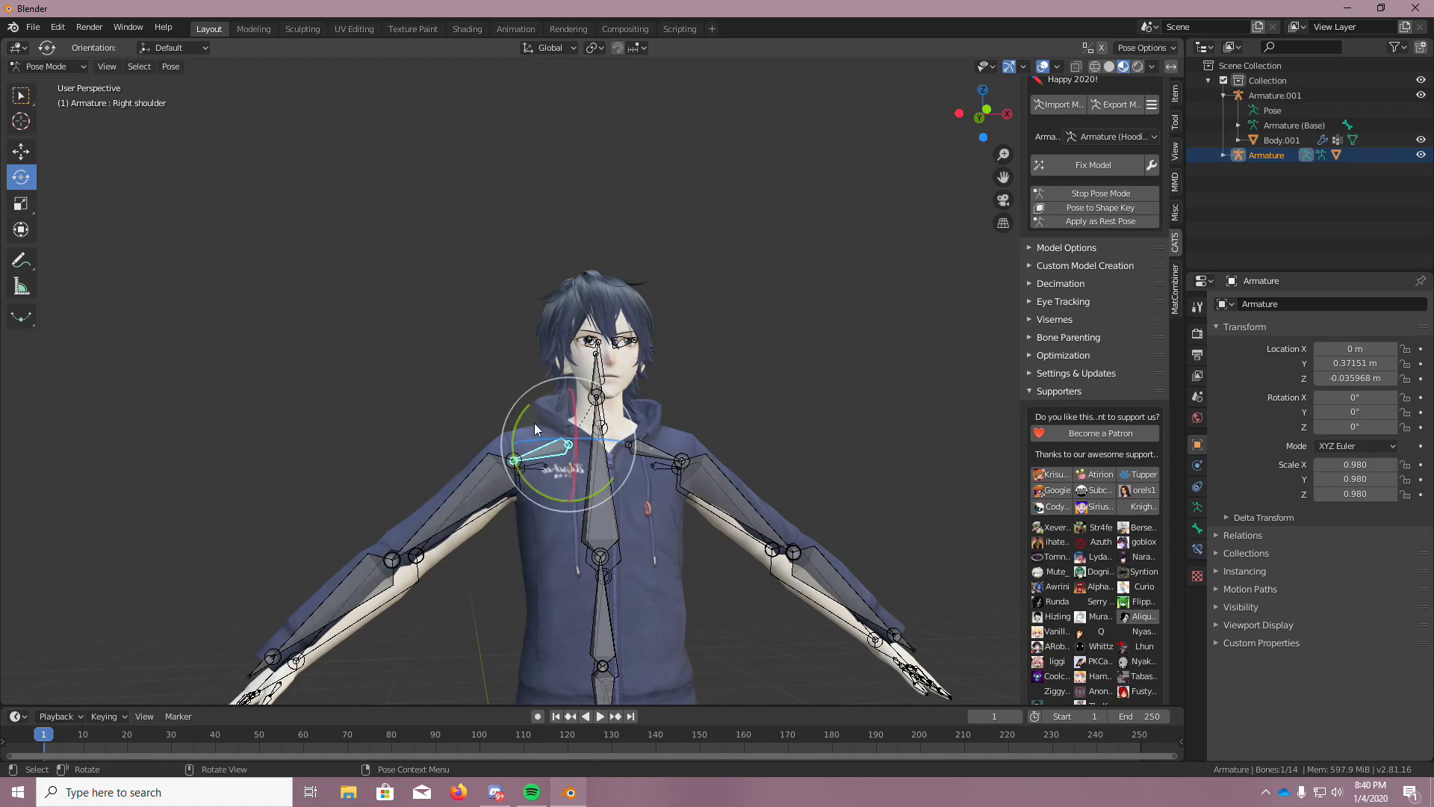
pyautogui.moveTo(523, 412); pyautogui.dragTo(518, 429)
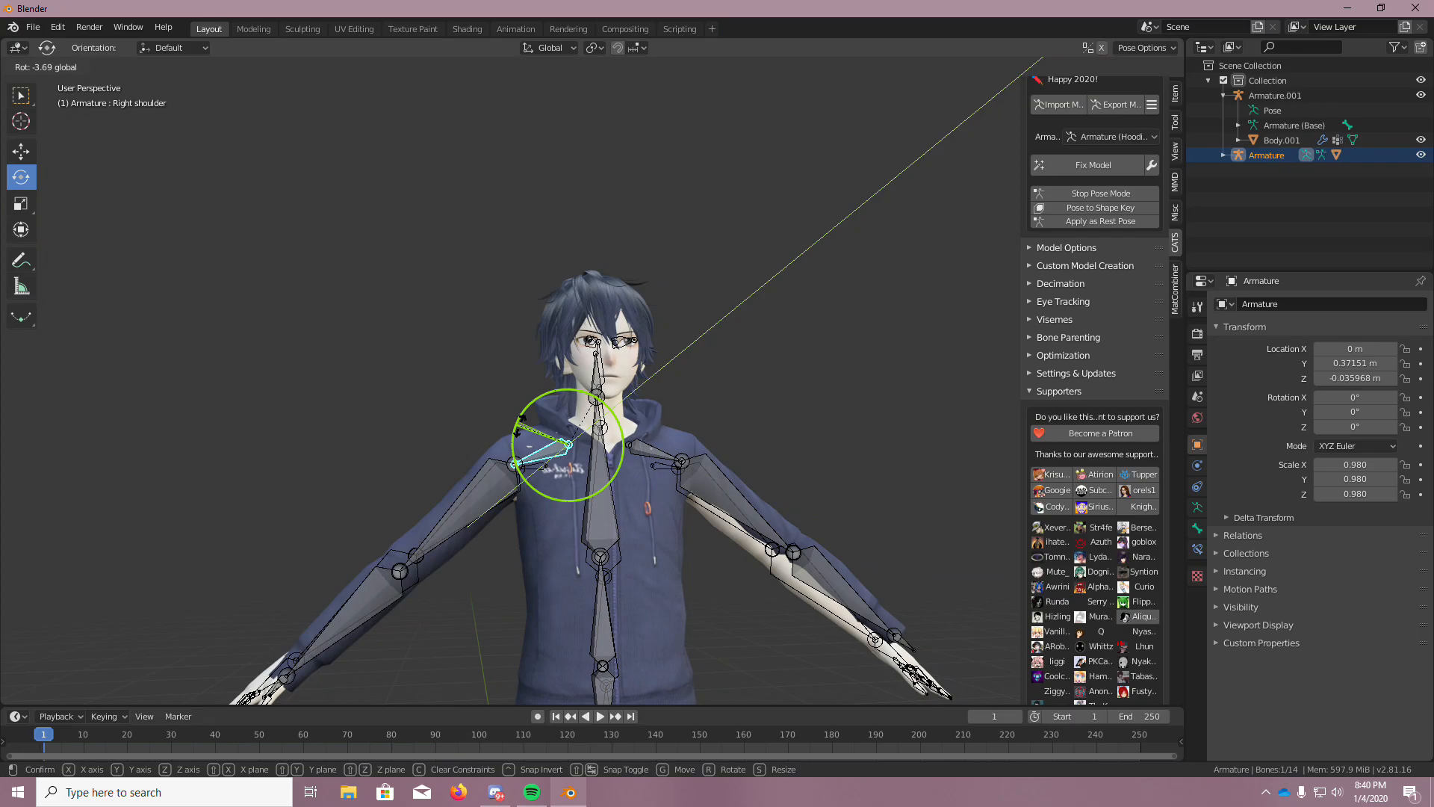
pyautogui.moveTo(520, 426); pyautogui.dragTo(521, 427)
pyautogui.moveTo(742, 405); pyautogui.dragTo(745, 469, button='middle')
pyautogui.scroll(5, 746, 467)
pyautogui.moveTo(651, 457); pyautogui.dragTo(593, 469, button='middle')
pyautogui.scroll(-5, 750, 291)
pyautogui.scroll(4, 719, 401)
pyautogui.scroll(-3, 533, 527)
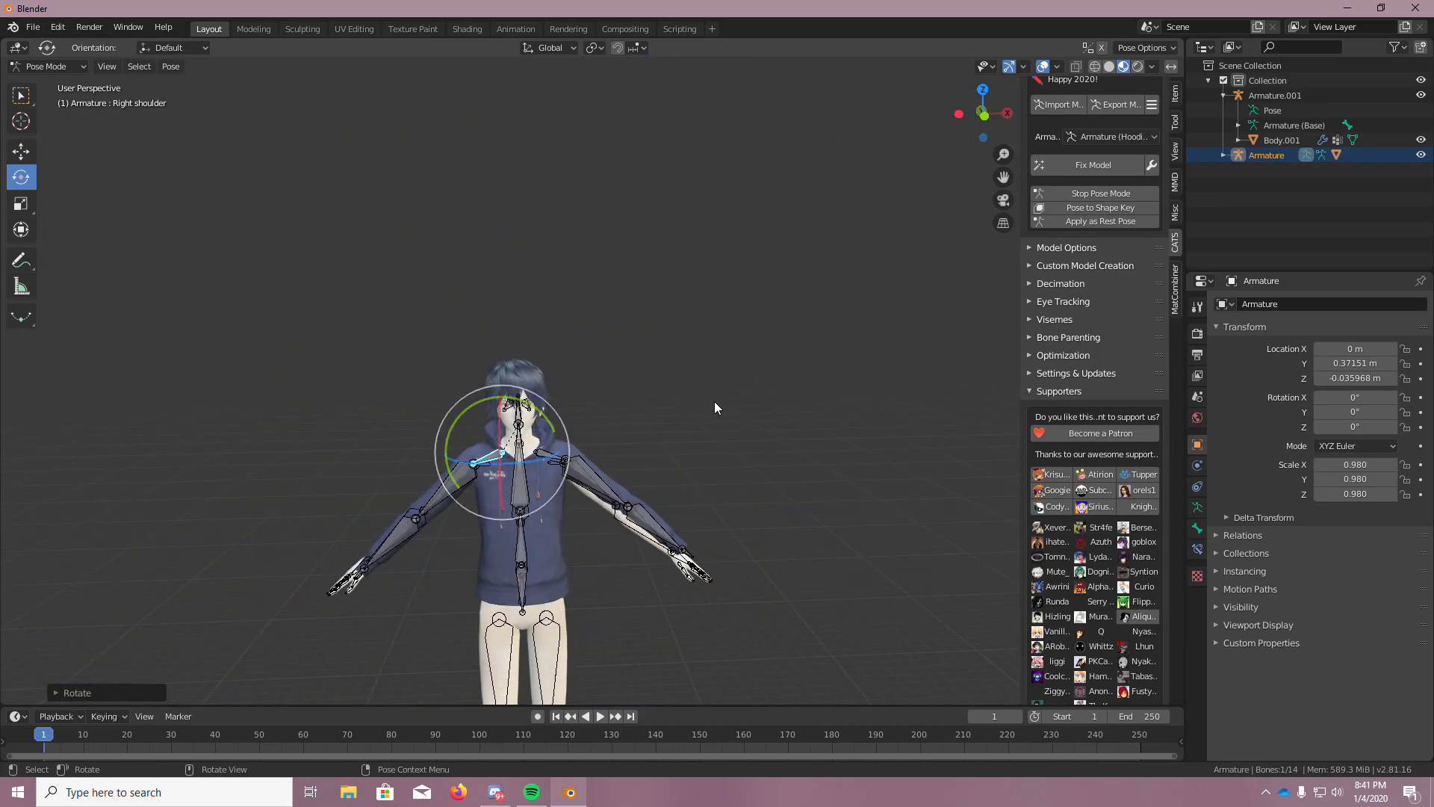
pyautogui.hotkey('ctrl', 'z')
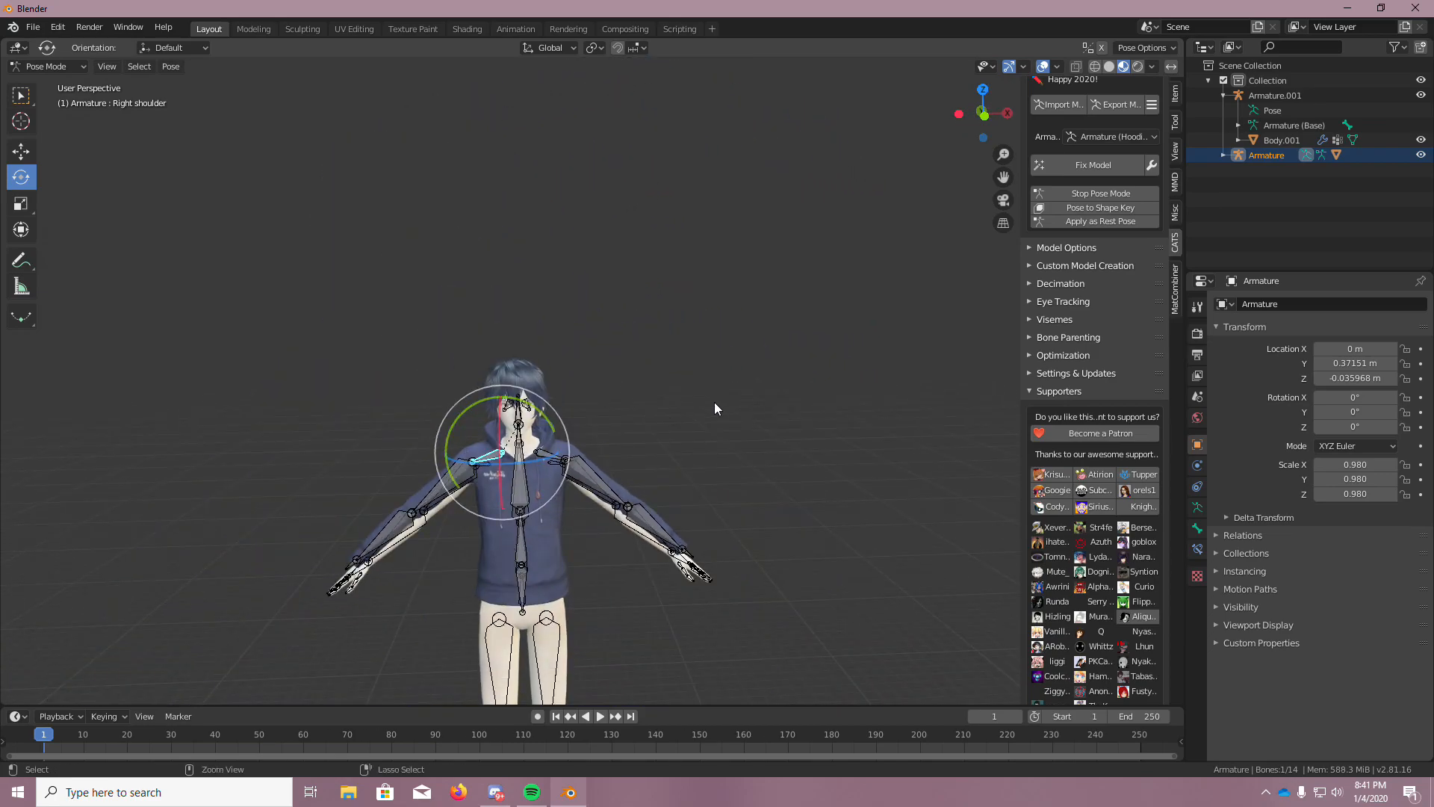
pyautogui.click(1101, 194)
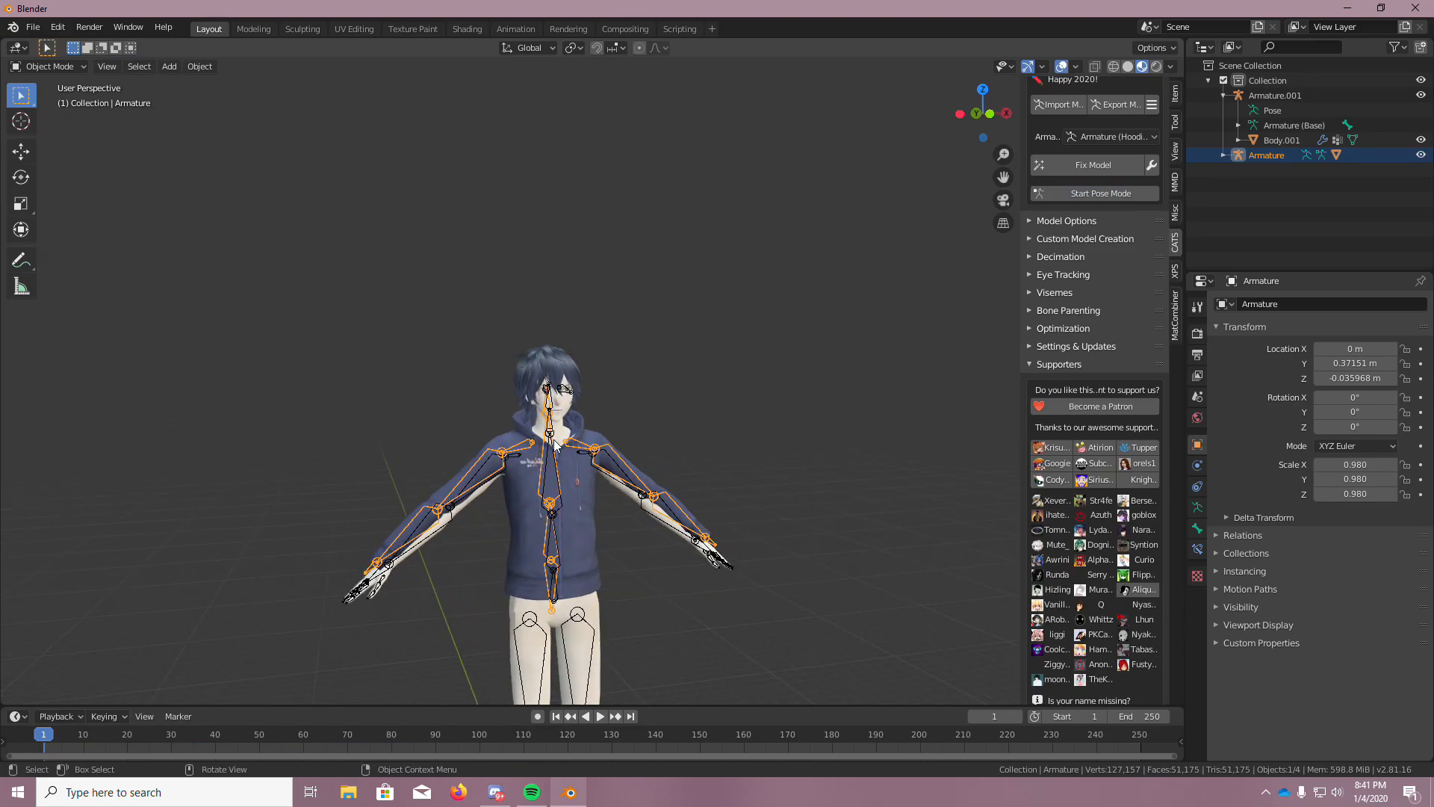
# Scale the hoodie's armature up uniformly to about 0.998
pyautogui.scroll(2, 530, 454)
pyautogui.press('s')
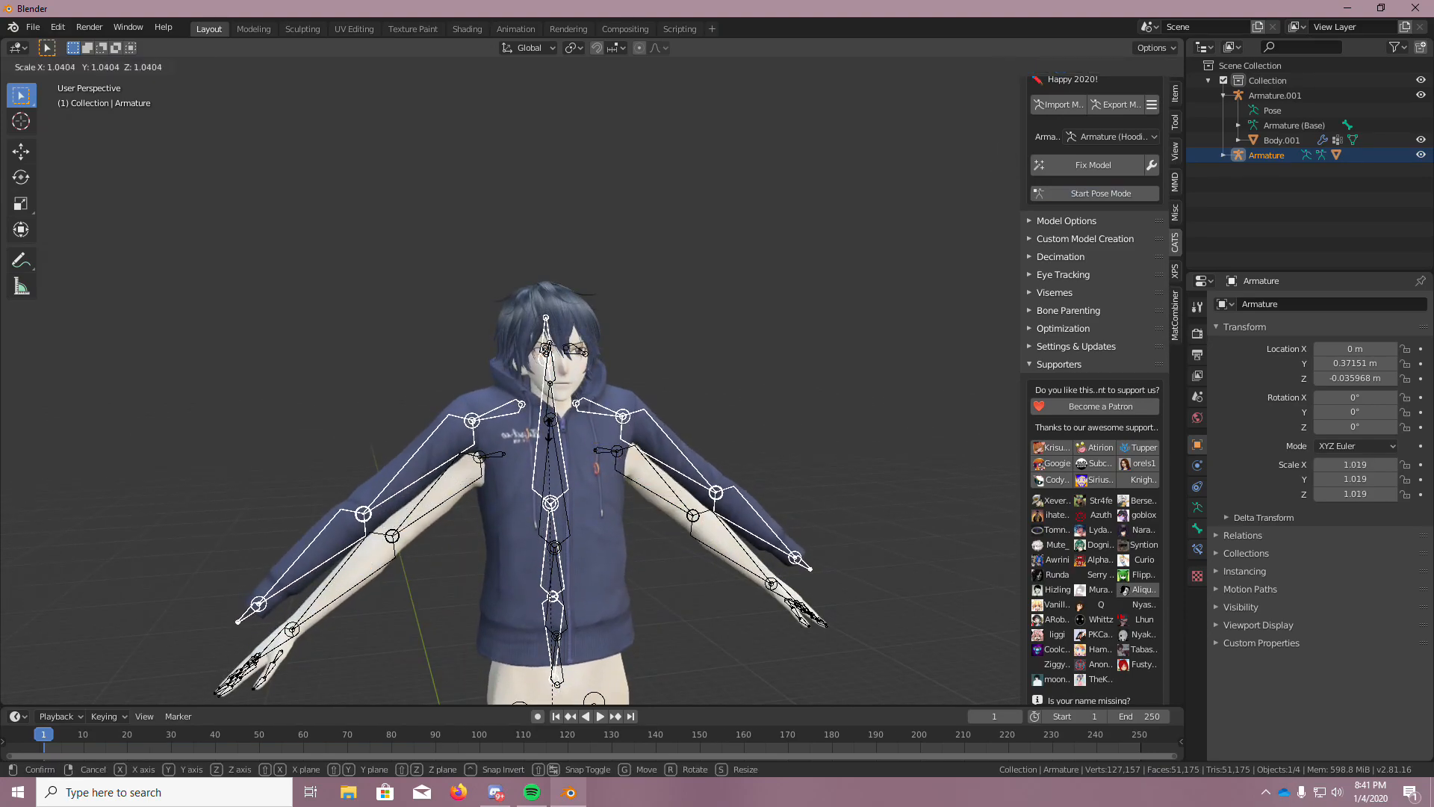
pyautogui.click(574, 497)
pyautogui.moveTo(647, 536); pyautogui.dragTo(575, 535, button='middle')
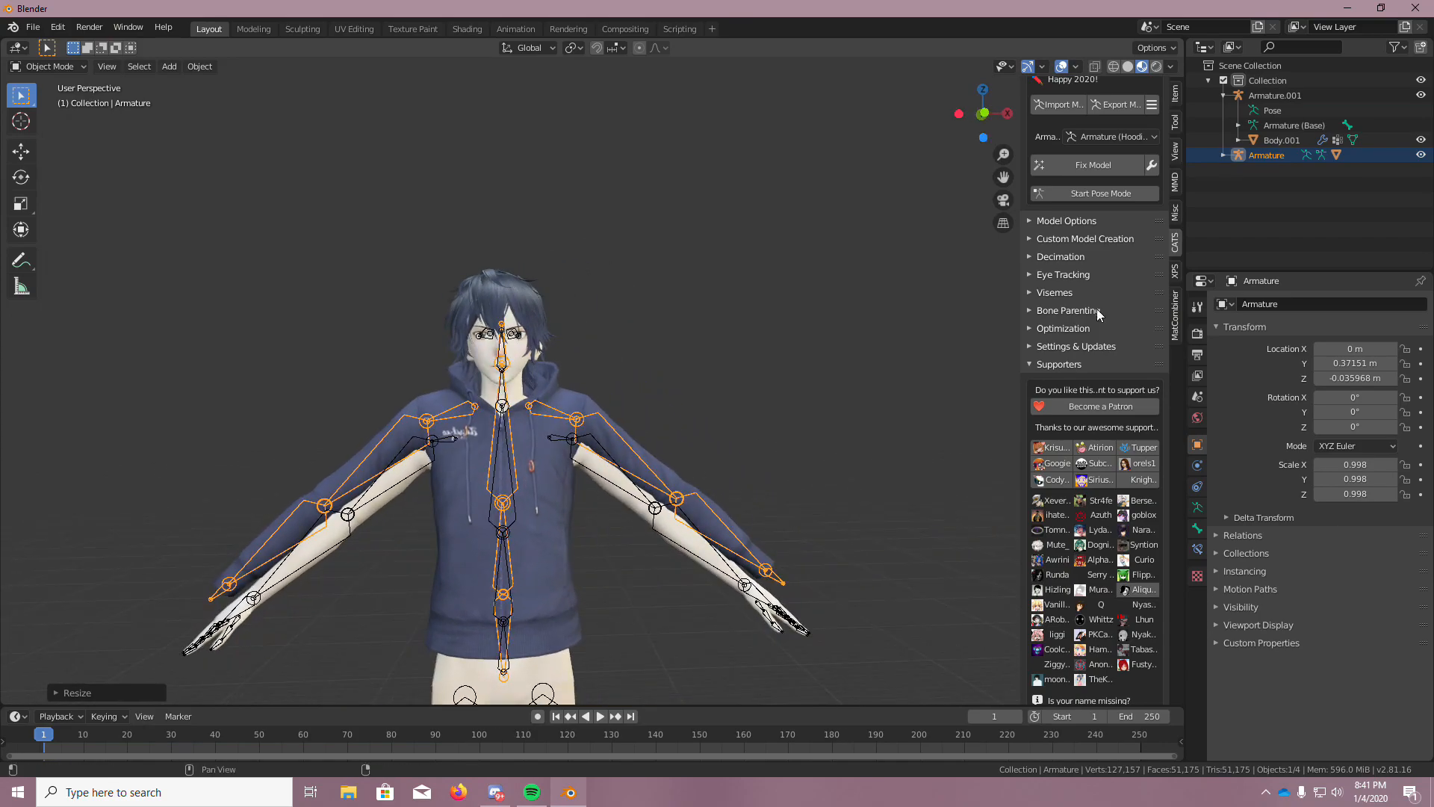
pyautogui.click(1101, 194)
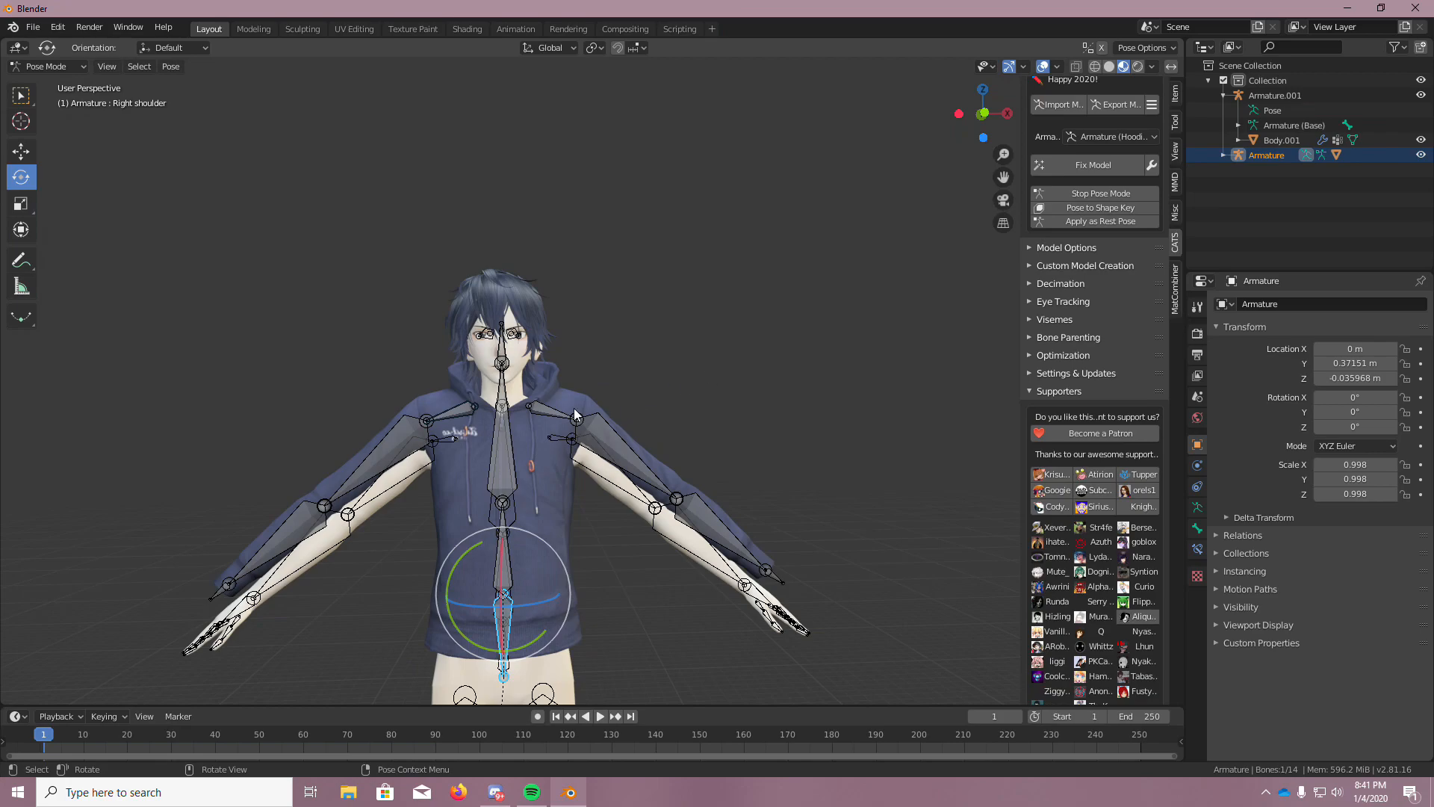
pyautogui.click(699, 370)
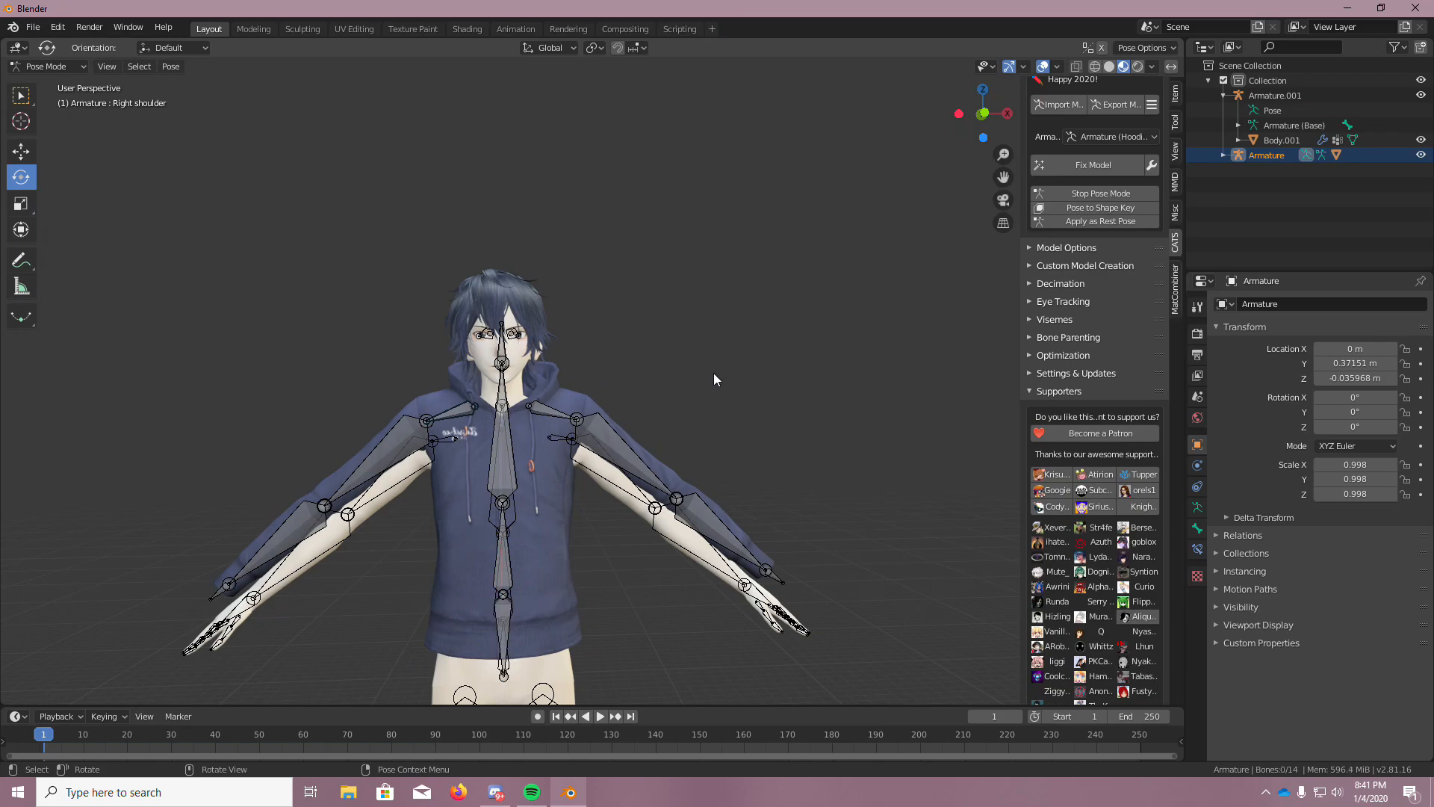
pyautogui.hotkey('ctrl', 'z')
pyautogui.click(1081, 193)
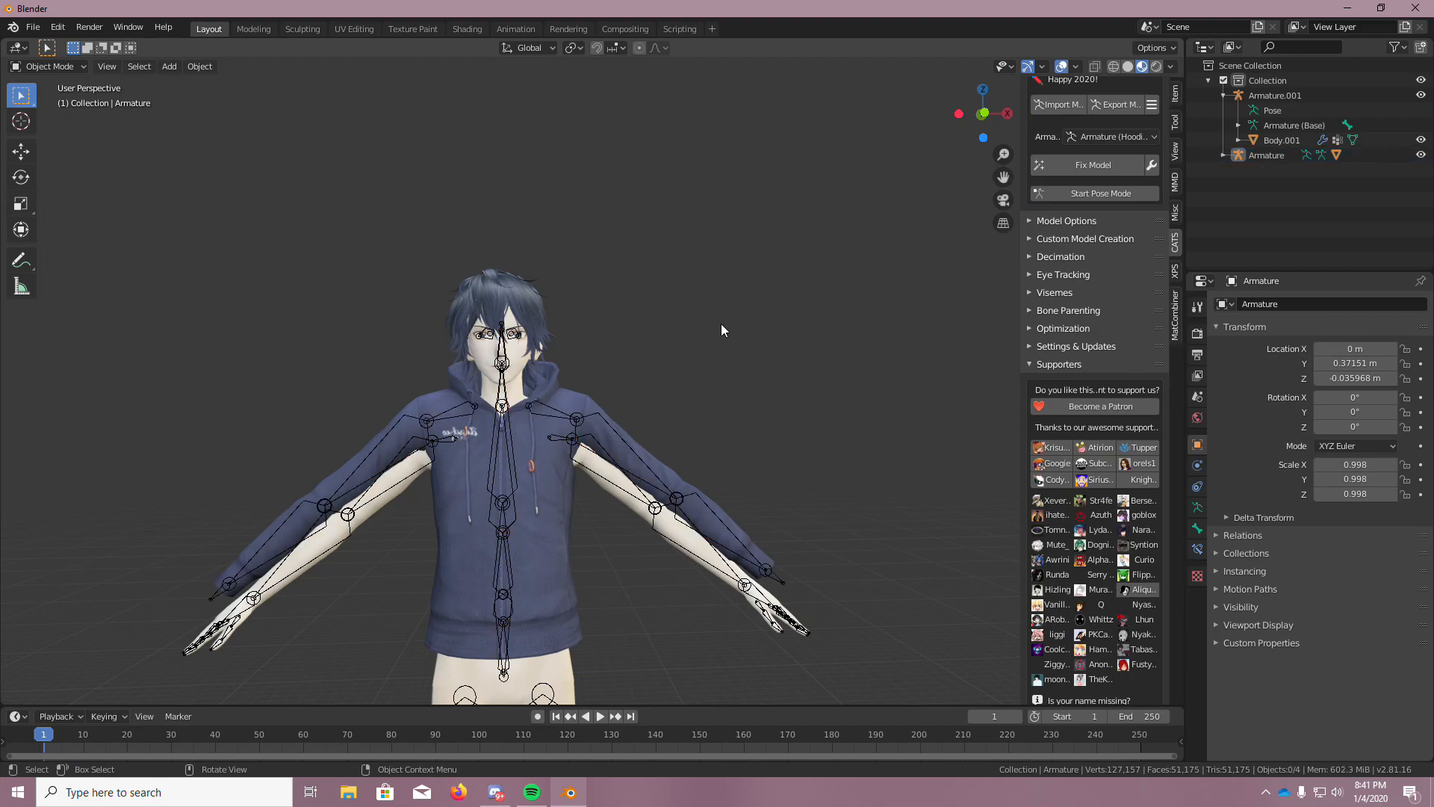
# Select the hoodie's armature and move it down along Z by about 0.33 m onto the base's shoulders
pyautogui.click(1280, 158)
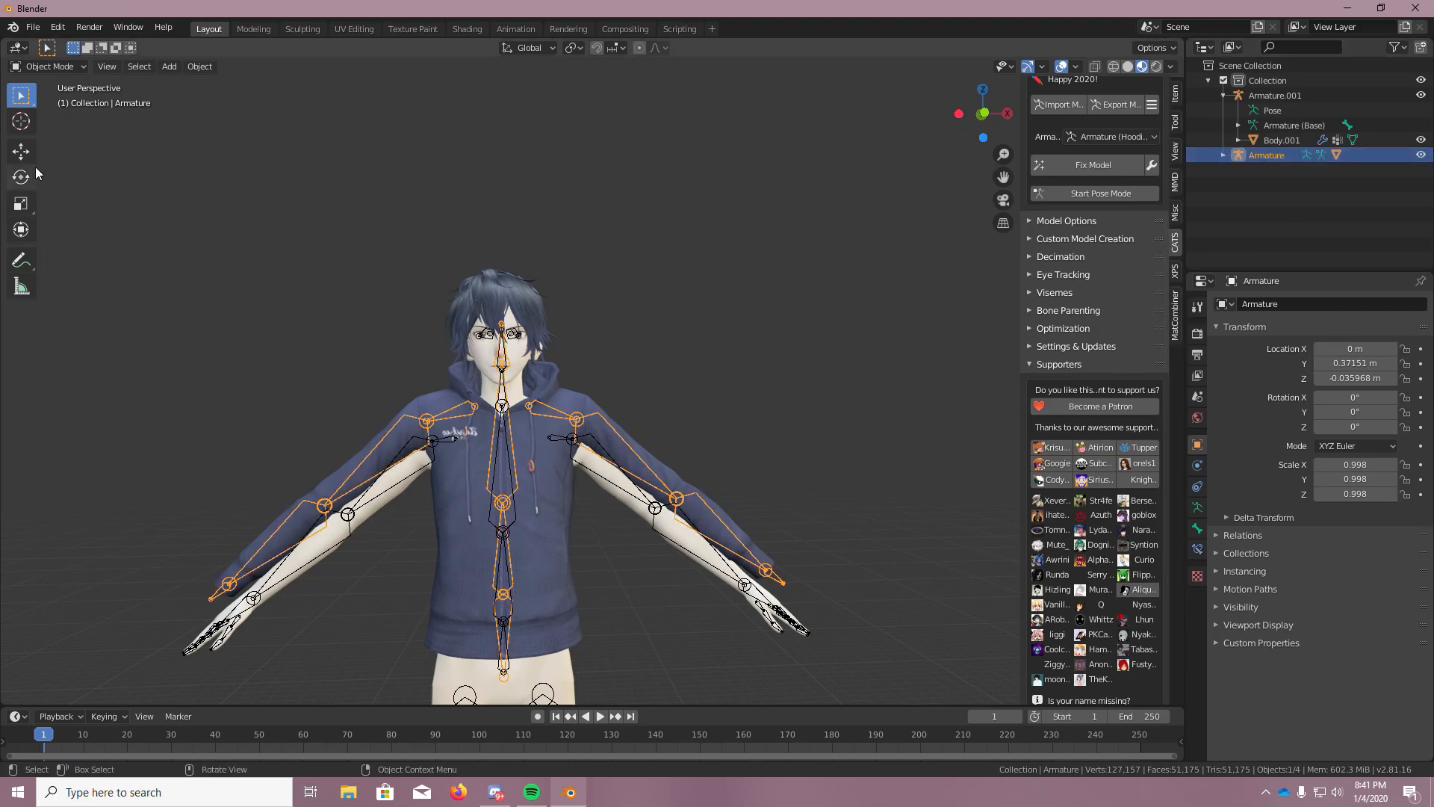
pyautogui.scroll(-6, 723, 625)
pyautogui.moveTo(690, 629); pyautogui.dragTo(719, 644, button='middle')
pyautogui.scroll(7, 670, 633)
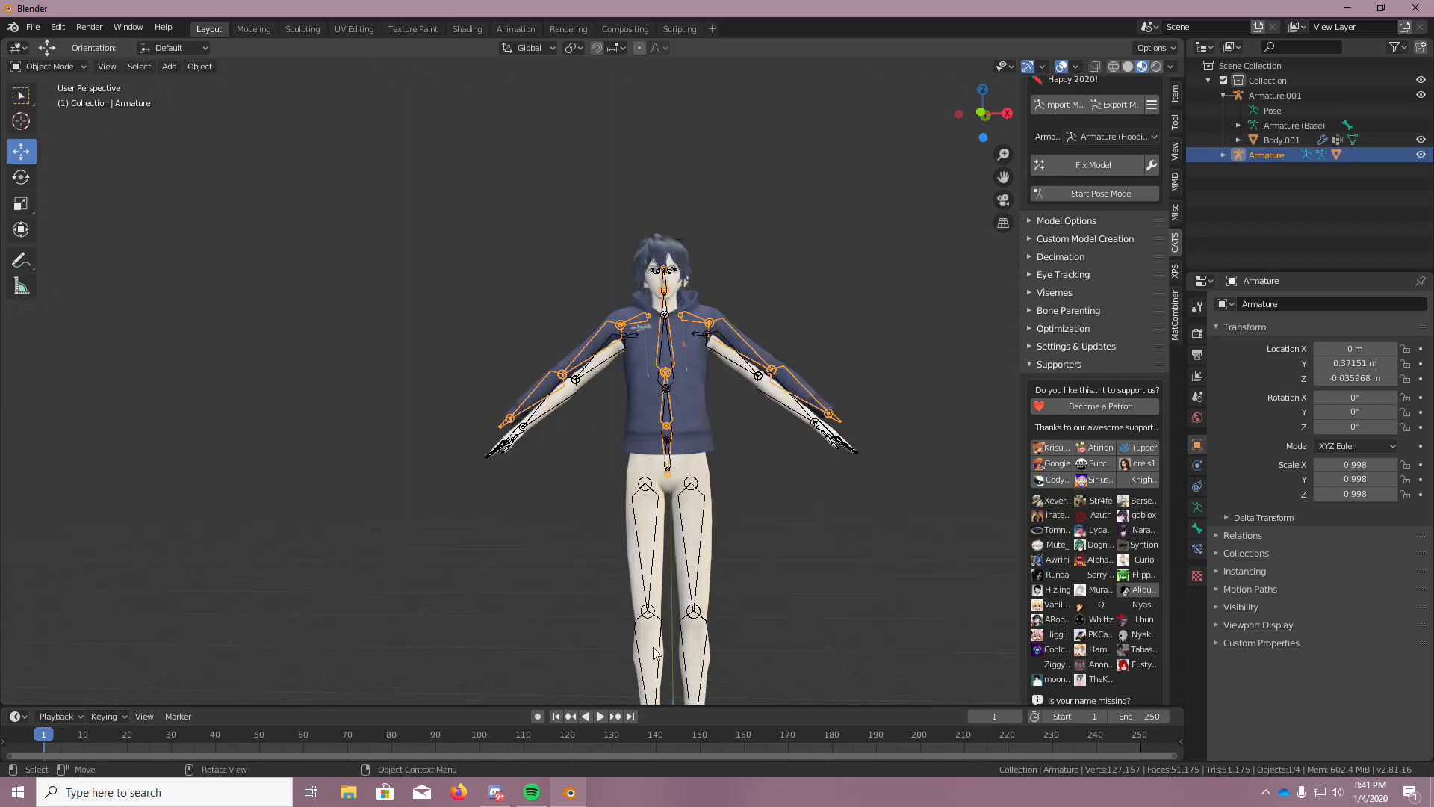
pyautogui.scroll(-2, 704, 657)
pyautogui.press('g')
pyautogui.press('z')
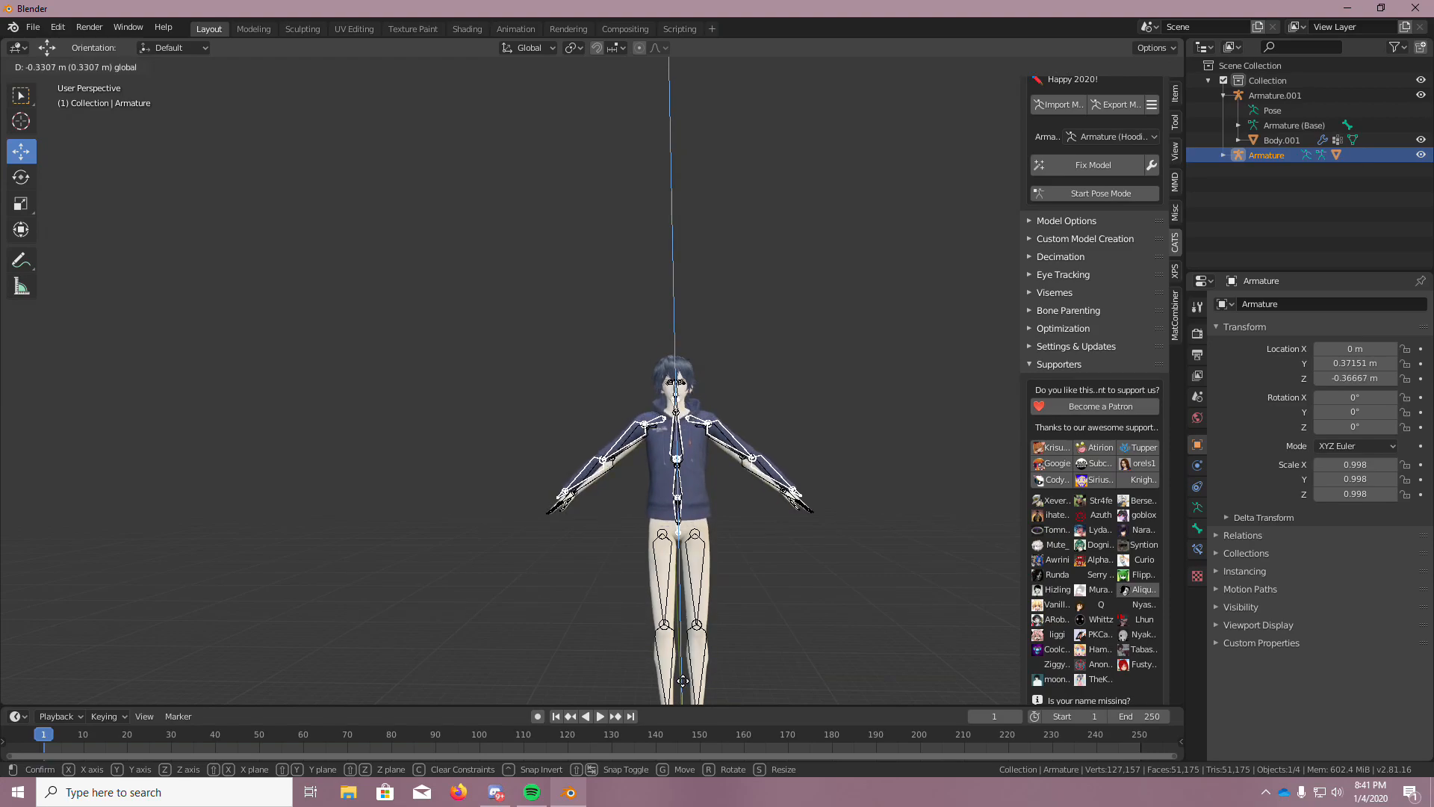
pyautogui.click(683, 680)
# Start pose mode on the hoodie's armature and rotate the Right shoulder bone down so the sleeve follows the base's arm
pyautogui.moveTo(822, 591); pyautogui.dragTo(826, 588, button='middle')
pyautogui.scroll(2, 826, 589)
pyautogui.moveTo(677, 390); pyautogui.dragTo(535, 418, button='middle')
pyautogui.scroll(7, 391, 351)
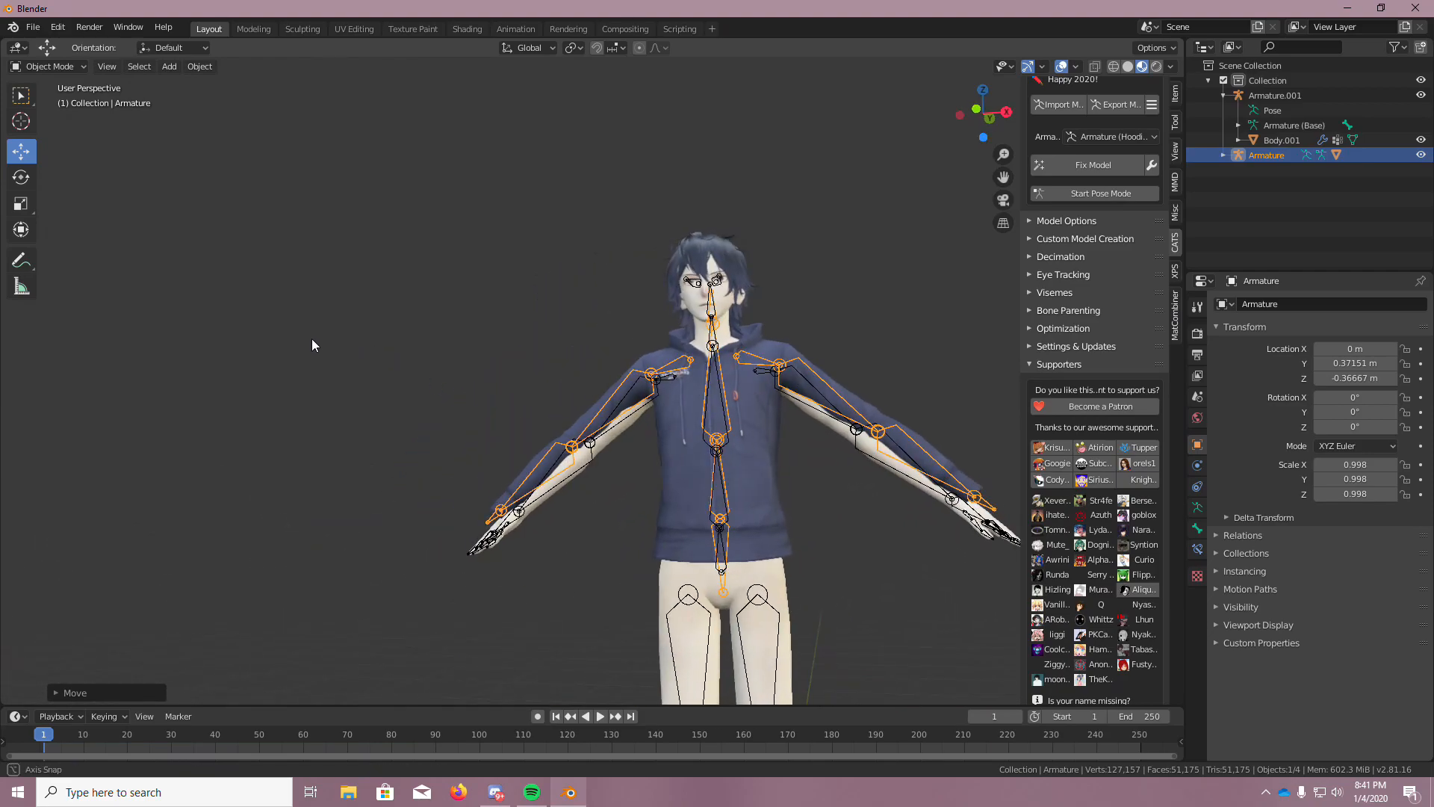
pyautogui.moveTo(706, 517); pyautogui.dragTo(760, 514, button='middle')
pyautogui.scroll(4, 768, 527)
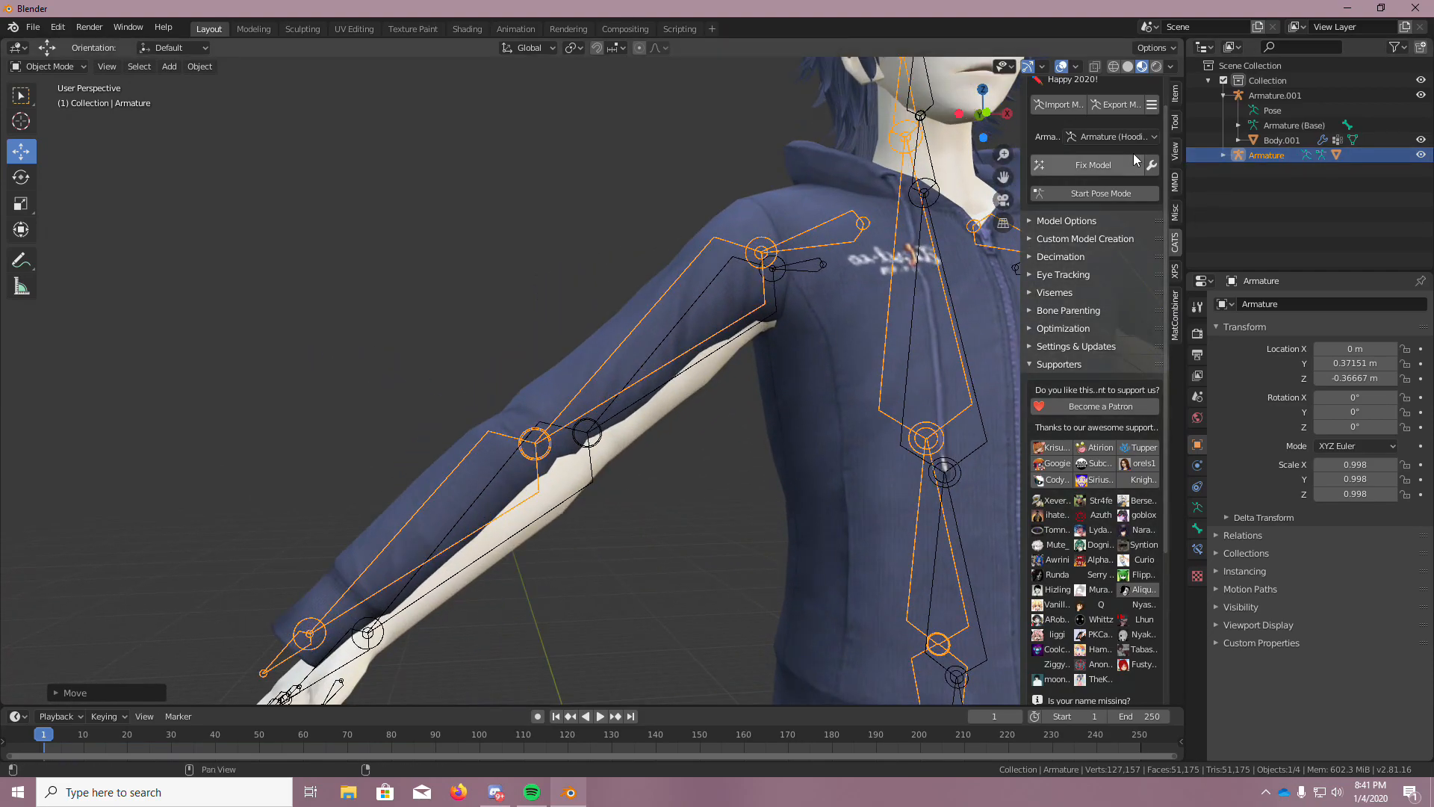
pyautogui.click(1113, 192)
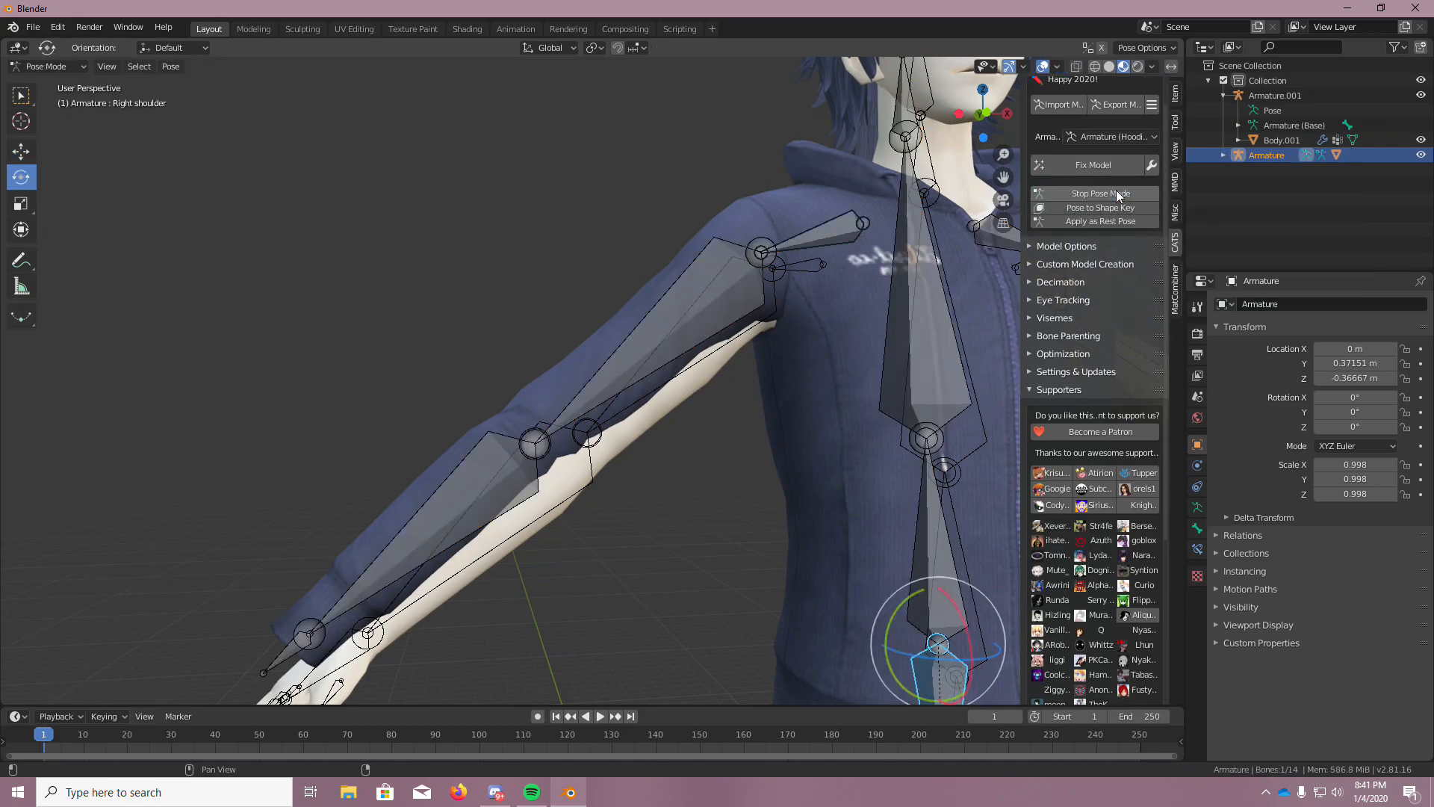
pyautogui.click(863, 224)
pyautogui.moveTo(819, 191); pyautogui.dragTo(817, 201)
# Examine how the posed sleeve fits the base's arm, wrist and shoulder, and stop pose mode without applying the pose
pyautogui.scroll(5, 329, 657)
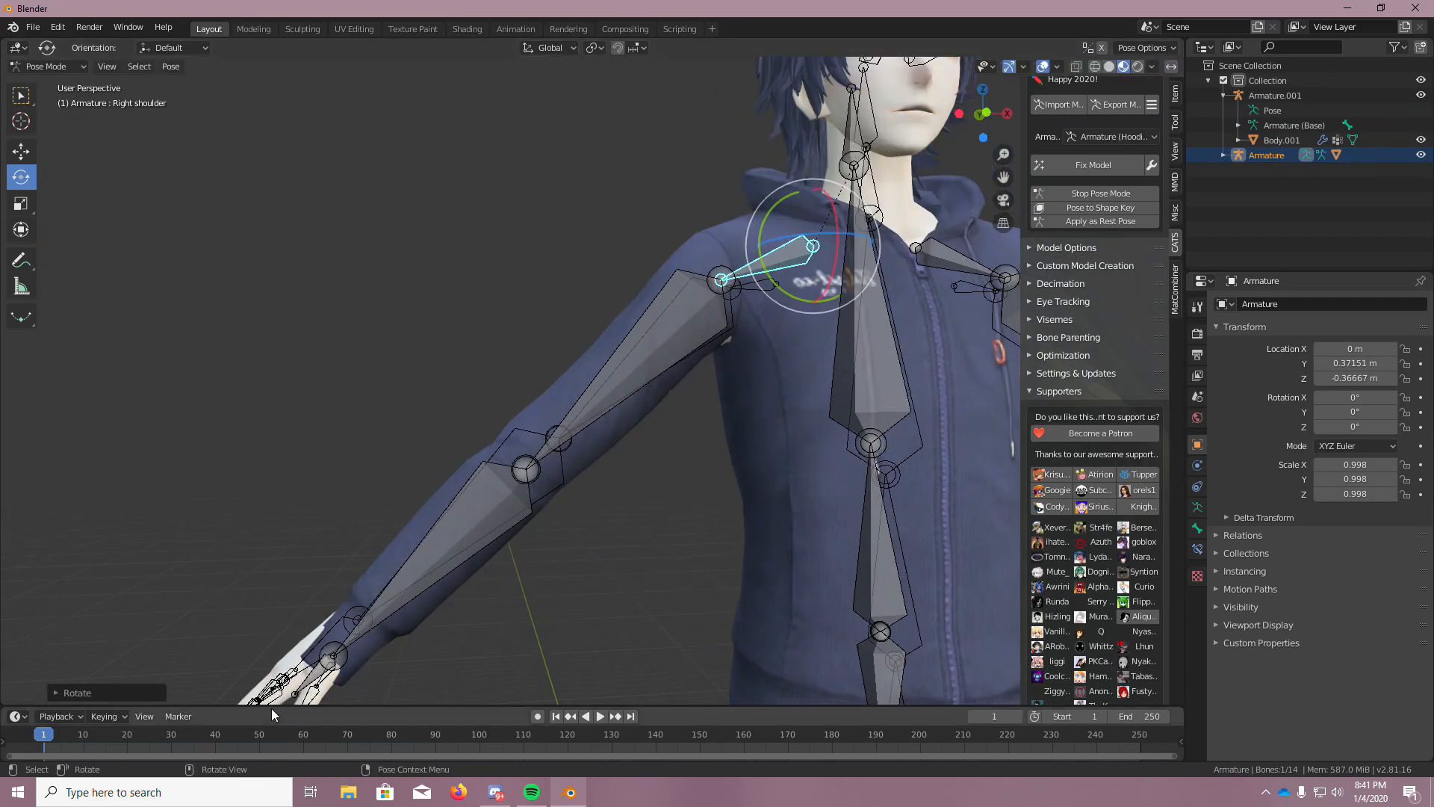
pyautogui.scroll(-3, 335, 663)
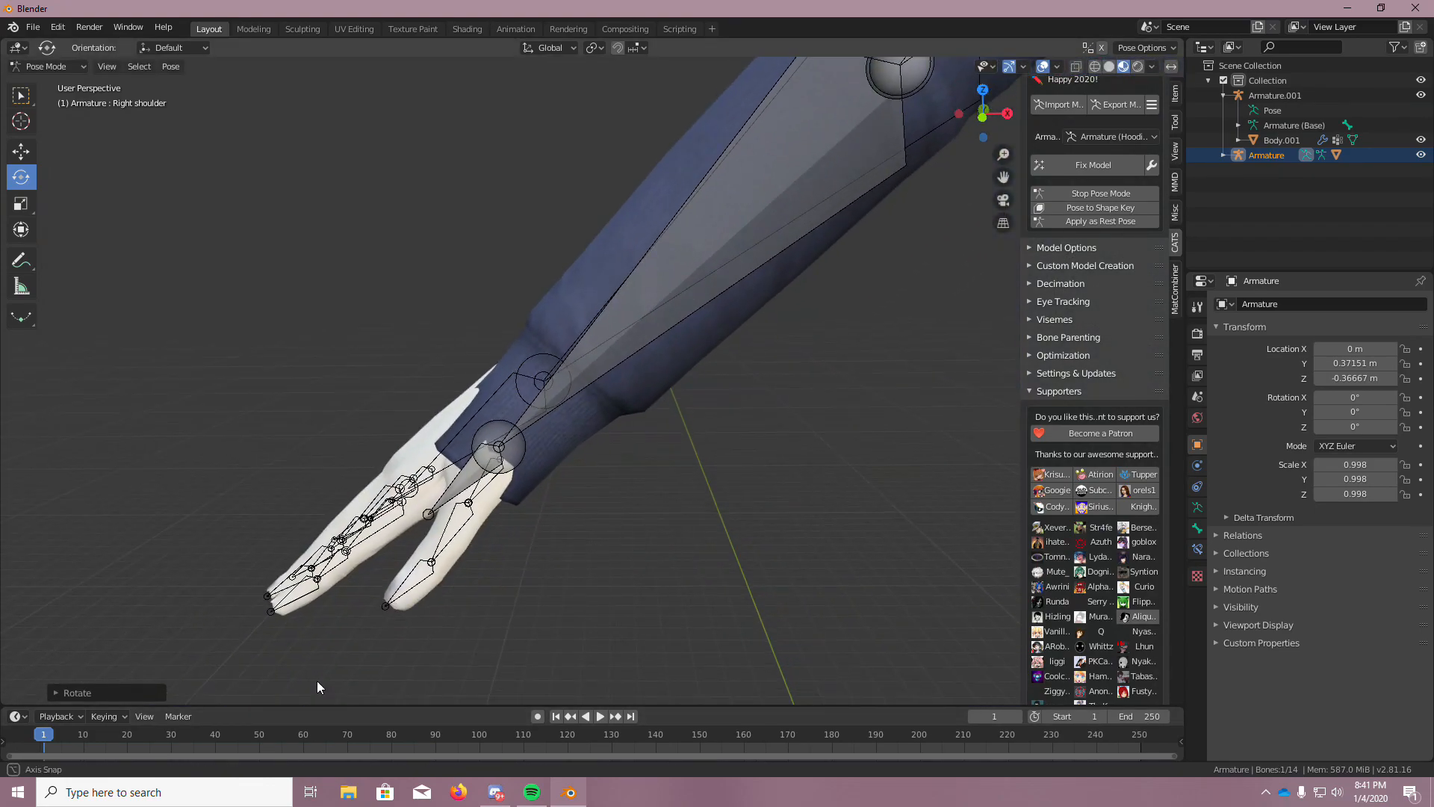
pyautogui.moveTo(316, 679); pyautogui.dragTo(329, 675, button='middle')
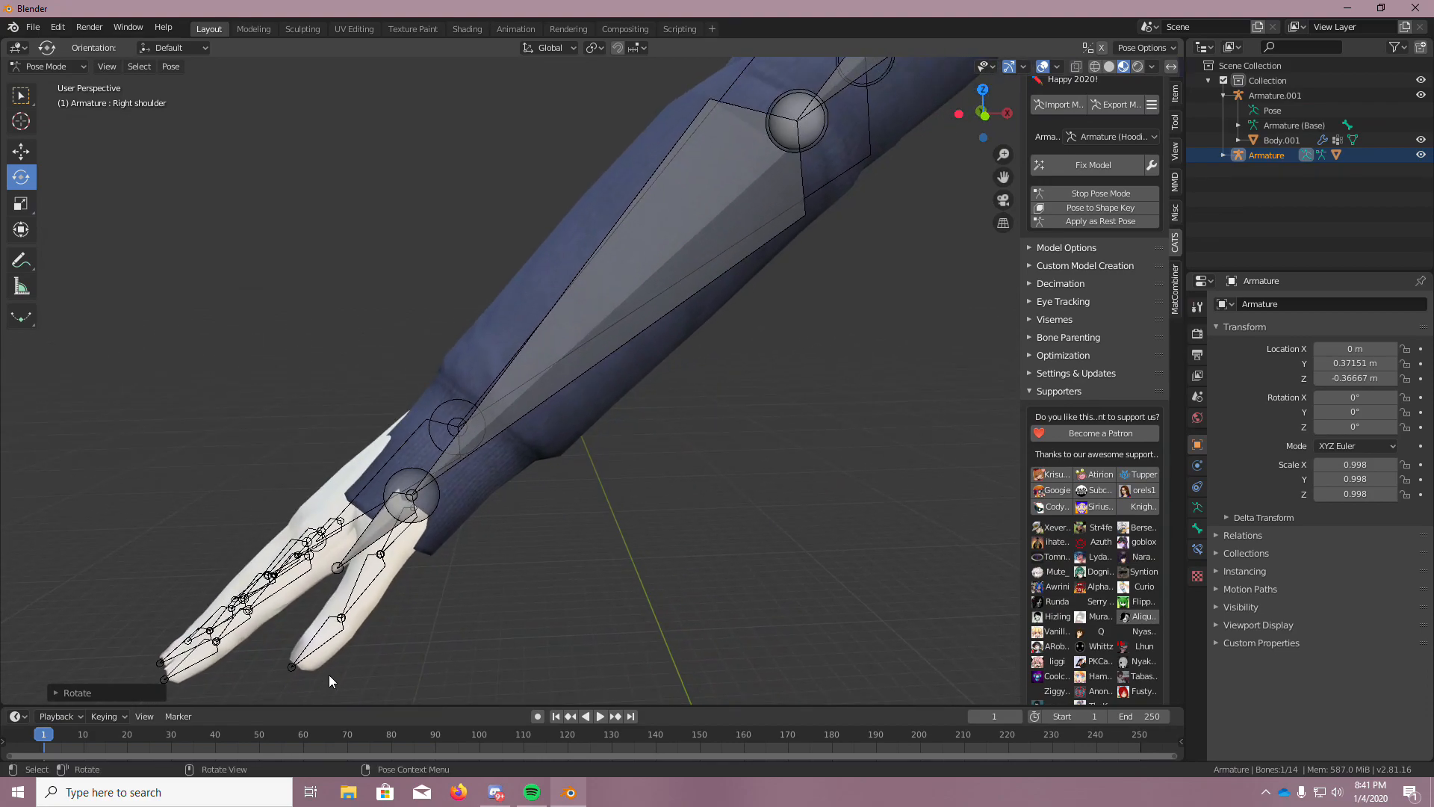
pyautogui.scroll(-2, 702, 456)
pyautogui.scroll(-8, 754, 412)
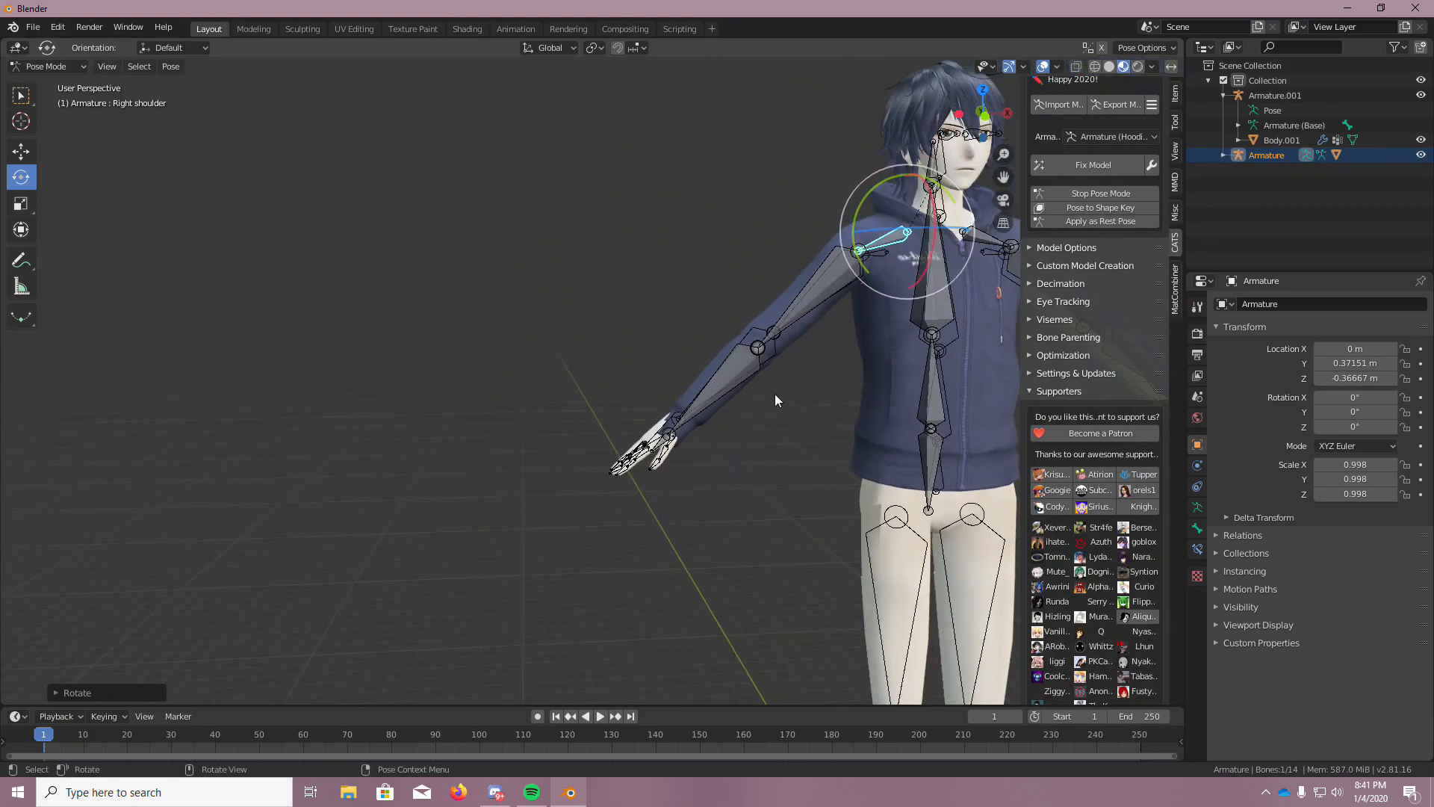
pyautogui.scroll(5, 976, 274)
pyautogui.scroll(2, 976, 280)
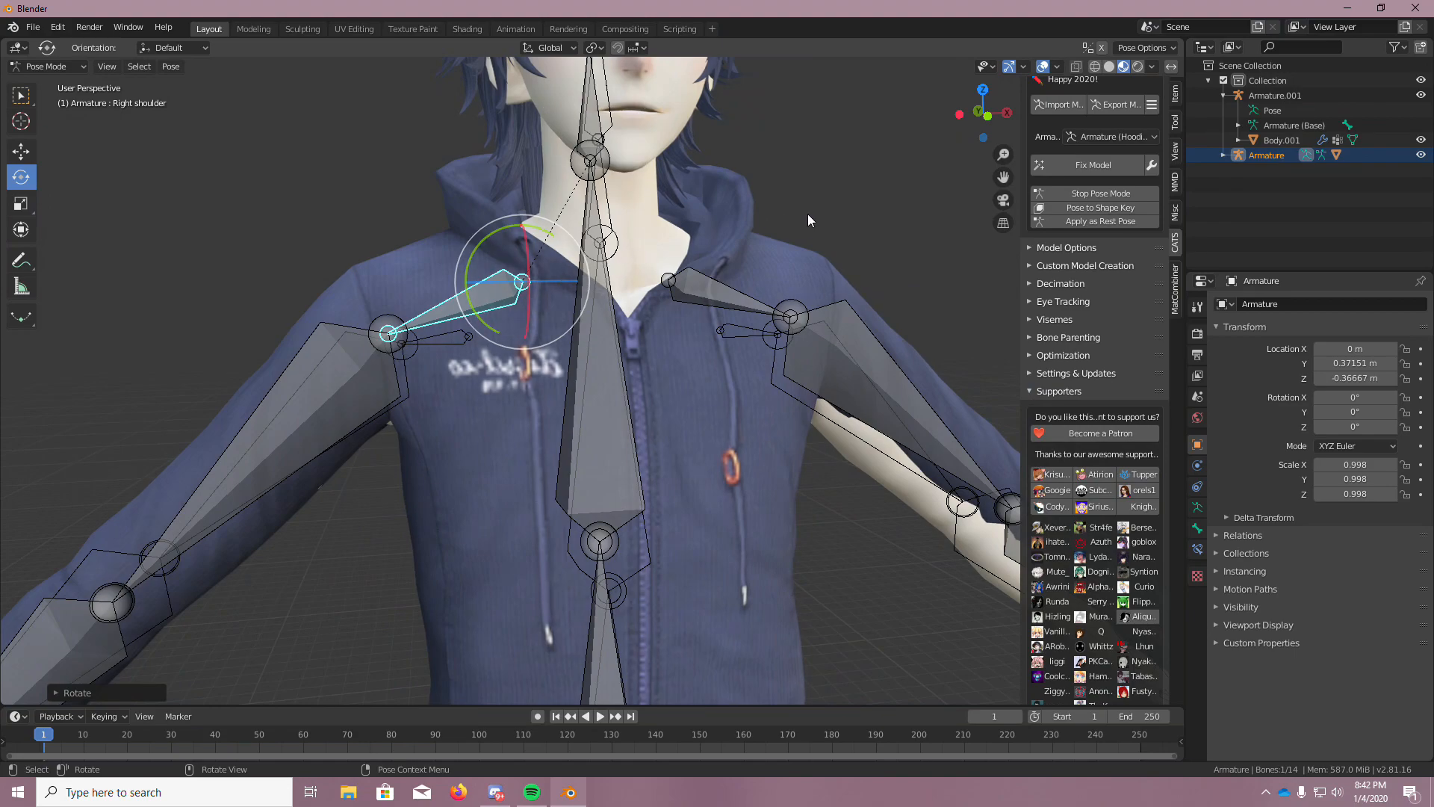
pyautogui.click(1102, 194)
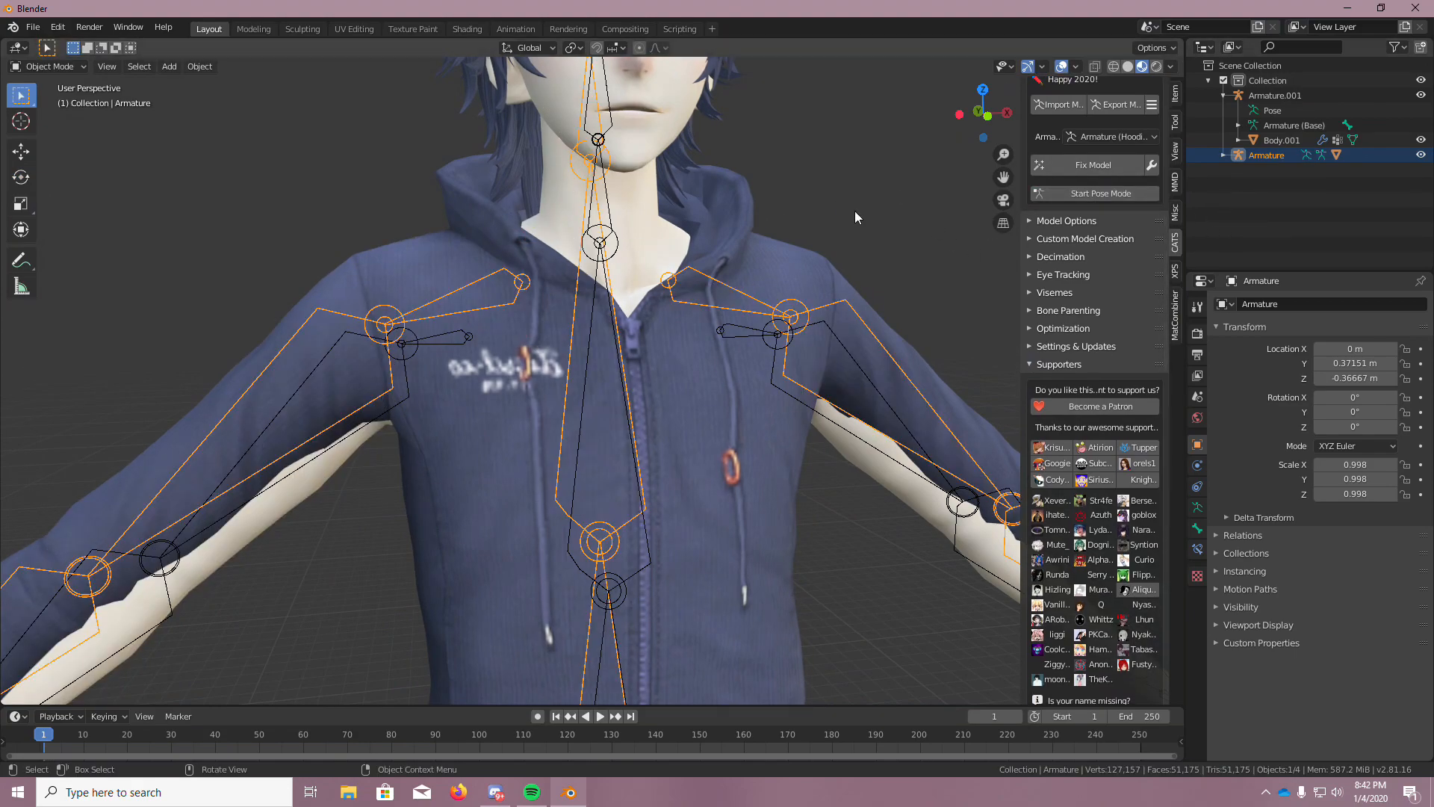
# Scale the hoodie's armature down uniformly to about 0.974
pyautogui.press('s')
pyautogui.click(647, 276)
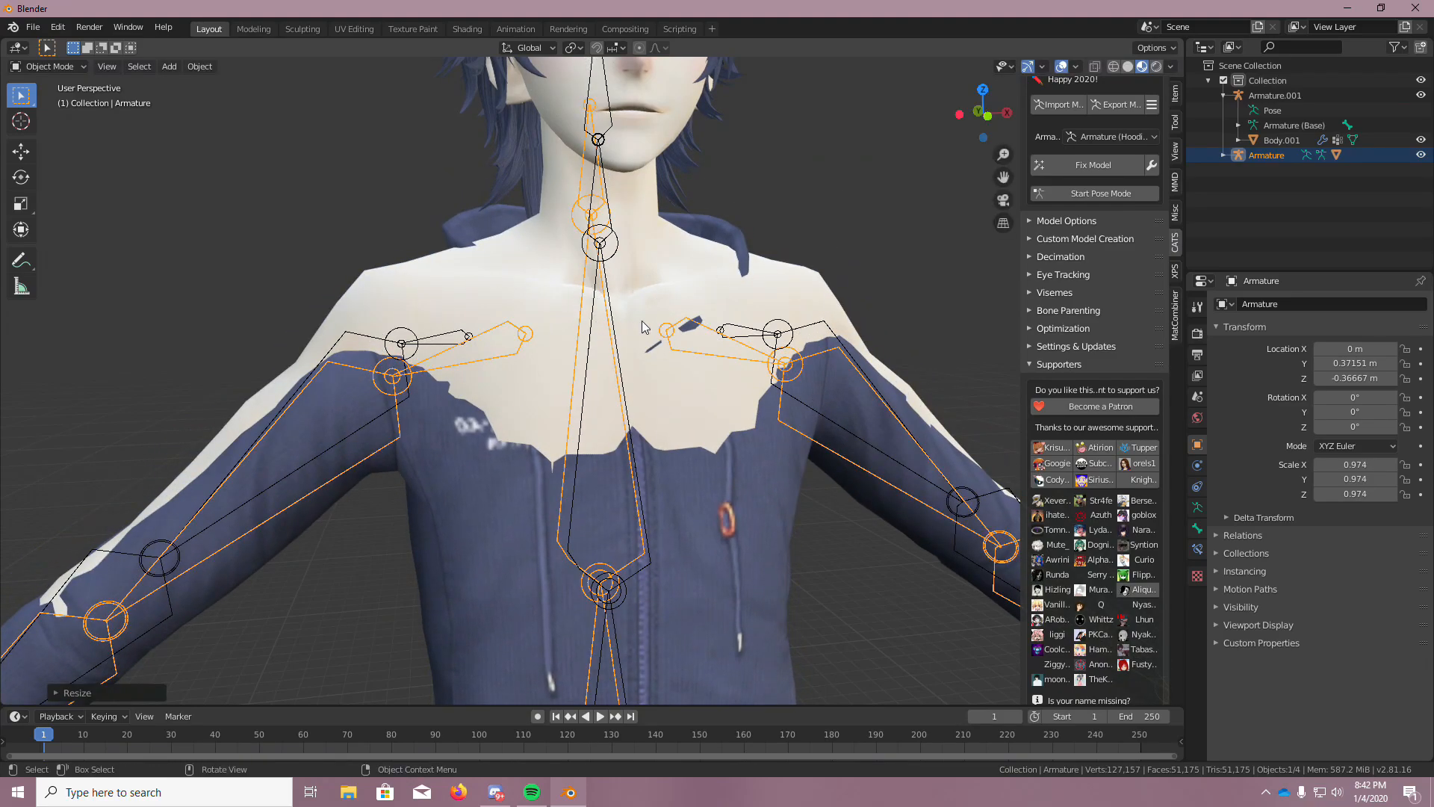
# Move the hoodie's armature up along Z to about 0.17 m, over the base's shoulders and neck
pyautogui.scroll(-3, 642, 321)
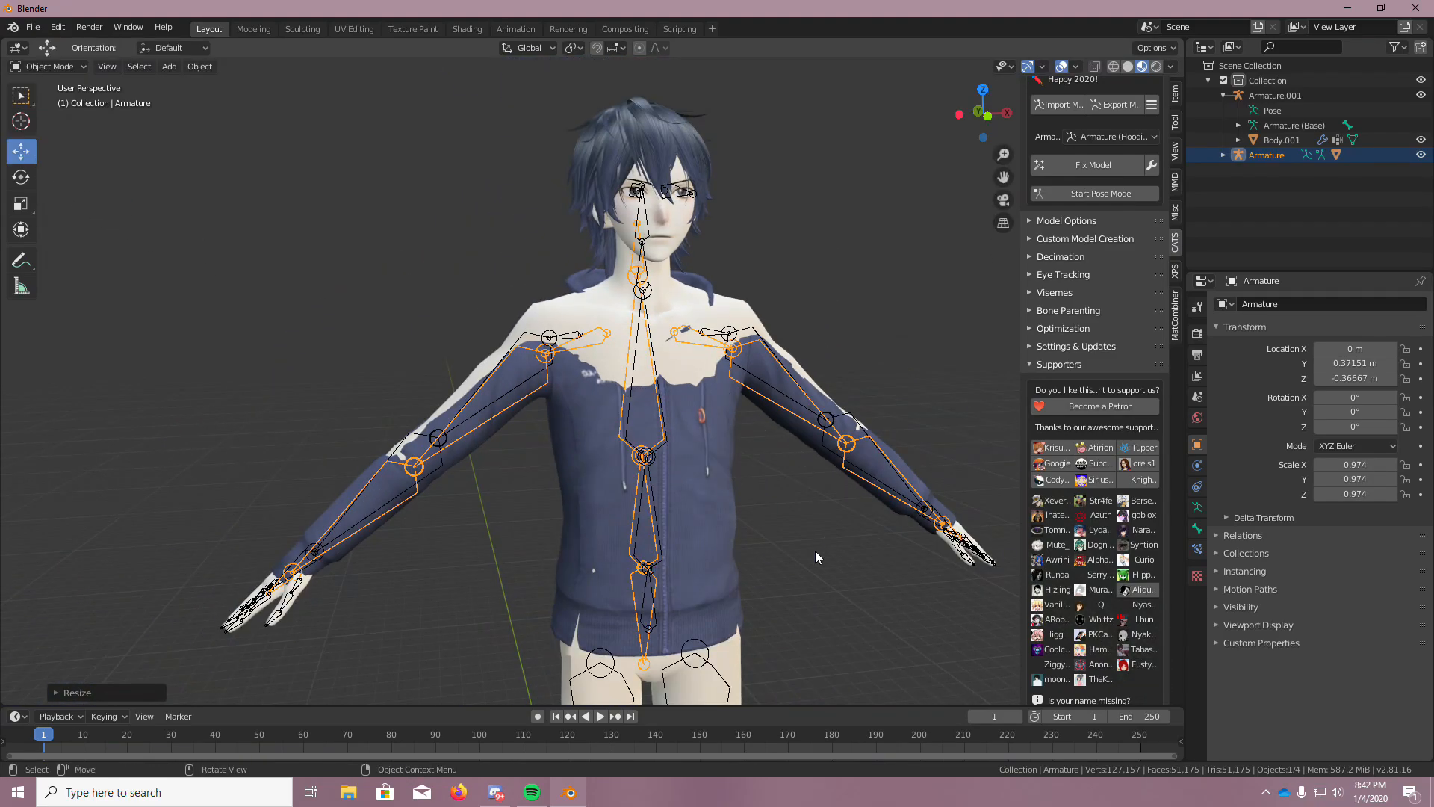
pyautogui.scroll(-4, 815, 550)
pyautogui.moveTo(690, 650); pyautogui.dragTo(652, 662, button='middle')
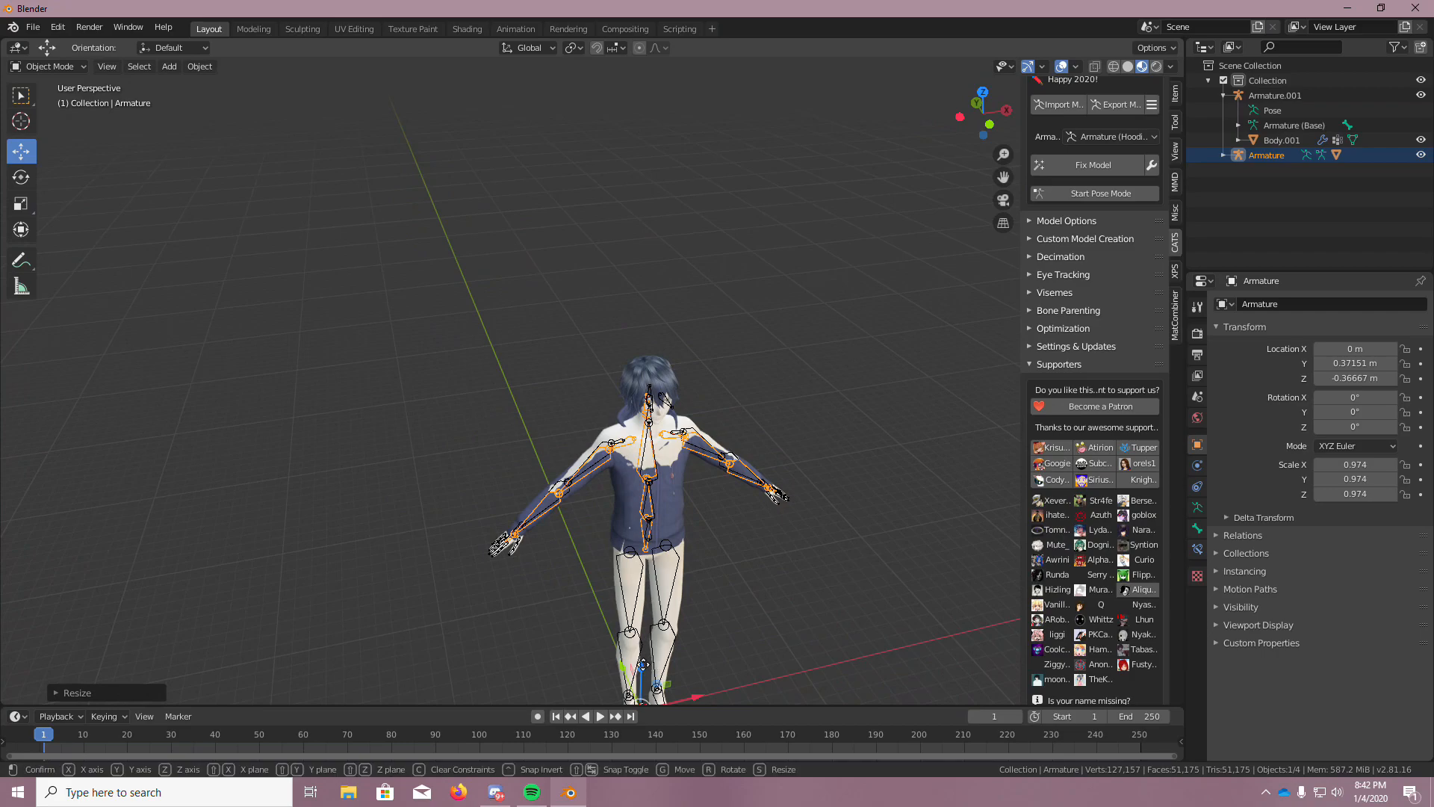
pyautogui.press('z')
pyautogui.click(643, 657)
pyautogui.scroll(5, 693, 476)
pyautogui.moveTo(694, 476); pyautogui.dragTo(707, 428, button='middle')
pyautogui.scroll(2, 635, 441)
pyautogui.scroll(2, 549, 400)
pyautogui.scroll(6, 522, 388)
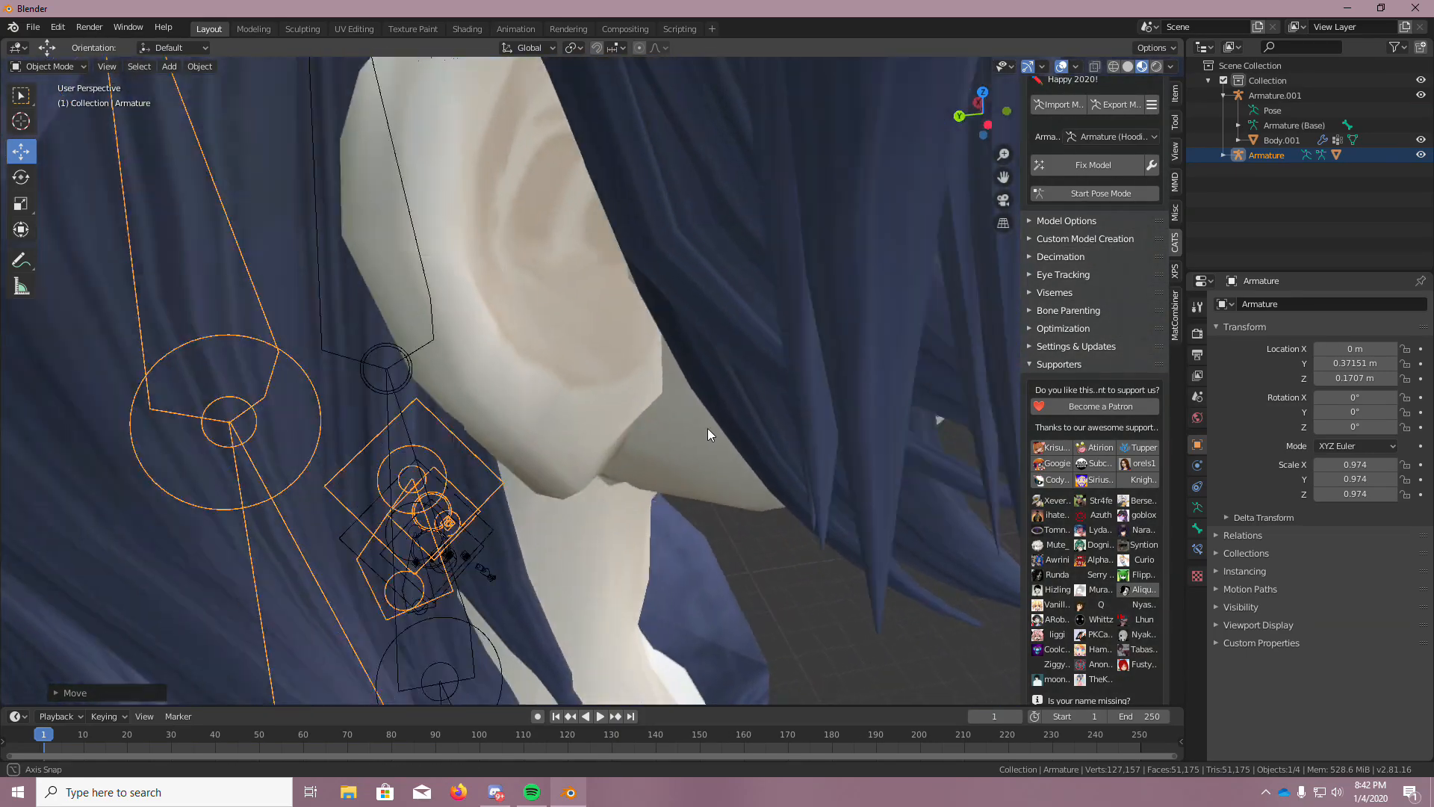
pyautogui.scroll(-8, 707, 428)
pyautogui.moveTo(507, 462); pyautogui.dragTo(369, 465, button='middle')
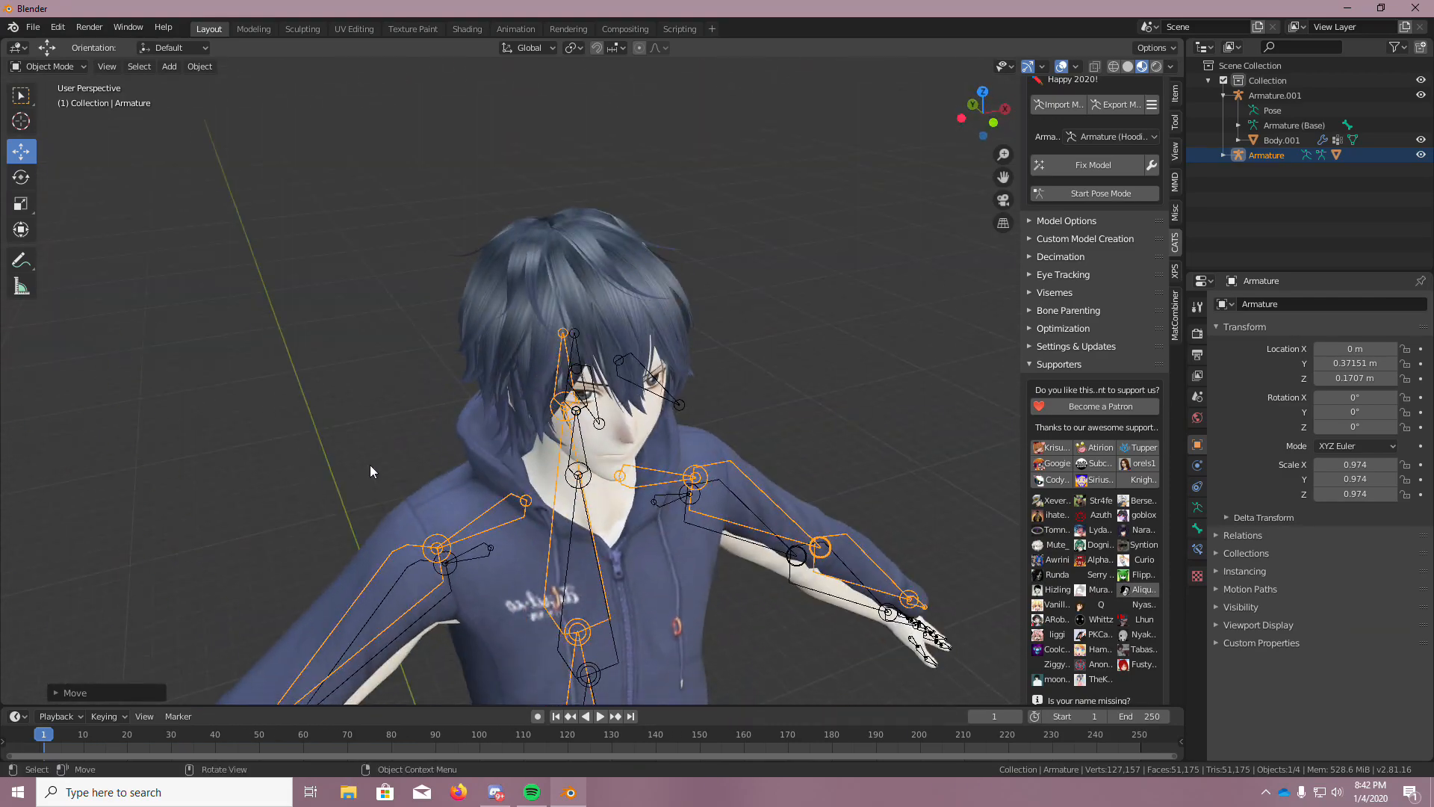
# Move the hoodie's armature down along Z by about 0.21 m and compare its shoulders with the base's
pyautogui.scroll(-10, 370, 465)
pyautogui.moveTo(499, 617); pyautogui.dragTo(514, 684)
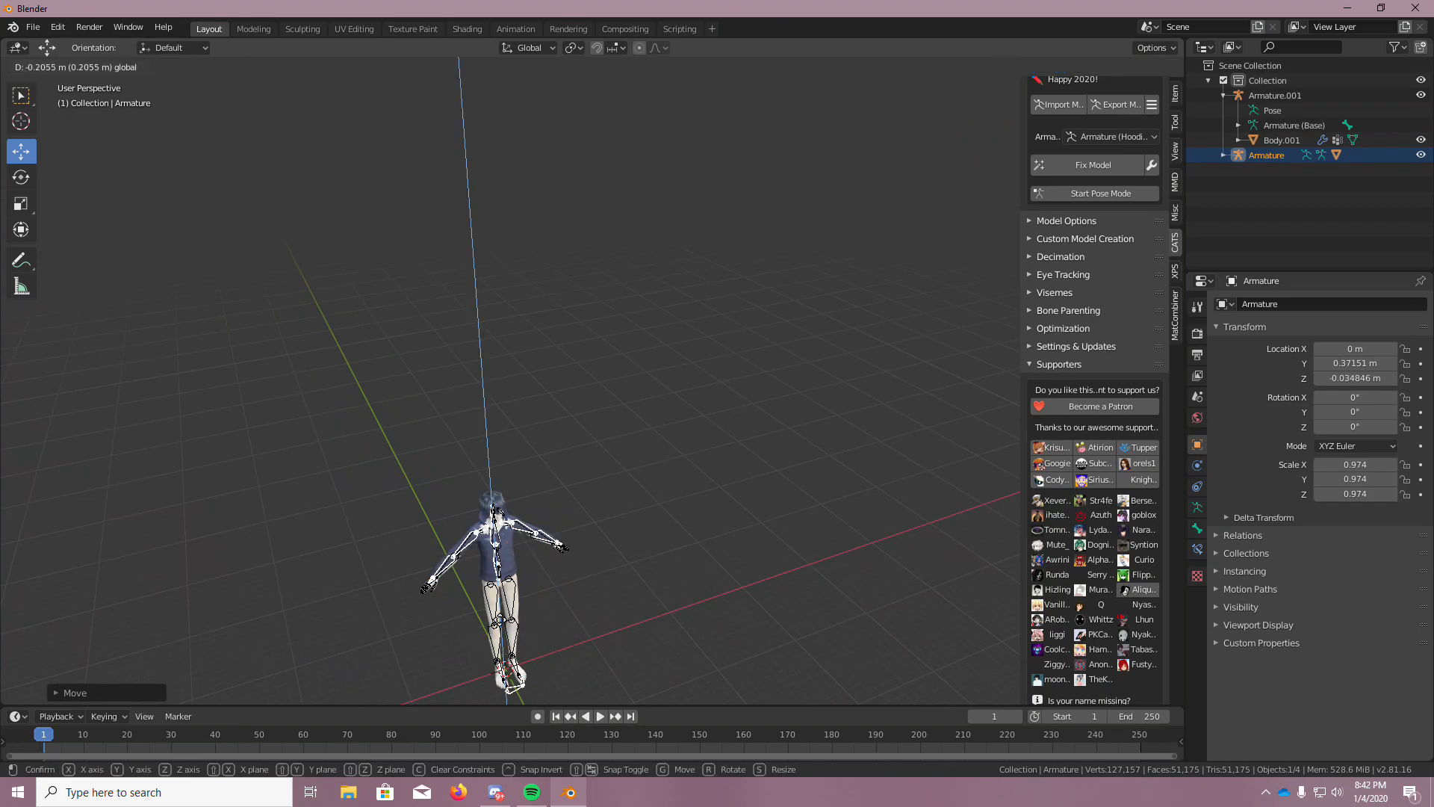
pyautogui.scroll(7, 355, 602)
pyautogui.scroll(5, 786, 507)
pyautogui.moveTo(787, 504); pyautogui.dragTo(823, 485, button='middle')
pyautogui.scroll(-8, 823, 486)
pyautogui.scroll(2, 791, 437)
pyautogui.click(759, 298)
pyautogui.moveTo(759, 298); pyautogui.dragTo(786, 295, button='middle')
pyautogui.scroll(4, 852, 279)
pyautogui.scroll(-4, 927, 262)
# Start pose mode on the hoodie's armature and rotate the Right shoulder bone slightly down so the sleeve covers the base's arm
pyautogui.click(1124, 197)
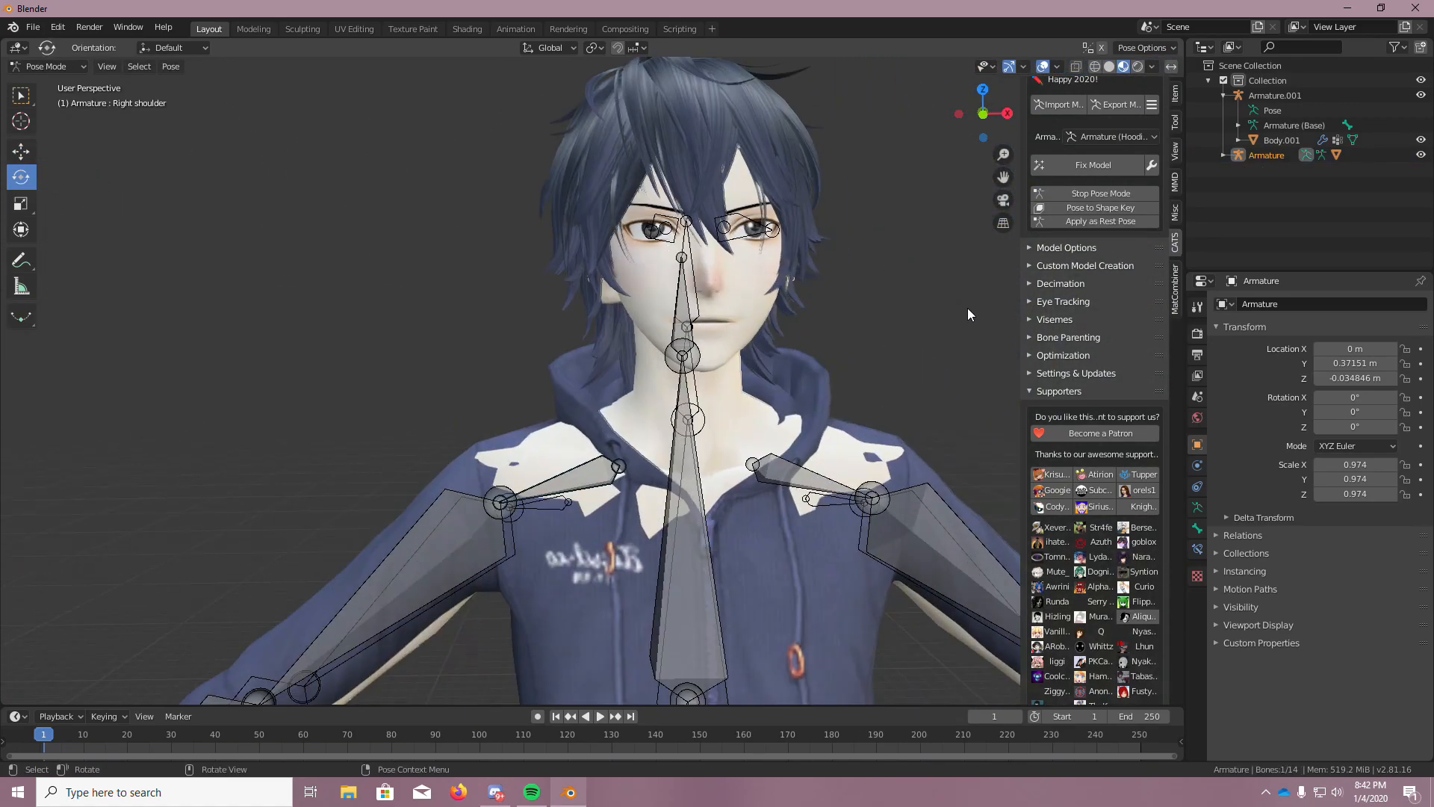
pyautogui.scroll(-8, 454, 469)
pyautogui.scroll(4, 508, 448)
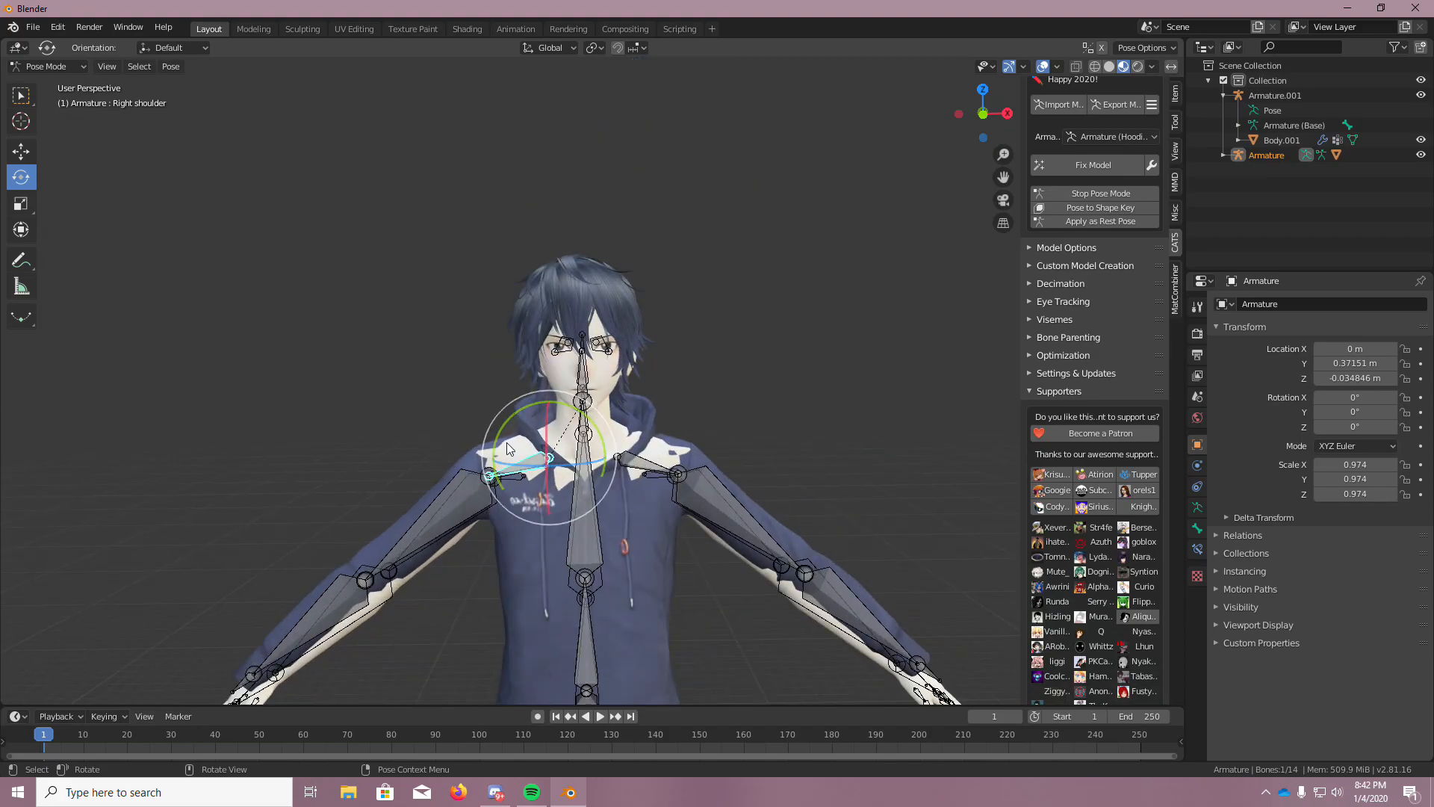
pyautogui.moveTo(499, 438); pyautogui.dragTo(495, 443)
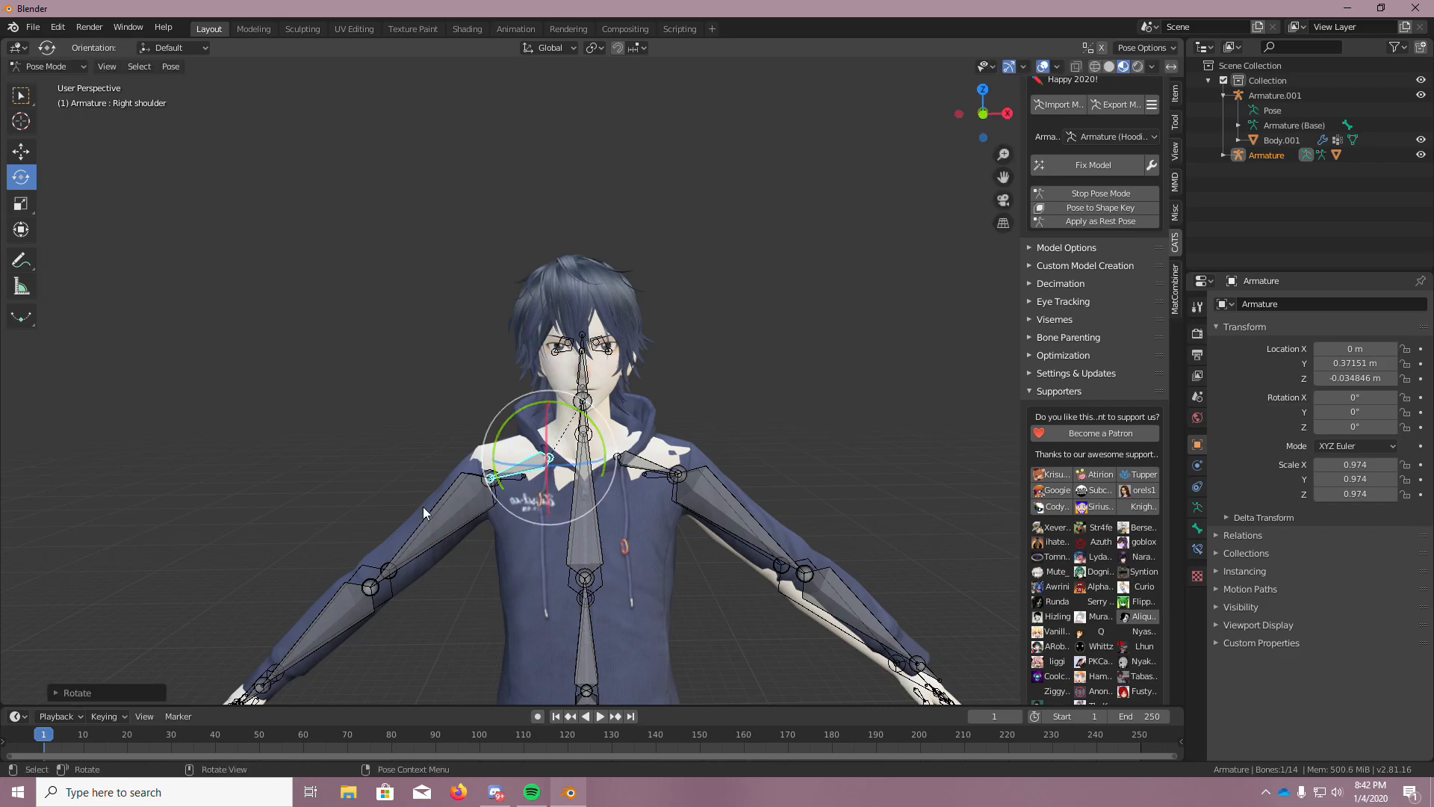
# Examine how the rotated right sleeve sits on the base's arm and wrist, and stop pose mode
pyautogui.scroll(-4, 423, 507)
pyautogui.scroll(10, 239, 661)
pyautogui.scroll(4, 240, 662)
pyautogui.moveTo(299, 588); pyautogui.dragTo(415, 506, button='middle')
pyautogui.scroll(-4, 358, 536)
pyautogui.scroll(-4, 415, 506)
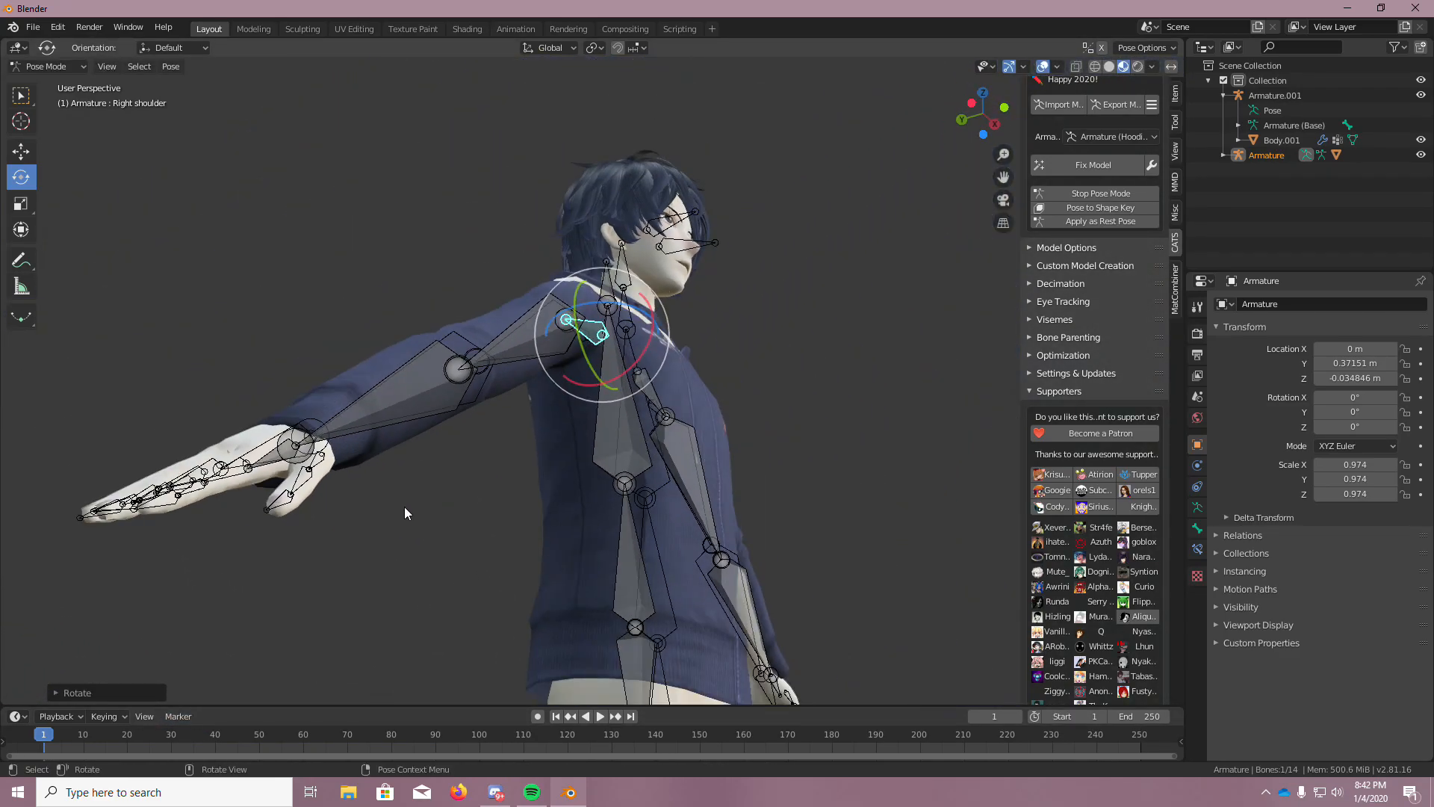
pyautogui.scroll(5, 232, 457)
pyautogui.scroll(4, 147, 477)
pyautogui.moveTo(146, 477); pyautogui.dragTo(145, 479, button='middle')
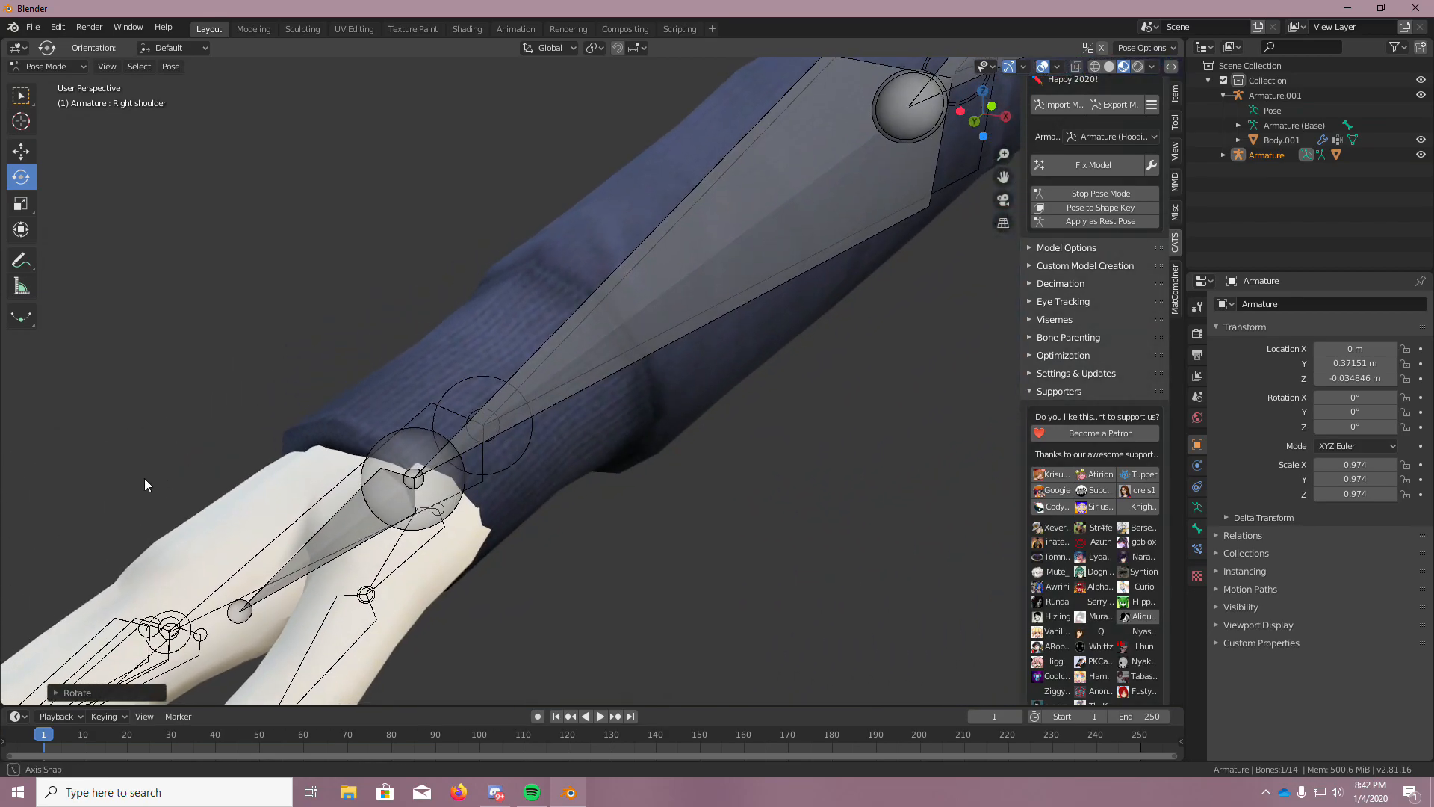
pyautogui.scroll(-6, 571, 556)
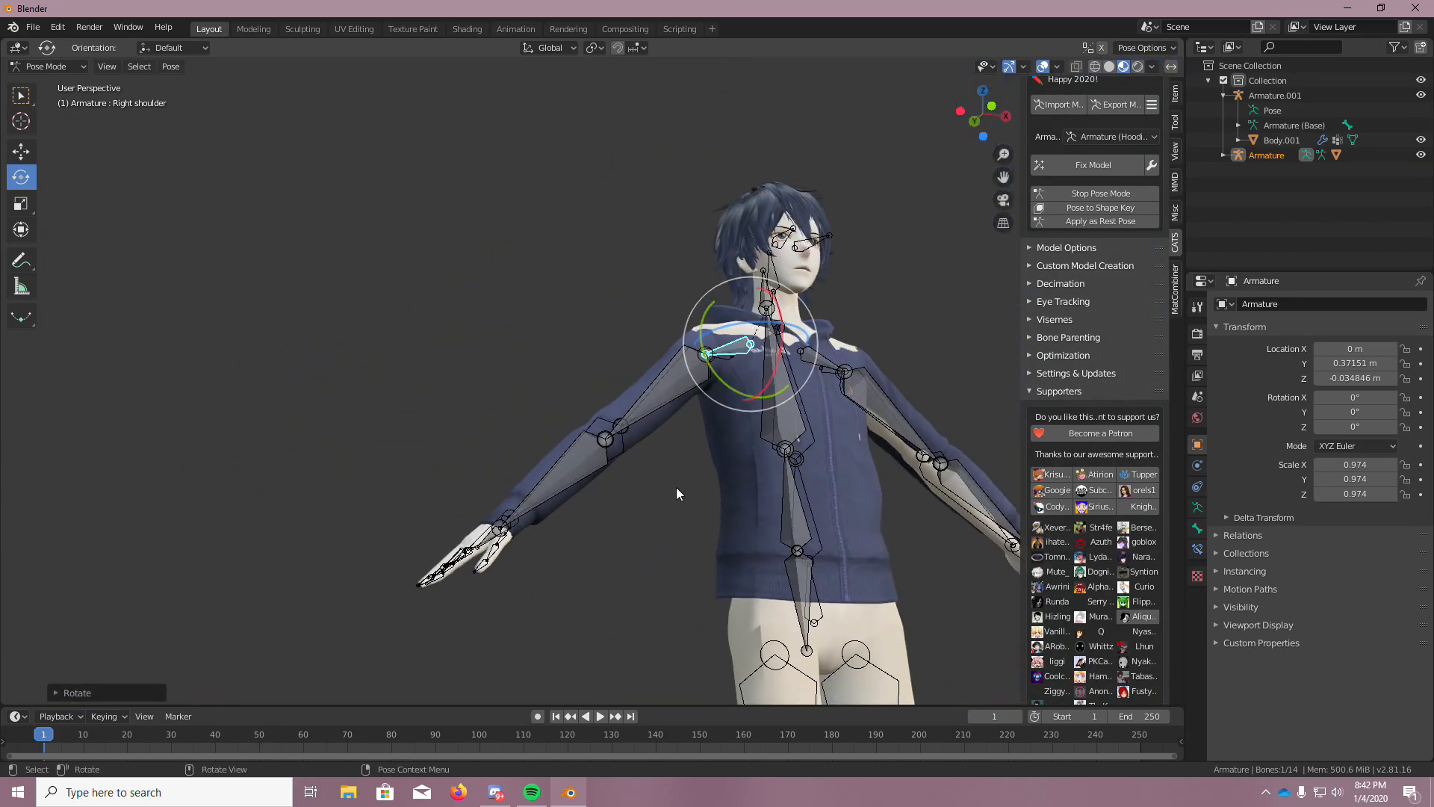
pyautogui.click(1101, 194)
# Scale the hoodie's armature down uniformly in two passes, first to about 0.964 and finally to about 0.921
pyautogui.scroll(2, 895, 268)
pyautogui.press('s')
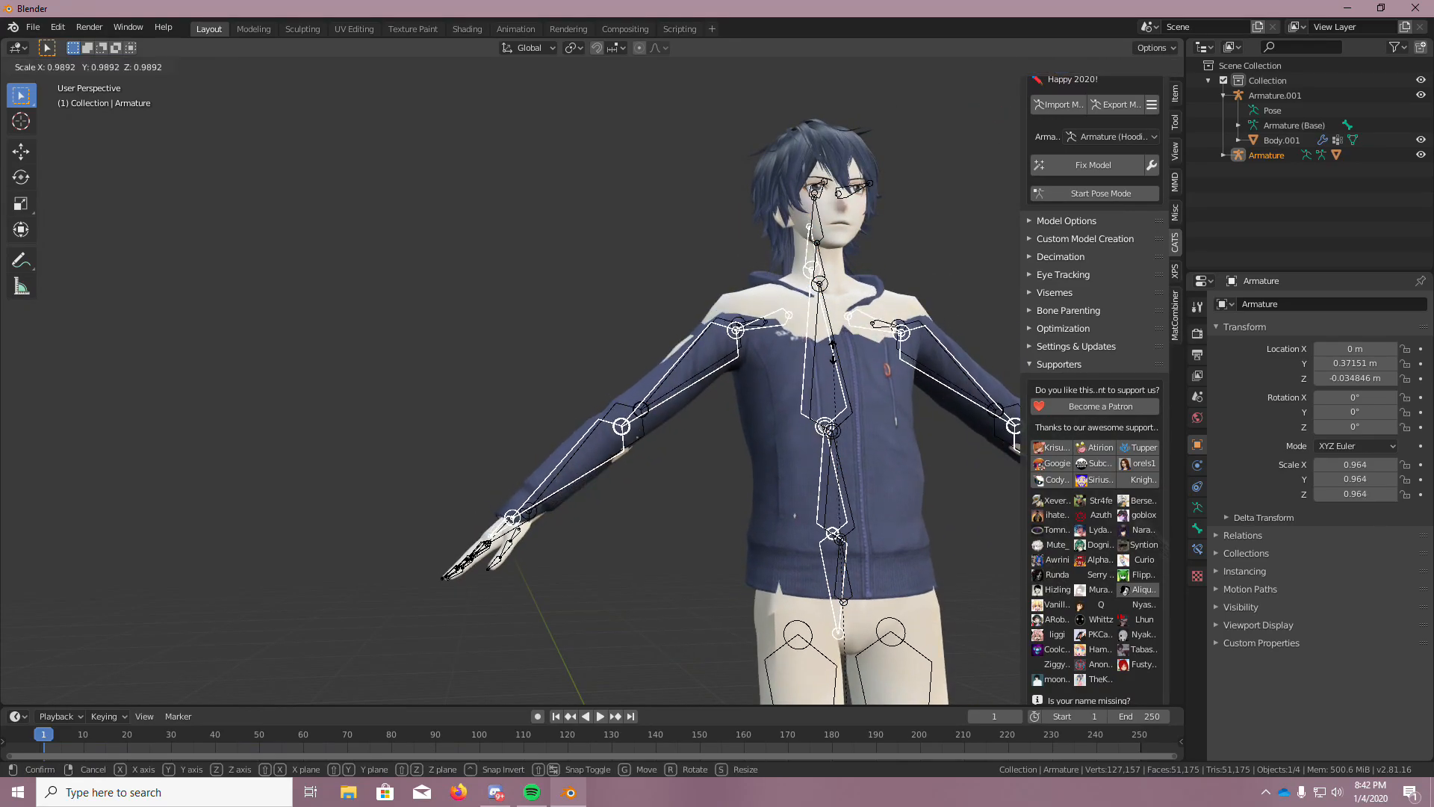
pyautogui.click(814, 375)
pyautogui.scroll(5, 527, 536)
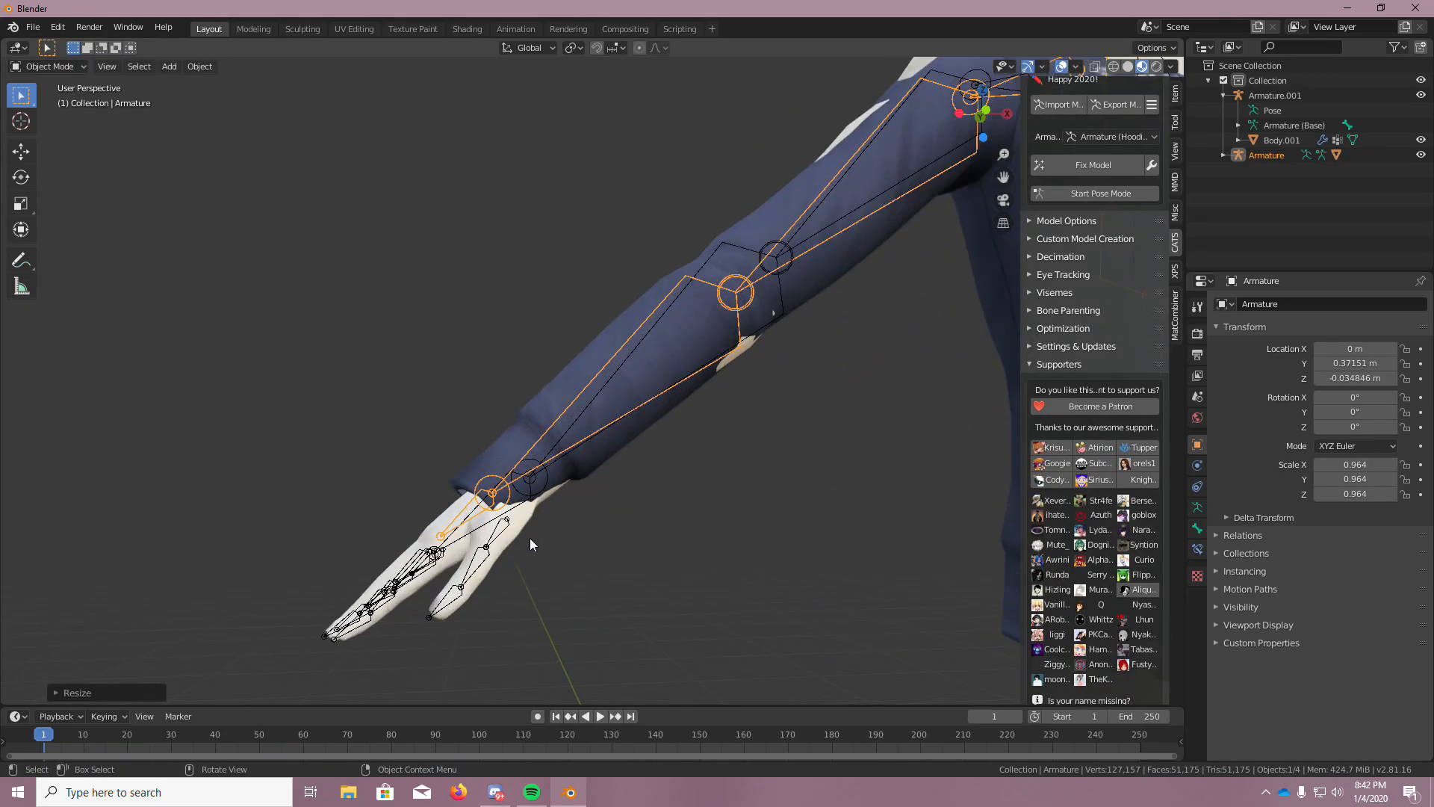
pyautogui.scroll(-5, 533, 530)
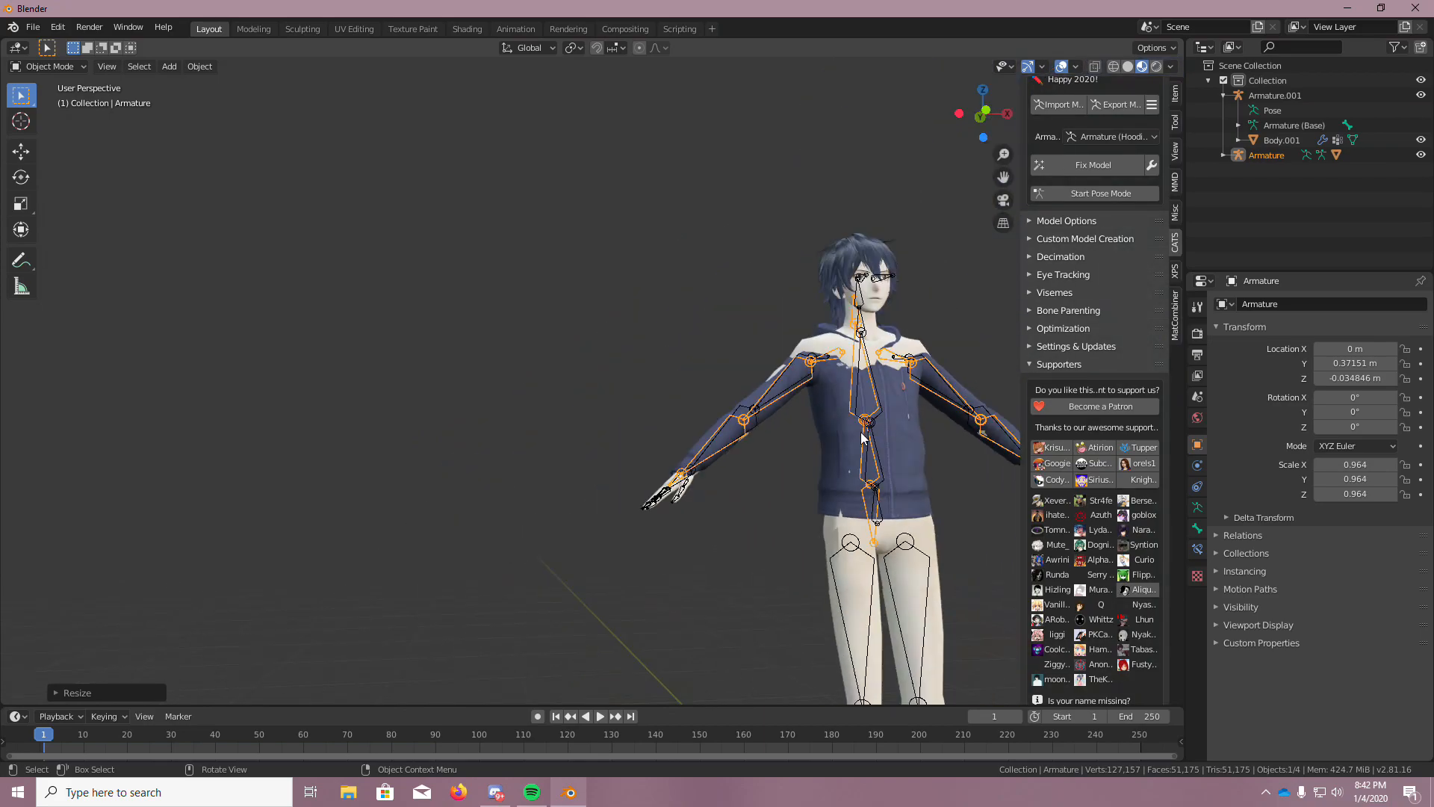
pyautogui.press('s')
pyautogui.click(861, 416)
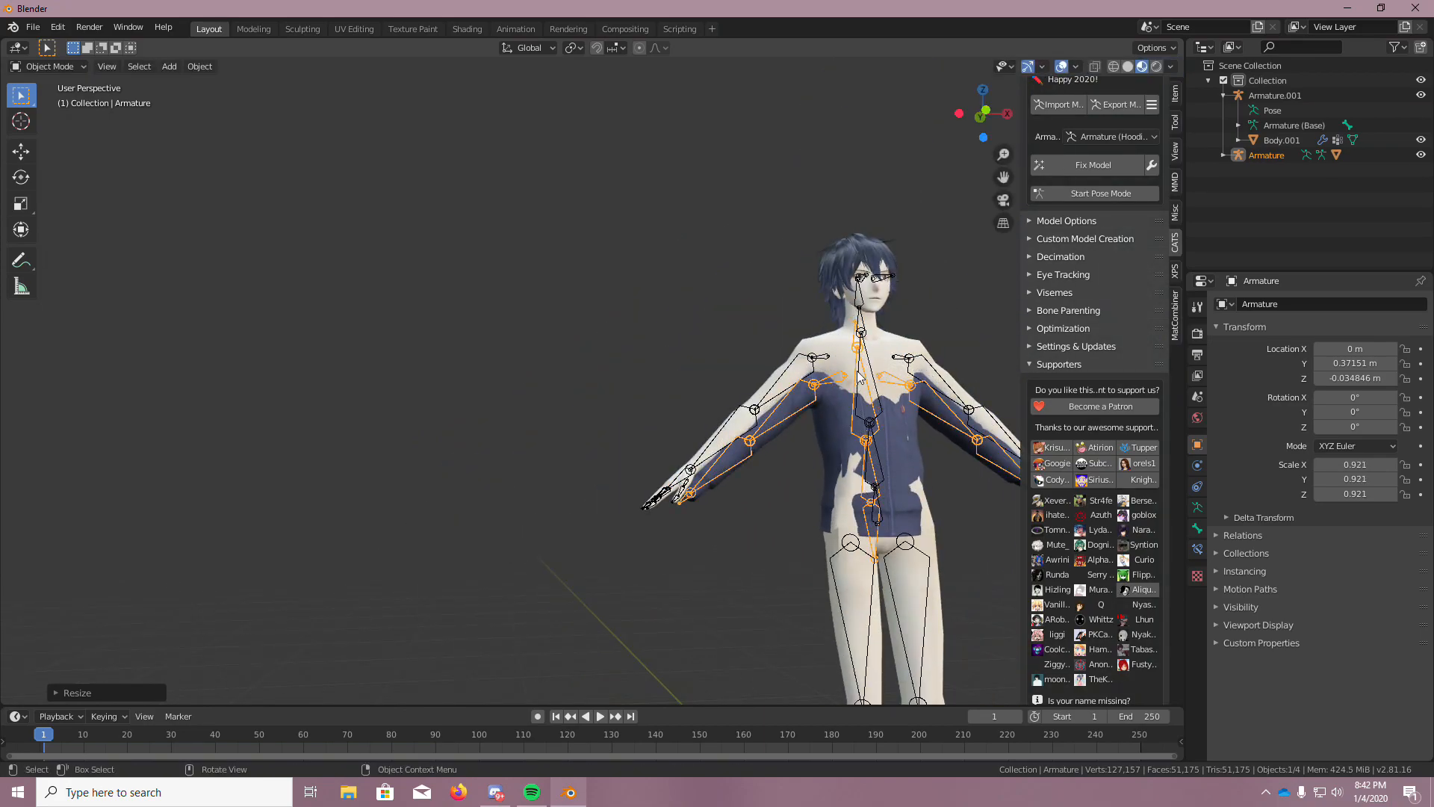
# Examine the scaled hoodie's armature against the base's hips, legs and feet
pyautogui.scroll(-4, 945, 591)
pyautogui.moveTo(954, 600); pyautogui.dragTo(999, 656, button='middle')
pyautogui.scroll(5, 956, 629)
pyautogui.moveTo(917, 616); pyautogui.dragTo(834, 588, button='middle')
pyautogui.scroll(3, 833, 587)
pyautogui.scroll(-5, 793, 587)
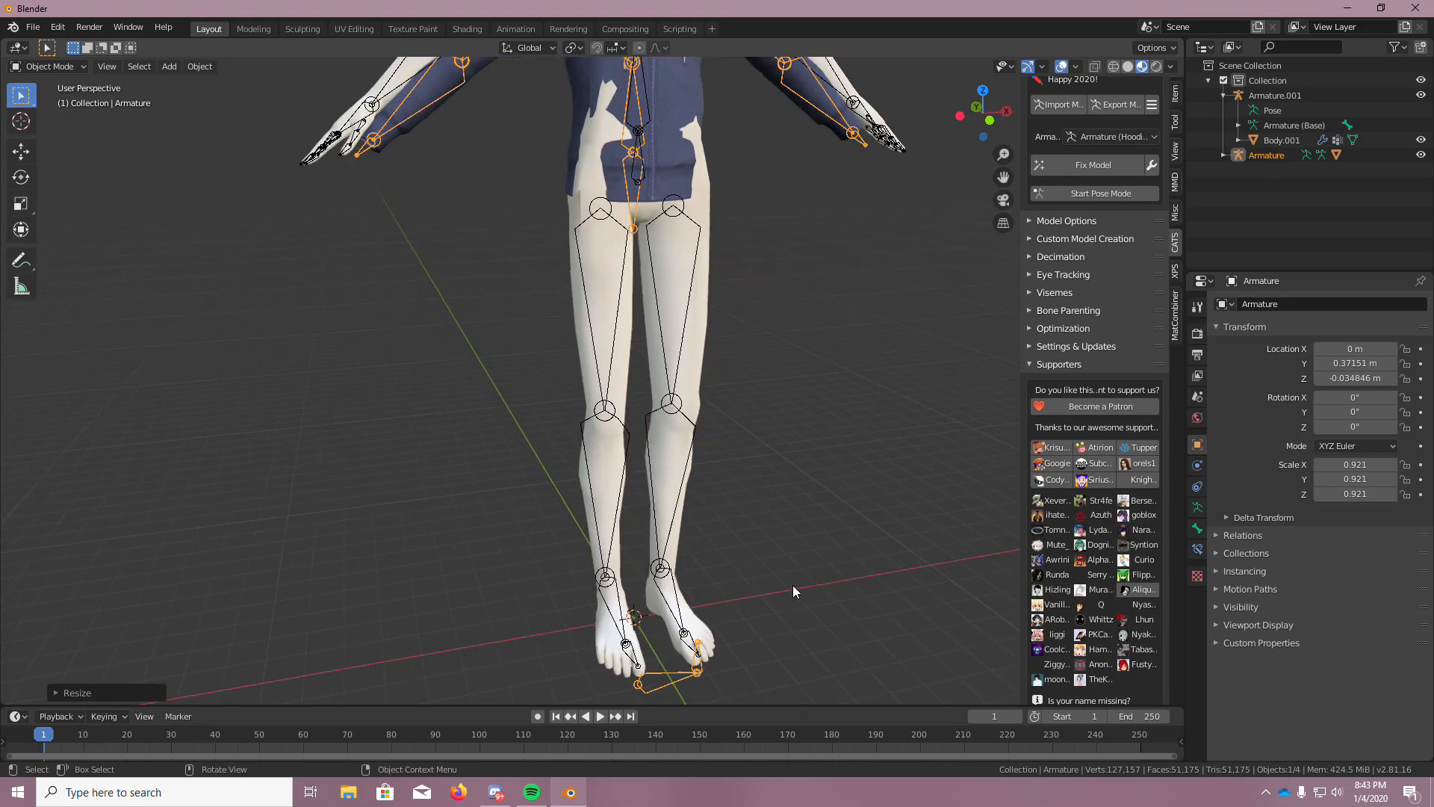
pyautogui.moveTo(791, 574)
pyautogui.mouseDown(button='middle')
pyautogui.moveTo(768, 578)
pyautogui.moveTo(757, 557)
pyautogui.moveTo(781, 590)
pyautogui.mouseUp(button='middle')
pyautogui.scroll(3, 778, 593)
pyautogui.moveTo(675, 596); pyautogui.dragTo(654, 594, button='middle')
pyautogui.scroll(-5, 653, 590)
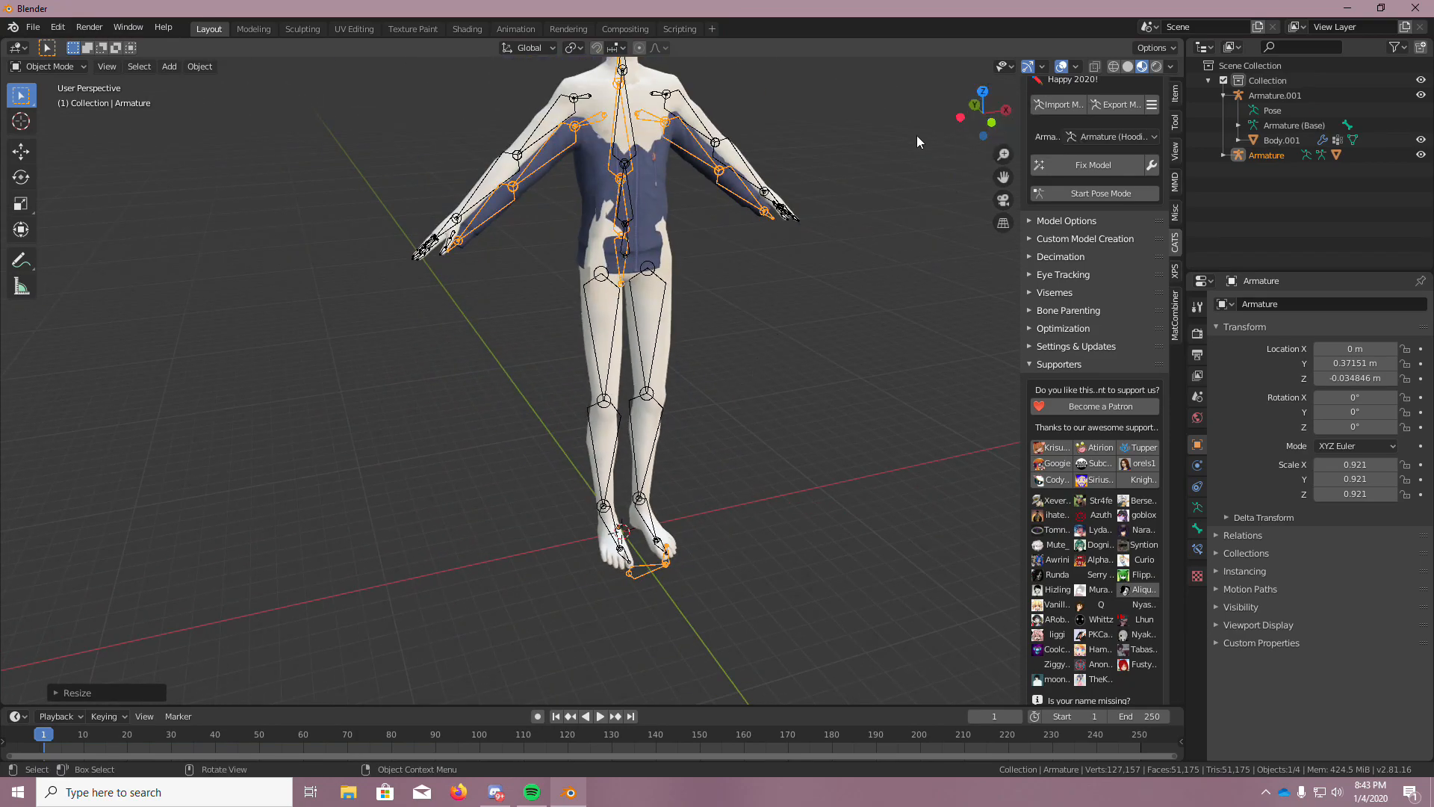
# Move the hoodie's armature up along Z to about 0.94 m so its shoulder joints line up with the base's
pyautogui.scroll(2, 759, 250)
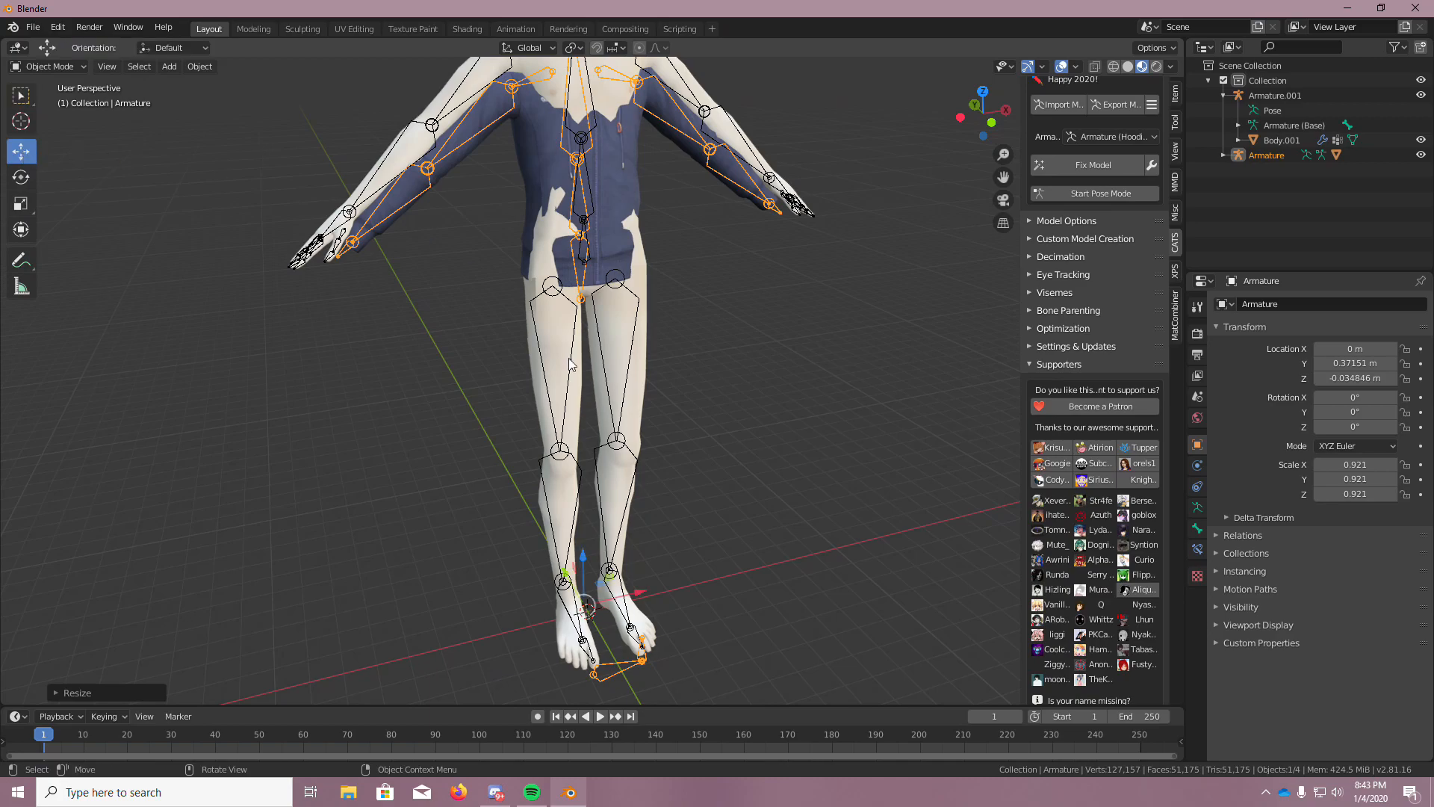
pyautogui.moveTo(586, 560); pyautogui.dragTo(672, 528)
pyautogui.scroll(-4, 664, 451)
pyautogui.scroll(3, 674, 426)
pyautogui.moveTo(666, 416); pyautogui.dragTo(664, 361, button='middle')
pyautogui.scroll(1, 667, 363)
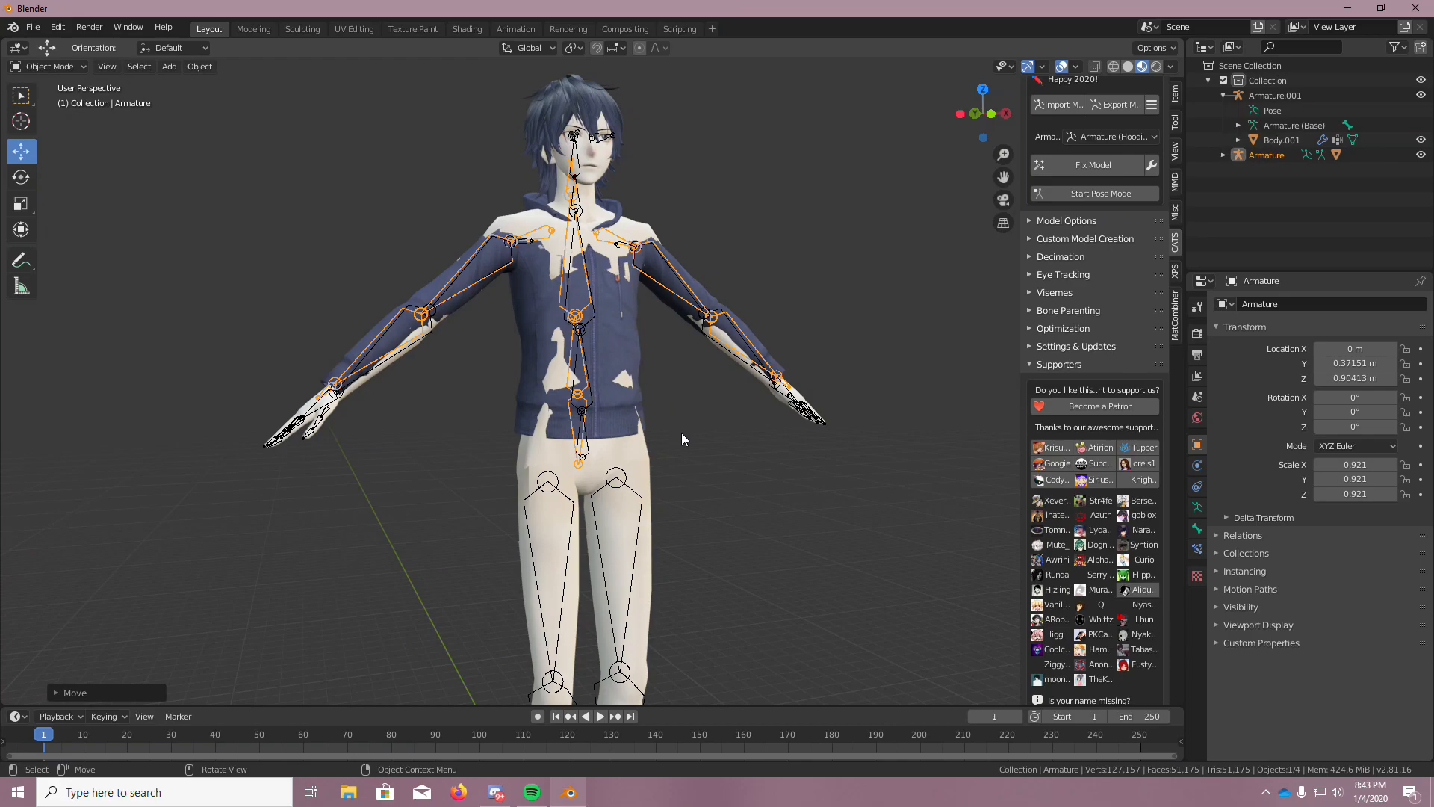
pyautogui.scroll(-3, 682, 438)
pyautogui.moveTo(620, 661); pyautogui.dragTo(626, 655)
pyautogui.scroll(3, 722, 369)
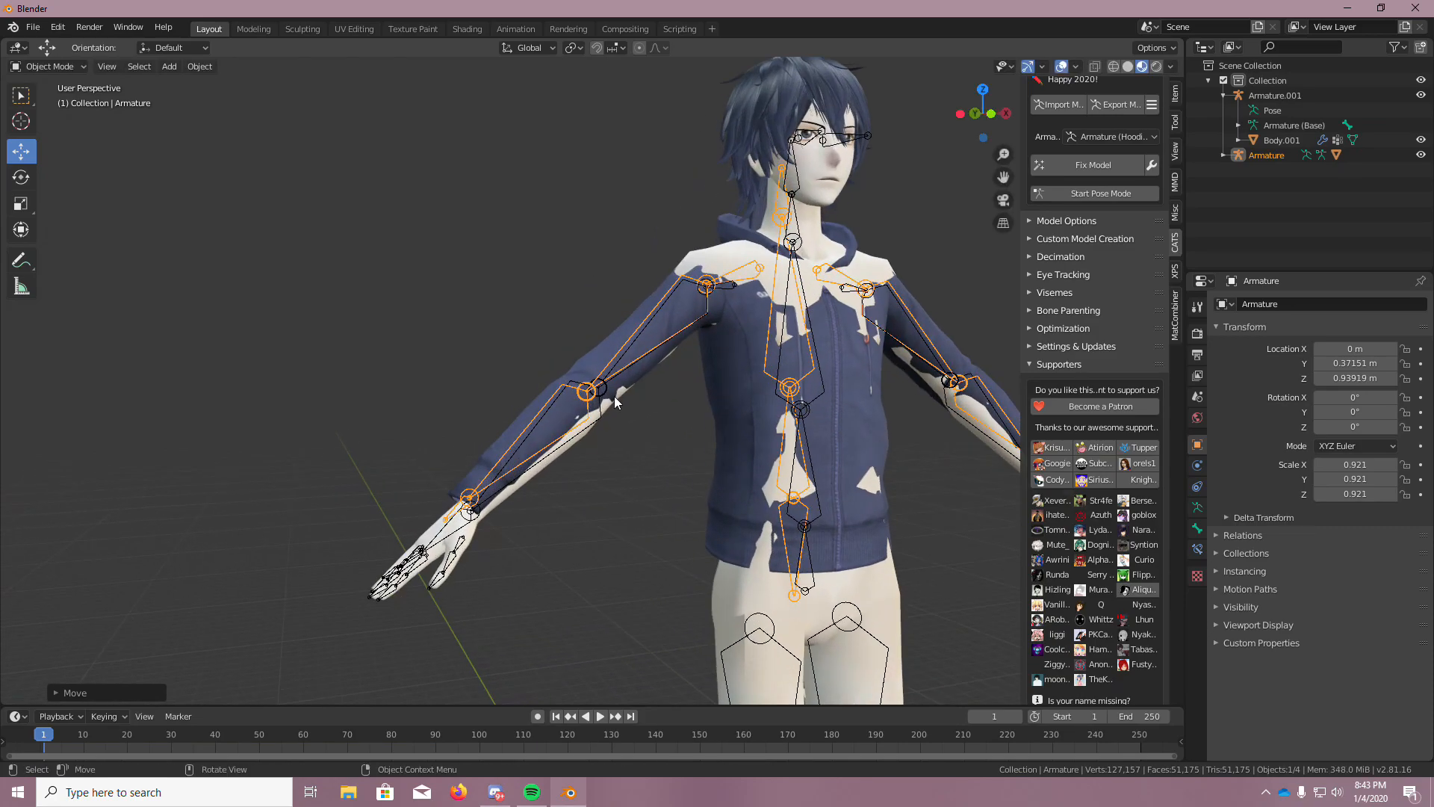
# Try to shift the hoodie's armature horizontally in X and Y, and cancel the move
pyautogui.moveTo(878, 280); pyautogui.dragTo(768, 284, button='middle')
pyautogui.scroll(5, 915, 247)
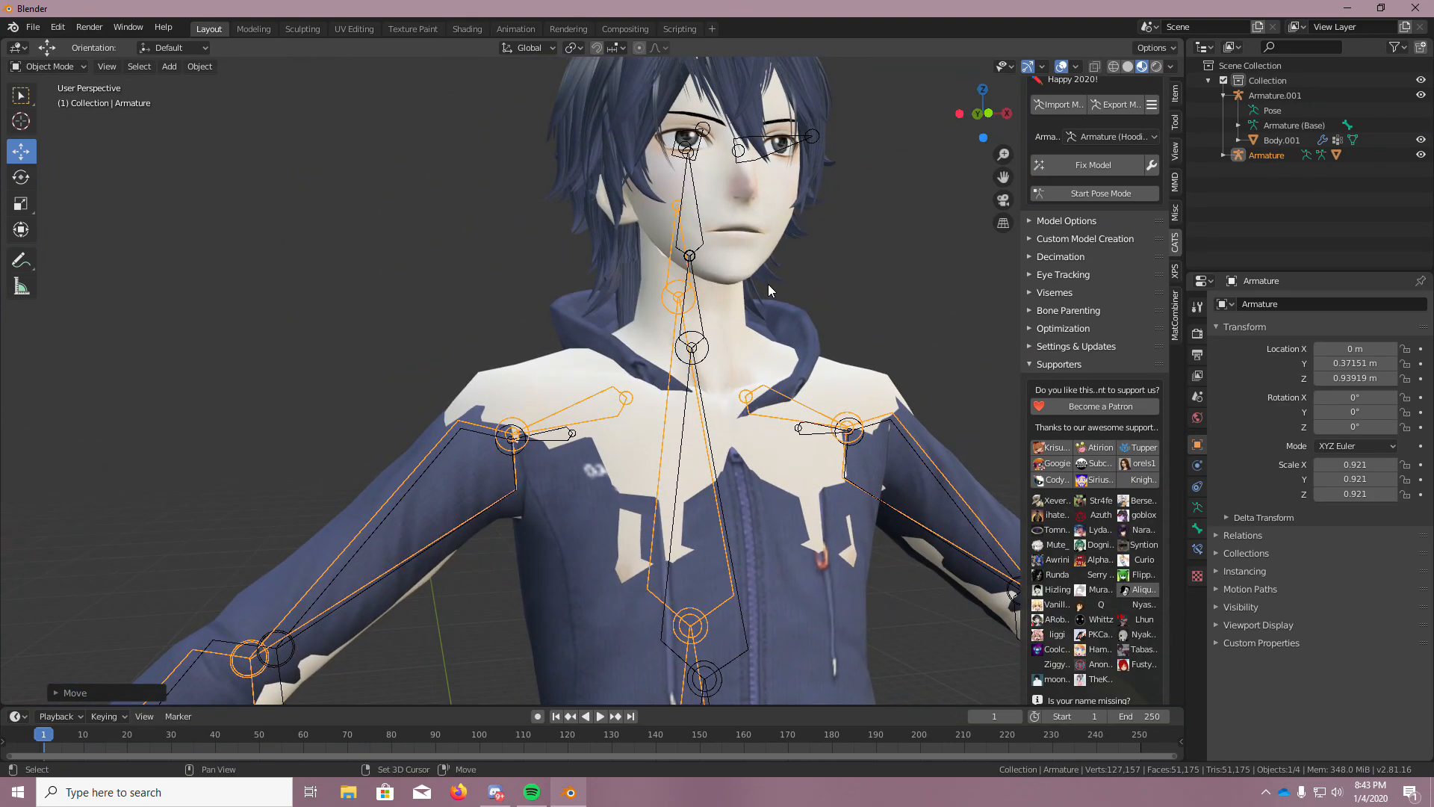
pyautogui.scroll(7, 769, 285)
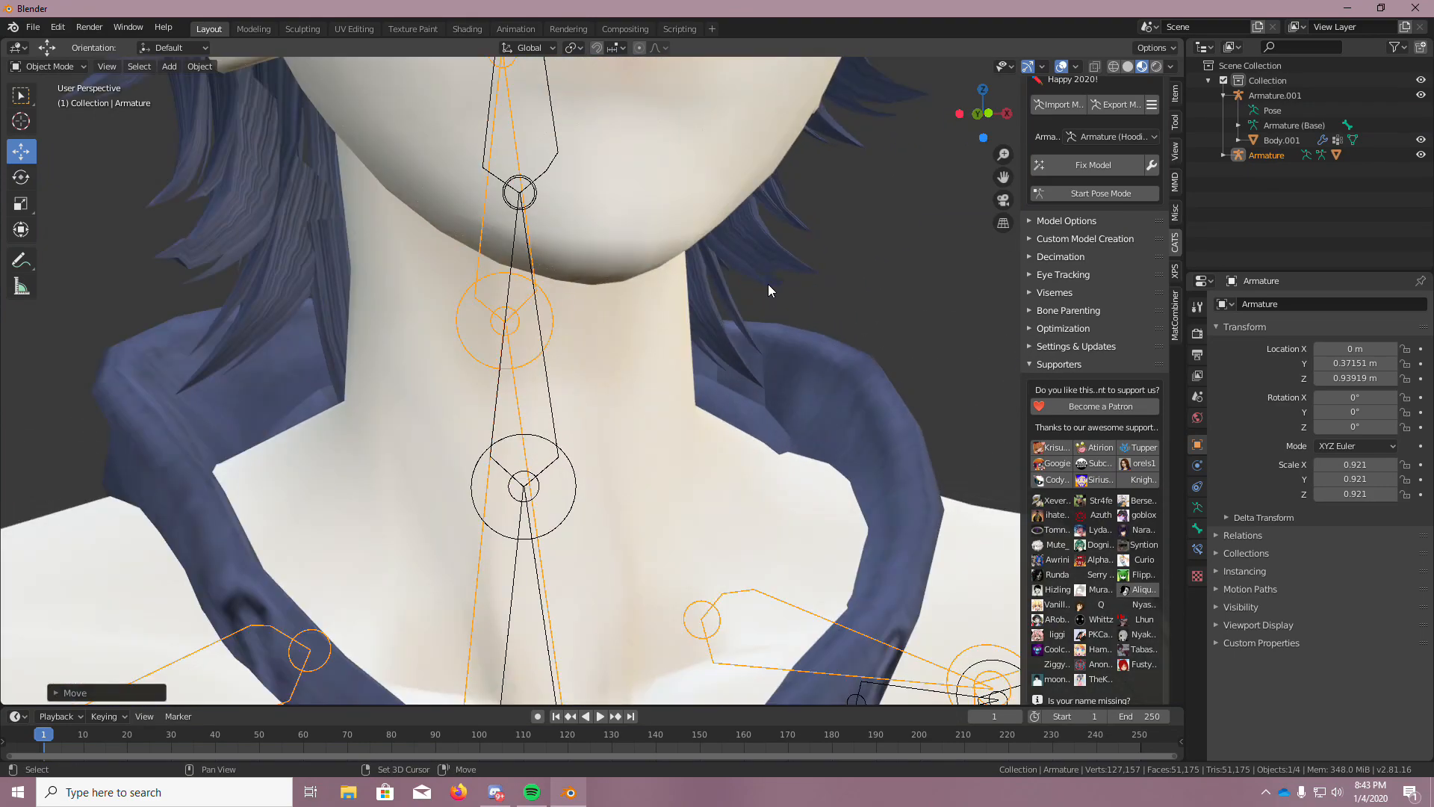
pyautogui.moveTo(768, 283); pyautogui.dragTo(627, 336, button='middle')
pyautogui.scroll(-5, 814, 348)
pyautogui.scroll(-4, 628, 336)
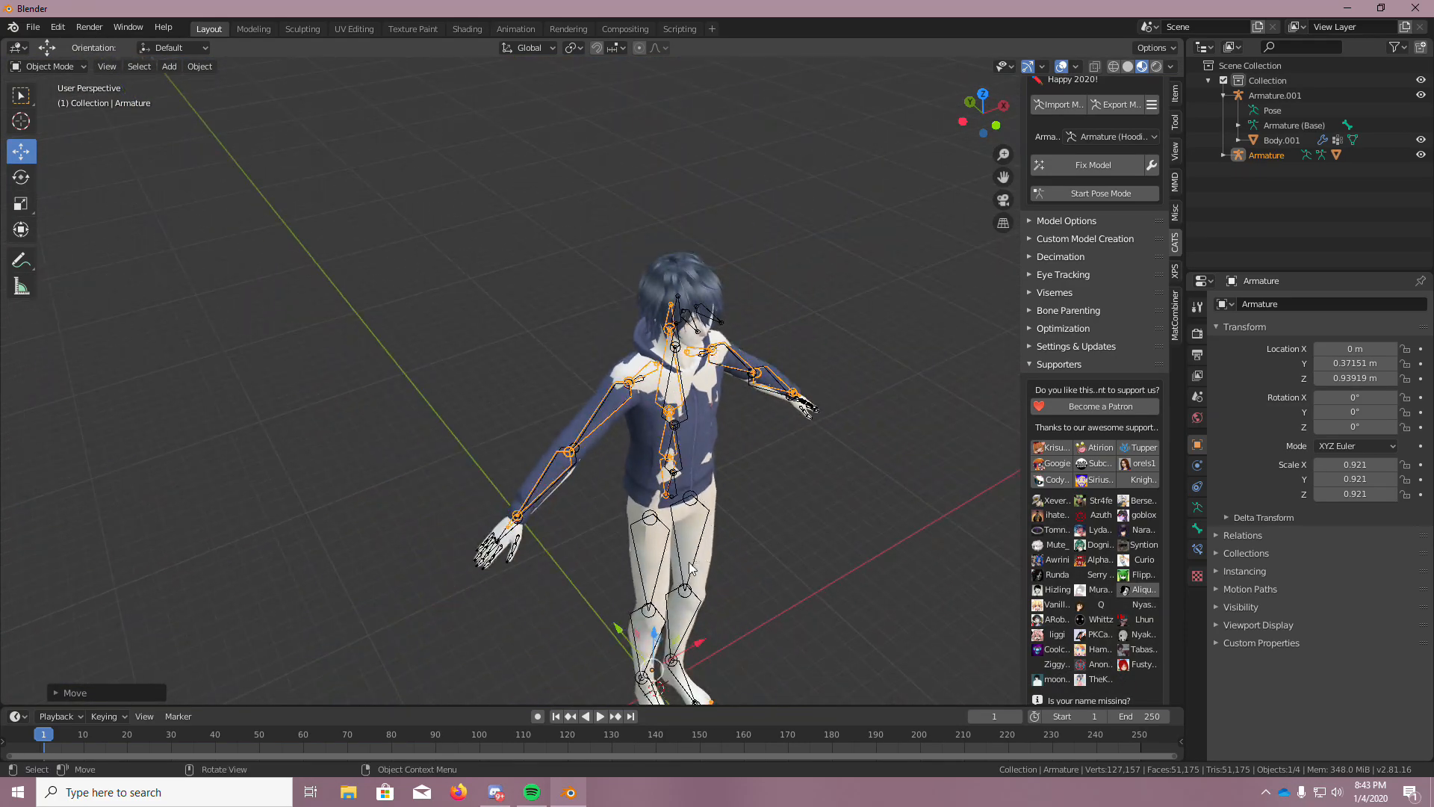
pyautogui.moveTo(656, 633); pyautogui.dragTo(657, 631)
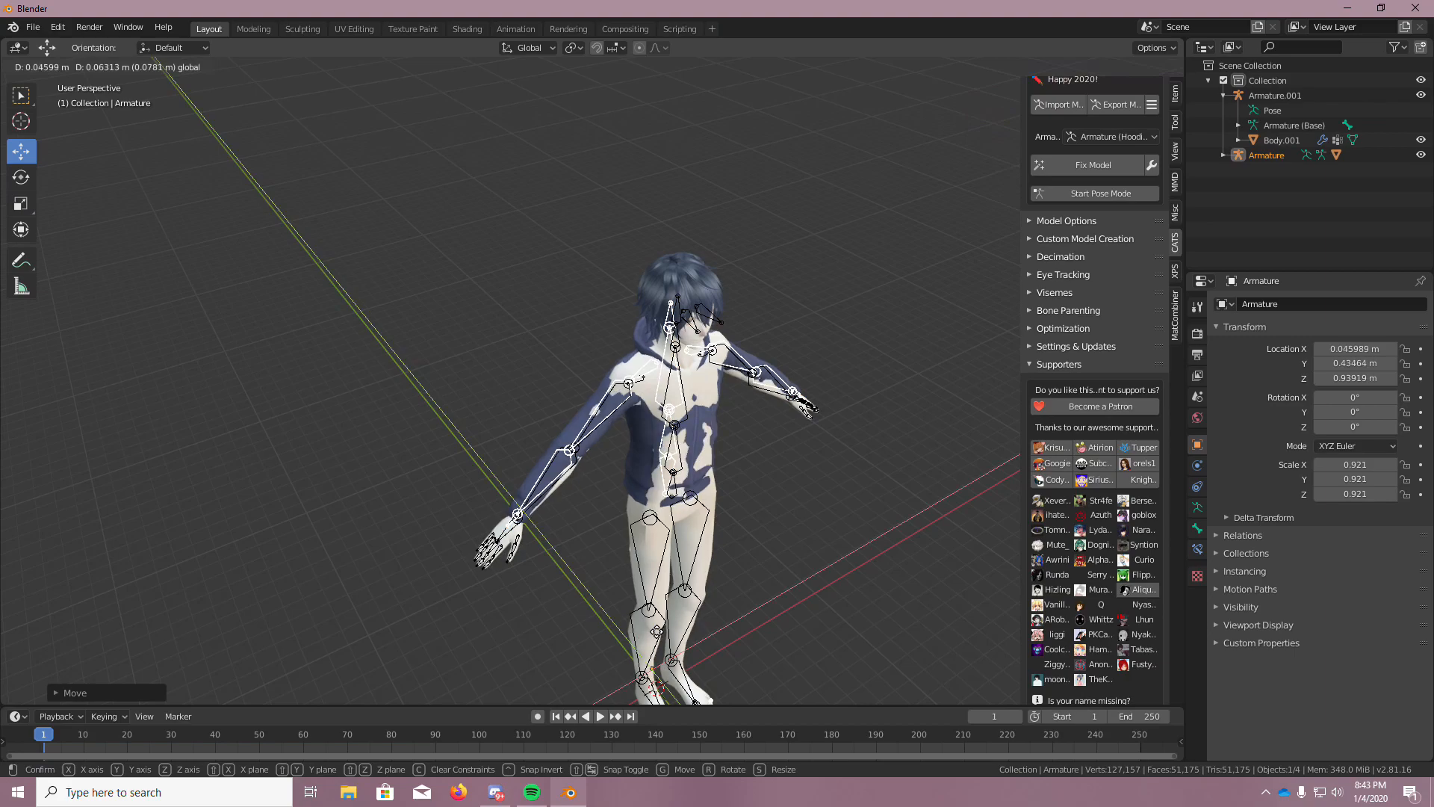
pyautogui.press('Escape')
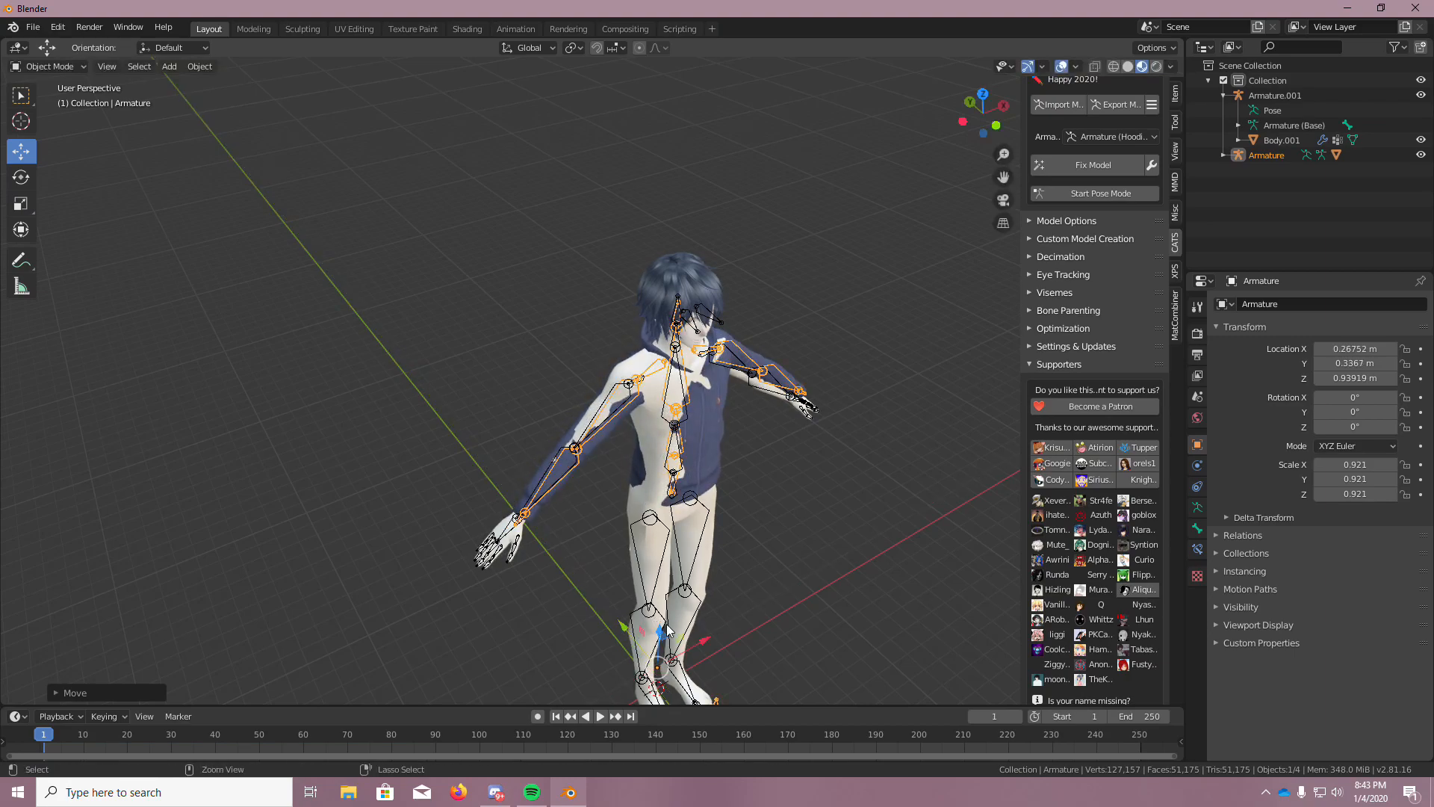
# Reset the hoodie's armature location to 0 m on X, Y and Z
pyautogui.click(1175, 97)
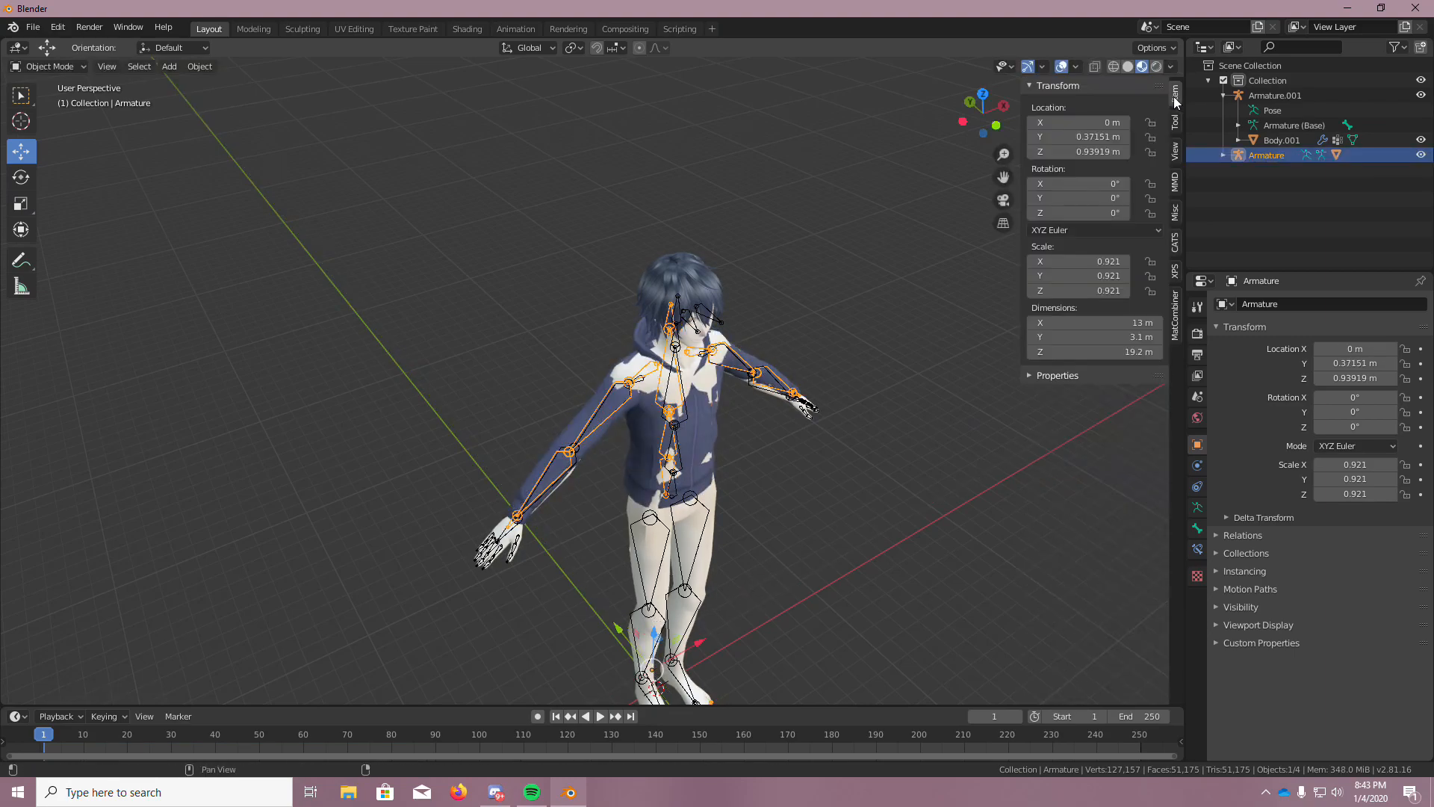
pyautogui.click(1099, 151)
pyautogui.press('Return')
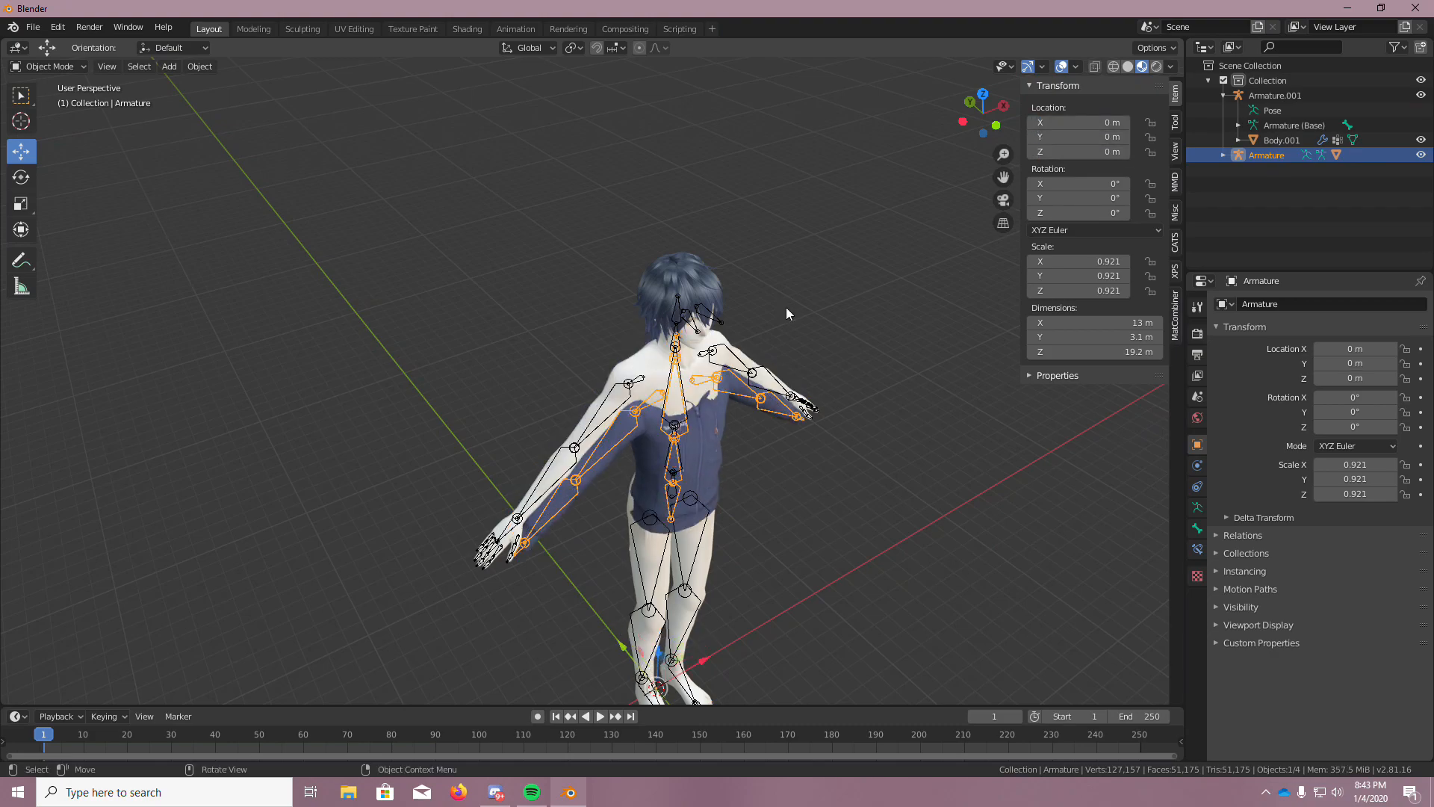
# Move the hoodie's armature up along Z to about 1.11 m so the hoodie covers the base's torso and shoulders
pyautogui.moveTo(815, 345); pyautogui.dragTo(768, 388, button='middle')
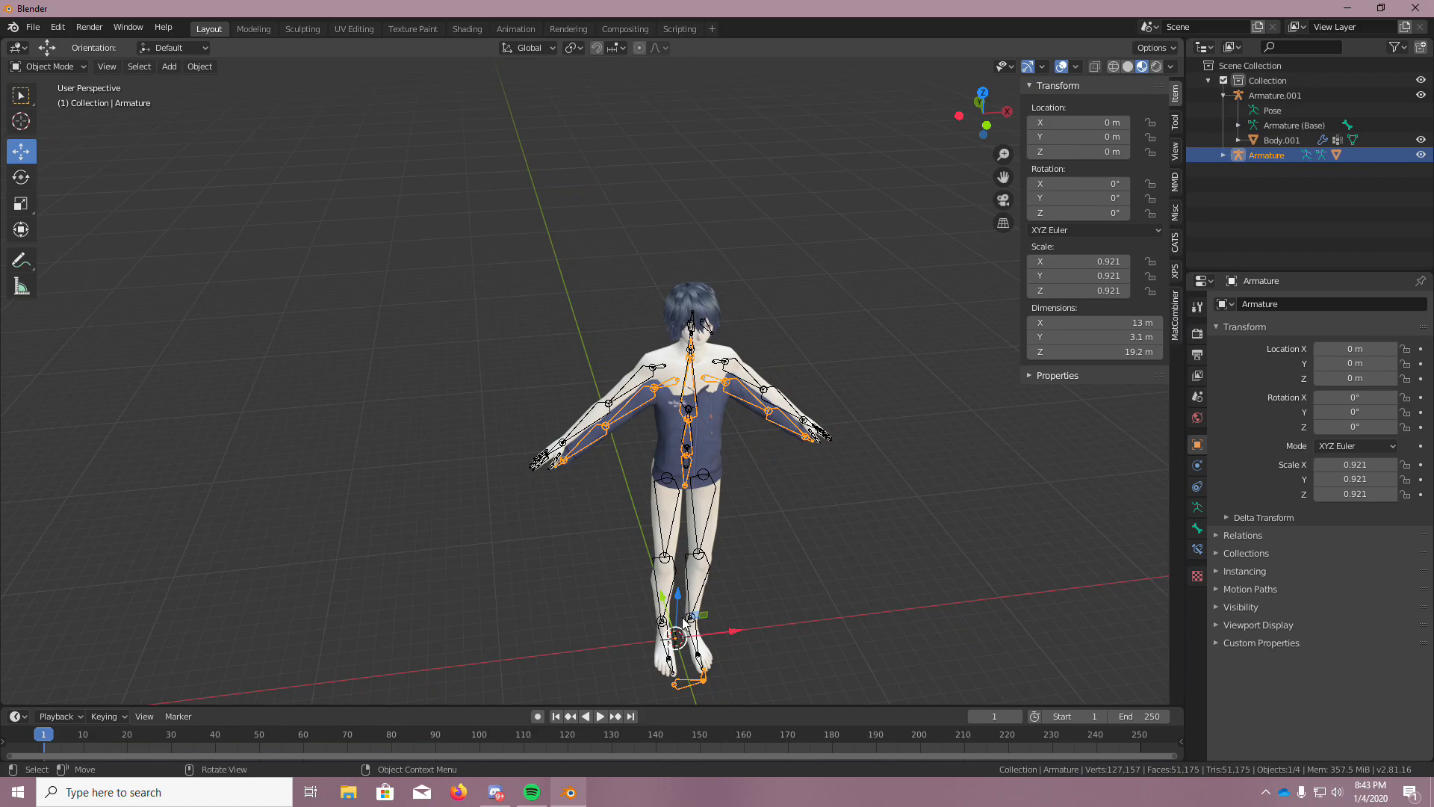
pyautogui.scroll(1, 685, 628)
pyautogui.scroll(-4, 781, 609)
pyautogui.scroll(6, 785, 620)
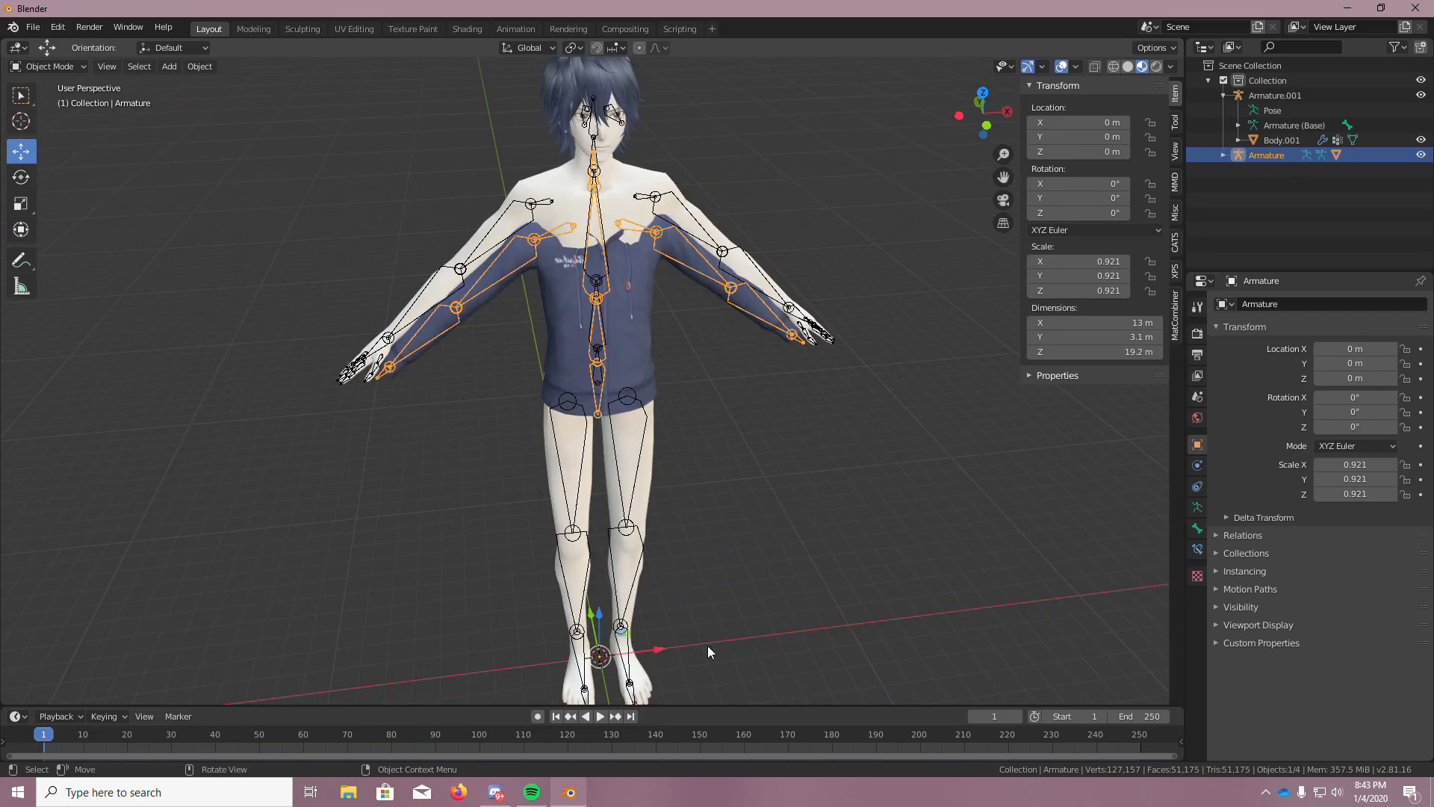
pyautogui.moveTo(709, 651); pyautogui.dragTo(708, 660, button='middle')
pyautogui.moveTo(599, 571); pyautogui.dragTo(601, 552)
pyautogui.moveTo(589, 460); pyautogui.dragTo(569, 305, button='middle')
pyautogui.scroll(7, 568, 197)
pyautogui.scroll(-6, 531, 97)
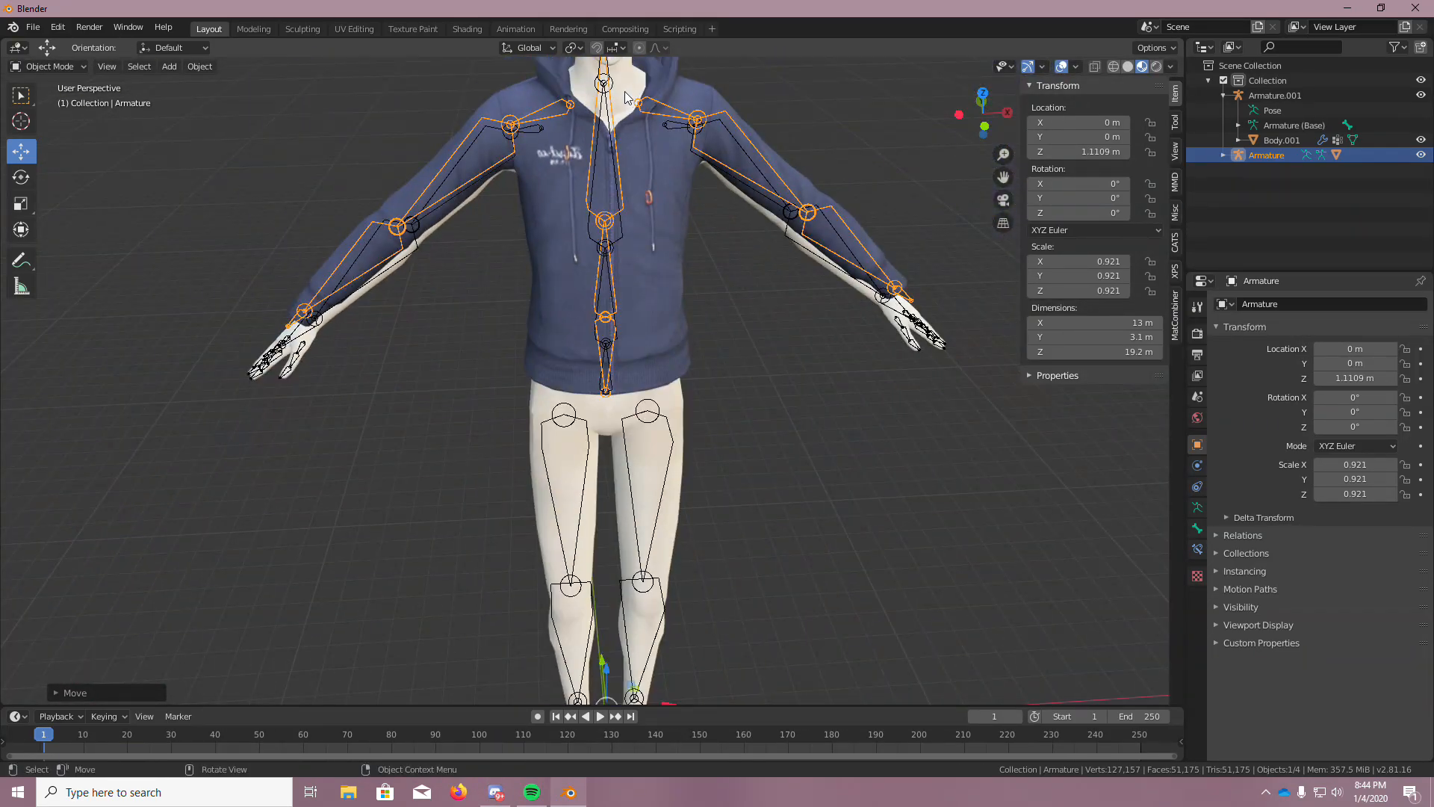
# Check the hoodie's fit from the front and side, and move its armature along Y to about 0.05 m
pyautogui.scroll(-3, 576, 135)
pyautogui.scroll(9, 554, 94)
pyautogui.moveTo(580, 117); pyautogui.dragTo(1005, 116, button='middle')
pyautogui.scroll(-4, 704, 364)
pyautogui.moveTo(703, 387); pyautogui.dragTo(955, 355, button='middle')
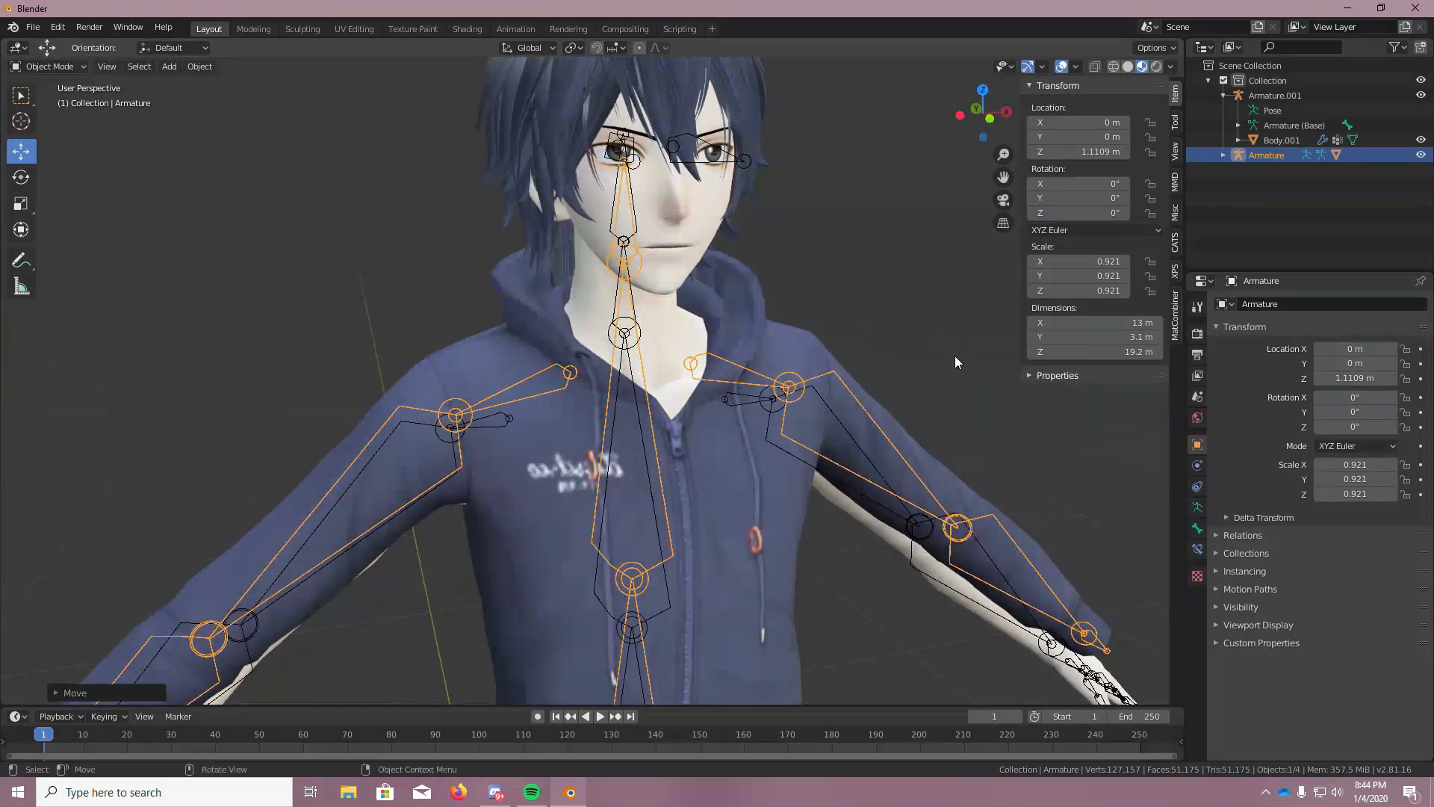
pyautogui.scroll(-5, 808, 436)
pyautogui.moveTo(526, 592); pyautogui.dragTo(653, 587, button='middle')
pyautogui.scroll(-4, 655, 583)
pyautogui.moveTo(702, 629); pyautogui.dragTo(707, 669, button='middle')
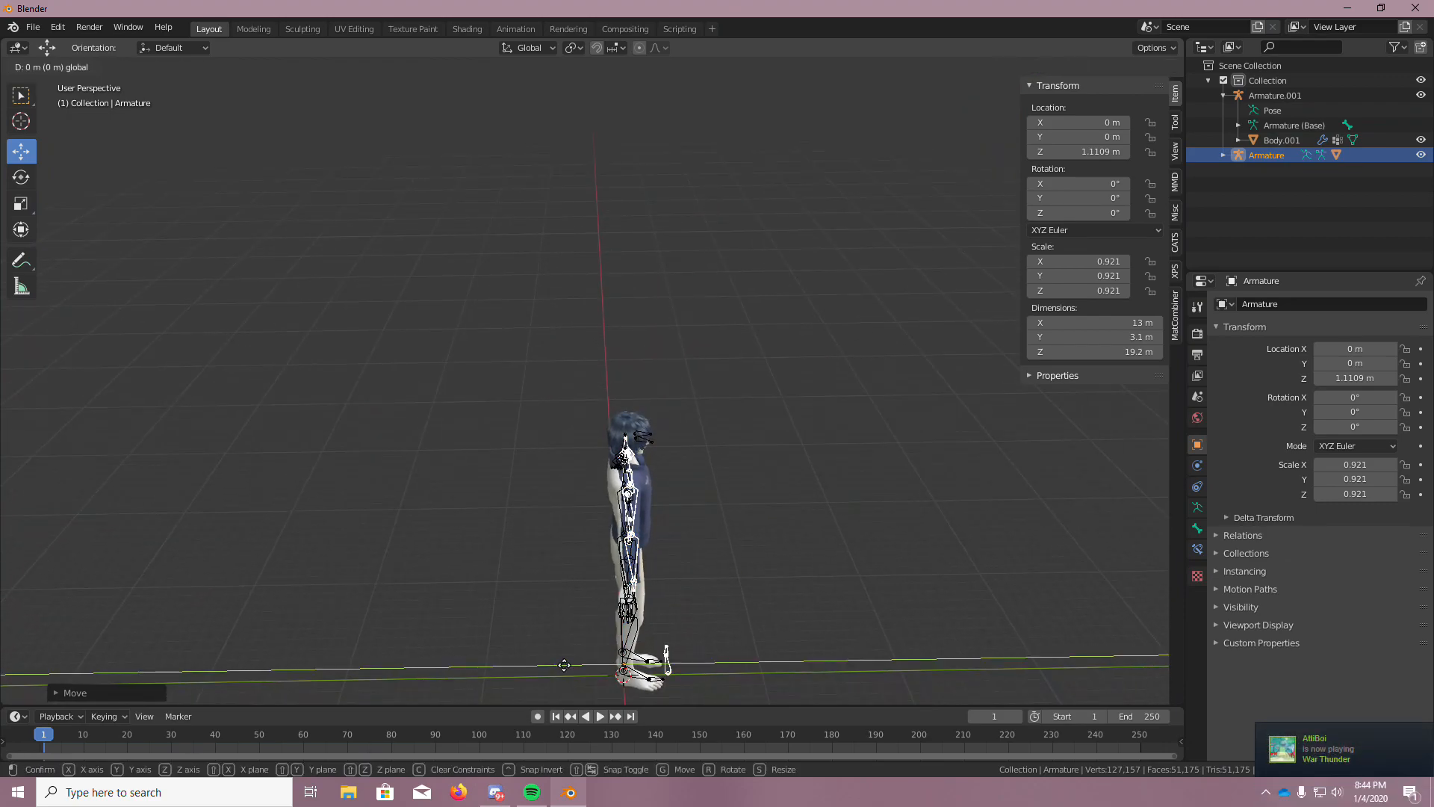
pyautogui.scroll(6, 723, 623)
pyautogui.moveTo(656, 599)
pyautogui.mouseDown(button='middle')
pyautogui.moveTo(674, 599)
pyautogui.moveTo(657, 606)
pyautogui.mouseUp(button='middle')
pyautogui.scroll(-3, 658, 607)
pyautogui.scroll(-3, 658, 613)
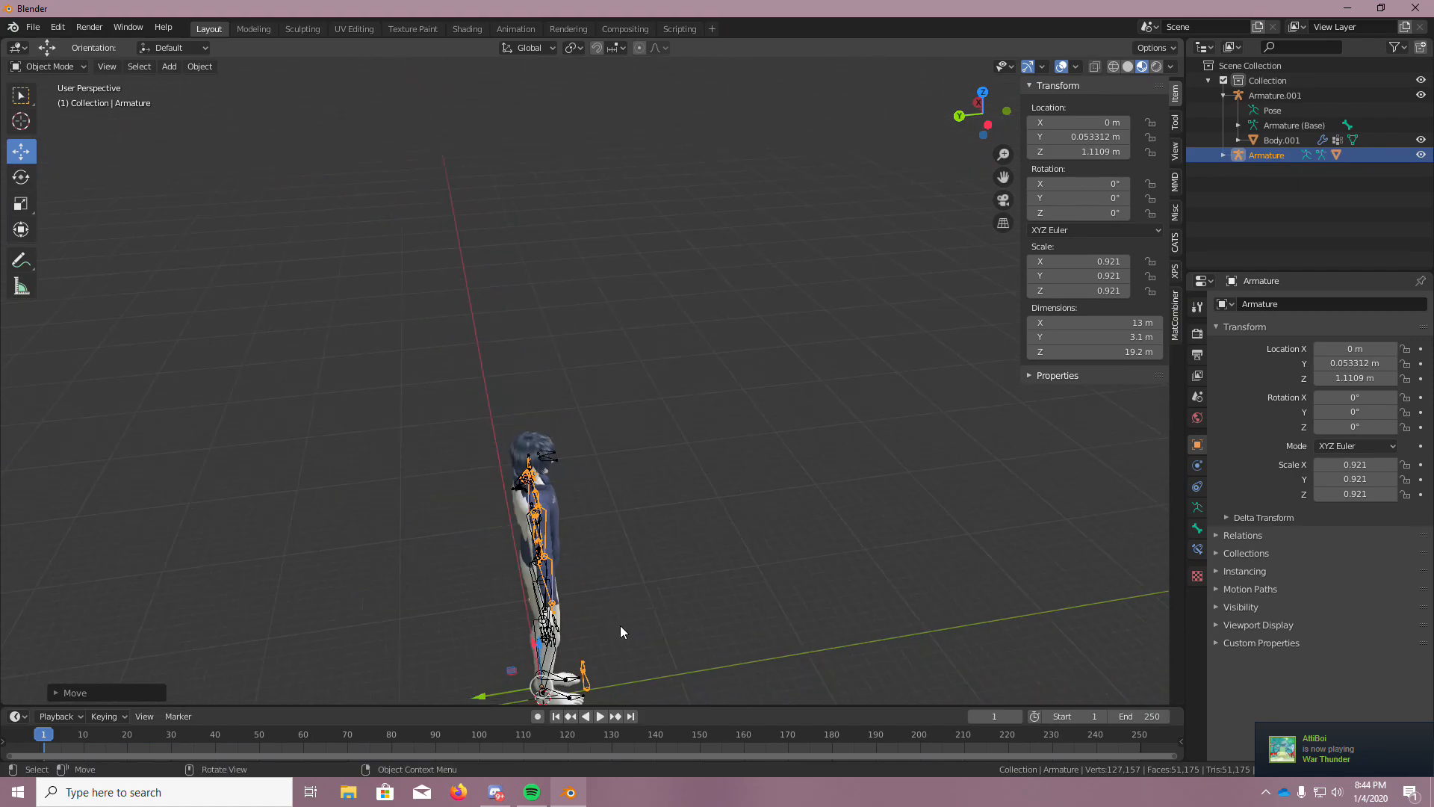
# Move the hoodie's armature further along Y to about 0.20 m and check the sleeve against the base's arm
pyautogui.moveTo(477, 638); pyautogui.dragTo(477, 638)
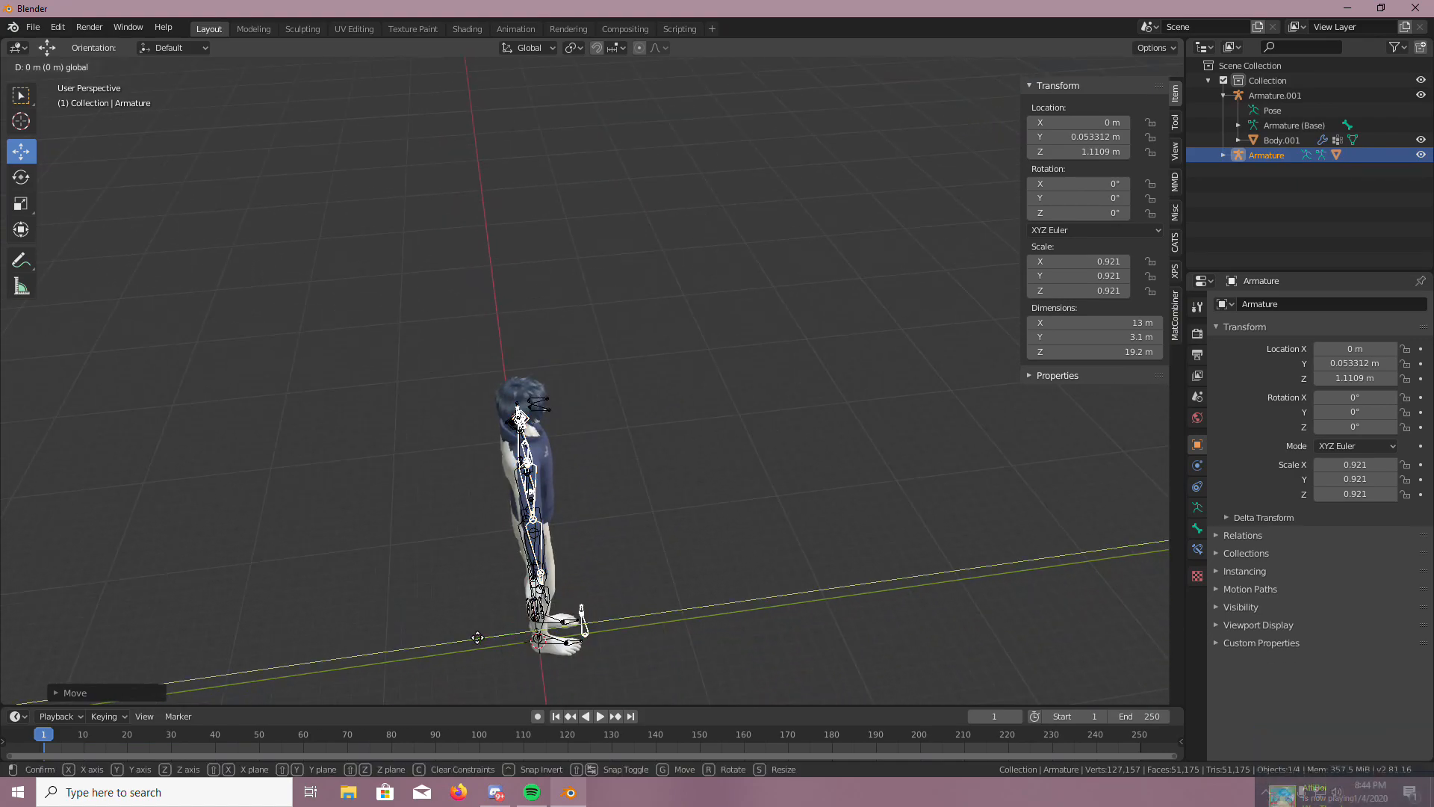
pyautogui.scroll(4, 637, 578)
pyautogui.moveTo(595, 565); pyautogui.dragTo(629, 565, button='middle')
pyautogui.scroll(-4, 631, 567)
pyautogui.moveTo(487, 567); pyautogui.dragTo(538, 608, button='middle')
pyautogui.moveTo(380, 597); pyautogui.dragTo(374, 590)
pyautogui.scroll(6, 344, 572)
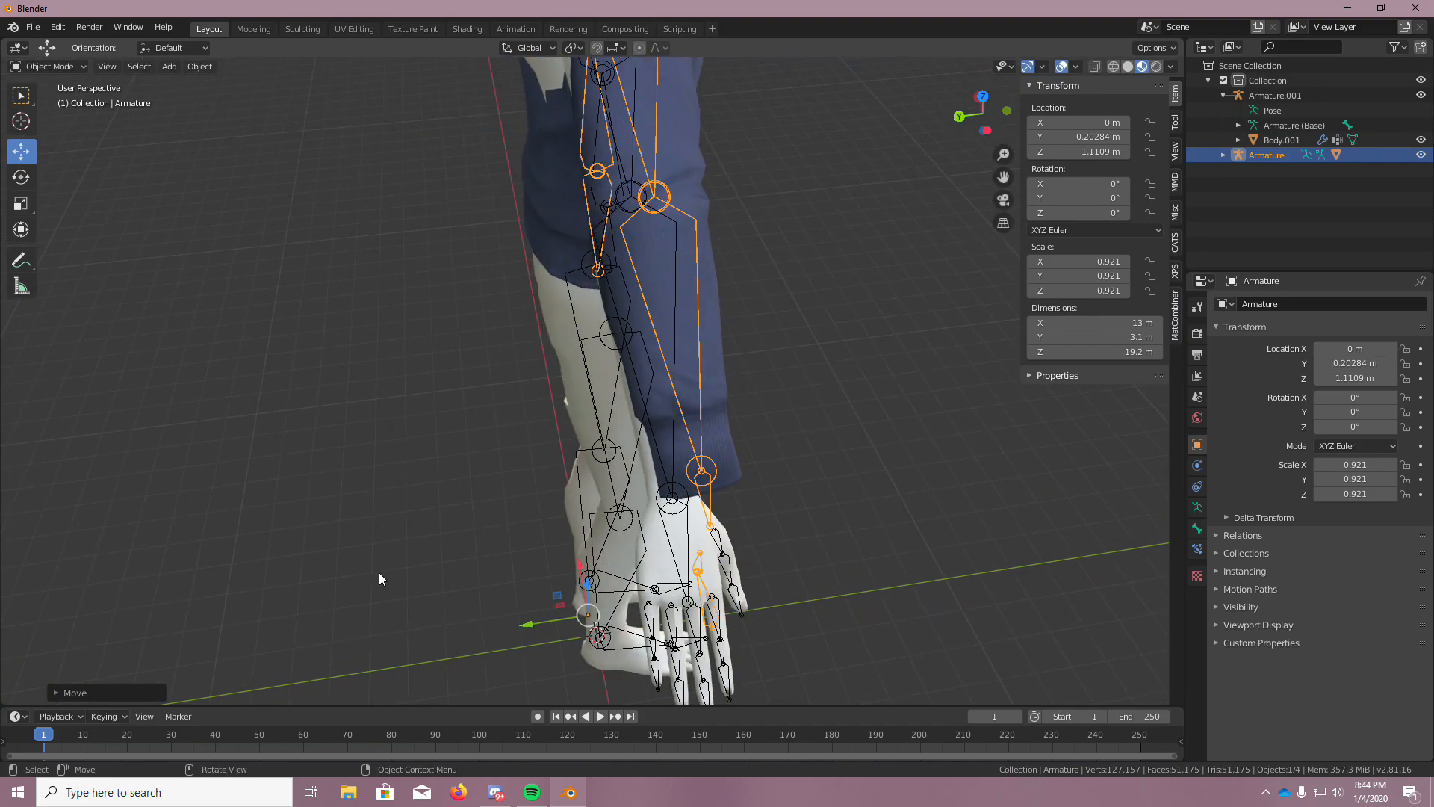
# Enter CATS pose mode for the hoodie's armature
pyautogui.scroll(-4, 526, 604)
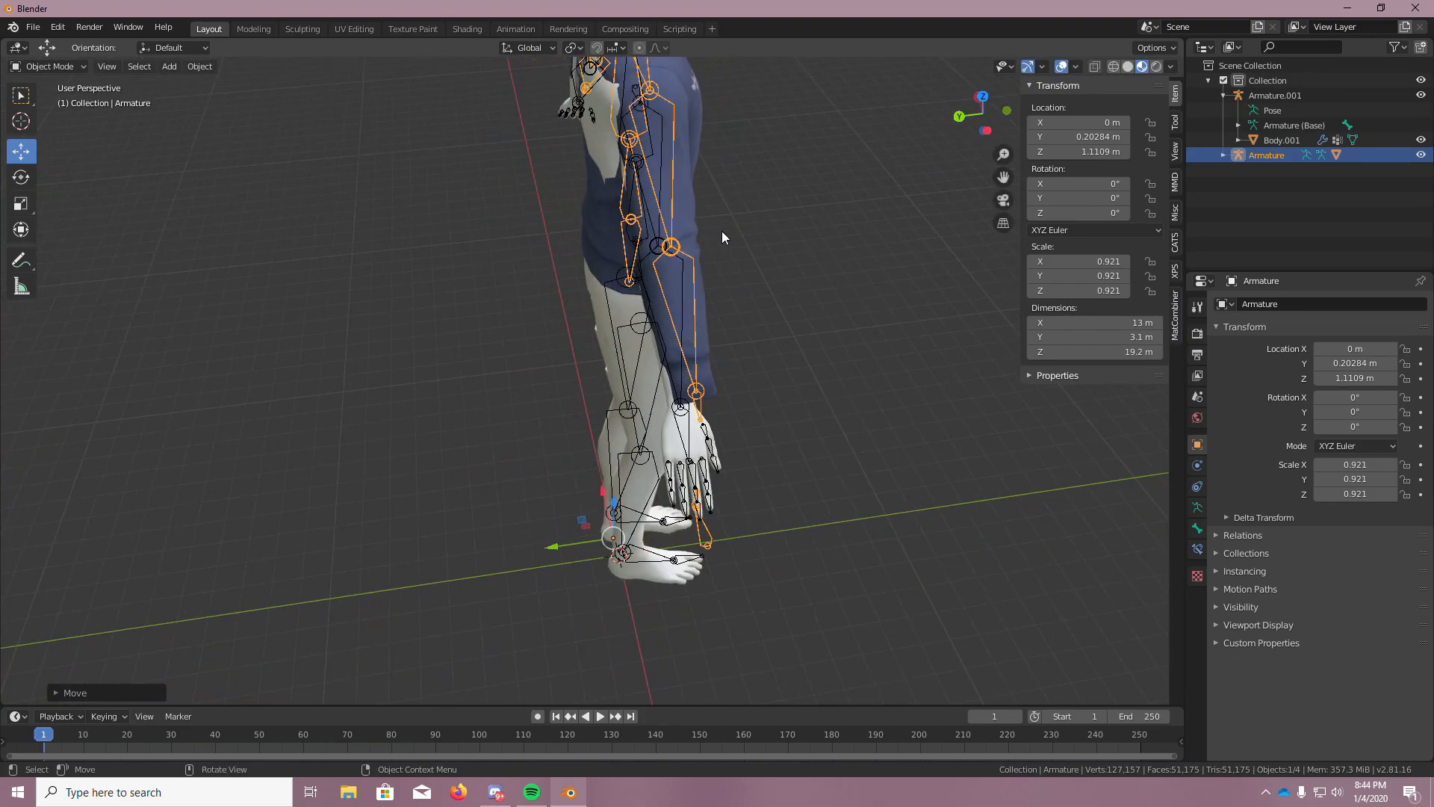
pyautogui.moveTo(731, 275); pyautogui.dragTo(754, 233, button='middle')
pyautogui.click(1175, 243)
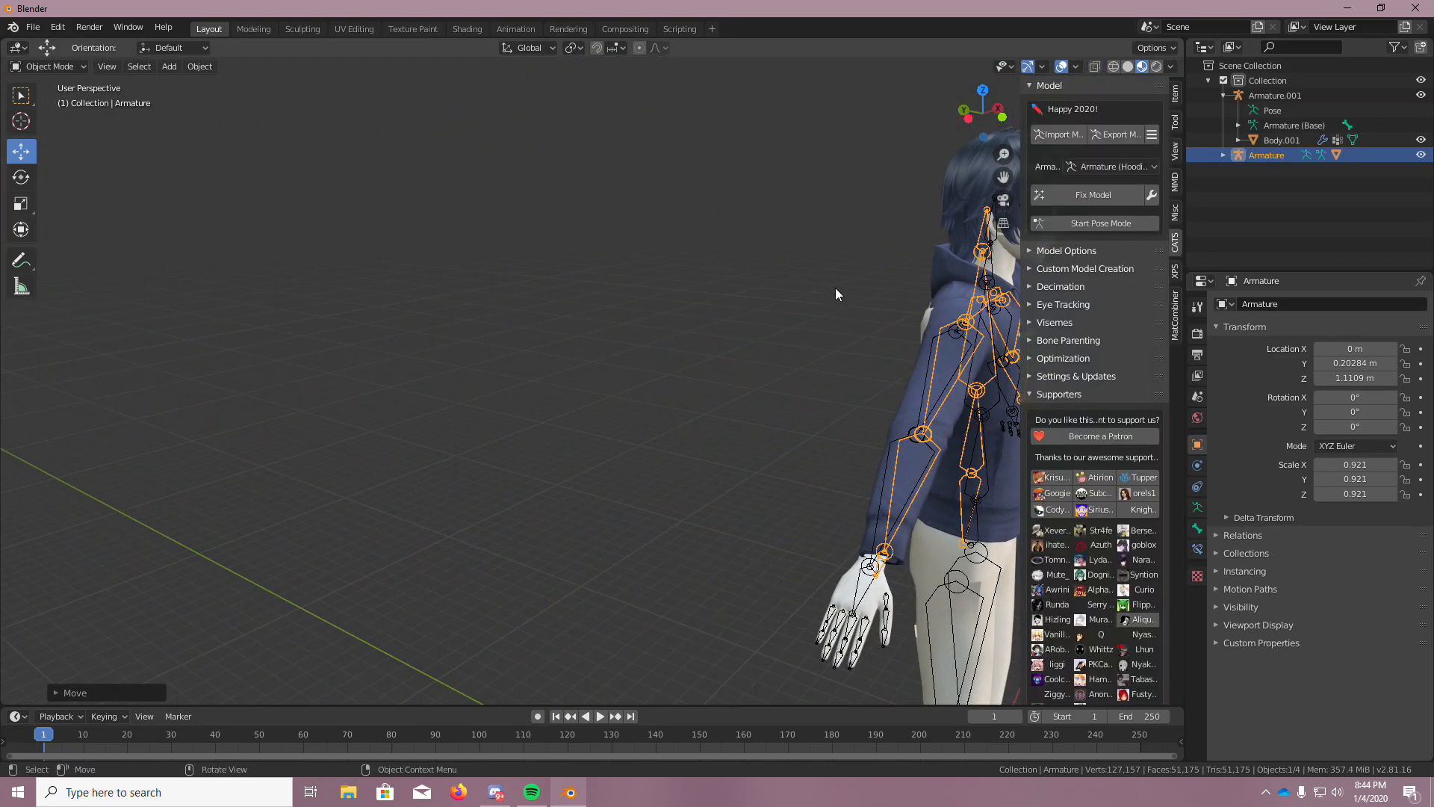
pyautogui.moveTo(856, 289); pyautogui.dragTo(780, 278, button='middle')
pyautogui.scroll(-7, 924, 303)
pyautogui.scroll(9, 969, 295)
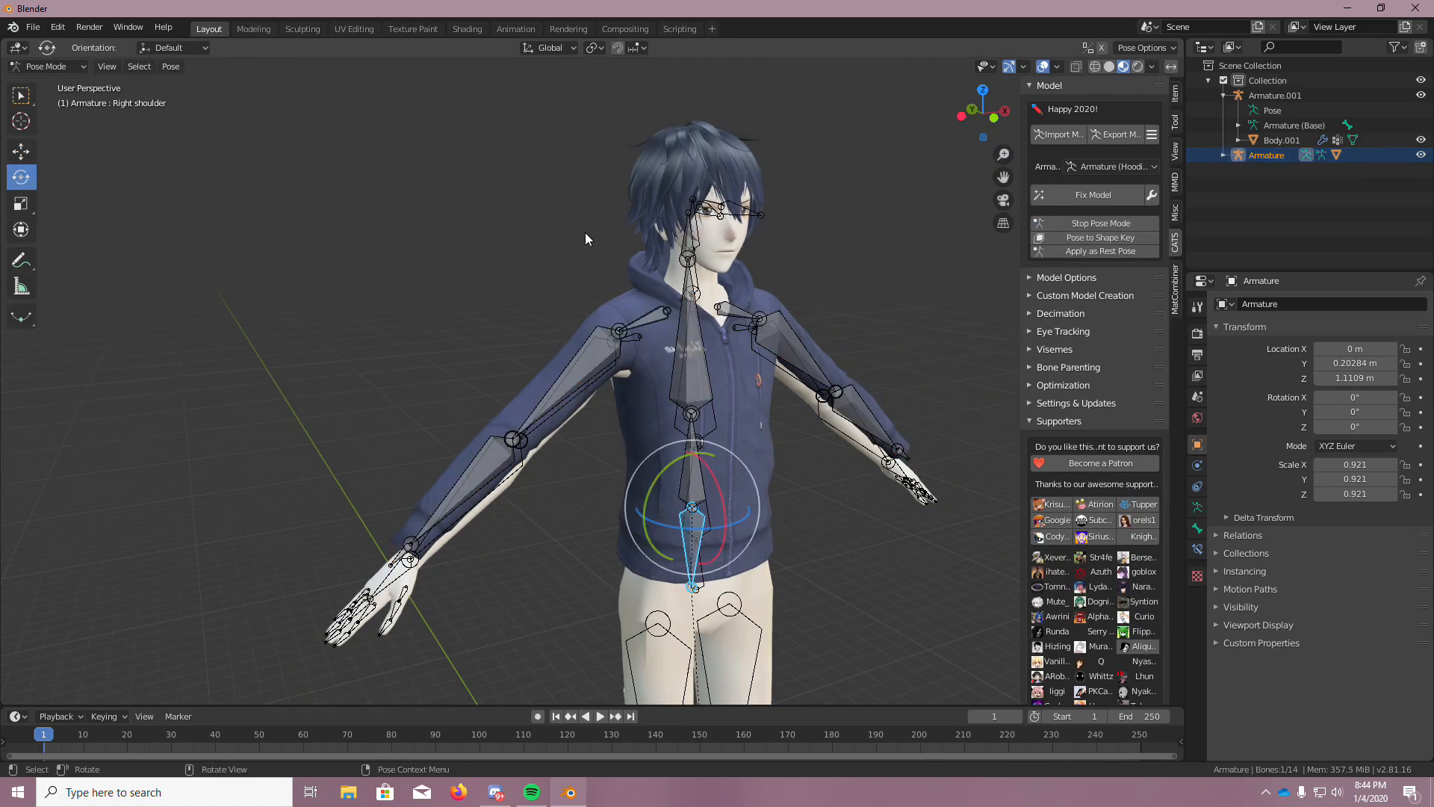
# Rotate the hoodie's right shoulder bone around the global Z axis to line up the sleeve with the base's arm
pyautogui.moveTo(586, 234); pyautogui.dragTo(601, 304, button='middle')
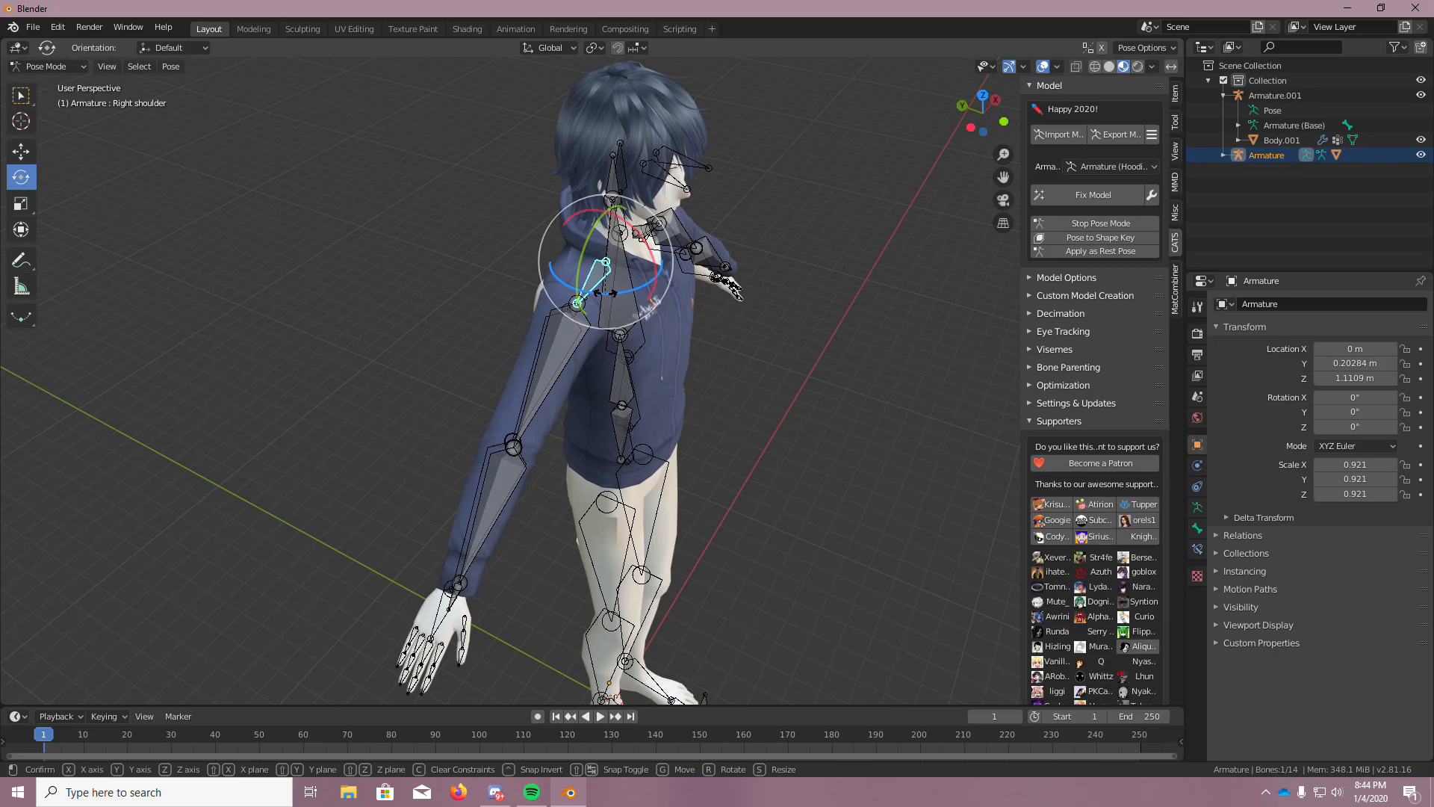
pyautogui.scroll(5, 535, 491)
pyautogui.moveTo(490, 494); pyautogui.dragTo(437, 513, button='middle')
pyautogui.scroll(-5, 407, 543)
pyautogui.moveTo(375, 576); pyautogui.dragTo(509, 387, button='middle')
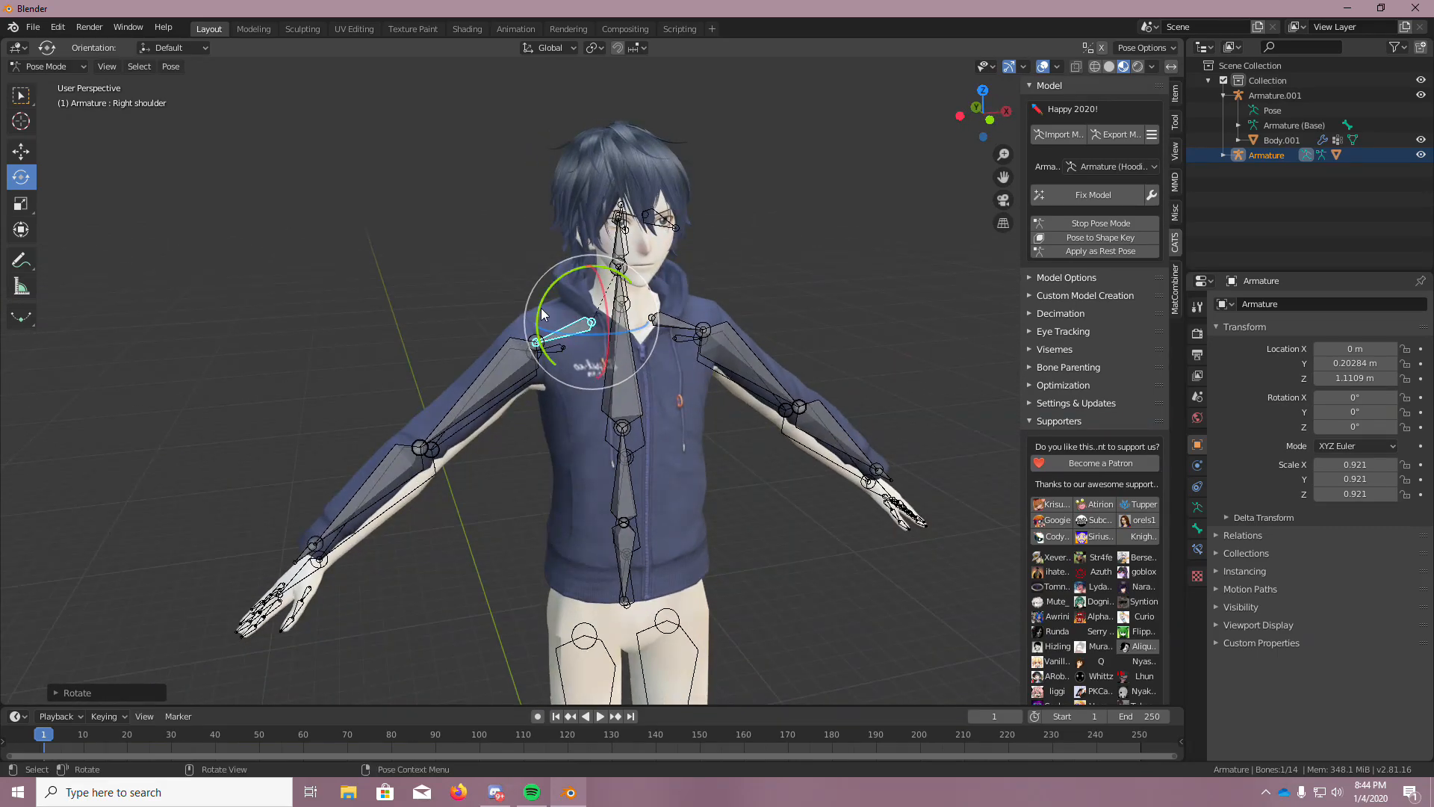
# Fine-tune the right shoulder bone with a slight rotation around the global Y axis and a small correction from the side
pyautogui.moveTo(542, 306); pyautogui.dragTo(539, 313)
pyautogui.moveTo(375, 557); pyautogui.dragTo(607, 544, button='middle')
pyautogui.moveTo(654, 623); pyautogui.dragTo(622, 550, button='middle')
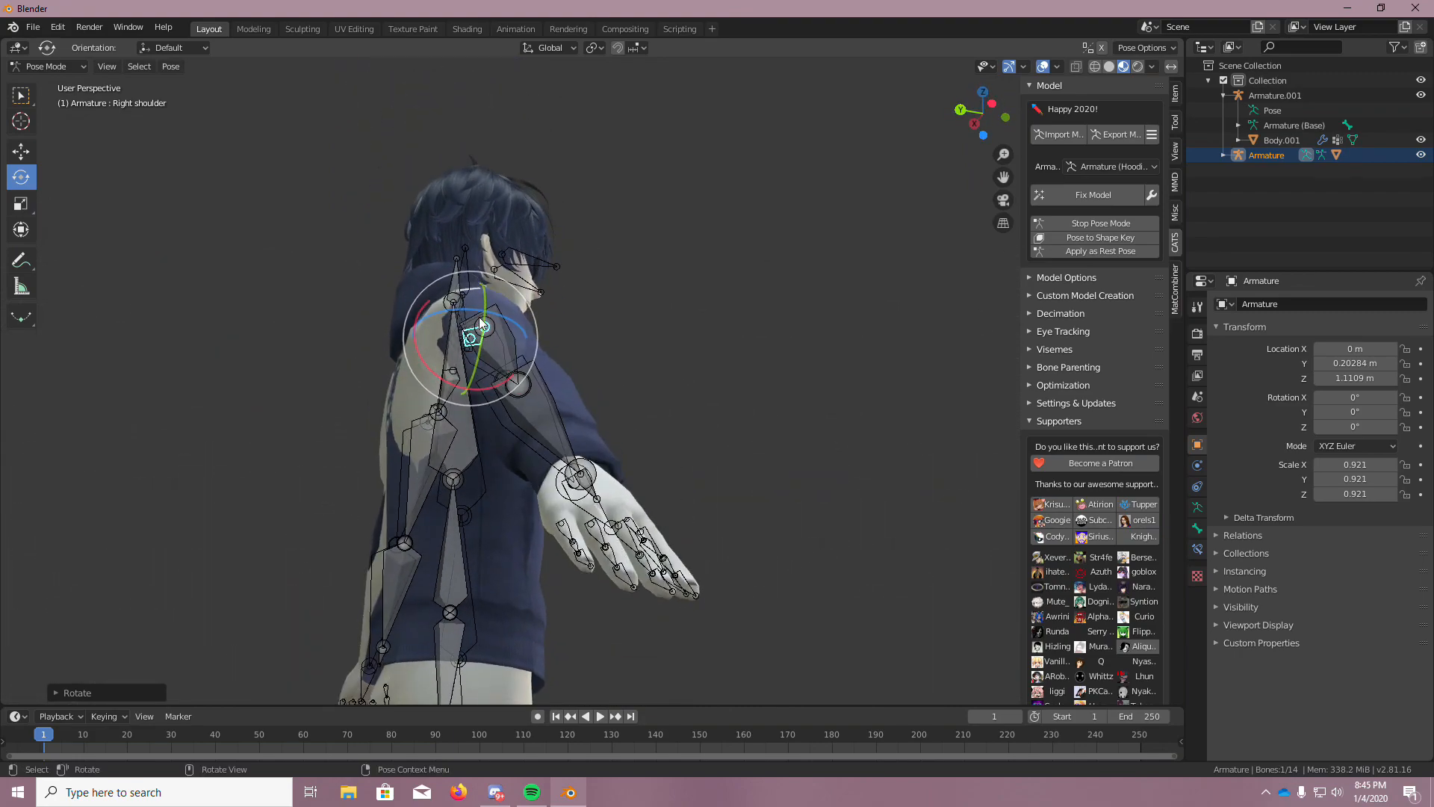
pyautogui.moveTo(458, 311); pyautogui.dragTo(457, 311)
# Examine the right sleeve from several sides and close up for places where the base's arm pokes through
pyautogui.moveTo(711, 387); pyautogui.dragTo(797, 427, button='middle')
pyautogui.scroll(-4, 908, 444)
pyautogui.scroll(7, 916, 455)
pyautogui.moveTo(916, 455); pyautogui.dragTo(715, 405, button='middle')
pyautogui.scroll(-6, 715, 405)
pyautogui.scroll(5, 654, 200)
pyautogui.moveTo(655, 200); pyautogui.dragTo(571, 169, button='middle')
pyautogui.scroll(-6, 643, 209)
pyautogui.scroll(4, 875, 216)
pyautogui.moveTo(772, 222); pyautogui.dragTo(706, 230, button='middle')
pyautogui.keyDown('shift'); pyautogui.moveTo(850, 254); pyautogui.dragTo(321, 182, button='middle'); pyautogui.keyUp('shift')
pyautogui.moveTo(554, 205)
pyautogui.keyDown('shift'); pyautogui.mouseDown(button='middle')
pyautogui.moveTo(455, 191)
pyautogui.moveTo(279, 102)
pyautogui.moveTo(699, 324)
pyautogui.moveTo(844, 348)
pyautogui.mouseUp(button='middle'); pyautogui.keyUp('shift')
pyautogui.moveTo(701, 374); pyautogui.dragTo(853, 369, button='middle')
pyautogui.scroll(-4, 853, 369)
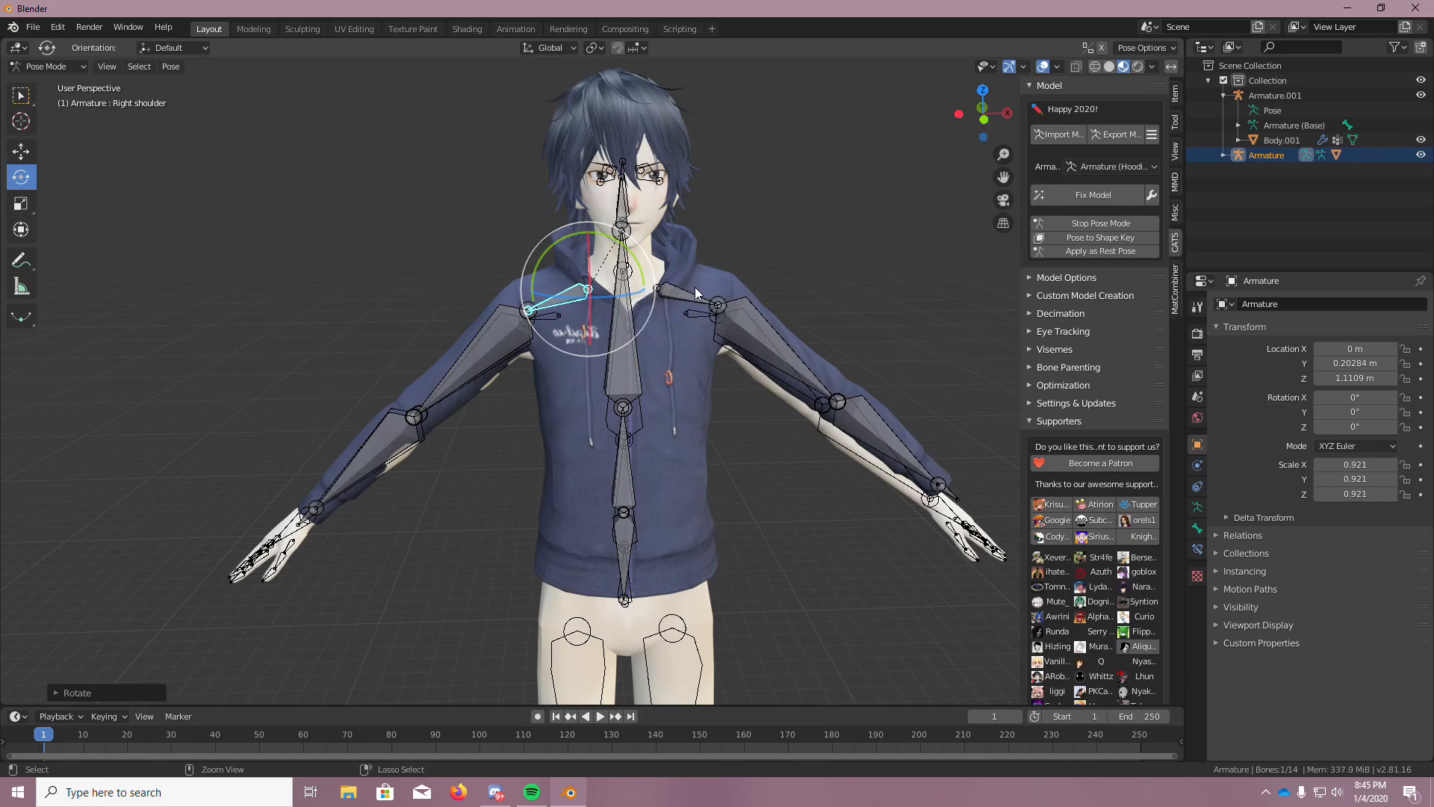
# Rotate the right shoulder bone slightly once more to improve the right sleeve's fit over the arm
pyautogui.moveTo(659, 302); pyautogui.dragTo(545, 339, button='middle')
pyautogui.moveTo(545, 339)
pyautogui.mouseDown()
pyautogui.moveTo(520, 298)
pyautogui.moveTo(553, 341)
pyautogui.mouseUp()
pyautogui.scroll(-3, 646, 340)
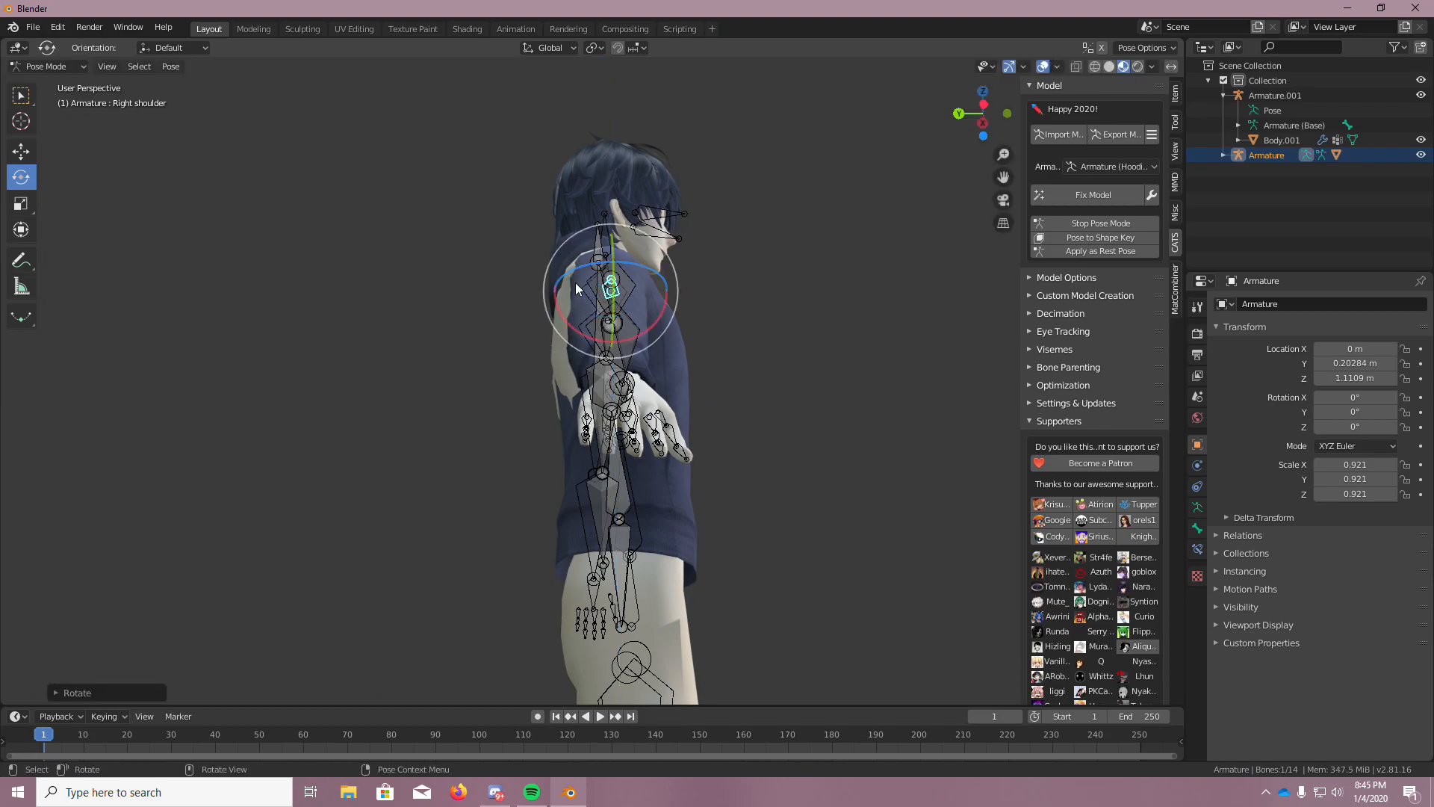
pyautogui.scroll(4, 613, 392)
pyautogui.moveTo(612, 392); pyautogui.dragTo(966, 231, button='middle')
pyautogui.scroll(-5, 966, 232)
pyautogui.moveTo(916, 388); pyautogui.dragTo(876, 281, button='middle')
# Rotate the hoodie's left shoulder bone about 3° around the global Y axis to lower the left sleeve onto the arm
pyautogui.scroll(5, 993, 379)
pyautogui.scroll(-4, 673, 189)
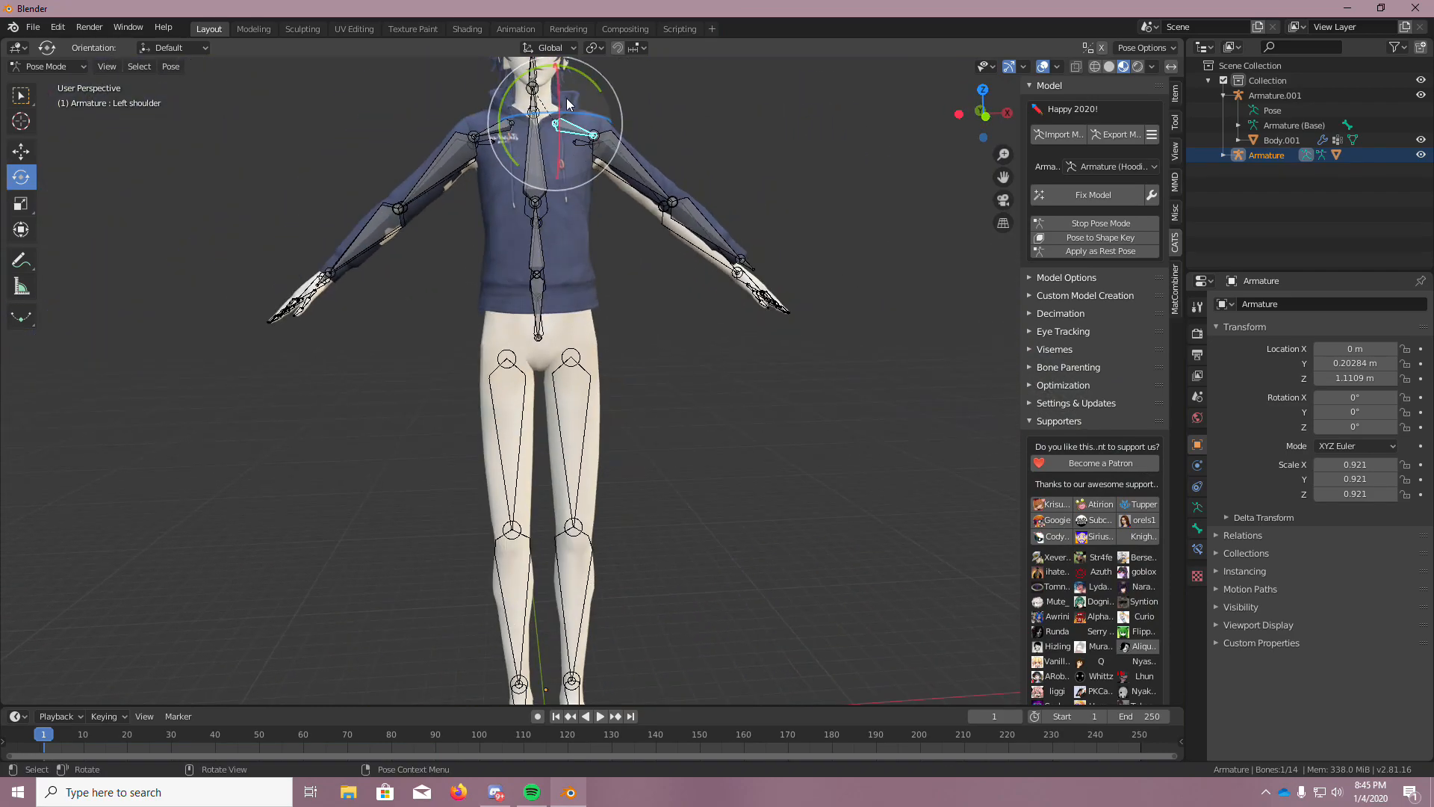
pyautogui.moveTo(588, 82); pyautogui.dragTo(591, 84)
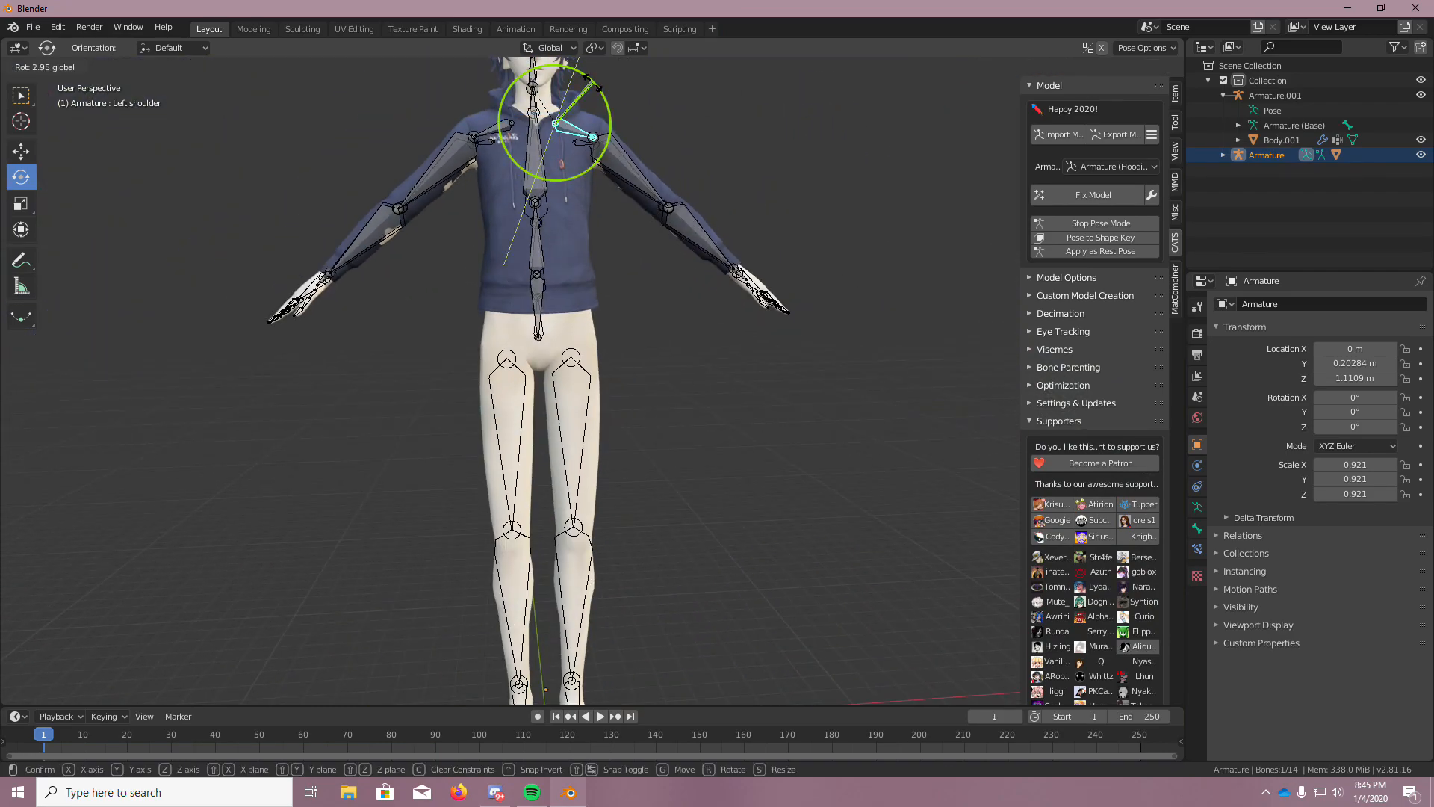
pyautogui.moveTo(809, 146); pyautogui.dragTo(780, 145, button='middle')
pyautogui.scroll(6, 799, 146)
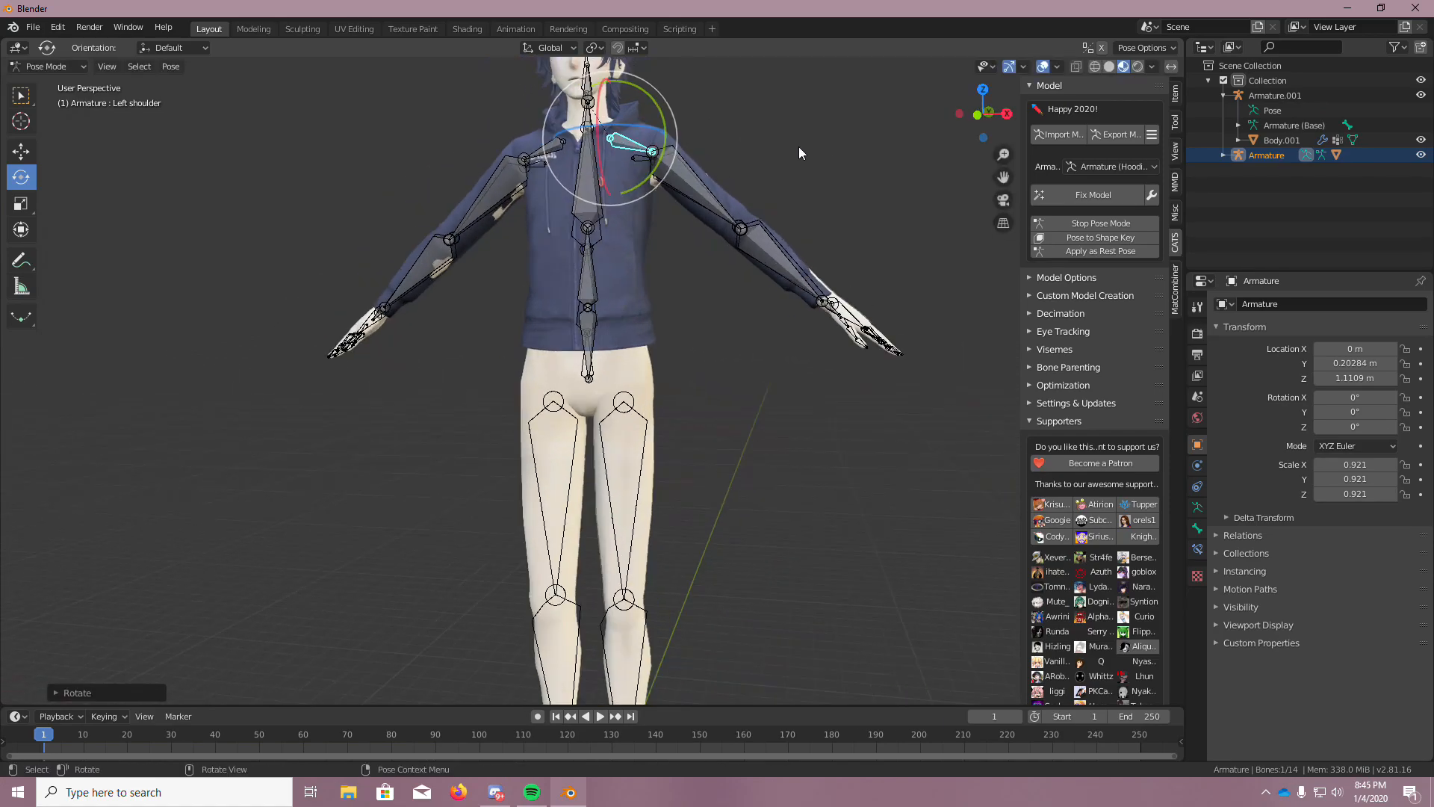
pyautogui.moveTo(889, 251); pyautogui.dragTo(871, 254, button='middle')
pyautogui.scroll(-2, 871, 255)
pyautogui.scroll(-3, 872, 253)
pyautogui.scroll(8, 873, 253)
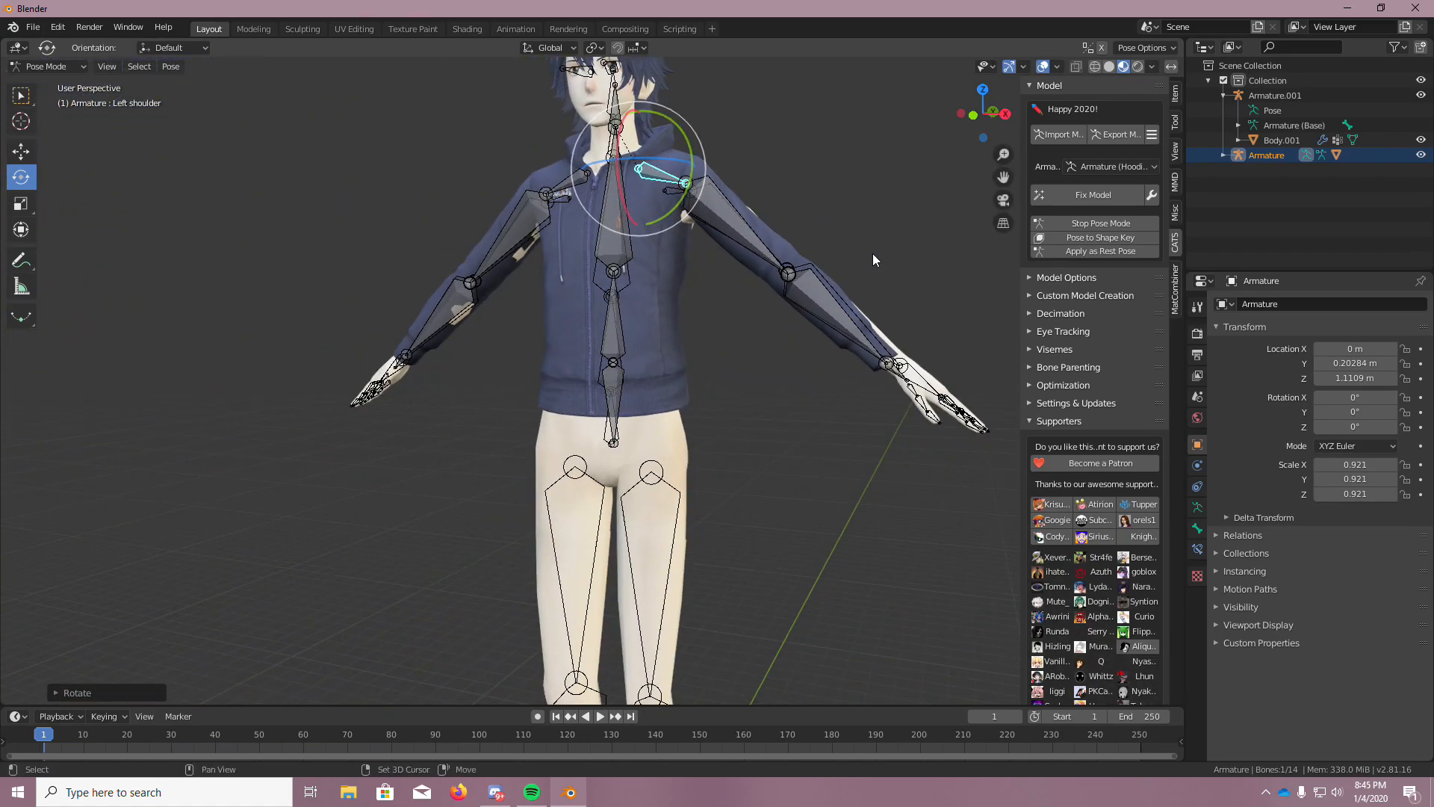
pyautogui.scroll(-6, 872, 254)
# Rotate the left shoulder bone around the global Z and Y axes so the left sleeve follows the base's arm
pyautogui.moveTo(872, 254); pyautogui.dragTo(520, 328, button='middle')
pyautogui.scroll(-4, 593, 271)
pyautogui.scroll(5, 472, 266)
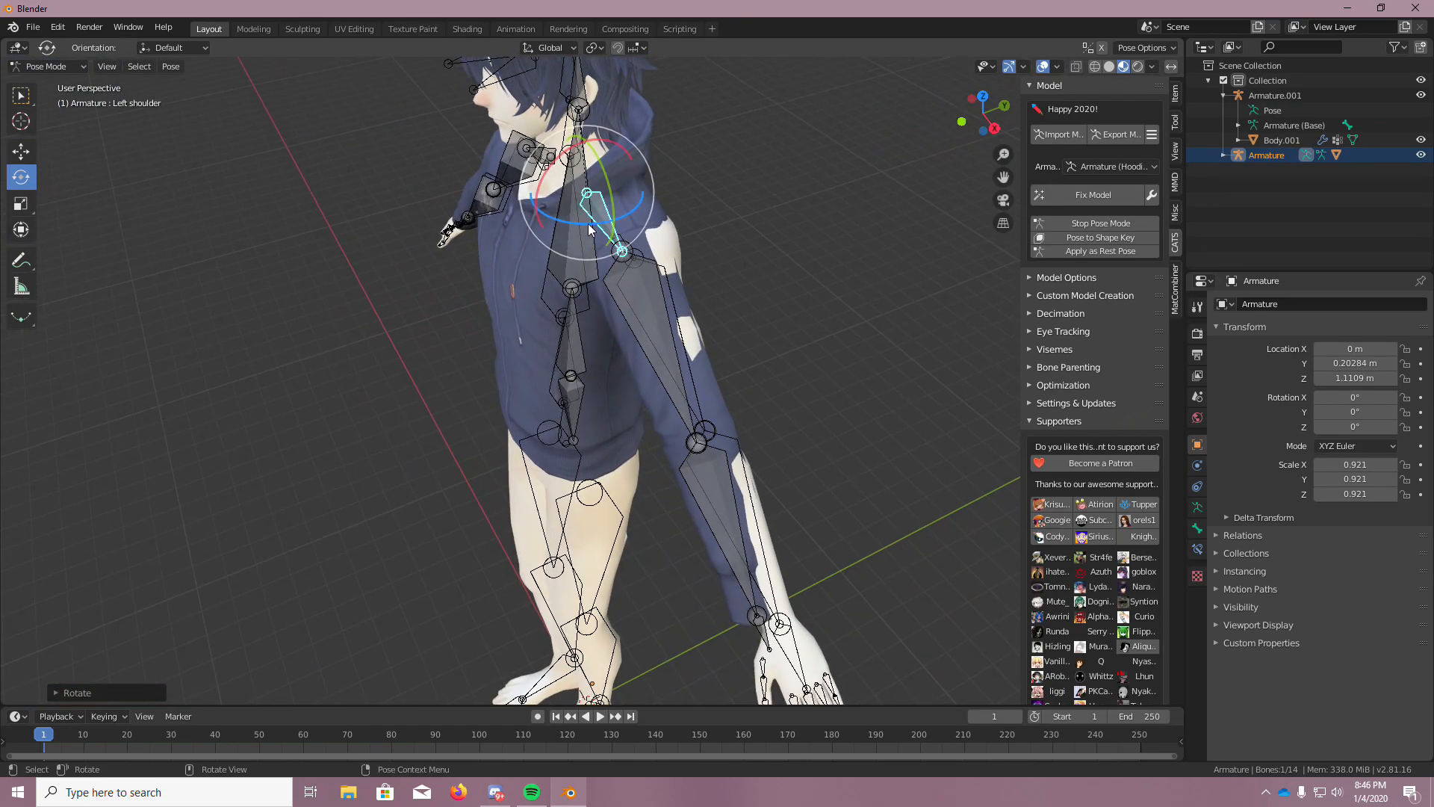
pyautogui.moveTo(589, 228); pyautogui.dragTo(590, 221)
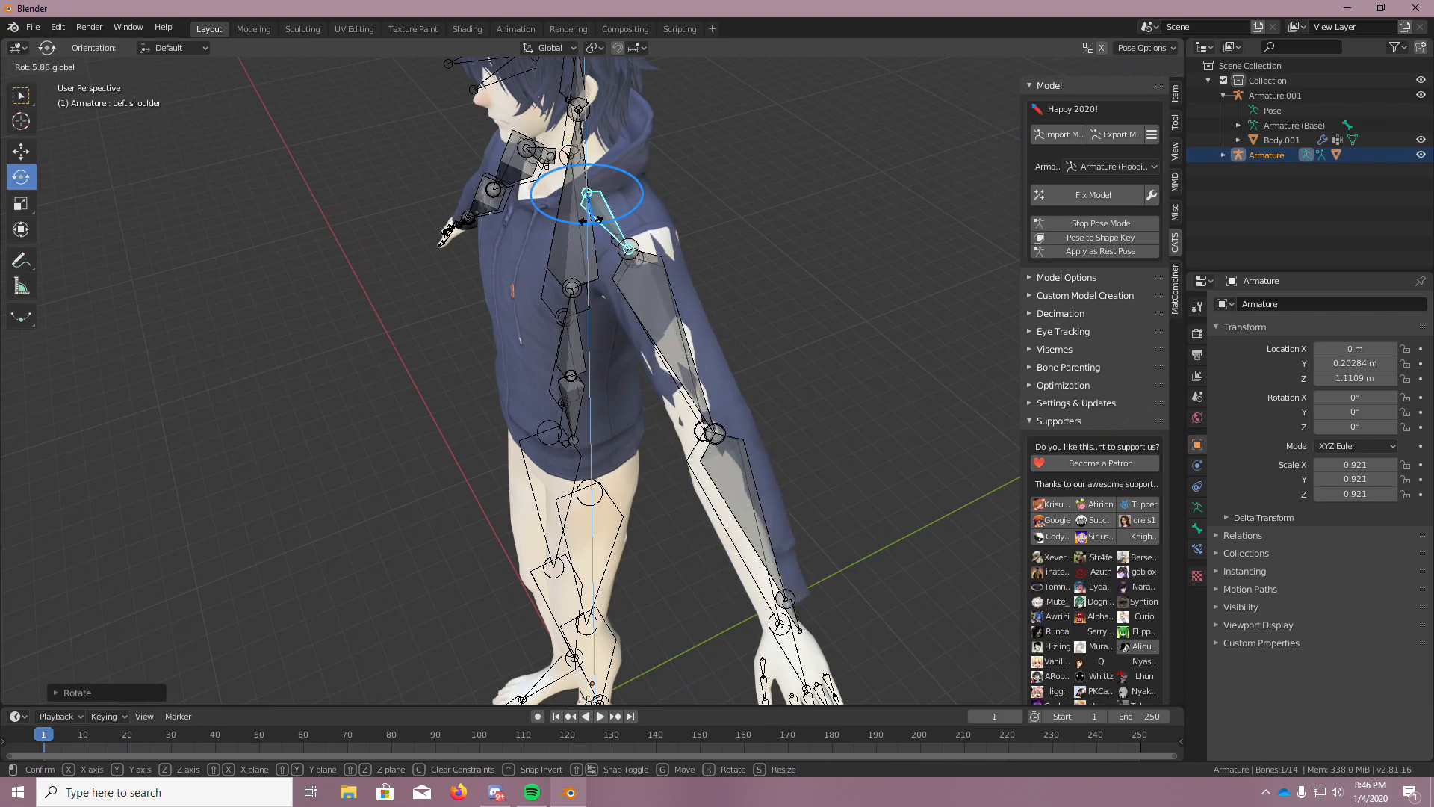
pyautogui.moveTo(818, 358); pyautogui.dragTo(875, 322, button='middle')
pyautogui.scroll(5, 935, 314)
pyautogui.scroll(-4, 875, 323)
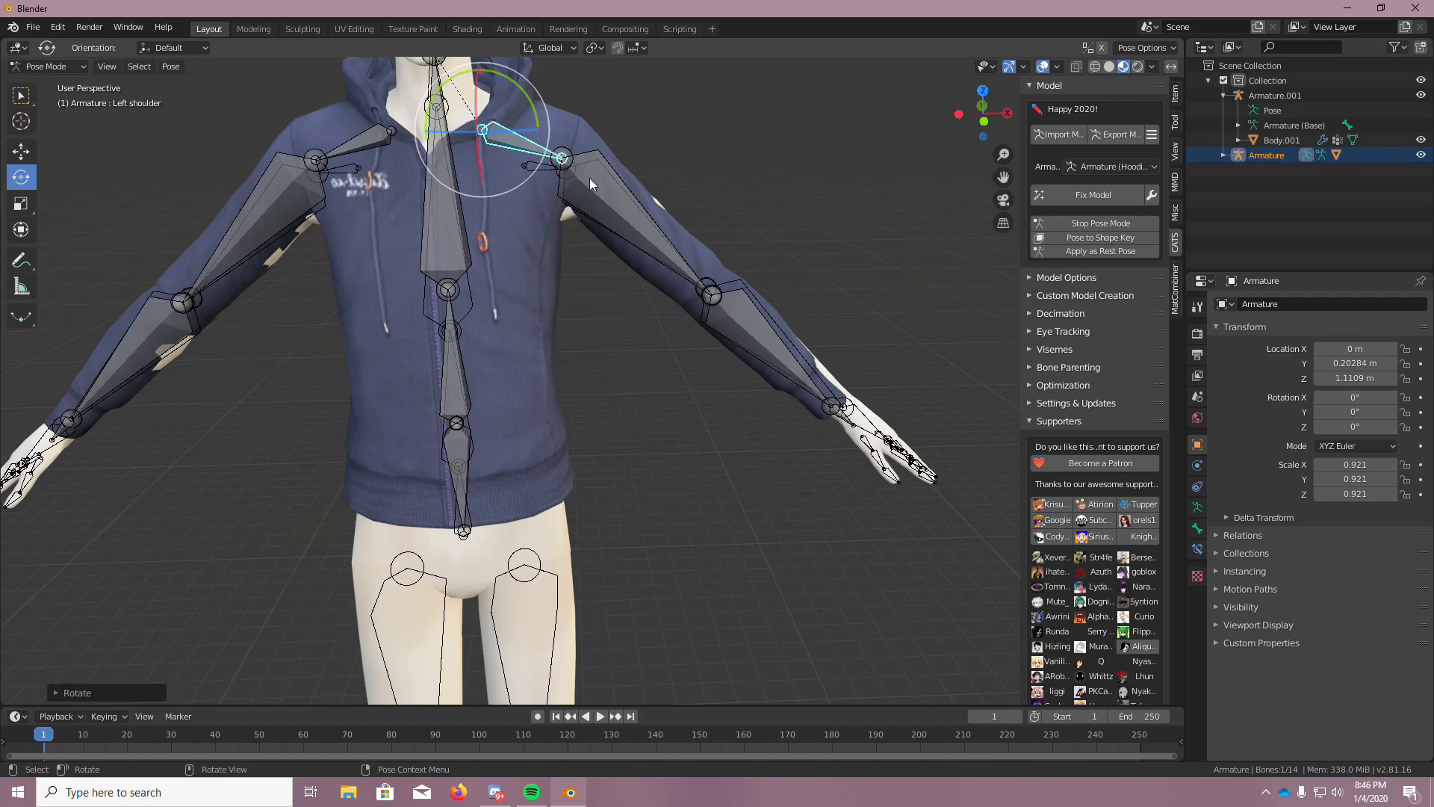
pyautogui.moveTo(533, 121); pyautogui.dragTo(535, 119)
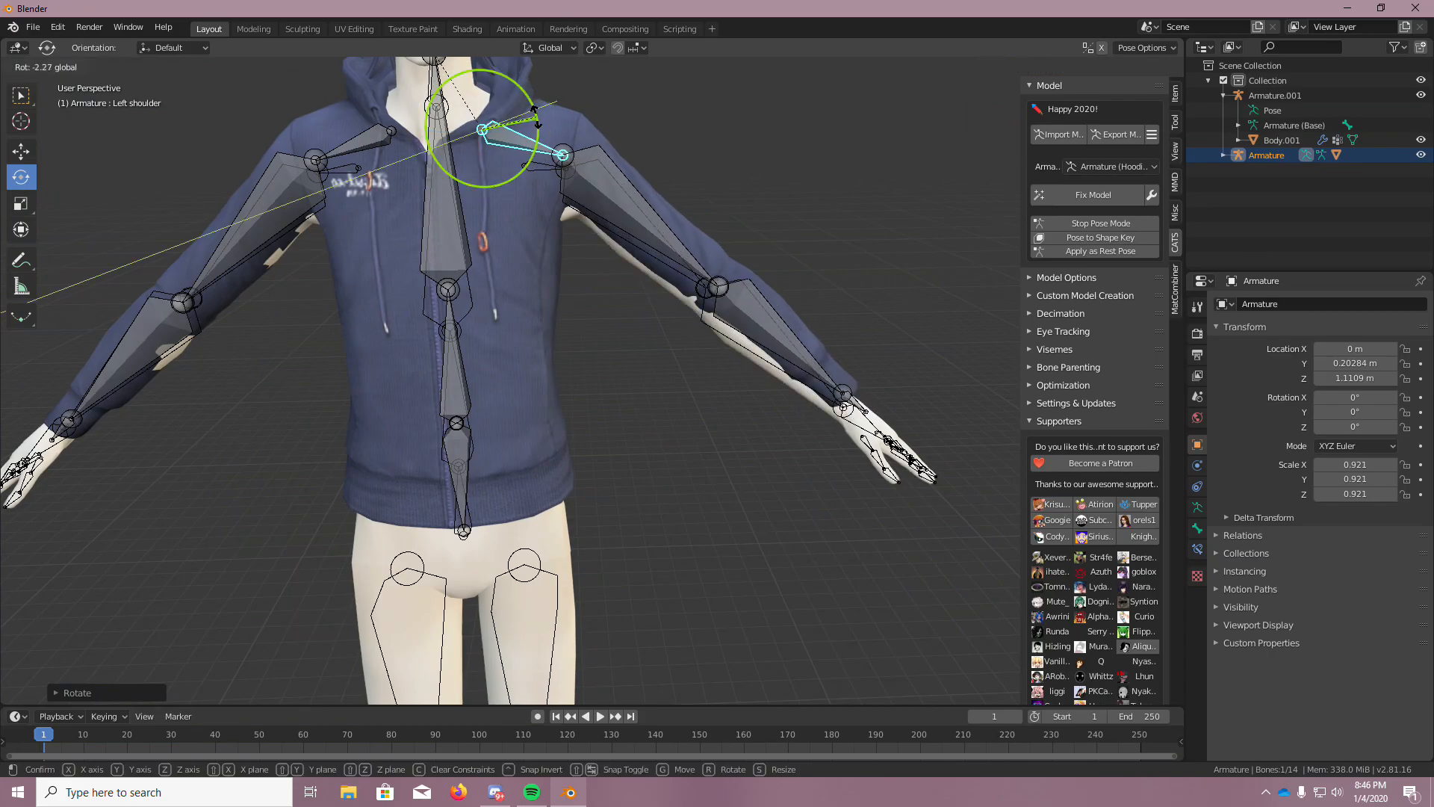
pyautogui.moveTo(835, 177); pyautogui.dragTo(605, 195, button='middle')
# Rotate the hoodie's left arm bone slightly with a free trackball rotation and a small turn around the global Y axis
pyautogui.hotkey('alt', 'a')
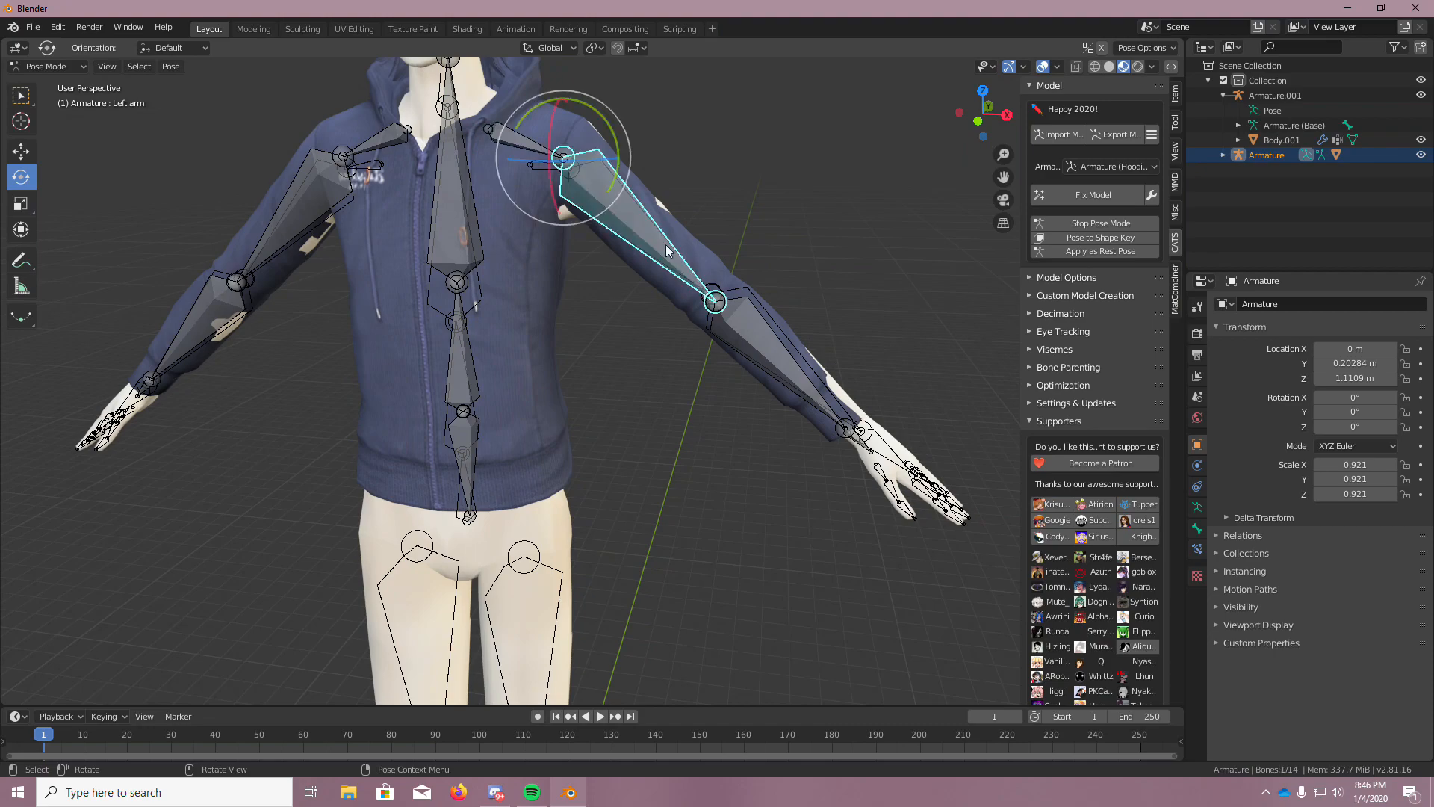
pyautogui.press('r')
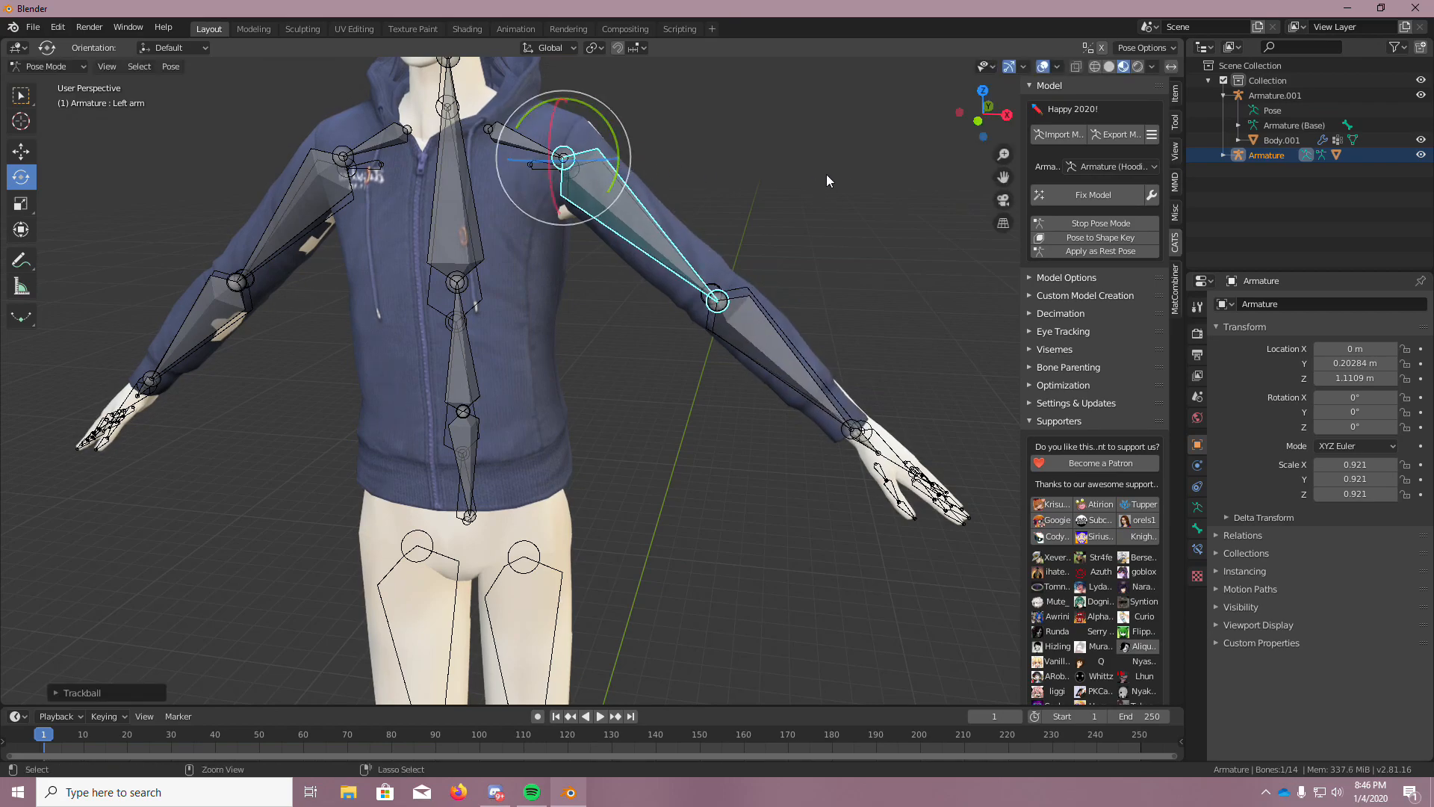
pyautogui.moveTo(837, 174); pyautogui.dragTo(717, 173, button='middle')
pyautogui.moveTo(601, 154); pyautogui.dragTo(595, 147)
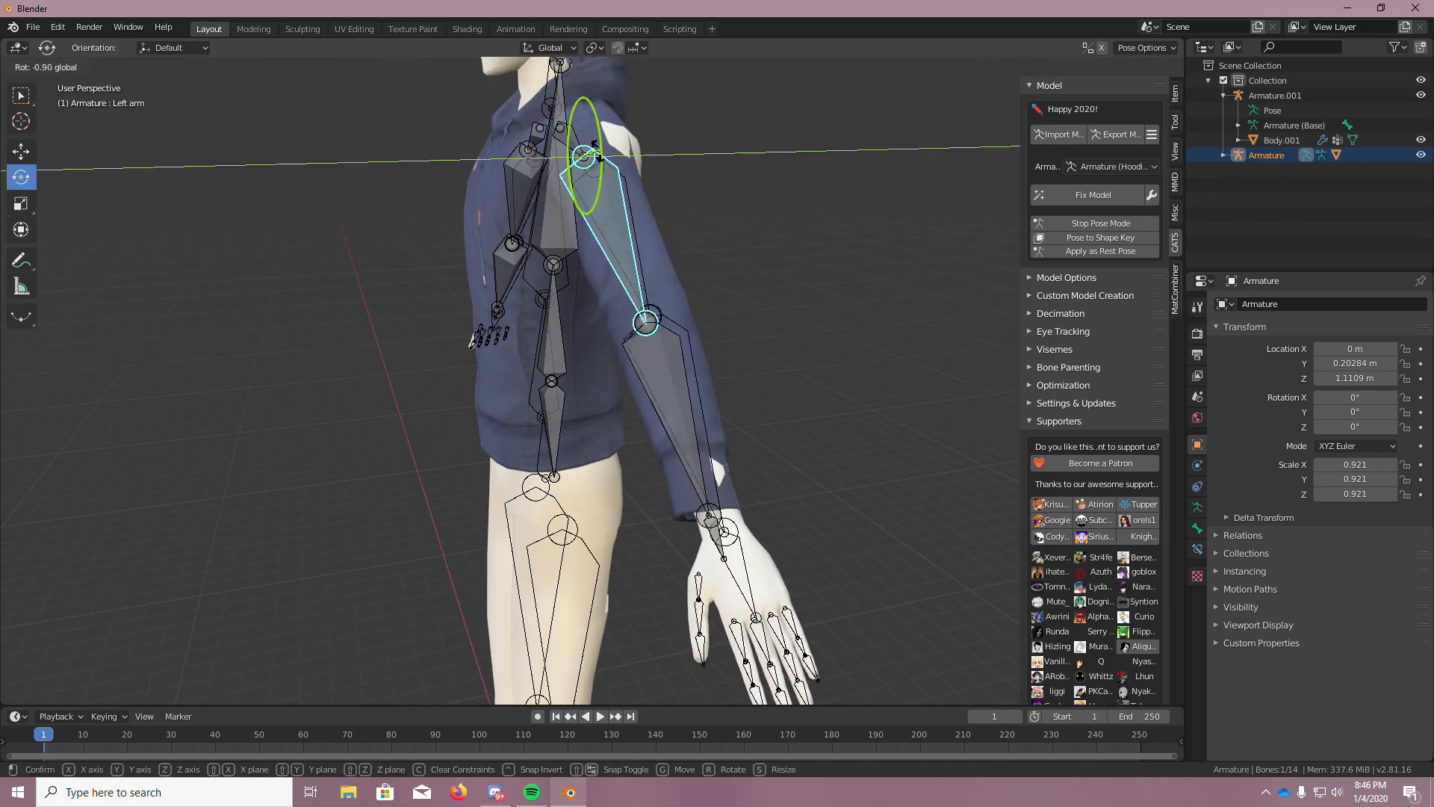
# Try to rotate the left arm bone around the global Z axis
pyautogui.scroll(2, 764, 439)
pyautogui.moveTo(798, 431); pyautogui.dragTo(850, 443, button='middle')
pyautogui.scroll(-4, 846, 443)
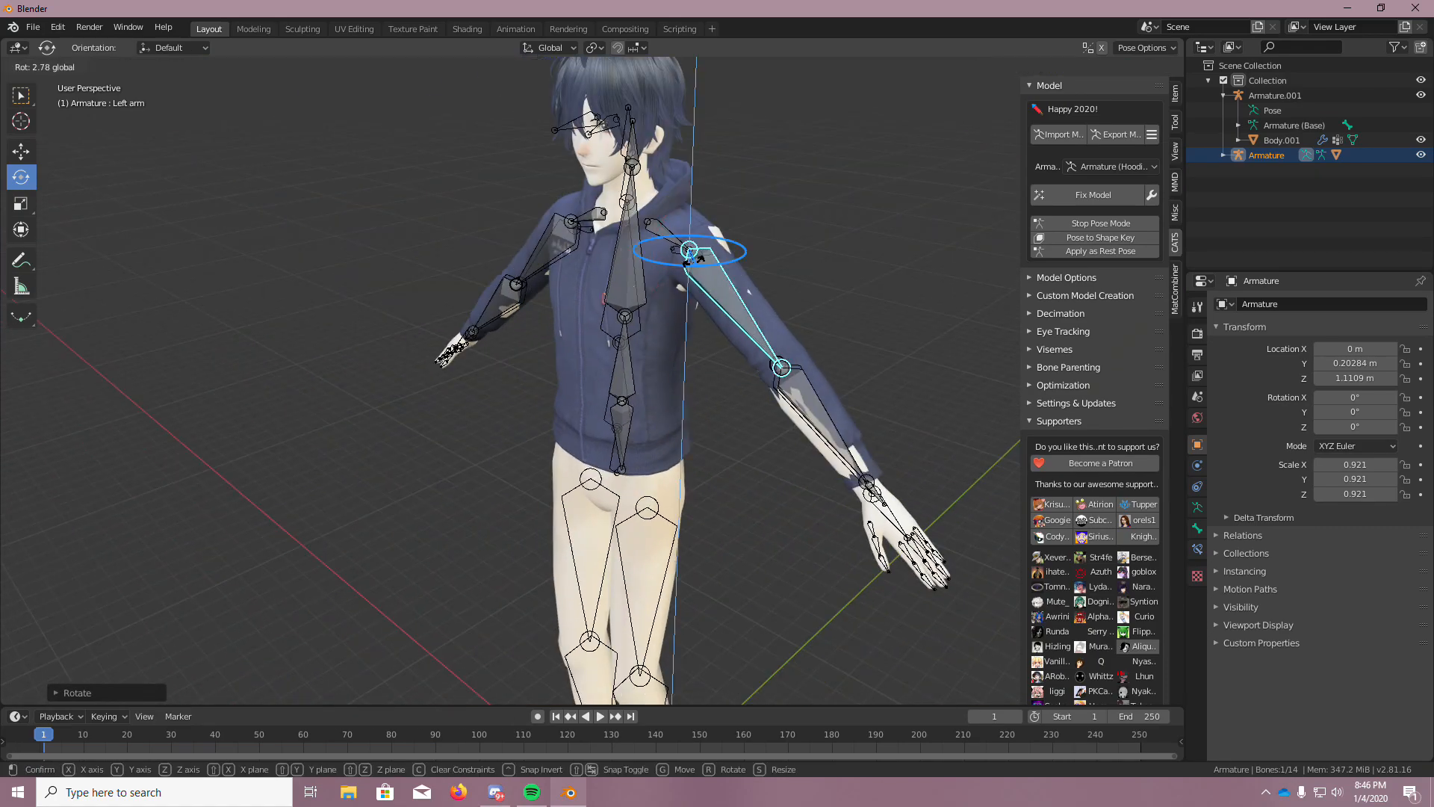
pyautogui.moveTo(692, 259); pyautogui.dragTo(658, 236)
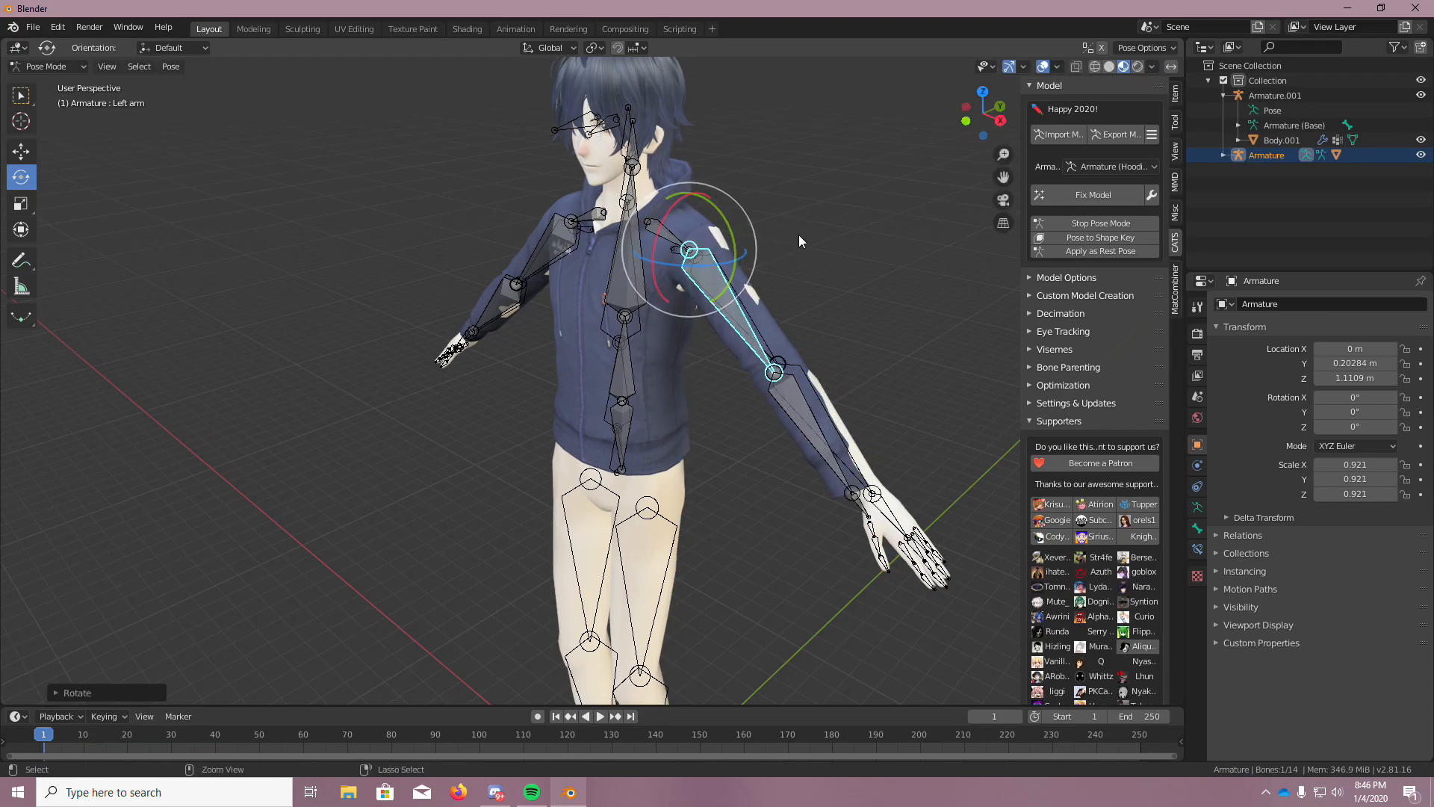
pyautogui.hotkey('ctrl', 'z')
# Rotate the left shoulder bone slightly around the global Z axis to bring the left sleeve over the arm
pyautogui.click(903, 286)
pyautogui.click(670, 241)
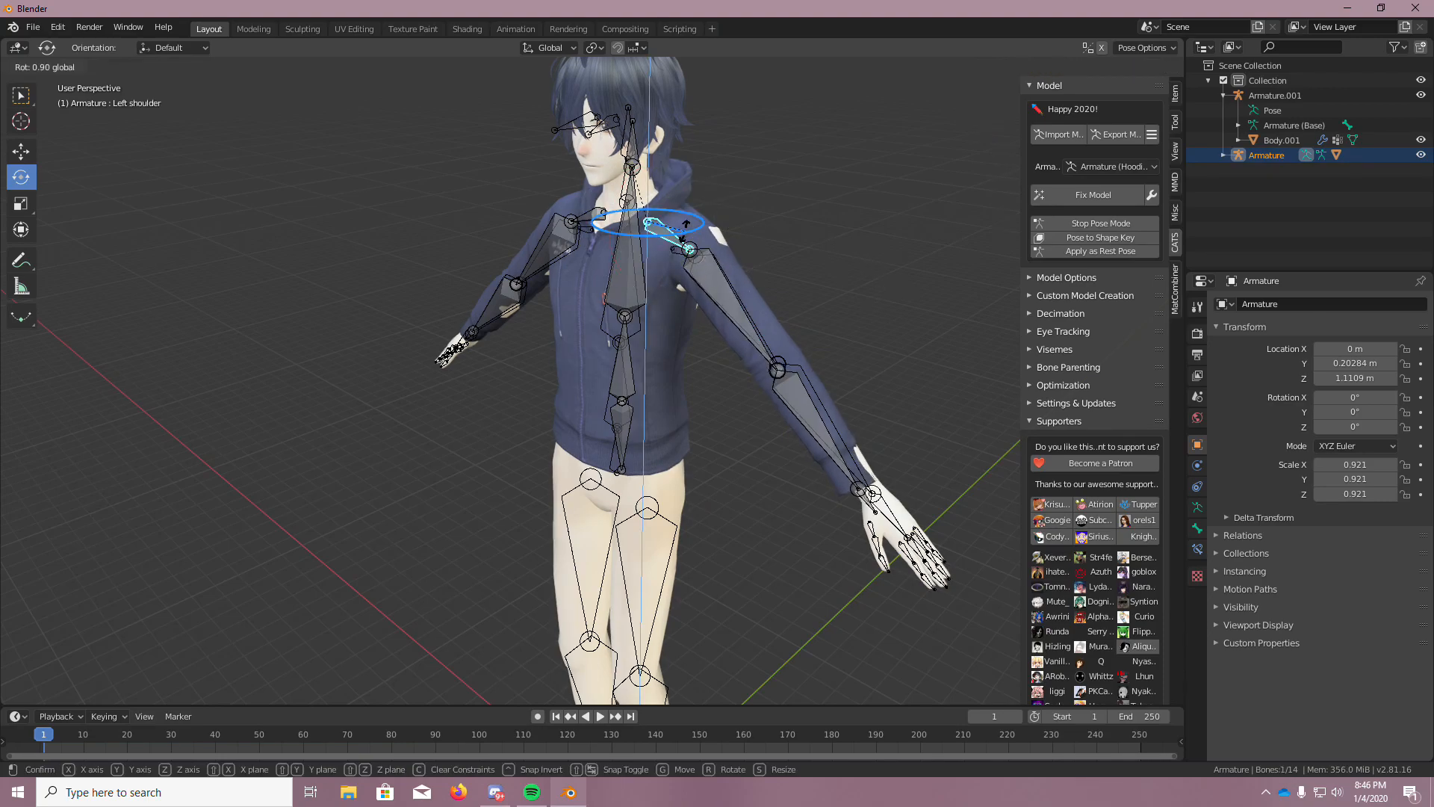
pyautogui.moveTo(687, 230); pyautogui.dragTo(691, 230)
pyautogui.scroll(5, 830, 478)
pyautogui.moveTo(829, 478); pyautogui.dragTo(622, 304, button='middle')
pyautogui.scroll(-2, 735, 383)
pyautogui.scroll(-2, 678, 337)
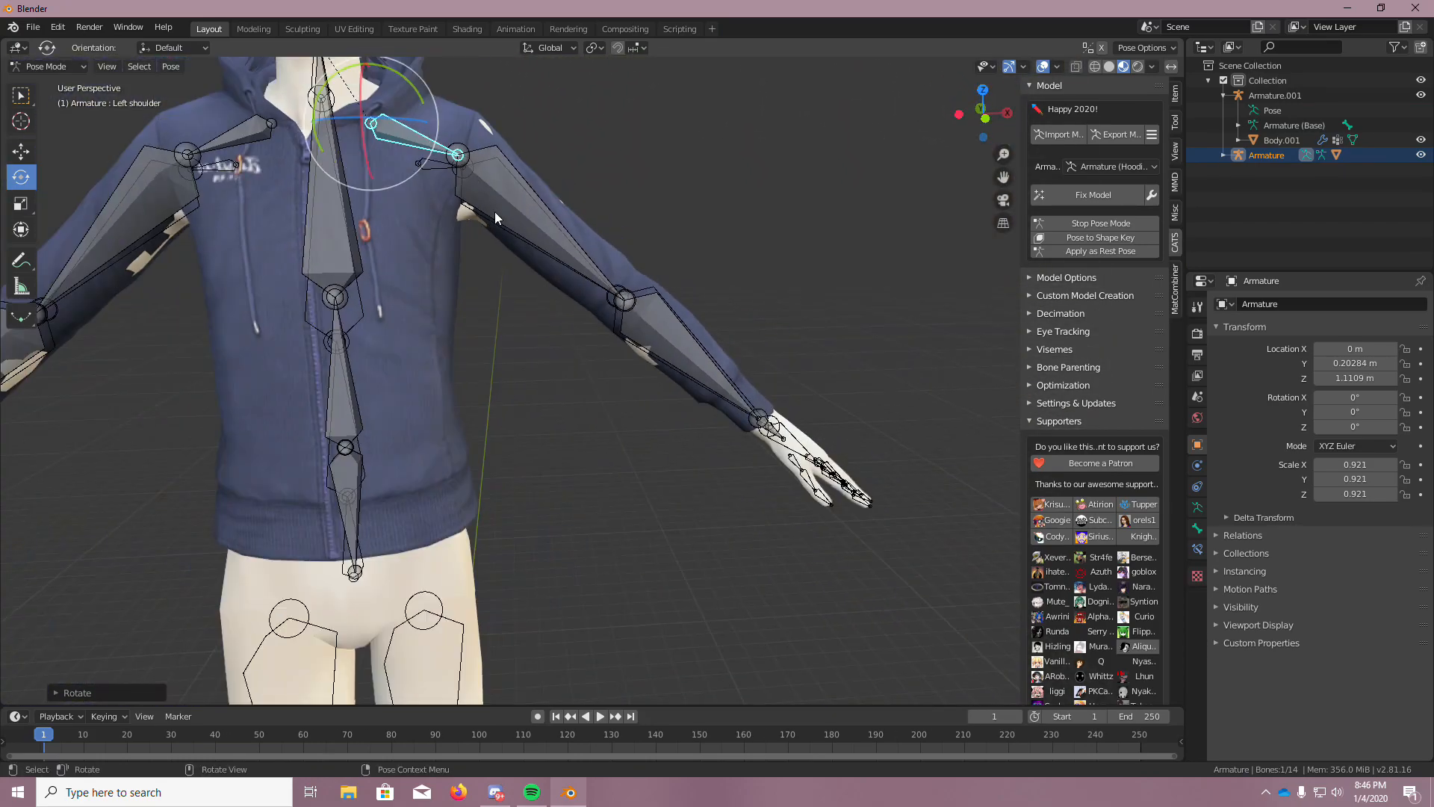
# Adjust the left shoulder bone with a slight rotation around the global Y axis and check the cuff at the wrist
pyautogui.moveTo(414, 96); pyautogui.dragTo(417, 98)
pyautogui.scroll(6, 841, 415)
pyautogui.click(761, 414)
pyautogui.moveTo(741, 378); pyautogui.dragTo(517, 269, button='middle')
pyautogui.scroll(-5, 705, 326)
# Rotate the left arm bone slightly around the global Y axis to fit the left upper sleeve to the base's arm
pyautogui.click(471, 239)
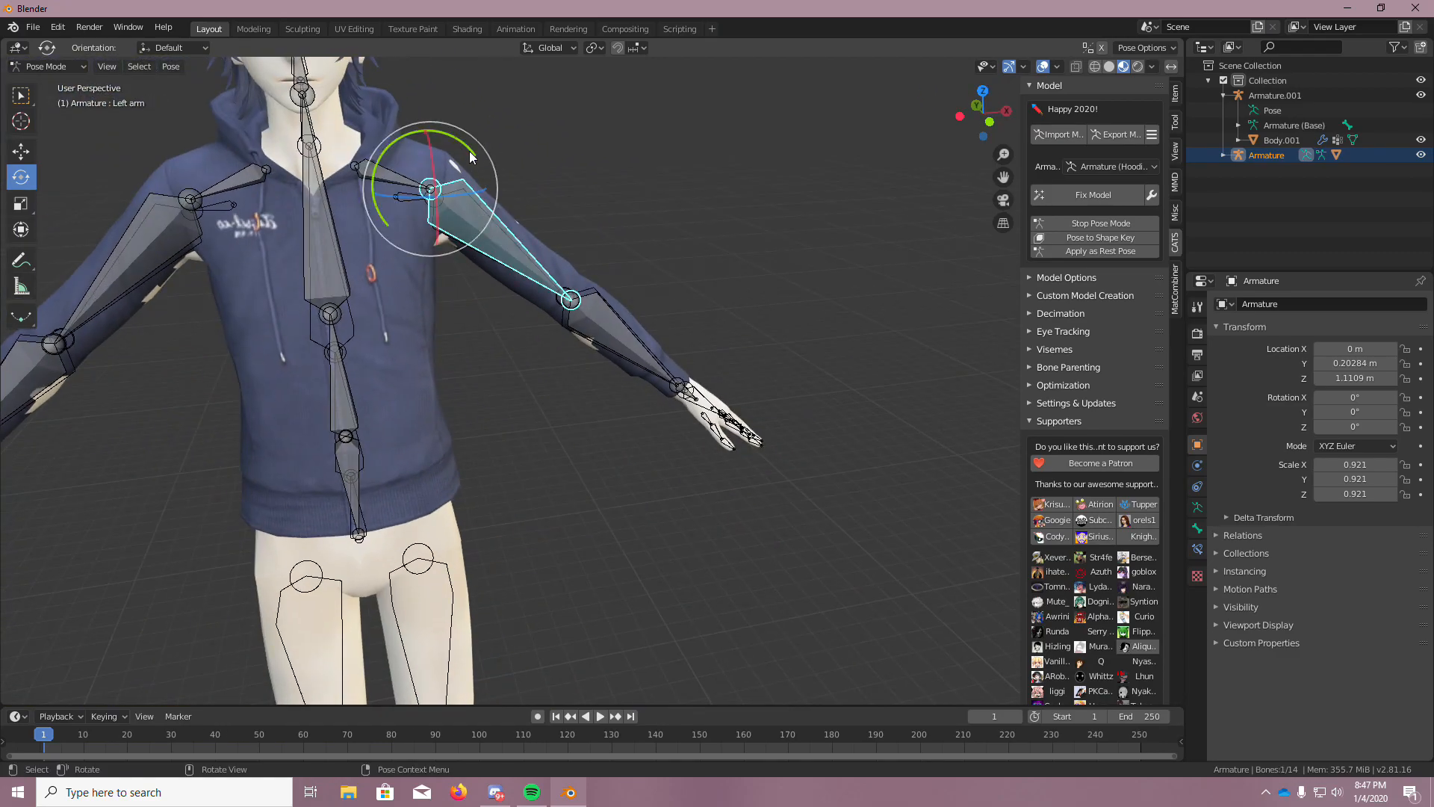
pyautogui.moveTo(469, 151); pyautogui.dragTo(468, 153)
pyautogui.moveTo(791, 240); pyautogui.dragTo(576, 485, button='middle')
pyautogui.scroll(7, 596, 472)
pyautogui.scroll(2, 575, 485)
pyautogui.scroll(3, 576, 485)
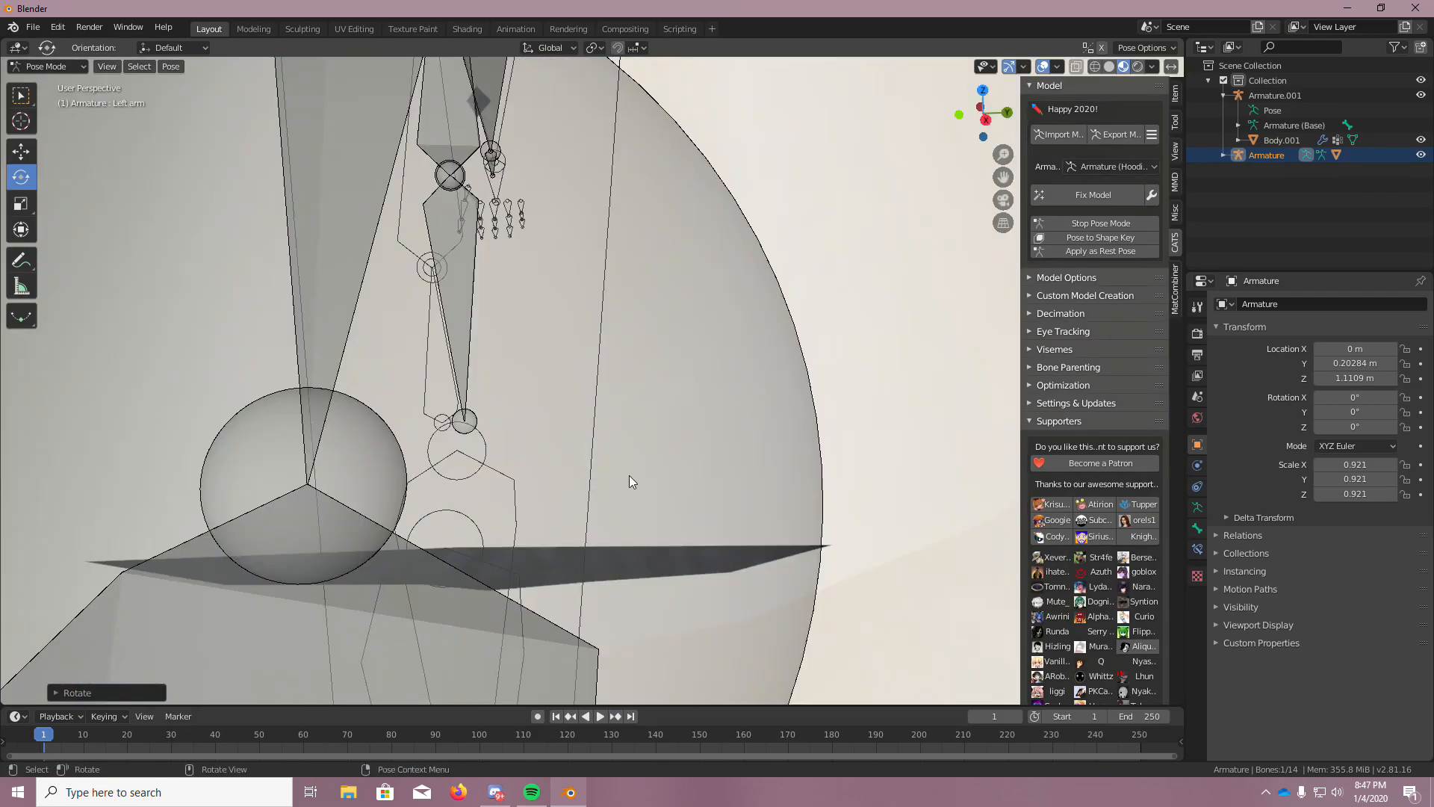
pyautogui.scroll(-3, 624, 459)
pyautogui.moveTo(611, 436); pyautogui.dragTo(804, 286, button='middle')
pyautogui.scroll(-3, 803, 286)
# Rotate the hoodie's left elbow bone slightly so the forearm sleeve covers the base's forearm, and deselect the bone
pyautogui.click(732, 218)
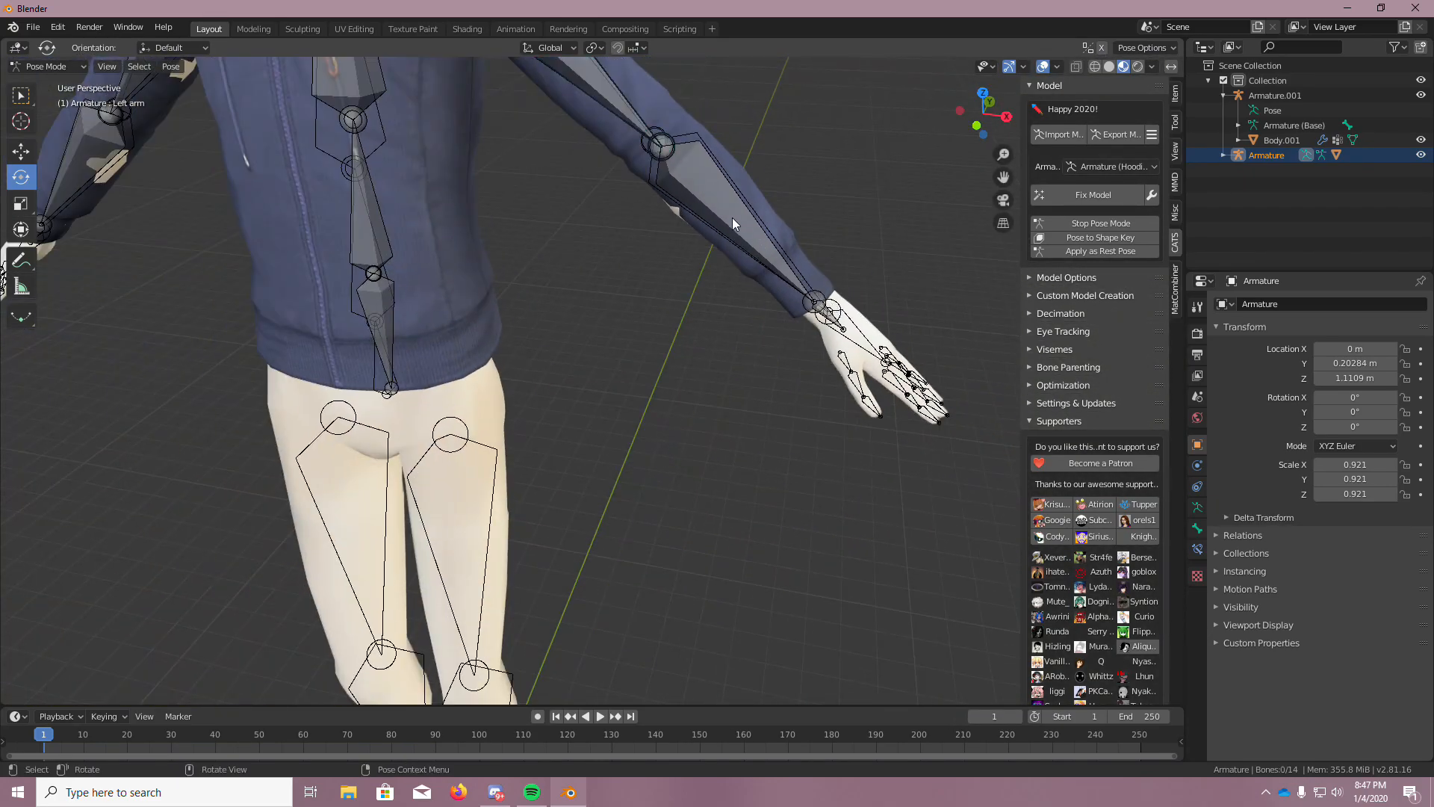
pyautogui.click(694, 192)
pyautogui.moveTo(710, 166); pyautogui.dragTo(715, 153)
pyautogui.click(955, 232)
pyautogui.moveTo(918, 242); pyautogui.dragTo(809, 190, button='middle')
pyautogui.scroll(-11, 828, 294)
pyautogui.scroll(5, 812, 187)
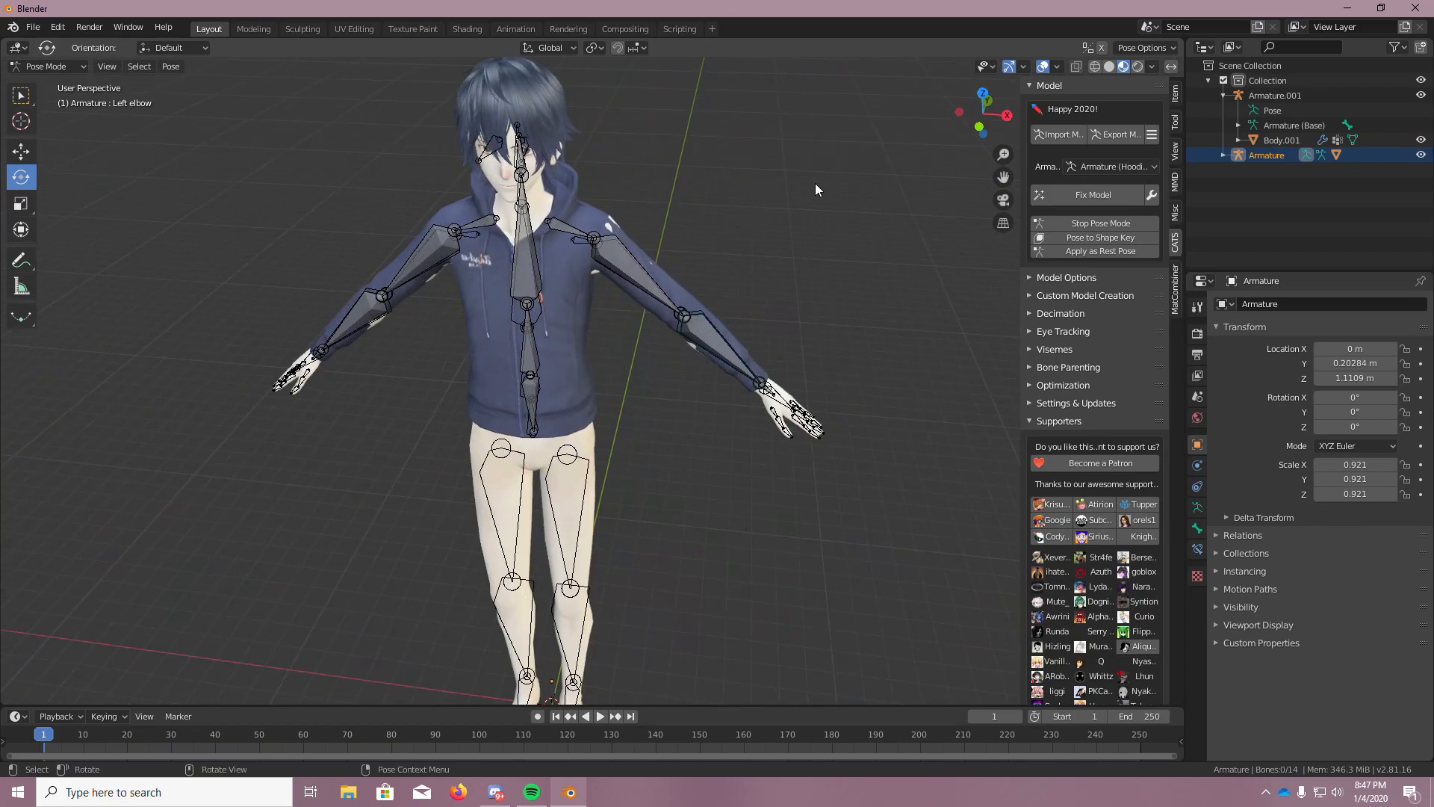
# Apply the hoodie armature's current pose as its rest pose
pyautogui.click(1118, 254)
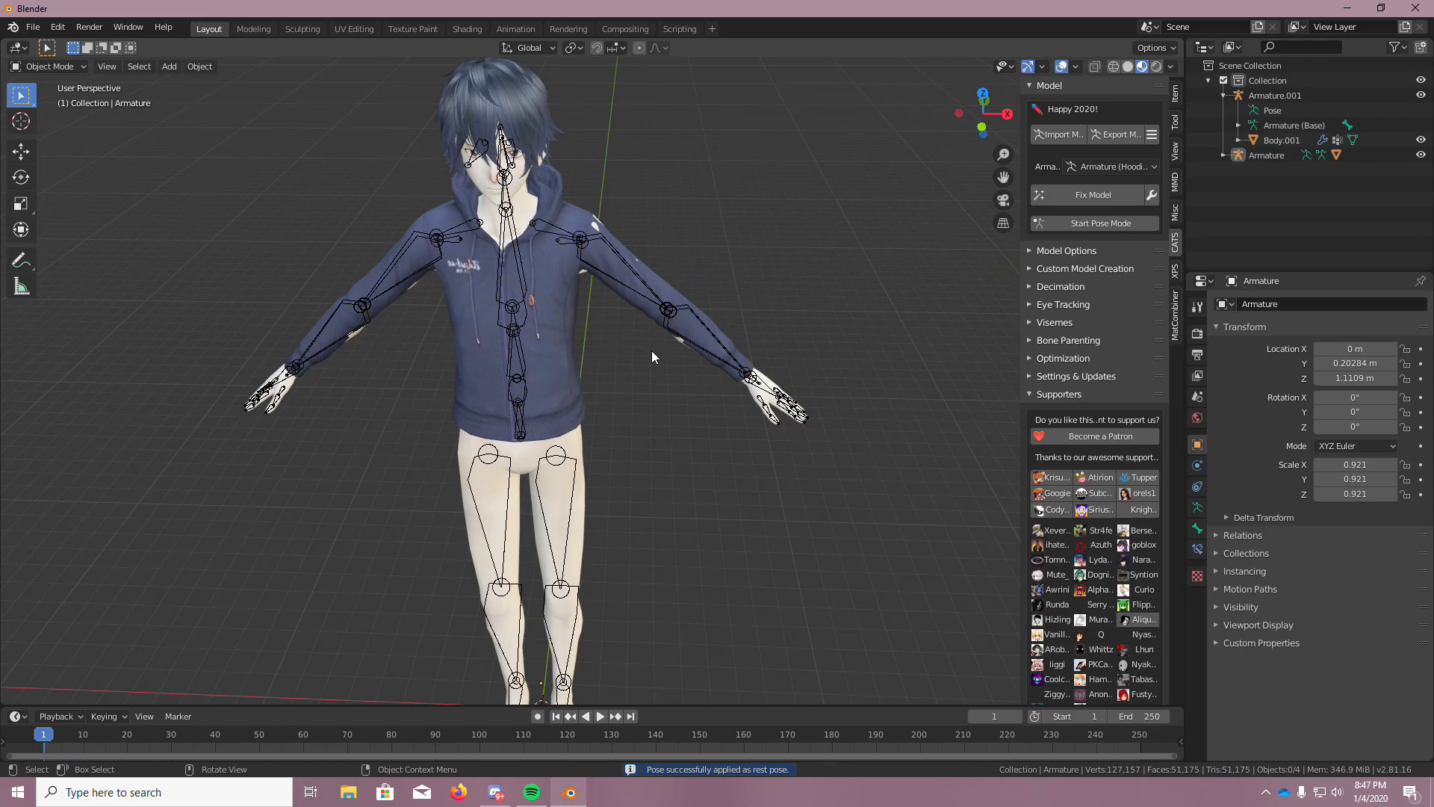
pyautogui.moveTo(651, 351); pyautogui.dragTo(553, 298, button='middle')
pyautogui.scroll(-3, 549, 298)
pyautogui.scroll(5, 284, 227)
pyautogui.moveTo(281, 227); pyautogui.dragTo(469, 259, button='middle')
pyautogui.scroll(3, 469, 259)
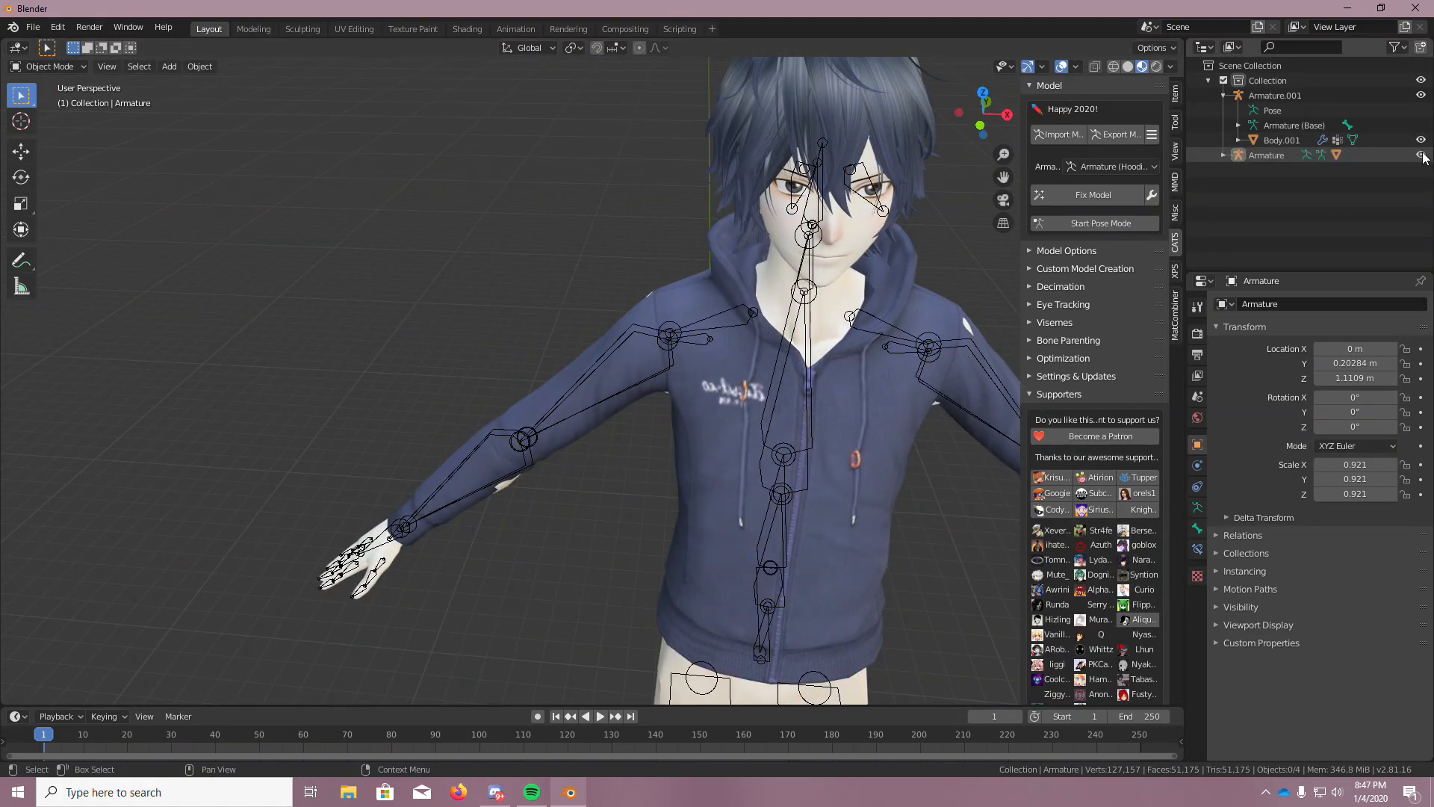
# Expand the hoodie's armature and temporarily hide its Body mesh to compare both armatures' bones on the base
pyautogui.click(1223, 155)
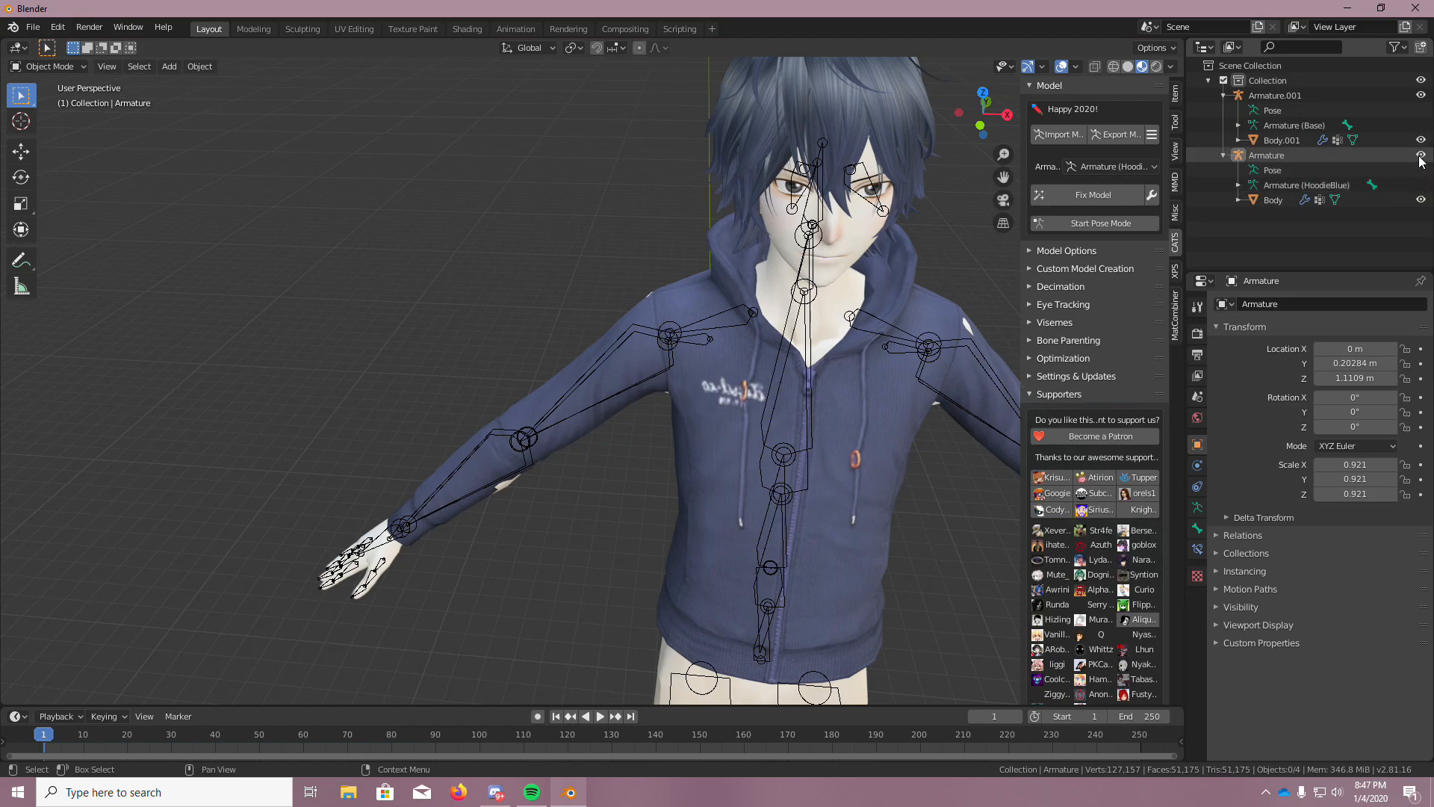
pyautogui.click(1423, 200)
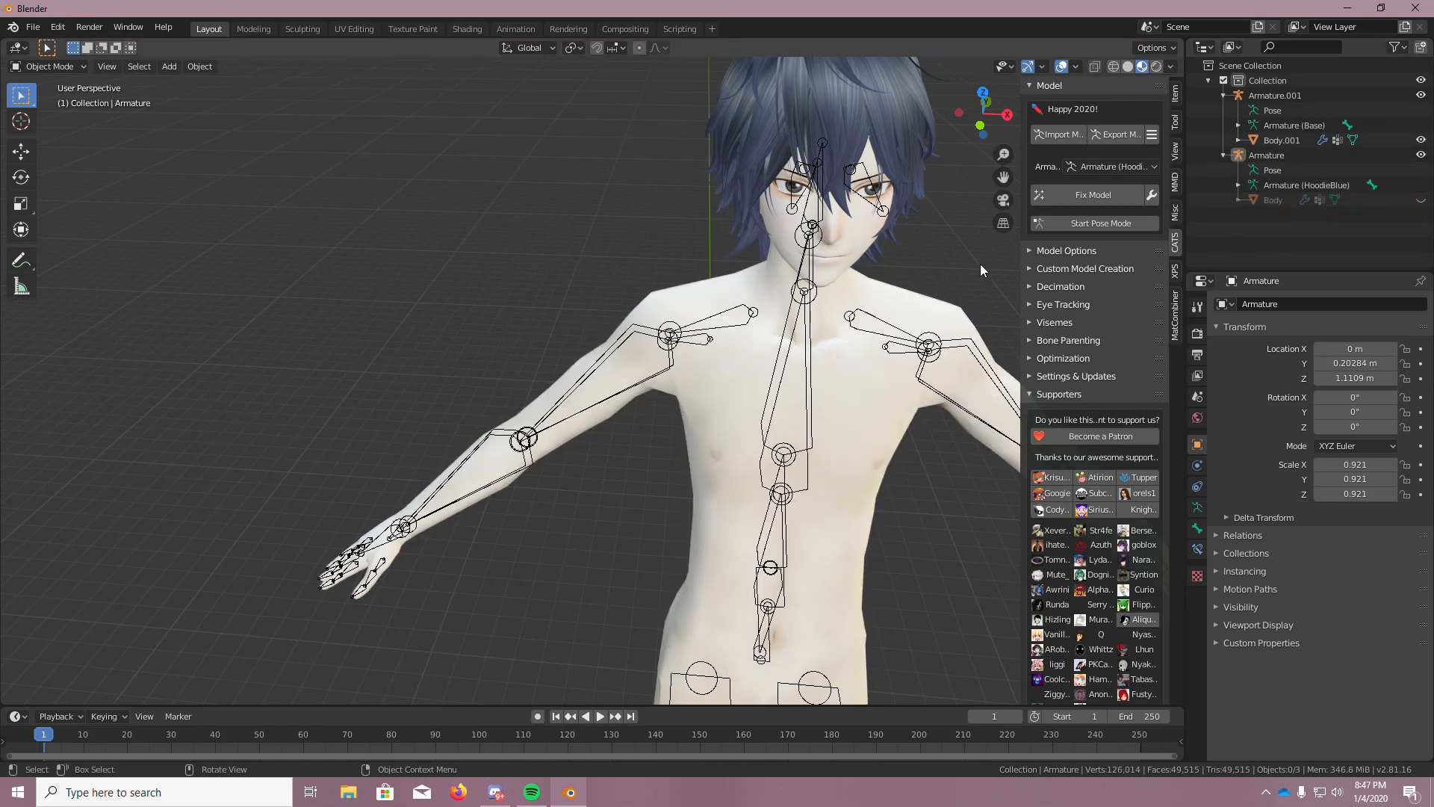
pyautogui.scroll(-1, 980, 263)
pyautogui.scroll(1, 967, 262)
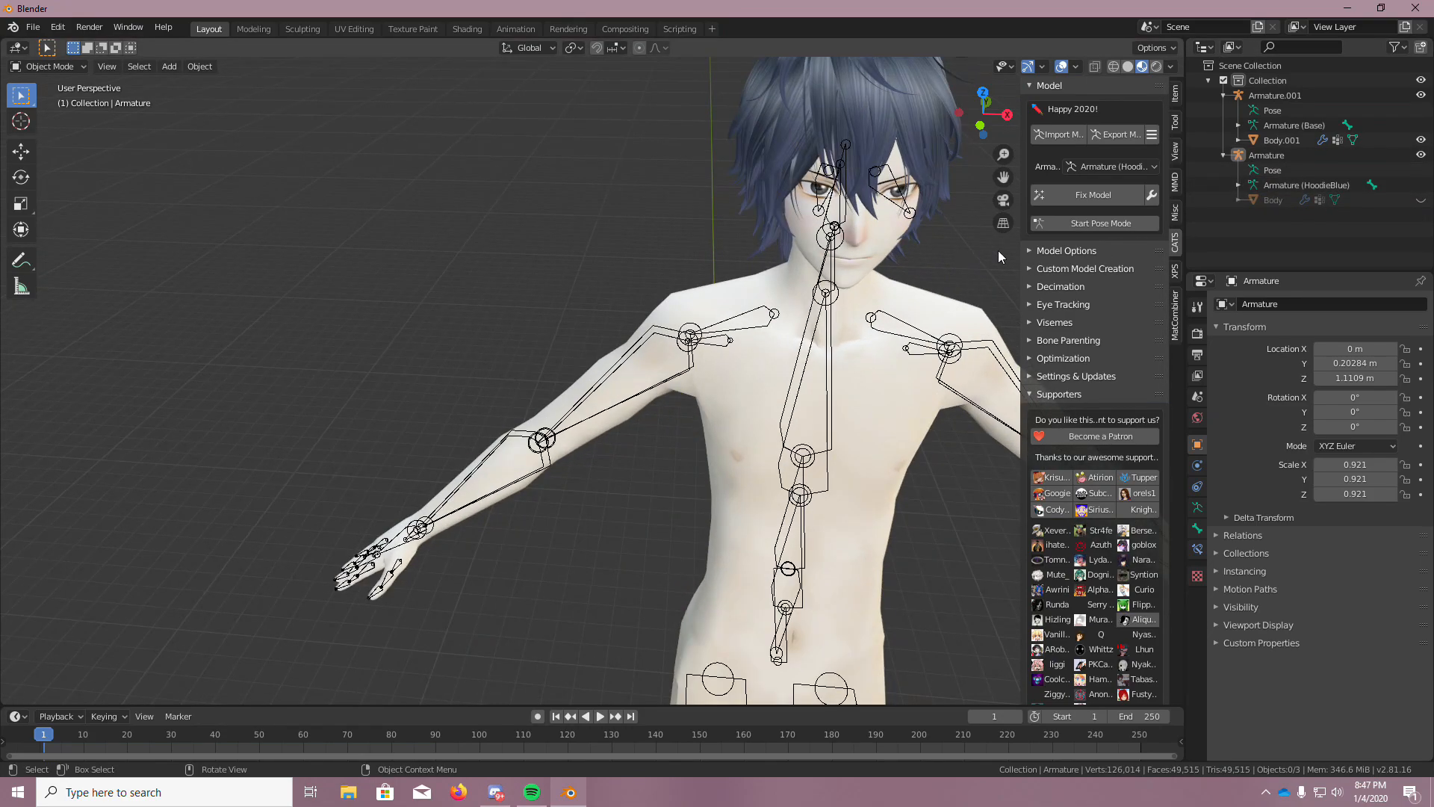
pyautogui.click(1420, 200)
# Hide the hoodie's Body mesh and select the base's armature, Armature.001
pyautogui.moveTo(892, 369); pyautogui.dragTo(663, 463, button='middle')
pyautogui.scroll(2, 659, 473)
pyautogui.moveTo(691, 391); pyautogui.dragTo(696, 382, button='middle')
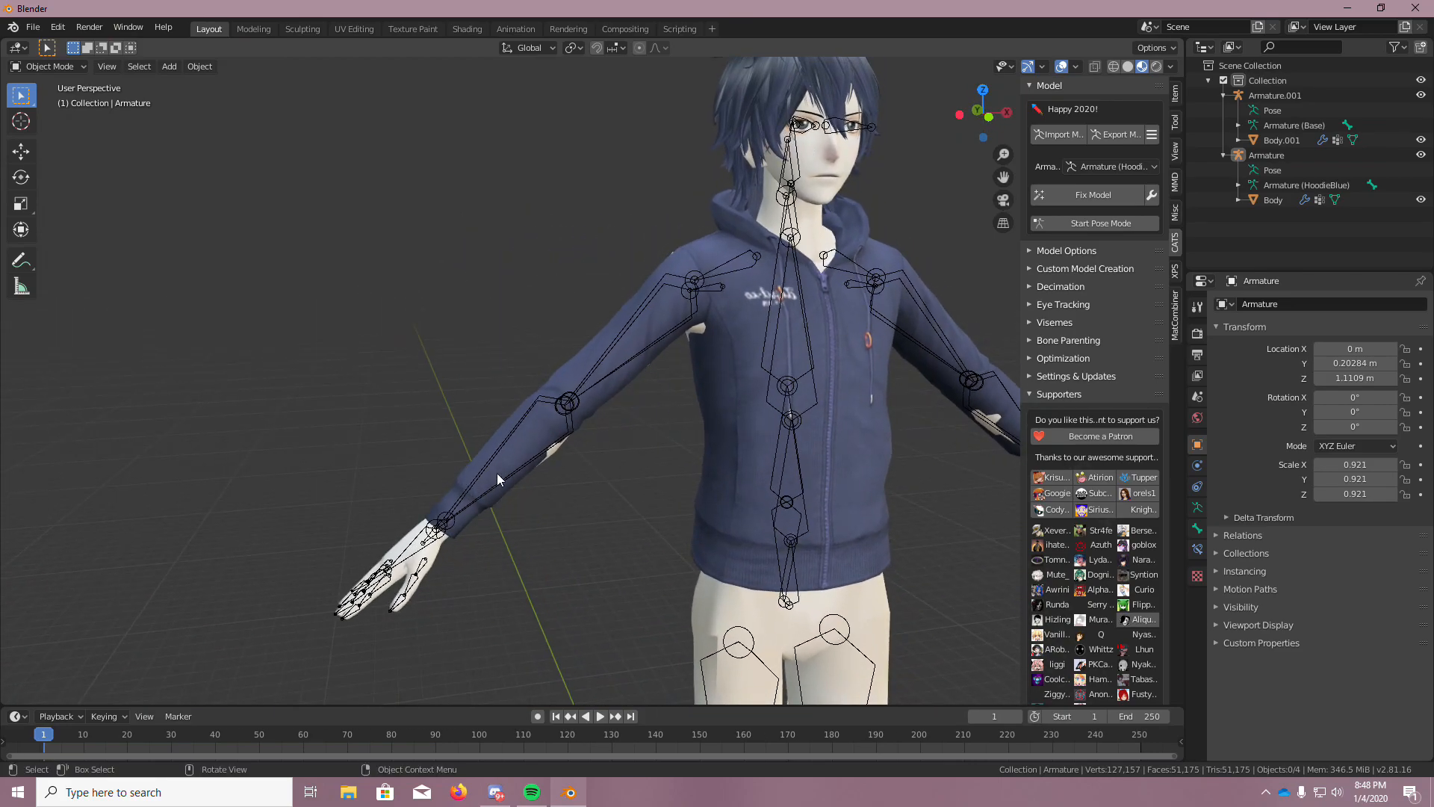
pyautogui.click(1421, 199)
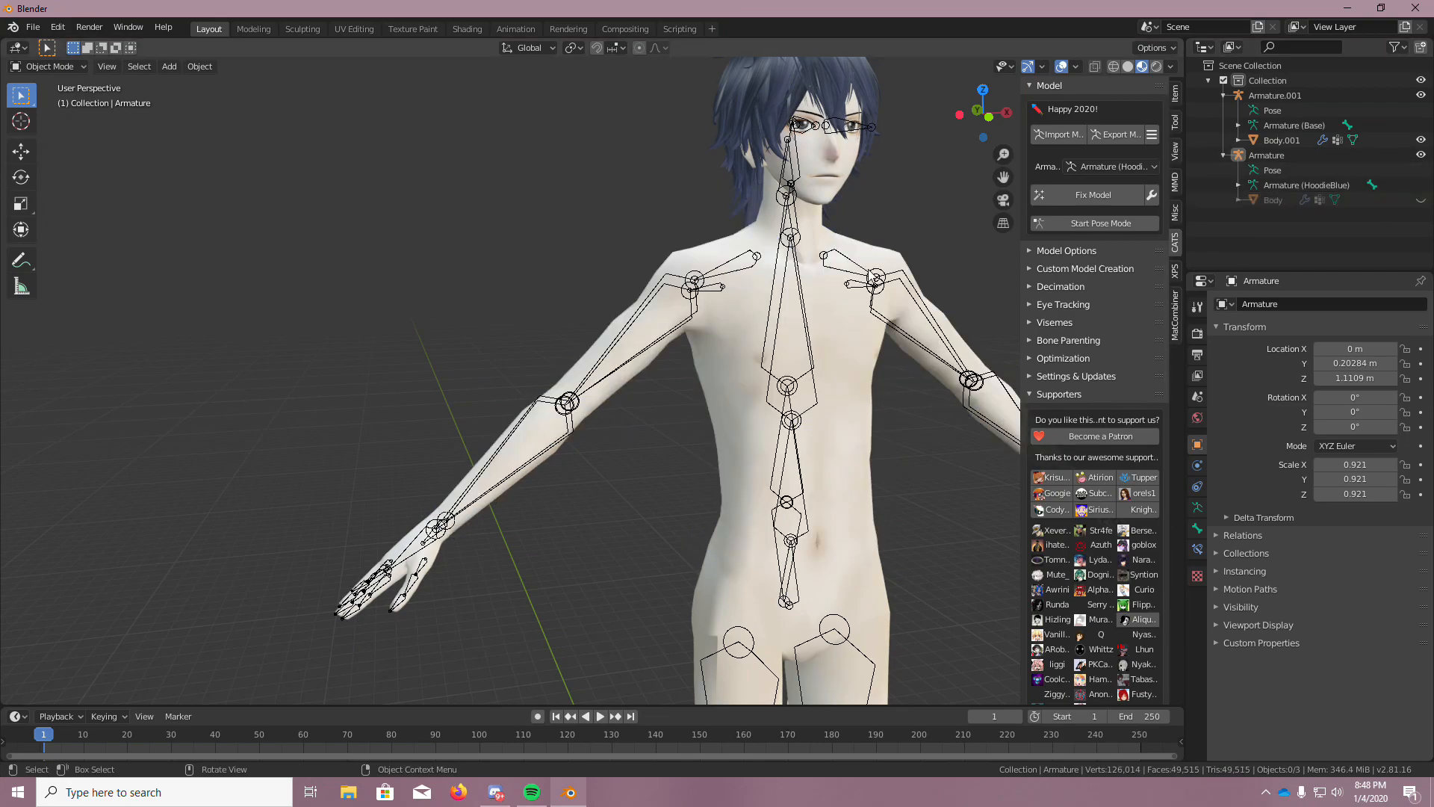
pyautogui.click(1304, 96)
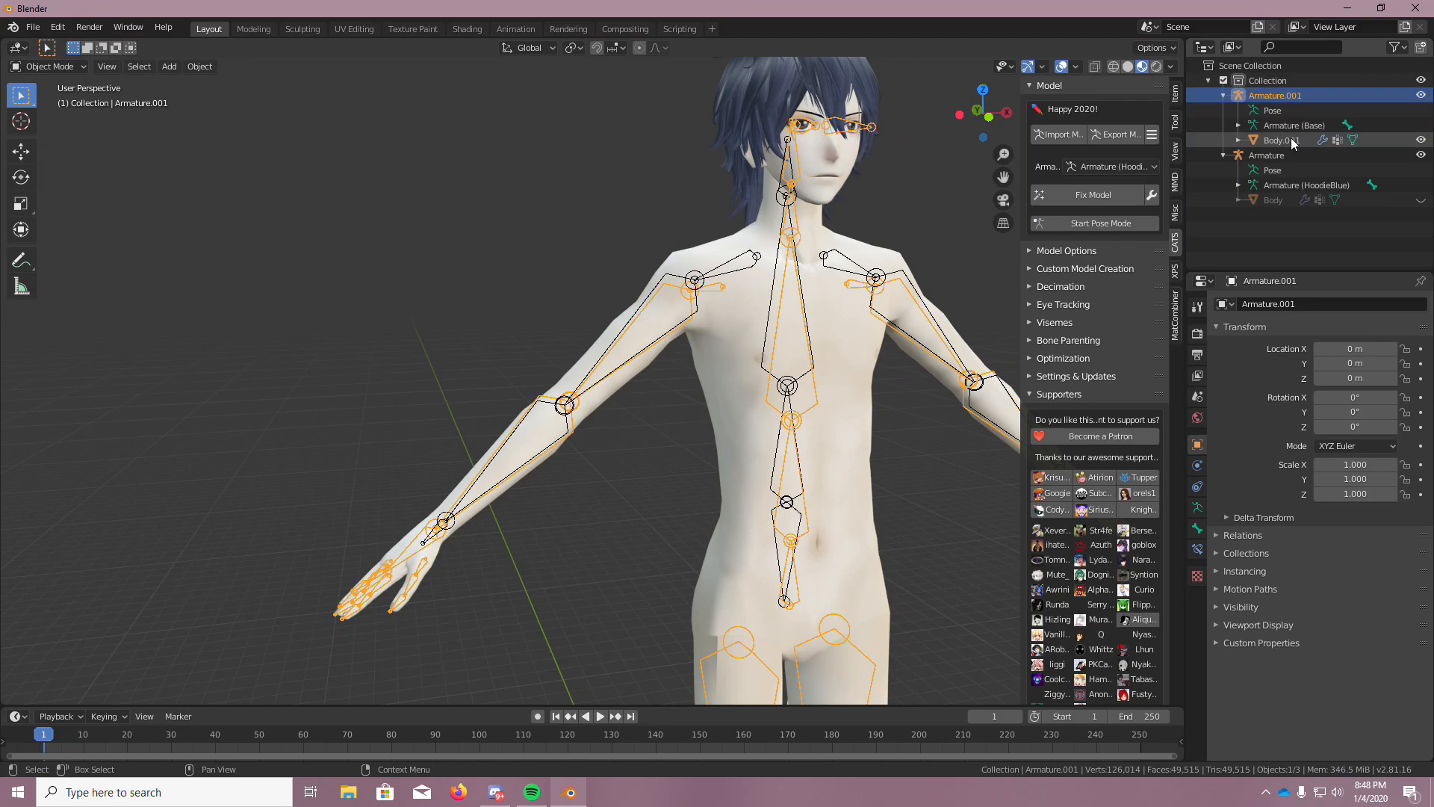
# Select the base's Body.001 mesh, enter Edit Mode and switch to face selection
pyautogui.click(484, 219)
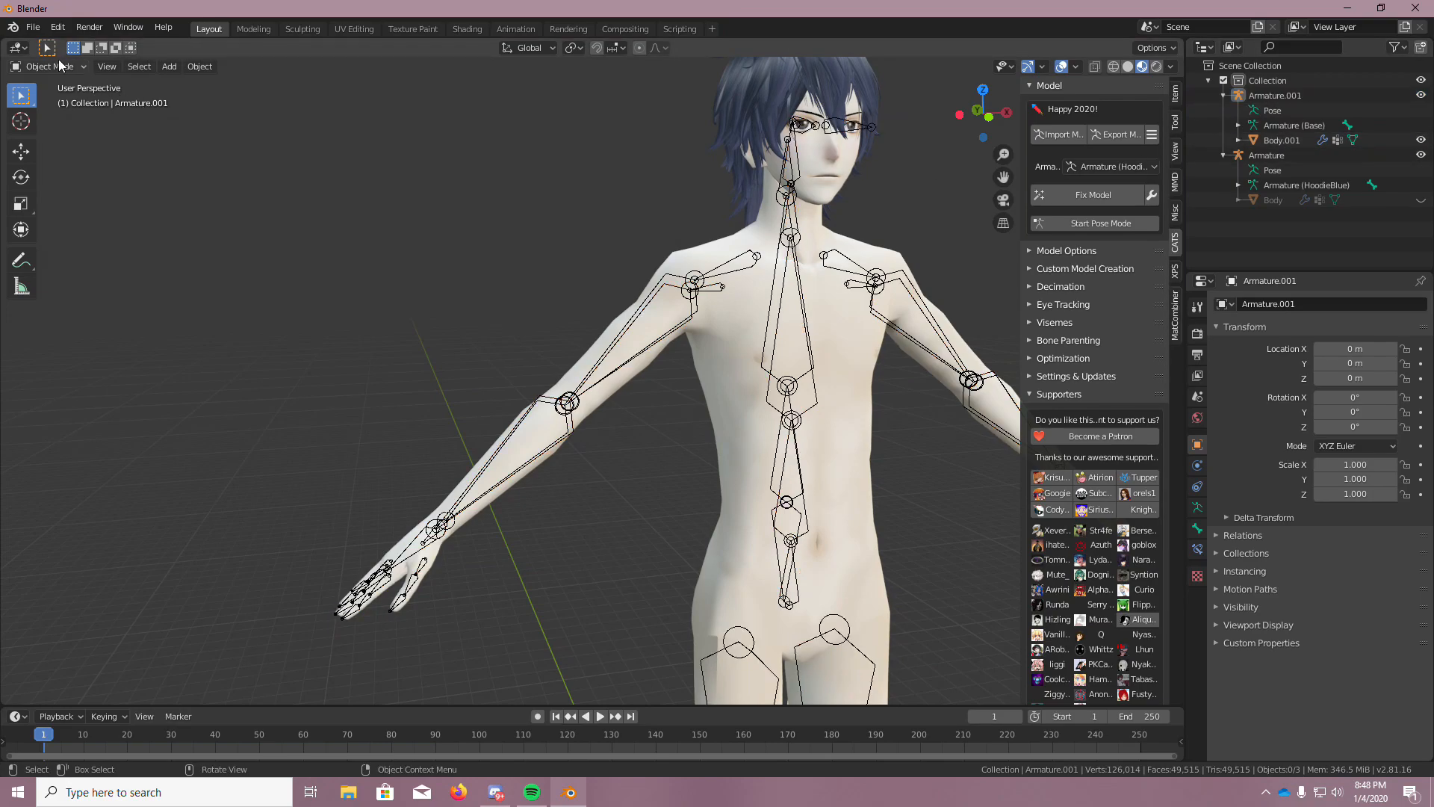
pyautogui.click(858, 355)
pyautogui.scroll(3, 881, 276)
pyautogui.scroll(2, 902, 240)
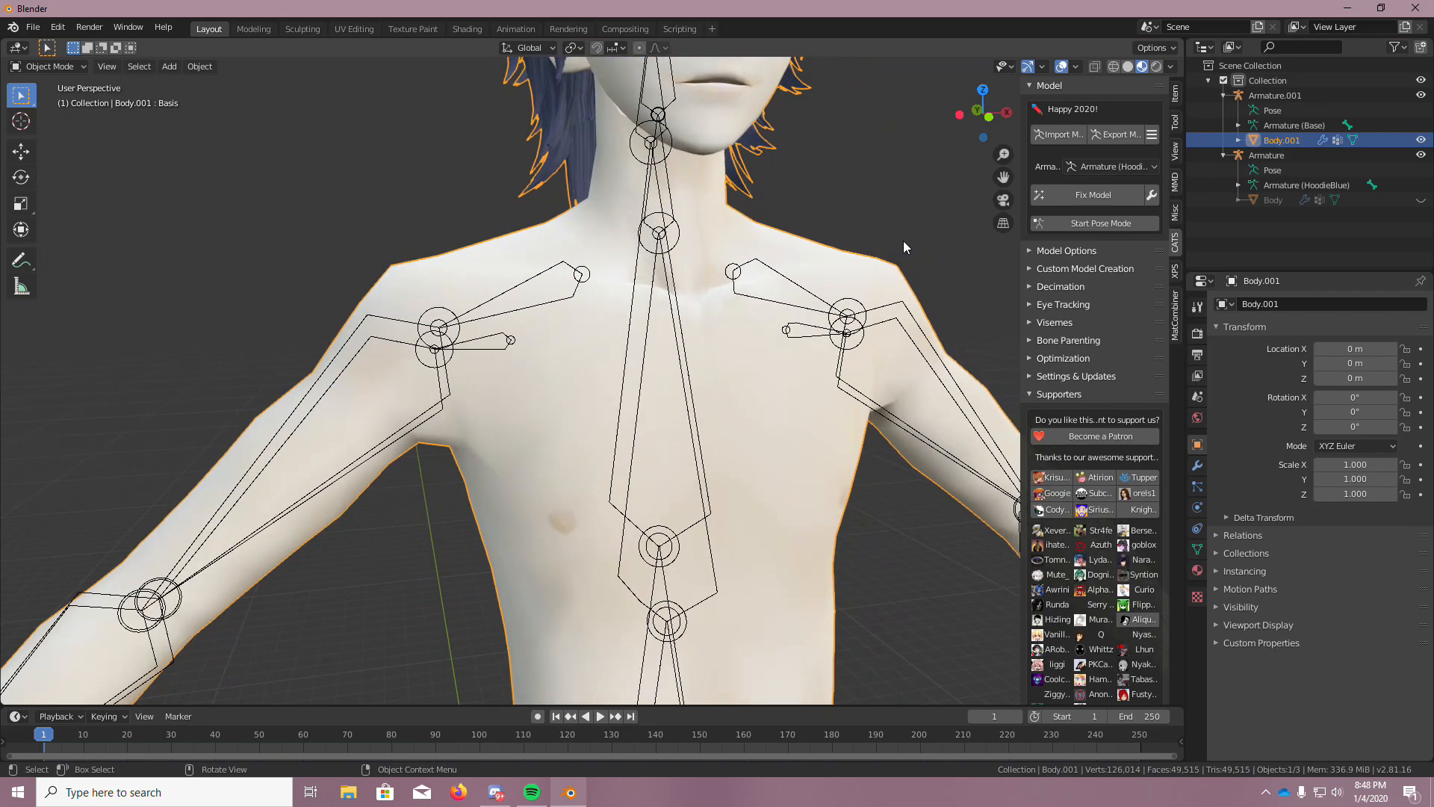
pyautogui.click(58, 69)
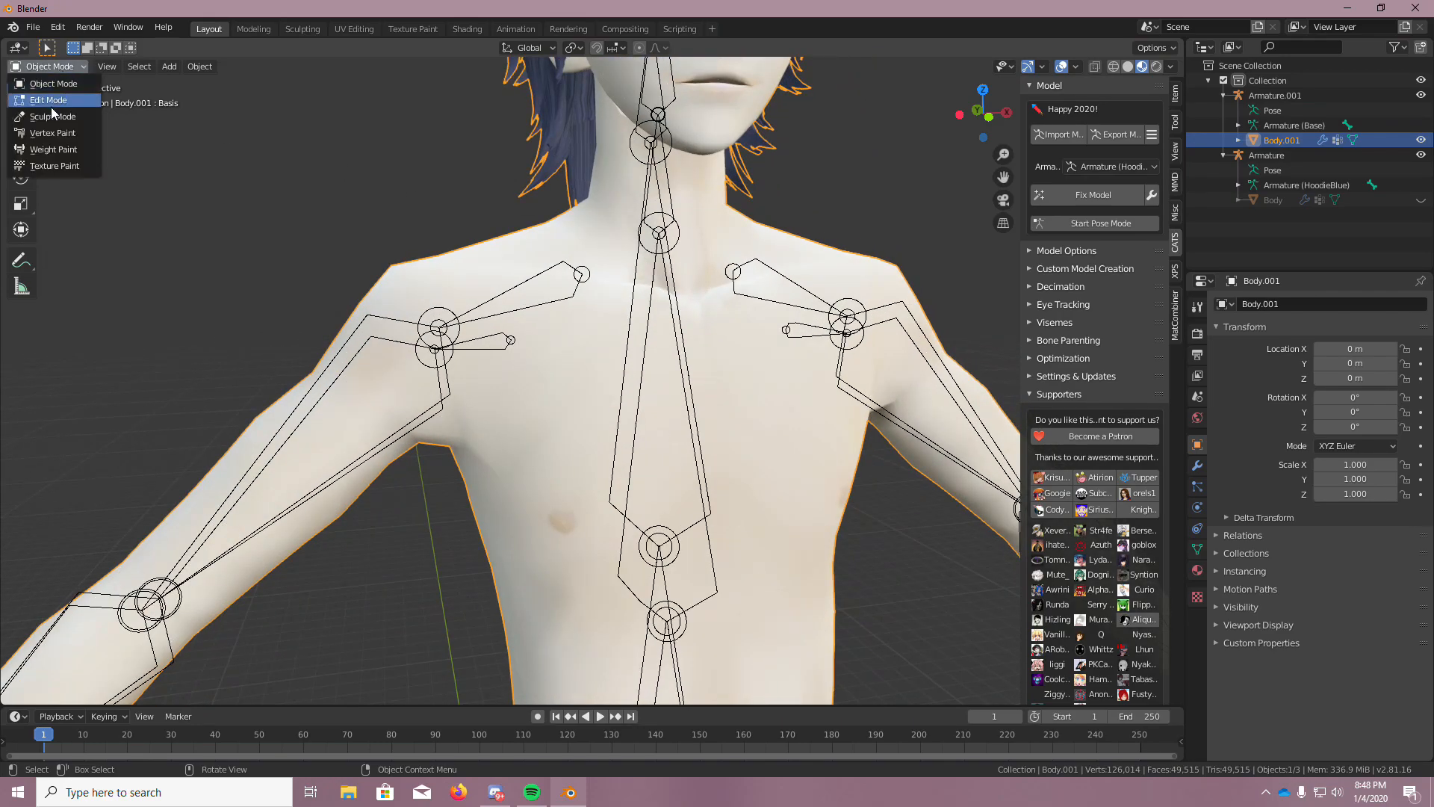
pyautogui.click(67, 101)
pyautogui.scroll(-5, 254, 244)
pyautogui.scroll(2, 254, 244)
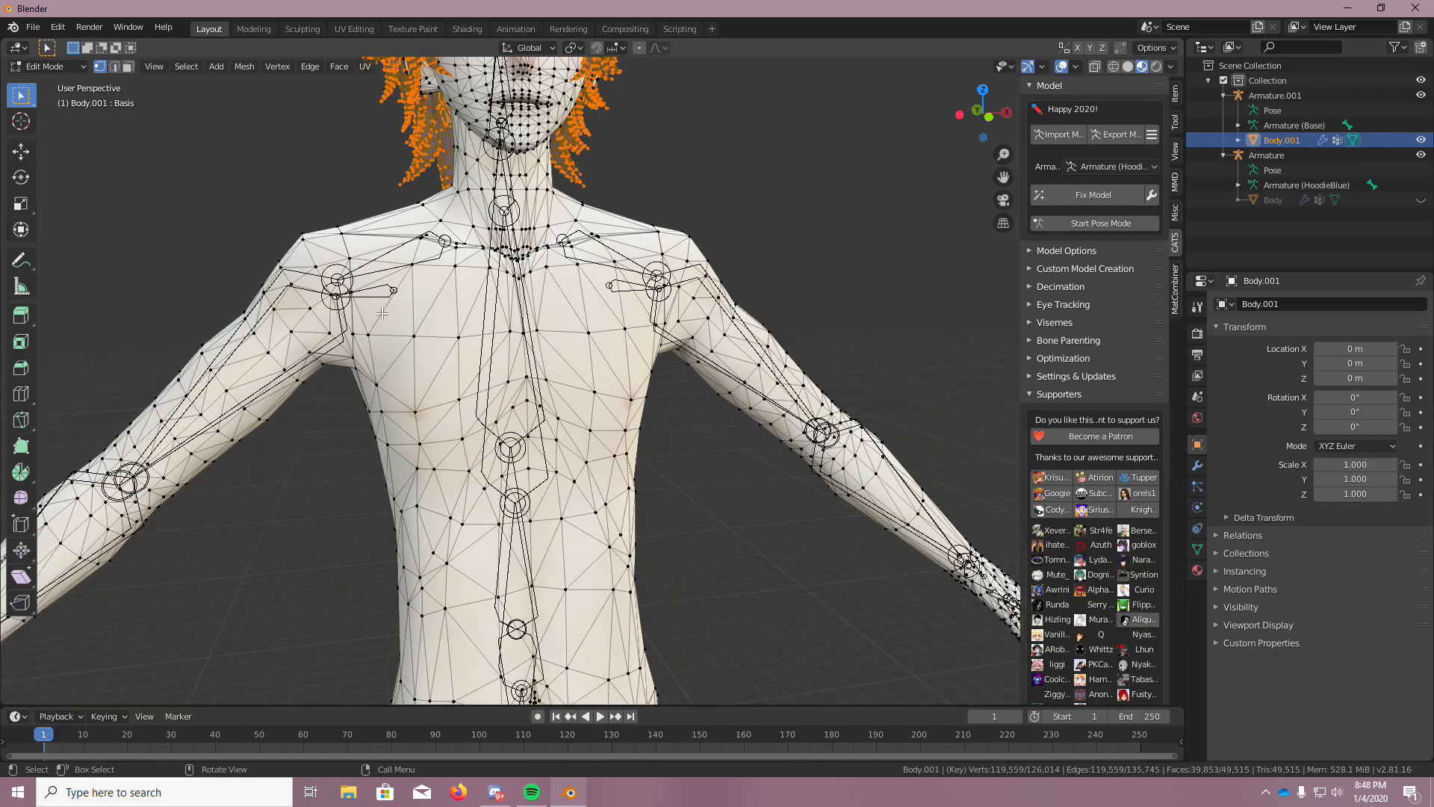
pyautogui.scroll(-1, 277, 276)
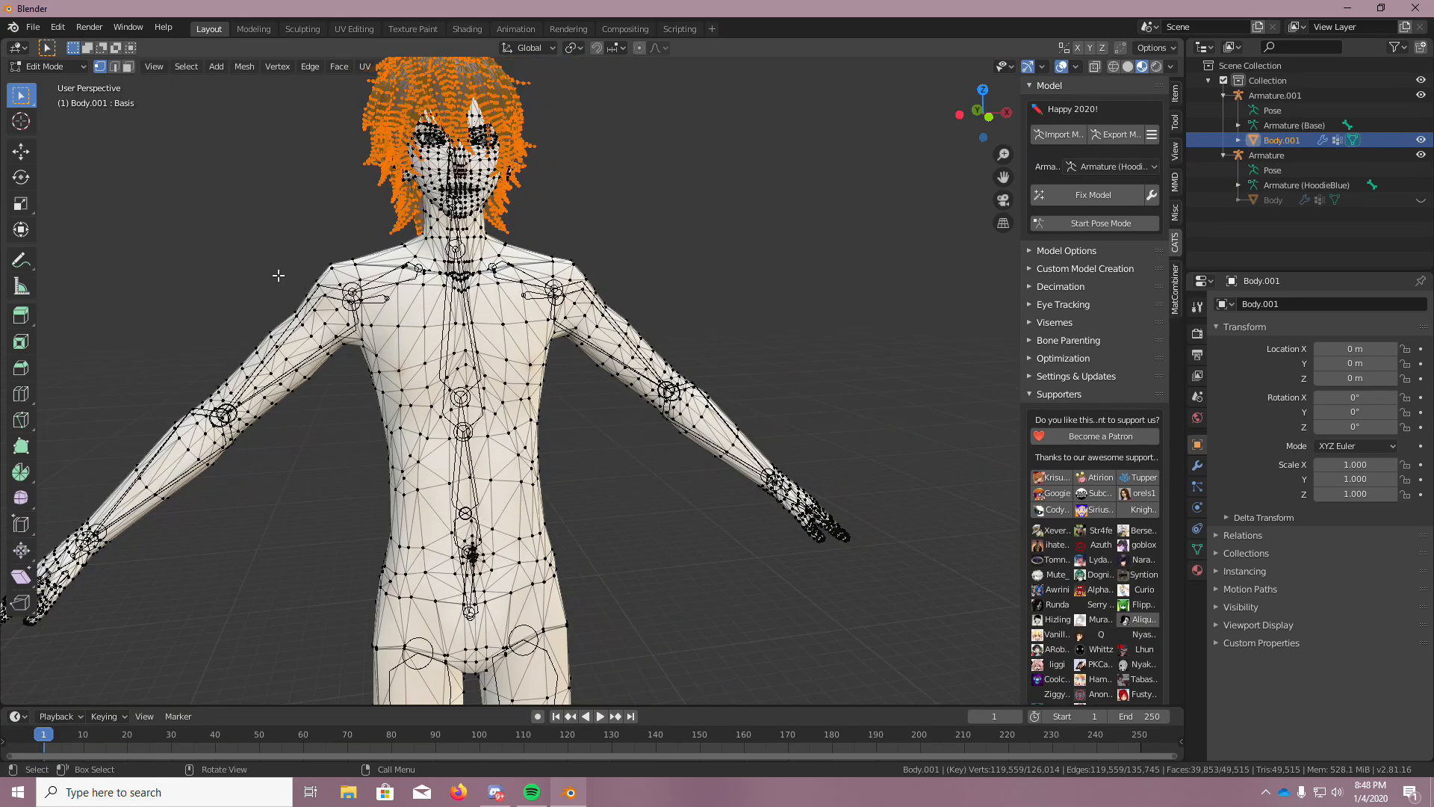
pyautogui.click(123, 66)
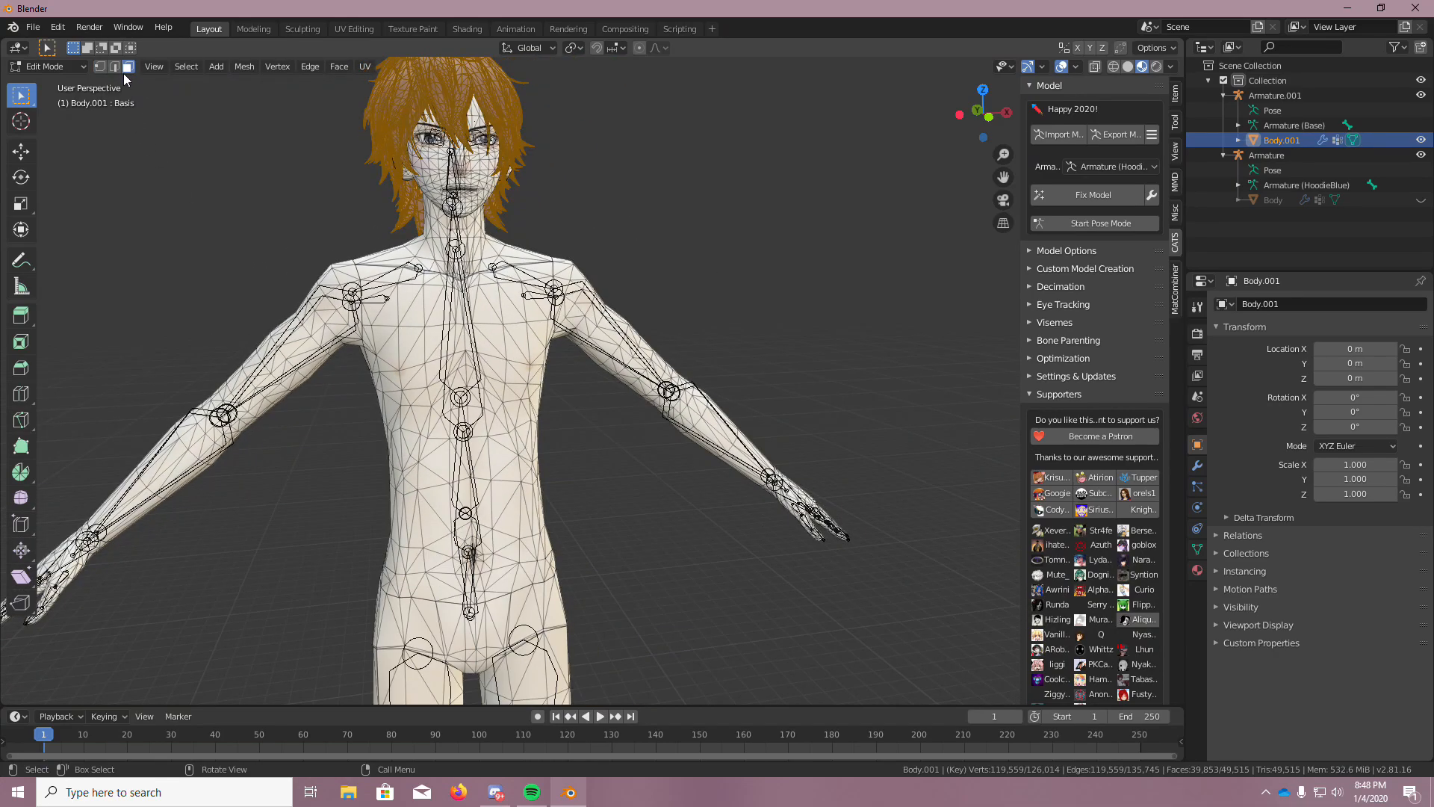
# Select one face on the base's right upper arm and extend the selection to all linked faces
pyautogui.moveTo(156, 142); pyautogui.dragTo(156, 170, button='middle')
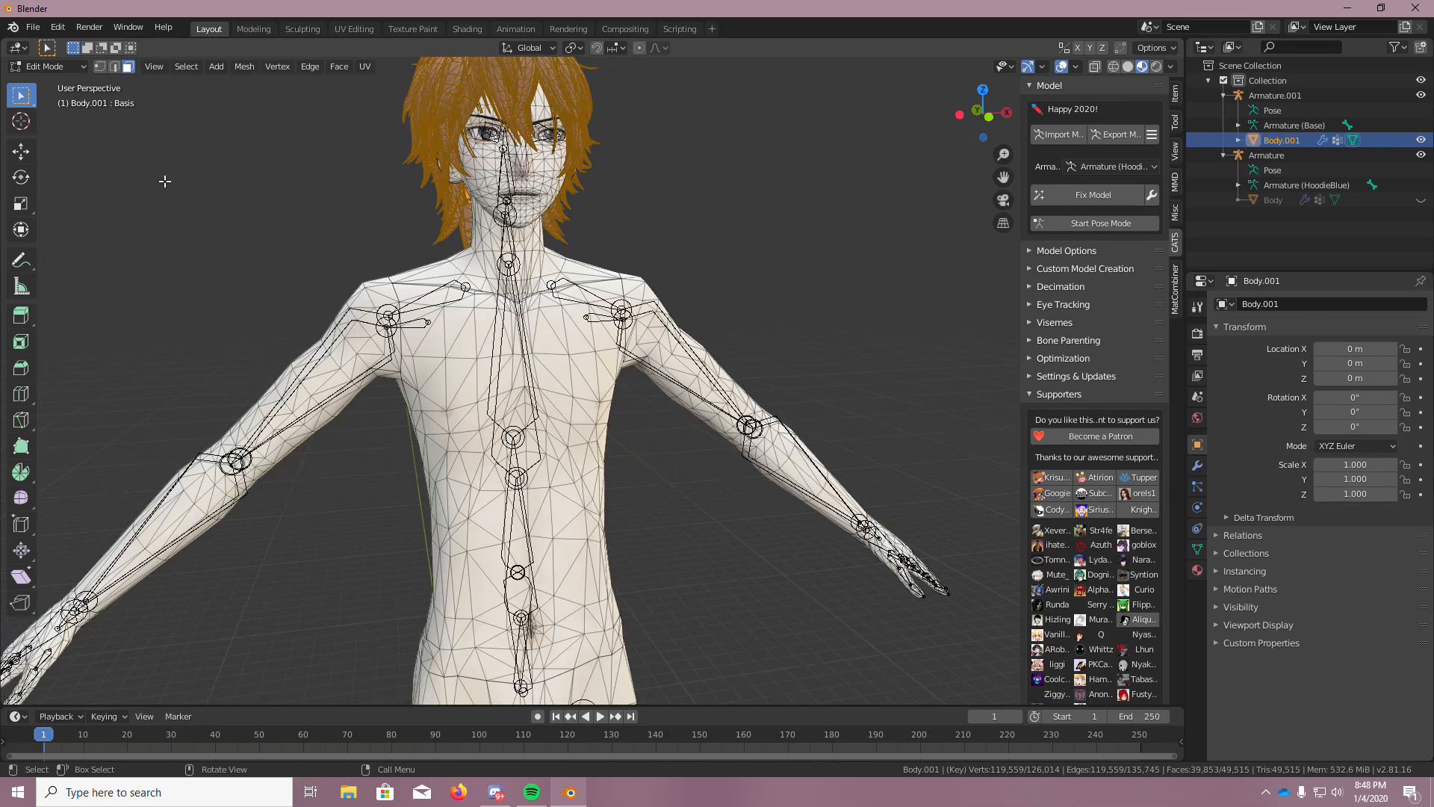
pyautogui.scroll(-2, 128, 217)
pyautogui.scroll(3, 107, 244)
pyautogui.scroll(-3, 205, 272)
pyautogui.scroll(5, 230, 540)
pyautogui.scroll(-5, 230, 540)
pyautogui.scroll(1, 167, 538)
pyautogui.scroll(-1, 160, 535)
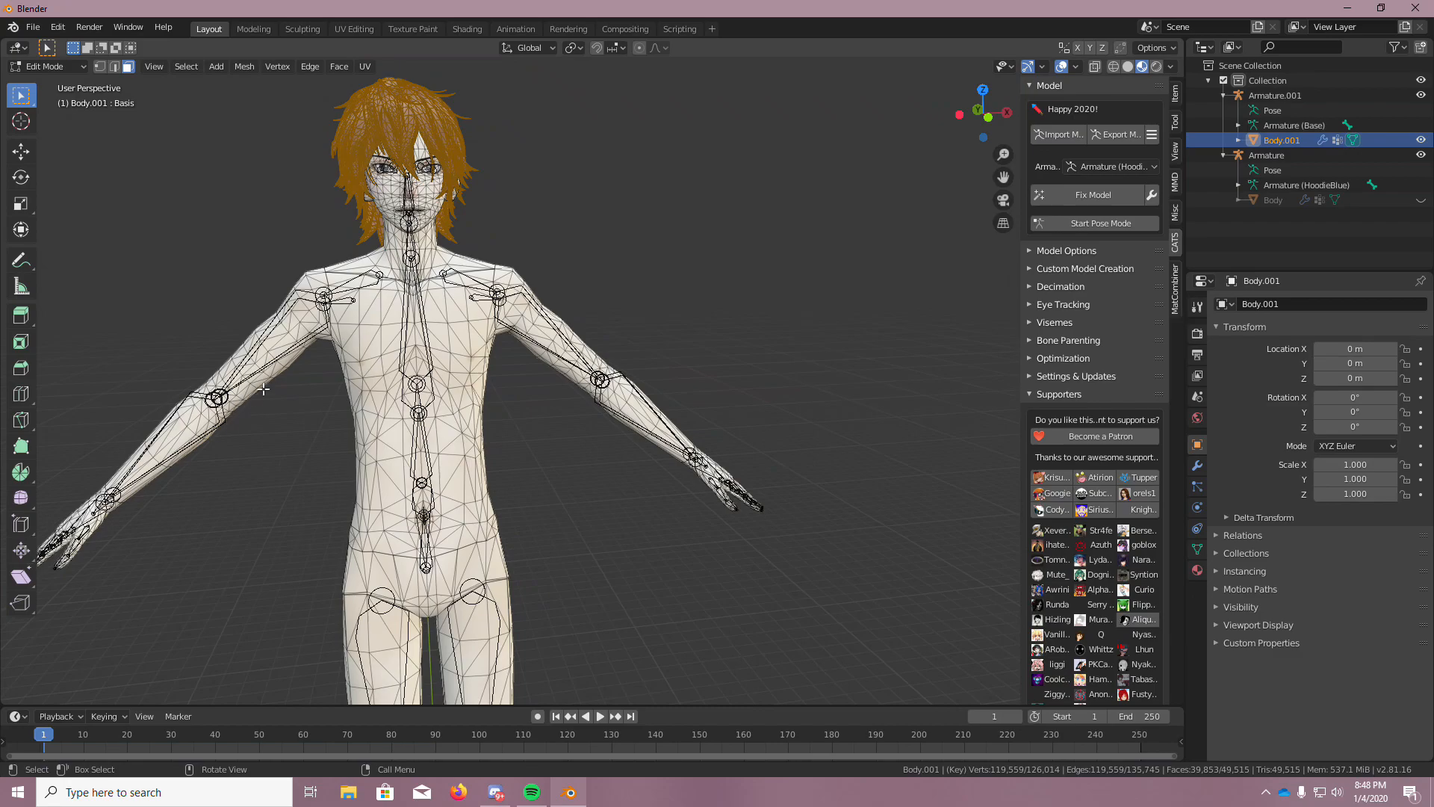
pyautogui.scroll(3, 312, 306)
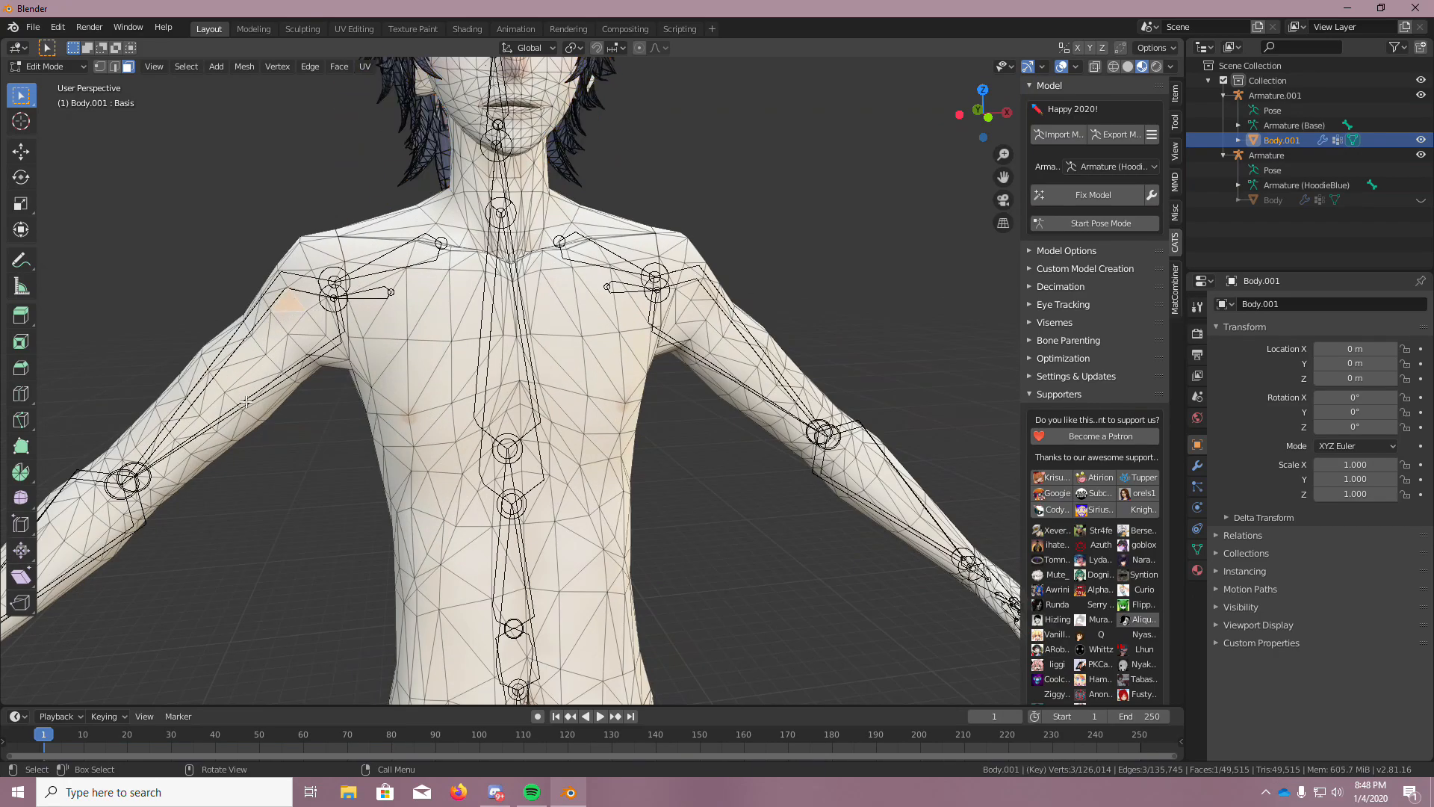
pyautogui.scroll(-6, 217, 558)
pyautogui.scroll(5, 65, 608)
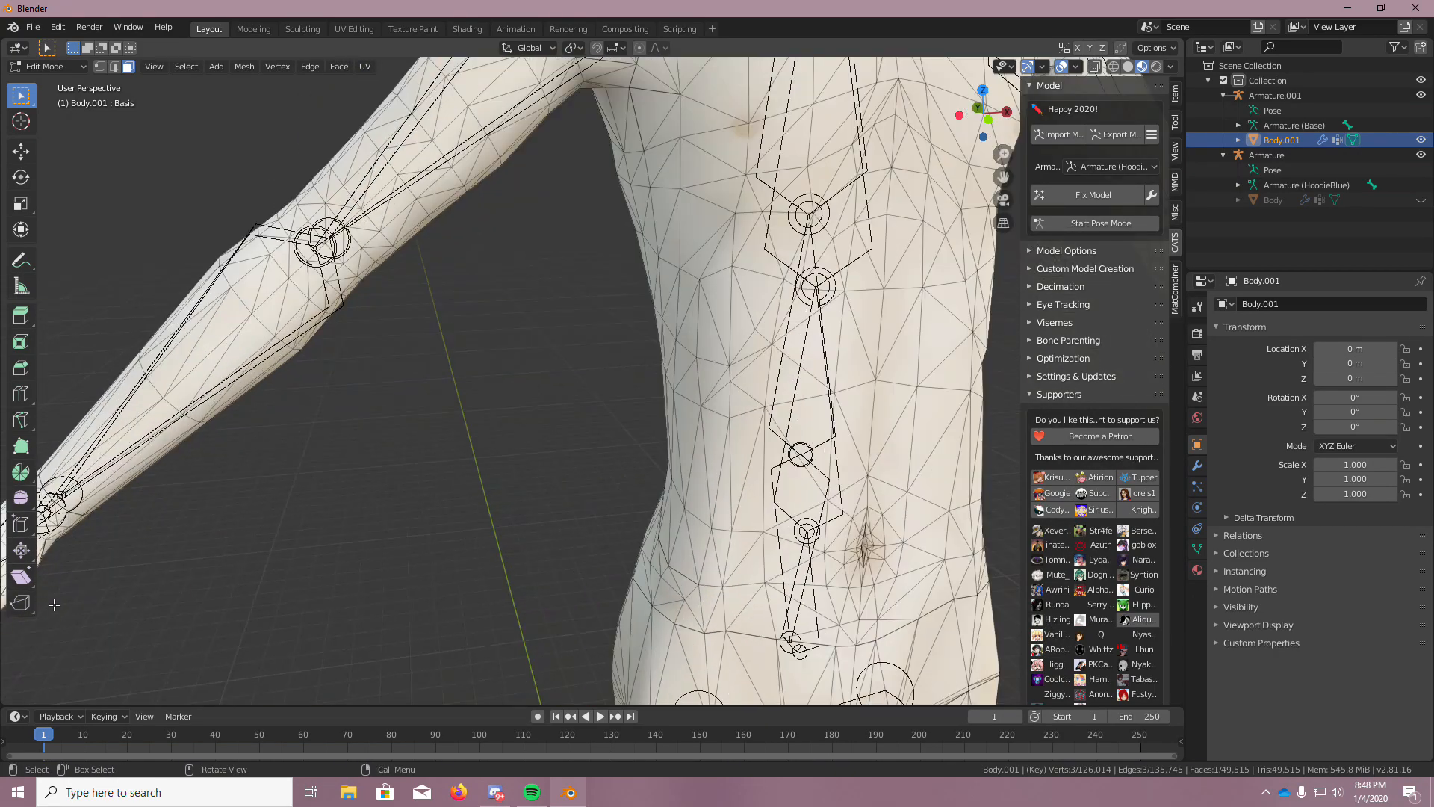
pyautogui.scroll(-2, 55, 603)
pyautogui.keyDown('shift'); pyautogui.moveTo(135, 572); pyautogui.dragTo(356, 430, button='middle'); pyautogui.keyUp('shift')
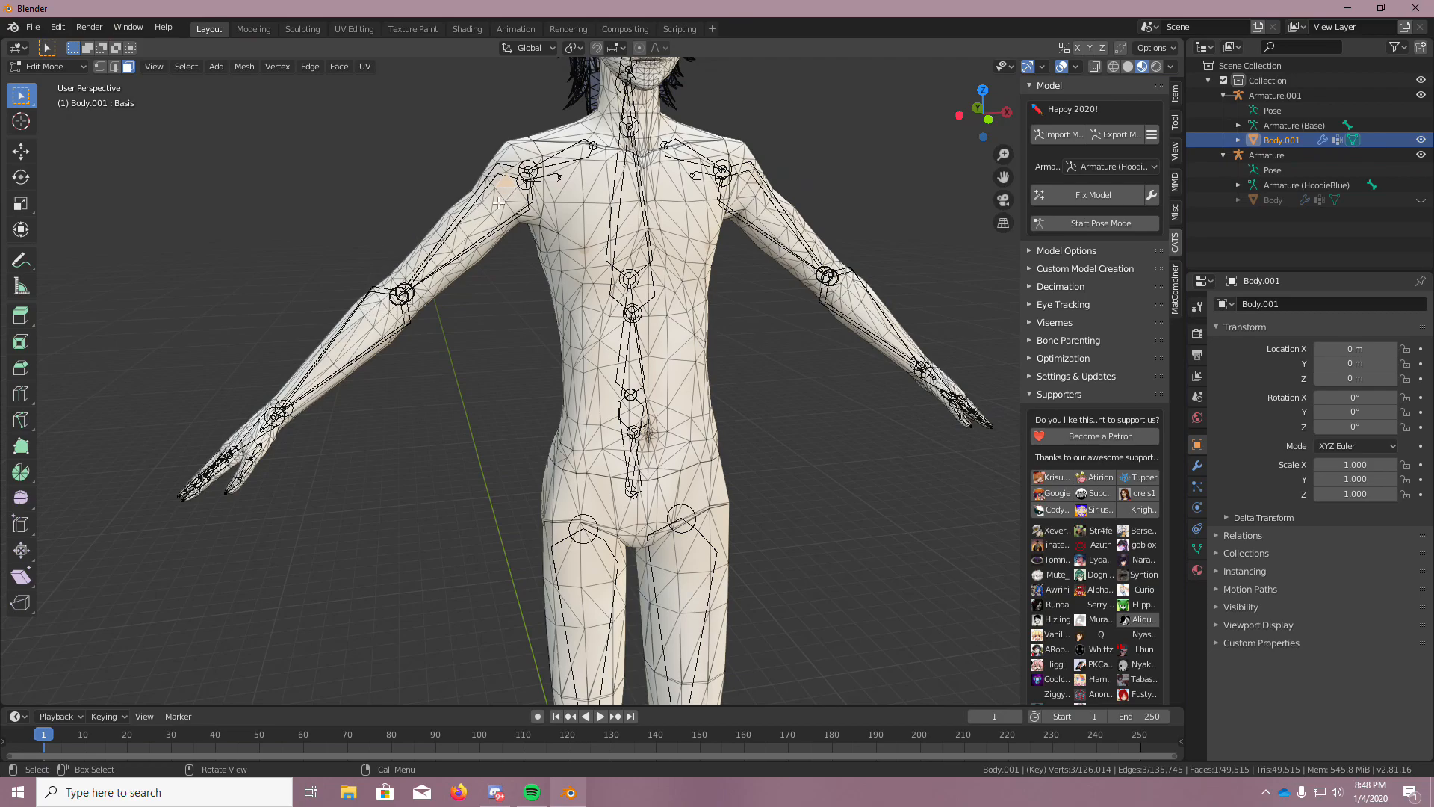
pyautogui.hotkey('ctrl', 'l')
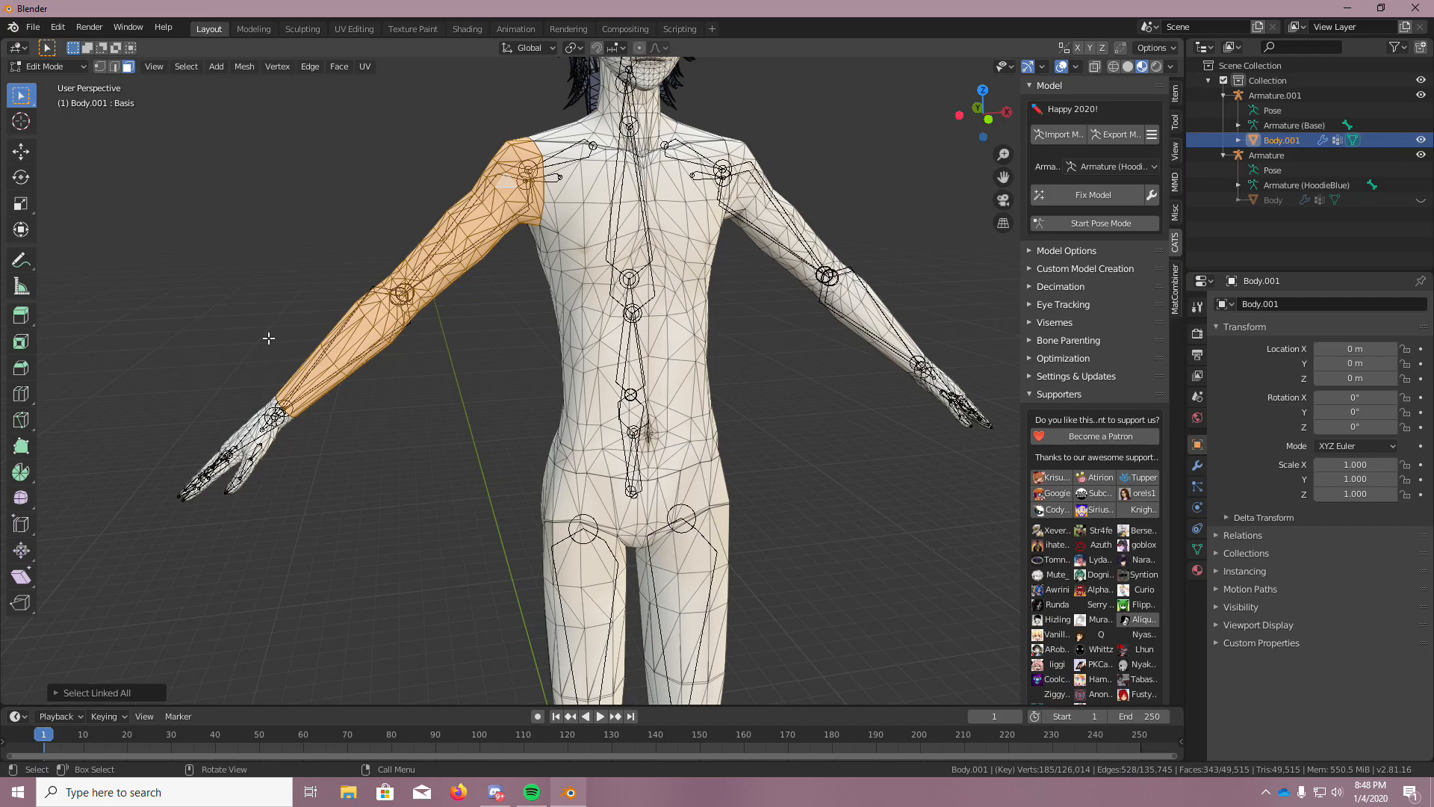
# Toggle the hoodie's Body mesh visibility to compare the selected right arm with the sleeve that covers it
pyautogui.moveTo(270, 337); pyautogui.dragTo(413, 329, button='middle')
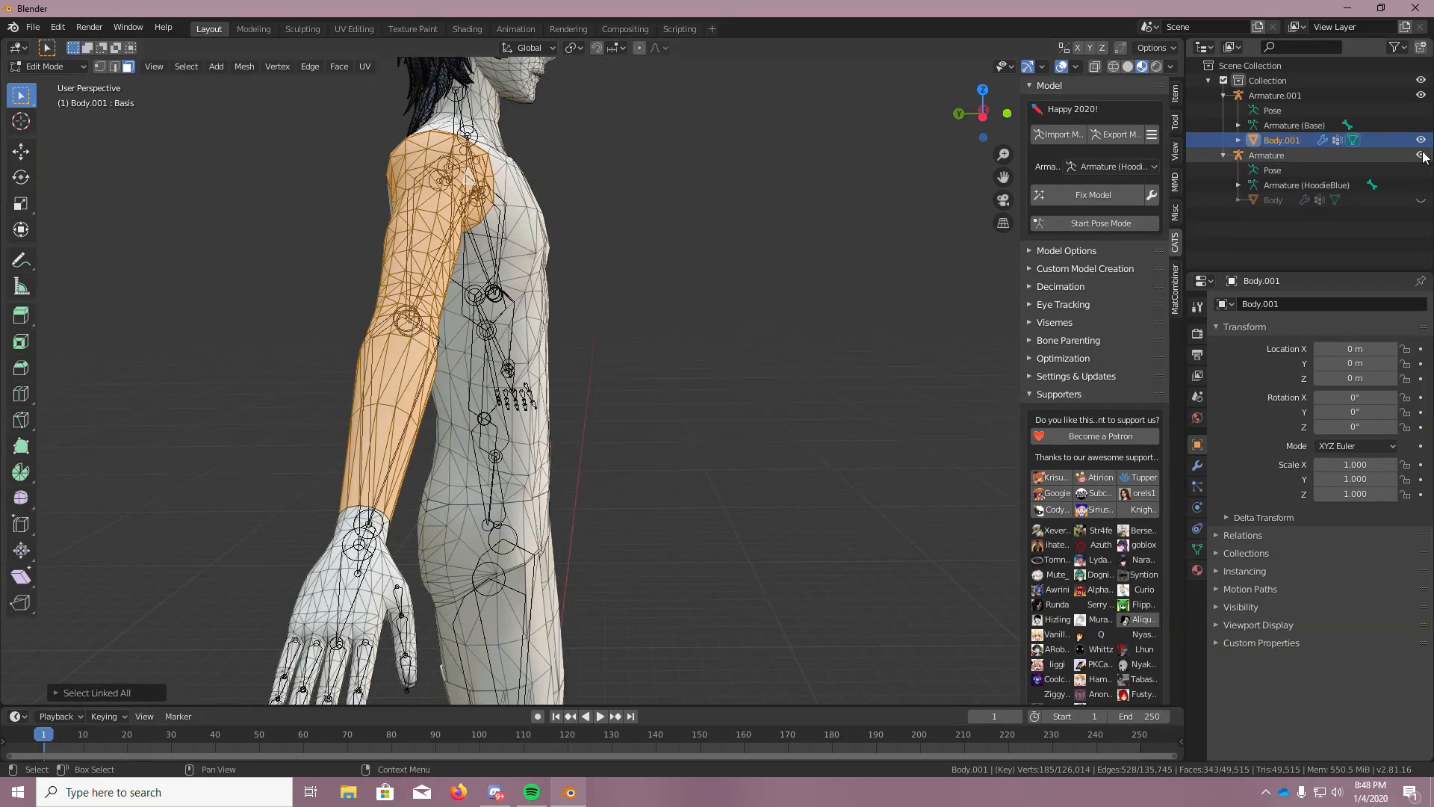
pyautogui.click(1421, 200)
pyautogui.click(1421, 200)
pyautogui.click(1422, 201)
pyautogui.click(1422, 200)
pyautogui.click(1421, 200)
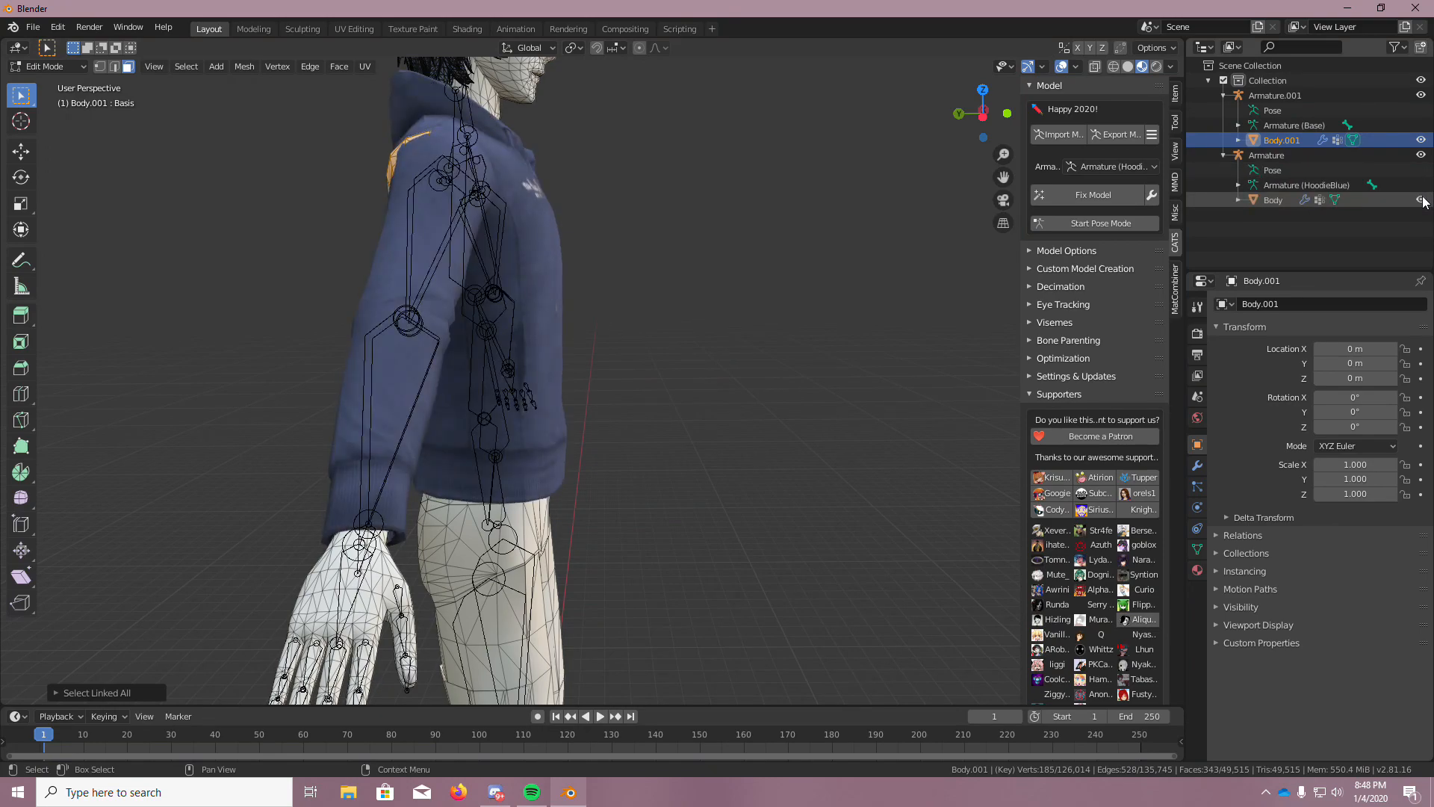
pyautogui.click(1422, 200)
pyautogui.moveTo(747, 287); pyautogui.dragTo(521, 290, button='middle')
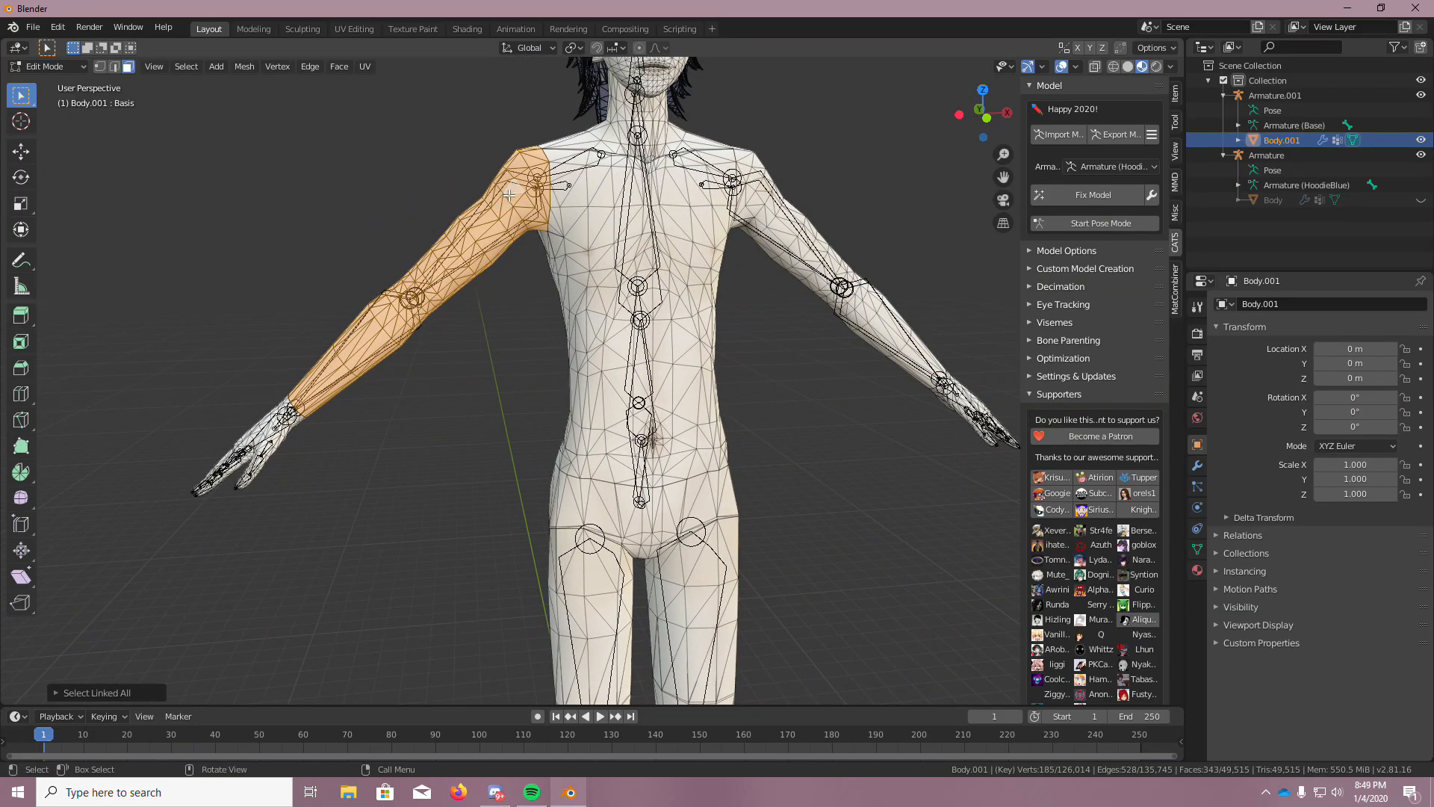
# Delete the selected right arm faces from the base body
pyautogui.scroll(1, 452, 261)
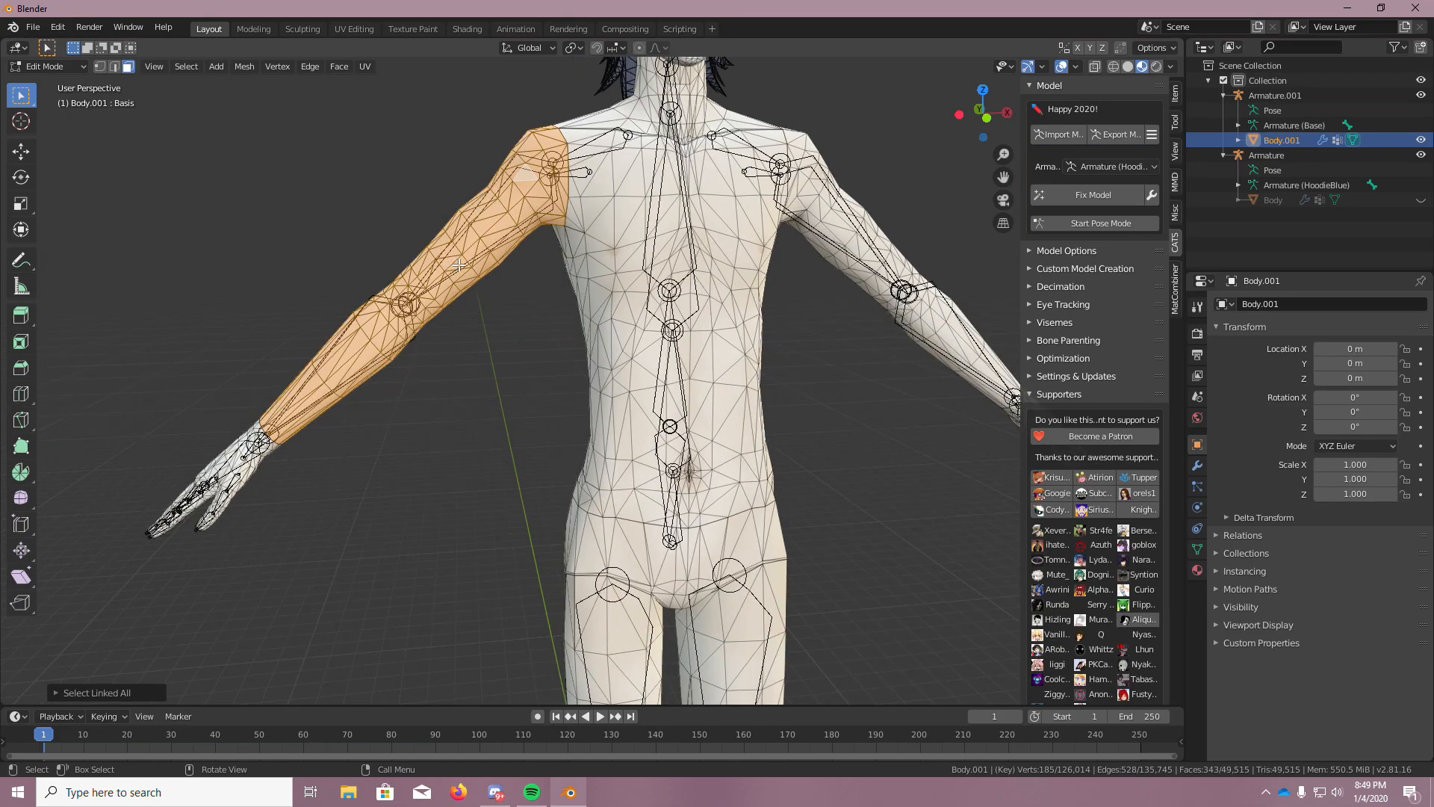
pyautogui.press('x')
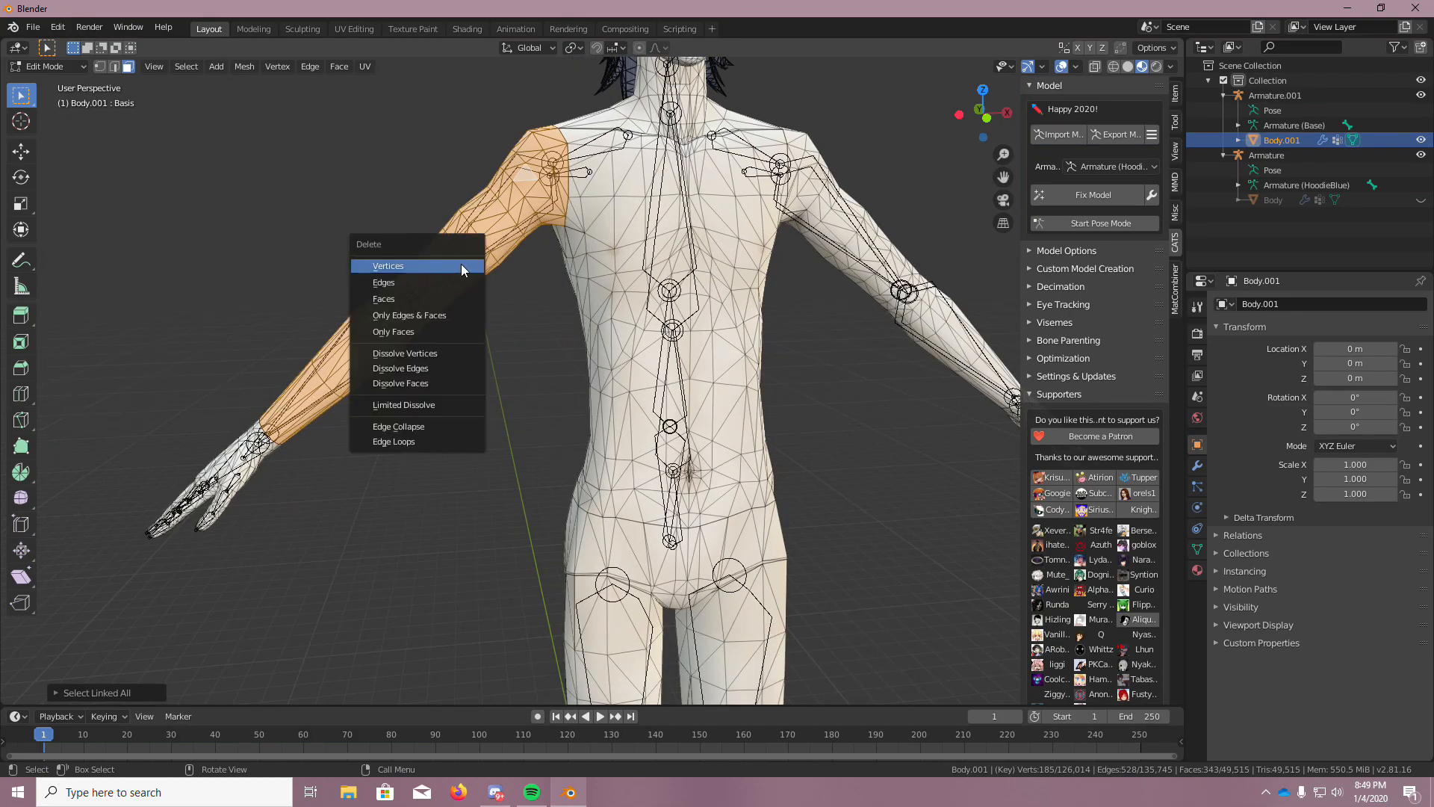
pyautogui.click(444, 301)
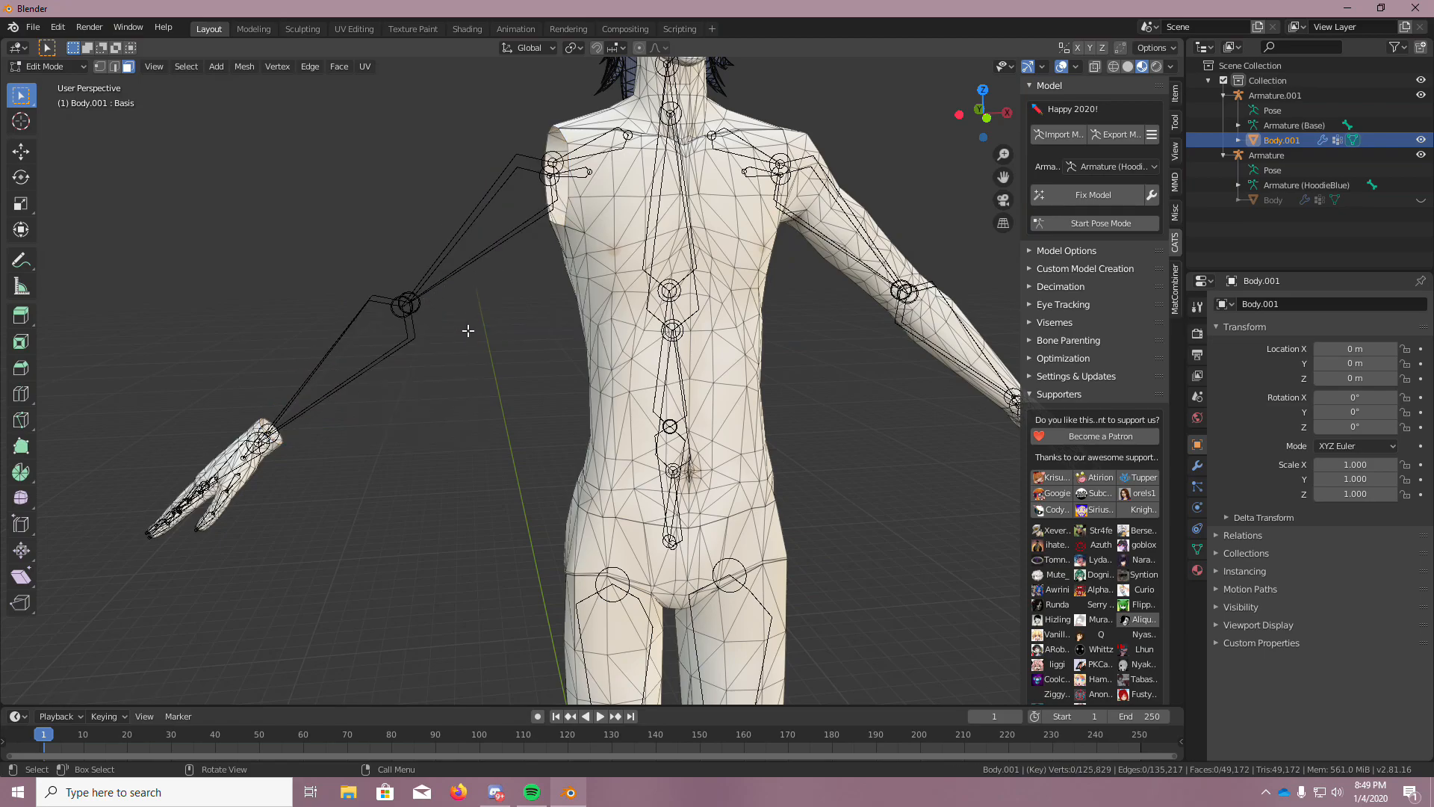
# Select all linked faces of the base's left arm and delete them, keeping the hand
pyautogui.scroll(-1, 892, 330)
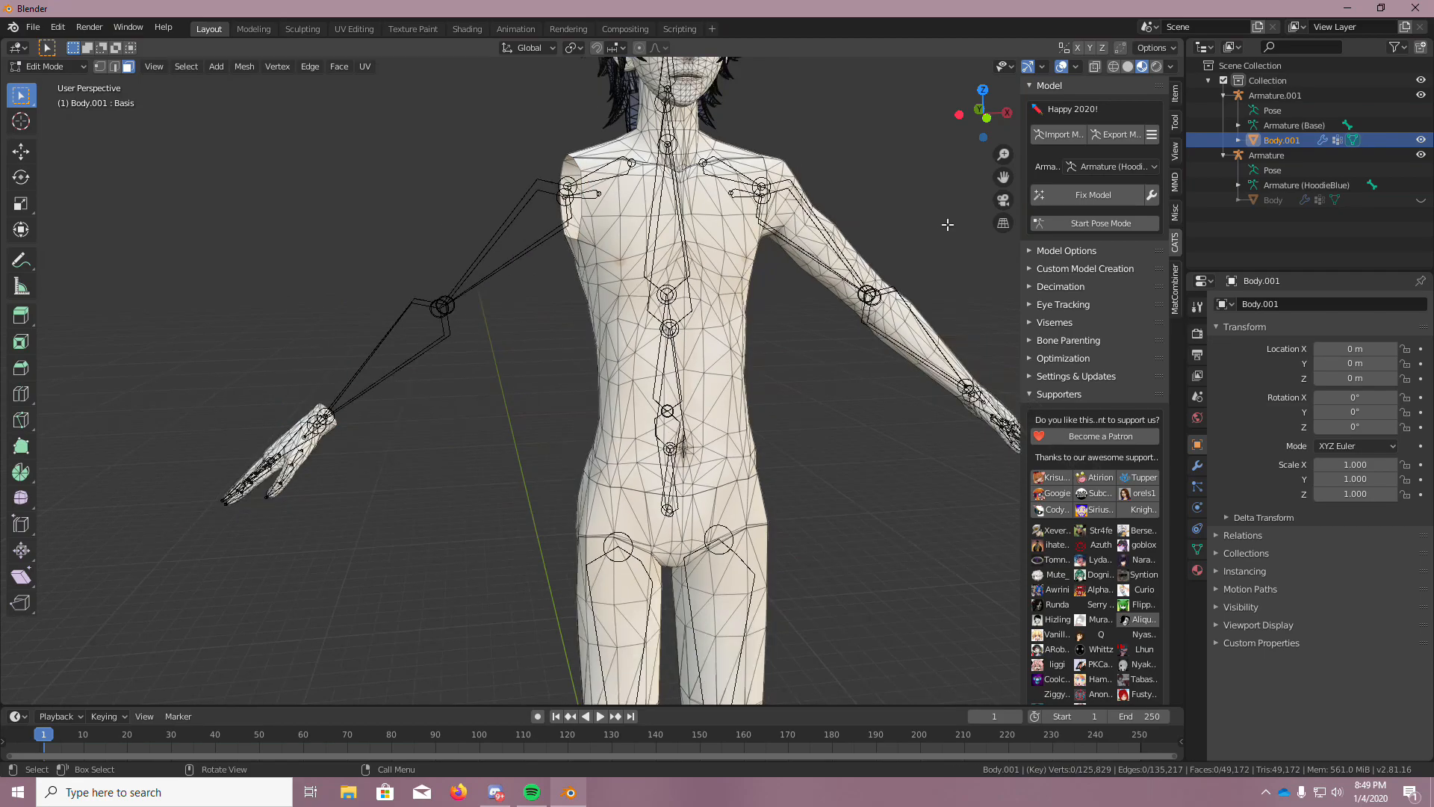
pyautogui.scroll(5, 947, 224)
pyautogui.scroll(-2, 887, 257)
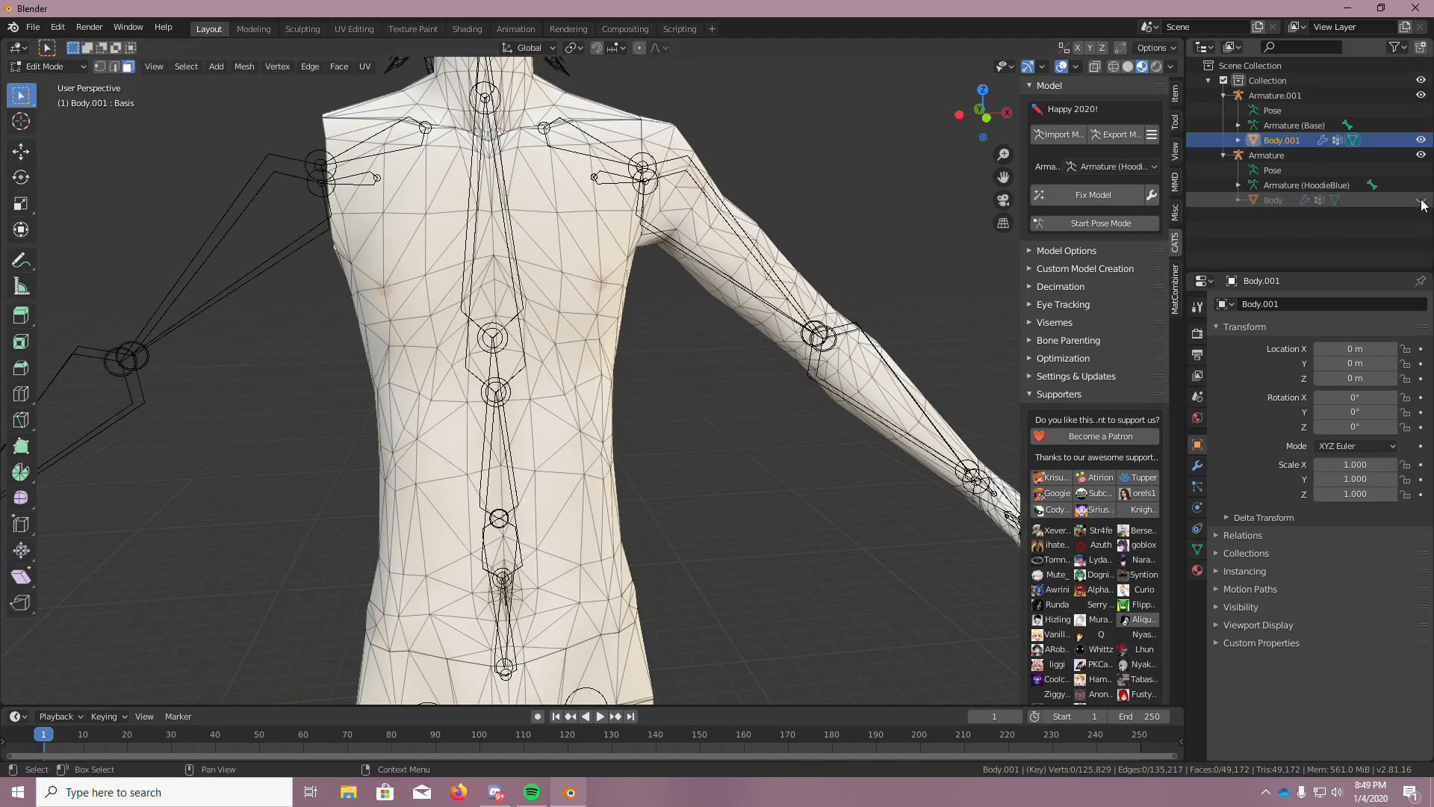
pyautogui.click(1422, 201)
pyautogui.click(1422, 200)
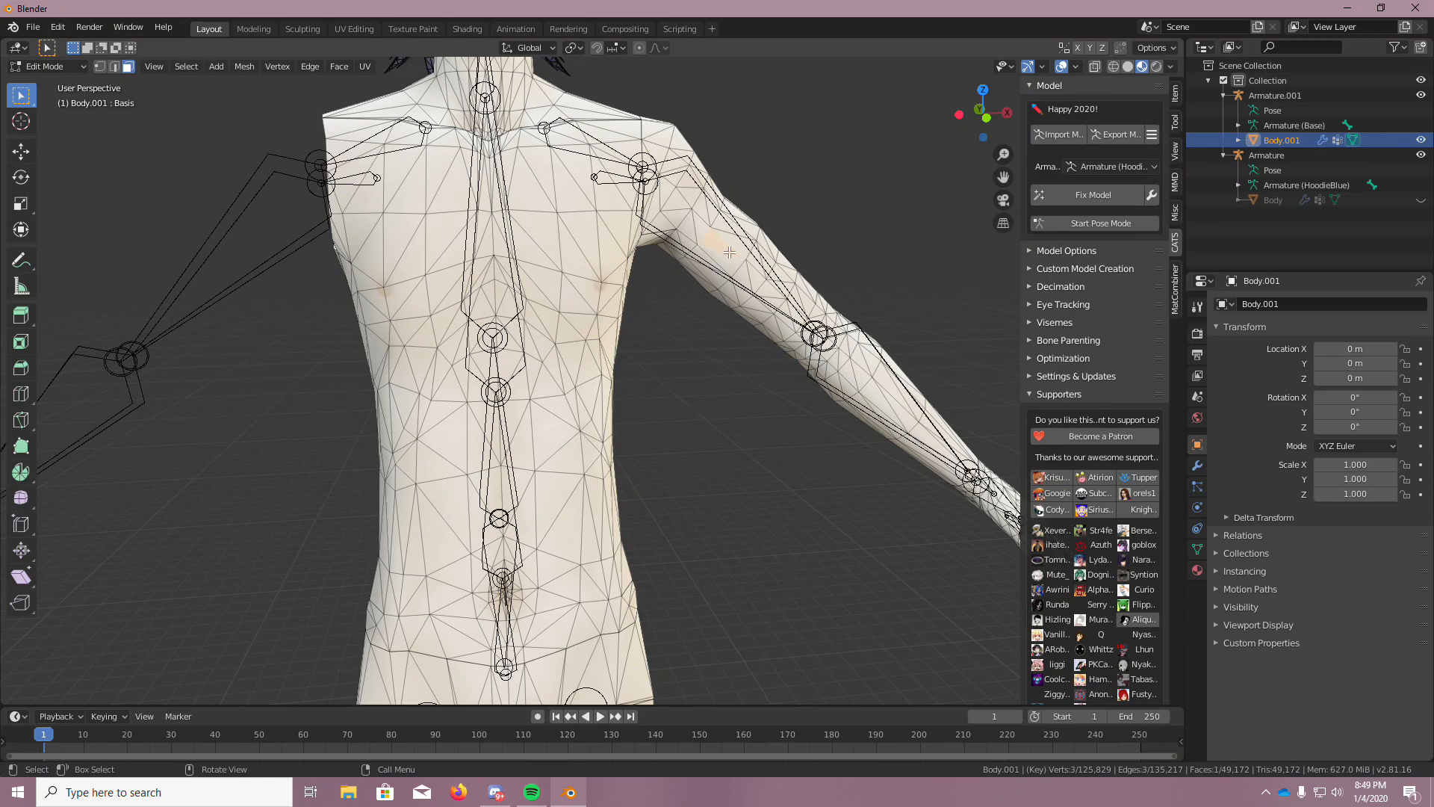
pyautogui.hotkey('ctrl', 'l')
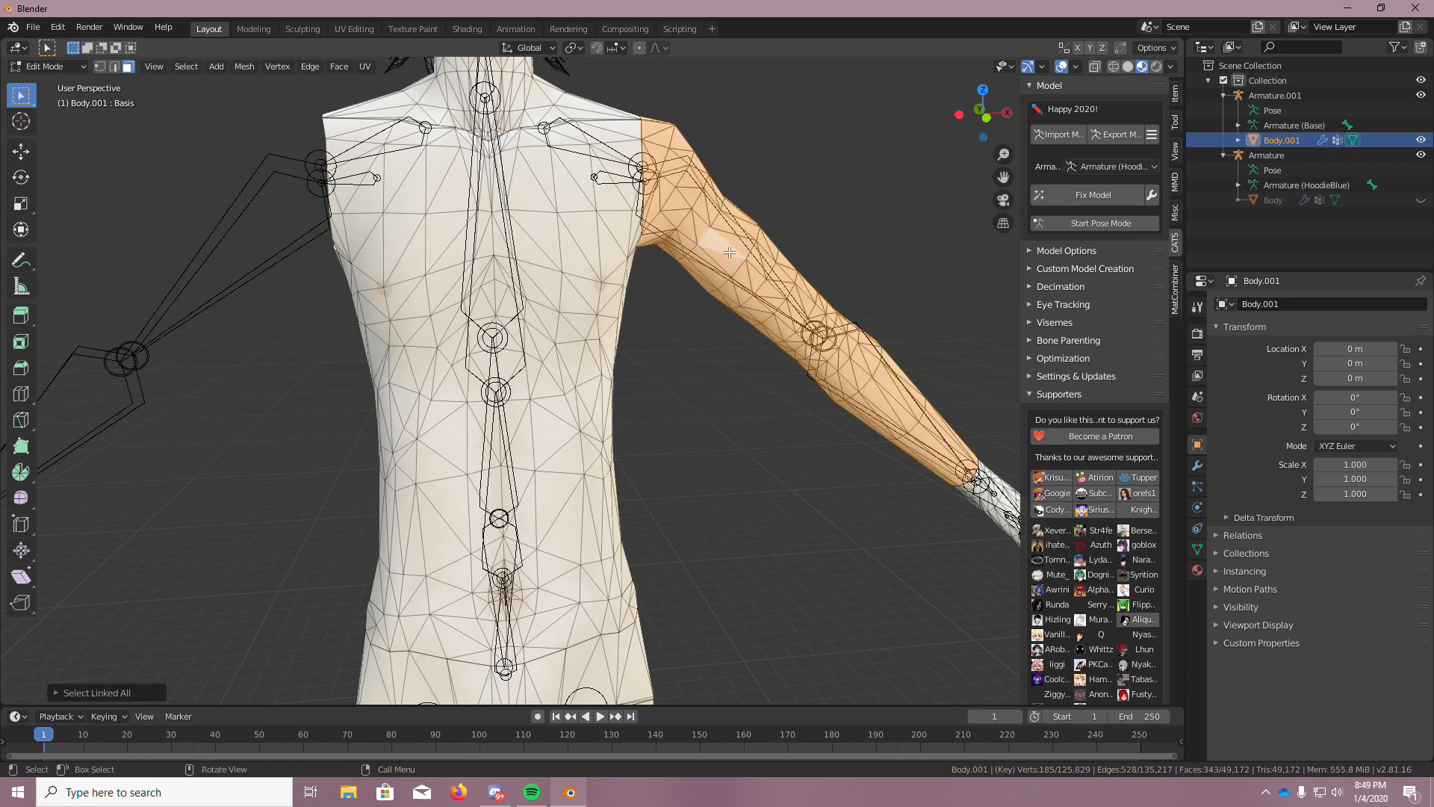
pyautogui.press('x')
pyautogui.click(729, 251)
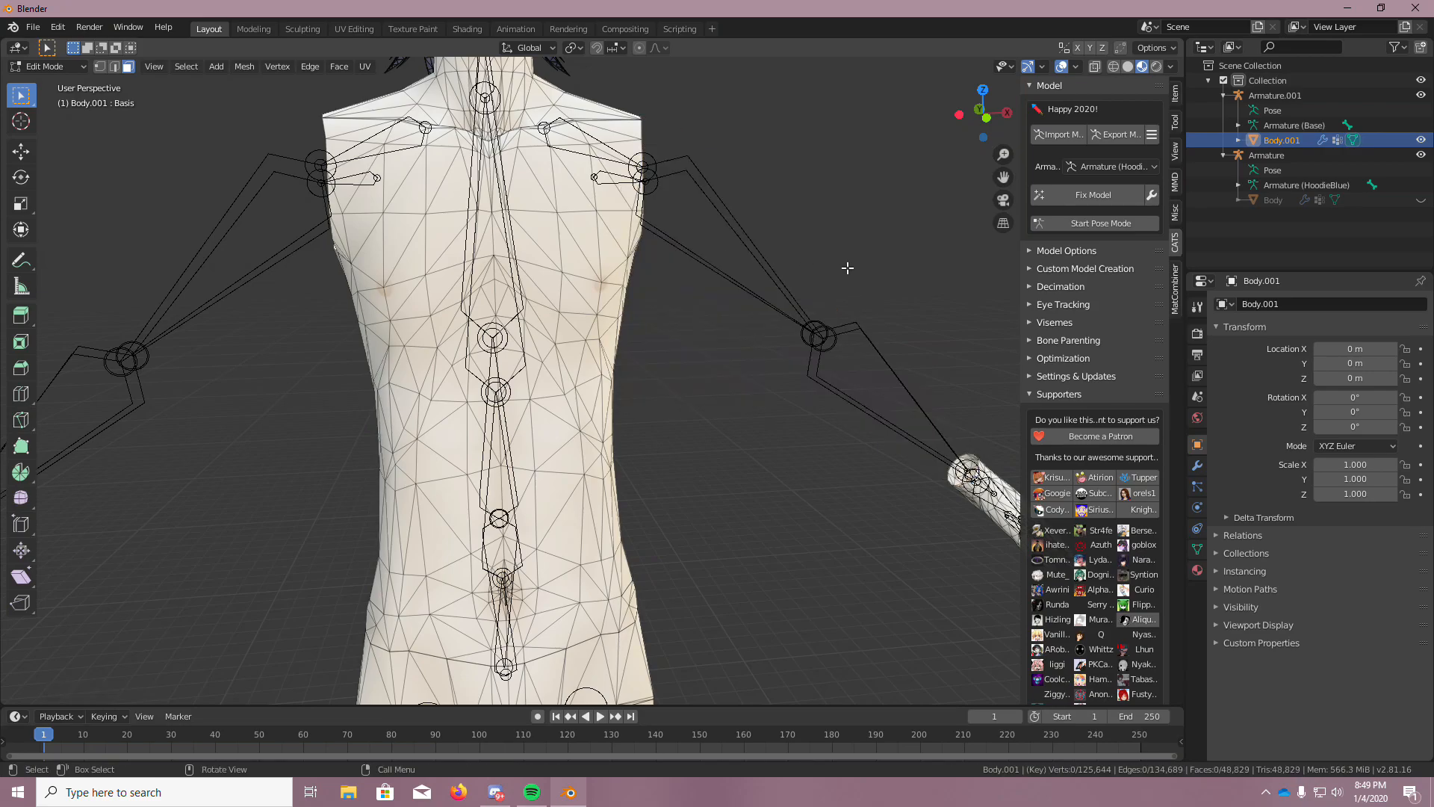
# Show the hoodie's Body mesh and examine how the left cuff covers the cut wrist, toggling the mesh's visibility to compare
pyautogui.scroll(6, 911, 284)
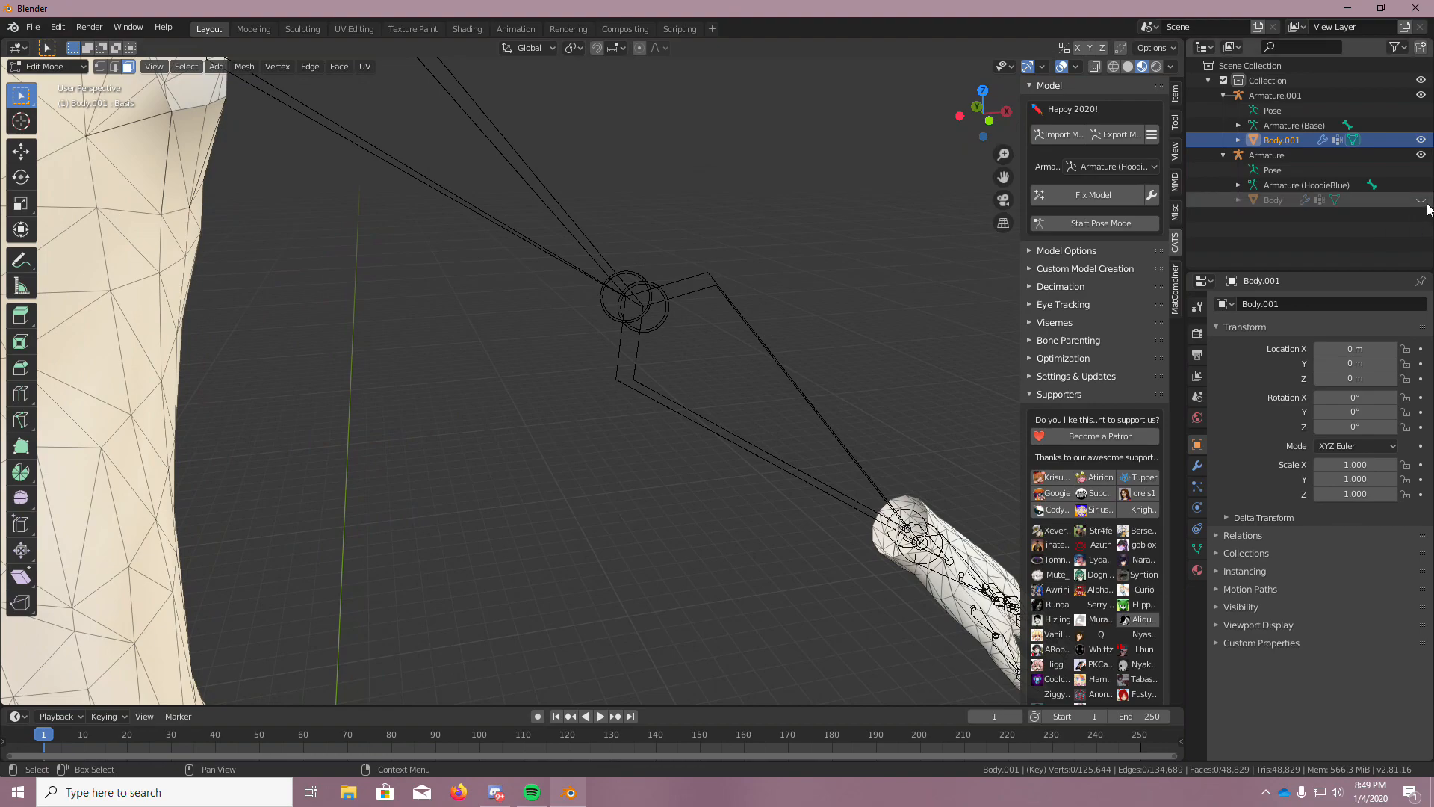
pyautogui.click(1423, 201)
pyautogui.moveTo(951, 374); pyautogui.dragTo(993, 393, button='middle')
pyautogui.scroll(2, 993, 393)
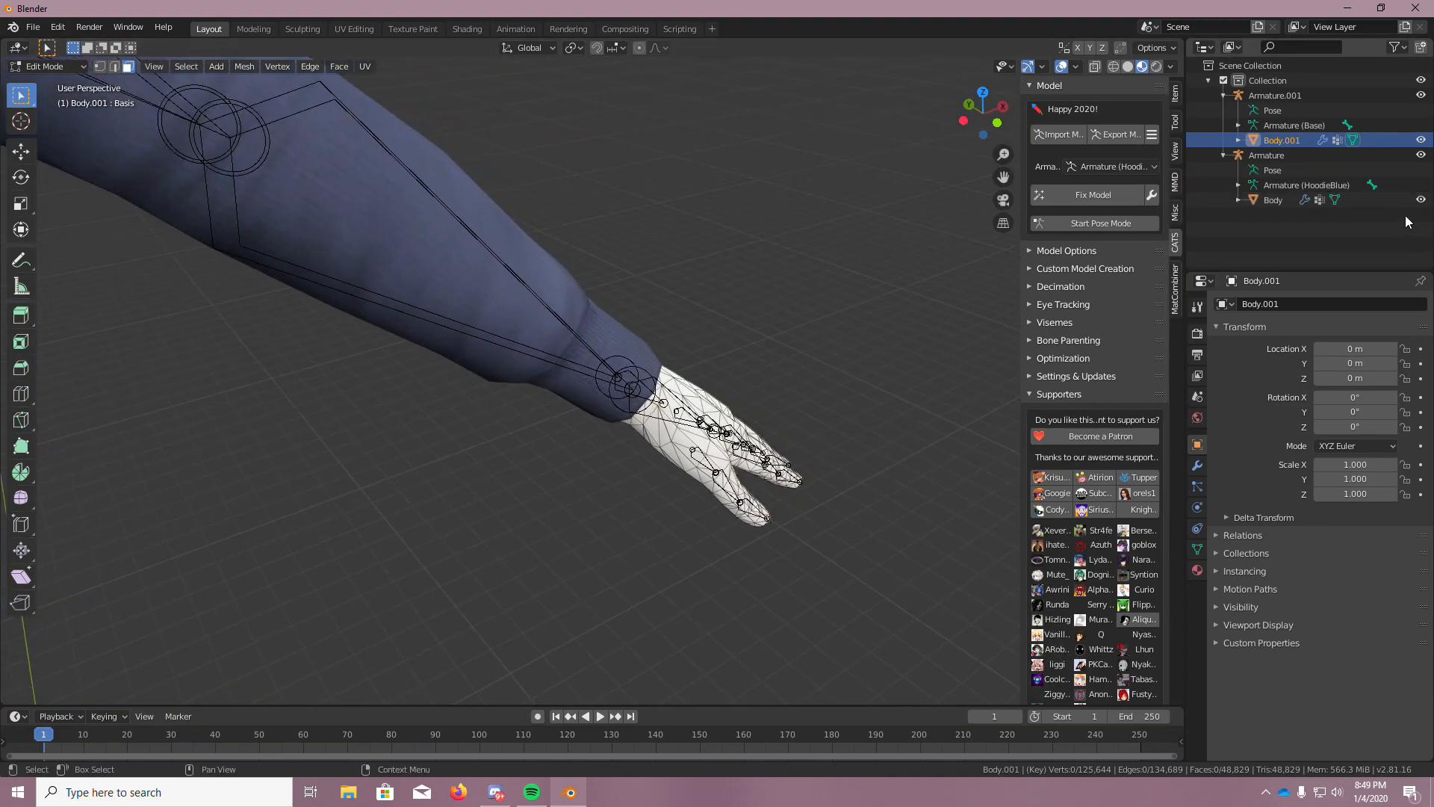
pyautogui.click(1422, 200)
pyautogui.click(1422, 201)
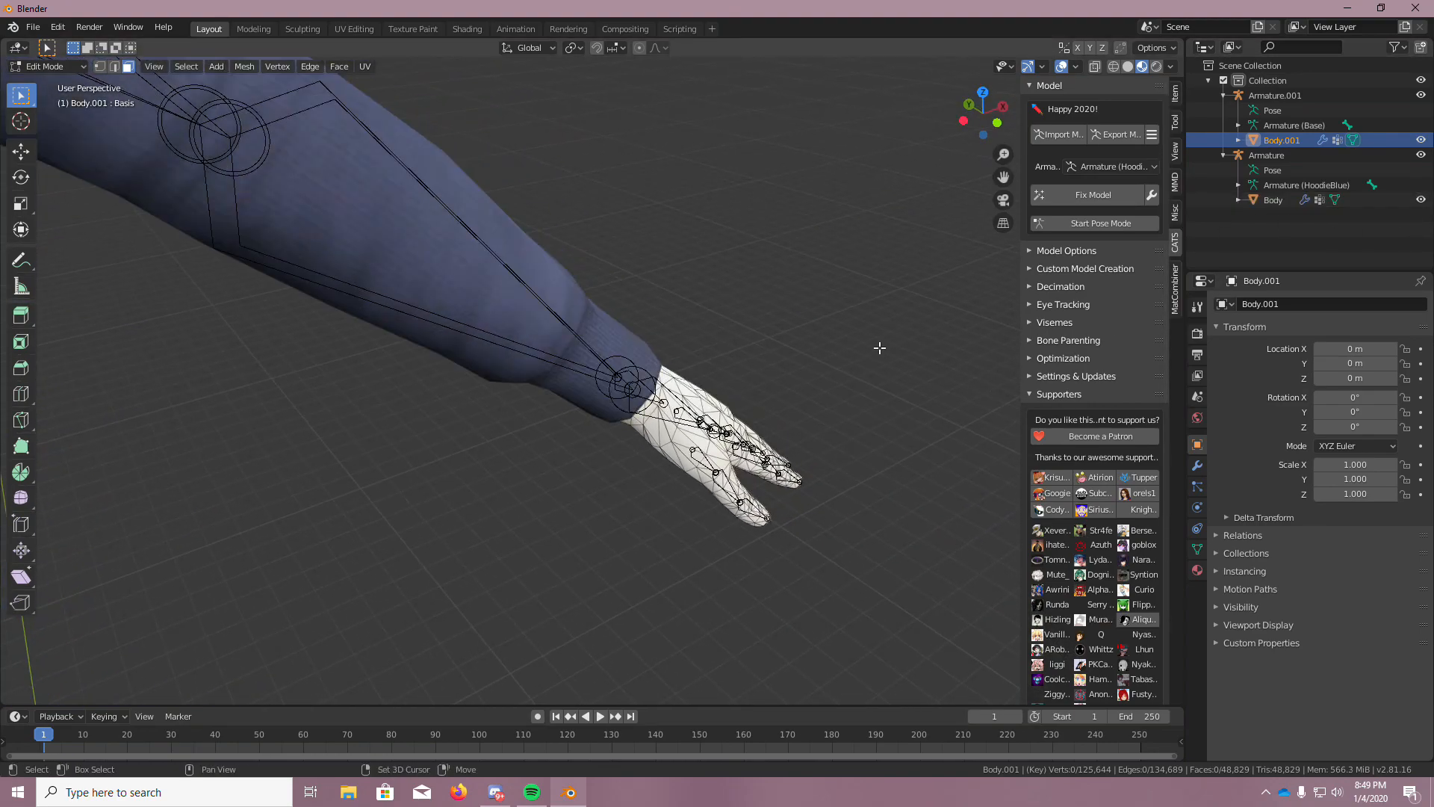
pyautogui.scroll(4, 880, 348)
pyautogui.moveTo(711, 375); pyautogui.dragTo(454, 299, button='middle')
pyautogui.scroll(3, 465, 298)
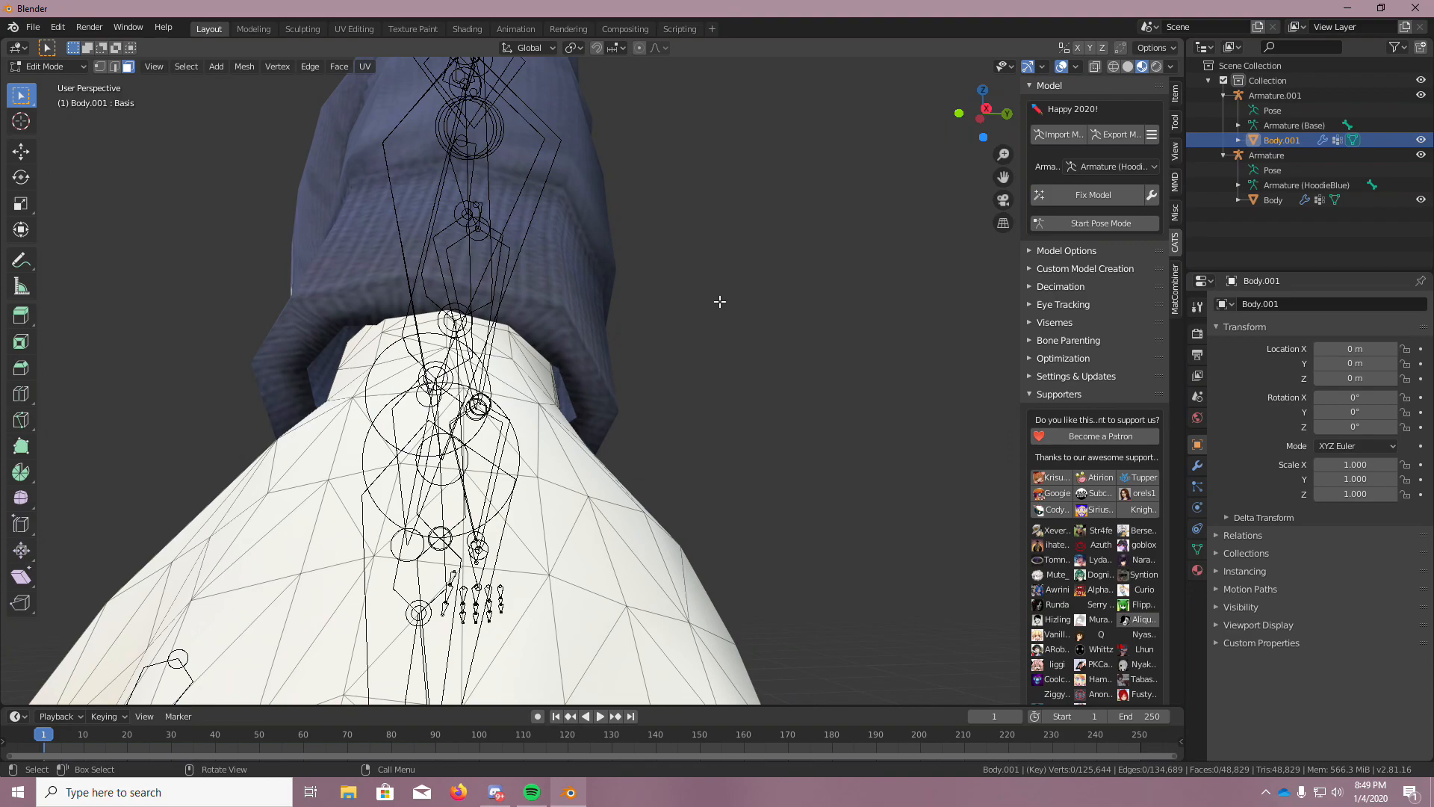
pyautogui.click(1420, 200)
pyautogui.click(1420, 201)
pyautogui.click(1420, 201)
pyautogui.click(1420, 200)
# Examine the right hoodie cuff and wrist opening from the front for gaps
pyautogui.moveTo(889, 252); pyautogui.dragTo(906, 218, button='middle')
pyautogui.moveTo(842, 296); pyautogui.dragTo(272, 432, button='middle')
pyautogui.scroll(-4, 272, 433)
pyautogui.scroll(9, 167, 439)
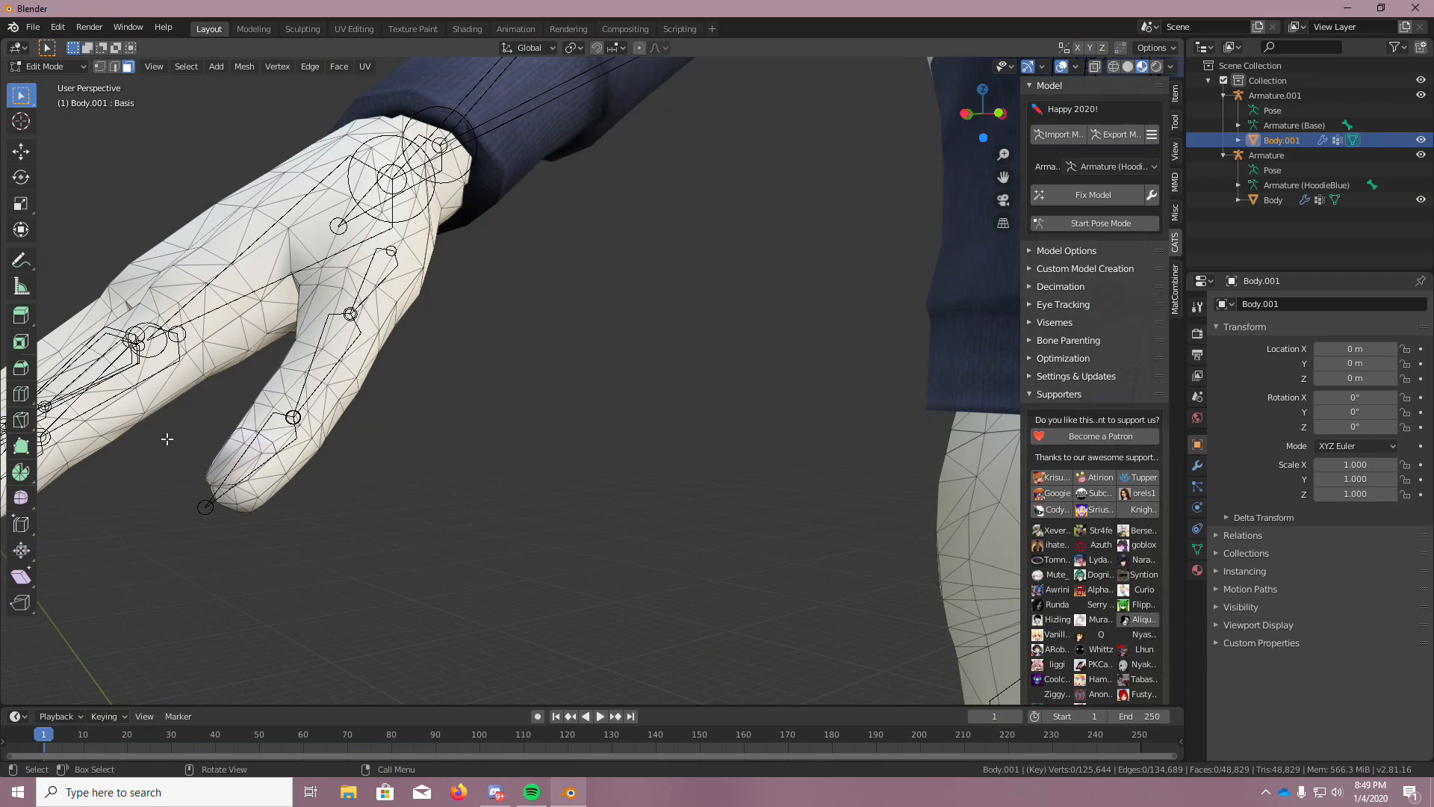
pyautogui.moveTo(175, 426); pyautogui.dragTo(156, 407, button='middle')
pyautogui.scroll(-6, 151, 409)
pyautogui.scroll(6, 81, 280)
pyautogui.moveTo(95, 293); pyautogui.dragTo(137, 289, button='middle')
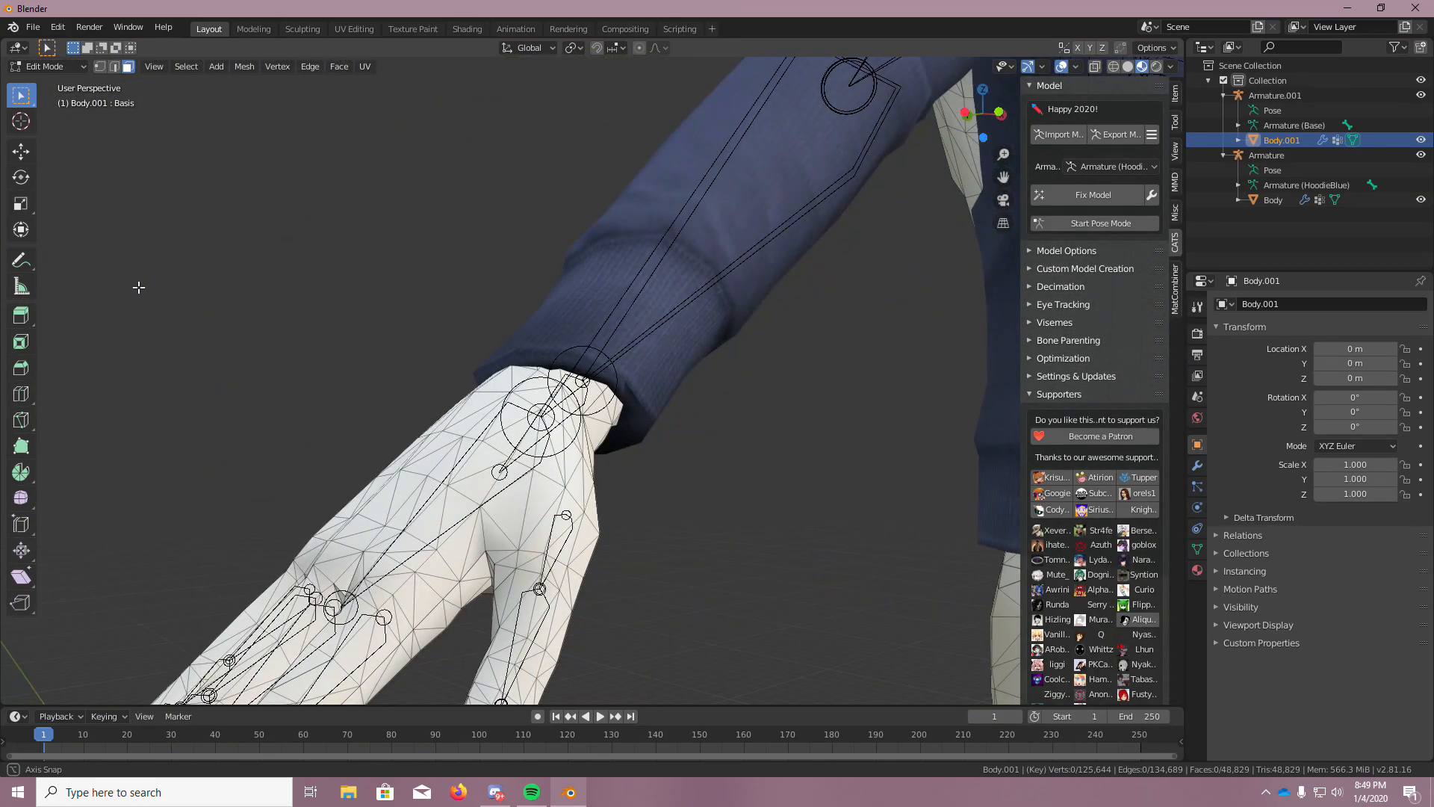
pyautogui.scroll(3, 542, 448)
pyautogui.scroll(-4, 569, 444)
pyautogui.scroll(-1, 730, 489)
pyautogui.keyDown('shift'); pyautogui.moveTo(731, 488); pyautogui.dragTo(825, 366, button='middle'); pyautogui.keyUp('shift')
pyautogui.scroll(3, 771, 428)
pyautogui.scroll(-1, 825, 366)
pyautogui.scroll(-4, 781, 409)
# Inspect the right cuff and wrist from behind and close up for exposed edges
pyautogui.moveTo(804, 287); pyautogui.dragTo(1005, 301, button='middle')
pyautogui.scroll(3, 885, 388)
pyautogui.scroll(5, 851, 427)
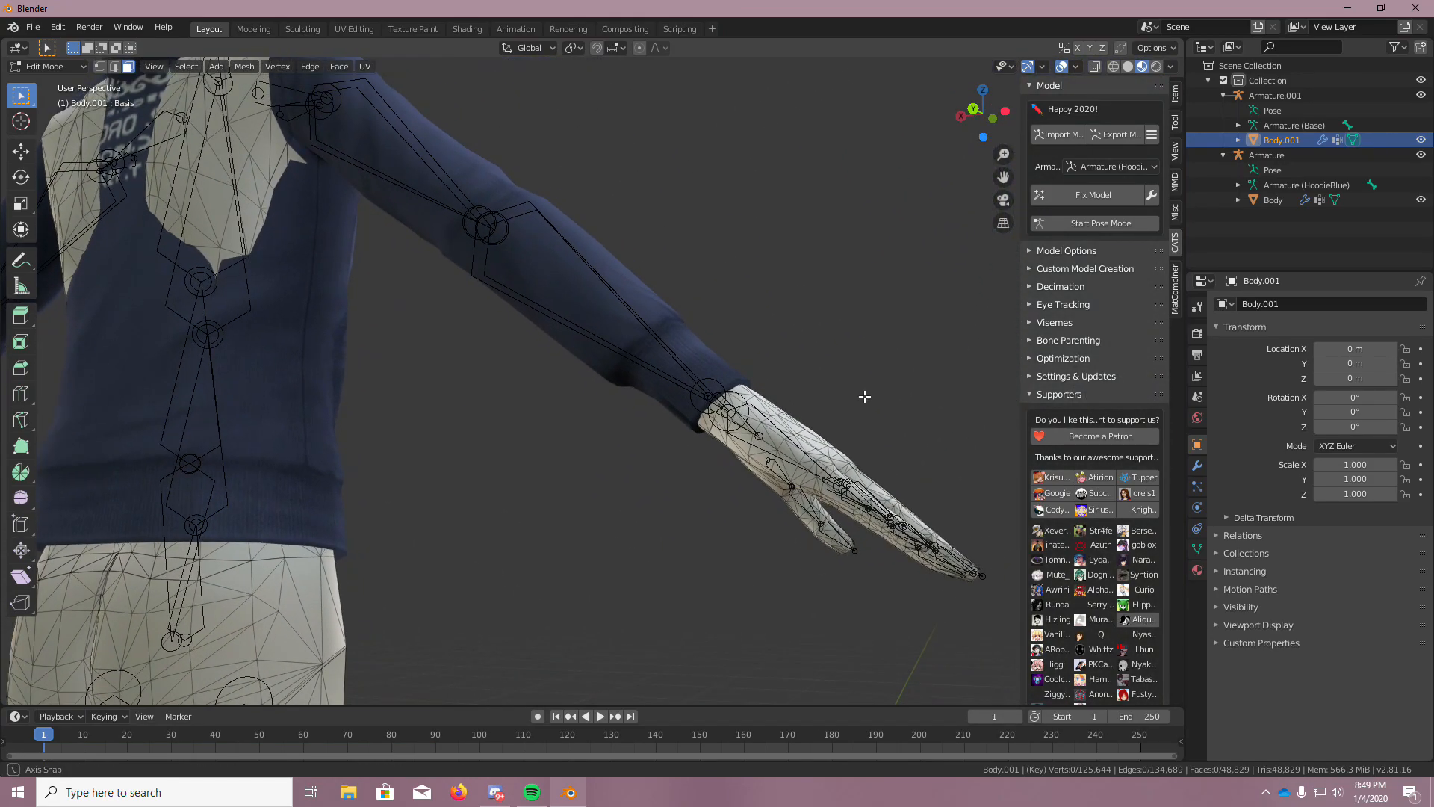
pyautogui.scroll(7, 843, 434)
pyautogui.keyDown('shift'); pyautogui.moveTo(844, 430); pyautogui.dragTo(617, 550, button='middle'); pyautogui.keyUp('shift')
pyautogui.scroll(3, 619, 546)
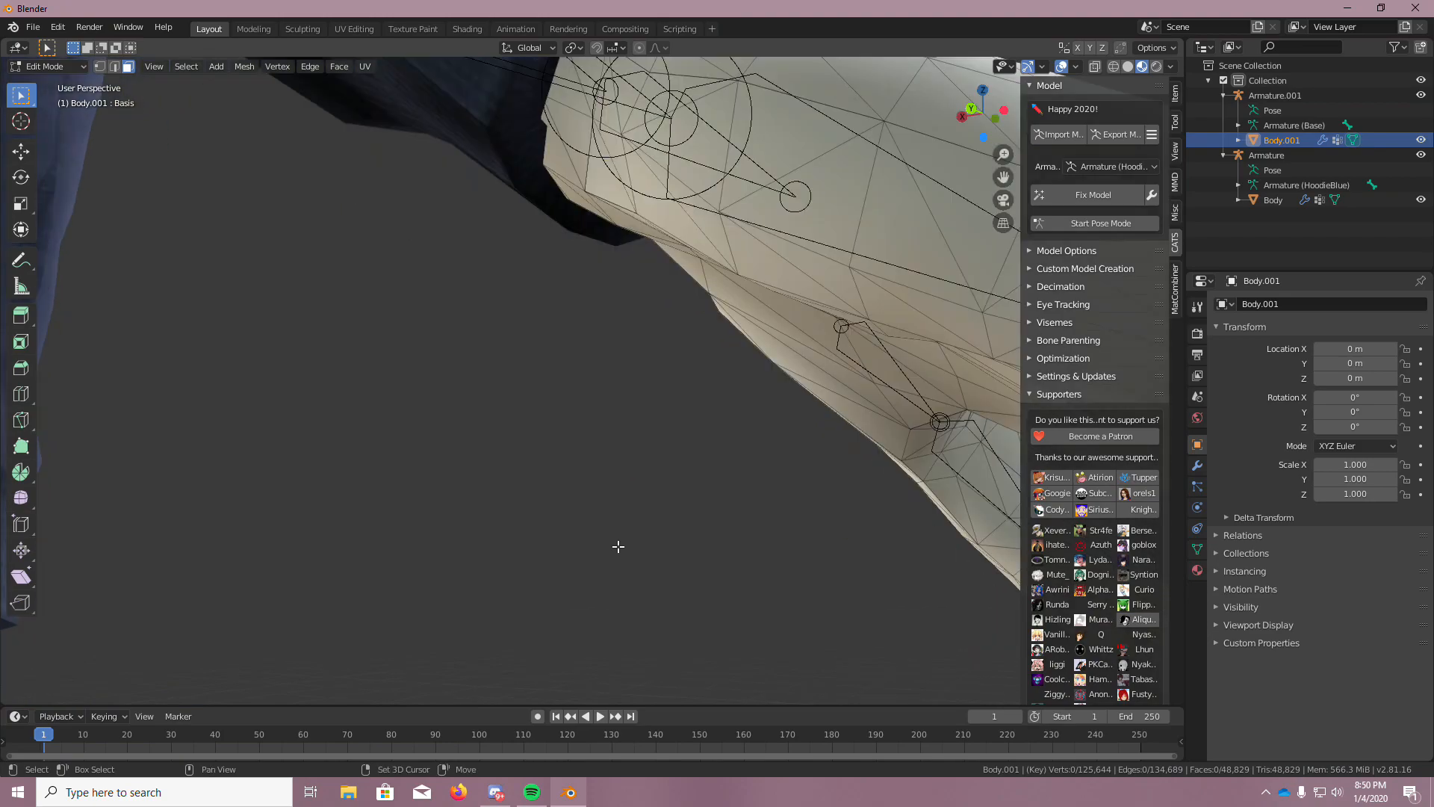
pyautogui.moveTo(620, 473); pyautogui.dragTo(627, 424, button='middle')
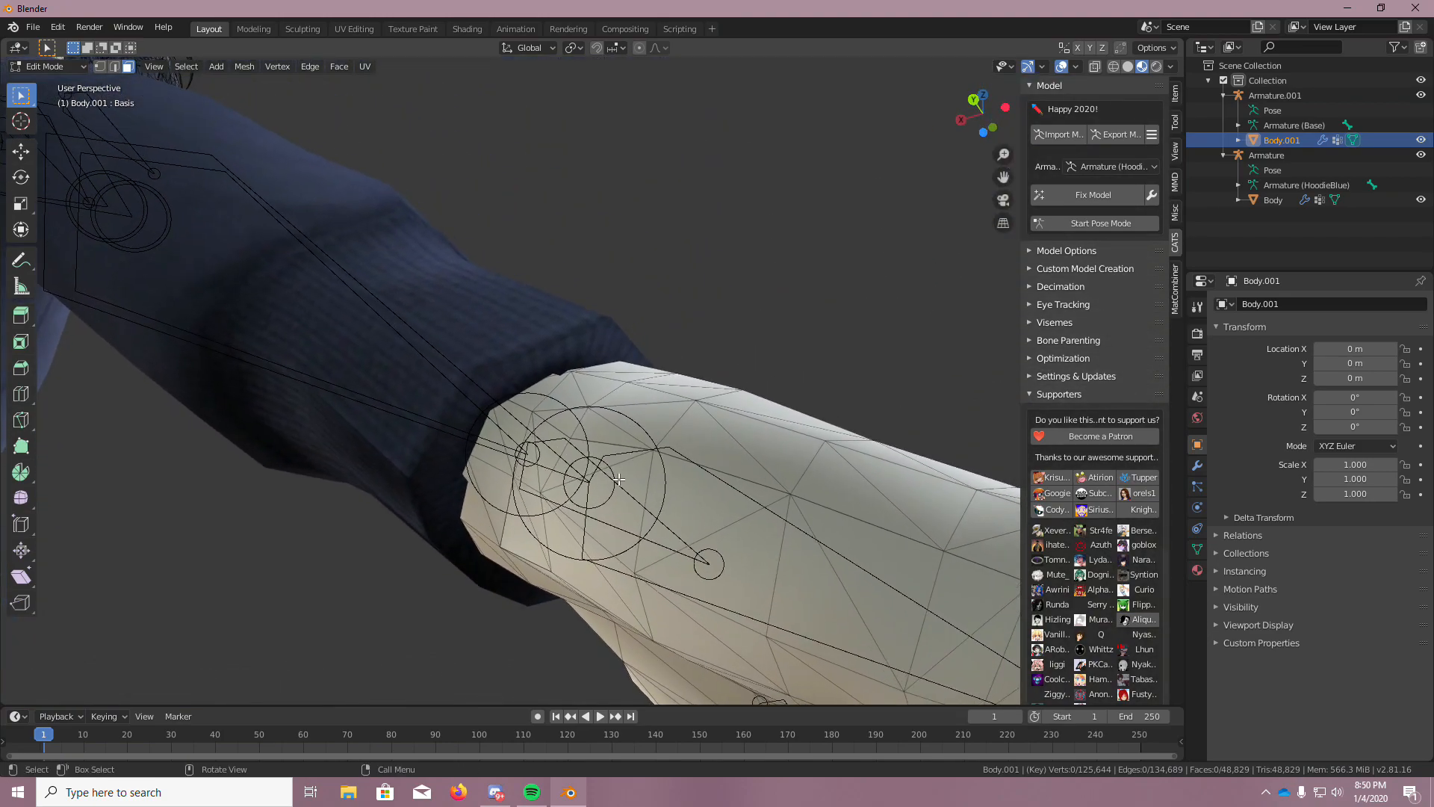
pyautogui.moveTo(621, 484); pyautogui.dragTo(686, 520, button='middle')
pyautogui.scroll(4, 621, 545)
pyautogui.scroll(-9, 710, 503)
# Check the left cuff from the front and hide the hoodie's Body mesh
pyautogui.moveTo(626, 495); pyautogui.dragTo(767, 457, button='middle')
pyautogui.scroll(5, 874, 499)
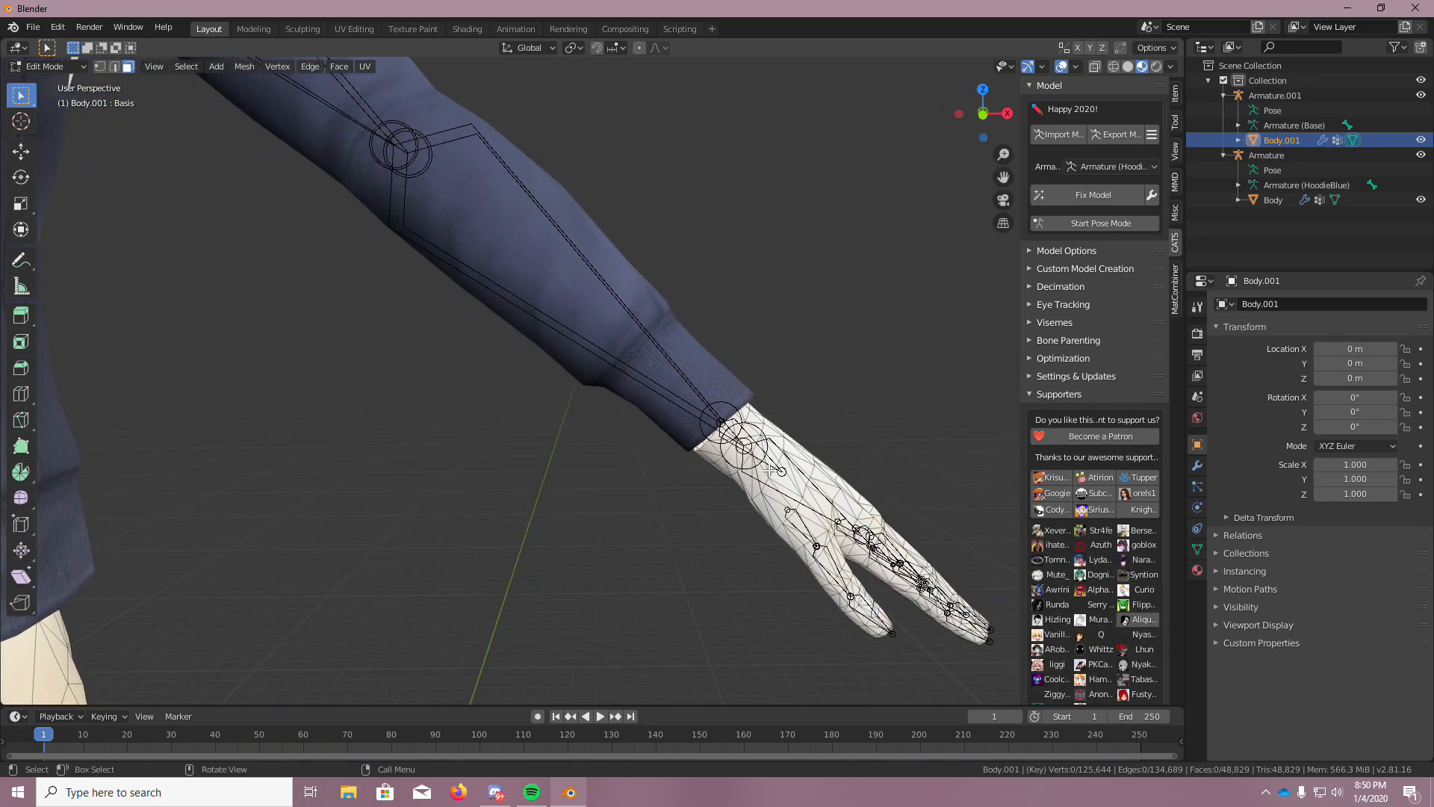
pyautogui.click(1421, 201)
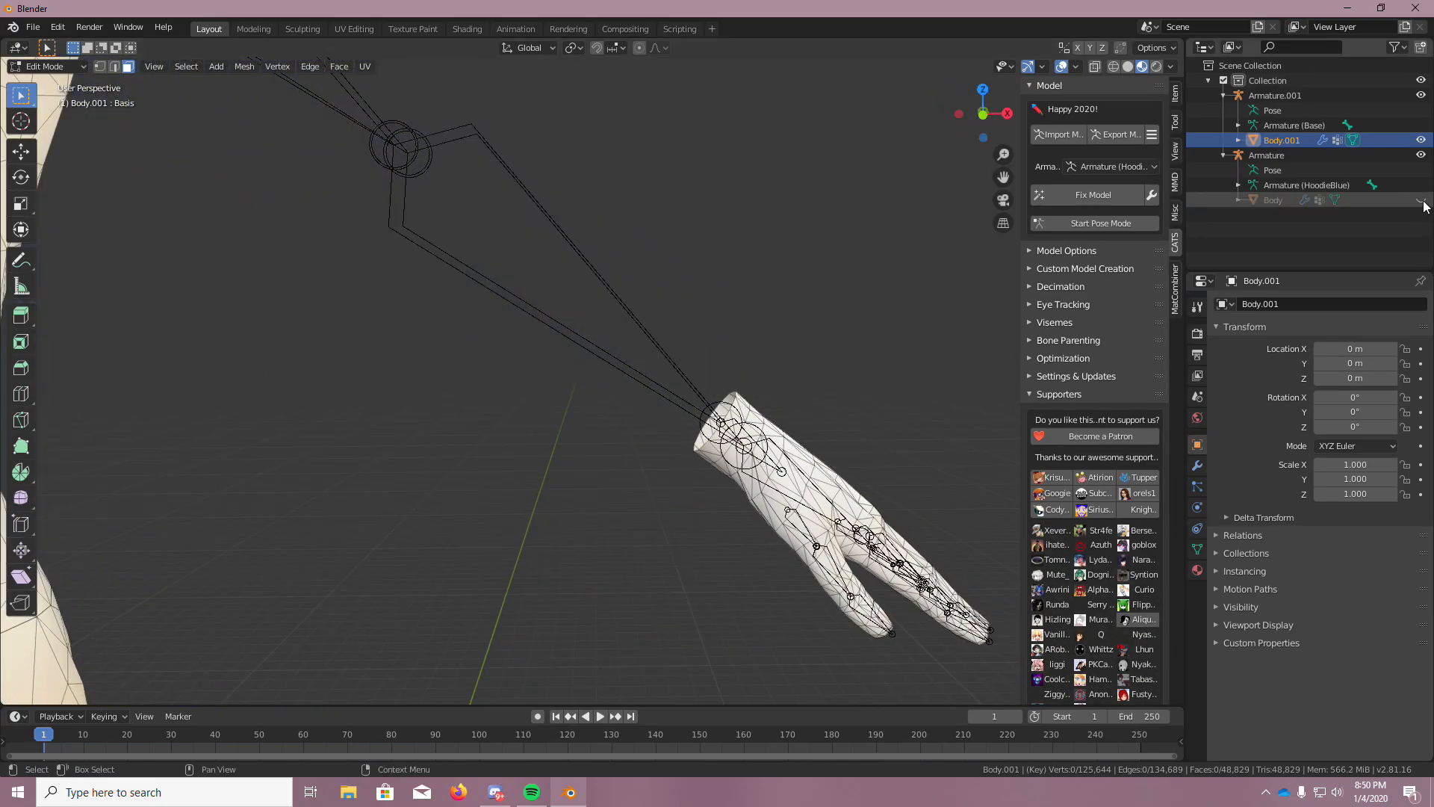
# Undo the last deletion of the arm's faces
pyautogui.hotkey('ctrl', 'z')
pyautogui.moveTo(761, 319); pyautogui.dragTo(693, 216, button='middle')
pyautogui.scroll(2, 762, 319)
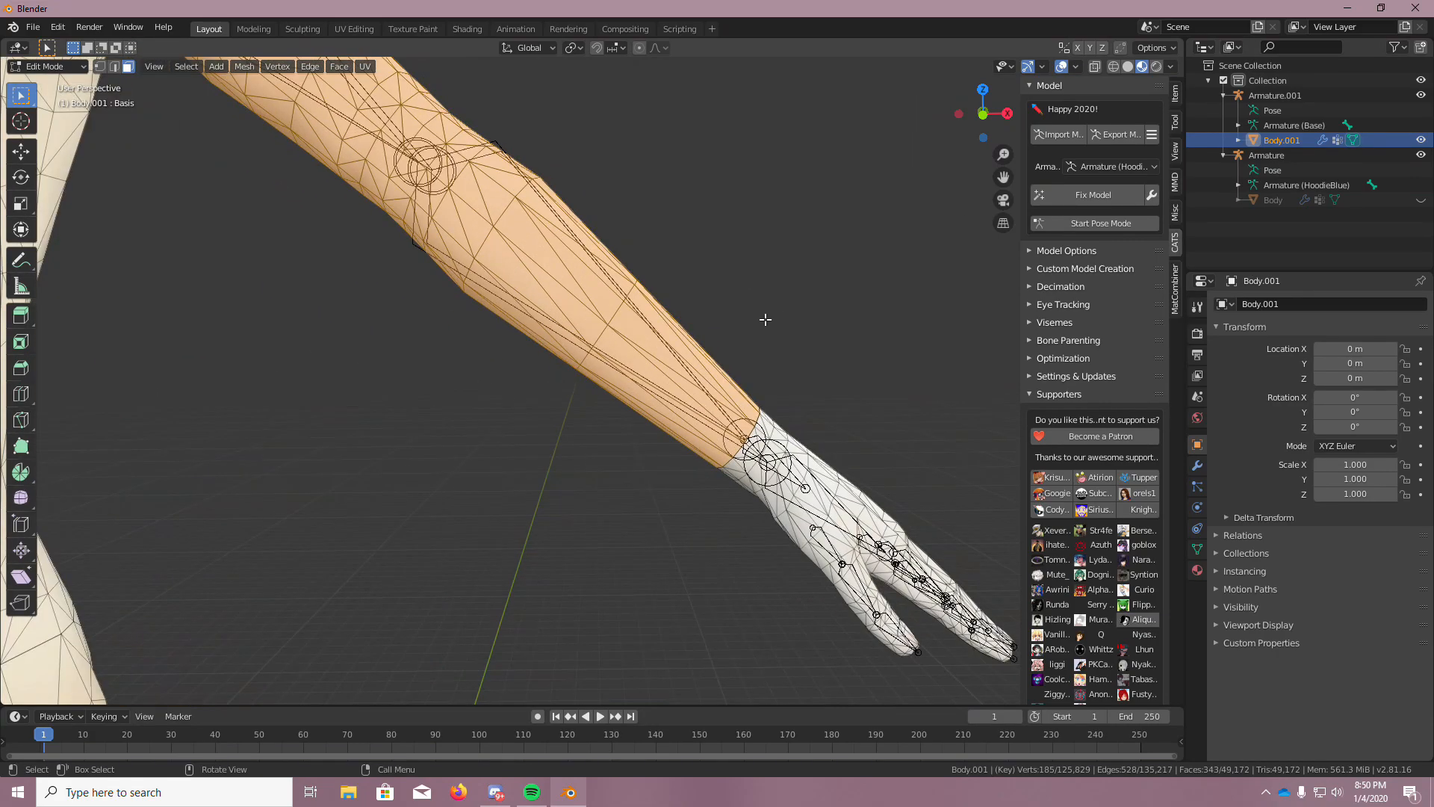
pyautogui.scroll(1, 765, 316)
pyautogui.press('x')
pyautogui.press('Escape')
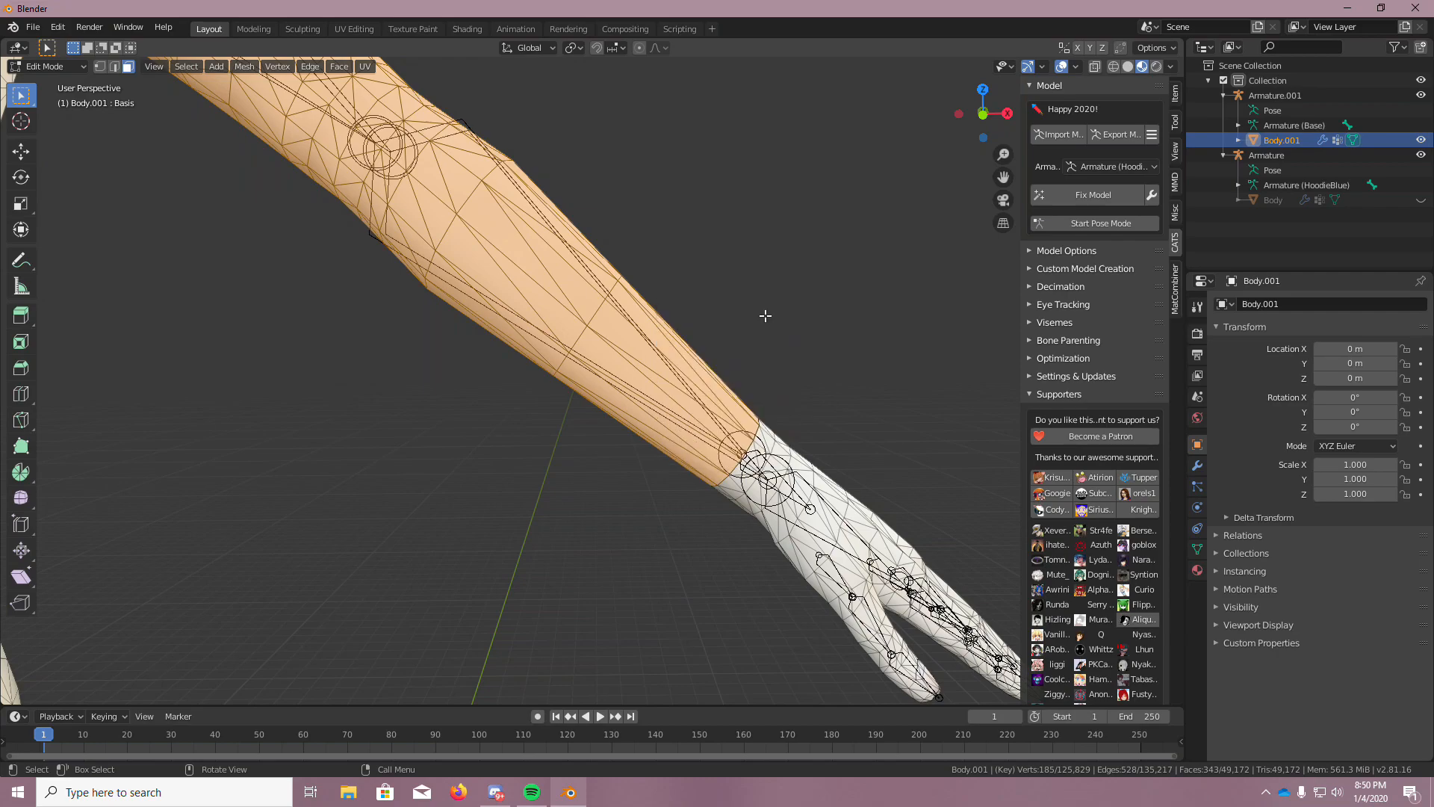
# Use Circle Select to deselect the faces on the front of the forearm, from mid-forearm to the wrist
pyautogui.press('c')
pyautogui.keyDown('shift'); pyautogui.moveTo(675, 350); pyautogui.dragTo(619, 403); pyautogui.keyUp('shift')
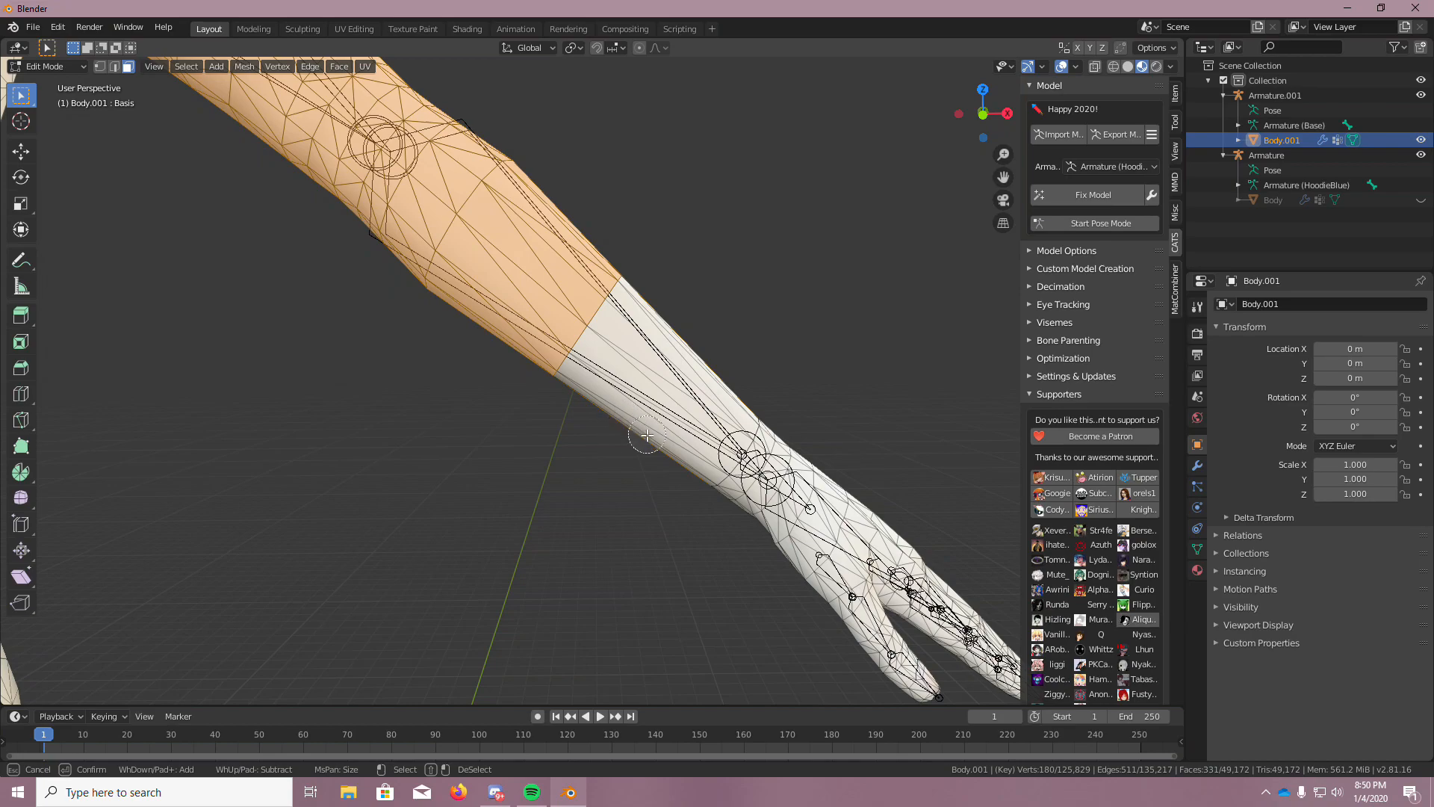
pyautogui.press('Escape')
# Deselect the faces on the back of the forearm between mid-forearm and the wrist with Circle Select
pyautogui.scroll(5, 811, 376)
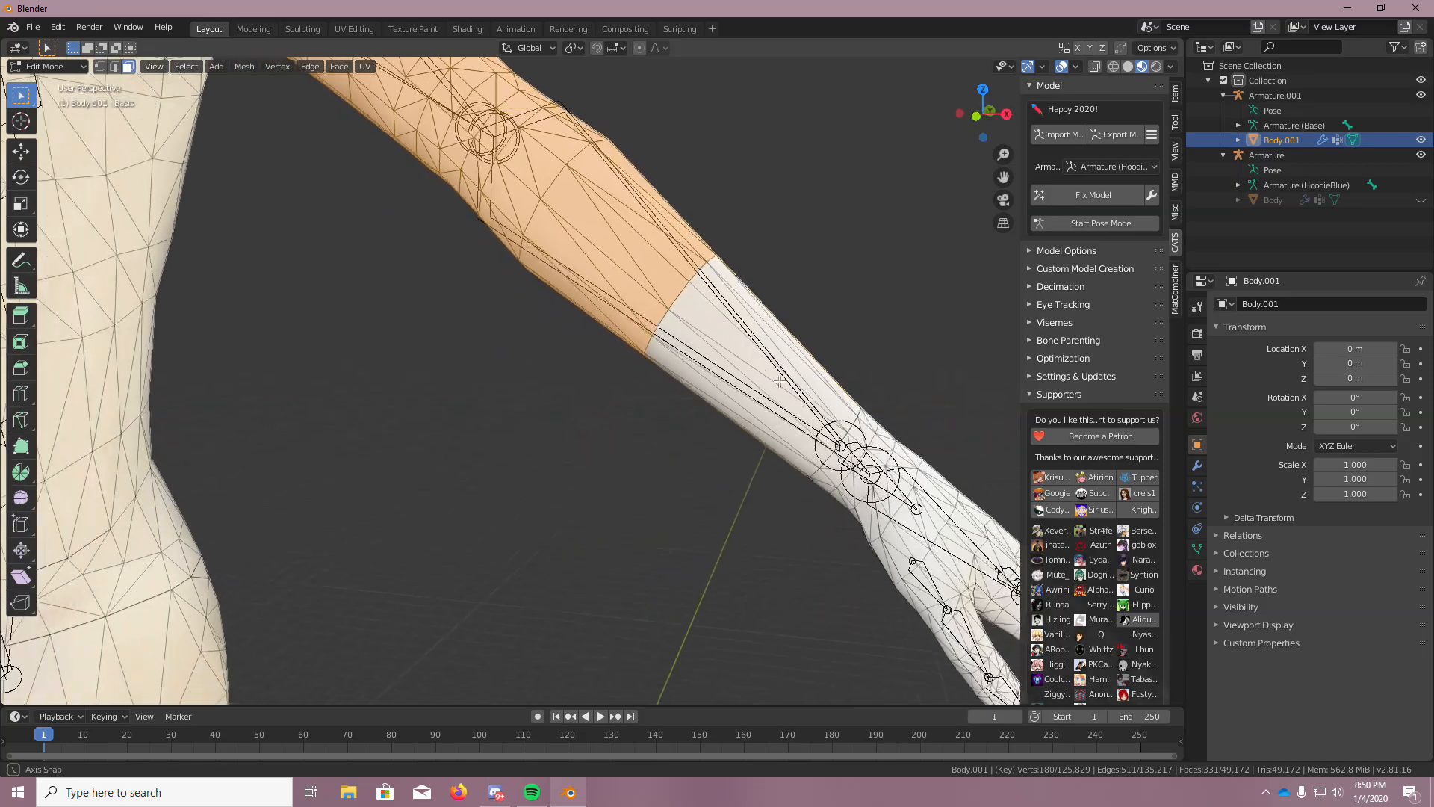
pyautogui.scroll(4, 807, 389)
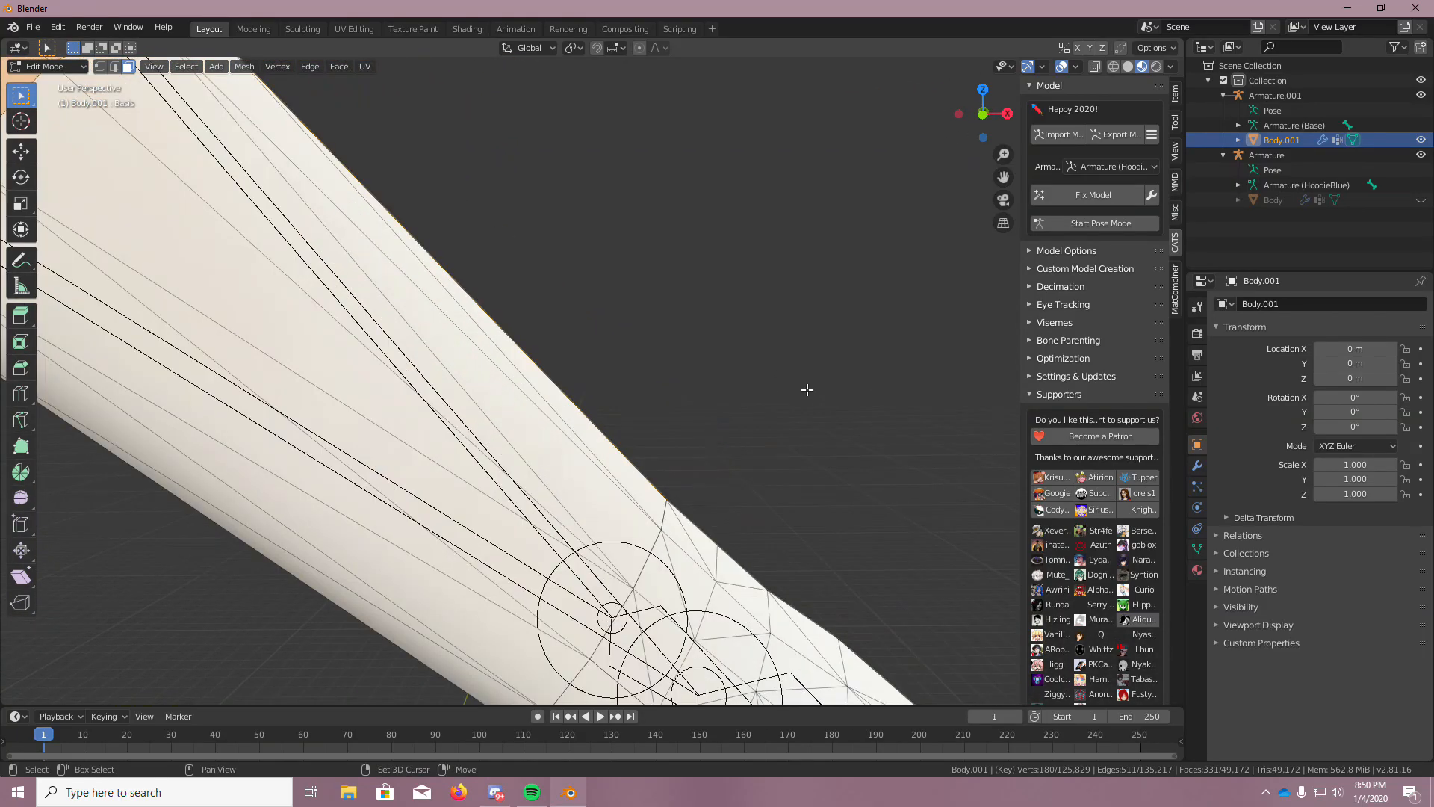
pyautogui.moveTo(807, 388); pyautogui.dragTo(590, 523, button='middle')
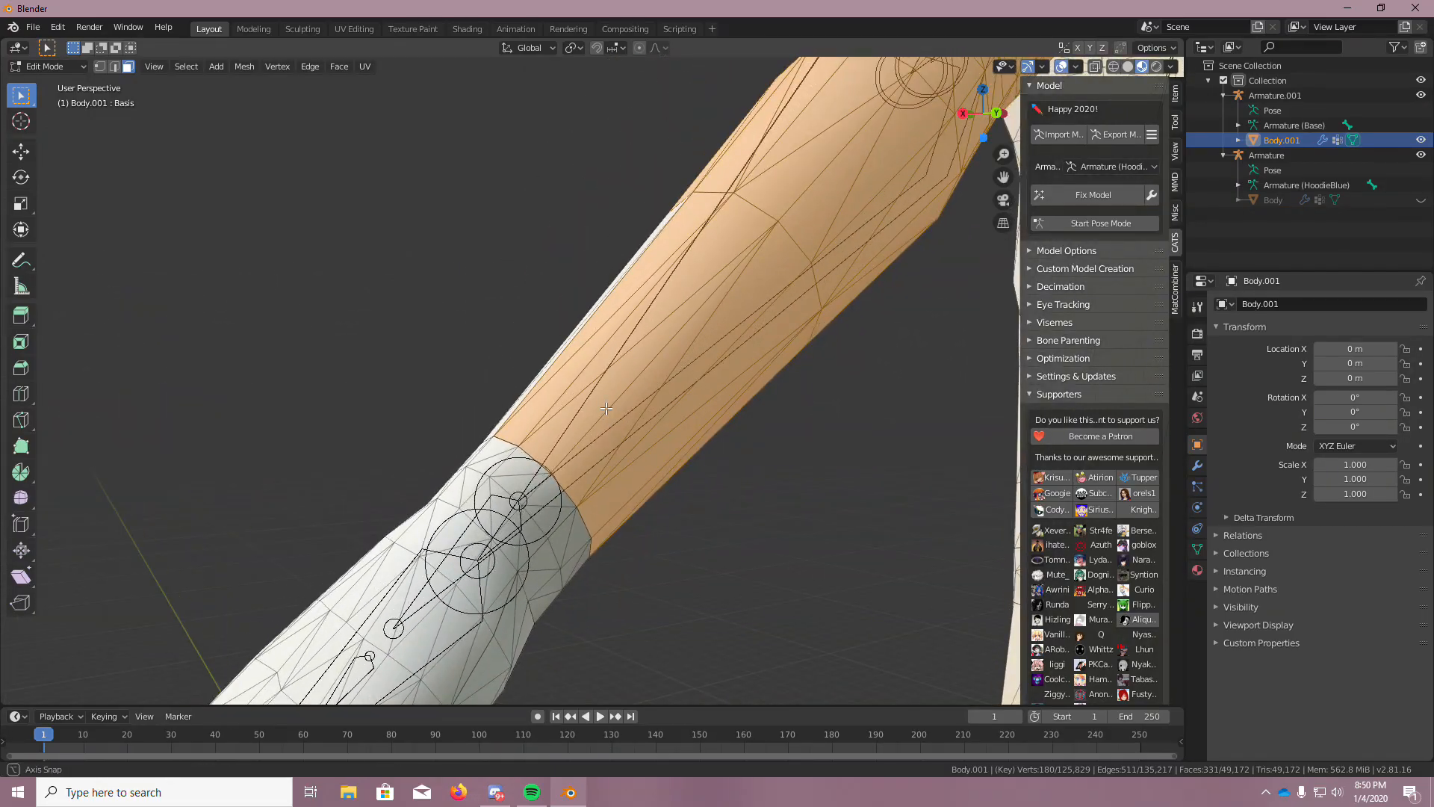
pyautogui.scroll(-4, 627, 463)
pyautogui.moveTo(629, 463); pyautogui.dragTo(599, 359, button='middle')
pyautogui.press('c')
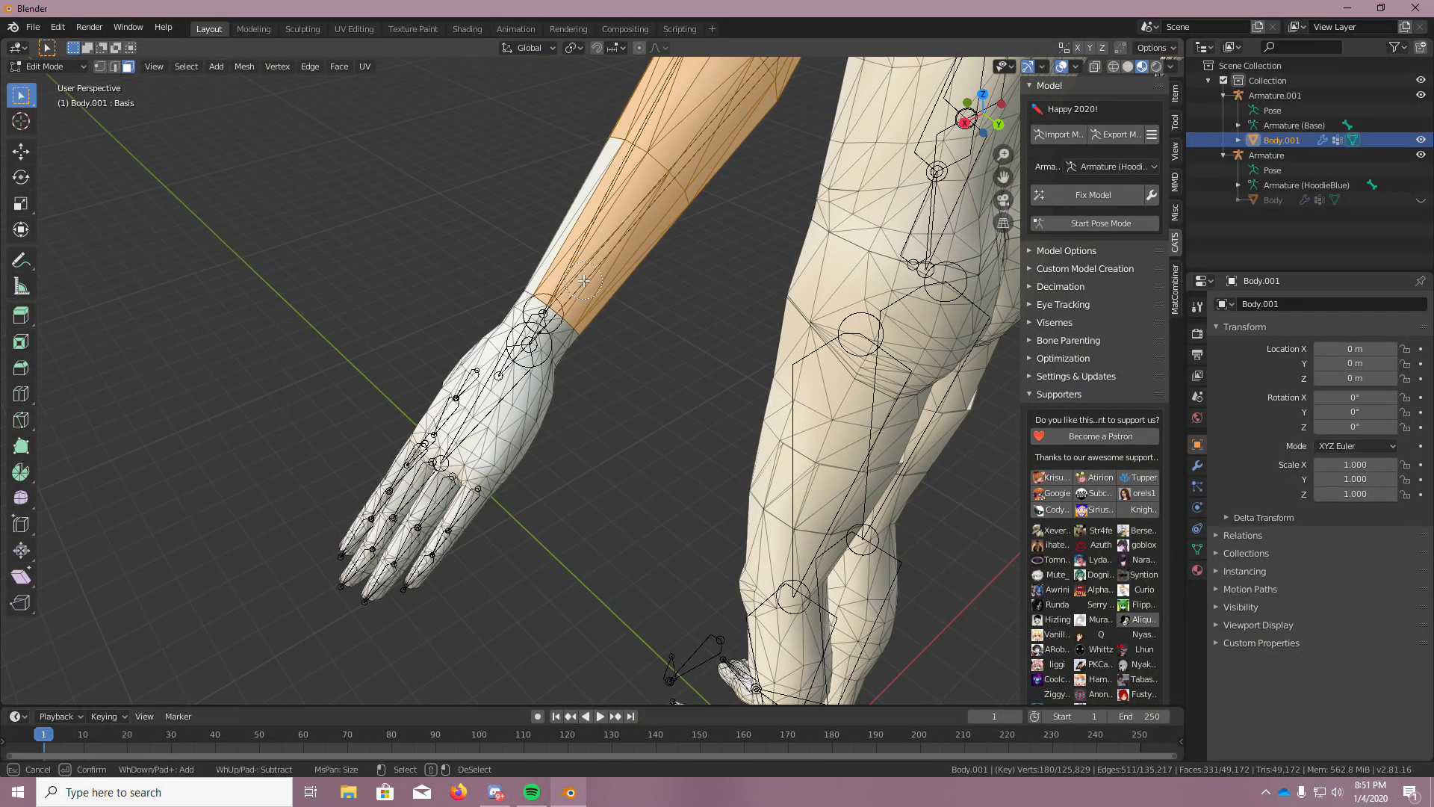
pyautogui.click(576, 249)
pyautogui.keyDown('shift'); pyautogui.moveTo(575, 250); pyautogui.dragTo(622, 299); pyautogui.keyUp('shift')
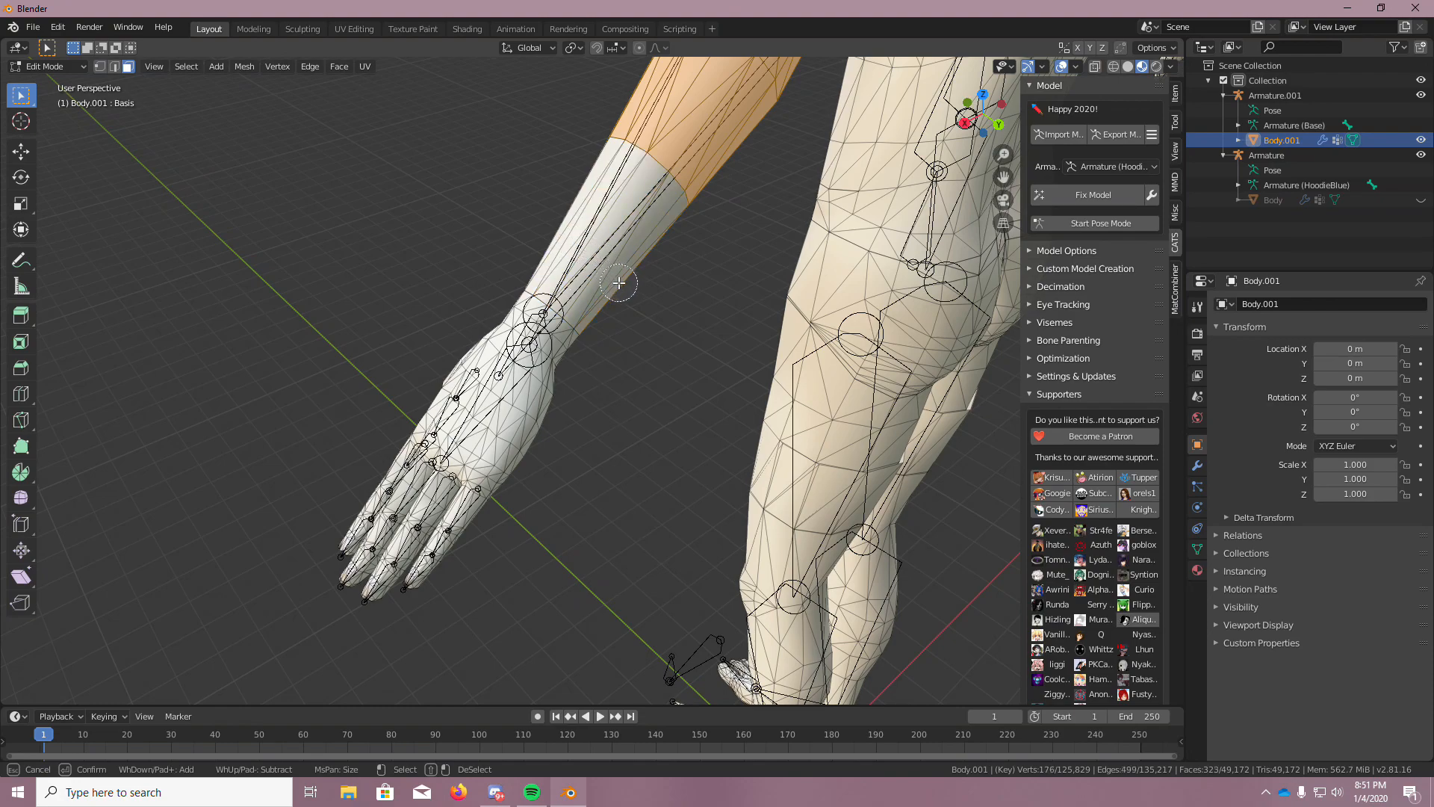
pyautogui.scroll(3, 631, 308)
pyautogui.scroll(-3, 646, 317)
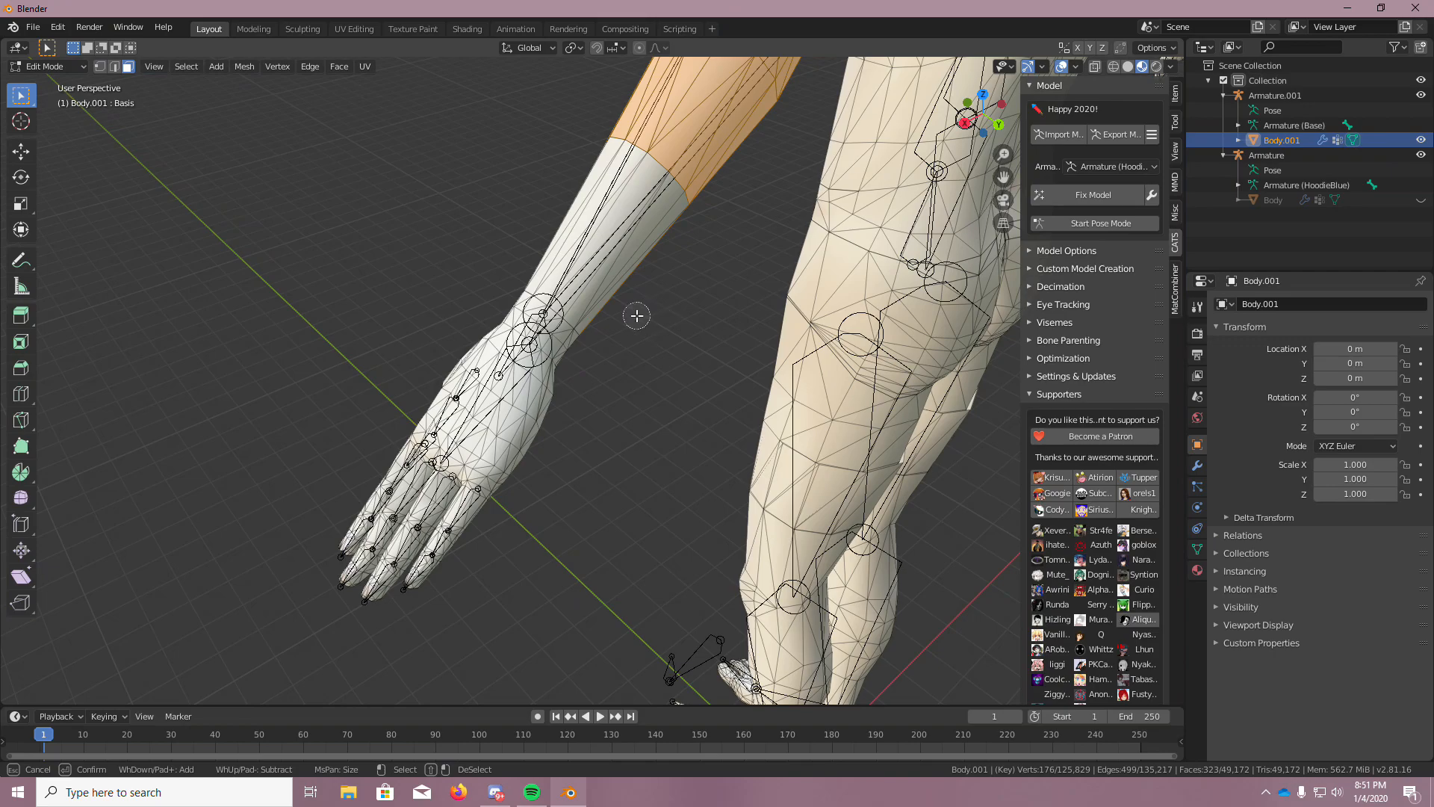
pyautogui.press('Escape')
# Deselect the remaining strip of faces on the forearm's underside, leaving only the arm above mid-forearm selected
pyautogui.scroll(8, 637, 313)
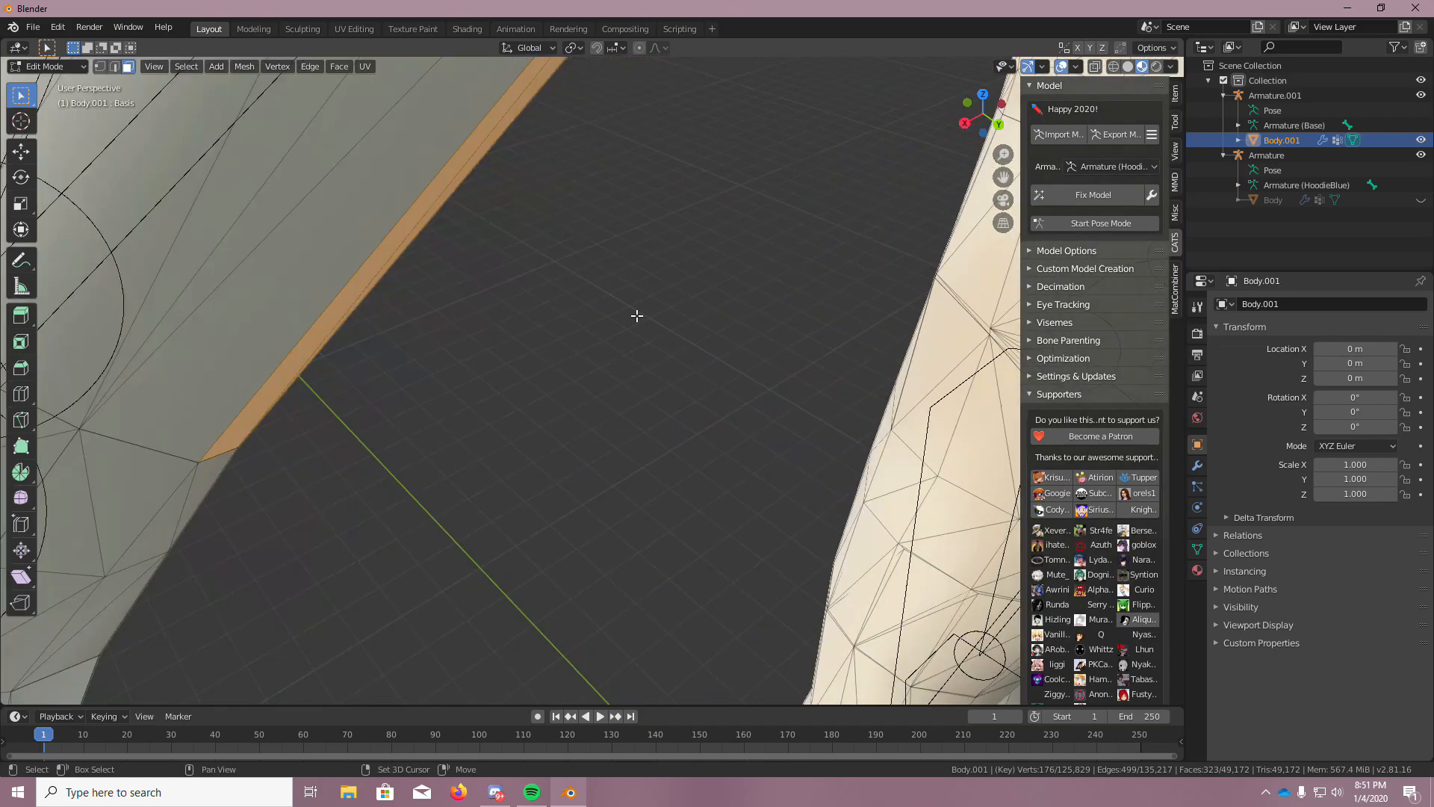
pyautogui.scroll(-6, 619, 297)
pyautogui.moveTo(598, 282); pyautogui.dragTo(515, 161, button='middle')
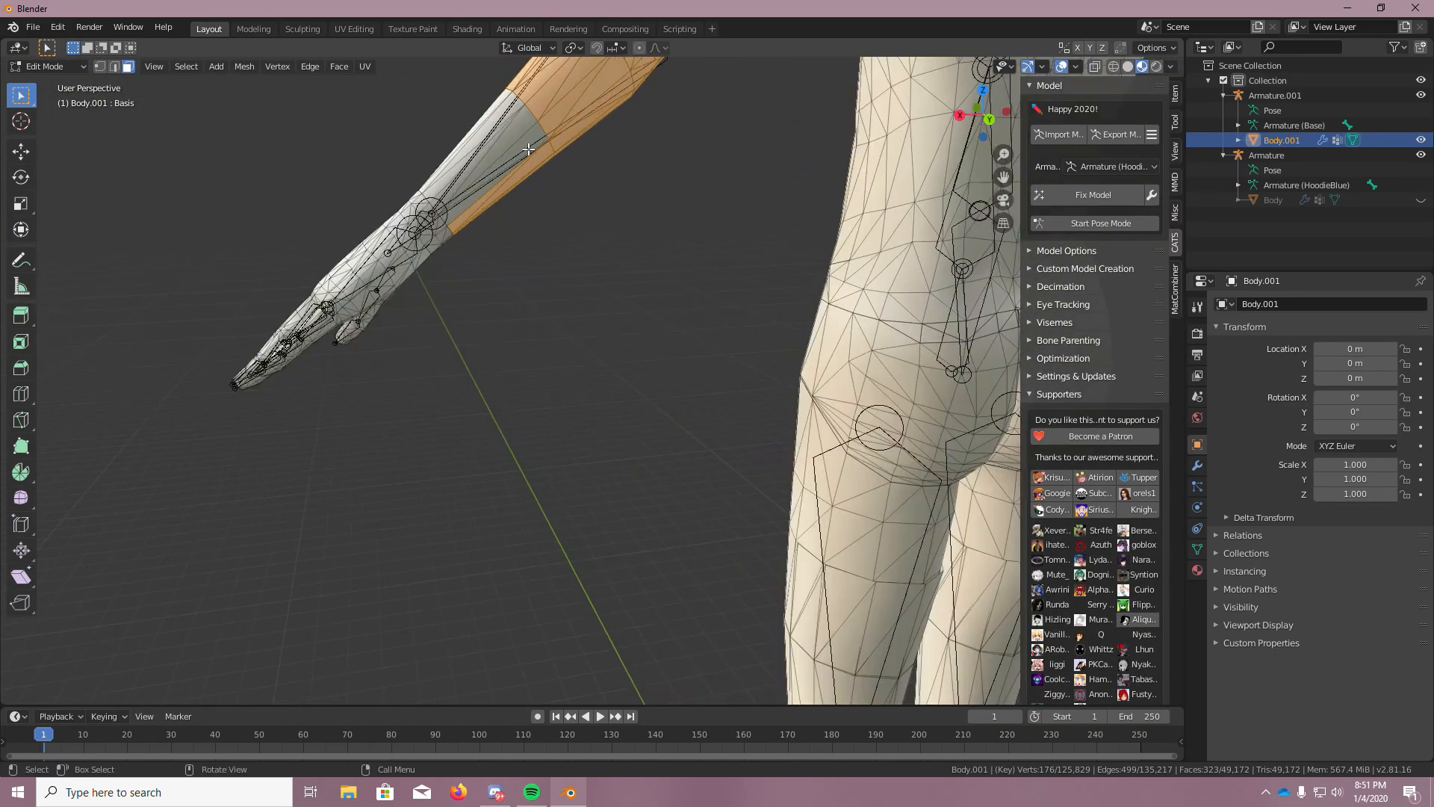
pyautogui.scroll(3, 516, 161)
pyautogui.scroll(-5, 534, 273)
pyautogui.scroll(6, 496, 240)
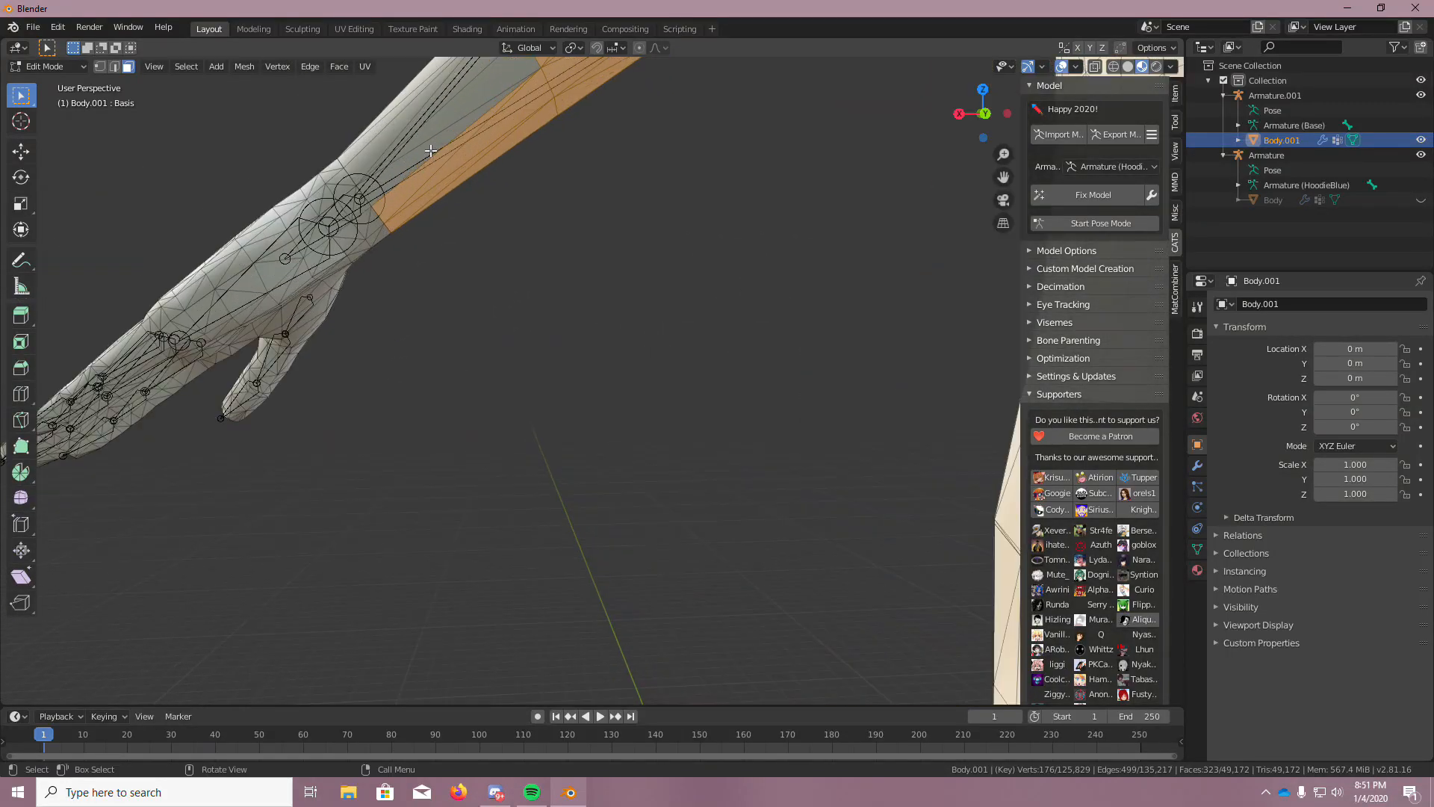
pyautogui.scroll(-2, 434, 161)
pyautogui.scroll(-3, 447, 166)
pyautogui.scroll(3, 447, 166)
pyautogui.press('c')
pyautogui.moveTo(471, 164)
pyautogui.mouseDown(button='middle')
pyautogui.moveTo(484, 183)
pyautogui.moveTo(551, 191)
pyautogui.moveTo(298, 206)
pyautogui.moveTo(230, 252)
pyautogui.mouseUp(button='middle')
pyautogui.press('Escape')
pyautogui.scroll(-5, 432, 239)
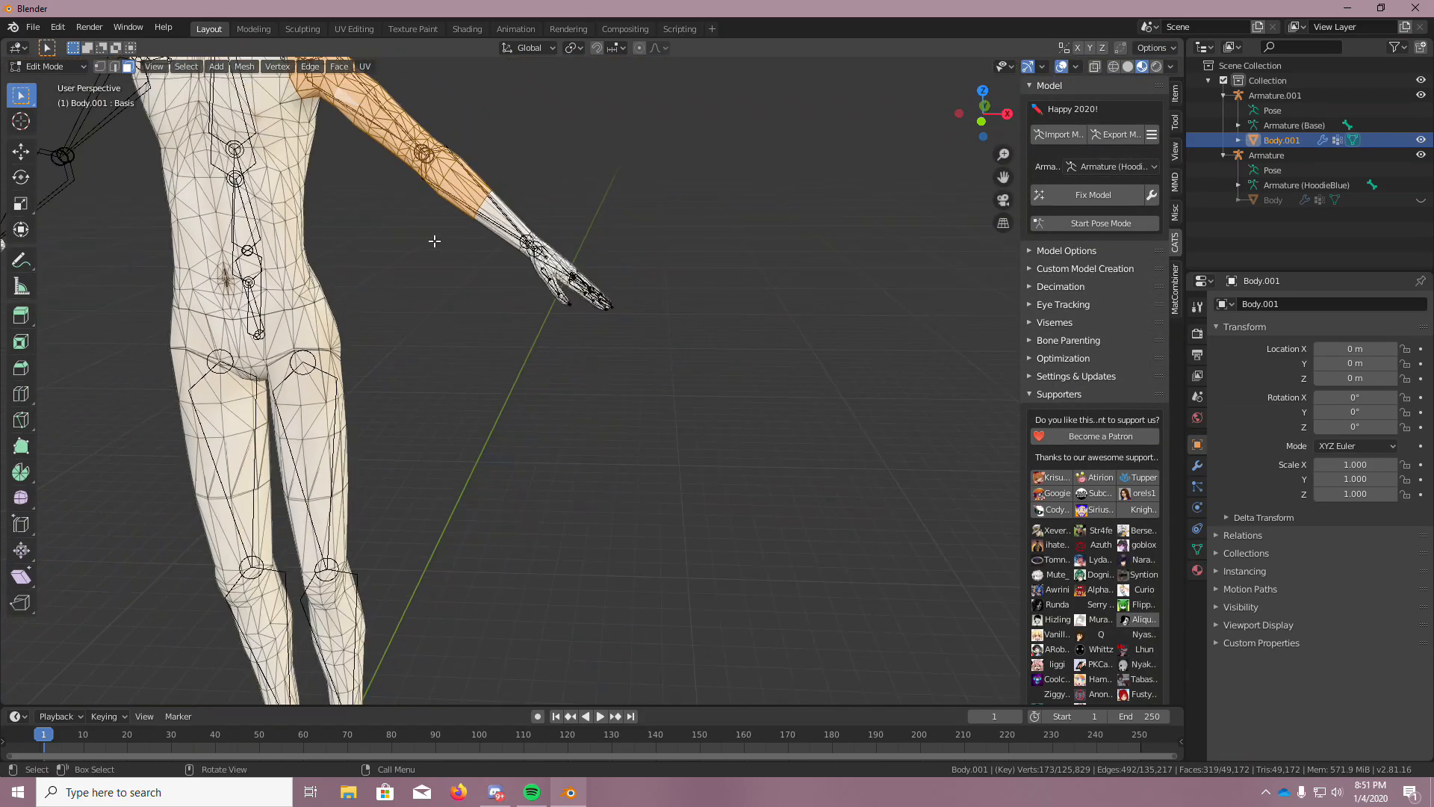
# Delete the selected arm faces above mid-forearm, keeping the hand and lower forearm
pyautogui.scroll(5, 480, 162)
pyautogui.press('x')
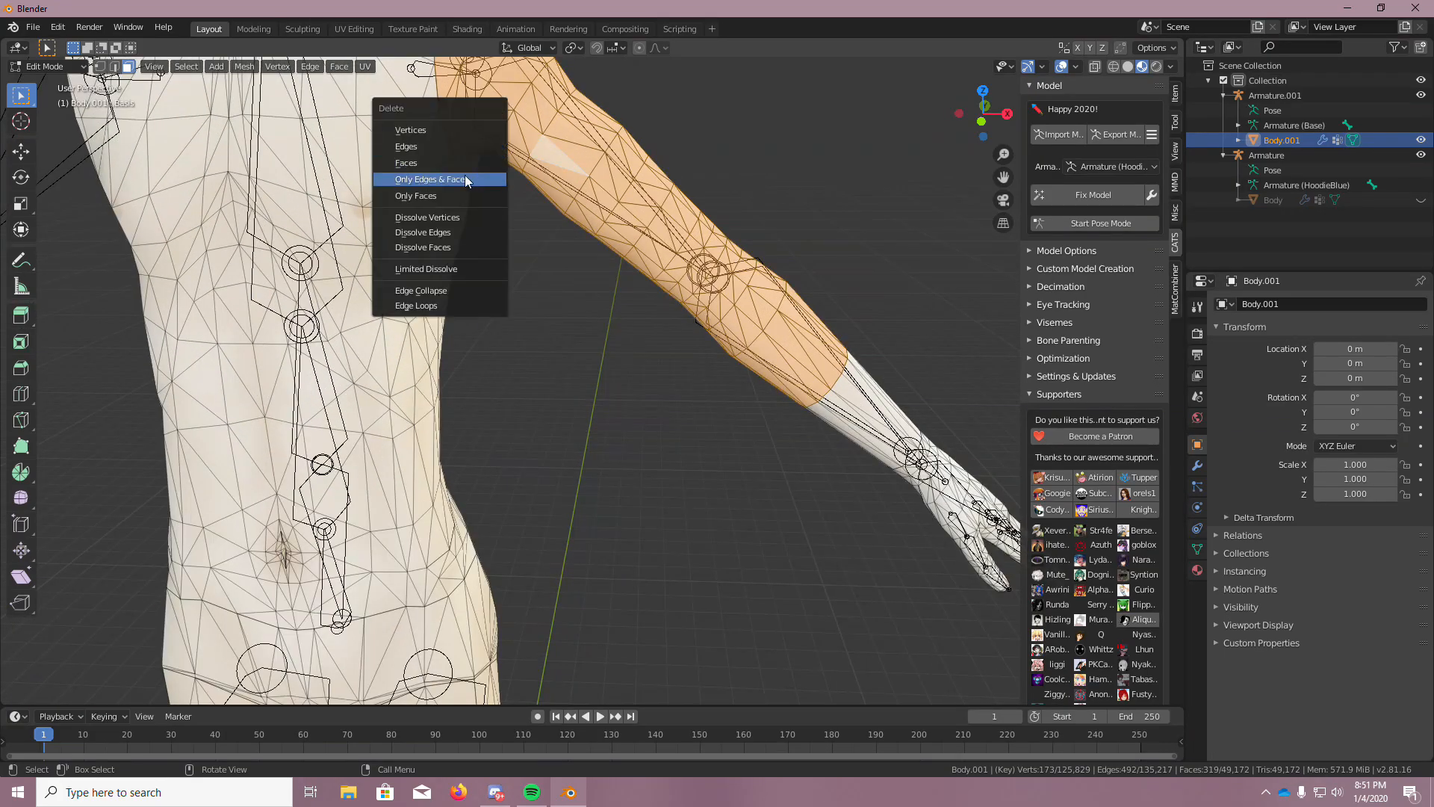
pyautogui.click(418, 163)
pyautogui.scroll(-3, 862, 271)
pyautogui.scroll(3, 862, 271)
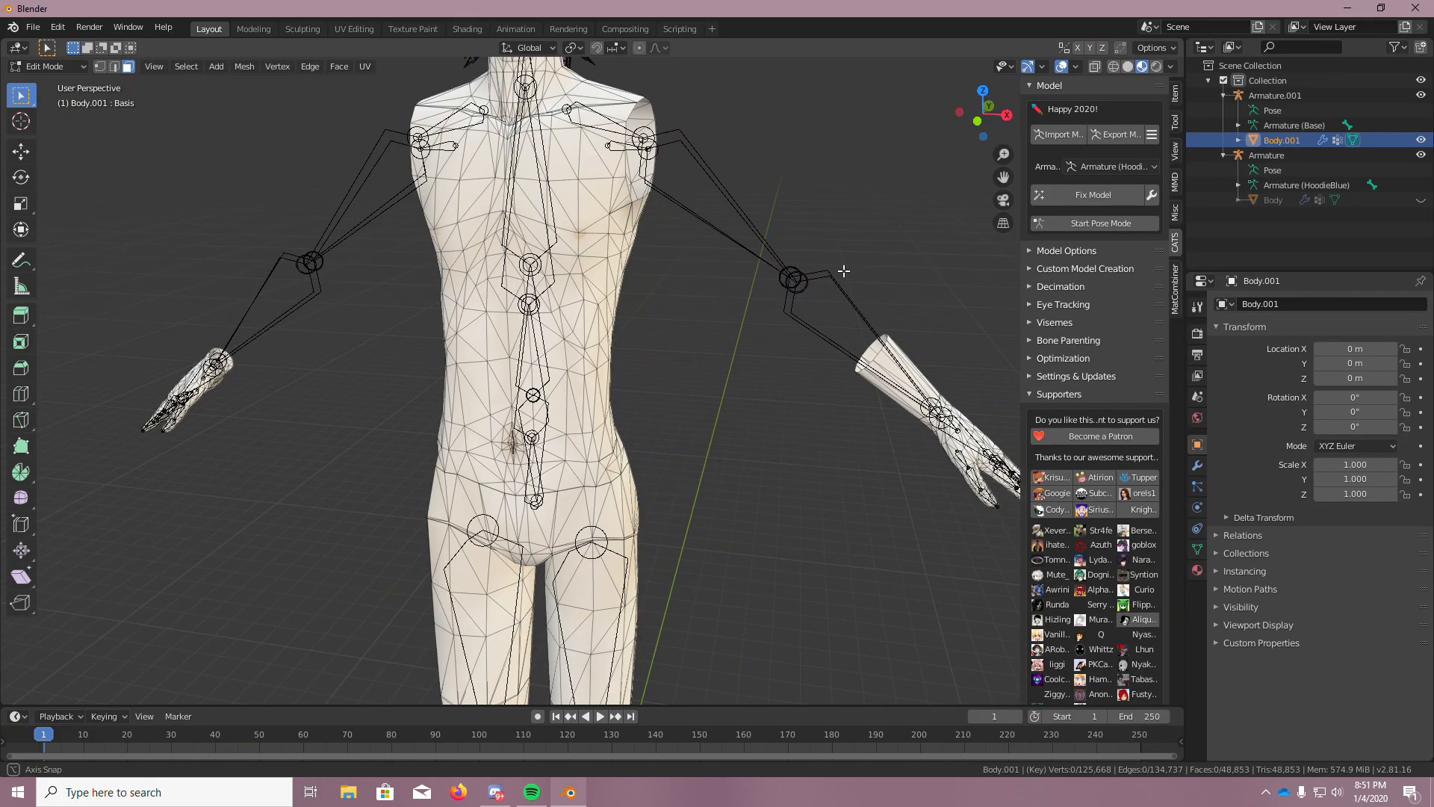
pyautogui.scroll(4, 926, 313)
pyautogui.scroll(5, 921, 323)
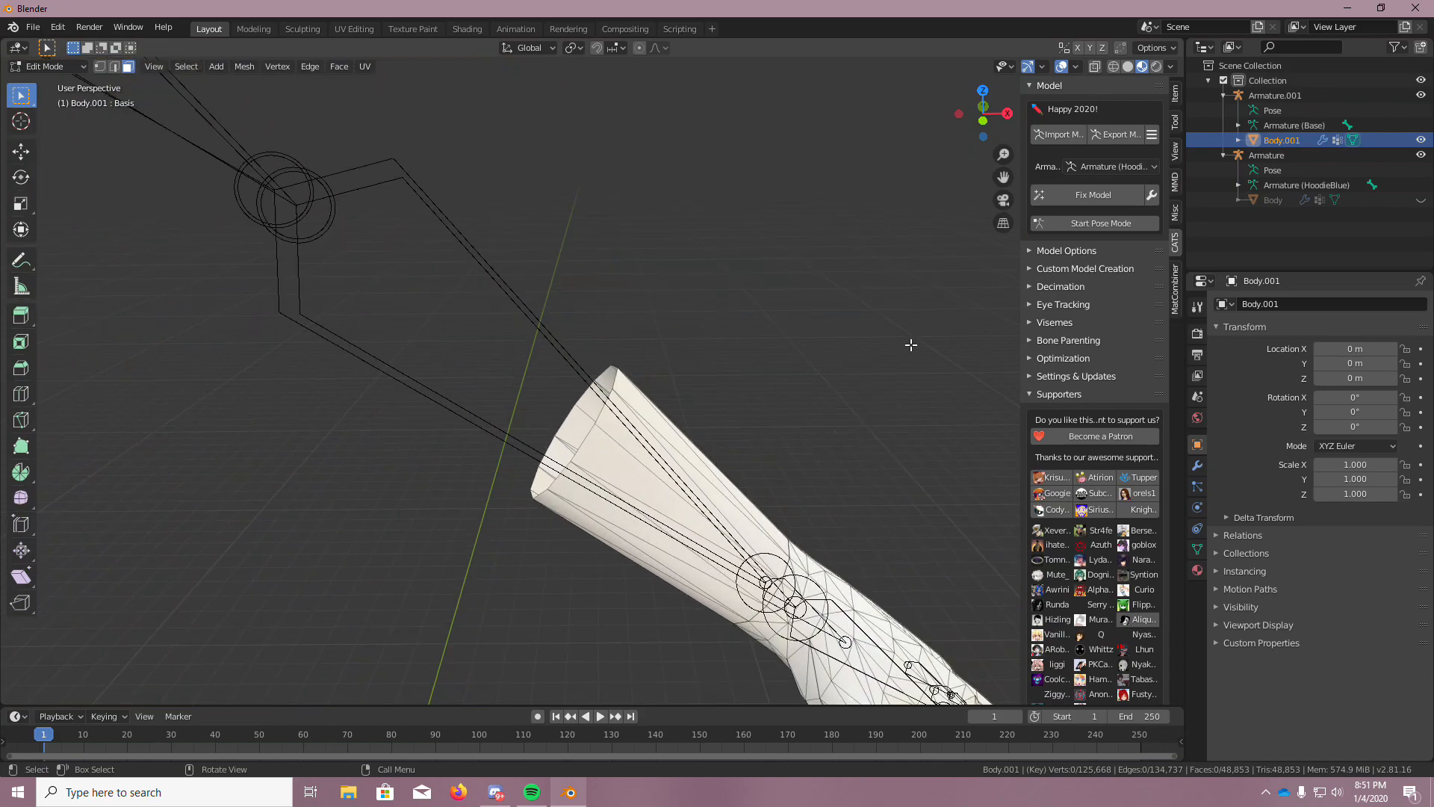
pyautogui.scroll(1, 863, 403)
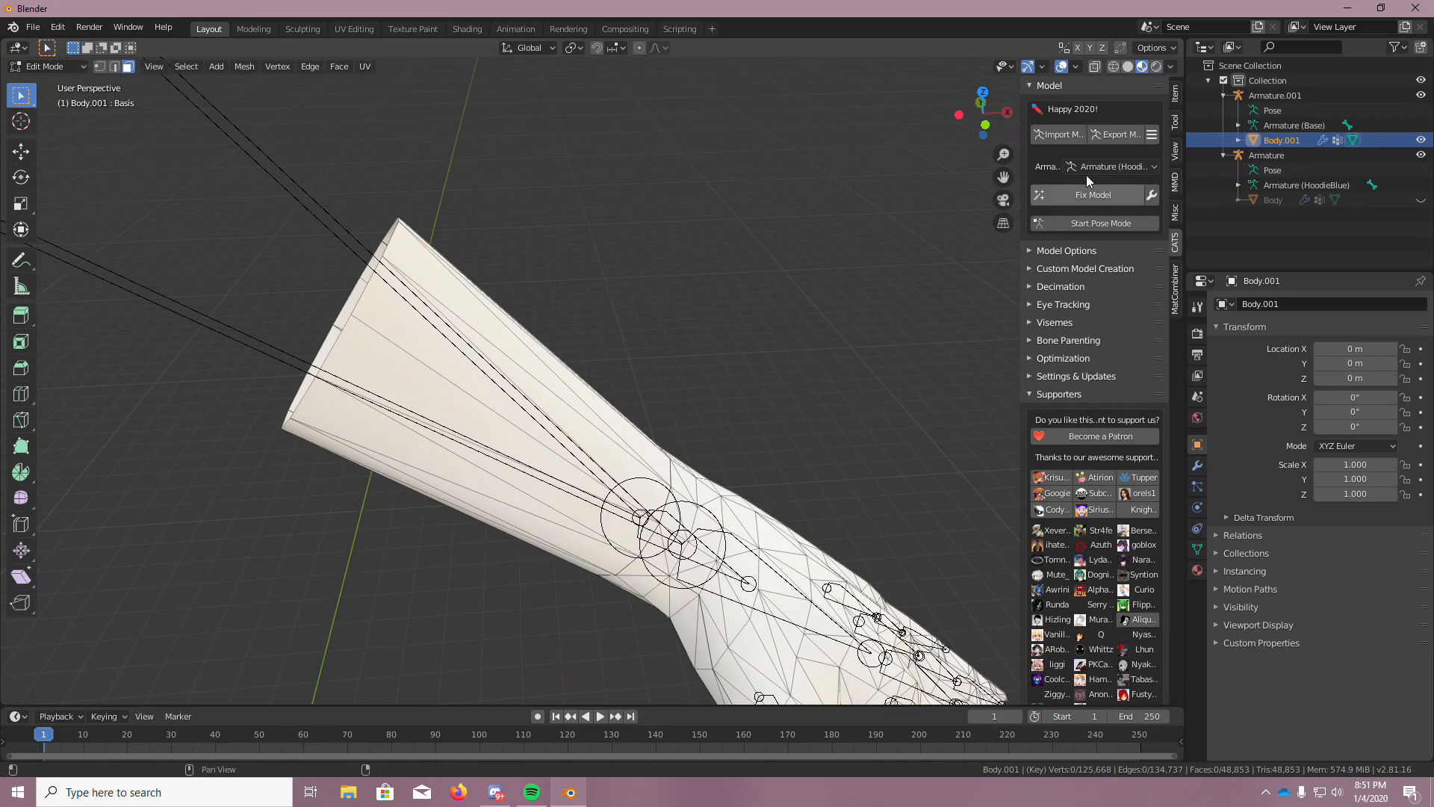
# Show the hoodie mesh Body and examine how its cuff covers the trimmed forearm
pyautogui.click(1422, 200)
pyautogui.click(1423, 201)
pyautogui.click(1423, 201)
pyautogui.scroll(-3, 922, 232)
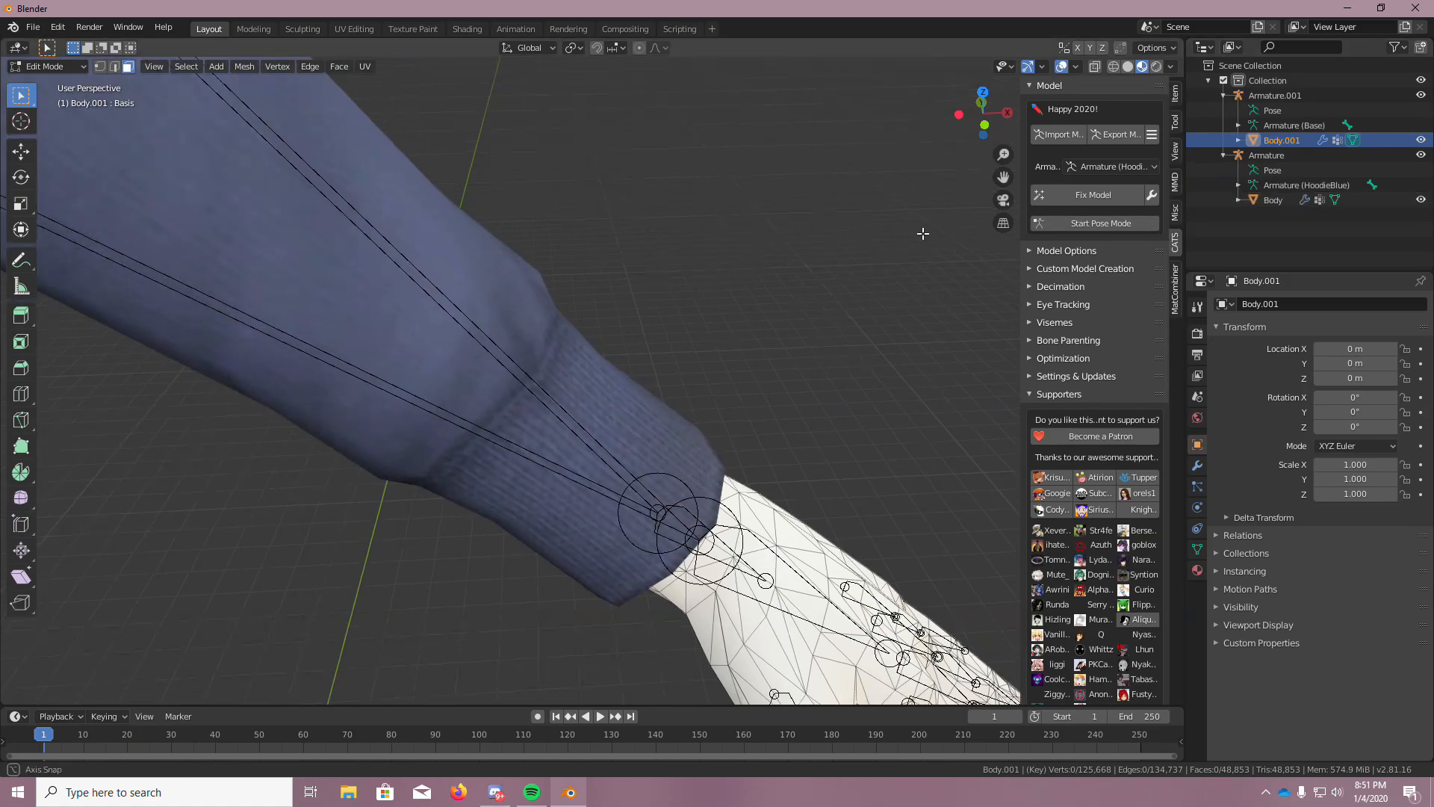
pyautogui.scroll(-6, 924, 219)
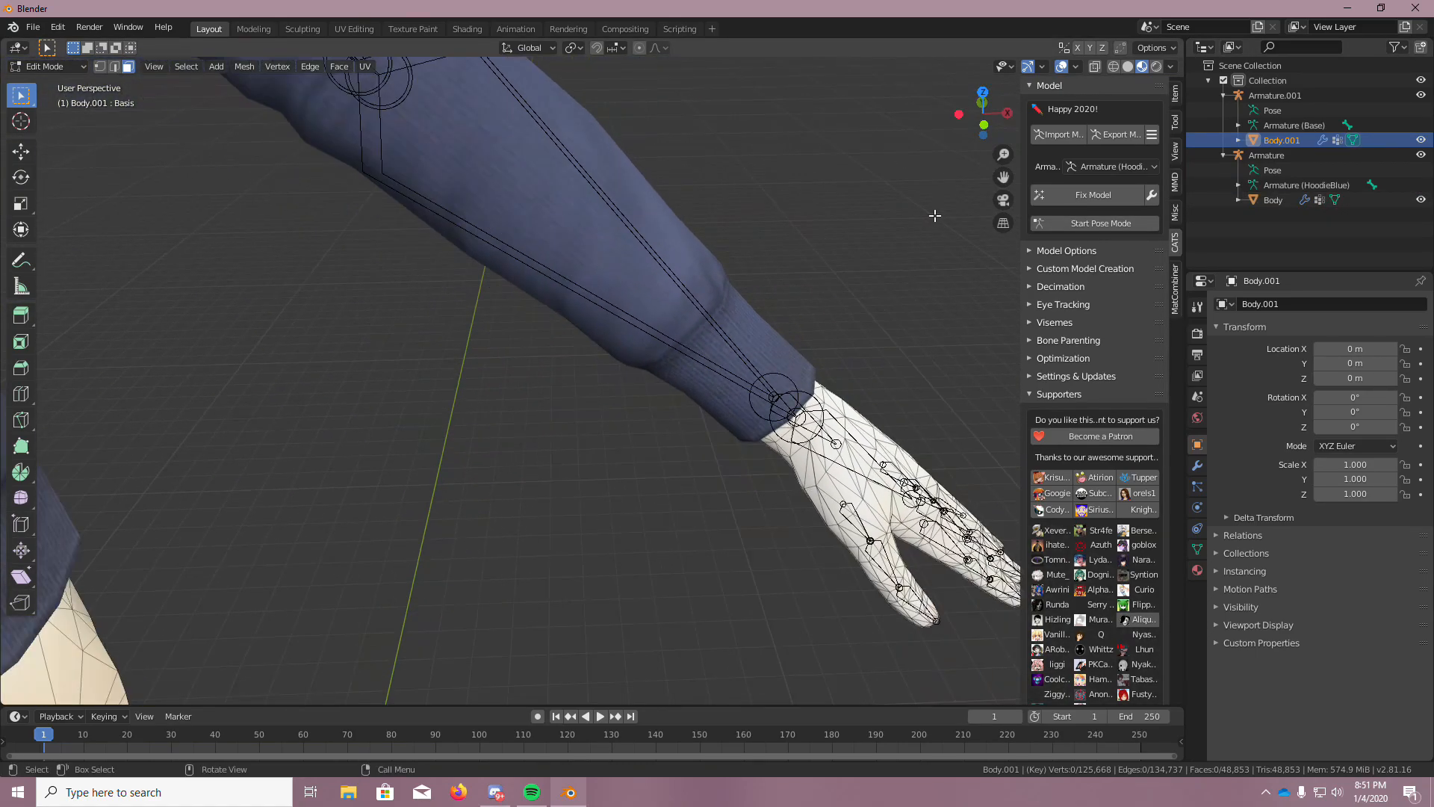
pyautogui.moveTo(833, 217); pyautogui.dragTo(785, 240, button='middle')
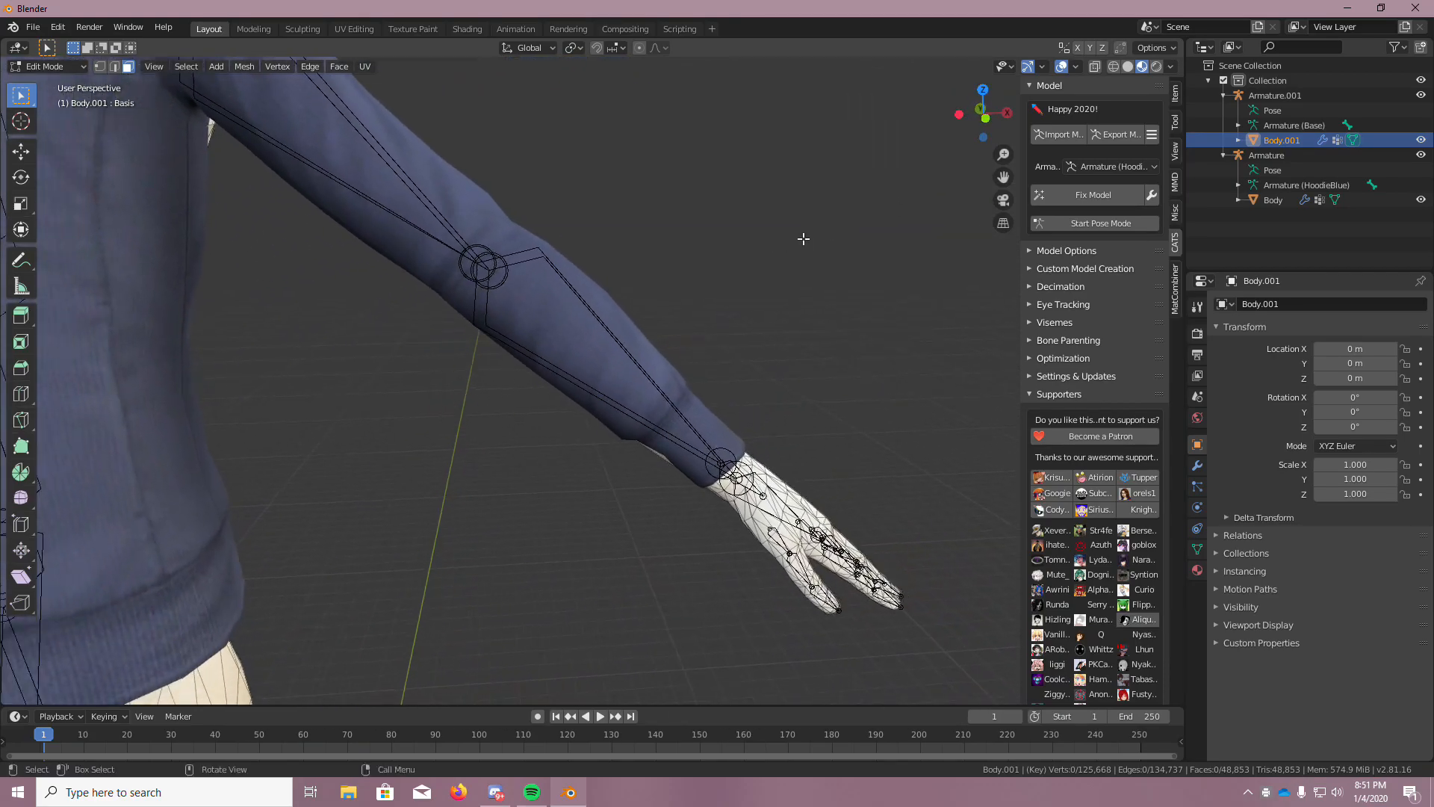
# Toggle the hoodie mesh's visibility repeatedly to compare the sleeve with the forearm stub, leaving it hidden
pyautogui.click(1421, 201)
pyautogui.scroll(3, 781, 384)
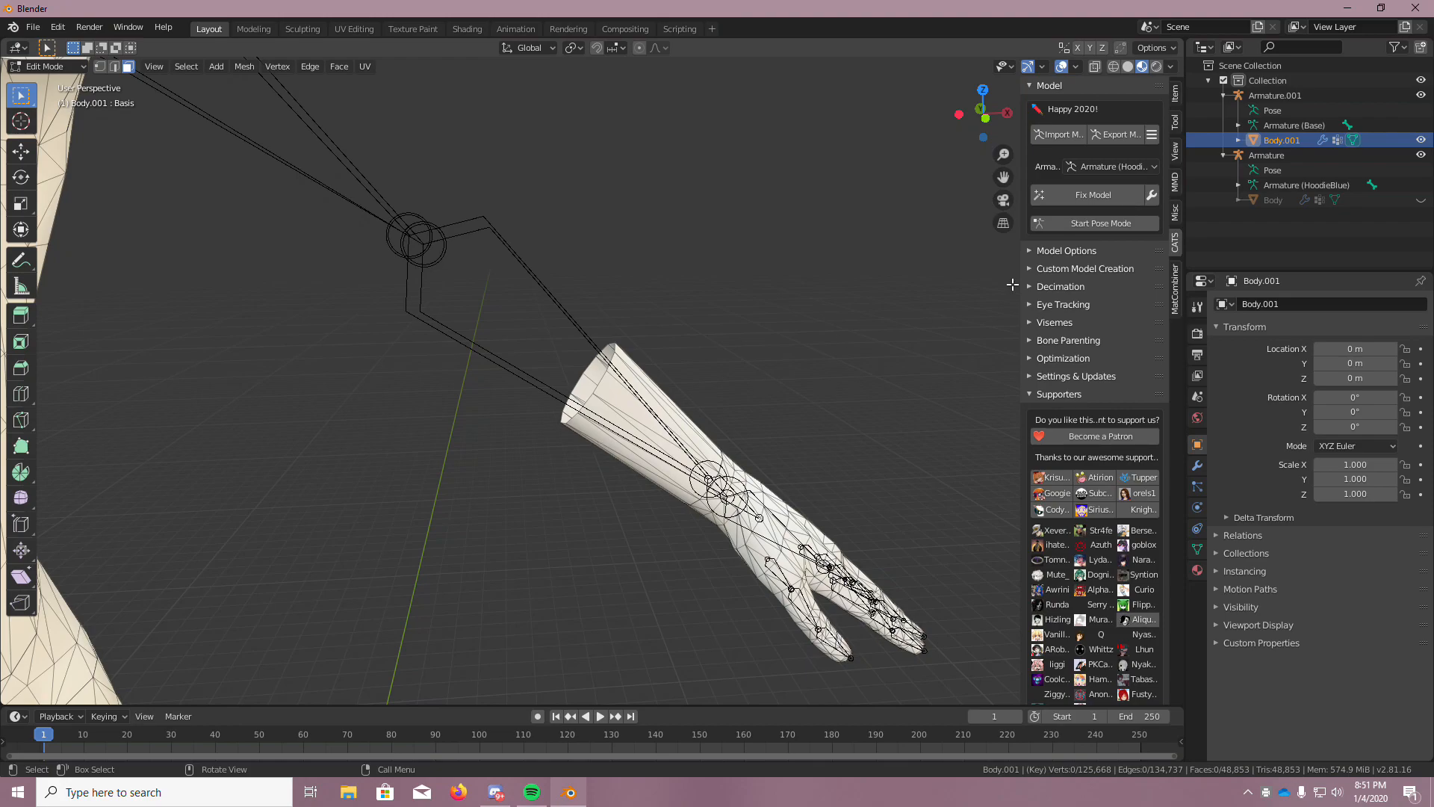
pyautogui.click(1420, 200)
pyautogui.moveTo(882, 370); pyautogui.dragTo(822, 400, button='middle')
pyautogui.click(1422, 200)
pyautogui.click(1422, 201)
pyautogui.click(1422, 201)
pyautogui.click(1422, 200)
pyautogui.click(1421, 201)
pyautogui.click(1422, 200)
pyautogui.click(1422, 200)
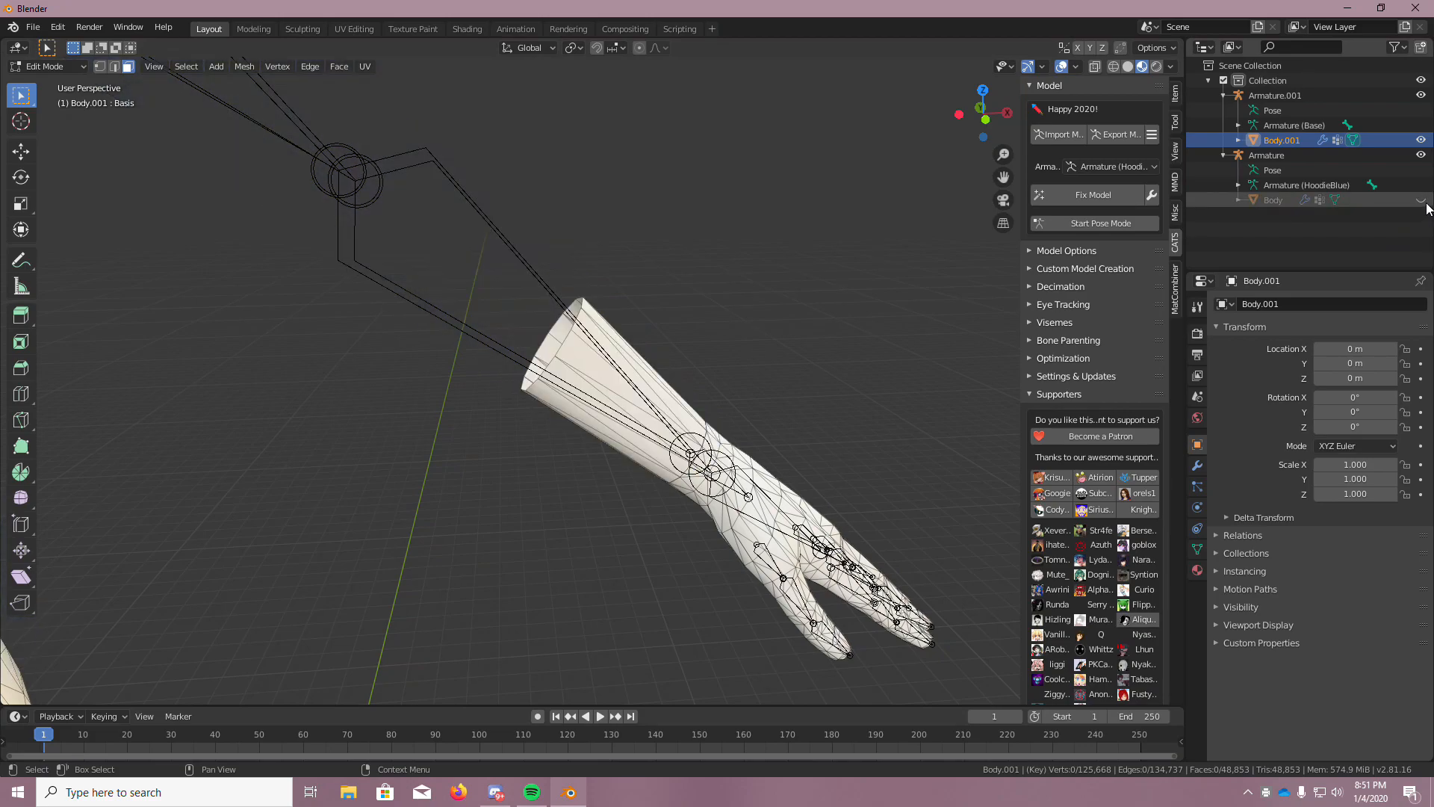
pyautogui.scroll(2, 657, 439)
pyautogui.scroll(4, 657, 439)
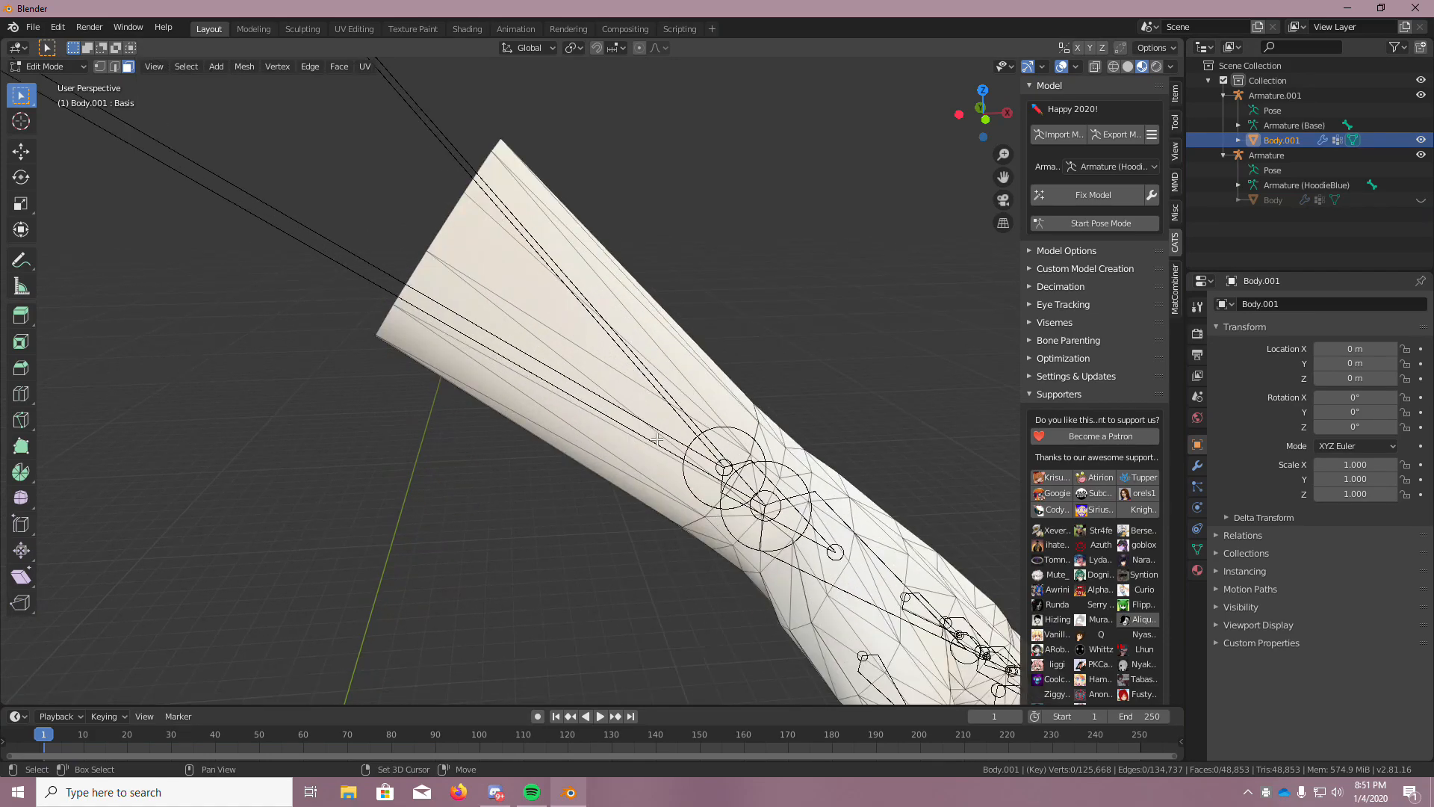
pyautogui.click(46, 66)
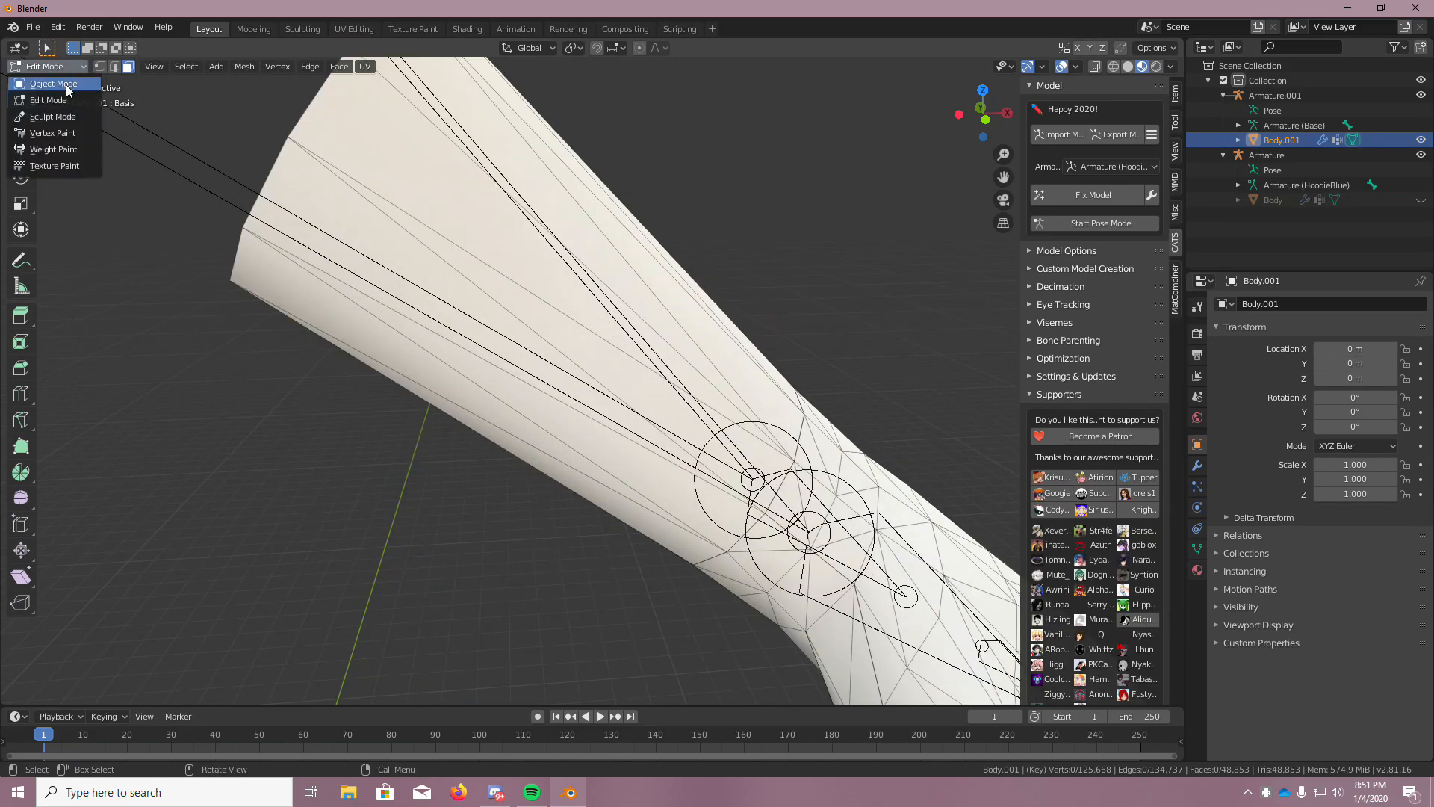
pyautogui.click(52, 132)
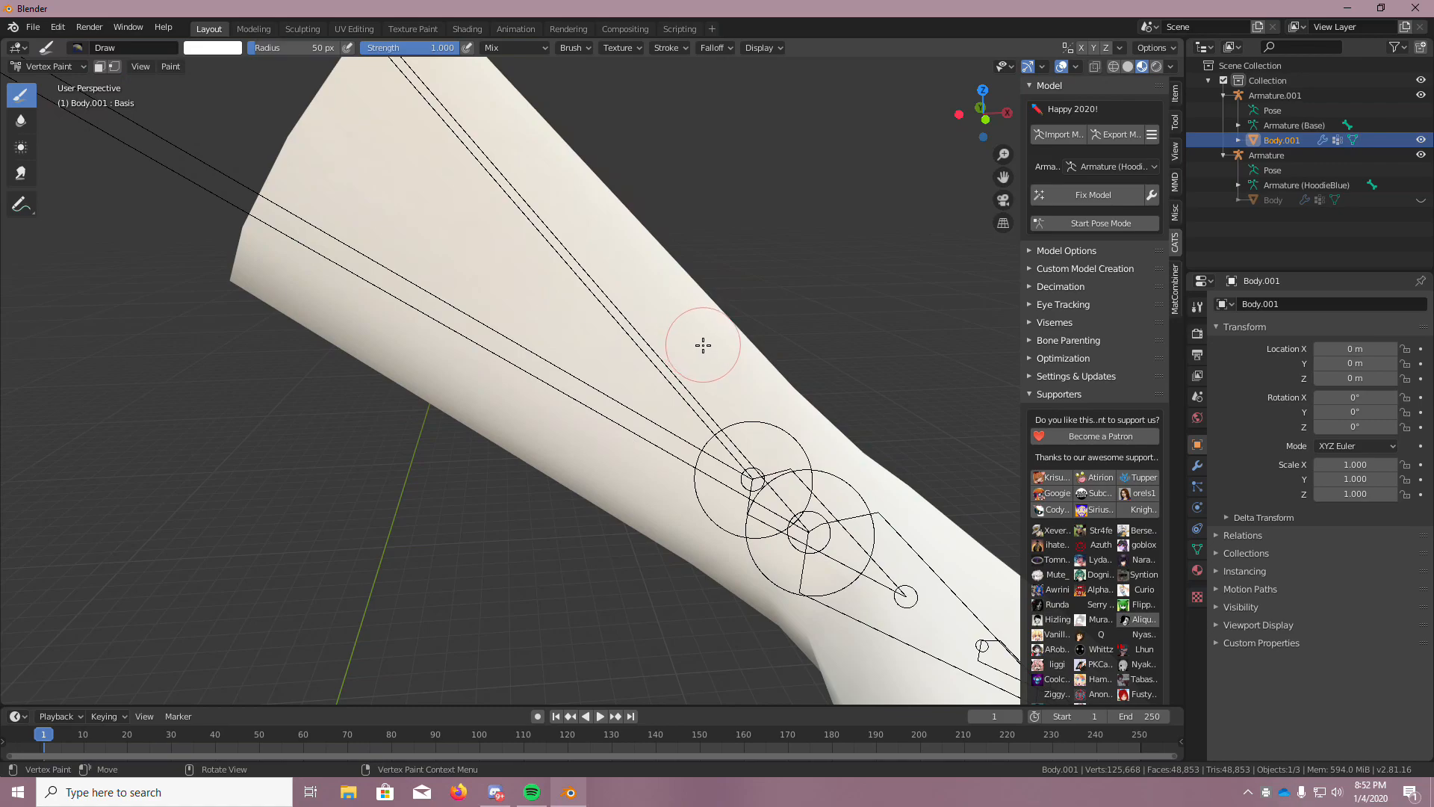
pyautogui.click(46, 65)
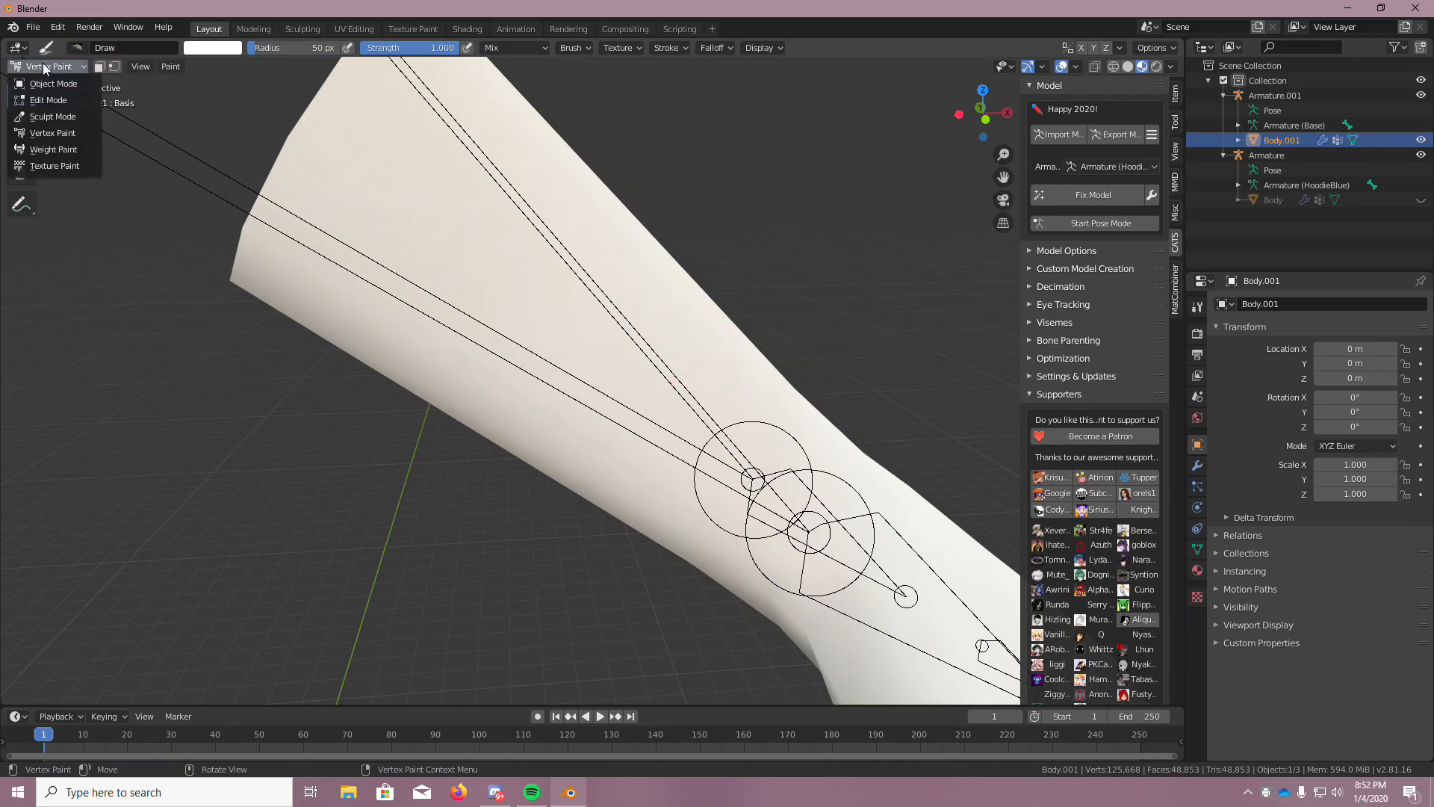
pyautogui.click(75, 101)
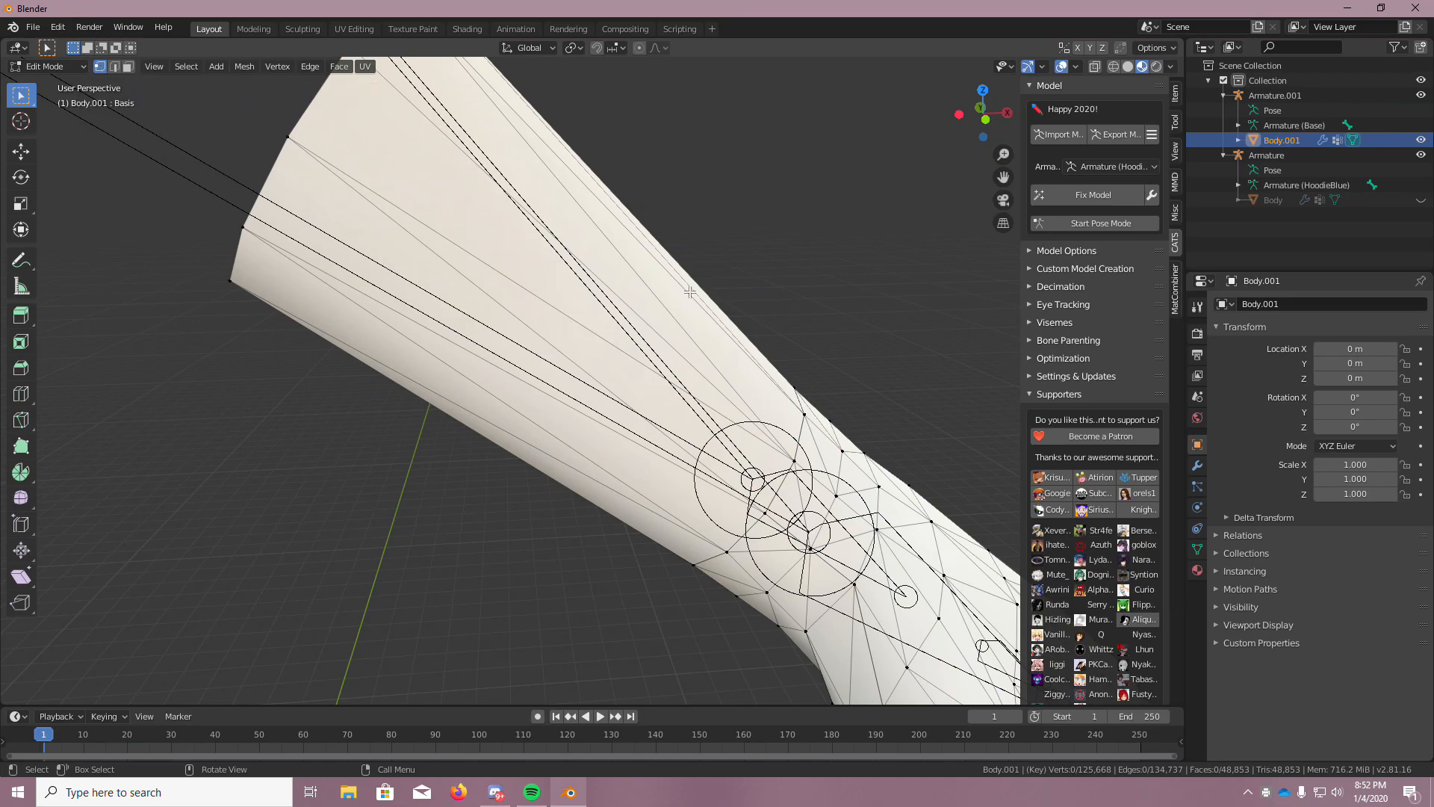
# Select the first vertices of the wrist edge loop where the long forearm faces meet the hand mesh
pyautogui.scroll(2, 826, 384)
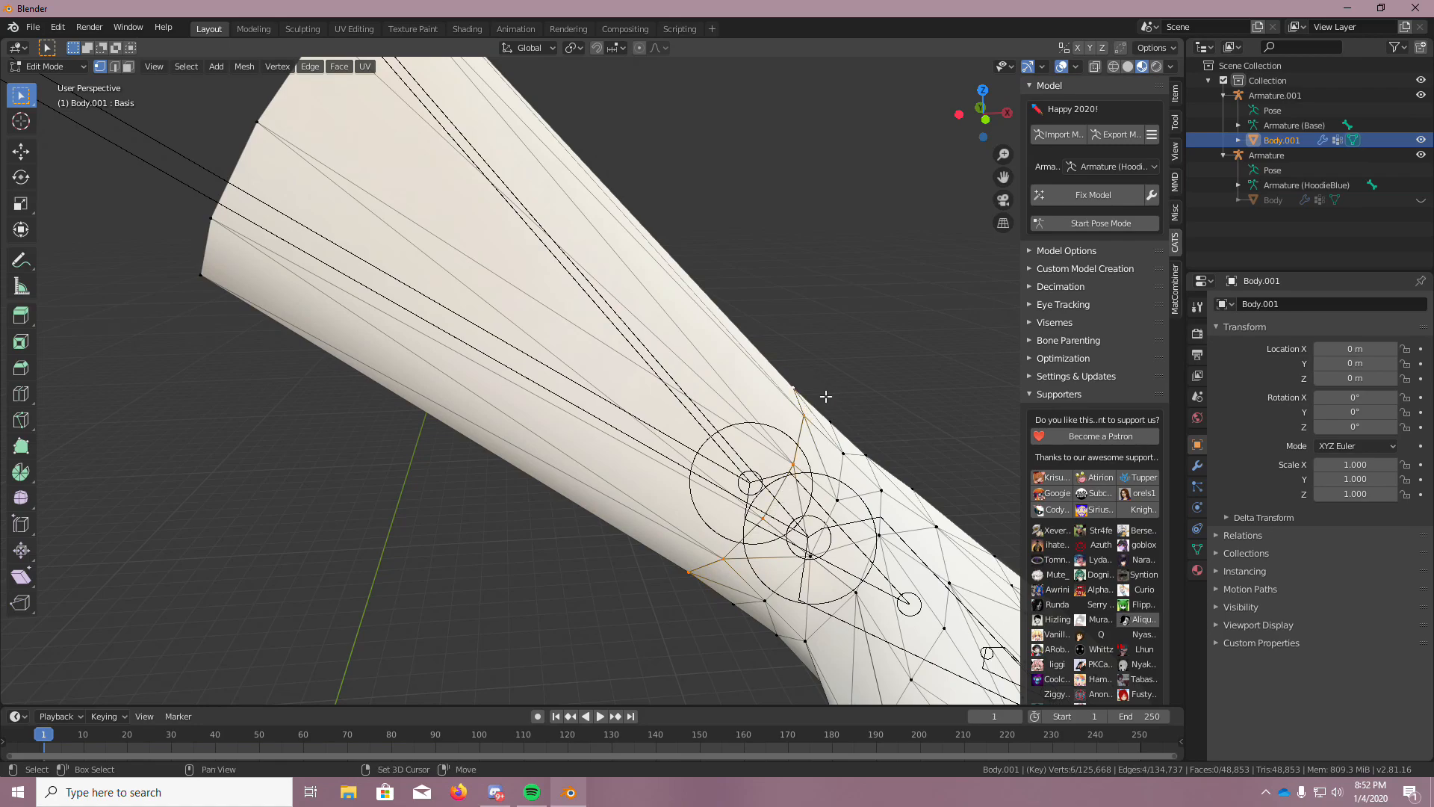
pyautogui.moveTo(862, 381)
pyautogui.mouseDown(button='middle')
pyautogui.moveTo(881, 361)
pyautogui.moveTo(871, 388)
pyautogui.mouseUp(button='middle')
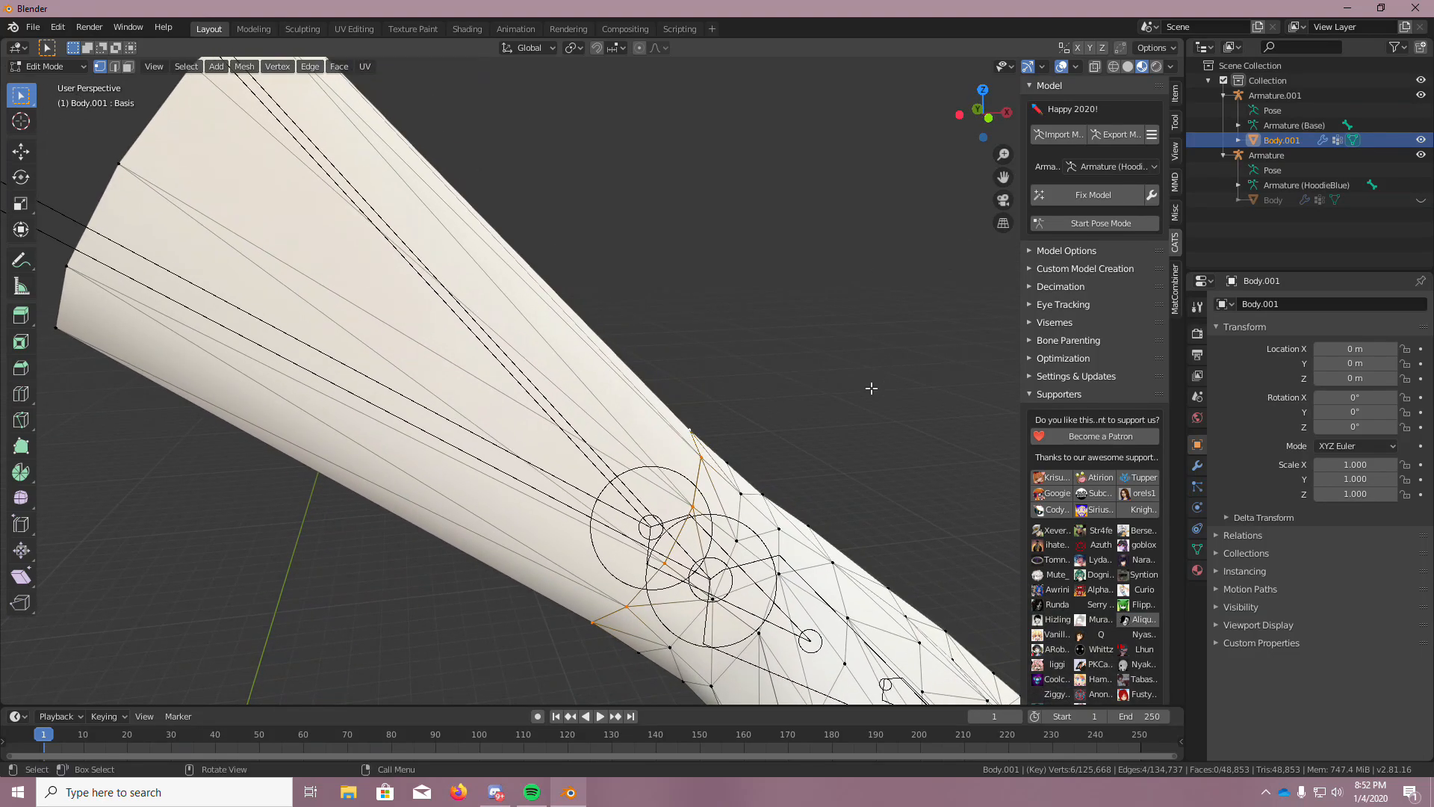
pyautogui.press('XF86AudioLowerVolume')
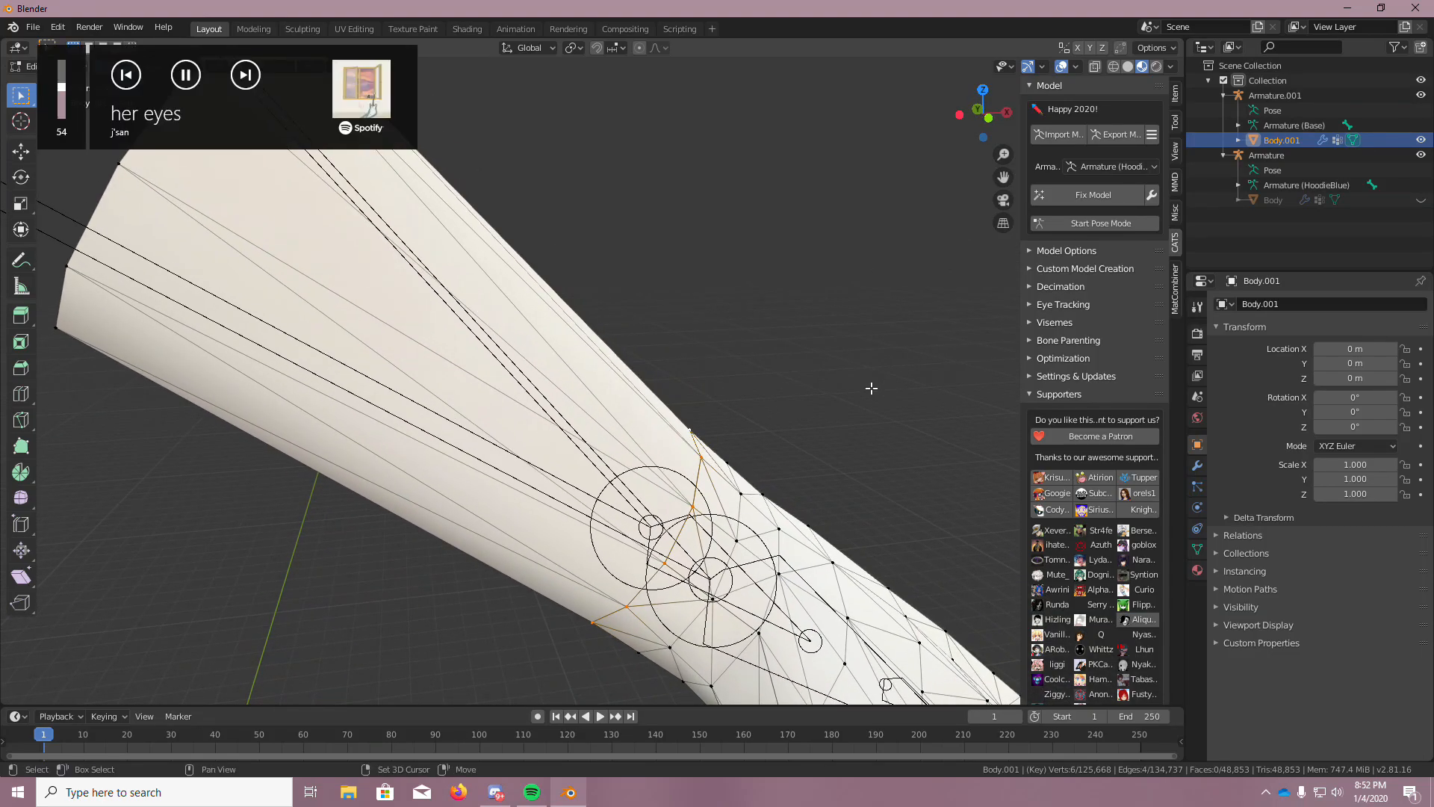
pyautogui.scroll(7, 871, 389)
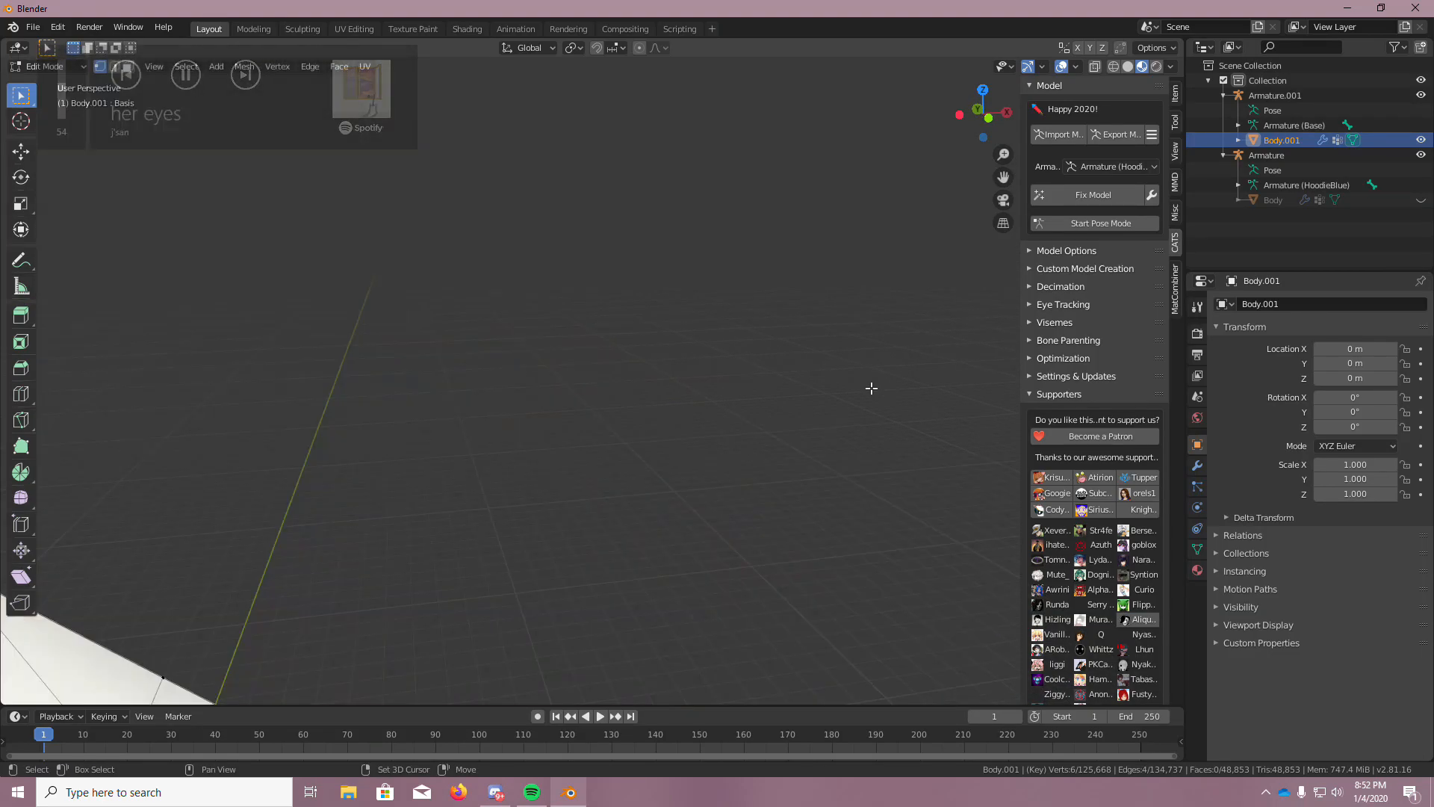
pyautogui.moveTo(871, 388); pyautogui.dragTo(554, 441, button='middle')
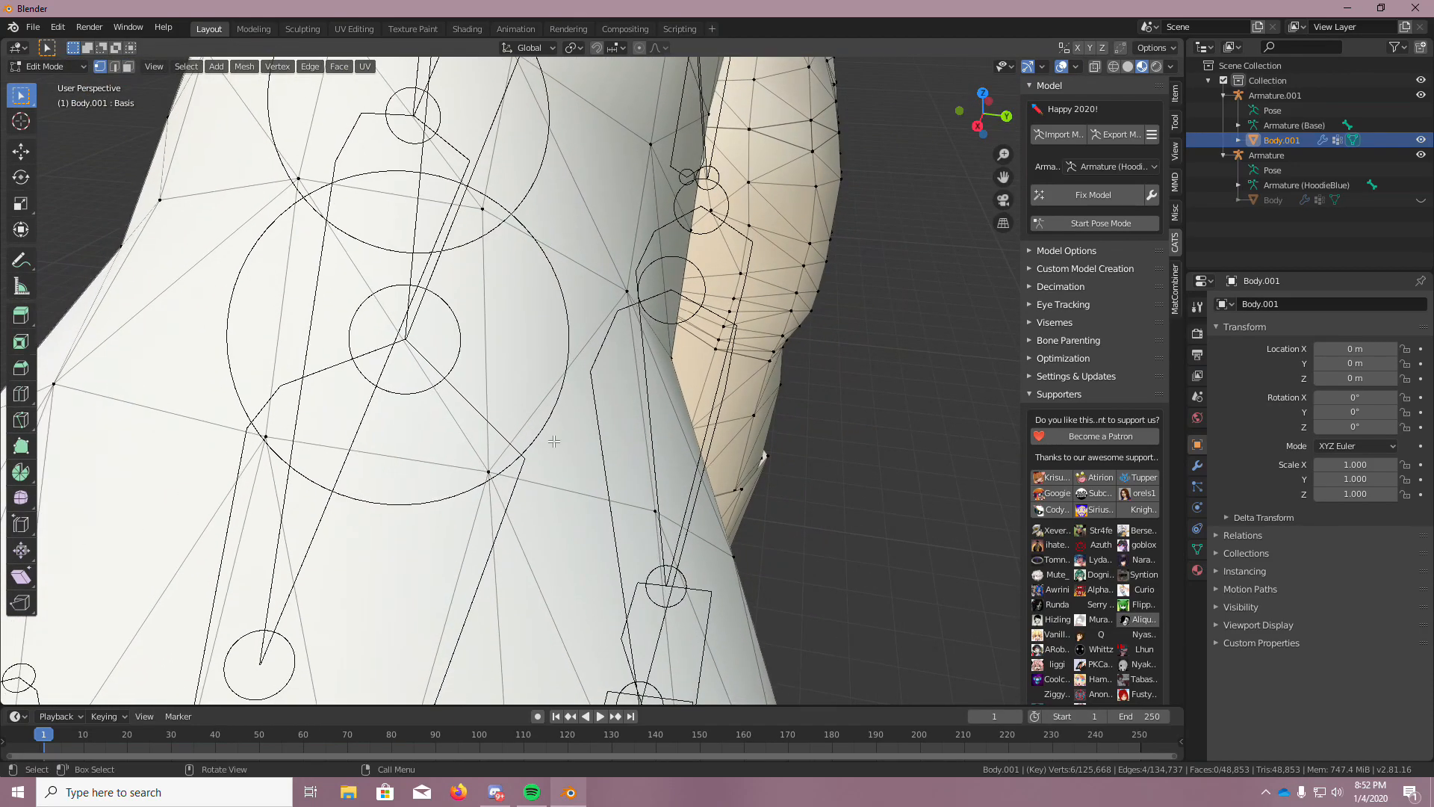
pyautogui.scroll(-8, 553, 442)
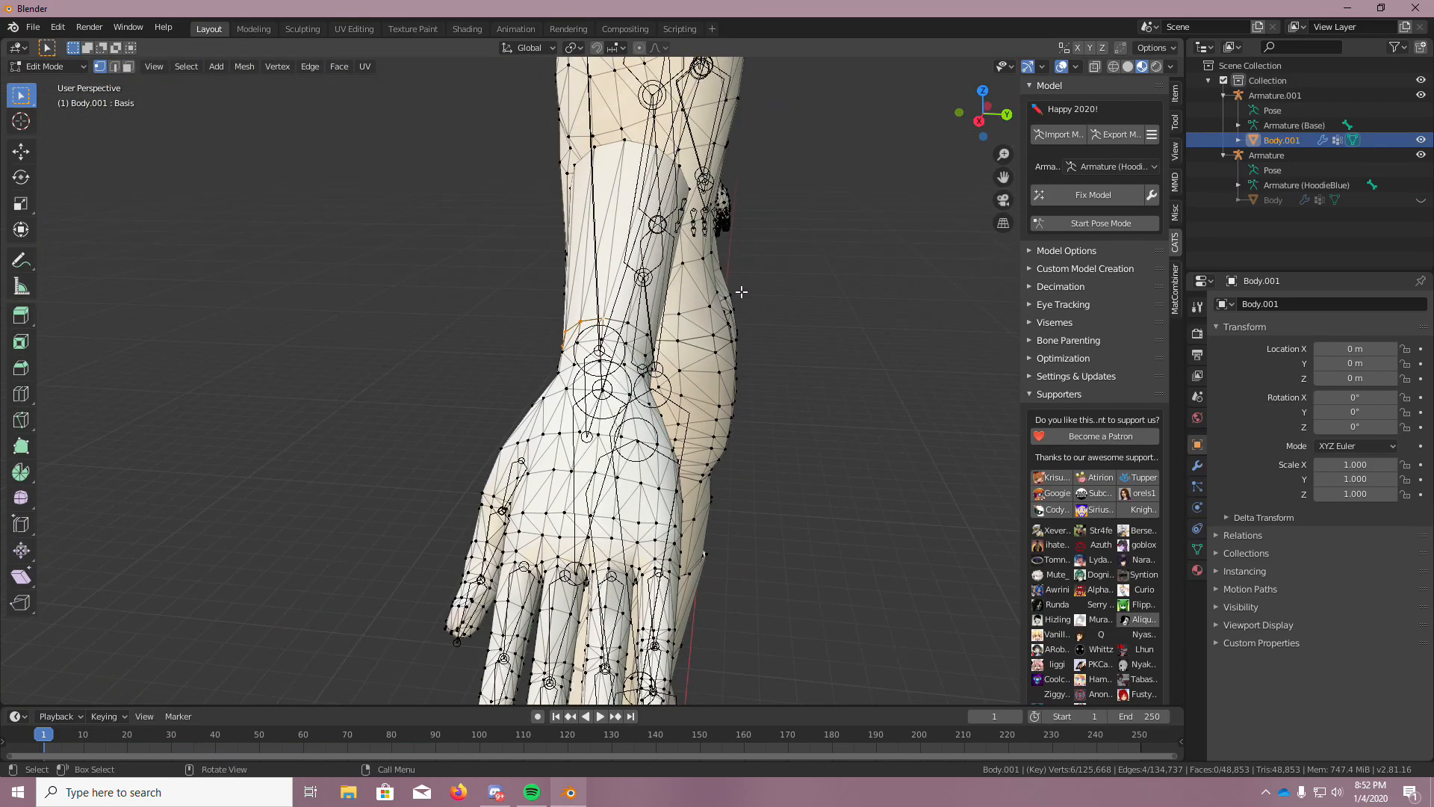
pyautogui.scroll(6, 741, 292)
pyautogui.moveTo(742, 292); pyautogui.dragTo(713, 293, button='middle')
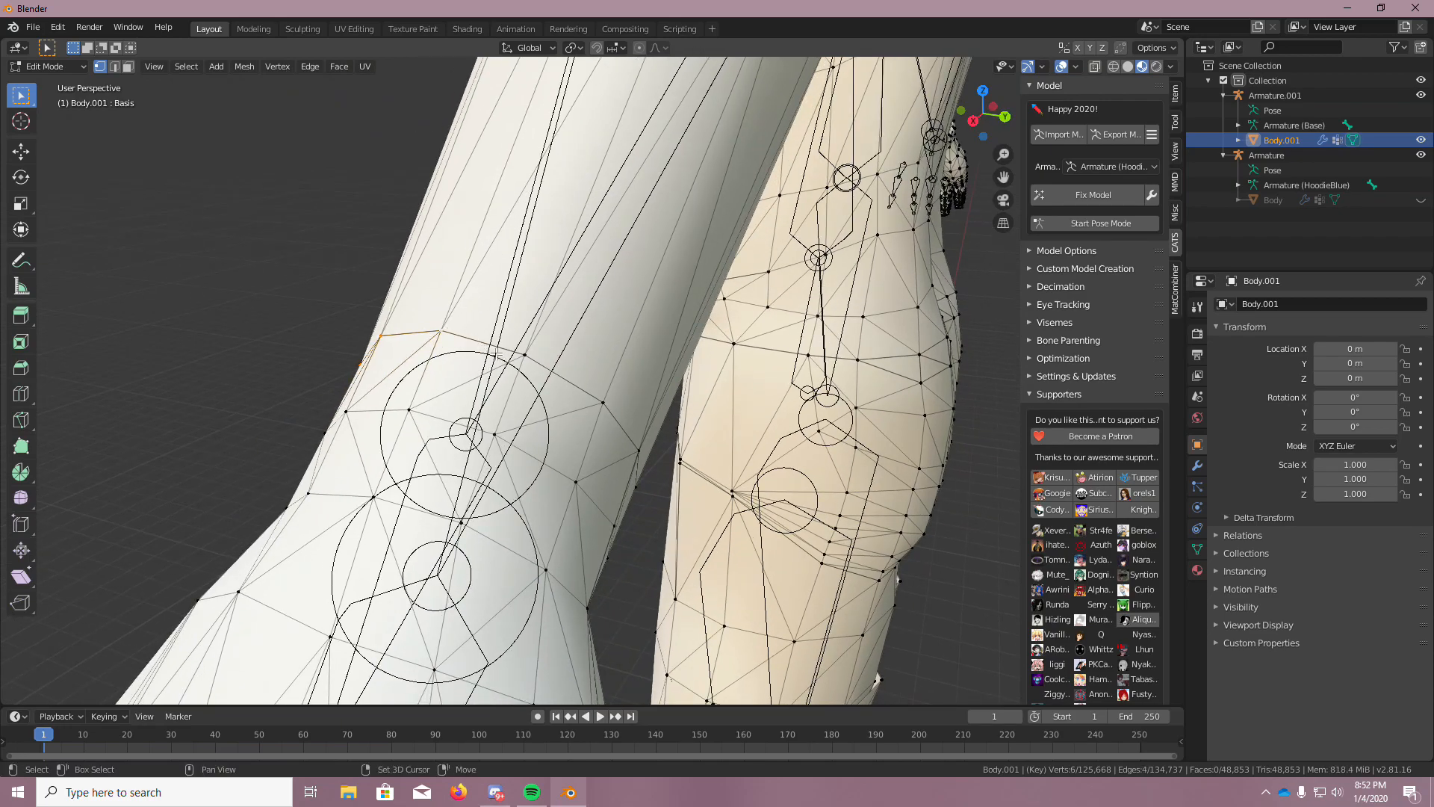
# Extend the vertex selection around the other side of the wrist to complete the loop
pyautogui.keyDown('shift'); pyautogui.click(644, 492); pyautogui.keyUp('shift')
pyautogui.scroll(4, 717, 530)
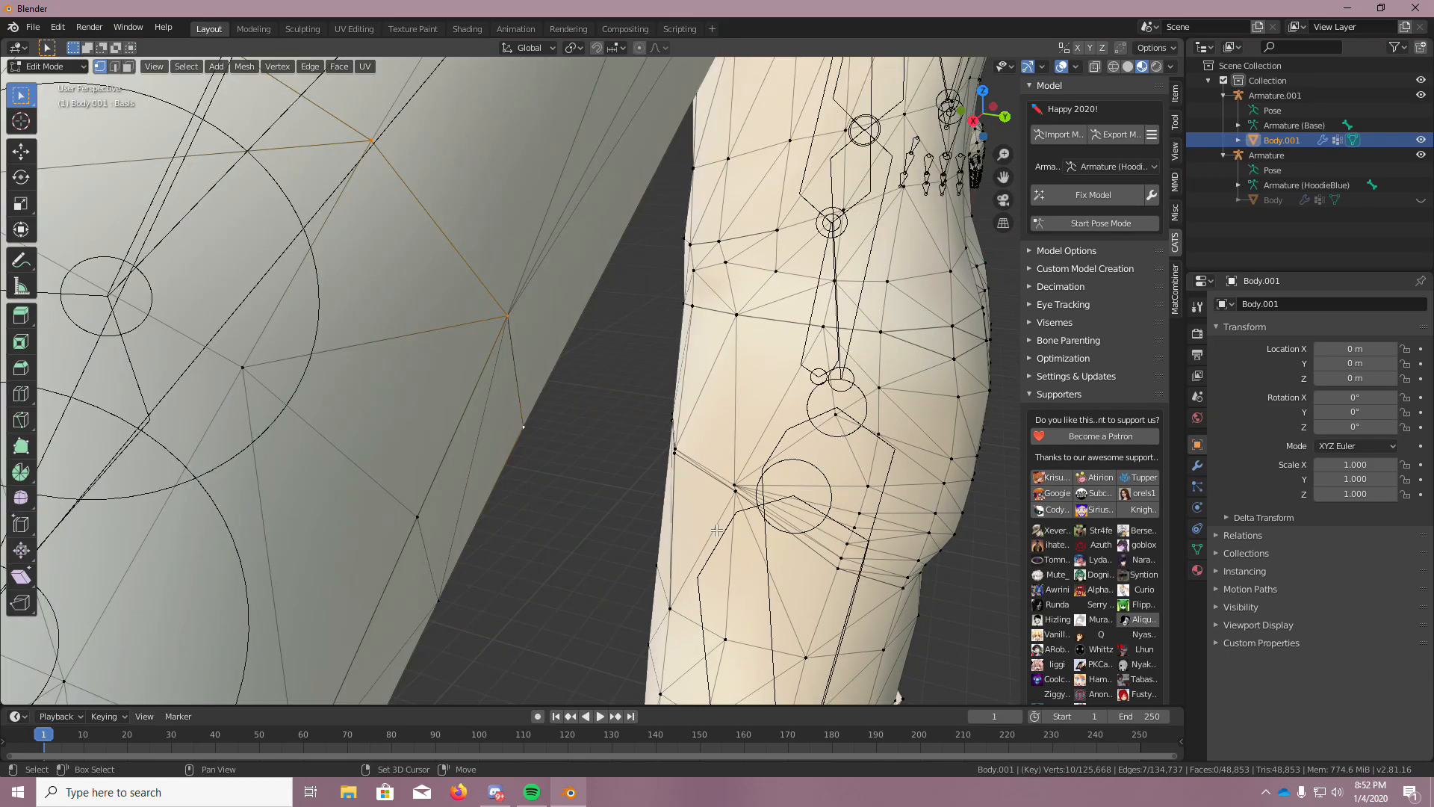
pyautogui.keyDown('shift'); pyautogui.moveTo(715, 529); pyautogui.dragTo(278, 361, button='middle'); pyautogui.keyUp('shift')
pyautogui.keyDown('shift'); pyautogui.click(303, 360); pyautogui.keyUp('shift')
pyautogui.moveTo(391, 400); pyautogui.dragTo(523, 421, button='middle')
pyautogui.scroll(-3, 524, 422)
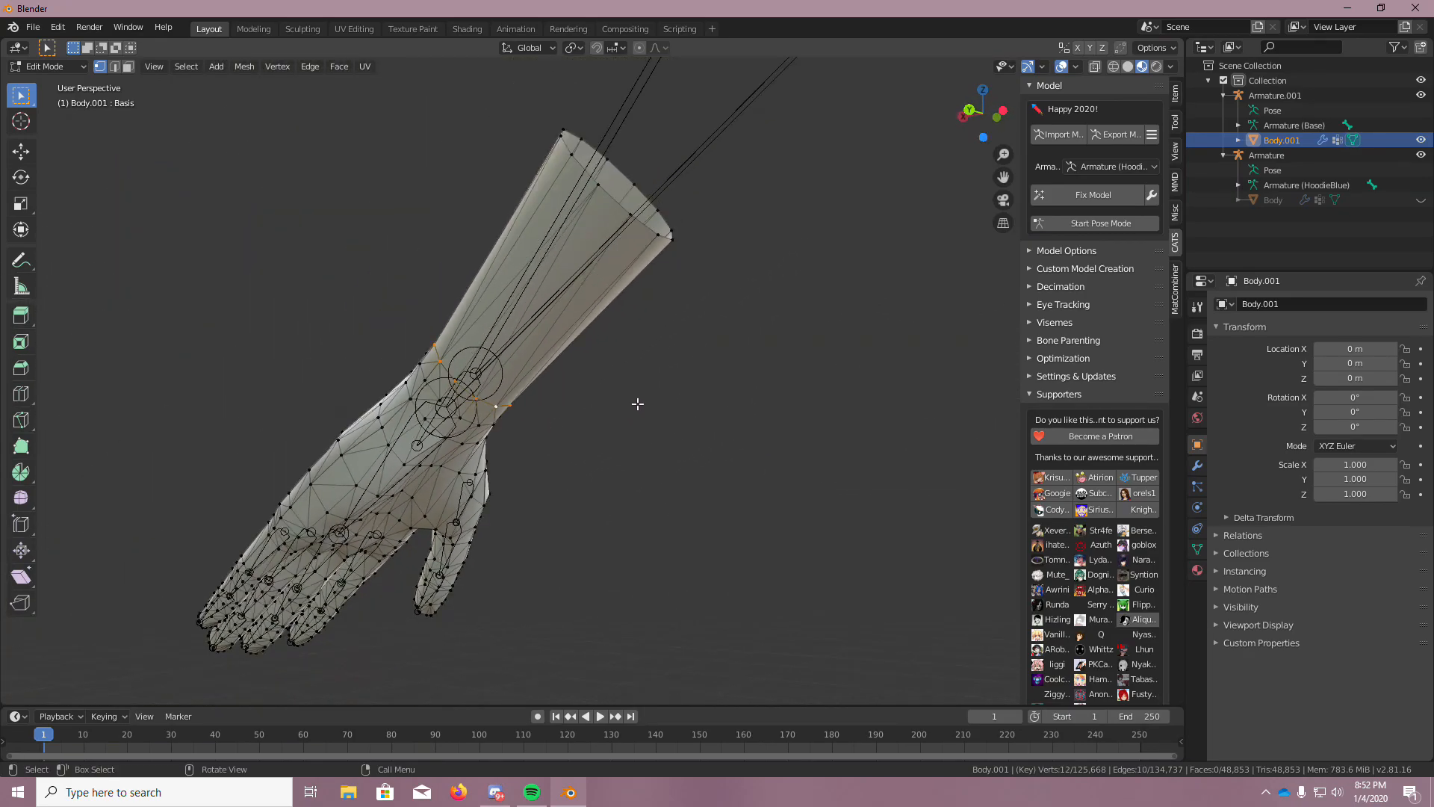
pyautogui.moveTo(638, 403); pyautogui.dragTo(780, 502, button='middle')
pyautogui.scroll(-2, 781, 502)
pyautogui.moveTo(618, 500); pyautogui.dragTo(638, 509, button='middle')
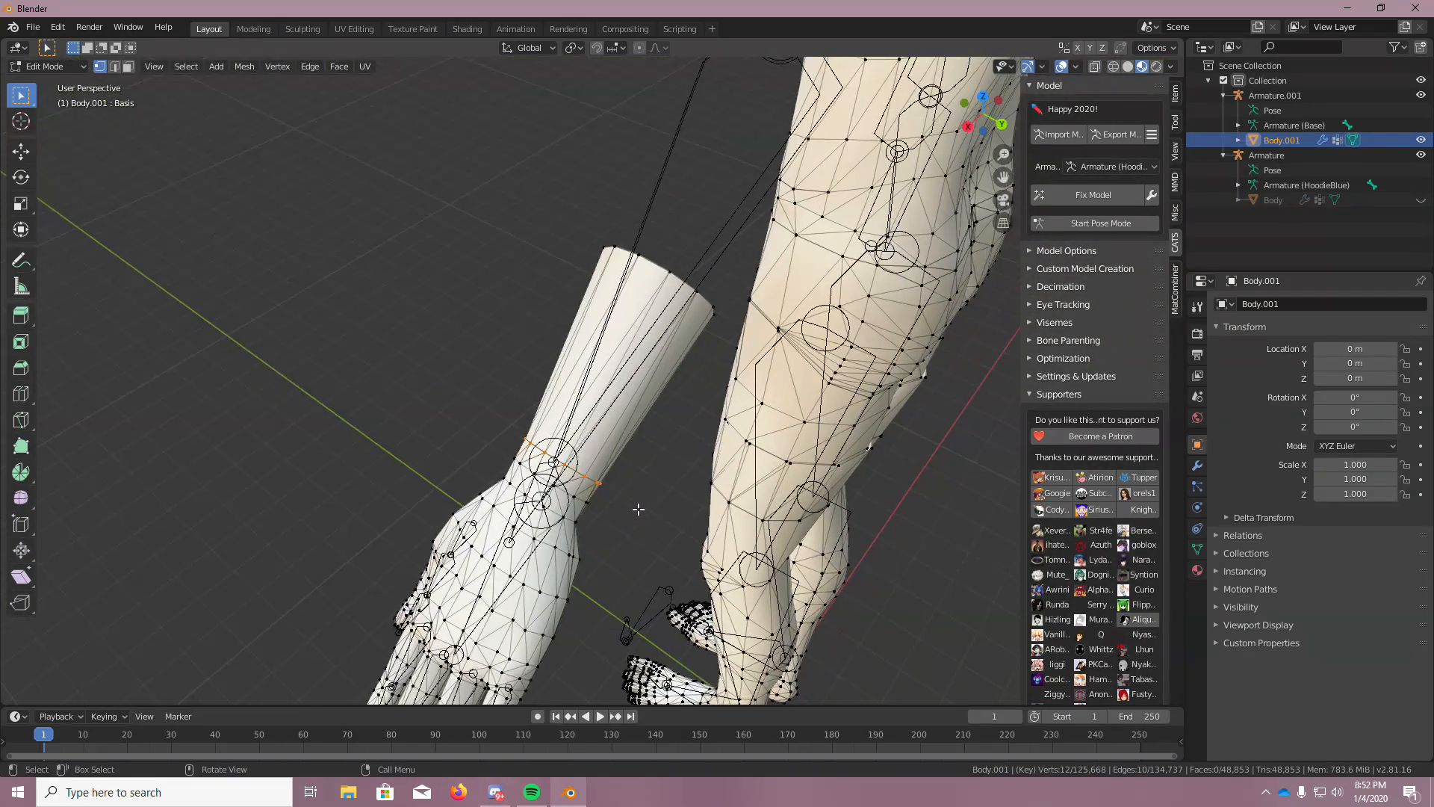
# Try moving the selected wrist loop up the forearm with the Move tool, and undo the moves
pyautogui.click(22, 153)
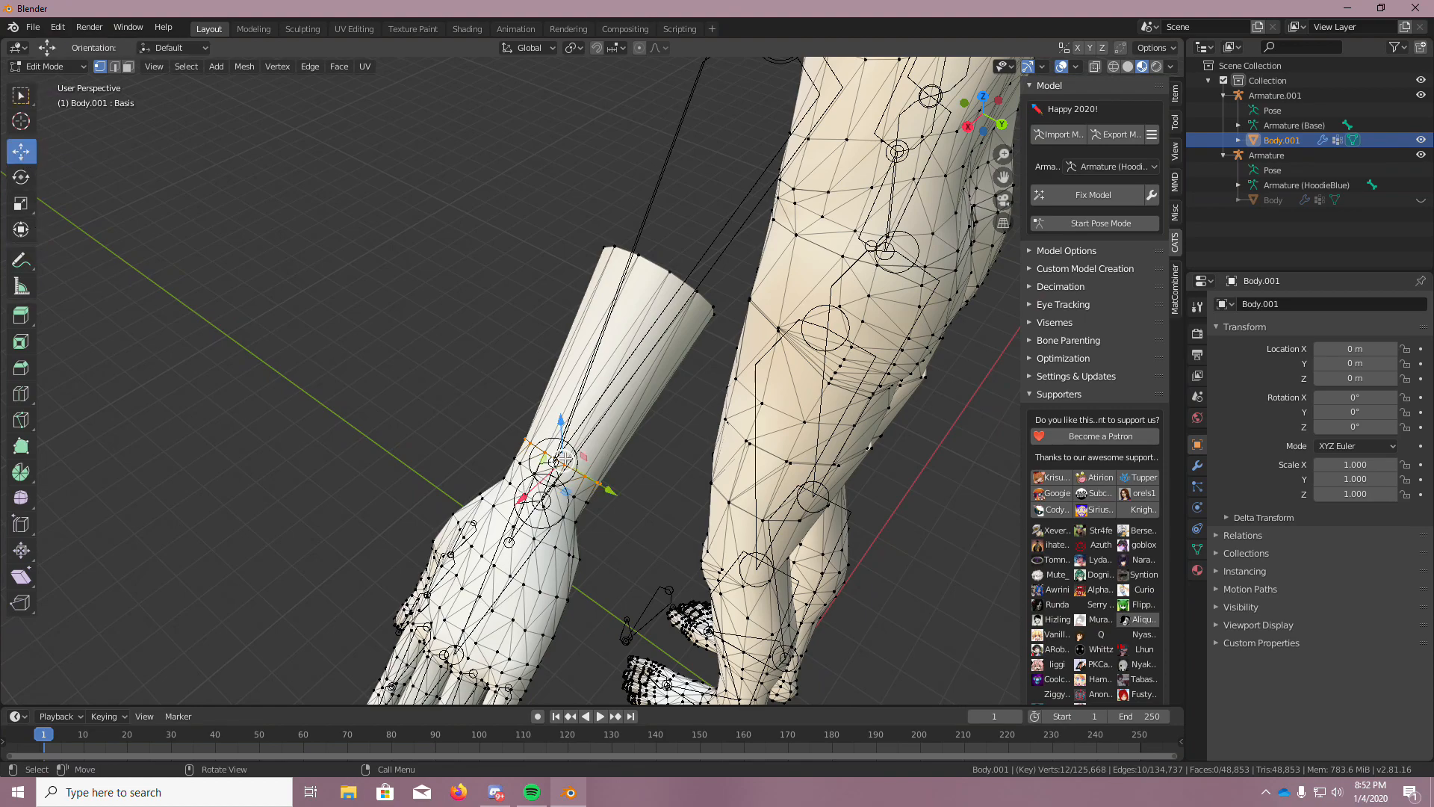
pyautogui.moveTo(564, 457); pyautogui.dragTo(593, 380)
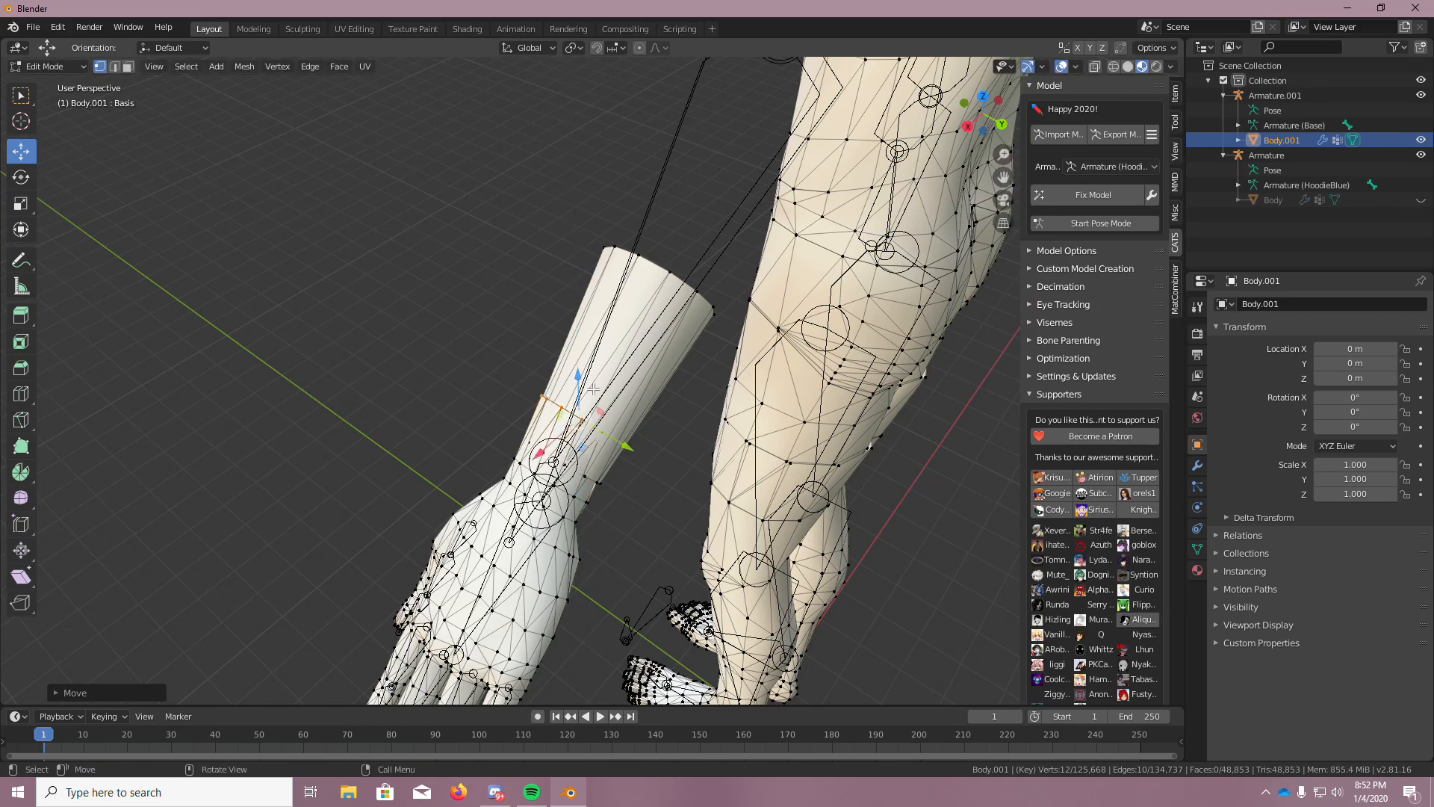
pyautogui.press('ctrl')
pyautogui.hotkey('ctrl', 'z')
pyautogui.hotkey('ctrl', 'z')
pyautogui.moveTo(561, 419); pyautogui.dragTo(589, 421)
pyautogui.hotkey('ctrl', 'z')
# Inspect the selected wrist loop from the arm's other side and clear the vertex selection
pyautogui.moveTo(656, 480); pyautogui.dragTo(554, 431, button='middle')
pyautogui.scroll(6, 554, 431)
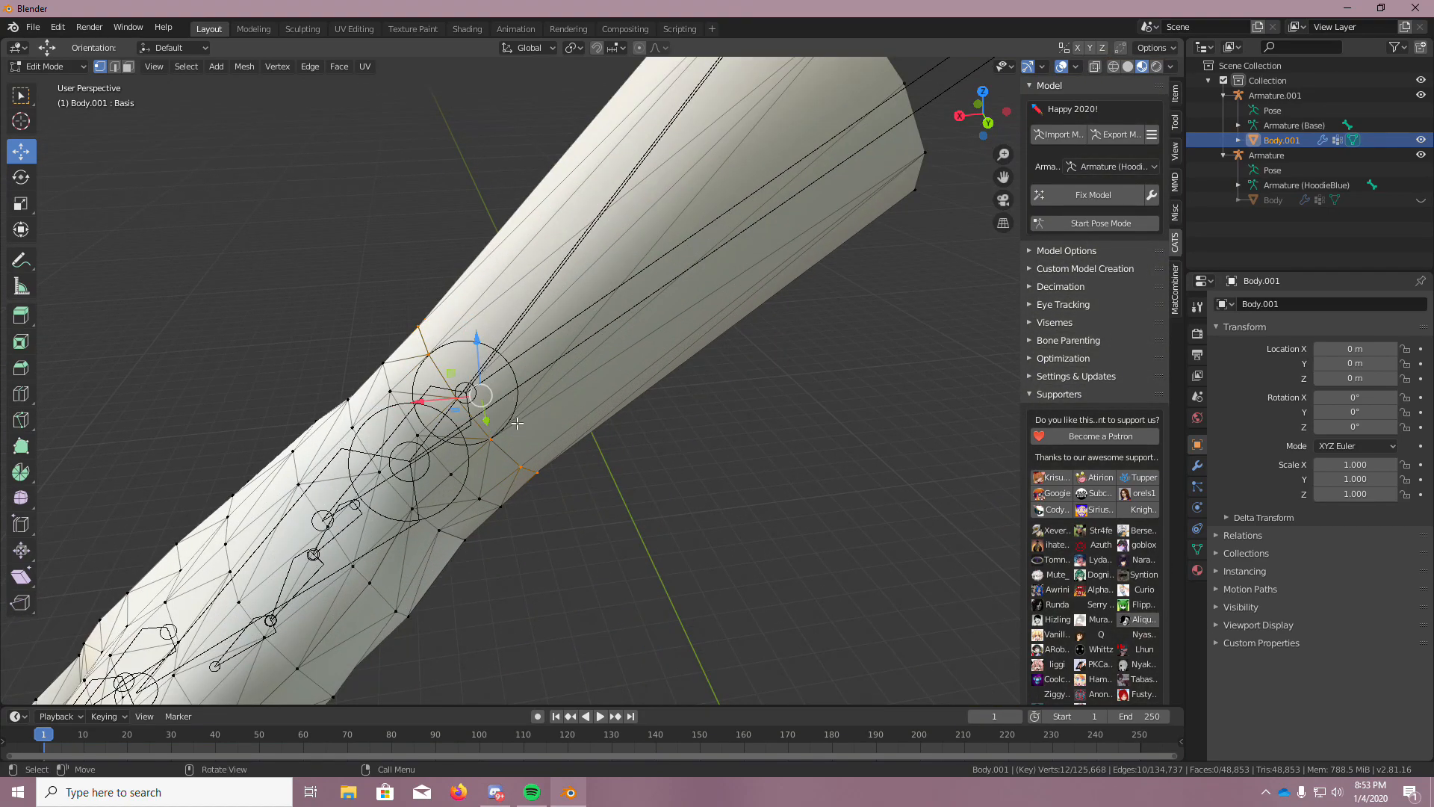
pyautogui.scroll(-1, 478, 390)
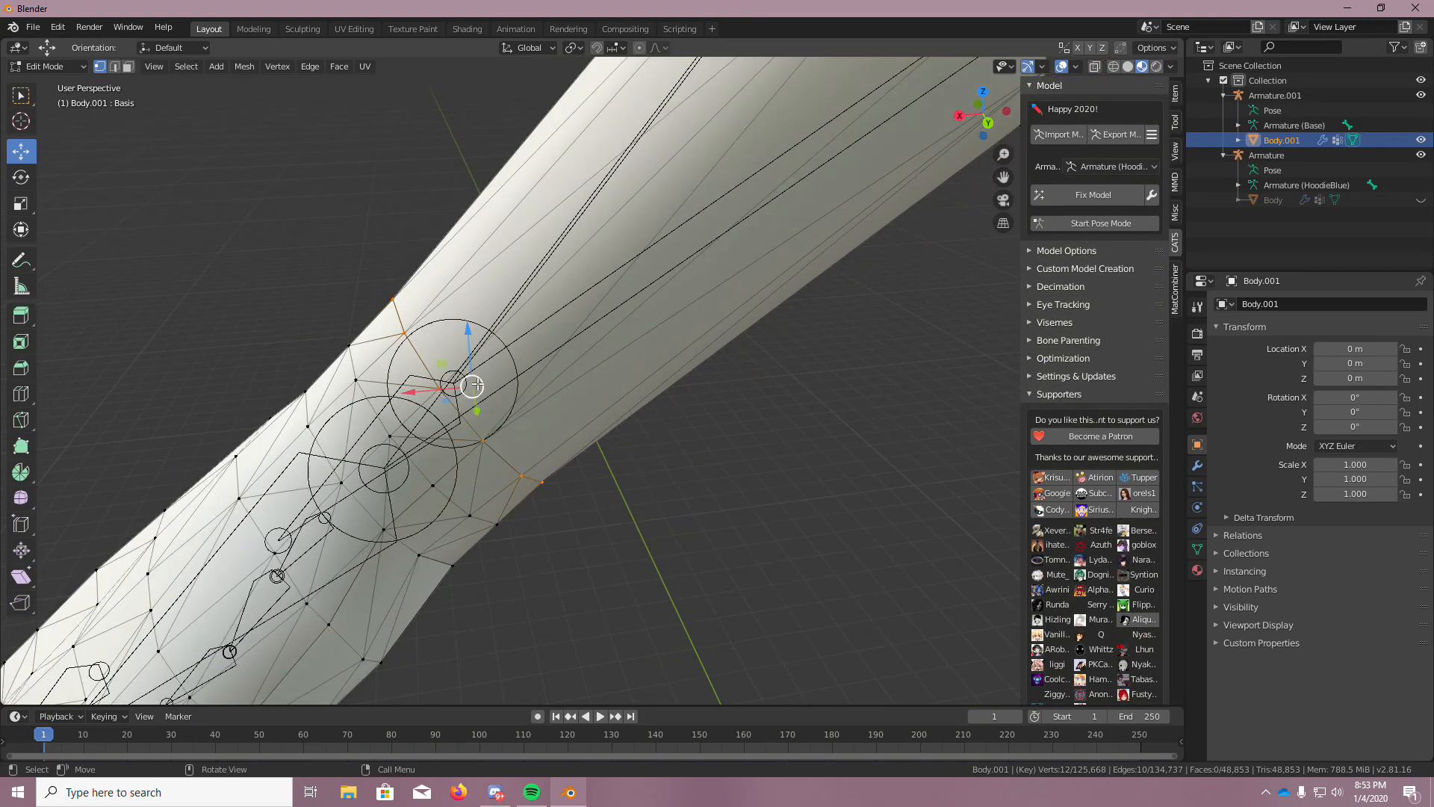
pyautogui.moveTo(553, 383); pyautogui.dragTo(602, 395, button='middle')
pyautogui.click(712, 452)
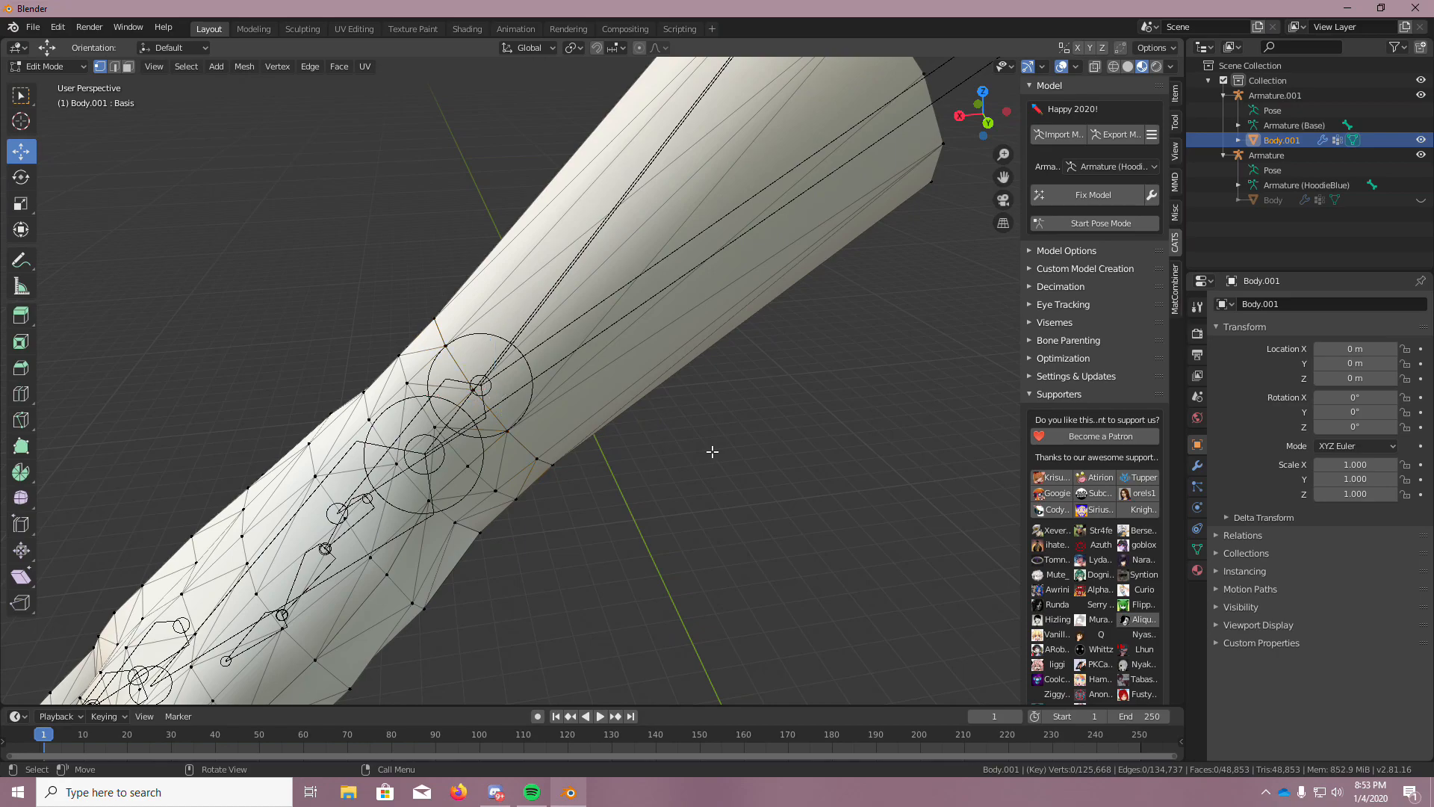
pyautogui.scroll(-1, 714, 451)
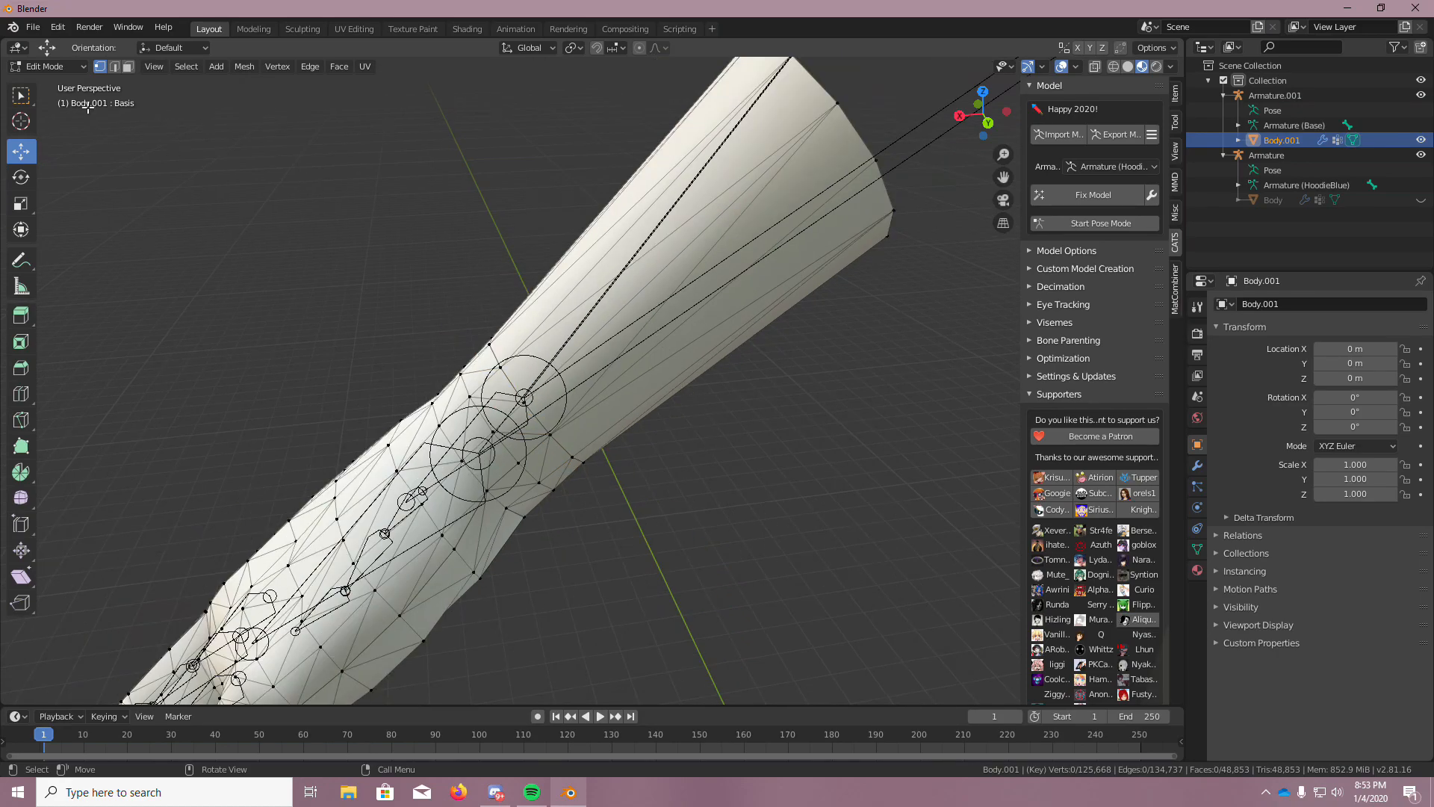
# Switch to face selection and delete the near-side forearm faces above the wrist
pyautogui.click(21, 95)
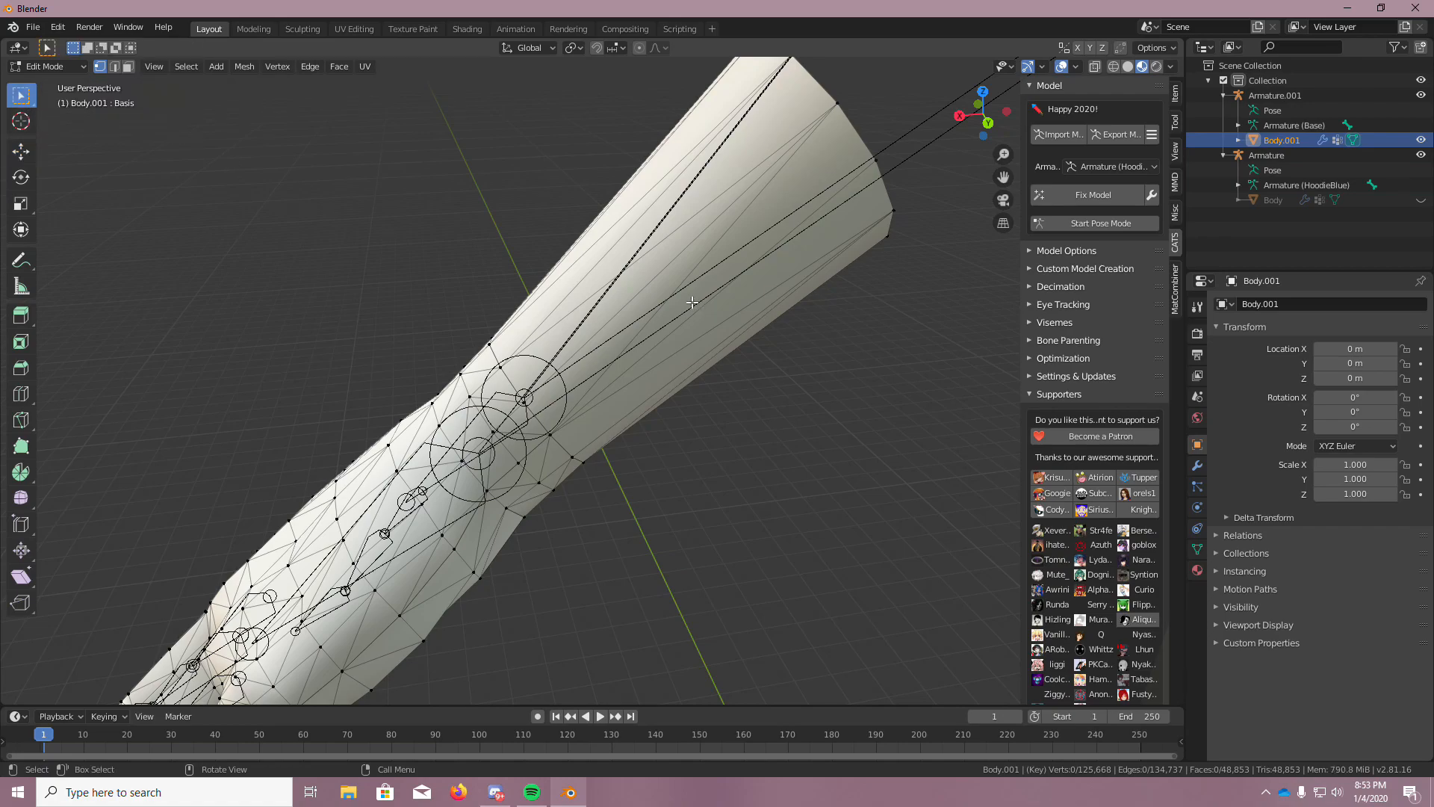
pyautogui.click(114, 68)
pyautogui.click(662, 270)
pyautogui.click(662, 270)
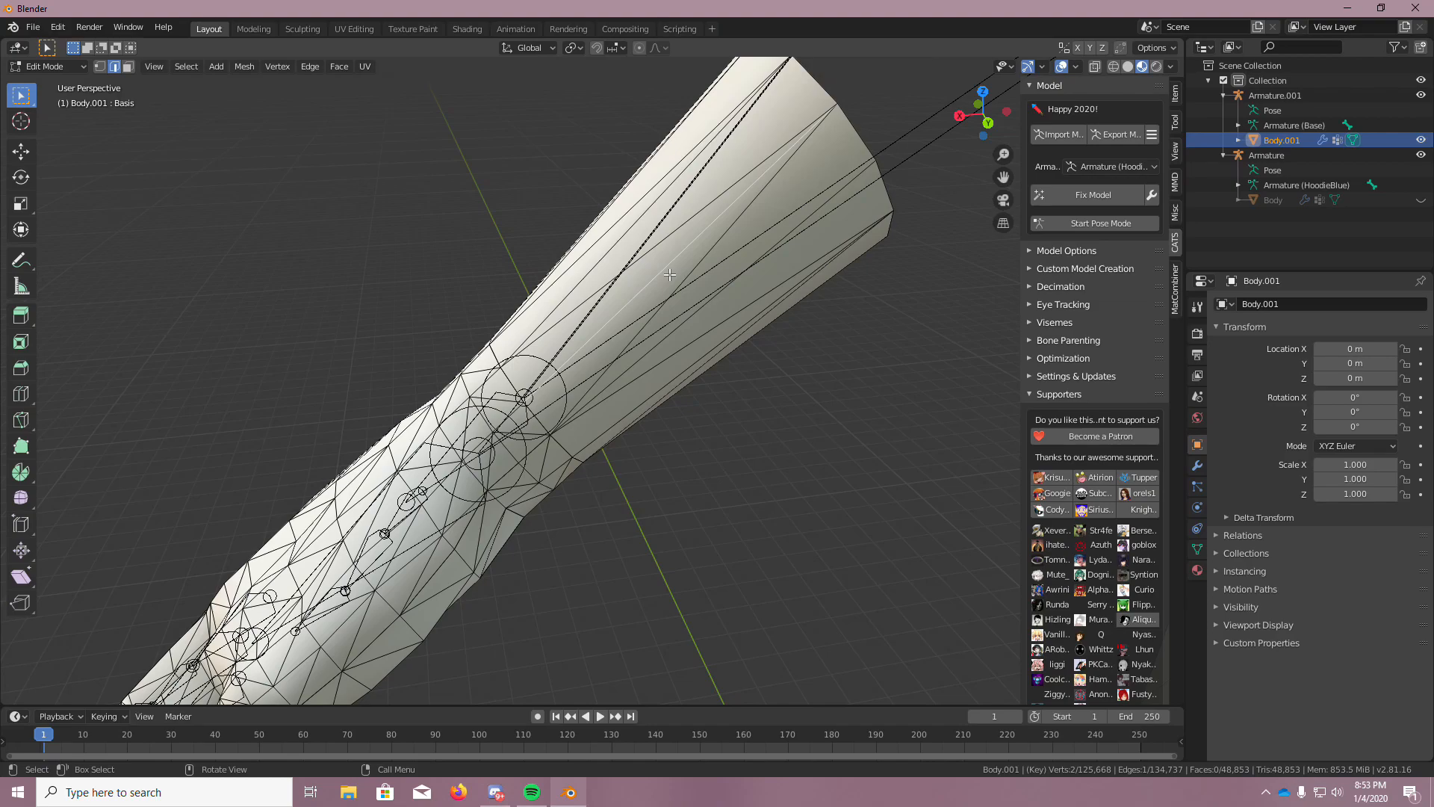
pyautogui.click(128, 67)
pyautogui.click(650, 273)
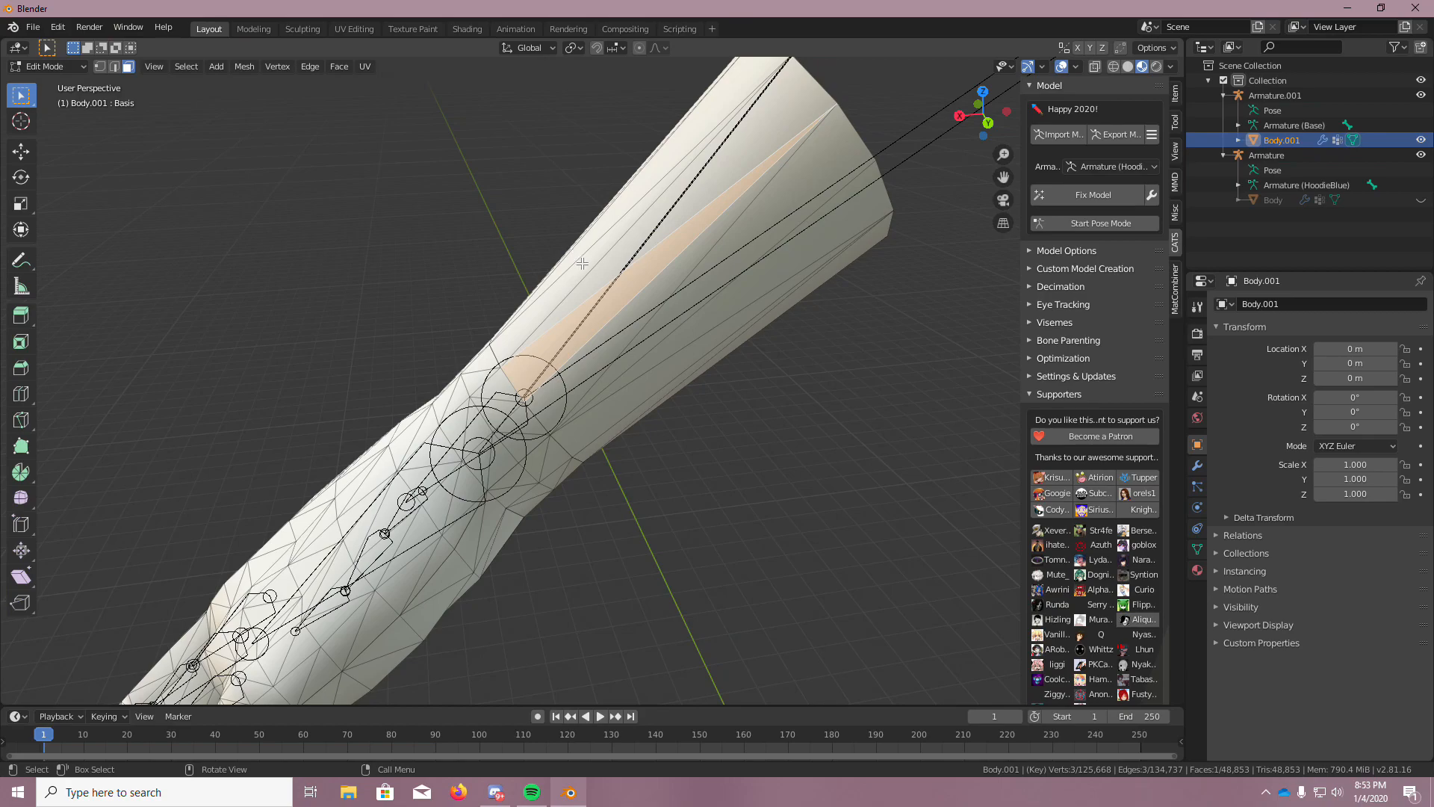
pyautogui.moveTo(535, 233); pyautogui.dragTo(848, 351)
pyautogui.press('x')
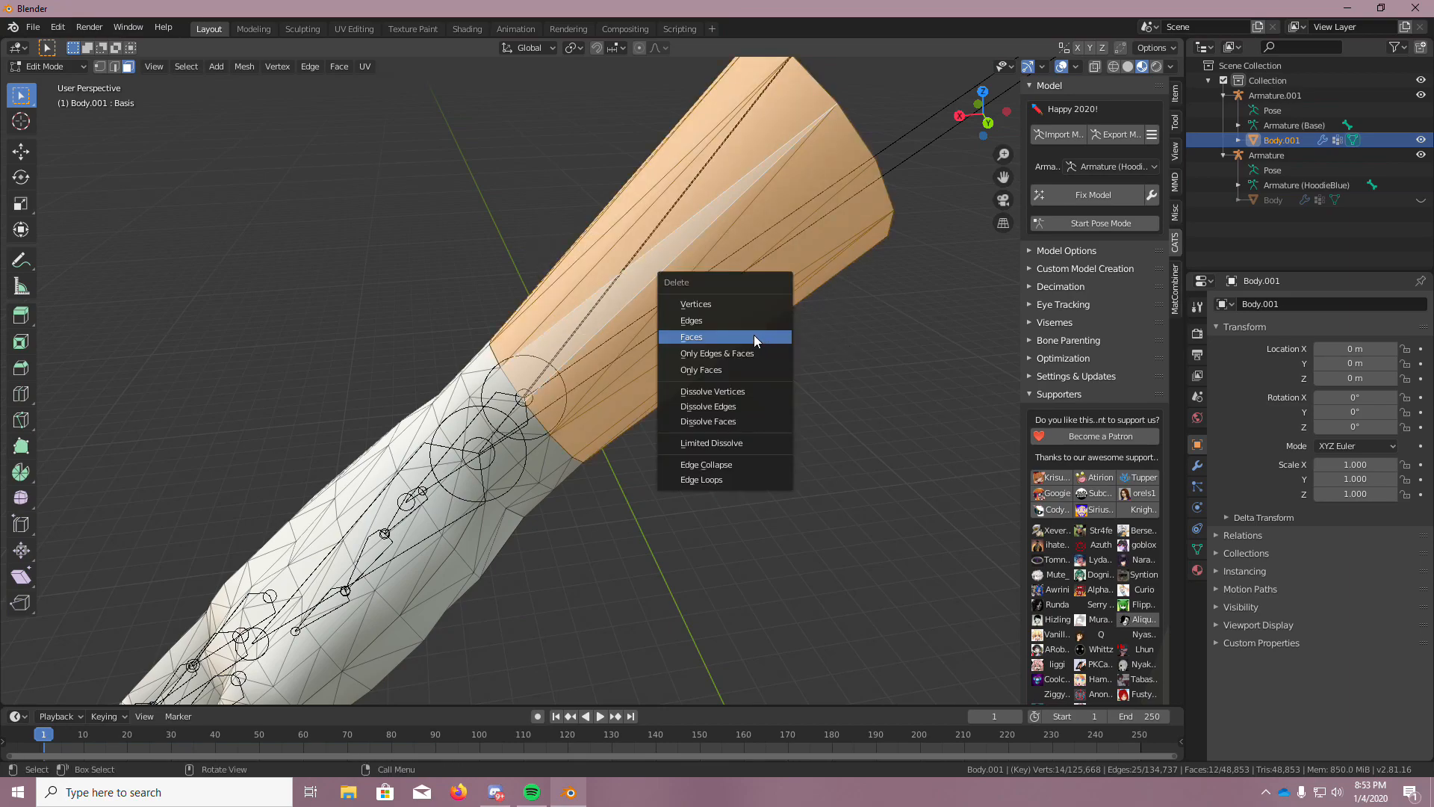
pyautogui.click(754, 337)
# Delete the remaining far-side forearm faces so that the arm mesh ends at the wrist
pyautogui.moveTo(486, 252); pyautogui.dragTo(611, 222)
pyautogui.press('x')
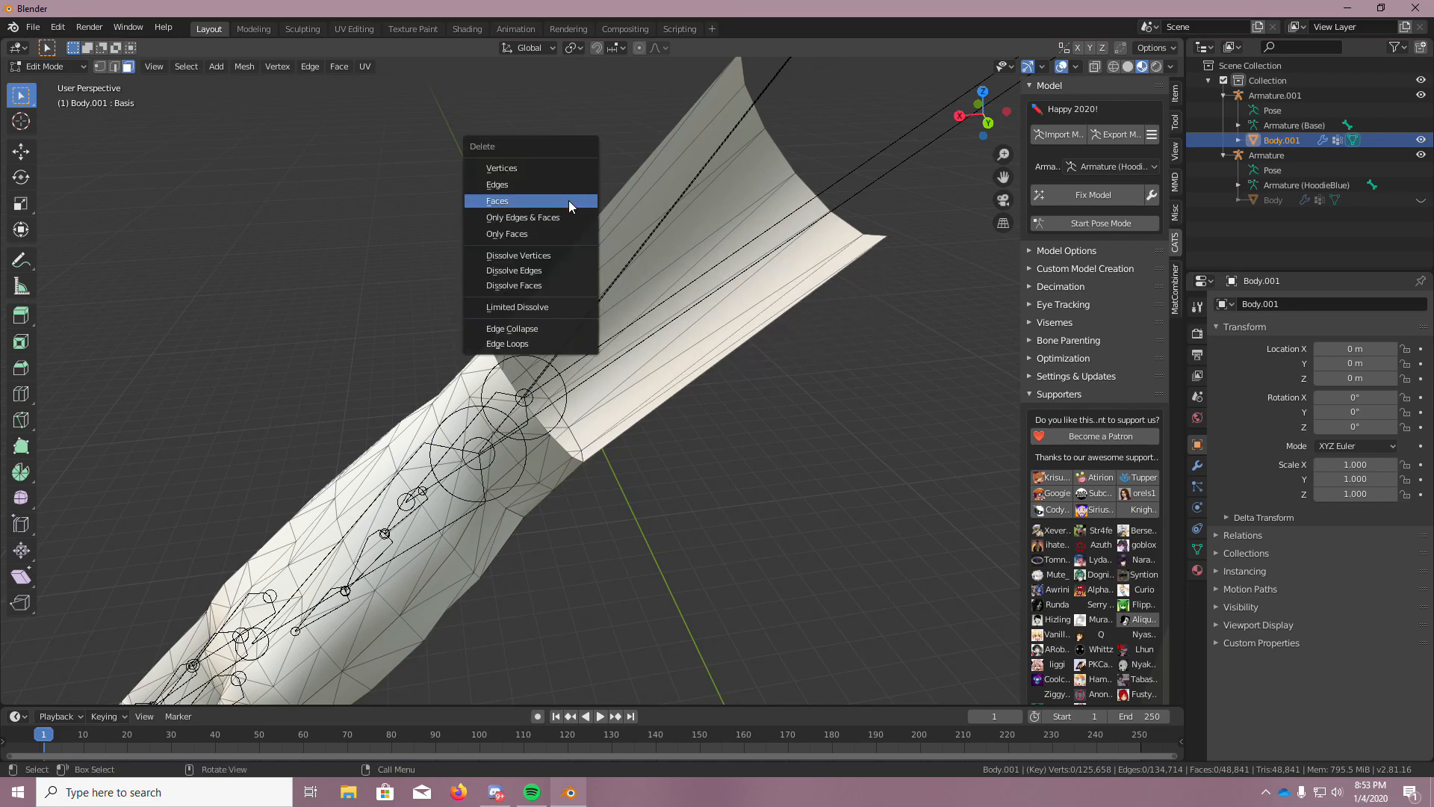
pyautogui.click(568, 201)
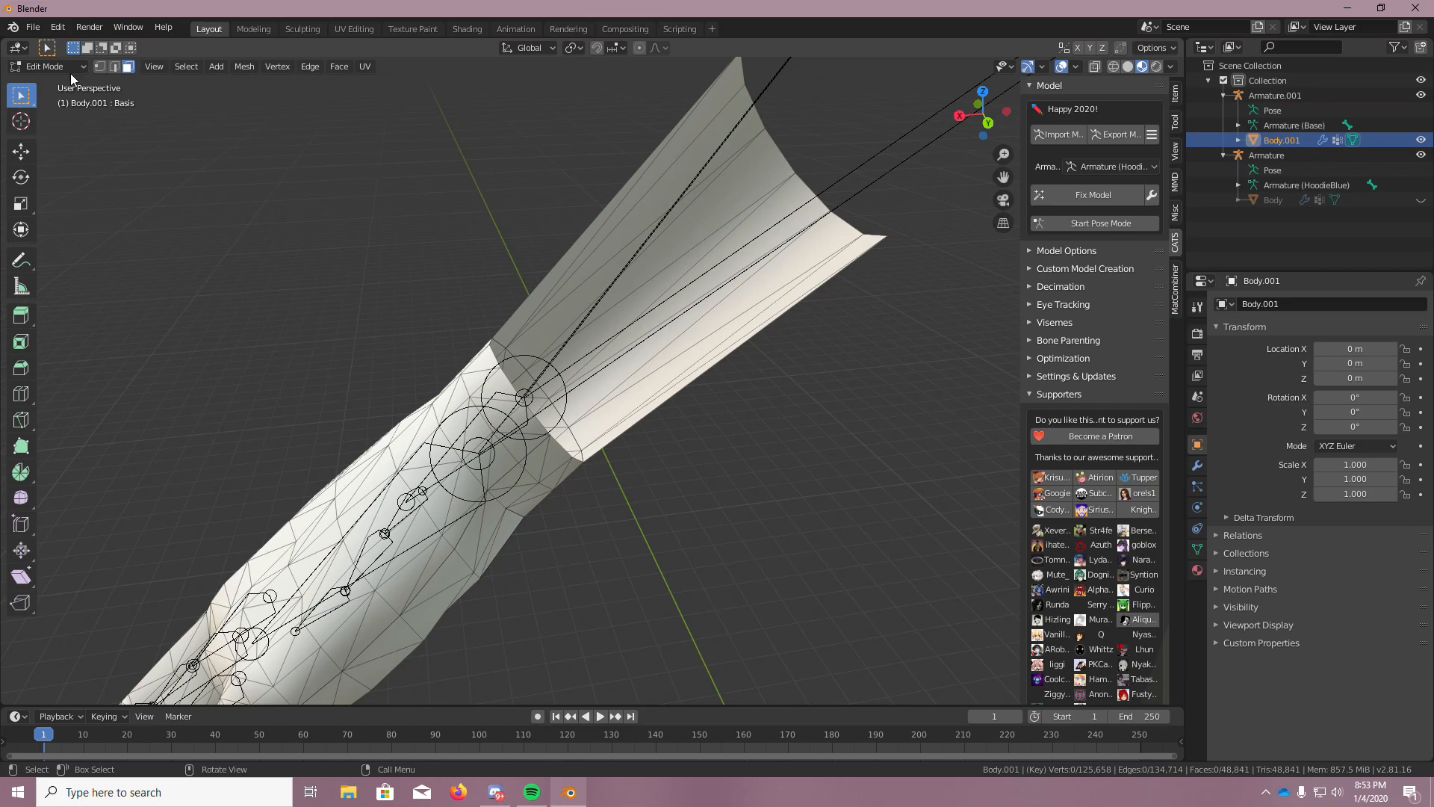
pyautogui.click(572, 265)
pyautogui.moveTo(544, 227); pyautogui.dragTo(884, 369)
pyautogui.press('x')
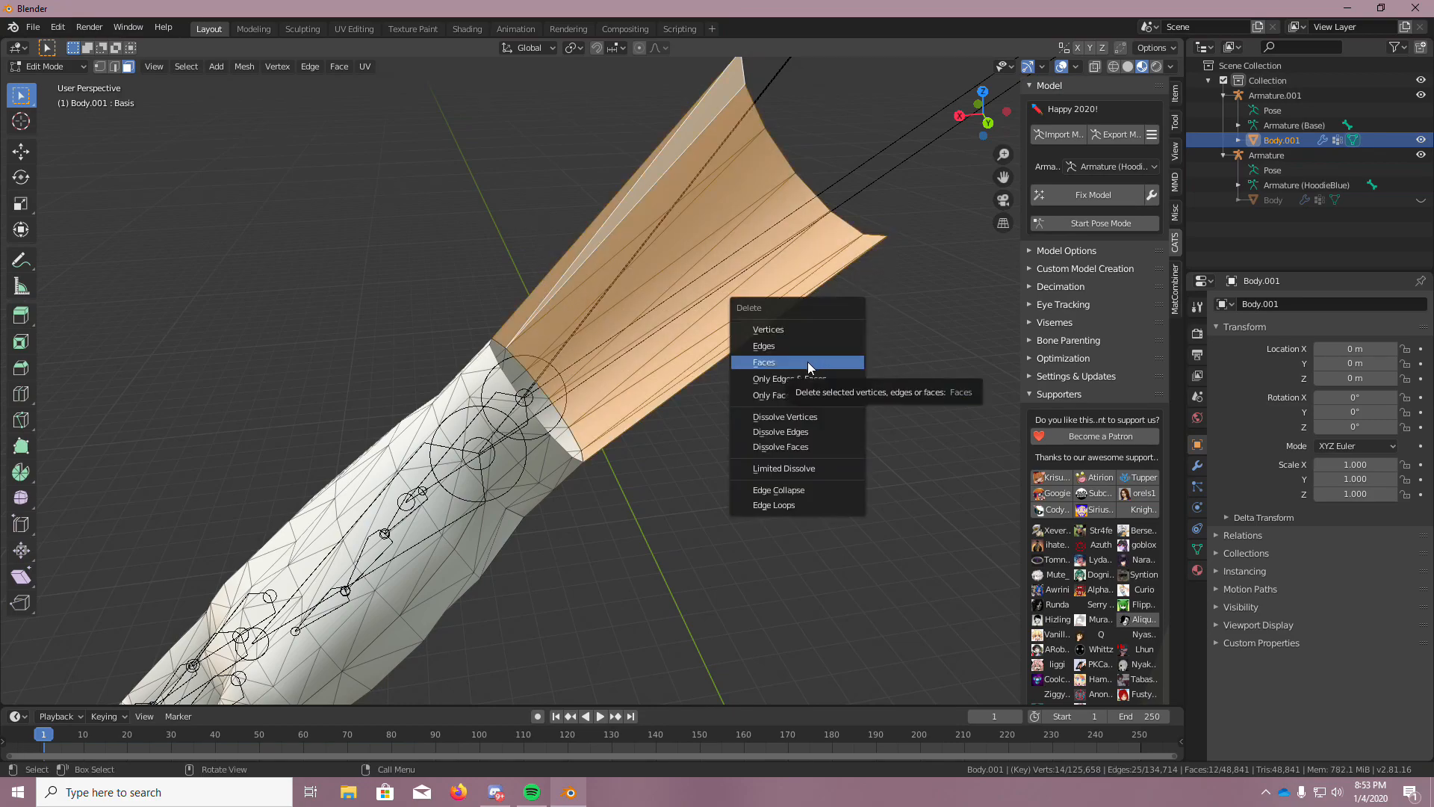
pyautogui.click(807, 362)
# Briefly show the hoodie mesh Body to compare its cuff with the shortened wrist, and hide it again
pyautogui.scroll(-2, 641, 407)
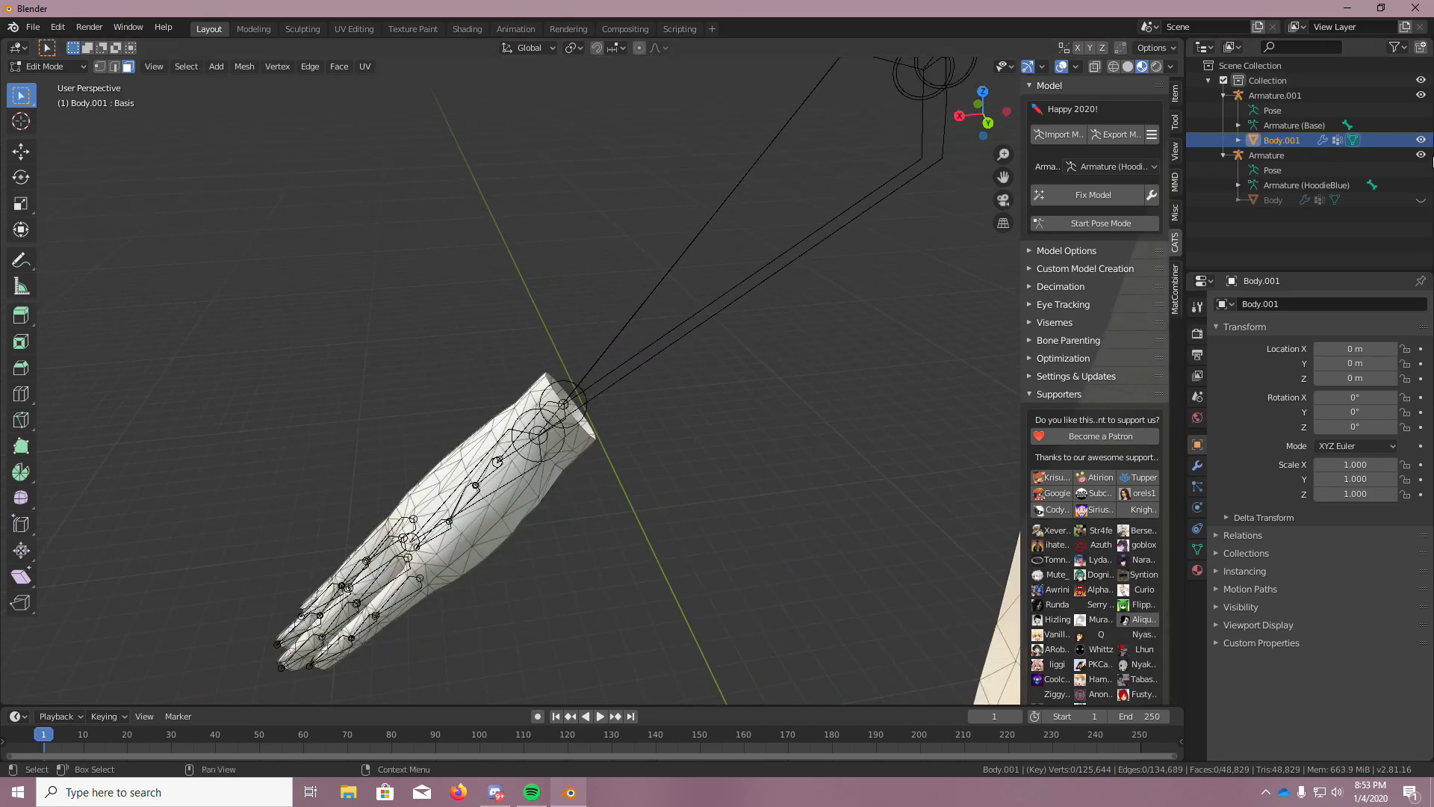
pyautogui.click(1420, 200)
pyautogui.click(1421, 201)
# Switch to vertex selection and select all the vertices around the open wrist rim
pyautogui.scroll(5, 682, 376)
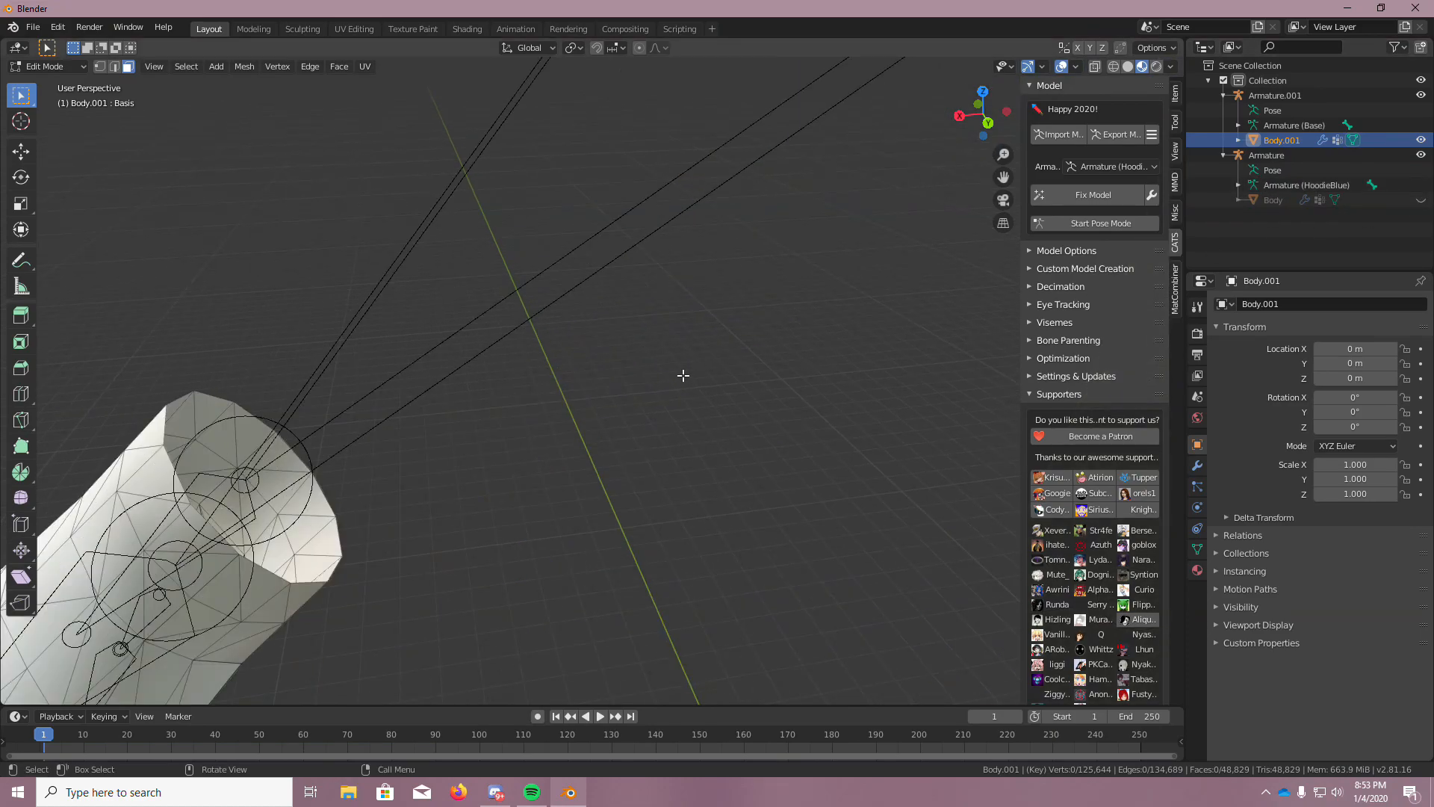
pyautogui.scroll(-1, 88, 194)
pyautogui.scroll(2, 63, 149)
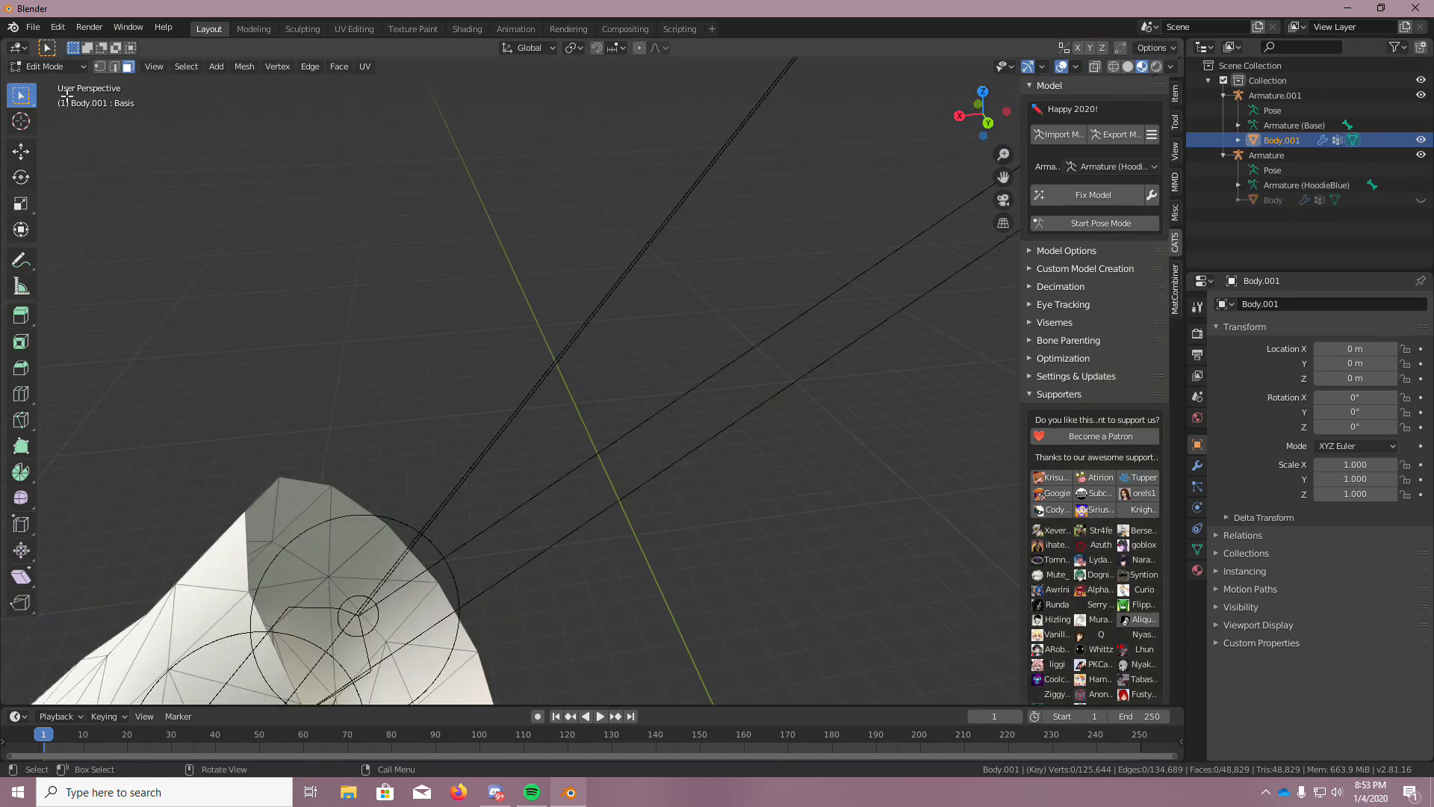
pyautogui.click(100, 69)
pyautogui.keyDown('shift'); pyautogui.moveTo(212, 499); pyautogui.dragTo(220, 419, button='middle'); pyautogui.keyUp('shift')
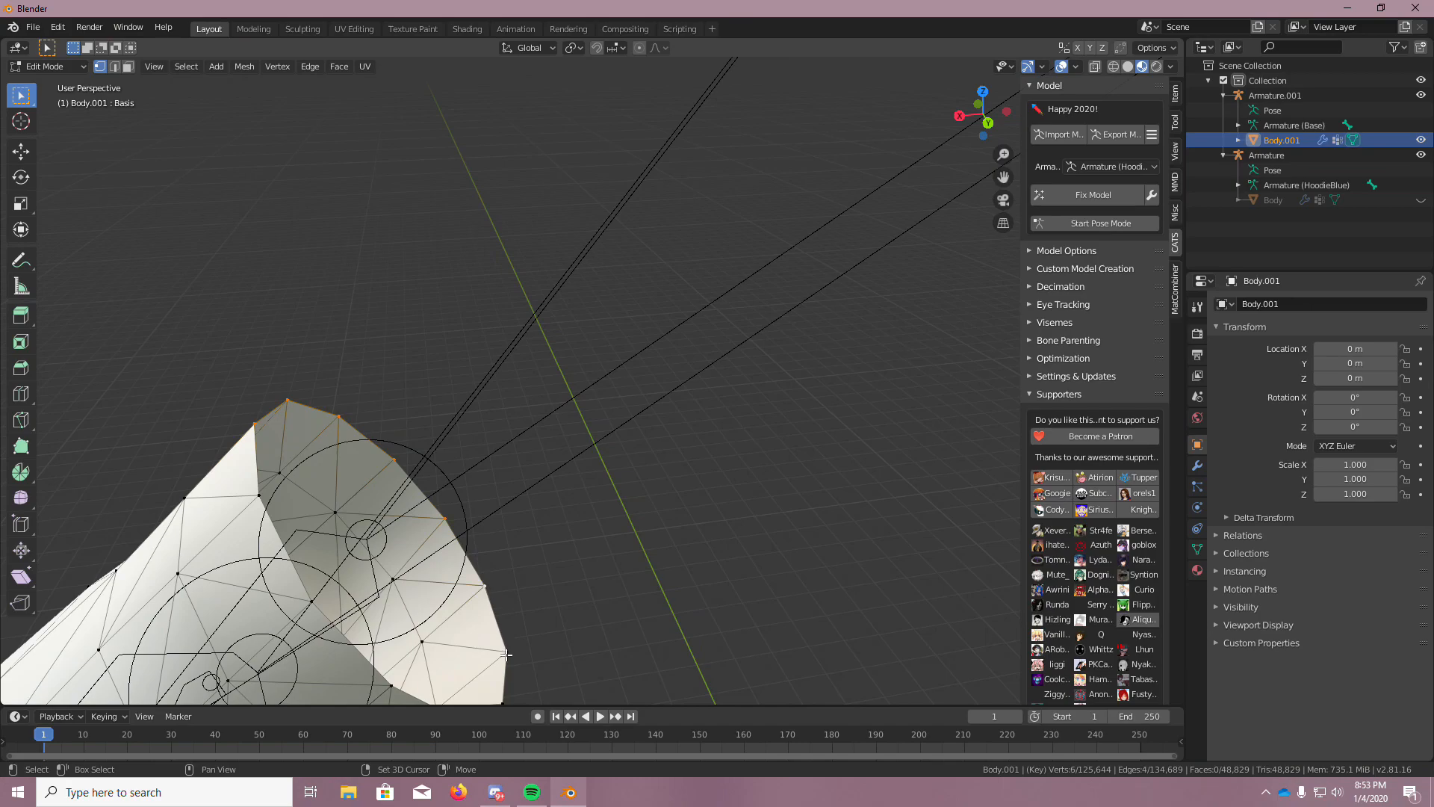
pyautogui.scroll(-5, 505, 671)
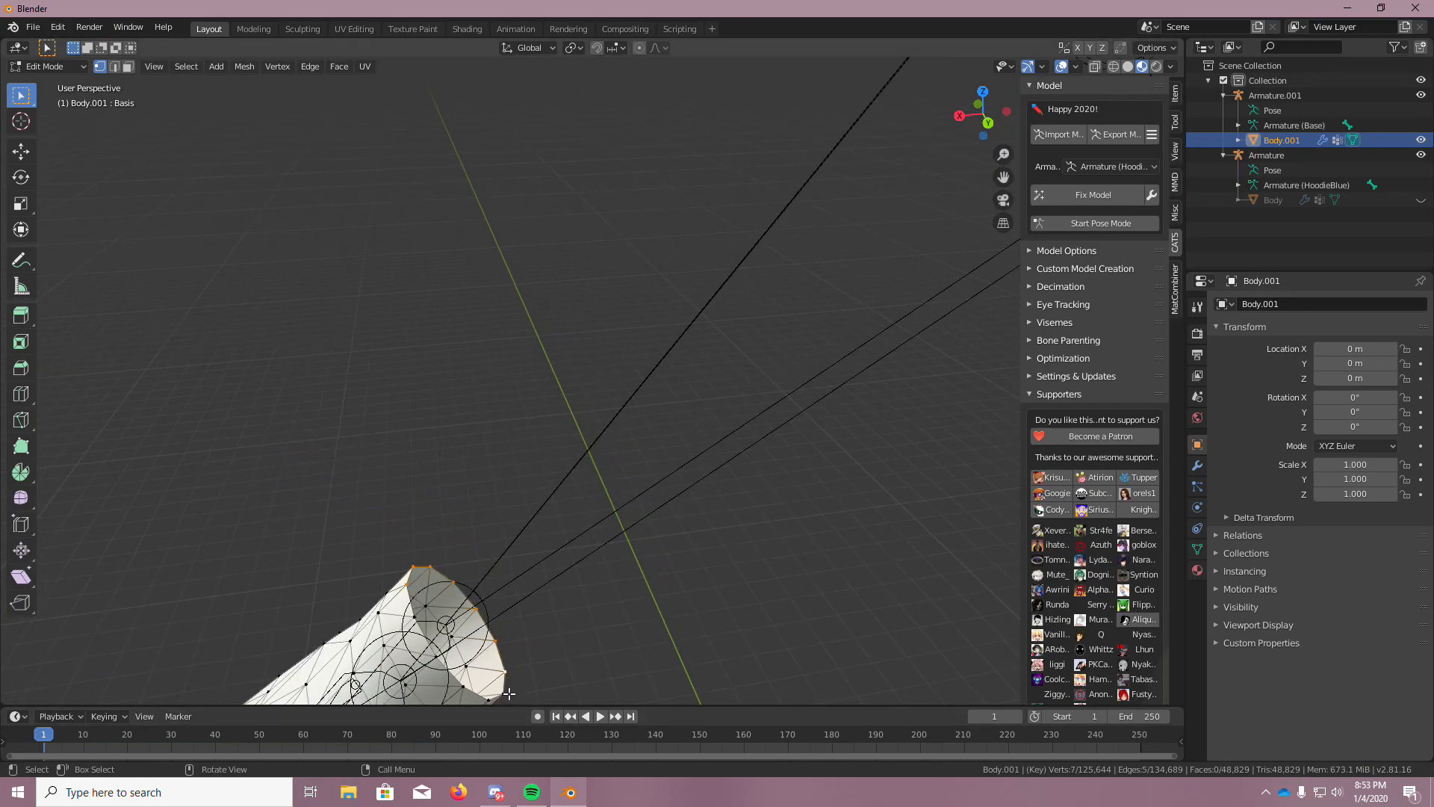
pyautogui.moveTo(505, 678); pyautogui.dragTo(470, 678, button='middle')
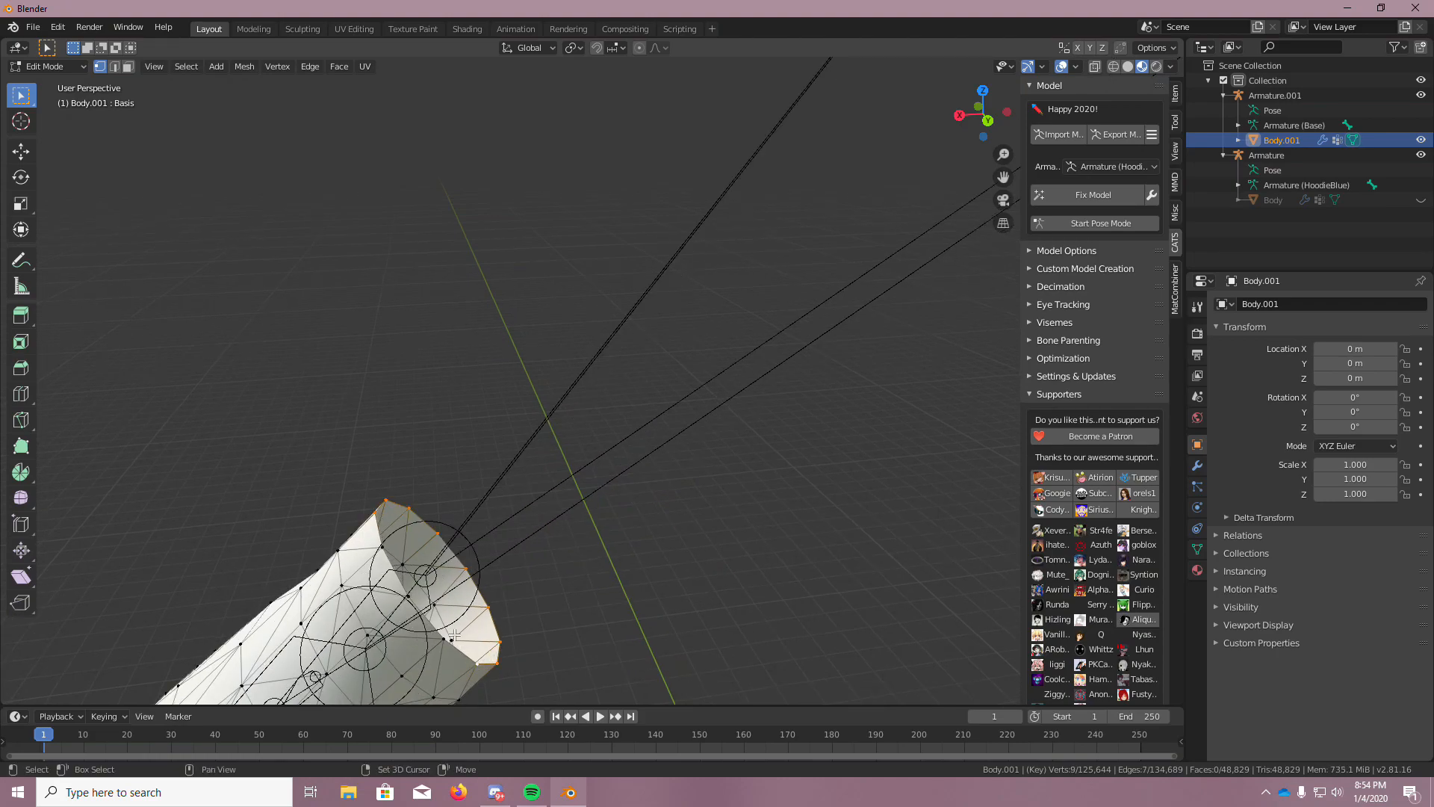
pyautogui.keyDown('shift'); pyautogui.click(384, 550); pyautogui.keyUp('shift')
pyautogui.scroll(5, 413, 583)
pyautogui.scroll(-4, 430, 577)
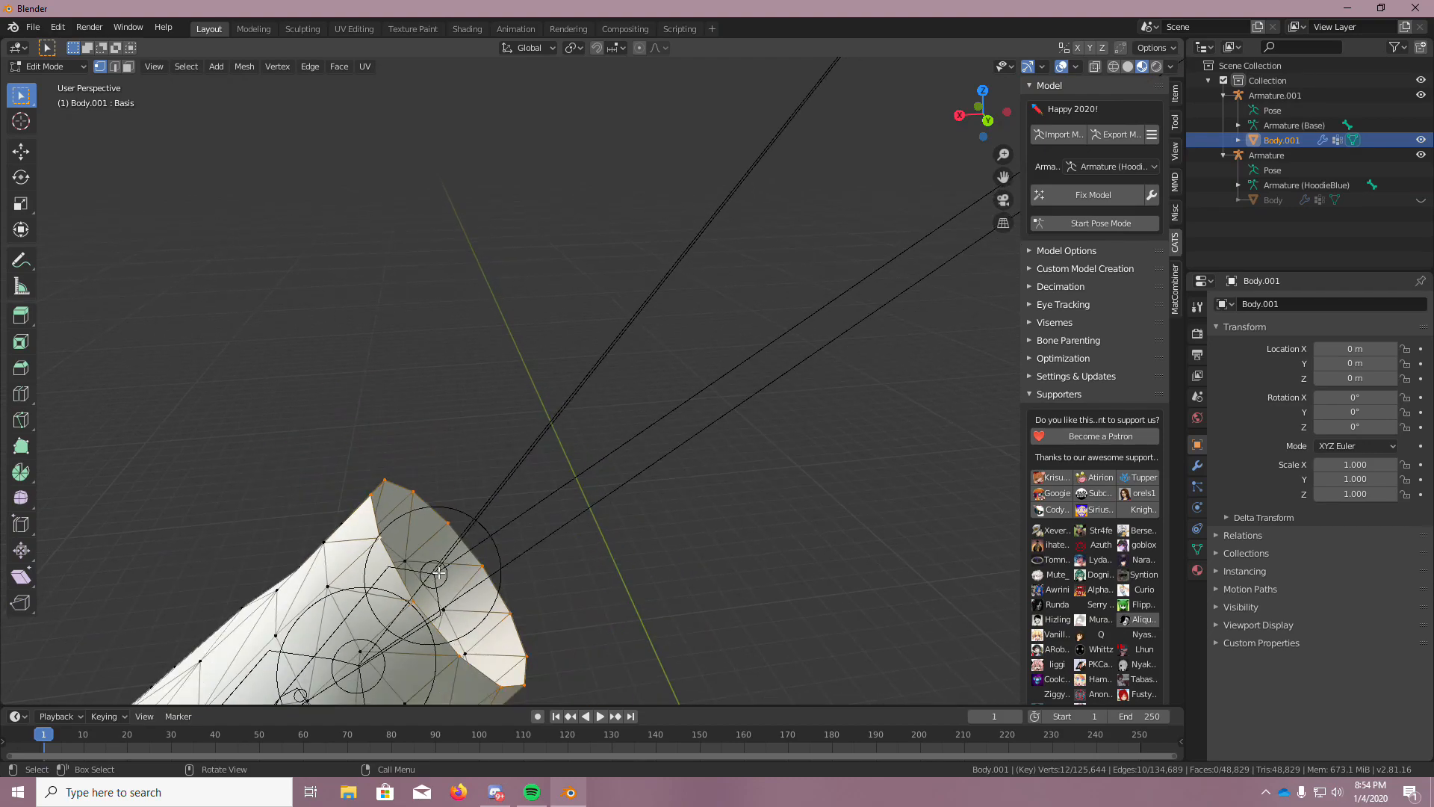
# Try moving the selected wrist rim vertices outward along the forearm to lengthen the stub, and undo the move
pyautogui.click(31, 152)
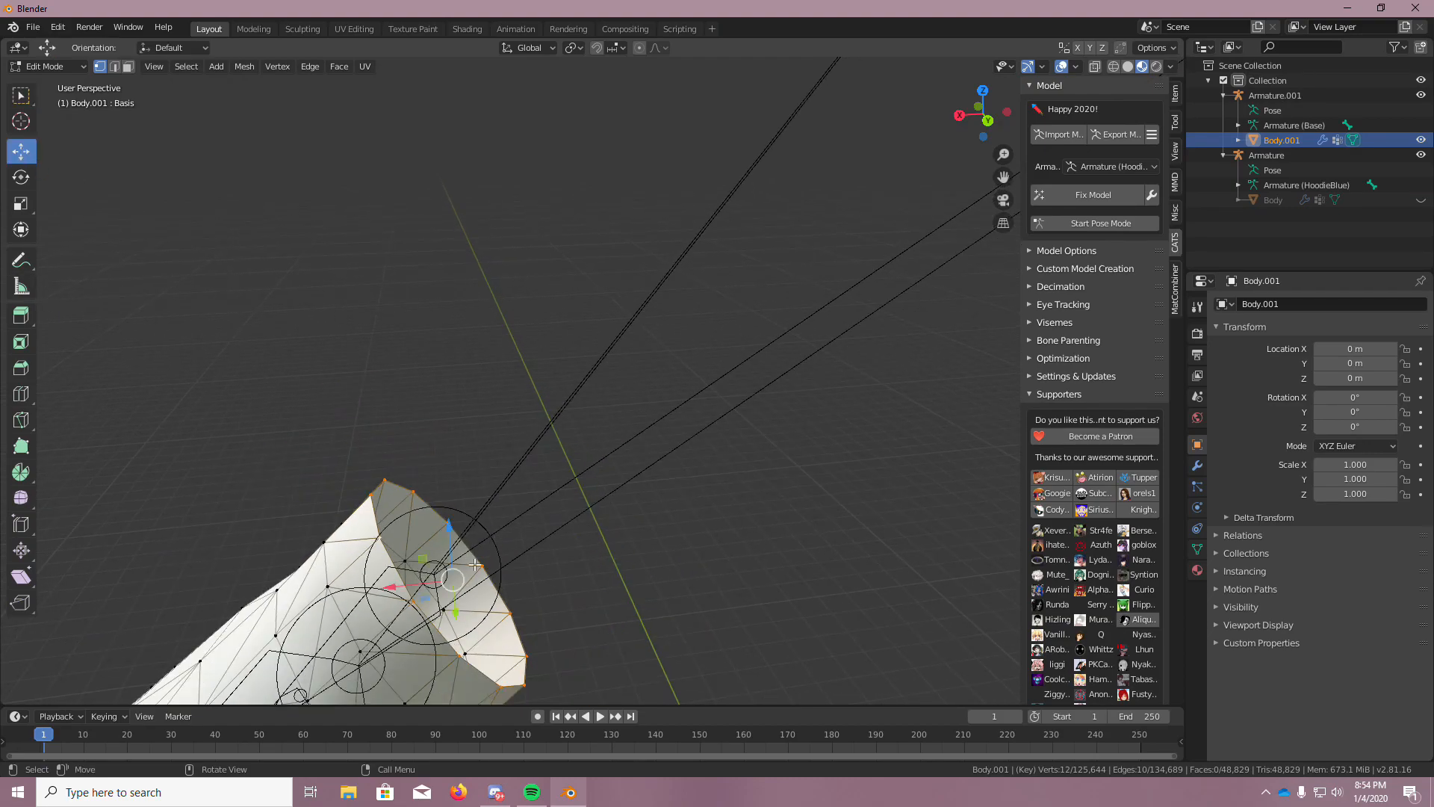
pyautogui.moveTo(453, 578); pyautogui.dragTo(483, 557)
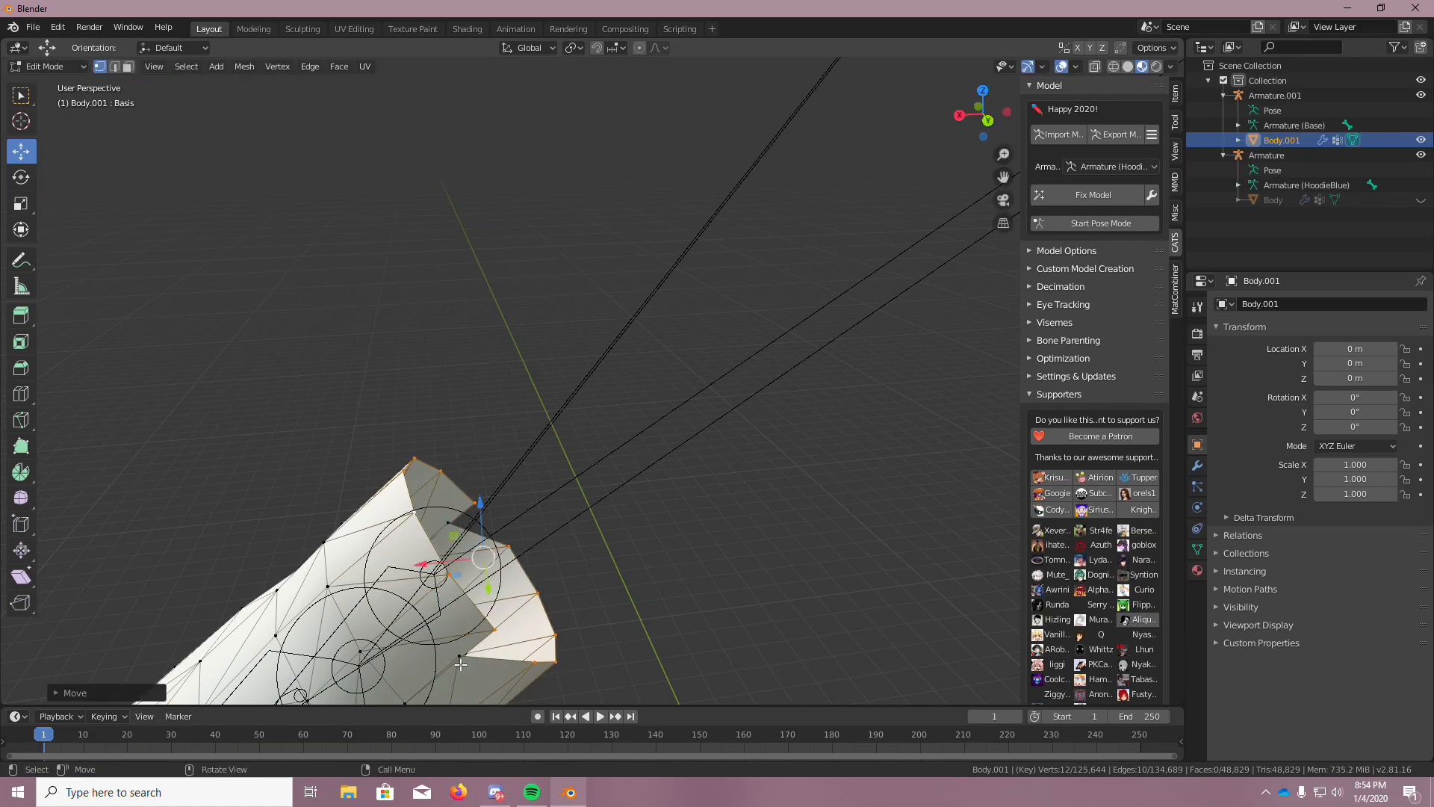
pyautogui.hotkey('ctrl', 'z')
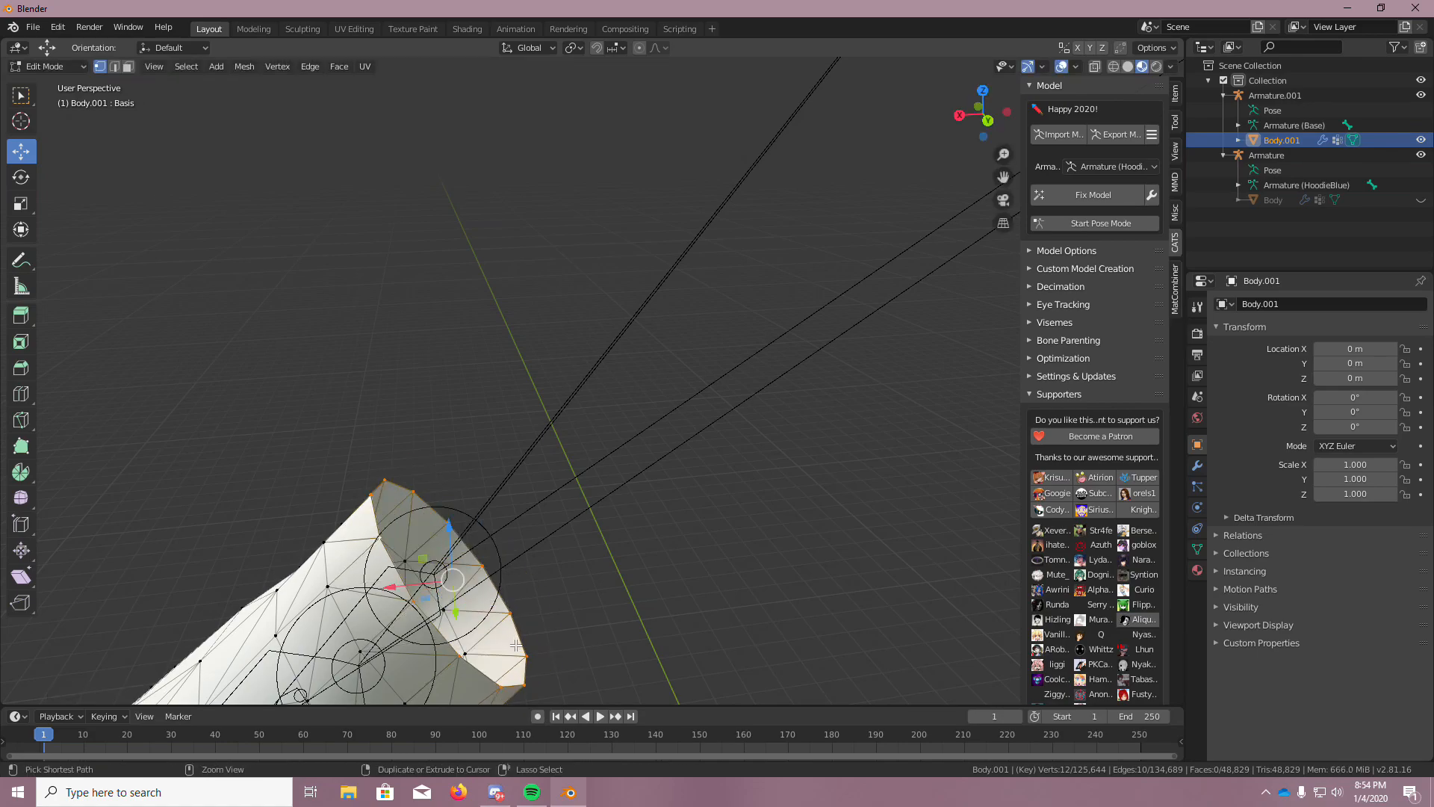
pyautogui.scroll(6, 474, 666)
pyautogui.moveTo(473, 674); pyautogui.dragTo(449, 572, button='middle')
pyautogui.scroll(-6, 412, 639)
pyautogui.press('g')
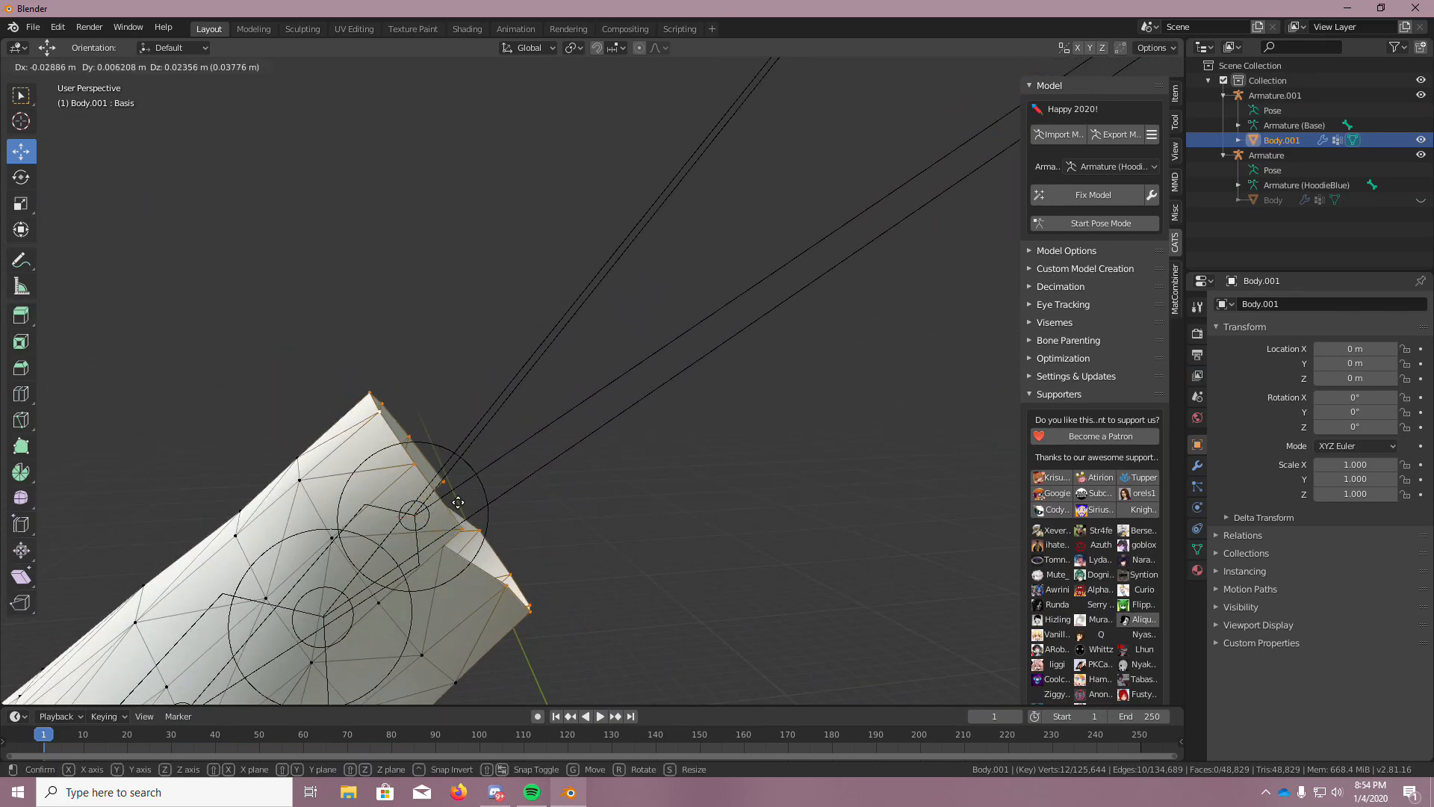
pyautogui.click(457, 505)
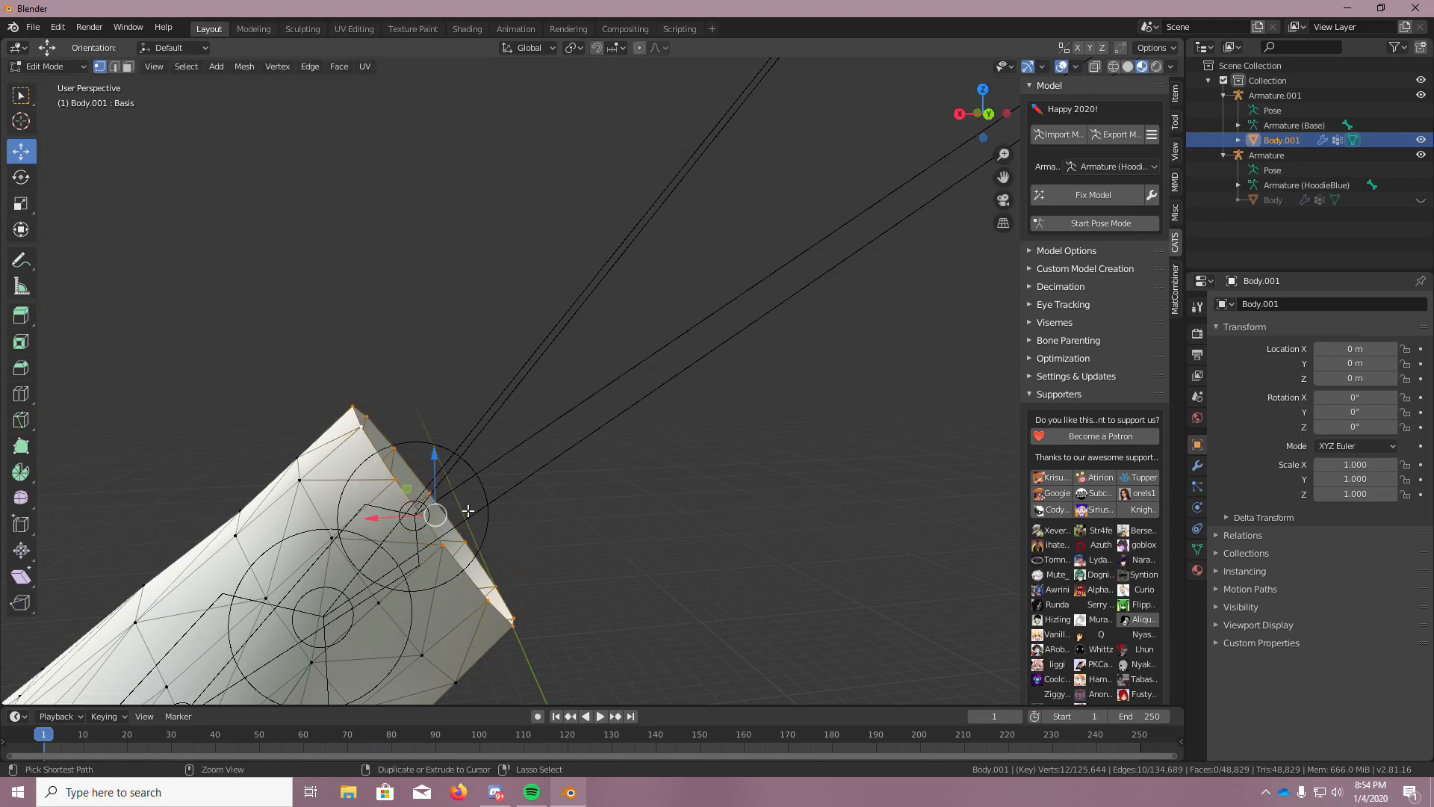
# Move the selected wrist rim vertices about 0.06 m outward along the forearm to lengthen the stub
pyautogui.scroll(6, 560, 545)
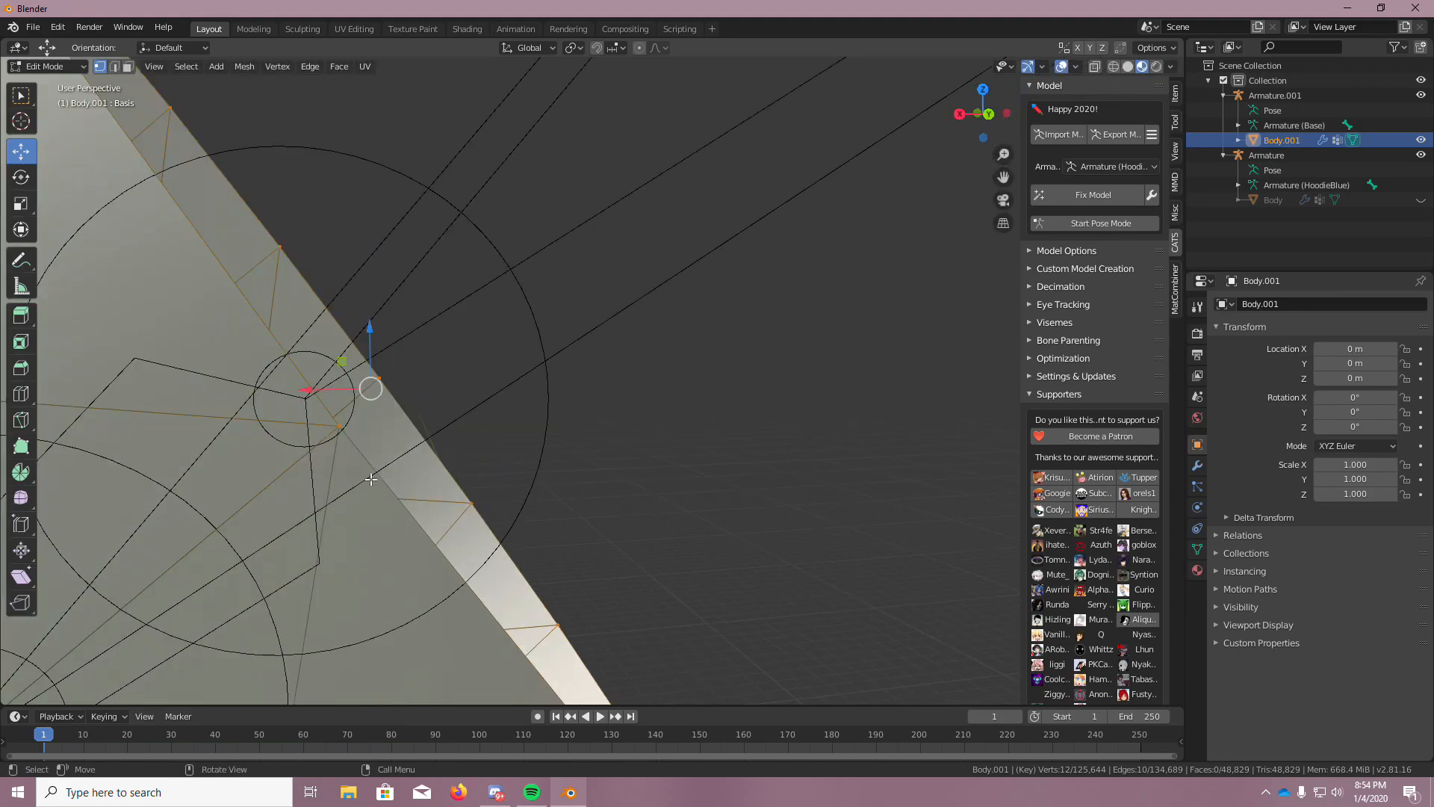
pyautogui.scroll(-2, 371, 478)
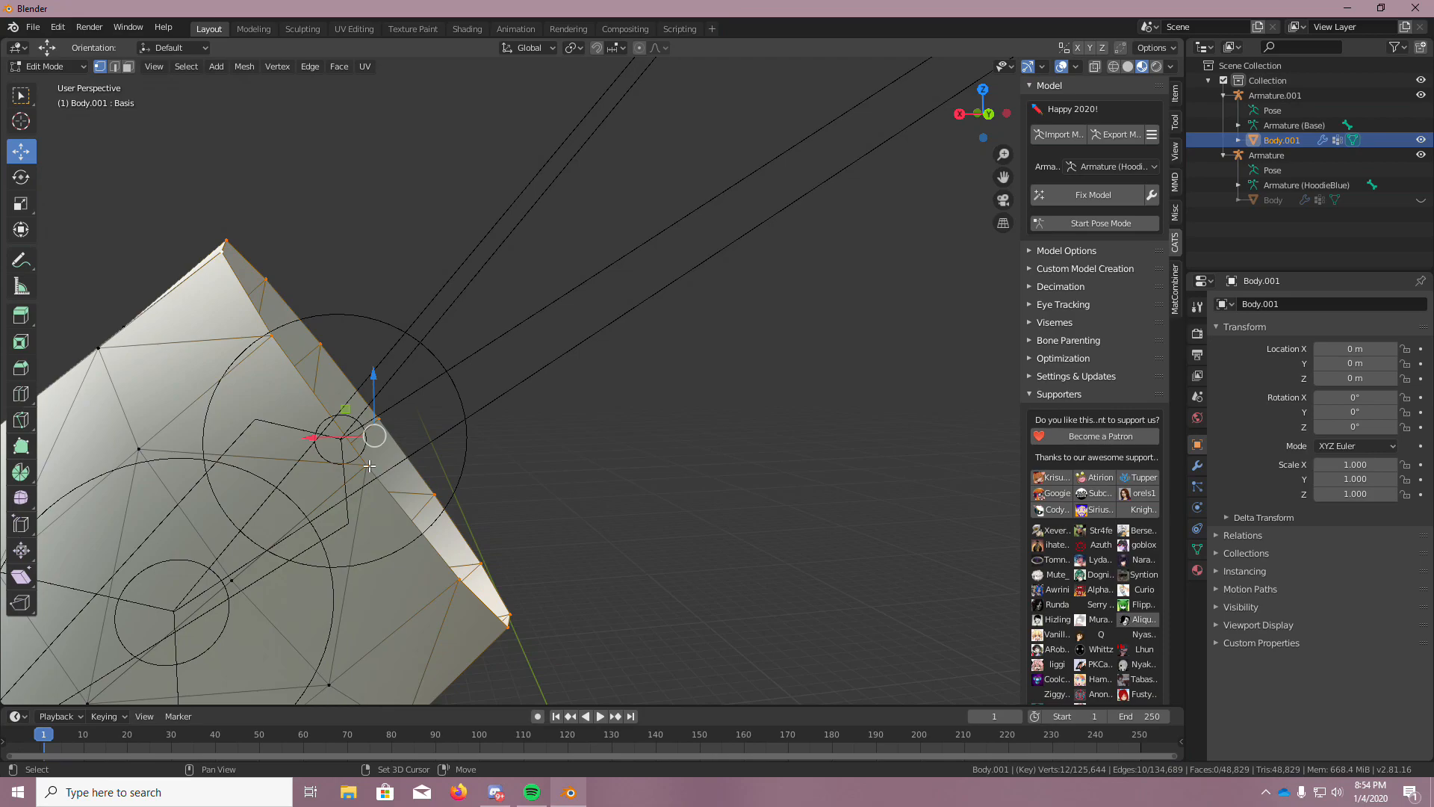
pyautogui.keyDown('shift'); pyautogui.click(366, 464); pyautogui.keyUp('shift')
pyautogui.press('g')
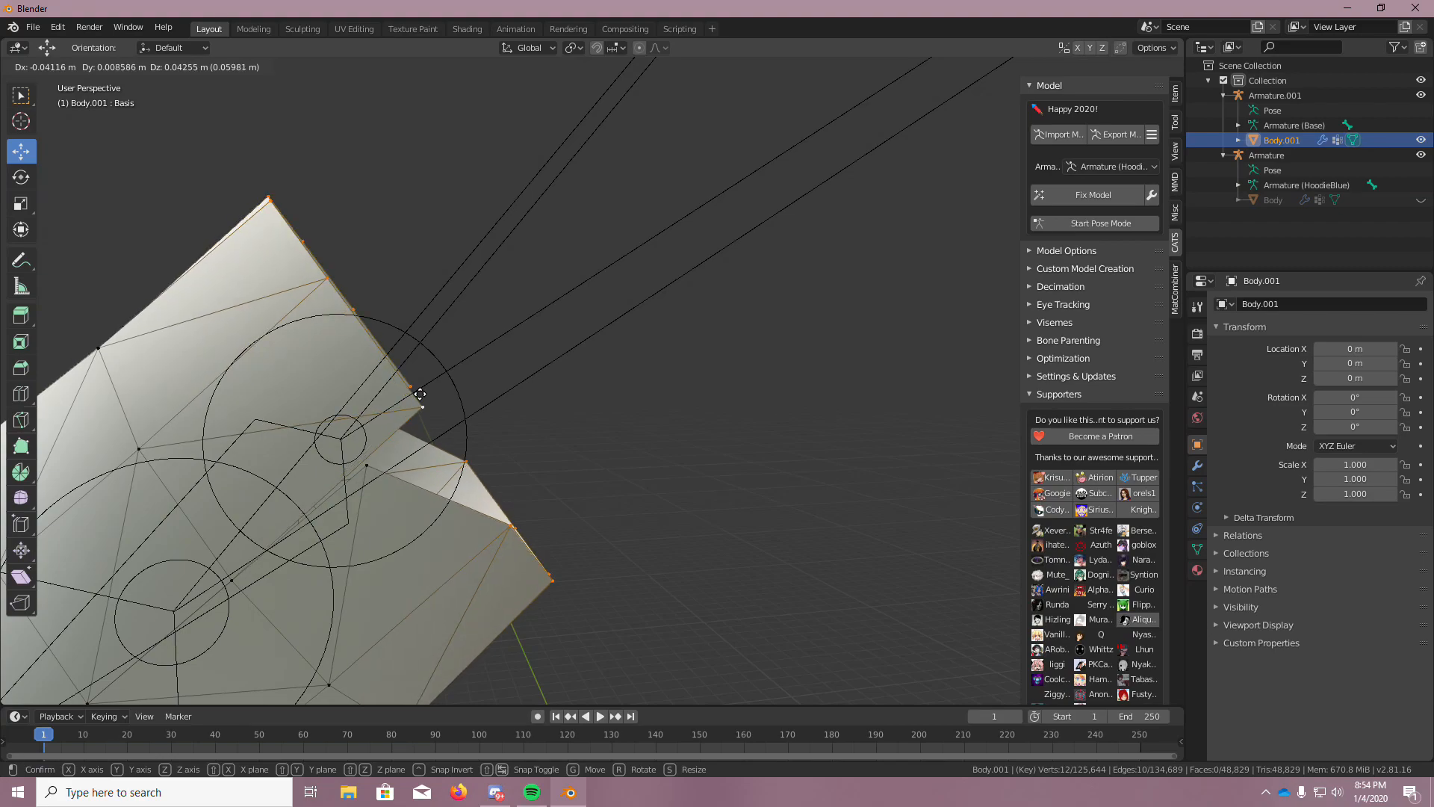
pyautogui.click(417, 398)
# Move the single vertex left behind at the notch about 0.06 m outward to line up with the rim
pyautogui.click(368, 465)
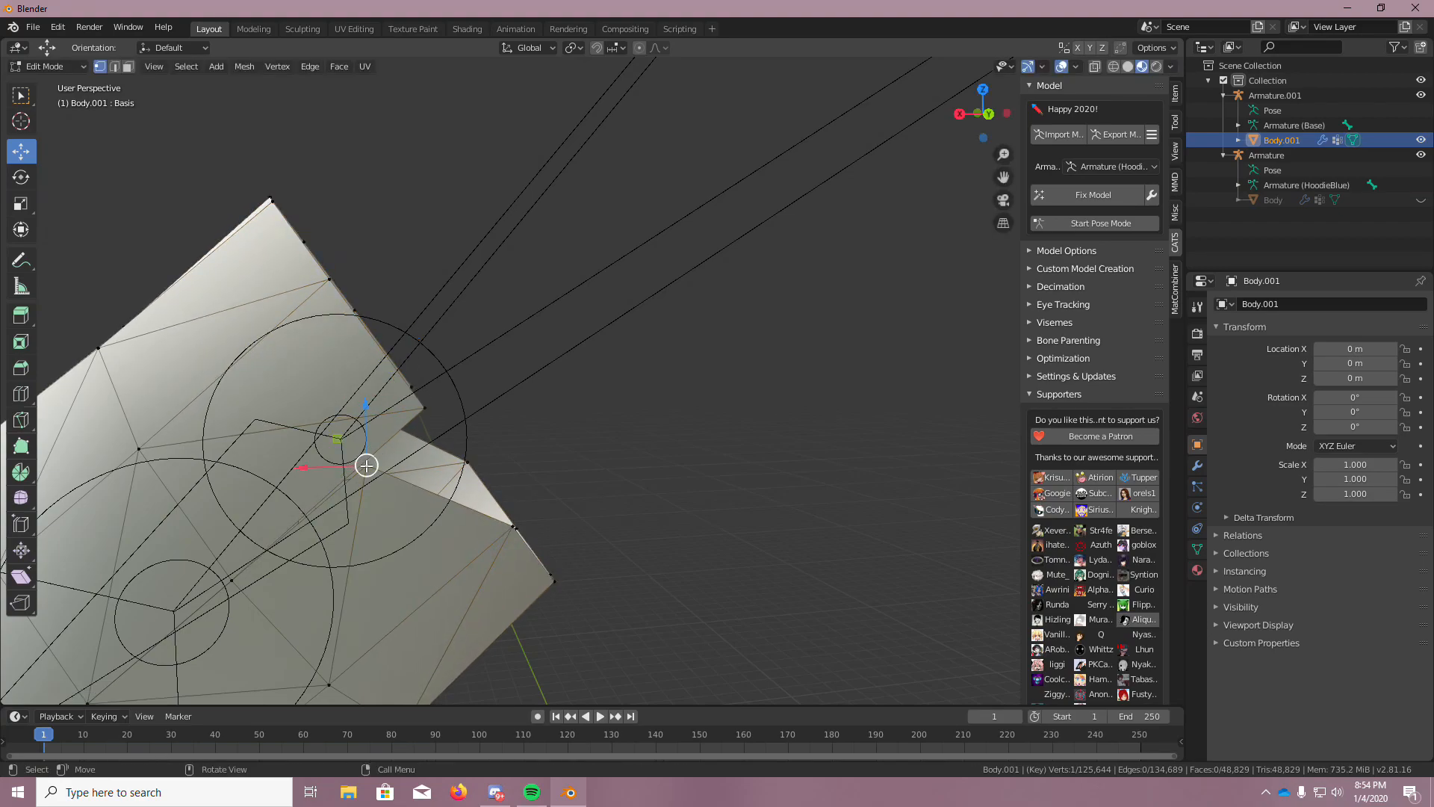
pyautogui.press('g')
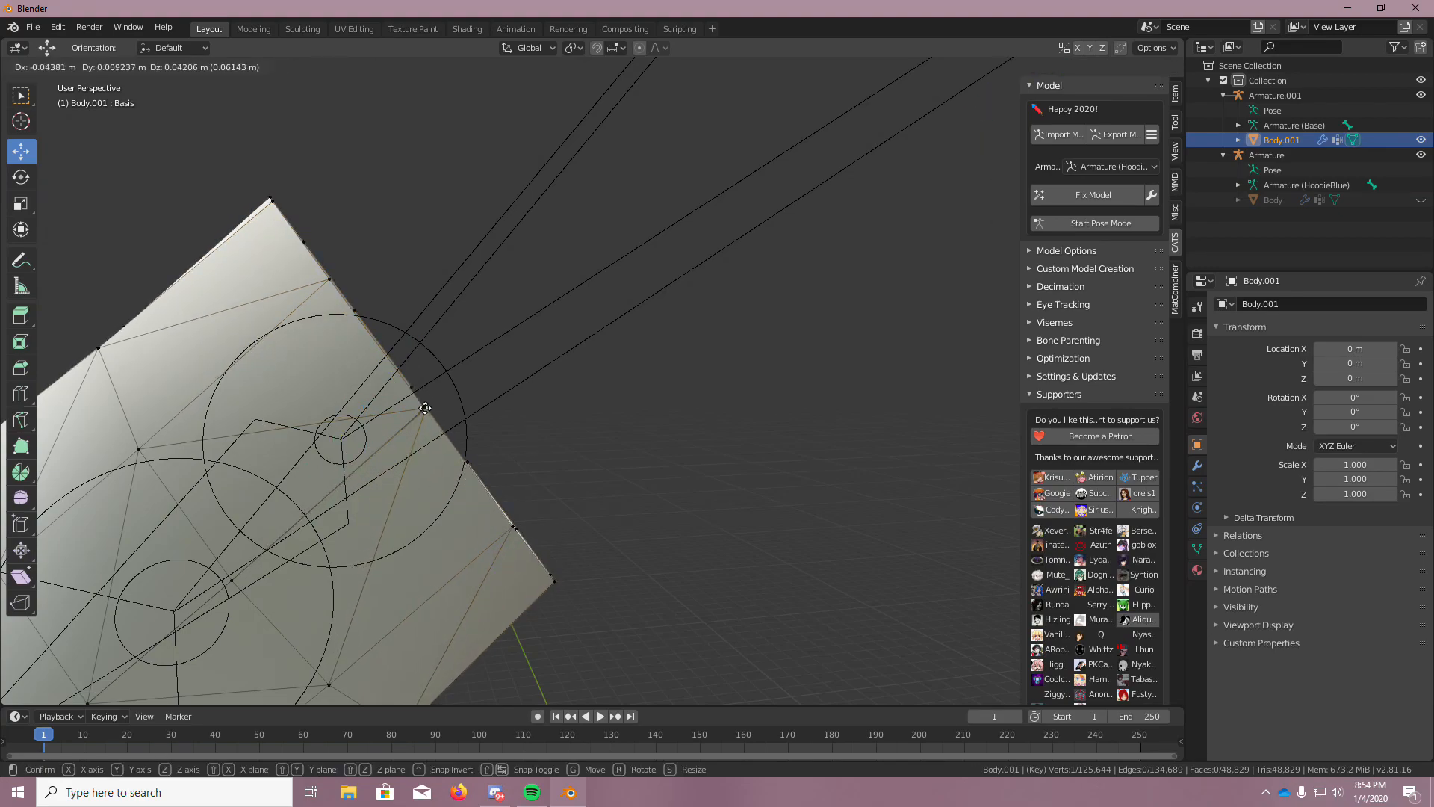
pyautogui.click(426, 408)
pyautogui.scroll(-4, 538, 460)
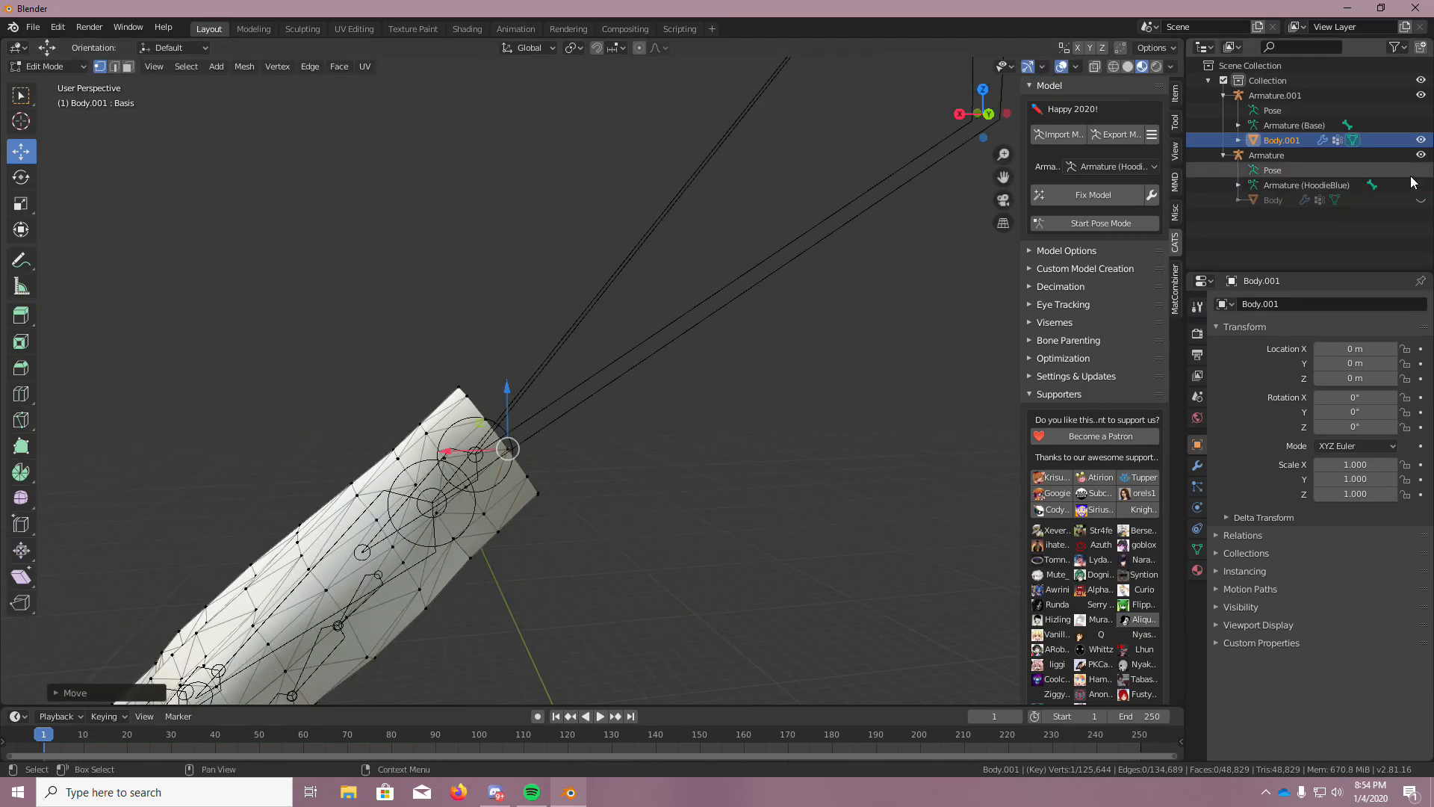
# Briefly show the hoodie mesh Body to check the lengthened wrist inside the cuff, and hide it again
pyautogui.click(1421, 201)
pyautogui.moveTo(928, 429); pyautogui.dragTo(735, 508, button='middle')
pyautogui.scroll(3, 734, 508)
pyautogui.scroll(-5, 709, 515)
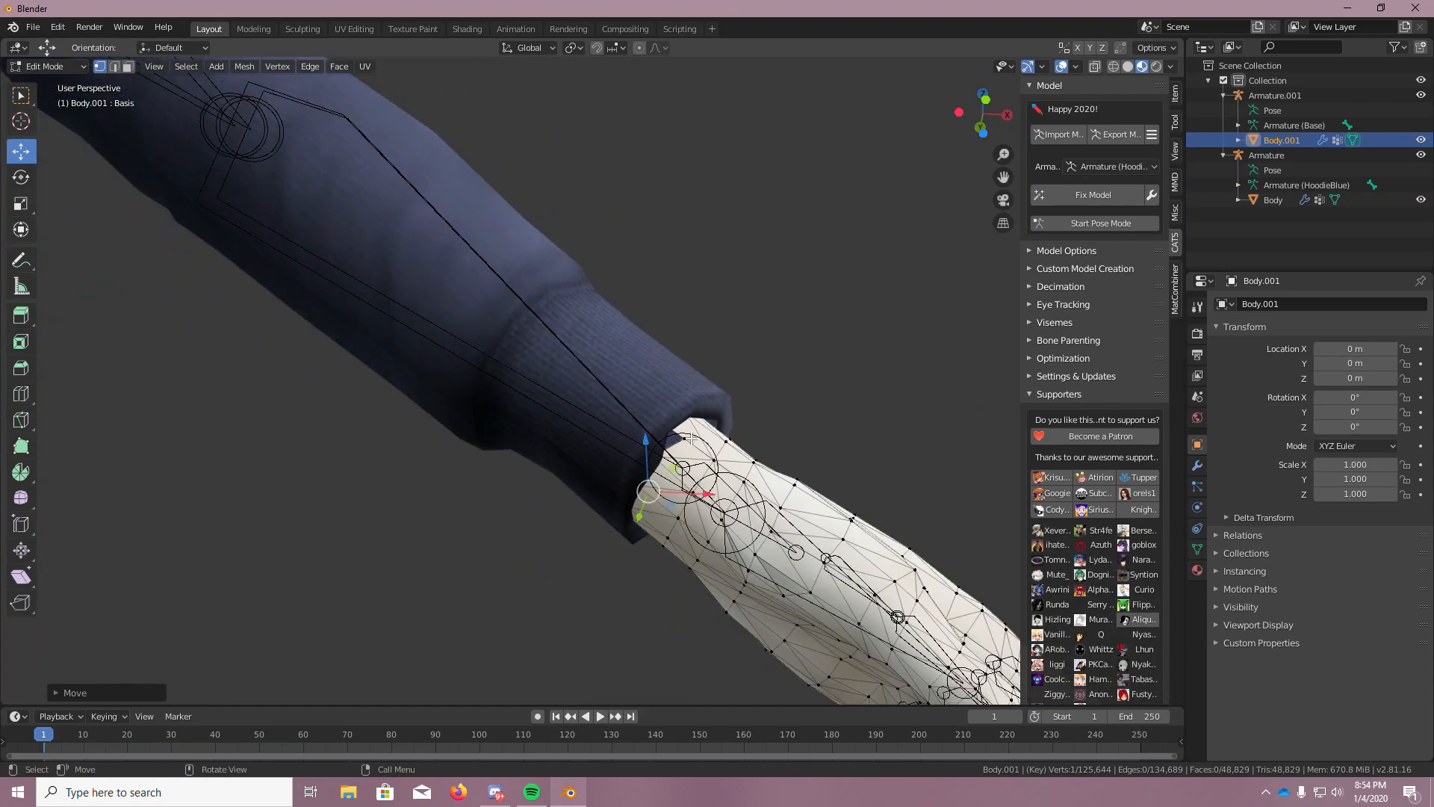
pyautogui.scroll(4, 700, 284)
pyautogui.scroll(4, 667, 358)
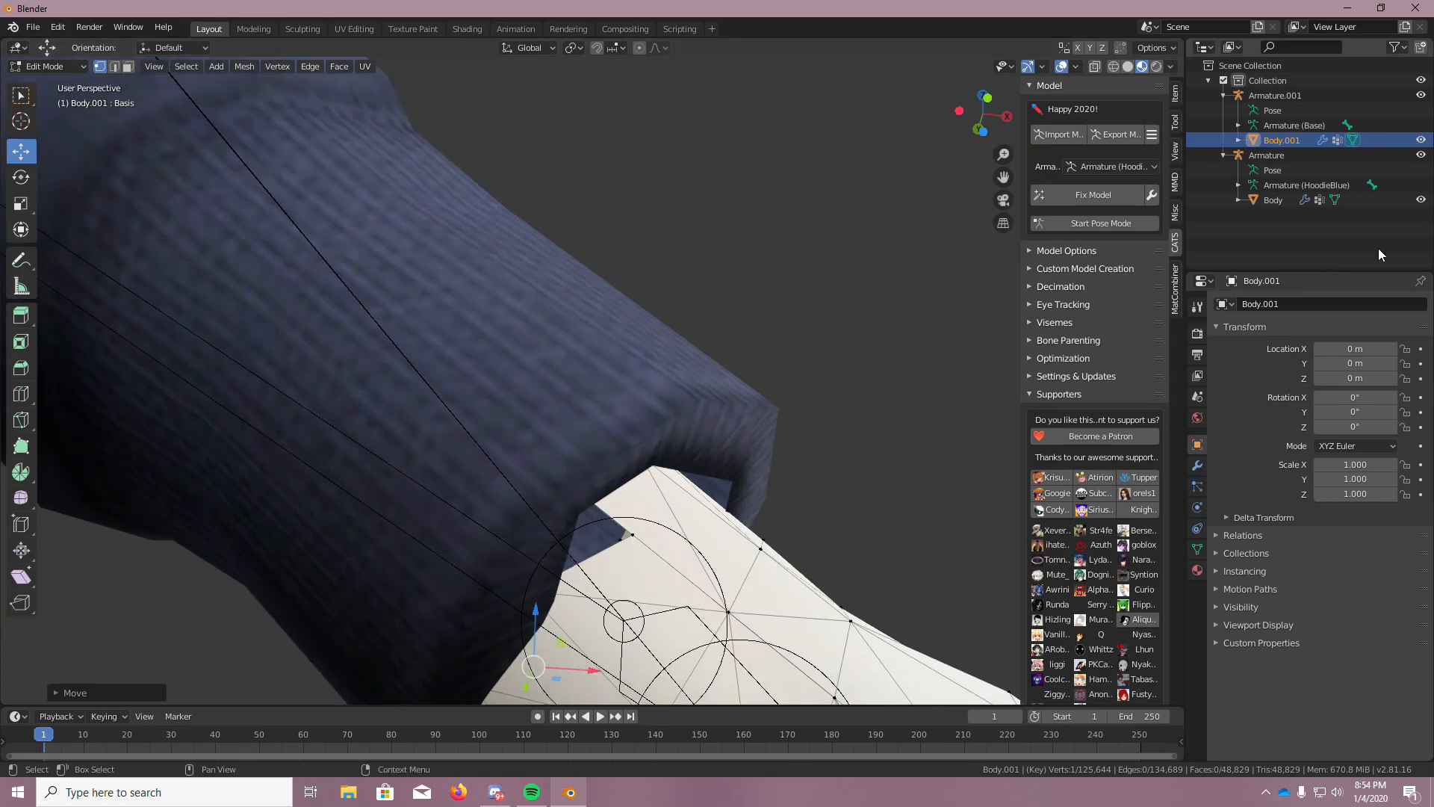
pyautogui.click(1421, 200)
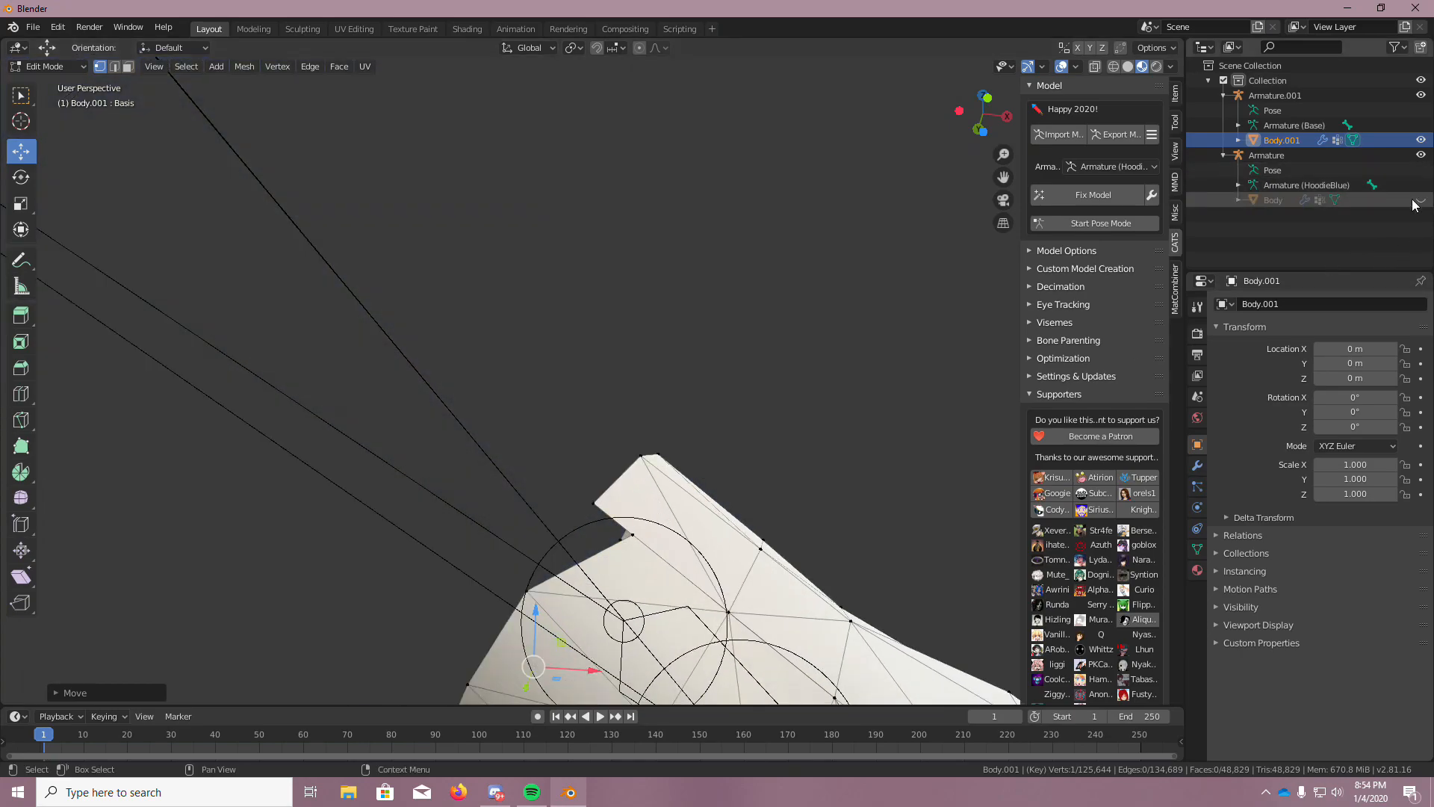
# Move the stray vertex at the notch on the other side of the wrist outward onto the rim line
pyautogui.click(632, 535)
pyautogui.moveTo(630, 535); pyautogui.dragTo(595, 504)
pyautogui.scroll(5, 629, 484)
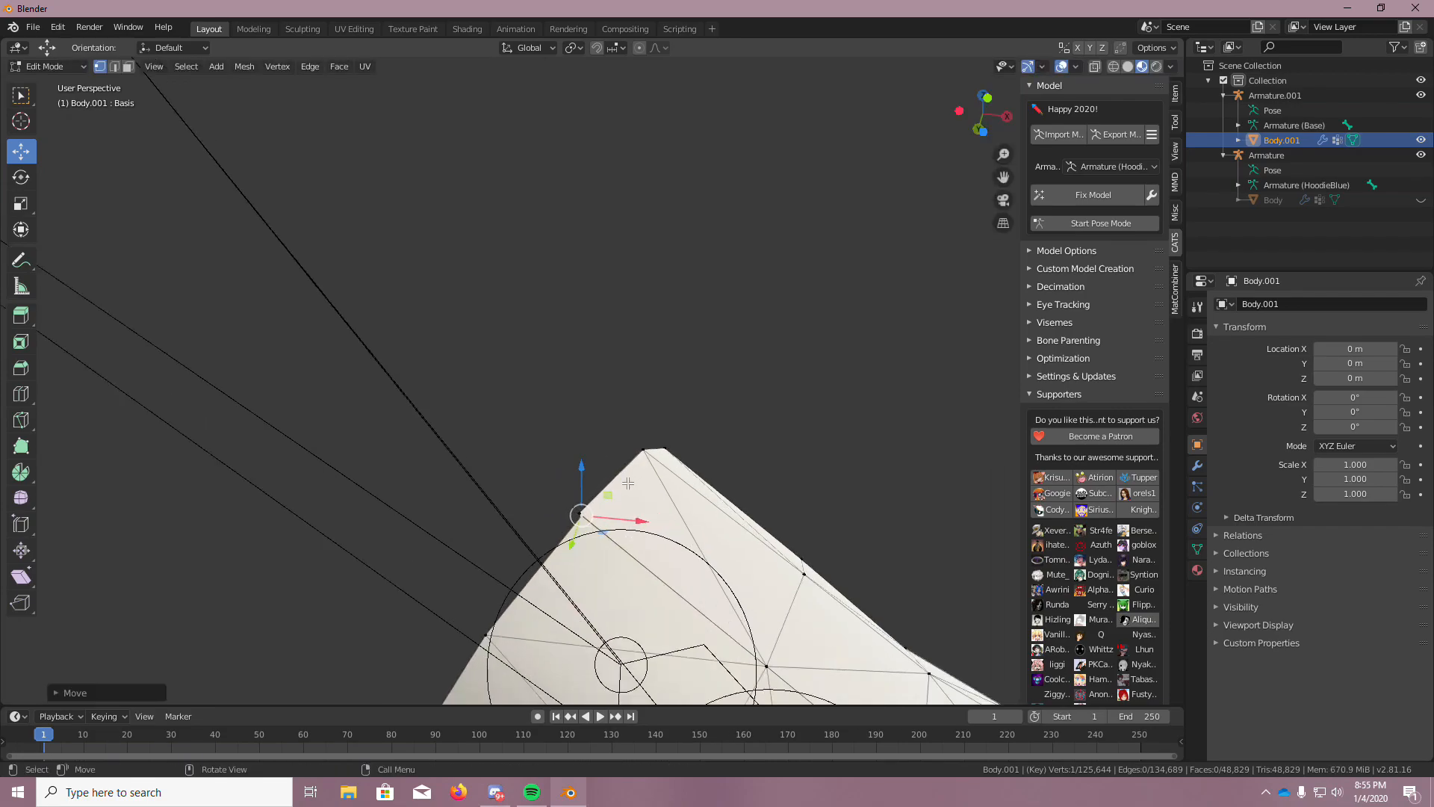
# Nudge the moved vertex against its neighbour to narrow the remaining gap in the rim, and clear the selection
pyautogui.moveTo(628, 502); pyautogui.dragTo(641, 500, button='middle')
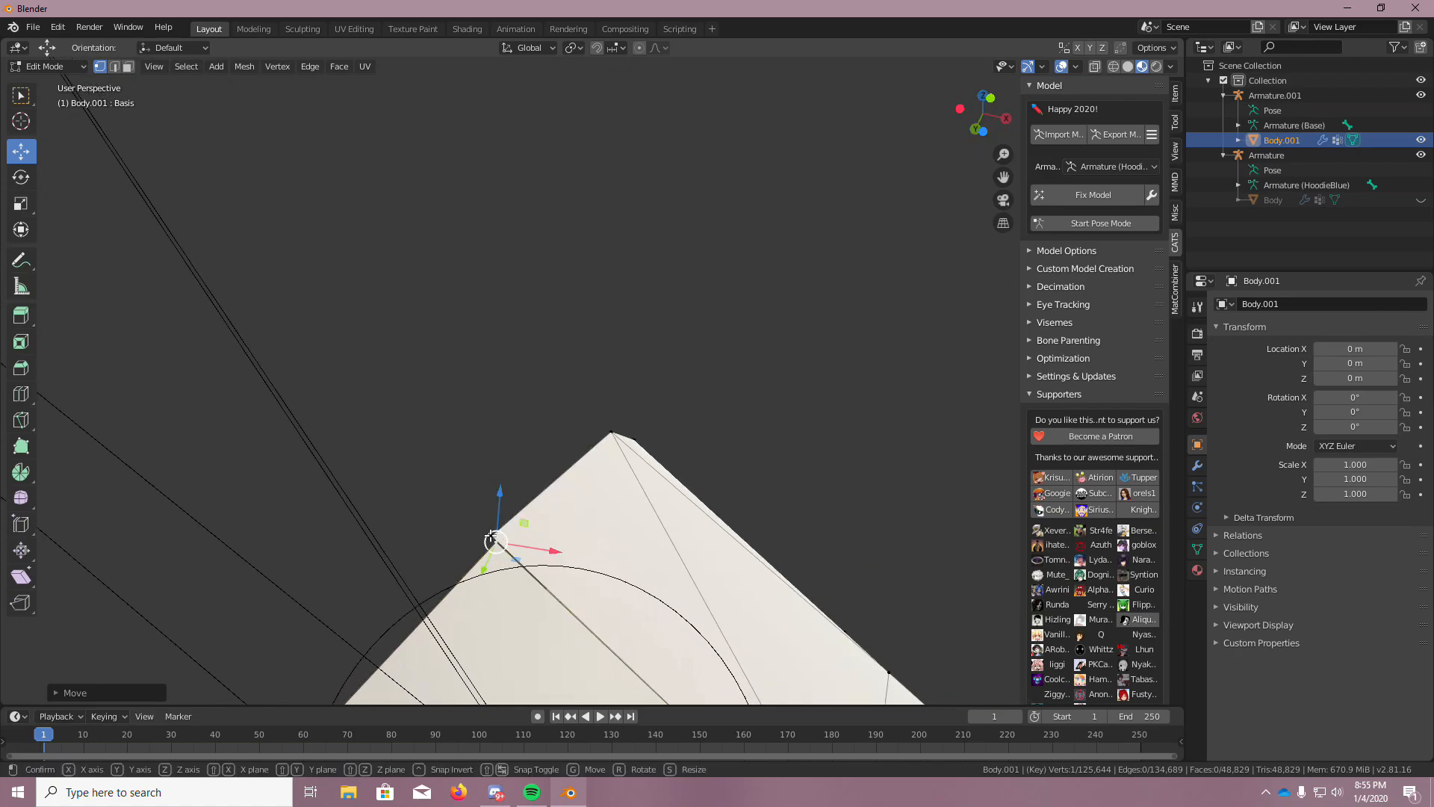
pyautogui.moveTo(498, 545); pyautogui.dragTo(498, 543)
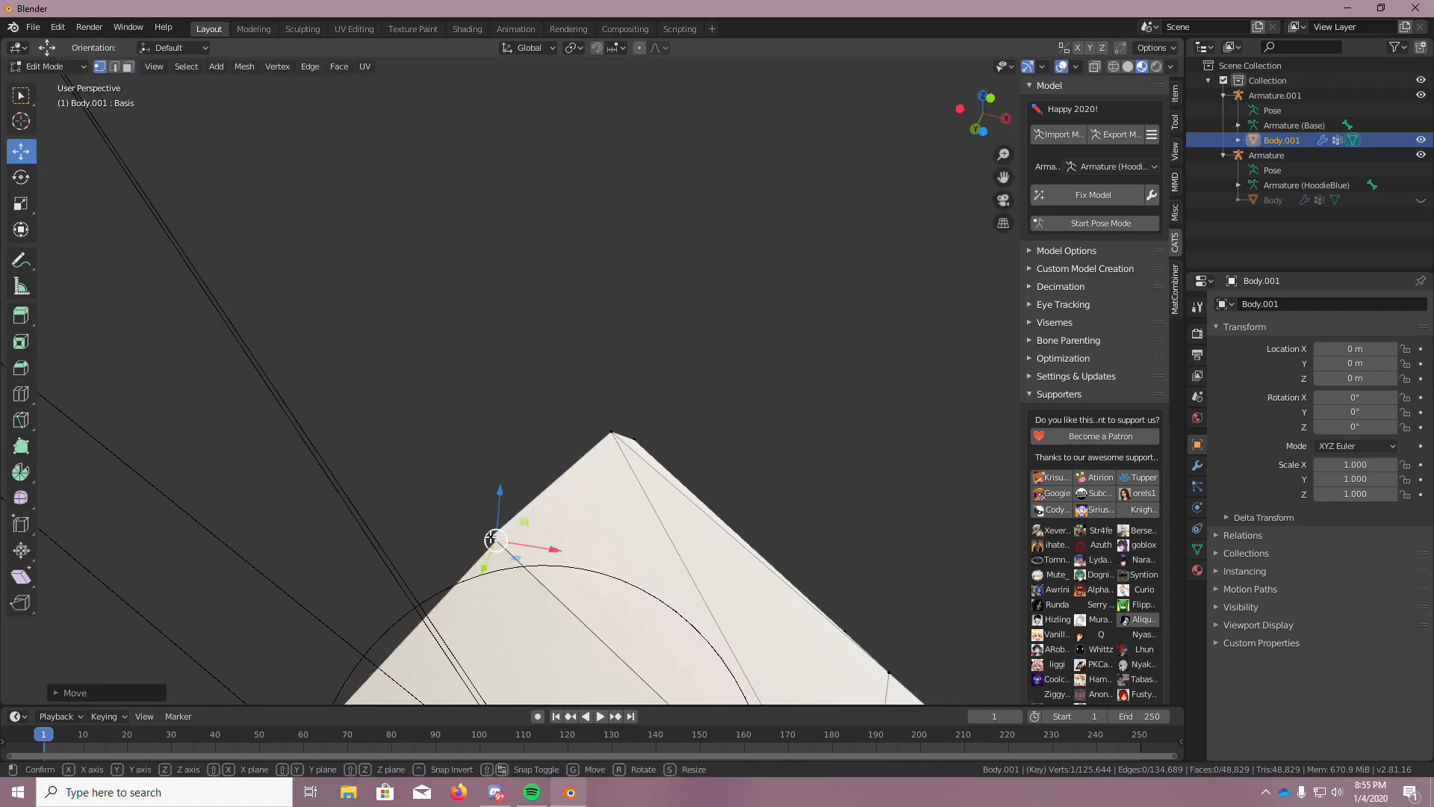
pyautogui.click(488, 513)
pyautogui.click(490, 534)
pyautogui.moveTo(500, 541); pyautogui.dragTo(500, 539)
pyautogui.click(449, 513)
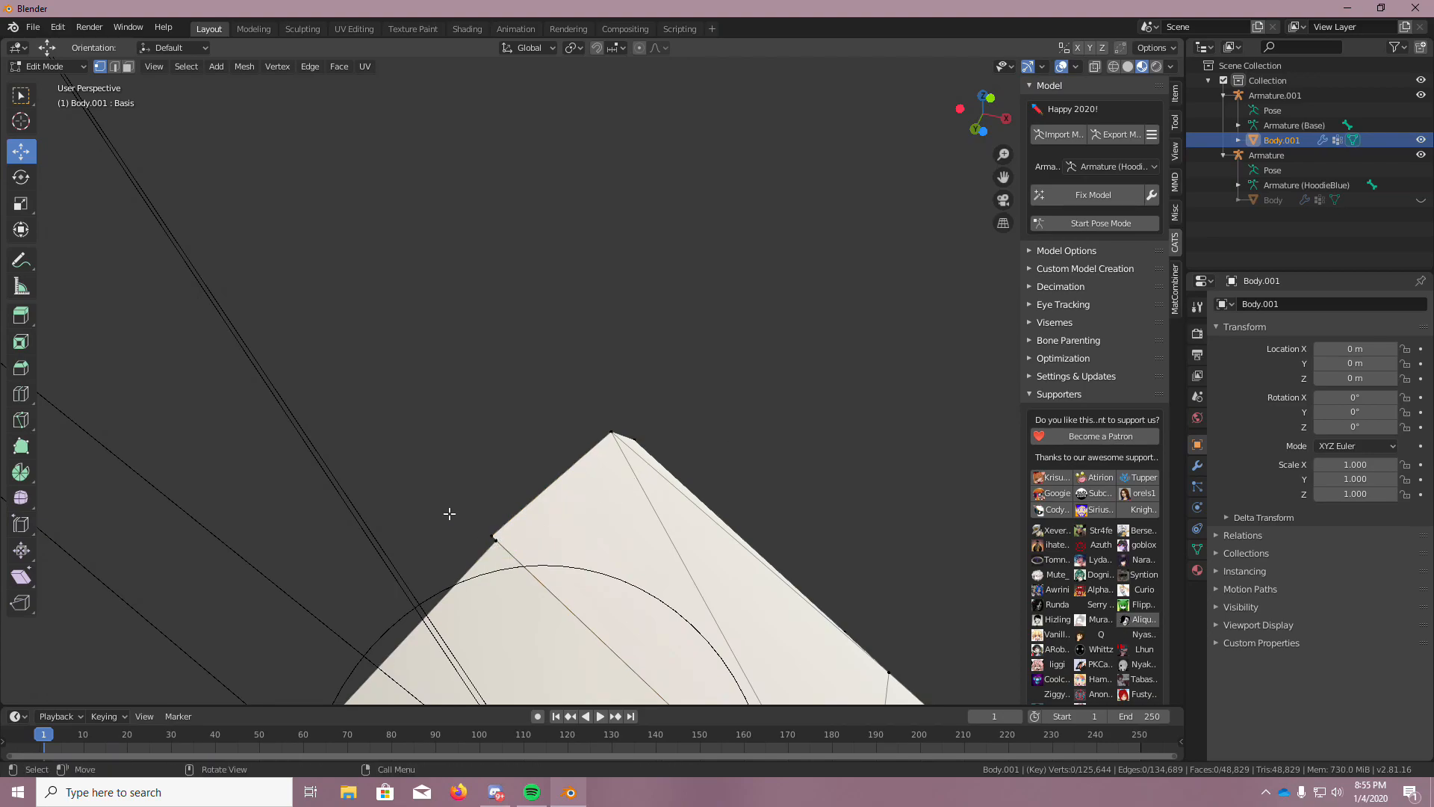
# Select the two nearly coincident rim vertices and try joining them with Snap to Symmetry
pyautogui.click(25, 102)
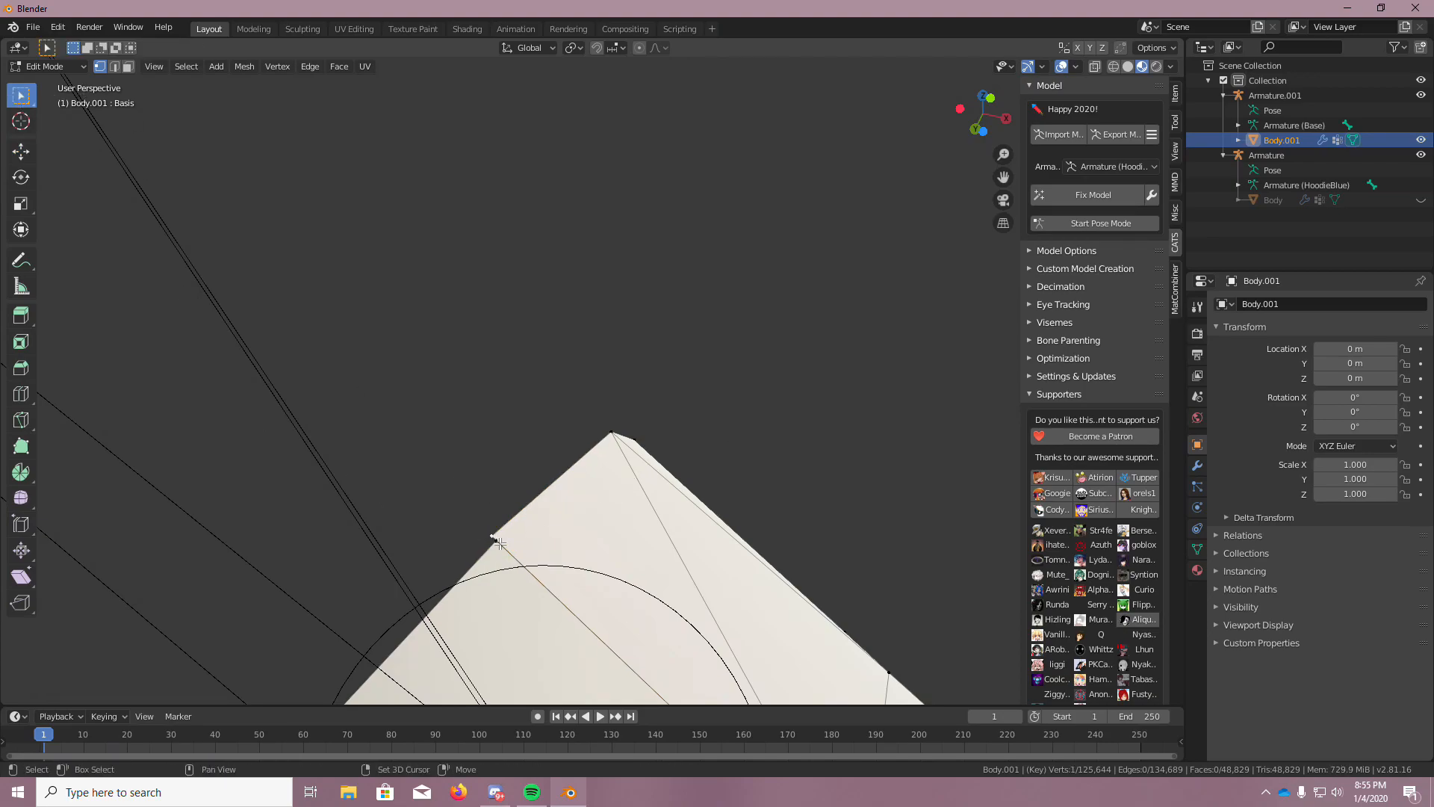
pyautogui.press('ctrl')
pyautogui.click(185, 67)
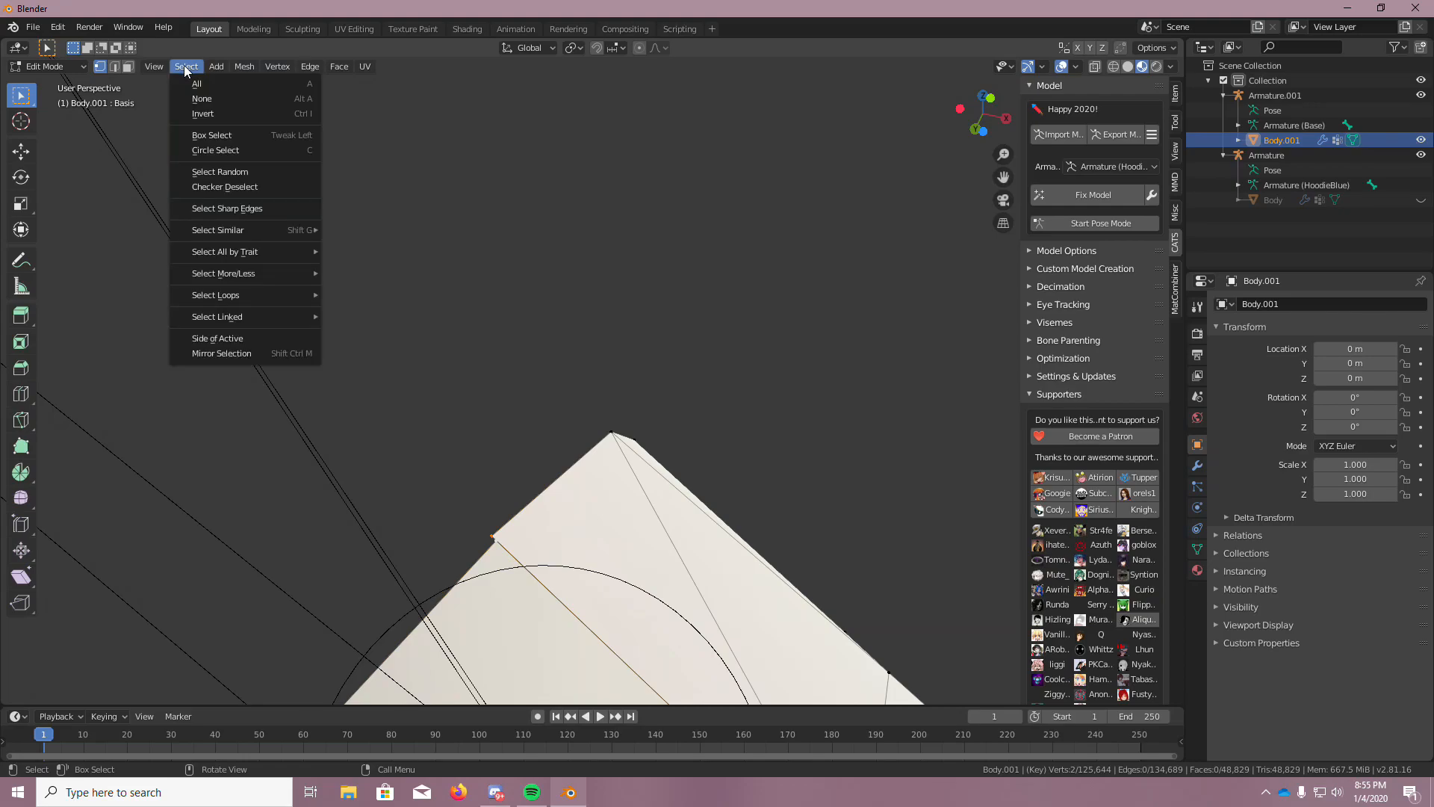
pyautogui.moveTo(211, 70)
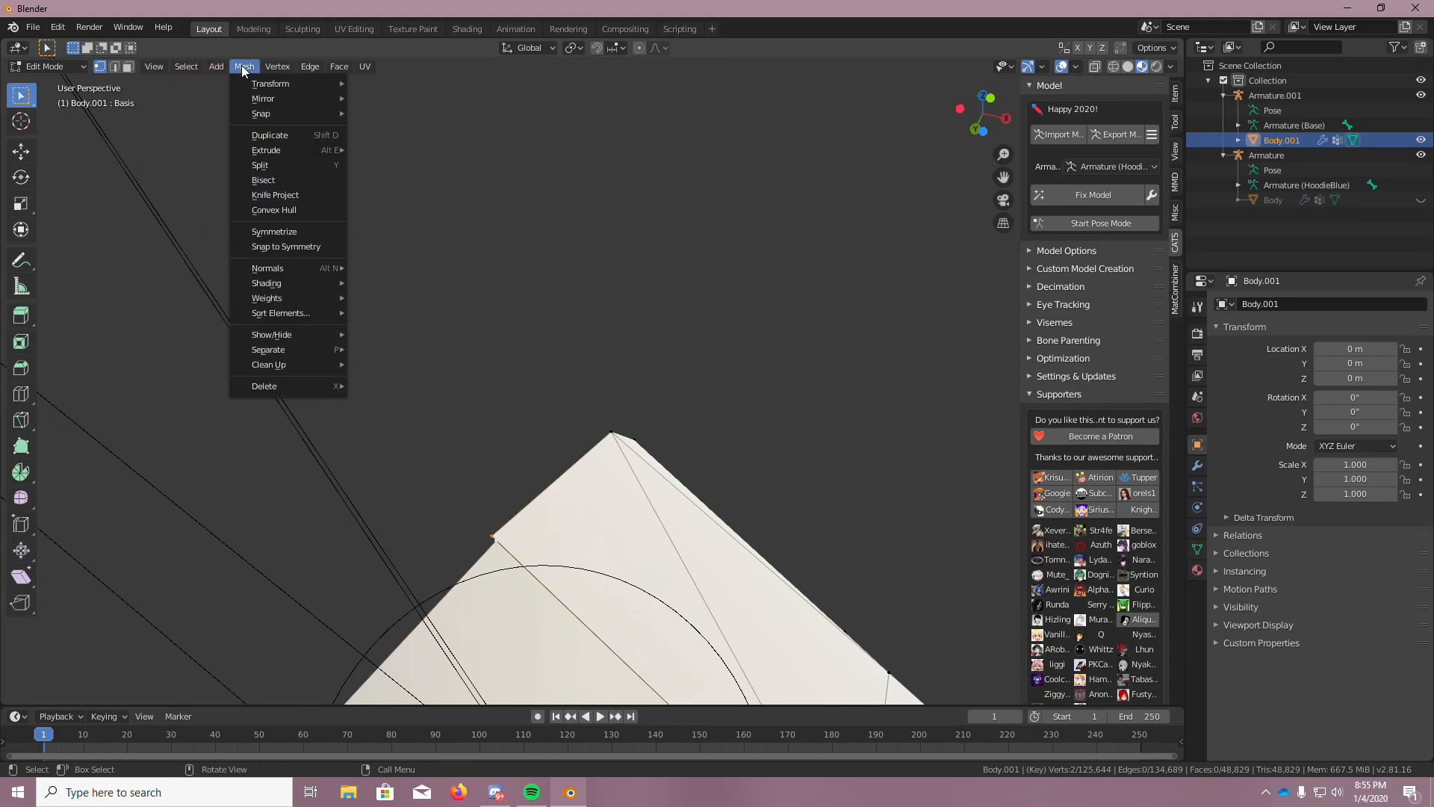
pyautogui.click(304, 245)
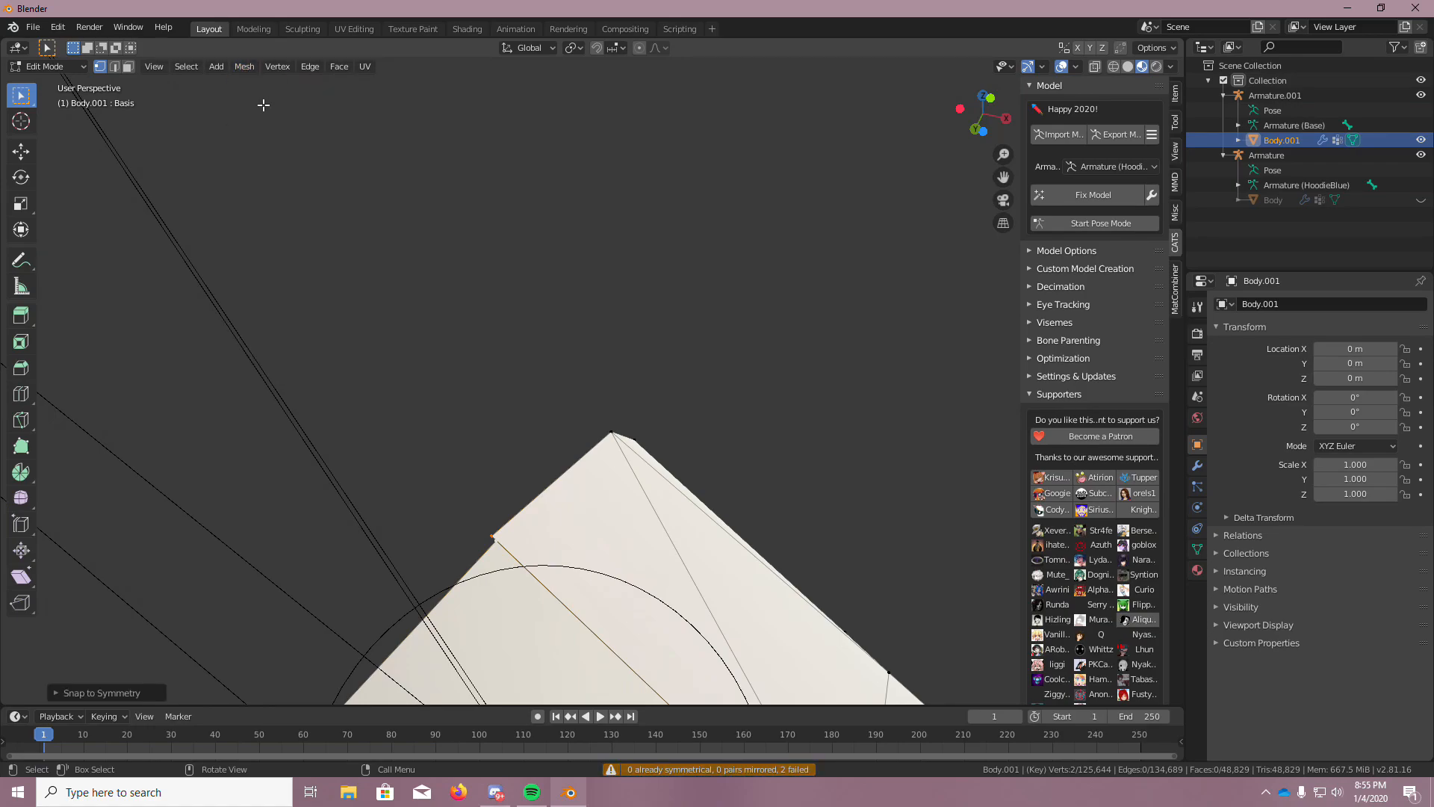
# Try joining the two nearly coincident rim vertices with Connect Vertex Path, reselecting them for a second attempt
pyautogui.click(186, 65)
pyautogui.moveTo(255, 68)
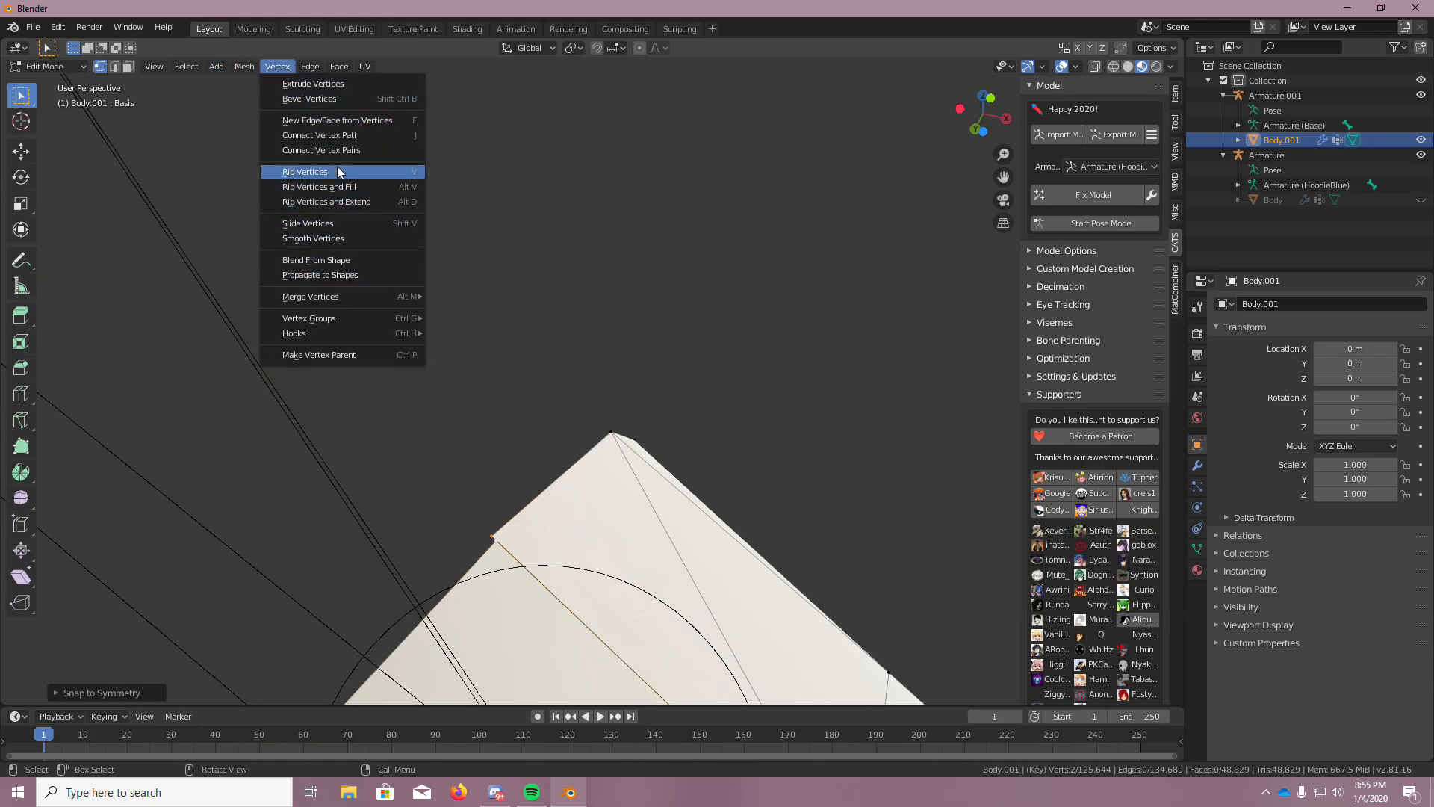
pyautogui.click(266, 67)
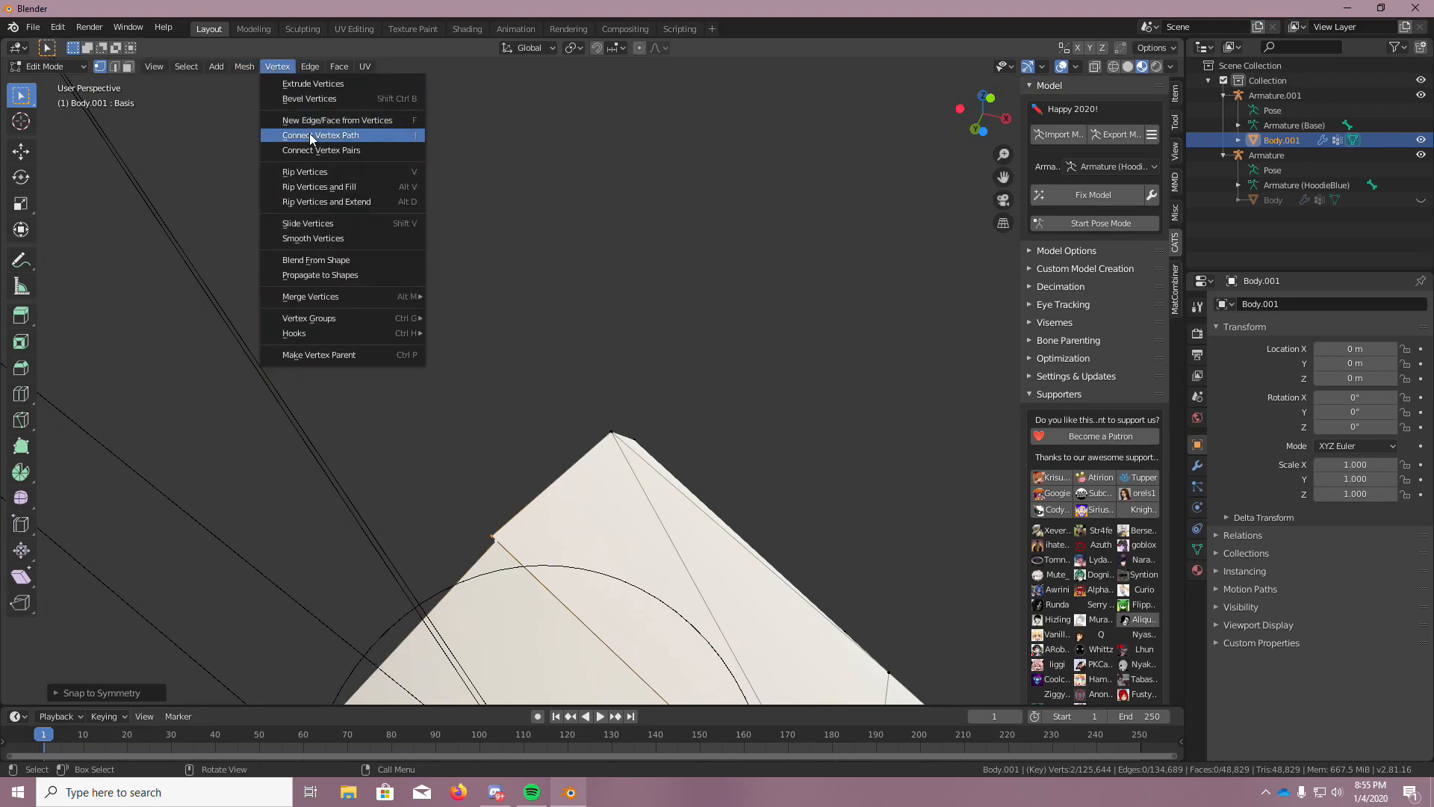
pyautogui.click(299, 137)
pyautogui.click(490, 535)
pyautogui.keyDown('shift'); pyautogui.click(495, 538); pyautogui.keyUp('shift')
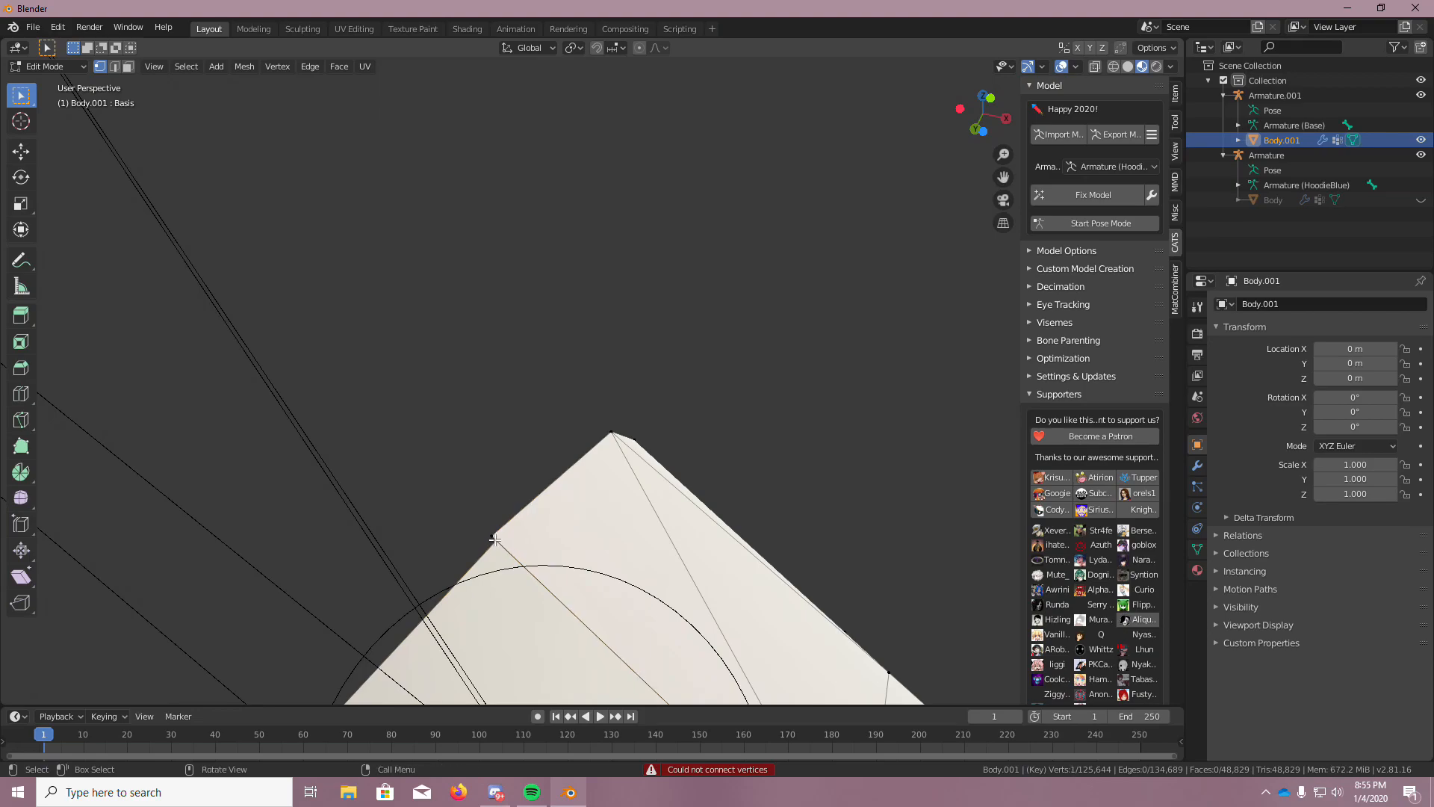
pyautogui.click(284, 70)
pyautogui.click(320, 130)
# Switch Body.001 to Object Mode and back to Edit Mode while viewing the gap from inside the wrist
pyautogui.moveTo(455, 391); pyautogui.dragTo(214, 325, button='middle')
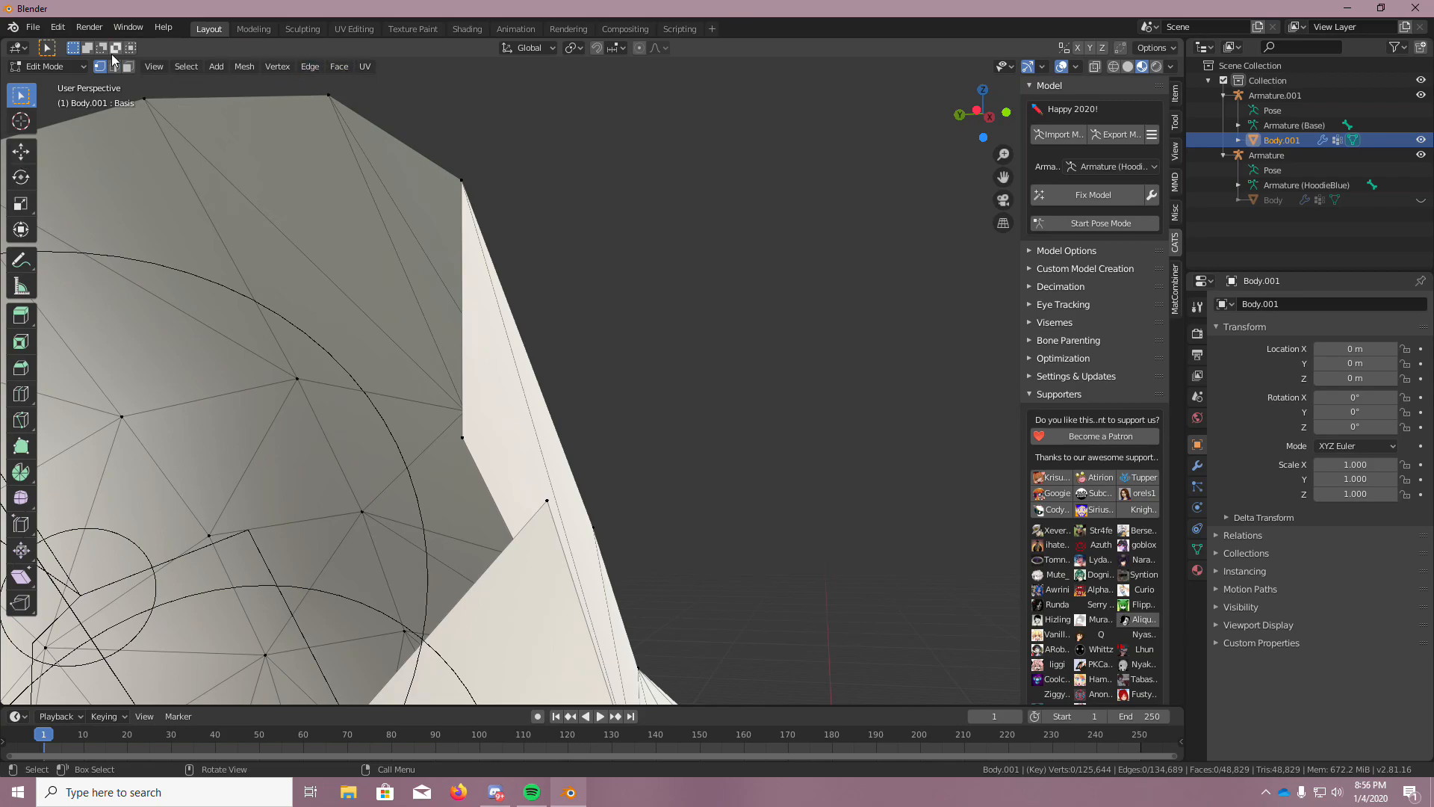
pyautogui.click(60, 66)
pyautogui.click(54, 84)
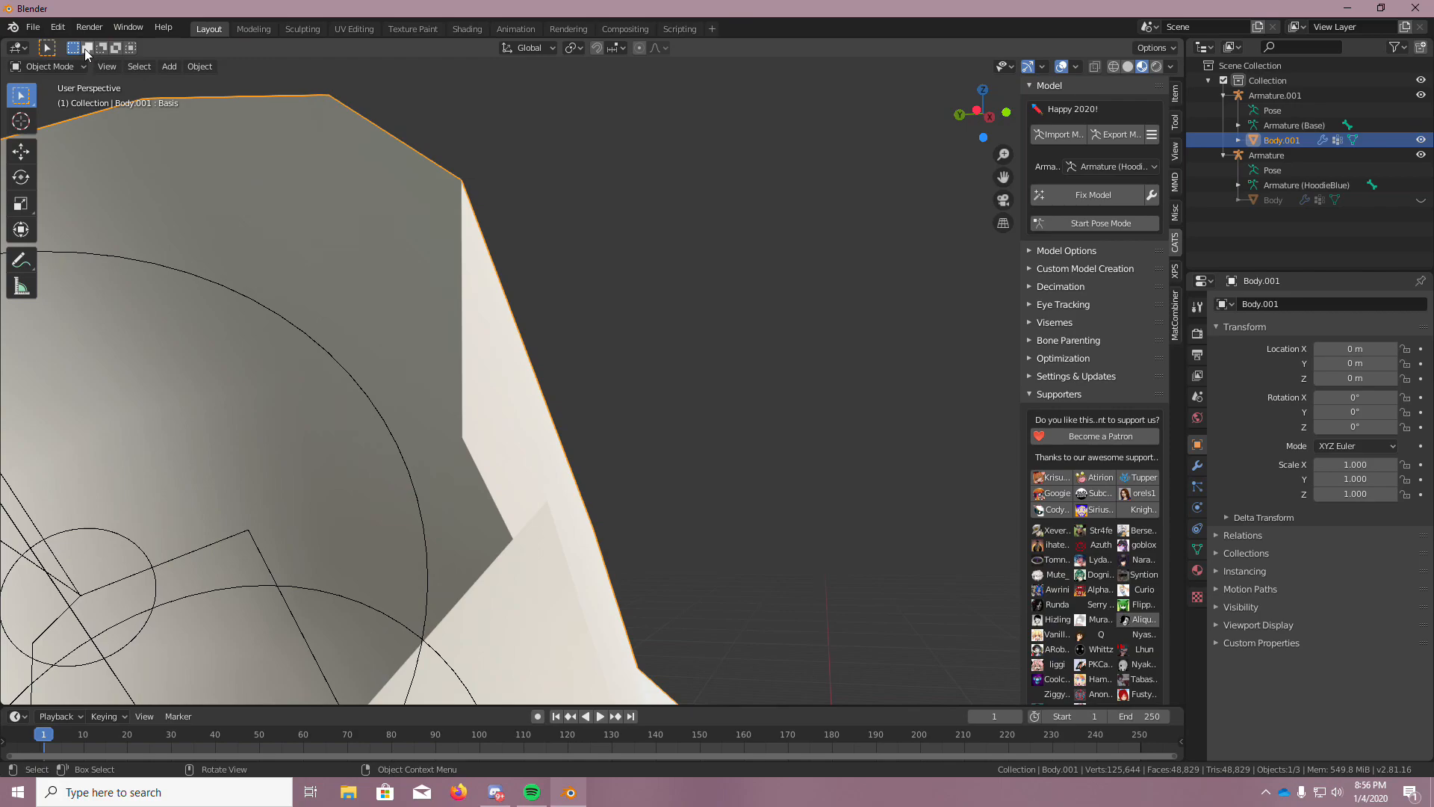
pyautogui.click(57, 66)
pyautogui.click(53, 99)
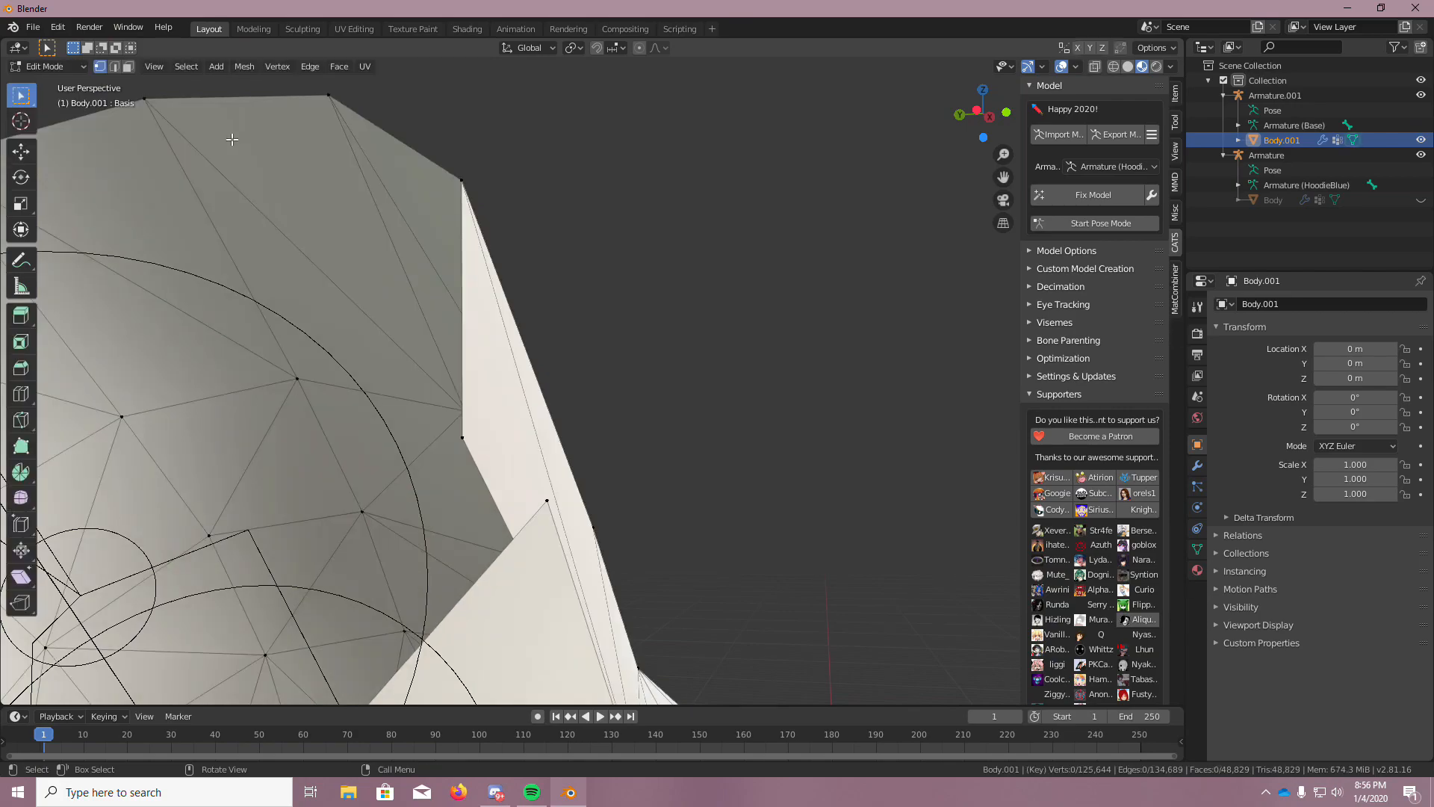
# Move the separated corner vertex onto the neighbouring rim vertex to close the gap seen from inside the wrist
pyautogui.moveTo(569, 269)
pyautogui.mouseDown(button='middle')
pyautogui.moveTo(534, 273)
pyautogui.moveTo(561, 291)
pyautogui.mouseUp(button='middle')
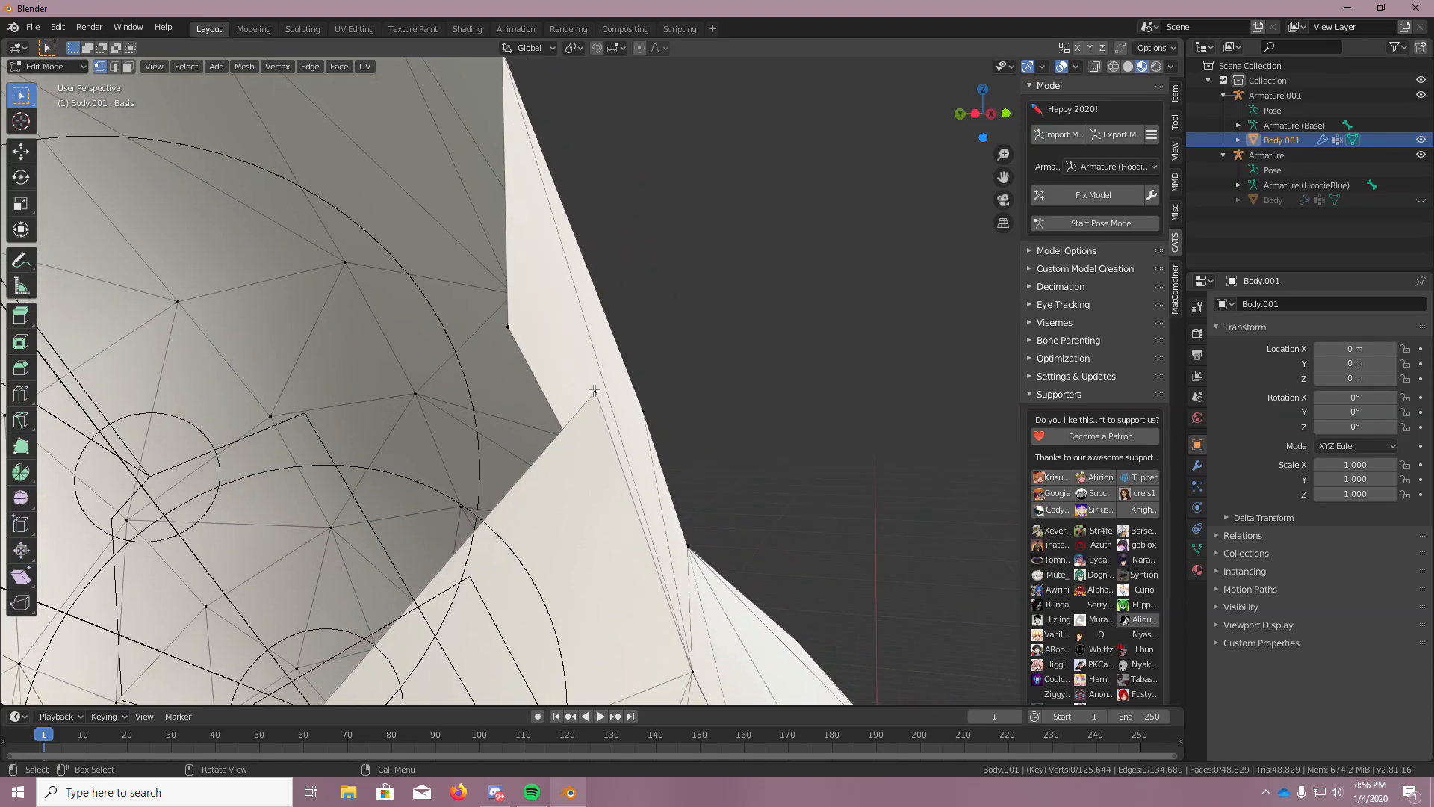
pyautogui.click(21, 150)
pyautogui.moveTo(545, 395)
pyautogui.mouseDown()
pyautogui.moveTo(481, 368)
pyautogui.moveTo(527, 378)
pyautogui.mouseUp()
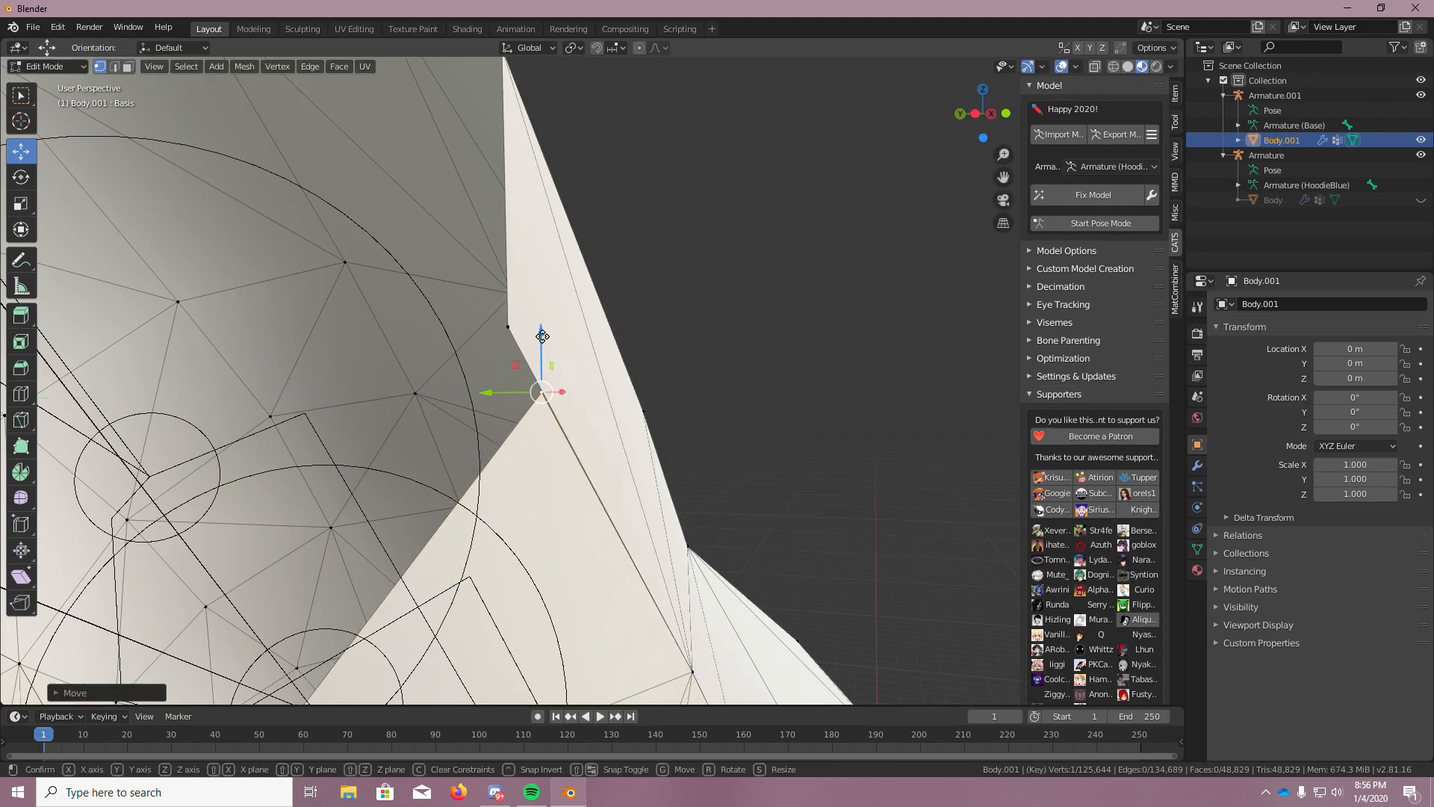
pyautogui.press('g')
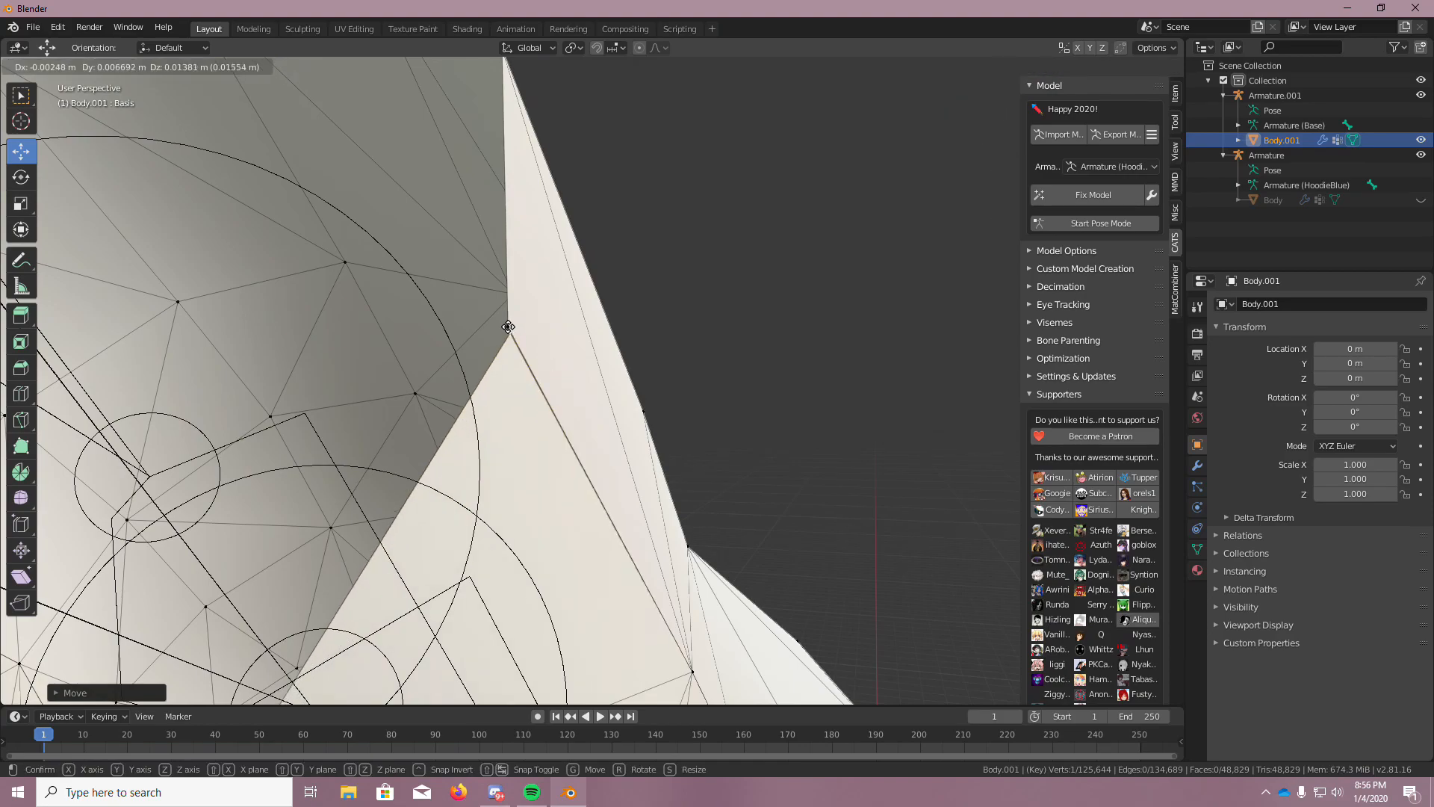
pyautogui.click(507, 323)
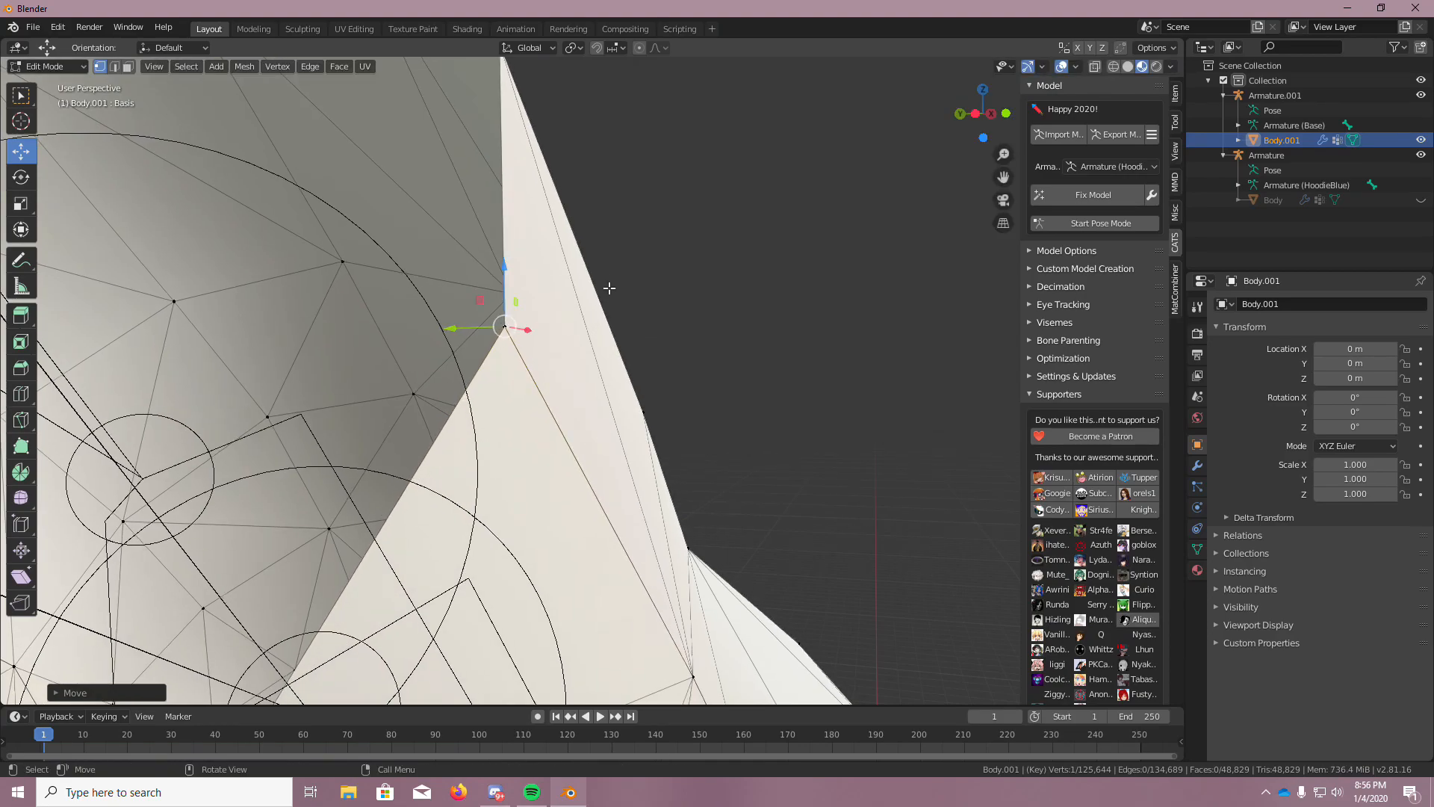
# Examine the wrist rim and hand mesh from several angles for remaining gaps
pyautogui.moveTo(754, 263); pyautogui.dragTo(733, 275, button='middle')
pyautogui.scroll(-3, 746, 275)
pyautogui.moveTo(827, 289); pyautogui.dragTo(753, 352, button='middle')
pyautogui.scroll(4, 868, 314)
pyautogui.scroll(-4, 586, 336)
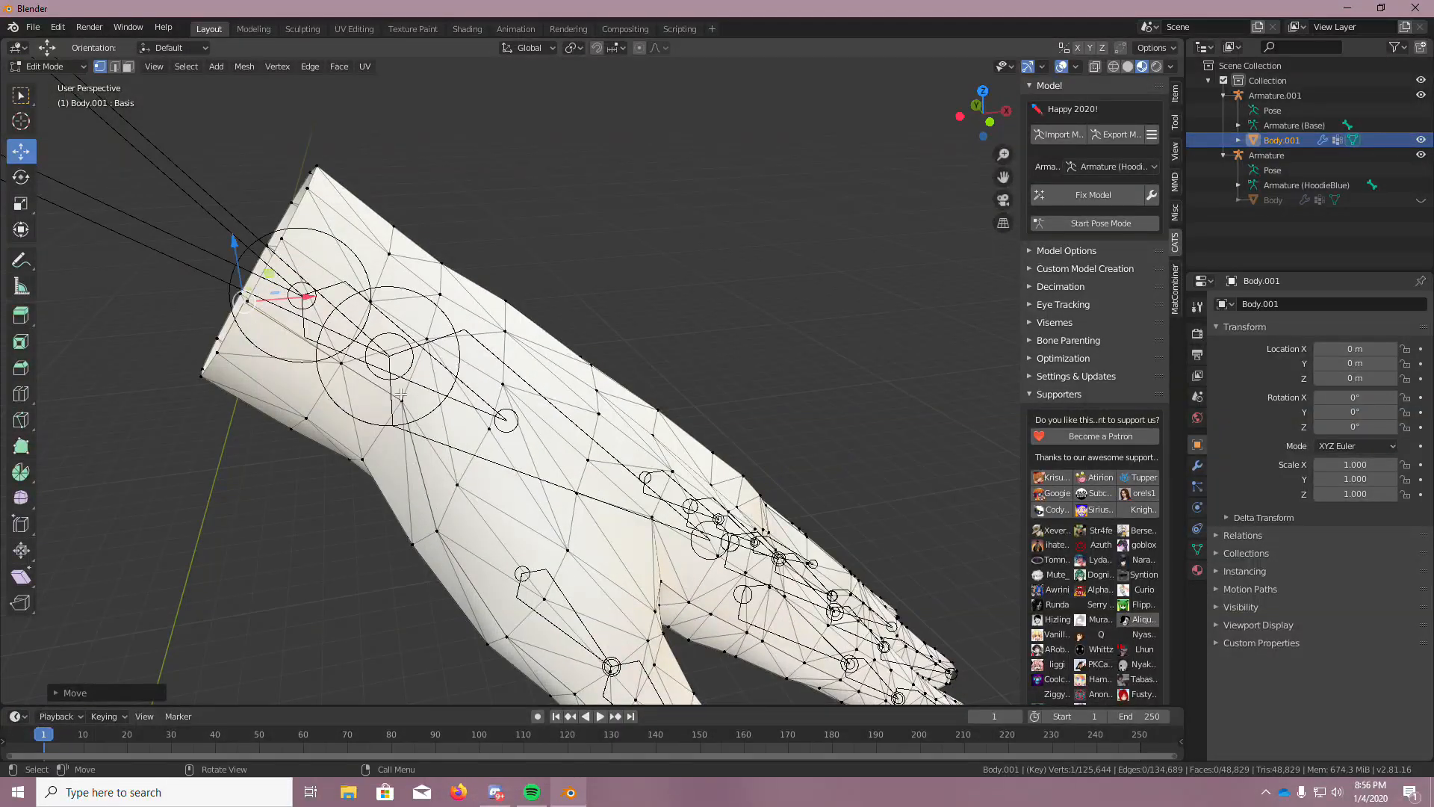
pyautogui.scroll(-4, 299, 366)
pyautogui.scroll(4, 183, 364)
pyautogui.moveTo(157, 362)
pyautogui.mouseDown(button='middle')
pyautogui.moveTo(193, 363)
pyautogui.moveTo(163, 362)
pyautogui.mouseUp(button='middle')
pyautogui.scroll(-3, 164, 363)
pyautogui.moveTo(242, 424); pyautogui.dragTo(199, 391, button='middle')
# Adjust the moved rim vertex in depth so that it meets its neighbouring vertices at the seam
pyautogui.scroll(7, 171, 454)
pyautogui.scroll(-7, 198, 388)
pyautogui.scroll(5, 199, 380)
pyautogui.scroll(2, 246, 299)
pyautogui.moveTo(323, 260); pyautogui.dragTo(408, 246, button='middle')
pyautogui.moveTo(581, 203); pyautogui.dragTo(632, 218, button='middle')
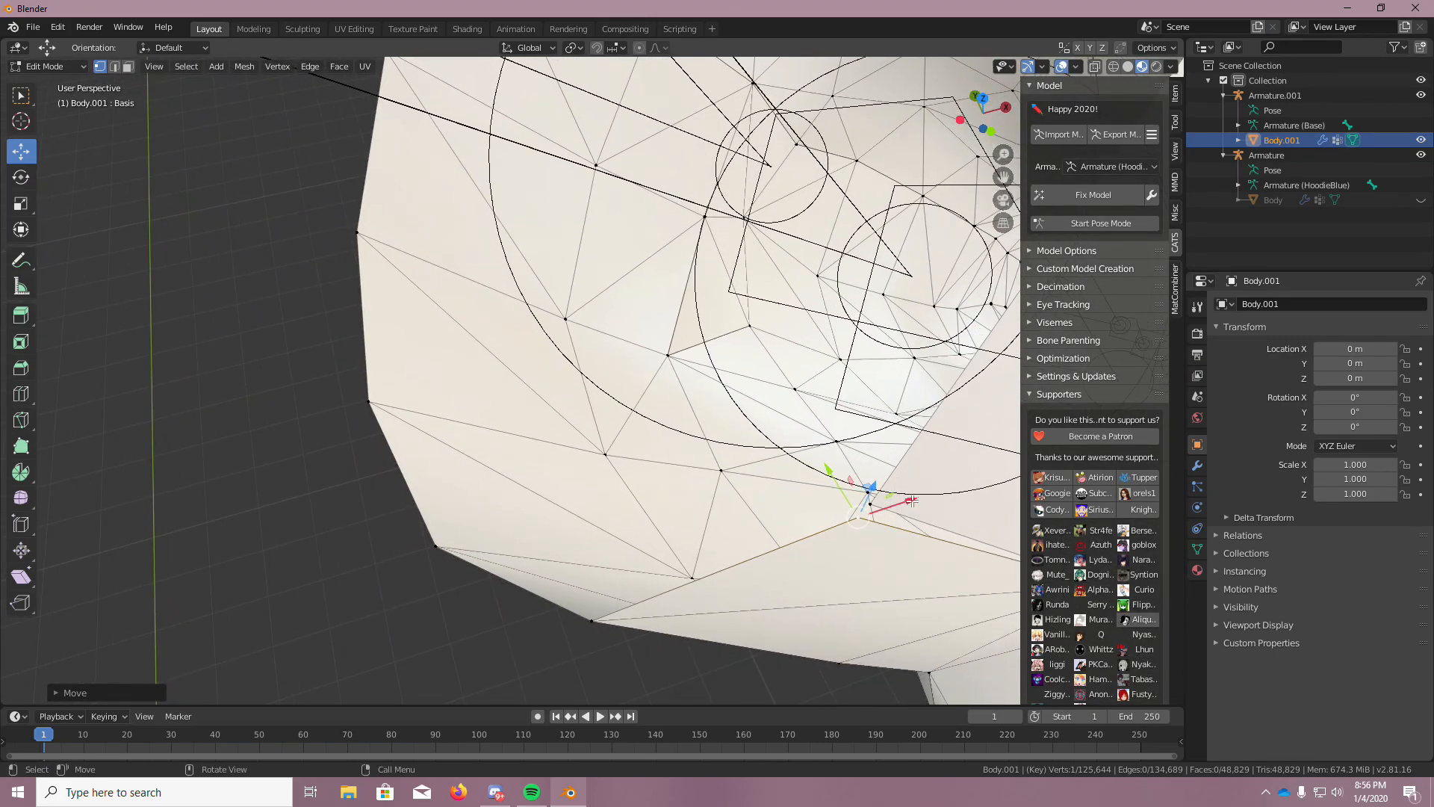
pyautogui.moveTo(912, 500); pyautogui.dragTo(922, 488)
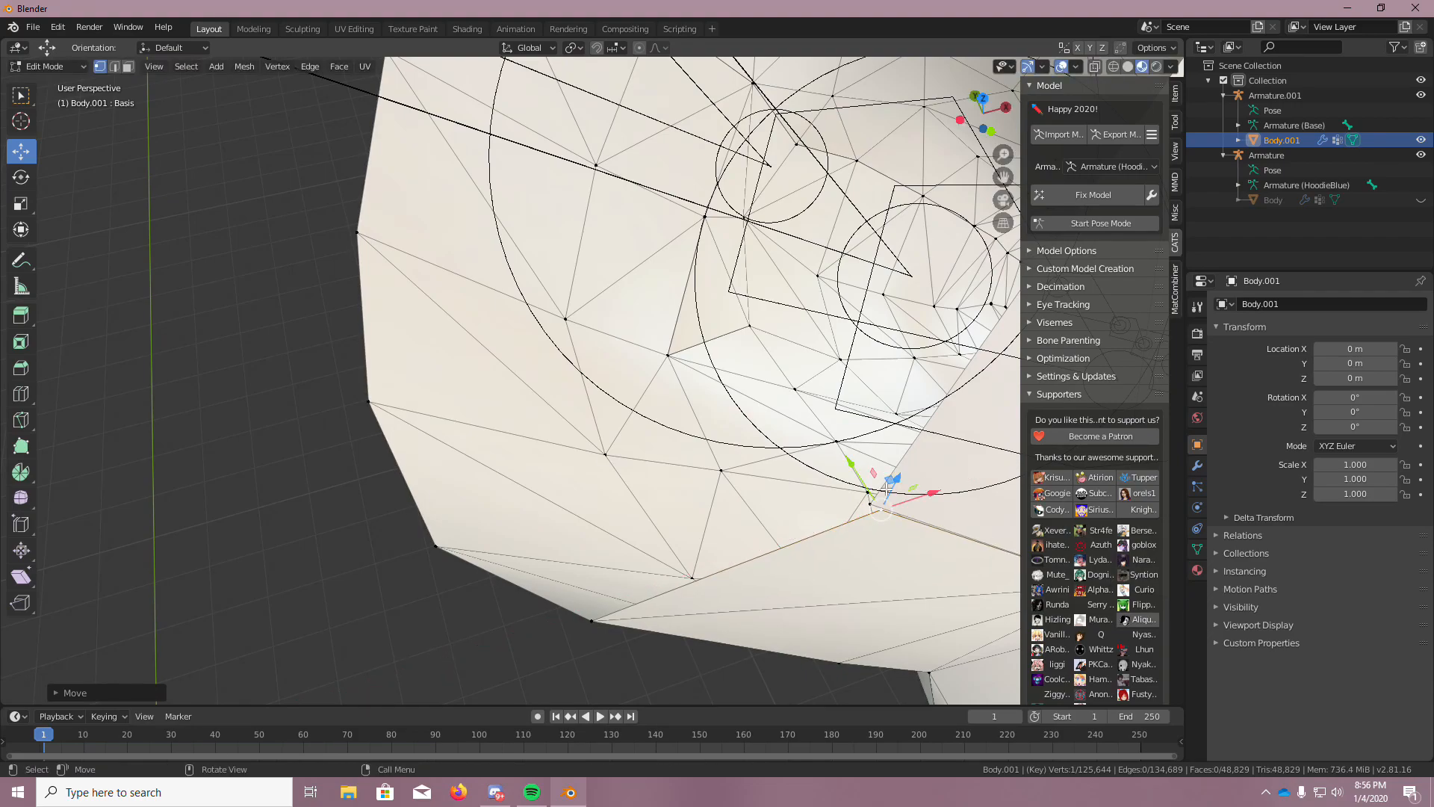
pyautogui.moveTo(874, 496); pyautogui.dragTo(868, 497)
# Show the hoodie mesh Body again and check how the extended wrist fits inside the cuff
pyautogui.scroll(-7, 867, 493)
pyautogui.scroll(4, 786, 312)
pyautogui.moveTo(785, 311); pyautogui.dragTo(633, 202, button='middle')
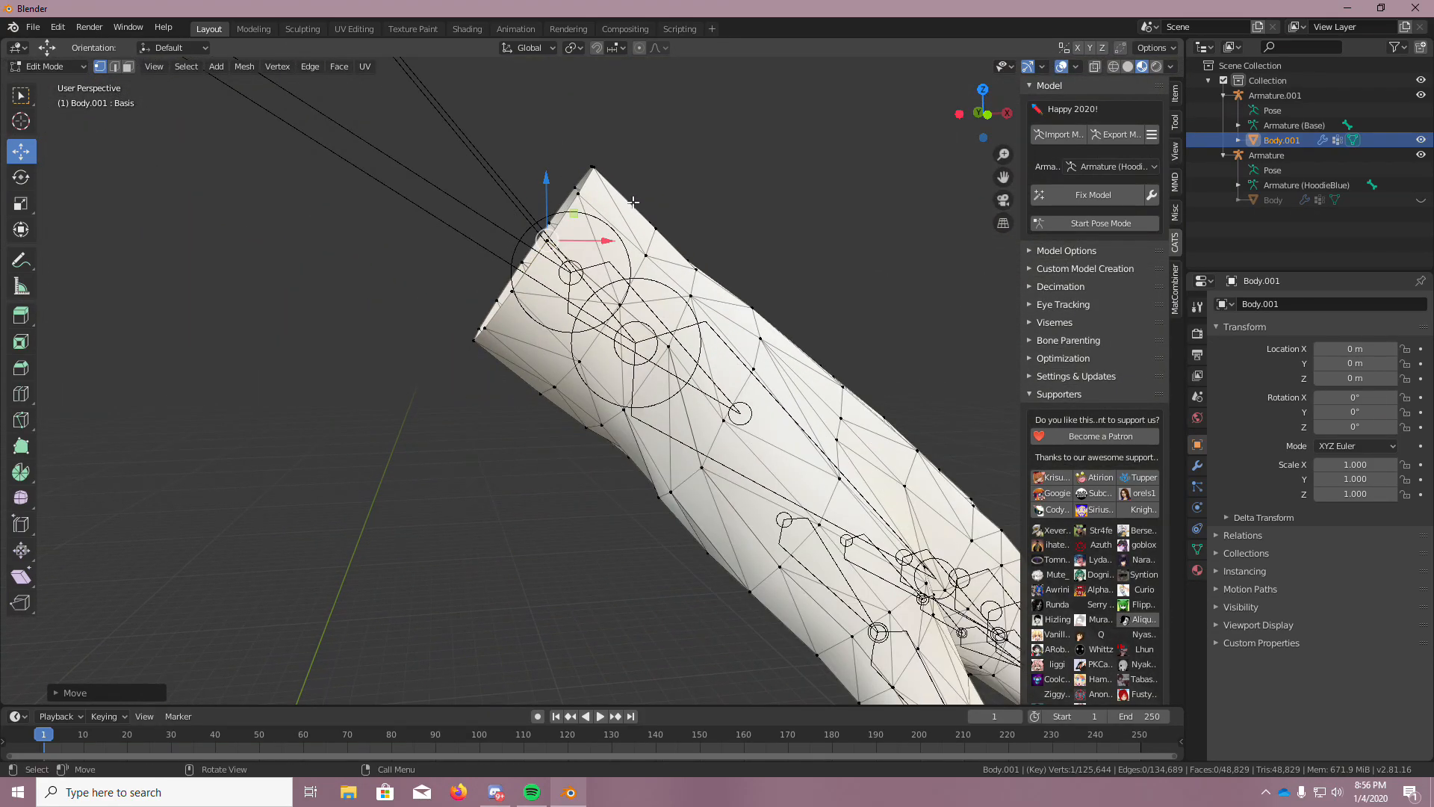
pyautogui.scroll(-5, 633, 201)
pyautogui.scroll(2, 416, 186)
pyautogui.click(1421, 200)
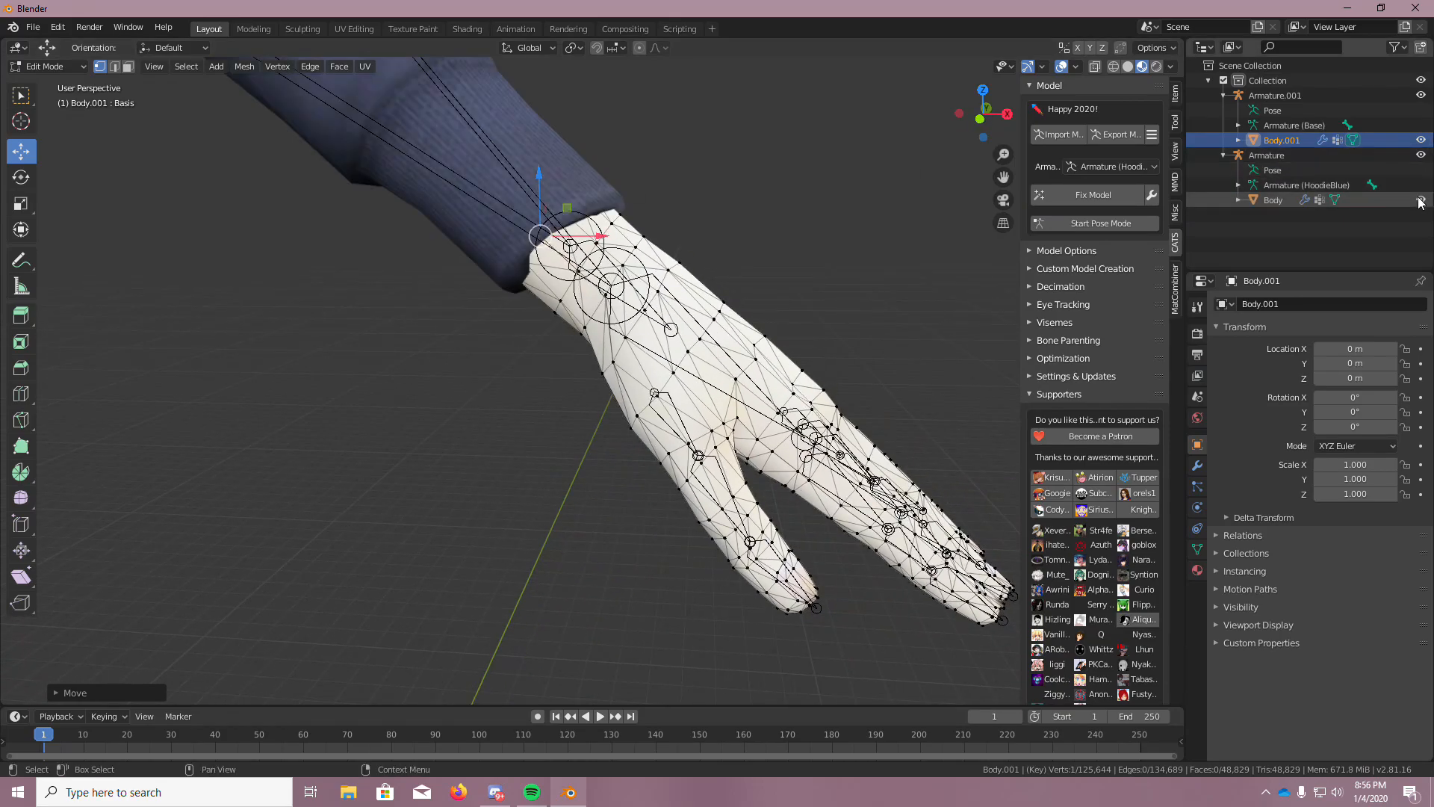
pyautogui.moveTo(814, 194); pyautogui.dragTo(854, 109, button='middle')
pyautogui.scroll(8, 560, 224)
pyautogui.moveTo(560, 224); pyautogui.dragTo(404, 238, button='middle')
pyautogui.moveTo(478, 278); pyautogui.dragTo(590, 277, button='middle')
pyautogui.scroll(-7, 652, 209)
pyautogui.scroll(-4, 589, 277)
pyautogui.scroll(-2, 474, 136)
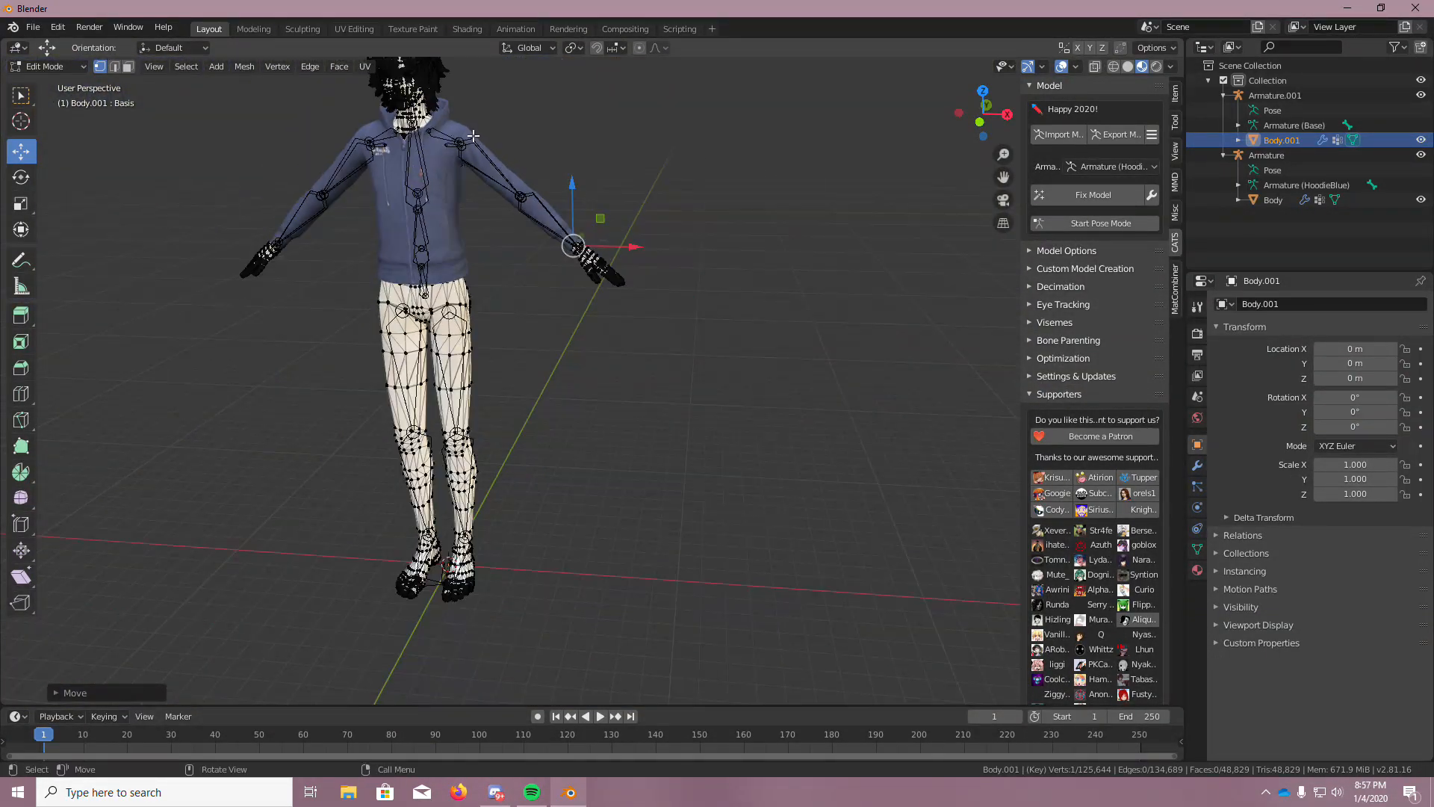
# Inspect the hoodie on the whole body from several sides, checking both cuffs and the torso for base mesh poking through
pyautogui.scroll(13, 480, 147)
pyautogui.moveTo(558, 211); pyautogui.dragTo(290, 221, button='middle')
pyautogui.scroll(-4, 289, 221)
pyautogui.moveTo(218, 383); pyautogui.dragTo(744, 332, button='middle')
pyautogui.scroll(-3, 237, 375)
pyautogui.scroll(8, 948, 321)
pyautogui.moveTo(948, 320)
pyautogui.mouseDown(button='middle')
pyautogui.moveTo(864, 301)
pyautogui.moveTo(947, 347)
pyautogui.mouseUp(button='middle')
pyautogui.scroll(-6, 867, 304)
pyautogui.scroll(2, 900, 327)
pyautogui.scroll(-6, 947, 347)
pyautogui.scroll(-1, 945, 336)
pyautogui.moveTo(766, 317); pyautogui.dragTo(850, 310, button='middle')
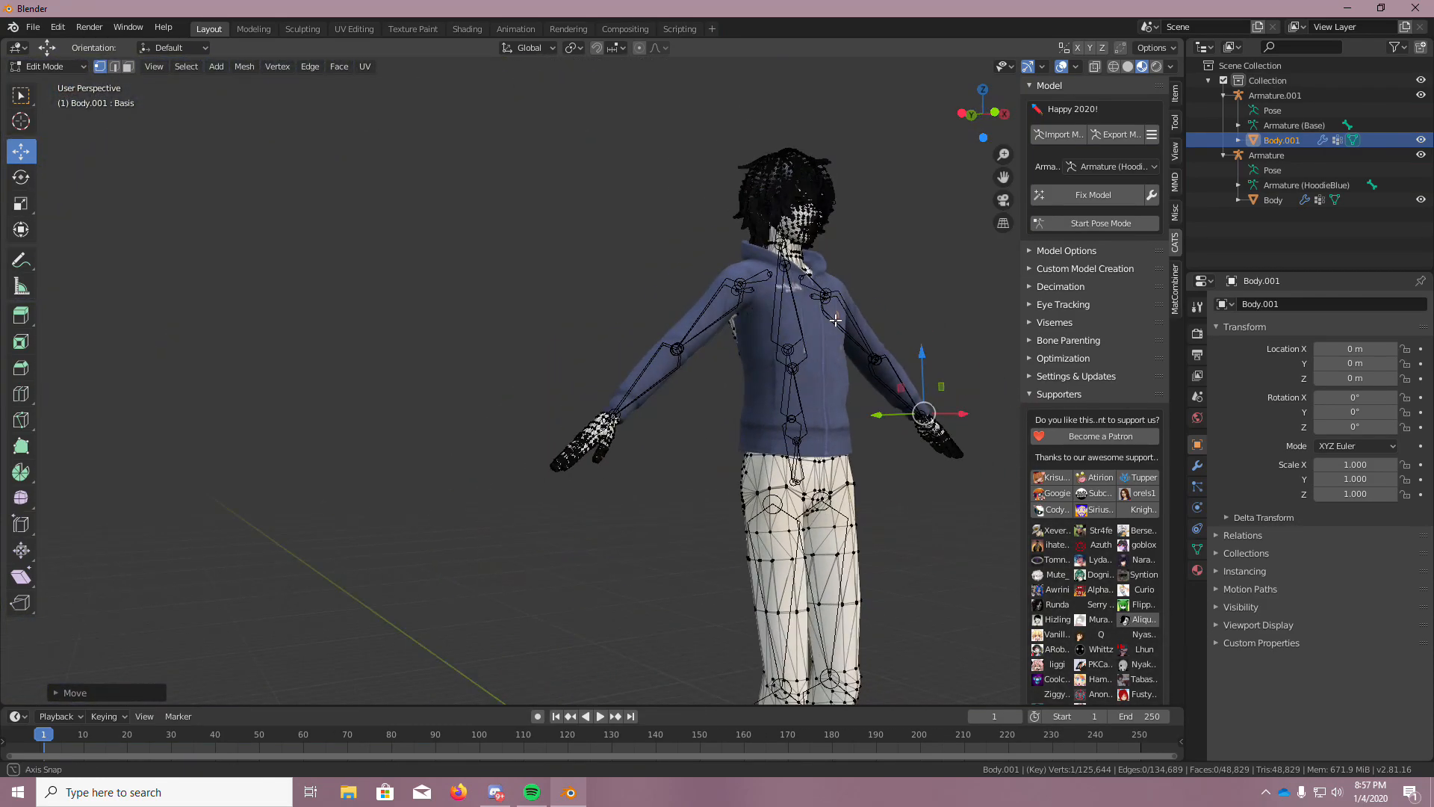
pyautogui.scroll(2, 850, 308)
pyautogui.scroll(3, 609, 347)
pyautogui.moveTo(602, 346); pyautogui.dragTo(567, 333, button='middle')
pyautogui.scroll(-3, 568, 333)
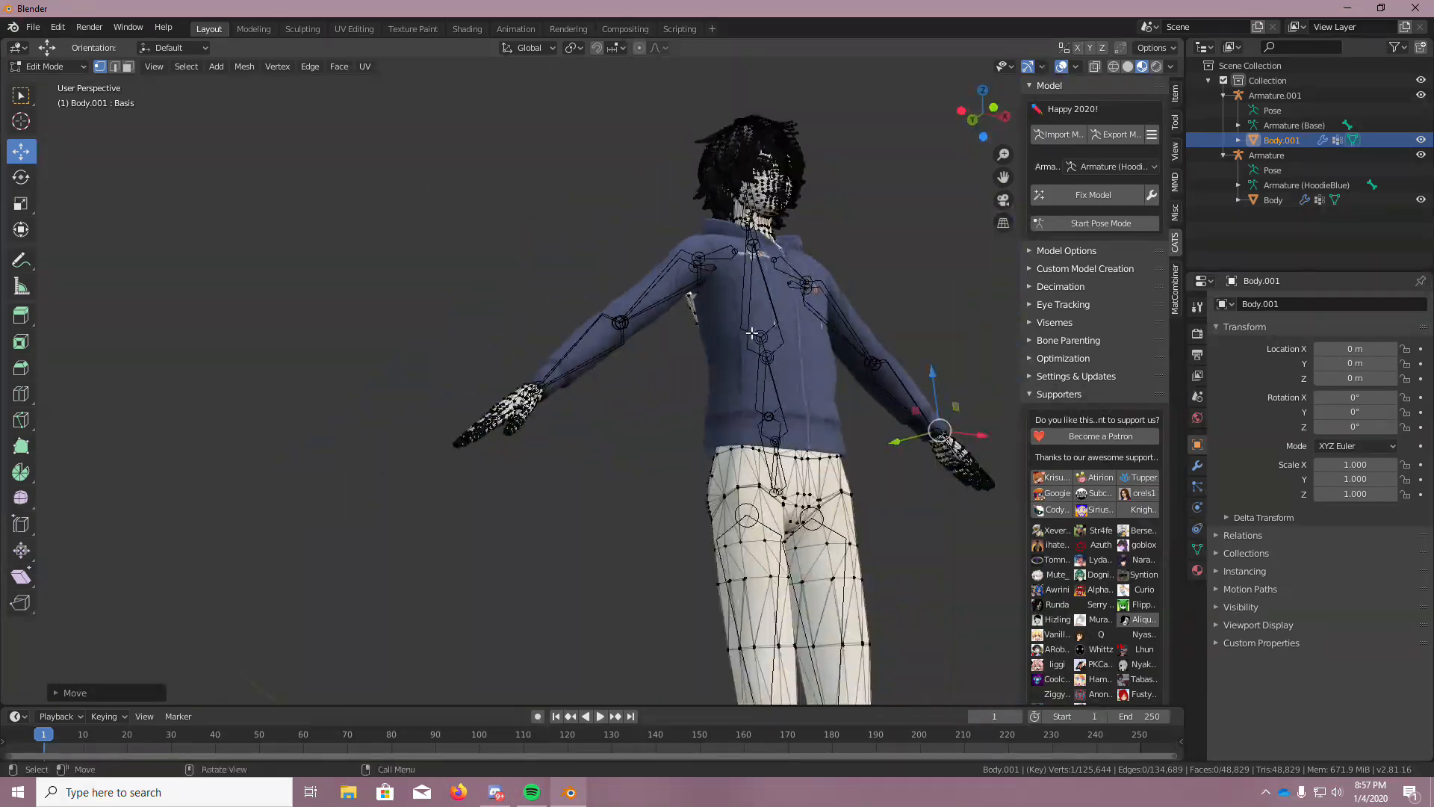
# Return Body.001 to Object Mode and start pose mode for the hoodie armature
pyautogui.scroll(4, 897, 317)
pyautogui.moveTo(867, 321); pyautogui.dragTo(819, 357, button='middle')
pyautogui.scroll(5, 817, 371)
pyautogui.scroll(-5, 797, 370)
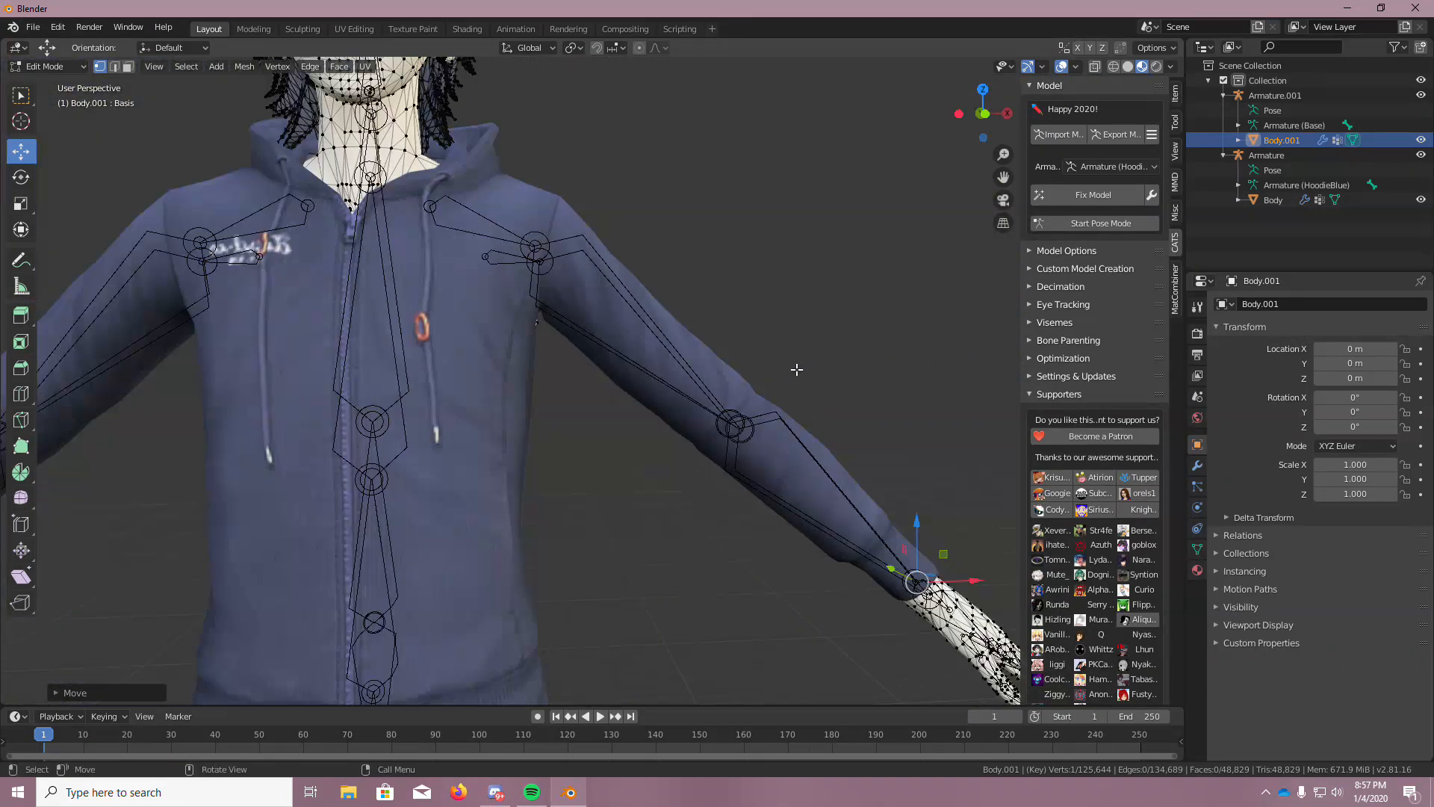
pyautogui.click(46, 69)
pyautogui.click(51, 87)
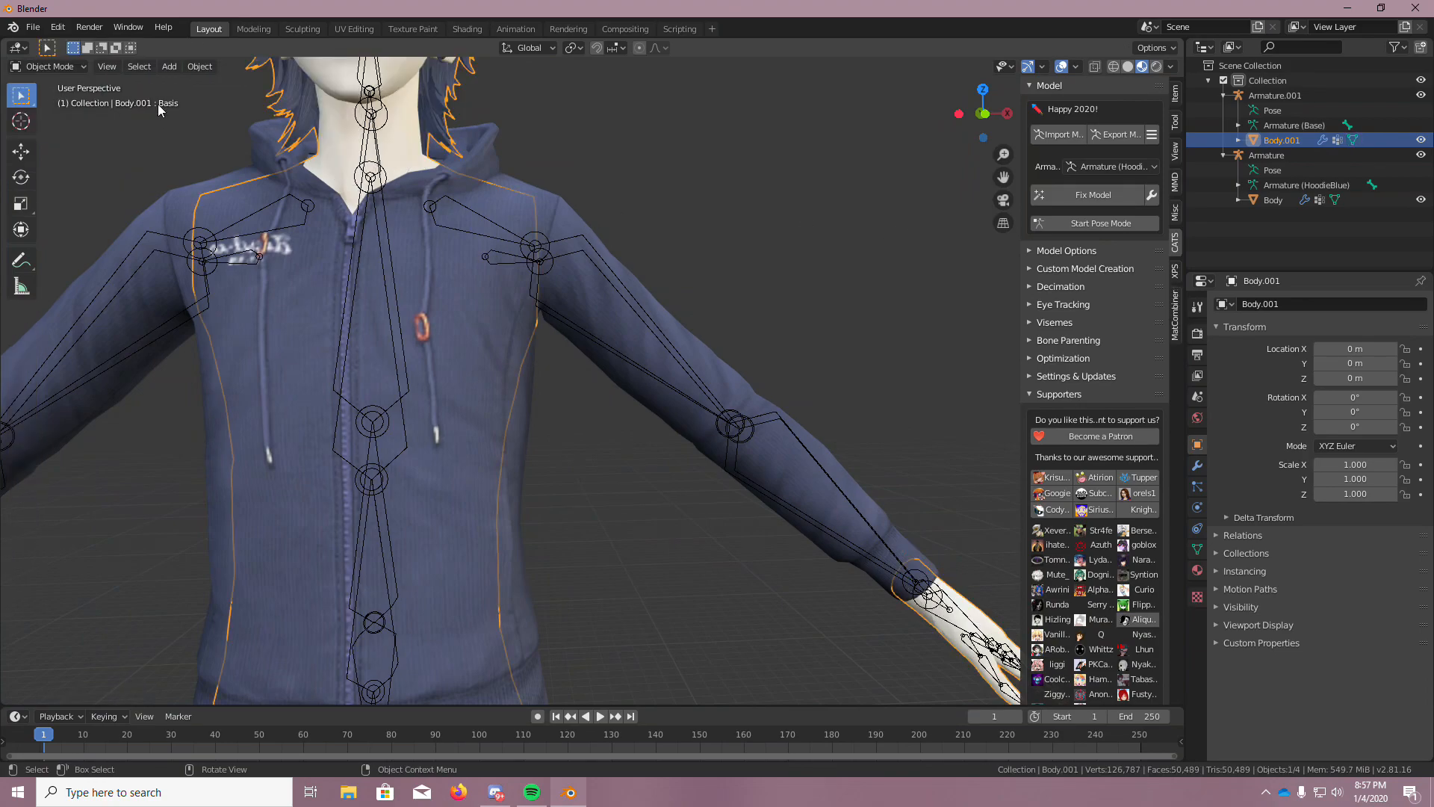
pyautogui.click(1130, 182)
pyautogui.click(1113, 223)
pyautogui.scroll(1, 938, 371)
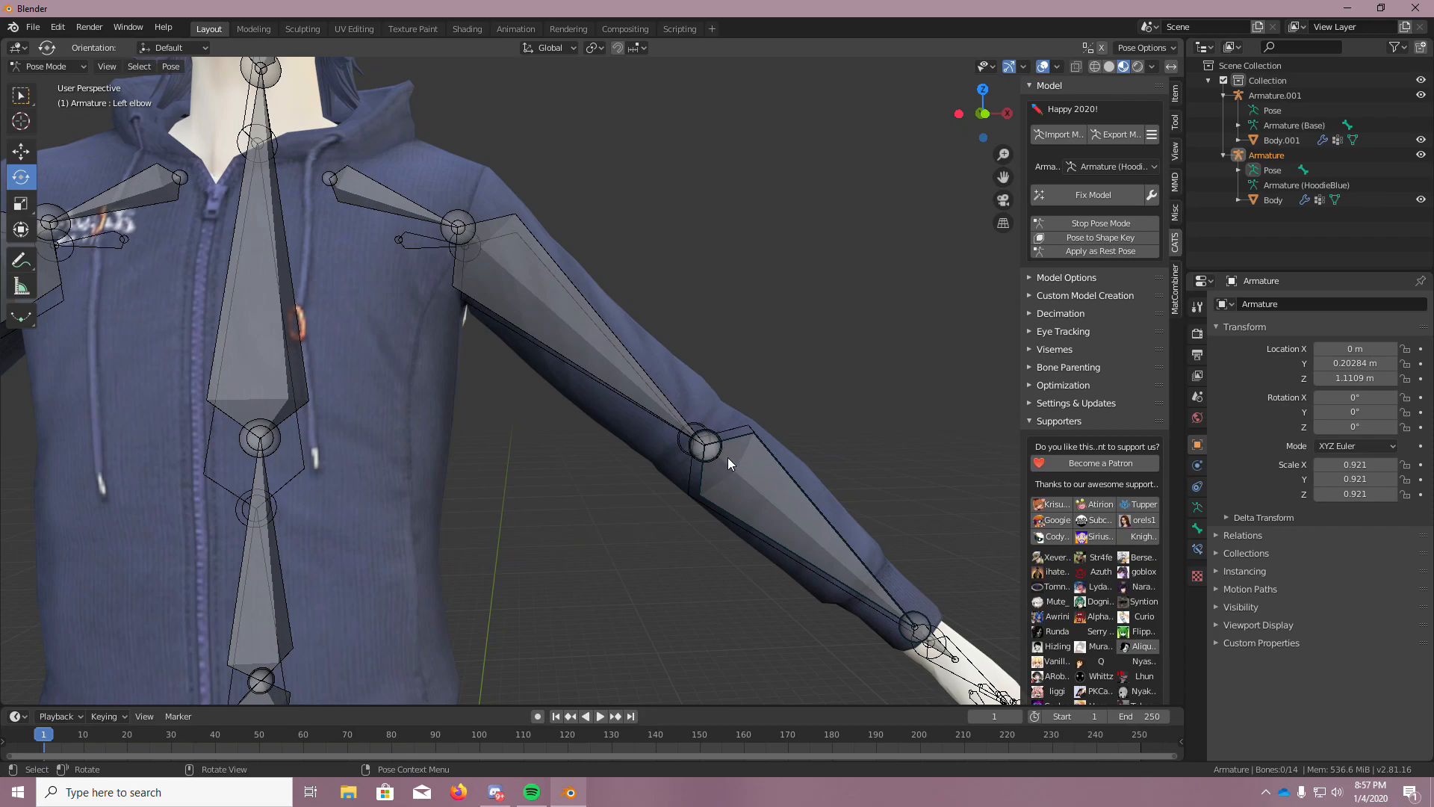
# Rotate the hoodie armature's left elbow bone slightly to line the cuff up with the wrist
pyautogui.click(917, 629)
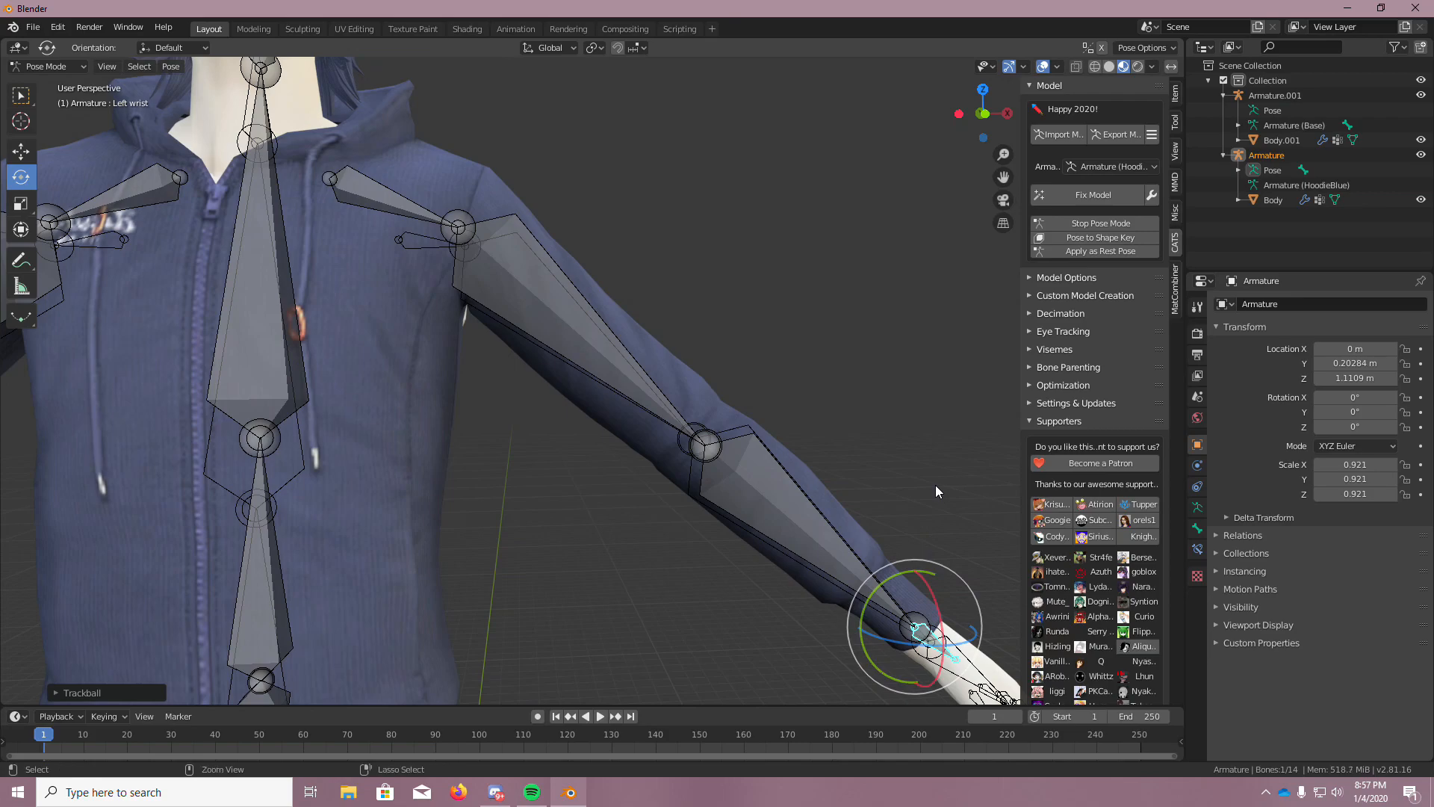
pyautogui.click(863, 561)
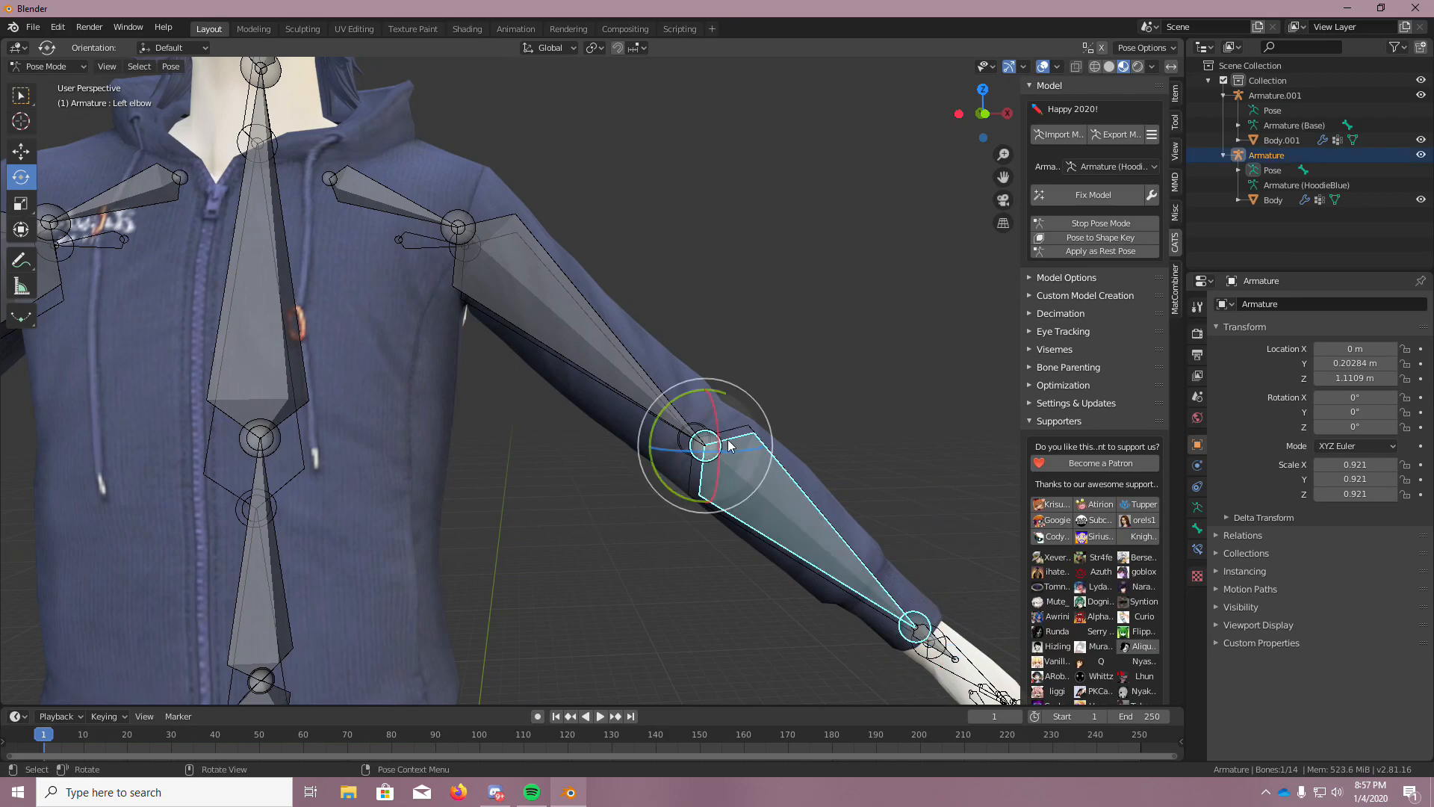
pyautogui.moveTo(682, 400); pyautogui.dragTo(684, 402)
pyautogui.scroll(8, 940, 632)
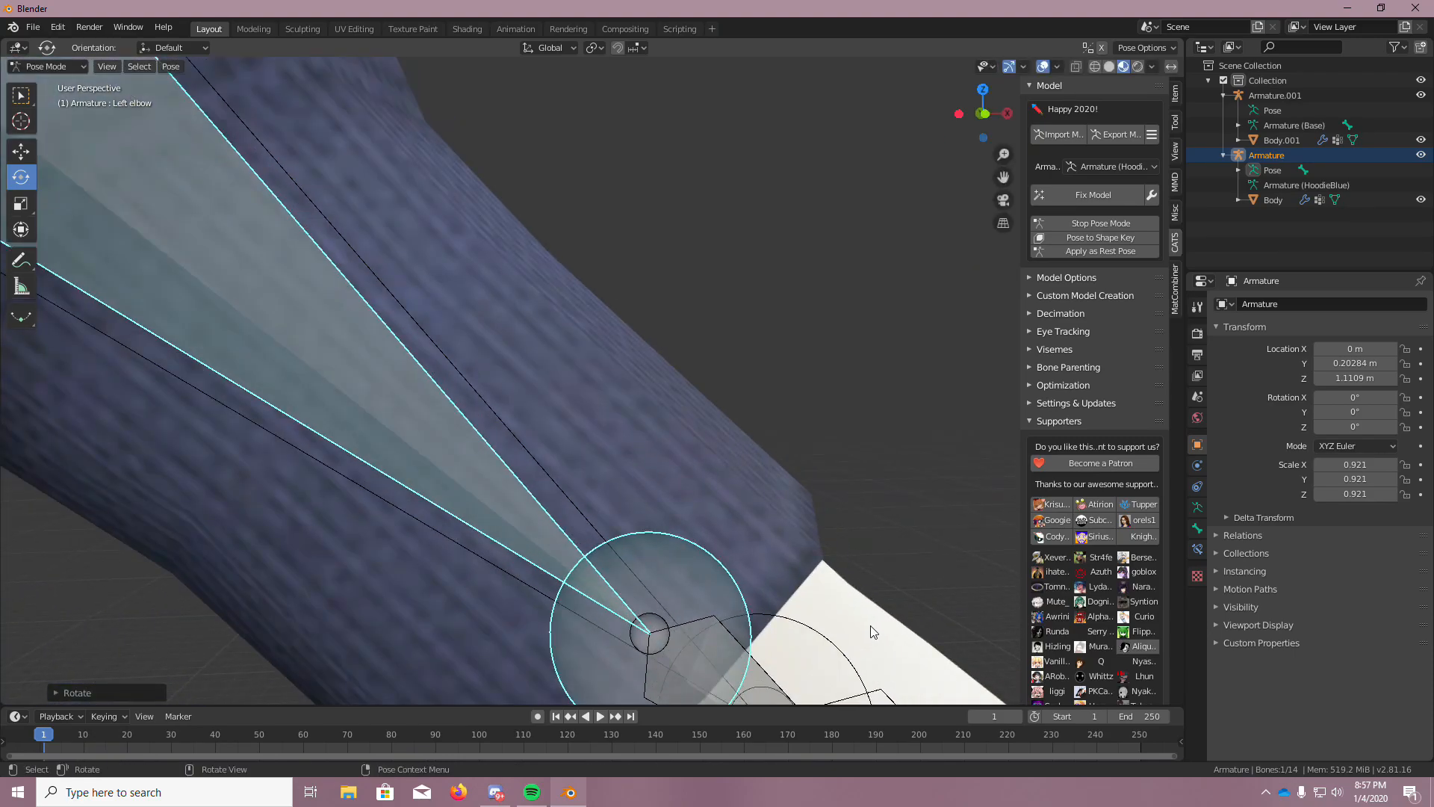
pyautogui.scroll(-5, 874, 605)
pyautogui.keyDown('shift'); pyautogui.moveTo(831, 609); pyautogui.dragTo(777, 357, button='middle'); pyautogui.keyUp('shift')
pyautogui.scroll(-6, 773, 343)
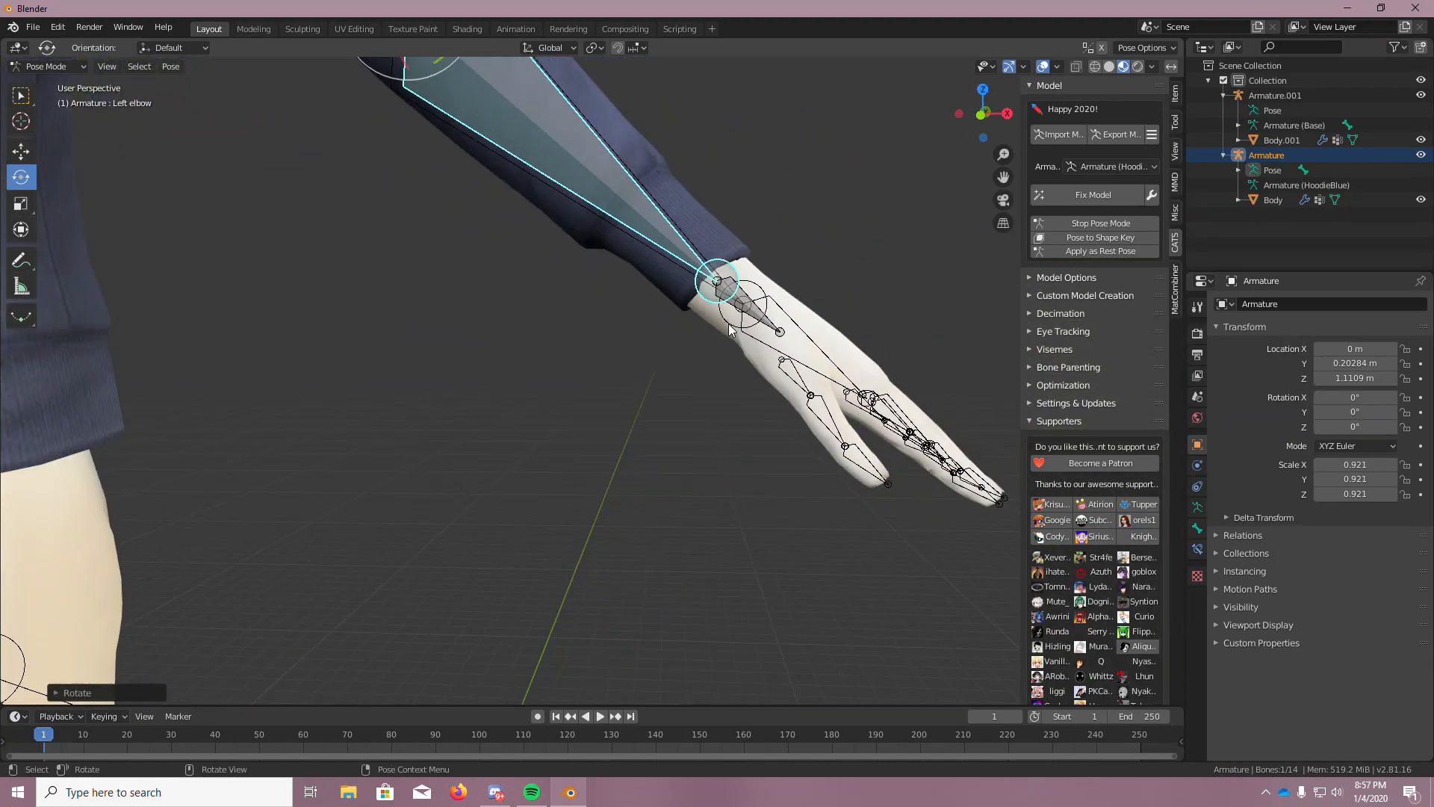
# Scale the hoodie's left elbow bone up slightly so that the cuff covers the wrist rim
pyautogui.scroll(-2, 742, 341)
pyautogui.press('s')
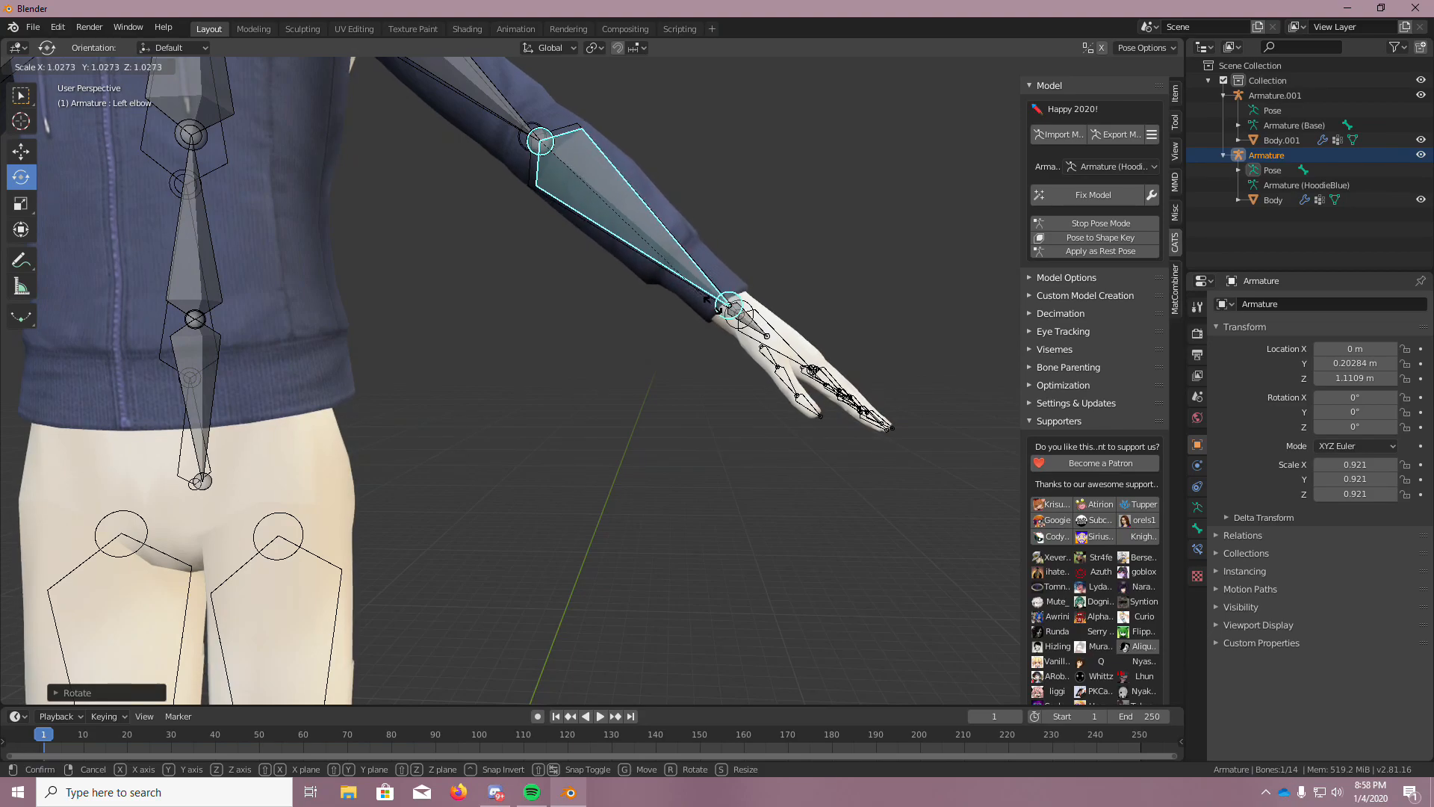
pyautogui.click(705, 302)
pyautogui.scroll(6, 887, 244)
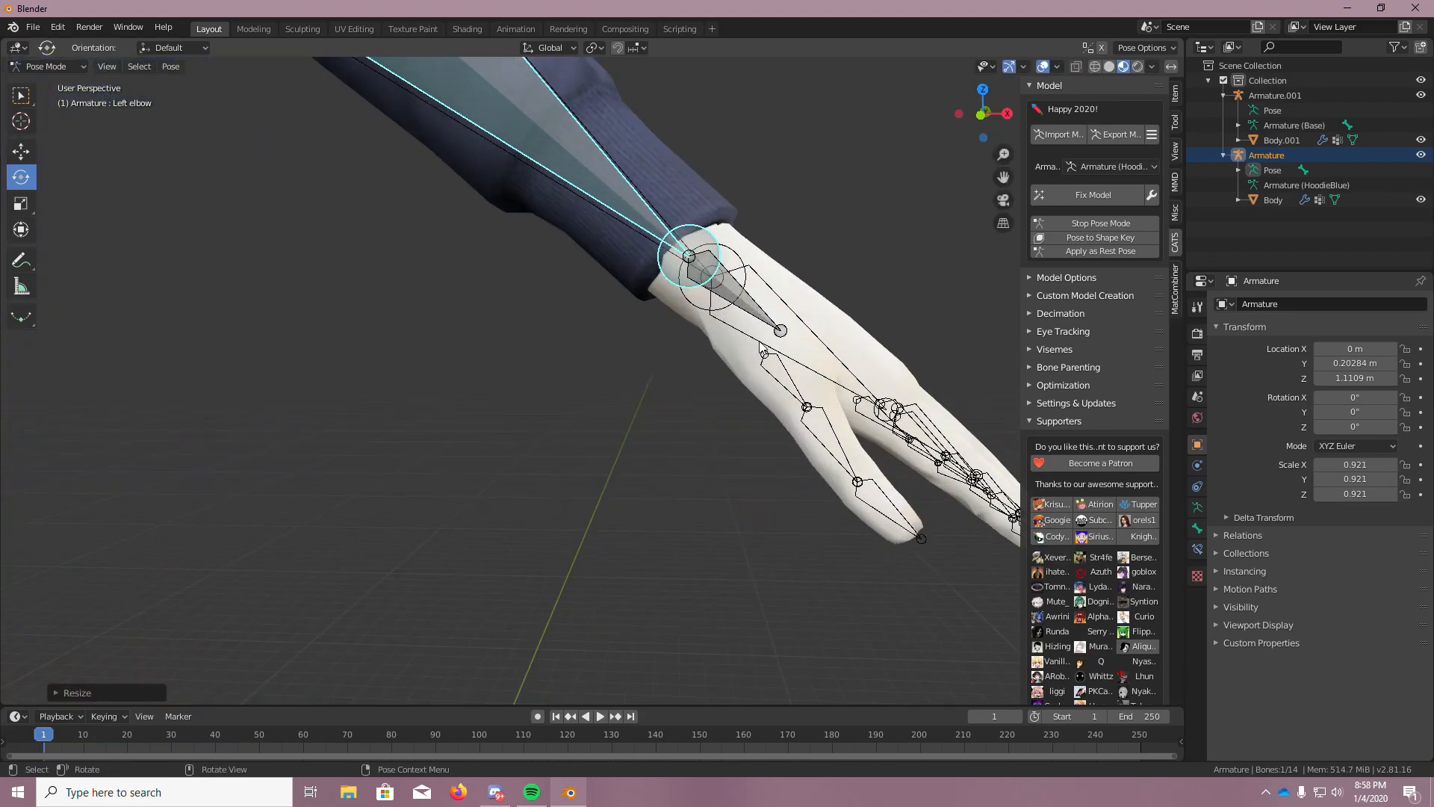
pyautogui.moveTo(888, 244); pyautogui.dragTo(654, 346, button='middle')
pyautogui.scroll(5, 289, 280)
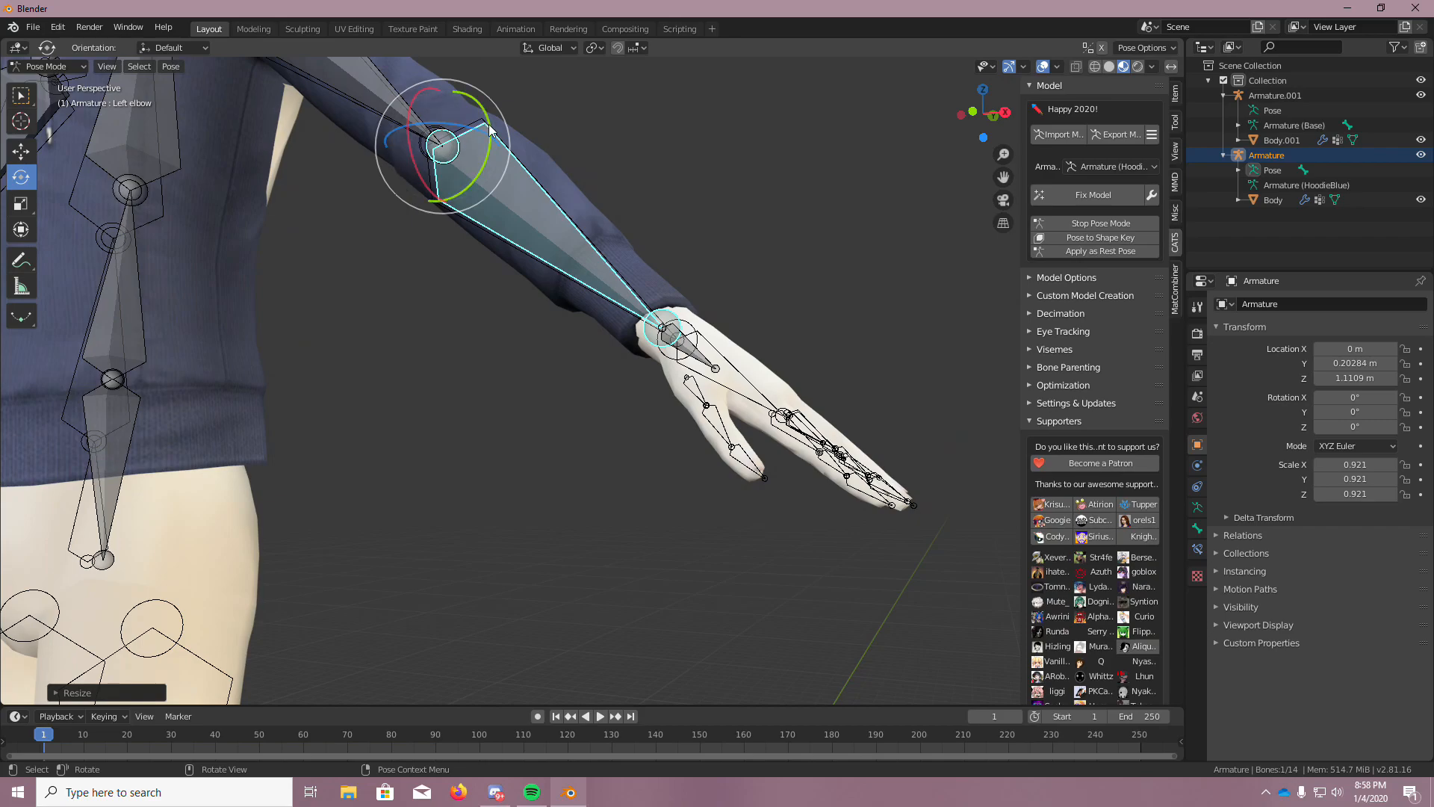
# Rotate the left elbow bone slightly again to centre the cuff around the wrist
pyautogui.moveTo(486, 117); pyautogui.dragTo(491, 125)
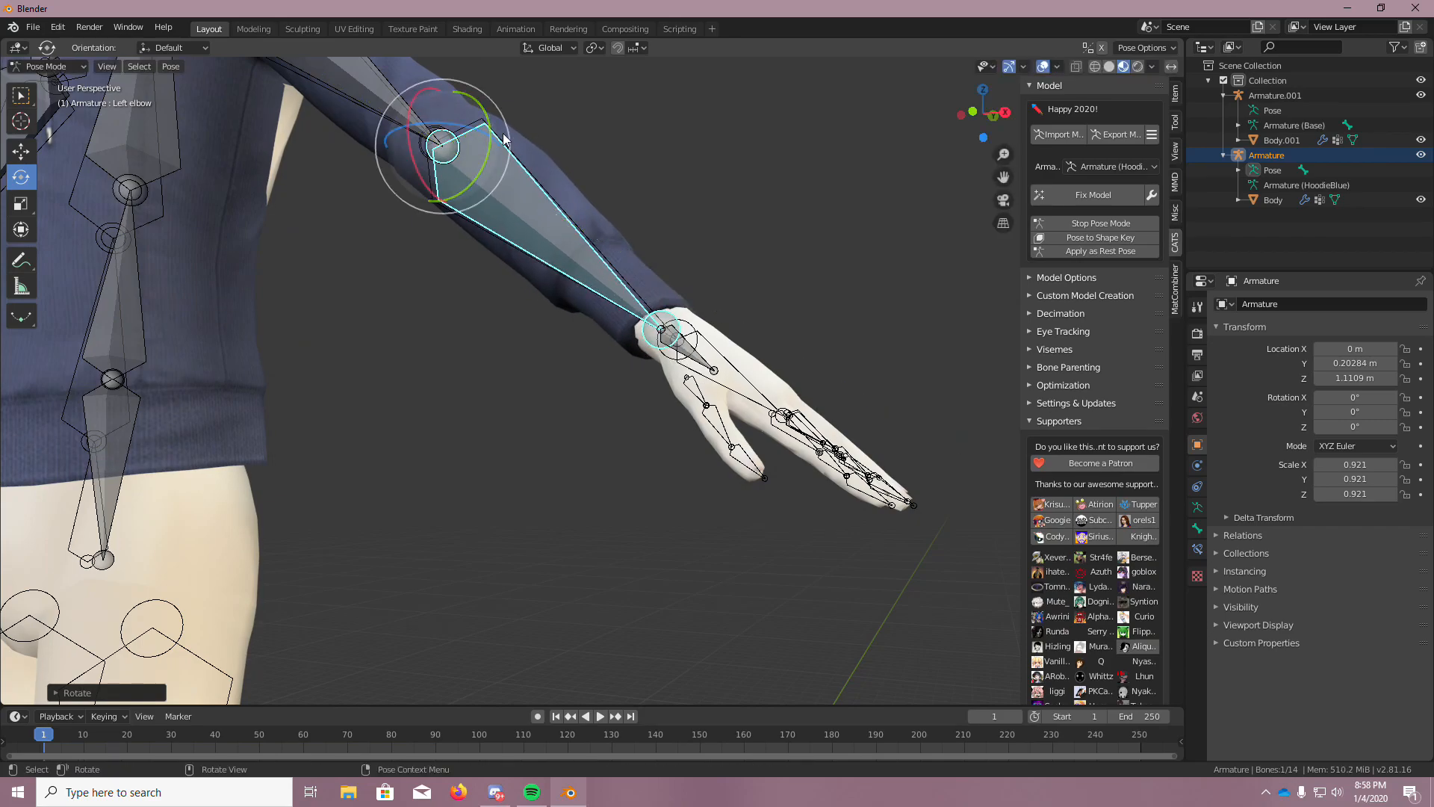
pyautogui.scroll(6, 641, 352)
pyautogui.moveTo(667, 531); pyautogui.dragTo(702, 567, button='middle')
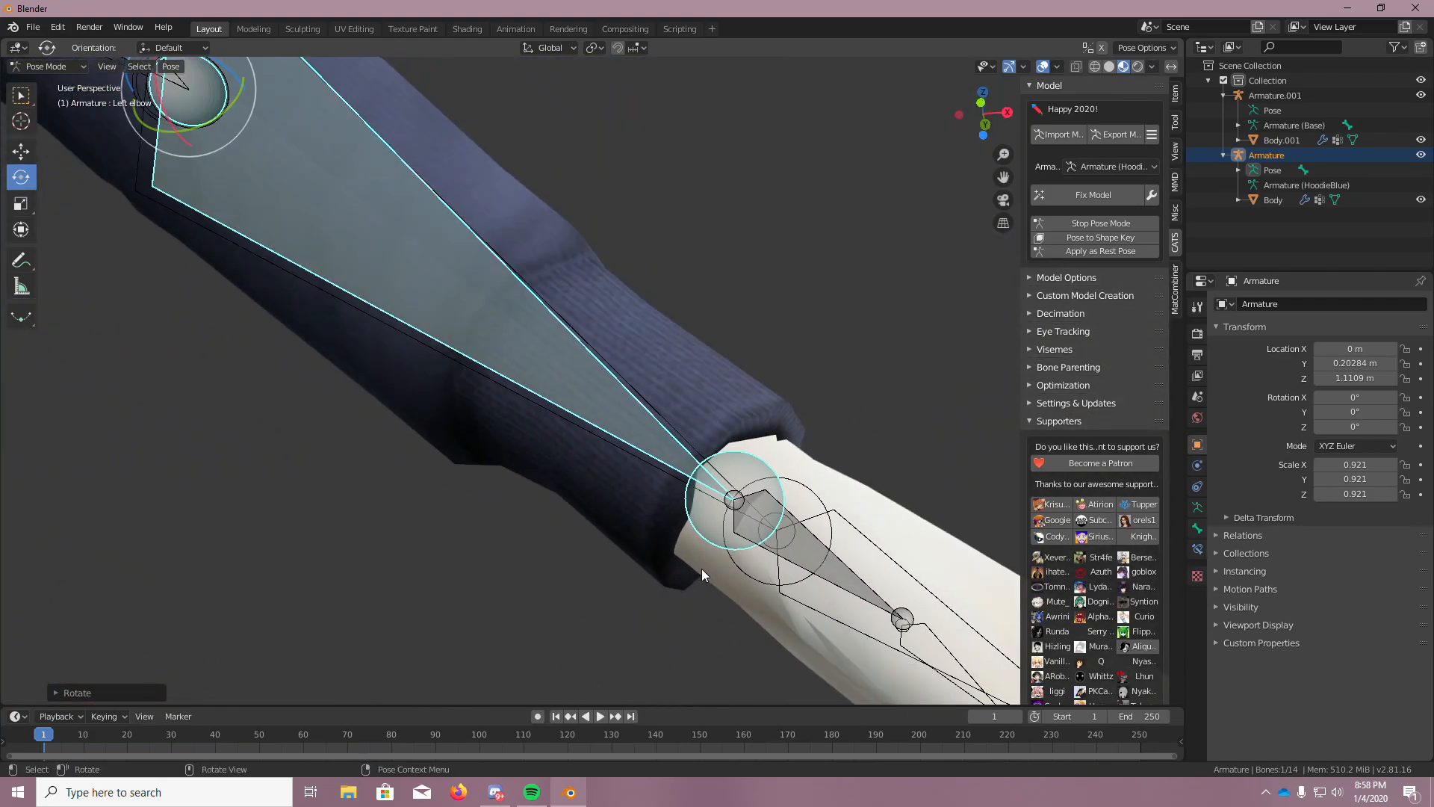
# Readjust the left elbow bone's scale and check the cuff's fit around the wrist from several sides
pyautogui.click(709, 522)
pyautogui.scroll(-8, 693, 554)
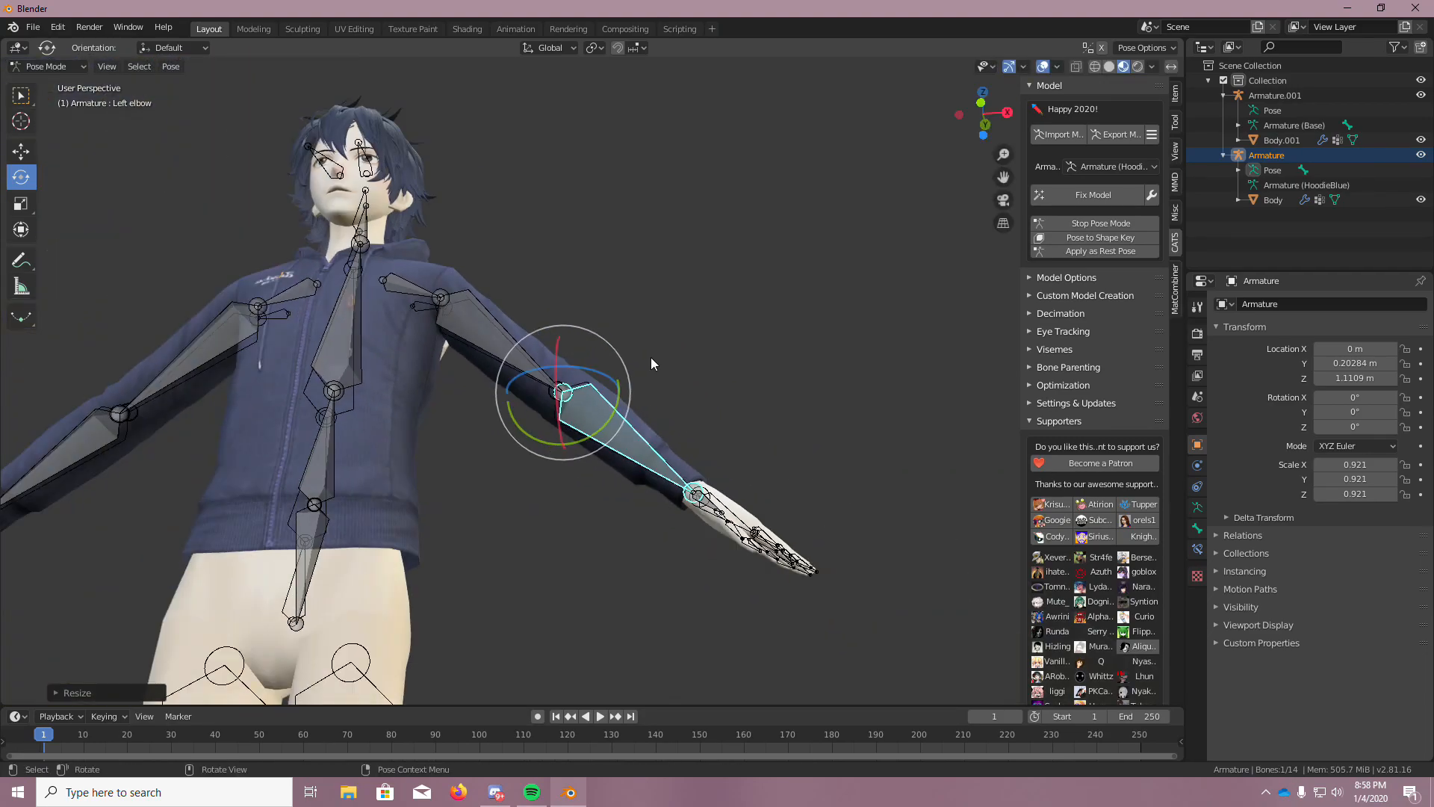
pyautogui.scroll(9, 656, 433)
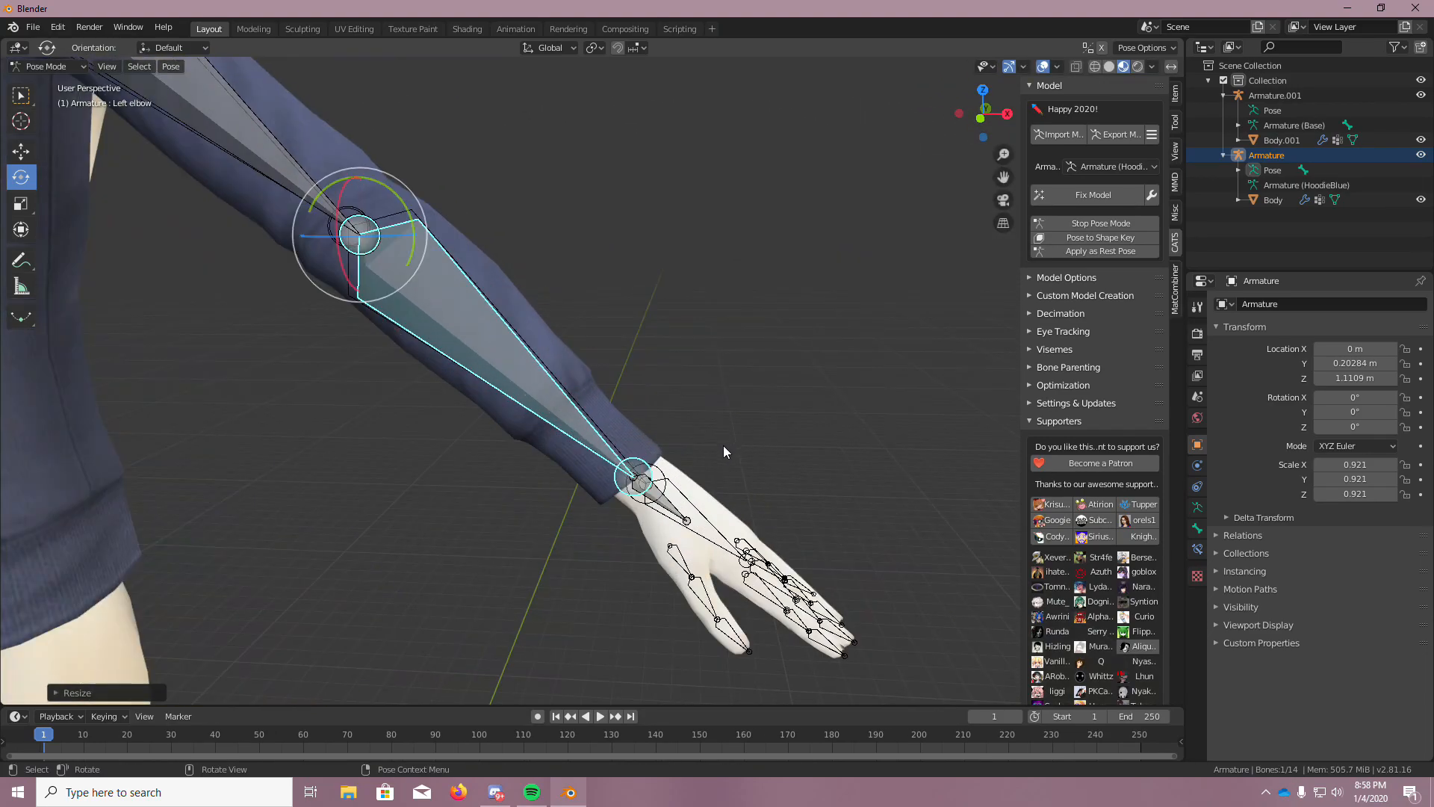
pyautogui.moveTo(704, 492); pyautogui.dragTo(568, 388, button='middle')
pyautogui.moveTo(583, 687); pyautogui.dragTo(523, 254, button='middle')
pyautogui.scroll(-6, 598, 290)
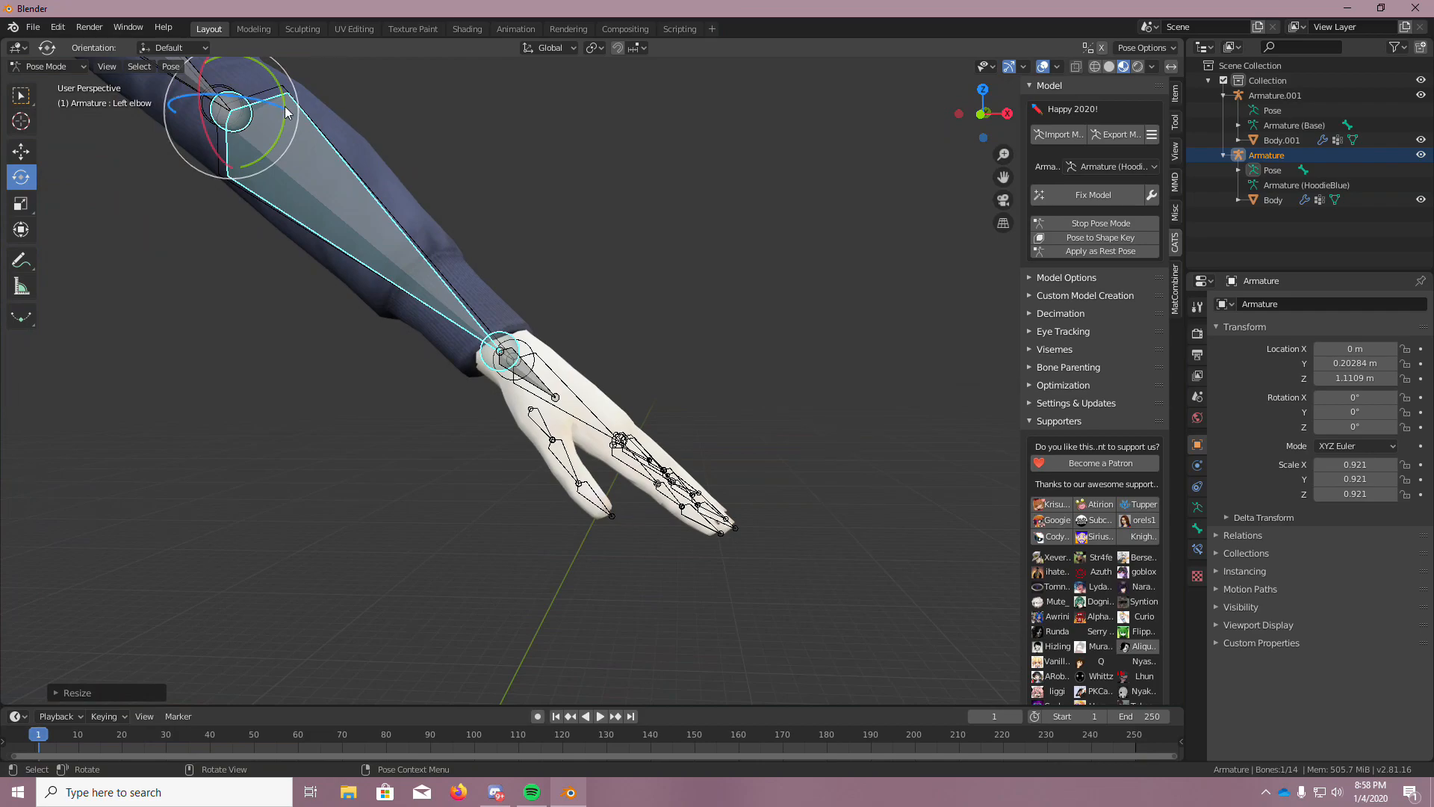
# Fine-tune the left elbow bone's rotation and check how the sleeve and cuff sit on the arm
pyautogui.moveTo(284, 107); pyautogui.dragTo(284, 103)
pyautogui.scroll(5, 349, 302)
pyautogui.moveTo(477, 448); pyautogui.dragTo(742, 416, button='middle')
pyautogui.scroll(4, 546, 499)
pyautogui.scroll(-8, 742, 416)
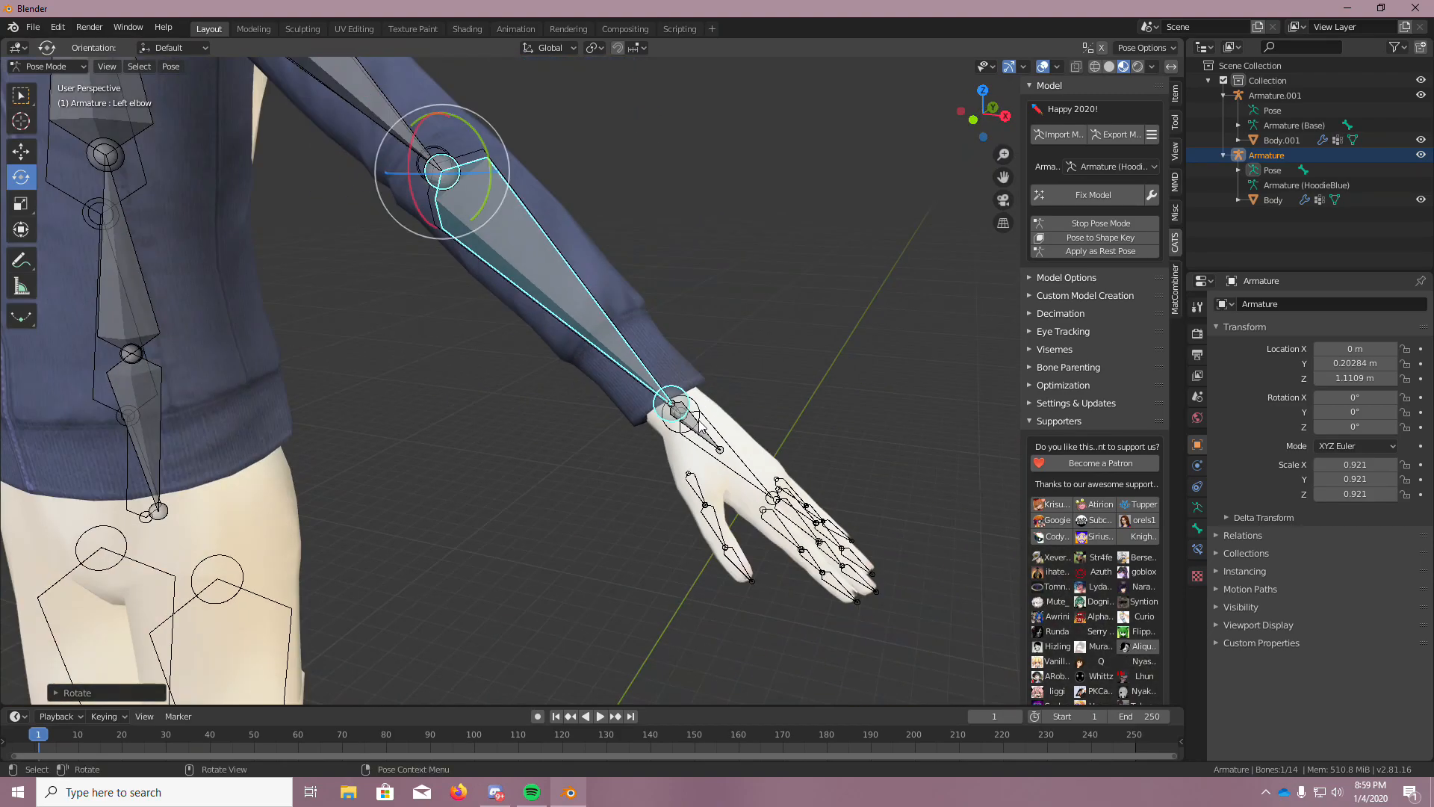
pyautogui.scroll(3, 672, 313)
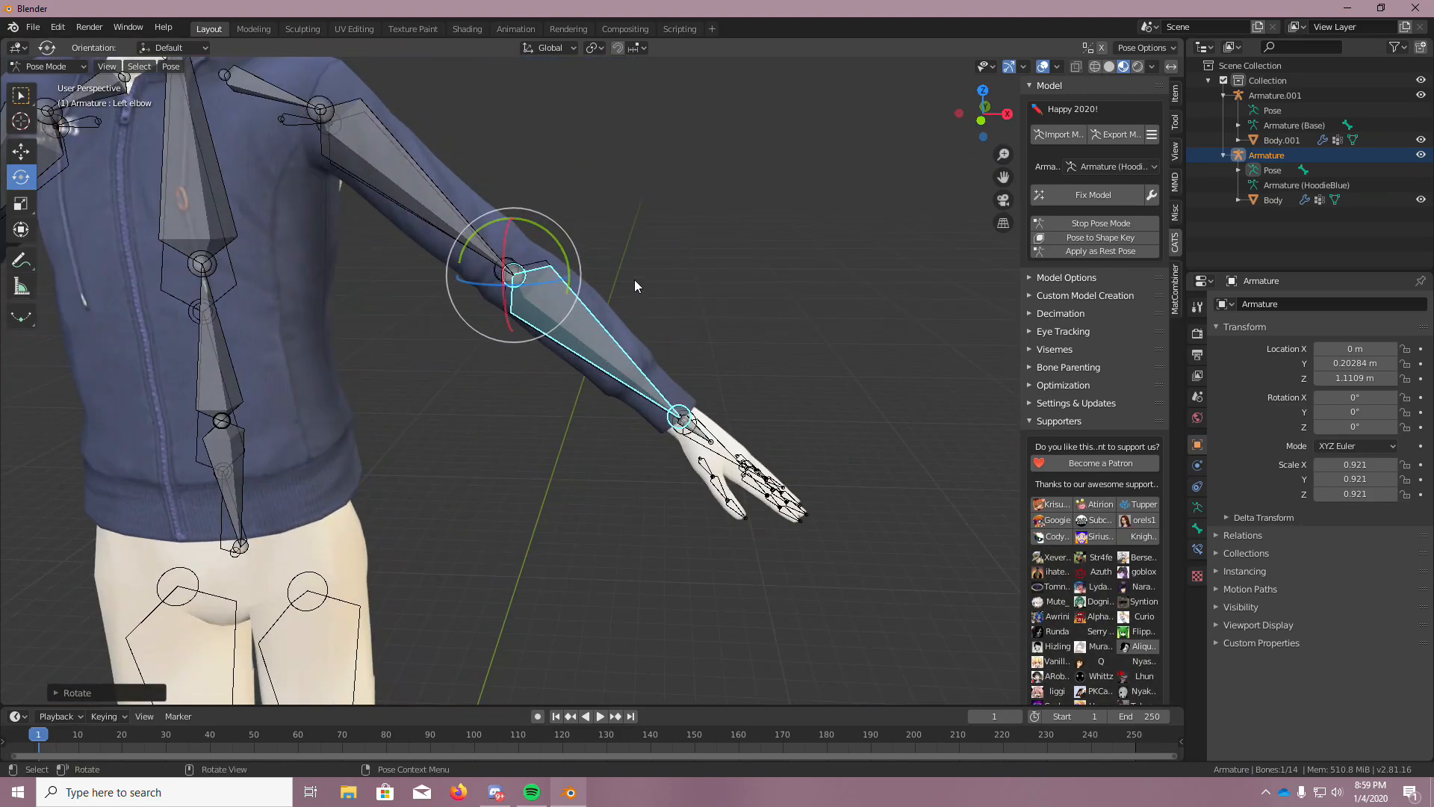
# Apply the hoodie armature's current pose as its rest pose and inspect the back of the hoodie
pyautogui.click(662, 245)
pyautogui.click(1078, 251)
pyautogui.scroll(-5, 703, 204)
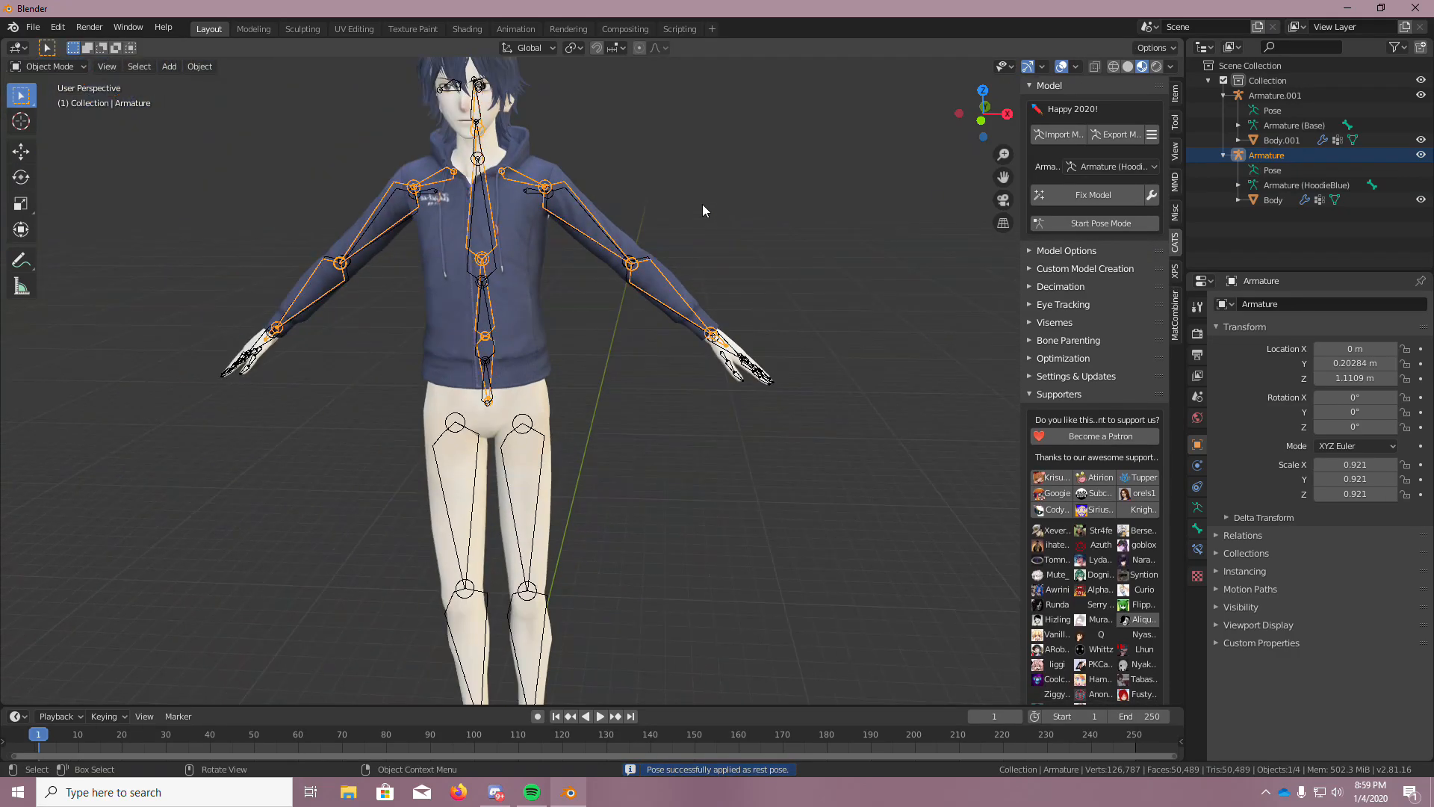
pyautogui.moveTo(678, 176); pyautogui.dragTo(828, 245, button='middle')
pyautogui.scroll(4, 827, 245)
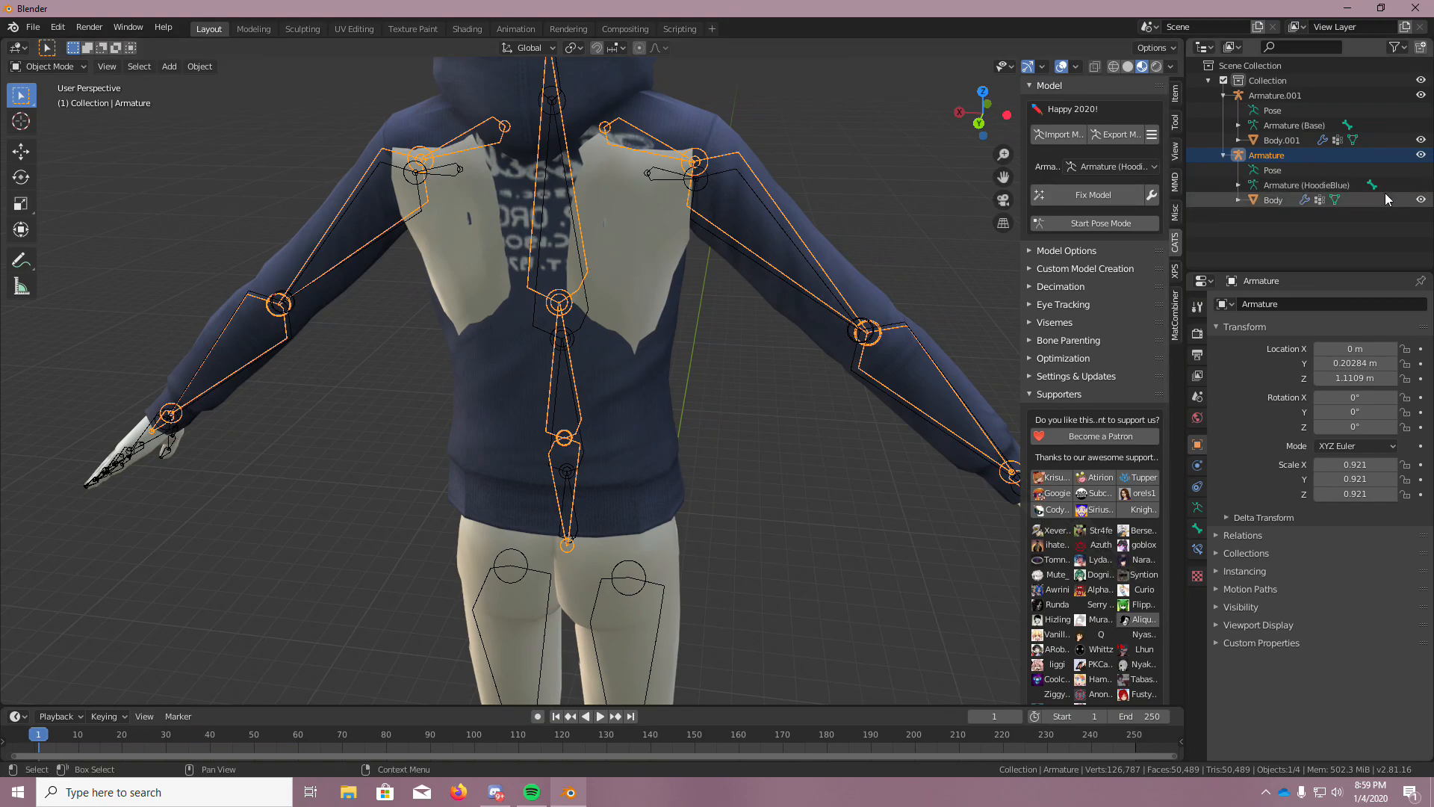
# Hide the hoodie mesh Body and select all linked torso faces of Body.001 in Edit Mode with face selection
pyautogui.click(1420, 200)
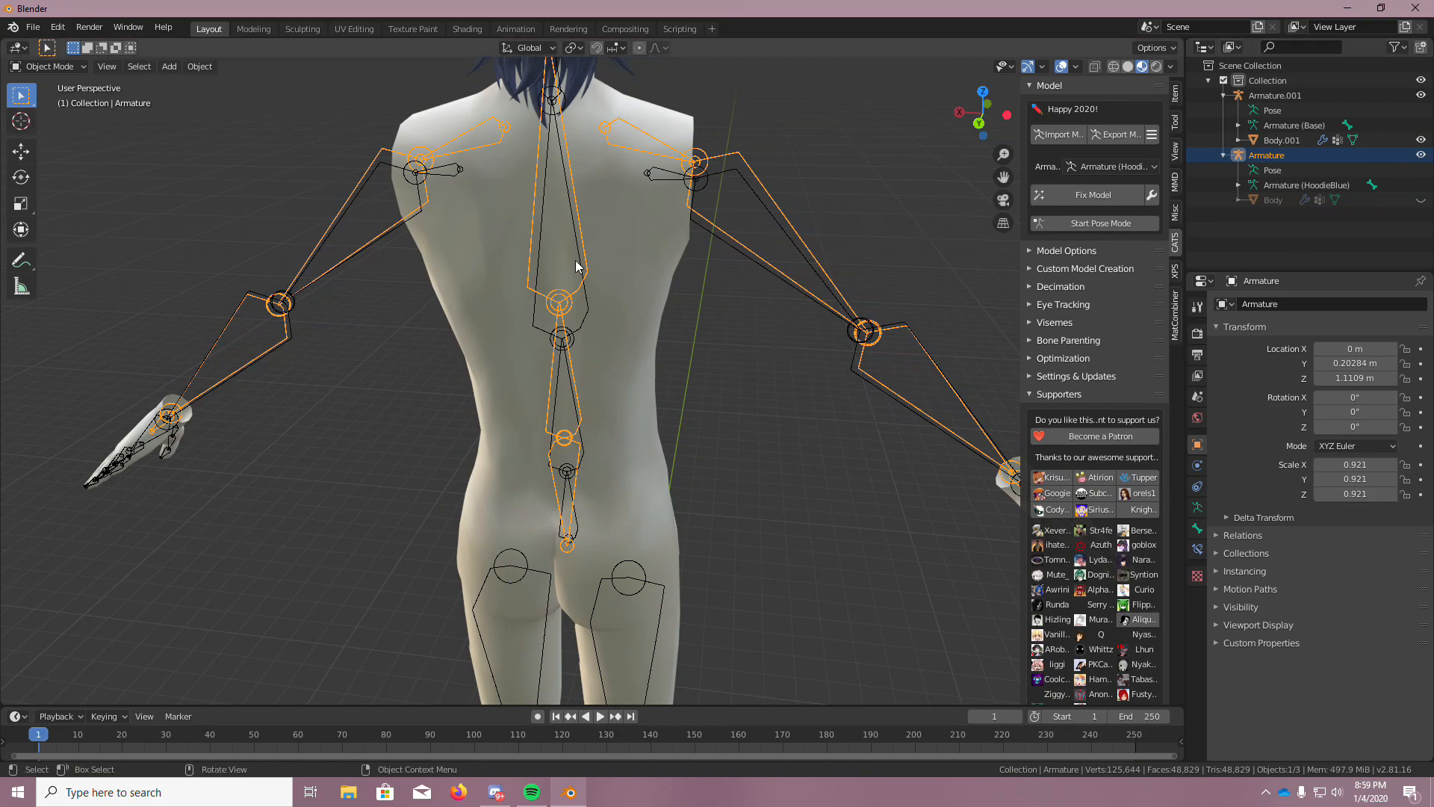
pyautogui.click(611, 275)
pyautogui.click(73, 101)
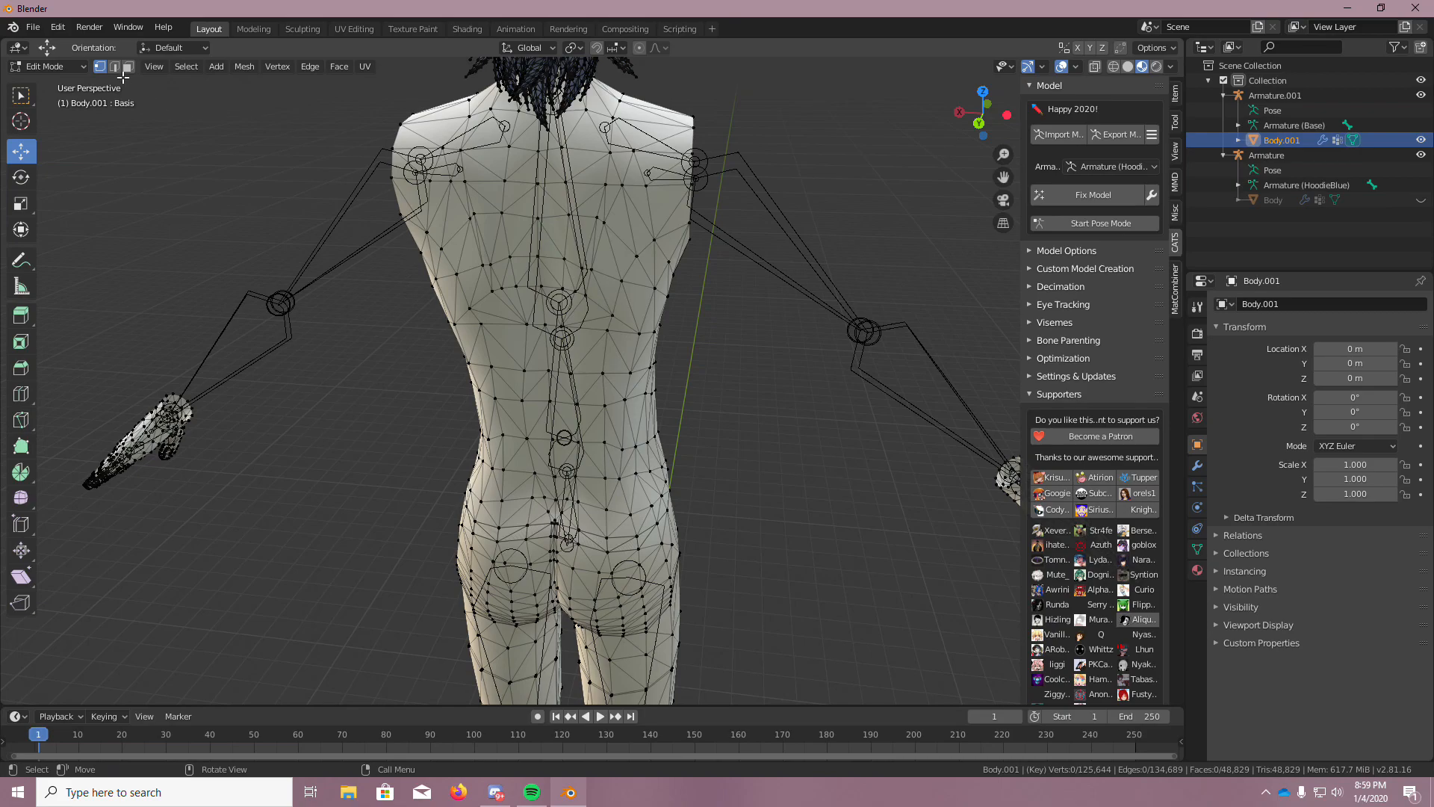
pyautogui.click(128, 67)
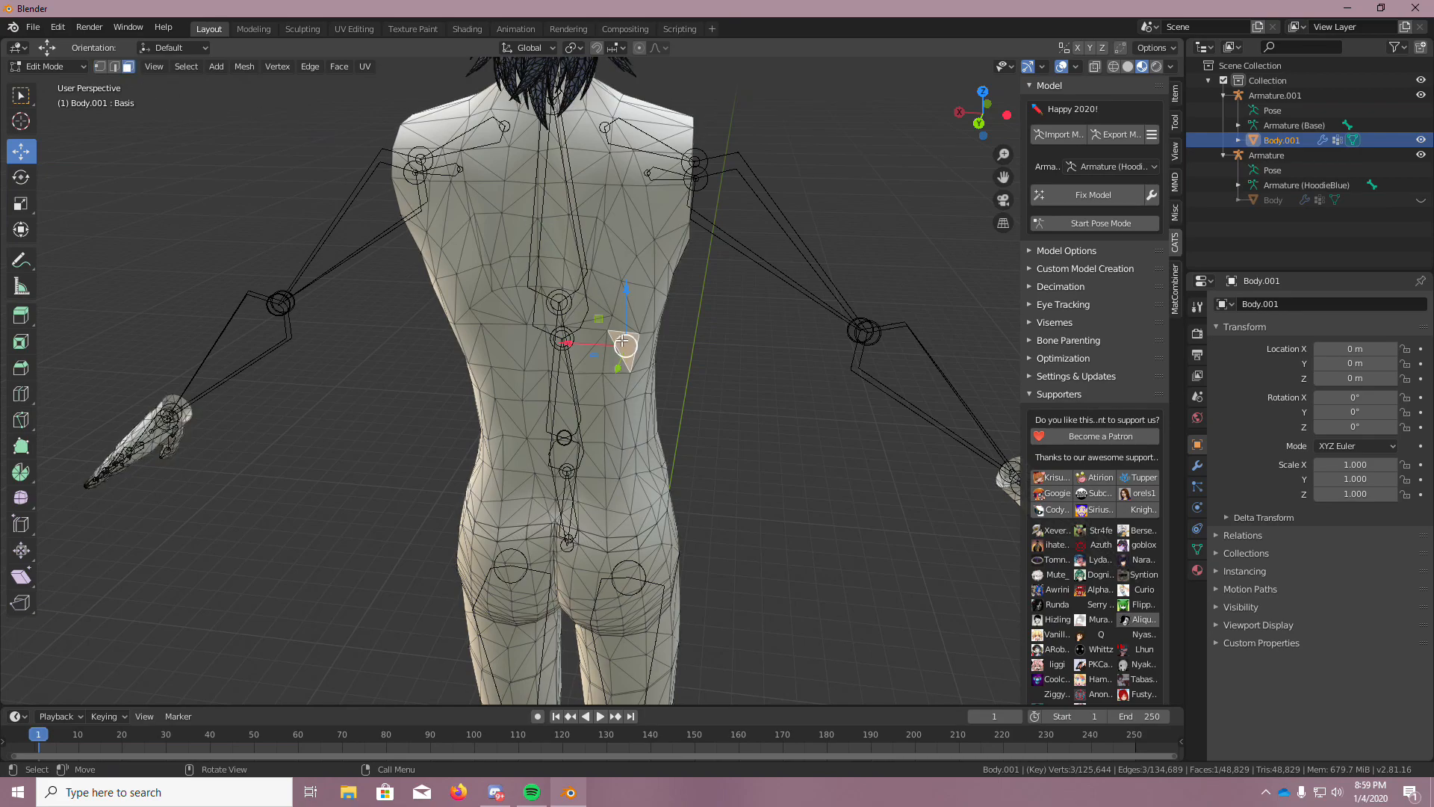
pyautogui.hotkey('ctrl', 'l')
pyautogui.scroll(-4, 784, 183)
pyautogui.moveTo(791, 170); pyautogui.dragTo(390, 97, button='middle')
pyautogui.scroll(2, 428, 113)
pyautogui.scroll(4, 418, 122)
pyautogui.scroll(-5, 391, 96)
pyautogui.scroll(-1, 463, 141)
pyautogui.scroll(-1, 464, 140)
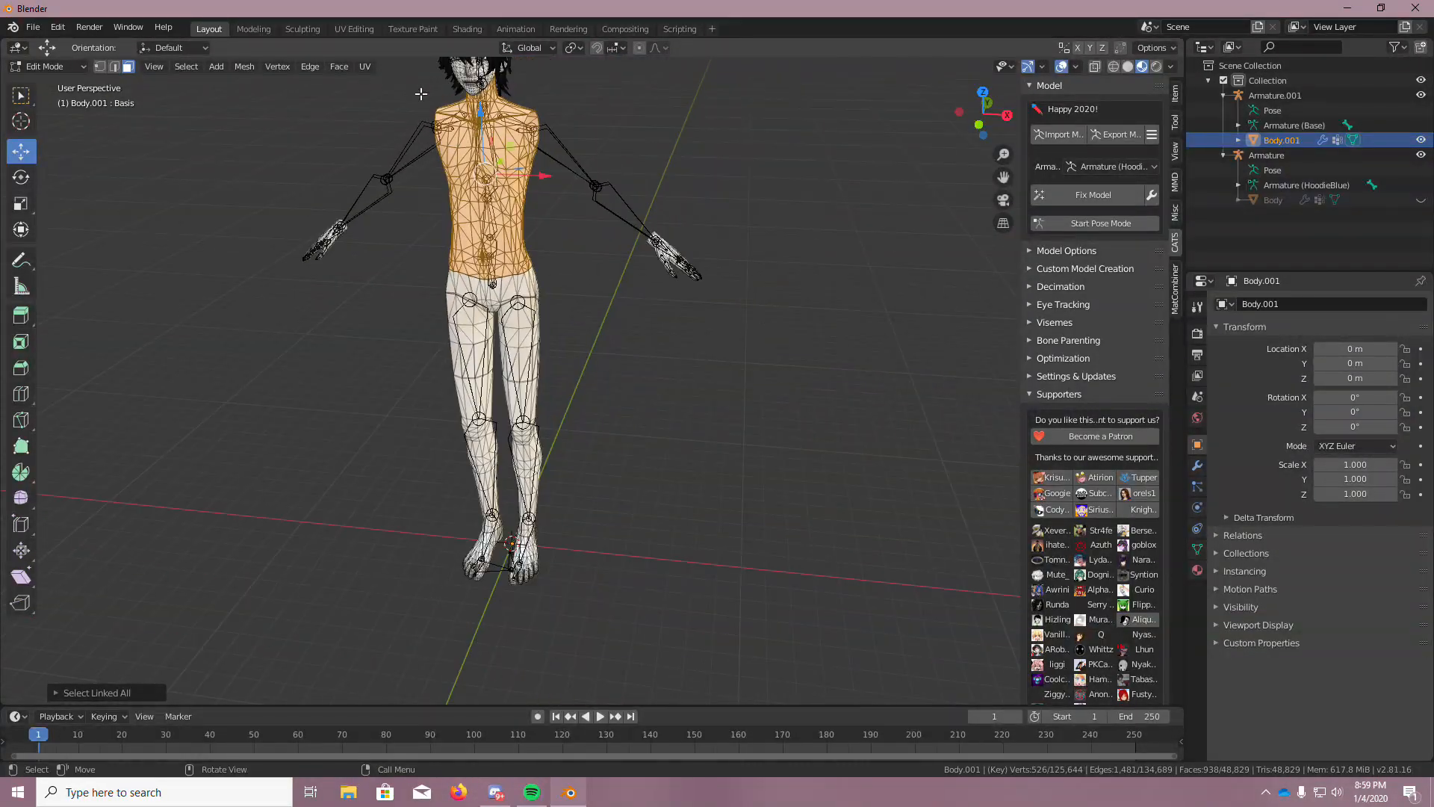
# Compare the selected torso with the hoodie shown and hidden to judge which faces it covers
pyautogui.keyDown('shift'); pyautogui.moveTo(501, 201); pyautogui.dragTo(582, 290, button='middle'); pyautogui.keyUp('shift')
pyautogui.scroll(6, 463, 144)
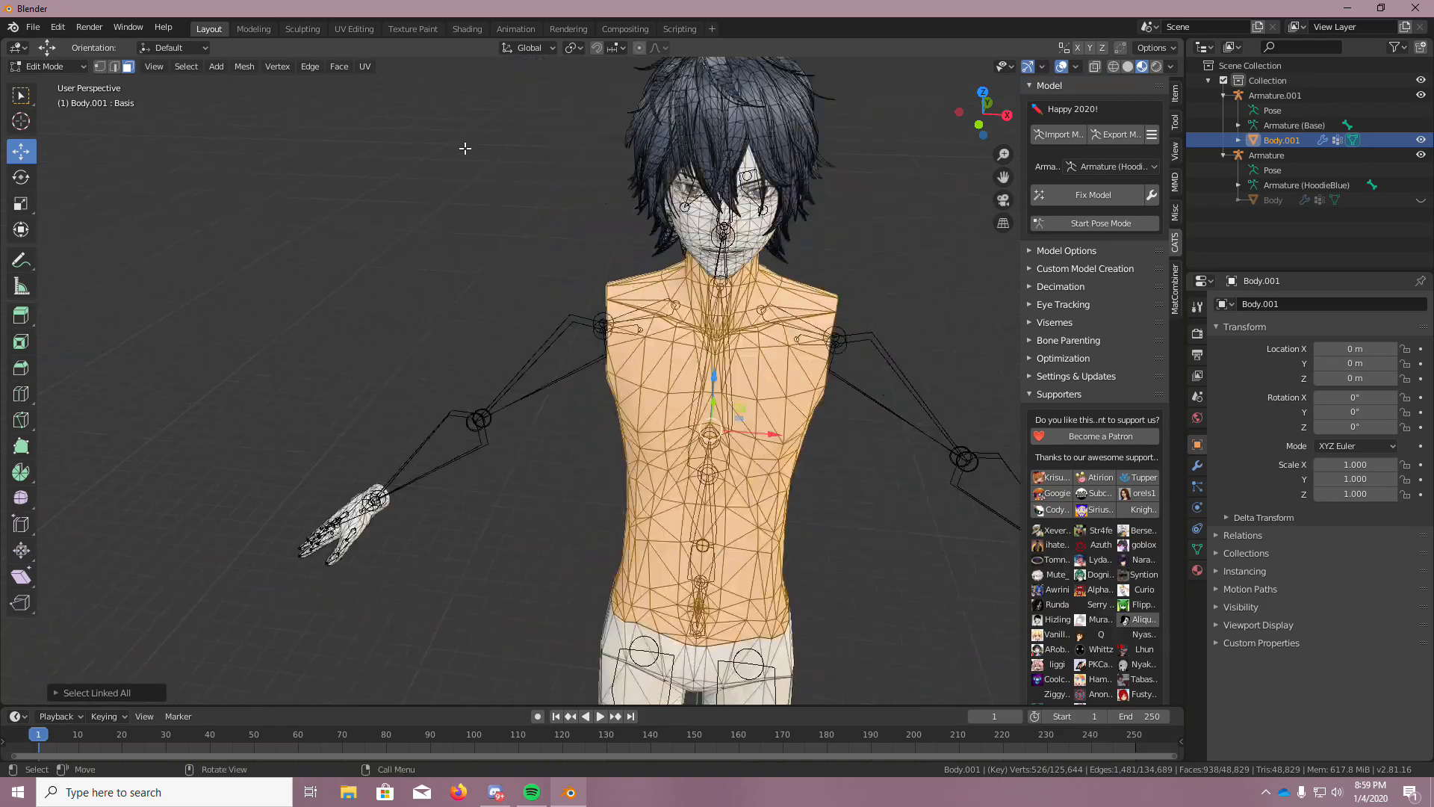
pyautogui.moveTo(886, 242); pyautogui.dragTo(902, 248, button='middle')
pyautogui.scroll(-6, 957, 262)
pyautogui.keyDown('shift'); pyautogui.moveTo(999, 263); pyautogui.dragTo(843, 256, button='middle'); pyautogui.keyUp('shift')
pyautogui.scroll(4, 838, 254)
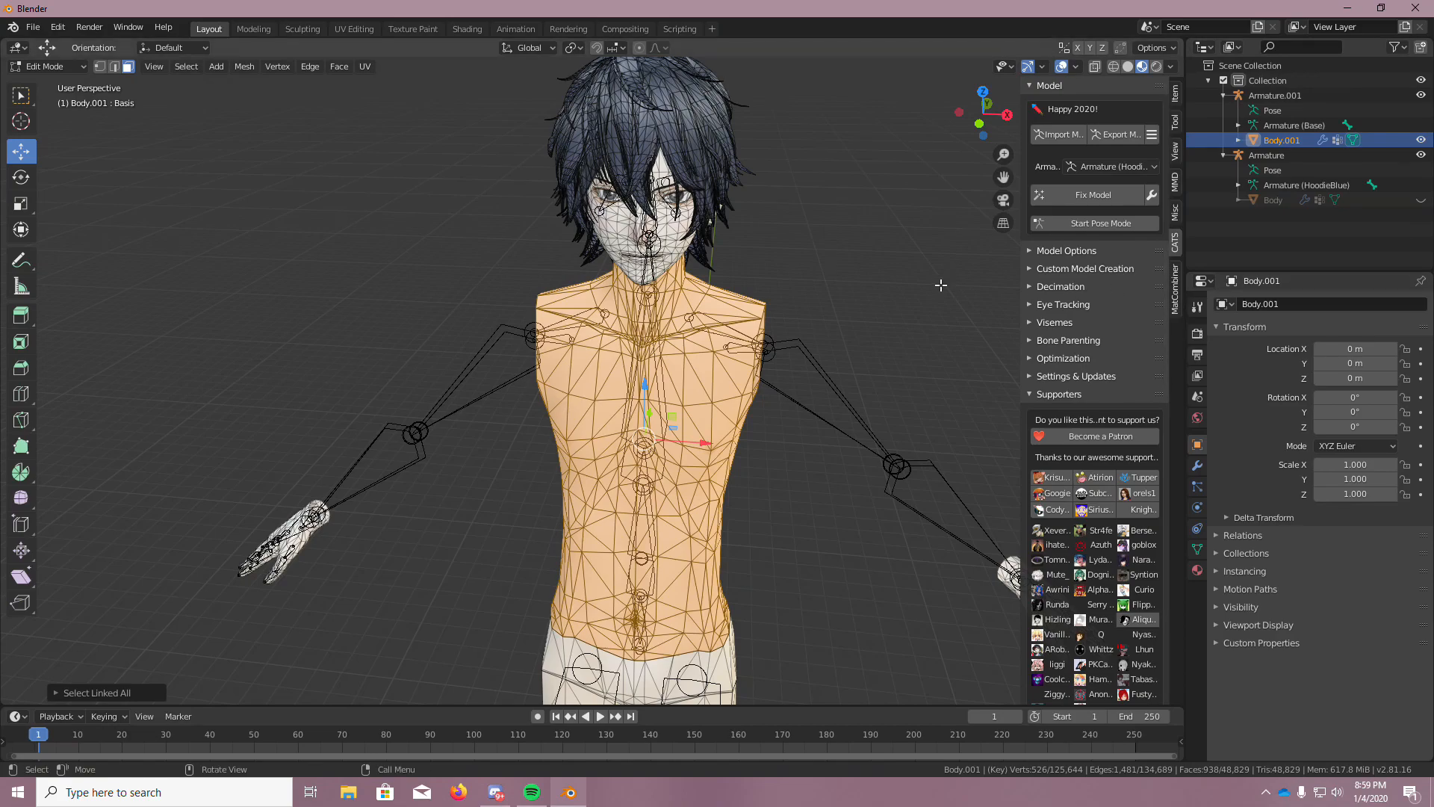
pyautogui.click(1421, 199)
pyautogui.click(1422, 200)
pyautogui.click(1421, 200)
pyautogui.click(1424, 199)
pyautogui.click(1424, 199)
pyautogui.click(1423, 199)
# Try deselecting the right shoulder and upper chest faces, compare them with the hoodie, and reselect the whole linked torso
pyautogui.scroll(4, 582, 322)
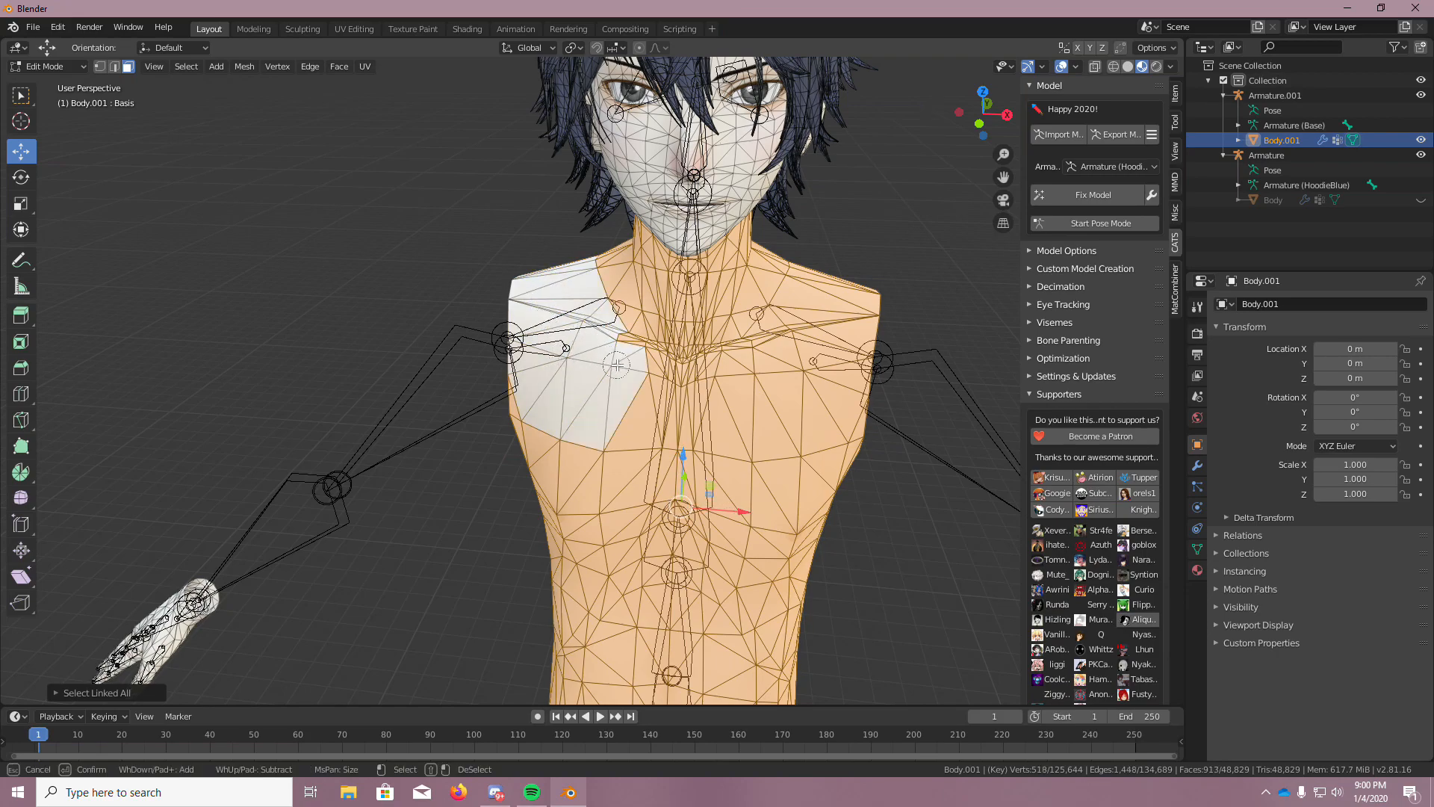
pyautogui.press('Escape')
pyautogui.click(1421, 201)
pyautogui.click(1421, 201)
pyautogui.click(1421, 201)
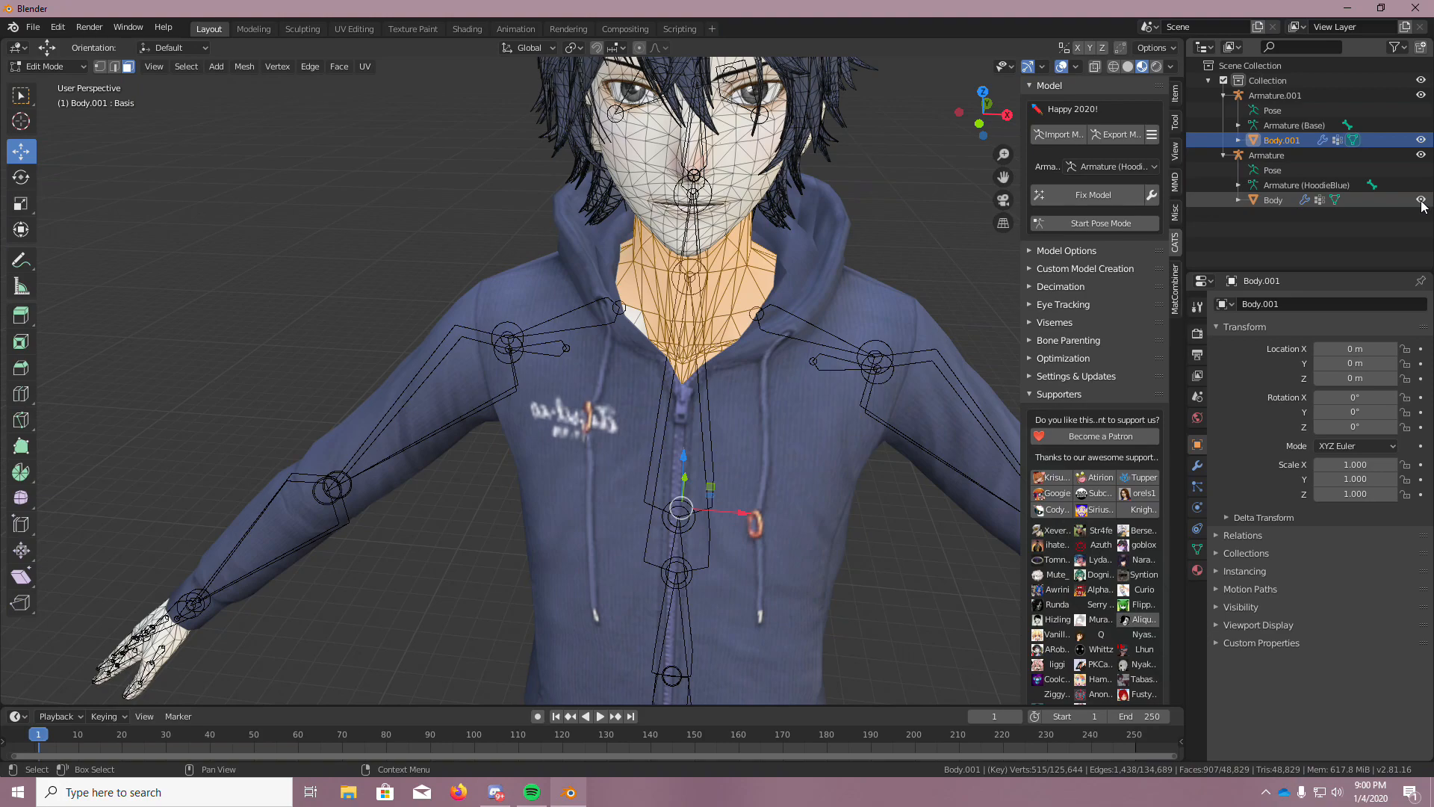
pyautogui.click(1421, 201)
pyautogui.click(1421, 200)
pyautogui.click(1420, 200)
pyautogui.click(1420, 200)
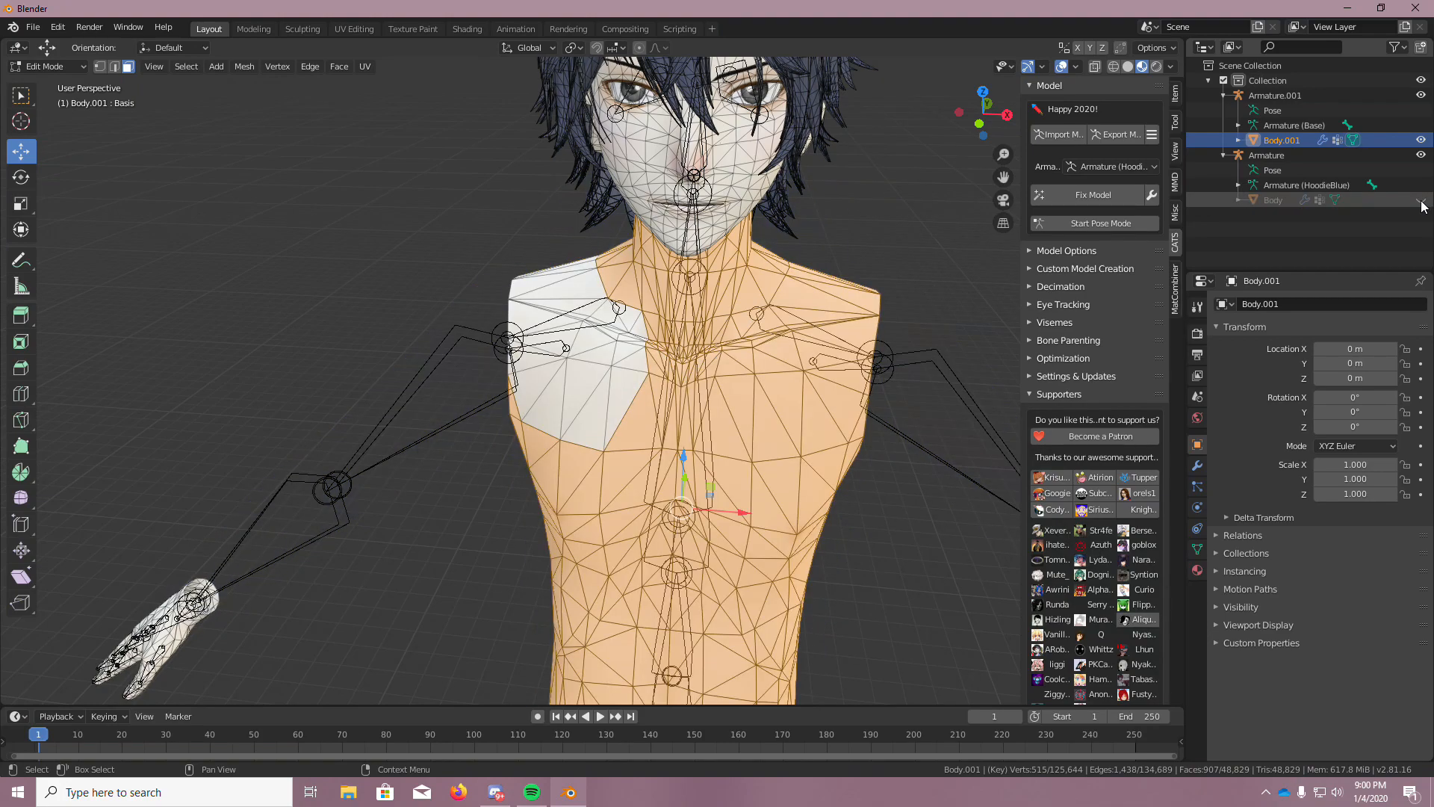
pyautogui.click(1421, 202)
pyautogui.click(1421, 202)
pyautogui.click(1421, 201)
pyautogui.click(1421, 201)
pyautogui.click(1421, 202)
pyautogui.click(1421, 202)
pyautogui.click(1421, 202)
pyautogui.click(1421, 202)
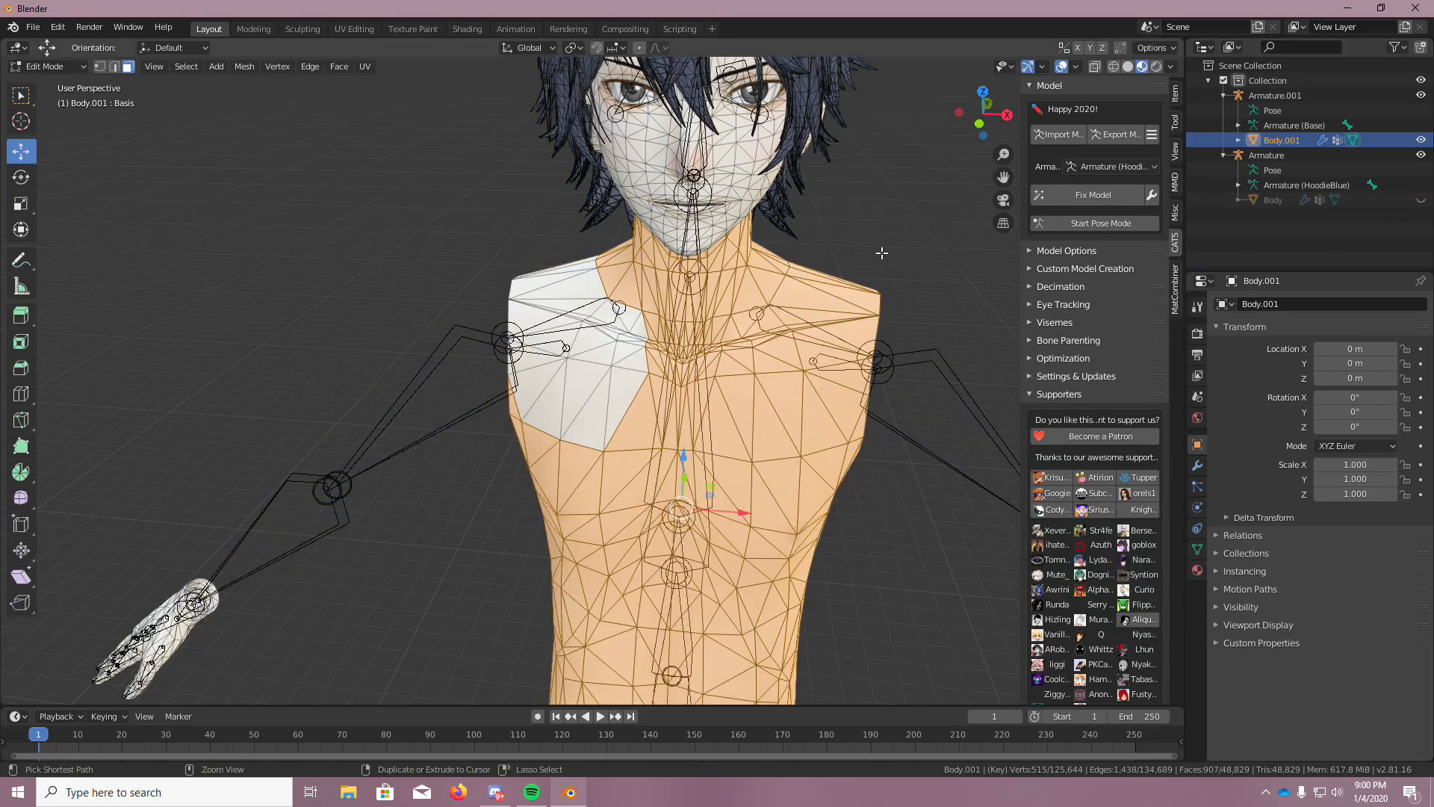
pyautogui.hotkey('ctrl', 'l')
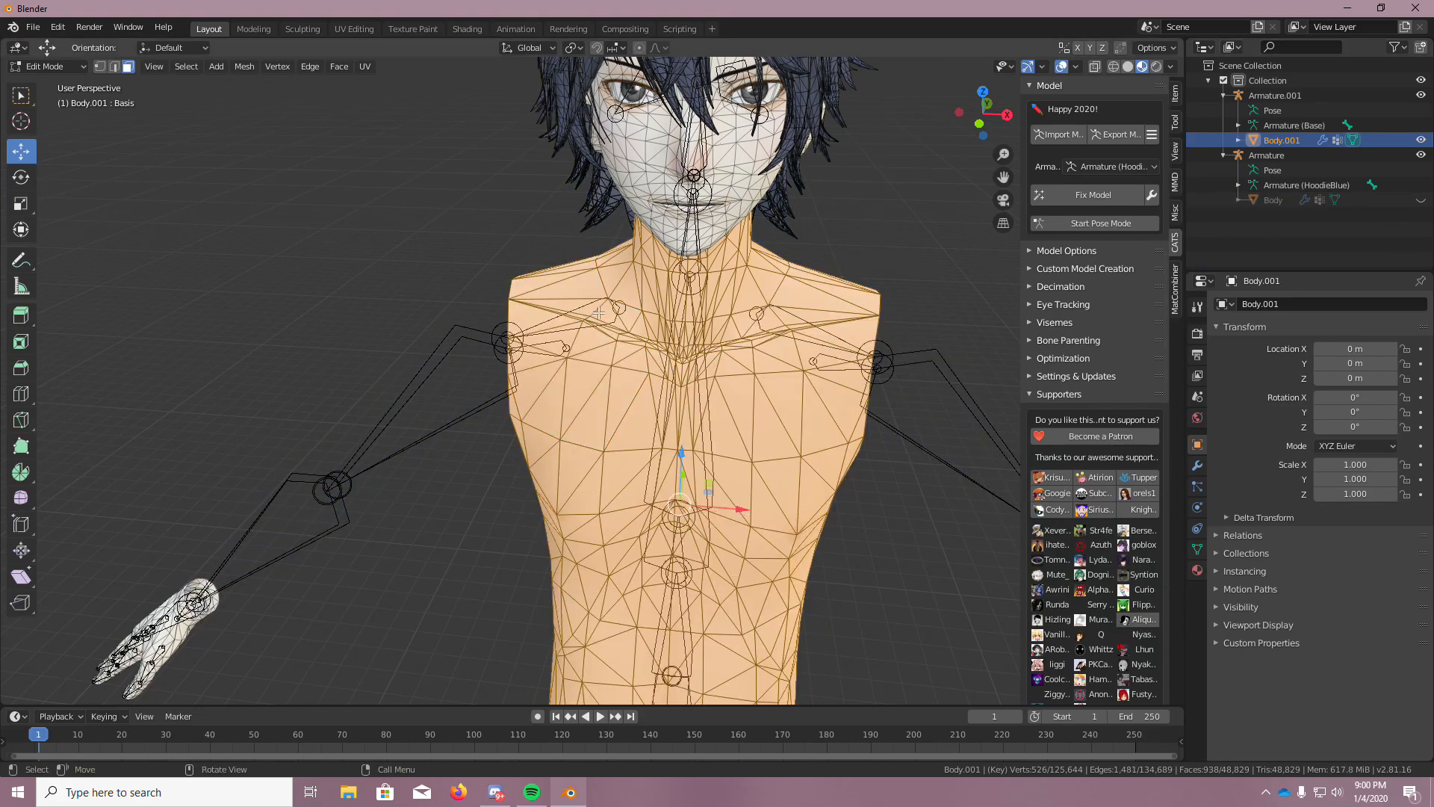
# Check the hoodie's neckline, and circle-deselect the front neck and upper shoulder faces of the torso with the hoodie hidden
pyautogui.click(1421, 200)
pyautogui.click(1421, 200)
pyautogui.click(1421, 200)
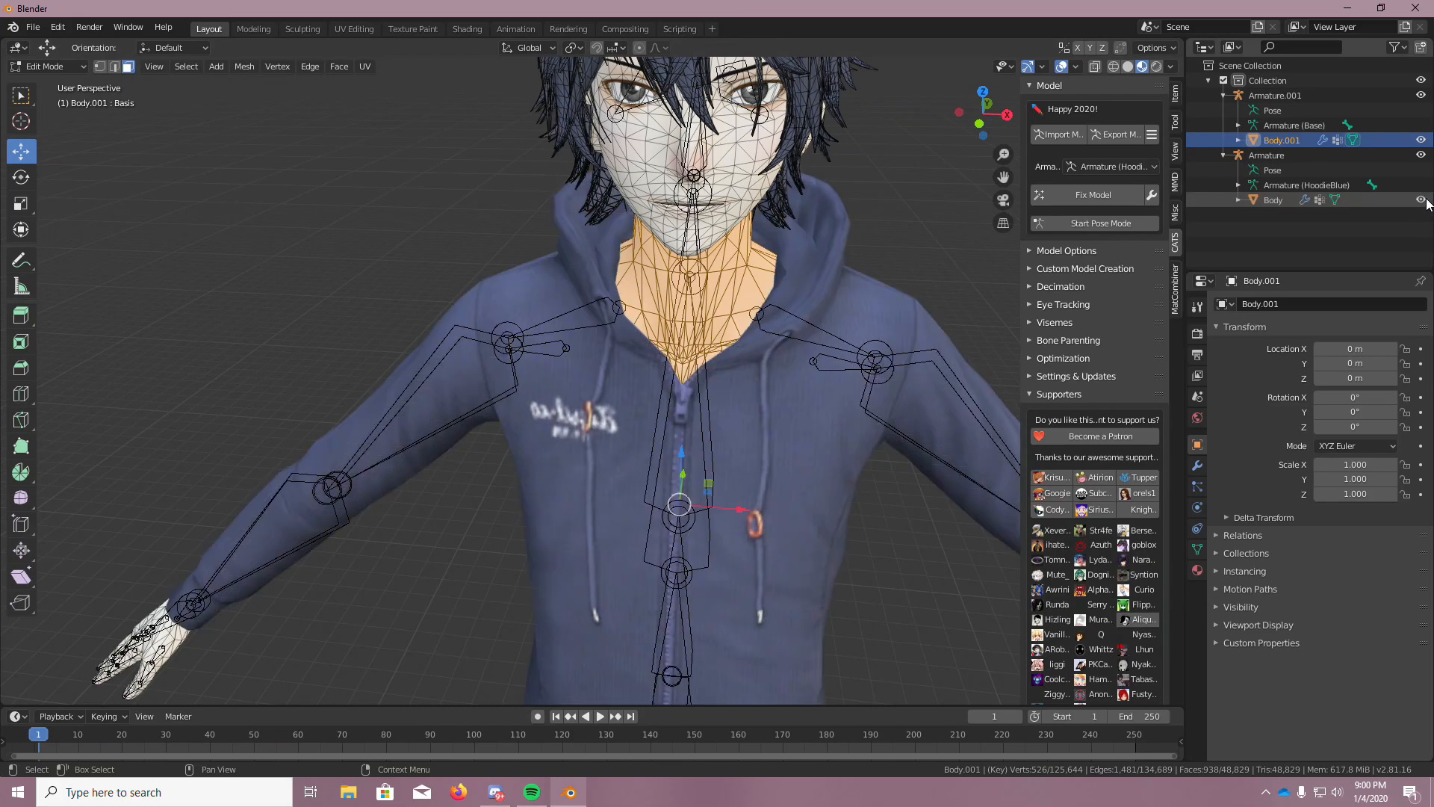
pyautogui.click(1421, 201)
pyautogui.press('c')
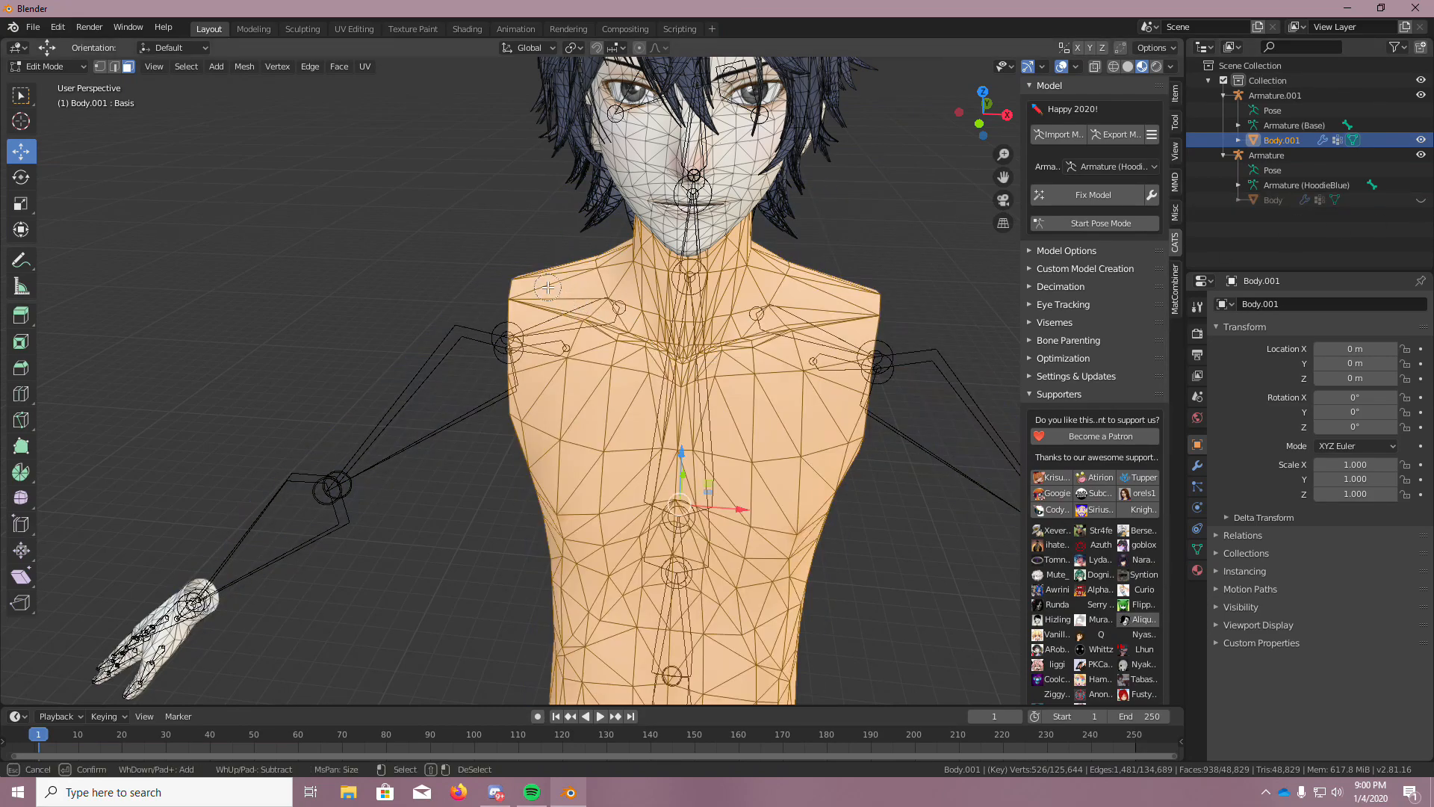
pyautogui.moveTo(639, 237)
pyautogui.keyDown('shift'); pyautogui.mouseDown()
pyautogui.moveTo(689, 258)
pyautogui.moveTo(750, 240)
pyautogui.moveTo(695, 291)
pyautogui.moveTo(583, 299)
pyautogui.moveTo(552, 276)
pyautogui.moveTo(829, 283)
pyautogui.mouseUp(); pyautogui.keyUp('shift')
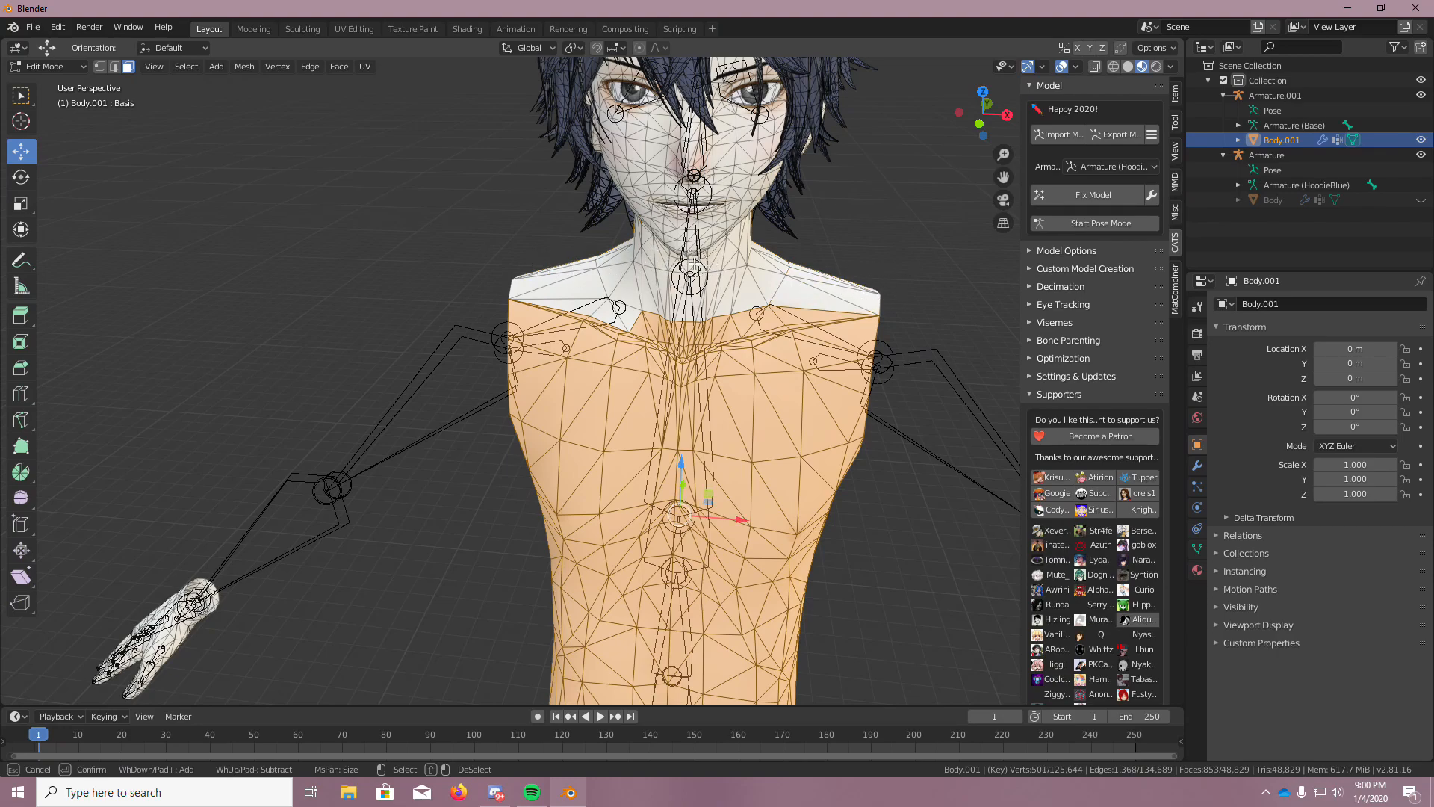
pyautogui.press('Escape')
# Try to circle-deselect the torso's rear neck and upper back faces around the hair
pyautogui.moveTo(630, 266); pyautogui.dragTo(841, 145, button='middle')
pyautogui.scroll(1, 820, 262)
pyautogui.scroll(4, 821, 262)
pyautogui.scroll(-6, 833, 163)
pyautogui.scroll(3, 818, 240)
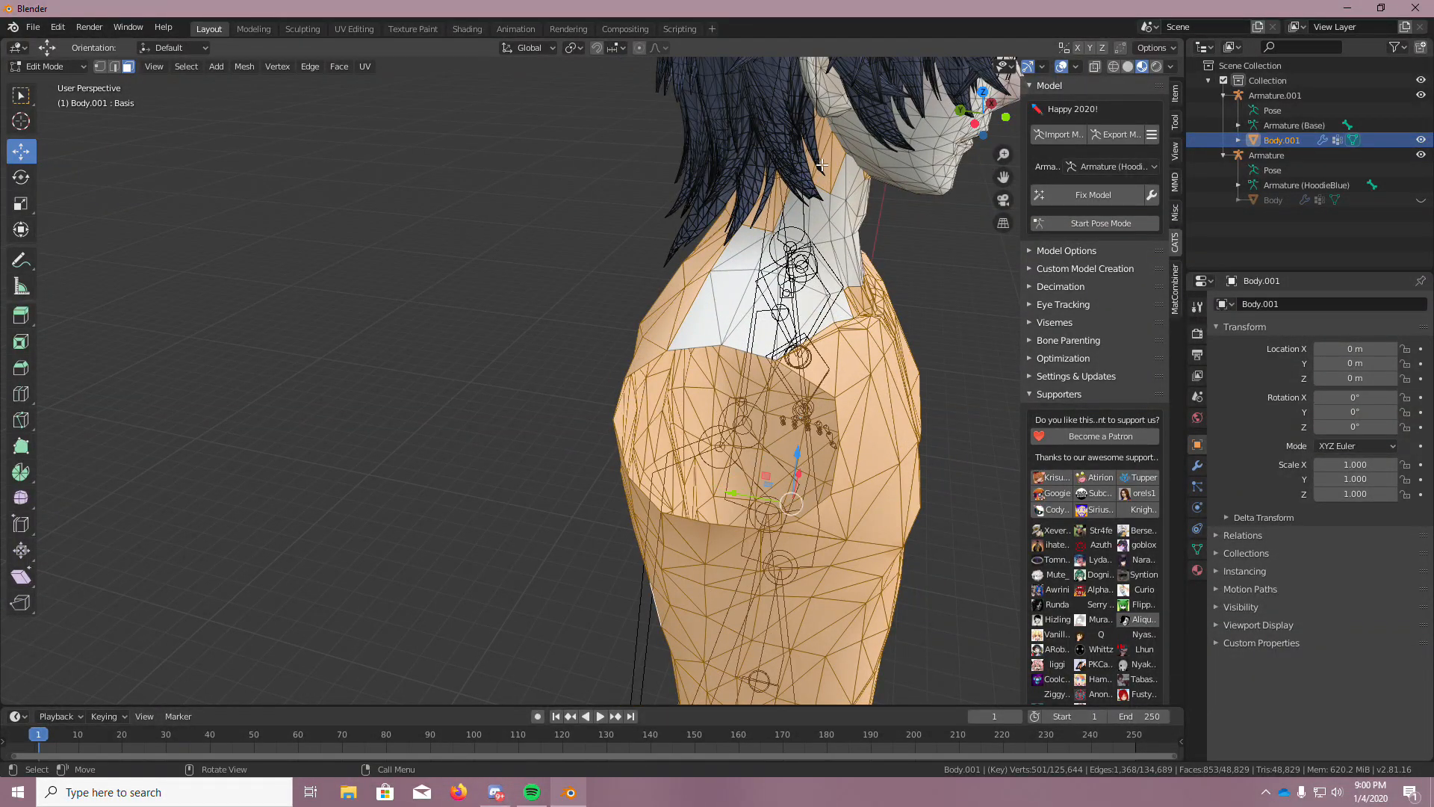
pyautogui.press('c')
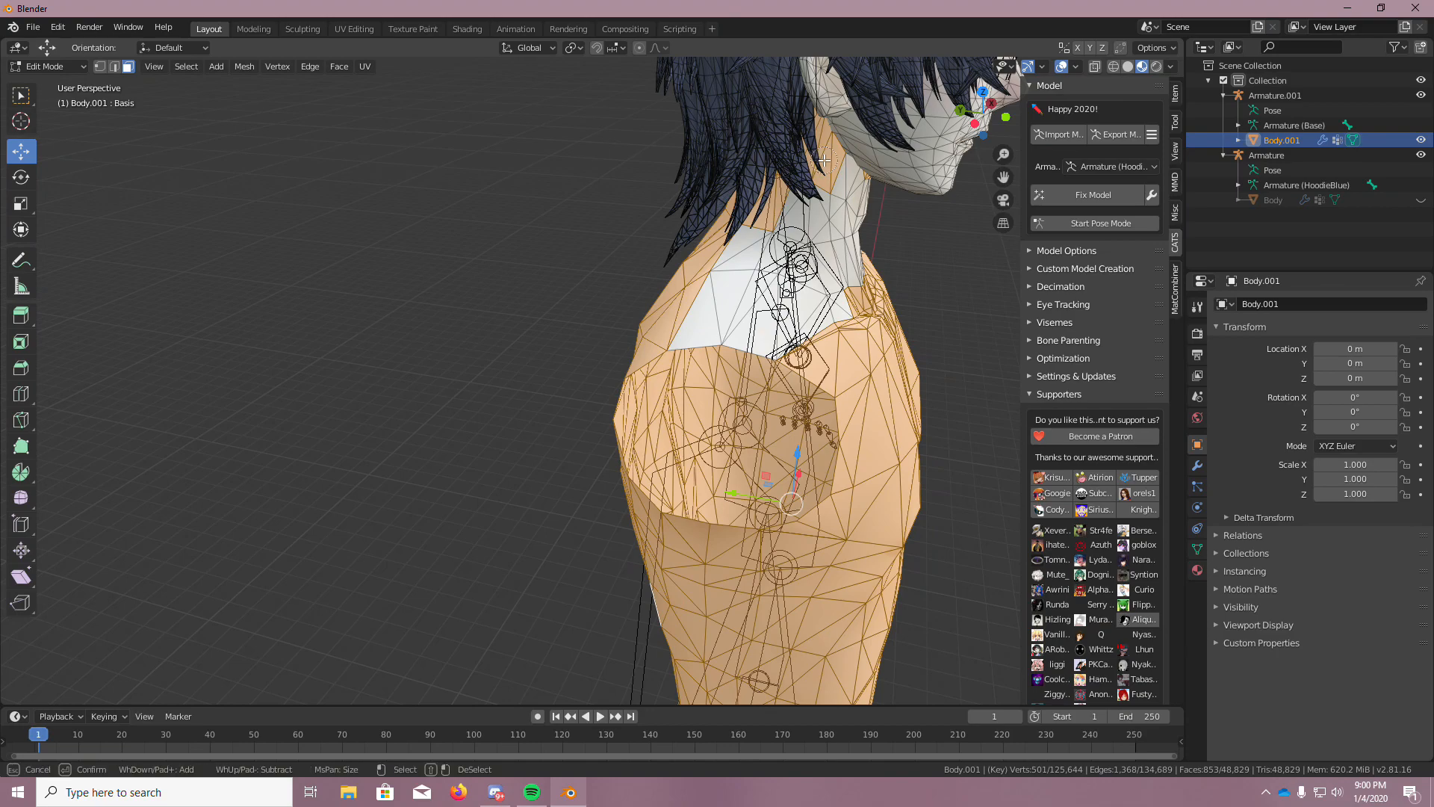
pyautogui.moveTo(785, 160)
pyautogui.mouseDown(button='middle')
pyautogui.moveTo(728, 227)
pyautogui.moveTo(684, 245)
pyautogui.moveTo(687, 132)
pyautogui.mouseUp(button='middle')
pyautogui.press('Escape')
pyautogui.press('c')
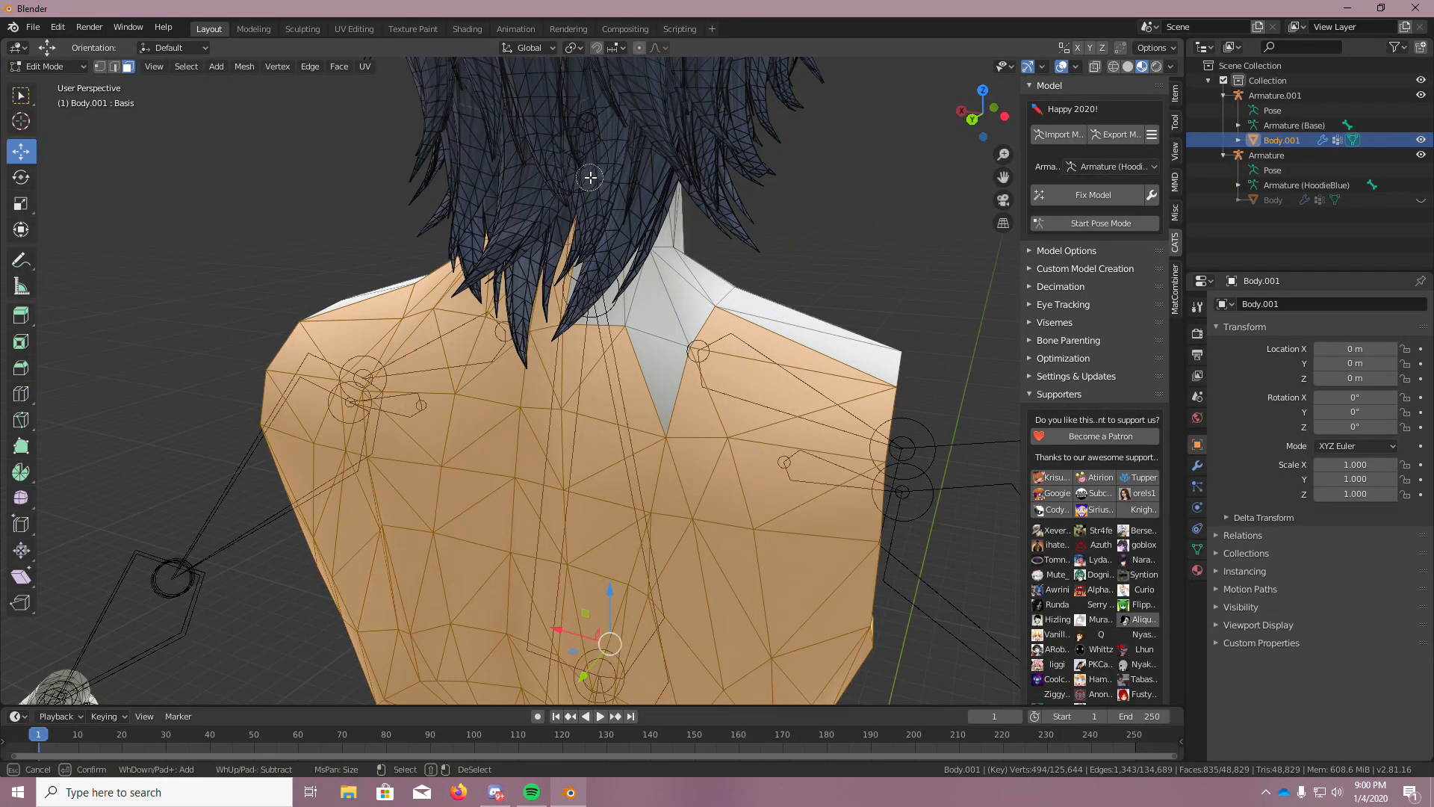
pyautogui.moveTo(648, 179)
pyautogui.mouseDown()
pyautogui.moveTo(590, 186)
pyautogui.moveTo(648, 191)
pyautogui.mouseUp()
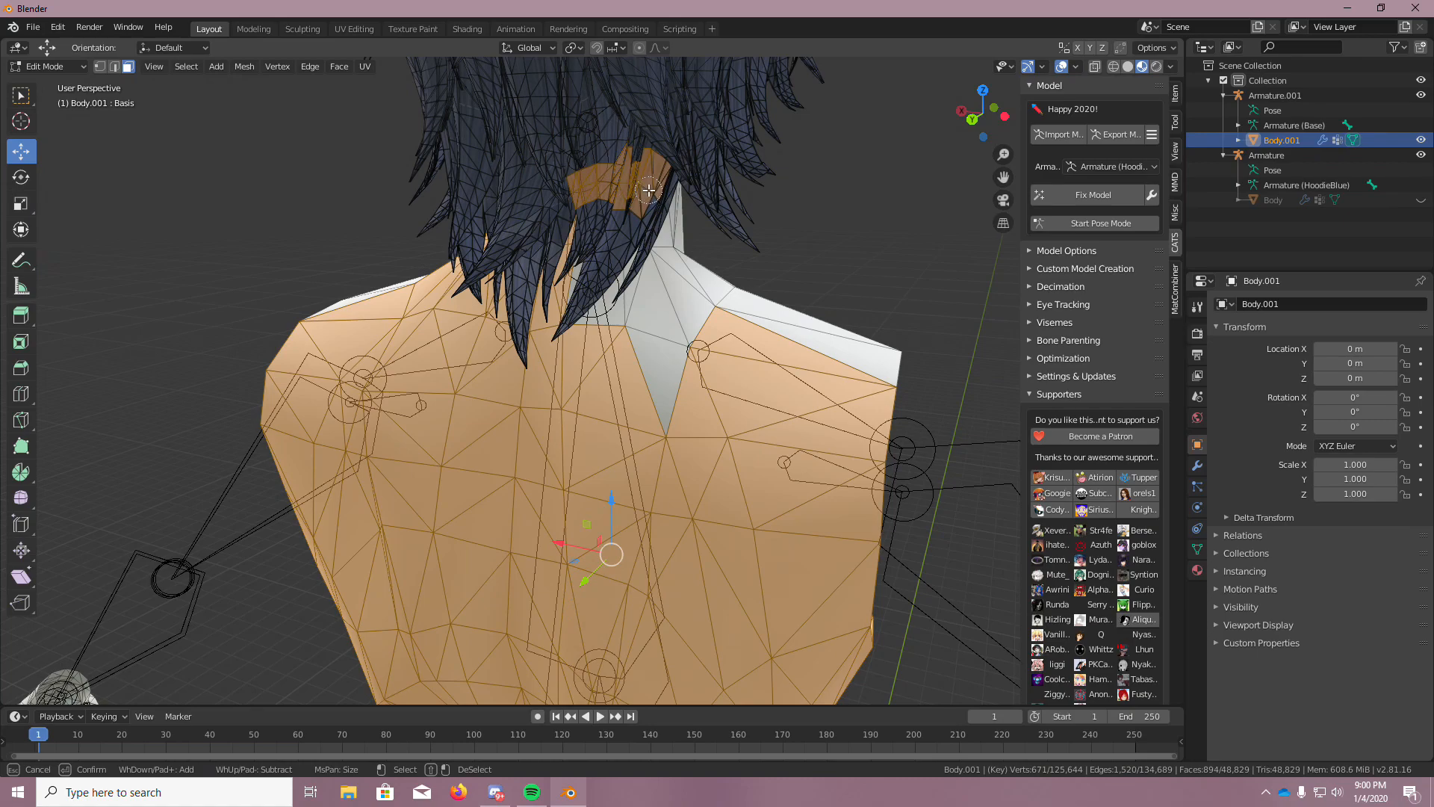
pyautogui.rightClick(781, 205)
pyautogui.hotkey('ctrl', 'z')
pyautogui.hotkey('ctrl', 'z')
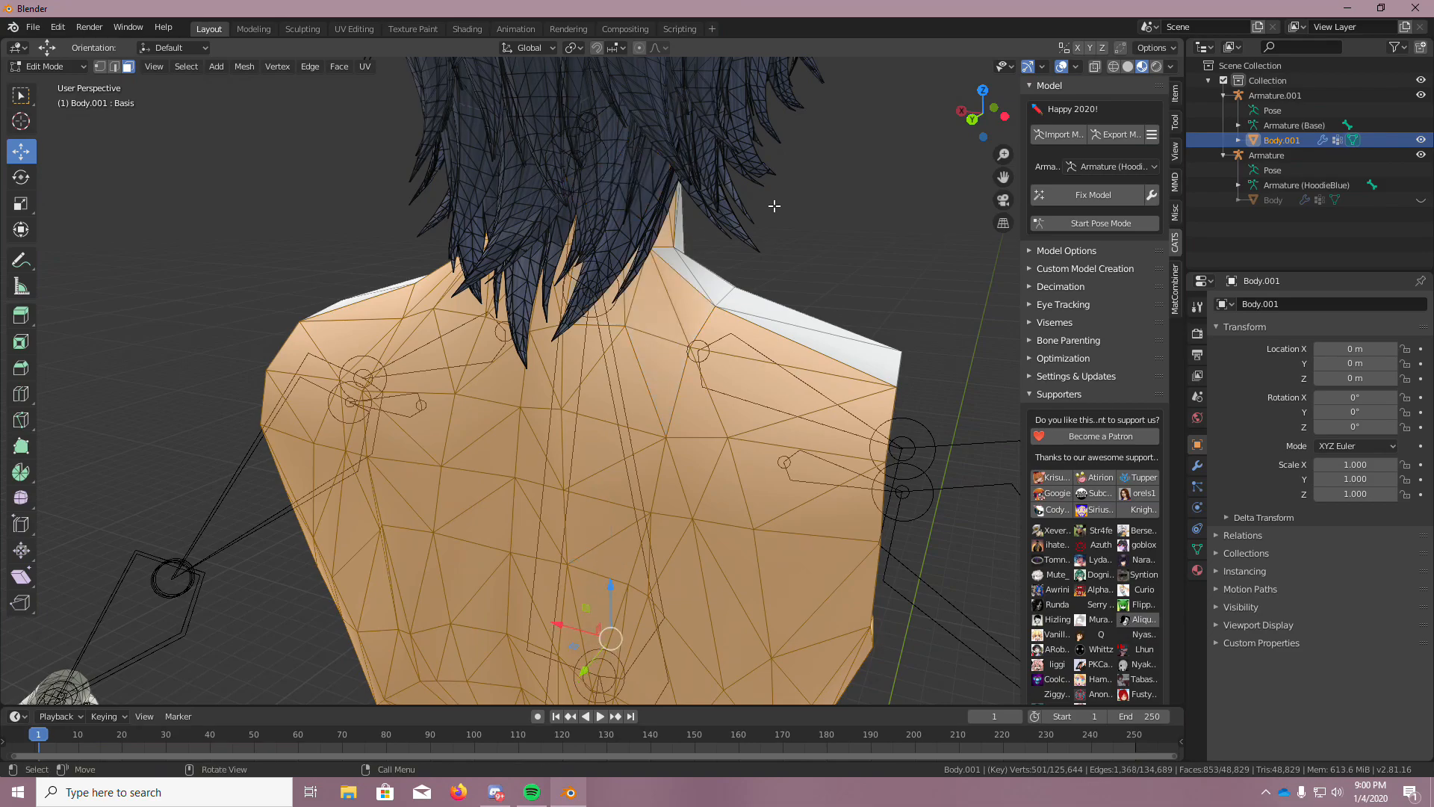
# Expand Body.001's contents in the outliner and toggle the mesh's visibility off and on
pyautogui.scroll(2, 679, 190)
pyautogui.moveTo(658, 195); pyautogui.dragTo(610, 202, button='middle')
pyautogui.moveTo(754, 248); pyautogui.dragTo(713, 244, button='middle')
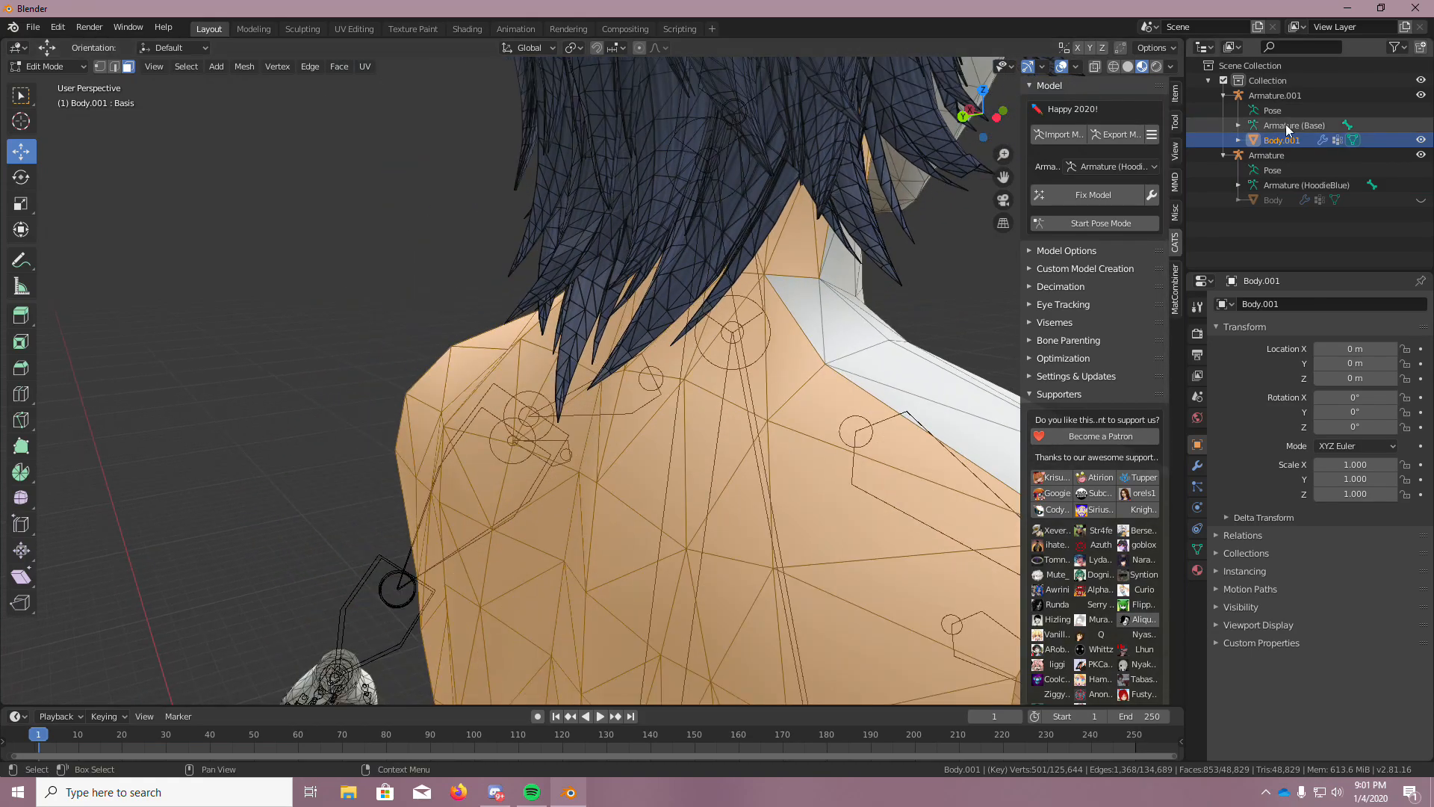
pyautogui.click(1238, 140)
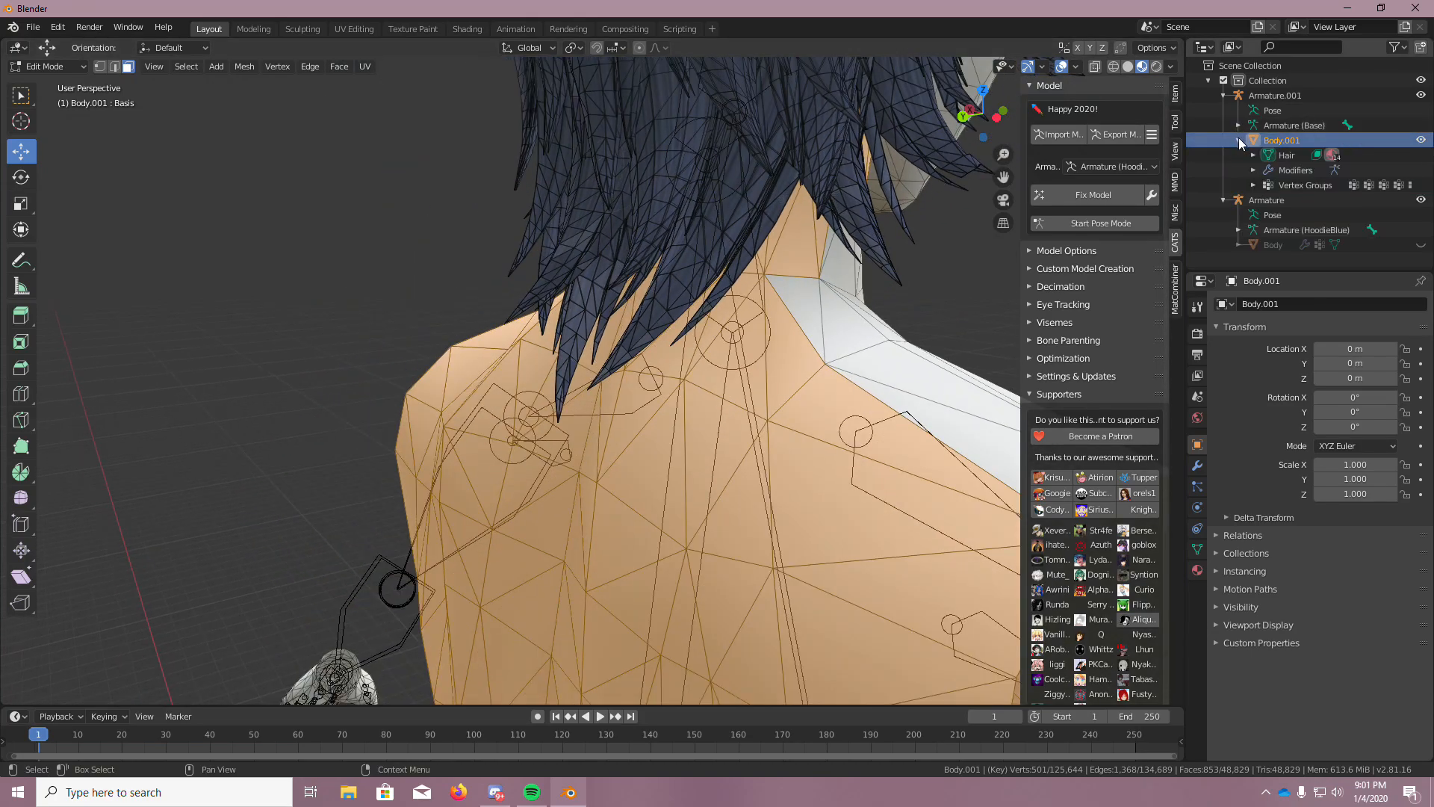
pyautogui.click(1421, 139)
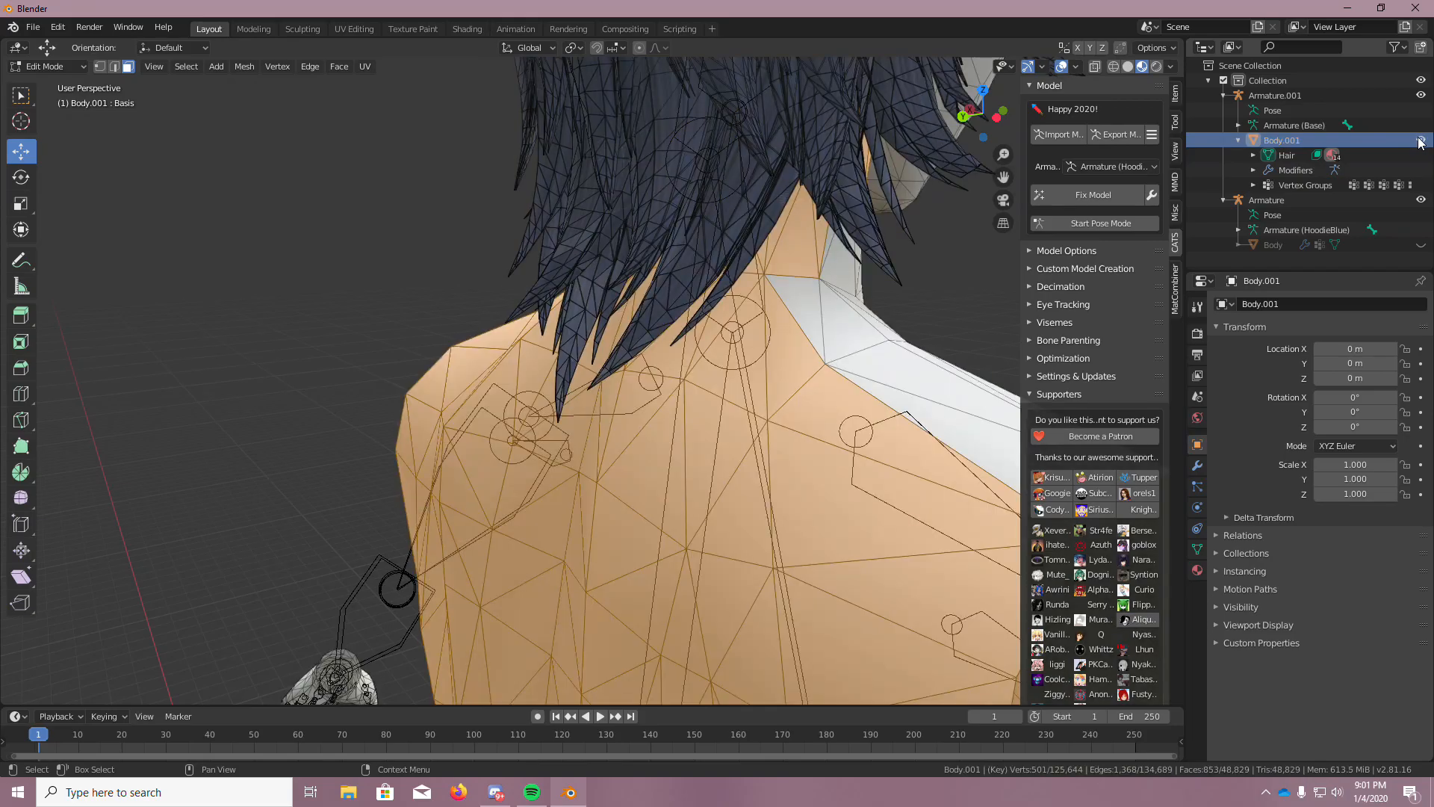
pyautogui.click(1421, 140)
# Circle-deselect the faces on the side of the neck and below the jaw between the hair strands
pyautogui.scroll(2, 889, 236)
pyautogui.scroll(-4, 857, 227)
pyautogui.moveTo(857, 227); pyautogui.dragTo(989, 185, button='middle')
pyautogui.scroll(4, 934, 191)
pyautogui.moveTo(889, 194); pyautogui.dragTo(872, 152, button='middle')
pyautogui.scroll(2, 871, 202)
pyautogui.scroll(-2, 885, 151)
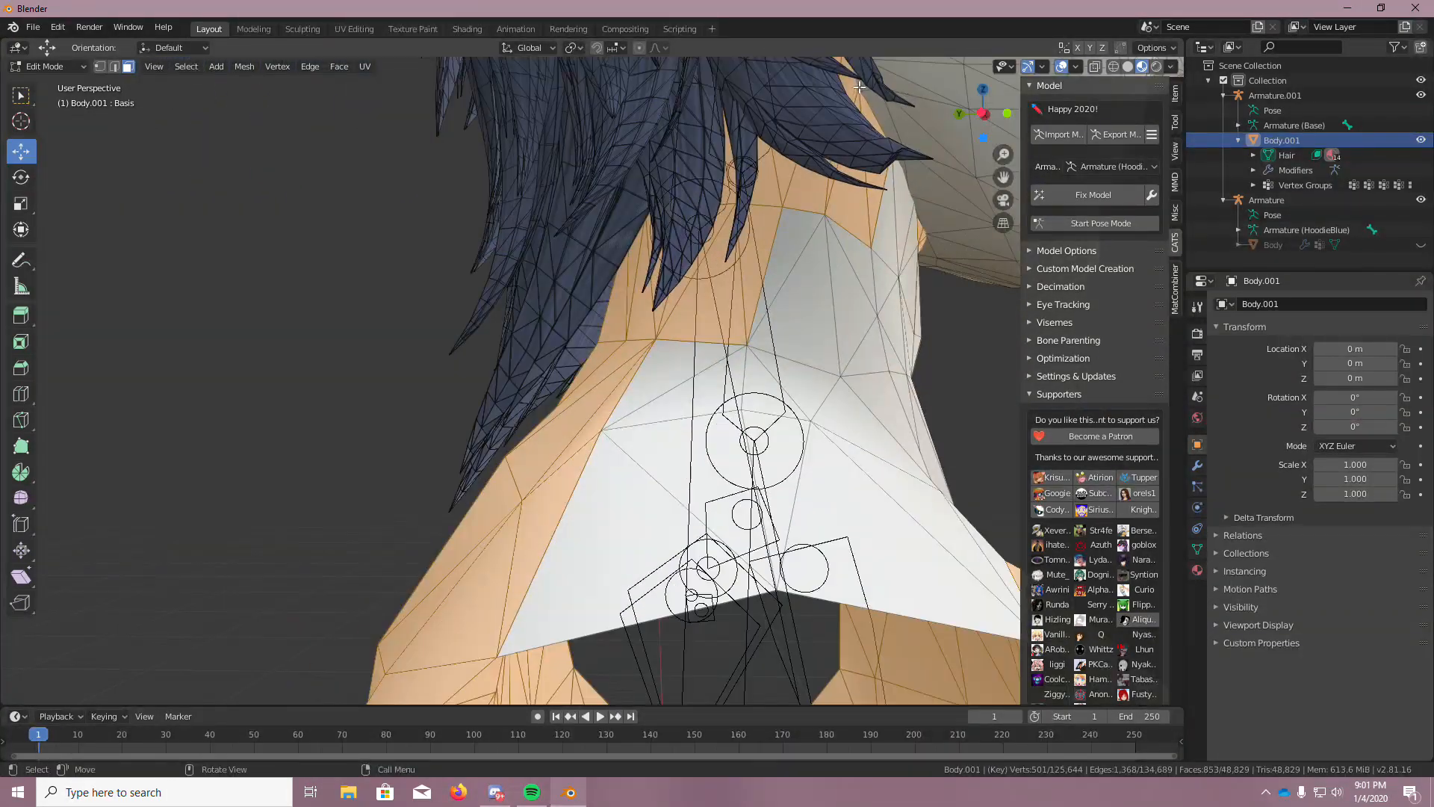
pyautogui.keyDown('shift'); pyautogui.moveTo(850, 173); pyautogui.dragTo(793, 294, button='middle'); pyautogui.keyUp('shift')
pyautogui.scroll(5, 793, 294)
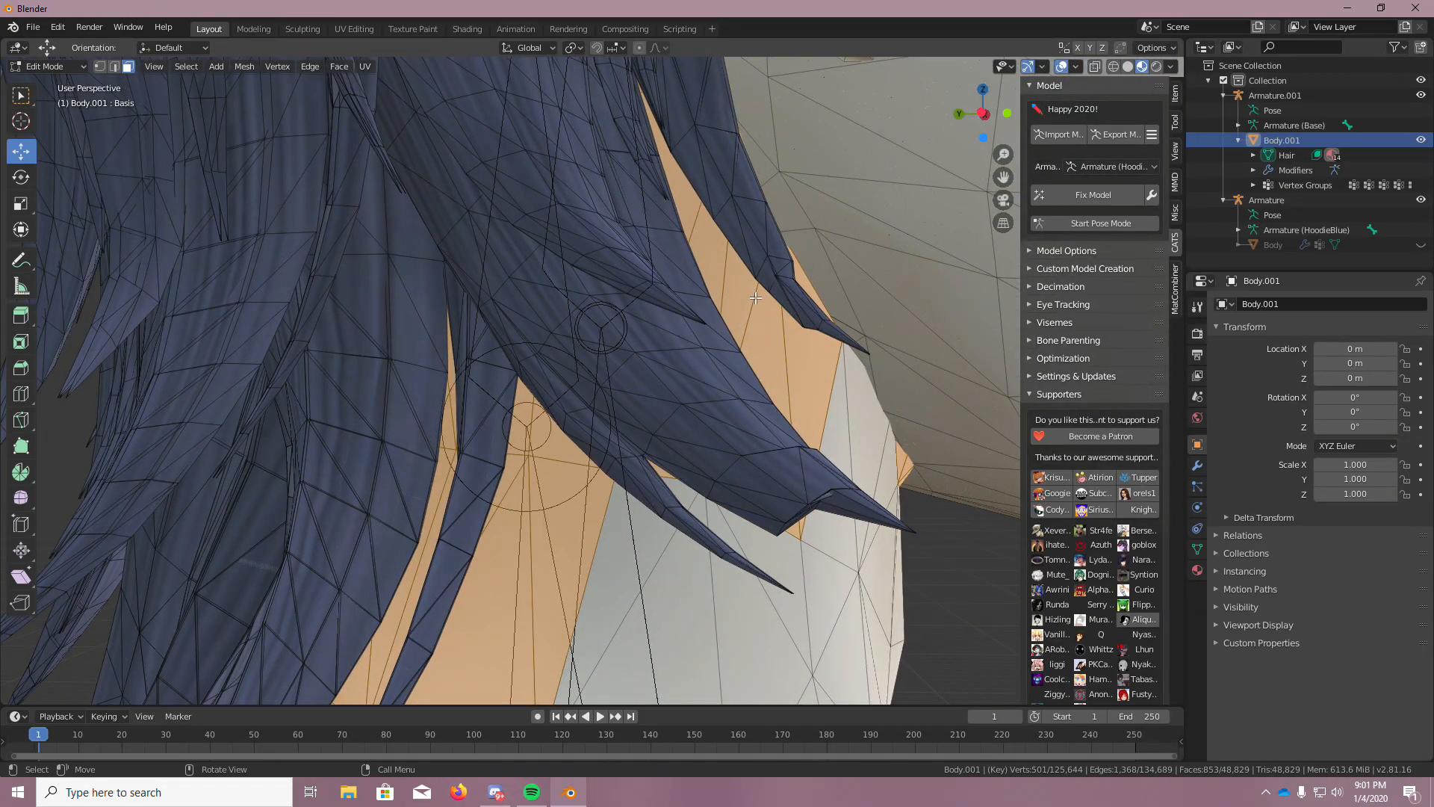
pyautogui.press('c')
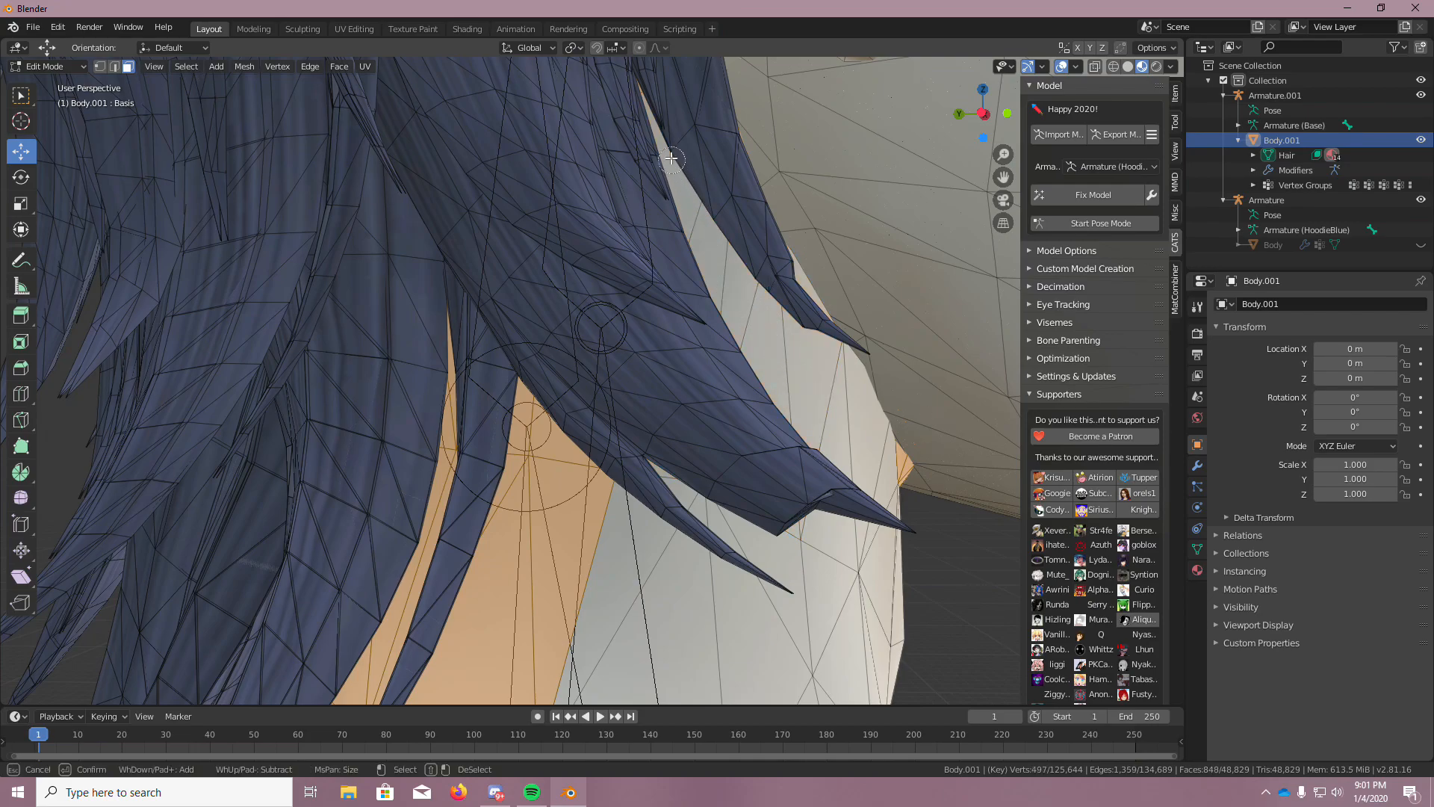
pyautogui.moveTo(523, 433); pyautogui.dragTo(535, 388, button='middle')
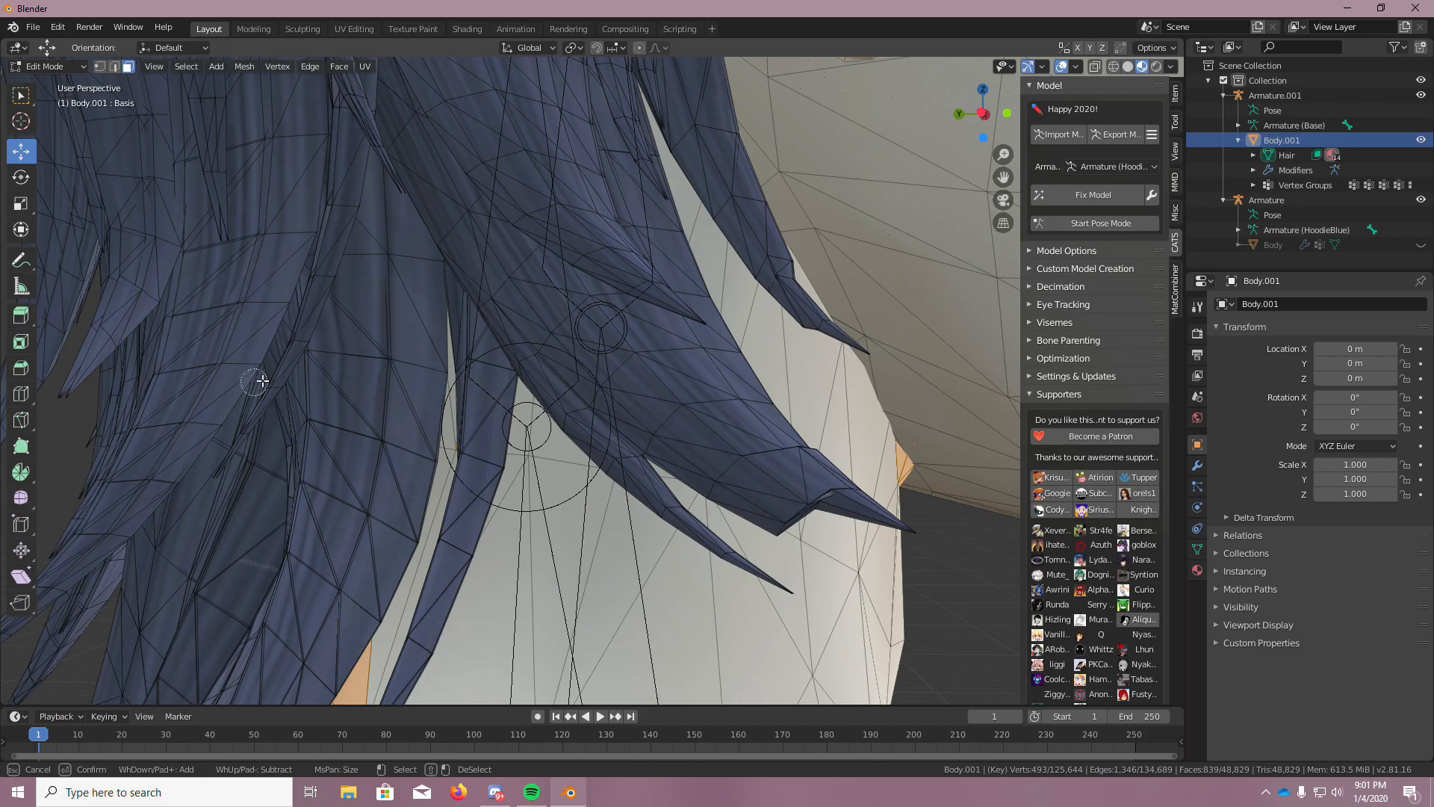
pyautogui.press('Escape')
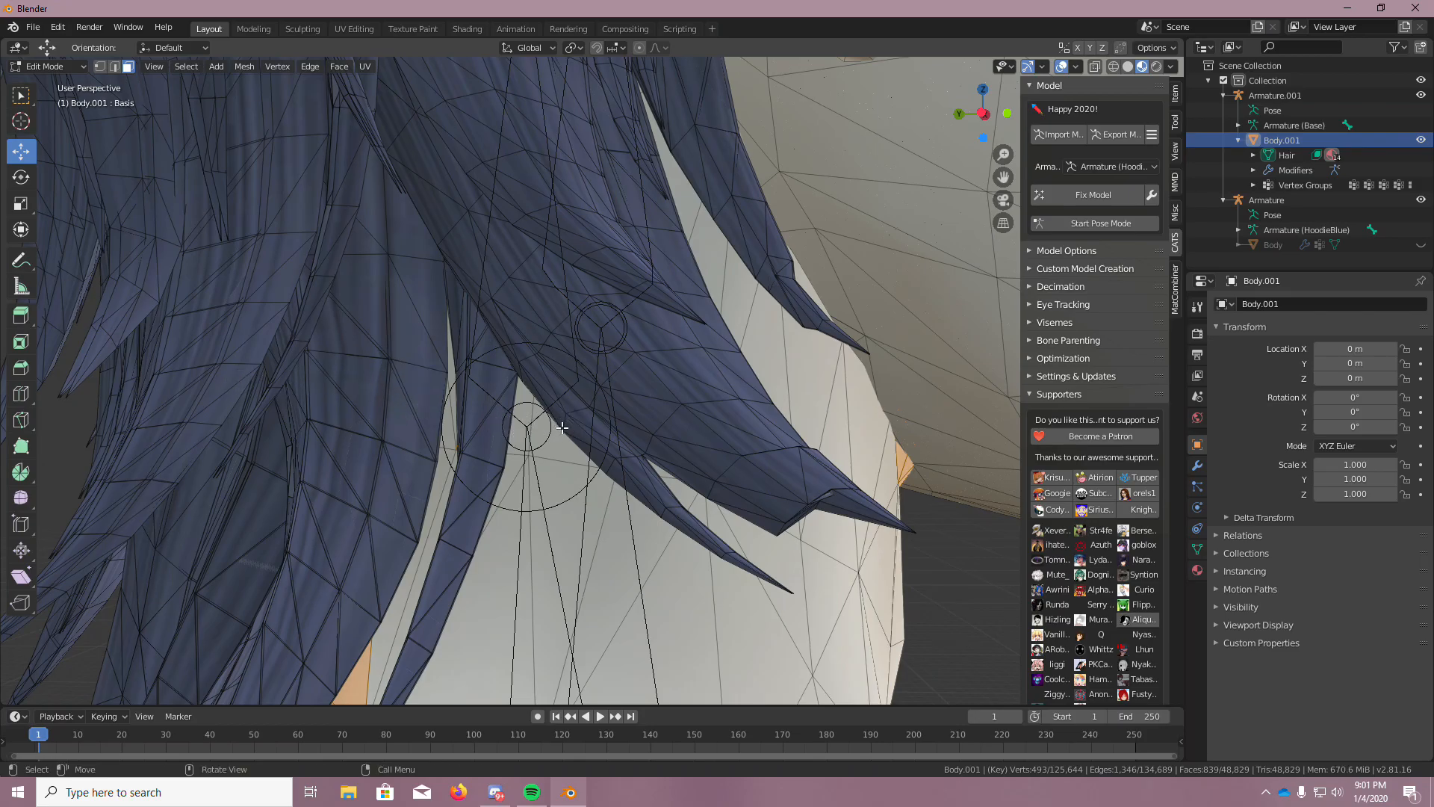
# Circle-deselect the selected neck faces on the opposite side of the head
pyautogui.moveTo(562, 428); pyautogui.dragTo(624, 432, button='middle')
pyautogui.scroll(-7, 625, 433)
pyautogui.moveTo(523, 434)
pyautogui.mouseDown(button='middle')
pyautogui.moveTo(603, 445)
pyautogui.moveTo(687, 429)
pyautogui.moveTo(766, 306)
pyautogui.moveTo(784, 369)
pyautogui.moveTo(869, 401)
pyautogui.moveTo(848, 418)
pyautogui.mouseUp(button='middle')
pyautogui.scroll(-2, 603, 445)
pyautogui.scroll(3, 687, 430)
pyautogui.press('c')
pyautogui.press('Escape')
pyautogui.press('c')
pyautogui.middleClick(605, 457)
pyautogui.press('Escape')
# Try to circle-deselect the neck faces along the rear edge of the hair without selecting hair faces
pyautogui.moveTo(738, 443); pyautogui.dragTo(391, 535, button='middle')
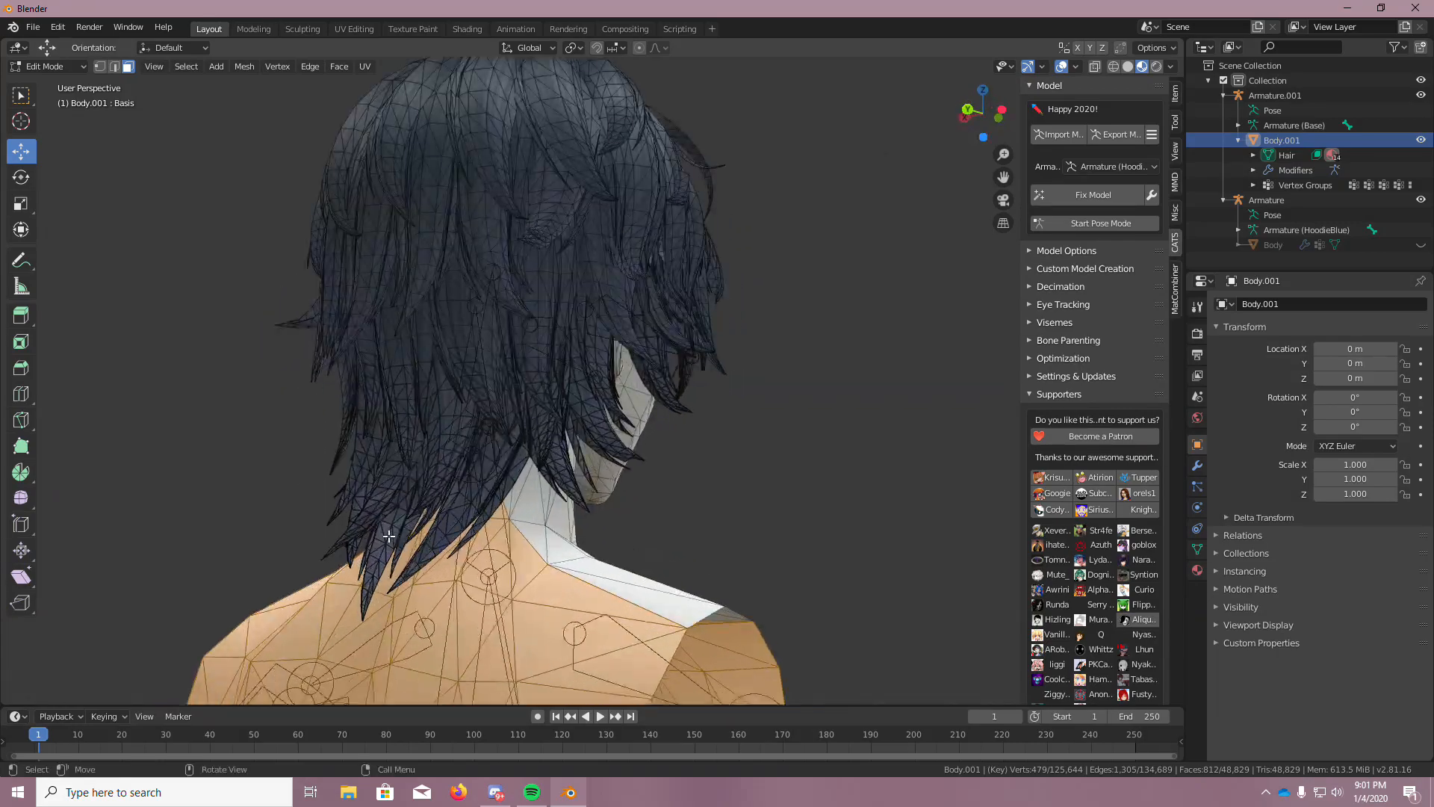
pyautogui.scroll(6, 391, 535)
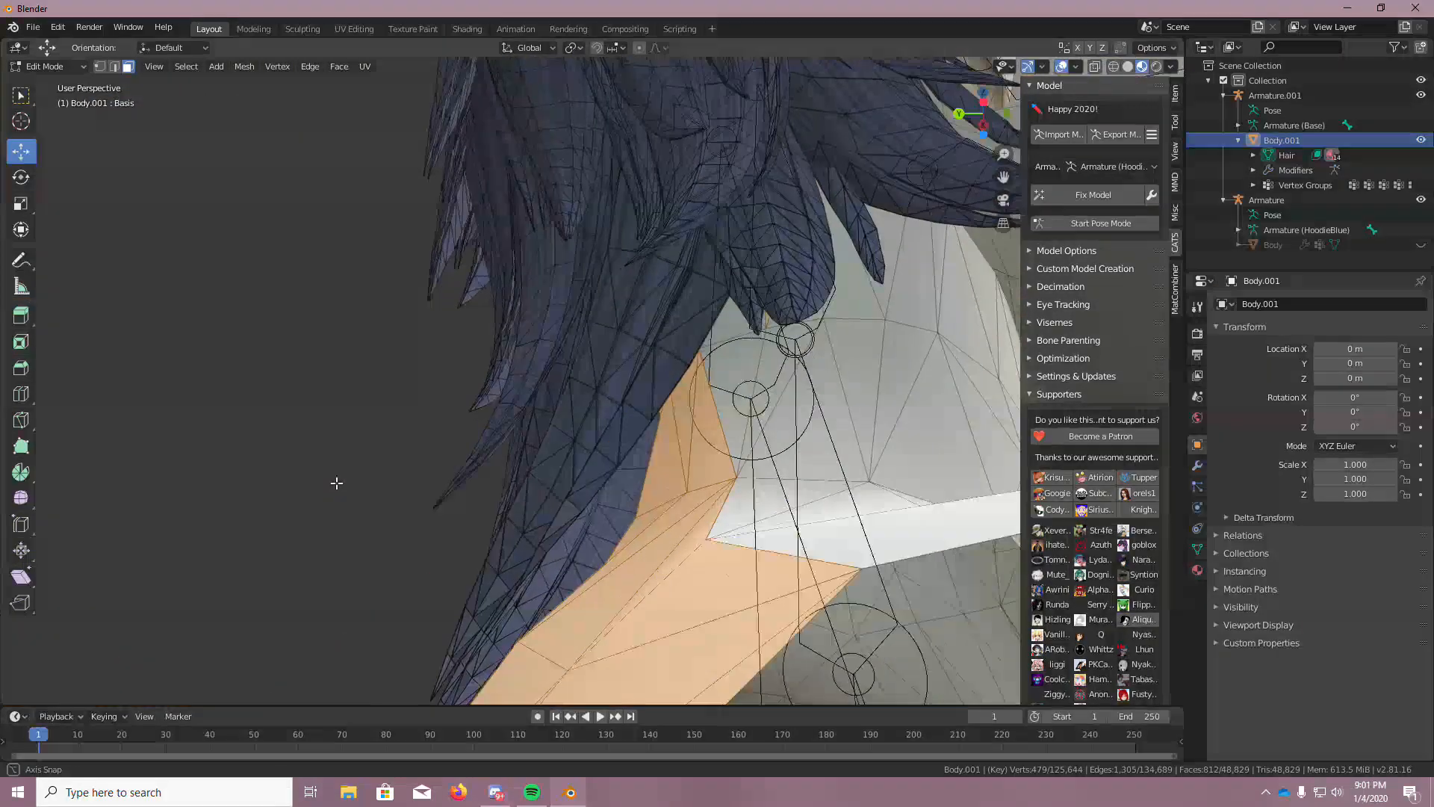
pyautogui.moveTo(336, 483); pyautogui.dragTo(568, 427, button='middle')
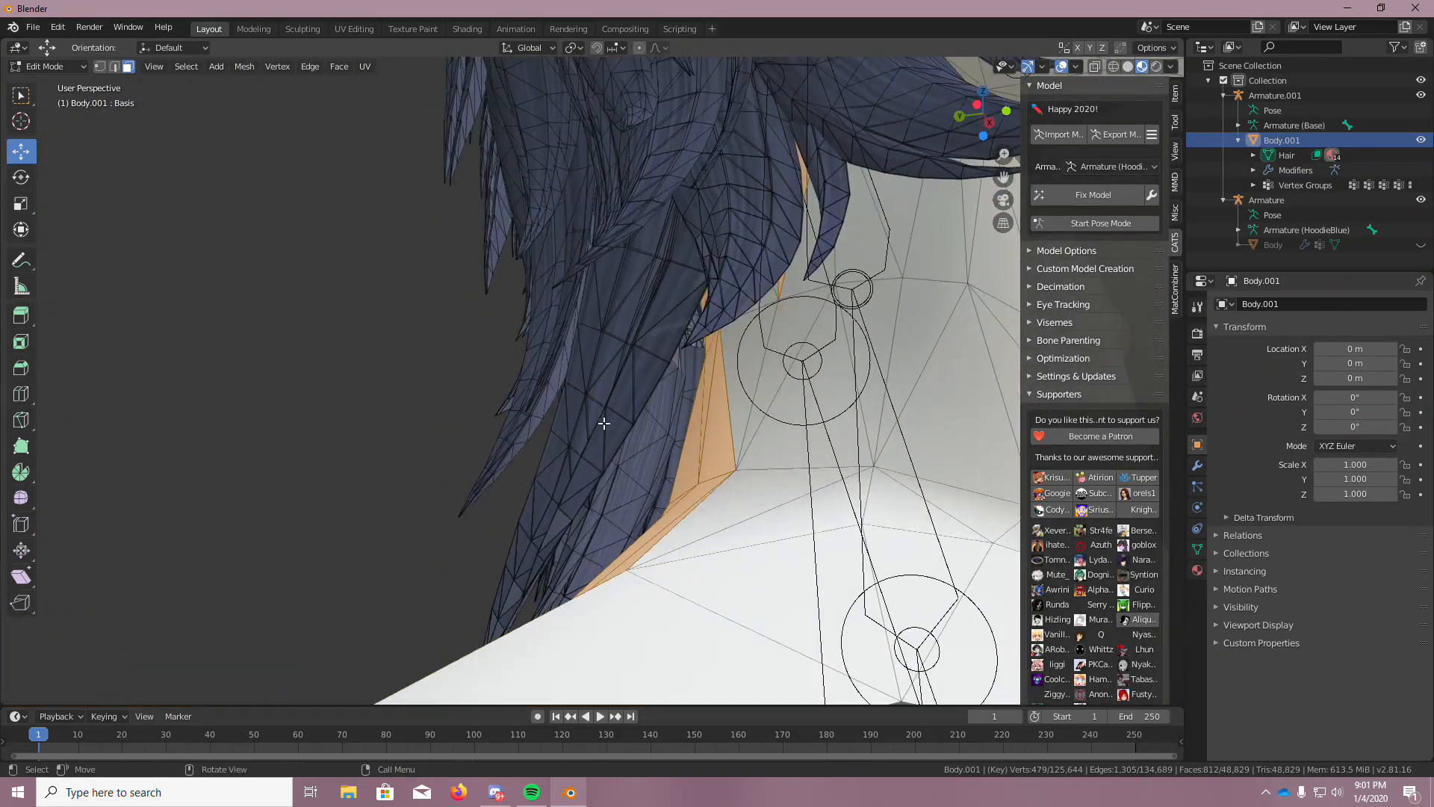
pyautogui.rightClick(731, 448)
pyautogui.press('Escape')
pyautogui.press('c')
pyautogui.moveTo(701, 437); pyautogui.dragTo(780, 244, button='middle')
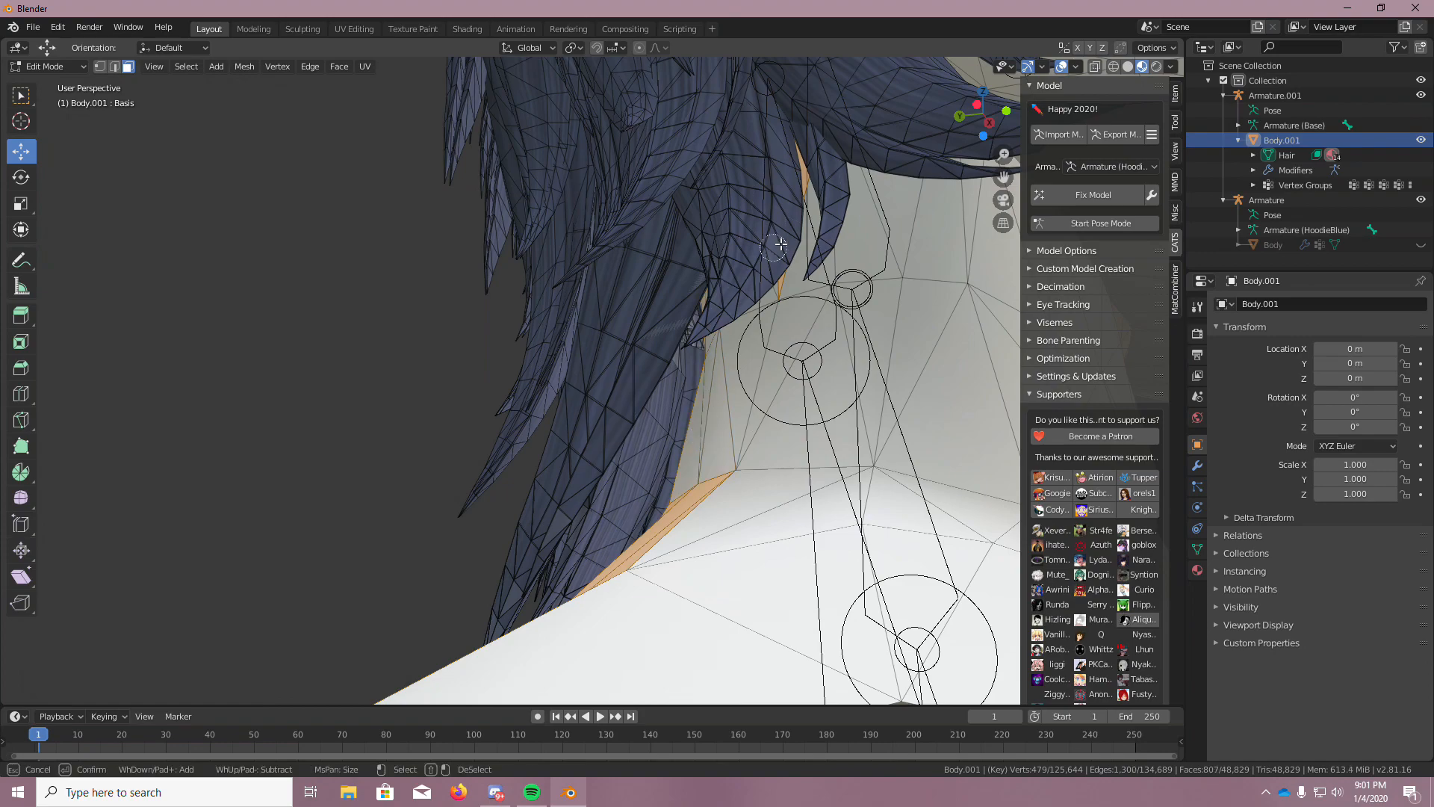
pyautogui.moveTo(695, 266); pyautogui.dragTo(697, 366)
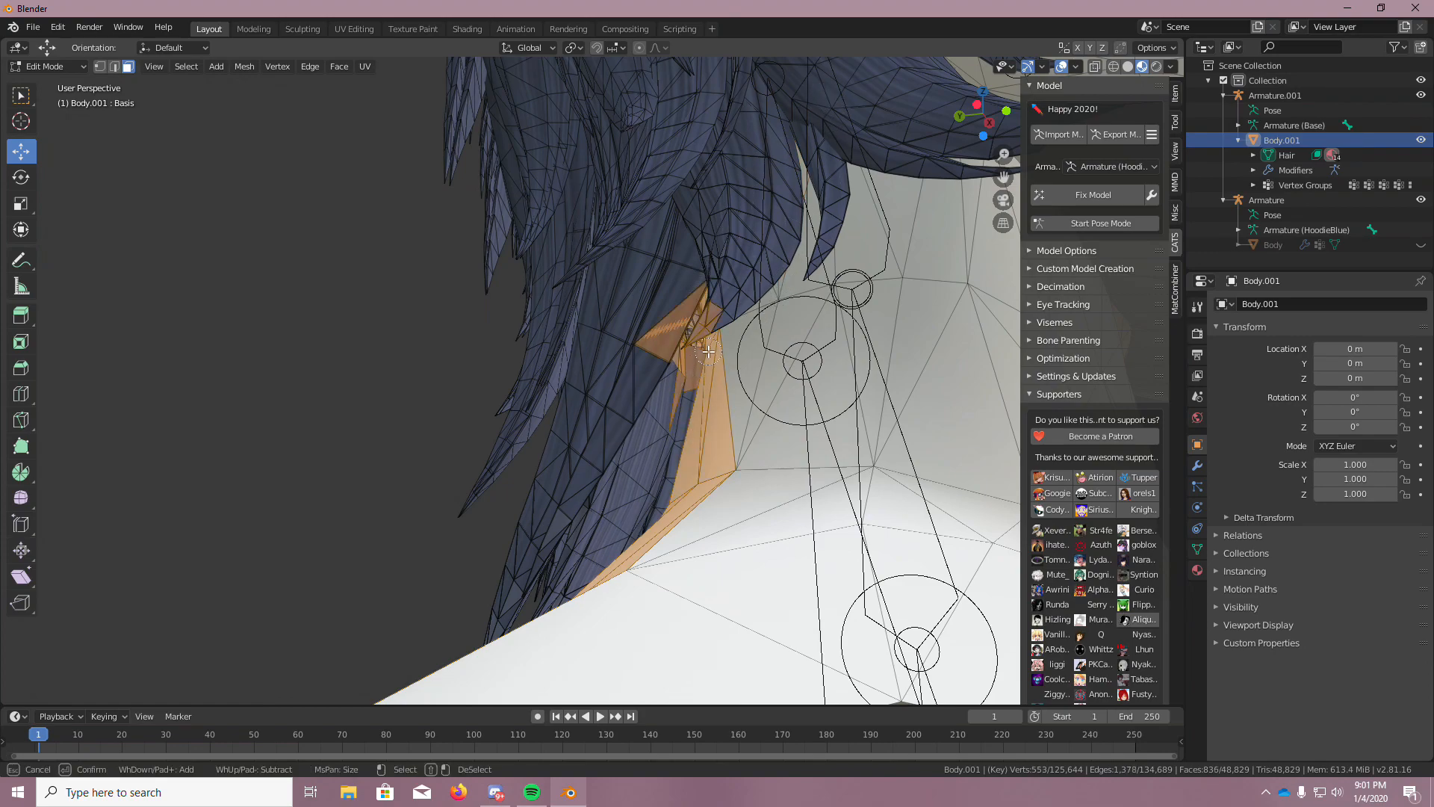
pyautogui.rightClick(708, 336)
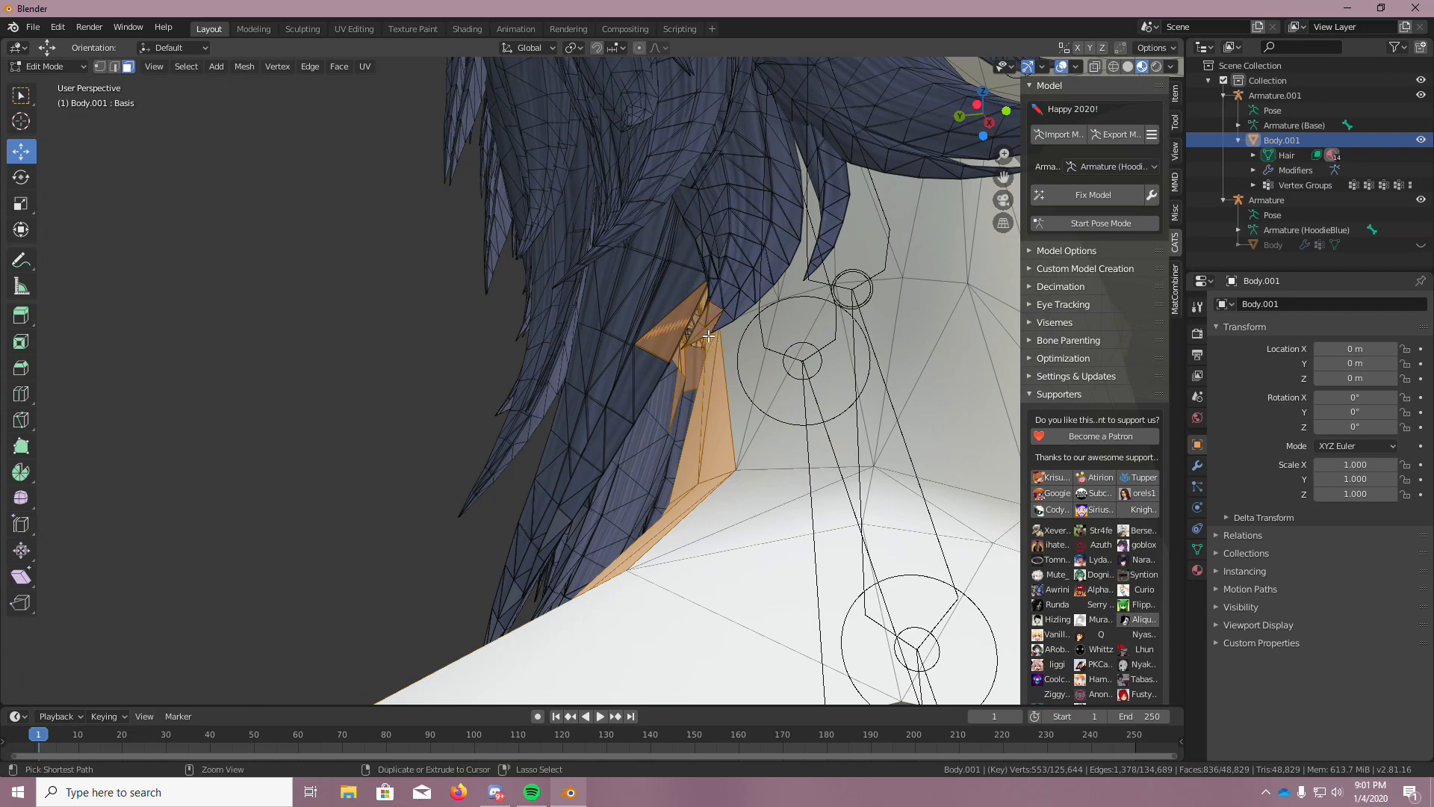
pyautogui.hotkey('ctrl', 'z')
# Circle-deselect the neck faces beside the hair down to where the neck meets the shoulder
pyautogui.press('c')
pyautogui.moveTo(723, 359); pyautogui.dragTo(706, 357, button='middle')
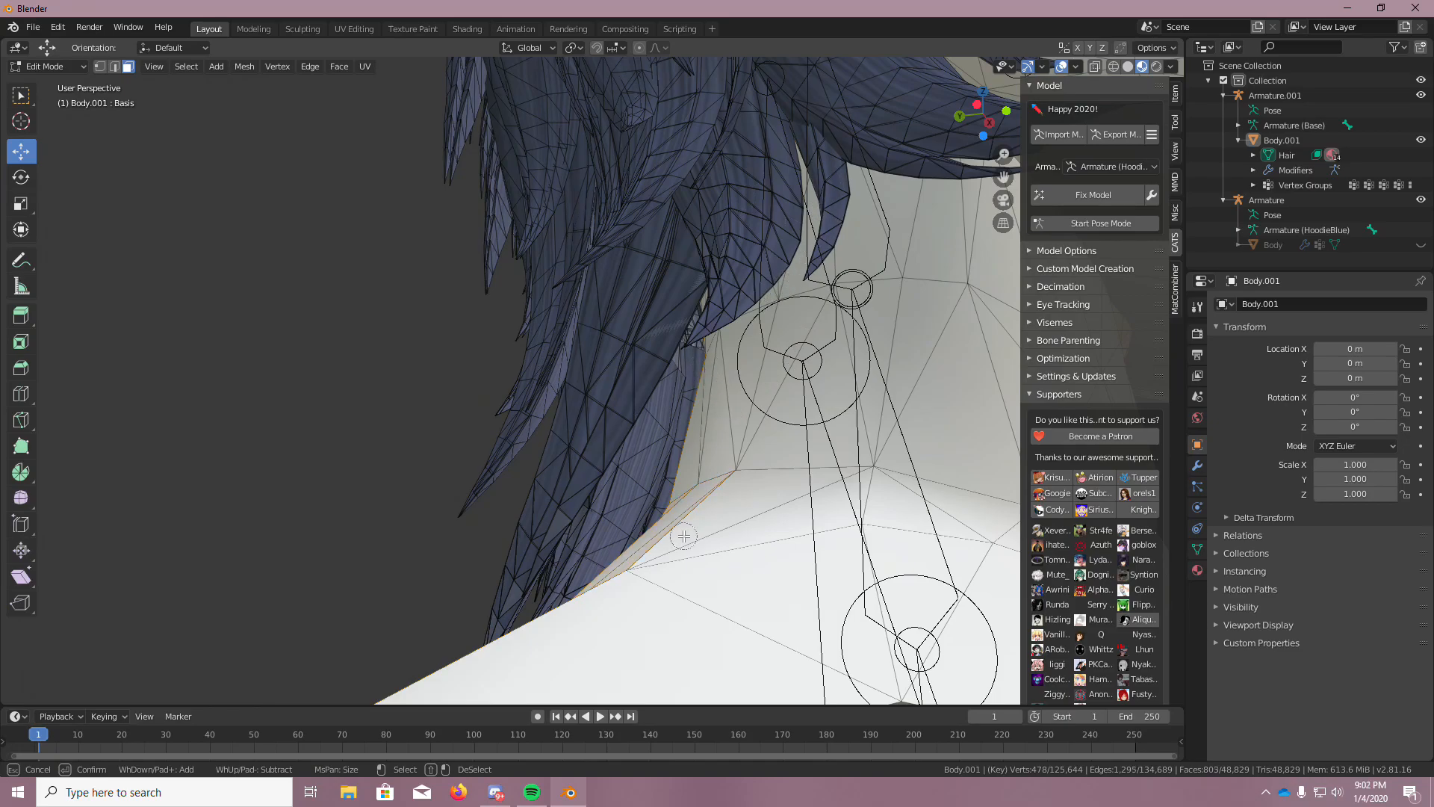
pyautogui.rightClick(733, 468)
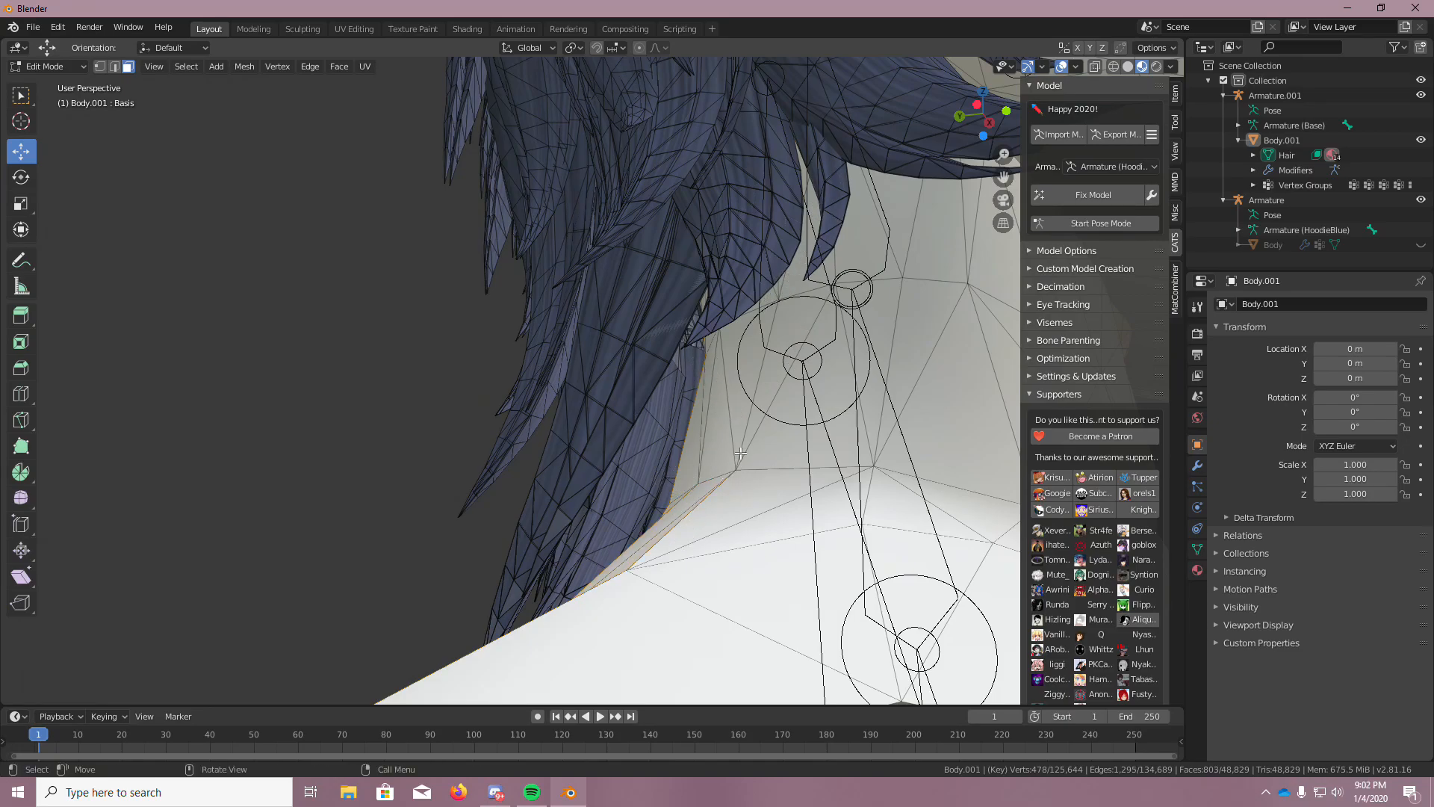
# Circle-deselect the selected neck faces seen in close-up from inside the body mesh
pyautogui.moveTo(633, 401); pyautogui.dragTo(552, 390, button='middle')
pyautogui.scroll(5, 552, 391)
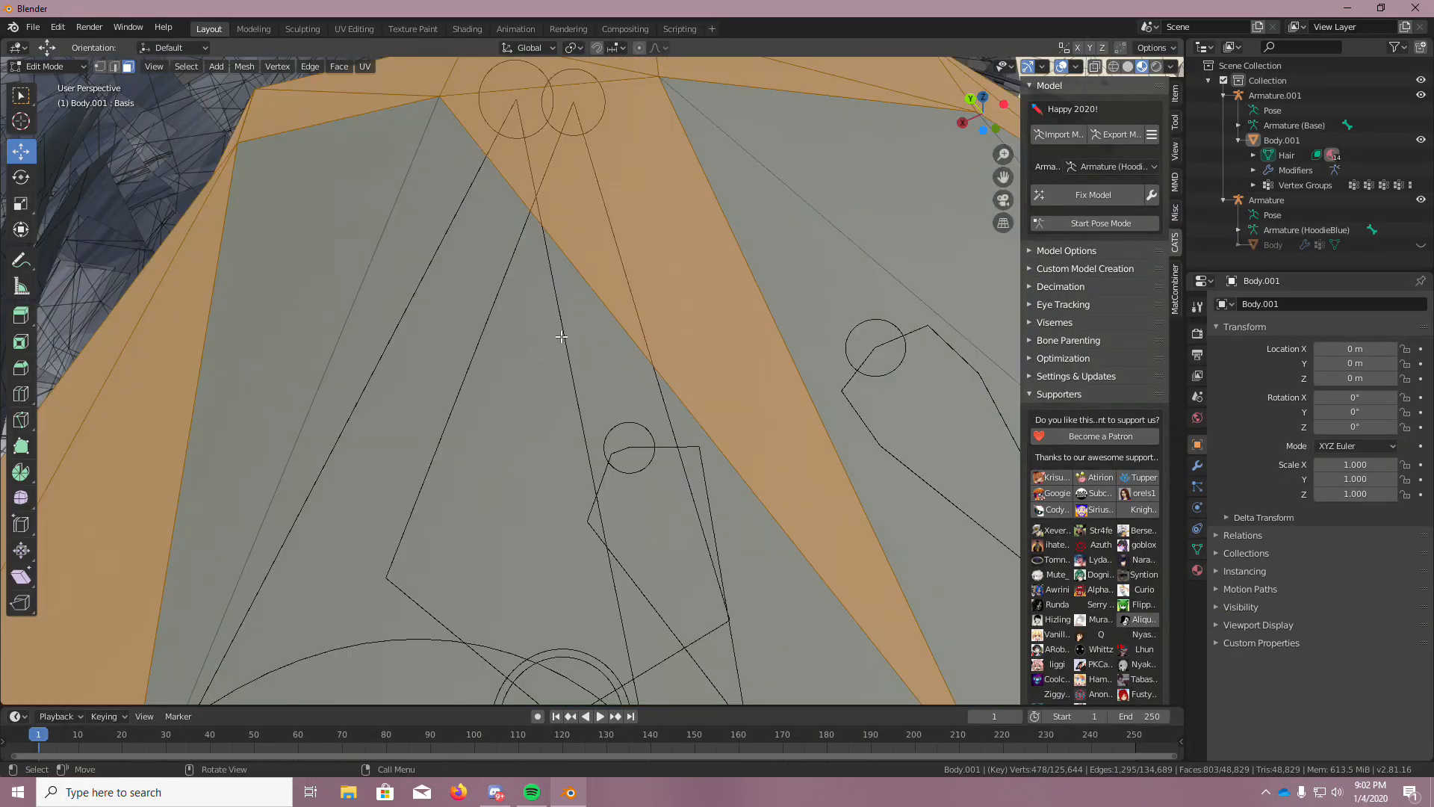
pyautogui.scroll(-2, 564, 327)
pyautogui.scroll(2, 564, 326)
pyautogui.moveTo(564, 326); pyautogui.dragTo(578, 312, button='middle')
pyautogui.press('c')
pyautogui.moveTo(269, 346)
pyautogui.mouseDown(button='middle')
pyautogui.moveTo(159, 292)
pyautogui.moveTo(307, 672)
pyautogui.moveTo(881, 105)
pyautogui.moveTo(367, 81)
pyautogui.moveTo(843, 84)
pyautogui.mouseUp(button='middle')
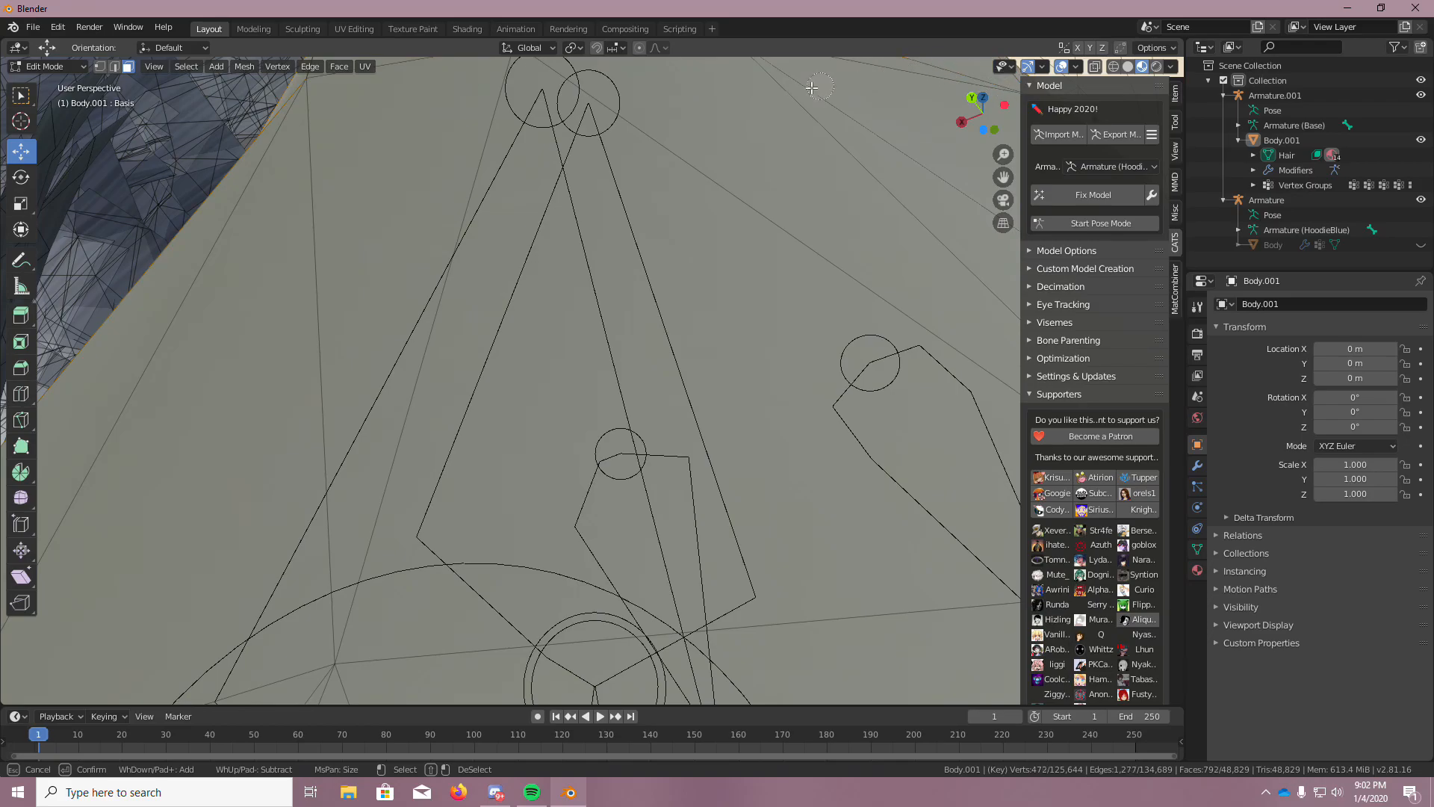
pyautogui.press('Escape')
# Try to circle-deselect the upper neck faces from a close viewpoint beneath the hair
pyautogui.scroll(1, 358, 148)
pyautogui.scroll(-2, 358, 150)
pyautogui.moveTo(358, 150); pyautogui.dragTo(311, 151, button='middle')
pyautogui.scroll(1, 321, 153)
pyautogui.scroll(-1, 463, 151)
pyautogui.scroll(1, 497, 153)
pyautogui.press('c')
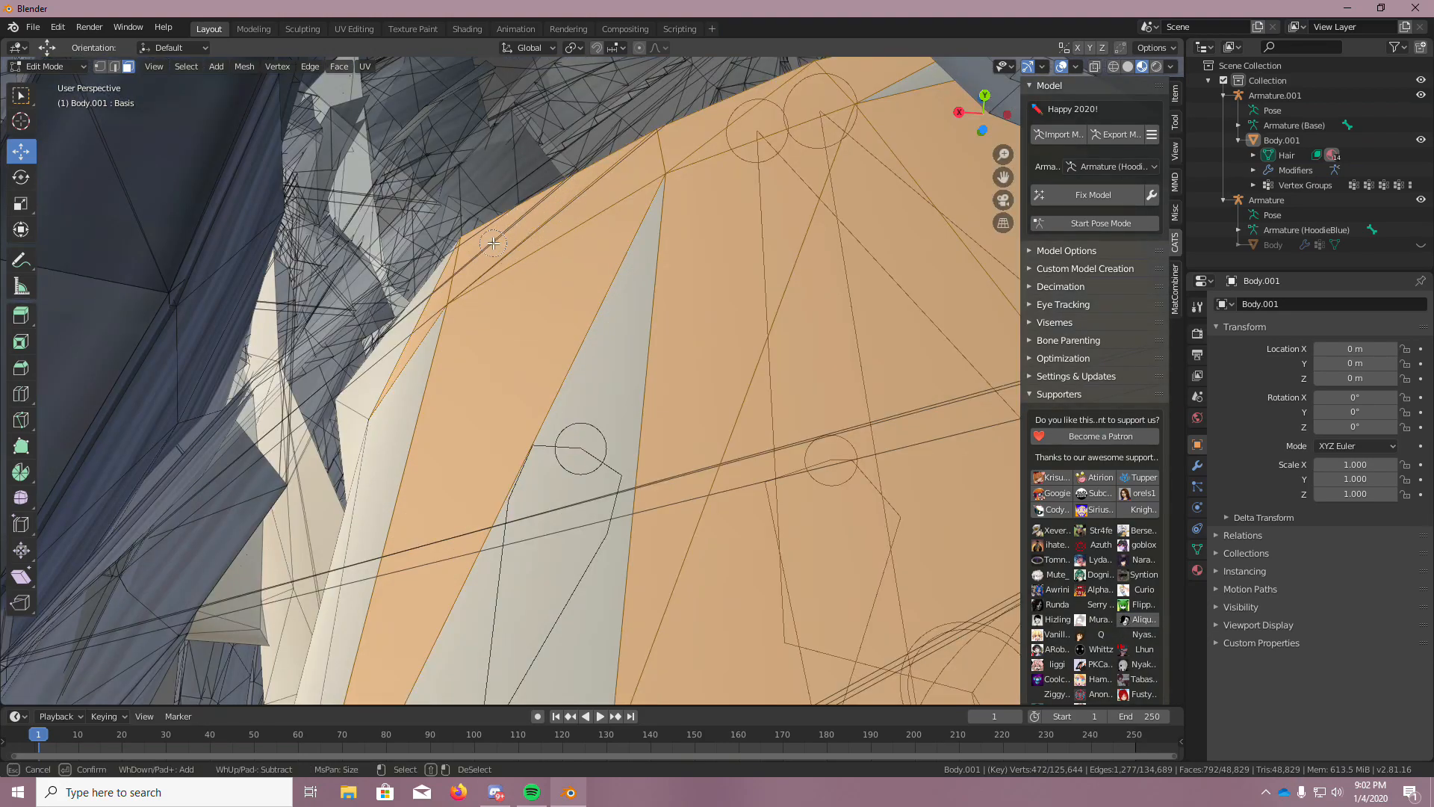
pyautogui.moveTo(499, 243)
pyautogui.mouseDown()
pyautogui.moveTo(586, 267)
pyautogui.moveTo(566, 263)
pyautogui.mouseUp()
pyautogui.press('Escape')
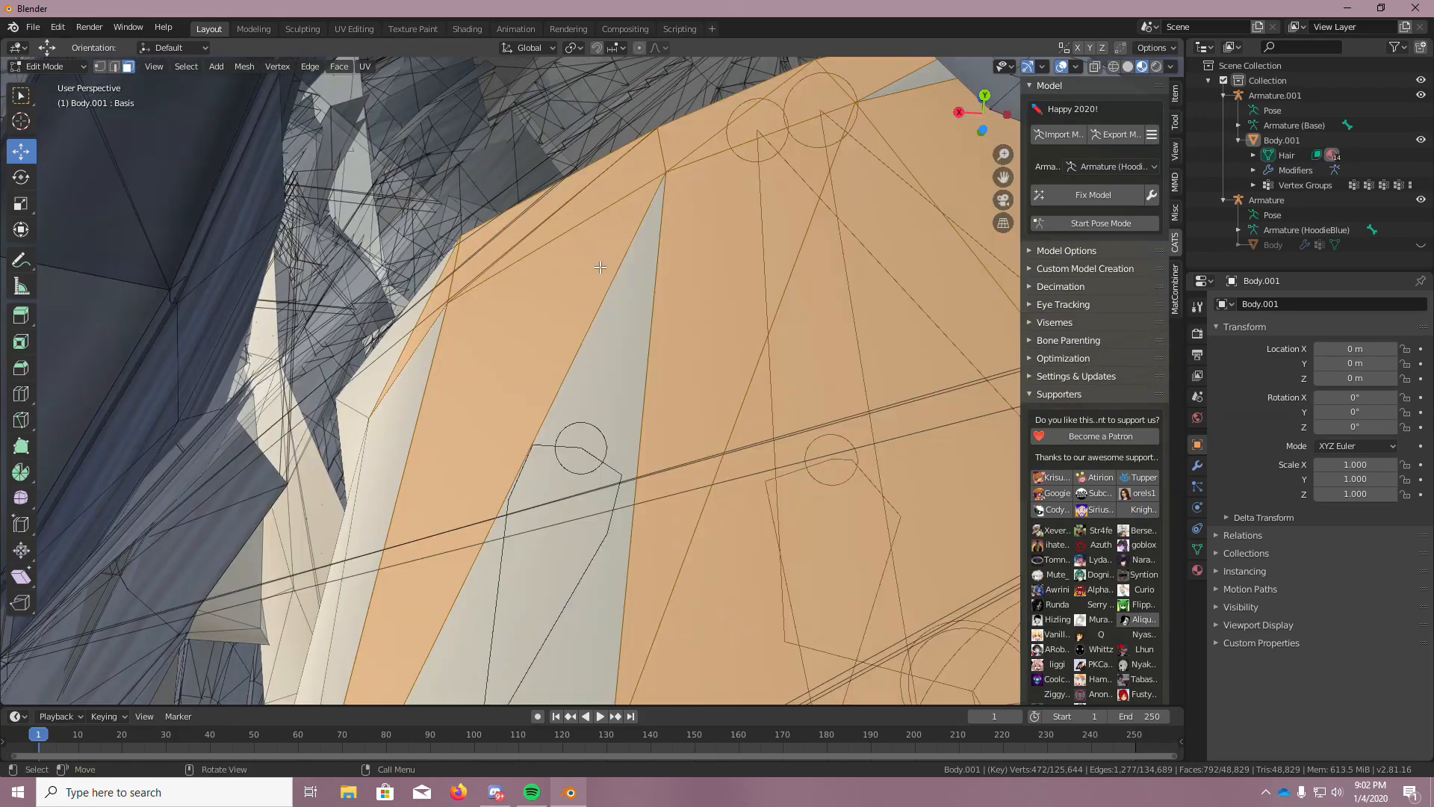
# Circle-deselect the nape faces hidden behind the hair in a close-up of the back of the neck
pyautogui.moveTo(601, 264); pyautogui.dragTo(759, 448, button='middle')
pyautogui.scroll(6, 780, 463)
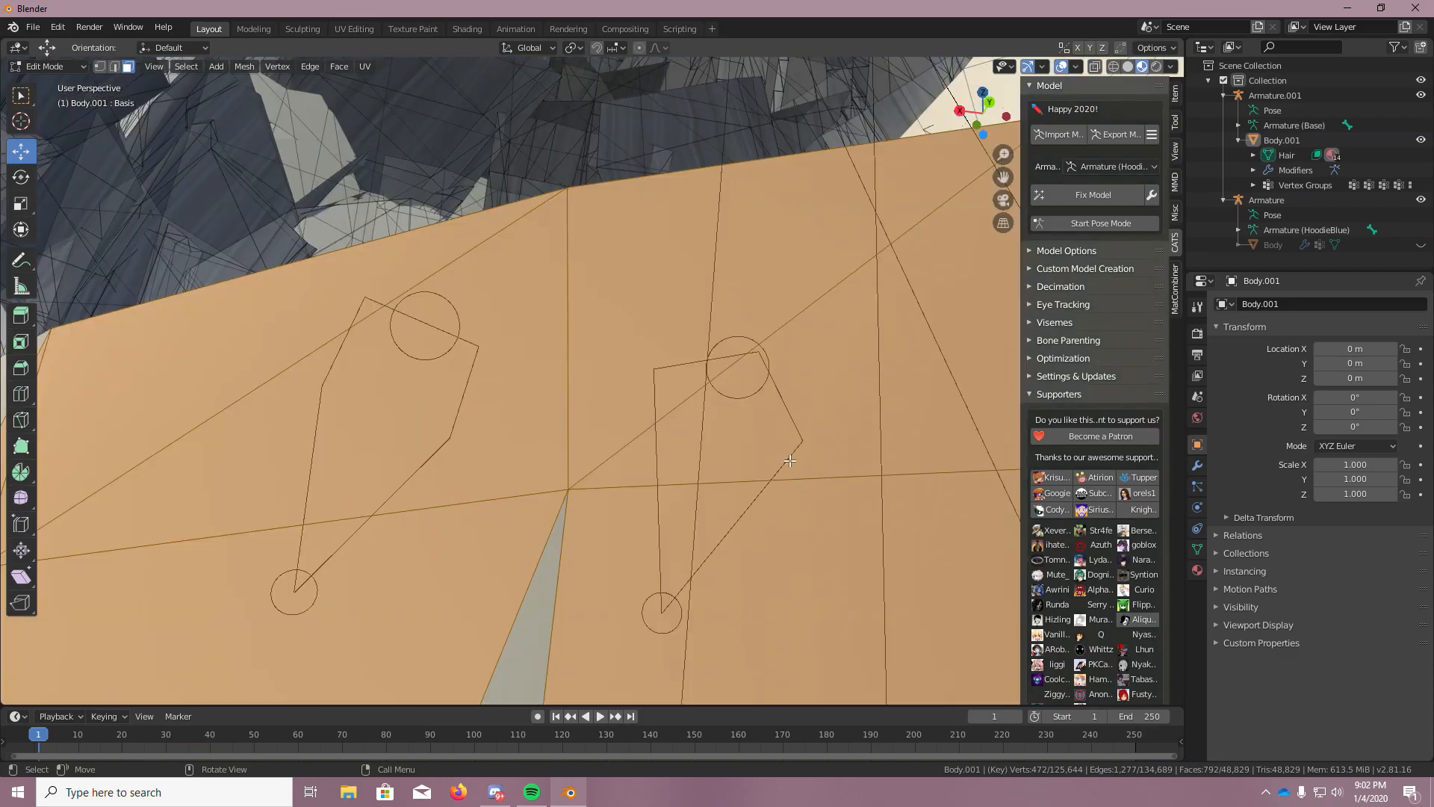
pyautogui.press('c')
pyautogui.moveTo(497, 342)
pyautogui.keyDown('shift'); pyautogui.mouseDown()
pyautogui.moveTo(470, 337)
pyautogui.moveTo(614, 580)
pyautogui.moveTo(360, 588)
pyautogui.mouseUp(); pyautogui.keyUp('shift')
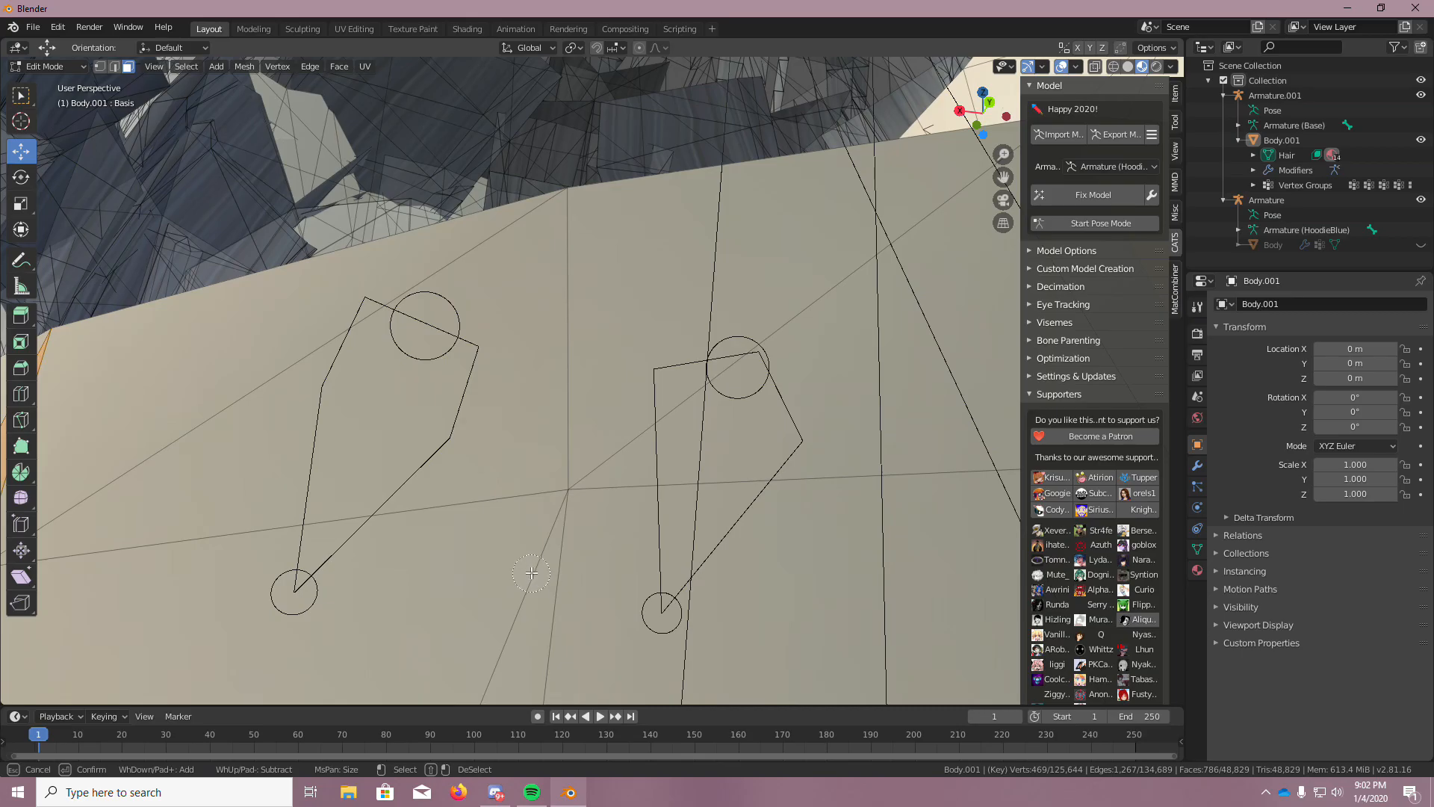
pyautogui.press('Escape')
# Circle-deselect the selected faces at the rear base of the neck behind the hair
pyautogui.scroll(-5, 534, 559)
pyautogui.moveTo(558, 589)
pyautogui.mouseDown(button='middle')
pyautogui.moveTo(560, 567)
pyautogui.moveTo(688, 532)
pyautogui.moveTo(819, 617)
pyautogui.mouseUp(button='middle')
pyautogui.scroll(-7, 688, 532)
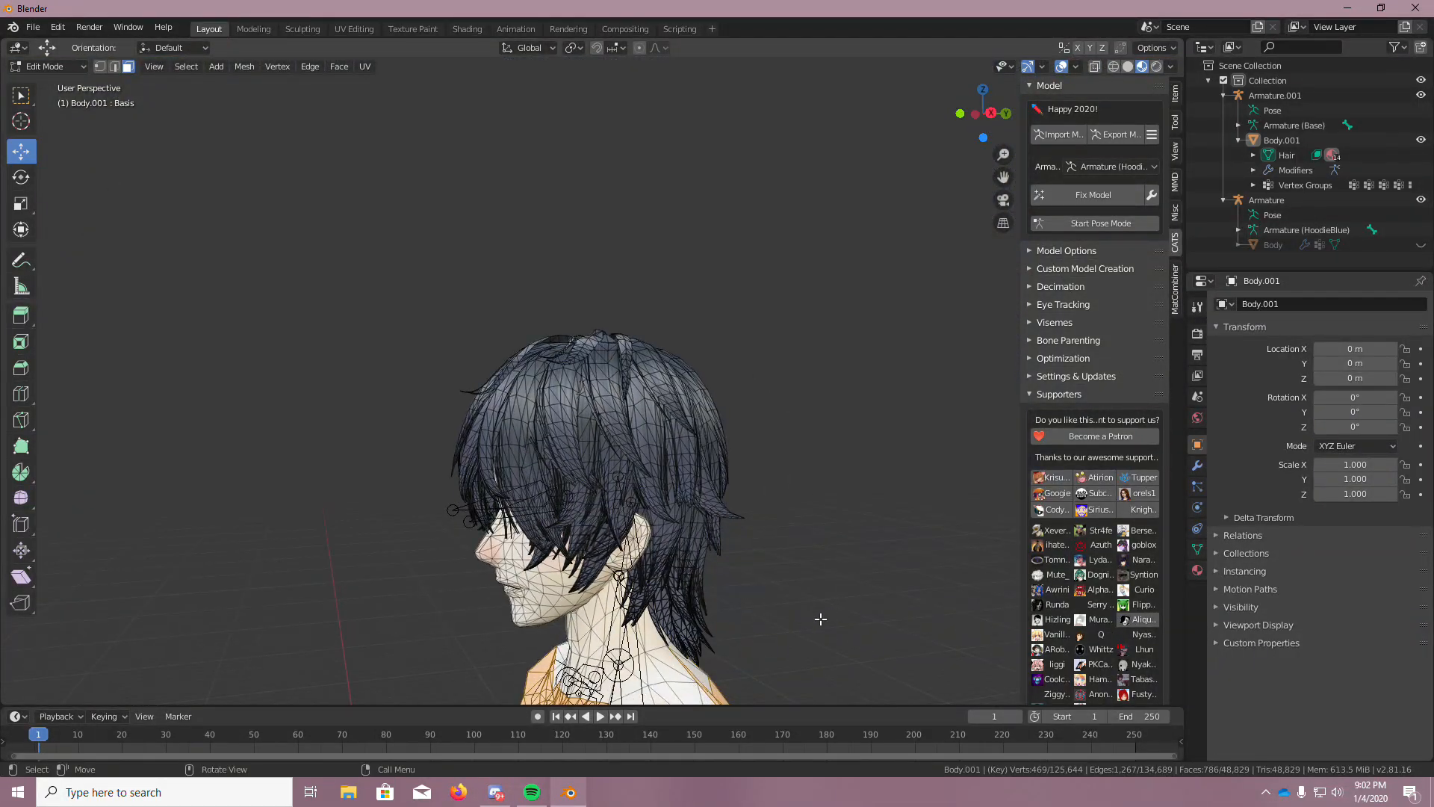
pyautogui.scroll(6, 644, 652)
pyautogui.scroll(10, 645, 652)
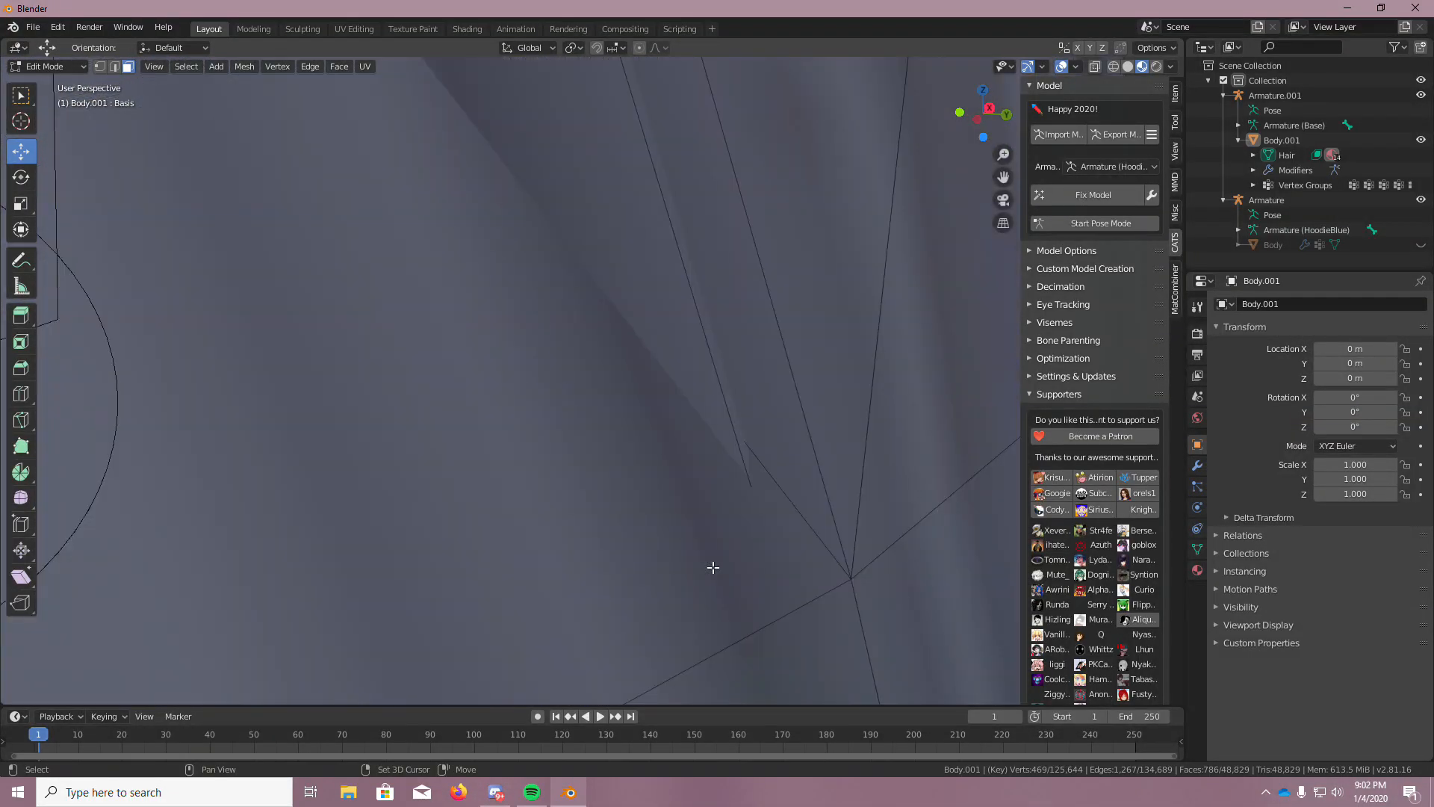
pyautogui.scroll(-5, 711, 569)
pyautogui.moveTo(711, 570); pyautogui.dragTo(573, 527, button='middle')
pyautogui.scroll(3, 365, 512)
pyautogui.scroll(-12, 593, 526)
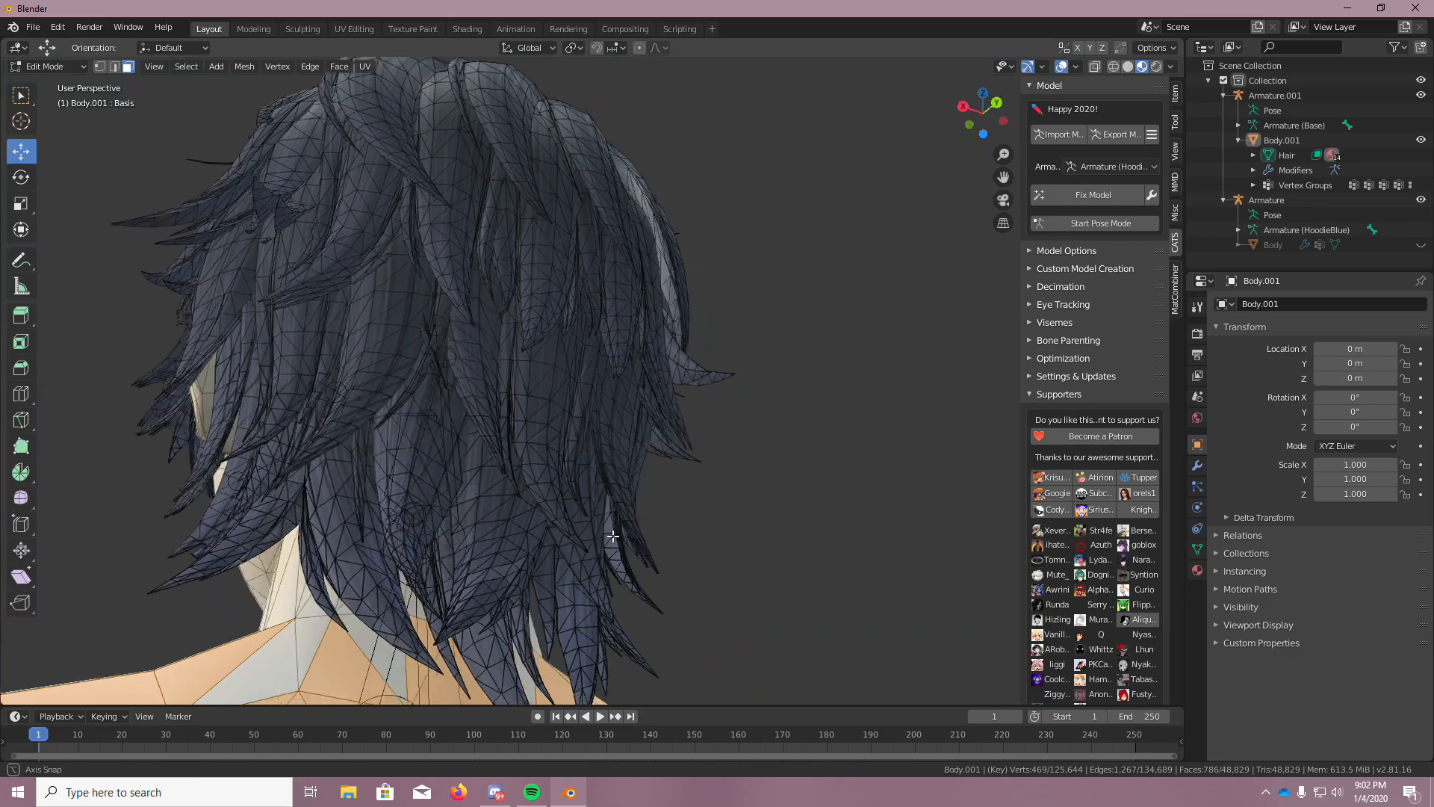
pyautogui.moveTo(491, 589); pyautogui.dragTo(388, 598, button='middle')
pyautogui.scroll(8, 388, 599)
pyautogui.moveTo(672, 579); pyautogui.dragTo(746, 400, button='middle')
pyautogui.scroll(3, 742, 396)
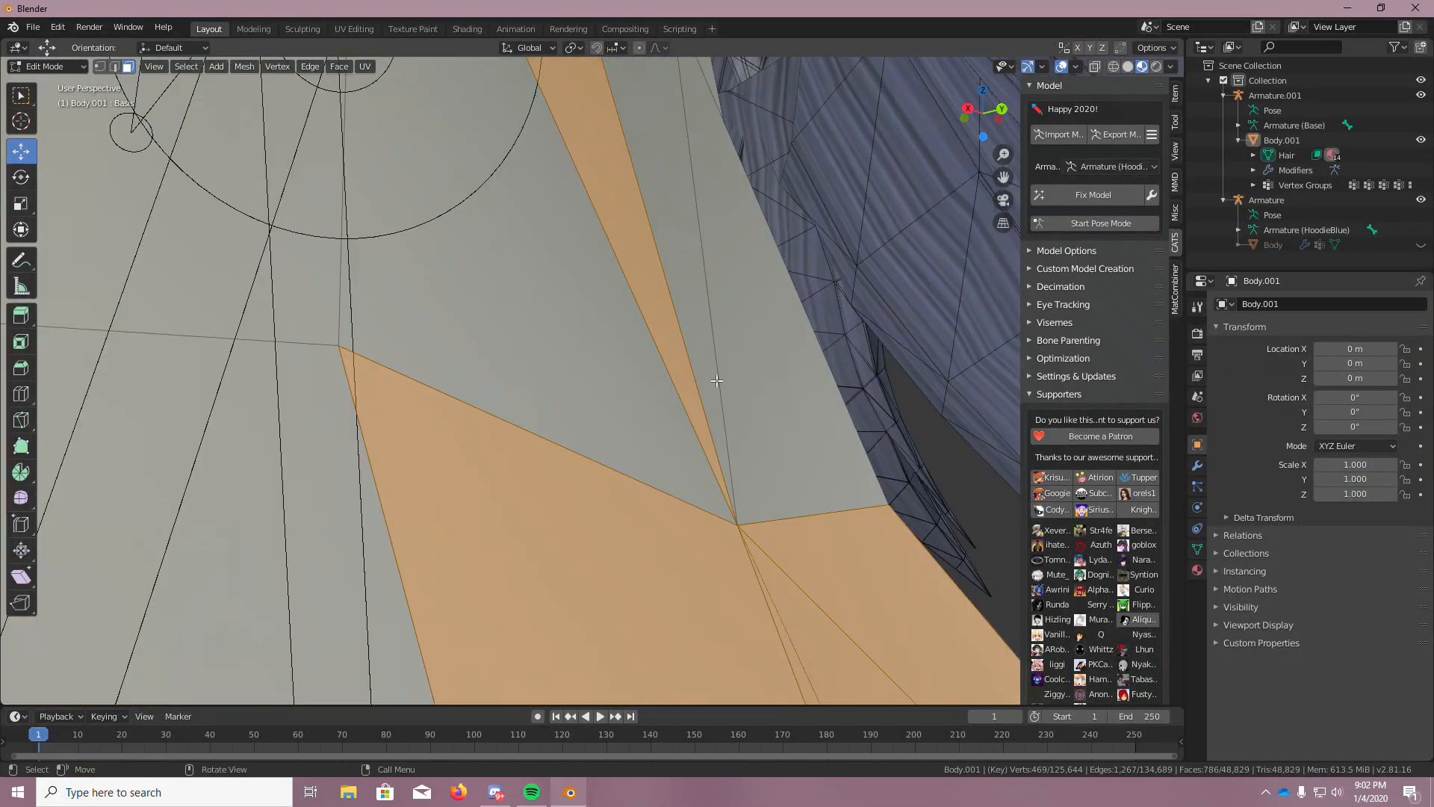
pyautogui.scroll(3, 702, 344)
pyautogui.scroll(-3, 703, 345)
pyautogui.press('c')
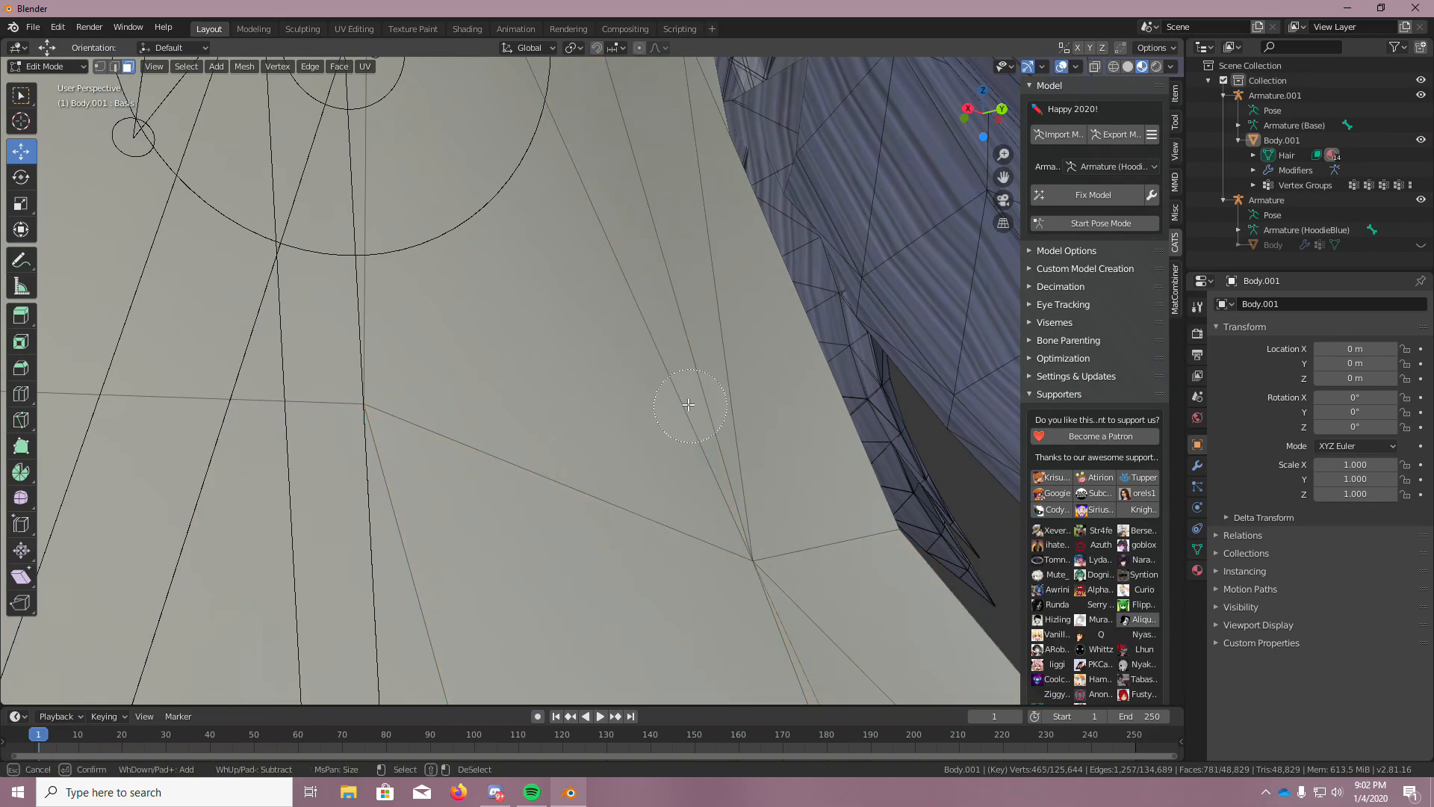
pyautogui.press('Escape')
# Circle-deselect the selected neck faces left beneath the hair and around the throat opening, seen from inside the body mesh
pyautogui.scroll(-5, 647, 234)
pyautogui.moveTo(647, 234); pyautogui.dragTo(589, 243, button='middle')
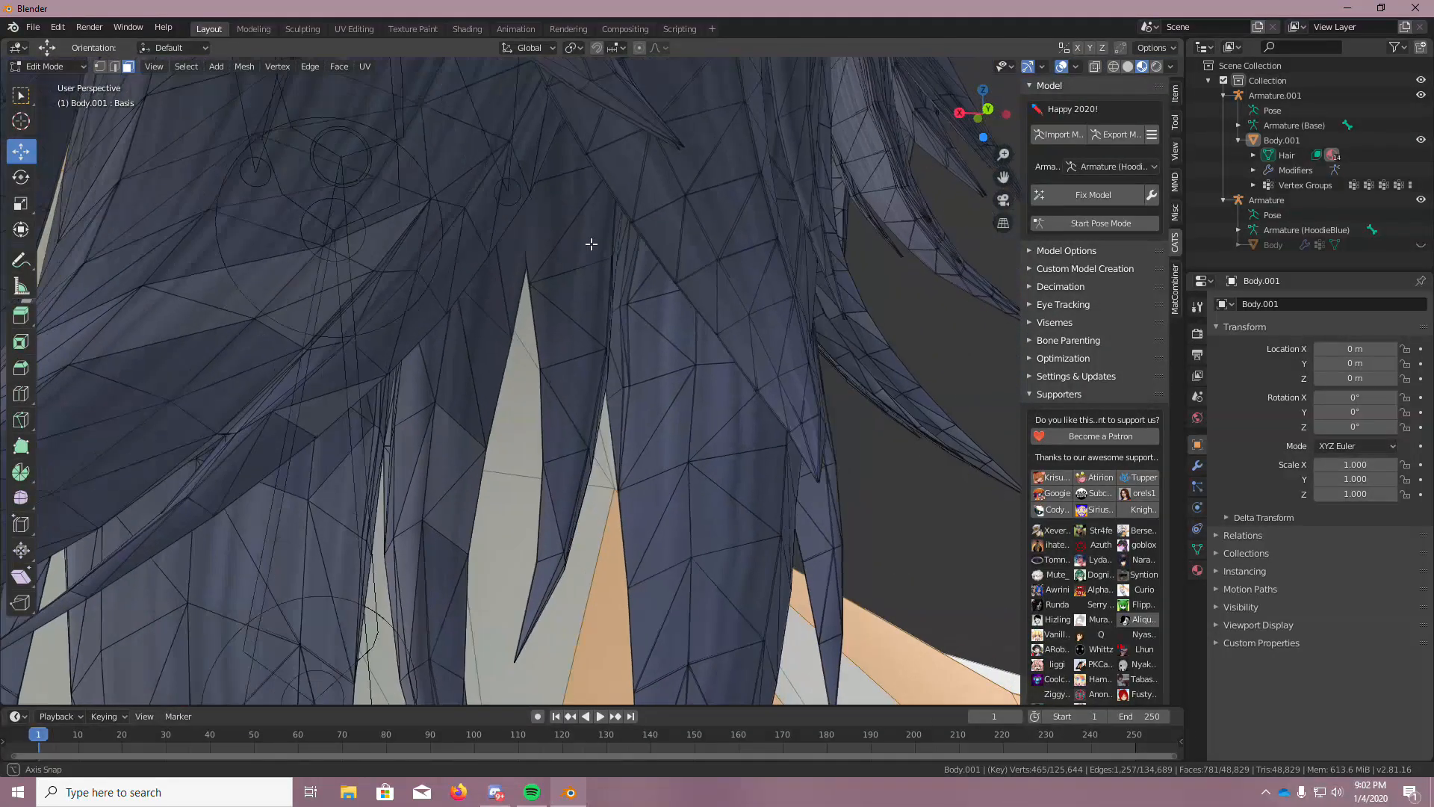
pyautogui.scroll(-4, 543, 282)
pyautogui.scroll(8, 542, 284)
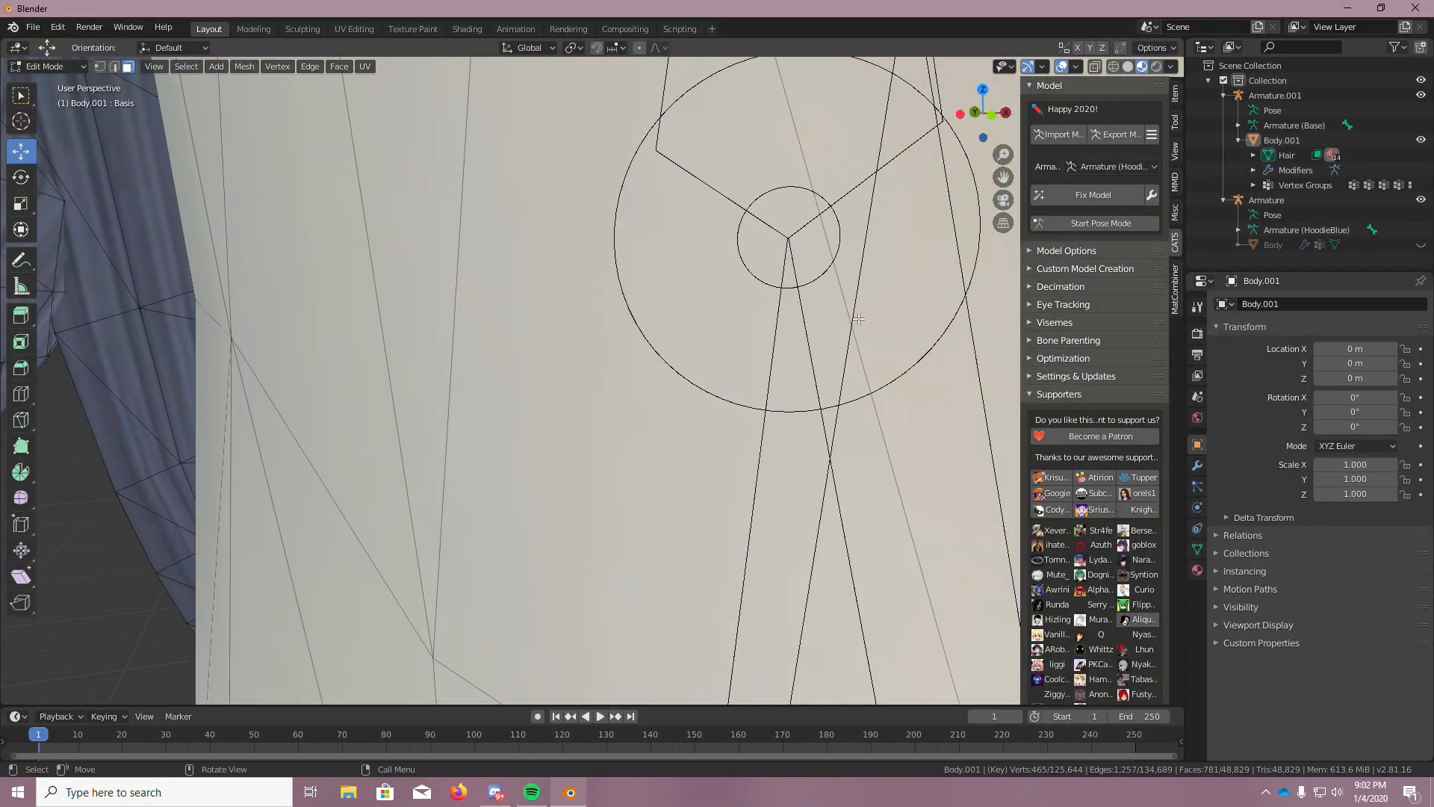
pyautogui.moveTo(858, 319); pyautogui.dragTo(611, 246, button='middle')
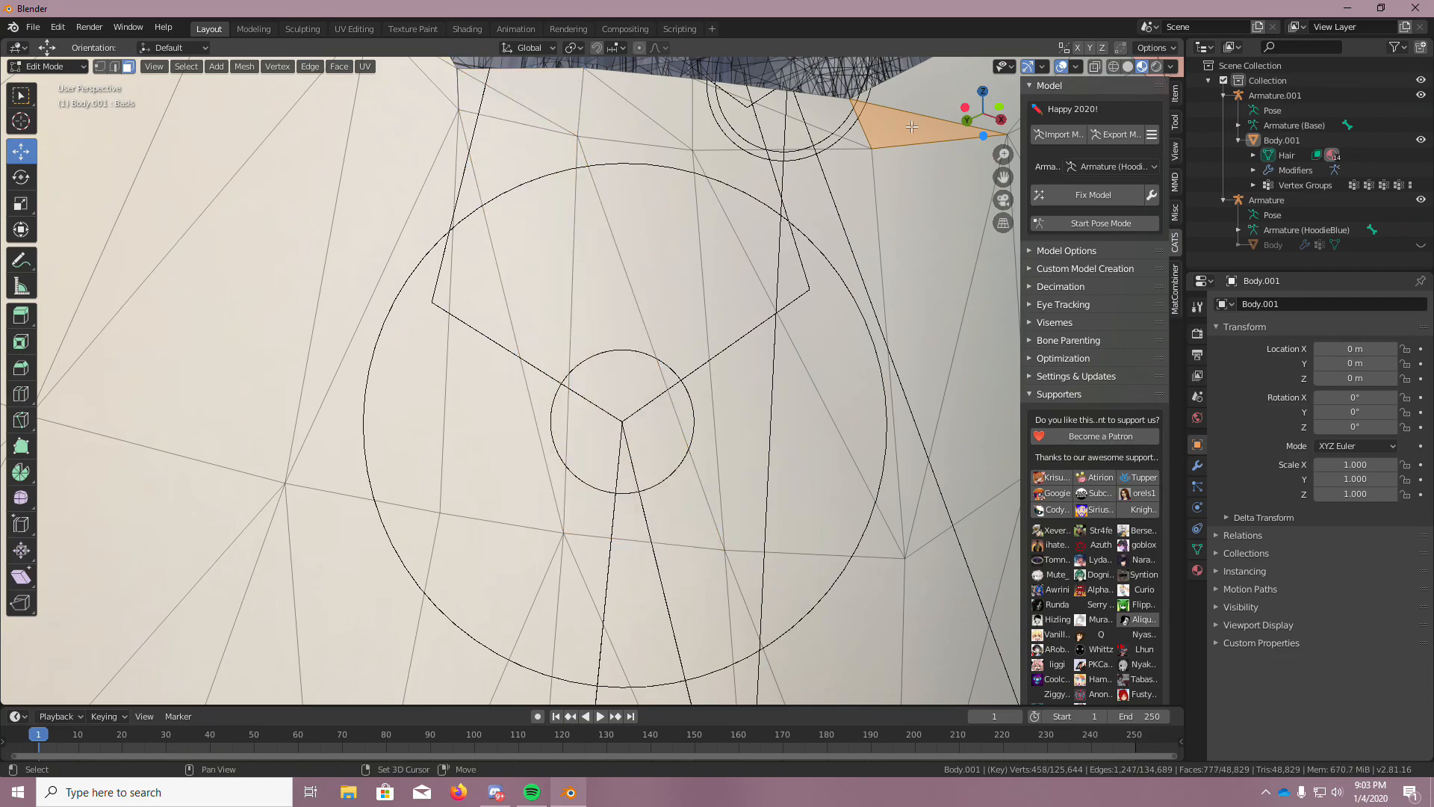
pyautogui.moveTo(822, 317); pyautogui.dragTo(821, 316, button='middle')
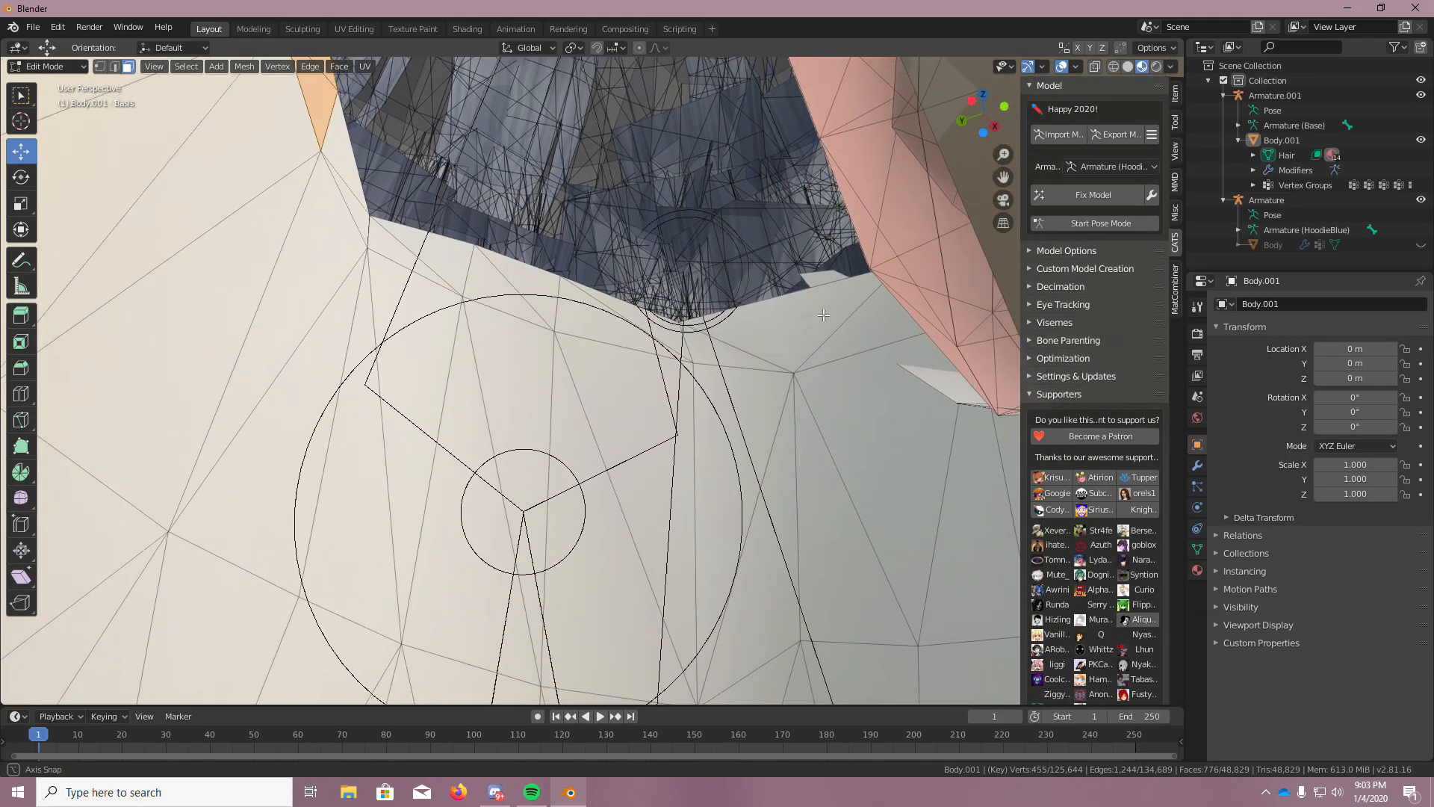
pyautogui.moveTo(808, 267); pyautogui.dragTo(799, 273, button='middle')
pyautogui.keyDown('shift'); pyautogui.moveTo(377, 364); pyautogui.dragTo(249, 444, button='middle'); pyautogui.keyUp('shift')
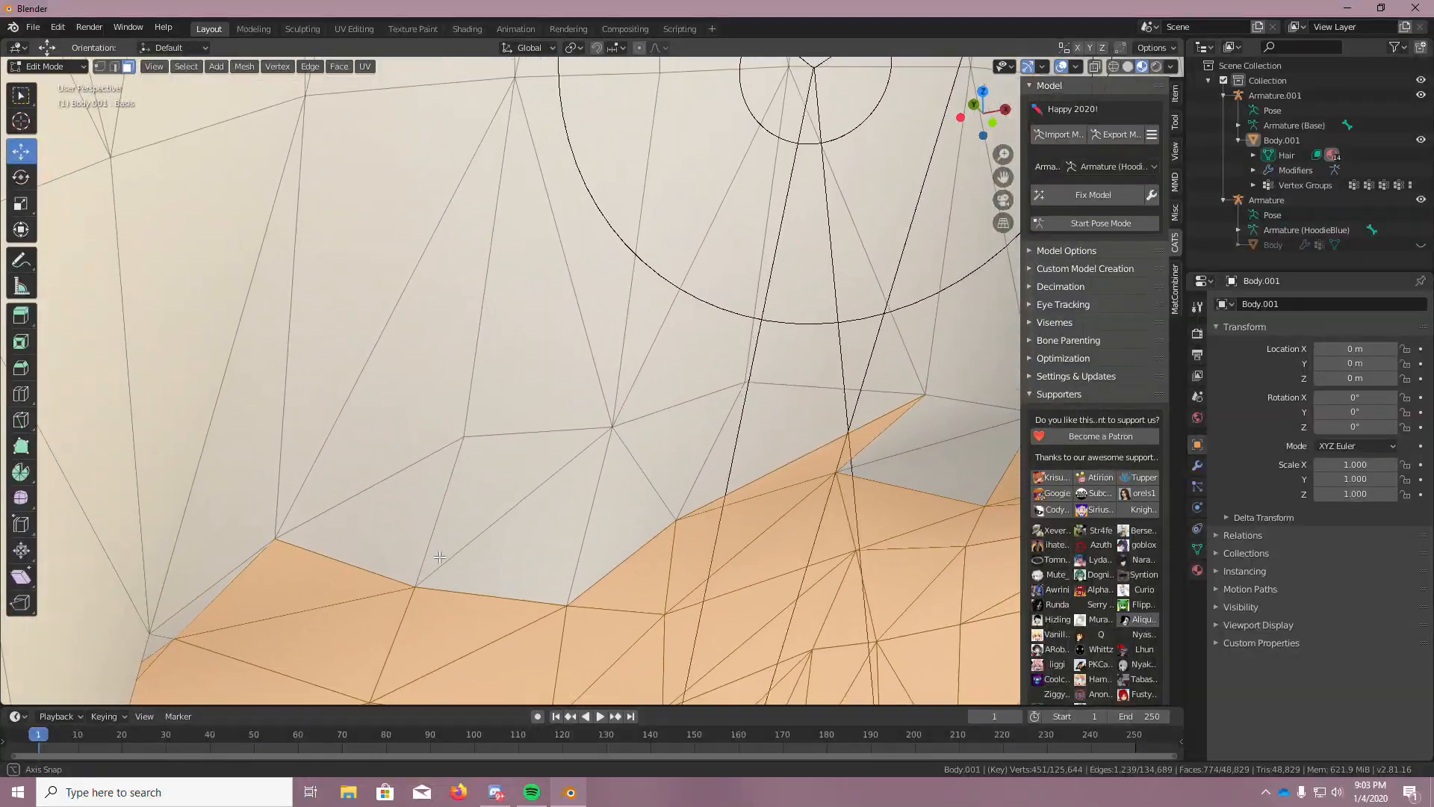
# Circle-deselect the small selected faces under the jaw at the front of the neck
pyautogui.moveTo(439, 556); pyautogui.dragTo(718, 438, button='middle')
pyautogui.scroll(-2, 455, 521)
pyautogui.scroll(2, 455, 521)
pyautogui.moveTo(641, 402); pyautogui.dragTo(782, 405, button='middle')
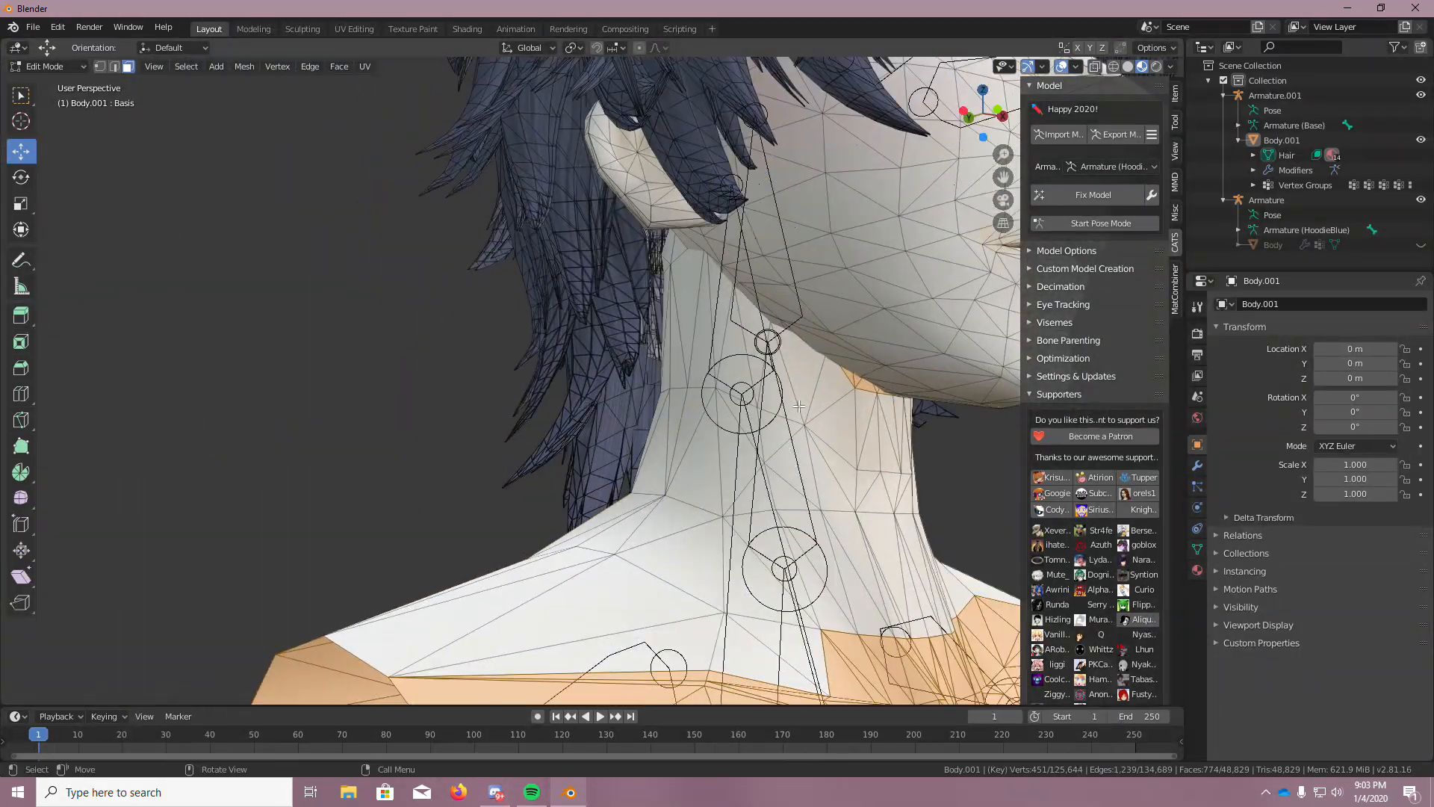
pyautogui.moveTo(889, 430); pyautogui.dragTo(917, 452, button='middle')
pyautogui.scroll(6, 935, 453)
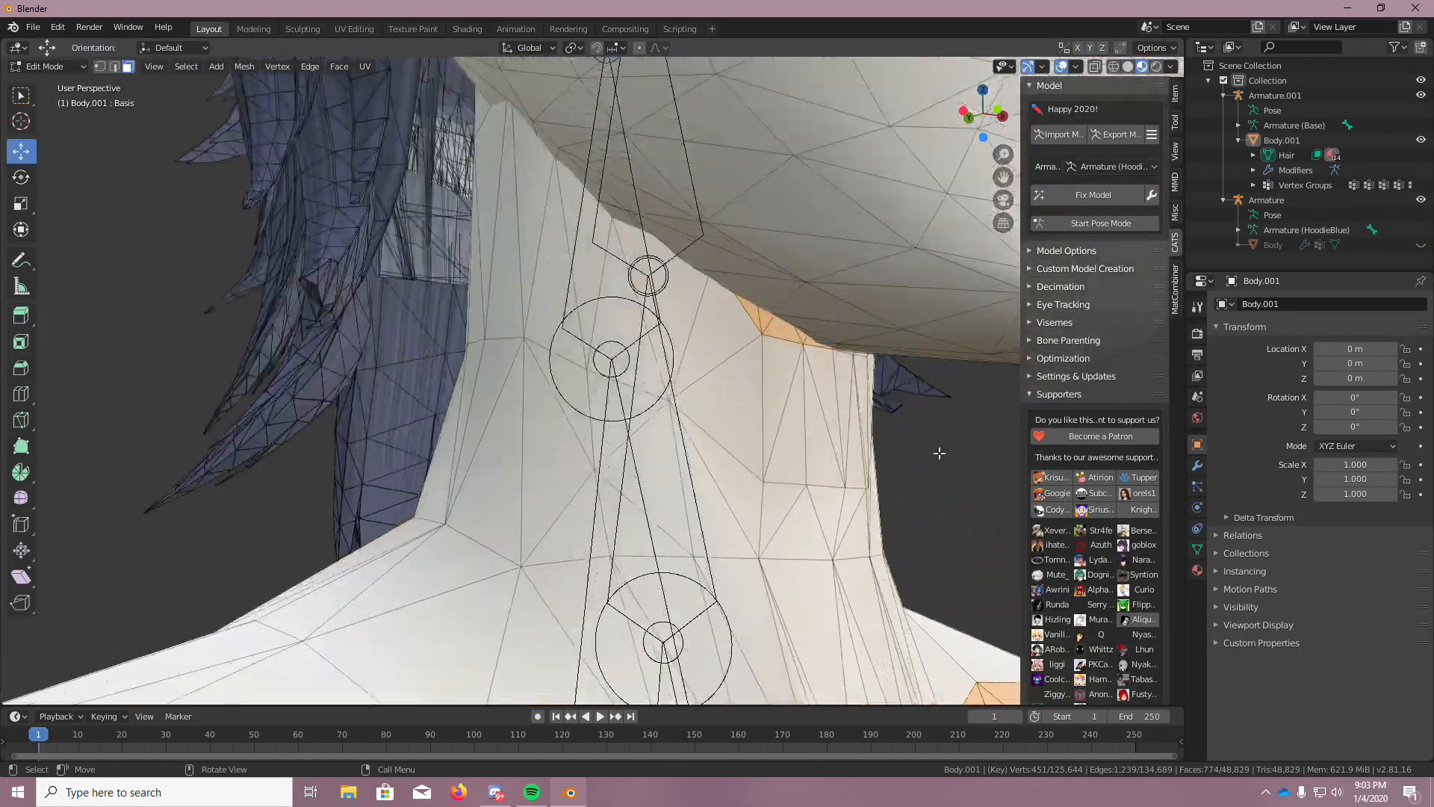
pyautogui.press('c')
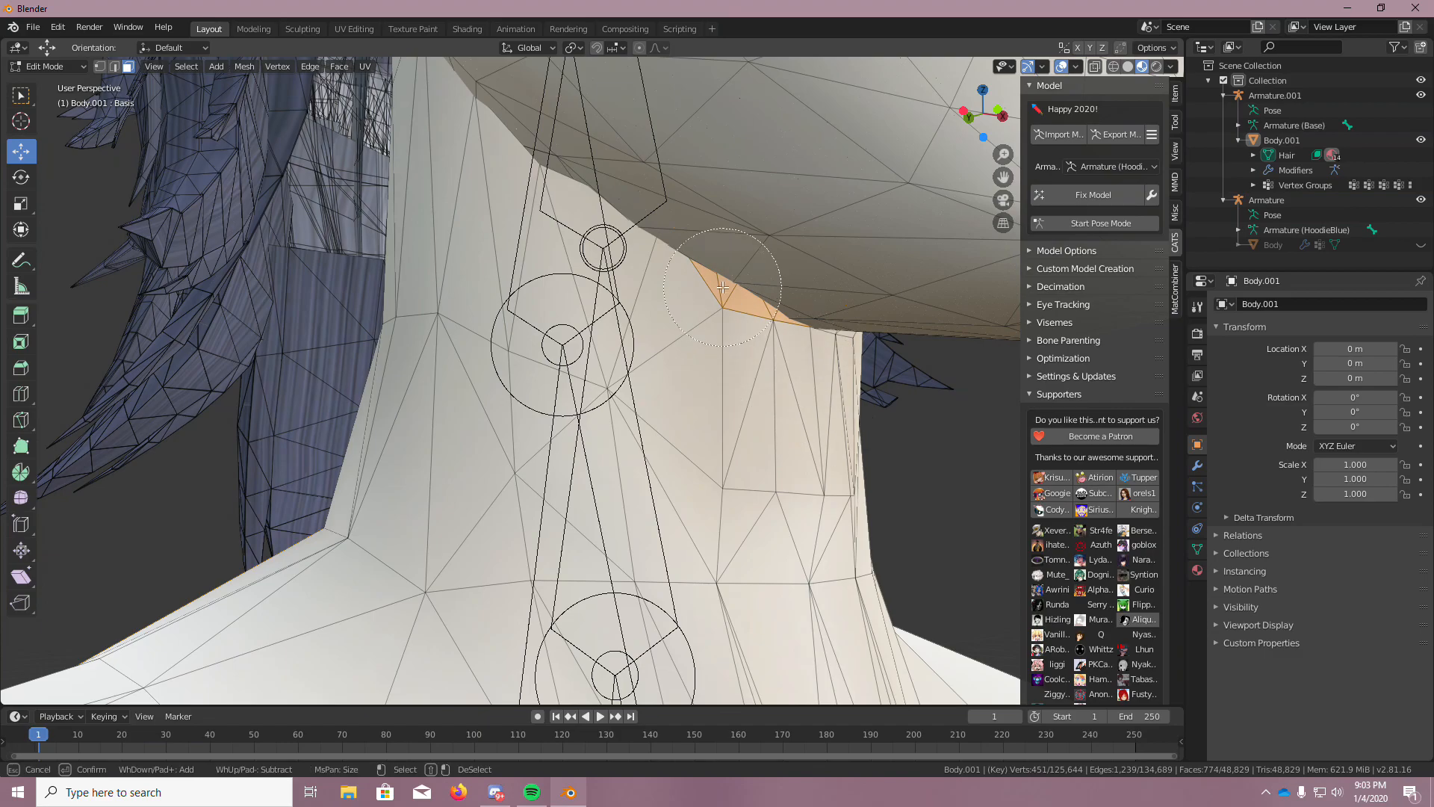
pyautogui.press('Escape')
# Circle-deselect the faces at the rear base of the neck and the adjoining upper back on both sides
pyautogui.moveTo(768, 430); pyautogui.dragTo(986, 478, button='middle')
pyautogui.scroll(-6, 897, 470)
pyautogui.moveTo(732, 501); pyautogui.dragTo(838, 511, button='middle')
pyautogui.scroll(2, 608, 517)
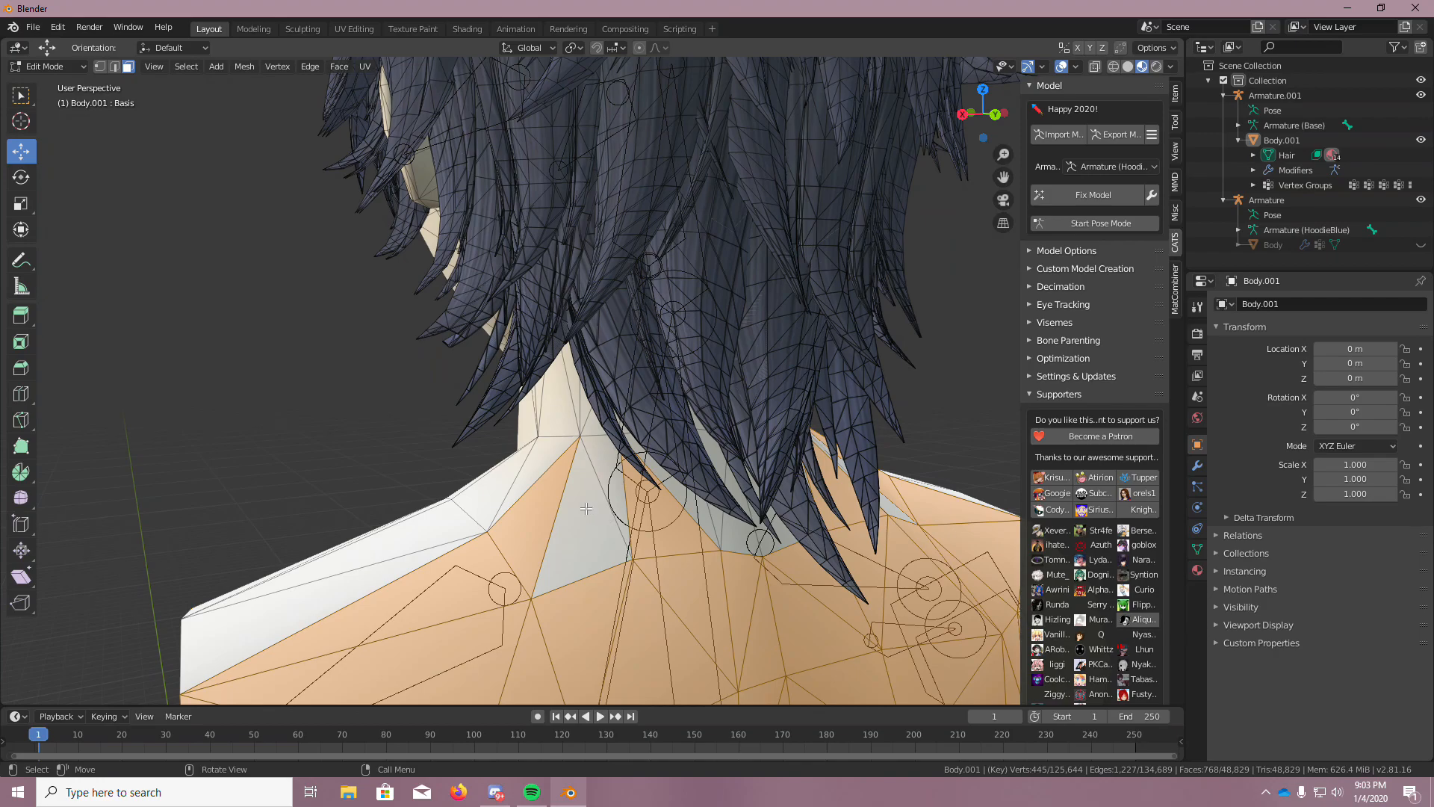
pyautogui.press('c')
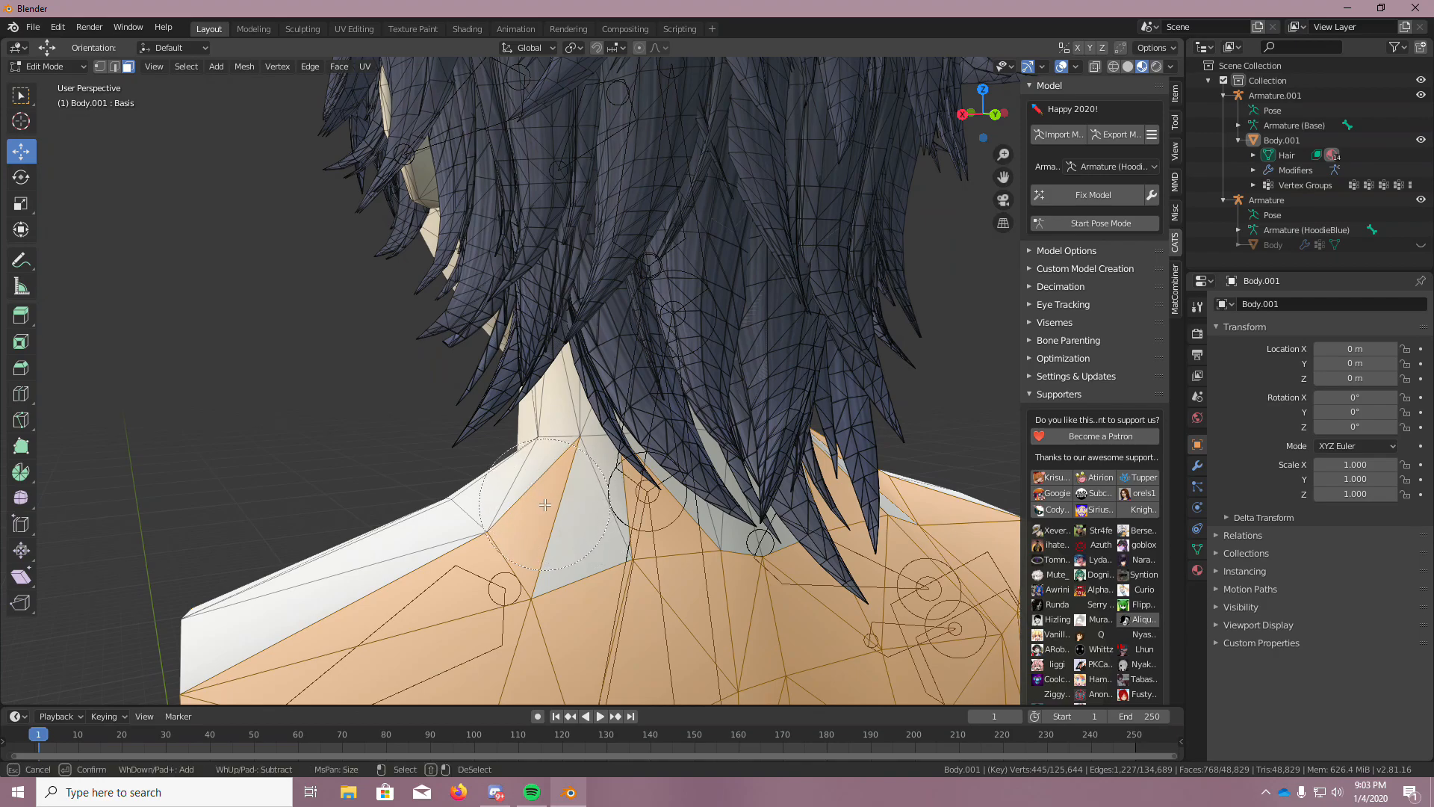
pyautogui.moveTo(694, 510); pyautogui.dragTo(877, 474, button='middle')
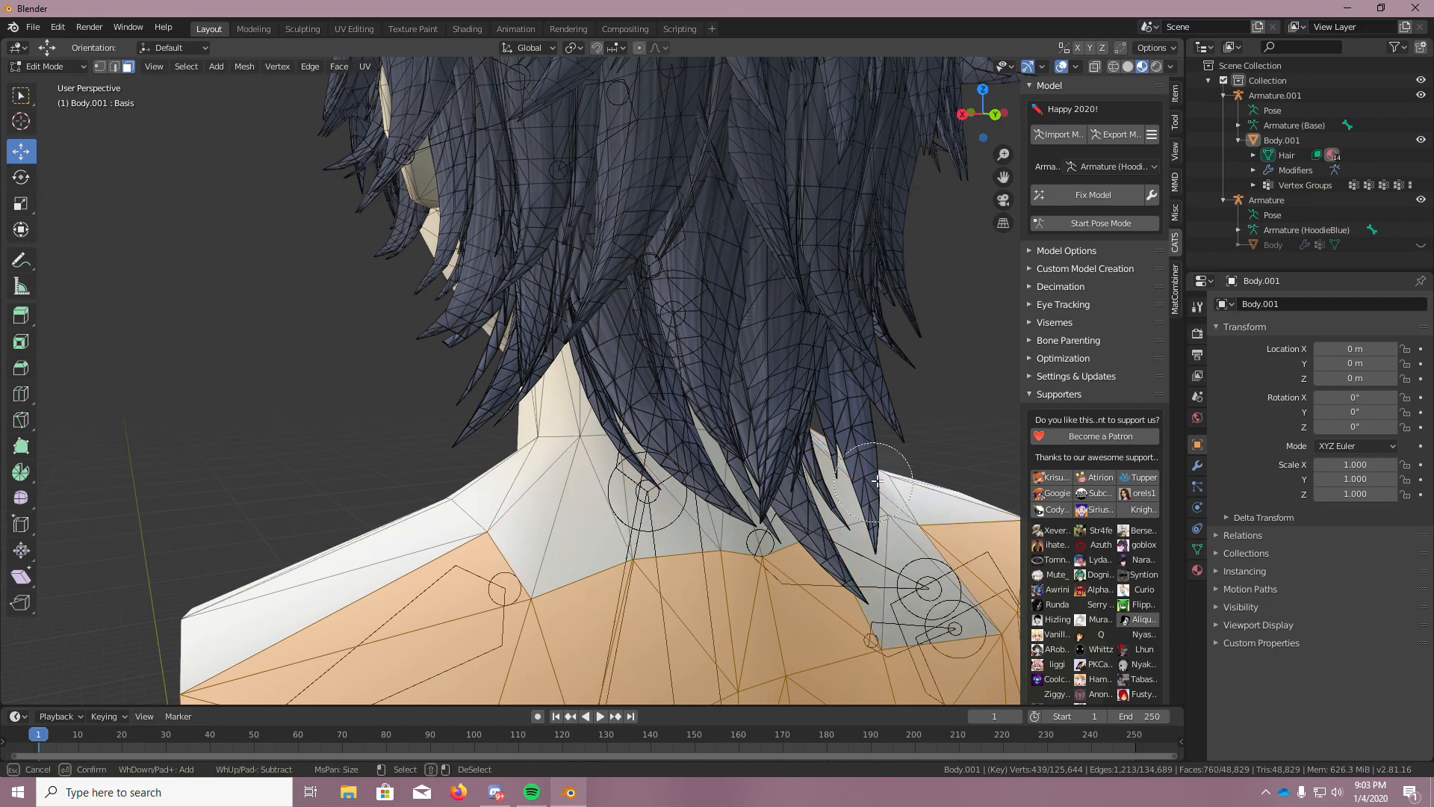
pyautogui.scroll(3, 954, 471)
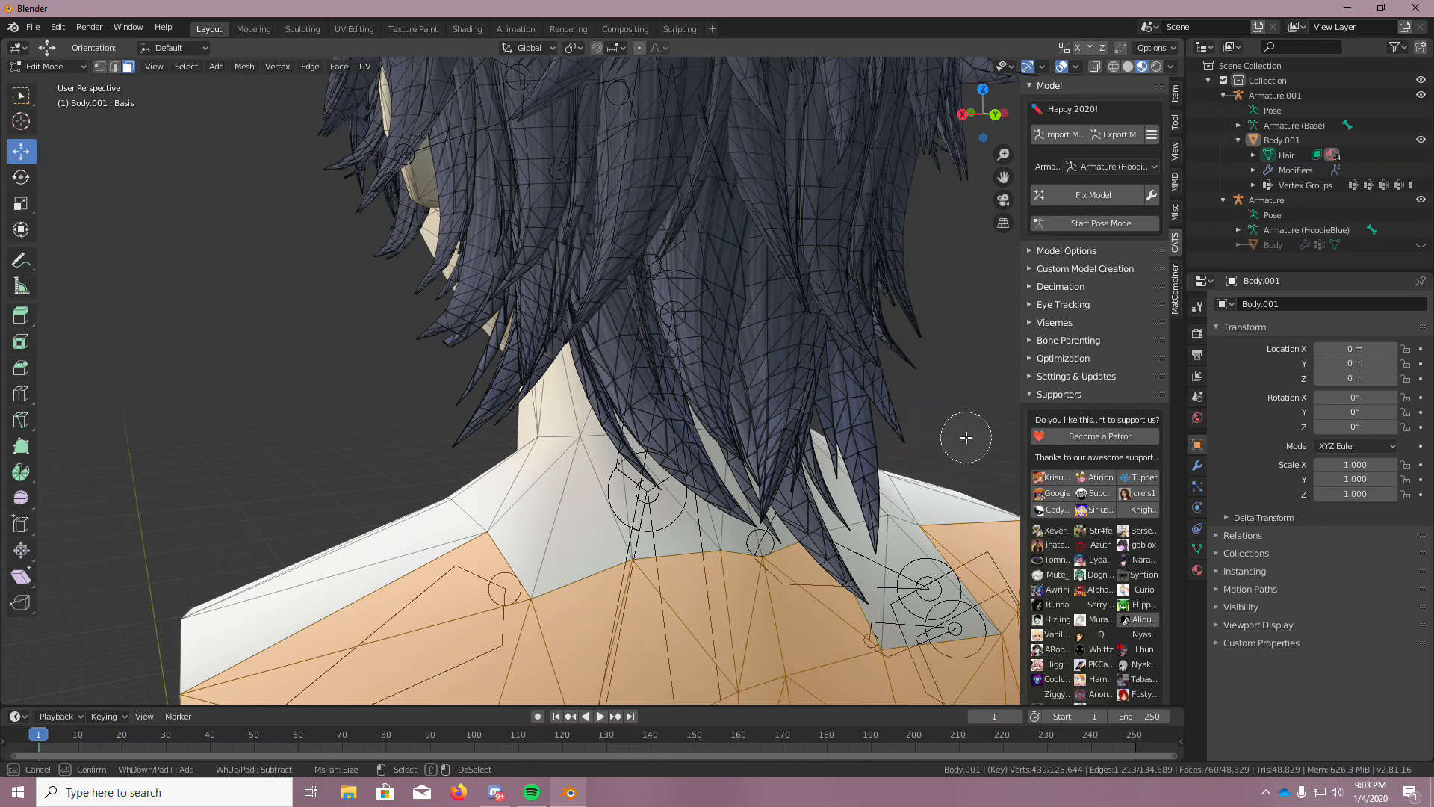
pyautogui.press('Escape')
# Show the hoodie mesh and examine which selected body faces are exposed inside its front neckline
pyautogui.scroll(-8, 966, 440)
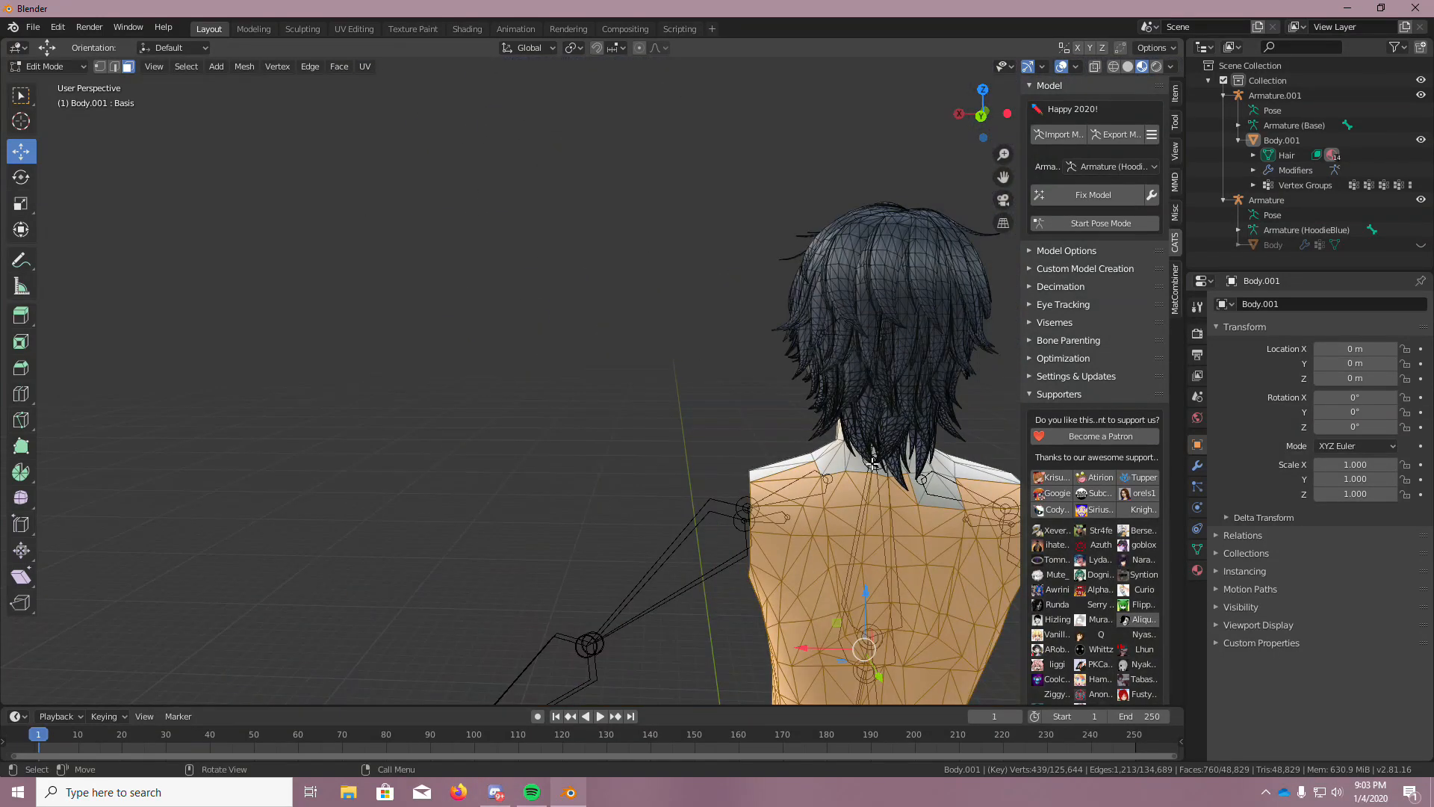
pyautogui.moveTo(965, 448); pyautogui.dragTo(967, 469, button='middle')
pyautogui.click(1420, 244)
pyautogui.moveTo(1015, 418); pyautogui.dragTo(1087, 404, button='middle')
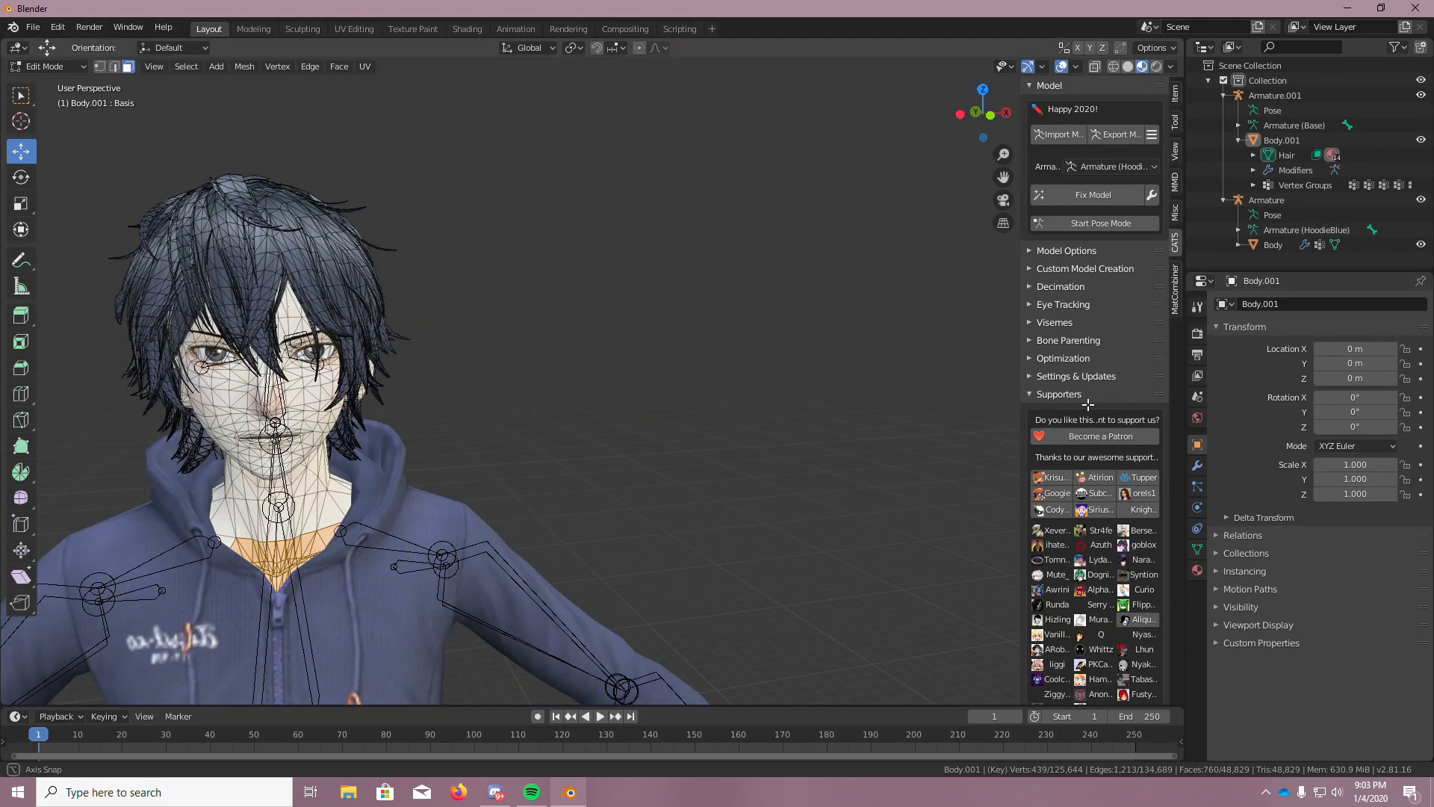
pyautogui.scroll(3, 119, 633)
pyautogui.scroll(1, 327, 574)
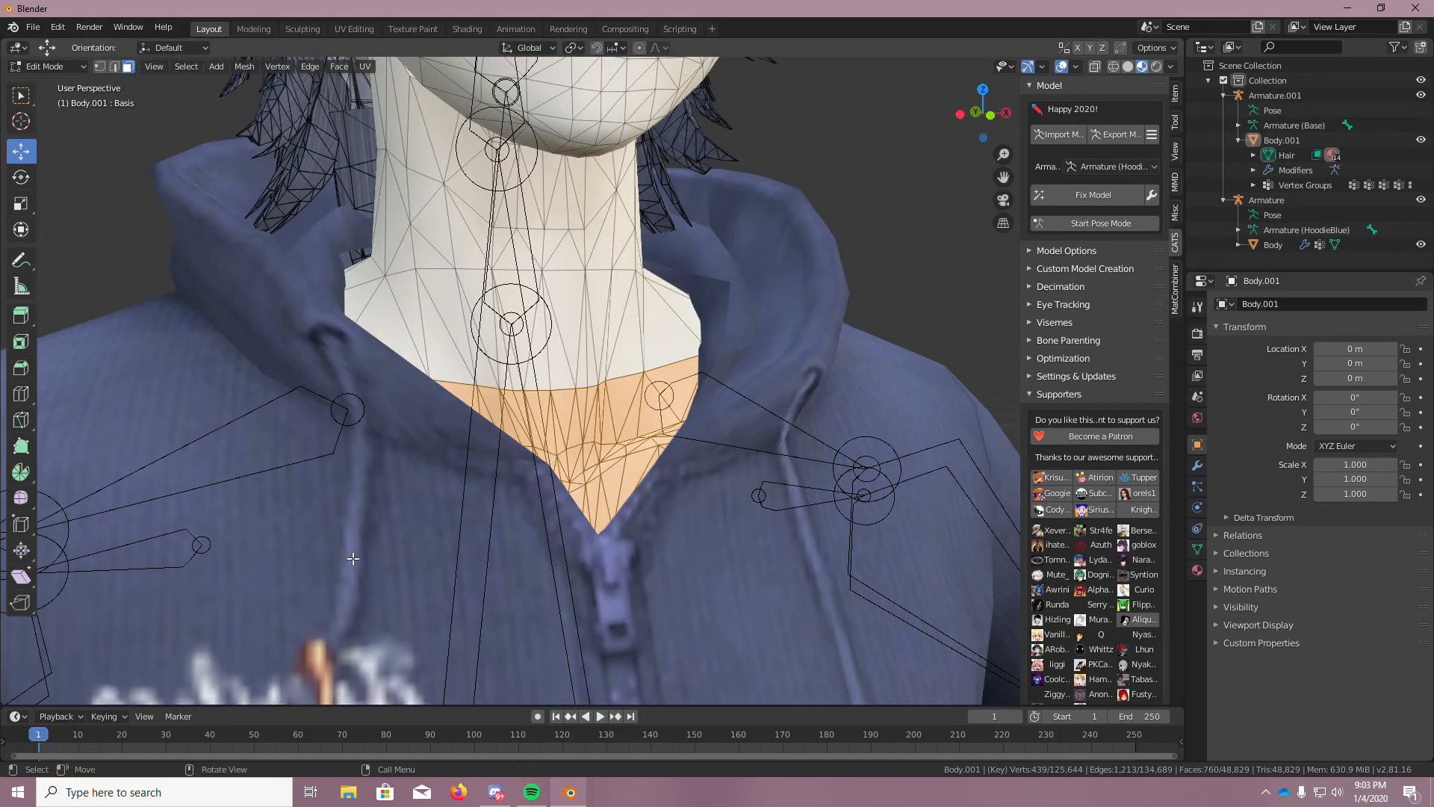
pyautogui.scroll(-1, 388, 549)
# Hide the hoodie mesh and circle-deselect the faces across the collarbones, keeping the rest of the torso selected
pyautogui.click(1420, 244)
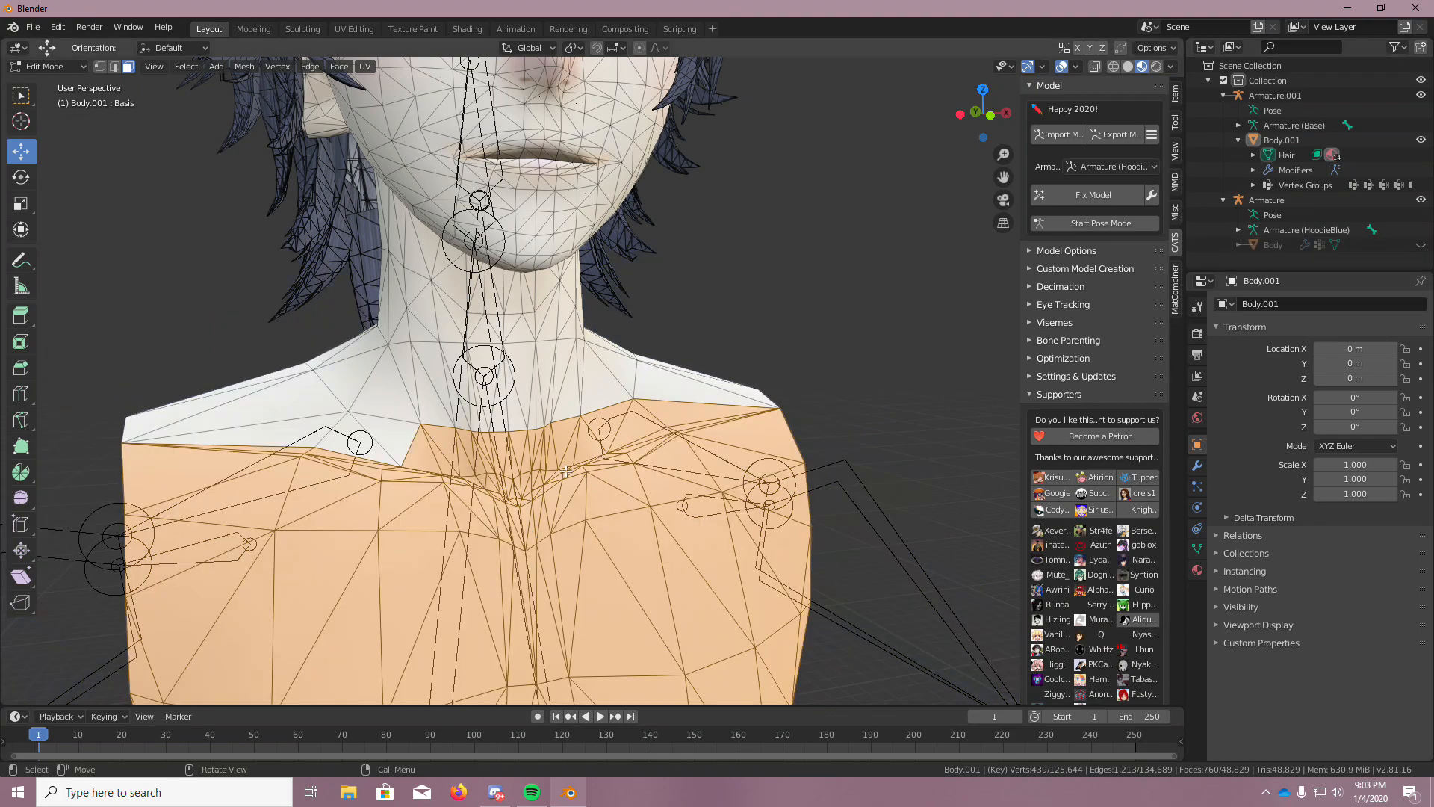
pyautogui.press('c')
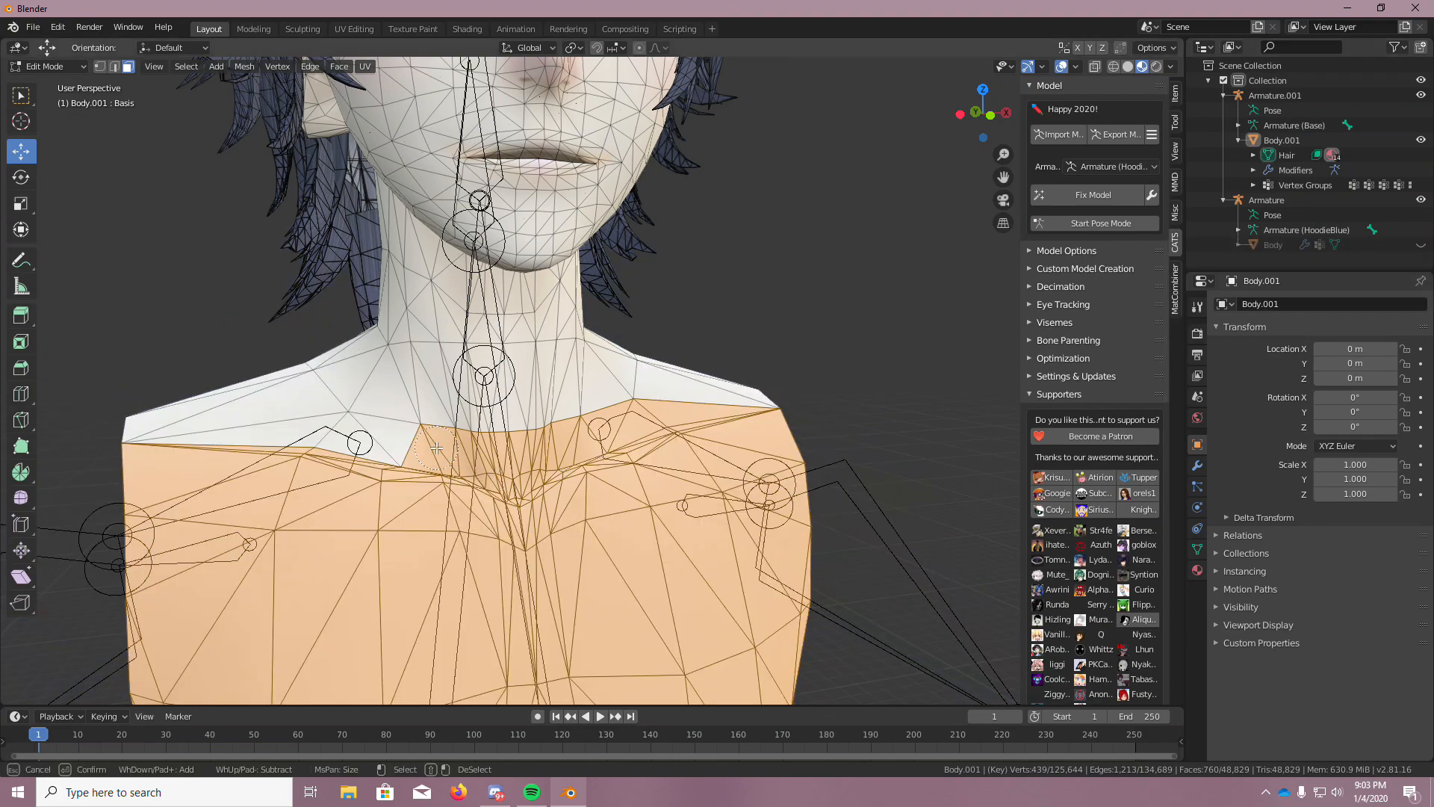
pyautogui.moveTo(426, 445)
pyautogui.keyDown('shift'); pyautogui.mouseDown()
pyautogui.moveTo(594, 433)
pyautogui.moveTo(691, 408)
pyautogui.mouseUp(); pyautogui.keyUp('shift')
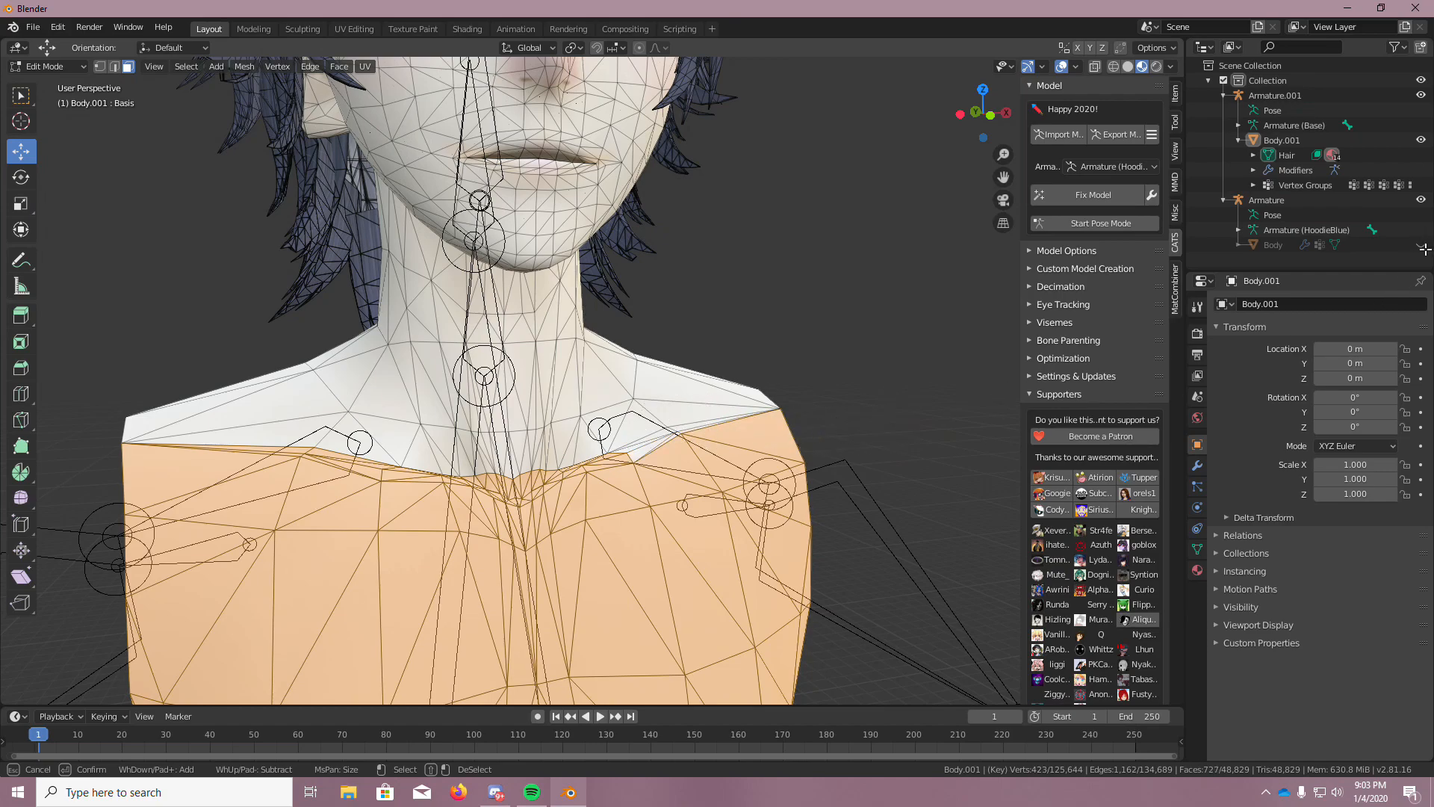
pyautogui.press('Escape')
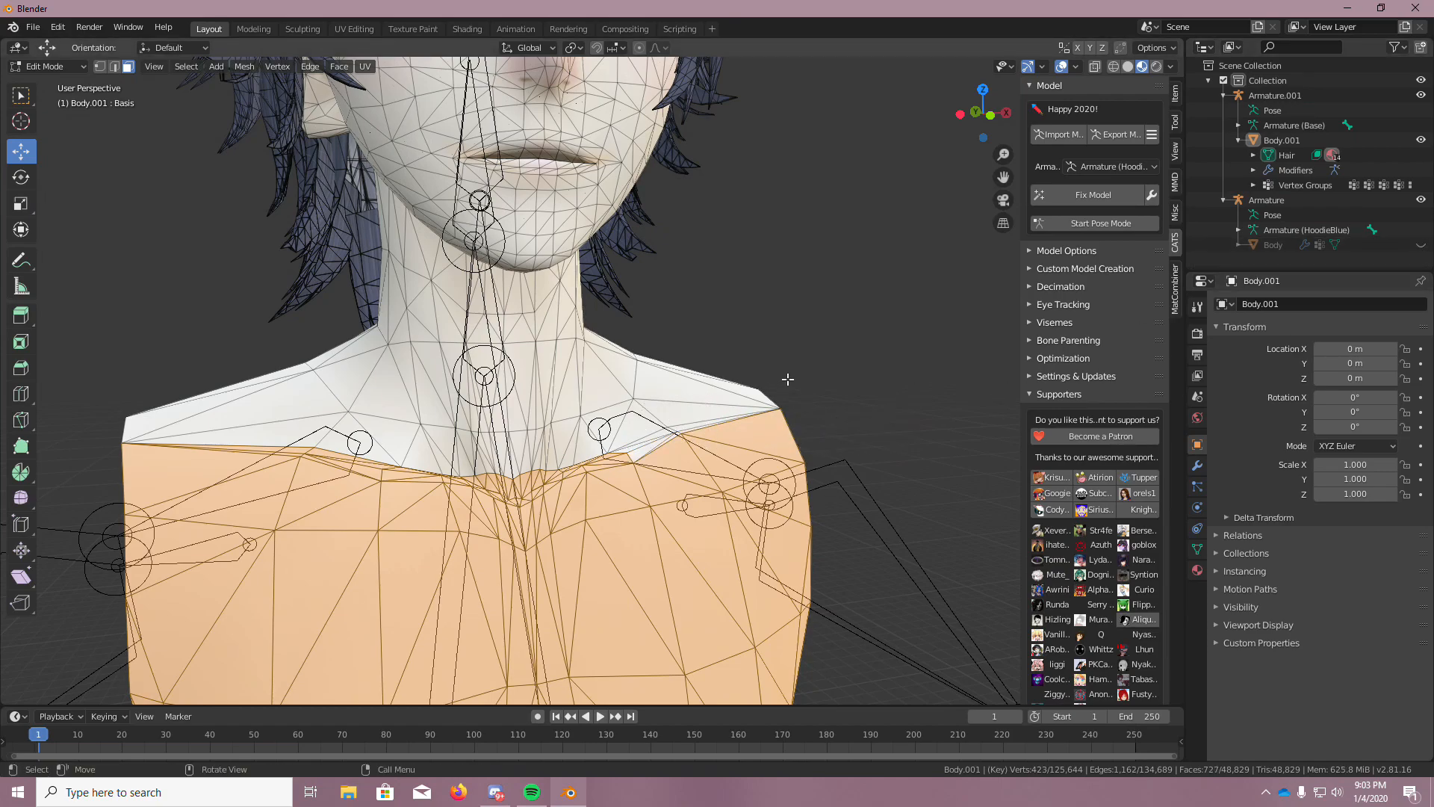
pyautogui.hotkey('alt', 'a')
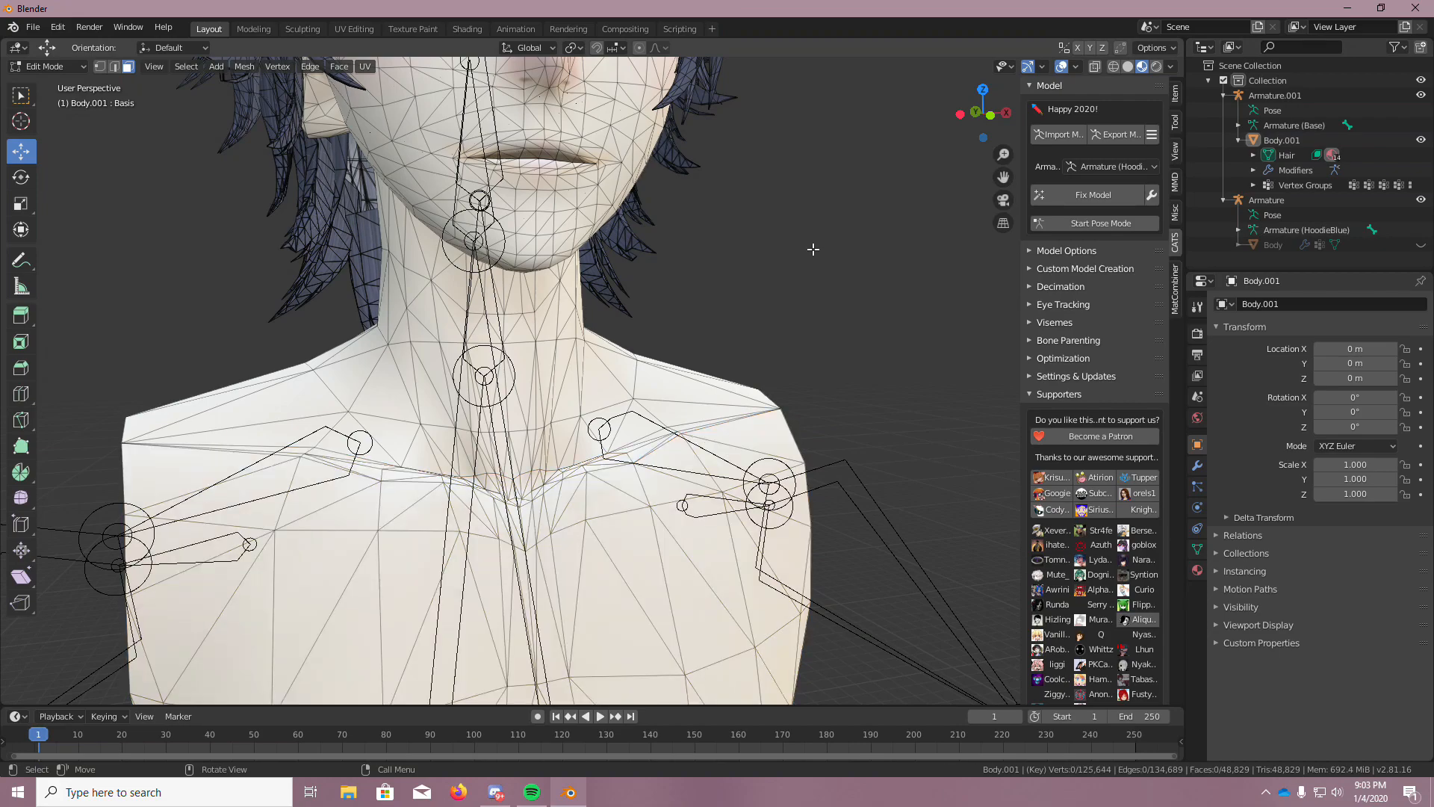
pyautogui.hotkey('ctrl', 'z')
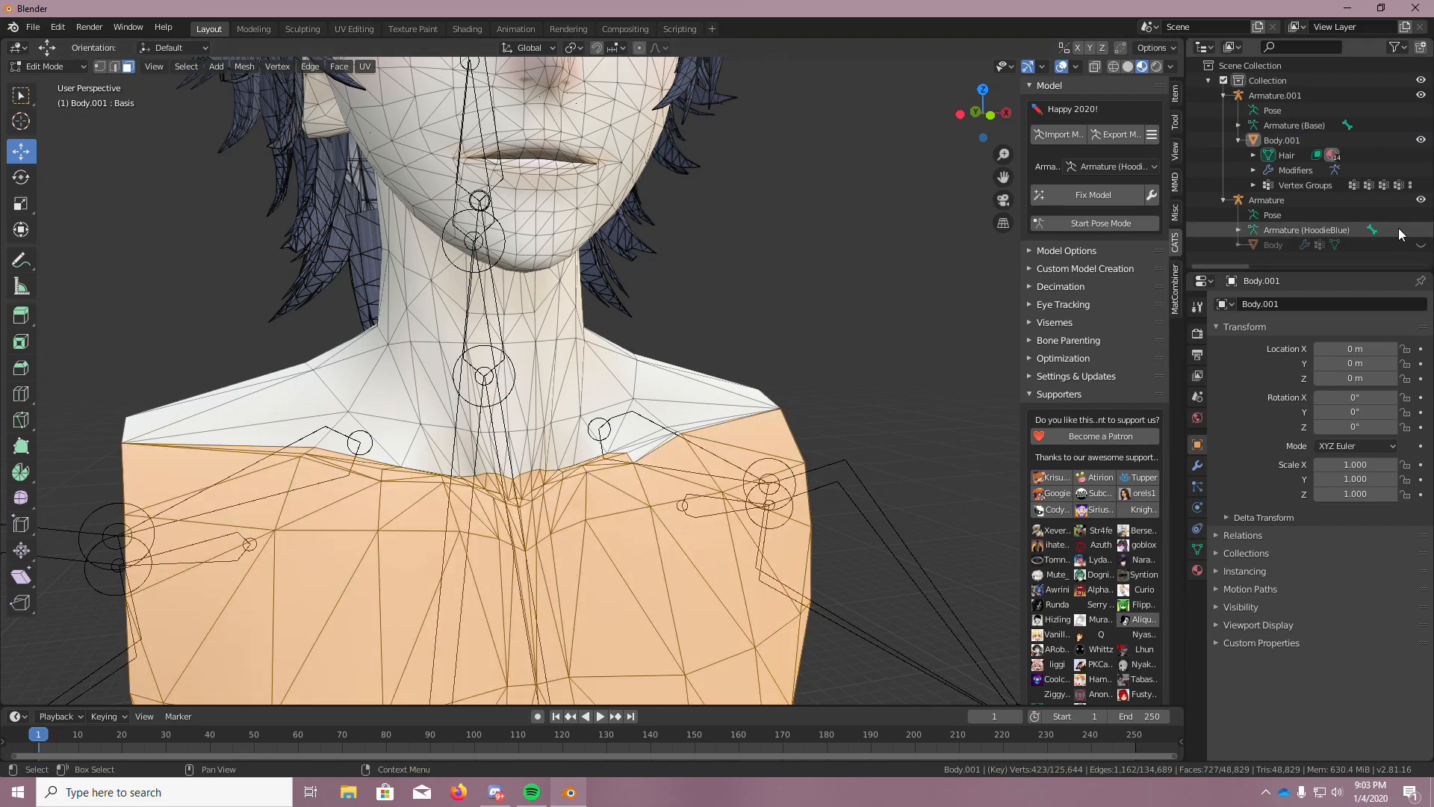
# Toggle the hoodie's visibility and compare its neckline with the selected chest faces
pyautogui.click(1420, 245)
pyautogui.click(1420, 245)
pyautogui.click(1420, 245)
pyautogui.click(1420, 245)
pyautogui.click(1420, 245)
pyautogui.moveTo(781, 314)
pyautogui.mouseDown(button='middle')
pyautogui.moveTo(737, 320)
pyautogui.moveTo(760, 327)
pyautogui.mouseUp(button='middle')
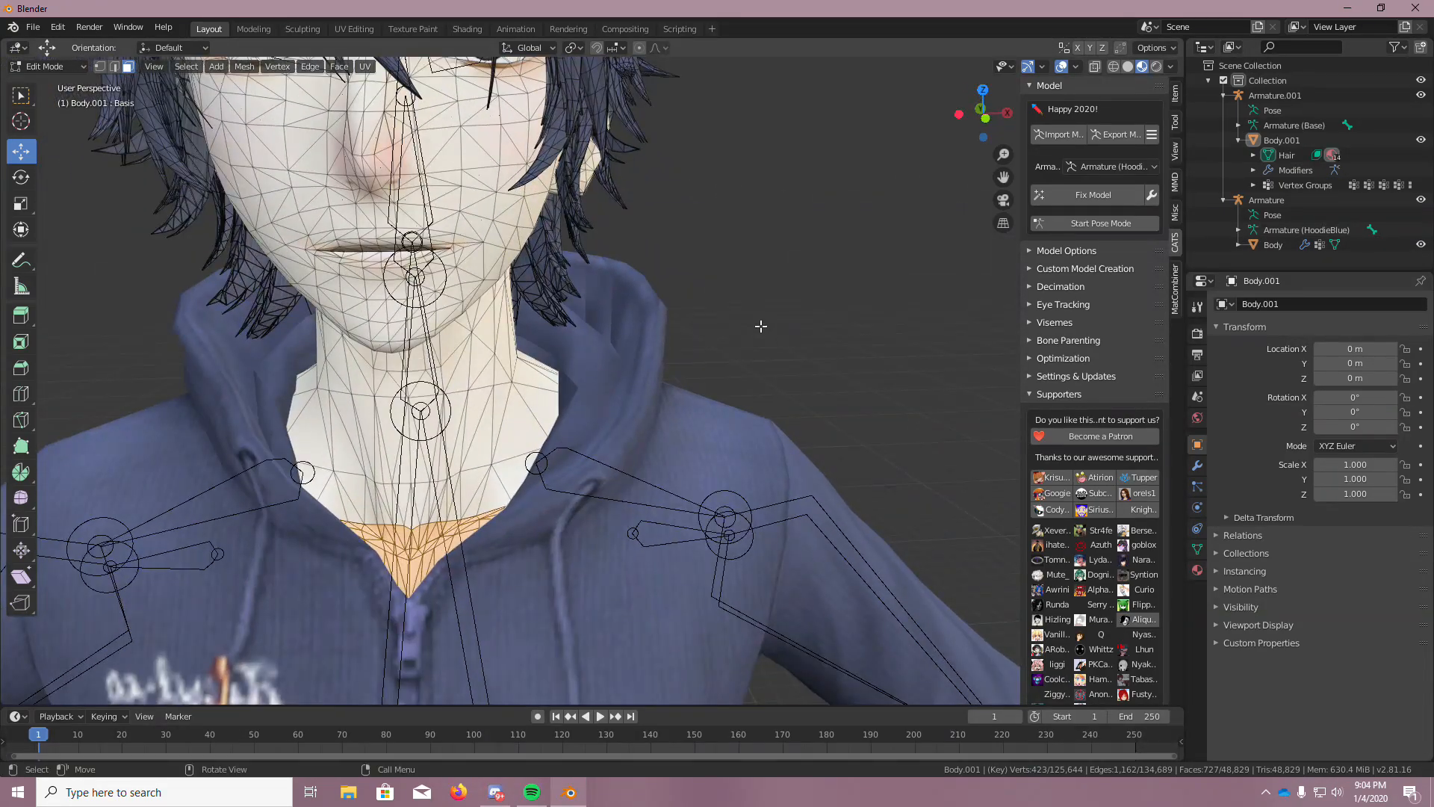
# Hide the hoodie mesh and circle-deselect the upper chest faces from shoulder to shoulder below the collarbones
pyautogui.click(1420, 245)
pyautogui.press('c')
pyautogui.moveTo(357, 543); pyautogui.dragTo(487, 530, button='middle')
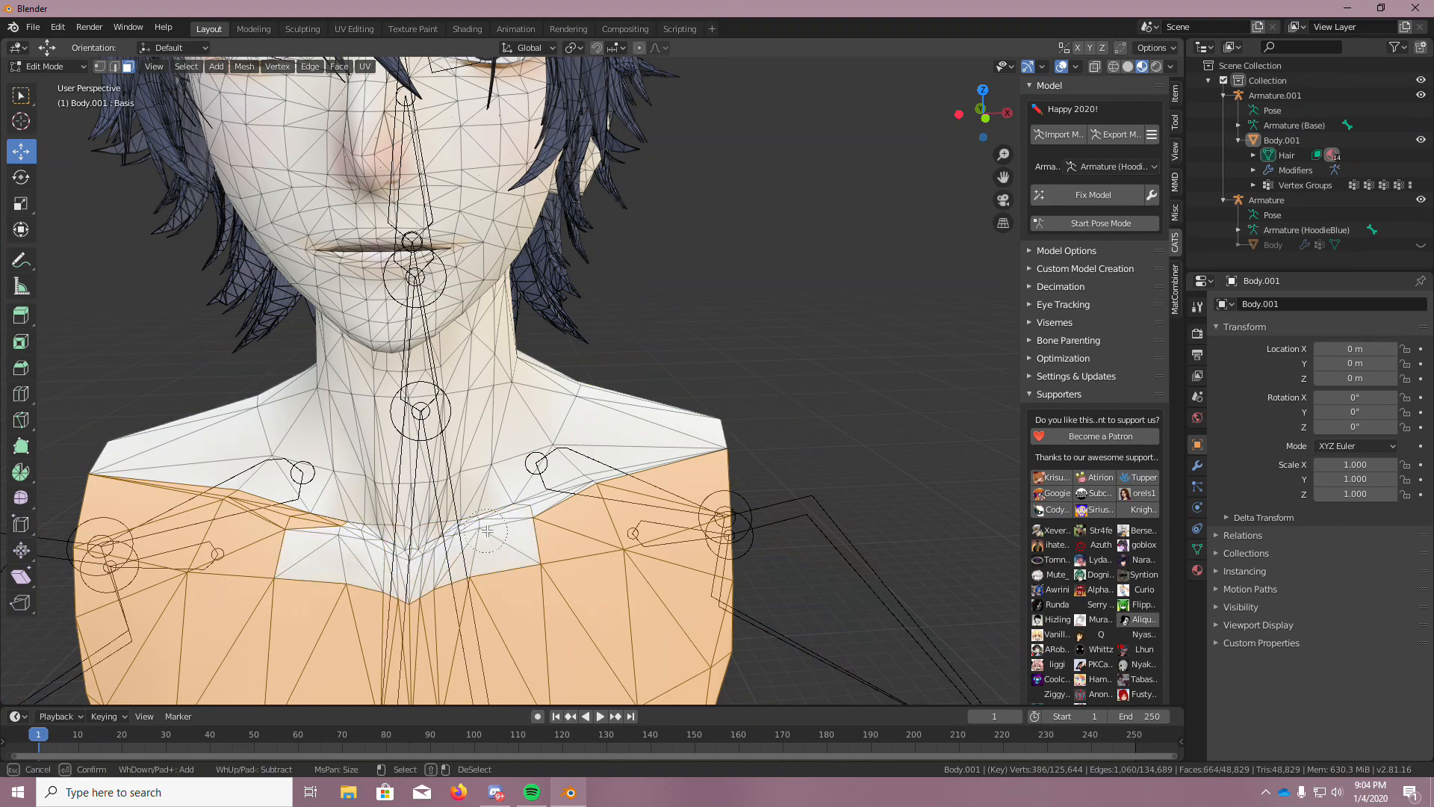
pyautogui.moveTo(395, 529)
pyautogui.mouseDown(button='middle')
pyautogui.moveTo(112, 508)
pyautogui.moveTo(611, 500)
pyautogui.mouseUp(button='middle')
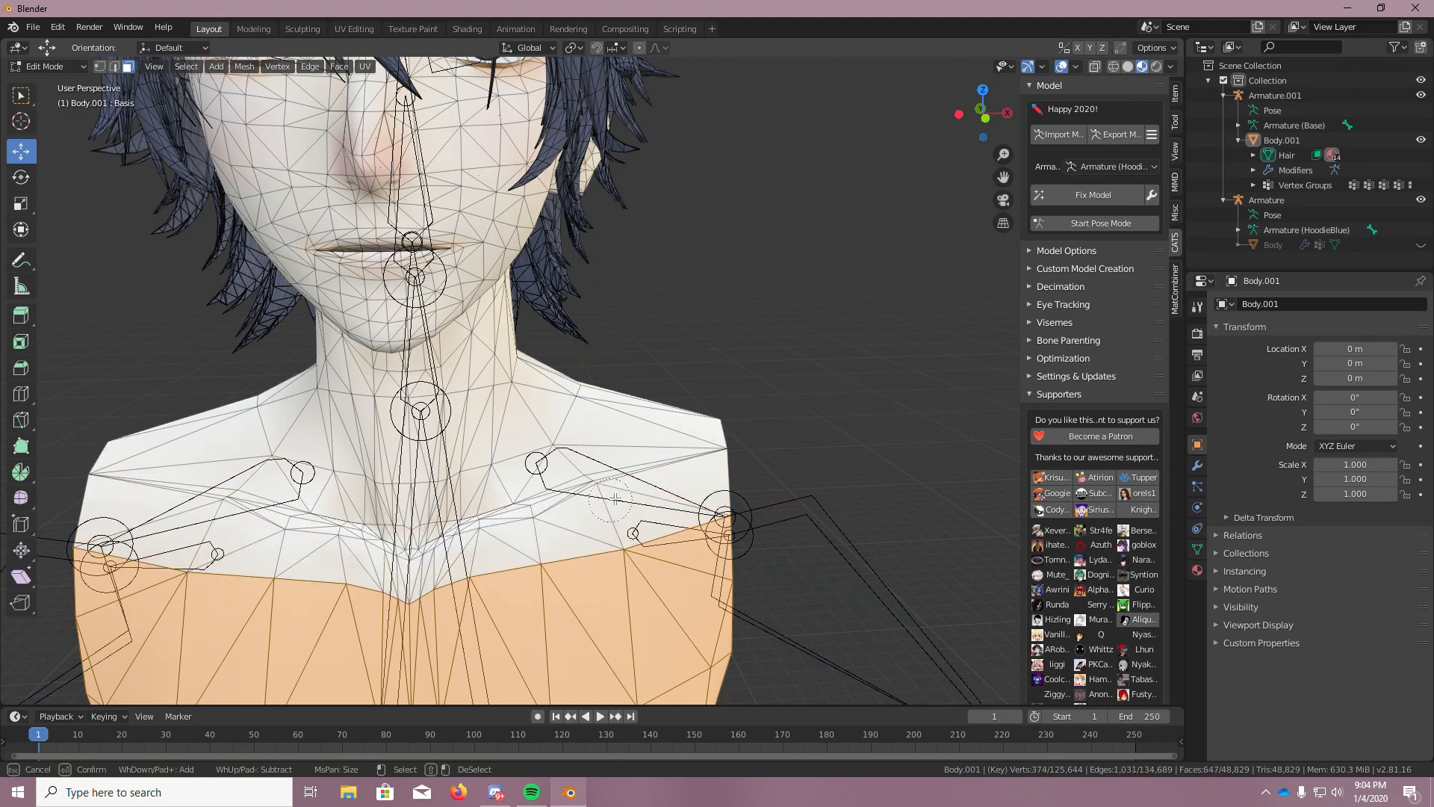
pyautogui.press('Escape')
# Toggle the hoodie's visibility and examine the selected back faces that poke through it
pyautogui.moveTo(771, 455); pyautogui.dragTo(1057, 446, button='middle')
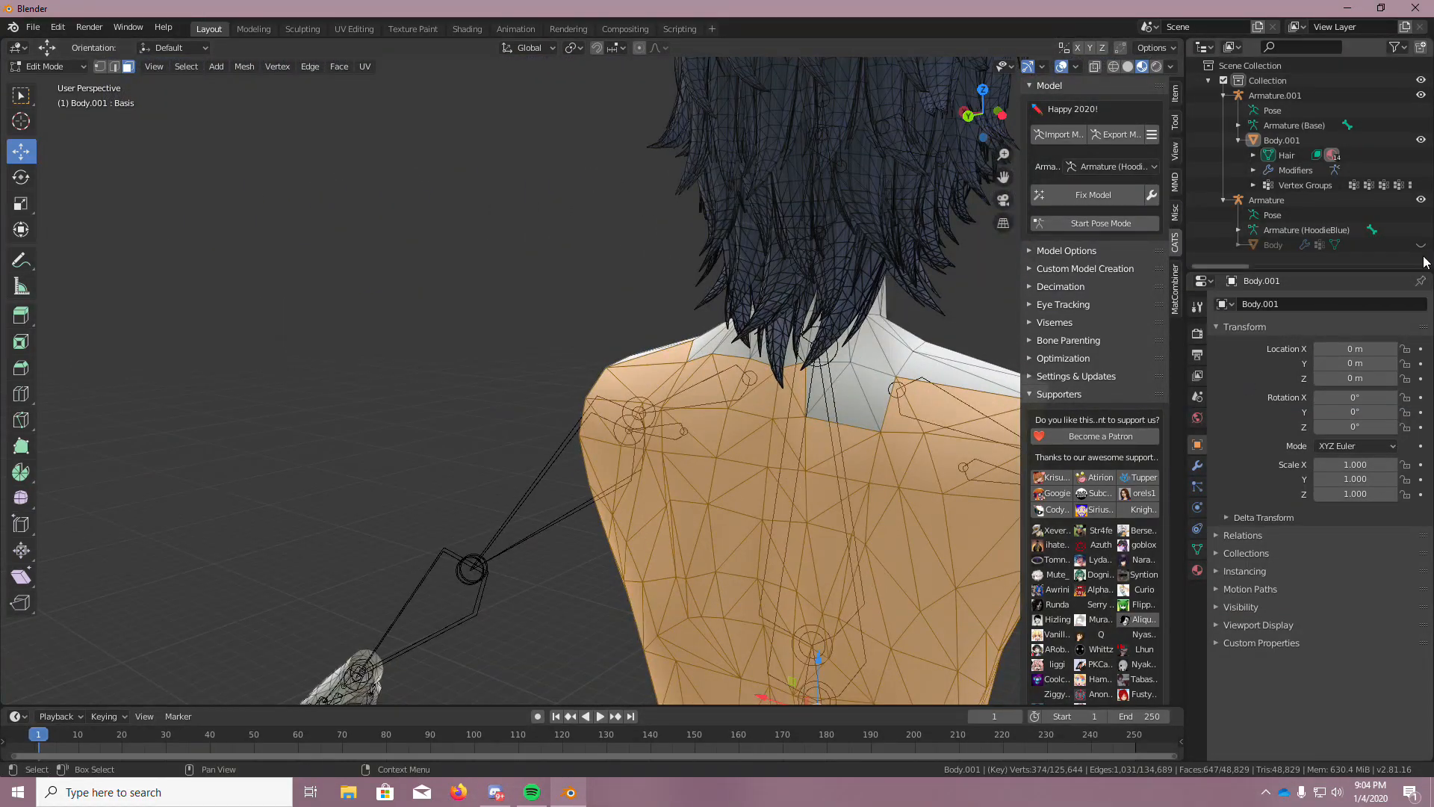
pyautogui.click(1423, 245)
pyautogui.click(1423, 245)
pyautogui.moveTo(994, 407)
pyautogui.mouseDown(button='middle')
pyautogui.moveTo(1010, 453)
pyautogui.moveTo(1001, 419)
pyautogui.mouseUp(button='middle')
pyautogui.click(1422, 244)
pyautogui.click(1422, 244)
pyautogui.click(1422, 244)
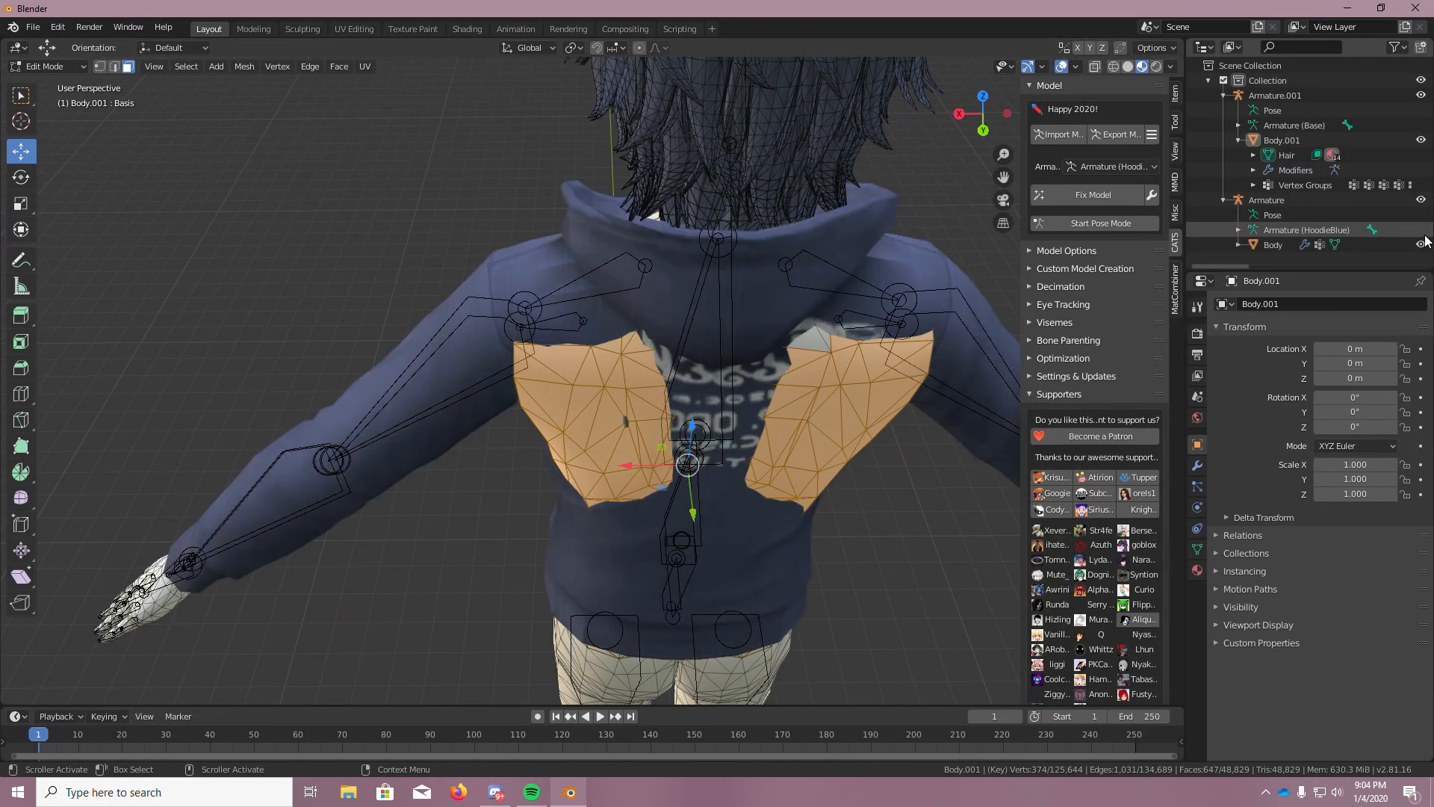
# Delete the selected torso faces of the body mesh hidden by the hoodie
pyautogui.moveTo(944, 472); pyautogui.dragTo(388, 446, button='middle')
pyautogui.press('x')
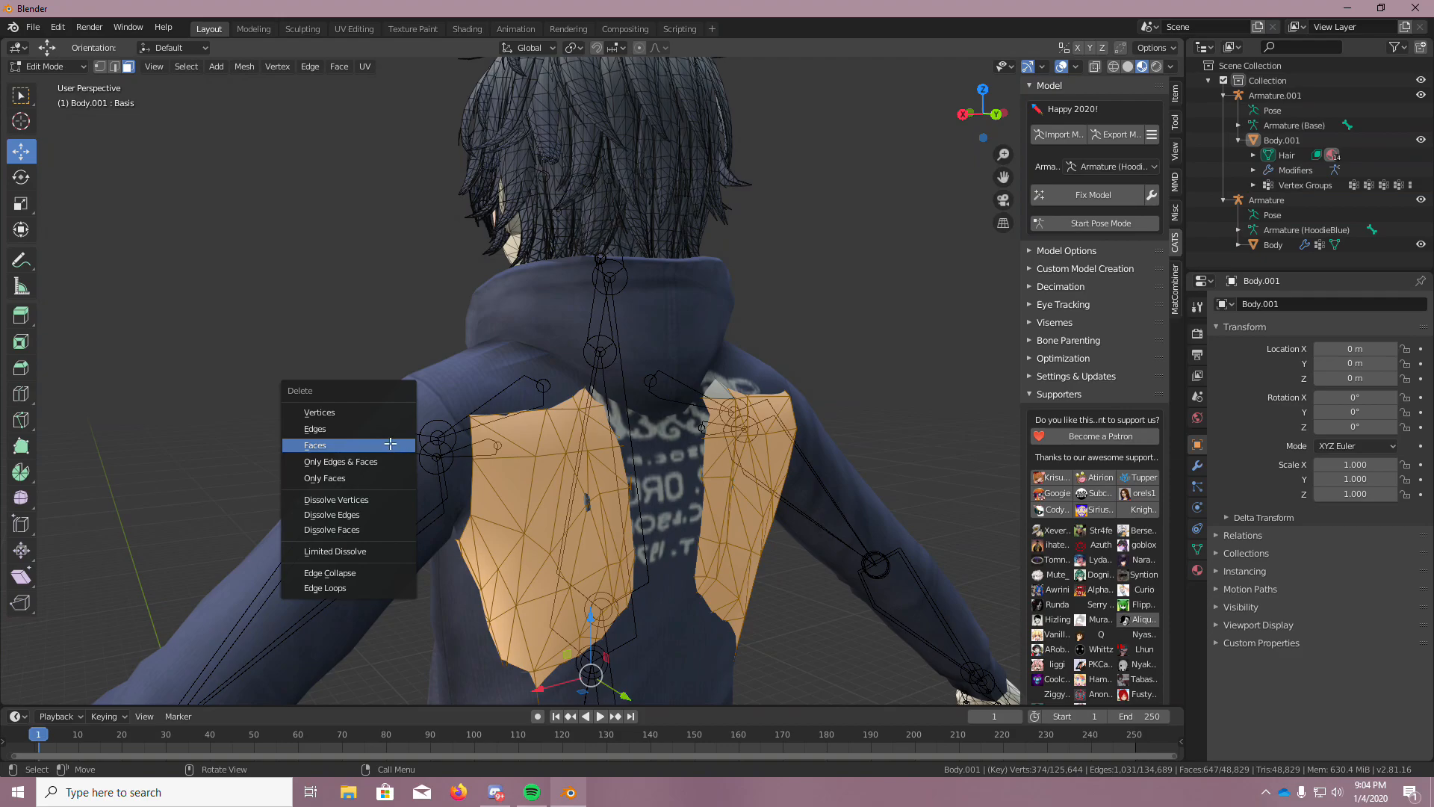
pyautogui.click(392, 443)
# Toggle the hoodie's visibility to examine the leftover body patch poking through its upper back
pyautogui.scroll(6, 622, 480)
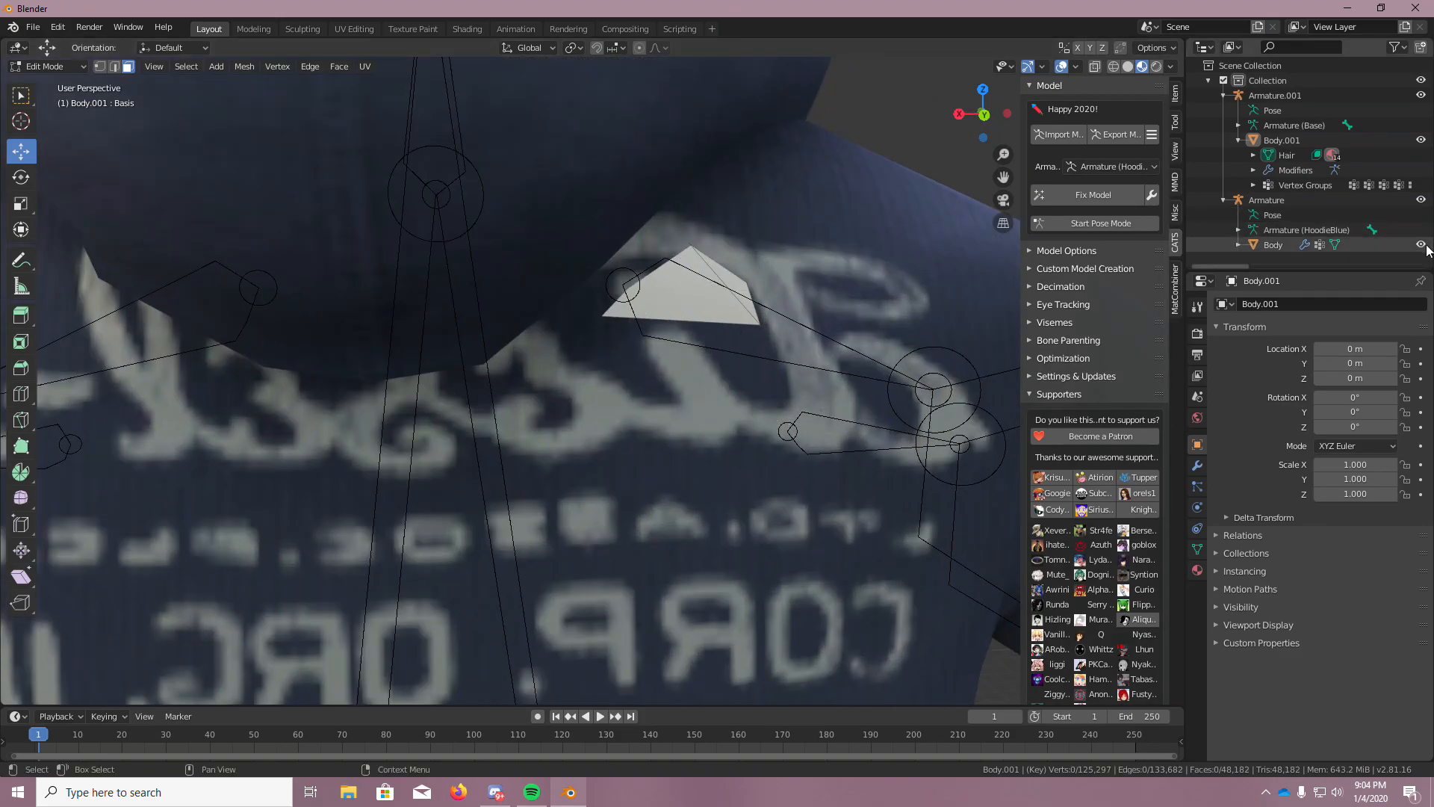
pyautogui.click(1422, 246)
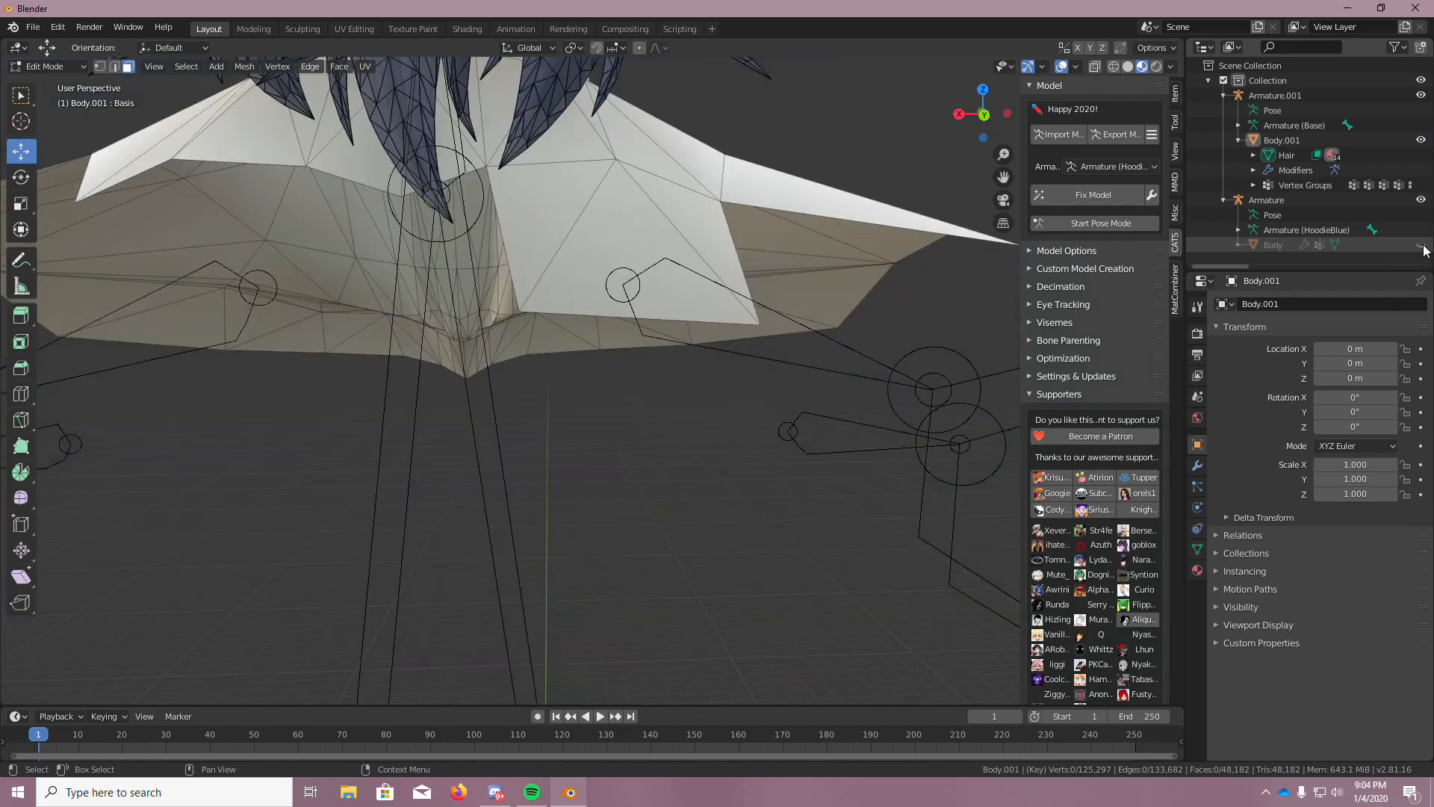
pyautogui.click(1422, 246)
pyautogui.click(1421, 246)
pyautogui.click(1421, 245)
pyautogui.click(1421, 246)
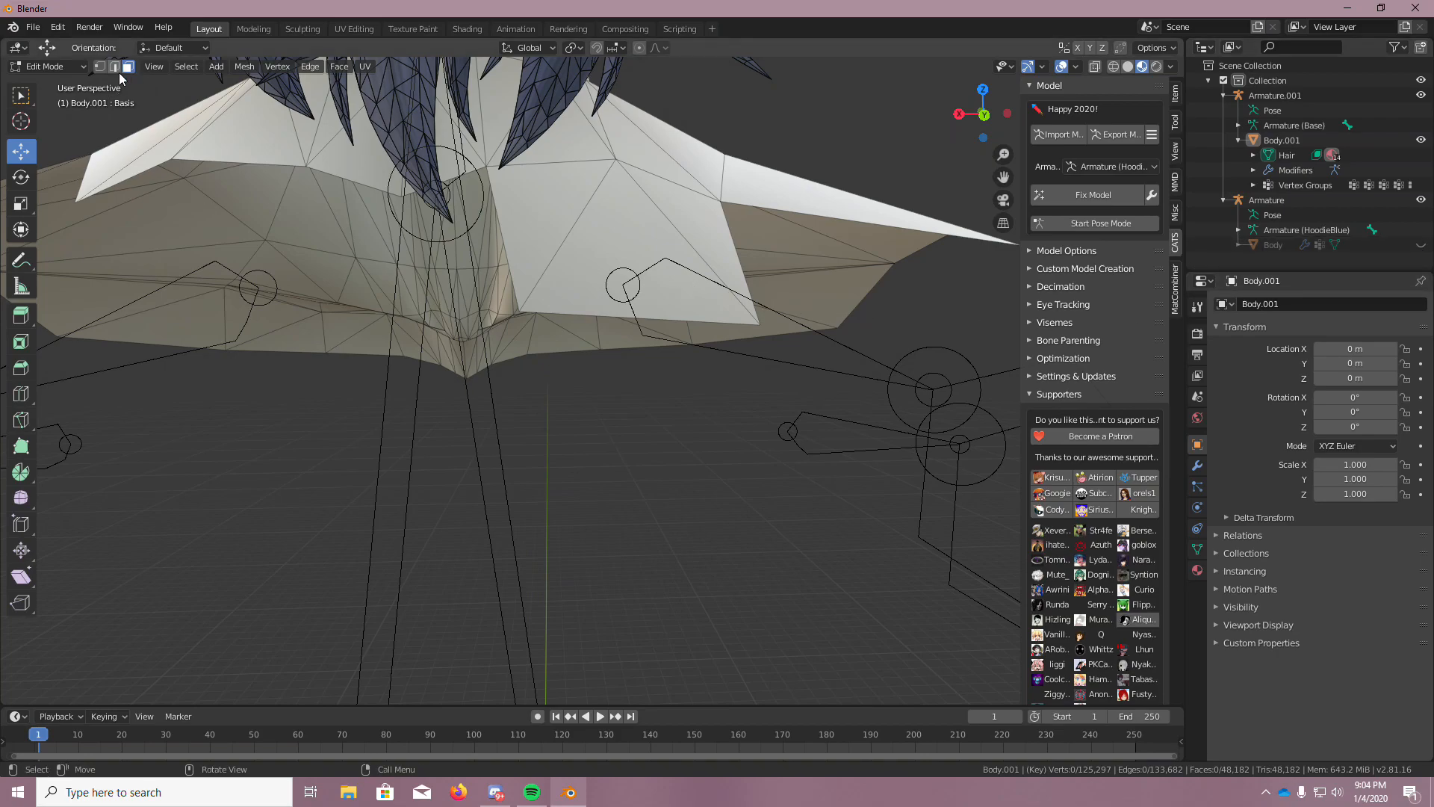
# With the Select Box tool, select and delete the three leftover upper-back faces that poke through the hoodie
pyautogui.click(32, 105)
pyautogui.click(697, 294)
pyautogui.keyDown('shift'); pyautogui.click(715, 247); pyautogui.keyUp('shift')
pyautogui.press('x')
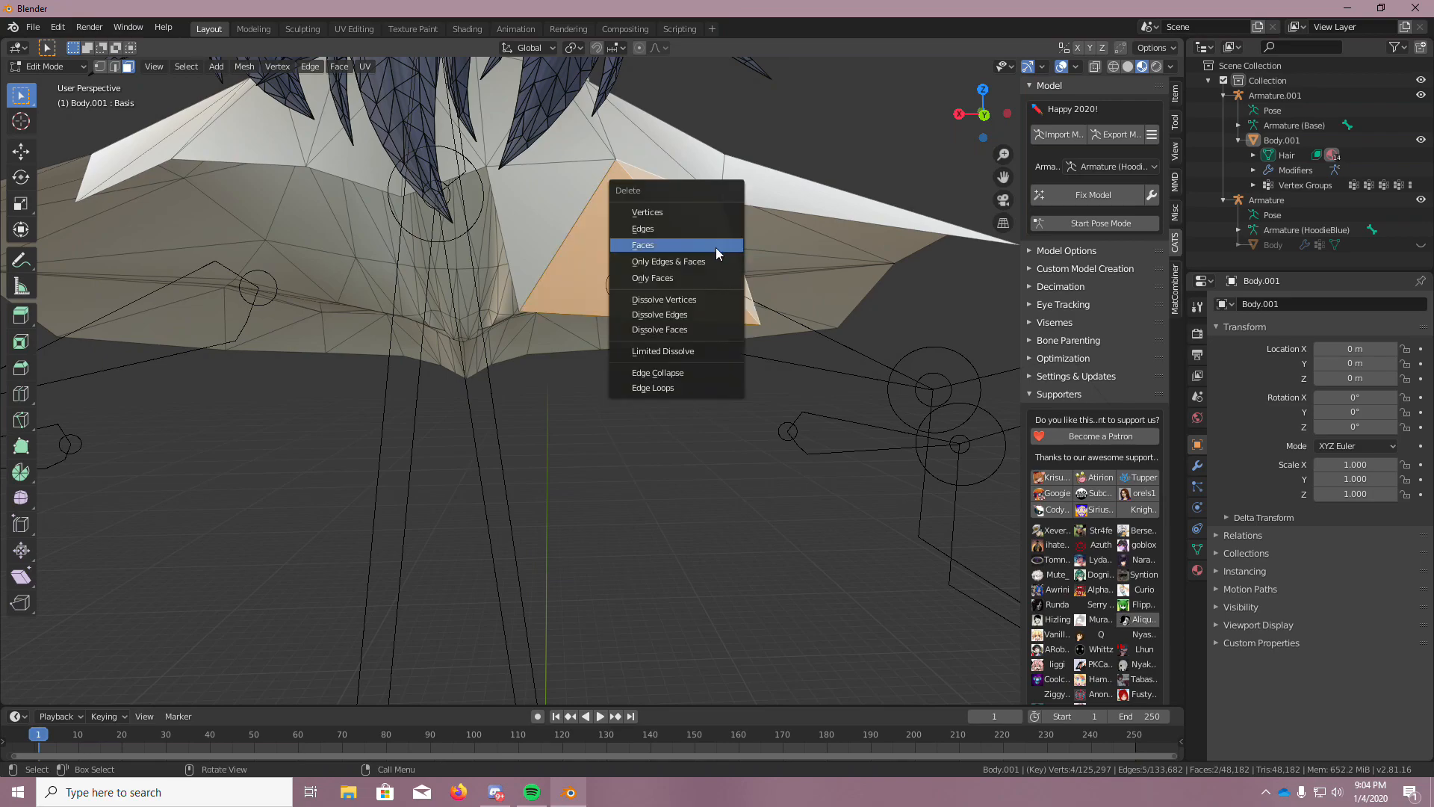
pyautogui.click(716, 248)
pyautogui.click(543, 218)
pyautogui.press('x')
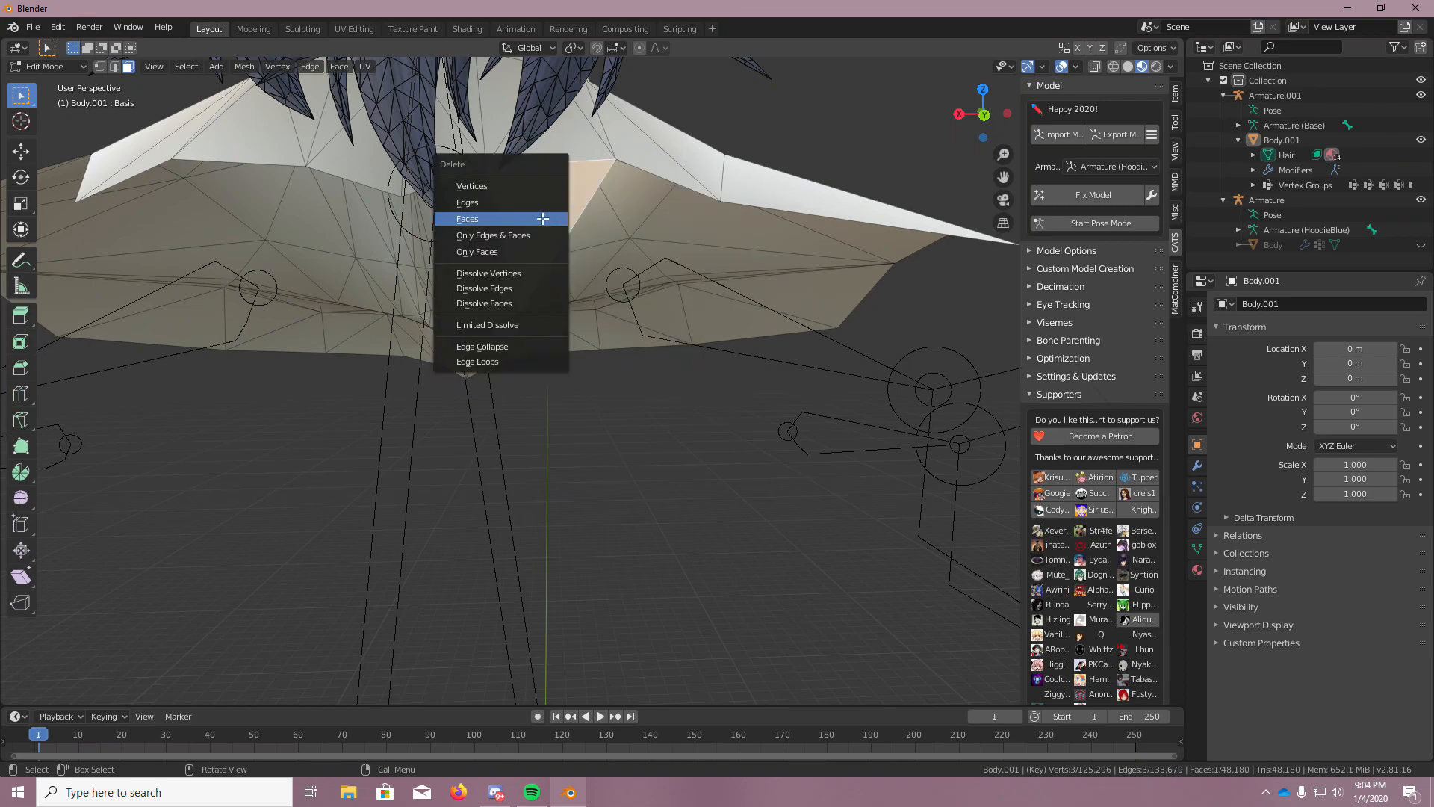
pyautogui.click(543, 218)
# Toggle the hoodie's visibility and inspect its back and shoulder for remaining body faces showing through
pyautogui.click(1421, 244)
pyautogui.click(1421, 244)
pyautogui.click(1421, 244)
pyautogui.click(1421, 245)
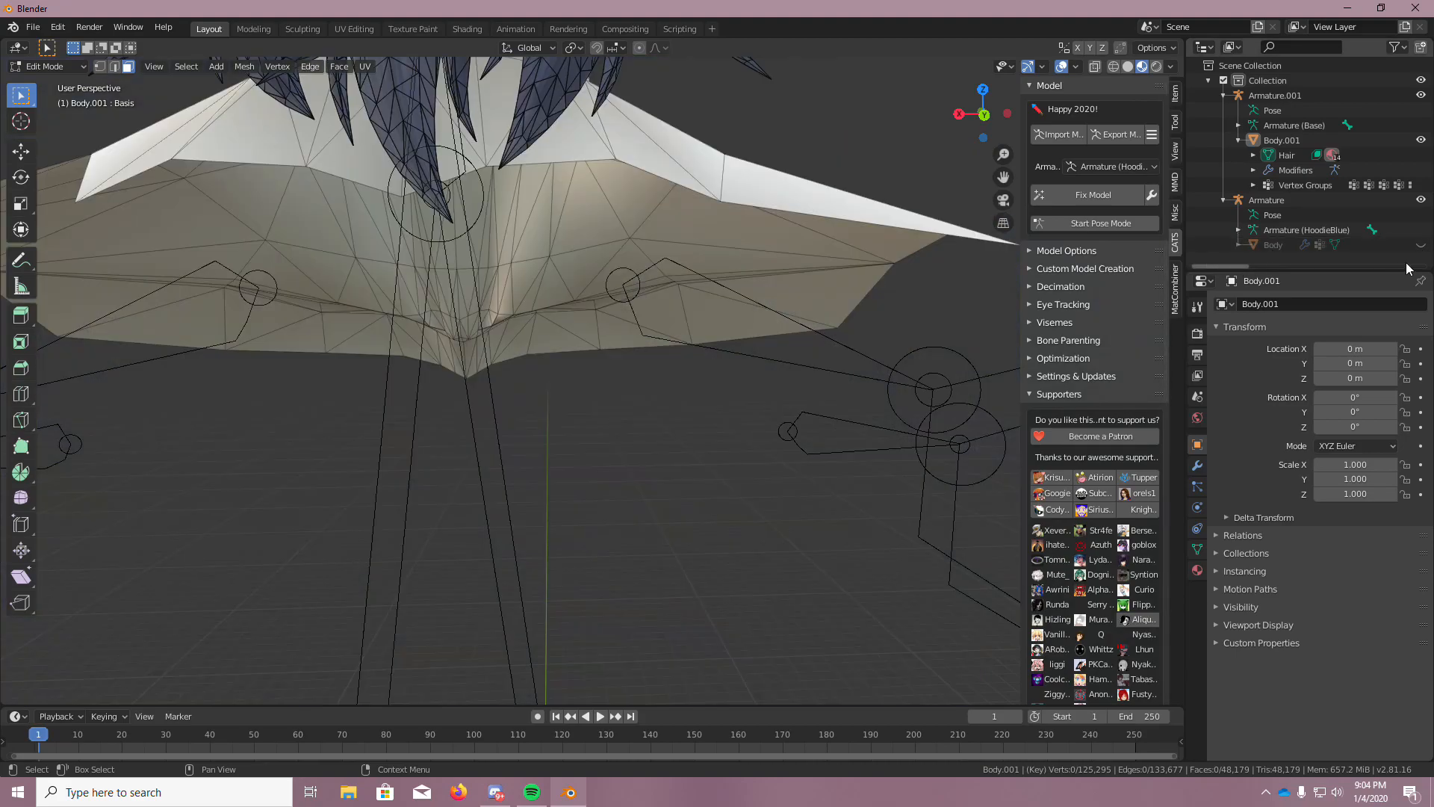
pyautogui.click(1421, 244)
pyautogui.scroll(-5, 882, 298)
pyautogui.scroll(1, 993, 301)
pyautogui.moveTo(993, 301); pyautogui.dragTo(974, 307, button='middle')
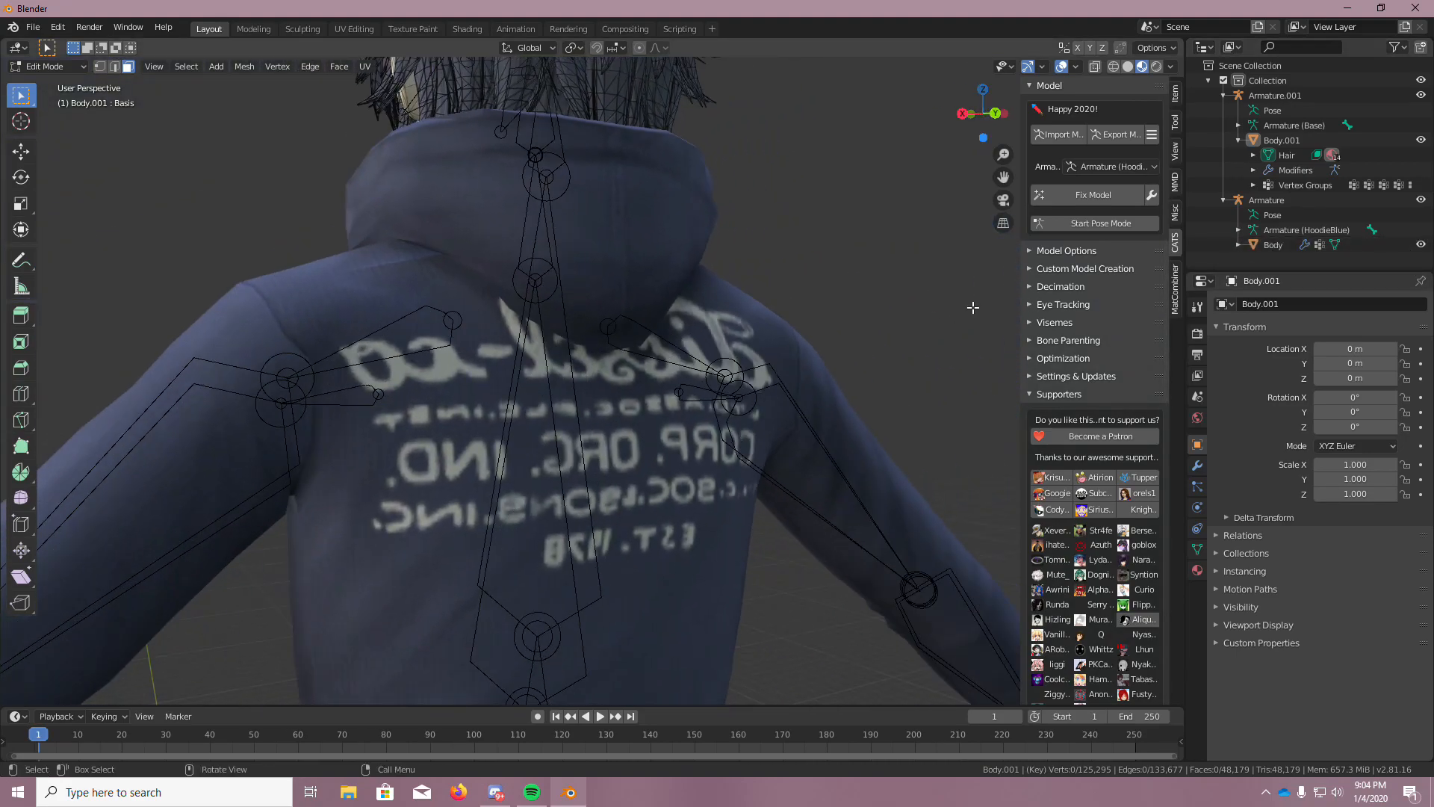
pyautogui.scroll(3, 973, 307)
pyautogui.click(1421, 244)
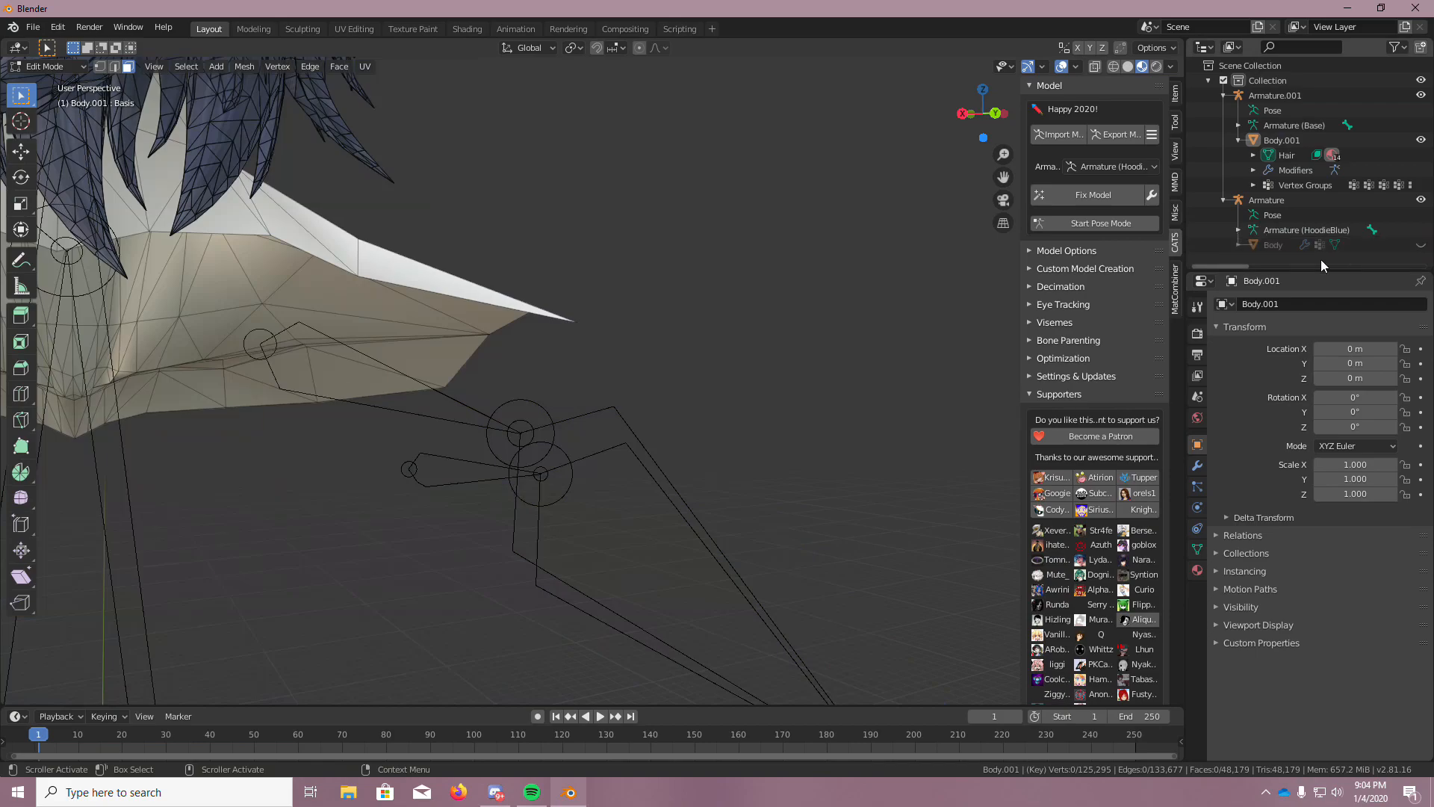
# Show the hoodie again and examine the whole back of the model for gaps or body faces showing through
pyautogui.click(1421, 244)
pyautogui.moveTo(770, 279); pyautogui.dragTo(764, 262, button='middle')
pyautogui.scroll(1, 763, 262)
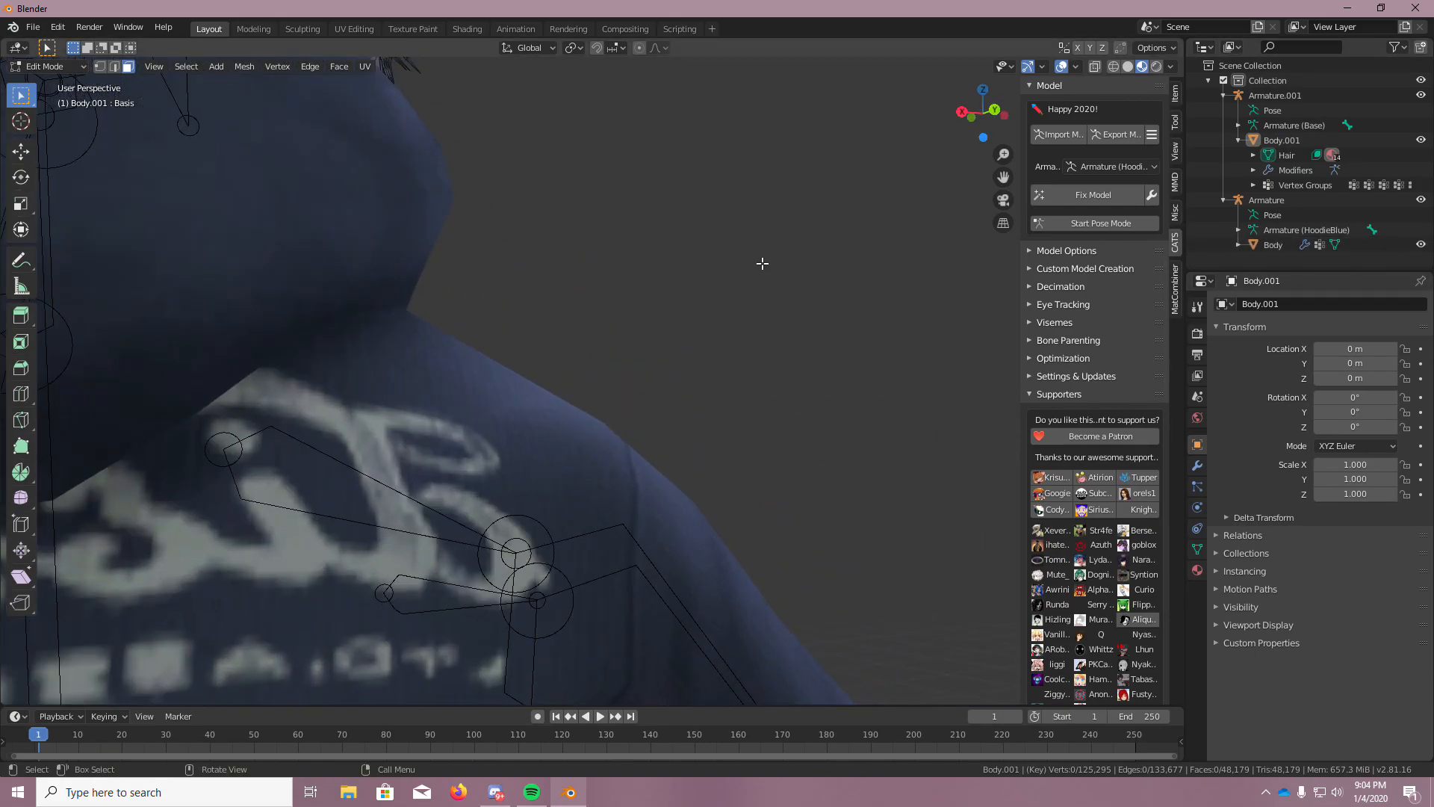
pyautogui.scroll(-12, 766, 298)
pyautogui.moveTo(779, 347); pyautogui.dragTo(758, 427, button='middle')
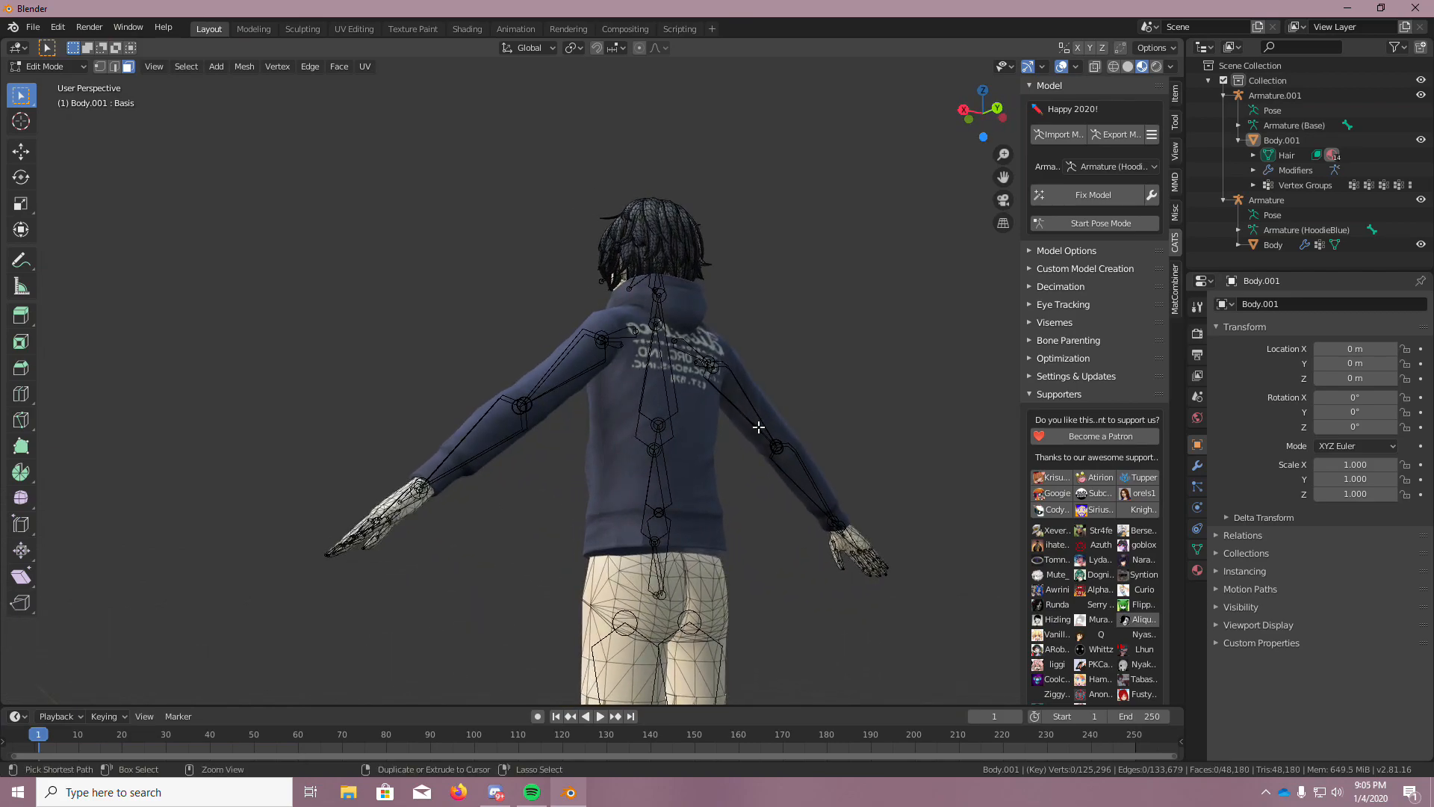
pyautogui.moveTo(759, 453); pyautogui.dragTo(733, 492, button='middle')
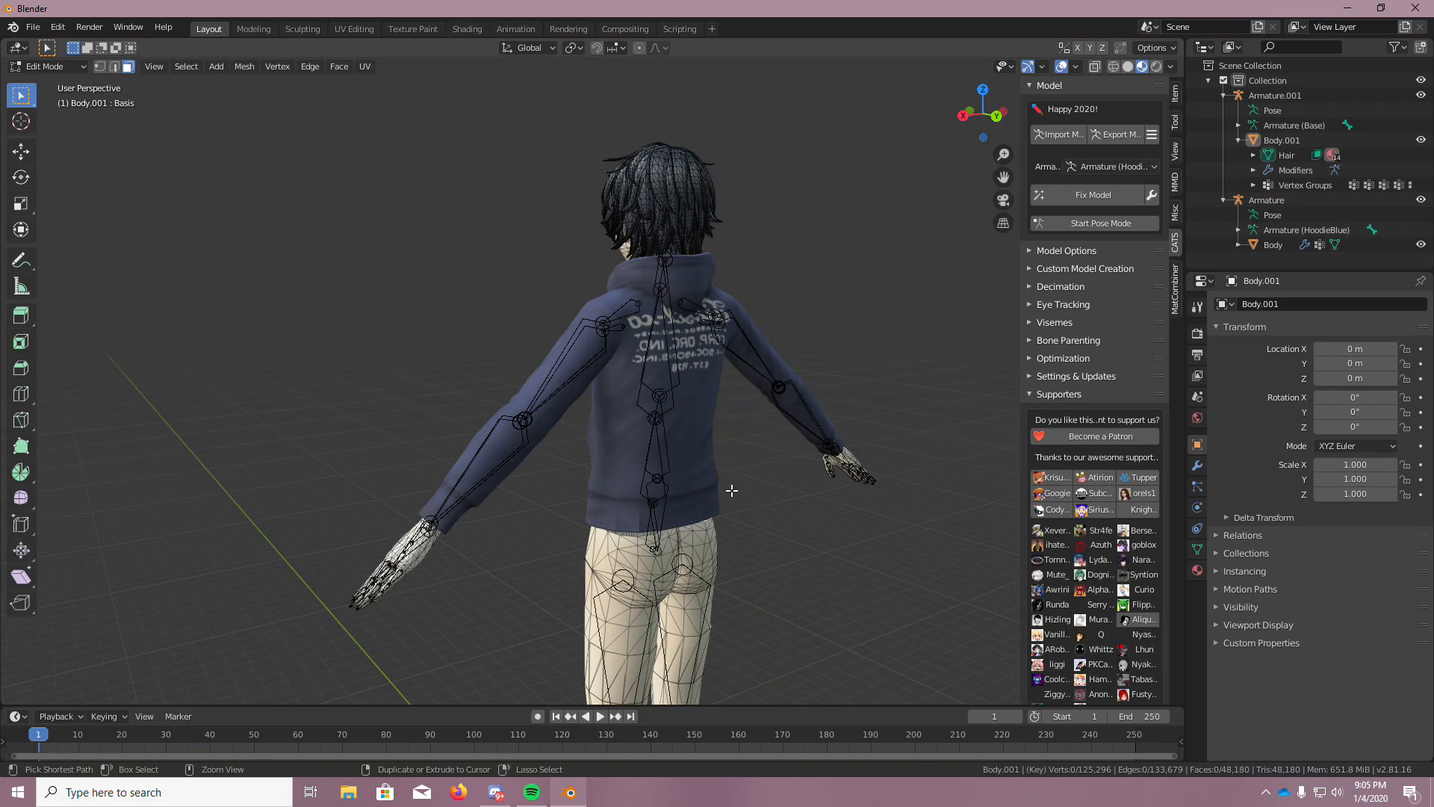
# Undo the torso face deletions, hide the hoodie, and deselect the lower-back faces above the hips with Circle Select
pyautogui.hotkey('ctrl', 'z')
pyautogui.scroll(8, 671, 544)
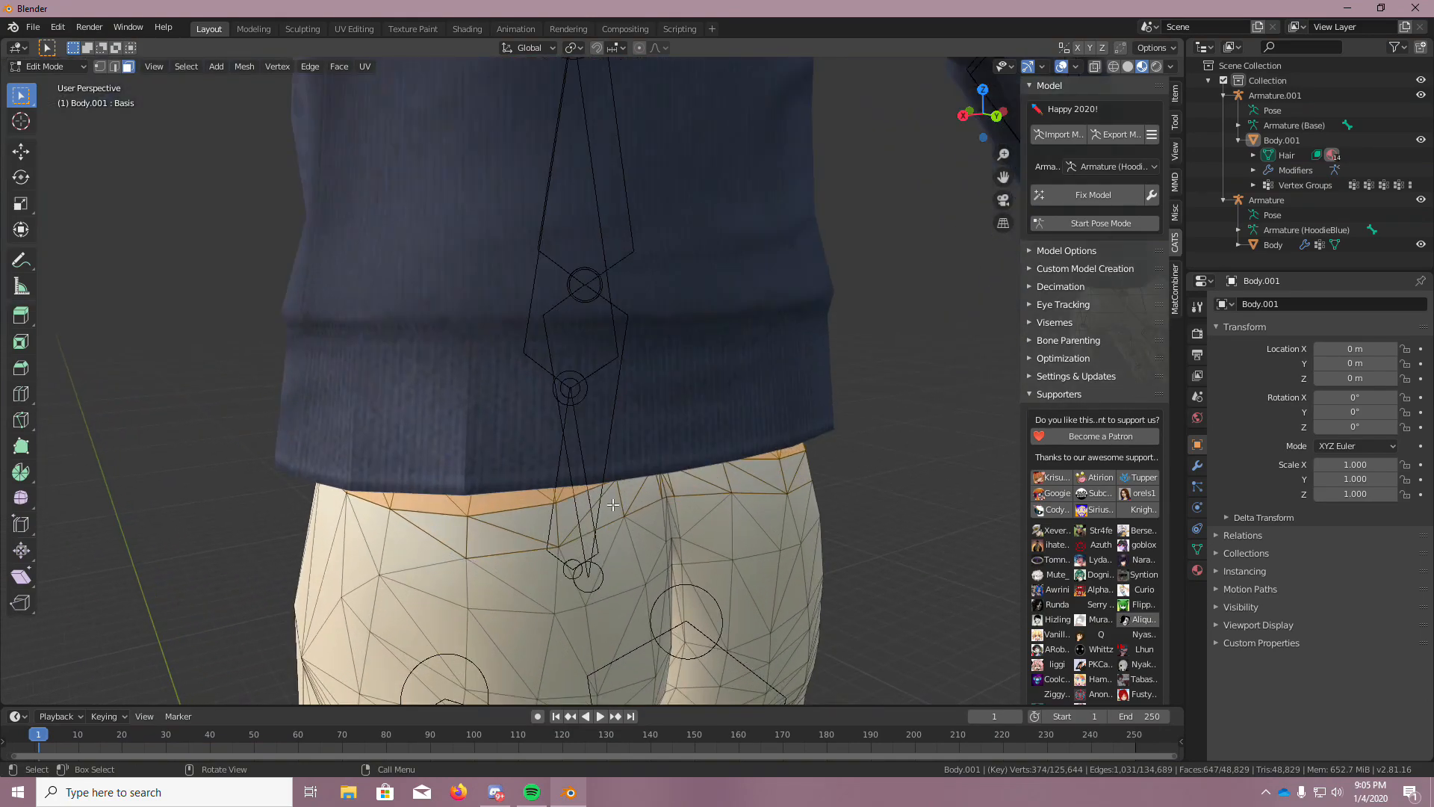
pyautogui.click(1421, 244)
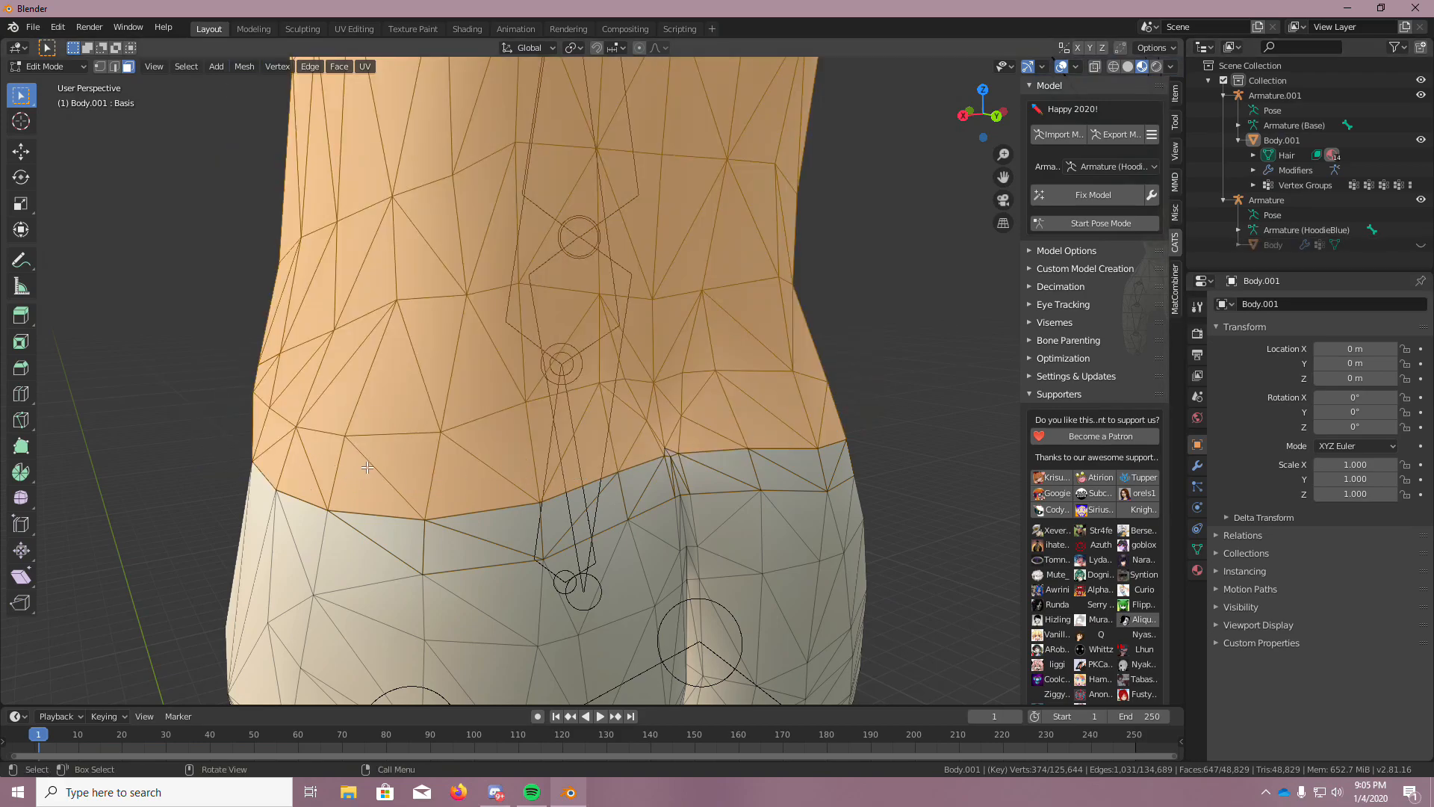
pyautogui.scroll(-1, 367, 468)
pyautogui.press('c')
pyautogui.moveTo(274, 404)
pyautogui.mouseDown(button='middle')
pyautogui.moveTo(284, 448)
pyautogui.moveTo(411, 410)
pyautogui.moveTo(799, 372)
pyautogui.moveTo(611, 425)
pyautogui.mouseUp(button='middle')
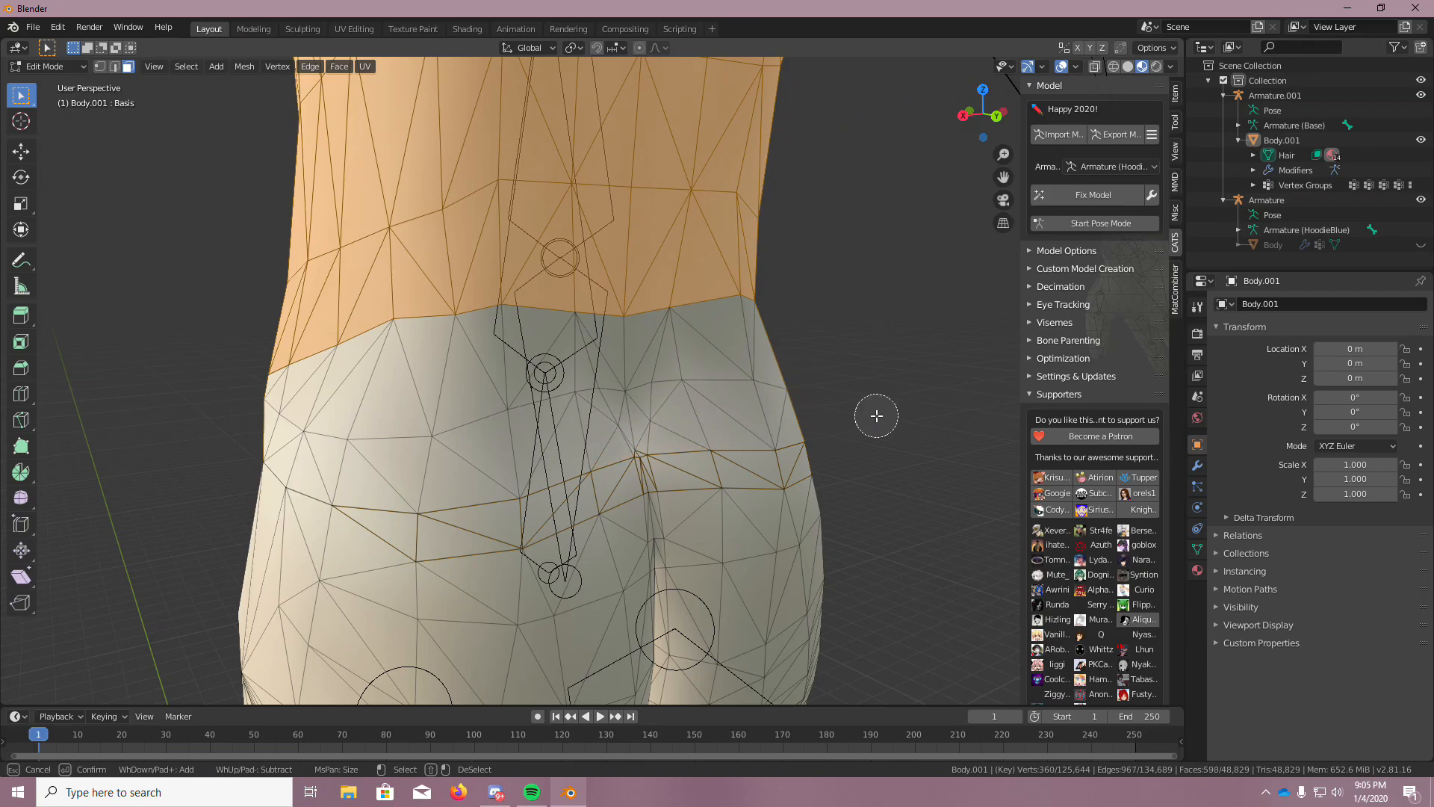
pyautogui.press('Escape')
# Deselect the remaining selected faces across the other half of the lower back with Circle Select
pyautogui.scroll(-2, 711, 410)
pyautogui.moveTo(710, 410); pyautogui.dragTo(877, 416, button='middle')
pyautogui.scroll(-1, 769, 439)
pyautogui.moveTo(749, 441); pyautogui.dragTo(1129, 441, button='middle')
pyautogui.press('c')
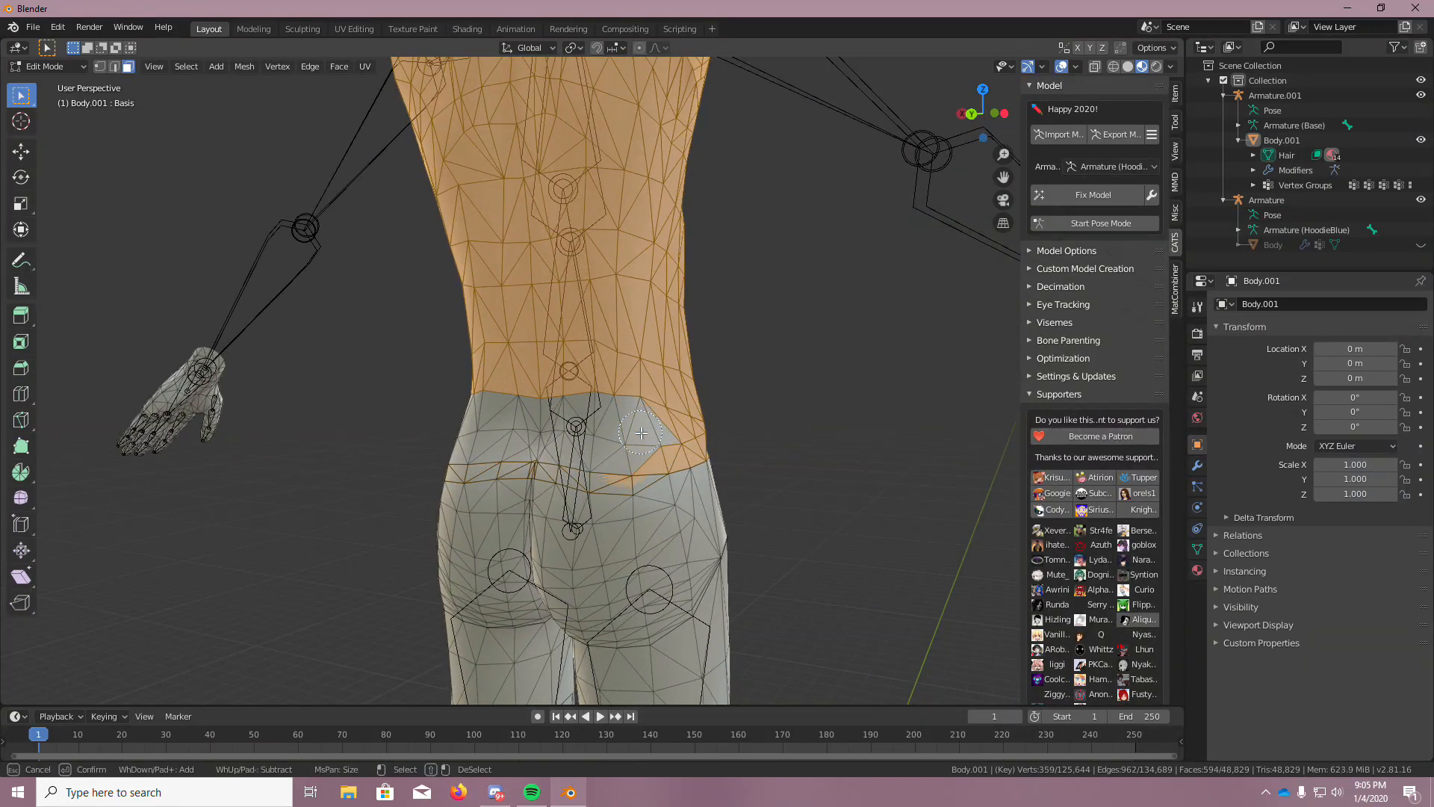
pyautogui.press('Escape')
pyautogui.moveTo(810, 448)
pyautogui.mouseDown(button='middle')
pyautogui.moveTo(664, 452)
pyautogui.moveTo(677, 459)
pyautogui.mouseUp(button='middle')
# Deselect the body faces along the side of the hip, undoing any stray selection change
pyautogui.press('c')
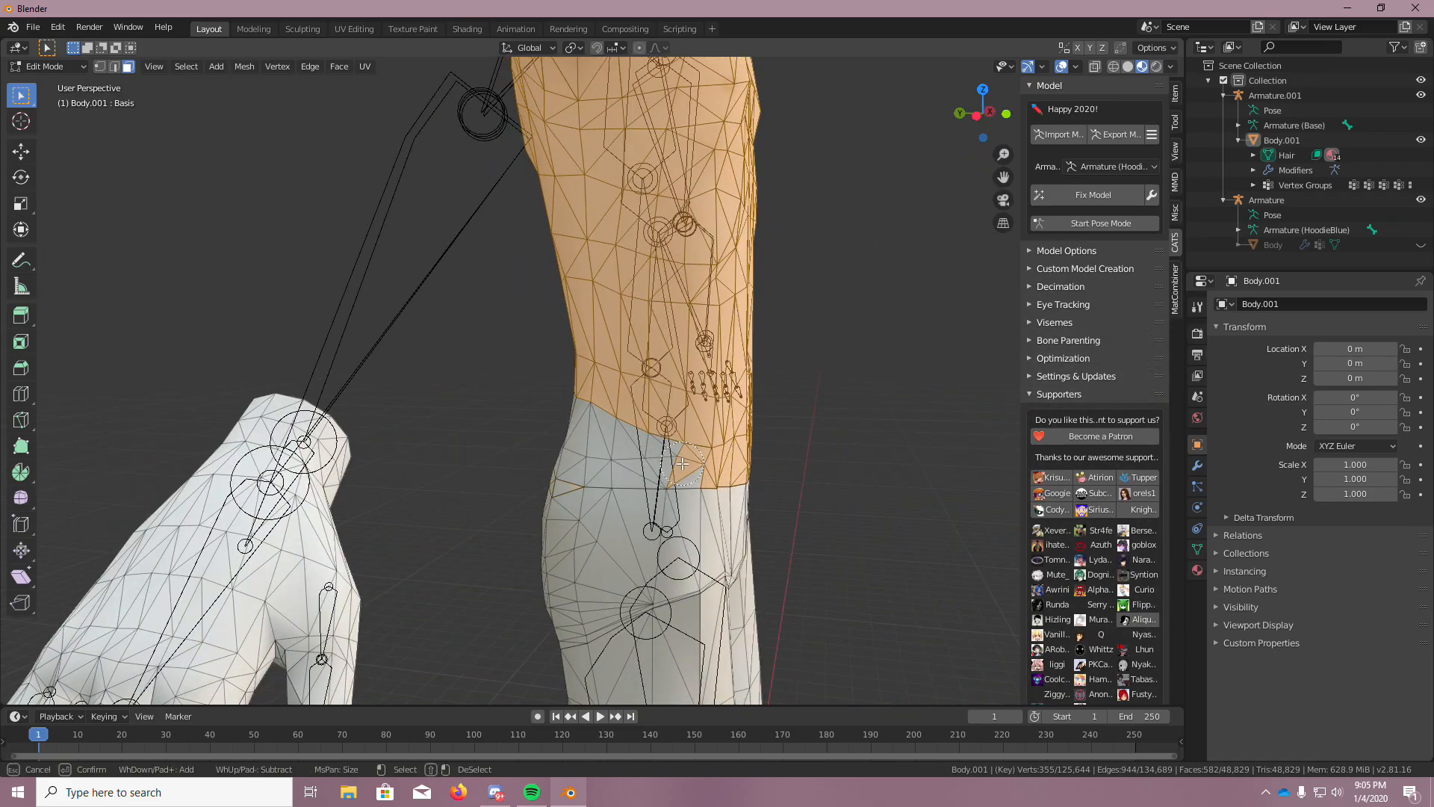
pyautogui.middleClick(691, 463)
pyautogui.click(692, 460)
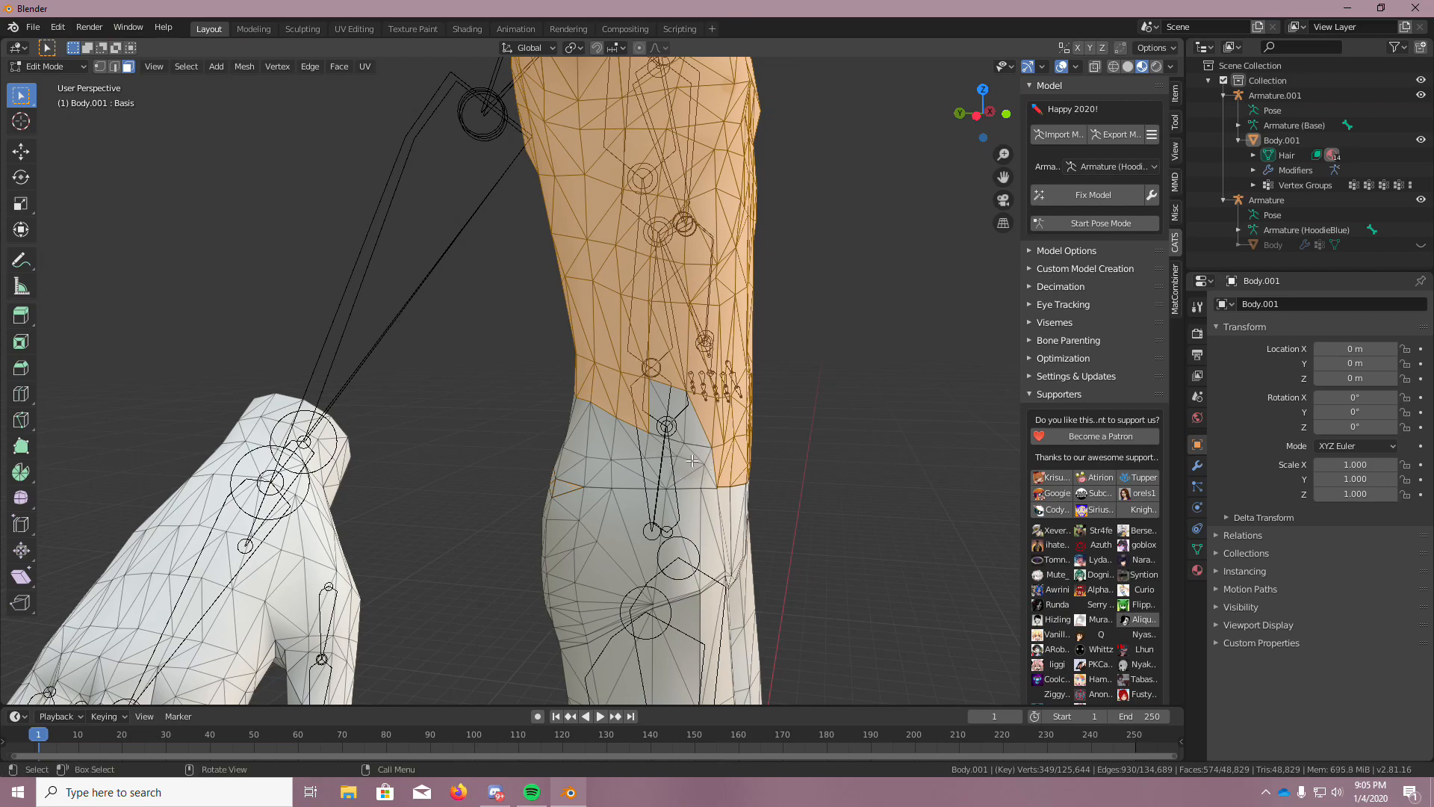
pyautogui.press('Escape')
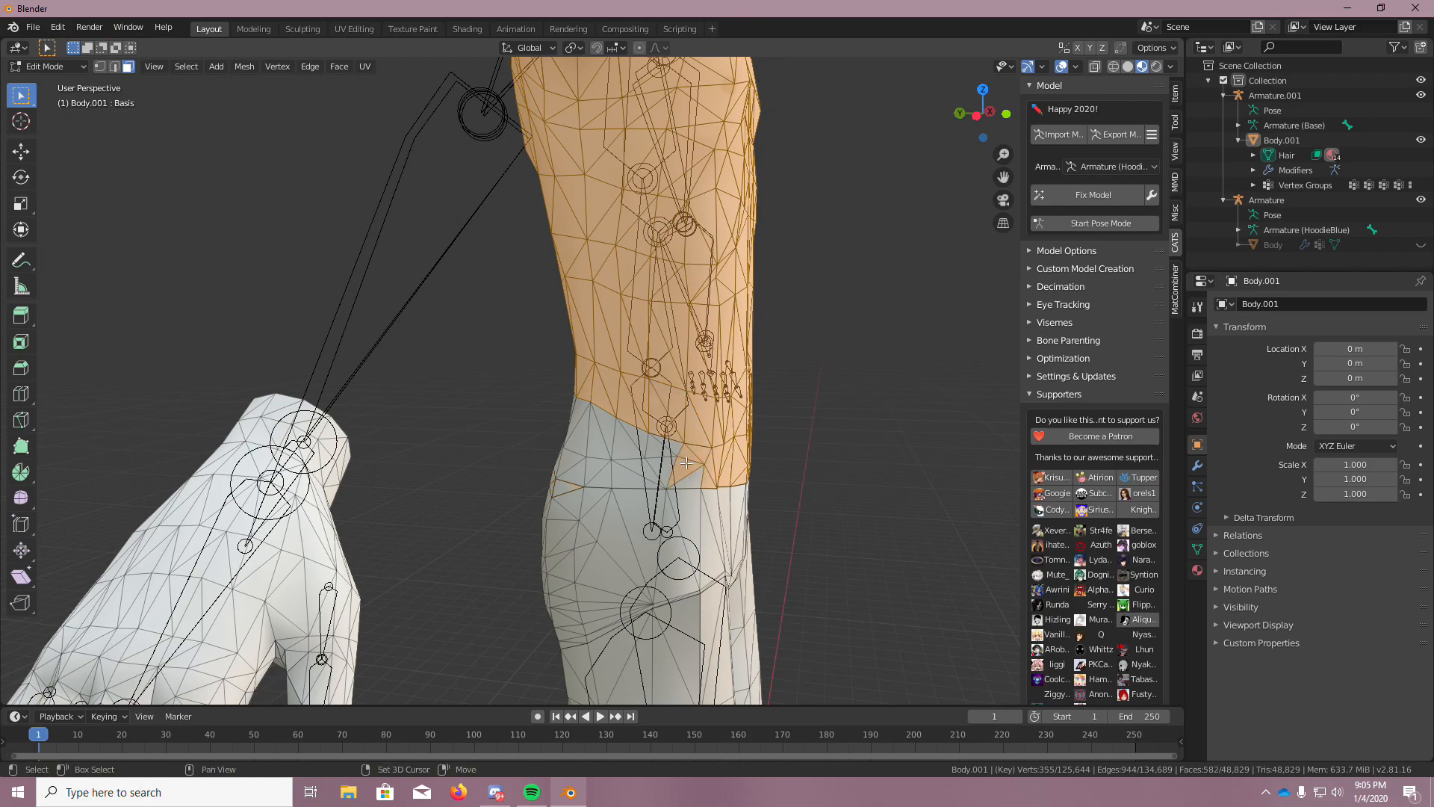
pyautogui.click(686, 463)
pyautogui.hotkey('ctrl', 'z')
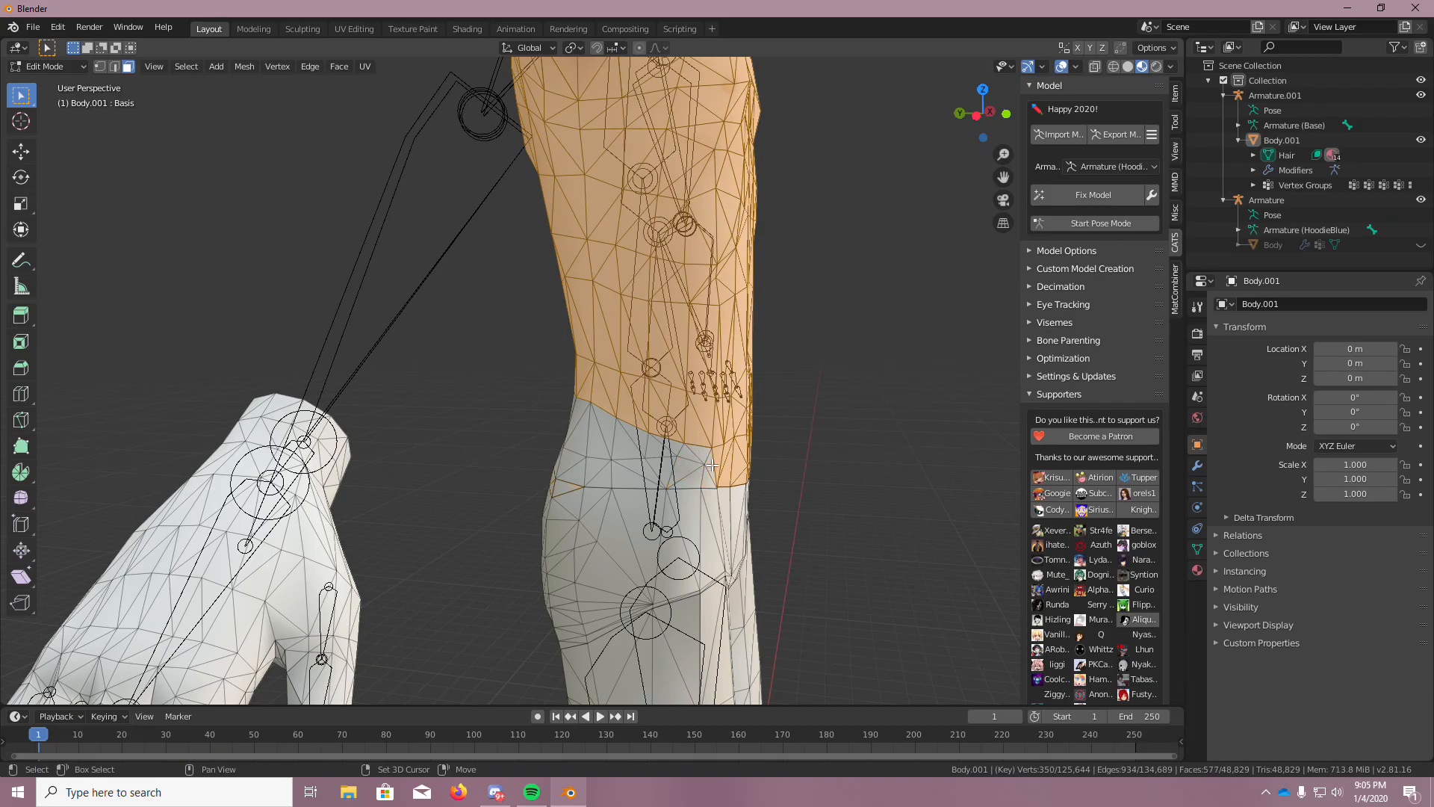
# Toggle the hoodie's visibility to compare its hem with the selected waist faces
pyautogui.moveTo(809, 461); pyautogui.dragTo(755, 461, button='middle')
pyautogui.click(1421, 243)
pyautogui.click(1421, 243)
pyautogui.click(1422, 244)
pyautogui.click(1422, 244)
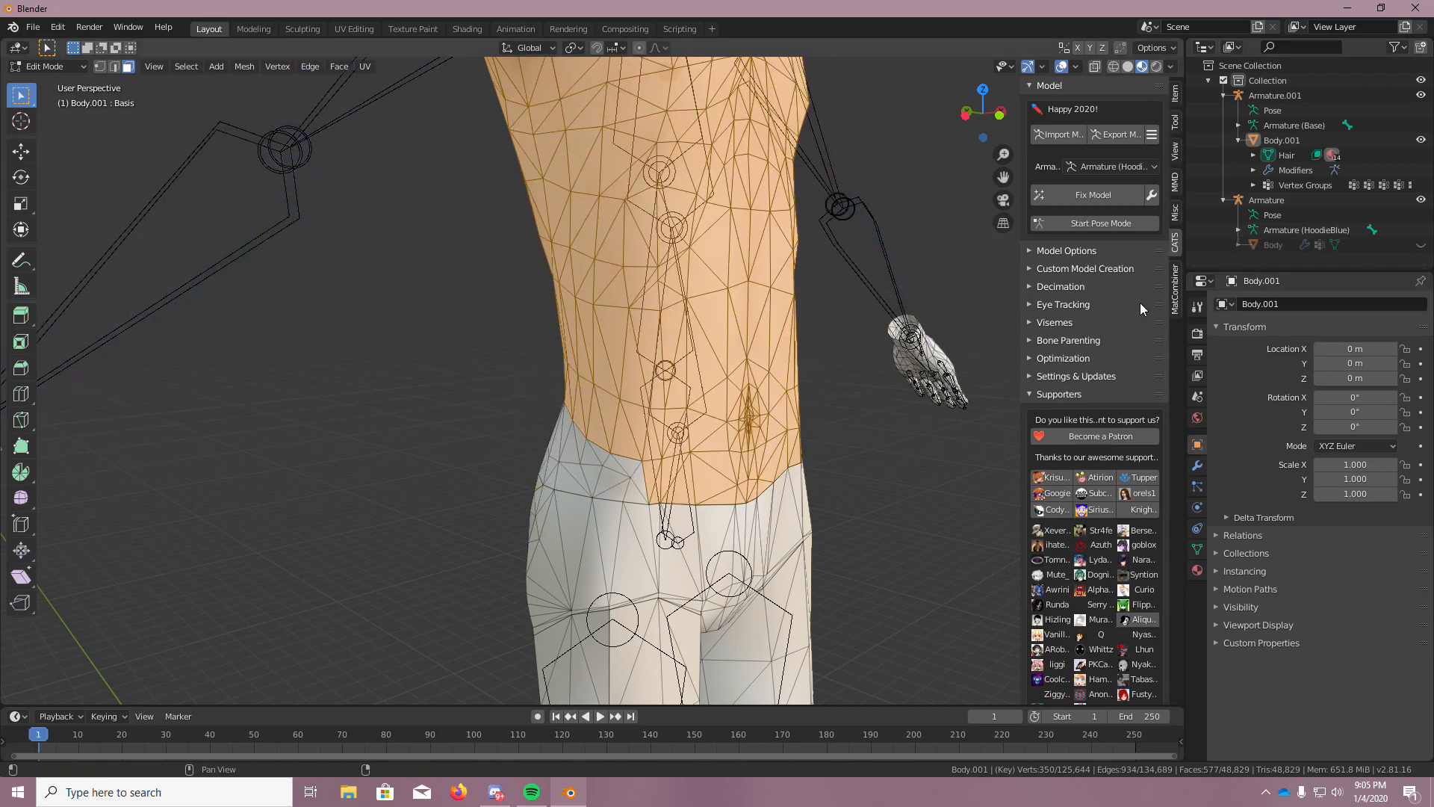
pyautogui.click(1422, 244)
# With the hoodie shown, deselect the front waist faces that peek out below its hem
pyautogui.moveTo(889, 407); pyautogui.dragTo(612, 434, button='middle')
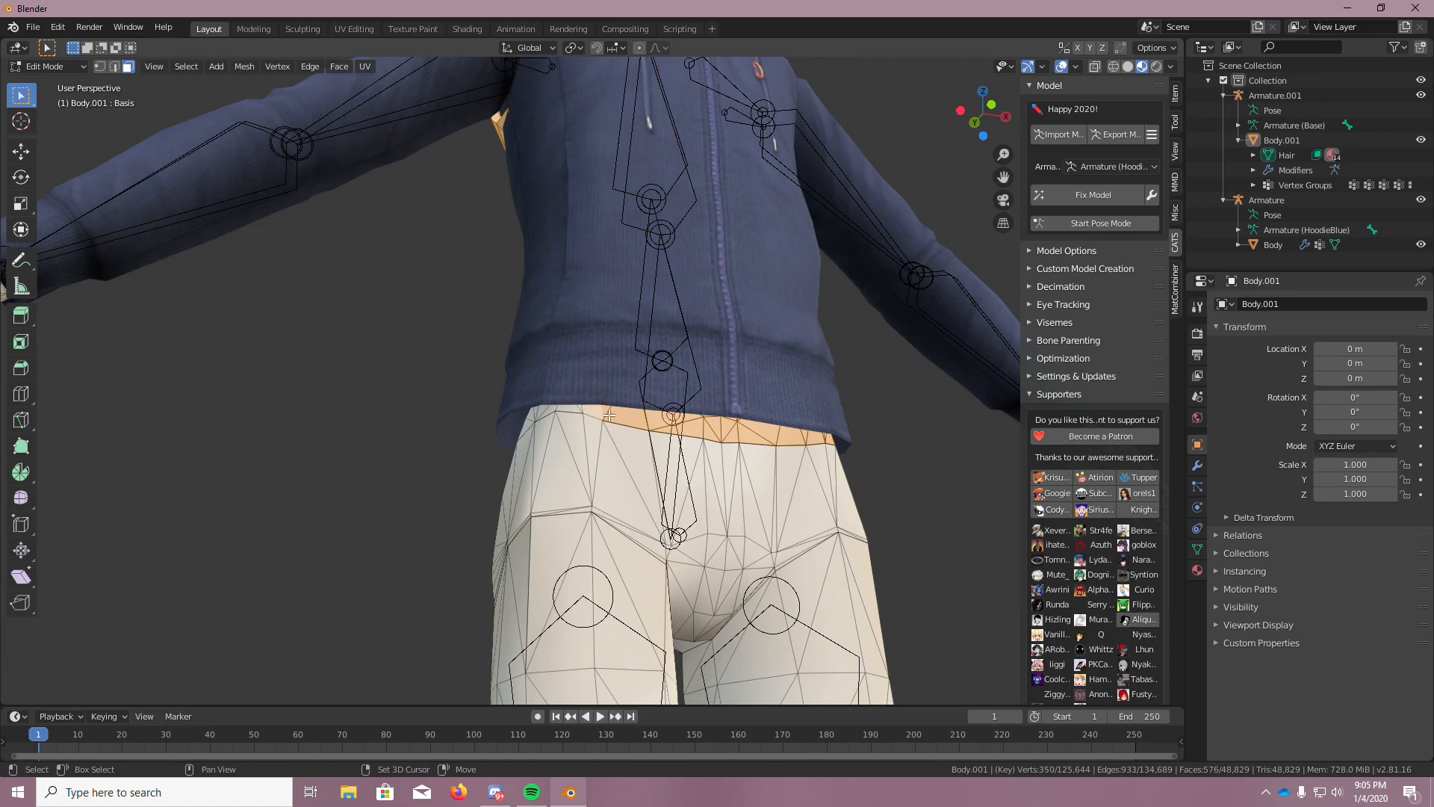
pyautogui.keyDown('shift'); pyautogui.click(609, 415); pyautogui.keyUp('shift')
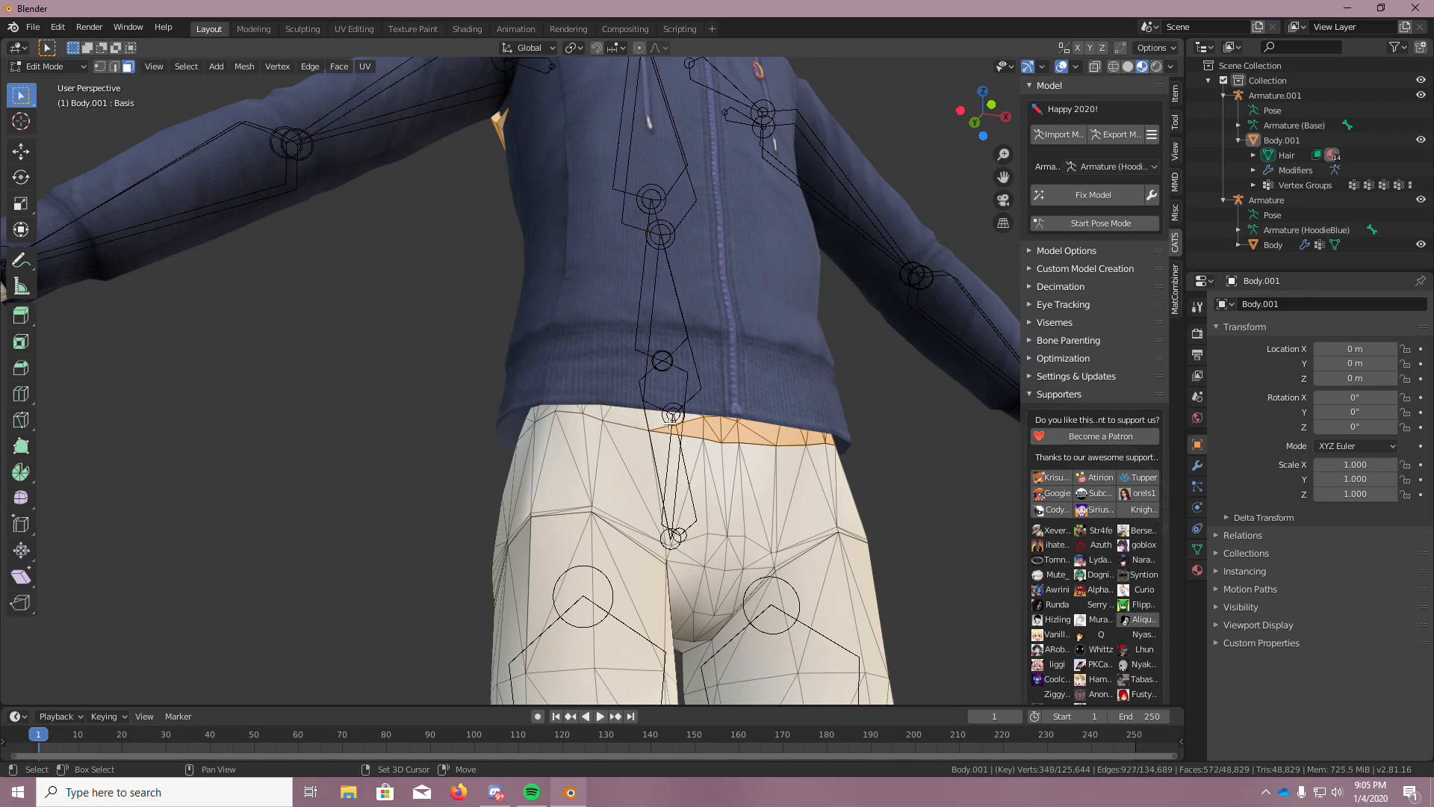
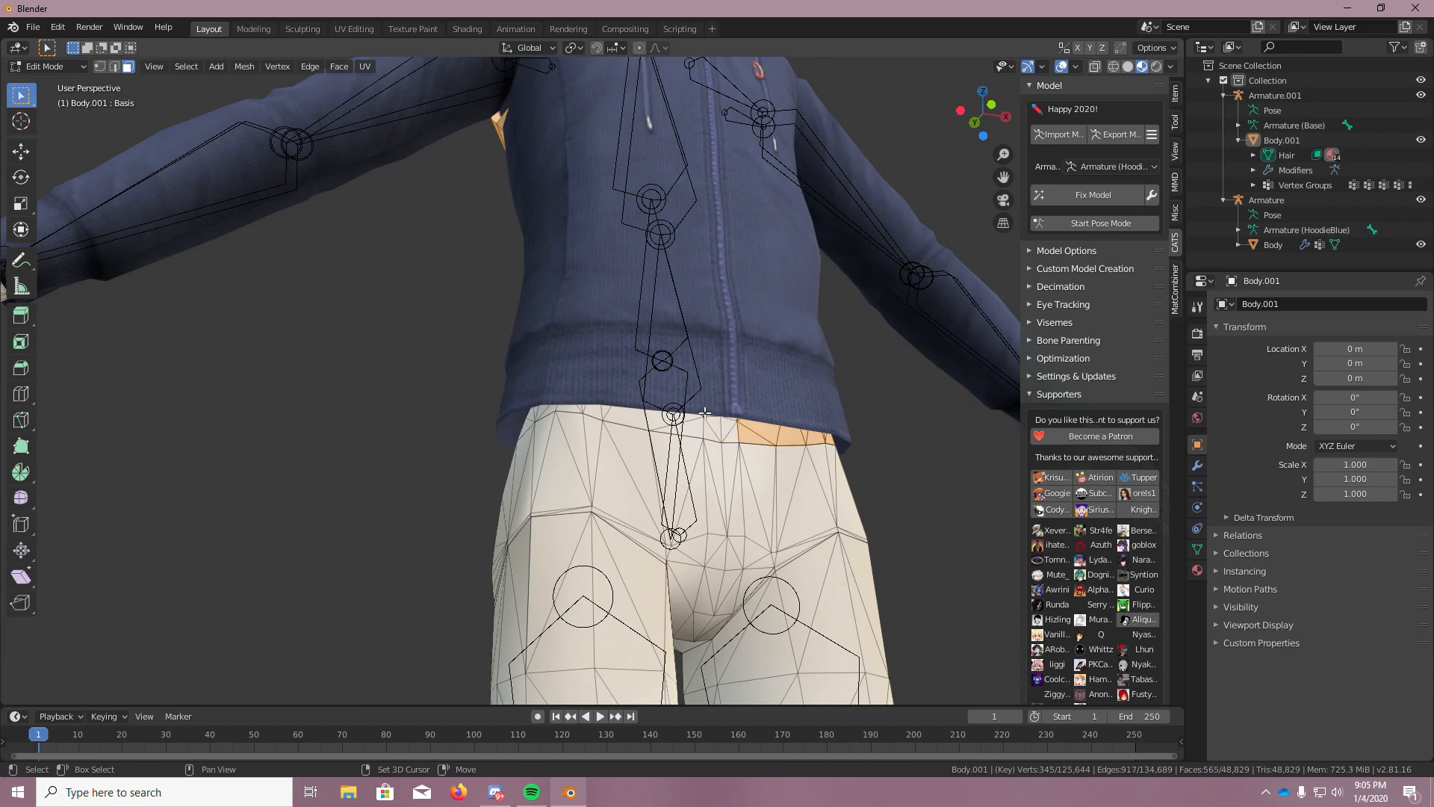
pyautogui.keyDown('shift'); pyautogui.click(761, 425); pyautogui.keyUp('shift')
pyautogui.scroll(8, 742, 428)
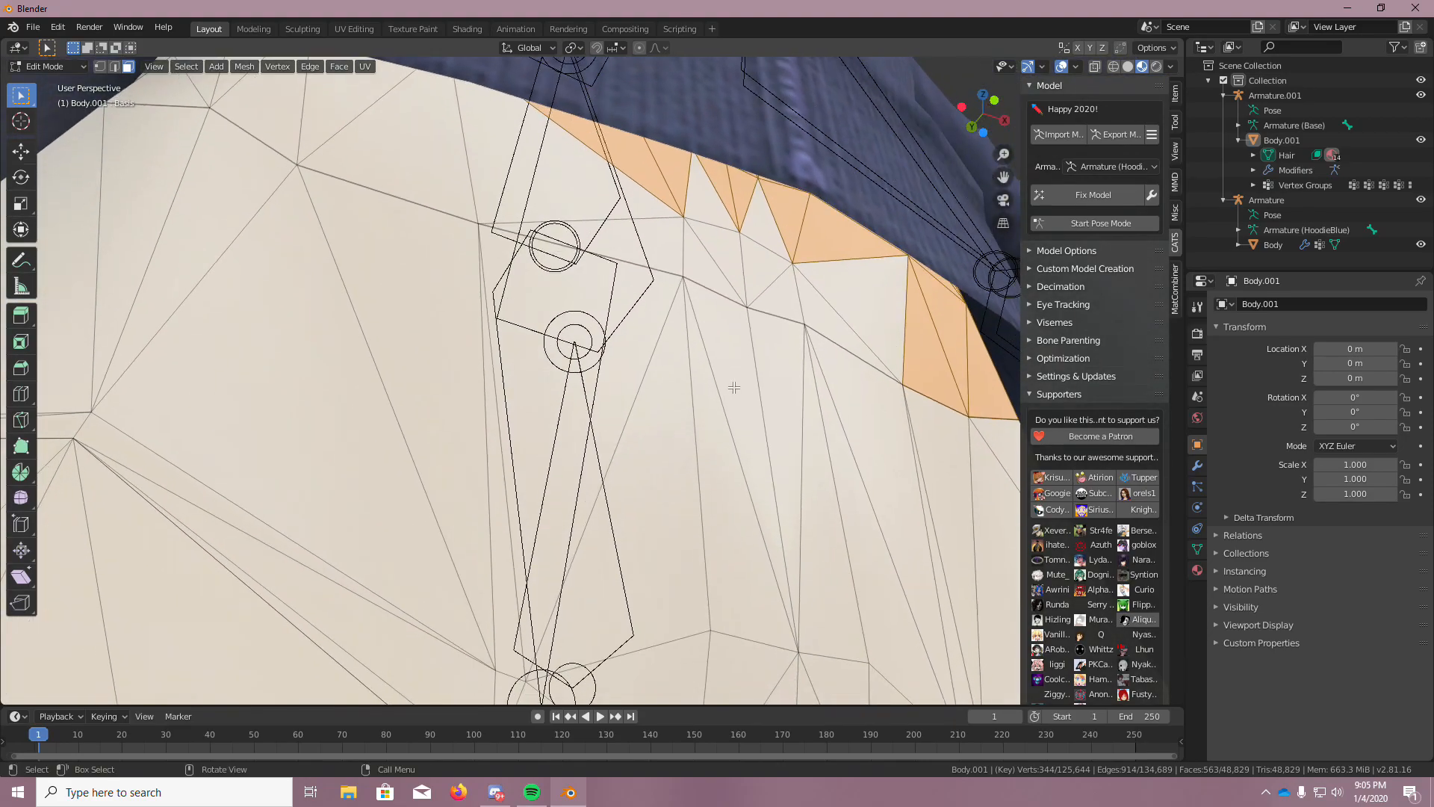
pyautogui.moveTo(850, 351); pyautogui.dragTo(785, 366, button='middle')
pyautogui.keyDown('shift'); pyautogui.click(767, 368); pyautogui.keyUp('shift')
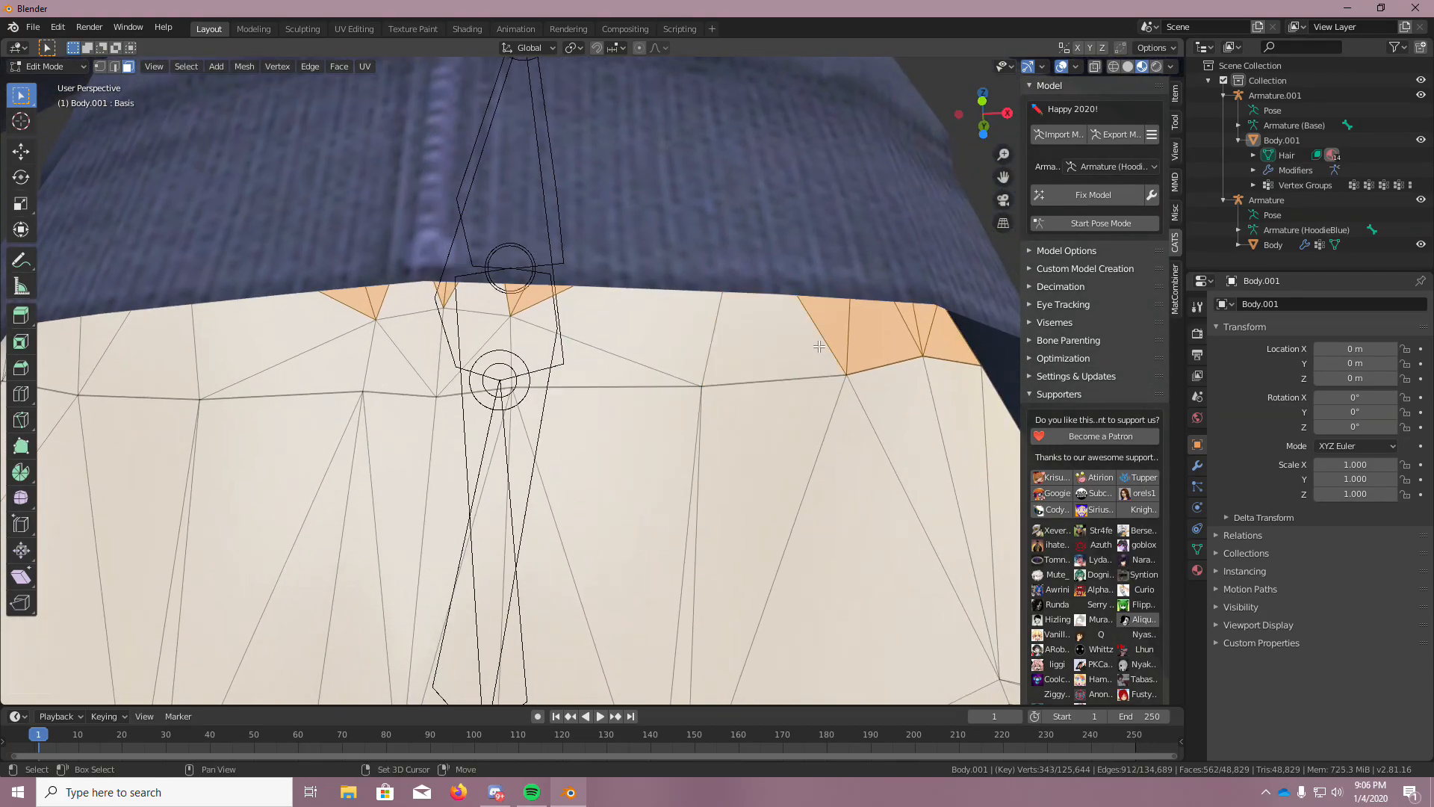
pyautogui.keyDown('shift'); pyautogui.click(818, 347); pyautogui.keyUp('shift')
pyautogui.keyDown('shift'); pyautogui.click(887, 351); pyautogui.keyUp('shift')
pyautogui.keyDown('shift'); pyautogui.click(933, 348); pyautogui.keyUp('shift')
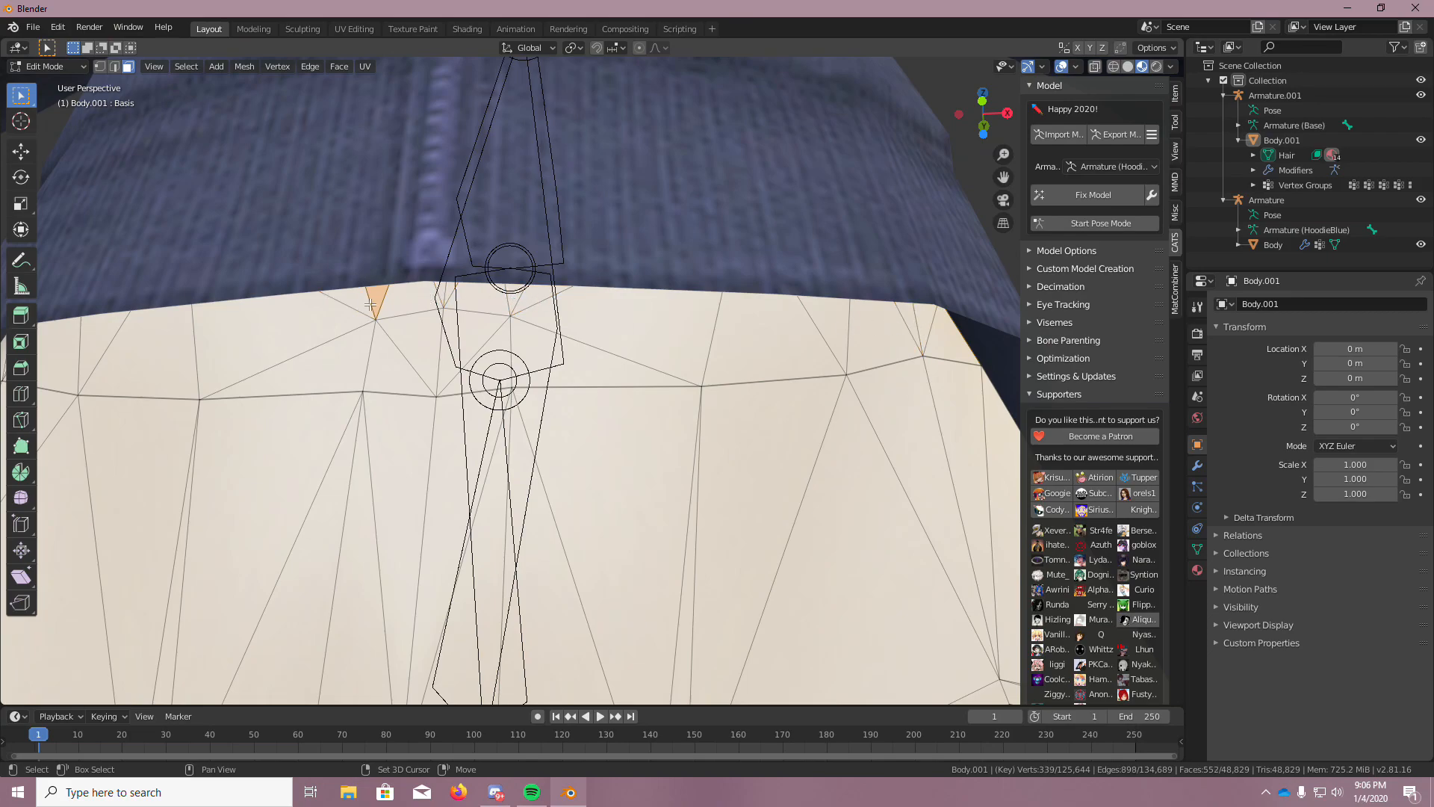
# Delete the selected torso faces of the body mesh, keeping the deselected waist band
pyautogui.moveTo(376, 300); pyautogui.dragTo(953, 253, button='middle')
pyautogui.scroll(-6, 579, 416)
pyautogui.press('x')
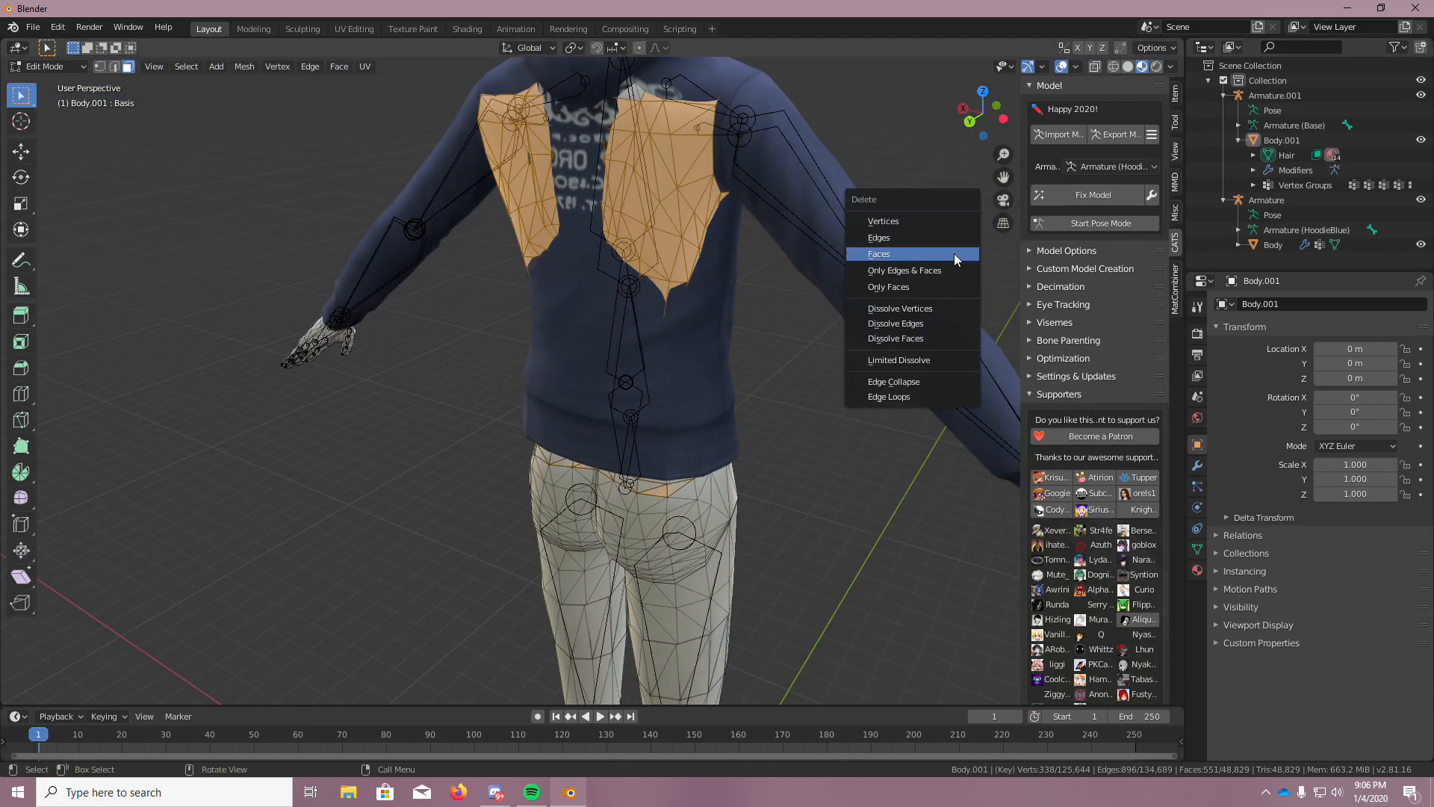
pyautogui.click(940, 254)
# Examine the front, collar and waist of the hoodie for gaps or body faces showing through
pyautogui.moveTo(793, 363); pyautogui.dragTo(507, 386, button='middle')
pyautogui.scroll(-4, 509, 359)
pyautogui.moveTo(534, 240); pyautogui.dragTo(590, 209, button='middle')
pyautogui.scroll(1, 575, 202)
pyautogui.scroll(2, 577, 202)
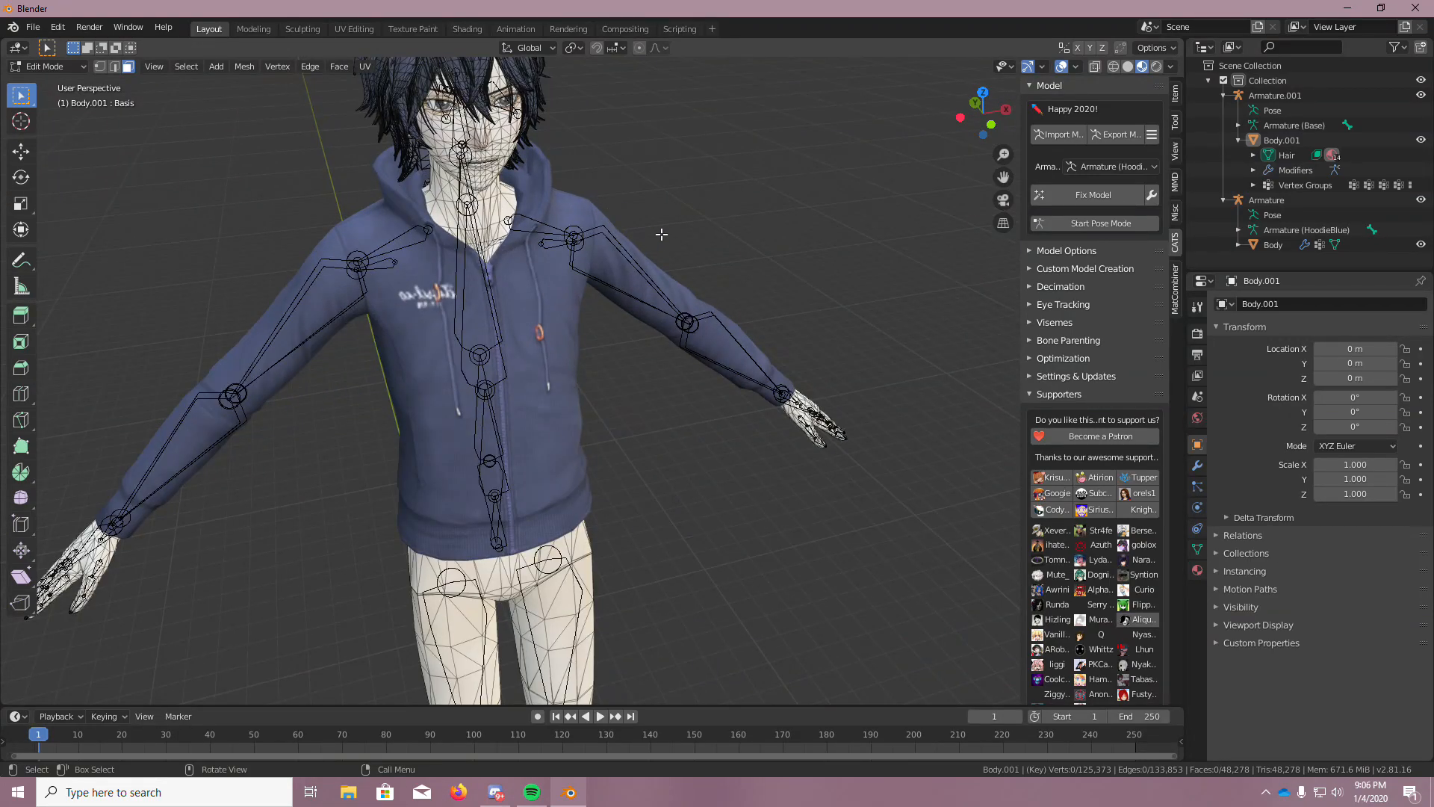
pyautogui.moveTo(661, 233); pyautogui.dragTo(635, 279, button='middle')
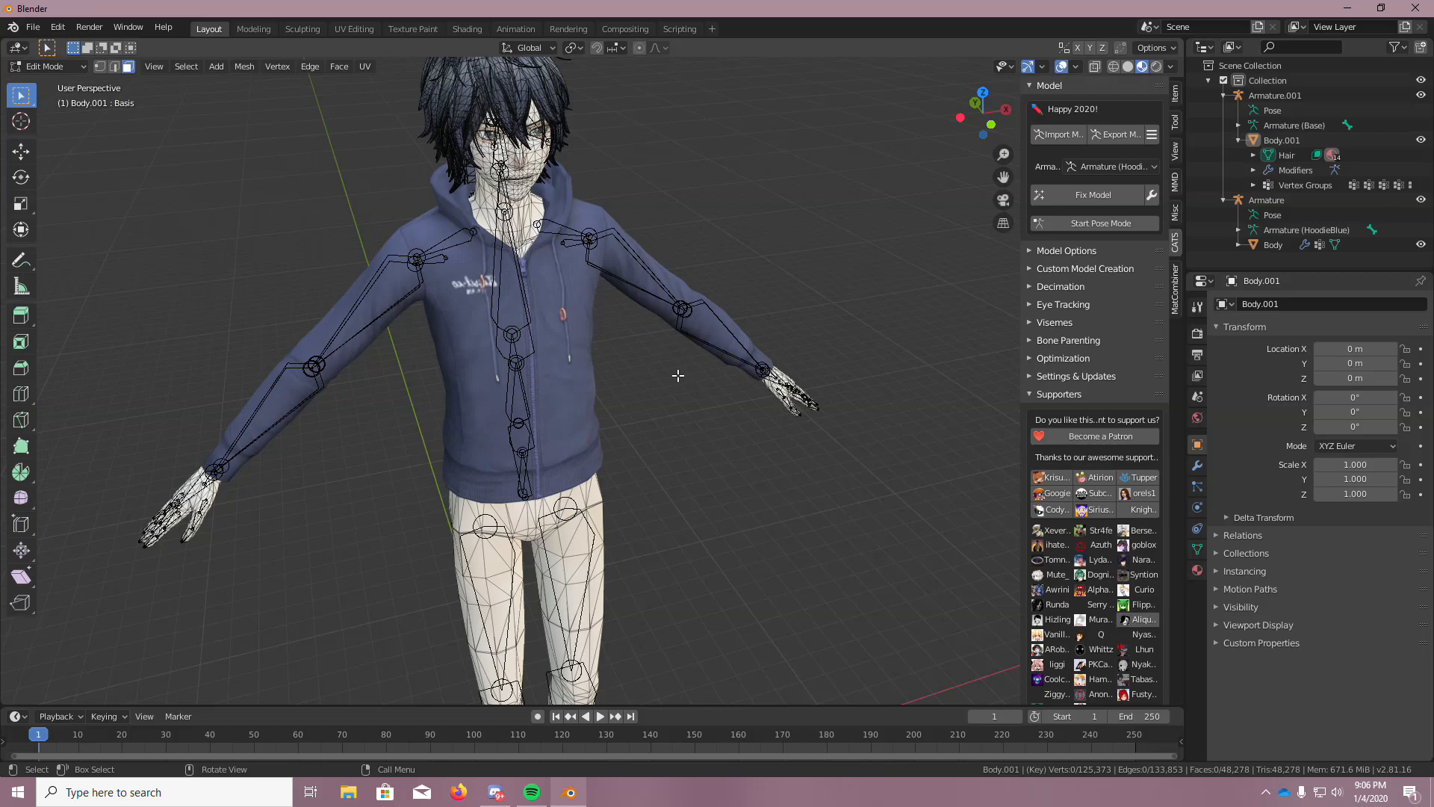
pyautogui.moveTo(677, 375); pyautogui.dragTo(575, 329, button='middle')
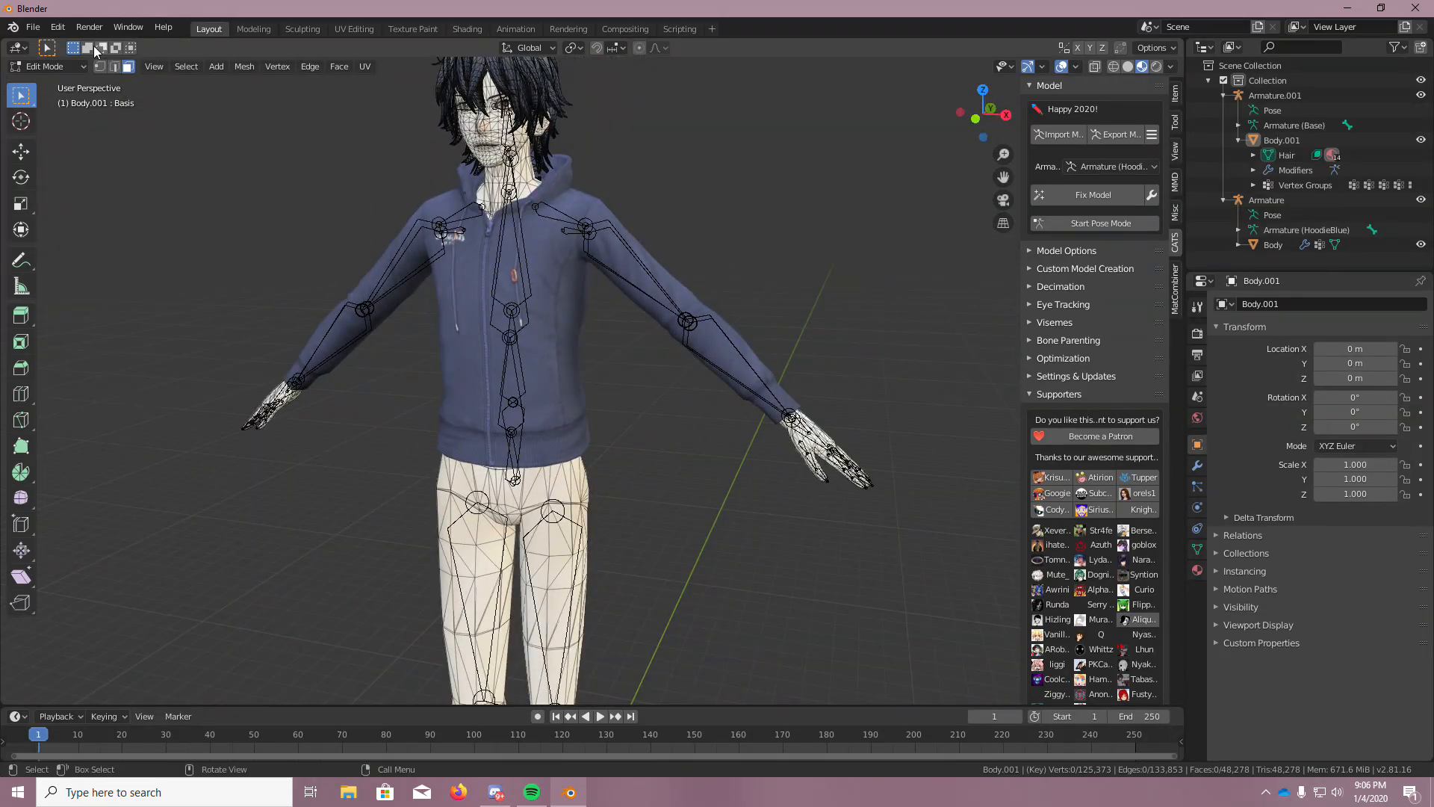
# Import the MikuMikuDance model jeanse.pmx from the Jeans folder
pyautogui.click(33, 27)
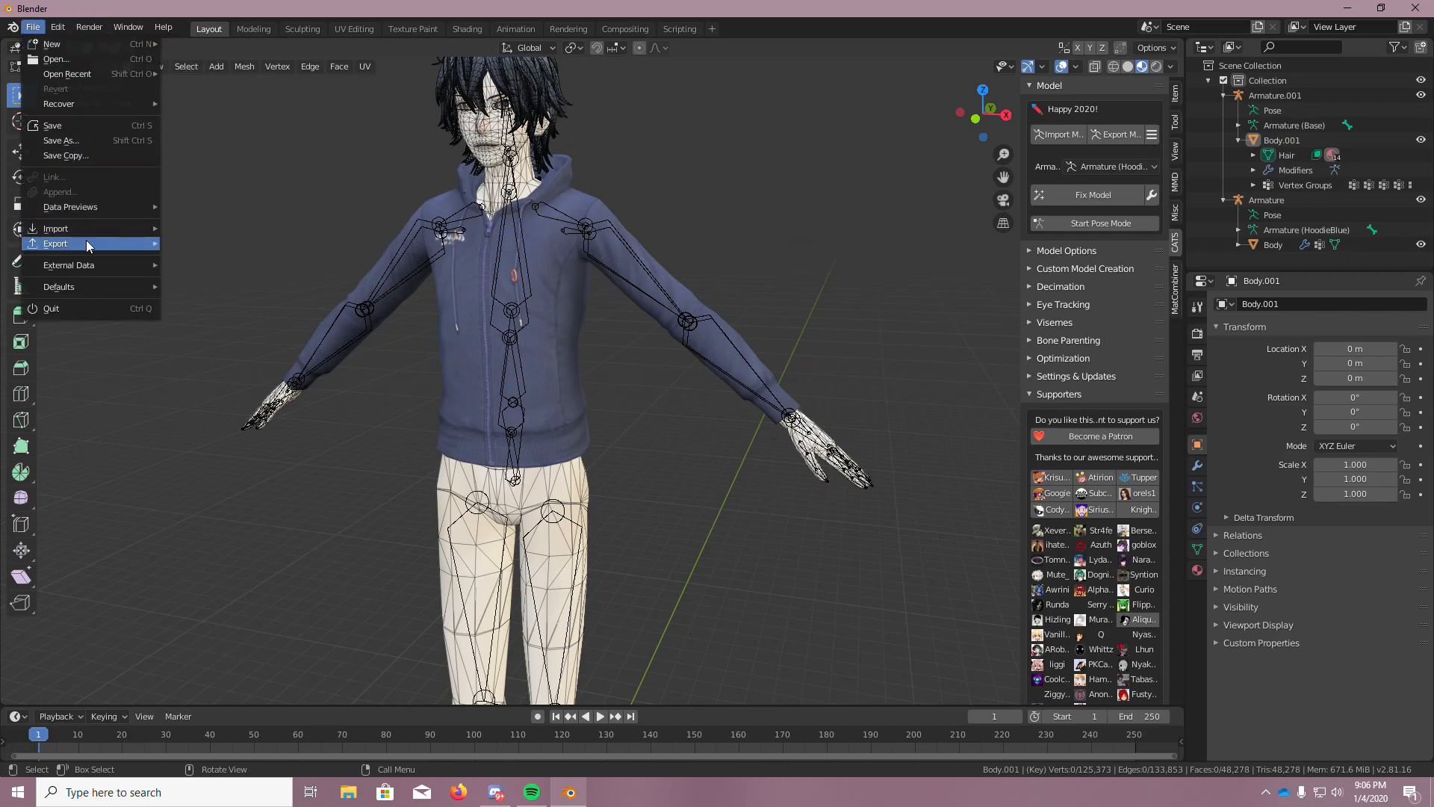
pyautogui.moveTo(85, 232)
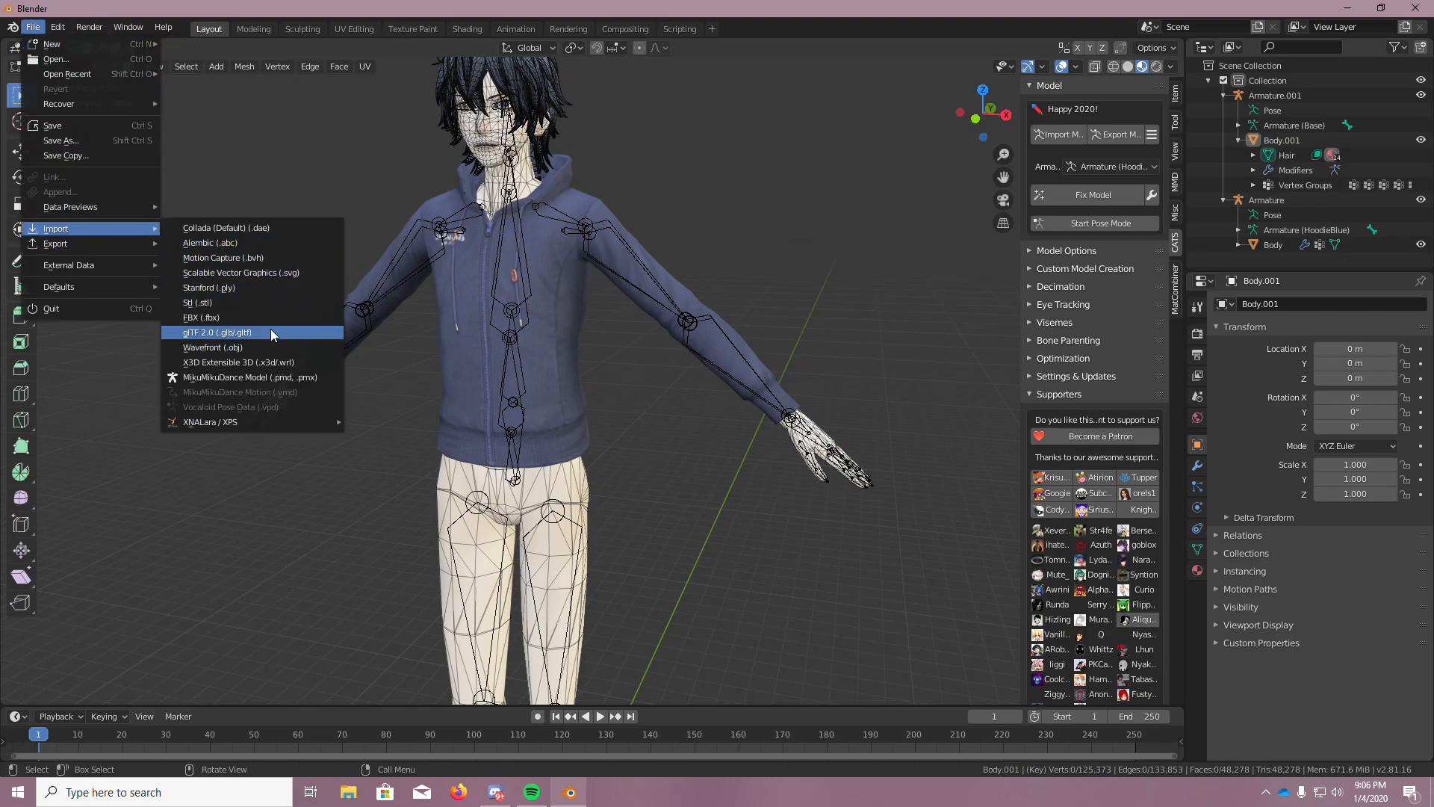
pyautogui.click(293, 376)
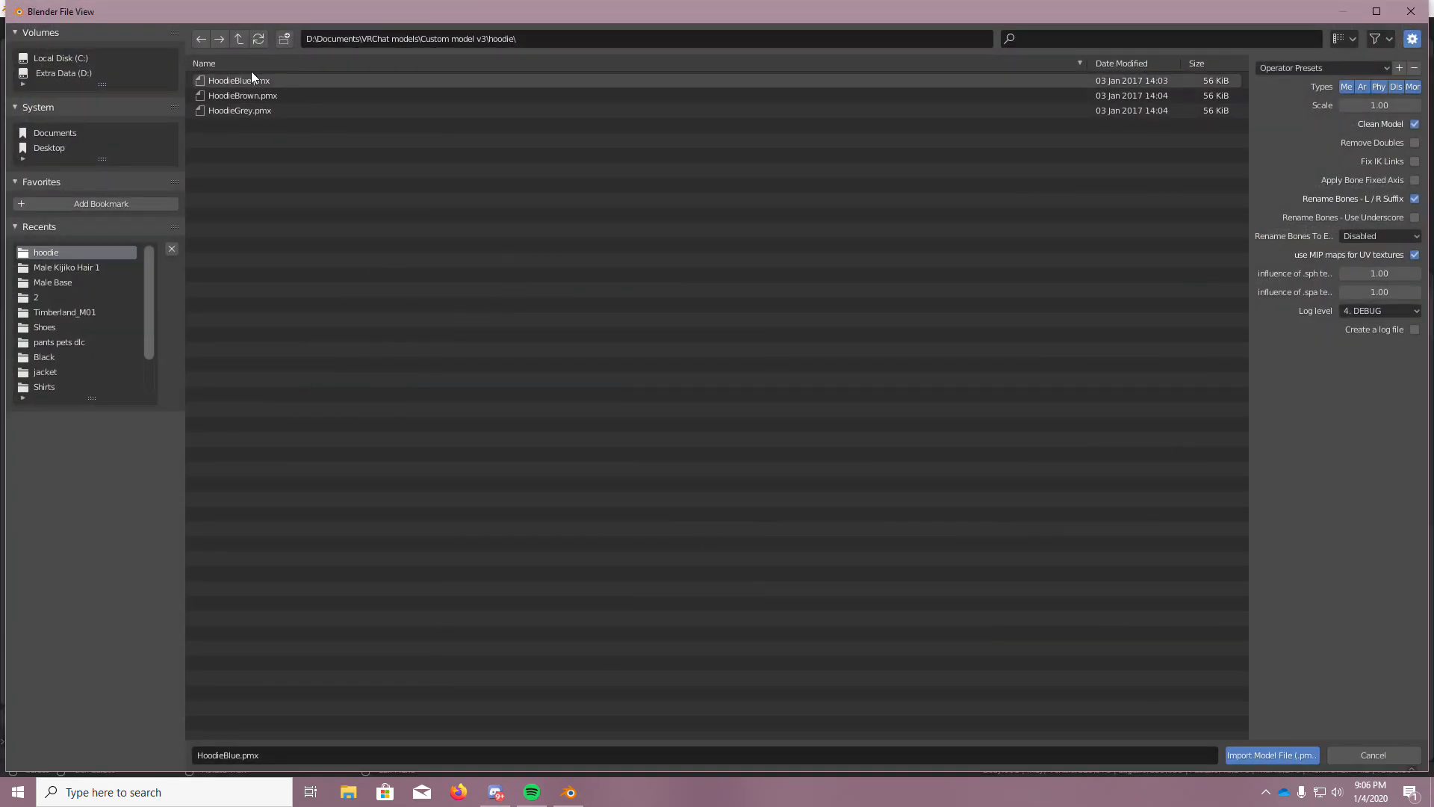
pyautogui.click(238, 39)
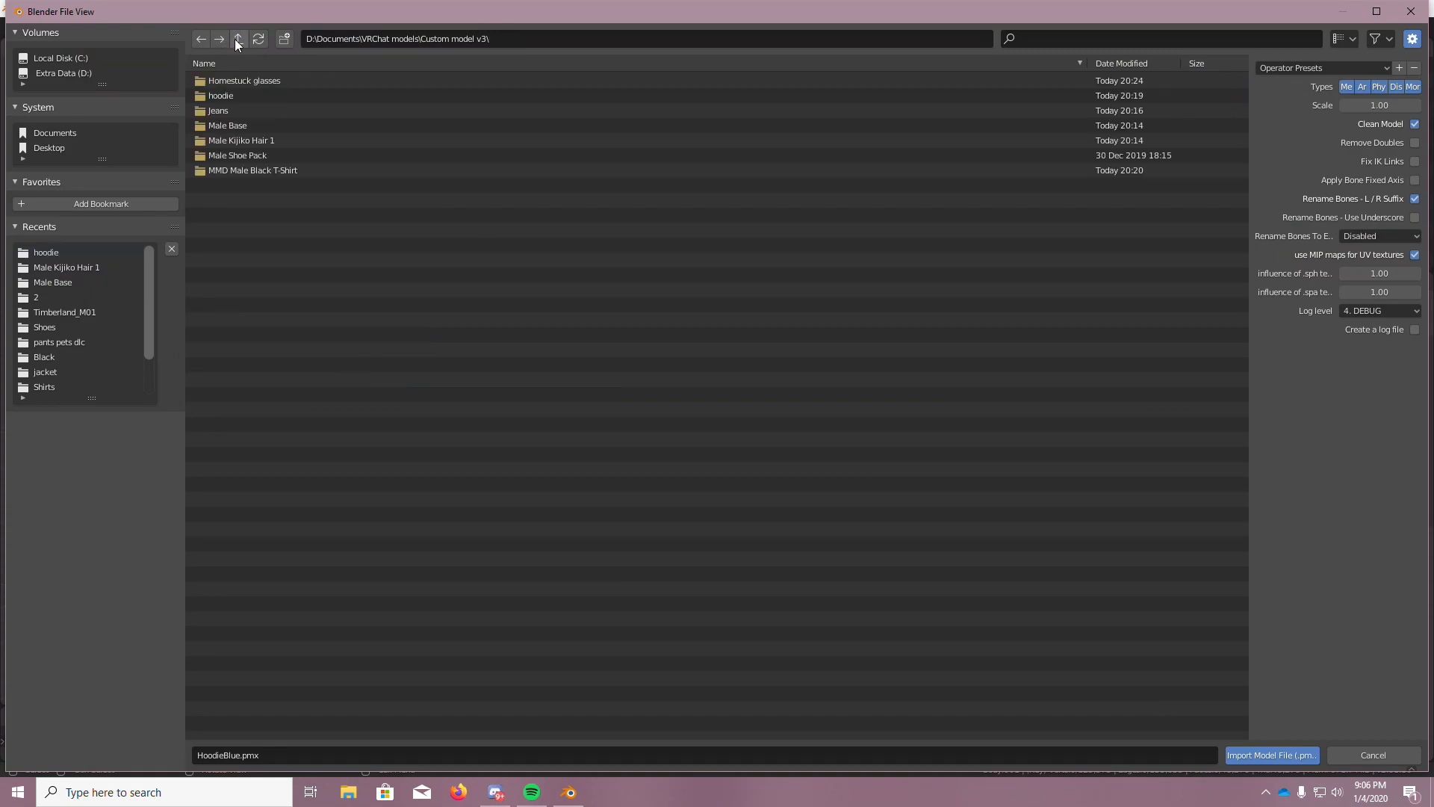
pyautogui.click(267, 114)
pyautogui.doubleClick(267, 114)
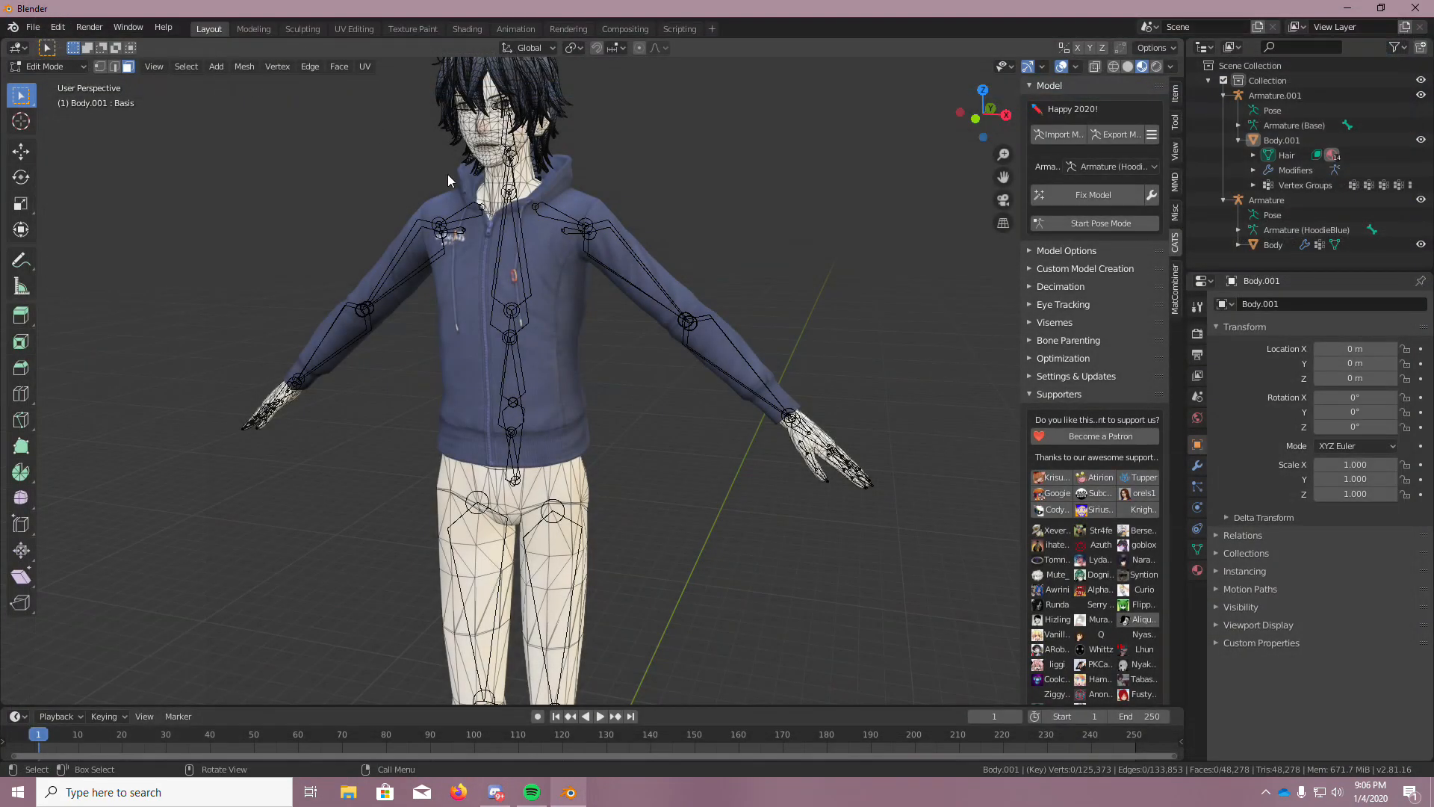
pyautogui.moveTo(615, 300); pyautogui.dragTo(712, 291, button='middle')
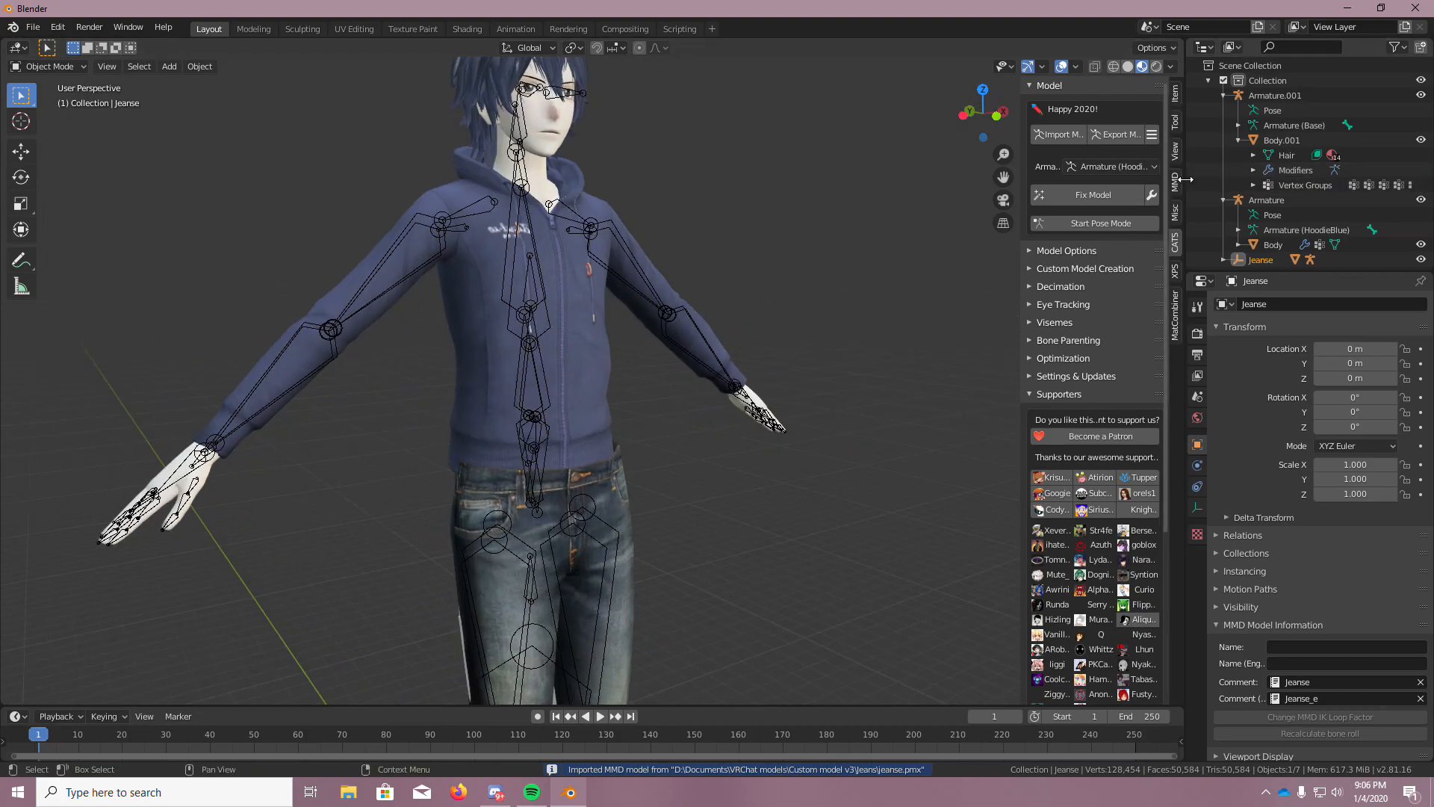
# Set Jeanse as the active CATS armature and run Fix Model on it
pyautogui.click(1133, 169)
pyautogui.click(1127, 215)
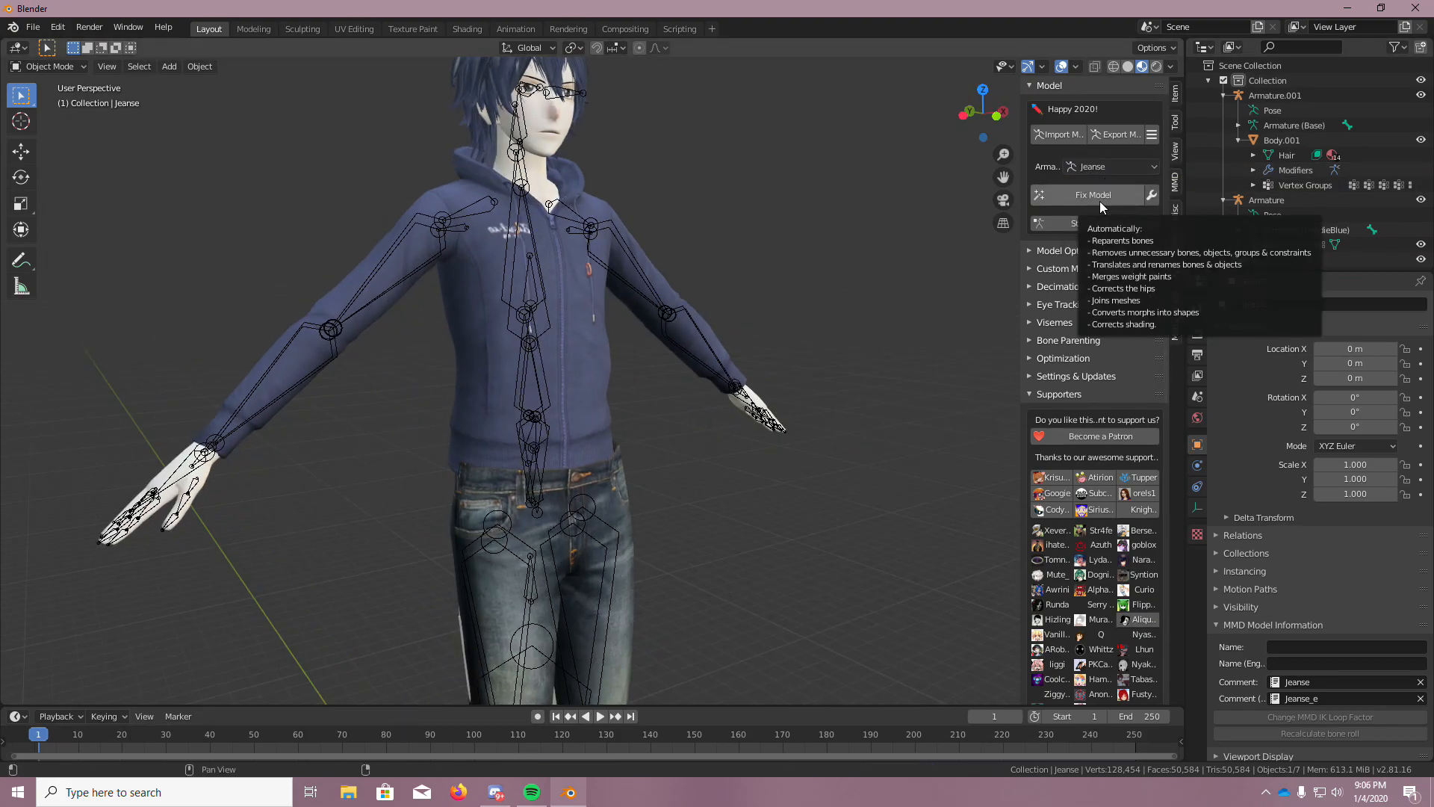
pyautogui.click(1100, 197)
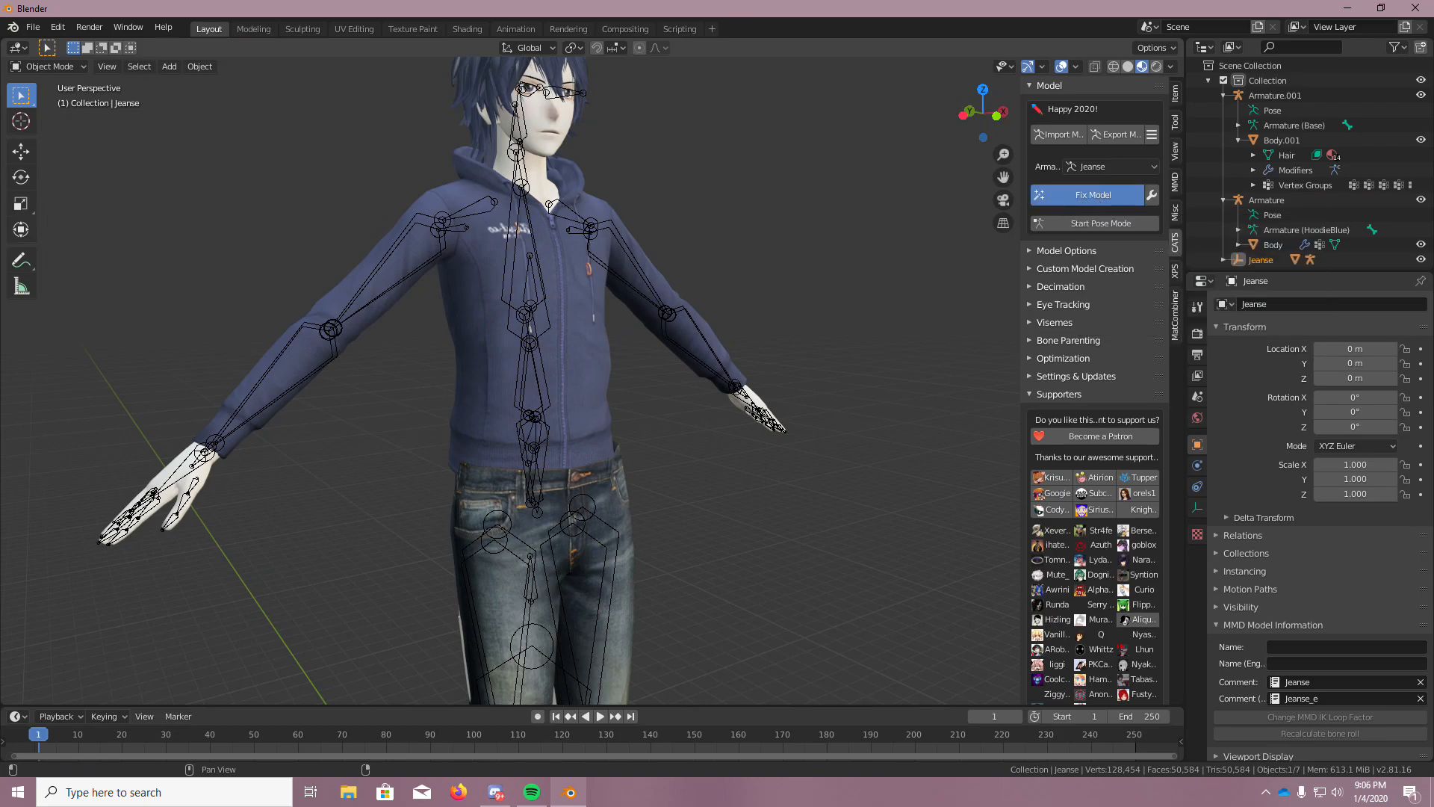
pyautogui.scroll(1, 718, 544)
pyautogui.moveTo(712, 564); pyautogui.dragTo(669, 532, button='middle')
pyautogui.scroll(-2, 658, 673)
pyautogui.scroll(4, 623, 669)
pyautogui.scroll(-5, 602, 613)
pyautogui.scroll(5, 597, 614)
pyautogui.scroll(-2, 669, 532)
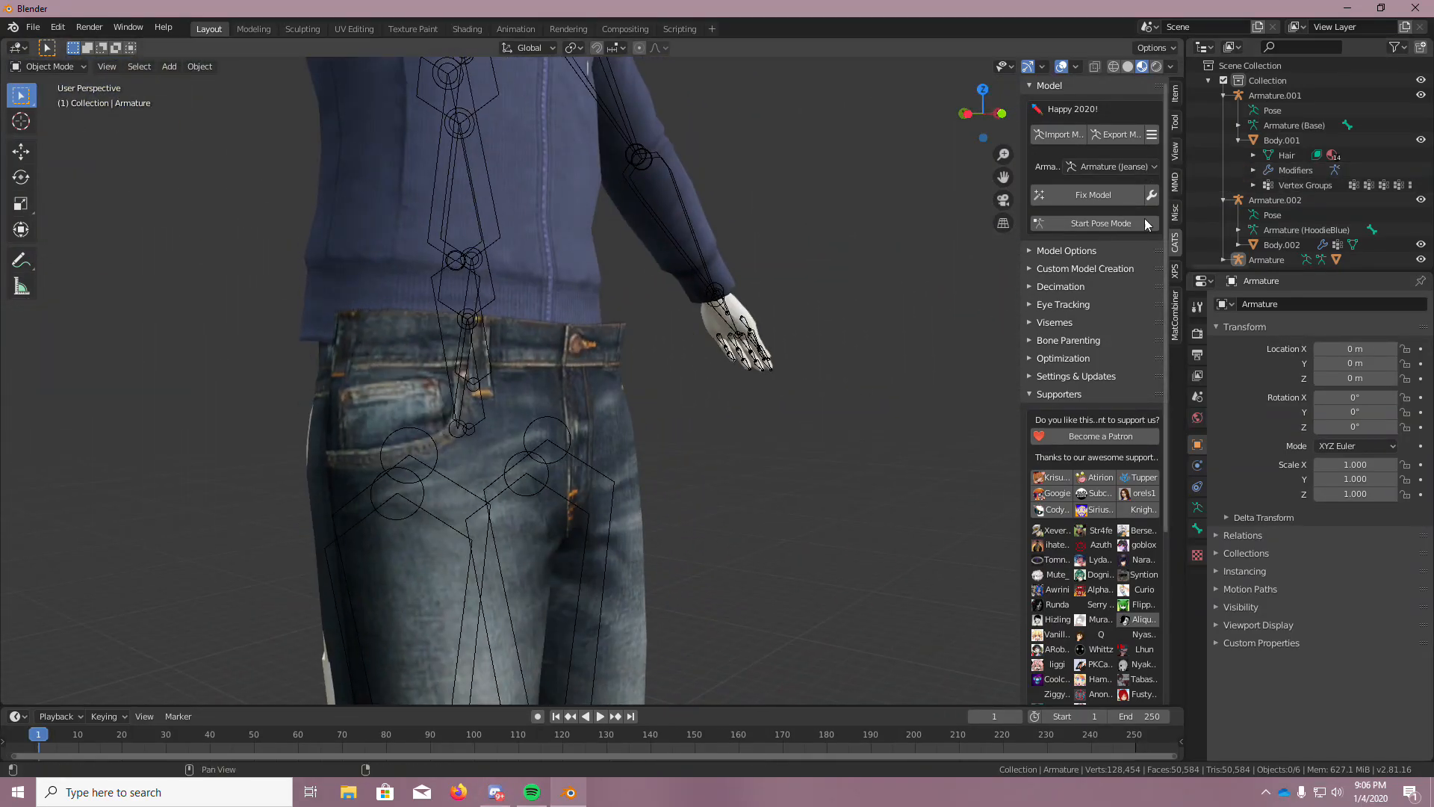
# Rename the imported jeans armature as Jeans
pyautogui.moveTo(821, 325); pyautogui.dragTo(263, 200, button='middle')
pyautogui.scroll(-3, 263, 200)
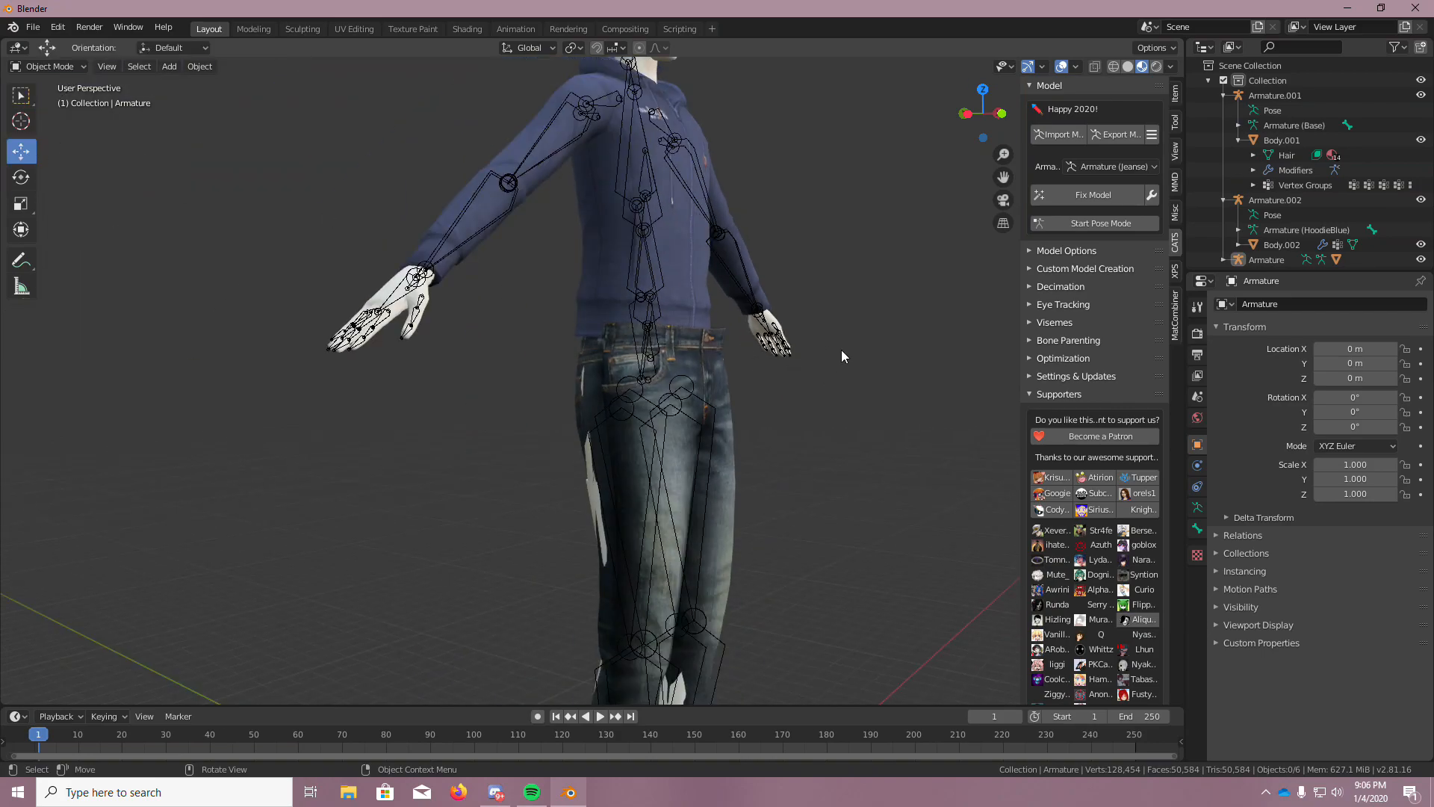
pyautogui.scroll(-1, 1329, 187)
pyautogui.click(1276, 257)
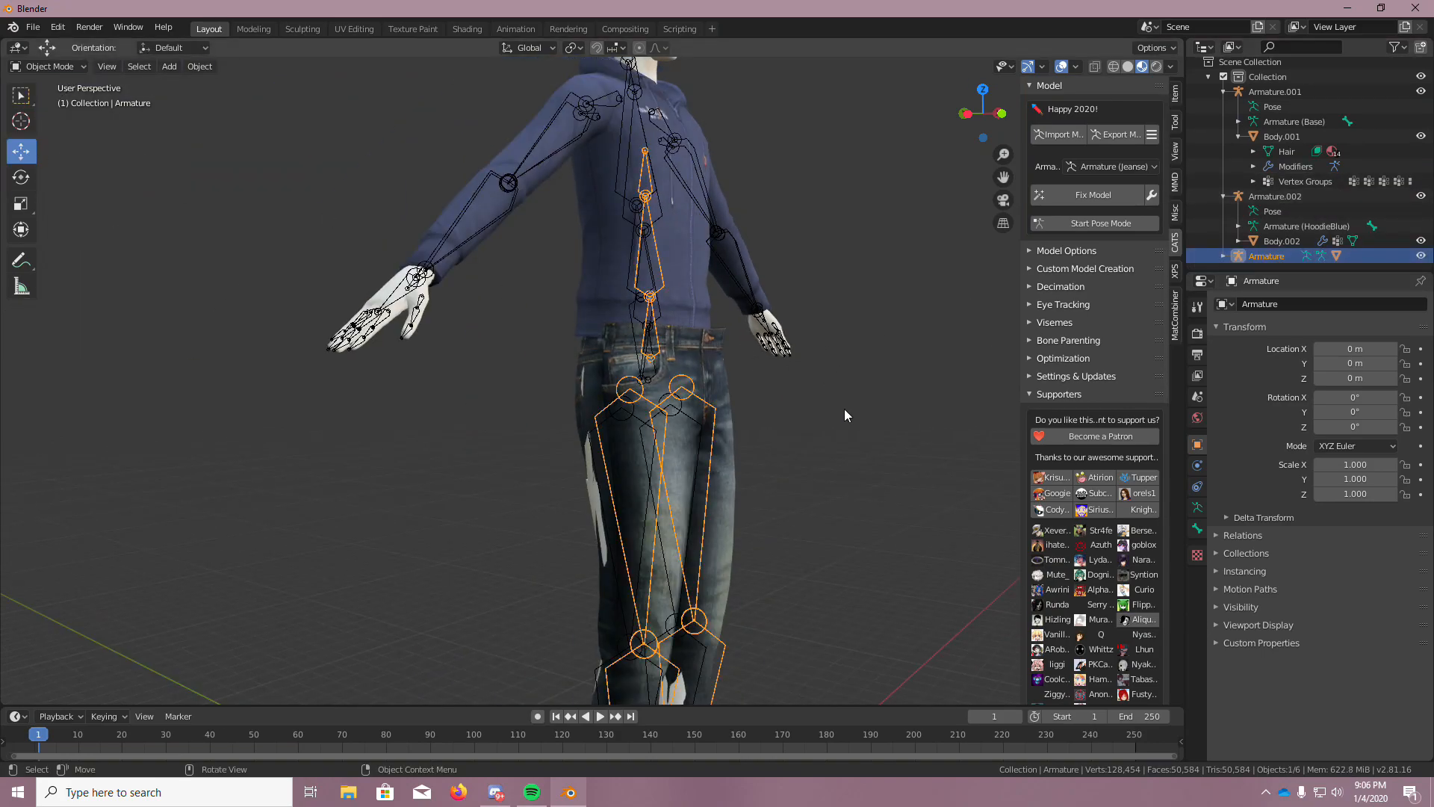
pyautogui.moveTo(844, 415); pyautogui.dragTo(985, 360, button='middle')
pyautogui.doubleClick(1263, 256)
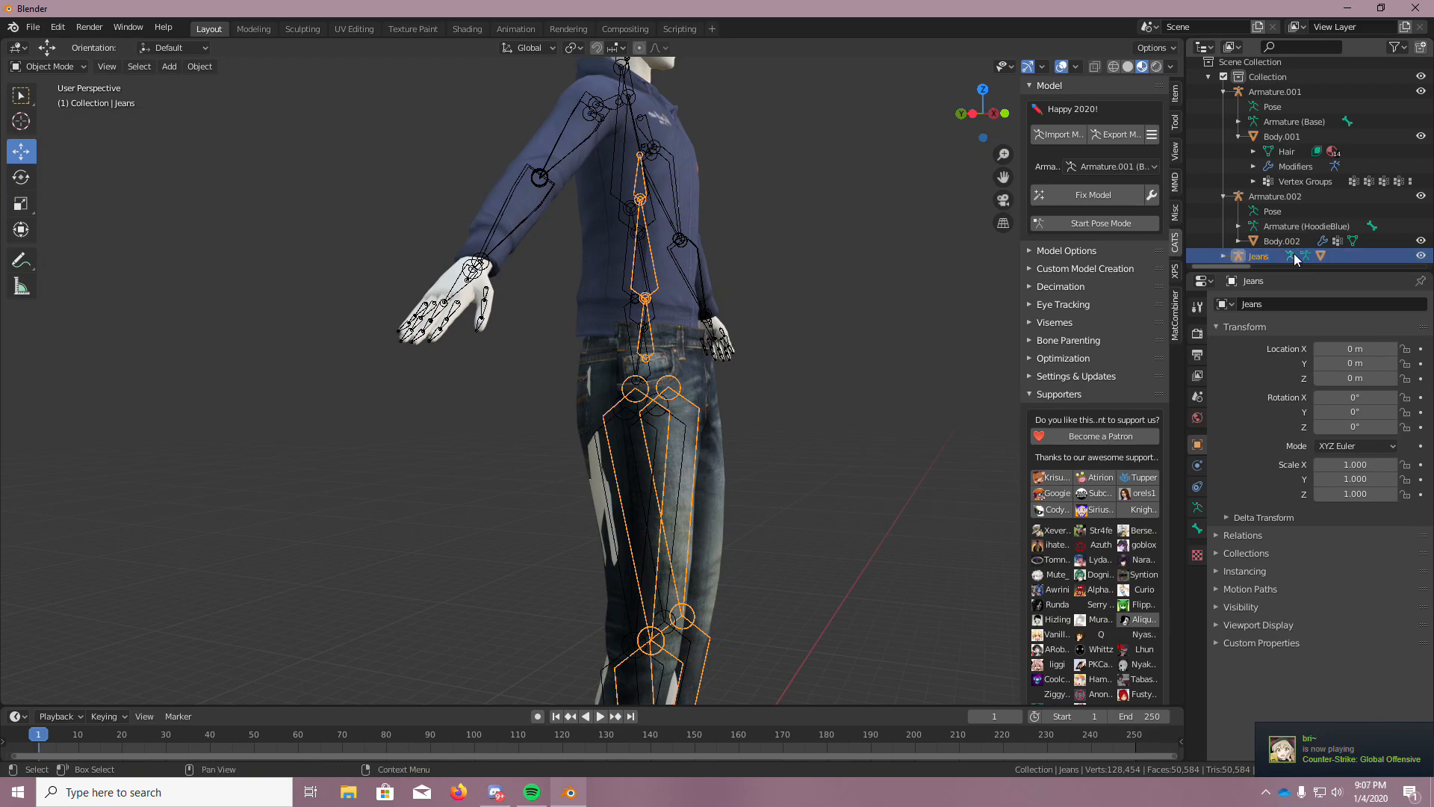
# Rename the hoodie's armature, Armature.002, as Jacket
pyautogui.click(1275, 198)
pyautogui.doubleClick(1276, 195)
pyautogui.press('Return')
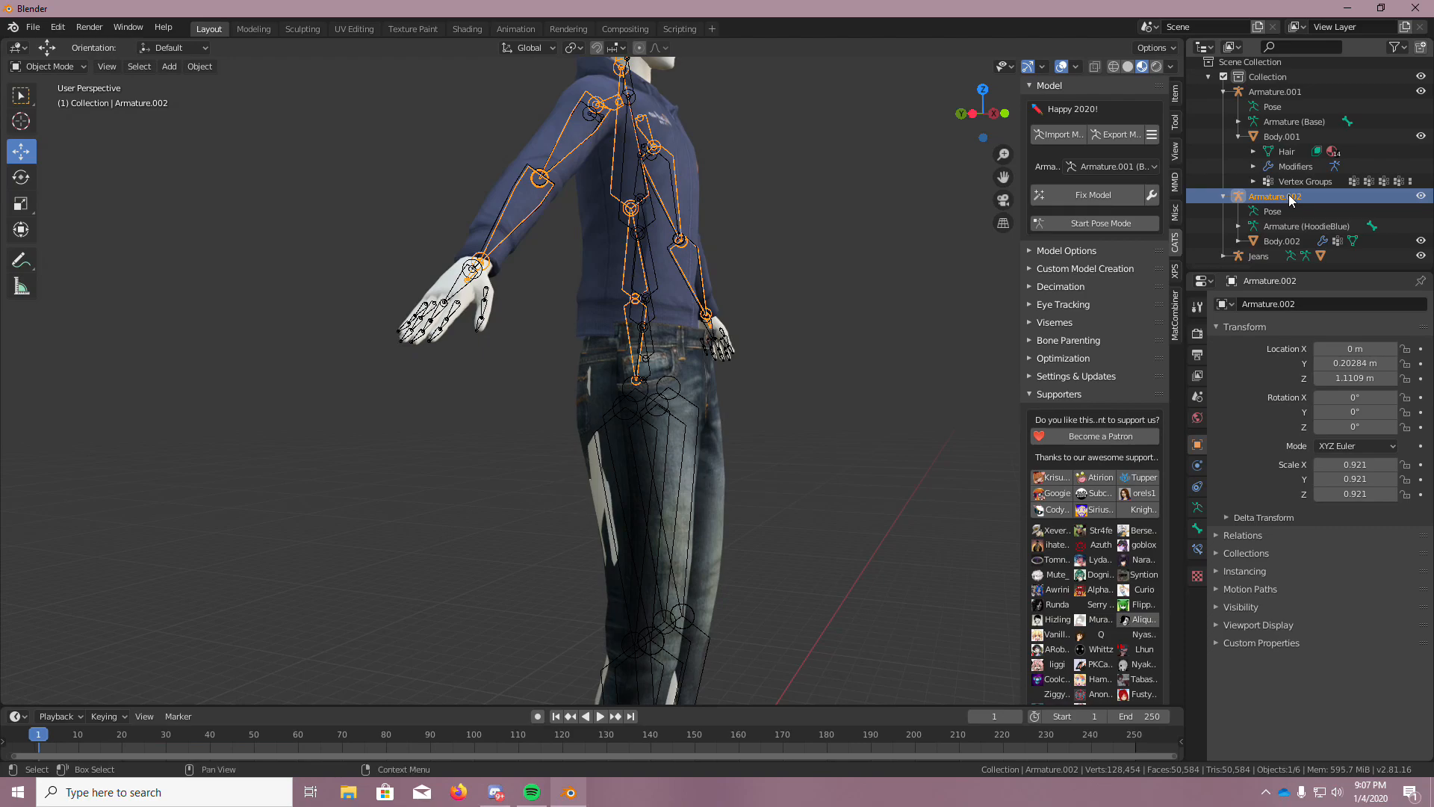
pyautogui.doubleClick(1288, 194)
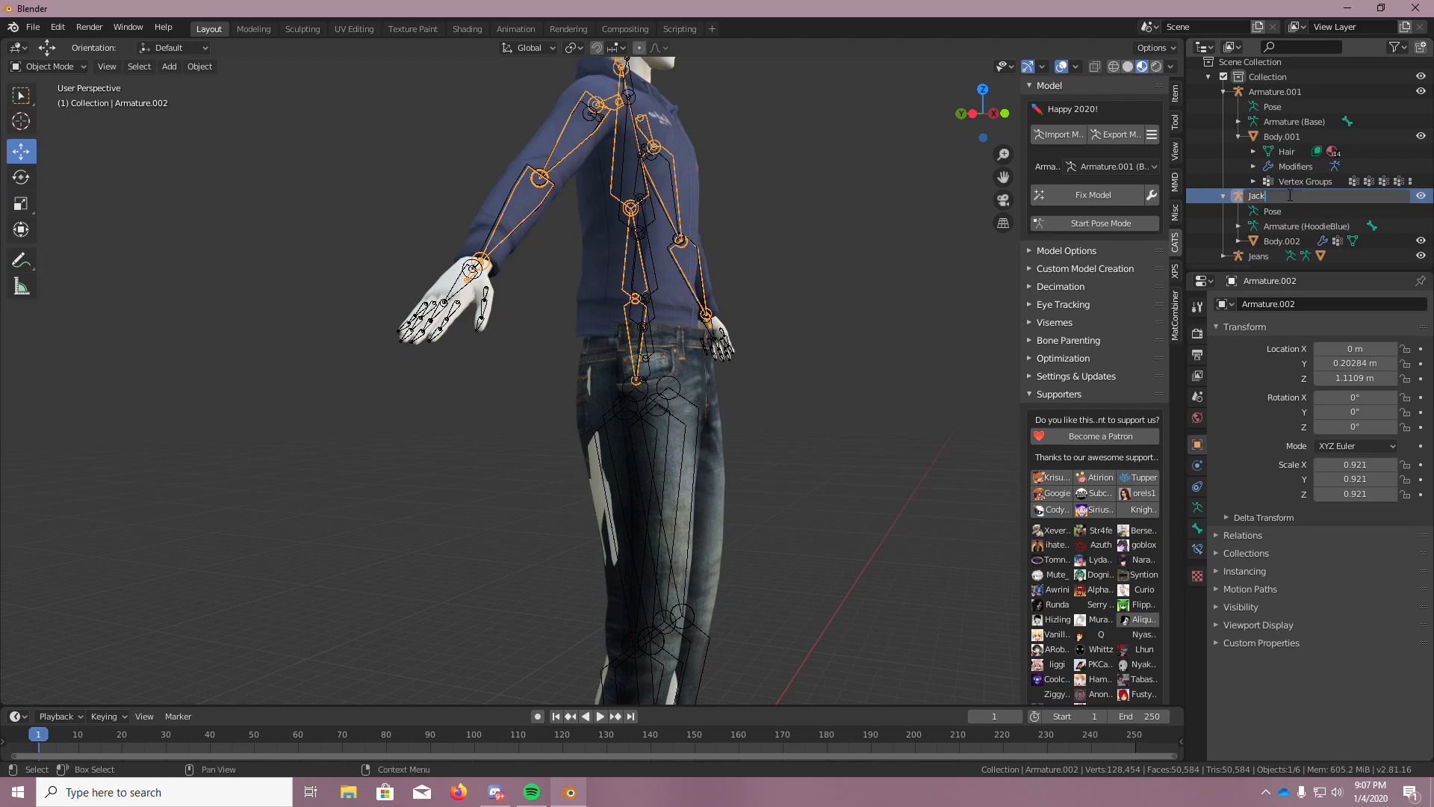
pyautogui.click(885, 296)
# Select the Jeans armature and move it backward along Y to about 0.323 m
pyautogui.moveTo(885, 295); pyautogui.dragTo(839, 455, button='middle')
pyautogui.scroll(-5, 765, 579)
pyautogui.scroll(6, 755, 560)
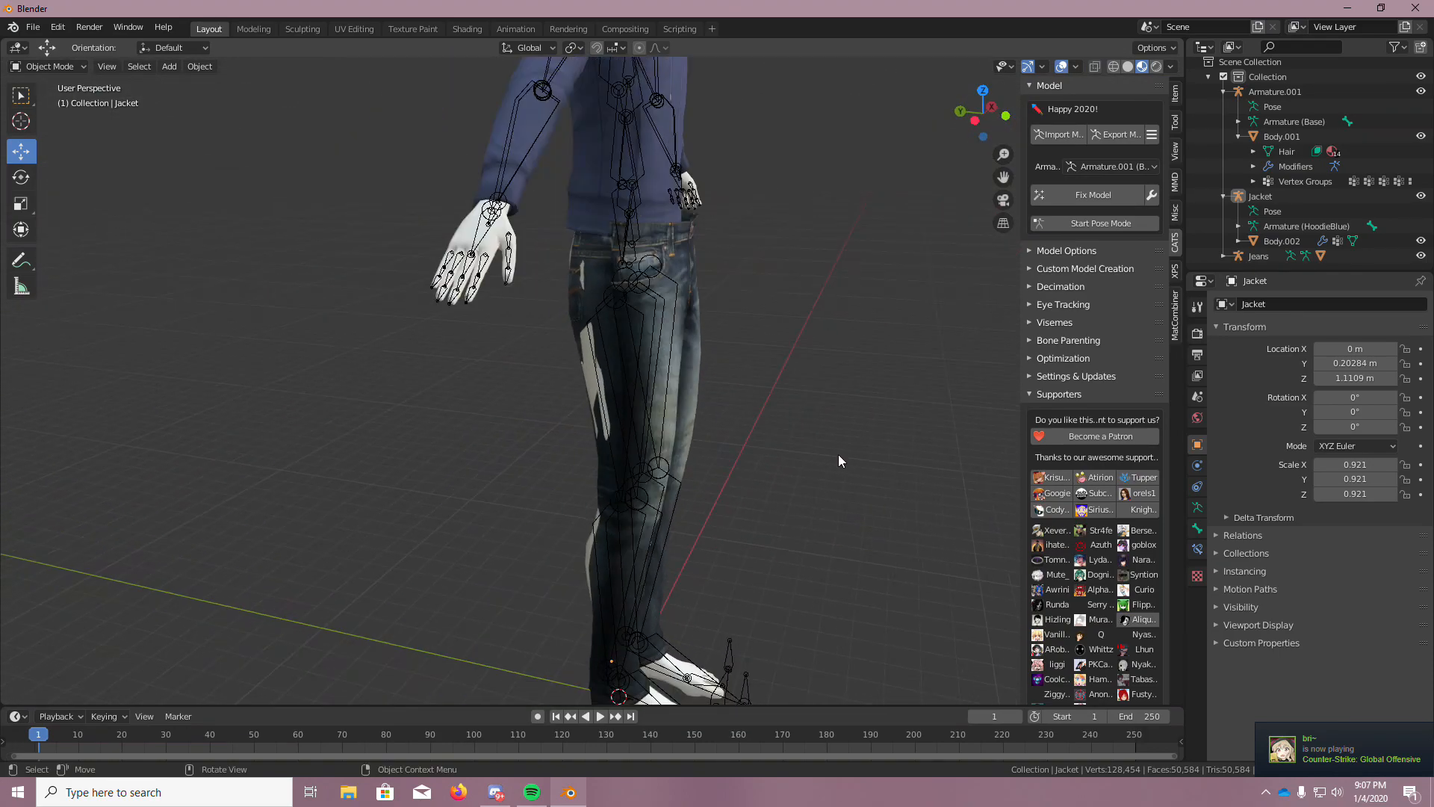
pyautogui.click(1268, 257)
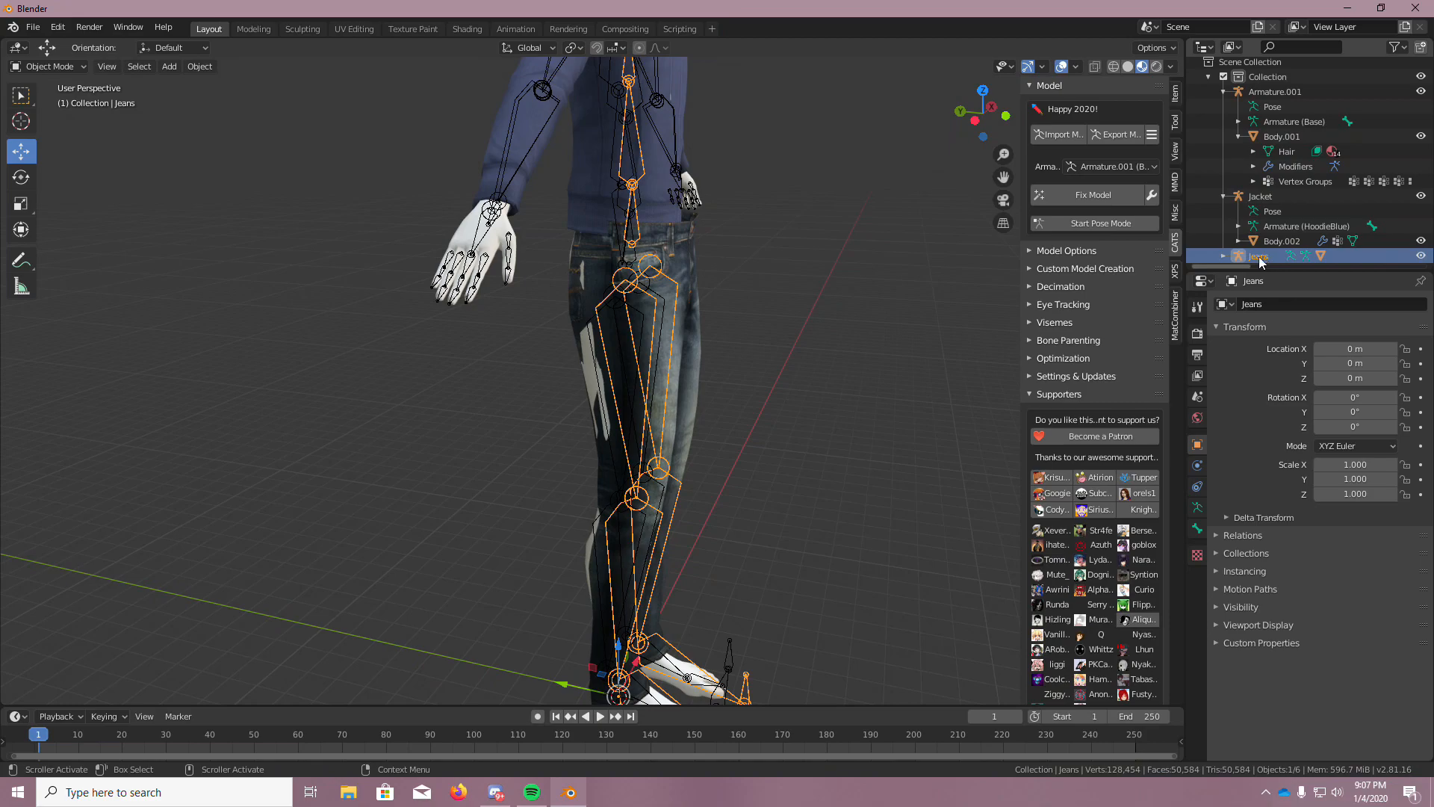
pyautogui.scroll(-1, 1090, 263)
pyautogui.scroll(-3, 903, 269)
pyautogui.scroll(1, 895, 176)
pyautogui.moveTo(884, 162)
pyautogui.mouseDown(button='middle')
pyautogui.moveTo(880, 149)
pyautogui.moveTo(907, 159)
pyautogui.mouseUp(button='middle')
pyautogui.scroll(3, 858, 252)
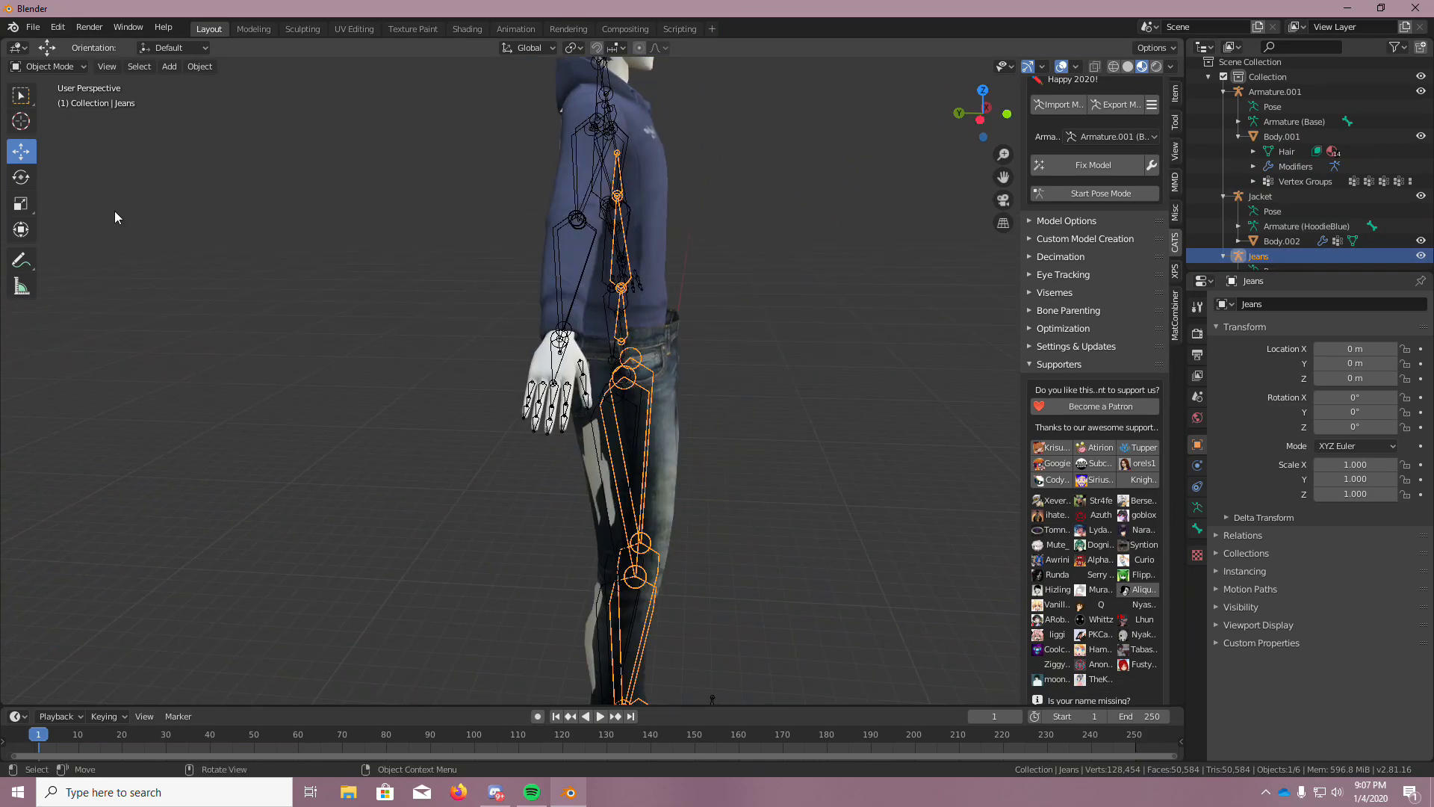
pyautogui.scroll(-3, 728, 516)
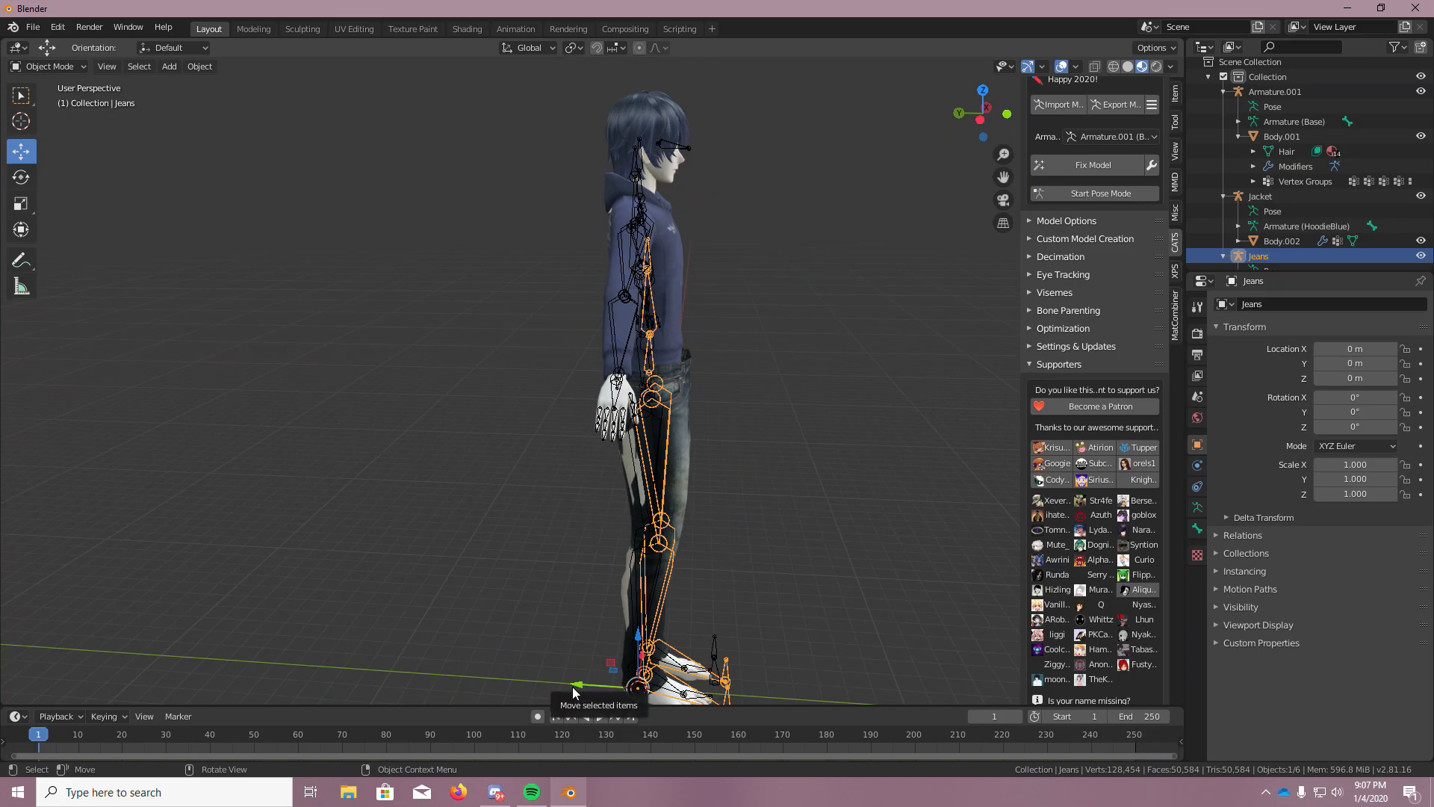
pyautogui.moveTo(575, 691); pyautogui.dragTo(564, 683)
pyautogui.scroll(4, 679, 648)
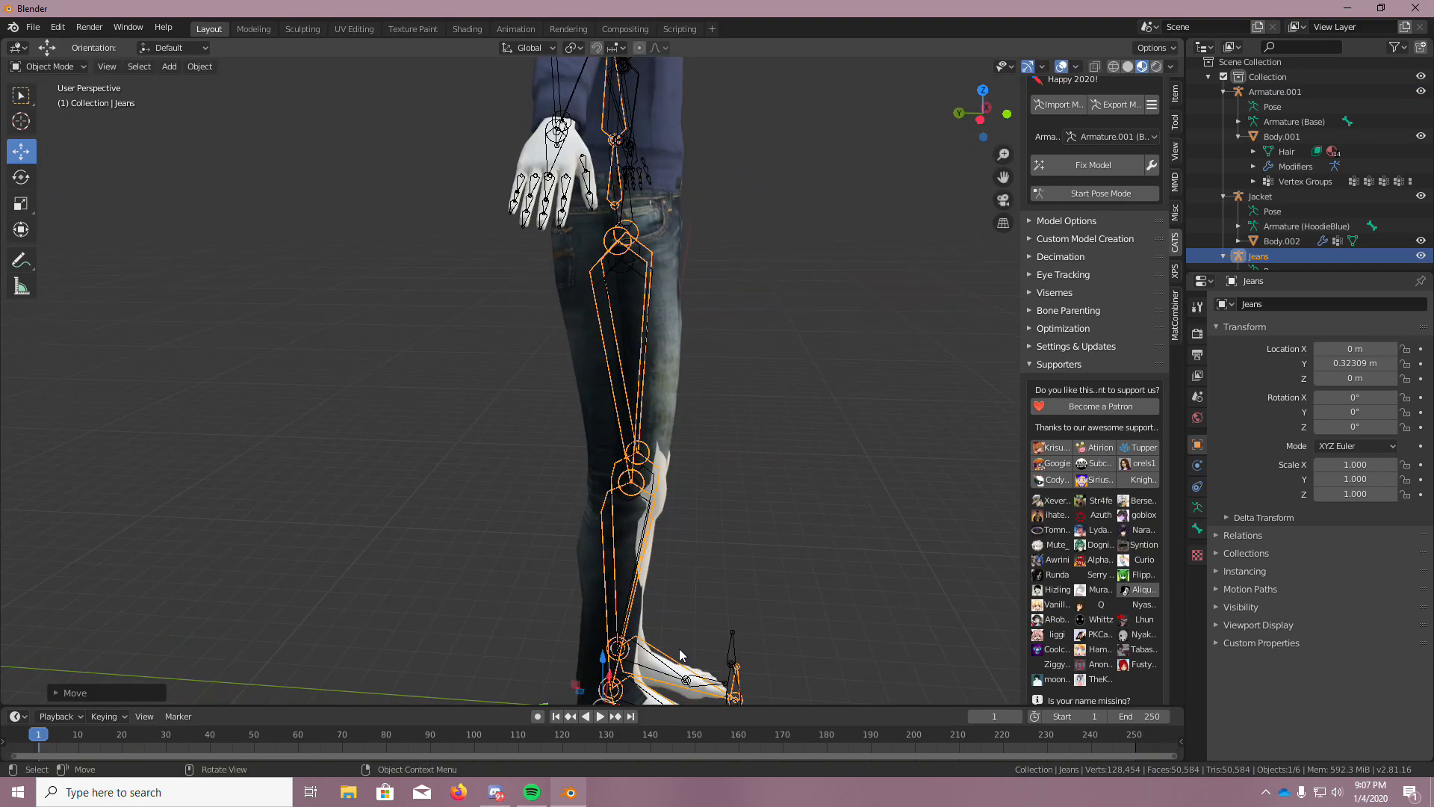
# Try scaling the Jeans armature down uniformly to about 0.929
pyautogui.moveTo(687, 648); pyautogui.dragTo(653, 662, button='middle')
pyautogui.scroll(-6, 653, 662)
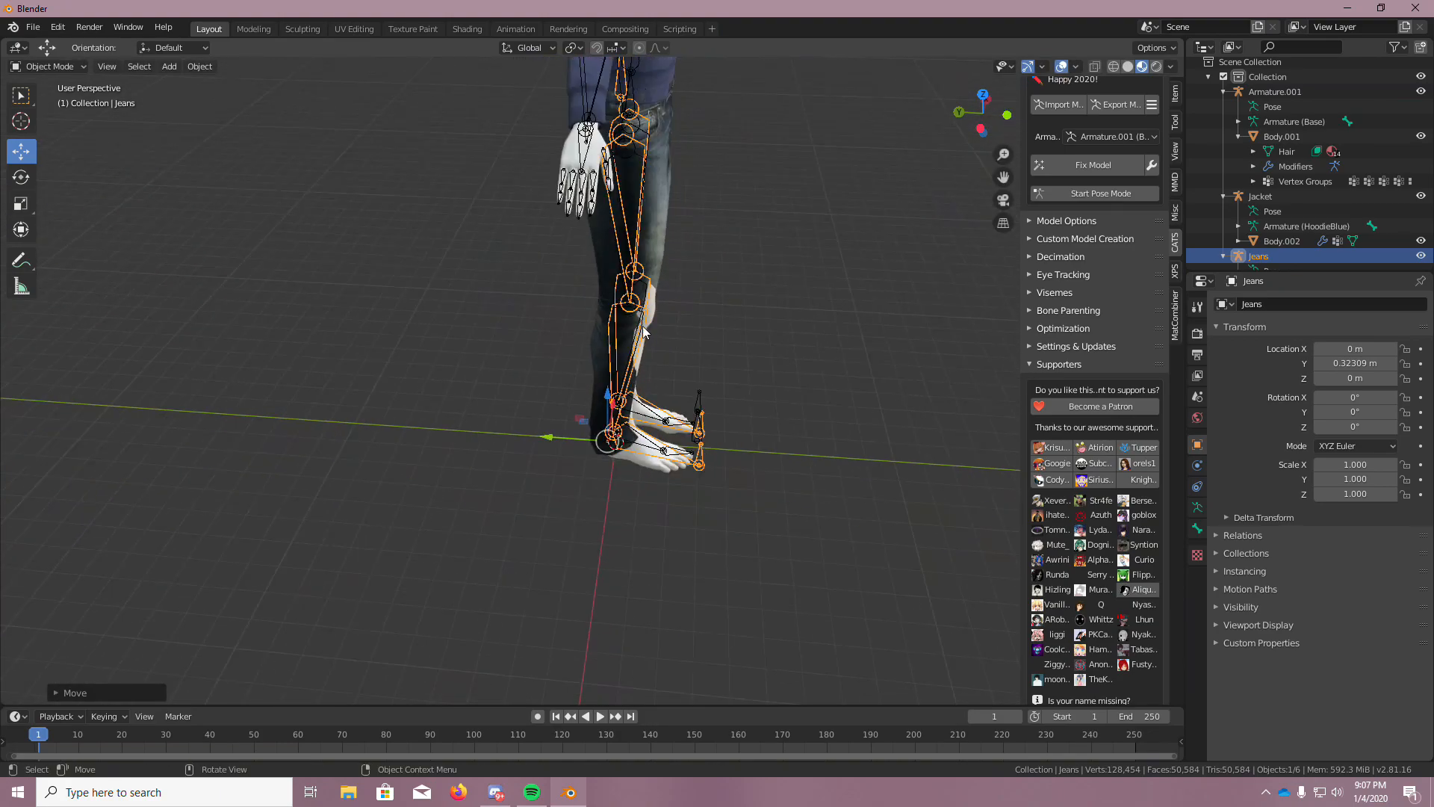
pyautogui.press('s')
pyautogui.click(752, 282)
pyautogui.moveTo(751, 283); pyautogui.dragTo(636, 226, button='middle')
pyautogui.moveTo(802, 264); pyautogui.dragTo(814, 234, button='middle')
pyautogui.scroll(5, 814, 239)
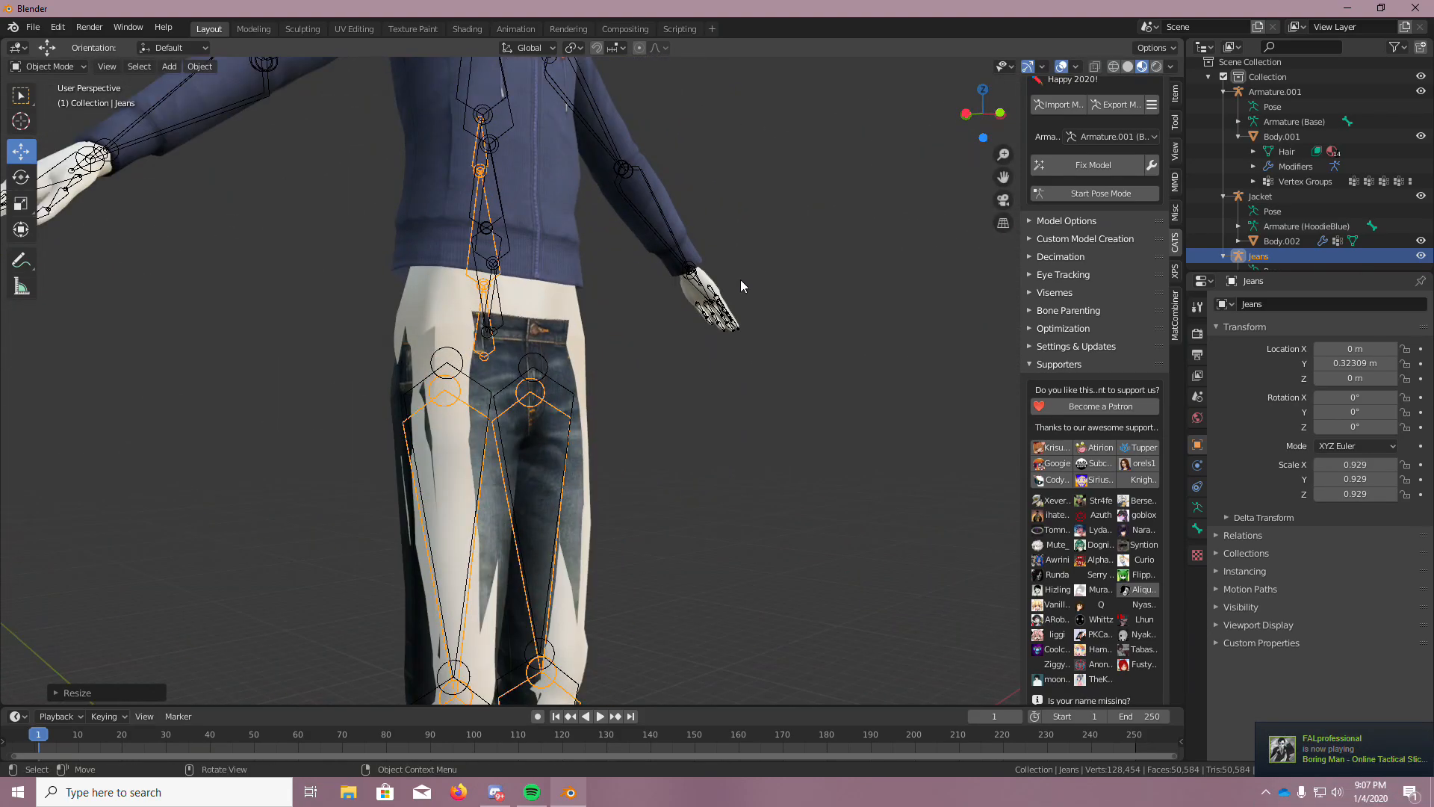
pyautogui.hotkey('ctrl', 'z')
# Scale the Jeans armature uniformly to about 0.986
pyautogui.moveTo(723, 333); pyautogui.dragTo(505, 294, button='middle')
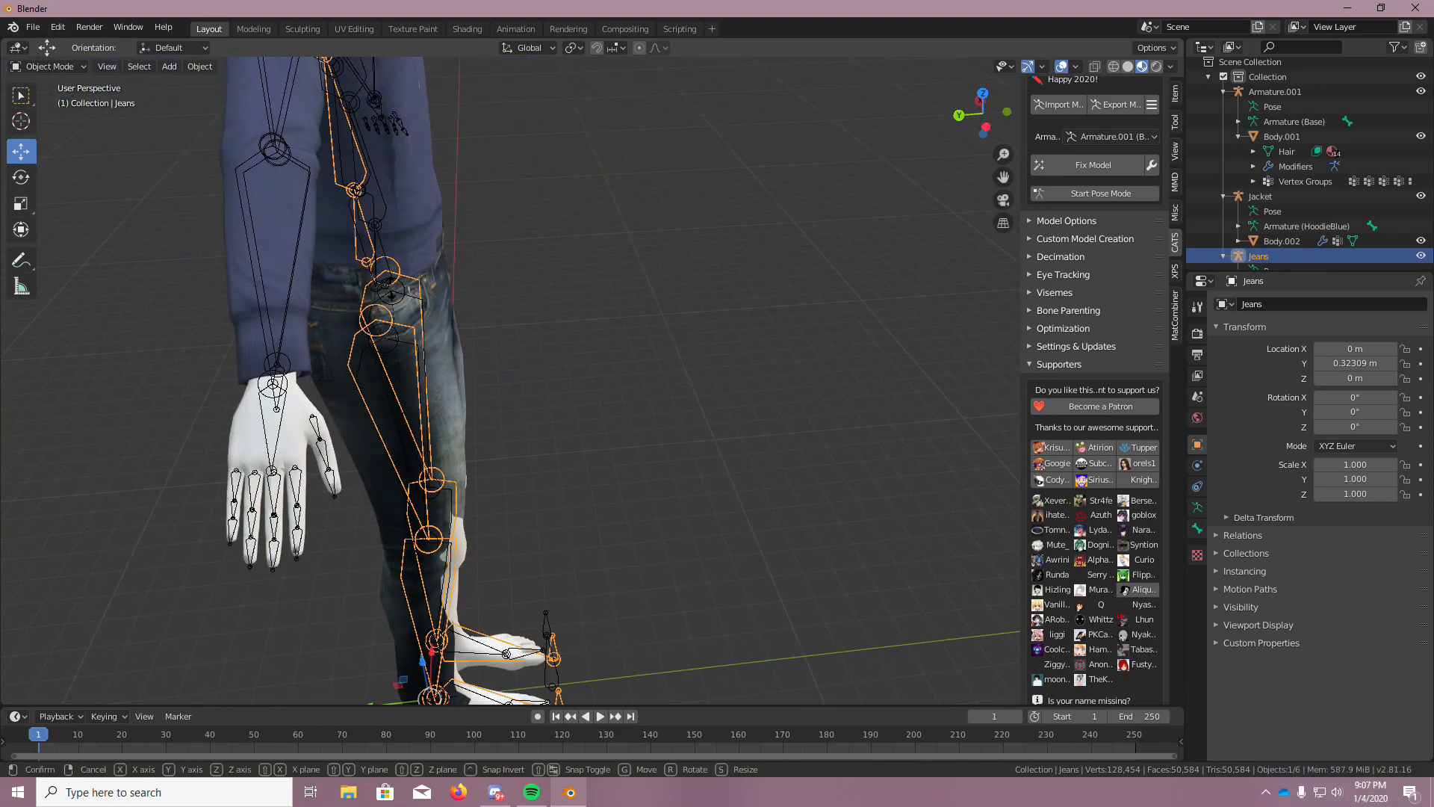
pyautogui.press('s')
pyautogui.click(390, 300)
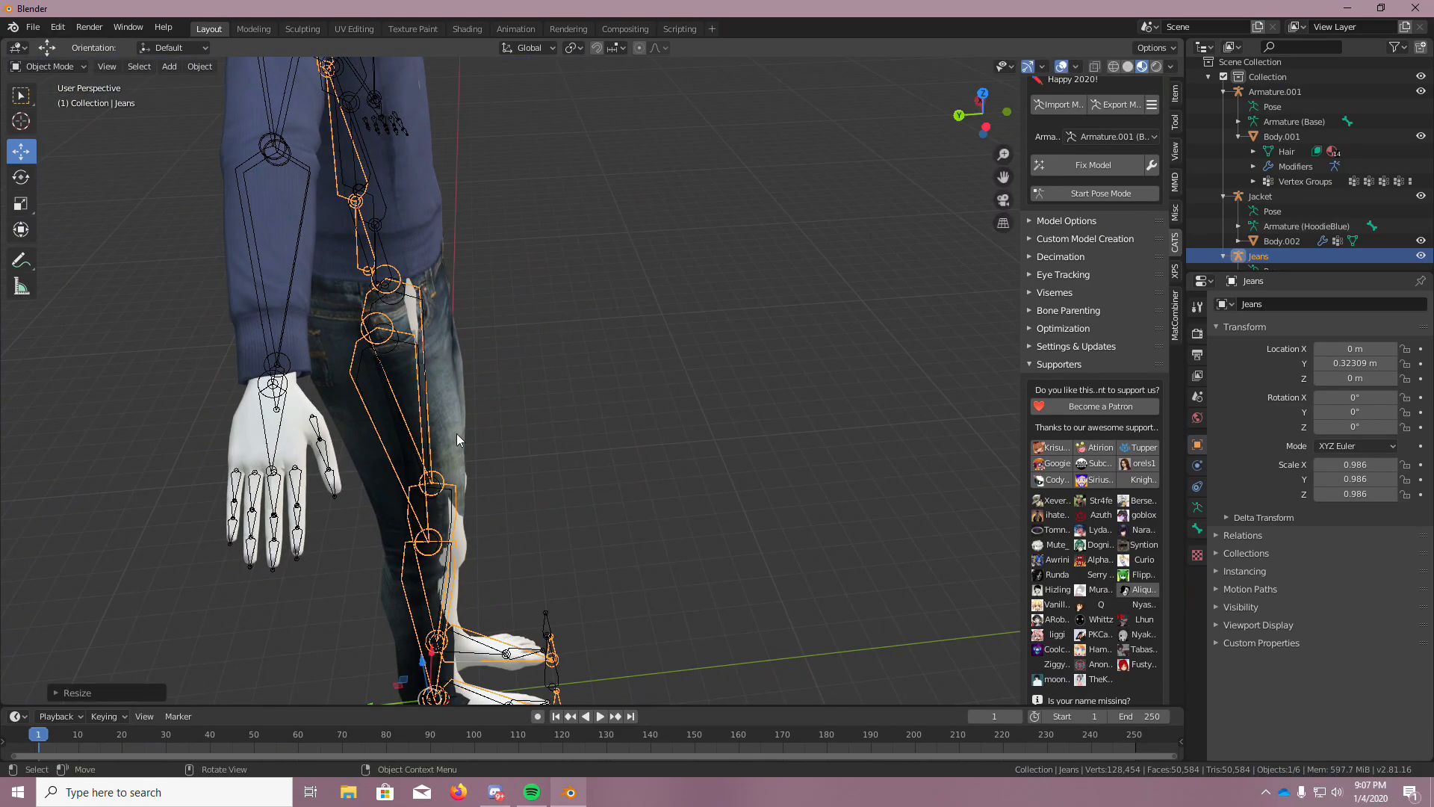
# Reposition the Jeans armature against the body at about 0.286 m in Y and -0.131 m in Z
pyautogui.scroll(-2, 431, 513)
pyautogui.moveTo(370, 670); pyautogui.dragTo(433, 571)
pyautogui.moveTo(596, 493); pyautogui.dragTo(445, 436, button='middle')
pyautogui.scroll(8, 445, 436)
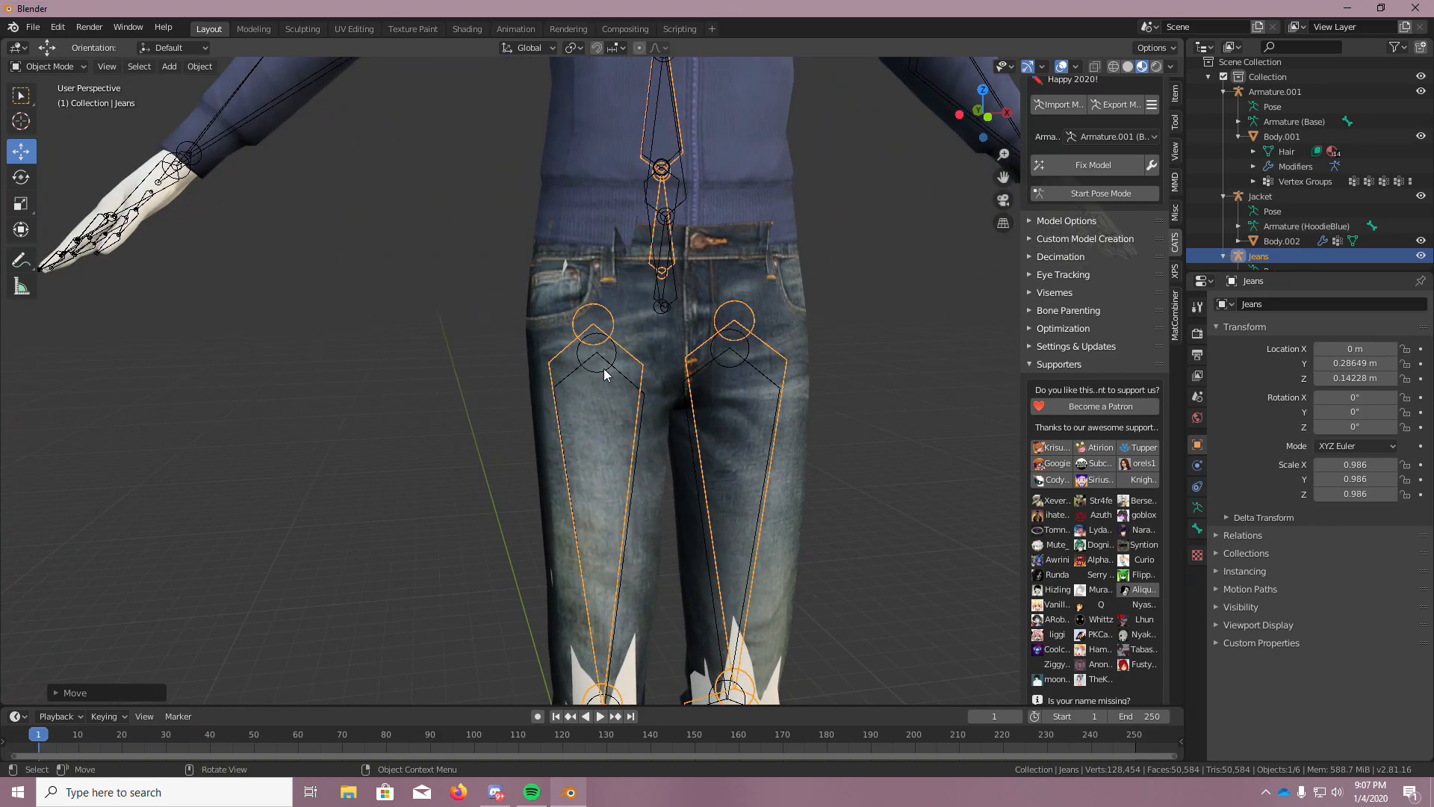
pyautogui.scroll(-7, 603, 369)
pyautogui.moveTo(634, 675); pyautogui.dragTo(635, 678)
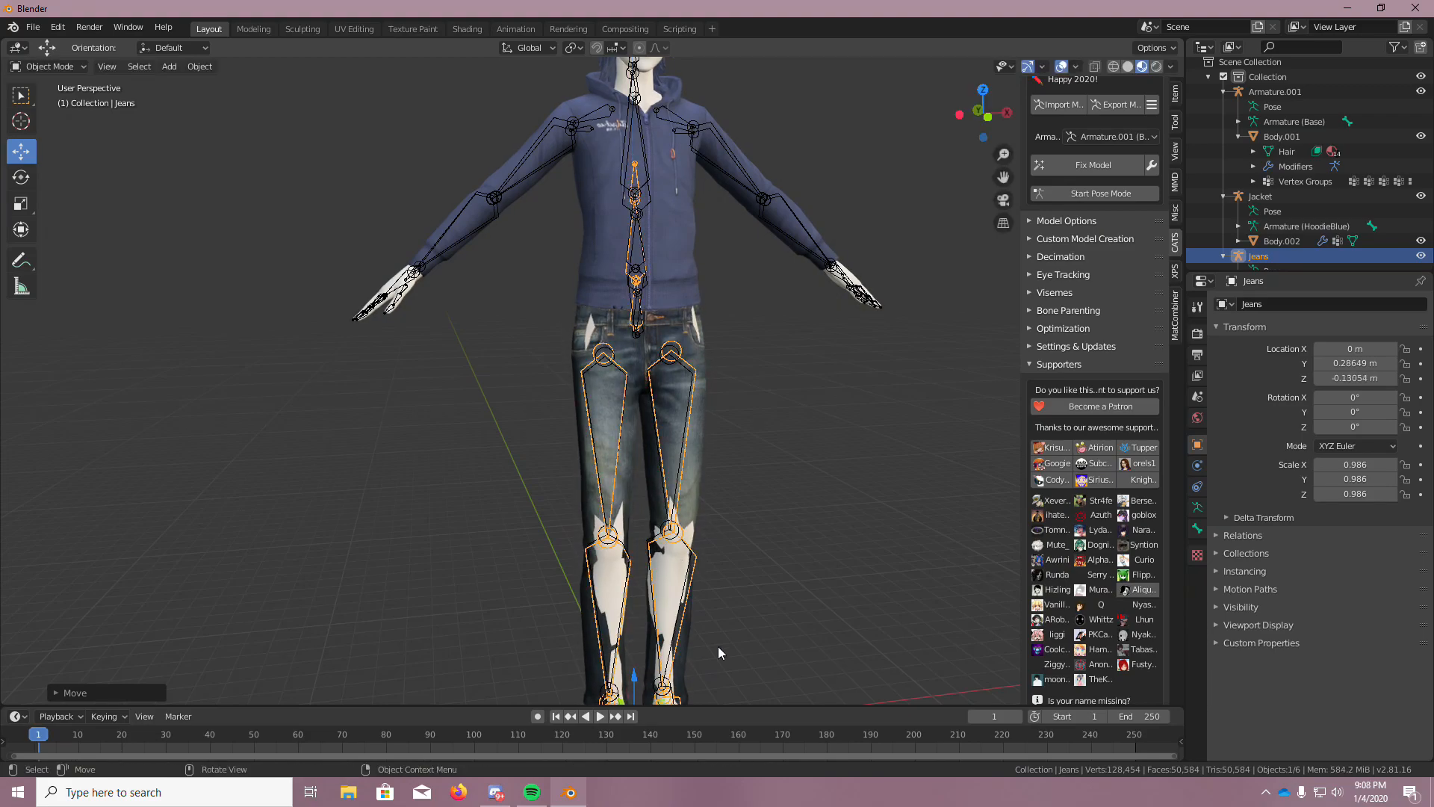
# Enlarge the Jeans armature slightly to a uniform scale of about 0.989
pyautogui.scroll(3, 718, 647)
pyautogui.moveTo(726, 354); pyautogui.dragTo(576, 421, button='middle')
pyautogui.scroll(2, 725, 314)
pyautogui.scroll(1, 693, 363)
pyautogui.scroll(2, 625, 387)
pyautogui.scroll(-5, 575, 422)
pyautogui.moveTo(635, 321)
pyautogui.mouseDown(button='middle')
pyautogui.moveTo(643, 366)
pyautogui.moveTo(642, 324)
pyautogui.mouseUp(button='middle')
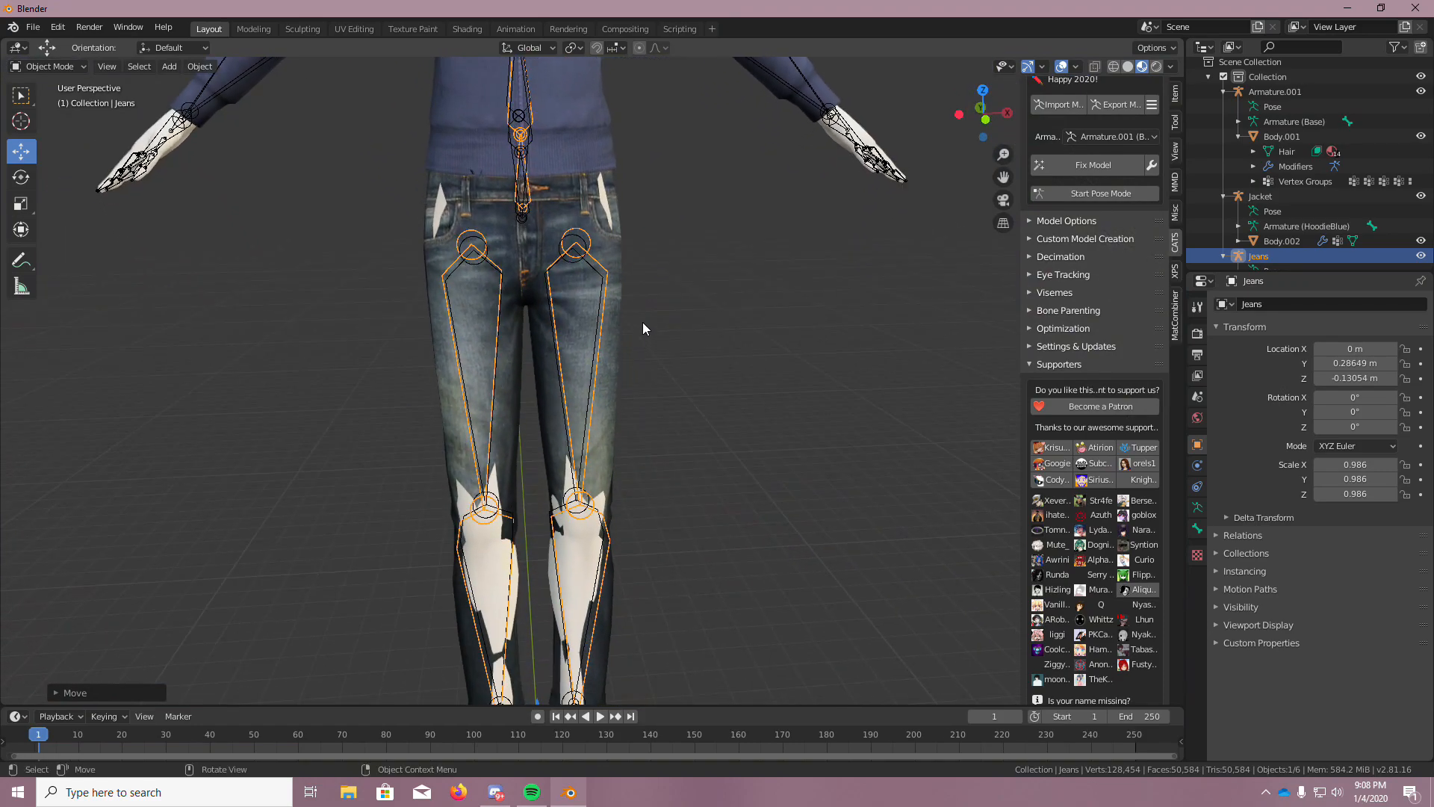
pyautogui.press('s')
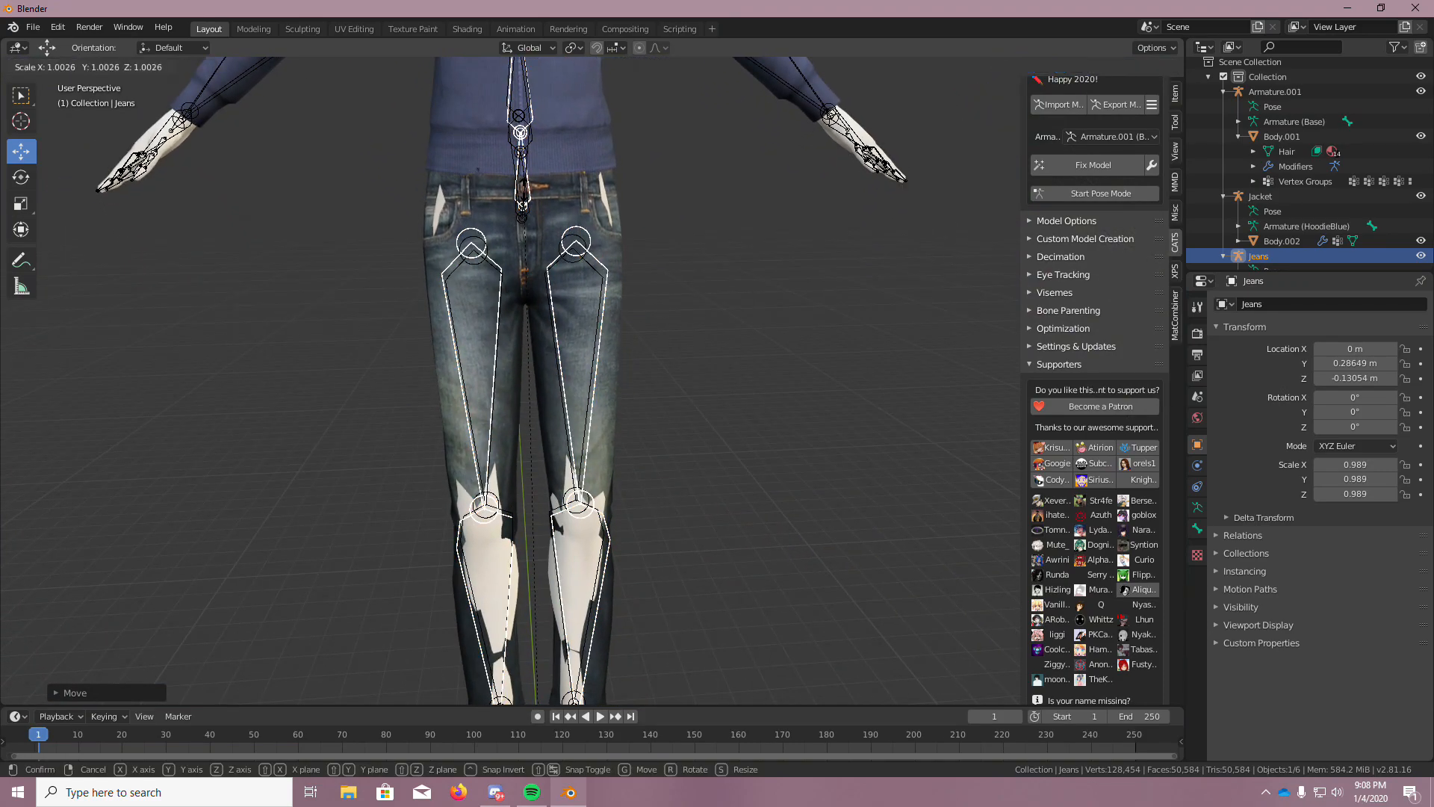
pyautogui.click(526, 196)
# Move the Jeans armature sideways along X to about 0.048 m
pyautogui.scroll(-2, 445, 455)
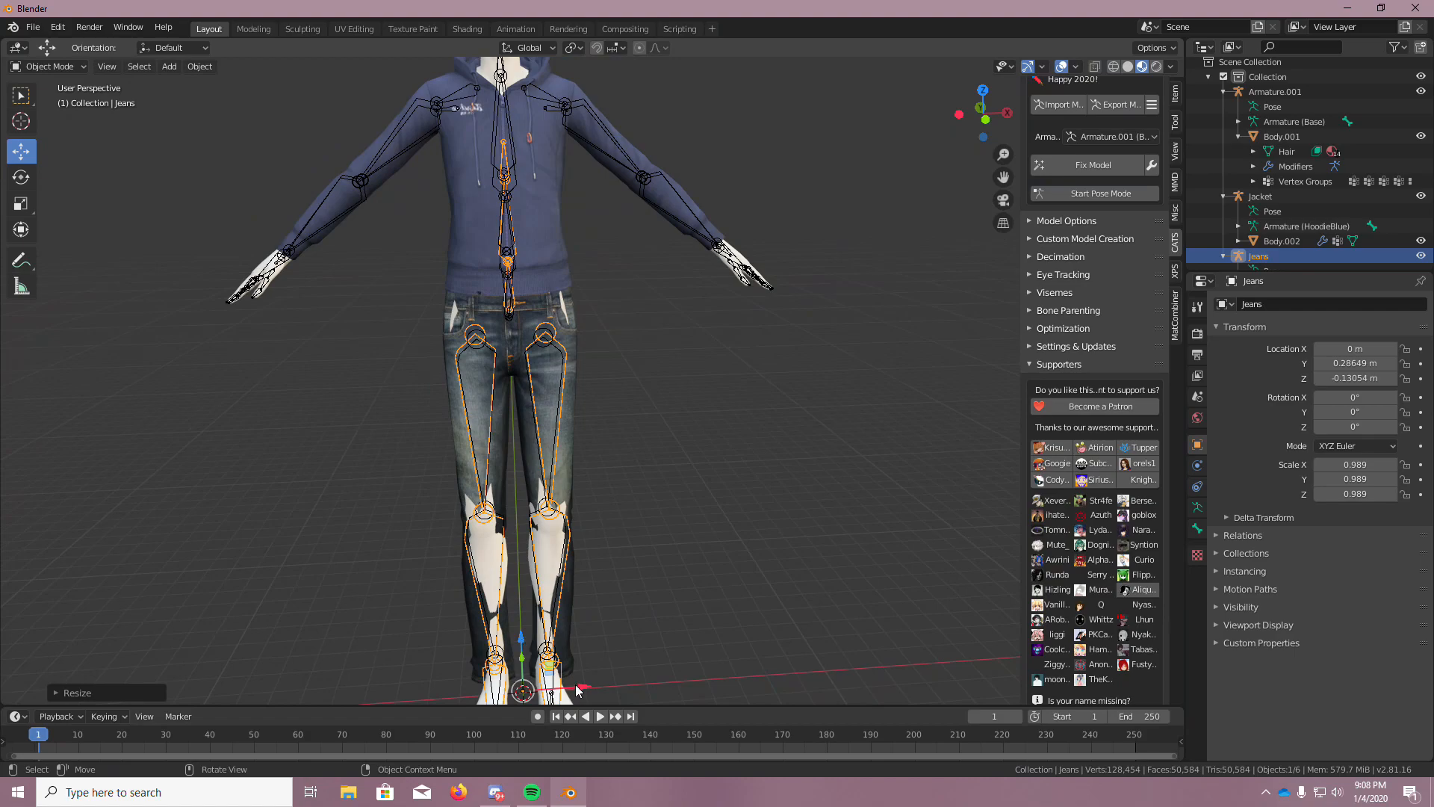
pyautogui.moveTo(585, 690); pyautogui.dragTo(583, 685)
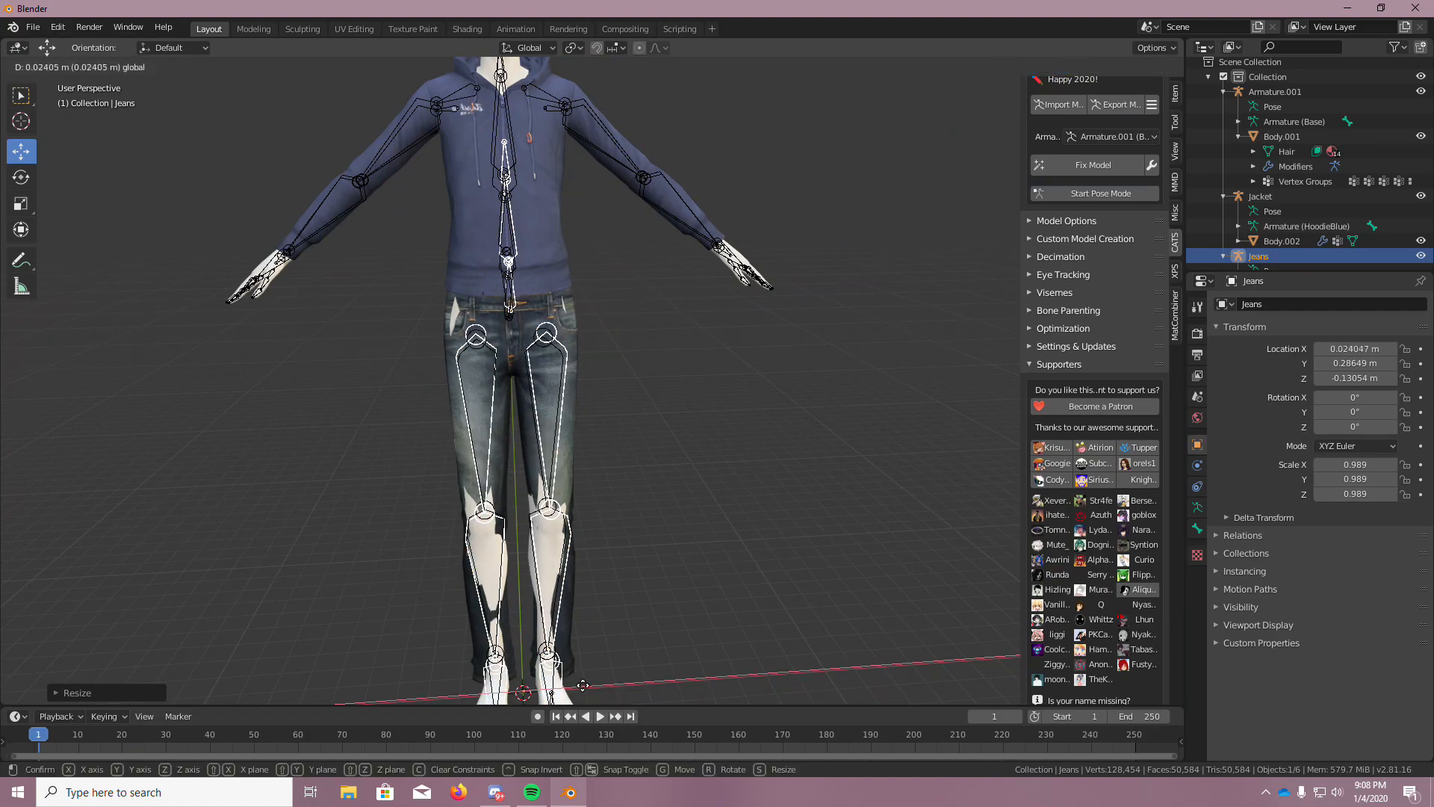
pyautogui.click(583, 685)
# Examine the jeans around the hips, legs and back waist for body faces showing through and gaps below the hoodie
pyautogui.scroll(5, 416, 514)
pyautogui.moveTo(402, 415); pyautogui.dragTo(406, 374, button='middle')
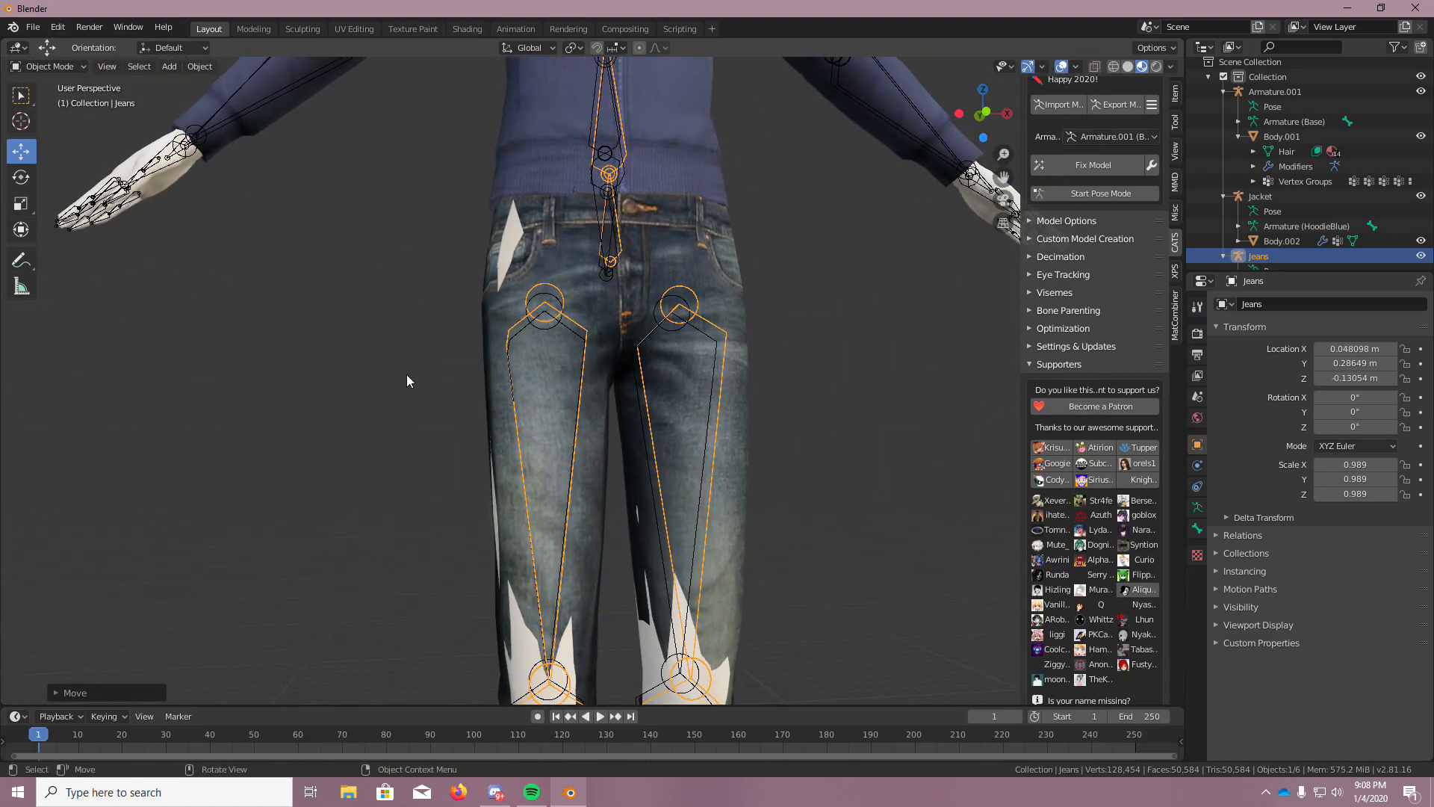
pyautogui.scroll(-2, 406, 374)
pyautogui.moveTo(402, 285); pyautogui.dragTo(472, 281, button='middle')
pyautogui.scroll(2, 321, 236)
pyautogui.scroll(3, 323, 240)
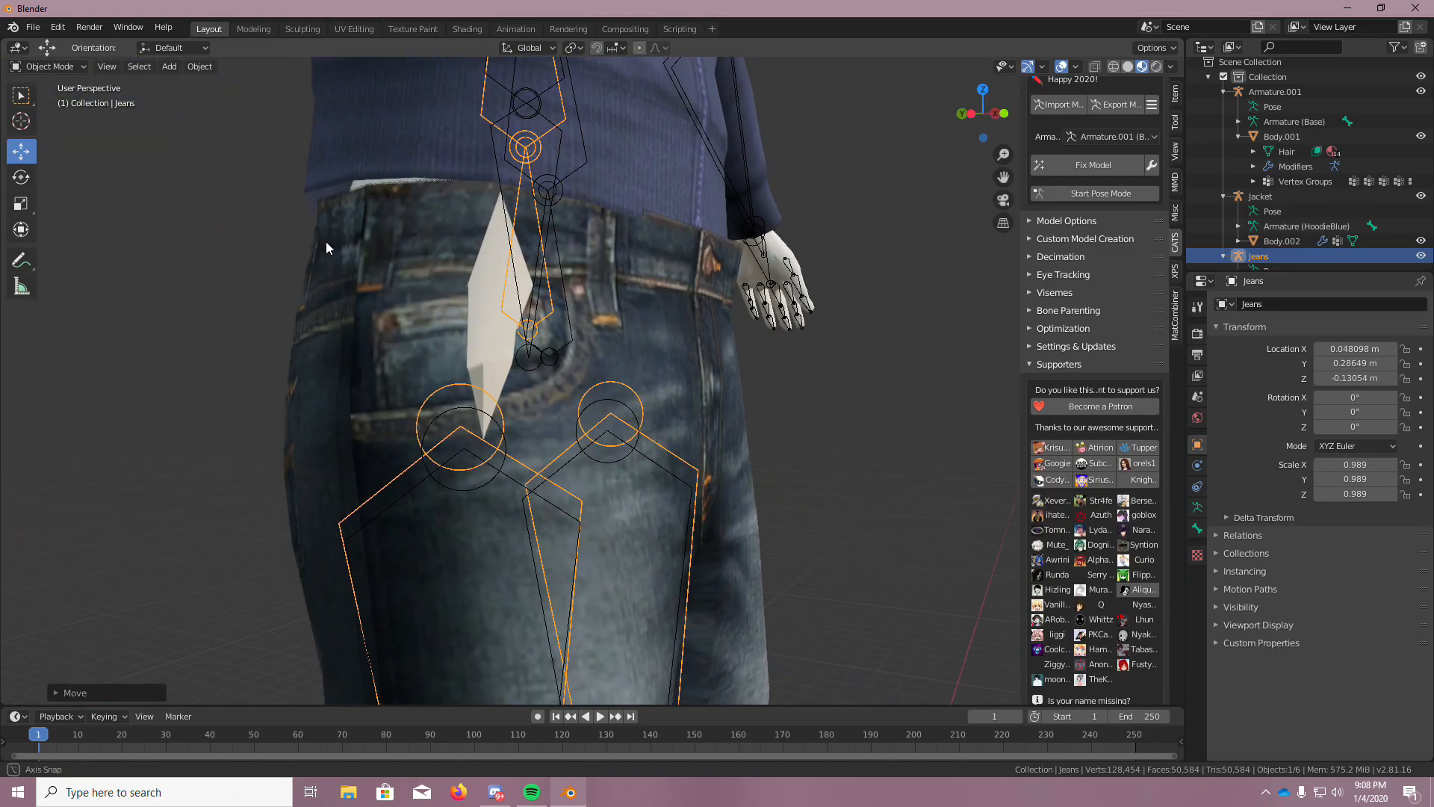
pyautogui.moveTo(325, 241); pyautogui.dragTo(396, 258, button='middle')
pyautogui.scroll(-5, 396, 258)
pyautogui.scroll(-3, 214, 161)
pyautogui.moveTo(214, 161); pyautogui.dragTo(226, 172, button='middle')
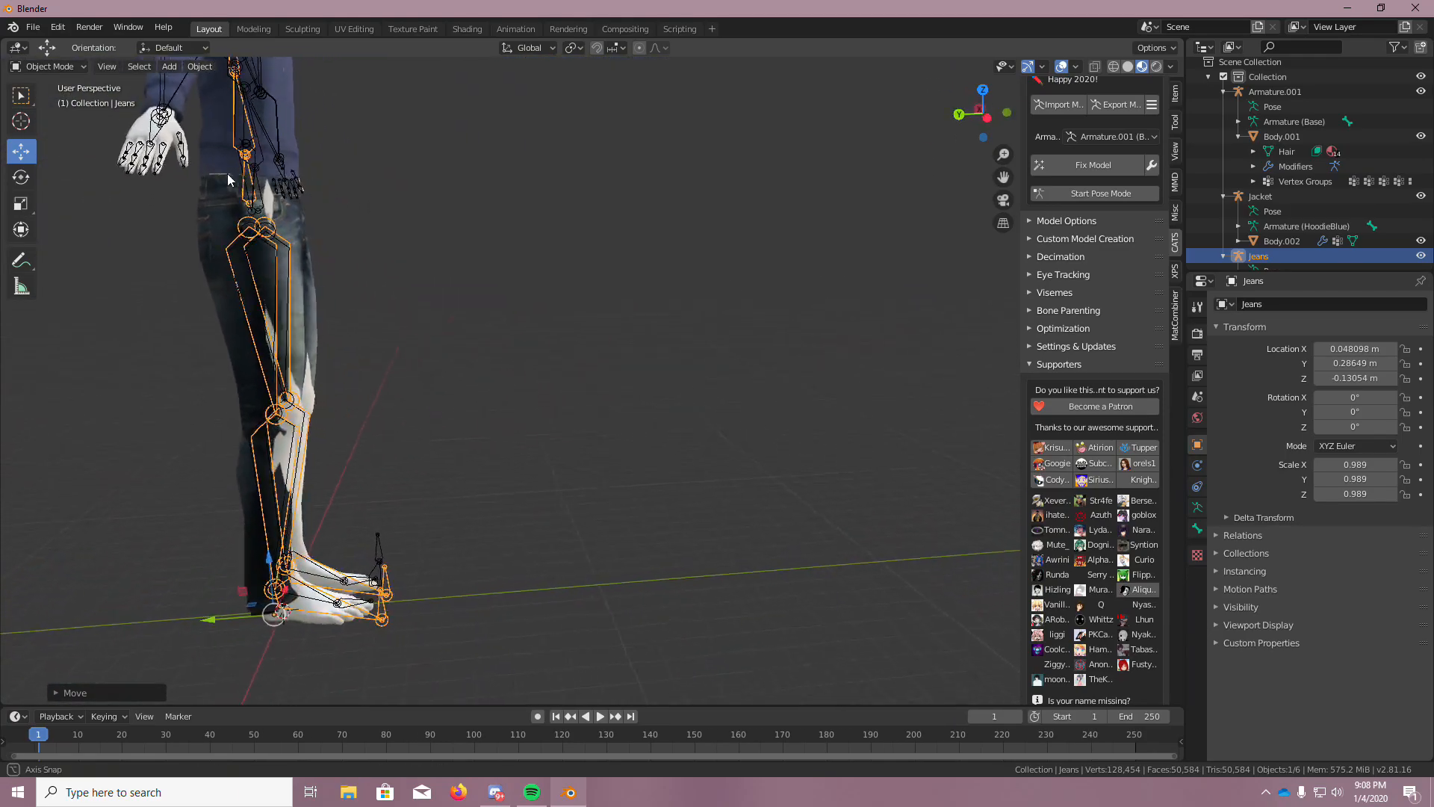
pyautogui.scroll(6, 200, 176)
pyautogui.scroll(-5, 351, 164)
pyautogui.moveTo(349, 176); pyautogui.dragTo(339, 211, button='middle')
pyautogui.scroll(-4, 343, 193)
pyautogui.scroll(-3, 338, 212)
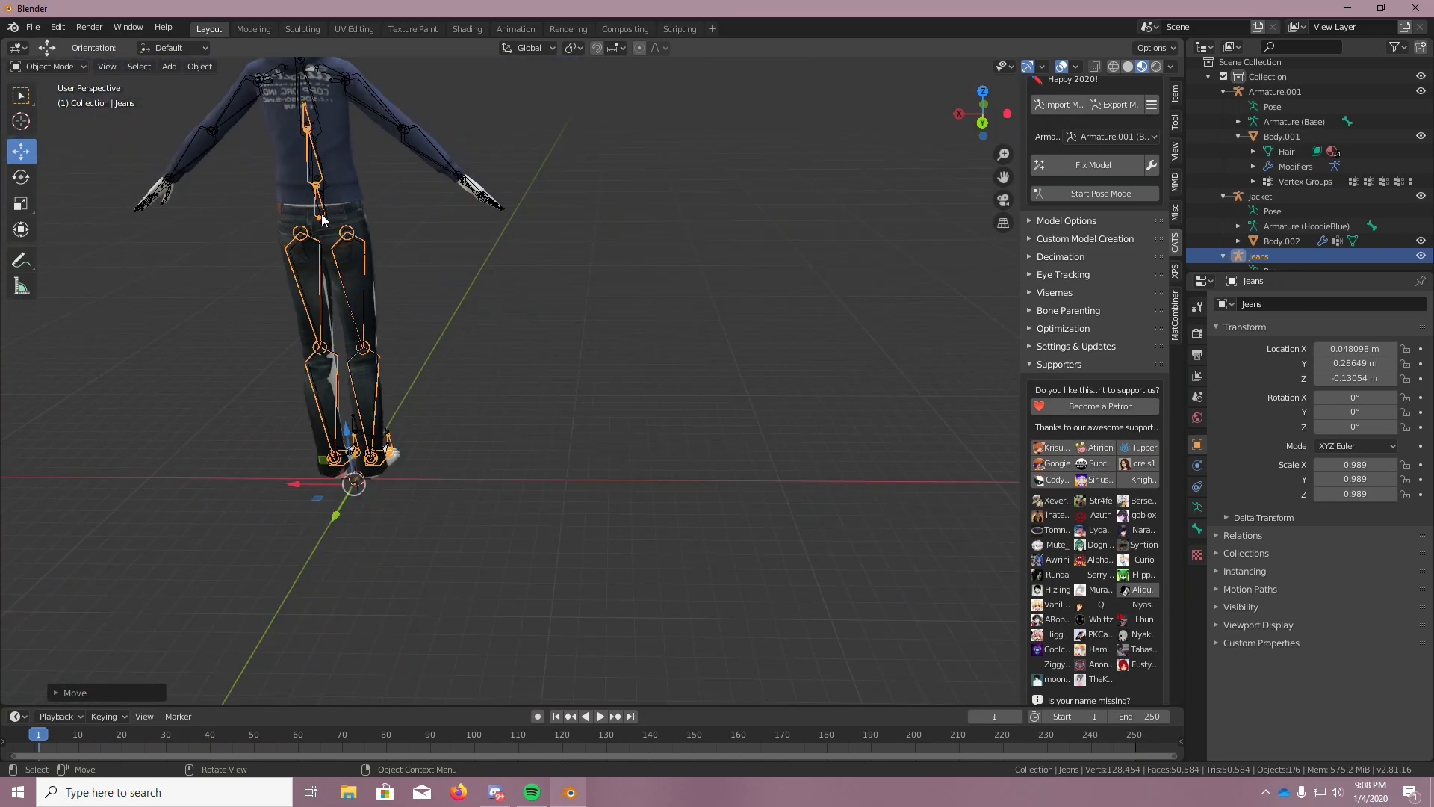
pyautogui.moveTo(326, 219); pyautogui.dragTo(364, 185, button='middle')
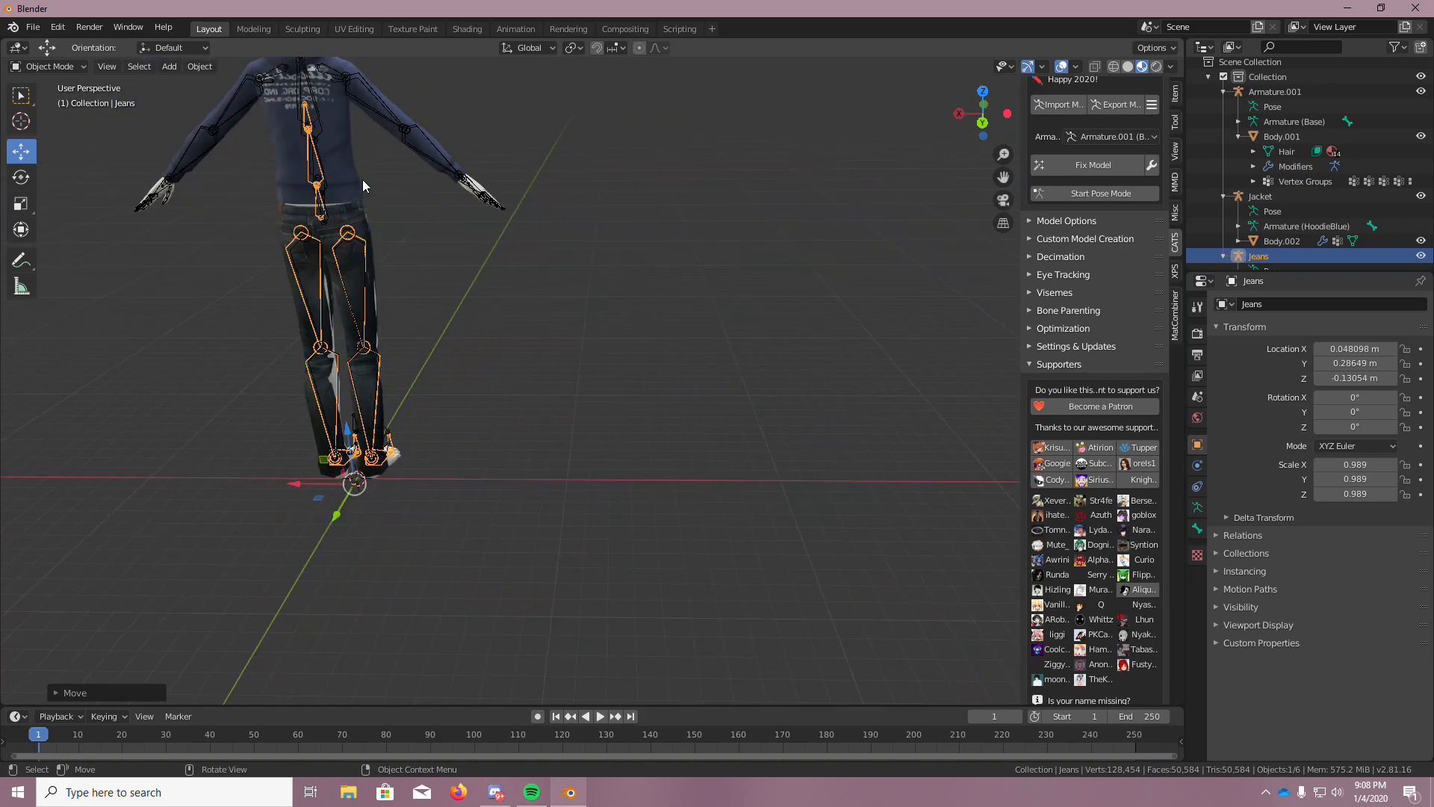
pyautogui.scroll(2, 481, 281)
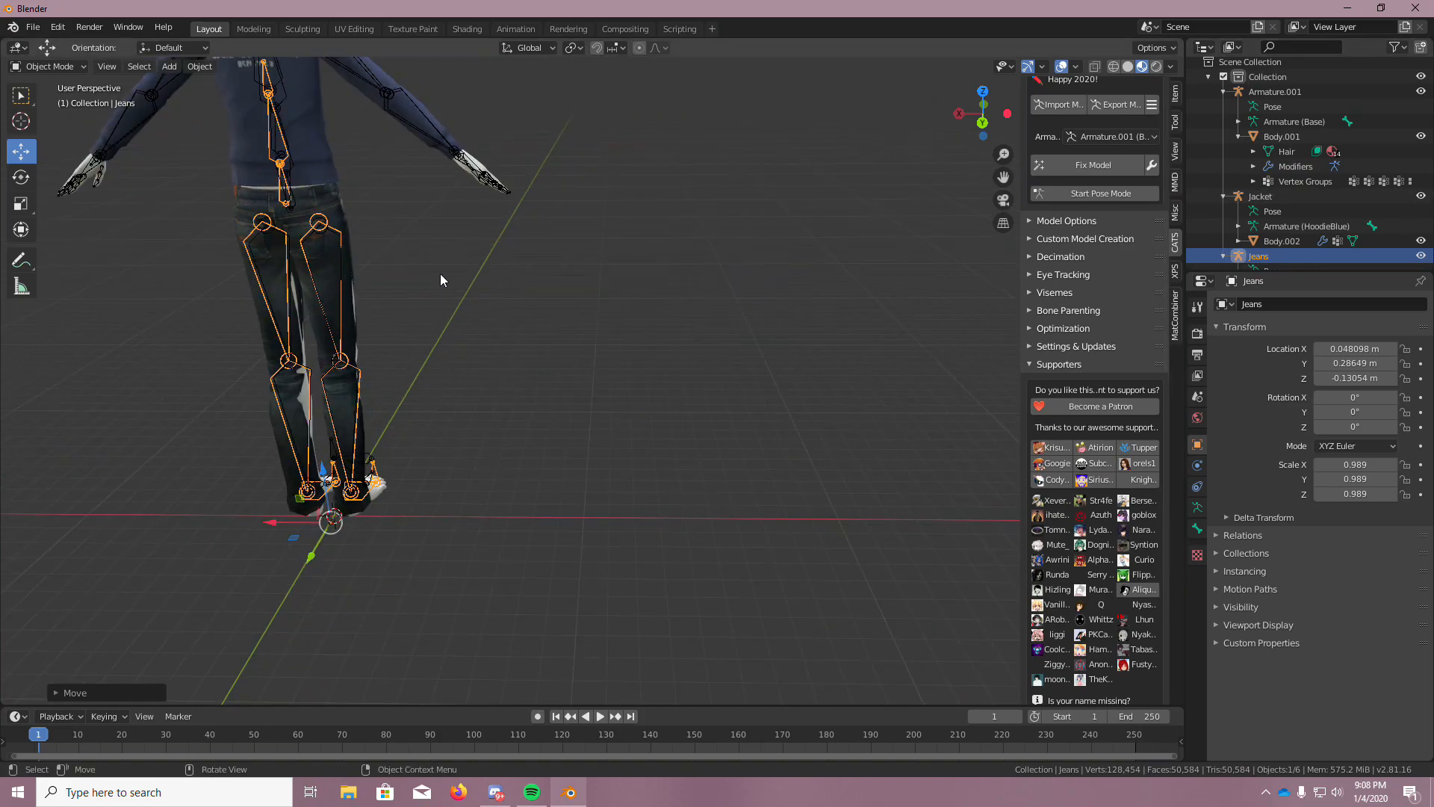
pyautogui.moveTo(440, 274); pyautogui.dragTo(442, 286, button='middle')
pyautogui.scroll(-4, 443, 285)
pyautogui.scroll(6, 381, 187)
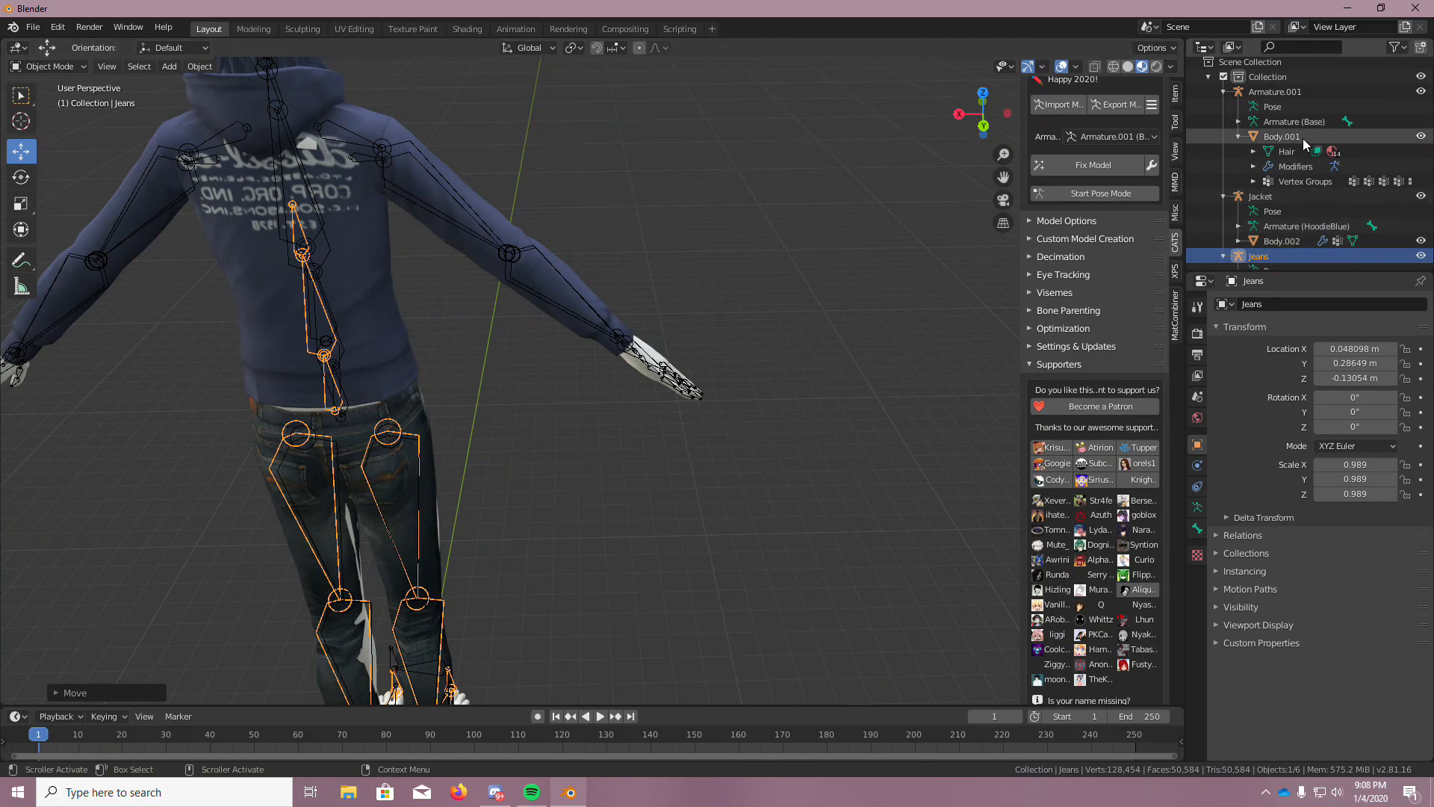
pyautogui.click(1274, 198)
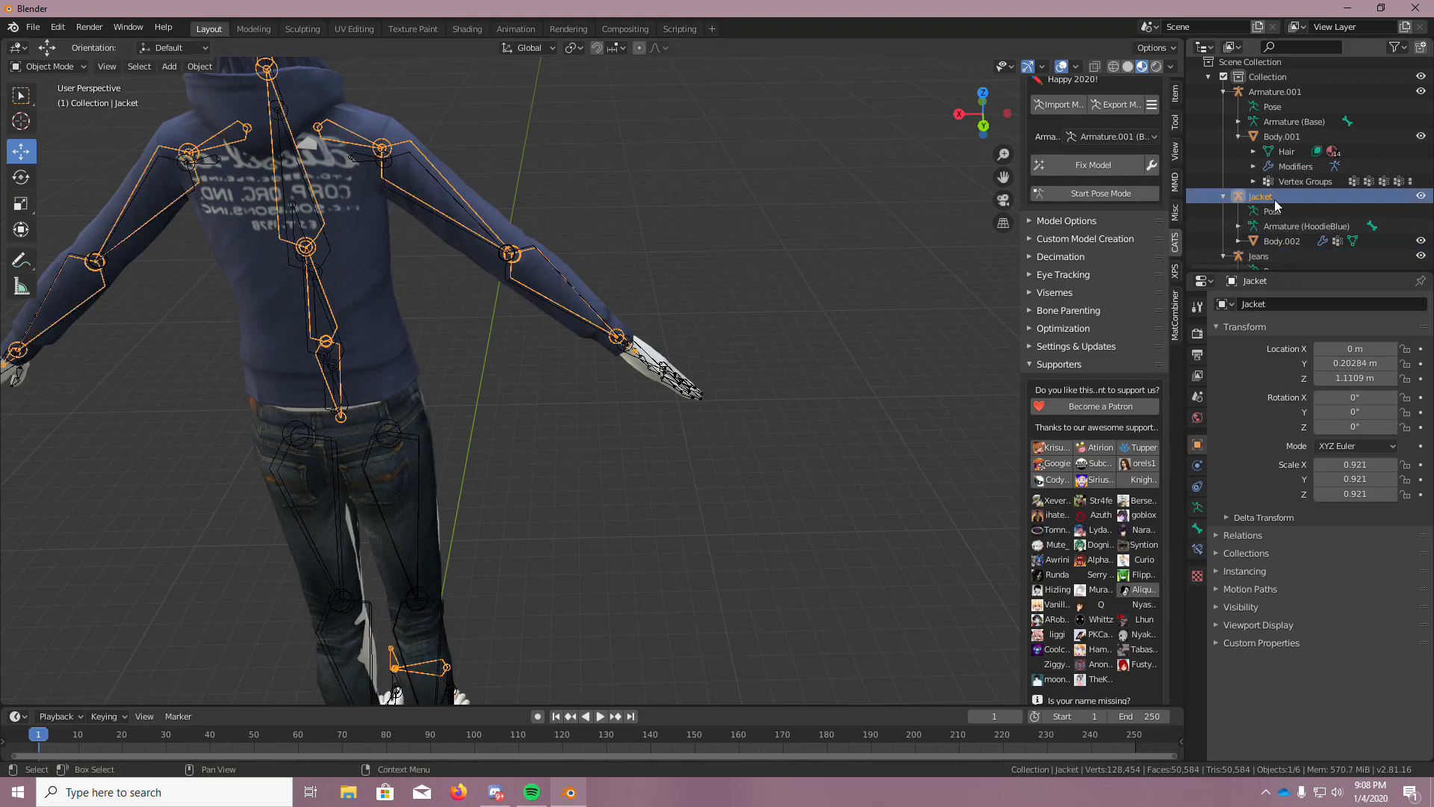
pyautogui.click(1143, 193)
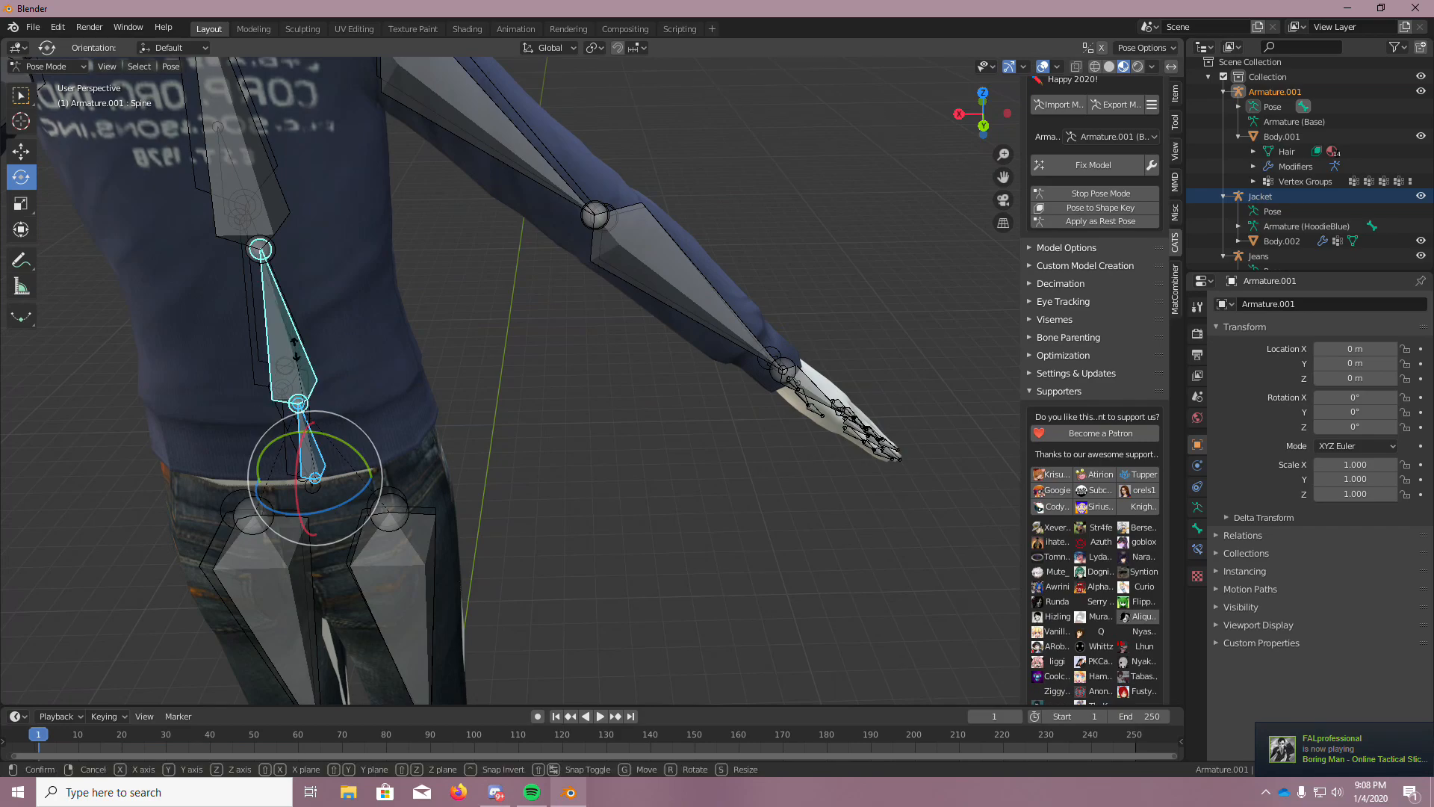
pyautogui.press('s')
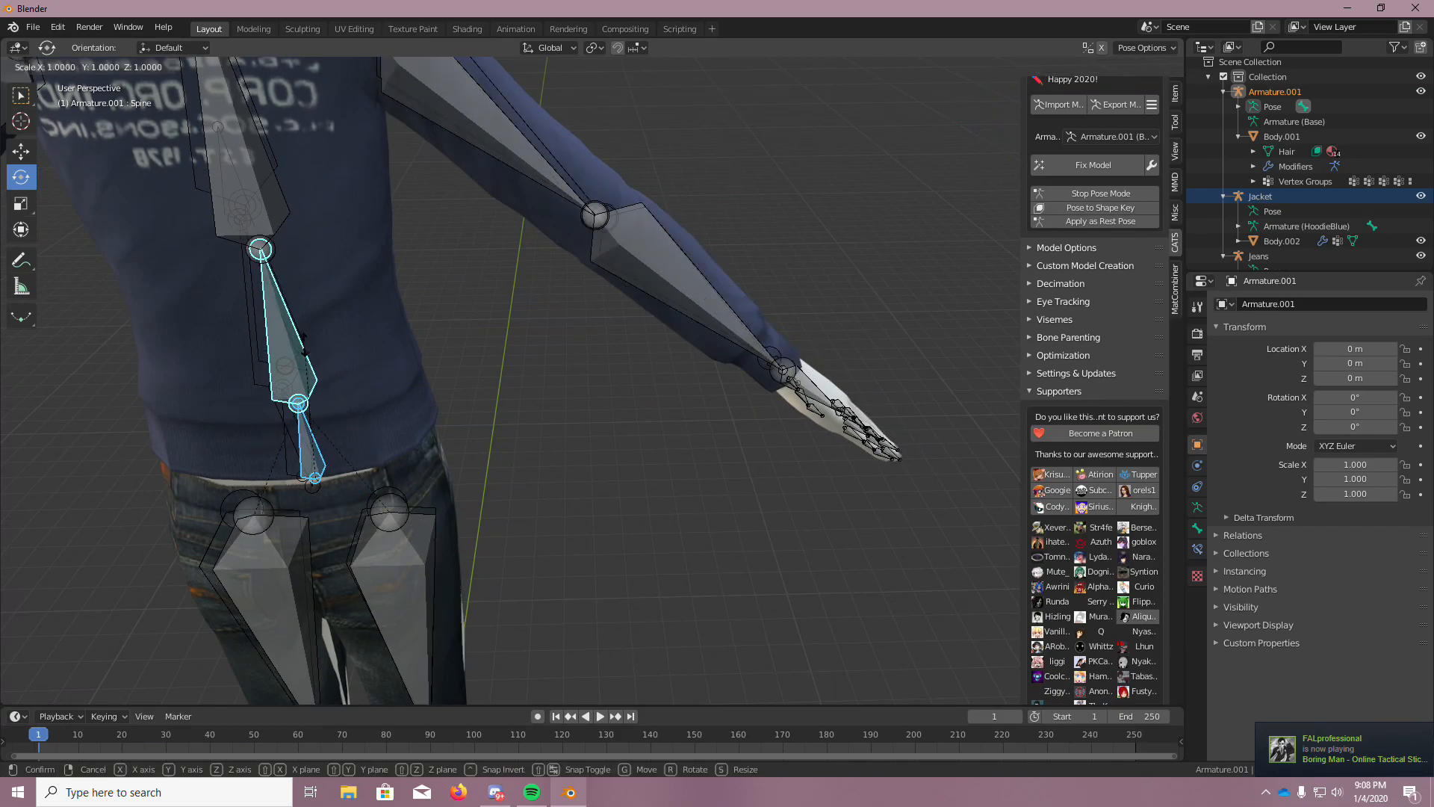
pyautogui.rightClick(311, 345)
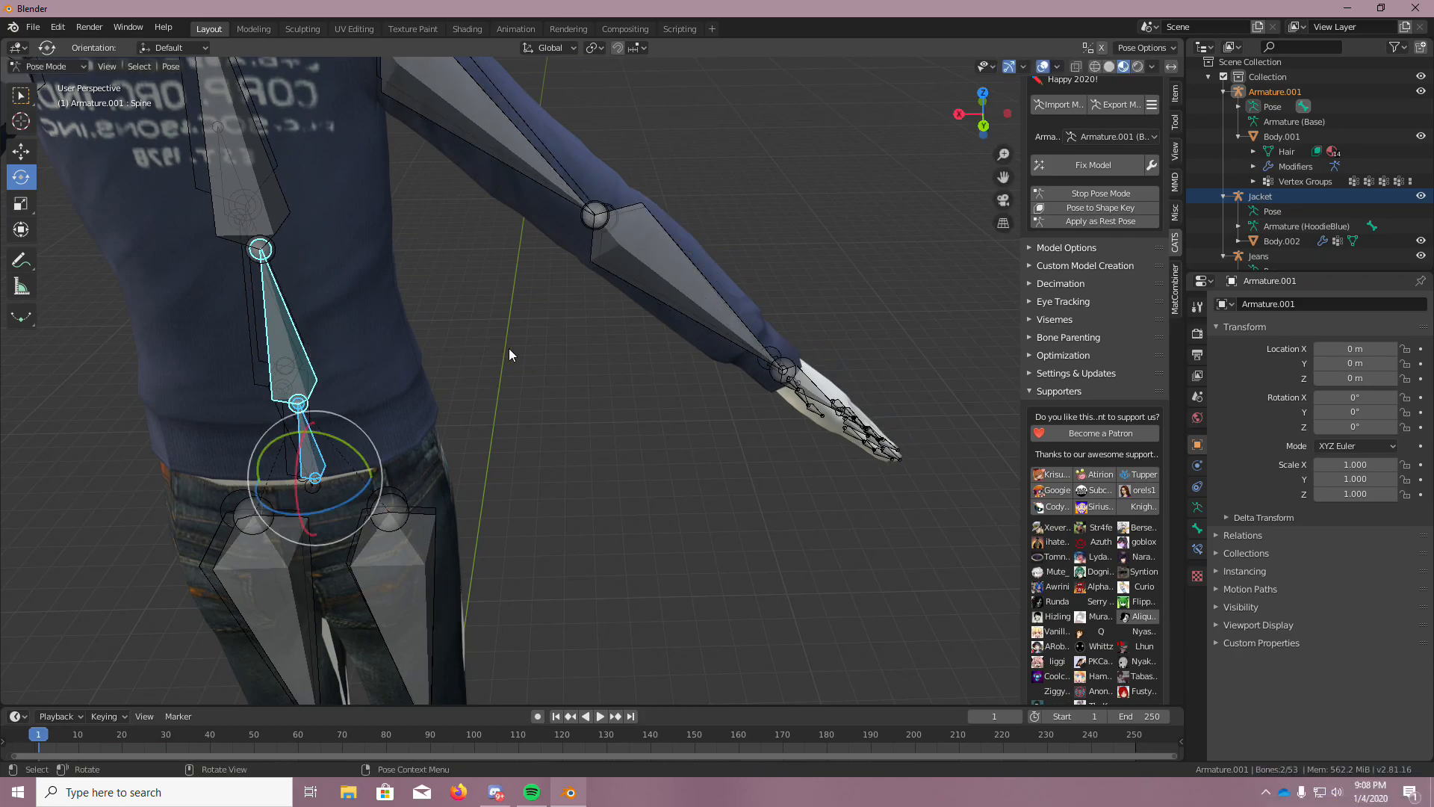
pyautogui.click(1128, 195)
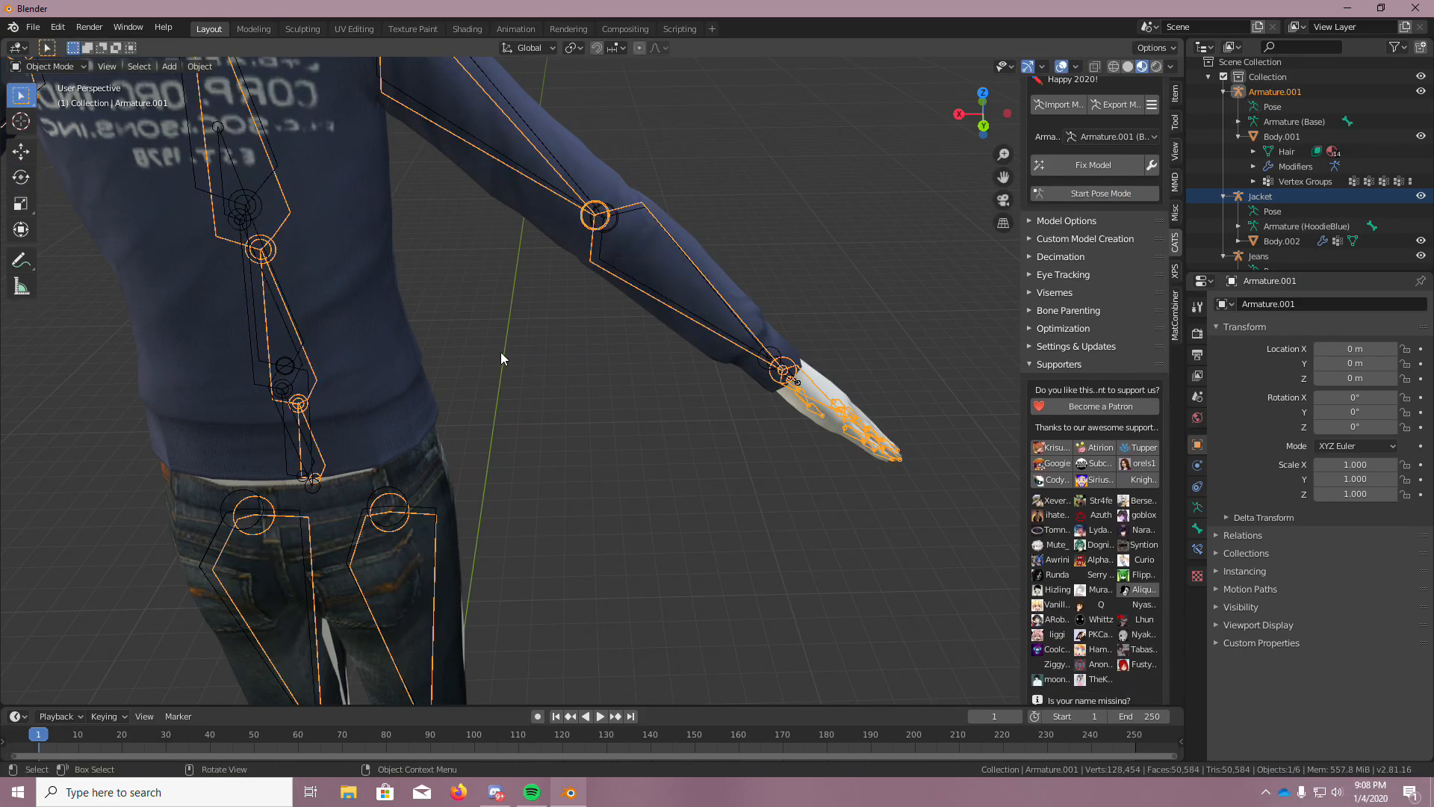
# Reselect the Jeans armature and scale it uniformly to about 0.988
pyautogui.moveTo(499, 356); pyautogui.dragTo(355, 387, button='middle')
pyautogui.scroll(5, 356, 387)
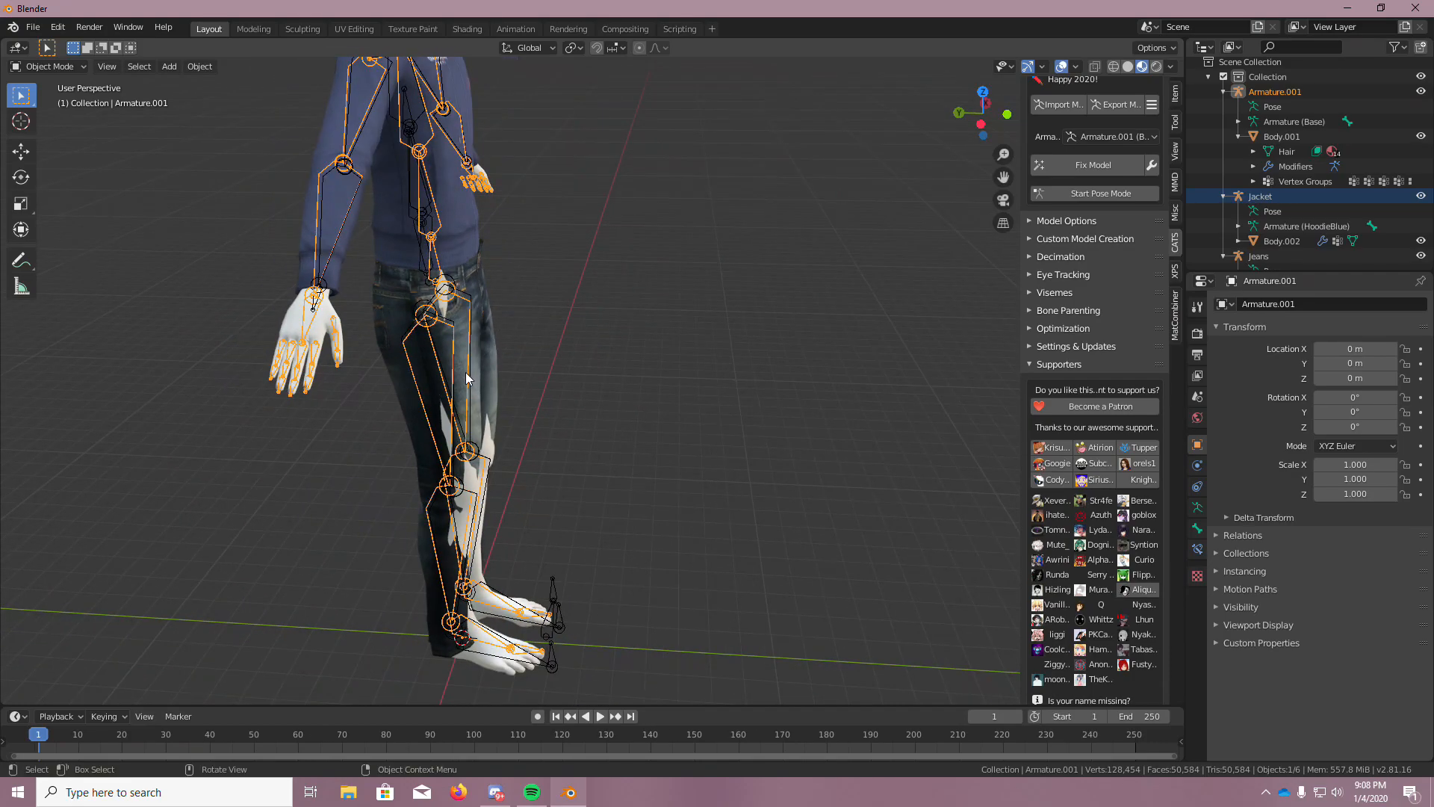
pyautogui.scroll(-3, 1371, 215)
pyautogui.click(1371, 212)
pyautogui.moveTo(568, 269); pyautogui.dragTo(480, 141, button='middle')
pyautogui.scroll(3, 566, 172)
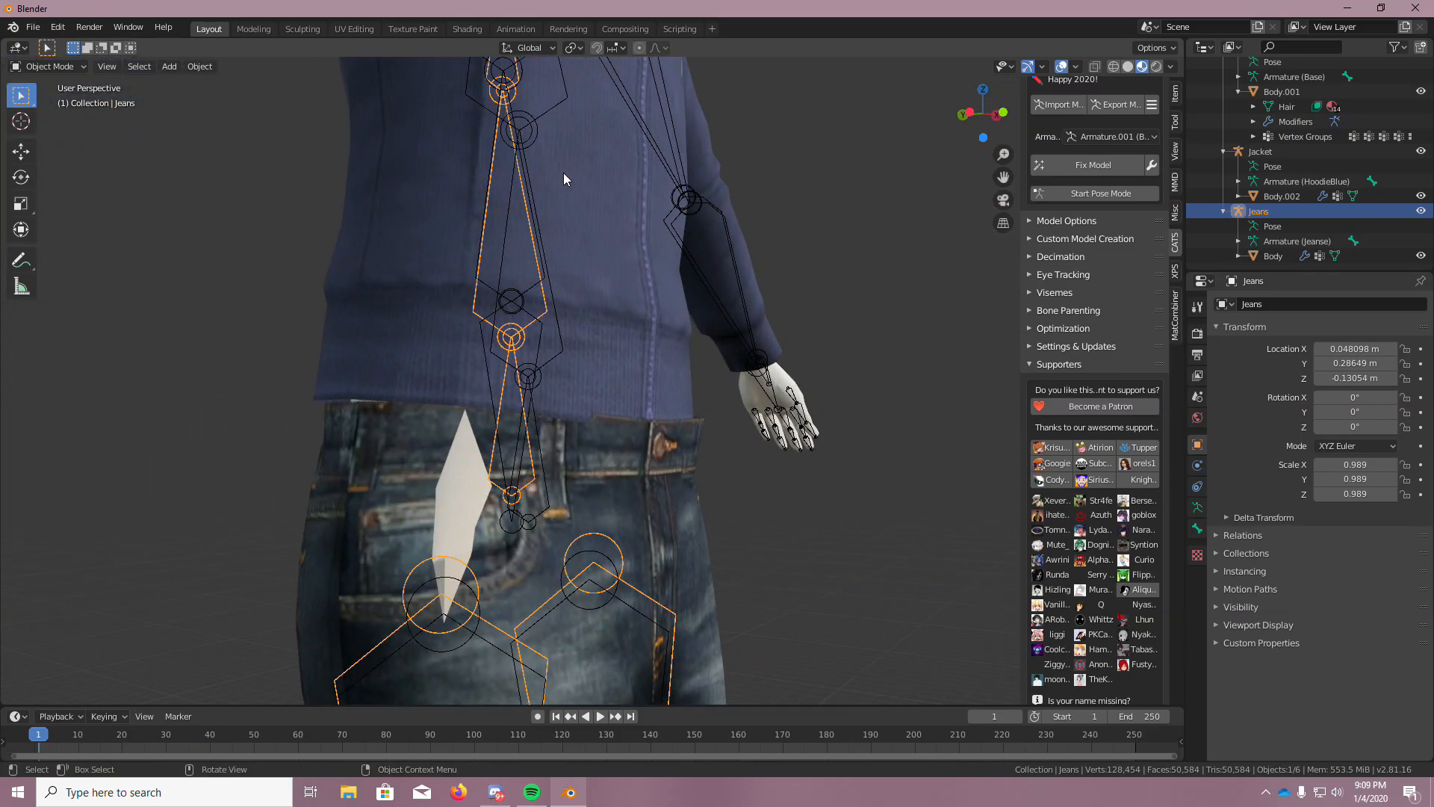
pyautogui.scroll(-8, 545, 199)
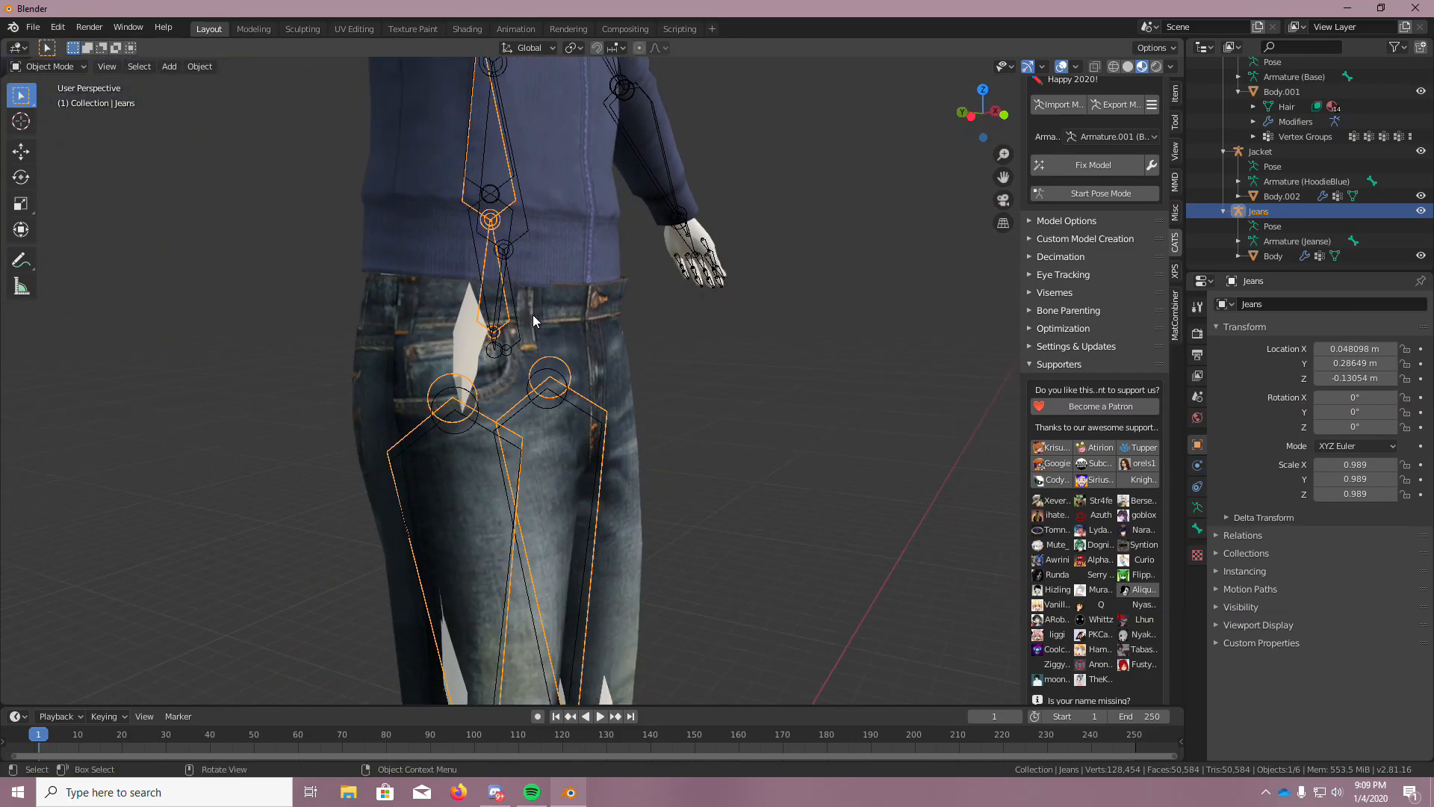
pyautogui.press('s')
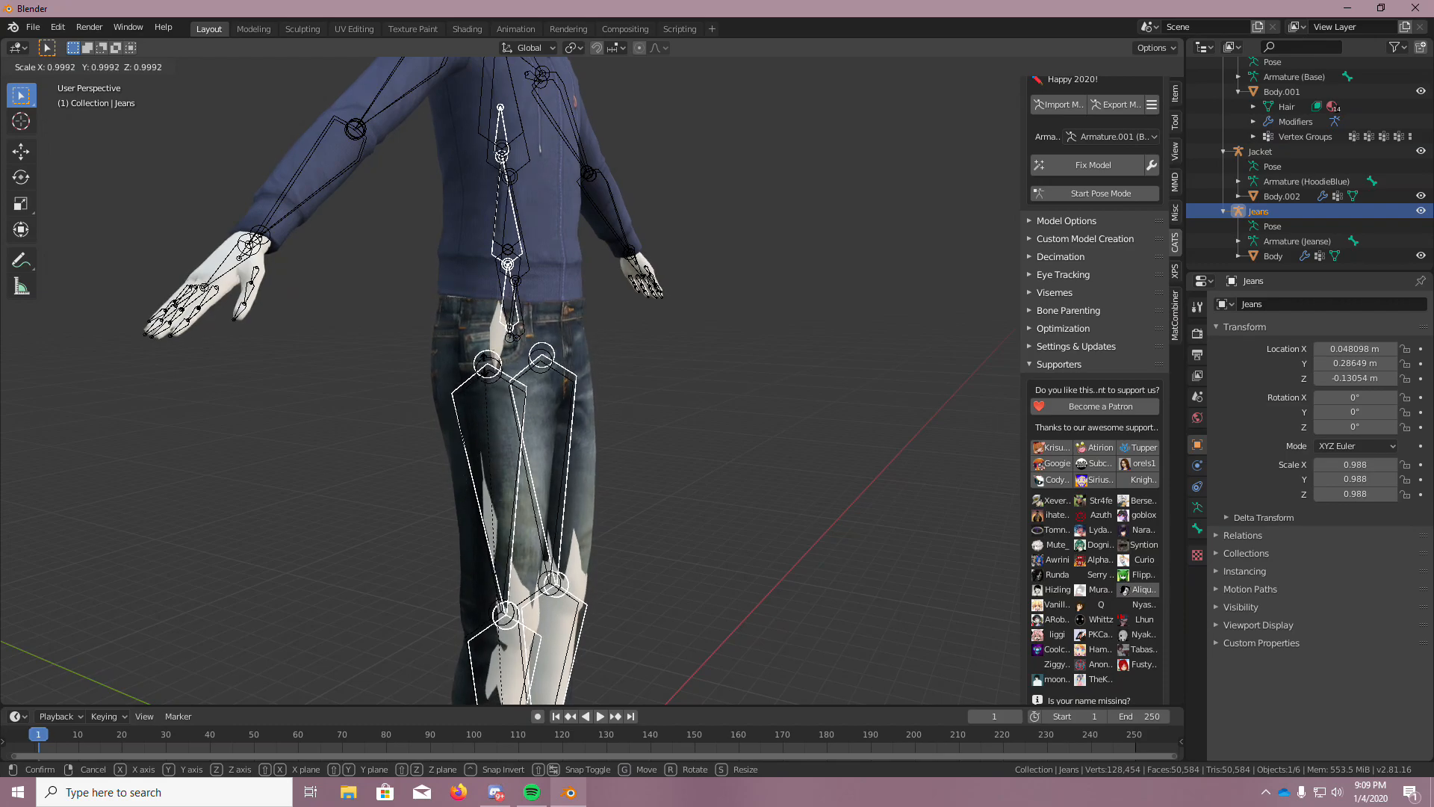
pyautogui.click(486, 364)
# Raise the Jeans armature along Z to about -0.067 m
pyautogui.moveTo(486, 330); pyautogui.dragTo(615, 329, button='middle')
pyautogui.scroll(-4, 672, 332)
pyautogui.moveTo(736, 334)
pyautogui.mouseDown(button='middle')
pyautogui.moveTo(791, 339)
pyautogui.moveTo(727, 346)
pyautogui.mouseUp(button='middle')
pyautogui.scroll(-2, 727, 347)
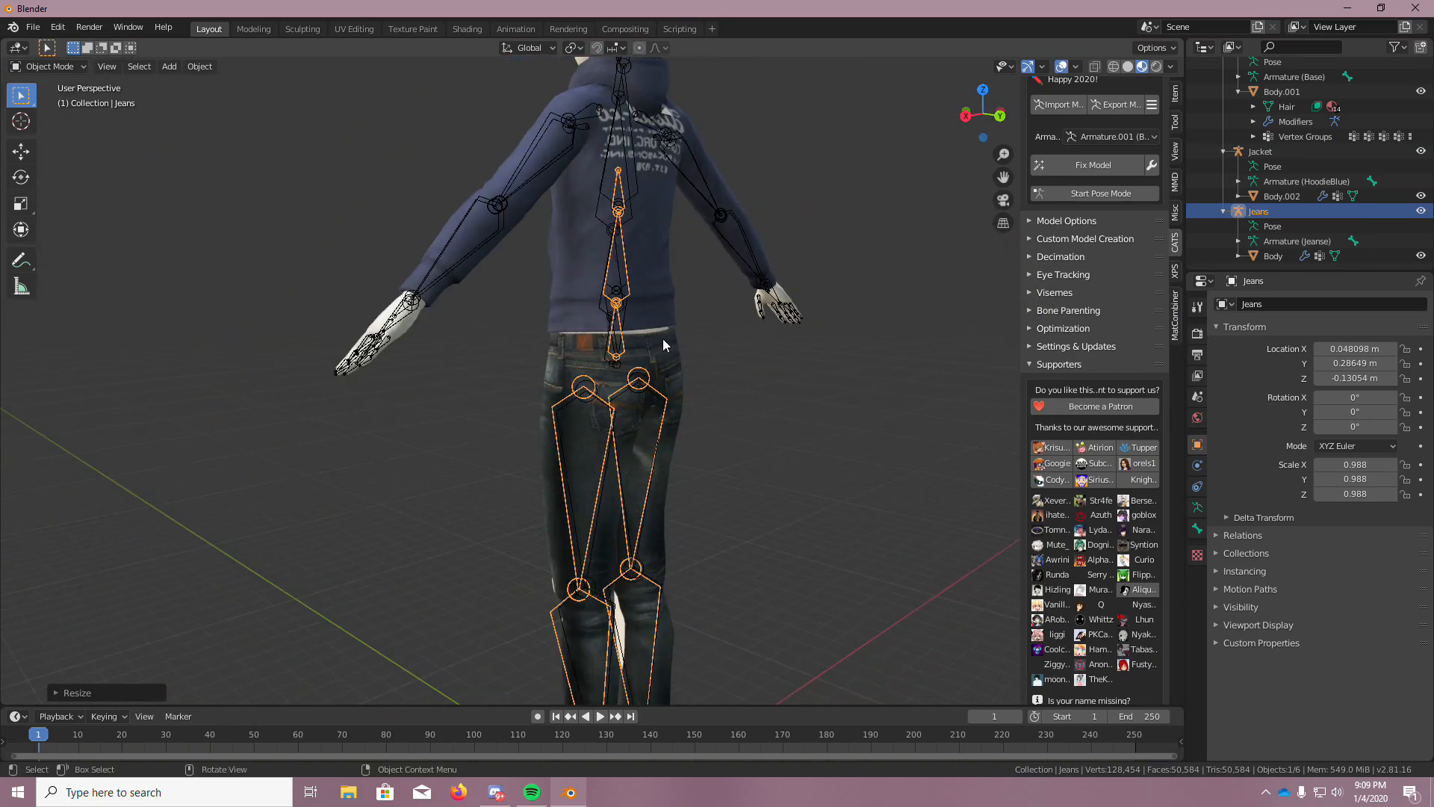
pyautogui.scroll(-4, 666, 335)
pyautogui.scroll(6, 674, 535)
pyautogui.moveTo(696, 536); pyautogui.dragTo(755, 539, button='middle')
pyautogui.click(27, 145)
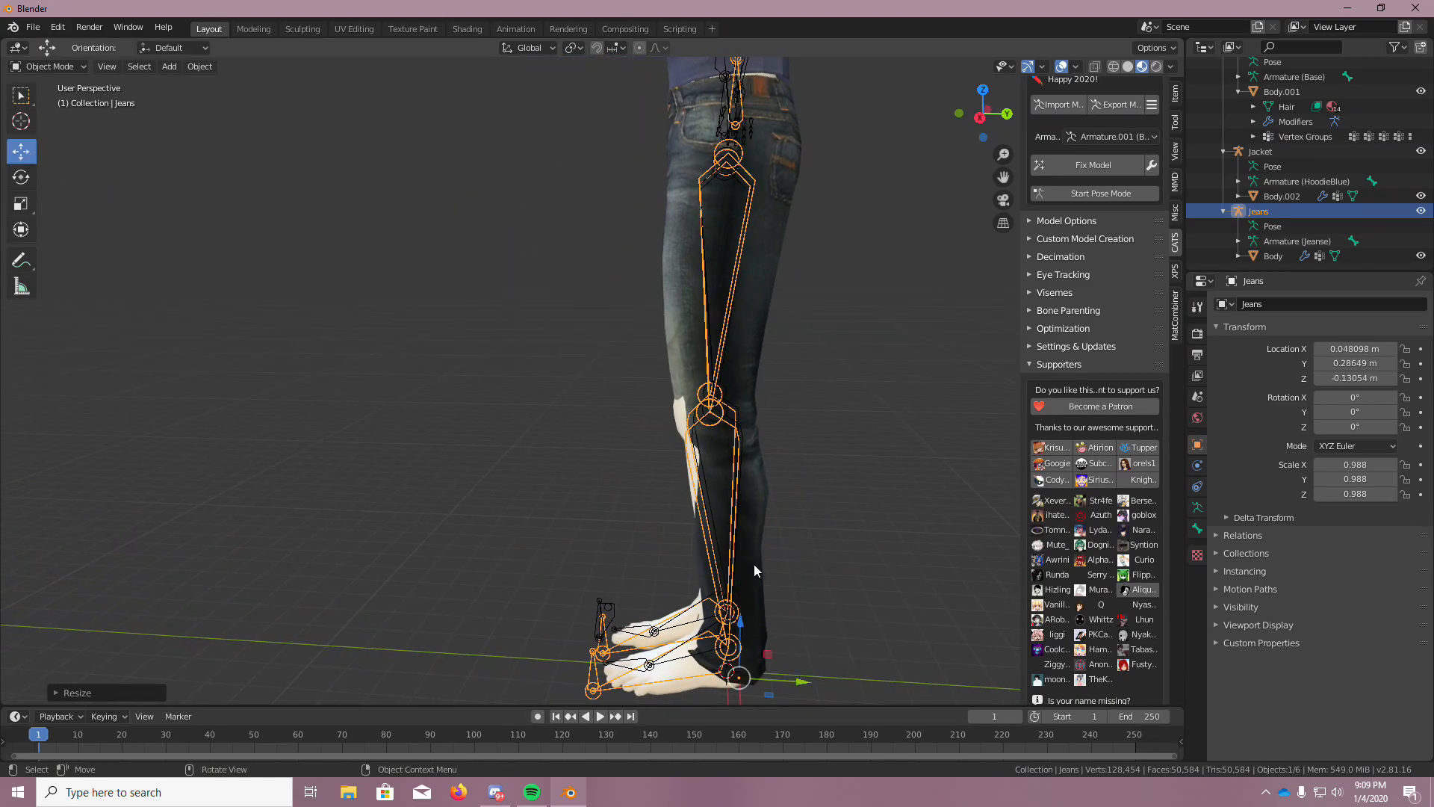
pyautogui.moveTo(742, 614); pyautogui.dragTo(745, 615)
# Try tilting the Jeans armature by about 0.6° and clear its rotation
pyautogui.press('r')
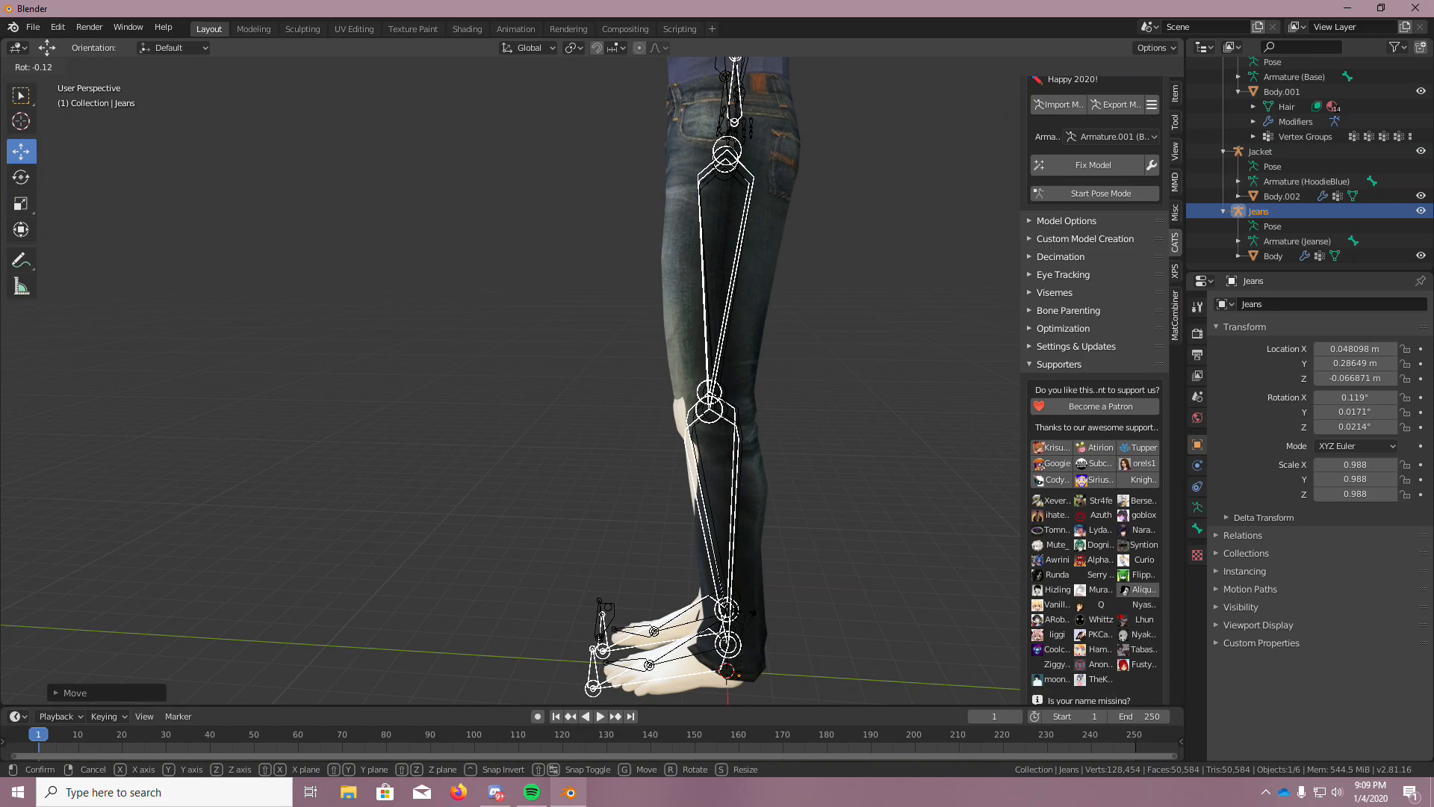
pyautogui.click(746, 617)
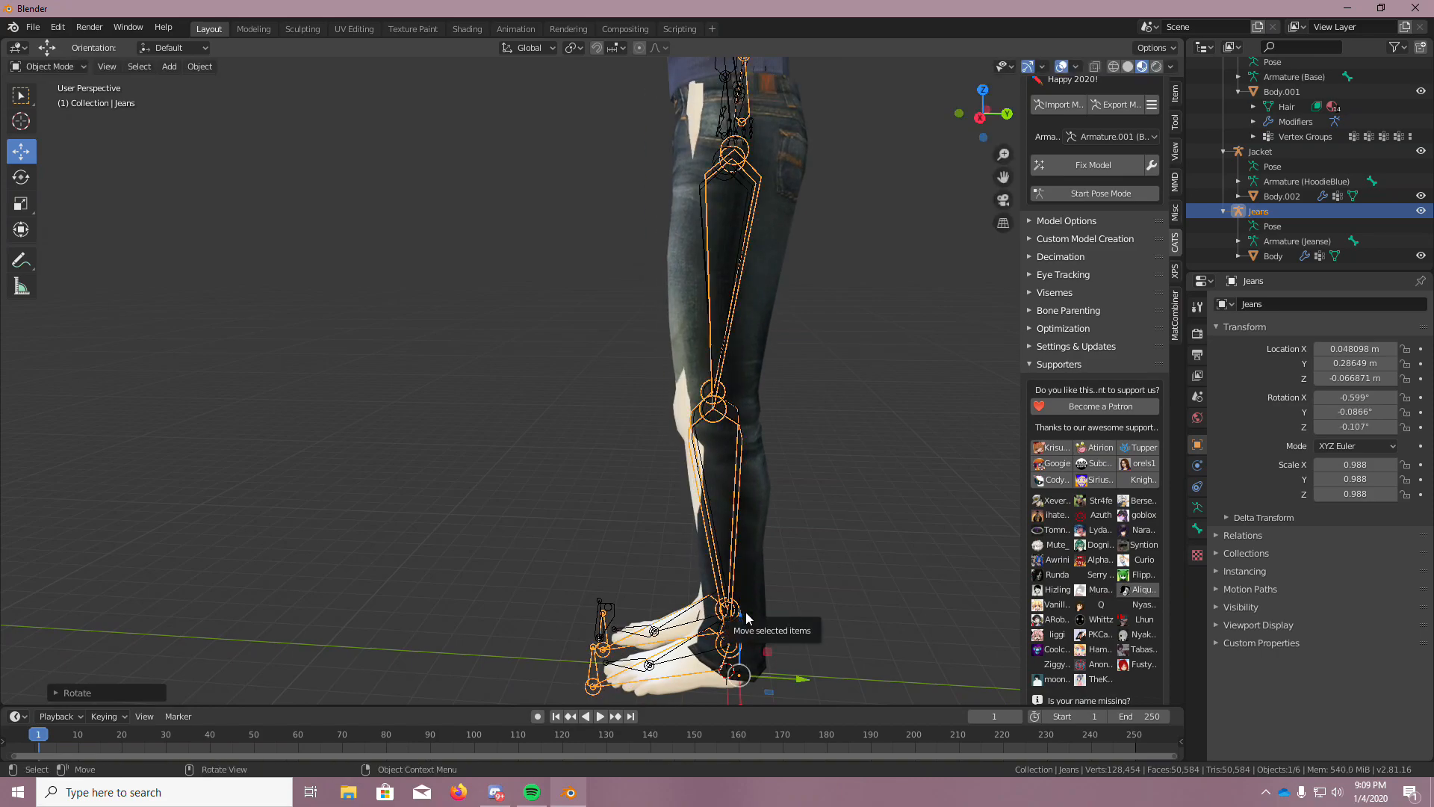
pyautogui.hotkey('alt', 'r')
# Raise the Jeans armature further along Z to about -0.005 m
pyautogui.moveTo(765, 576); pyautogui.dragTo(999, 208, button='middle')
pyautogui.scroll(4, 877, 132)
pyautogui.moveTo(755, 190); pyautogui.dragTo(813, 230, button='middle')
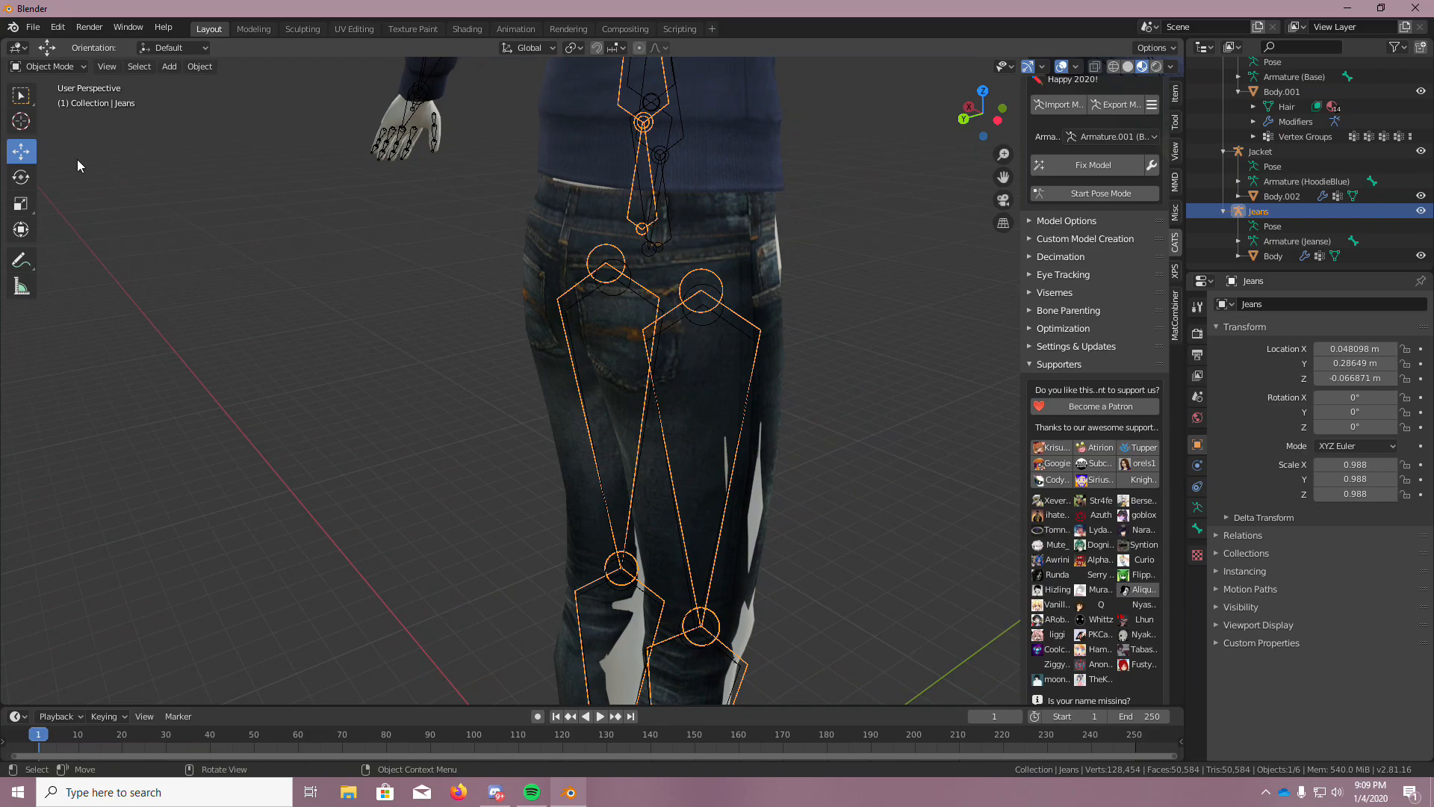
pyautogui.scroll(-5, 716, 323)
pyautogui.moveTo(658, 560); pyautogui.dragTo(657, 558)
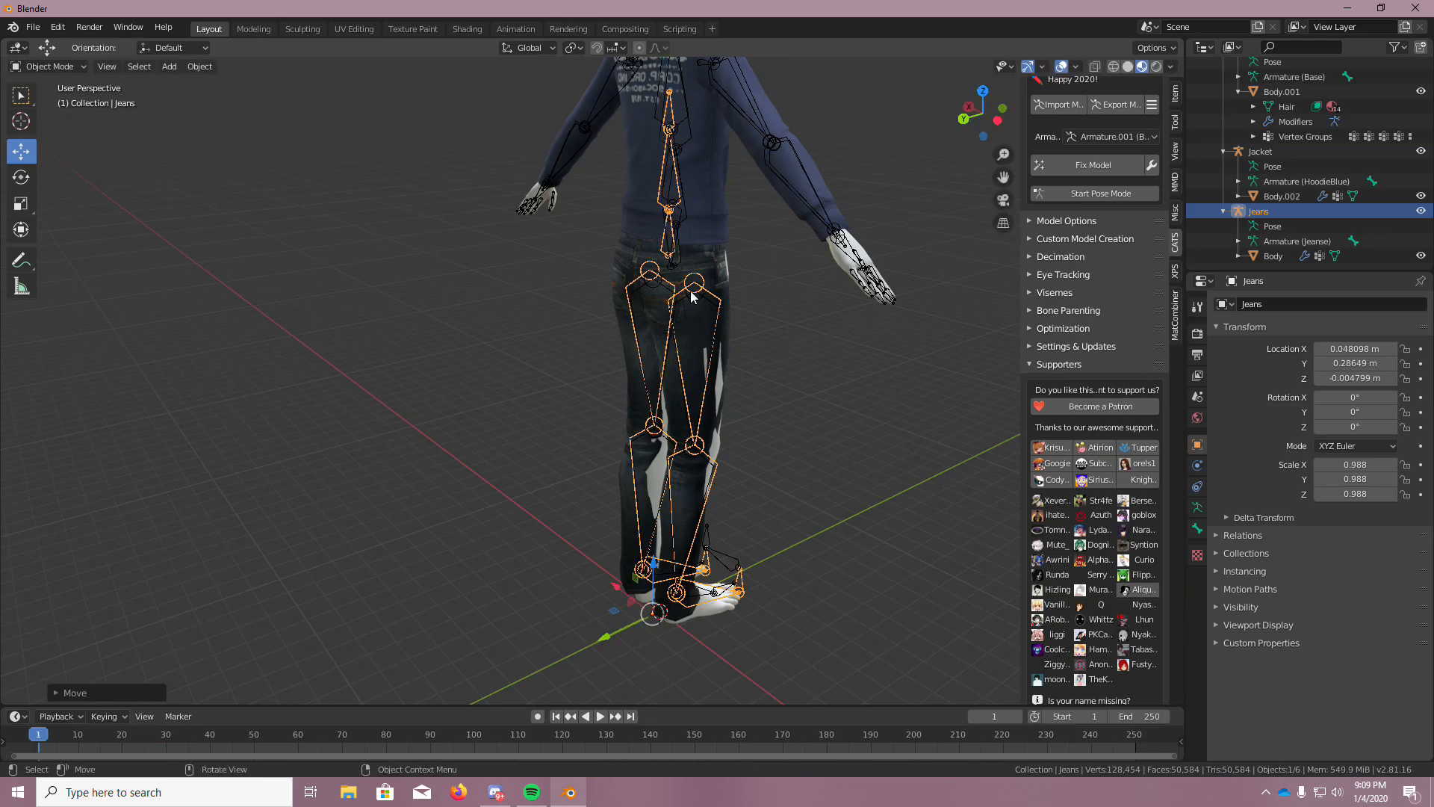
# Lower the Jeans armature along Z to about -0.113 m
pyautogui.scroll(8, 706, 261)
pyautogui.moveTo(706, 225); pyautogui.dragTo(474, 135, button='middle')
pyautogui.scroll(-7, 626, 131)
pyautogui.scroll(5, 538, 168)
pyautogui.scroll(-6, 578, 173)
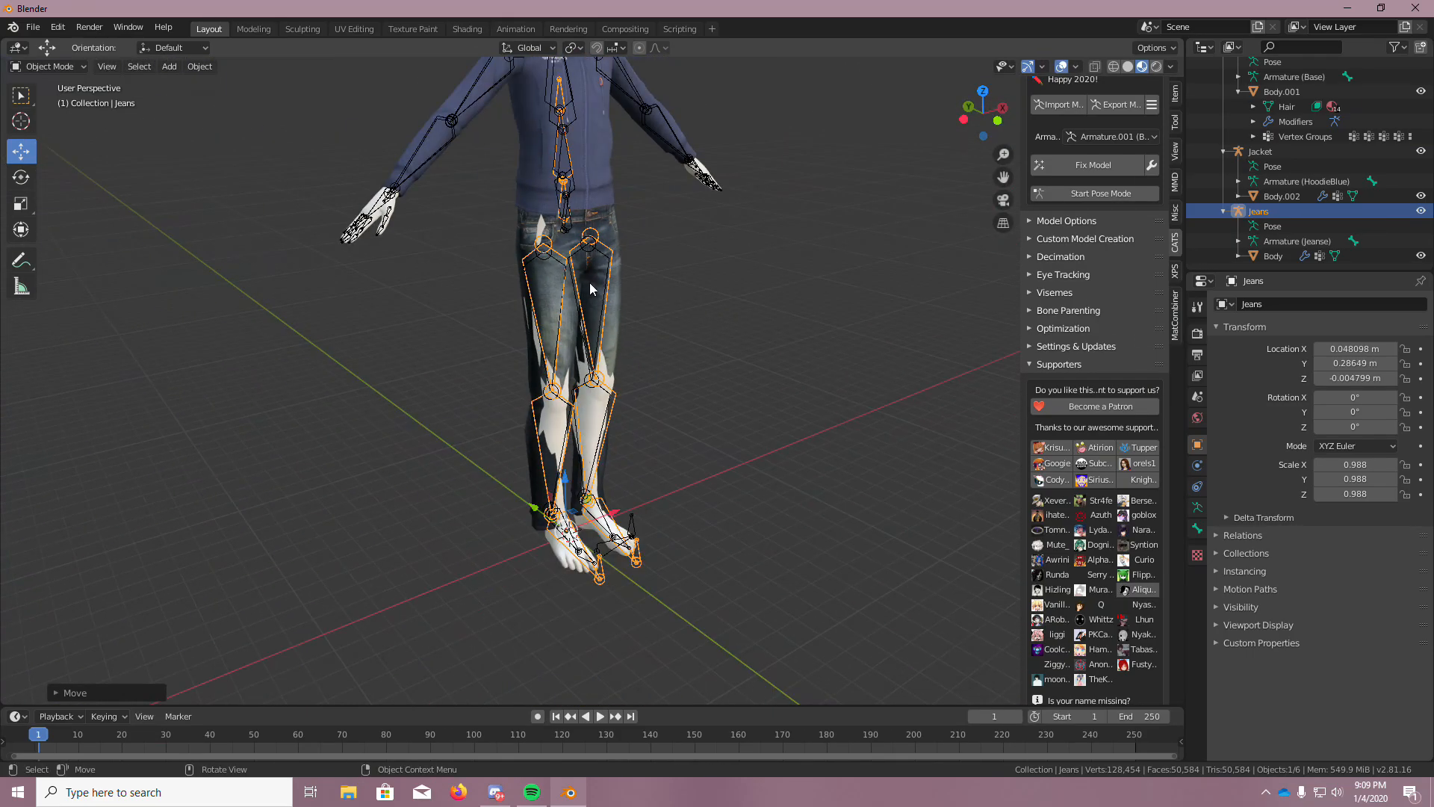
pyautogui.moveTo(566, 484); pyautogui.dragTo(567, 493)
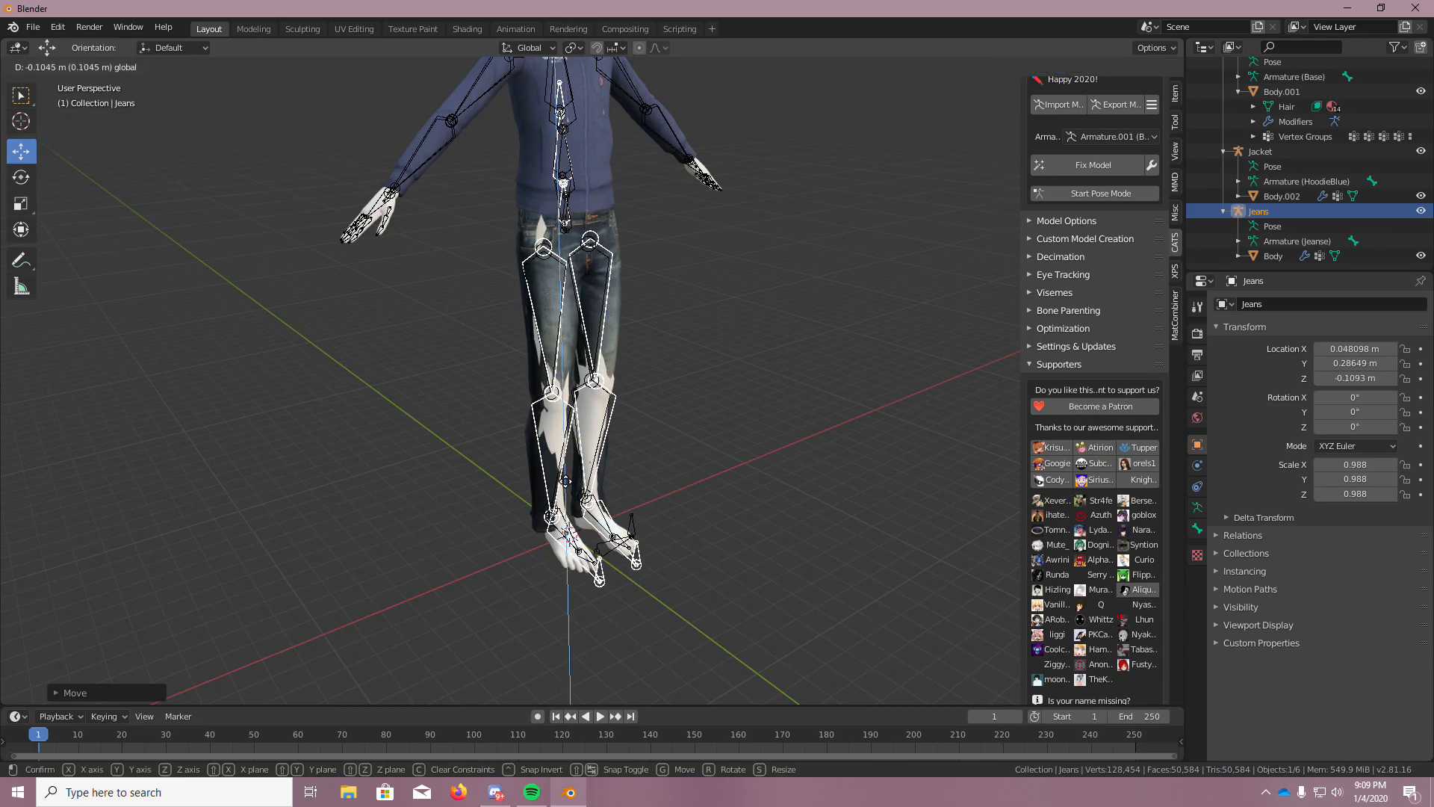
pyautogui.moveTo(568, 482); pyautogui.dragTo(567, 482)
# Examine the back waist of the jeans for a gap below the hoodie
pyautogui.moveTo(568, 482); pyautogui.dragTo(813, 210, button='middle')
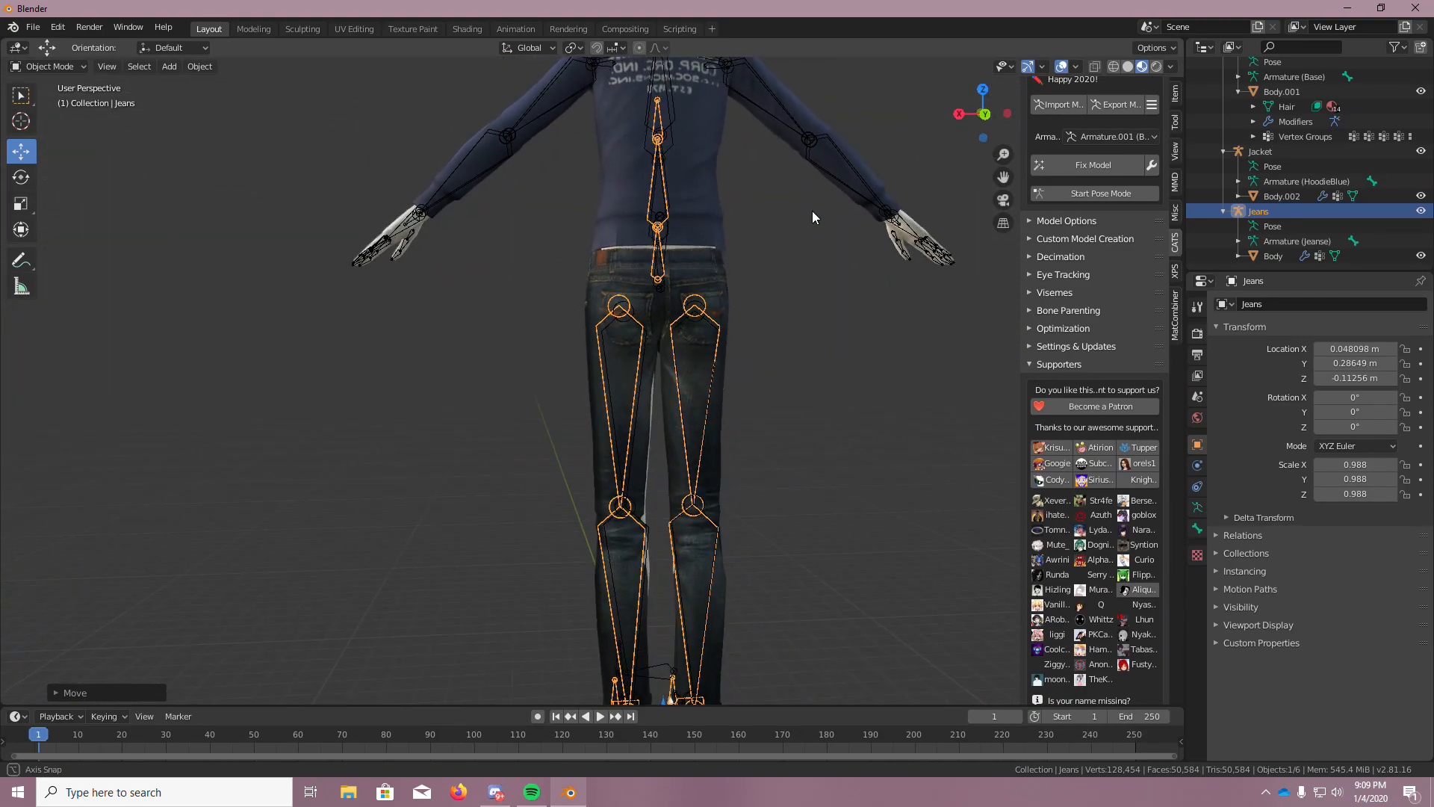
pyautogui.scroll(-2, 811, 212)
pyautogui.scroll(3, 808, 212)
pyautogui.scroll(4, 692, 275)
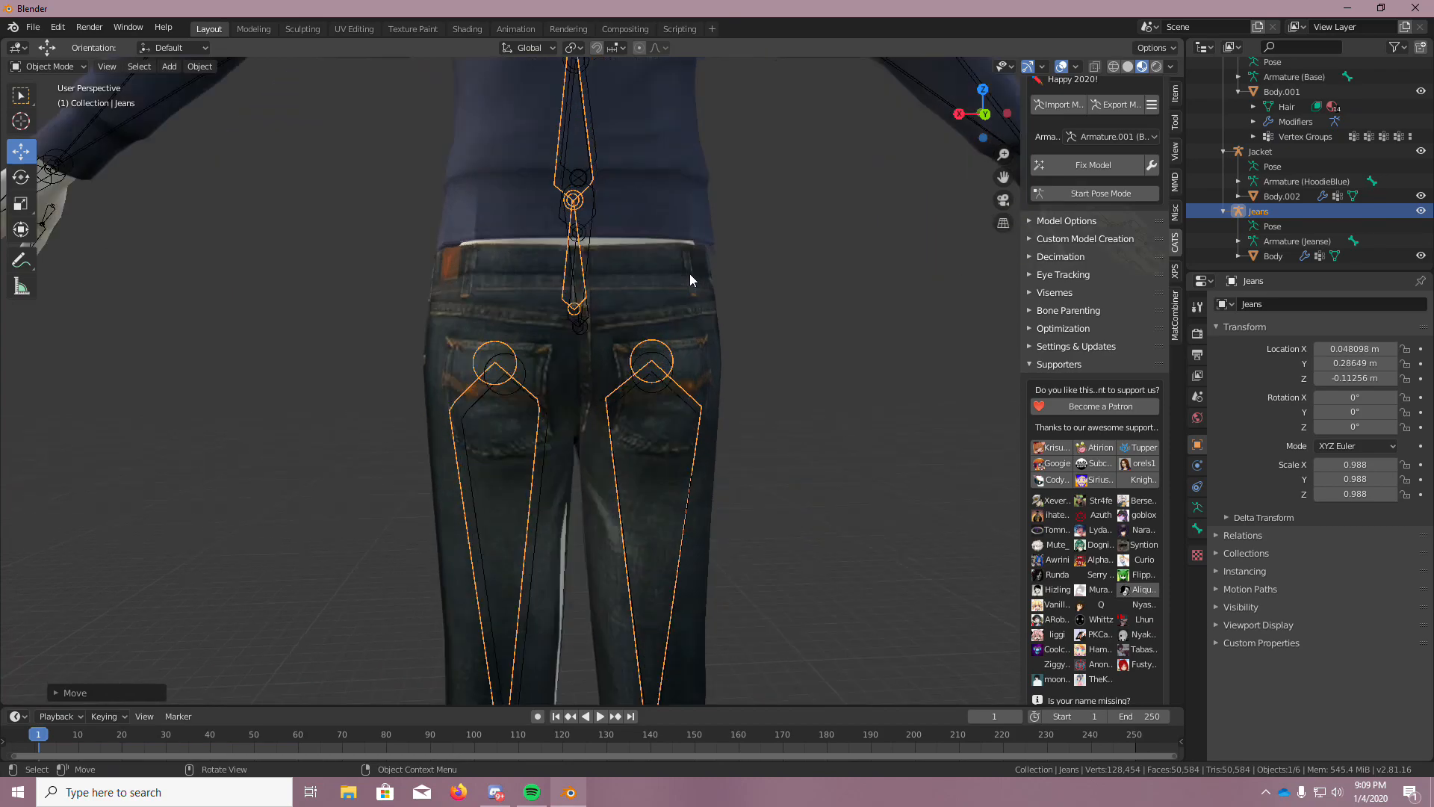
pyautogui.scroll(-5, 675, 272)
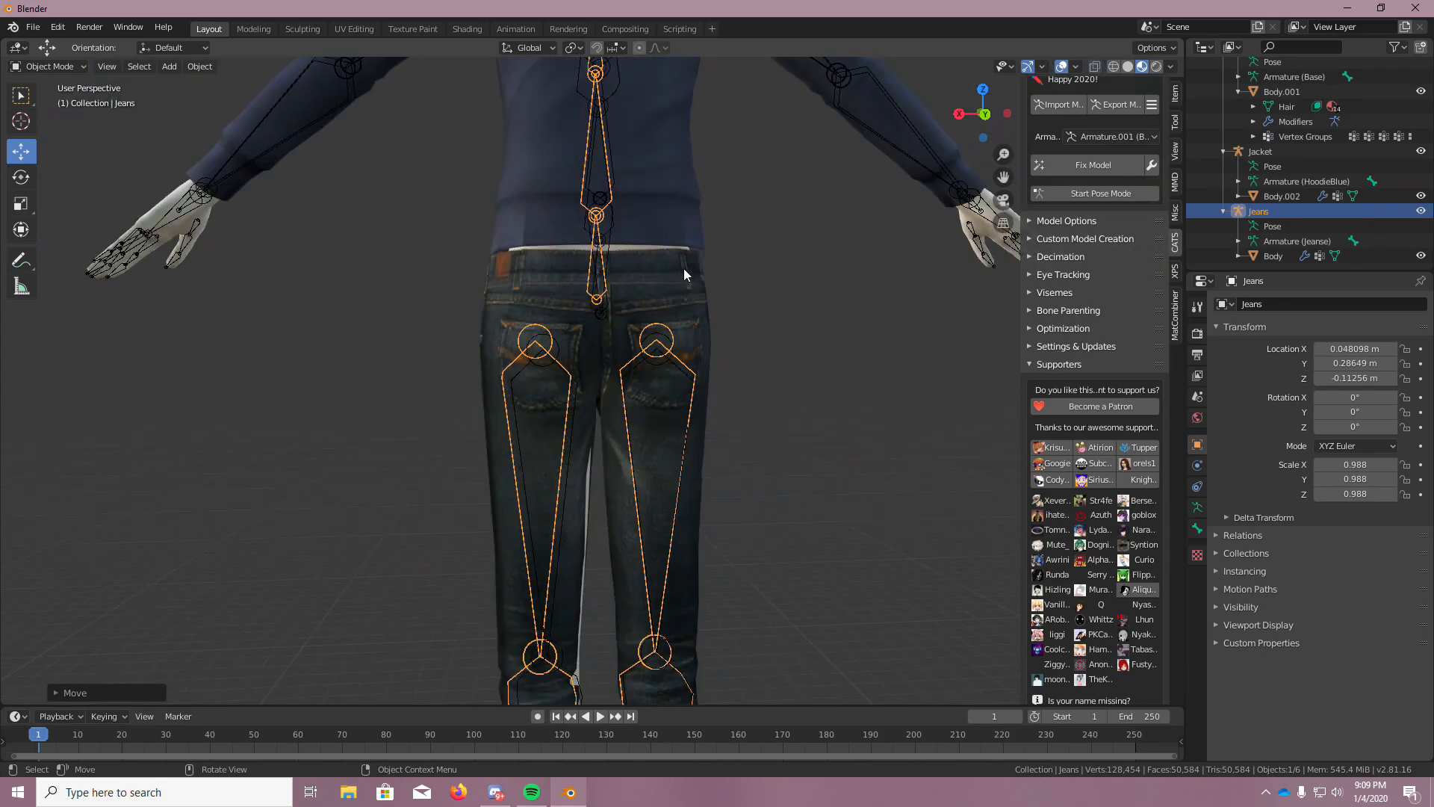
pyautogui.moveTo(697, 256); pyautogui.dragTo(700, 299, button='middle')
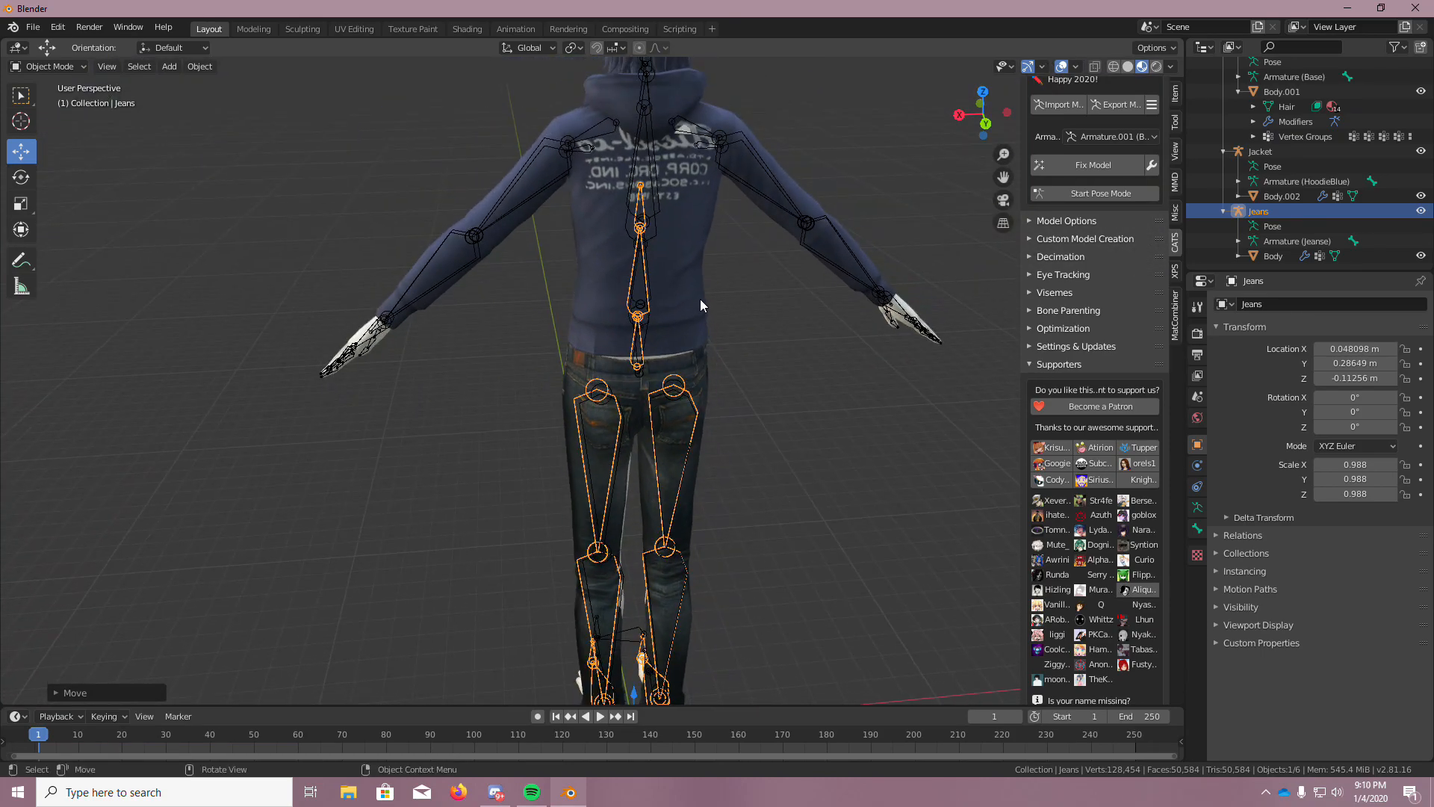
pyautogui.scroll(1, 1264, 187)
# Enlarge the Jacket armature slightly to a uniform scale of 0.928 and lower it along Z to about 0.955 m
pyautogui.click(1286, 114)
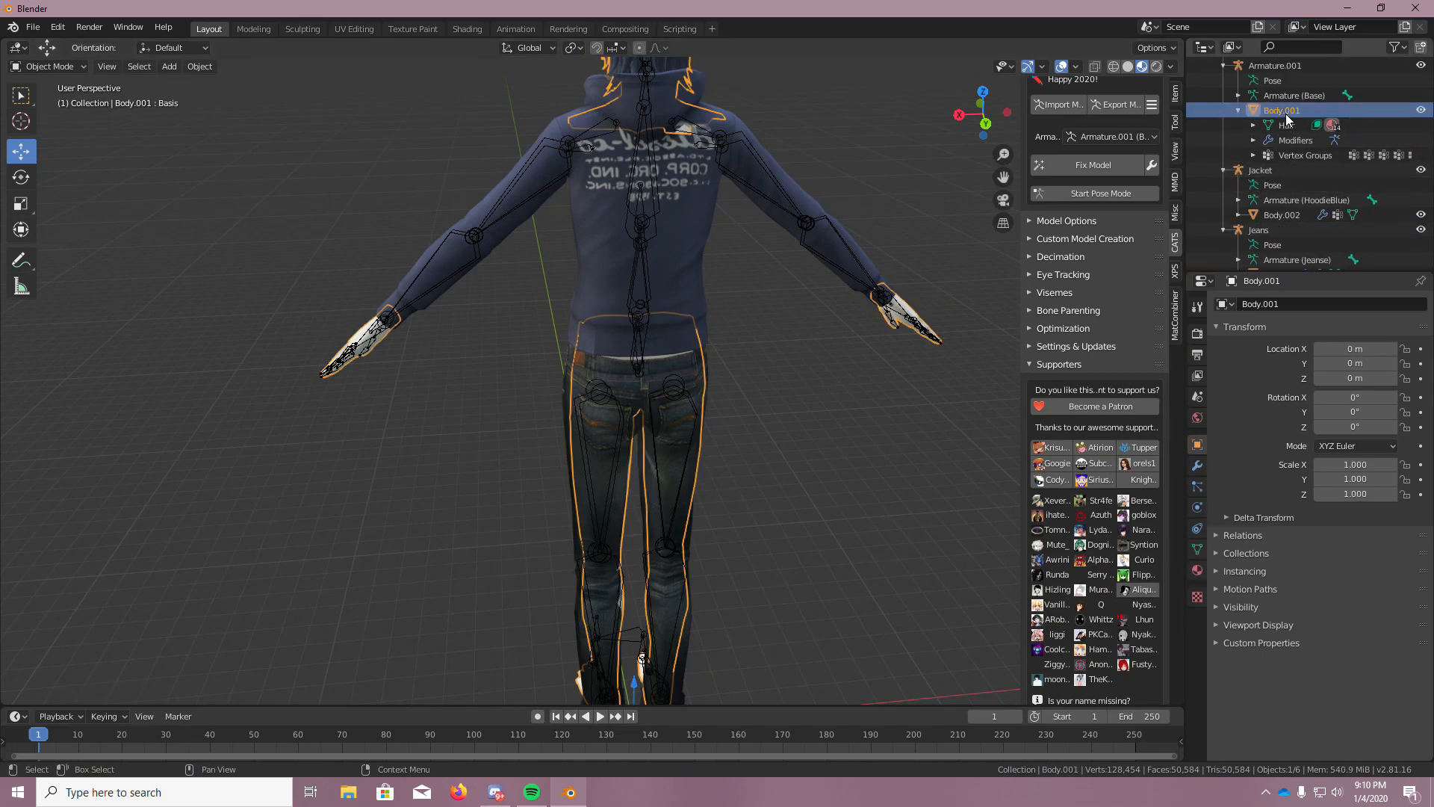
pyautogui.click(1274, 173)
pyautogui.press('s')
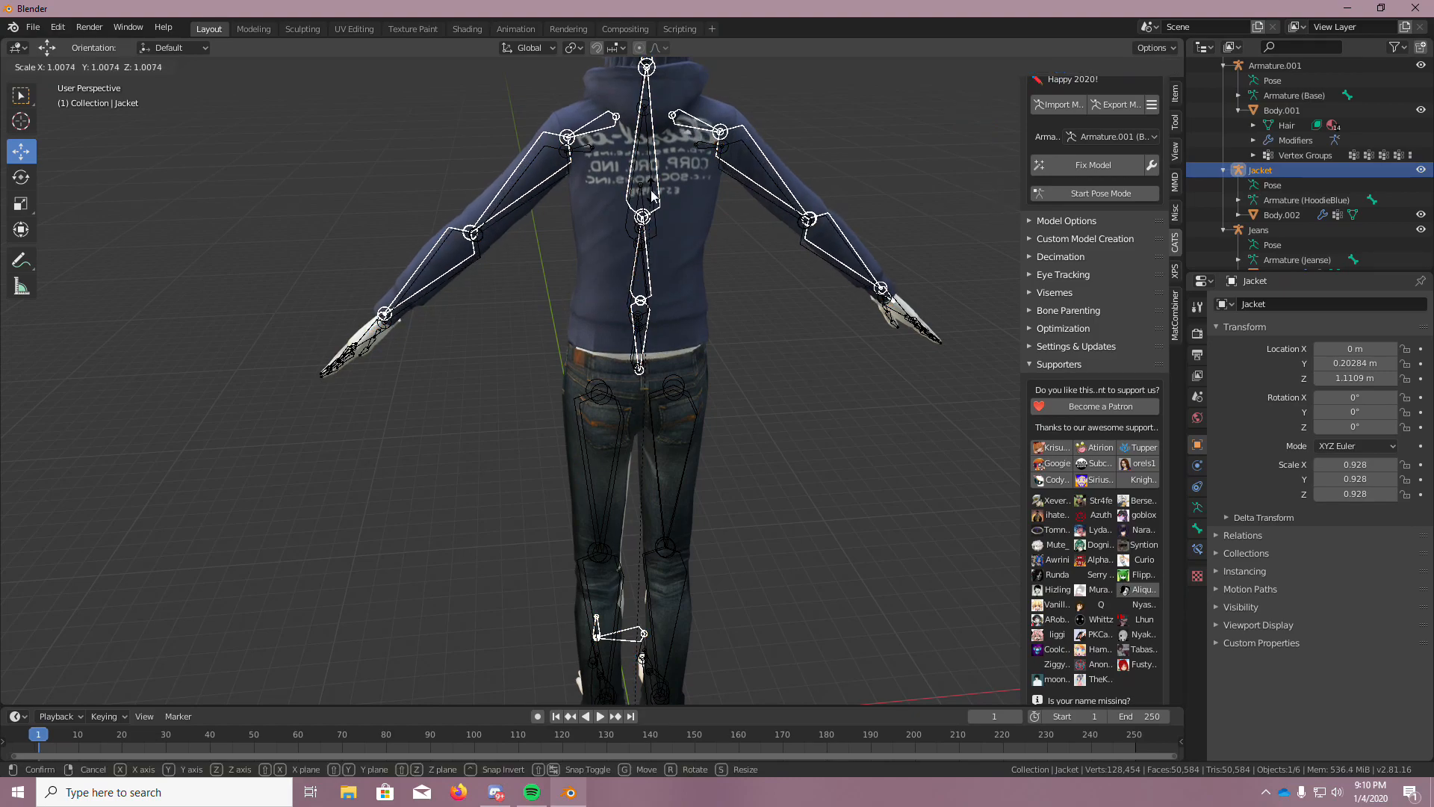
pyautogui.click(652, 196)
pyautogui.moveTo(639, 665); pyautogui.dragTo(638, 666)
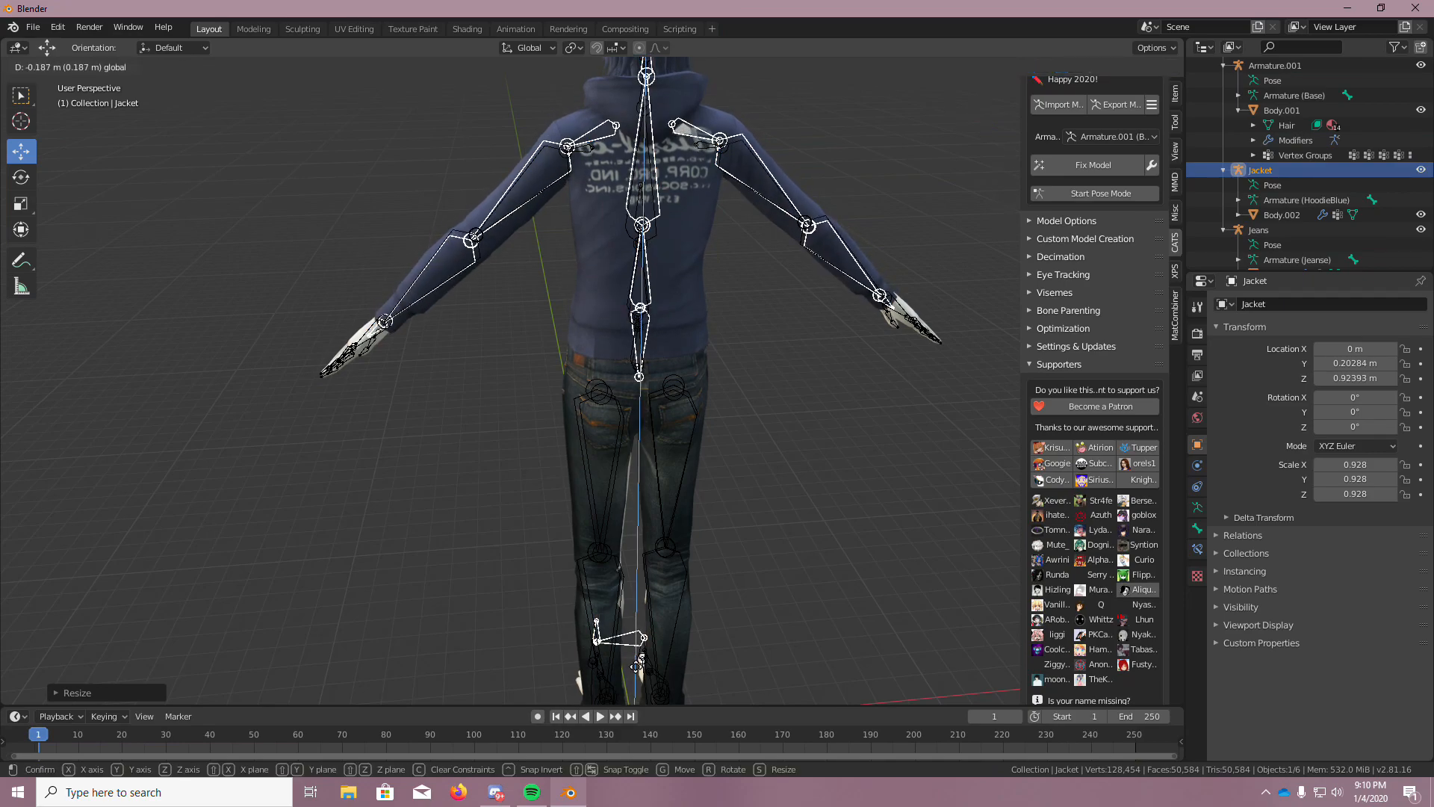
# Examine the hoodie hem, sleeves and jeans from the side and front for gaps and body faces showing through
pyautogui.moveTo(896, 617); pyautogui.dragTo(763, 590, button='middle')
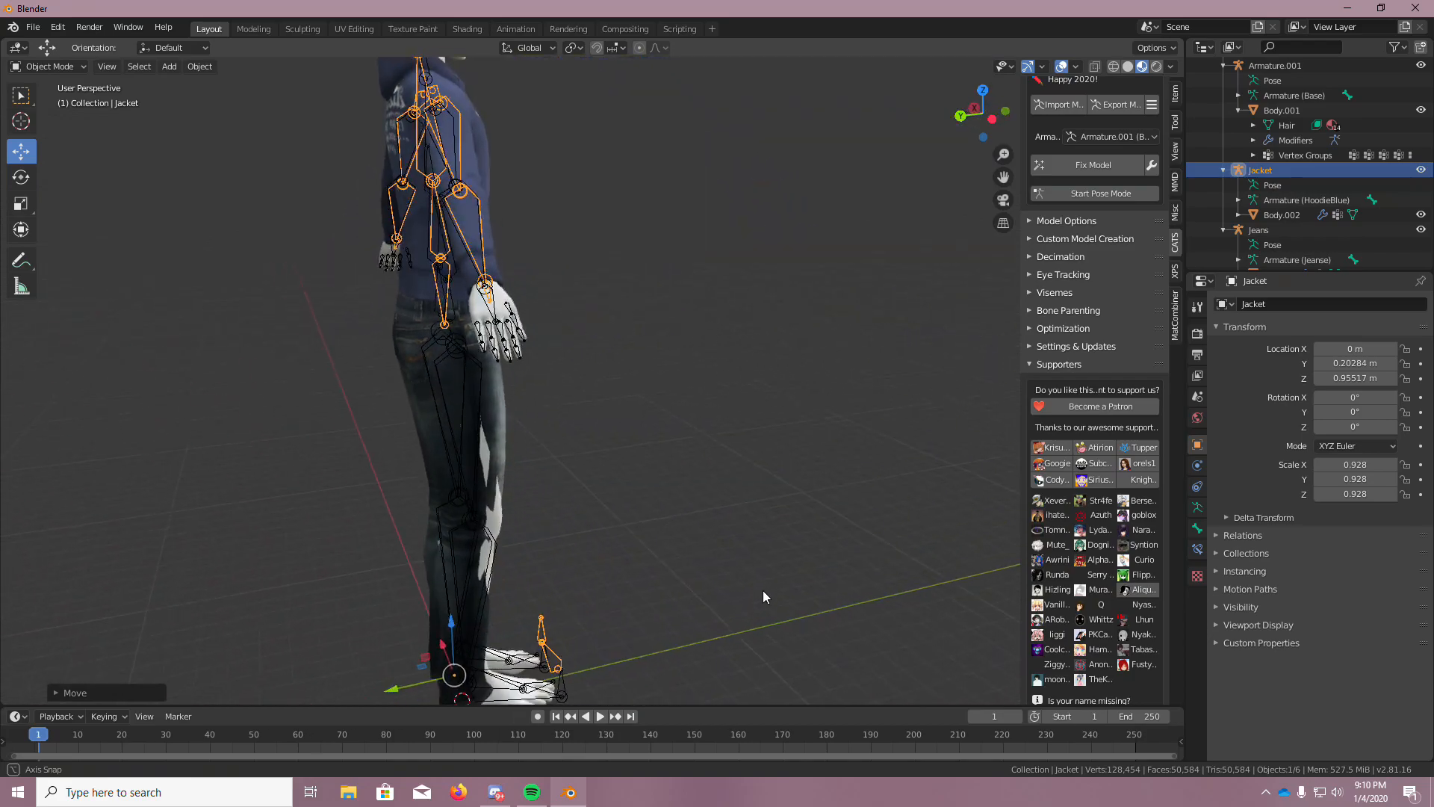
pyautogui.scroll(4, 525, 335)
pyautogui.moveTo(525, 334); pyautogui.dragTo(393, 258, button='middle')
pyautogui.scroll(-5, 392, 258)
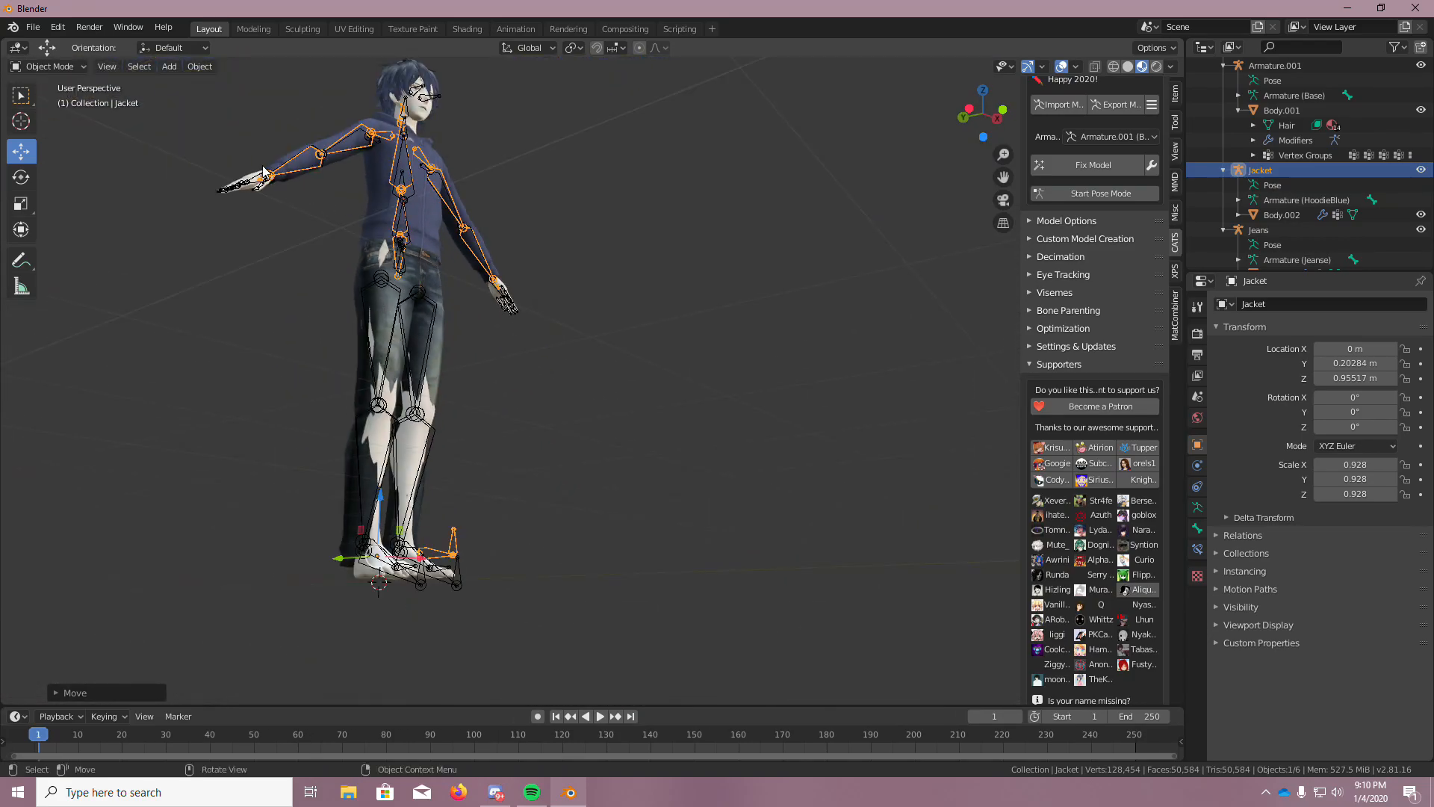
pyautogui.scroll(6, 265, 168)
pyautogui.moveTo(323, 222); pyautogui.dragTo(532, 420, button='middle')
pyautogui.moveTo(402, 308); pyautogui.dragTo(714, 391, button='middle')
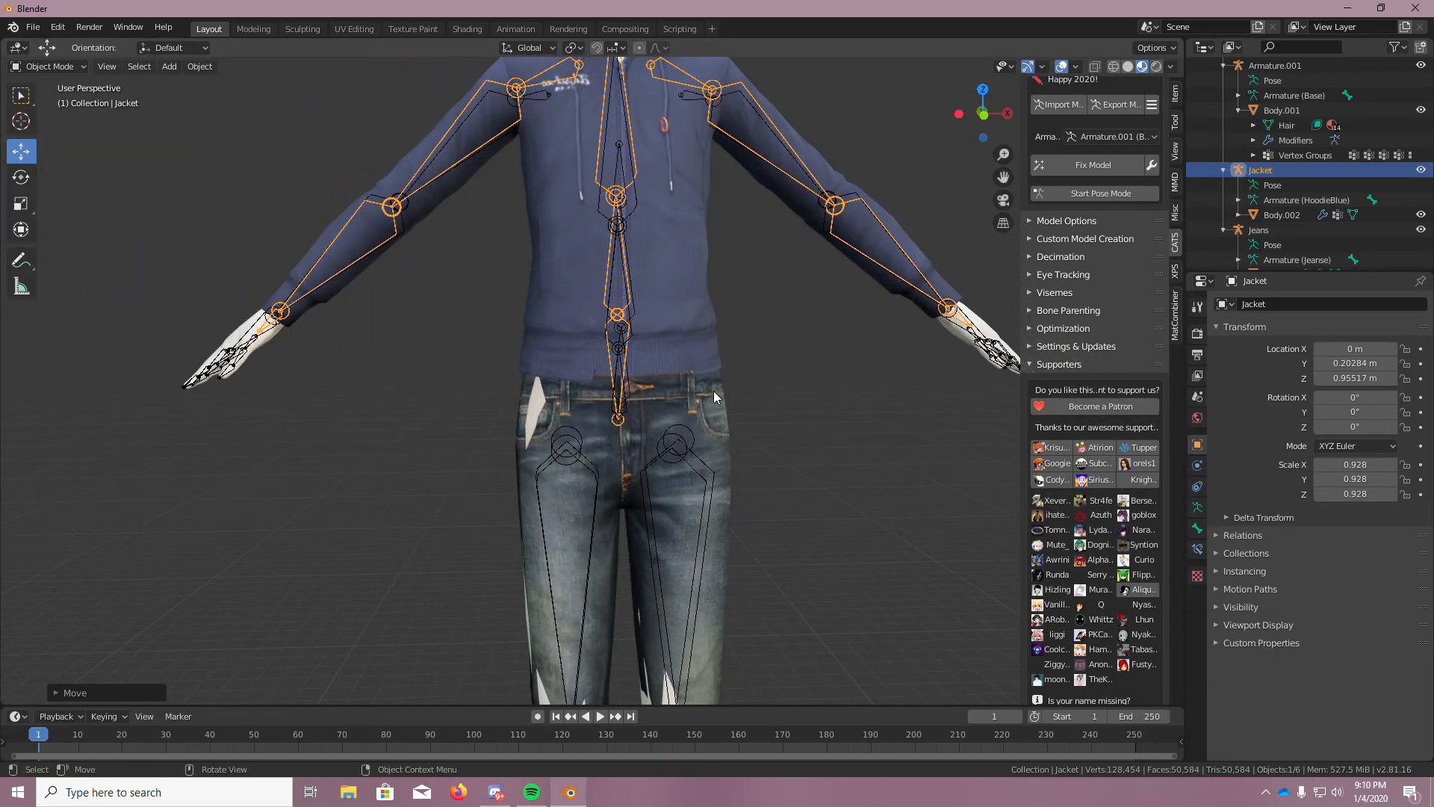
pyautogui.scroll(3, 674, 393)
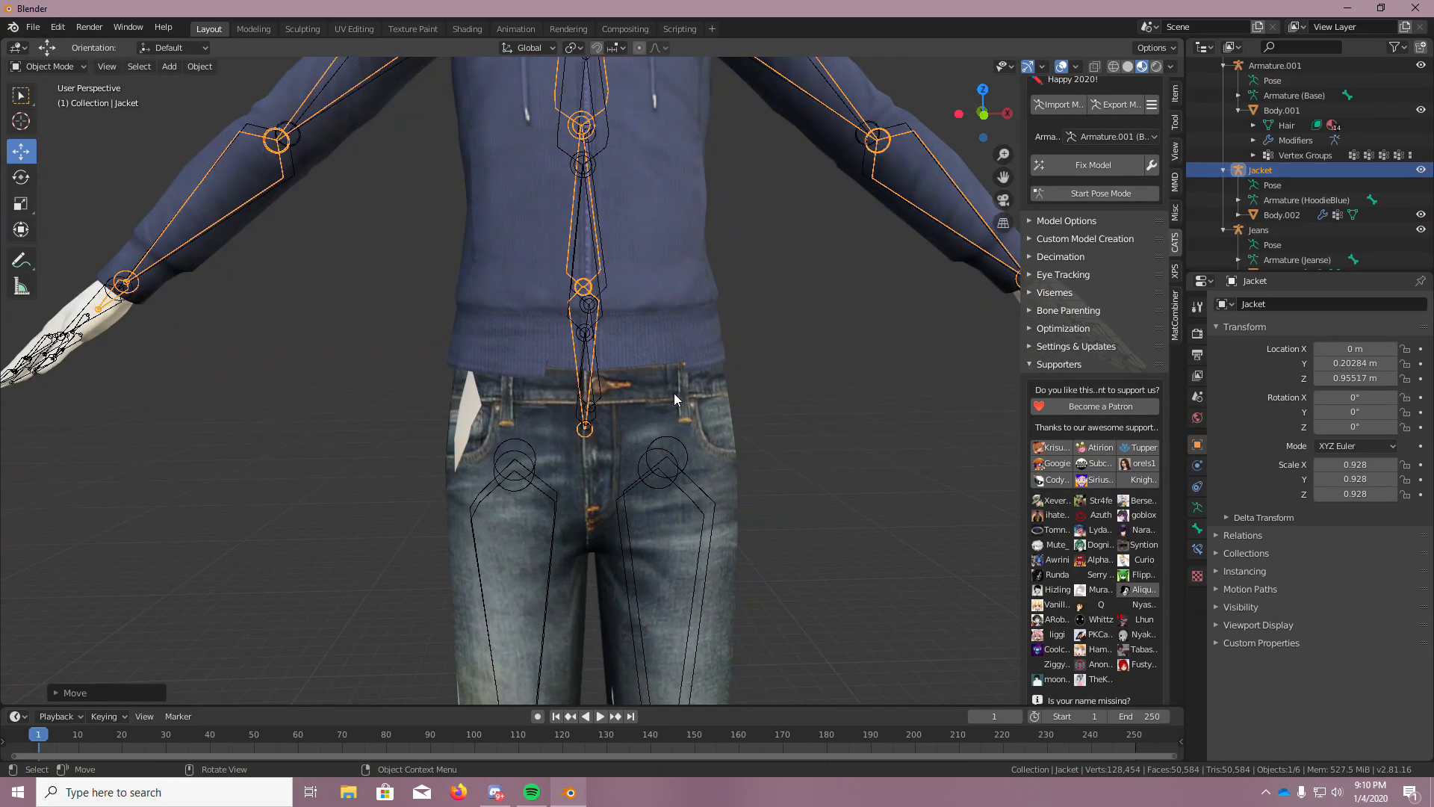
# Select the Jeans armature and lower it along Z to about -0.209 m
pyautogui.click(1275, 235)
pyautogui.scroll(-6, 753, 420)
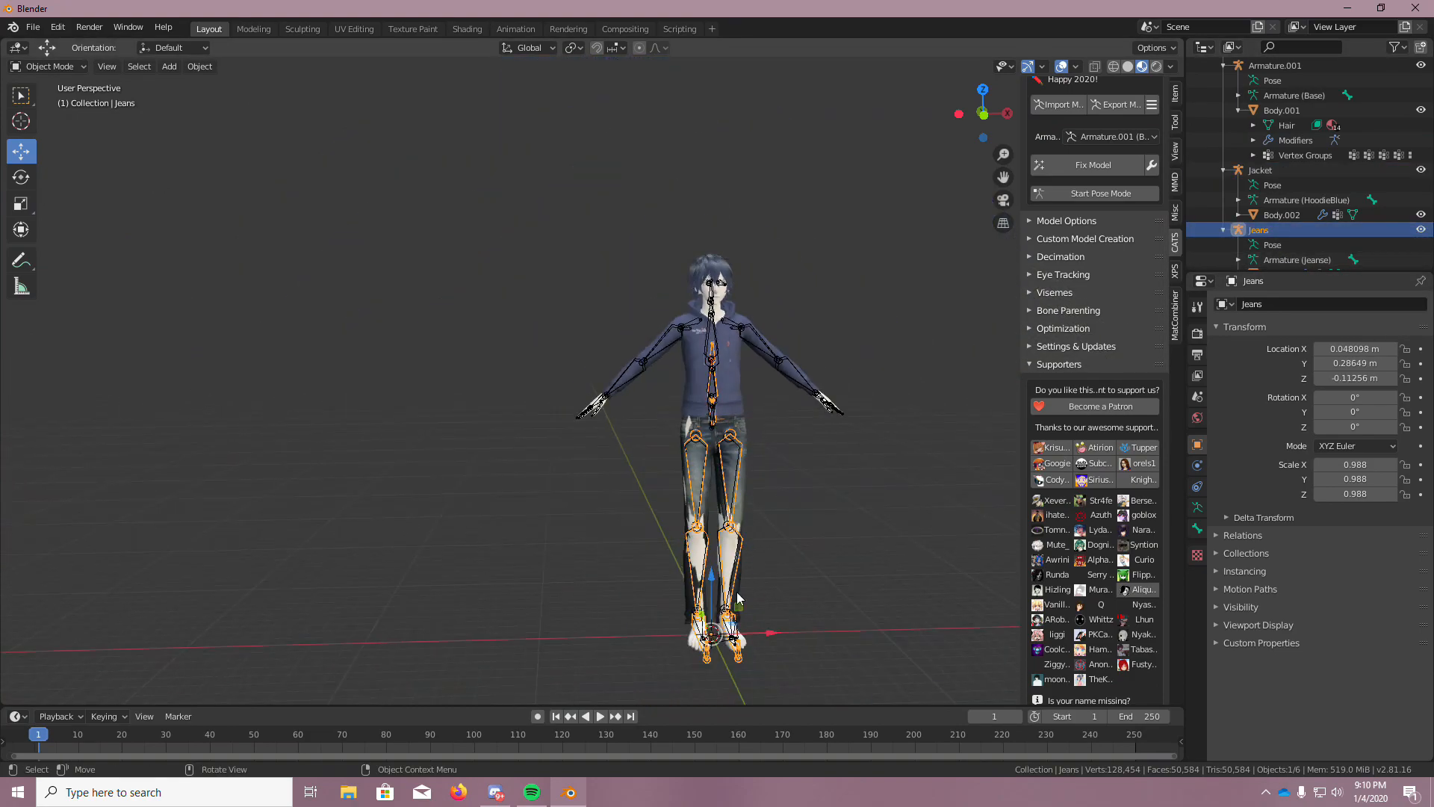
pyautogui.scroll(2, 738, 598)
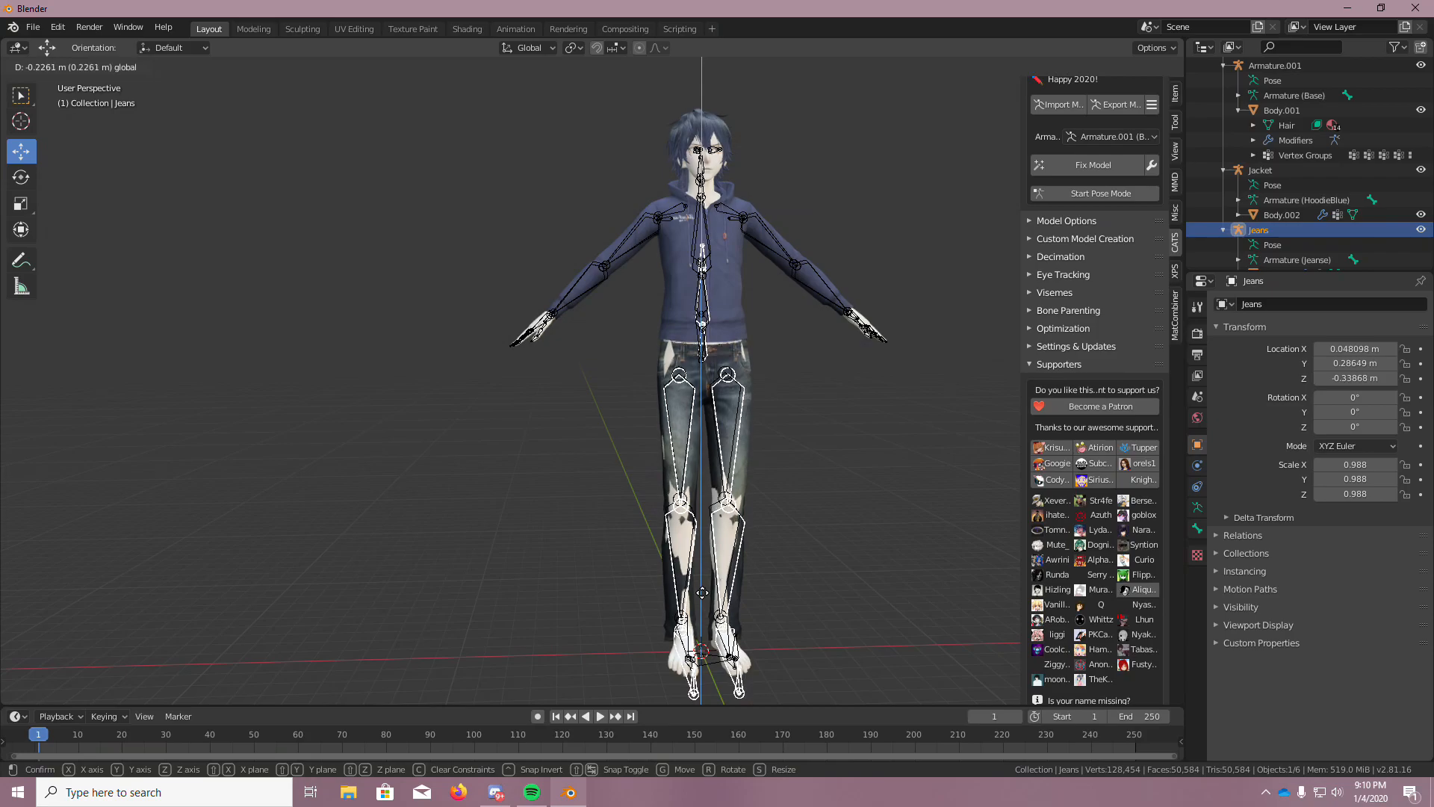
pyautogui.moveTo(702, 590); pyautogui.dragTo(702, 591)
# Raise the Jeans armature slightly along Z to about -0.174 m
pyautogui.scroll(4, 791, 359)
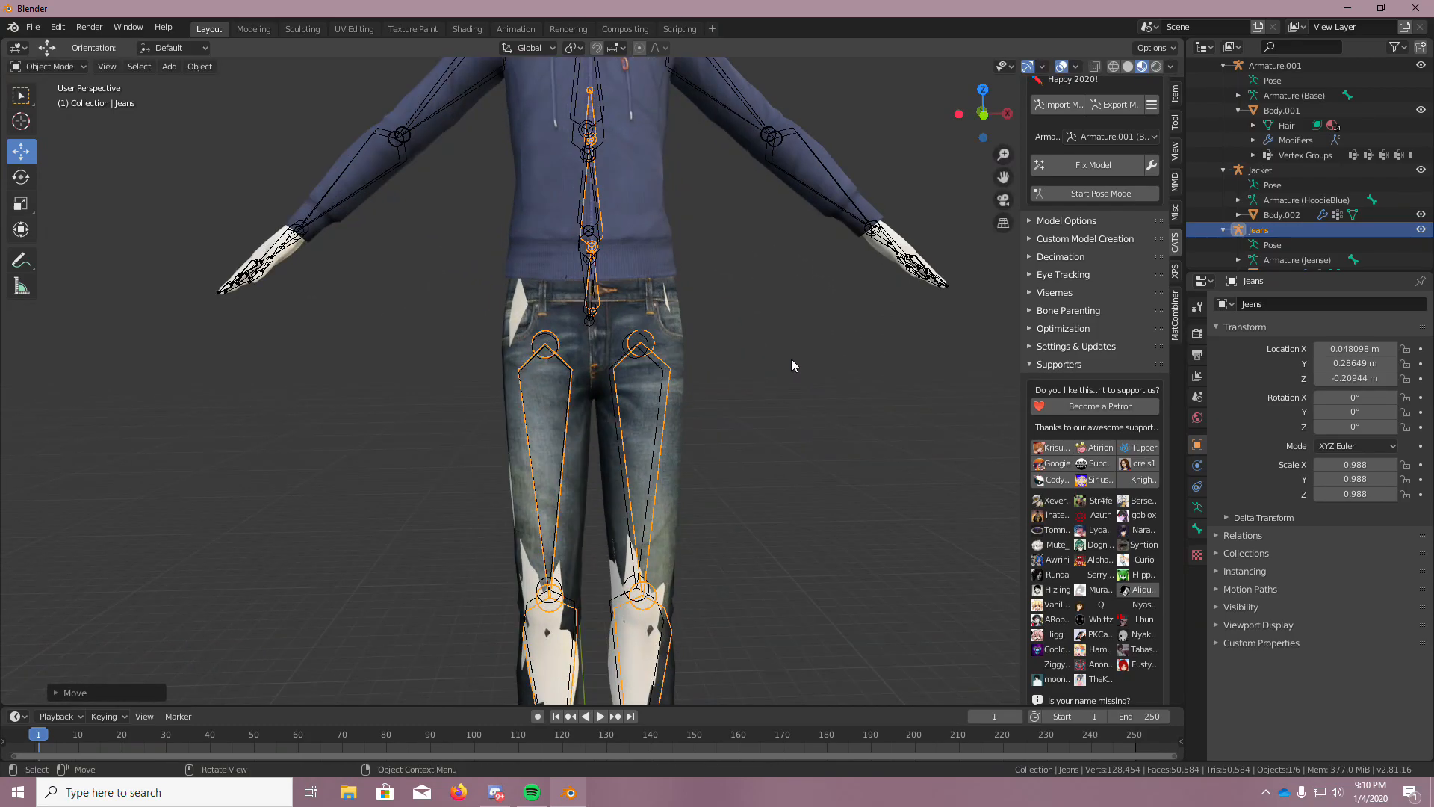
pyautogui.moveTo(791, 359); pyautogui.dragTo(806, 391, button='middle')
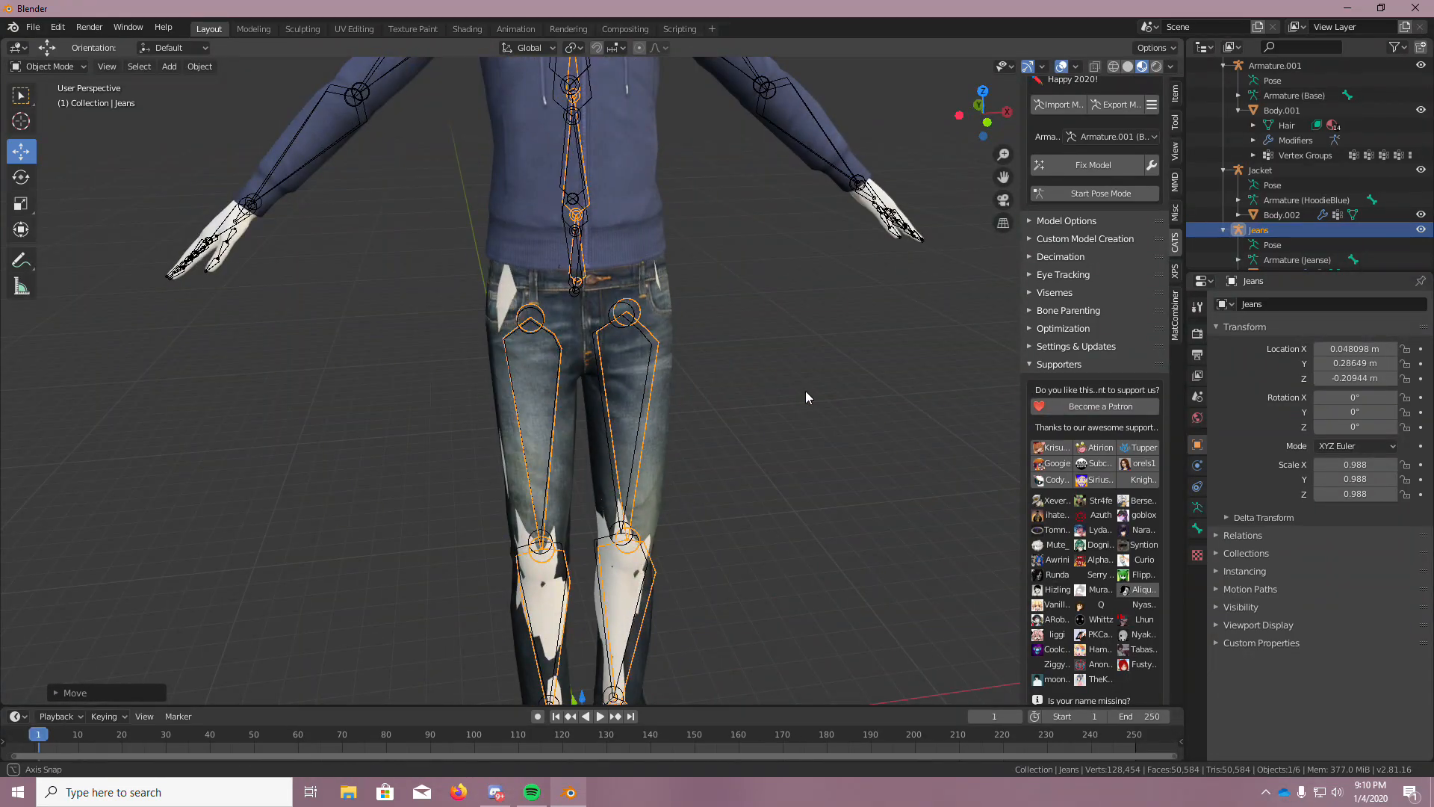
pyautogui.scroll(-4, 805, 391)
pyautogui.scroll(2, 699, 530)
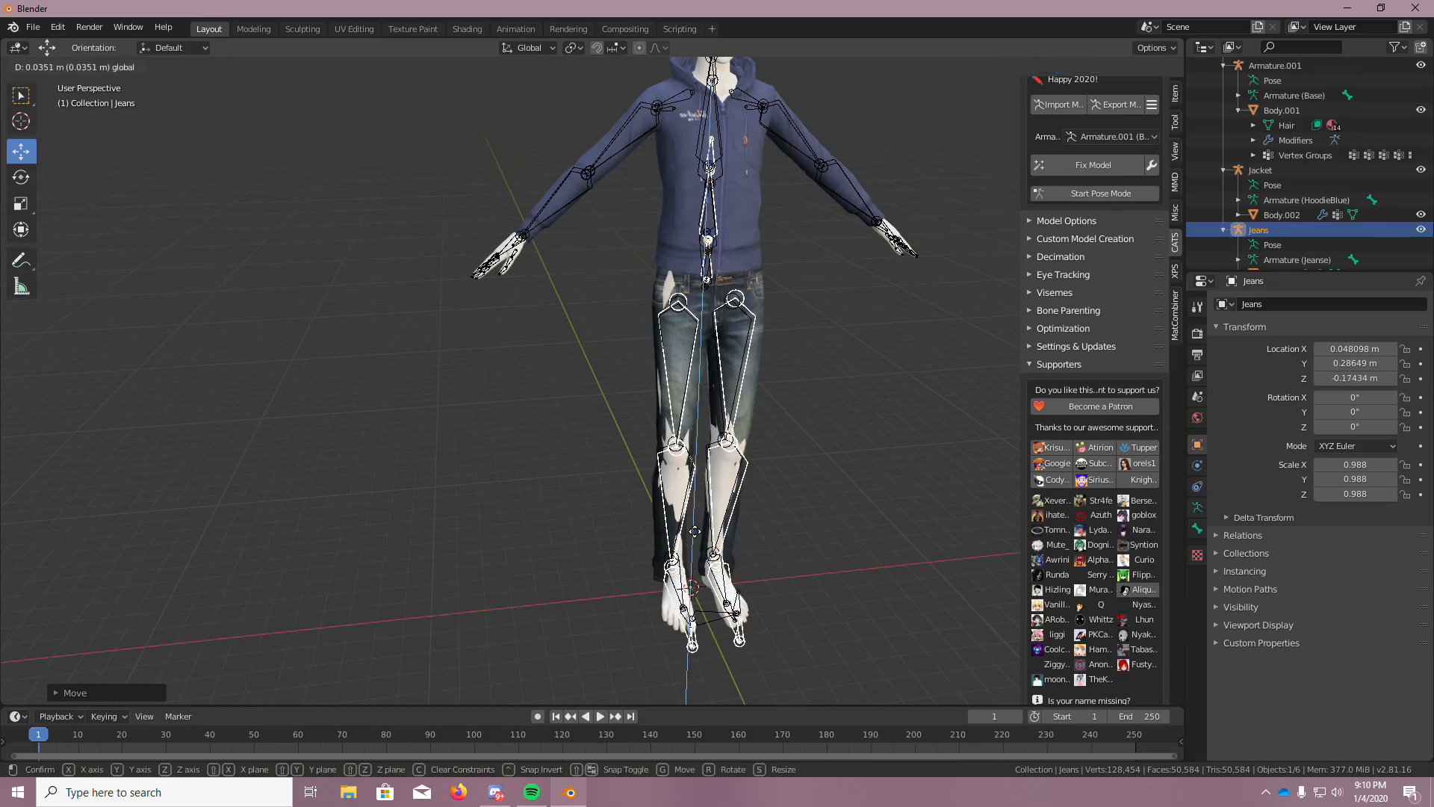
pyautogui.click(703, 538)
# Select the Jacket armature and lower it along Z to about 0.926 m to cover the back waist
pyautogui.moveTo(703, 538); pyautogui.dragTo(520, 333, button='middle')
pyautogui.scroll(4, 468, 249)
pyautogui.scroll(2, 554, 300)
pyautogui.scroll(-8, 528, 329)
pyautogui.scroll(4, 580, 316)
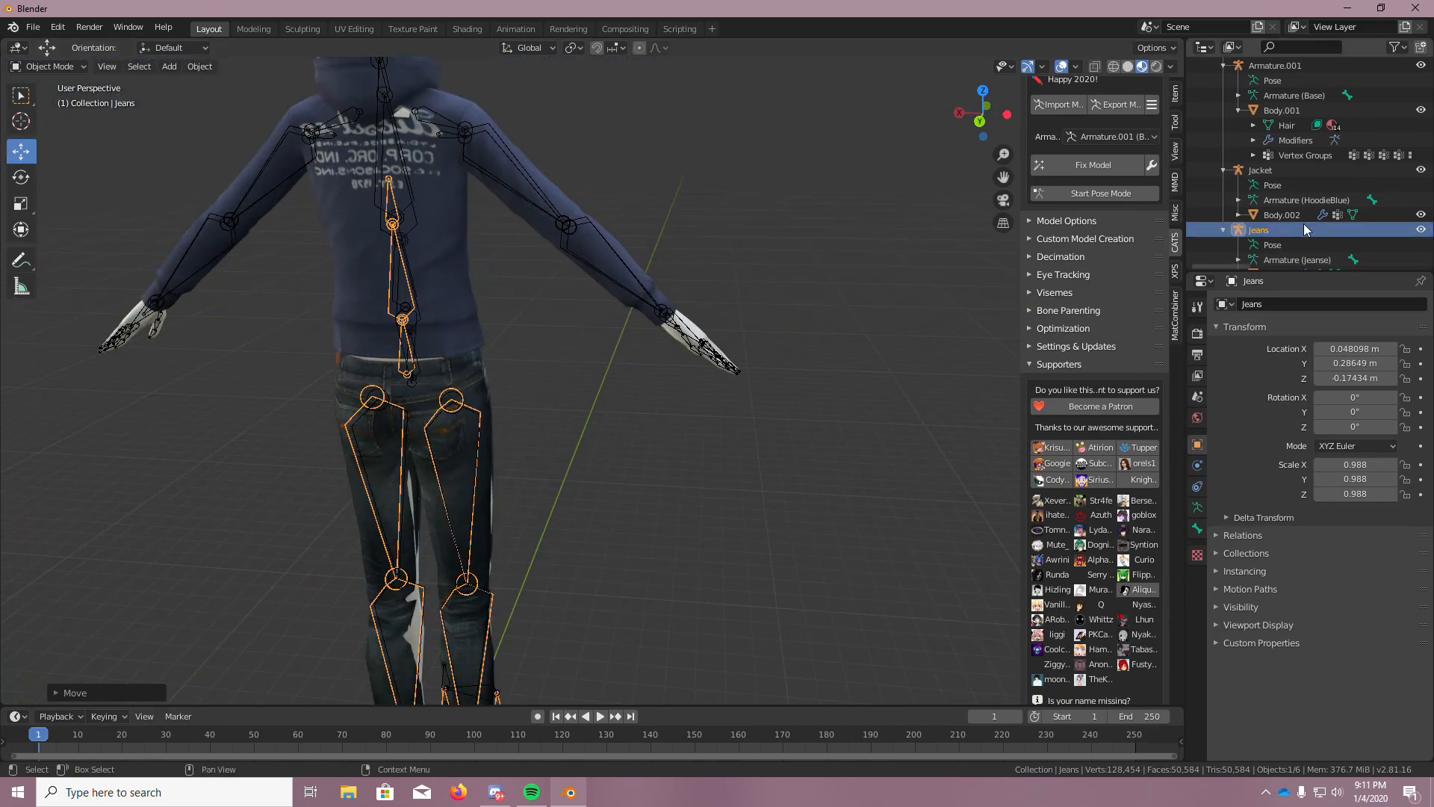
pyautogui.click(1279, 175)
pyautogui.scroll(-1, 587, 235)
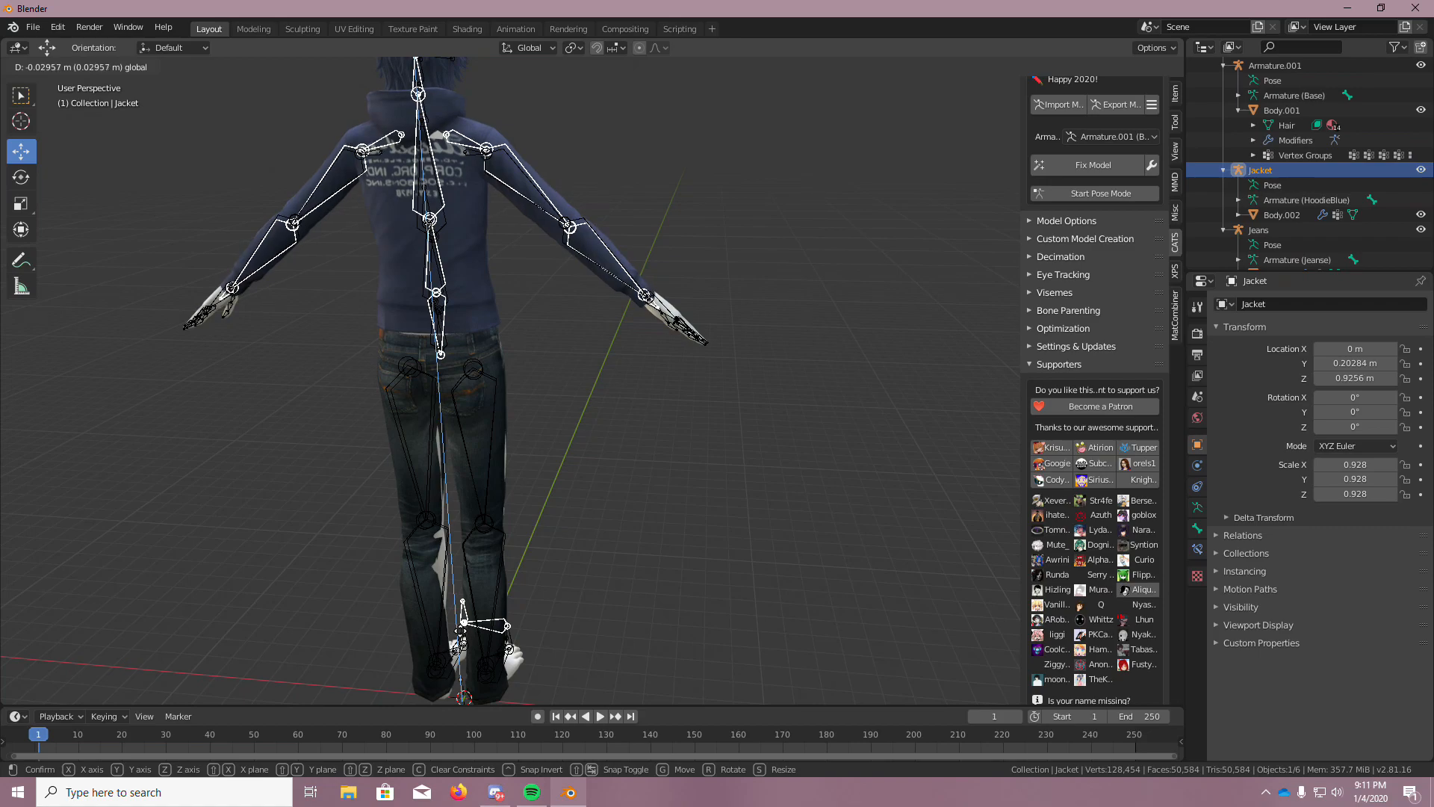
pyautogui.moveTo(460, 631); pyautogui.dragTo(461, 632)
# Enlarge the Jacket armature to a uniform scale of 0.941 and lower it along Z to about 0.746 m
pyautogui.moveTo(657, 493); pyautogui.dragTo(571, 519, button='middle')
pyautogui.scroll(6, 556, 418)
pyautogui.moveTo(588, 358); pyautogui.dragTo(601, 347, button='middle')
pyautogui.scroll(-3, 604, 340)
pyautogui.keyDown('shift'); pyautogui.moveTo(662, 240); pyautogui.dragTo(782, 352, button='middle'); pyautogui.keyUp('shift')
pyautogui.scroll(5, 627, 350)
pyautogui.scroll(-3, 619, 334)
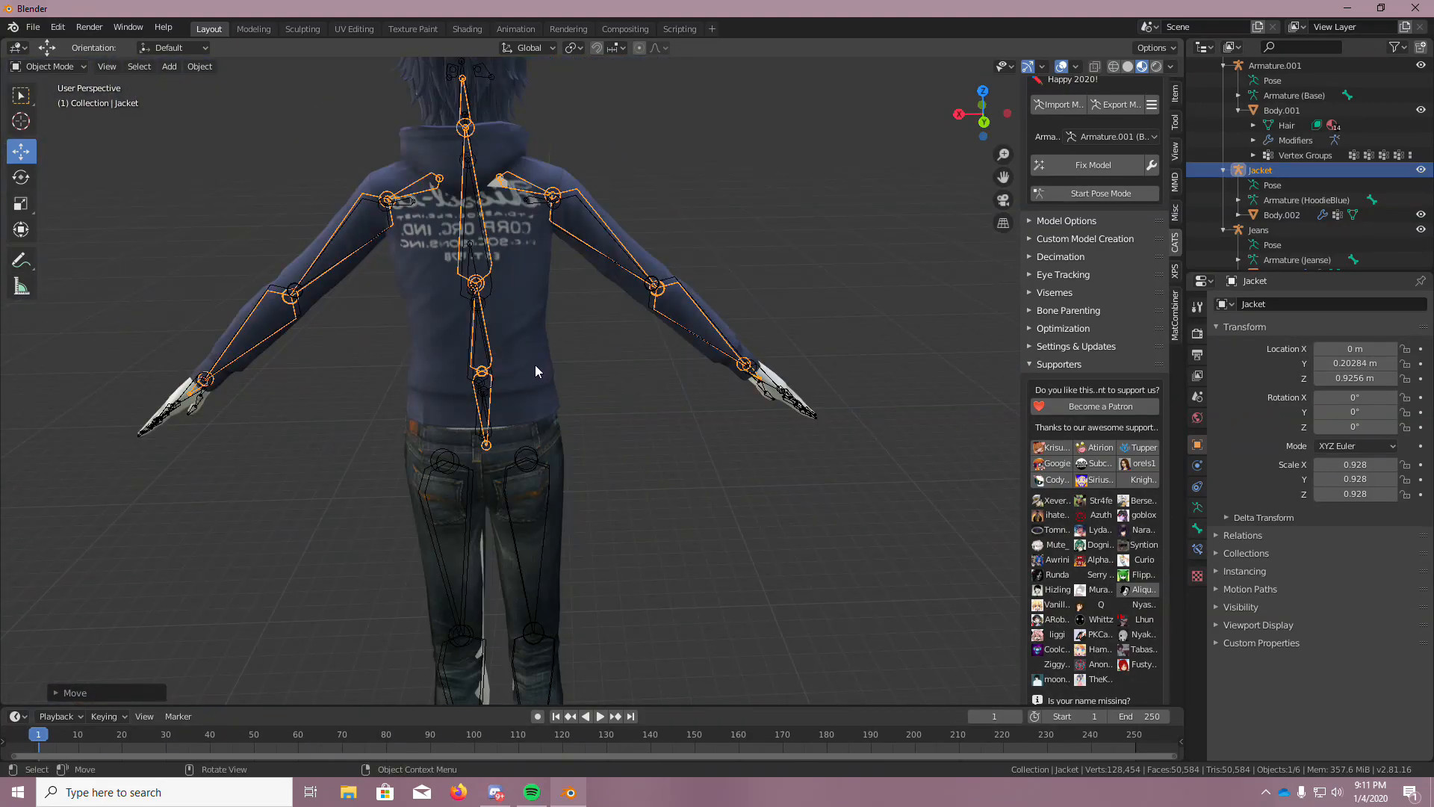
pyautogui.moveTo(554, 367); pyautogui.dragTo(627, 361, button='middle')
pyautogui.scroll(-5, 623, 459)
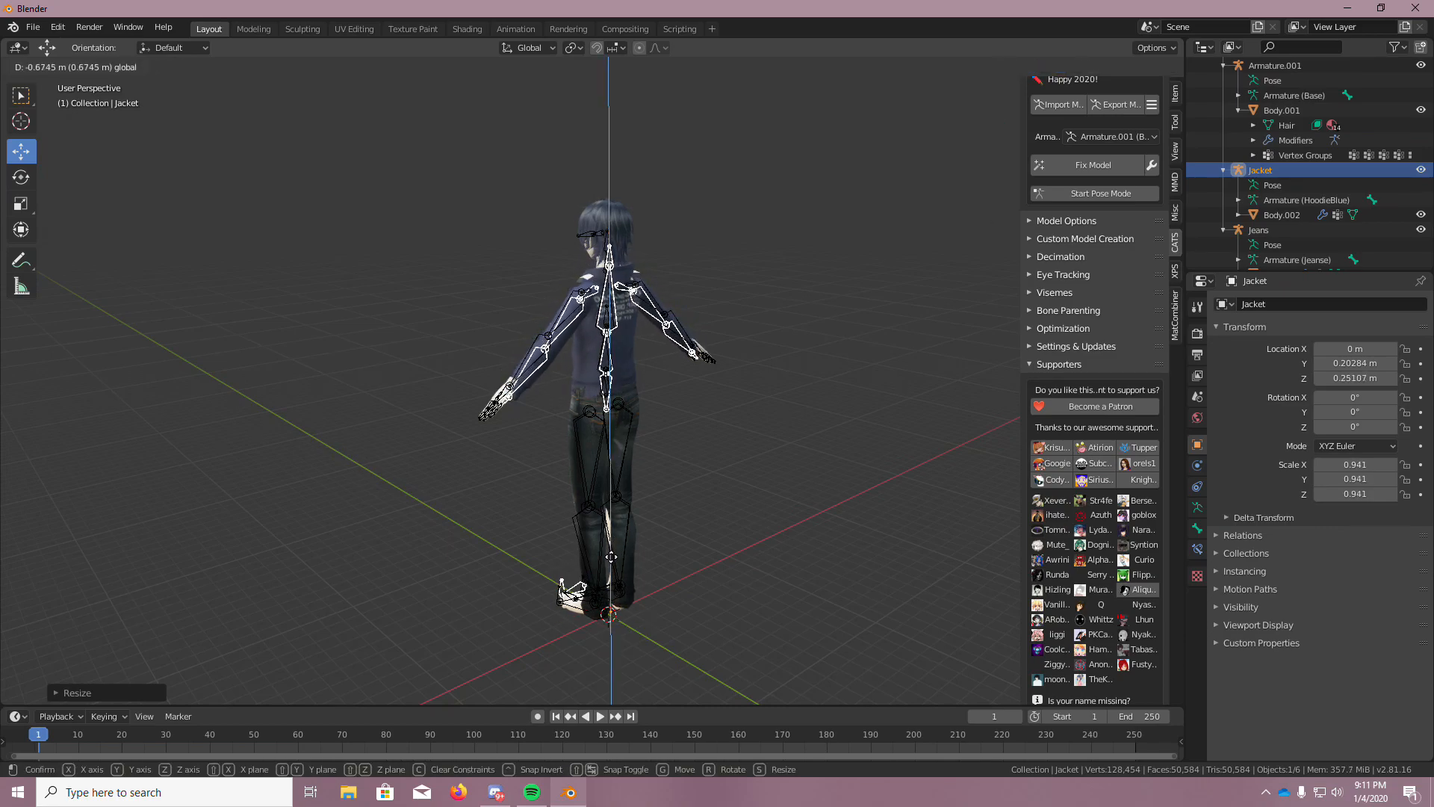
# Examine the hoodie and jeans all around the avatar for gaps and body faces poking through the clothing
pyautogui.moveTo(560, 436); pyautogui.dragTo(729, 446, button='middle')
pyautogui.scroll(8, 732, 444)
pyautogui.moveTo(733, 389); pyautogui.dragTo(692, 330, button='middle')
pyautogui.scroll(-7, 692, 330)
pyautogui.scroll(6, 673, 261)
pyautogui.moveTo(661, 231); pyautogui.dragTo(777, 111, button='middle')
pyautogui.scroll(-5, 617, 149)
pyautogui.scroll(9, 867, 136)
pyautogui.scroll(-7, 775, 110)
pyautogui.scroll(10, 644, 110)
pyautogui.scroll(-5, 647, 113)
pyautogui.scroll(-6, 689, 123)
pyautogui.moveTo(689, 122); pyautogui.dragTo(698, 67, button='middle')
pyautogui.scroll(-4, 697, 62)
pyautogui.scroll(10, 673, 150)
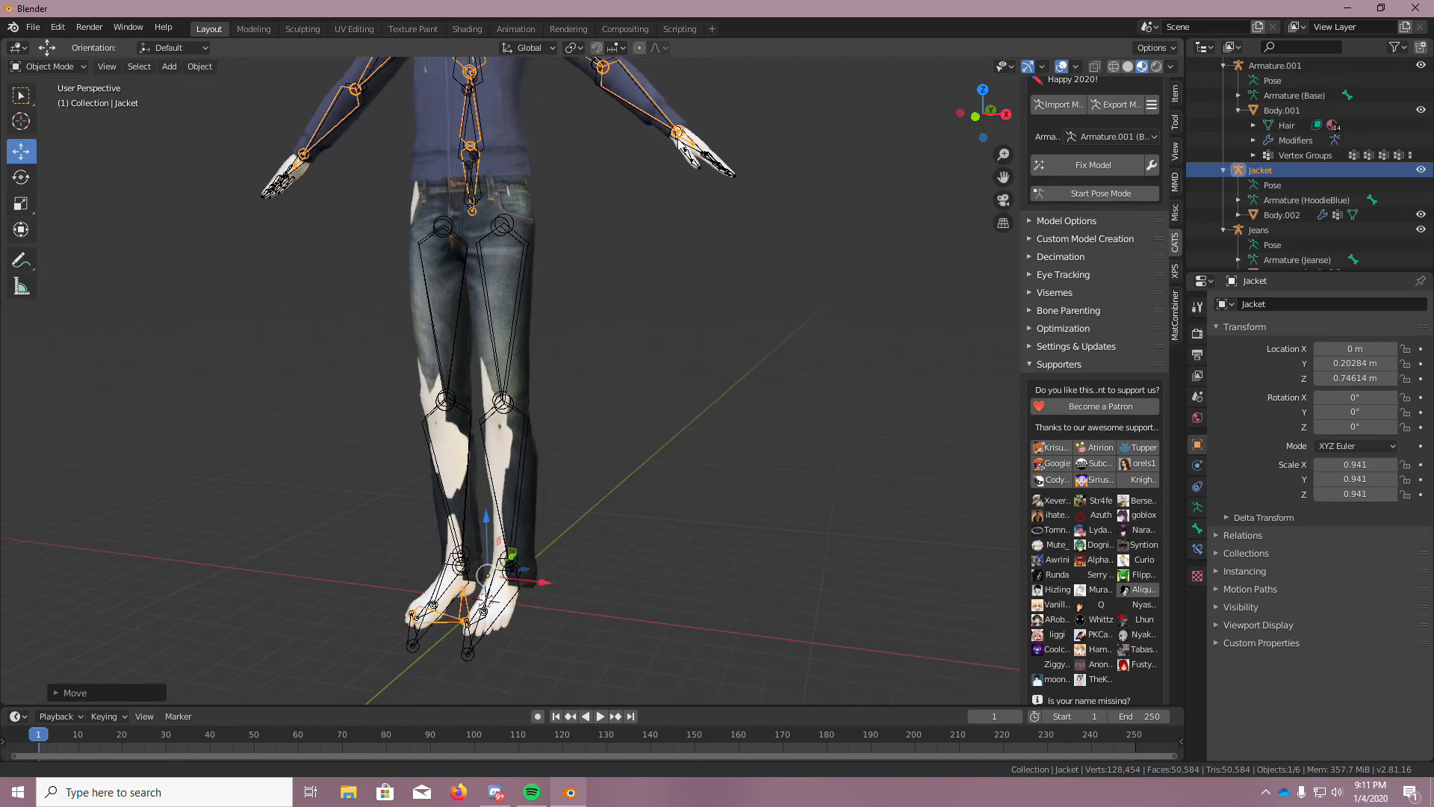
pyautogui.moveTo(651, 167); pyautogui.dragTo(837, 310, button='middle')
pyautogui.scroll(4, 828, 303)
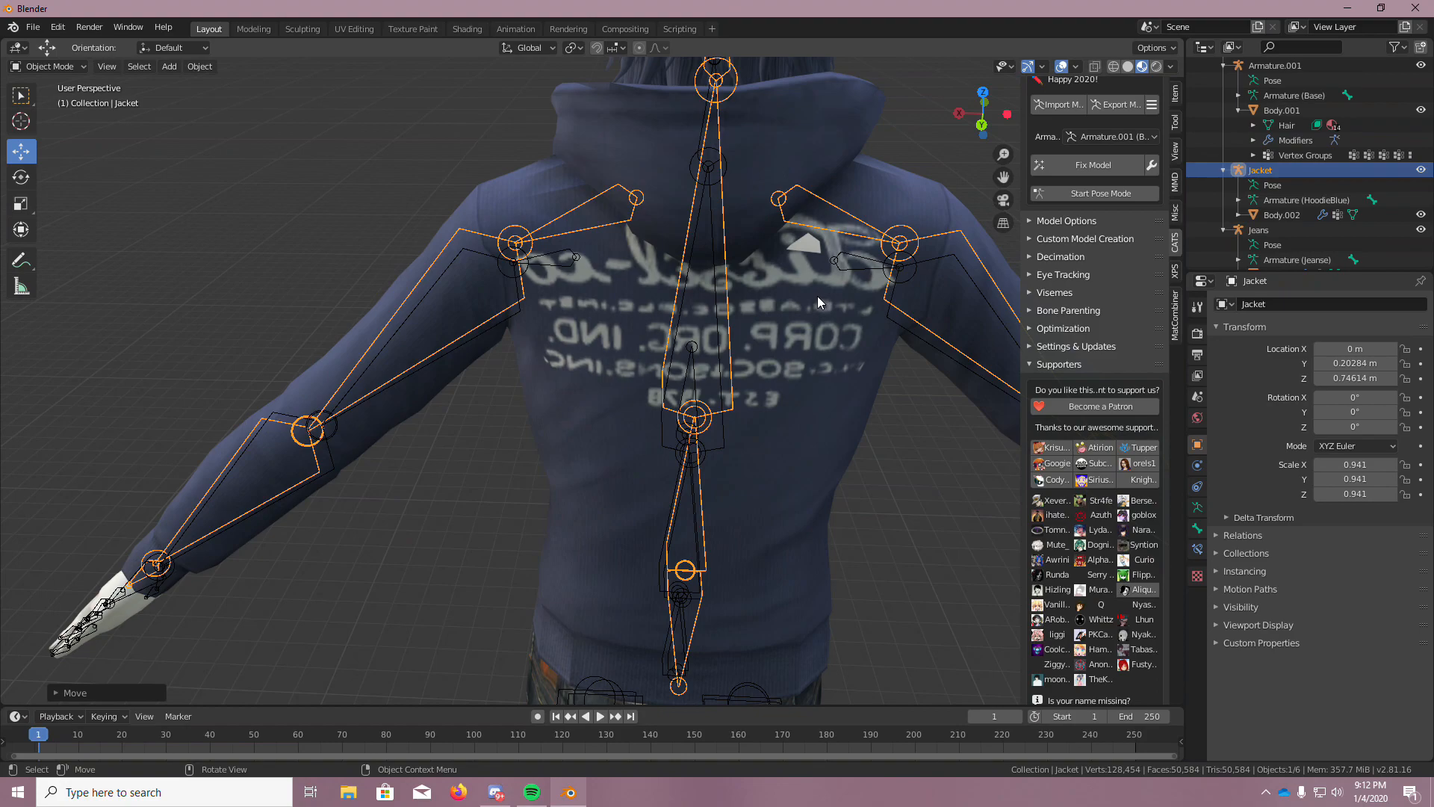
# Hide the hoodie mesh Body.002 and open the body mesh Body.001 in Edit Mode
pyautogui.click(1421, 215)
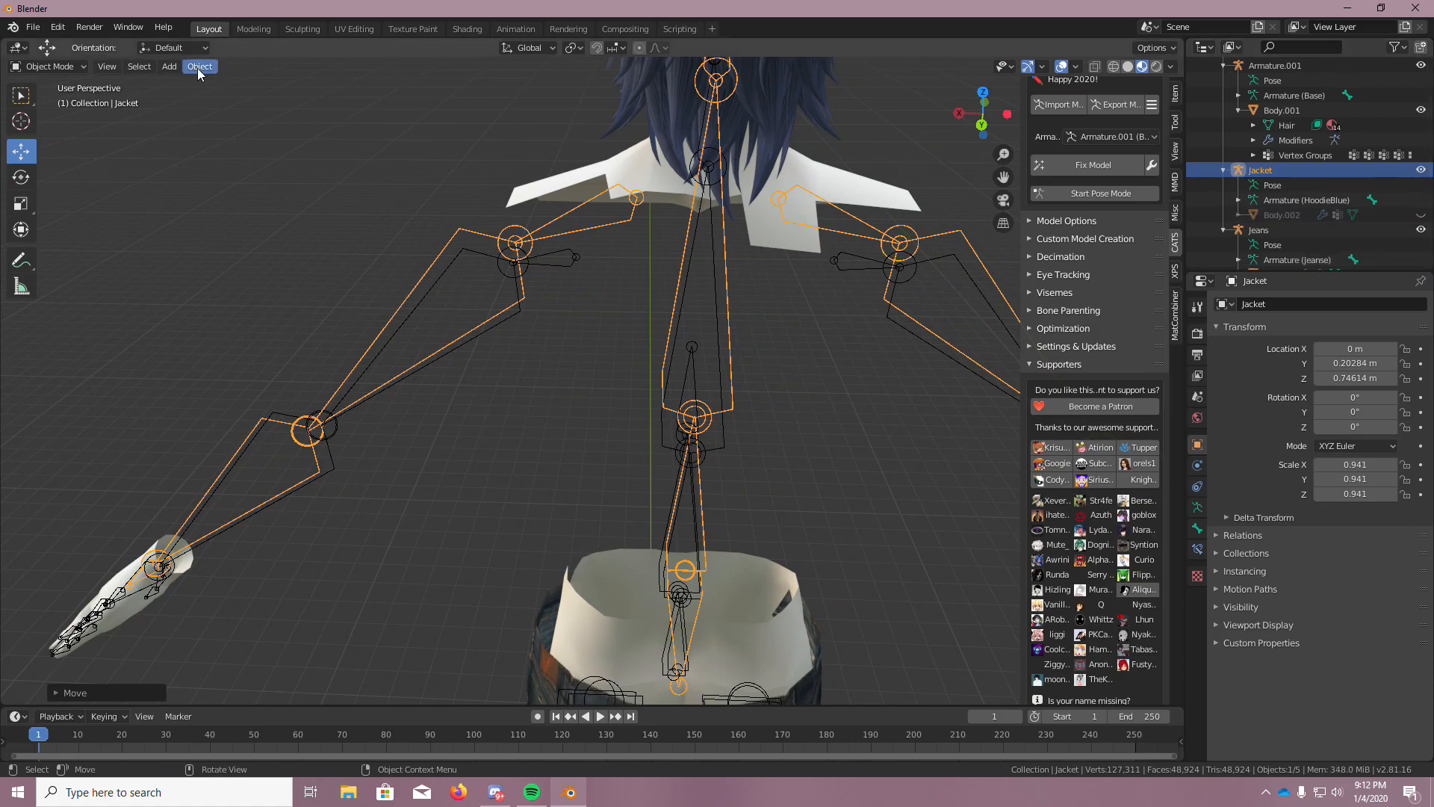
pyautogui.click(648, 158)
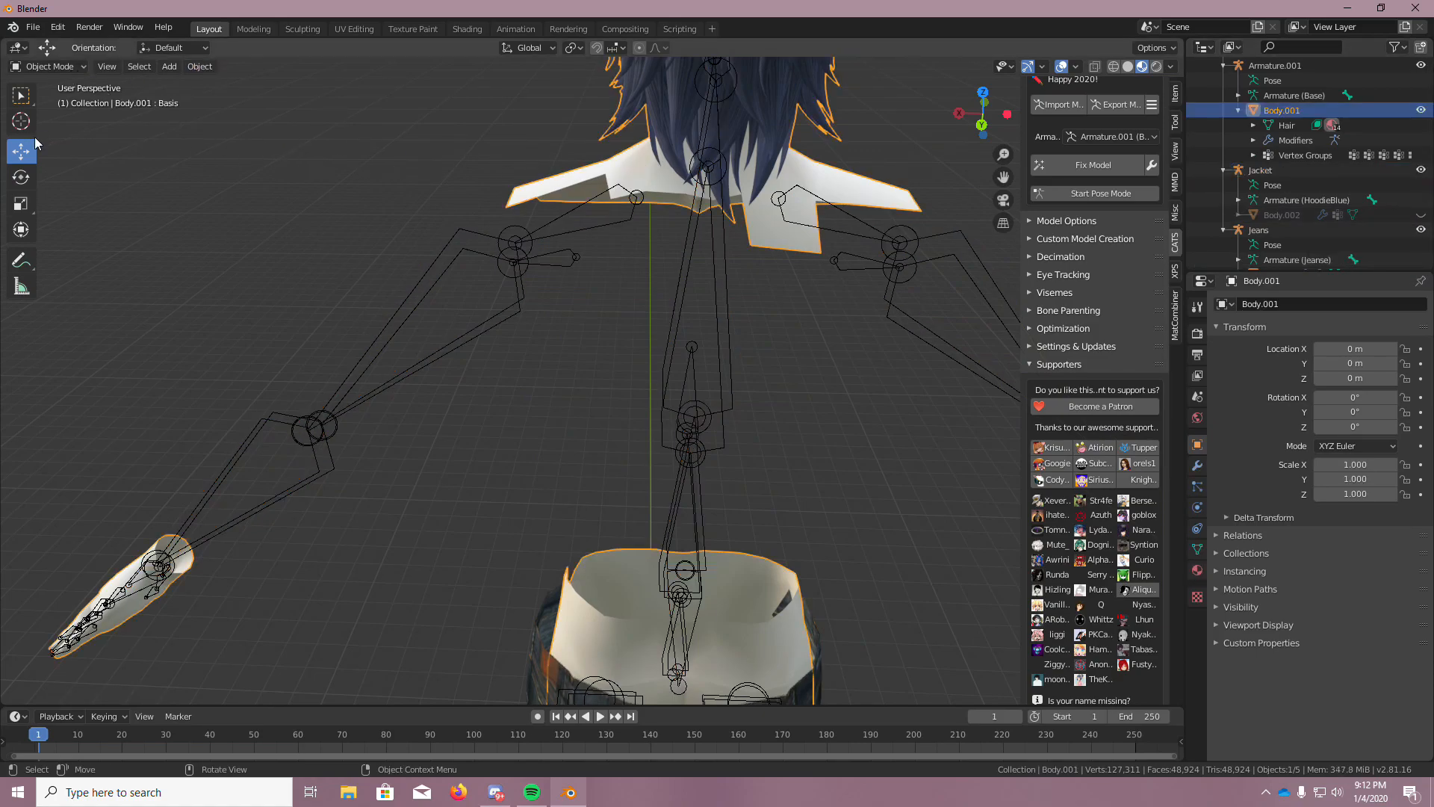
pyautogui.click(64, 98)
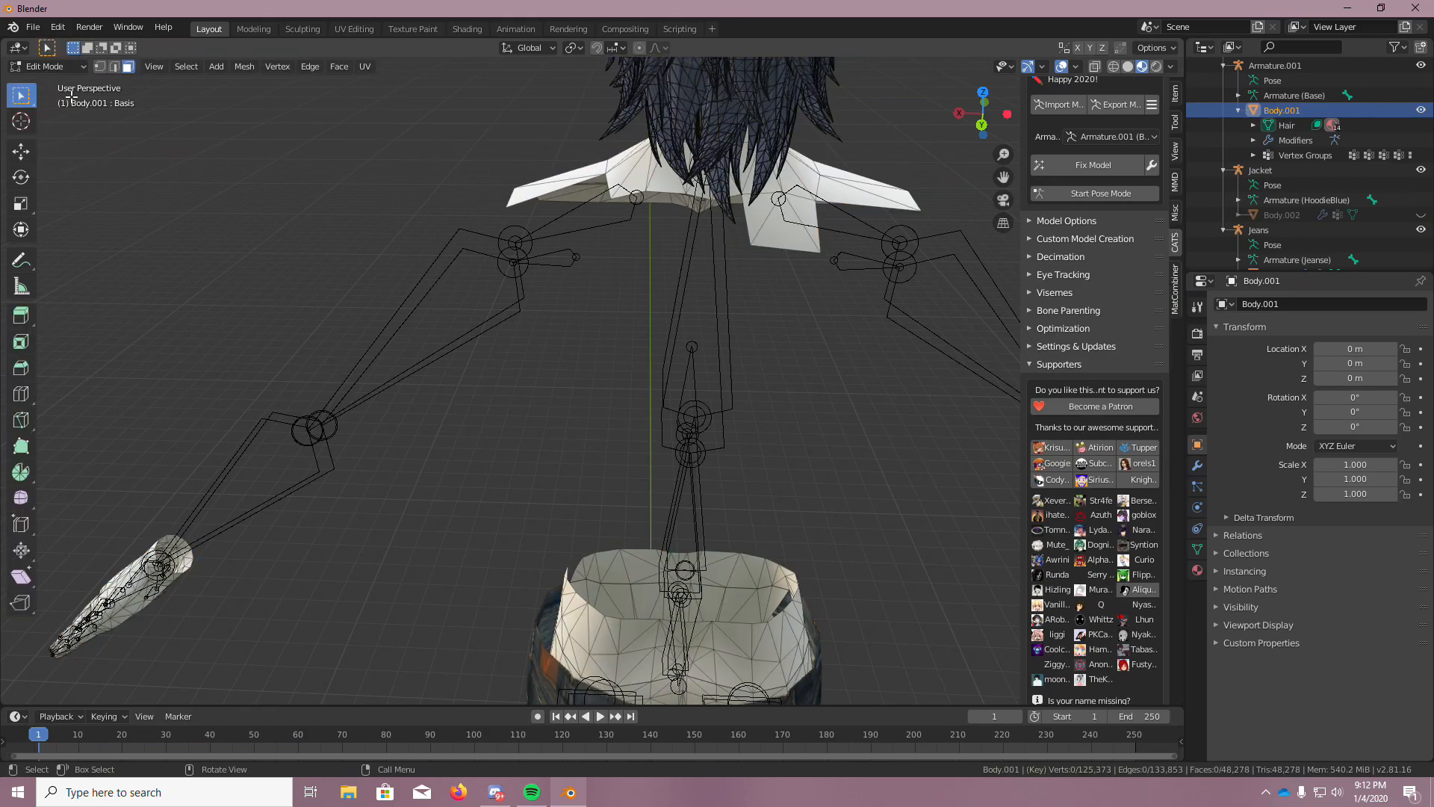
# Delete the stray faces hanging from one side of the body mesh's upper back
pyautogui.scroll(1, 759, 209)
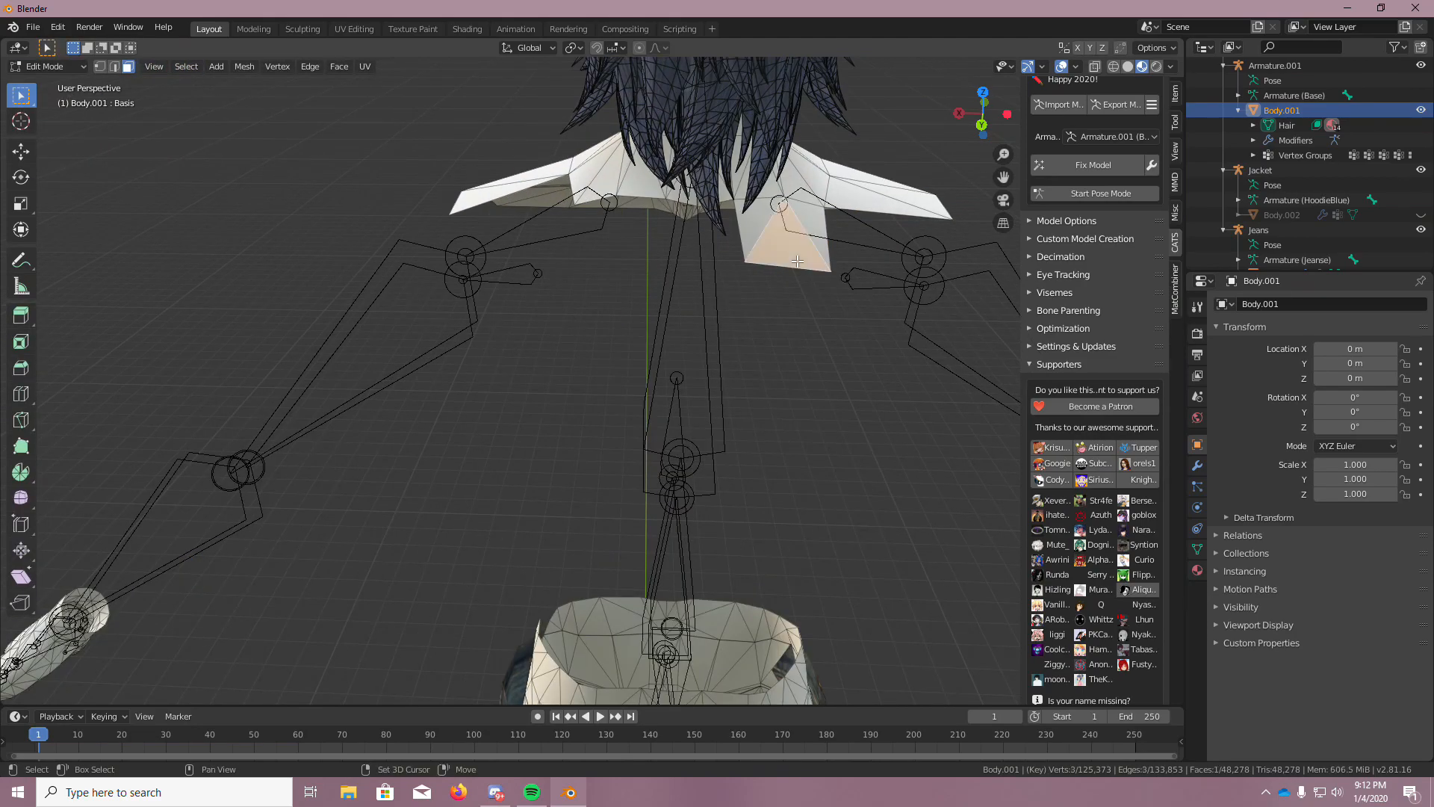
pyautogui.press('x')
pyautogui.click(754, 241)
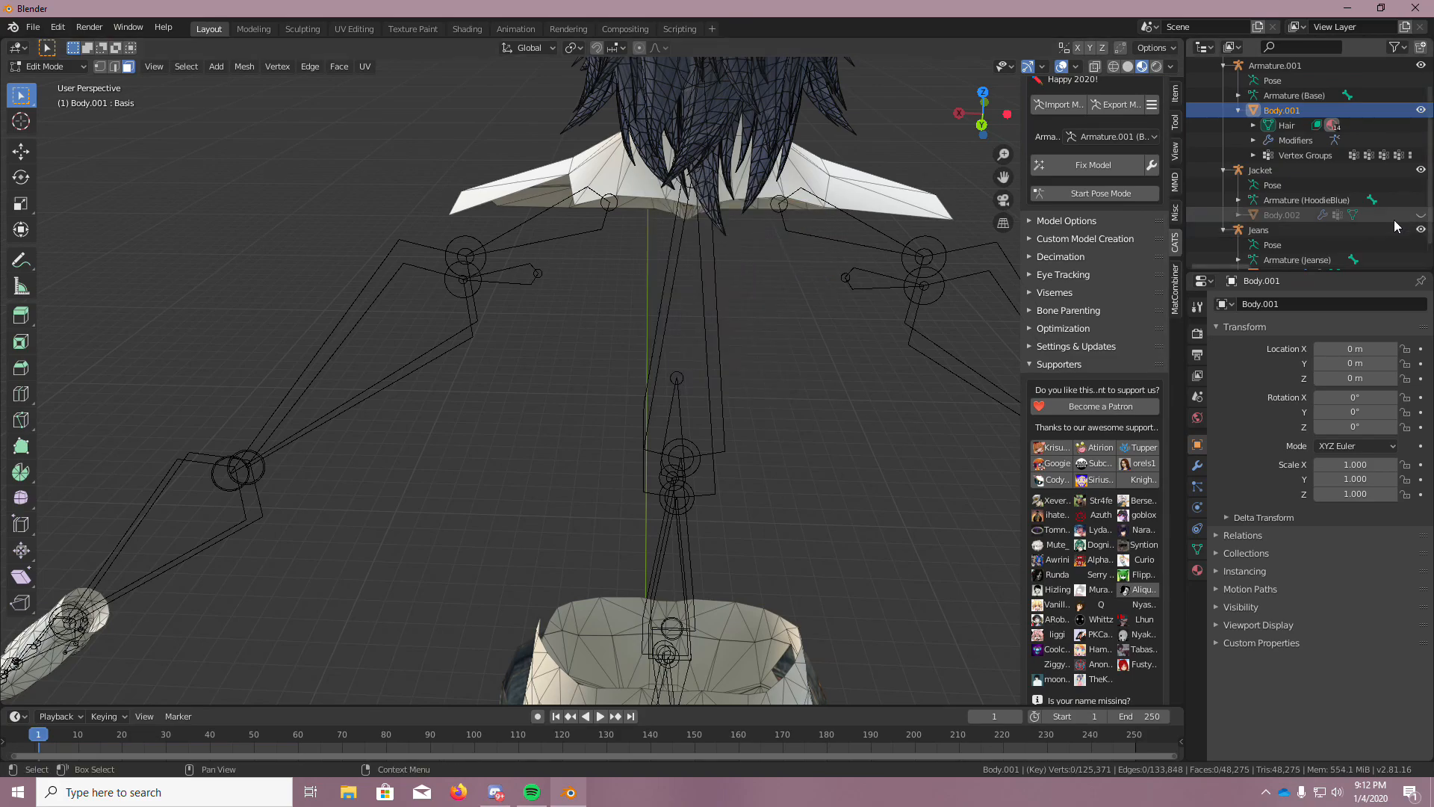
# Make the hoodie mesh Body.002 visible again and return the body mesh Body.001 to Object Mode
pyautogui.click(1421, 215)
pyautogui.click(1421, 215)
pyautogui.click(1421, 215)
pyautogui.click(1420, 215)
pyautogui.click(1421, 215)
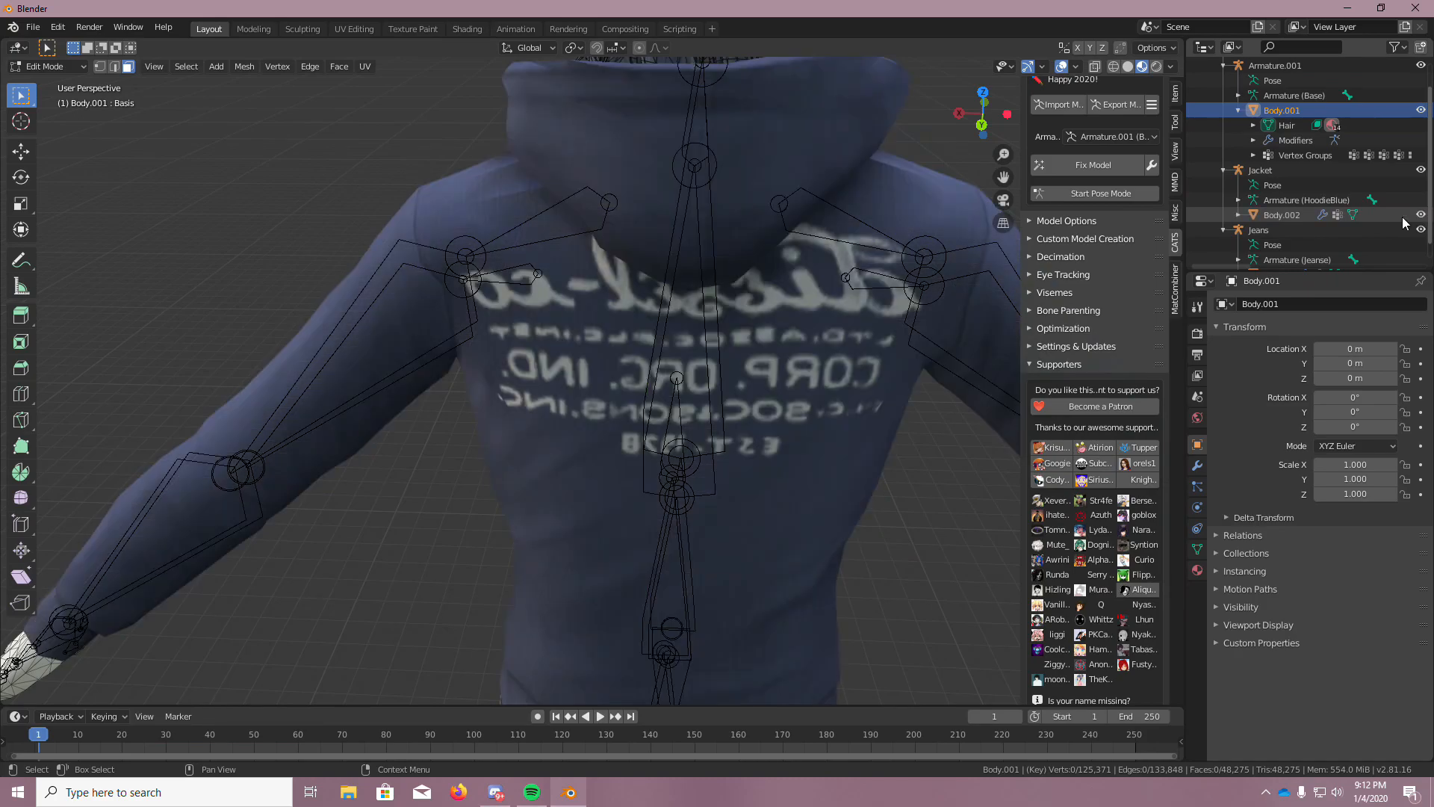
pyautogui.click(34, 71)
pyautogui.click(48, 81)
pyautogui.scroll(-5, 459, 289)
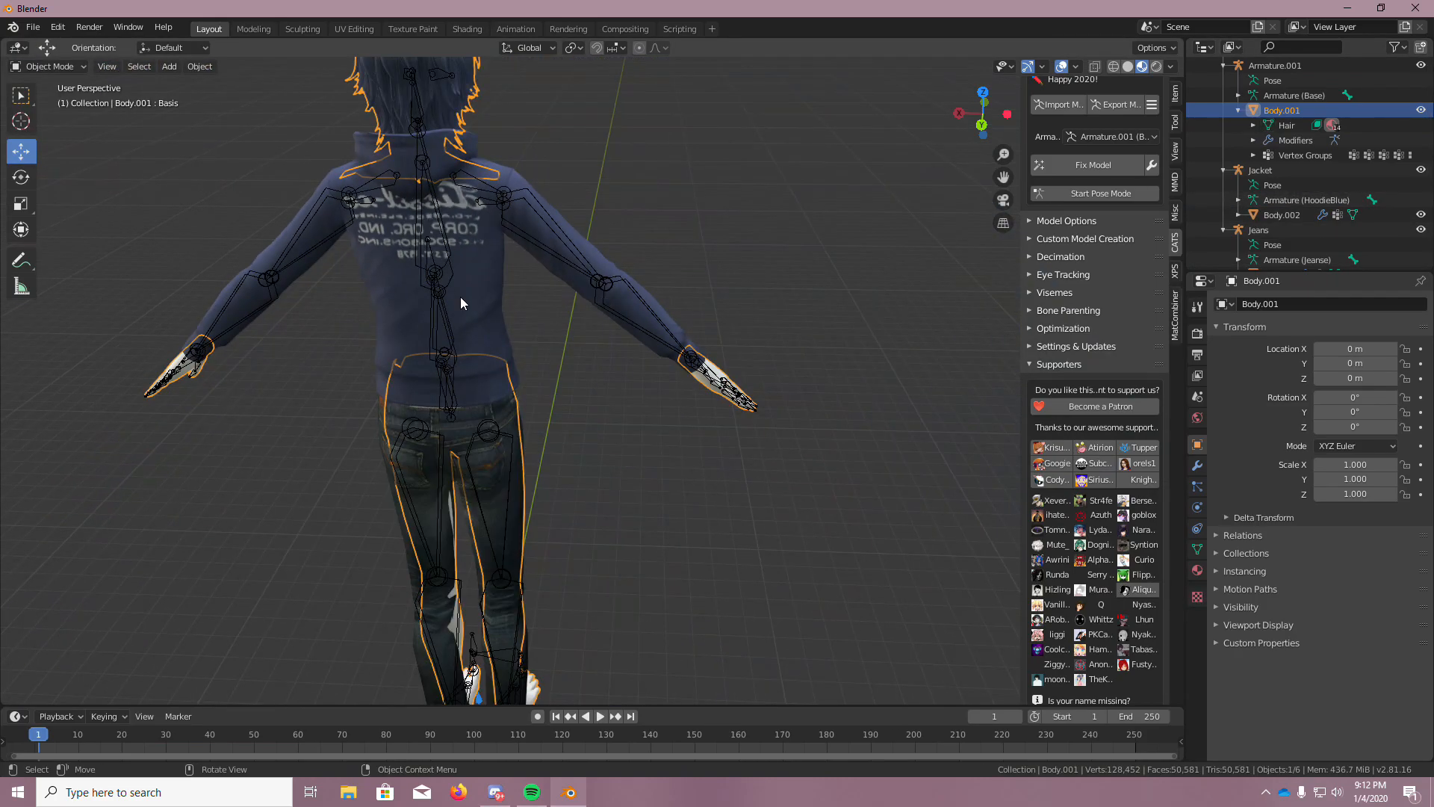
# Hide the jeans mesh Body to expose the avatar's hips and legs
pyautogui.scroll(6, 455, 280)
pyautogui.scroll(-3, 455, 281)
pyautogui.moveTo(503, 271); pyautogui.dragTo(719, 403, button='middle')
pyautogui.scroll(6, 355, 490)
pyautogui.scroll(-2, 719, 404)
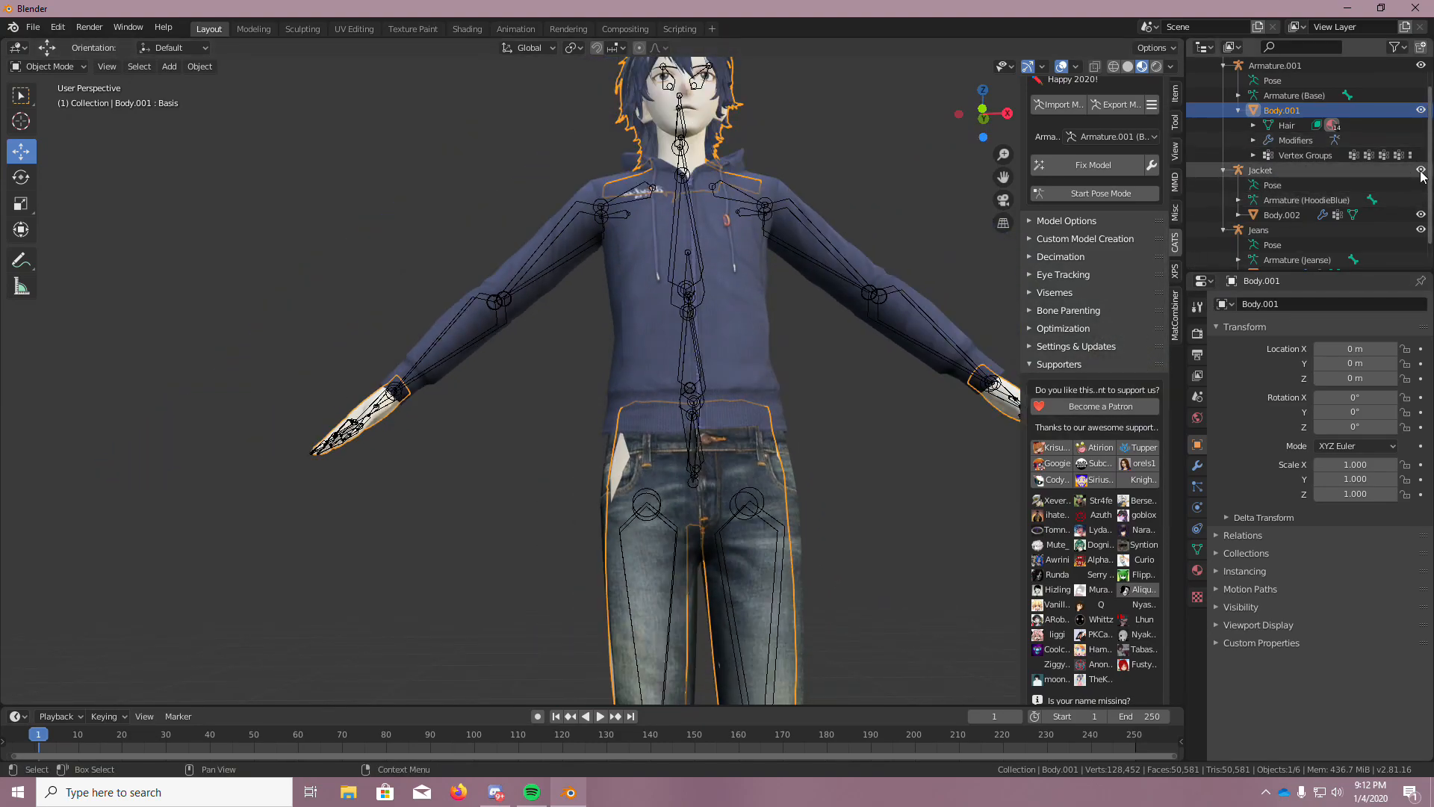
pyautogui.scroll(-1, 1412, 241)
pyautogui.click(1421, 256)
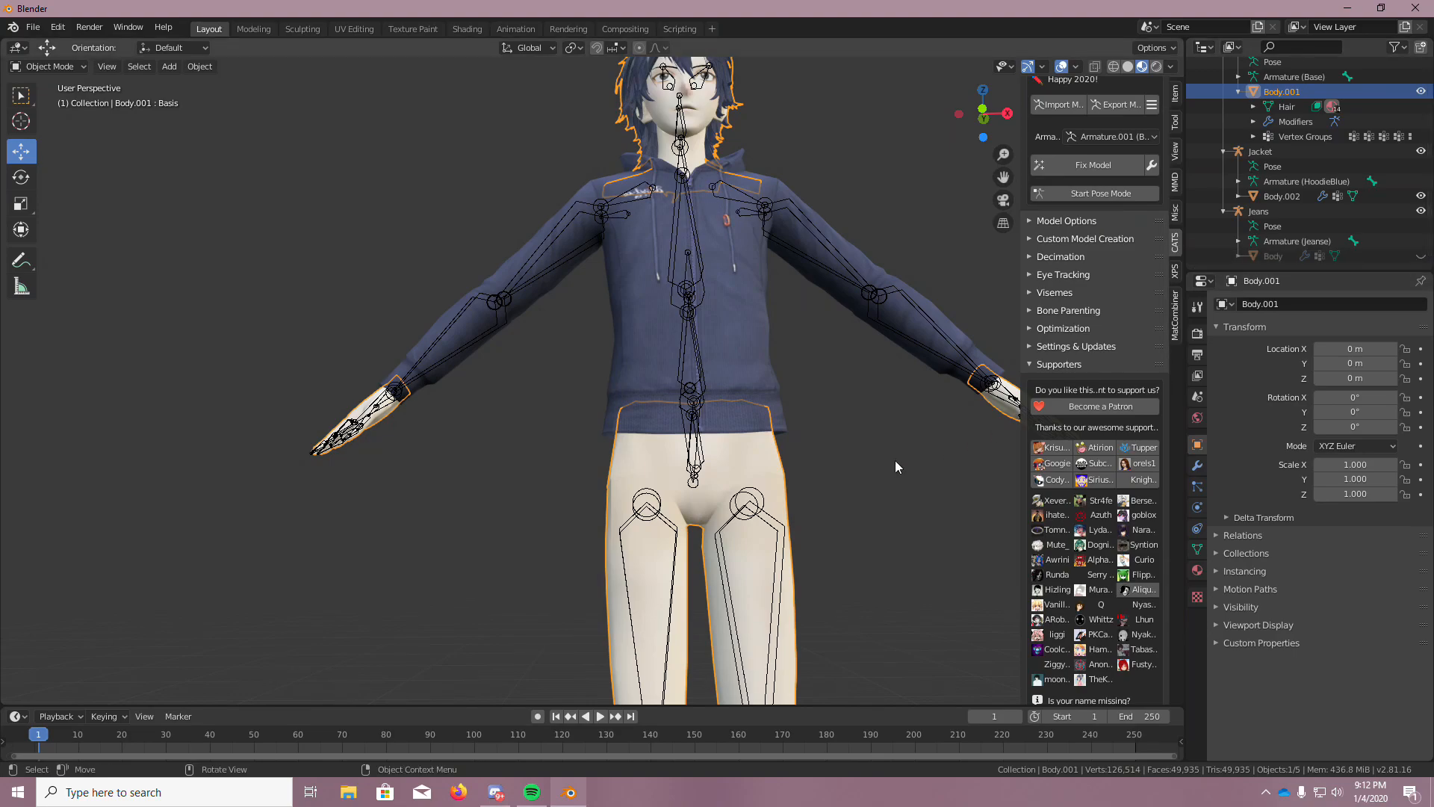
pyautogui.scroll(-2, 917, 456)
pyautogui.scroll(-1, 919, 530)
pyautogui.scroll(4, 944, 575)
pyautogui.scroll(3, 761, 356)
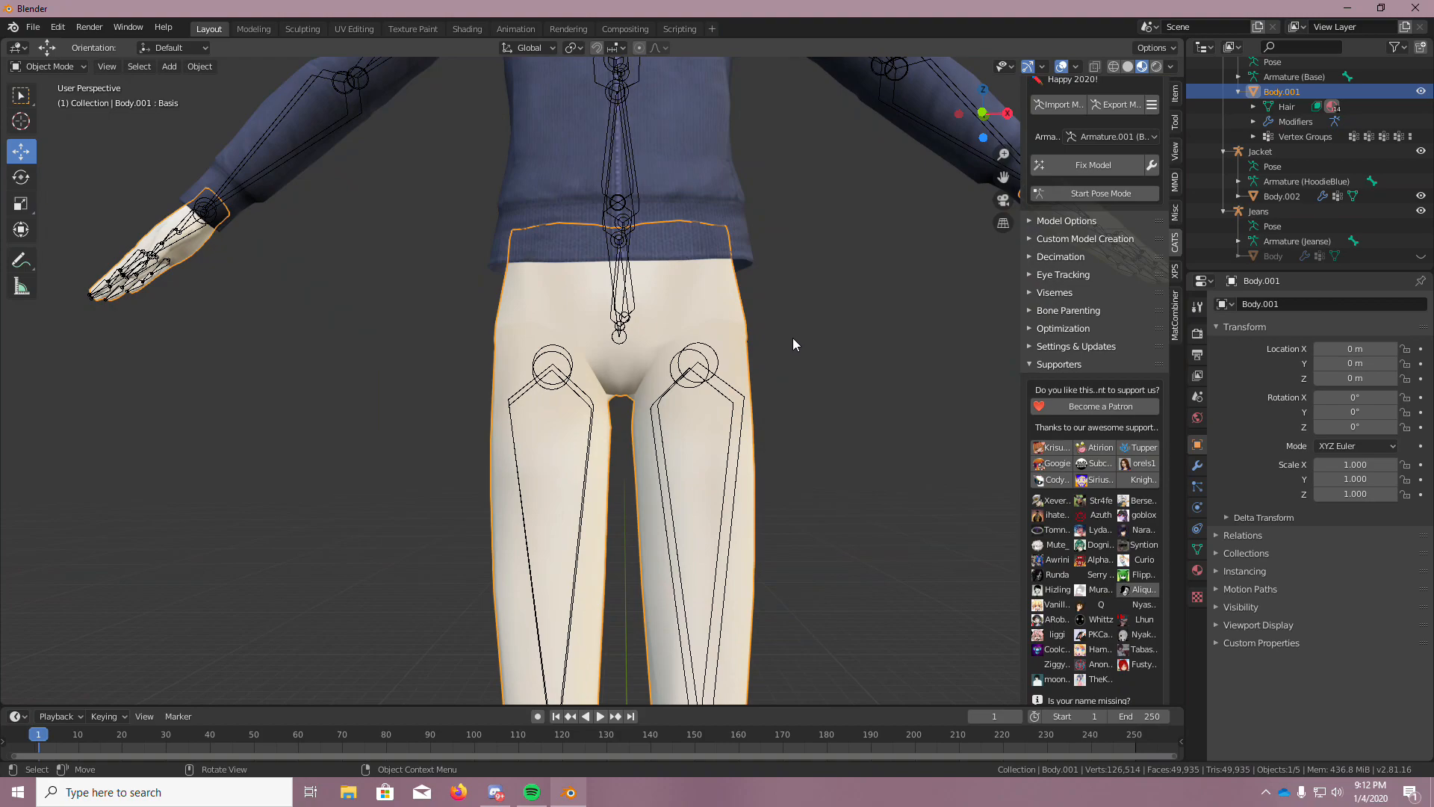
# Open the body mesh Body.001 in Edit Mode and delete all linked faces of the pelvis section below the hoodie
pyautogui.click(787, 355)
pyautogui.click(52, 66)
pyautogui.click(61, 100)
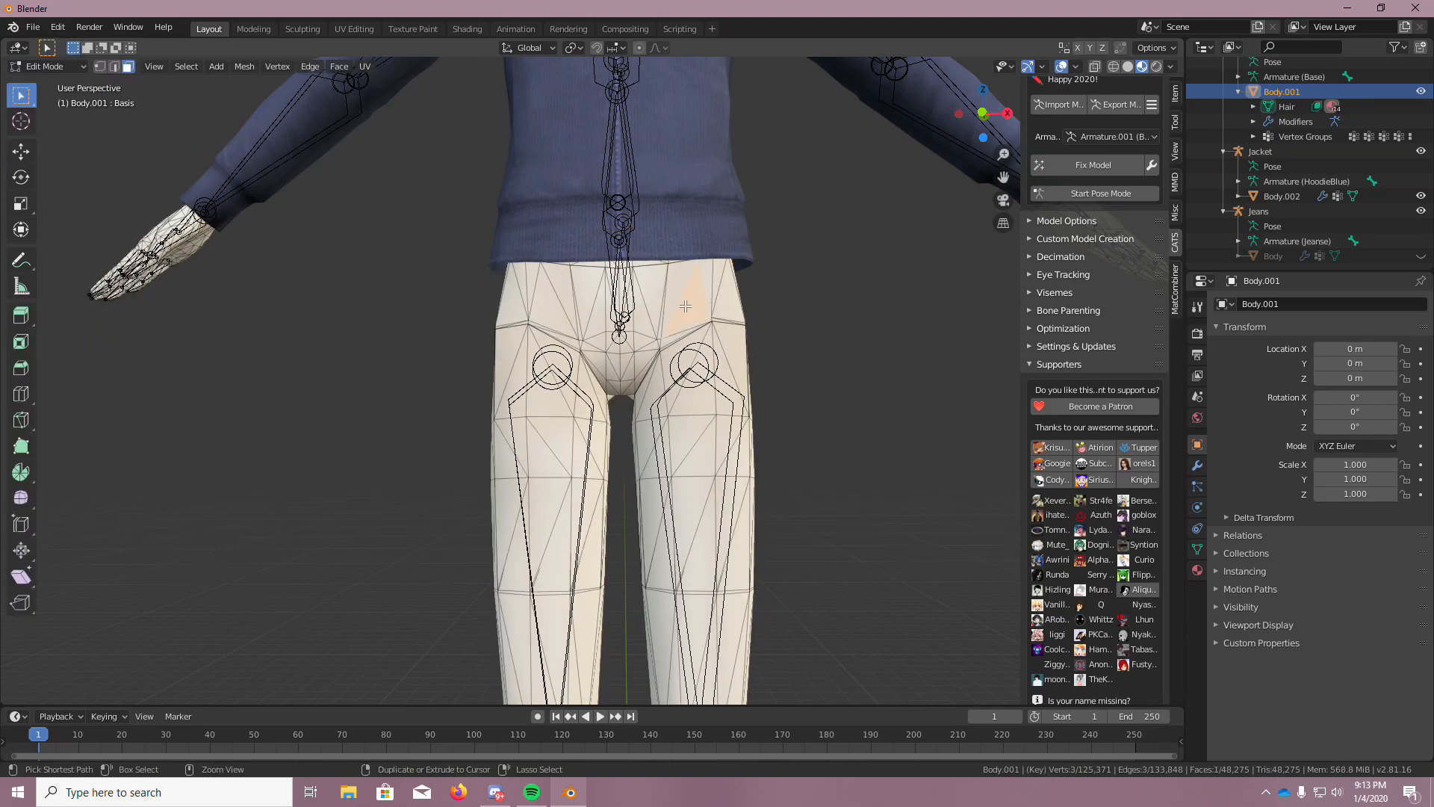
pyautogui.hotkey('ctrl', 'l')
pyautogui.press('x')
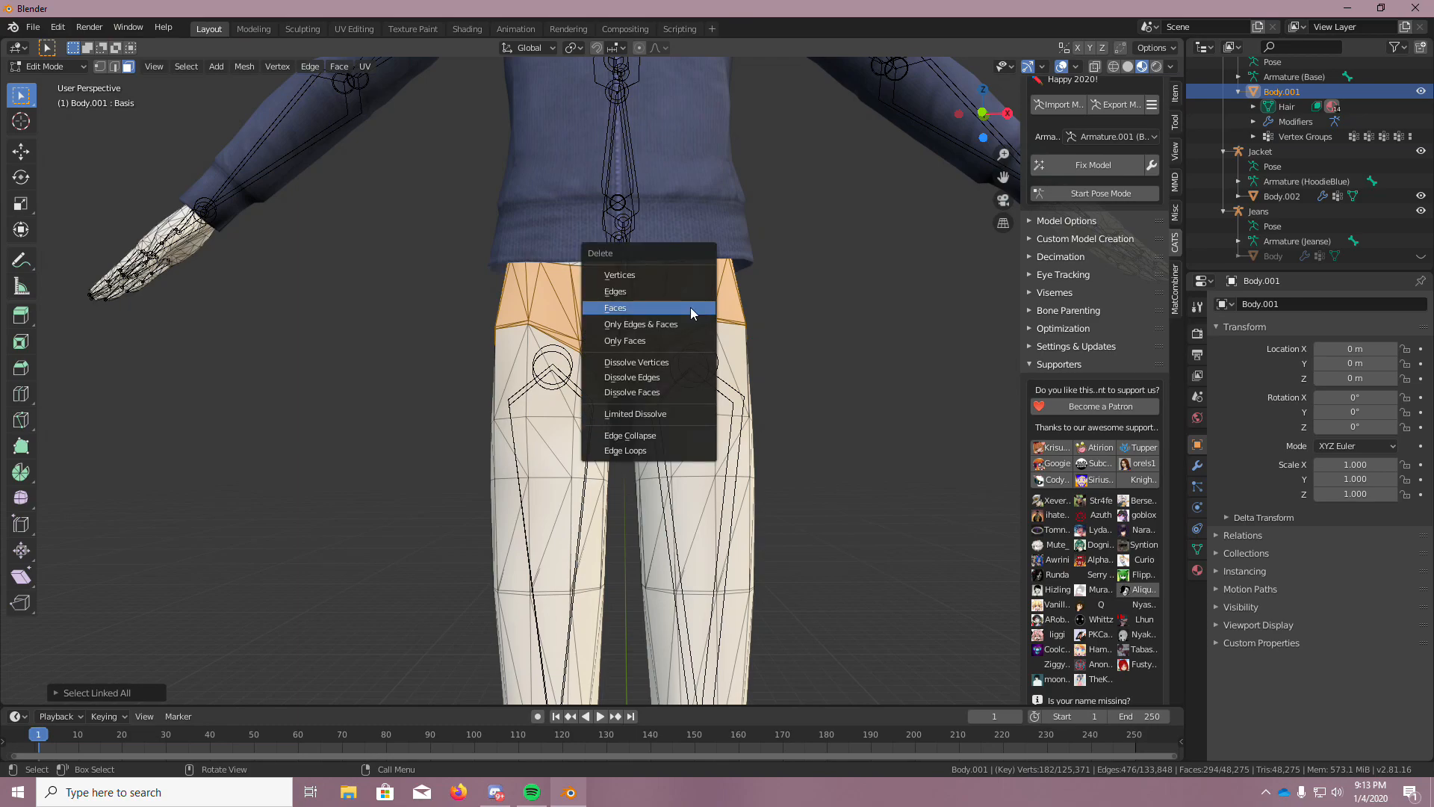
pyautogui.click(690, 307)
# Make the jeans mesh Body visible again over the remaining leg faces
pyautogui.moveTo(613, 306); pyautogui.dragTo(629, 301, button='middle')
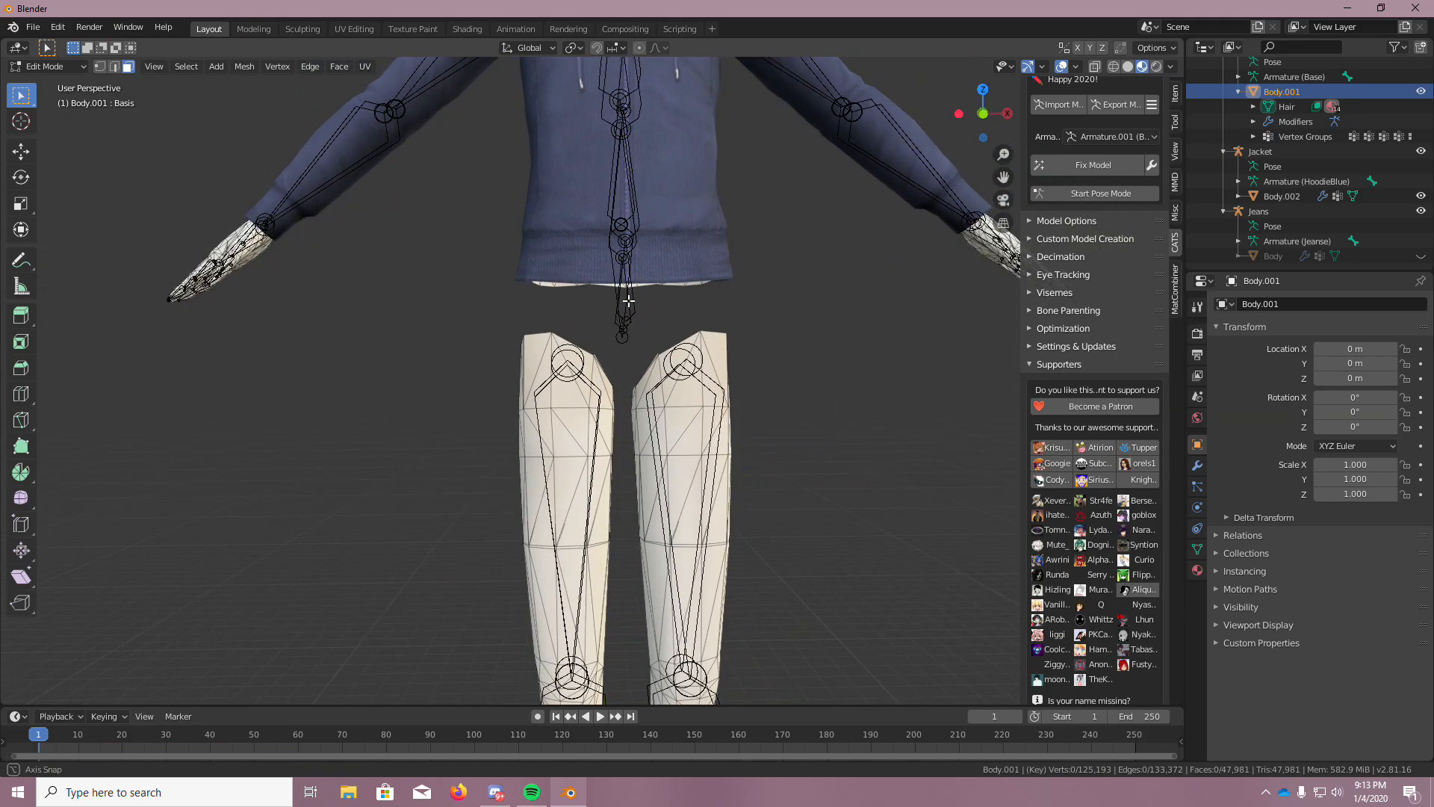
pyautogui.click(1420, 257)
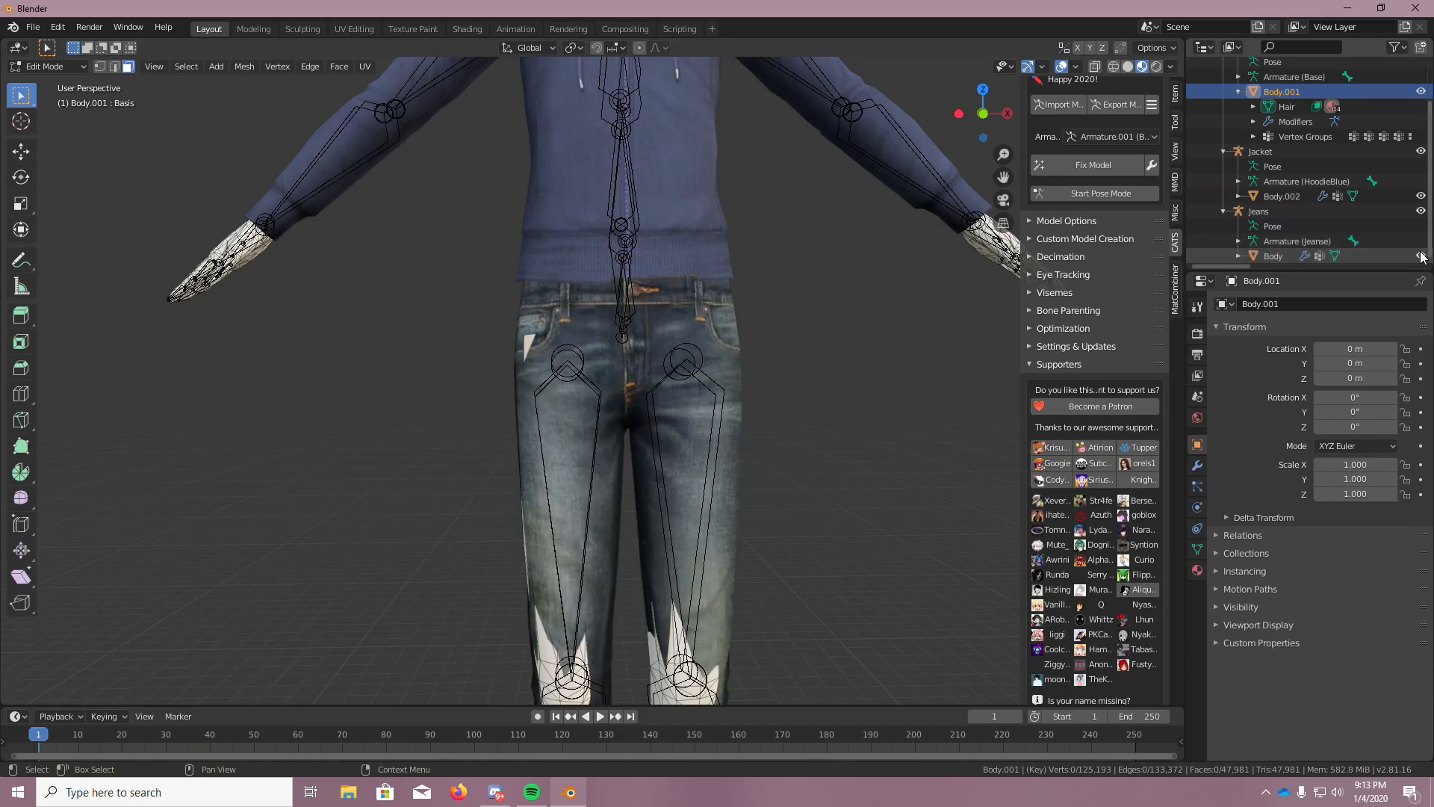
pyautogui.click(1420, 256)
pyautogui.click(1420, 256)
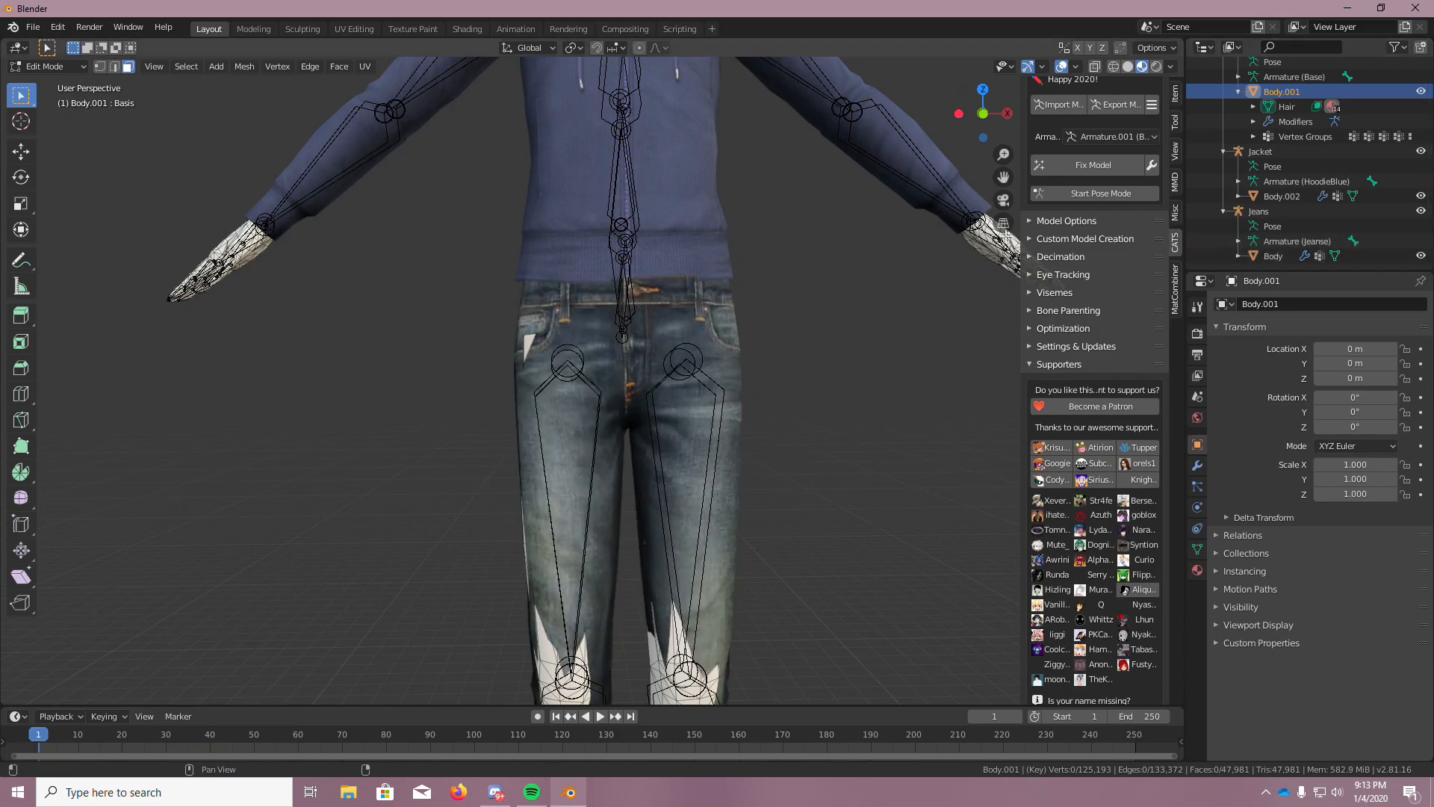
# Examine the jeans from the front and side for leg faces poking through at the hips, thighs, knees and shins
pyautogui.scroll(3, 845, 218)
pyautogui.moveTo(845, 218); pyautogui.dragTo(881, 218, button='middle')
pyautogui.scroll(-6, 881, 217)
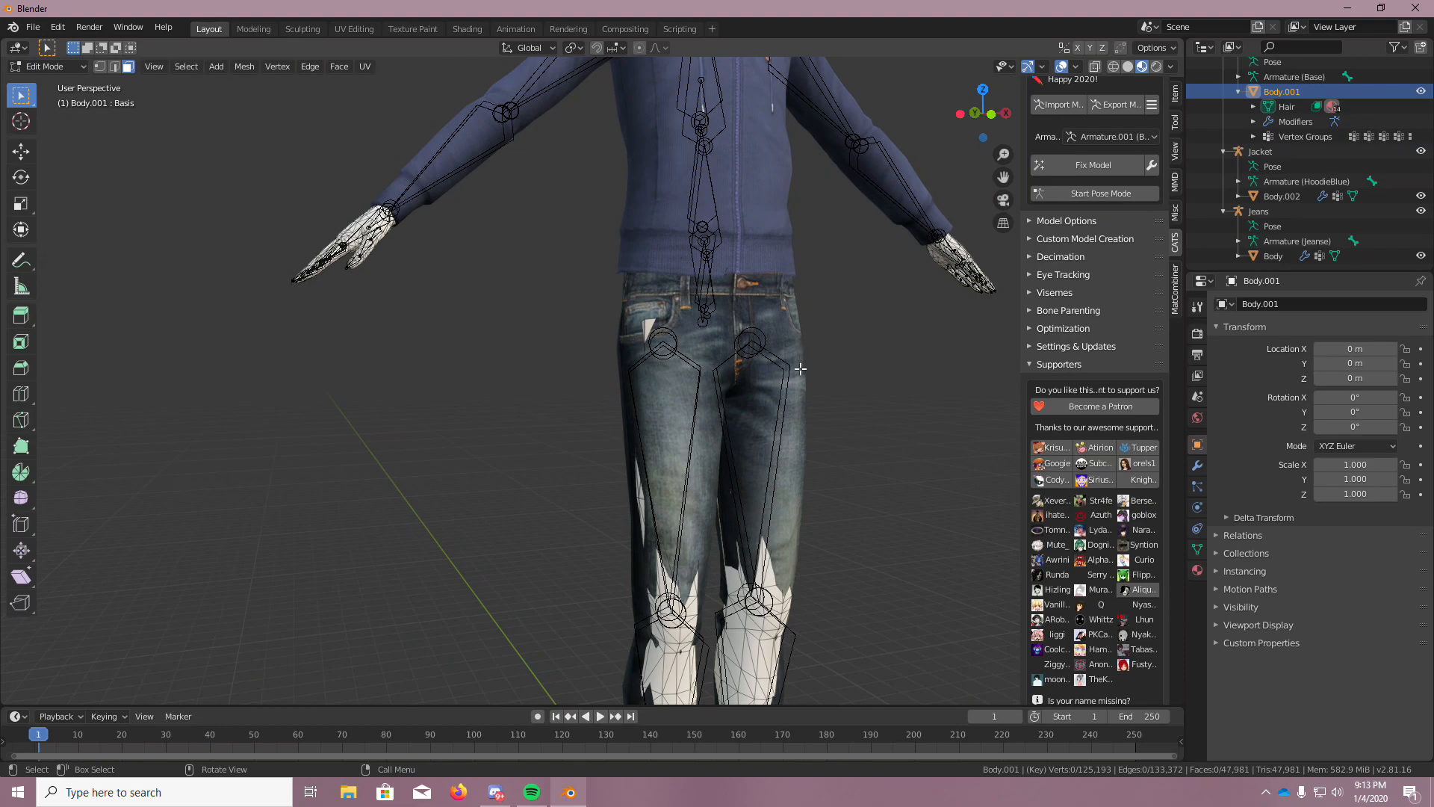
pyautogui.scroll(3, 833, 554)
pyautogui.moveTo(840, 598); pyautogui.dragTo(626, 399, button='middle')
pyautogui.scroll(3, 778, 570)
pyautogui.scroll(-2, 717, 480)
pyautogui.scroll(4, 650, 576)
pyautogui.scroll(2, 659, 636)
pyautogui.scroll(-5, 642, 576)
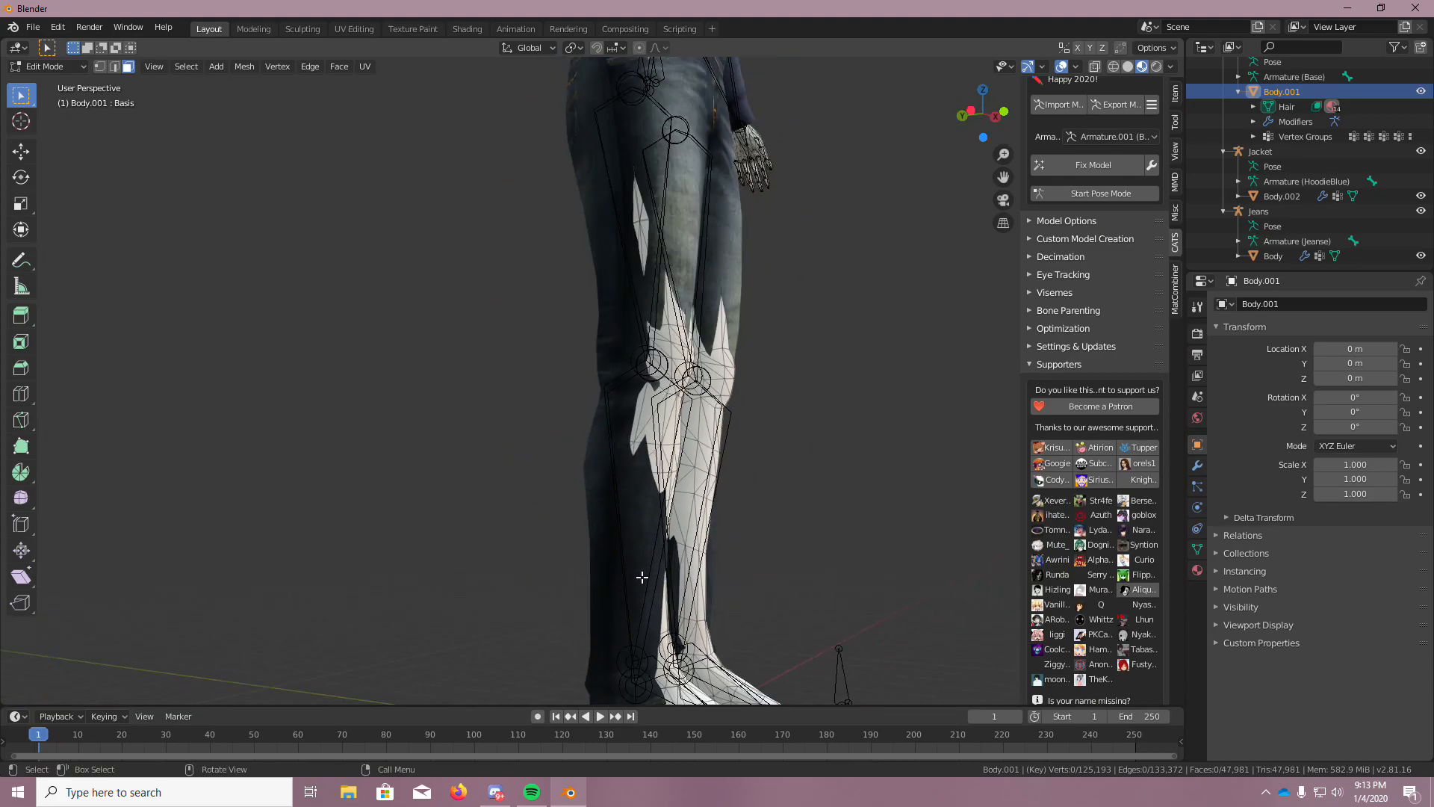
# Hide the jeans' Body mesh so the legs of the Body.001 mesh are exposed
pyautogui.moveTo(716, 354); pyautogui.dragTo(702, 209, button='middle')
pyautogui.scroll(5, 699, 199)
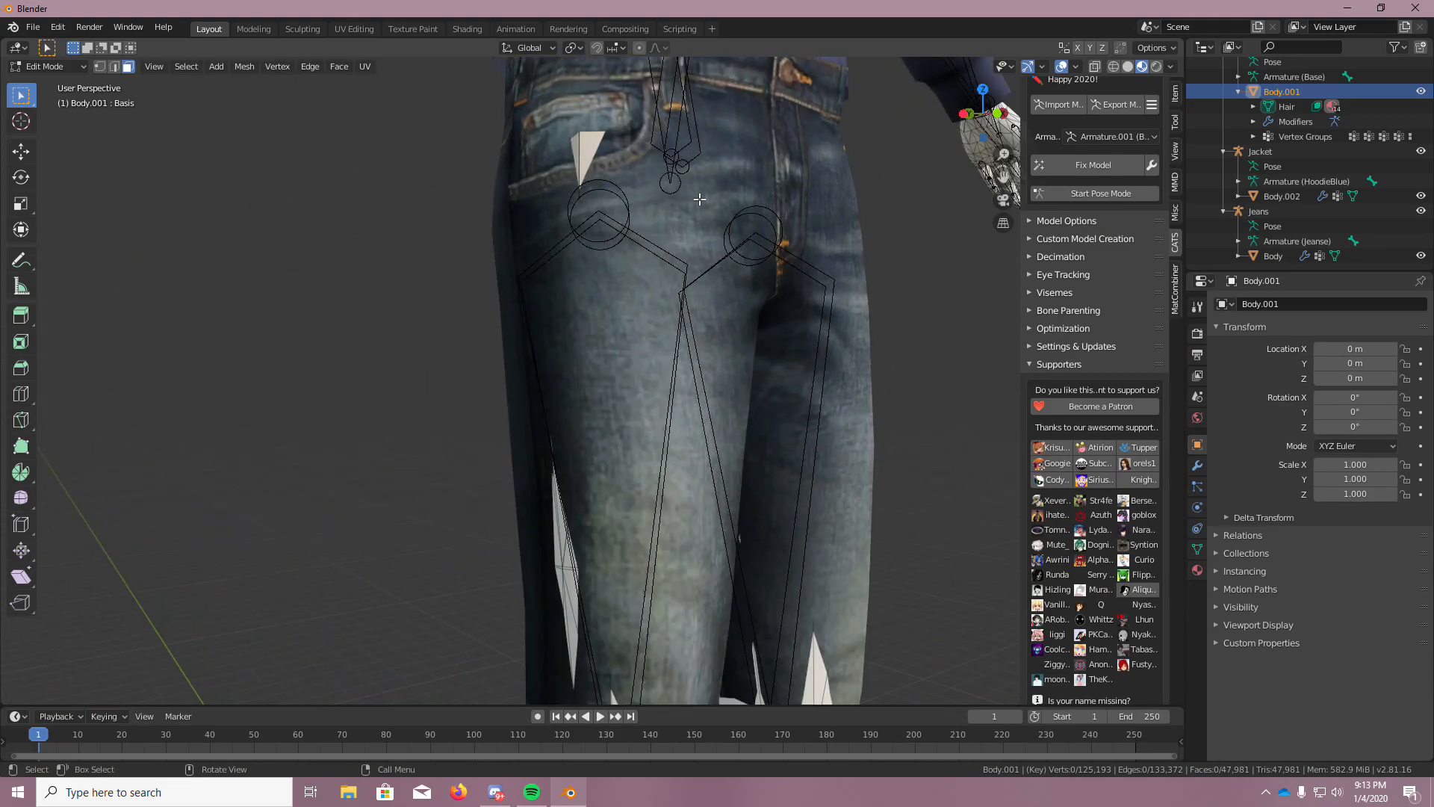
pyautogui.click(1422, 211)
pyautogui.click(1421, 212)
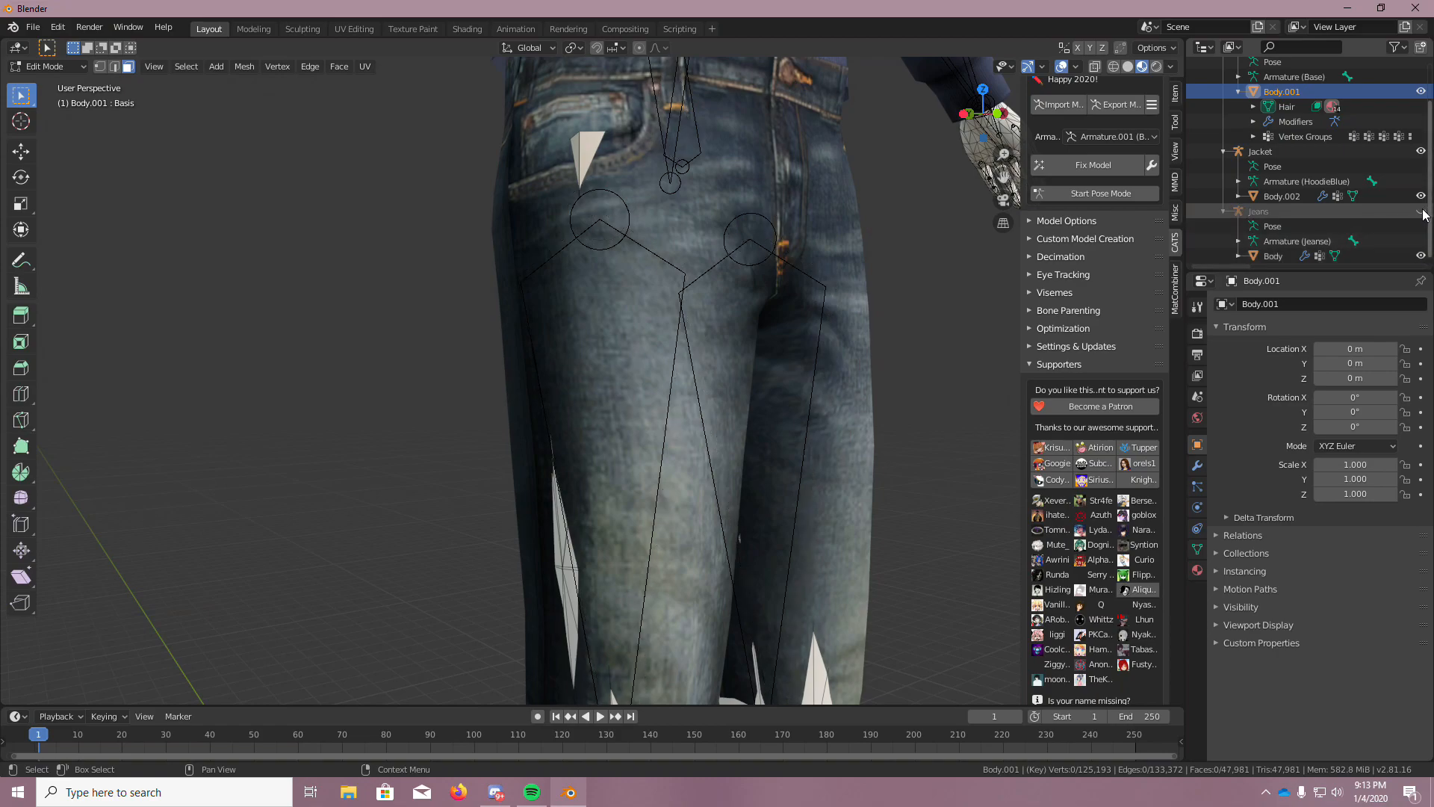
pyautogui.click(1422, 255)
pyautogui.click(1421, 255)
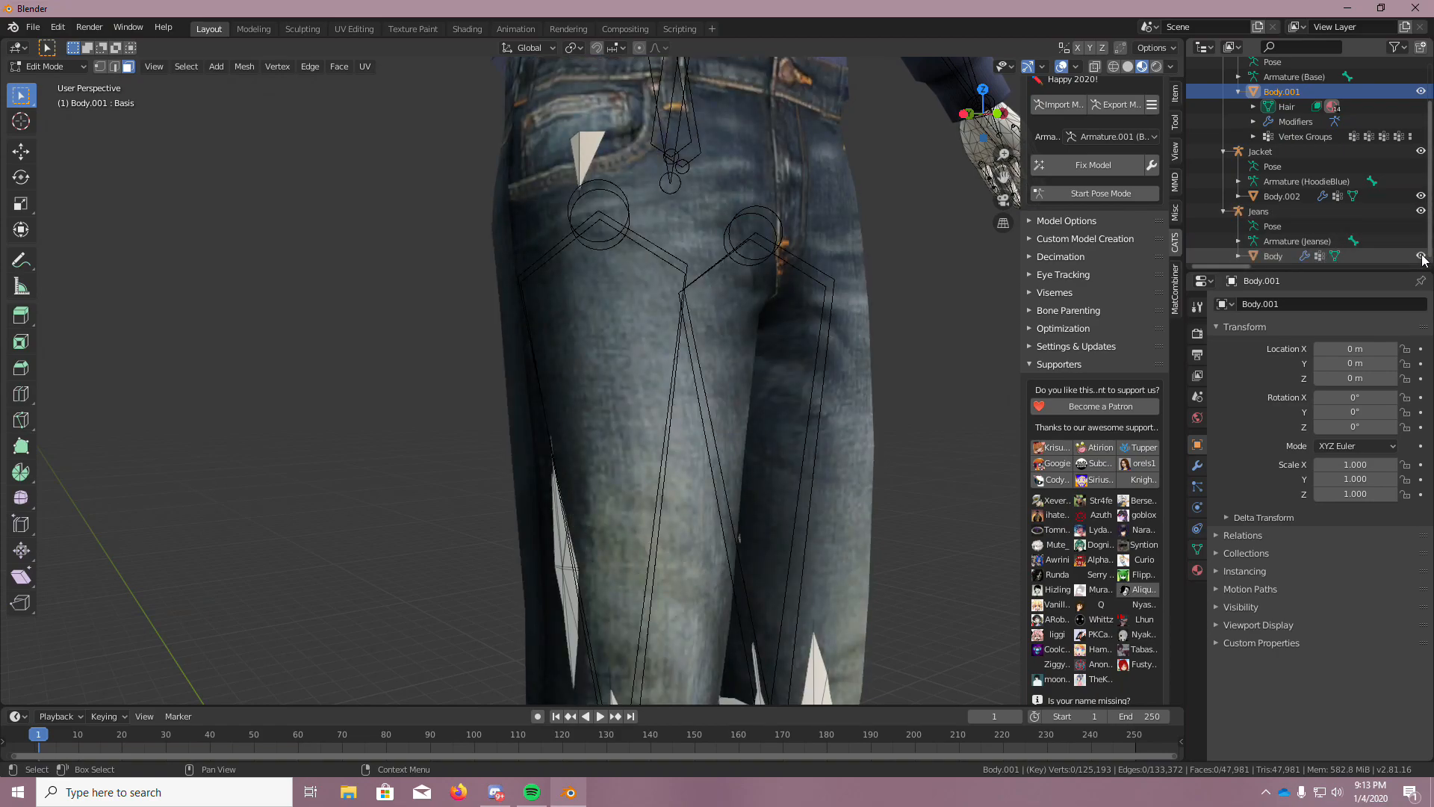
pyautogui.click(1422, 256)
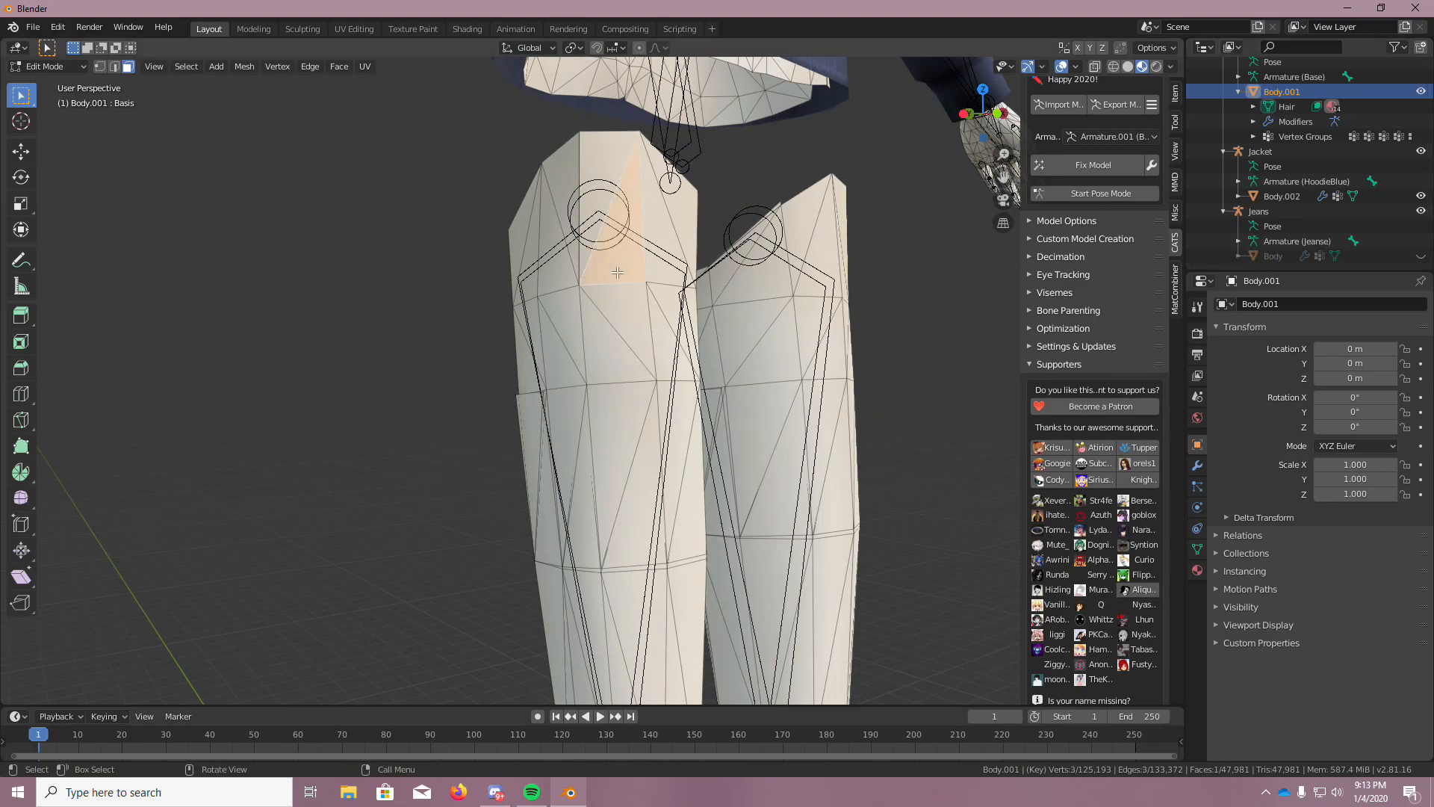
# Select all linked faces of Body.001's right leg down to the ankle, compare them with the jeans, and delete them
pyautogui.hotkey('ctrl', 'l')
pyautogui.moveTo(672, 369); pyautogui.dragTo(820, 401, button='middle')
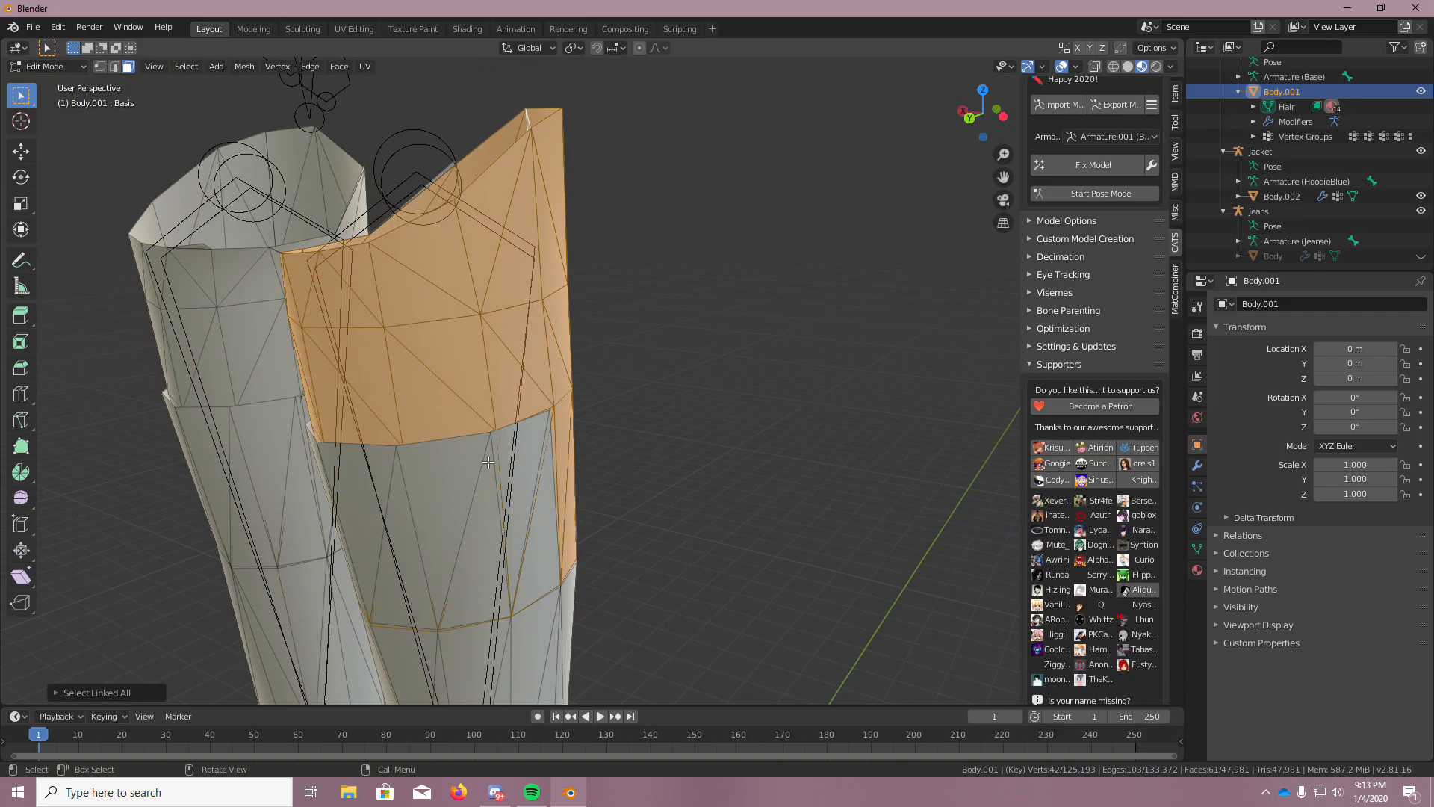
pyautogui.keyDown('shift'); pyautogui.click(529, 458); pyautogui.keyUp('shift')
pyautogui.keyDown('shift'); pyautogui.click(459, 469); pyautogui.keyUp('shift')
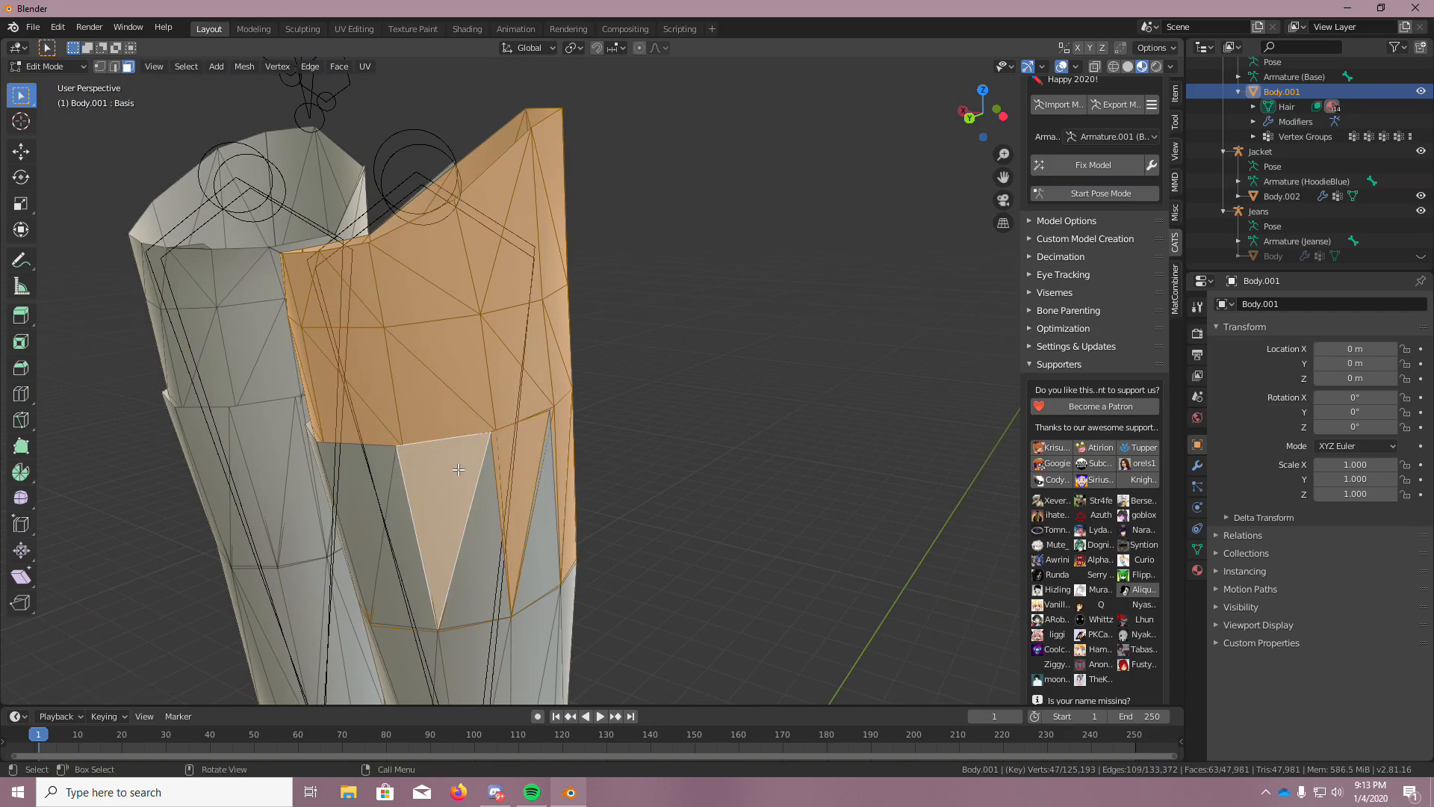
pyautogui.hotkey('ctrl', 'l')
pyautogui.hotkey('ctrl', 'l')
pyautogui.moveTo(659, 468); pyautogui.dragTo(441, 549, button='middle')
pyautogui.scroll(-5, 441, 549)
pyautogui.scroll(3, 479, 616)
pyautogui.scroll(-5, 477, 618)
pyautogui.moveTo(476, 618); pyautogui.dragTo(511, 614, button='middle')
pyautogui.scroll(6, 440, 643)
pyautogui.moveTo(438, 641); pyautogui.dragTo(472, 584, button='middle')
pyautogui.scroll(-3, 472, 584)
pyautogui.scroll(3, 478, 594)
pyautogui.scroll(-1, 478, 590)
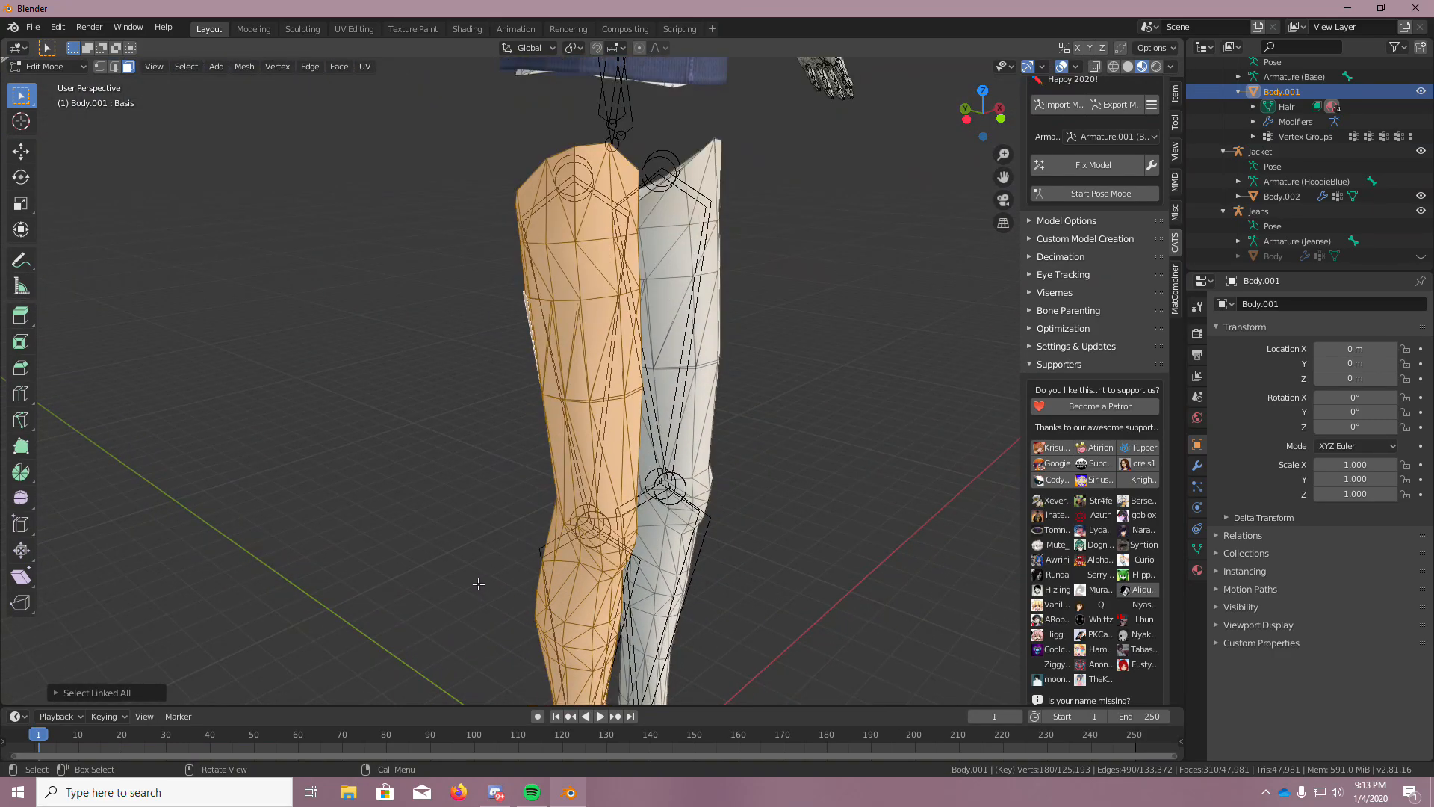
pyautogui.press('x')
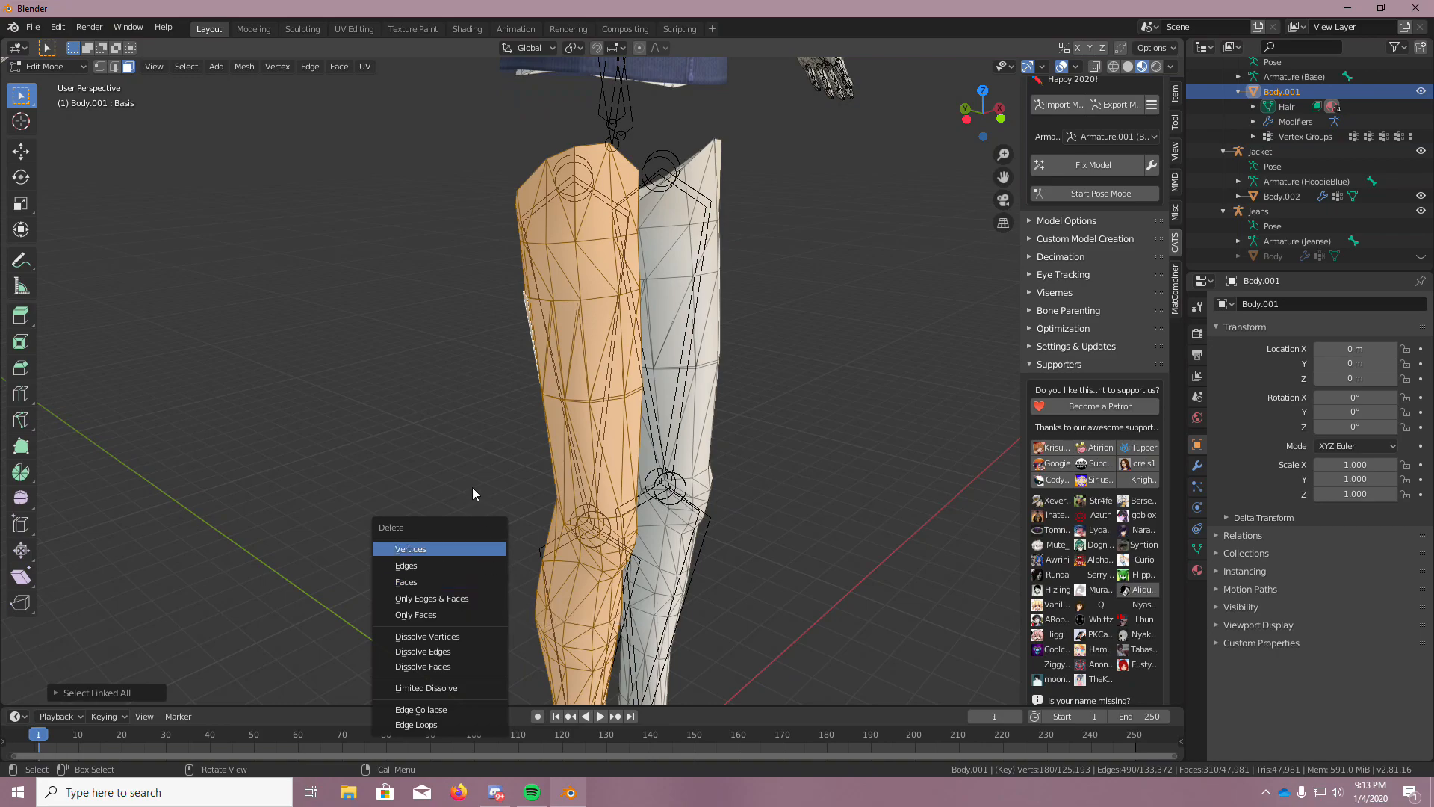
pyautogui.scroll(-5, 465, 476)
pyautogui.scroll(6, 497, 546)
pyautogui.moveTo(497, 545); pyautogui.dragTo(475, 541, button='middle')
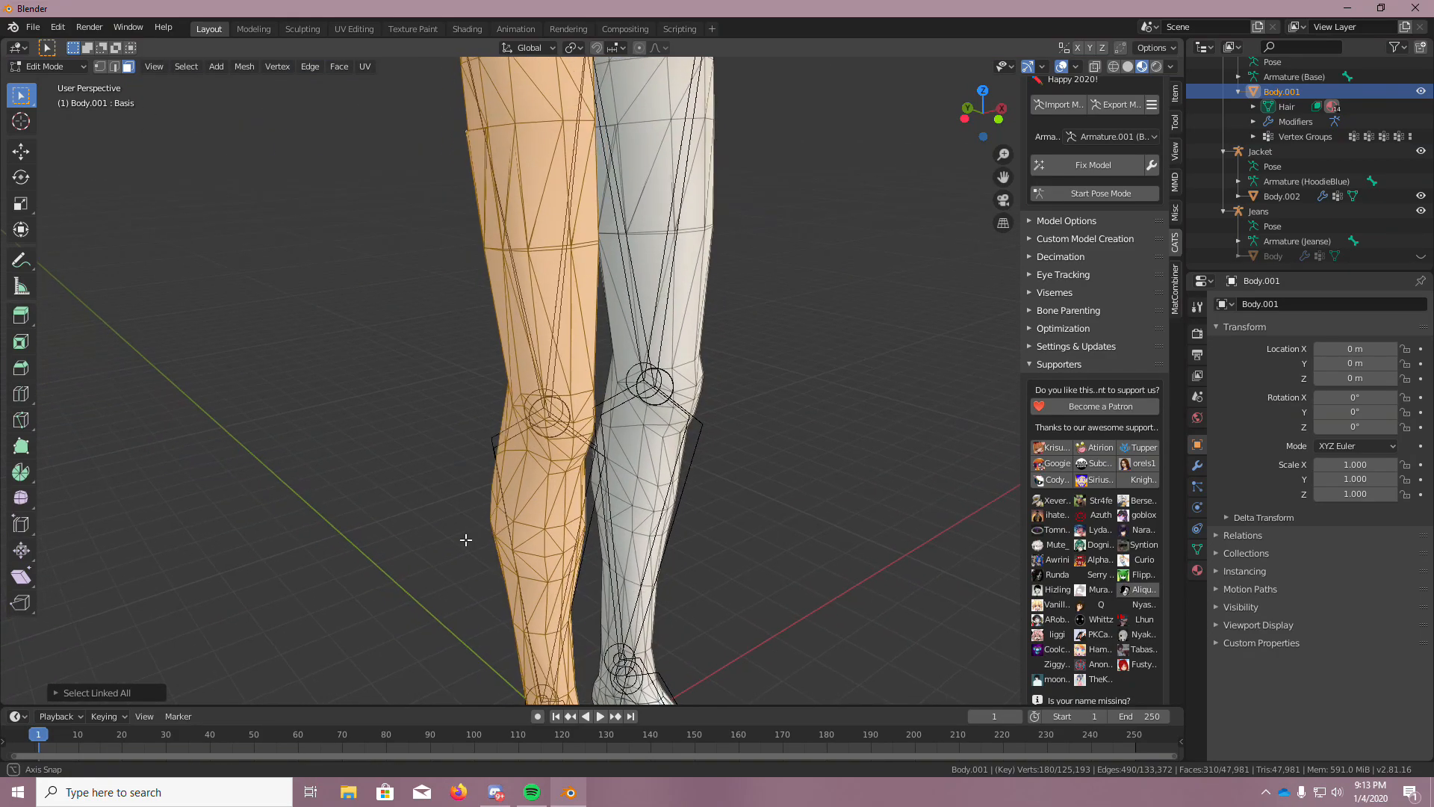
pyautogui.click(1419, 257)
pyautogui.click(1419, 256)
pyautogui.click(1418, 257)
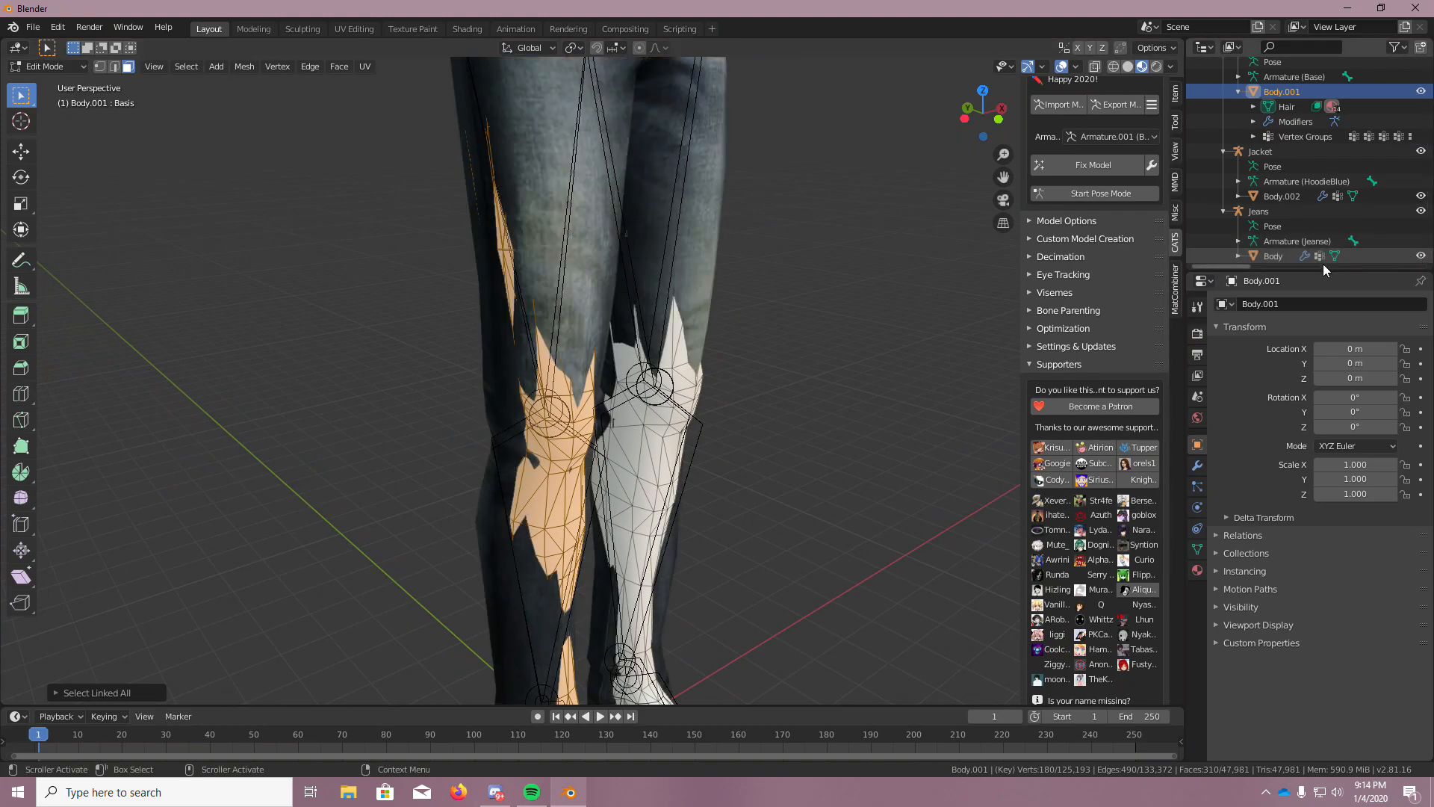
pyautogui.click(1418, 256)
pyautogui.press('x')
pyautogui.click(826, 280)
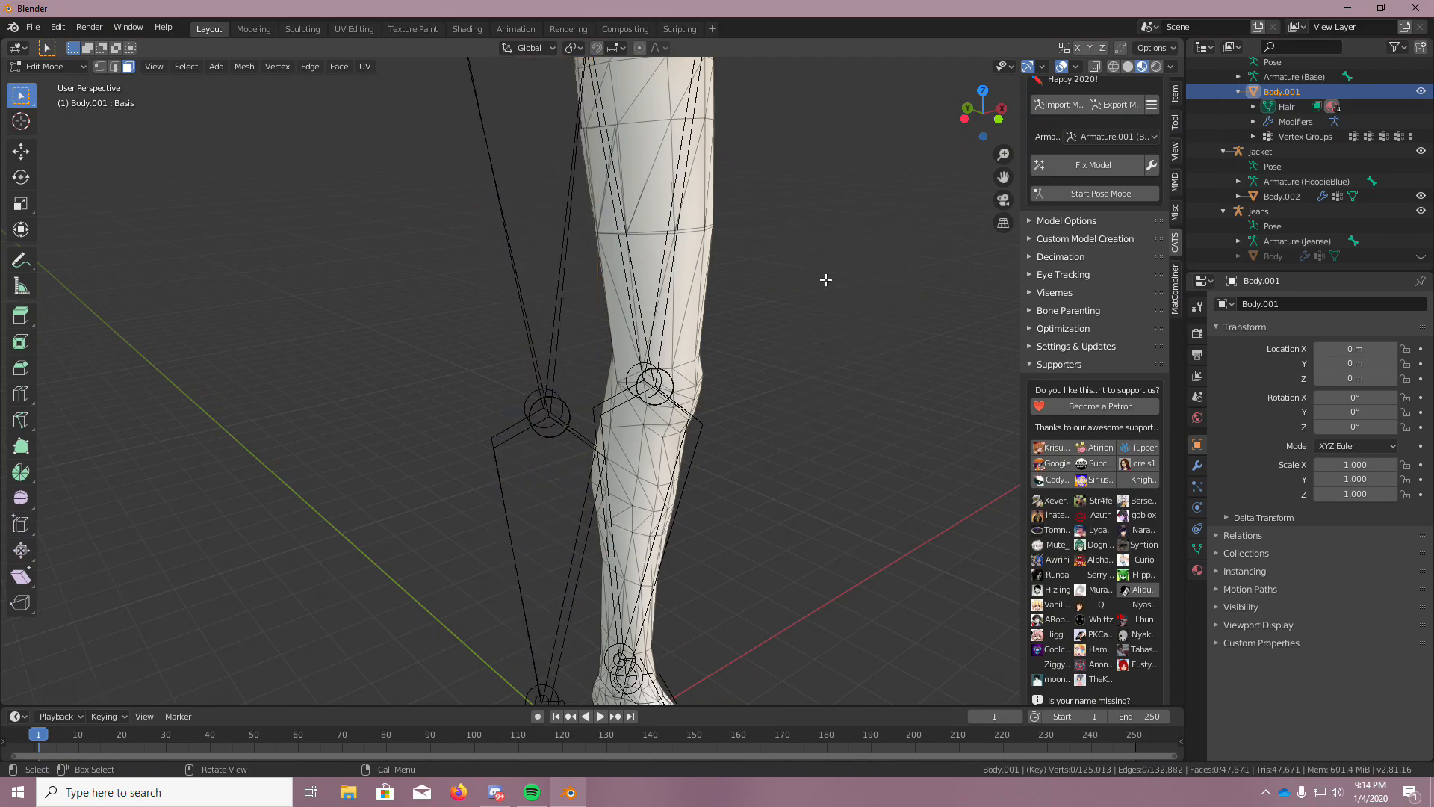
# Delete the stray face left floating beside the right hip bone of Body.001
pyautogui.moveTo(826, 281); pyautogui.dragTo(806, 282, button='middle')
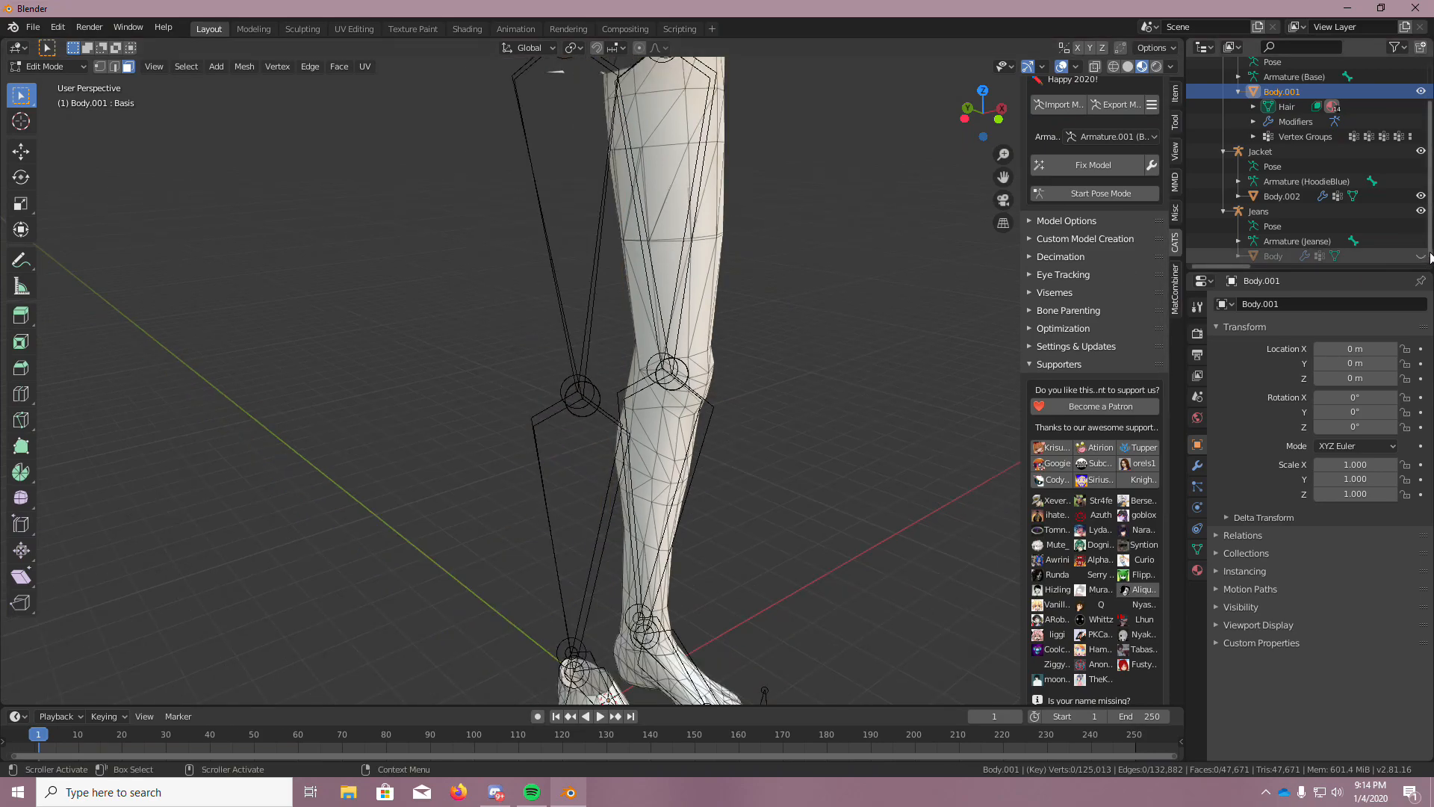
pyautogui.scroll(-1, 761, 176)
pyautogui.moveTo(534, 75); pyautogui.dragTo(609, 61, button='middle')
pyautogui.moveTo(556, 151); pyautogui.dragTo(519, 141, button='middle')
pyautogui.scroll(7, 615, 237)
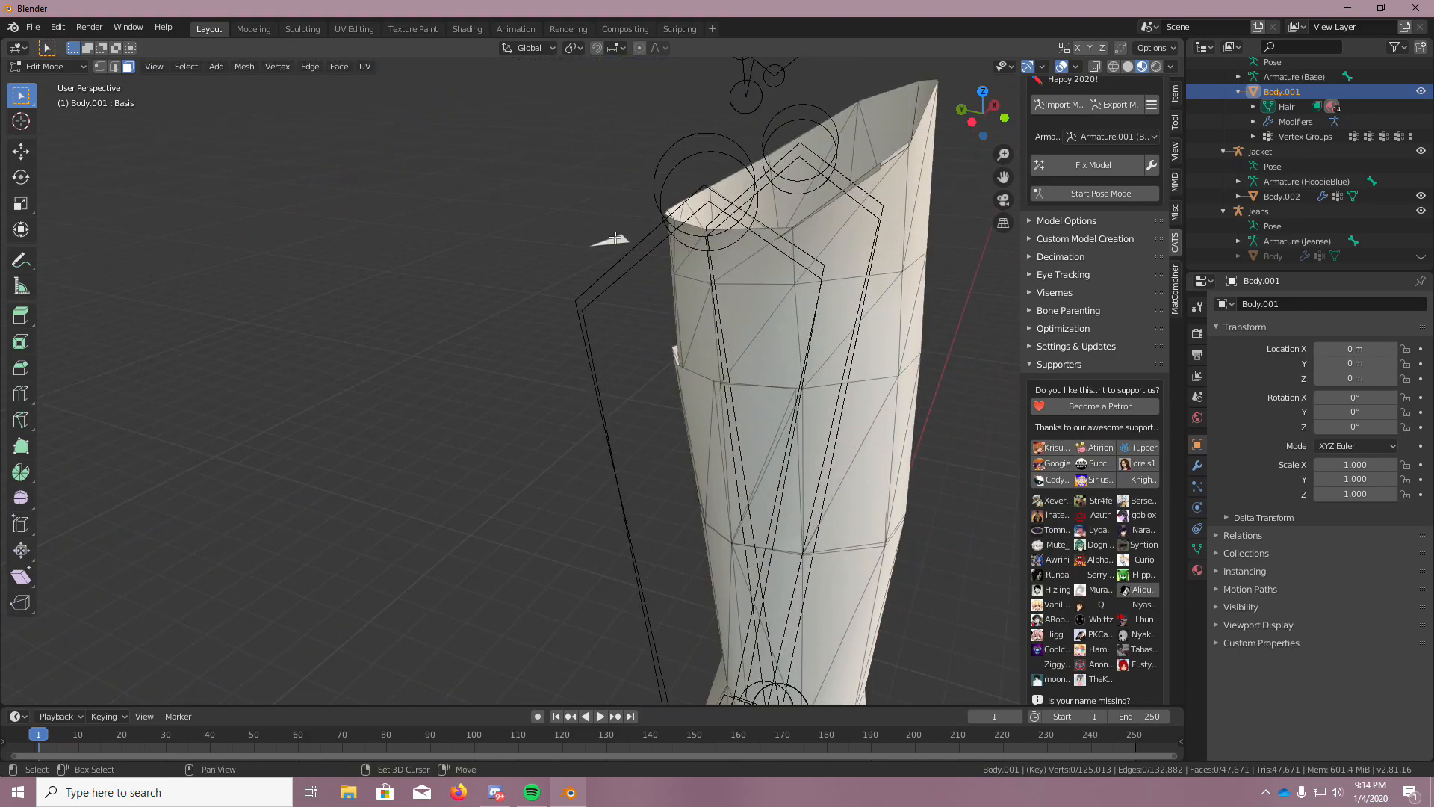
pyautogui.press('x')
pyautogui.click(615, 240)
pyautogui.moveTo(563, 228); pyautogui.dragTo(401, 224, button='middle')
pyautogui.scroll(-3, 401, 224)
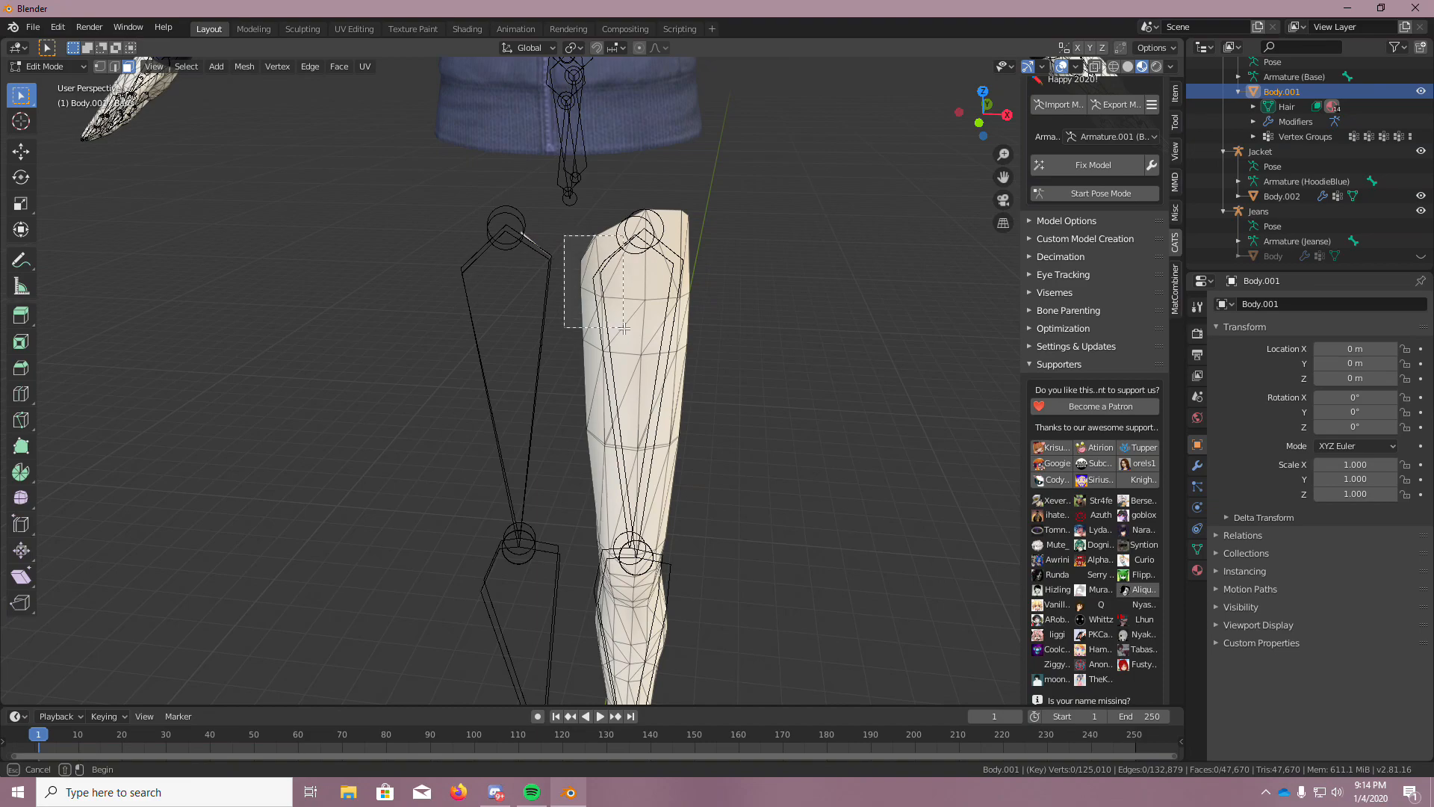
pyautogui.moveTo(623, 327); pyautogui.dragTo(624, 329)
pyautogui.click(449, 208)
pyautogui.moveTo(439, 198); pyautogui.dragTo(835, 595)
pyautogui.scroll(-6, 814, 615)
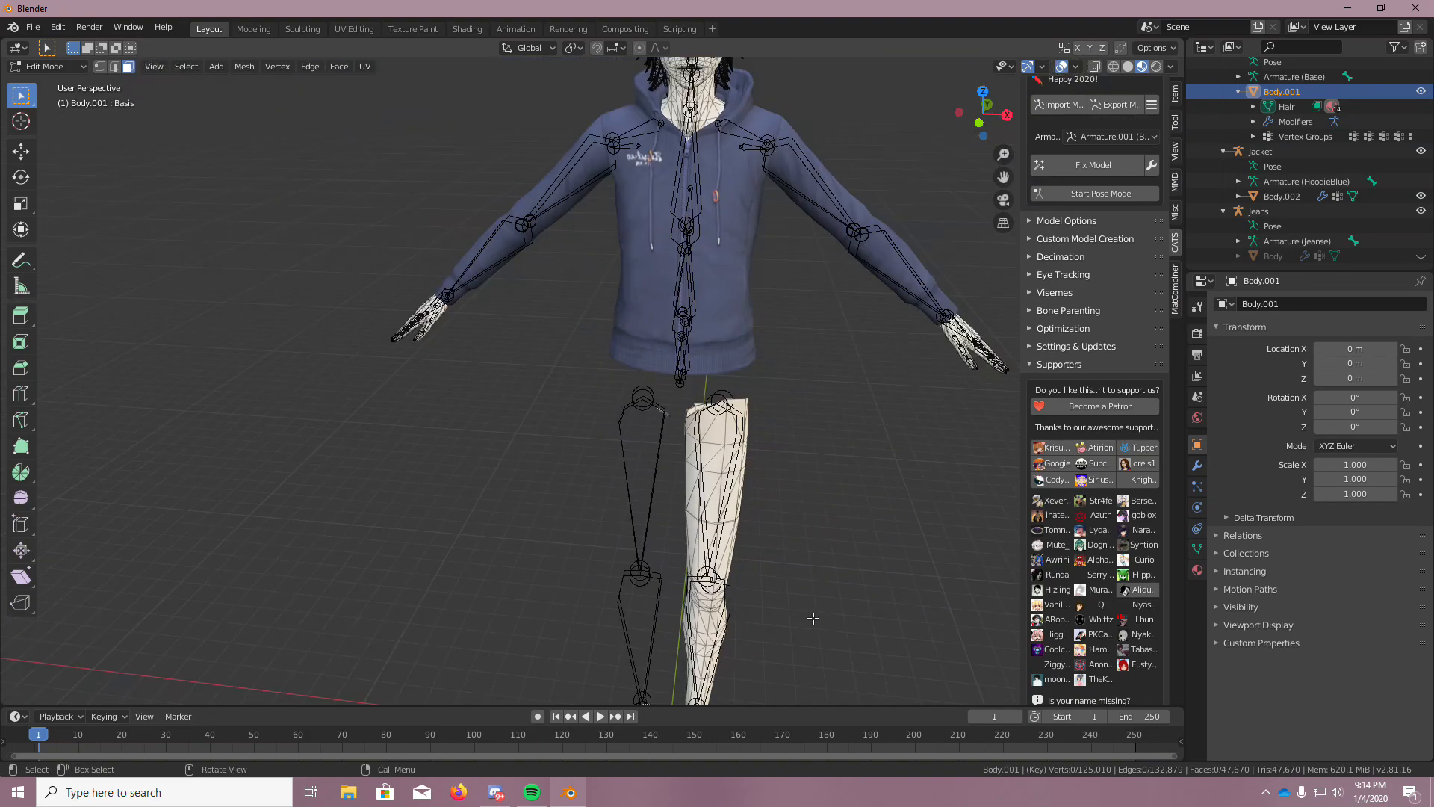
# Delete the linked faces of Body.001's left leg, both the upper thigh section and the remainder down to the ankle
pyautogui.moveTo(826, 627); pyautogui.dragTo(833, 637, button='middle')
pyautogui.scroll(6, 833, 638)
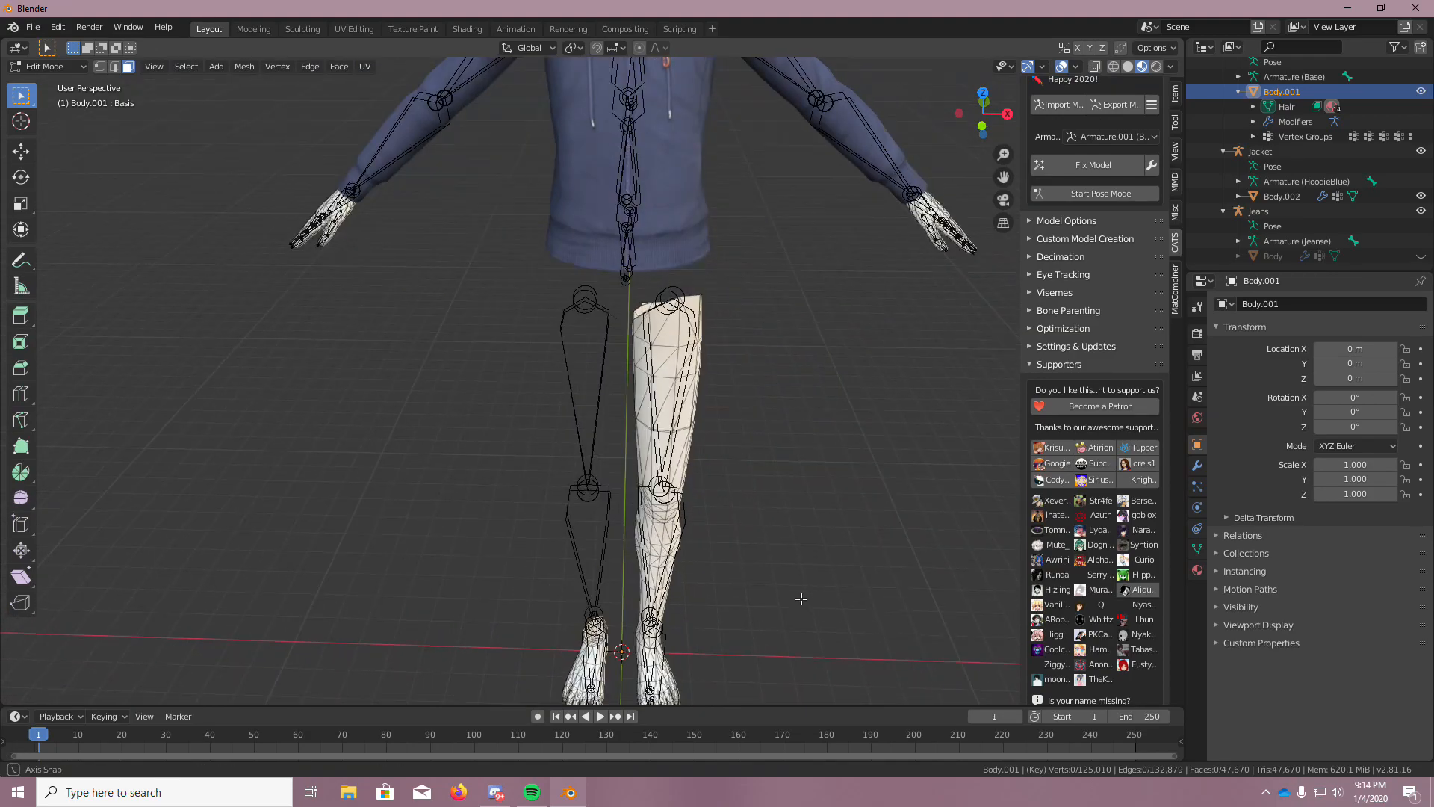
pyautogui.hotkey('ctrl', 'l')
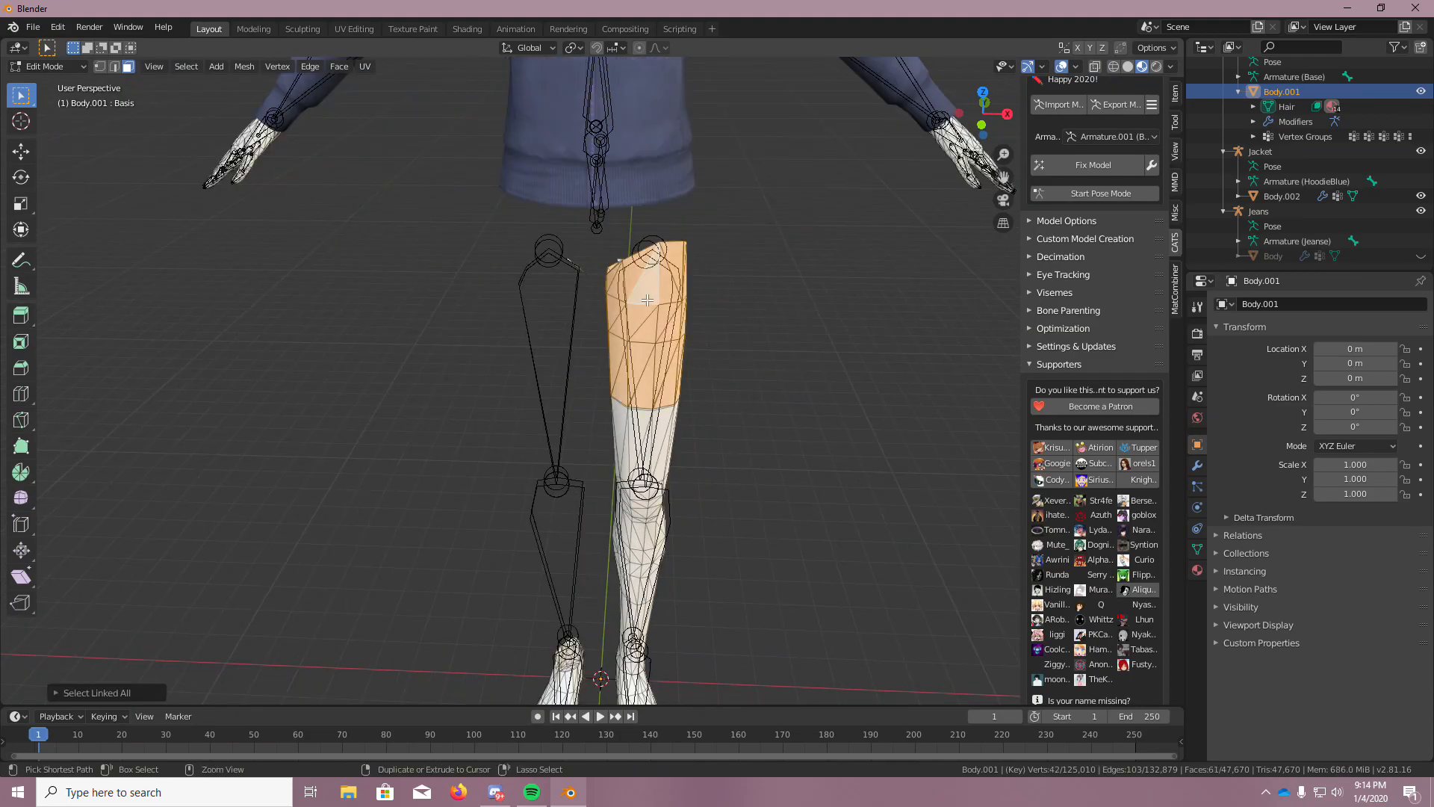
pyautogui.press('x')
pyautogui.click(647, 300)
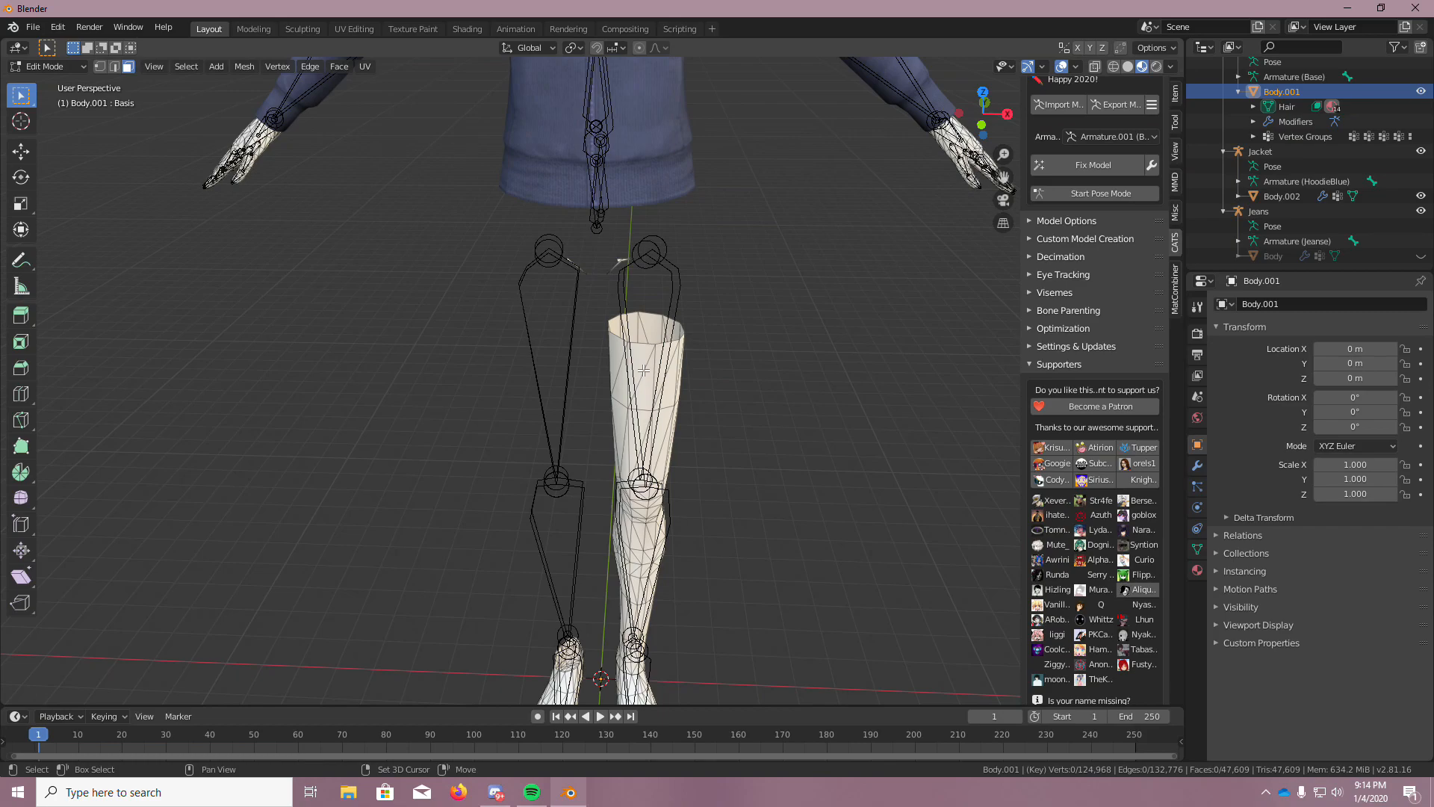
pyautogui.hotkey('ctrl', 'l')
pyautogui.press('x')
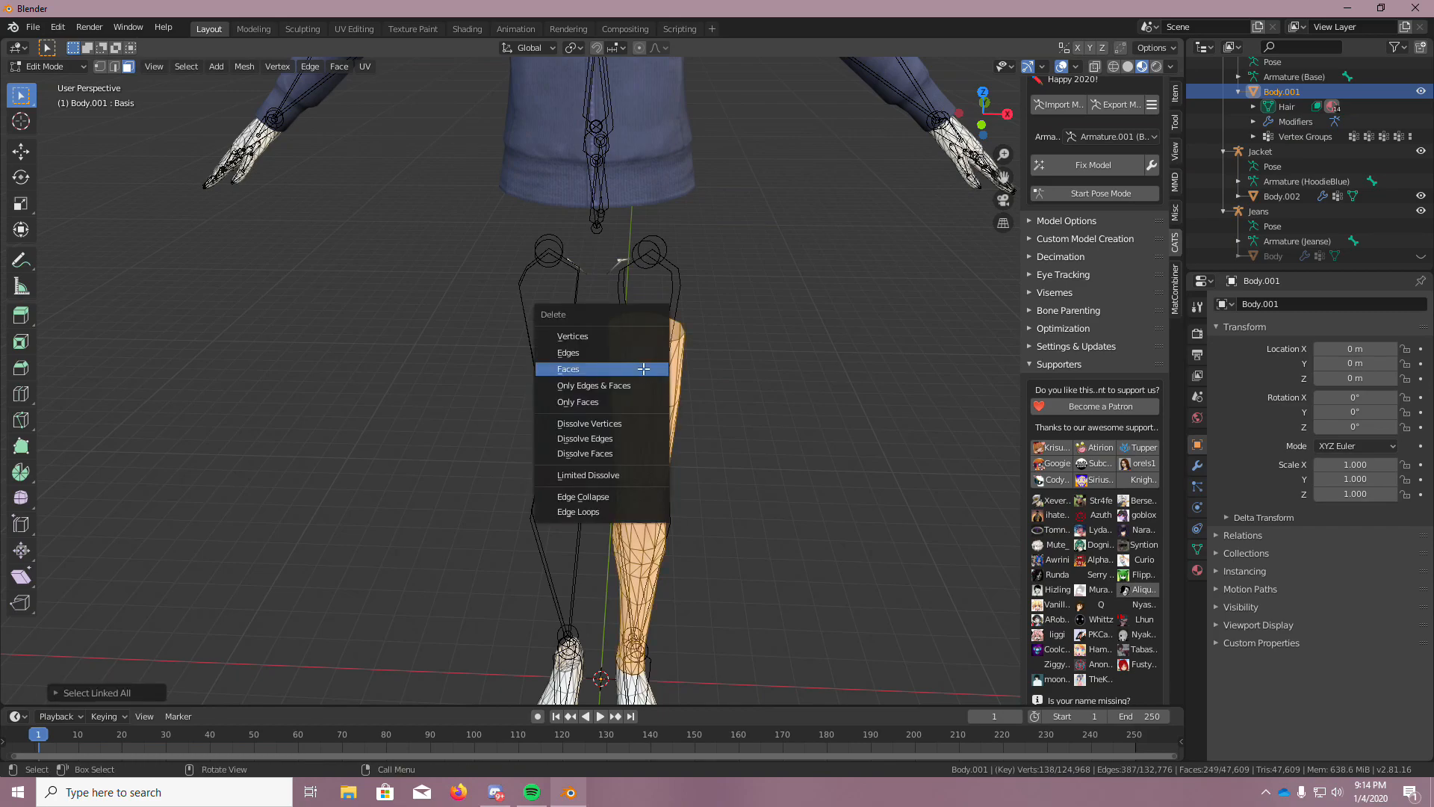
pyautogui.click(644, 371)
# Delete the remaining stray faces between the two hip bones of Body.001
pyautogui.moveTo(717, 493); pyautogui.dragTo(717, 476, button='middle')
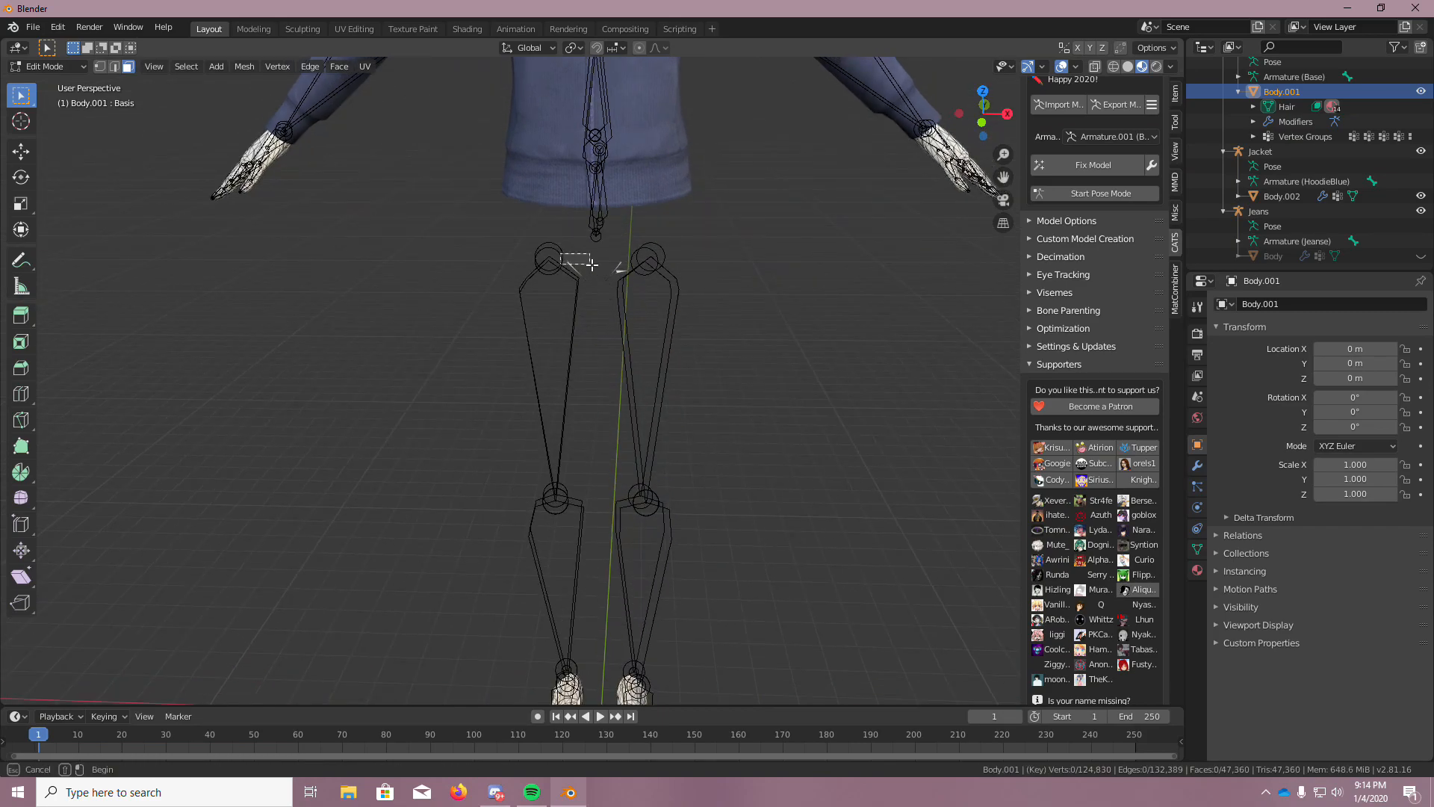
pyautogui.moveTo(641, 283); pyautogui.dragTo(641, 282)
pyautogui.press('x')
pyautogui.click(641, 284)
pyautogui.scroll(-5, 673, 508)
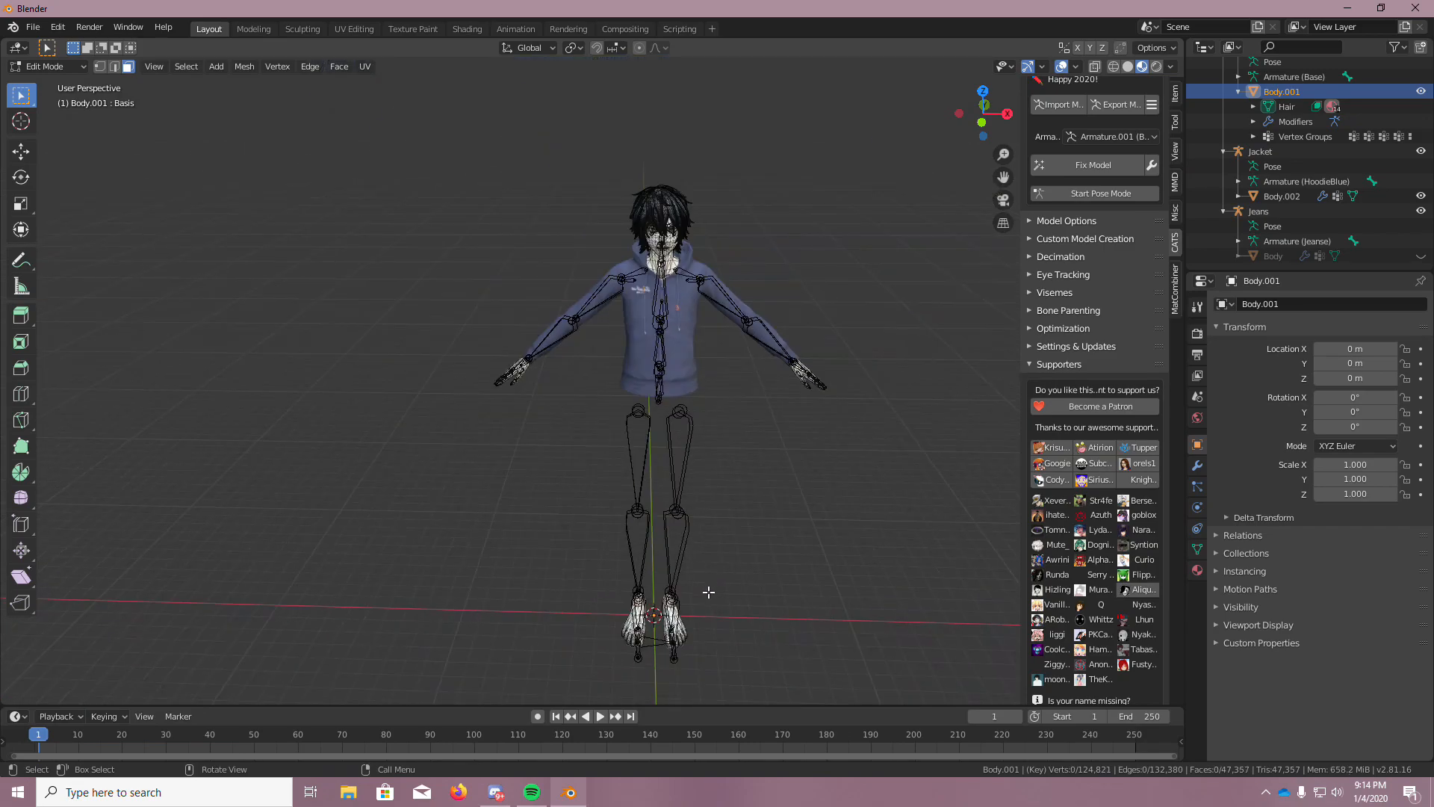
# Unhide the jeans' Body mesh and check how it covers the body down to the feet
pyautogui.scroll(4, 707, 576)
pyautogui.click(1420, 256)
pyautogui.scroll(4, 673, 500)
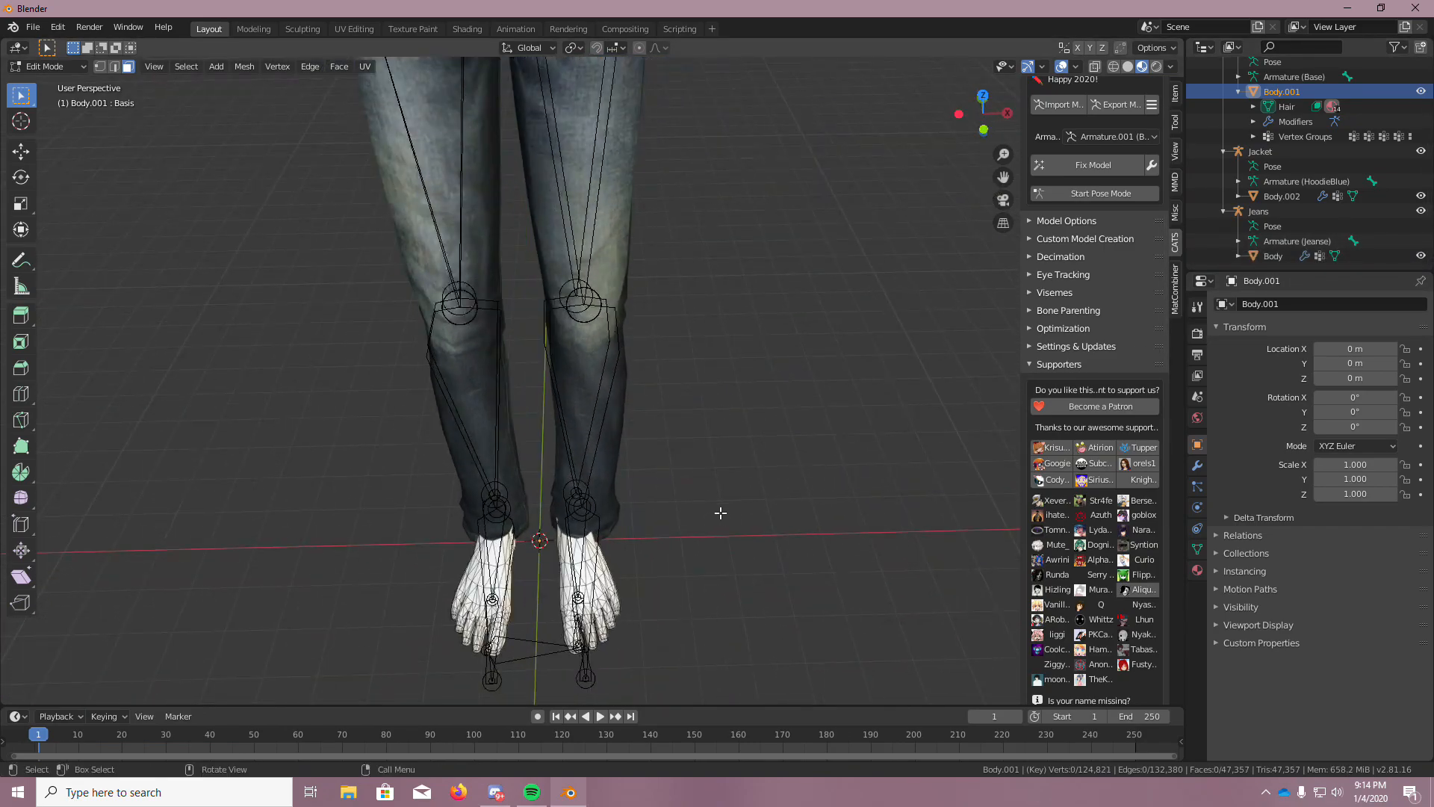
pyautogui.moveTo(672, 515); pyautogui.dragTo(673, 499, button='middle')
pyautogui.scroll(-5, 548, 528)
pyautogui.scroll(4, 593, 528)
pyautogui.moveTo(593, 529); pyautogui.dragTo(508, 463, button='middle')
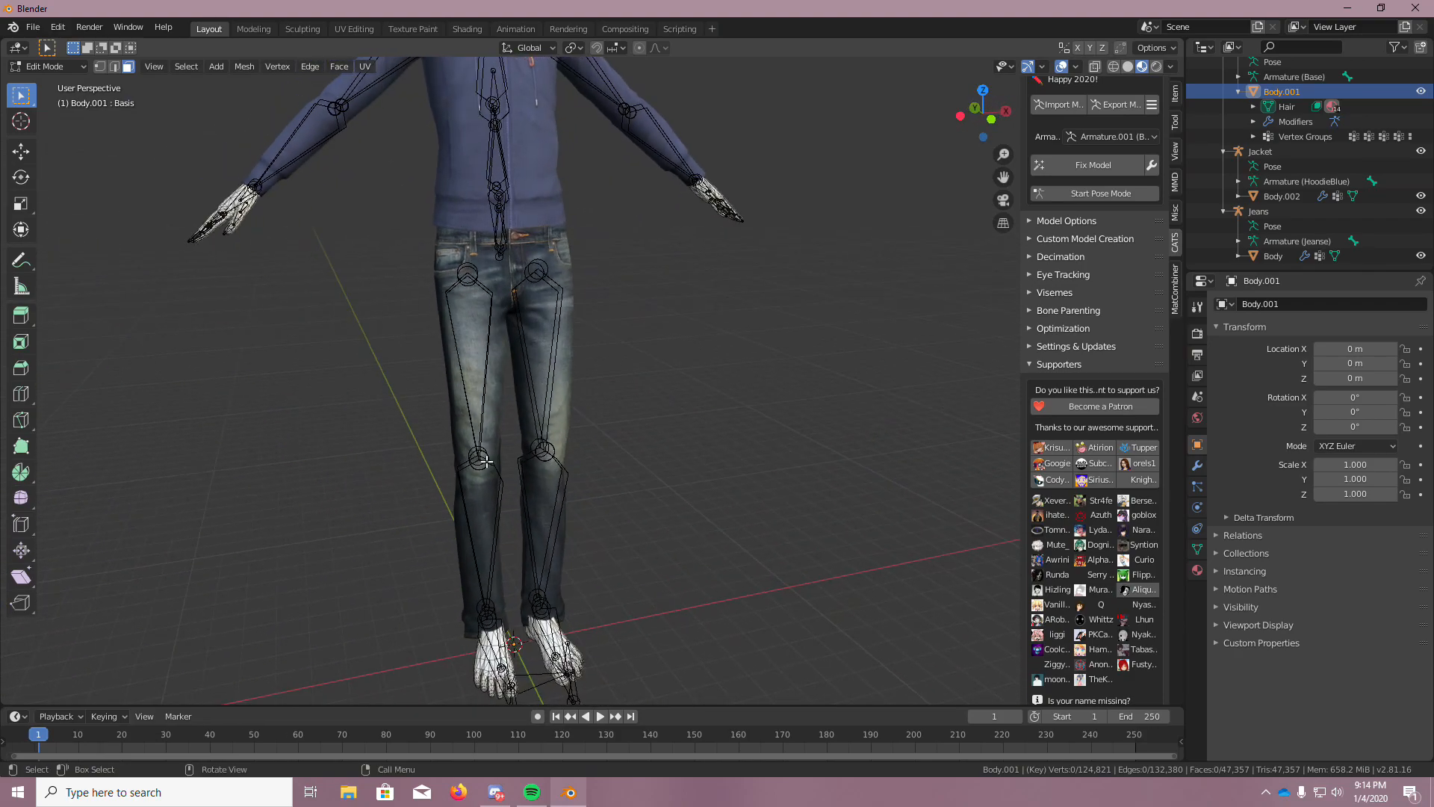
# Highlight the Jeans armature and examine its bones along the torso, legs and feet from several angles
pyautogui.click(1261, 212)
pyautogui.moveTo(825, 291); pyautogui.dragTo(798, 311, button='middle')
pyautogui.scroll(4, 624, 541)
pyautogui.moveTo(561, 546); pyautogui.dragTo(553, 587, button='middle')
pyautogui.scroll(-5, 596, 600)
pyautogui.scroll(8, 519, 601)
pyautogui.scroll(-8, 553, 587)
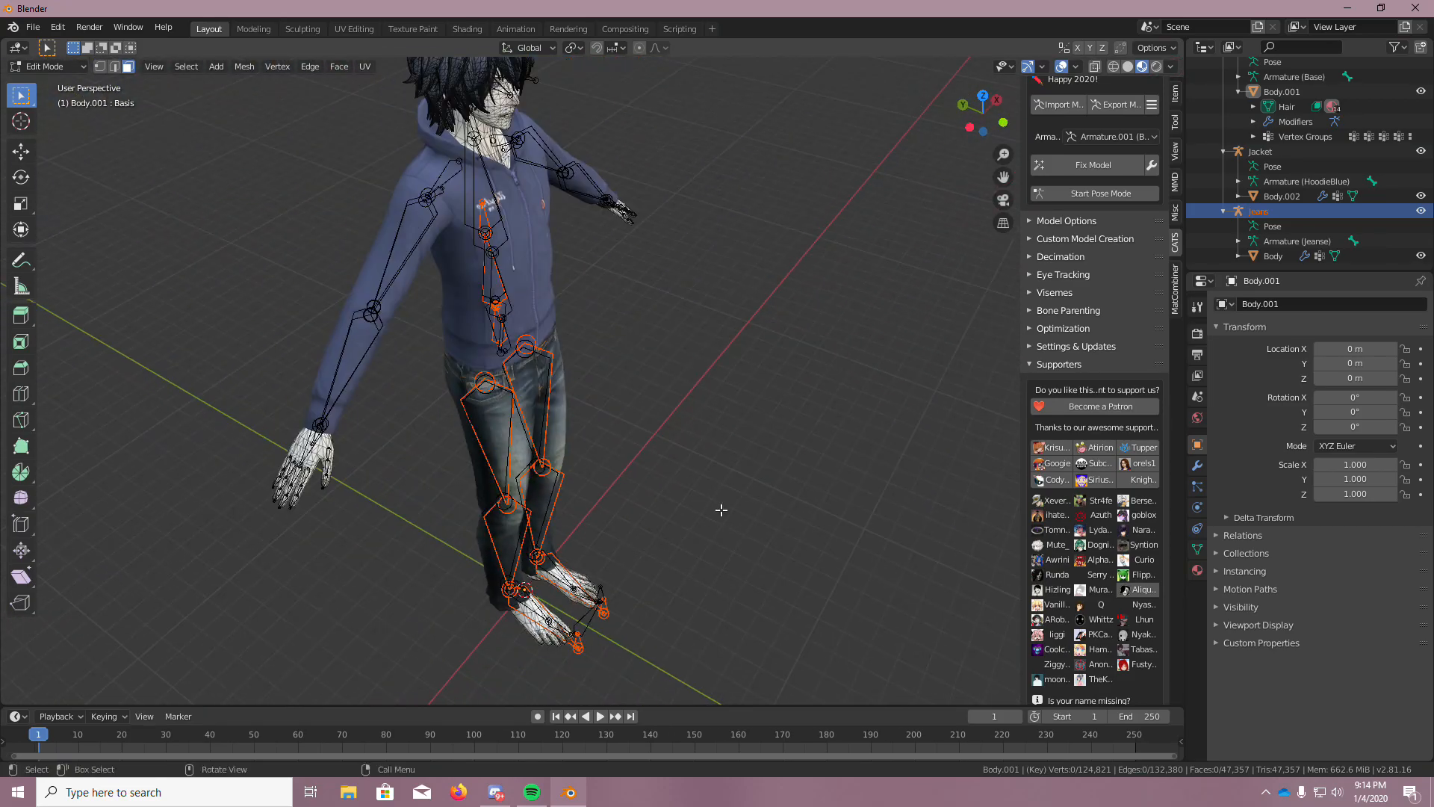
pyautogui.moveTo(715, 496)
pyautogui.mouseDown(button='middle')
pyautogui.moveTo(650, 448)
pyautogui.moveTo(723, 496)
pyautogui.moveTo(916, 486)
pyautogui.moveTo(971, 467)
pyautogui.moveTo(788, 471)
pyautogui.moveTo(608, 448)
pyautogui.moveTo(691, 482)
pyautogui.mouseUp(button='middle')
pyautogui.scroll(-3, 700, 482)
pyautogui.scroll(4, 692, 486)
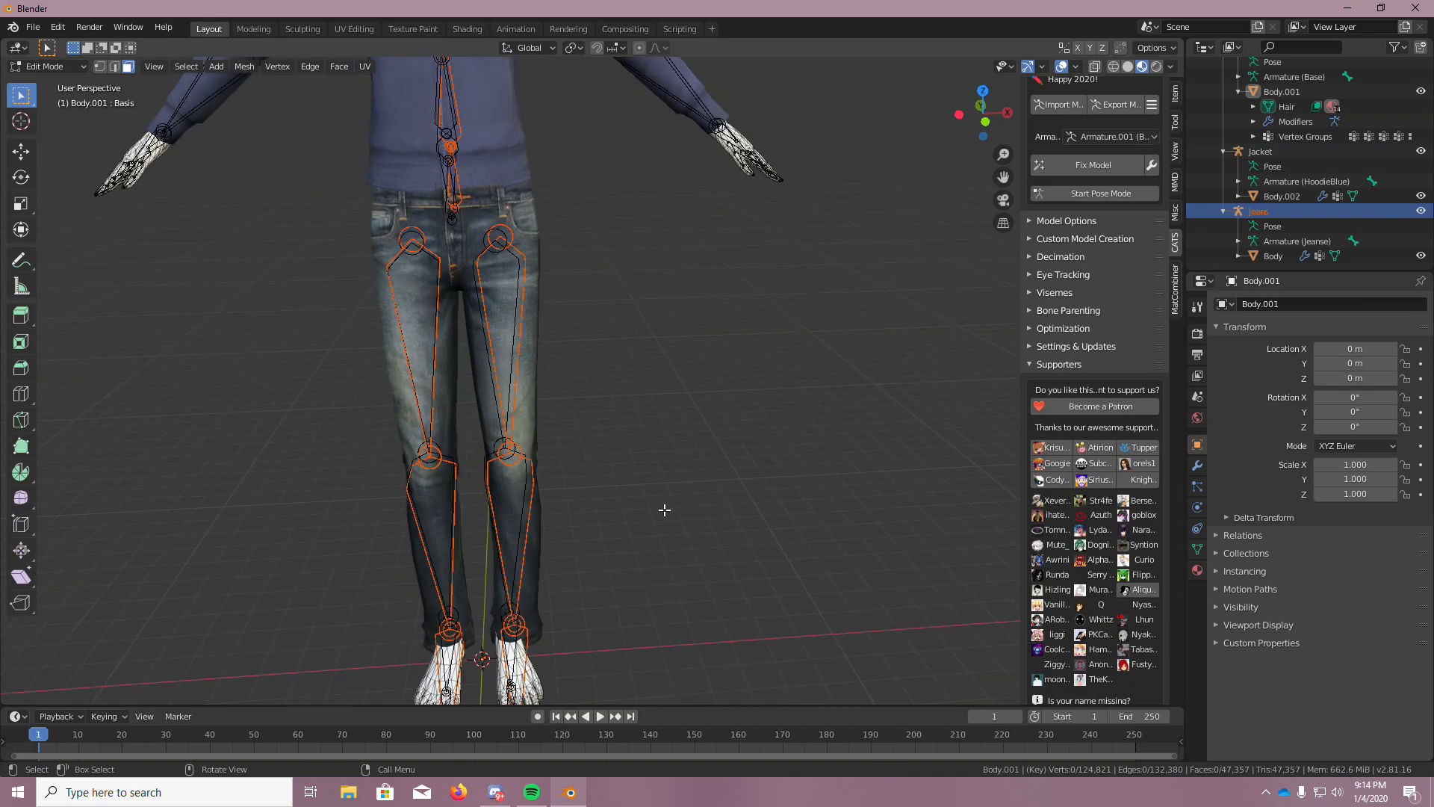
pyautogui.scroll(-1, 663, 509)
pyautogui.scroll(3, 1248, 164)
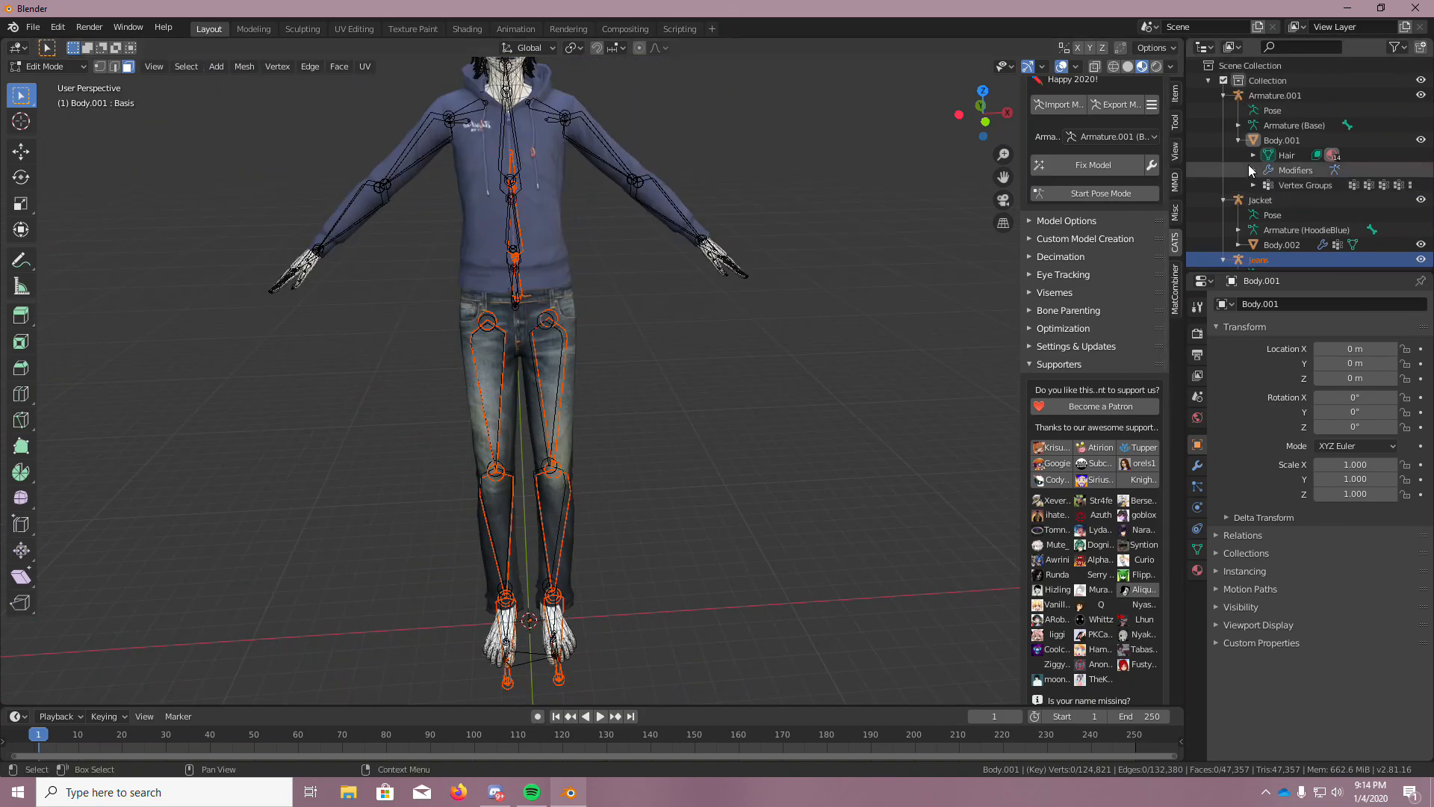
pyautogui.scroll(-3, 732, 226)
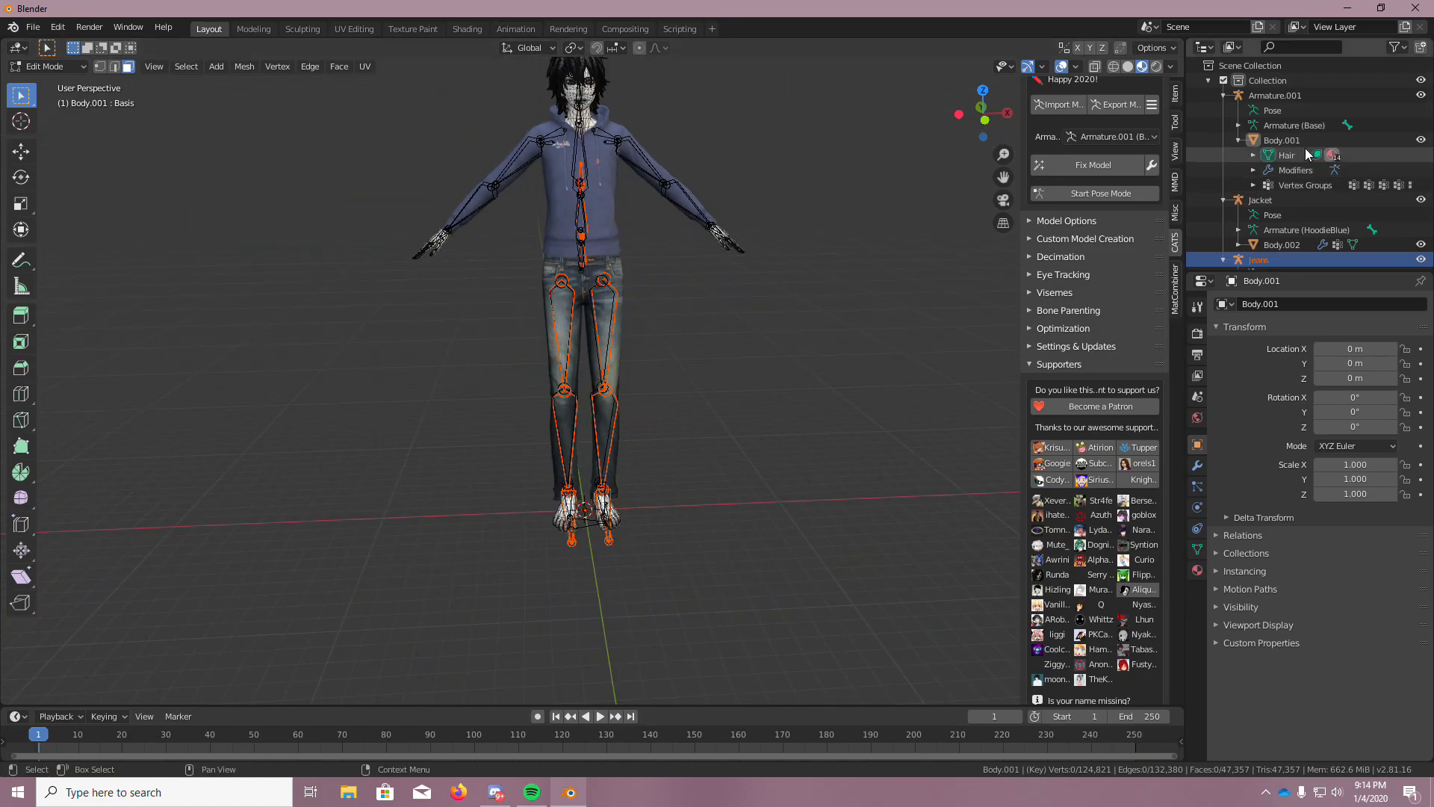
# Highlight the Jacket armature, inspect its bones around the feet, and switch from Edit Mode to Object Mode
pyautogui.click(1270, 201)
pyautogui.scroll(3, 578, 579)
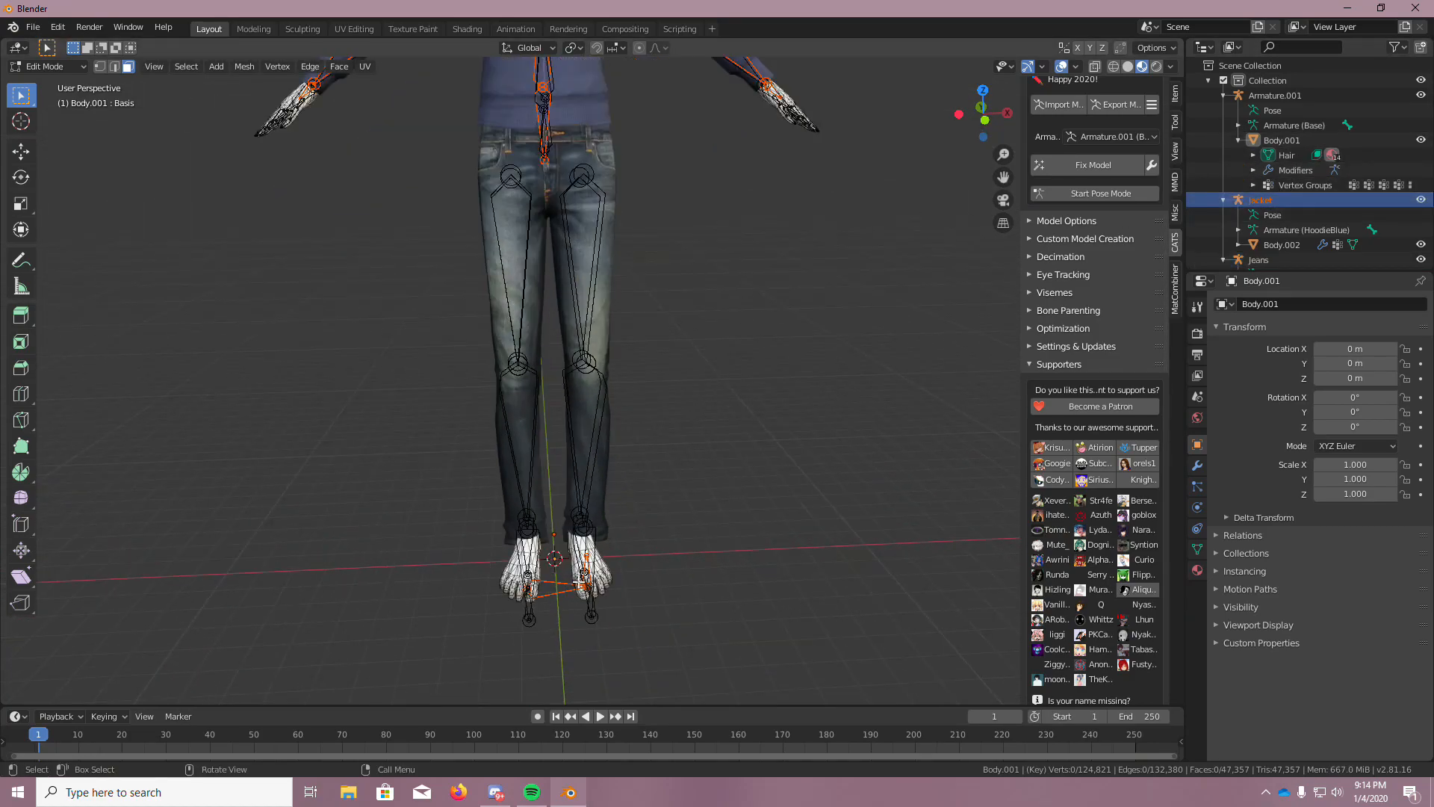
pyautogui.scroll(5, 579, 580)
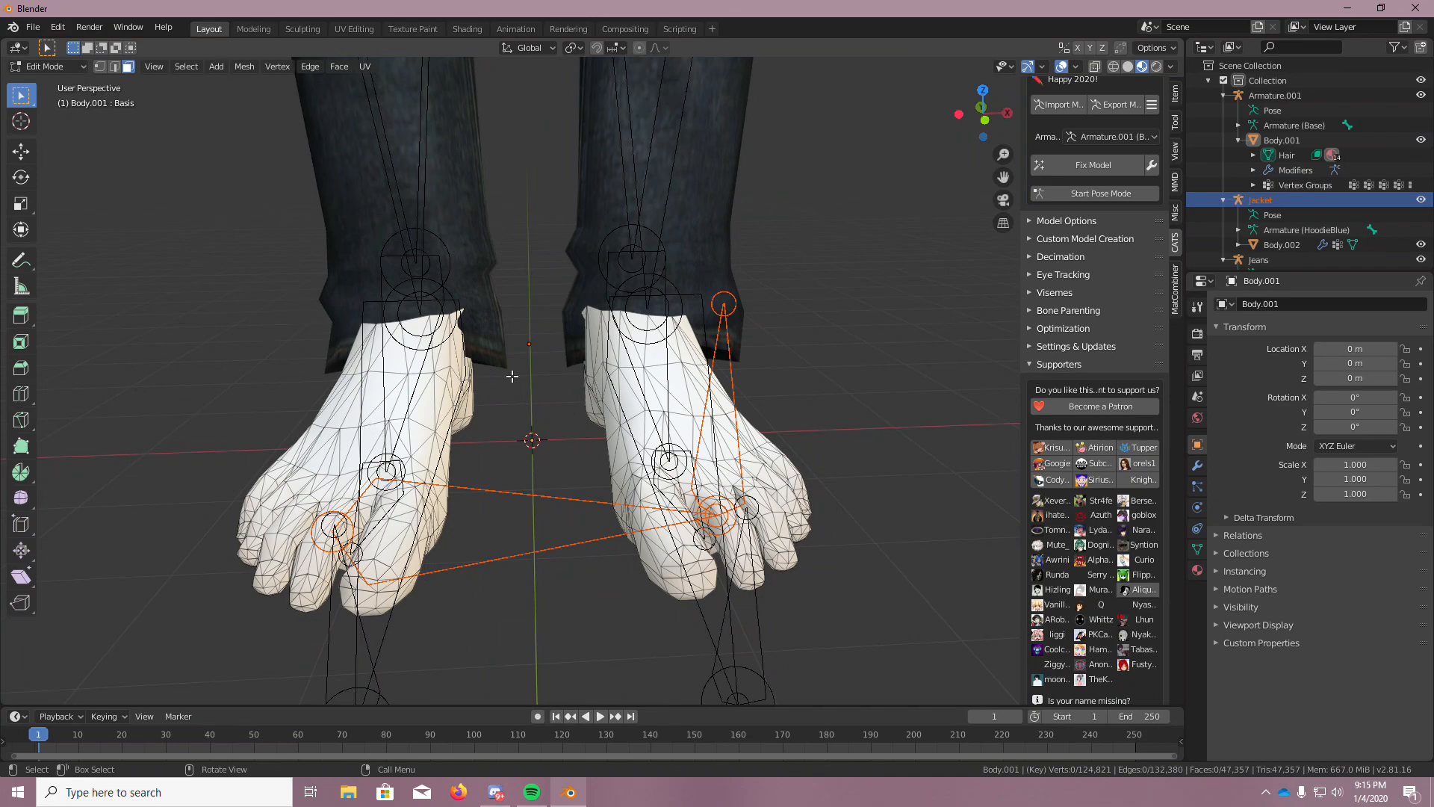
pyautogui.click(87, 65)
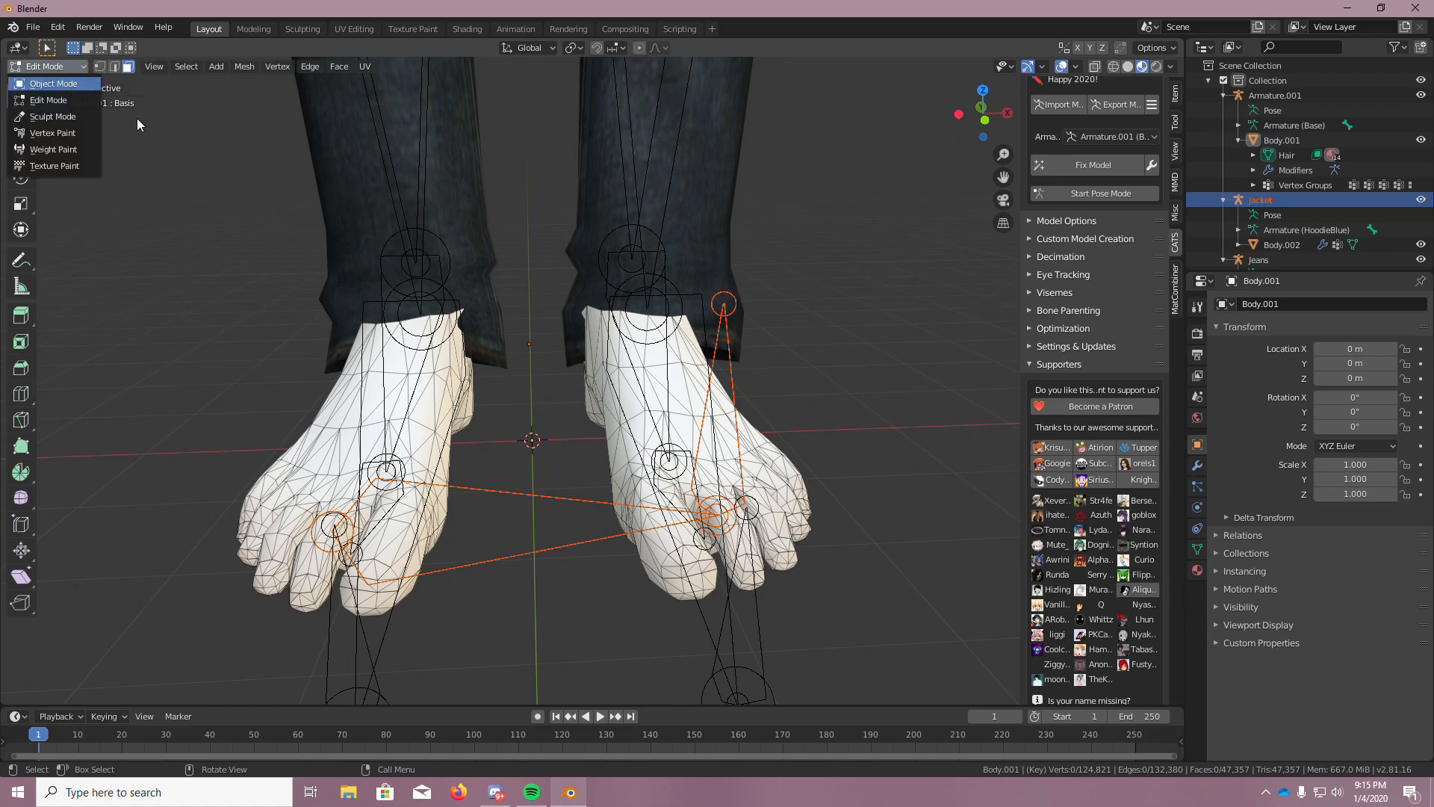
pyautogui.click(52, 83)
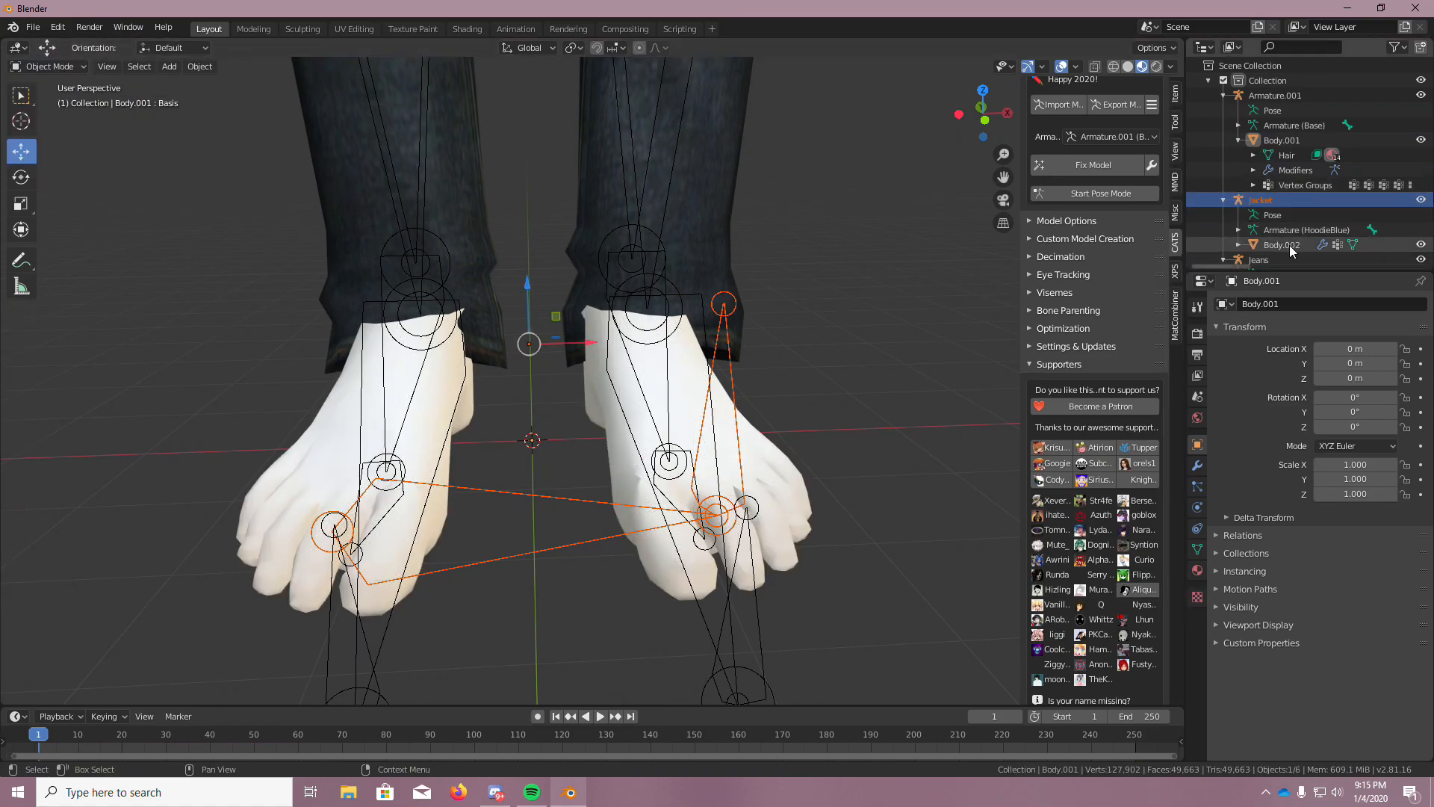
# Make the Jacket armature the active object and enter Edit Mode on its bones
pyautogui.click(455, 542)
pyautogui.click(449, 550)
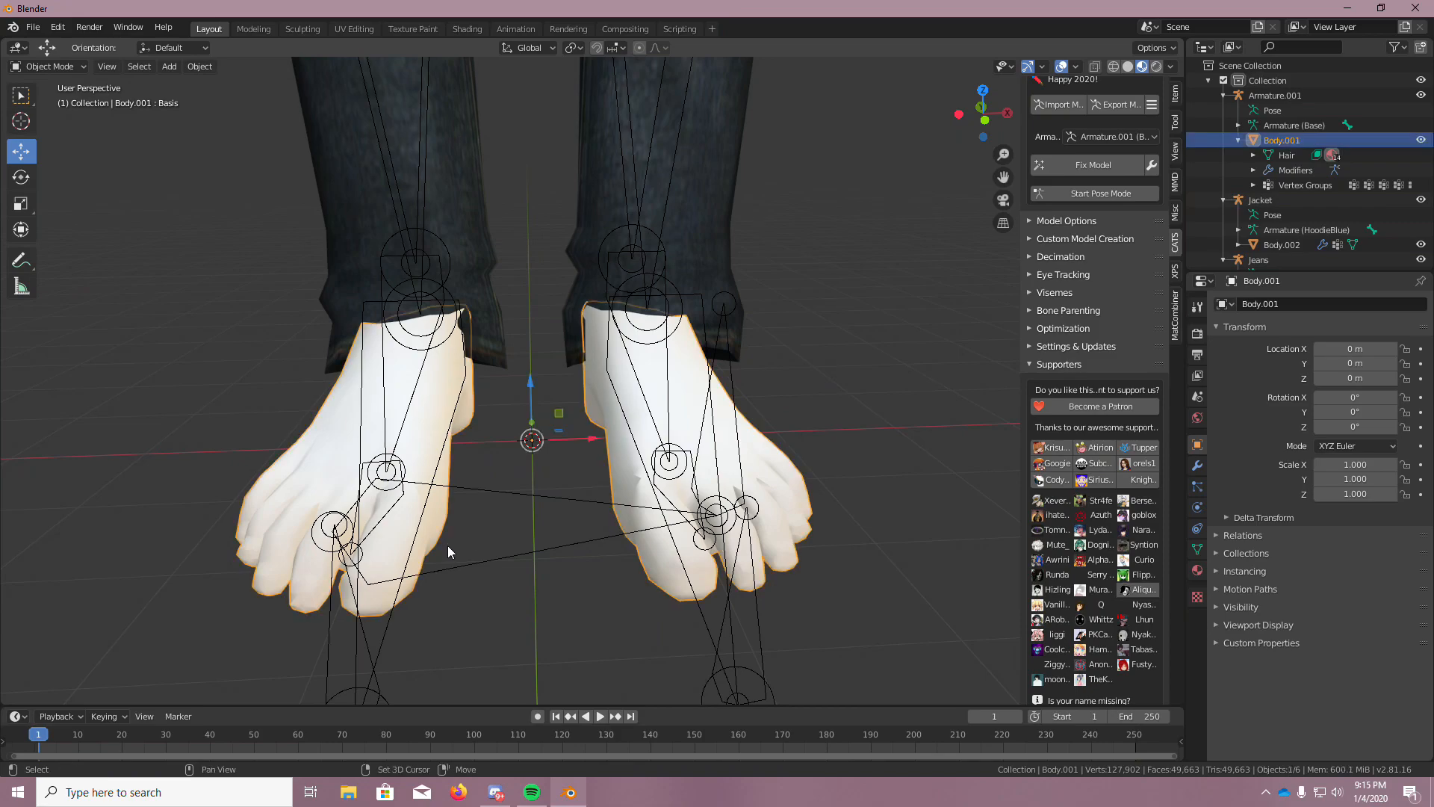
pyautogui.click(920, 394)
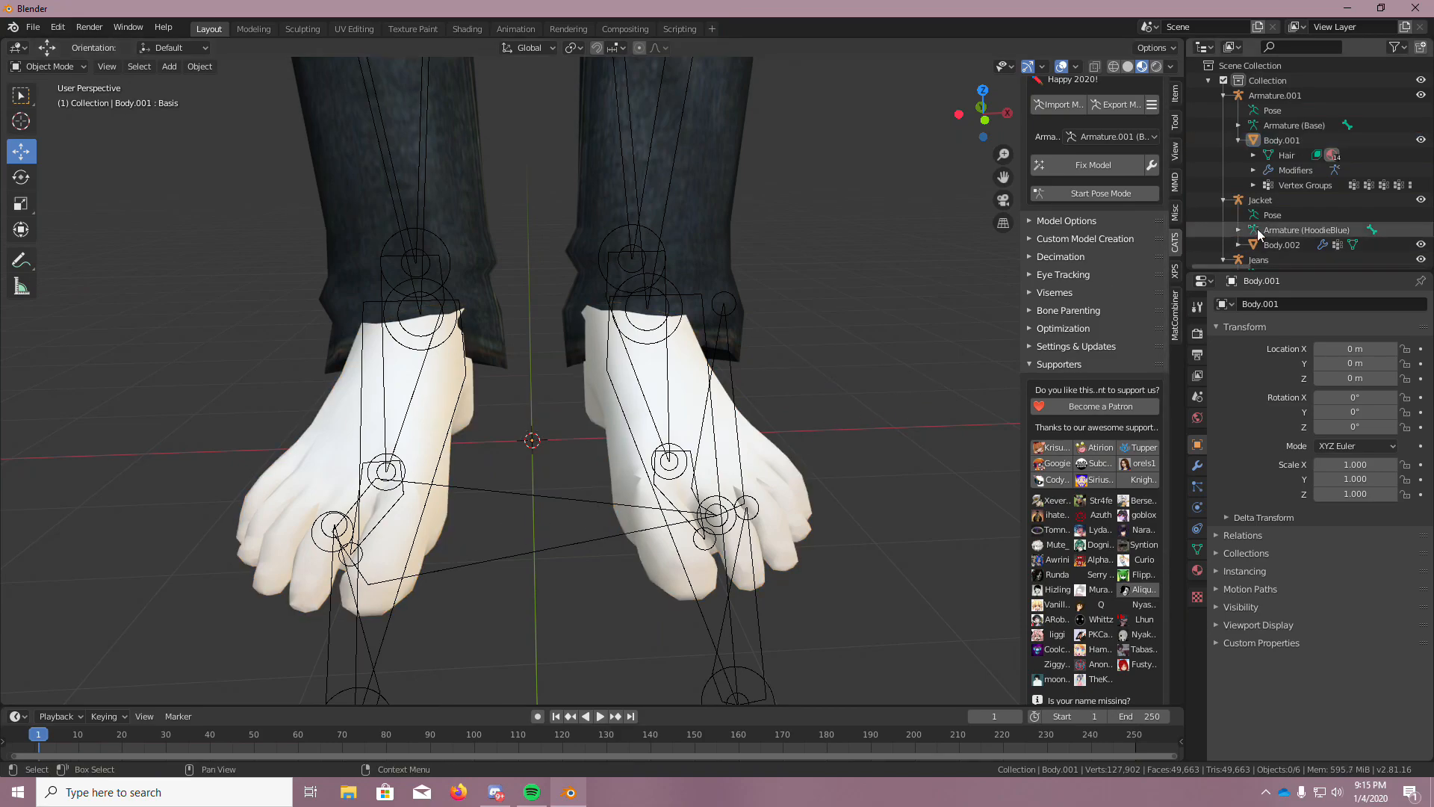
pyautogui.click(1270, 199)
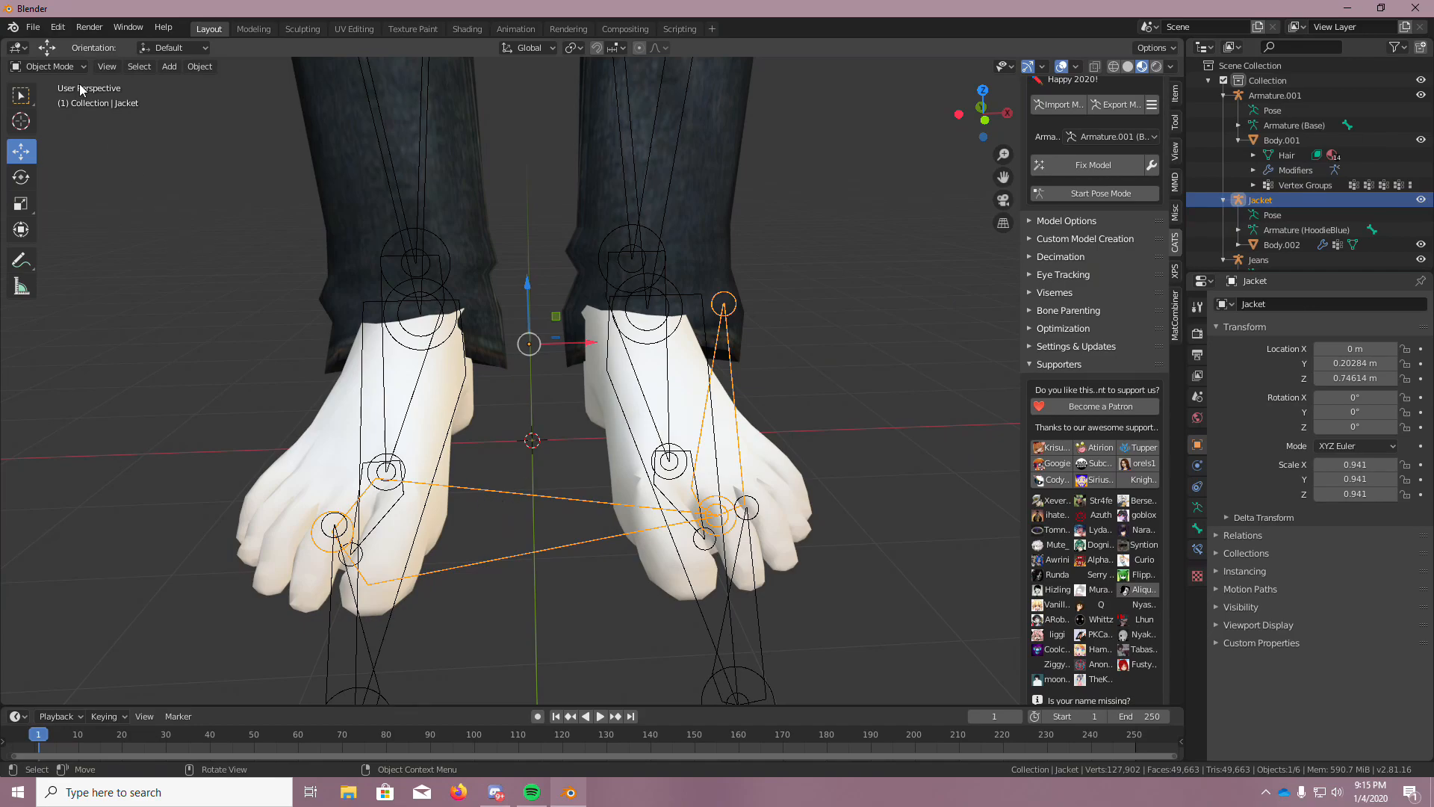
pyautogui.click(66, 99)
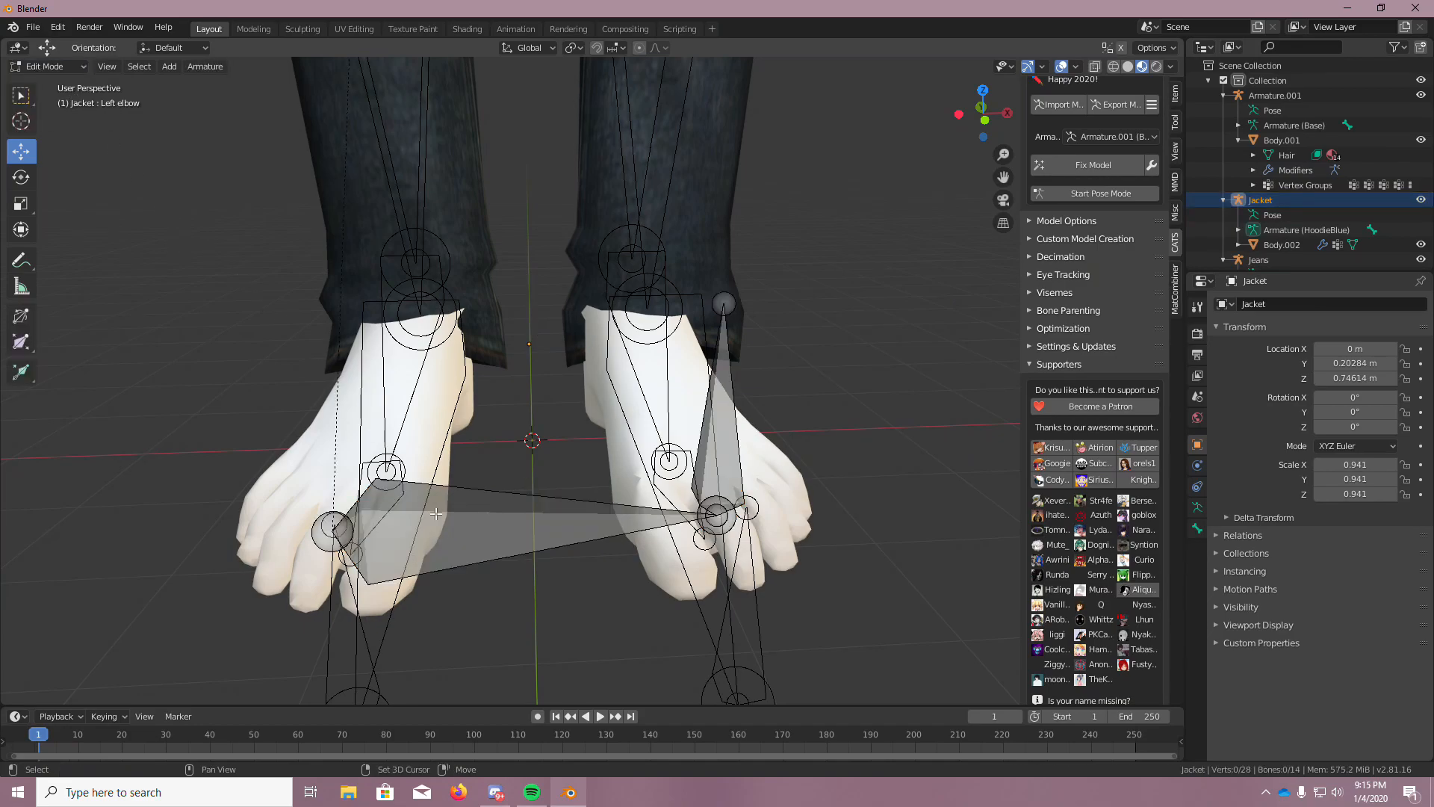
# Delete the Right toe and Left toe bones from the Jacket armature
pyautogui.click(335, 530)
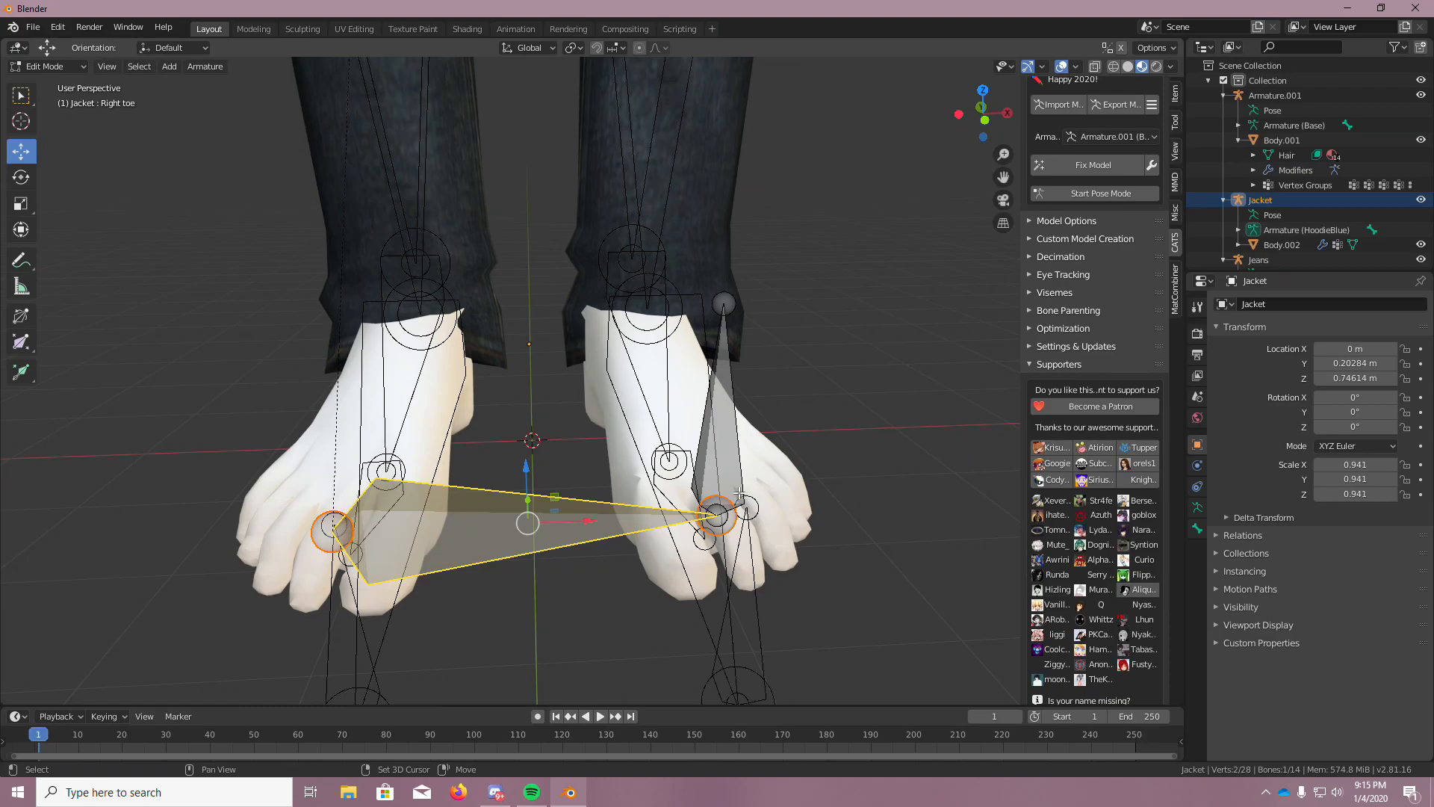
pyautogui.keyDown('shift'); pyautogui.click(730, 411); pyautogui.keyUp('shift')
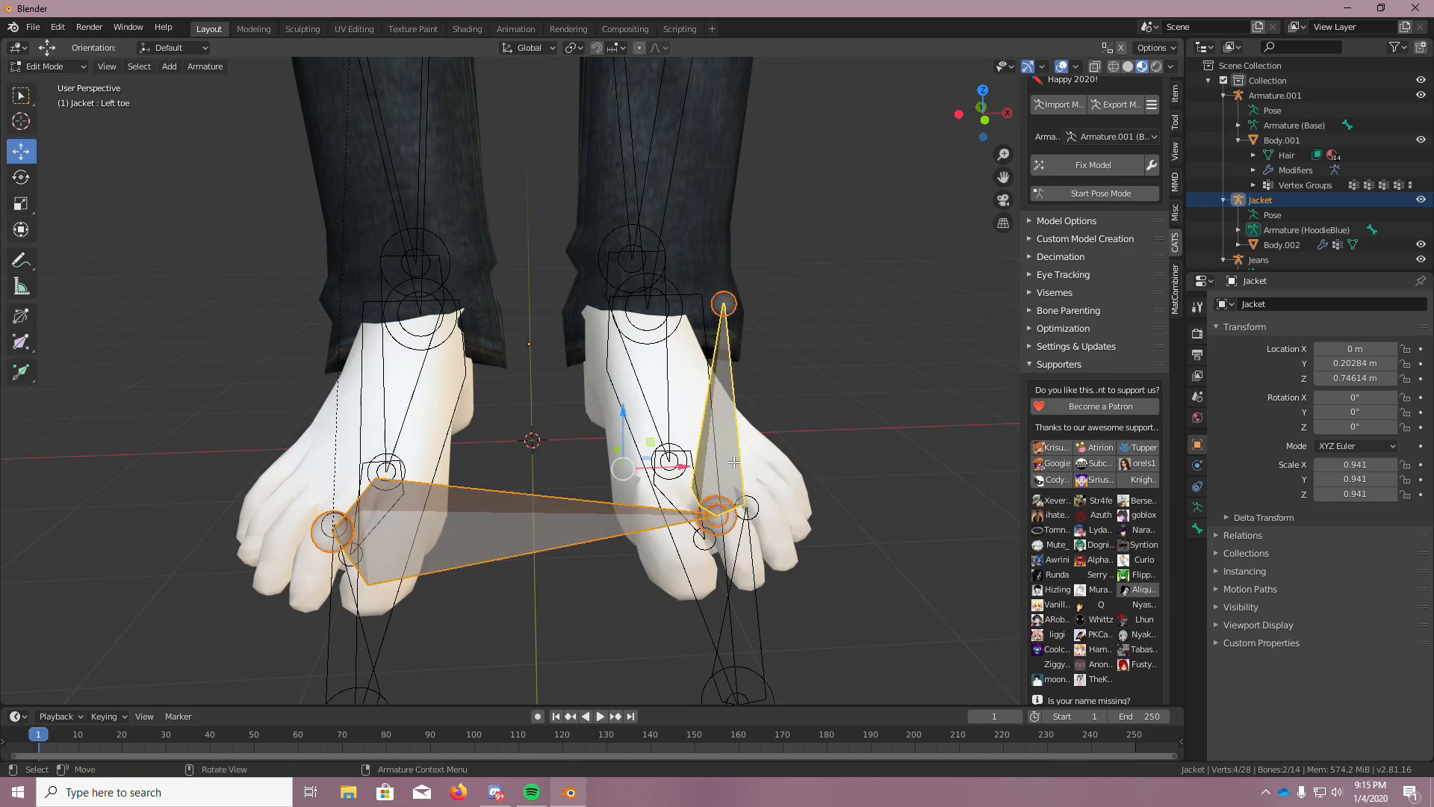
pyautogui.press('x')
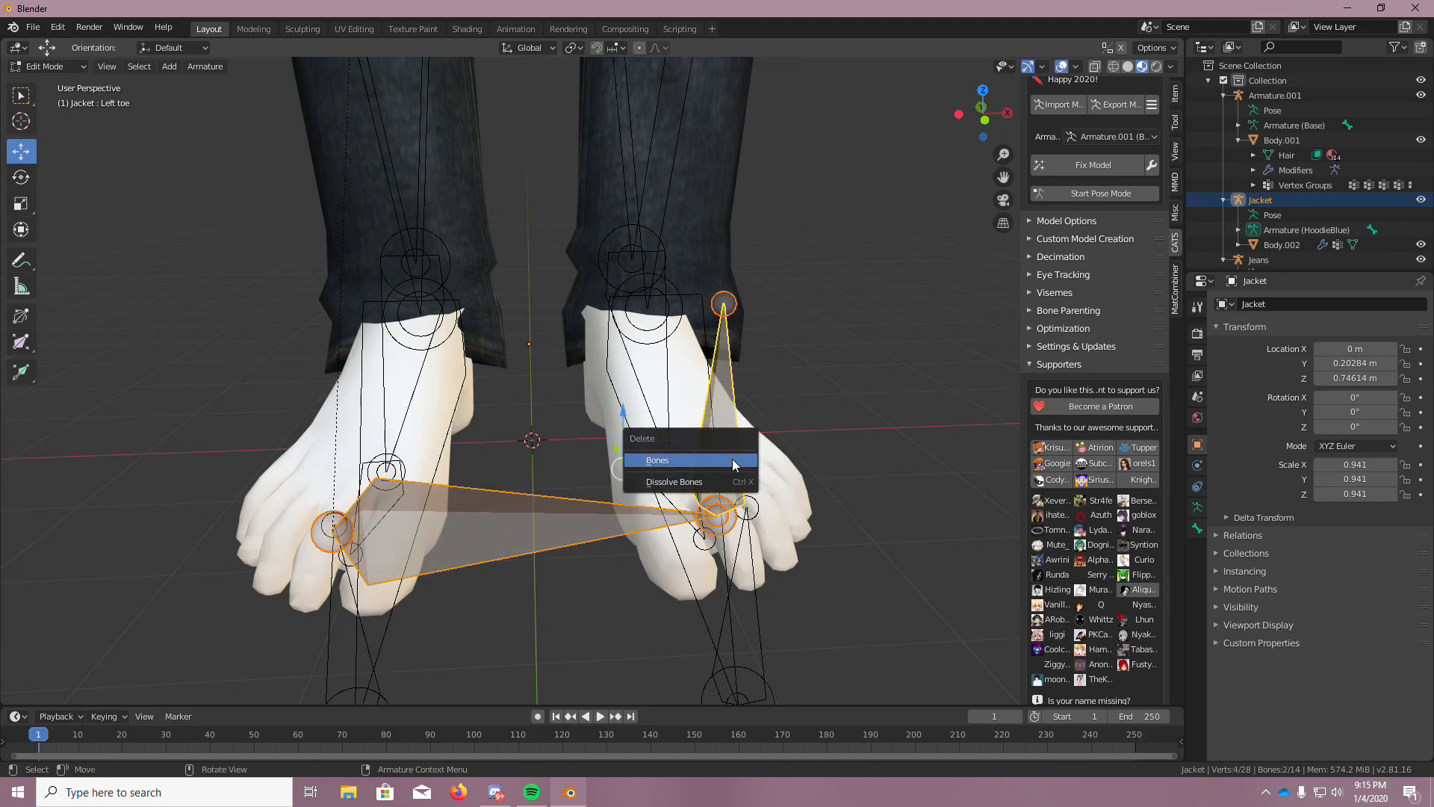
pyautogui.click(730, 462)
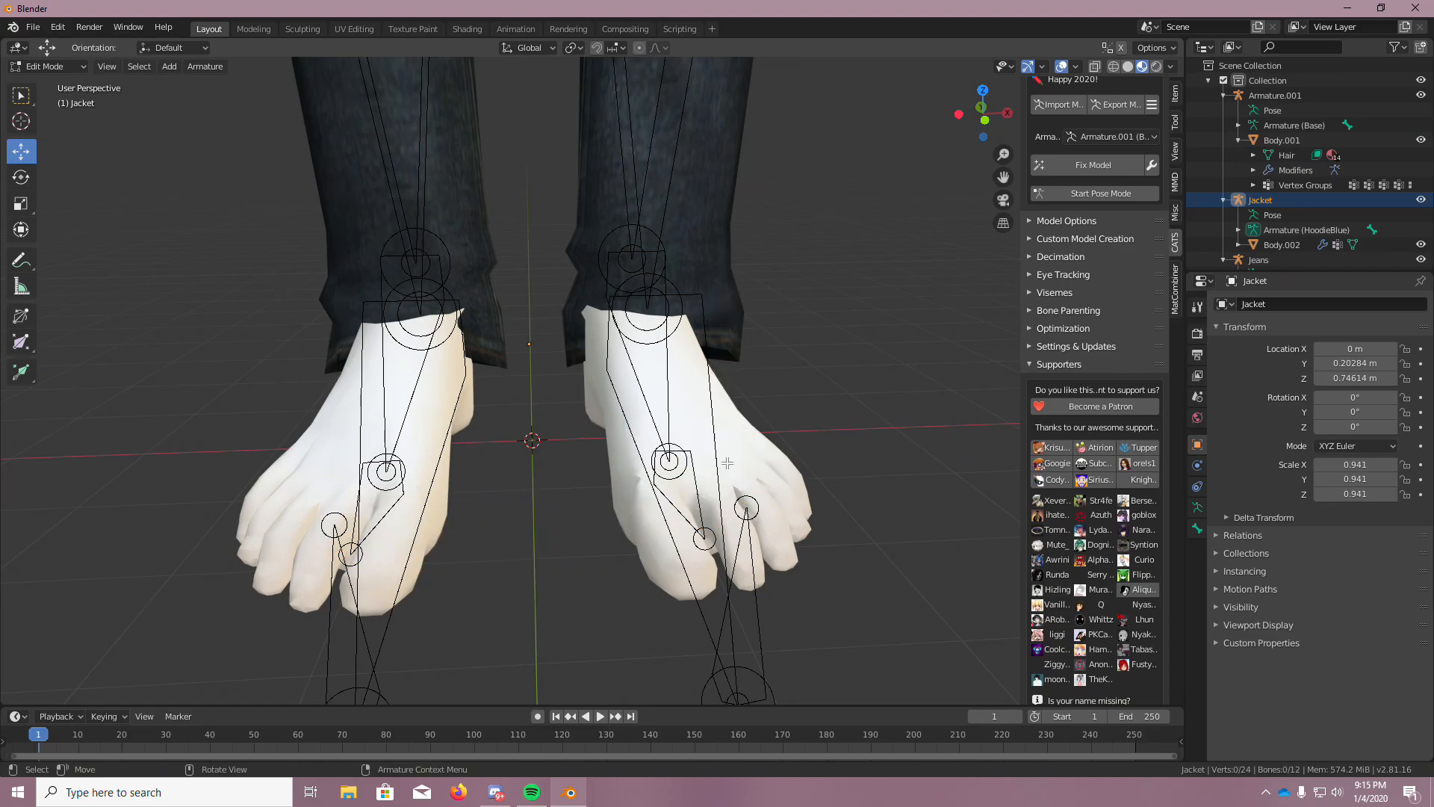
# Leave Edit Mode on the Jacket armature and select the Jeans armature in Object Mode
pyautogui.scroll(-8, 806, 434)
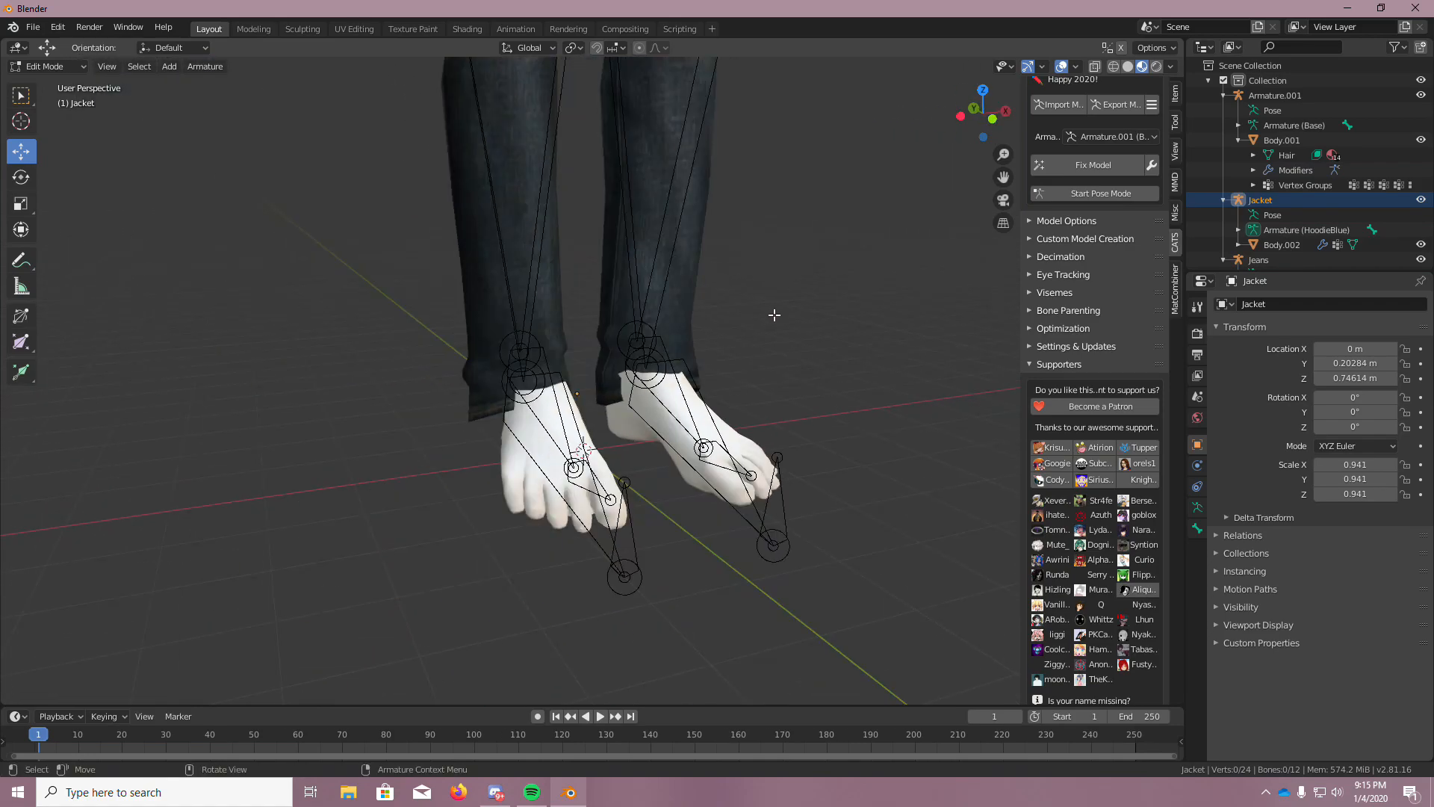
pyautogui.moveTo(728, 273); pyautogui.dragTo(573, 301, button='middle')
pyautogui.scroll(-6, 573, 302)
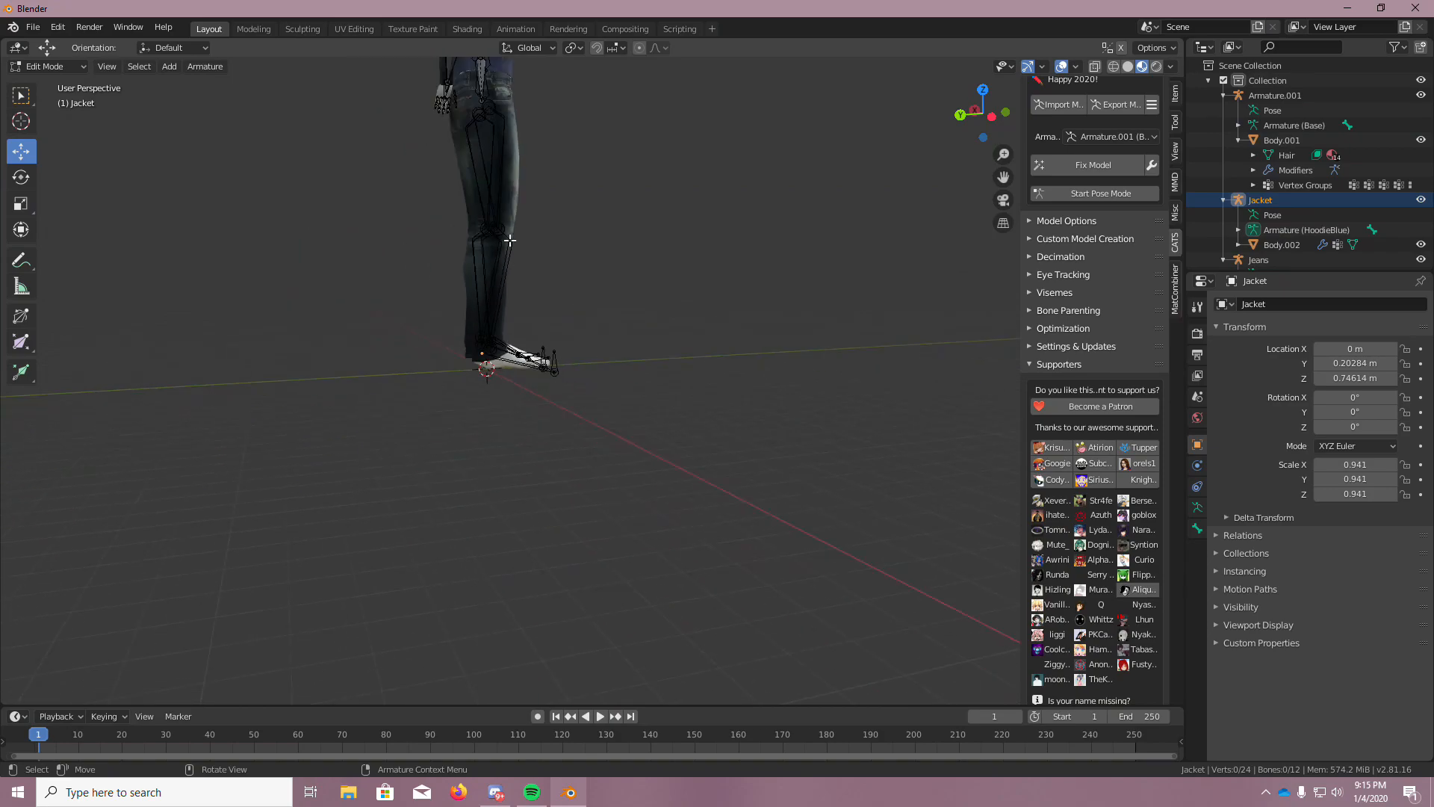
pyautogui.moveTo(539, 88); pyautogui.dragTo(532, 96, button='middle')
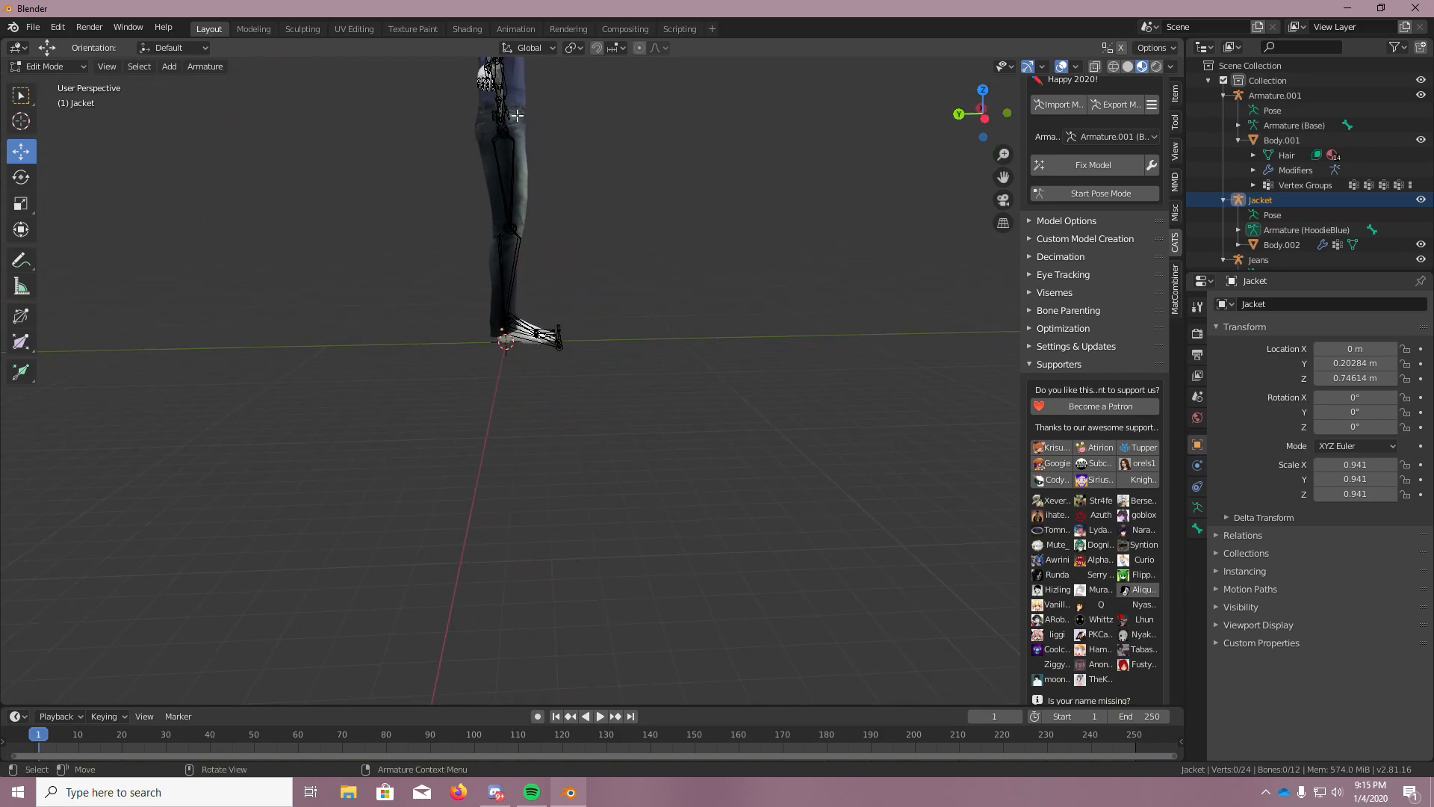
pyautogui.scroll(6, 523, 238)
pyautogui.scroll(-5, 552, 247)
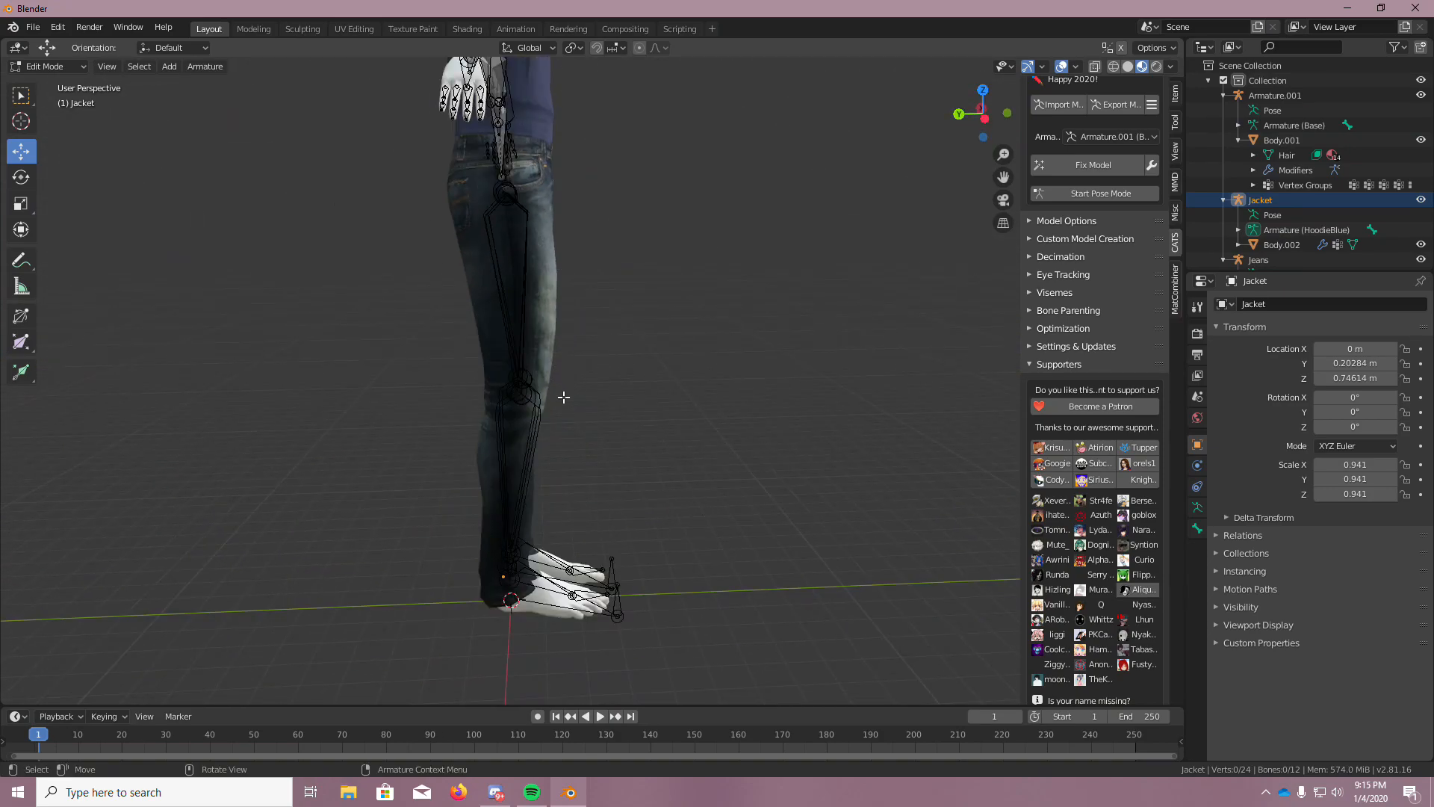
pyautogui.click(78, 66)
pyautogui.click(84, 77)
pyautogui.scroll(-3, 1387, 240)
pyautogui.click(1279, 212)
# Scale the Jeans armature uniformly to 0.977 and move it vertically to a Z location of about 0.064 m
pyautogui.press('x')
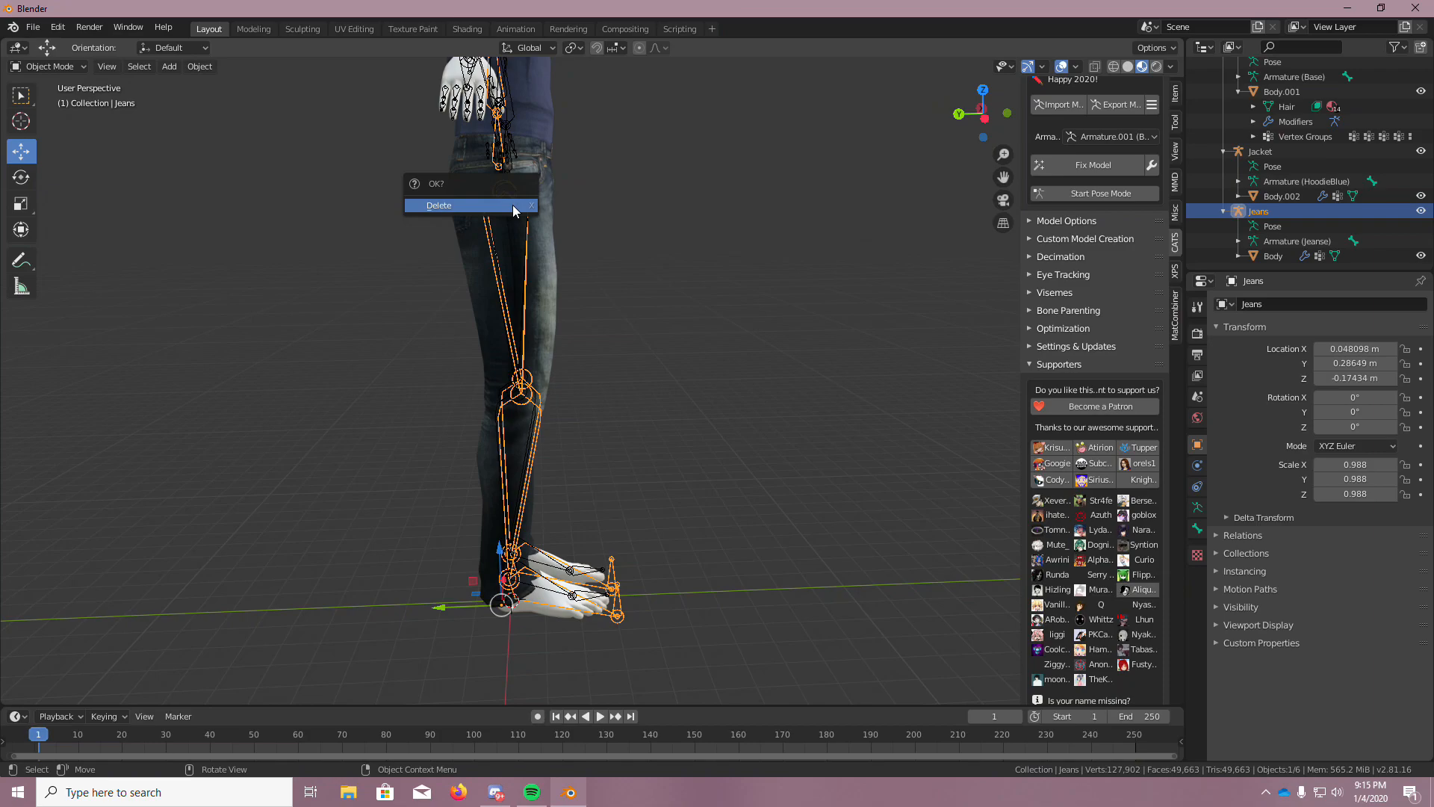
pyautogui.press('Escape')
pyautogui.press('s')
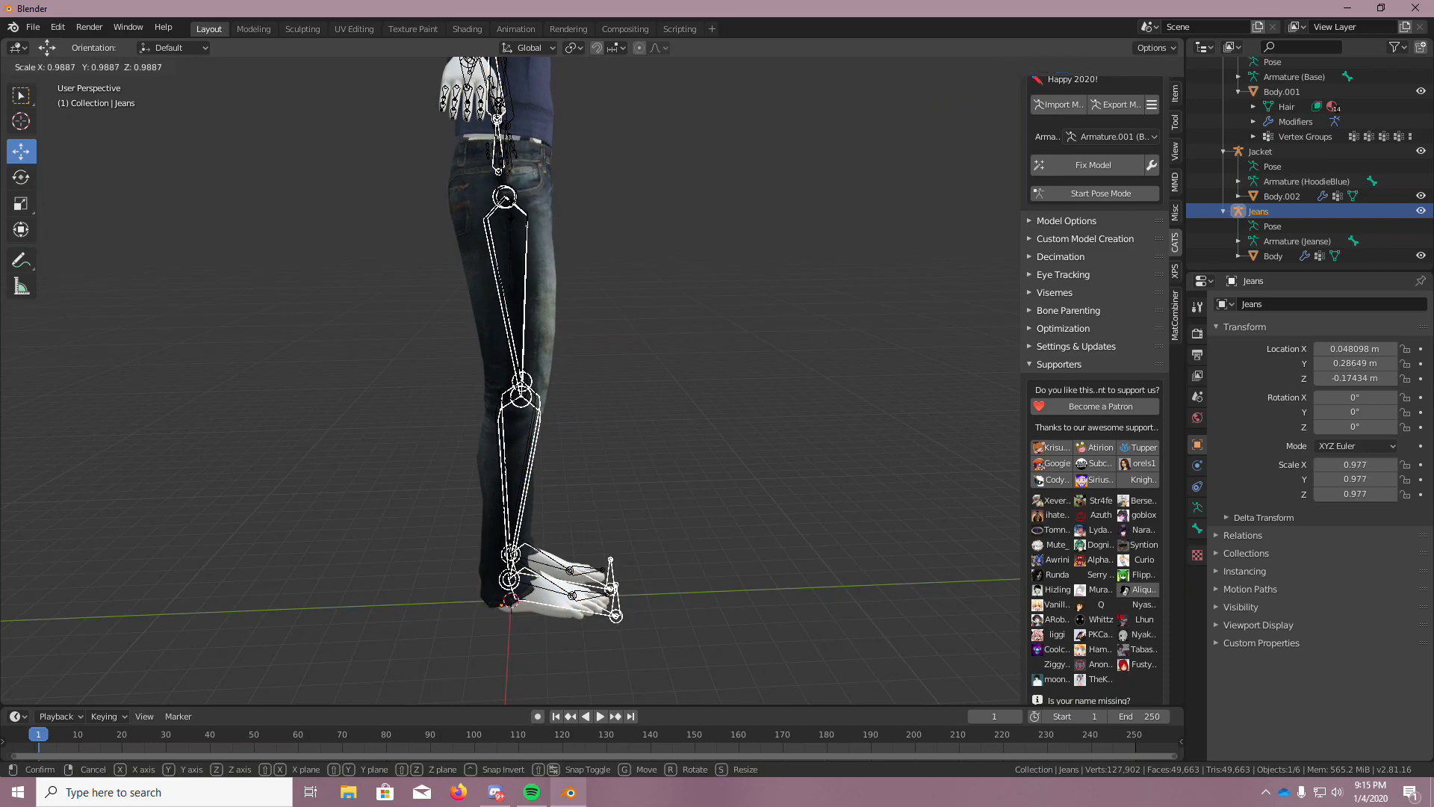
pyautogui.click(512, 214)
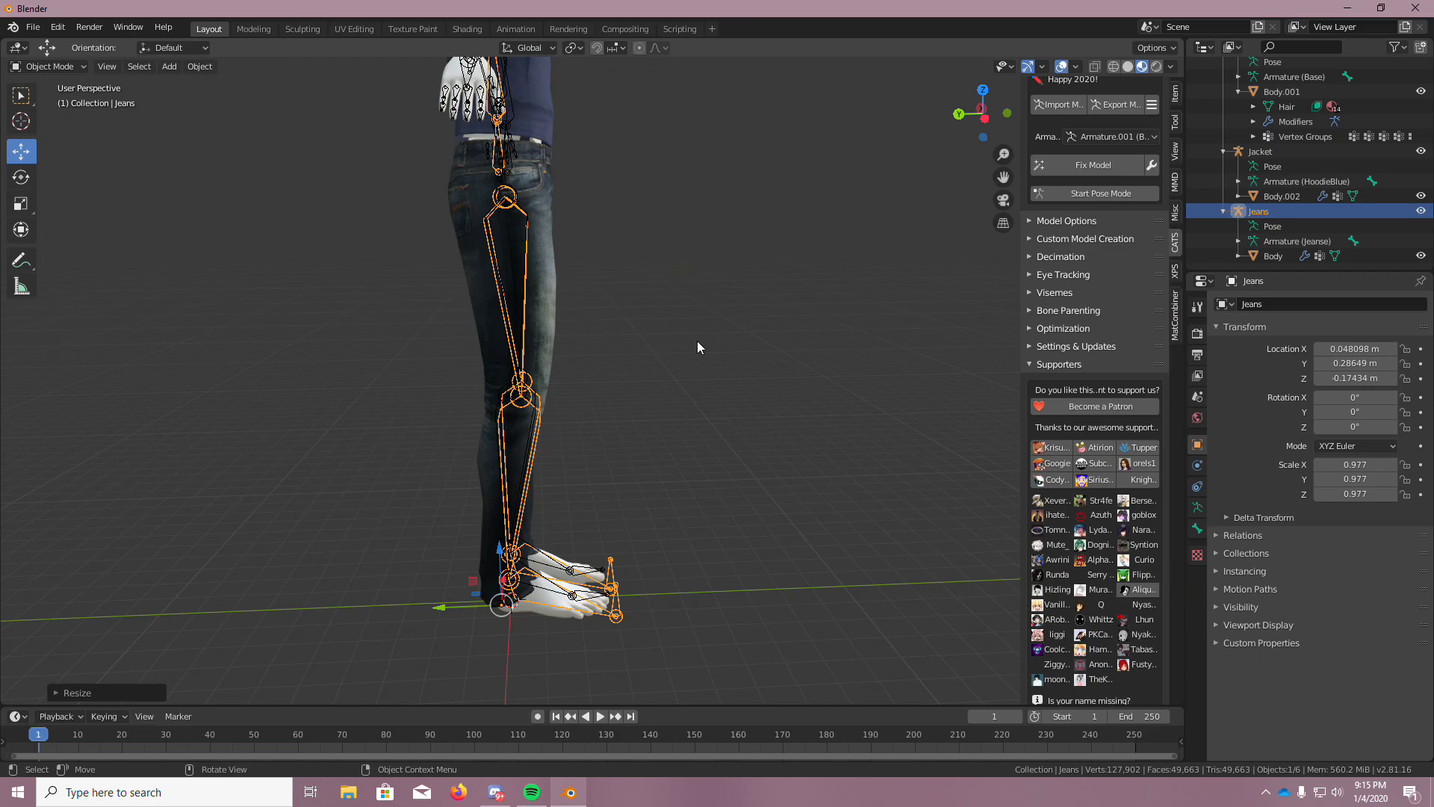
pyautogui.moveTo(498, 555); pyautogui.dragTo(495, 541)
pyautogui.click(495, 540)
# Lower the Jeans armature to a Z location of -0.054 m and check its leg bones from front and back
pyautogui.moveTo(572, 440); pyautogui.dragTo(595, 405, button='middle')
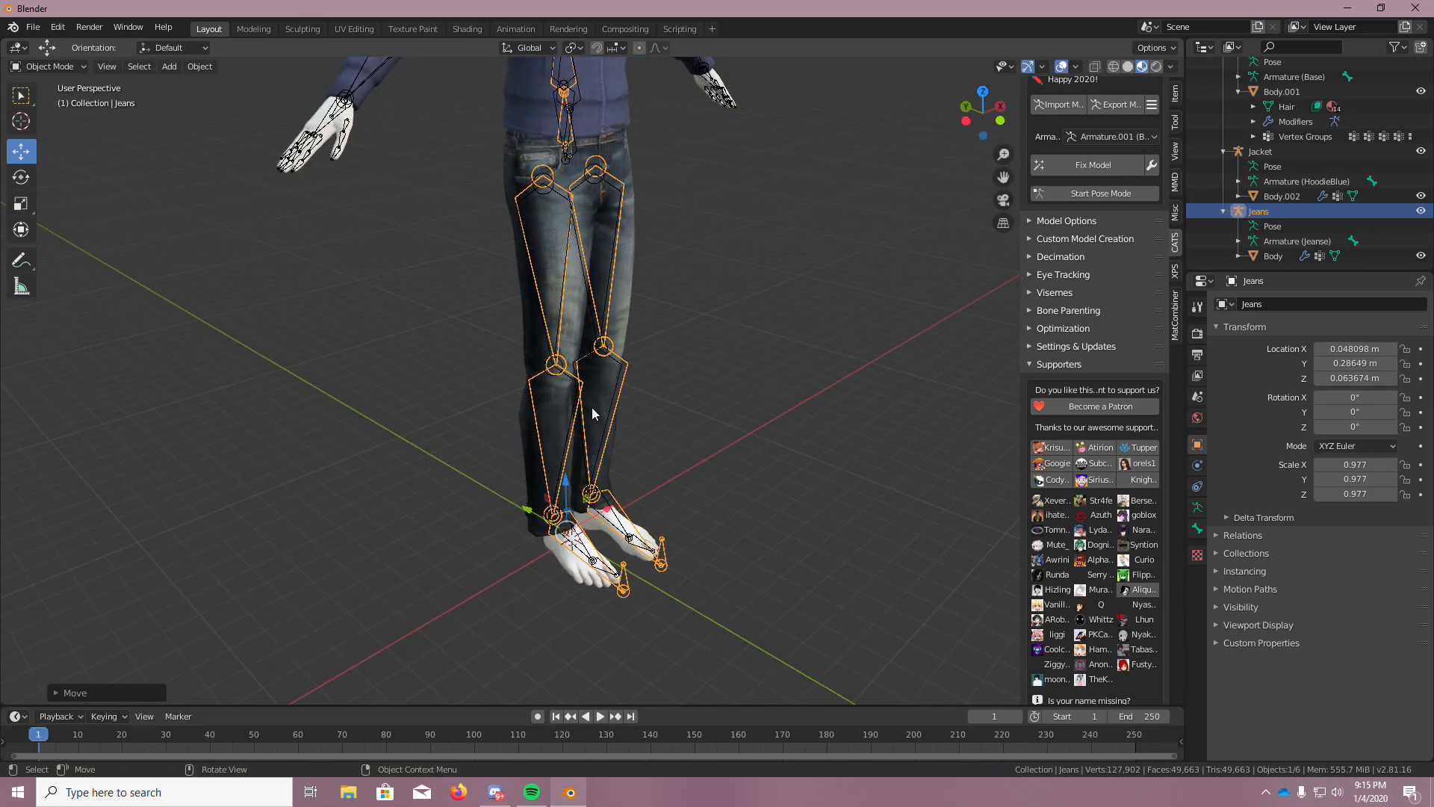
pyautogui.moveTo(570, 478); pyautogui.dragTo(568, 480)
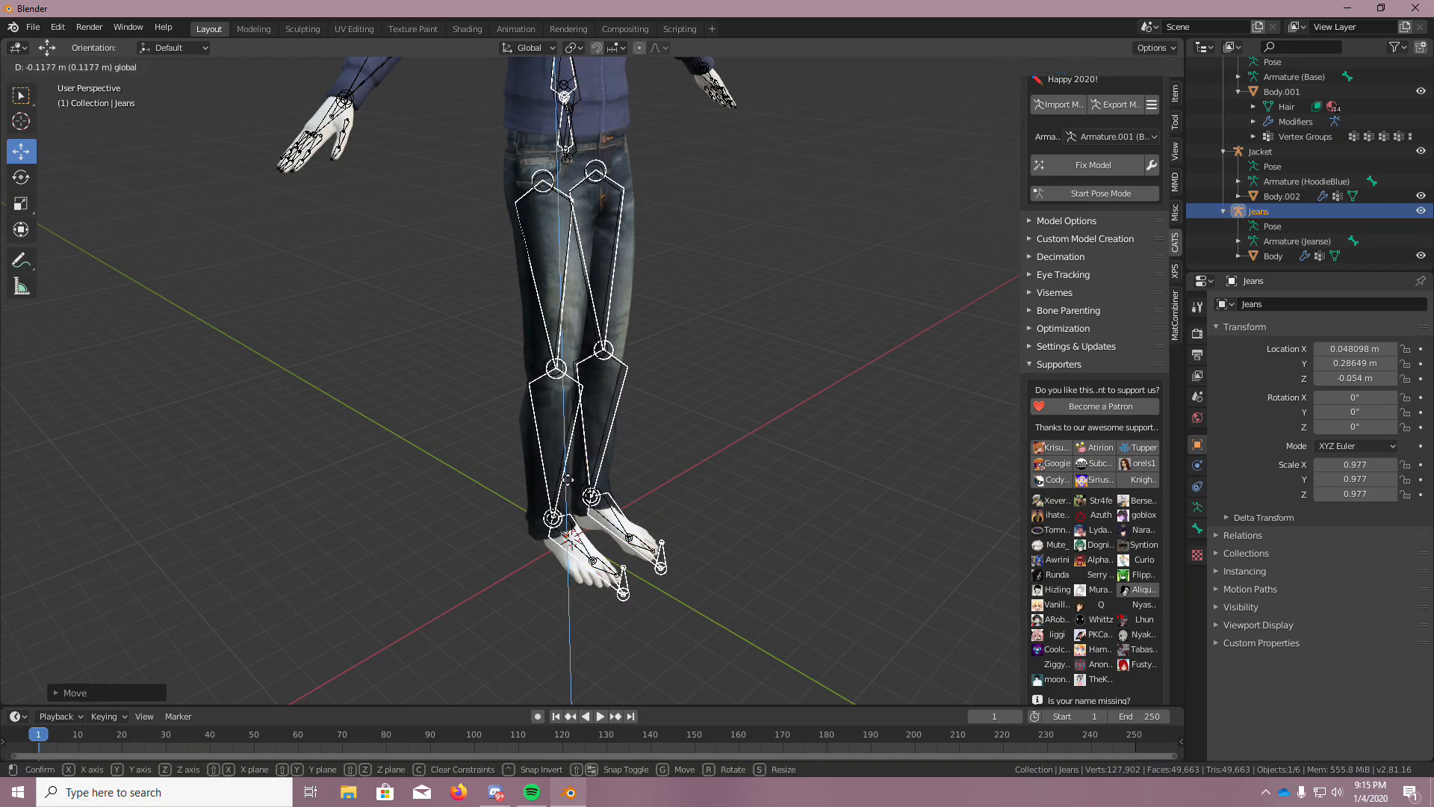
pyautogui.click(568, 483)
pyautogui.moveTo(568, 483); pyautogui.dragTo(814, 244, button='middle')
pyautogui.scroll(4, 665, 202)
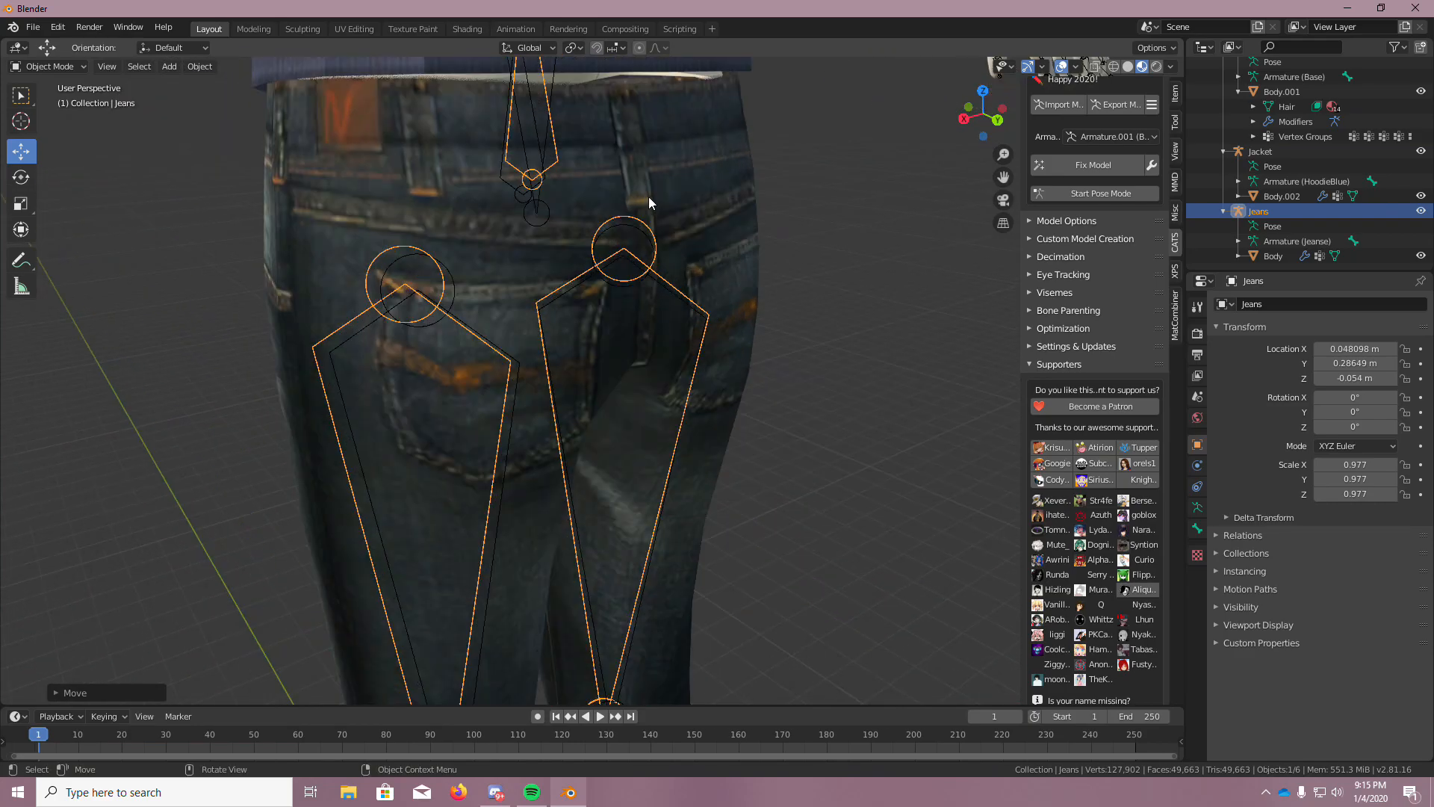
pyautogui.scroll(-3, 637, 185)
pyautogui.moveTo(635, 184); pyautogui.dragTo(333, 208, button='middle')
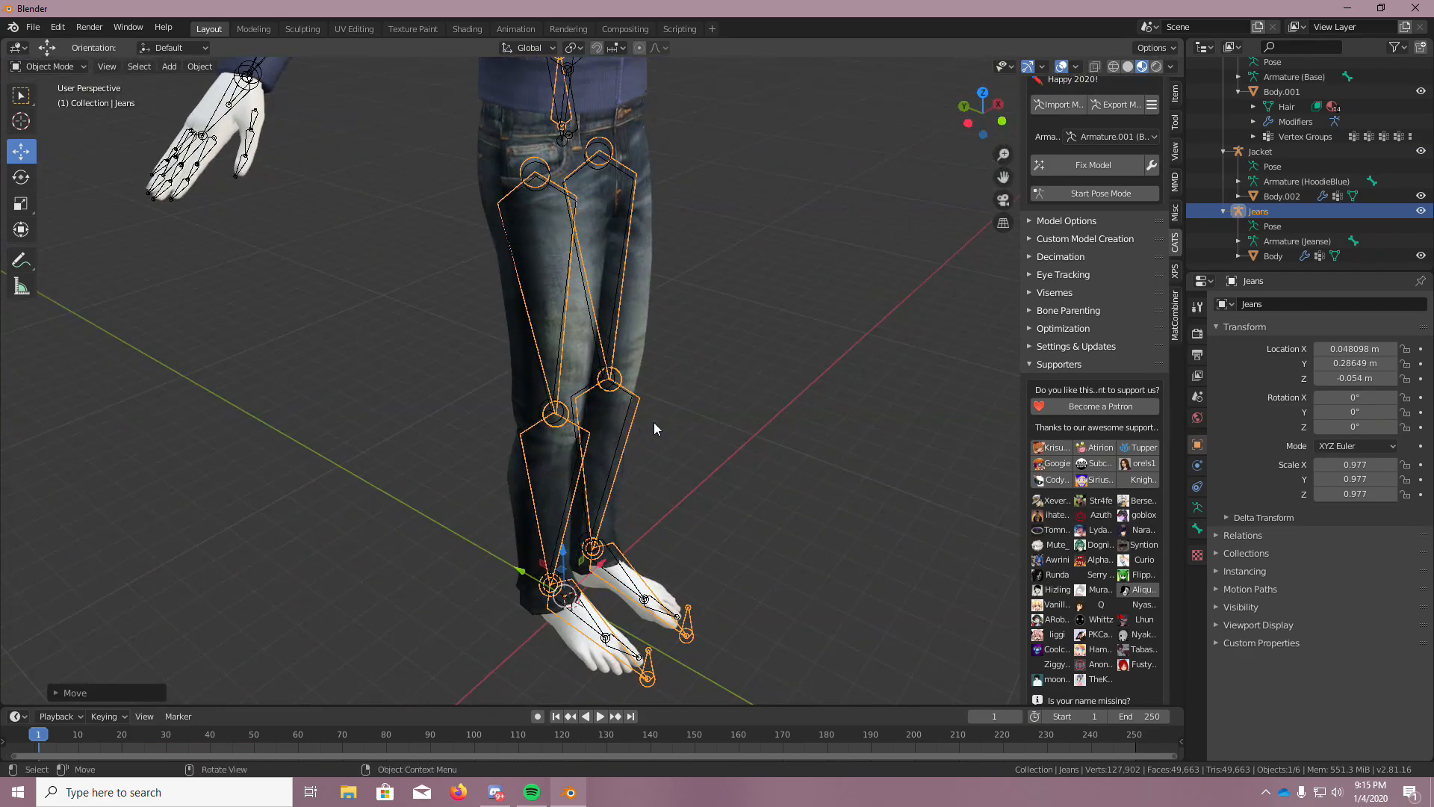
# Scale the Jeans armature uniformly to 1.002 and lower it along the Z axis to about -0.42 m
pyautogui.press('s')
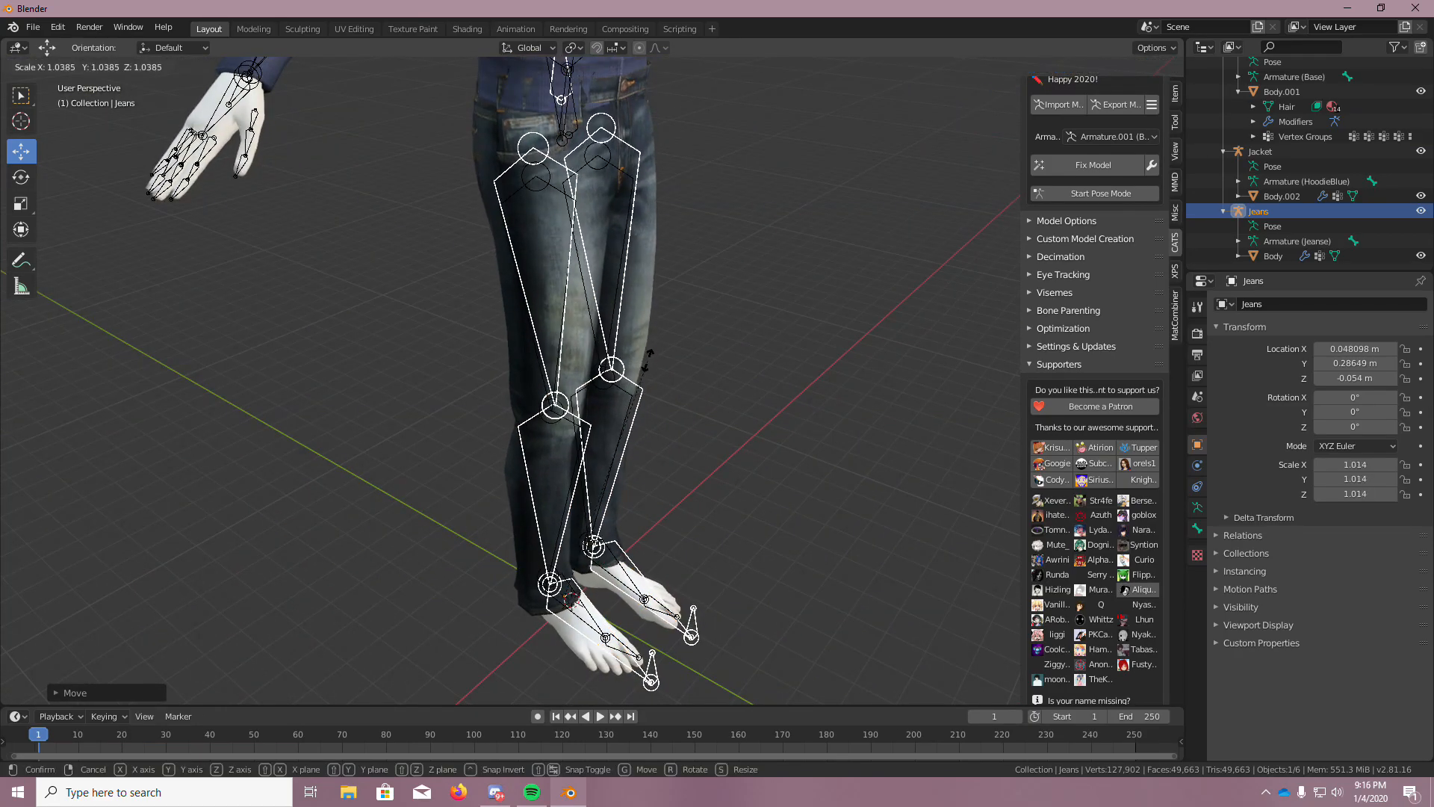
pyautogui.click(650, 369)
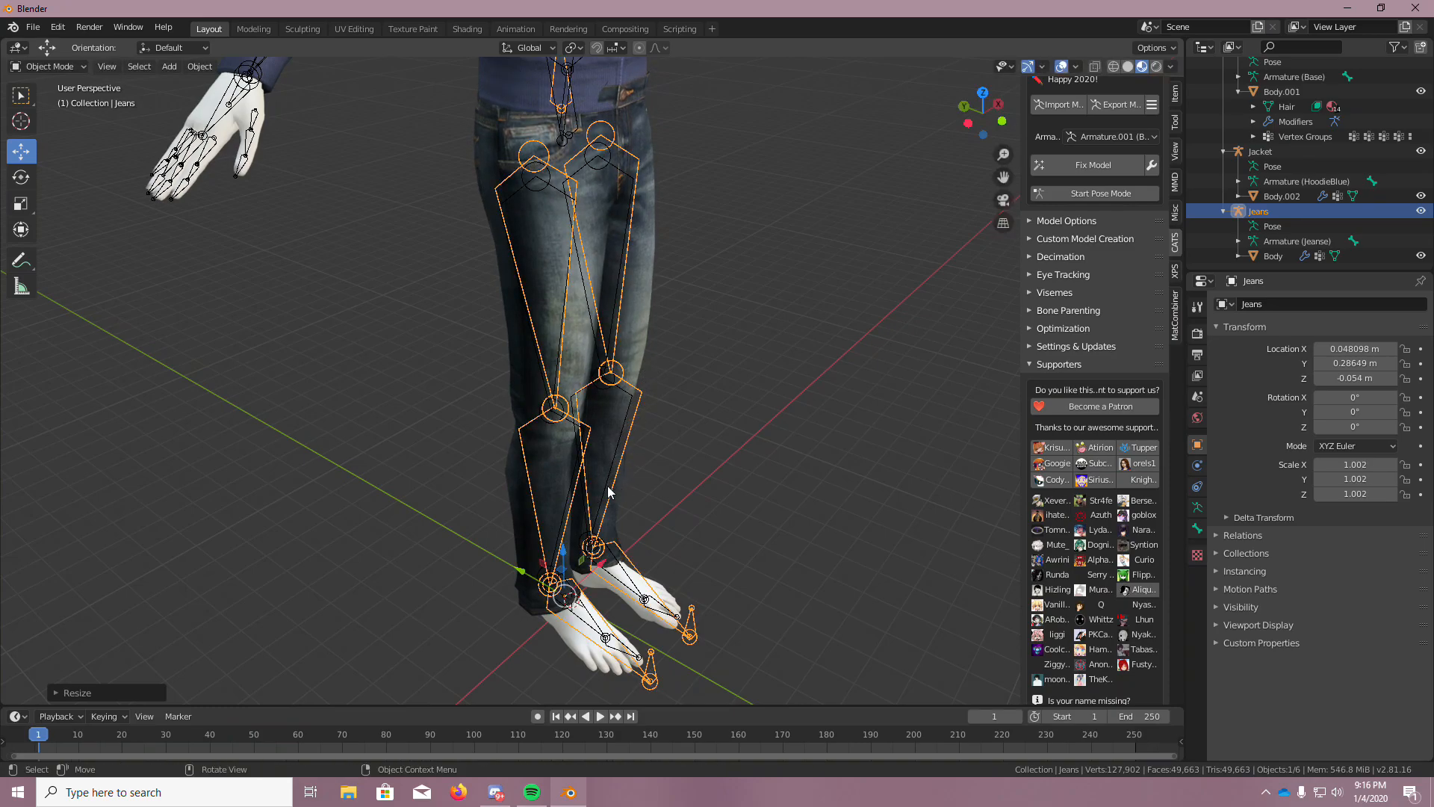
pyautogui.moveTo(637, 514); pyautogui.dragTo(606, 590, button='middle')
pyautogui.press('g')
pyautogui.press('z')
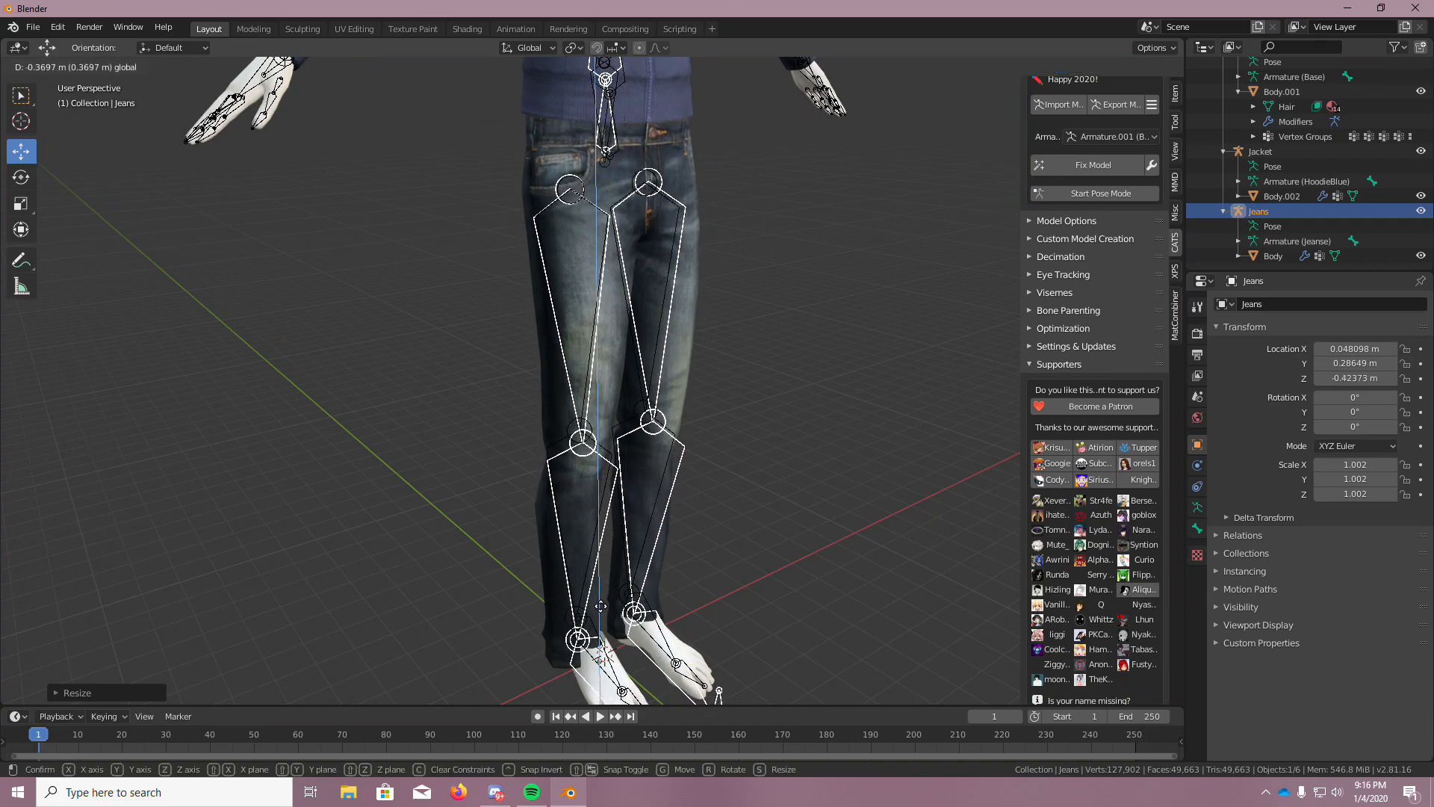
pyautogui.click(602, 604)
# Check the hip bones from behind, then undo the last two Jeans armature moves and the scaling between them
pyautogui.scroll(2, 688, 307)
pyautogui.moveTo(687, 307); pyautogui.dragTo(763, 163, button='middle')
pyautogui.scroll(5, 658, 169)
pyautogui.hotkey('ctrl', 'z')
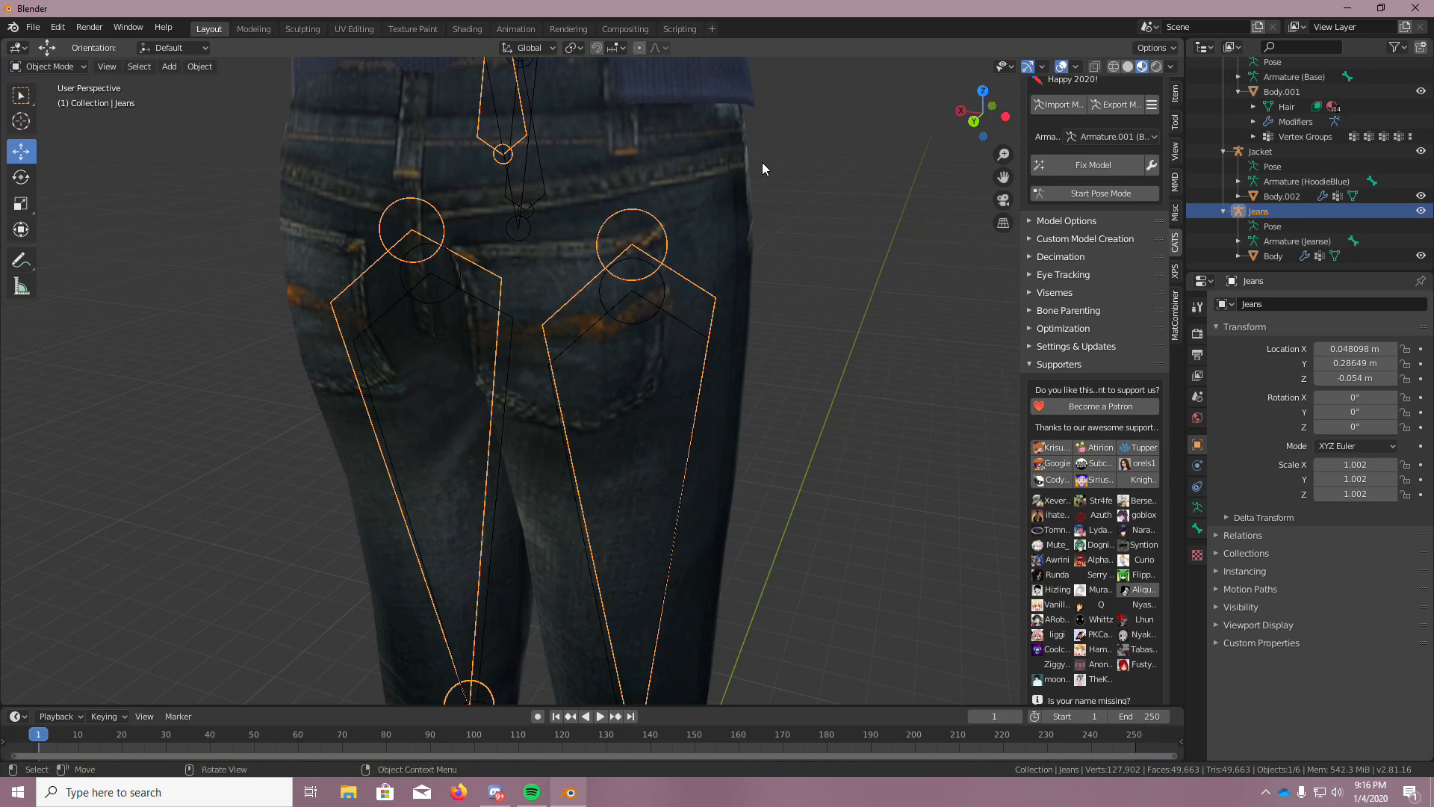
pyautogui.hotkey('ctrl', 'z')
pyautogui.hotkey('ctrl', 'z')
# Examine how the Jeans armature's ankle and foot bones line up with the feet, keeping the armature selected
pyautogui.moveTo(762, 163); pyautogui.dragTo(598, 181, button='middle')
pyautogui.scroll(-5, 597, 182)
pyautogui.scroll(5, 706, 647)
pyautogui.moveTo(680, 667); pyautogui.dragTo(605, 565, button='middle')
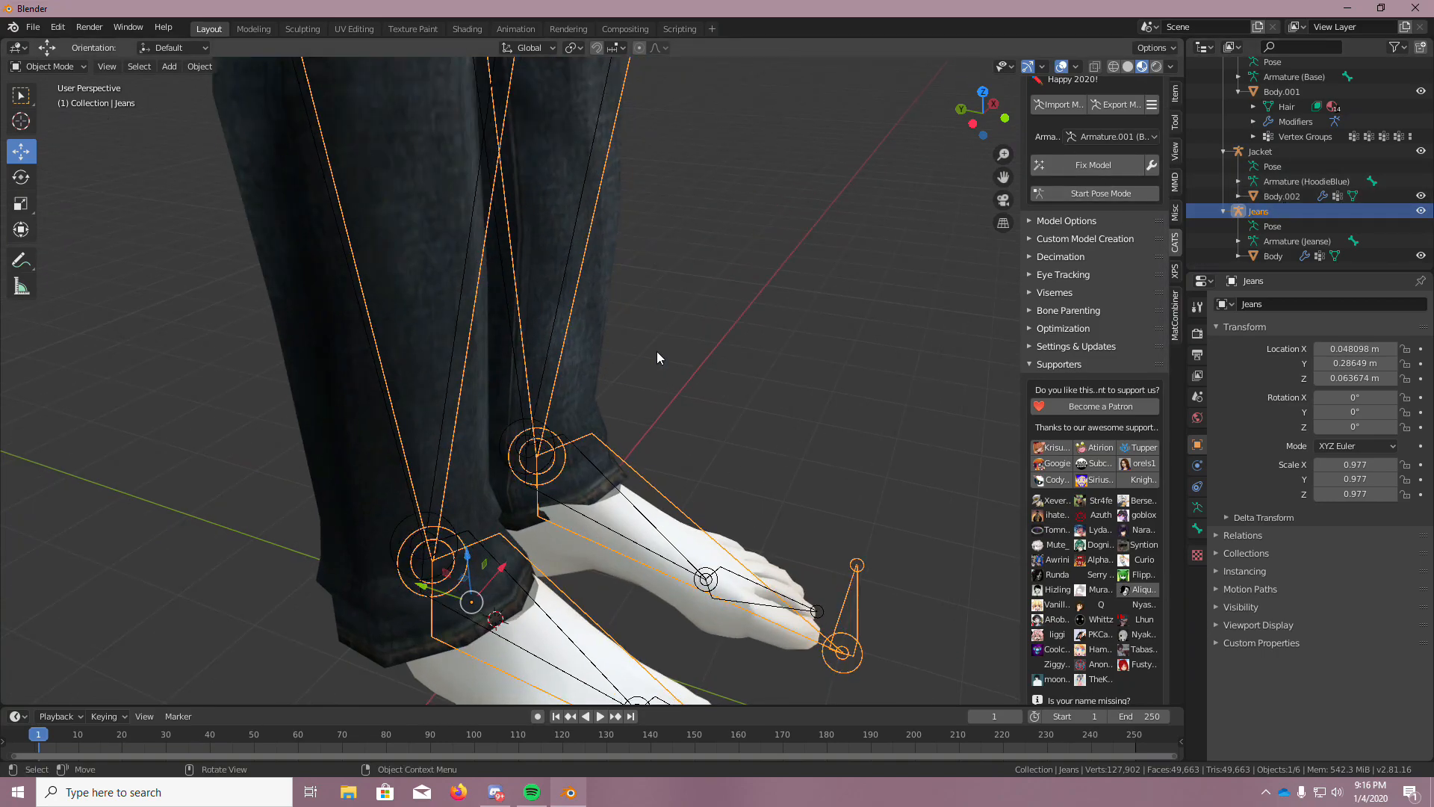
pyautogui.click(763, 345)
pyautogui.click(1264, 214)
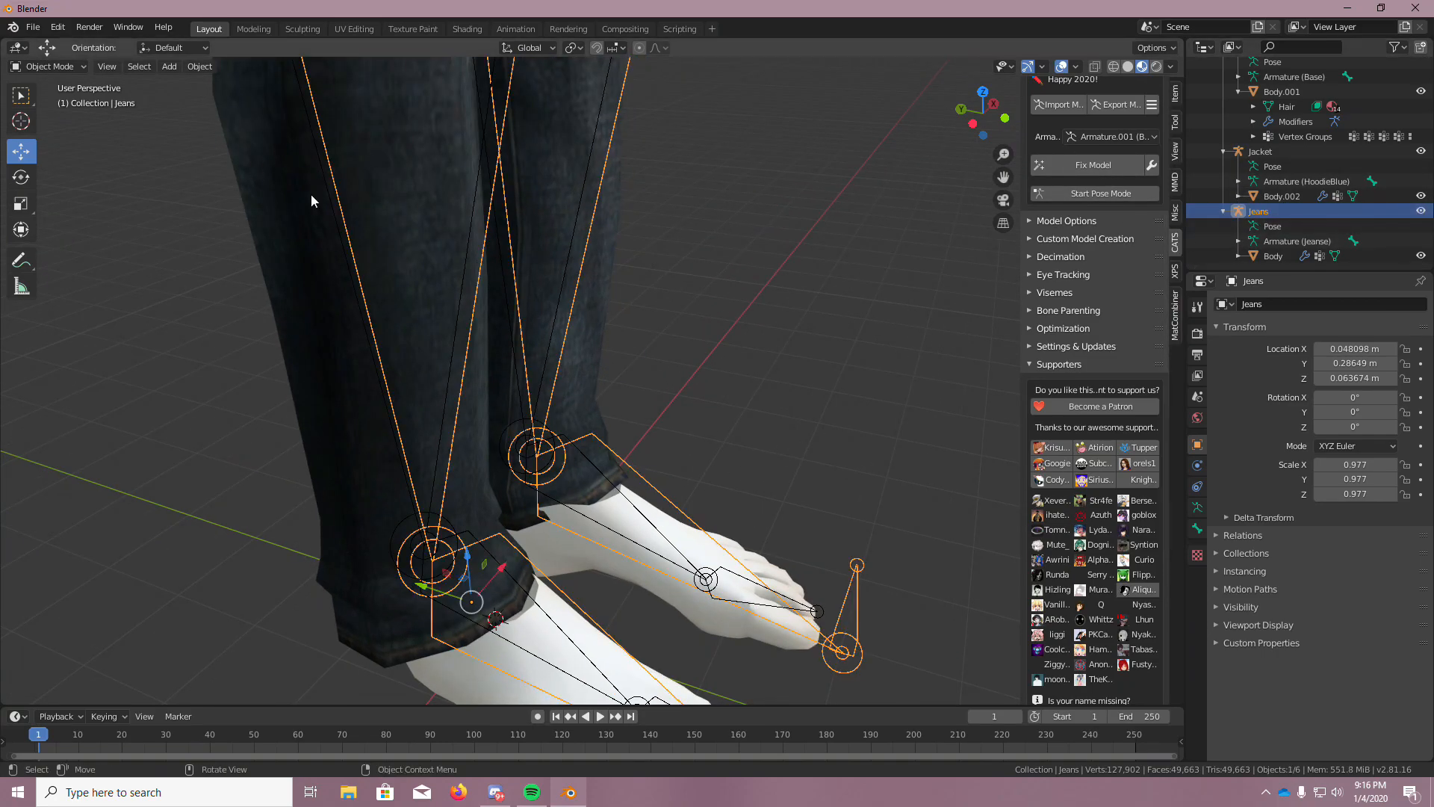
pyautogui.click(65, 68)
pyautogui.click(72, 93)
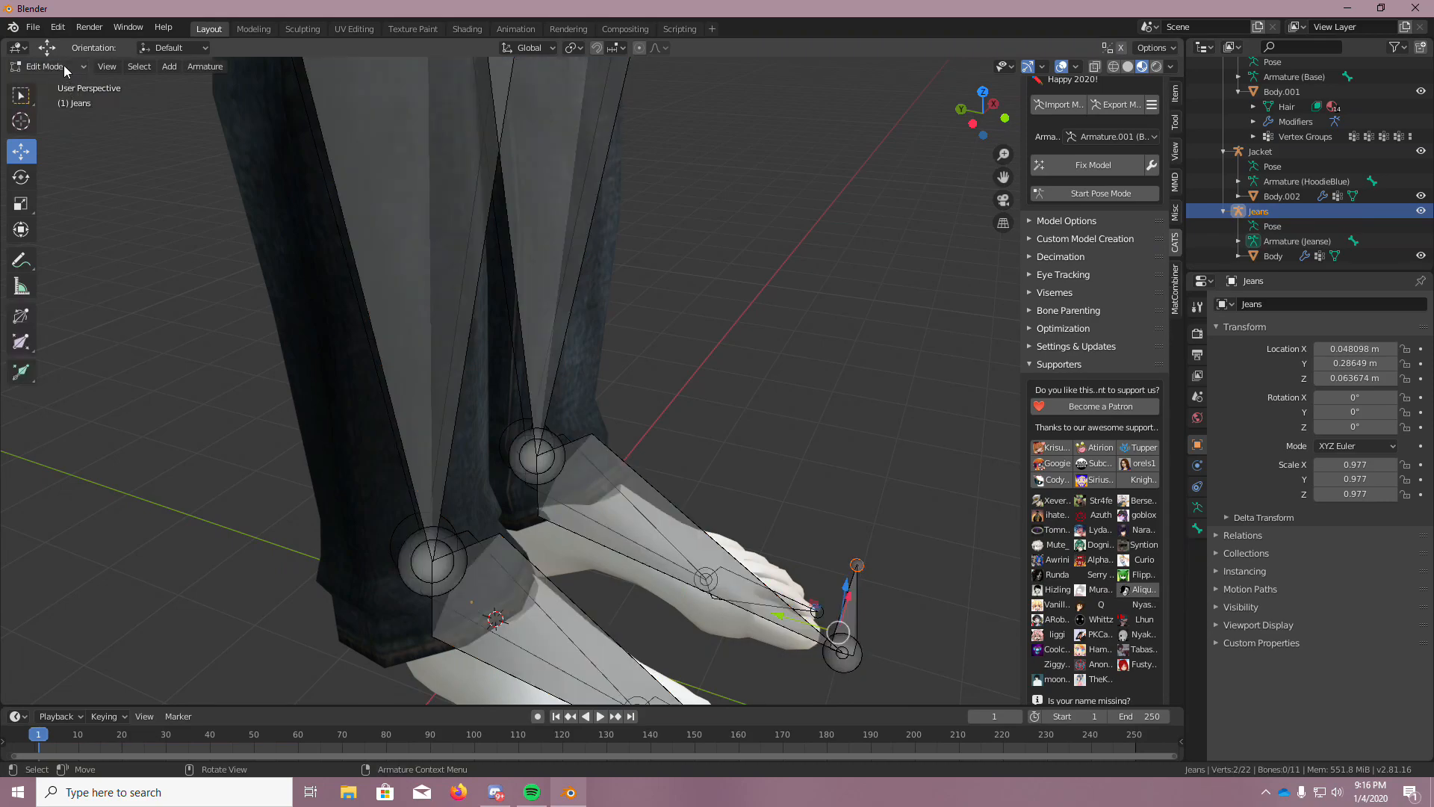
pyautogui.click(65, 68)
pyautogui.click(67, 87)
pyautogui.click(107, 66)
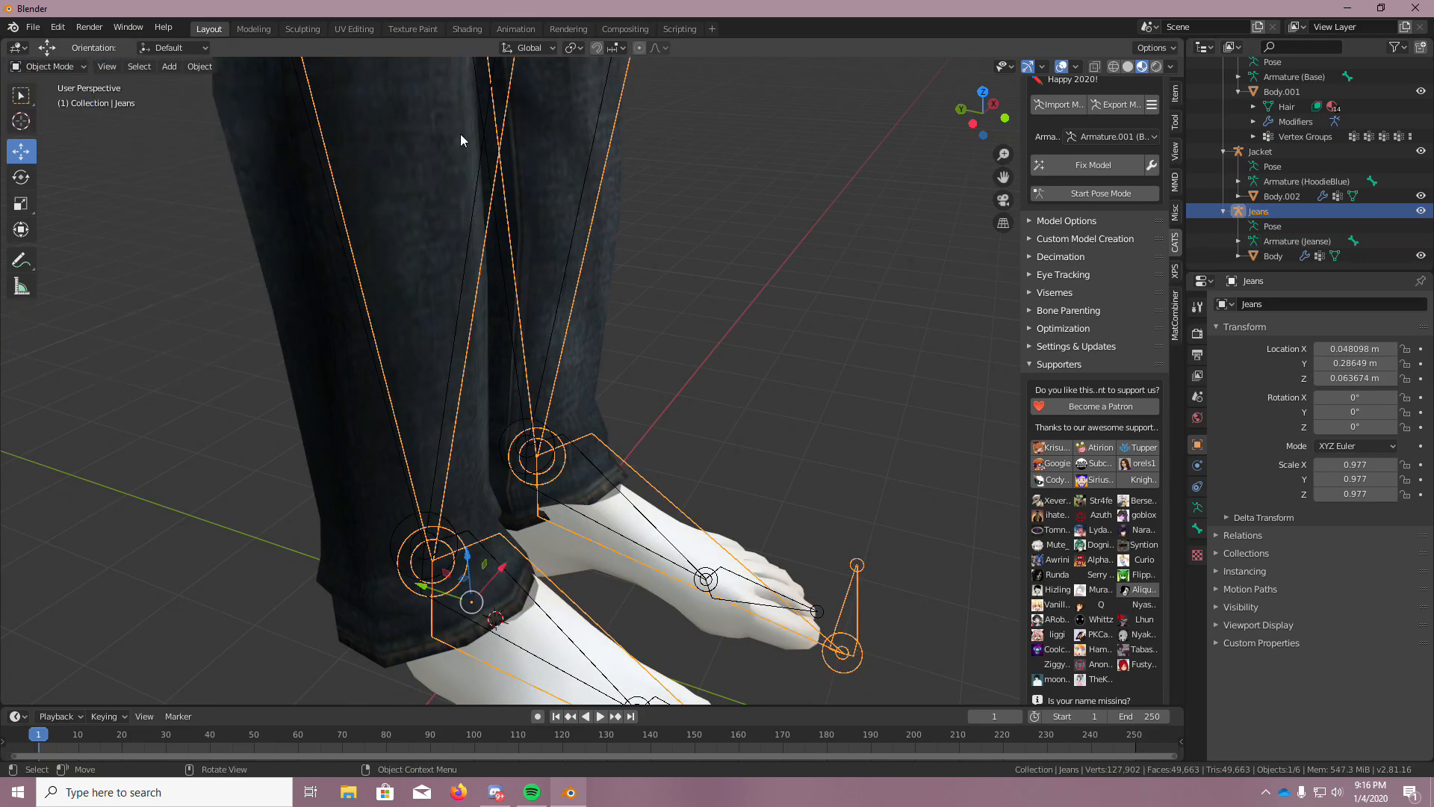
# Choose Jeans (Jeanse) as the CATS target armature and start Pose Mode on it
pyautogui.click(1013, 242)
pyautogui.click(1127, 142)
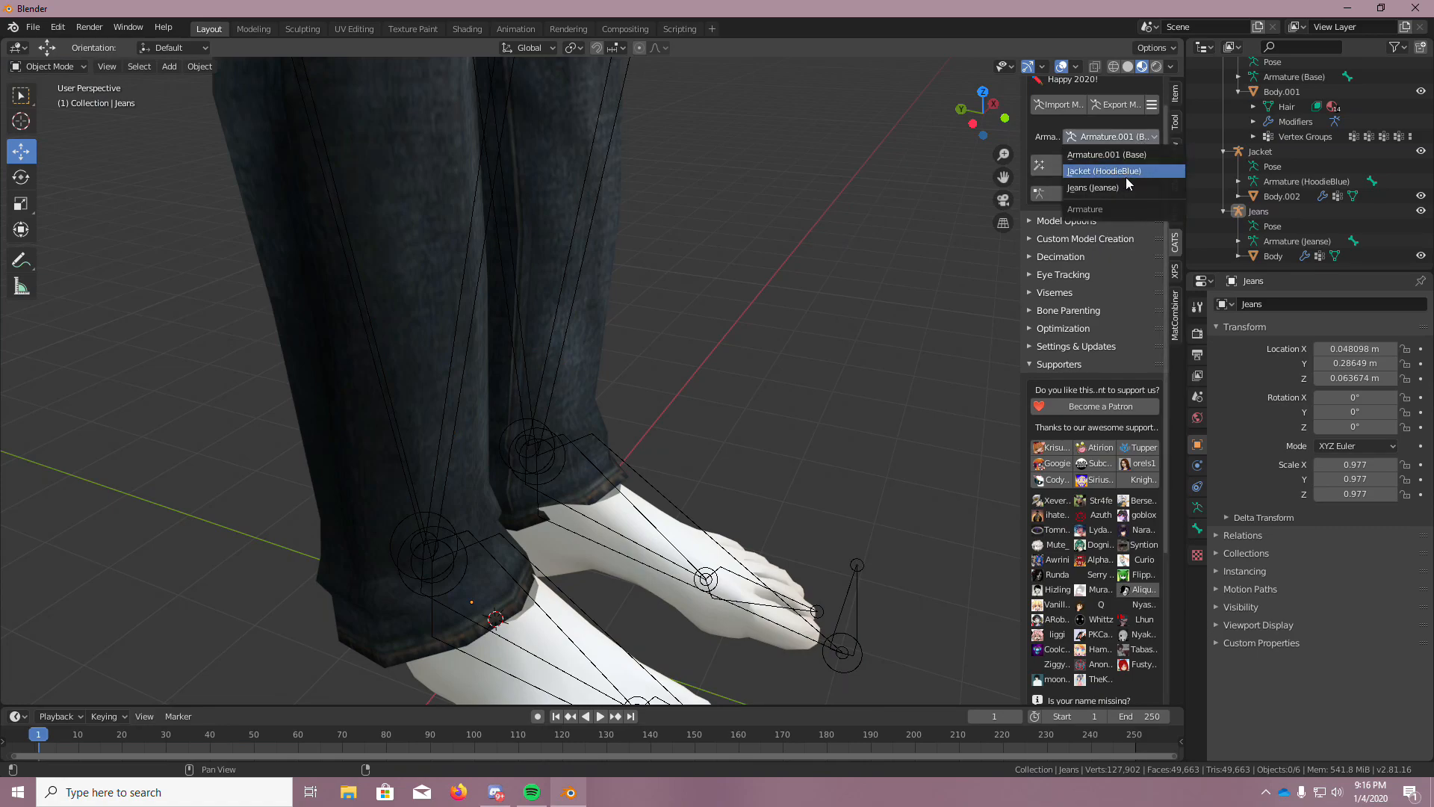
pyautogui.click(1122, 180)
pyautogui.click(1124, 194)
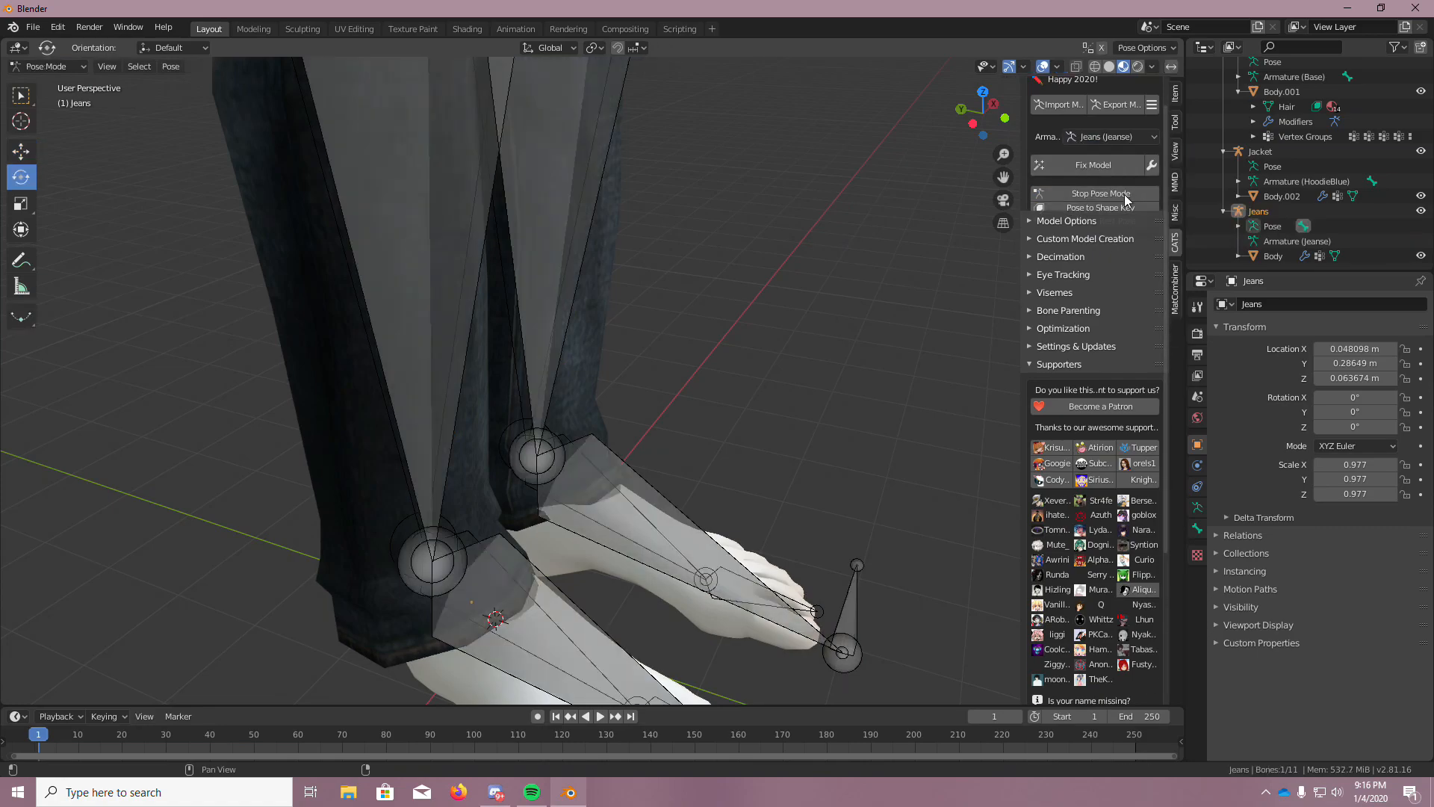
pyautogui.moveTo(623, 459); pyautogui.dragTo(594, 469, button='middle')
# Scale the Right knee bone of the Jeans armature down to about 0.92 and deselect it
pyautogui.click(461, 543)
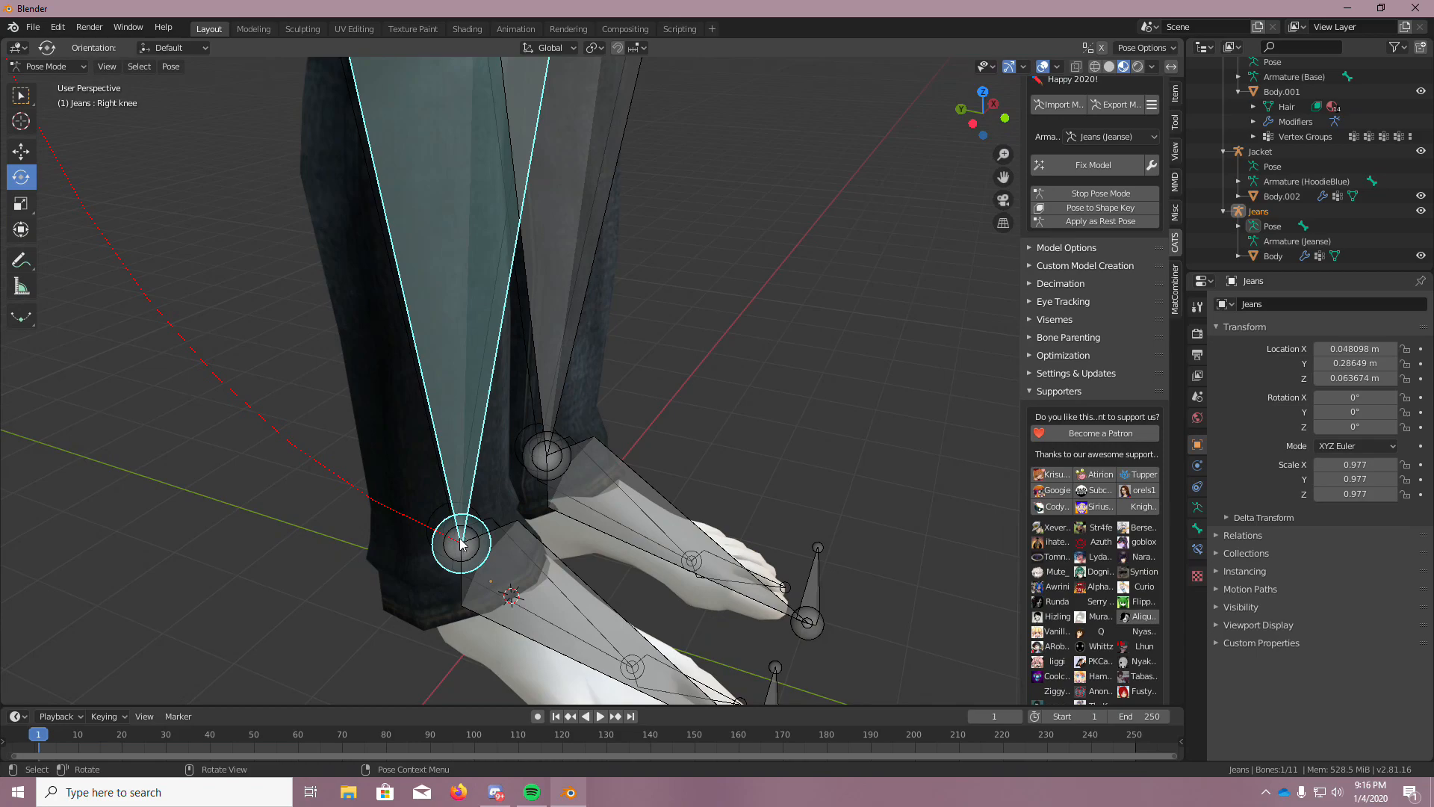
pyautogui.scroll(-4, 587, 533)
pyautogui.press('s')
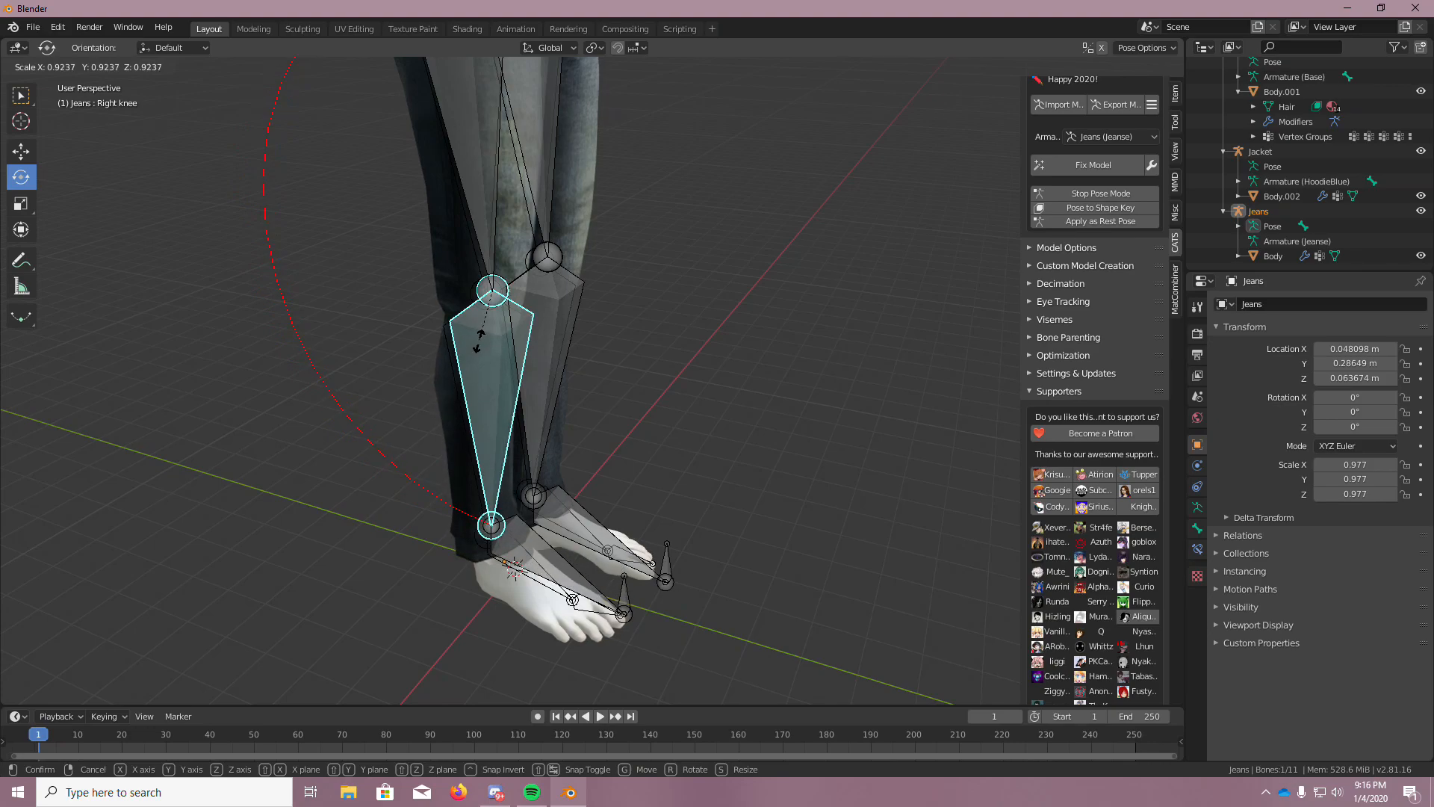
pyautogui.click(479, 340)
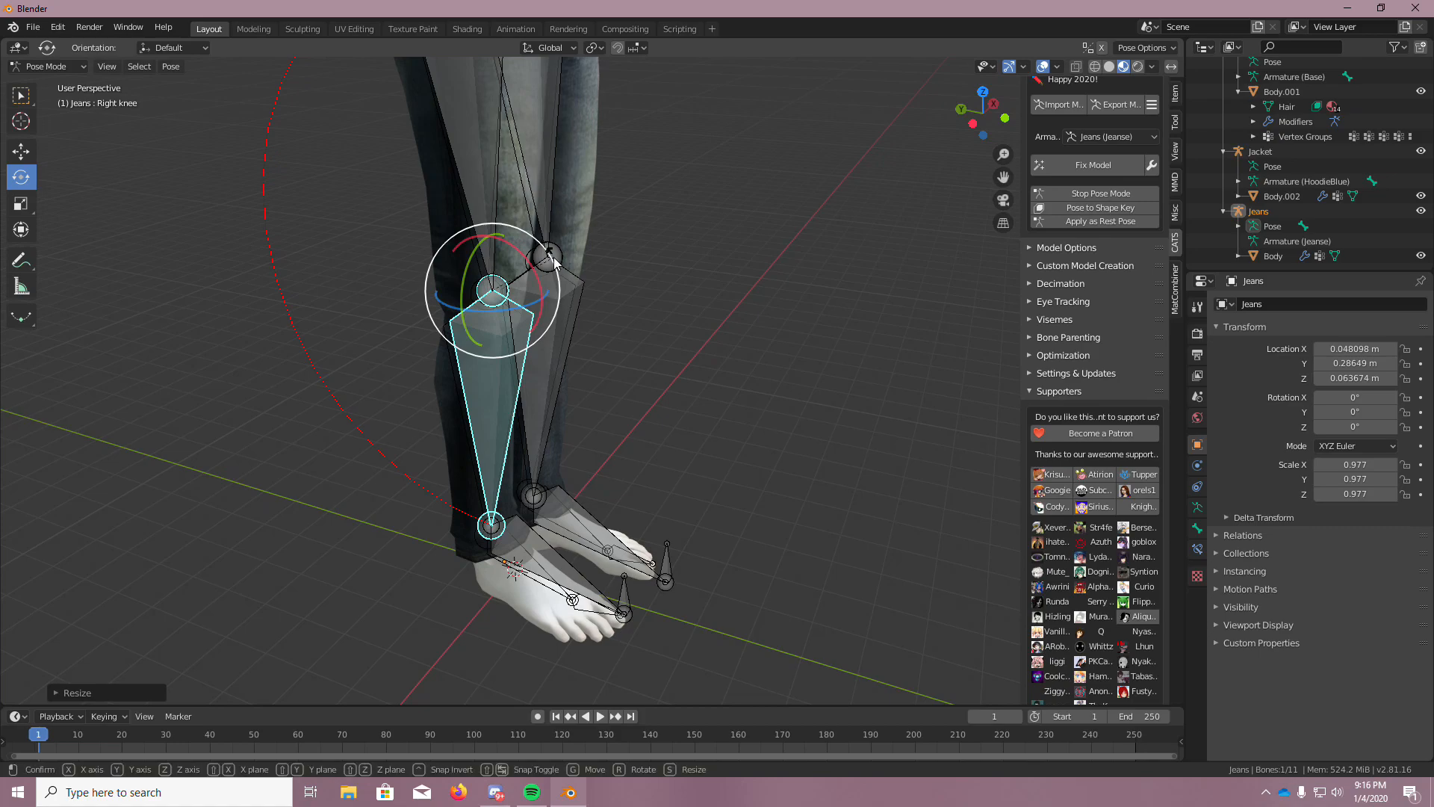
pyautogui.click(669, 306)
pyautogui.hotkey('ctrl', 'z')
pyautogui.click(668, 302)
# Scale the Left knee bone of the Jeans armature down to about 0.95
pyautogui.moveTo(672, 337); pyautogui.dragTo(621, 308, button='middle')
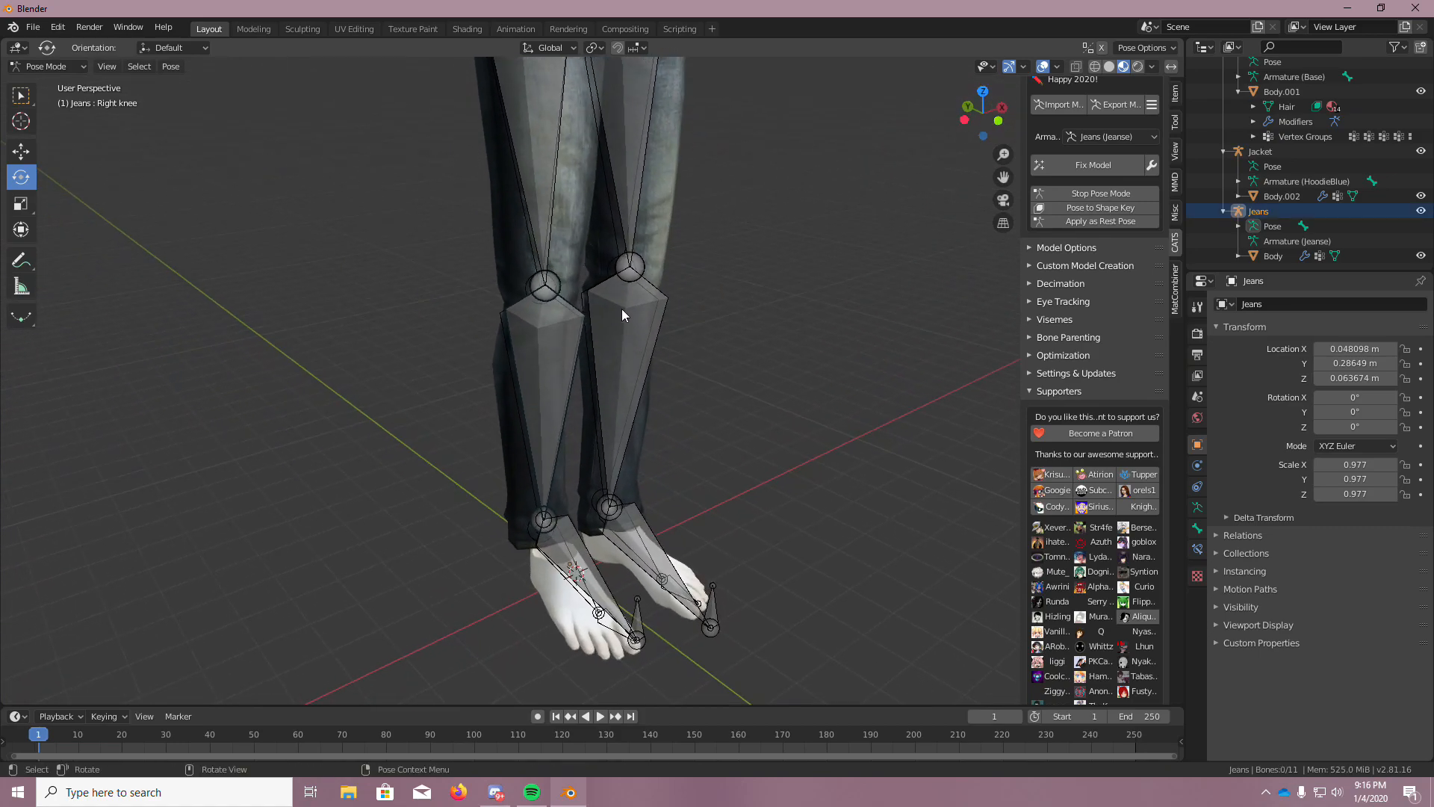
pyautogui.click(623, 312)
pyautogui.press('s')
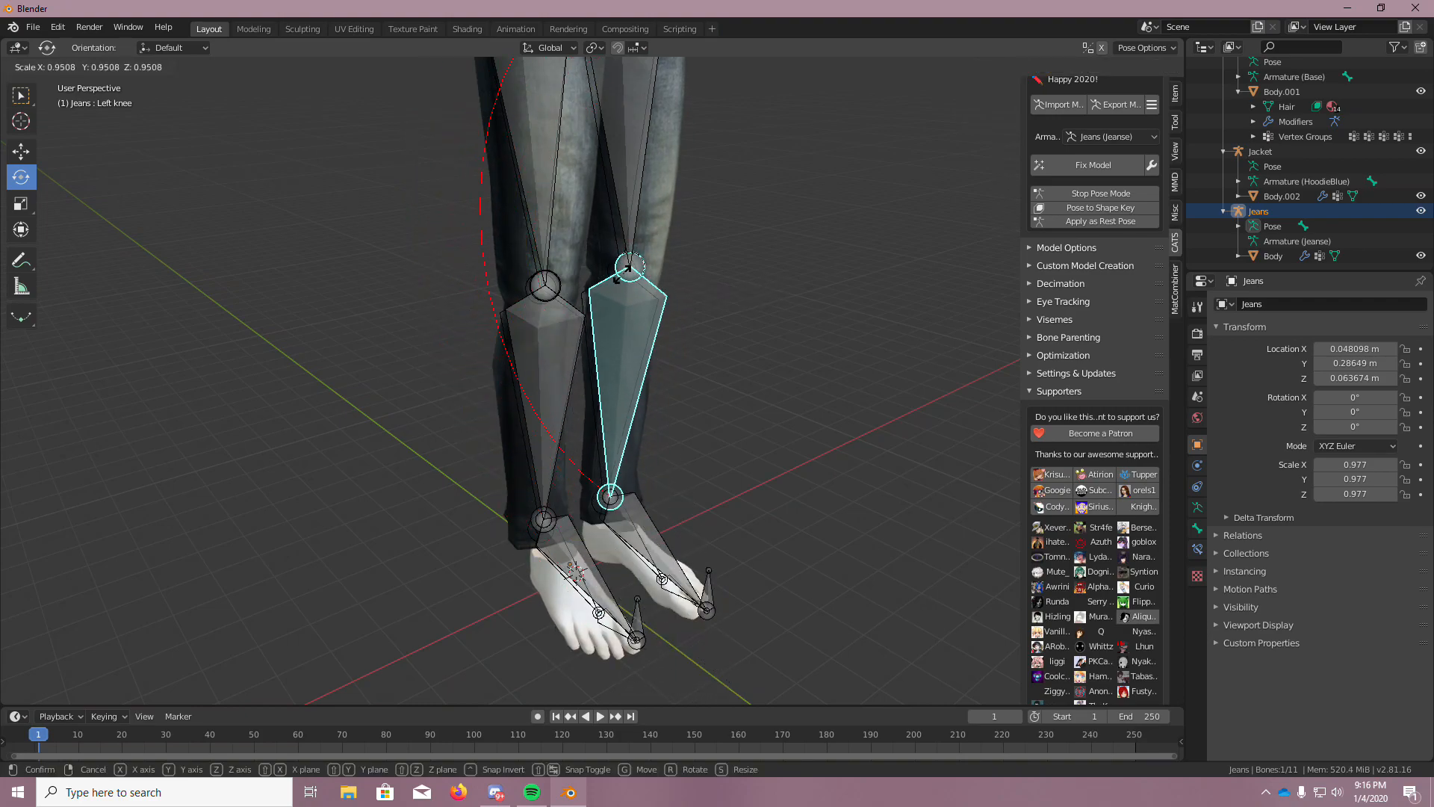
pyautogui.click(622, 274)
# Examine the posed jeans and the alignment of both legs with the feet from the side and front
pyautogui.moveTo(723, 418); pyautogui.dragTo(821, 446, button='middle')
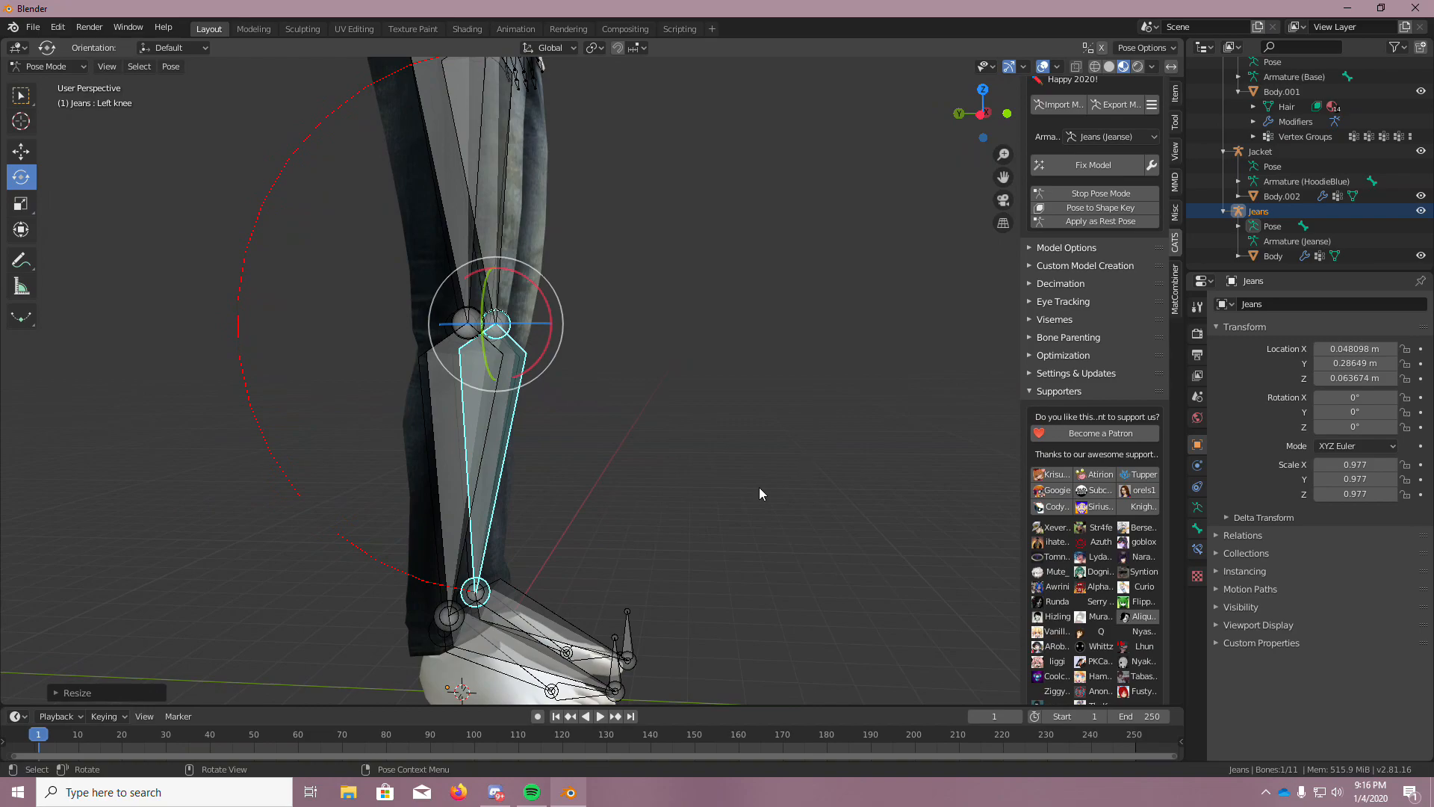
pyautogui.scroll(2, 672, 538)
pyautogui.moveTo(508, 646); pyautogui.dragTo(543, 635, button='middle')
pyautogui.scroll(-5, 543, 635)
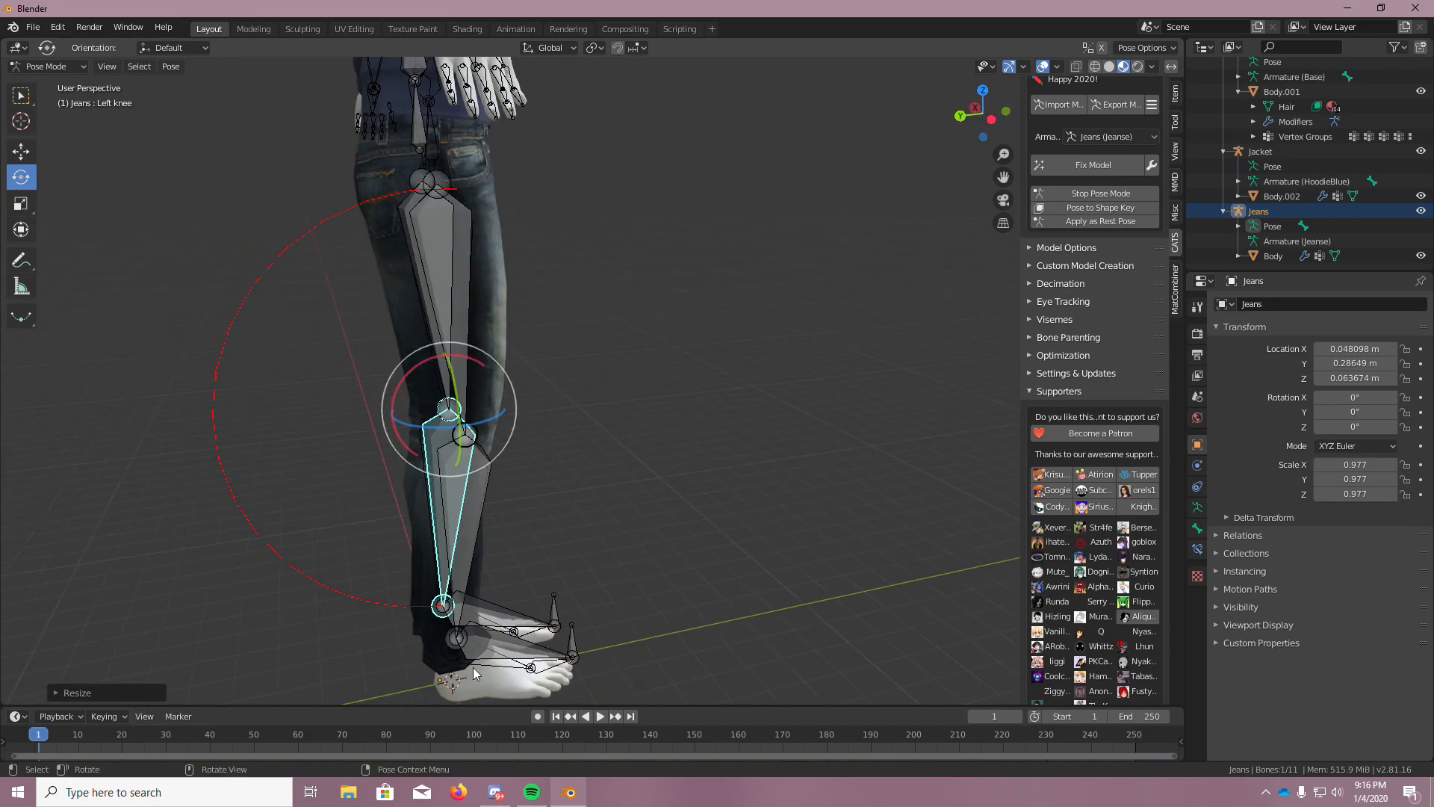
pyautogui.scroll(1, 456, 633)
pyautogui.click(317, 603)
pyautogui.moveTo(709, 496); pyautogui.dragTo(530, 455, button='middle')
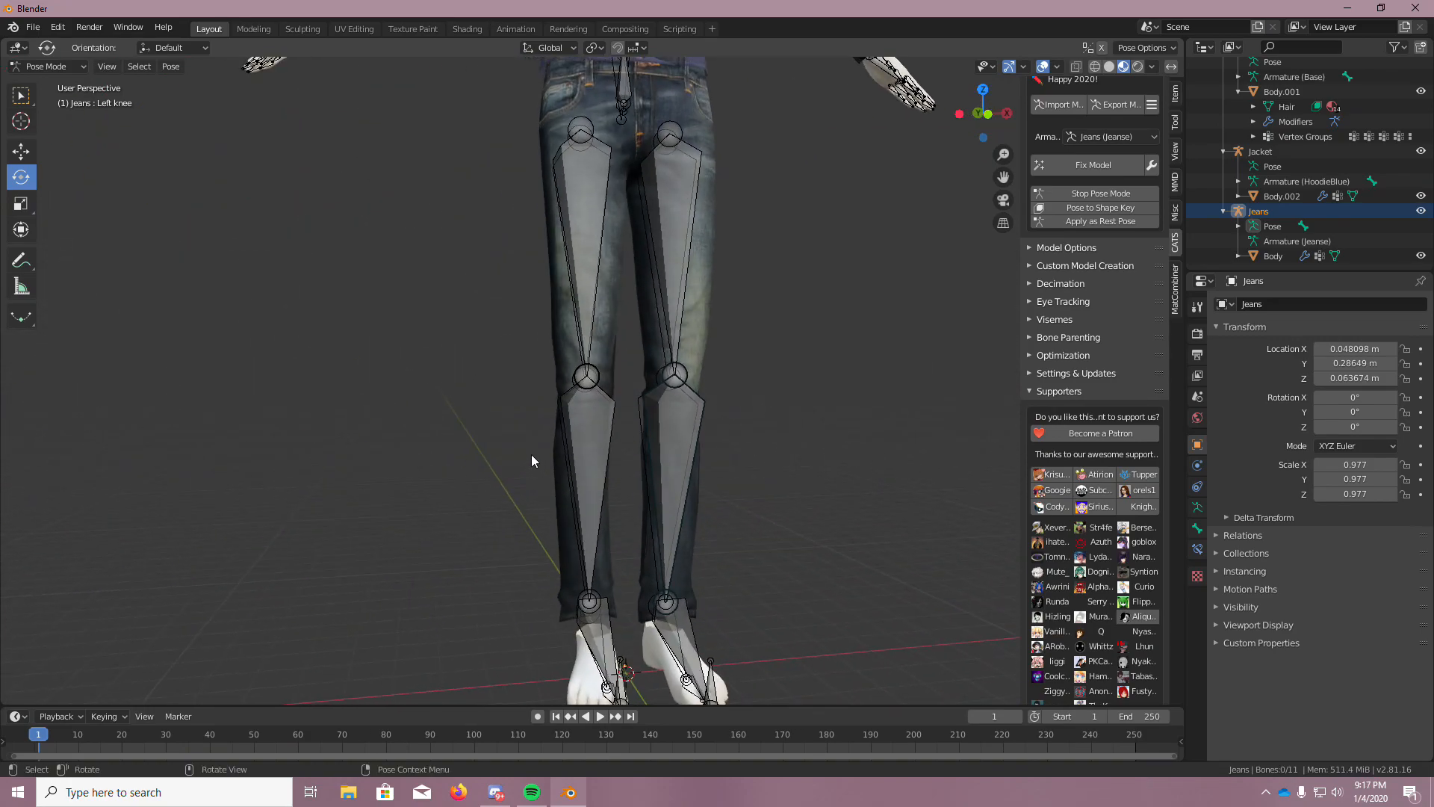
pyautogui.scroll(-4, 523, 442)
# Import the Converse.pmx shoe model from the Male Shoe Pack folder
pyautogui.click(33, 27)
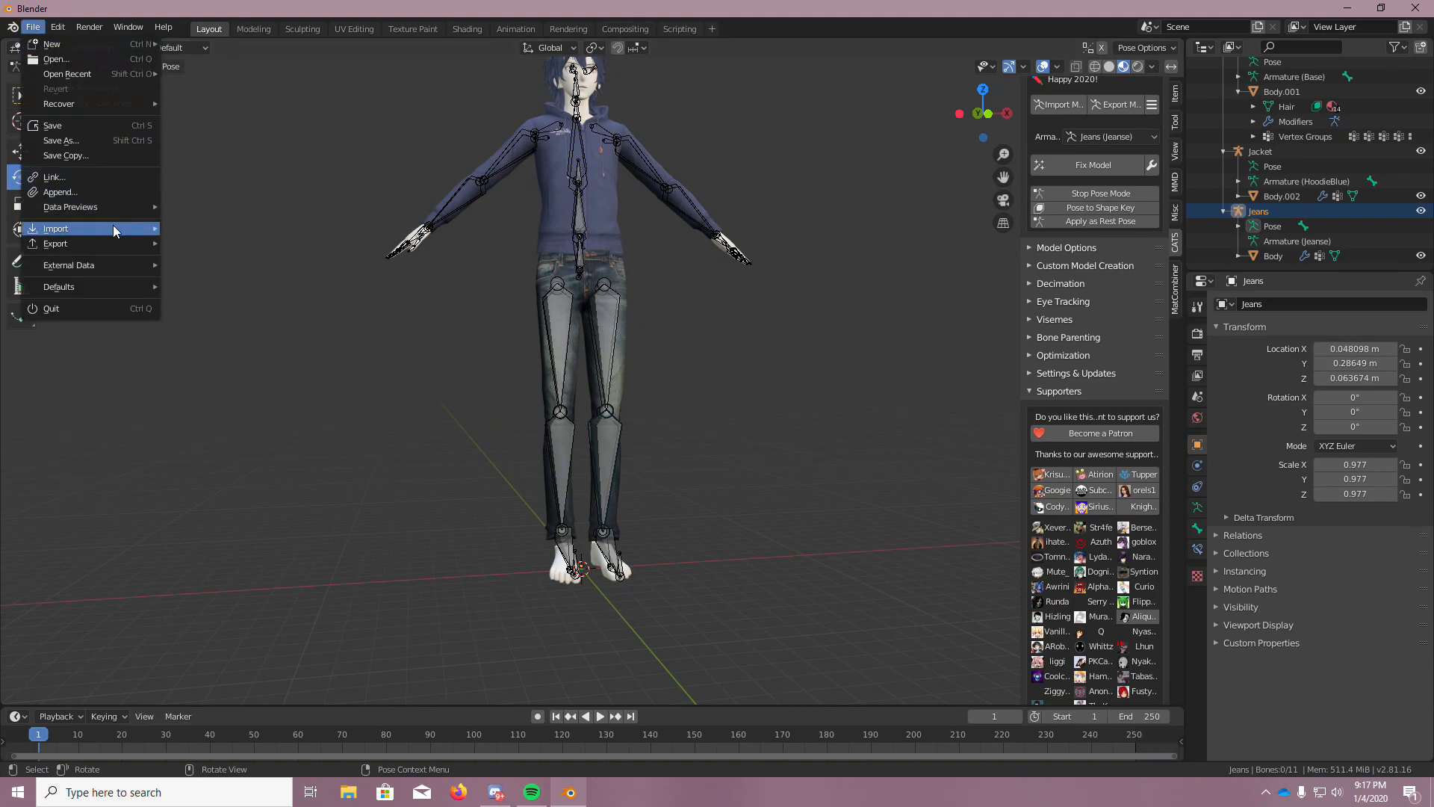
pyautogui.moveTo(112, 227)
pyautogui.click(249, 376)
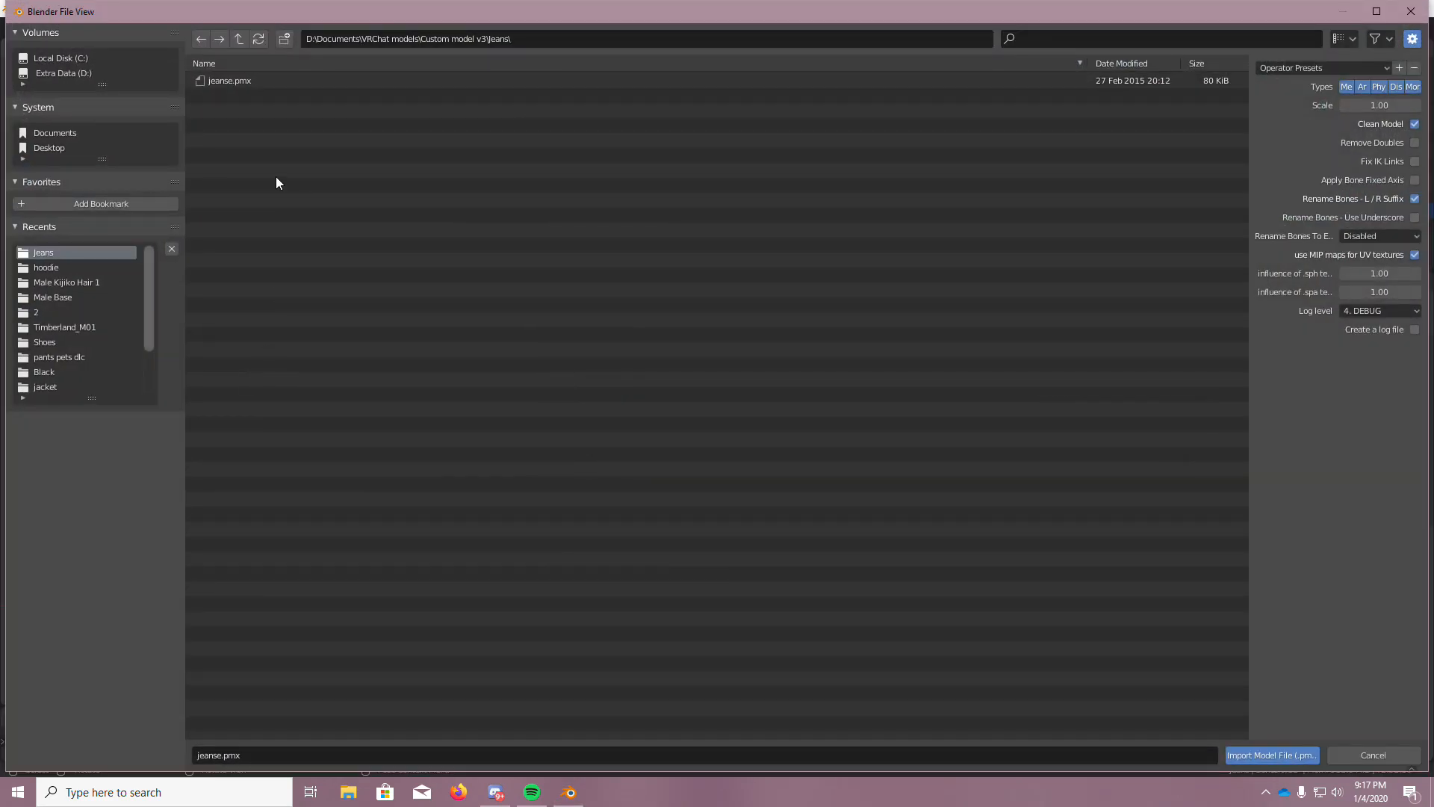
pyautogui.click(236, 42)
pyautogui.click(277, 152)
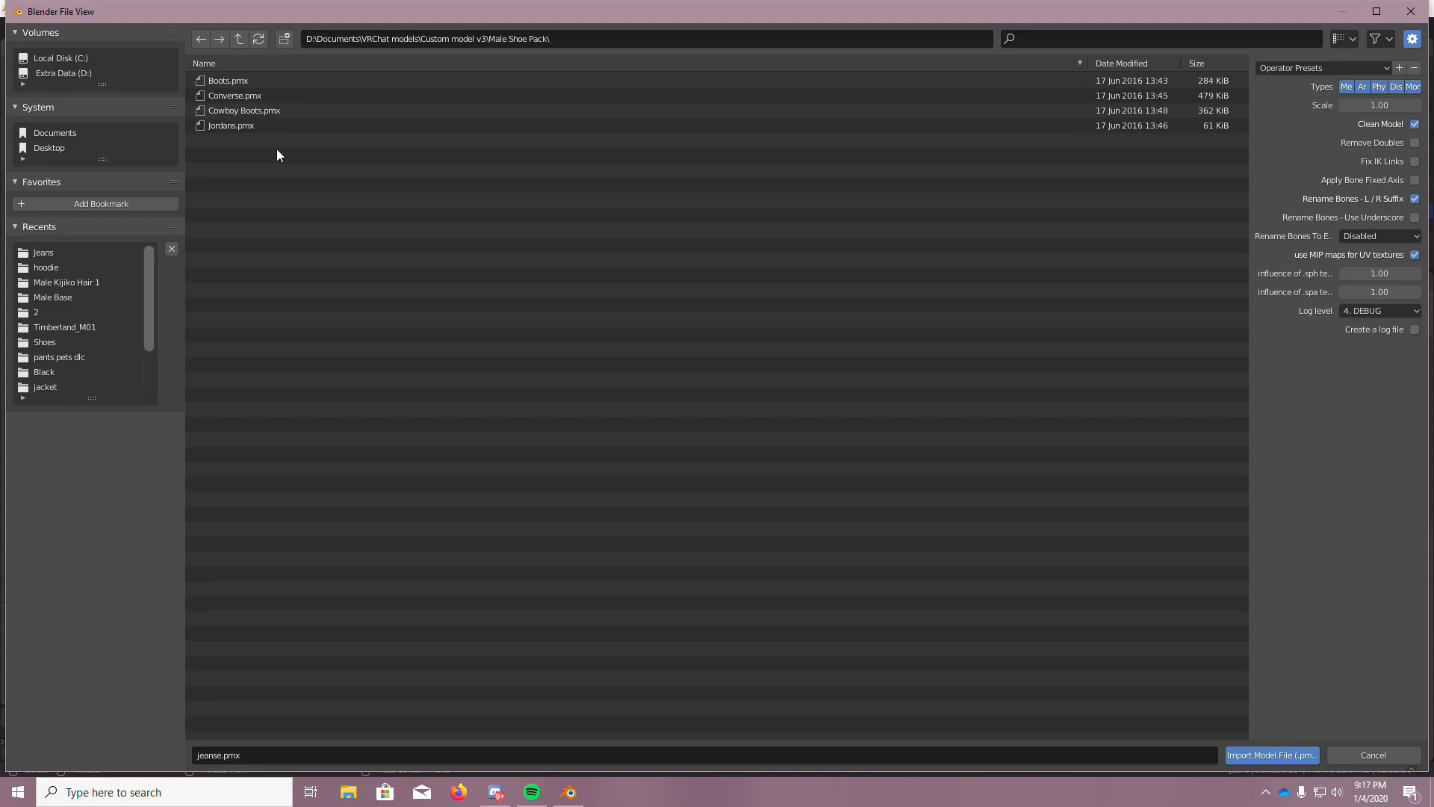
pyautogui.doubleClick(244, 95)
pyautogui.moveTo(653, 595); pyautogui.dragTo(811, 604, button='middle')
pyautogui.scroll(8, 661, 608)
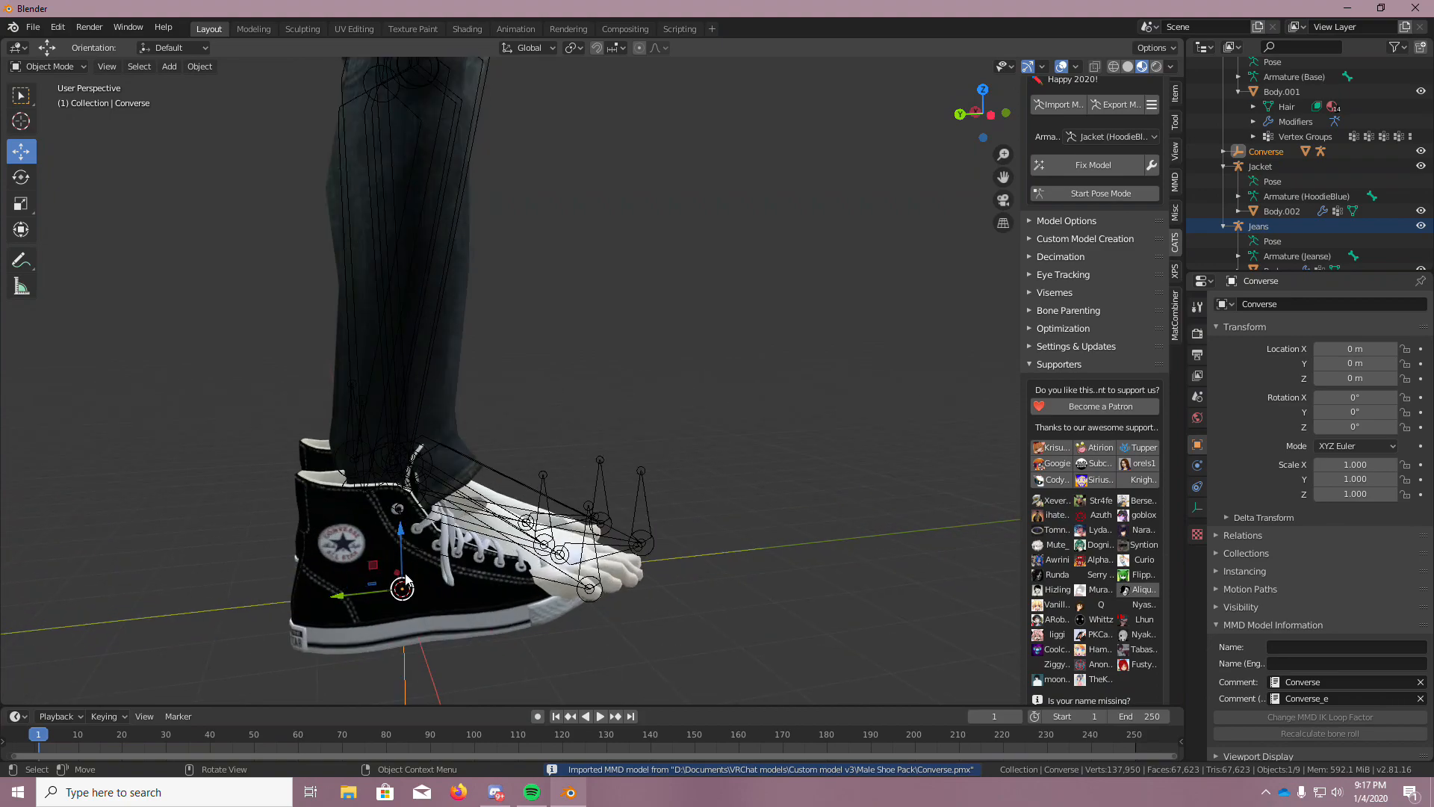
pyautogui.scroll(3, 443, 566)
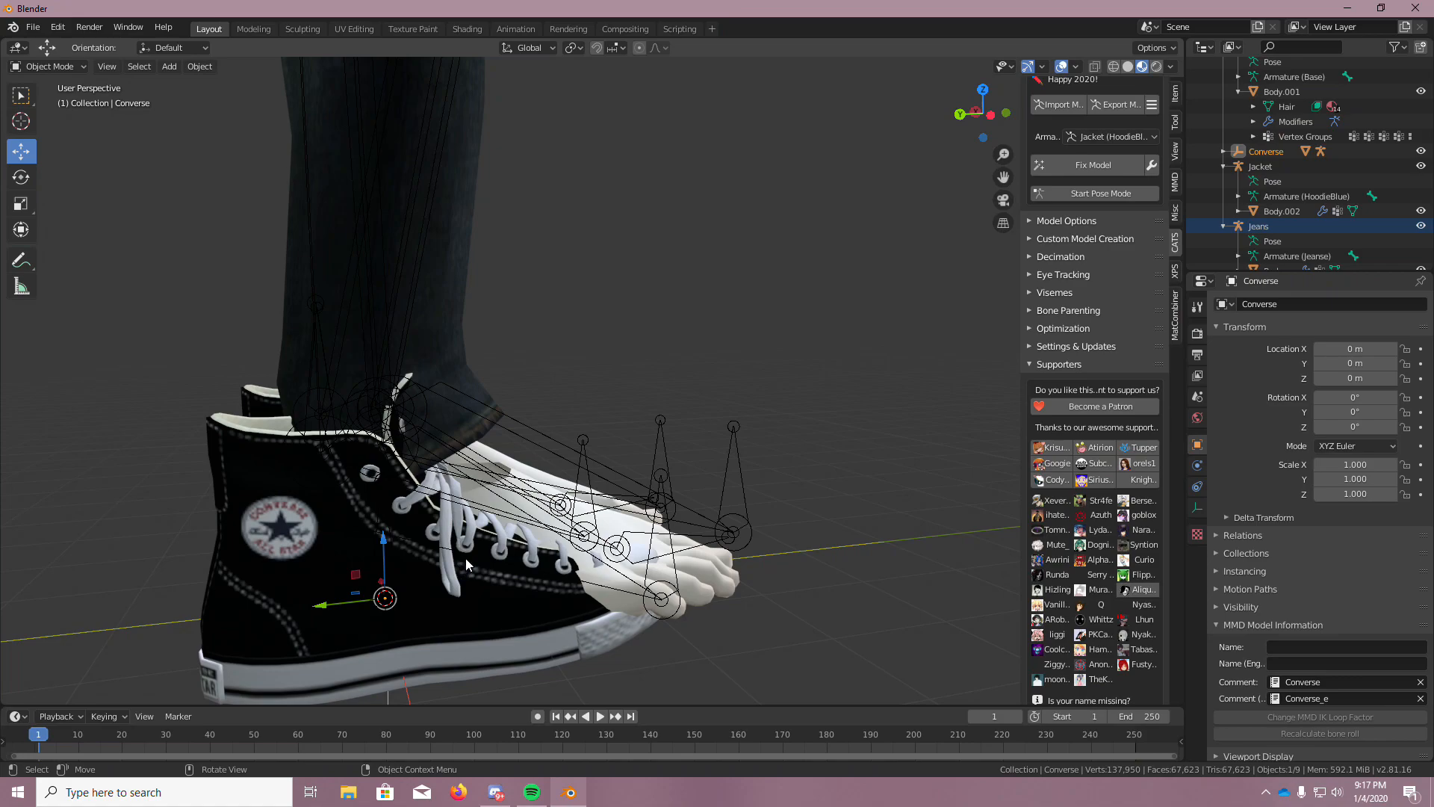
# Choose Converse as the CATS target armature and run Fix Model on it
pyautogui.click(391, 568)
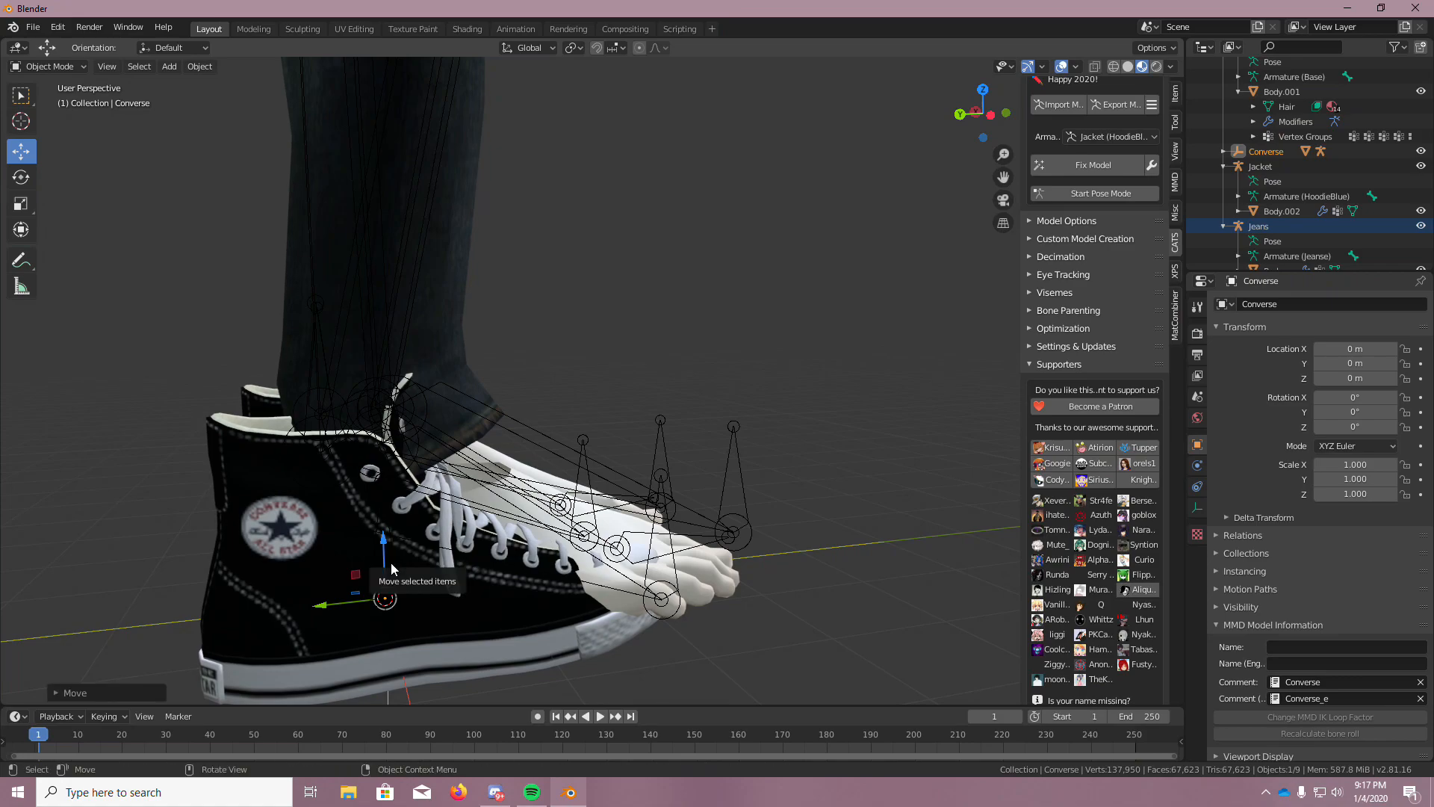
pyautogui.click(1137, 136)
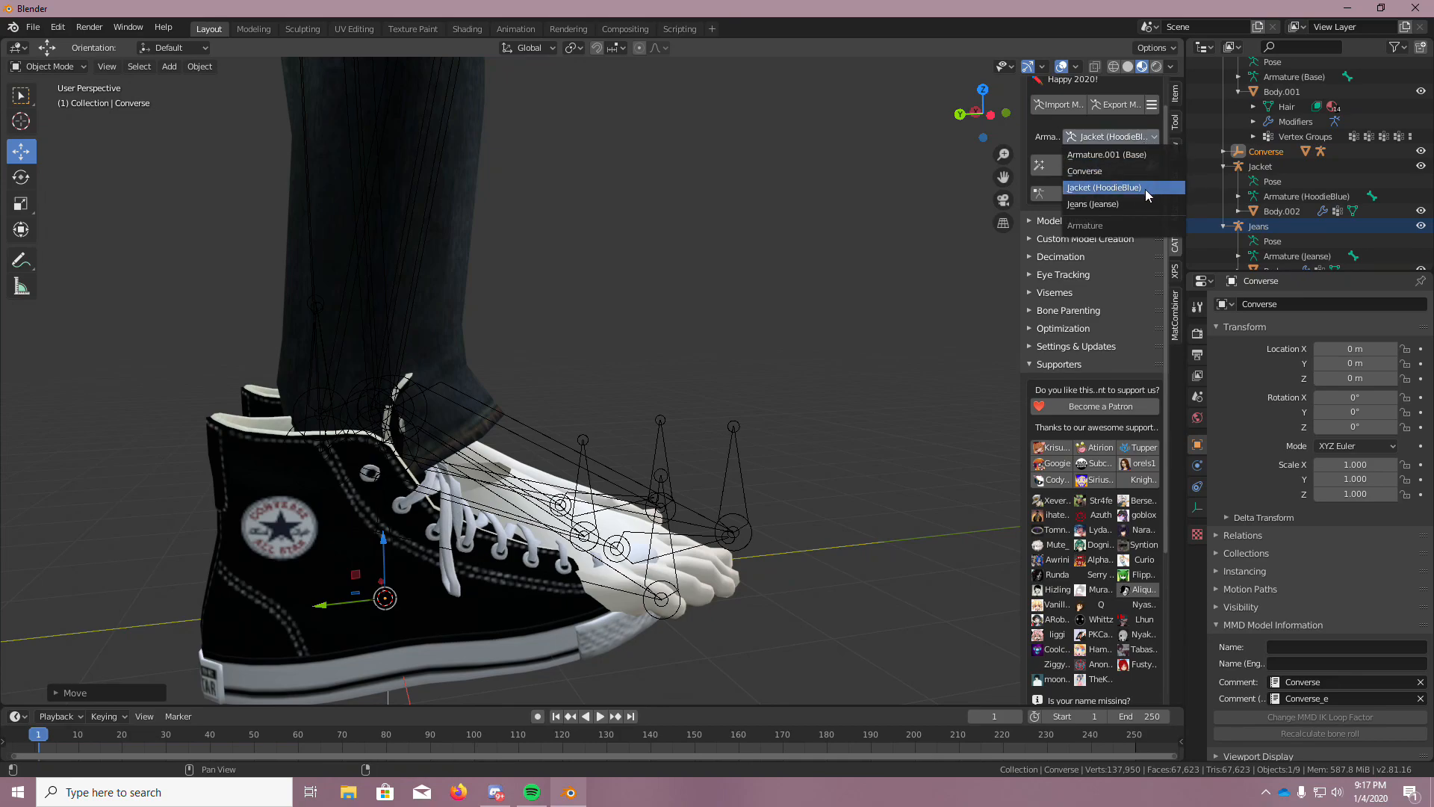
pyautogui.click(1133, 171)
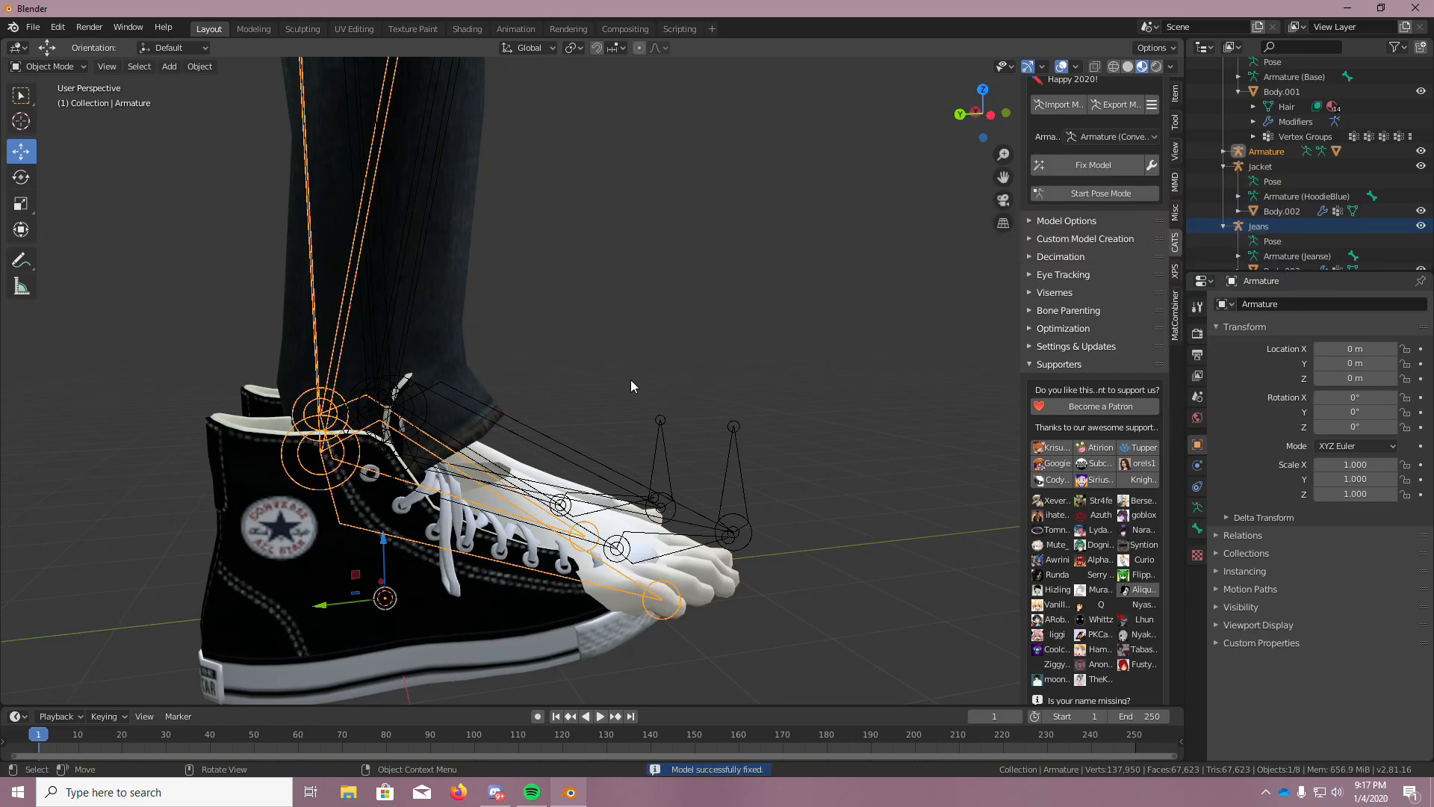
pyautogui.moveTo(622, 369); pyautogui.dragTo(590, 446, button='middle')
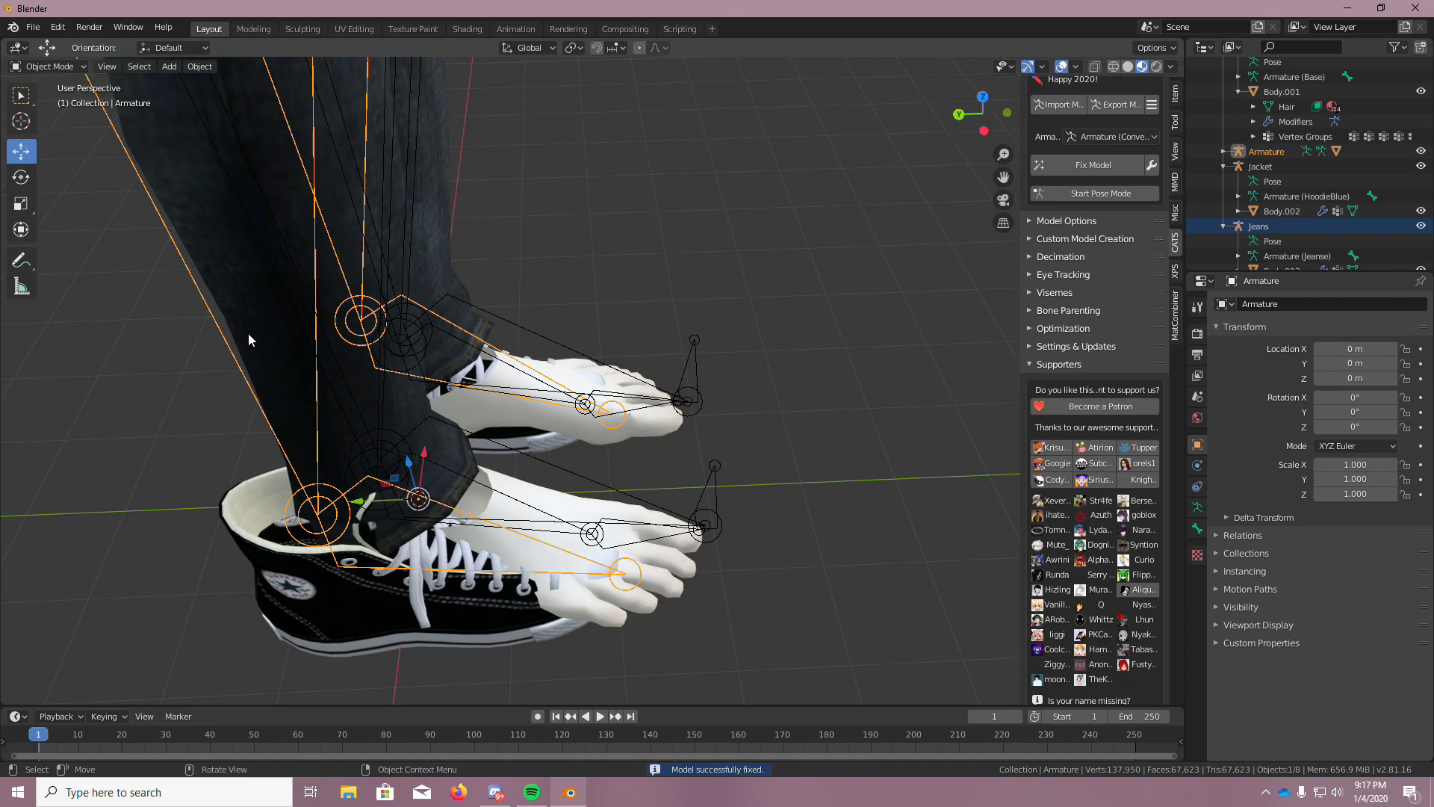
# Move the shoe armature over the avatar's feet, to about X -0.028 m and Y -0.598 m
pyautogui.moveTo(356, 506); pyautogui.dragTo(406, 487)
pyautogui.moveTo(499, 337); pyautogui.dragTo(609, 587, button='middle')
pyautogui.moveTo(609, 587)
pyautogui.mouseDown()
pyautogui.moveTo(650, 572)
pyautogui.moveTo(620, 582)
pyautogui.mouseUp()
pyautogui.moveTo(624, 579); pyautogui.dragTo(720, 441, button='middle')
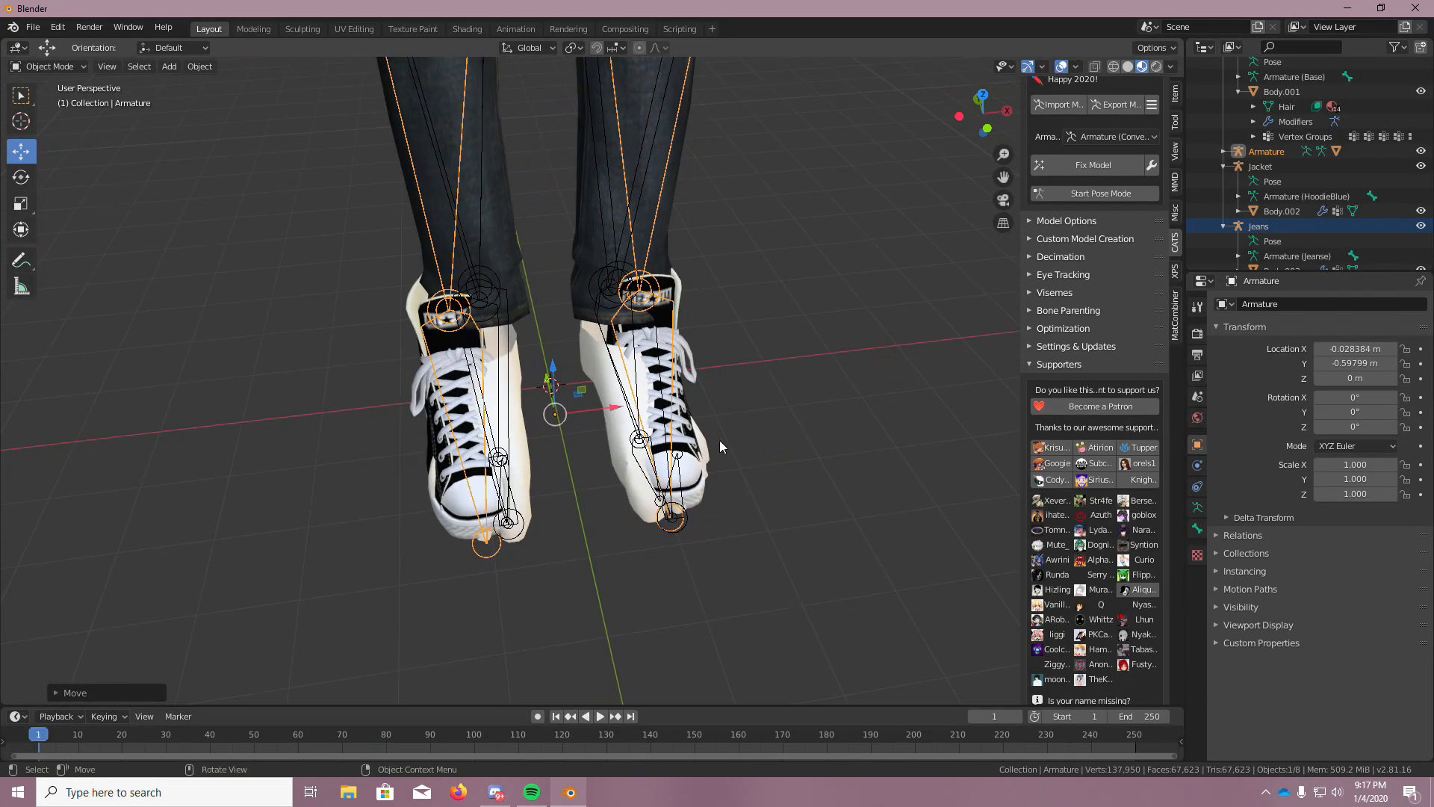
# Try to fit the shoes by shifting the armature along X, rotating it about -3.34° around Z and scaling it down
pyautogui.moveTo(619, 410); pyautogui.dragTo(648, 417)
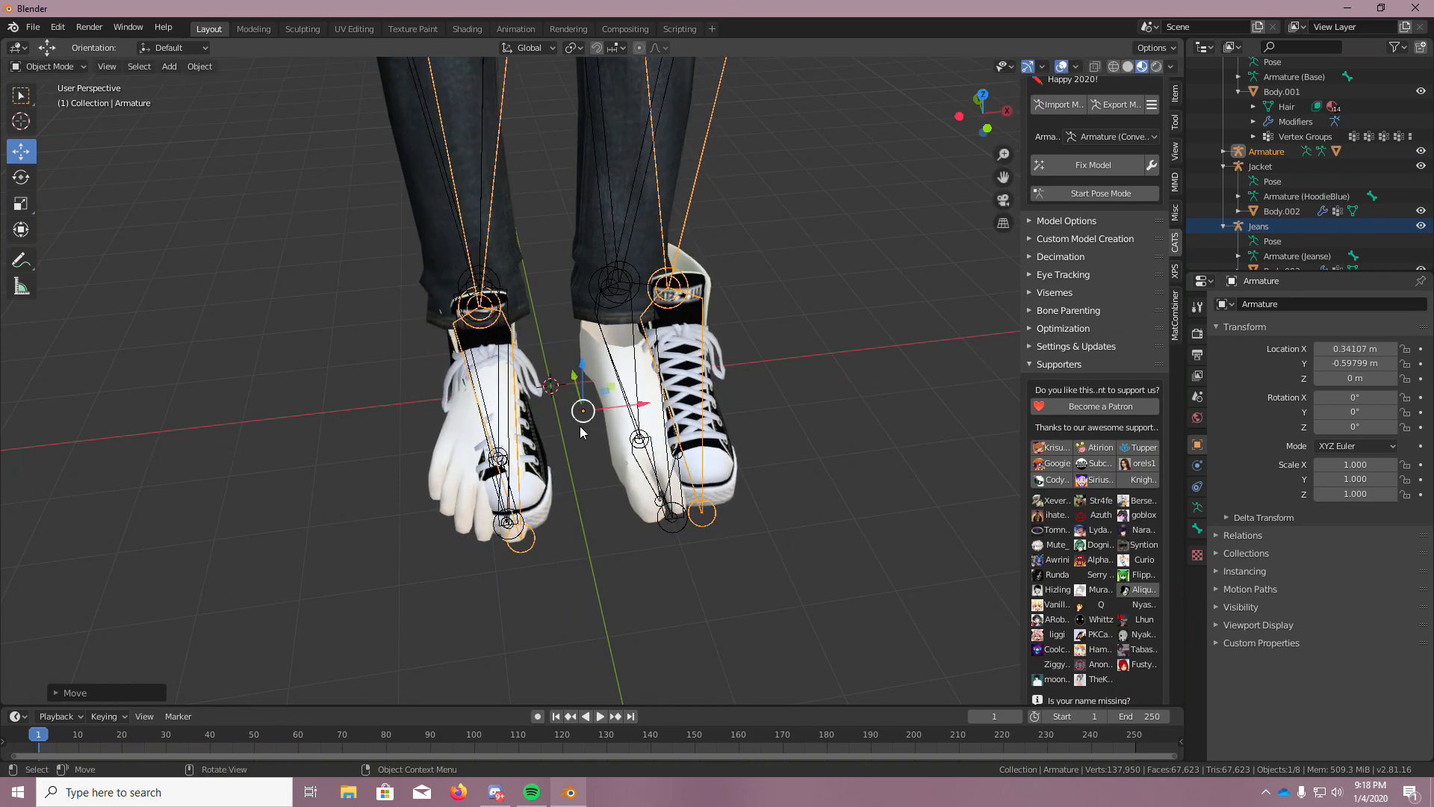
pyautogui.click(34, 175)
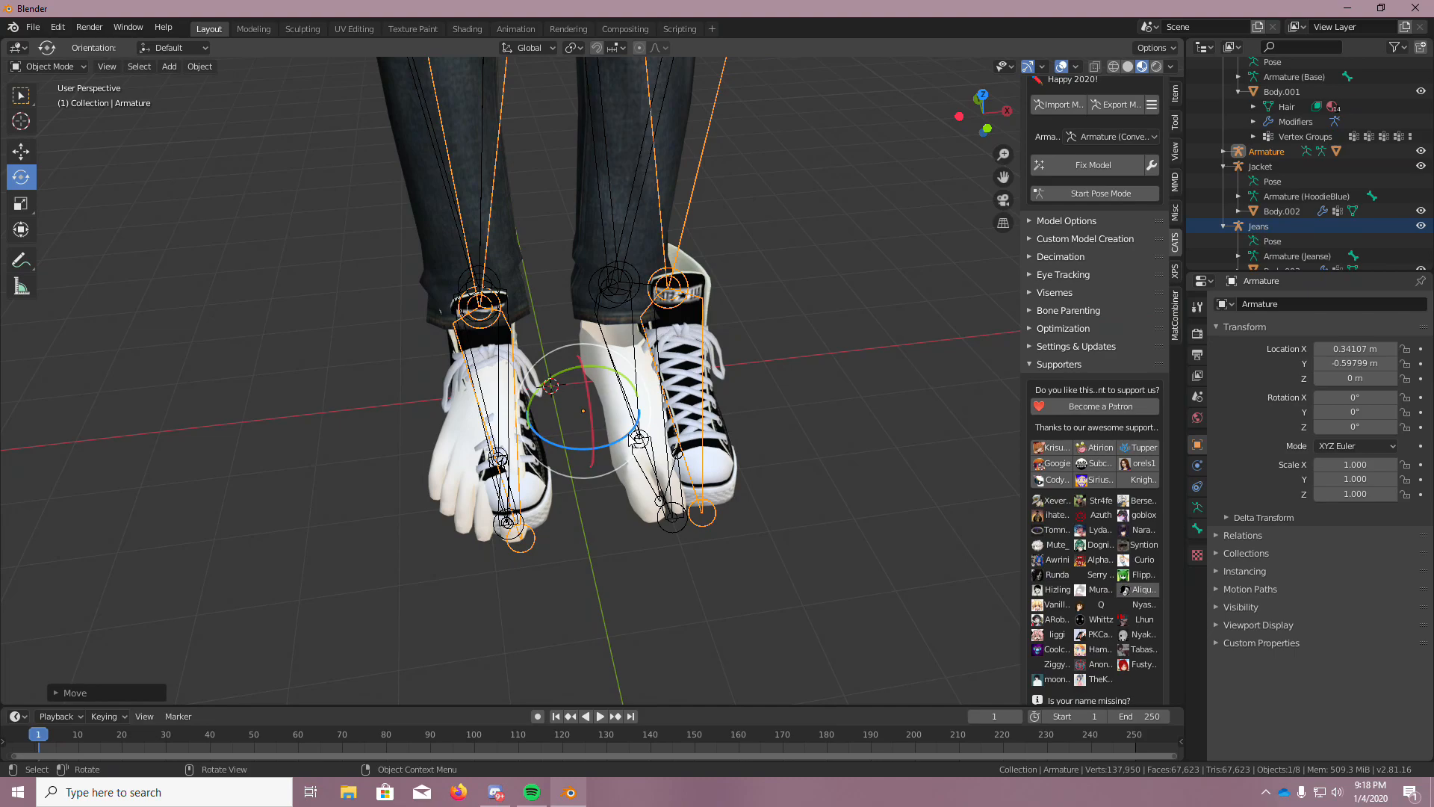
pyautogui.moveTo(619, 423)
pyautogui.mouseDown()
pyautogui.moveTo(628, 443)
pyautogui.moveTo(581, 464)
pyautogui.moveTo(640, 447)
pyautogui.moveTo(633, 412)
pyautogui.moveTo(622, 416)
pyautogui.moveTo(641, 419)
pyautogui.mouseUp()
pyautogui.click(21, 152)
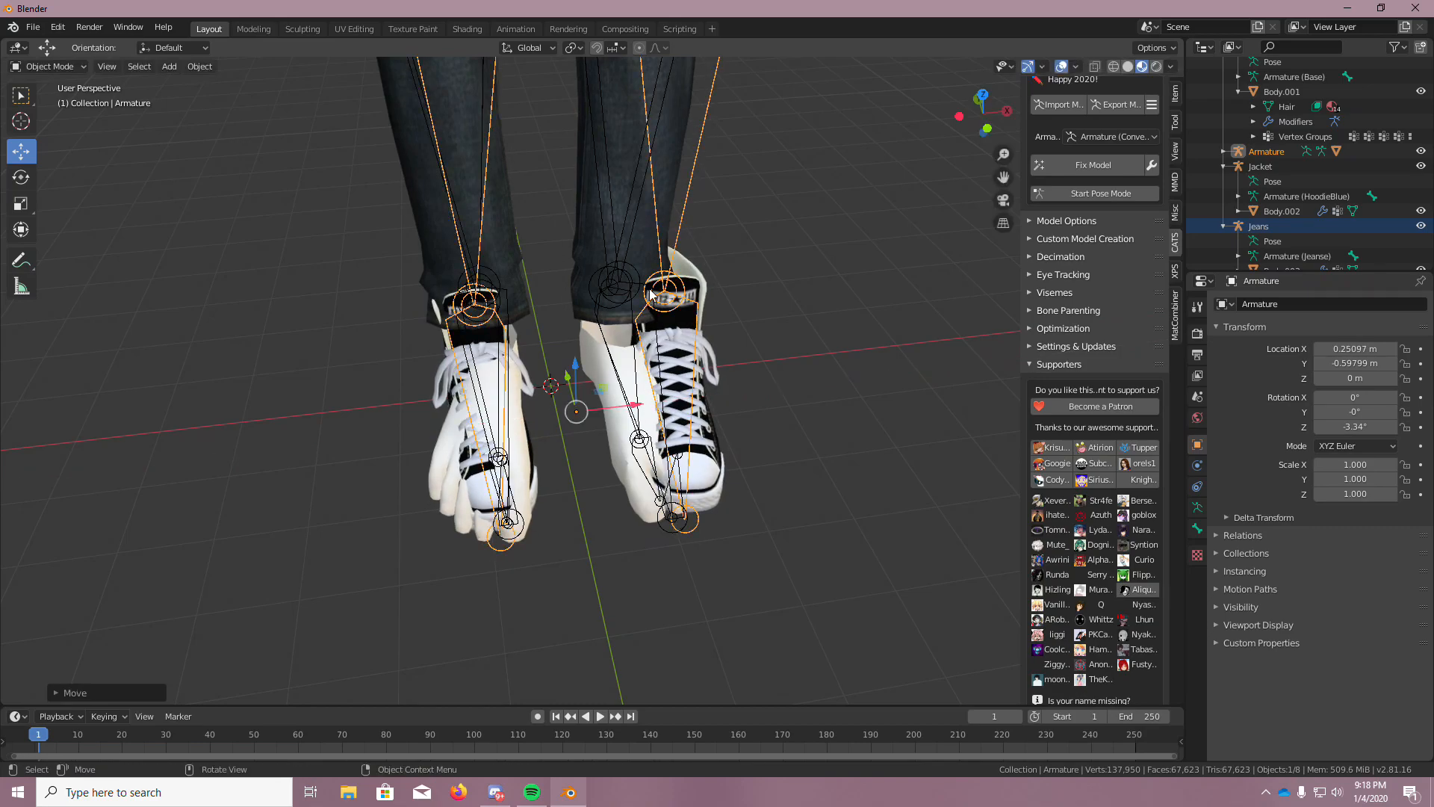
pyautogui.press('s')
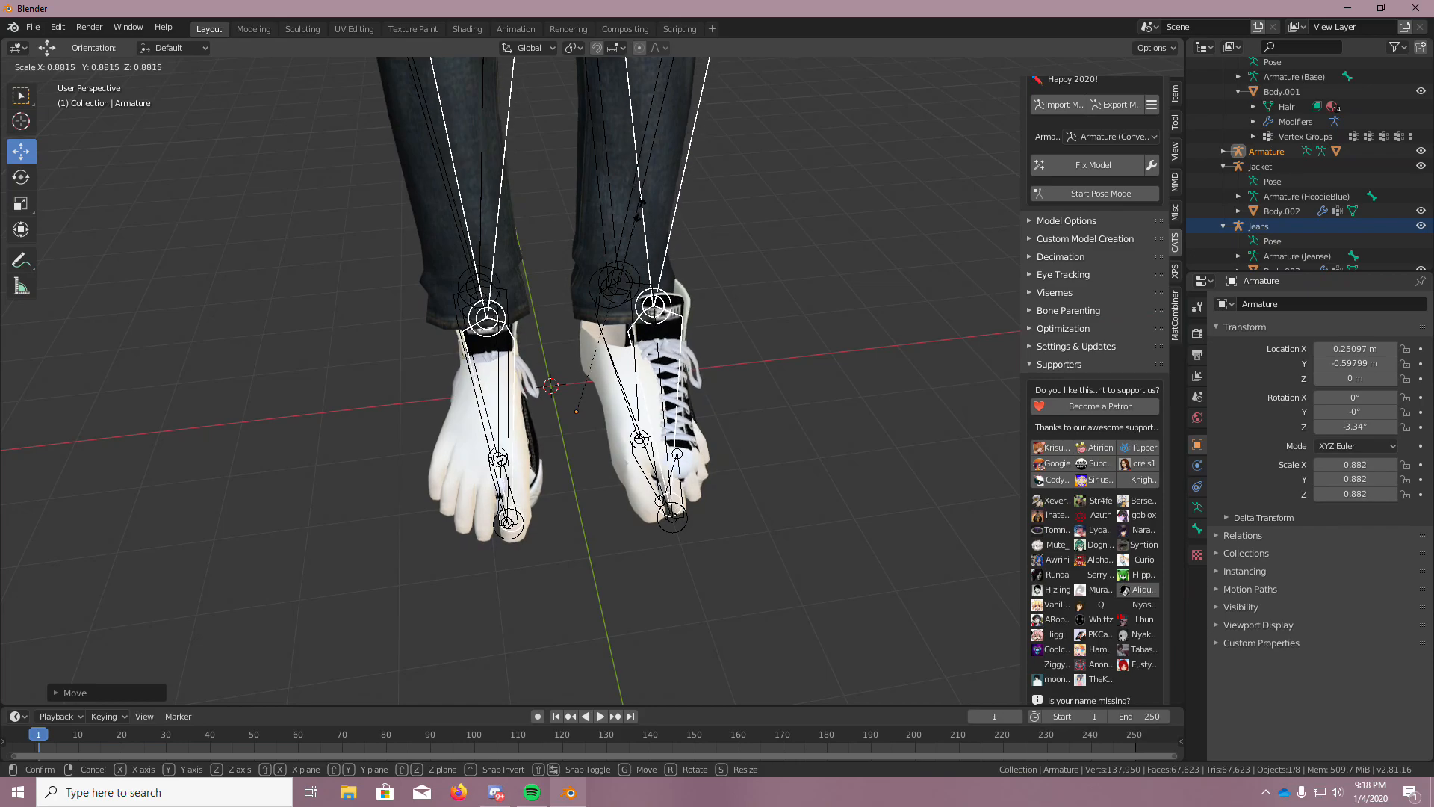
pyautogui.press('Escape')
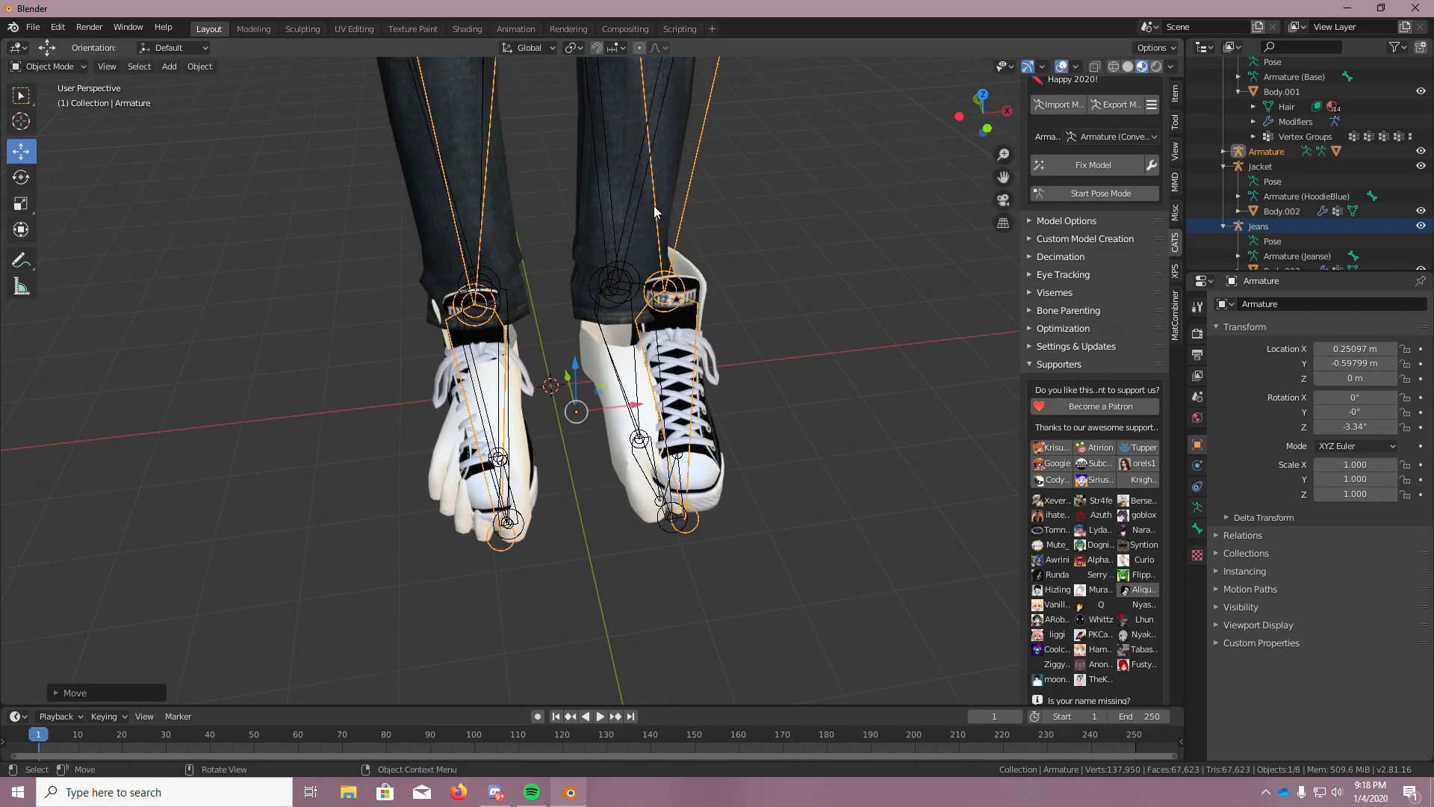
# Undo the last sideways moves and the Z rotation of the shoe armature
pyautogui.hotkey('ctrl', 'z')
pyautogui.hotkey('ctrl', 'z')
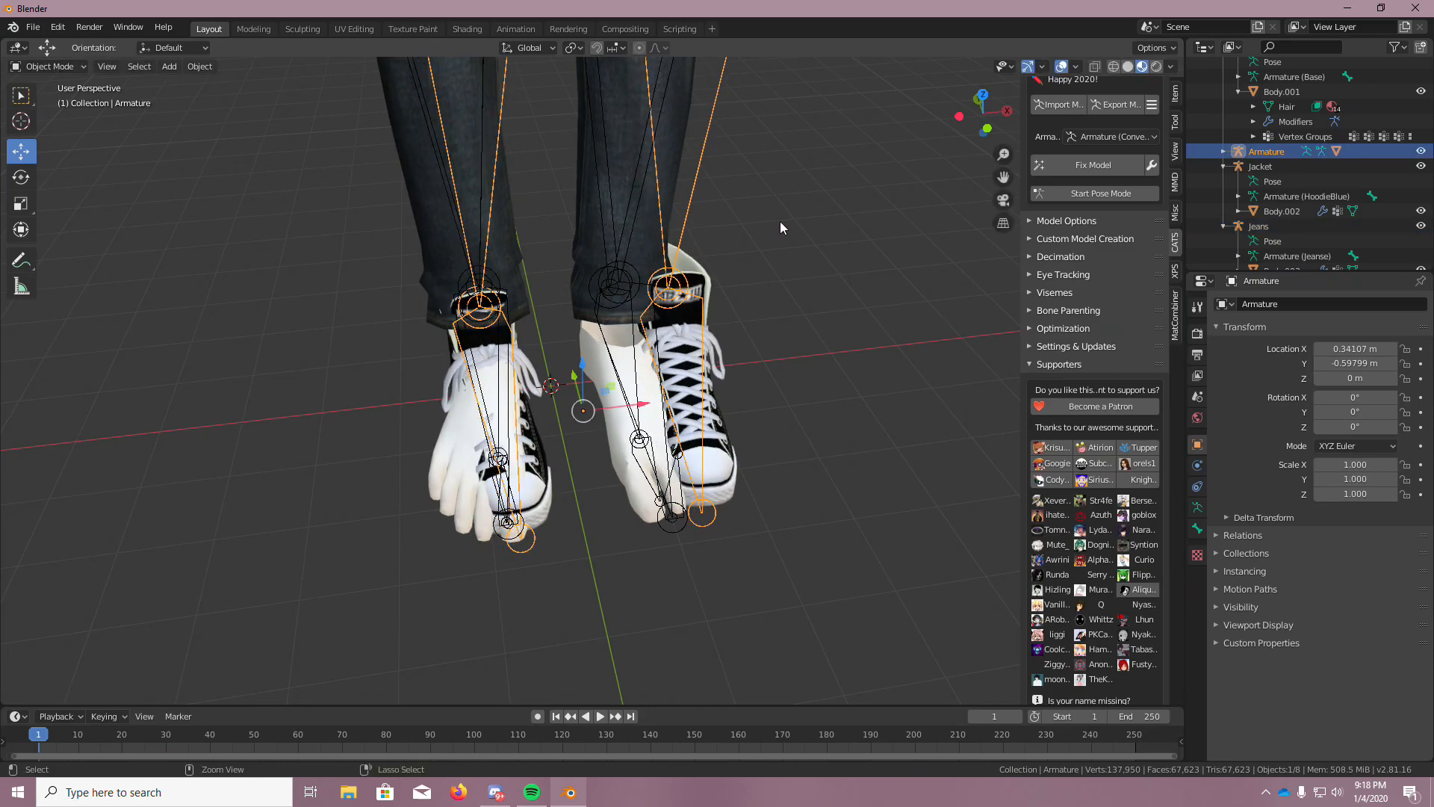
pyautogui.hotkey('ctrl', 'z')
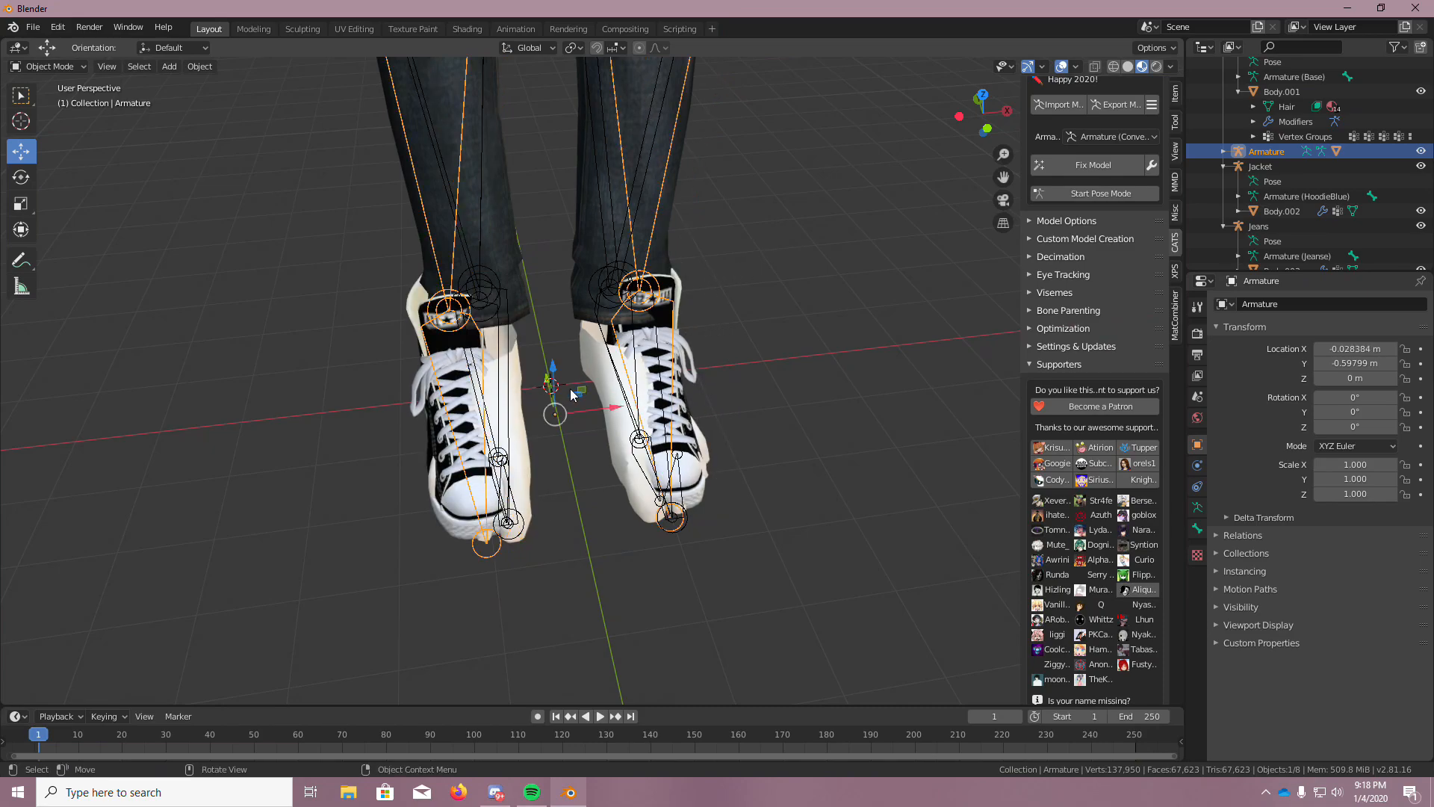
pyautogui.scroll(-1, 1422, 231)
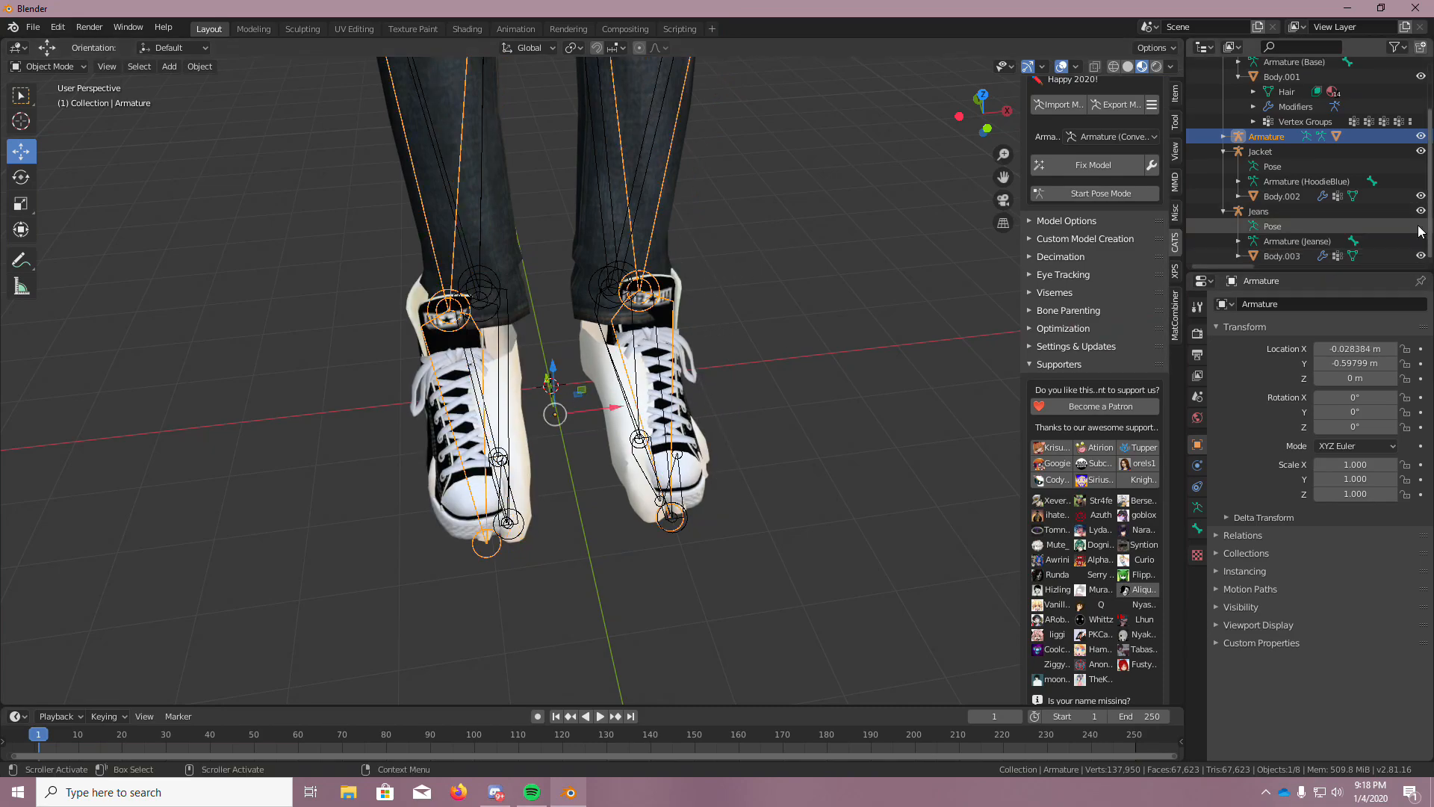
pyautogui.scroll(4, 1287, 107)
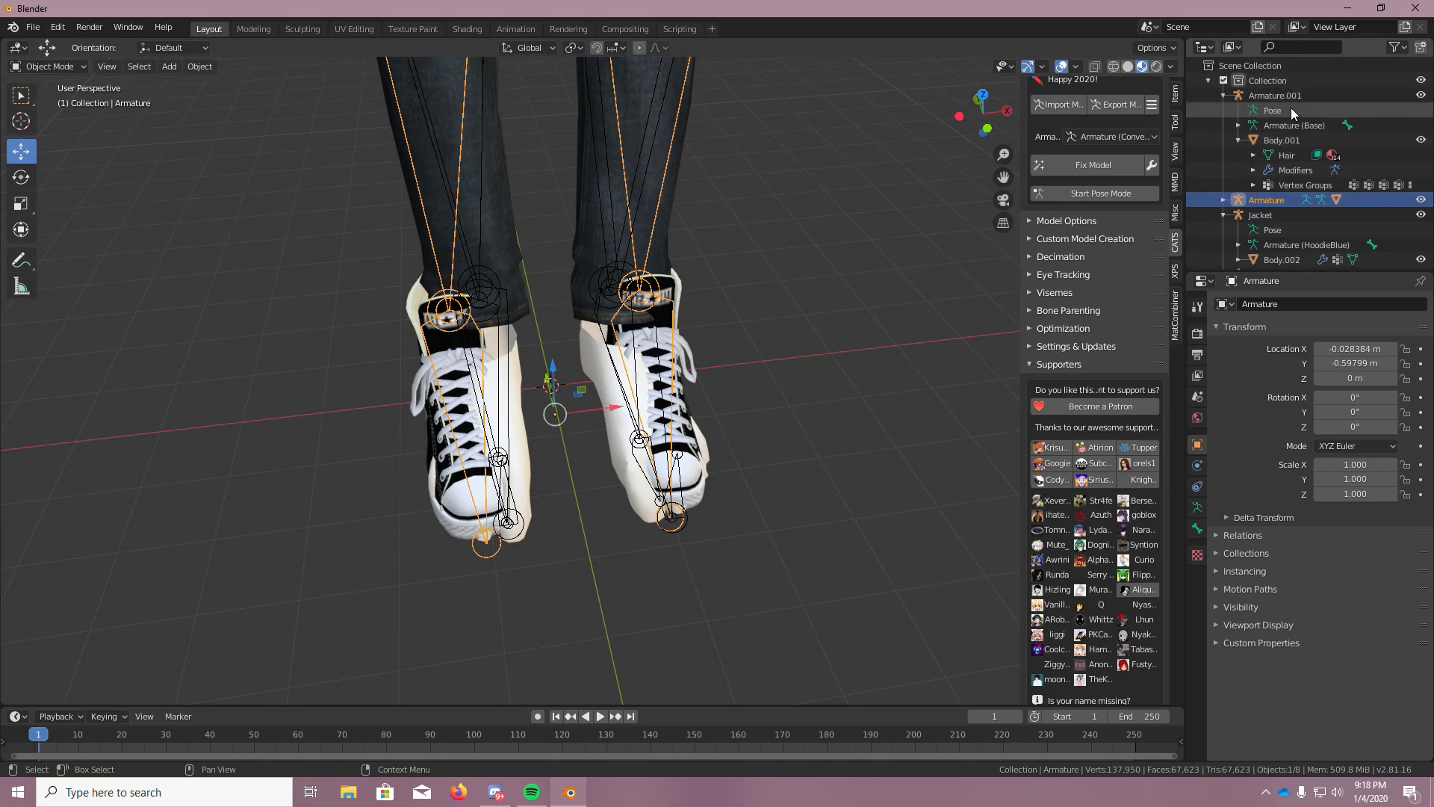
pyautogui.scroll(-5, 657, 212)
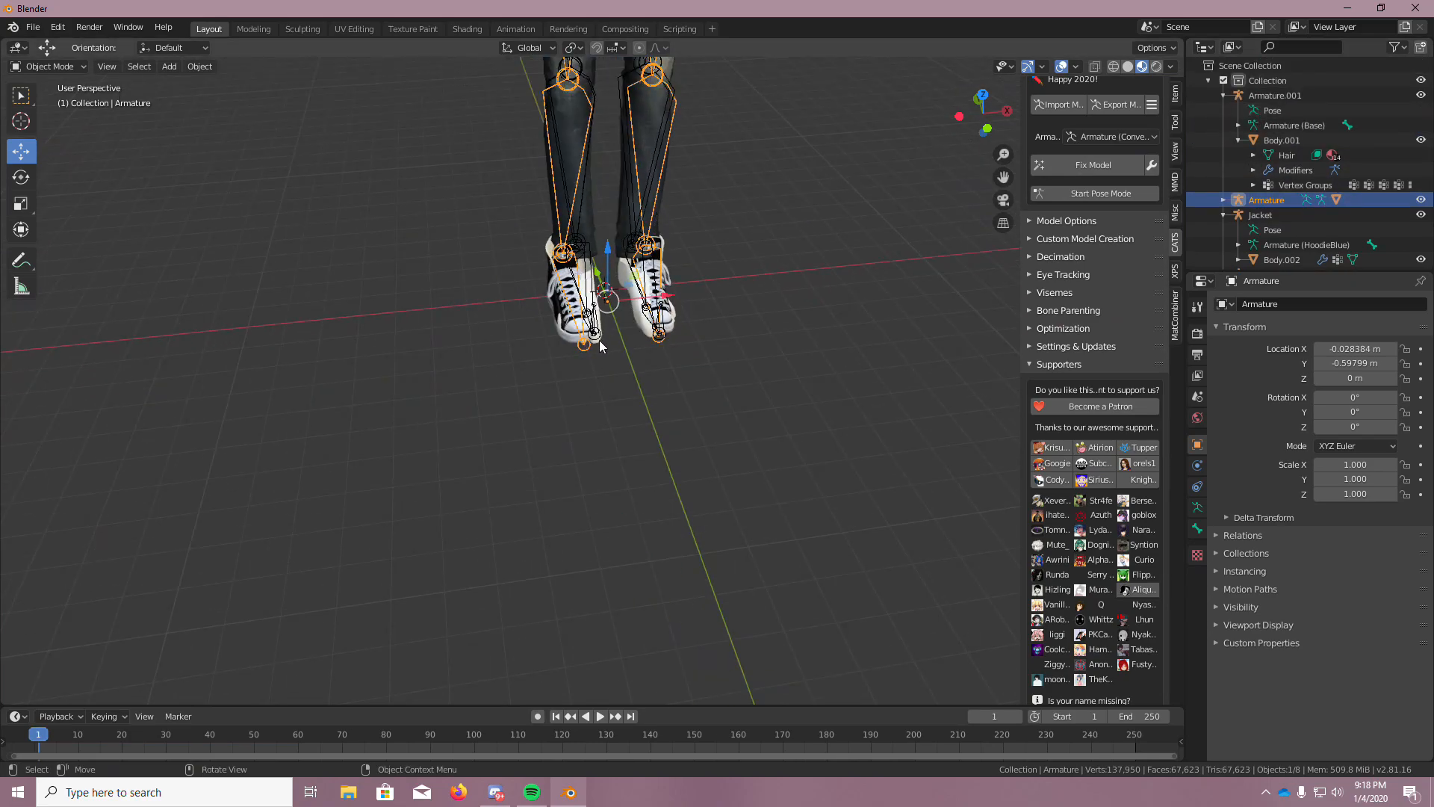
pyautogui.click(598, 340)
pyautogui.scroll(-3, 641, 212)
pyautogui.scroll(8, 670, 199)
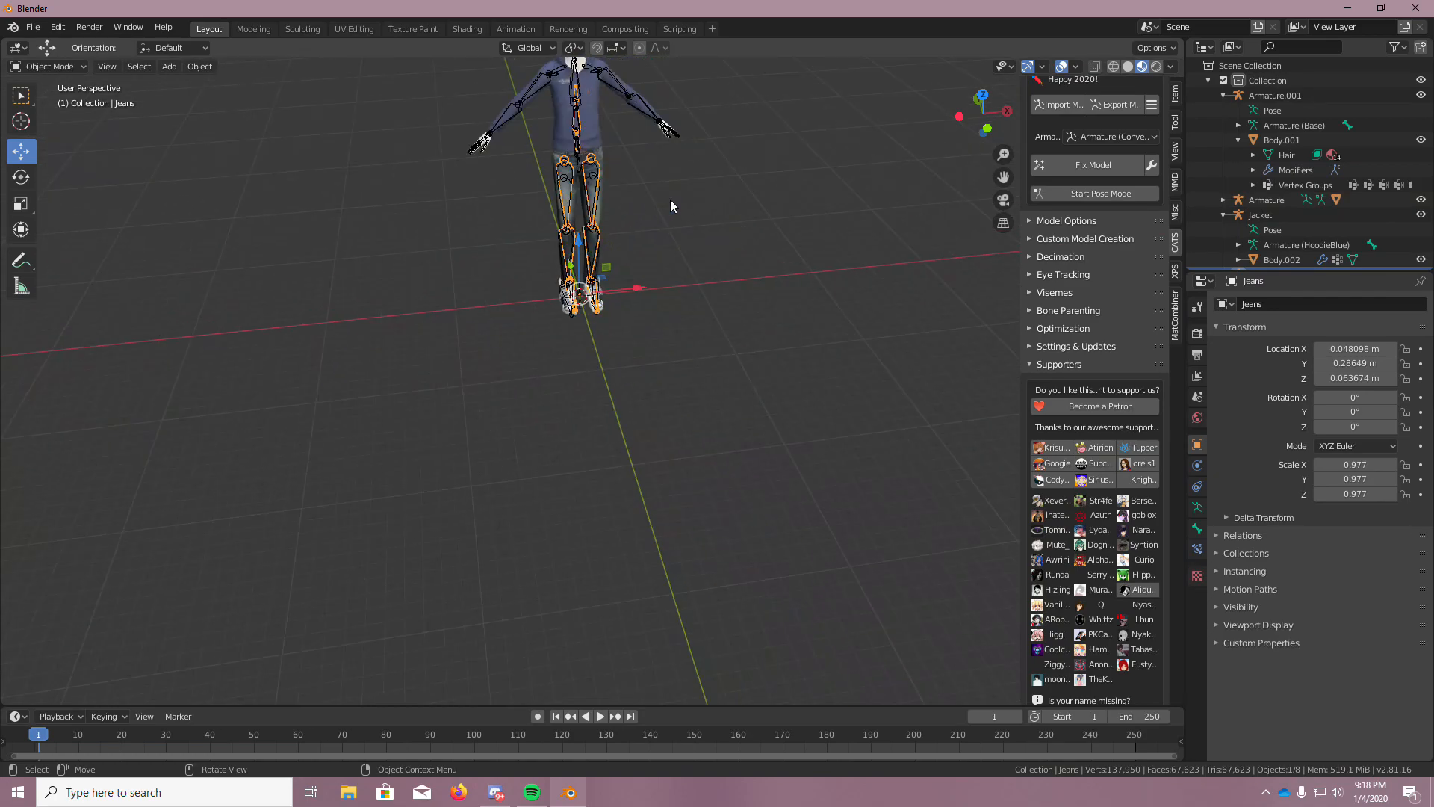
pyautogui.scroll(-3, 432, 360)
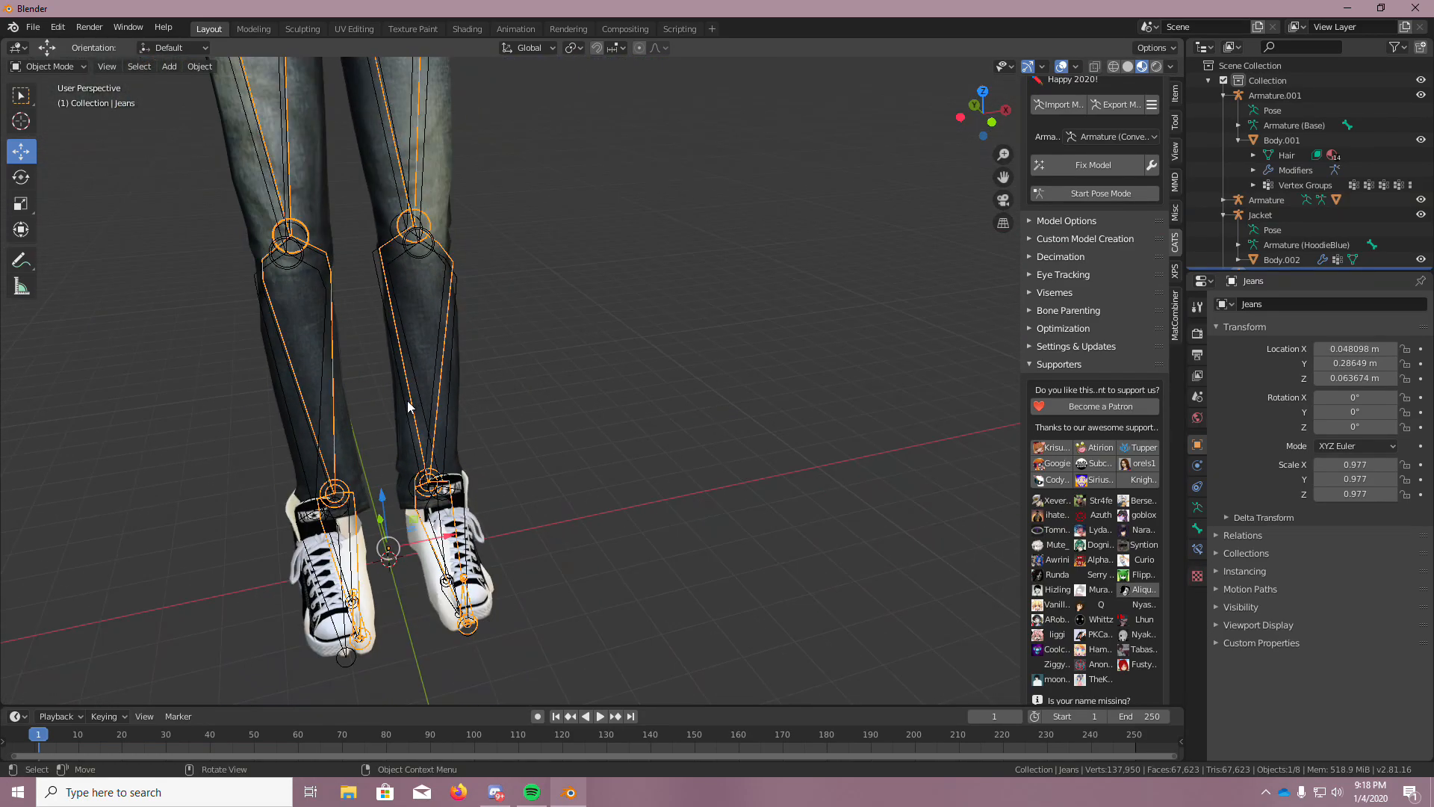
# Try to box-select the feet of the Body.001 mesh in Edit Mode, and return to Object Mode with nothing selected
pyautogui.scroll(4, 407, 401)
pyautogui.click(360, 621)
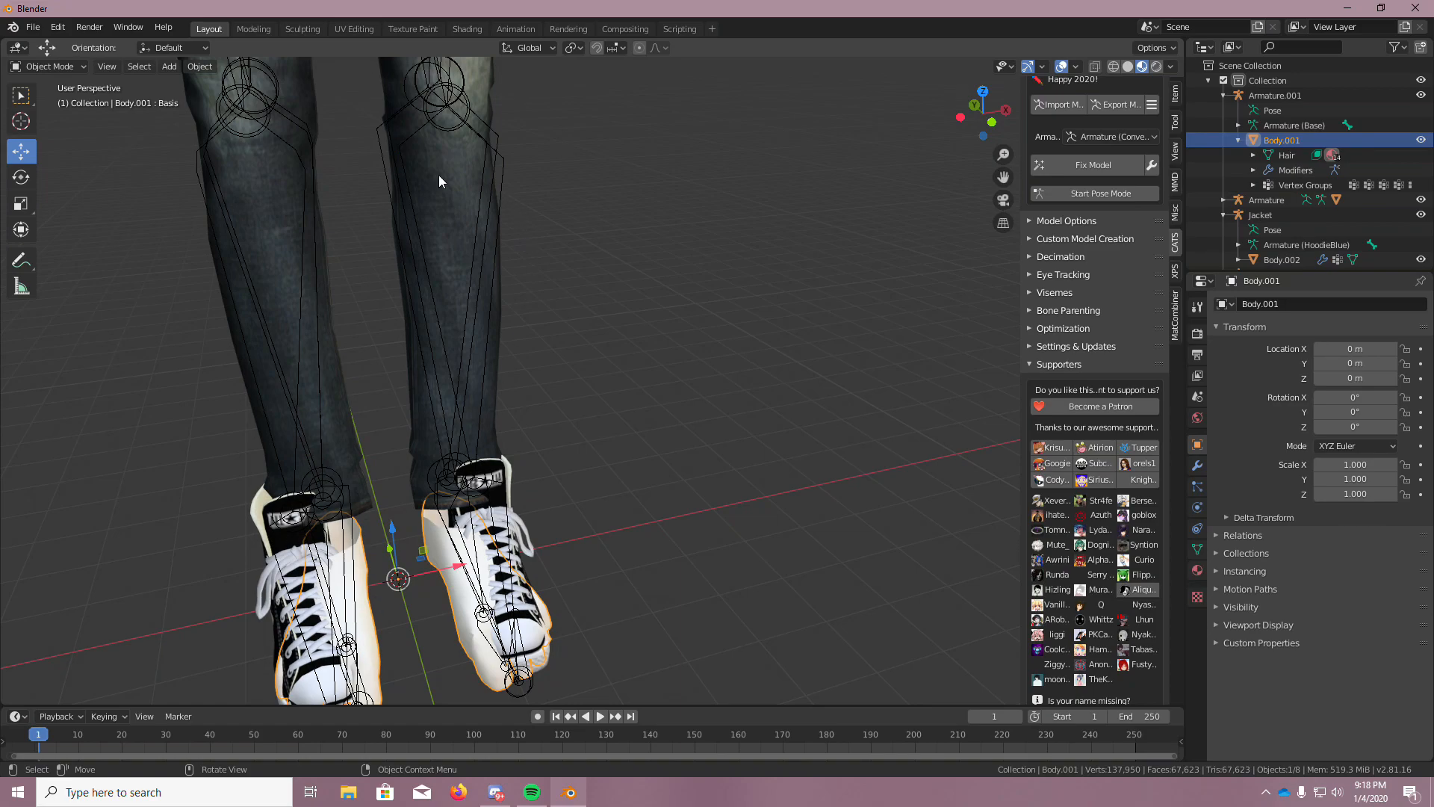
pyautogui.click(82, 69)
pyautogui.click(82, 102)
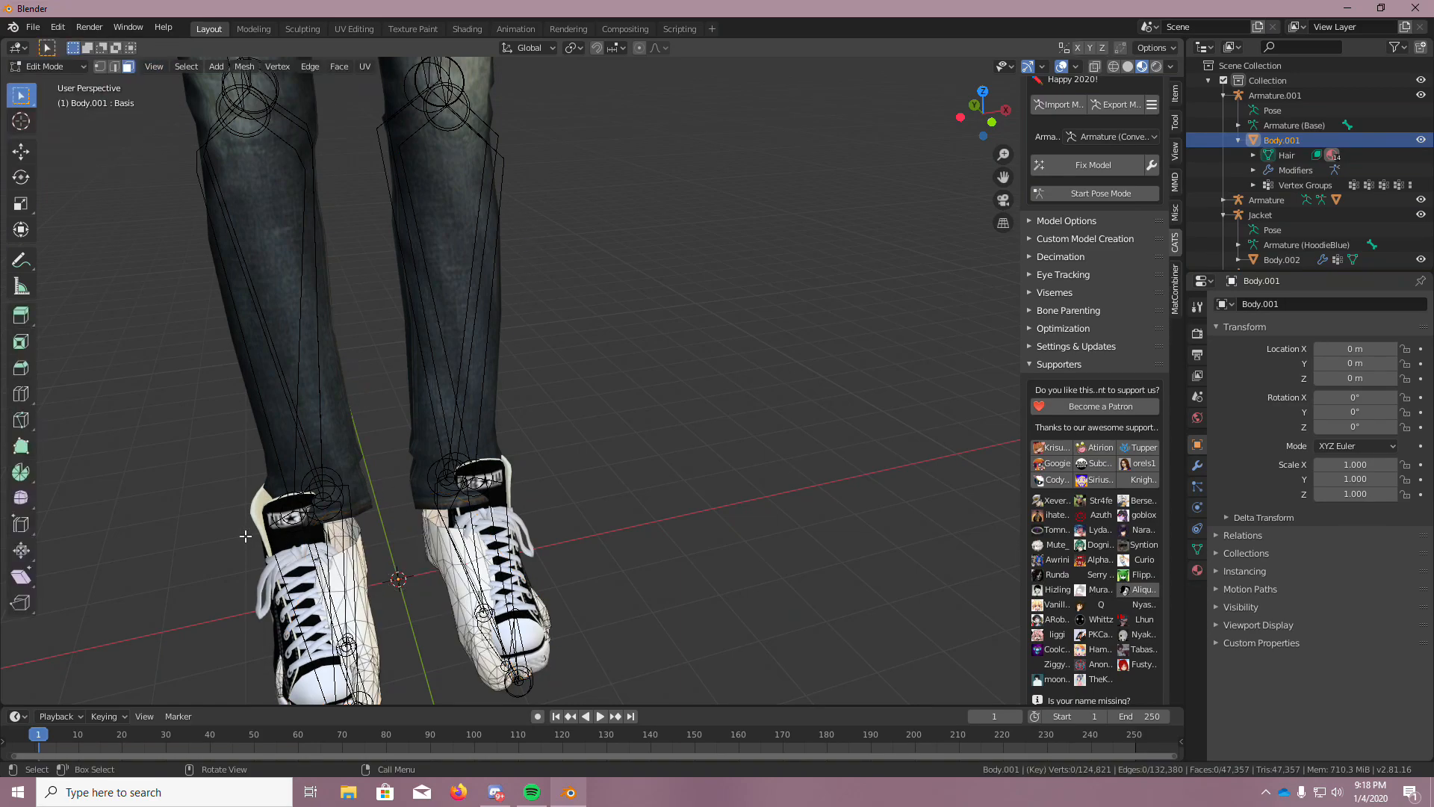
pyautogui.moveTo(327, 539); pyautogui.dragTo(620, 606)
pyautogui.click(45, 65)
pyautogui.click(48, 84)
pyautogui.hotkey('alt', 'a')
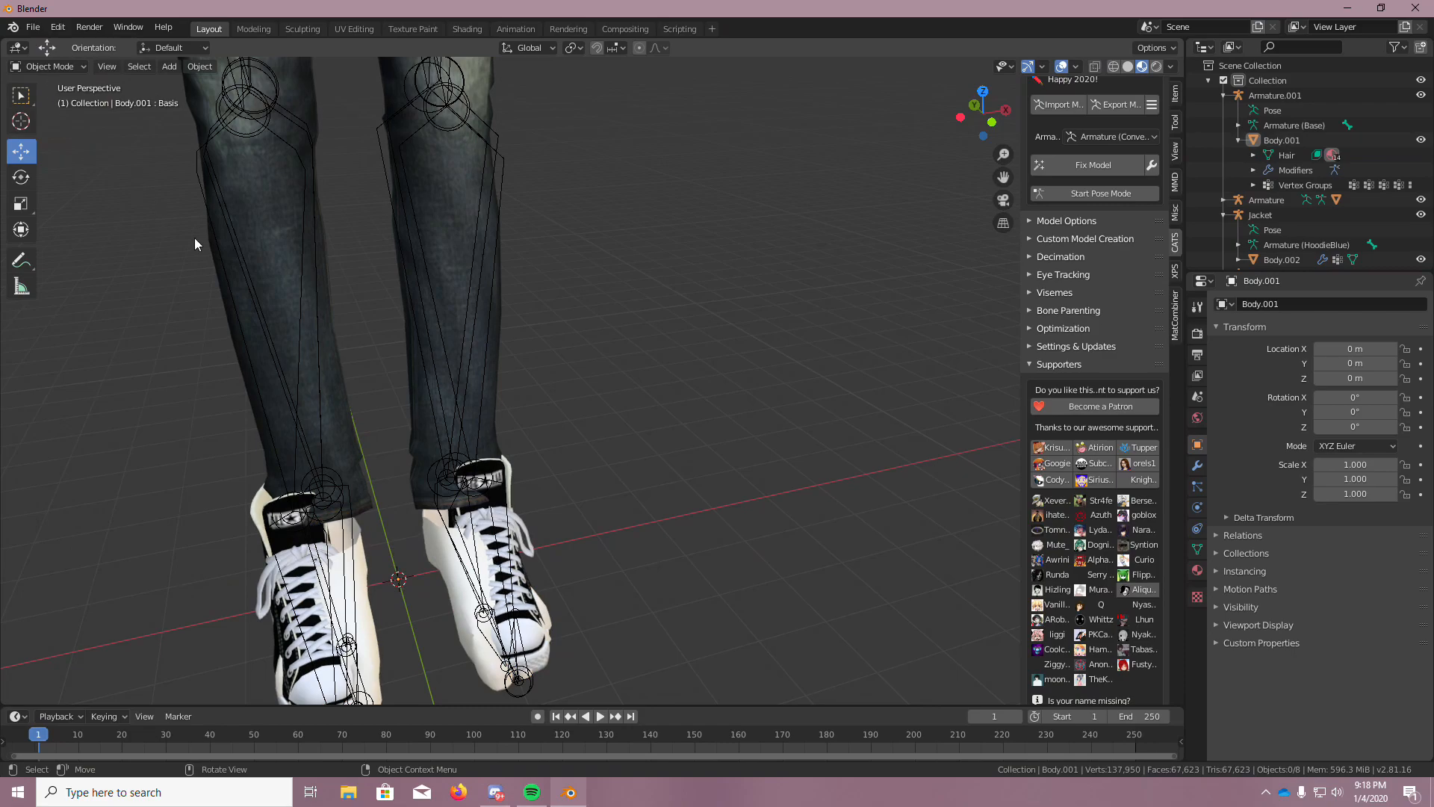
# Select the base armature Armature.001 and examine its bones on the full avatar
pyautogui.scroll(-2, 1284, 215)
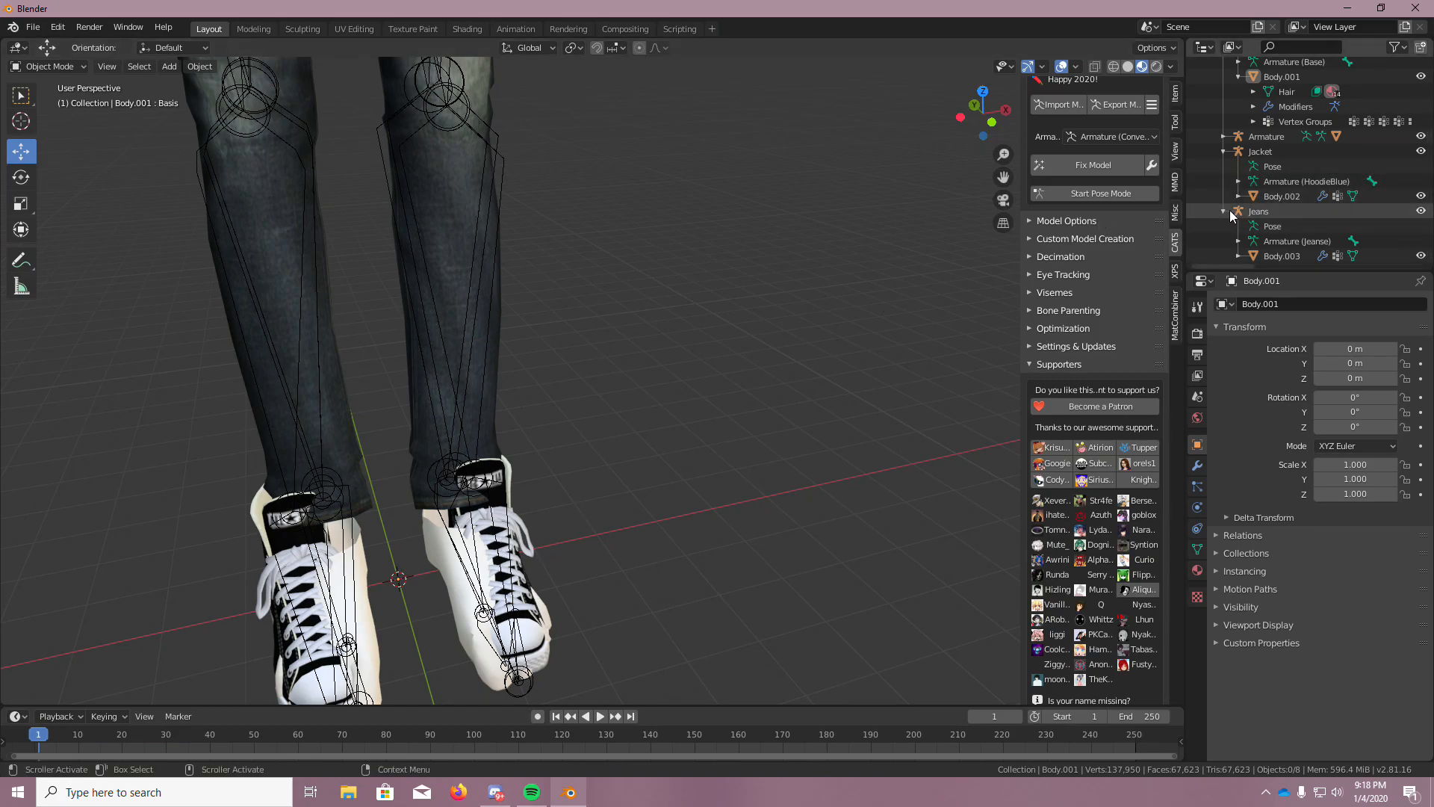
pyautogui.scroll(4, 1229, 210)
pyautogui.click(1257, 95)
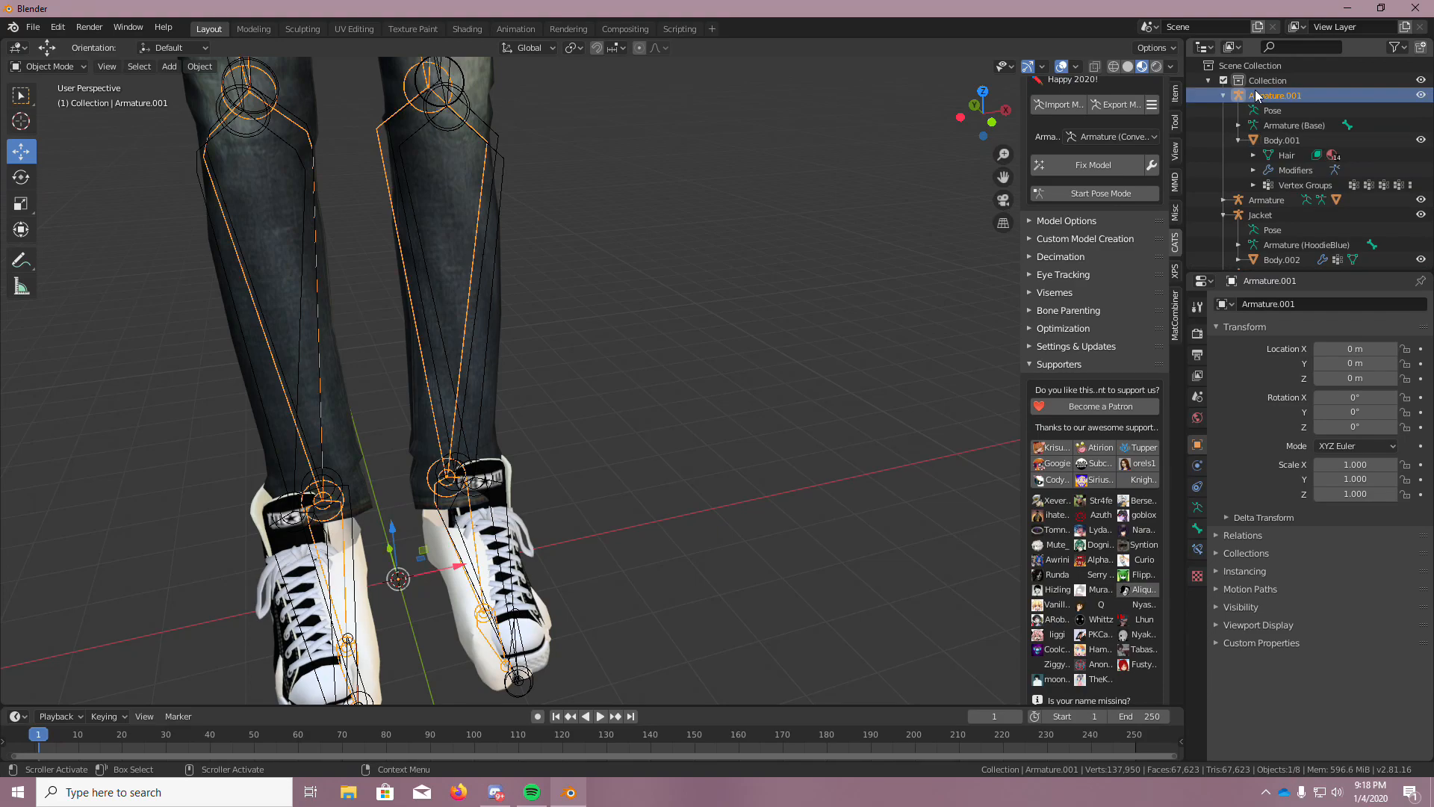
pyautogui.scroll(-6, 788, 311)
pyautogui.scroll(-3, 788, 311)
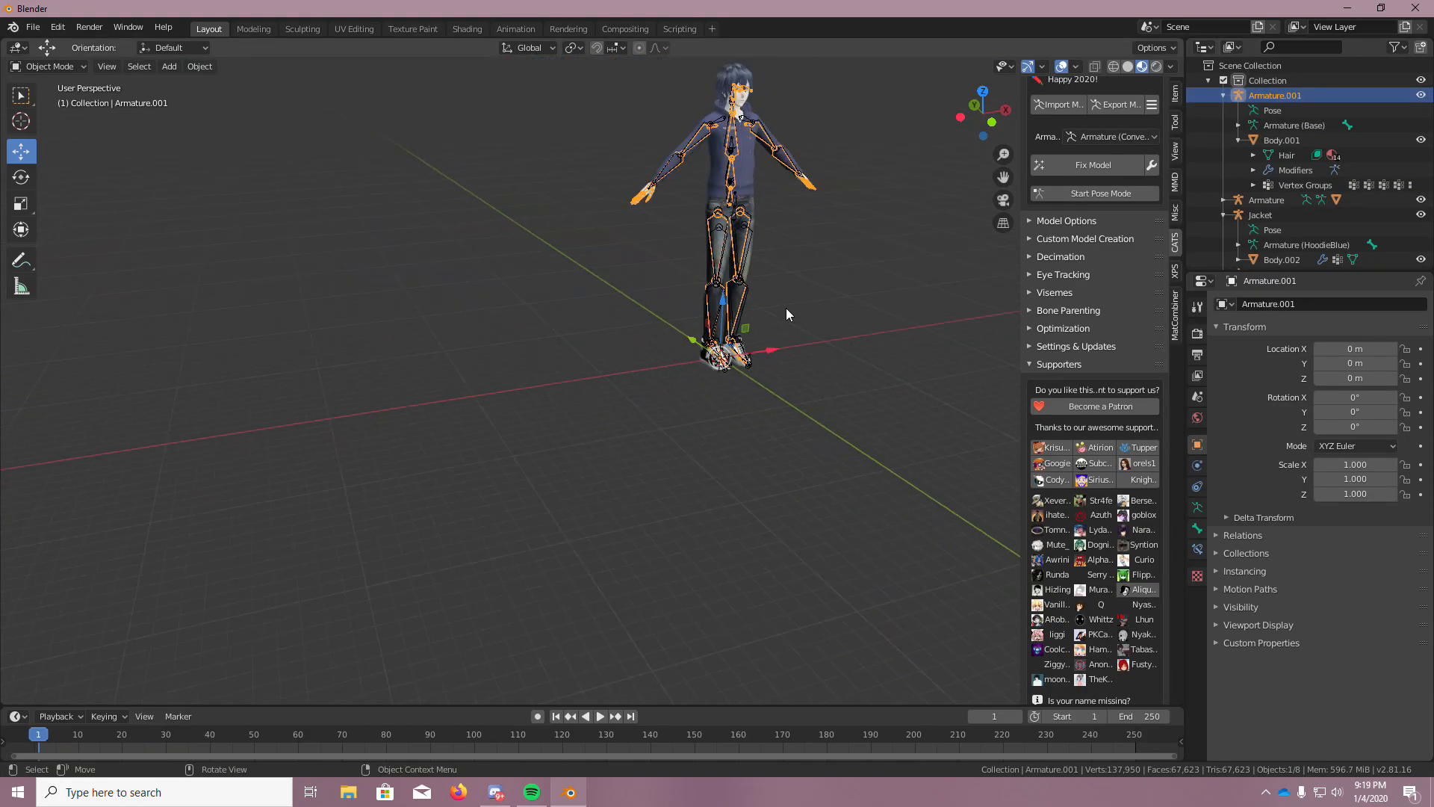
pyautogui.scroll(1, 786, 308)
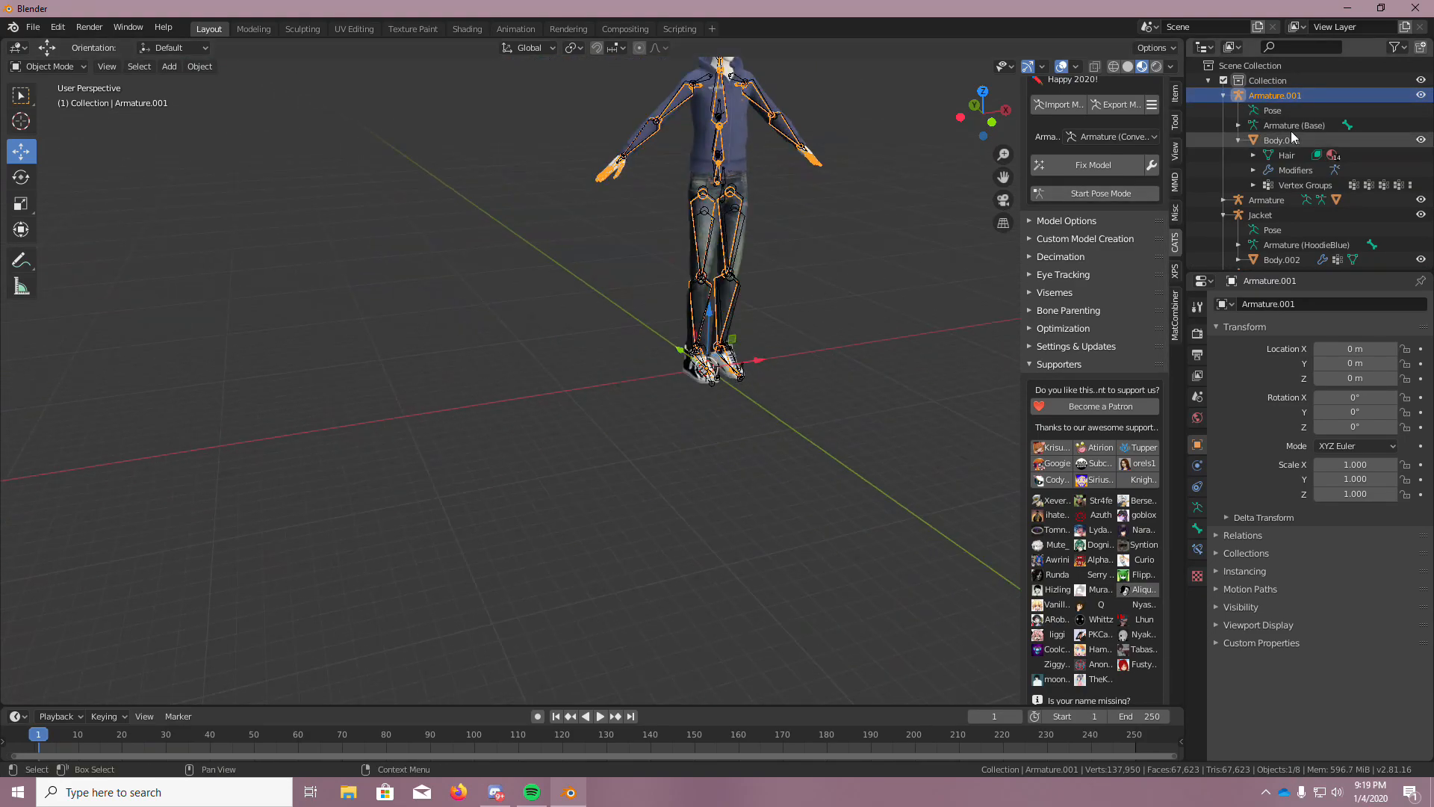
# Collapse the Jacket and Jeans hierarchies in the scene collection
pyautogui.click(1209, 80)
pyautogui.click(1209, 81)
pyautogui.click(1223, 215)
pyautogui.click(1224, 200)
pyautogui.click(1224, 204)
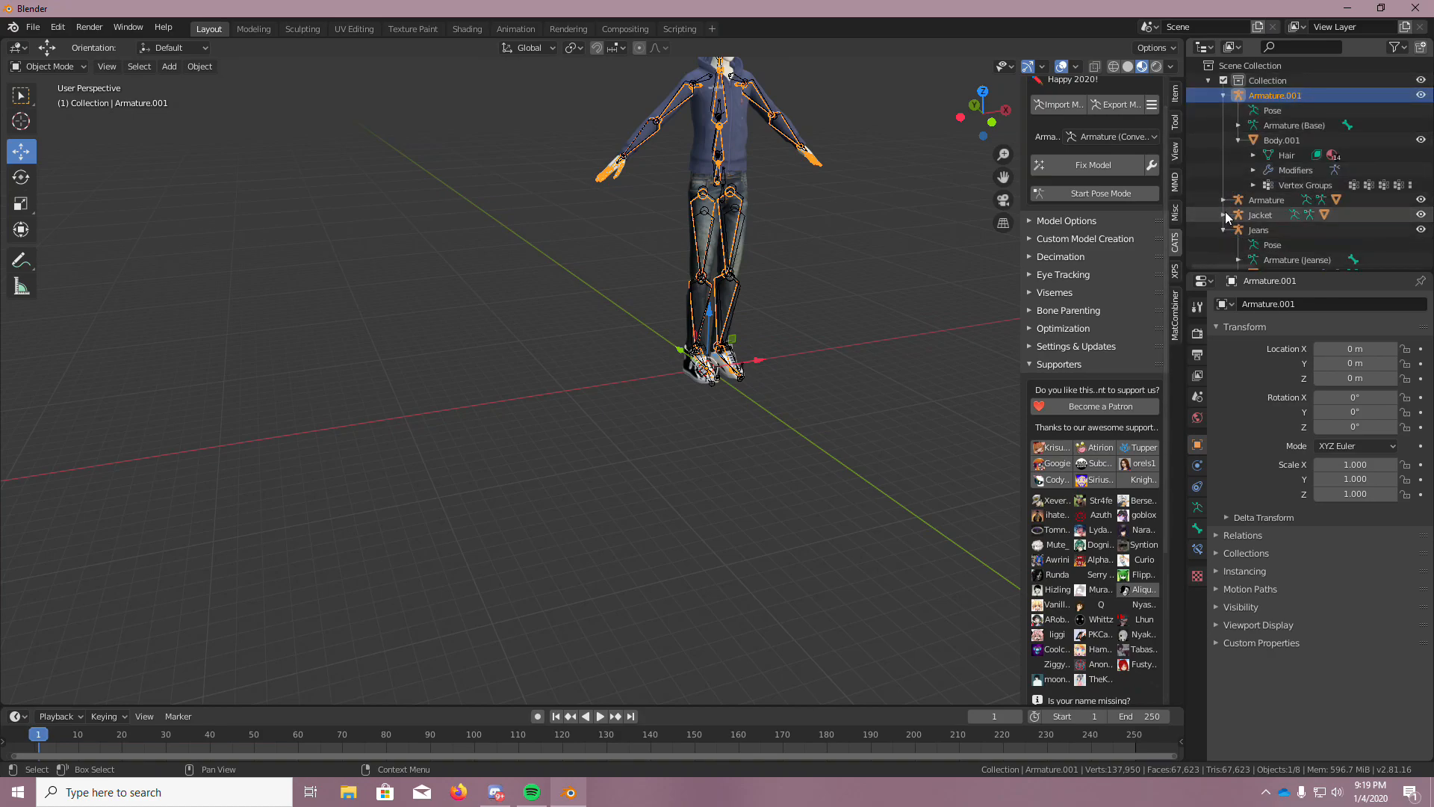
pyautogui.click(1225, 230)
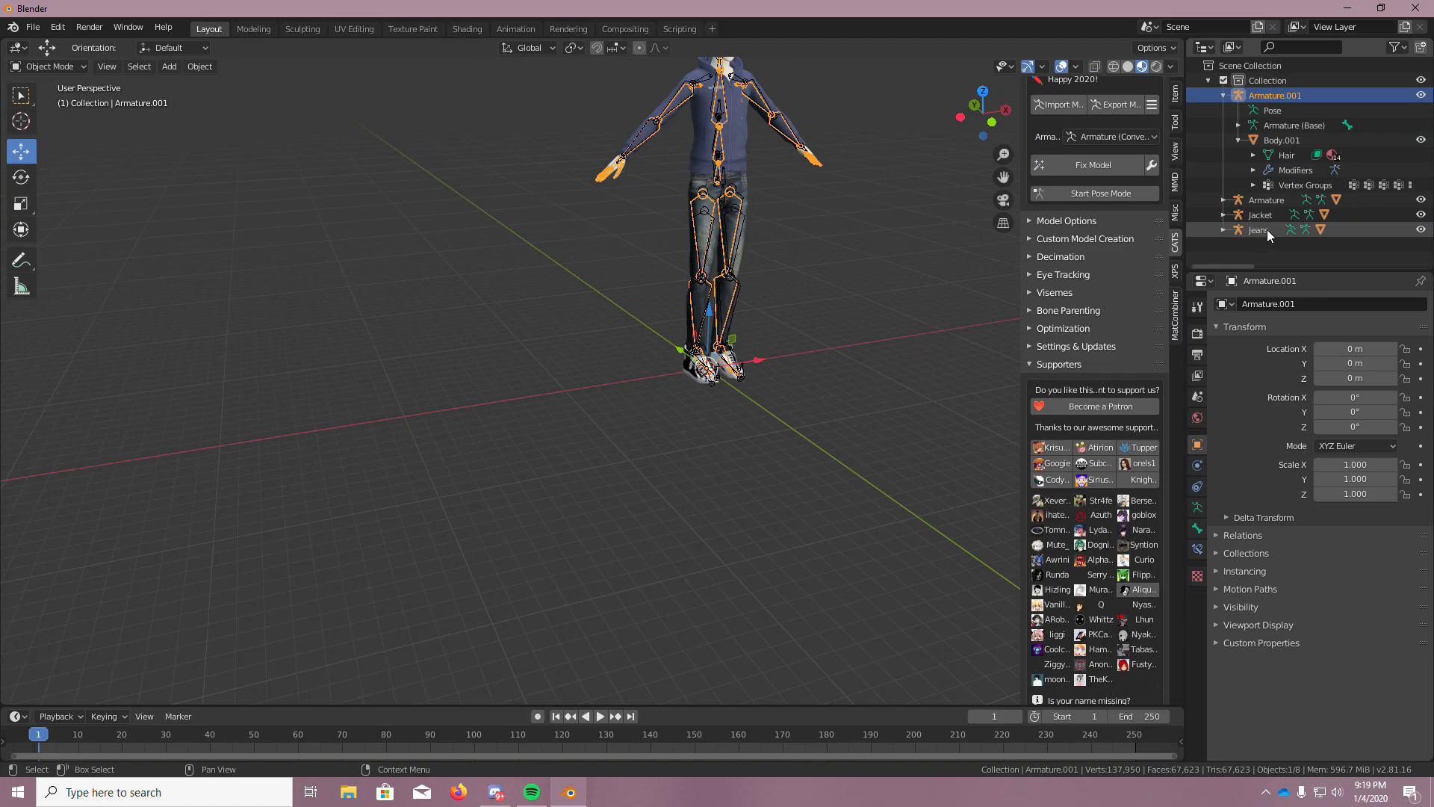
# Select the shoe armature and run Fix Model on it again
pyautogui.click(1265, 200)
pyautogui.press('KP_Decimal')
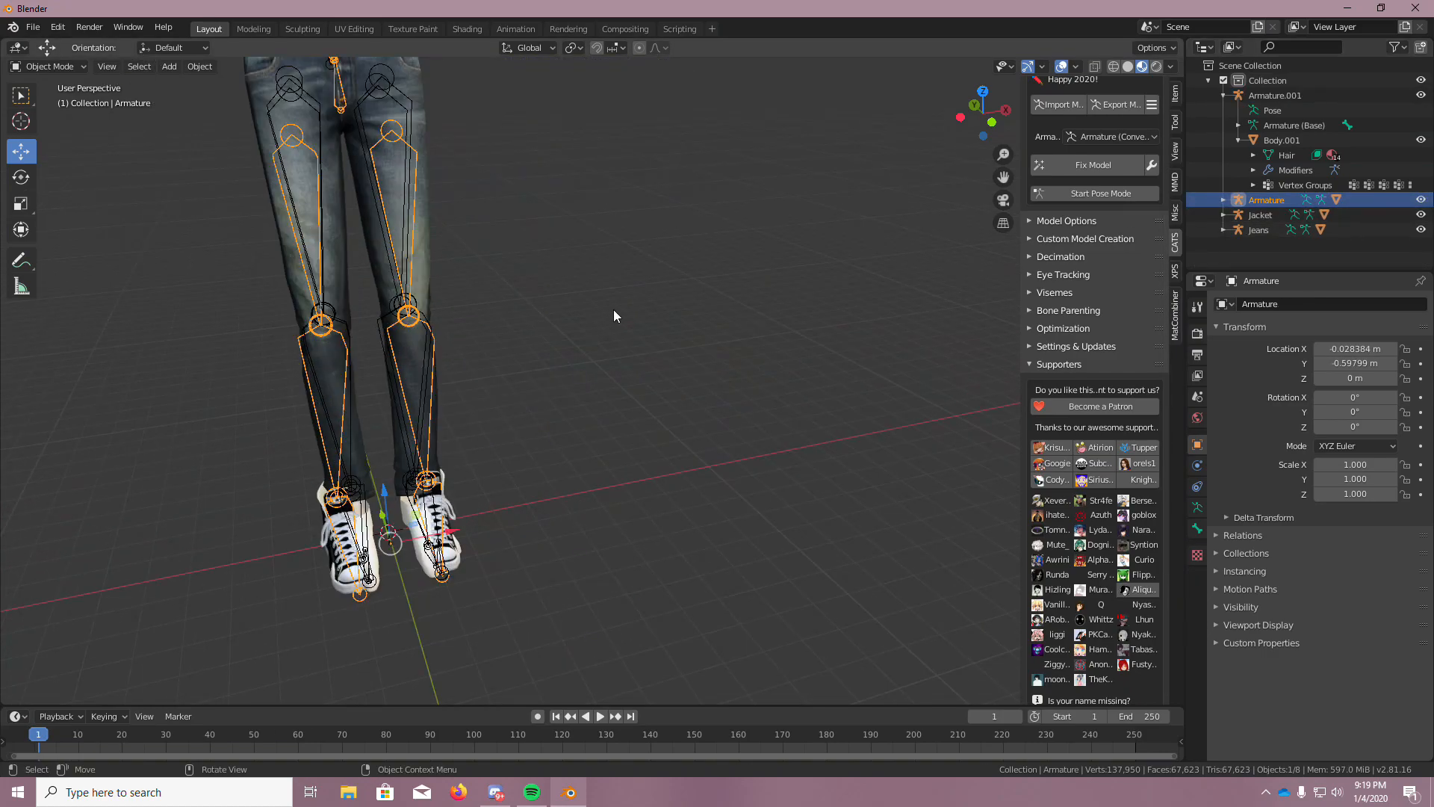
pyautogui.click(1072, 167)
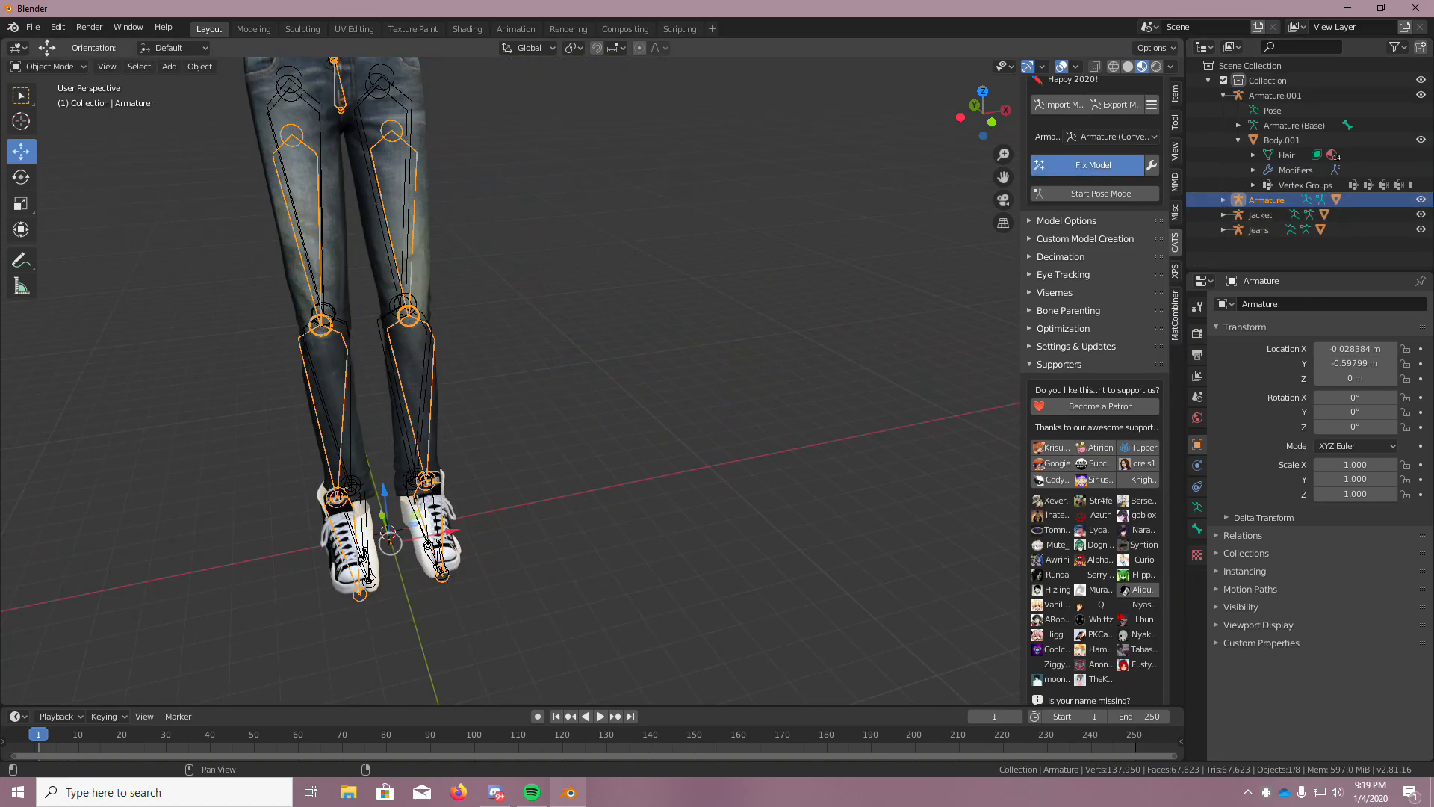
pyautogui.click(1006, 278)
# Move the shoe armature clear of the body, to about X 6.19 m, Y -1.98 m and Z 0.92 m
pyautogui.scroll(3, 430, 441)
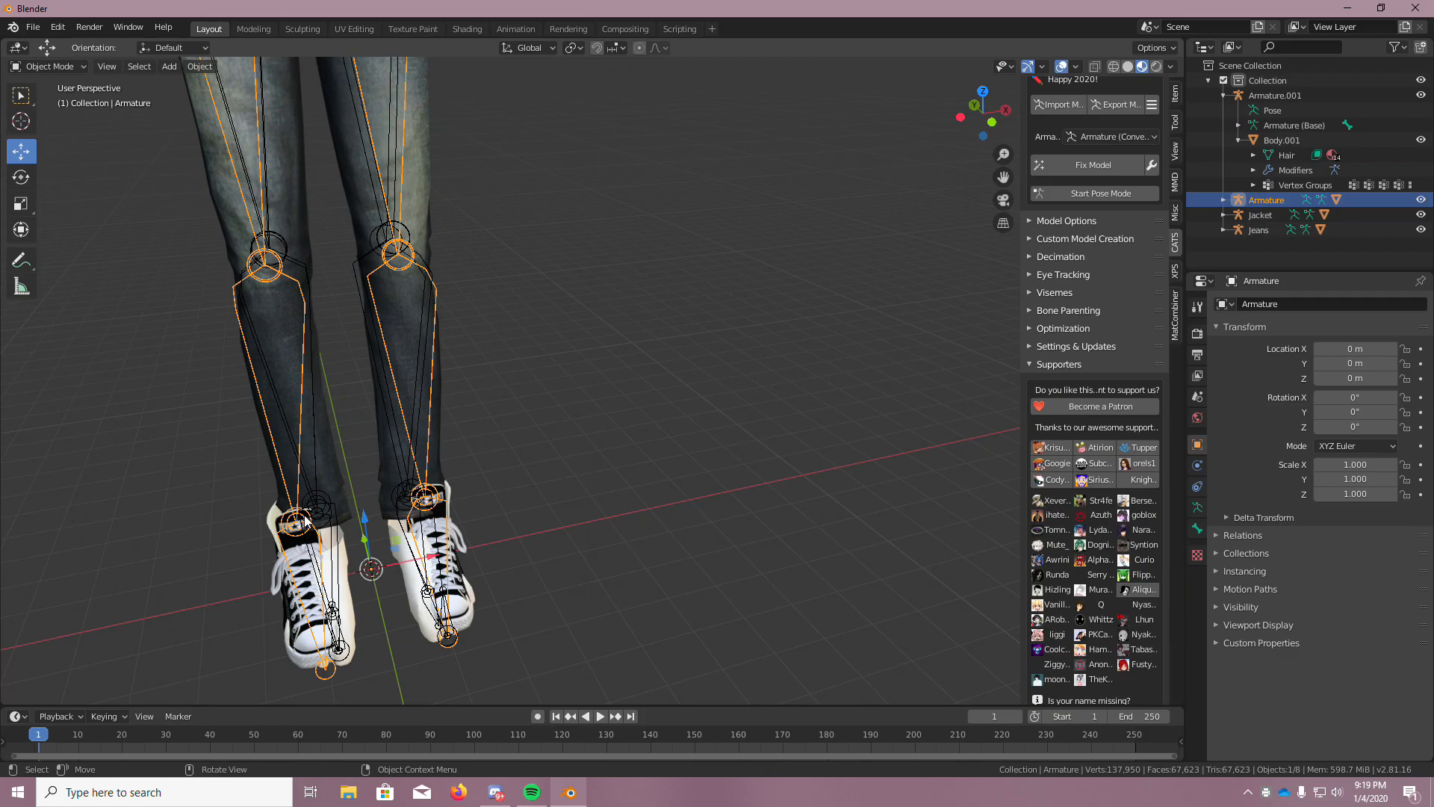
pyautogui.press('g')
pyautogui.click(663, 475)
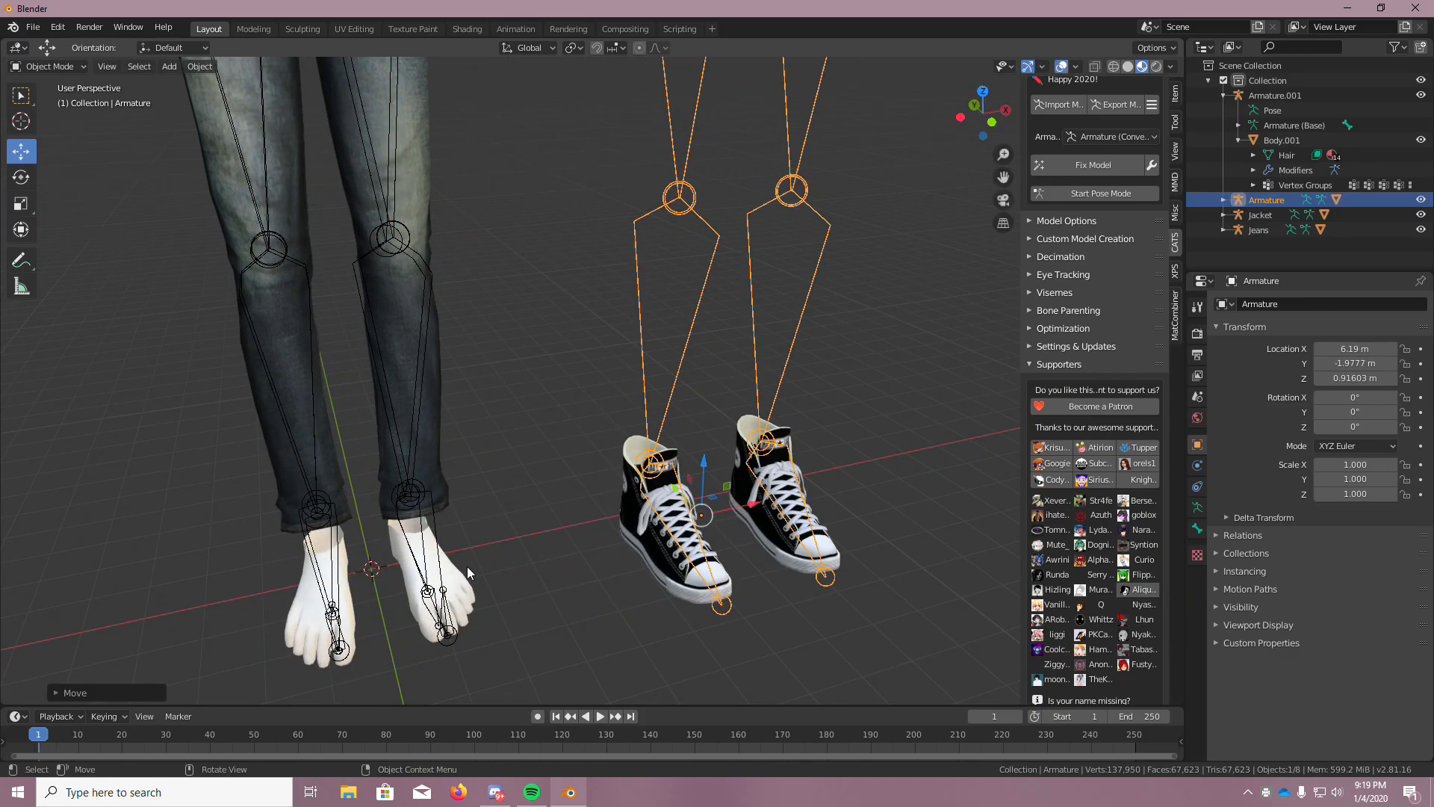
# Select the avatar's body mesh Body.001 and switch it to Edit Mode
pyautogui.scroll(4, 466, 565)
pyautogui.scroll(-4, 406, 582)
pyautogui.moveTo(464, 562); pyautogui.dragTo(200, 425, button='middle')
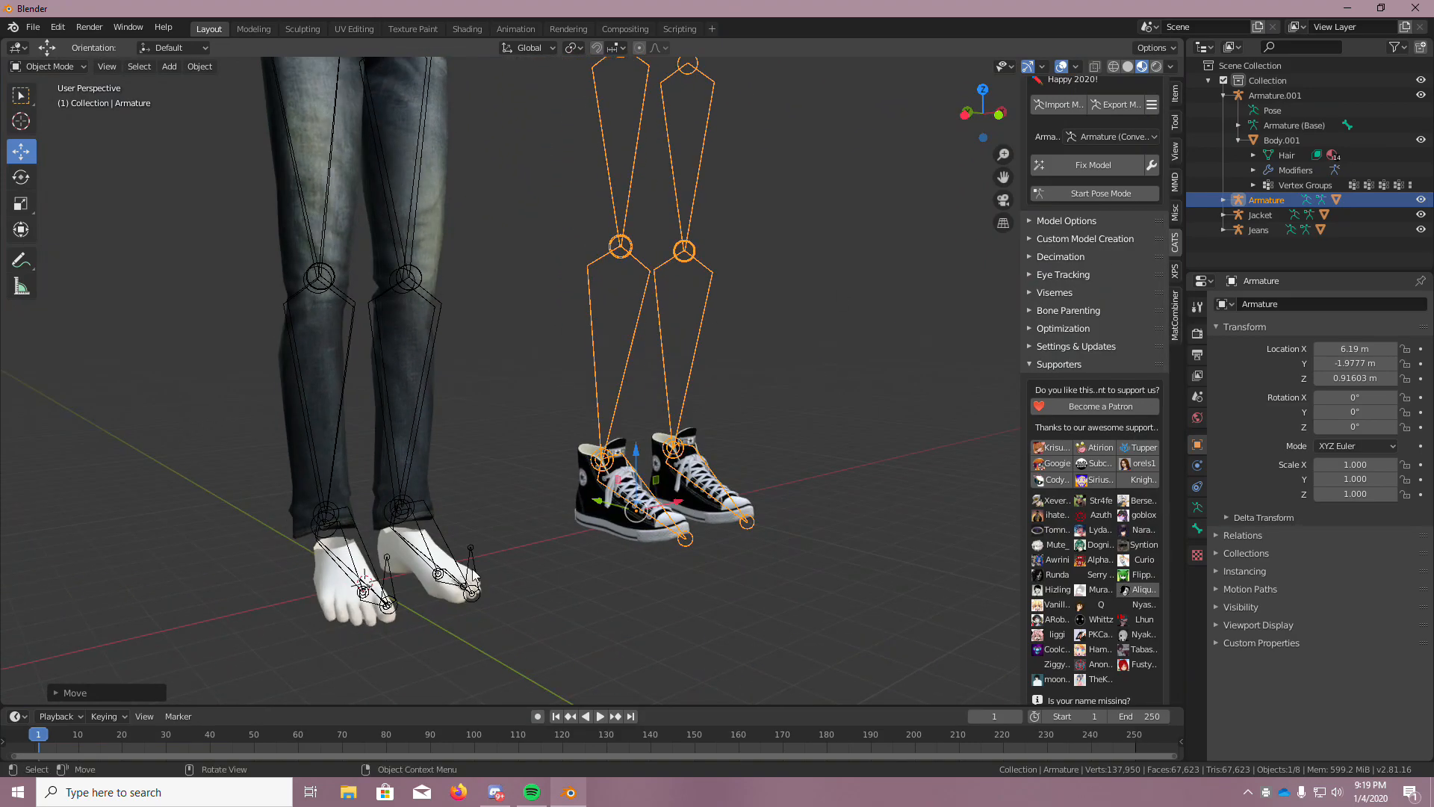
pyautogui.click(429, 587)
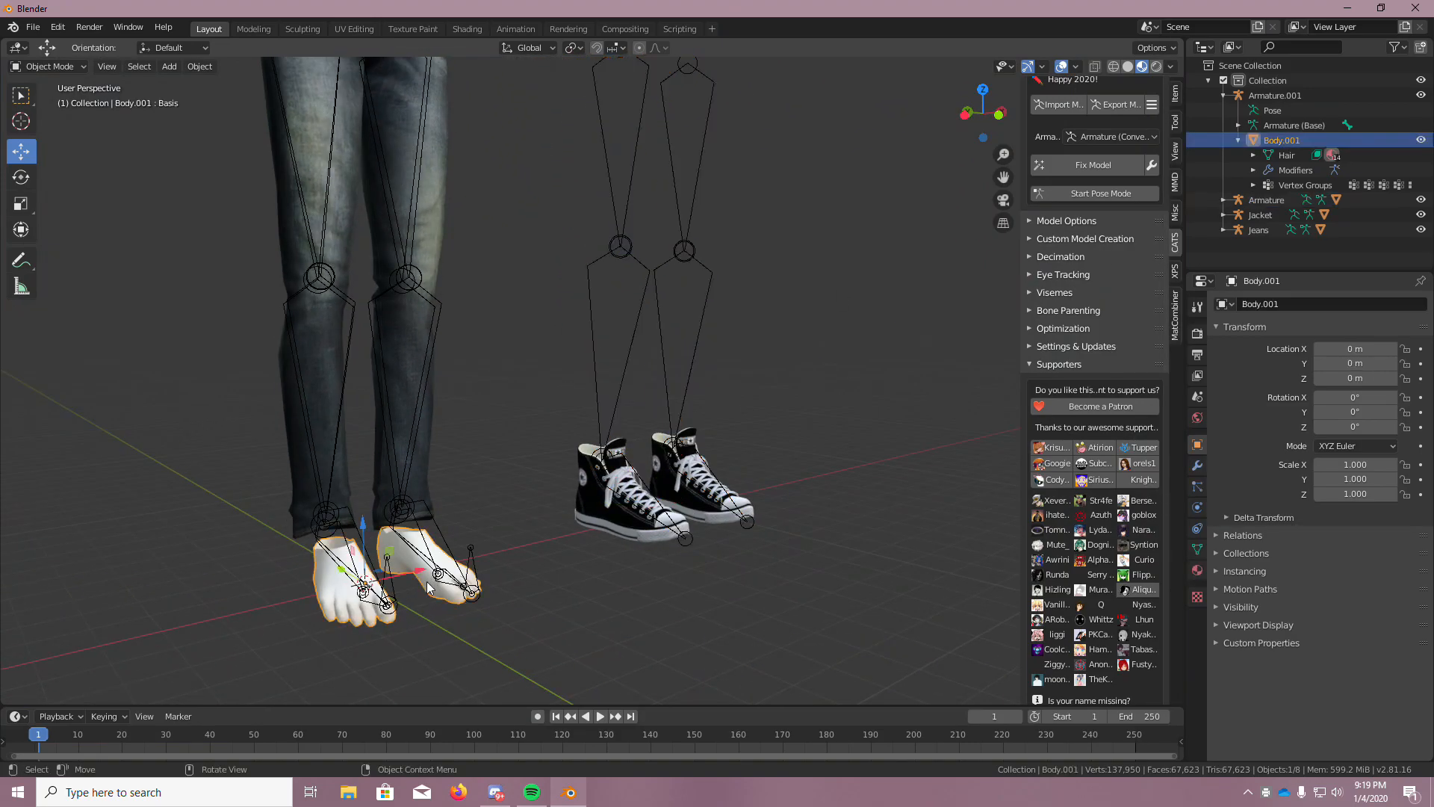
pyautogui.click(71, 66)
pyautogui.click(66, 100)
# Select the linked faces on the avatar's right foot and delete them
pyautogui.scroll(3, 244, 559)
pyautogui.scroll(-3, 271, 555)
pyautogui.moveTo(285, 640); pyautogui.dragTo(248, 625, button='middle')
pyautogui.scroll(1, 289, 591)
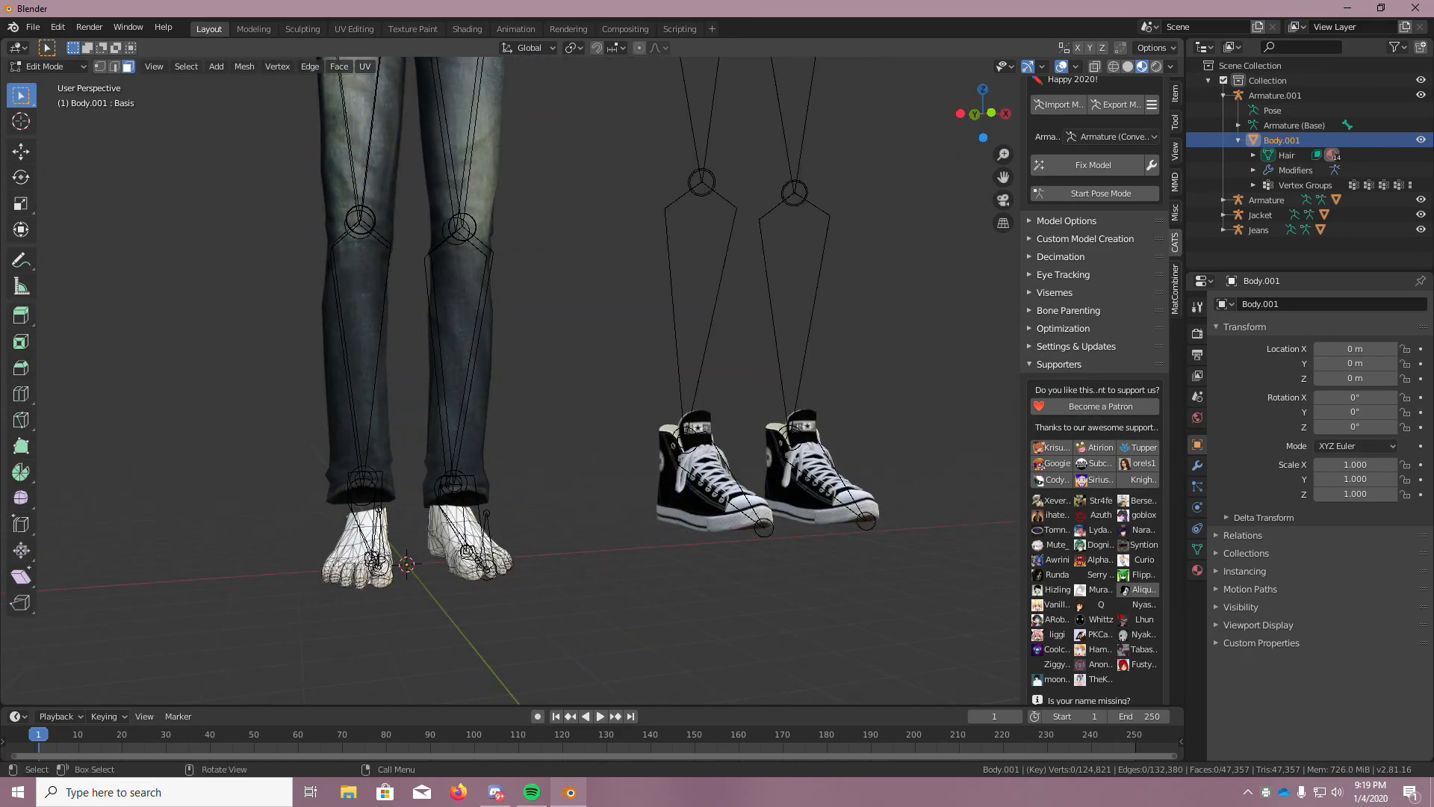
pyautogui.hotkey('ctrl', 'l')
pyautogui.press('x')
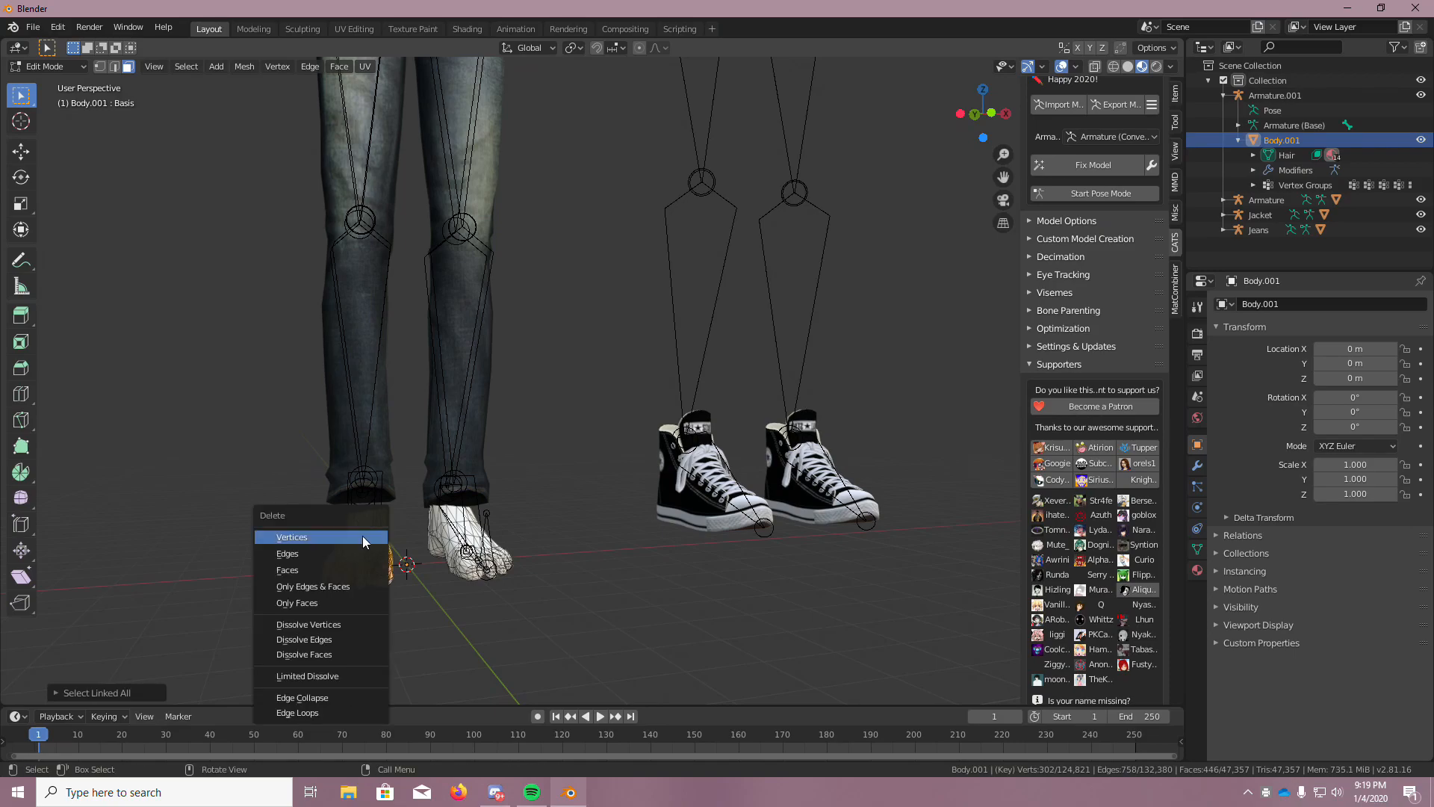
pyautogui.click(359, 570)
# Delete the remaining faces of the avatar's right foot, including the toes and leftover sole fragments
pyautogui.scroll(2, 359, 570)
pyautogui.moveTo(295, 529); pyautogui.dragTo(495, 621)
pyautogui.press('x')
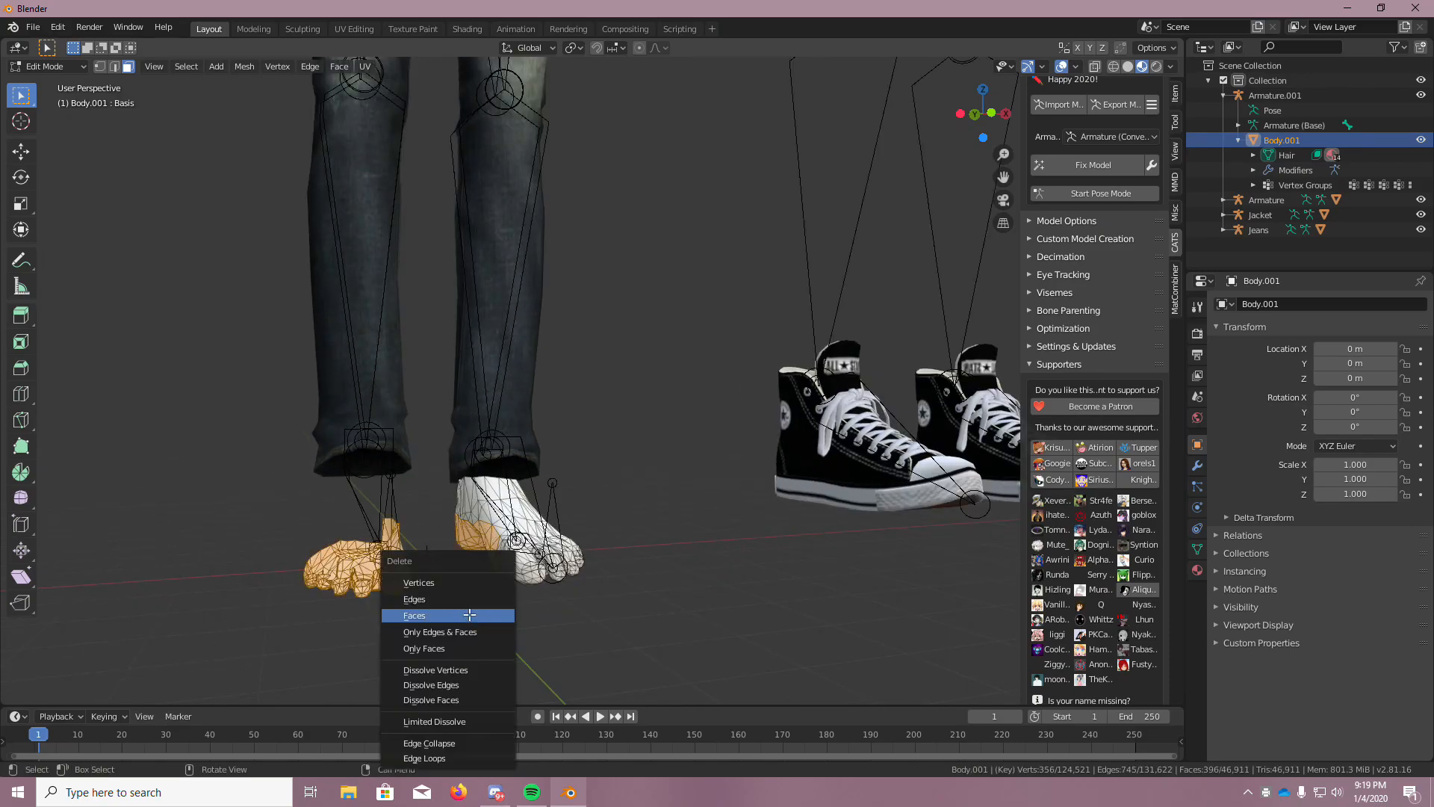
pyautogui.click(471, 615)
pyautogui.moveTo(318, 540); pyautogui.dragTo(448, 602)
pyautogui.press('x')
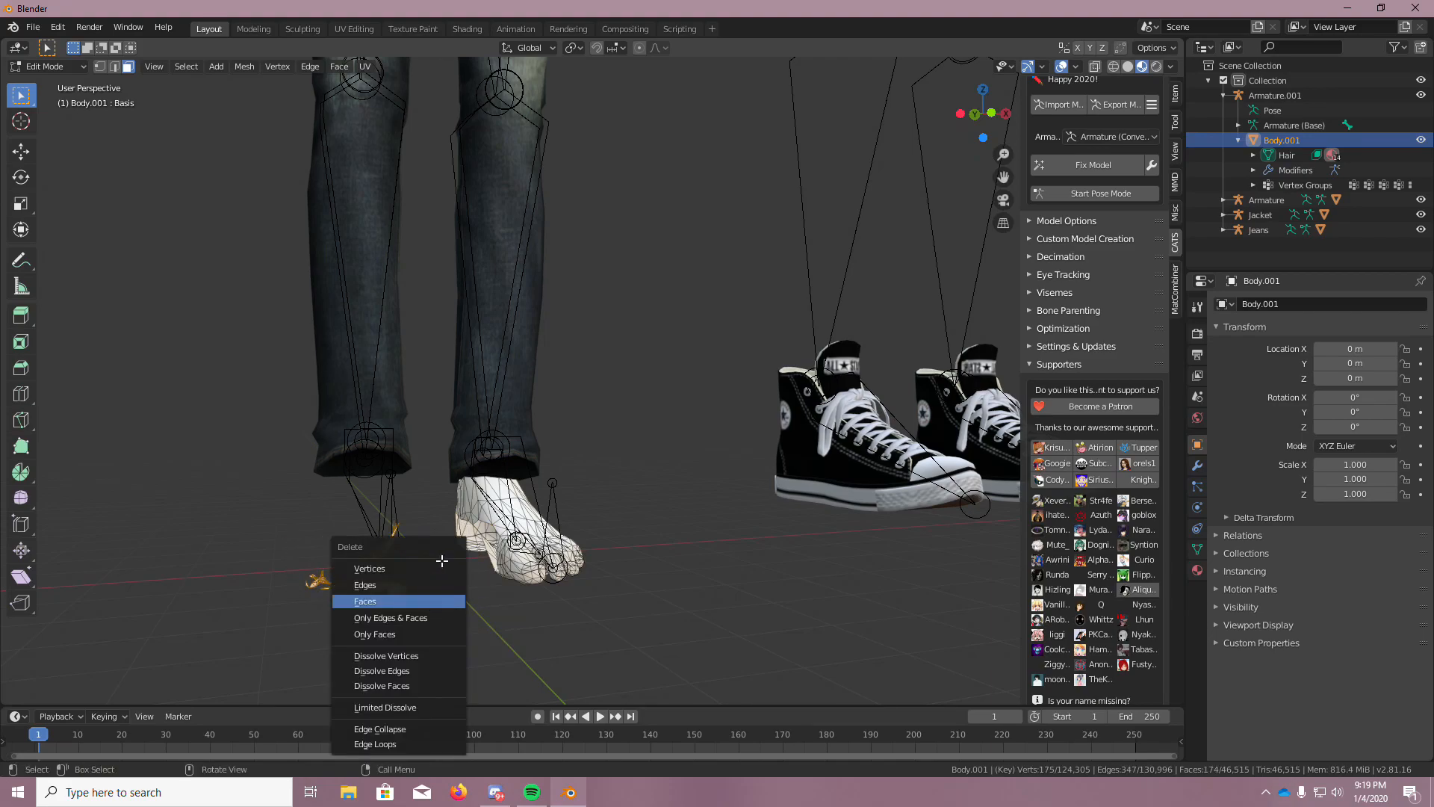
pyautogui.click(428, 603)
pyautogui.moveTo(305, 536); pyautogui.dragTo(489, 641)
pyautogui.press('x')
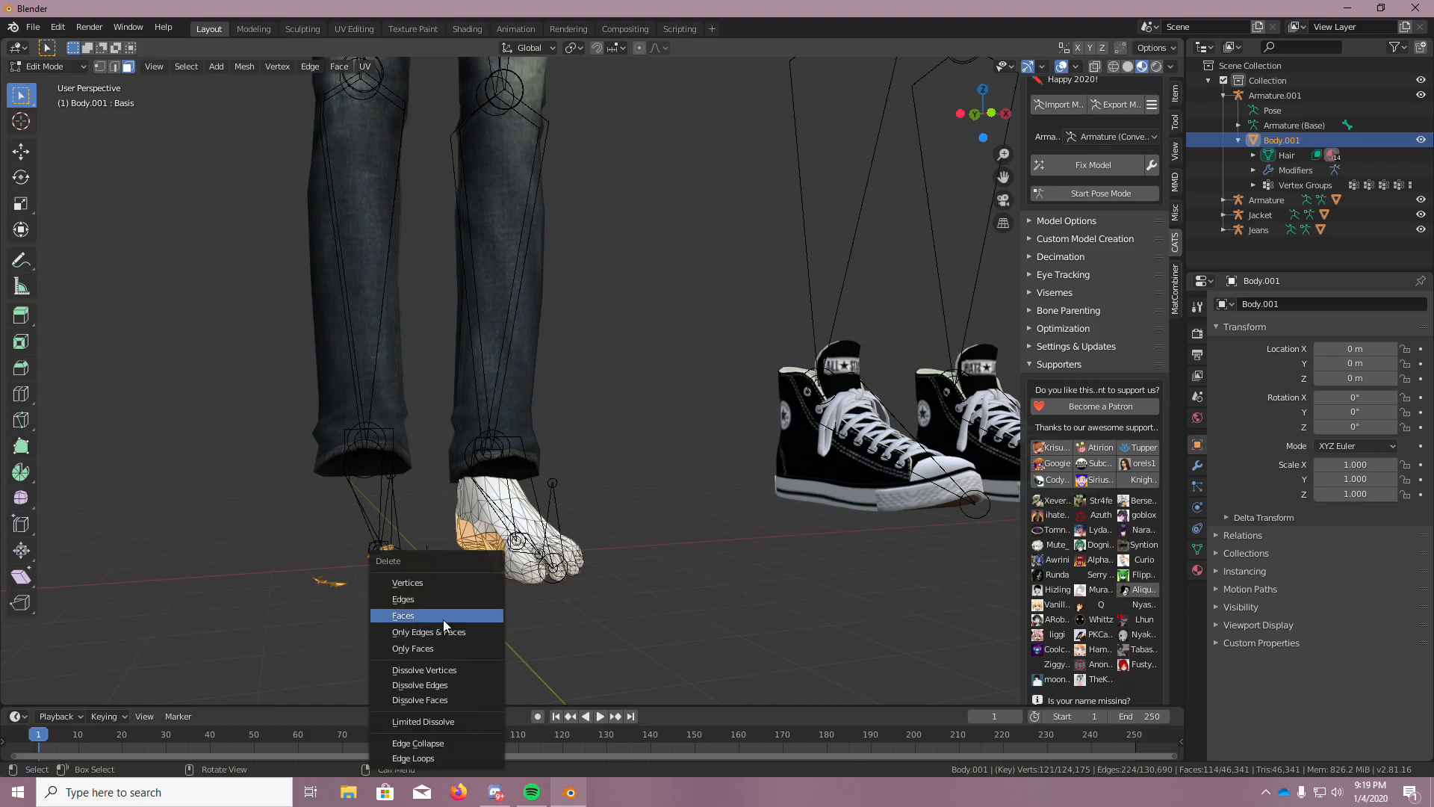
pyautogui.click(444, 619)
pyautogui.scroll(4, 333, 582)
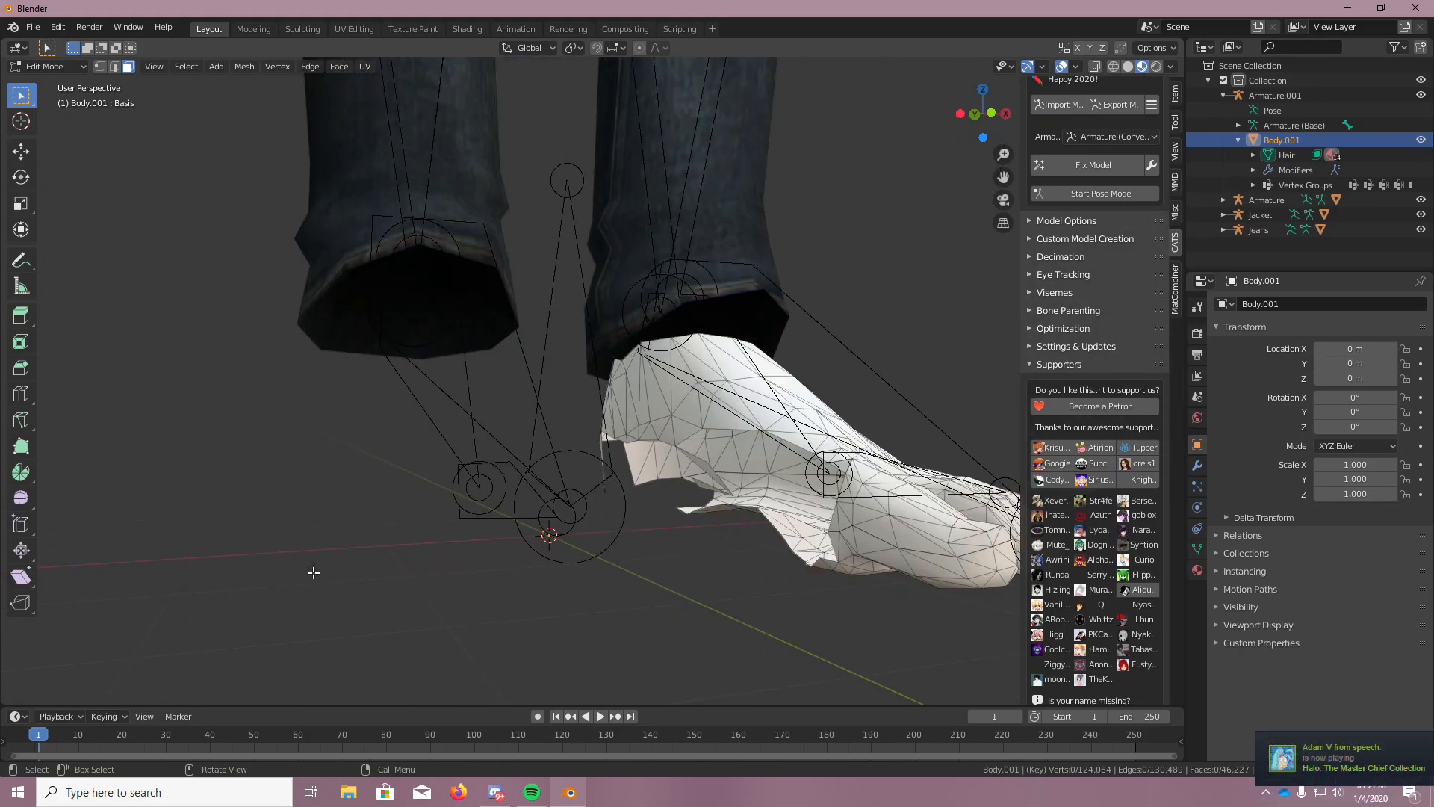
pyautogui.press('x')
pyautogui.click(358, 587)
# Select the linked faces covering the upper side of the avatar's left foot and delete them
pyautogui.moveTo(477, 579); pyautogui.dragTo(561, 531, button='middle')
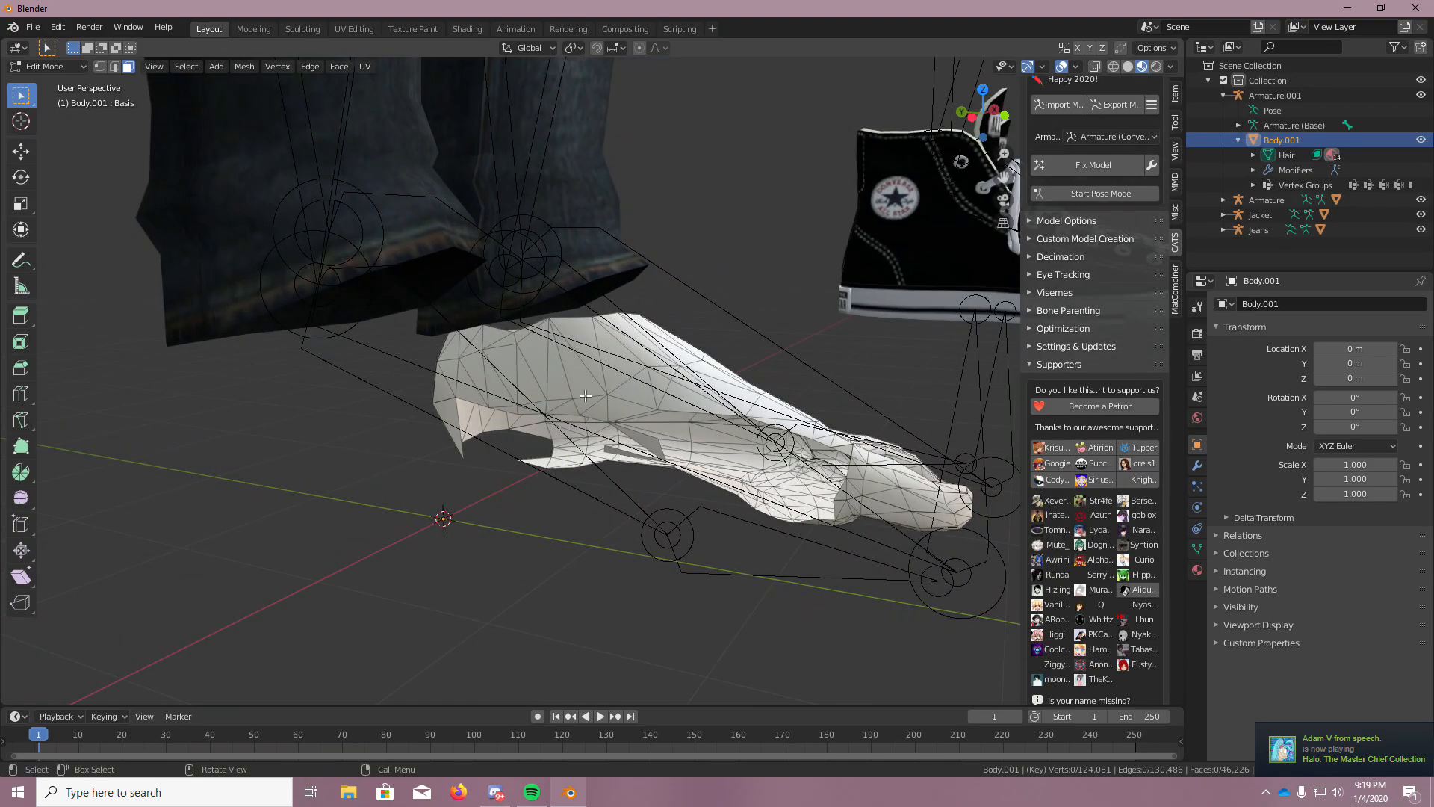
pyautogui.hotkey('ctrl', 'l')
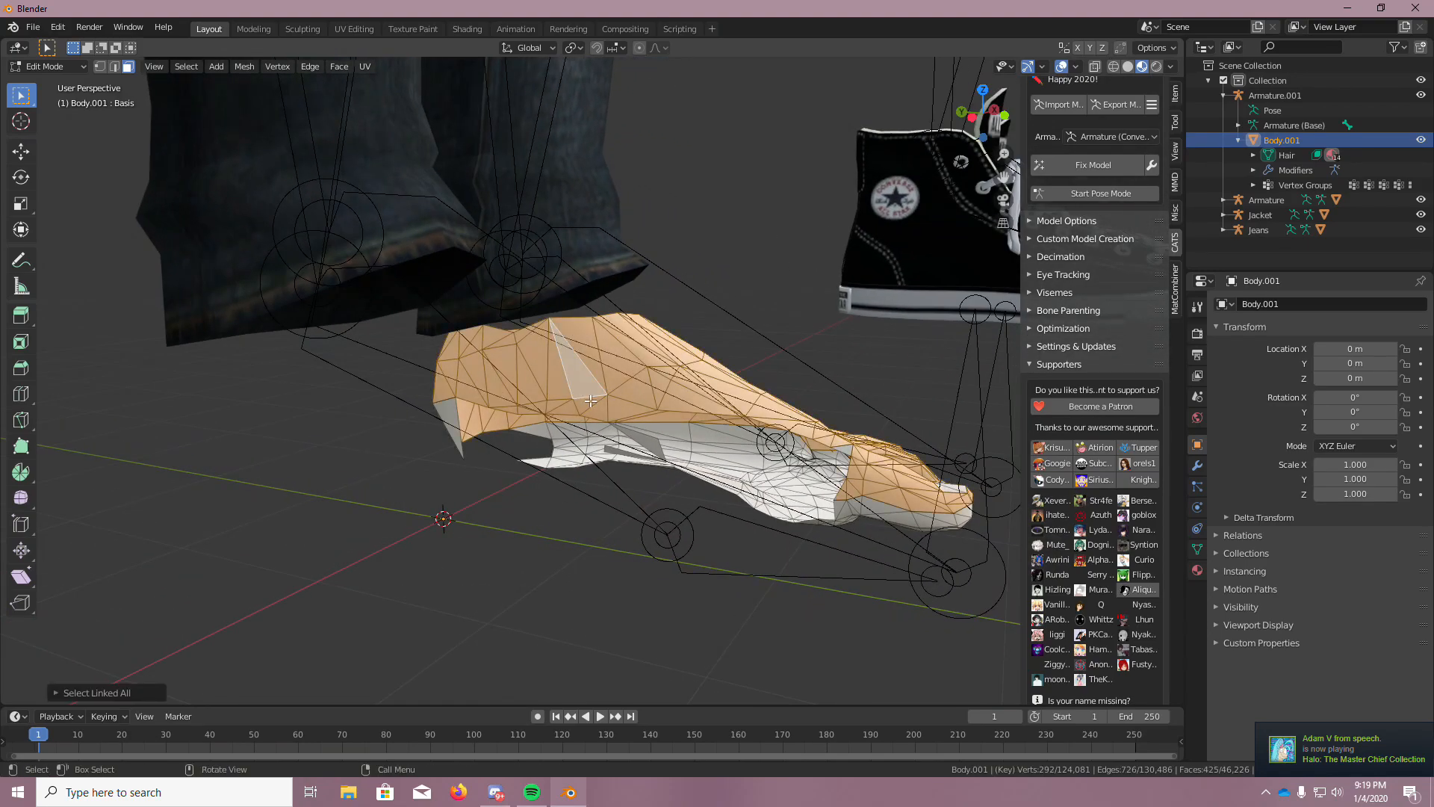
pyautogui.press('x')
pyautogui.click(584, 396)
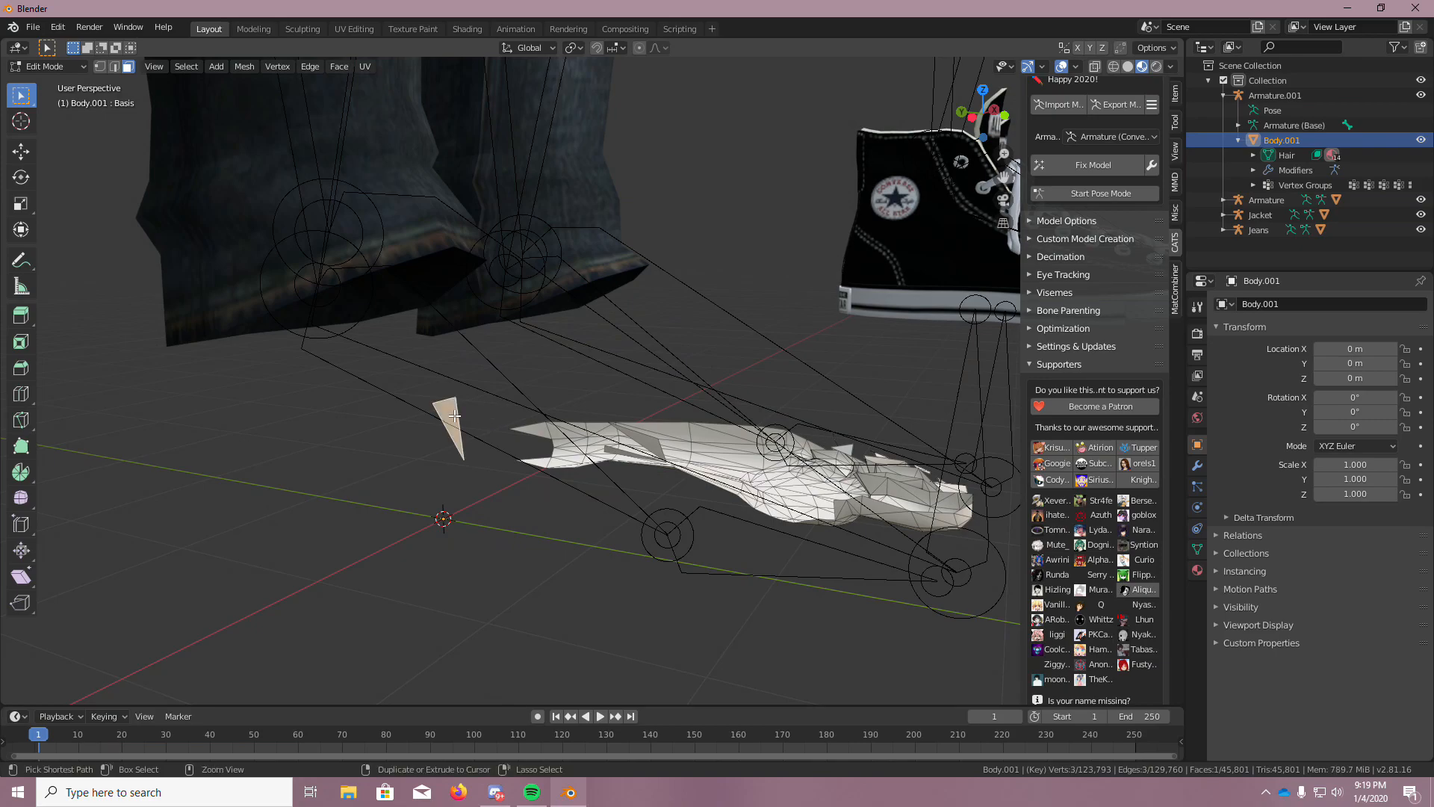
# Delete the left foot's remaining sole and toe faces along with the last stray fragments
pyautogui.hotkey('ctrl', 'l')
pyautogui.moveTo(416, 398); pyautogui.dragTo(987, 540)
pyautogui.press('x')
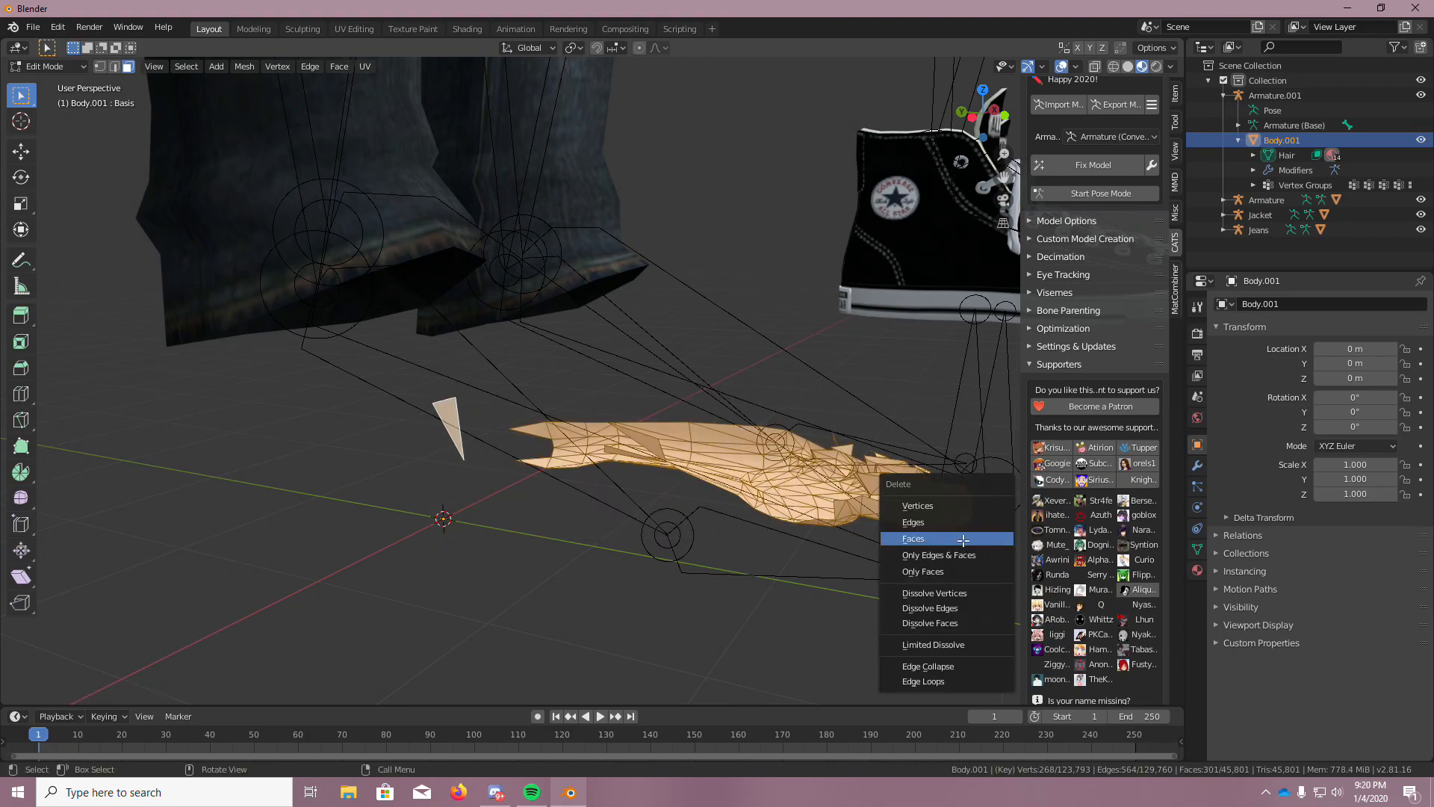
pyautogui.click(964, 540)
pyautogui.moveTo(578, 426); pyautogui.dragTo(999, 567)
pyautogui.press('x')
pyautogui.click(916, 556)
pyautogui.moveTo(801, 436); pyautogui.dragTo(954, 535)
pyautogui.press('x')
pyautogui.click(954, 537)
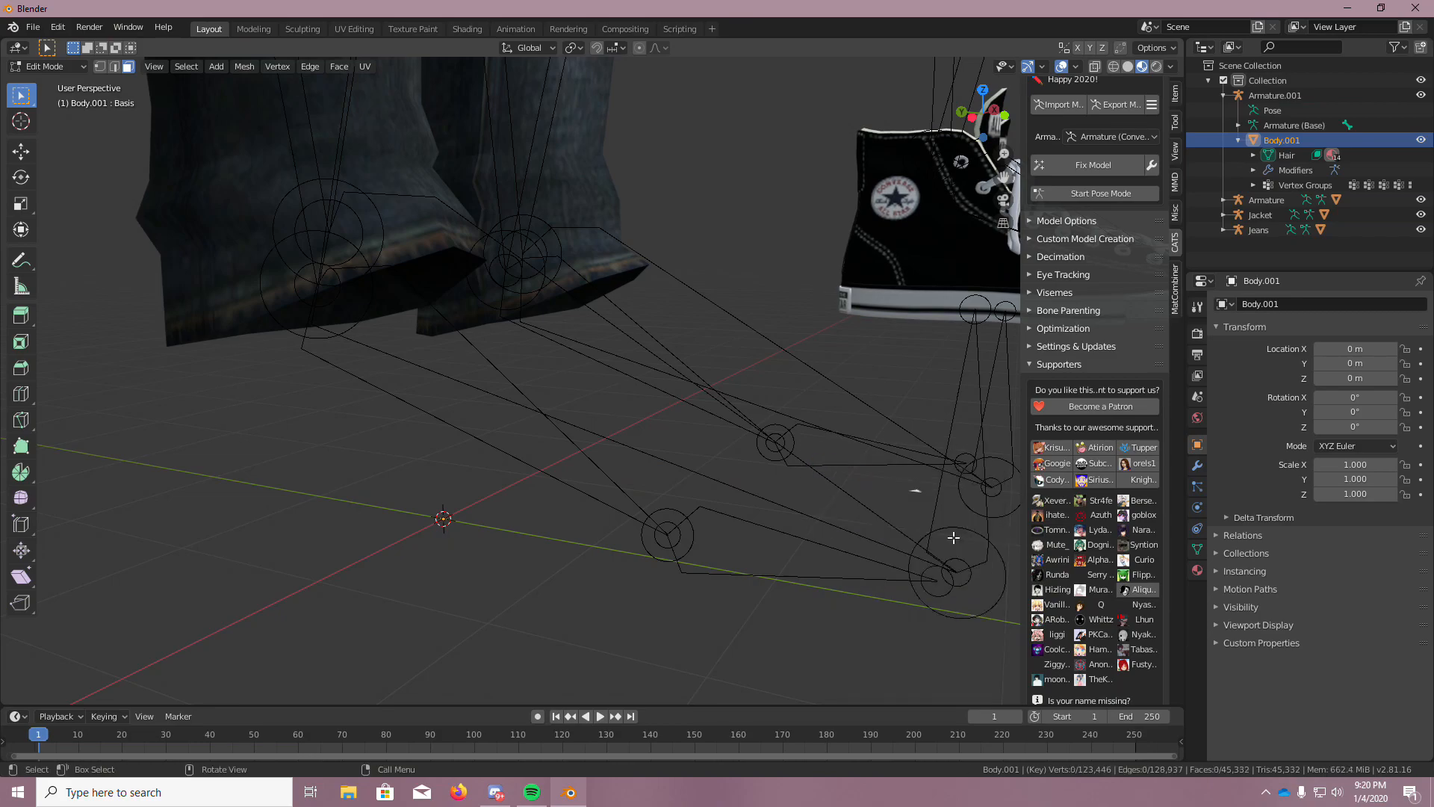
pyautogui.click(913, 491)
pyautogui.press('x')
pyautogui.click(906, 494)
# Return to Object Mode and select the shoe armature
pyautogui.moveTo(906, 494); pyautogui.dragTo(707, 335, button='middle')
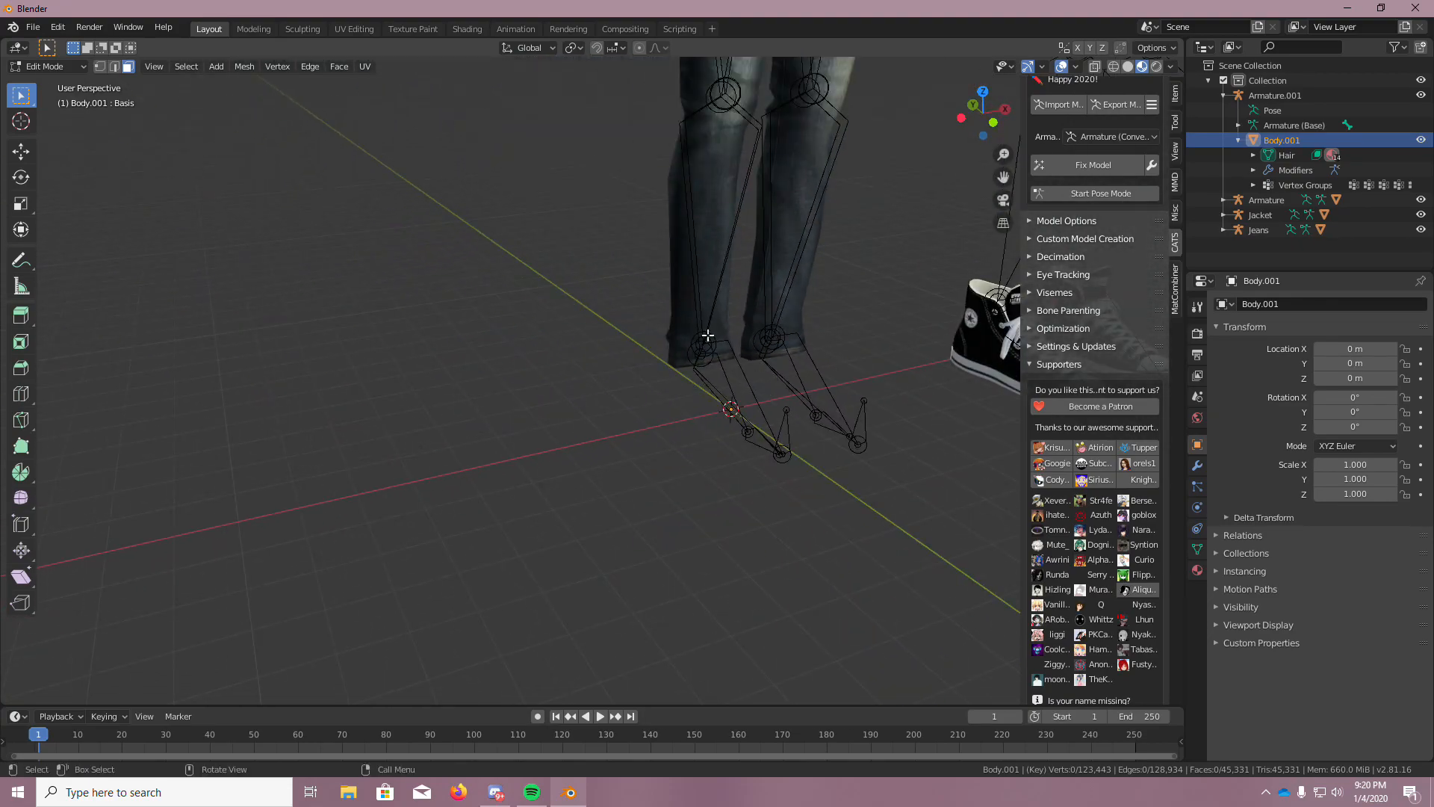
pyautogui.click(46, 66)
pyautogui.moveTo(856, 364); pyautogui.dragTo(921, 203, button='middle')
pyautogui.click(921, 204)
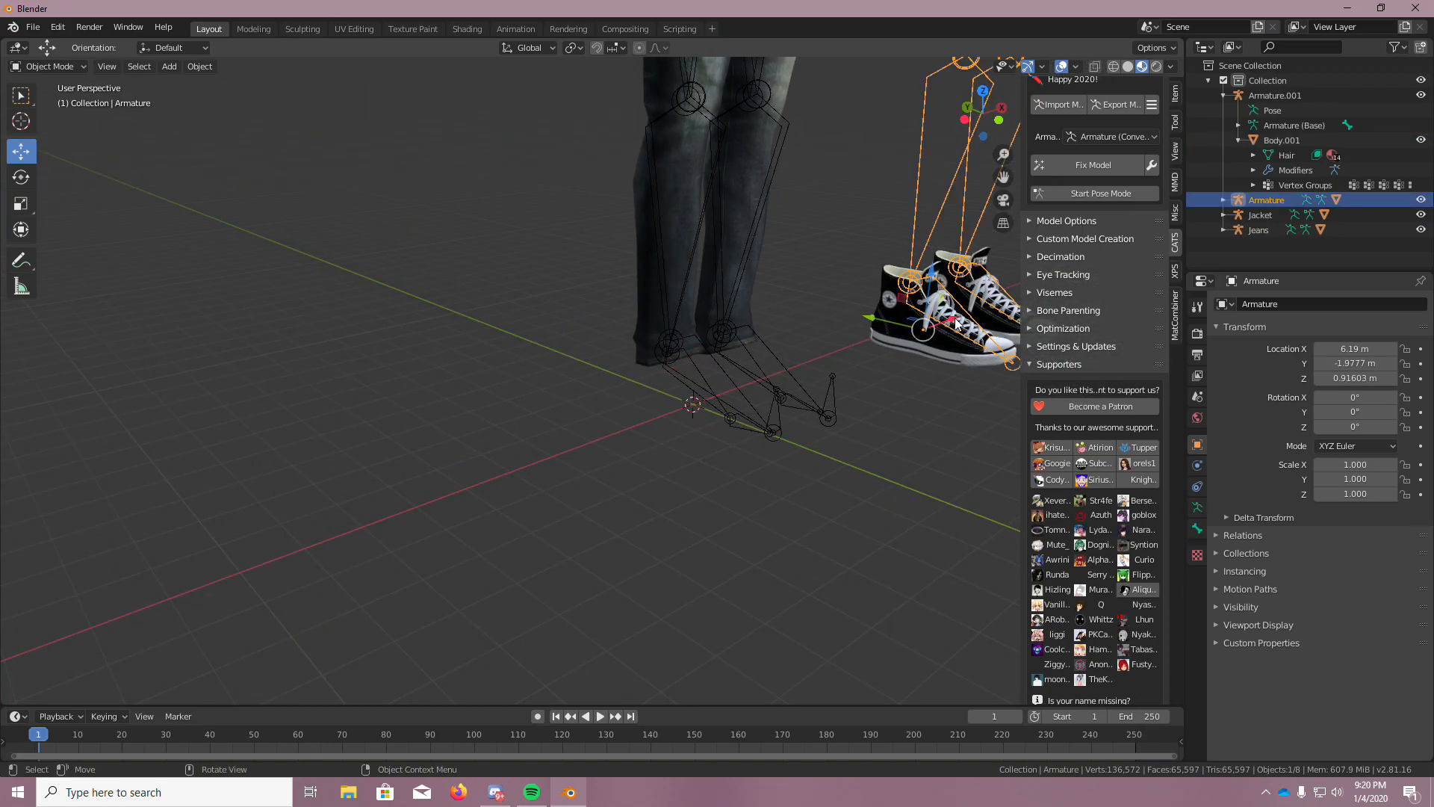
# Move the shoe armature beneath the jeans, to about X -0.06 m and Y -0.74 m
pyautogui.press('g')
pyautogui.press('x')
pyautogui.moveTo(759, 366); pyautogui.dragTo(722, 378)
pyautogui.scroll(4, 563, 351)
pyautogui.moveTo(563, 351); pyautogui.dragTo(800, 373, button='middle')
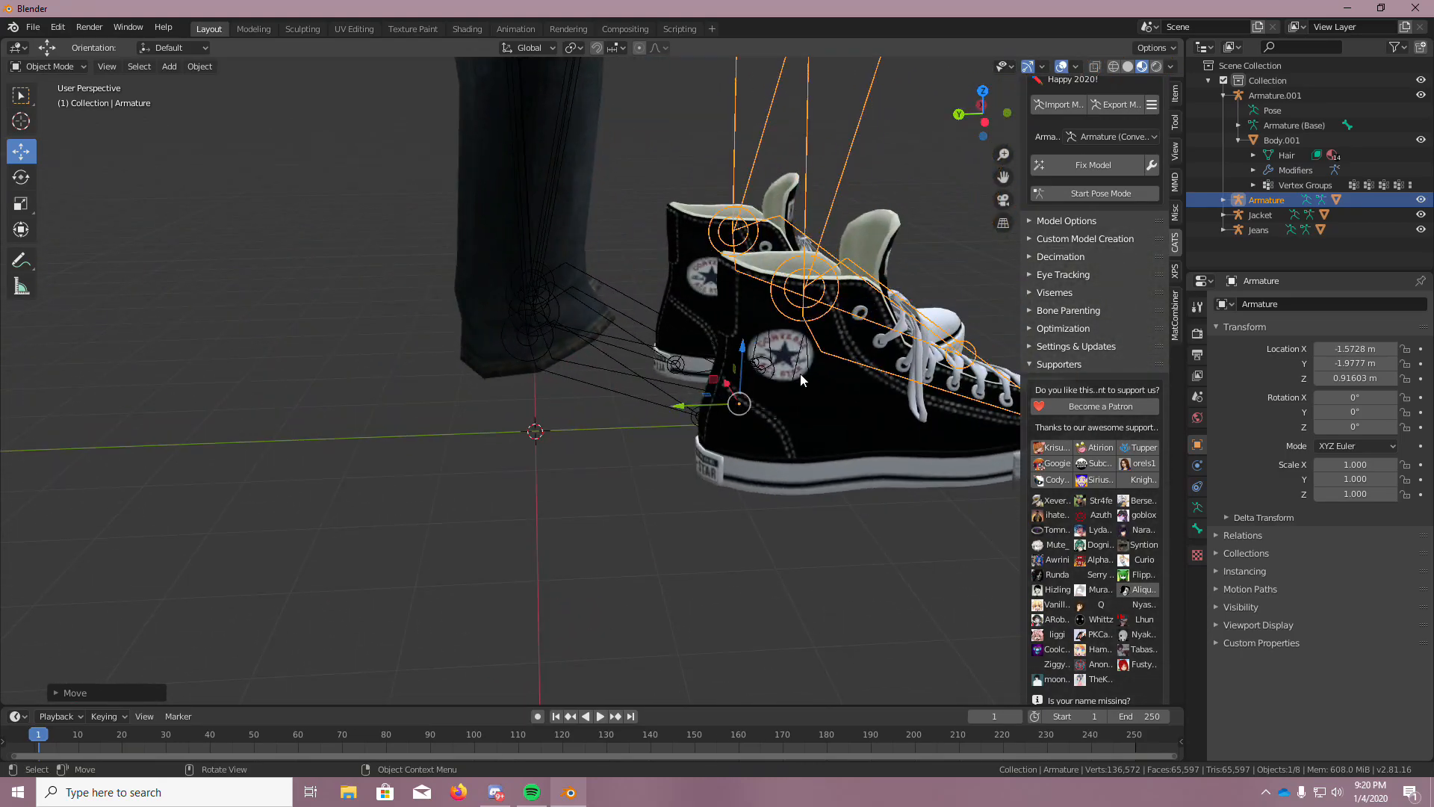
pyautogui.scroll(-6, 800, 374)
pyautogui.moveTo(907, 252); pyautogui.dragTo(809, 321, button='middle')
pyautogui.scroll(-3, 894, 266)
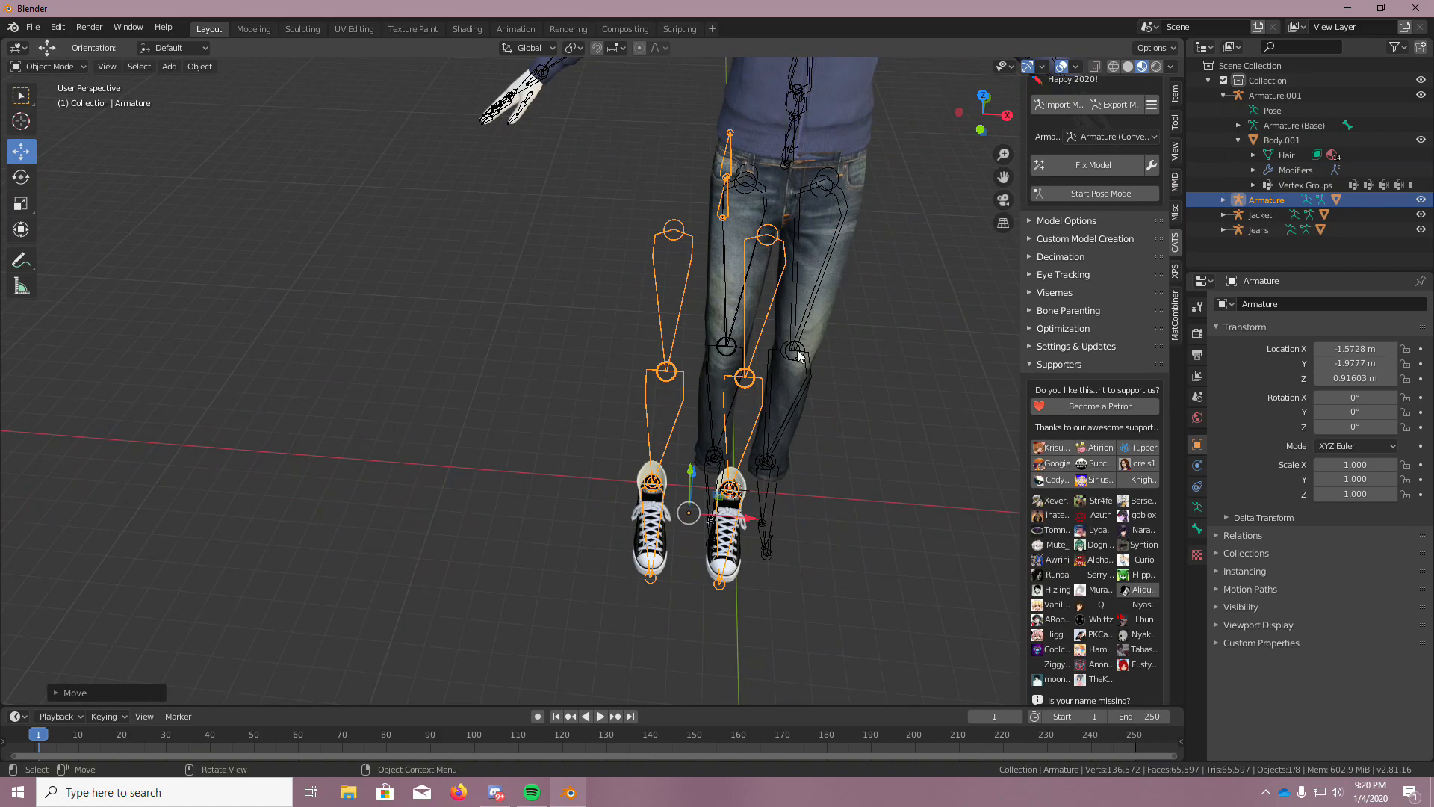
pyautogui.moveTo(750, 525); pyautogui.dragTo(775, 515)
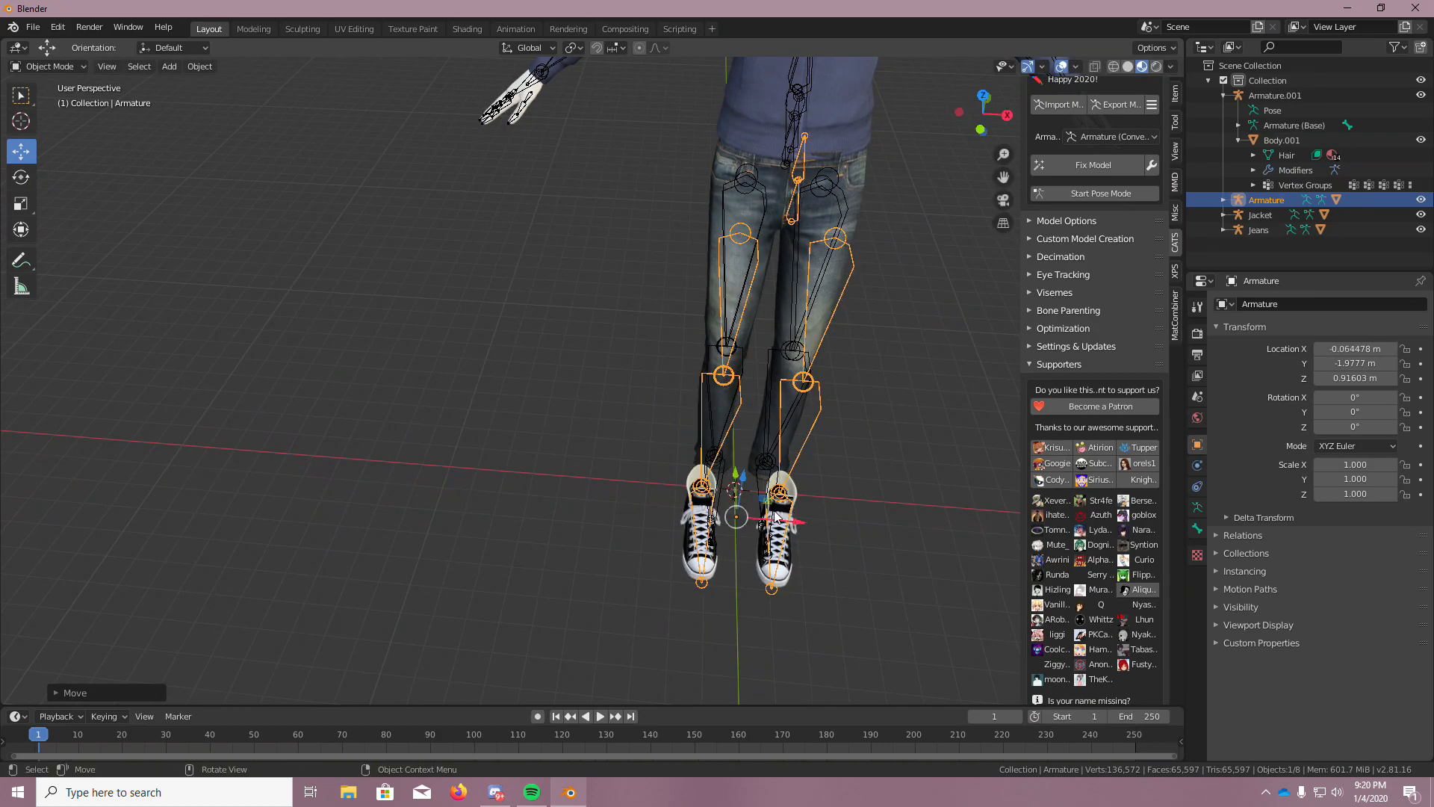
pyautogui.moveTo(732, 472); pyautogui.dragTo(739, 445)
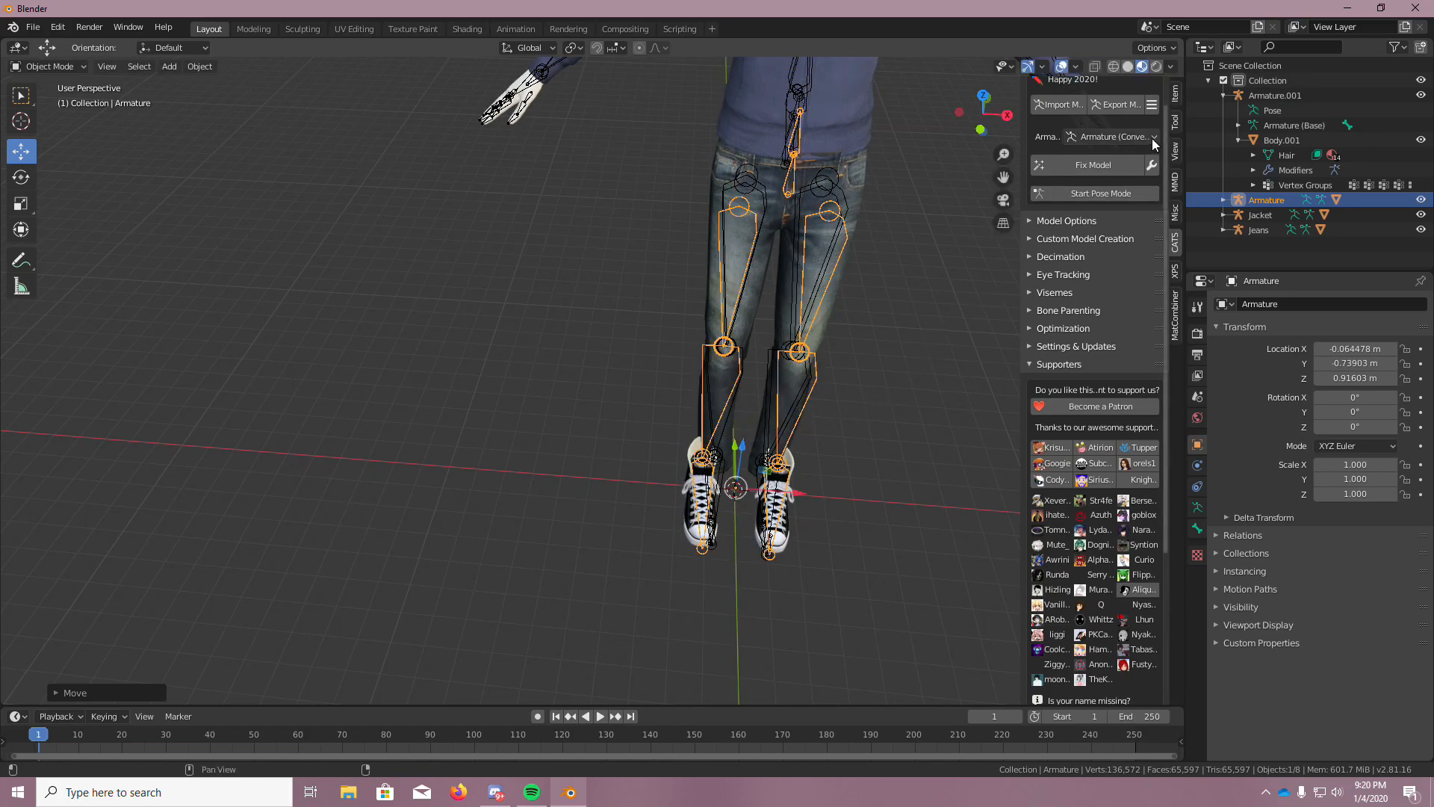
# Start Pose Mode on the shoe armature, try moving the Right knee bone inward along X, and undo the move
pyautogui.click(1124, 192)
pyautogui.scroll(3, 733, 384)
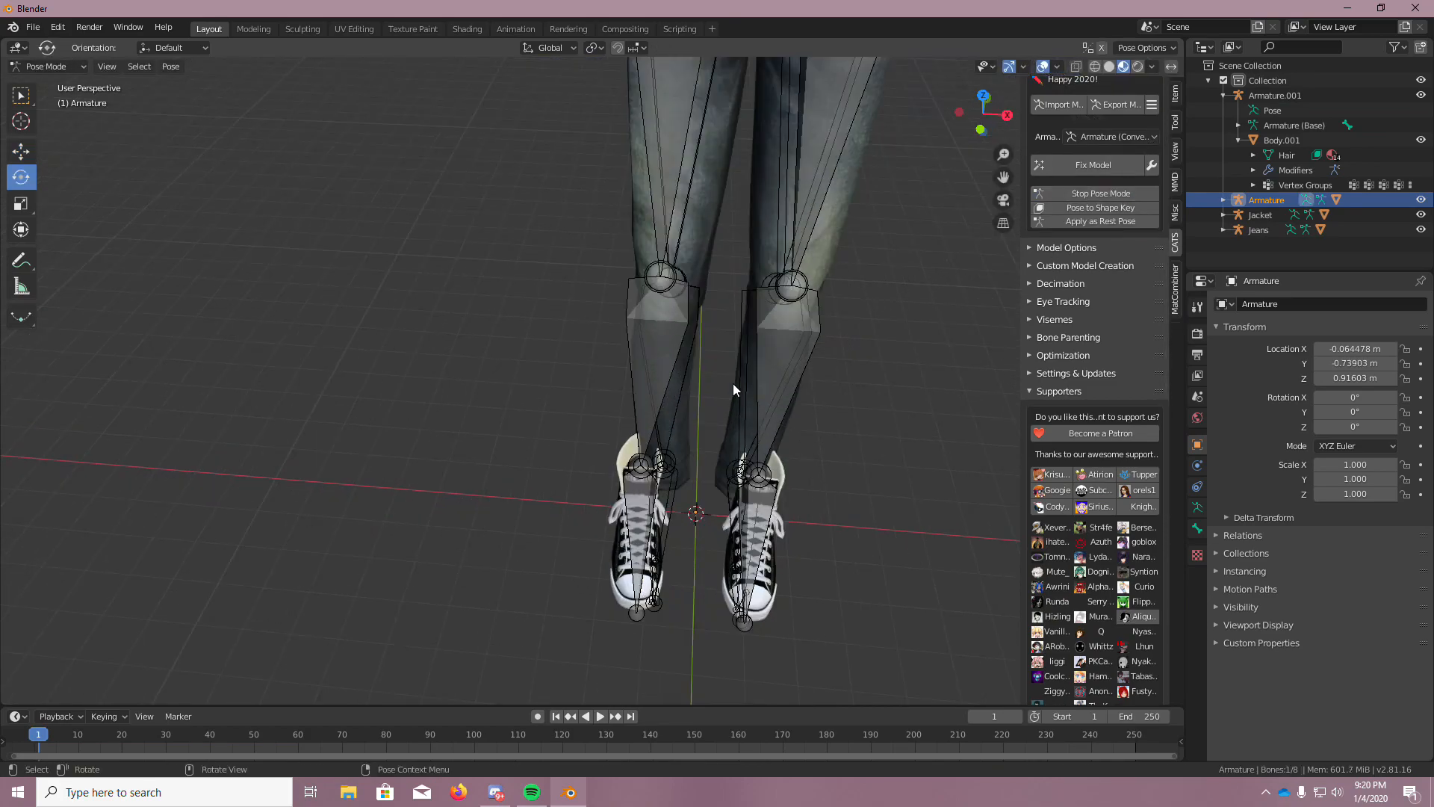
pyautogui.click(663, 271)
pyautogui.click(648, 339)
pyautogui.scroll(-4, 660, 333)
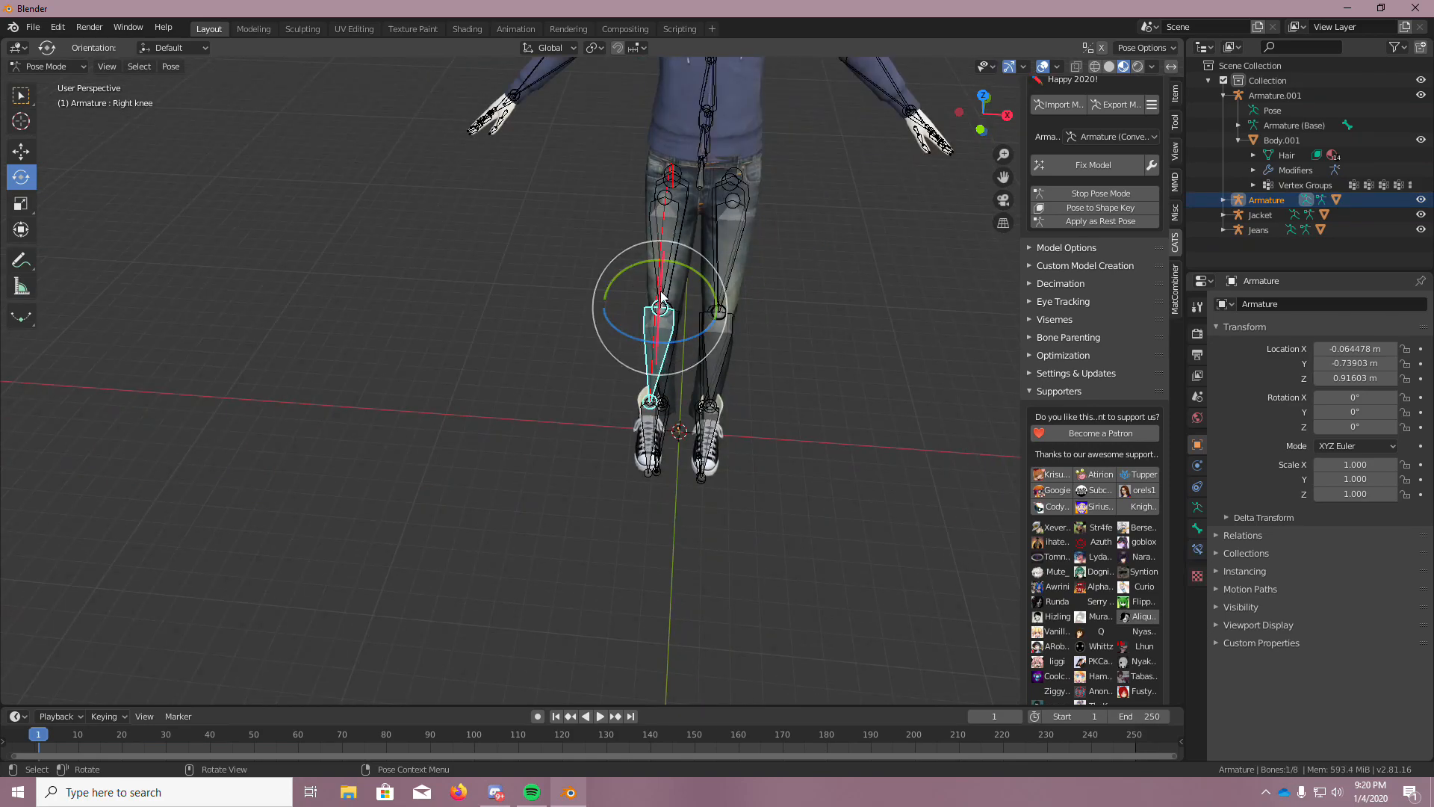
pyautogui.scroll(4, 678, 338)
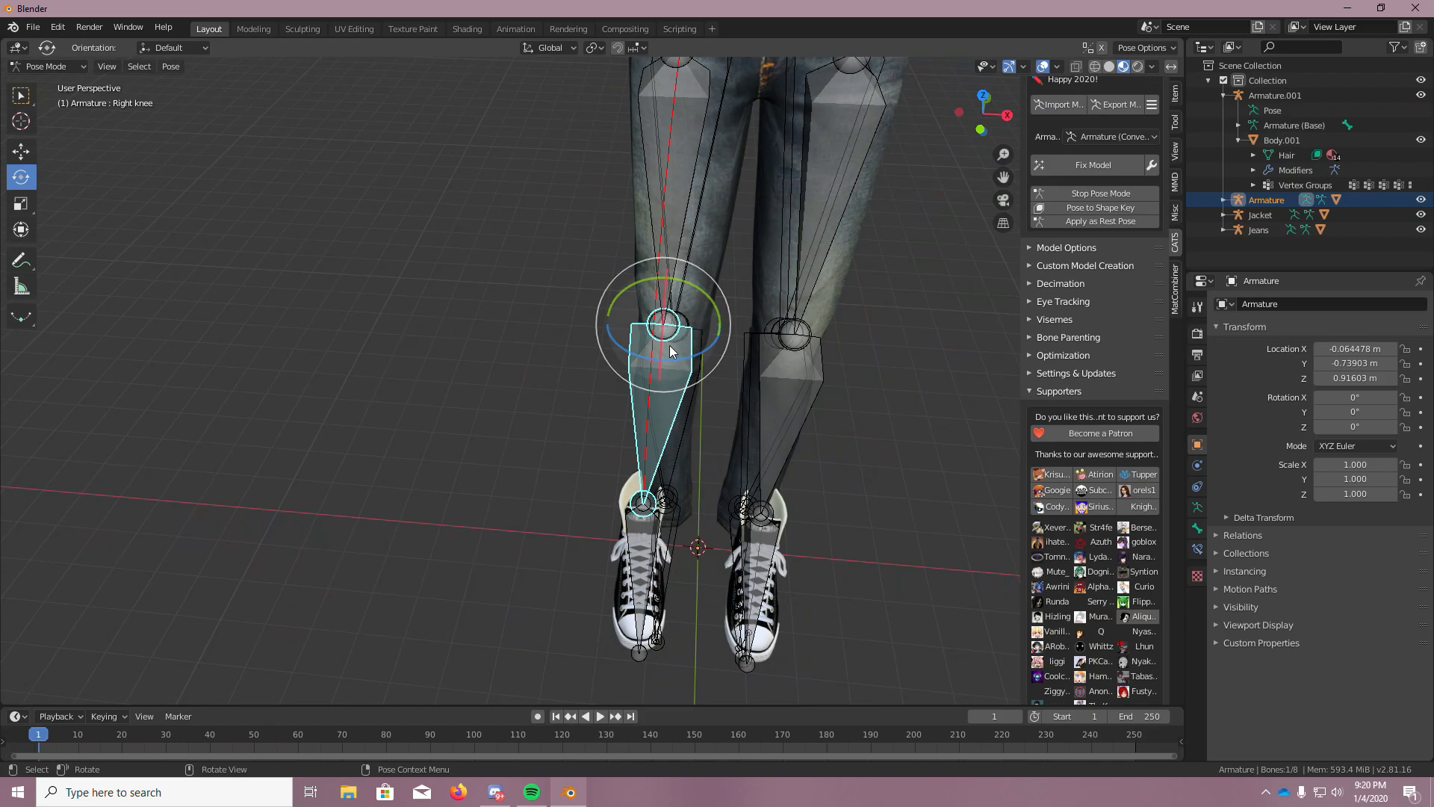
pyautogui.moveTo(668, 314); pyautogui.dragTo(558, 320, button='middle')
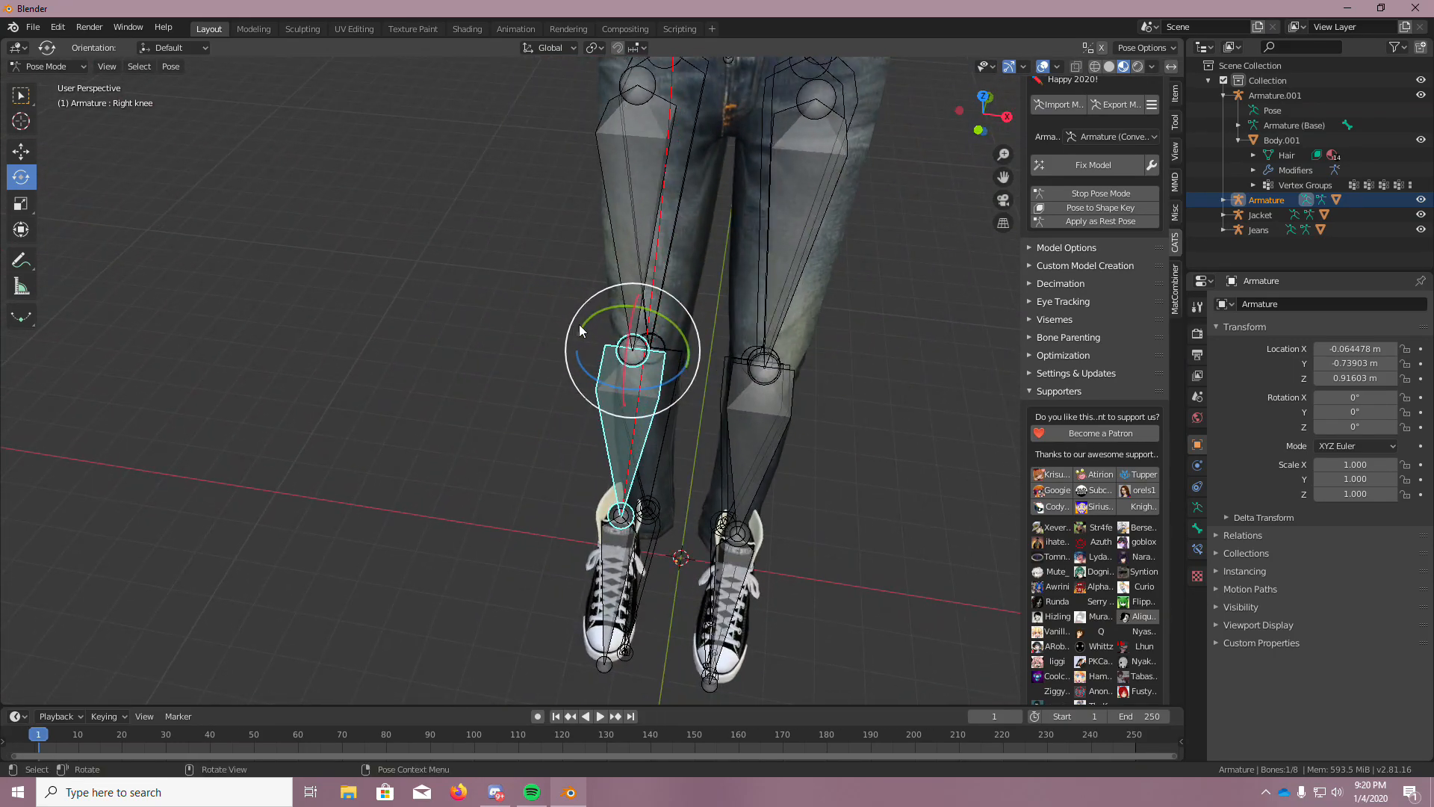
pyautogui.moveTo(668, 345); pyautogui.dragTo(715, 365)
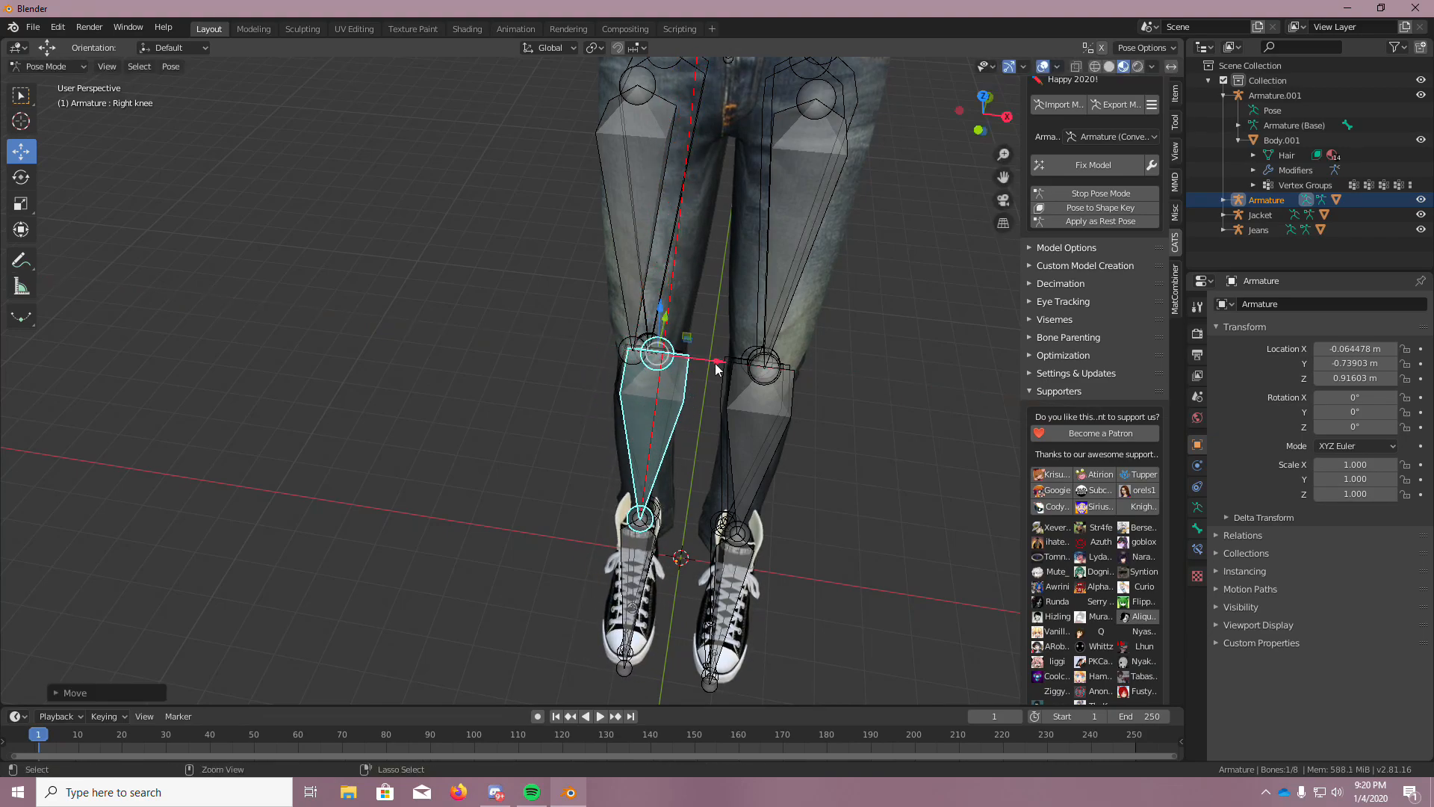
pyautogui.hotkey('ctrl', 'z')
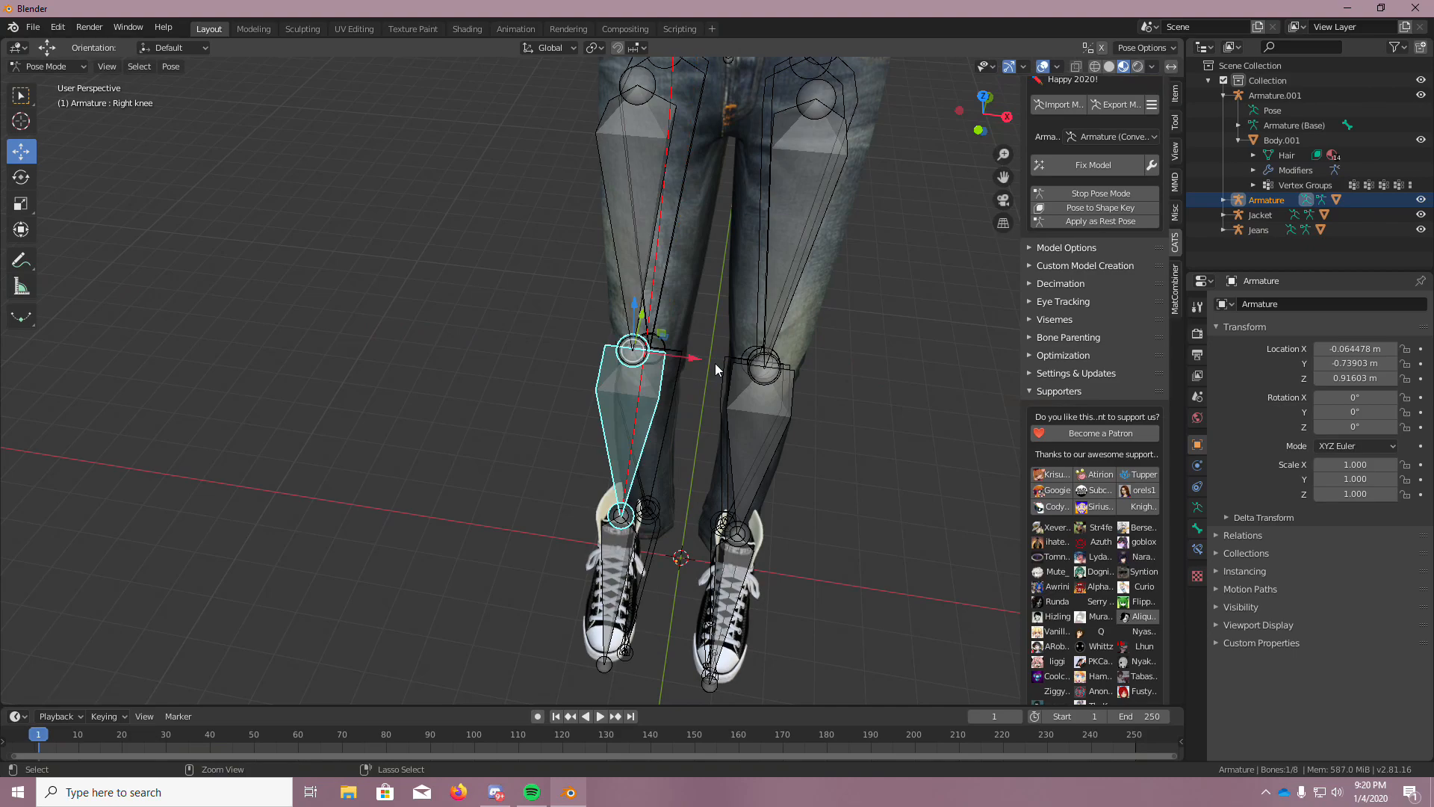
# Try moving the shoe armature's Right leg bone along Y and X to line up with the avatar's right thigh
pyautogui.click(647, 100)
pyautogui.scroll(-2, 657, 124)
pyautogui.moveTo(663, 127); pyautogui.dragTo(606, 282, button='middle')
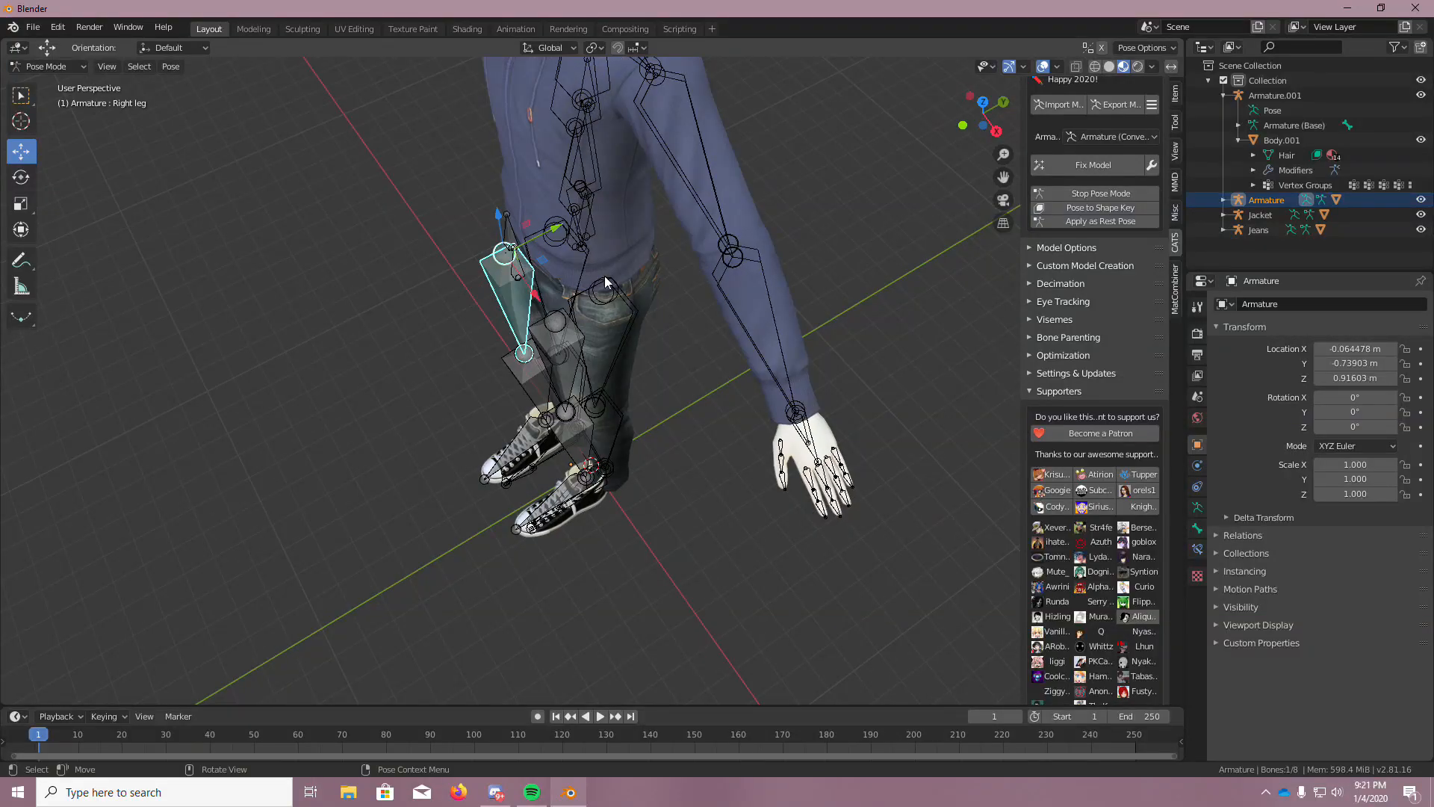
pyautogui.moveTo(555, 230); pyautogui.dragTo(580, 218)
pyautogui.moveTo(688, 295); pyautogui.dragTo(300, 312, button='middle')
pyautogui.scroll(-8, 571, 271)
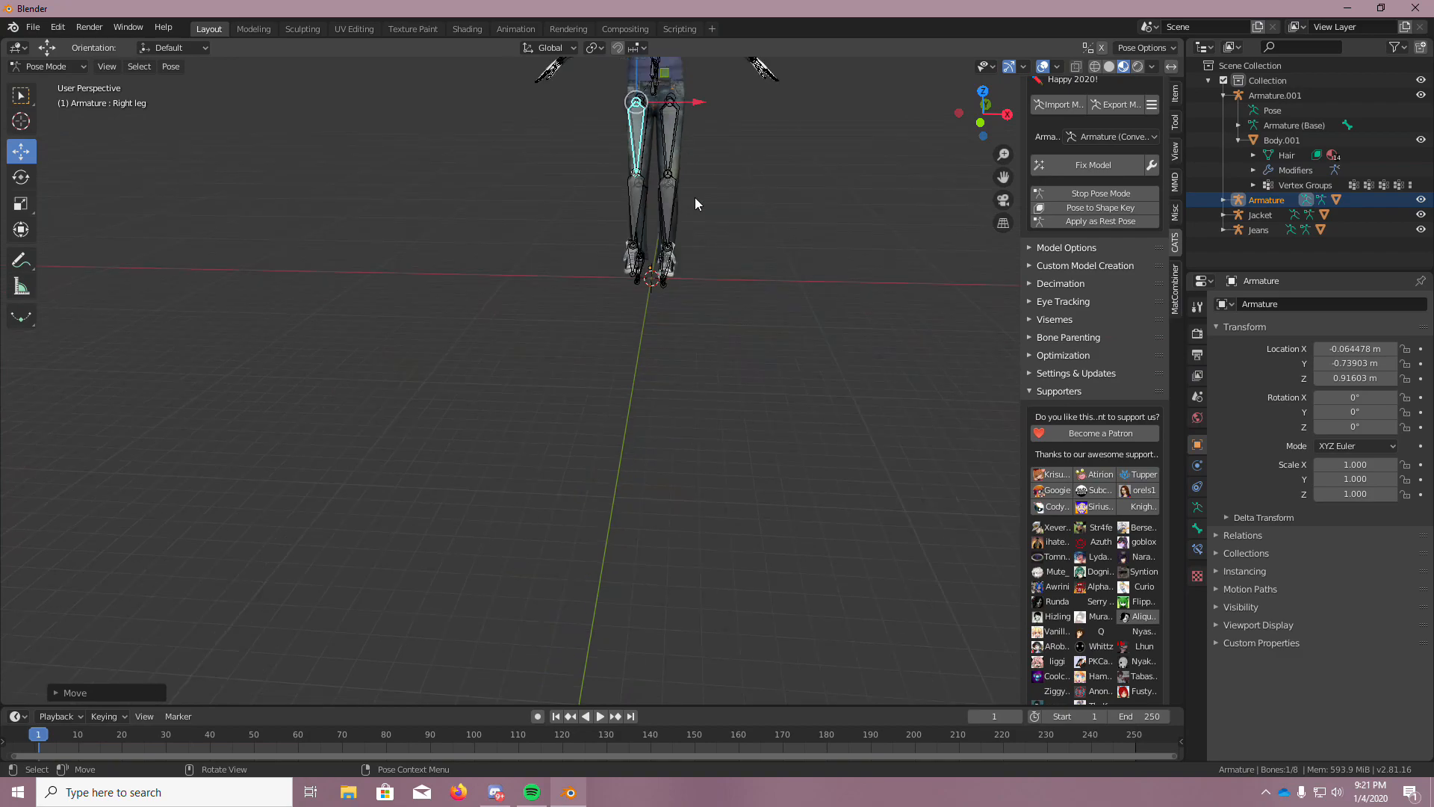
pyautogui.scroll(-6, 732, 184)
pyautogui.moveTo(706, 100); pyautogui.dragTo(662, 379, button='middle')
pyautogui.scroll(8, 686, 210)
pyautogui.scroll(-1, 658, 247)
pyautogui.keyDown('shift'); pyautogui.moveTo(658, 286); pyautogui.dragTo(708, 329, button='middle'); pyautogui.keyUp('shift')
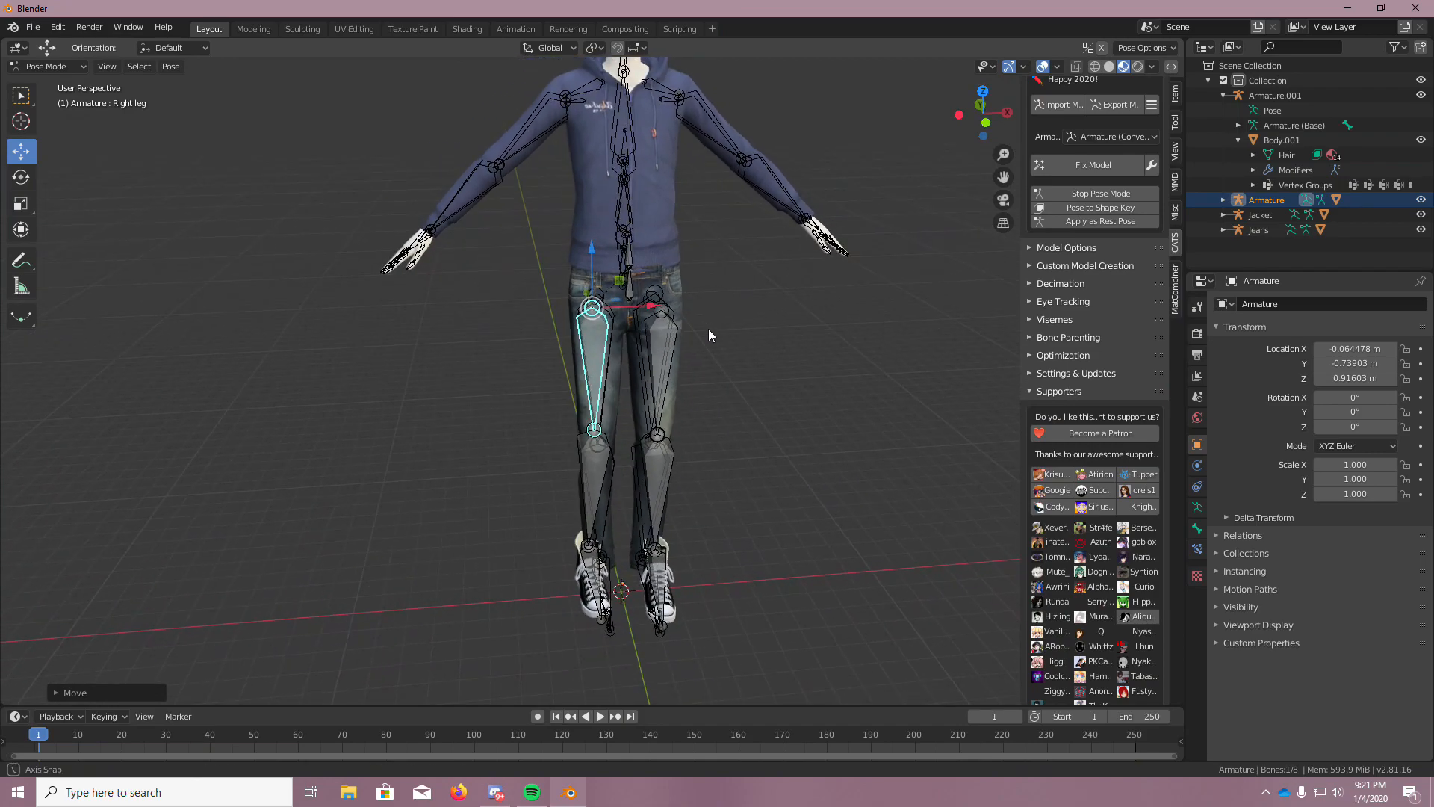
pyautogui.moveTo(656, 310); pyautogui.dragTo(674, 342)
# Stop Pose Mode and scale the whole shoe armature uniformly to 0.890
pyautogui.moveTo(675, 338); pyautogui.dragTo(724, 435, button='middle')
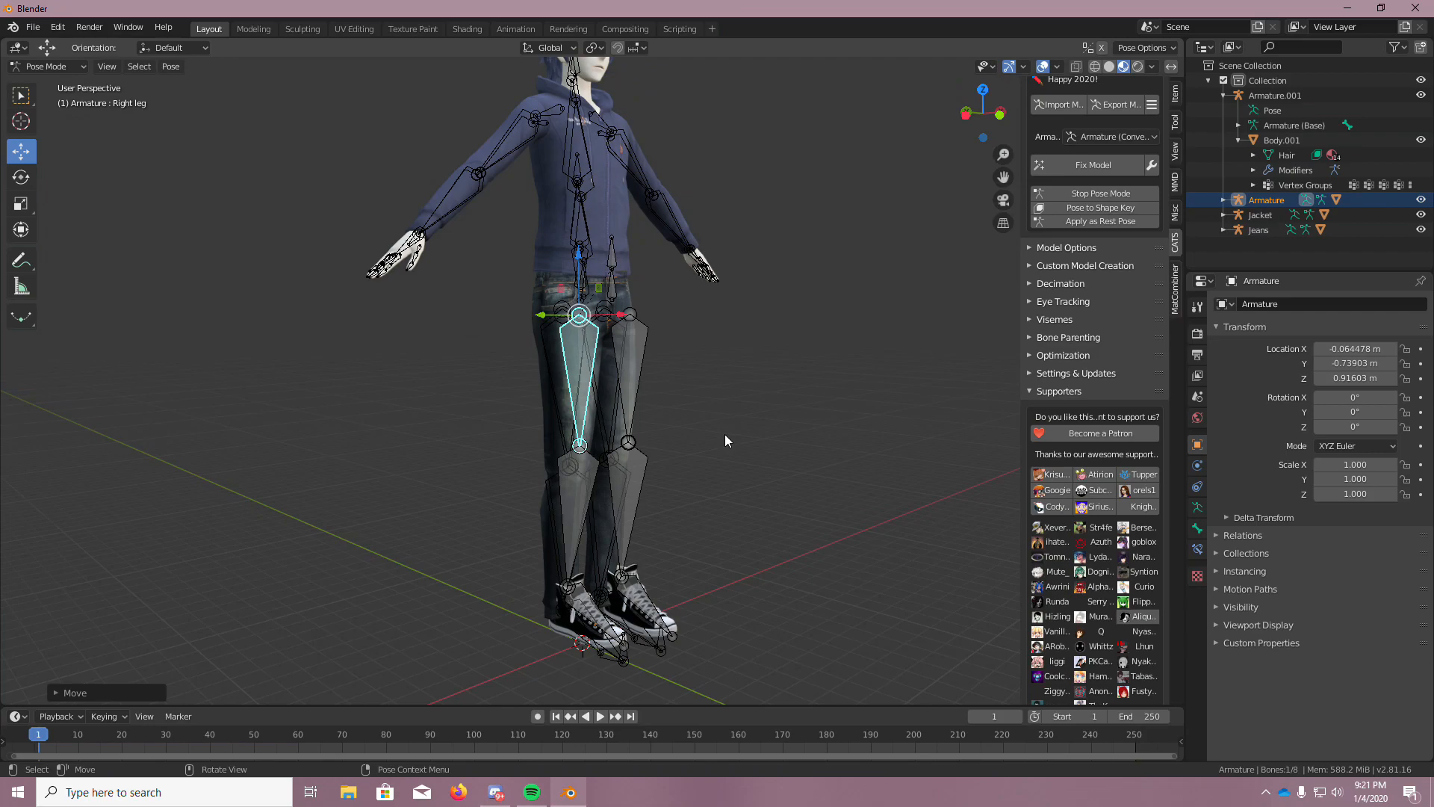
pyautogui.moveTo(714, 450); pyautogui.dragTo(625, 532, button='middle')
pyautogui.scroll(1, 711, 458)
pyautogui.scroll(3, 710, 459)
pyautogui.scroll(-5, 701, 539)
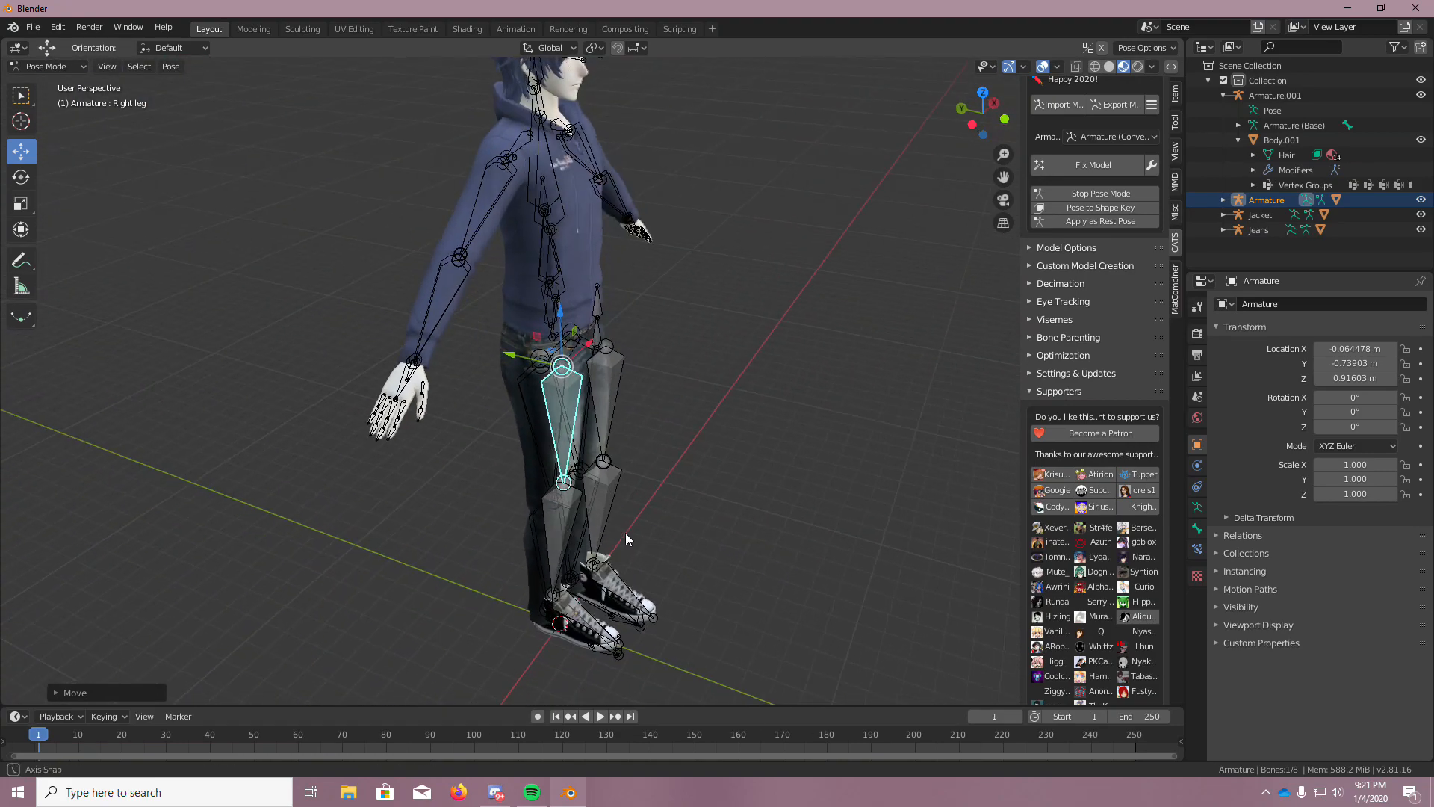
pyautogui.click(1136, 198)
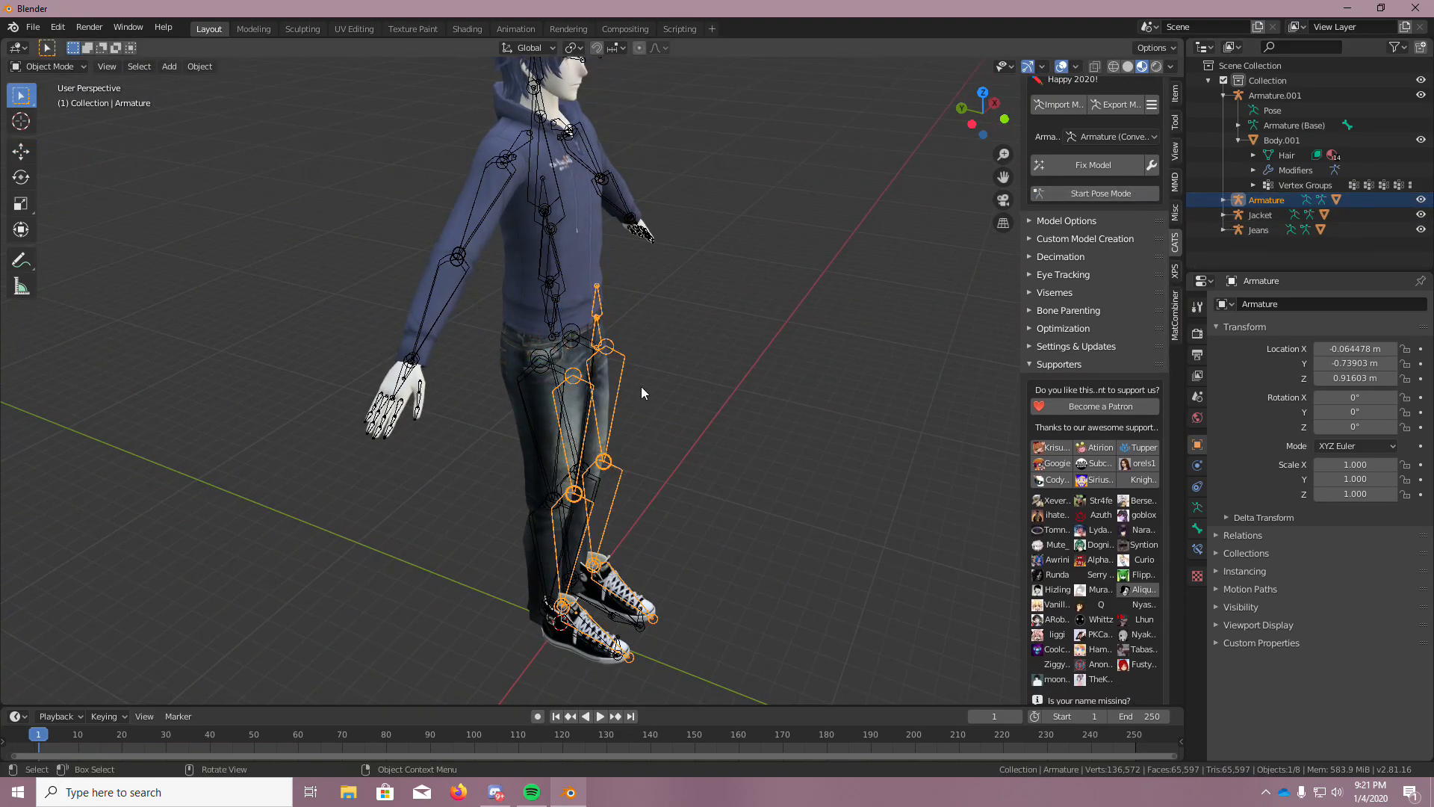
pyautogui.press('s')
pyautogui.click(615, 414)
pyautogui.moveTo(713, 475); pyautogui.dragTo(706, 534, button='middle')
pyautogui.click(1107, 199)
pyautogui.scroll(3, 603, 479)
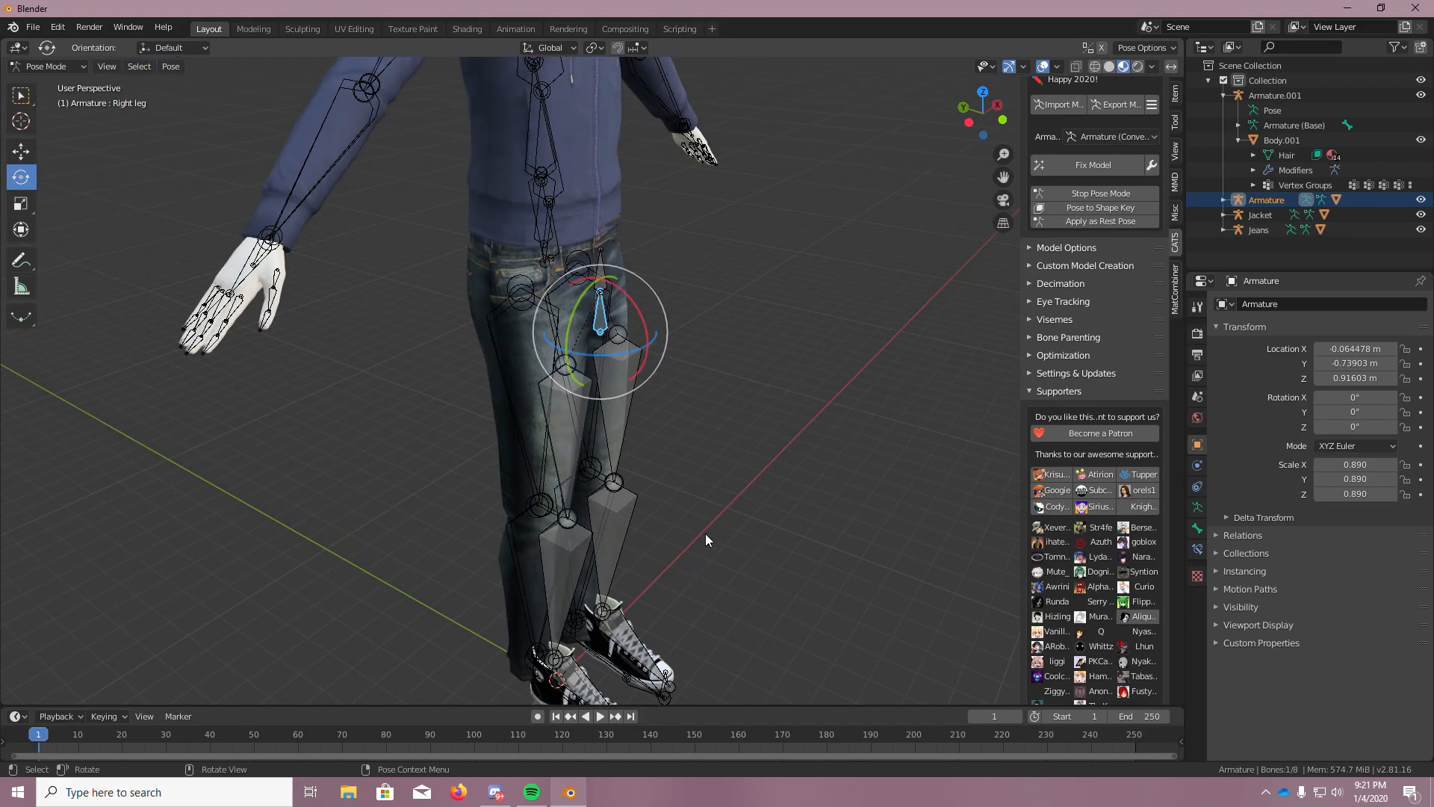
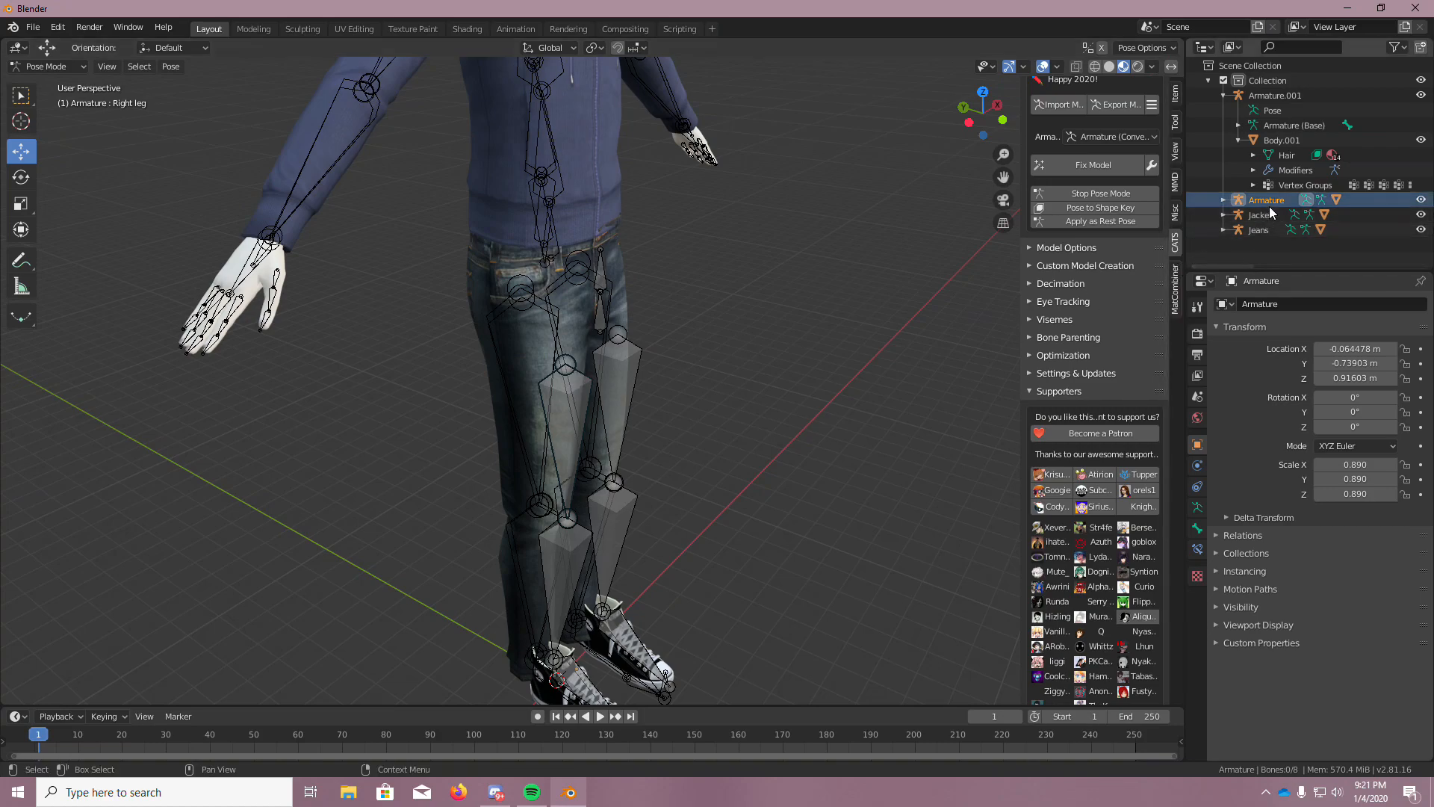
pyautogui.moveTo(679, 544); pyautogui.dragTo(639, 541, button='middle')
pyautogui.click(1087, 194)
# Move the shoe armature back along Y to about 0.05 m so the shoes sit under the jeans' cuffs
pyautogui.moveTo(859, 351); pyautogui.dragTo(722, 350, button='middle')
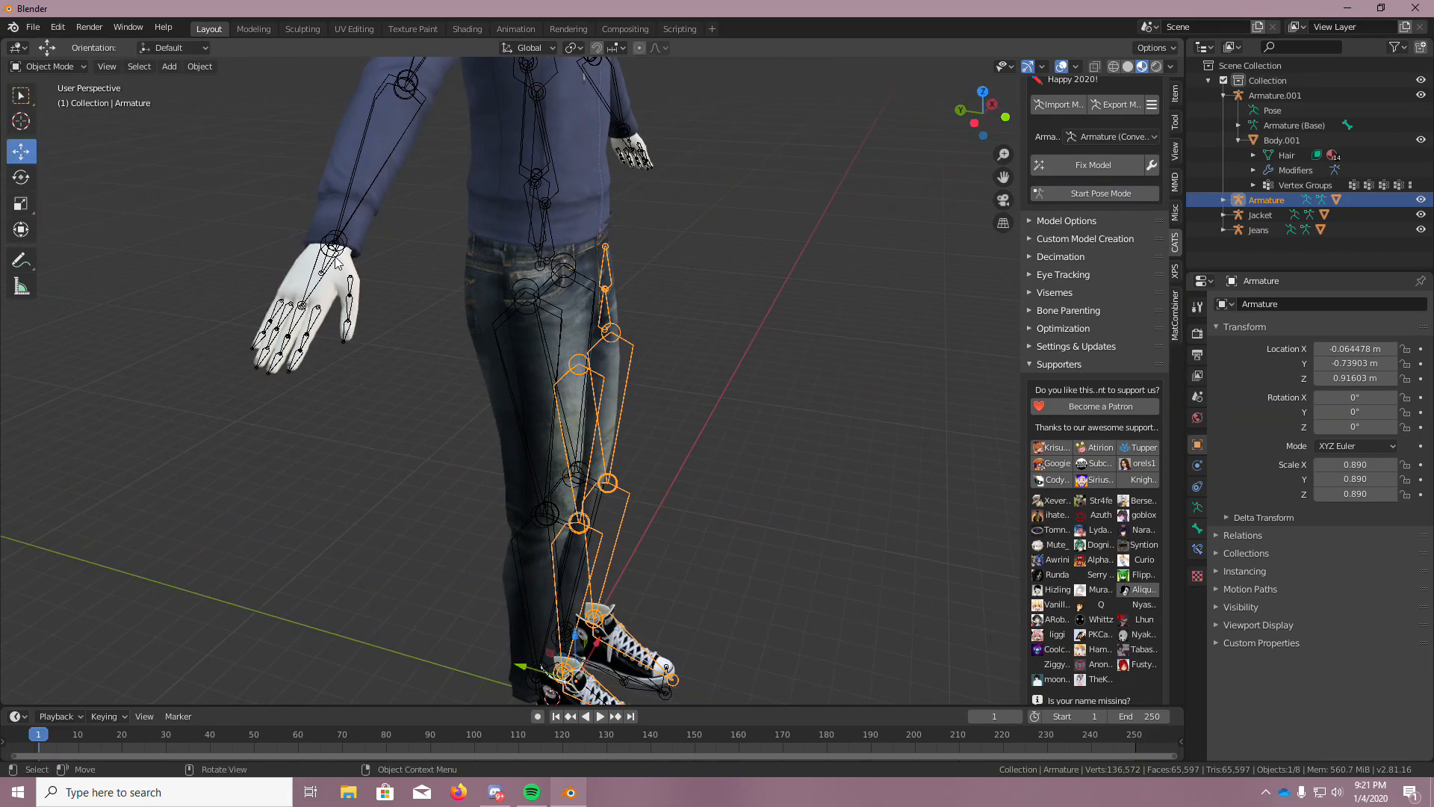
pyautogui.moveTo(544, 663); pyautogui.dragTo(484, 664)
pyautogui.moveTo(644, 611); pyautogui.dragTo(549, 613, button='middle')
pyautogui.scroll(-3, 512, 609)
pyautogui.moveTo(432, 671); pyautogui.dragTo(379, 656, button='middle')
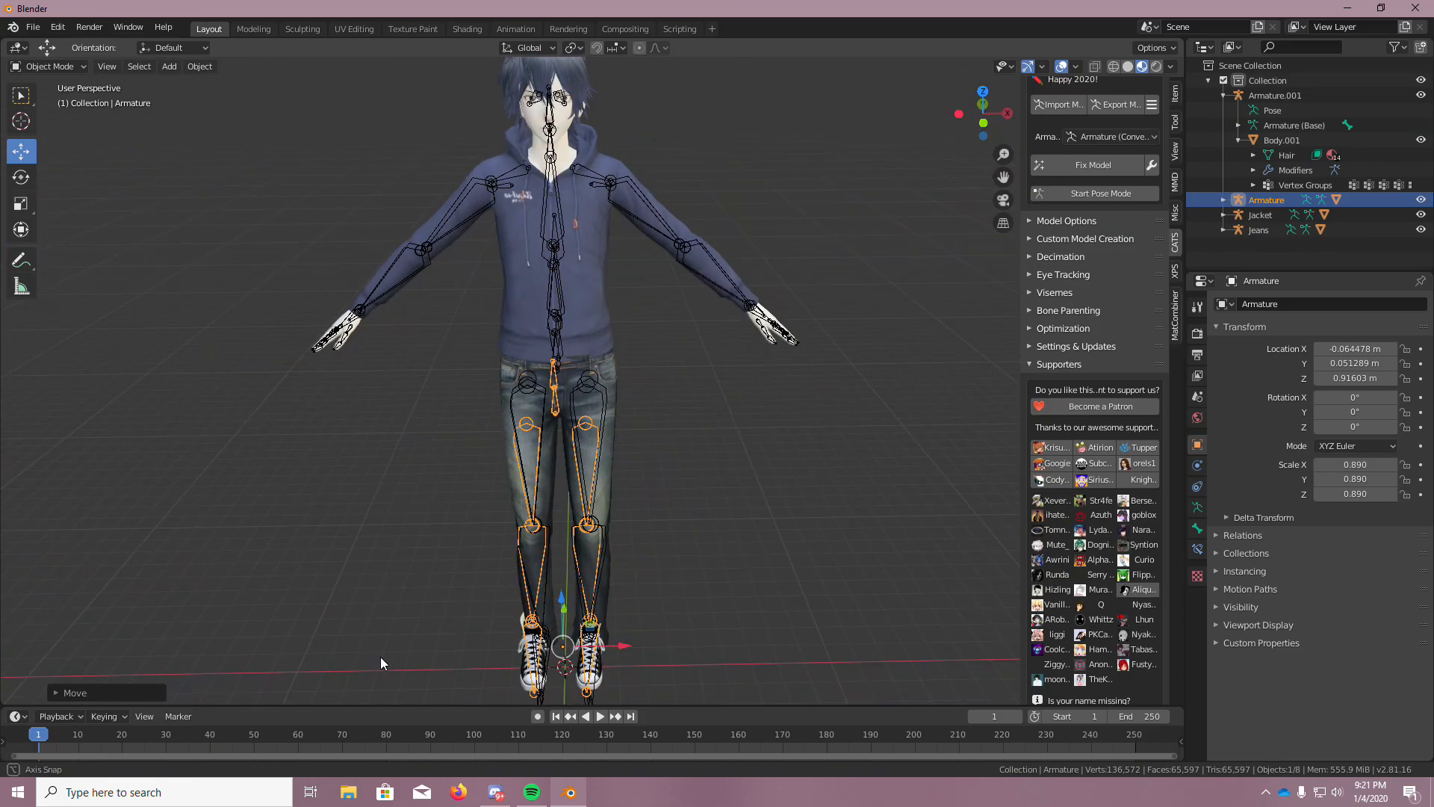
# Examine from several angles how the Converse shoes and their bones sit under the jeans' cuffs
pyautogui.scroll(4, 483, 670)
pyautogui.scroll(4, 482, 670)
pyautogui.moveTo(617, 653); pyautogui.dragTo(680, 647, button='middle')
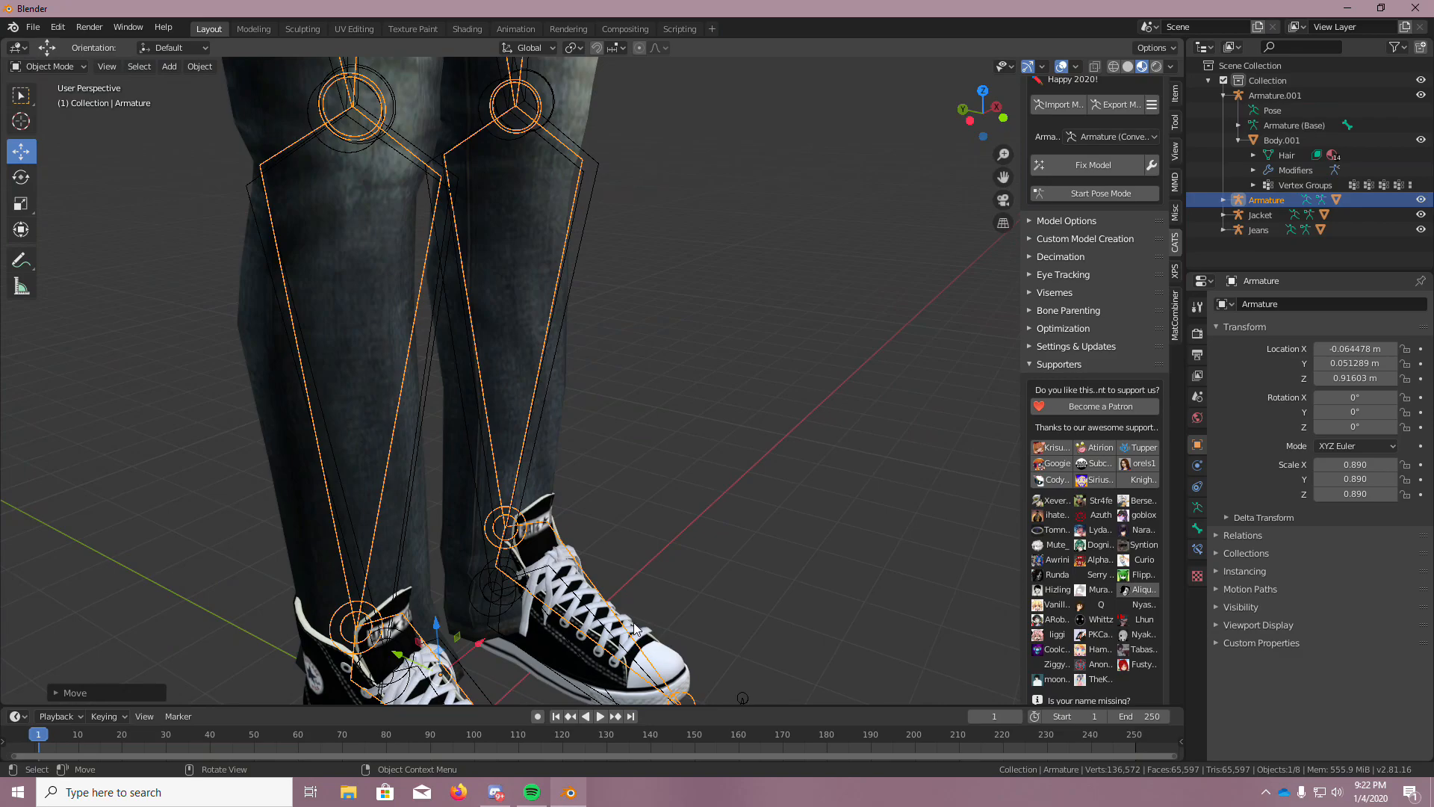
pyautogui.moveTo(684, 472); pyautogui.dragTo(567, 523, button='middle')
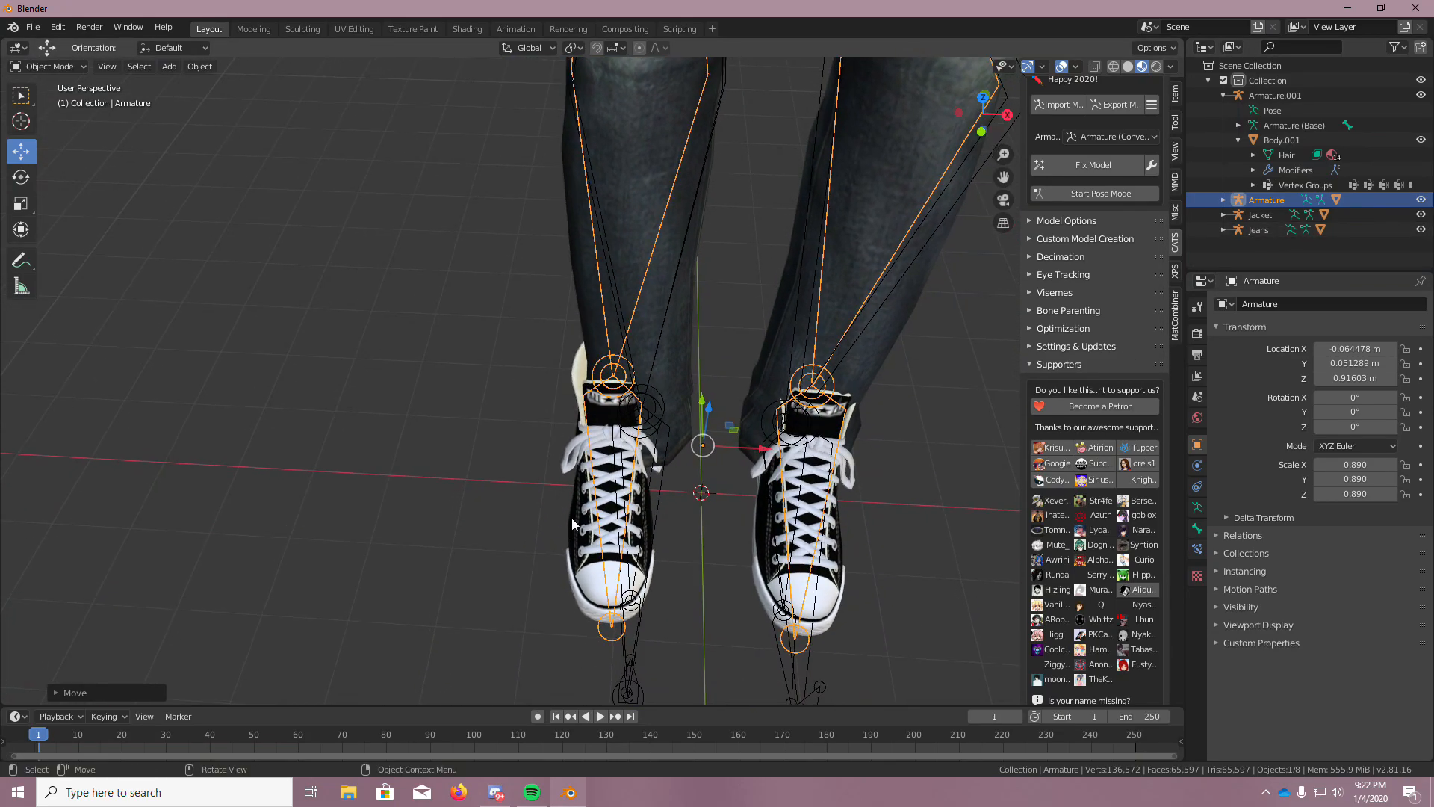
pyautogui.scroll(-5, 643, 453)
pyautogui.scroll(3, 724, 363)
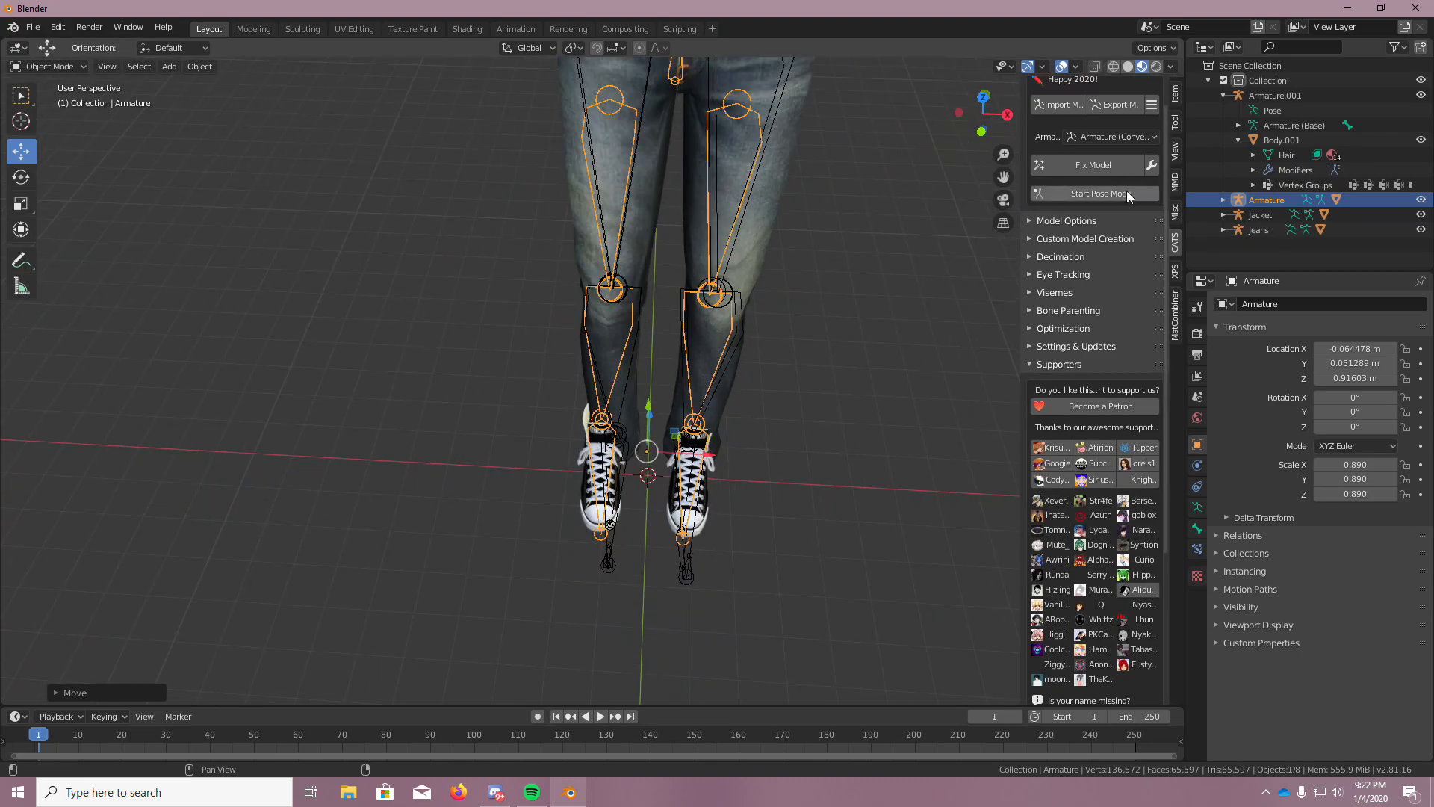
pyautogui.moveTo(971, 247); pyautogui.dragTo(924, 451, button='middle')
pyautogui.scroll(3, 845, 511)
pyautogui.moveTo(835, 520); pyautogui.dragTo(740, 538, button='middle')
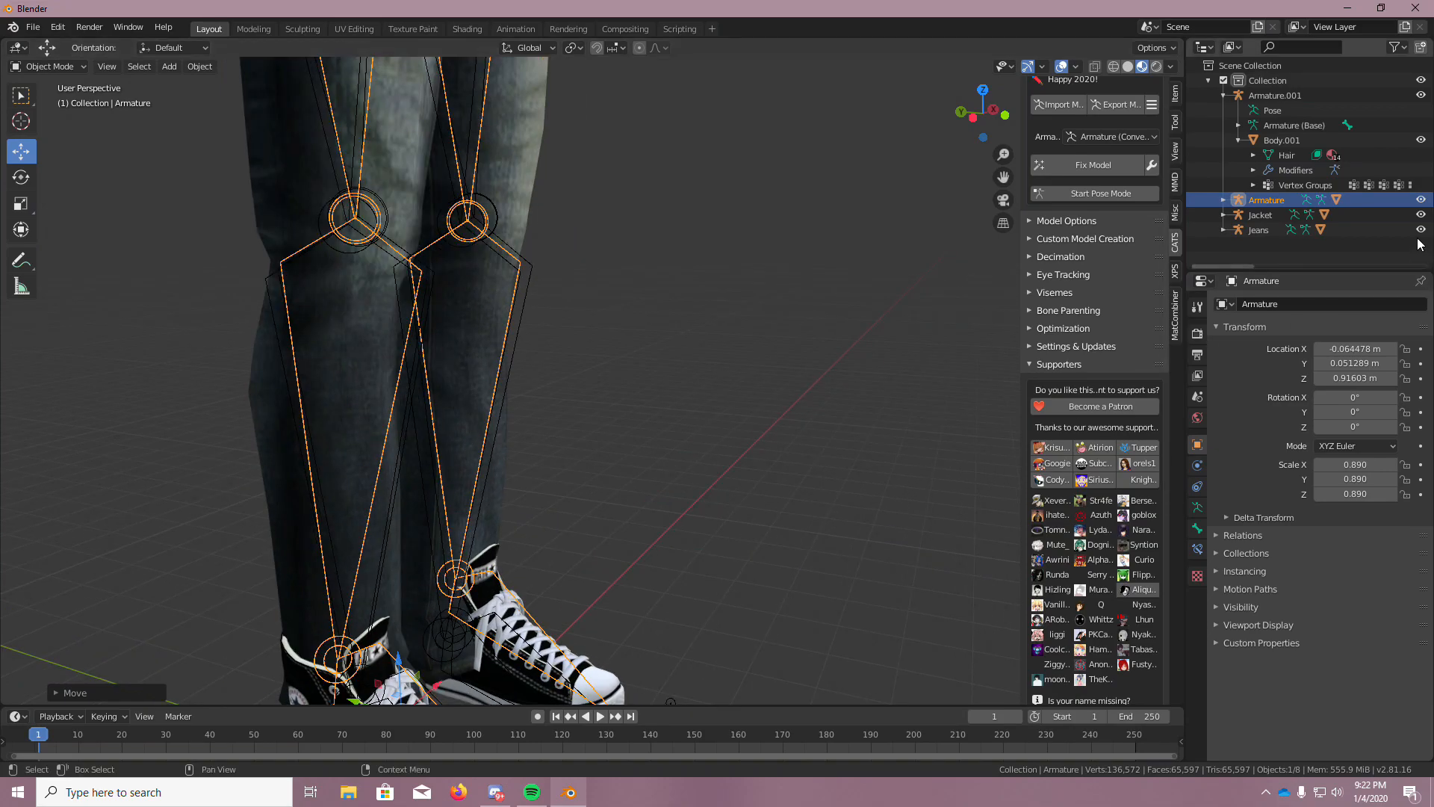
# Try moving the shoe armature aside along X to about 6.37 m, clear of the jeans
pyautogui.click(1422, 200)
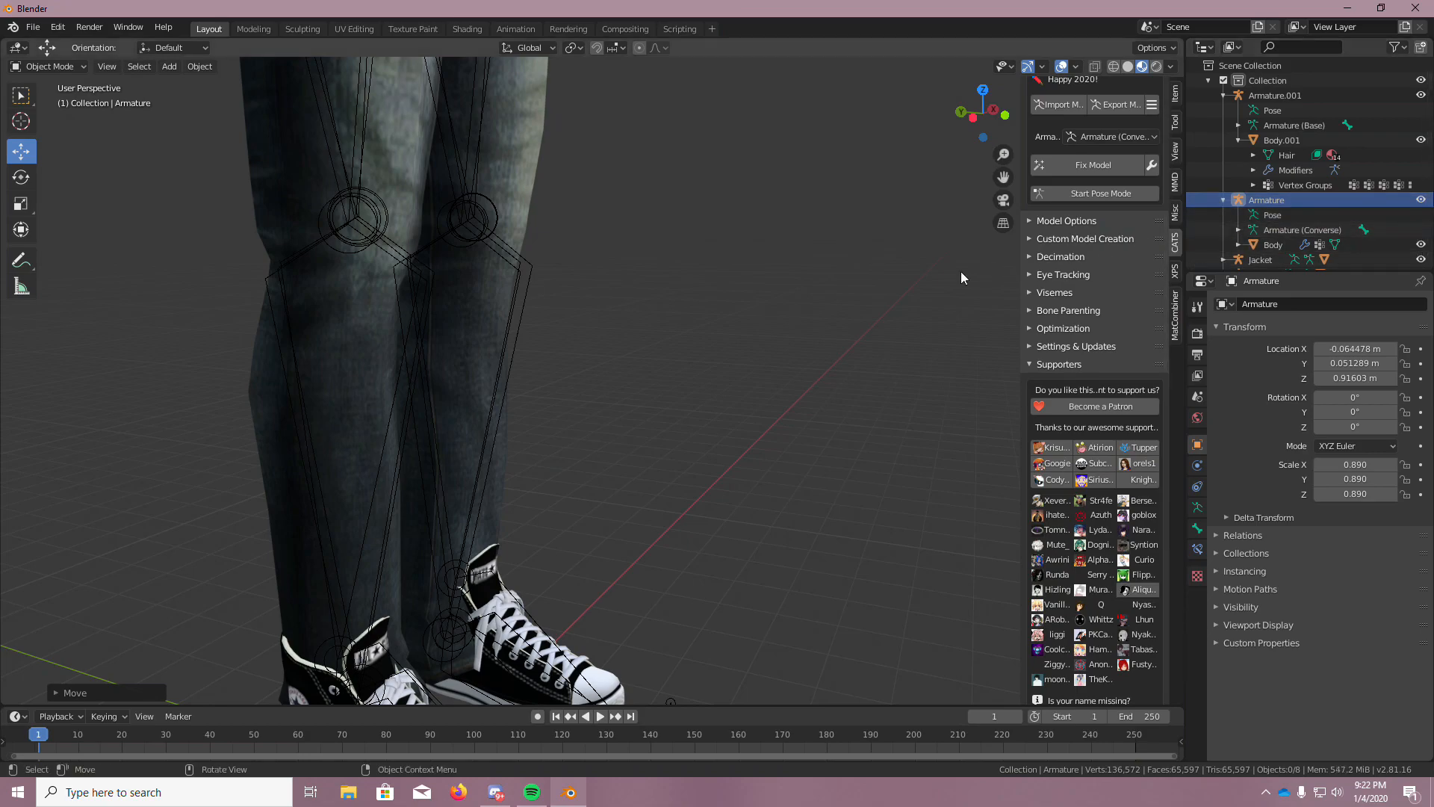
pyautogui.moveTo(992, 266); pyautogui.dragTo(930, 259, button='middle')
pyautogui.click(1295, 200)
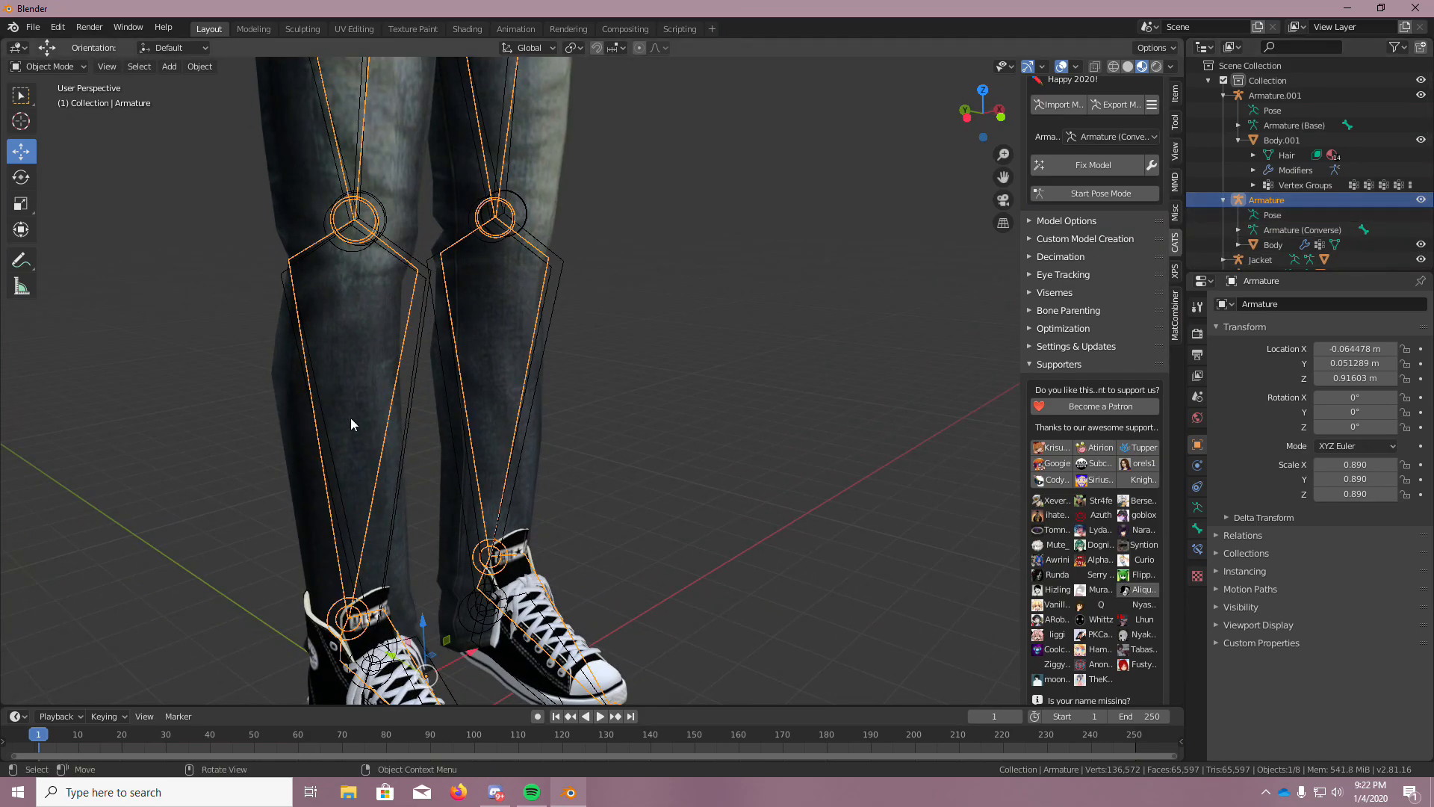
pyautogui.scroll(-3, 146, 569)
pyautogui.moveTo(113, 564); pyautogui.dragTo(381, 583, button='middle')
pyautogui.moveTo(420, 588); pyautogui.dragTo(210, 533)
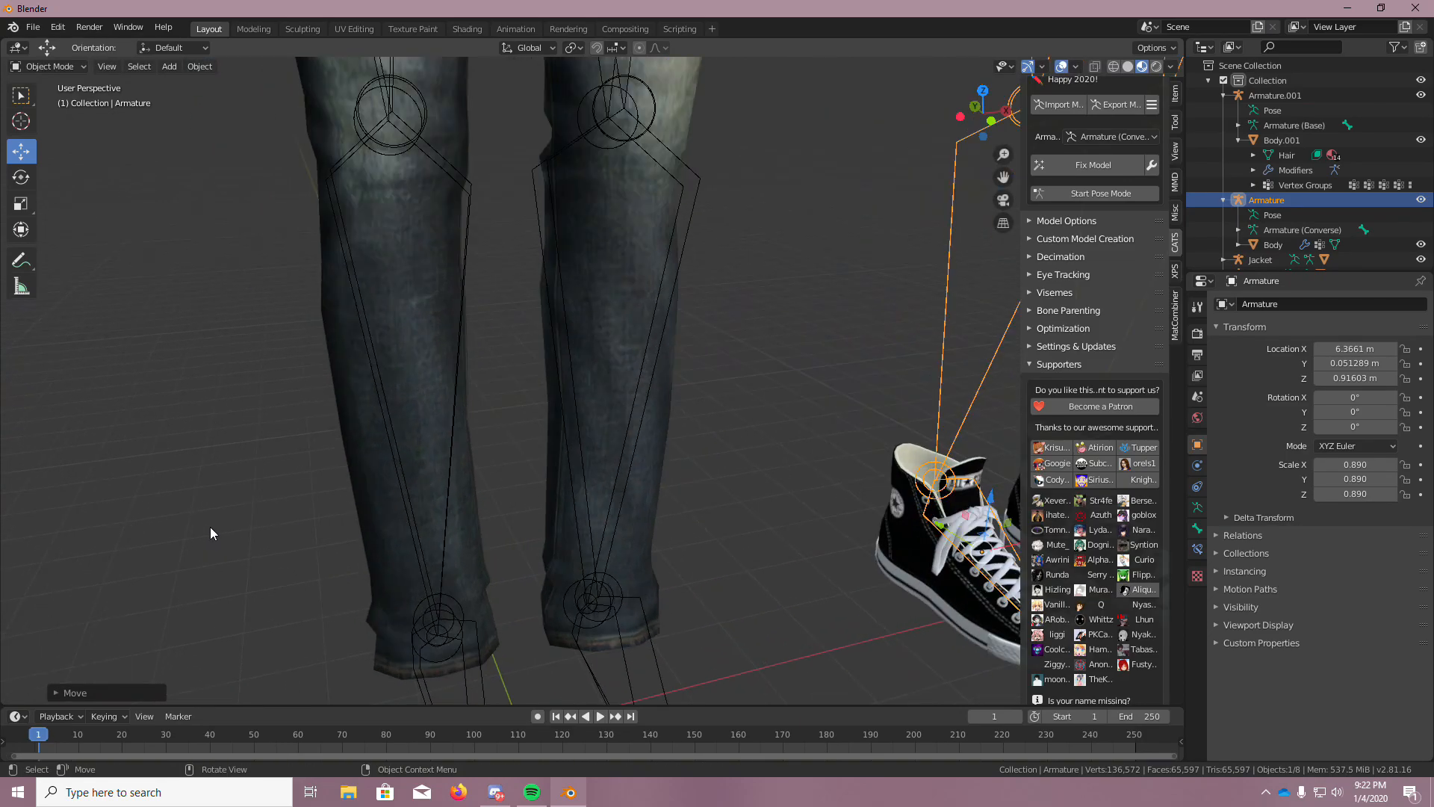
# Put the jeans mesh Body.003 into Edit Mode and deselect all of its faces
pyautogui.moveTo(210, 528); pyautogui.dragTo(235, 527, button='middle')
pyautogui.scroll(-3, 240, 609)
pyautogui.scroll(3, 242, 613)
pyautogui.moveTo(242, 613); pyautogui.dragTo(275, 609, button='middle')
pyautogui.scroll(-4, 281, 614)
pyautogui.scroll(6, 276, 624)
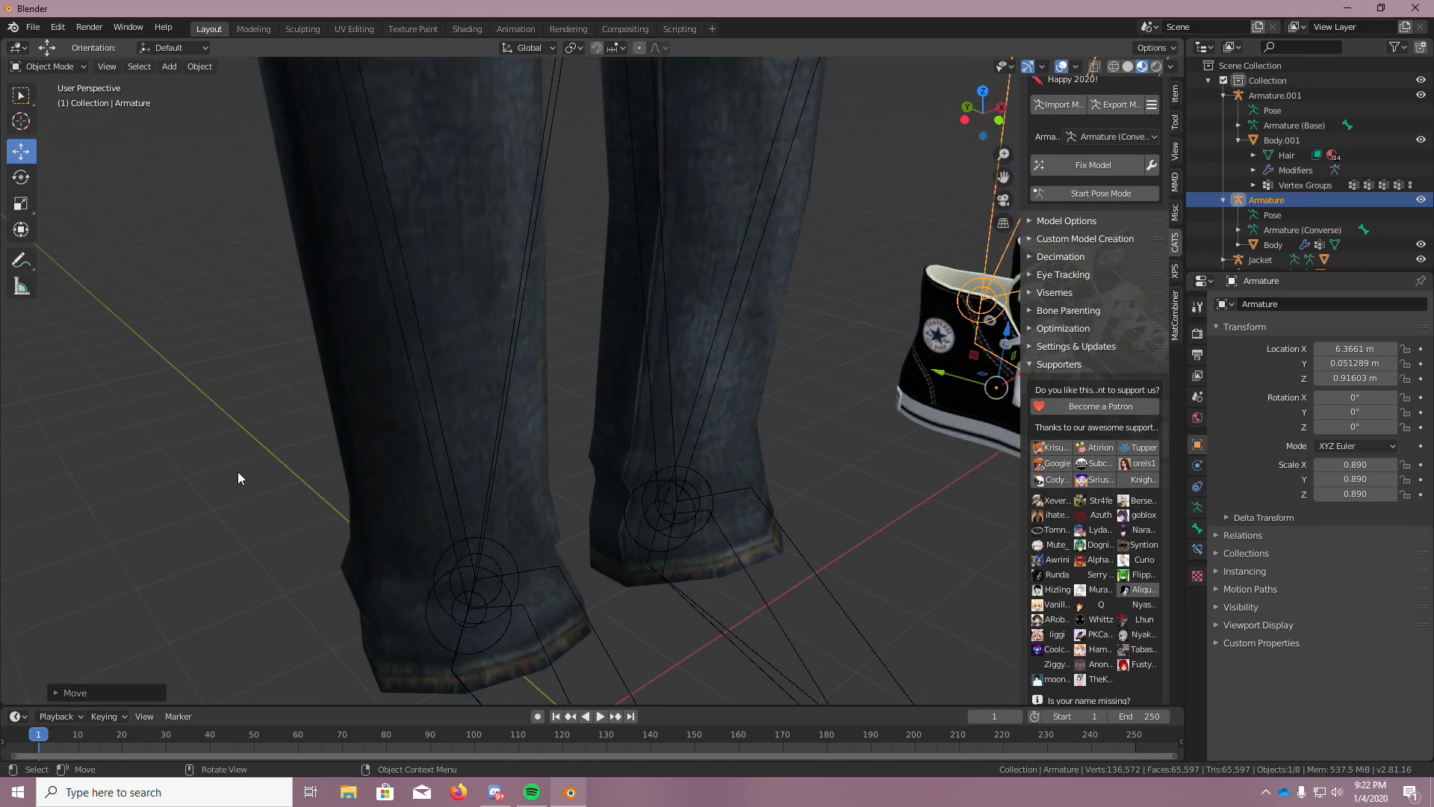
pyautogui.click(630, 342)
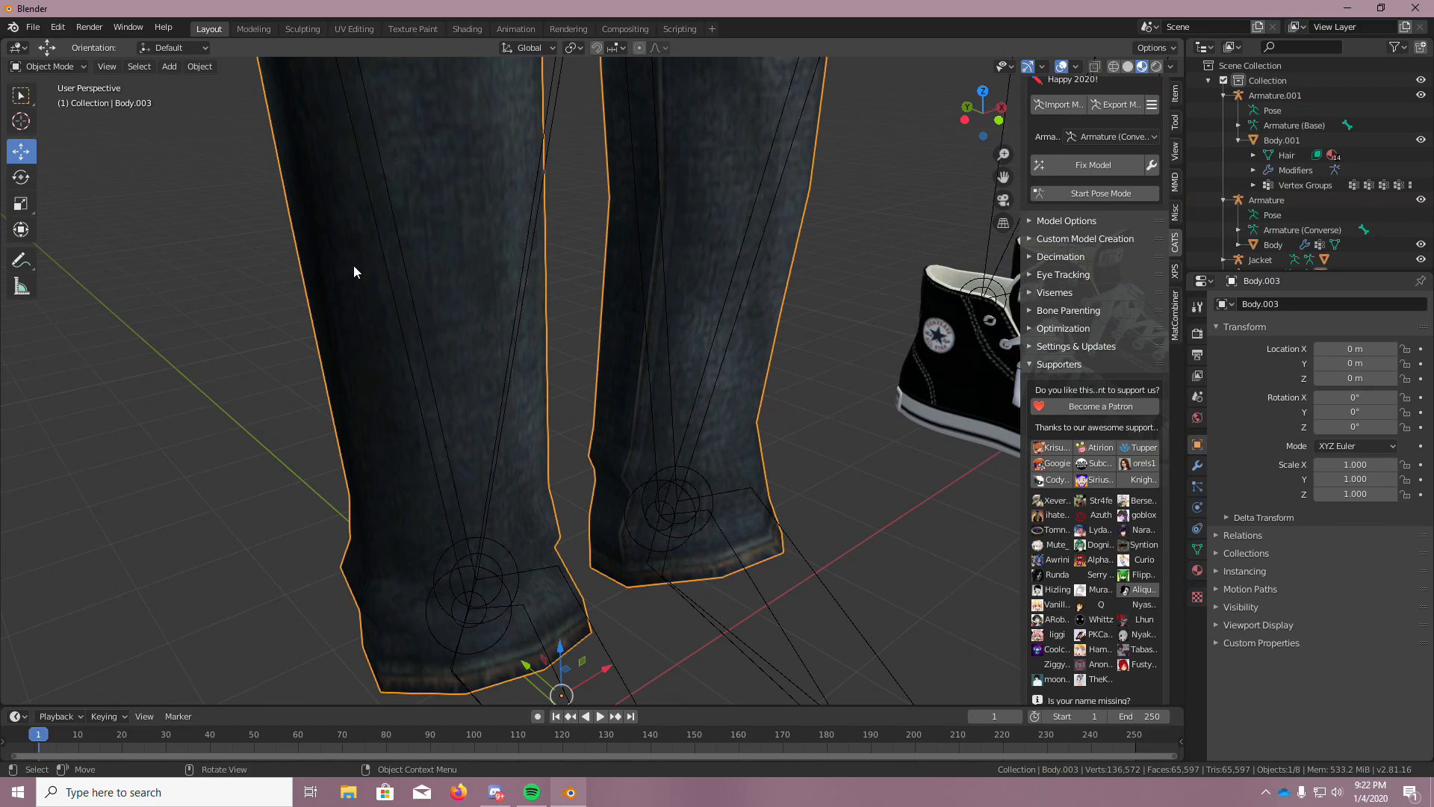
pyautogui.click(43, 66)
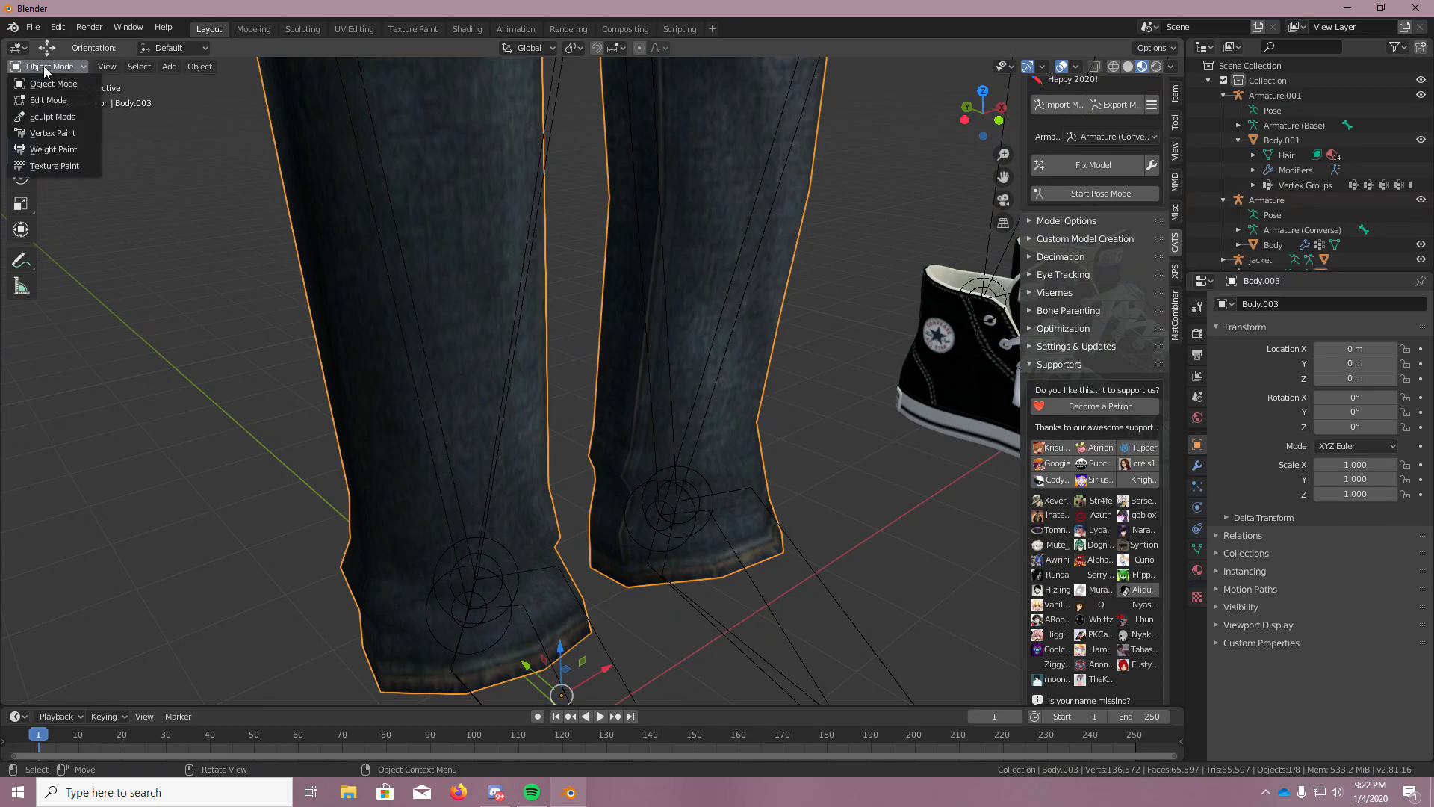
pyautogui.click(61, 105)
pyautogui.scroll(-4, 381, 423)
pyautogui.scroll(5, 304, 504)
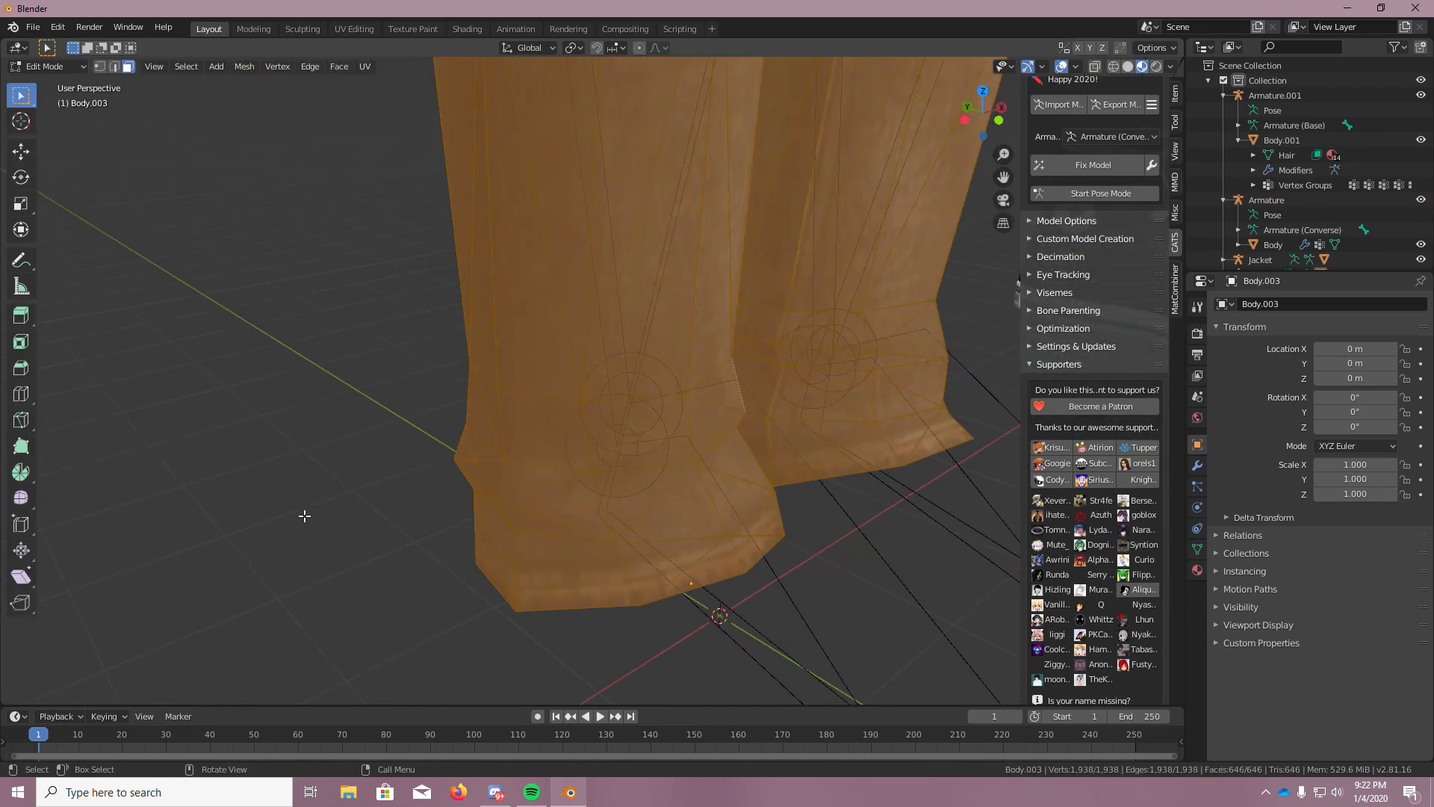
pyautogui.hotkey('alt', 'a')
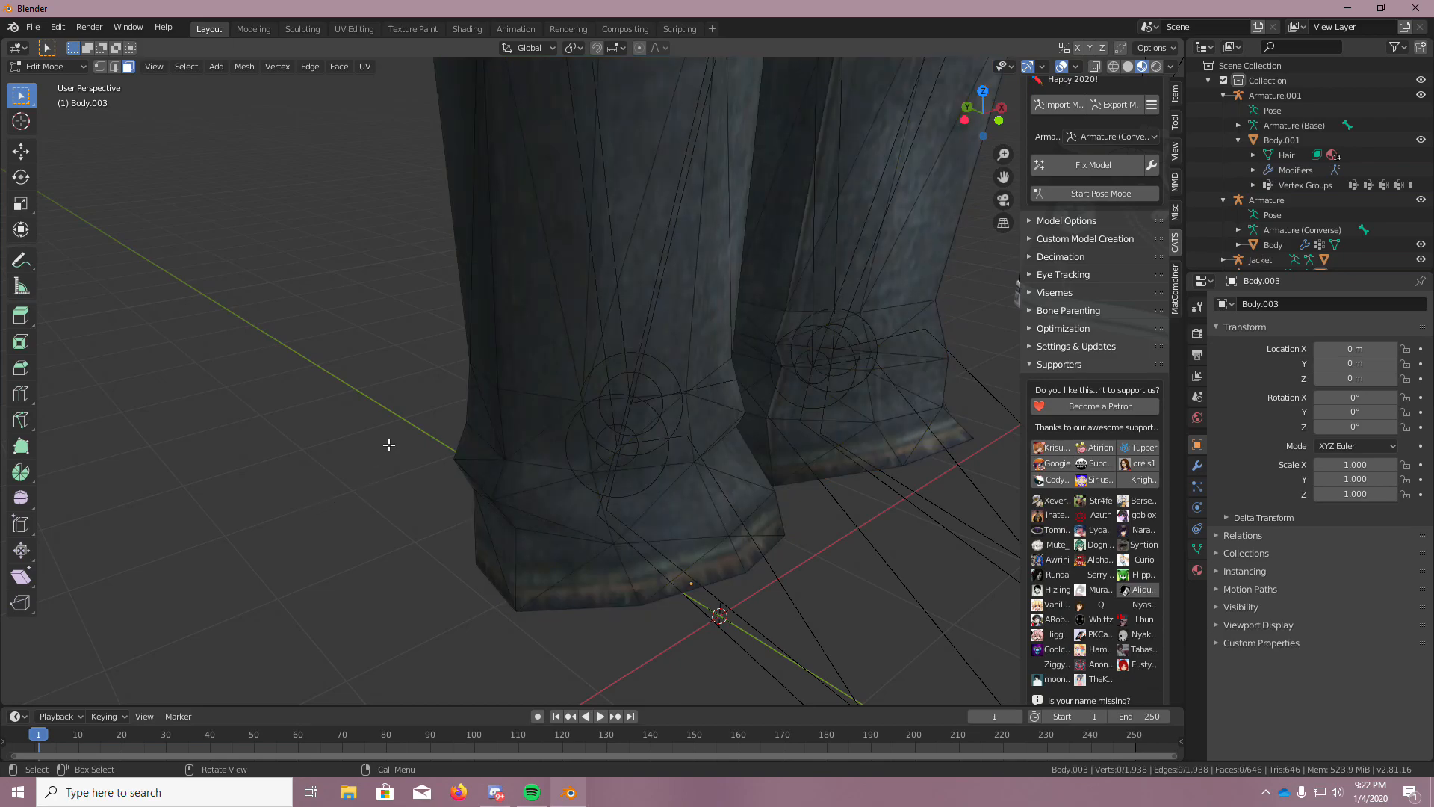
# Try deleting the faces around the cuff of the jeans' right leg
pyautogui.scroll(-3, 349, 416)
pyautogui.scroll(6, 464, 531)
pyautogui.moveTo(416, 349); pyautogui.dragTo(910, 567)
pyautogui.press('x')
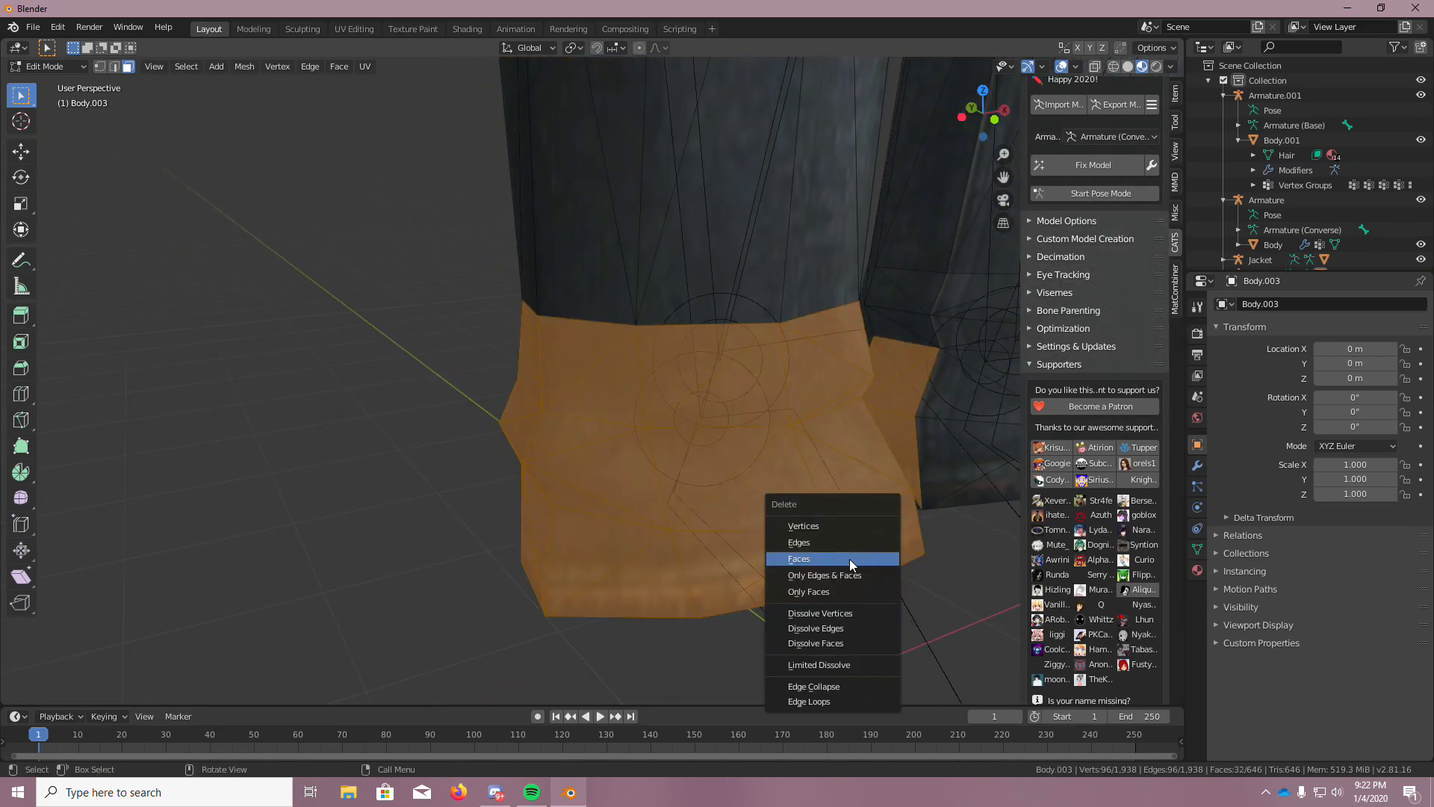
pyautogui.click(849, 558)
# Try deleting the leftover cuff faces and stray triangles, and select the strip remaining below the right leg's hem
pyautogui.moveTo(500, 351); pyautogui.dragTo(930, 452)
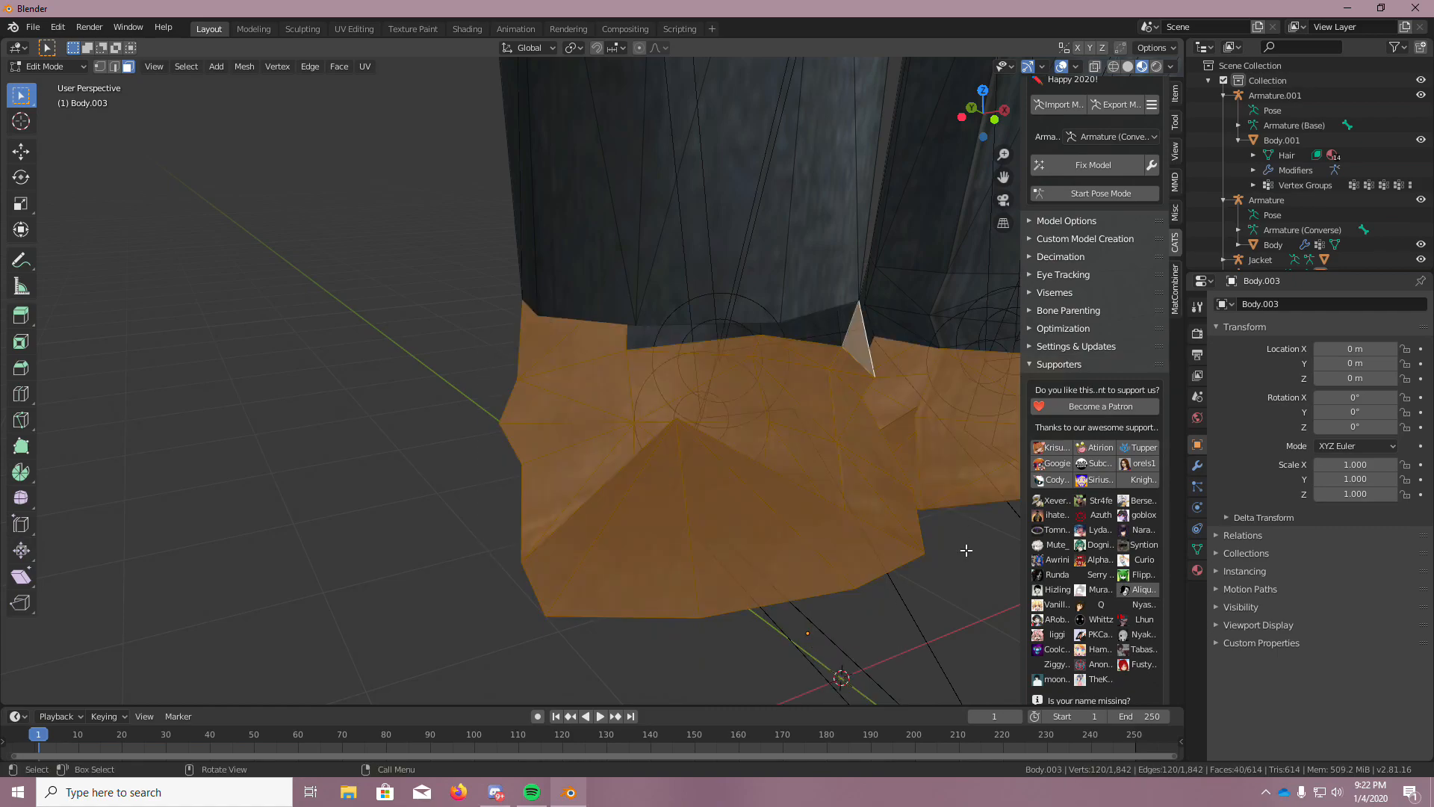
pyautogui.press('x')
pyautogui.click(854, 522)
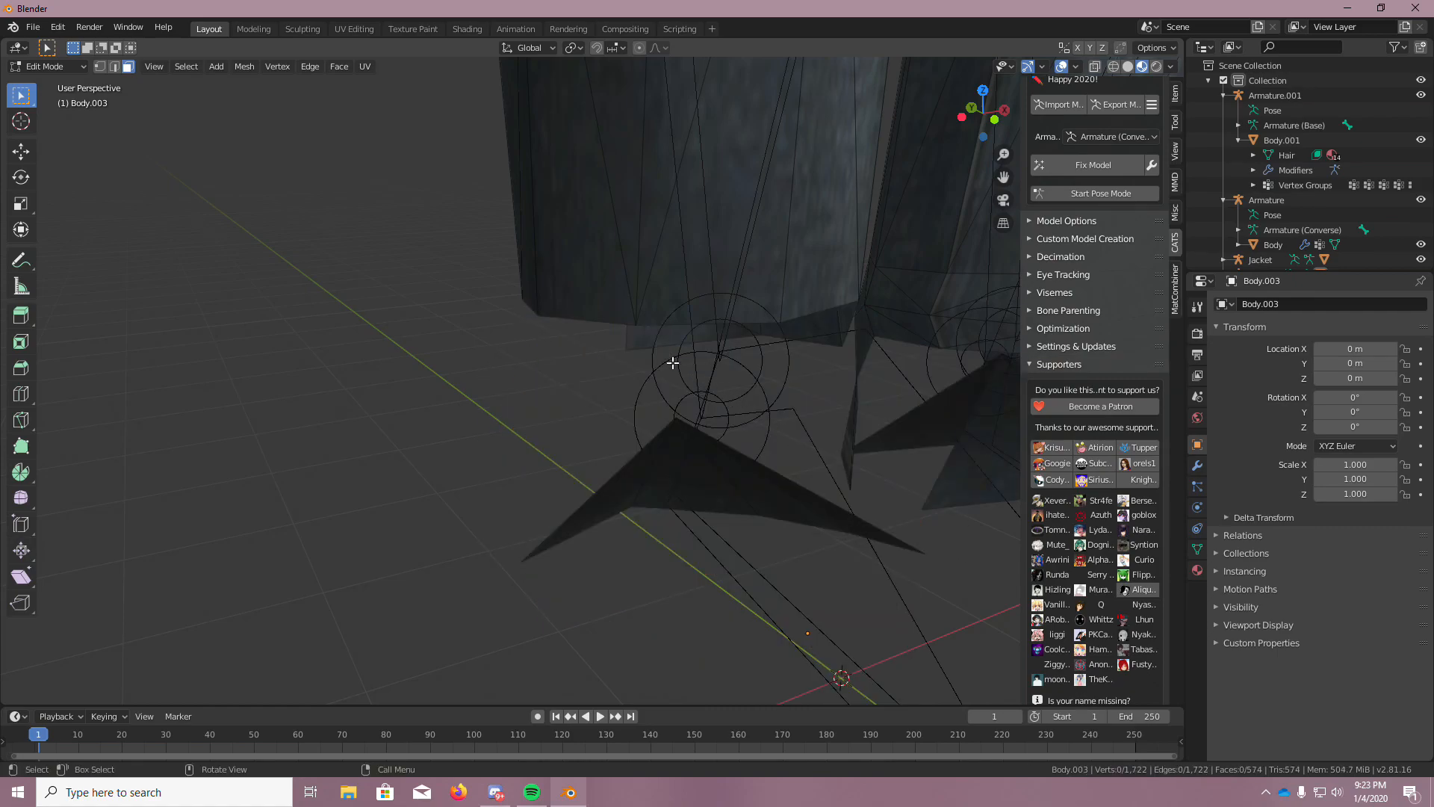
pyautogui.moveTo(710, 387); pyautogui.dragTo(685, 371, button='middle')
pyautogui.scroll(2, 830, 524)
pyautogui.moveTo(617, 490); pyautogui.dragTo(949, 572)
pyautogui.press('x')
pyautogui.click(859, 564)
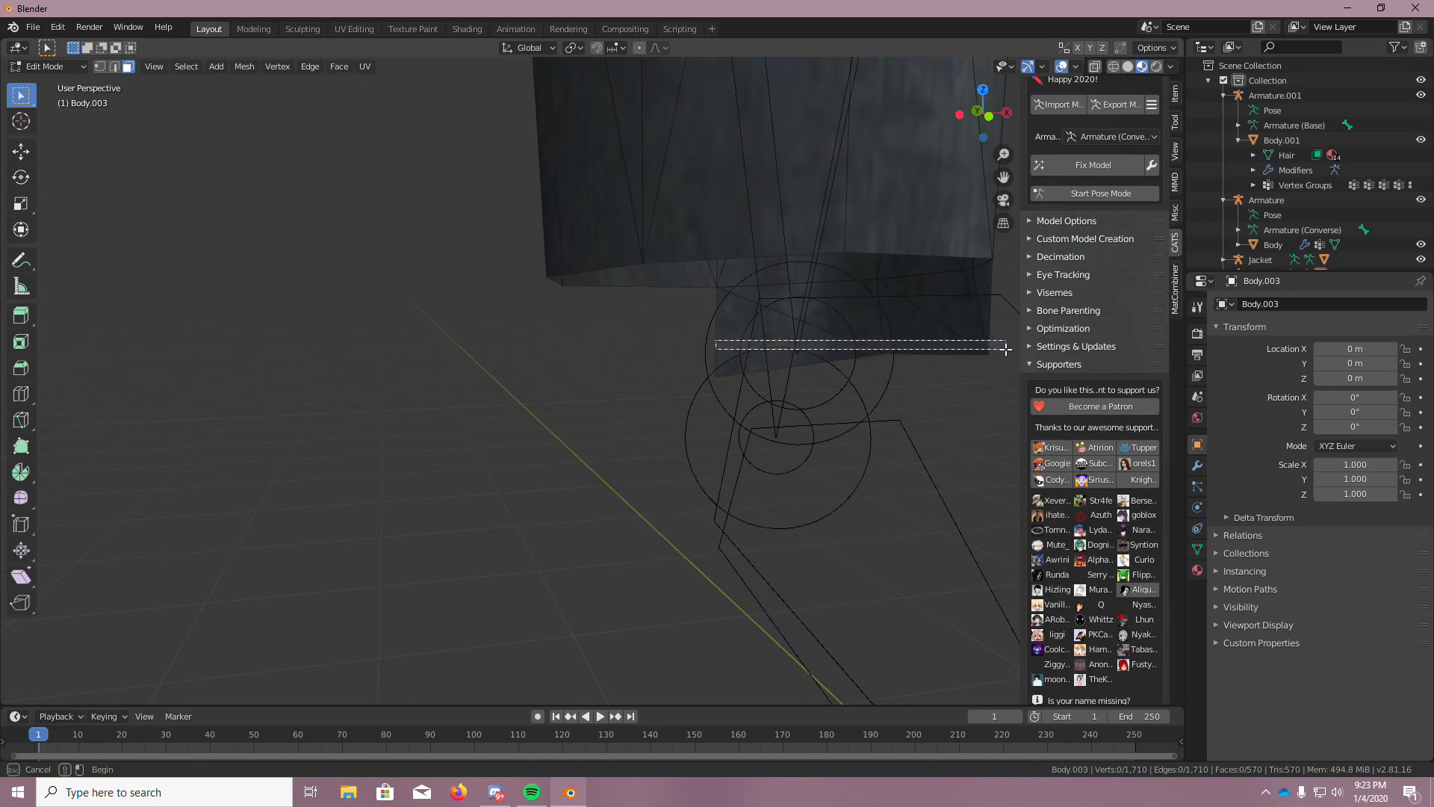
pyautogui.moveTo(1005, 348); pyautogui.dragTo(1005, 349)
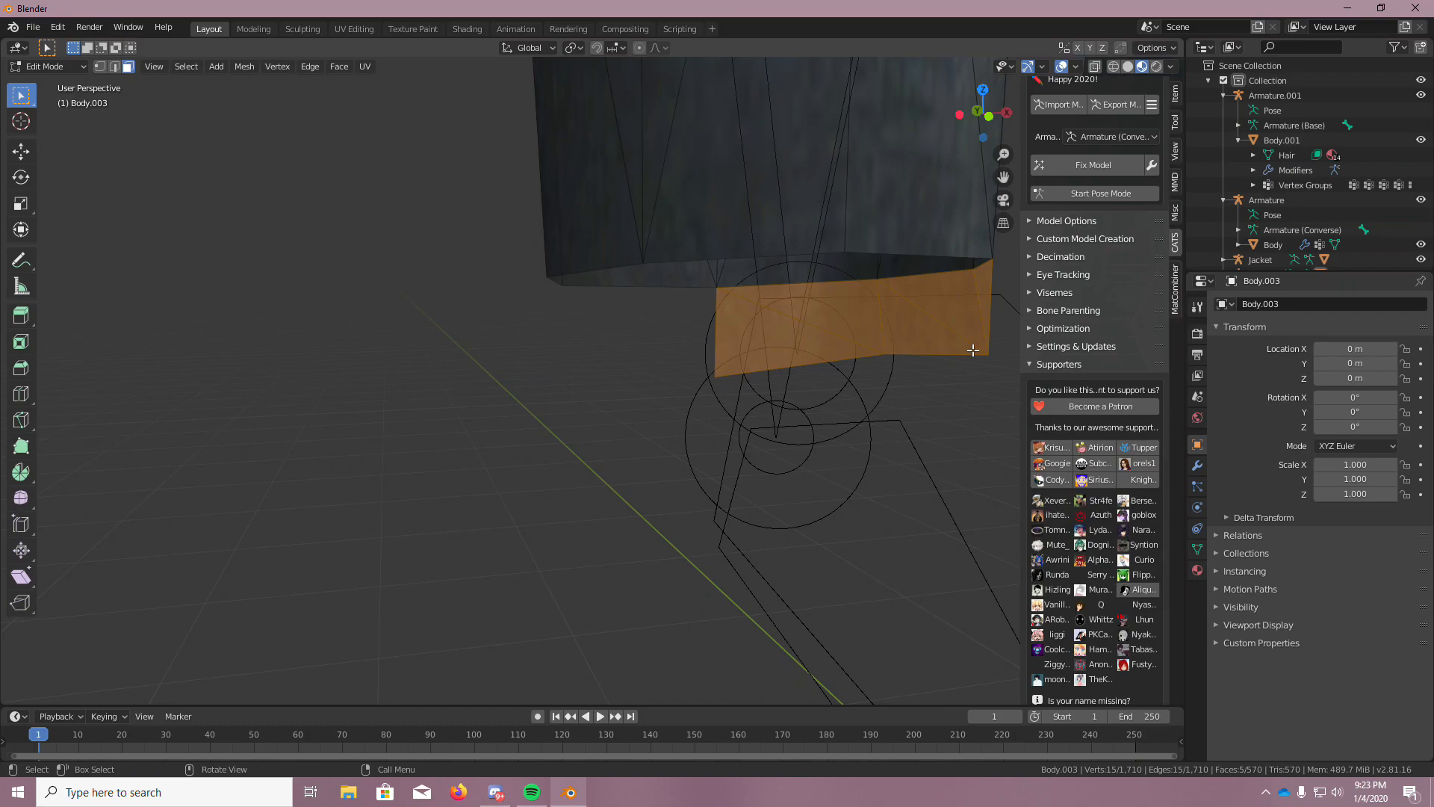
# Undo the jeans cuff deletions and the earlier edits back to before the body's feet were deleted
pyautogui.hotkey('ctrl', 'z')
pyautogui.hotkey('ctrl', 'z')
pyautogui.hotkey('ctrl', 'z')
pyautogui.hotkey('ctrl', 'z')
pyautogui.hotkey('ctrl', 'z')
pyautogui.hotkey('ctrl', 'z')
pyautogui.hotkey('ctrl', 'z')
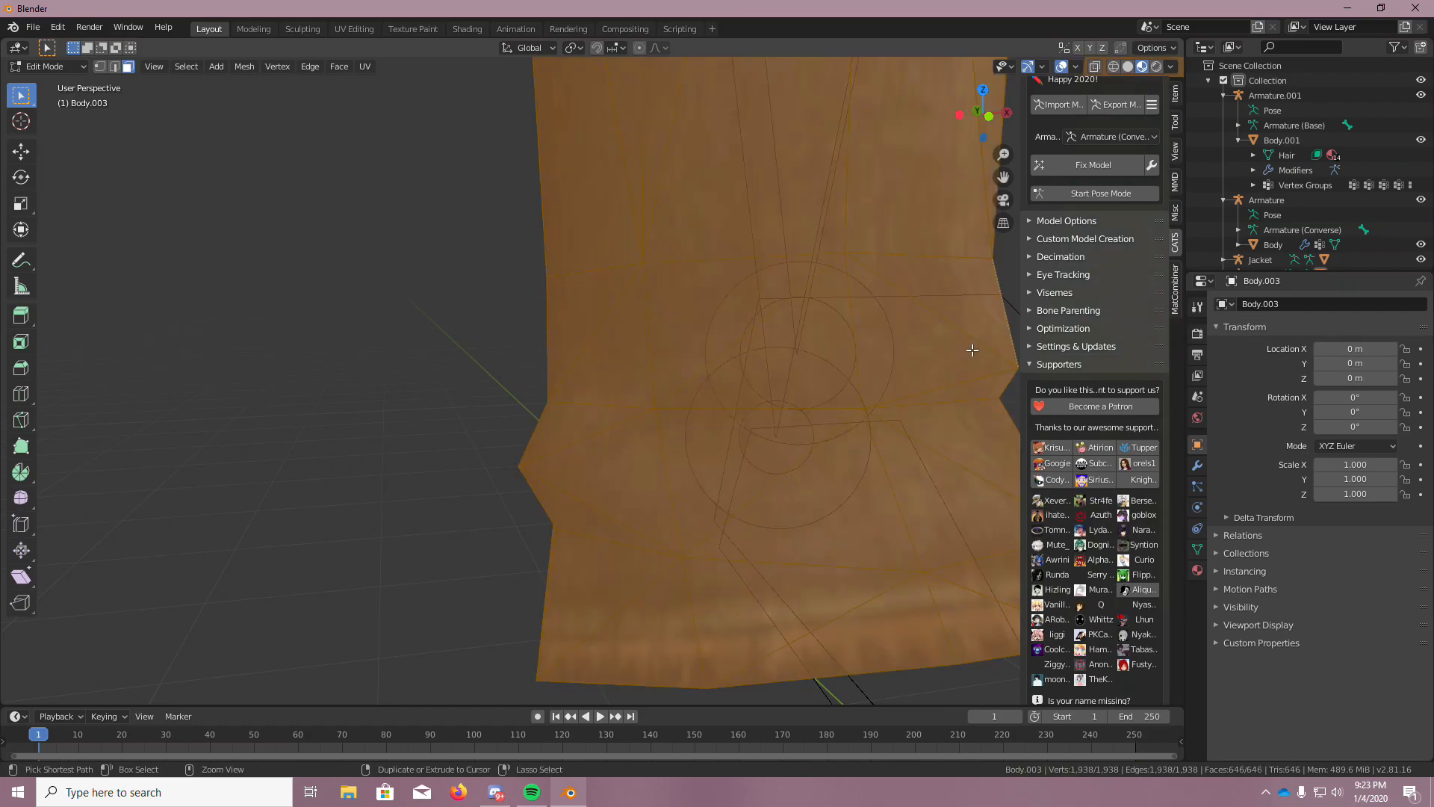
pyautogui.hotkey('ctrl', 'z')
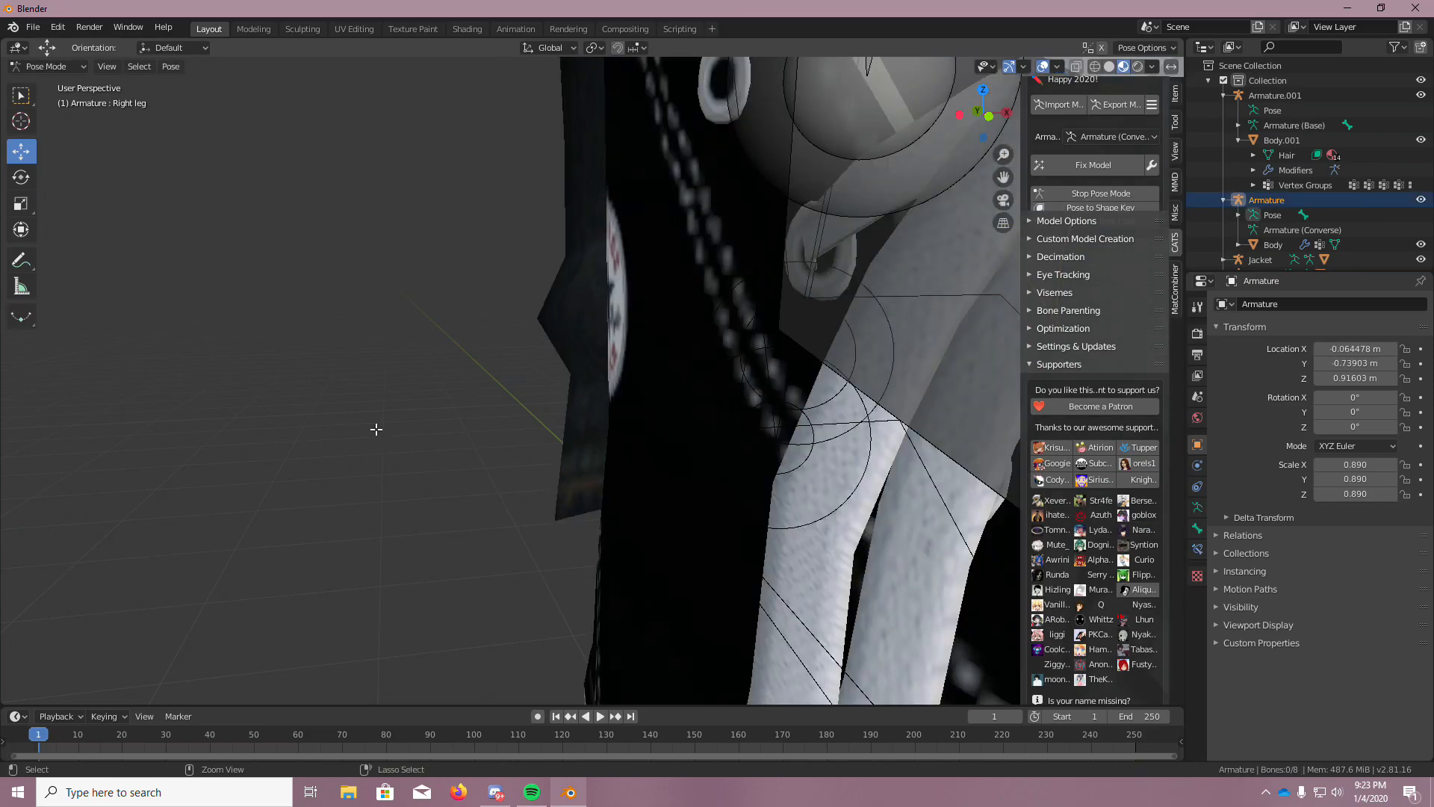
pyautogui.hotkey('ctrl', 'z')
pyautogui.hotkey('ctrl', 'z')
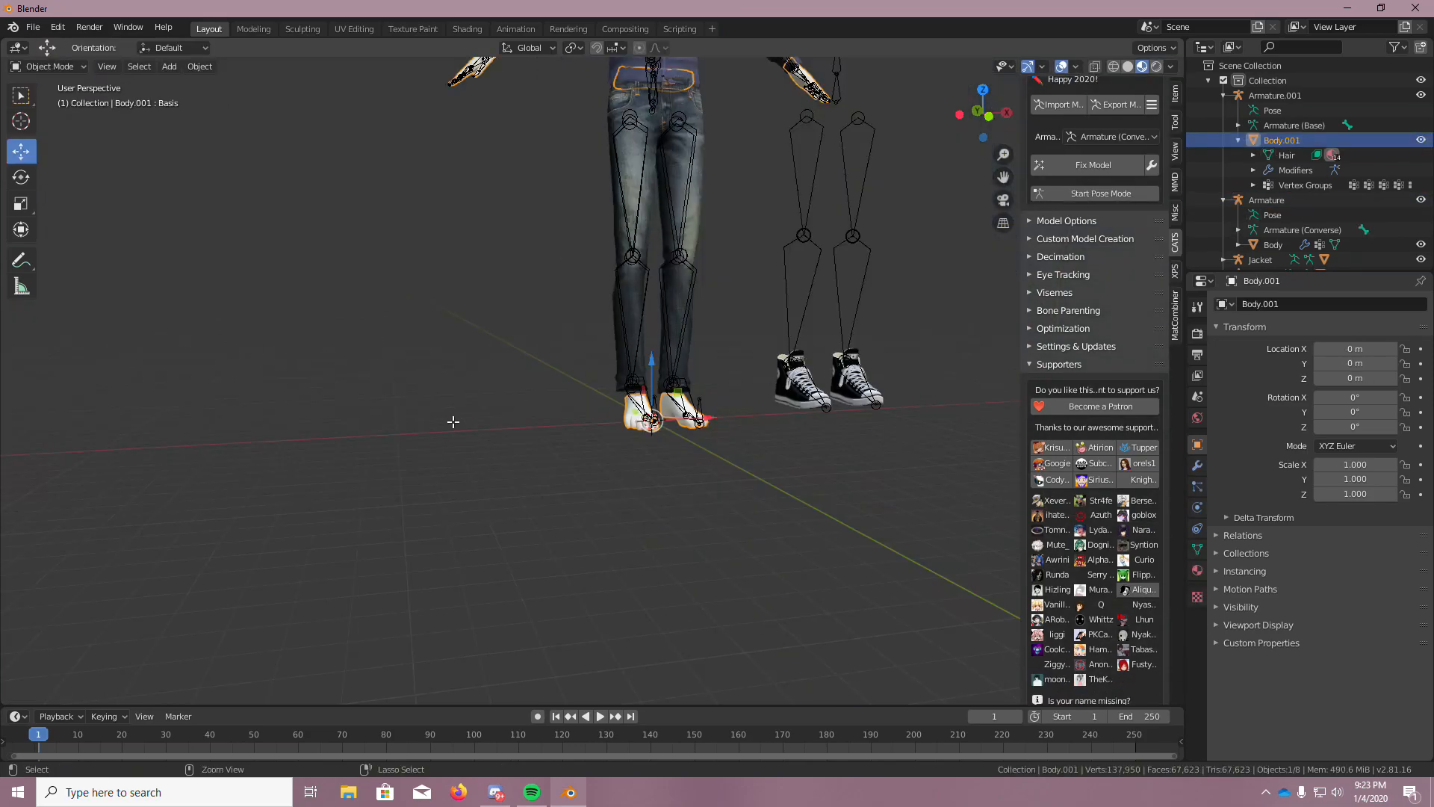
# Examine the gap between the jeans' cuffs and the body's ankles from several angles
pyautogui.scroll(5, 508, 423)
pyautogui.moveTo(679, 422); pyautogui.dragTo(773, 422, button='middle')
pyautogui.scroll(3, 660, 402)
pyautogui.scroll(1, 662, 402)
pyautogui.moveTo(693, 399)
pyautogui.mouseDown(button='middle')
pyautogui.moveTo(733, 403)
pyautogui.moveTo(691, 396)
pyautogui.mouseUp(button='middle')
pyautogui.scroll(-3, 691, 396)
pyautogui.moveTo(723, 166); pyautogui.dragTo(690, 149, button='middle')
pyautogui.scroll(5, 728, 142)
pyautogui.scroll(1, 337, 311)
pyautogui.moveTo(336, 311); pyautogui.dragTo(282, 285, button='middle')
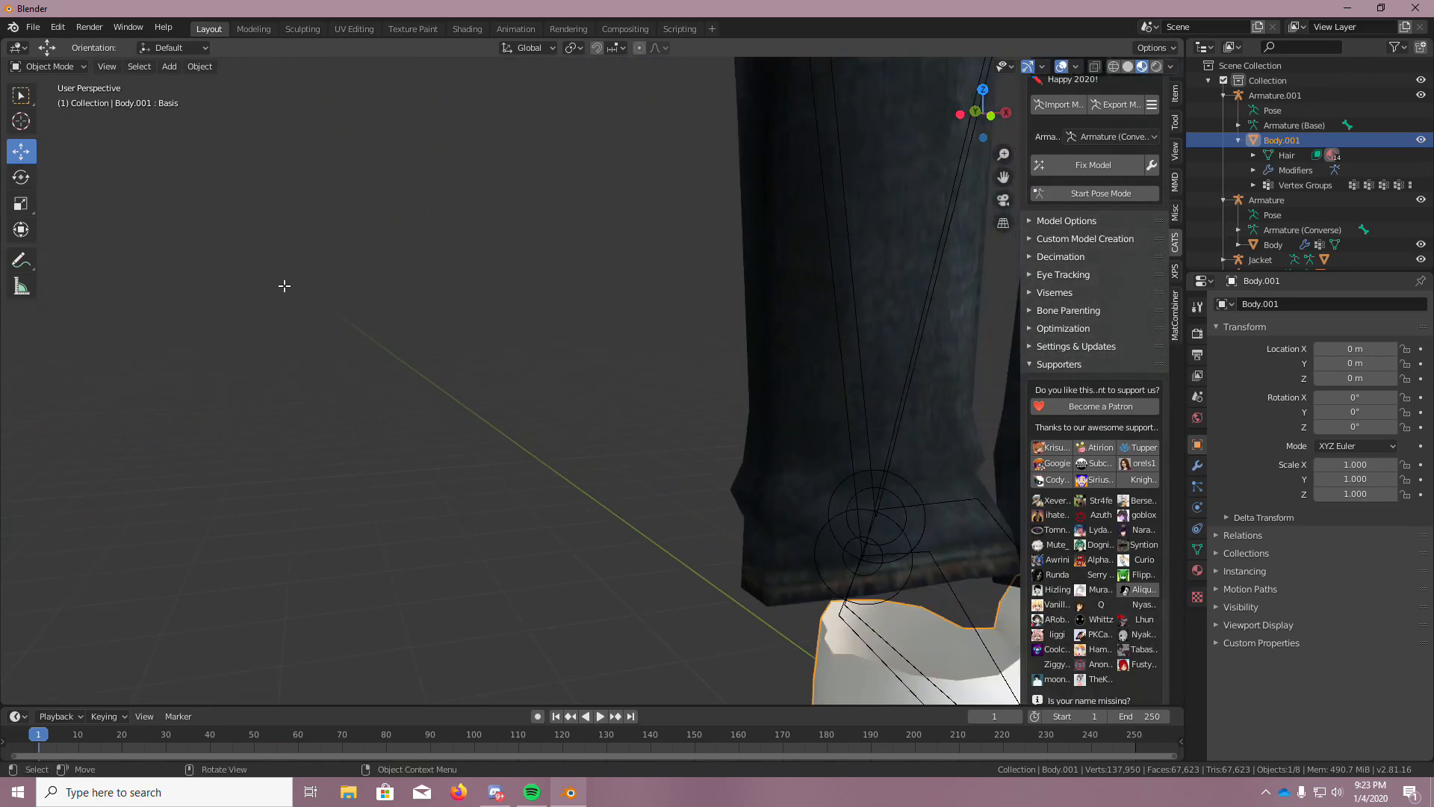
pyautogui.scroll(-3, 282, 285)
pyautogui.moveTo(940, 268)
pyautogui.mouseDown(button='middle')
pyautogui.moveTo(902, 270)
pyautogui.moveTo(942, 246)
pyautogui.mouseUp(button='middle')
pyautogui.scroll(4, 943, 246)
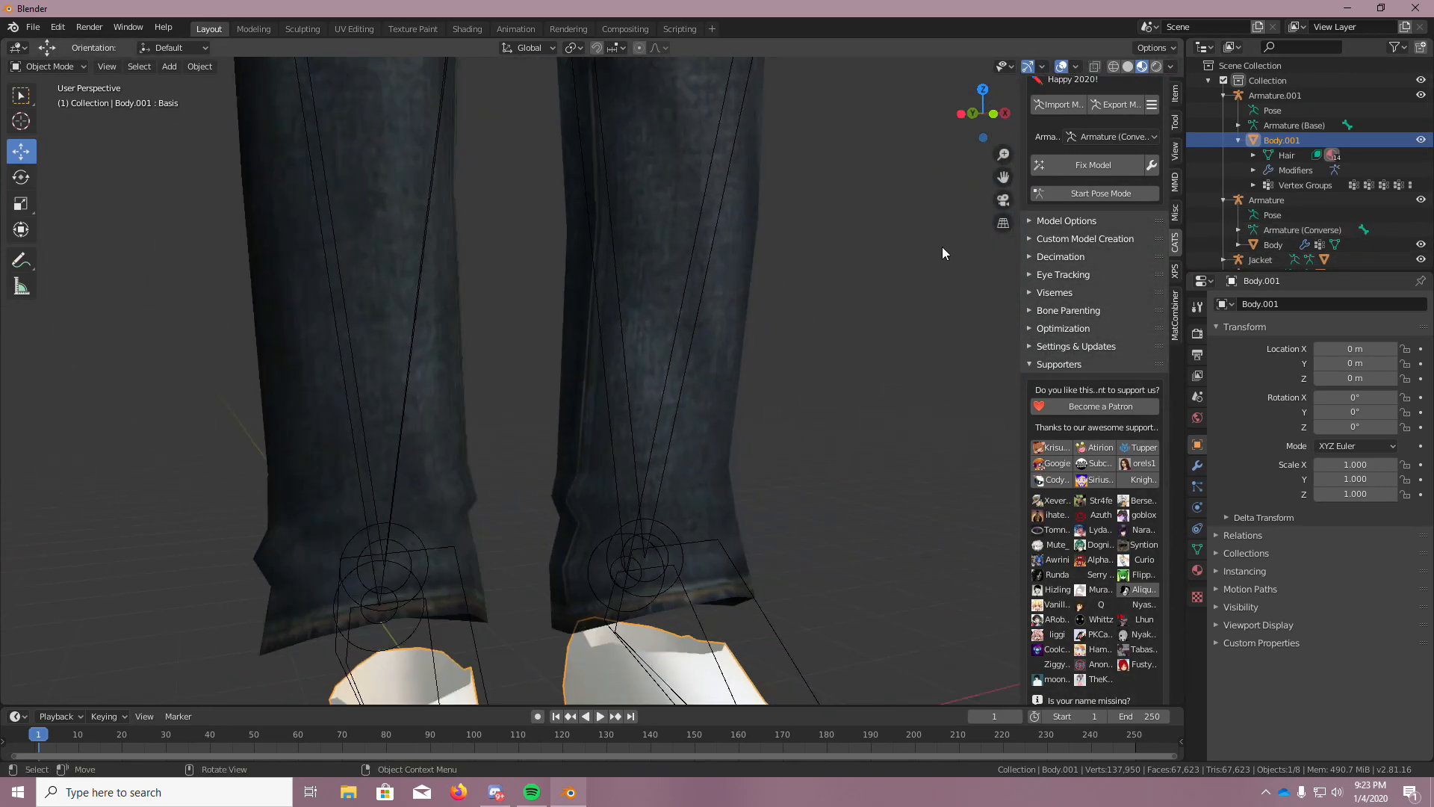
pyautogui.moveTo(868, 311); pyautogui.dragTo(830, 332, button='middle')
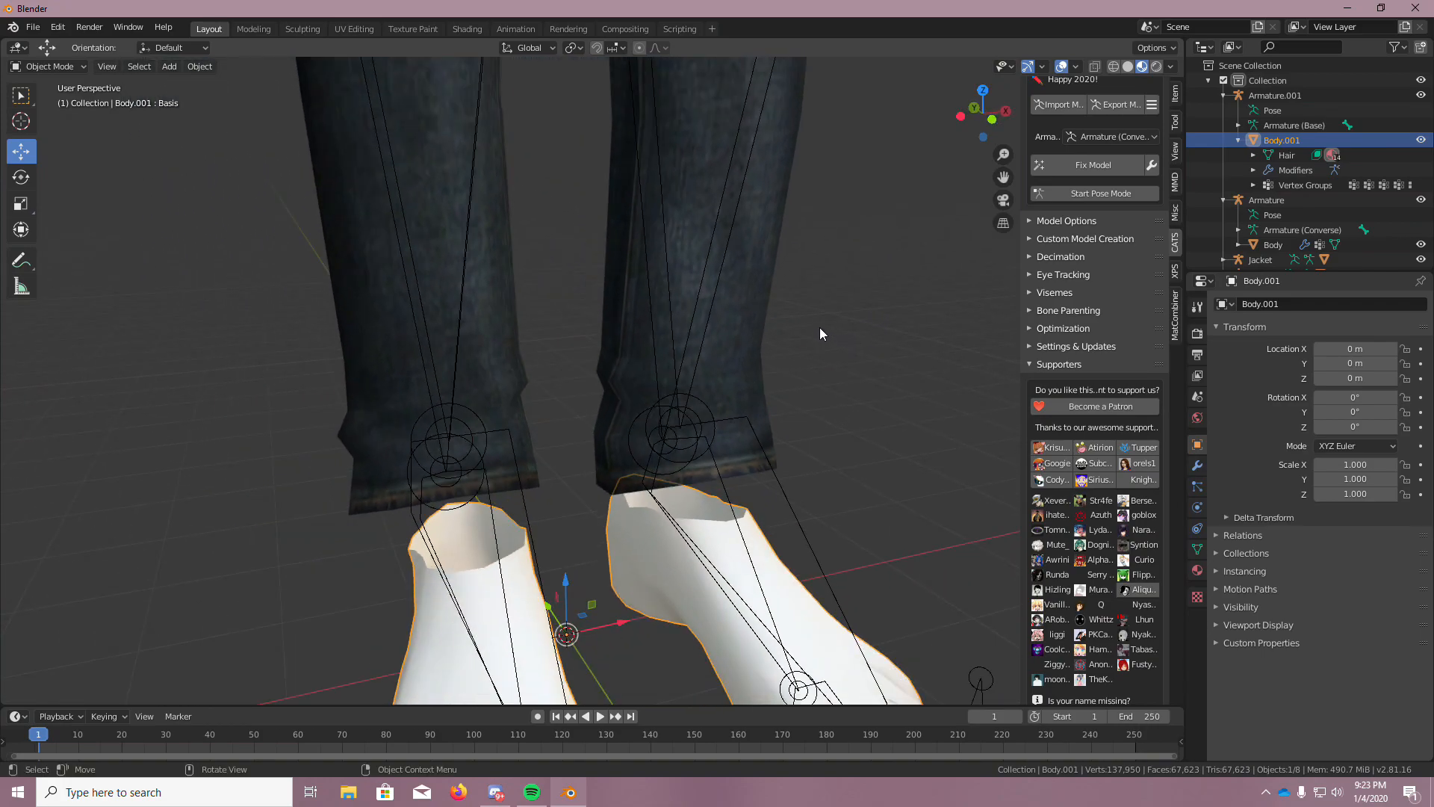
pyautogui.scroll(-1, 1267, 246)
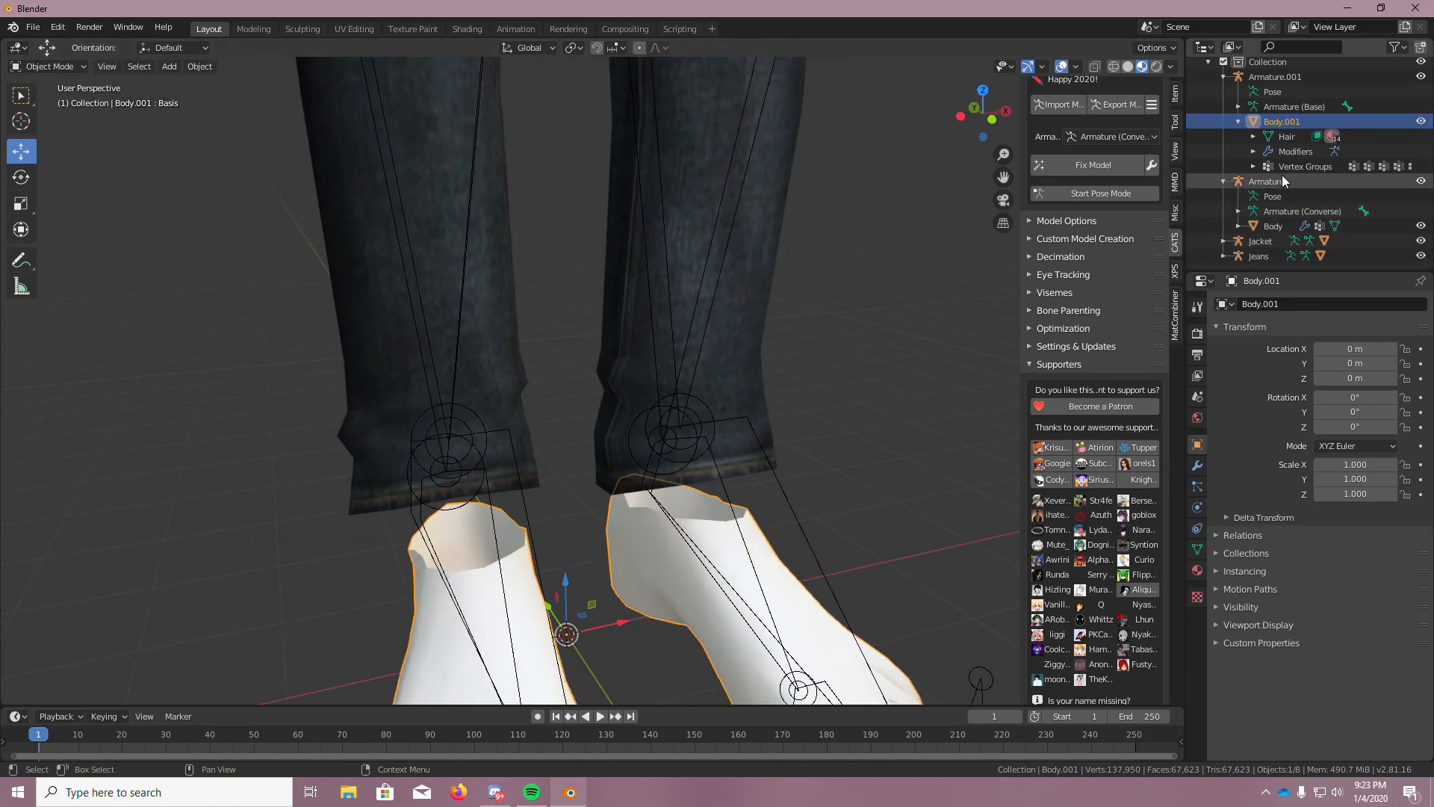
# Put the jeans mesh into Edit Mode and try deleting the cuff faces of the right leg
pyautogui.click(1258, 256)
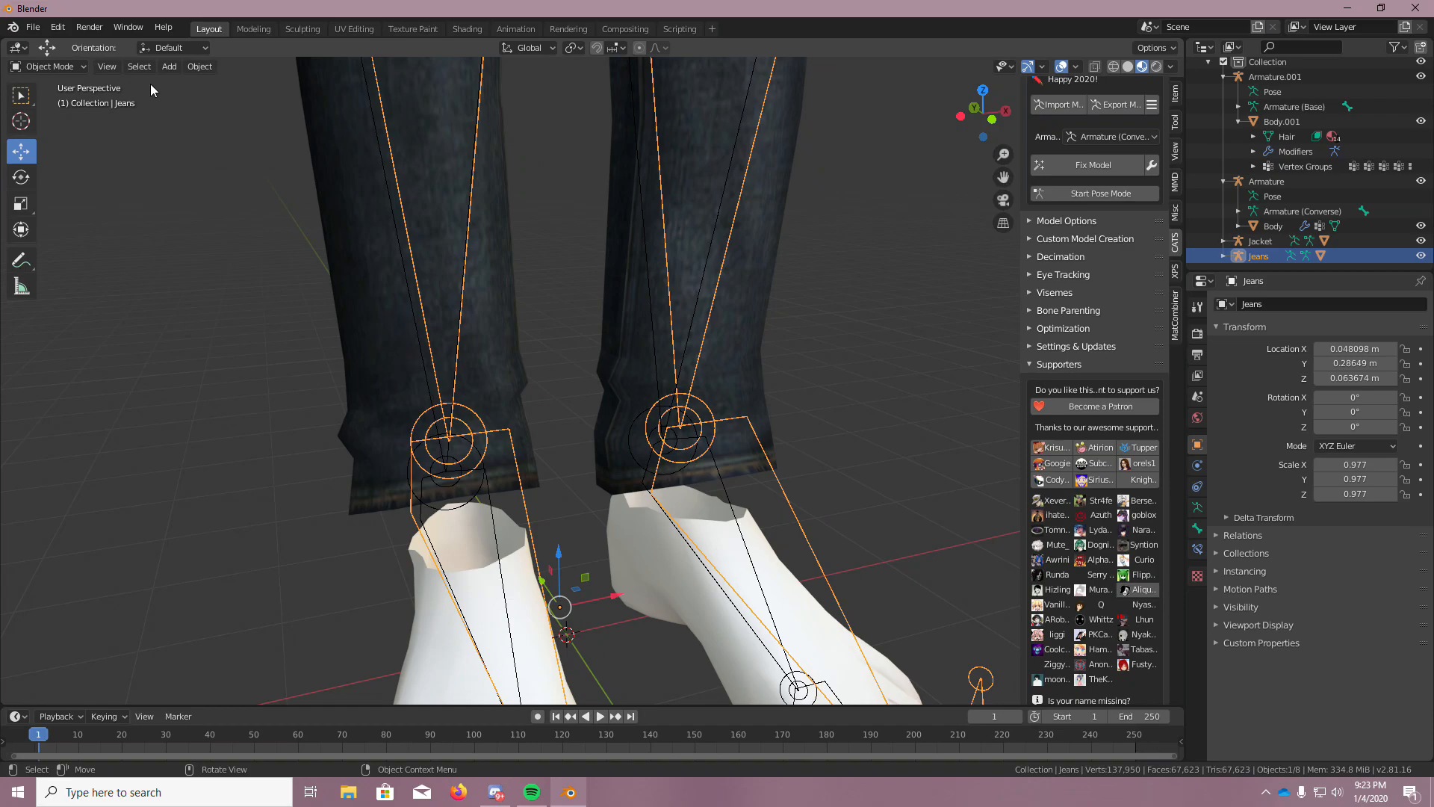
pyautogui.click(360, 257)
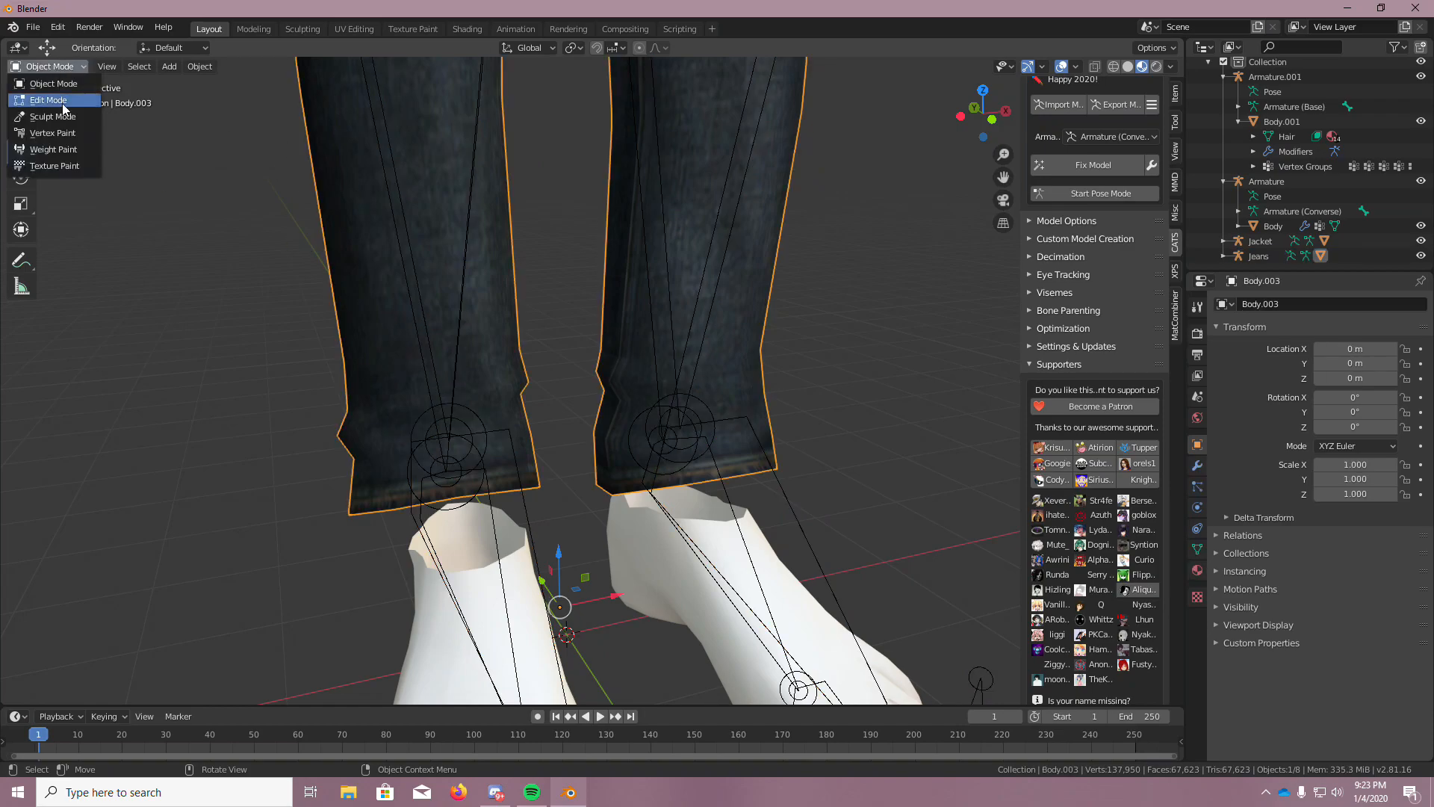
pyautogui.click(62, 100)
pyautogui.scroll(2, 283, 467)
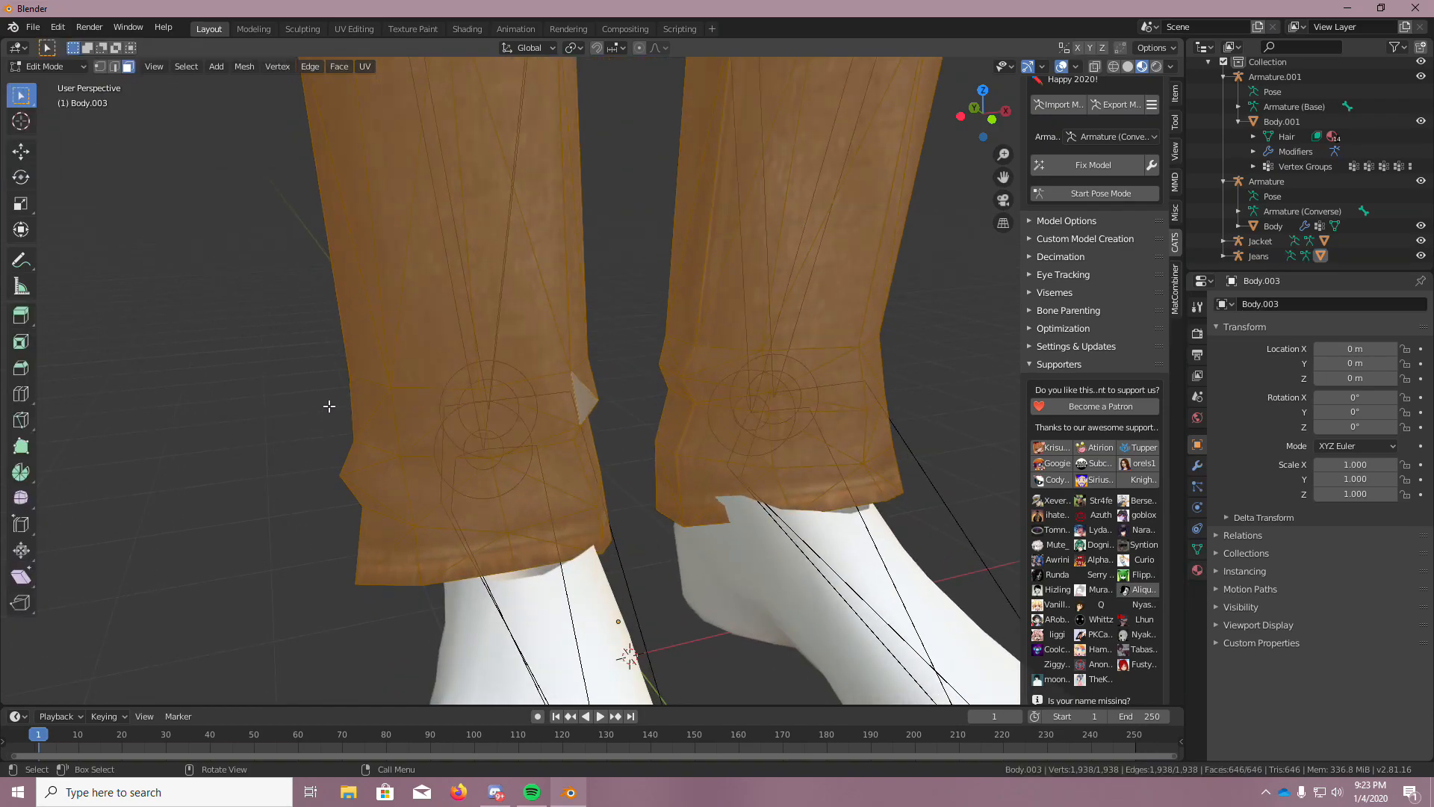
pyautogui.moveTo(328, 406); pyautogui.dragTo(656, 533)
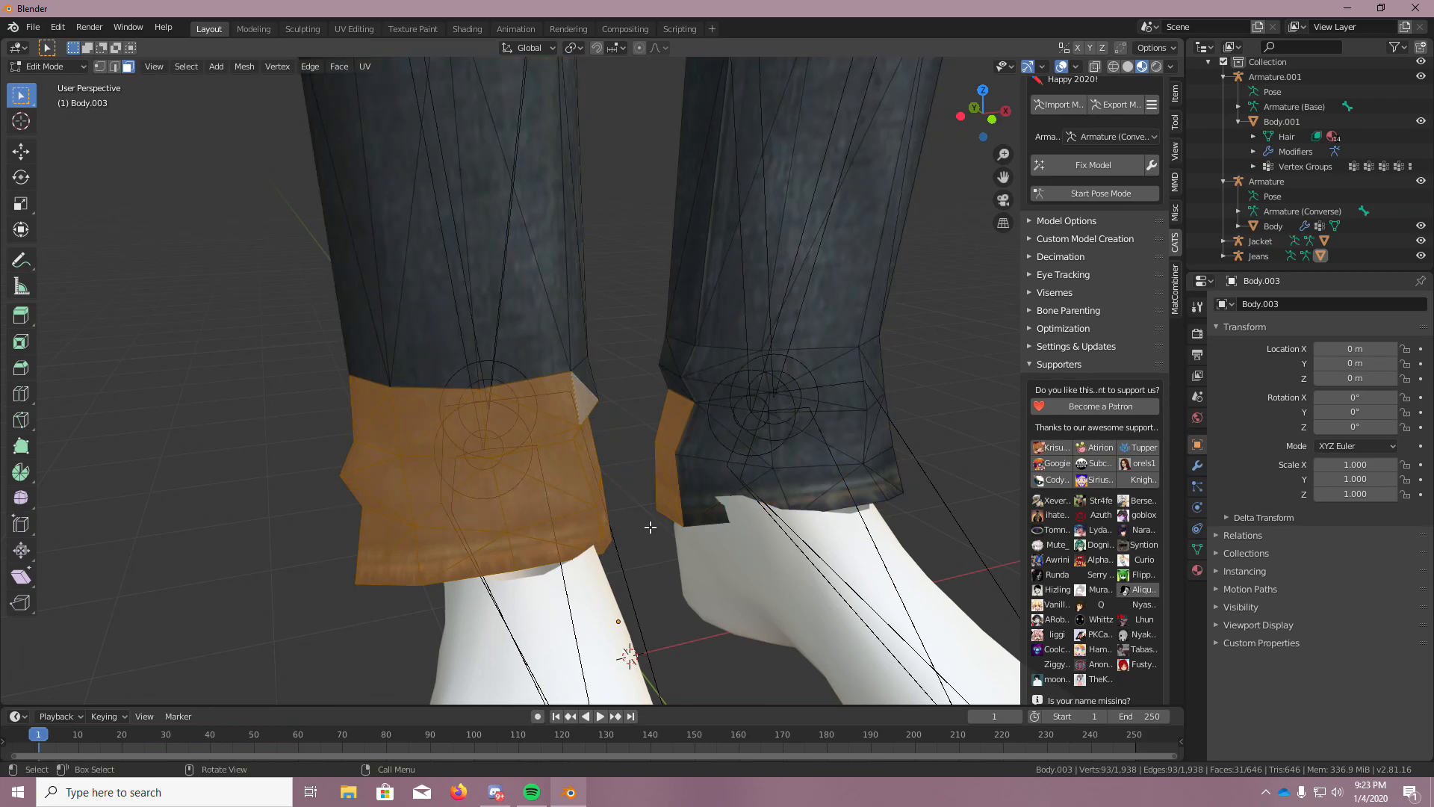
pyautogui.press('x')
pyautogui.click(632, 521)
# Try deleting the back cuff faces of the right leg and the loose triangles above the foot
pyautogui.moveTo(341, 413); pyautogui.dragTo(676, 530)
pyautogui.press('x')
pyautogui.click(615, 523)
pyautogui.click(446, 489)
pyautogui.press('x')
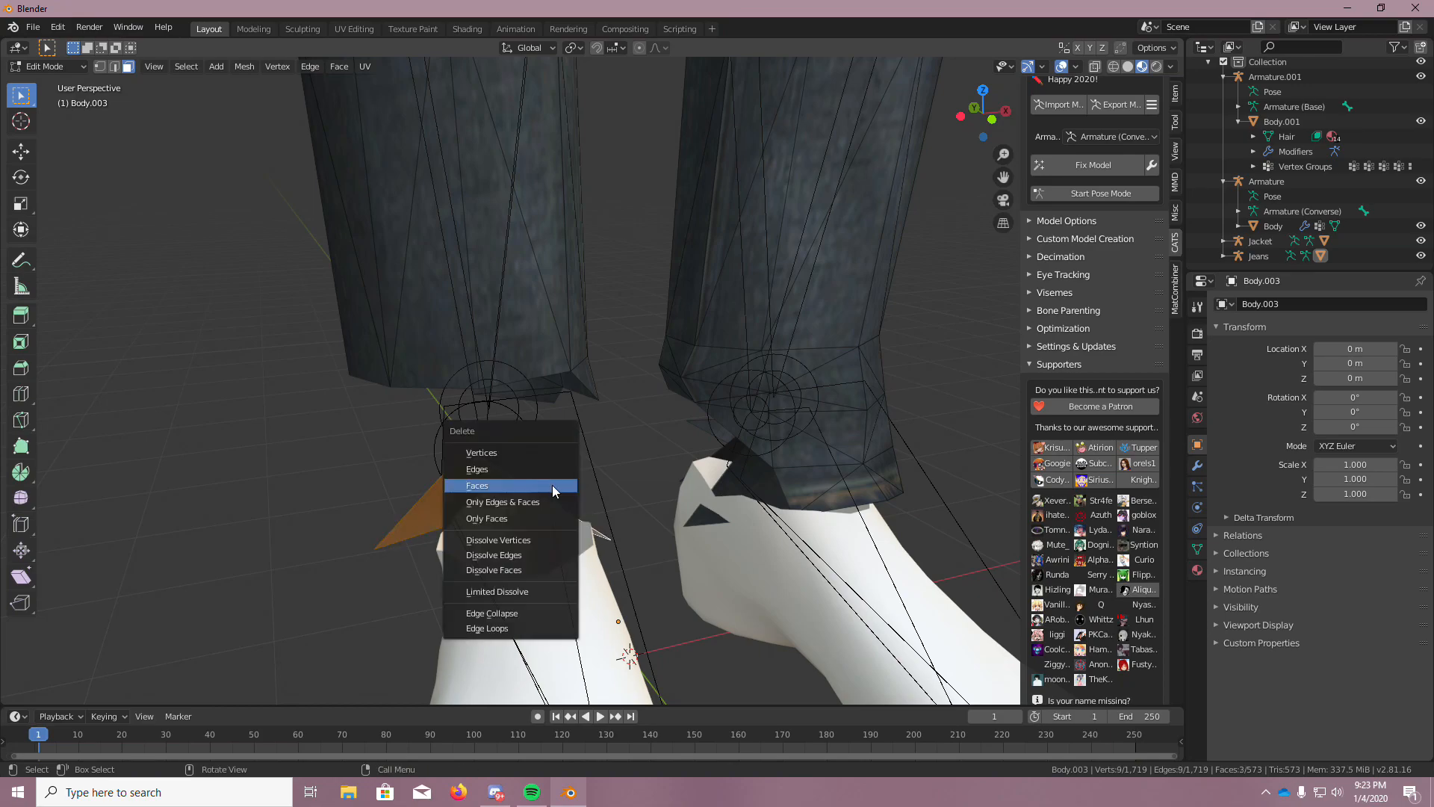
pyautogui.click(553, 487)
# Try deleting the last jagged faces hanging below the right leg's new hem
pyautogui.keyDown('shift'); pyautogui.click(548, 385); pyautogui.keyUp('shift')
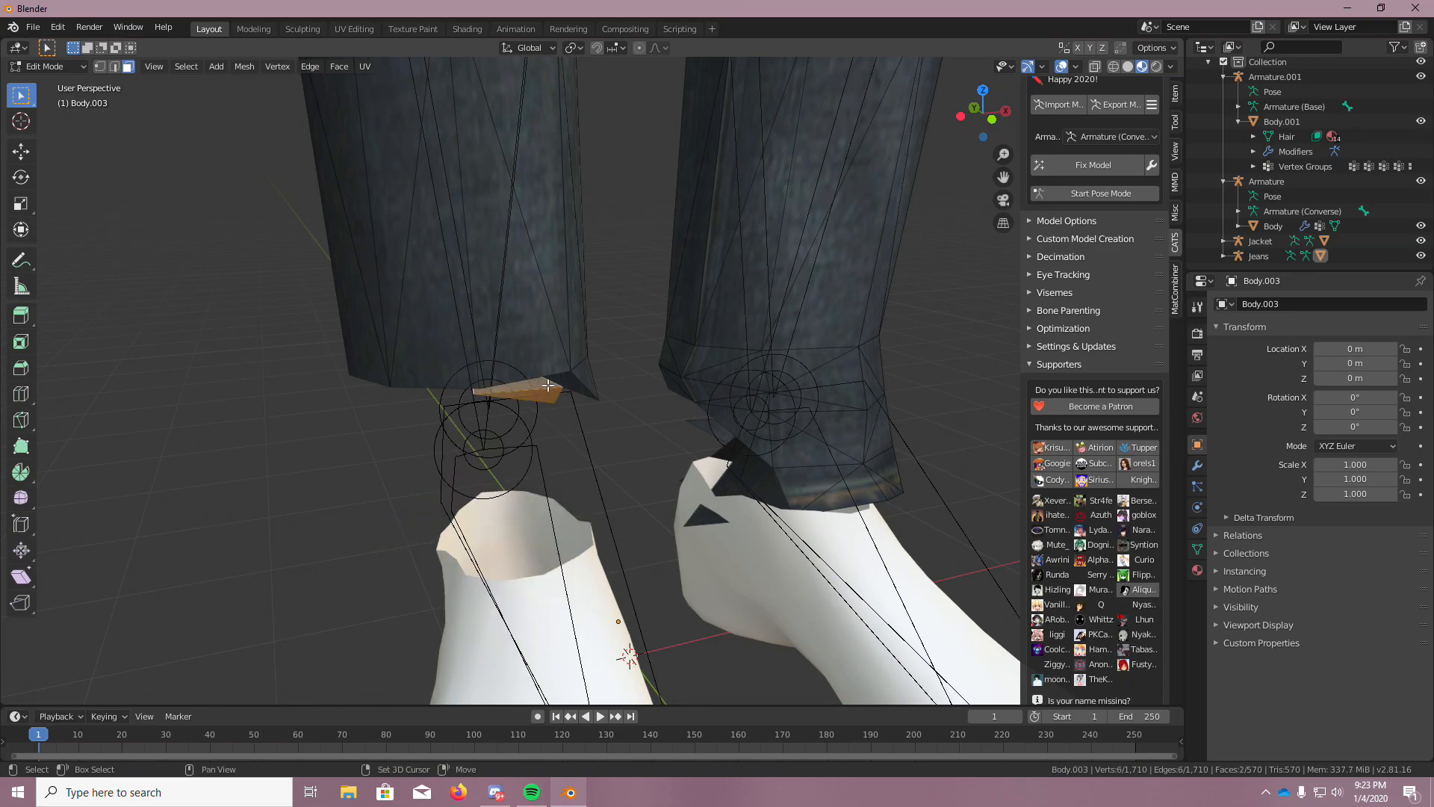
pyautogui.keyDown('shift'); pyautogui.click(583, 386); pyautogui.keyUp('shift')
pyautogui.moveTo(655, 402); pyautogui.dragTo(608, 400, button='middle')
pyautogui.press('x')
pyautogui.click(615, 398)
pyautogui.press('x')
pyautogui.click(755, 413)
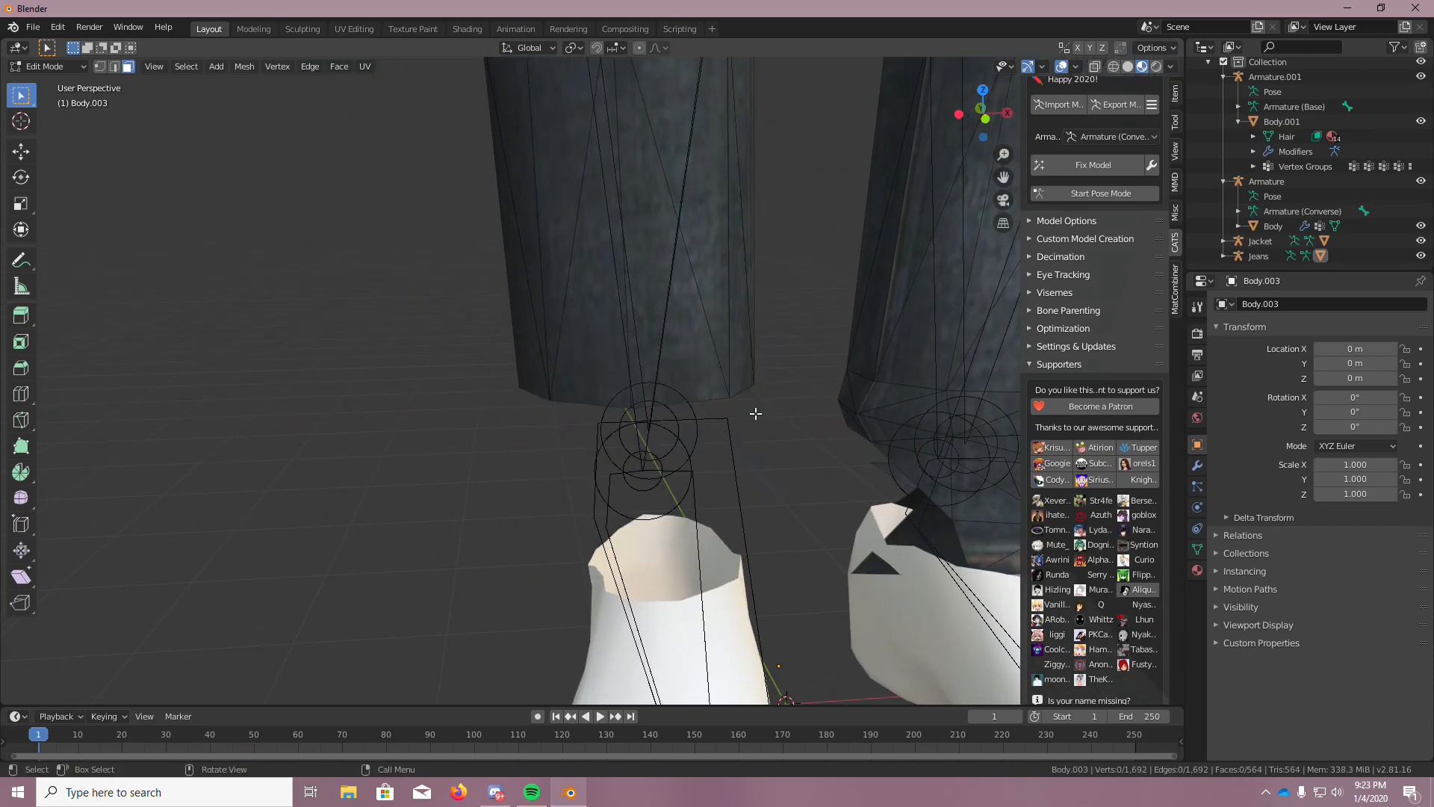
# Undo the jeans cuff deletions, returning to Object Mode with the body mesh Body.001 selected
pyautogui.moveTo(767, 422); pyautogui.dragTo(745, 481, button='middle')
pyautogui.scroll(-5, 884, 470)
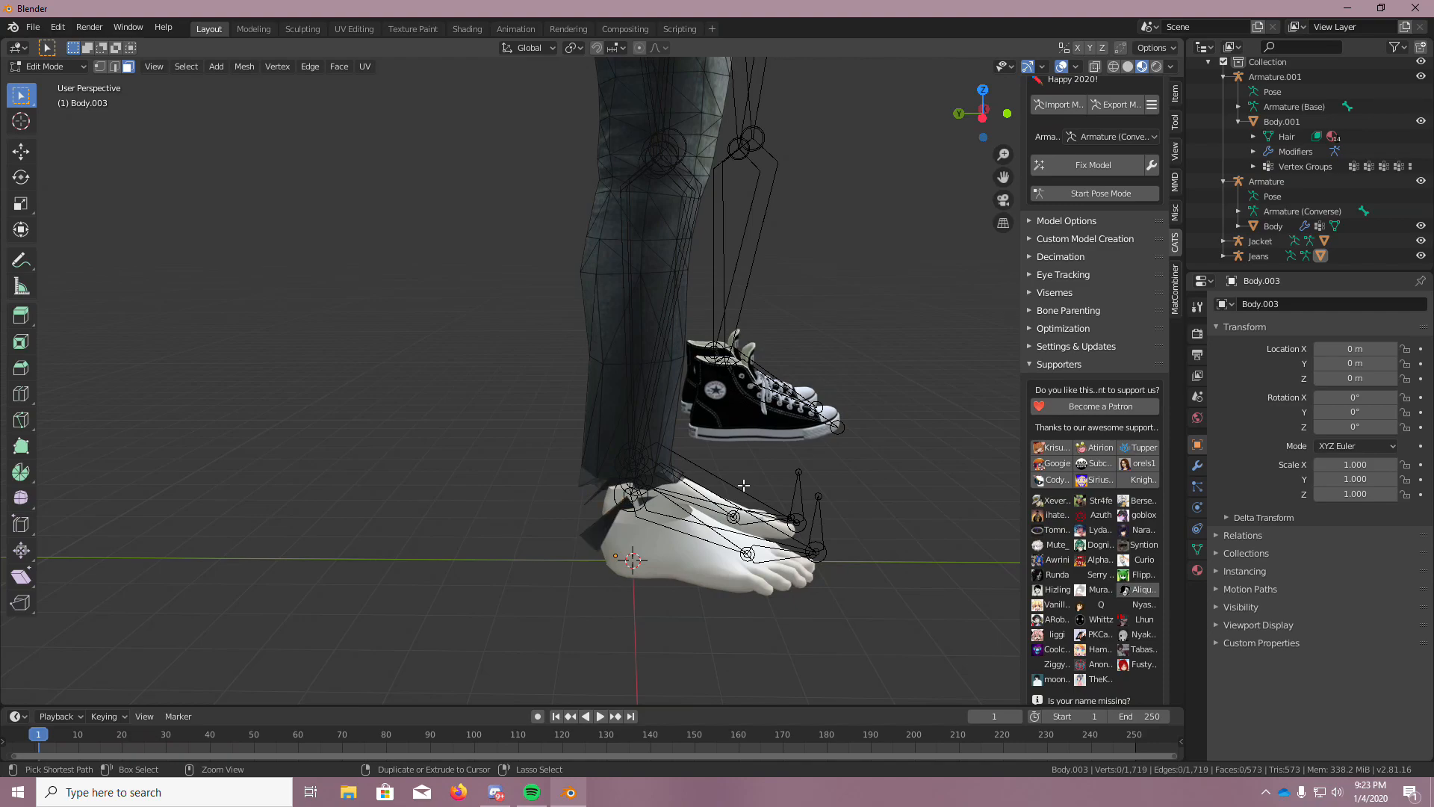
pyautogui.press('a')
pyautogui.press('Tab')
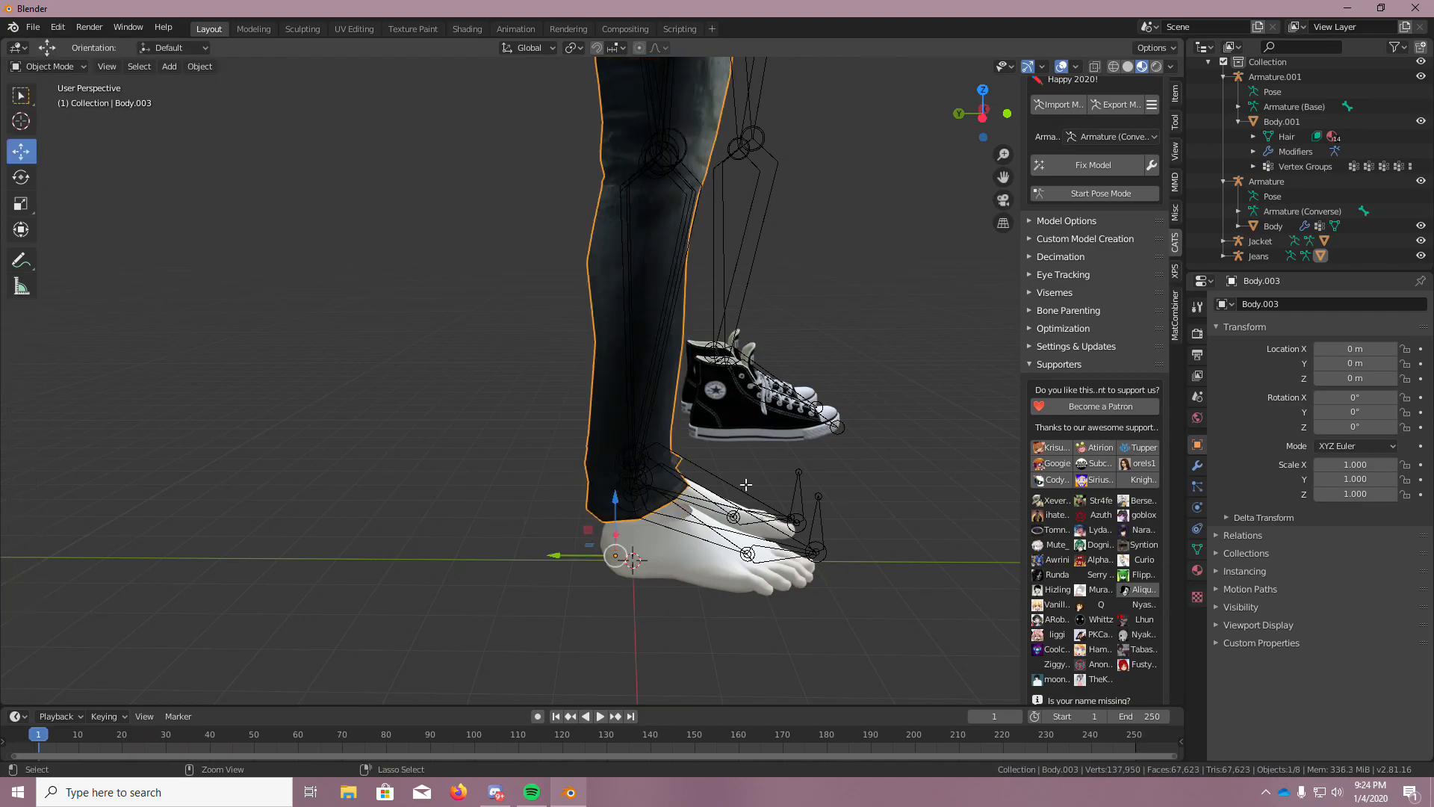
pyautogui.click(746, 484)
pyautogui.click(746, 484)
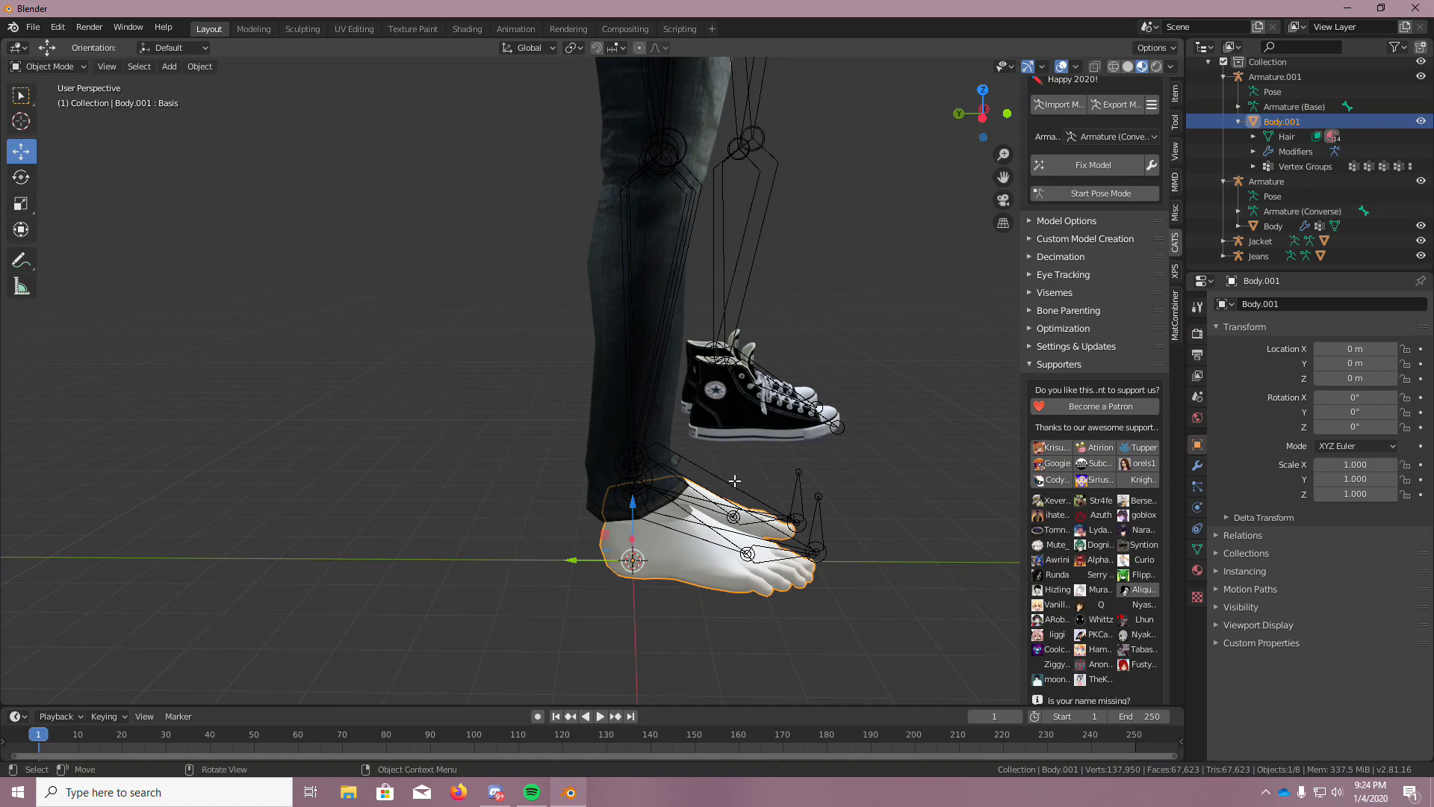
pyautogui.moveTo(735, 481); pyautogui.dragTo(692, 464, button='middle')
pyautogui.scroll(5, 691, 464)
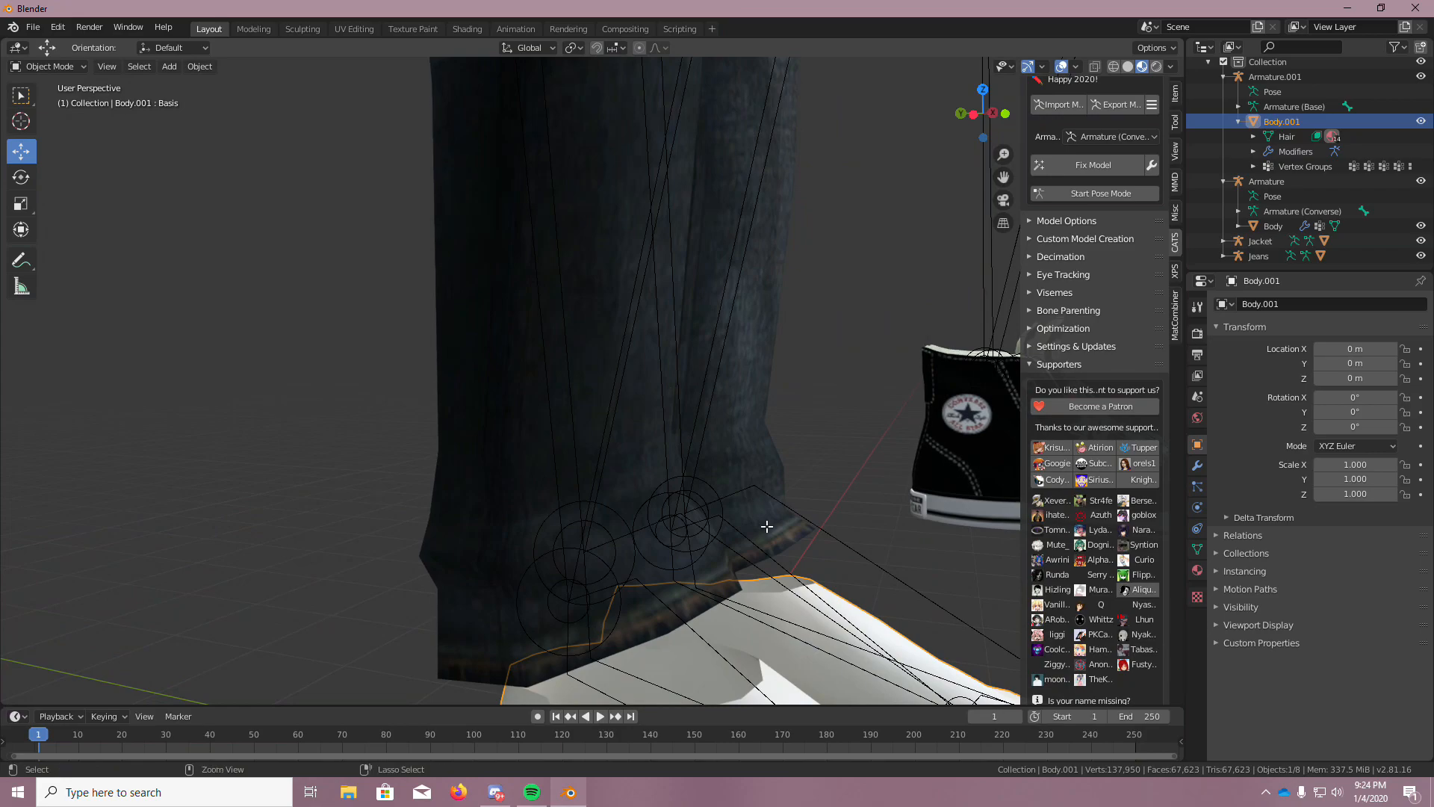
# Select the jeans mesh and put it into Edit Mode to work on the cuffs
pyautogui.scroll(-6, 767, 527)
pyautogui.moveTo(785, 575); pyautogui.dragTo(842, 595, button='middle')
pyautogui.scroll(6, 842, 596)
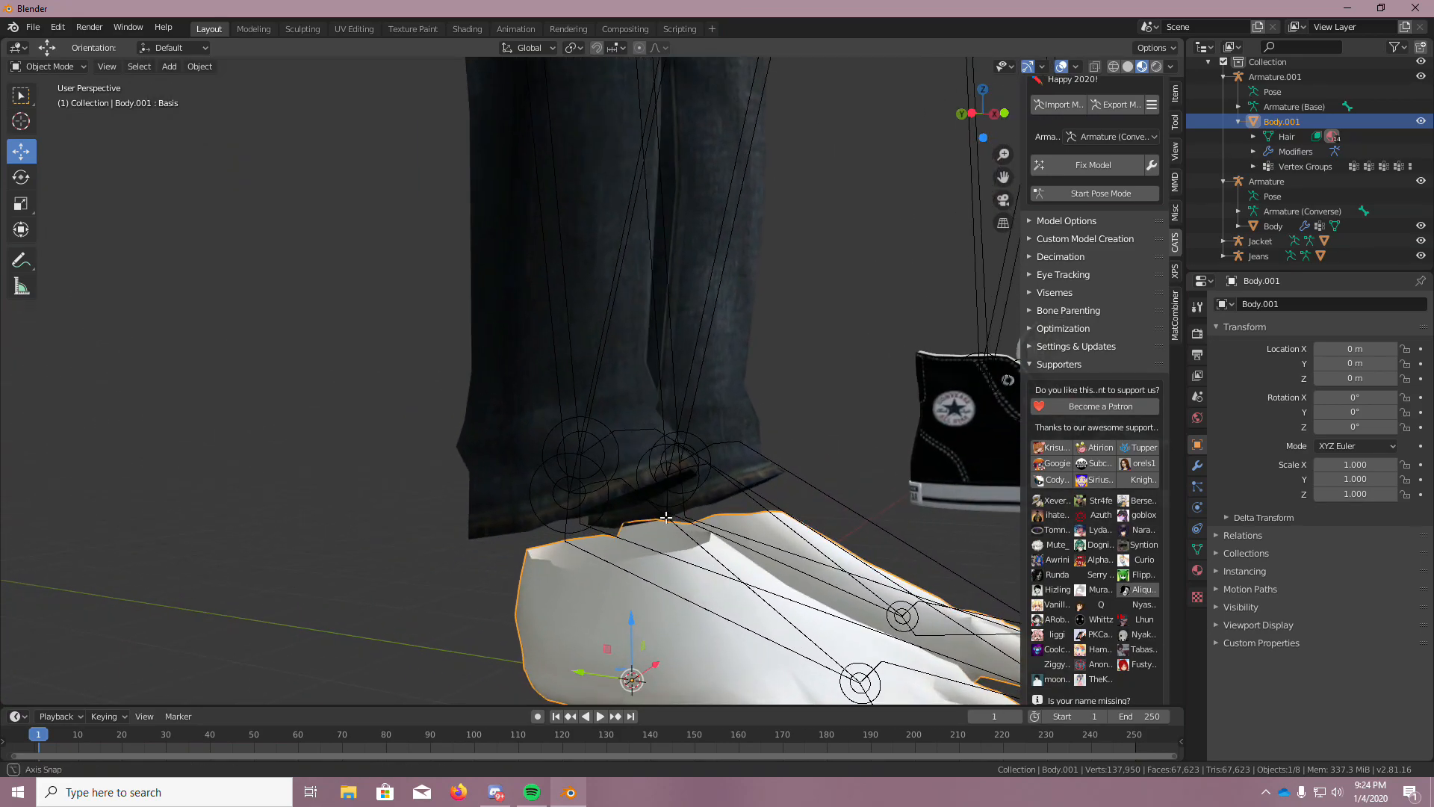
pyautogui.moveTo(677, 518); pyautogui.dragTo(678, 518, button='middle')
pyautogui.click(353, 448)
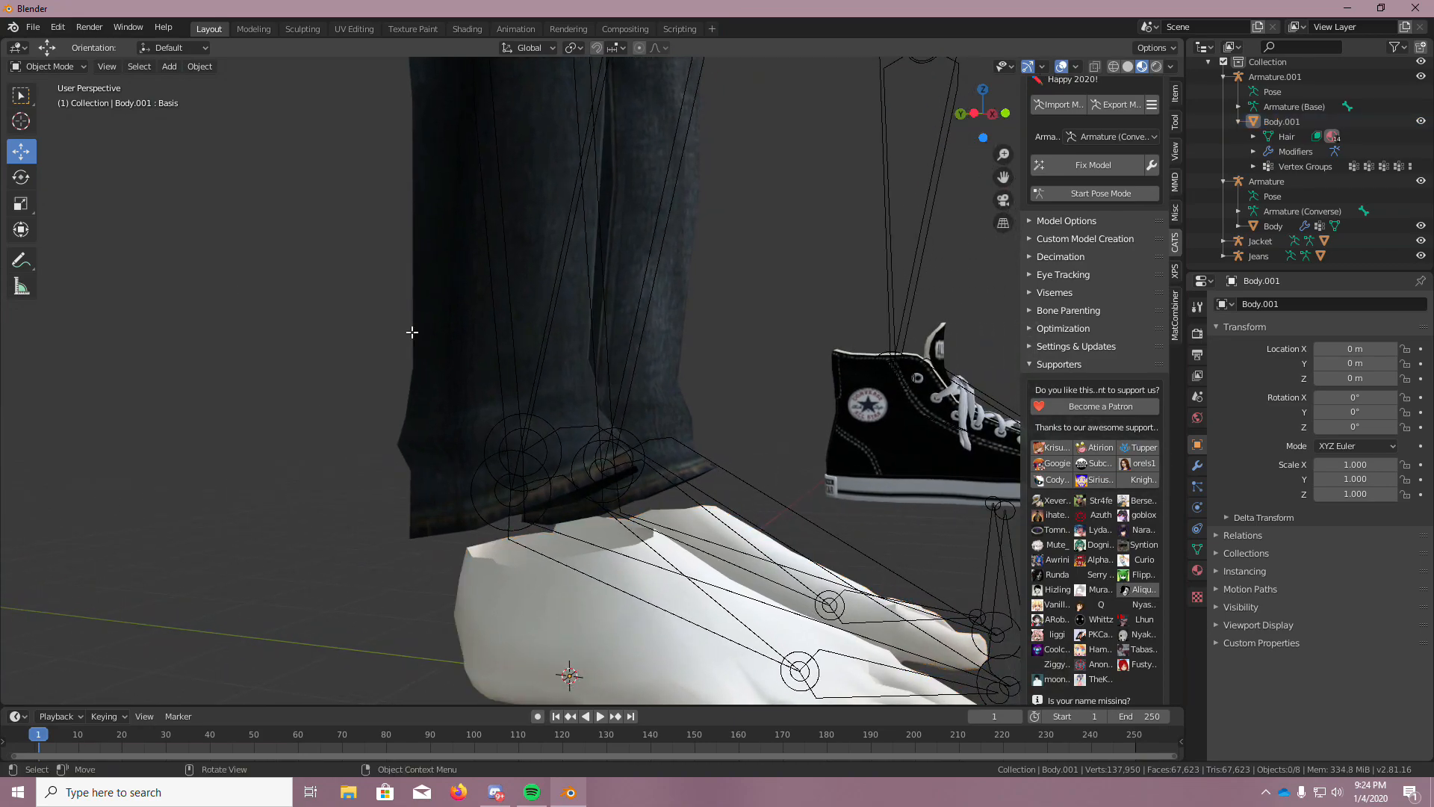
pyautogui.click(470, 407)
pyautogui.click(67, 68)
pyautogui.click(66, 99)
pyautogui.scroll(2, 299, 298)
pyautogui.moveTo(368, 464); pyautogui.dragTo(447, 488, button='middle')
pyautogui.scroll(-5, 442, 509)
pyautogui.scroll(2, 447, 489)
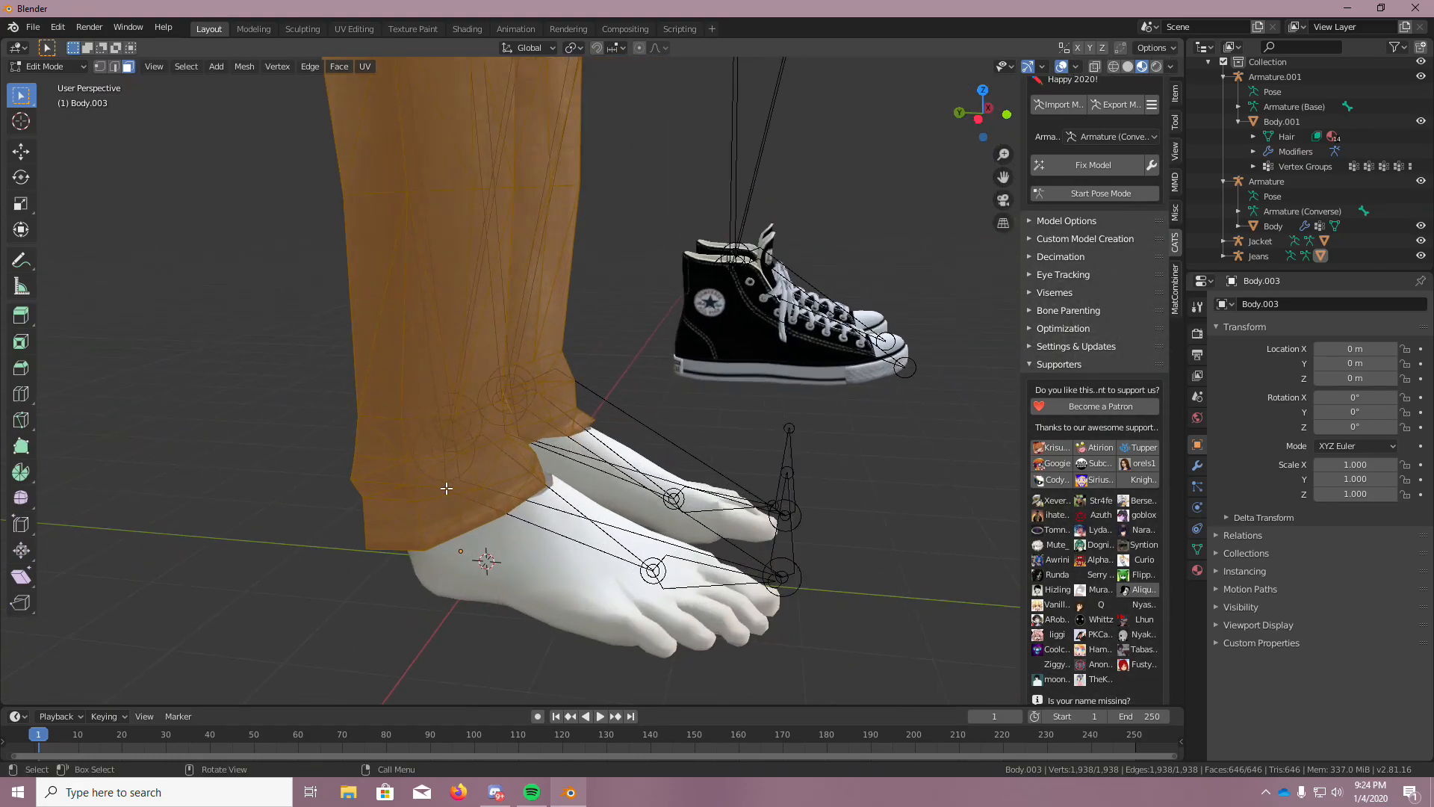
# Try deleting the right leg's cuff faces in two box selections around the ankle
pyautogui.scroll(2, 447, 489)
pyautogui.moveTo(300, 406); pyautogui.dragTo(613, 495)
pyautogui.press('x')
pyautogui.click(610, 494)
pyautogui.moveTo(301, 433); pyautogui.dragTo(610, 526)
pyautogui.press('x')
pyautogui.click(596, 518)
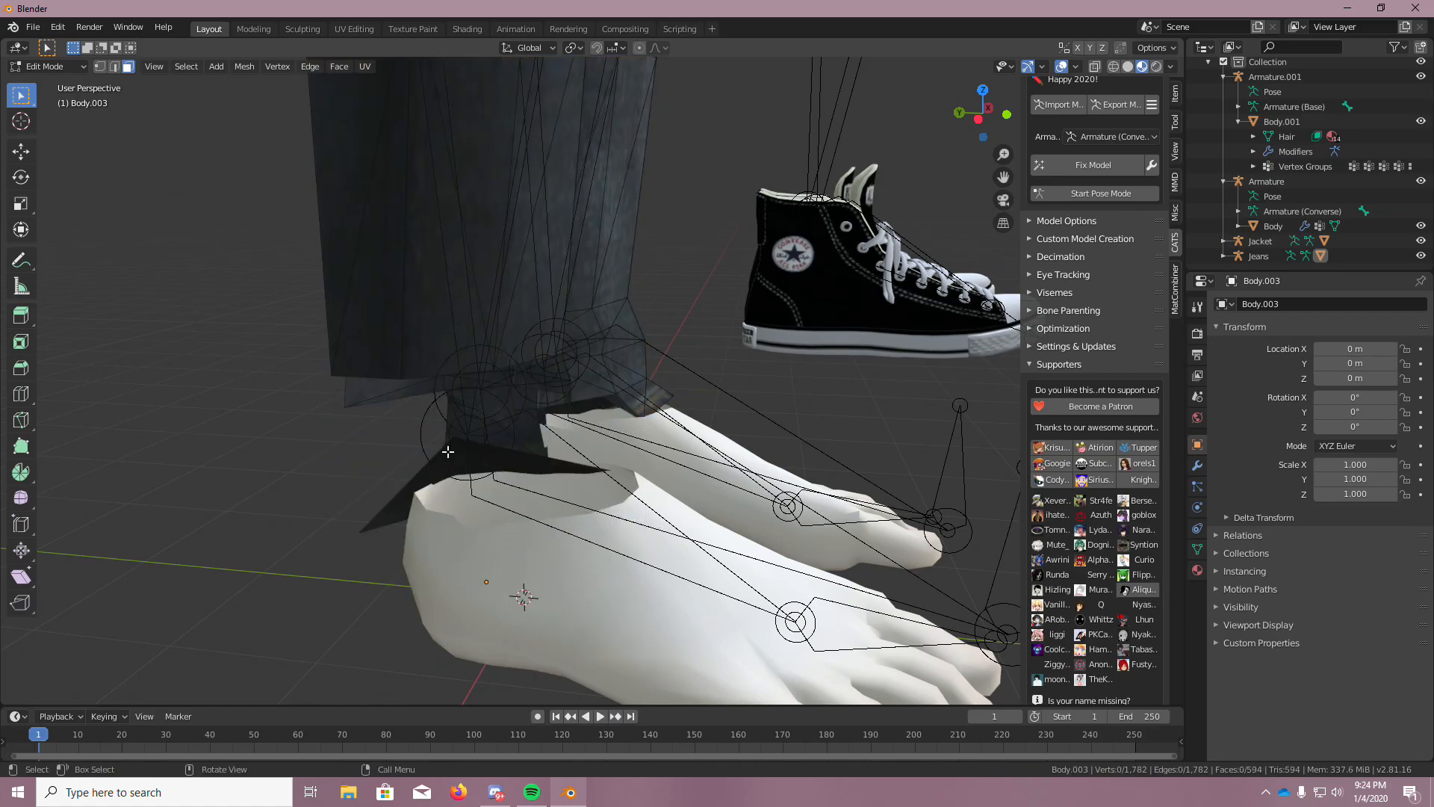
# Undo the two cuff deletions on the jeans and clear the face selection
pyautogui.hotkey('ctrl', 'z')
pyautogui.hotkey('ctrl', 'z')
pyautogui.hotkey('ctrl', 'z')
pyautogui.hotkey('ctrl', 'l')
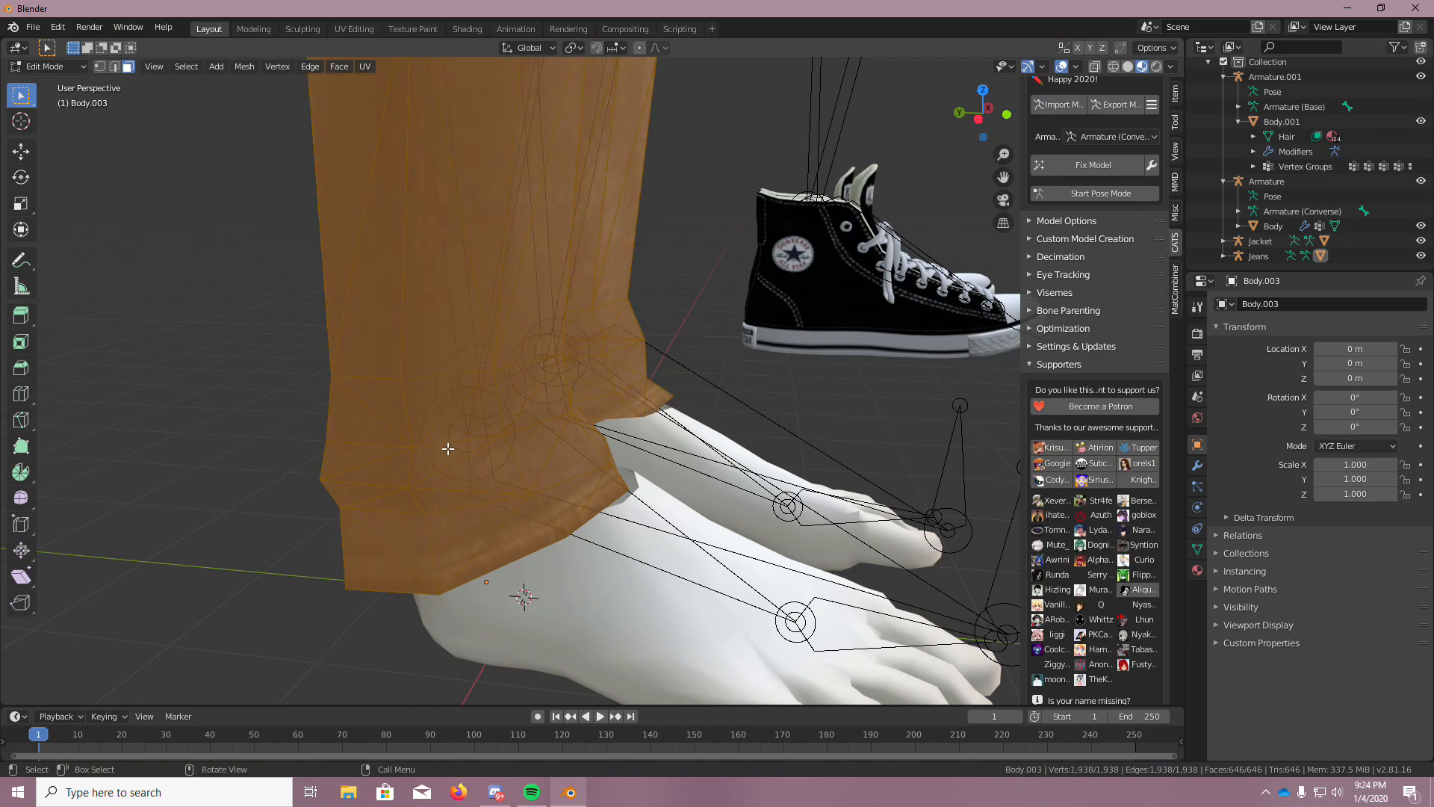
pyautogui.hotkey('alt', 'a')
# Delete the right leg's lower cuff faces in two smaller box selections
pyautogui.moveTo(301, 518); pyautogui.dragTo(614, 476)
pyautogui.press('x')
pyautogui.click(613, 476)
pyautogui.moveTo(335, 539); pyautogui.dragTo(608, 469)
pyautogui.press('x')
pyautogui.click(606, 476)
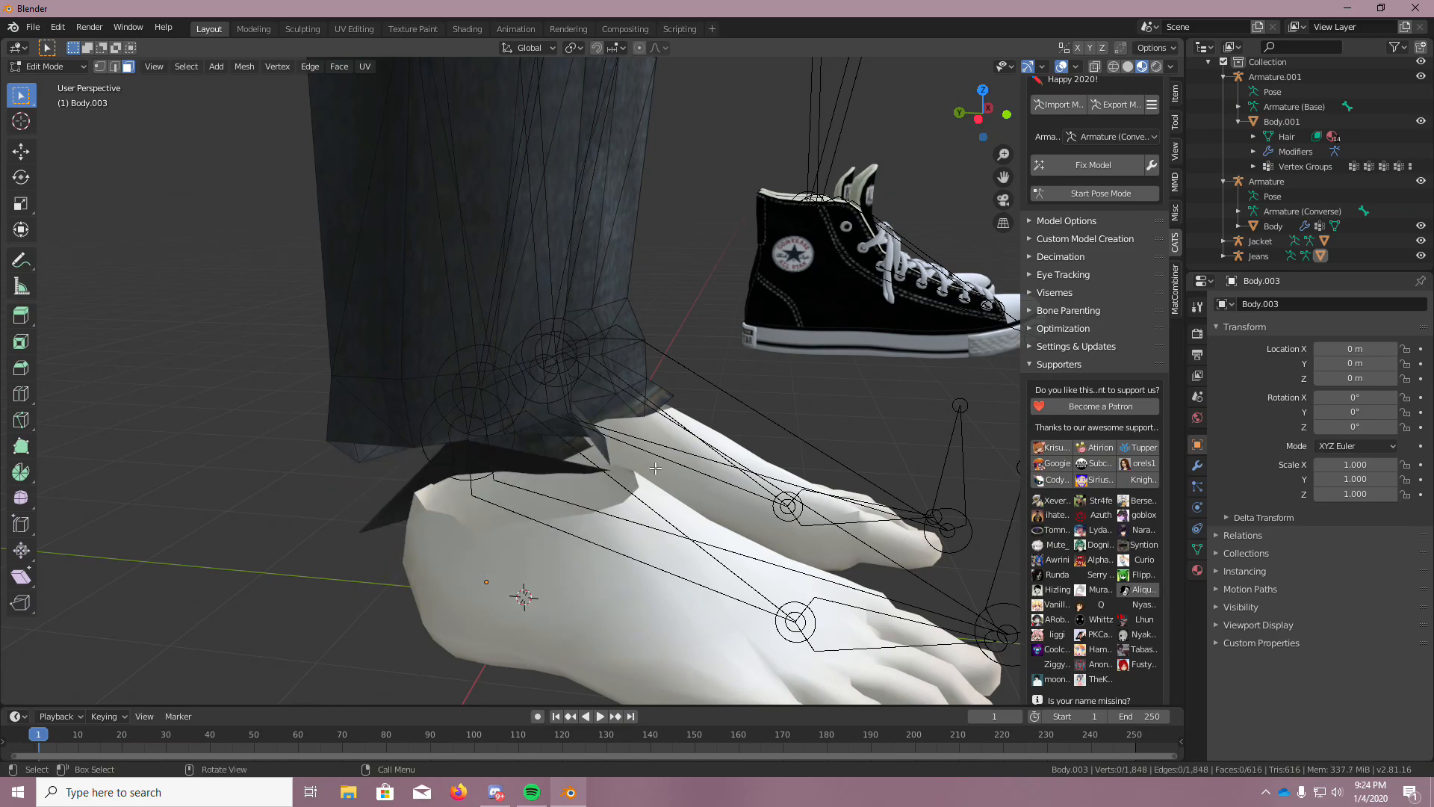
# Select the loose triangles left hanging between the jeans' new hem and the feet
pyautogui.scroll(4, 730, 406)
pyautogui.moveTo(617, 429); pyautogui.dragTo(582, 436, button='middle')
pyautogui.keyDown('shift'); pyautogui.click(582, 436); pyautogui.keyUp('shift')
pyautogui.keyDown('shift'); pyautogui.click(631, 432); pyautogui.keyUp('shift')
pyautogui.keyDown('shift'); pyautogui.click(685, 416); pyautogui.keyUp('shift')
pyautogui.keyDown('shift'); pyautogui.click(703, 438); pyautogui.keyUp('shift')
pyautogui.keyDown('shift'); pyautogui.click(754, 412); pyautogui.keyUp('shift')
pyautogui.keyDown('shift'); pyautogui.click(736, 413); pyautogui.keyUp('shift')
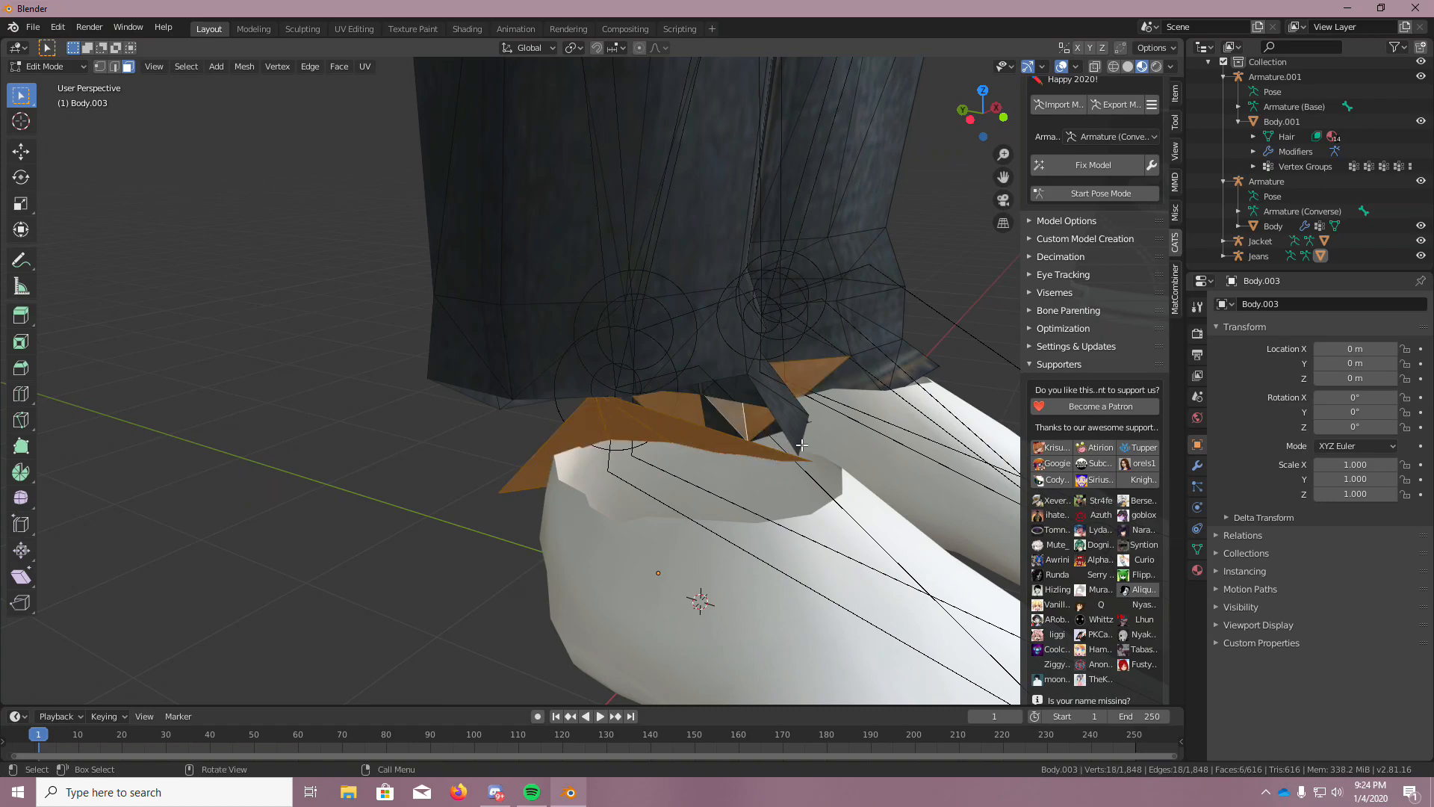
pyautogui.scroll(4, 801, 445)
pyautogui.scroll(-8, 732, 413)
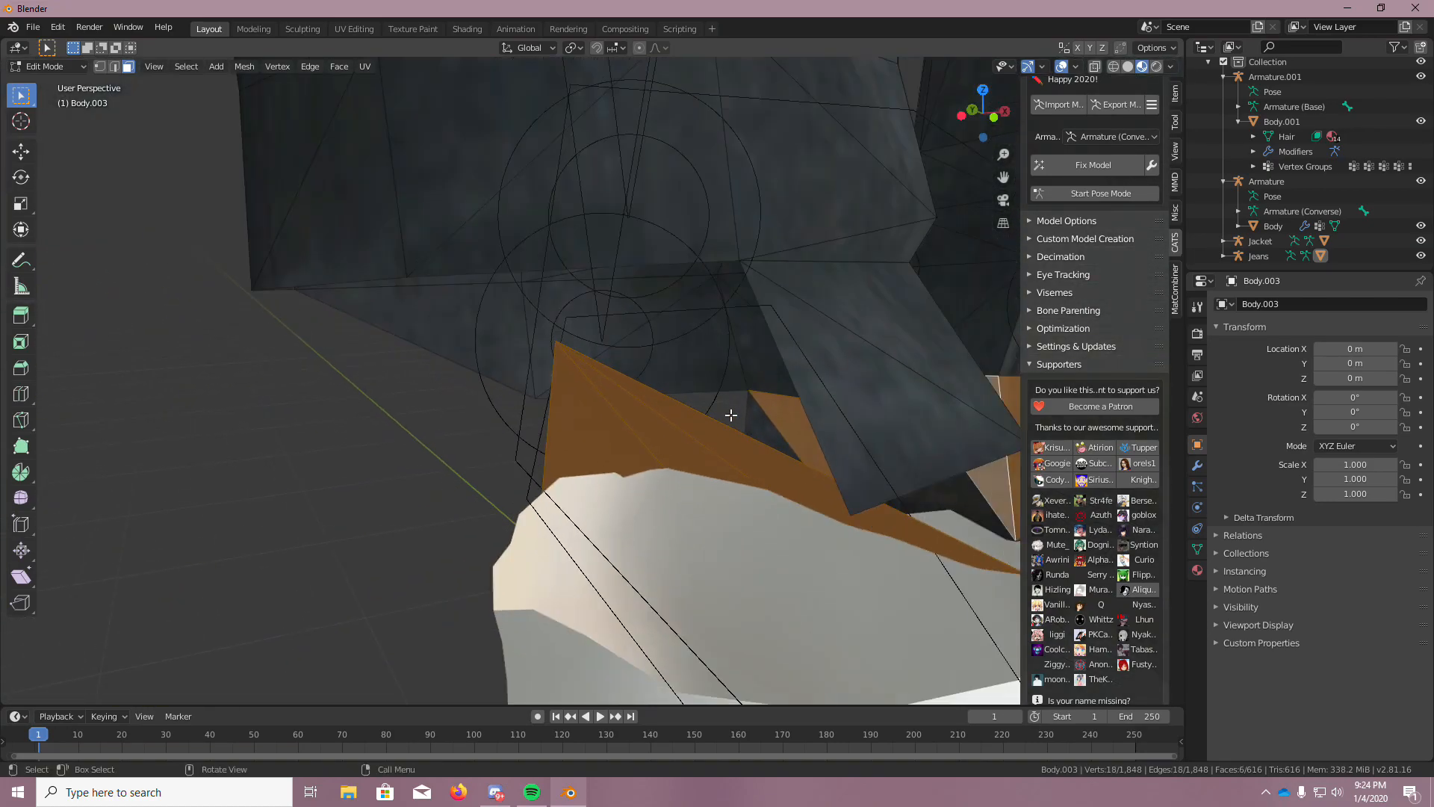
pyautogui.moveTo(960, 449); pyautogui.dragTo(857, 454, button='middle')
pyautogui.scroll(-4, 857, 454)
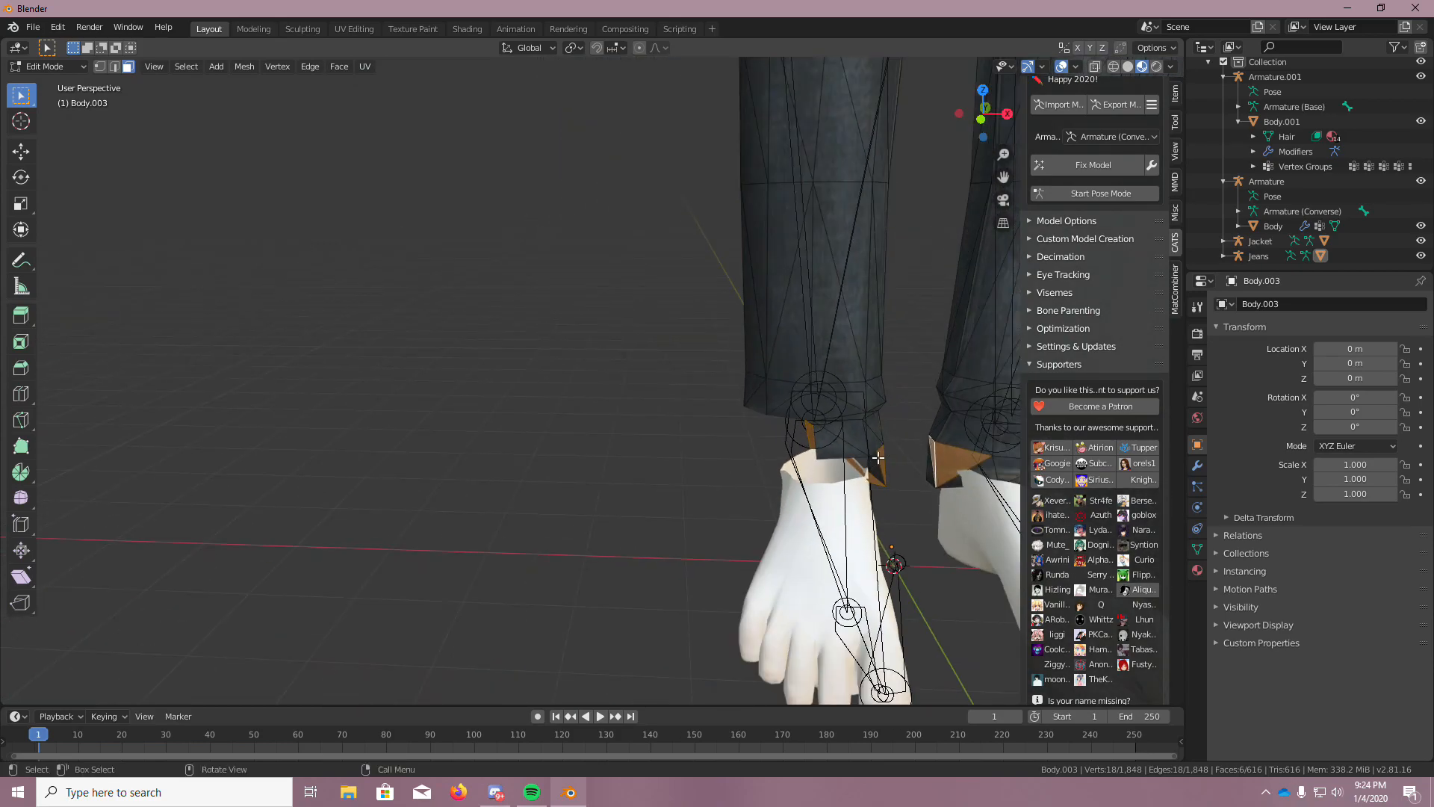
pyautogui.scroll(7, 926, 466)
pyautogui.scroll(-3, 928, 466)
pyautogui.scroll(-4, 840, 489)
pyautogui.scroll(4, 973, 484)
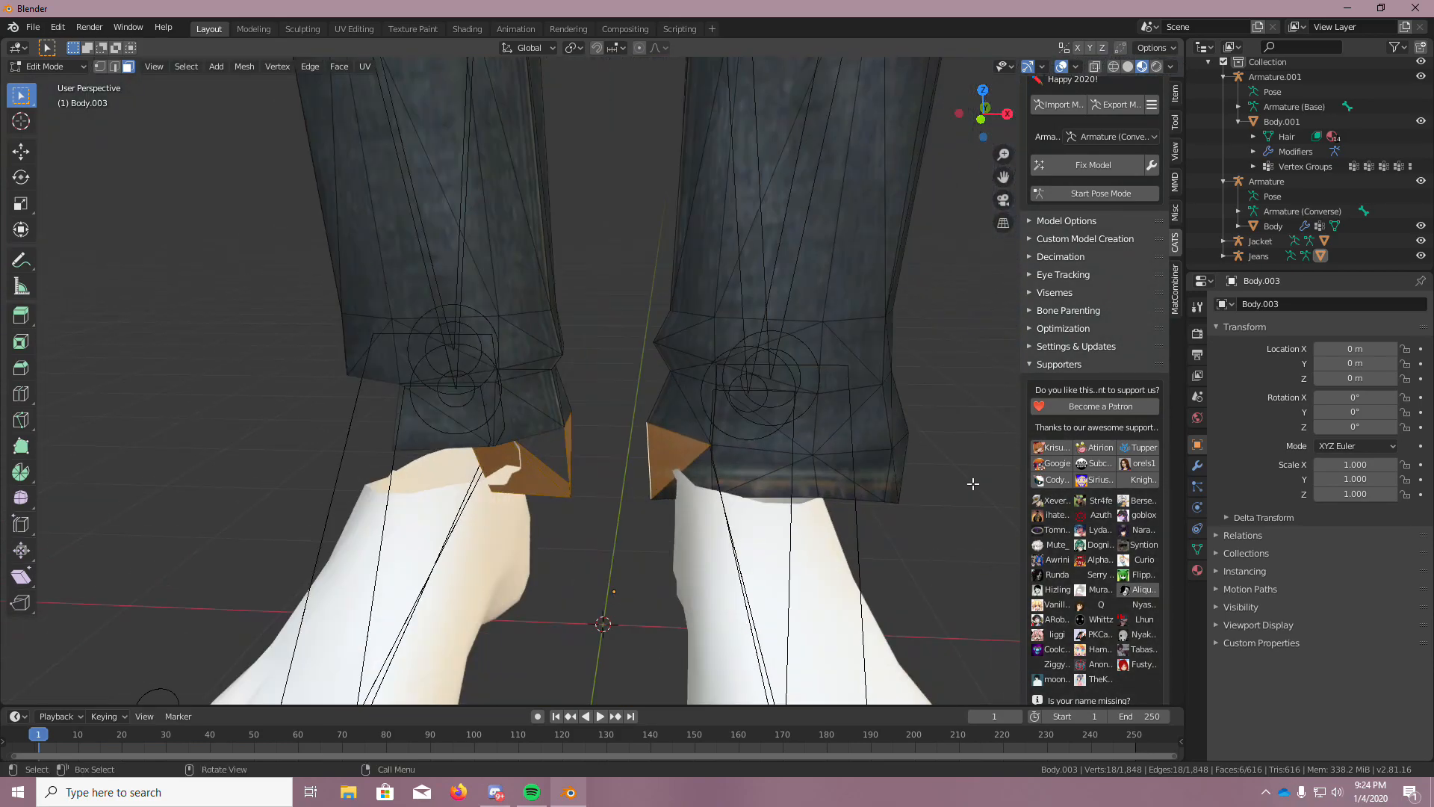
# Delete all remaining cuff faces below the hem on both jeans legs, viewed from the front
pyautogui.moveTo(407, 416); pyautogui.dragTo(950, 488)
pyautogui.press('x')
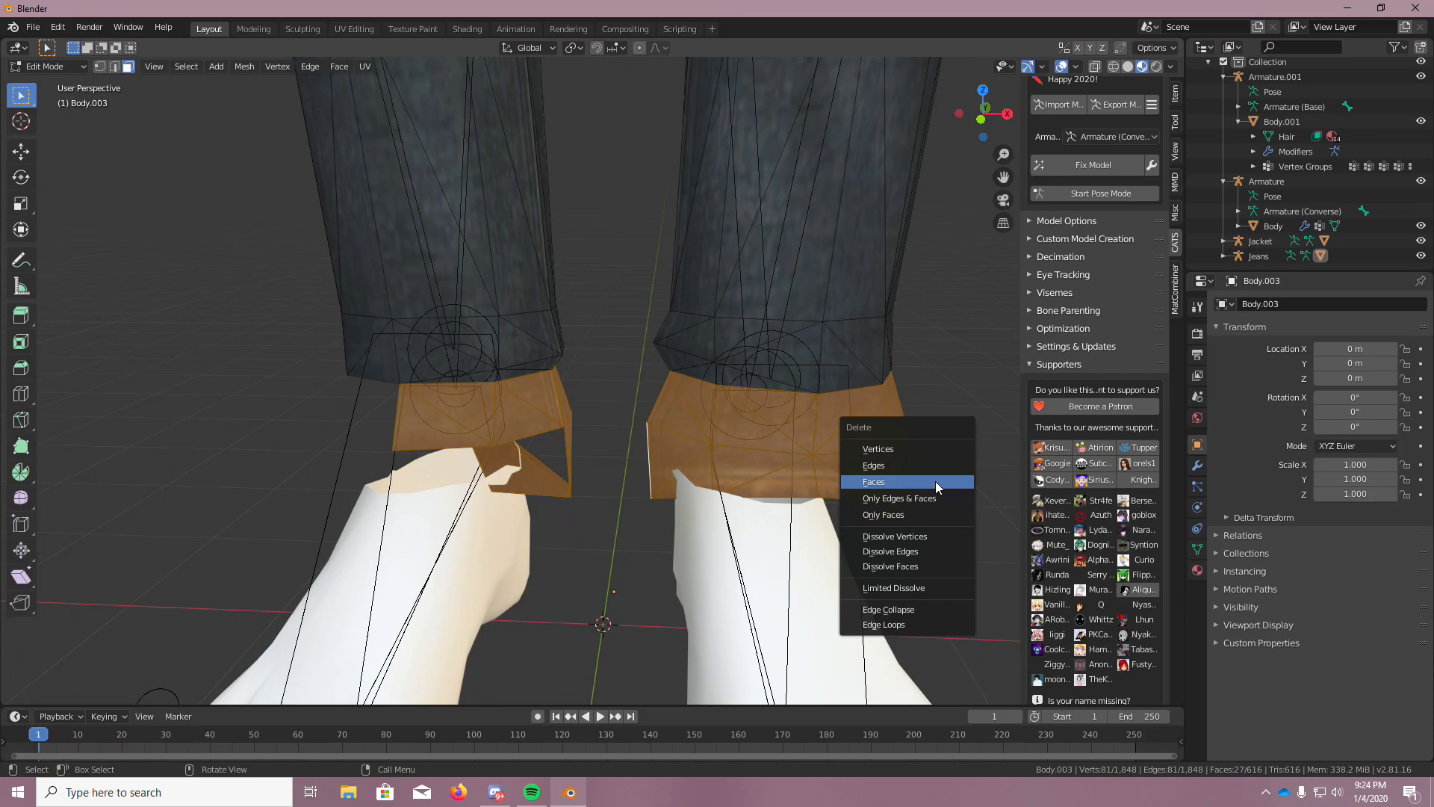
pyautogui.click(898, 485)
pyautogui.moveTo(450, 399); pyautogui.dragTo(940, 501)
pyautogui.press('x')
pyautogui.click(940, 501)
pyautogui.moveTo(688, 432); pyautogui.dragTo(912, 474)
pyautogui.press('x')
pyautogui.click(874, 480)
# Inspect the trimmed hems of both legs and return the jeans mesh to Object Mode
pyautogui.moveTo(874, 480); pyautogui.dragTo(1014, 464, button='middle')
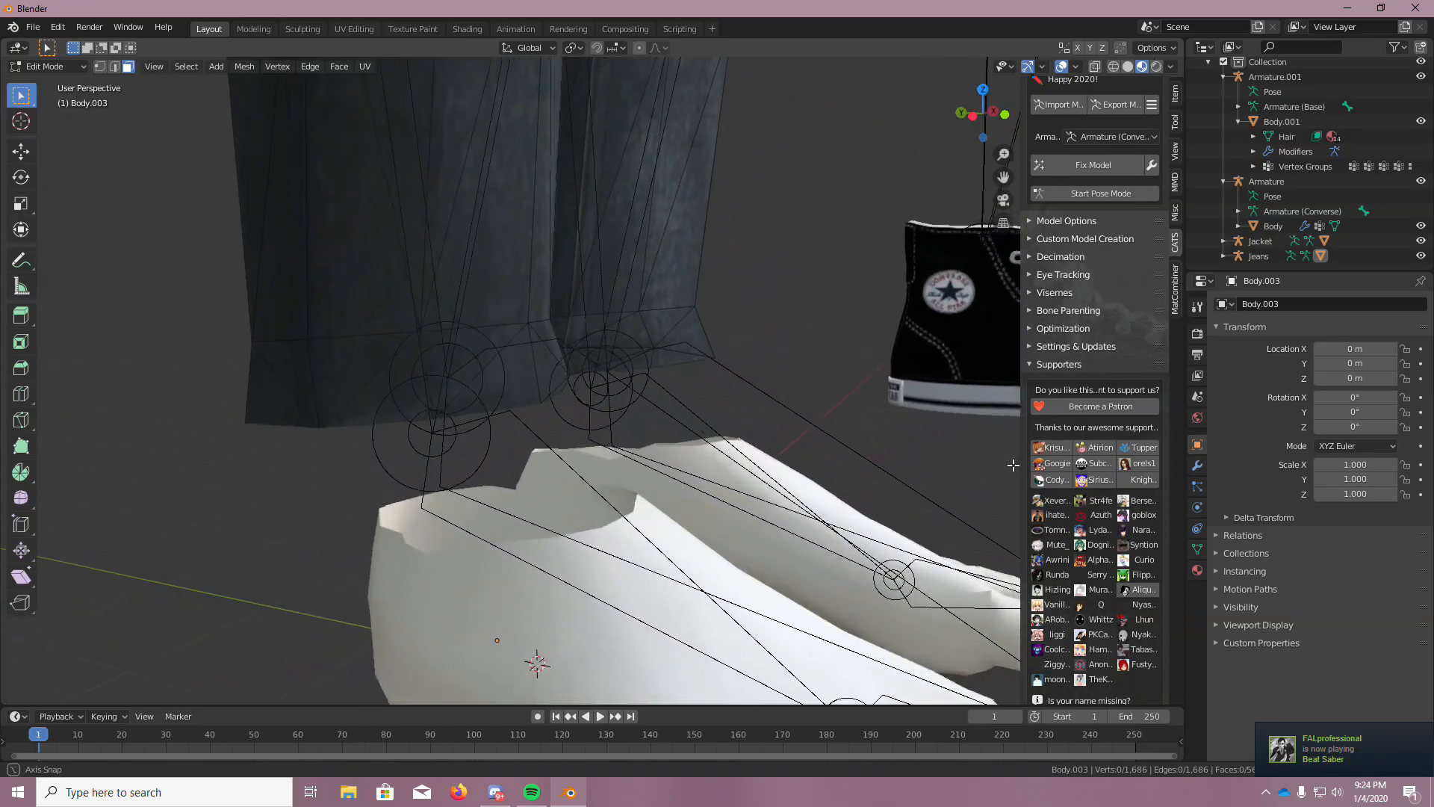
pyautogui.scroll(-4, 1014, 464)
pyautogui.moveTo(889, 486); pyautogui.dragTo(780, 508, button='middle')
pyautogui.scroll(-3, 781, 509)
pyautogui.scroll(-4, 896, 531)
pyautogui.scroll(6, 901, 534)
pyautogui.moveTo(938, 562); pyautogui.dragTo(975, 517, button='middle')
pyautogui.scroll(-3, 931, 534)
pyautogui.click(44, 66)
pyautogui.click(38, 84)
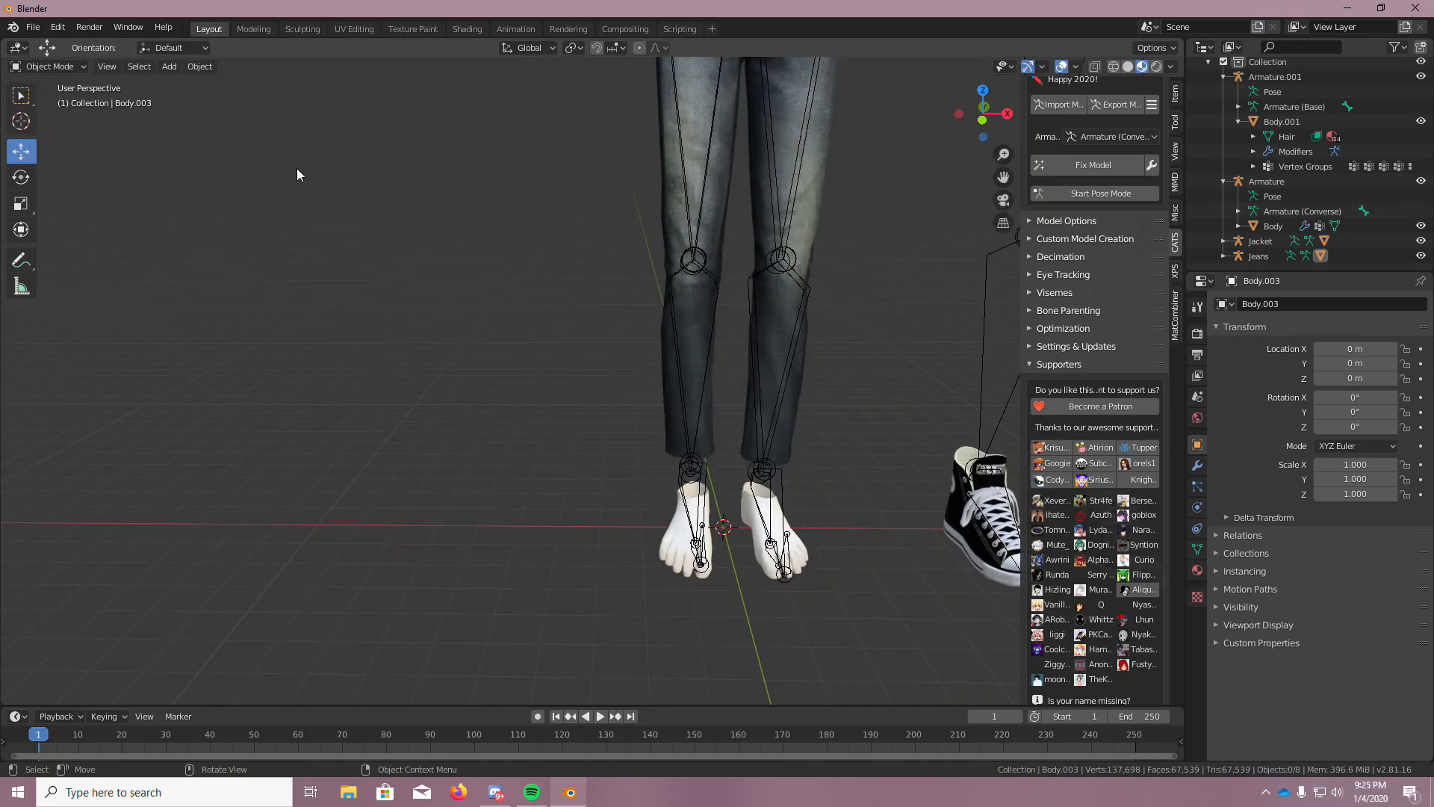
# Select the Converse armature and set its X, Y and Z location to 0
pyautogui.click(992, 358)
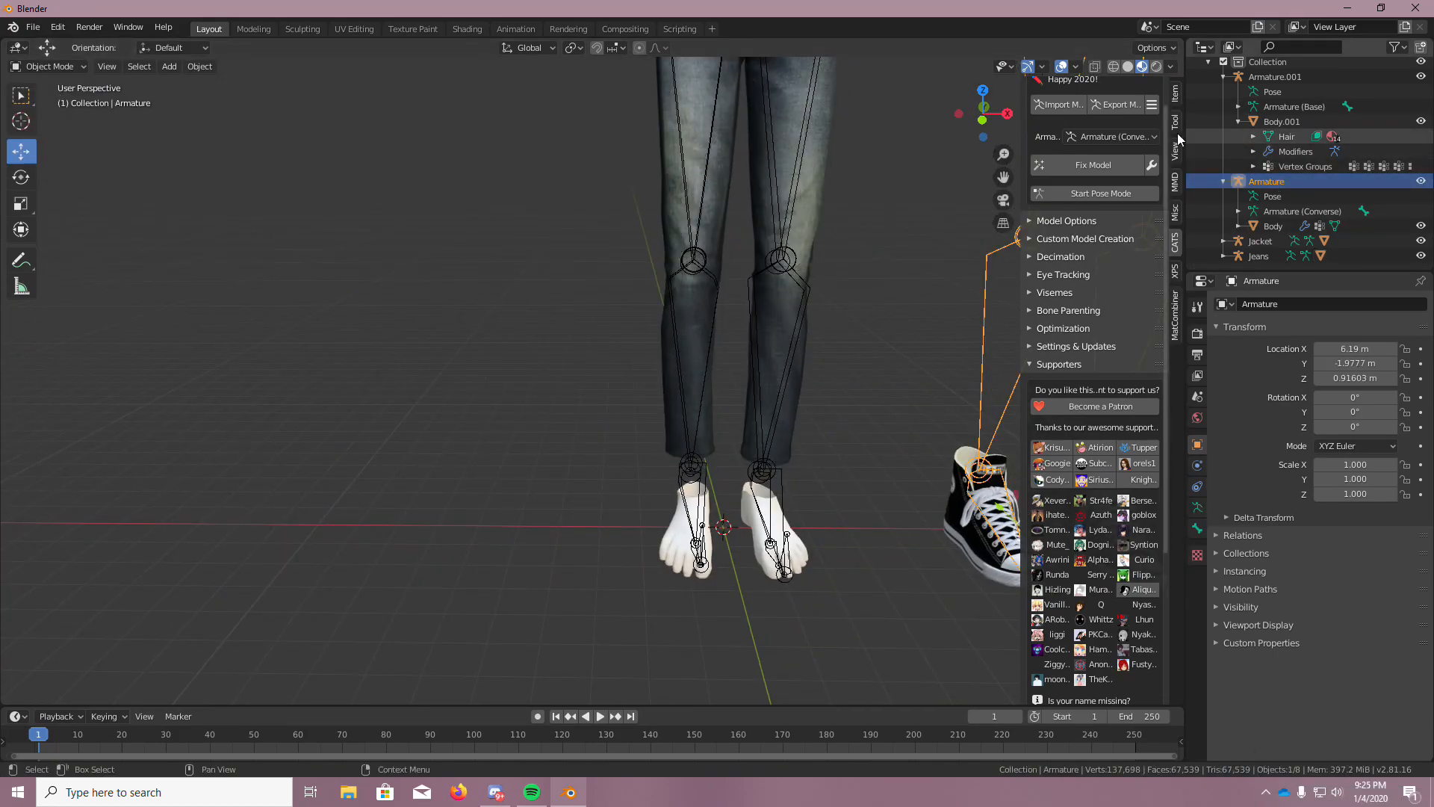
pyautogui.click(1175, 93)
pyautogui.click(1107, 124)
pyautogui.write('0')
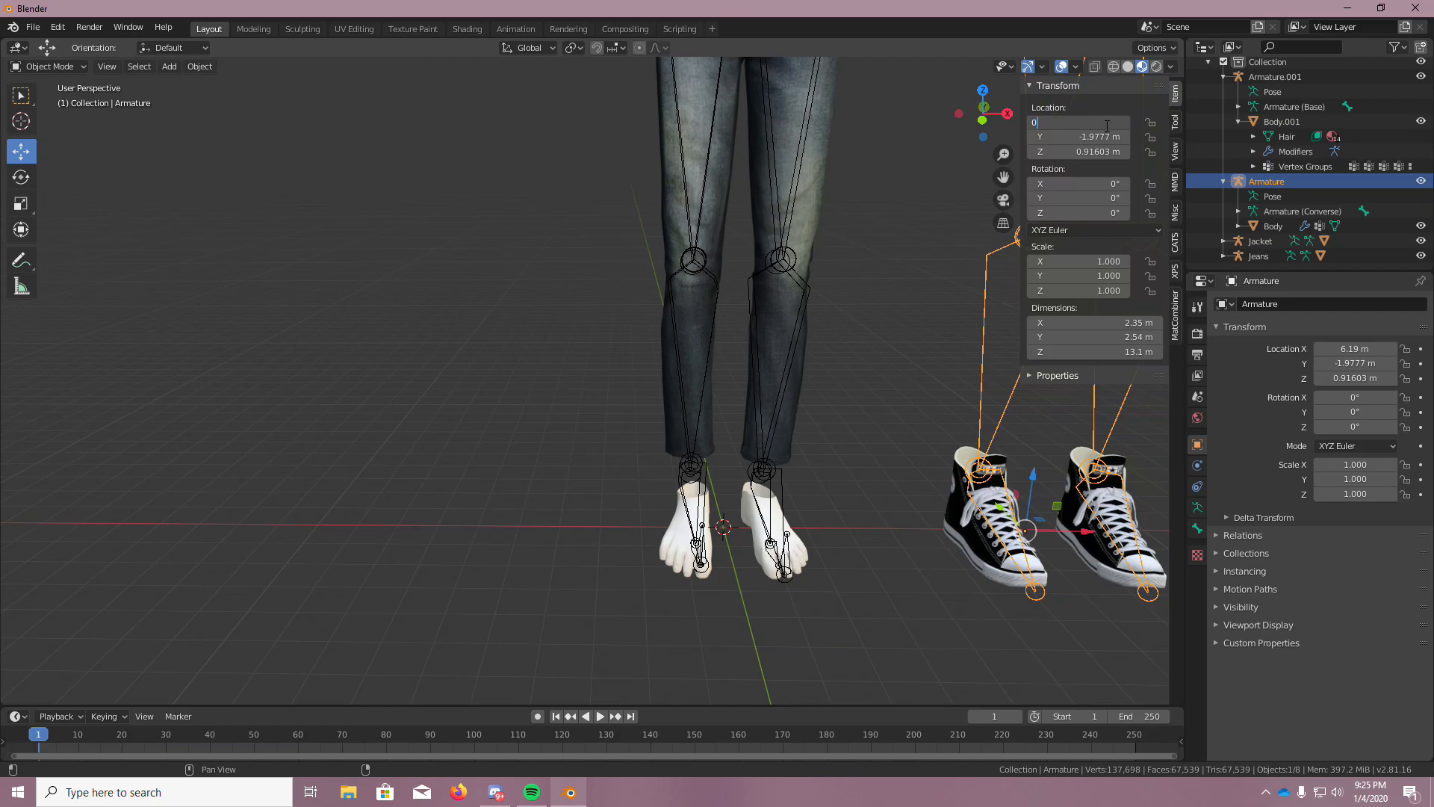
pyautogui.press('Return')
pyautogui.click(1107, 137)
pyautogui.write('0')
pyautogui.press('Return')
pyautogui.click(1103, 151)
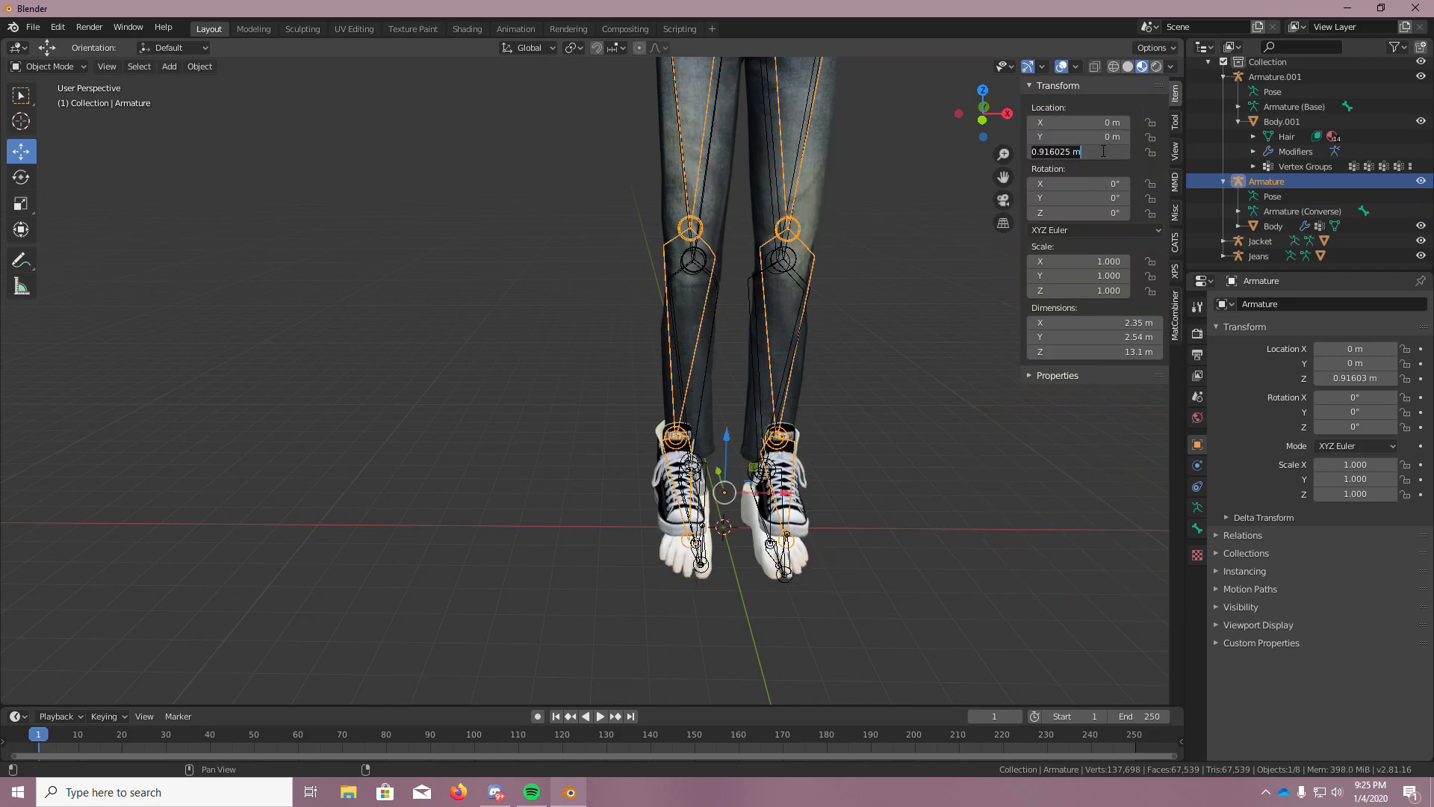
pyautogui.write('0')
pyautogui.press('Return')
pyautogui.scroll(4, 938, 294)
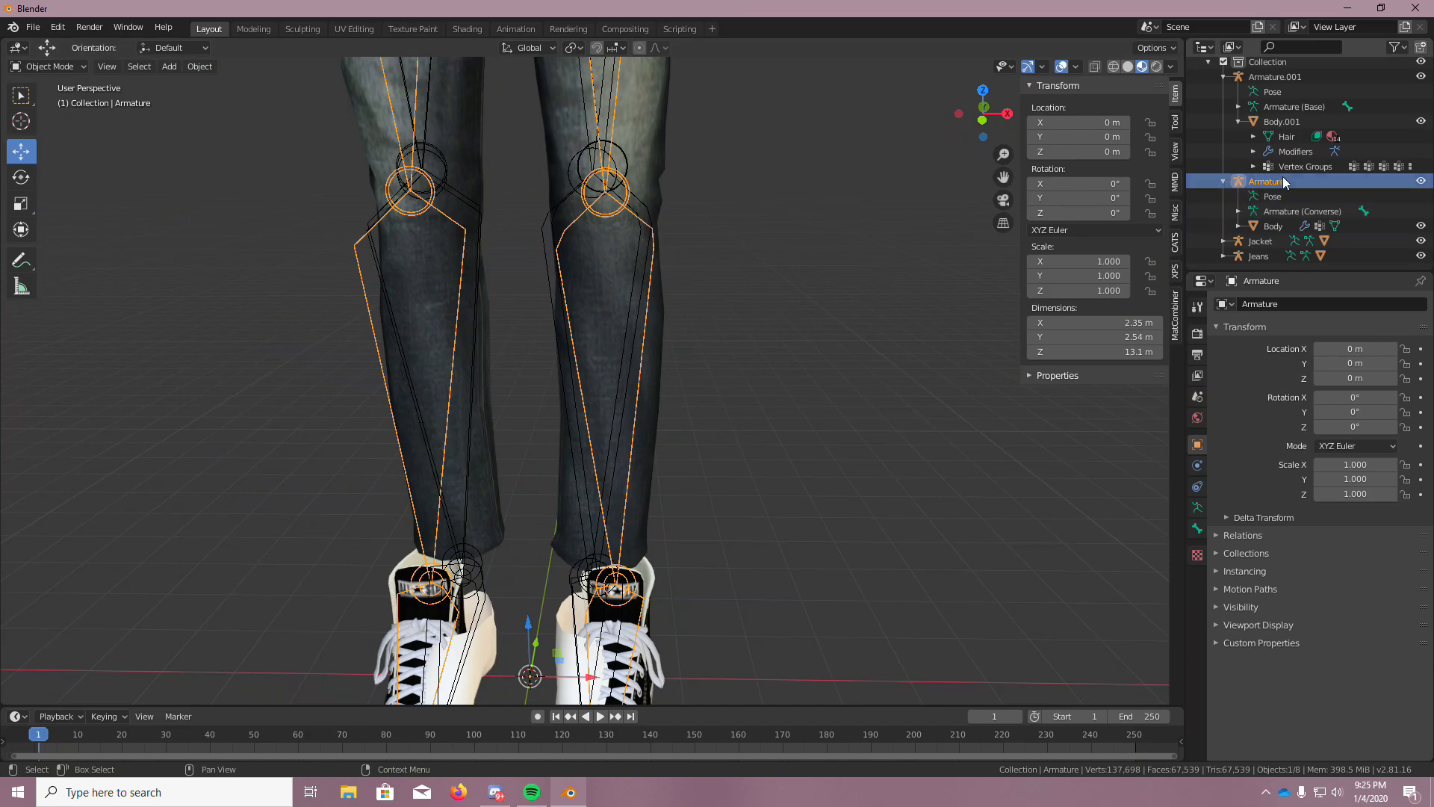
# Run the CATS Fix Model operation on the Converse armature
pyautogui.click(1176, 241)
pyautogui.click(1119, 167)
pyautogui.click(1119, 170)
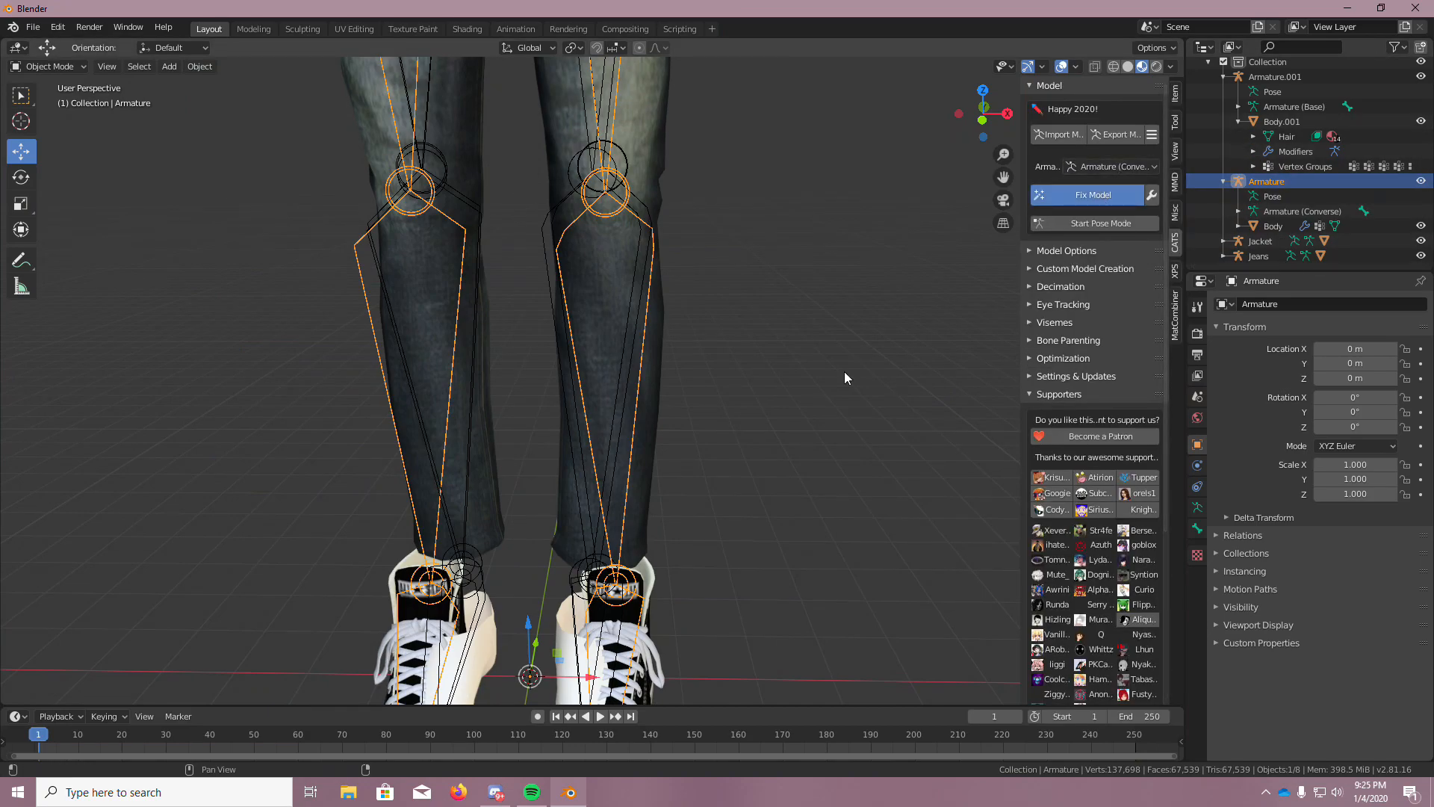
# Move the Converse armature away from the feet along X to about 4.24 m
pyautogui.moveTo(929, 391); pyautogui.dragTo(805, 467, button='middle')
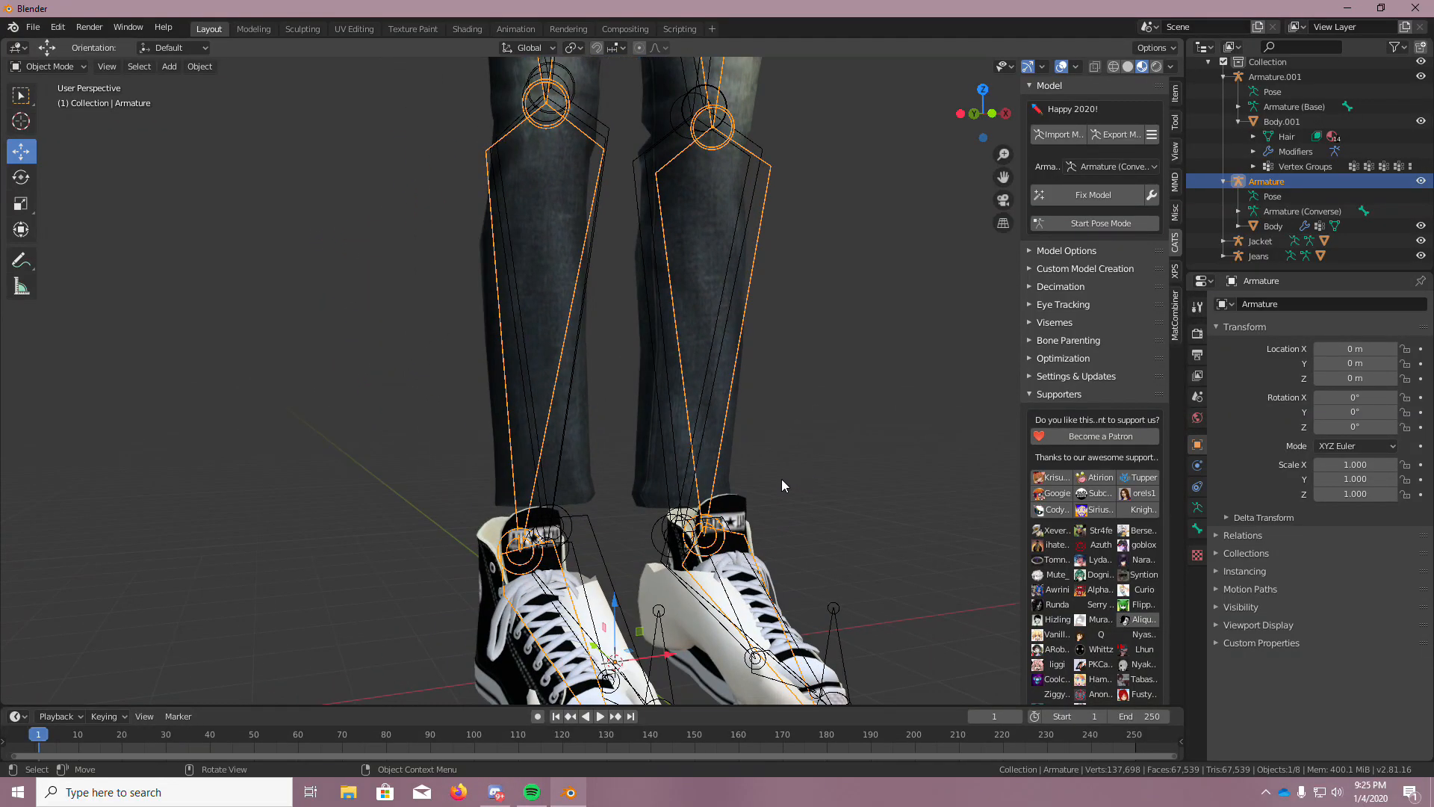
pyautogui.moveTo(489, 446); pyautogui.dragTo(411, 473, button='middle')
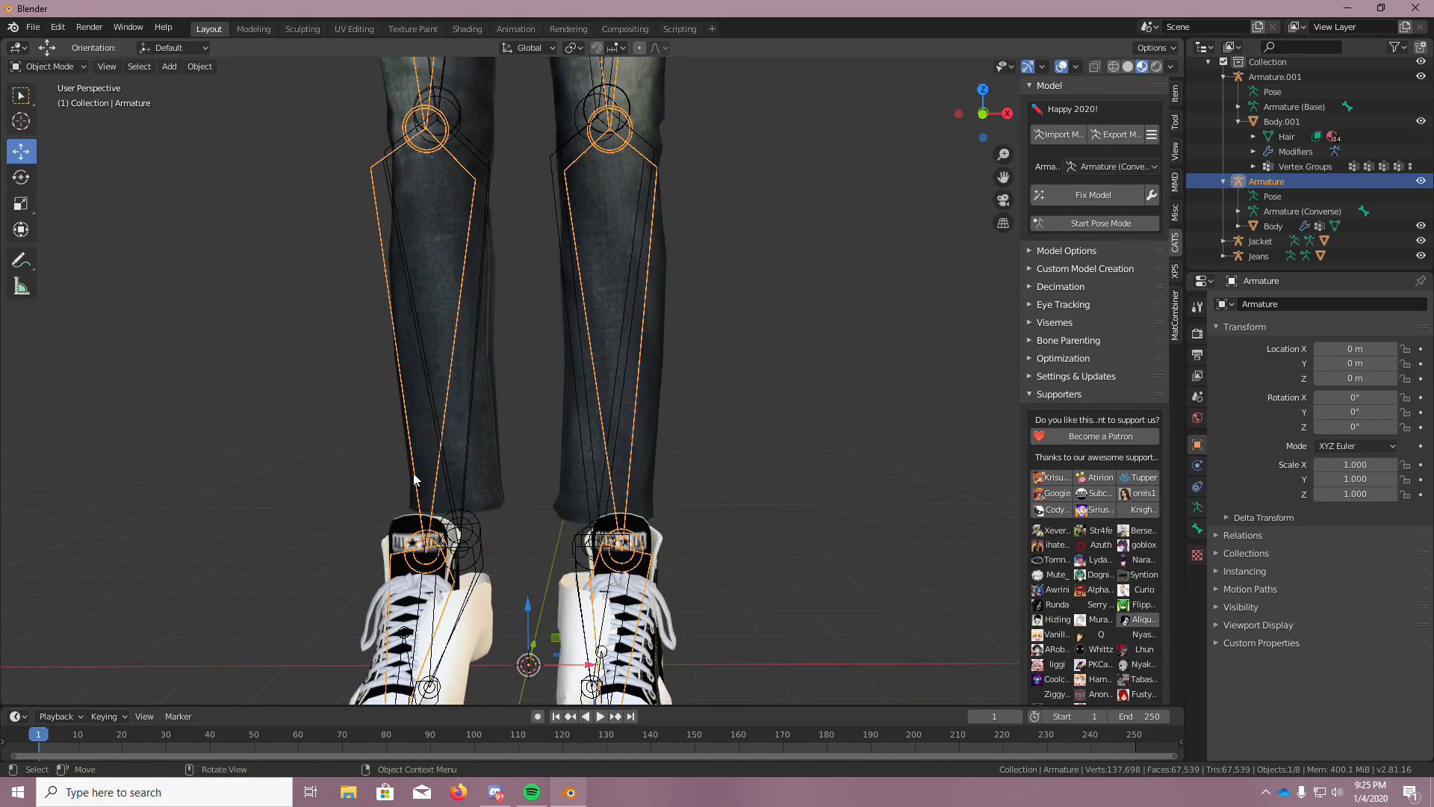
pyautogui.moveTo(582, 665); pyautogui.dragTo(882, 665)
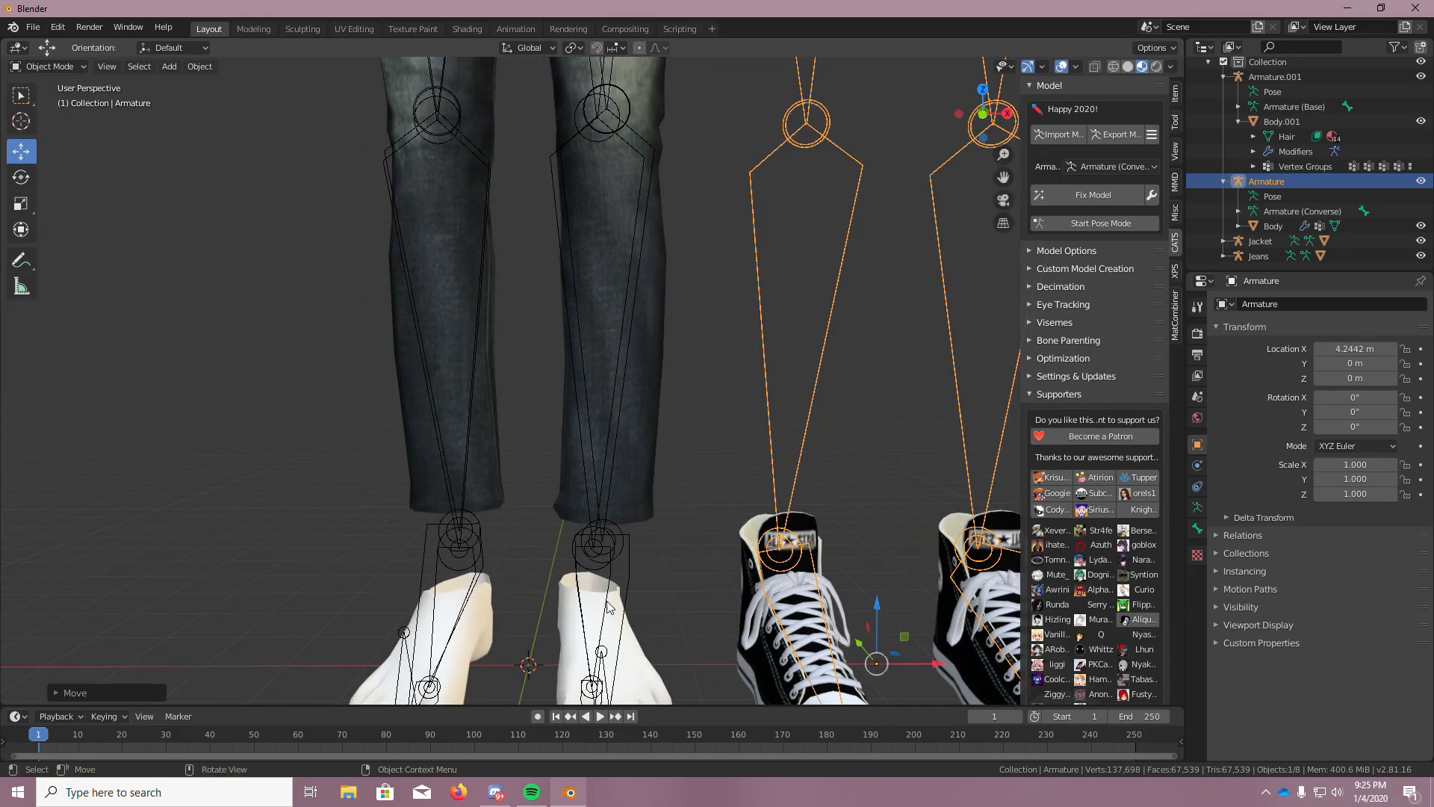
pyautogui.moveTo(669, 590); pyautogui.dragTo(709, 578, button='middle')
# Put the body mesh Body.001 into Edit Mode with vertex selection enabled
pyautogui.click(584, 604)
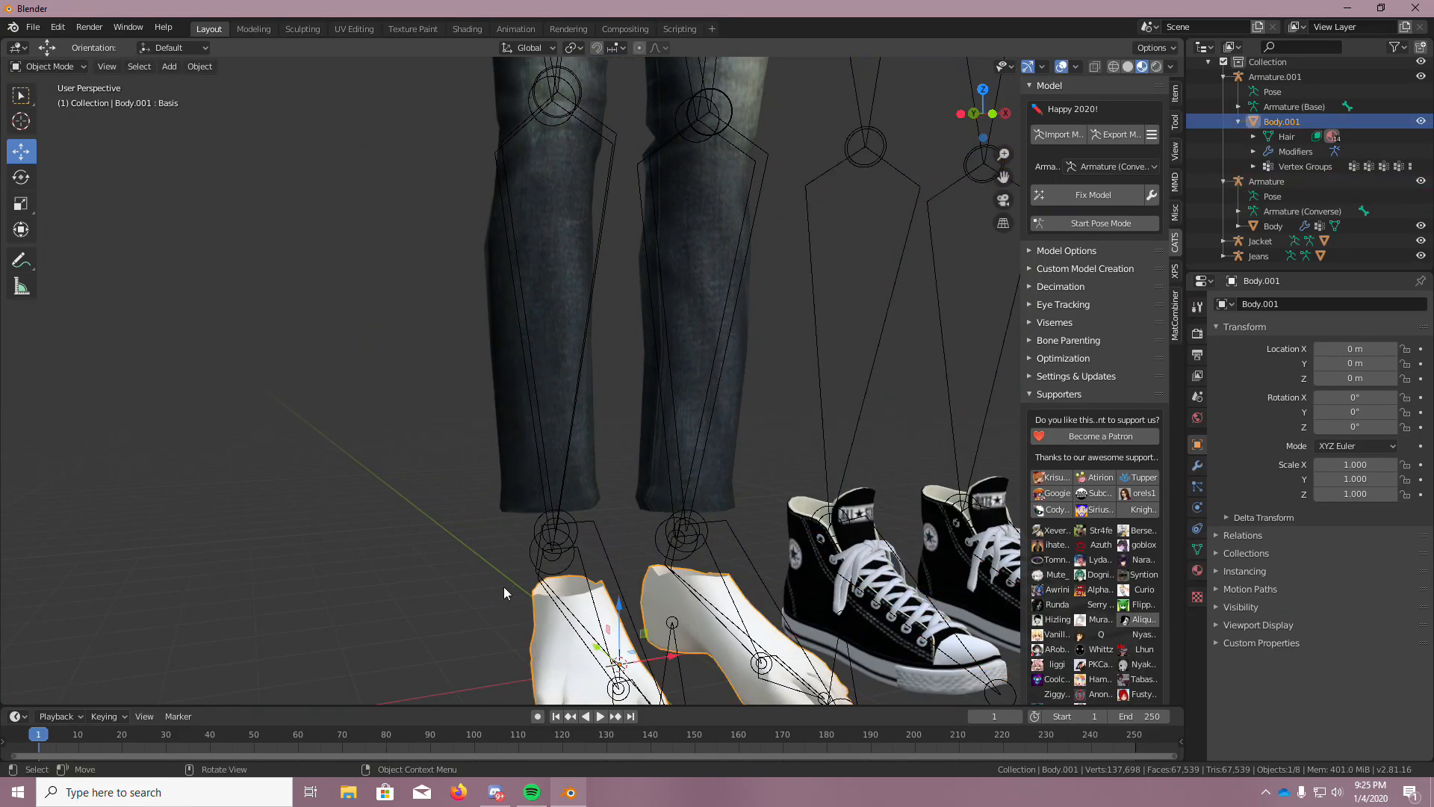
pyautogui.scroll(4, 509, 587)
pyautogui.moveTo(463, 578); pyautogui.dragTo(505, 576, button='middle')
pyautogui.scroll(-6, 713, 576)
pyautogui.scroll(5, 698, 565)
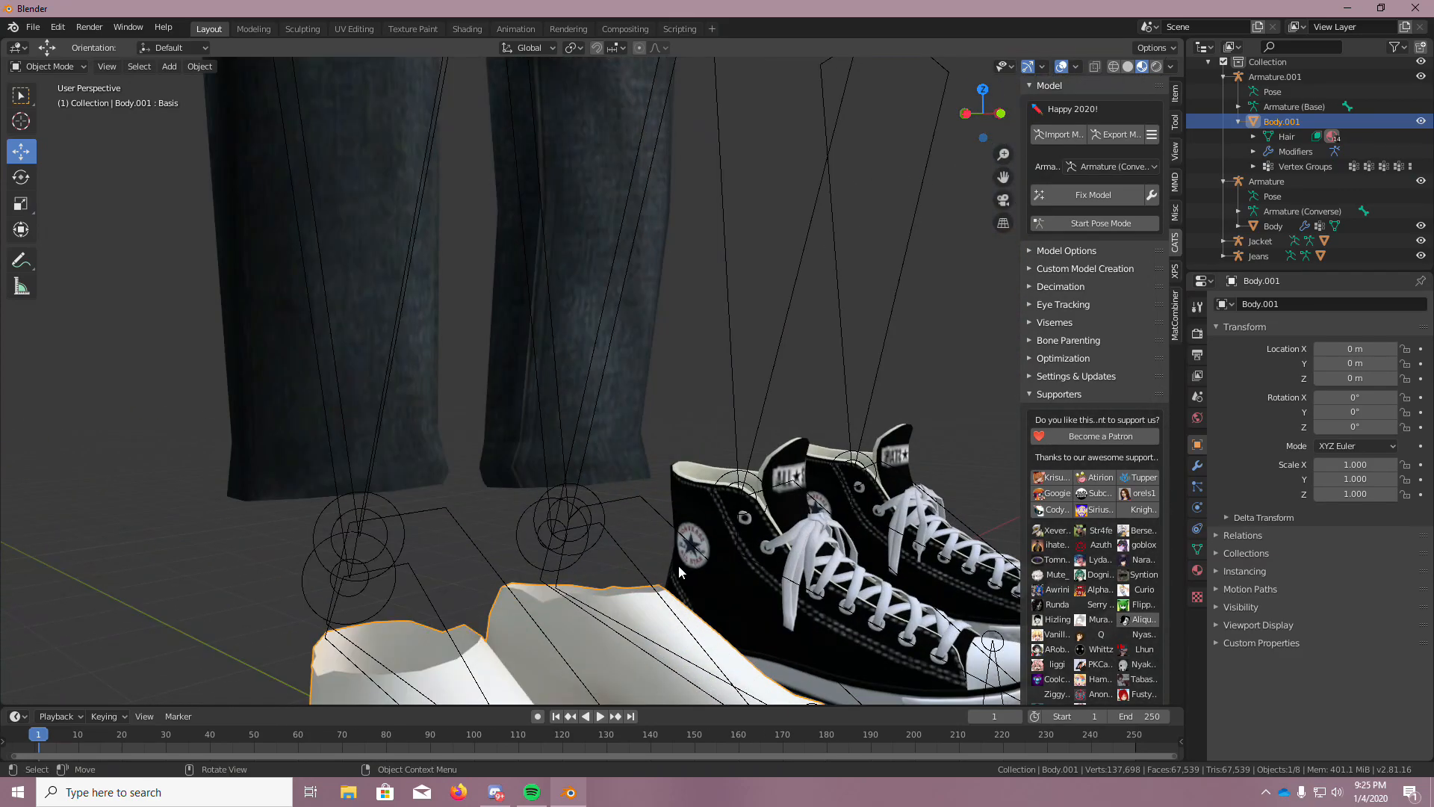
pyautogui.click(50, 66)
pyautogui.click(66, 102)
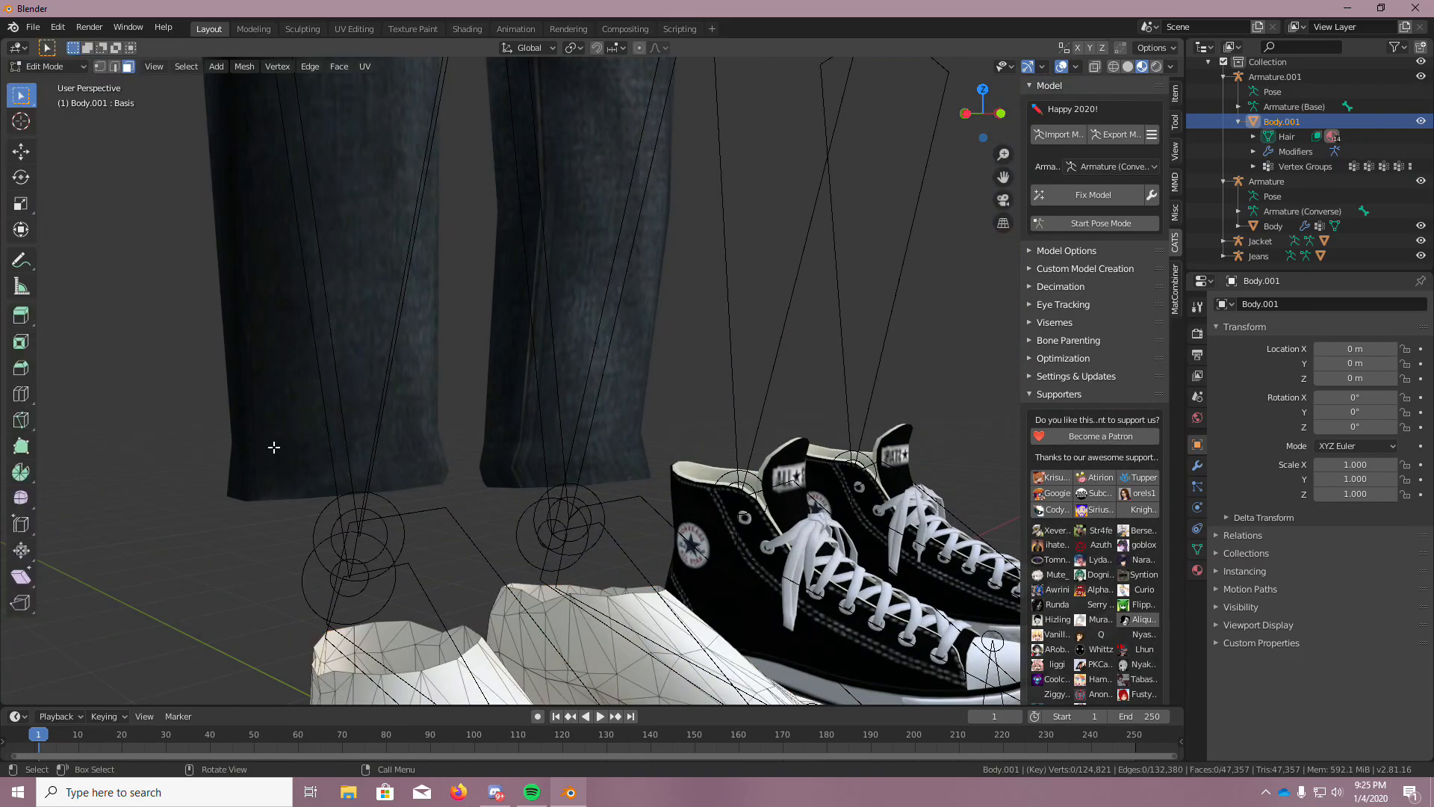
pyautogui.scroll(-3, 272, 447)
pyautogui.scroll(2, 411, 568)
pyautogui.moveTo(422, 500); pyautogui.dragTo(446, 516, button='middle')
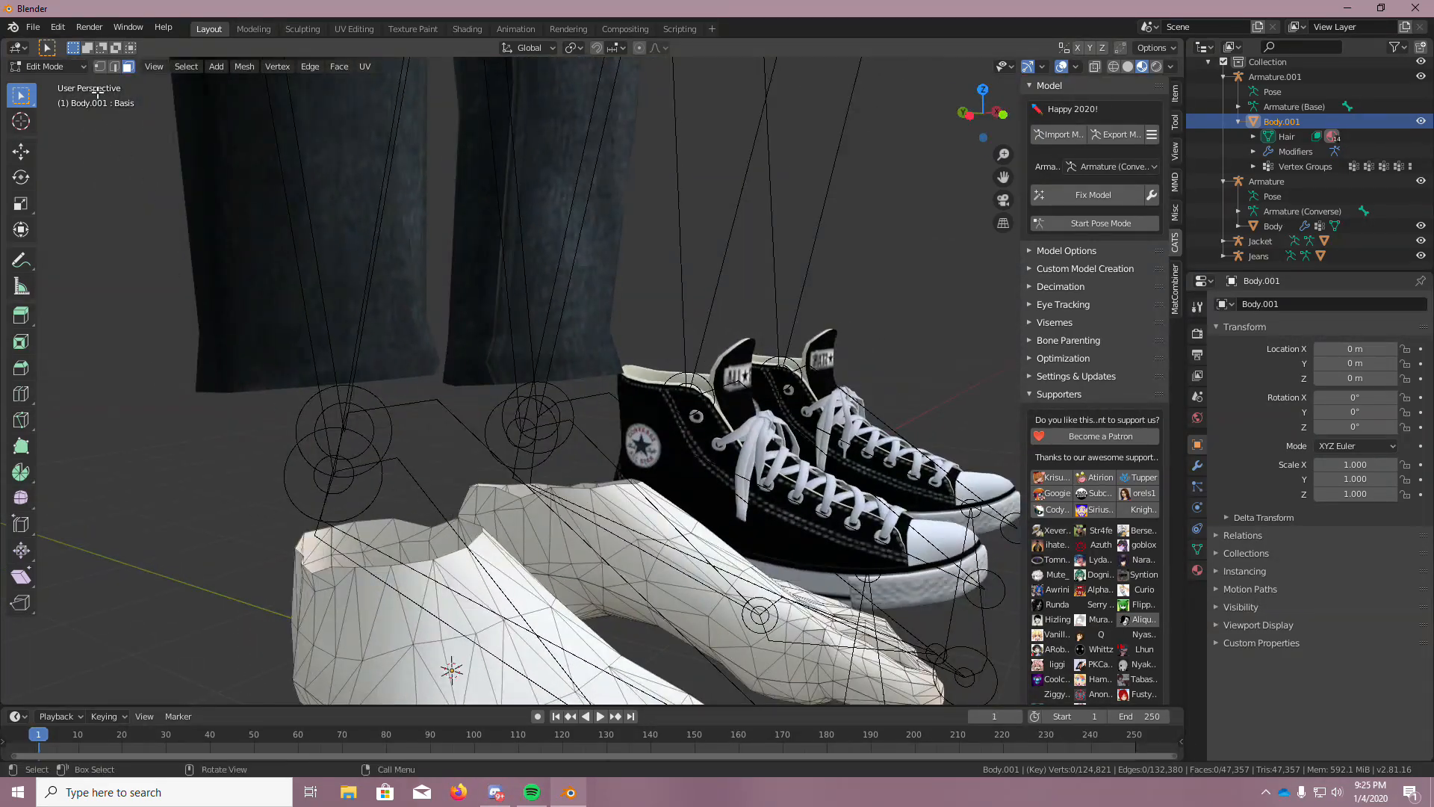
pyautogui.click(100, 67)
pyautogui.scroll(5, 227, 375)
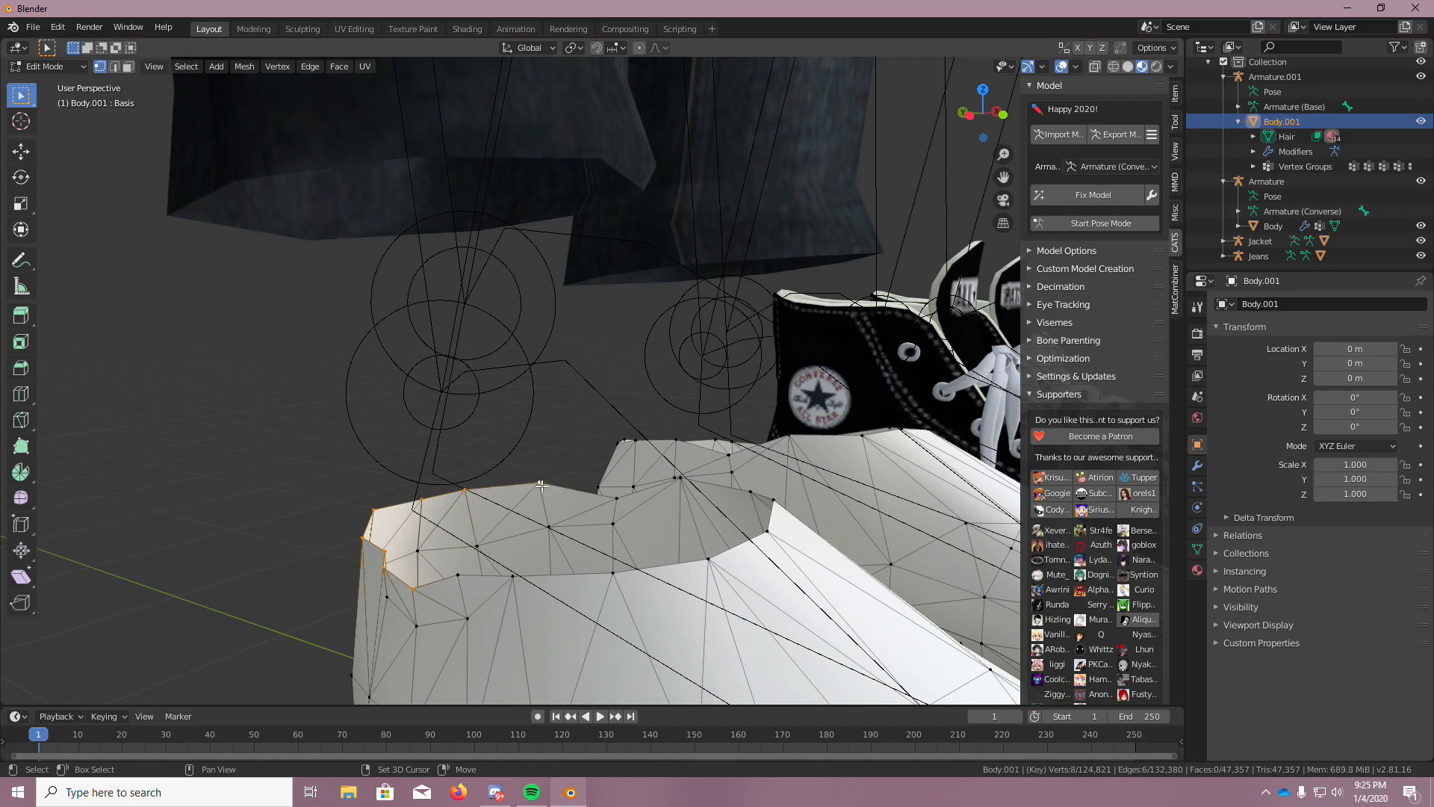
# Select the vertices around the right foot's open ankle rim and try raising them toward the jeans' hem
pyautogui.keyDown('shift'); pyautogui.click(612, 499); pyautogui.keyUp('shift')
pyautogui.scroll(3, 691, 494)
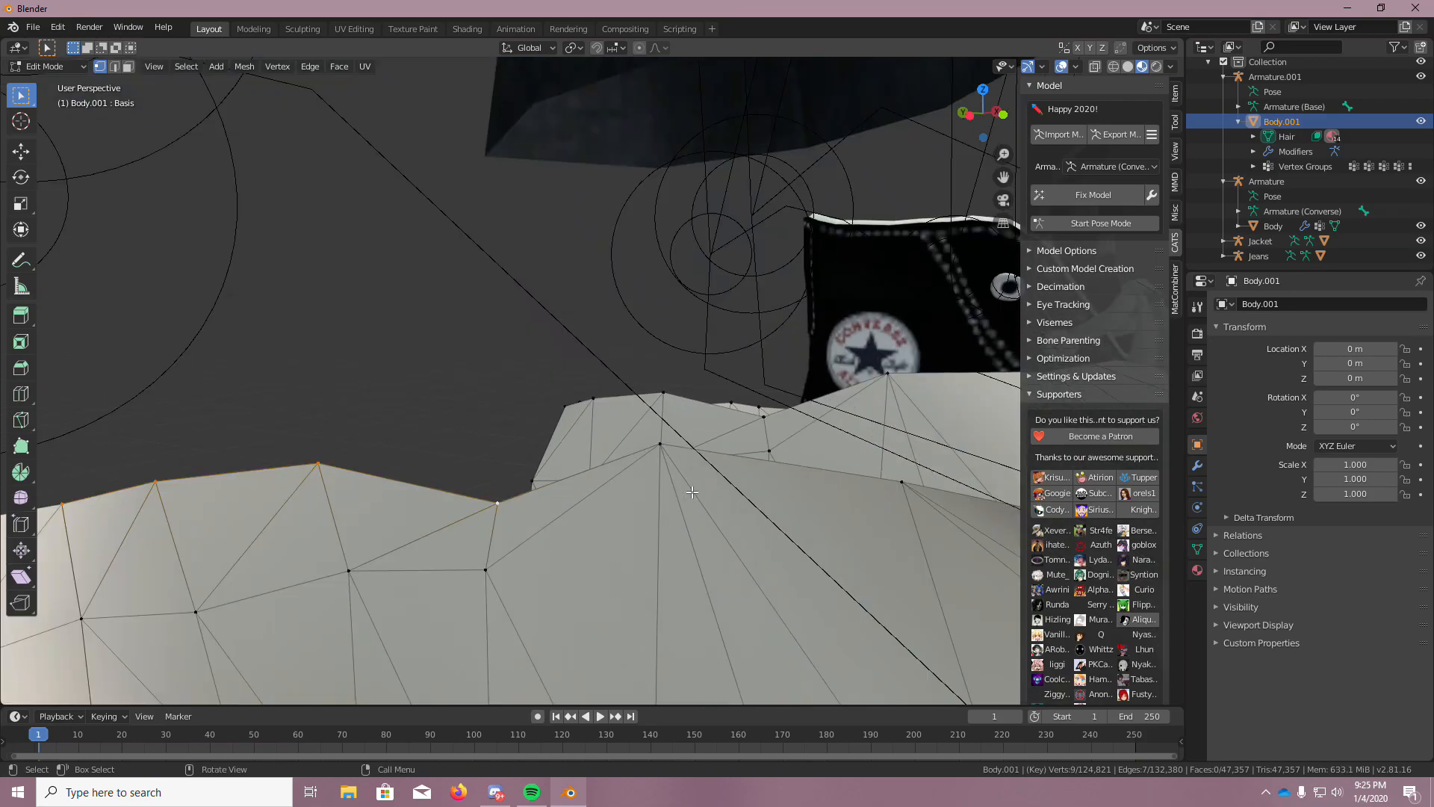
pyautogui.keyDown('shift'); pyautogui.click(904, 485); pyautogui.keyUp('shift')
pyautogui.scroll(-3, 907, 489)
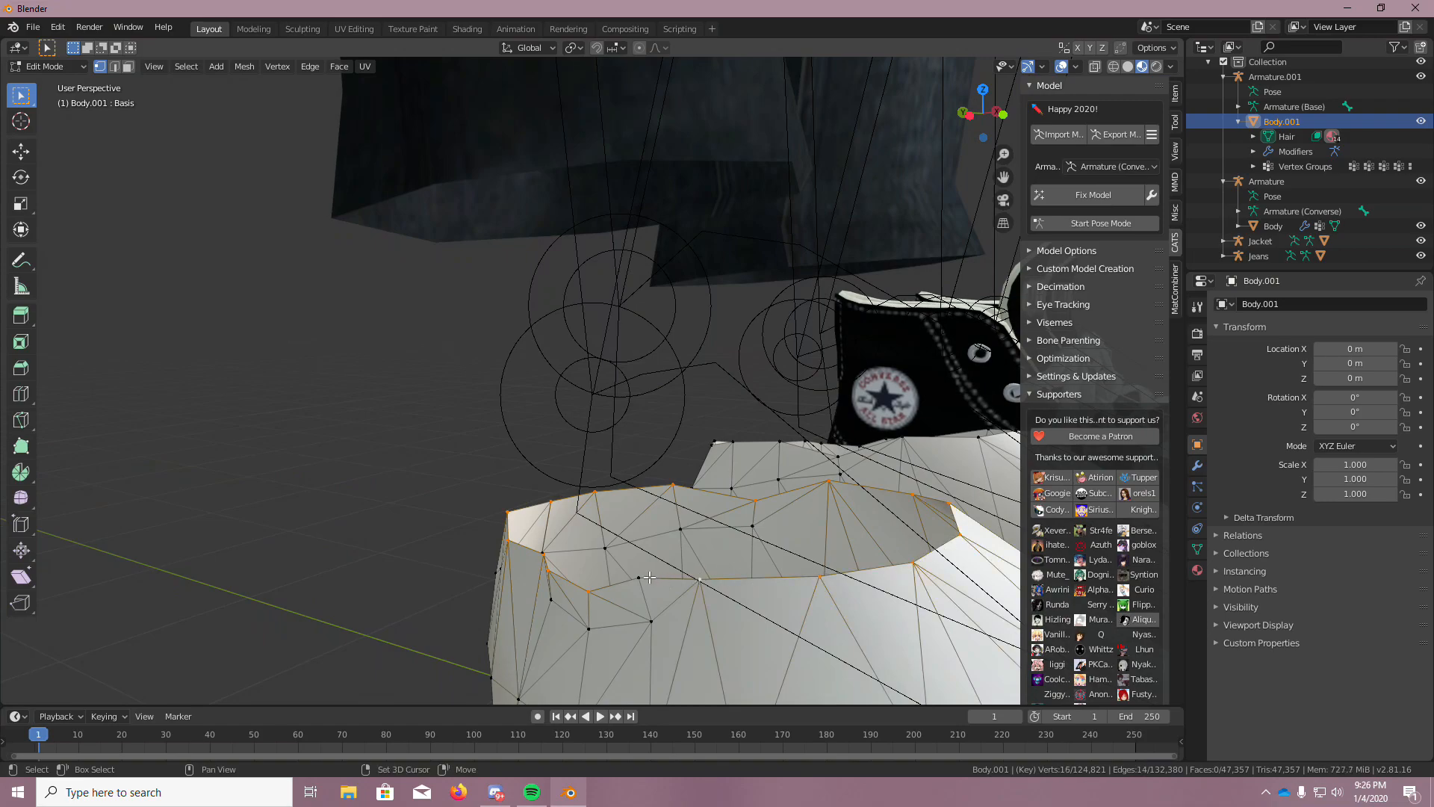
pyautogui.click(21, 152)
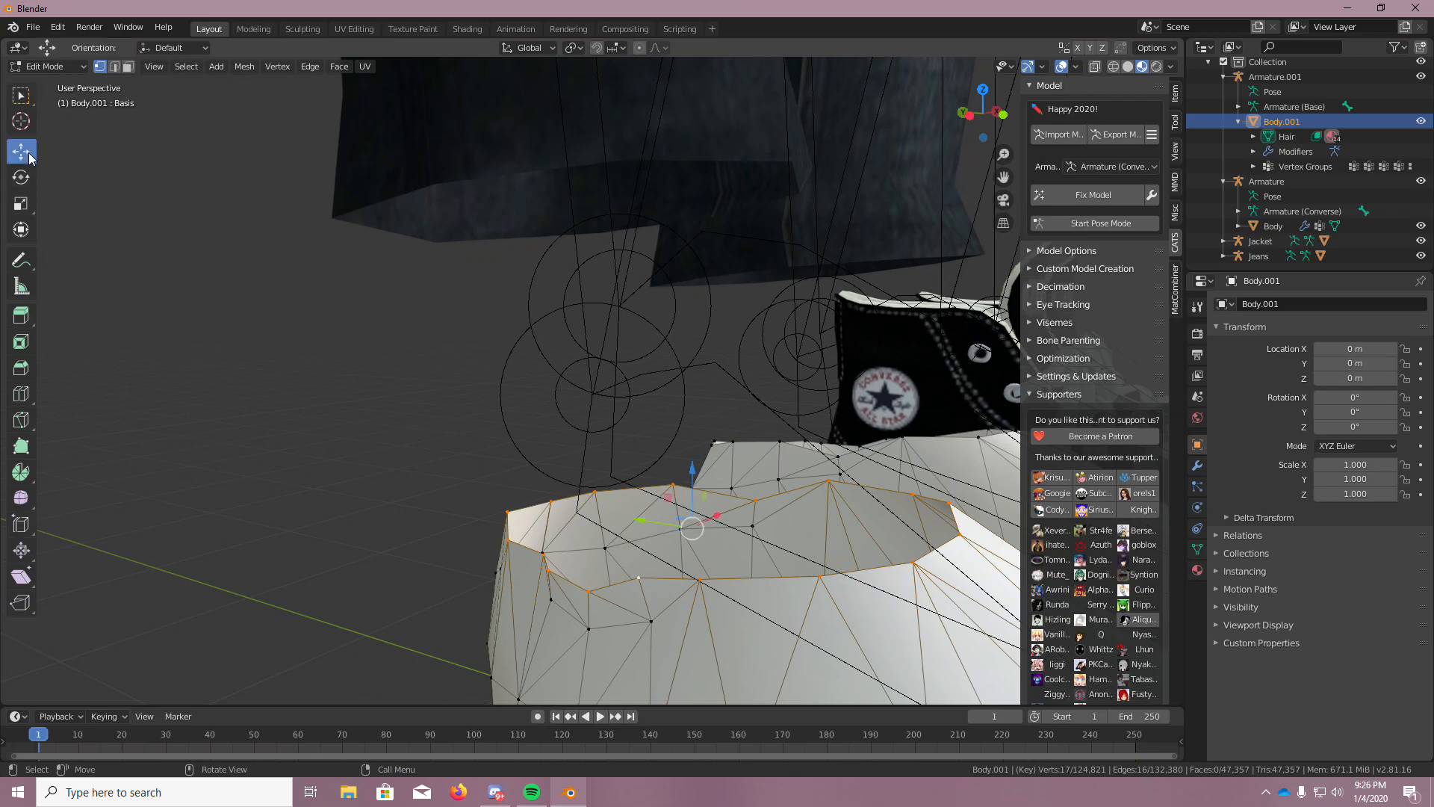
pyautogui.moveTo(693, 527); pyautogui.dragTo(642, 304)
# Try nudging the raised ankle rim freely so it lines up beneath the right leg's hem
pyautogui.moveTo(728, 317); pyautogui.dragTo(630, 349, button='middle')
pyautogui.scroll(-3, 638, 358)
pyautogui.keyDown('shift'); pyautogui.moveTo(275, 451); pyautogui.dragTo(413, 423, button='middle'); pyautogui.keyUp('shift')
pyautogui.scroll(3, 413, 423)
pyautogui.moveTo(650, 631); pyautogui.dragTo(739, 630, button='middle')
pyautogui.moveTo(489, 403); pyautogui.dragTo(583, 393, button='middle')
pyautogui.scroll(-3, 754, 400)
pyautogui.moveTo(853, 386); pyautogui.dragTo(859, 429, button='middle')
pyautogui.scroll(-1, 850, 356)
pyautogui.scroll(2, 847, 360)
pyautogui.press('g')
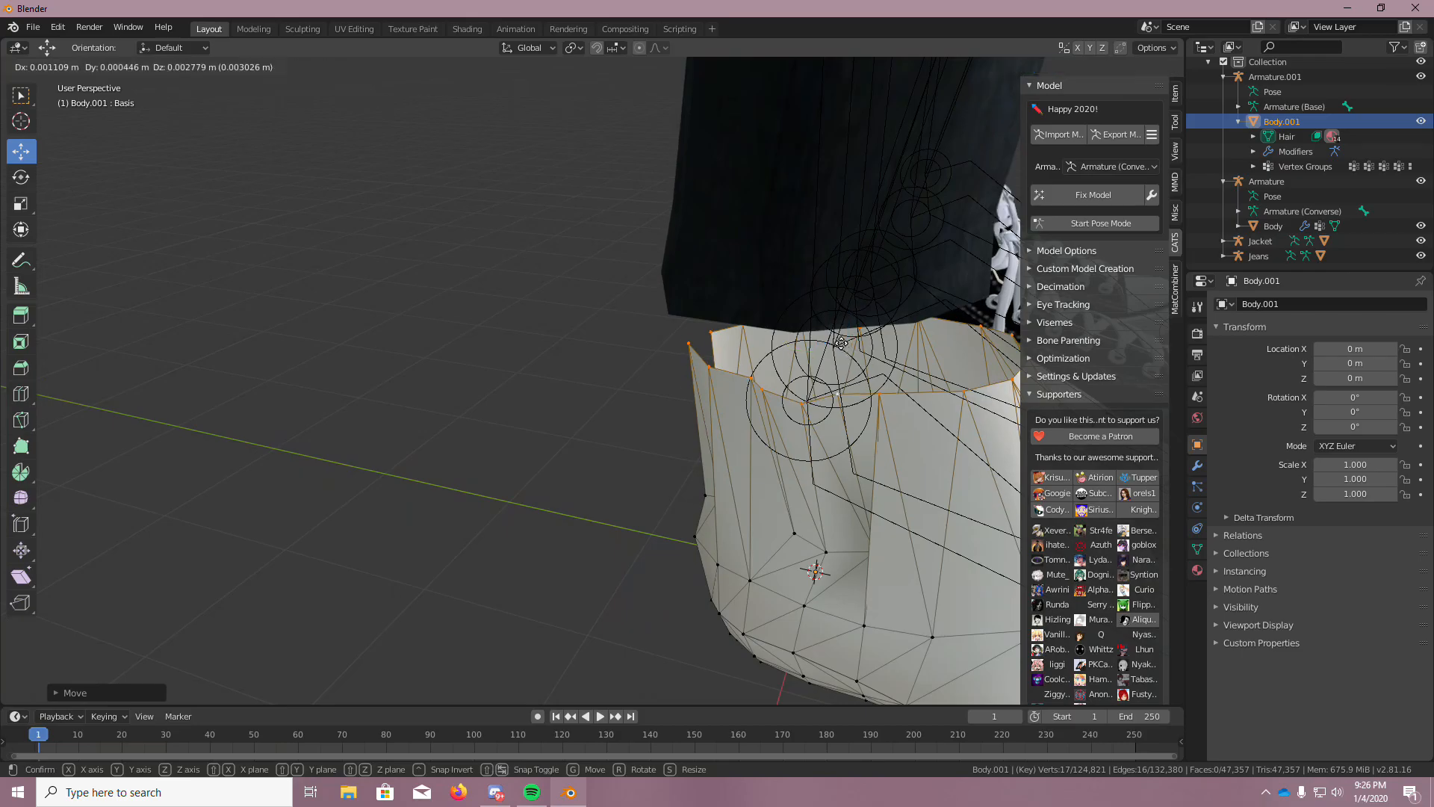
pyautogui.click(869, 356)
pyautogui.moveTo(869, 356); pyautogui.dragTo(772, 425, button='middle')
pyautogui.scroll(-4, 795, 374)
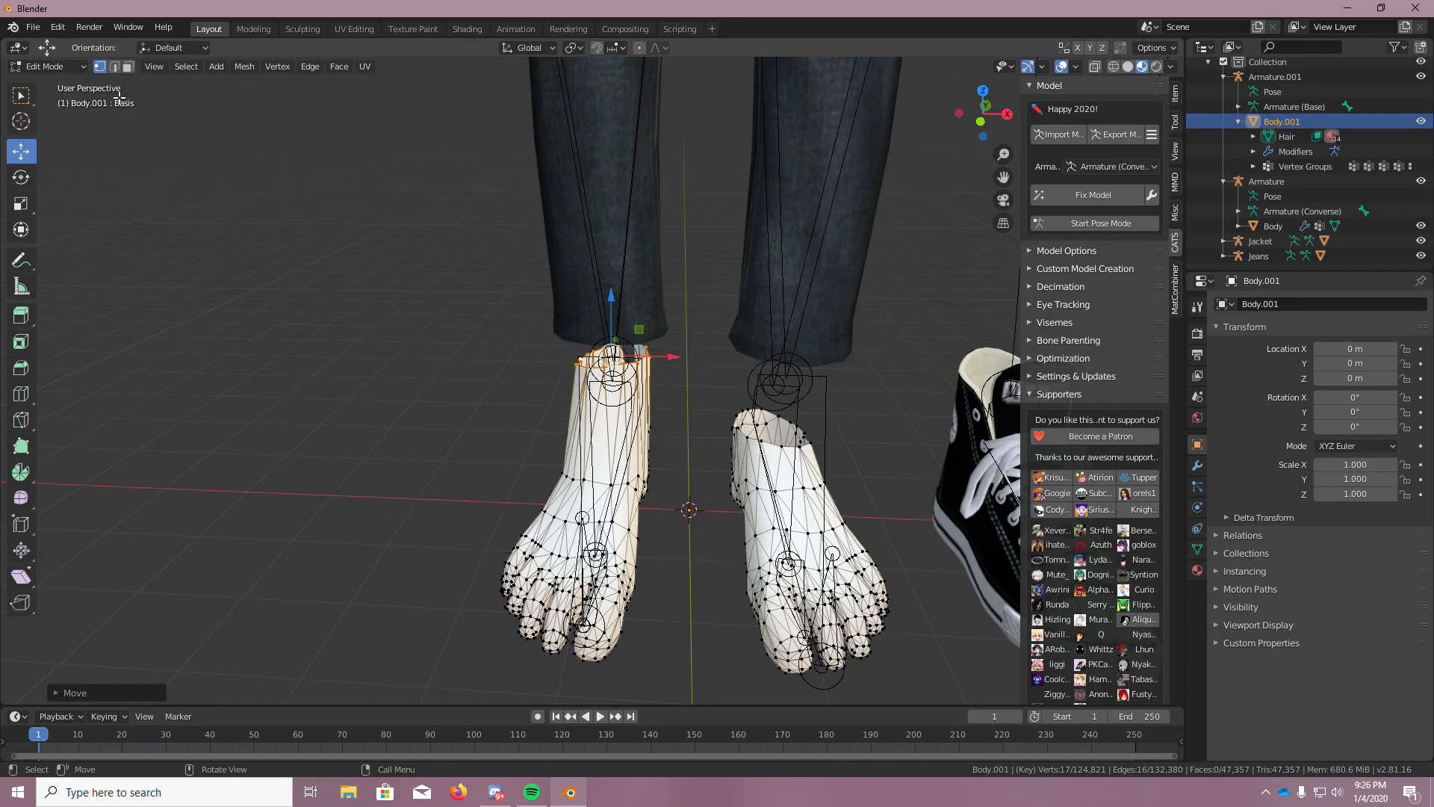
# Return to Object Mode, try moving the Converse armature along X over the feet, and undo that move
pyautogui.click(52, 66)
pyautogui.click(70, 87)
pyautogui.moveTo(888, 406); pyautogui.dragTo(981, 371, button='middle')
pyautogui.click(980, 371)
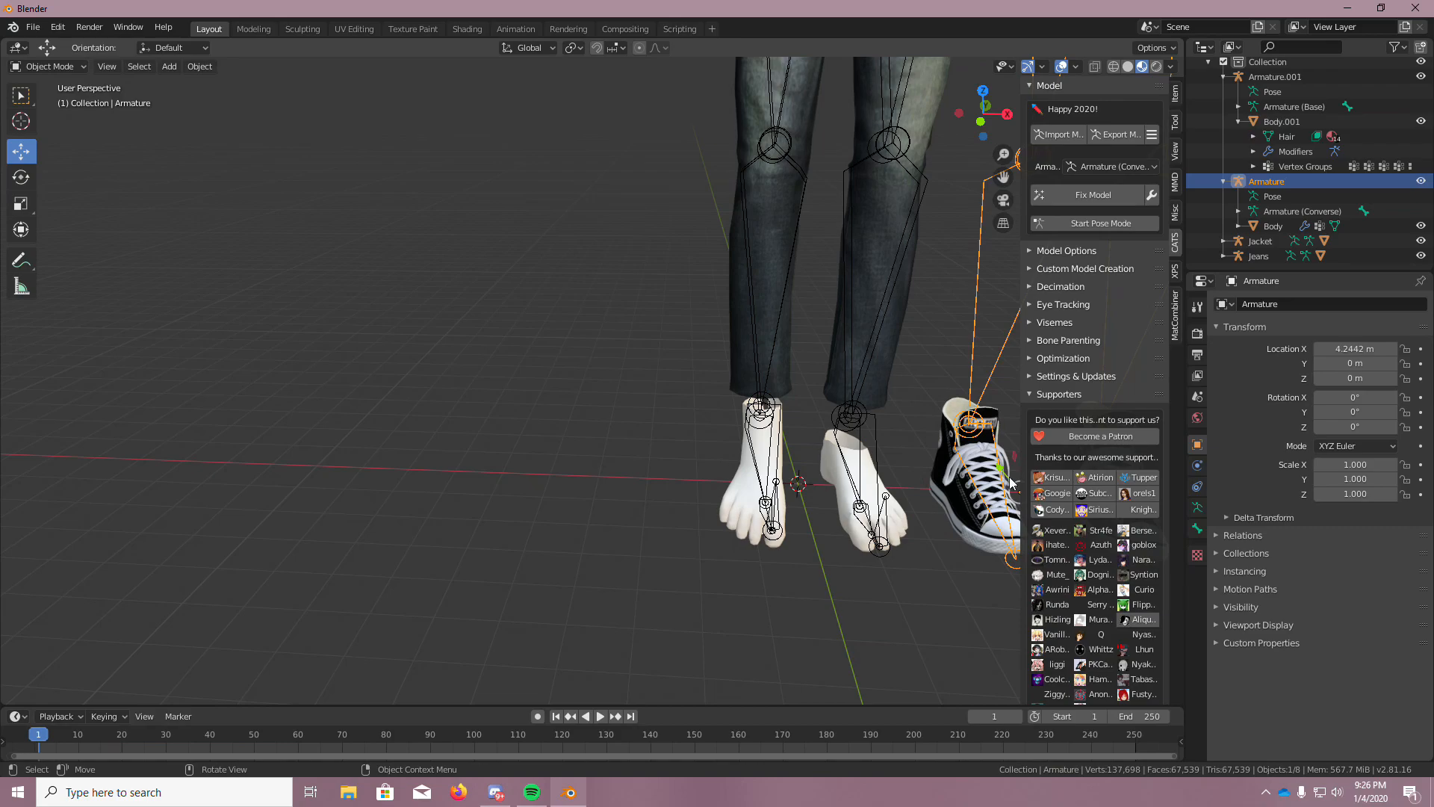
pyautogui.press('g')
pyautogui.press('x')
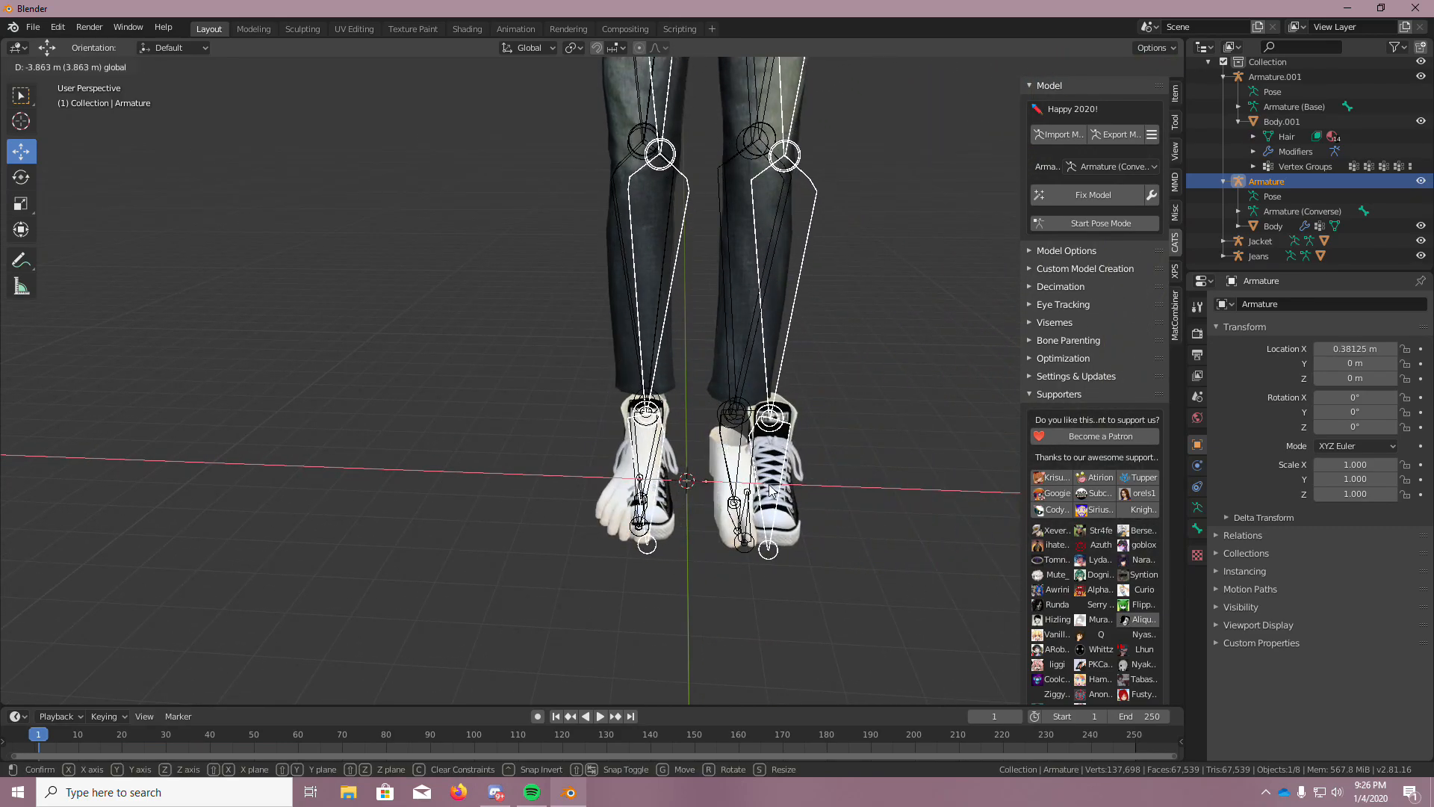
pyautogui.click(925, 446)
pyautogui.hotkey('ctrl', 'z')
# Put Body.001 back into Edit Mode and undo the raising of the right foot's ankle rim
pyautogui.click(781, 426)
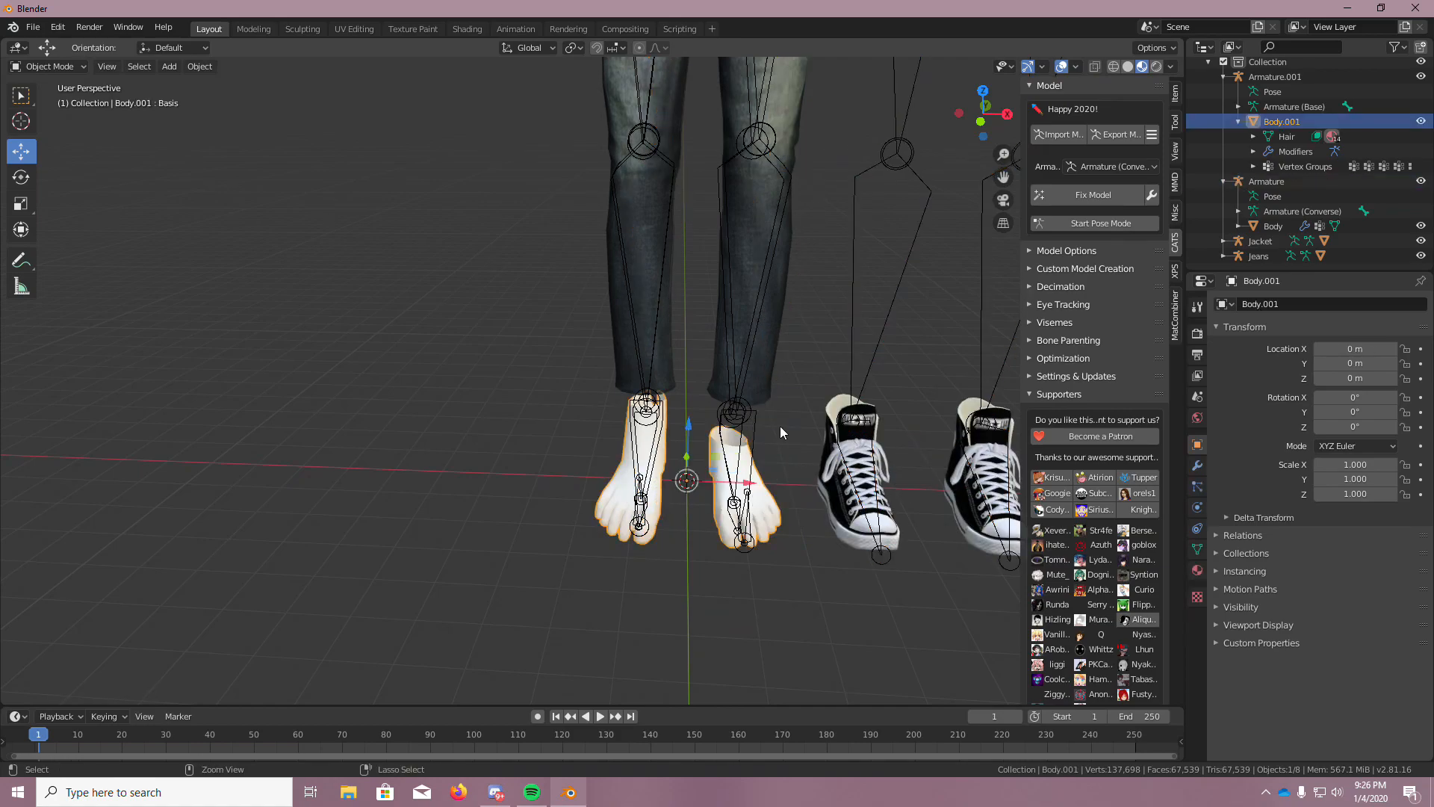
pyautogui.press('Tab')
pyautogui.hotkey('ctrl', 'z')
pyautogui.hotkey('ctrl', 'z')
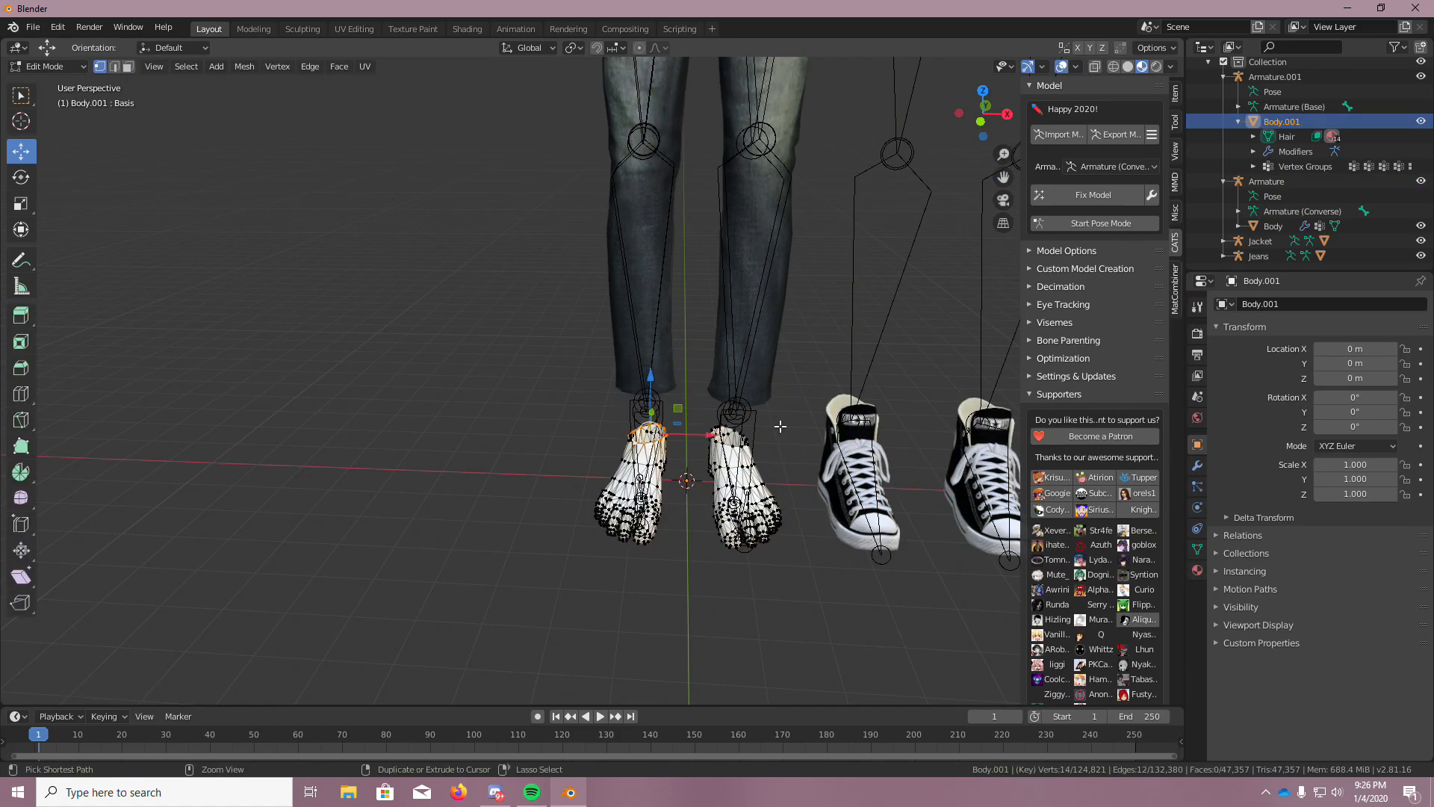
# Undo the recent foot edits until Body.001 is out of Edit Mode
pyautogui.hotkey('ctrl', 'z')
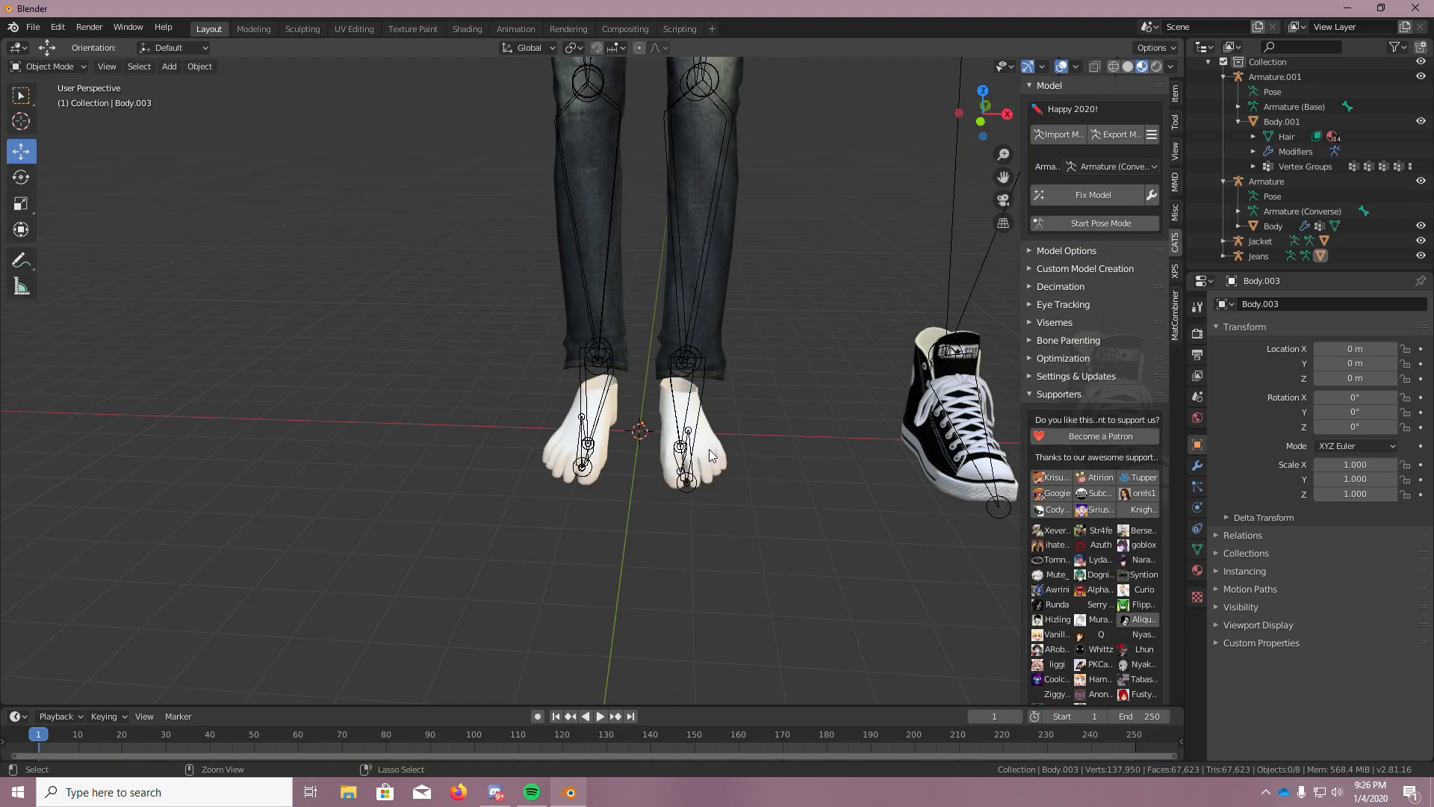
pyautogui.moveTo(709, 455); pyautogui.dragTo(775, 446, button='middle')
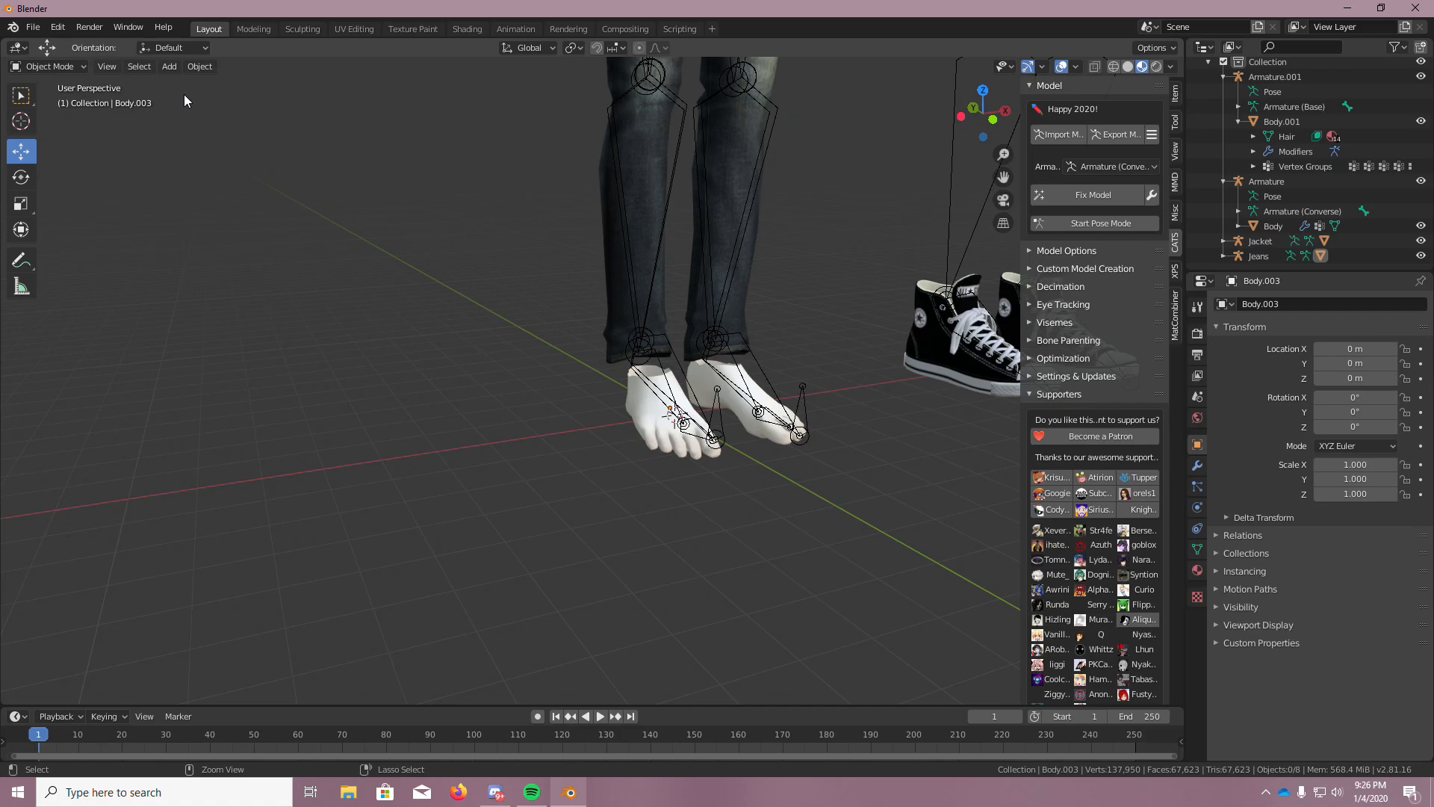
# Examine the whole outfit and the gap between the bare ankles and the jeans' hems
pyautogui.scroll(-10, 553, 101)
pyautogui.scroll(6, 581, 206)
pyautogui.moveTo(578, 152)
pyautogui.keyDown('shift'); pyautogui.mouseDown(button='middle')
pyautogui.moveTo(583, 250)
pyautogui.moveTo(572, 162)
pyautogui.mouseUp(button='middle'); pyautogui.keyUp('shift')
pyautogui.moveTo(572, 259); pyautogui.dragTo(778, 189, button='middle')
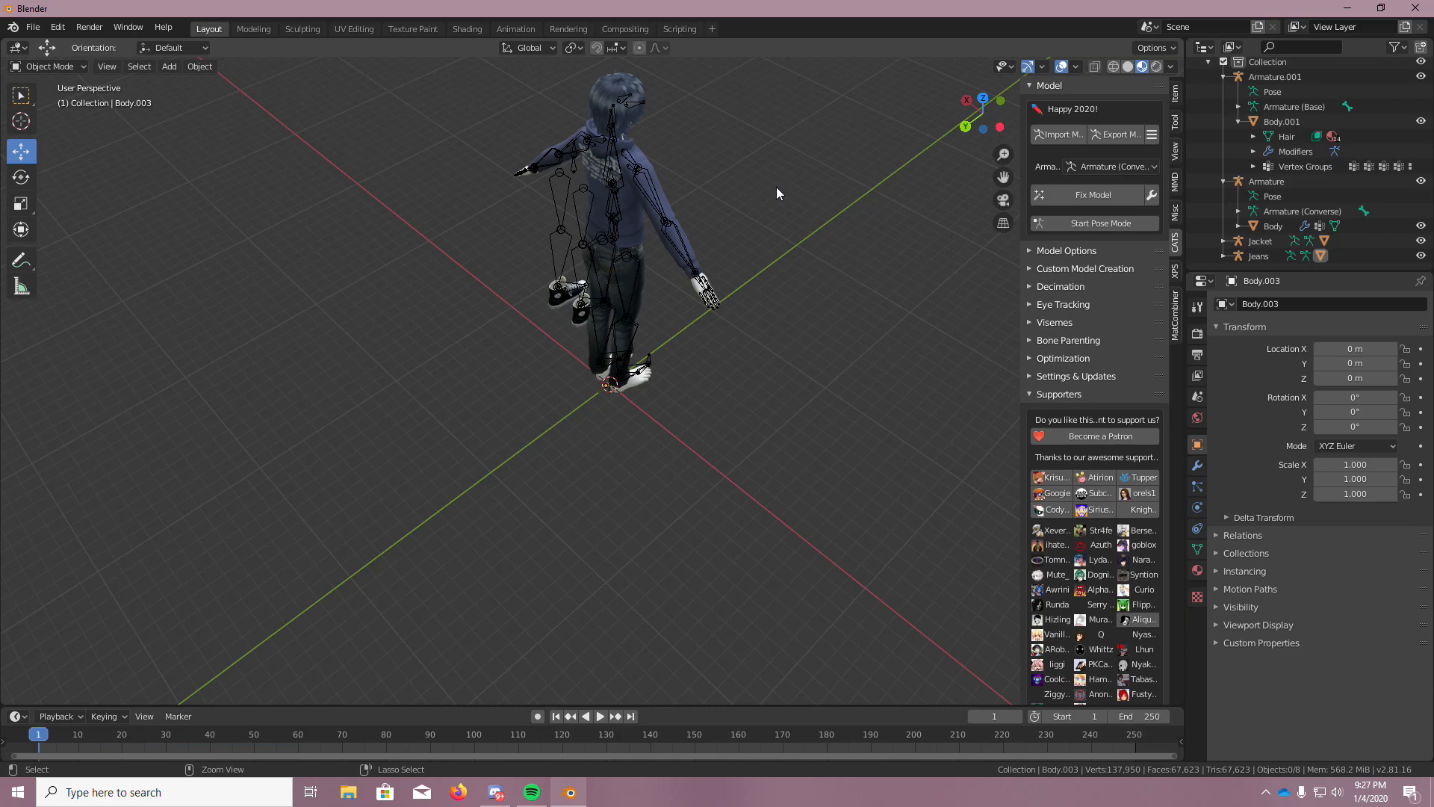
pyautogui.moveTo(775, 187); pyautogui.dragTo(523, 114, button='middle')
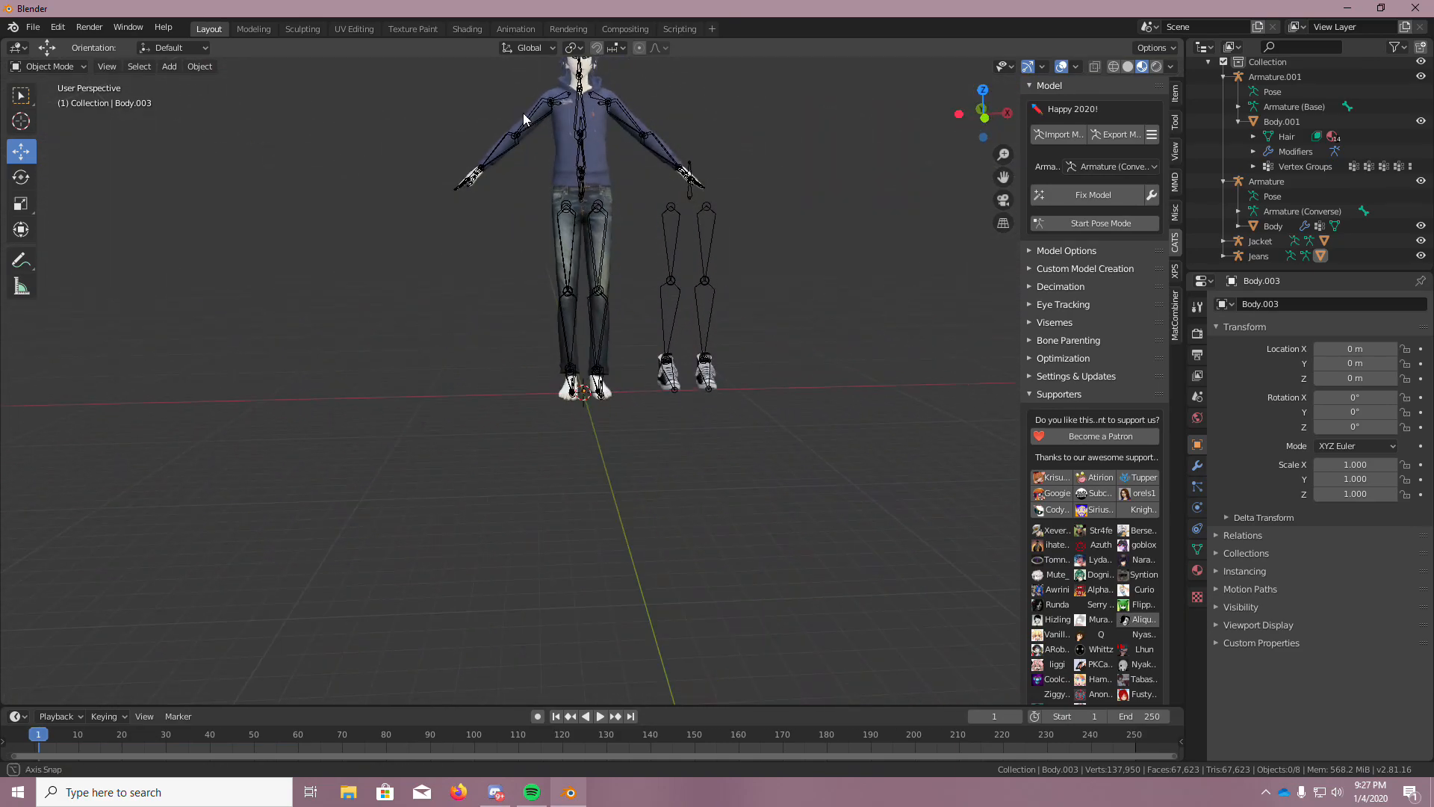
pyautogui.scroll(4, 523, 112)
pyautogui.scroll(-5, 584, 411)
pyautogui.scroll(8, 635, 517)
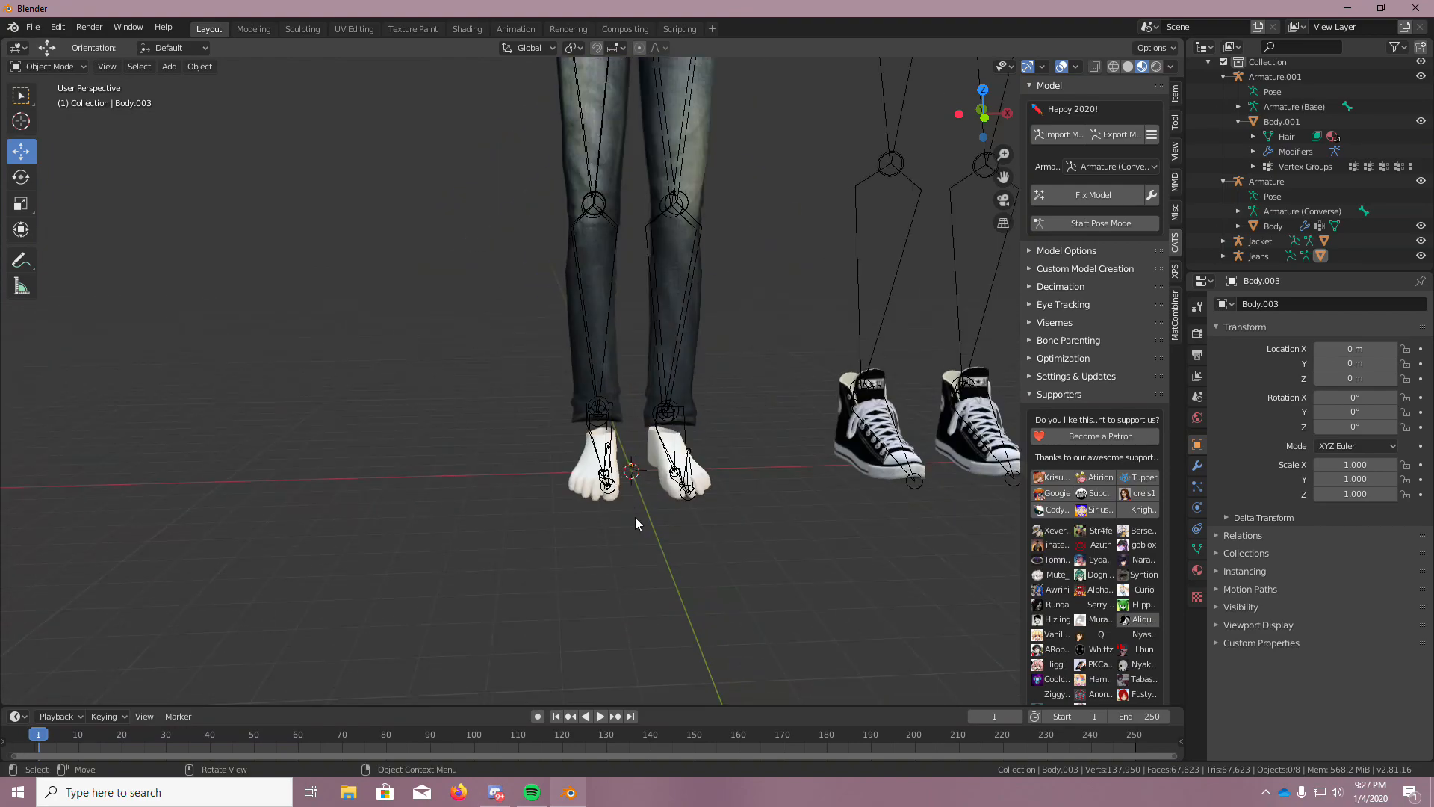
pyautogui.moveTo(642, 493); pyautogui.dragTo(412, 326, button='middle')
pyautogui.scroll(2, 412, 326)
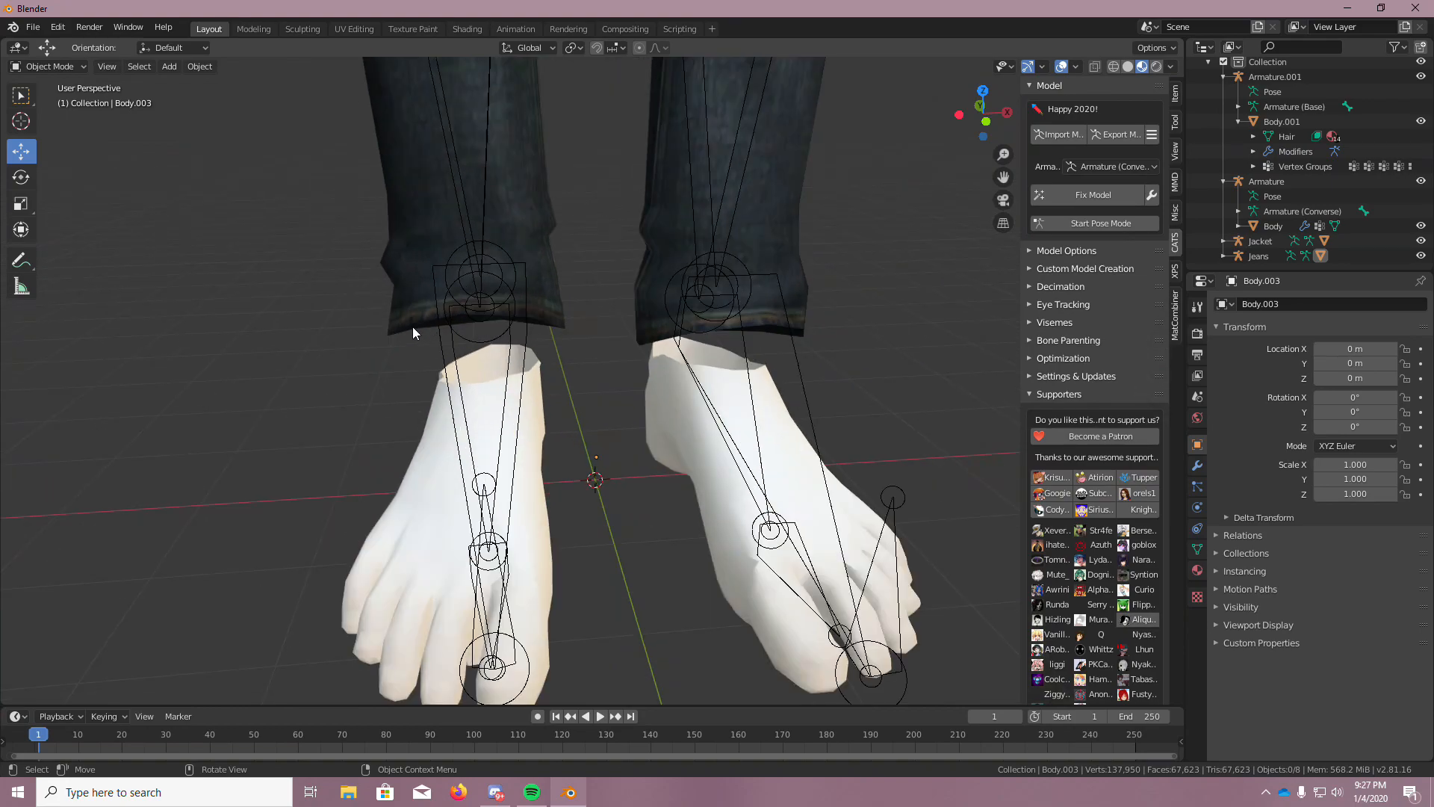
pyautogui.scroll(-3, 412, 326)
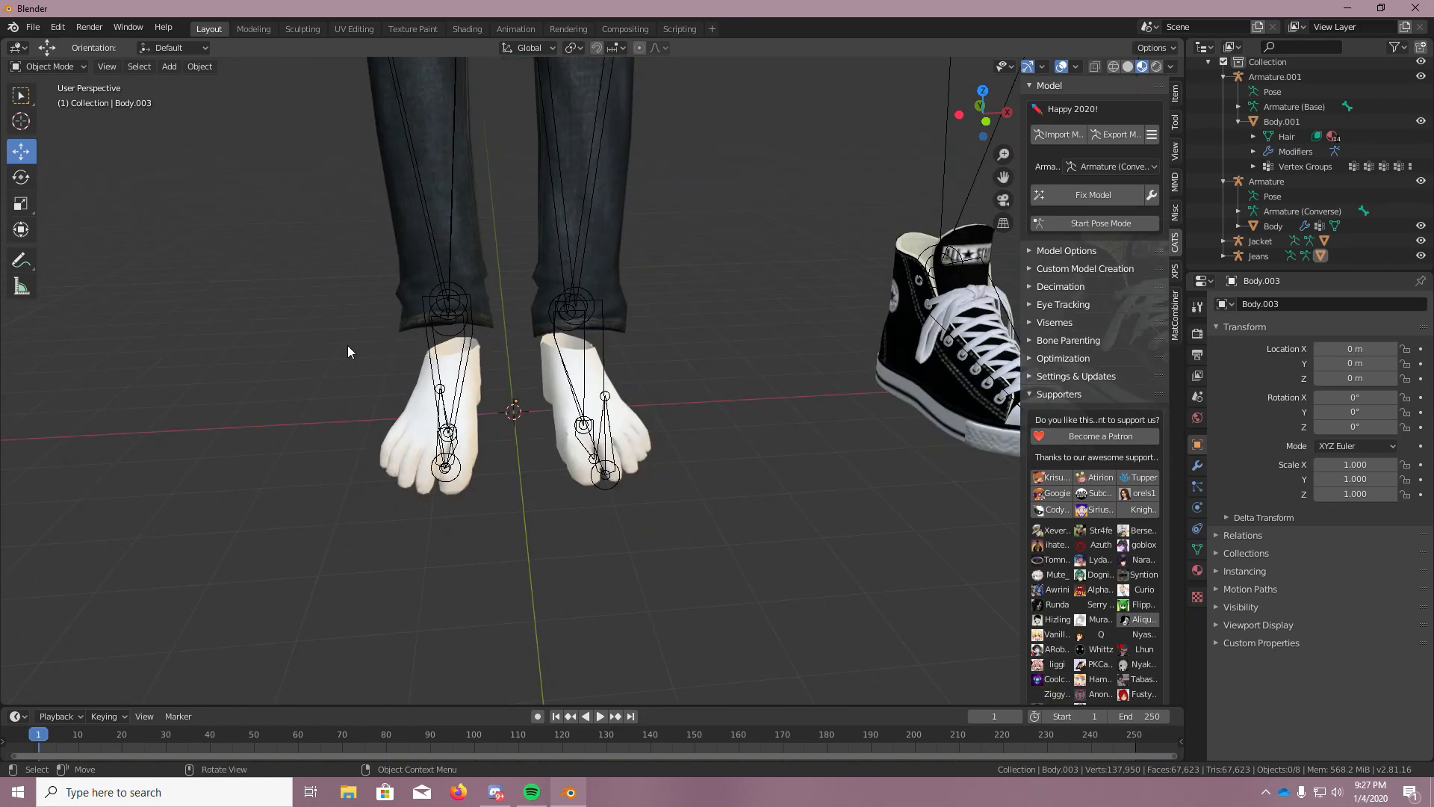
# Put Body.001 into Edit Mode and delete all faces linked to one picked face on the upper part of each foot
pyautogui.click(427, 406)
pyautogui.click(47, 67)
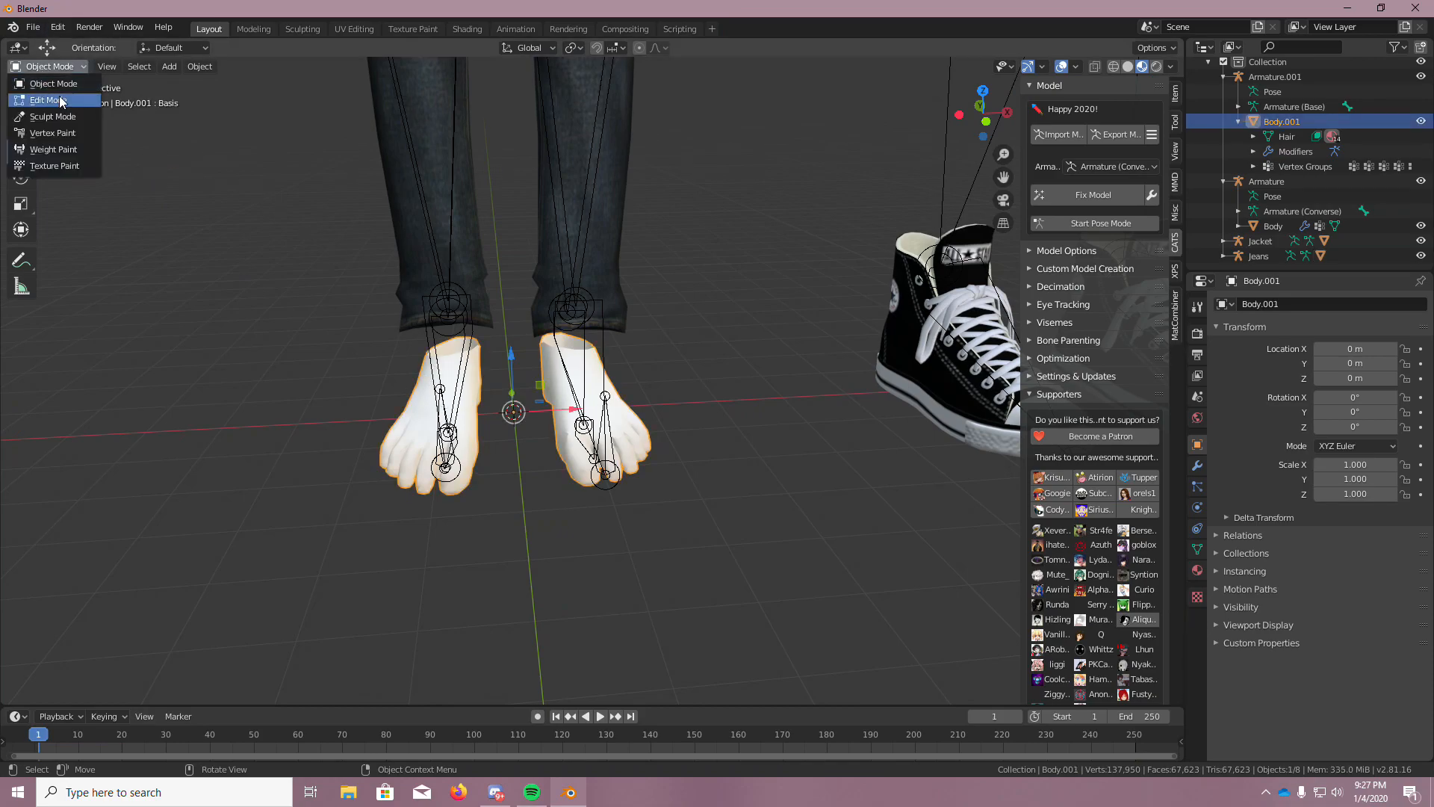
pyautogui.click(60, 100)
pyautogui.scroll(2, 346, 311)
pyautogui.scroll(6, 372, 468)
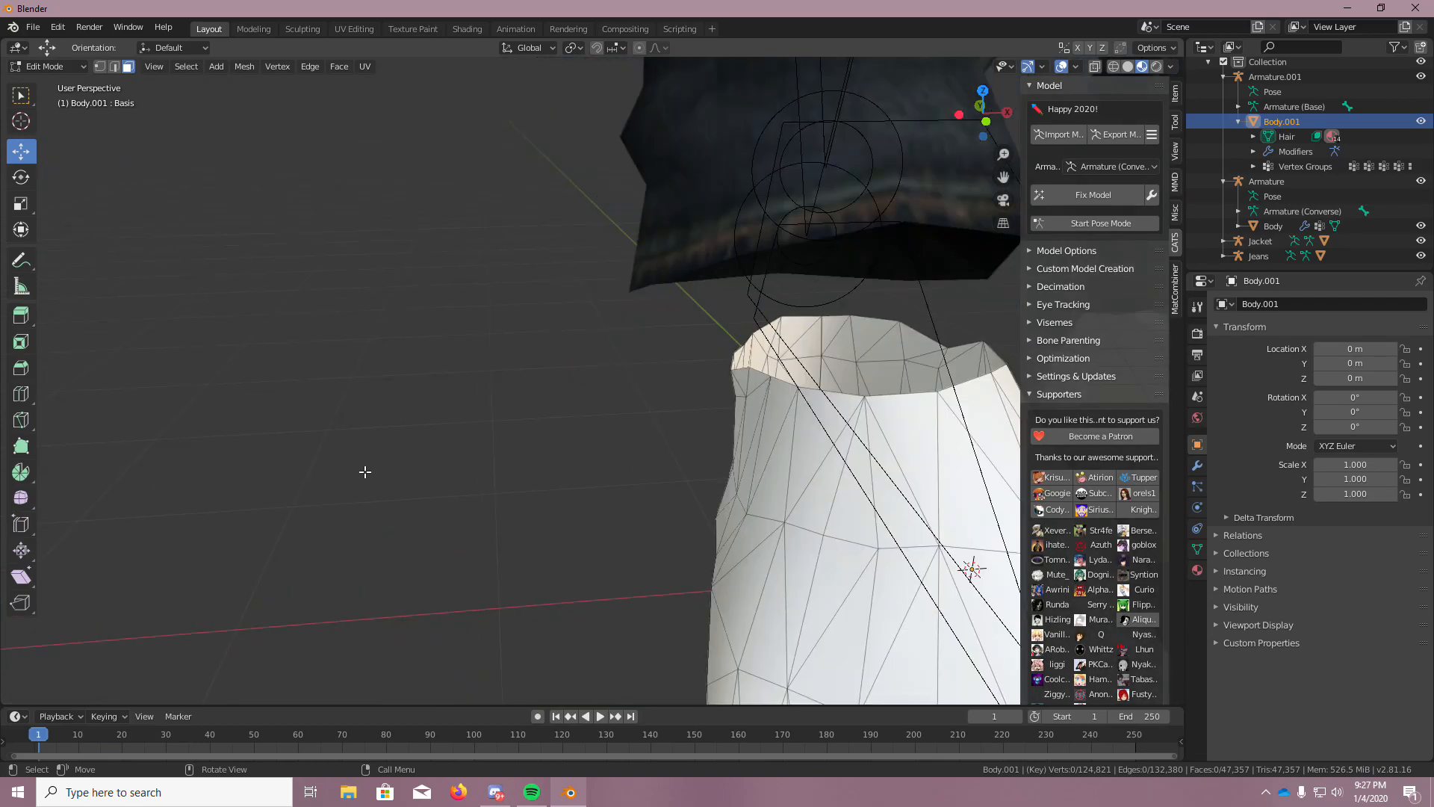
pyautogui.scroll(-5, 380, 507)
pyautogui.scroll(4, 358, 580)
pyautogui.scroll(-4, 392, 585)
pyautogui.scroll(3, 443, 621)
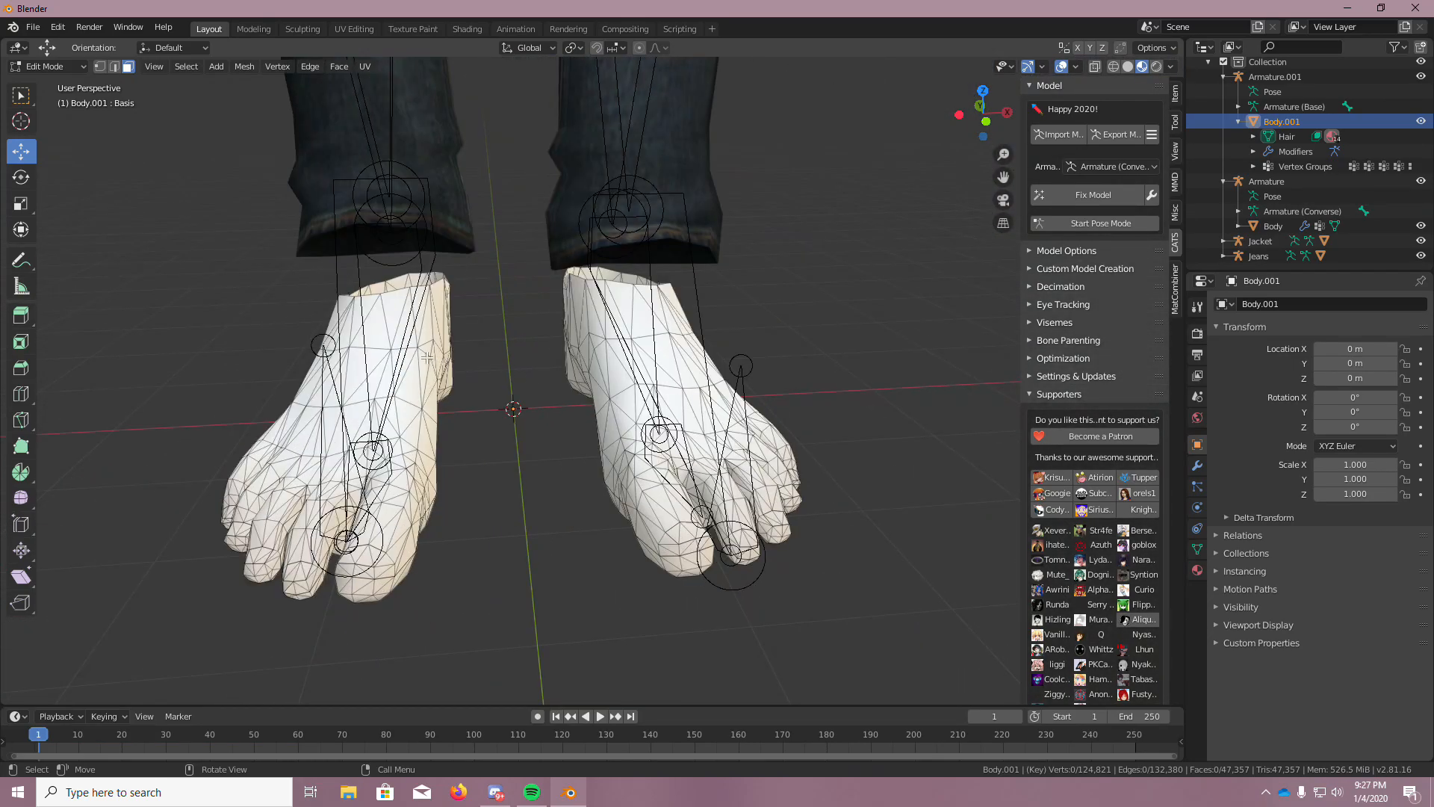
pyautogui.keyDown('shift'); pyautogui.click(623, 365); pyautogui.keyUp('shift')
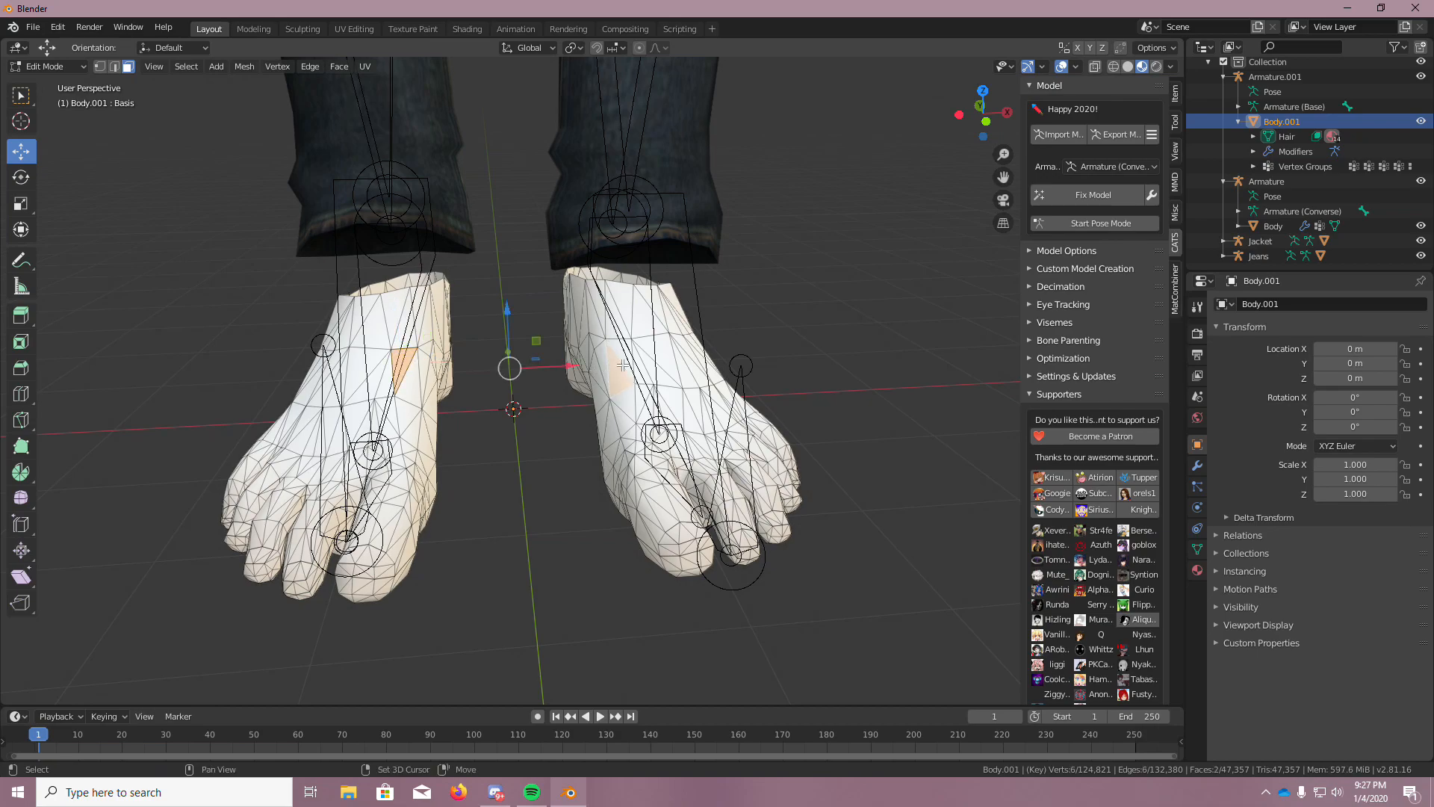
pyautogui.hotkey('ctrl', 'l')
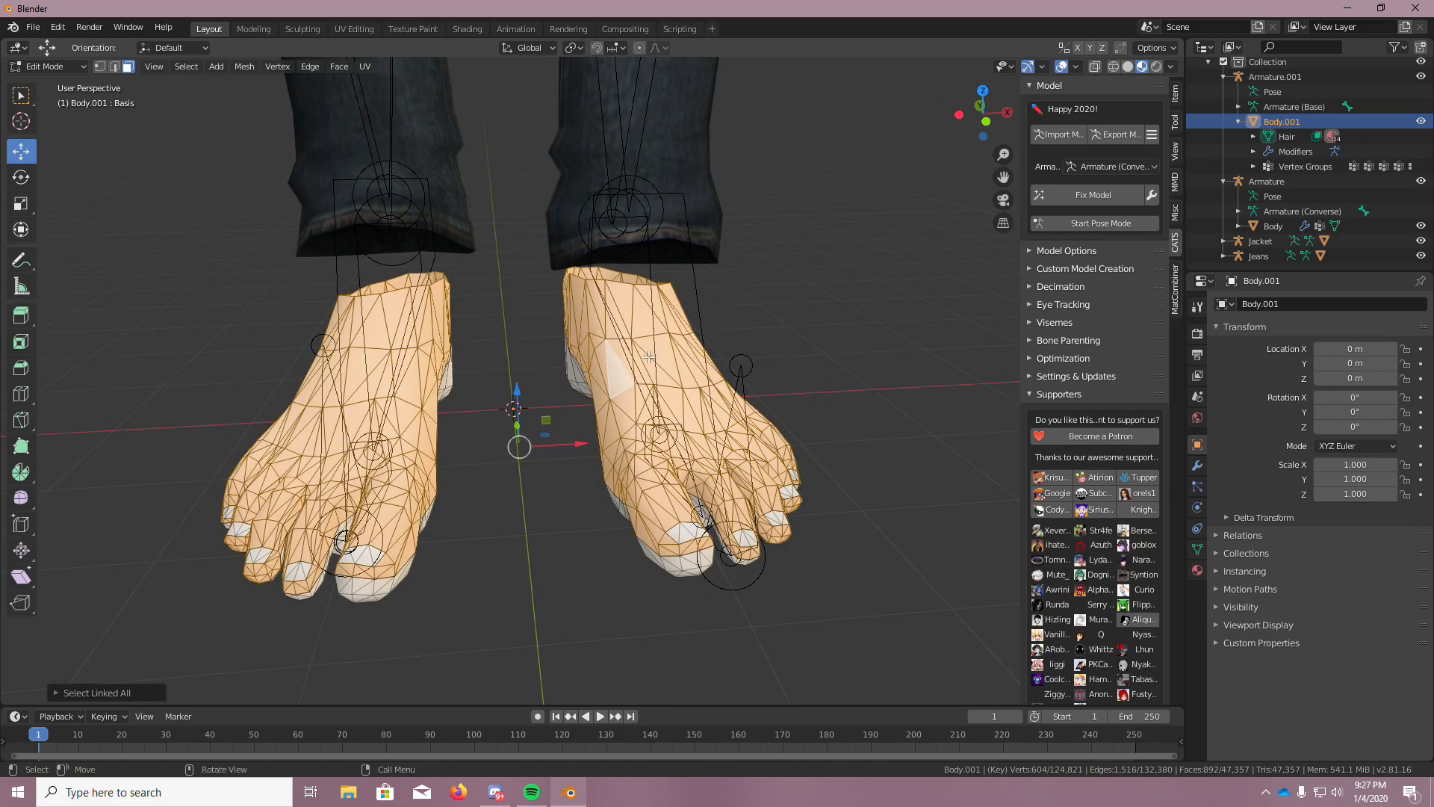
pyautogui.press('x')
pyautogui.click(648, 356)
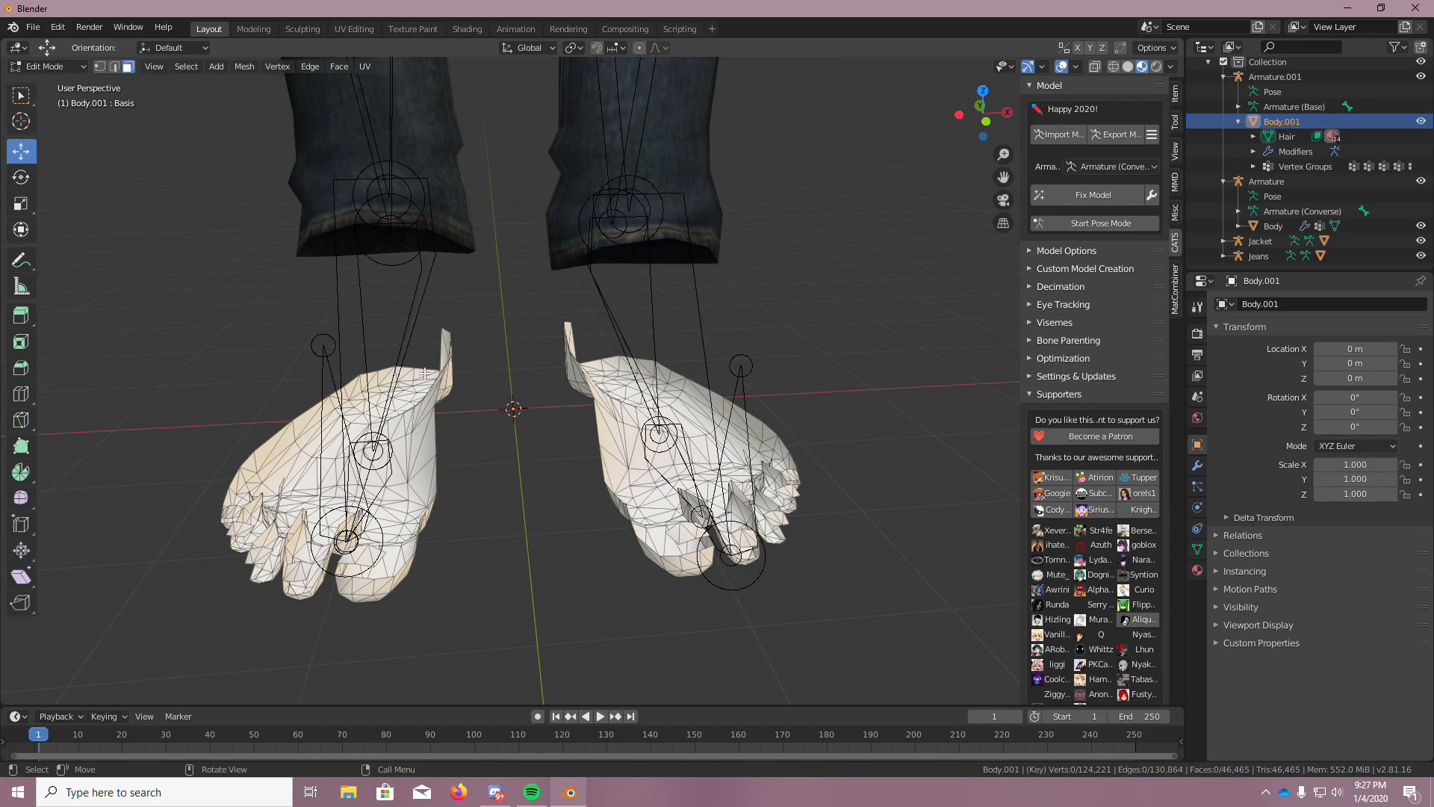
# Delete the picked faces on the remaining foot shells, and all faces linked to one further face on each foot
pyautogui.keyDown('shift'); pyautogui.click(715, 423); pyautogui.keyUp('shift')
pyautogui.press('x')
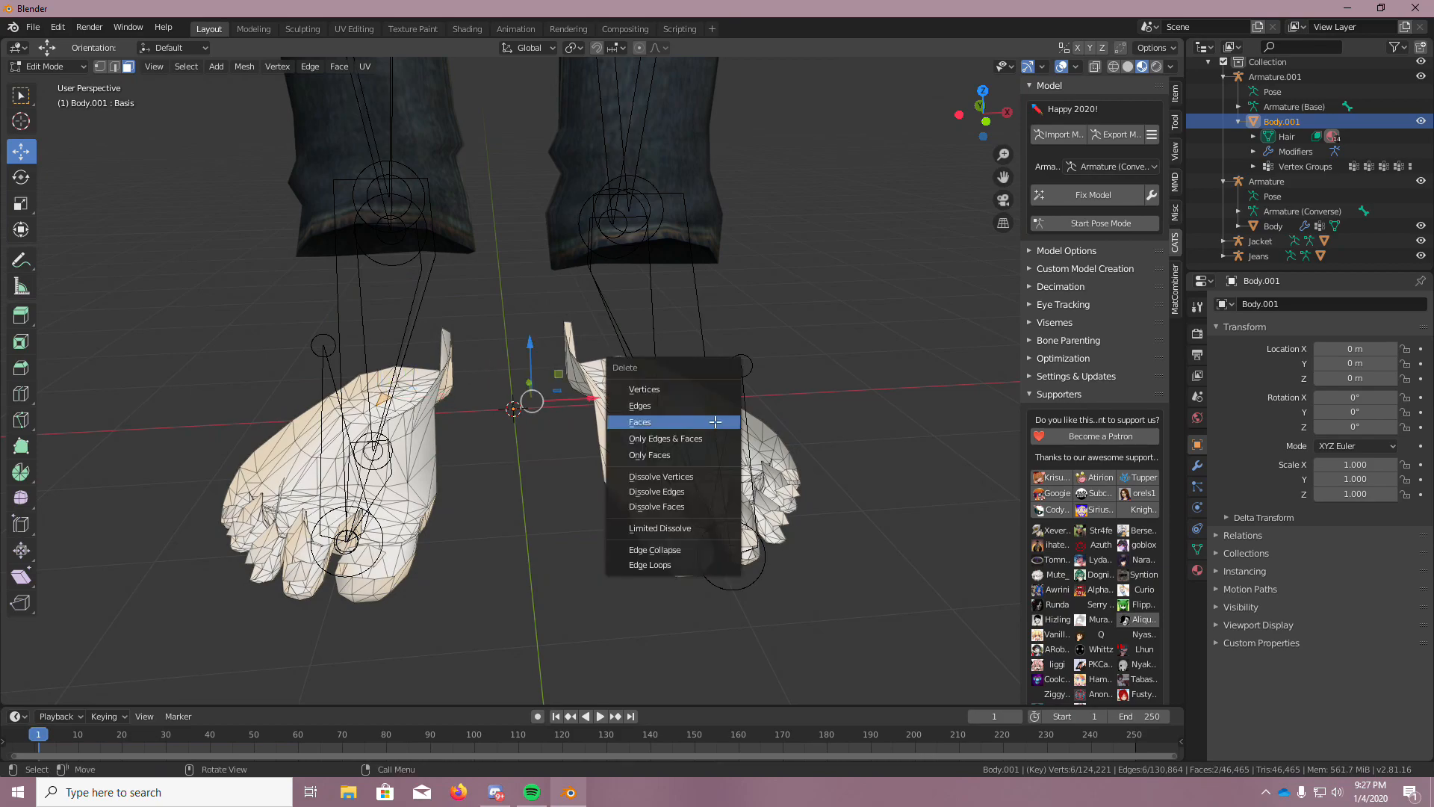
pyautogui.click(715, 422)
pyautogui.click(409, 445)
pyautogui.keyDown('shift'); pyautogui.click(671, 445); pyautogui.keyUp('shift')
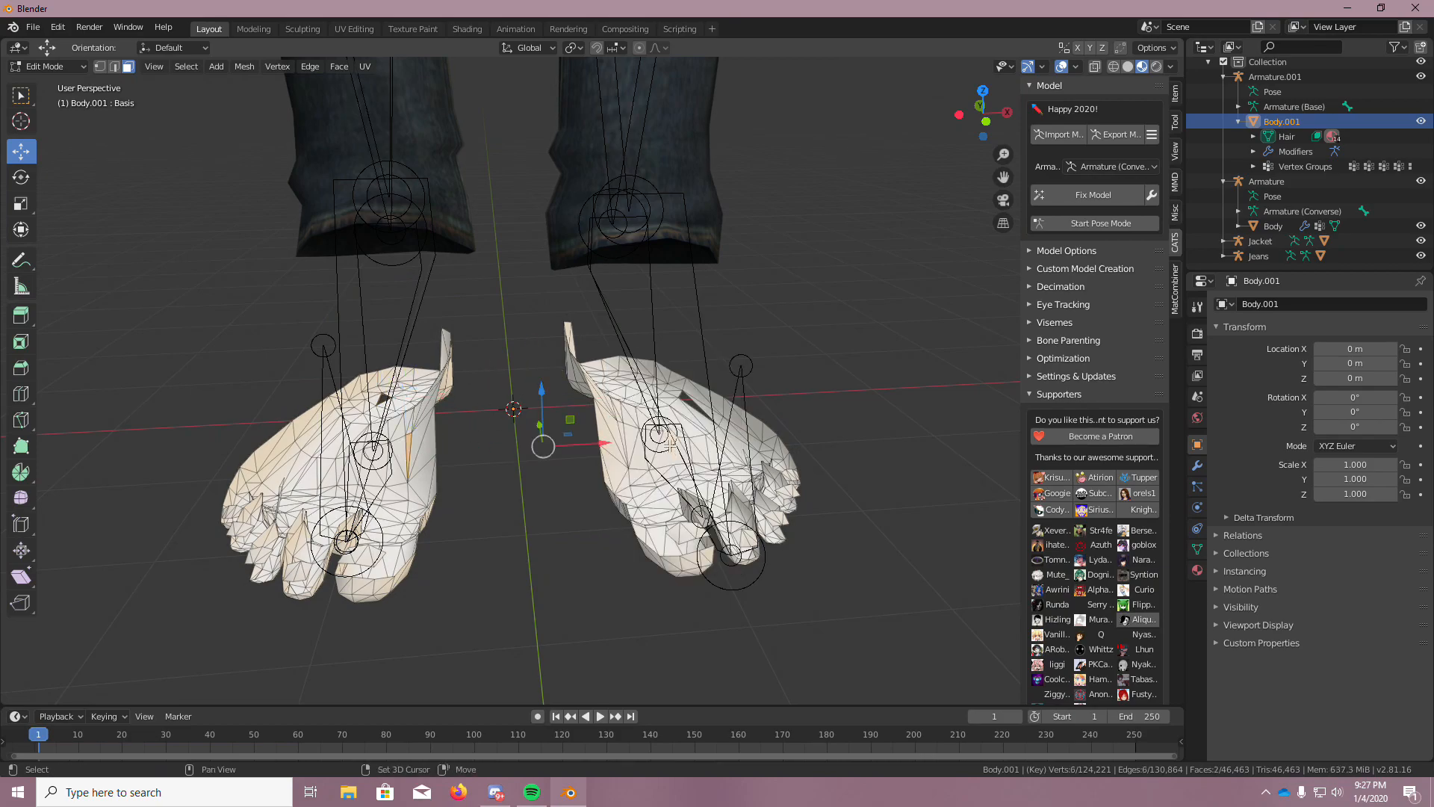
pyautogui.hotkey('ctrl', 'l')
pyautogui.press('x')
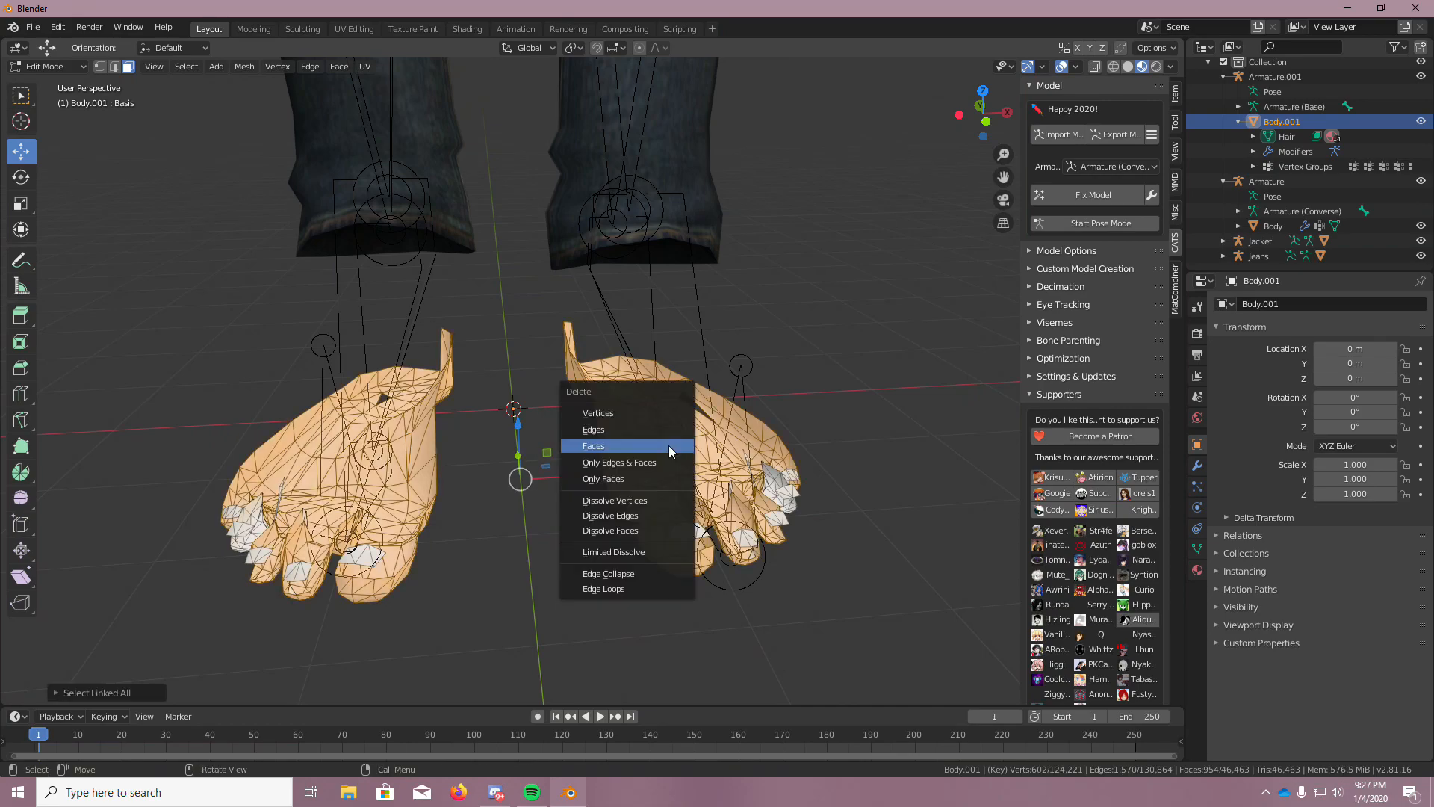
pyautogui.click(669, 445)
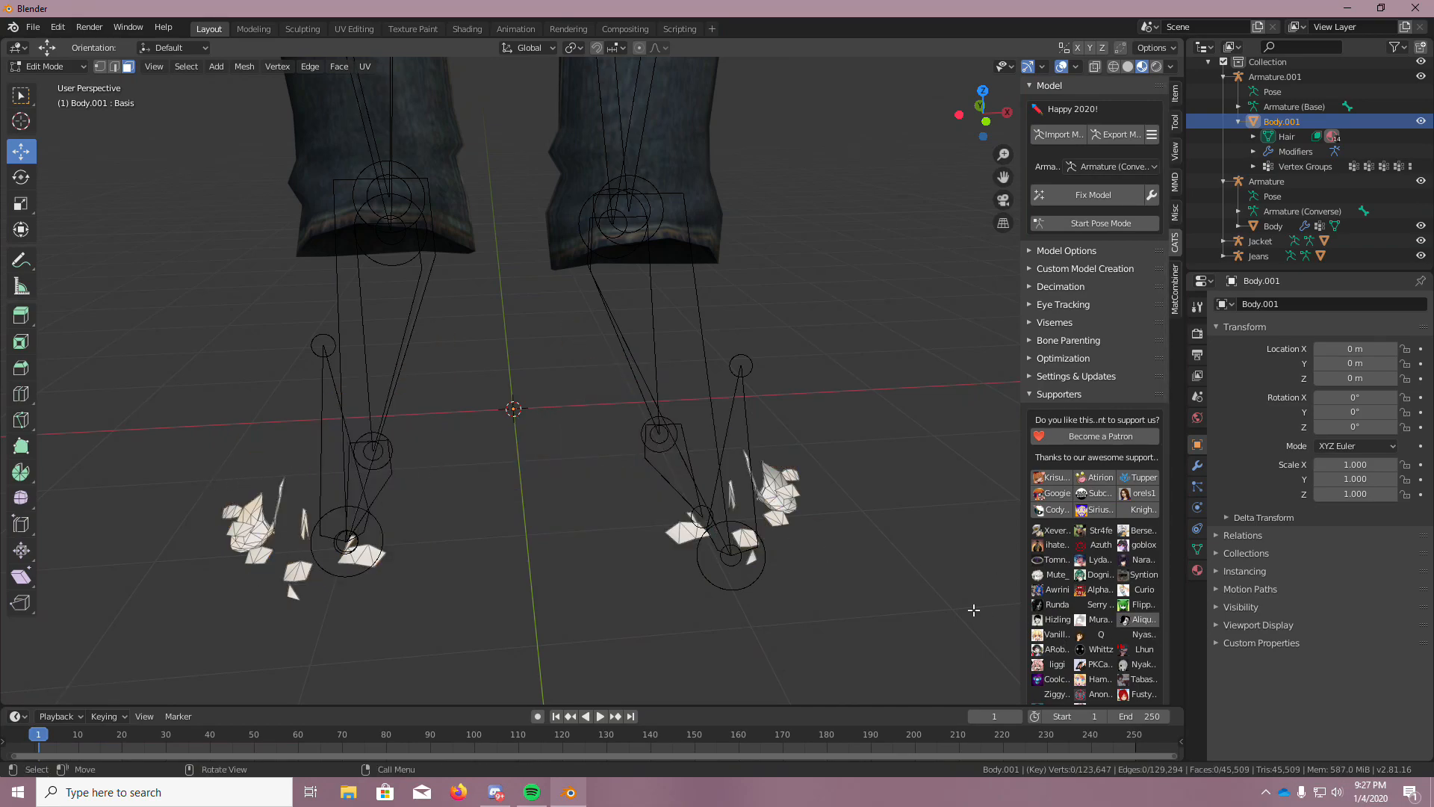
# Box-select the leftover toe fragments of both feet and delete their faces
pyautogui.press('w')
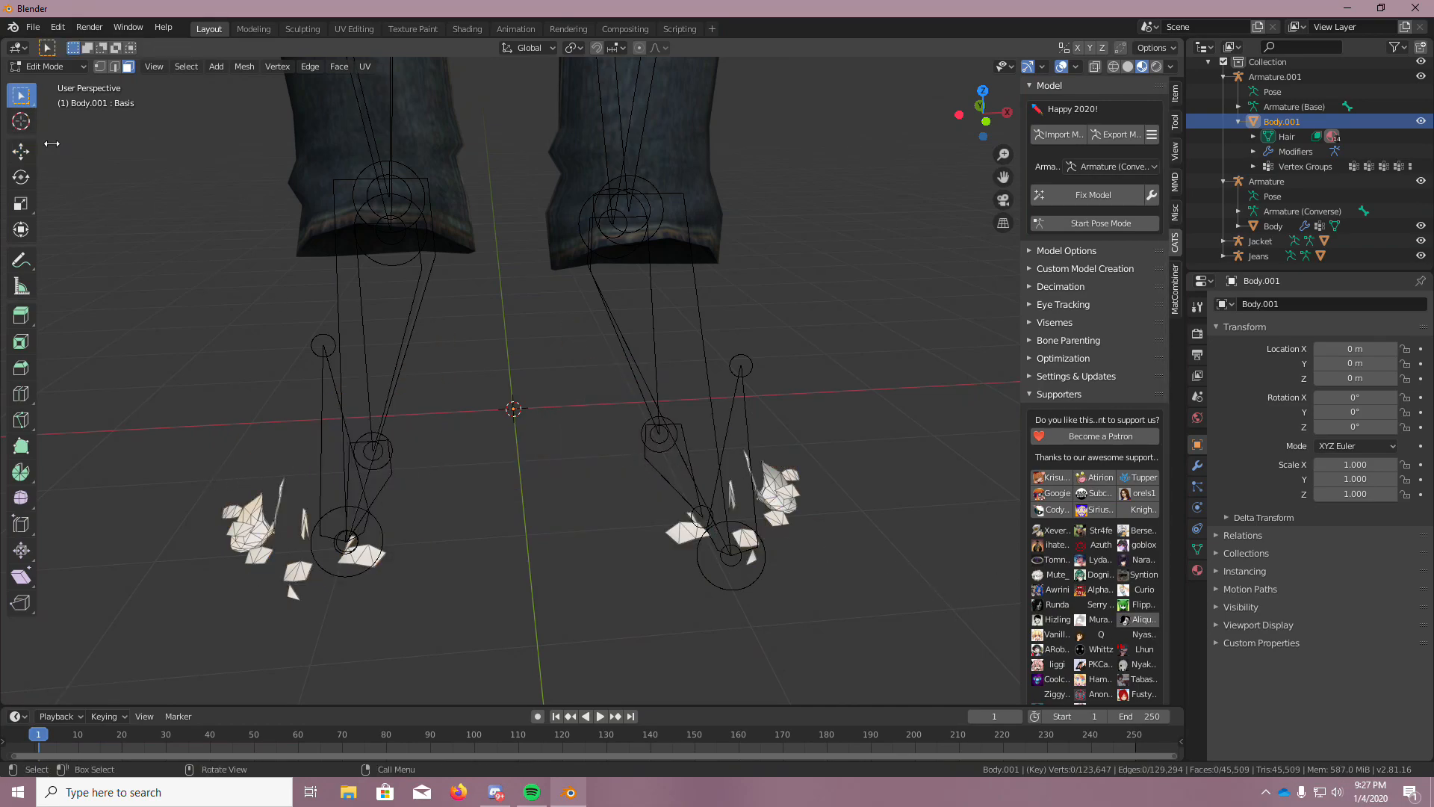
pyautogui.moveTo(189, 415); pyautogui.dragTo(949, 647)
pyautogui.press('x')
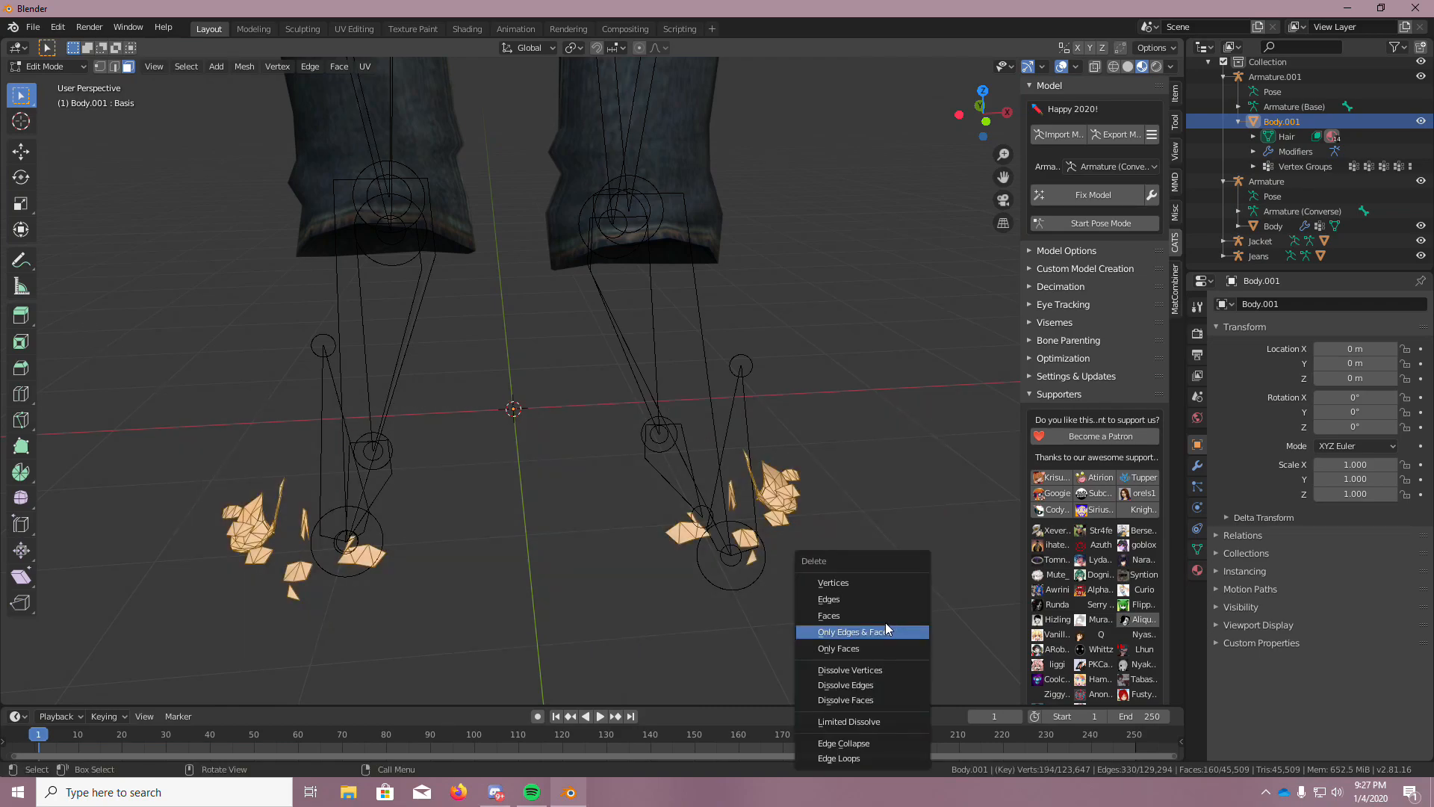
pyautogui.click(883, 614)
# Try to delete the small slivers still left around both feet's toe bones in two box-selected passes
pyautogui.moveTo(197, 387); pyautogui.dragTo(954, 657)
pyautogui.press('x')
pyautogui.click(839, 620)
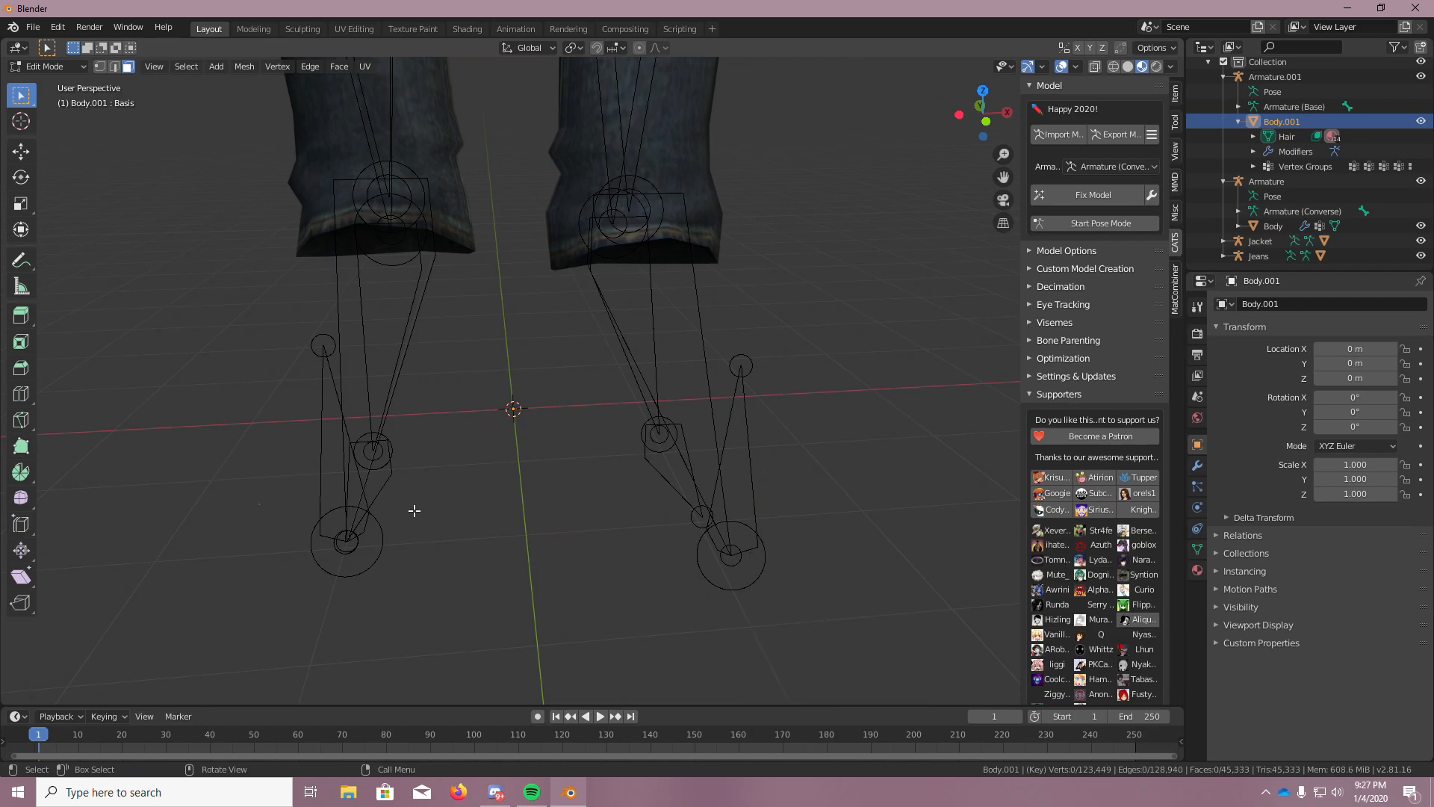
pyautogui.moveTo(206, 396); pyautogui.dragTo(946, 677)
pyautogui.press('x')
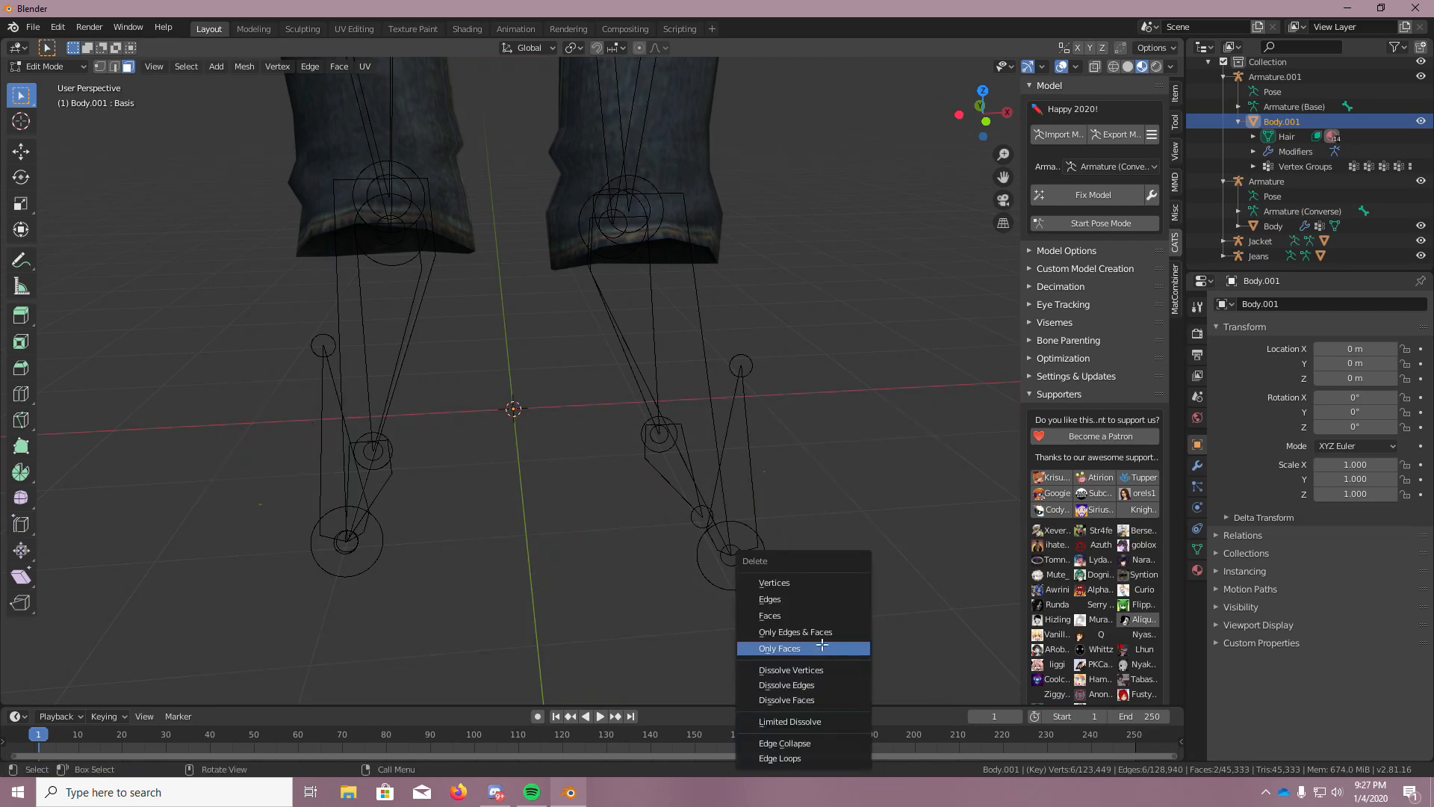
pyautogui.click(817, 640)
# Return to Object Mode and check around the foot bones for remaining mesh specks
pyautogui.moveTo(833, 657); pyautogui.dragTo(349, 276, button='middle')
pyautogui.click(45, 65)
pyautogui.click(46, 85)
pyautogui.scroll(4, 856, 411)
pyautogui.moveTo(552, 518); pyautogui.dragTo(640, 550)
pyautogui.hotkey('ctrl', 'z')
pyautogui.click(420, 592)
pyautogui.scroll(3, 421, 598)
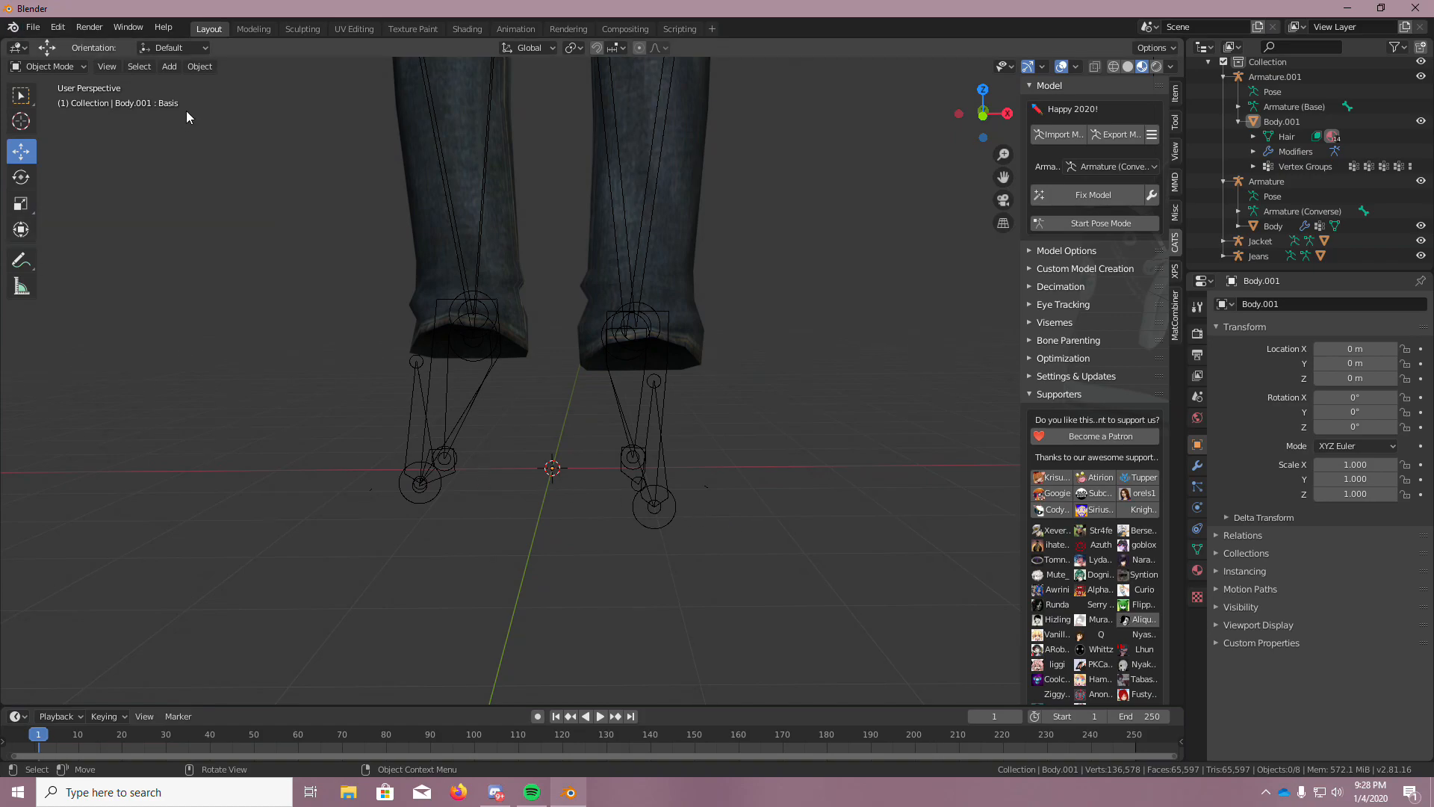
# Put Body.001 back into Edit Mode and try box-selecting the specks left near the feet bones
pyautogui.click(49, 67)
pyautogui.click(71, 102)
pyautogui.moveTo(298, 441); pyautogui.dragTo(773, 551)
pyautogui.scroll(4, 720, 482)
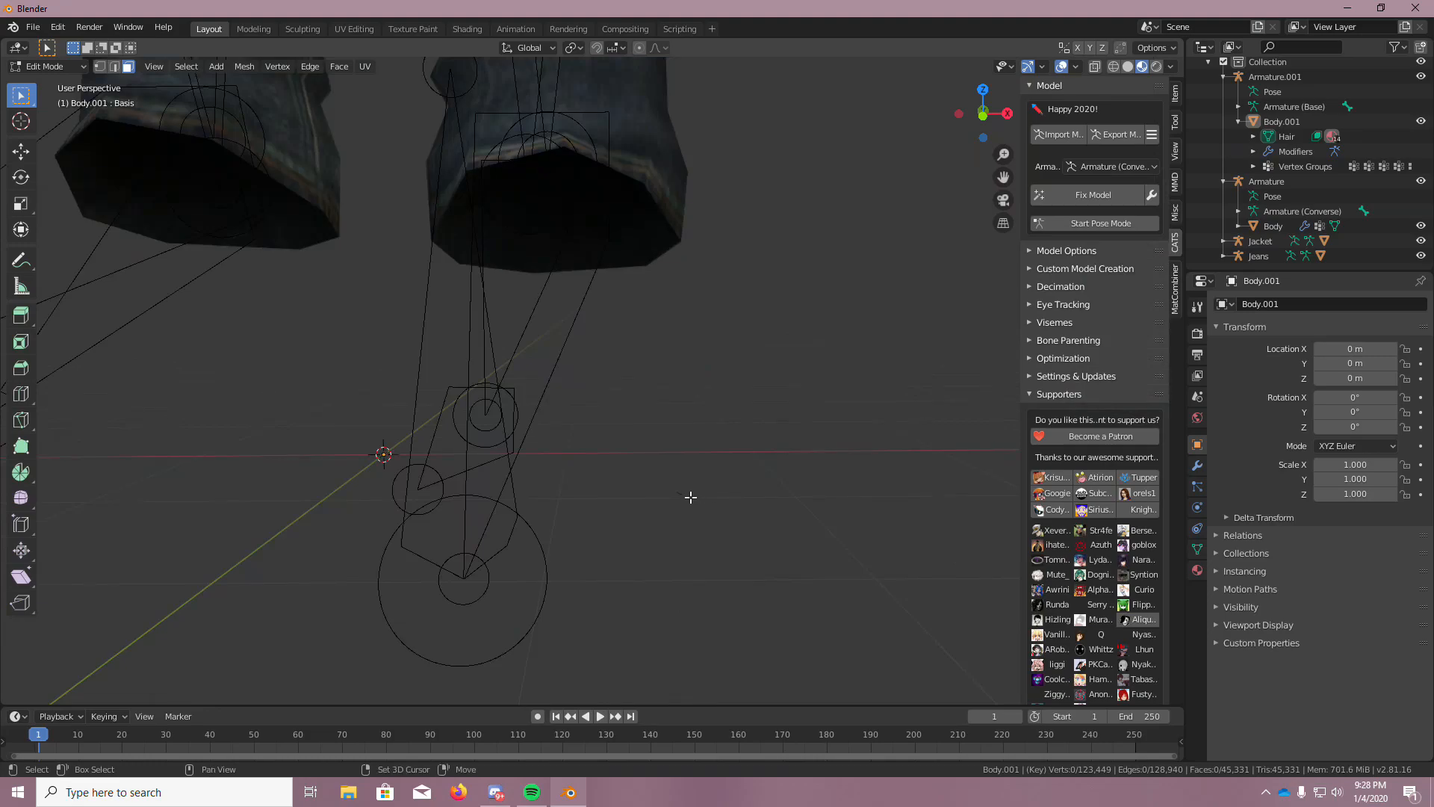
pyautogui.keyDown('shift'); pyautogui.scroll(-5, 693, 511); pyautogui.keyUp('shift')
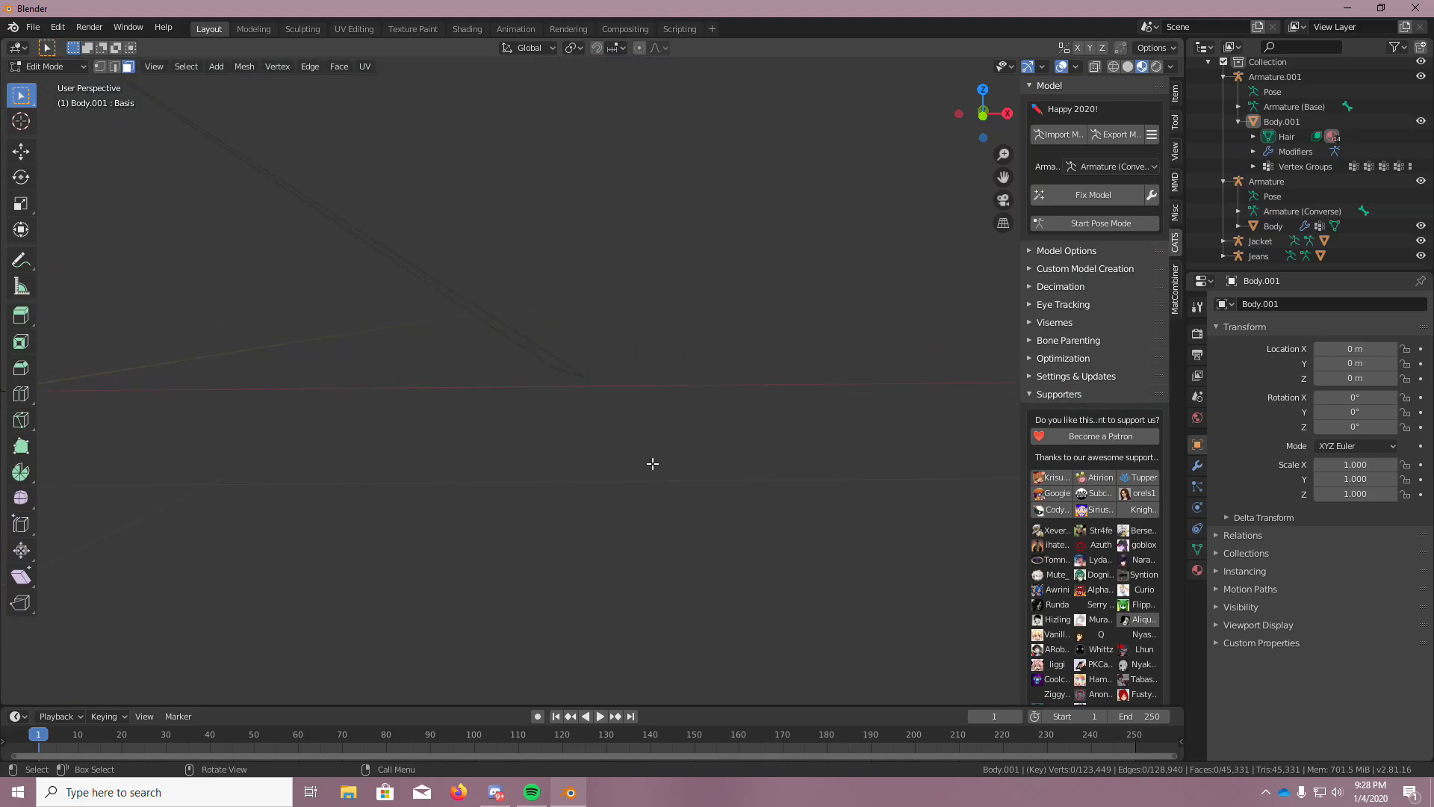
pyautogui.keyDown('shift'); pyautogui.scroll(5, 538, 356); pyautogui.keyUp('shift')
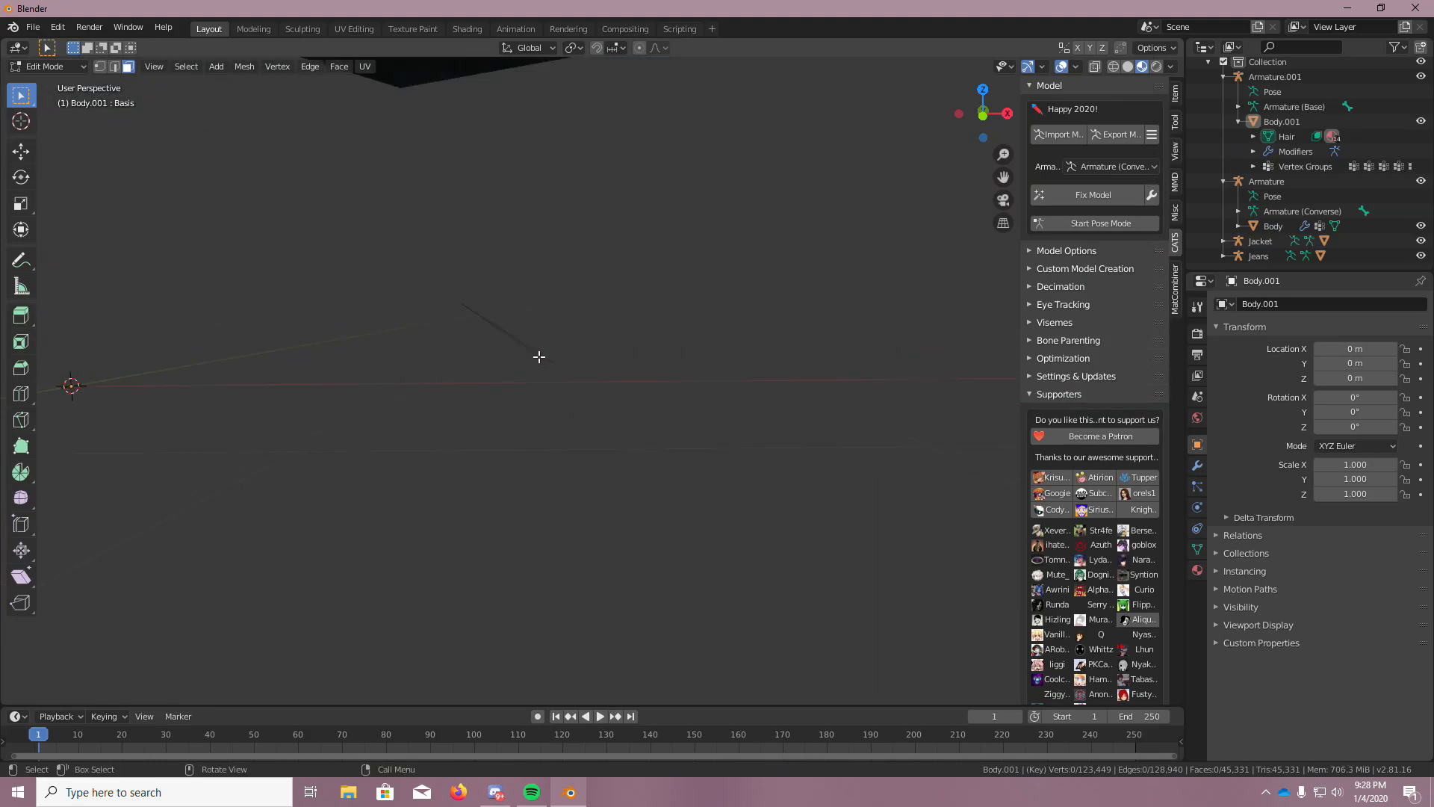
pyautogui.moveTo(659, 406); pyautogui.dragTo(404, 339)
pyautogui.scroll(-5, 496, 361)
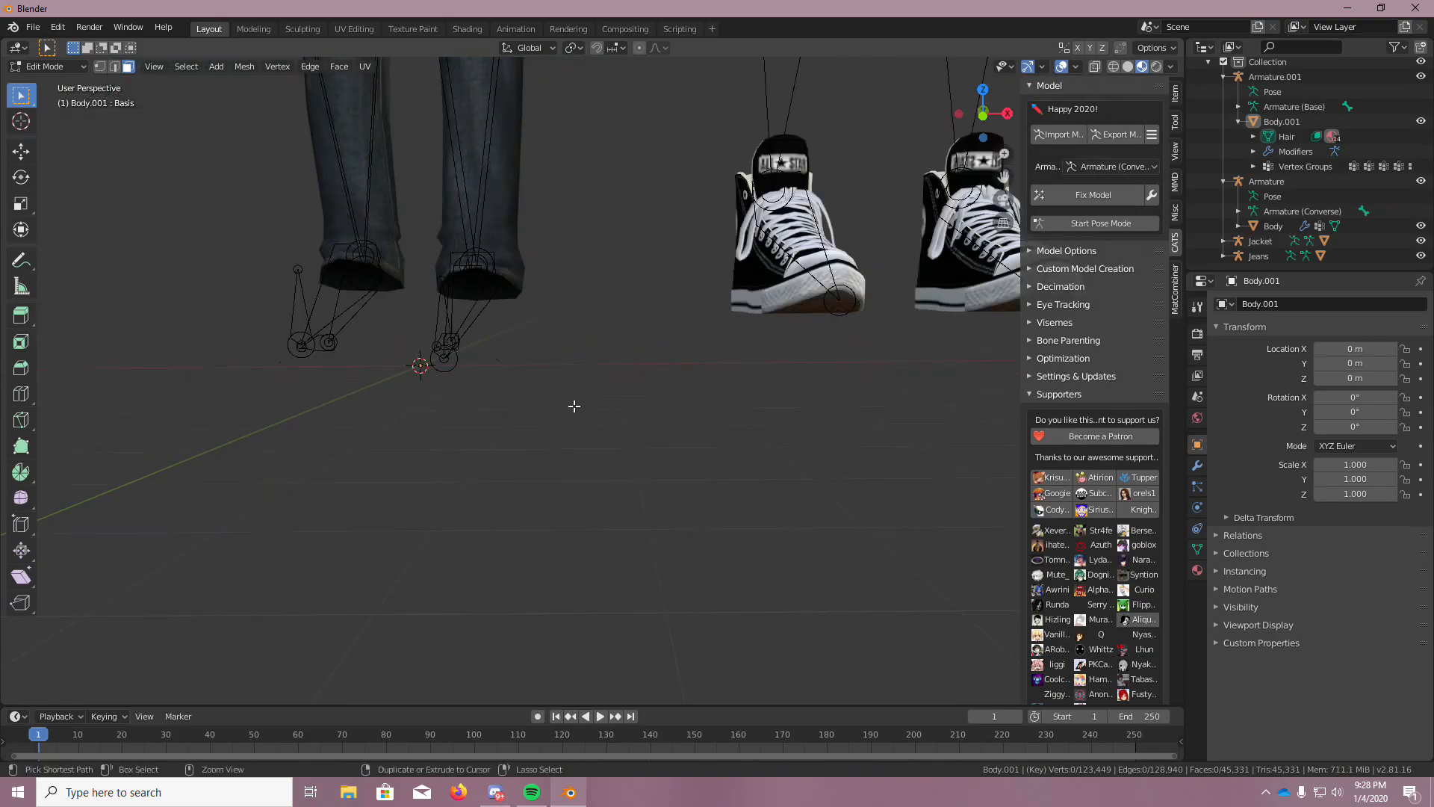
# Undo the last sliver deletions so the toe slivers are selected again in Edit Mode
pyautogui.hotkey('ctrl', 'z')
pyautogui.hotkey('ctrl', 'z')
pyautogui.hotkey('ctrl', 'z')
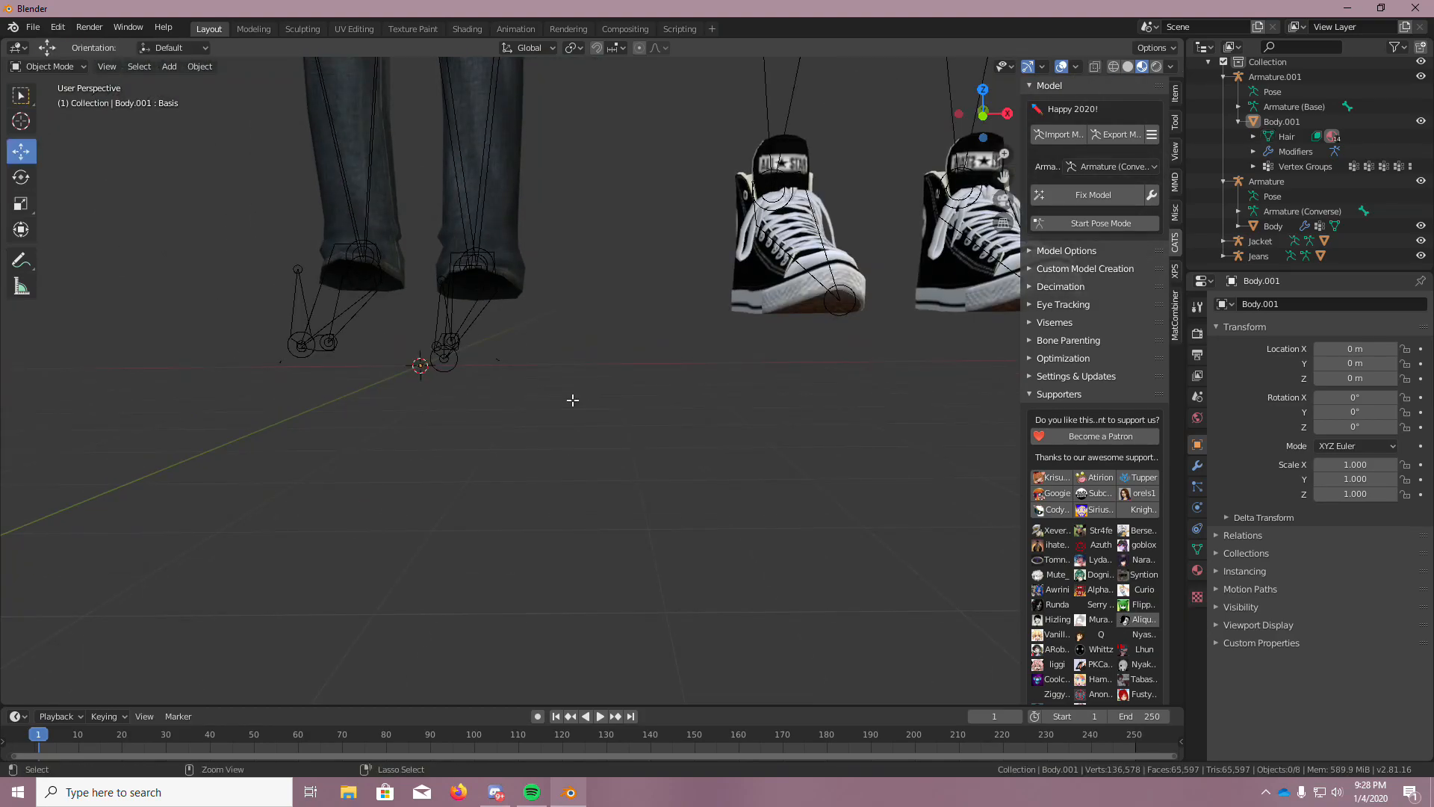
pyautogui.hotkey('ctrl', 'z')
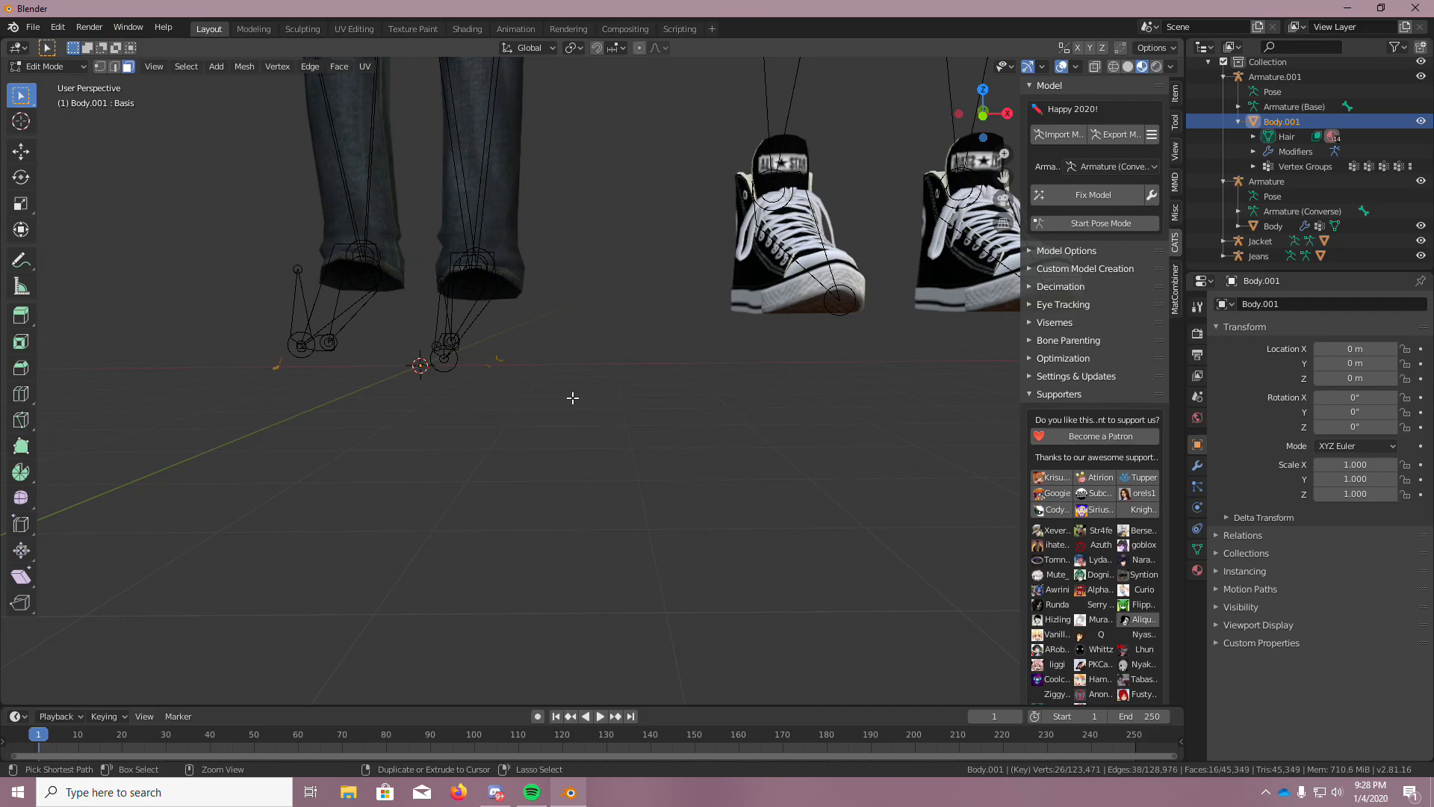
# Delete the faces of the selected toe slivers around both feet's bones
pyautogui.moveTo(539, 375); pyautogui.dragTo(697, 401, button='middle')
pyautogui.moveTo(660, 368); pyautogui.dragTo(807, 657)
pyautogui.moveTo(793, 640); pyautogui.dragTo(780, 593, button='middle')
pyautogui.press('x')
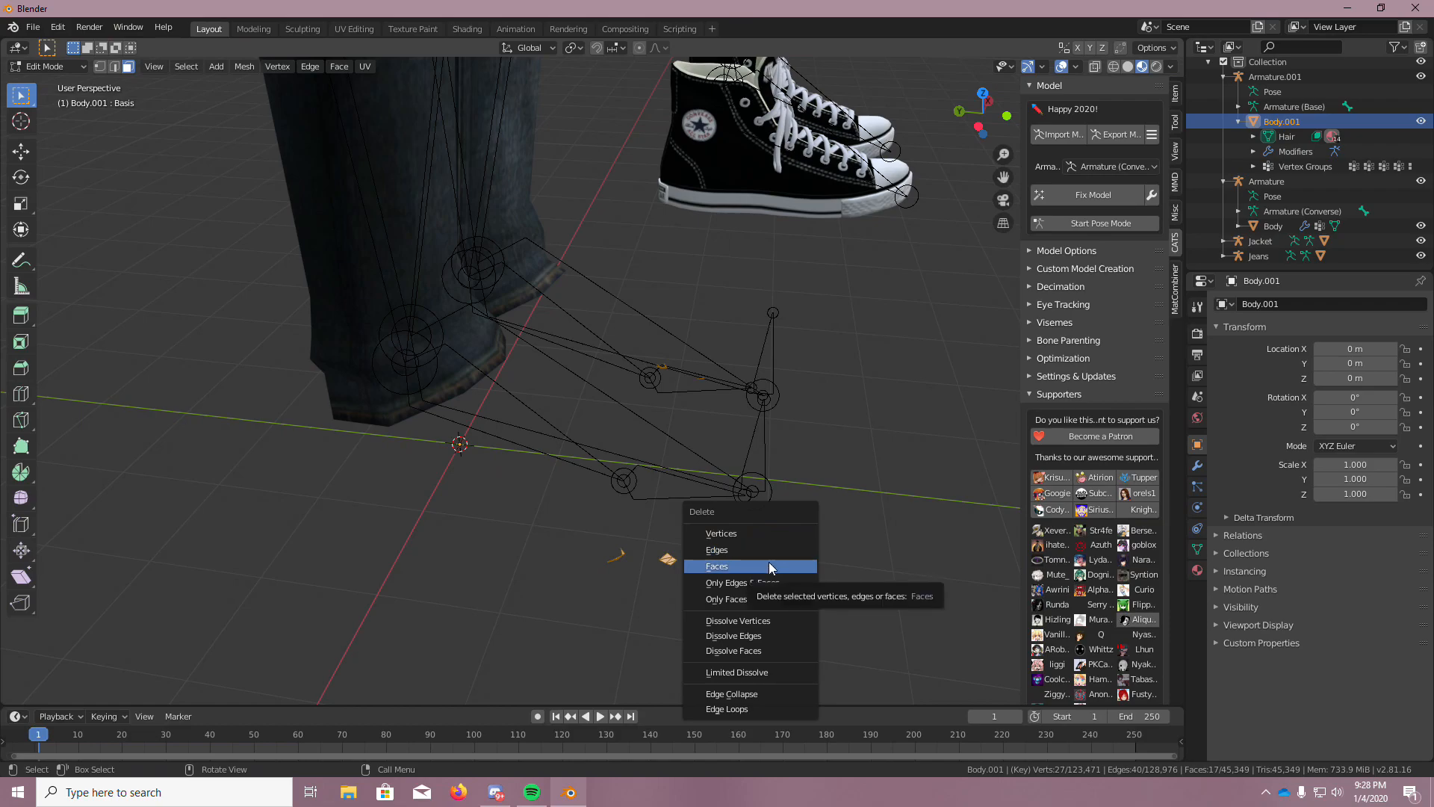
pyautogui.click(771, 568)
# Delete the last stray sliver near the foot bones and return Body.001 to Object Mode
pyautogui.moveTo(768, 560); pyautogui.dragTo(727, 523, button='middle')
pyautogui.scroll(5, 726, 515)
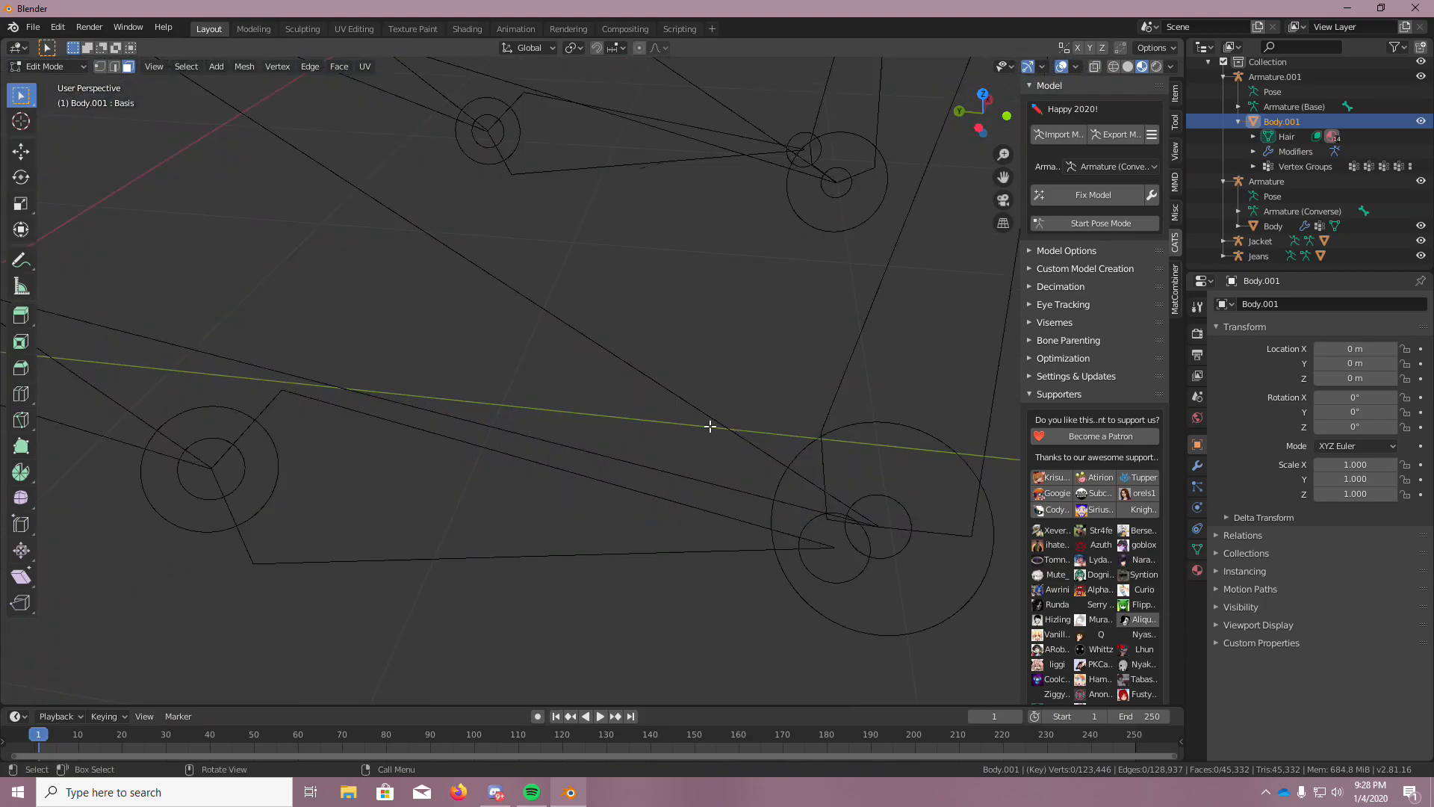
pyautogui.scroll(-5, 659, 189)
pyautogui.moveTo(659, 192); pyautogui.dragTo(672, 217, button='middle')
pyautogui.scroll(11, 672, 218)
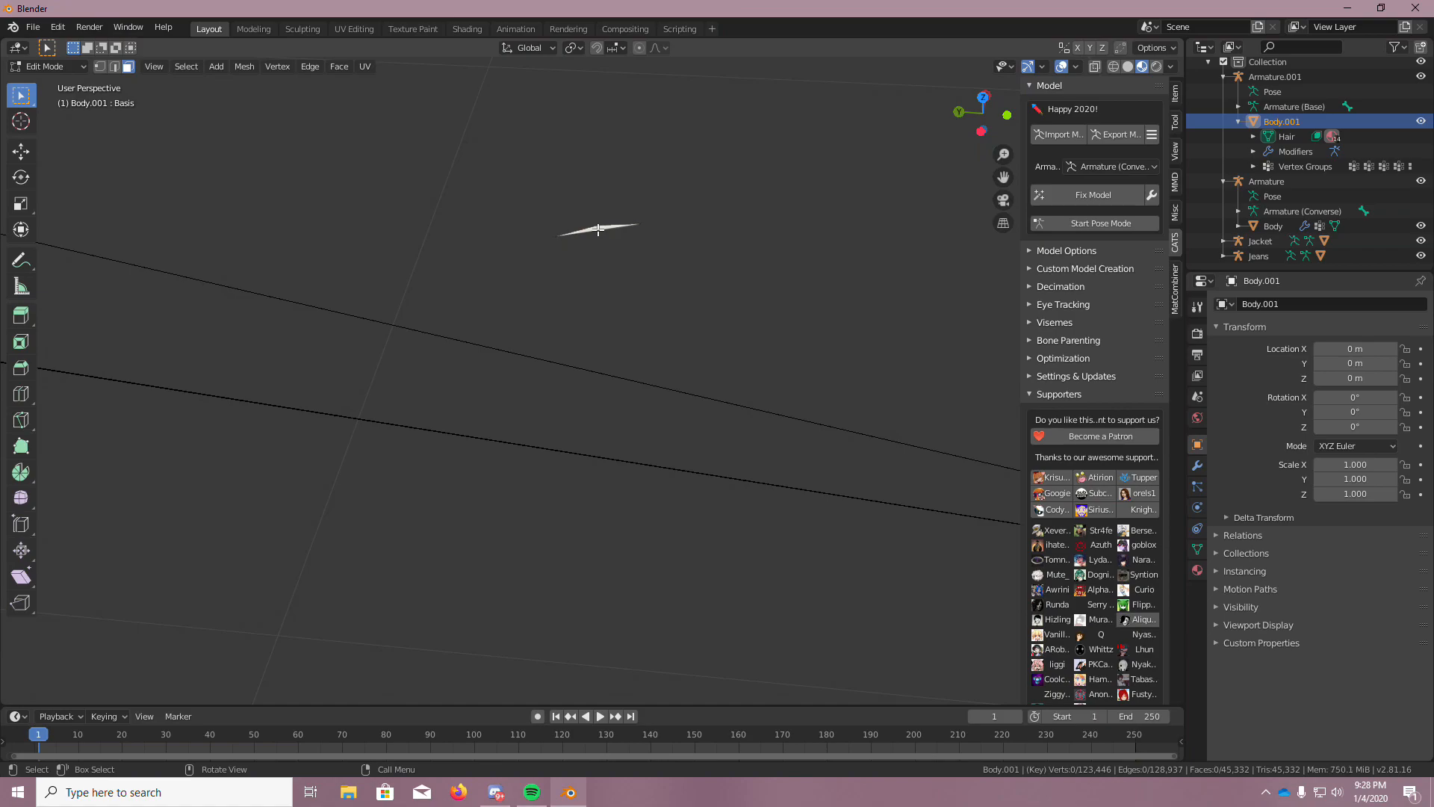
pyautogui.scroll(2, 599, 231)
pyautogui.press('x')
pyautogui.click(592, 225)
pyautogui.scroll(-10, 632, 241)
pyautogui.moveTo(631, 242); pyautogui.dragTo(511, 227, button='middle')
pyautogui.scroll(-4, 511, 227)
pyautogui.click(48, 67)
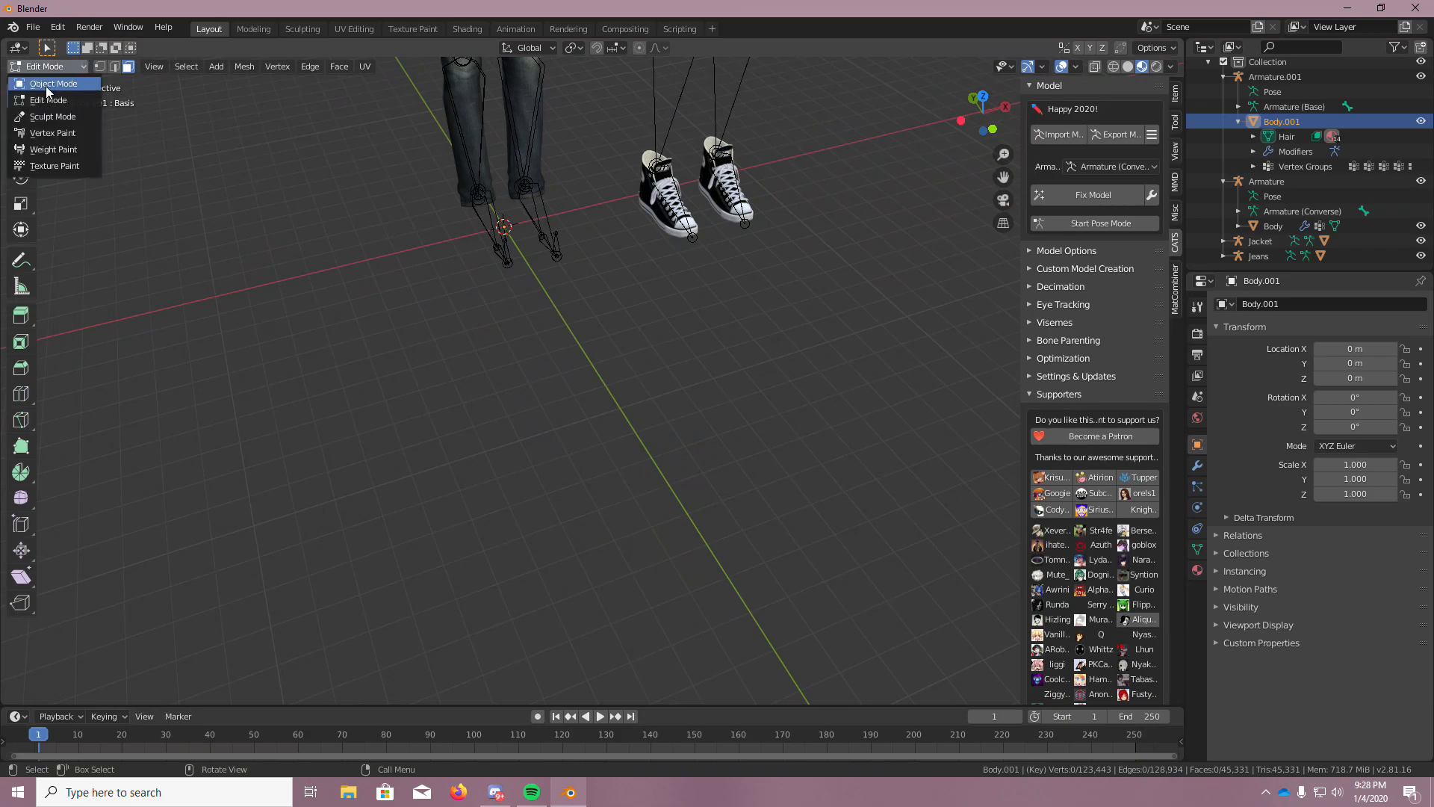
pyautogui.click(44, 83)
# Move the Converse armature along X to about -0.27 m so the shoes line up with the jeans' legs
pyautogui.scroll(3, 330, 203)
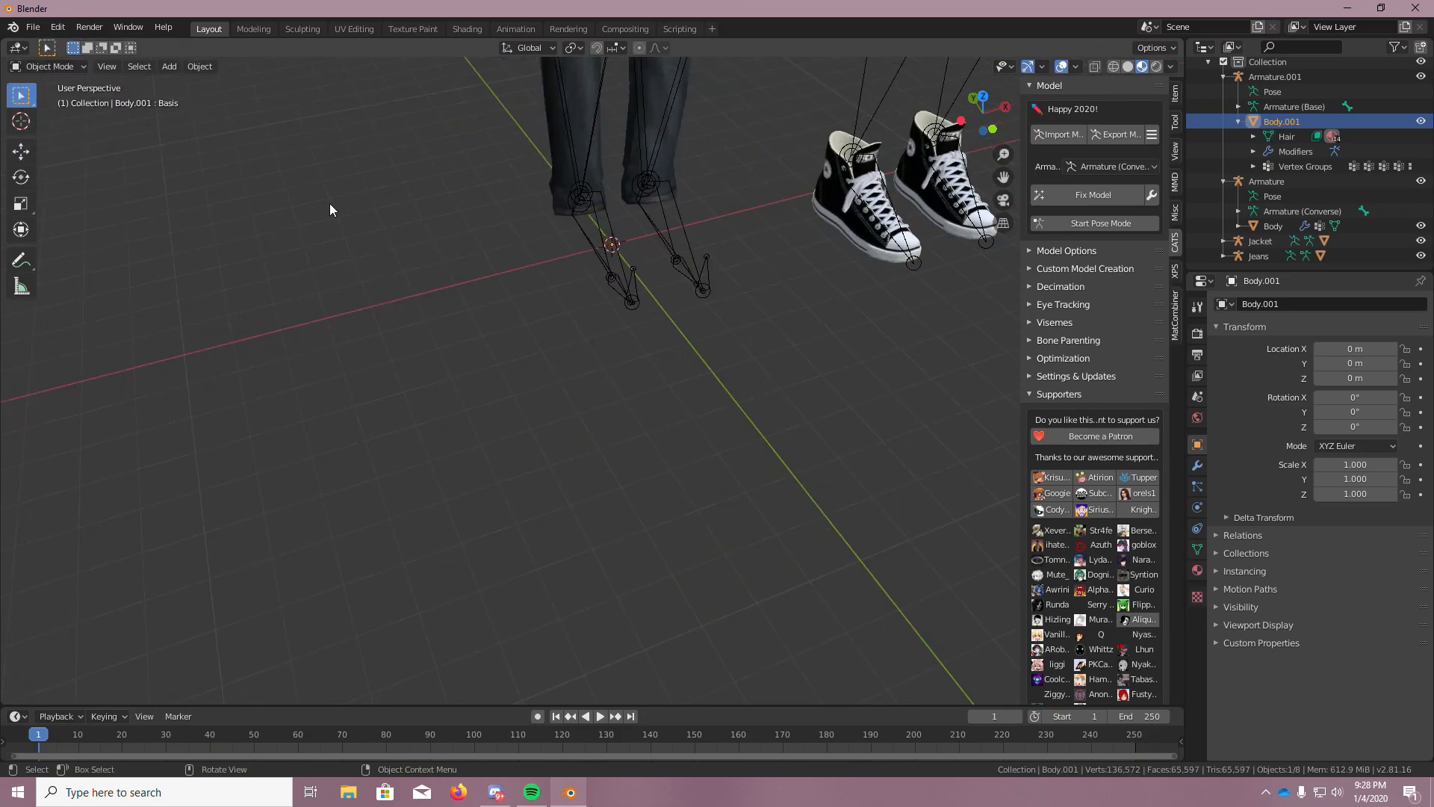
pyautogui.click(26, 153)
pyautogui.click(866, 116)
pyautogui.moveTo(924, 183); pyautogui.dragTo(618, 218)
pyautogui.moveTo(679, 229); pyautogui.dragTo(788, 218, button='middle')
pyautogui.scroll(-2, 704, 122)
pyautogui.scroll(4, 679, 123)
pyautogui.moveTo(680, 123); pyautogui.dragTo(687, 126, button='middle')
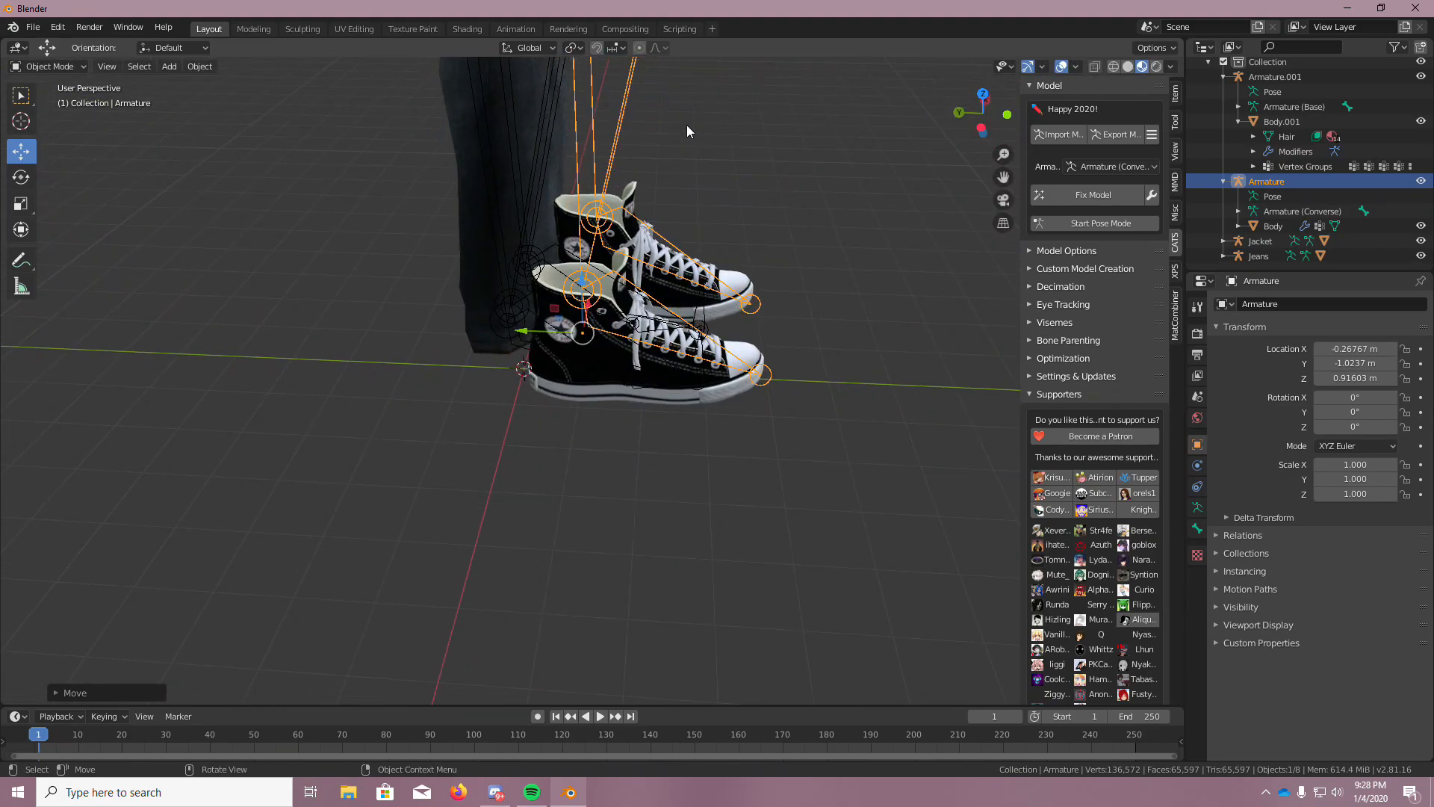
# Move the Converse armature back along Y and lower it along Z so the shoes sit beneath the jeans' hems
pyautogui.moveTo(570, 324); pyautogui.dragTo(455, 317)
pyautogui.moveTo(454, 317); pyautogui.dragTo(616, 228, button='middle')
pyautogui.moveTo(543, 223); pyautogui.dragTo(546, 268)
pyautogui.moveTo(628, 254)
pyautogui.mouseDown(button='middle')
pyautogui.moveTo(599, 224)
pyautogui.moveTo(575, 231)
pyautogui.moveTo(598, 261)
pyautogui.moveTo(647, 272)
pyautogui.moveTo(618, 271)
pyautogui.mouseUp(button='middle')
pyautogui.moveTo(567, 262); pyautogui.dragTo(569, 295)
# Shift the Converse armature horizontally to align the shoes with the legs, at about X 0.33 m, Y -0.03 m, Z 0.11 m
pyautogui.moveTo(570, 296); pyautogui.dragTo(699, 310, button='middle')
pyautogui.moveTo(588, 371); pyautogui.dragTo(641, 369)
pyautogui.moveTo(641, 369); pyautogui.dragTo(837, 333, button='middle')
pyautogui.scroll(-4, 836, 333)
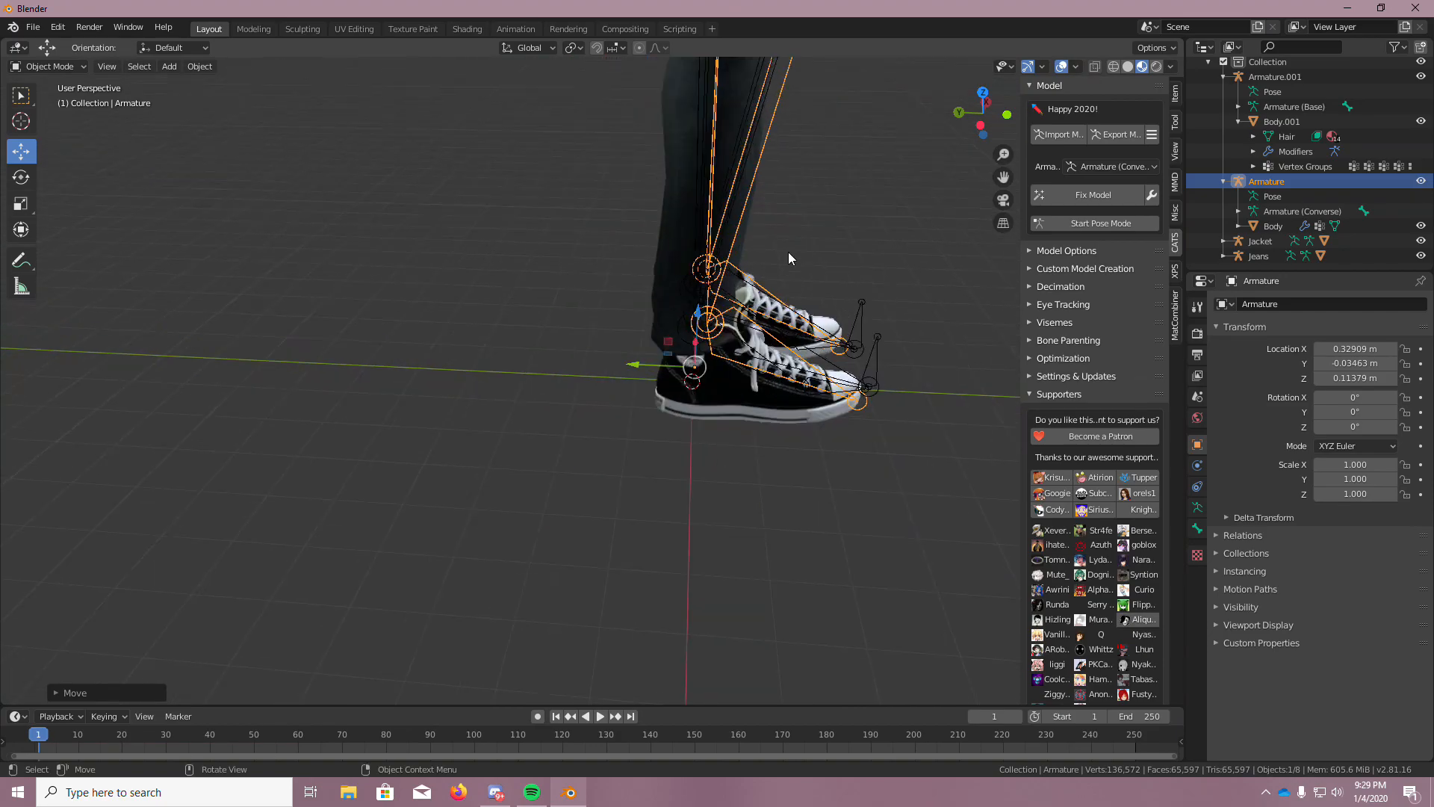
# Examine how the Converse shoes and their leg bones sit under the jeans from the side and the front
pyautogui.scroll(3, 788, 254)
pyautogui.moveTo(787, 252); pyautogui.dragTo(593, 250, button='middle')
pyautogui.scroll(-5, 676, 329)
pyautogui.moveTo(743, 326); pyautogui.dragTo(584, 179, button='middle')
pyautogui.scroll(-3, 700, 339)
pyautogui.scroll(3, 621, 246)
pyautogui.scroll(-4, 584, 179)
pyautogui.scroll(6, 516, 153)
pyautogui.moveTo(469, 143); pyautogui.dragTo(433, 151, button='middle')
pyautogui.scroll(-6, 433, 151)
pyautogui.scroll(1, 441, 148)
pyautogui.scroll(-1, 500, 116)
pyautogui.scroll(1, 494, 111)
pyautogui.keyDown('shift'); pyautogui.moveTo(495, 113); pyautogui.dragTo(437, 361, button='middle'); pyautogui.keyUp('shift')
# Choose Armature (Converse) as the CATS armature and start Pose Mode on it
pyautogui.click(1128, 166)
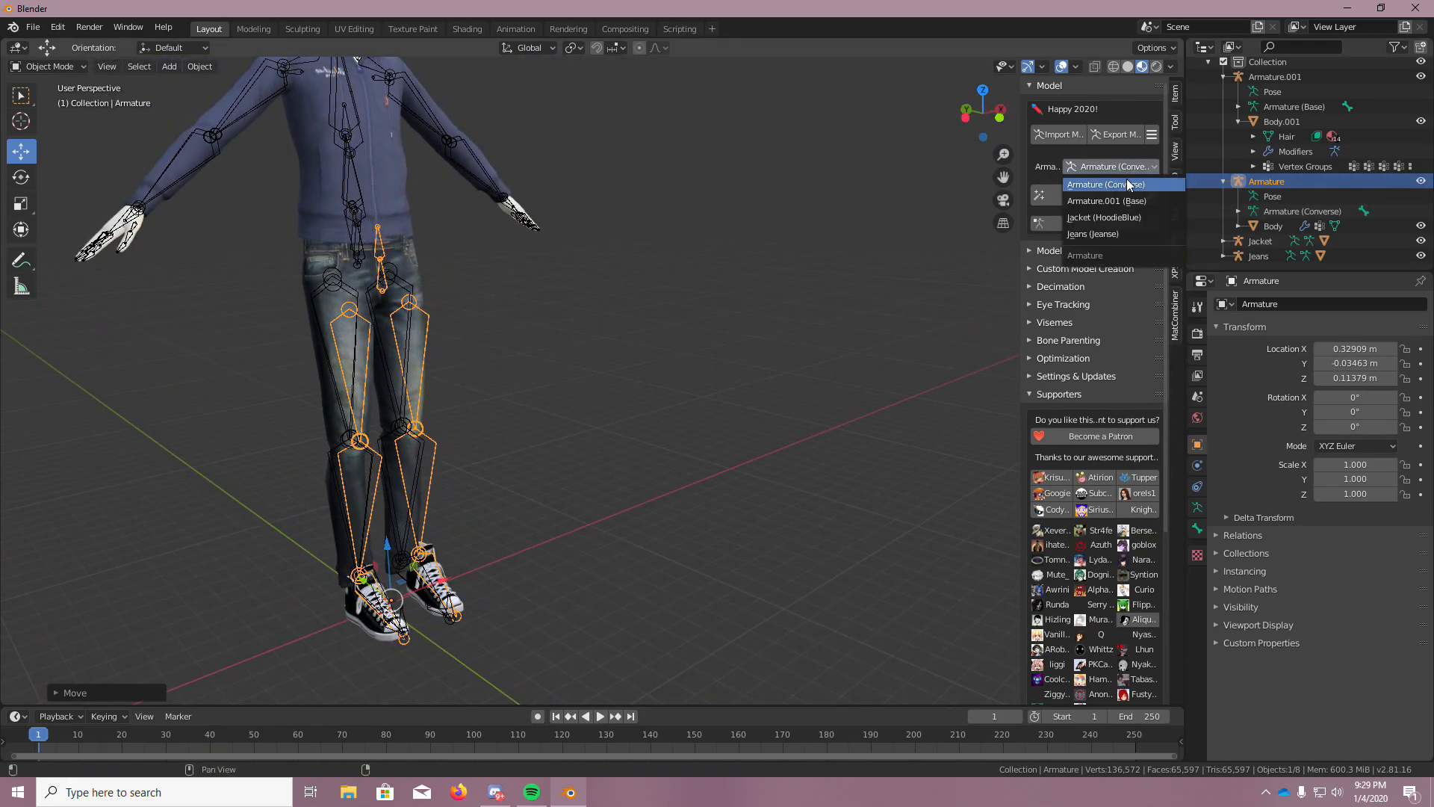
pyautogui.click(1105, 184)
pyautogui.moveTo(391, 207); pyautogui.dragTo(314, 213, button='middle')
pyautogui.scroll(3, 313, 213)
pyautogui.scroll(-1, 522, 316)
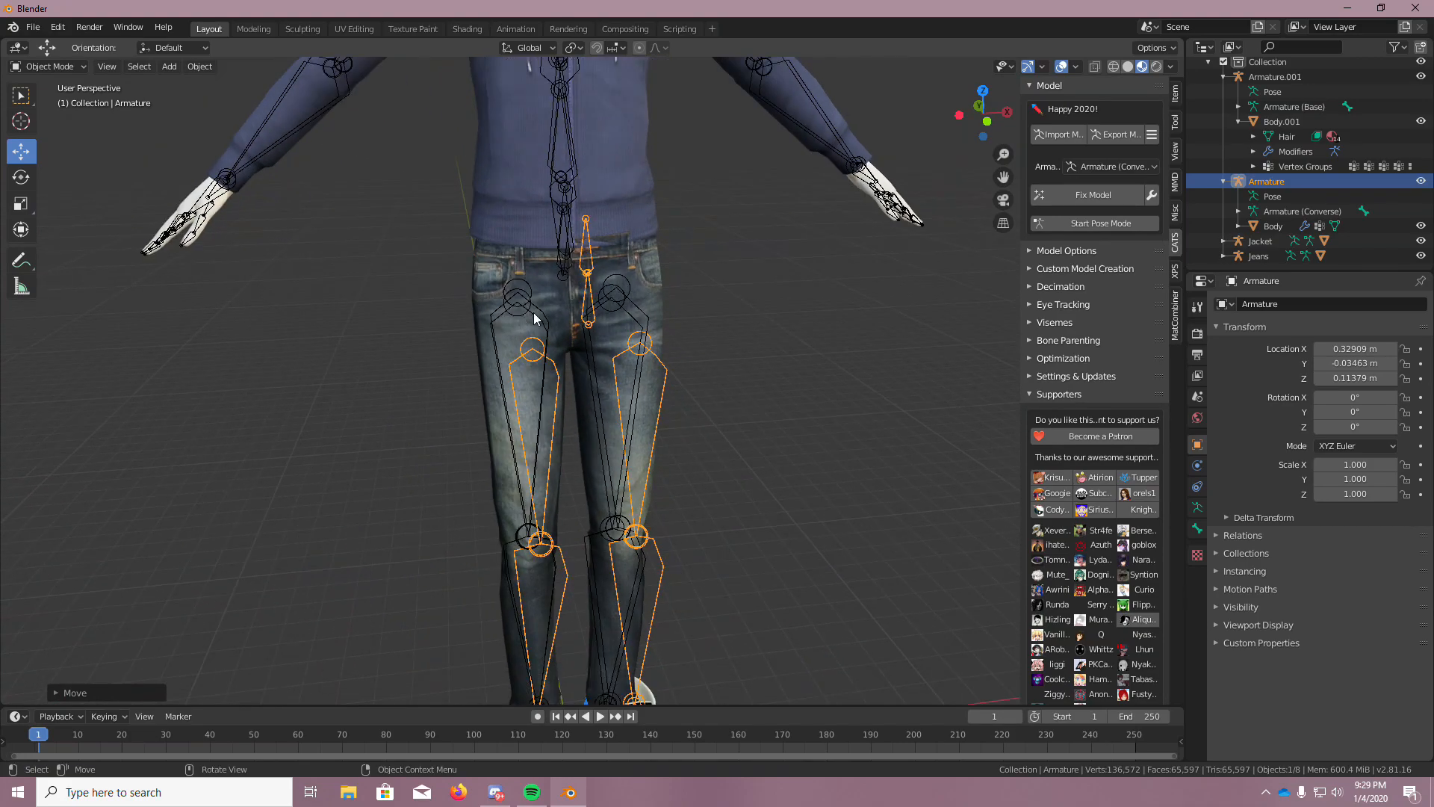
pyautogui.scroll(1, 657, 420)
pyautogui.scroll(-2, 712, 521)
pyautogui.moveTo(707, 576)
pyautogui.mouseDown(button='middle')
pyautogui.moveTo(743, 531)
pyautogui.moveTo(754, 575)
pyautogui.moveTo(711, 578)
pyautogui.mouseUp(button='middle')
pyautogui.scroll(2, 712, 577)
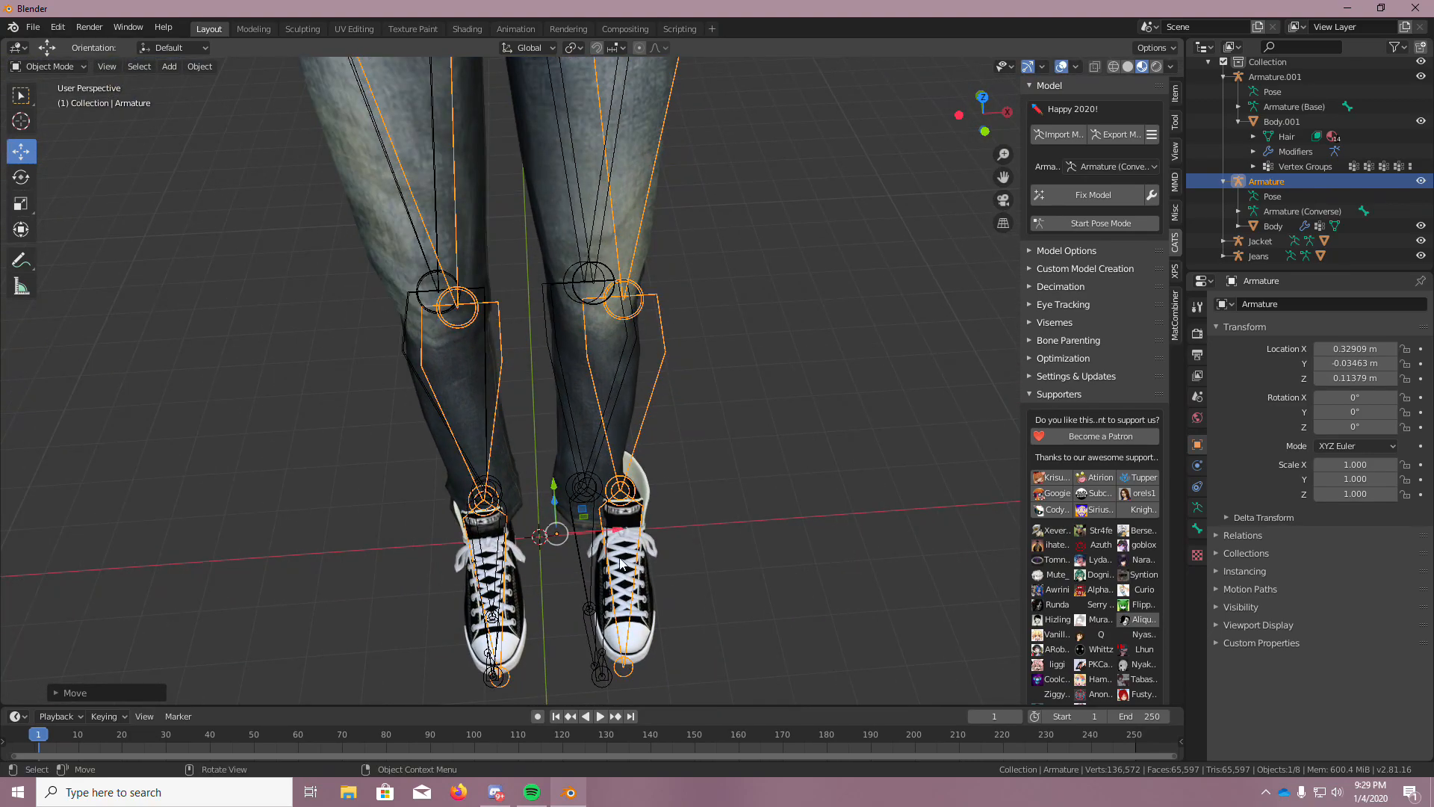
pyautogui.click(1115, 222)
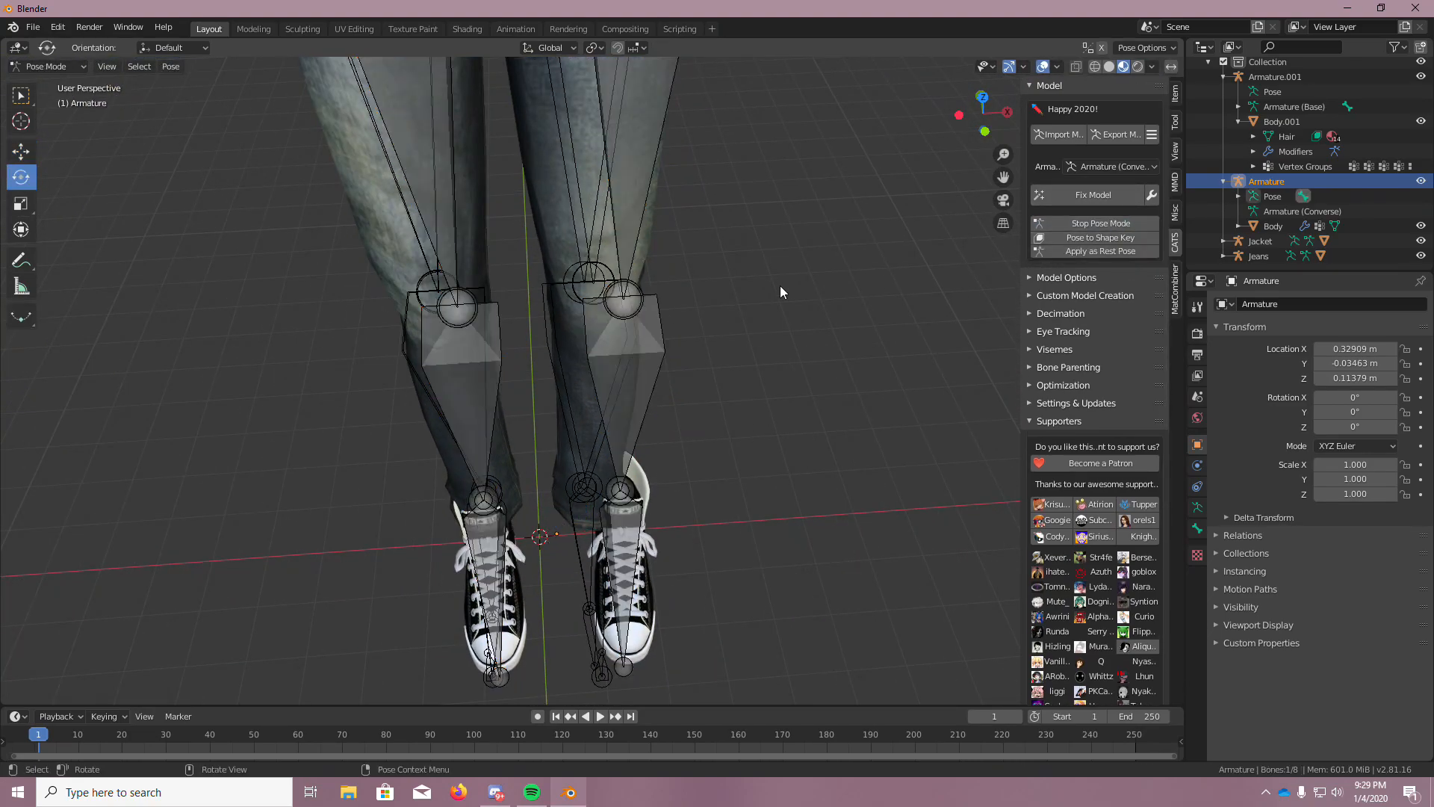
# Move the Left leg bone of the Converse armature inward along X so its shoe lines up with the jeans' leg
pyautogui.scroll(-2, 674, 210)
pyautogui.click(673, 118)
pyautogui.scroll(-1, 734, 163)
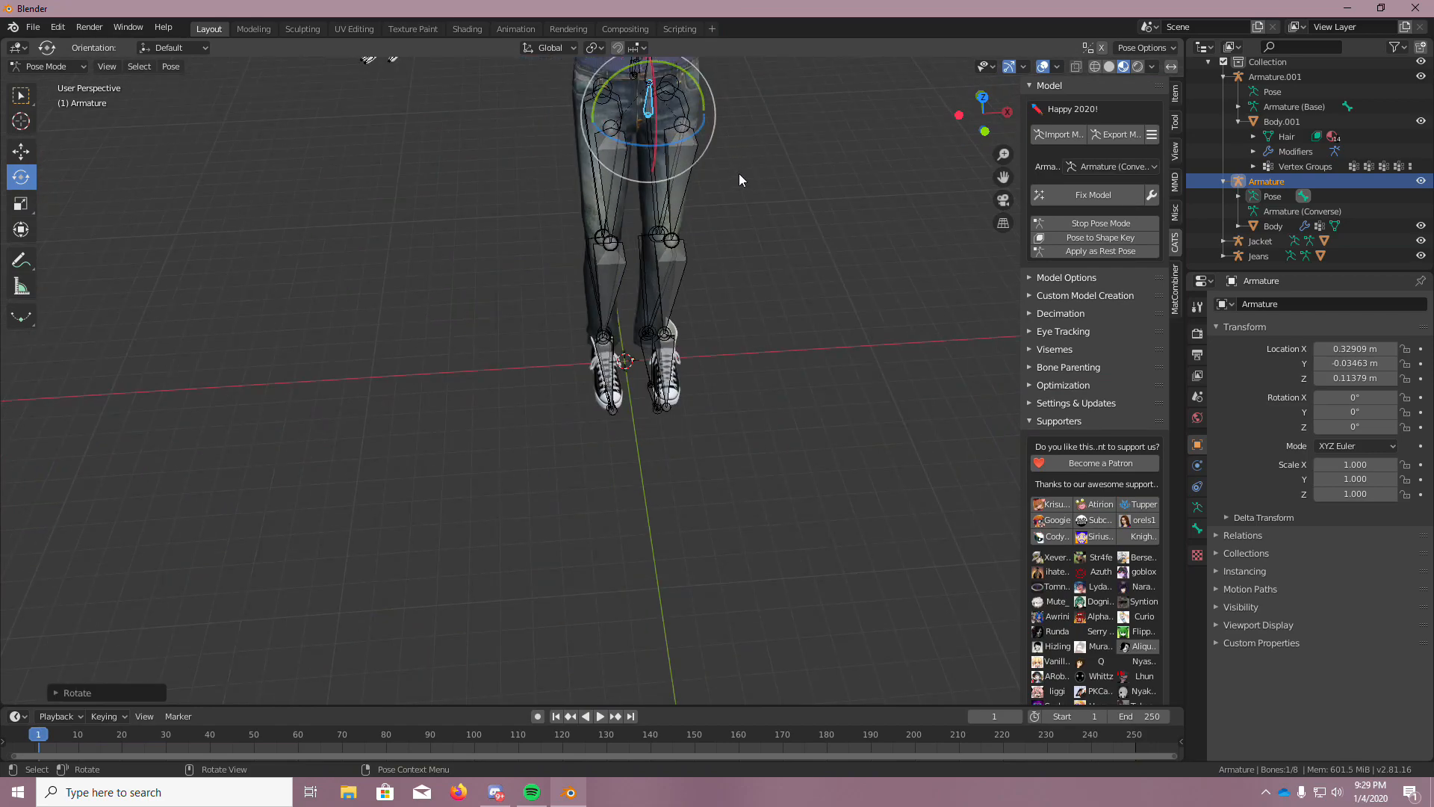
pyautogui.click(681, 126)
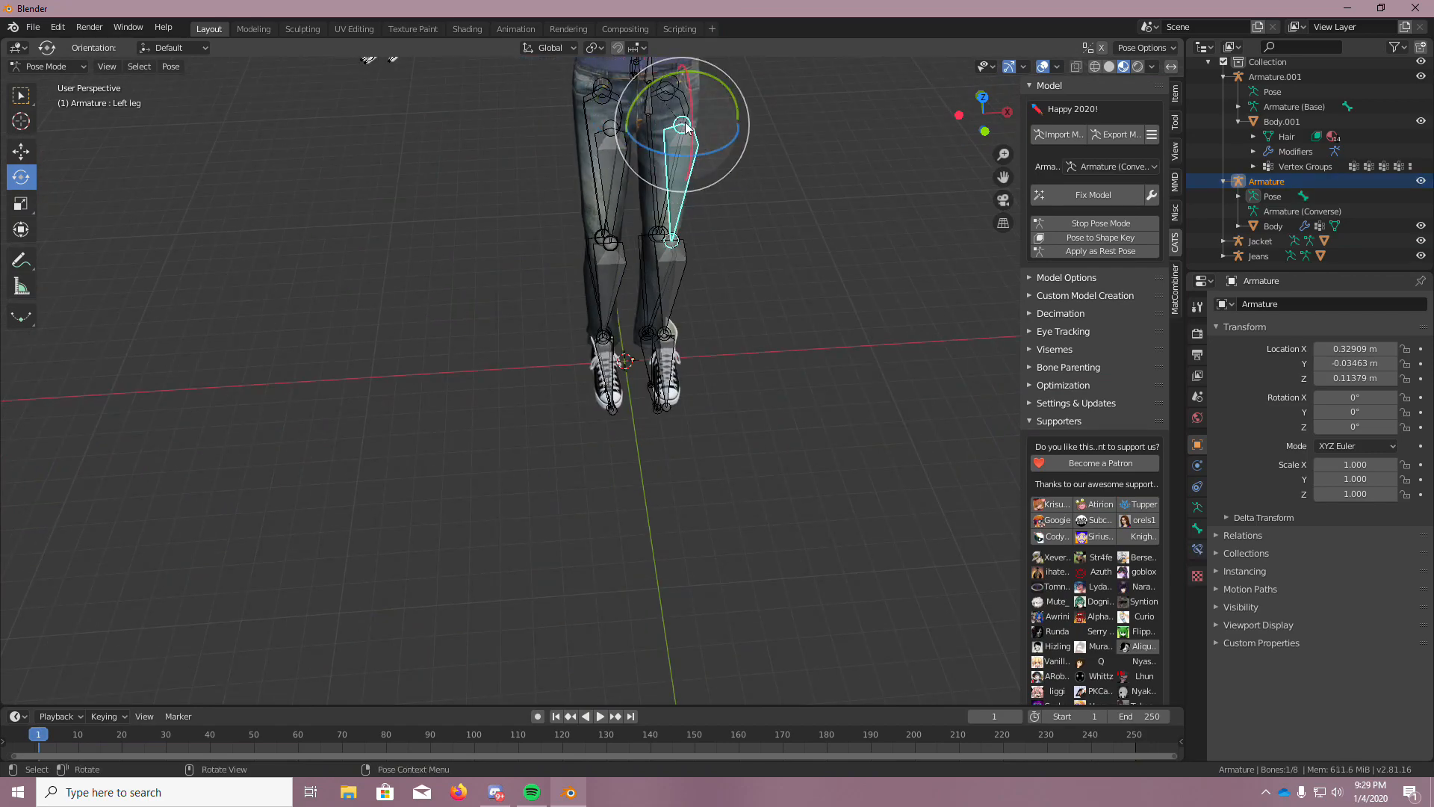
pyautogui.click(23, 152)
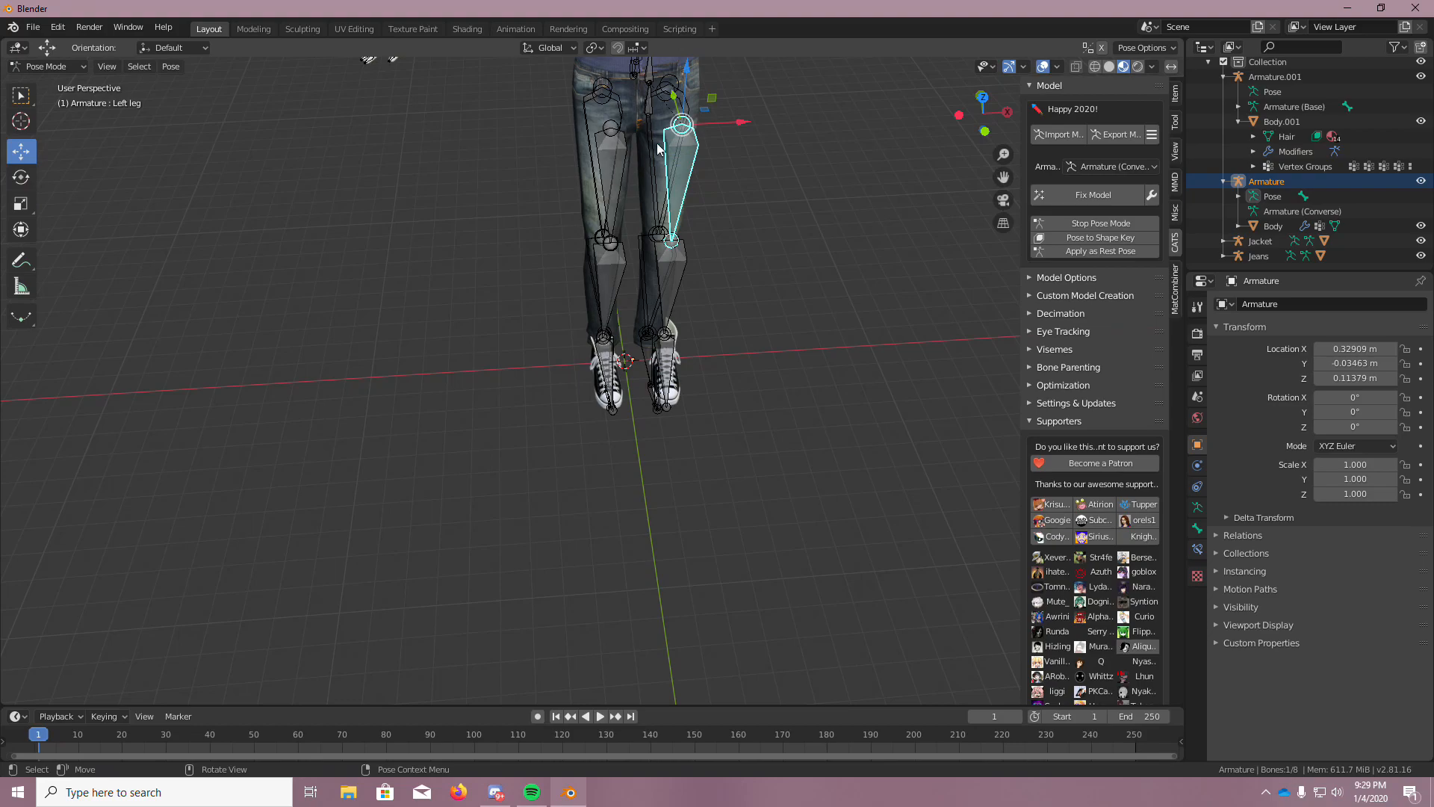
pyautogui.moveTo(675, 98); pyautogui.dragTo(721, 114)
# Nudge the Left leg bone slightly along Y to align it with the jeans' leg in side view
pyautogui.moveTo(710, 291); pyautogui.dragTo(814, 299, button='middle')
pyautogui.scroll(4, 441, 419)
pyautogui.moveTo(441, 420); pyautogui.dragTo(675, 382, button='middle')
pyautogui.scroll(2, 603, 374)
pyautogui.scroll(-3, 521, 410)
pyautogui.moveTo(521, 410); pyautogui.dragTo(684, 429, button='middle')
pyautogui.scroll(-3, 576, 424)
pyautogui.scroll(-3, 684, 429)
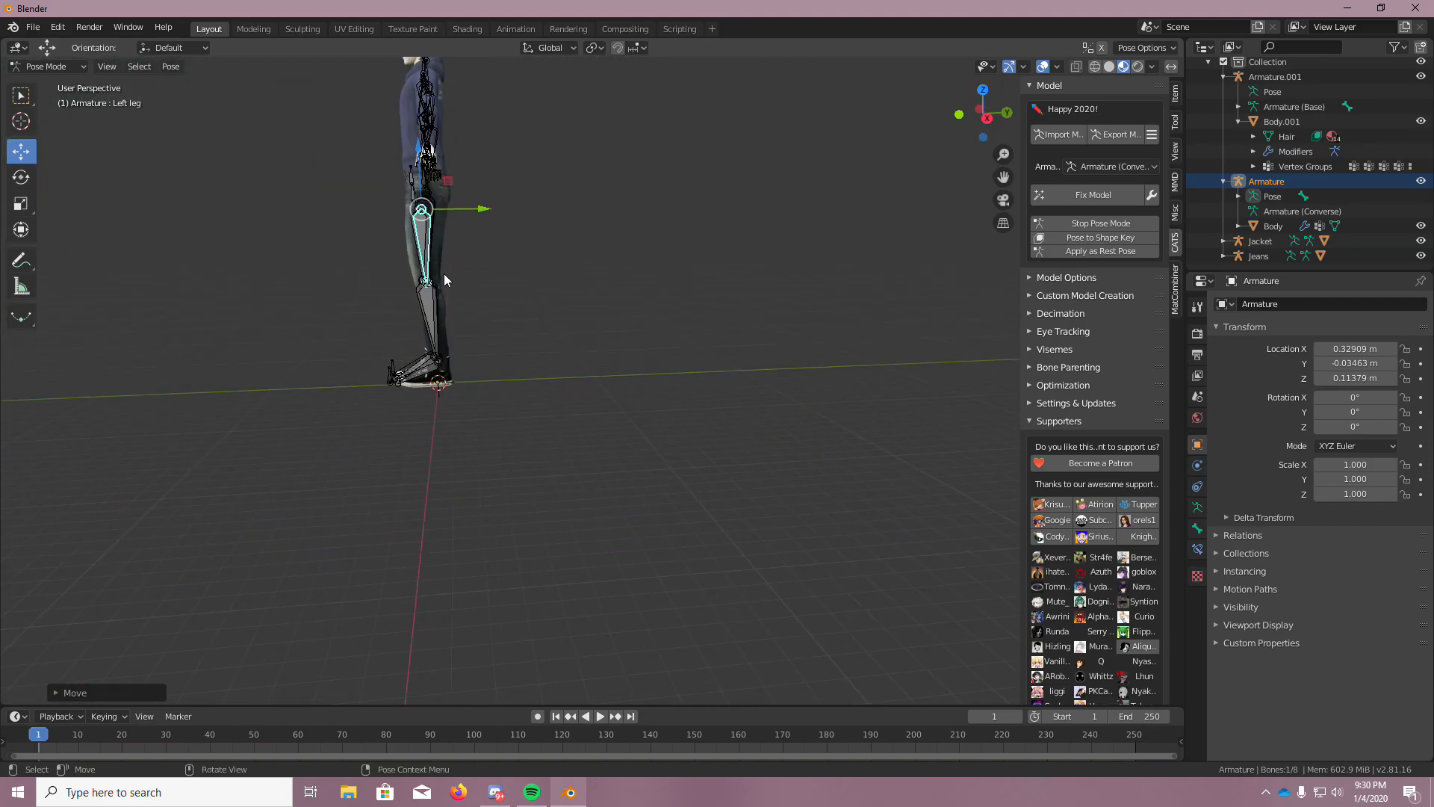
pyautogui.moveTo(487, 212); pyautogui.dragTo(480, 212)
# Inspect the fit of both shoes and ankles inside the jeans' hems from several angles
pyautogui.scroll(7, 415, 318)
pyautogui.moveTo(415, 318); pyautogui.dragTo(561, 315, button='middle')
pyautogui.scroll(2, 598, 351)
pyautogui.scroll(-2, 646, 419)
pyautogui.scroll(-2, 660, 453)
pyautogui.scroll(4, 777, 553)
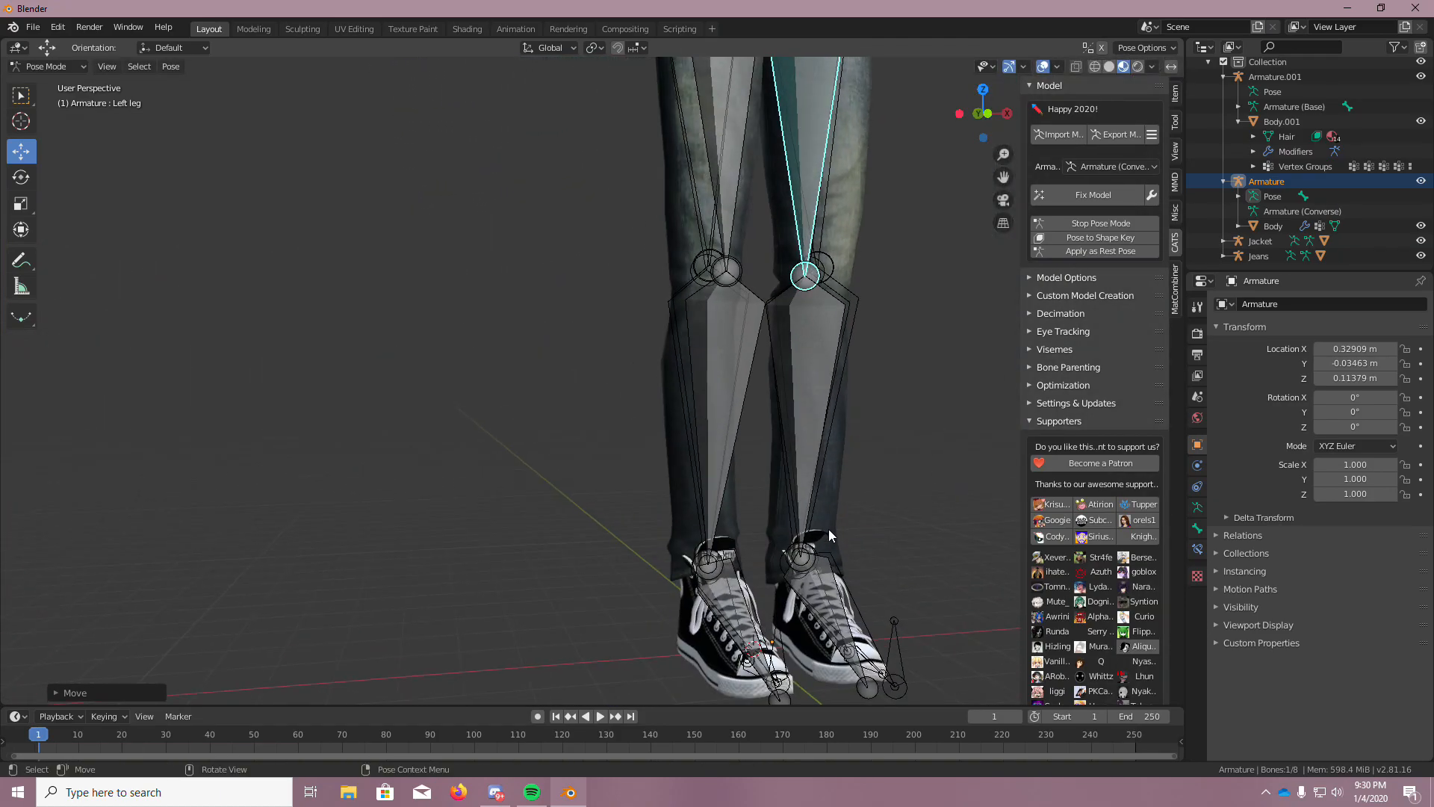
pyautogui.moveTo(725, 550); pyautogui.dragTo(619, 512, button='middle')
pyautogui.scroll(-6, 715, 558)
pyautogui.scroll(4, 874, 560)
pyautogui.scroll(2, 618, 512)
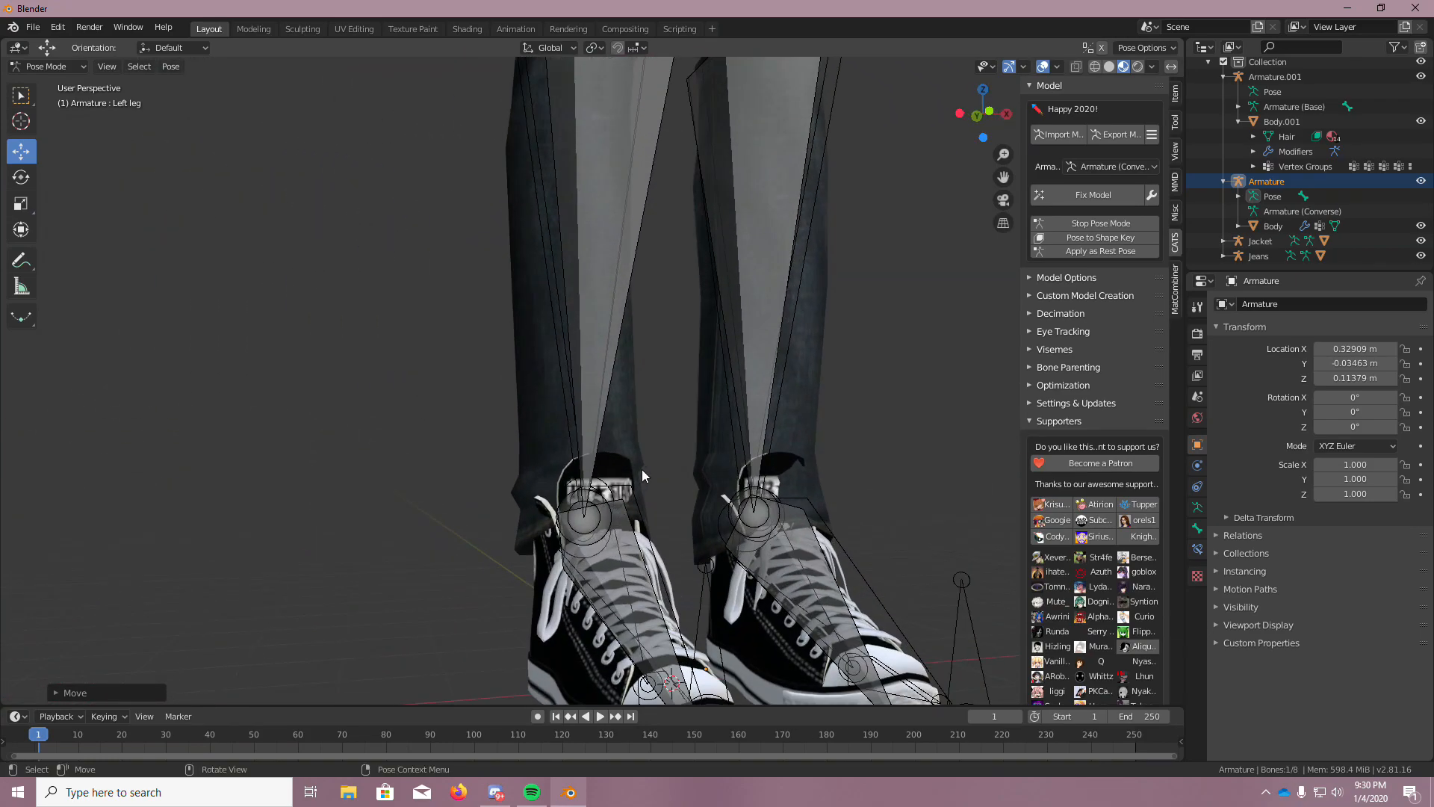
pyautogui.scroll(3, 686, 365)
pyautogui.moveTo(687, 366); pyautogui.dragTo(713, 379, button='middle')
pyautogui.moveTo(752, 444); pyautogui.dragTo(781, 463, button='middle')
pyautogui.scroll(-6, 781, 463)
pyautogui.moveTo(763, 385); pyautogui.dragTo(782, 76, button='middle')
pyautogui.scroll(8, 930, 158)
pyautogui.scroll(-4, 738, 117)
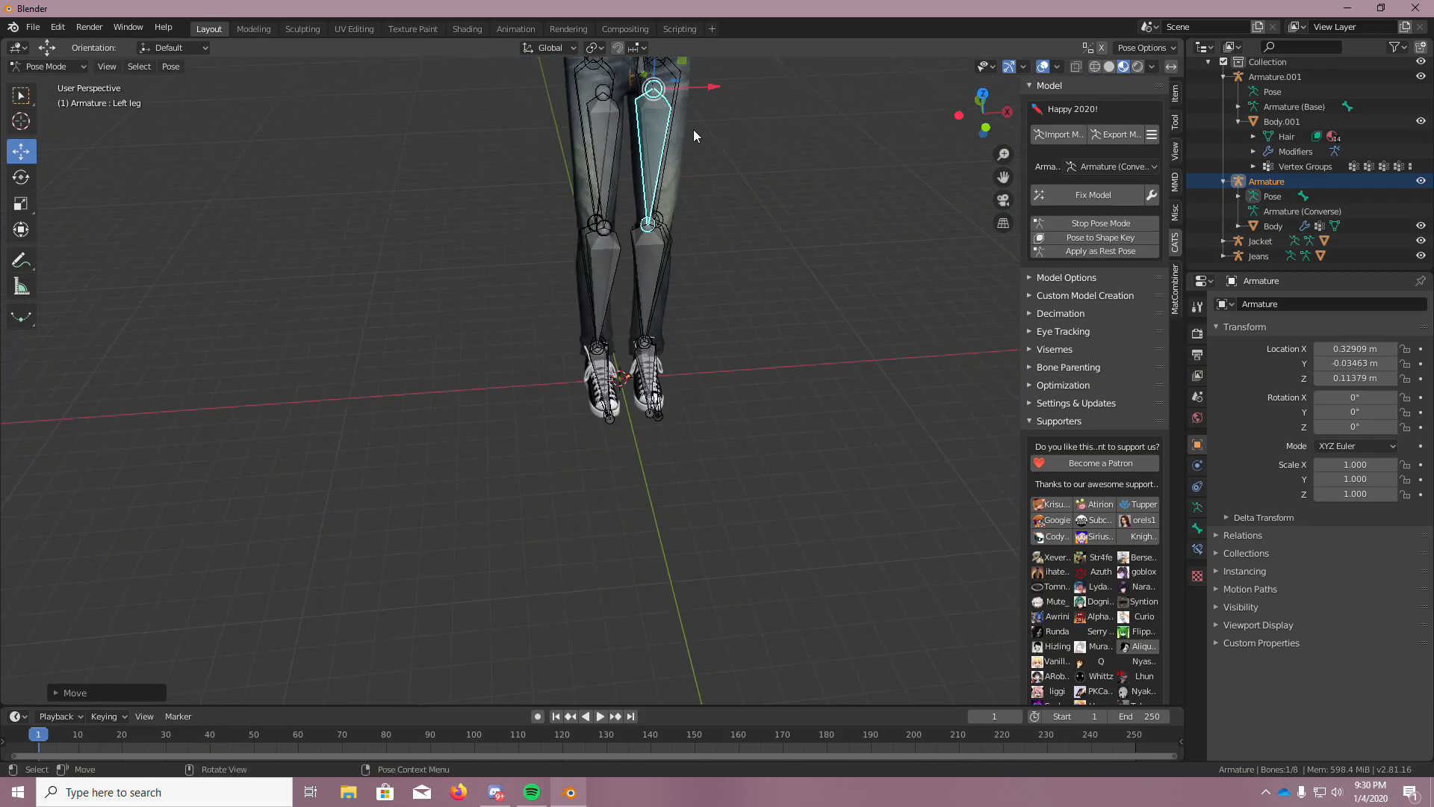
# Apply the adjusted pose as the rest pose and switch the Converse armature to Edit Mode
pyautogui.scroll(-4, 665, 135)
pyautogui.scroll(8, 660, 167)
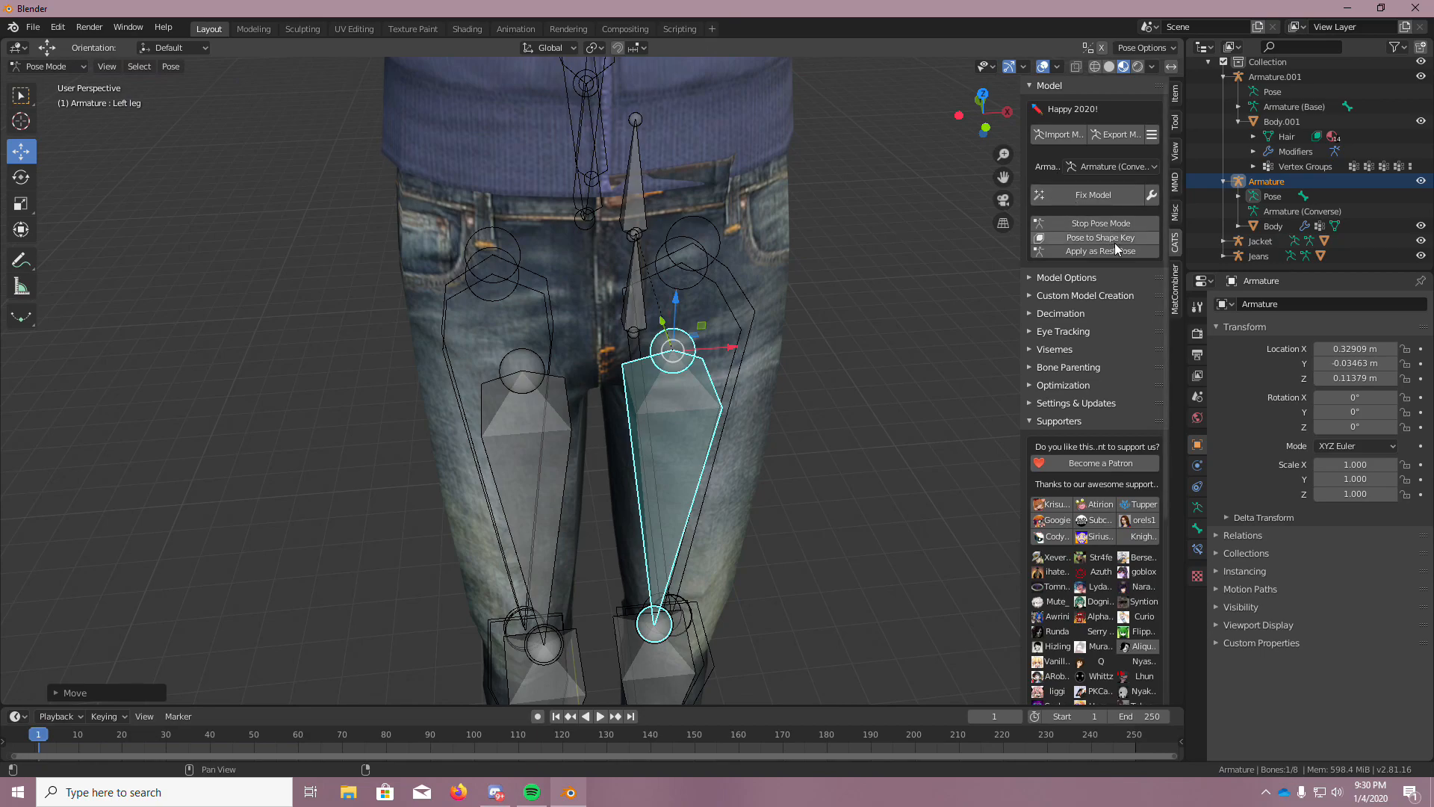
pyautogui.click(1080, 253)
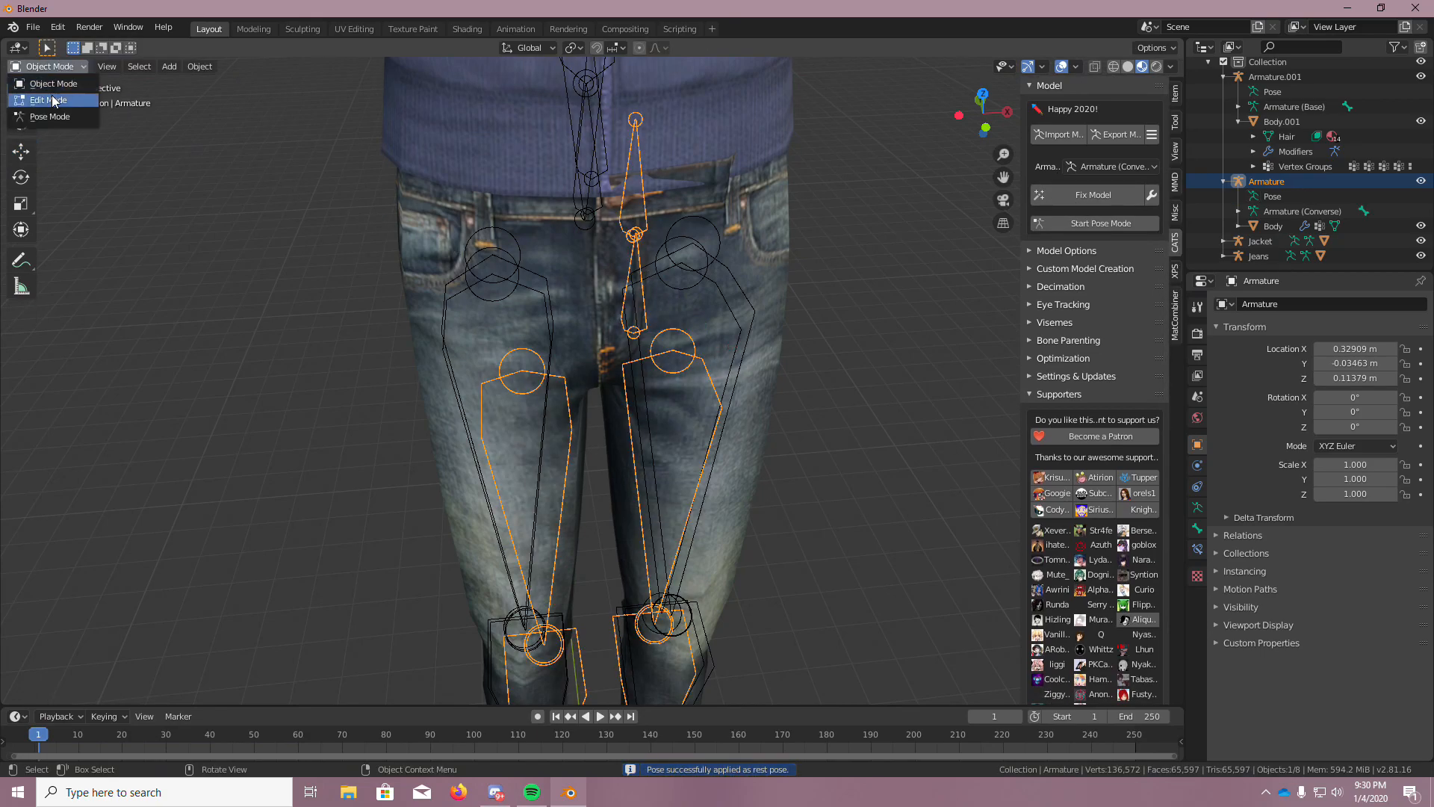
pyautogui.click(53, 101)
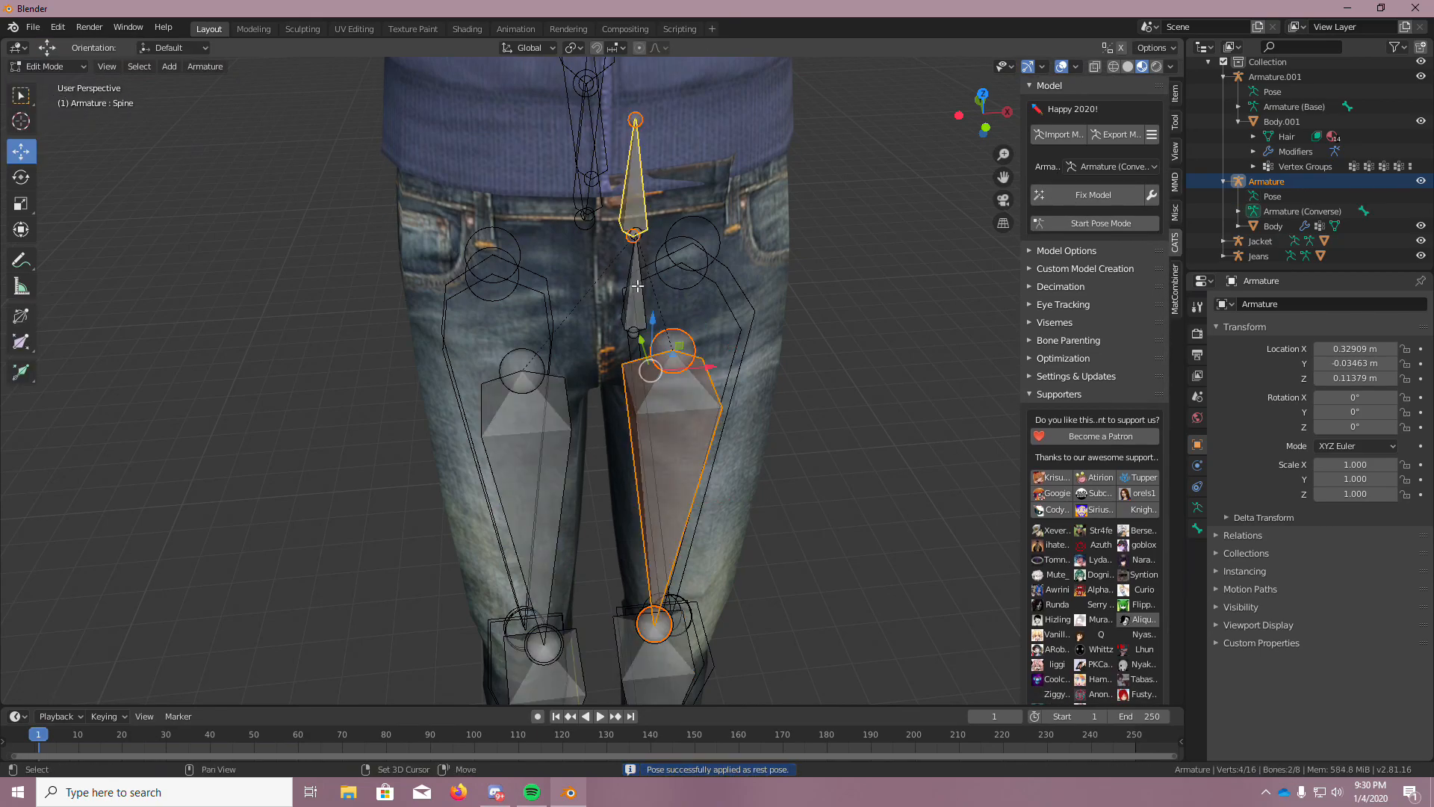
# Move the Converse armature's Spine bone and the bone below it up and inward to the base armature's centre line
pyautogui.click(689, 302)
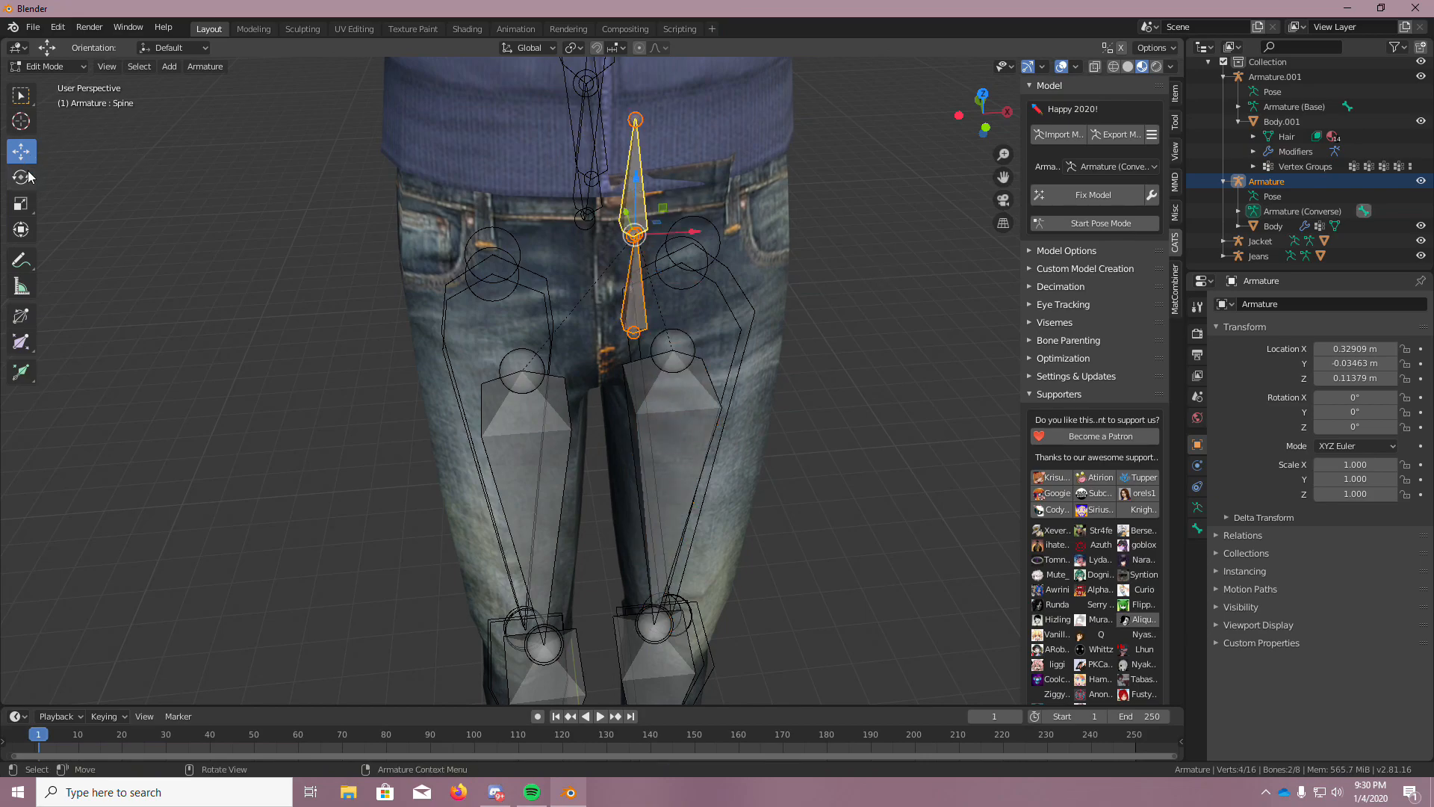
pyautogui.moveTo(636, 234); pyautogui.dragTo(590, 146)
pyautogui.scroll(-5, 674, 168)
pyautogui.keyDown('shift'); pyautogui.moveTo(668, 157); pyautogui.dragTo(708, 254, button='middle'); pyautogui.keyUp('shift')
pyautogui.scroll(6, 706, 261)
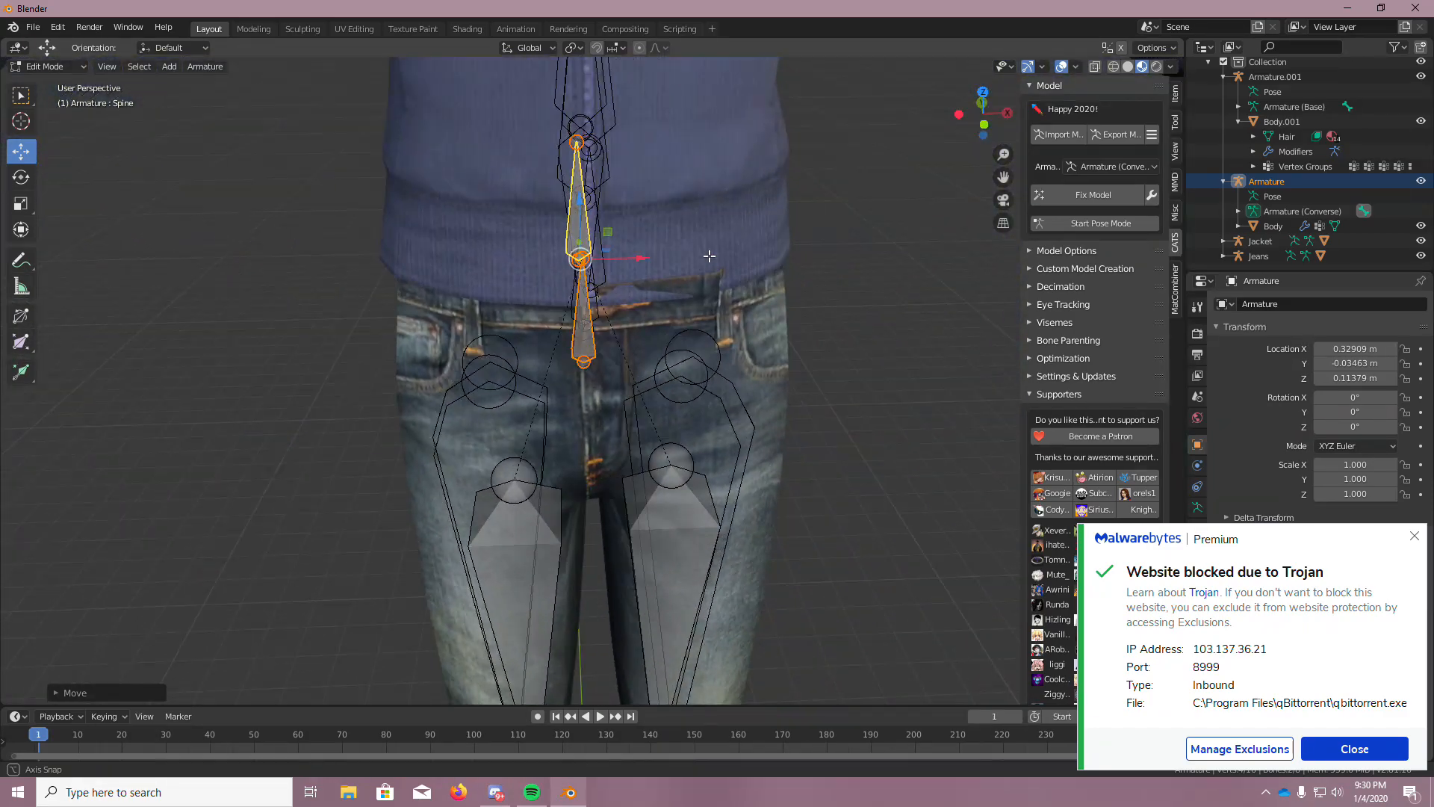
# Examine the shoes, hems and leg bones up close from the front and side for remaining misalignment
pyautogui.scroll(-7, 708, 255)
pyautogui.scroll(7, 708, 400)
pyautogui.moveTo(707, 401); pyautogui.dragTo(747, 332, button='middle')
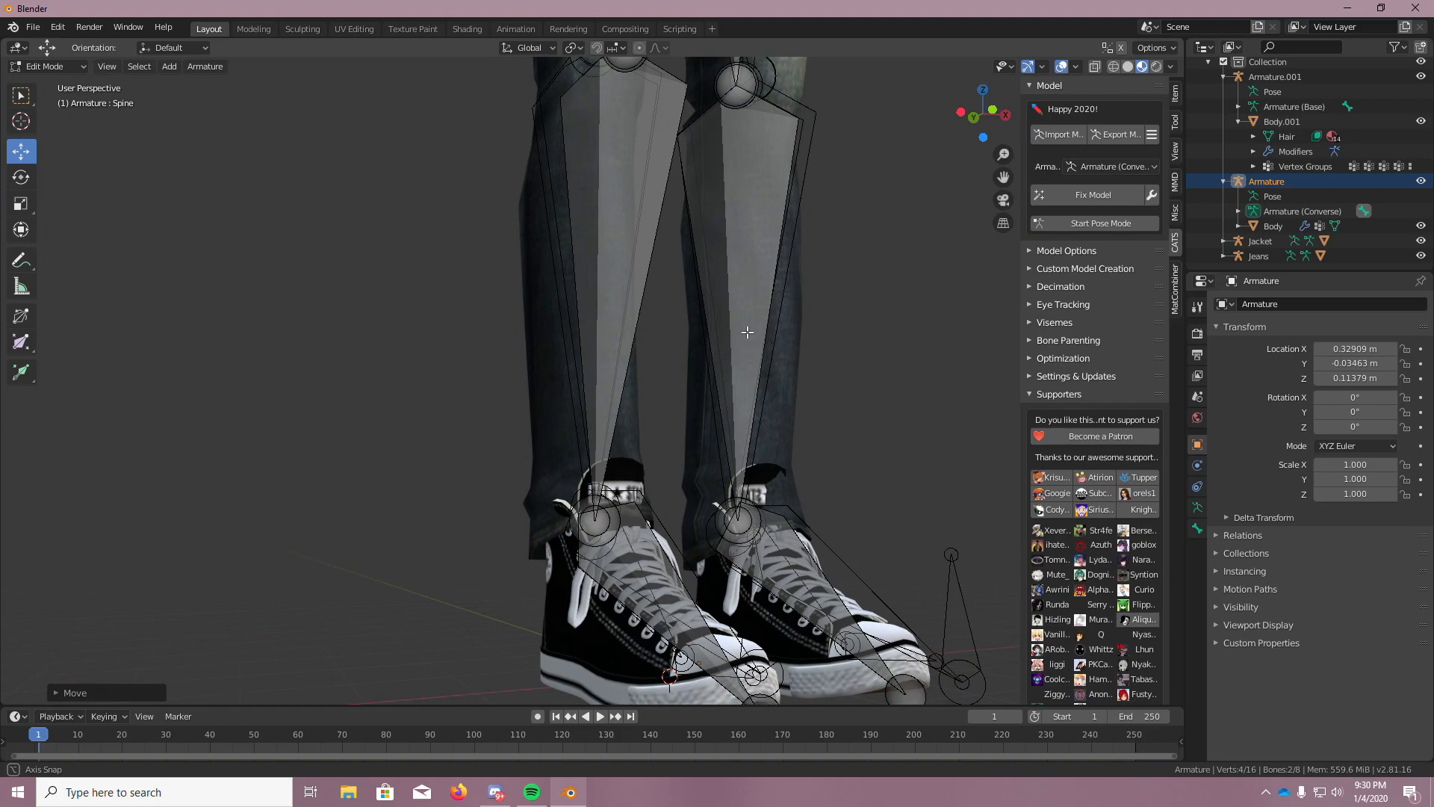
pyautogui.moveTo(334, 191); pyautogui.dragTo(281, 201, button='middle')
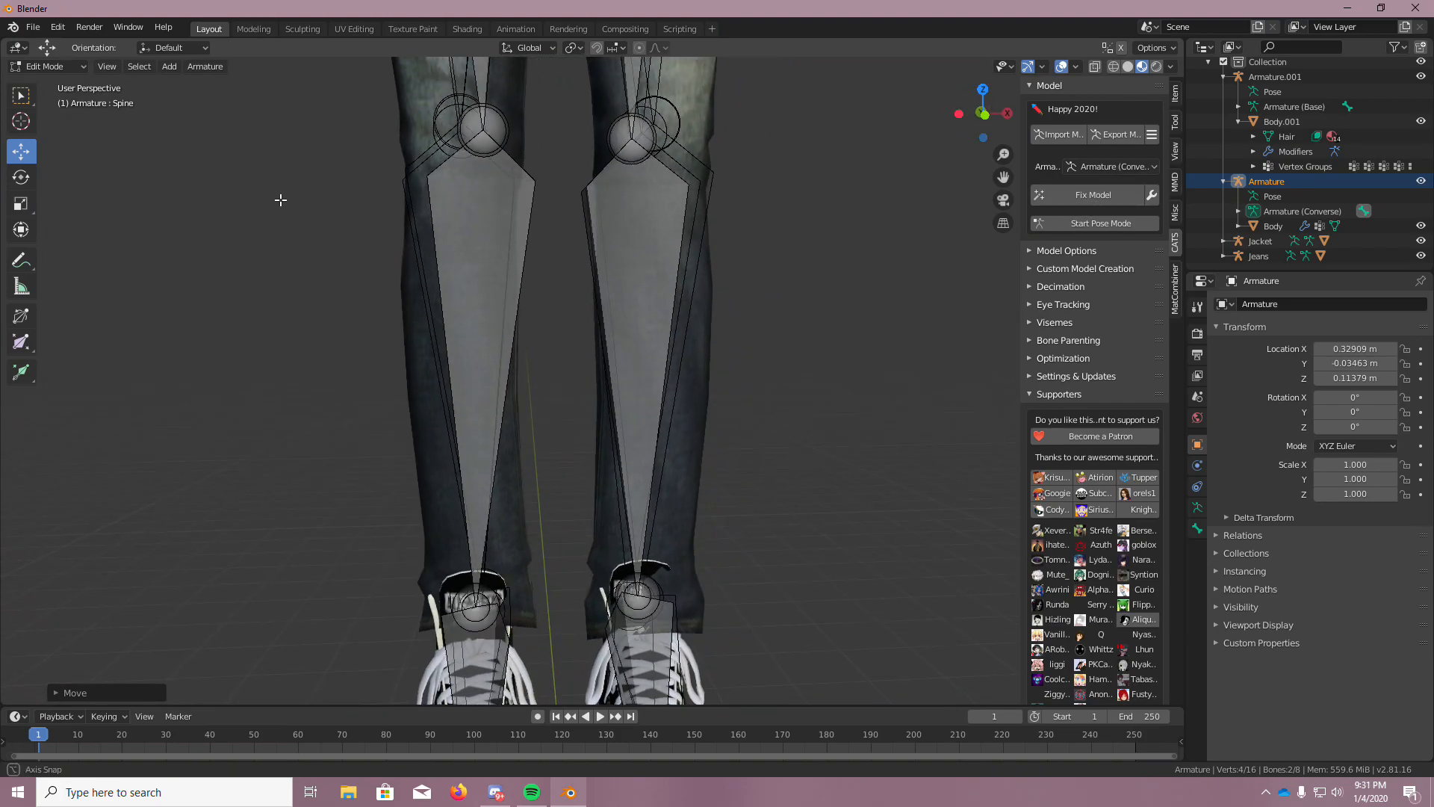
pyautogui.scroll(-3, 672, 160)
pyautogui.moveTo(714, 164); pyautogui.dragTo(812, 323, button='middle')
pyautogui.scroll(3, 812, 325)
pyautogui.scroll(2, 812, 323)
pyautogui.moveTo(768, 384); pyautogui.dragTo(728, 420, button='middle')
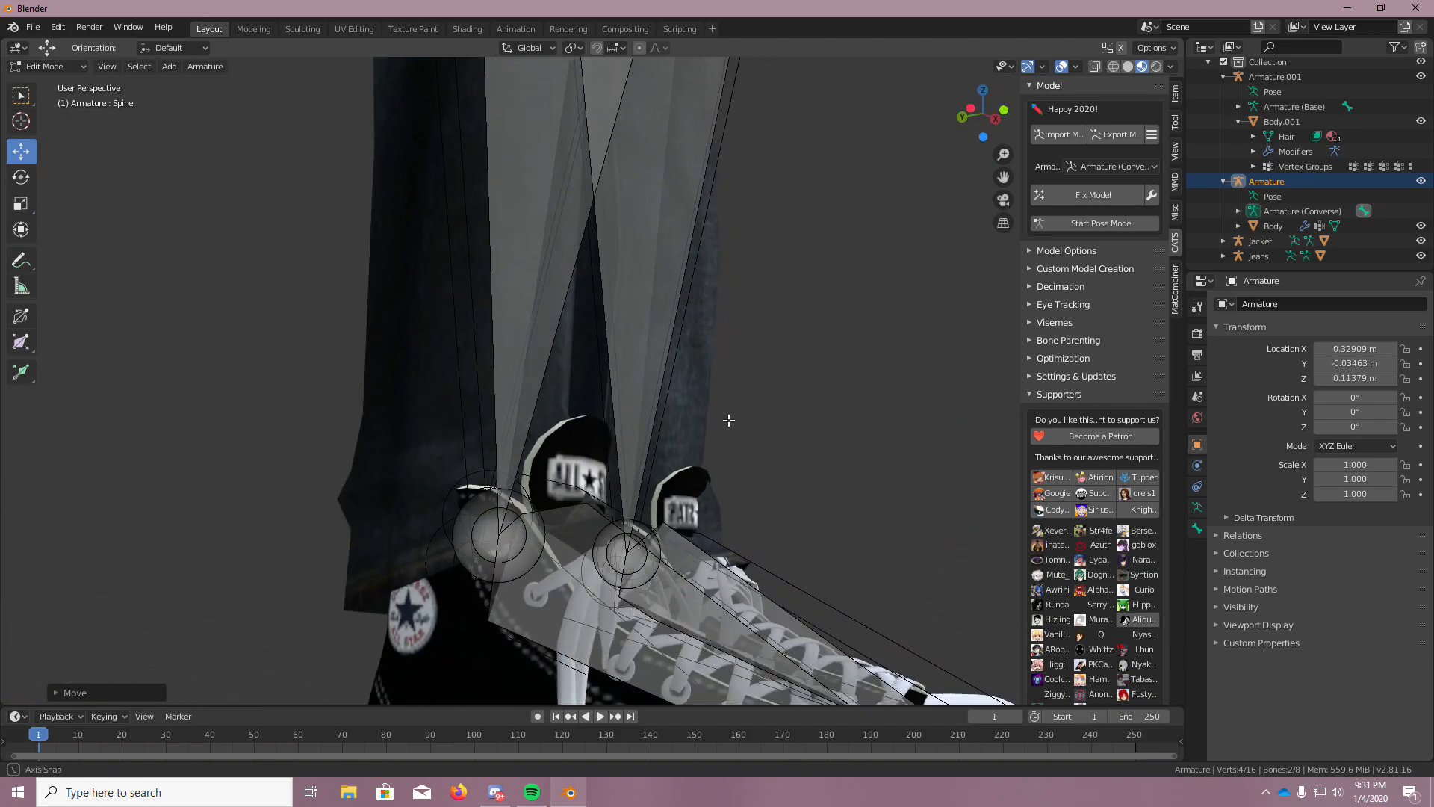
pyautogui.moveTo(524, 484); pyautogui.dragTo(592, 585, button='middle')
pyautogui.scroll(6, 593, 582)
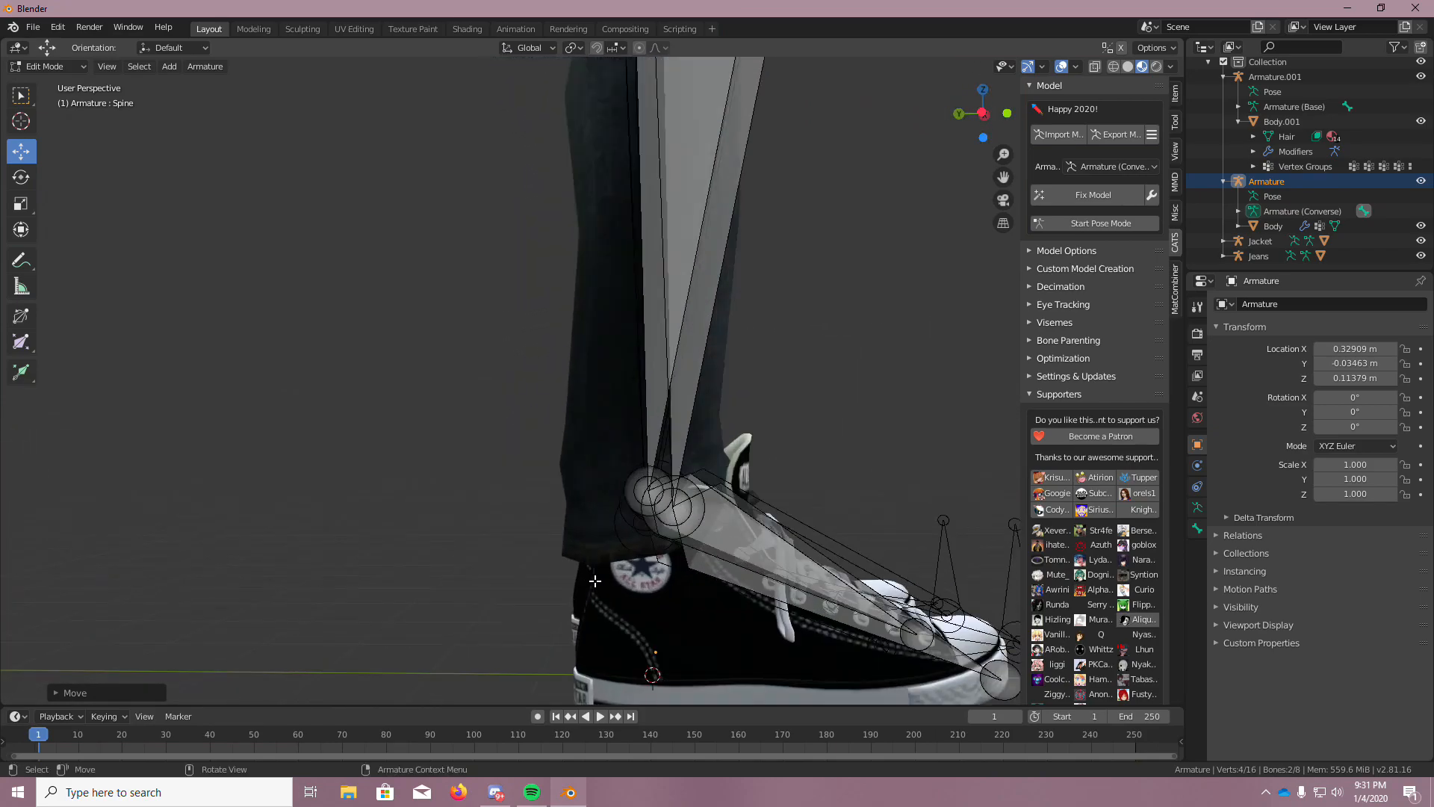
pyautogui.scroll(-9, 609, 574)
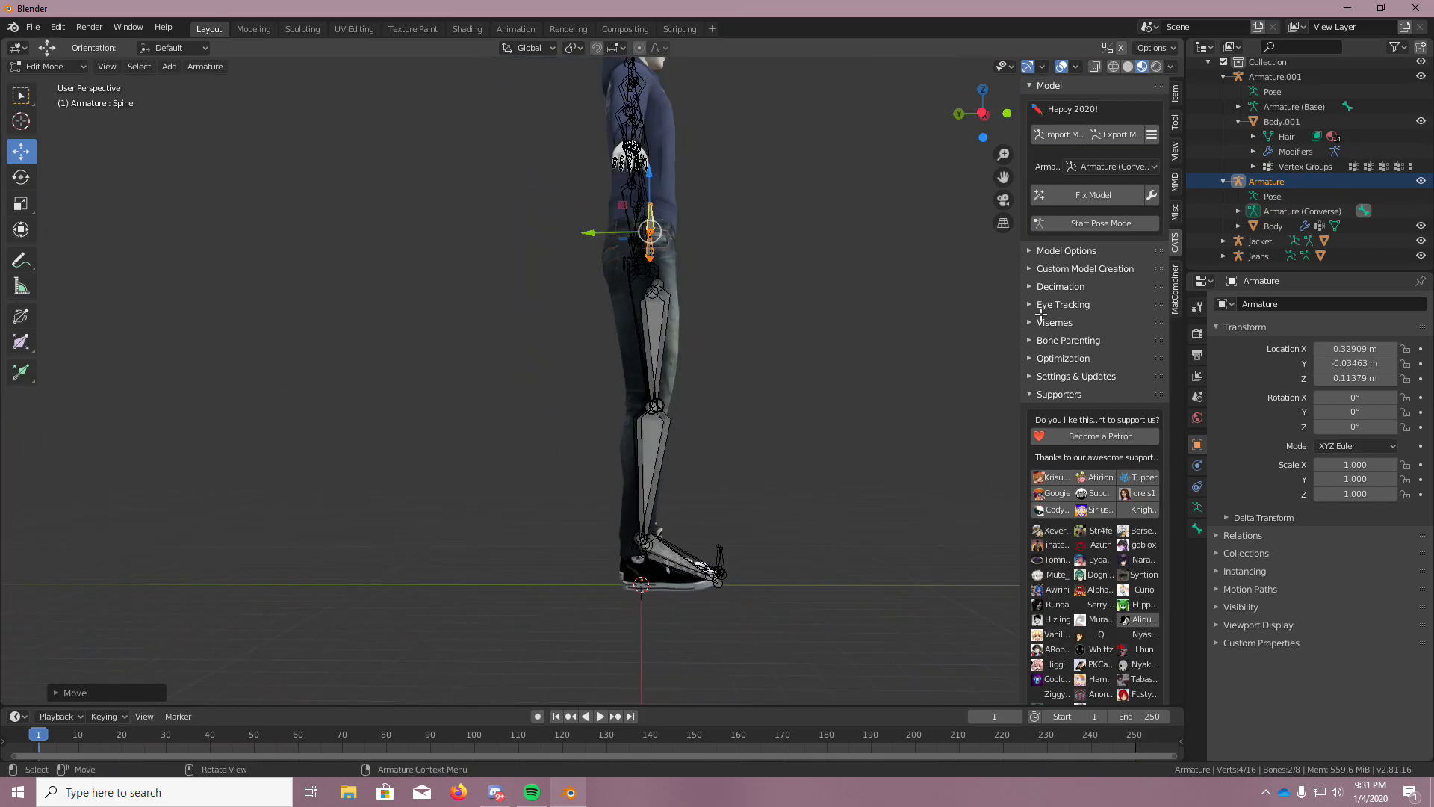
pyautogui.moveTo(835, 246); pyautogui.dragTo(764, 254, button='middle')
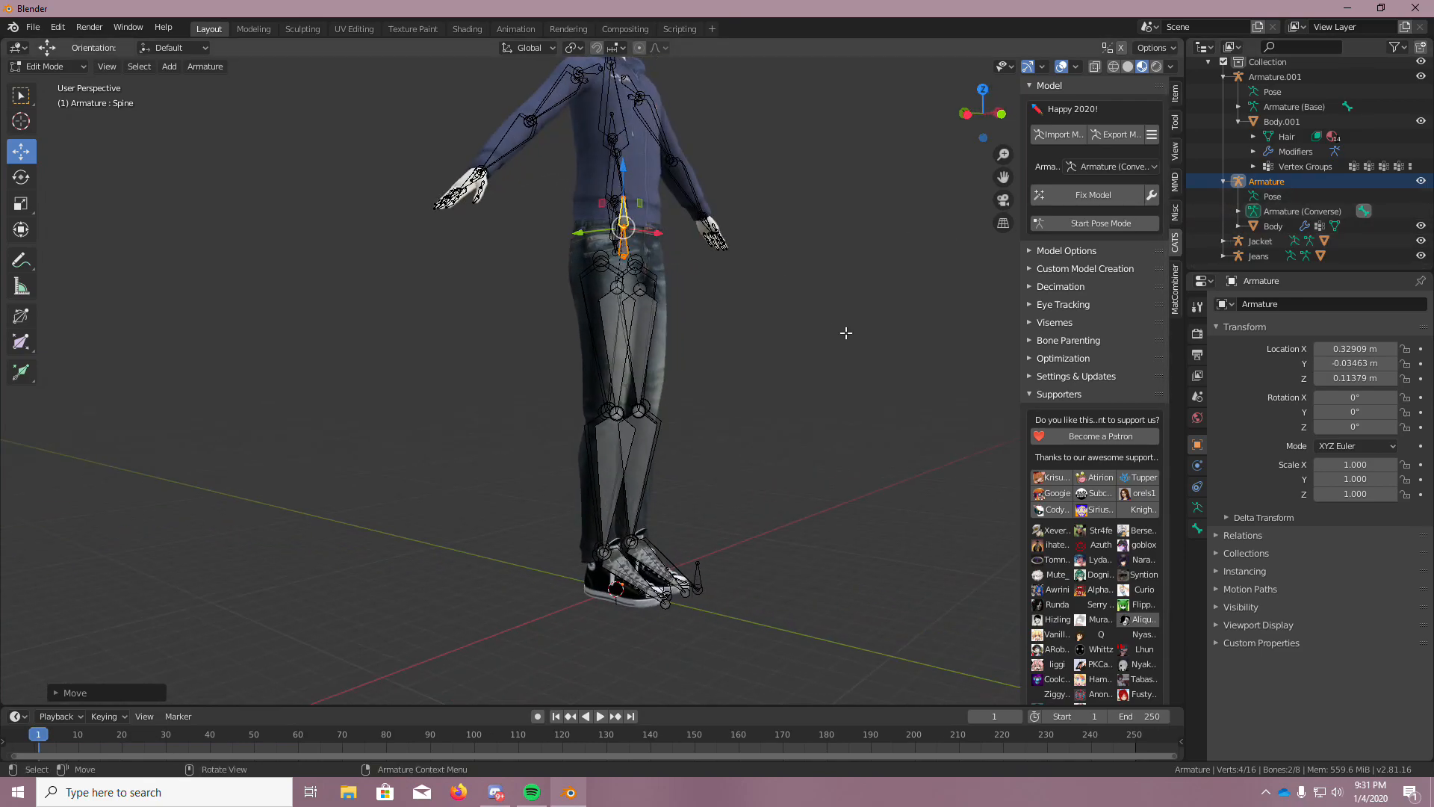
# Return to Object Mode and move the Converse armature along Y to about -0.052 m
pyautogui.click(63, 84)
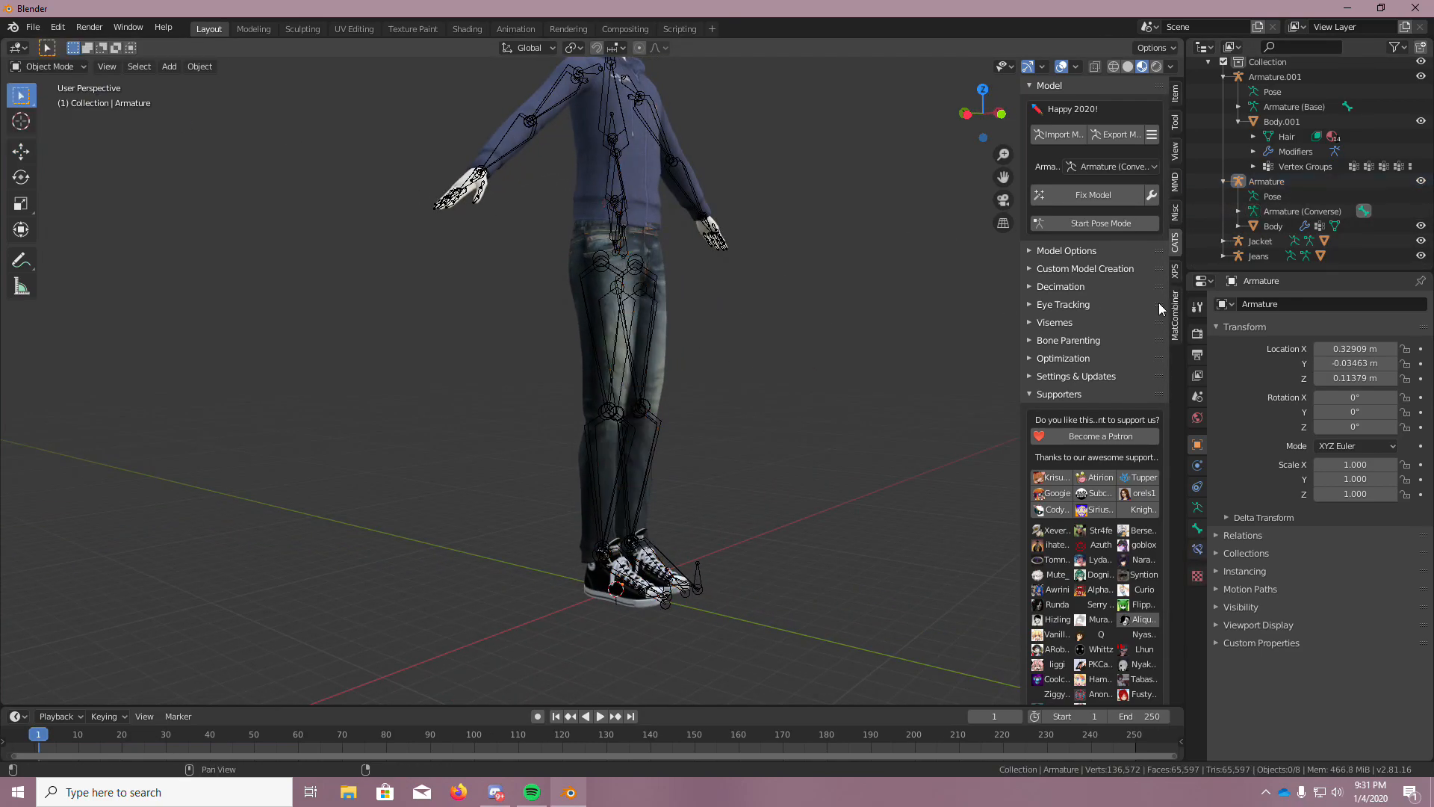
pyautogui.moveTo(881, 298); pyautogui.dragTo(771, 476, button='middle')
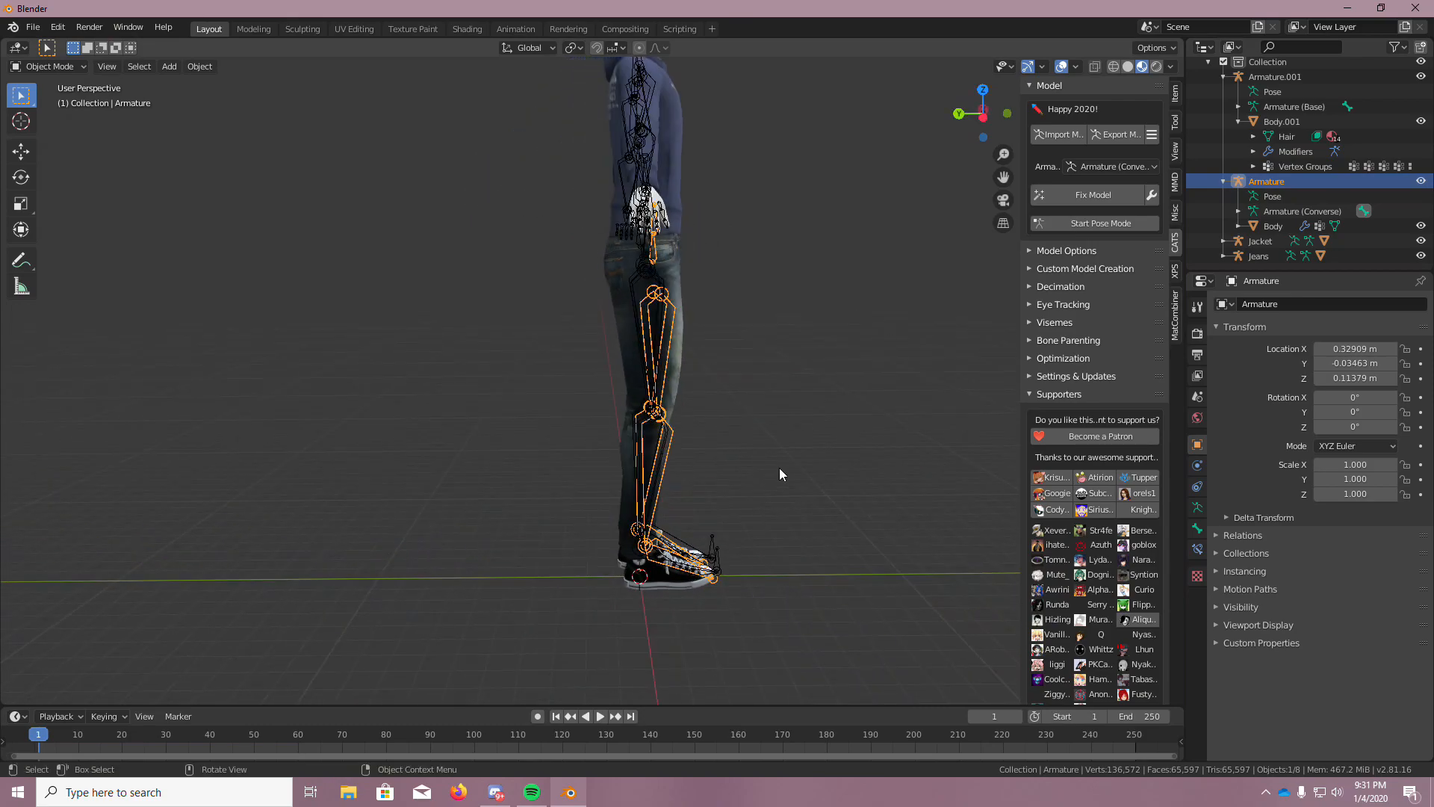
pyautogui.moveTo(577, 575); pyautogui.dragTo(581, 576)
pyautogui.scroll(5, 608, 578)
pyautogui.moveTo(711, 597)
pyautogui.mouseDown(button='middle')
pyautogui.moveTo(810, 610)
pyautogui.moveTo(700, 598)
pyautogui.mouseUp(button='middle')
pyautogui.moveTo(630, 553); pyautogui.dragTo(635, 550)
pyautogui.moveTo(634, 550); pyautogui.dragTo(578, 522, button='middle')
pyautogui.moveTo(609, 535); pyautogui.dragTo(608, 528)
pyautogui.moveTo(608, 527)
pyautogui.mouseDown(button='middle')
pyautogui.moveTo(751, 540)
pyautogui.moveTo(609, 523)
pyautogui.mouseUp(button='middle')
pyautogui.moveTo(610, 523); pyautogui.dragTo(611, 522)
pyautogui.moveTo(611, 522); pyautogui.dragTo(442, 376, button='middle')
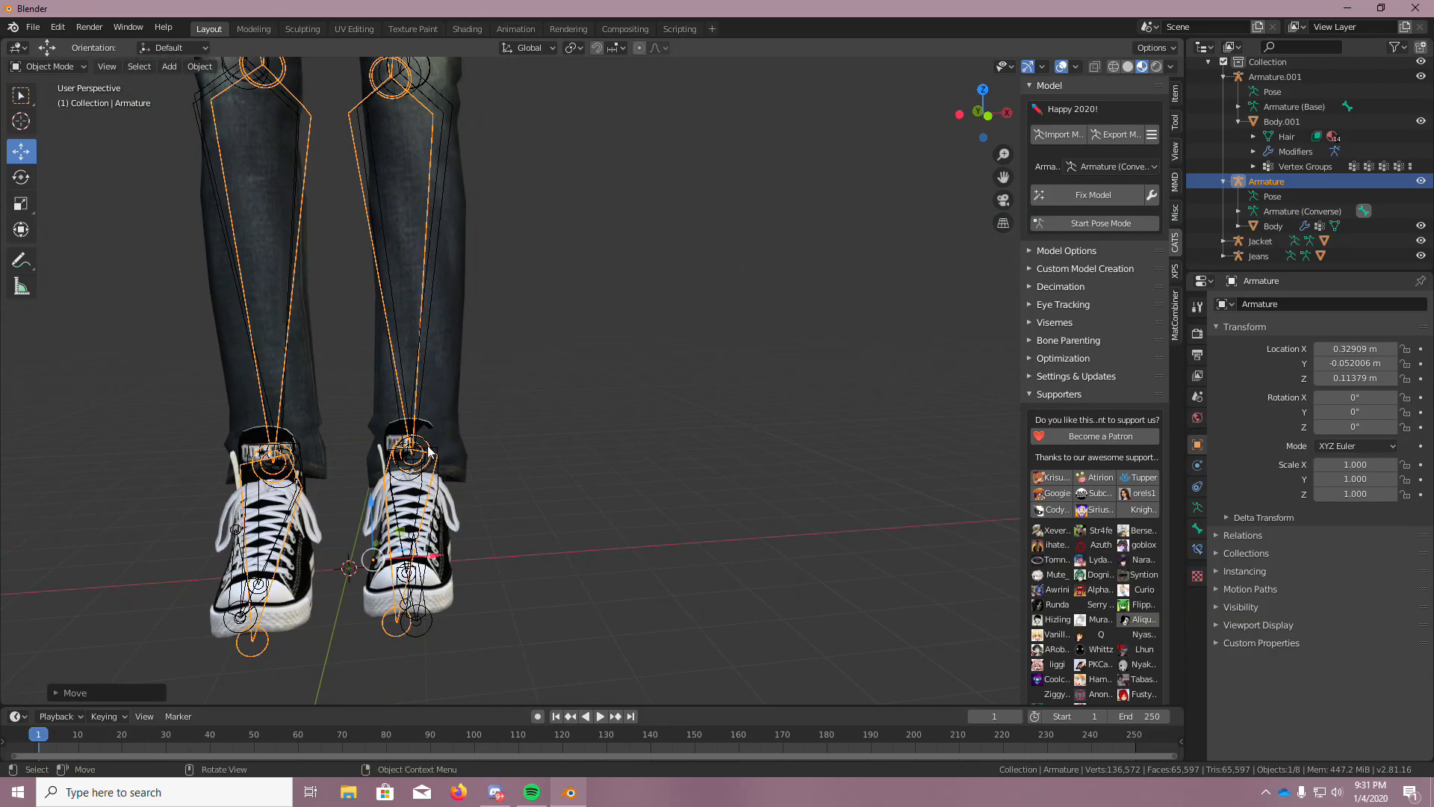
# Start Pose Mode on the Converse armature and give its Left leg bone a slight trackball rotation
pyautogui.moveTo(441, 480)
pyautogui.mouseDown(button='middle')
pyautogui.moveTo(503, 477)
pyautogui.moveTo(450, 493)
pyautogui.moveTo(420, 440)
pyautogui.moveTo(570, 481)
pyautogui.moveTo(444, 482)
pyautogui.moveTo(431, 502)
pyautogui.mouseUp(button='middle')
pyautogui.scroll(-6, 453, 479)
pyautogui.scroll(-4, 442, 466)
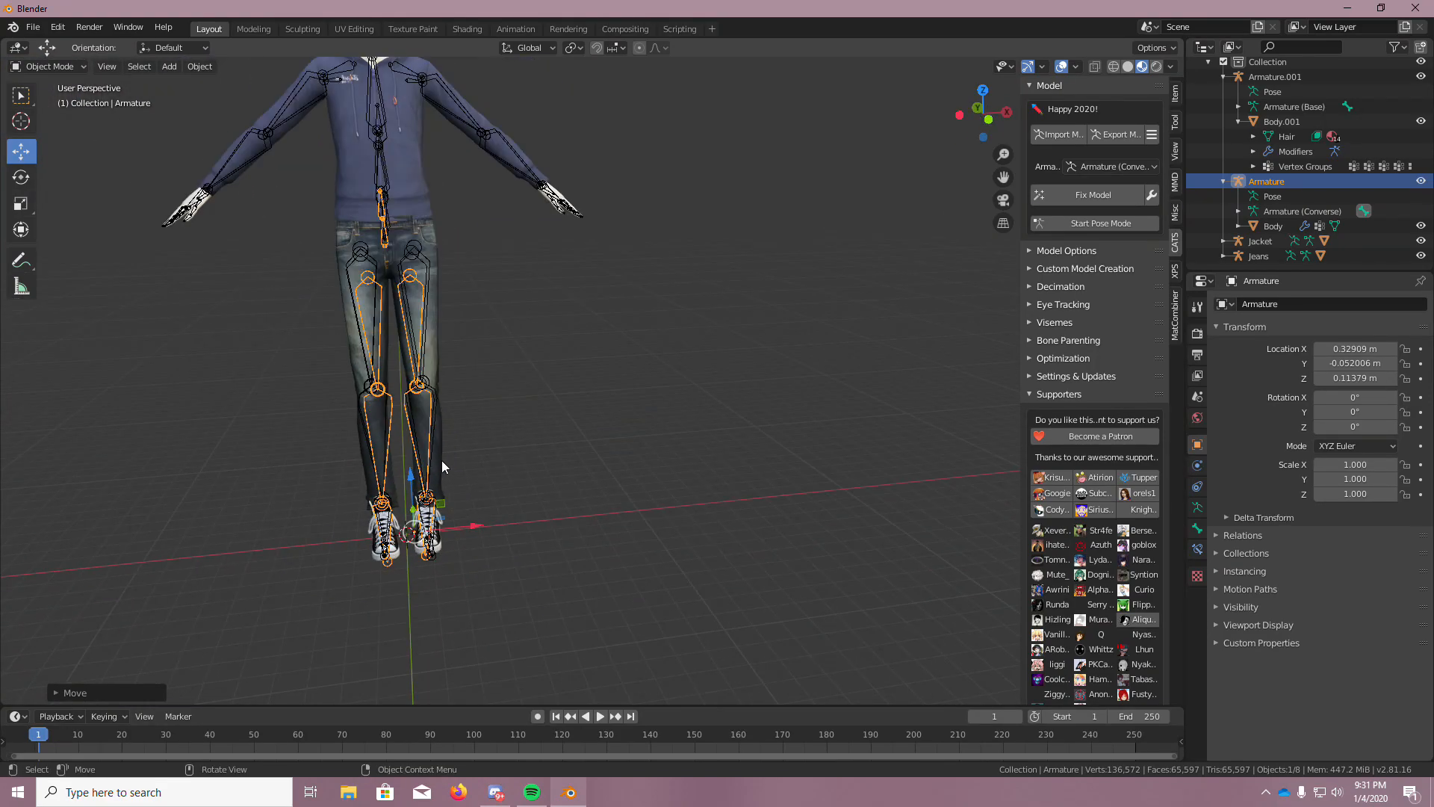
pyautogui.click(1105, 224)
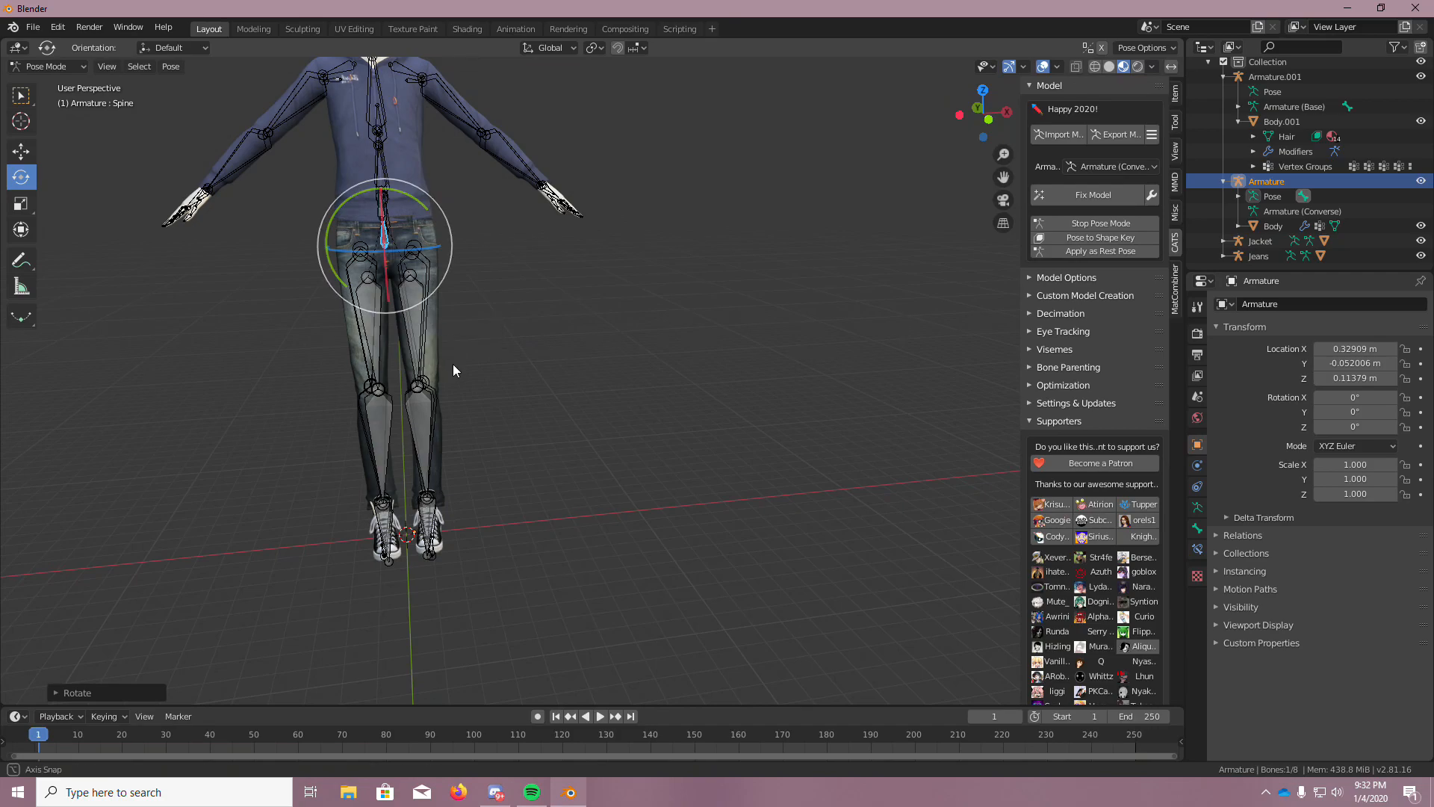
pyautogui.scroll(8, 434, 403)
pyautogui.moveTo(445, 423); pyautogui.dragTo(994, 388, button='middle')
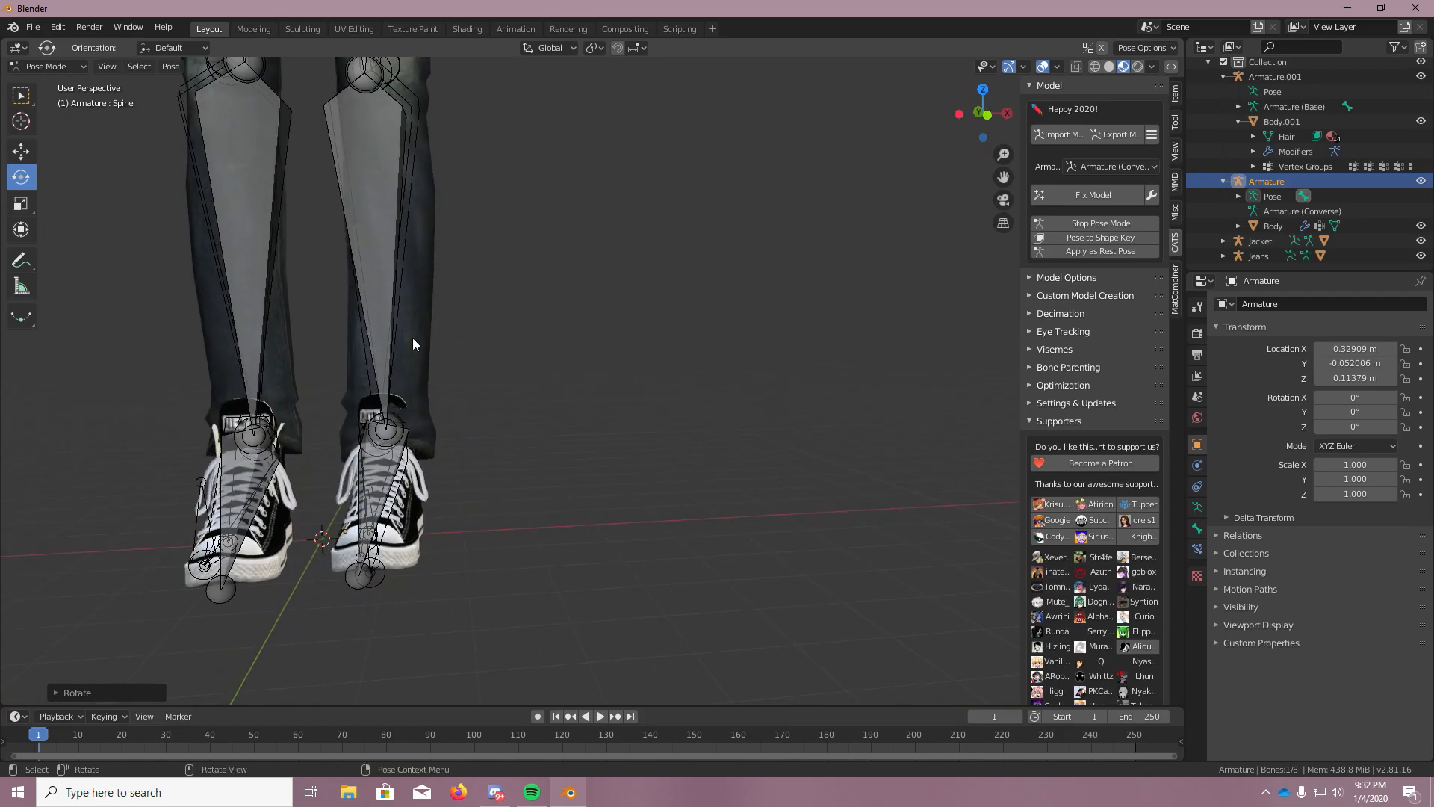
pyautogui.scroll(5, 405, 343)
pyautogui.moveTo(405, 343); pyautogui.dragTo(598, 239, button='middle')
pyautogui.scroll(3, 809, 452)
pyautogui.scroll(-5, 650, 446)
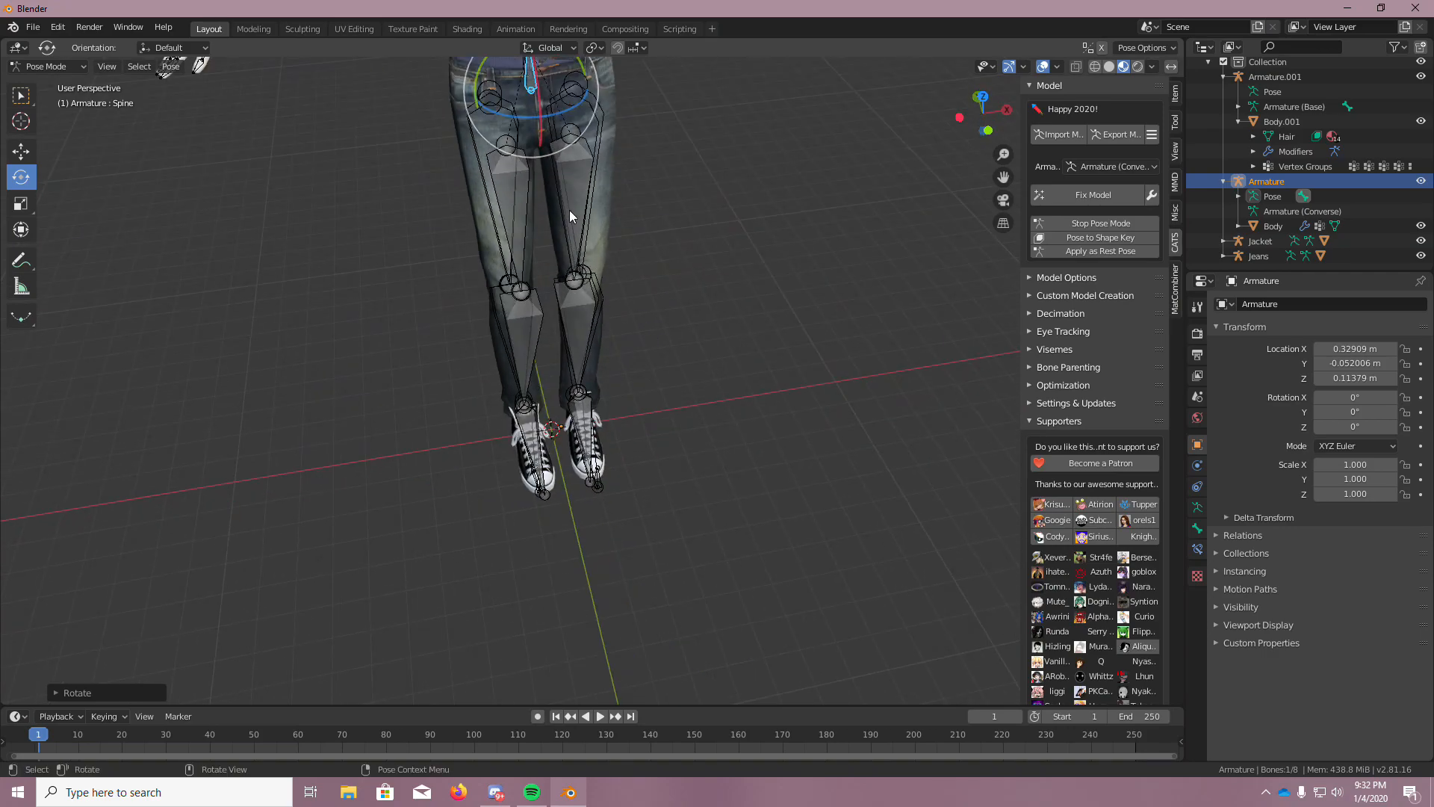
pyautogui.click(571, 208)
pyautogui.press('r')
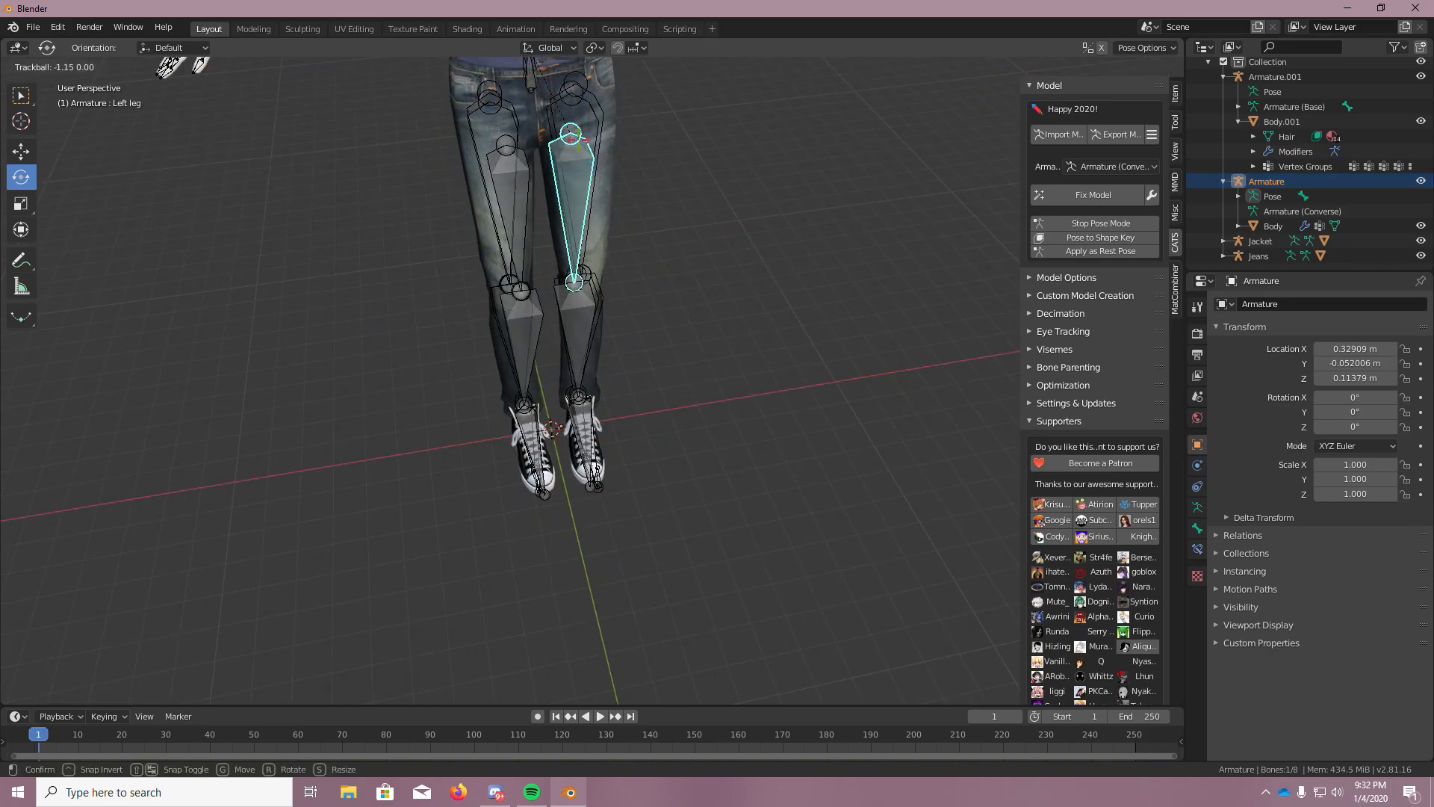
pyautogui.click(578, 140)
# Apply the rotated Left leg pose as the Converse armature's rest pose
pyautogui.moveTo(603, 317); pyautogui.dragTo(737, 372, button='middle')
pyautogui.scroll(5, 608, 330)
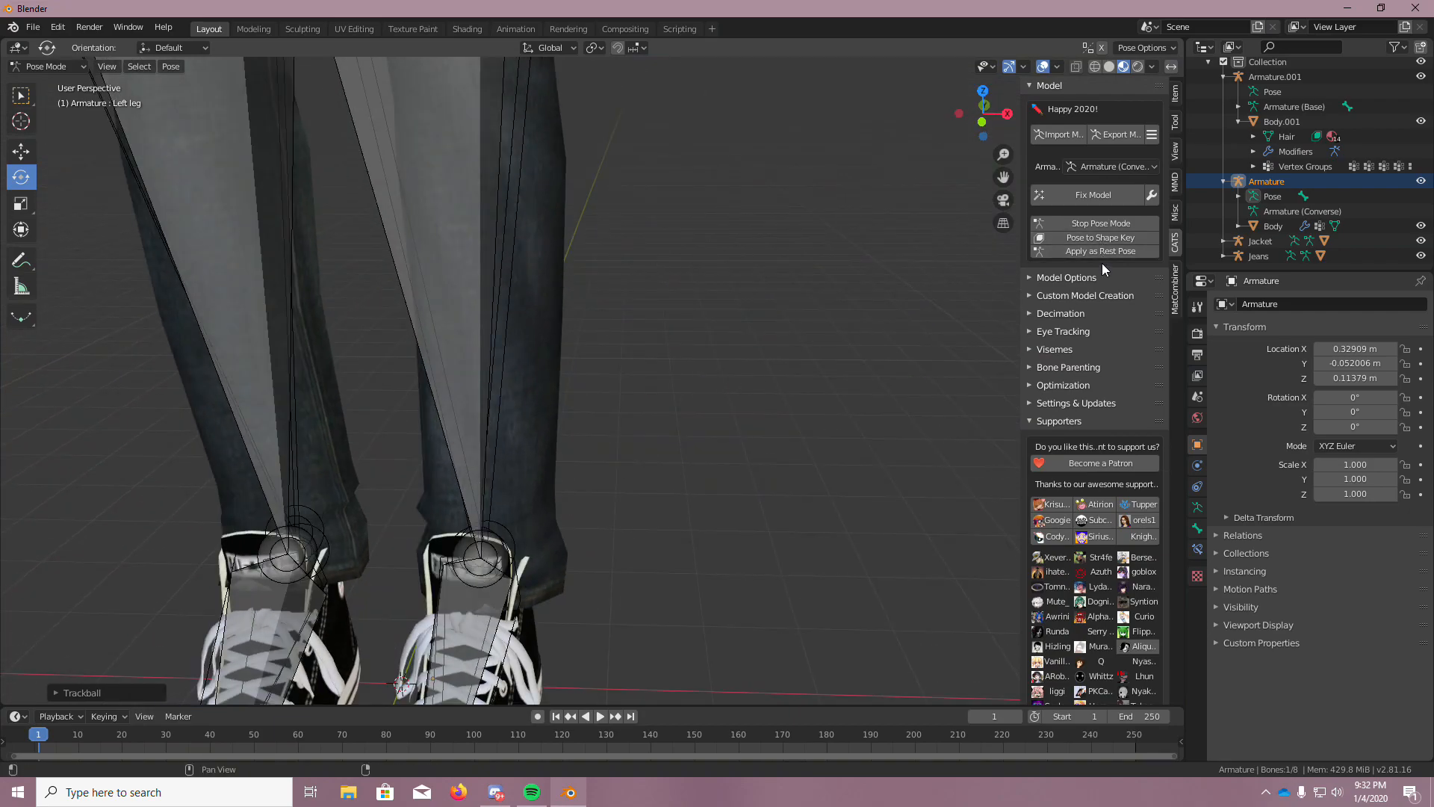
pyautogui.scroll(-5, 818, 367)
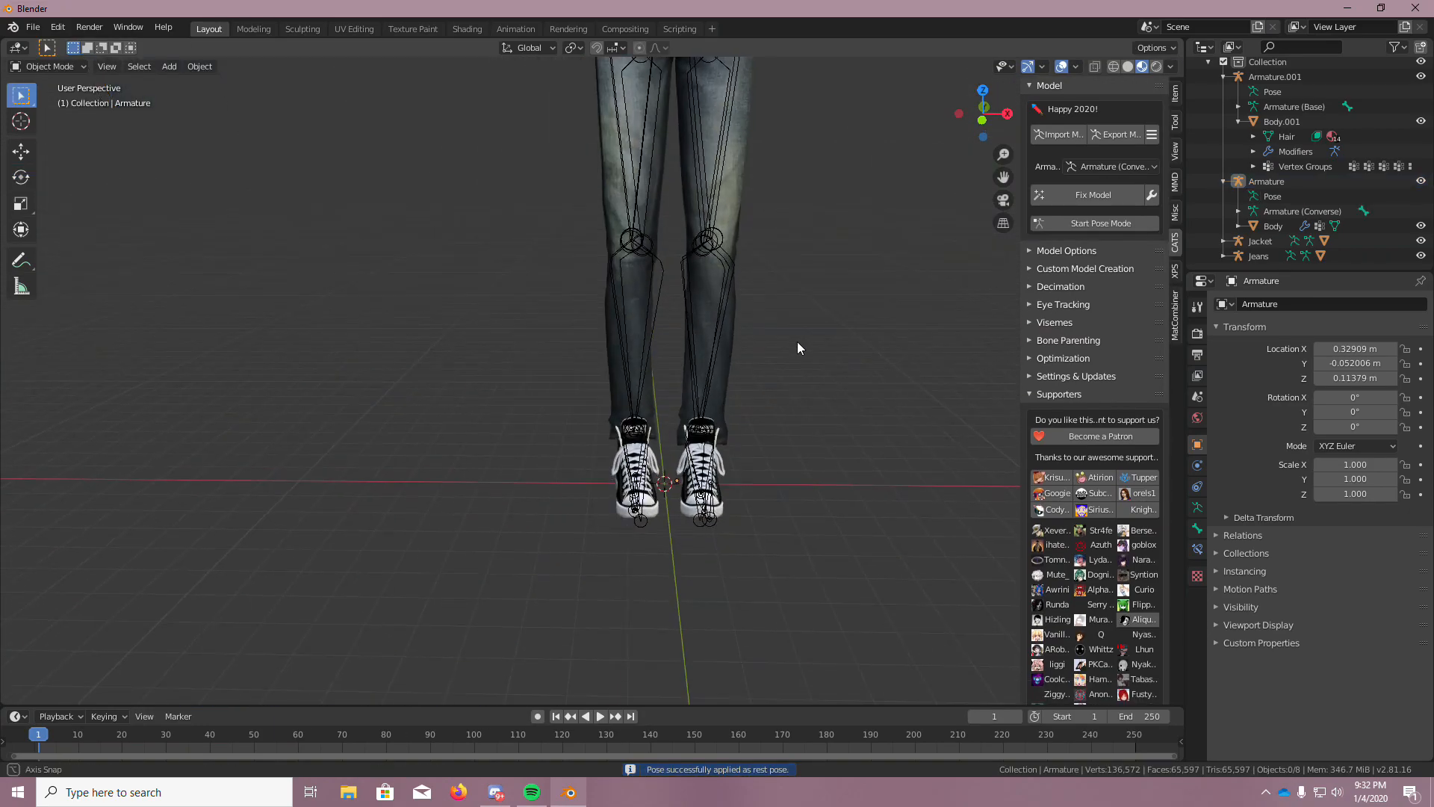
# Review the whole dressed avatar from hair to shoes for overall fit of the clothing
pyautogui.scroll(-5, 797, 345)
pyautogui.scroll(6, 814, 187)
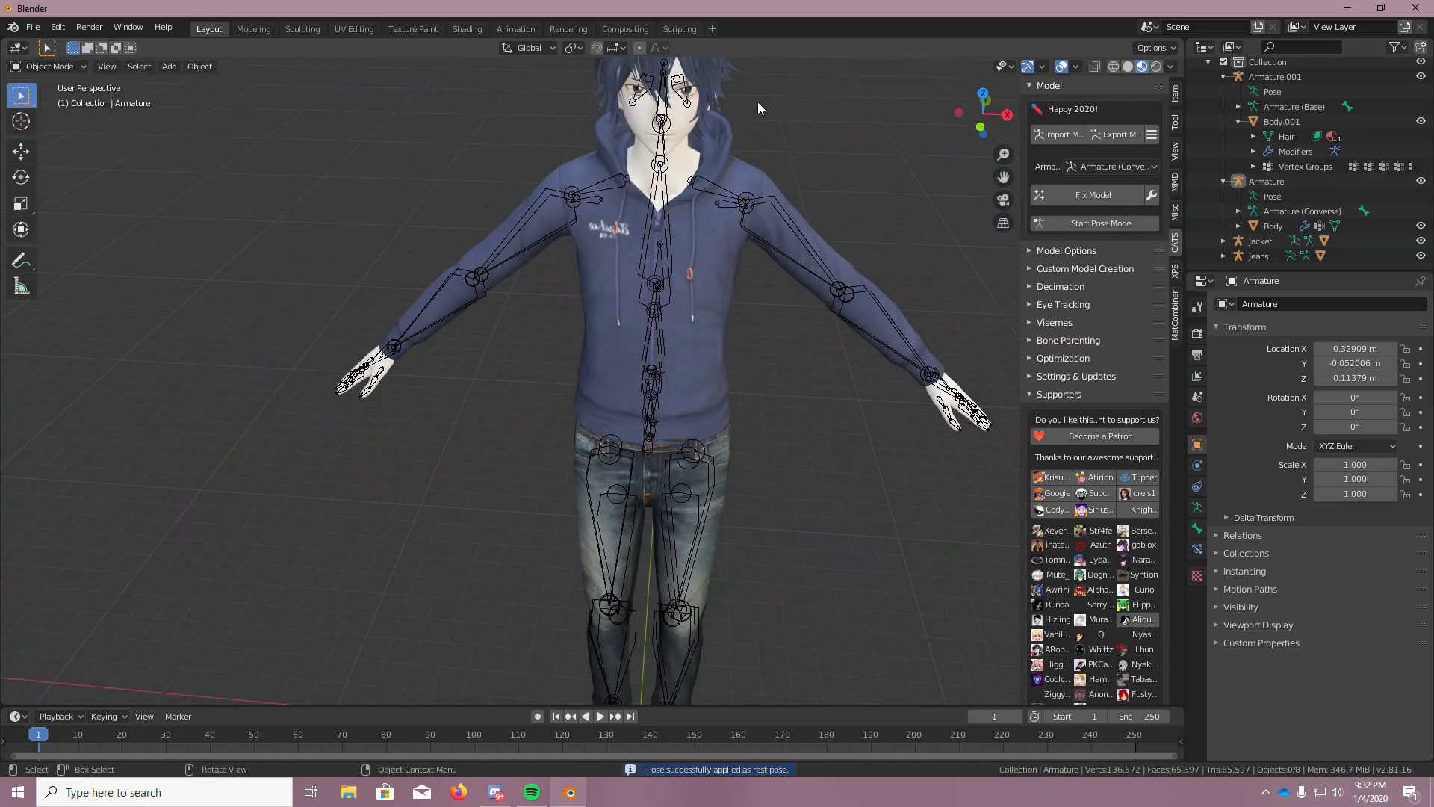
pyautogui.moveTo(767, 77); pyautogui.dragTo(715, 115, button='middle')
pyautogui.scroll(2, 705, 110)
pyautogui.scroll(-4, 704, 112)
pyautogui.scroll(3, 688, 101)
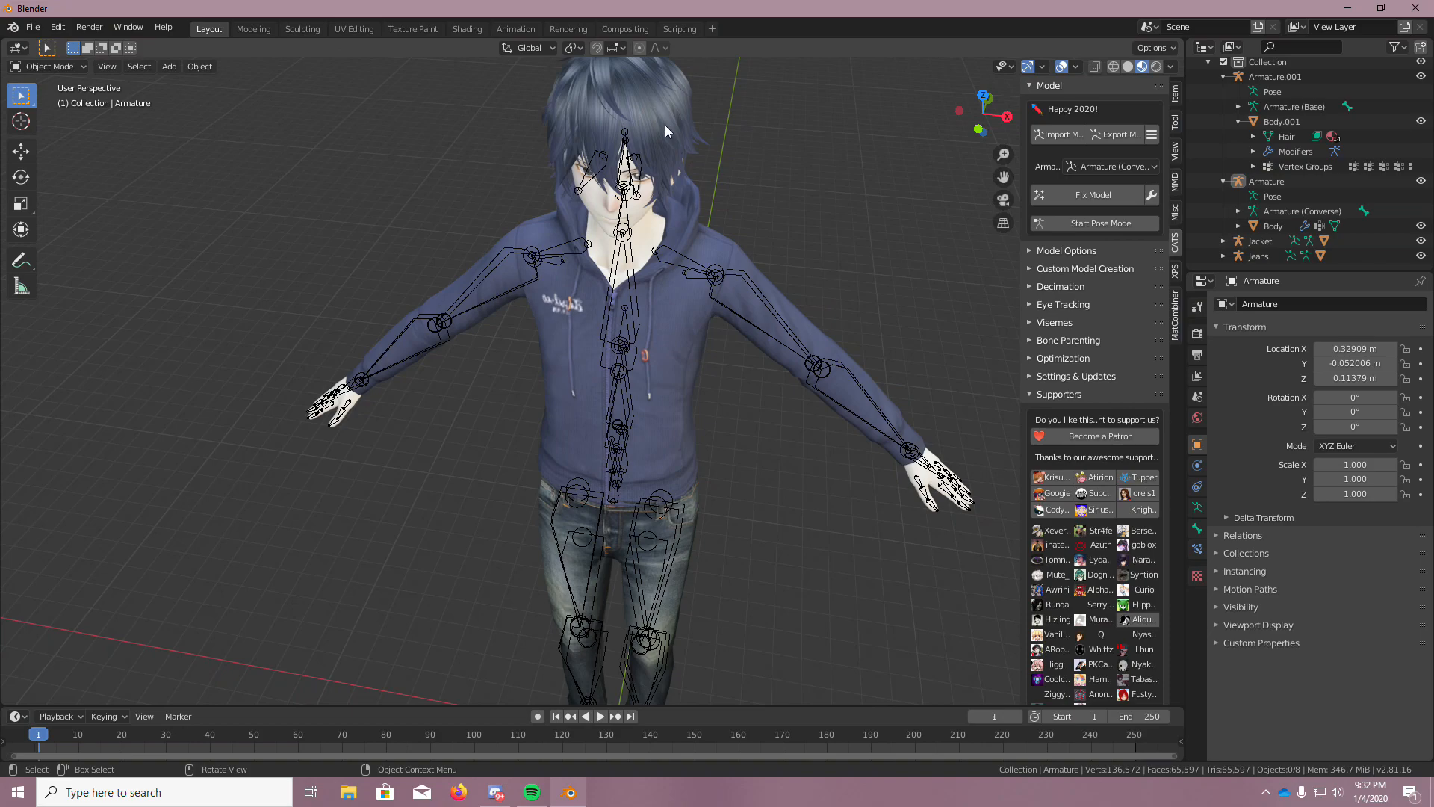
pyautogui.scroll(-5, 745, 167)
pyautogui.scroll(4, 722, 188)
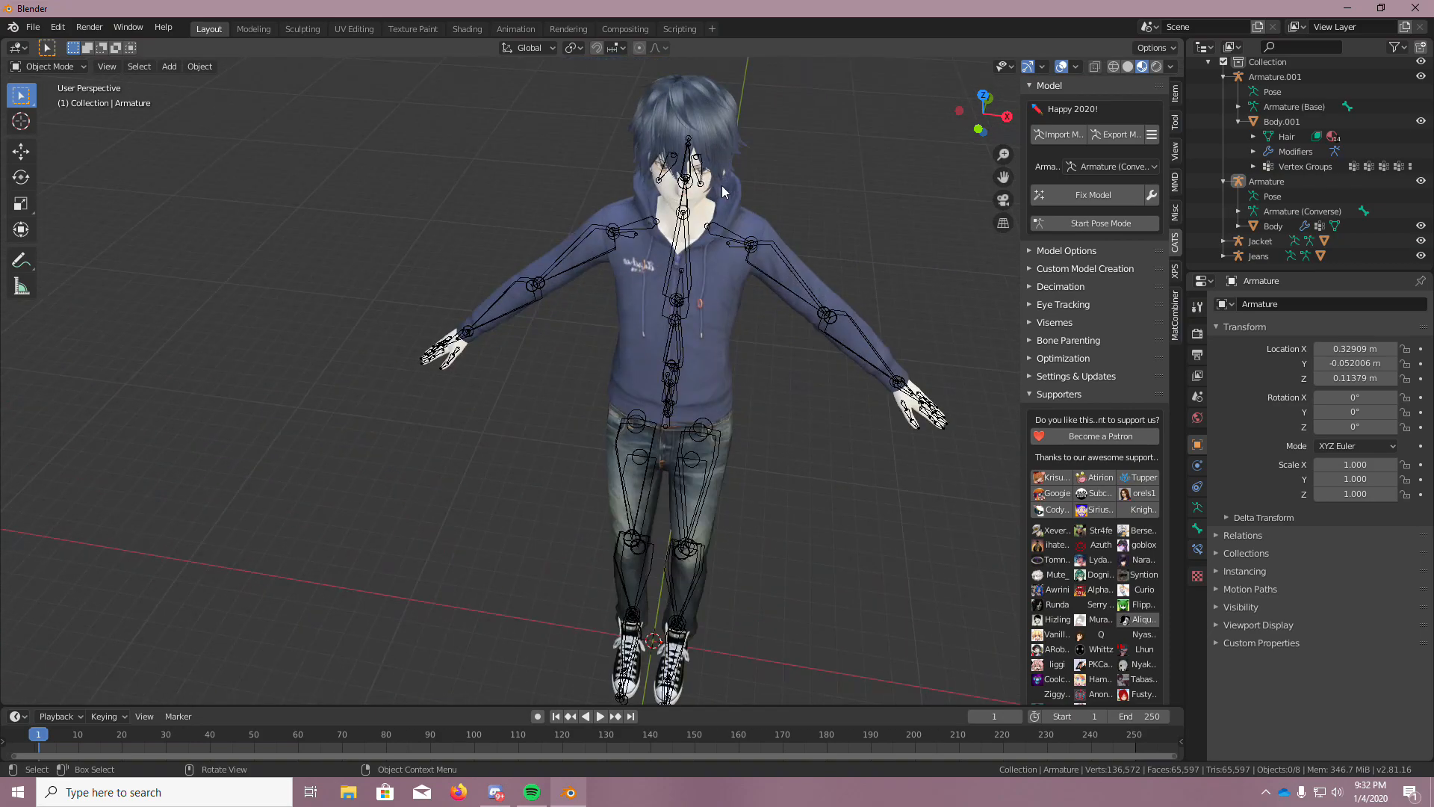
pyautogui.scroll(2, 597, 212)
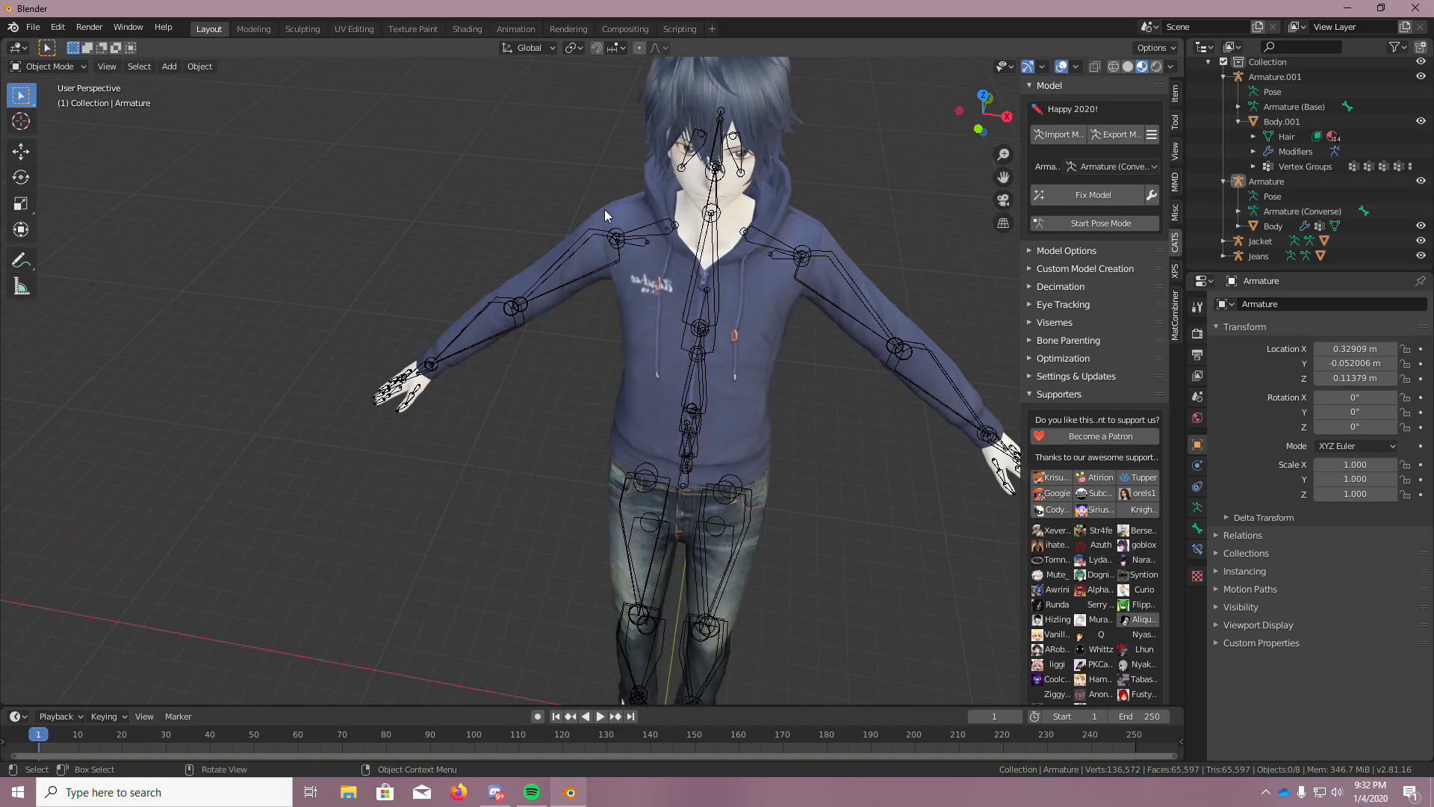
pyautogui.scroll(-4, 635, 172)
pyautogui.scroll(4, 687, 104)
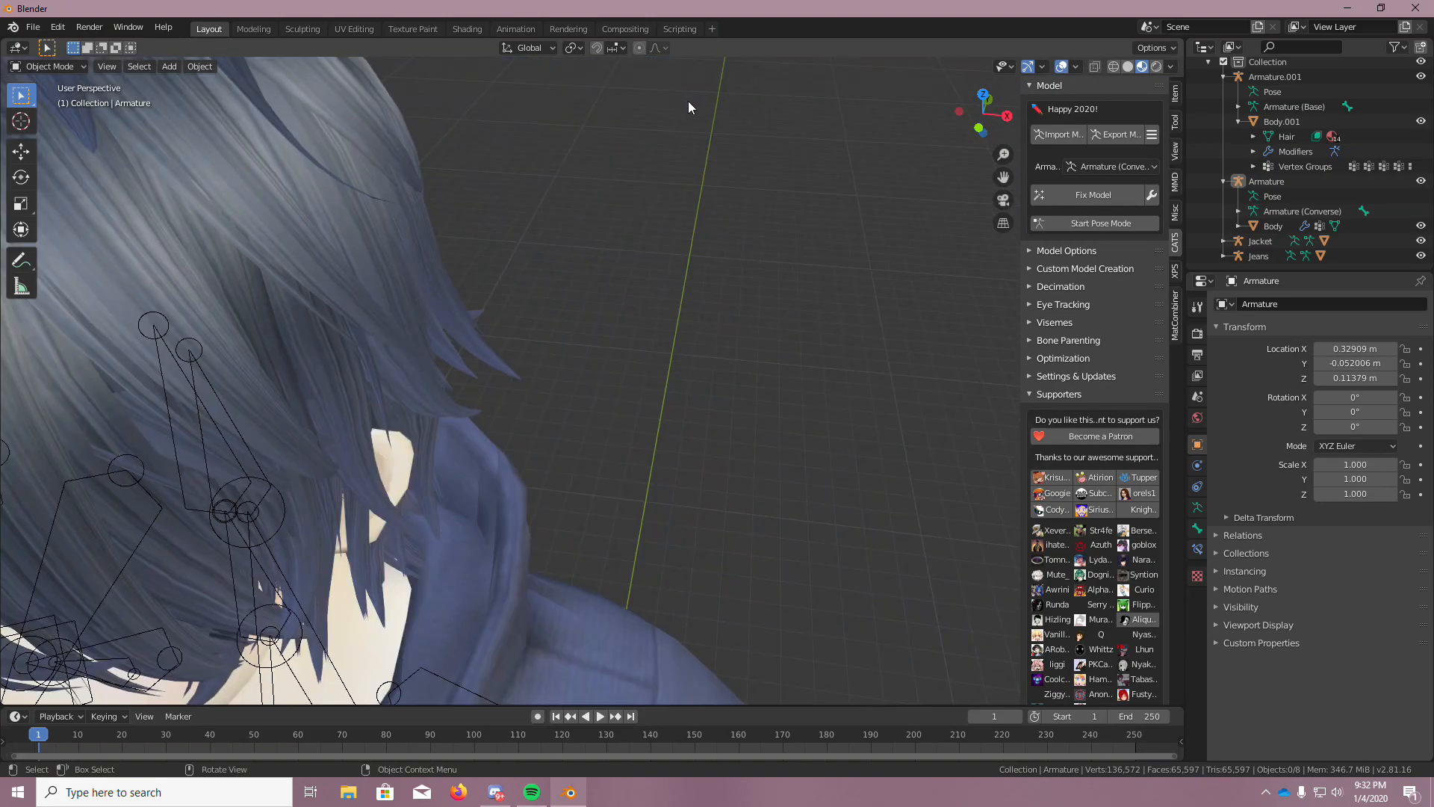
pyautogui.scroll(-3, 690, 112)
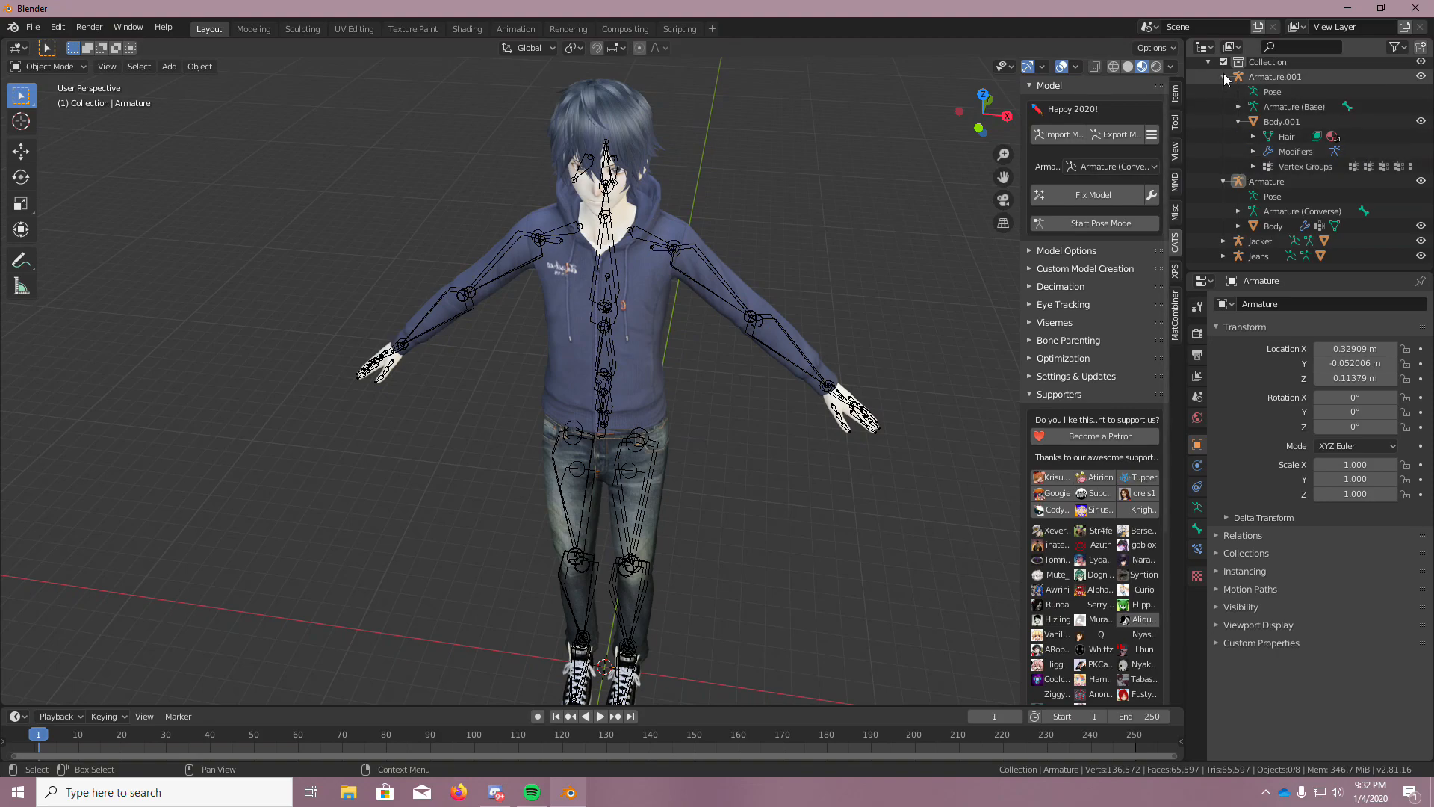
# Rename the base armature Armature.001 to Body main
pyautogui.click(1116, 170)
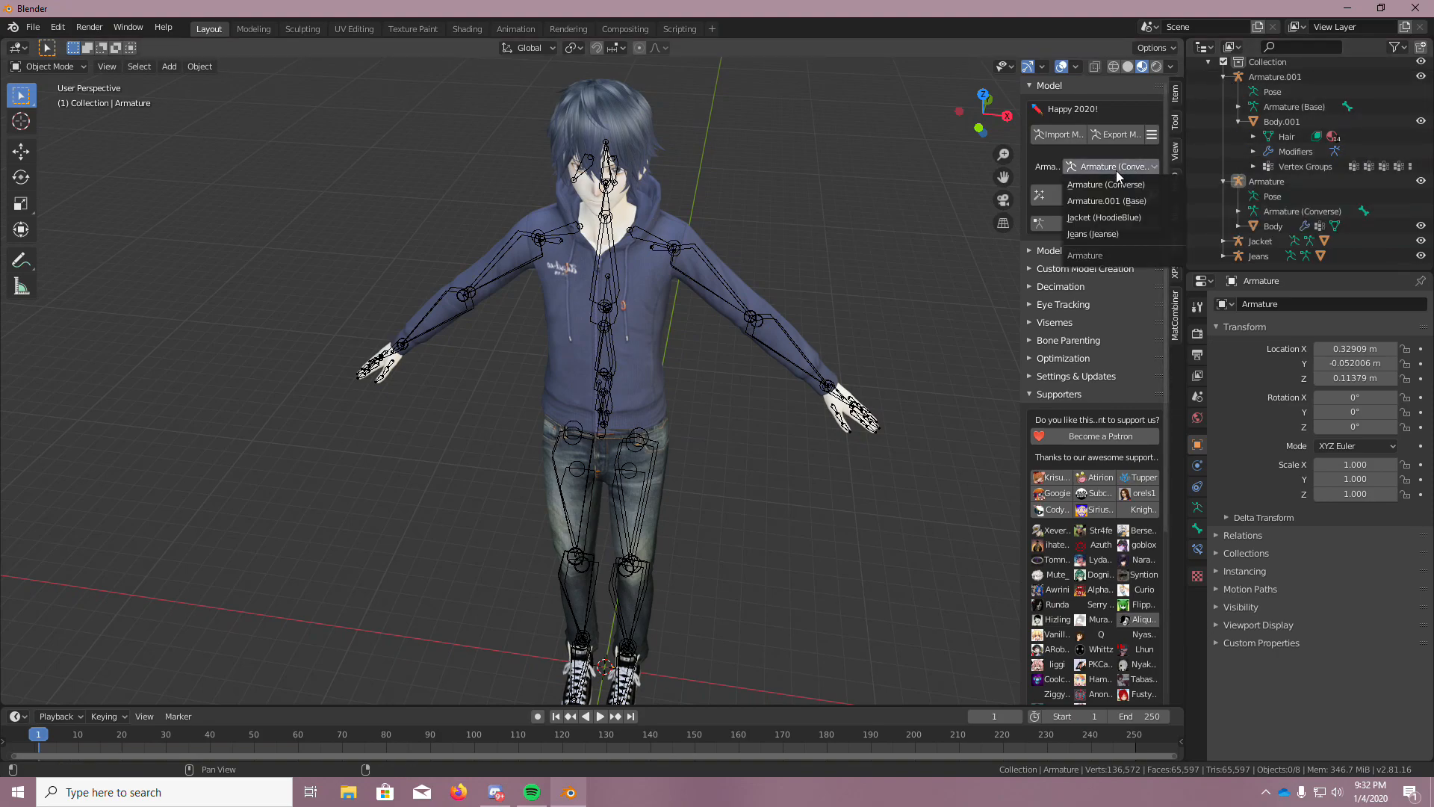
pyautogui.click(1116, 170)
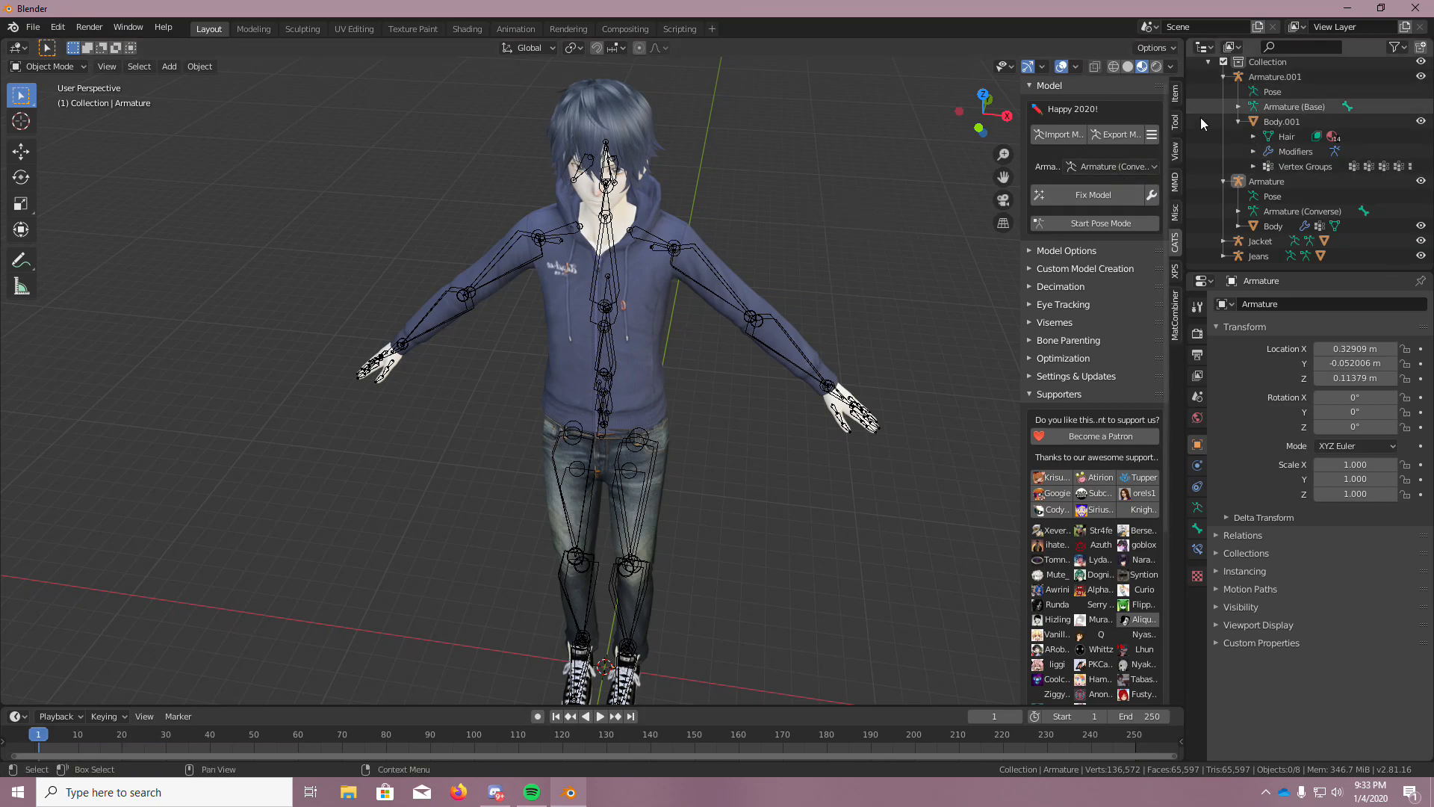
pyautogui.click(1136, 167)
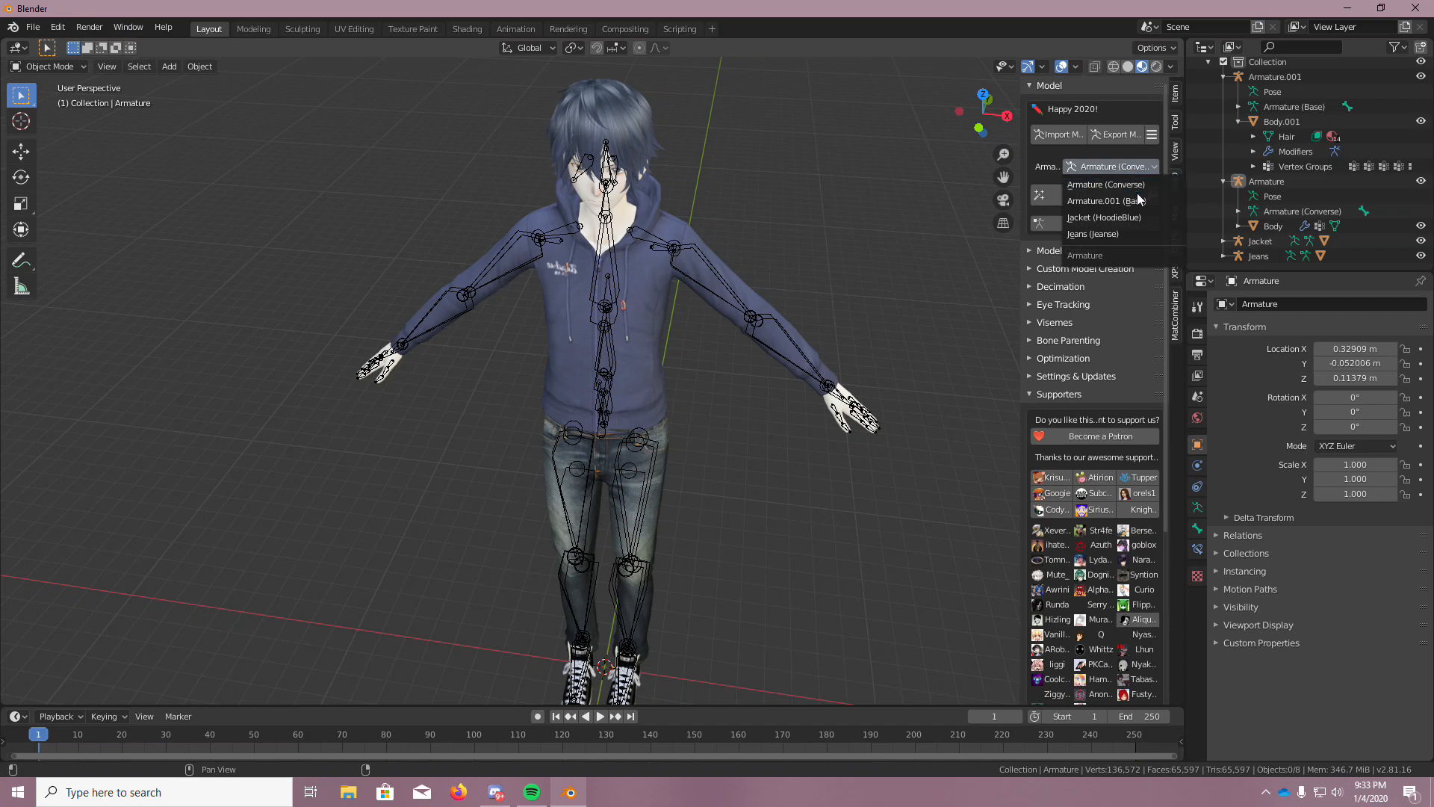
pyautogui.click(1288, 78)
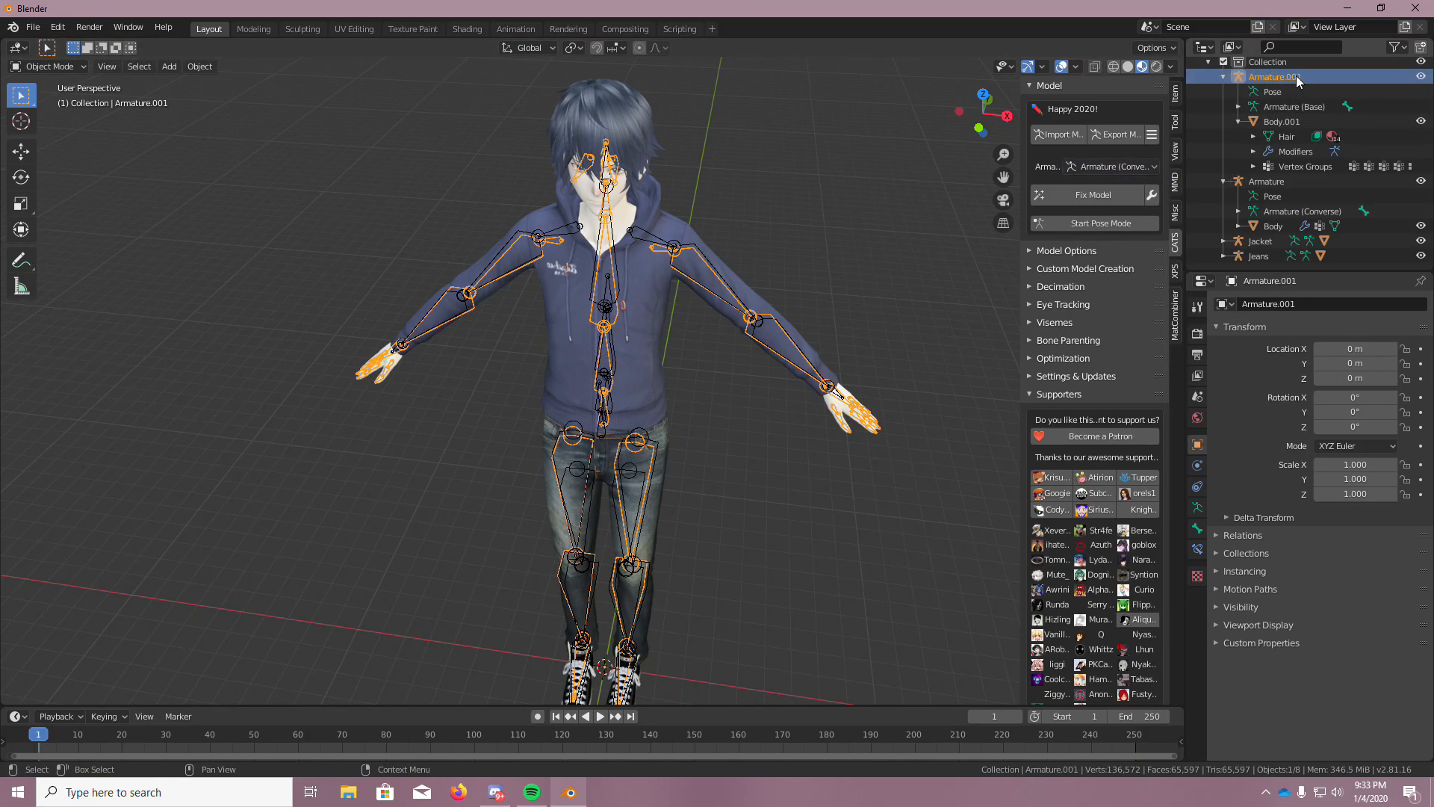
pyautogui.doubleClick(1297, 75)
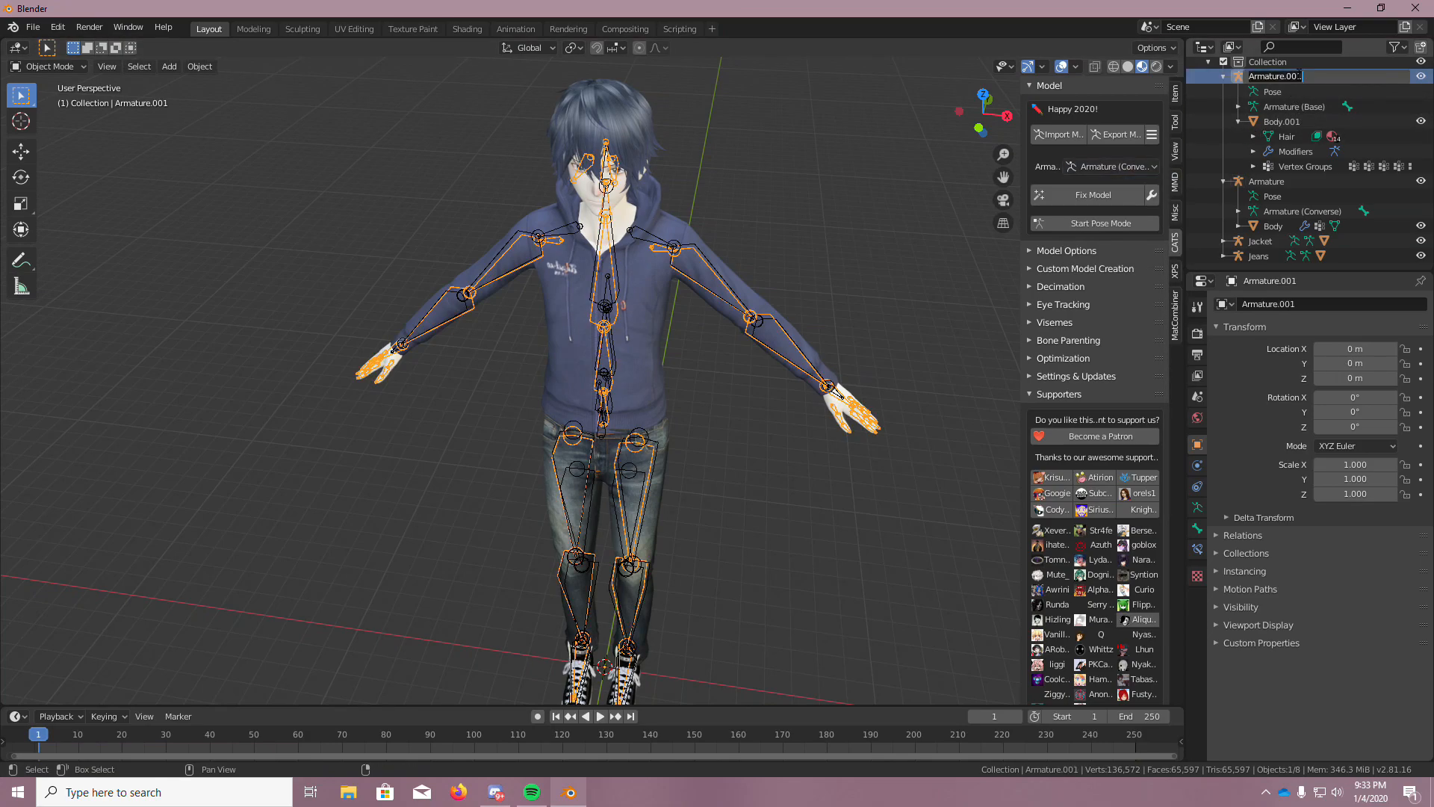
pyautogui.write('Body main')
pyautogui.press('Return')
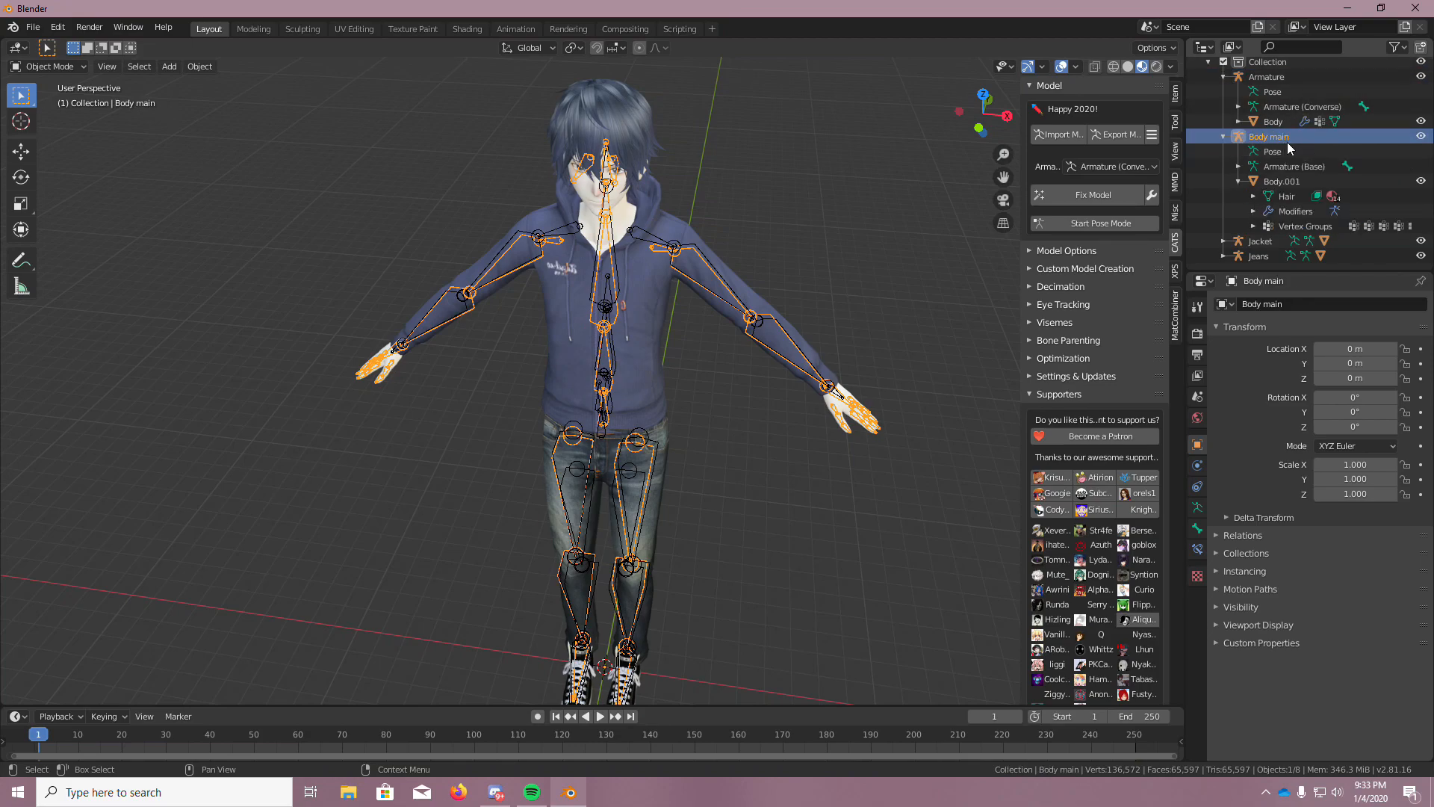
# Join the base armature's Body.001 mesh into the Converse armature's Body mesh
pyautogui.click(1284, 78)
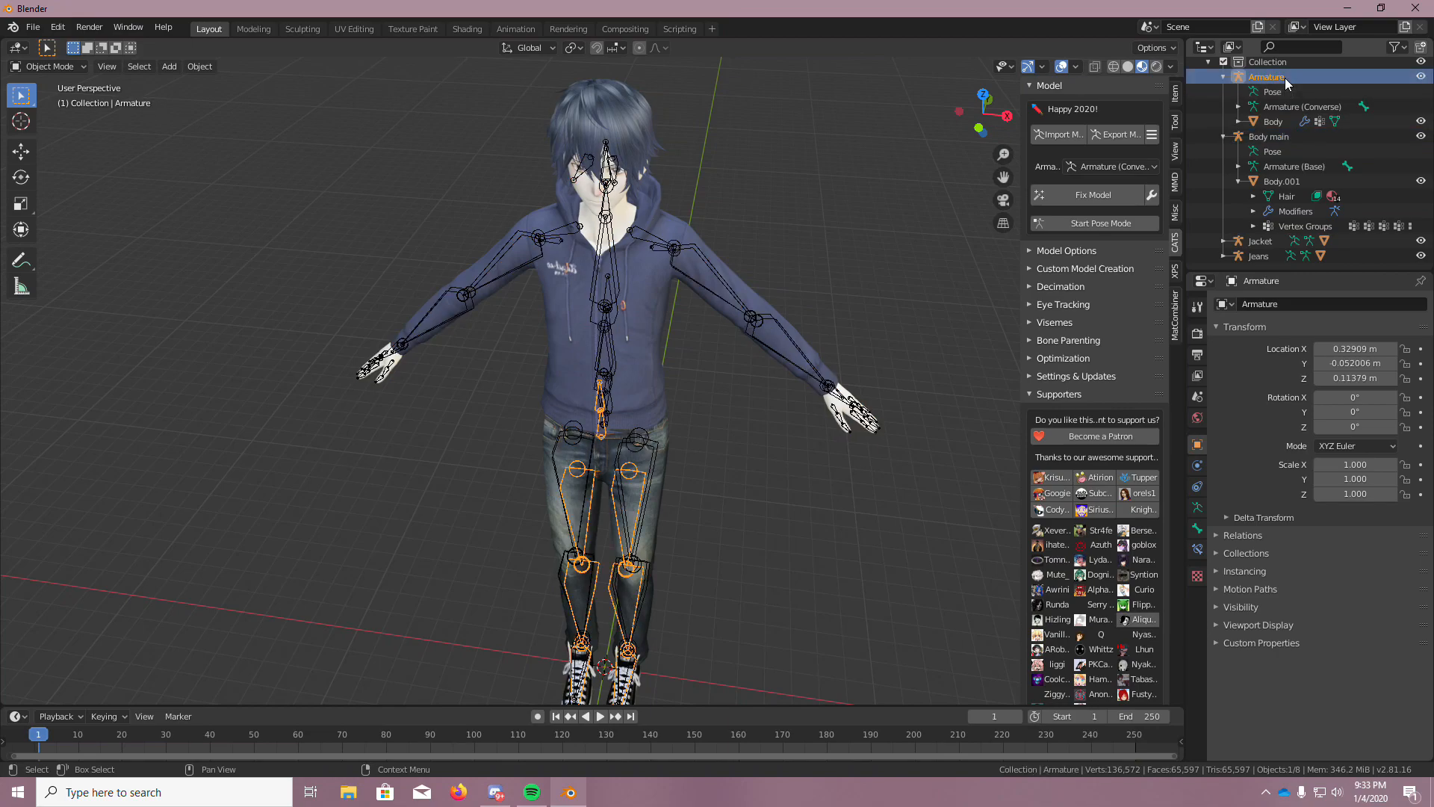
pyautogui.scroll(5, 777, 581)
pyautogui.moveTo(772, 584); pyautogui.dragTo(693, 571, button='middle')
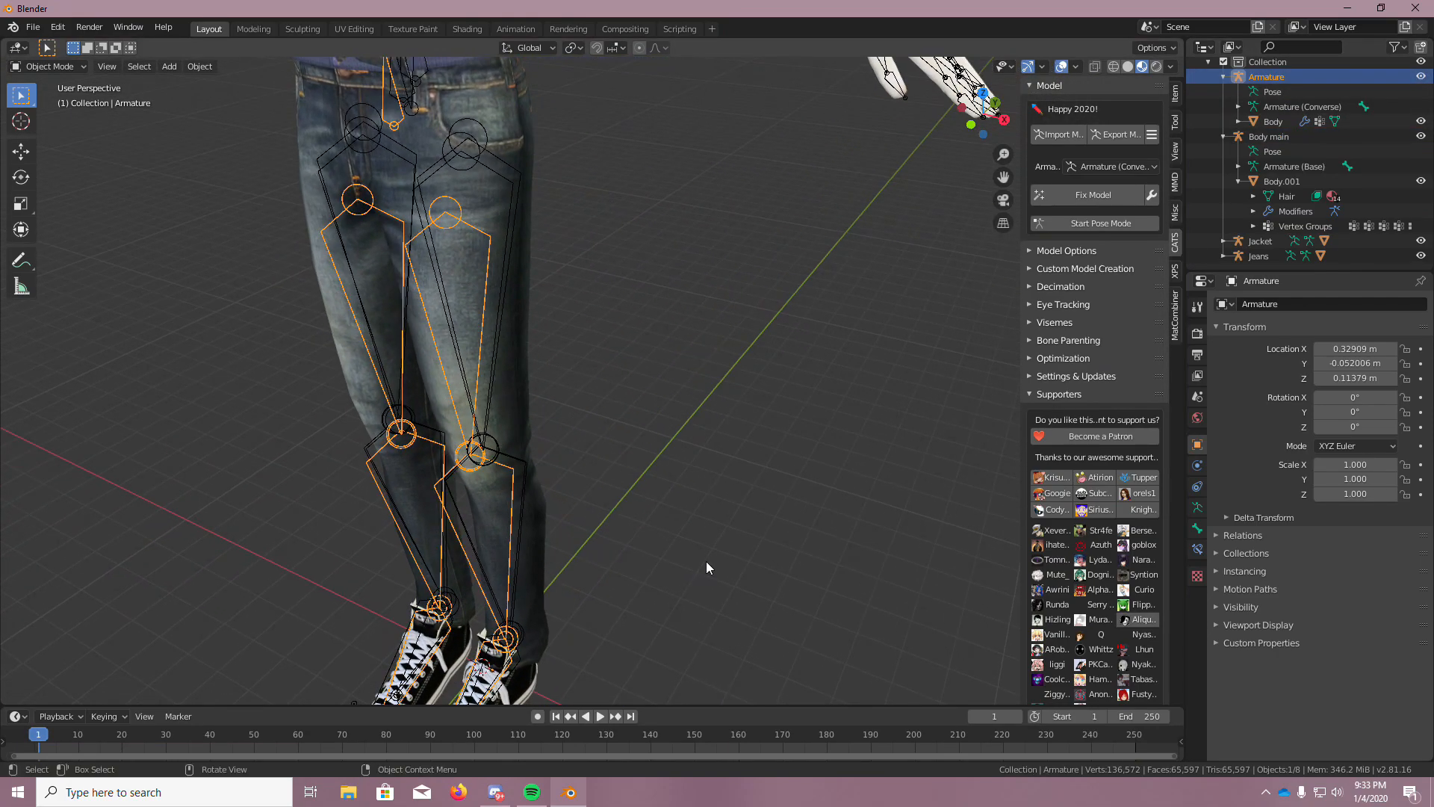
pyautogui.scroll(-6, 706, 562)
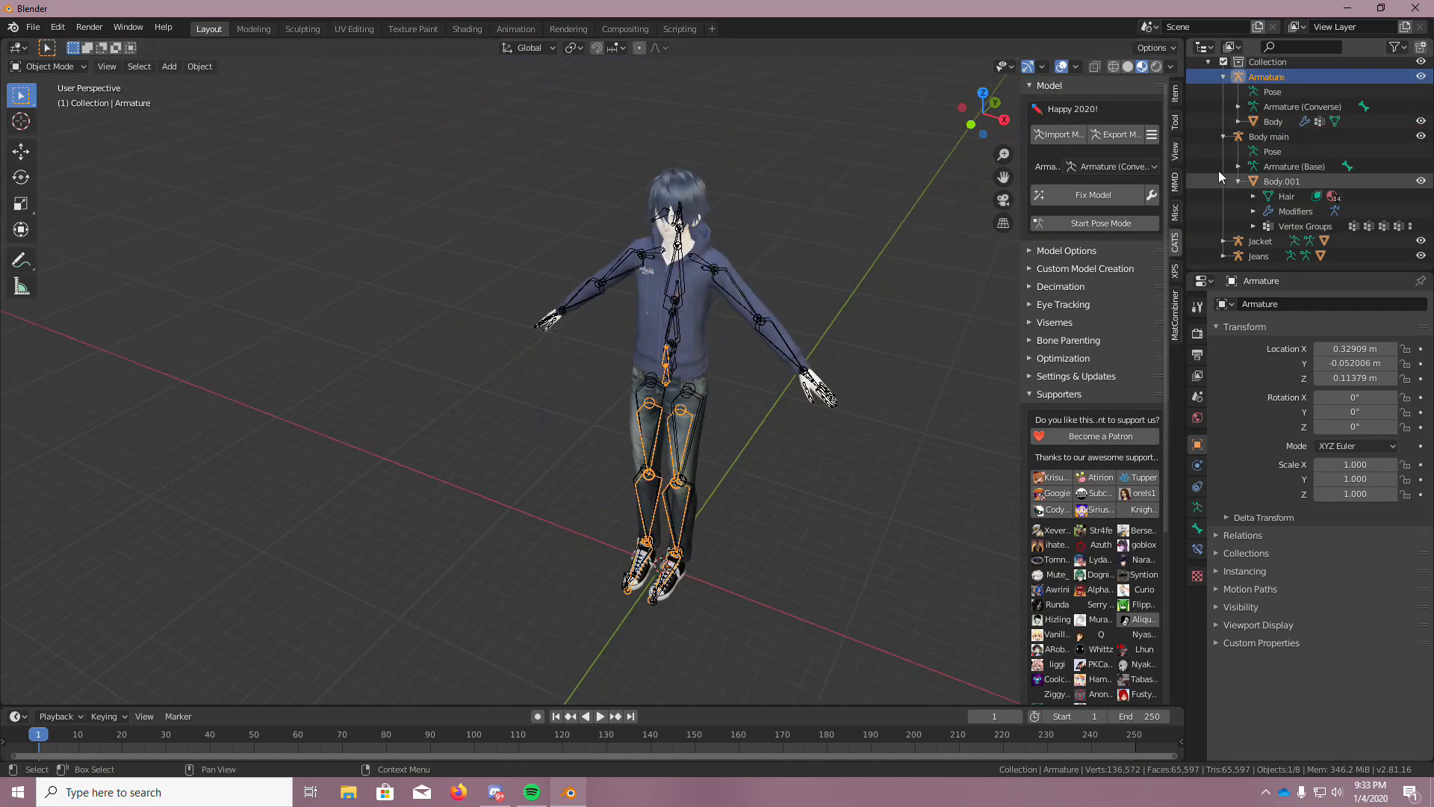
pyautogui.click(1279, 121)
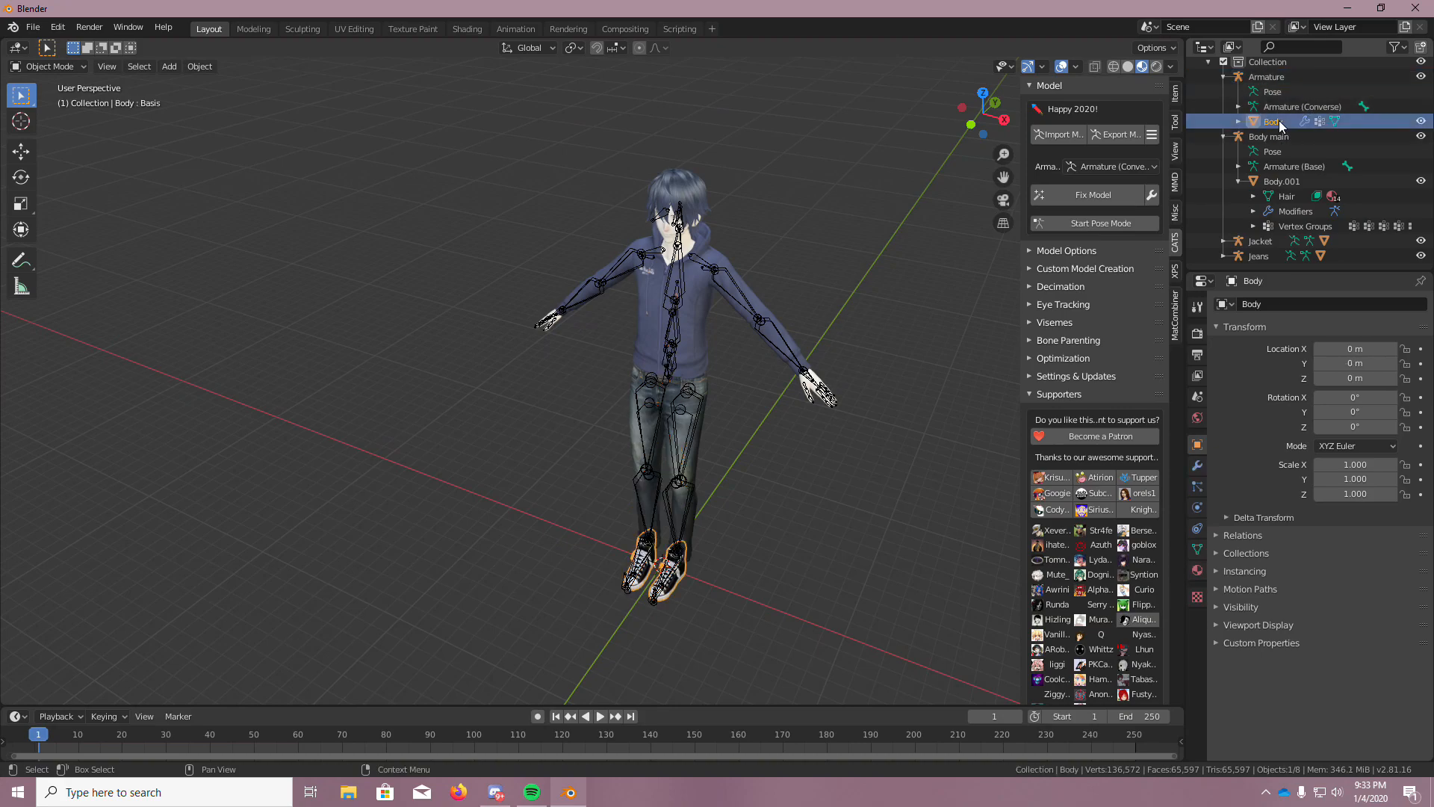
pyautogui.keyDown('shift'); pyautogui.click(1290, 184); pyautogui.keyUp('shift')
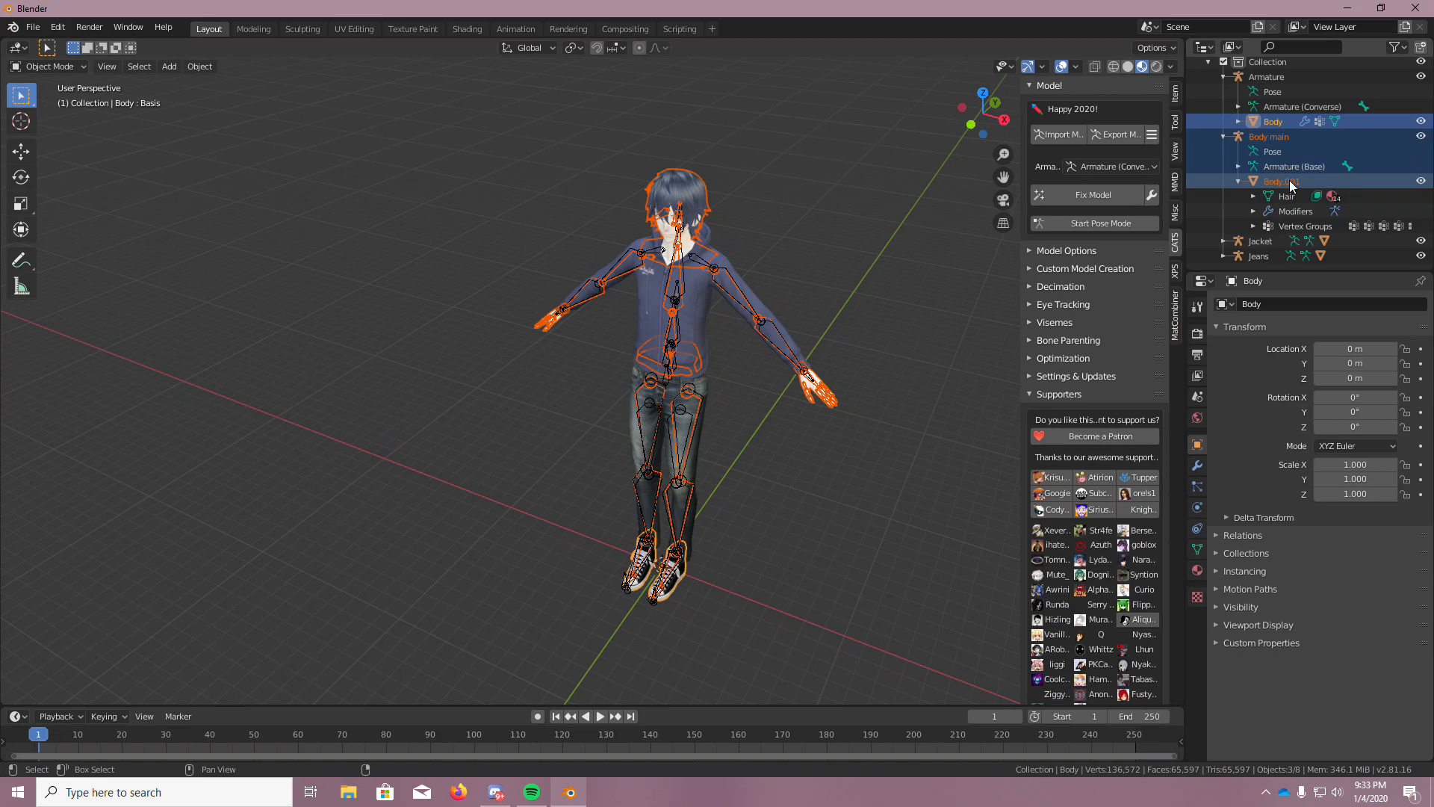
pyautogui.click(200, 69)
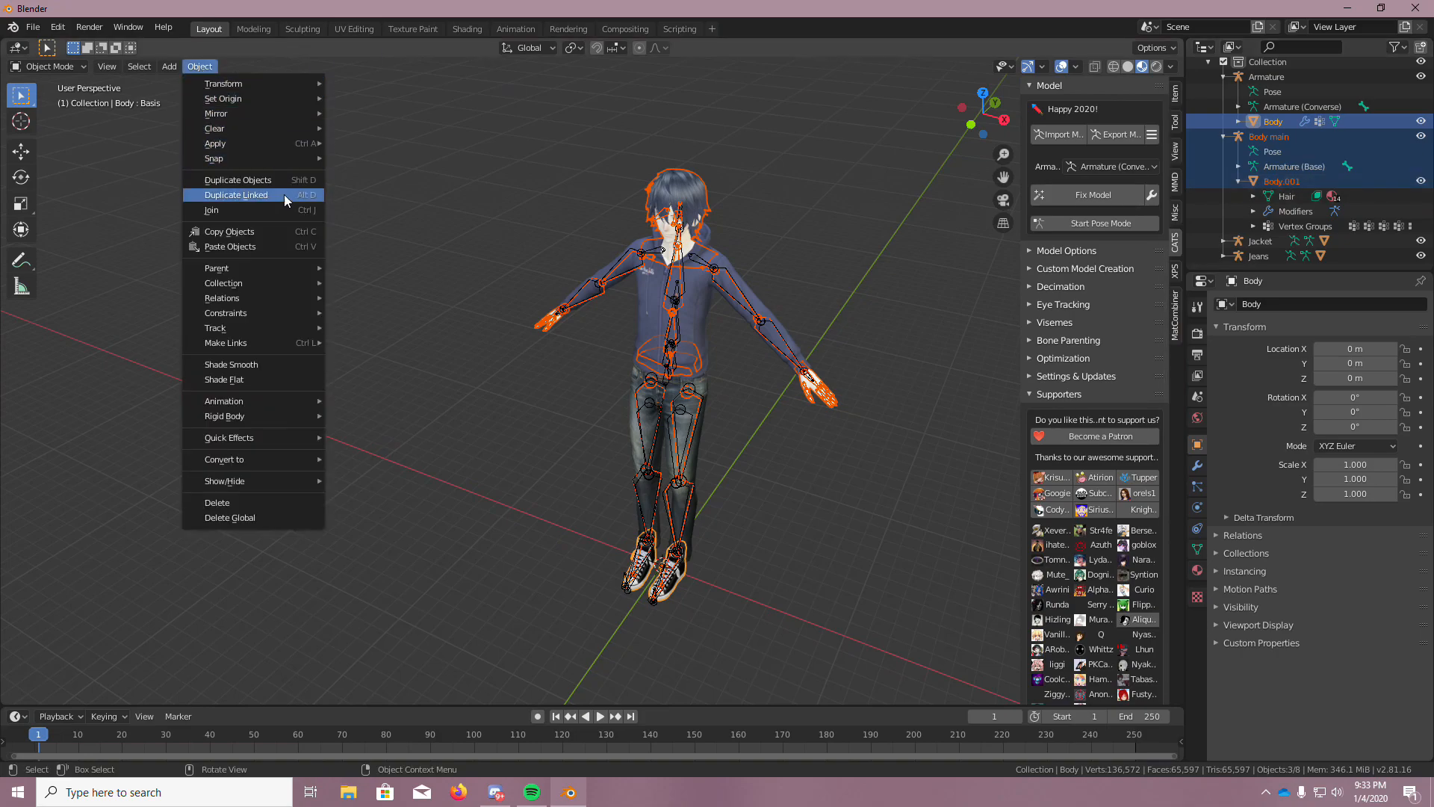
pyautogui.click(273, 211)
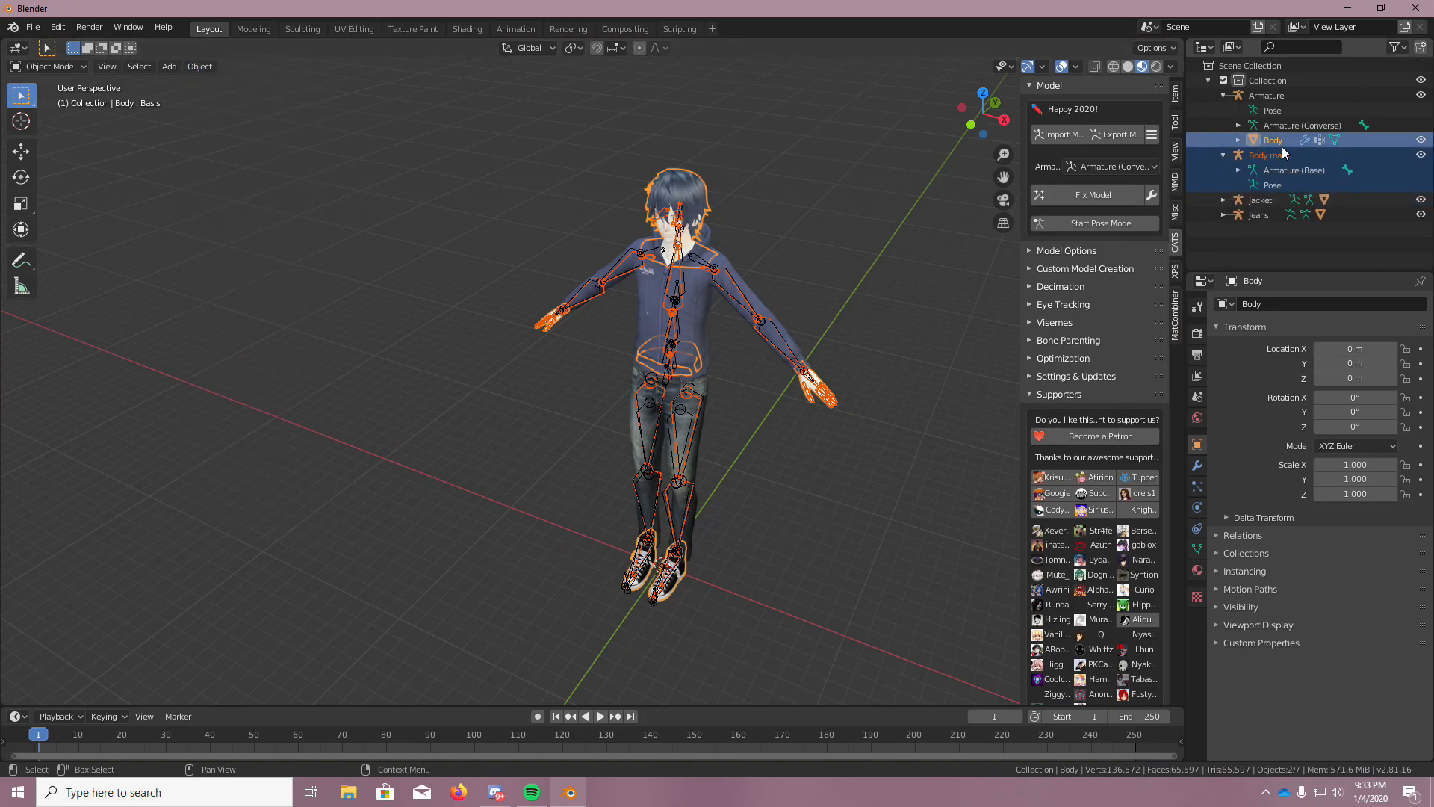
# Join the Converse armature into Body main, keeping Body main as the active object
pyautogui.click(1264, 156)
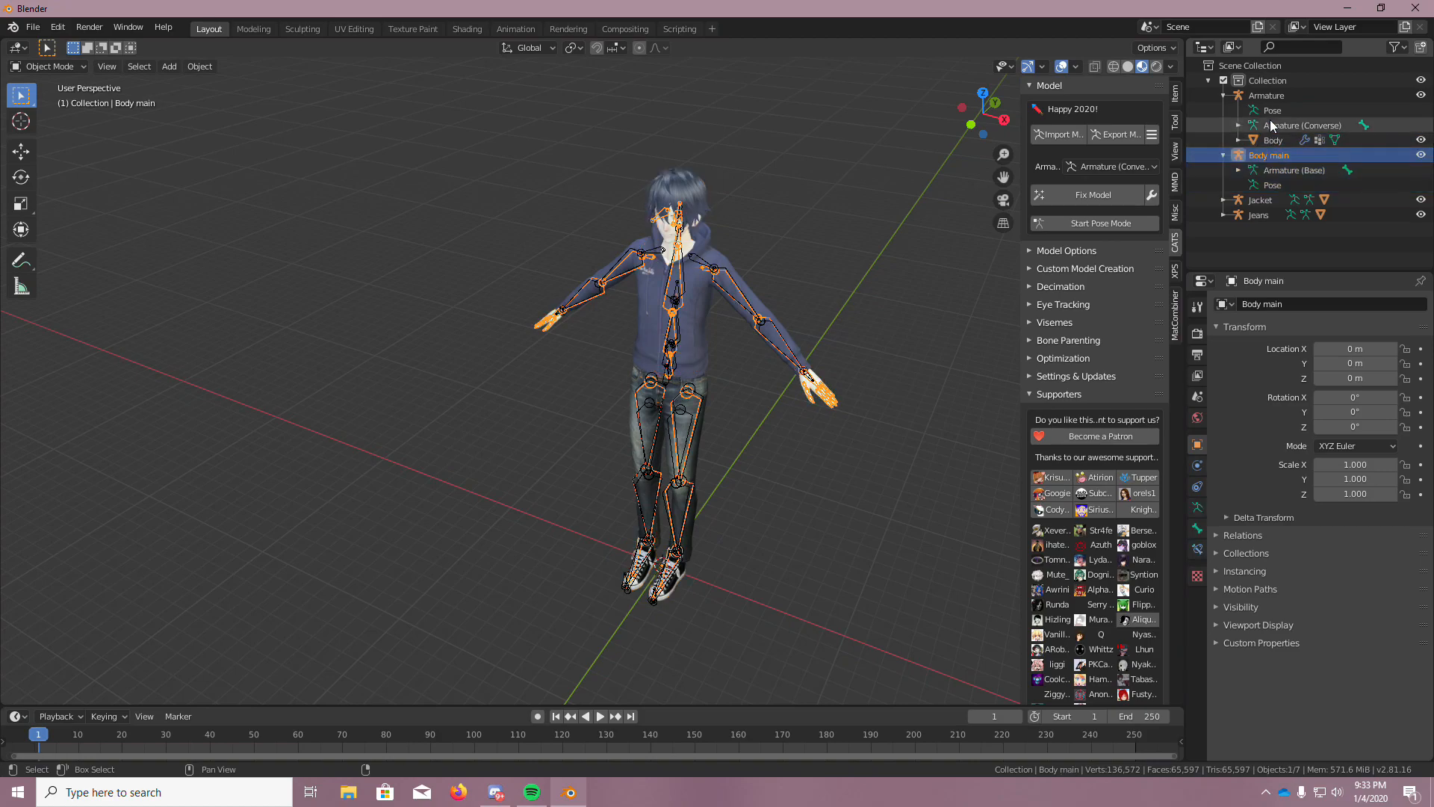
pyautogui.keyDown('shift'); pyautogui.click(1267, 95); pyautogui.keyUp('shift')
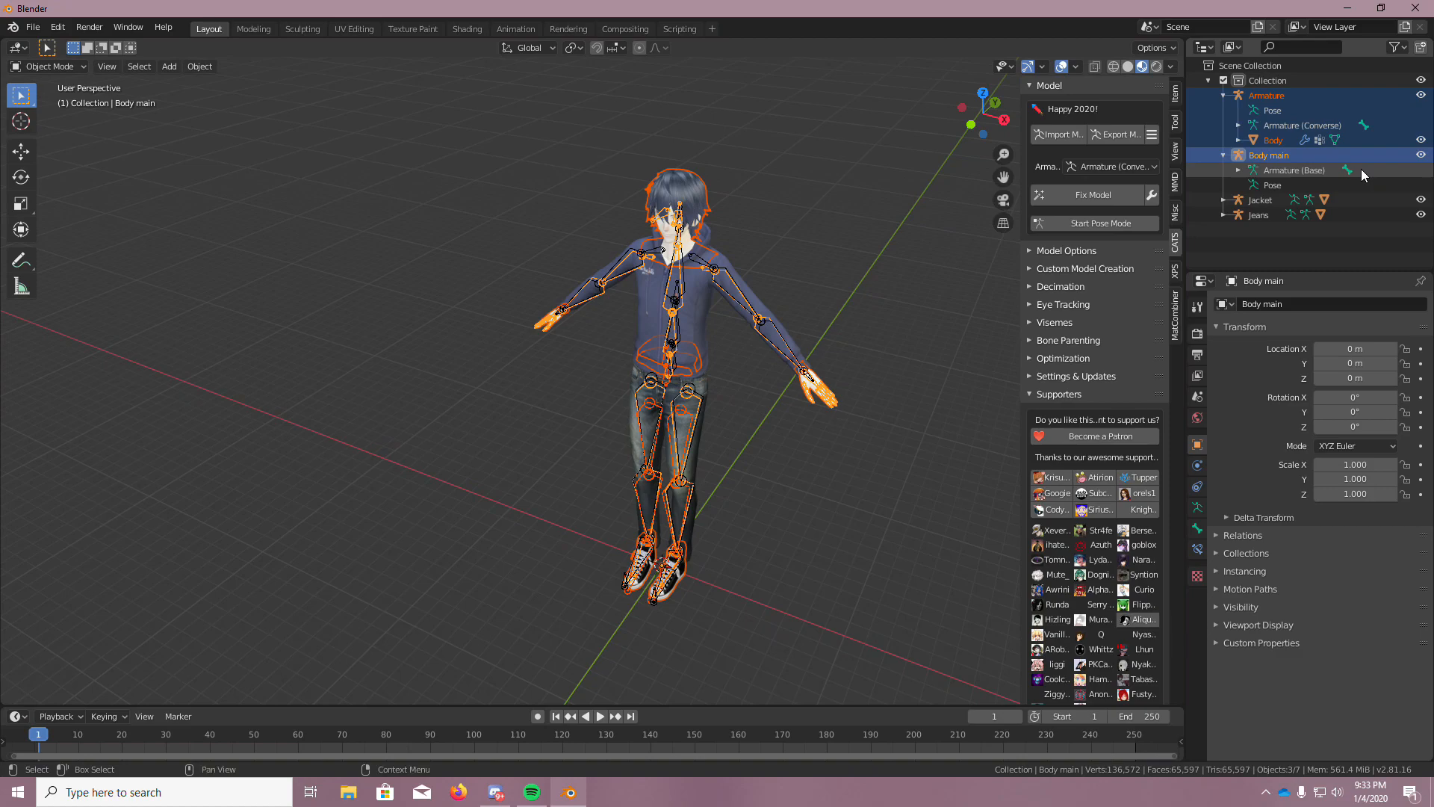
pyautogui.click(200, 67)
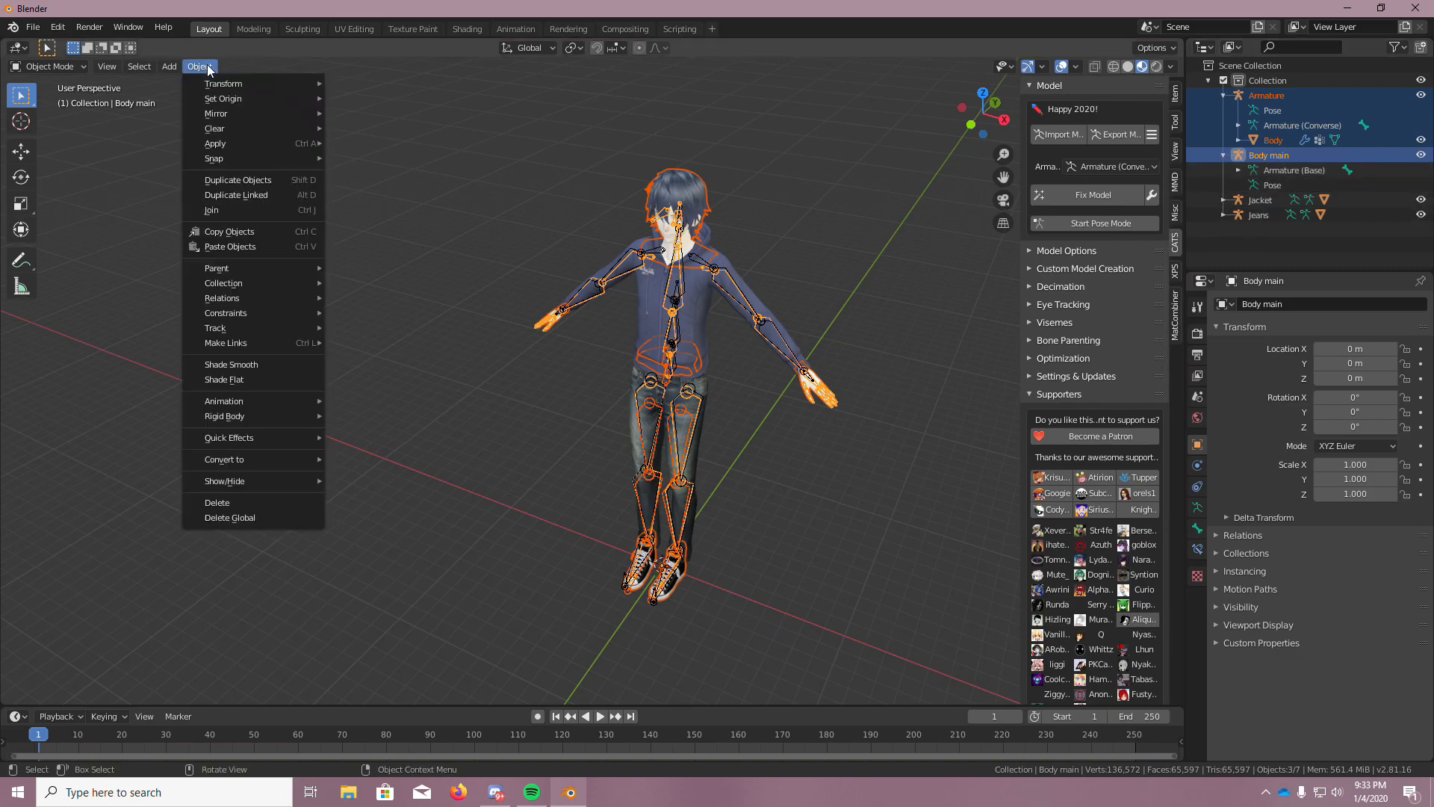
pyautogui.click(244, 216)
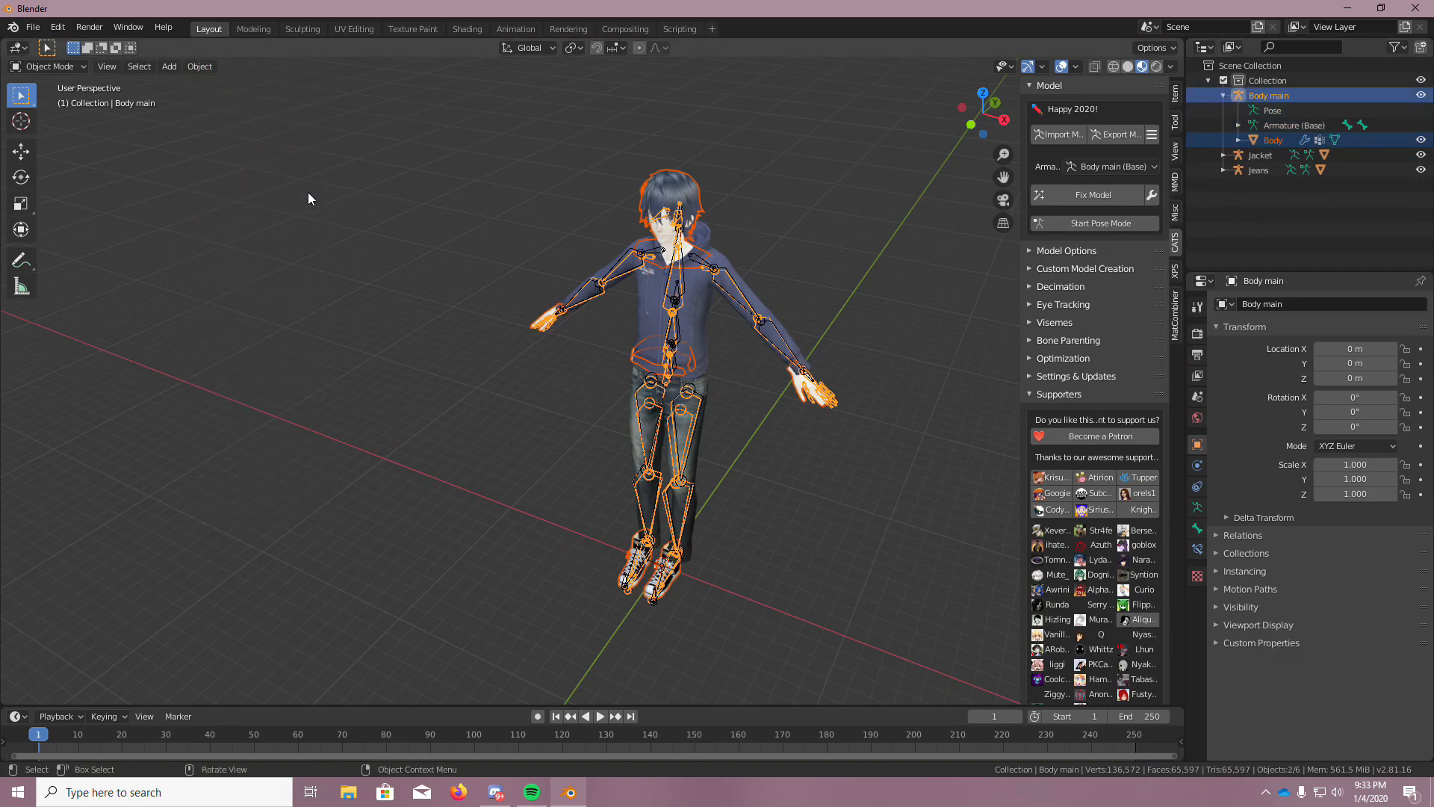
# Run the CATS Fix Model operation on the joined Body main armature
pyautogui.scroll(3, 876, 150)
pyautogui.moveTo(876, 149); pyautogui.dragTo(901, 143, button='middle')
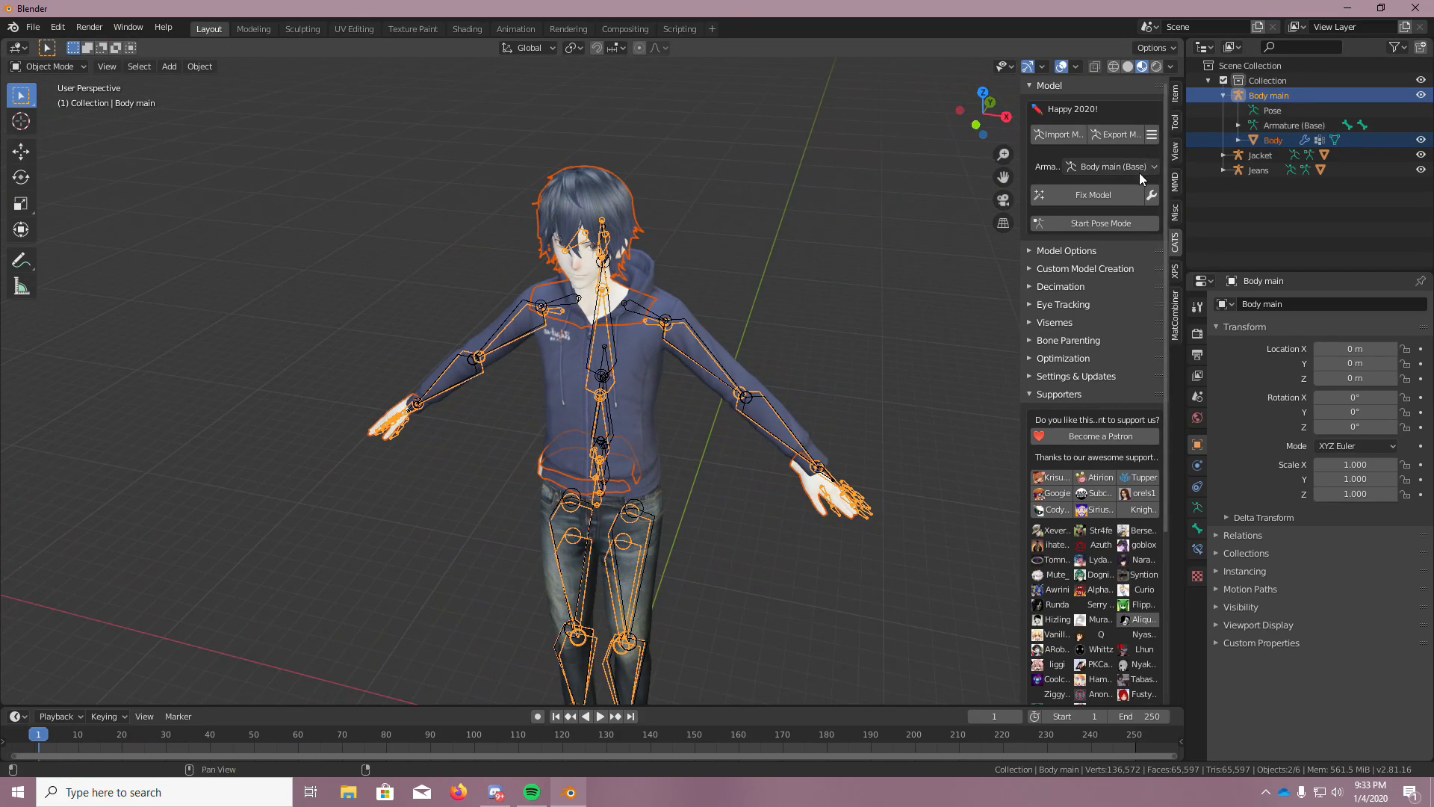
pyautogui.click(1093, 195)
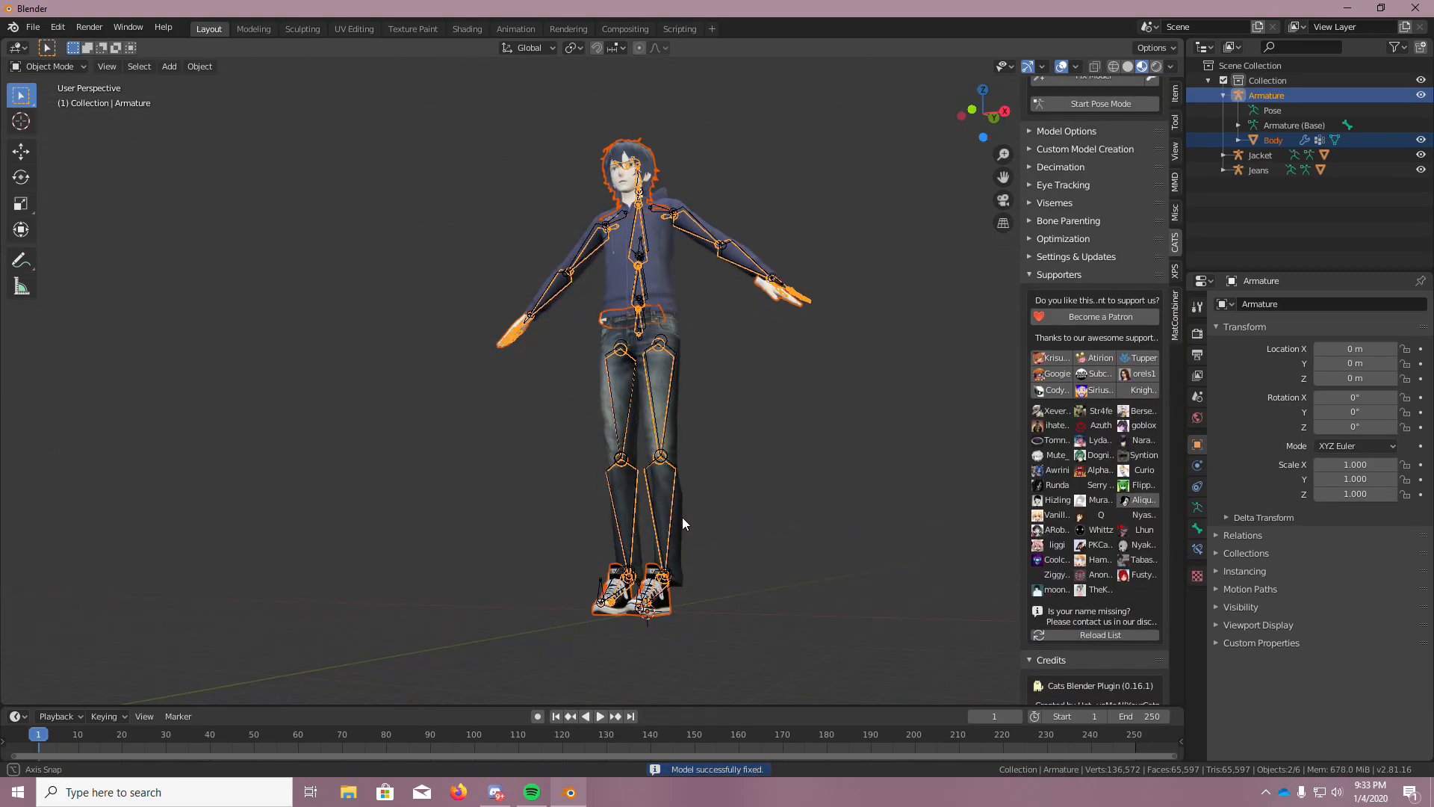
# Undo the model fix, the armature join and the mesh join, back to separate Body and Body.001 meshes
pyautogui.hotkey('ctrl', 'z')
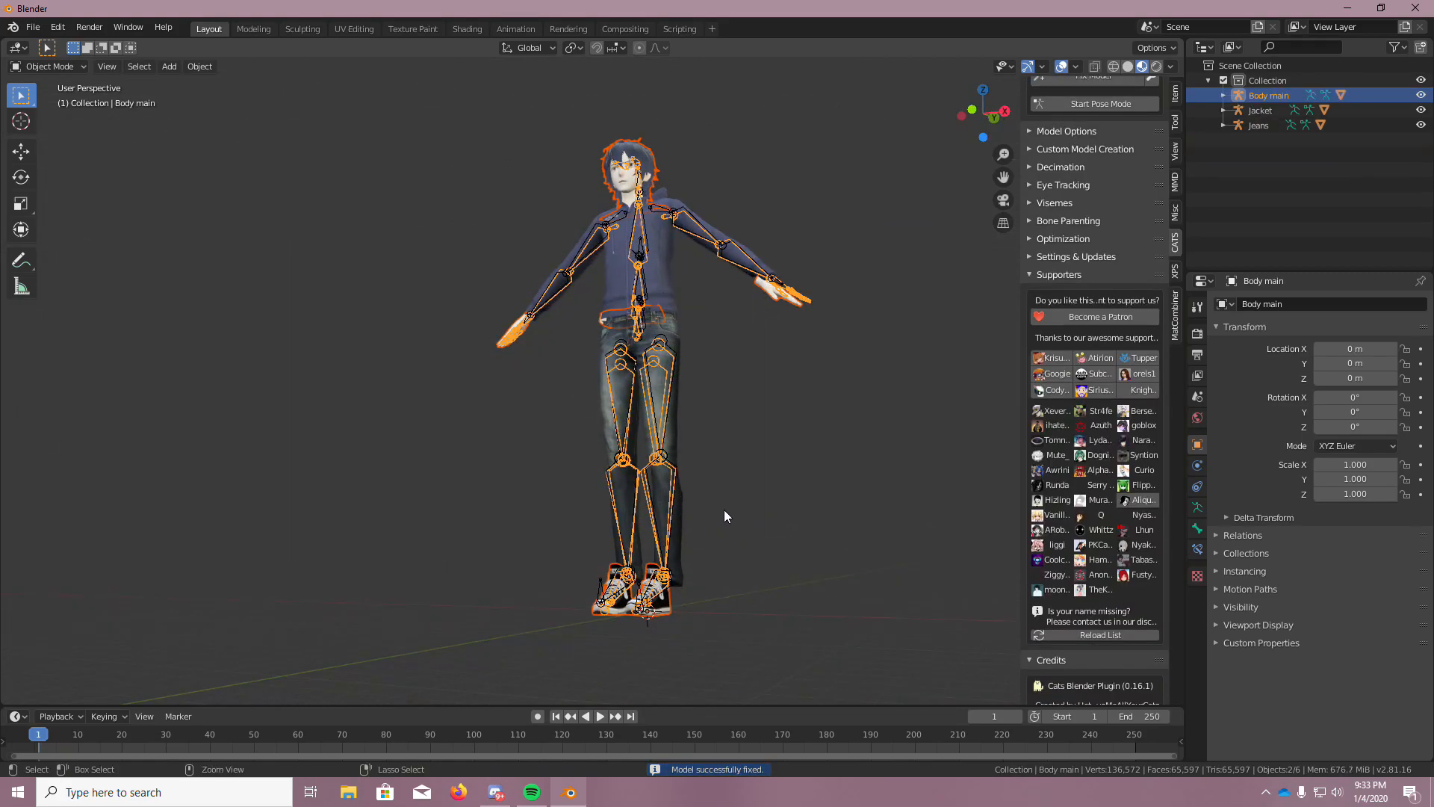
pyautogui.hotkey('ctrl', 'z')
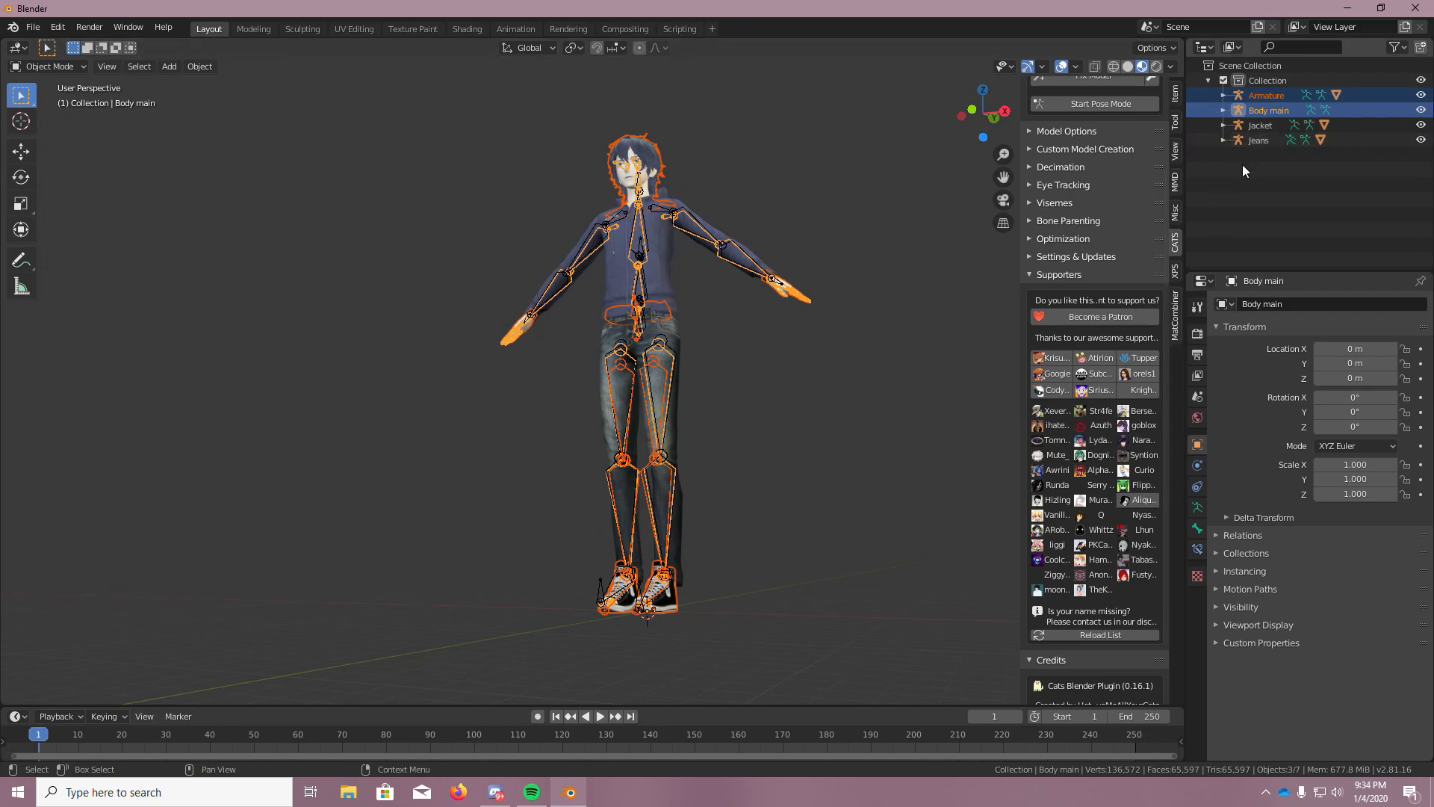
pyautogui.click(1223, 95)
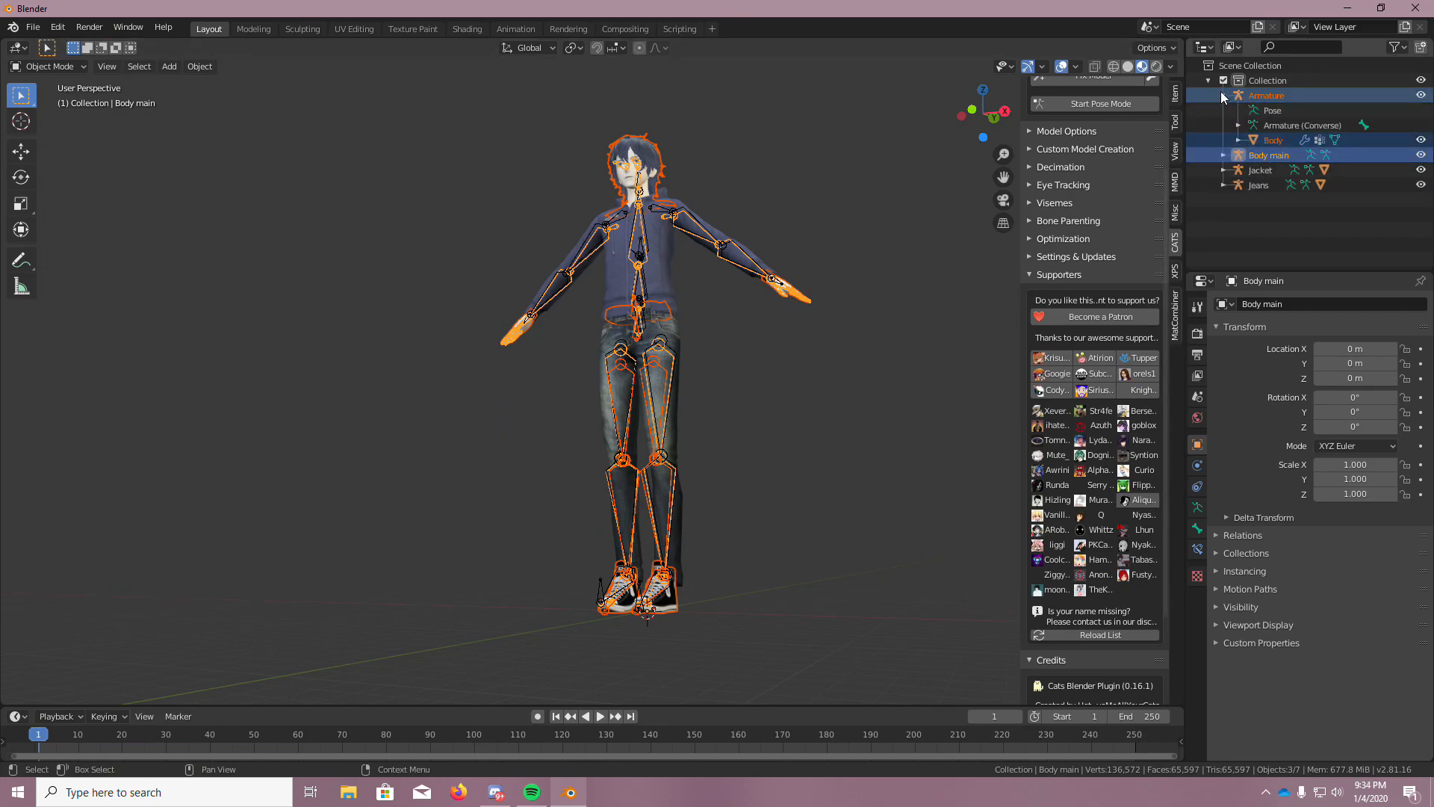
pyautogui.click(1223, 155)
pyautogui.hotkey('ctrl', 'z')
pyautogui.hotkey('ctrl', 'z')
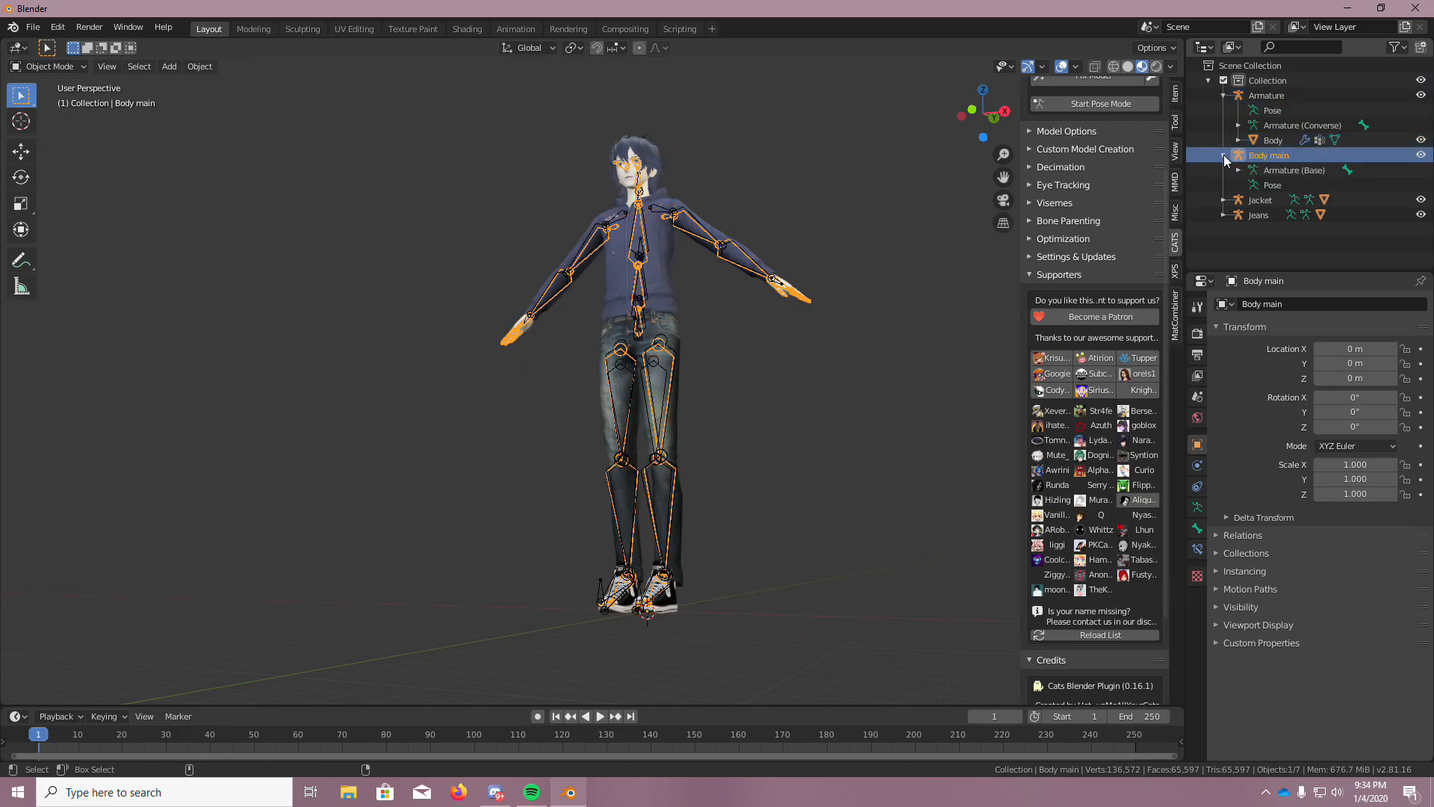
pyautogui.hotkey('ctrl', 'z')
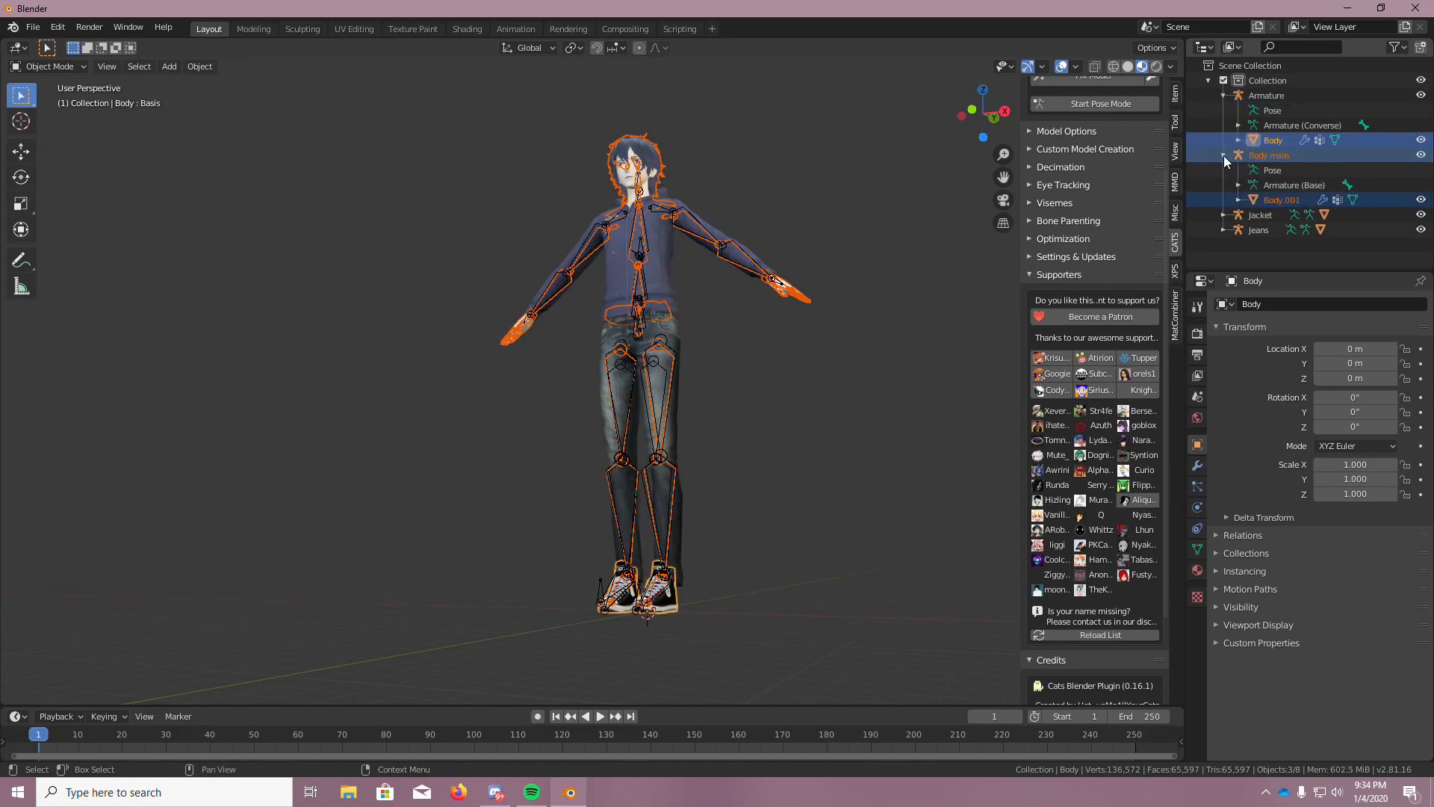
# Try the mesh join again with the Converse Body as the active object and Body.001 added, and undo it
pyautogui.click(1283, 251)
pyautogui.click(1271, 142)
pyautogui.keyDown('shift'); pyautogui.click(1279, 200); pyautogui.keyUp('shift')
pyautogui.scroll(4, 777, 530)
pyautogui.moveTo(730, 599); pyautogui.dragTo(804, 642, button='middle')
pyautogui.click(207, 67)
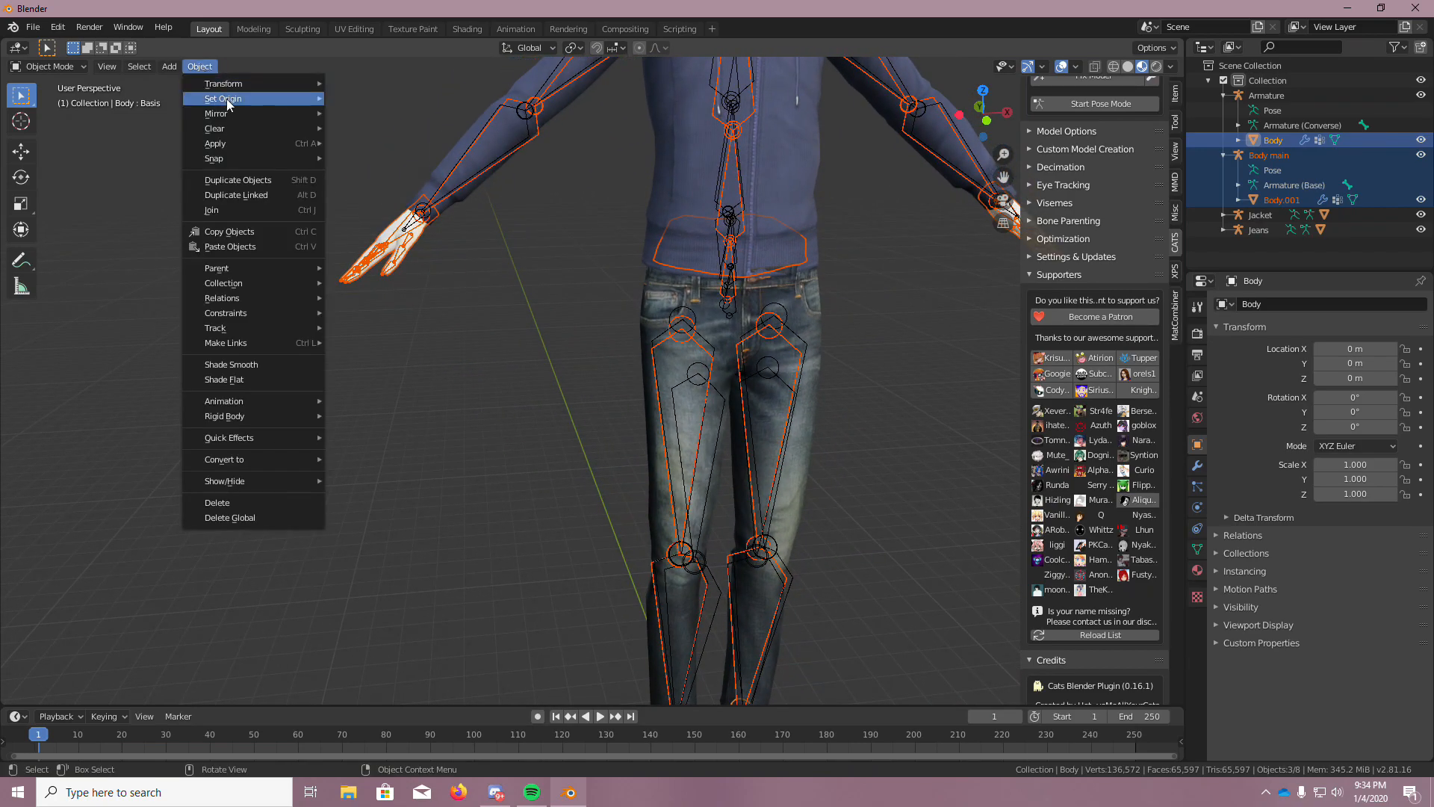
pyautogui.click(254, 206)
pyautogui.moveTo(609, 306); pyautogui.dragTo(565, 276, button='middle')
pyautogui.scroll(-3, 565, 276)
pyautogui.scroll(3, 583, 266)
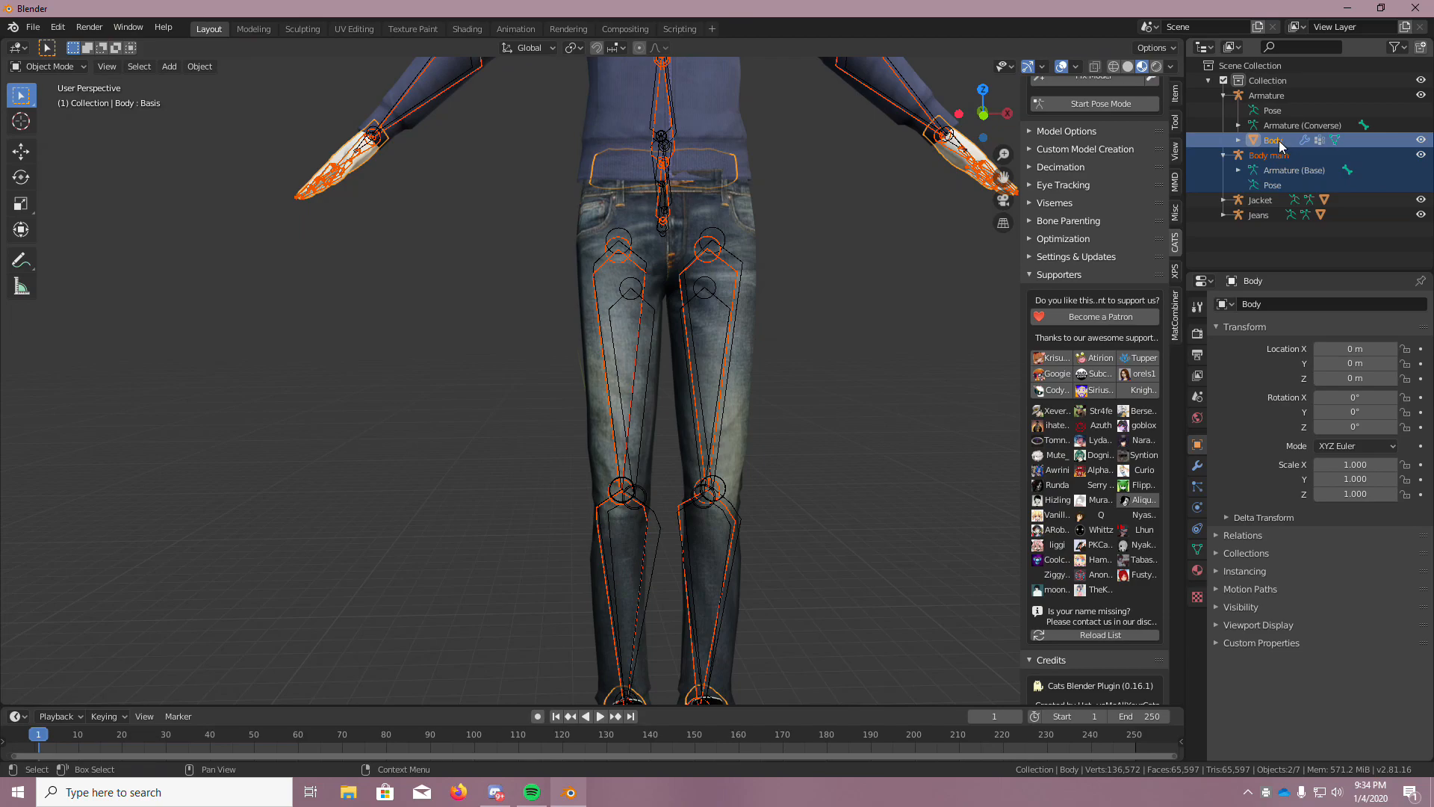
pyautogui.hotkey('ctrl', 'z')
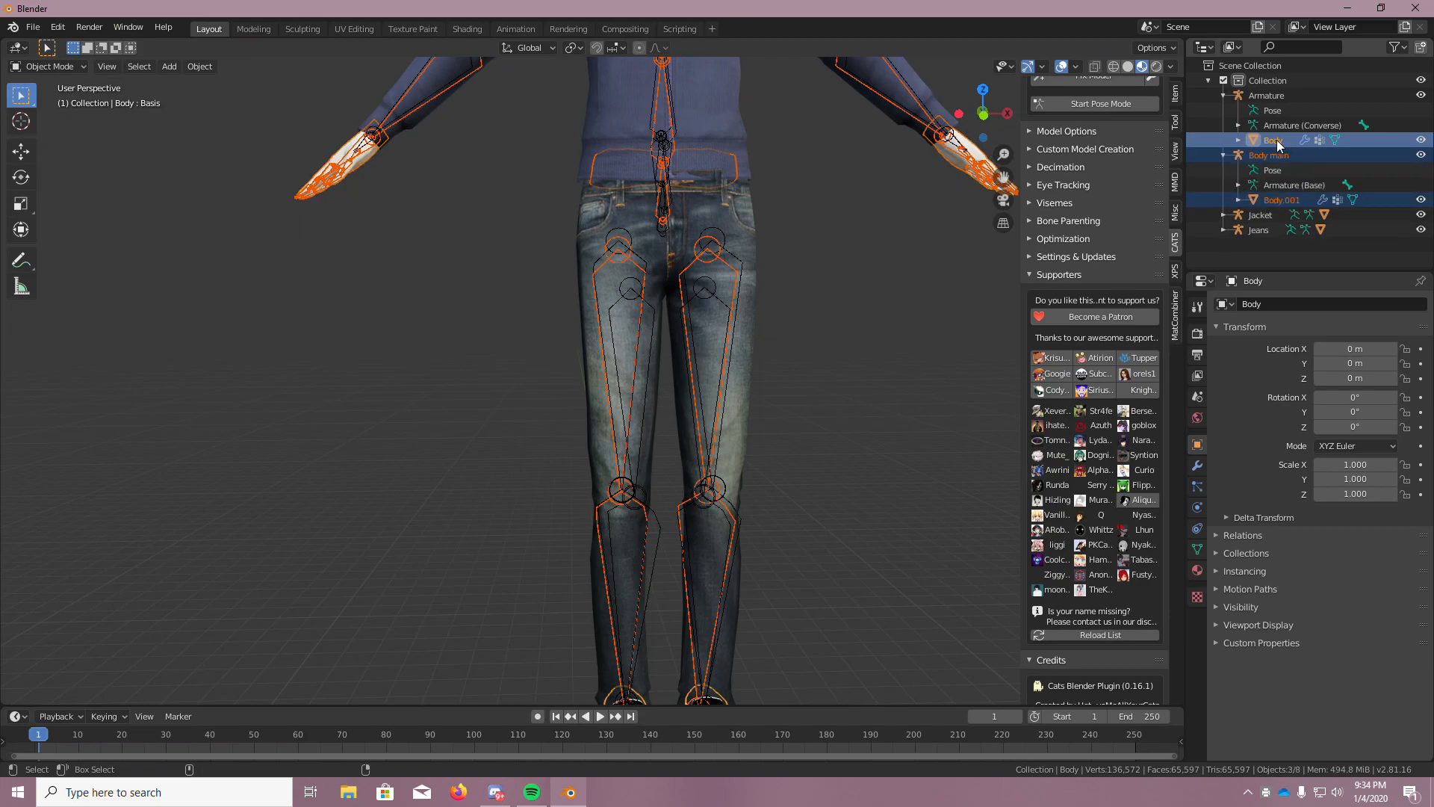
# Join the Converse Body mesh into Body.001 under Body main, with Body.001 as the active object
pyautogui.click(1279, 253)
pyautogui.click(1277, 142)
pyautogui.keyDown('shift'); pyautogui.click(1286, 200); pyautogui.keyUp('shift')
pyautogui.click(1282, 262)
pyautogui.click(1283, 202)
pyautogui.keyDown('shift'); pyautogui.click(1287, 139); pyautogui.keyUp('shift')
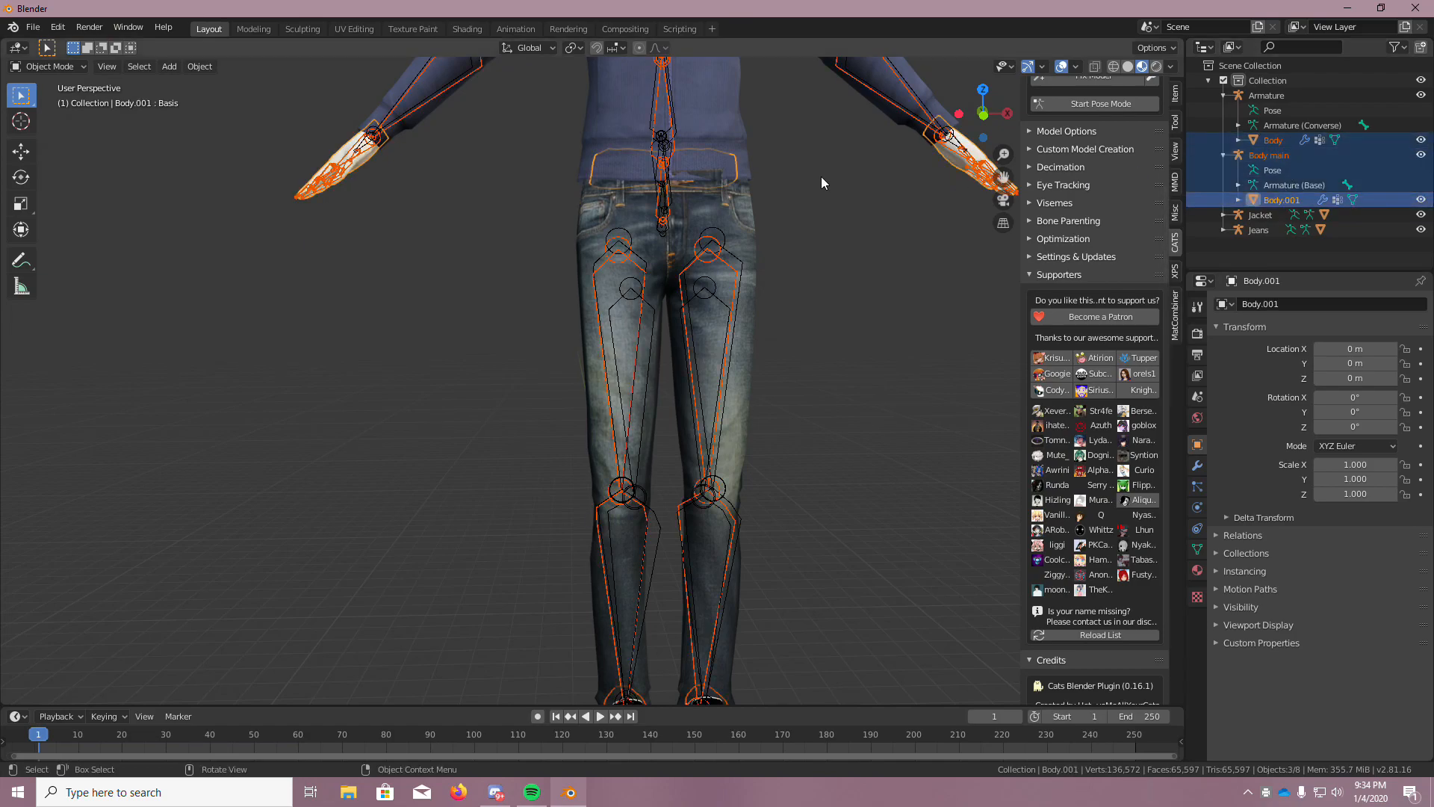
pyautogui.click(200, 65)
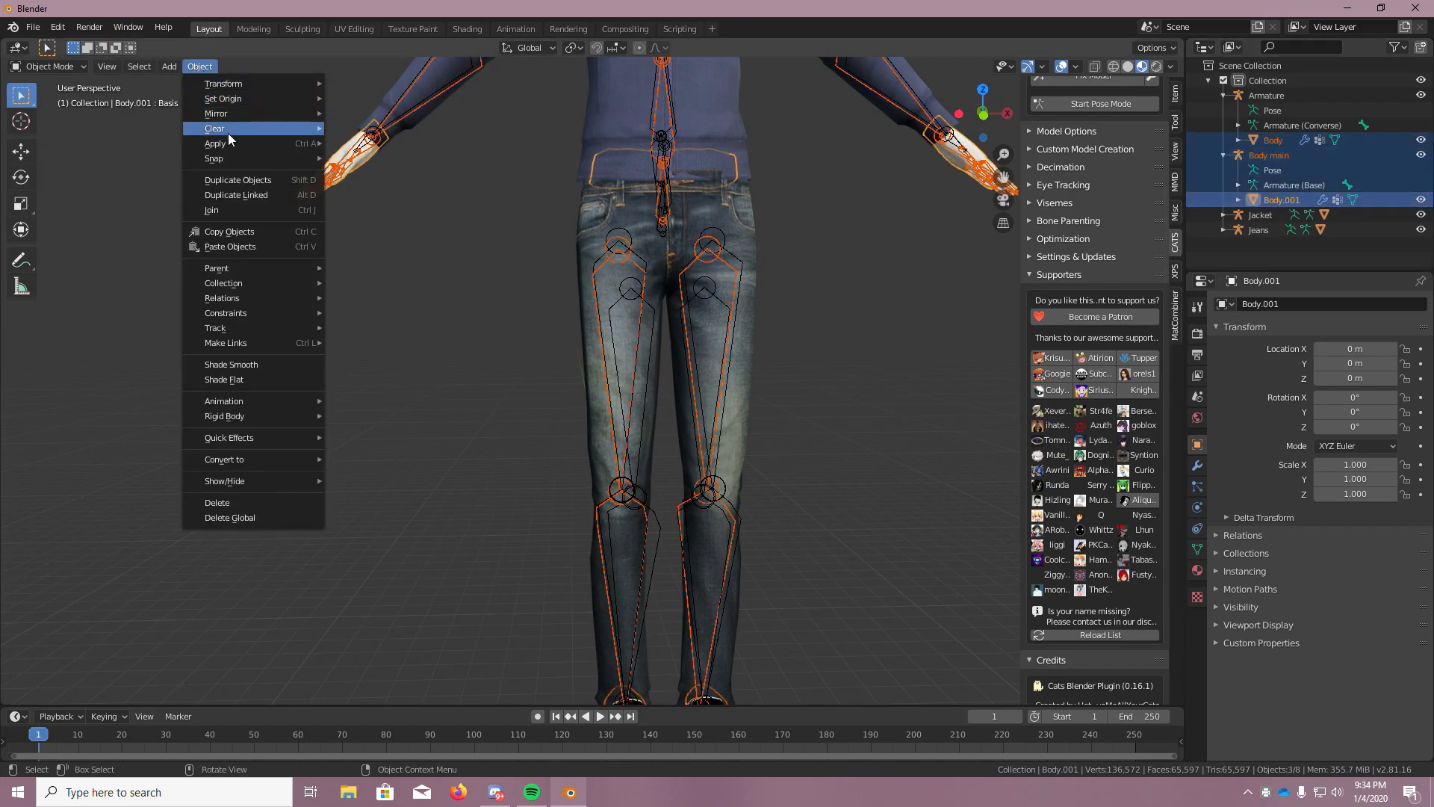
pyautogui.click(245, 209)
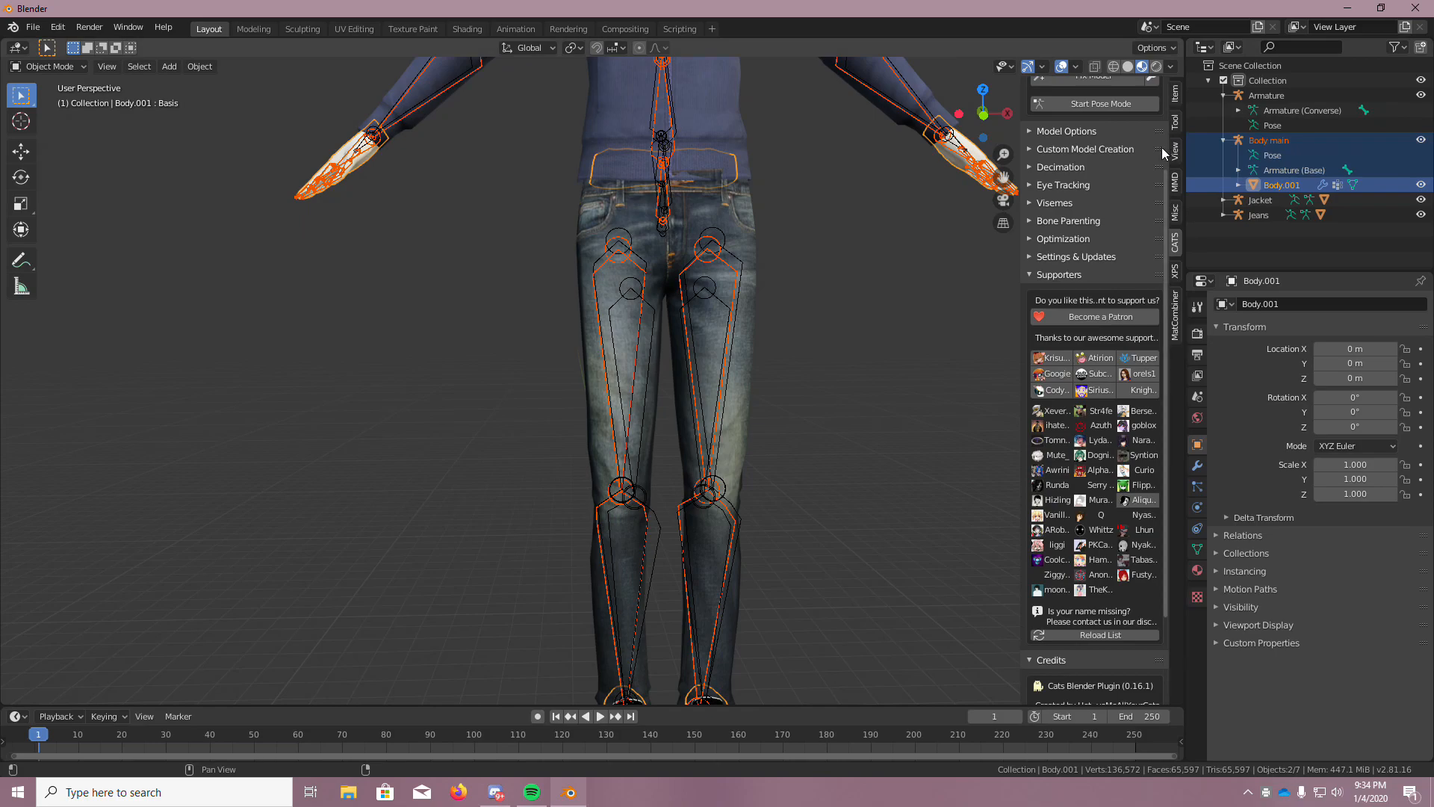
# Join the shoe armature named Armature into the Body main armature, keeping Body main as the active object
pyautogui.scroll(4, 1123, 141)
pyautogui.click(1124, 169)
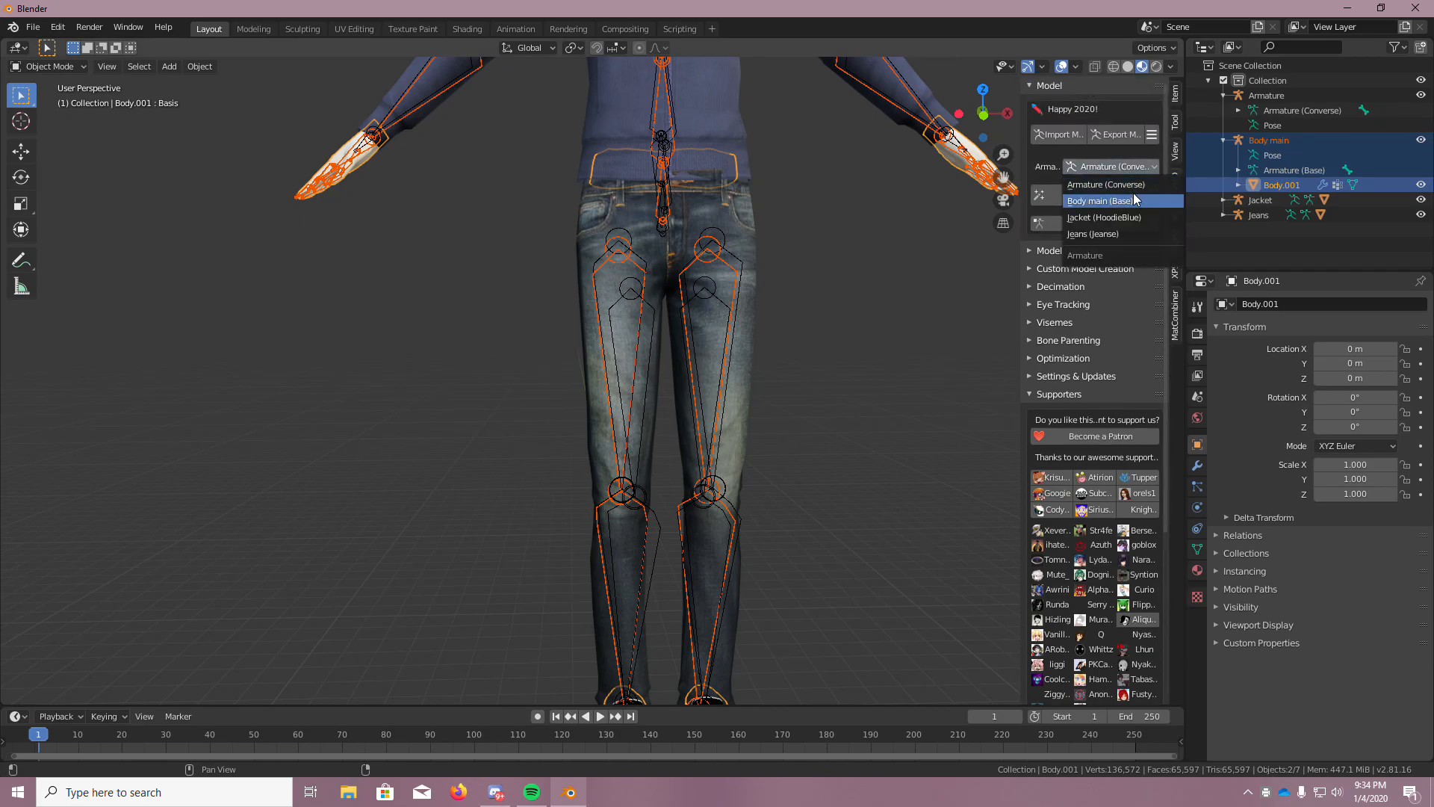
pyautogui.click(1270, 140)
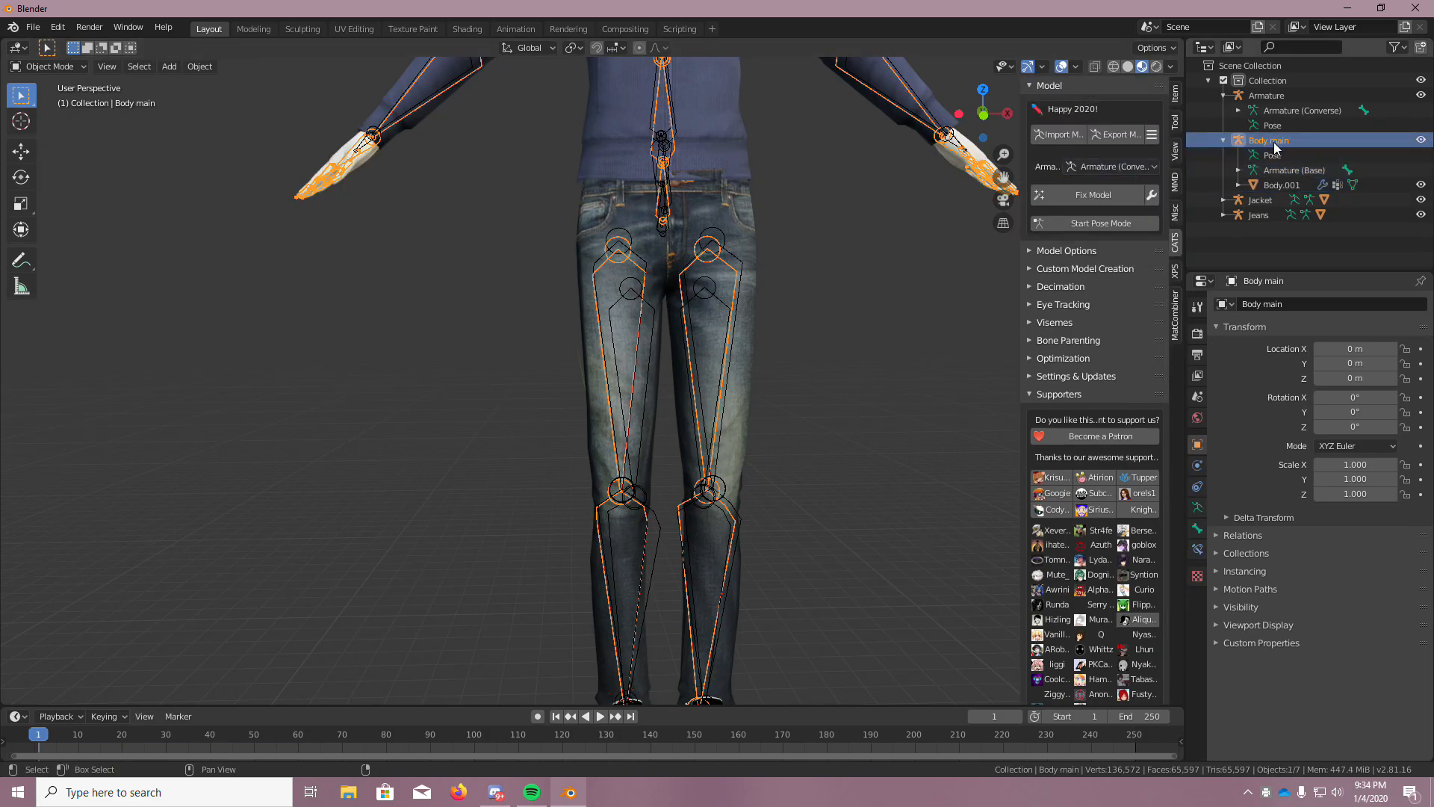
pyautogui.keyDown('ctrl'); pyautogui.click(1267, 96); pyautogui.keyUp('ctrl')
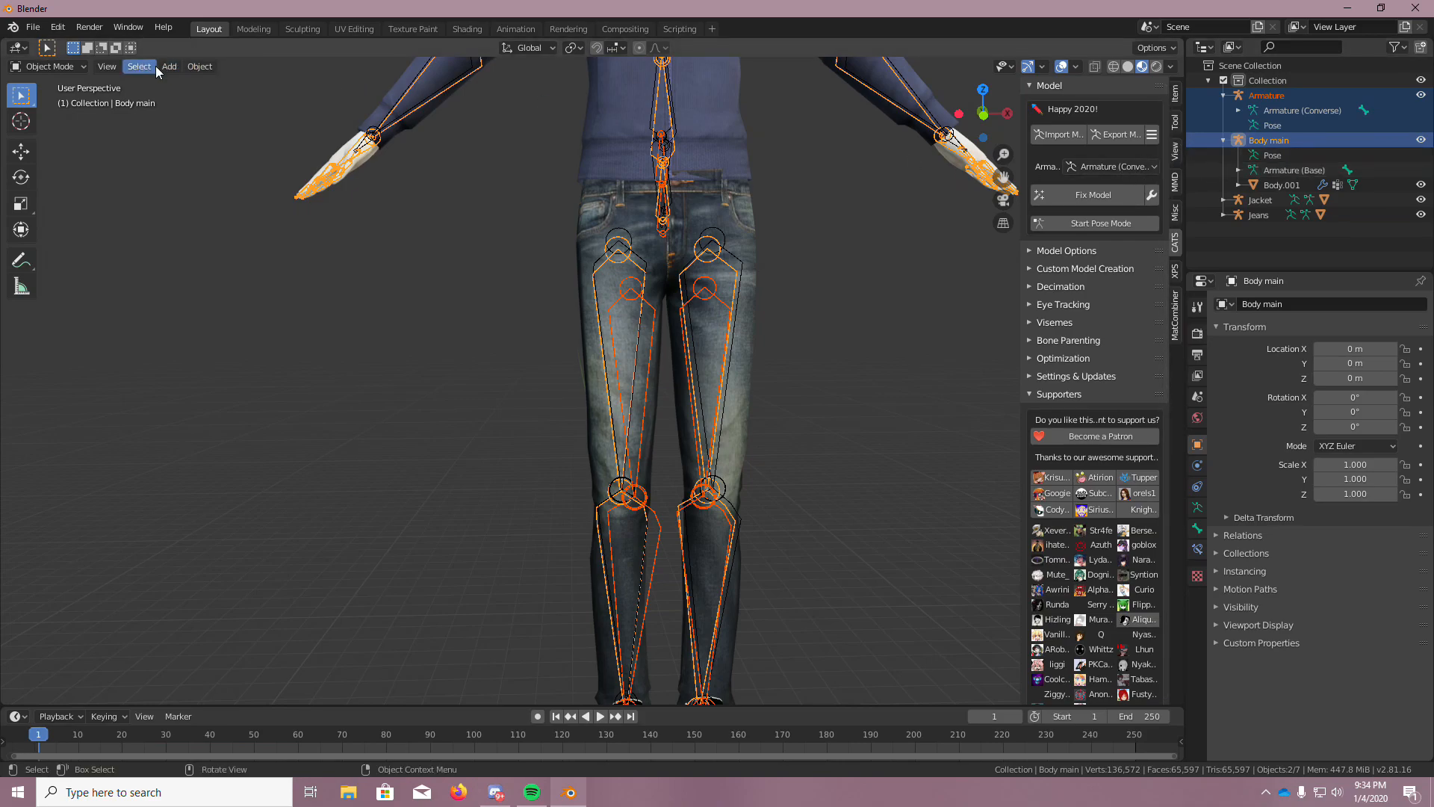
pyautogui.click(199, 67)
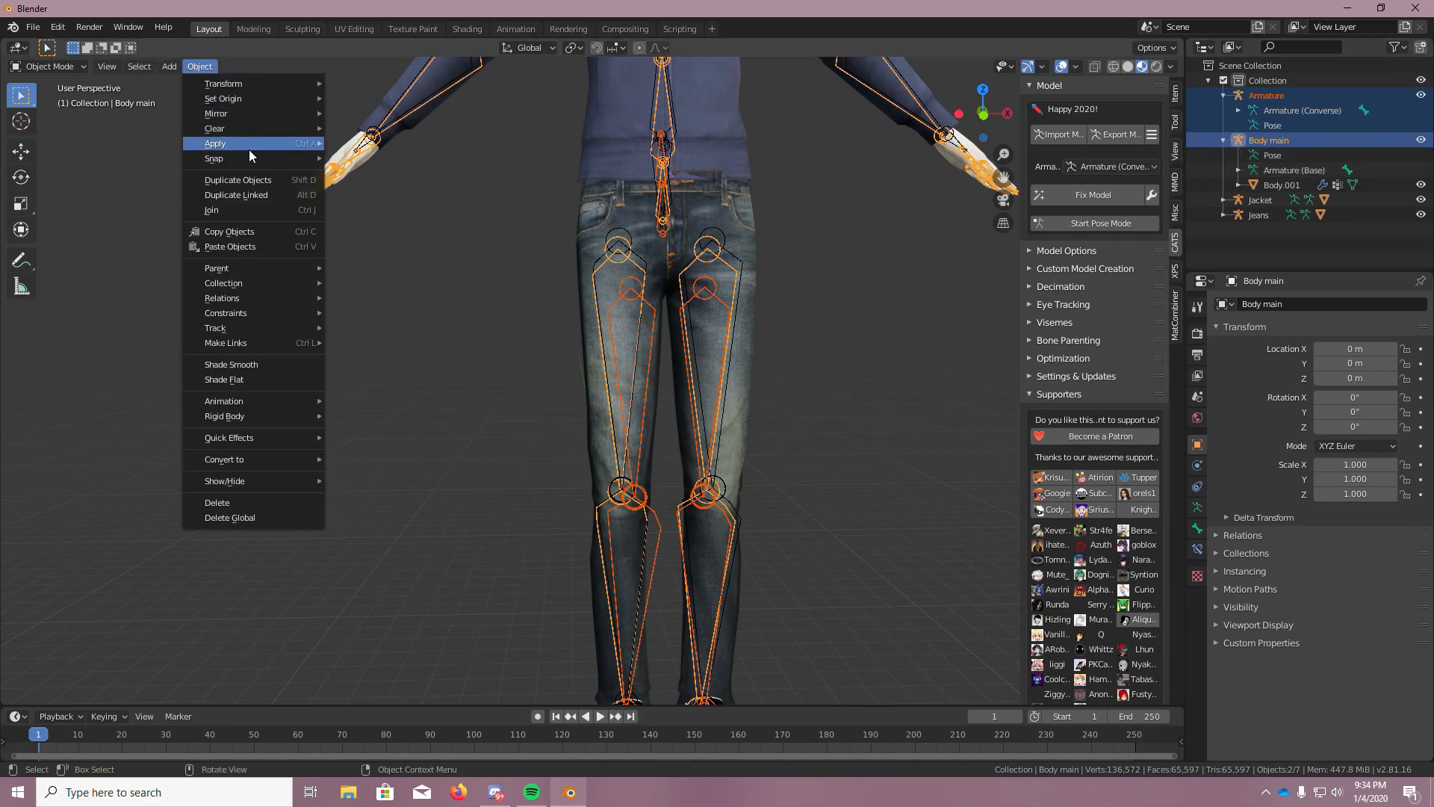
pyautogui.click(272, 214)
# Run the CATS Fix Model operation on the merged Body main armature
pyautogui.scroll(-5, 514, 415)
pyautogui.scroll(5, 515, 422)
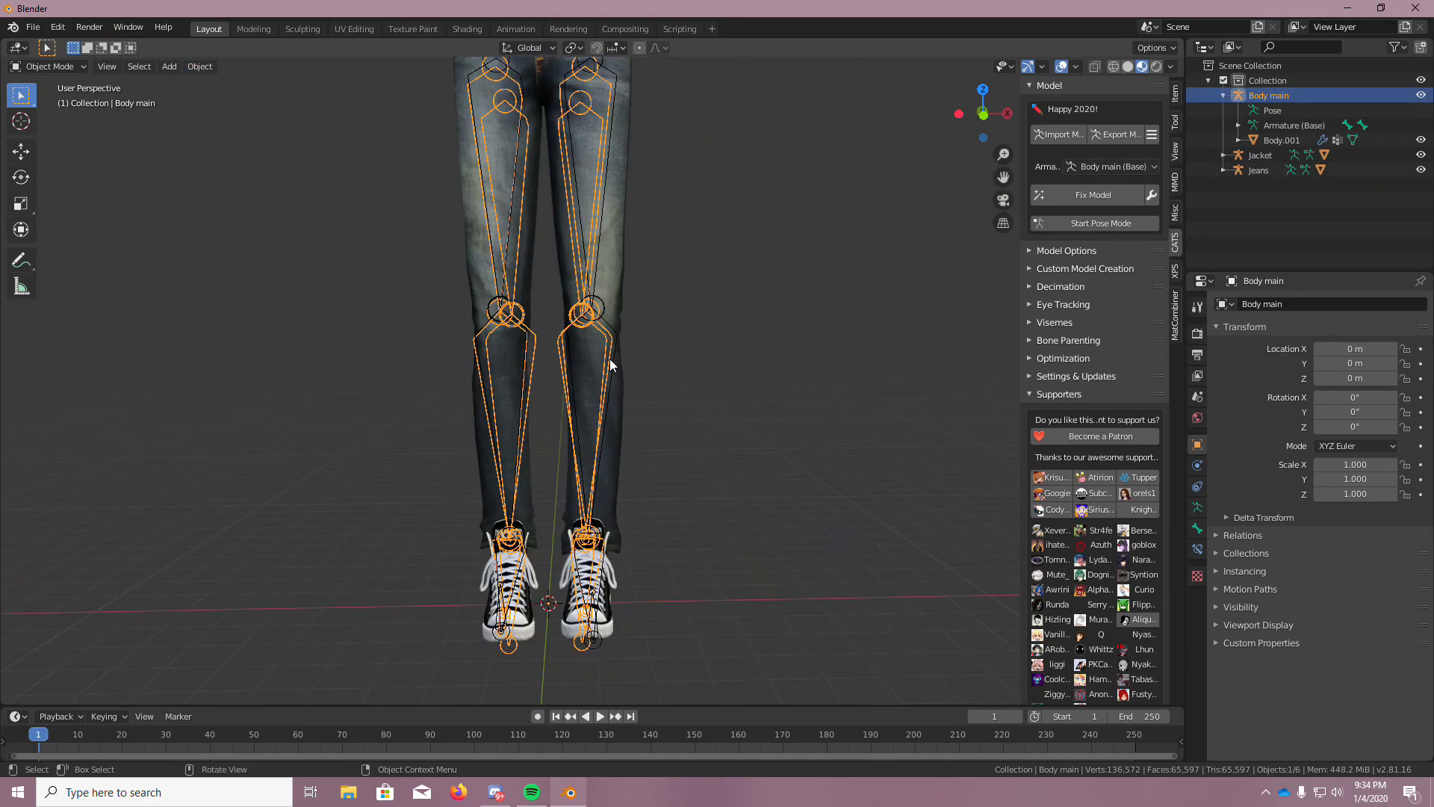
pyautogui.click(1128, 196)
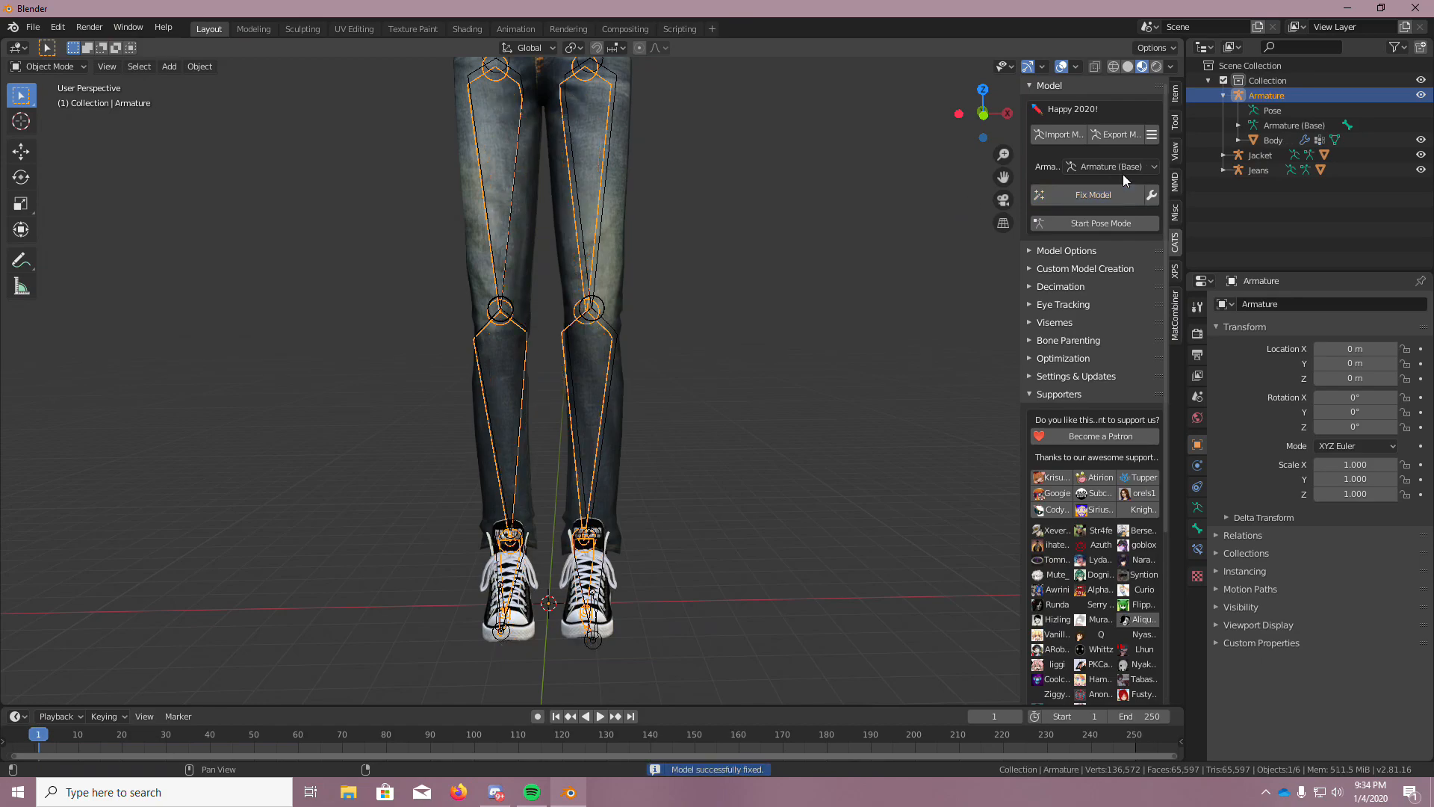
# Examine the fixed model's leg, shoe and upper body bones from the front and the side
pyautogui.moveTo(661, 411); pyautogui.dragTo(625, 521, button='middle')
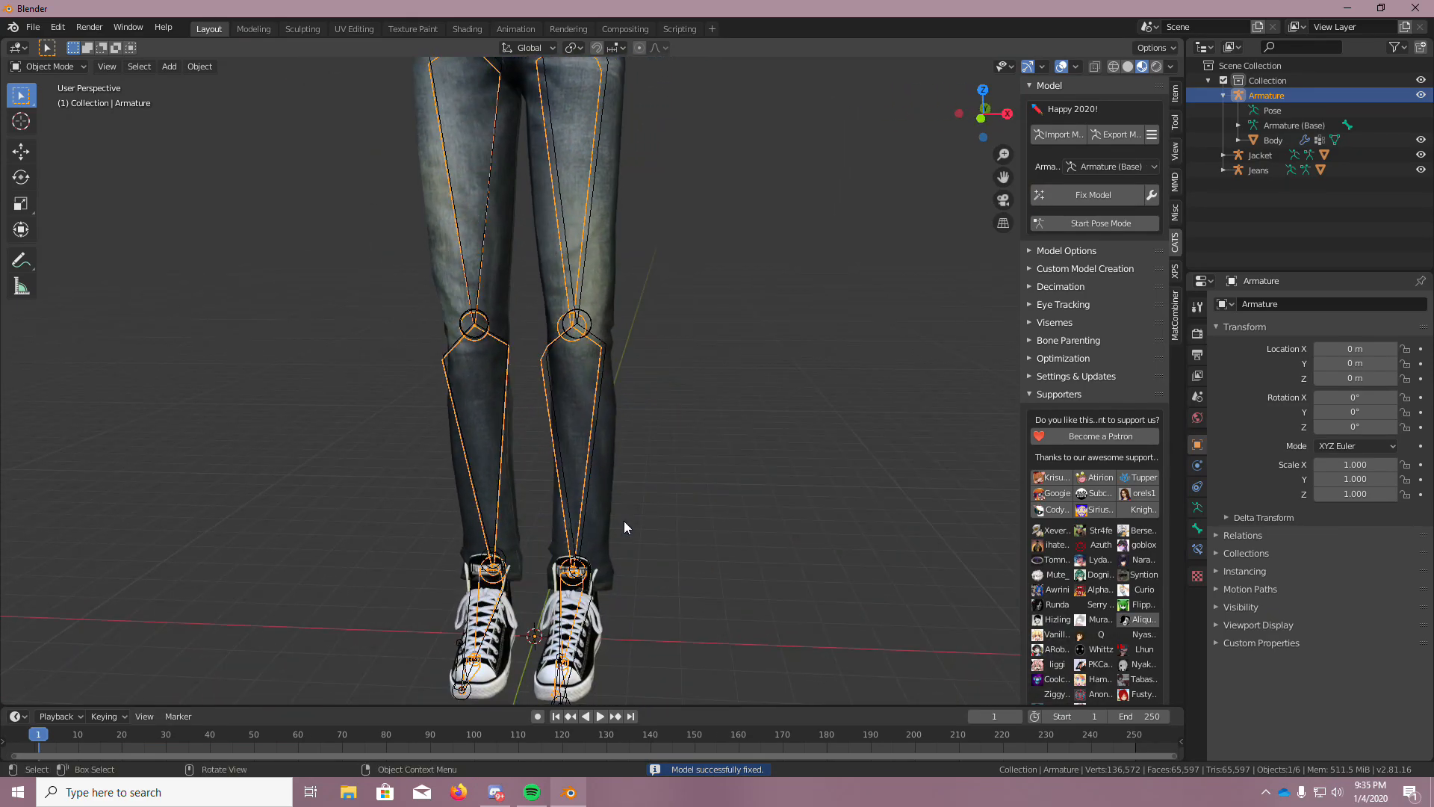
pyautogui.scroll(-3, 625, 522)
pyautogui.scroll(-5, 663, 470)
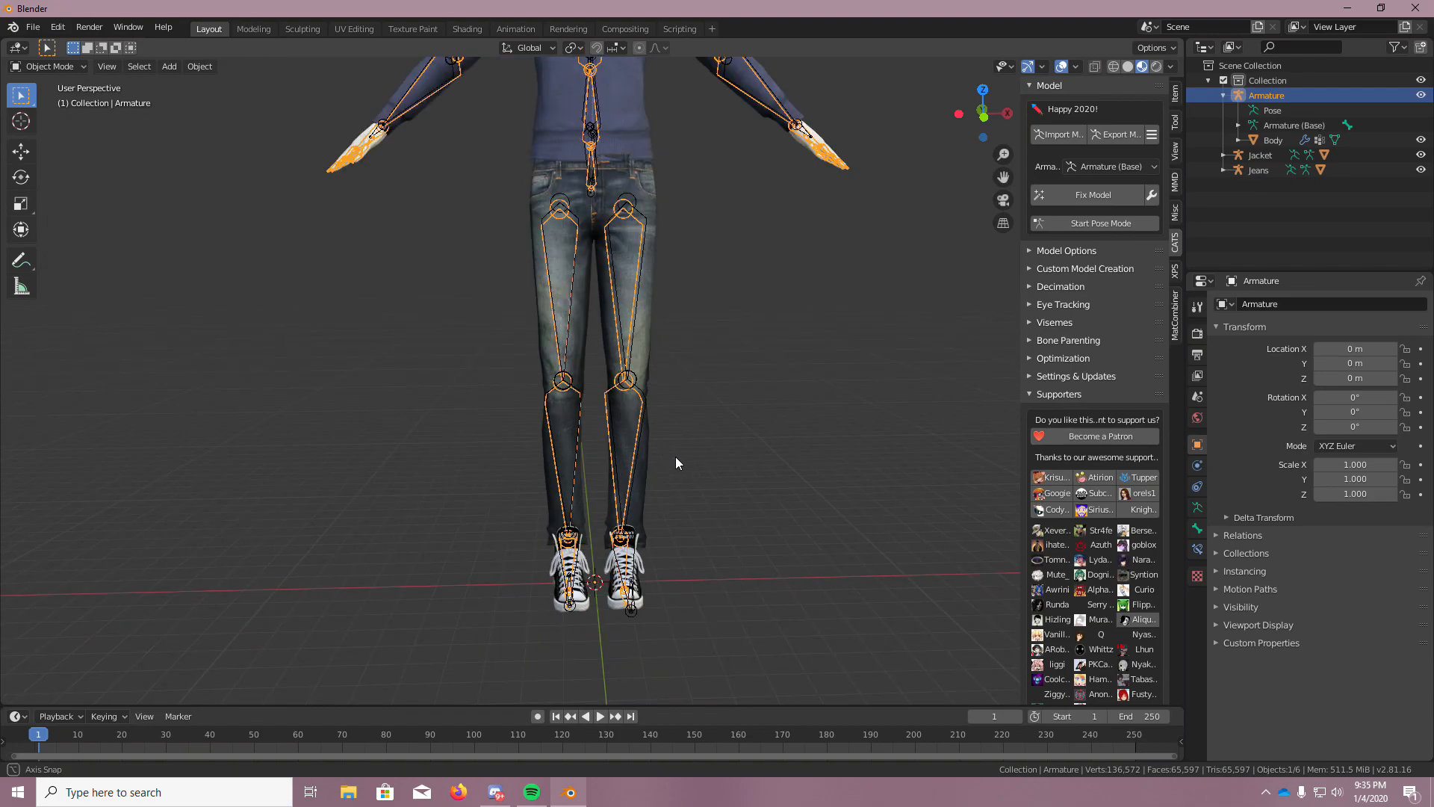
pyautogui.moveTo(711, 433); pyautogui.dragTo(876, 422, button='middle')
pyautogui.scroll(5, 859, 423)
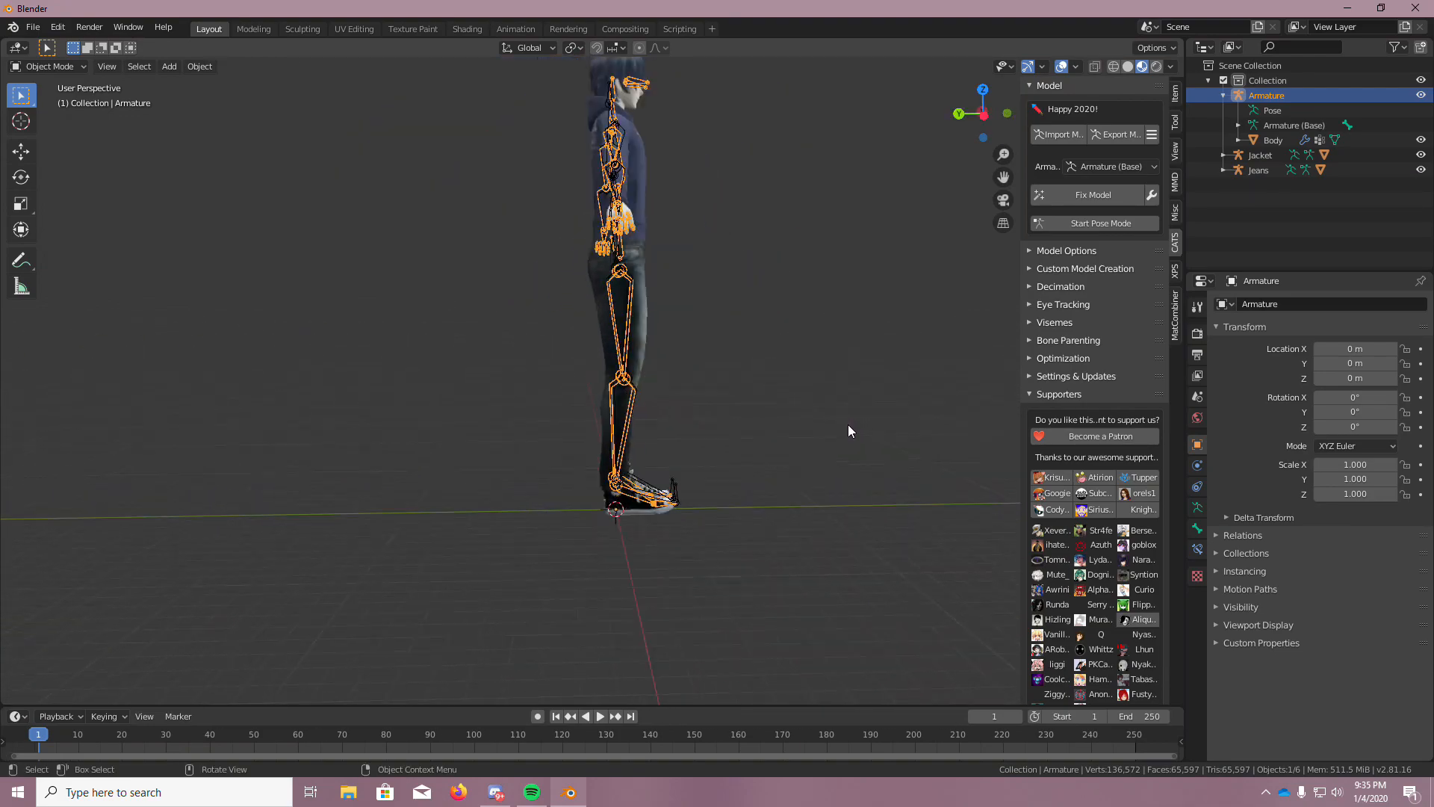
pyautogui.moveTo(862, 417); pyautogui.dragTo(701, 405, button='middle')
pyautogui.scroll(-4, 700, 405)
pyautogui.moveTo(629, 285); pyautogui.dragTo(583, 312, button='middle')
pyautogui.scroll(4, 583, 313)
pyautogui.scroll(-4, 583, 312)
pyautogui.scroll(5, 620, 307)
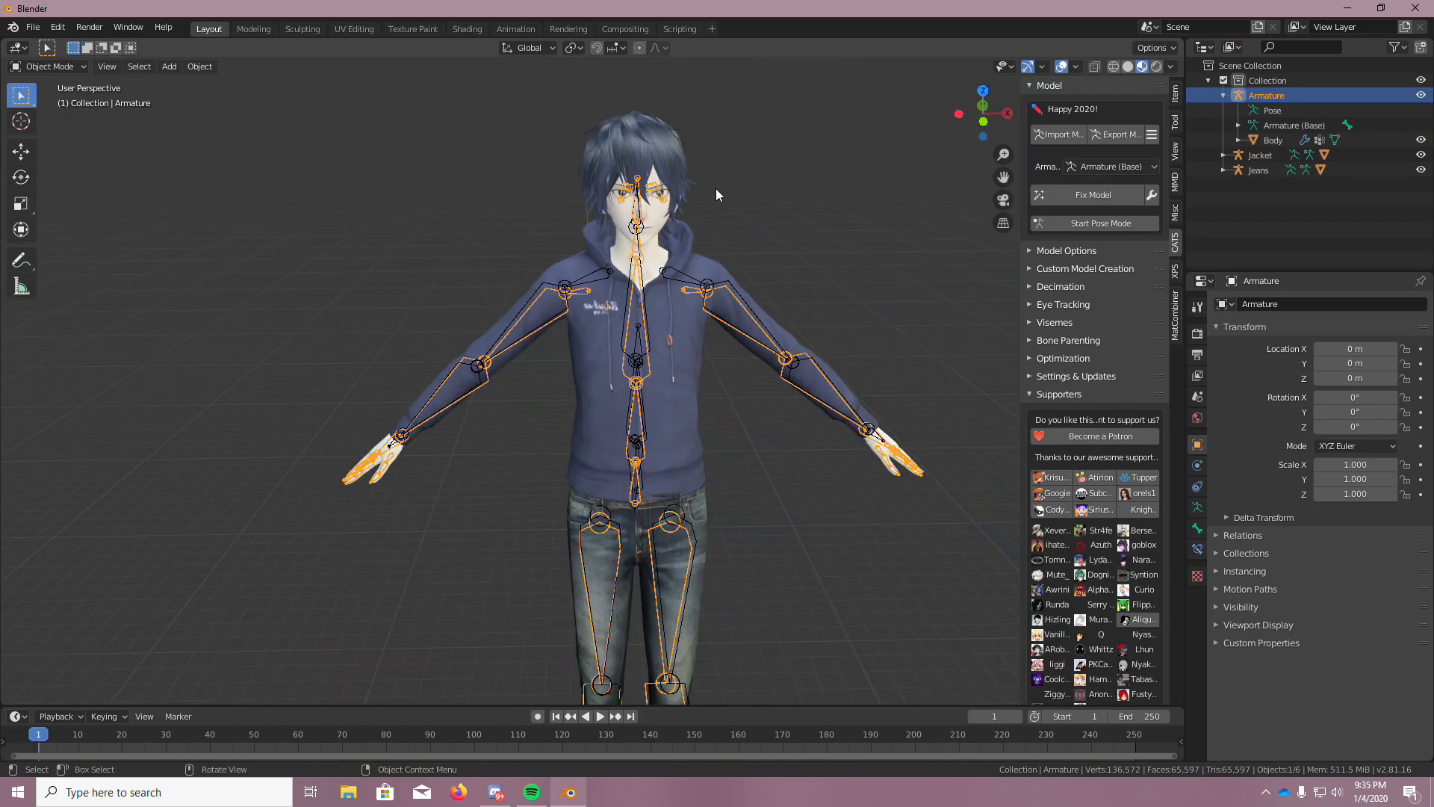
# Join the jacket mesh Body.002 into the Body mesh, with Body as the active object
pyautogui.click(1223, 155)
pyautogui.keyDown('shift'); pyautogui.click(1283, 202); pyautogui.keyUp('shift')
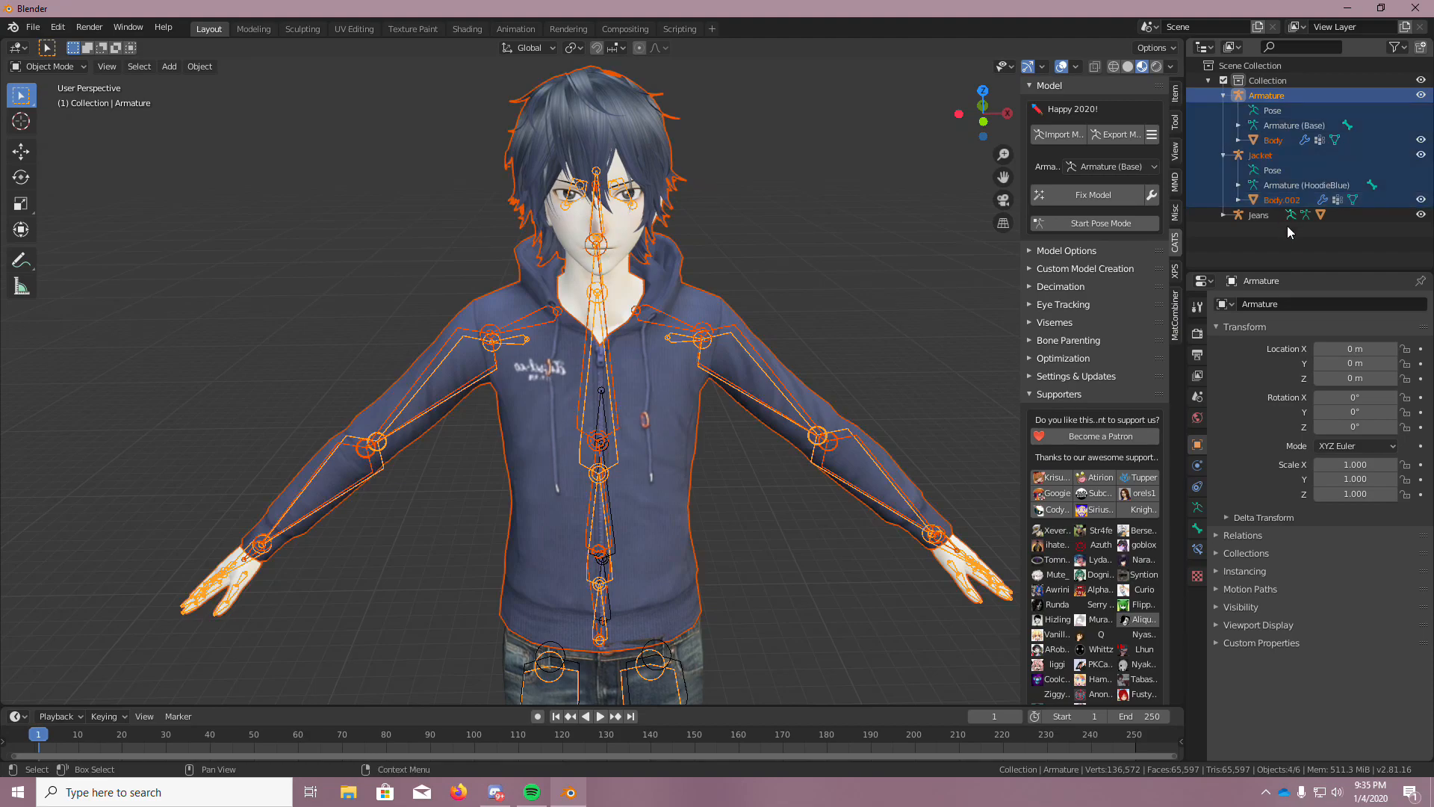
pyautogui.click(1288, 230)
pyautogui.click(1276, 202)
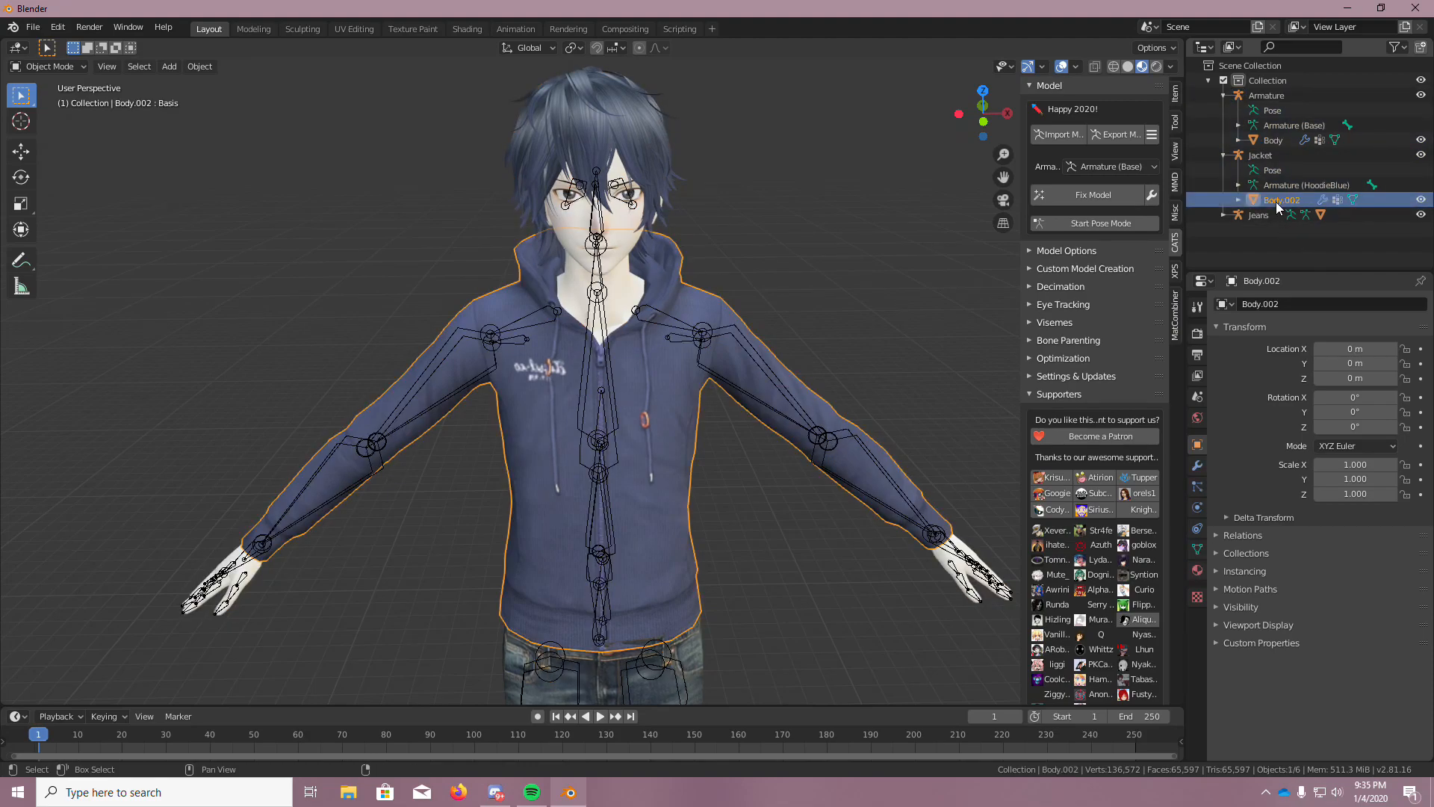
pyautogui.click(1283, 235)
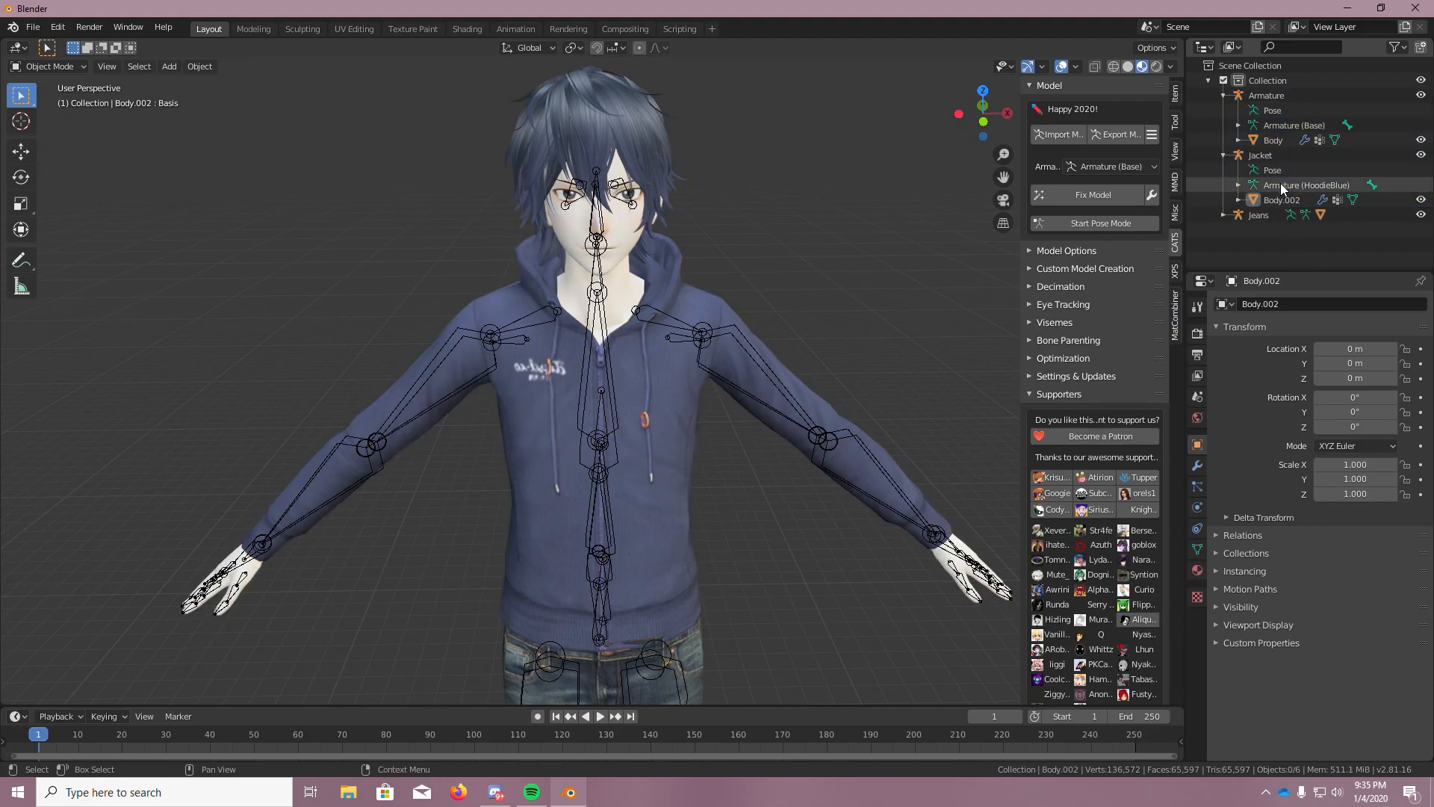
pyautogui.click(1279, 139)
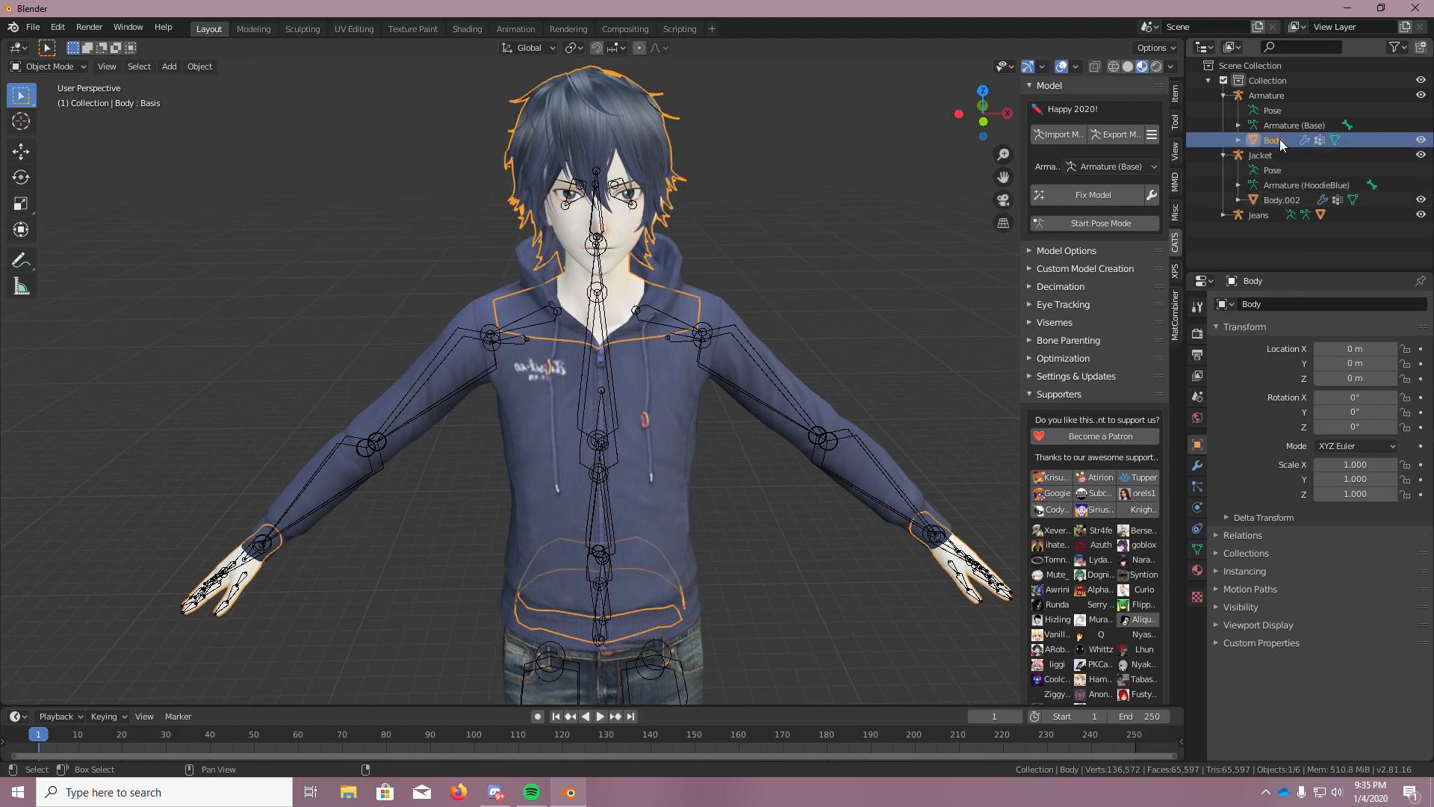
pyautogui.keyDown('shift'); pyautogui.click(1277, 202); pyautogui.keyUp('shift')
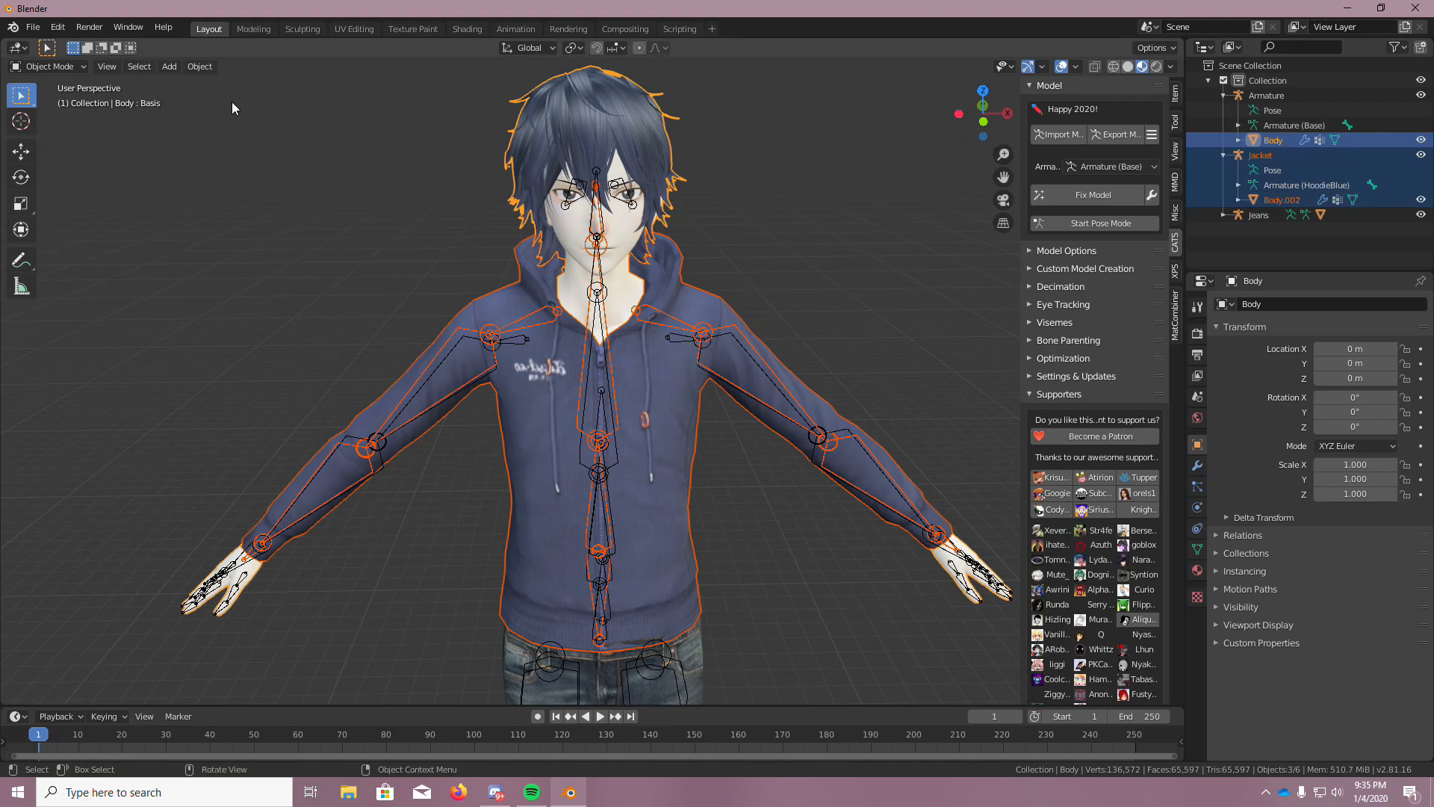
pyautogui.click(199, 67)
pyautogui.click(224, 210)
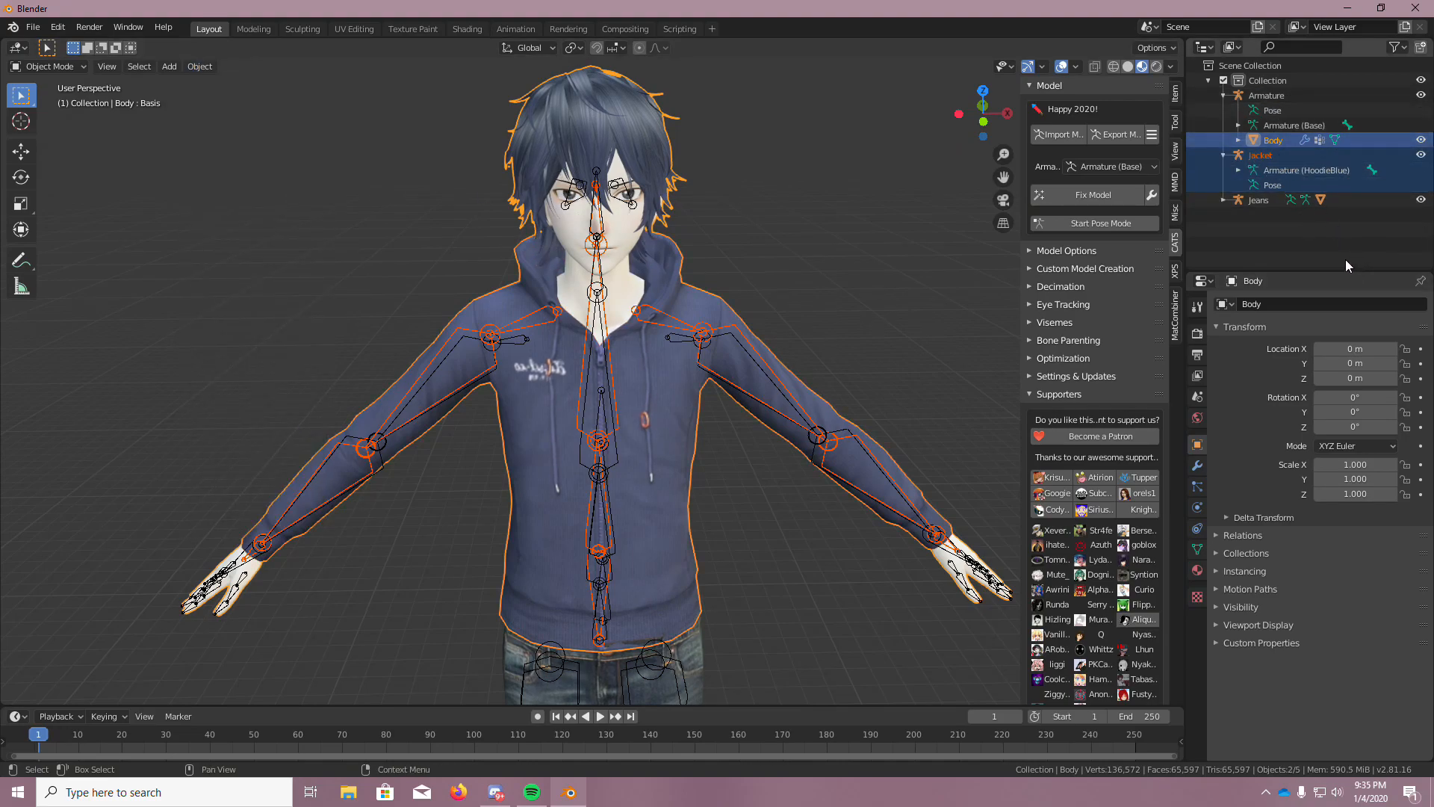
# Join the Jacket armature into the main Armature object
pyautogui.click(1320, 245)
pyautogui.click(1267, 95)
pyautogui.keyDown('shift'); pyautogui.click(1270, 156); pyautogui.keyUp('shift')
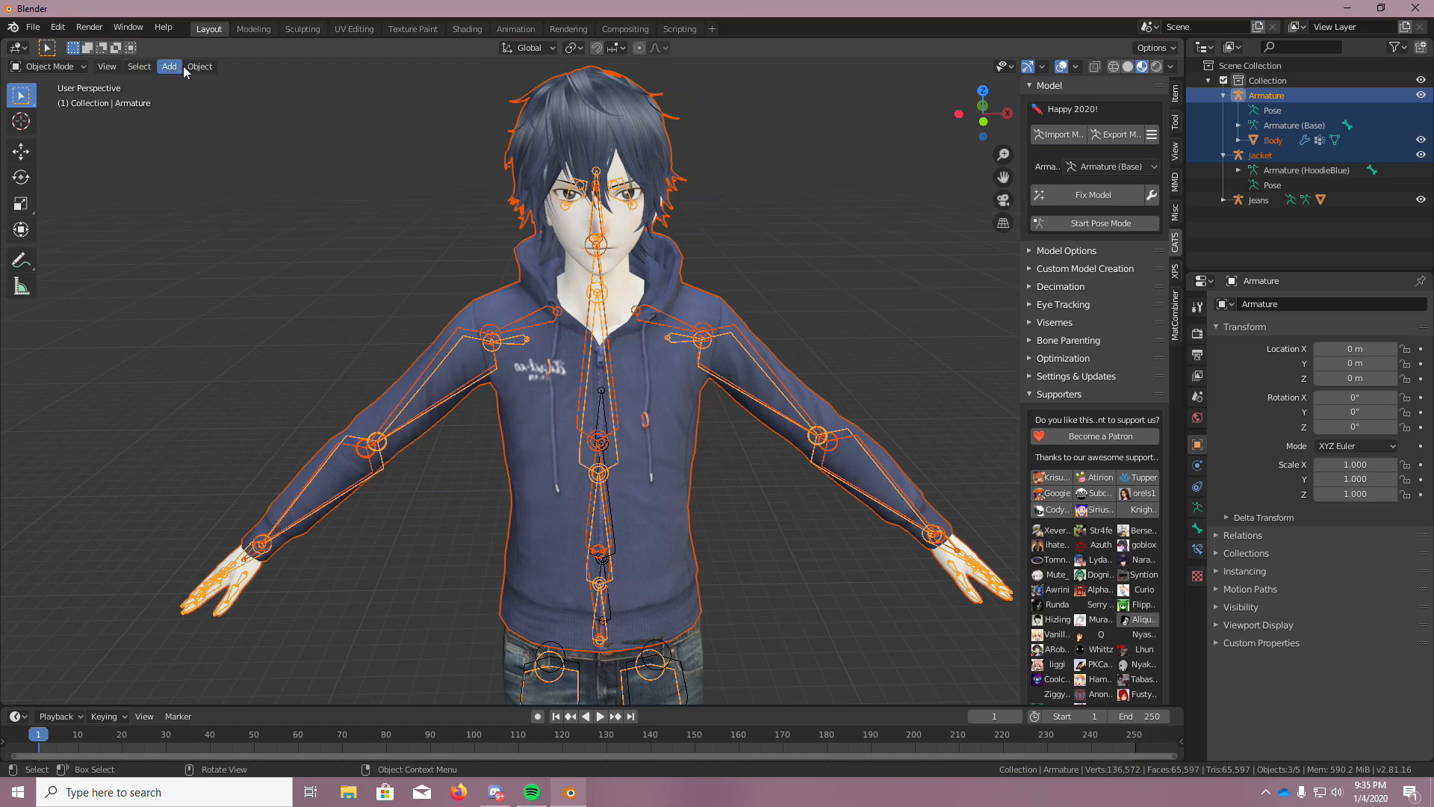
pyautogui.moveTo(198, 66)
pyautogui.click(224, 210)
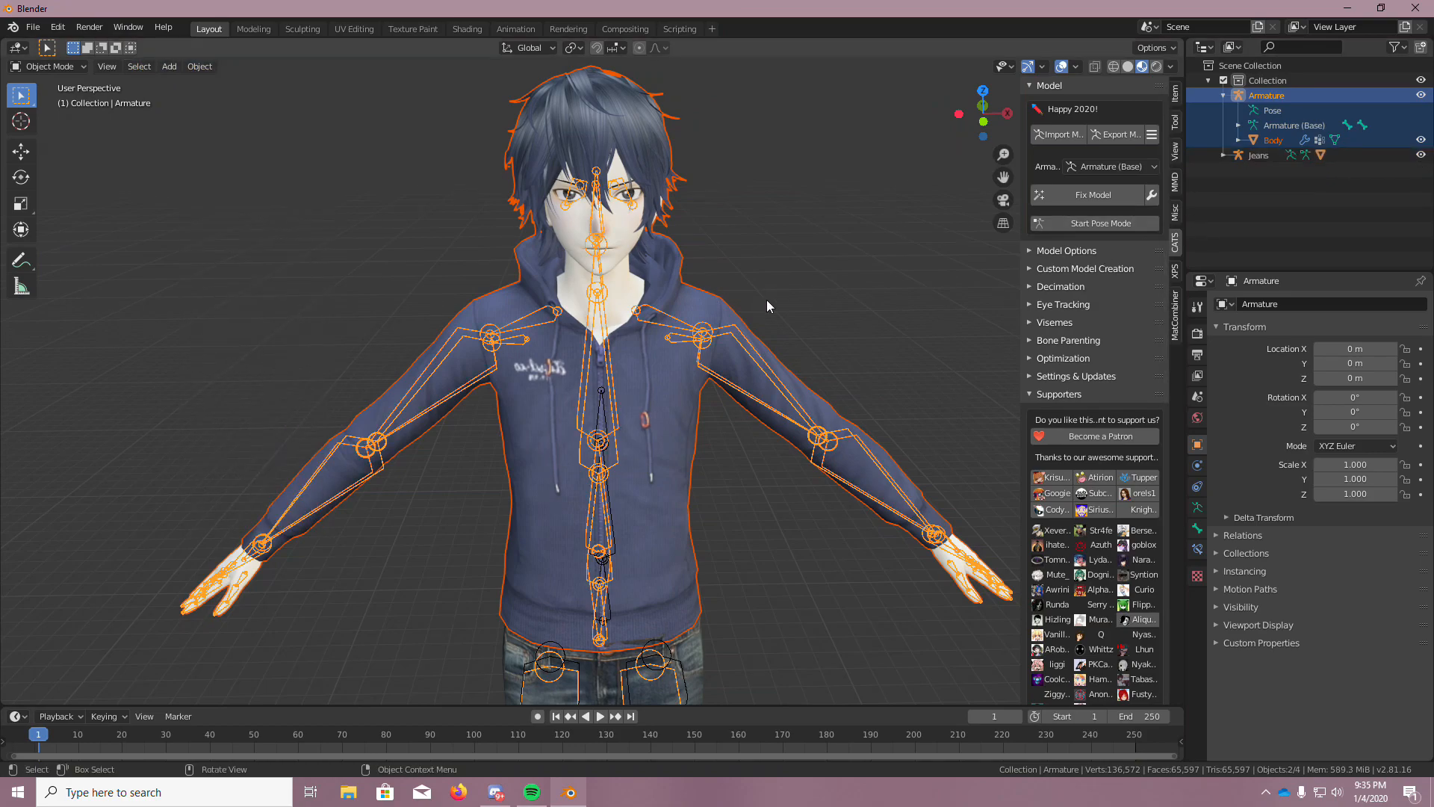
# Run the CATS Fix Model operation on the armature merged with the jacket
pyautogui.click(1302, 204)
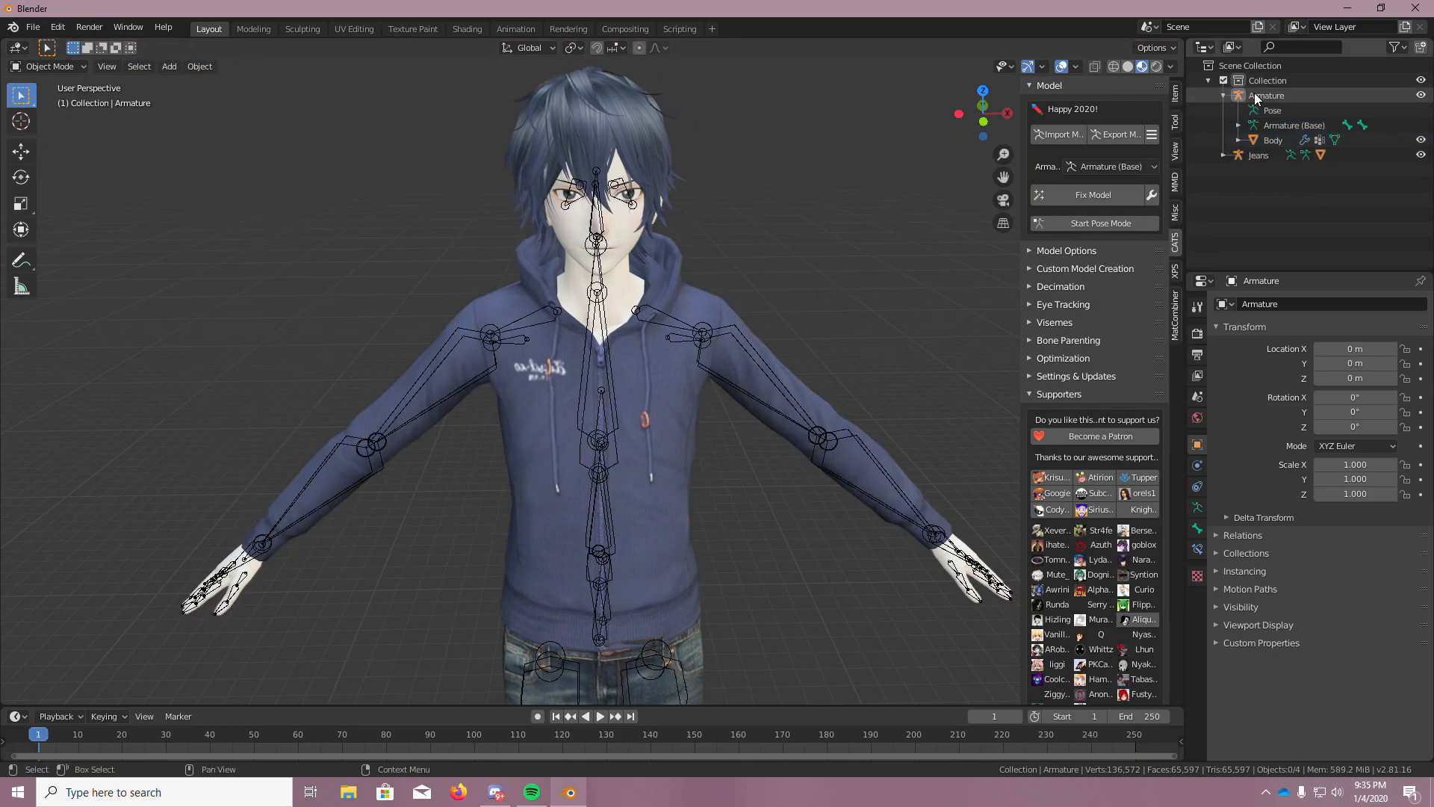
pyautogui.click(1127, 195)
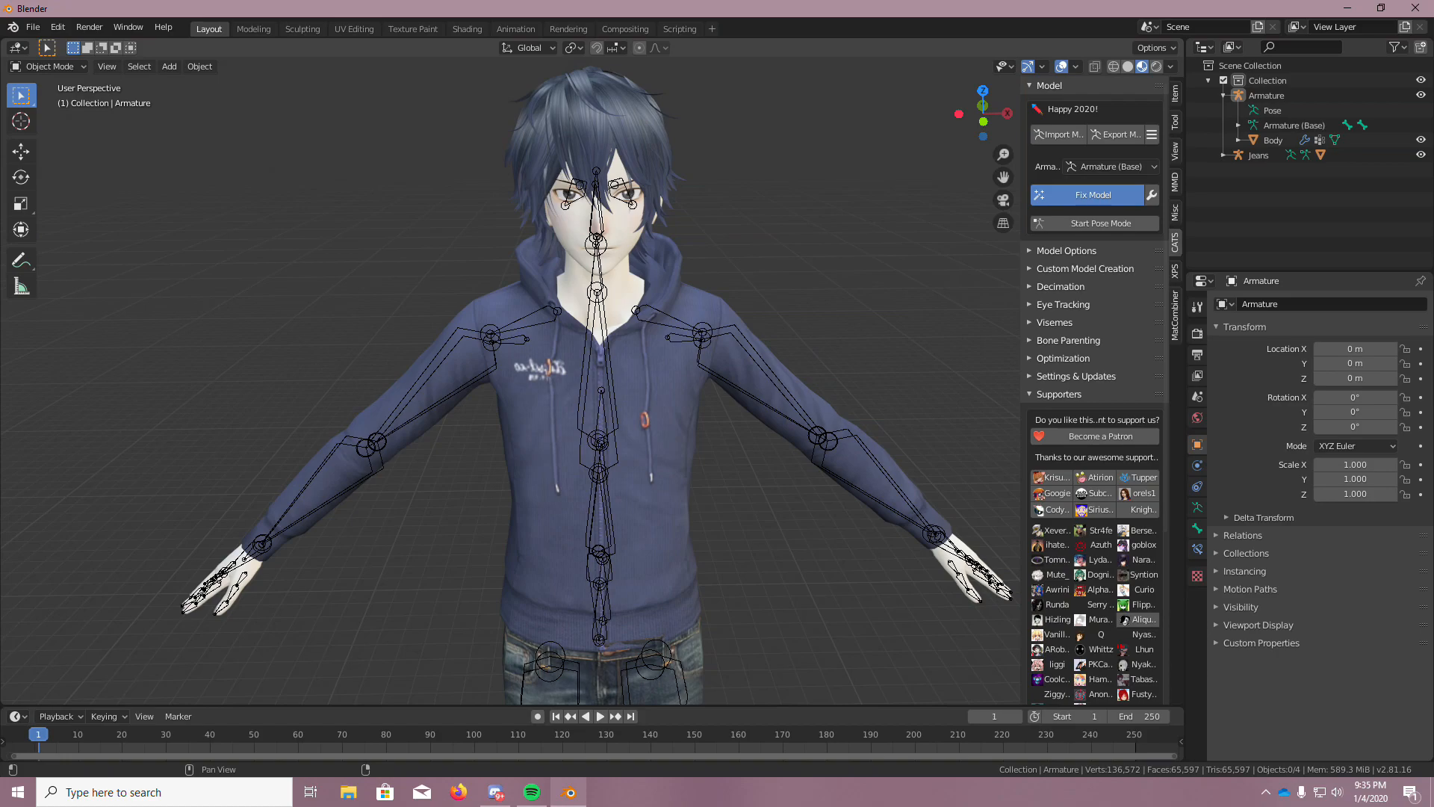
pyautogui.moveTo(778, 545); pyautogui.dragTo(808, 526, button='middle')
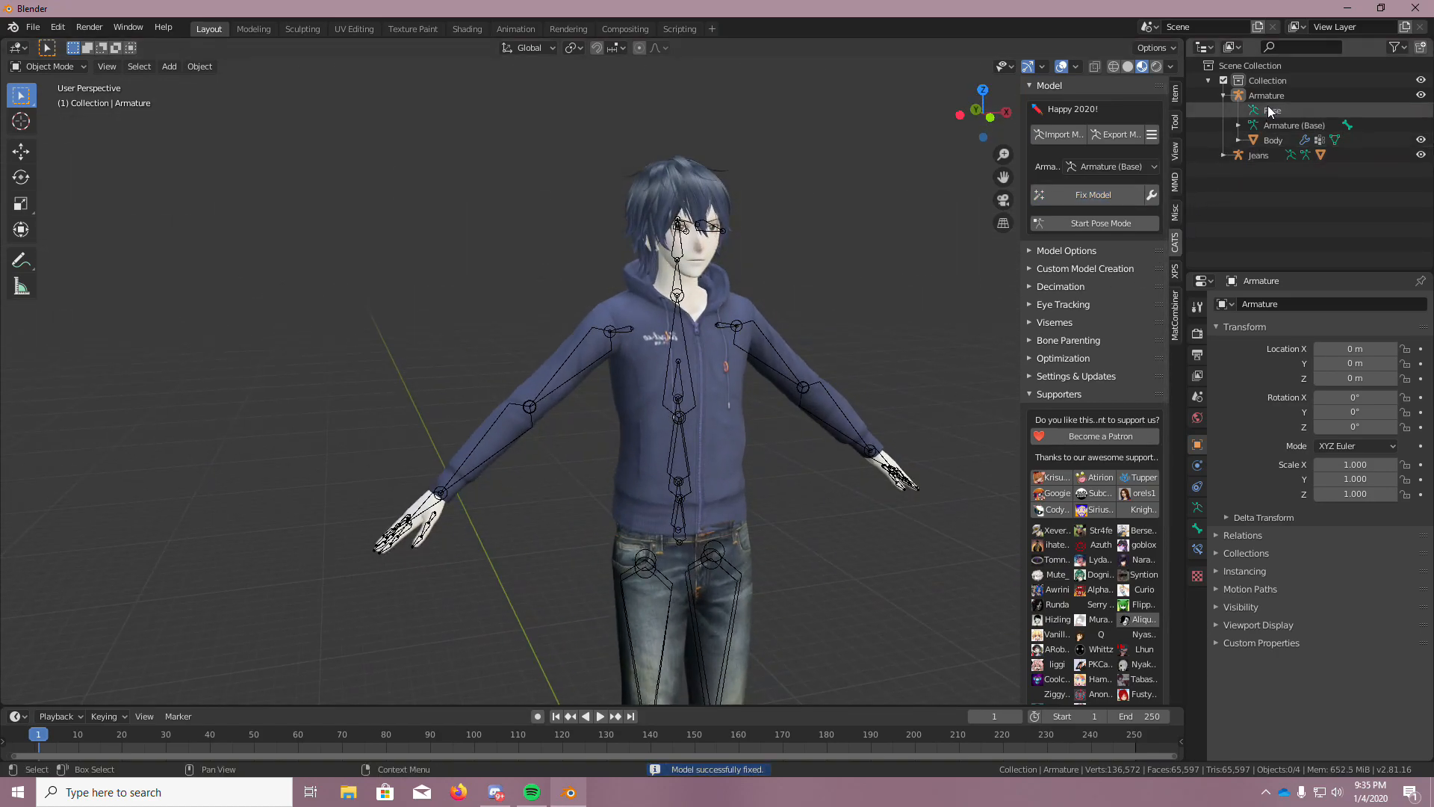
# Join the jeans mesh Body.003 into the Body mesh, with Body as the active object
pyautogui.click(1223, 155)
pyautogui.click(1273, 140)
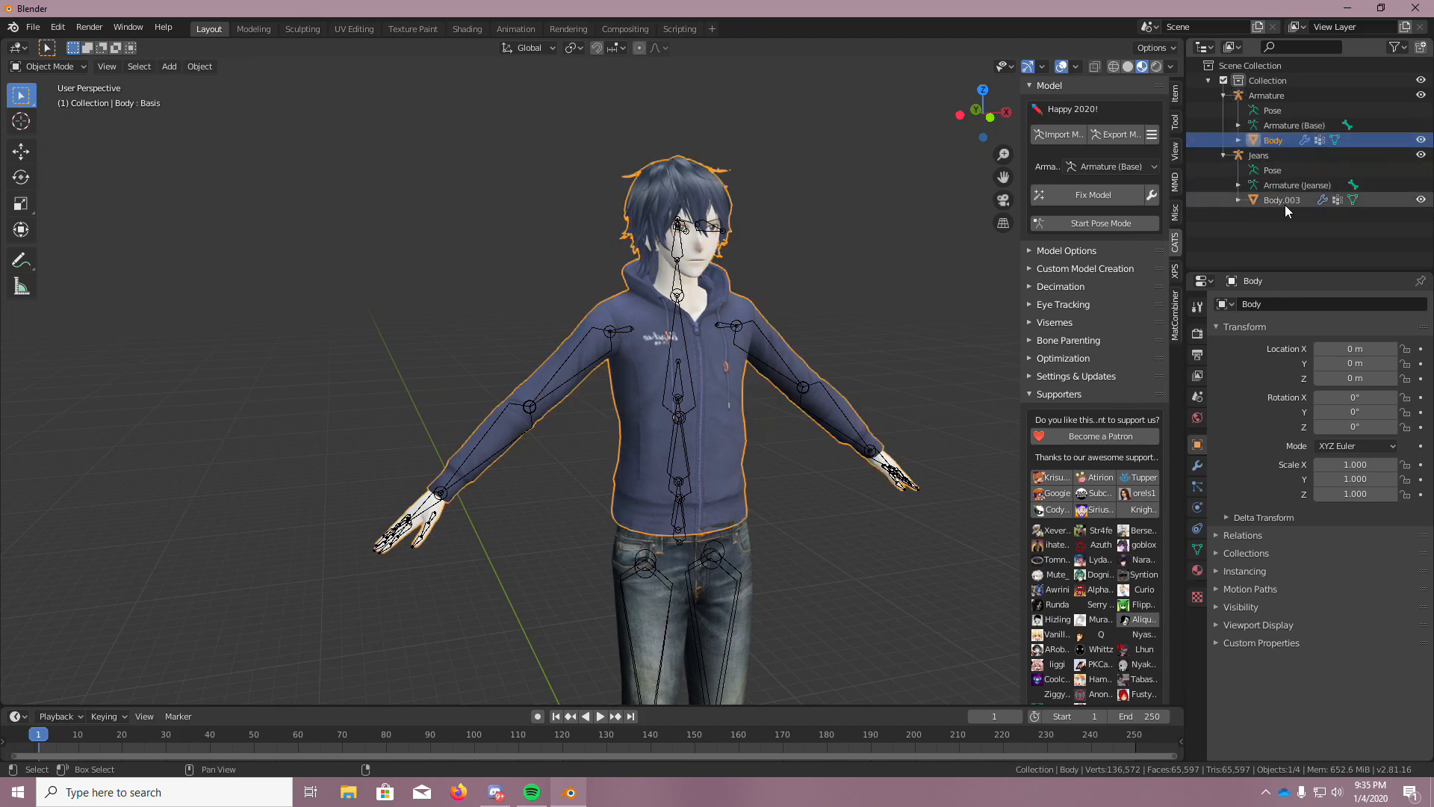
pyautogui.keyDown('shift'); pyautogui.click(1285, 202); pyautogui.keyUp('shift')
pyautogui.click(199, 66)
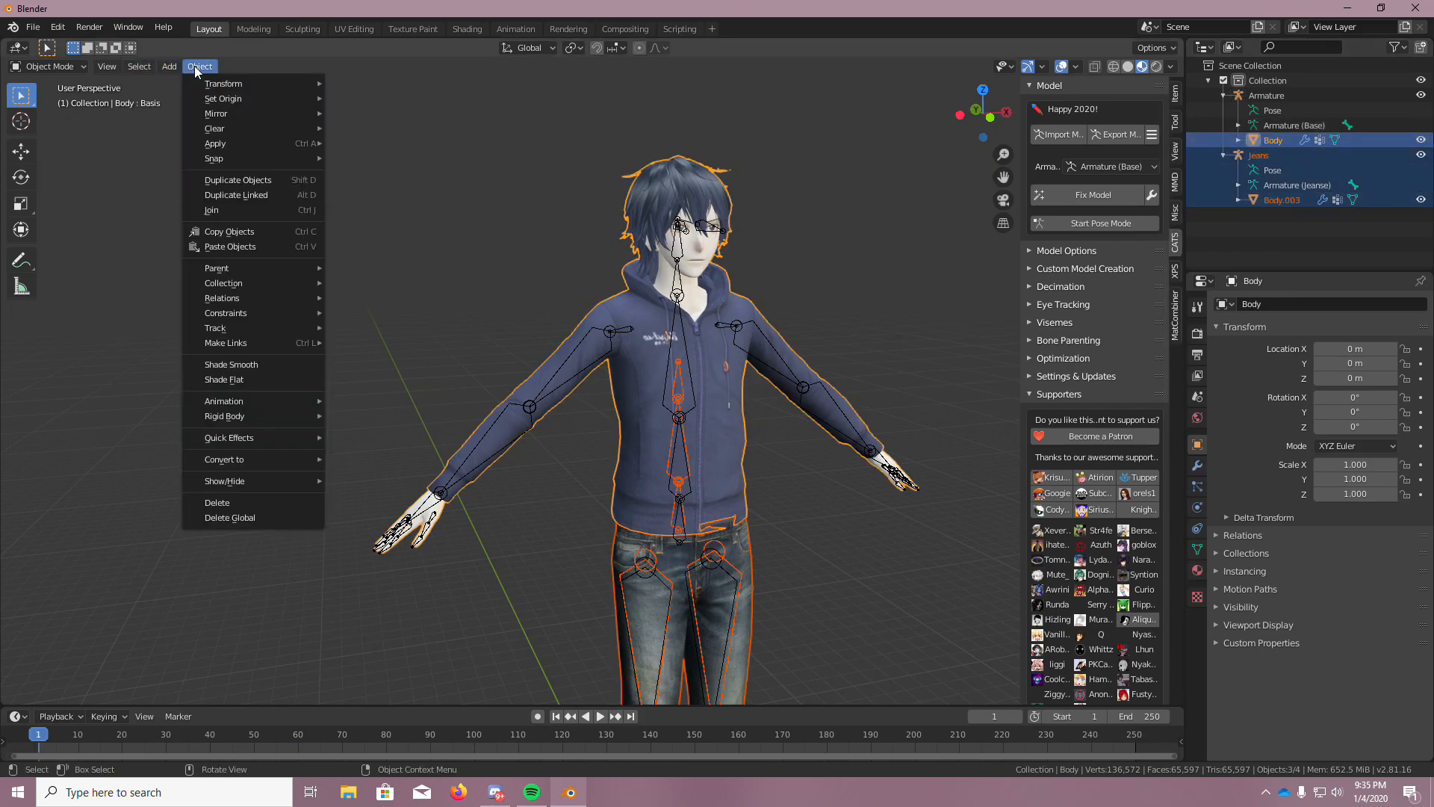
pyautogui.click(243, 208)
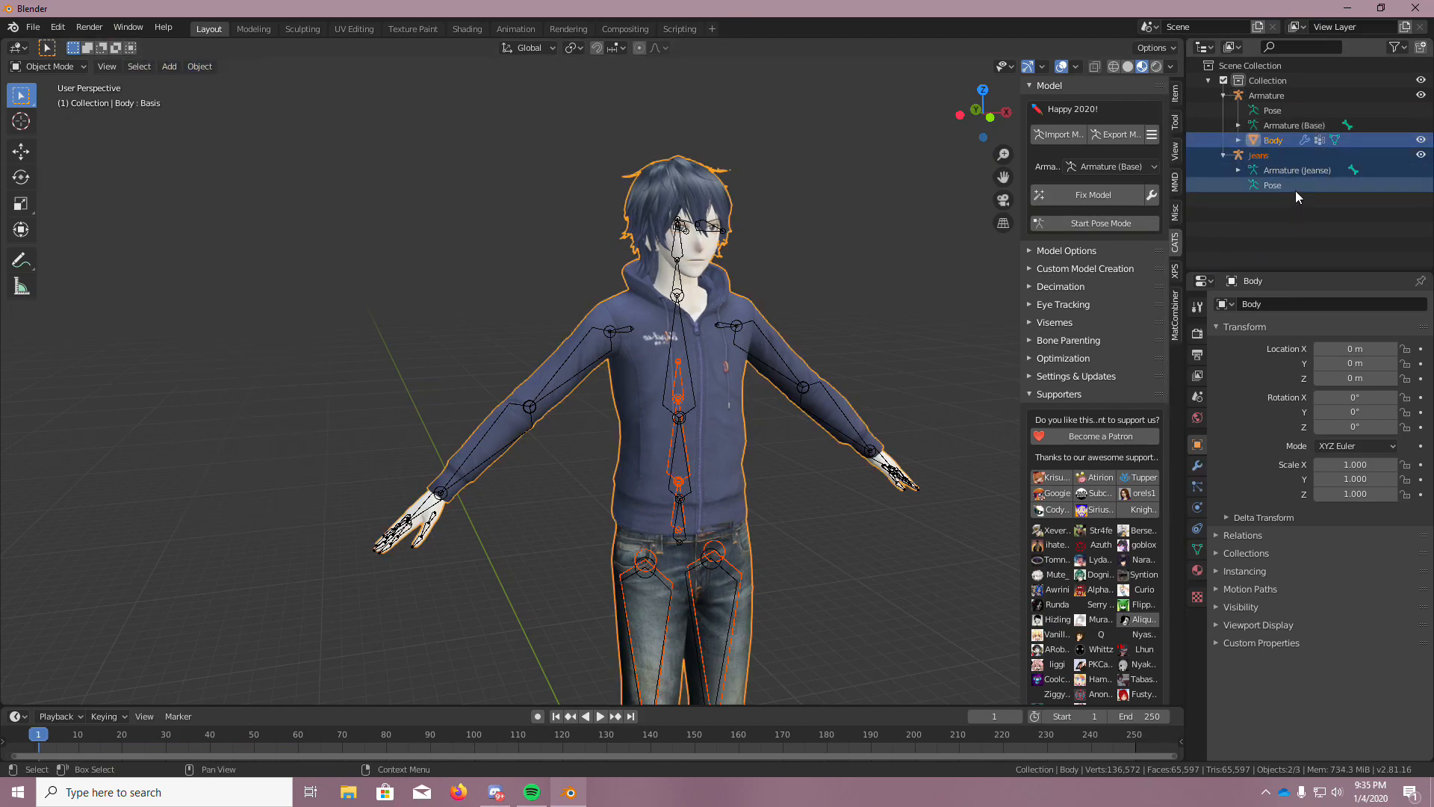
# Join the Jeans armature into the main Armature object
pyautogui.click(1272, 110)
pyautogui.click(1266, 95)
pyautogui.keyDown('shift'); pyautogui.click(1271, 155); pyautogui.keyUp('shift')
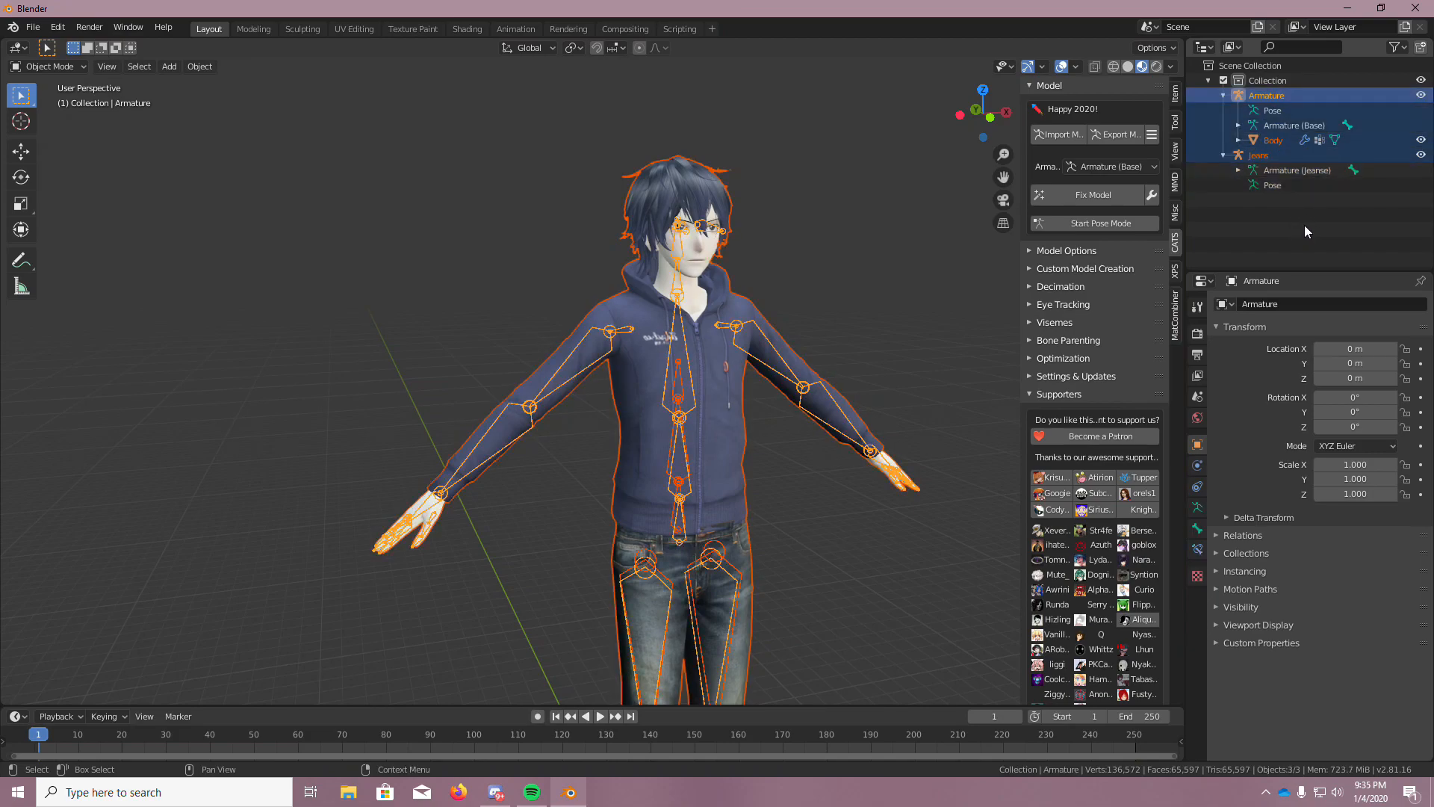
pyautogui.click(197, 66)
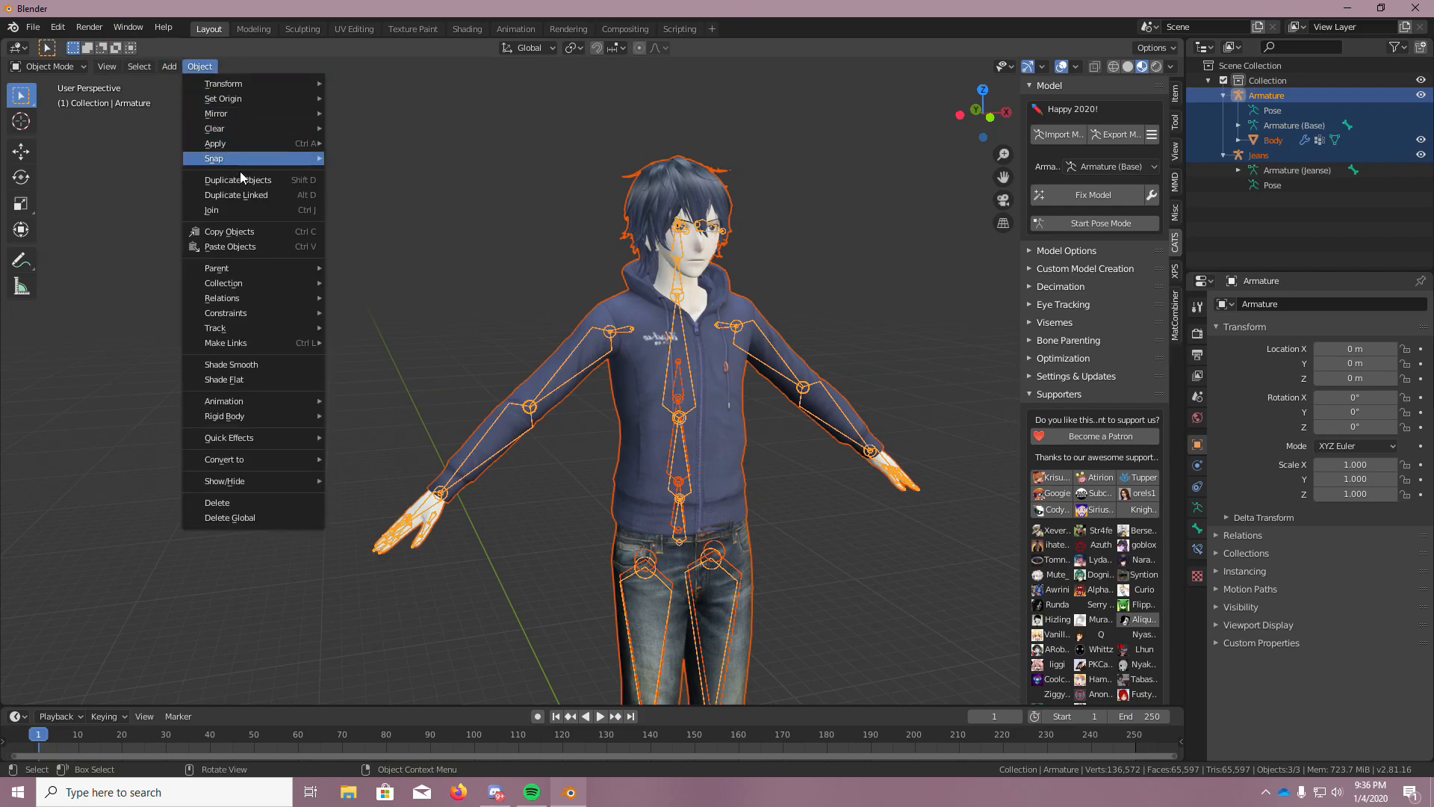
pyautogui.click(244, 205)
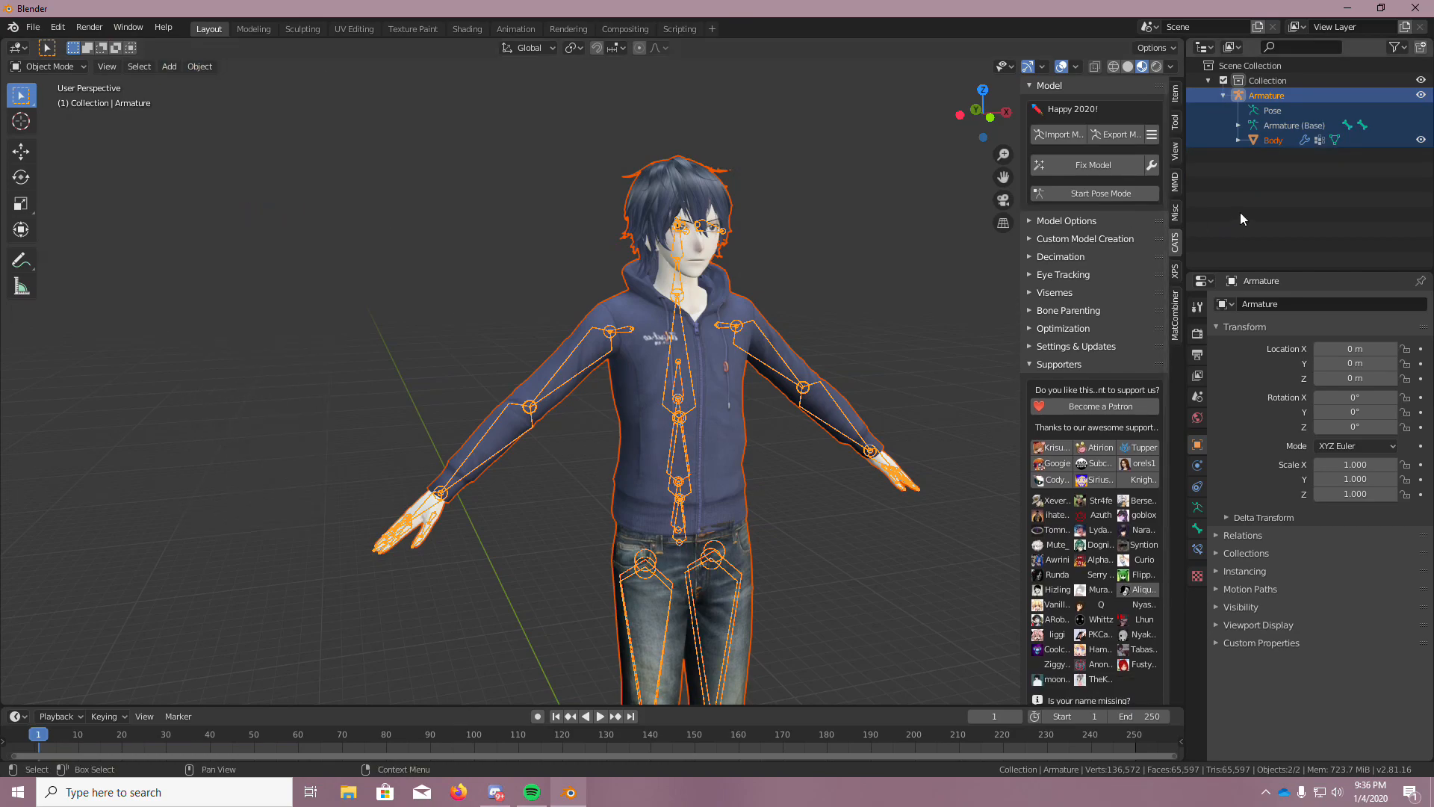
# Run the CATS Fix Model operation on the fully combined armature and check the whole figure
pyautogui.click(1128, 164)
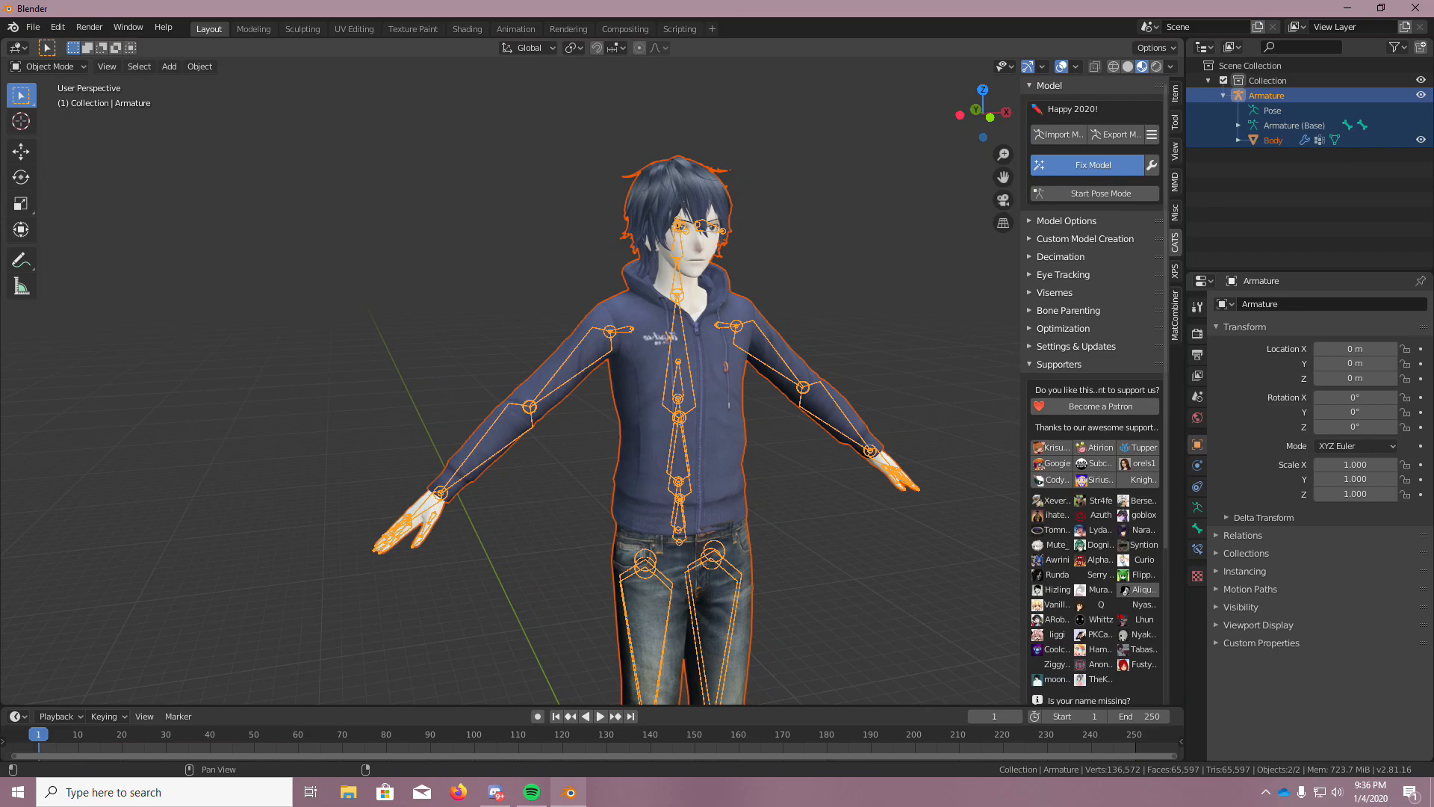
pyautogui.scroll(-4, 901, 197)
pyautogui.scroll(5, 896, 543)
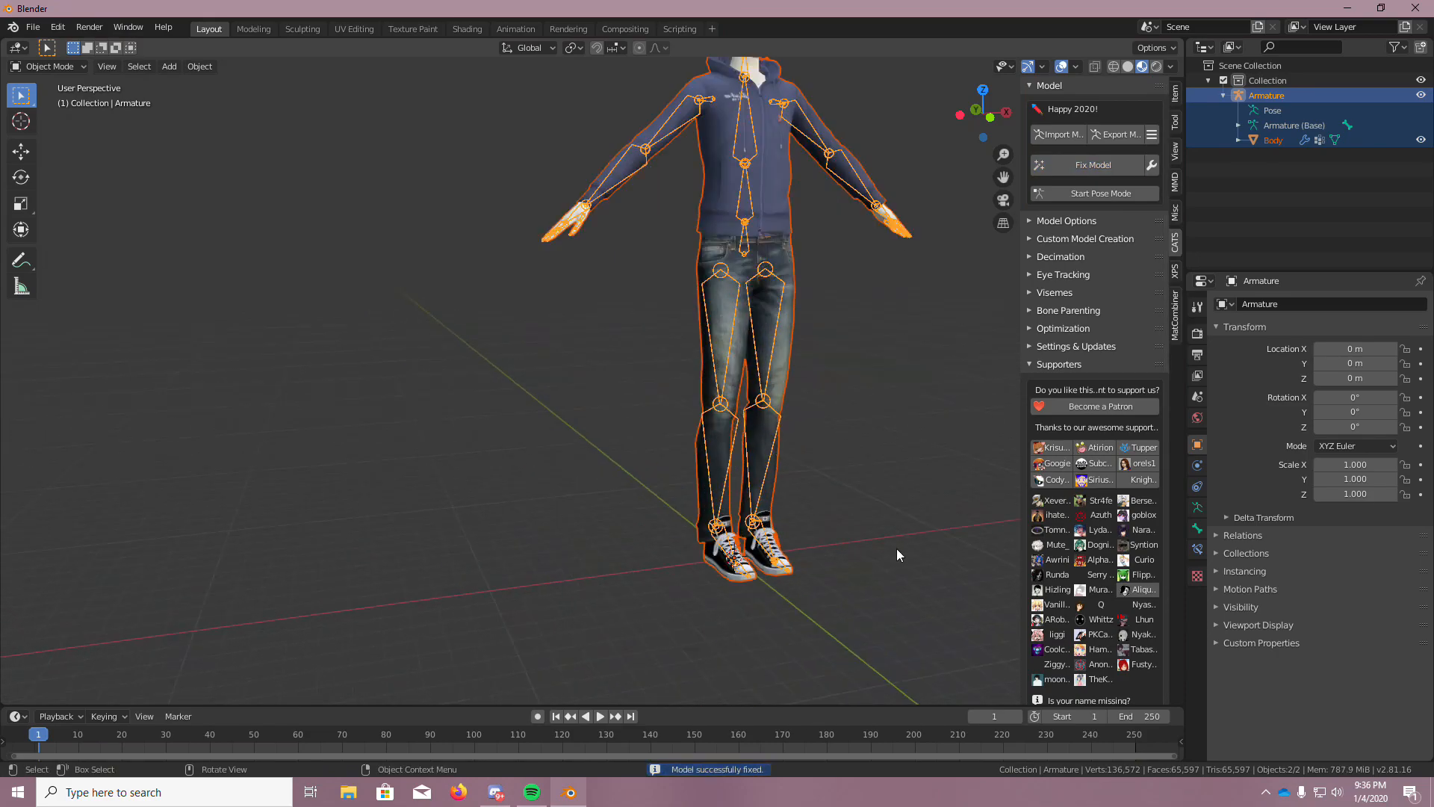
pyautogui.moveTo(827, 560); pyautogui.dragTo(856, 532, button='middle')
pyautogui.scroll(-7, 856, 532)
pyautogui.moveTo(774, 315); pyautogui.dragTo(740, 328, button='middle')
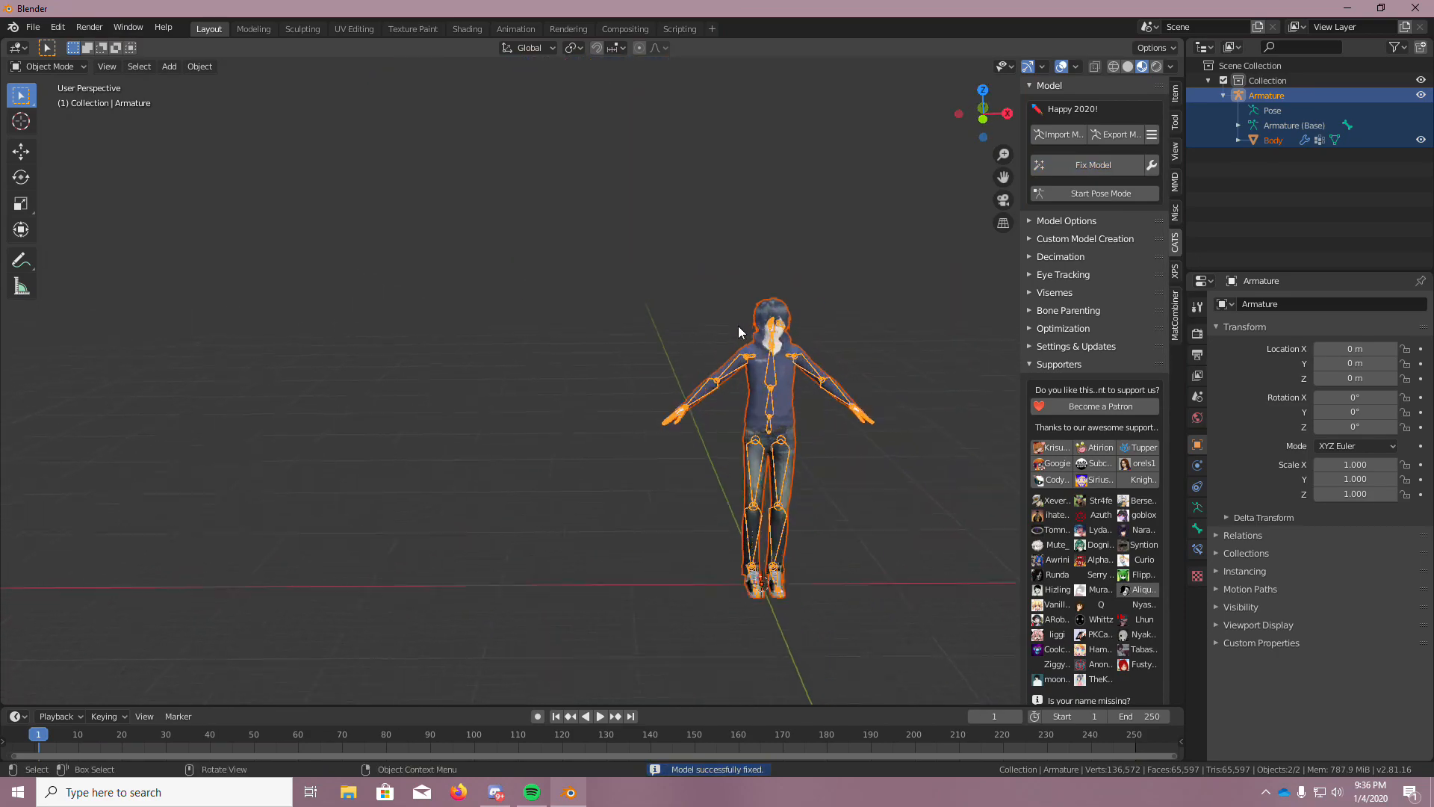
pyautogui.scroll(4, 732, 328)
# Start pose mode for the combined armature
pyautogui.click(669, 312)
pyautogui.click(1083, 198)
pyautogui.scroll(8, 884, 325)
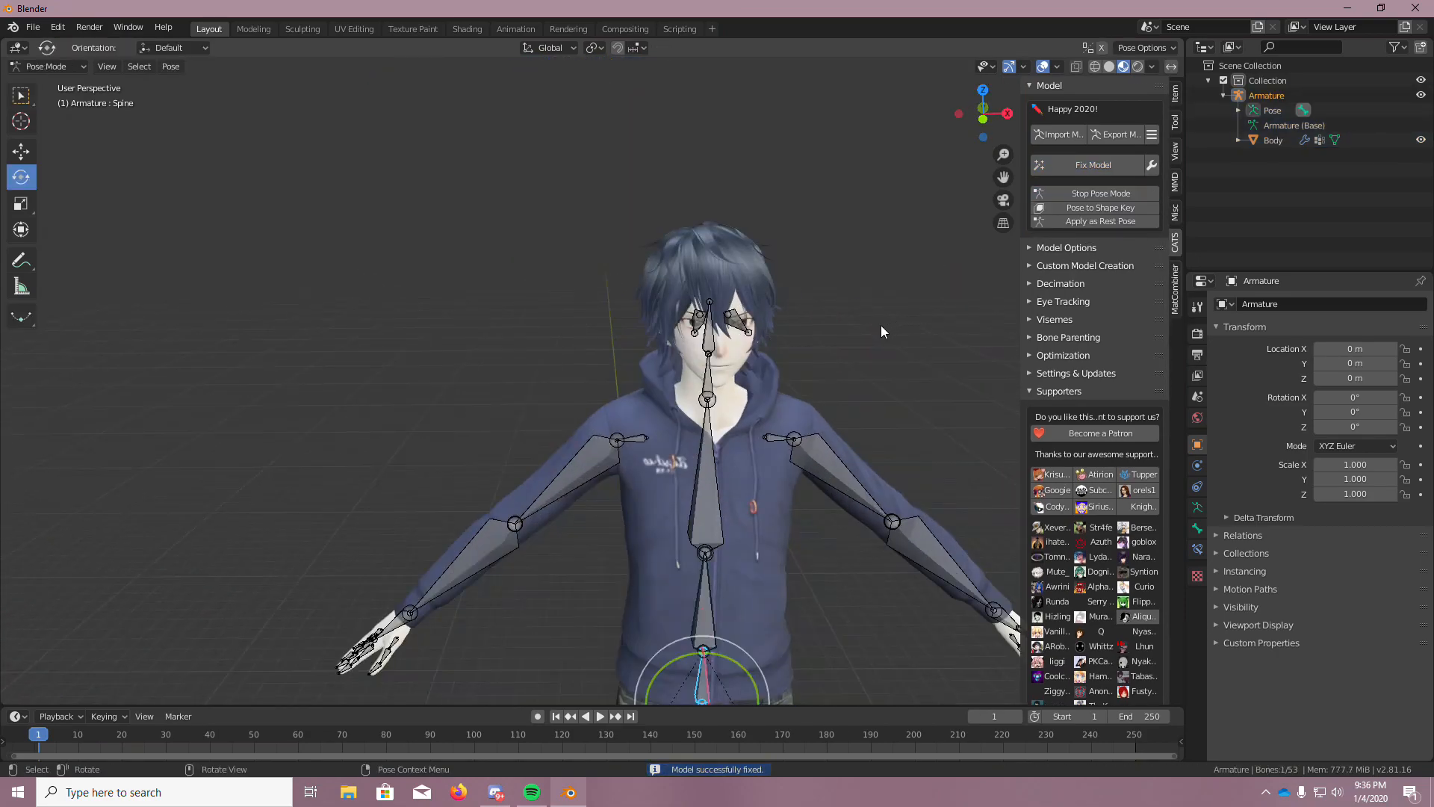
# Test-rotate the Neck bone to see how the head follows, and undo the rotation
pyautogui.click(619, 476)
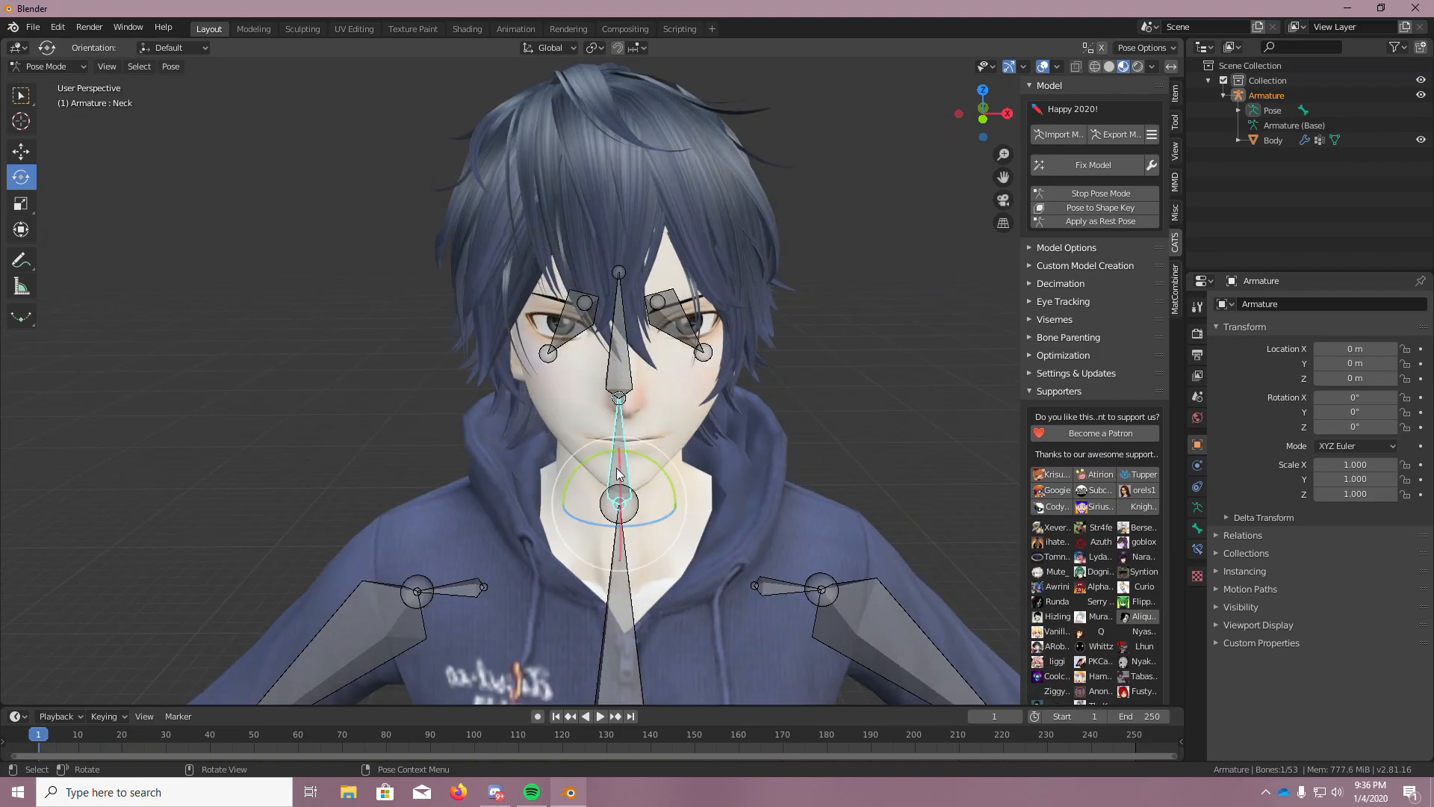
pyautogui.moveTo(624, 451); pyautogui.dragTo(740, 457)
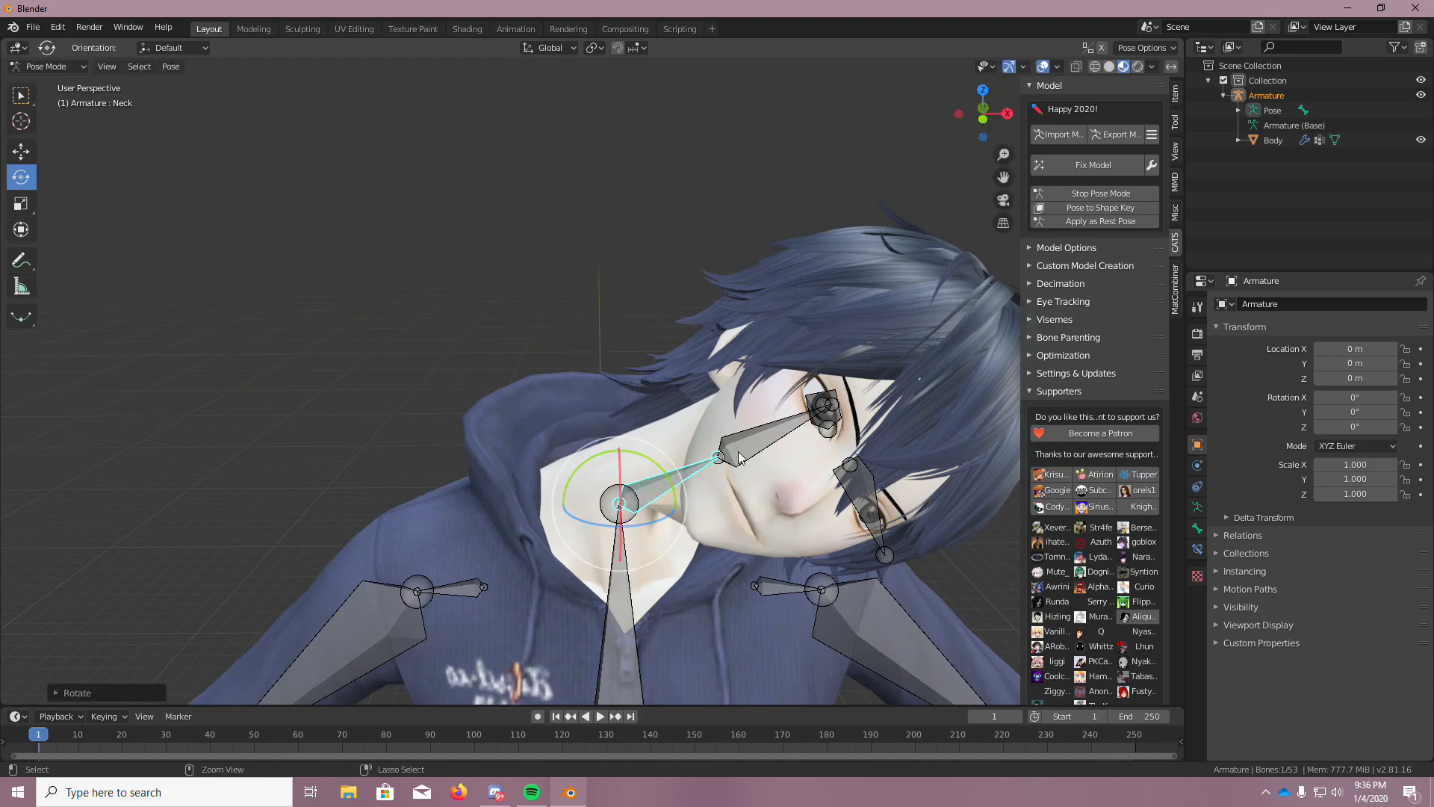
pyautogui.hotkey('ctrl', 'z')
pyautogui.scroll(-3, 768, 487)
pyautogui.scroll(3, 636, 463)
pyautogui.click(656, 462)
pyautogui.moveTo(621, 446); pyautogui.dragTo(585, 383)
# Test-rotate the character's left upper arm bone and undo the rotation
pyautogui.click(587, 485)
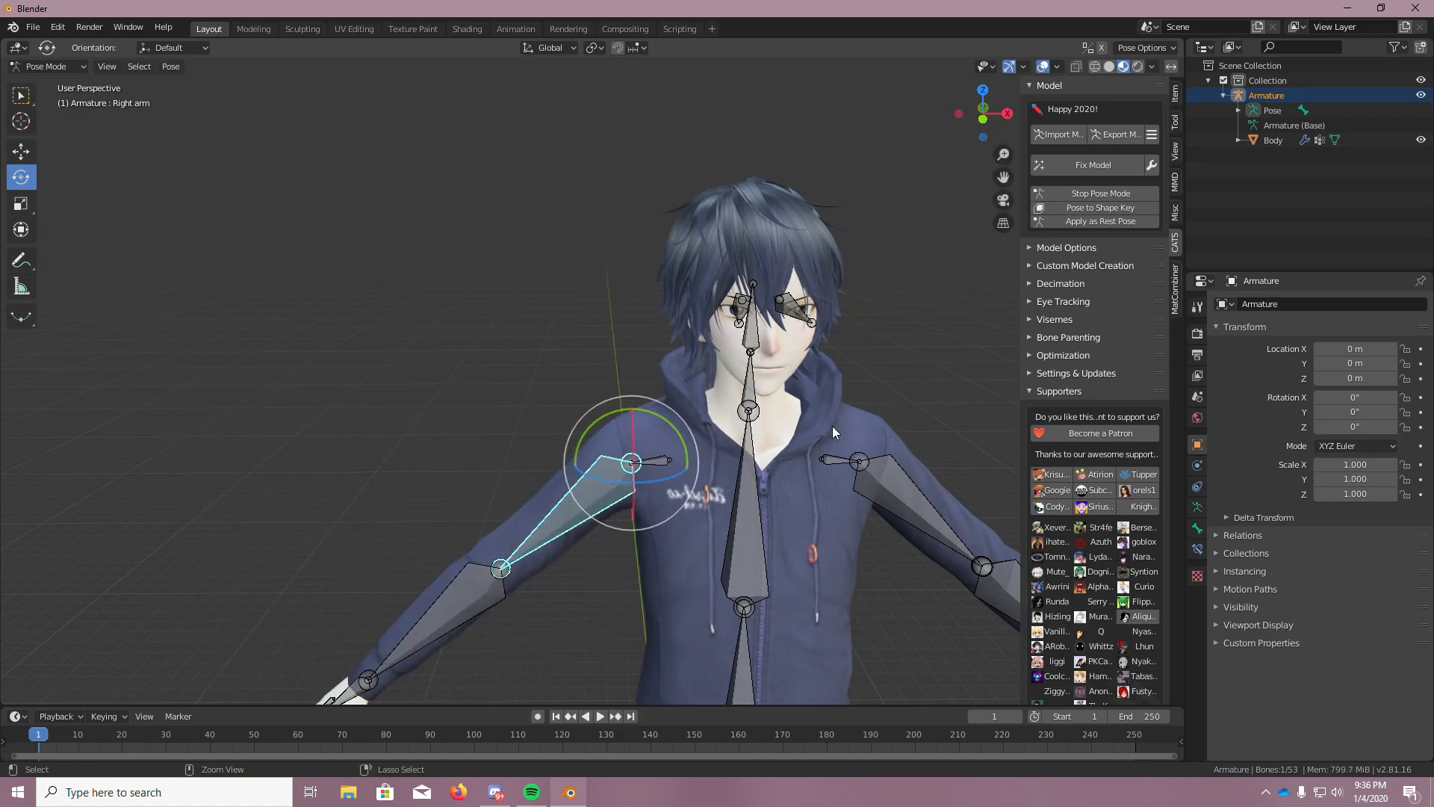
pyautogui.click(882, 466)
pyautogui.moveTo(893, 445); pyautogui.dragTo(910, 446)
pyautogui.hotkey('ctrl', 'z')
pyautogui.press('XF86AudioNext')
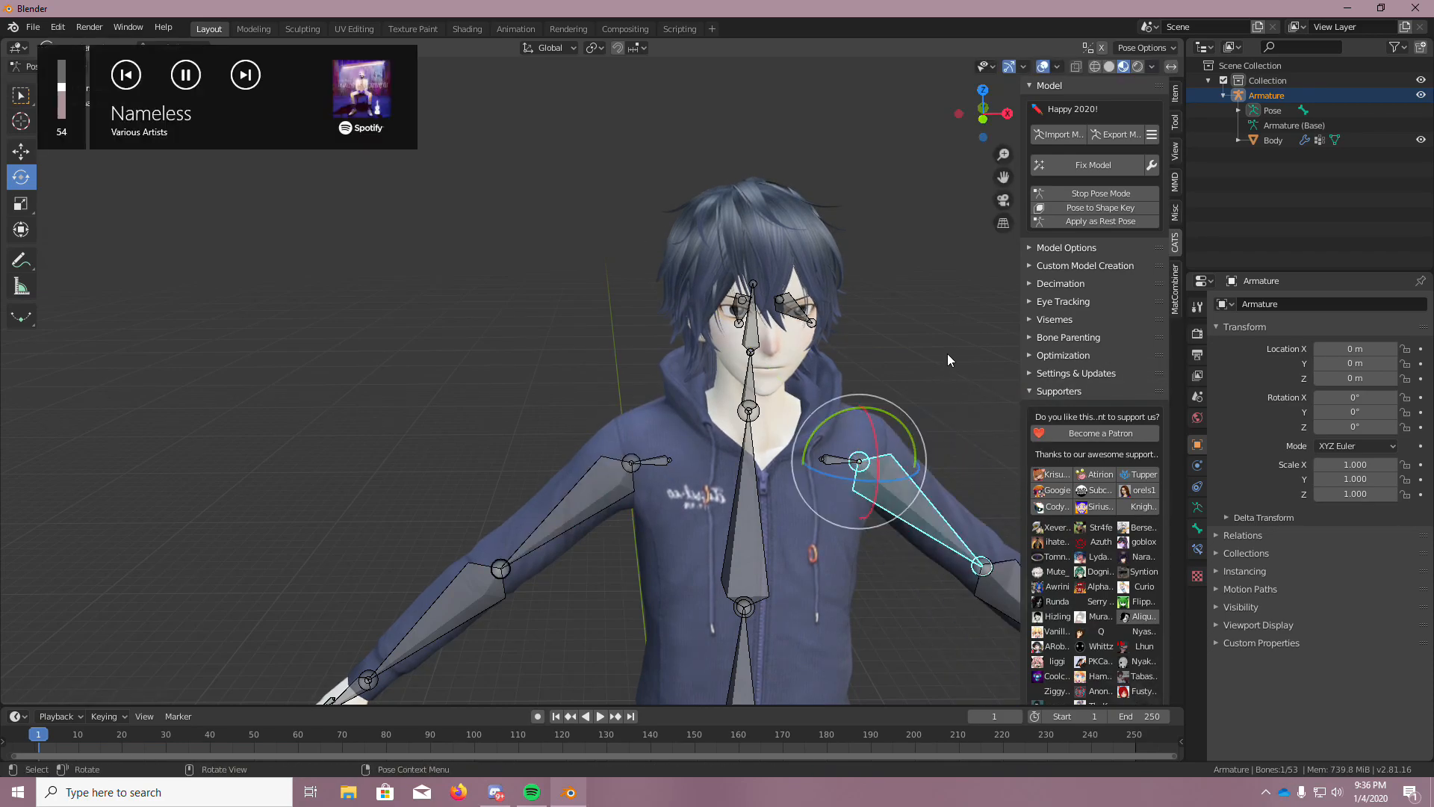
# Examine the waist where the jacket hem meets the jeans, then clear the bone selection
pyautogui.scroll(-5, 909, 455)
pyautogui.scroll(4, 876, 558)
pyautogui.scroll(5, 876, 626)
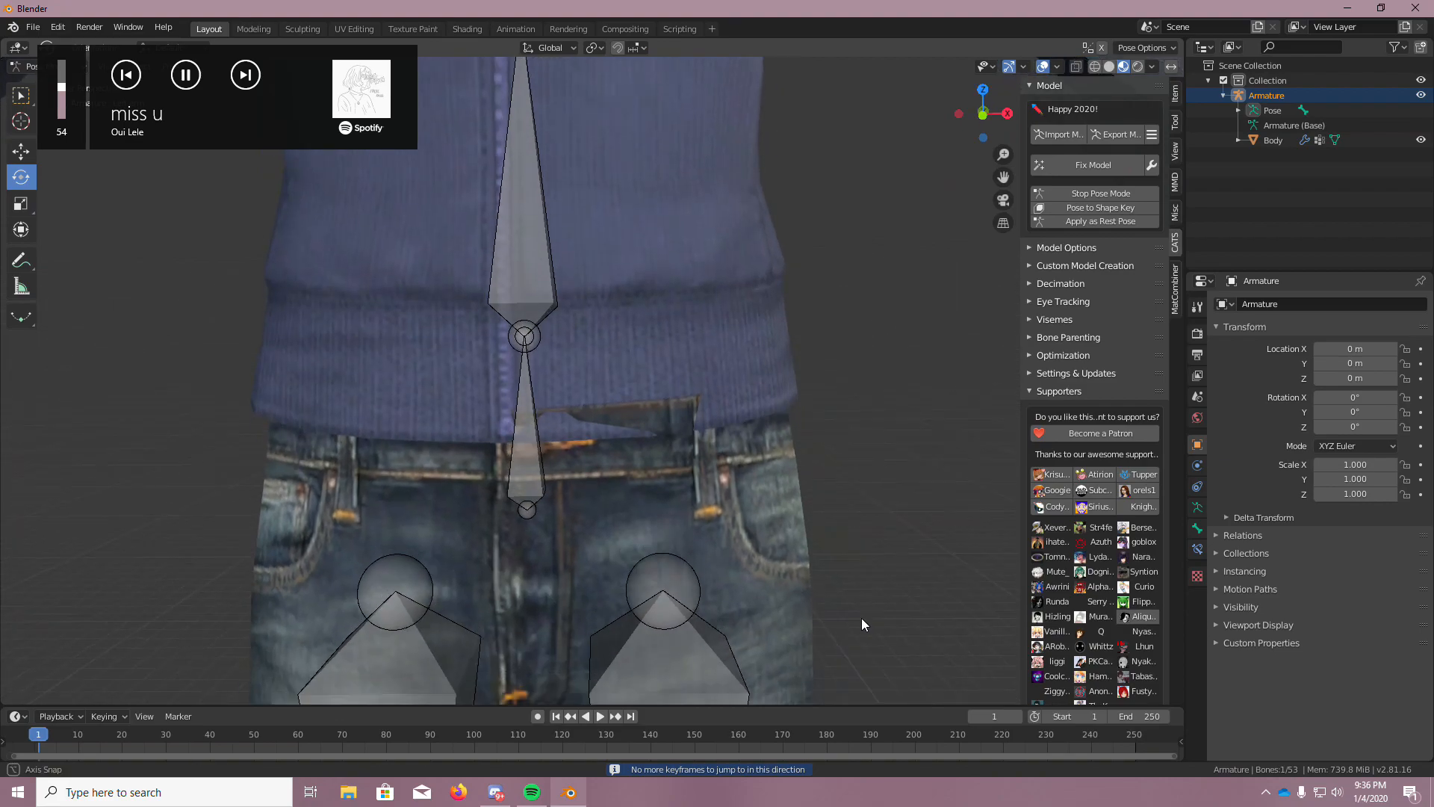
pyautogui.scroll(-3, 863, 617)
pyautogui.scroll(3, 785, 553)
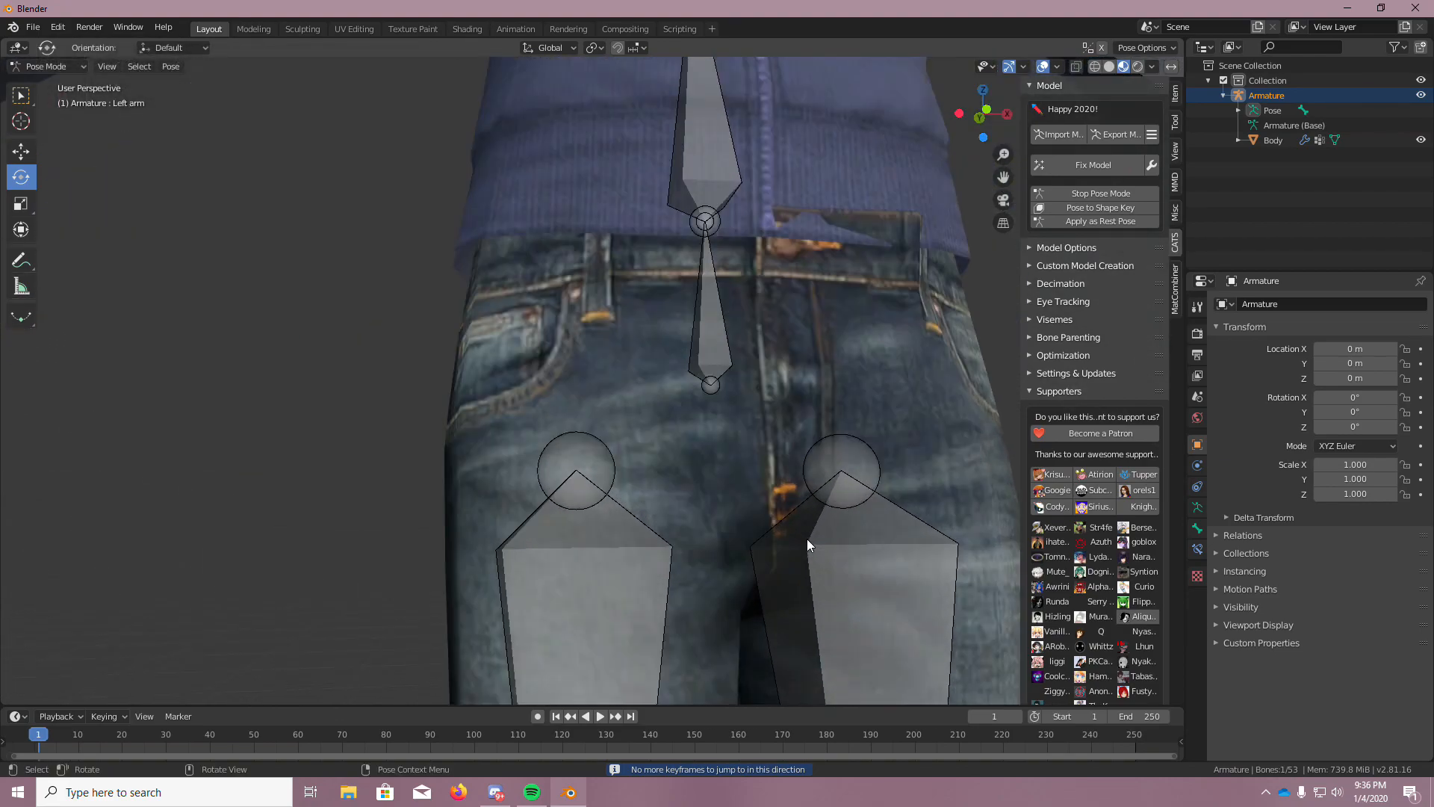
pyautogui.scroll(-2, 806, 544)
pyautogui.scroll(-8, 695, 531)
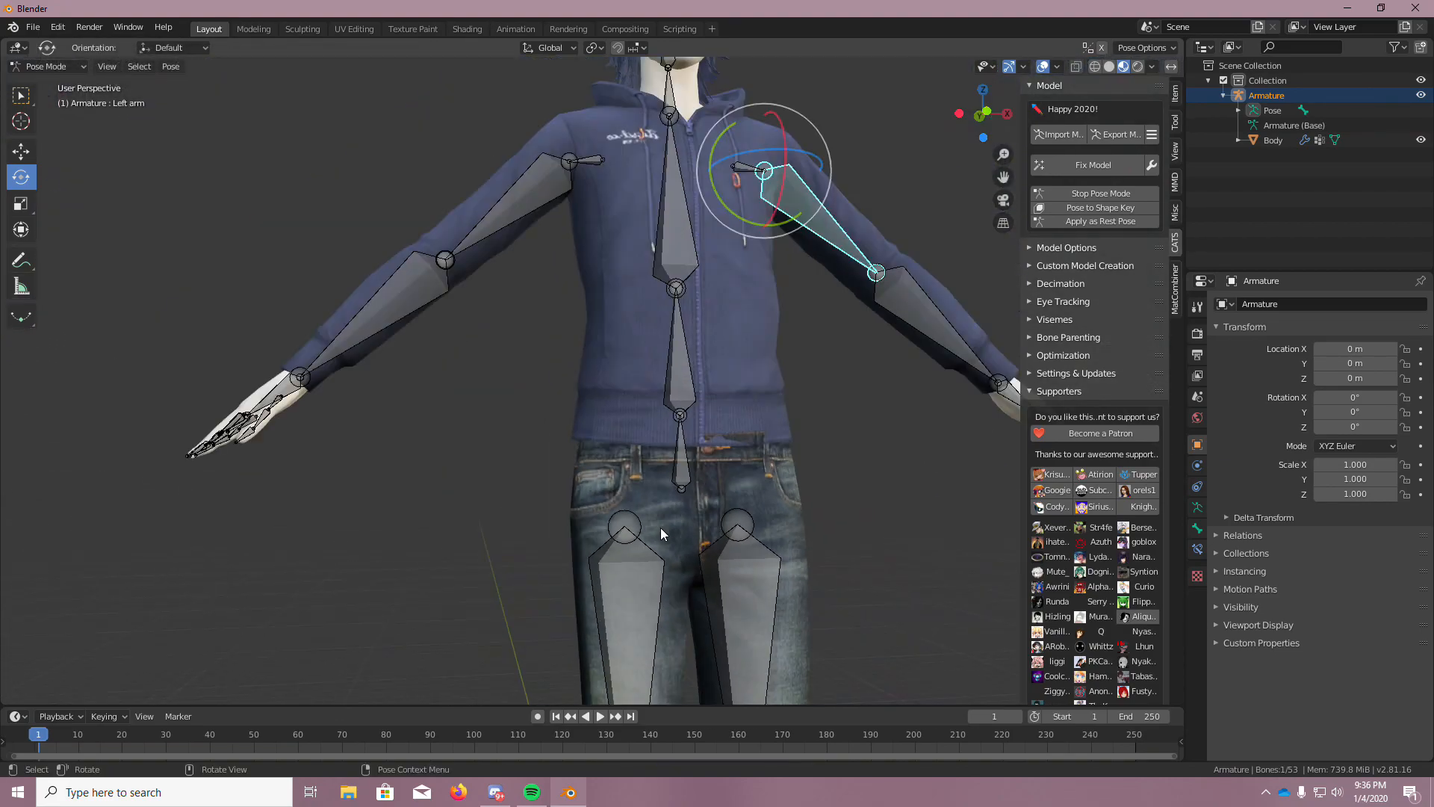
pyautogui.scroll(7, 665, 532)
pyautogui.hotkey('alt', 'a')
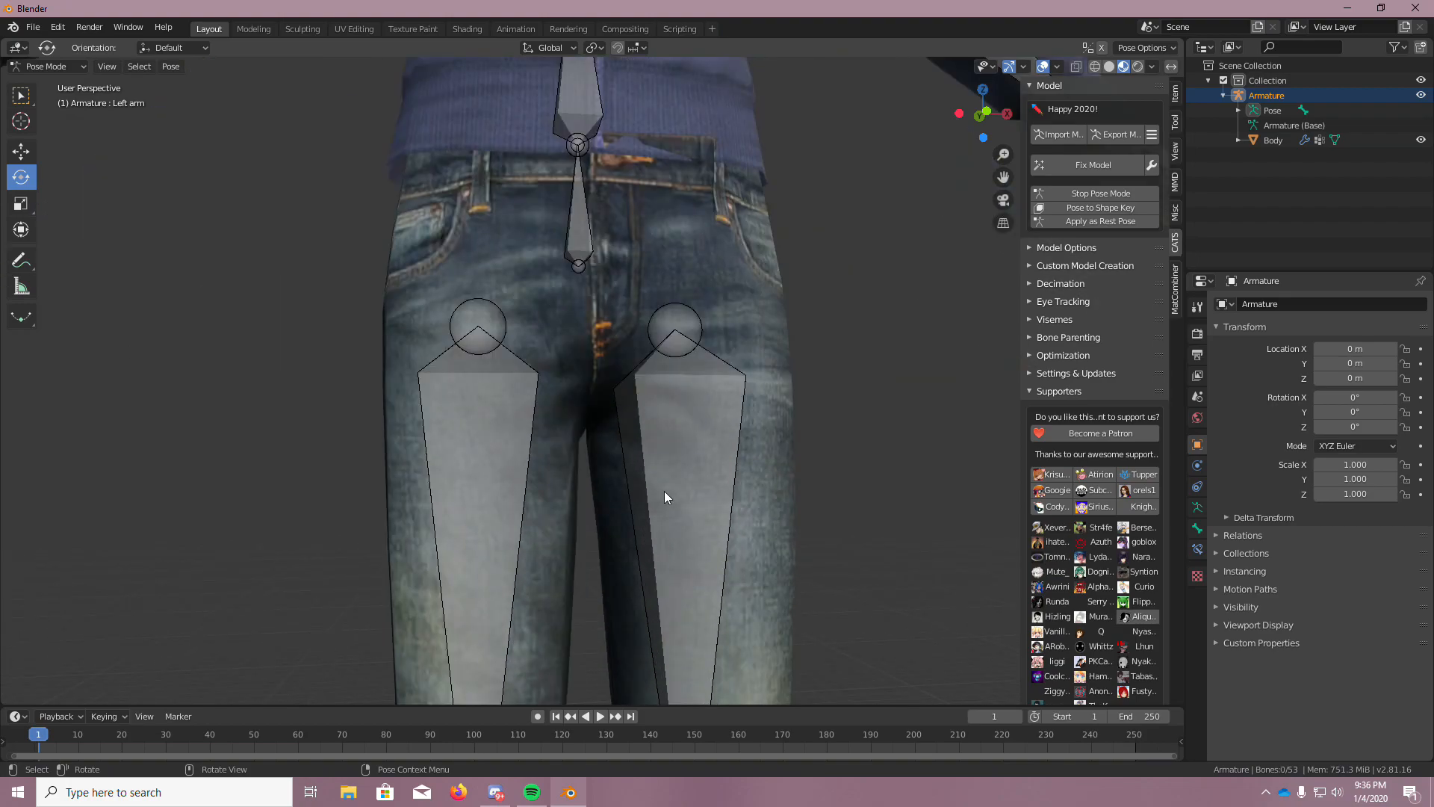
# Test-rotate the Left leg bone in different directions to see how the jeans follow, undoing each rotation
pyautogui.scroll(-4, 666, 490)
pyautogui.scroll(-4, 683, 473)
pyautogui.click(686, 460)
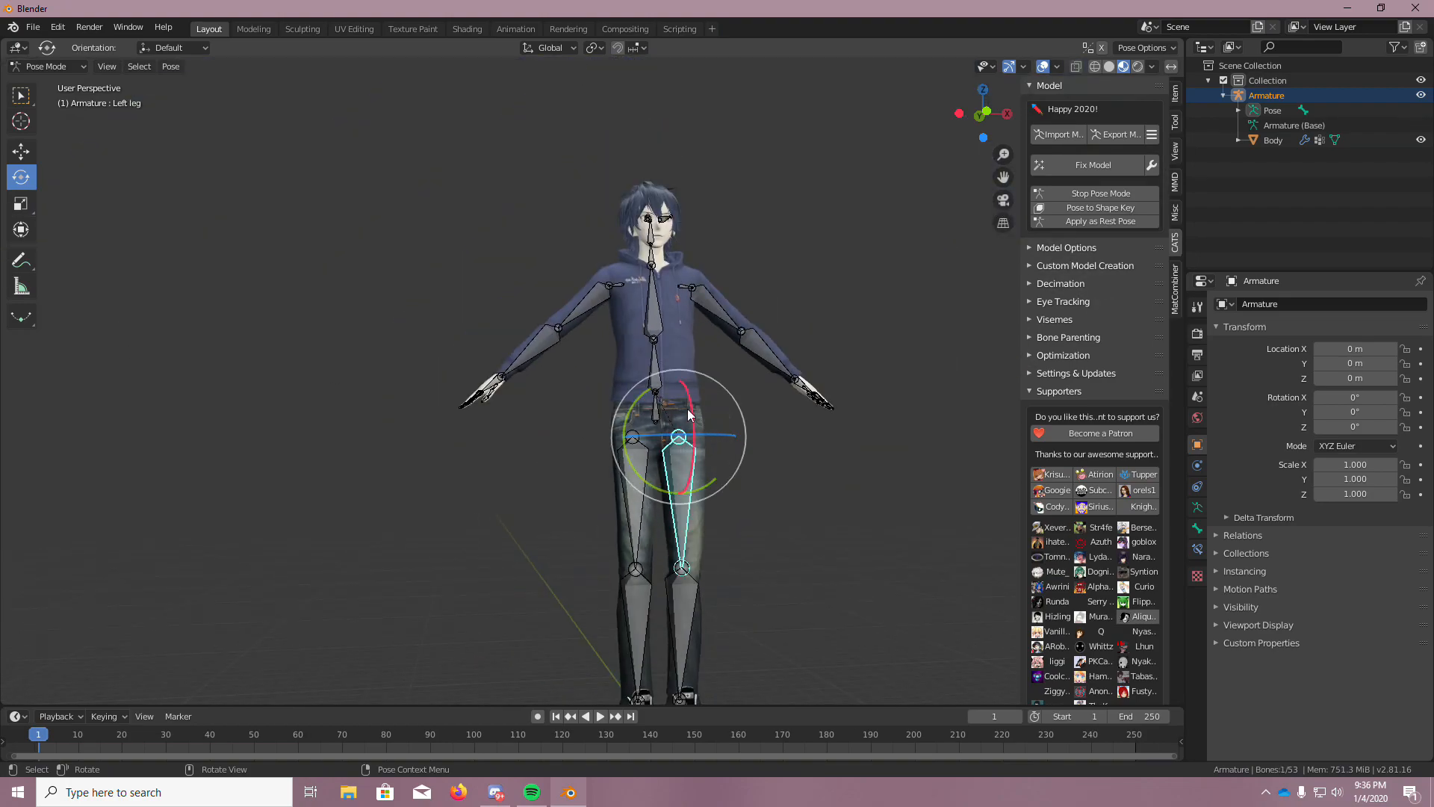
pyautogui.moveTo(638, 403); pyautogui.dragTo(632, 457)
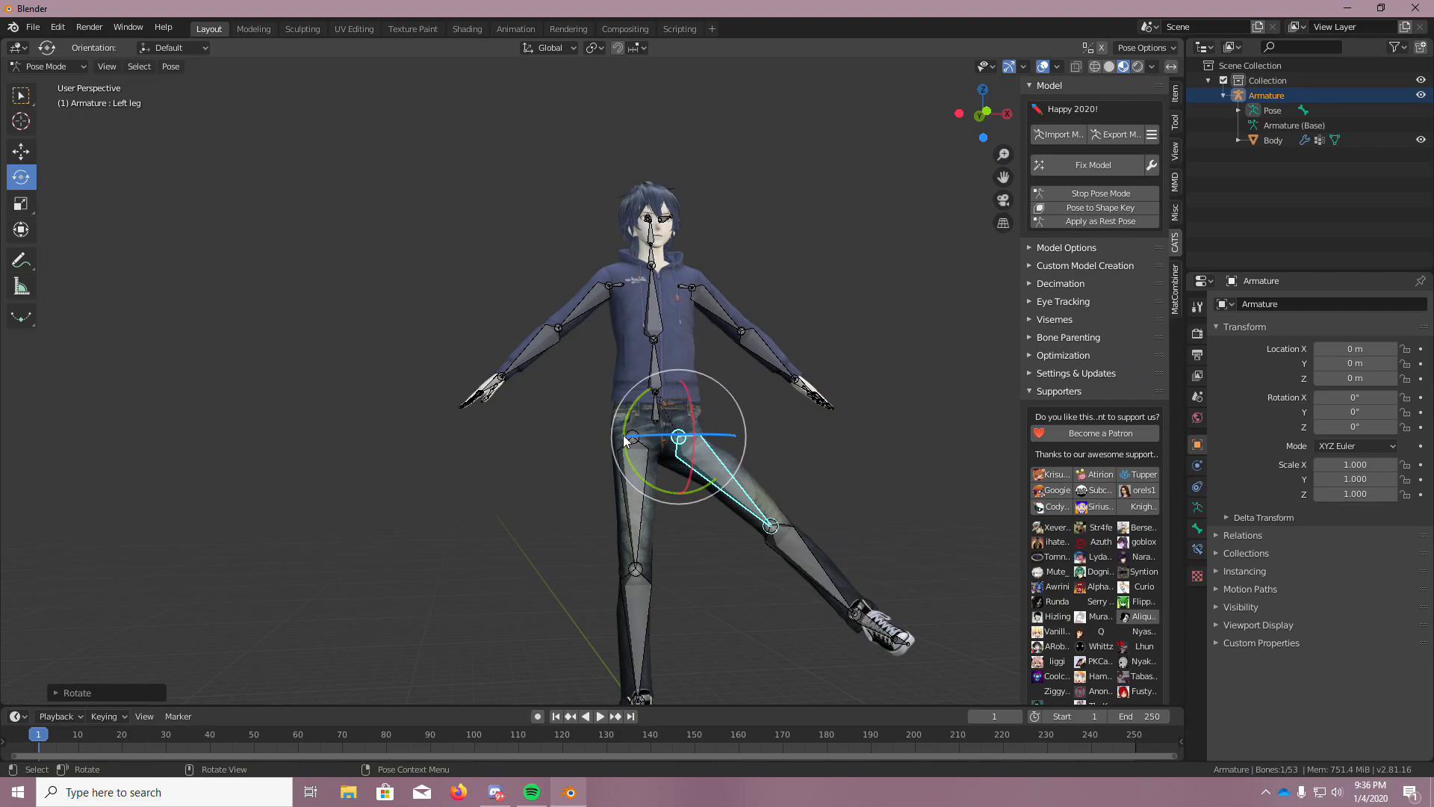
pyautogui.scroll(5, 772, 461)
pyautogui.moveTo(772, 456); pyautogui.dragTo(695, 486, button='middle')
pyautogui.hotkey('ctrl', 'z')
pyautogui.moveTo(524, 467); pyautogui.dragTo(539, 443)
pyautogui.moveTo(541, 417); pyautogui.dragTo(550, 446)
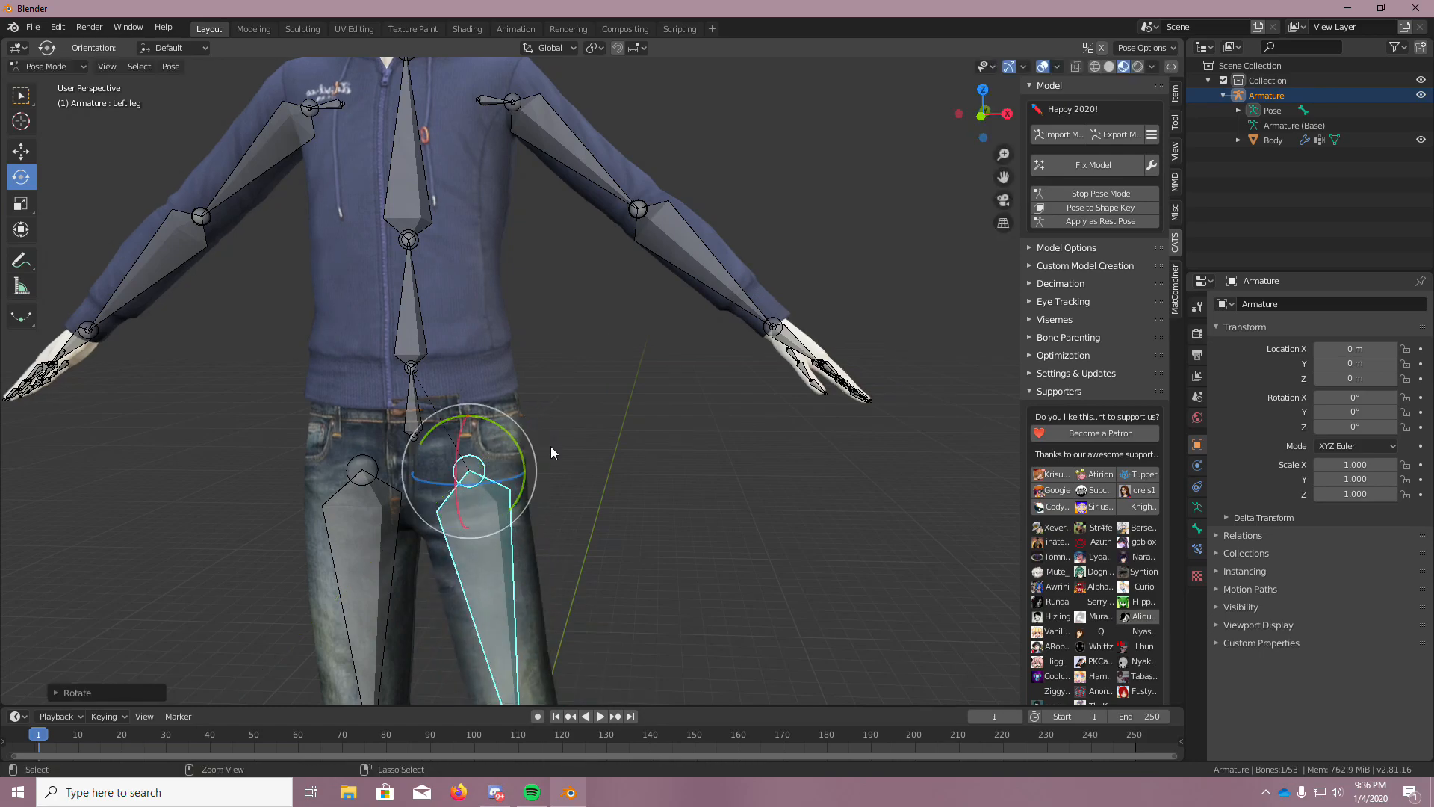
pyautogui.hotkey('ctrl', 'z')
# Test-rotate the character's right leg bone, undo the rotation and leave no bone selected
pyautogui.click(375, 493)
pyautogui.moveTo(402, 442); pyautogui.dragTo(515, 454)
pyautogui.hotkey('ctrl', 'z')
pyautogui.click(477, 472)
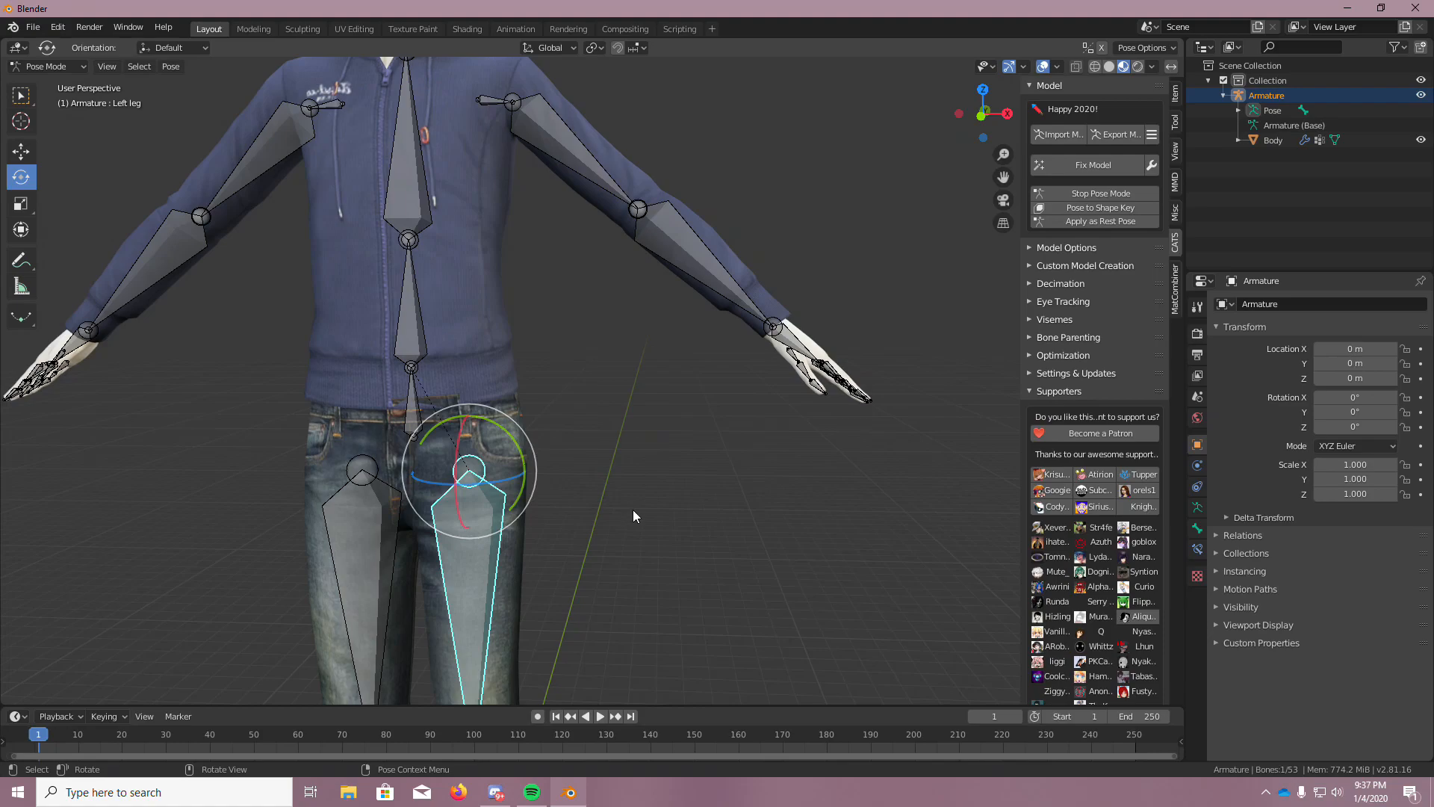
pyautogui.scroll(5, 629, 508)
pyautogui.click(720, 517)
# Test-rotate the Right ankle bone to see how the shoe follows, and undo the rotation
pyautogui.scroll(-9, 720, 517)
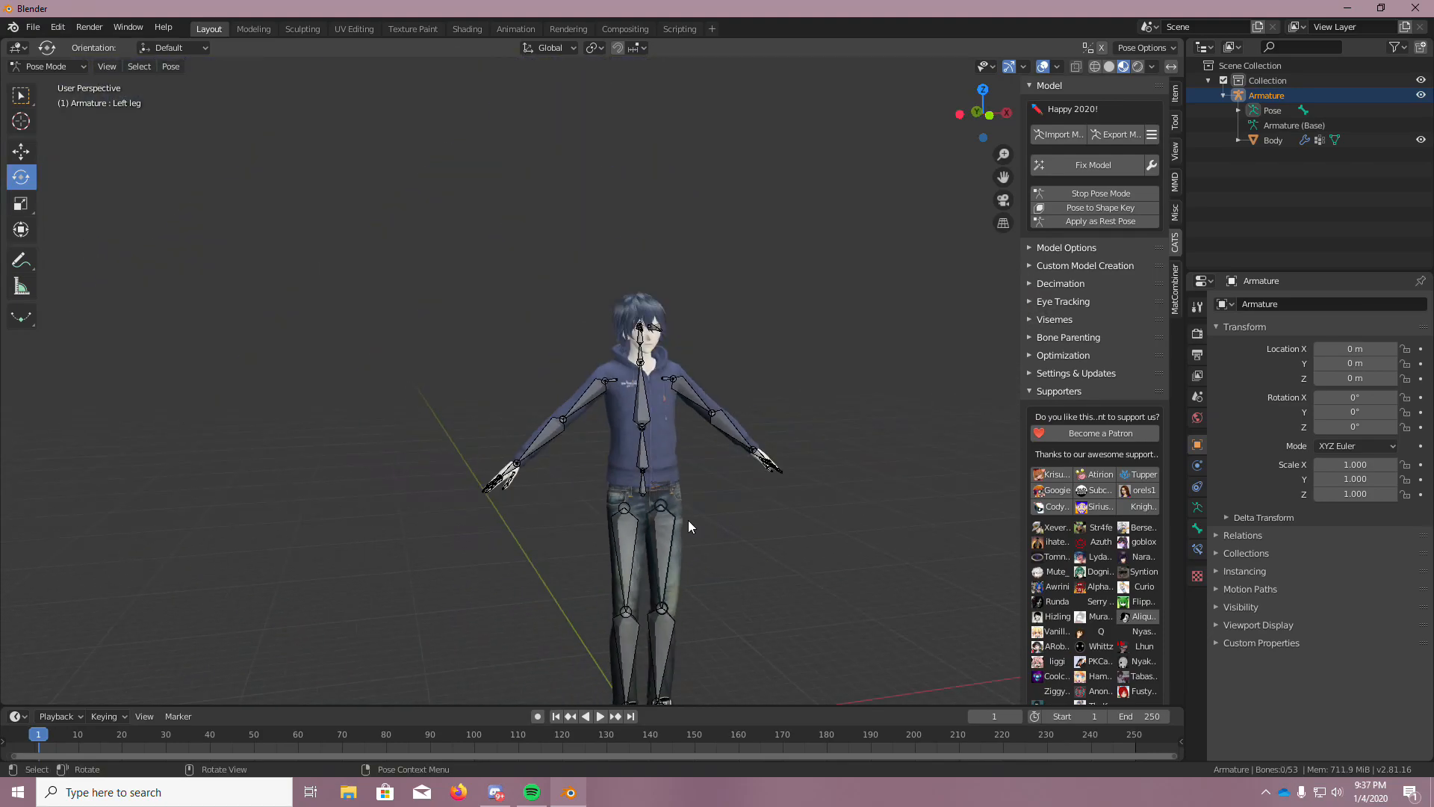
pyautogui.moveTo(671, 514); pyautogui.dragTo(694, 451, button='middle')
pyautogui.scroll(-1, 695, 455)
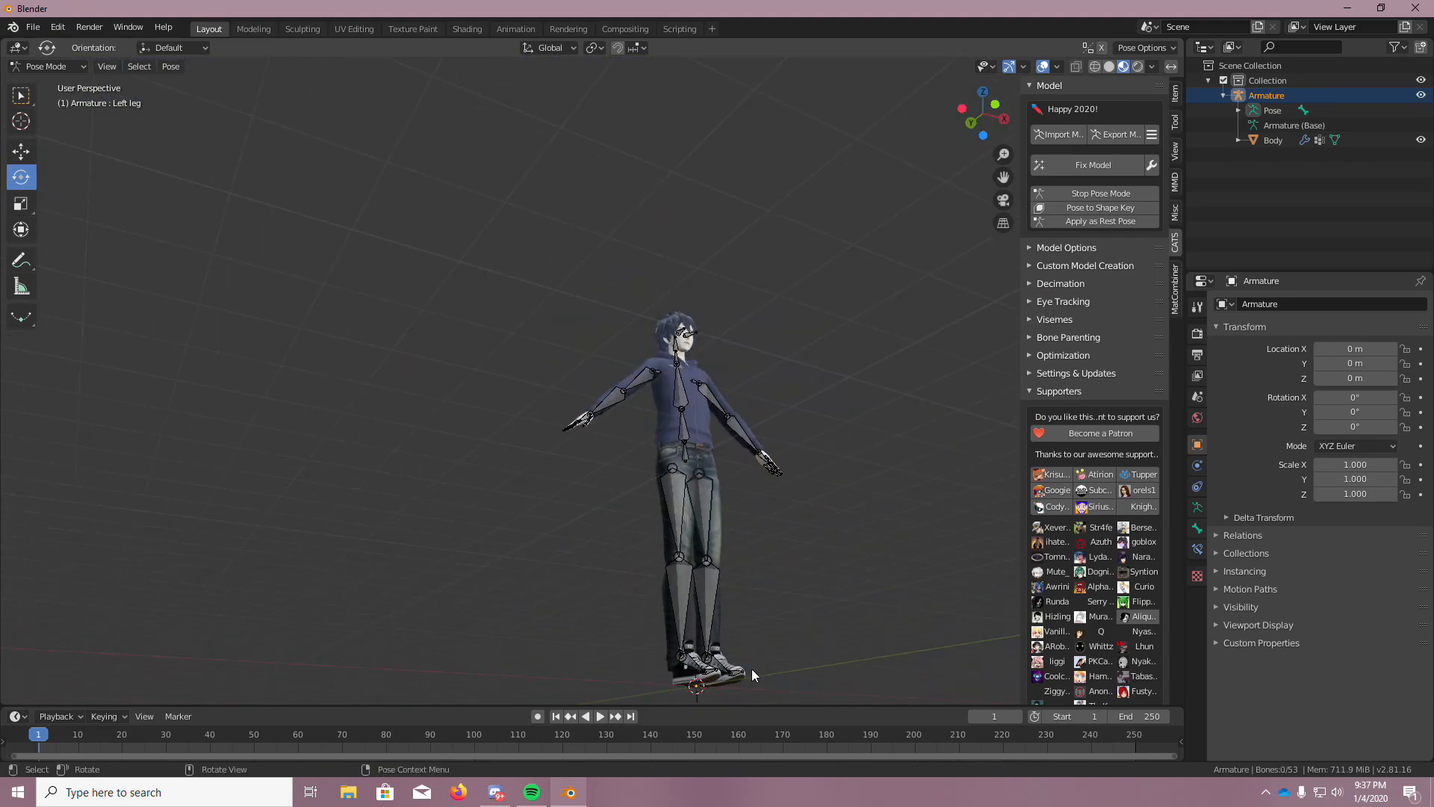
pyautogui.keyDown('shift'); pyautogui.moveTo(752, 670); pyautogui.dragTo(747, 530, button='middle'); pyautogui.keyUp('shift')
pyautogui.scroll(-2, 747, 523)
pyautogui.scroll(5, 714, 493)
pyautogui.scroll(4, 606, 625)
pyautogui.scroll(-4, 605, 626)
pyautogui.scroll(4, 733, 683)
pyautogui.scroll(1, 613, 568)
pyautogui.click(612, 568)
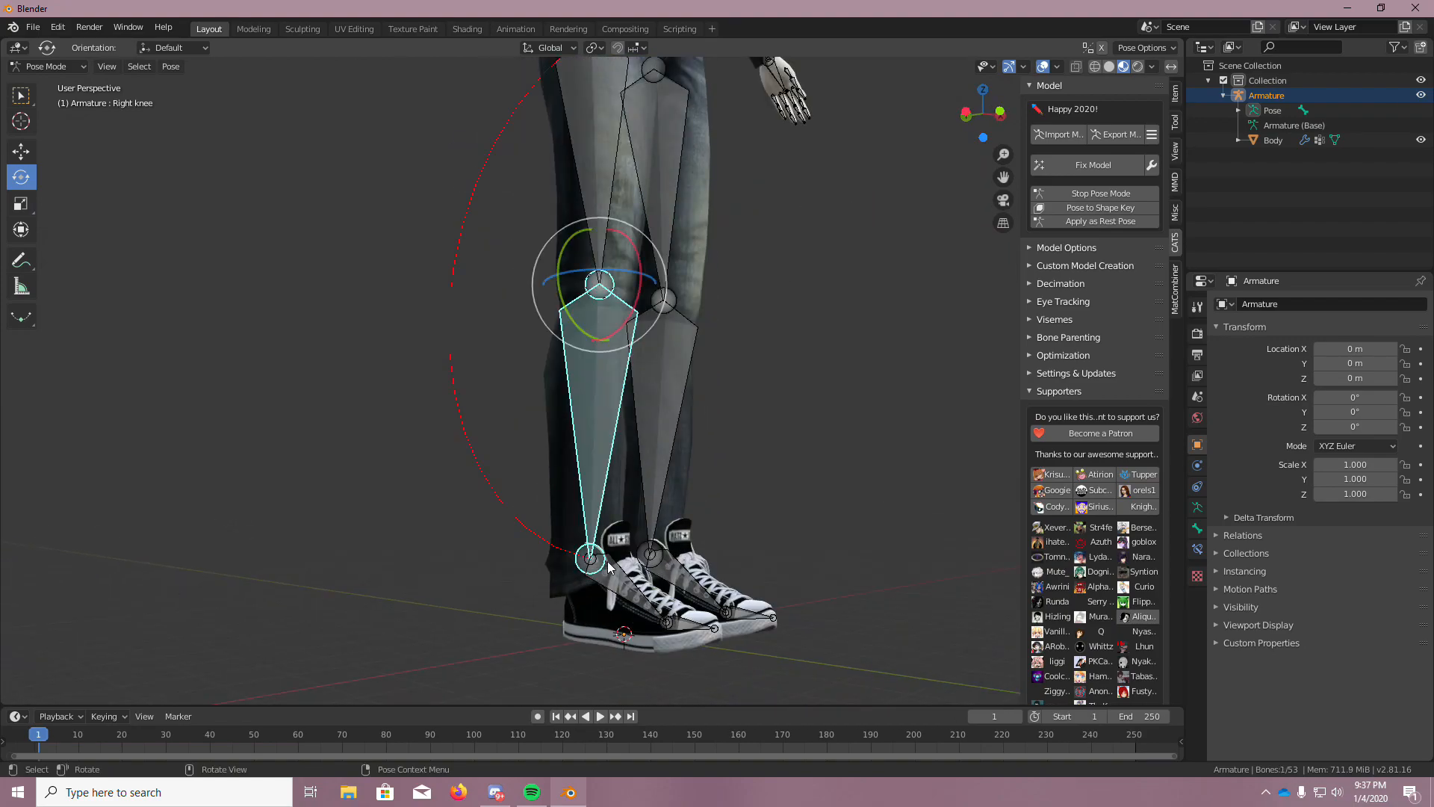
pyautogui.click(623, 591)
pyautogui.moveTo(626, 559); pyautogui.dragTo(723, 554)
pyautogui.hotkey('ctrl', 'z')
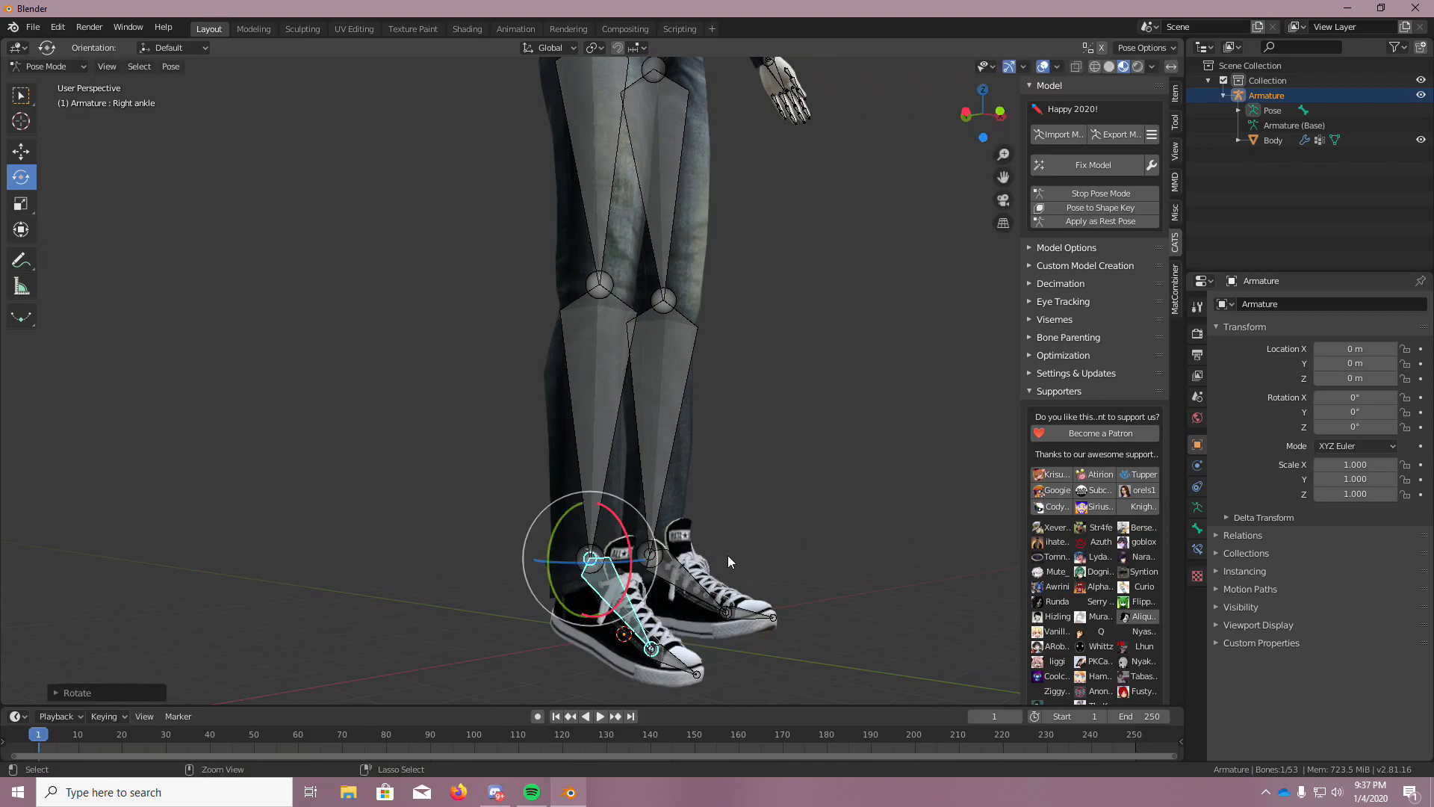
# Test-rotate the Left ankle bone and undo the rotation
pyautogui.moveTo(749, 541); pyautogui.dragTo(623, 562, button='middle')
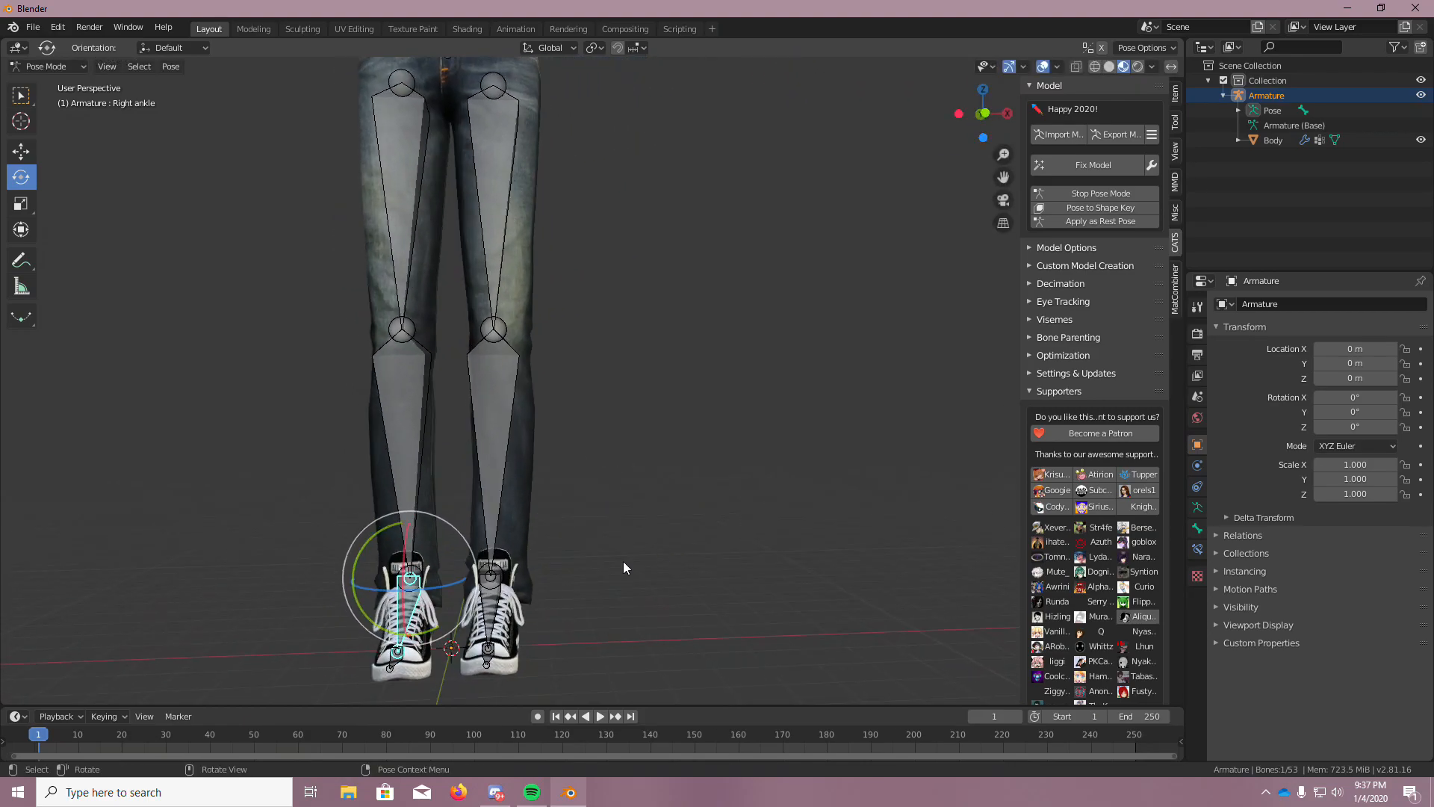
pyautogui.click(490, 560)
pyautogui.moveTo(490, 560)
pyautogui.mouseDown()
pyautogui.moveTo(491, 577)
pyautogui.moveTo(503, 560)
pyautogui.mouseUp()
pyautogui.hotkey('ctrl', 'z')
pyautogui.hotkey('ctrl', 'z')
# Check the whole figure from shoes to head and stop pose mode for the armature
pyautogui.scroll(-4, 612, 538)
pyautogui.scroll(6, 566, 190)
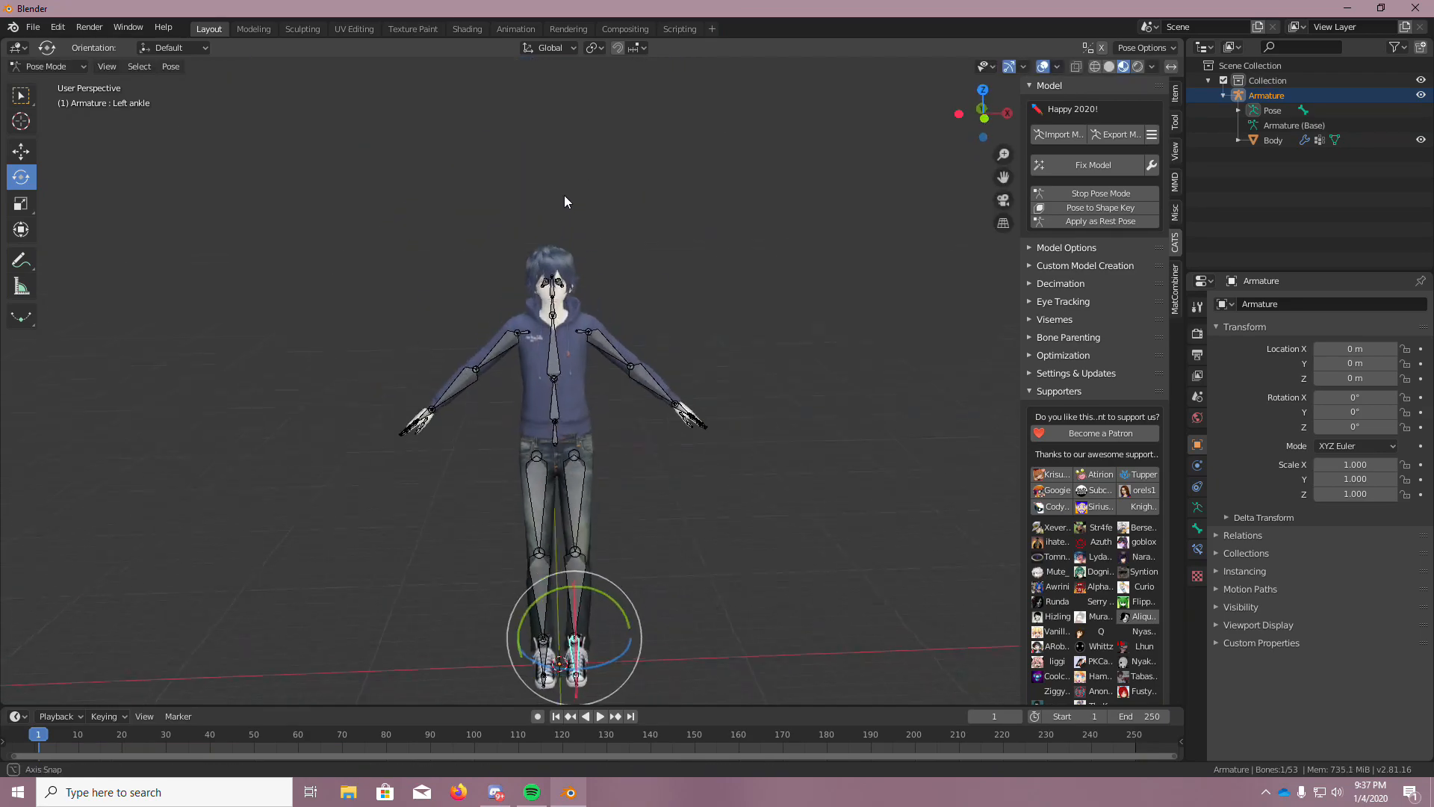
pyautogui.scroll(6, 600, 384)
pyautogui.moveTo(599, 372); pyautogui.dragTo(644, 355, button='middle')
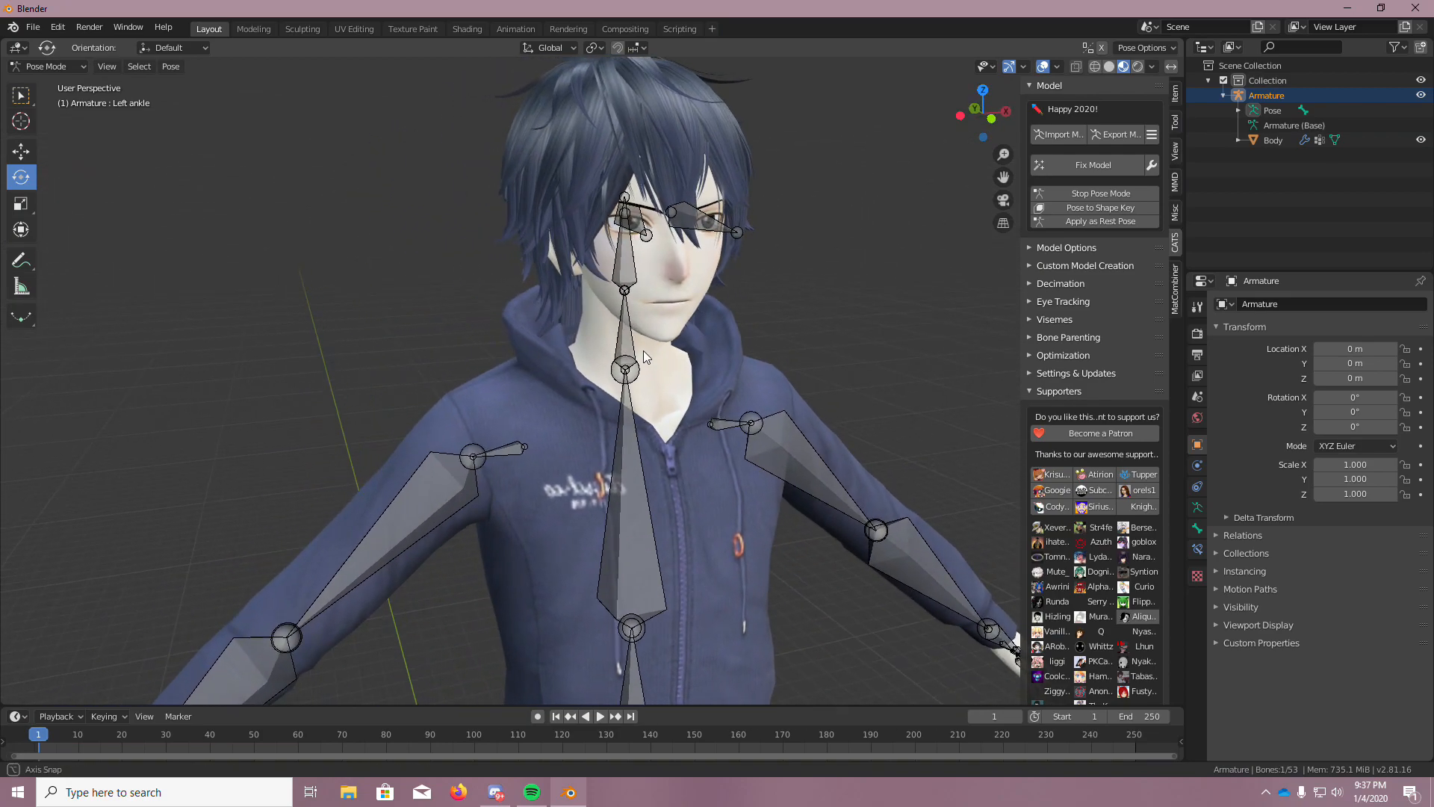
pyautogui.scroll(-6, 631, 352)
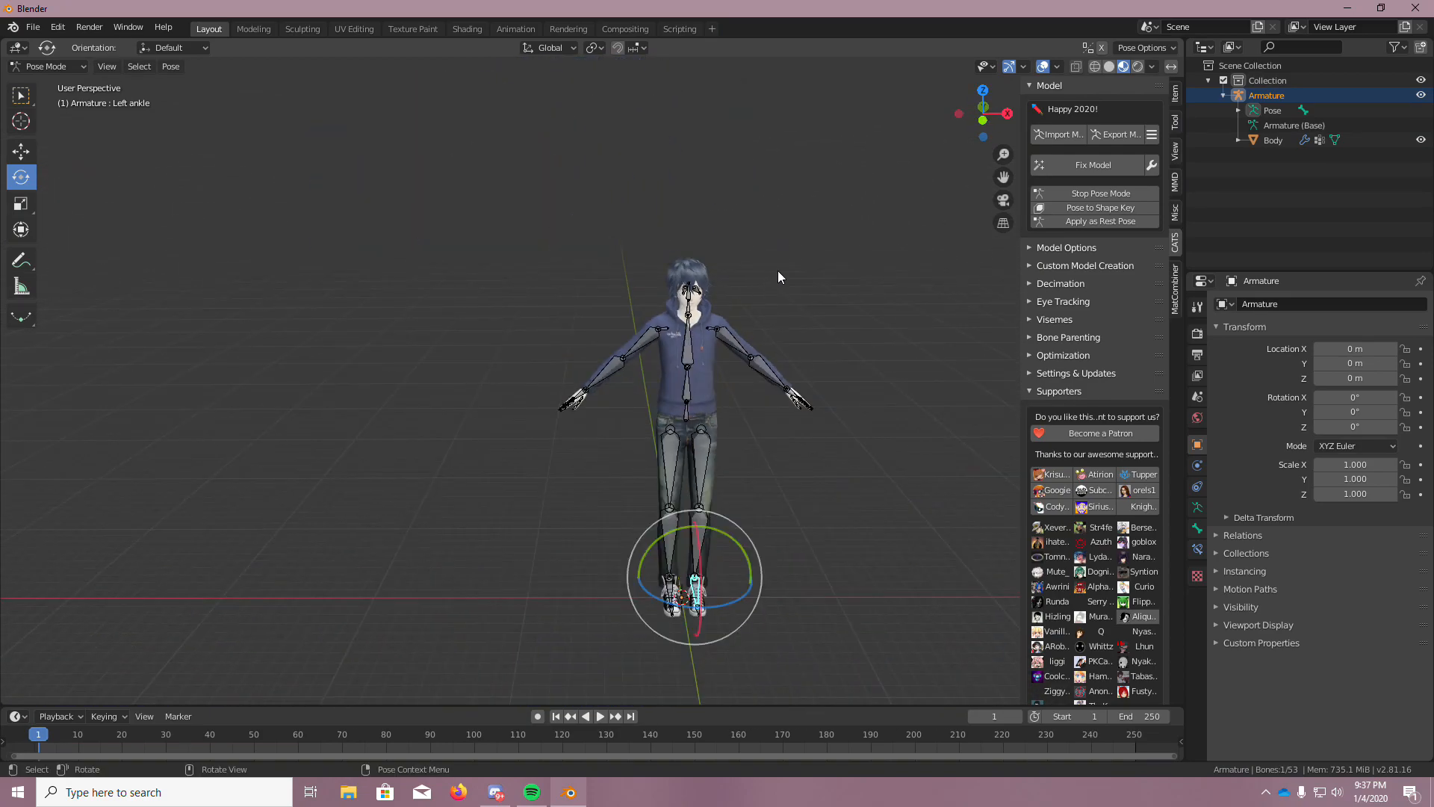
pyautogui.click(1109, 197)
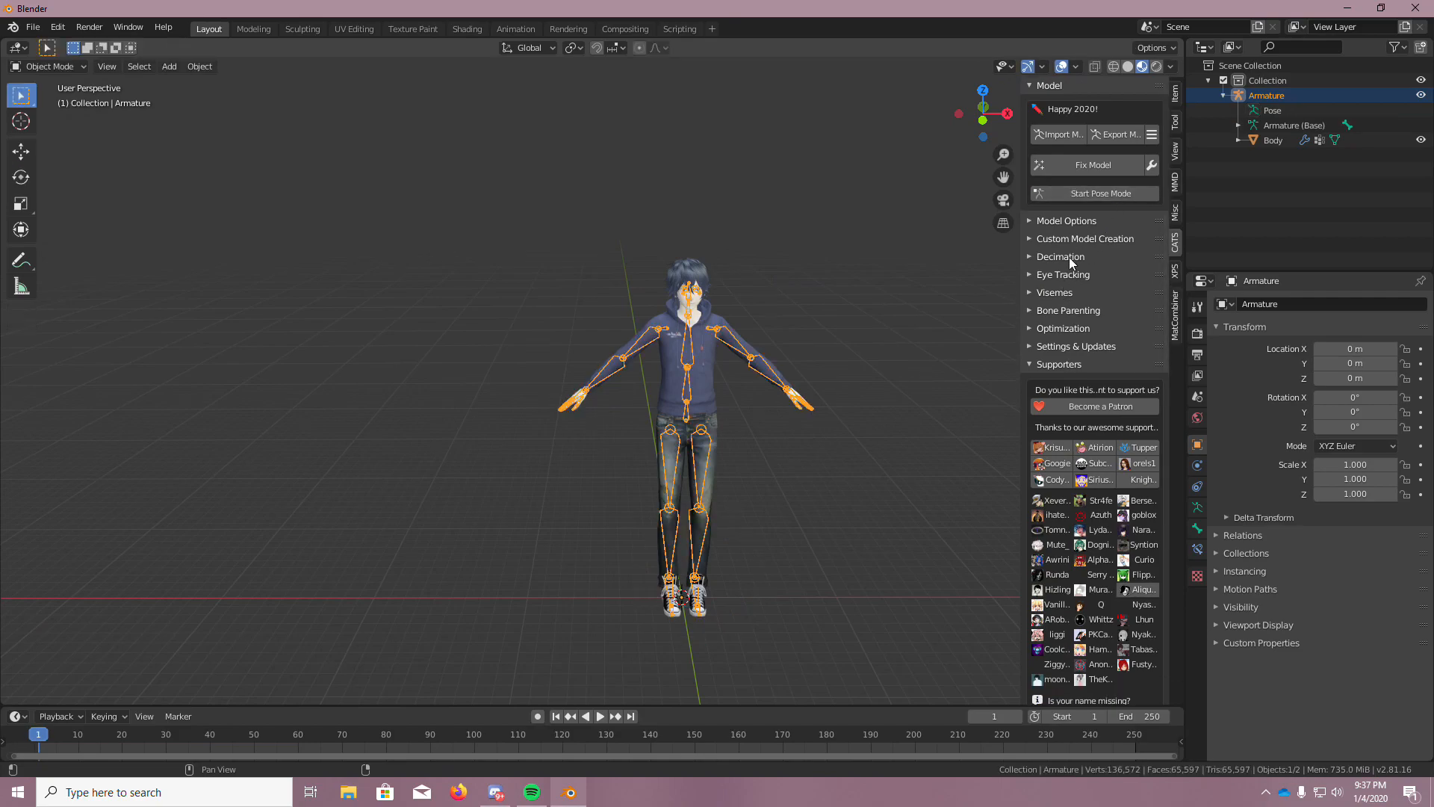
# Check the CATS Eye Tracking settings and look through the armature hierarchy and the Hips bone's properties
pyautogui.click(1055, 274)
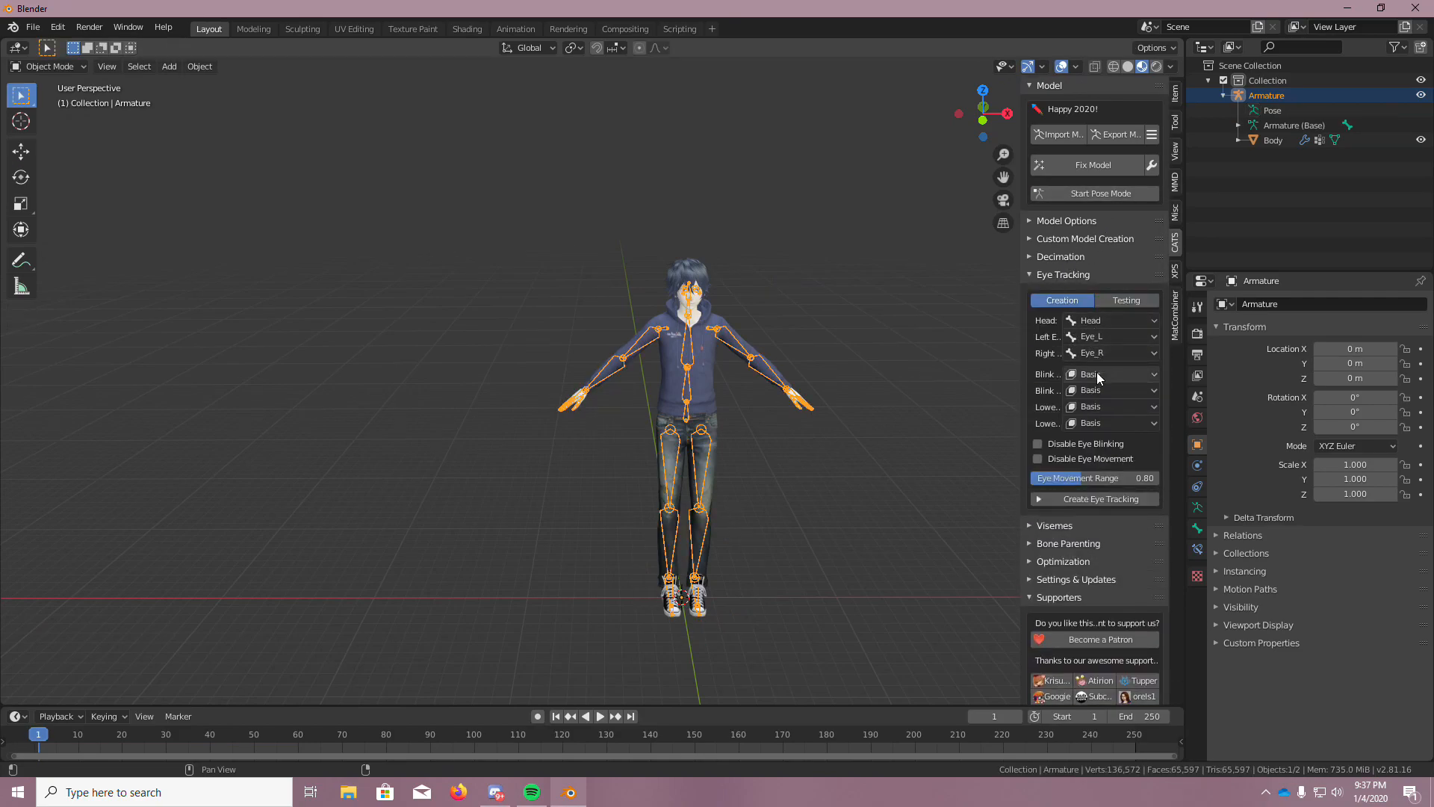
pyautogui.scroll(2, 893, 381)
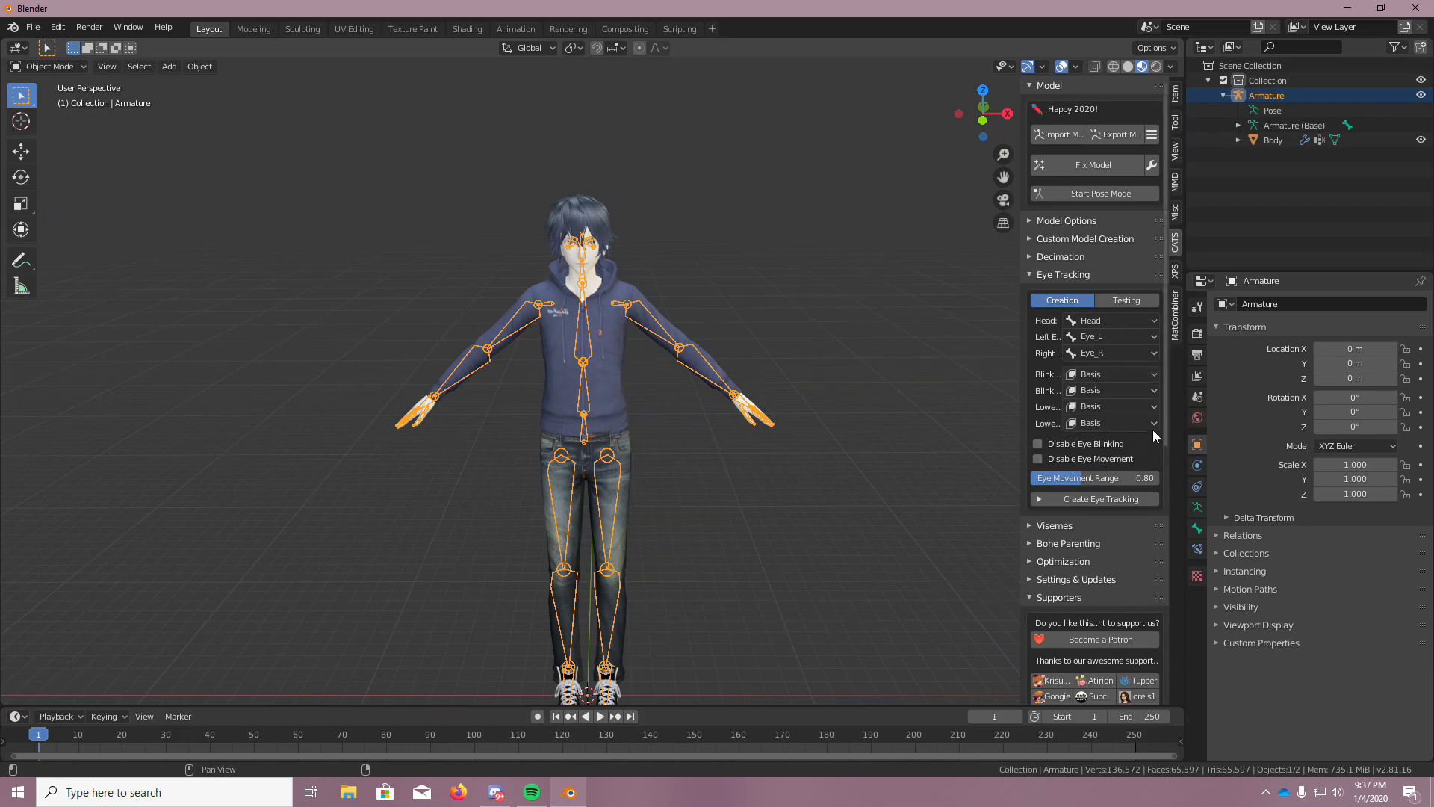
pyautogui.click(1197, 577)
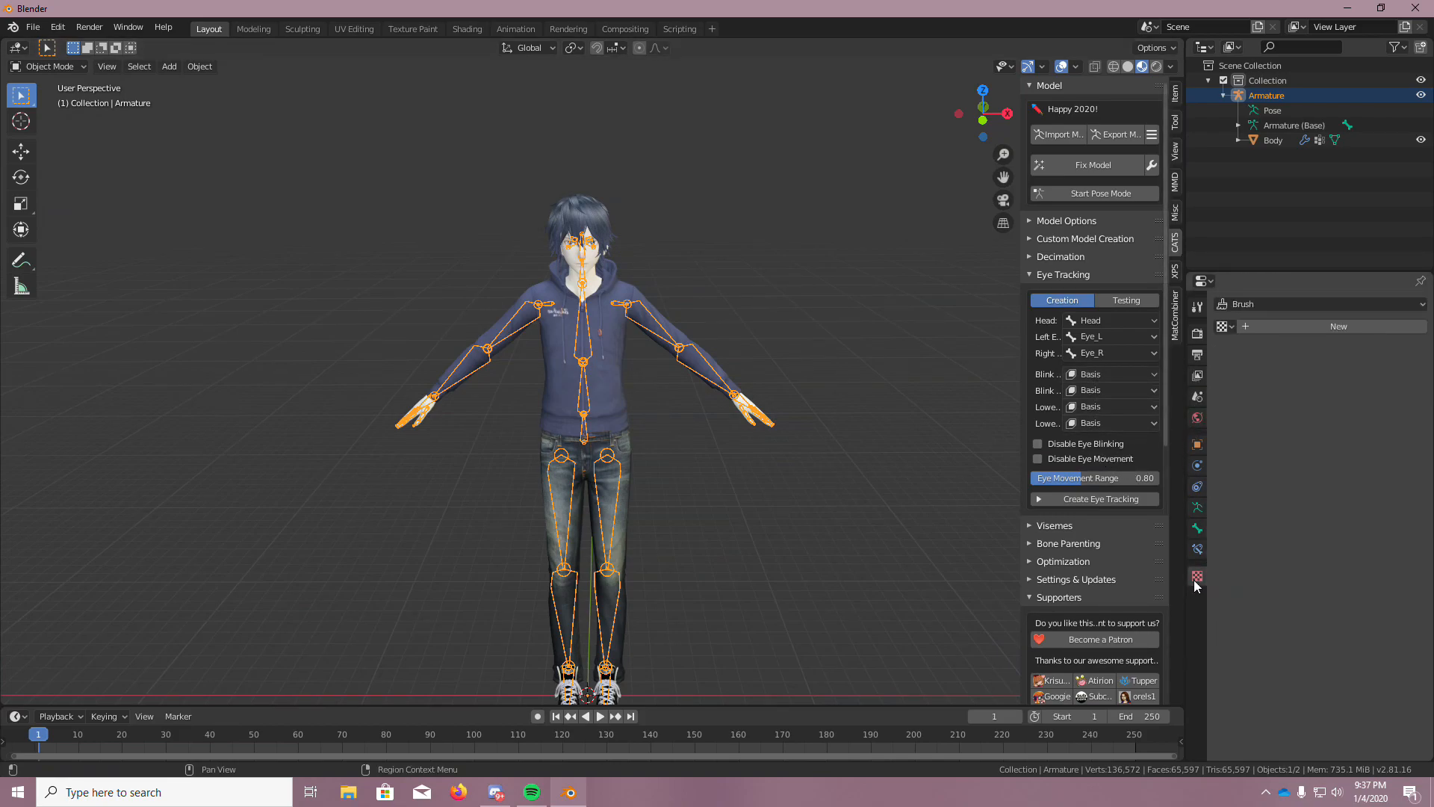
pyautogui.click(1238, 139)
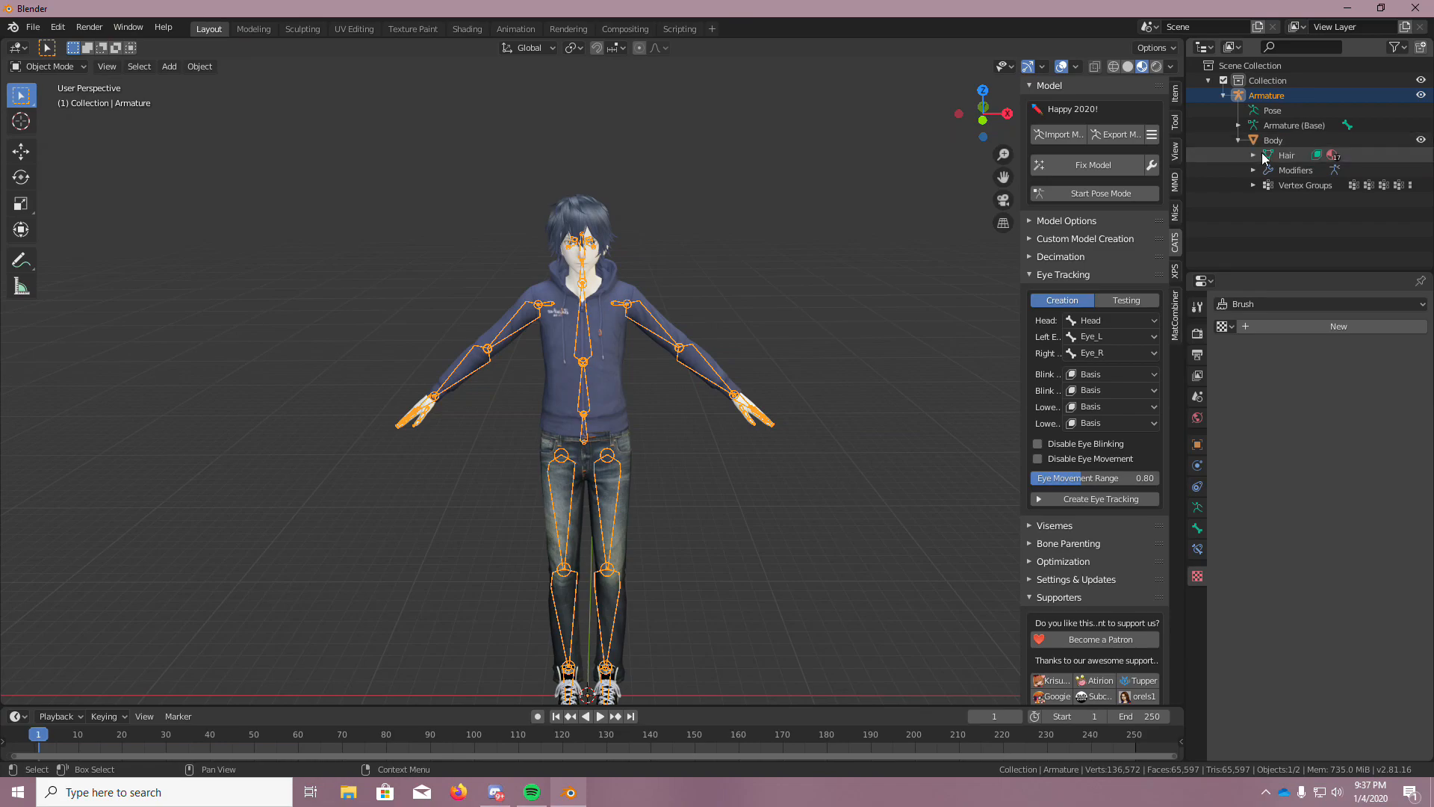
pyautogui.click(1238, 125)
pyautogui.click(1285, 140)
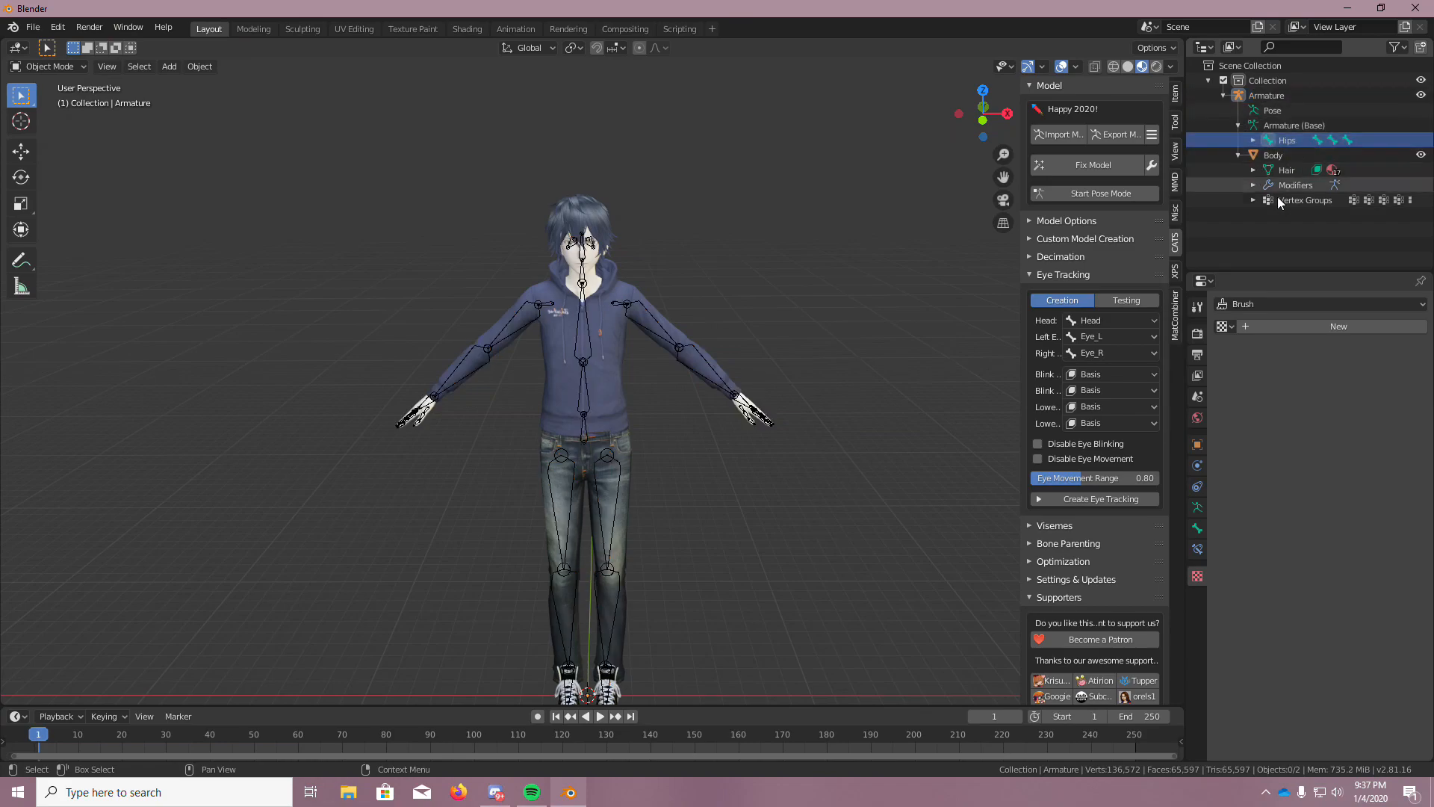
pyautogui.click(1197, 525)
pyautogui.click(1197, 550)
# Select the Body mesh, look through its materials and textures, and show its vertex groups and shape keys
pyautogui.scroll(5, 867, 330)
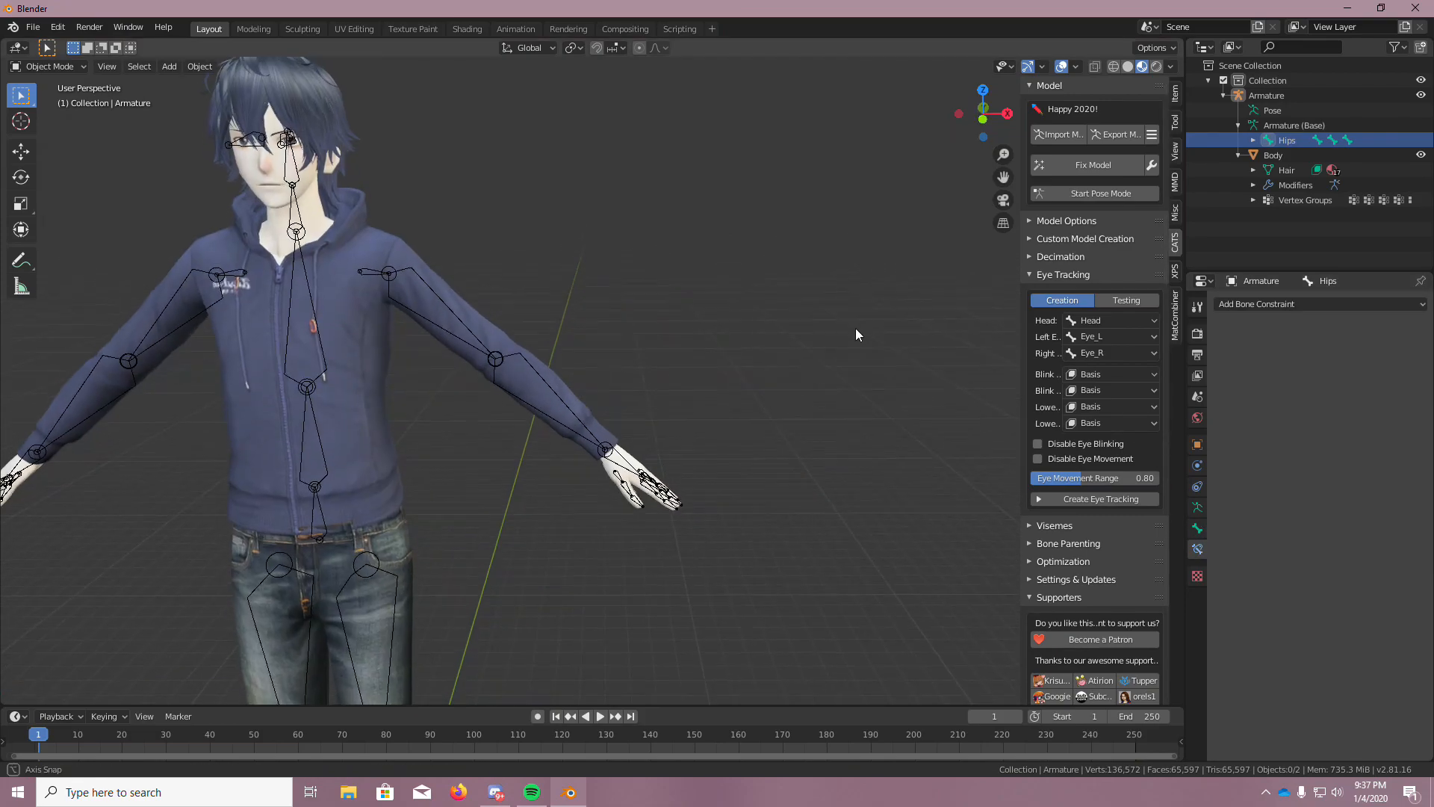
pyautogui.scroll(-5, 837, 374)
pyautogui.scroll(5, 755, 499)
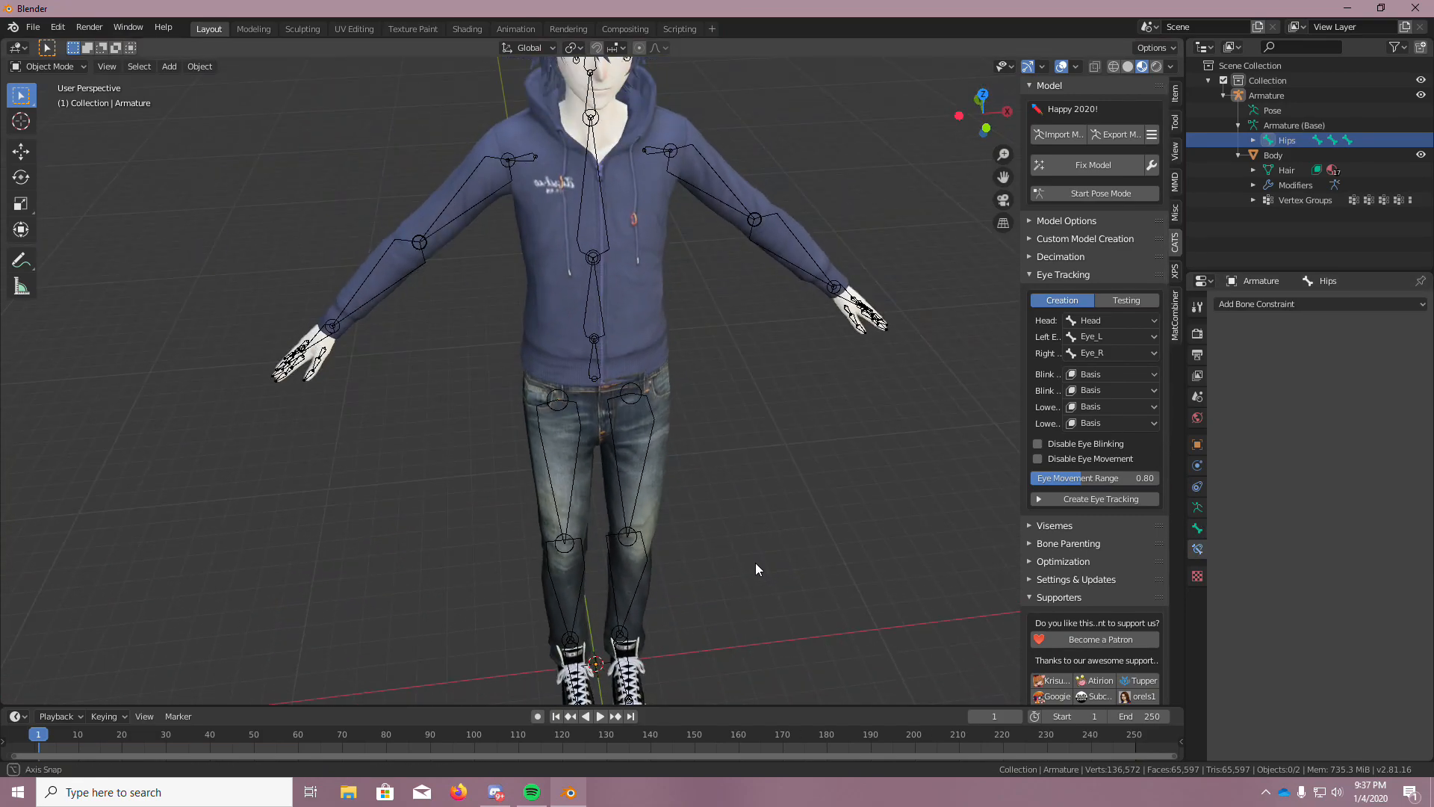
pyautogui.scroll(-3, 774, 302)
pyautogui.scroll(5, 777, 281)
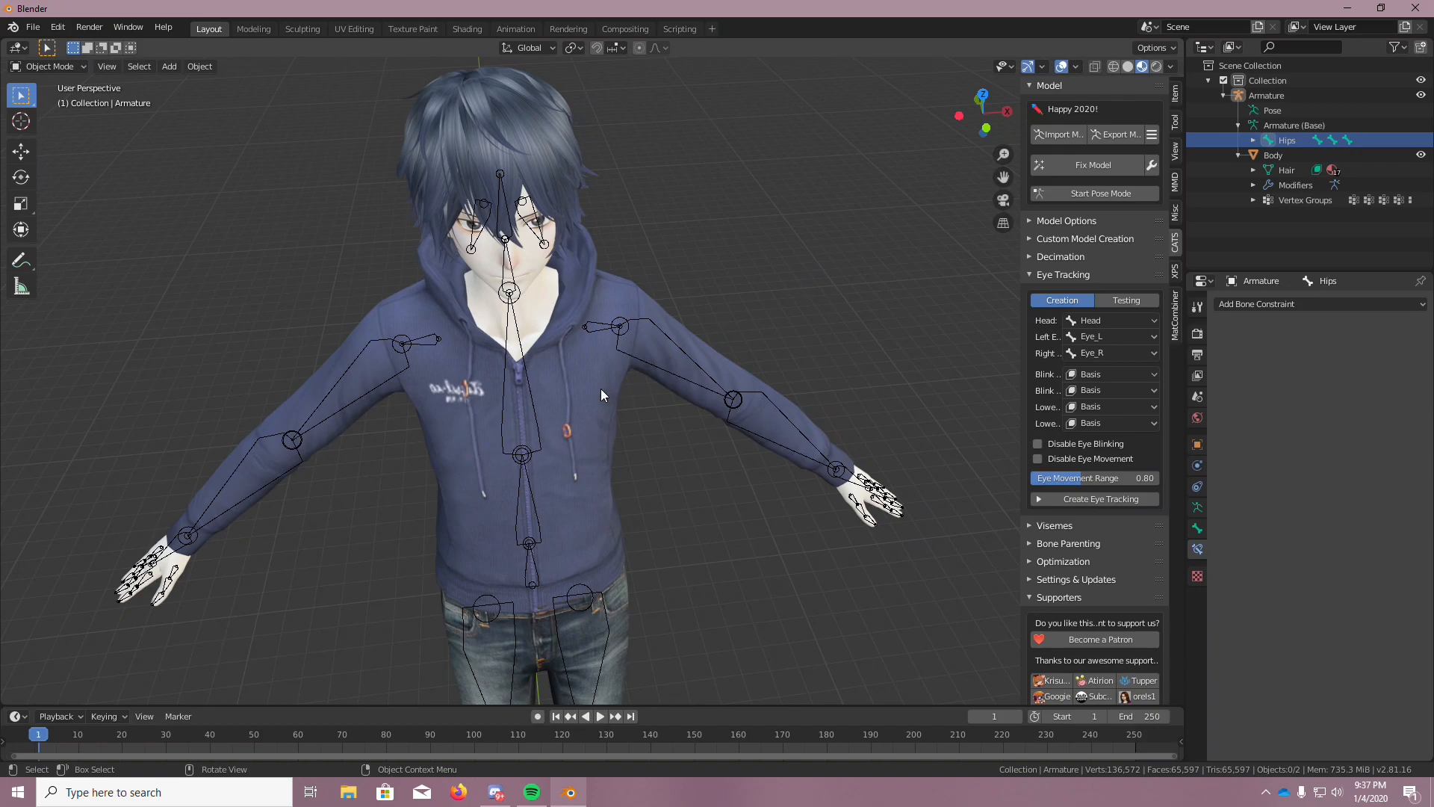
pyautogui.click(598, 402)
pyautogui.click(1198, 570)
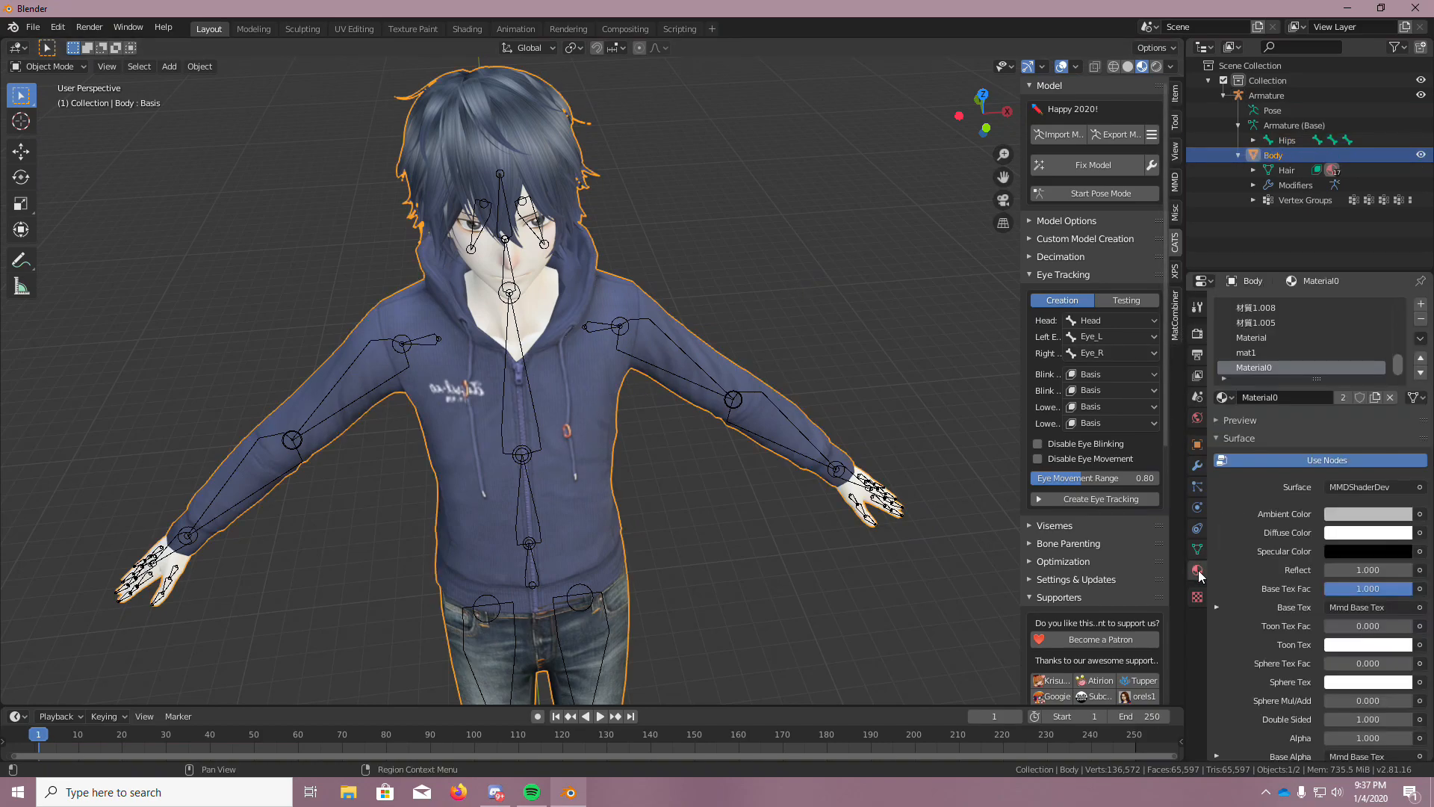
pyautogui.click(1197, 597)
pyautogui.click(1198, 570)
pyautogui.click(1198, 549)
pyautogui.scroll(-4, 1269, 478)
pyautogui.scroll(-3, 1273, 472)
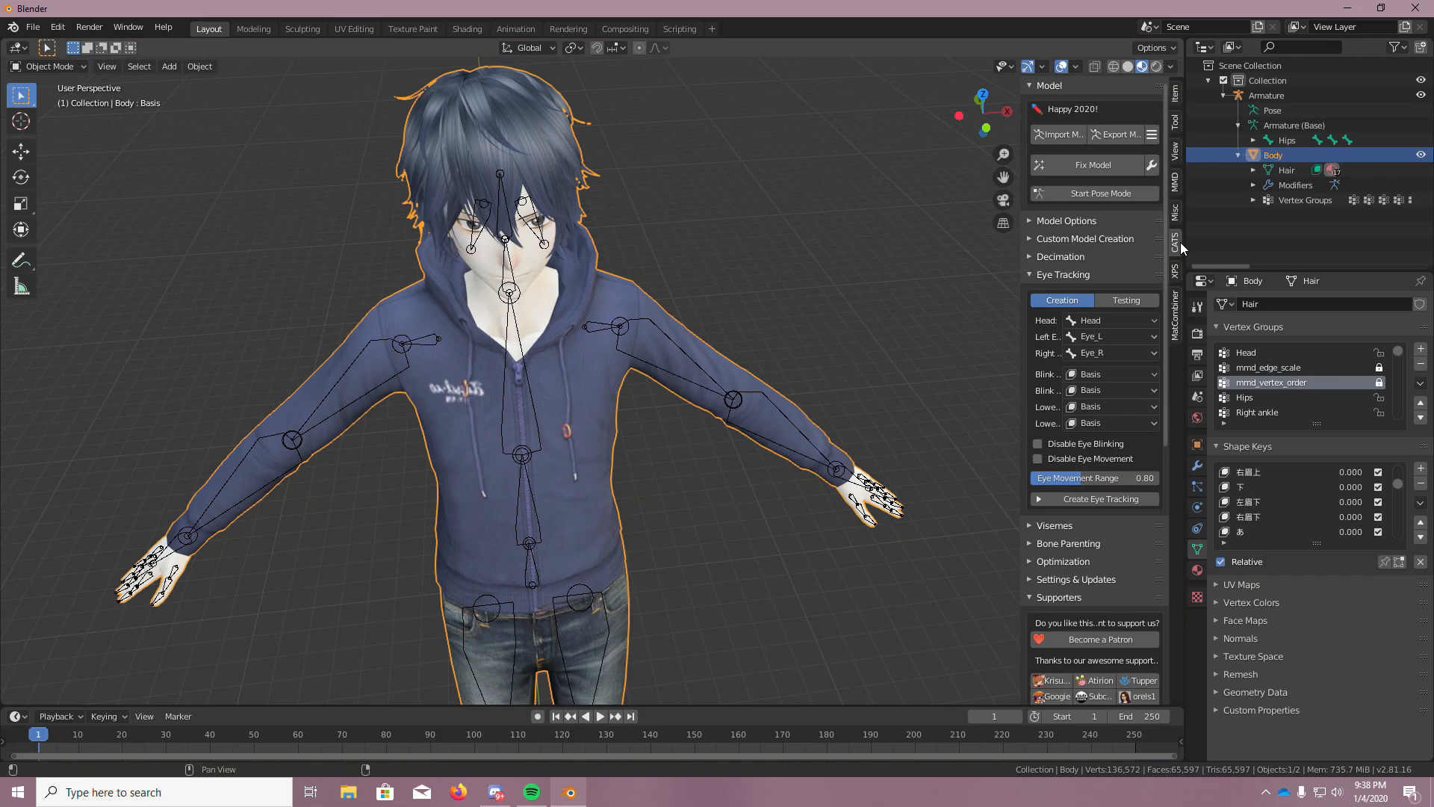
# Close the Eye Tracking settings and translate all of the model's names with CATS, using the old translations
pyautogui.scroll(-1, 1073, 377)
pyautogui.scroll(1, 1068, 359)
pyautogui.click(1033, 274)
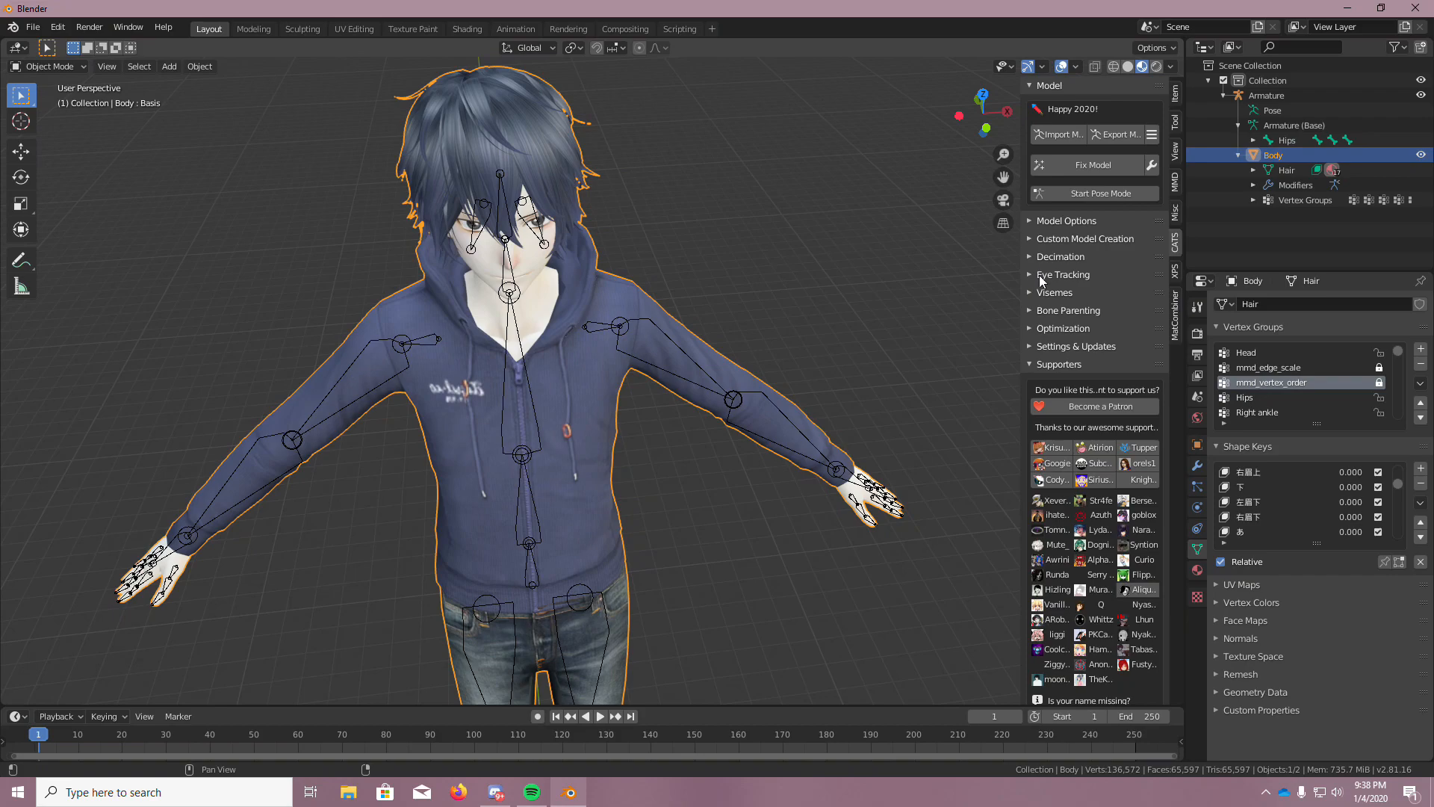
pyautogui.scroll(-2, 1261, 498)
pyautogui.click(1040, 222)
pyautogui.click(1040, 310)
pyautogui.click(1050, 333)
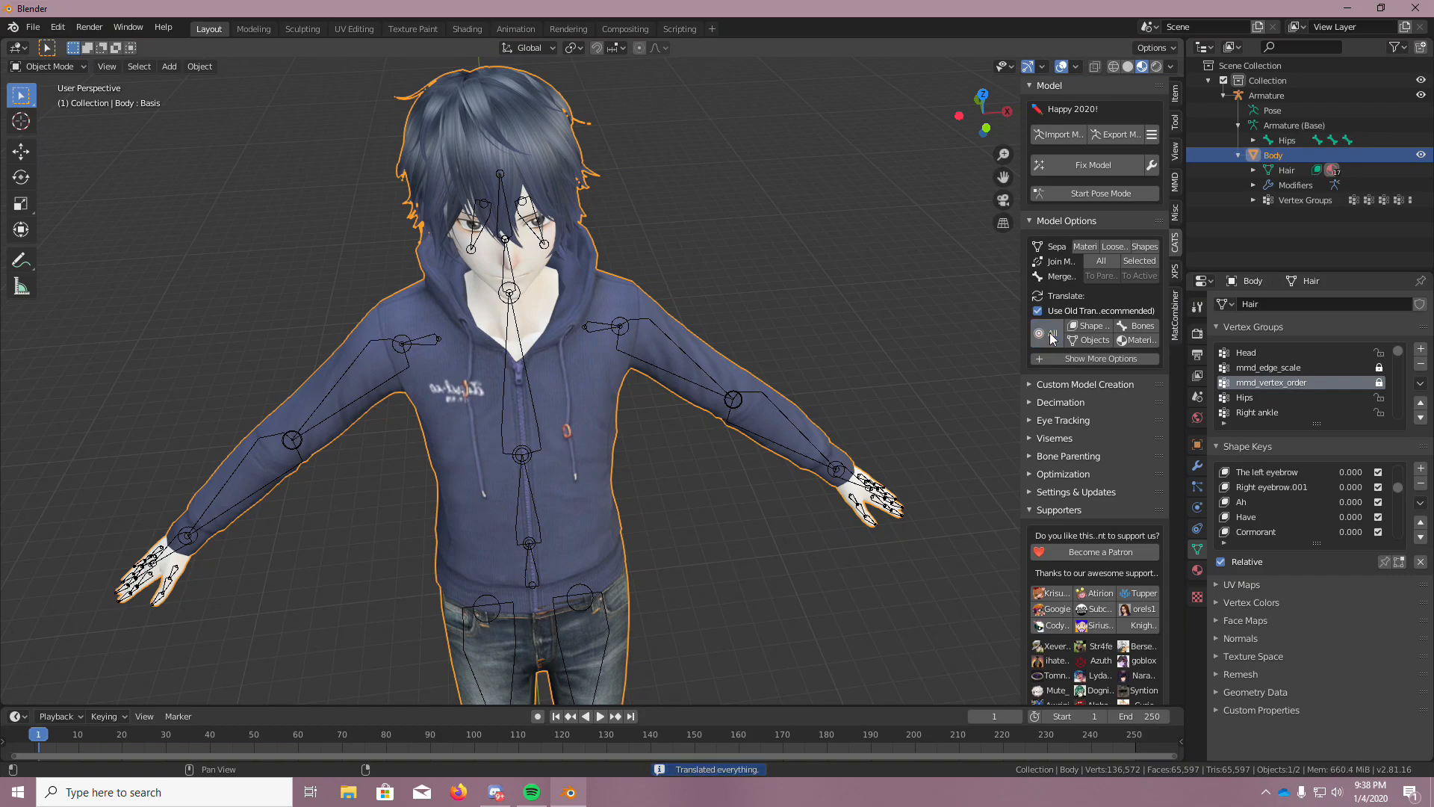
# Select the Body mesh's shape key "e" and try out its value on the face
pyautogui.scroll(-2, 1270, 490)
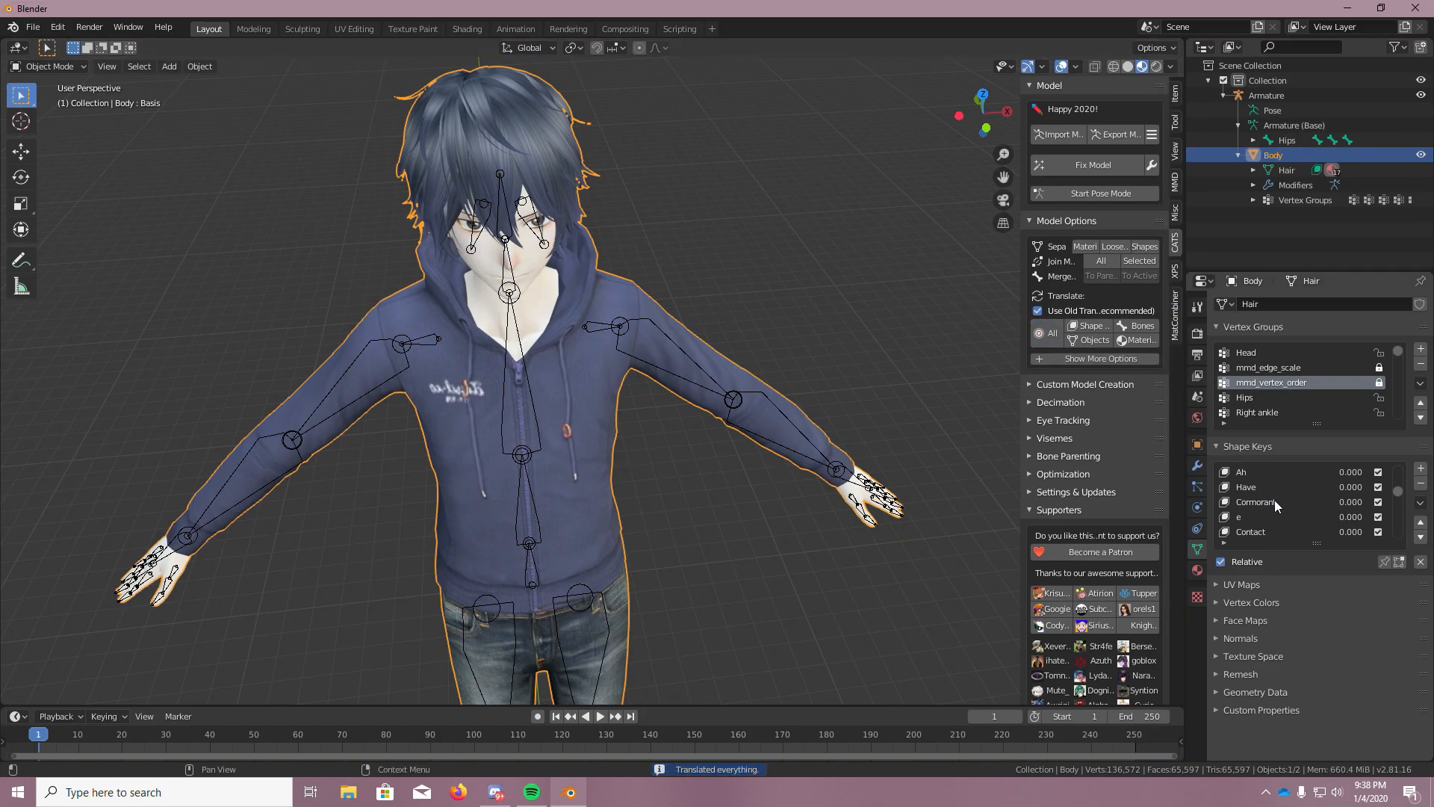
pyautogui.click(1257, 517)
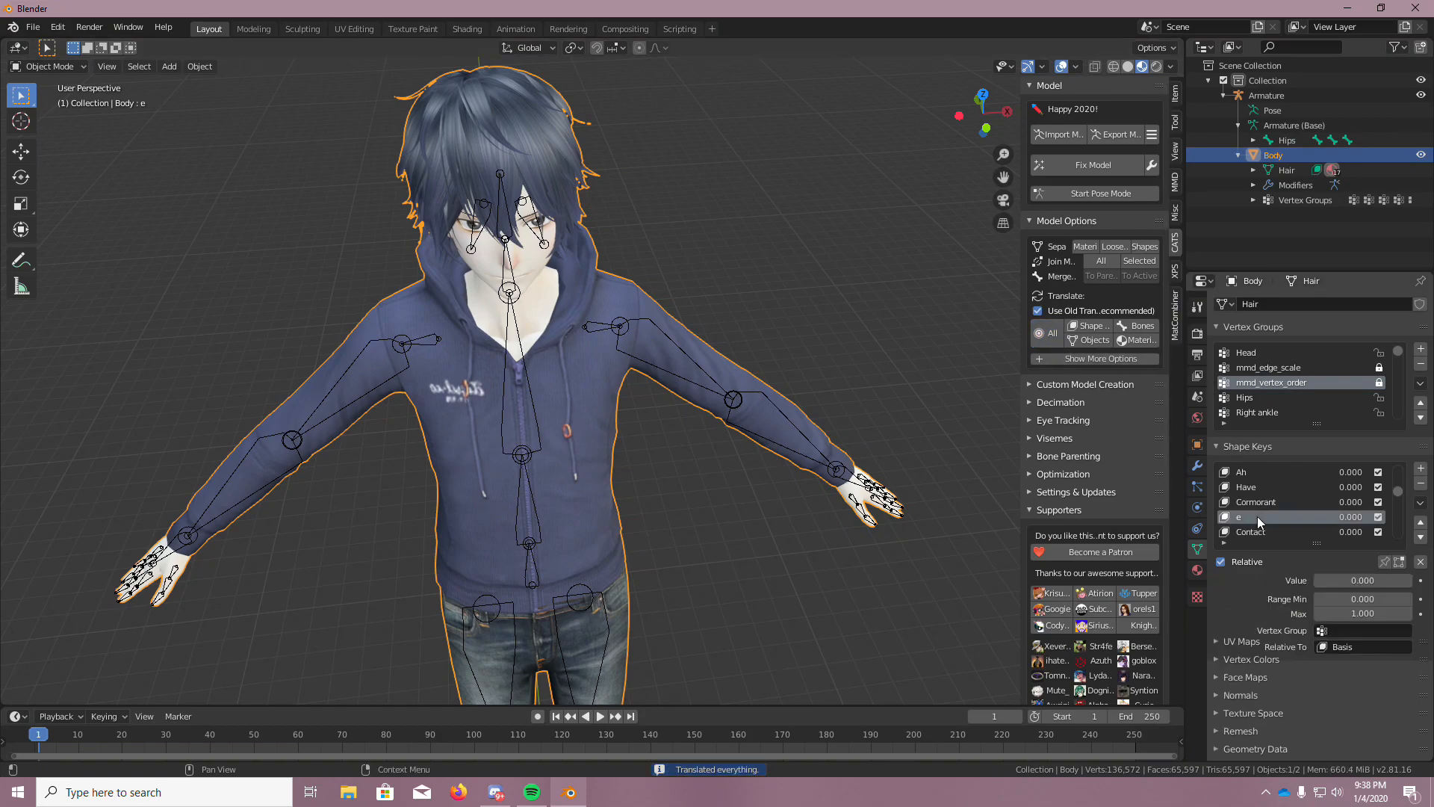
pyautogui.scroll(2, 688, 297)
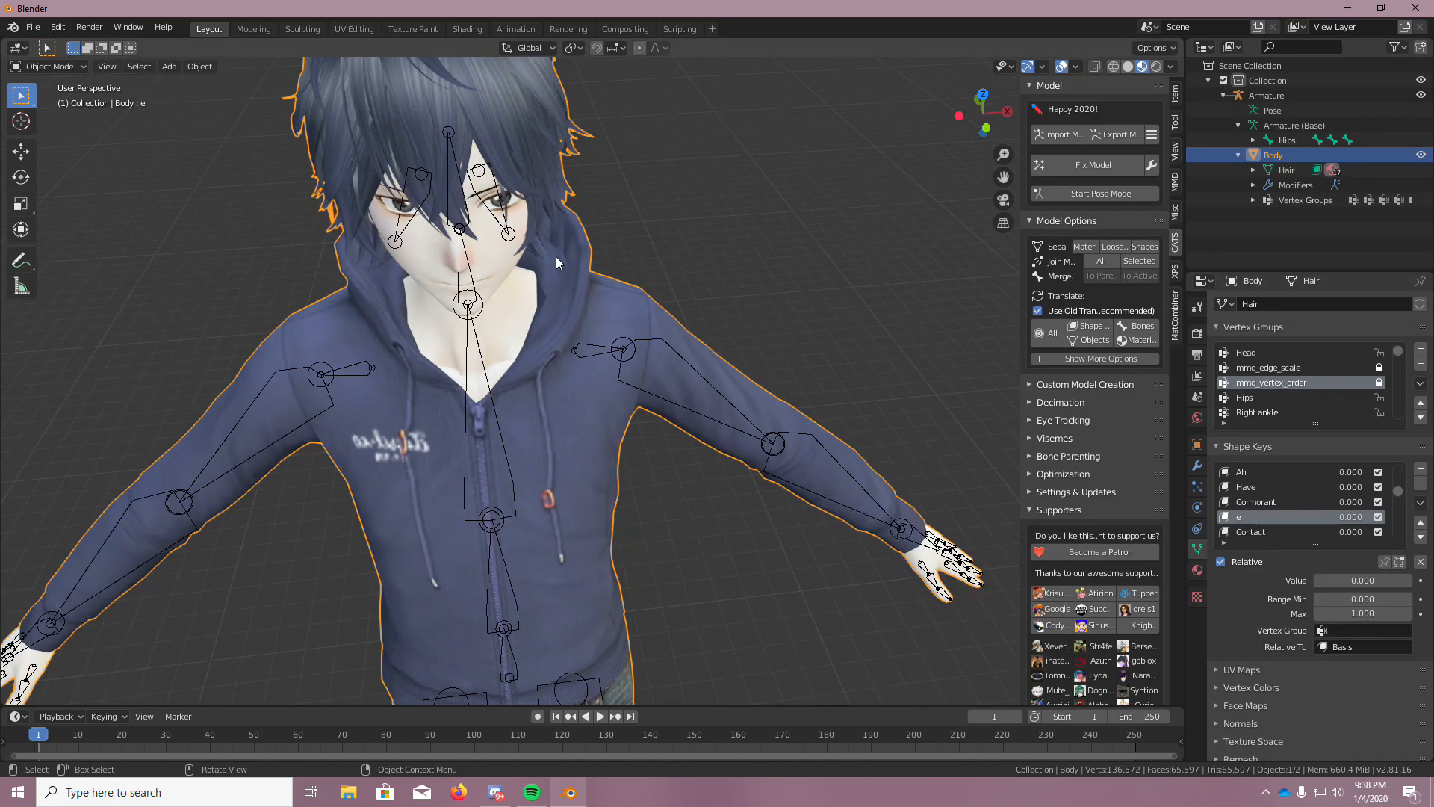
pyautogui.moveTo(1341, 581)
pyautogui.mouseDown()
pyautogui.moveTo(1430, 581)
pyautogui.moveTo(1337, 580)
pyautogui.mouseUp()
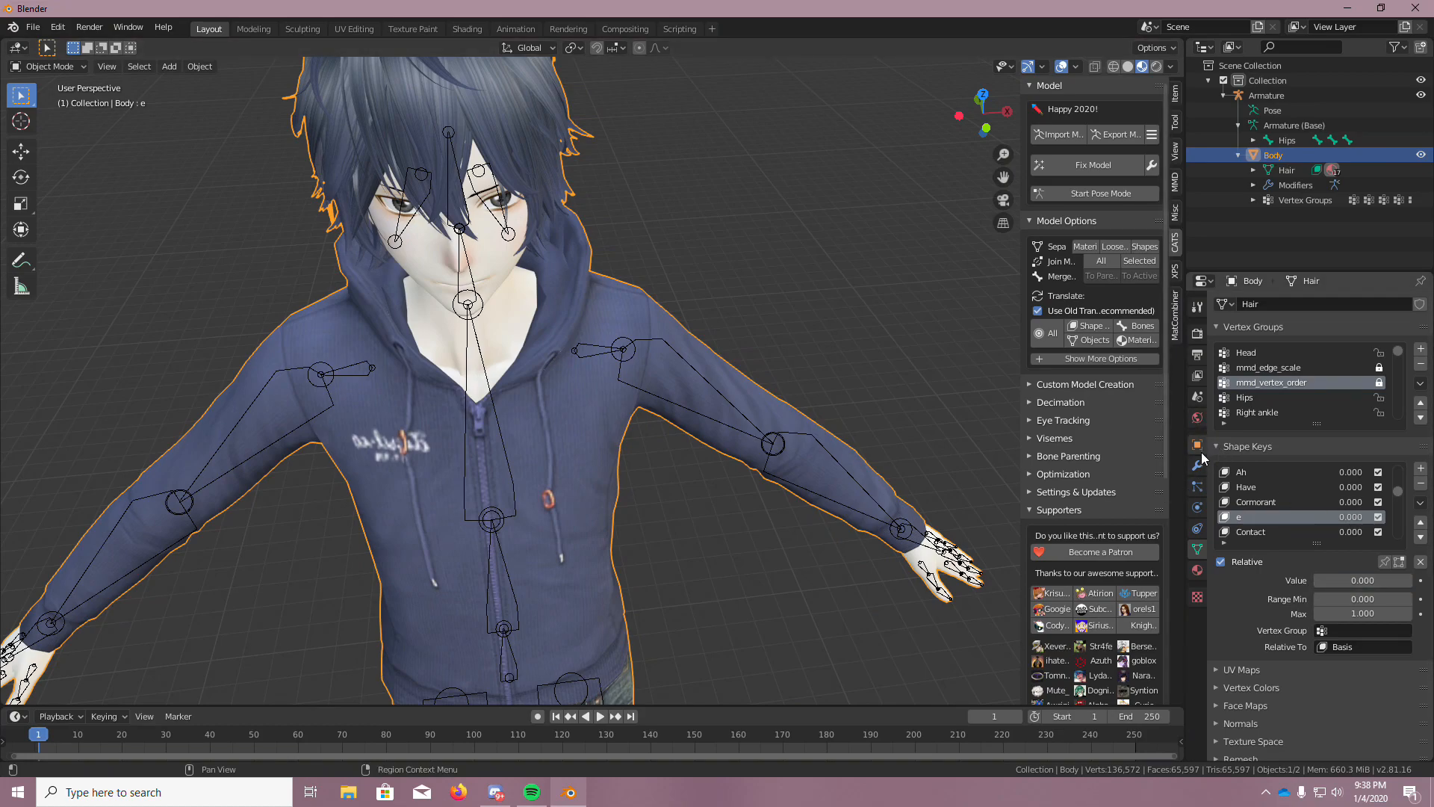
# Open the CATS Visemes settings and assign the shape Ah to Viseme AA
pyautogui.click(1064, 438)
pyautogui.click(1104, 466)
pyautogui.click(1107, 465)
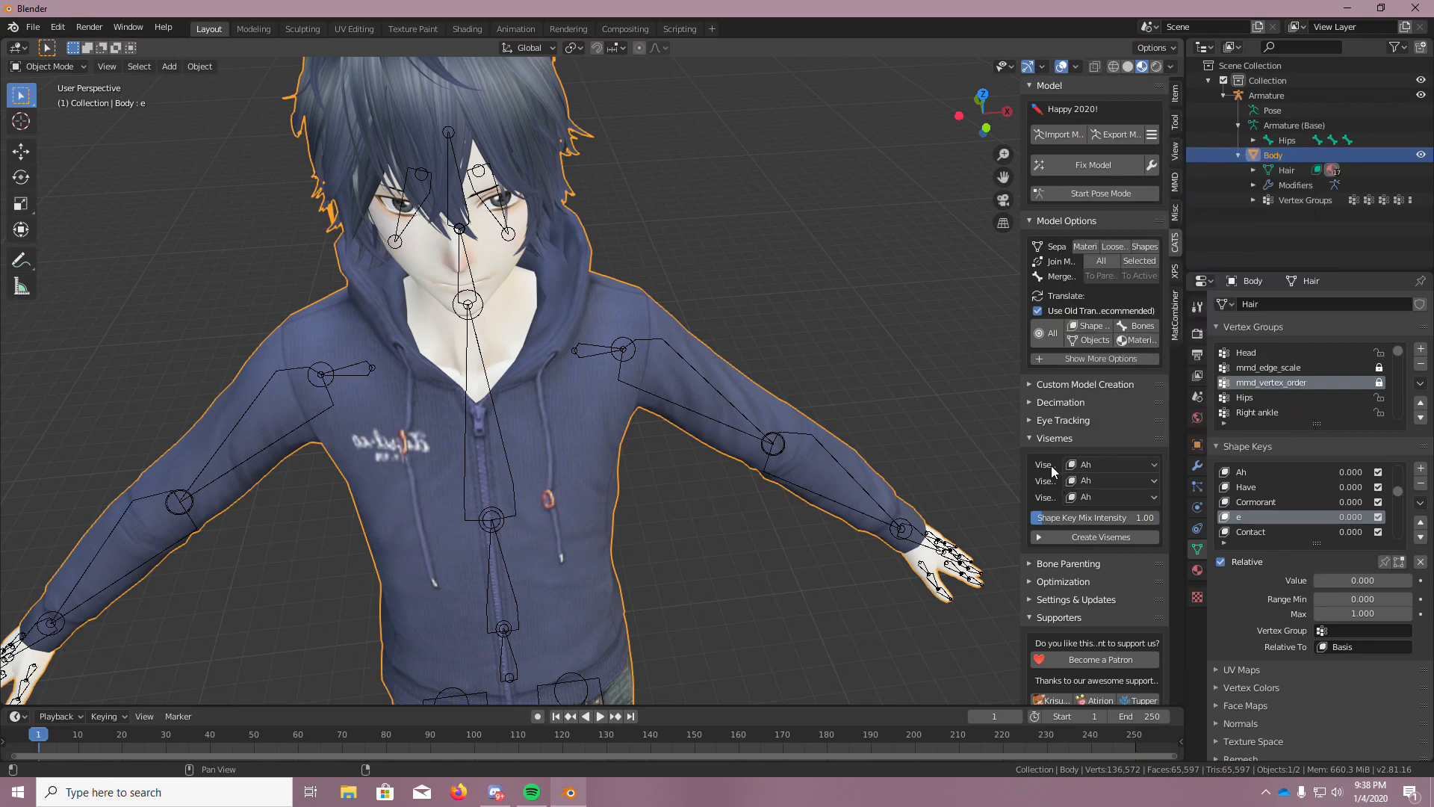
pyautogui.click(1086, 466)
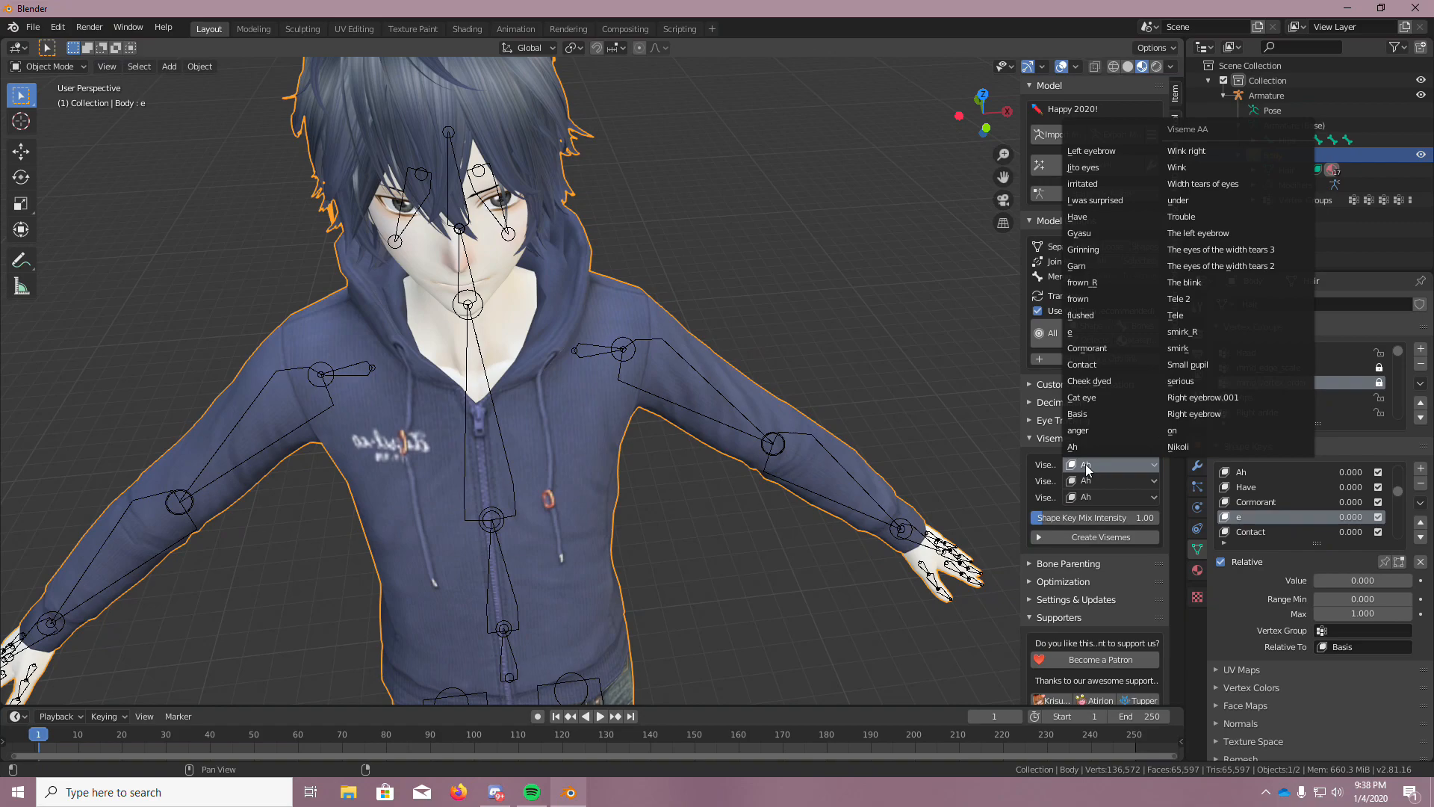
pyautogui.click(1088, 448)
pyautogui.click(1096, 477)
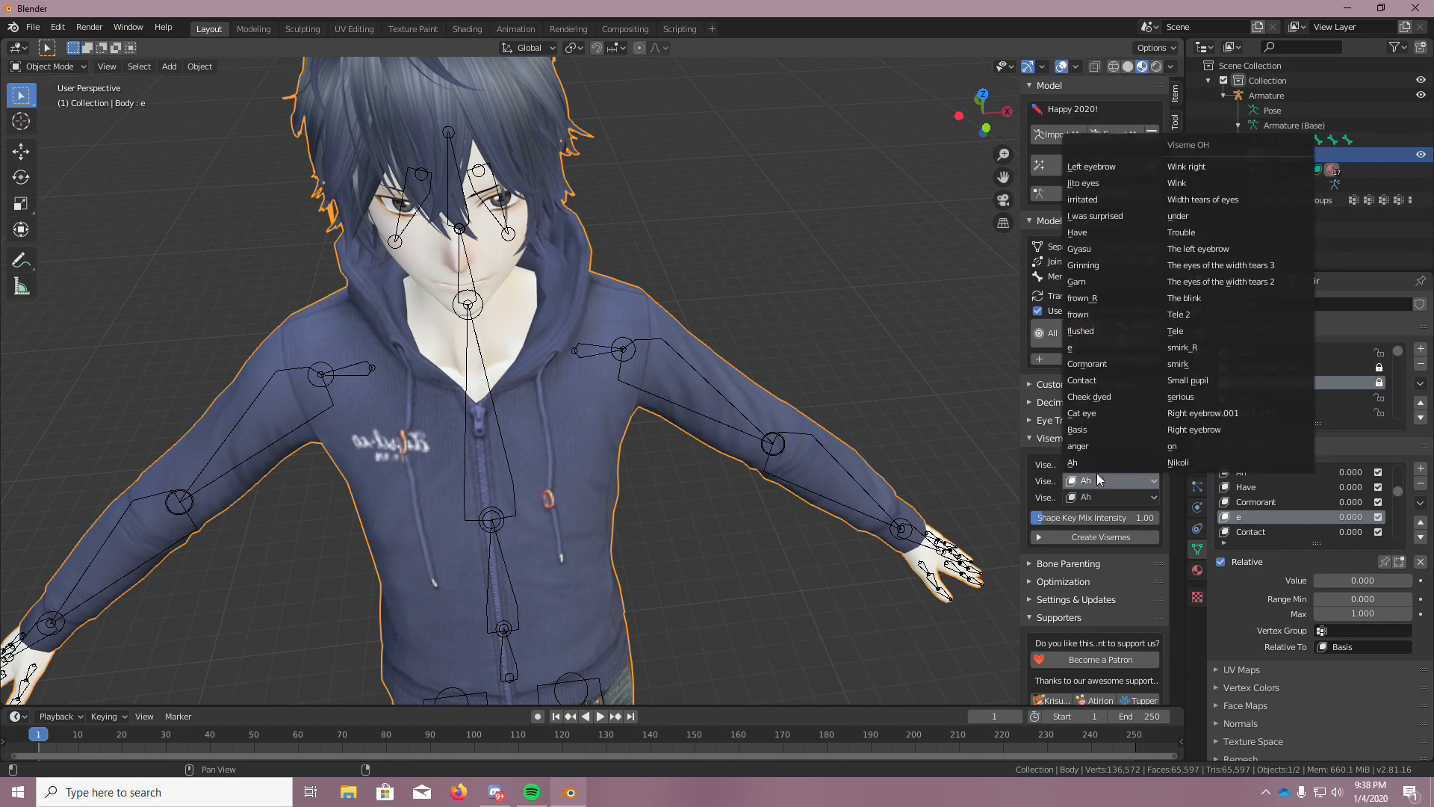
pyautogui.click(1096, 474)
pyautogui.click(1104, 479)
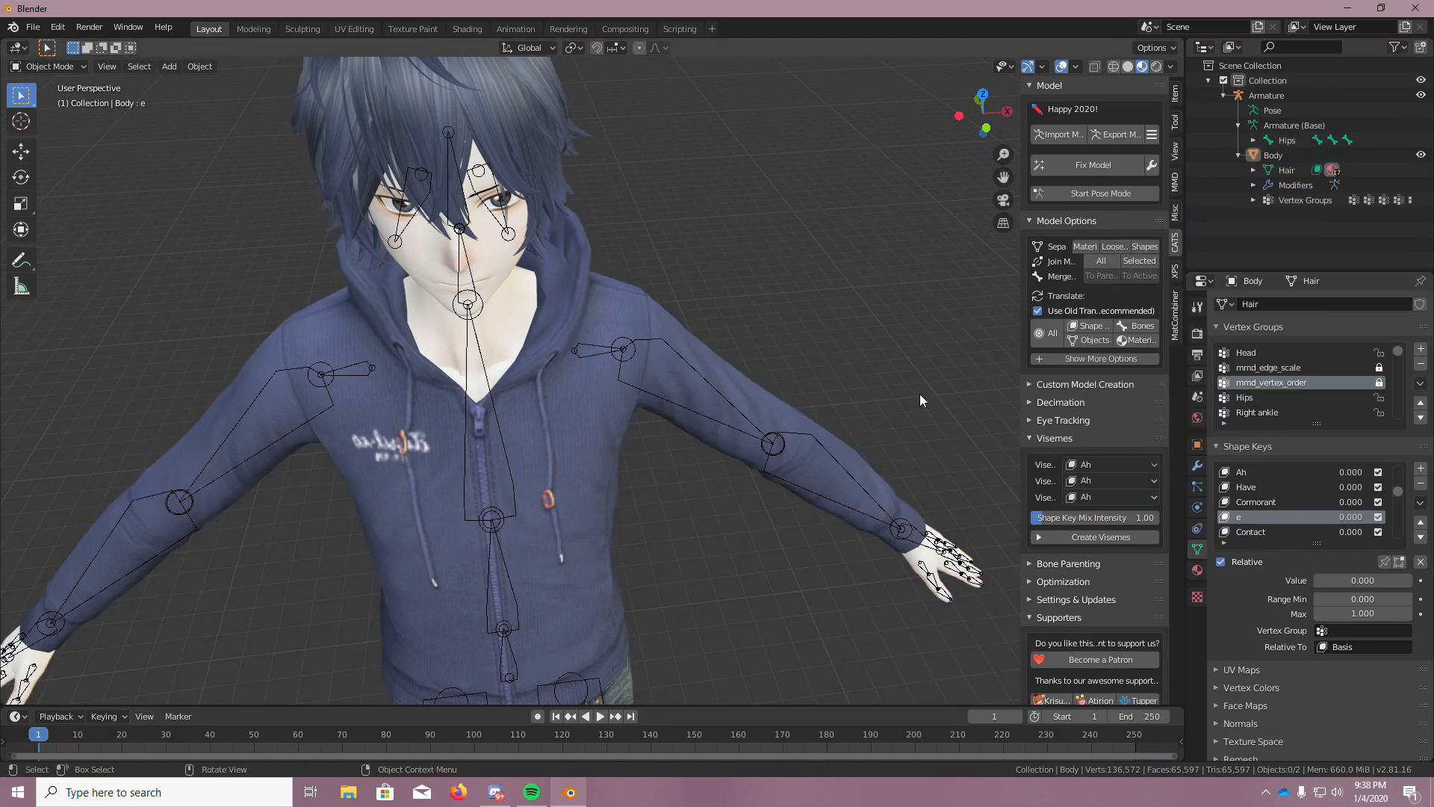
pyautogui.hotkey('ctrl', 'z')
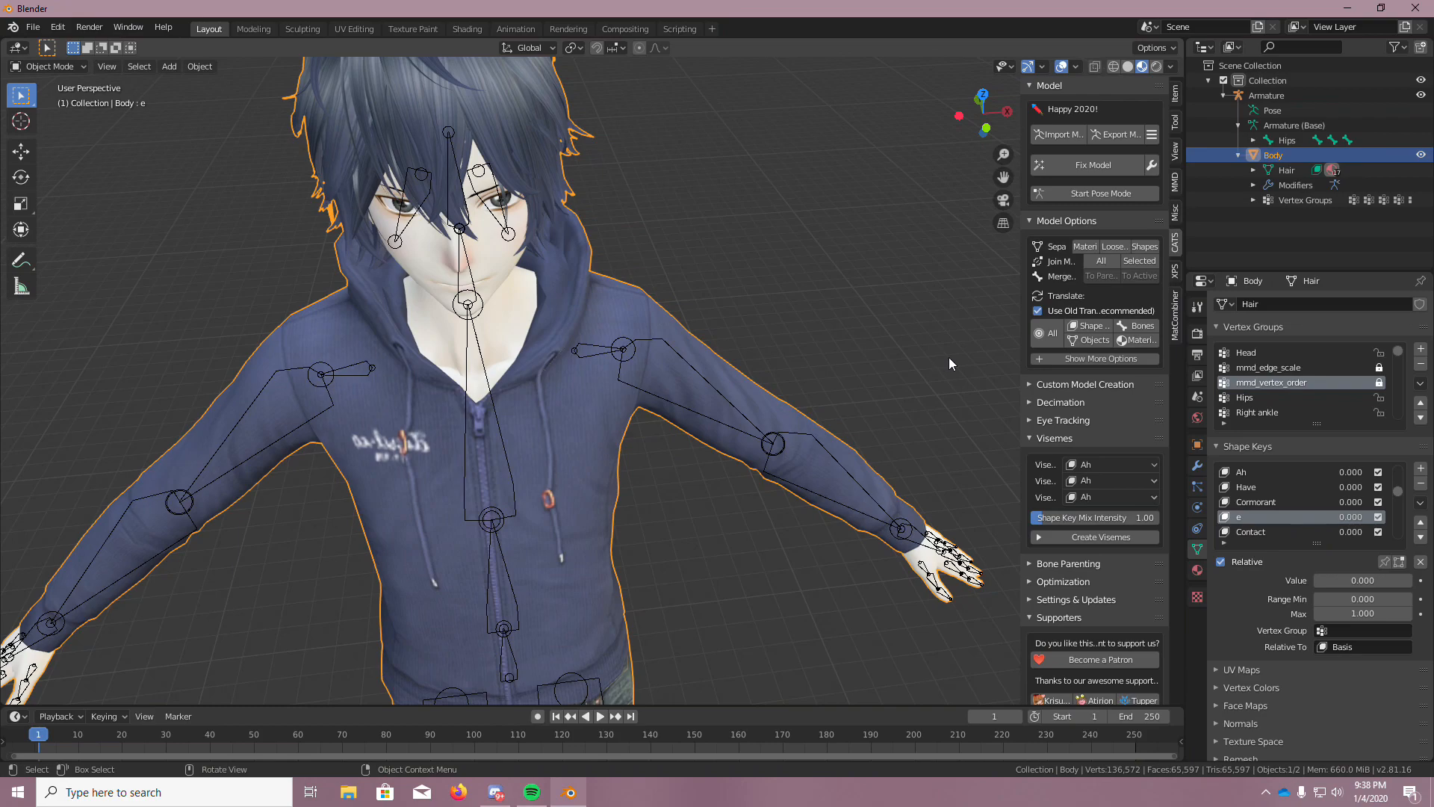
pyautogui.click(950, 358)
# Look through the Body mesh's shape keys and try out the value of "on" on the face
pyautogui.scroll(-10, 1270, 499)
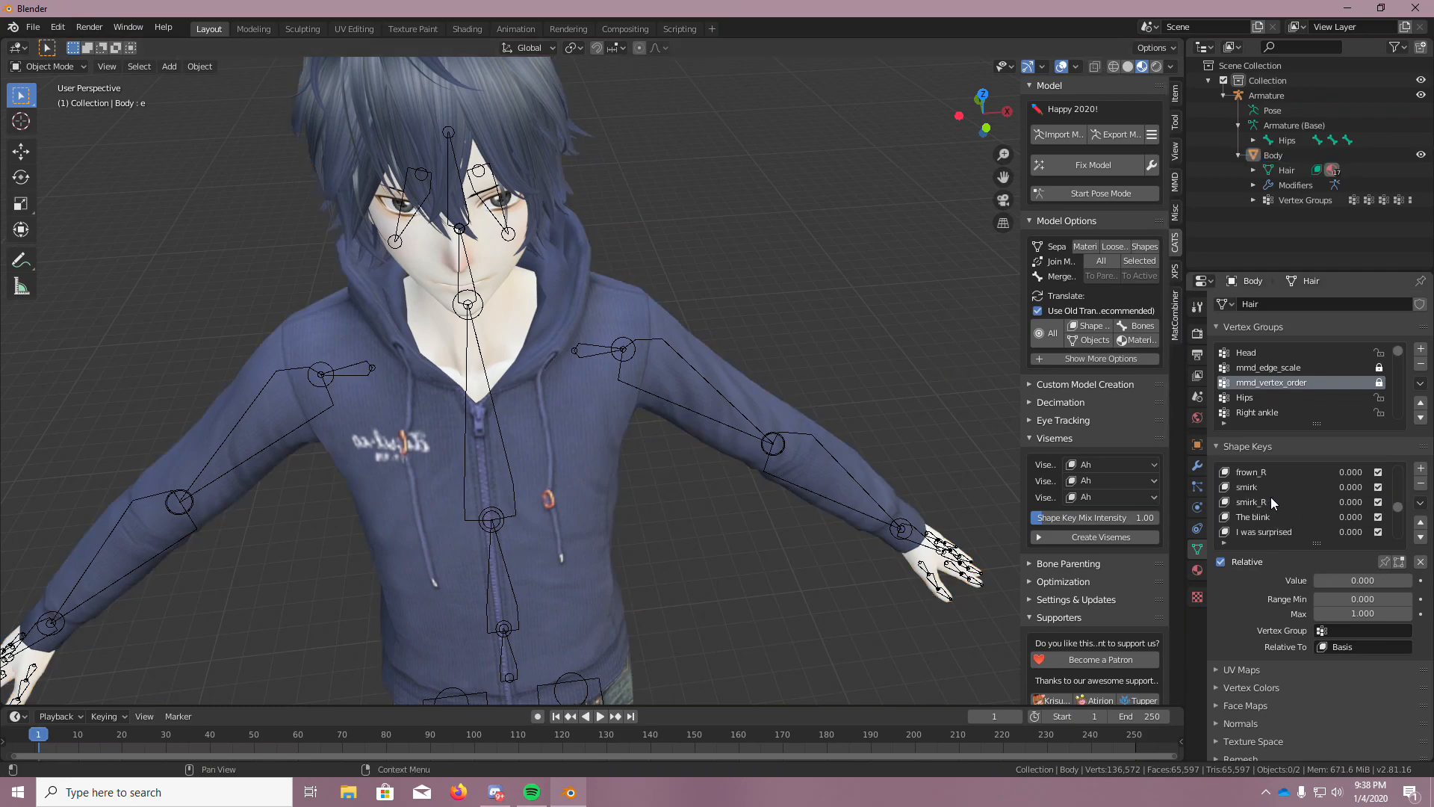
pyautogui.scroll(5, 1273, 496)
pyautogui.scroll(5, 1281, 504)
pyautogui.scroll(4, 1283, 510)
pyautogui.click(1250, 487)
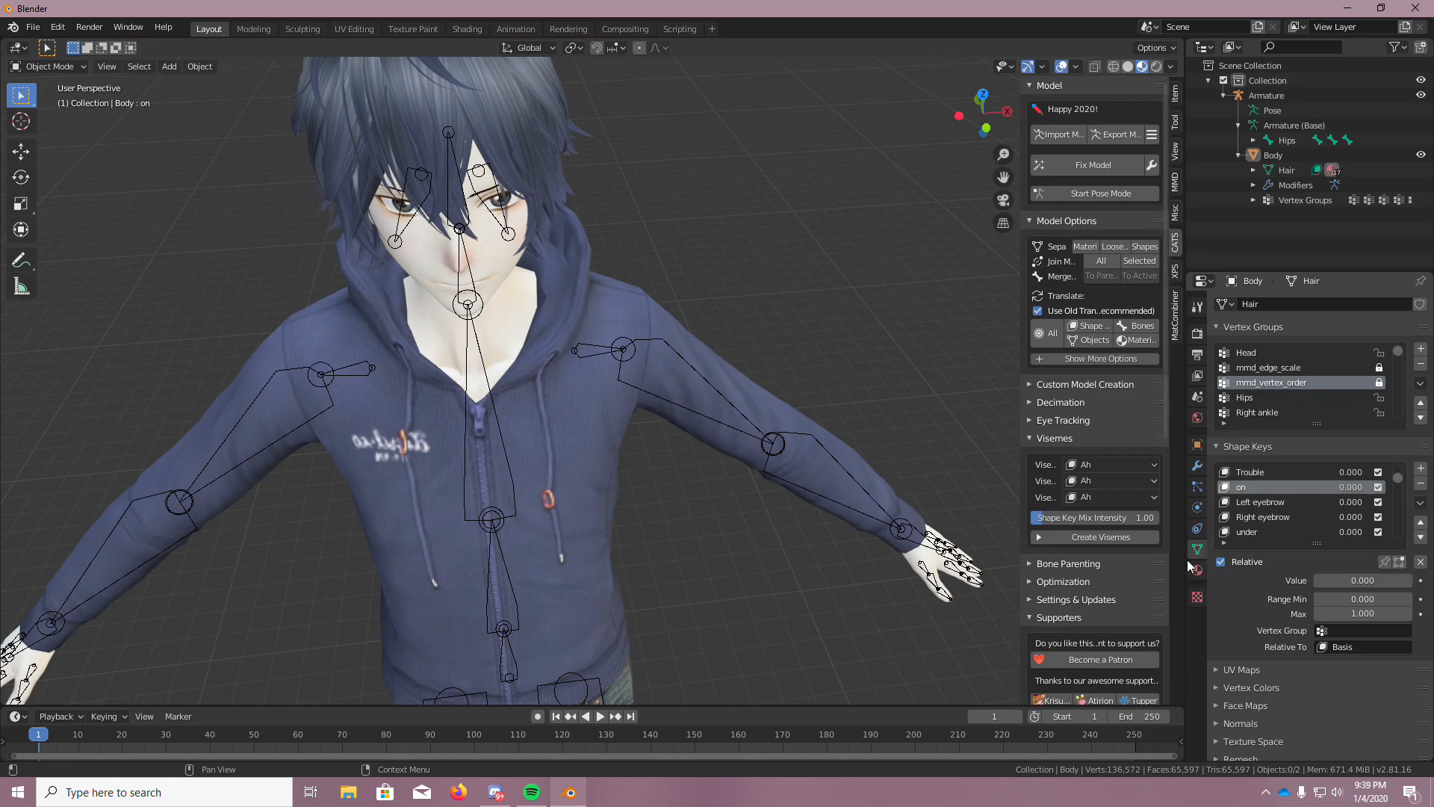
pyautogui.moveTo(1341, 580)
pyautogui.mouseDown()
pyautogui.moveTo(1368, 581)
pyautogui.moveTo(1314, 580)
pyautogui.mouseUp()
pyautogui.scroll(2, 1334, 528)
pyautogui.scroll(-3, 1307, 510)
pyautogui.scroll(-1, 1298, 509)
pyautogui.scroll(1, 1285, 500)
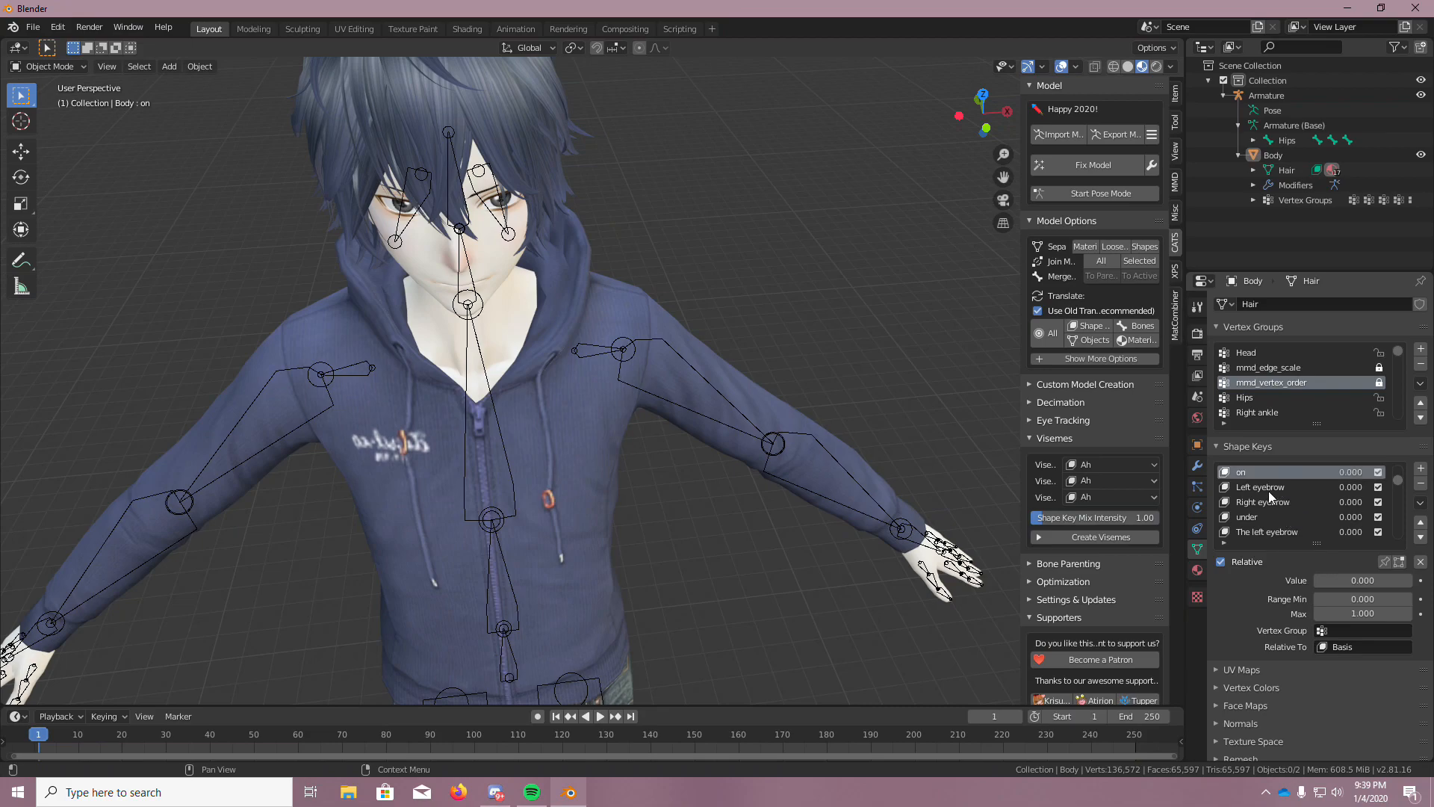
# Select the shape keys "Left eyebrow" and "under" in turn and try out the value of "under" on the face
pyautogui.click(1268, 488)
pyautogui.scroll(-1, 1300, 527)
pyautogui.click(1261, 501)
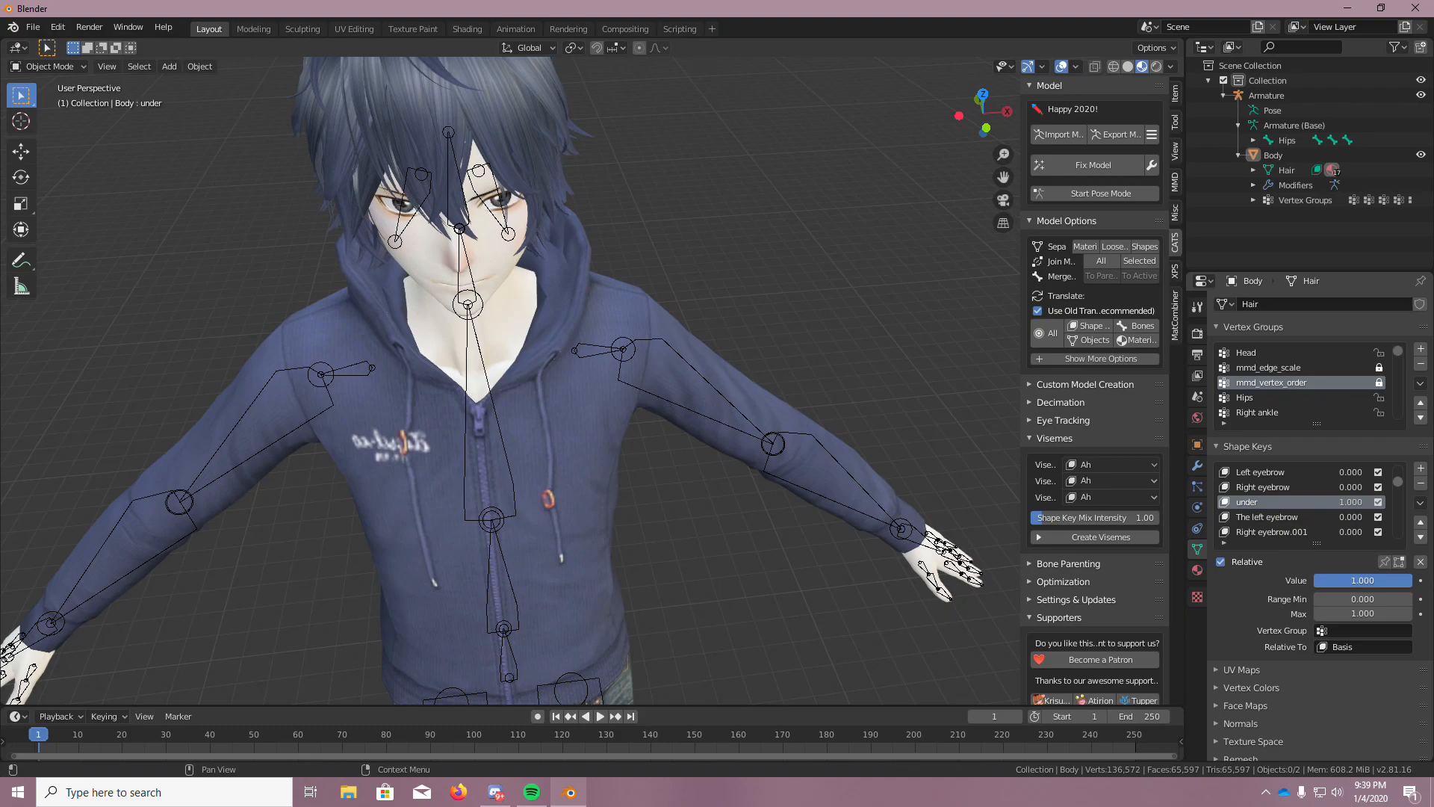
pyautogui.scroll(-2, 1317, 492)
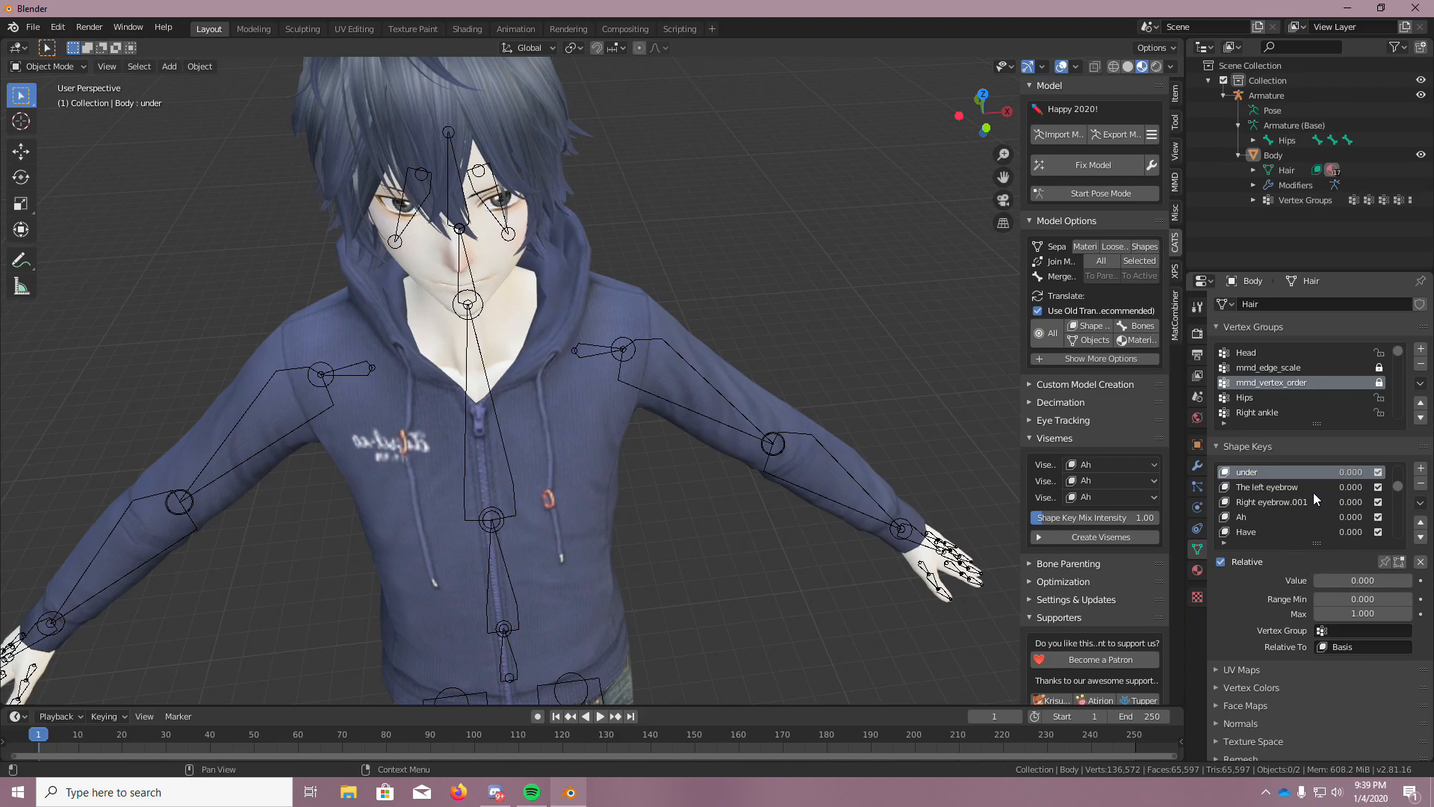
pyautogui.scroll(-1, 1261, 522)
# Try out the shape keys "Have" and "Cormorant" on the face and check the shapes offered for Viseme CH
pyautogui.click(1258, 516)
pyautogui.moveTo(1337, 581)
pyautogui.mouseDown()
pyautogui.moveTo(1314, 580)
pyautogui.moveTo(1413, 580)
pyautogui.moveTo(1313, 581)
pyautogui.mouseUp()
pyautogui.click(1126, 497)
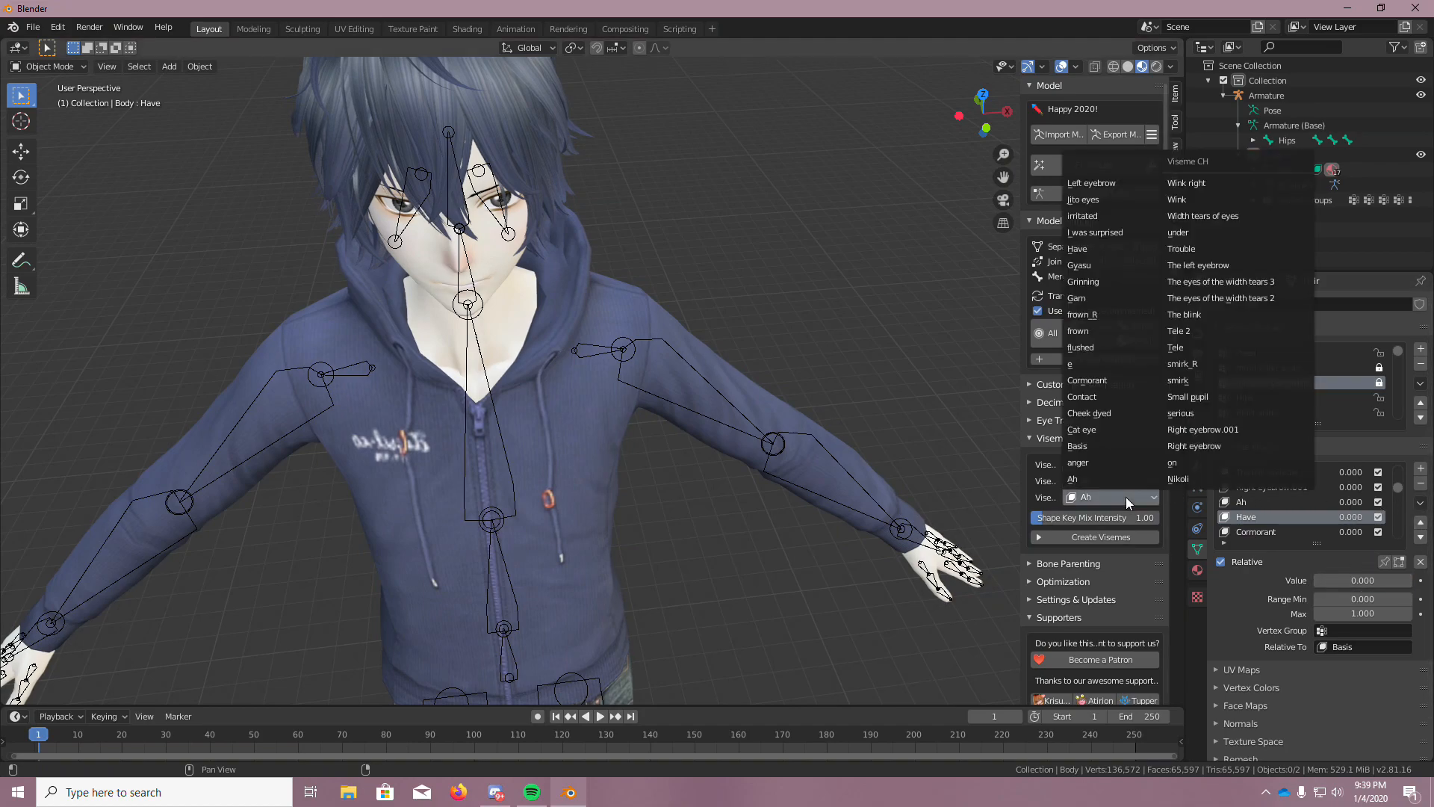
pyautogui.click(1127, 496)
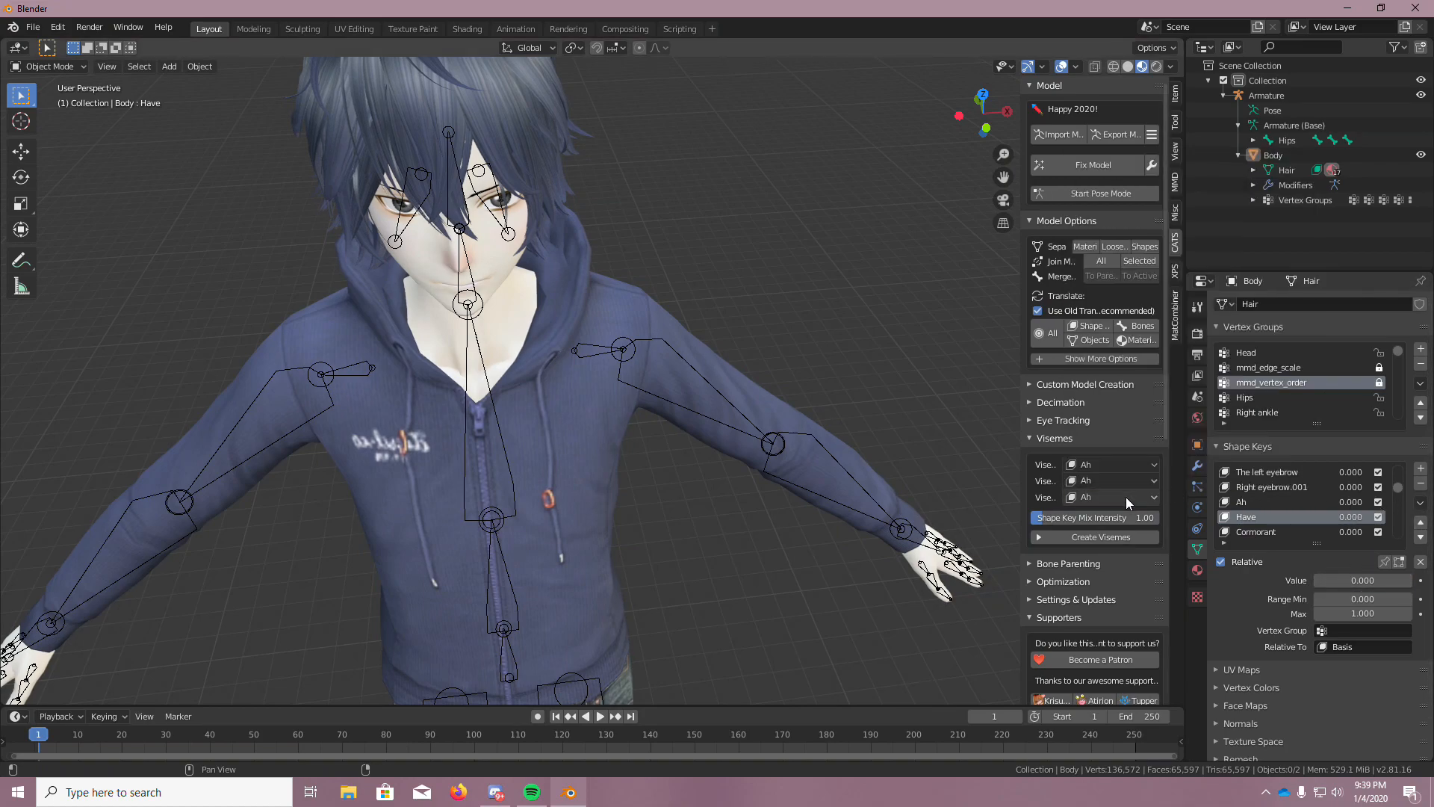
pyautogui.click(1255, 531)
pyautogui.moveTo(1343, 581); pyautogui.dragTo(1314, 580)
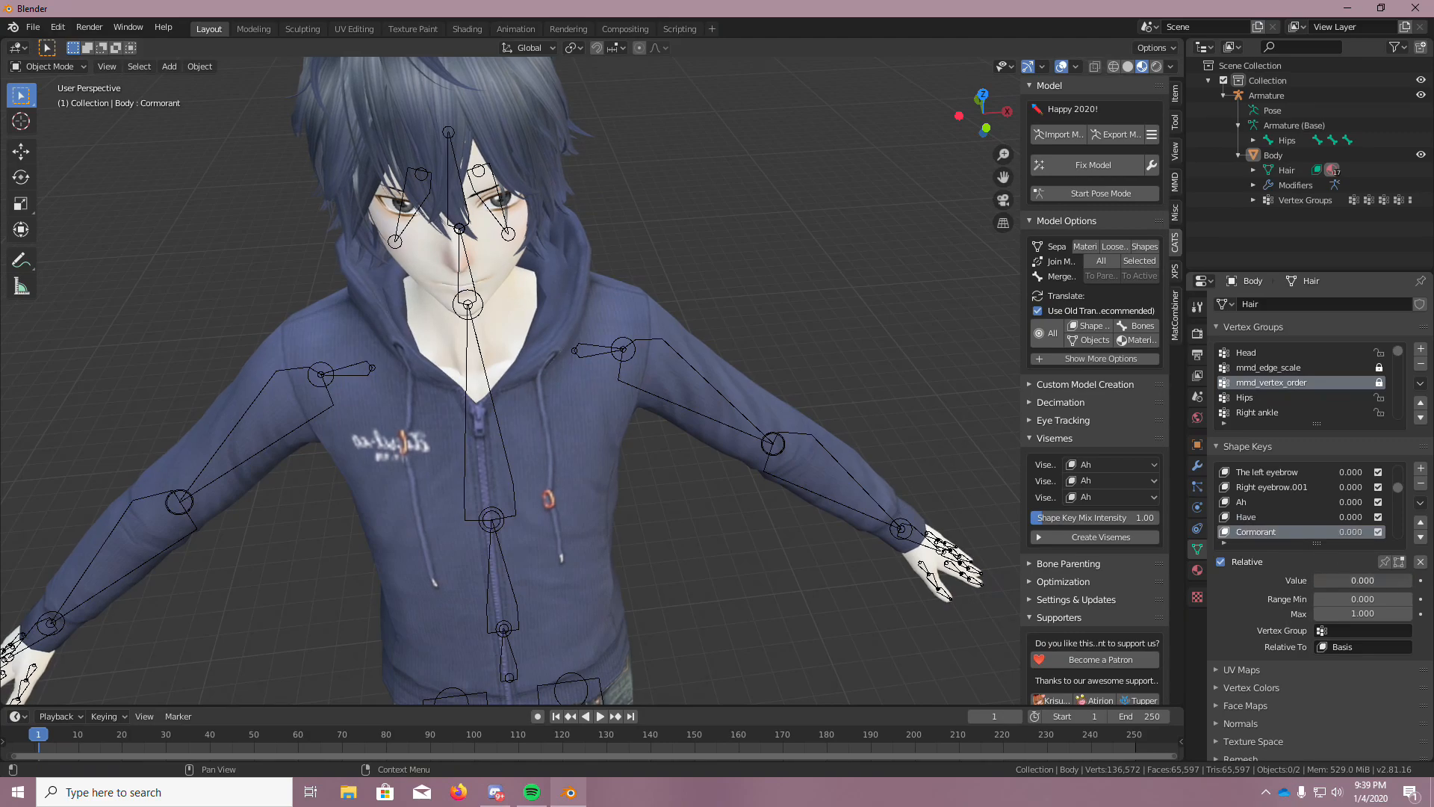
pyautogui.scroll(-3, 1291, 516)
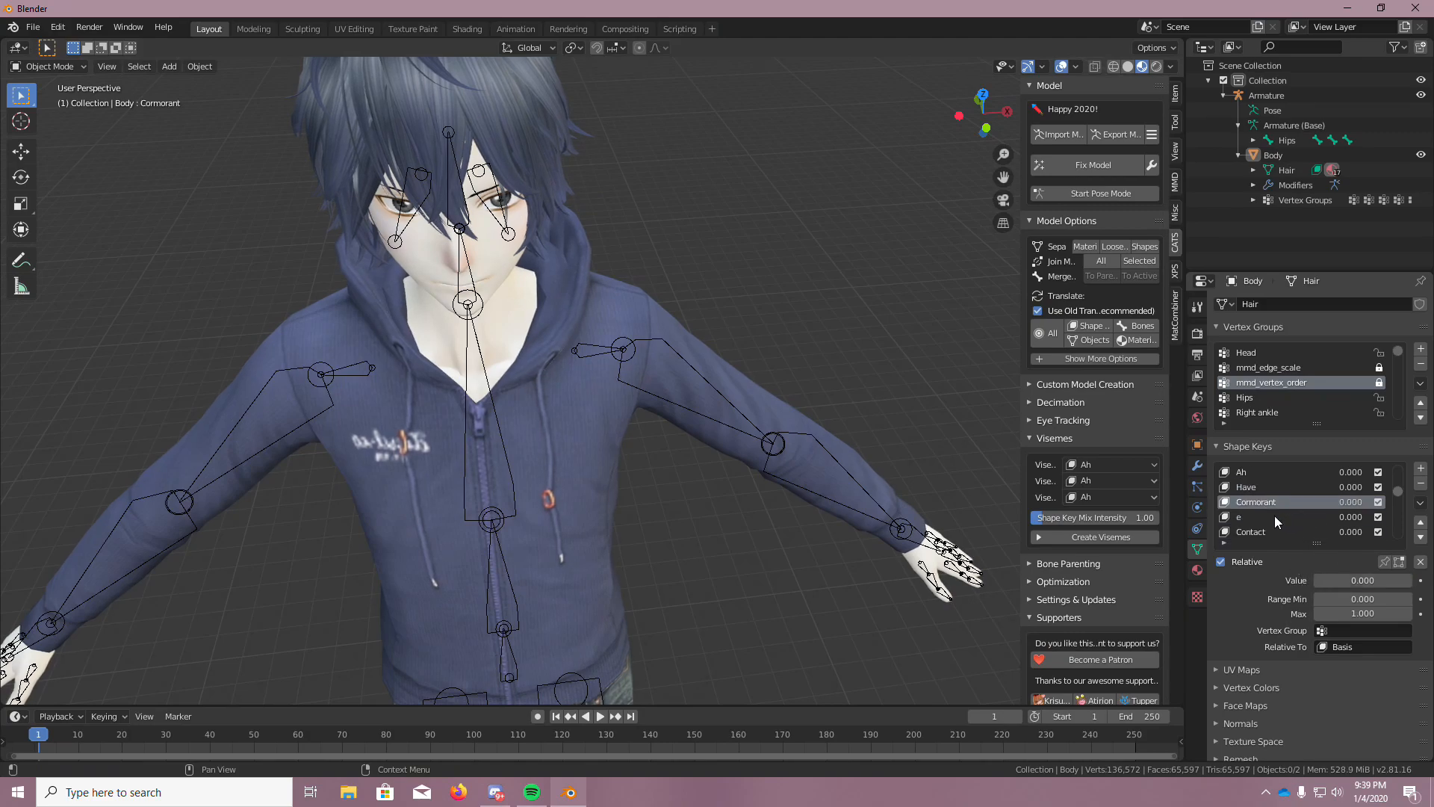
pyautogui.scroll(-3, 1271, 513)
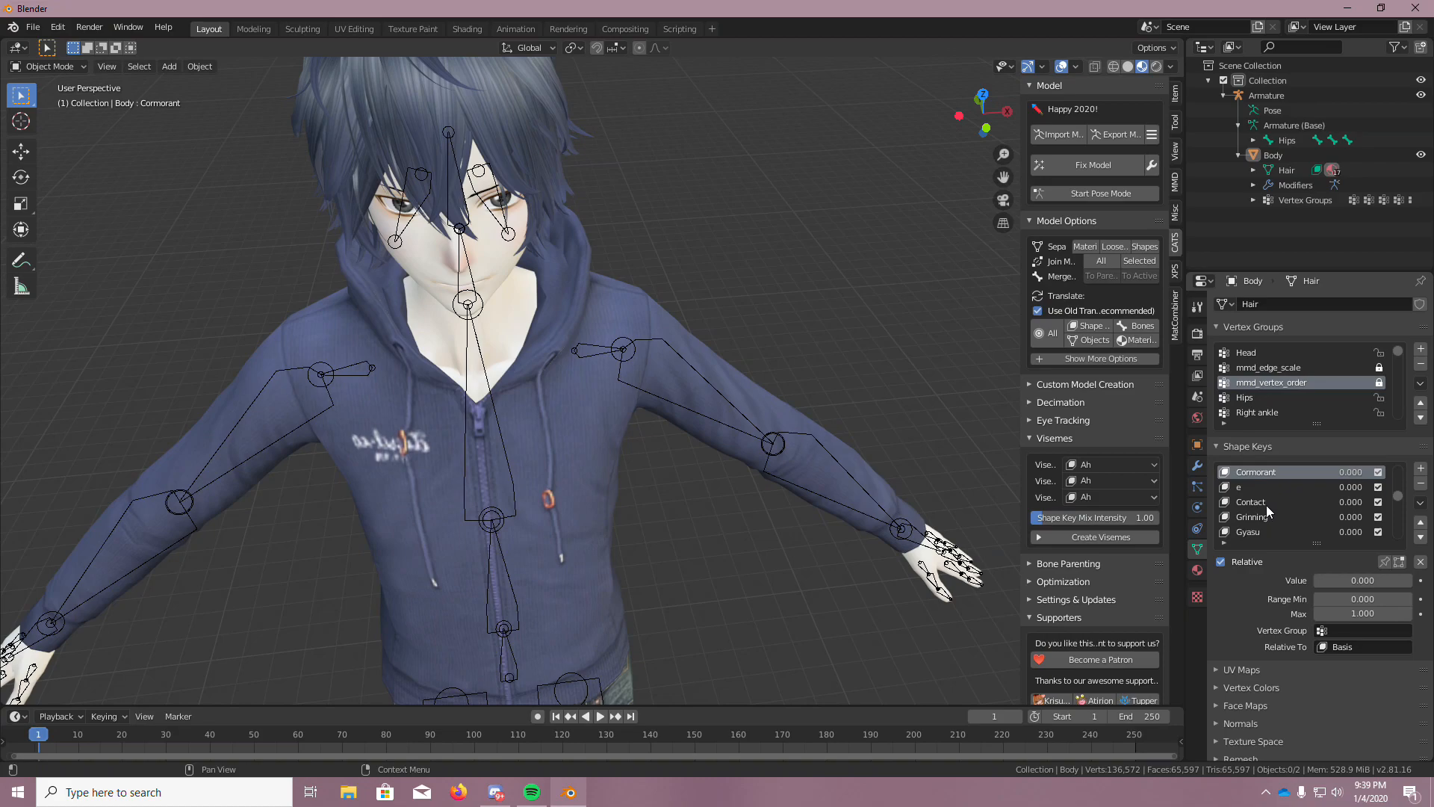
pyautogui.scroll(-3, 1267, 505)
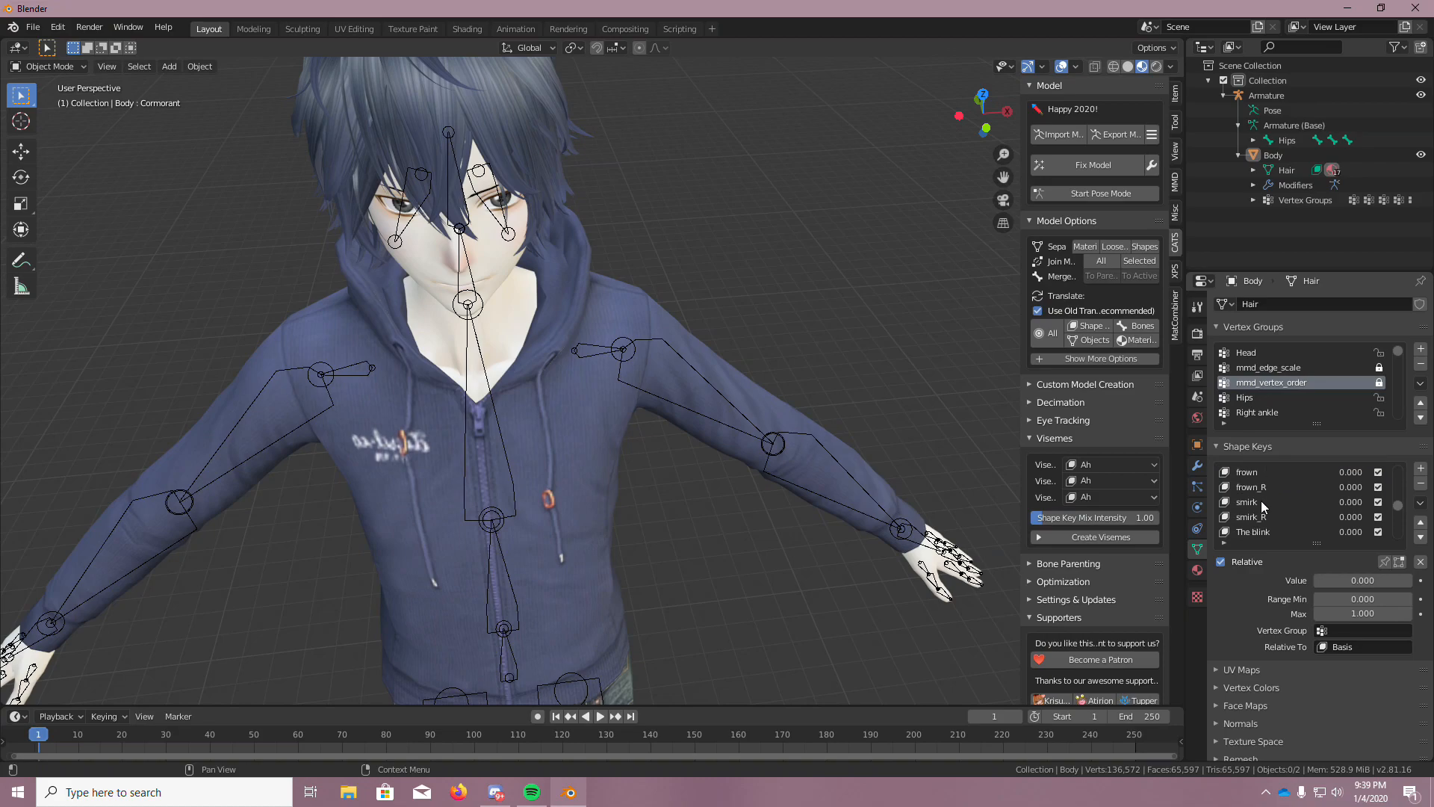
# Select the shape keys "smirk" and "The blink", try out the blink, and check the shapes offered for Viseme OH
pyautogui.click(1261, 500)
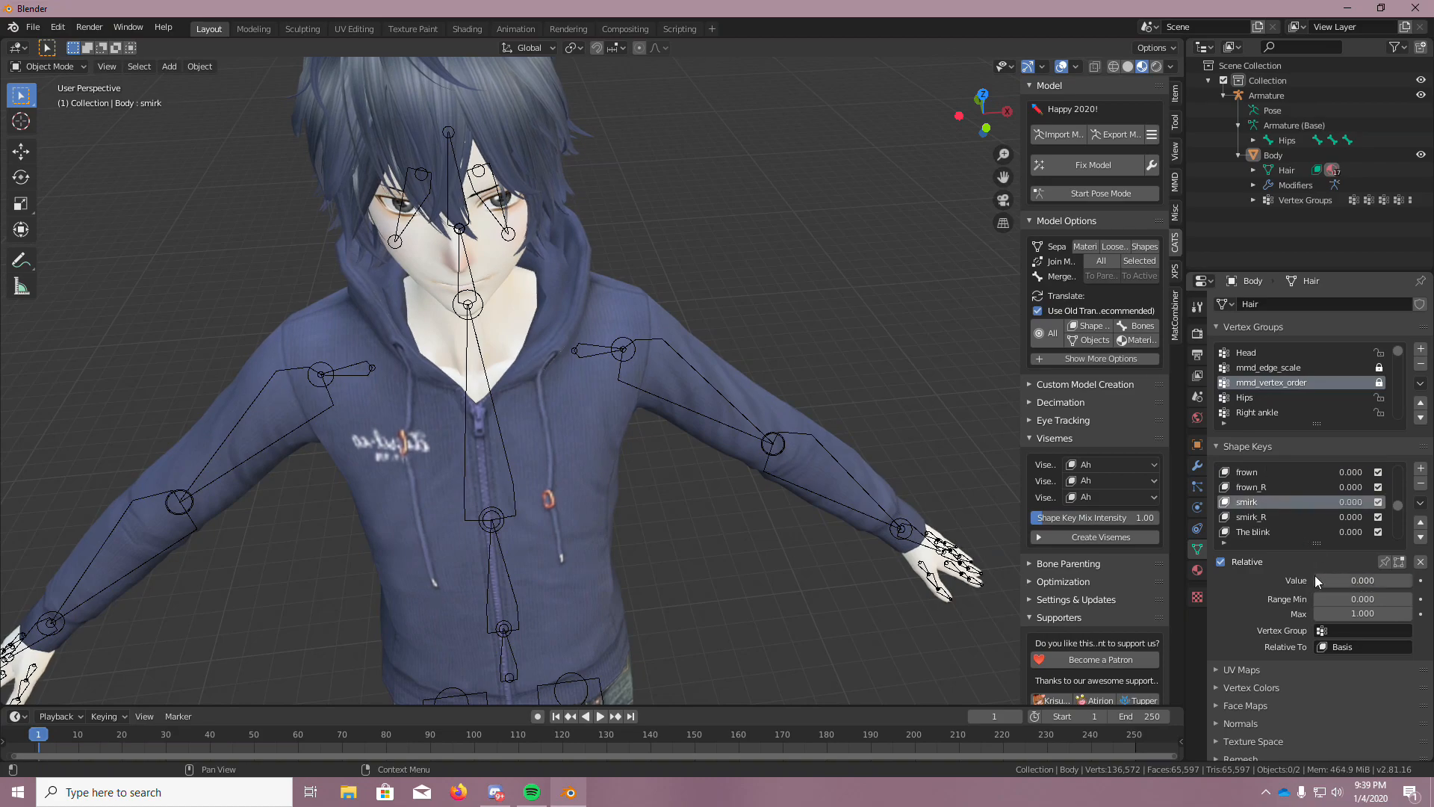
pyautogui.click(1270, 534)
pyautogui.moveTo(1334, 581)
pyautogui.mouseDown()
pyautogui.moveTo(1428, 582)
pyautogui.moveTo(1331, 581)
pyautogui.mouseUp()
pyautogui.click(1134, 481)
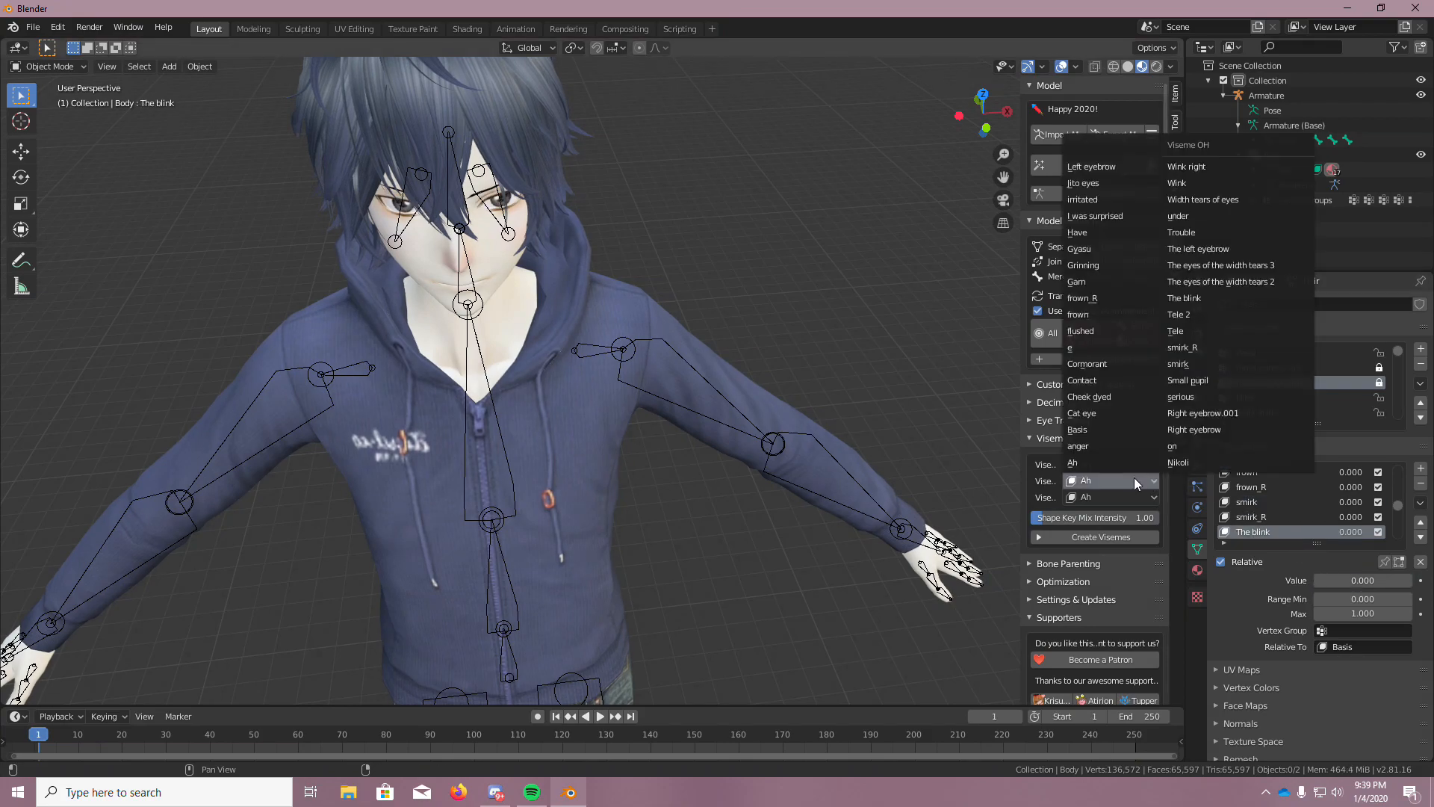
pyautogui.click(1140, 484)
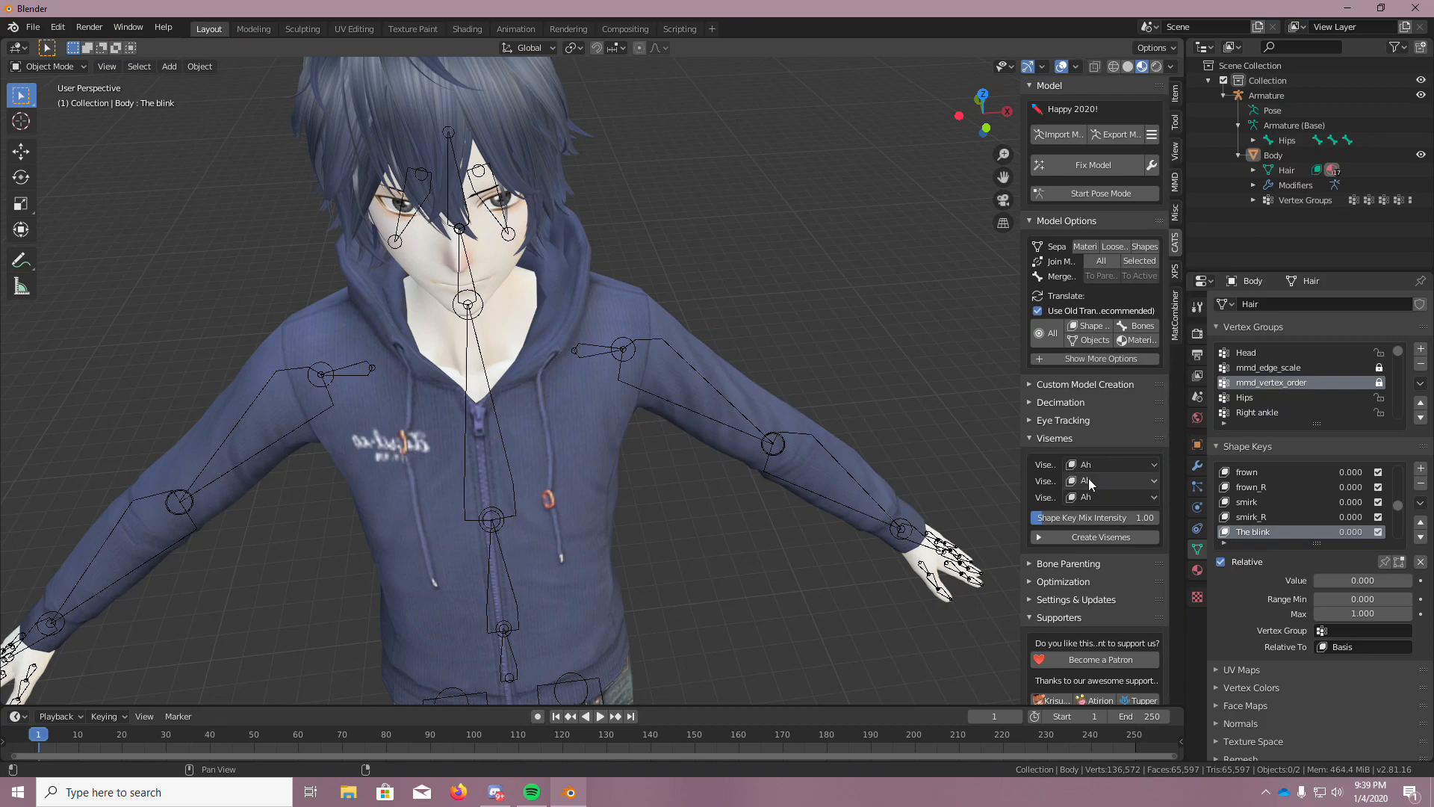
# Set Viseme OH to e and Viseme CH to Cormorant, and create the visemes with CATS
pyautogui.click(1087, 478)
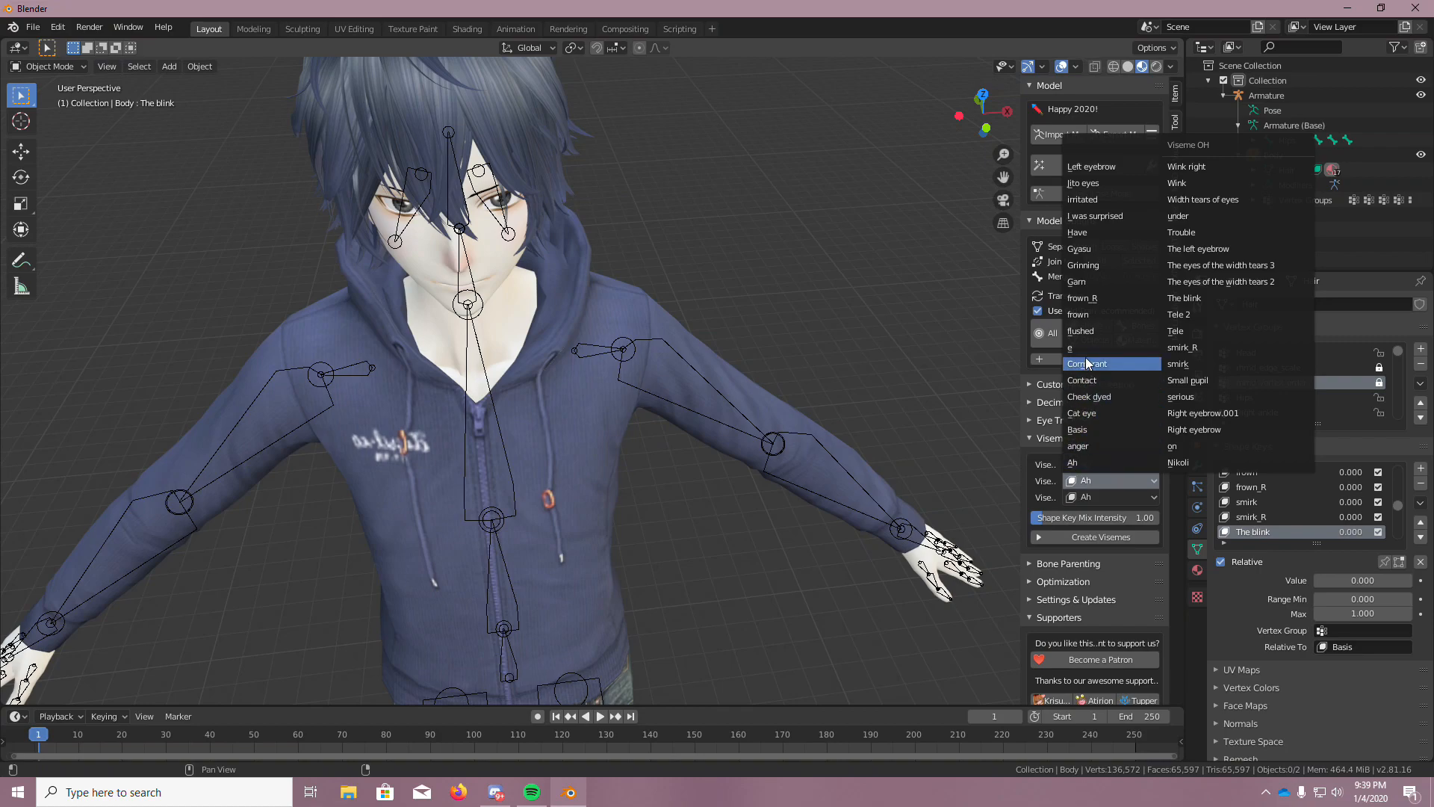
pyautogui.click(1085, 350)
pyautogui.click(1091, 498)
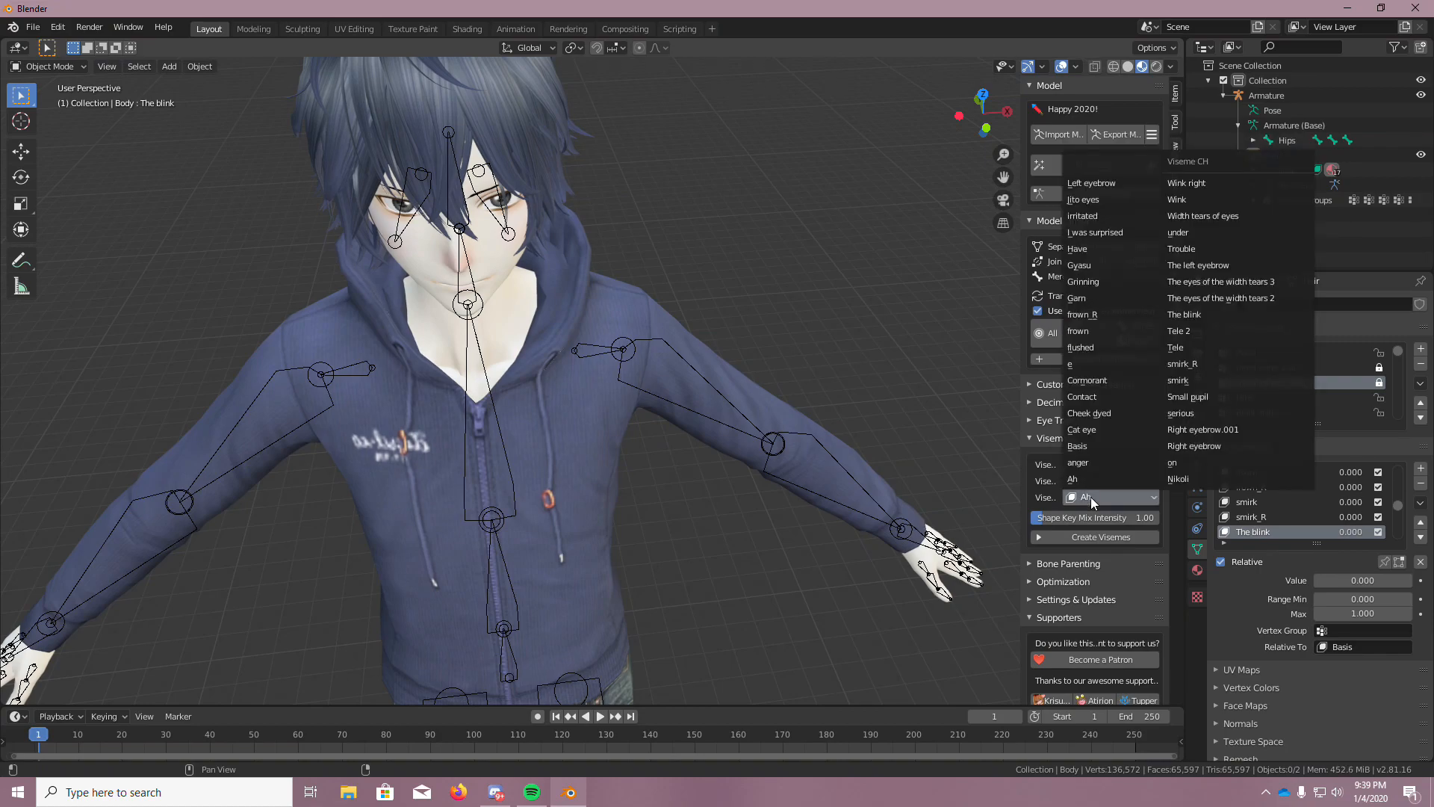
pyautogui.click(1102, 380)
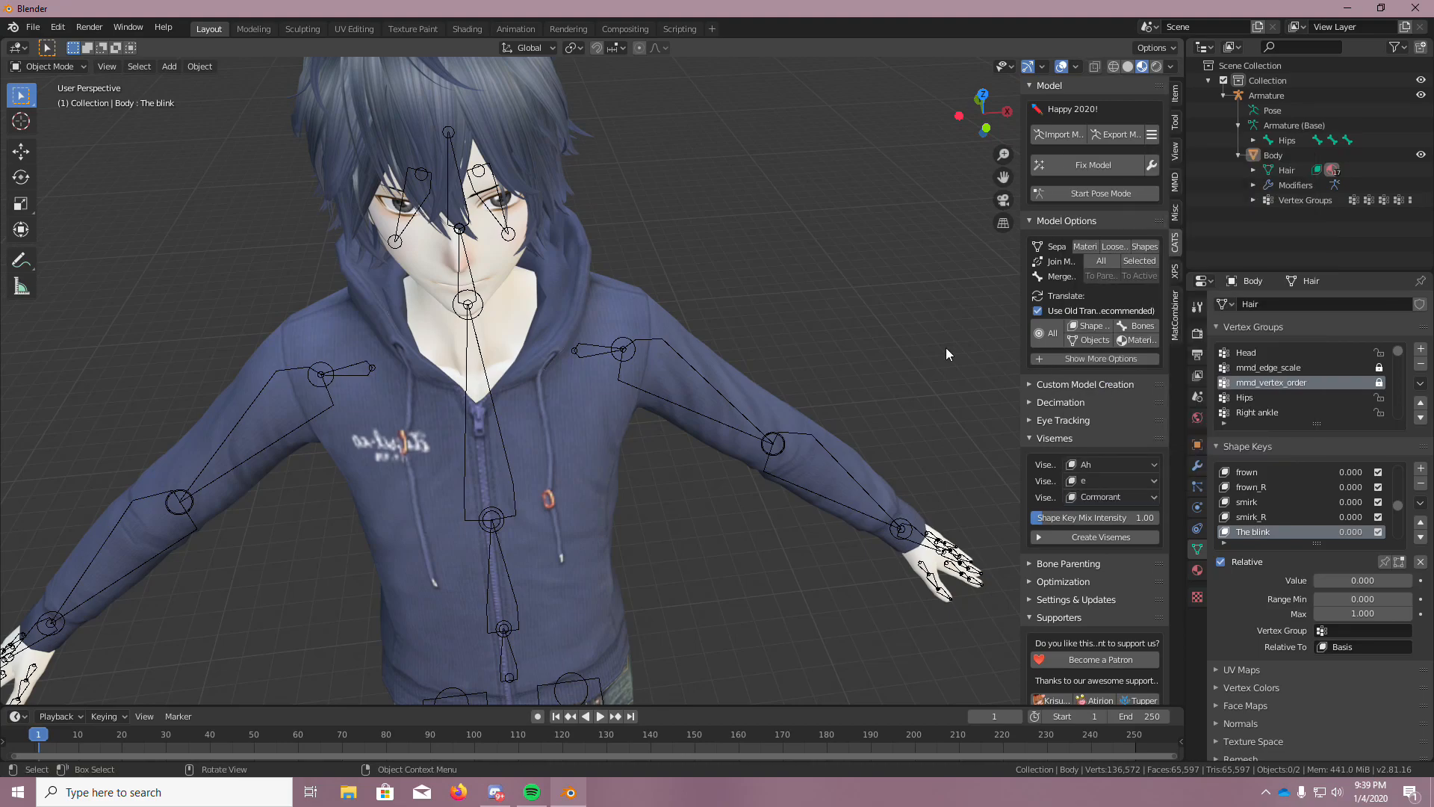
pyautogui.scroll(-5, 779, 297)
pyautogui.scroll(6, 739, 260)
pyautogui.click(1098, 535)
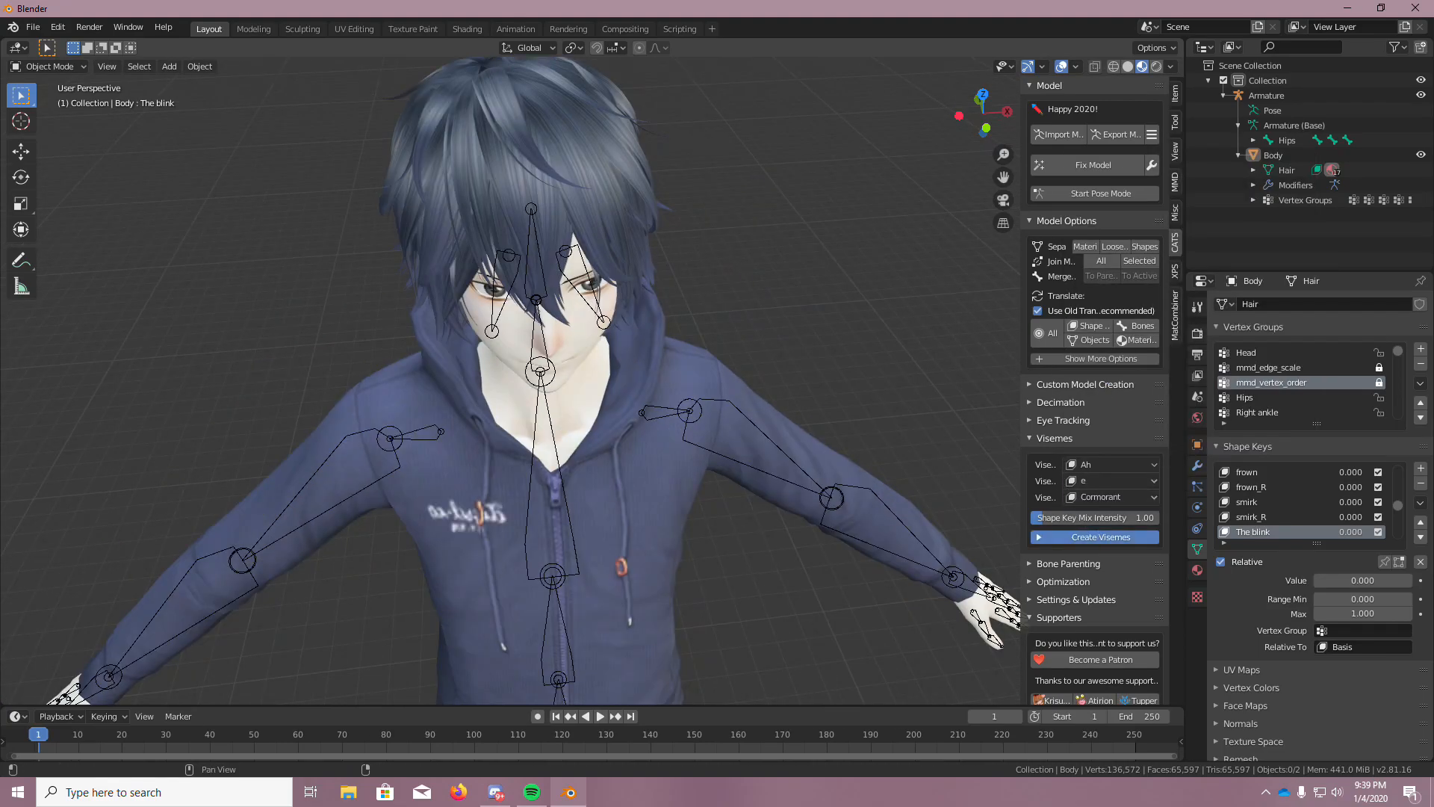
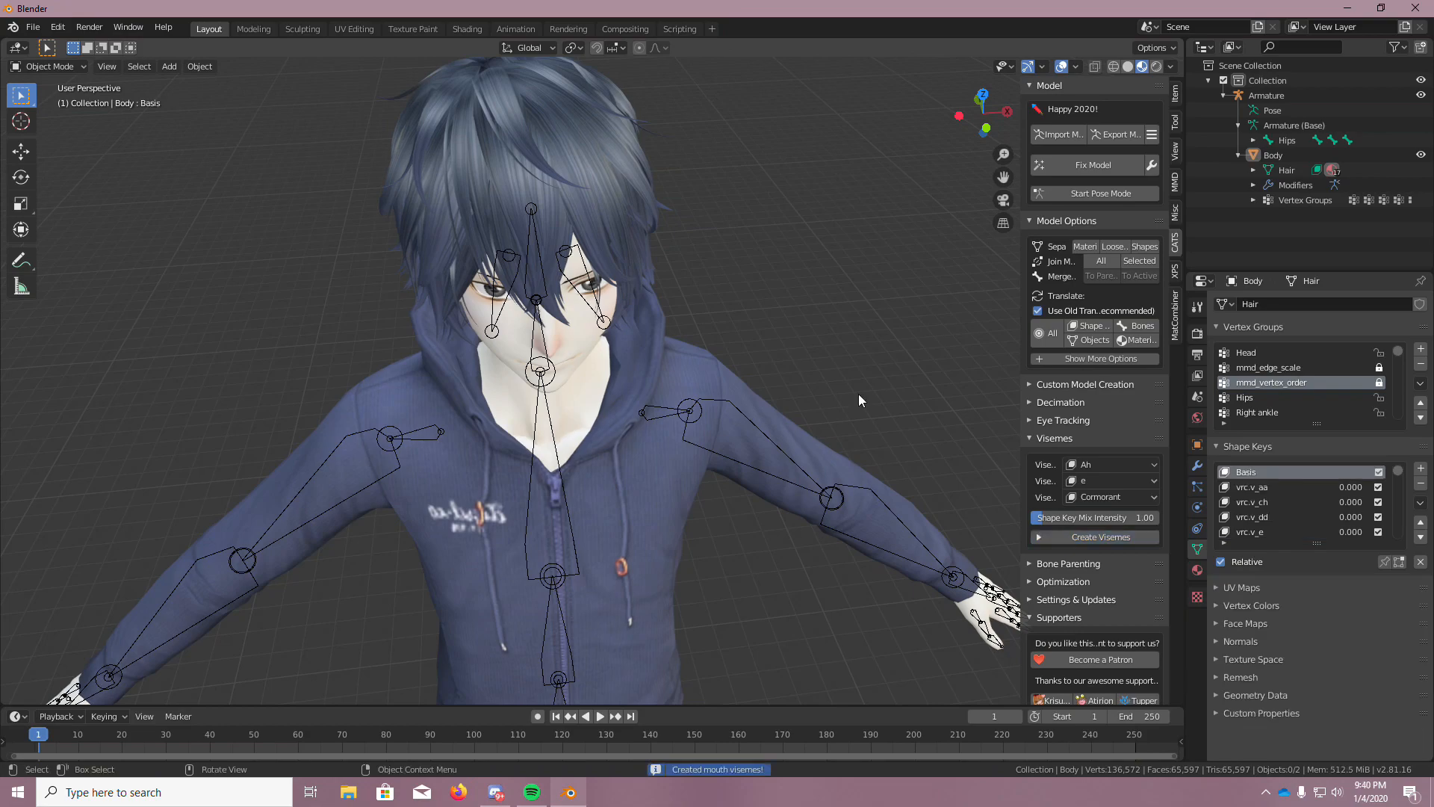
pyautogui.click(1029, 564)
pyautogui.click(1028, 564)
pyautogui.click(1028, 564)
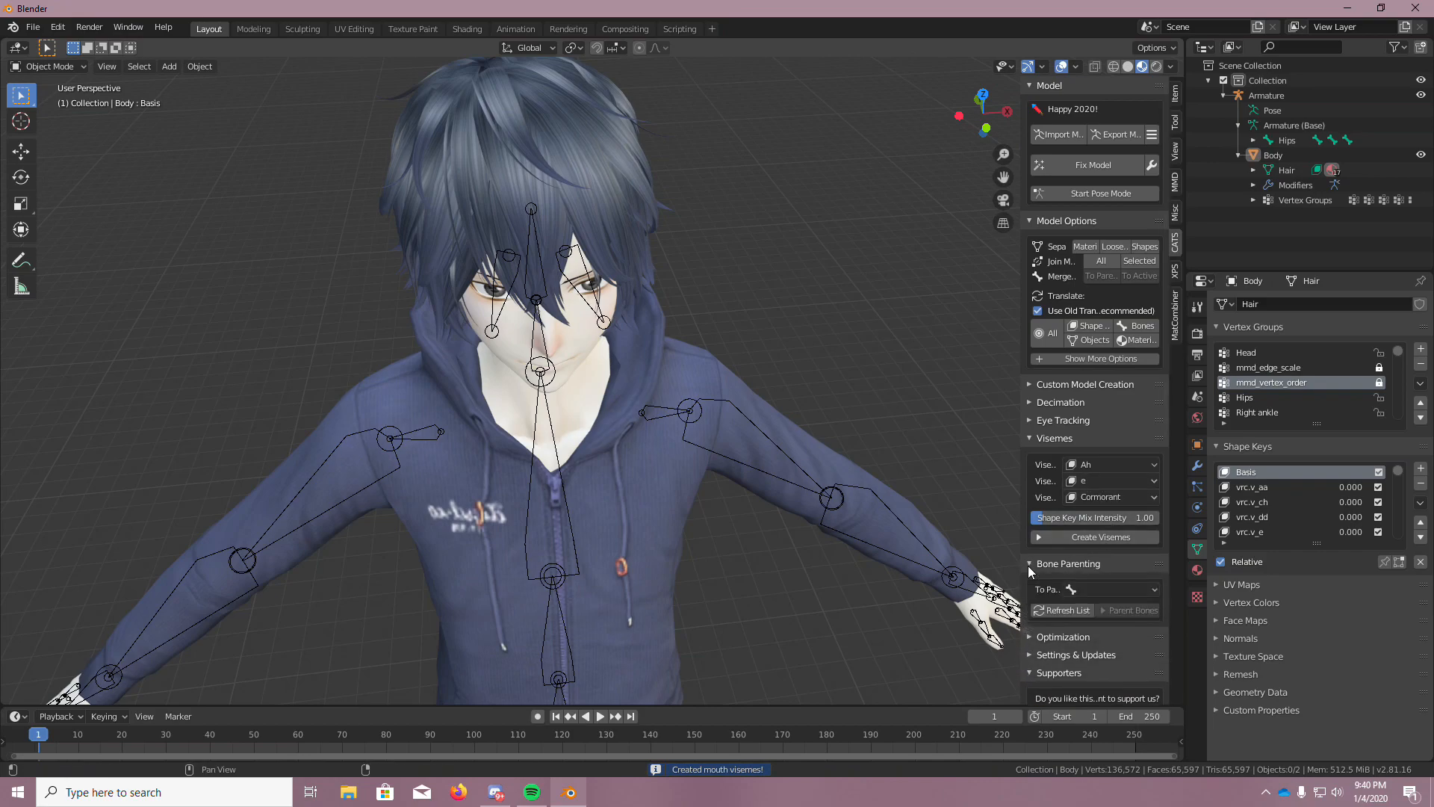
pyautogui.click(1029, 565)
# In the CATS Eye Tracking settings, set both Blink Left and Blink Right to The blink and create the eye tracking
pyautogui.click(1030, 421)
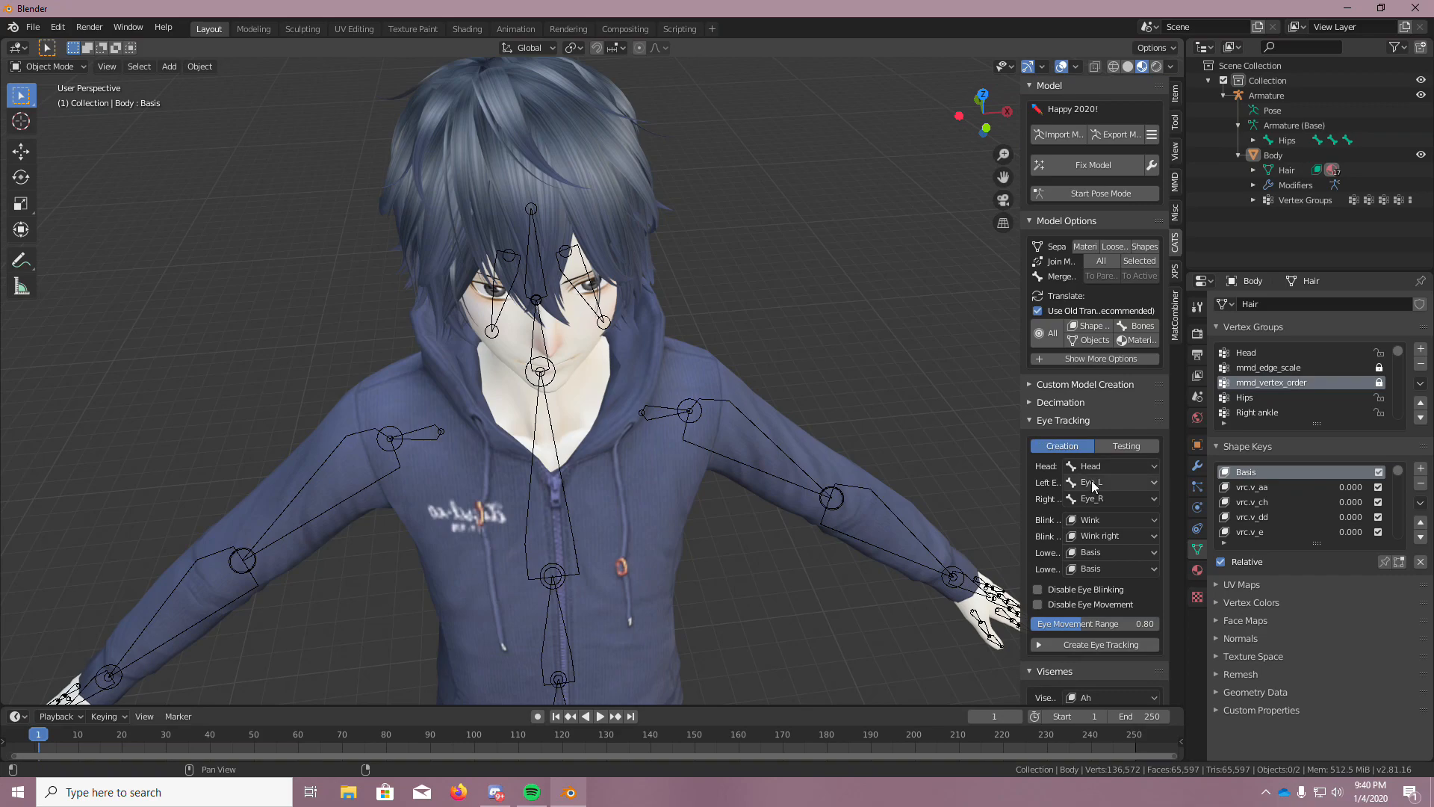
pyautogui.click(1104, 516)
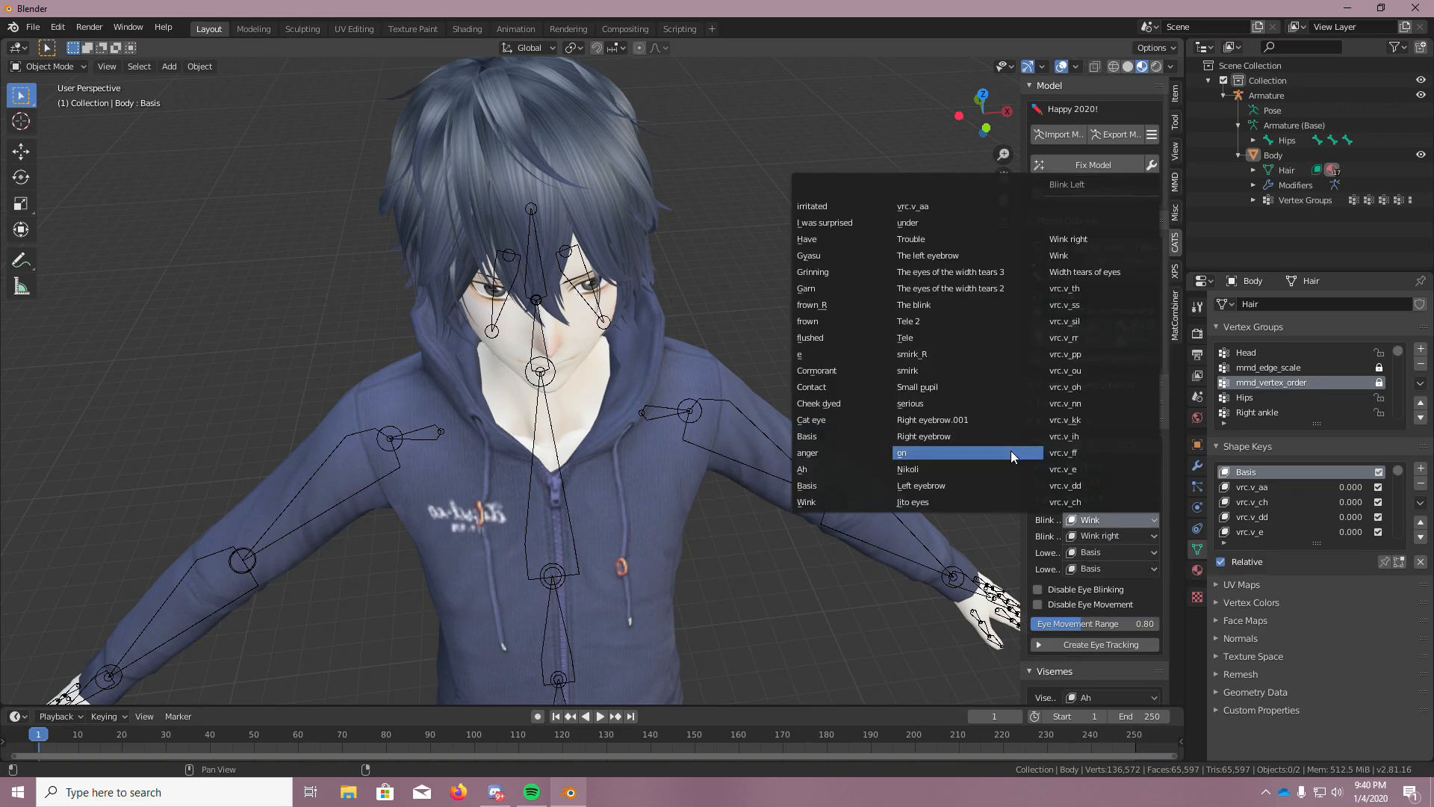
pyautogui.click(947, 305)
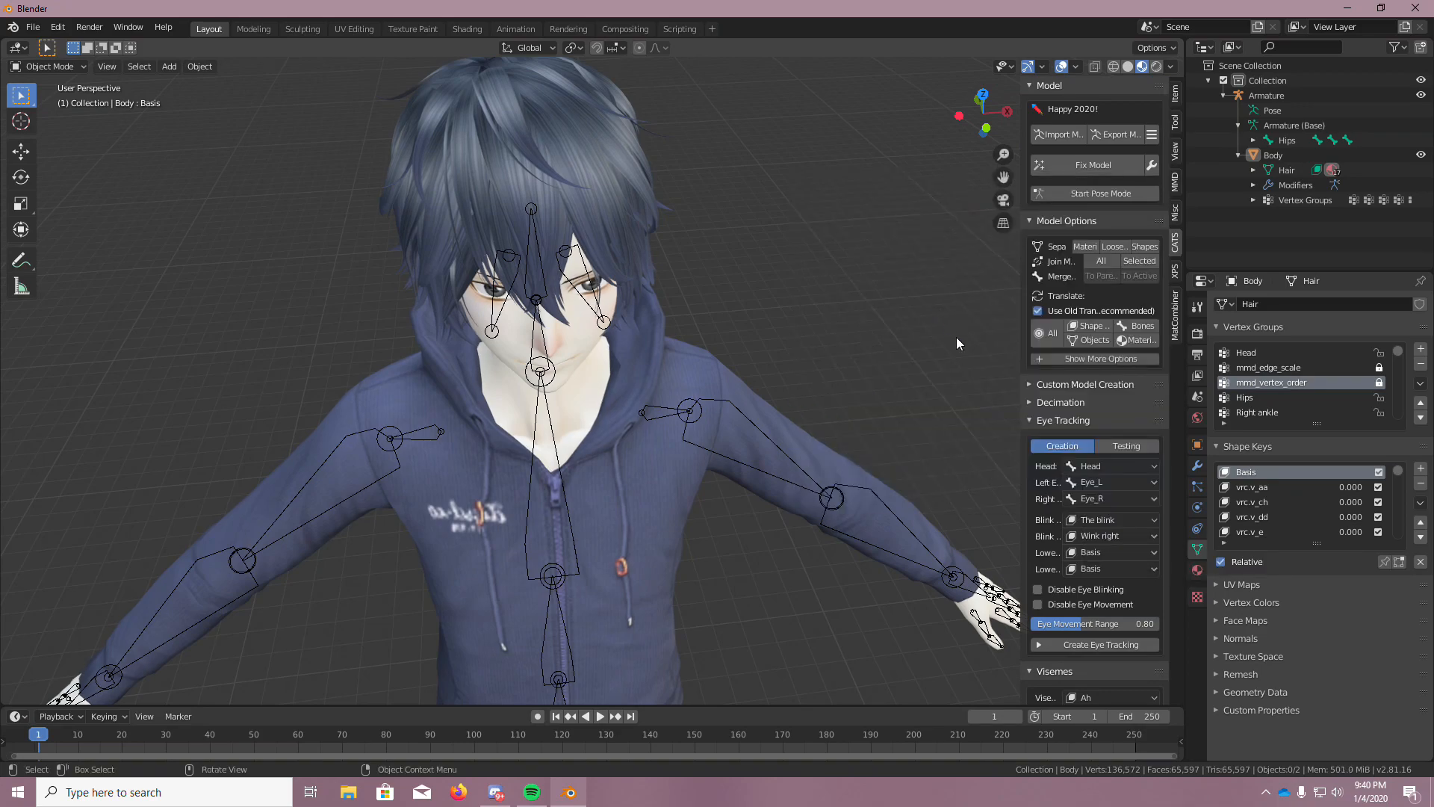
pyautogui.click(1088, 535)
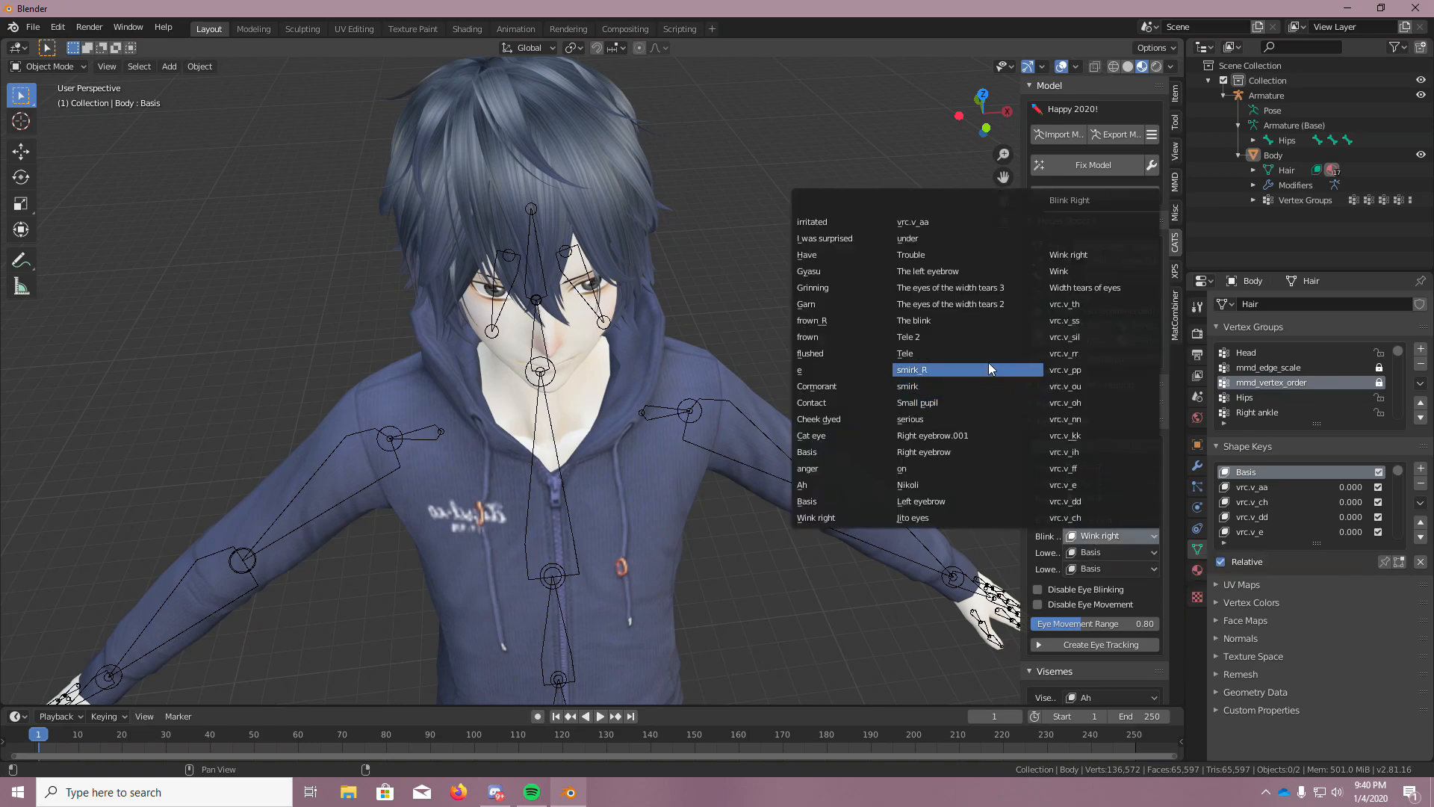
pyautogui.click(961, 321)
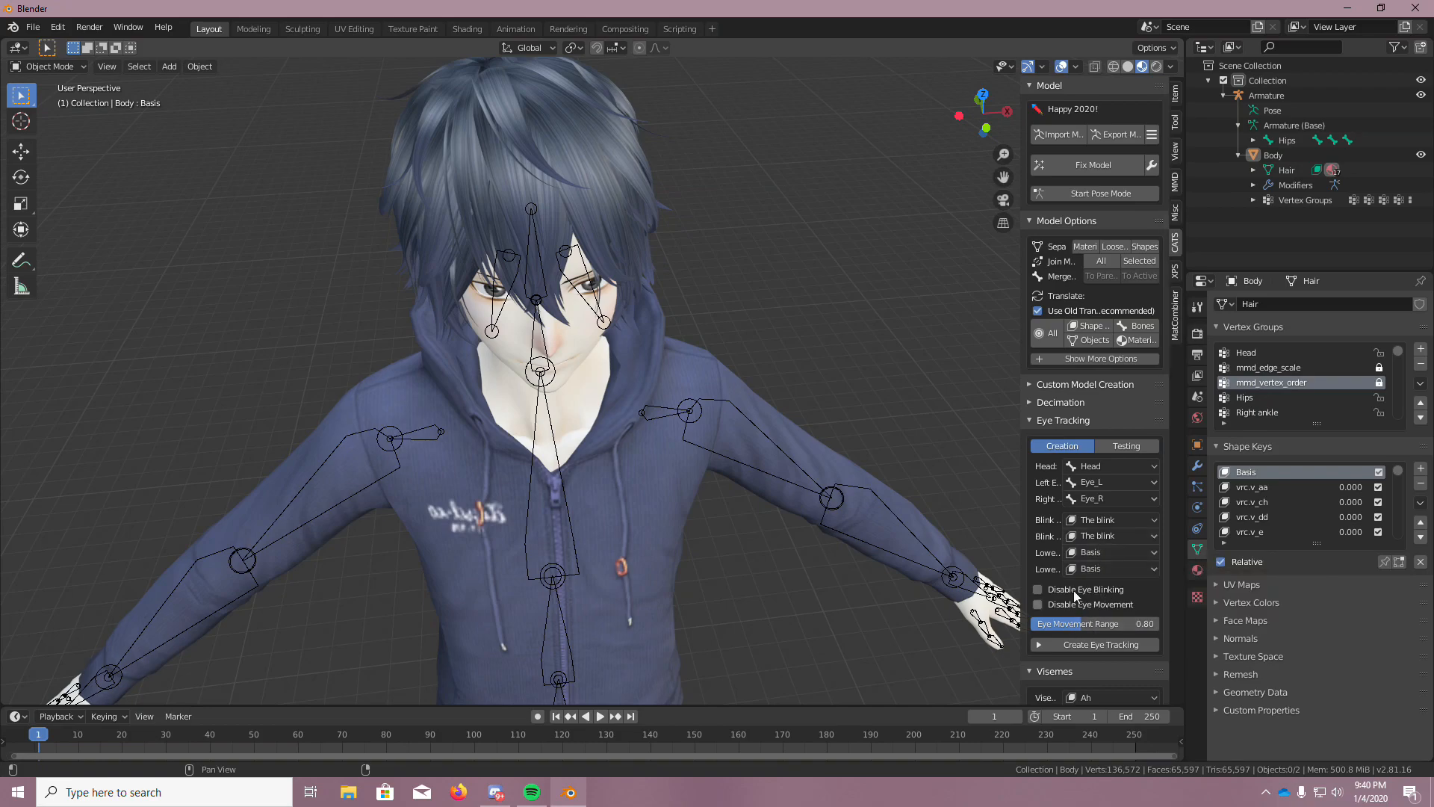
pyautogui.click(1095, 649)
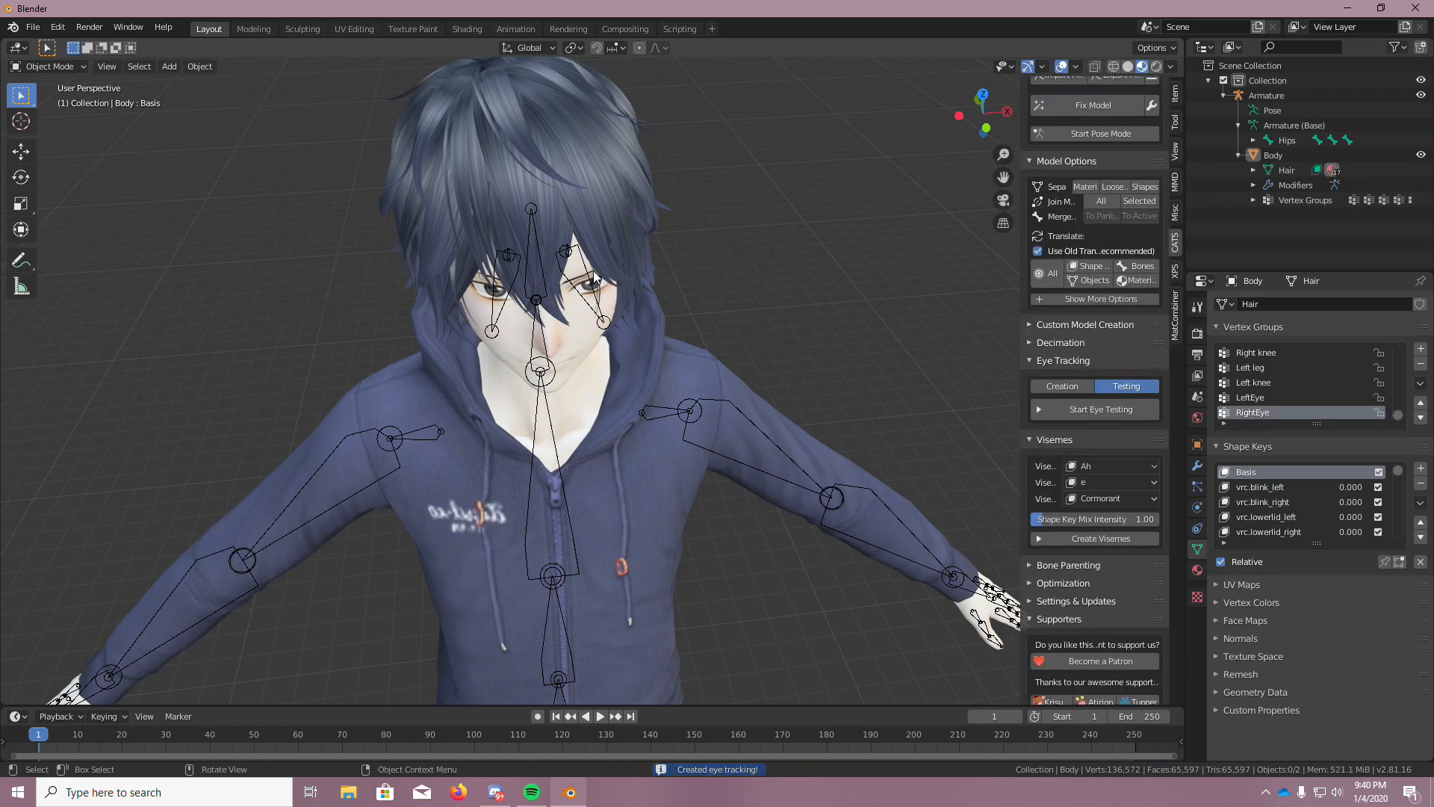
# Start CATS eye testing and rotate the eyes to -19 up-down and -19 left-right
pyautogui.scroll(-8, 596, 271)
pyautogui.scroll(5, 563, 245)
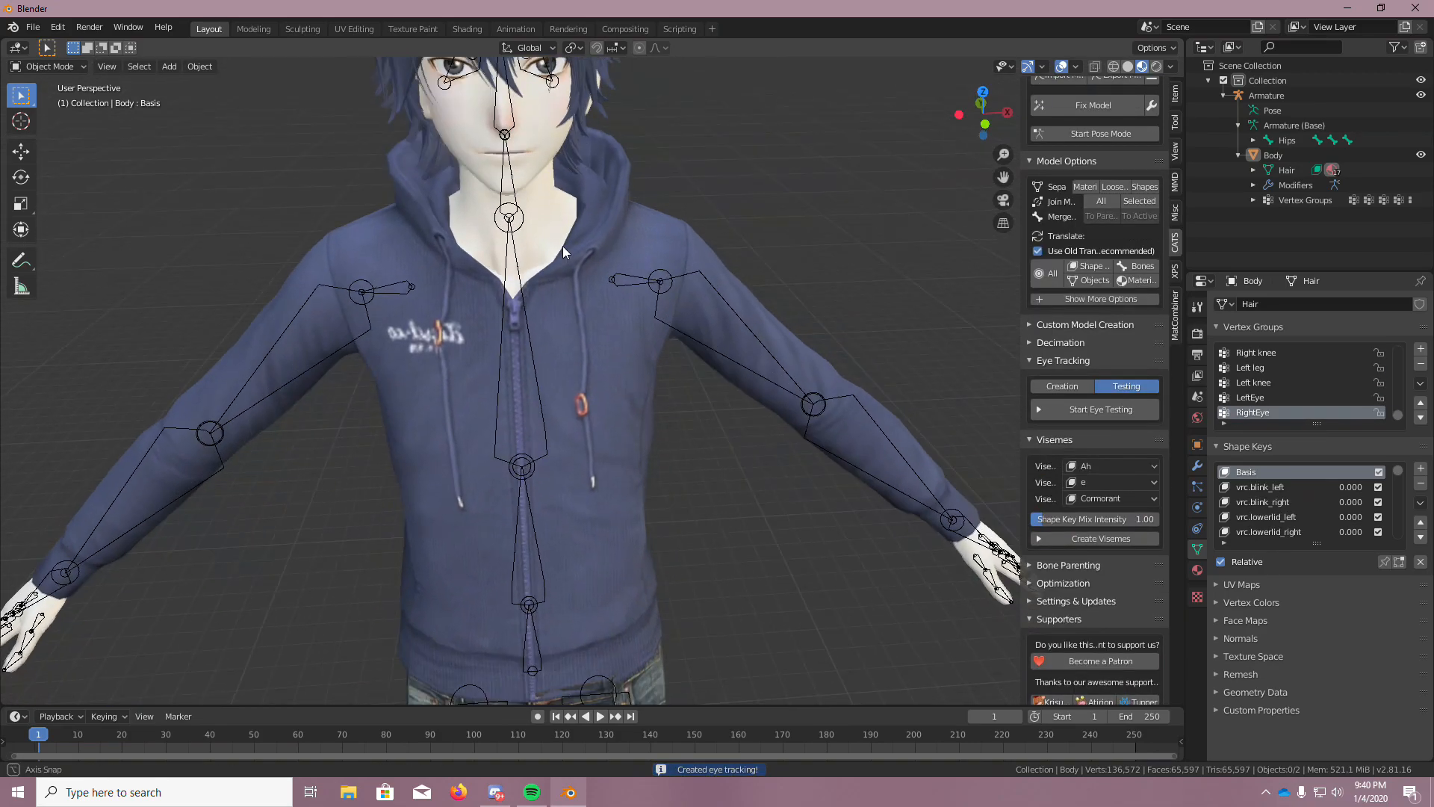
pyautogui.scroll(-6, 545, 181)
pyautogui.scroll(10, 546, 182)
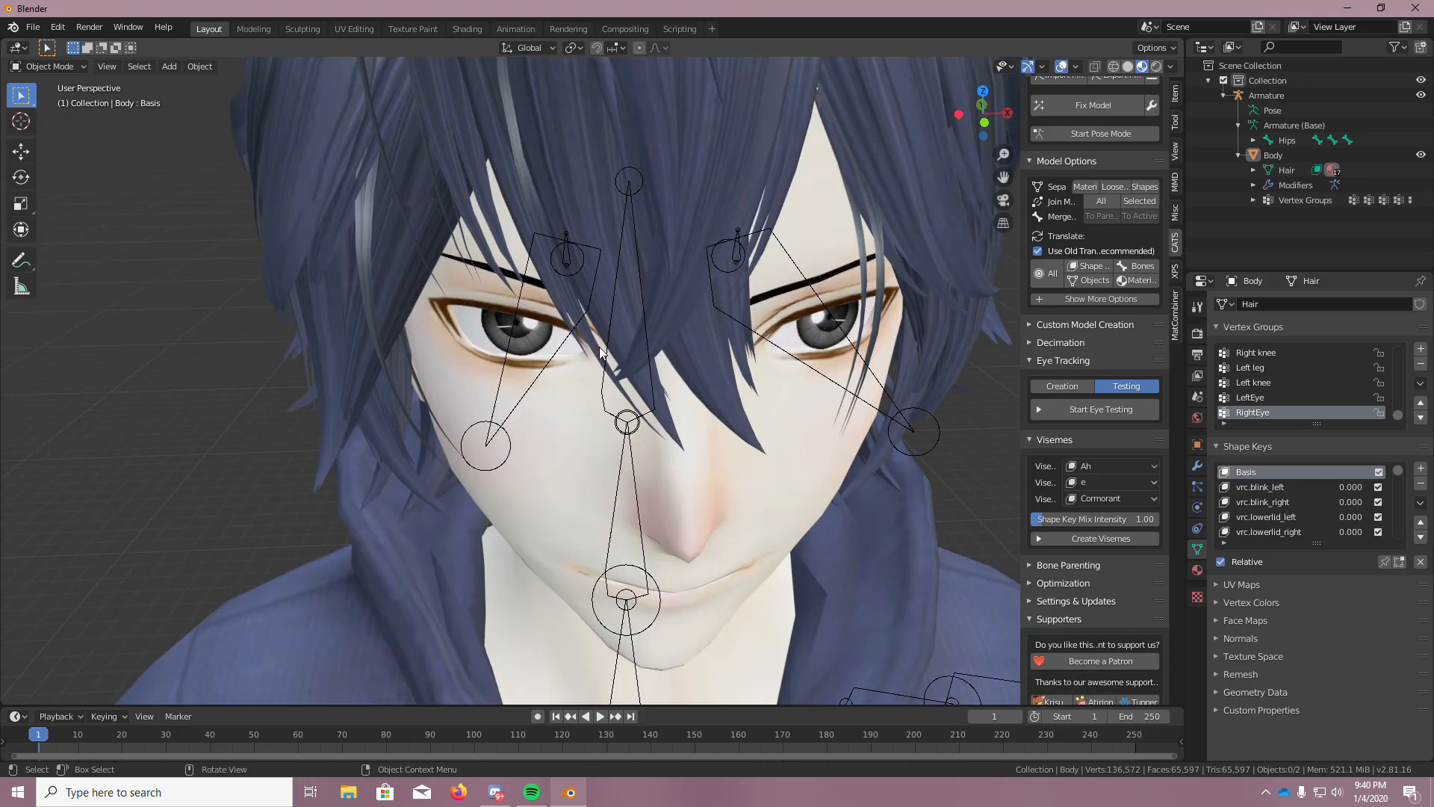
pyautogui.scroll(-5, 604, 353)
pyautogui.moveTo(594, 340); pyautogui.dragTo(582, 249, button='middle')
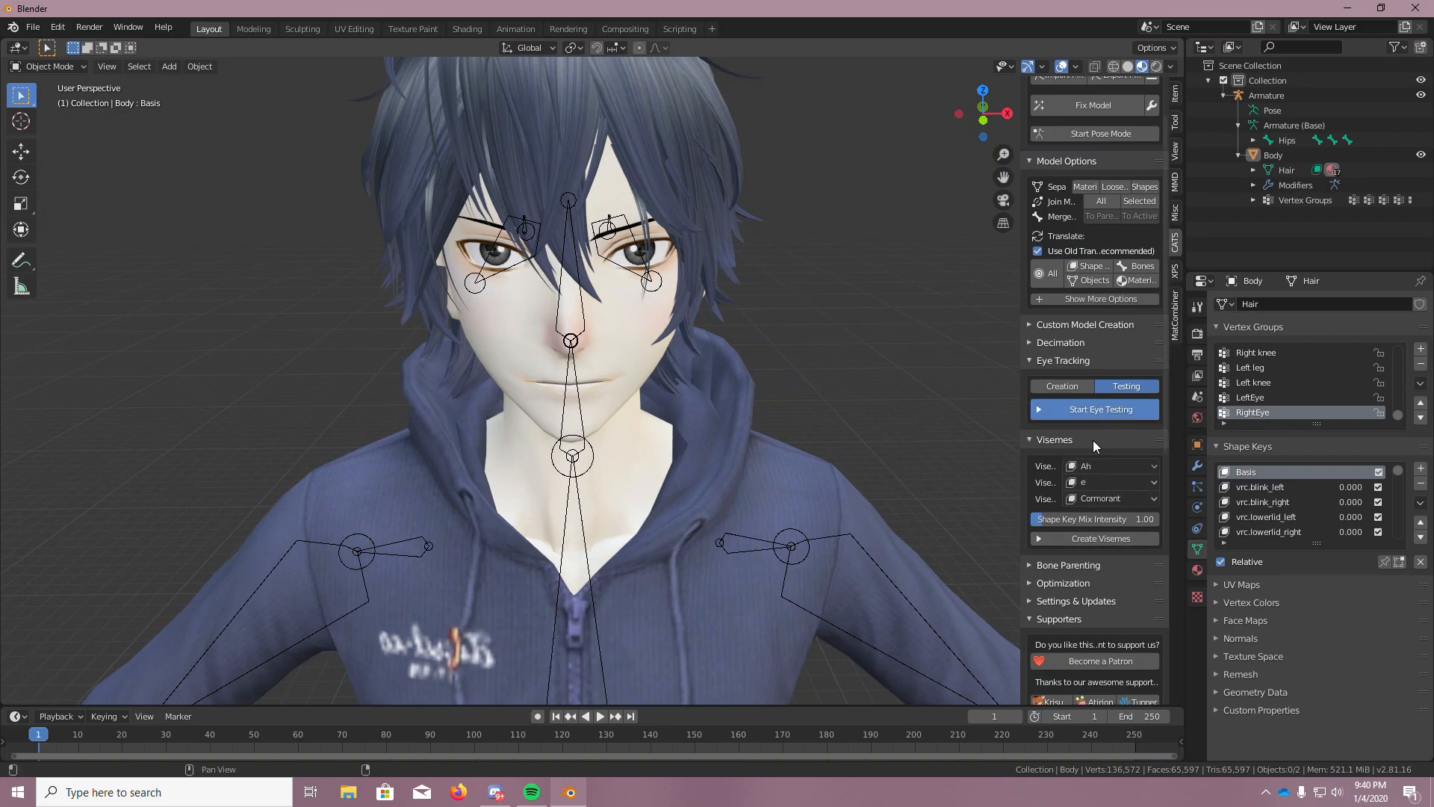
pyautogui.click(1089, 411)
pyautogui.moveTo(1076, 410); pyautogui.dragTo(1046, 424)
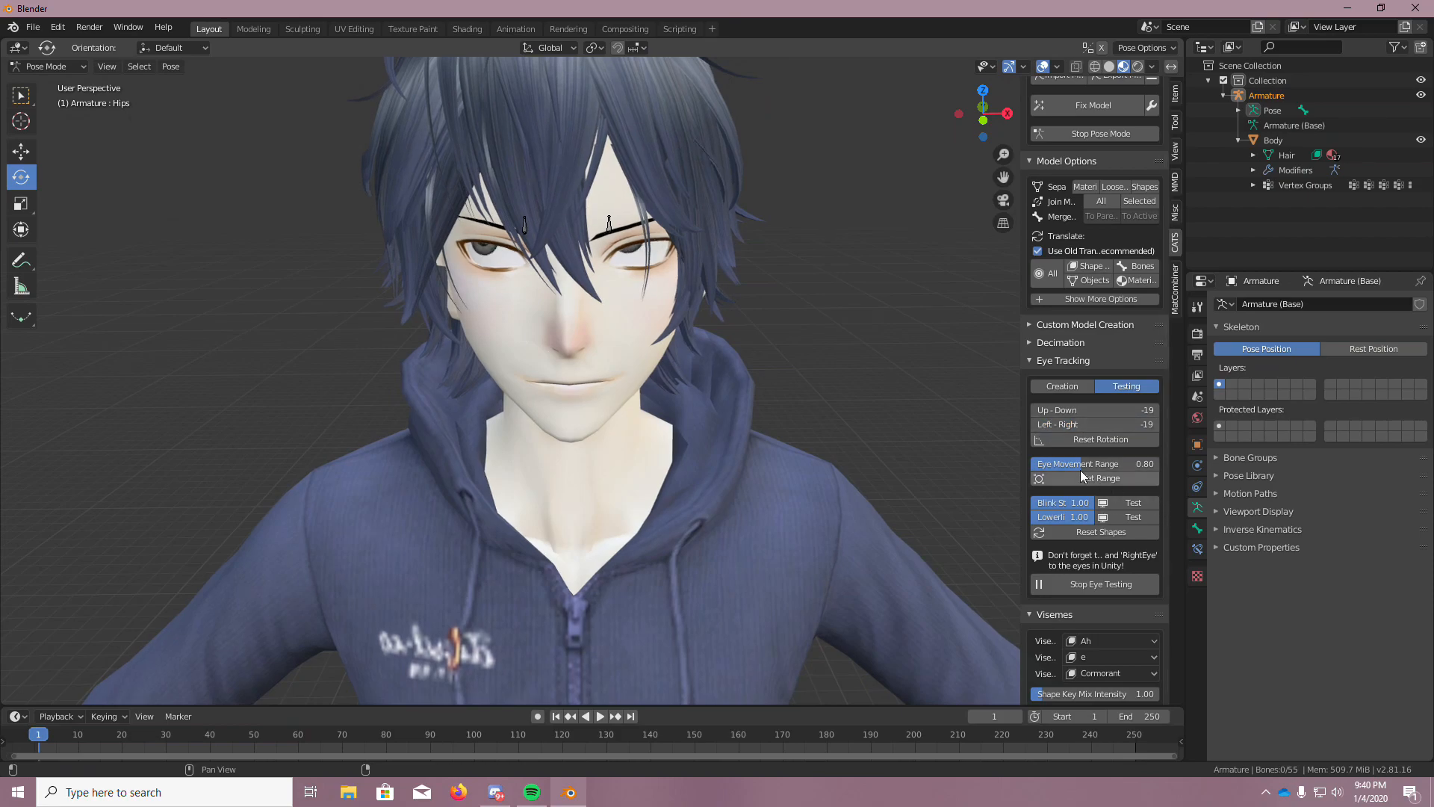
# Test the eye blink at strength 1.00 and examine the closed eyelids from the front and at an angle
pyautogui.click(1113, 504)
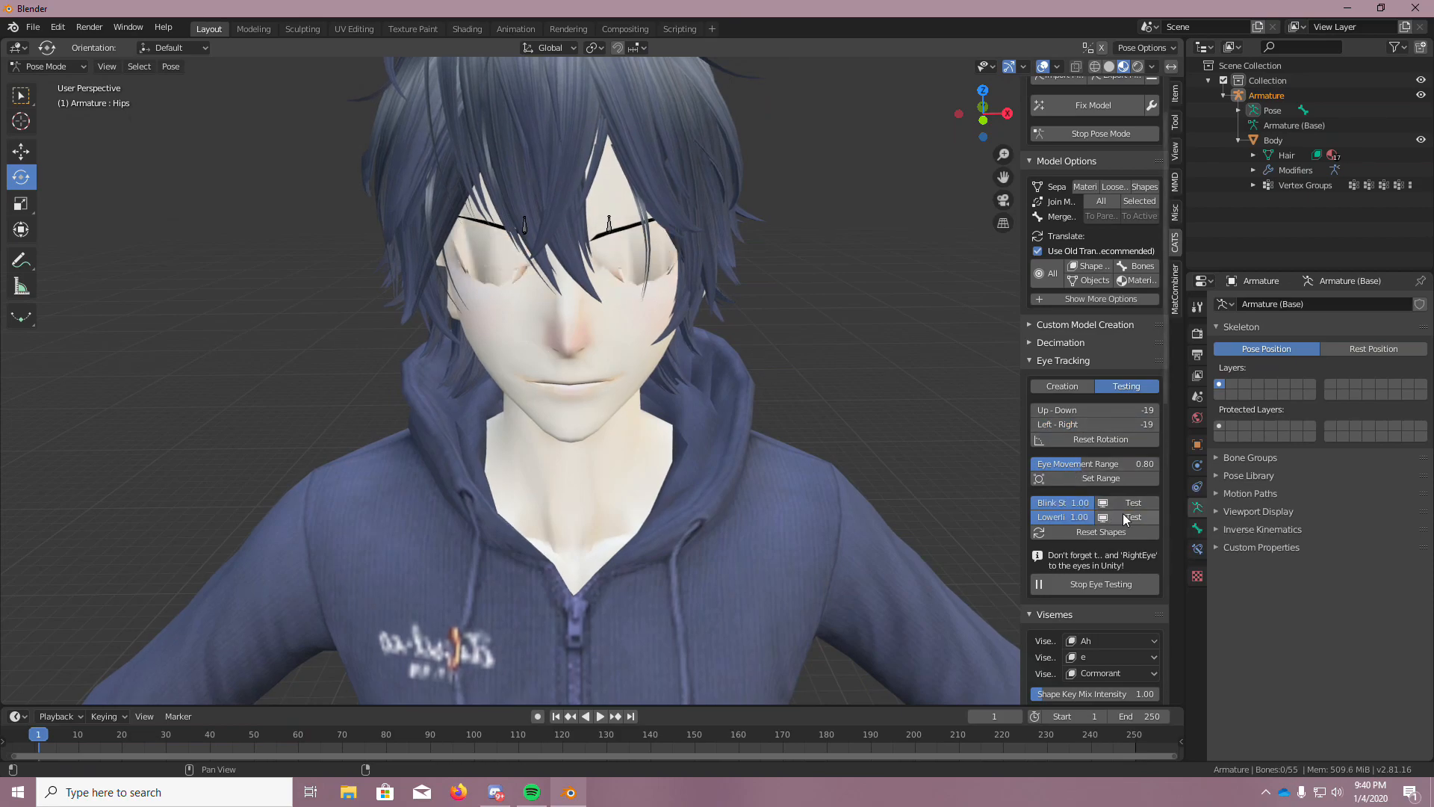
pyautogui.scroll(-5, 669, 331)
pyautogui.scroll(8, 665, 285)
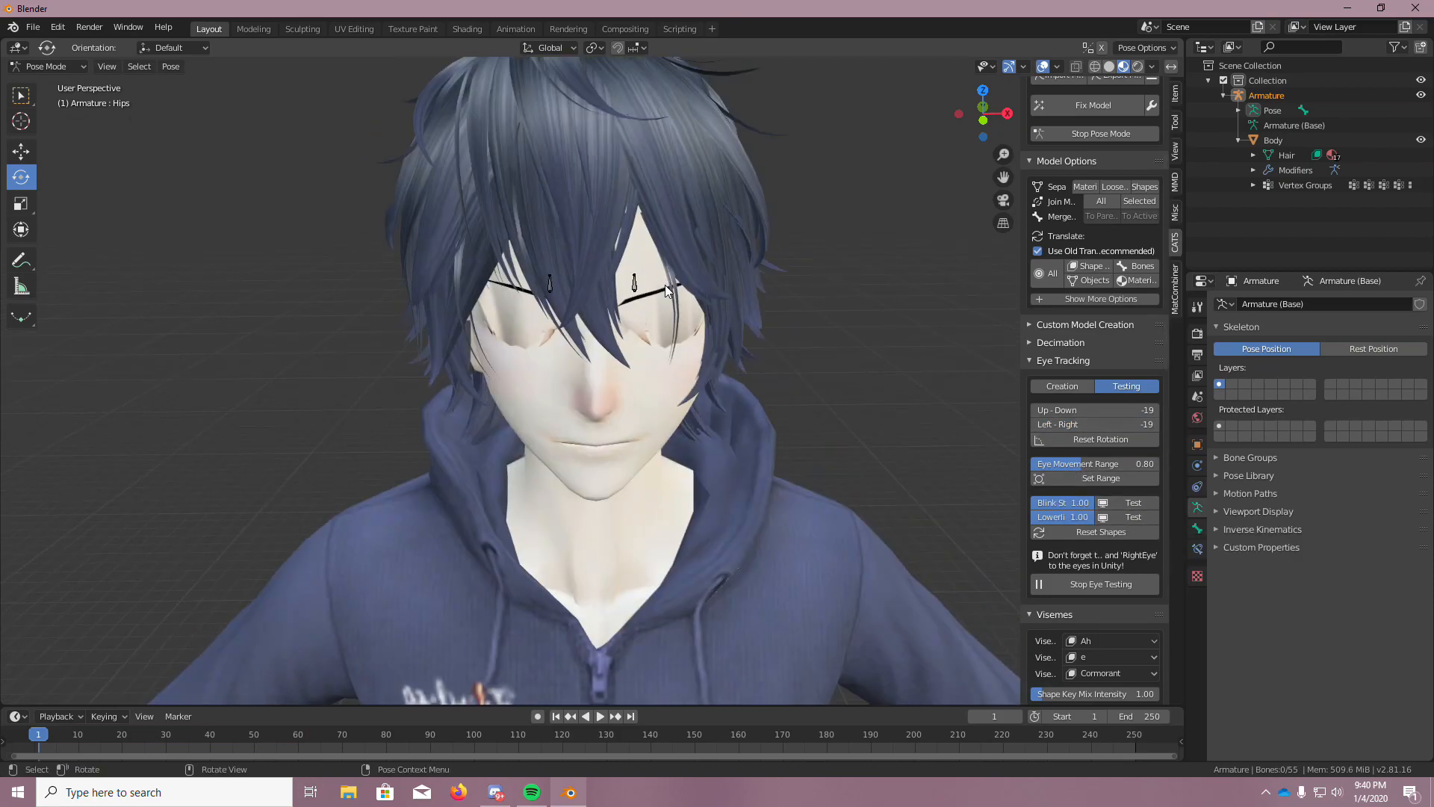
pyautogui.scroll(-3, 715, 320)
pyautogui.moveTo(730, 320); pyautogui.dragTo(797, 409, button='middle')
pyautogui.scroll(-4, 939, 411)
pyautogui.scroll(2, 1130, 492)
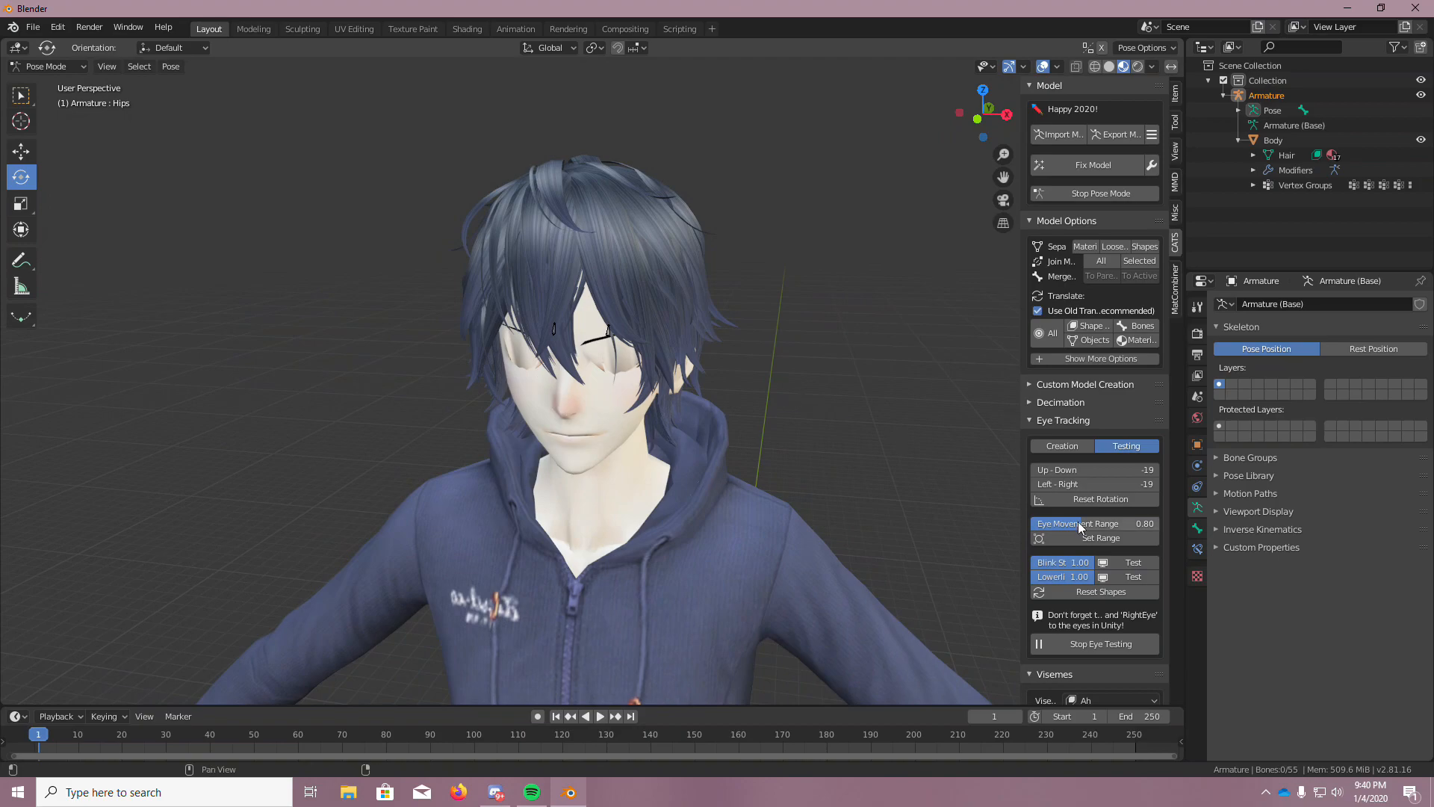
# Reset the tested blink shapes and stop the CATS eye testing
pyautogui.click(1122, 588)
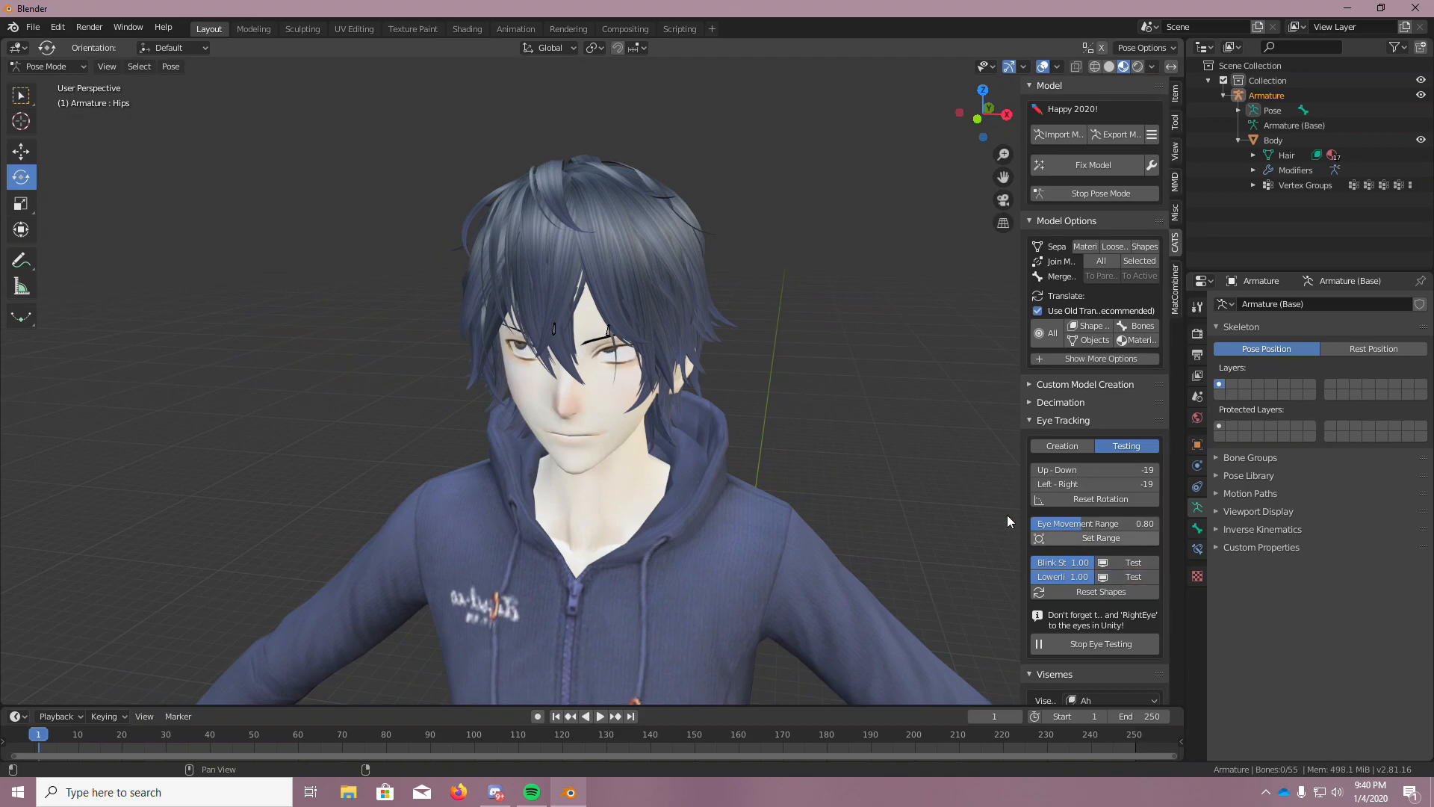
pyautogui.click(1107, 647)
pyautogui.click(847, 425)
pyautogui.scroll(-4, 853, 420)
pyautogui.scroll(4, 856, 415)
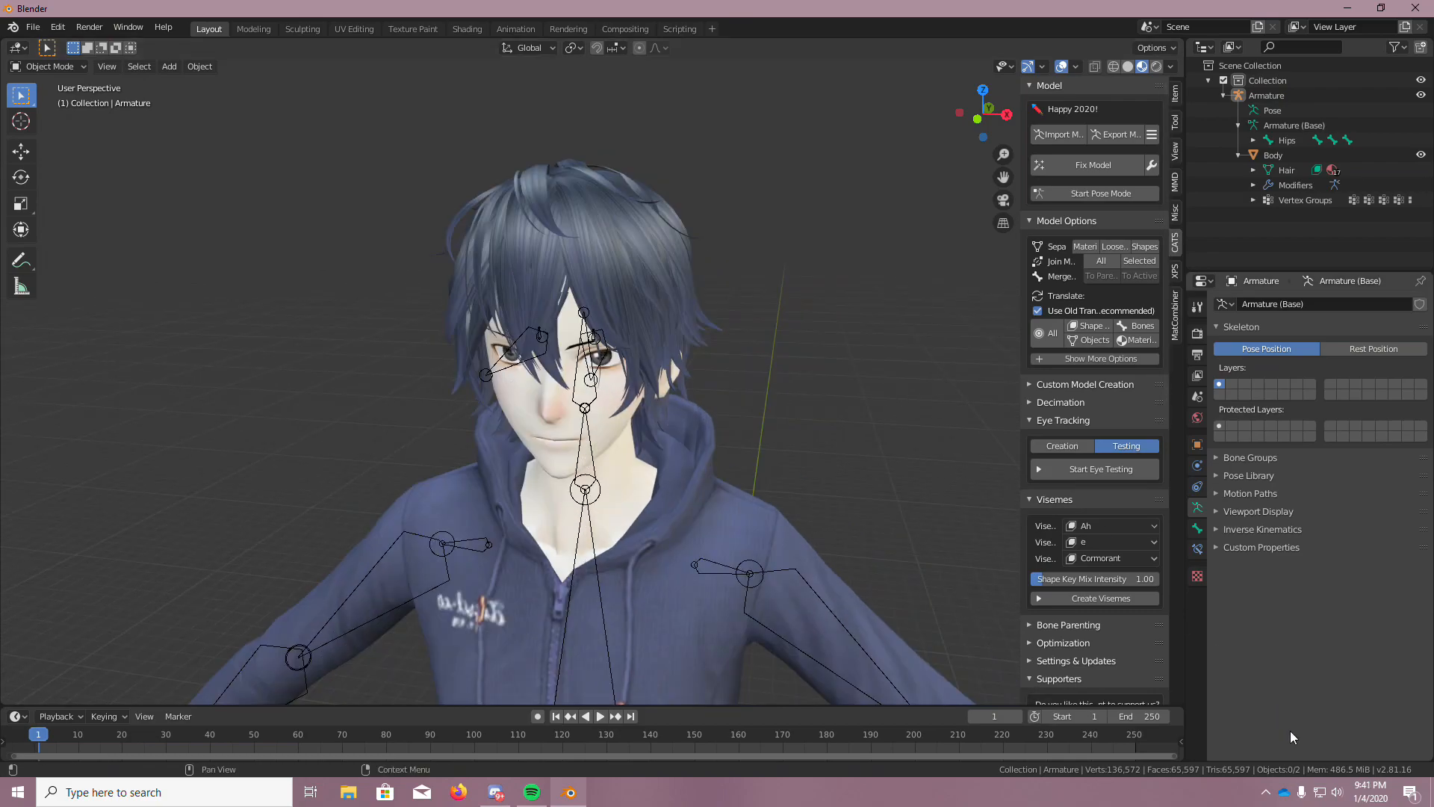
pyautogui.scroll(-4, 902, 504)
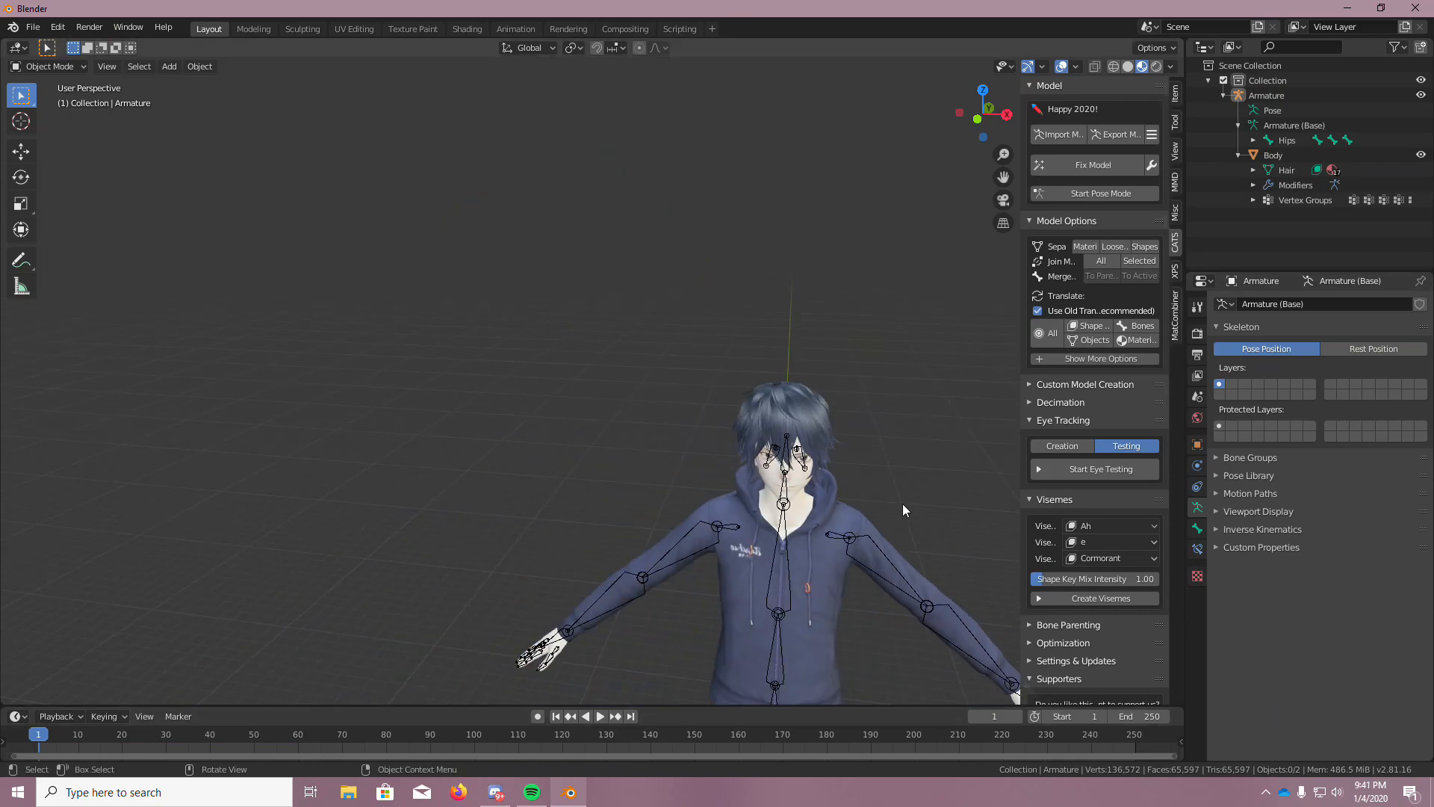
pyautogui.scroll(2, 916, 474)
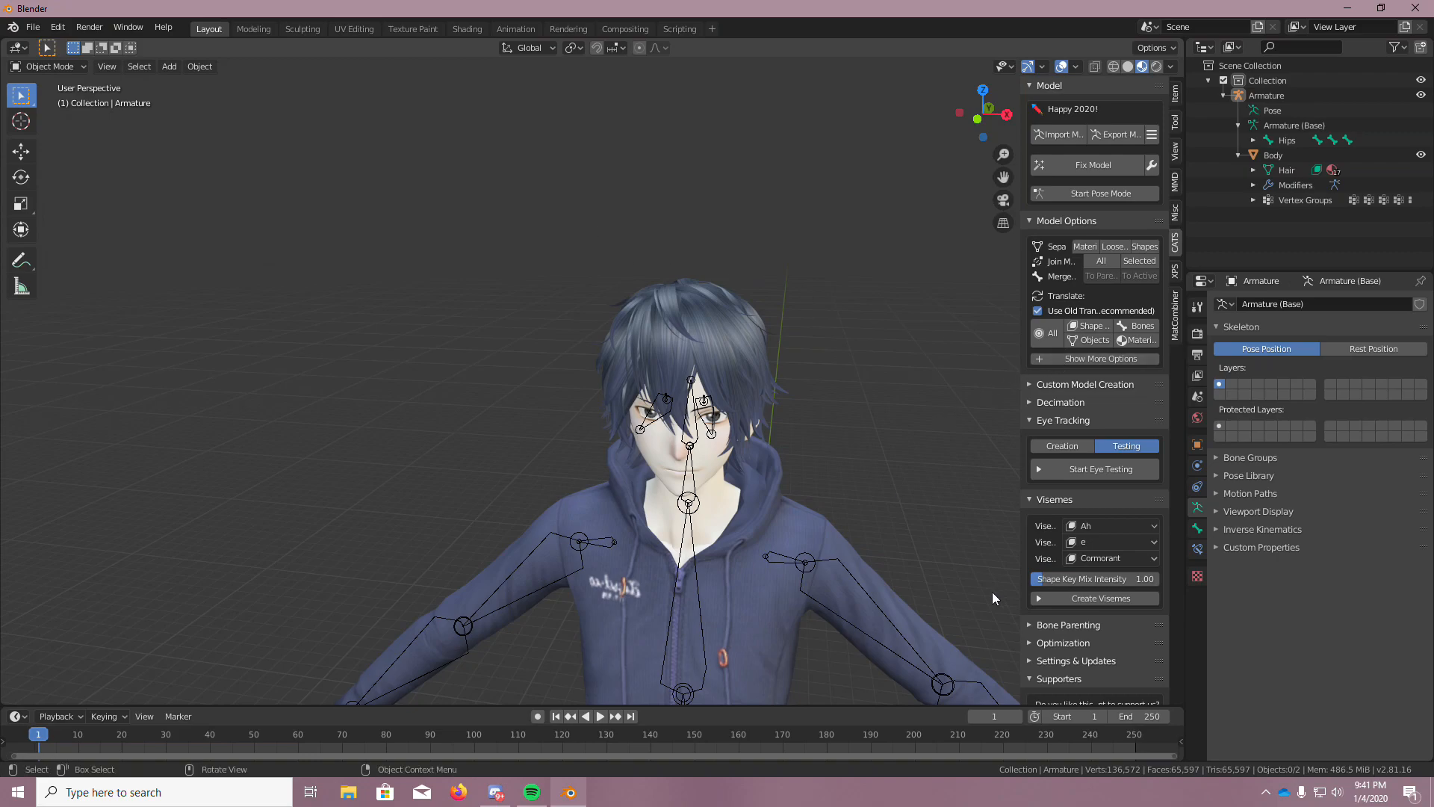
# In the CATS material optimization, combine the same materials and convert the textures to PNG
pyautogui.click(1051, 643)
pyautogui.scroll(-3, 1043, 625)
pyautogui.click(1089, 550)
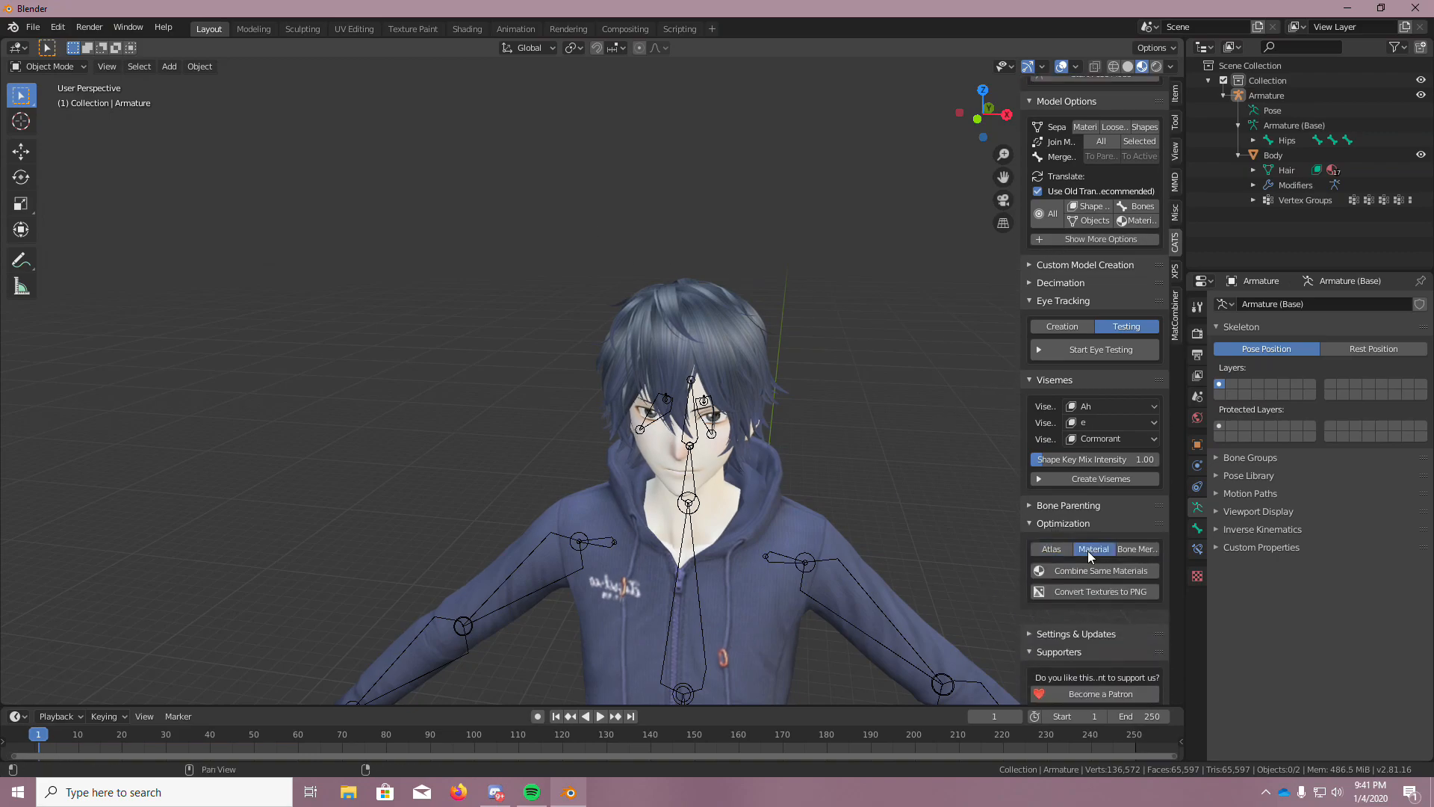
pyautogui.click(1092, 575)
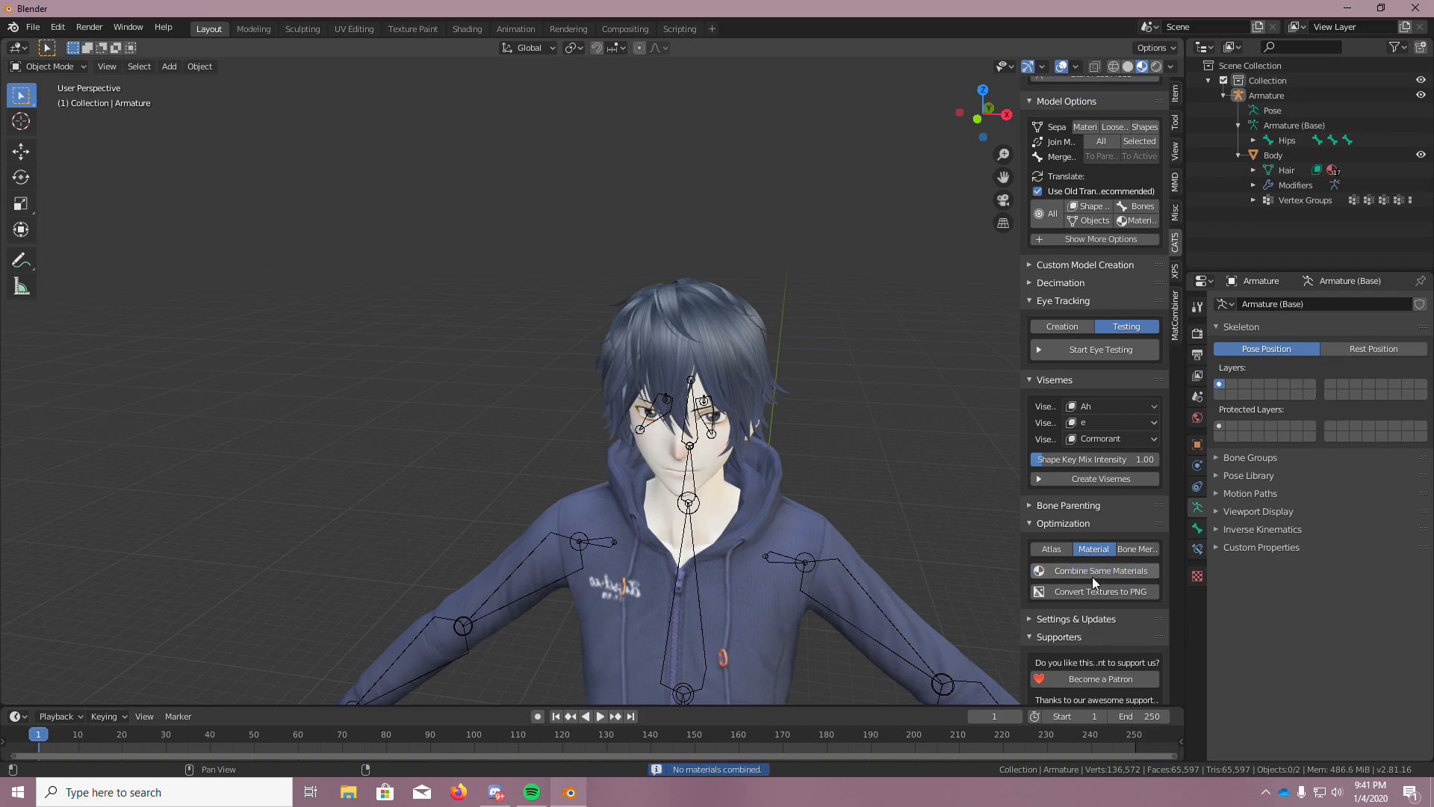
pyautogui.click(1091, 589)
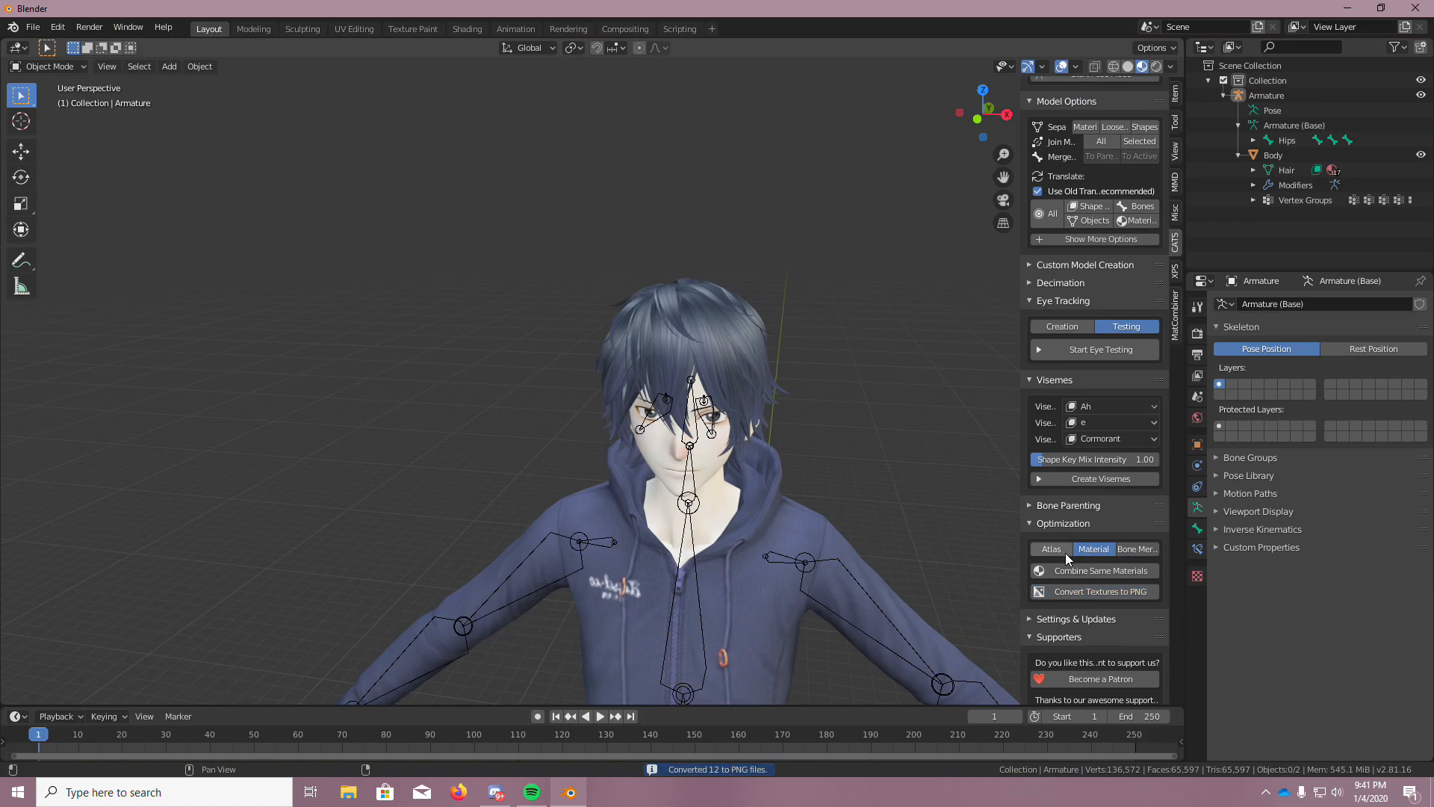
# Generate the material list for the CATS texture atlas
pyautogui.click(1051, 551)
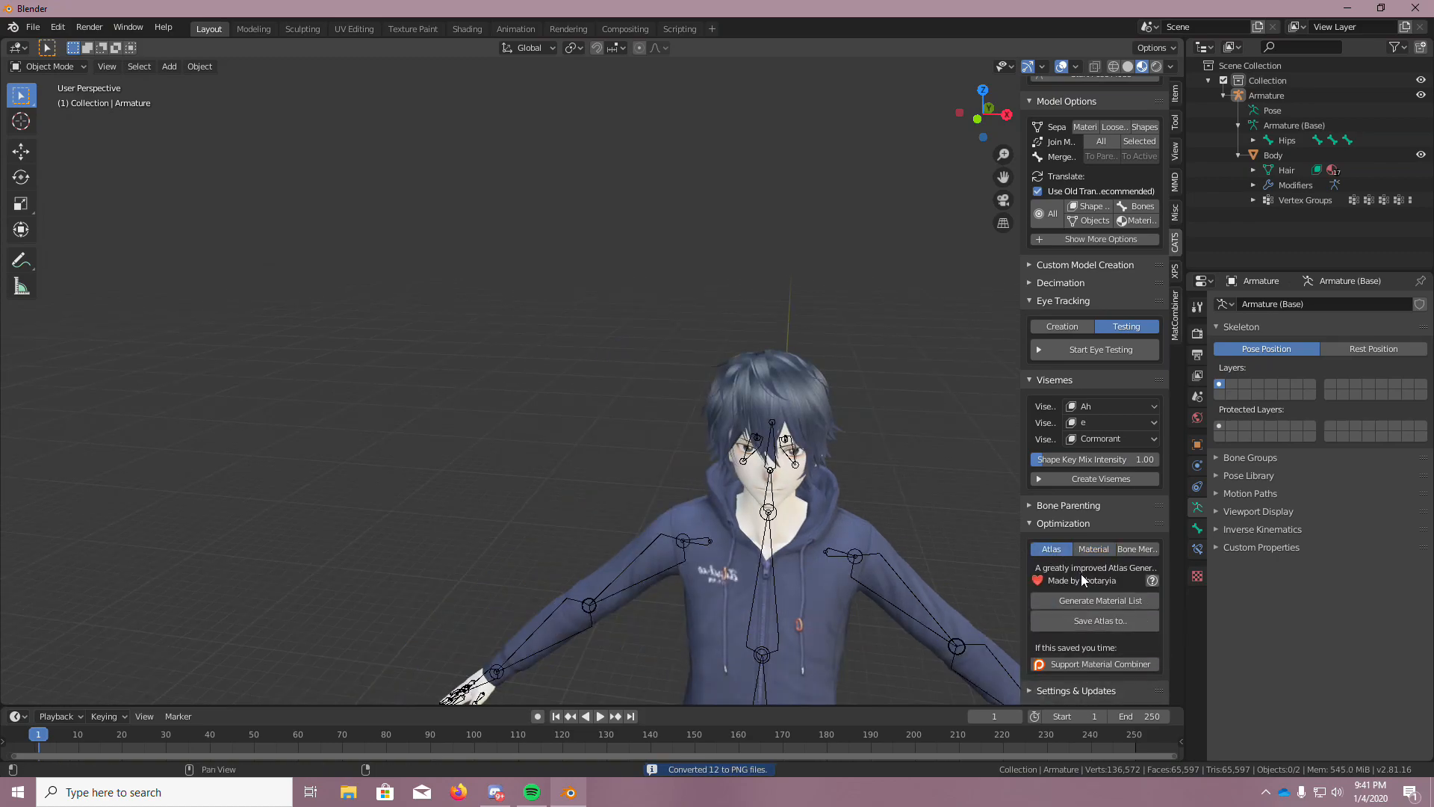
pyautogui.click(1101, 602)
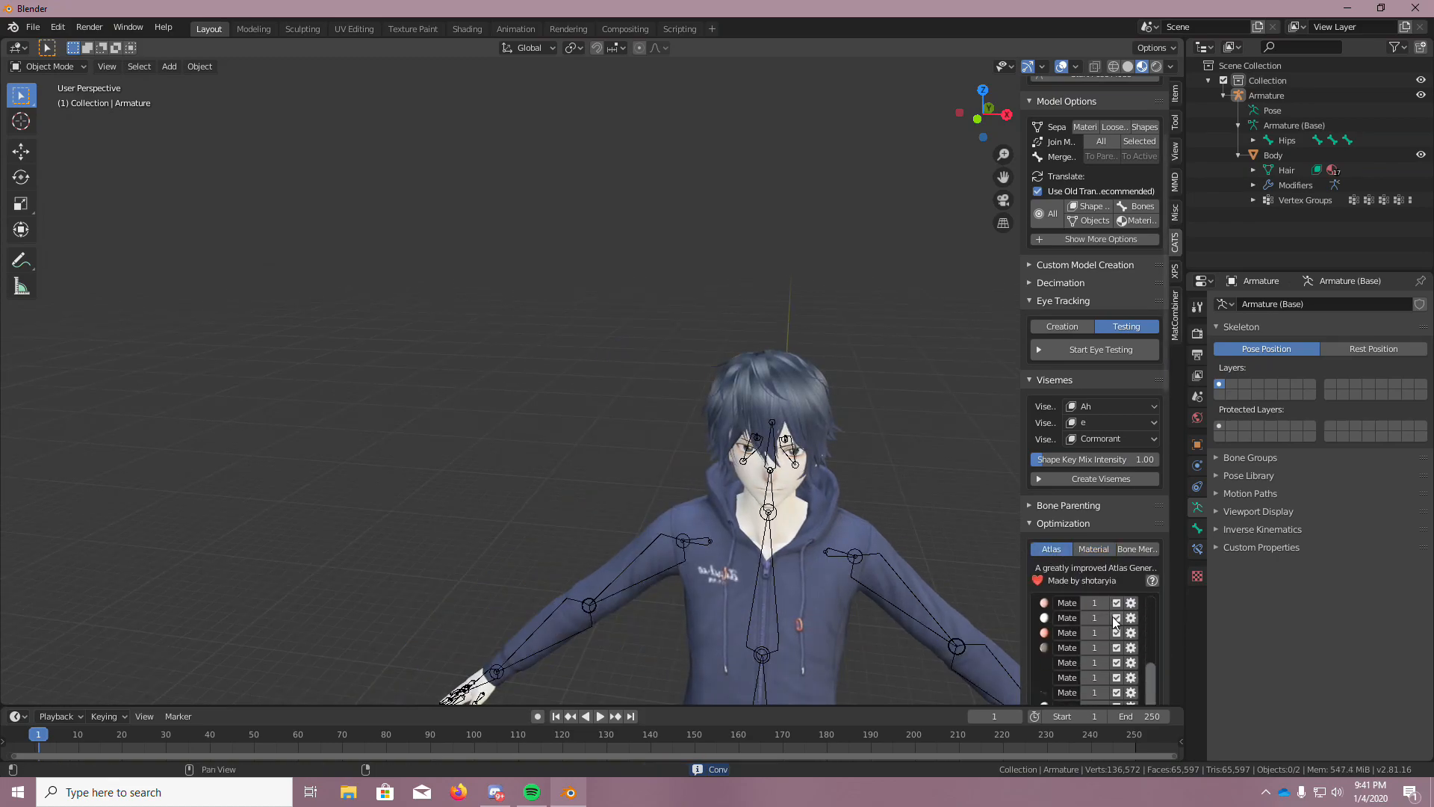
pyautogui.scroll(-2, 1171, 666)
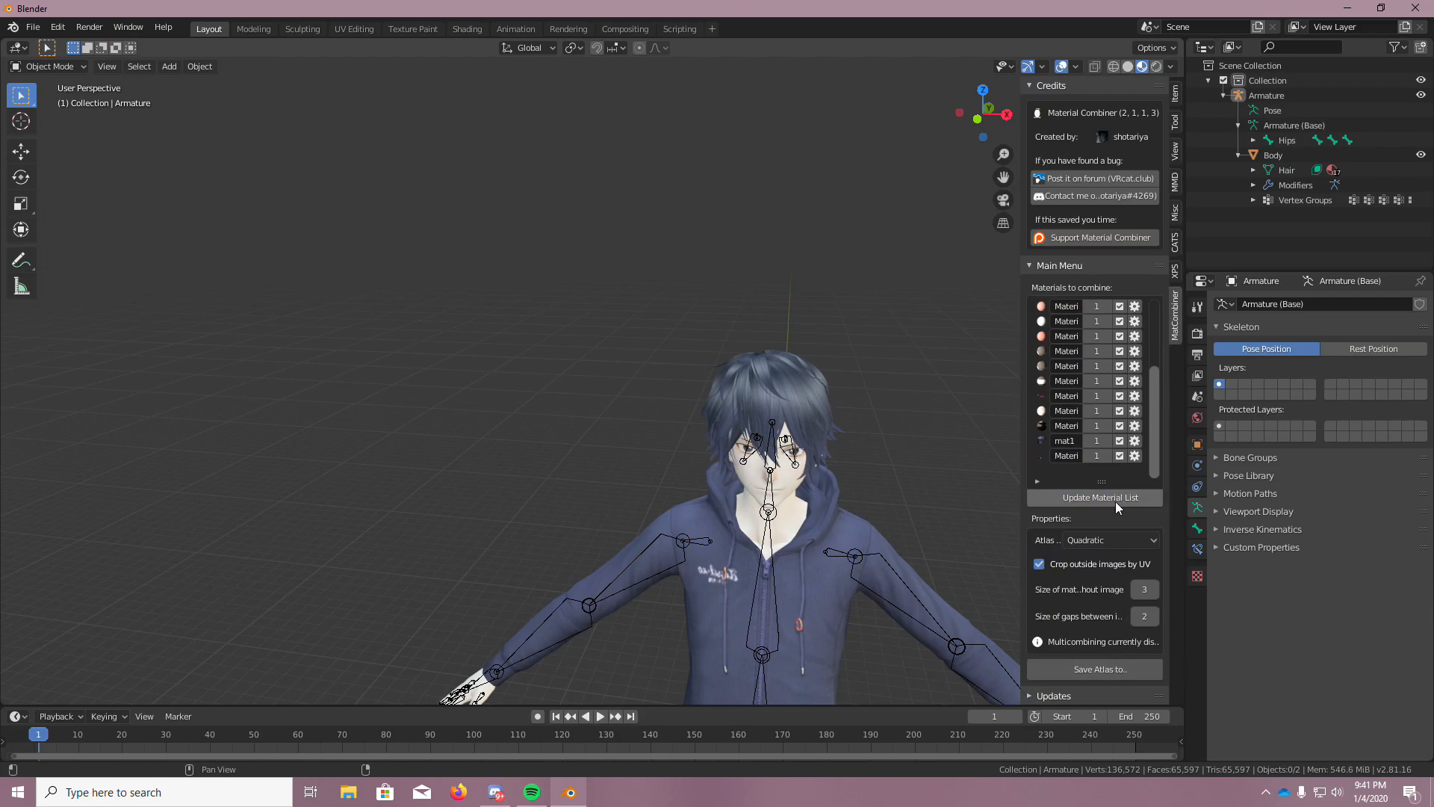
# Examine the Body's list of materials to combine in Material Combiner and compare it with the model
pyautogui.scroll(5, 917, 499)
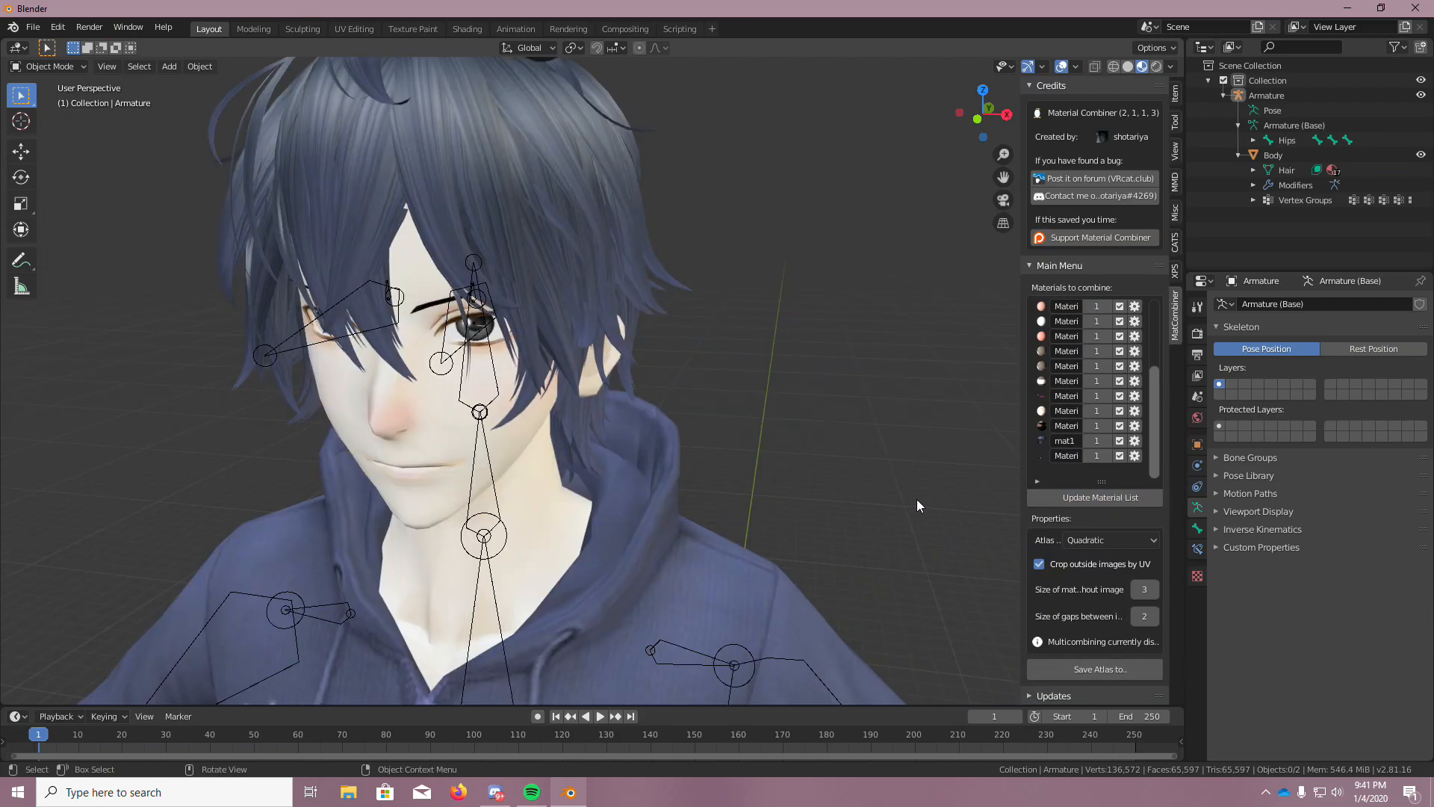
pyautogui.scroll(5, 1075, 448)
pyautogui.scroll(-5, 853, 468)
pyautogui.scroll(-2, 853, 469)
pyautogui.scroll(2, 877, 469)
pyautogui.scroll(-5, 1089, 487)
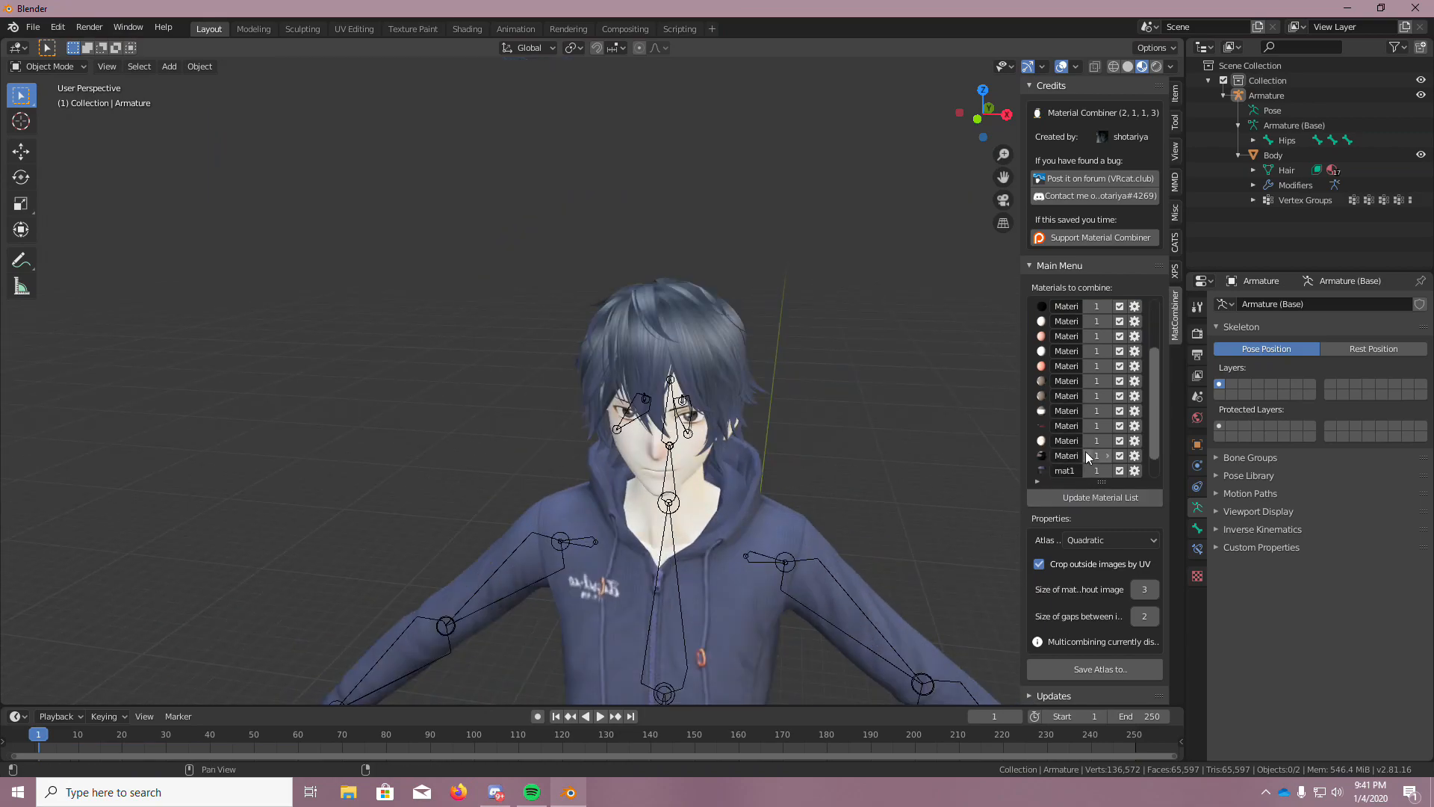
pyautogui.scroll(-2, 1086, 452)
pyautogui.scroll(7, 1087, 457)
pyautogui.scroll(-7, 1113, 364)
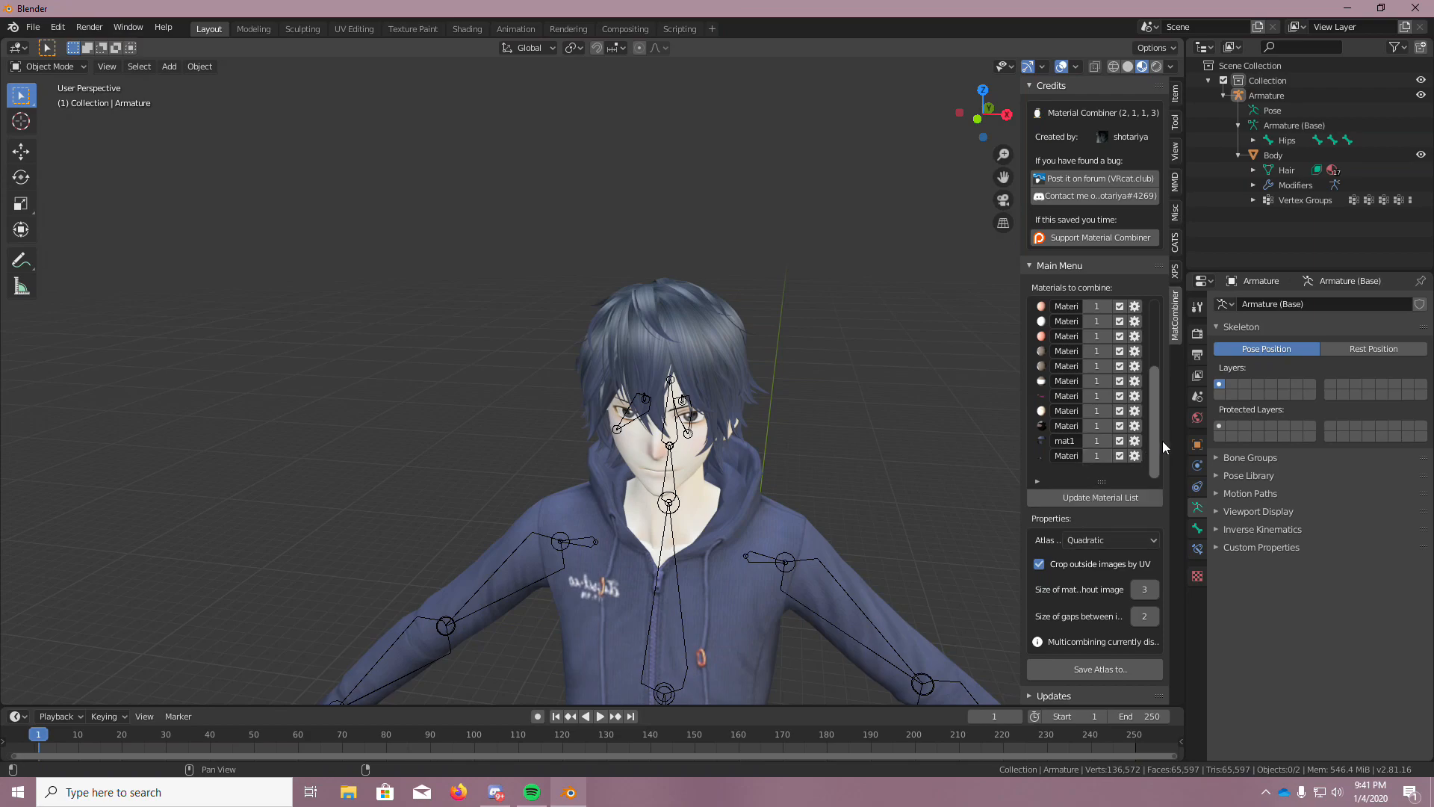
pyautogui.moveTo(1155, 403); pyautogui.dragTo(1159, 317)
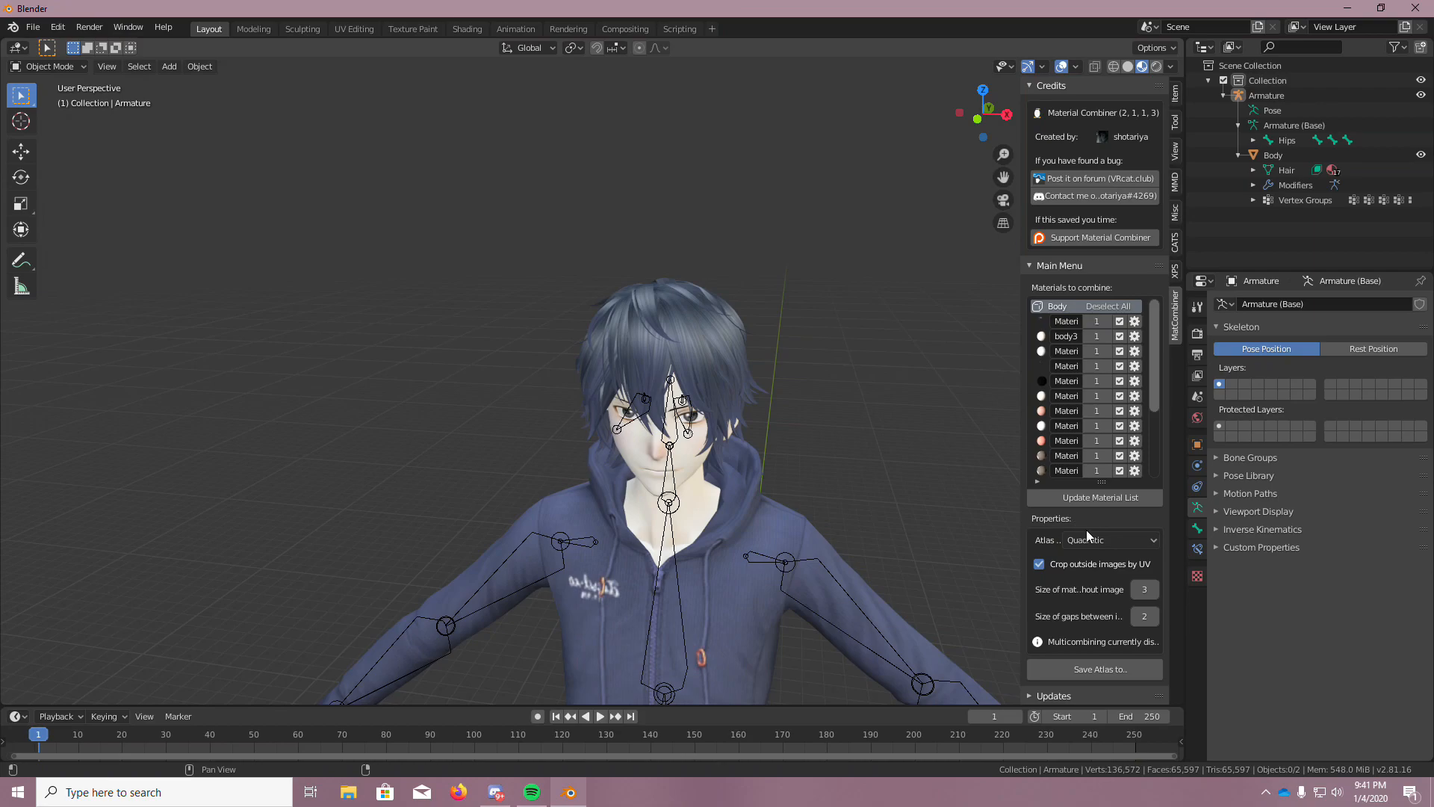
pyautogui.moveTo(1154, 343); pyautogui.dragTo(1154, 361)
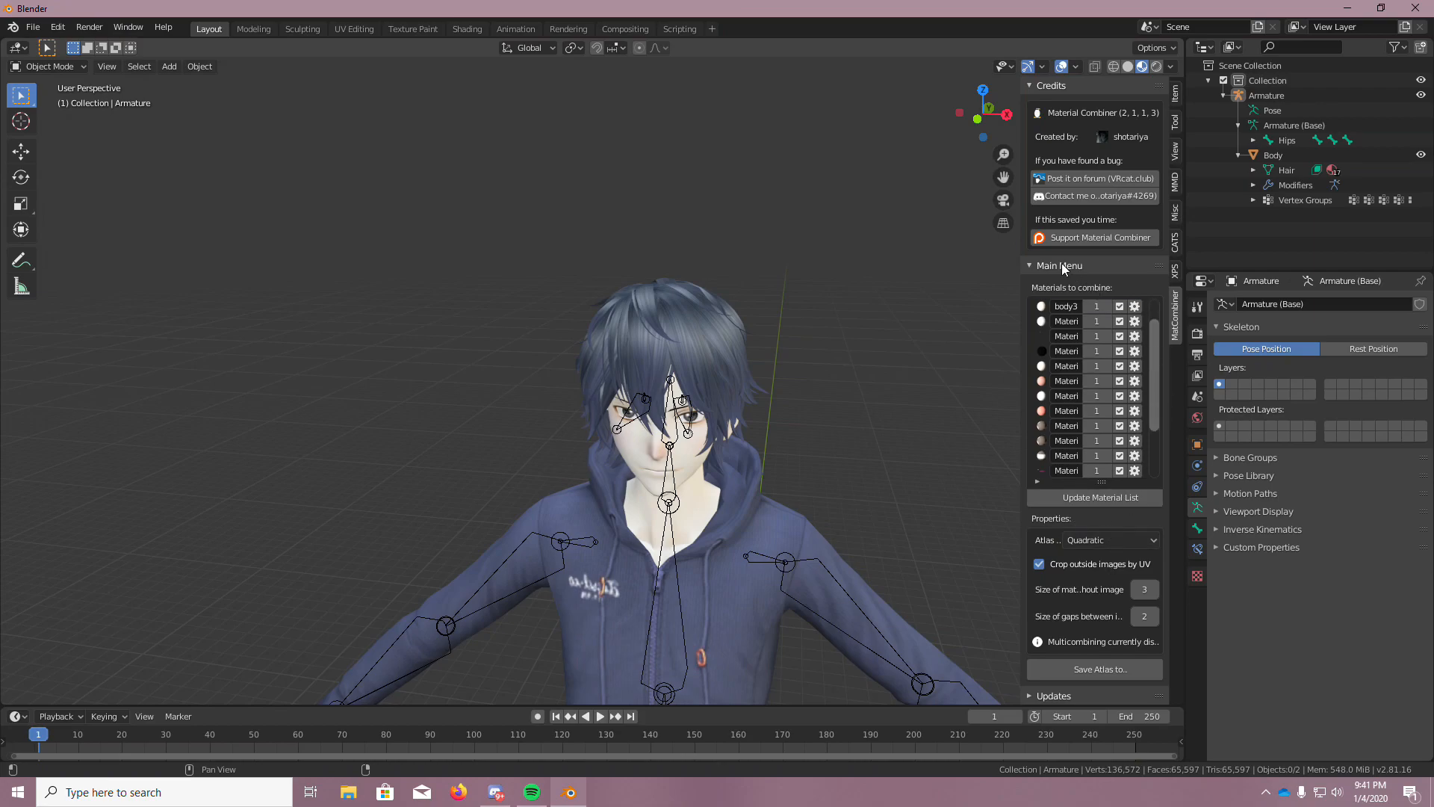
pyautogui.click(1033, 263)
pyautogui.click(1031, 263)
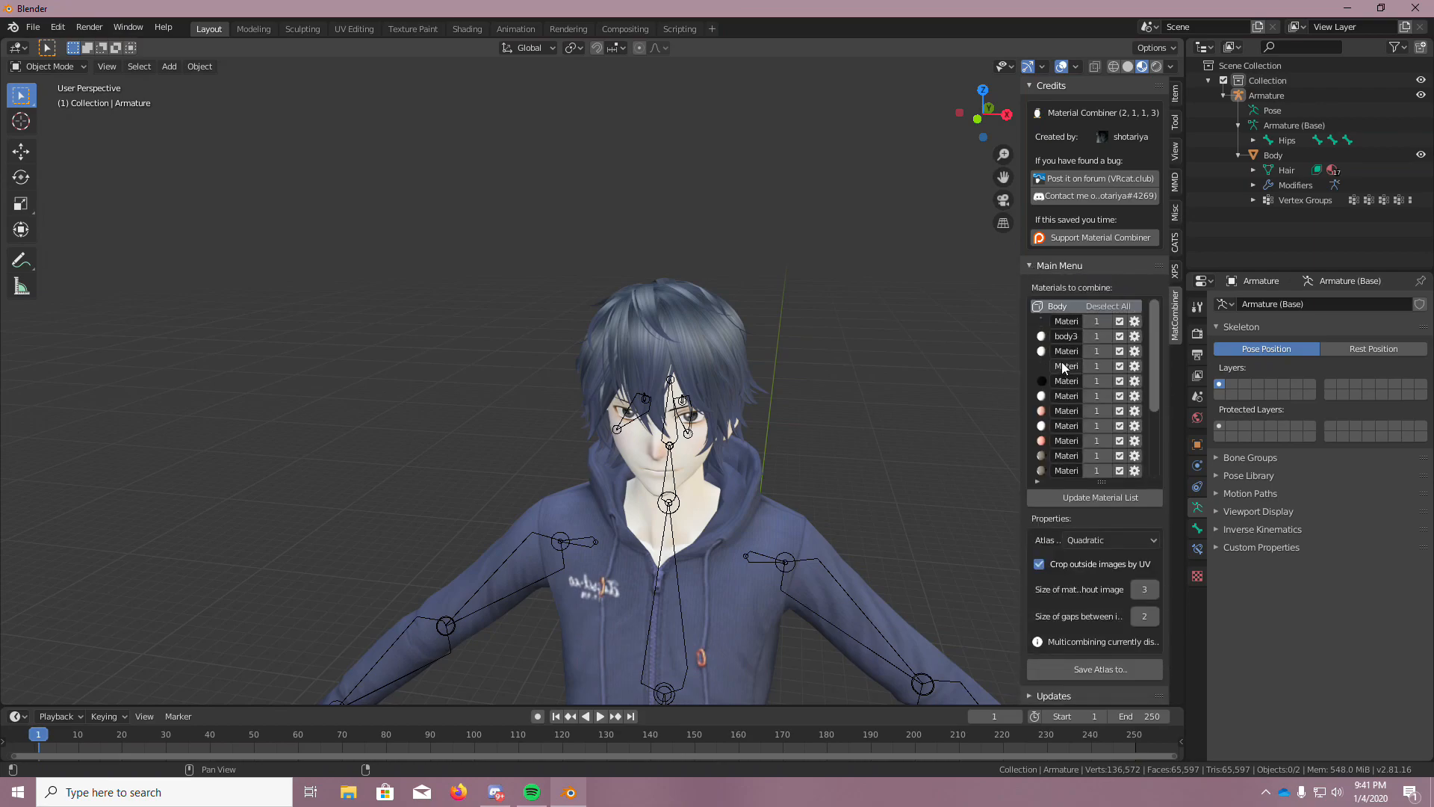
# Create a CATS texture atlas from all listed Body materials and store it in the VRChat models\Custom model v3 folder
pyautogui.click(1179, 244)
pyautogui.scroll(-2, 1076, 428)
pyautogui.scroll(-8, 1067, 430)
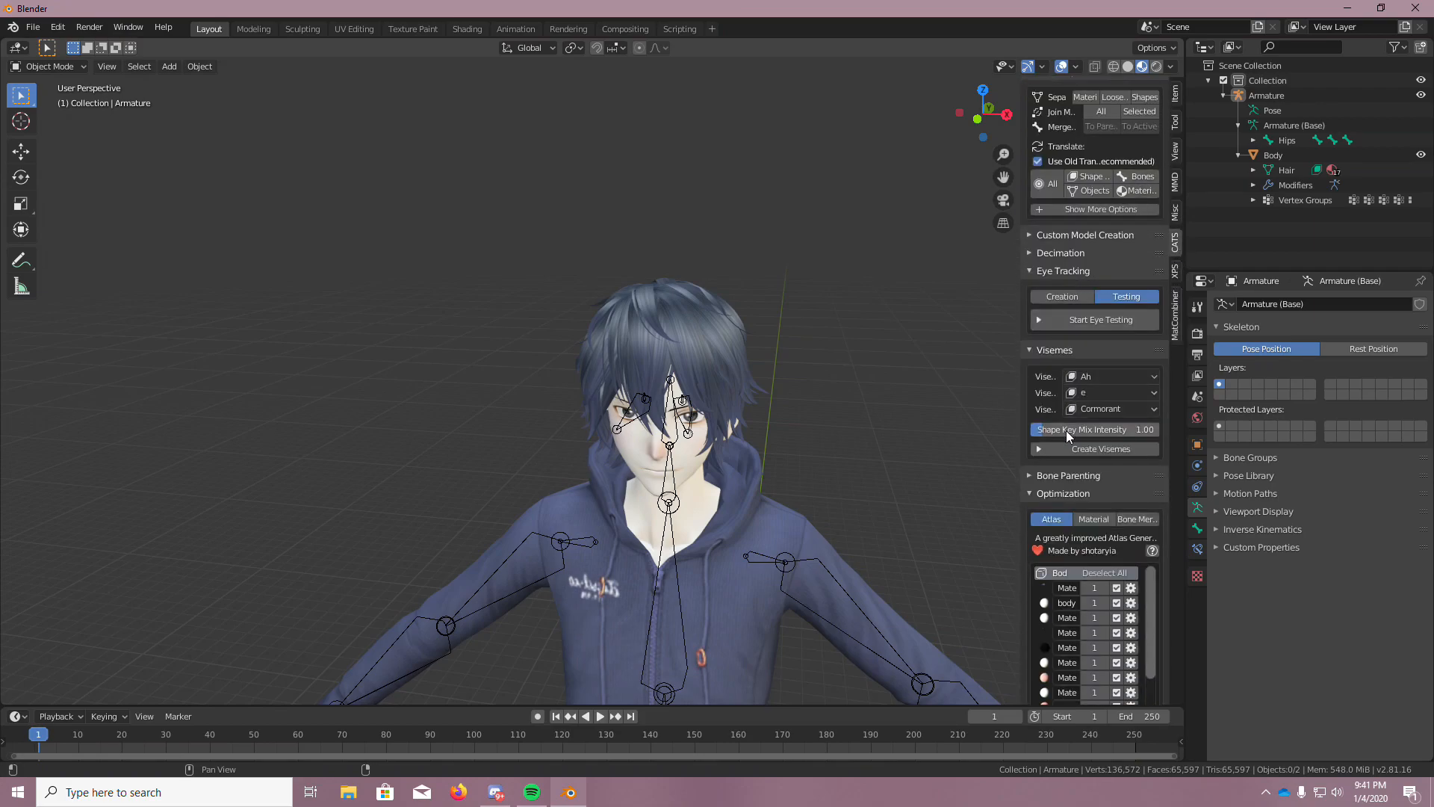
pyautogui.scroll(4, 1111, 546)
pyautogui.click(1108, 665)
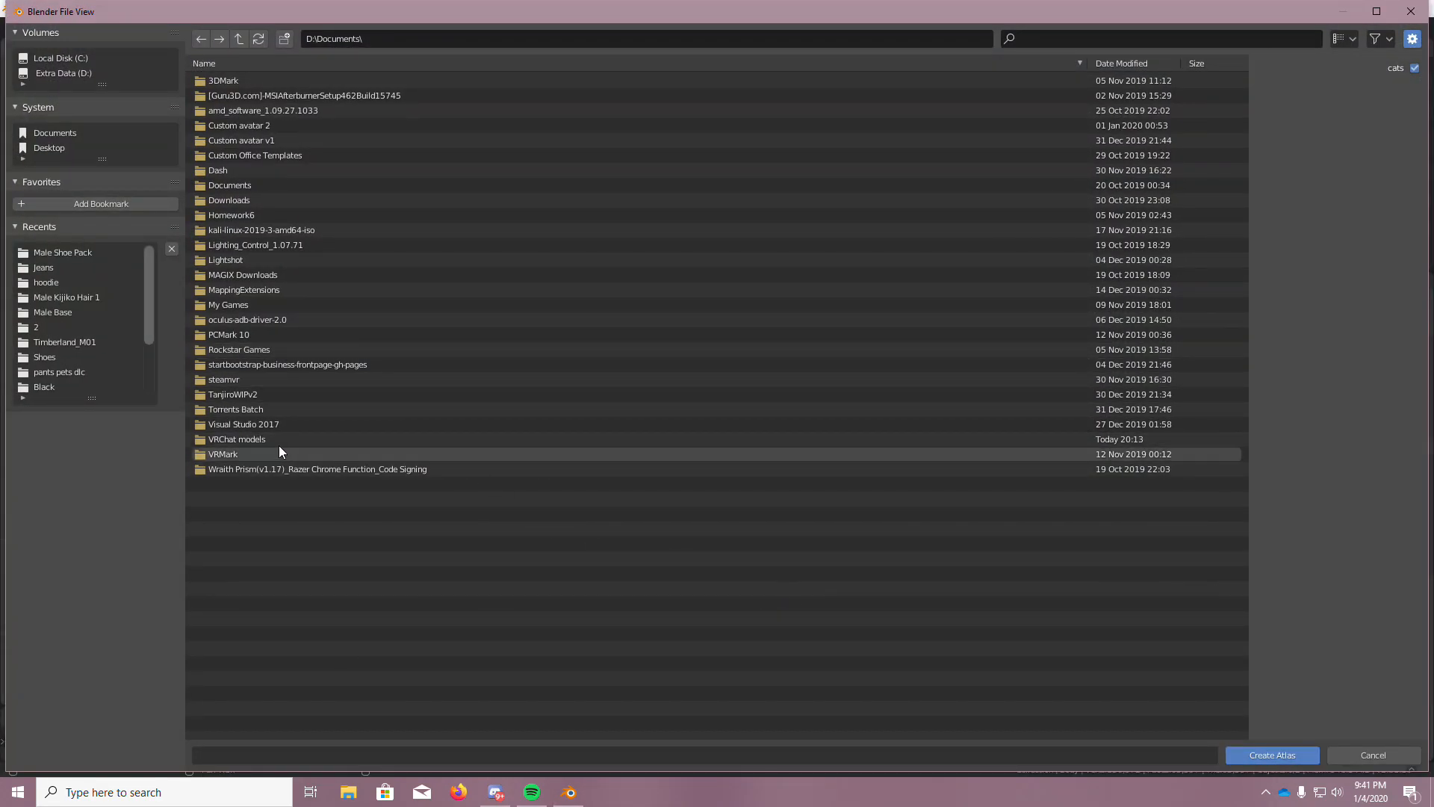
pyautogui.click(278, 441)
pyautogui.click(289, 110)
pyautogui.click(1244, 753)
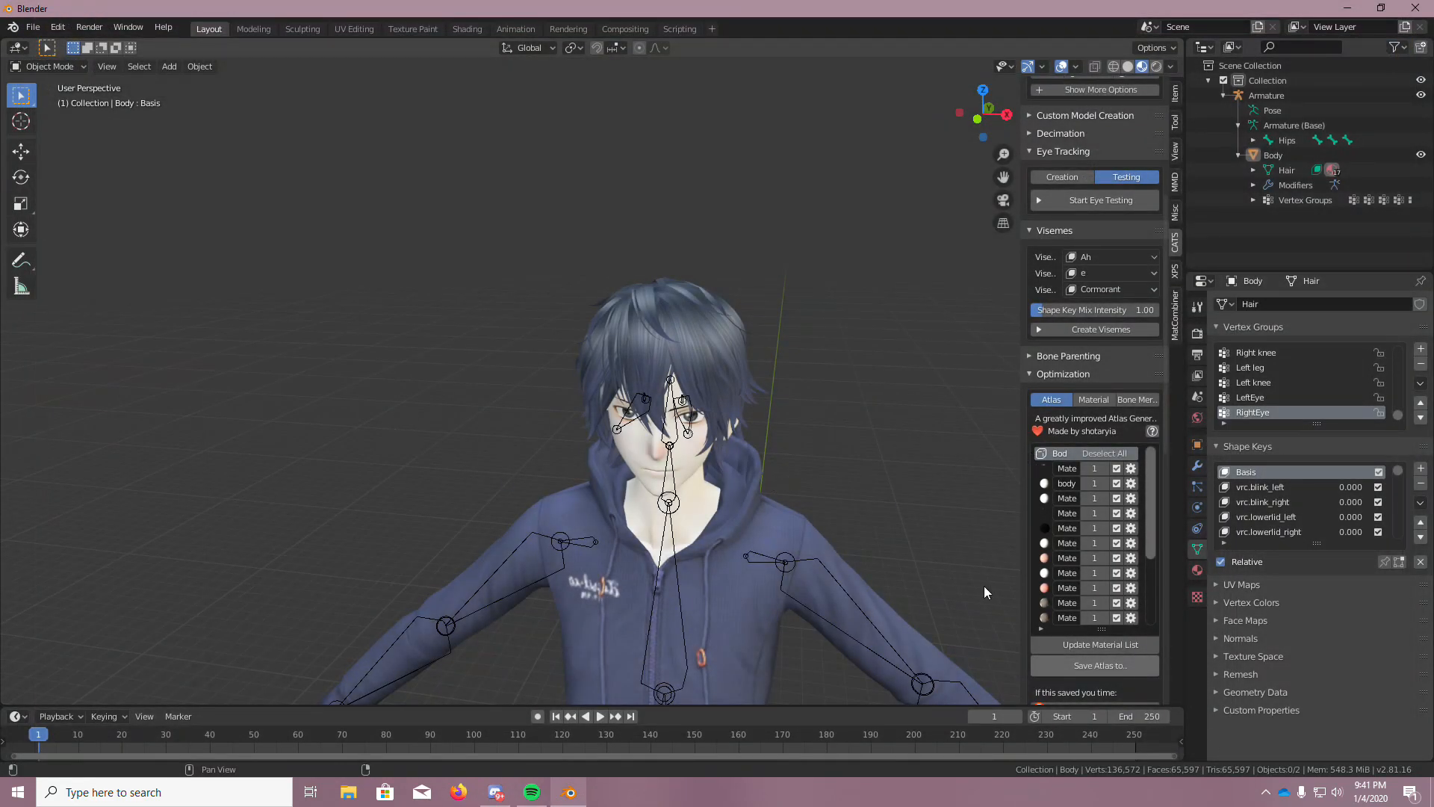
# Inspect the face and hoodie with the combined material, and undo the atlas creation
pyautogui.scroll(-4, 774, 458)
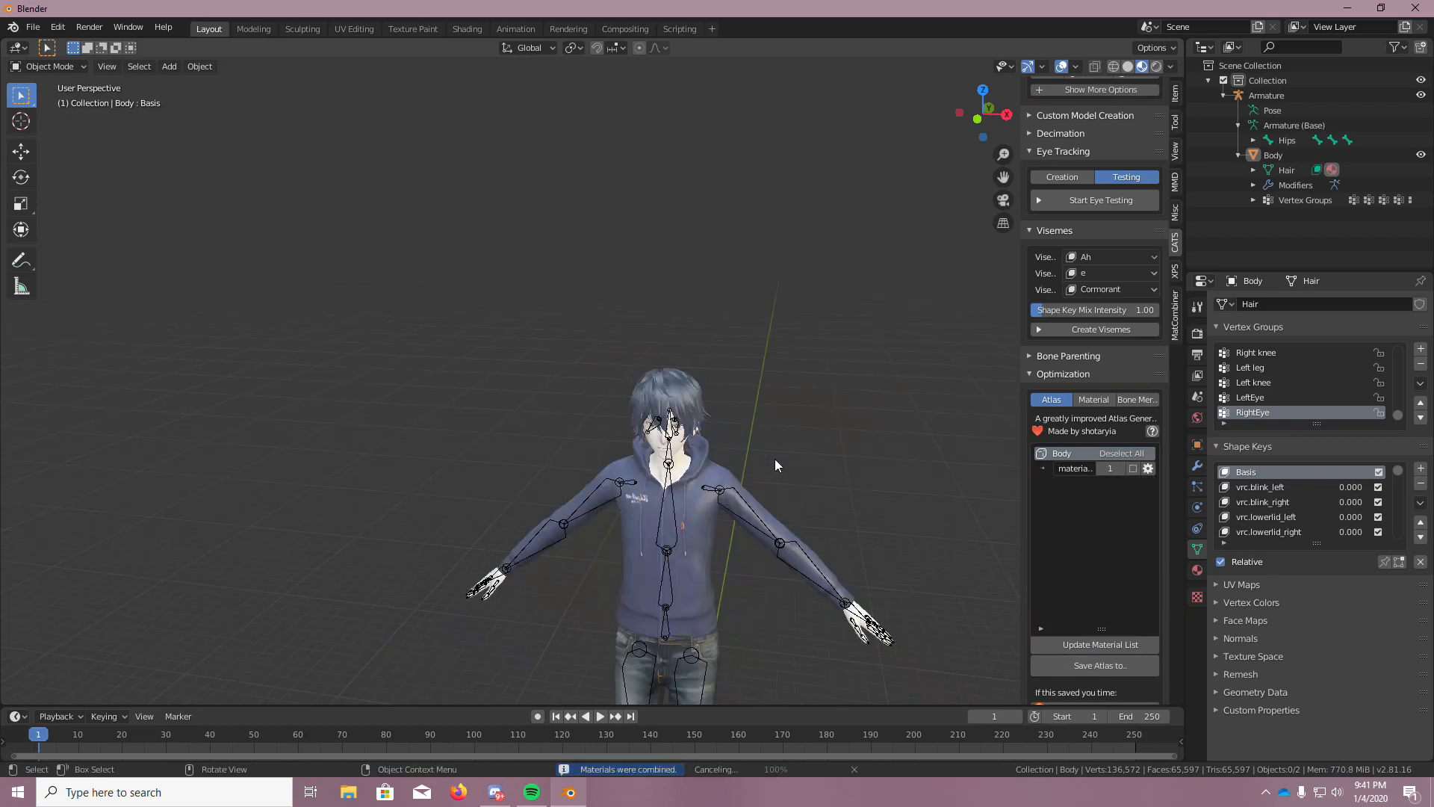
pyautogui.scroll(6, 762, 458)
pyautogui.scroll(5, 739, 455)
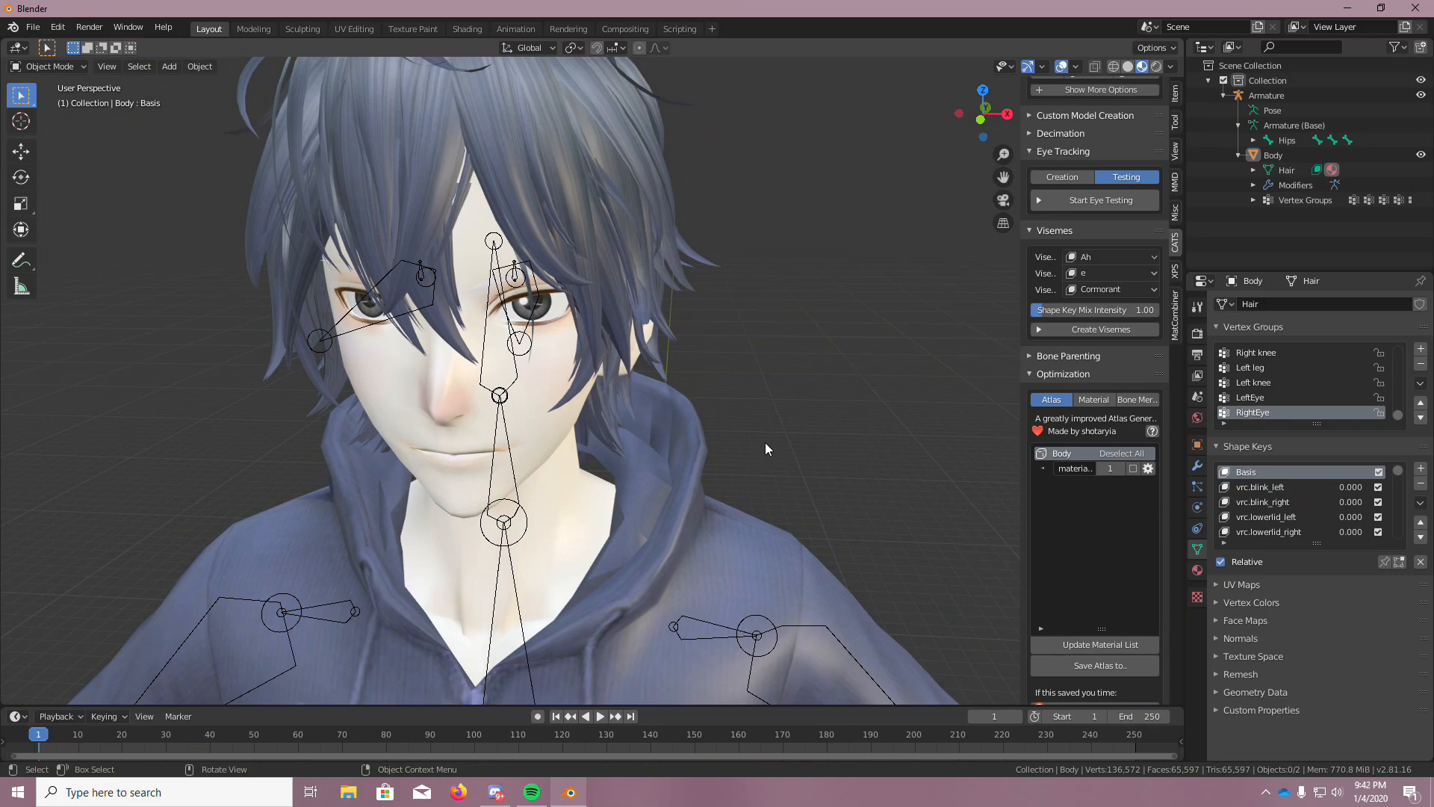
pyautogui.hotkey('ctrl', 'z')
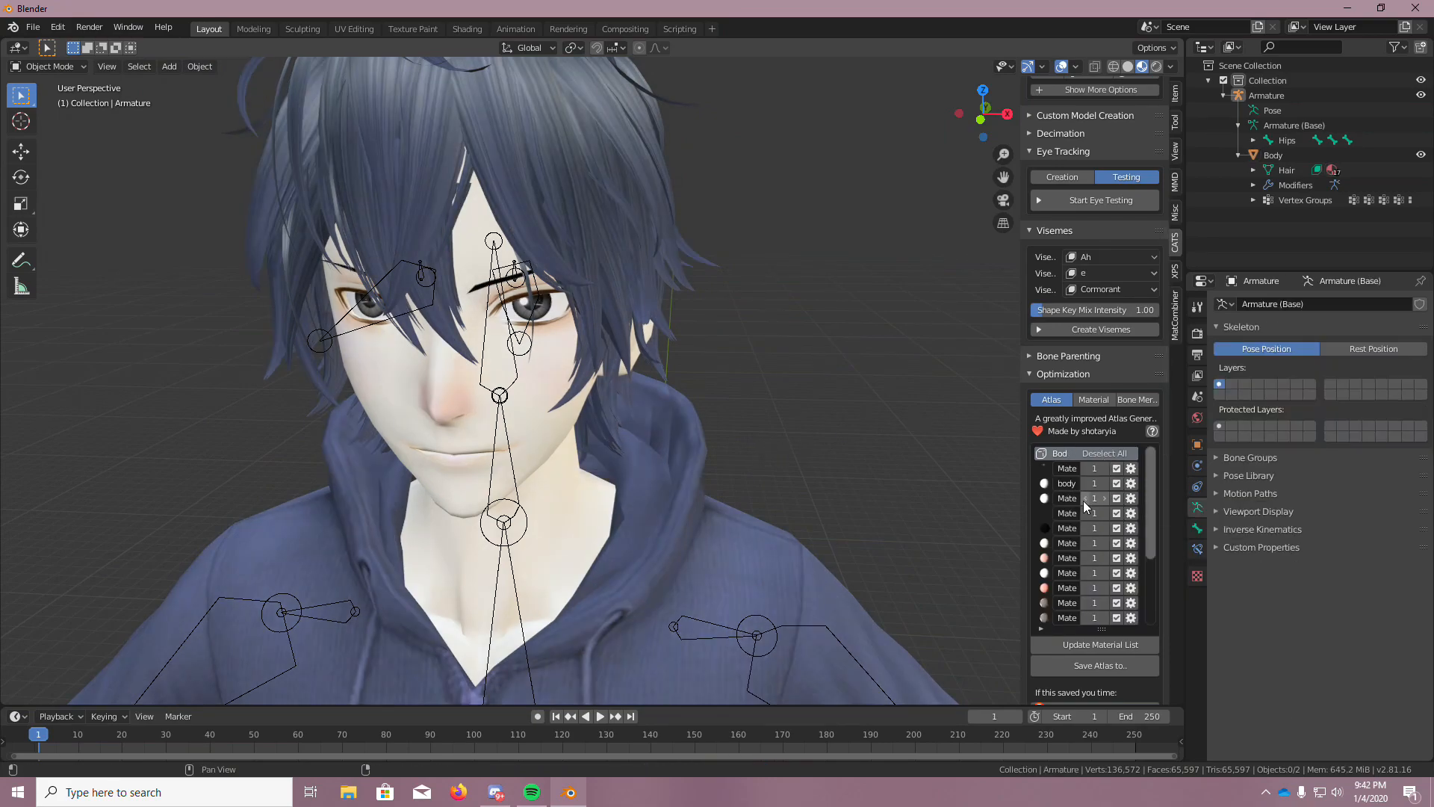
pyautogui.scroll(-1, 1072, 494)
# Launch Unity and check the avatar projects stored on disk
pyautogui.press('super')
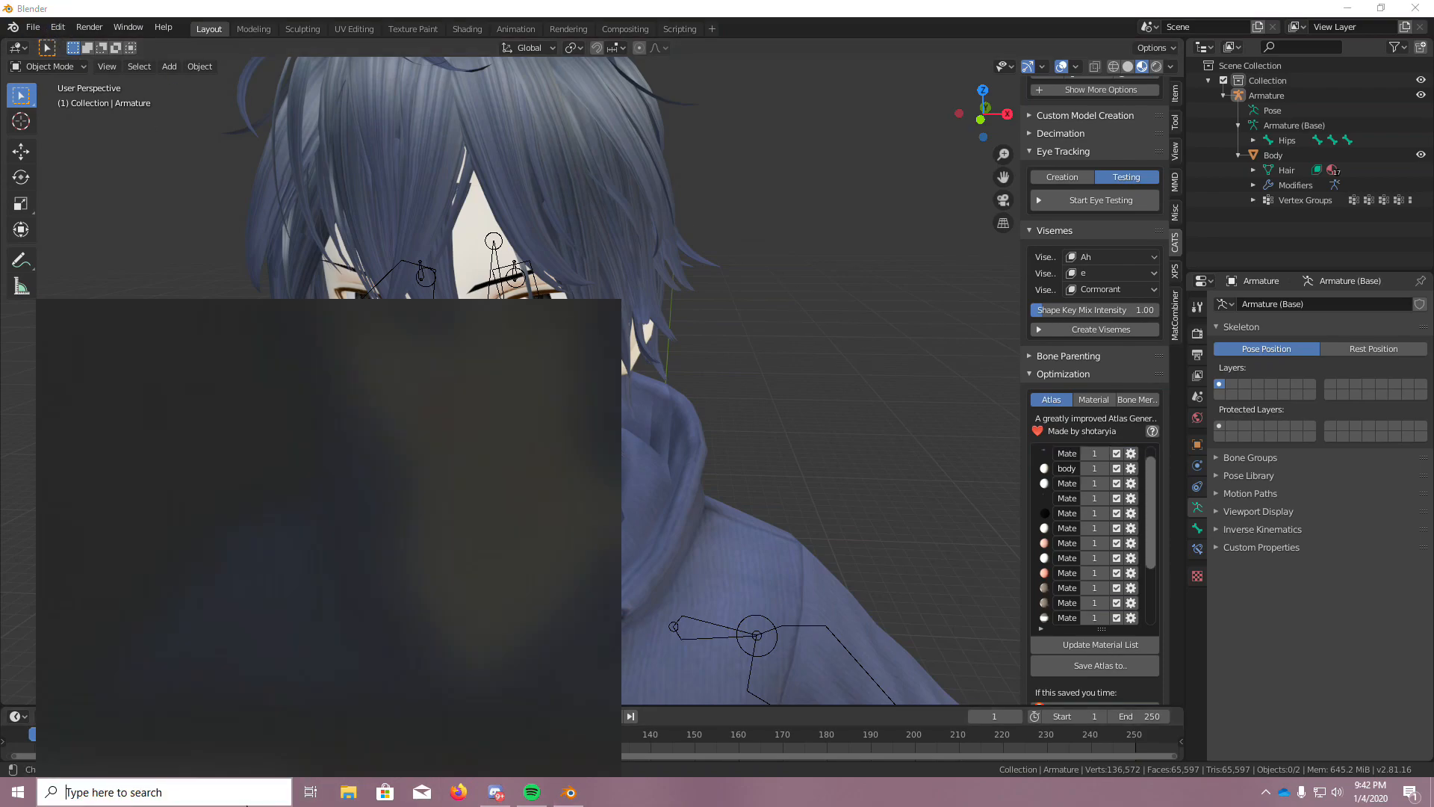
pyautogui.write('unity')
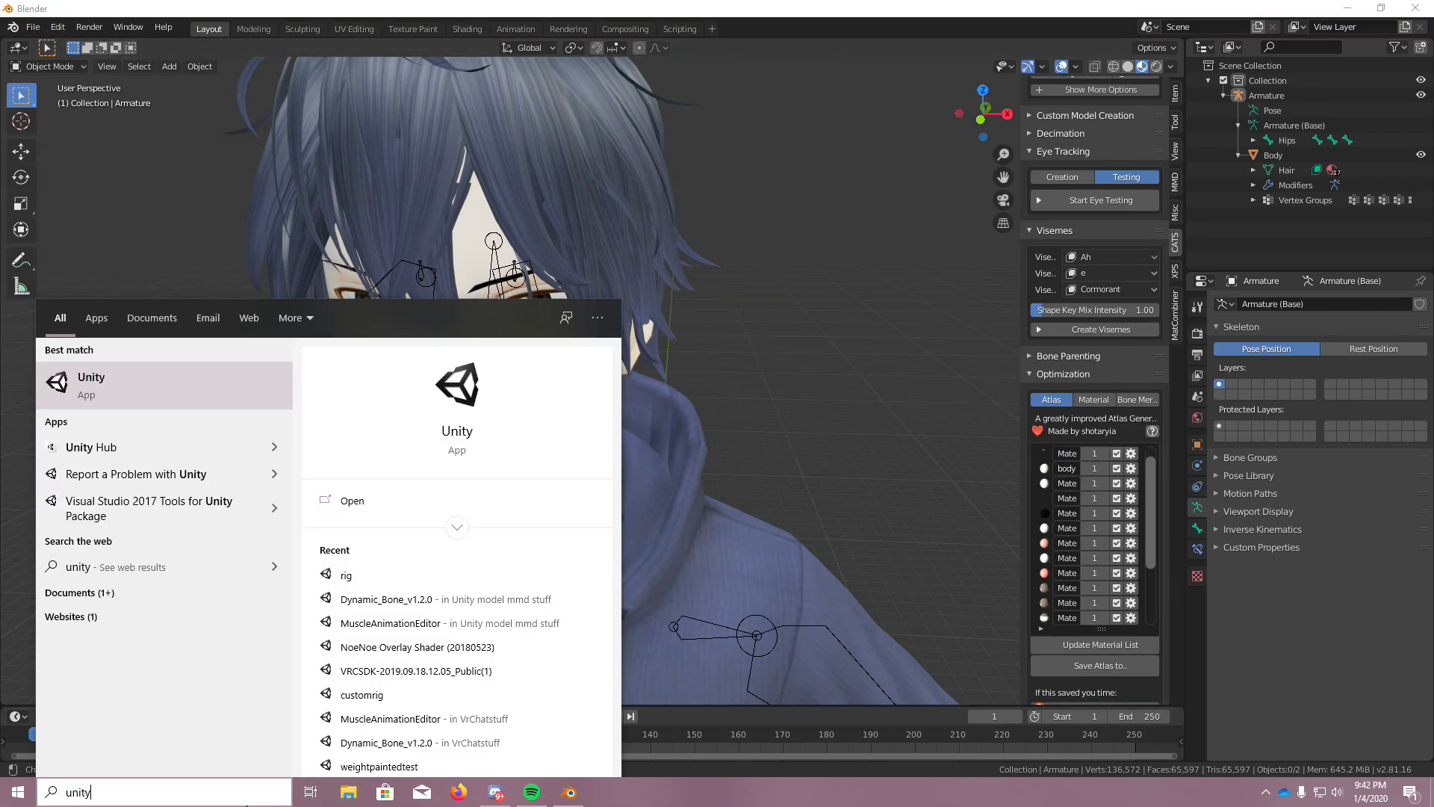
pyautogui.press('Return')
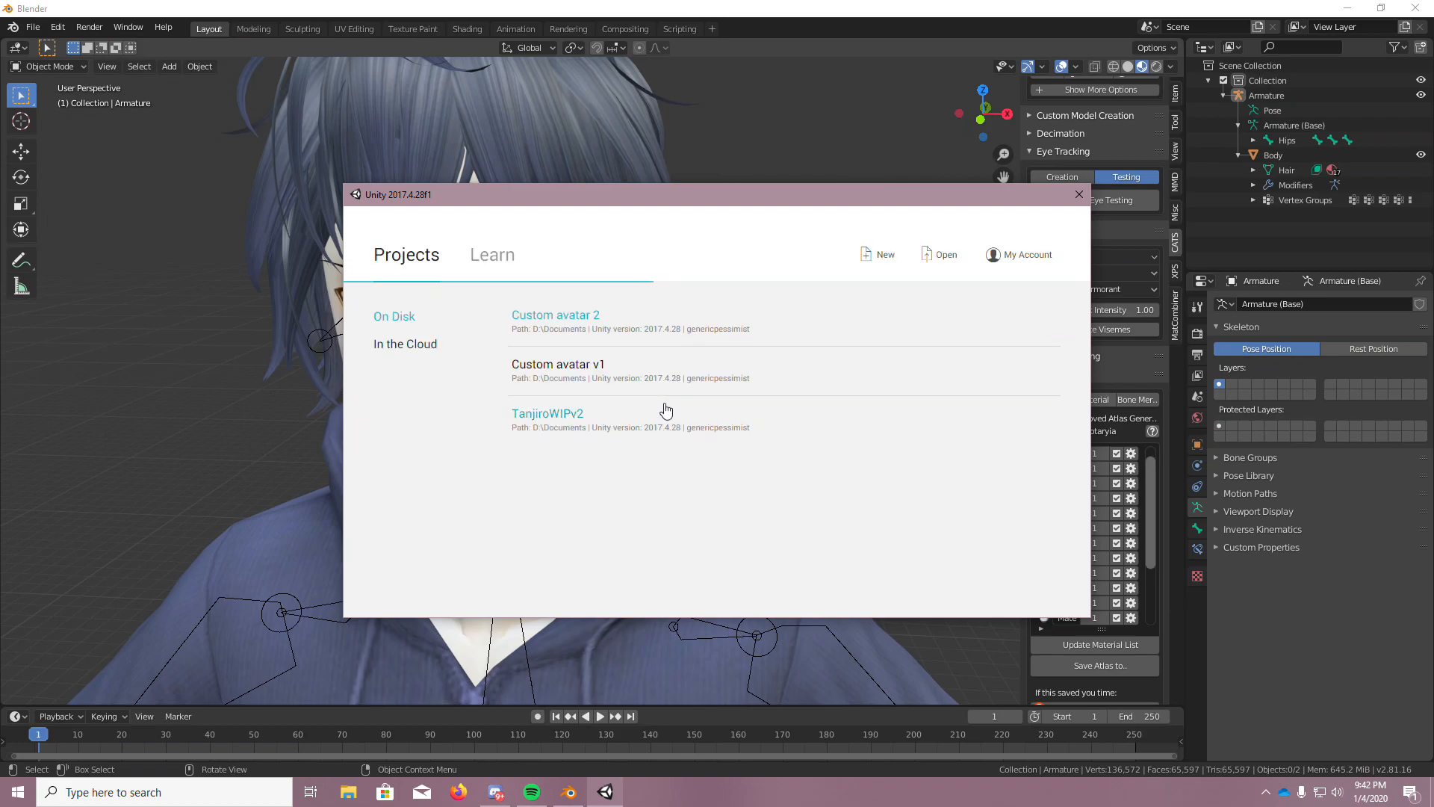
pyautogui.click(608, 338)
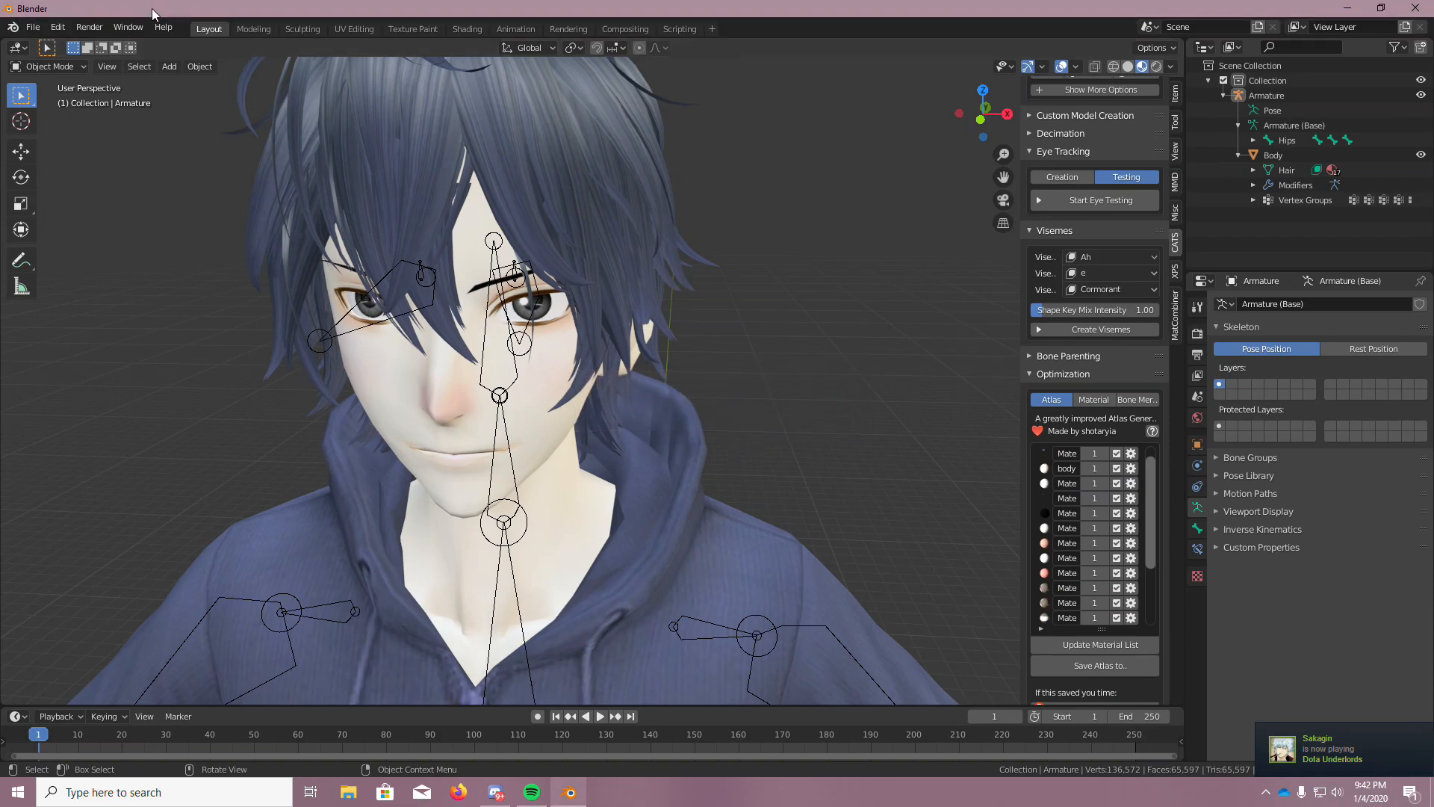
# Save the Blender project as customavatarv3.blend in the VRChat models\Custom model v3 folder
pyautogui.click(58, 27)
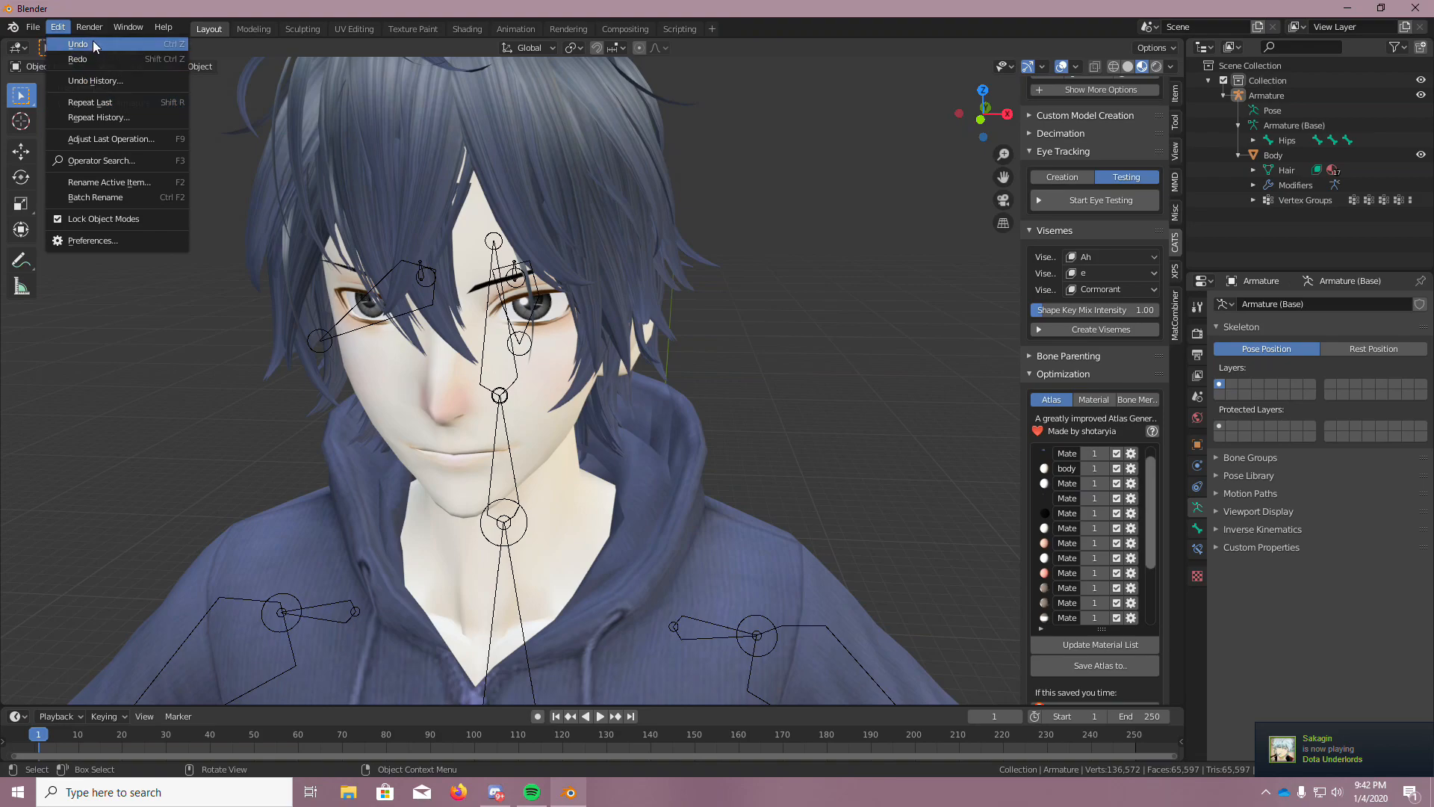
pyautogui.click(58, 28)
pyautogui.click(34, 28)
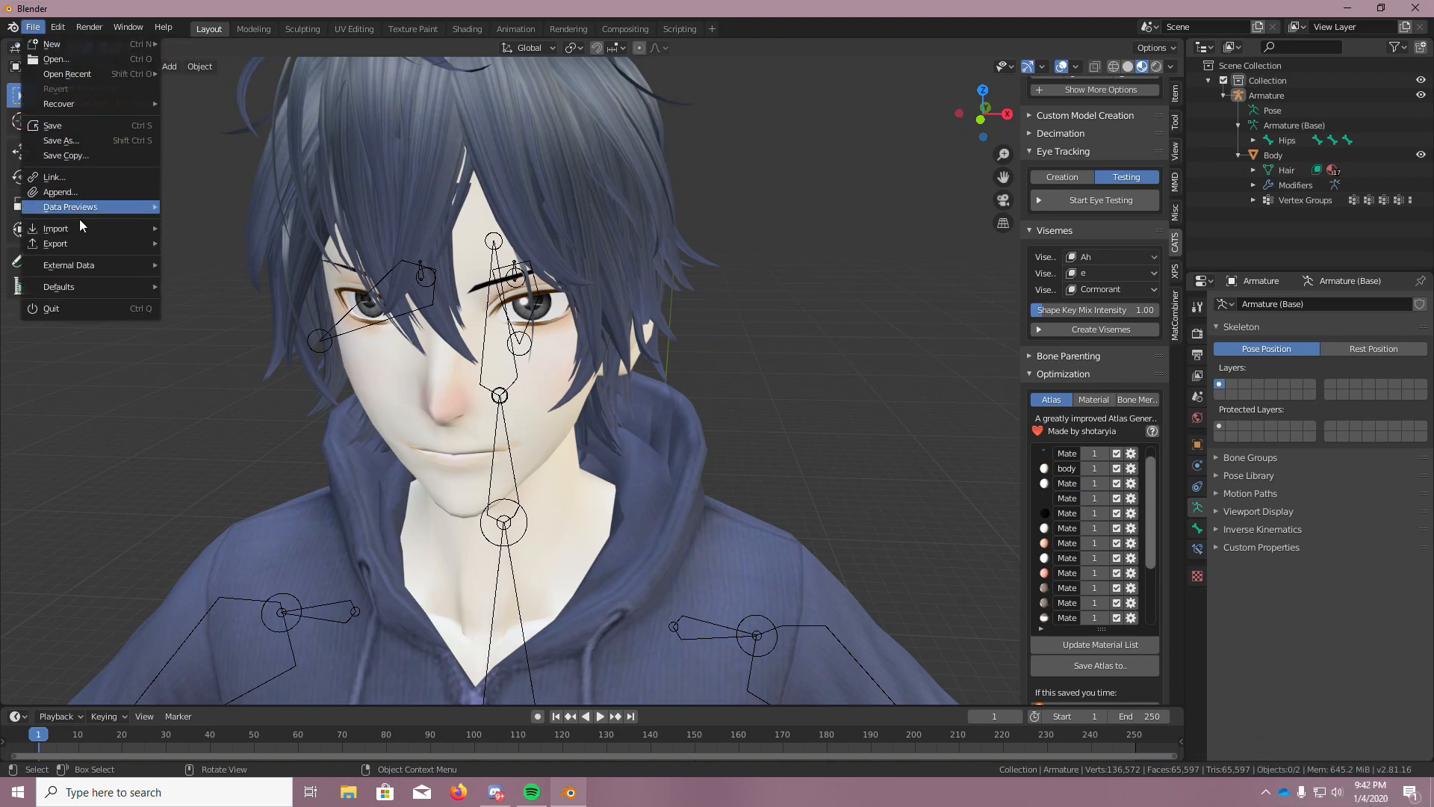
pyautogui.click(82, 126)
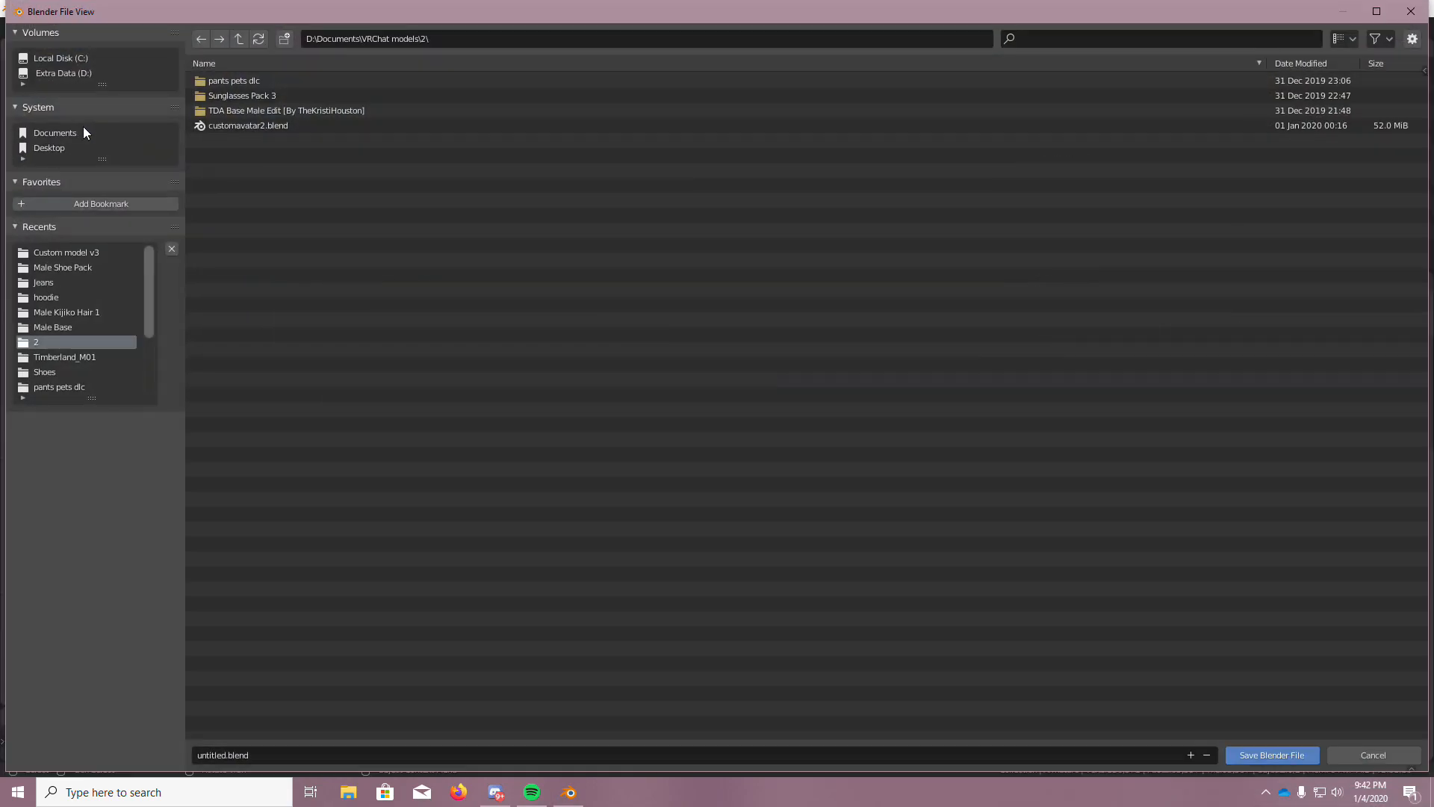
pyautogui.click(227, 754)
pyautogui.moveTo(227, 755); pyautogui.dragTo(156, 759)
pyautogui.write('customavatarv3')
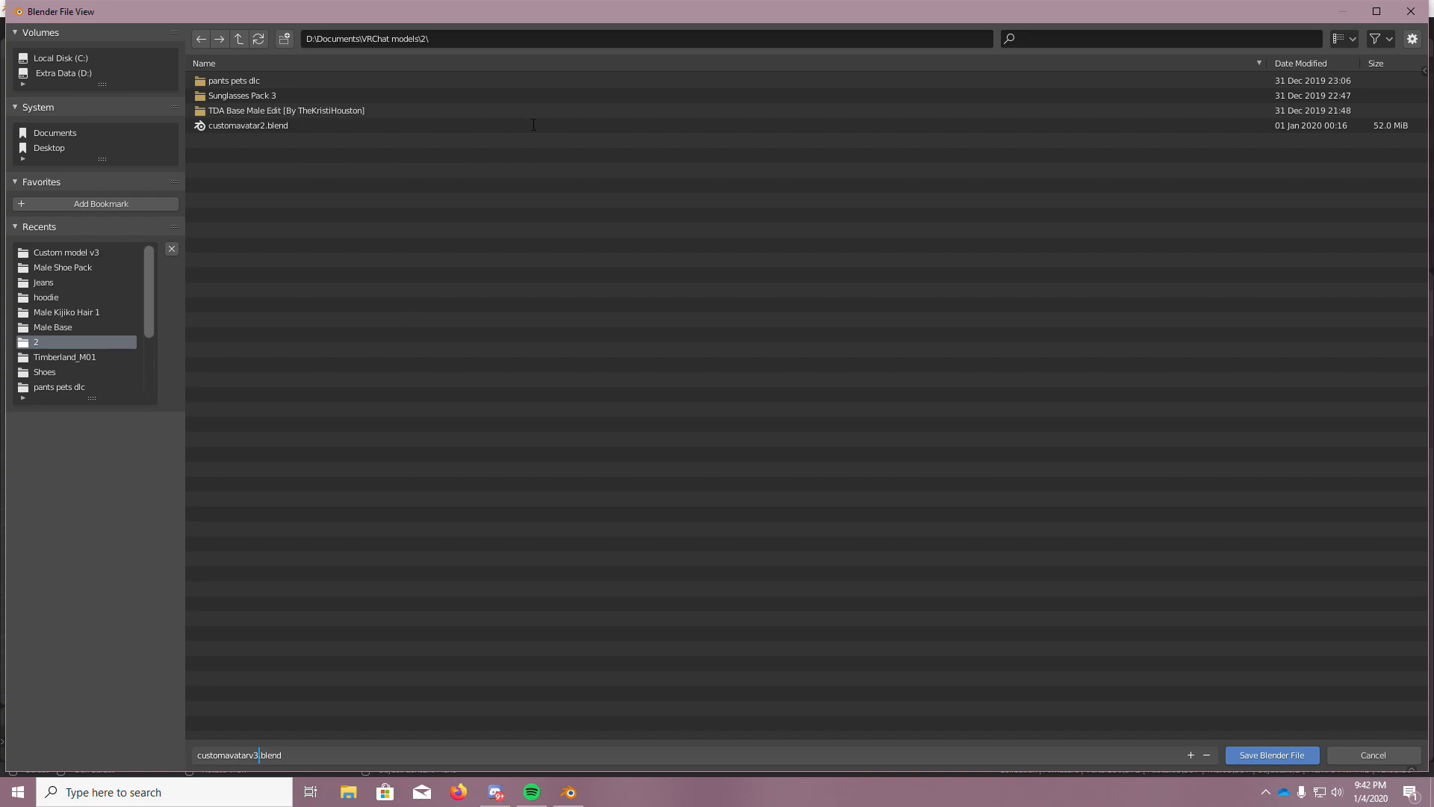
pyautogui.click(239, 40)
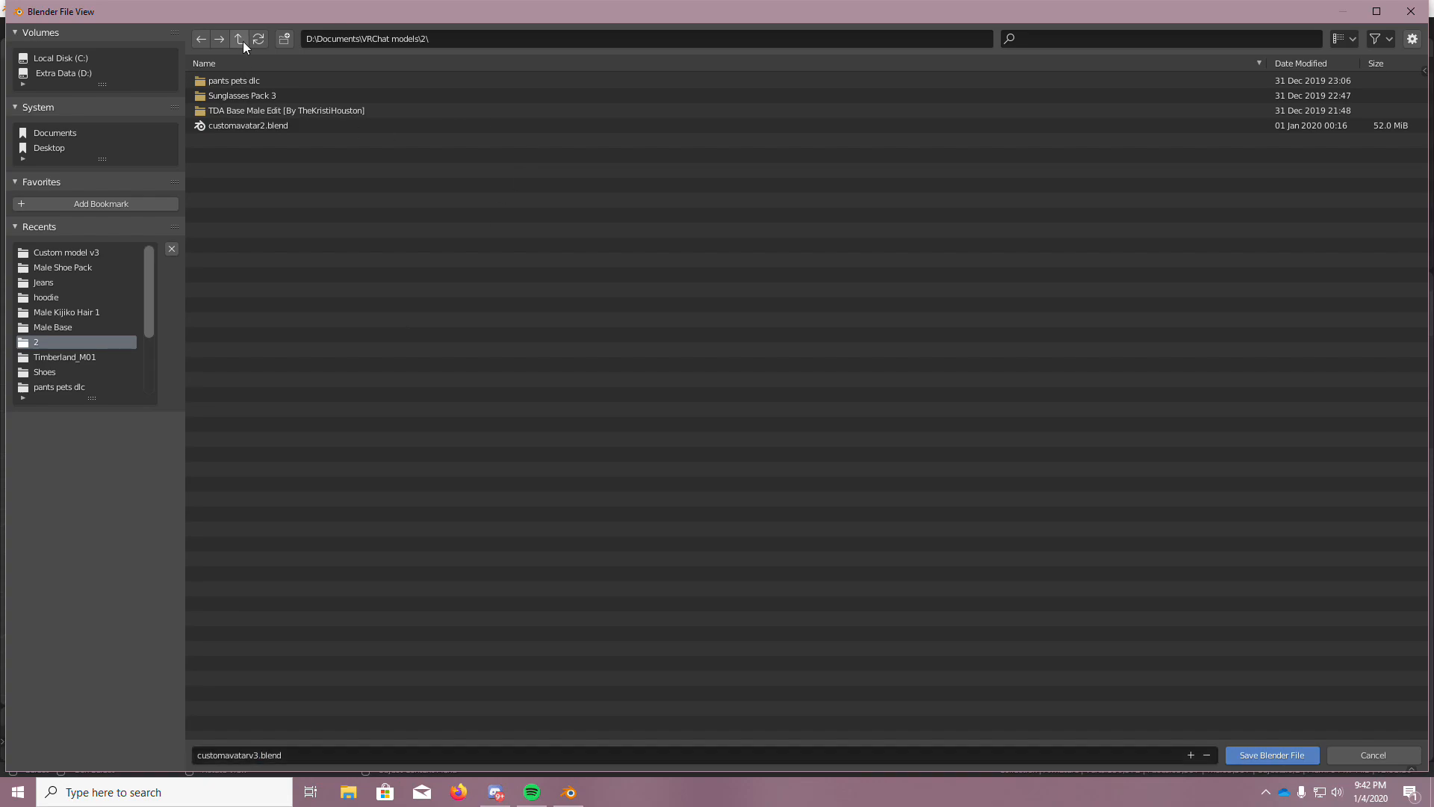
pyautogui.click(240, 39)
pyautogui.doubleClick(280, 112)
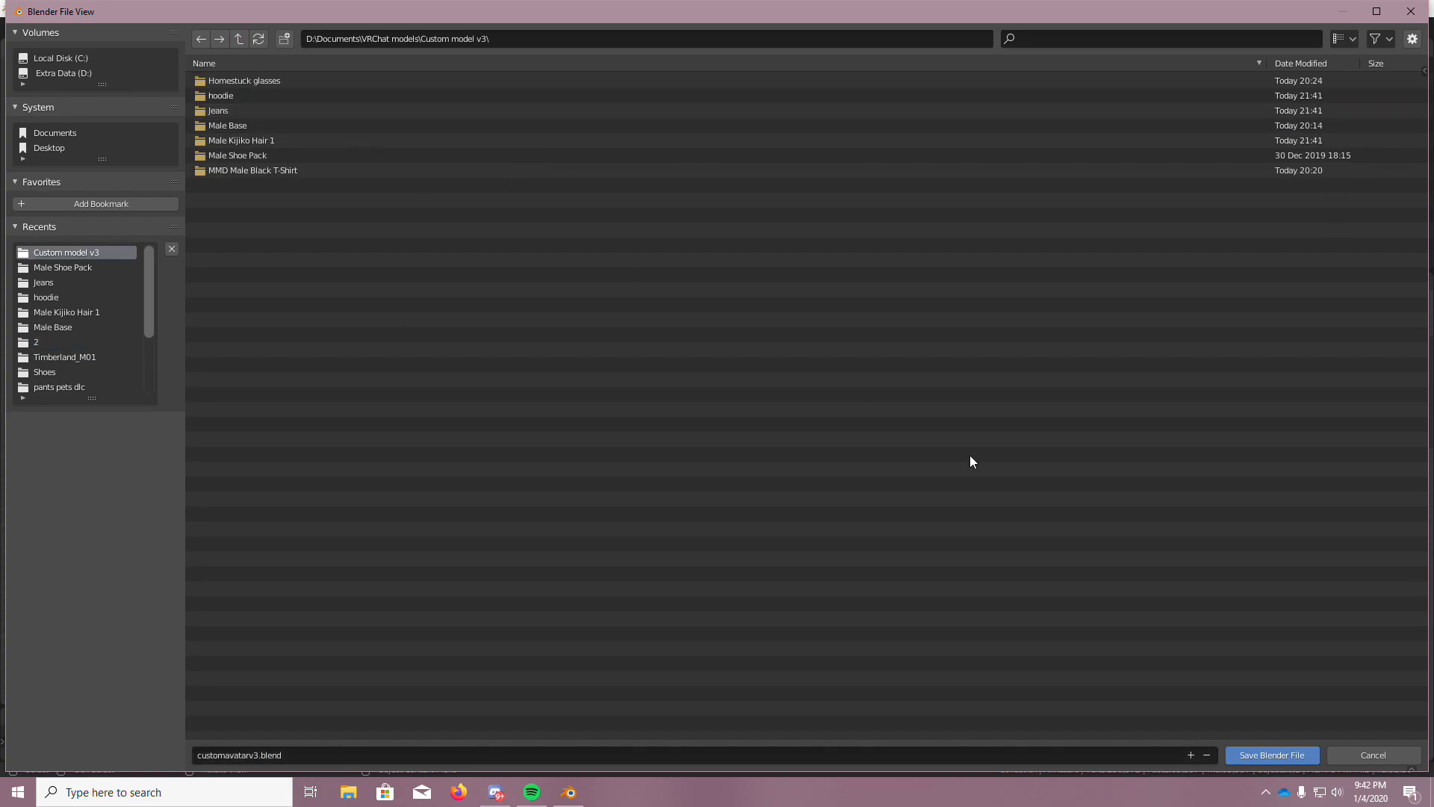
pyautogui.click(1291, 751)
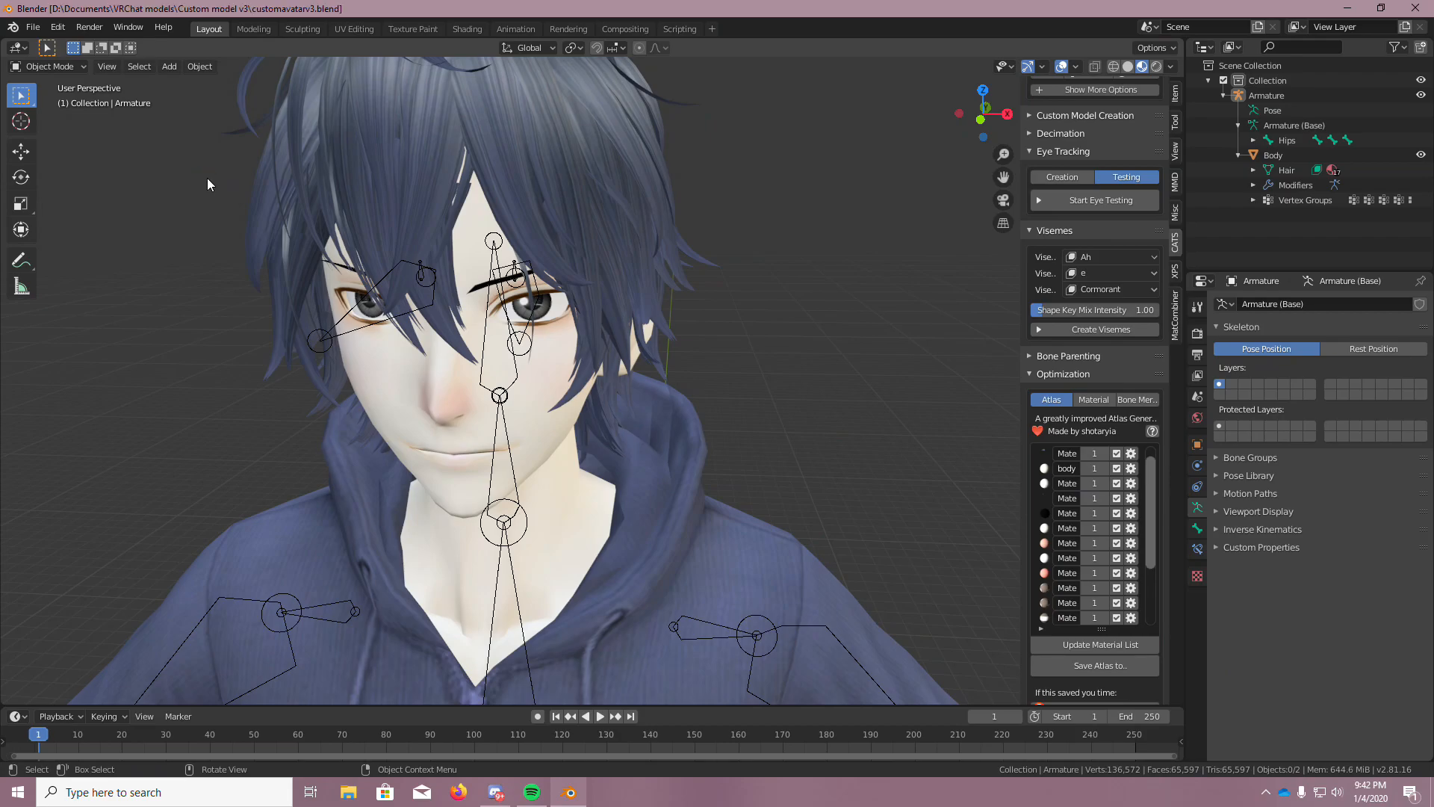
# Switch to Unity, dismiss the VRChat SDK welcome window, and deactivate the customavatar2half object in the scene
pyautogui.click(34, 27)
pyautogui.moveTo(71, 244)
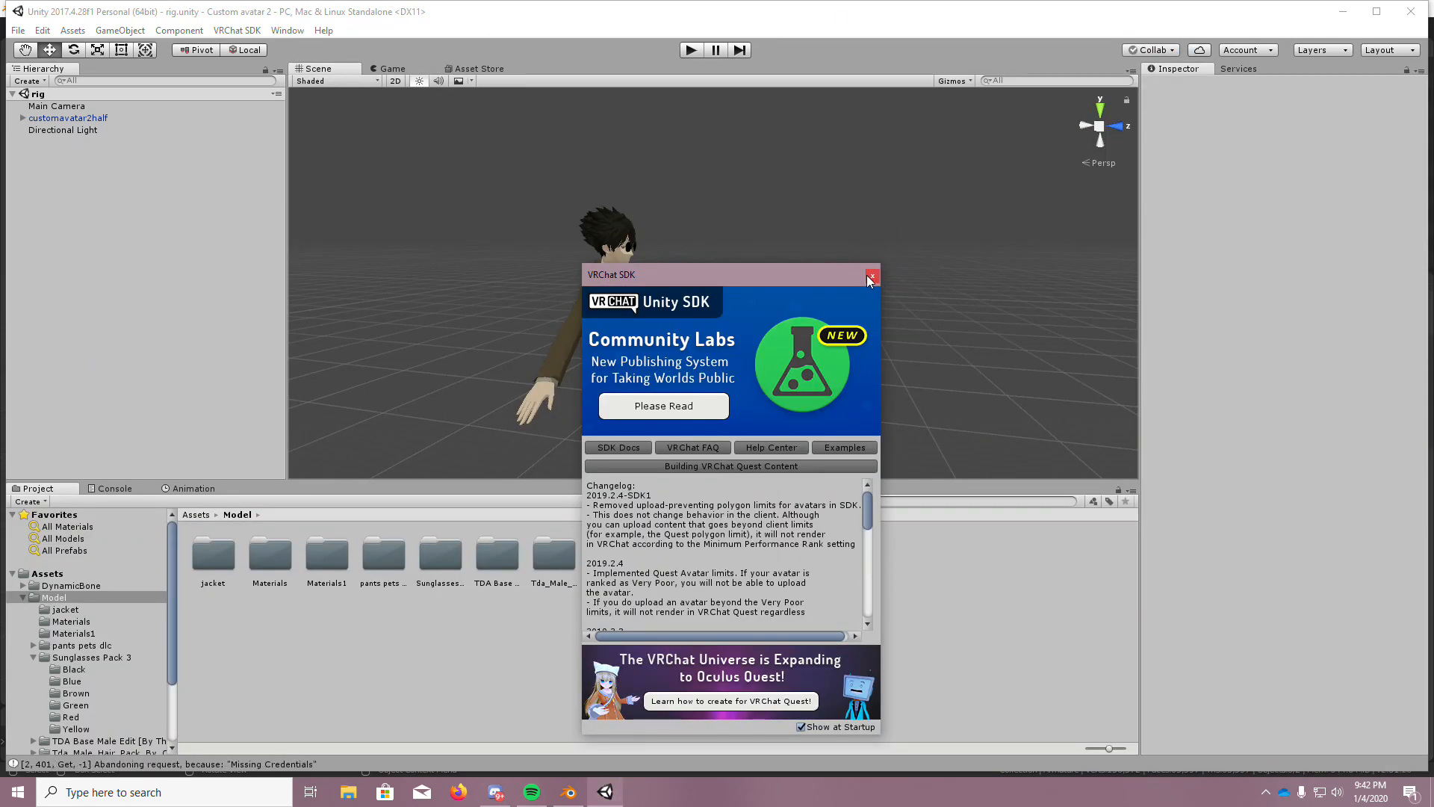
pyautogui.click(872, 276)
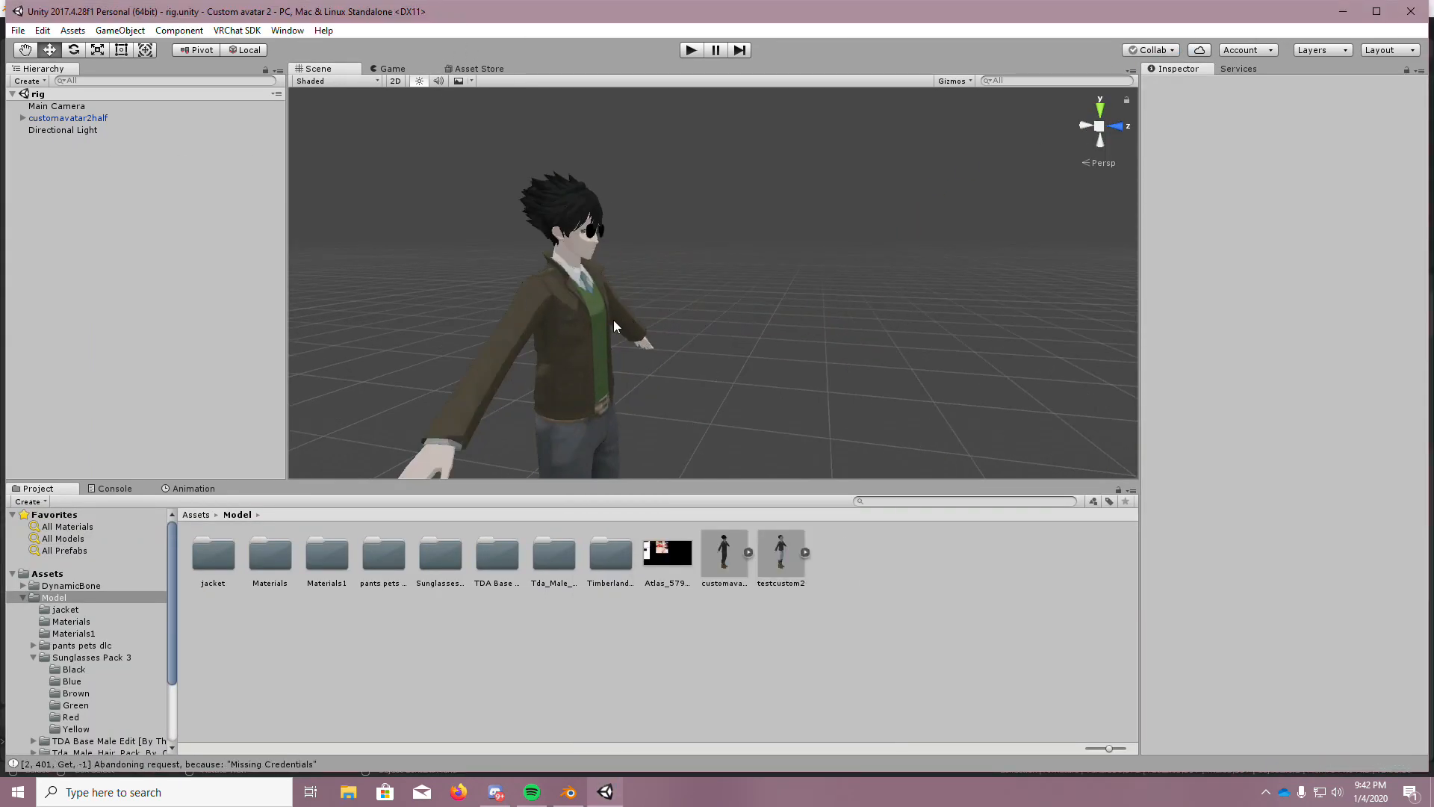
pyautogui.click(872, 275)
pyautogui.scroll(3, 799, 292)
pyautogui.click(487, 363)
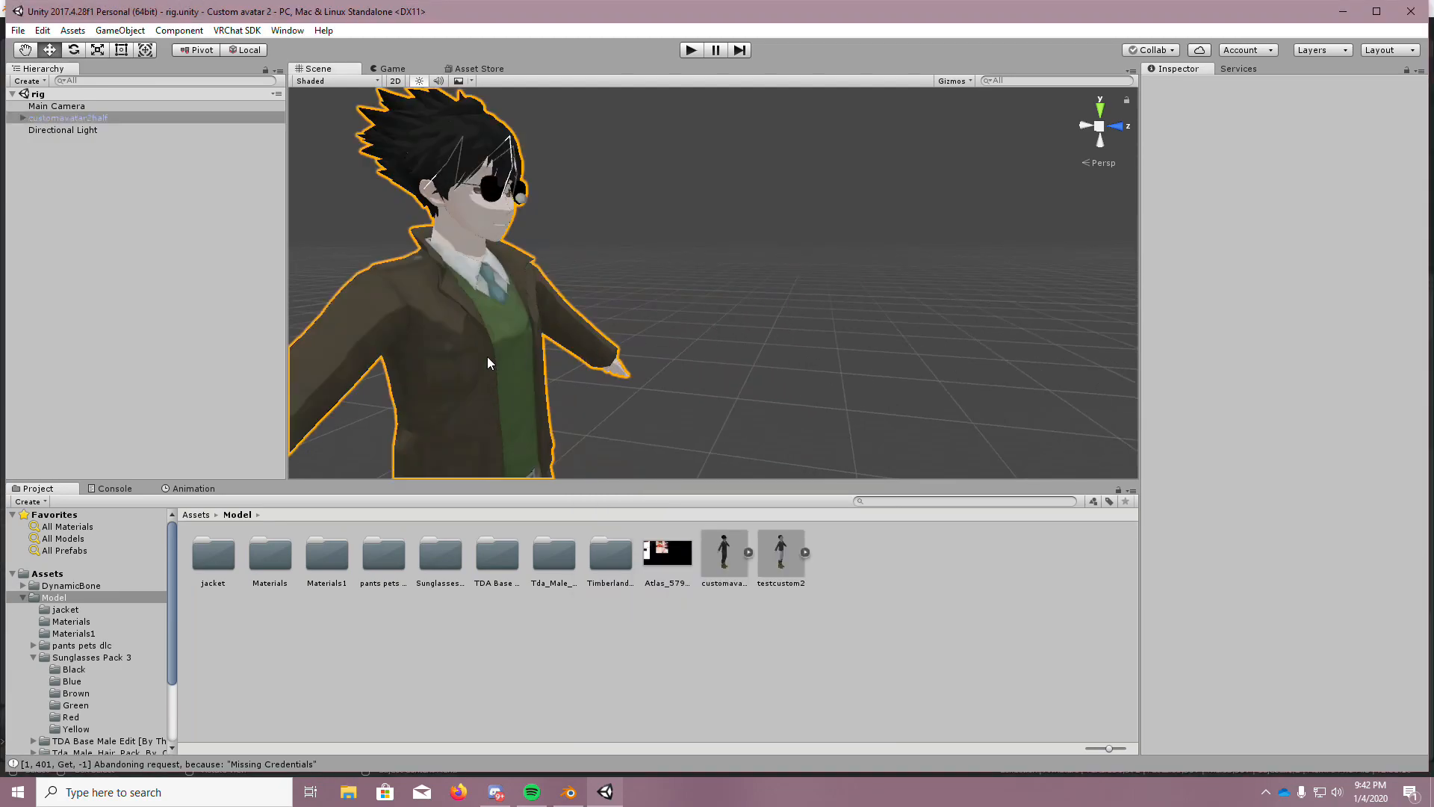
pyautogui.scroll(-3, 489, 361)
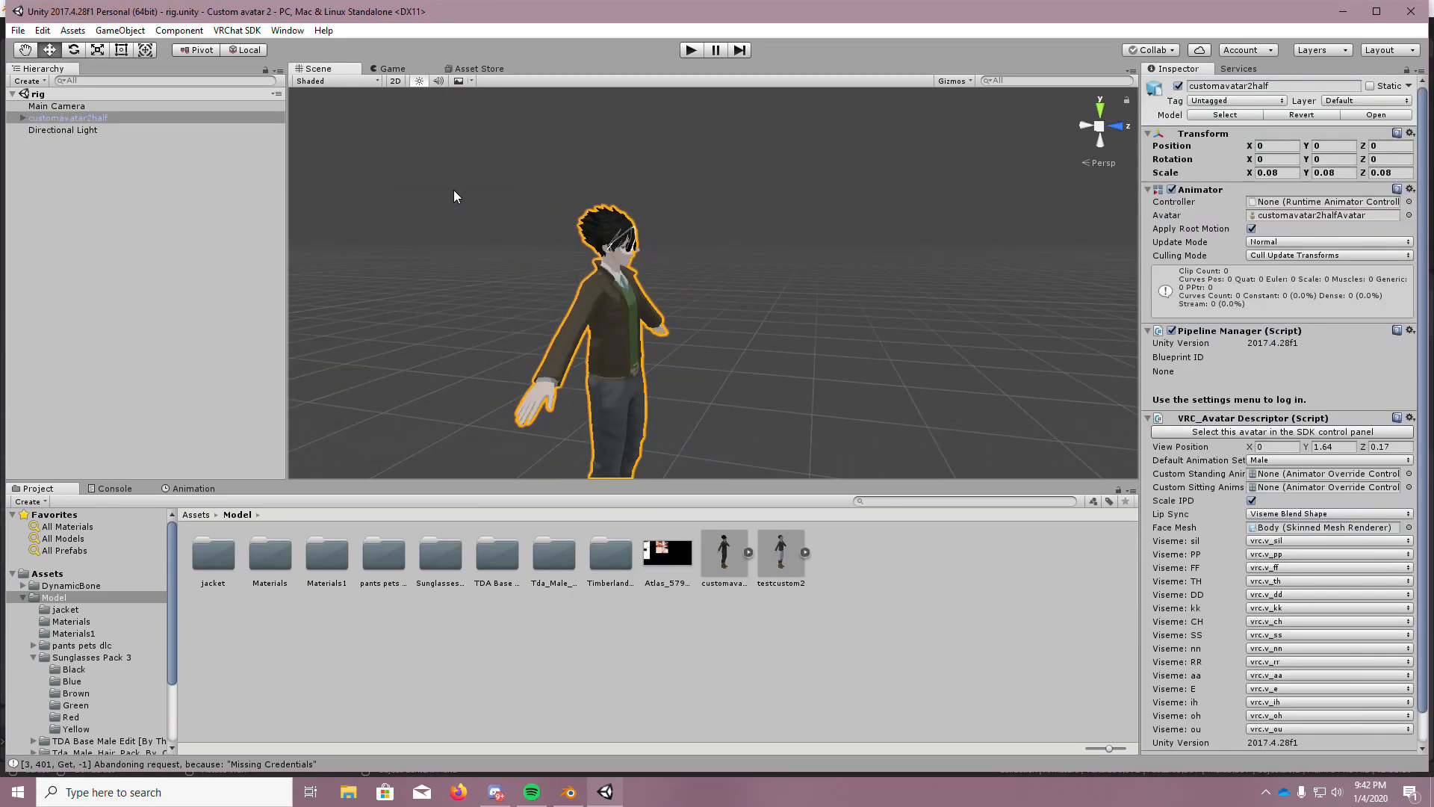
pyautogui.click(1178, 87)
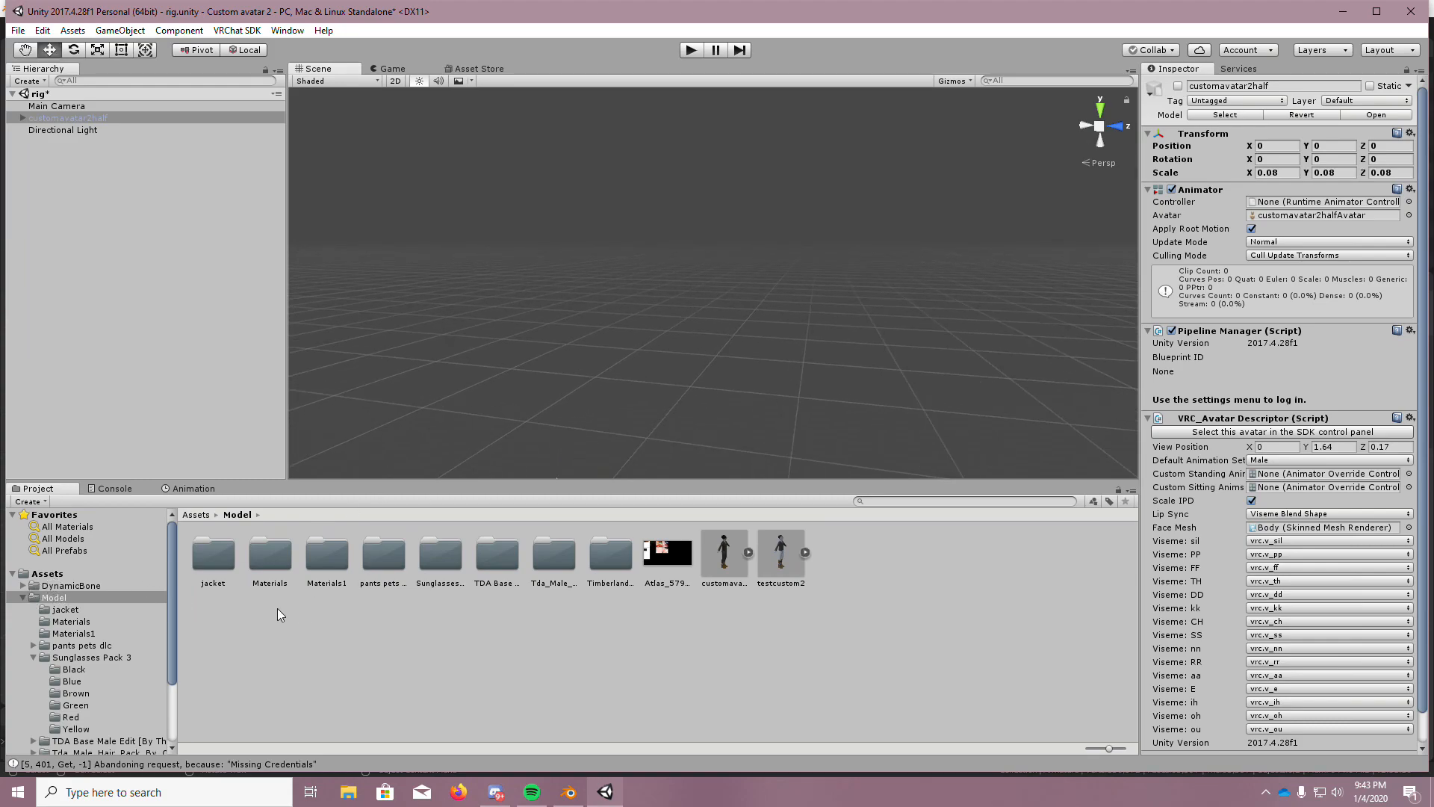
# Create a folder named Model v3 in the project's Assets and open it
pyautogui.click(60, 575)
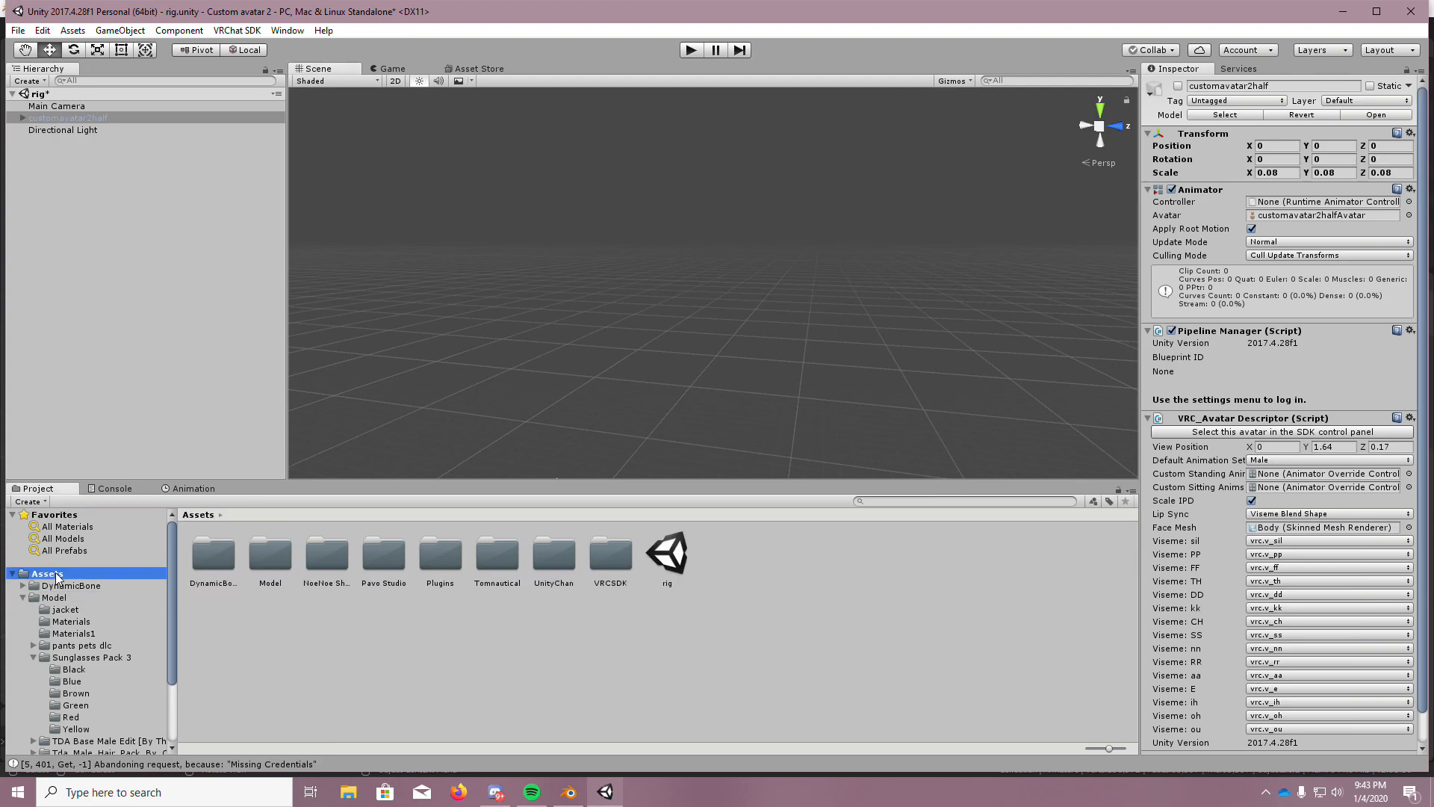
pyautogui.rightClick(60, 575)
pyautogui.moveTo(130, 279)
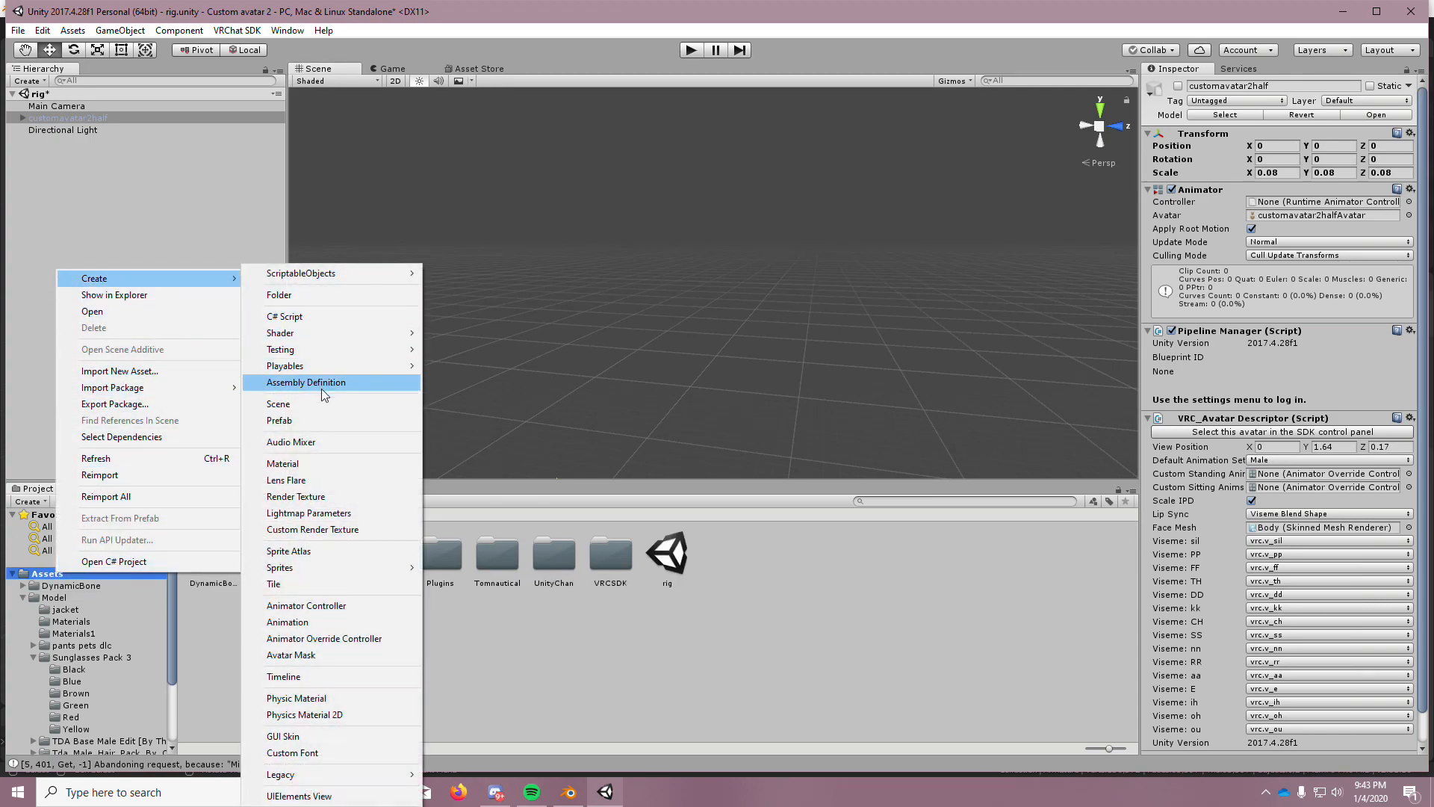
pyautogui.click(336, 295)
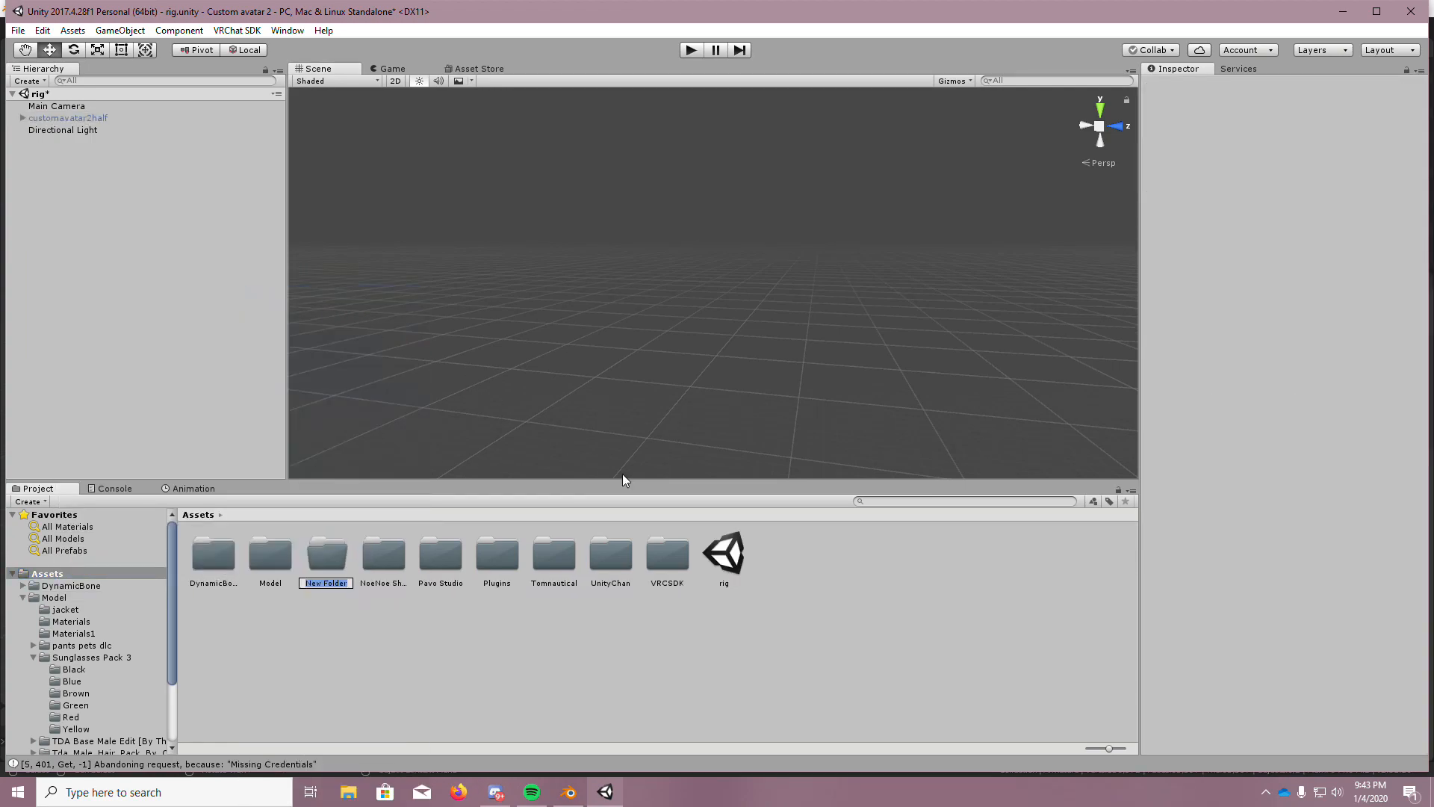
pyautogui.press('BackSpace')
pyautogui.write('Model v3')
pyautogui.press('Return')
pyautogui.doubleClick(316, 571)
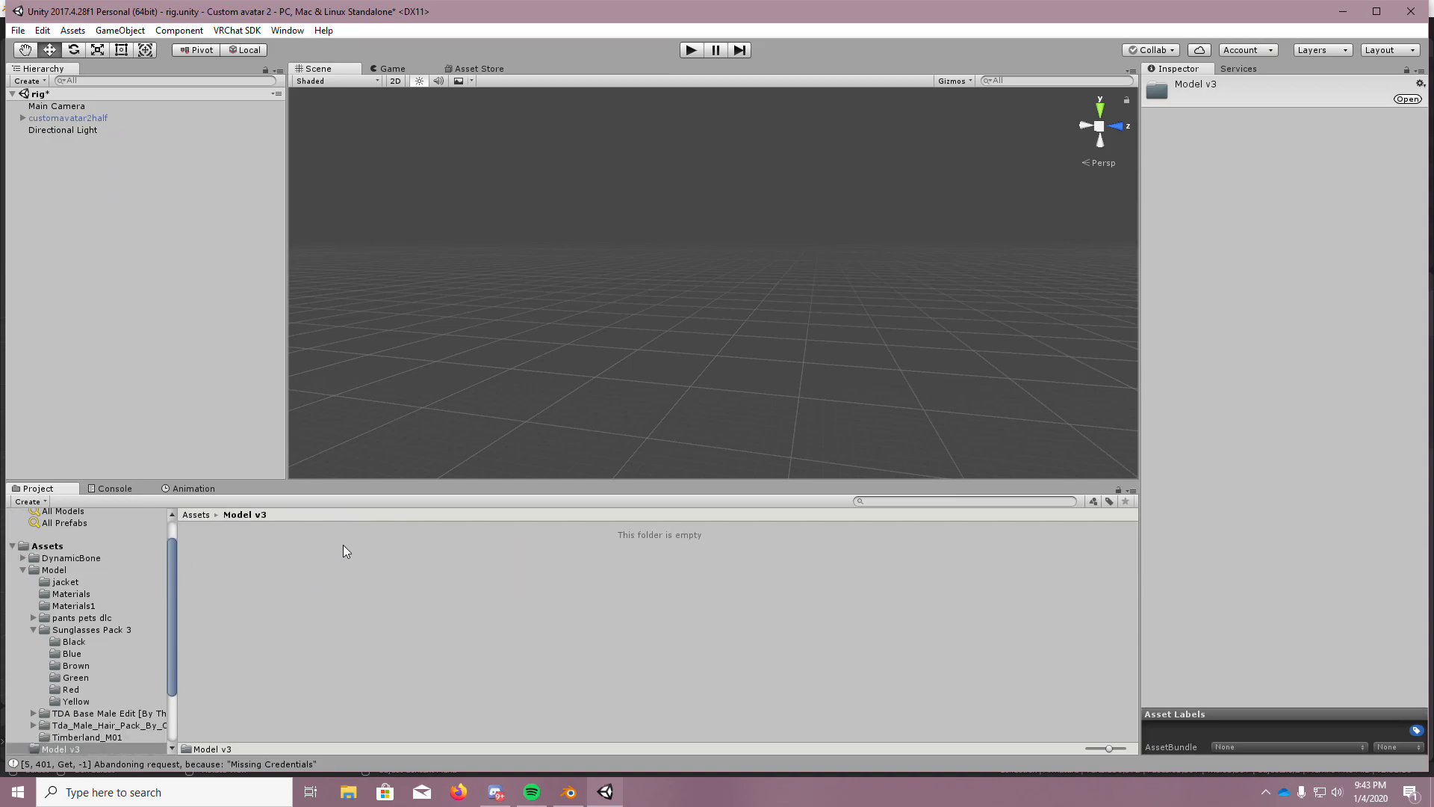
# Switch to Blender and export the avatar as customavatarv3.fbx into the Custom model v3 folder
pyautogui.click(348, 792)
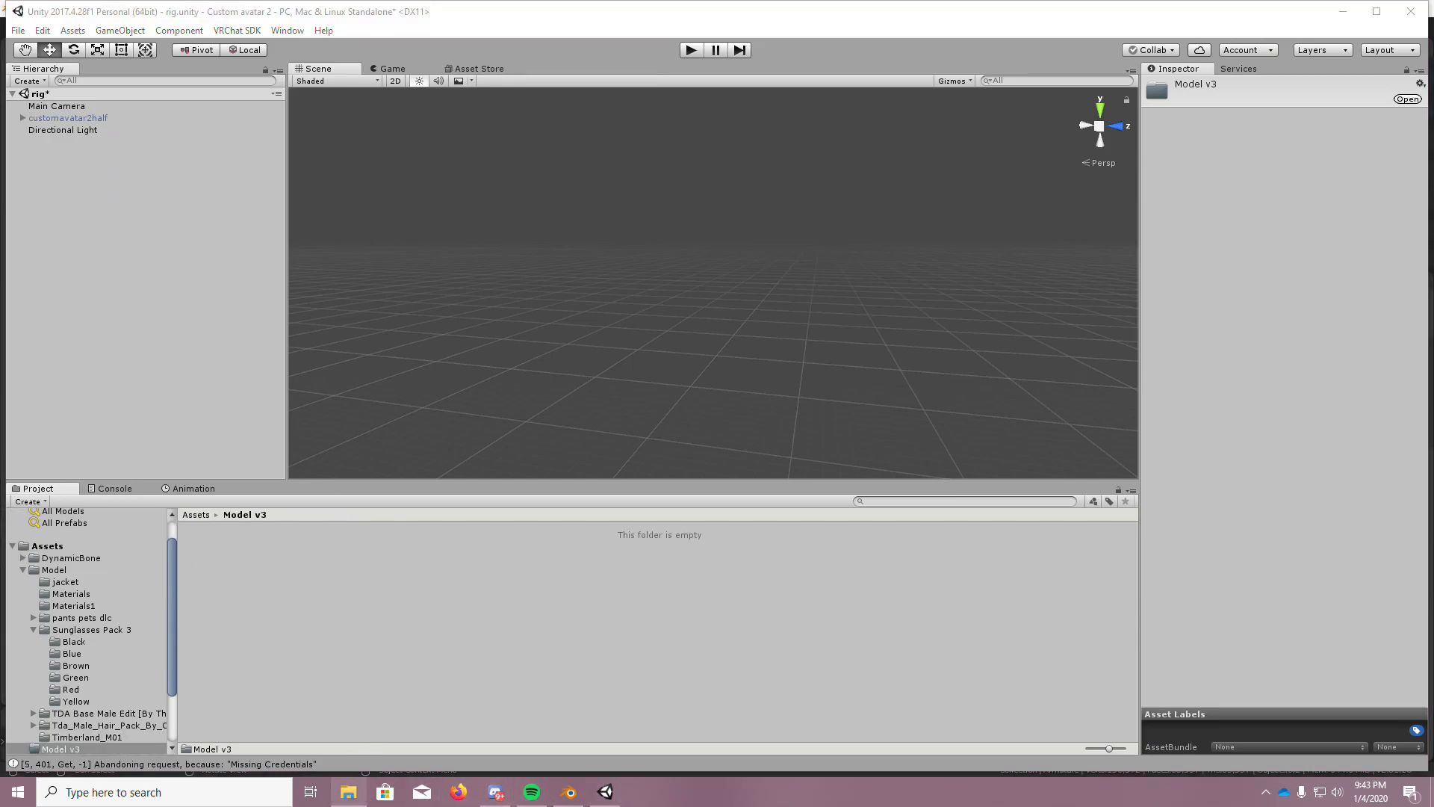
pyautogui.click(569, 792)
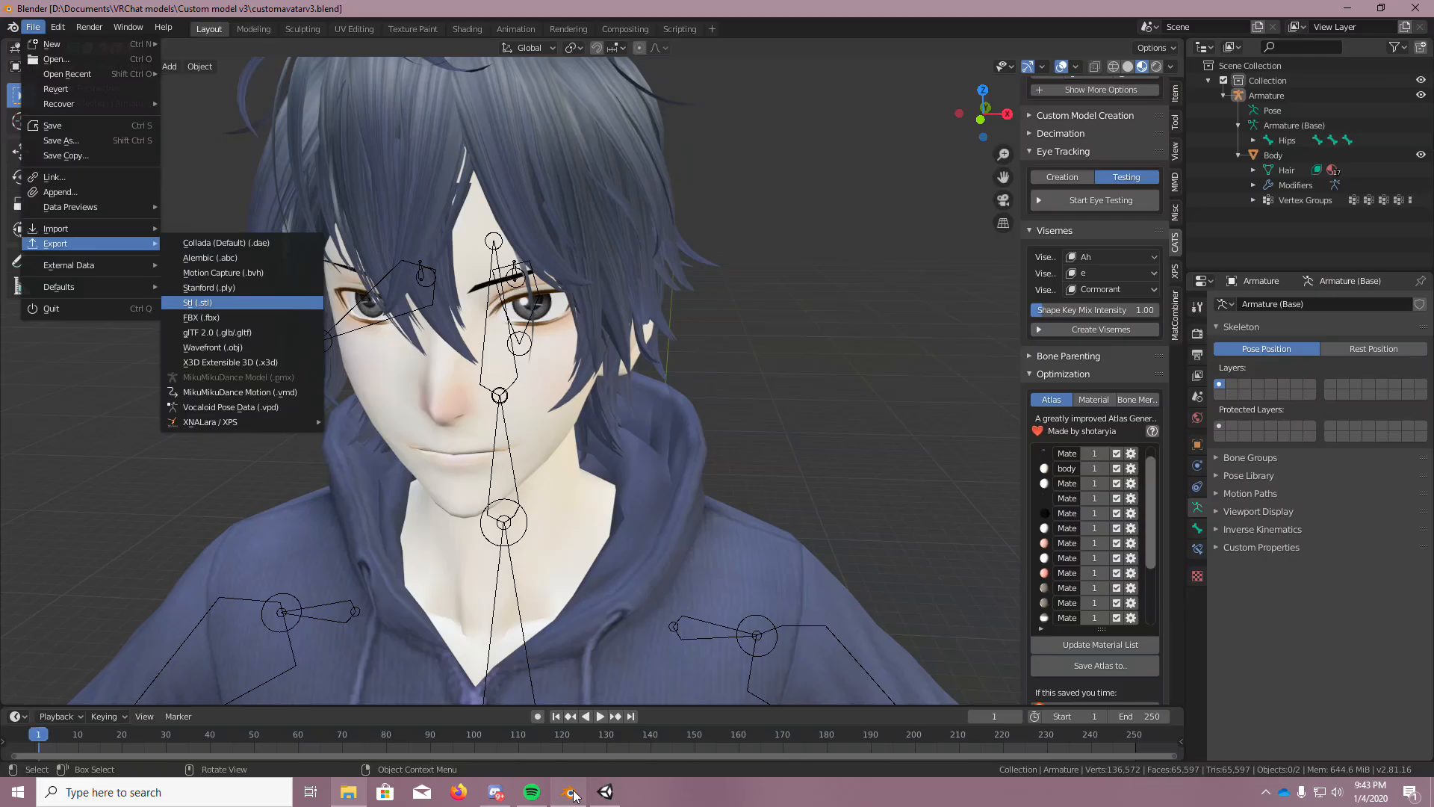
pyautogui.click(33, 27)
pyautogui.moveTo(56, 244)
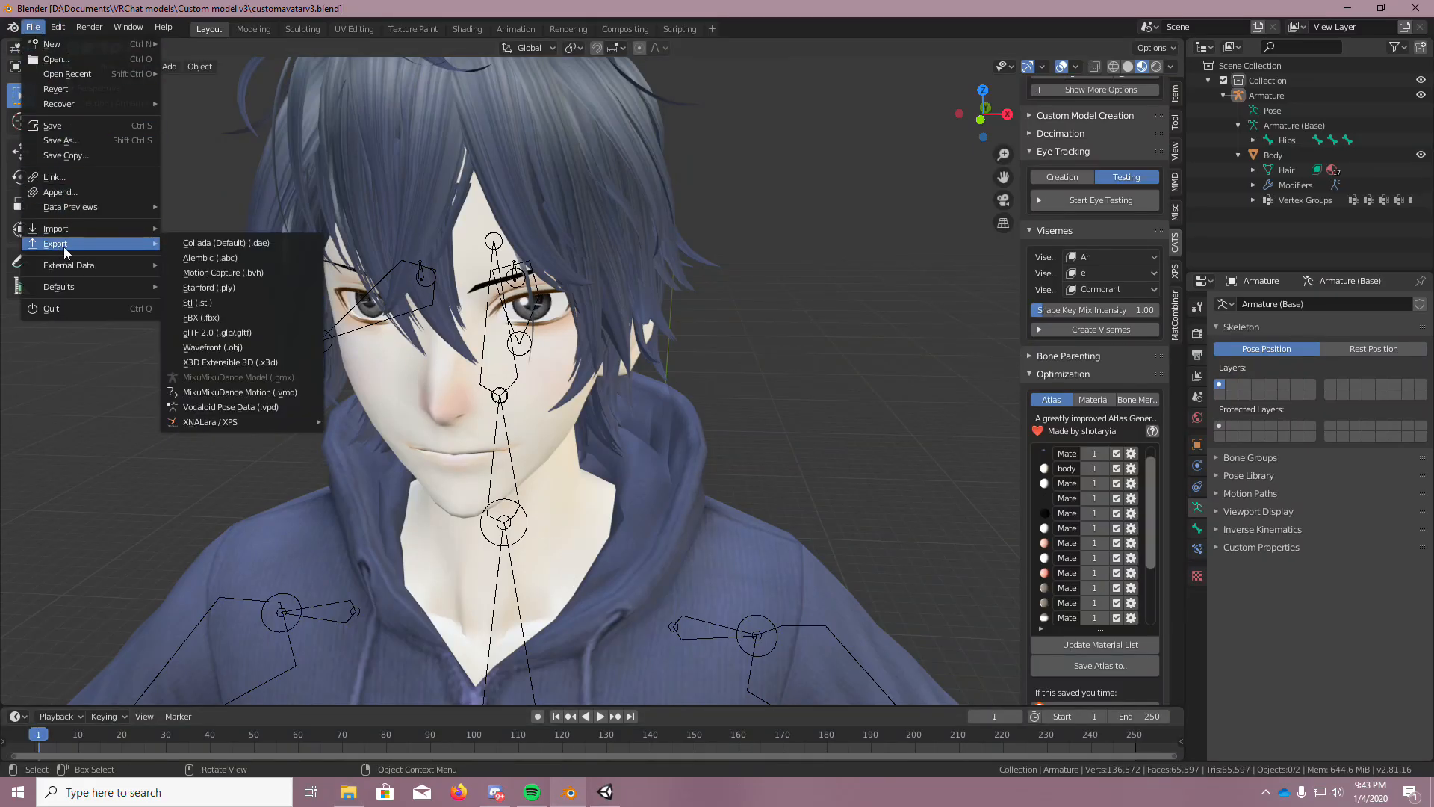
pyautogui.click(224, 307)
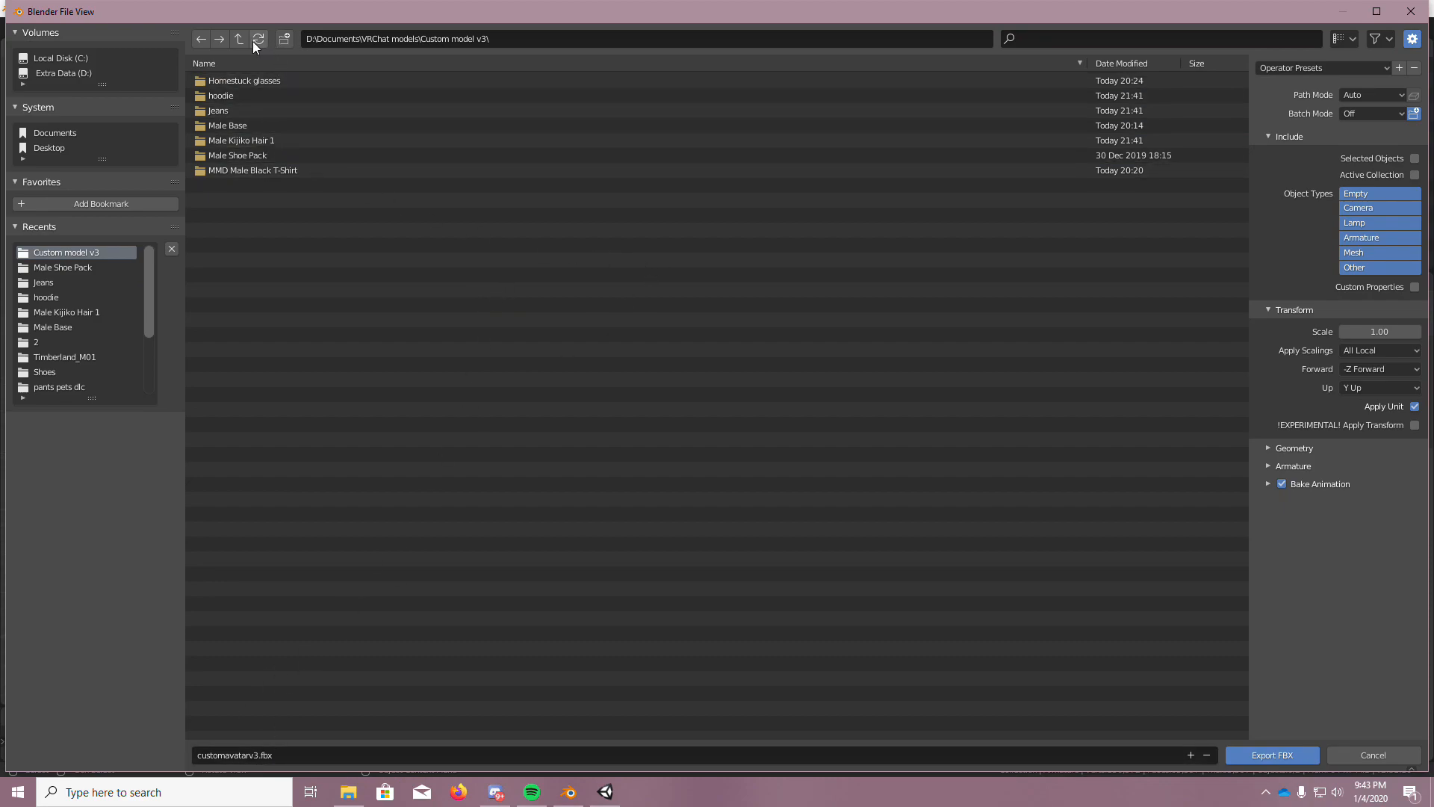
pyautogui.click(1270, 755)
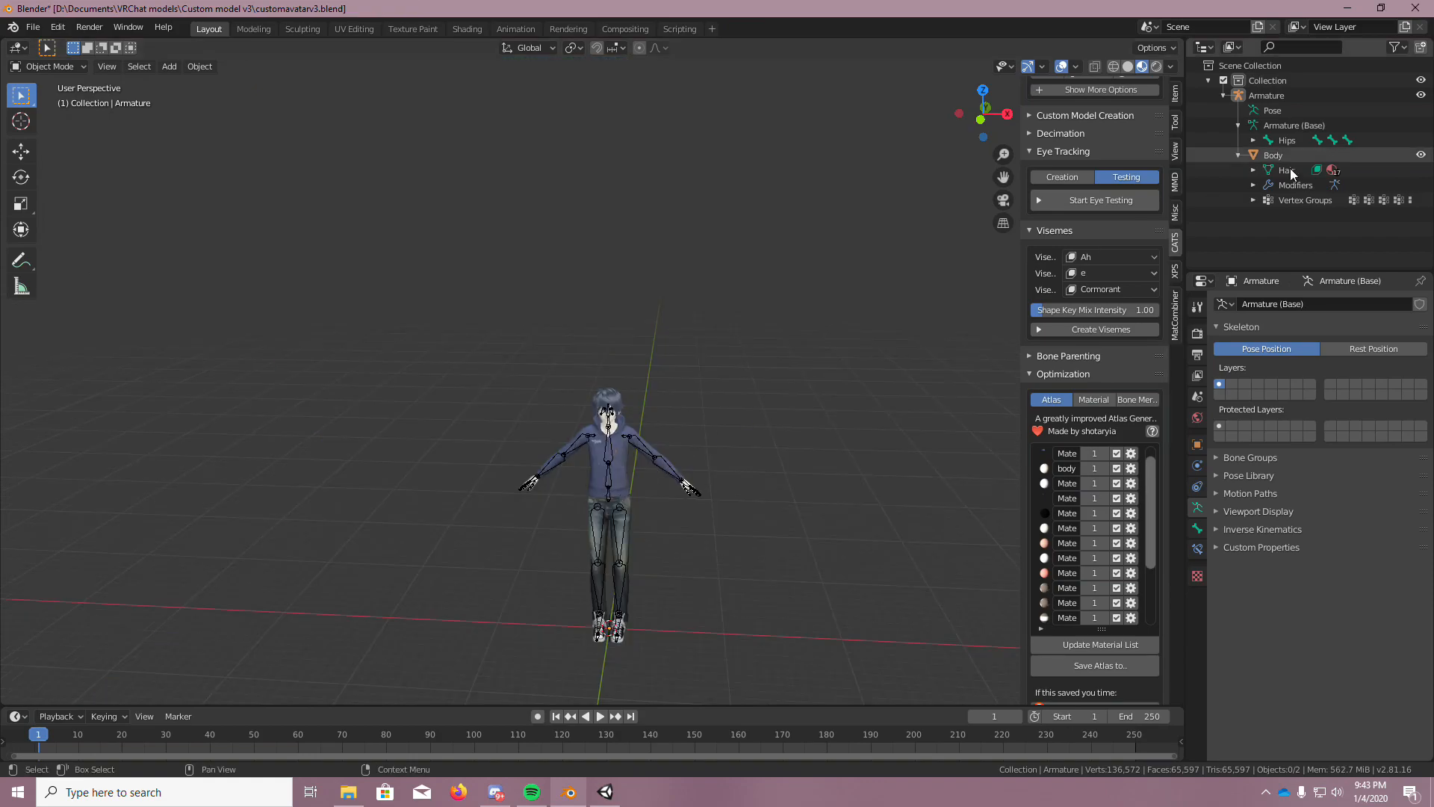
# Inspect the whole rigged avatar from the front, and close Blender
pyautogui.scroll(1, 1092, 262)
pyautogui.scroll(4, 740, 413)
pyautogui.scroll(-4, 649, 479)
pyautogui.scroll(5, 609, 552)
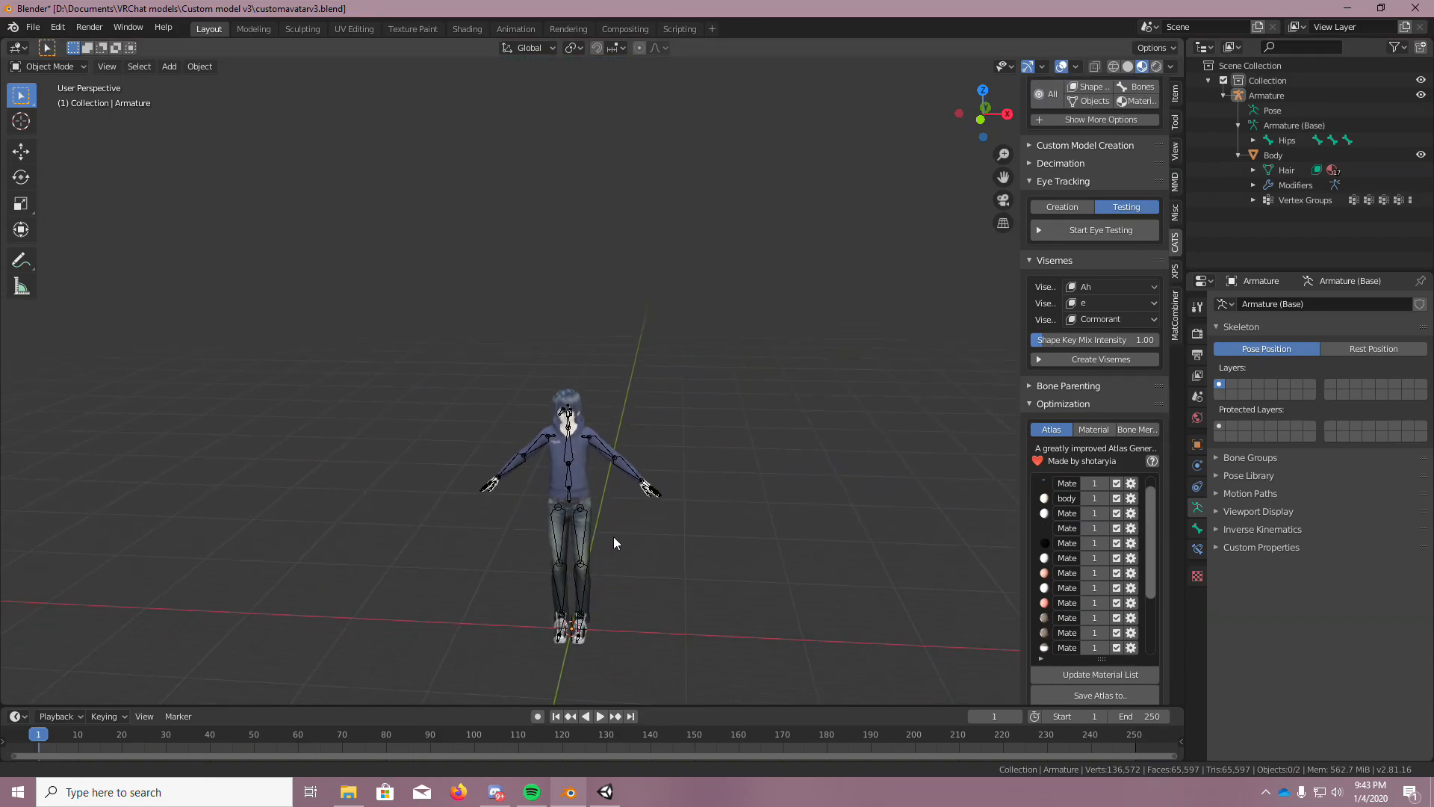
pyautogui.moveTo(617, 393); pyautogui.dragTo(593, 298, button='middle')
pyautogui.scroll(-6, 605, 236)
pyautogui.scroll(-1, 598, 203)
pyautogui.scroll(7, 593, 297)
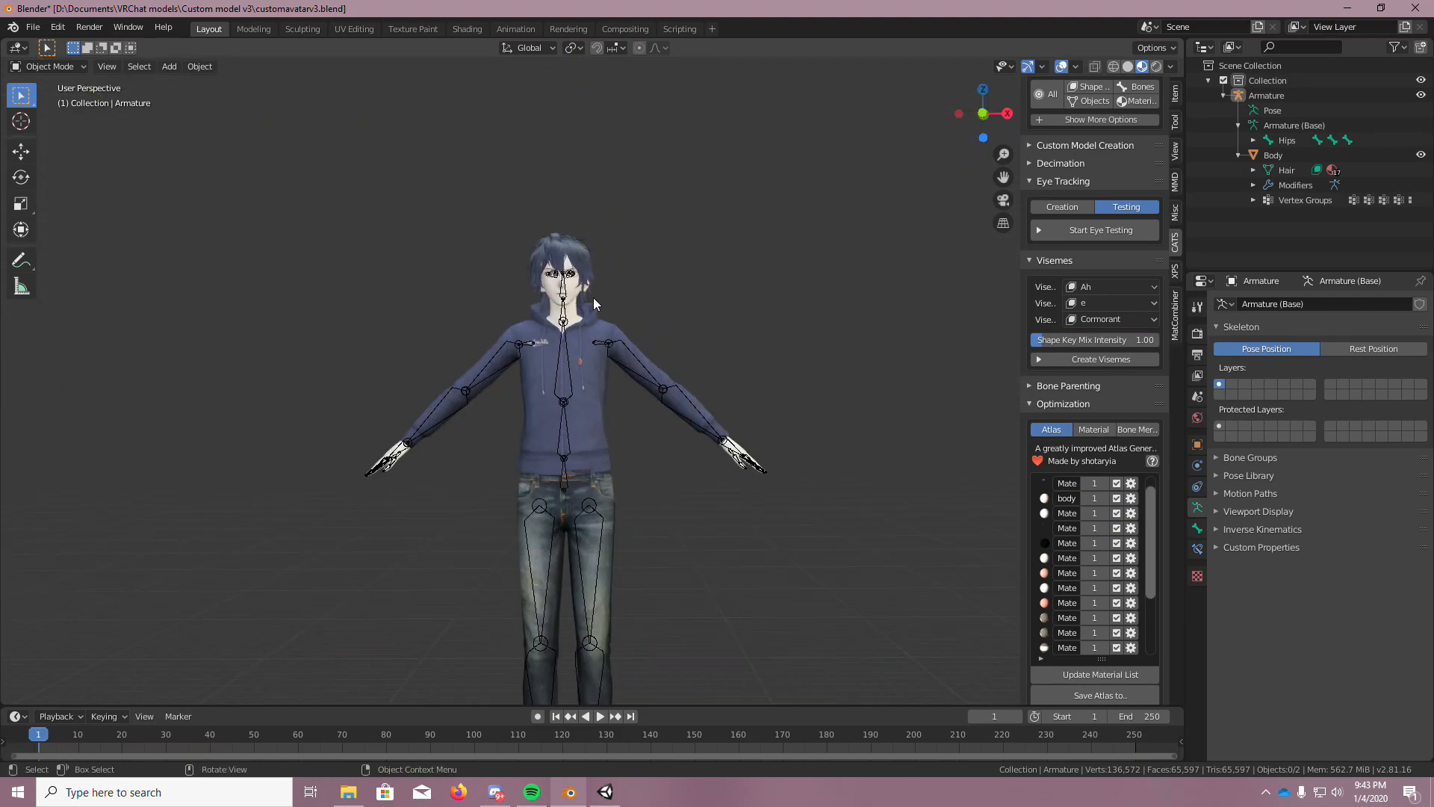
pyautogui.scroll(5, 675, 303)
pyautogui.keyDown('shift'); pyautogui.moveTo(744, 292); pyautogui.dragTo(696, 310, button='middle'); pyautogui.keyUp('shift')
pyautogui.click(1416, 7)
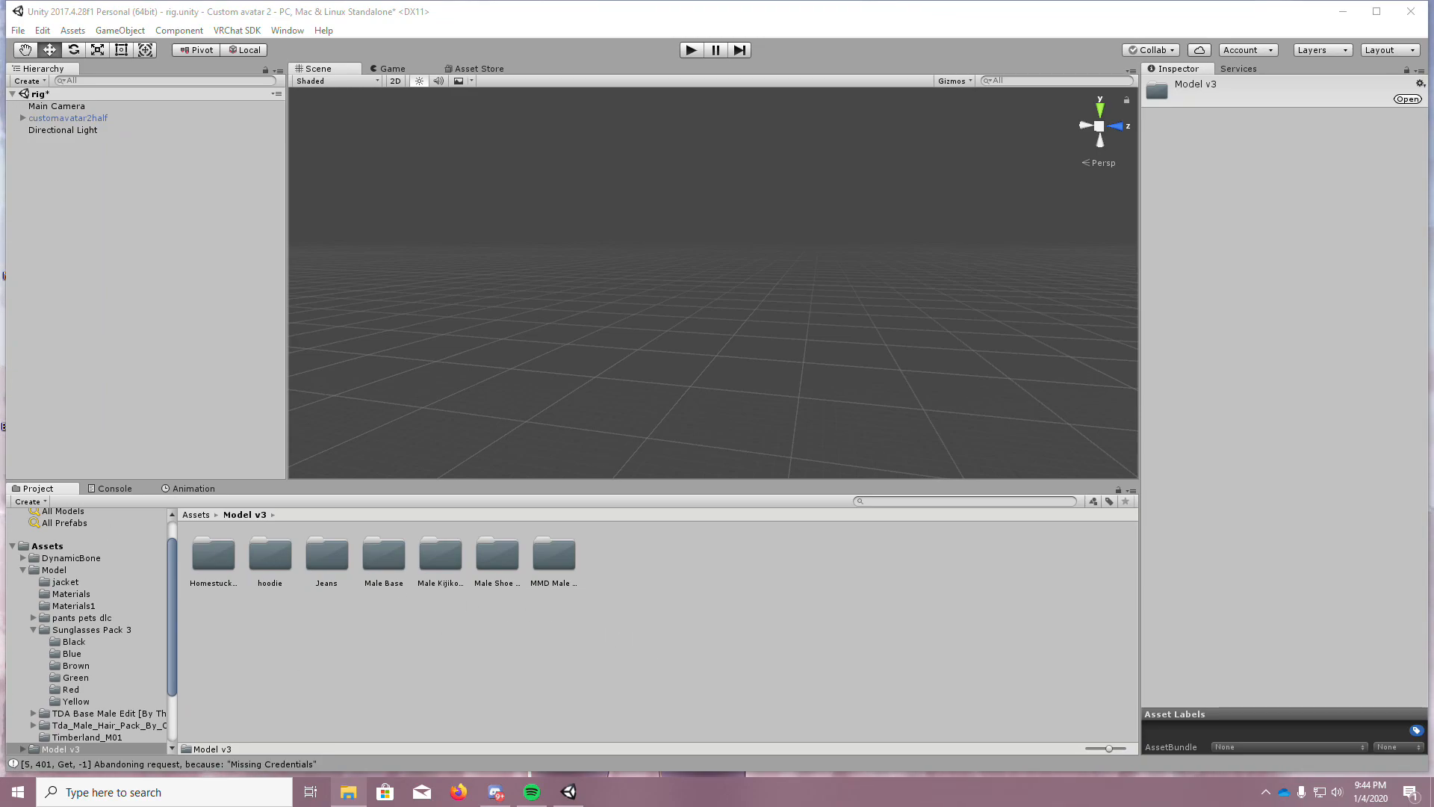
# Import customavatarv3.fbx into Unity's Model v3 folder and place the avatar in the scene
pyautogui.moveTo(0, 582); pyautogui.dragTo(678, 600)
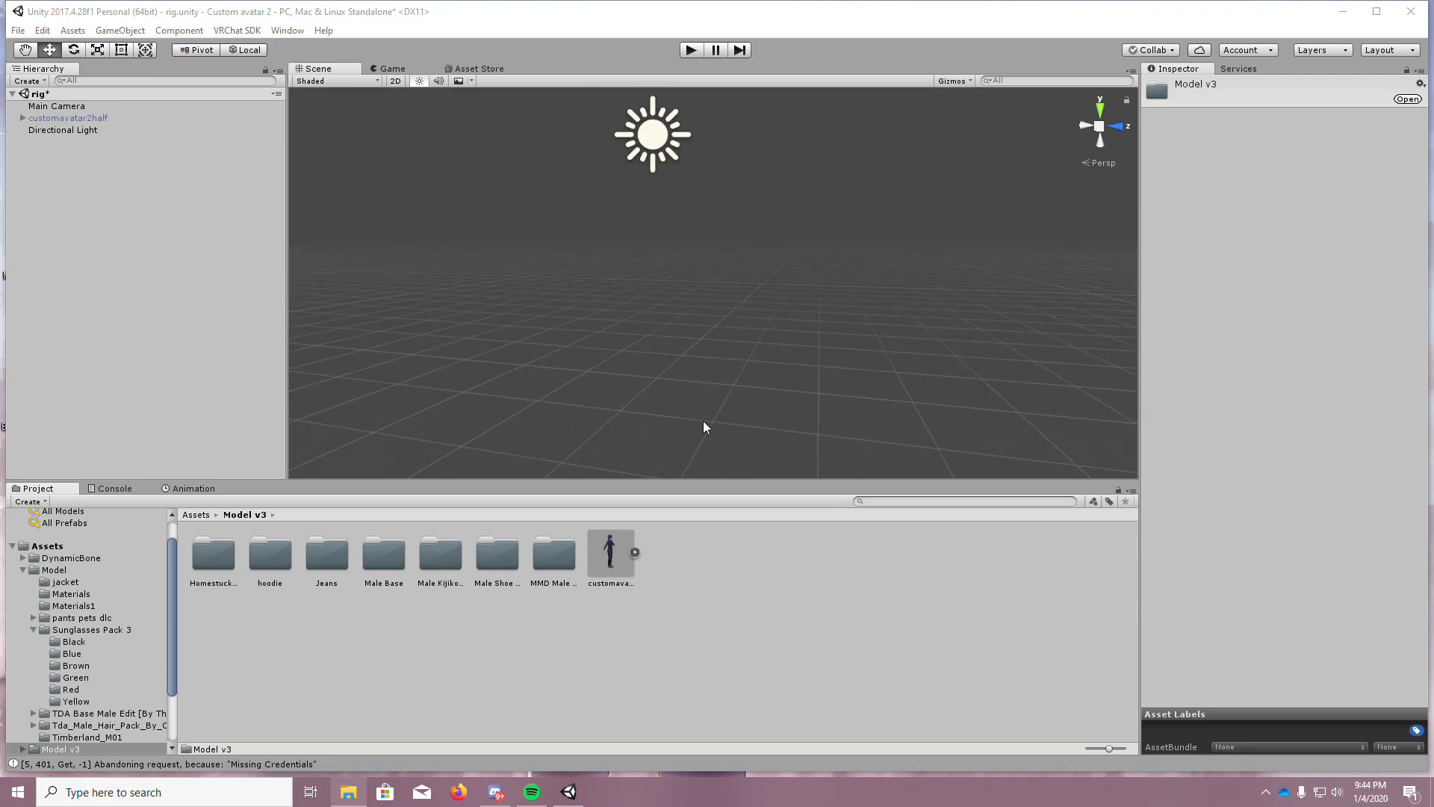
pyautogui.moveTo(613, 555); pyautogui.dragTo(764, 302)
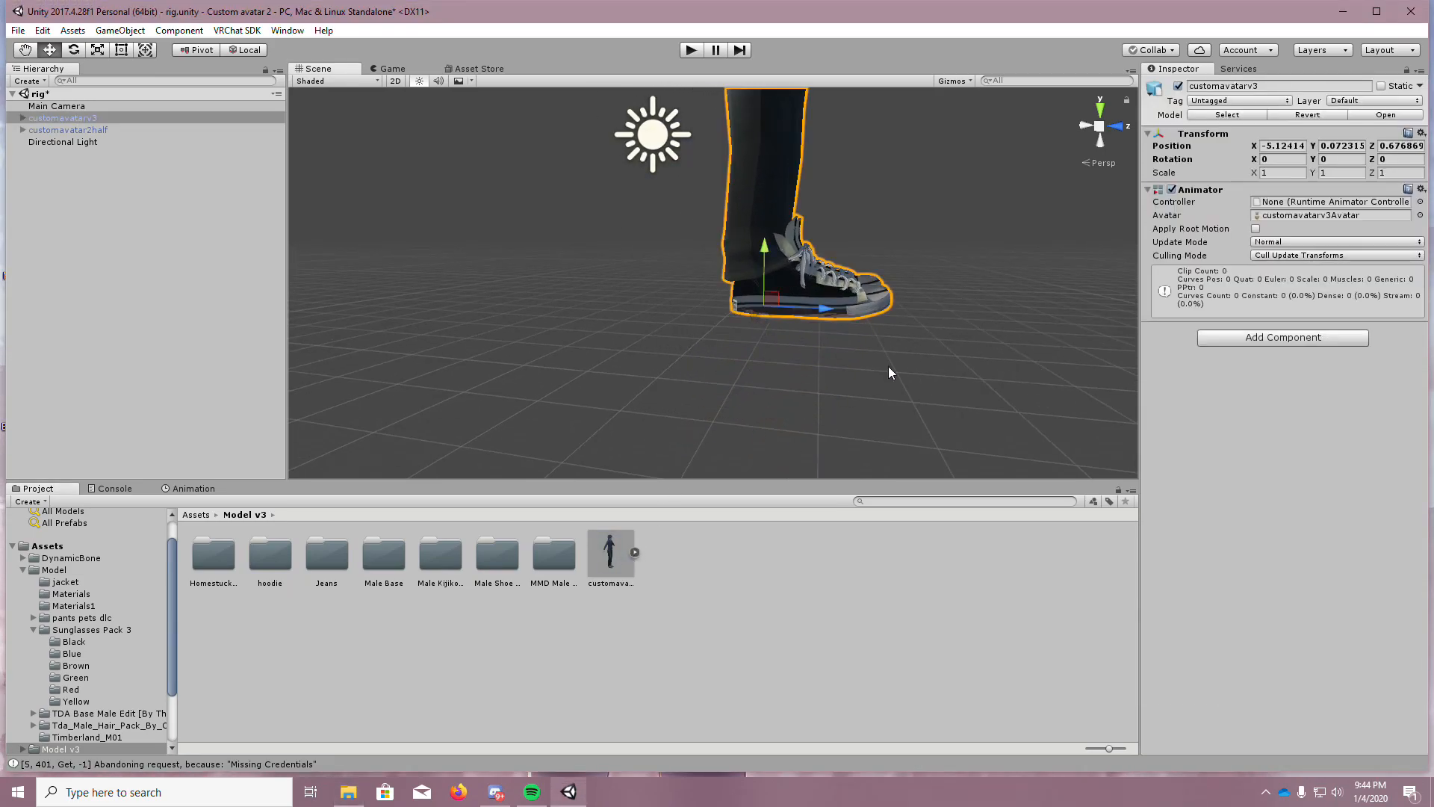
pyautogui.scroll(-3, 979, 266)
pyautogui.moveTo(938, 197); pyautogui.dragTo(710, 515, button='middle')
pyautogui.moveTo(802, 187)
pyautogui.mouseDown(button='middle')
pyautogui.moveTo(773, 418)
pyautogui.moveTo(702, 344)
pyautogui.mouseUp(button='middle')
pyautogui.moveTo(682, 137); pyautogui.dragTo(627, 287, button='middle')
pyautogui.moveTo(602, 186); pyautogui.dragTo(697, 318, button='middle')
pyautogui.scroll(4, 691, 298)
pyautogui.keyDown('alt'); pyautogui.moveTo(603, 235); pyautogui.dragTo(675, 162); pyautogui.keyUp('alt')
# Move customavatarv3 to the scene origin by setting its position coordinates to 0
pyautogui.click(1283, 145)
pyautogui.write('0')
pyautogui.click(1343, 146)
pyautogui.write('0')
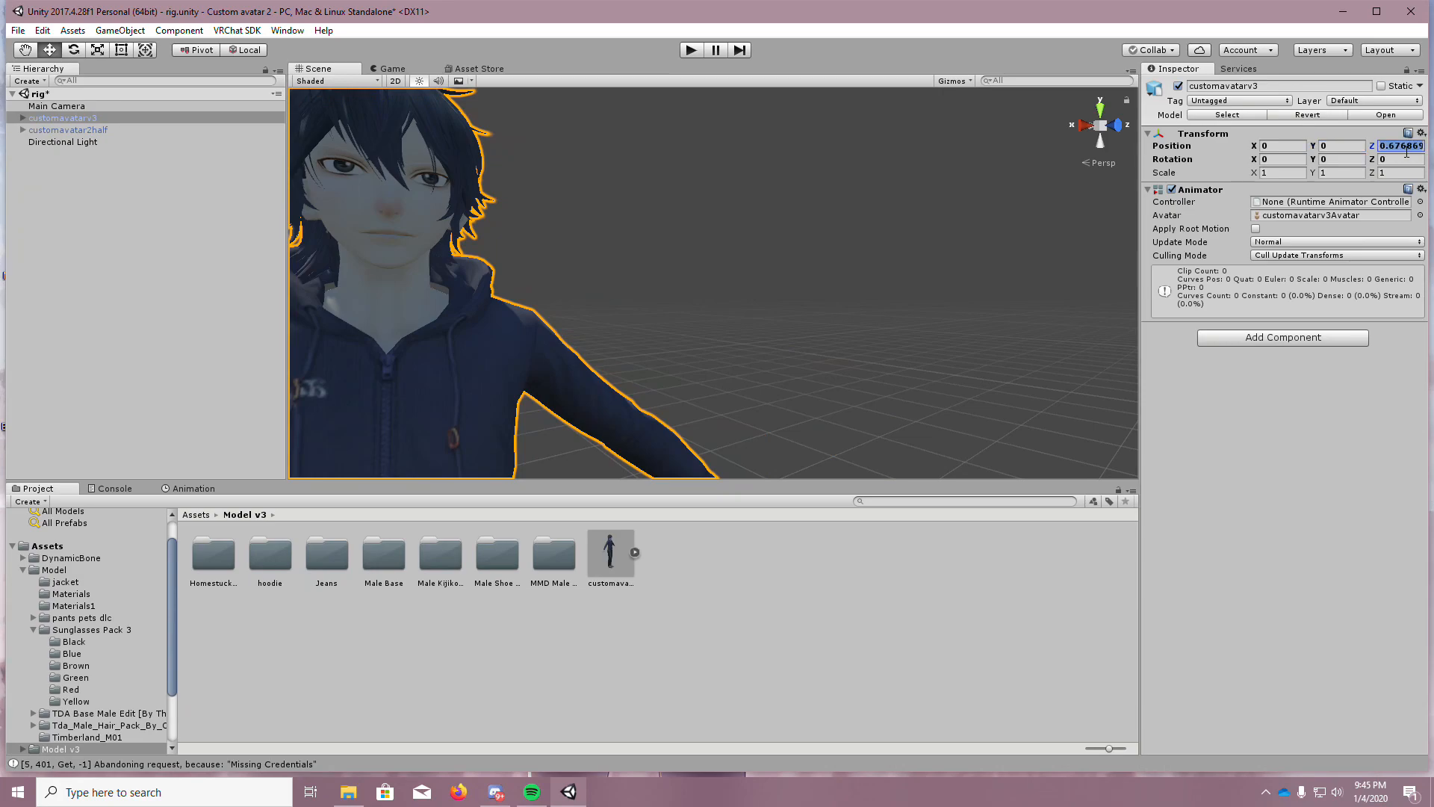
pyautogui.click(961, 282)
# Set the customavatarv3 asset's material import location to Use External Materials (Legacy) and apply the import settings
pyautogui.click(612, 553)
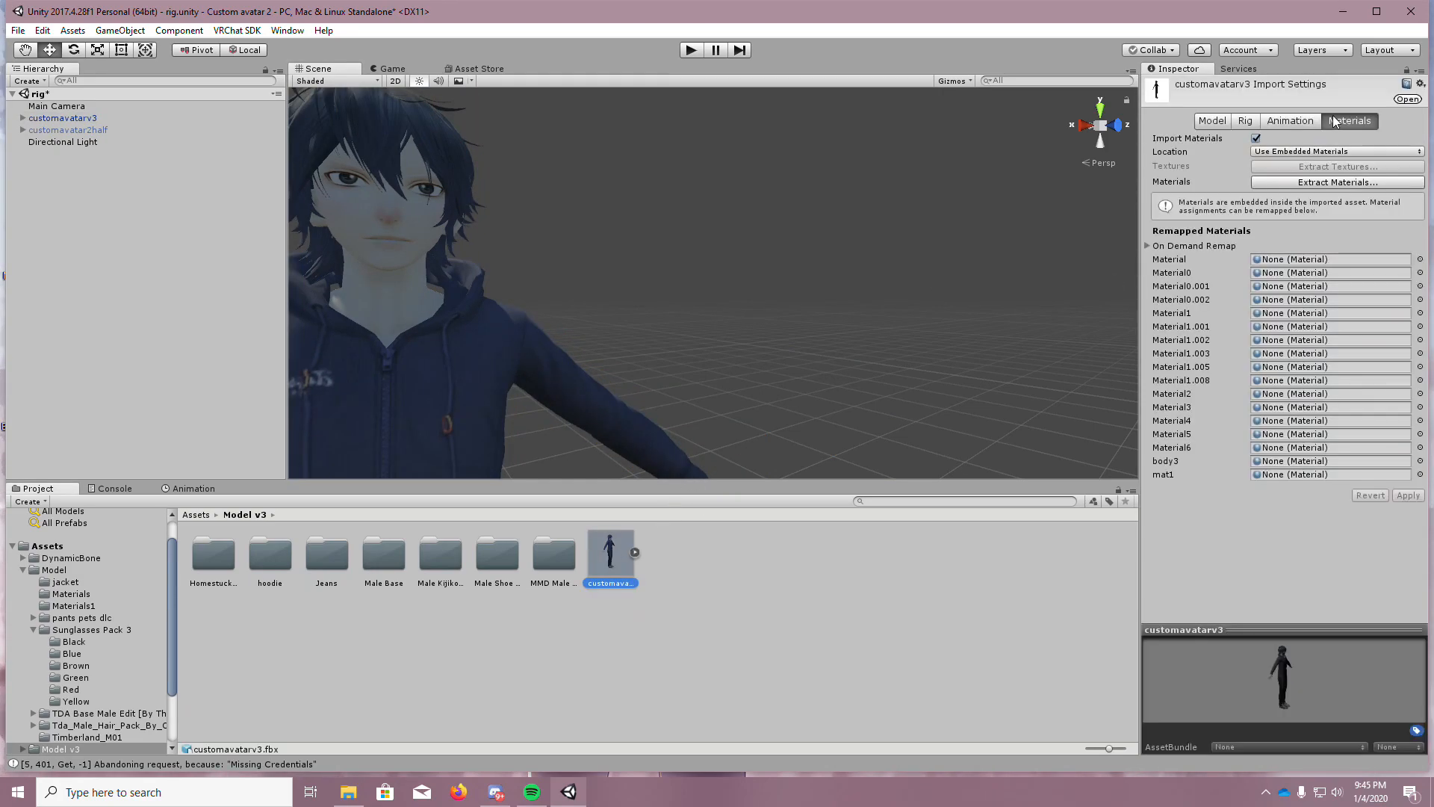
pyautogui.click(1326, 152)
pyautogui.click(1323, 168)
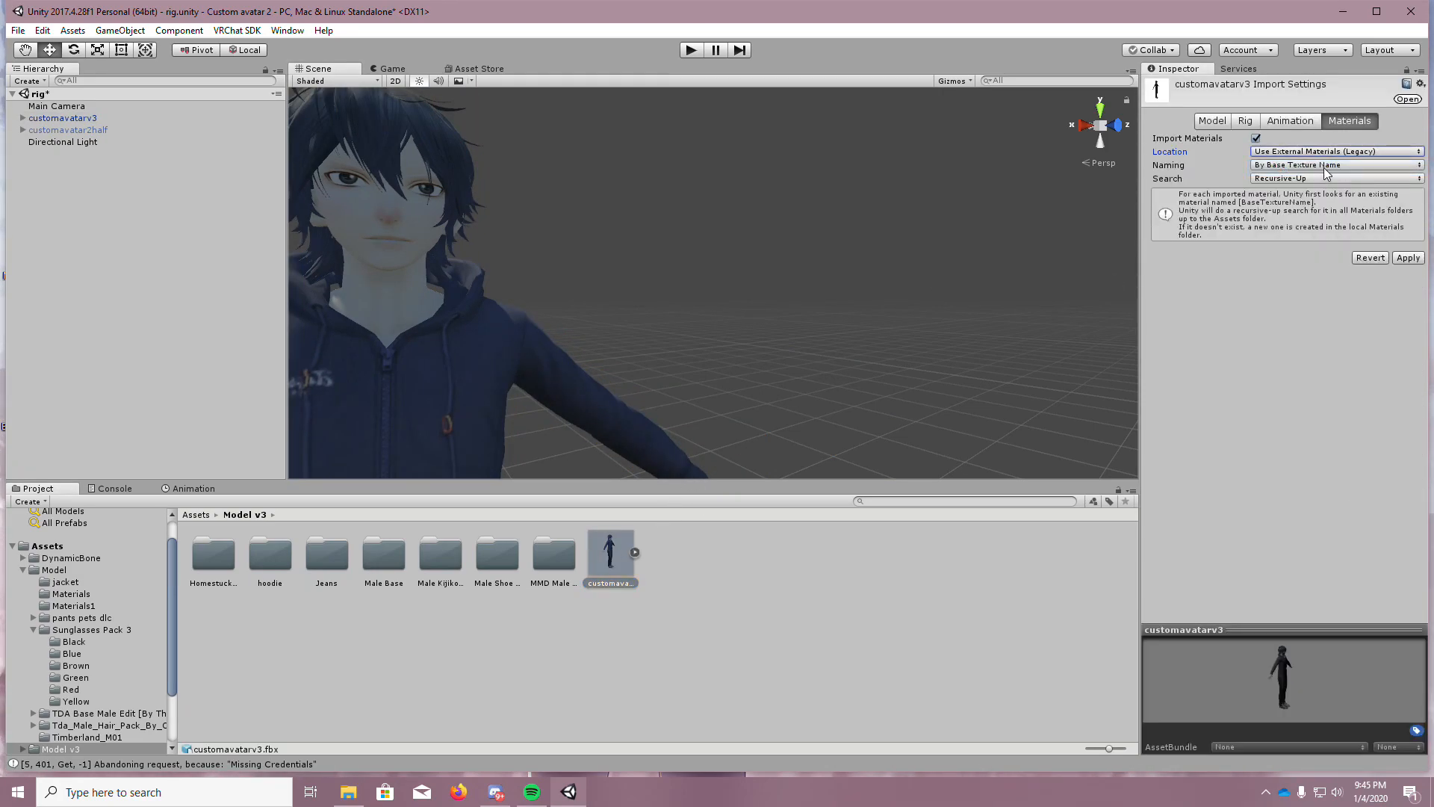
pyautogui.click(1408, 257)
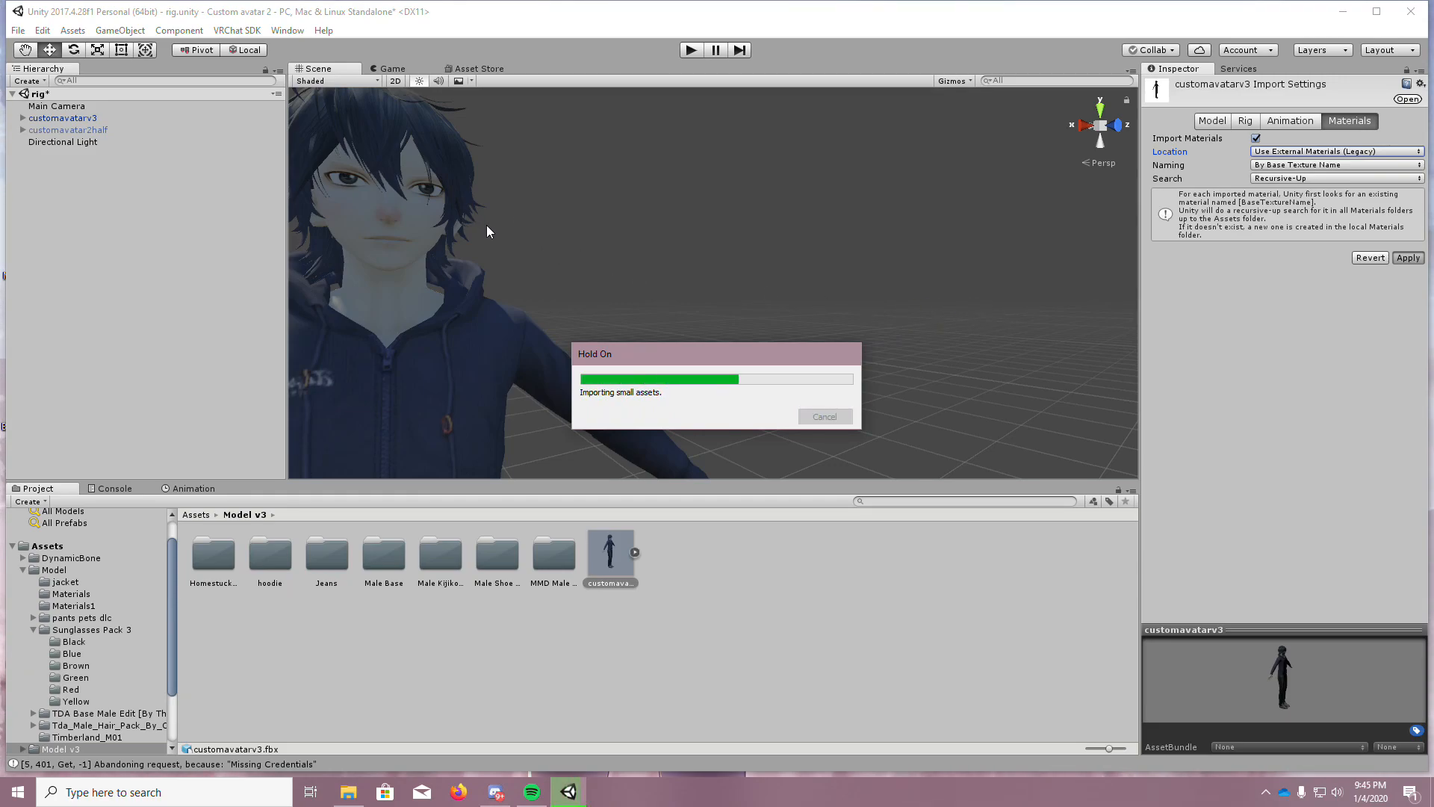
# Check the Dirk glasses assets inside Homestuck glasses, and open the Materials folder in Model v3
pyautogui.doubleClick(223, 561)
pyautogui.doubleClick(262, 562)
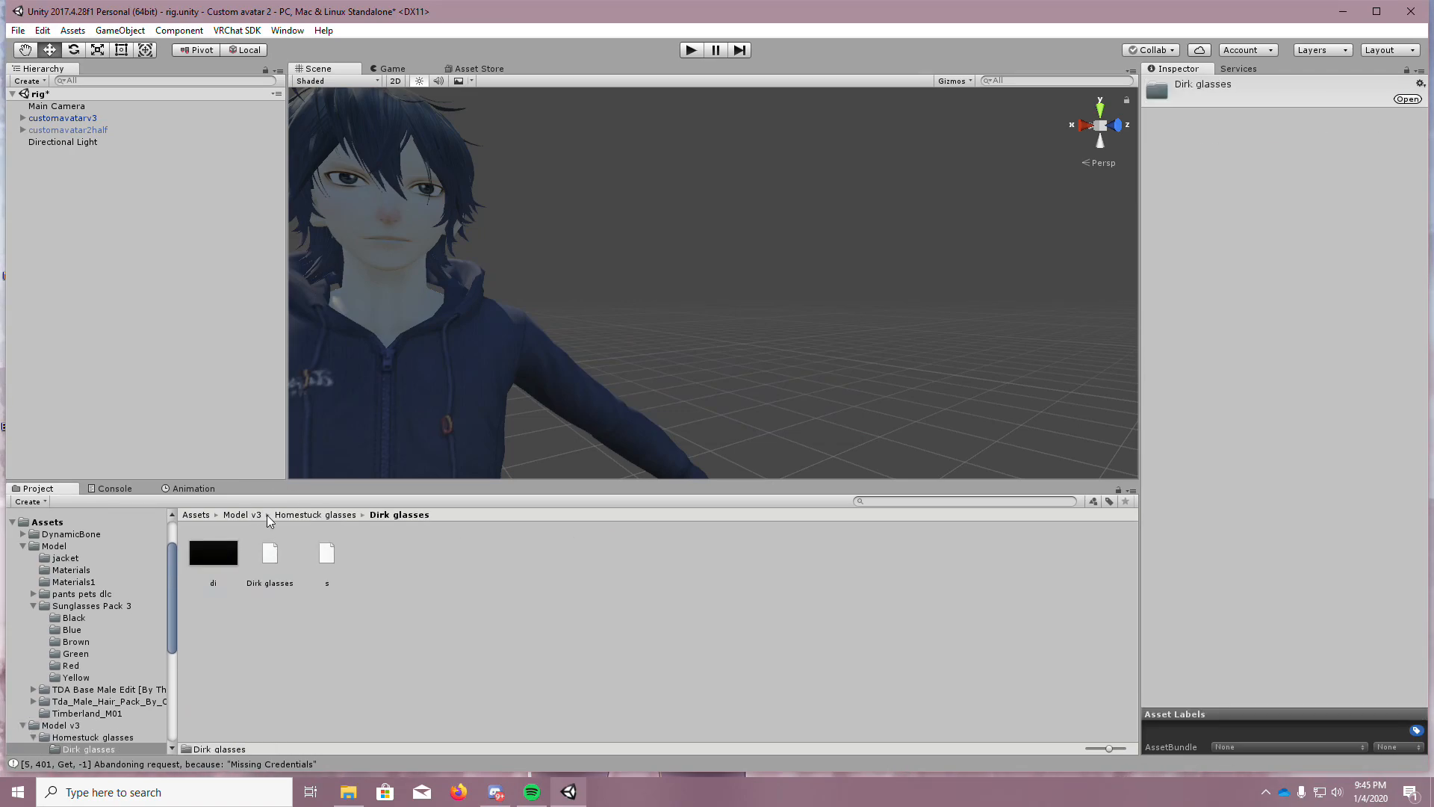
pyautogui.click(243, 515)
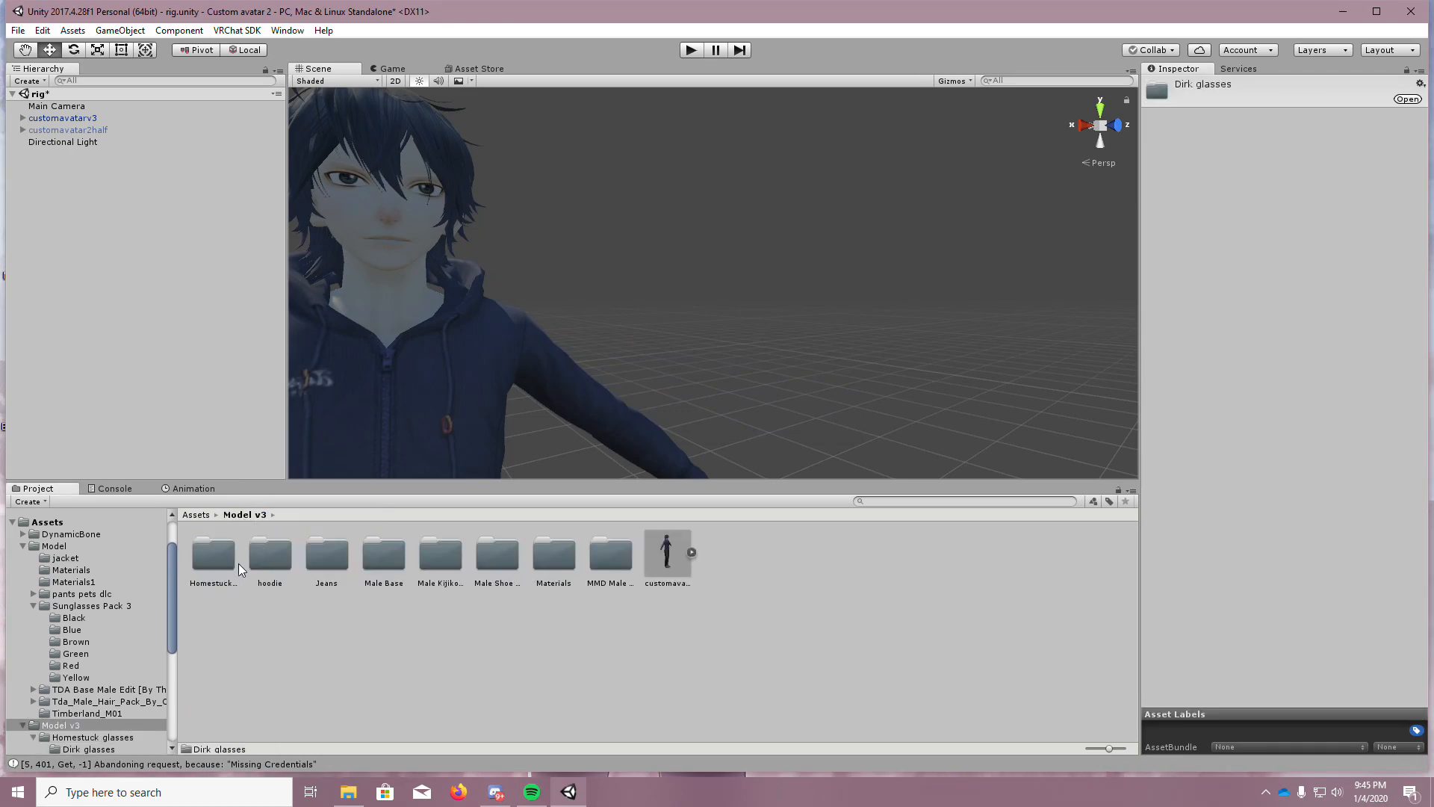
pyautogui.doubleClick(548, 566)
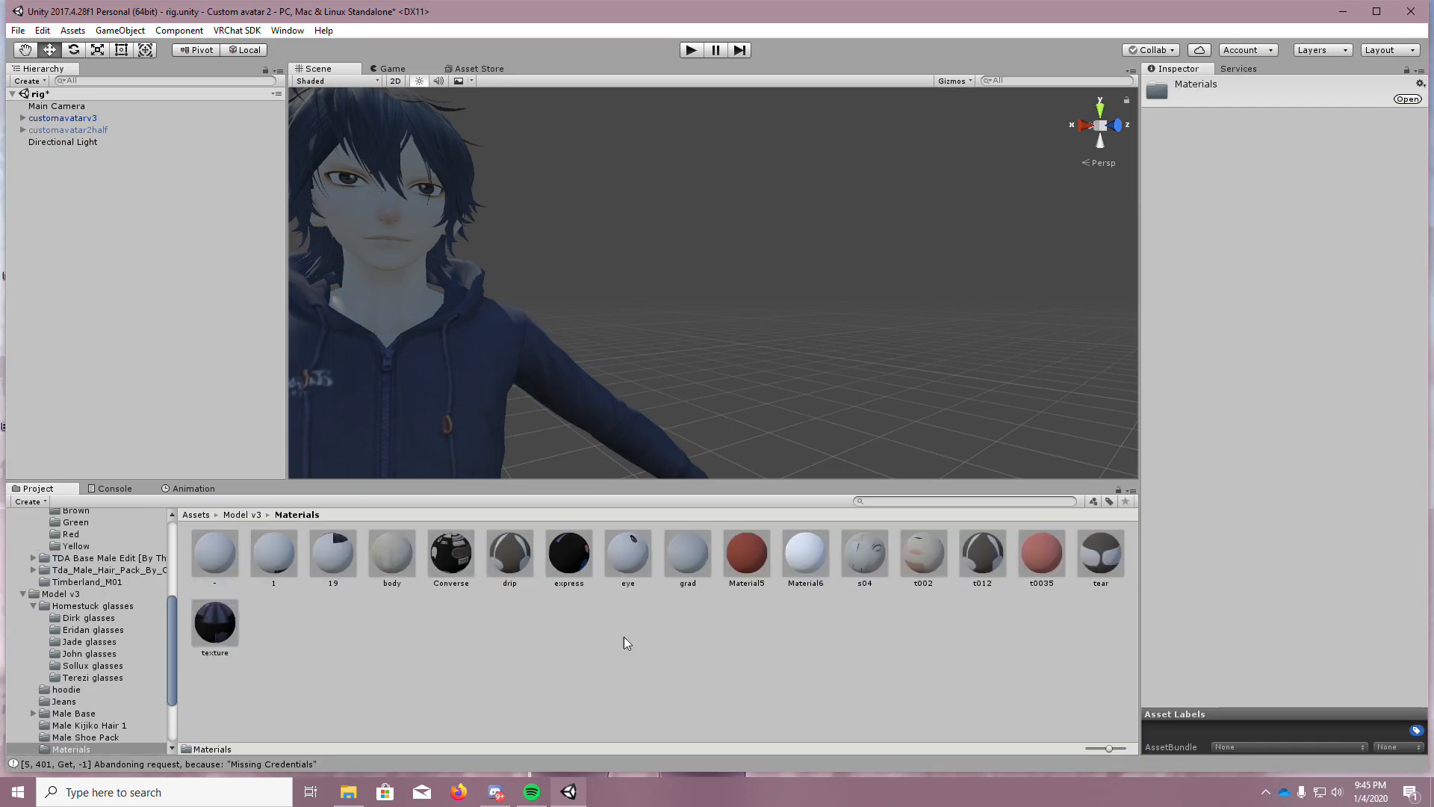
# Inspect the avatar's face and hair up close and show the settings of the material named "-"
pyautogui.scroll(-6, 718, 366)
pyautogui.moveTo(599, 281); pyautogui.dragTo(743, 329, button='middle')
pyautogui.scroll(5, 694, 286)
pyautogui.scroll(3, 669, 340)
pyautogui.click(198, 567)
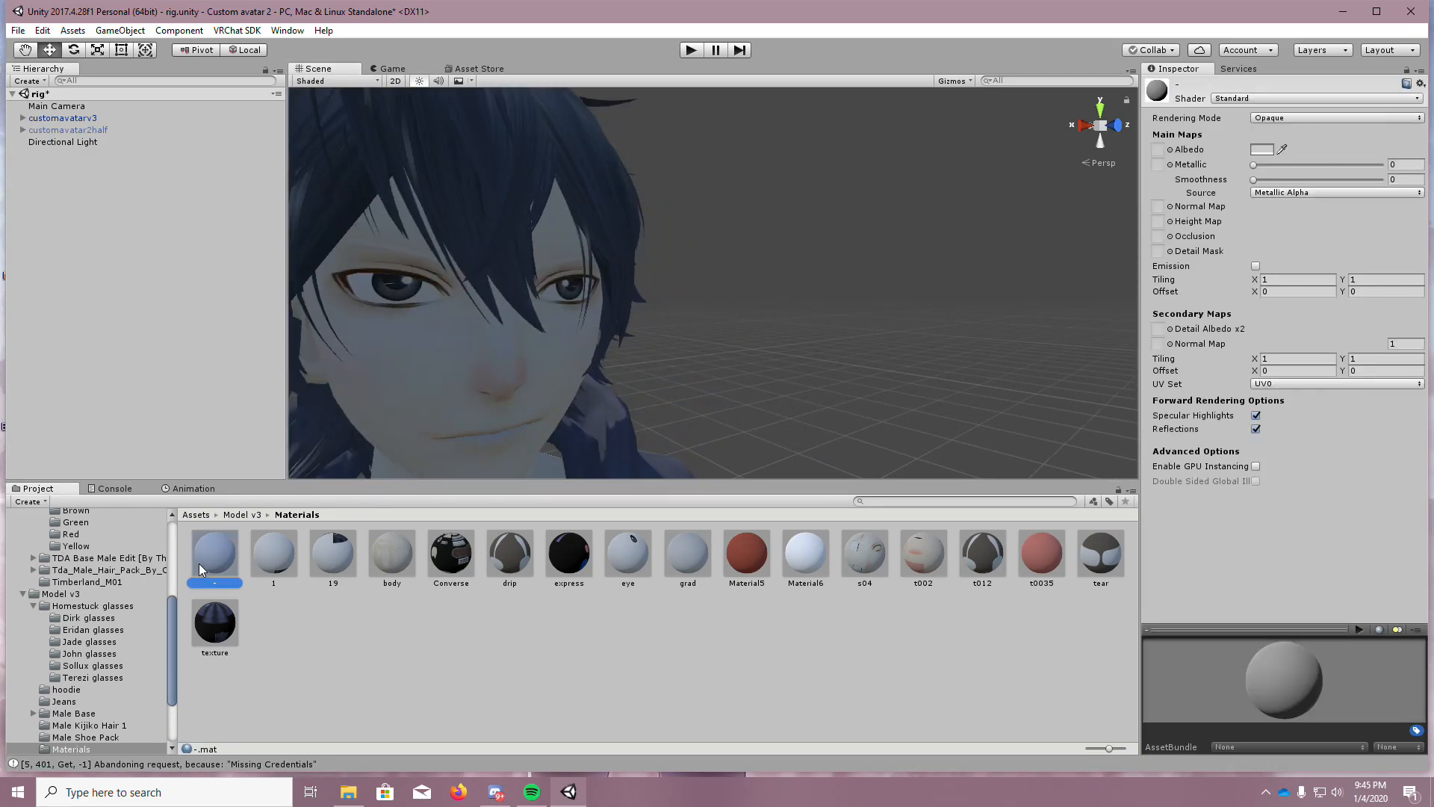
pyautogui.scroll(-2, 698, 329)
pyautogui.moveTo(692, 329); pyautogui.dragTo(755, 329, button='middle')
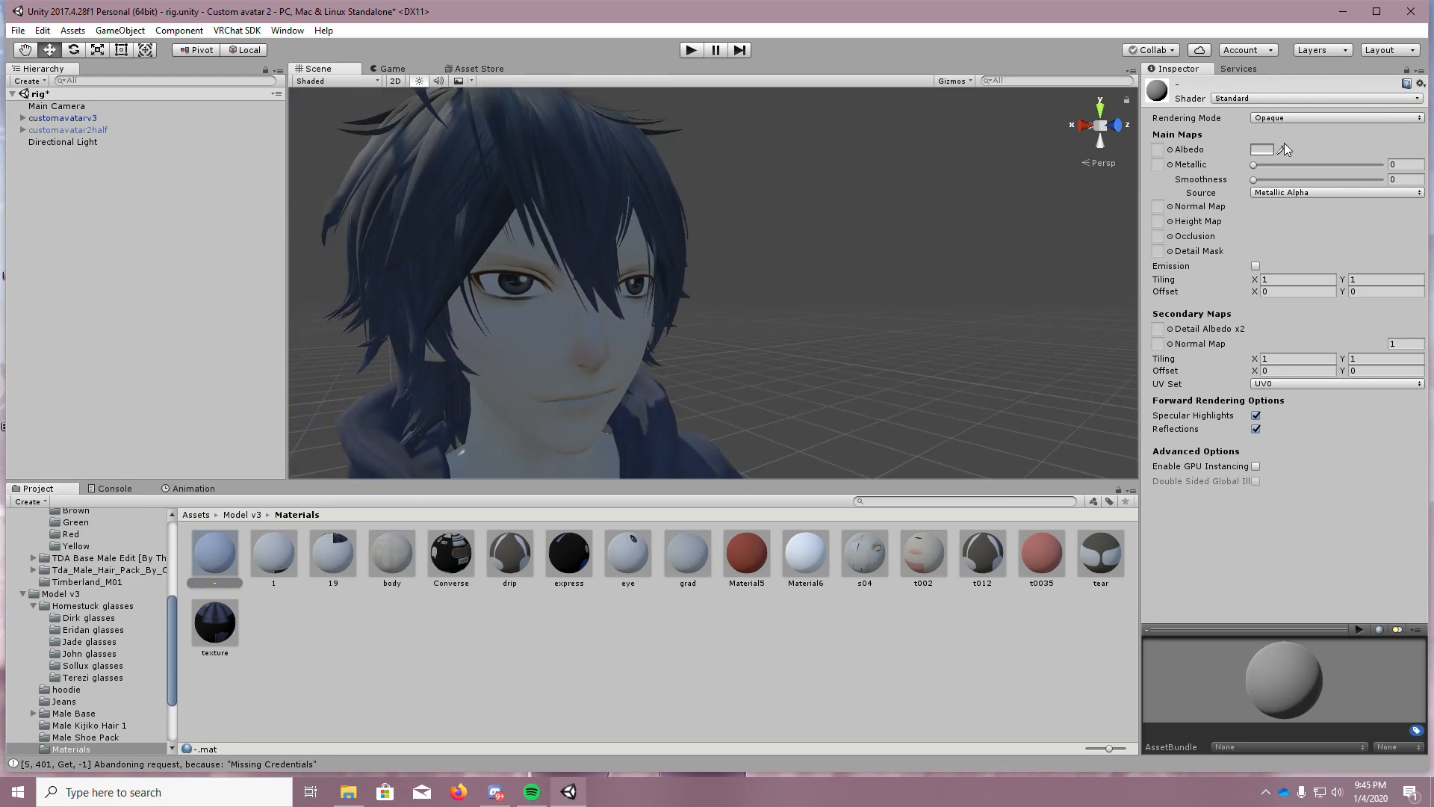
# Darken the albedo colour of the material named "-" to dark grey, hex 585757
pyautogui.click(1262, 149)
pyautogui.moveTo(89, 112); pyautogui.dragTo(34, 145)
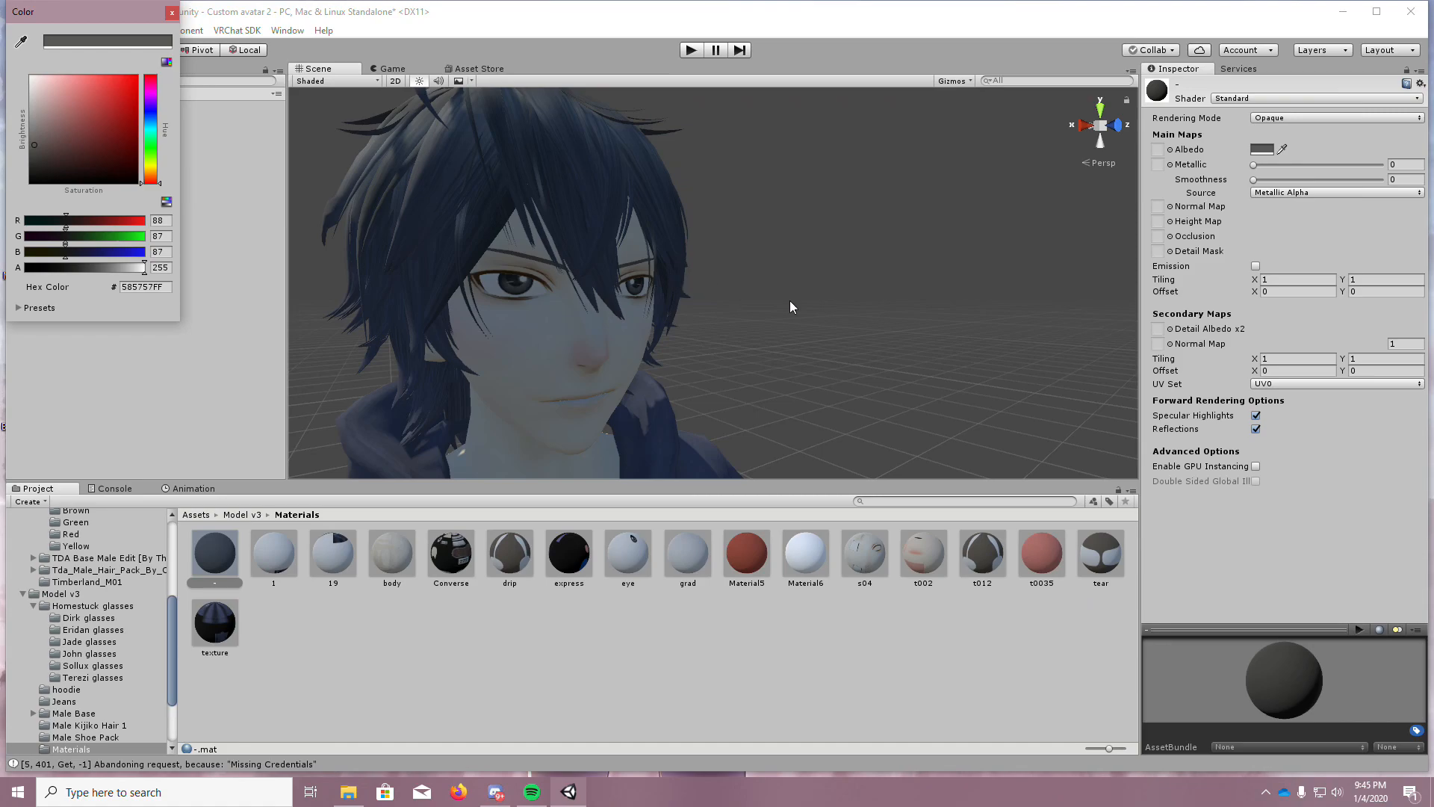
pyautogui.click(741, 298)
pyautogui.scroll(-2, 737, 298)
pyautogui.scroll(-1, 859, 271)
pyautogui.moveTo(837, 271); pyautogui.dragTo(852, 201, button='middle')
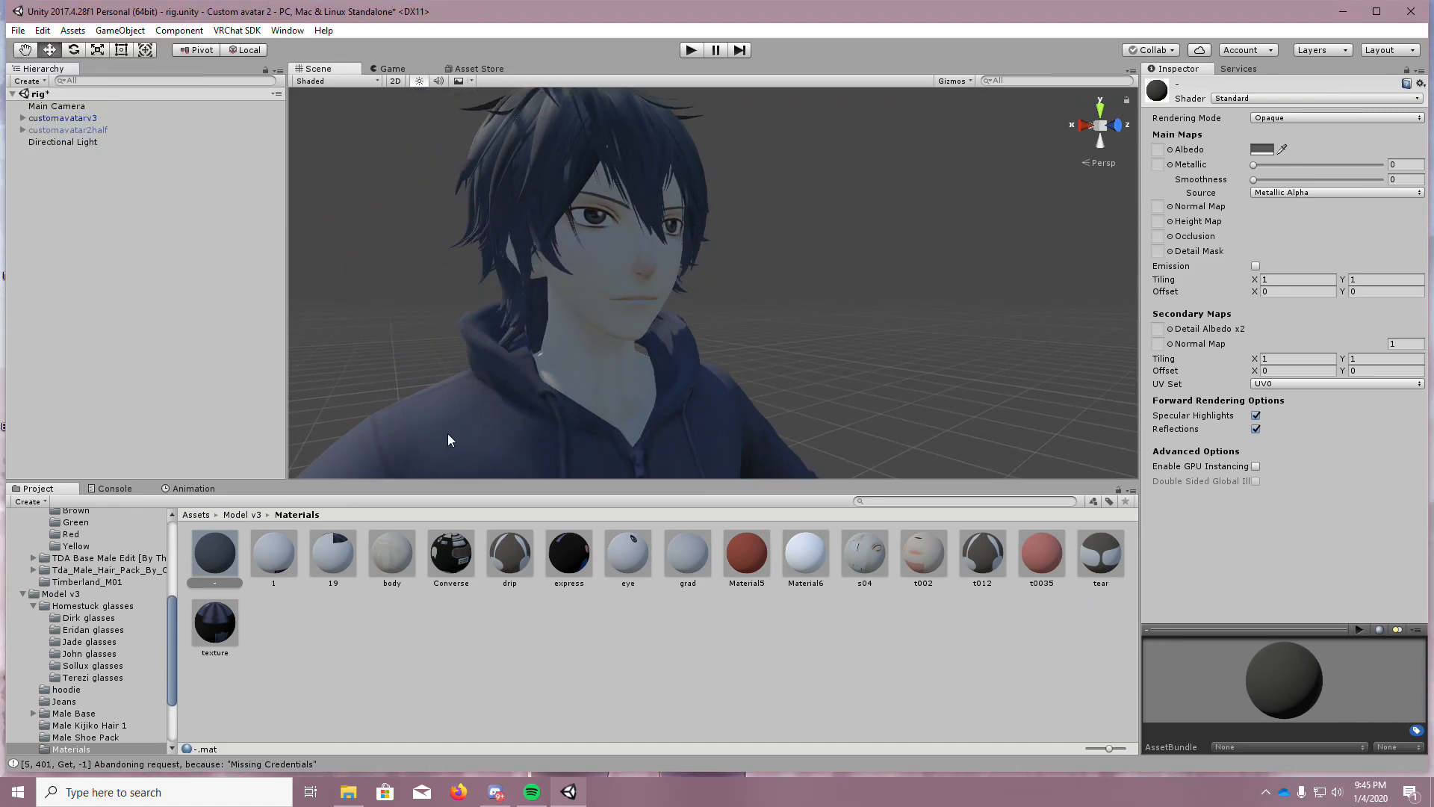
# Switch the shader of all 17 materials in the Materials folder to NoeNoe Toon Opaque
pyautogui.click(367, 639)
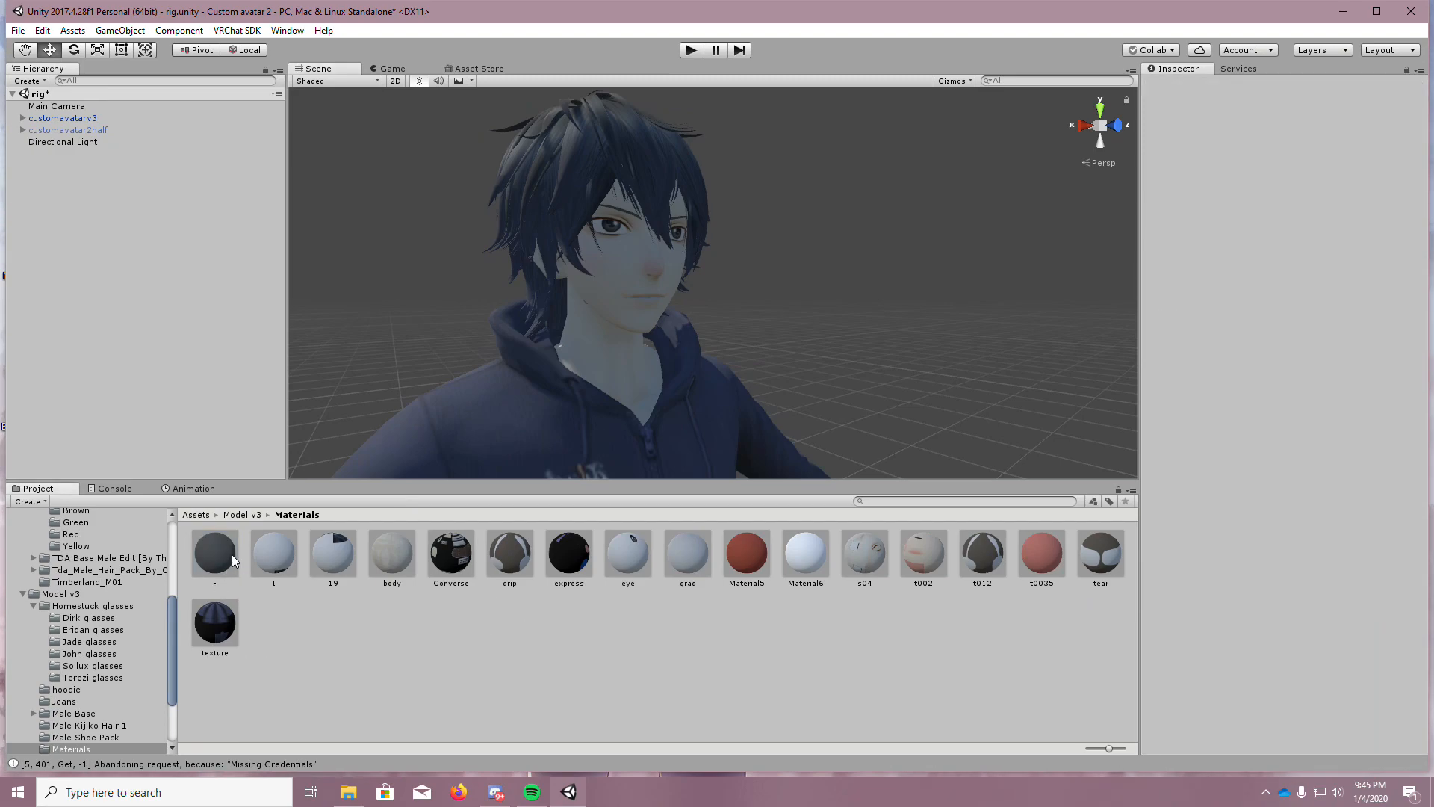
pyautogui.hotkey('ctrl', 'a')
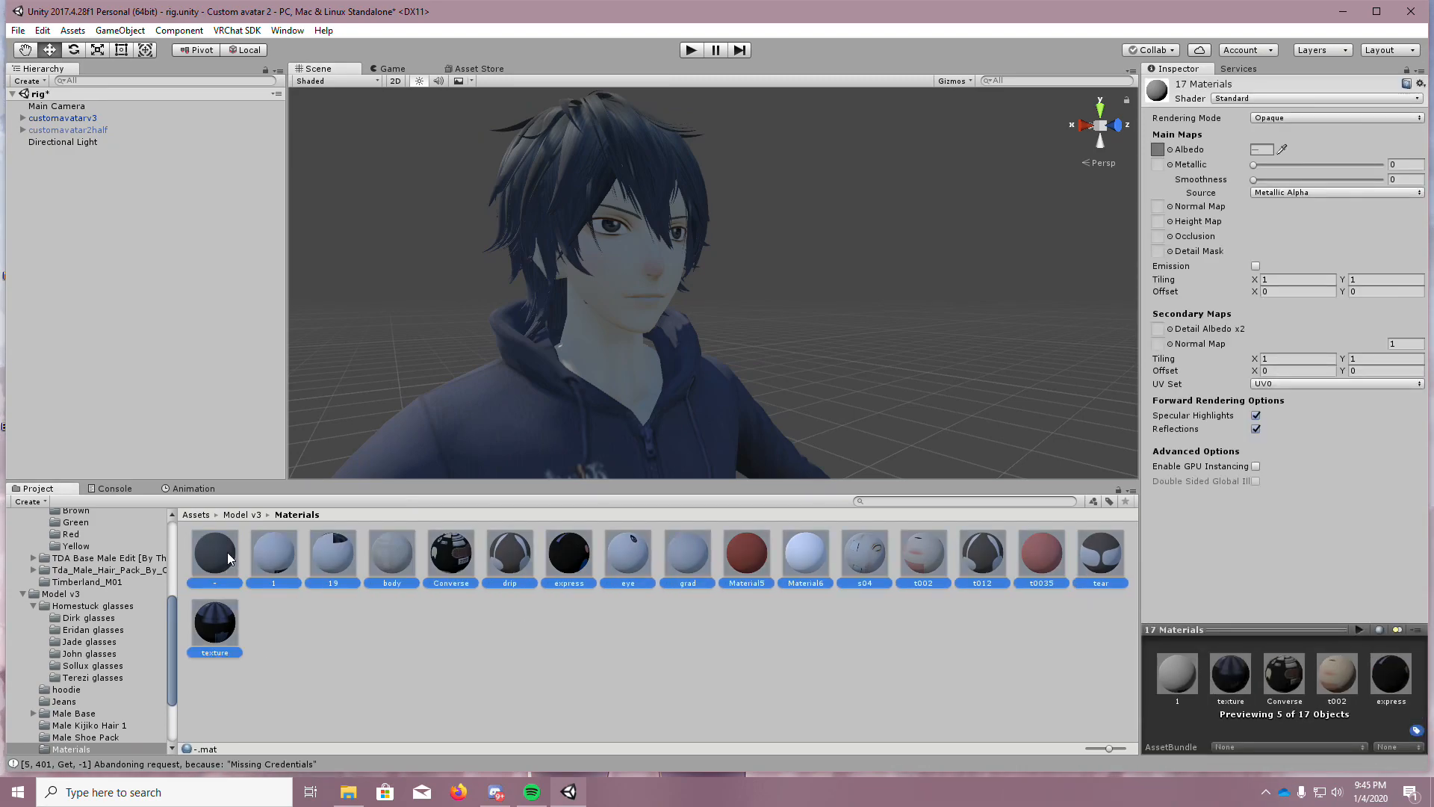
pyautogui.click(1249, 99)
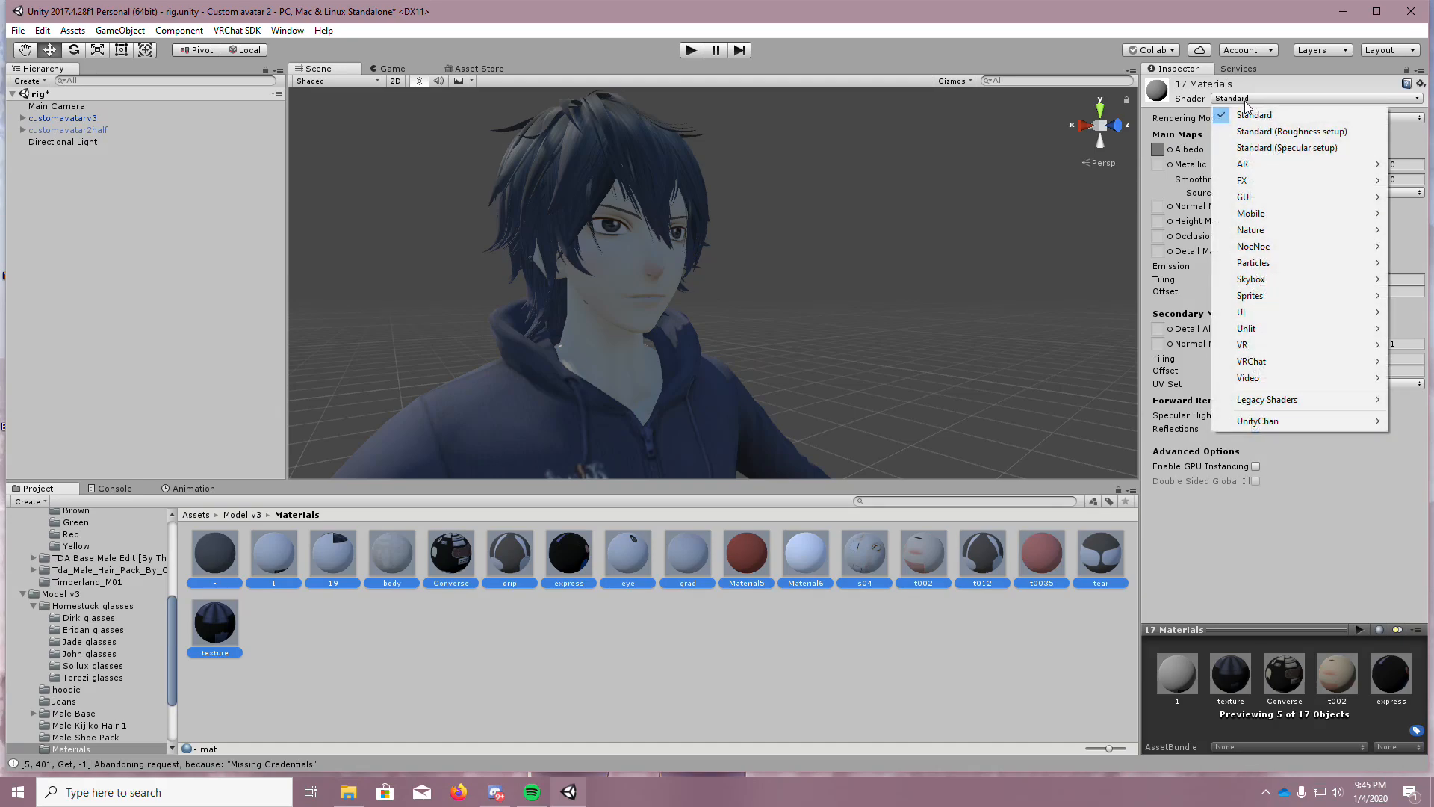
pyautogui.moveTo(1269, 247)
pyautogui.moveTo(1196, 270)
pyautogui.click(1279, 263)
# Inspect the toon-shaded avatar in the scene from several angles and distances
pyautogui.moveTo(1083, 267); pyautogui.dragTo(758, 259, button='middle')
pyautogui.moveTo(786, 264)
pyautogui.keyDown('alt'); pyautogui.mouseDown()
pyautogui.moveTo(730, 259)
pyautogui.moveTo(778, 244)
pyautogui.moveTo(808, 267)
pyautogui.mouseUp(); pyautogui.keyUp('alt')
pyautogui.press('s')
pyautogui.moveTo(808, 265); pyautogui.dragTo(801, 328, button='right')
pyautogui.press('w')
pyautogui.press('w')
pyautogui.press('s')
pyautogui.press('s')
pyautogui.press('w')
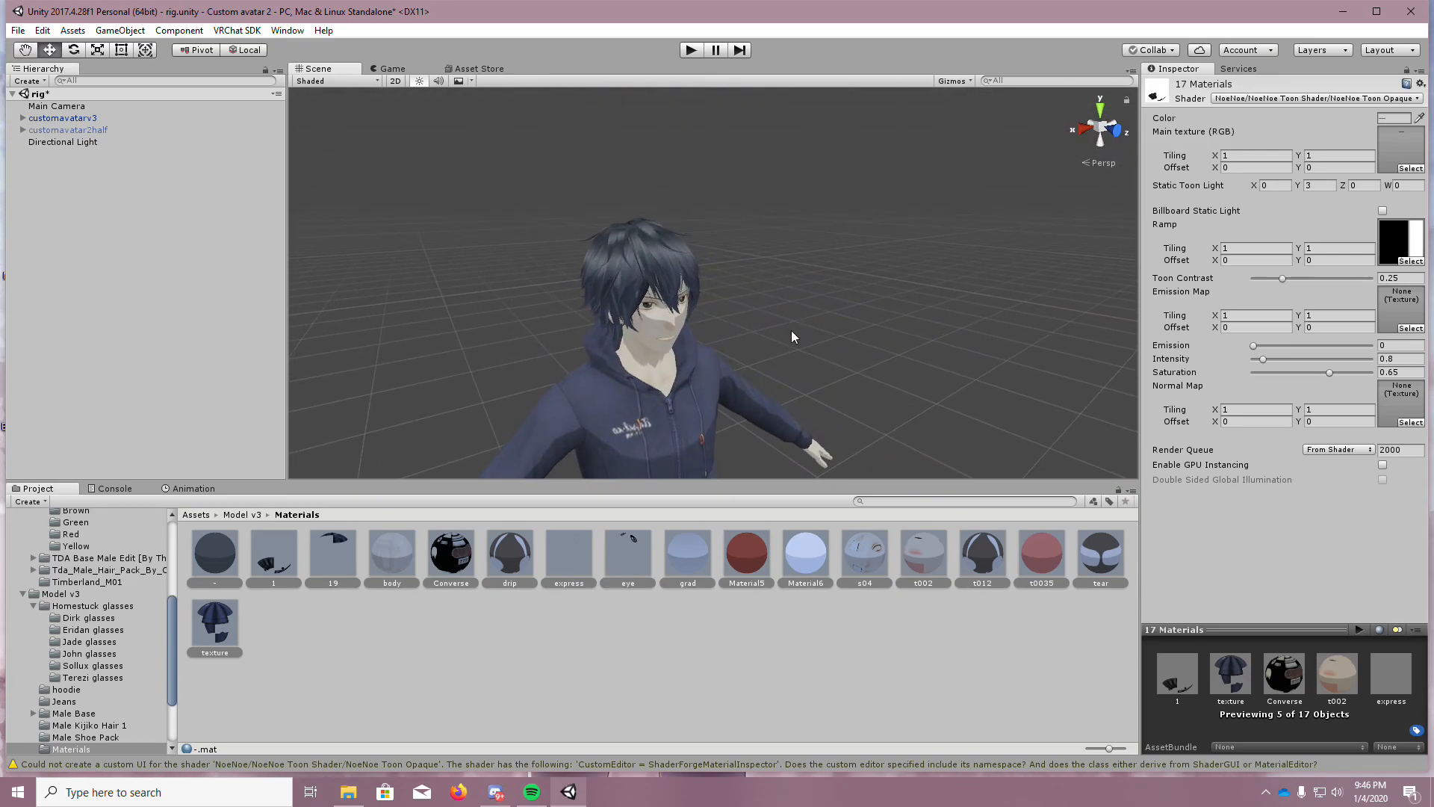
# Set the customavatarv3 asset's rig animation type to Humanoid and apply the import settings
pyautogui.click(247, 515)
pyautogui.click(682, 566)
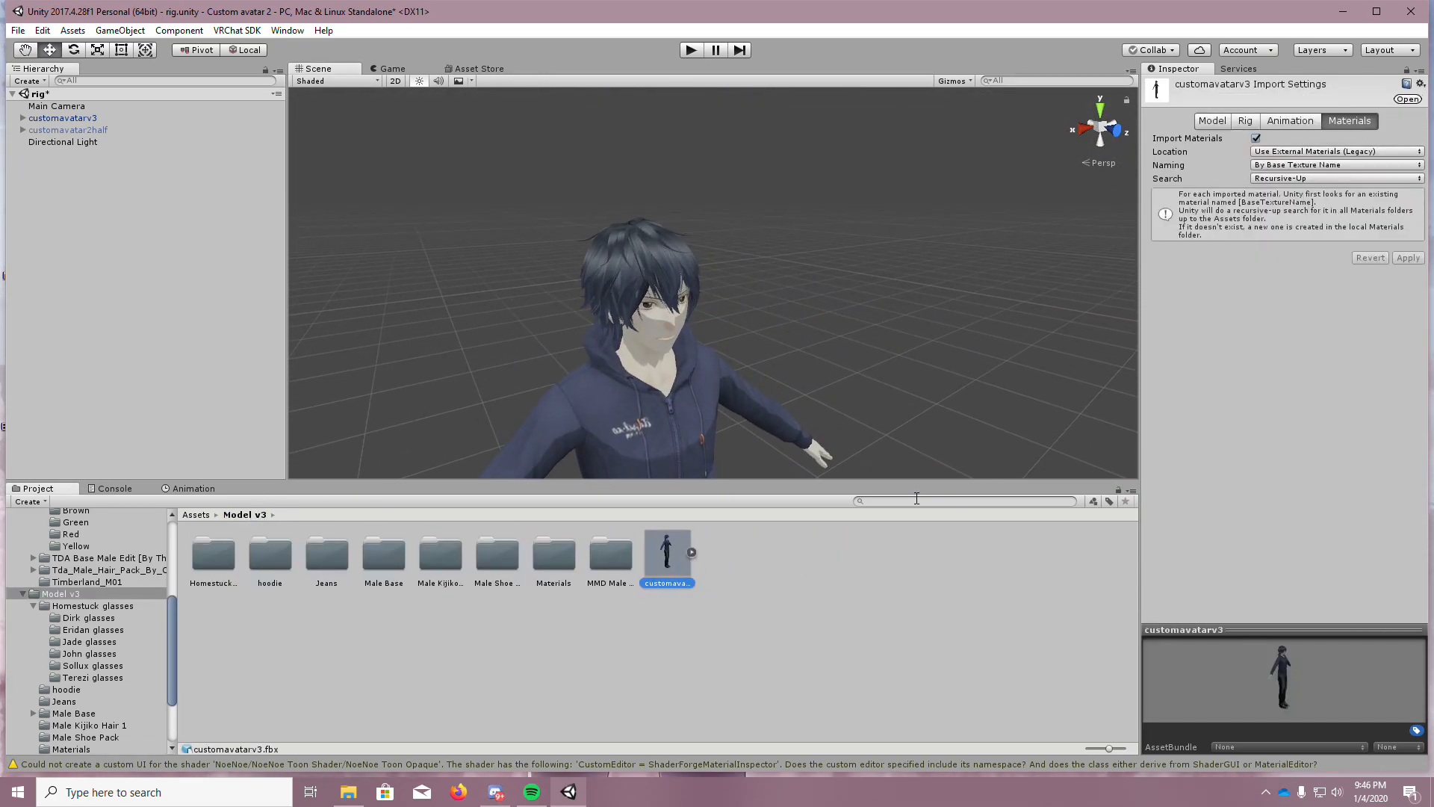
pyautogui.click(1255, 122)
pyautogui.click(1307, 137)
pyautogui.click(1318, 203)
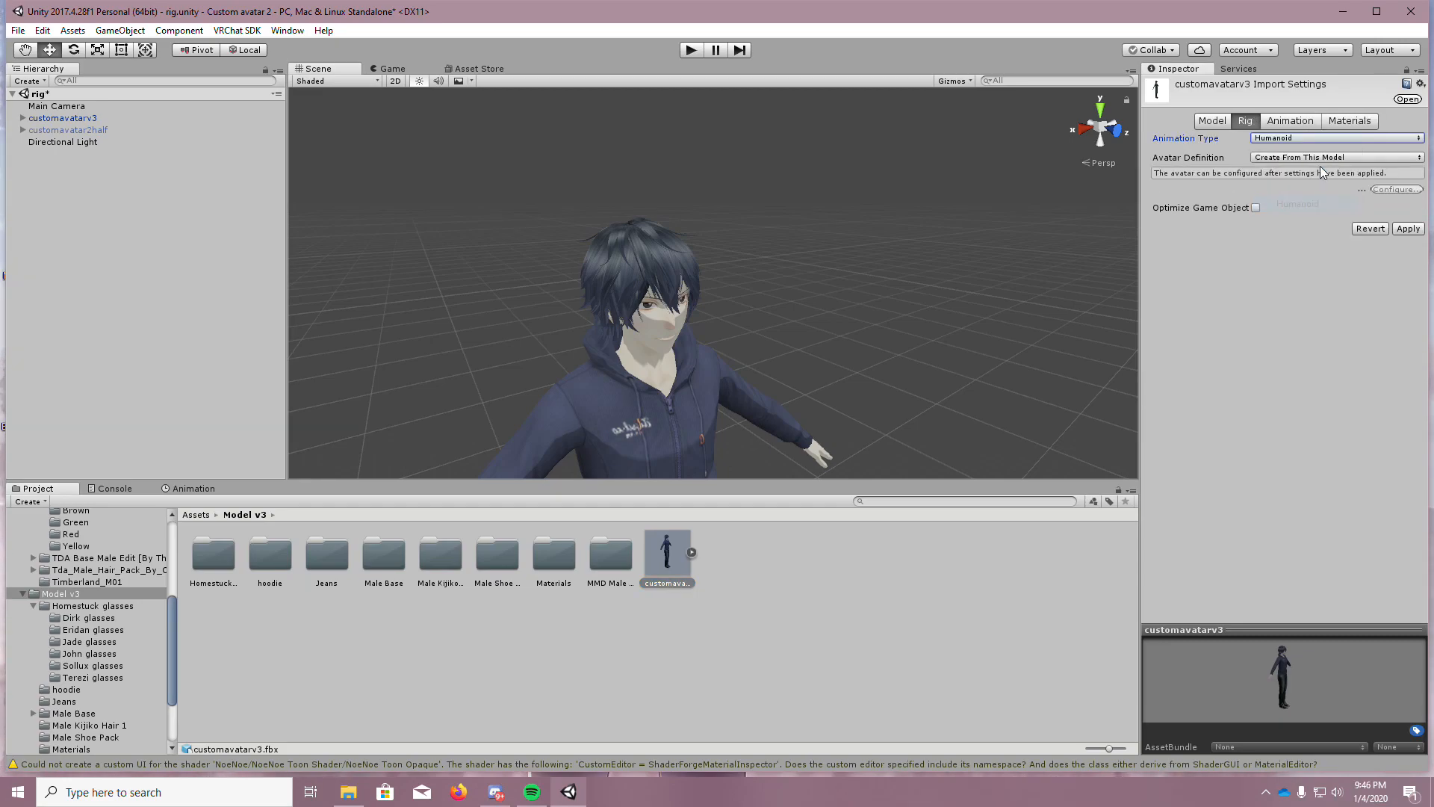
pyautogui.click(1408, 229)
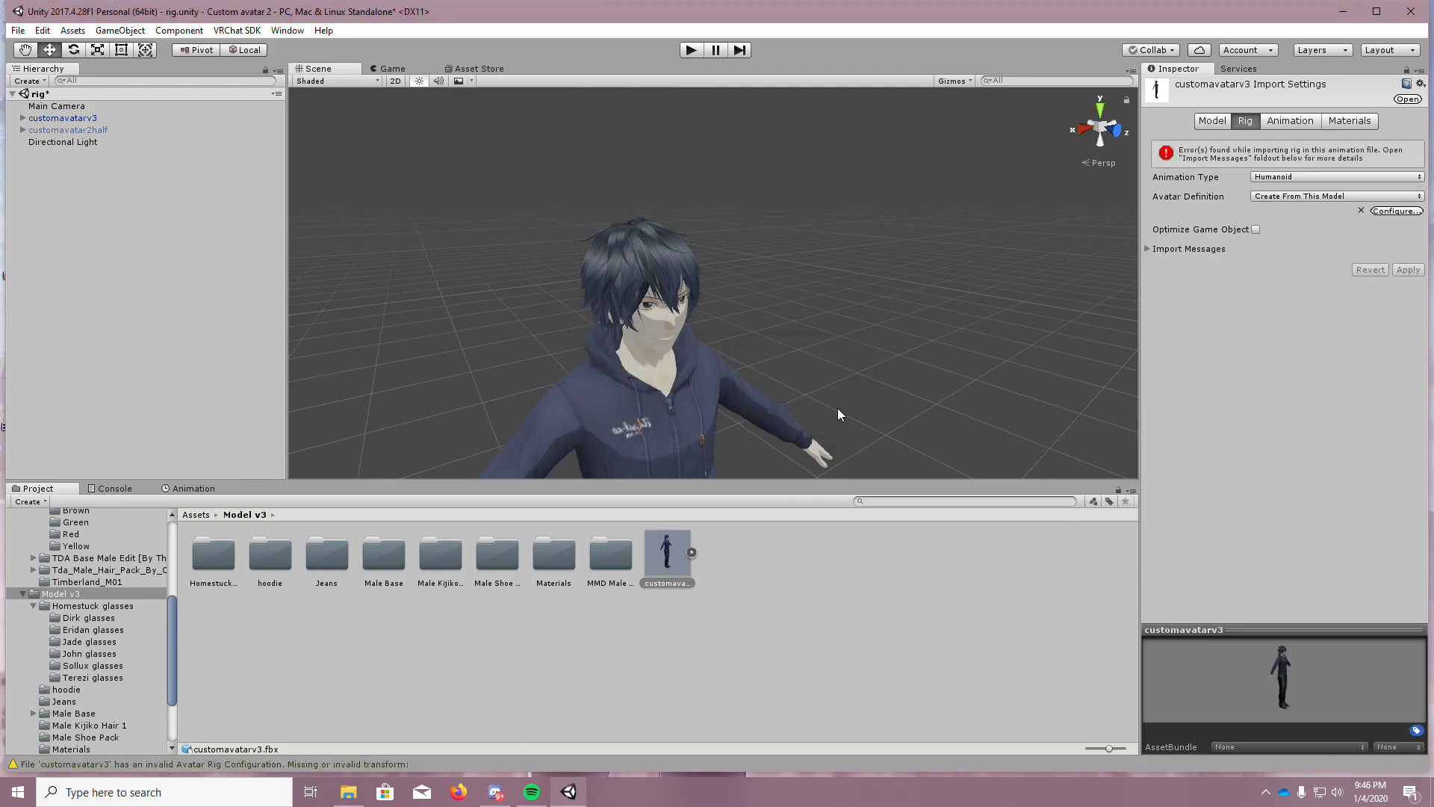
# Read the rig's import messages, and open the avatar configuration of customavatarv3 while saving the modified scene
pyautogui.scroll(-5, 834, 403)
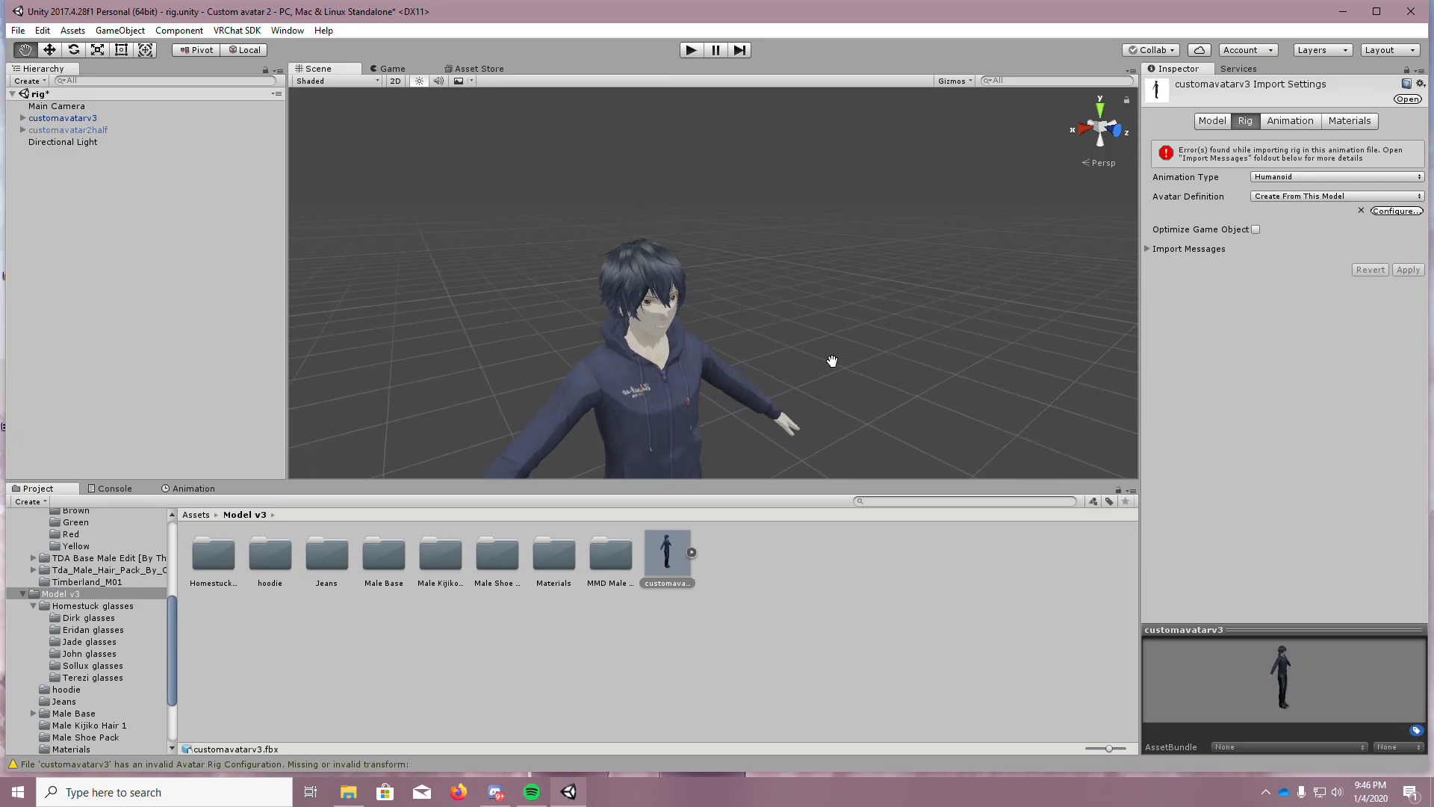
pyautogui.keyDown('alt'); pyautogui.moveTo(779, 441); pyautogui.dragTo(653, 346); pyautogui.keyUp('alt')
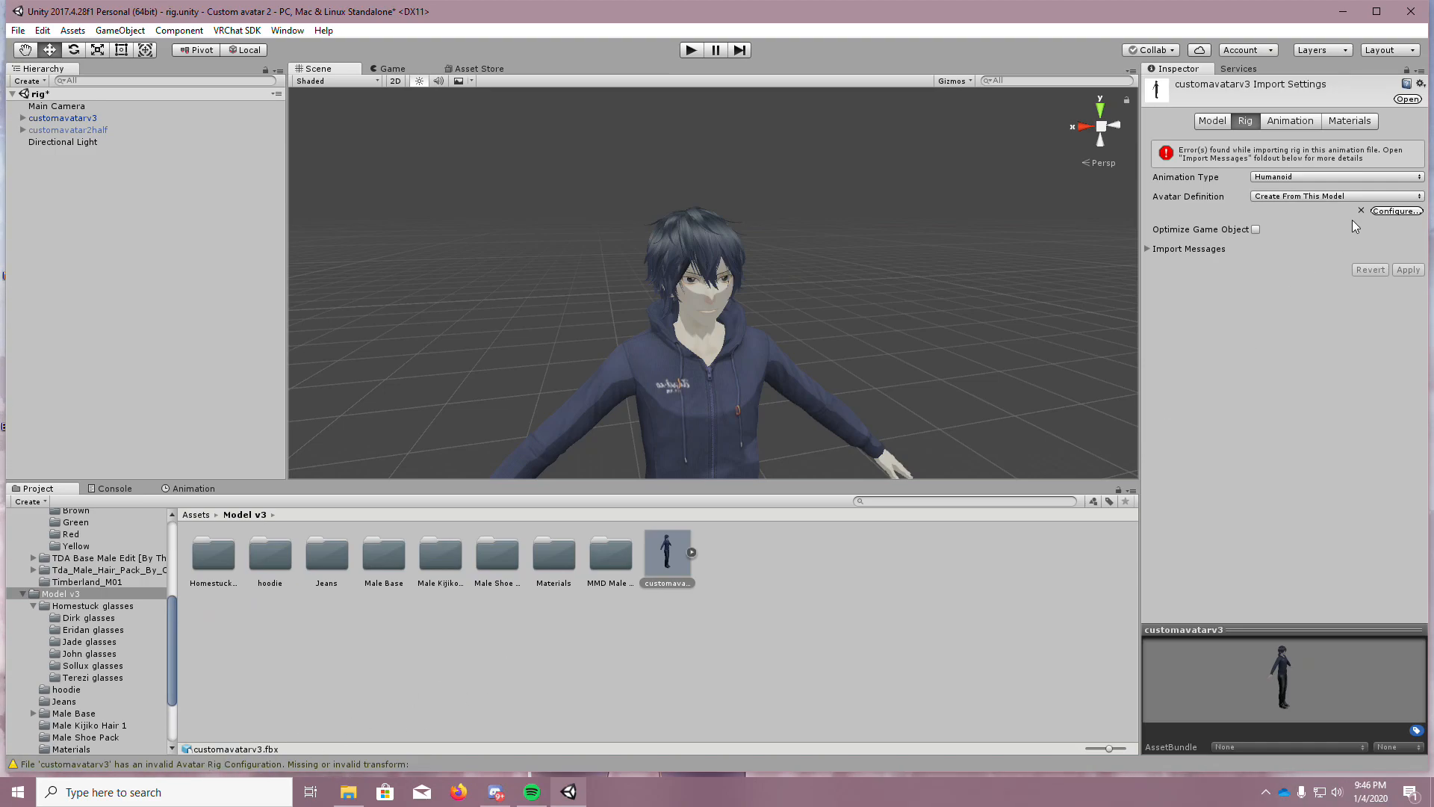
pyautogui.click(1206, 249)
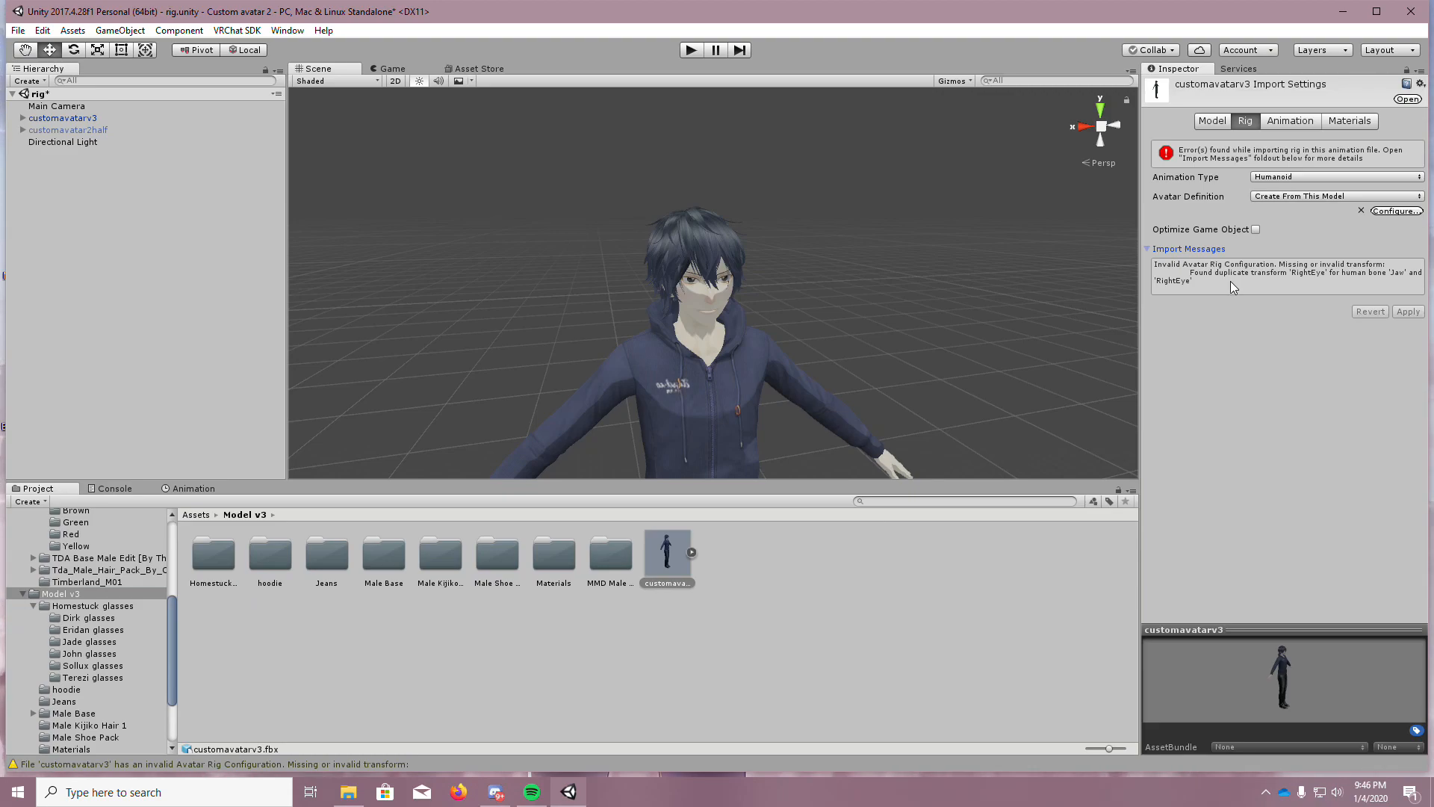
pyautogui.click(1388, 210)
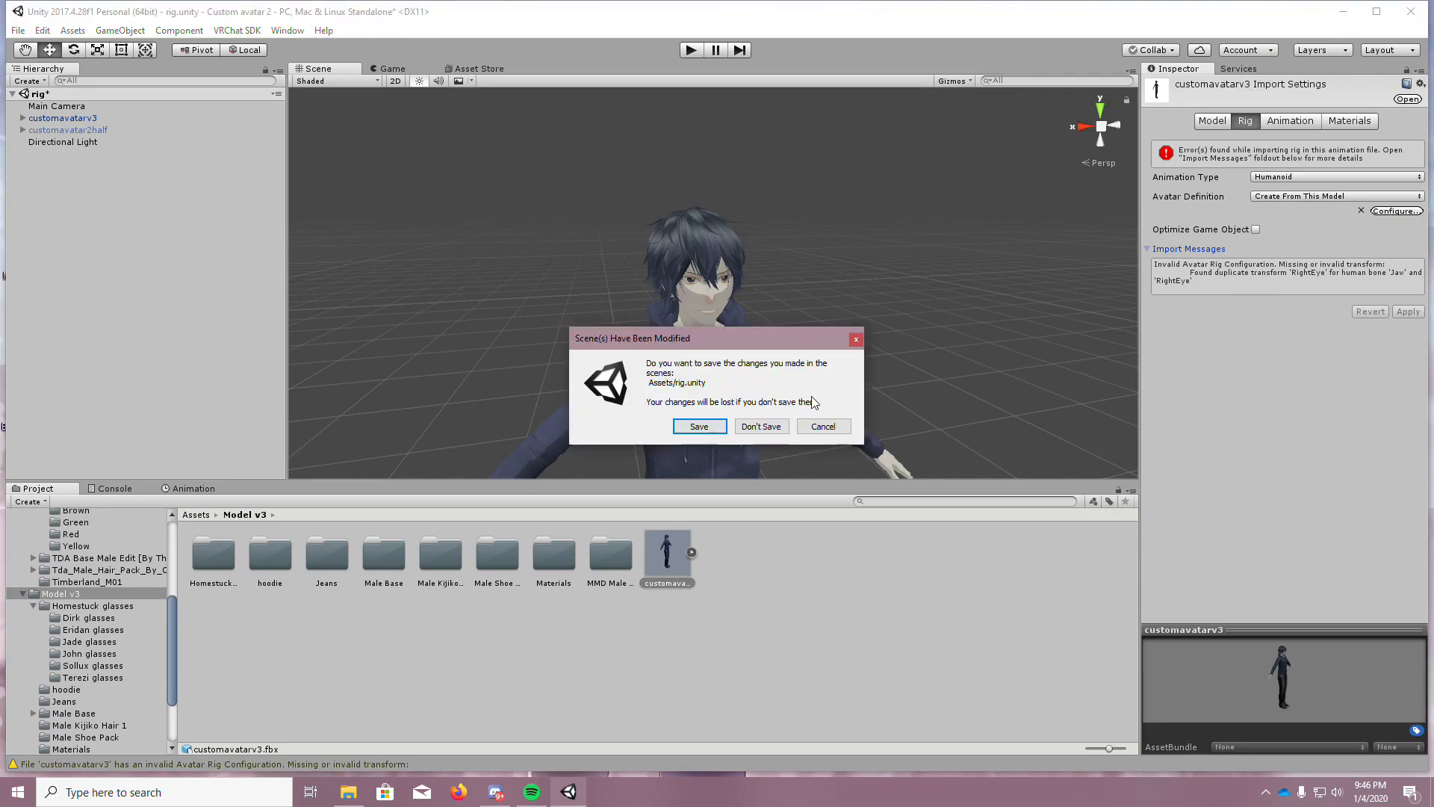
pyautogui.click(718, 425)
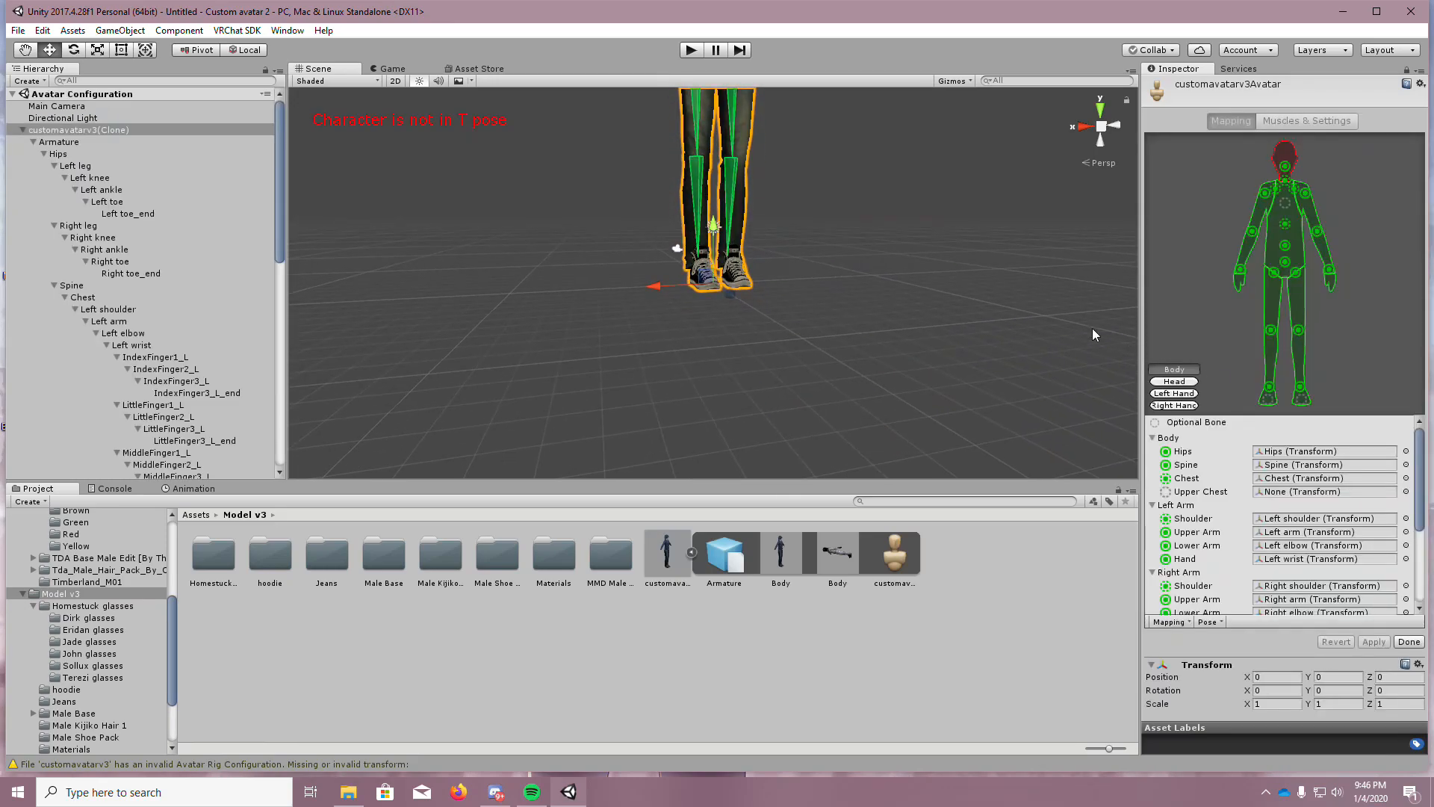
# Clear the bone assigned to Jaw in the avatar's head mapping so it is set to None
pyautogui.moveTo(850, 290); pyautogui.dragTo(805, 369, button='middle')
pyautogui.scroll(10, 746, 253)
pyautogui.moveTo(742, 199); pyautogui.dragTo(726, 235, button='middle')
pyautogui.scroll(2, 788, 236)
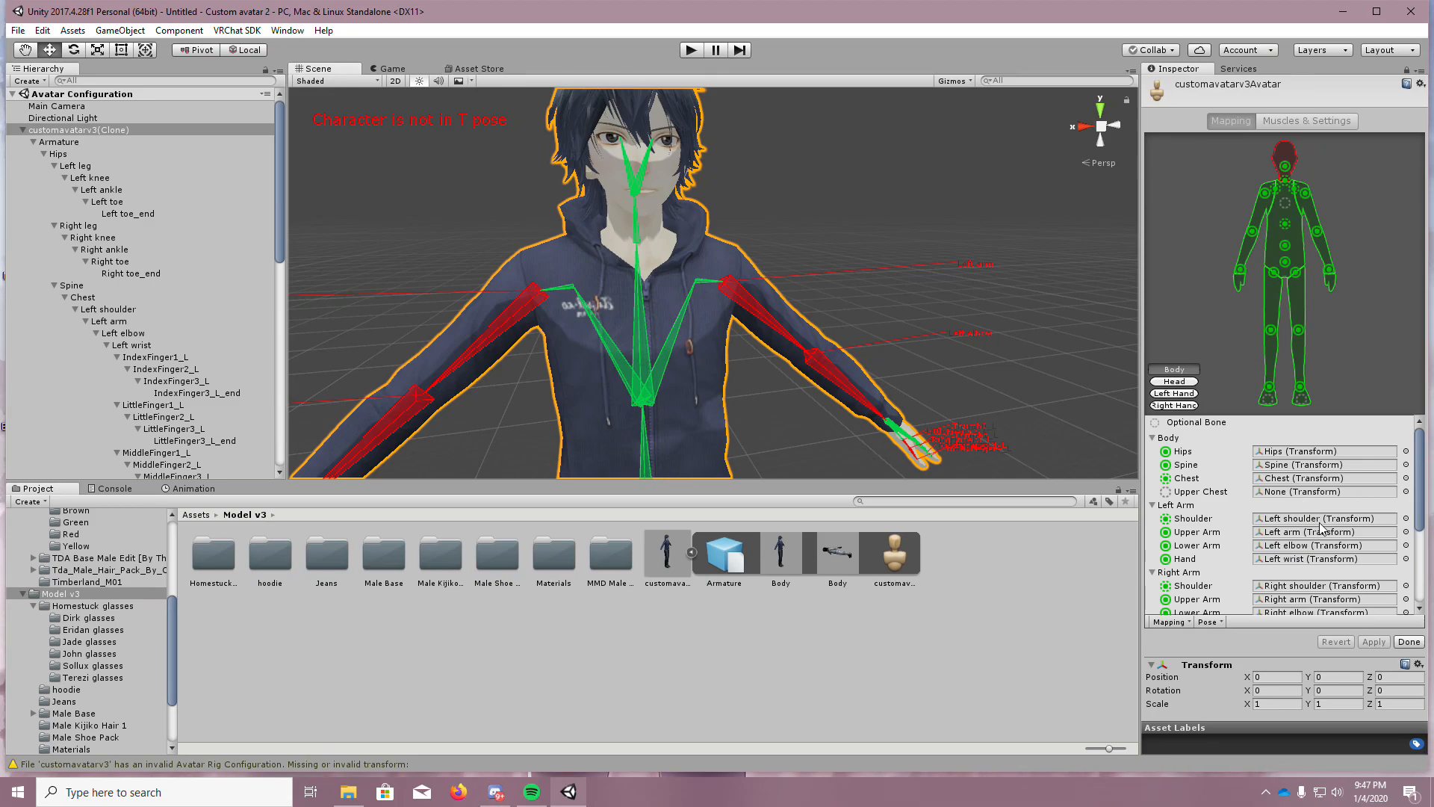
pyautogui.scroll(-5, 1320, 527)
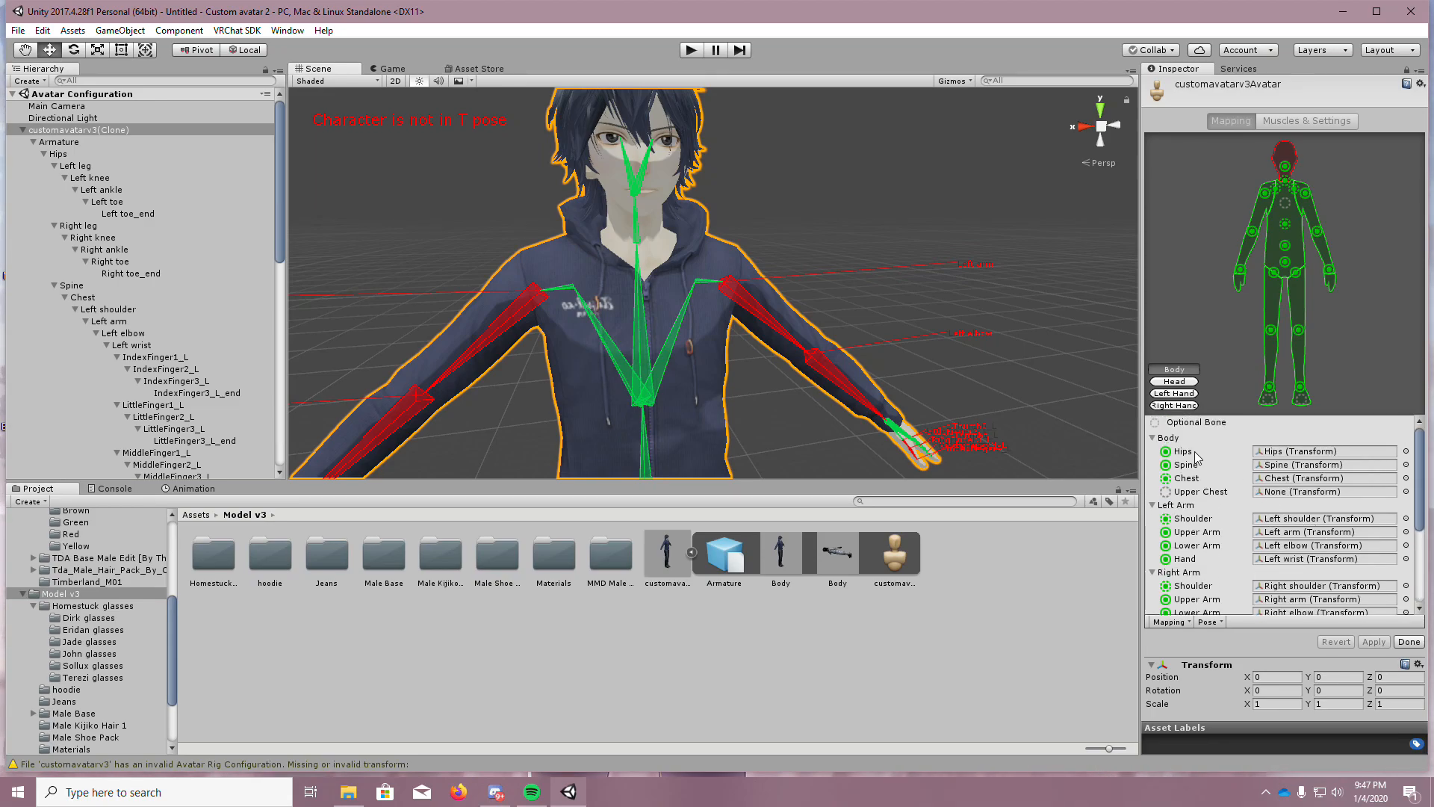
pyautogui.click(1182, 383)
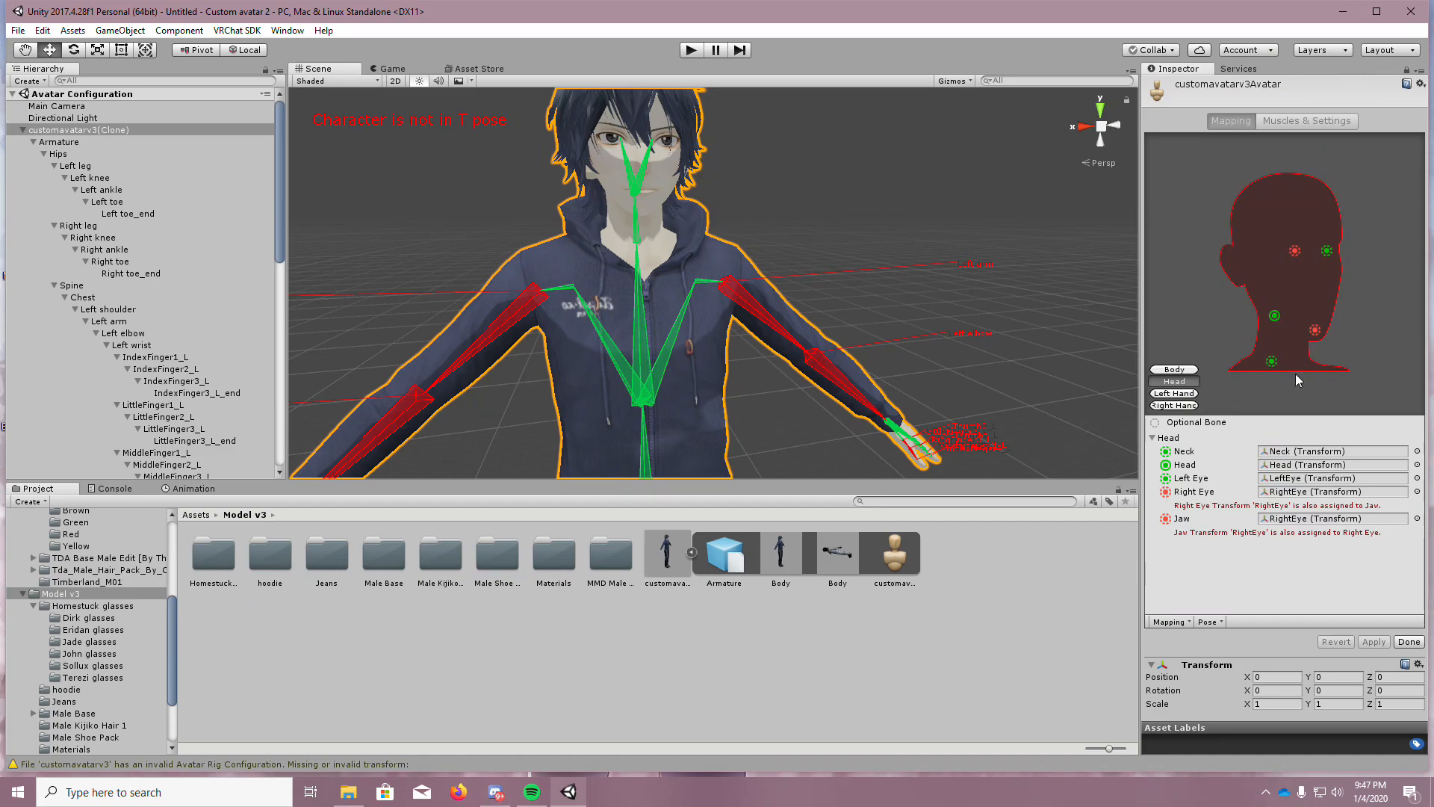
pyautogui.click(1417, 518)
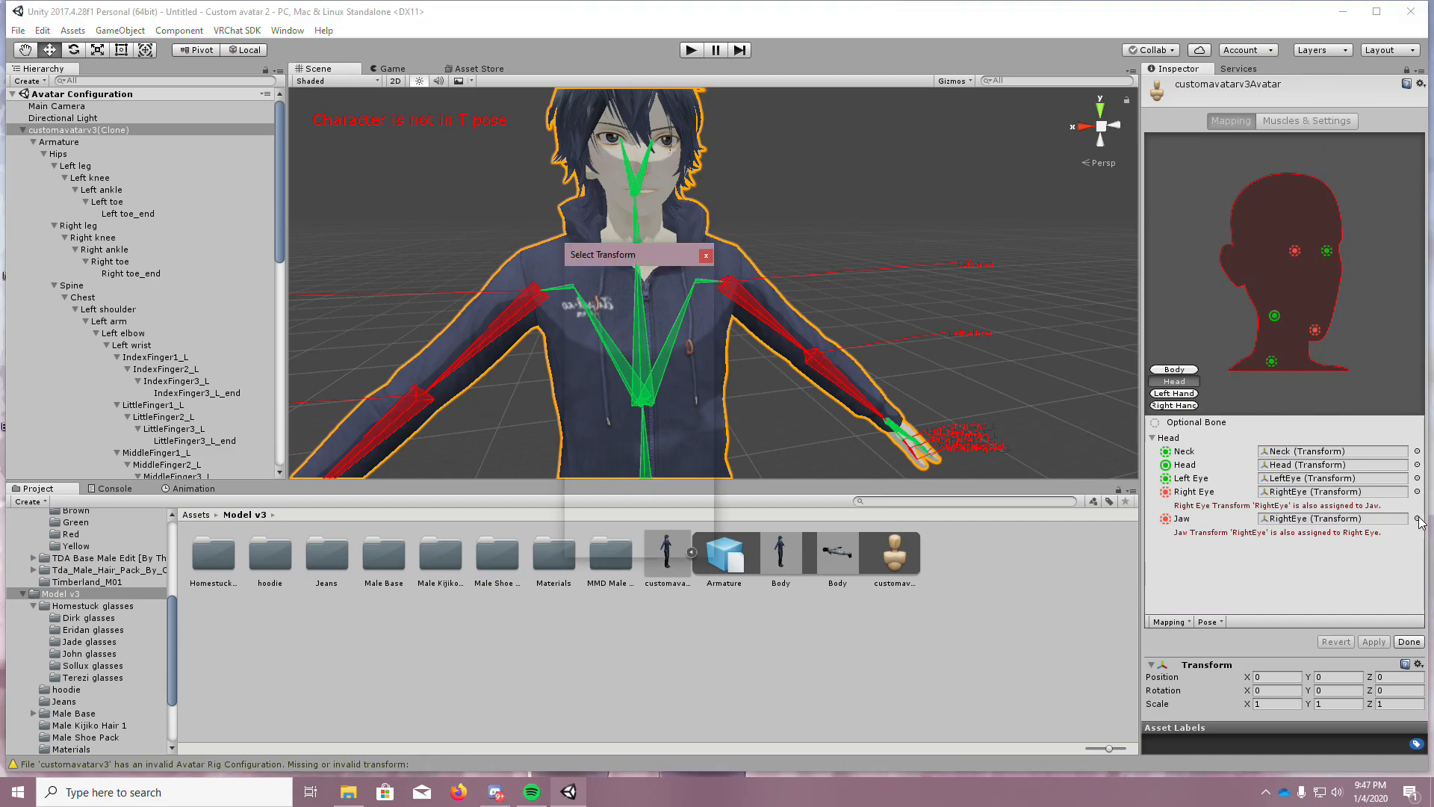
pyautogui.click(713, 269)
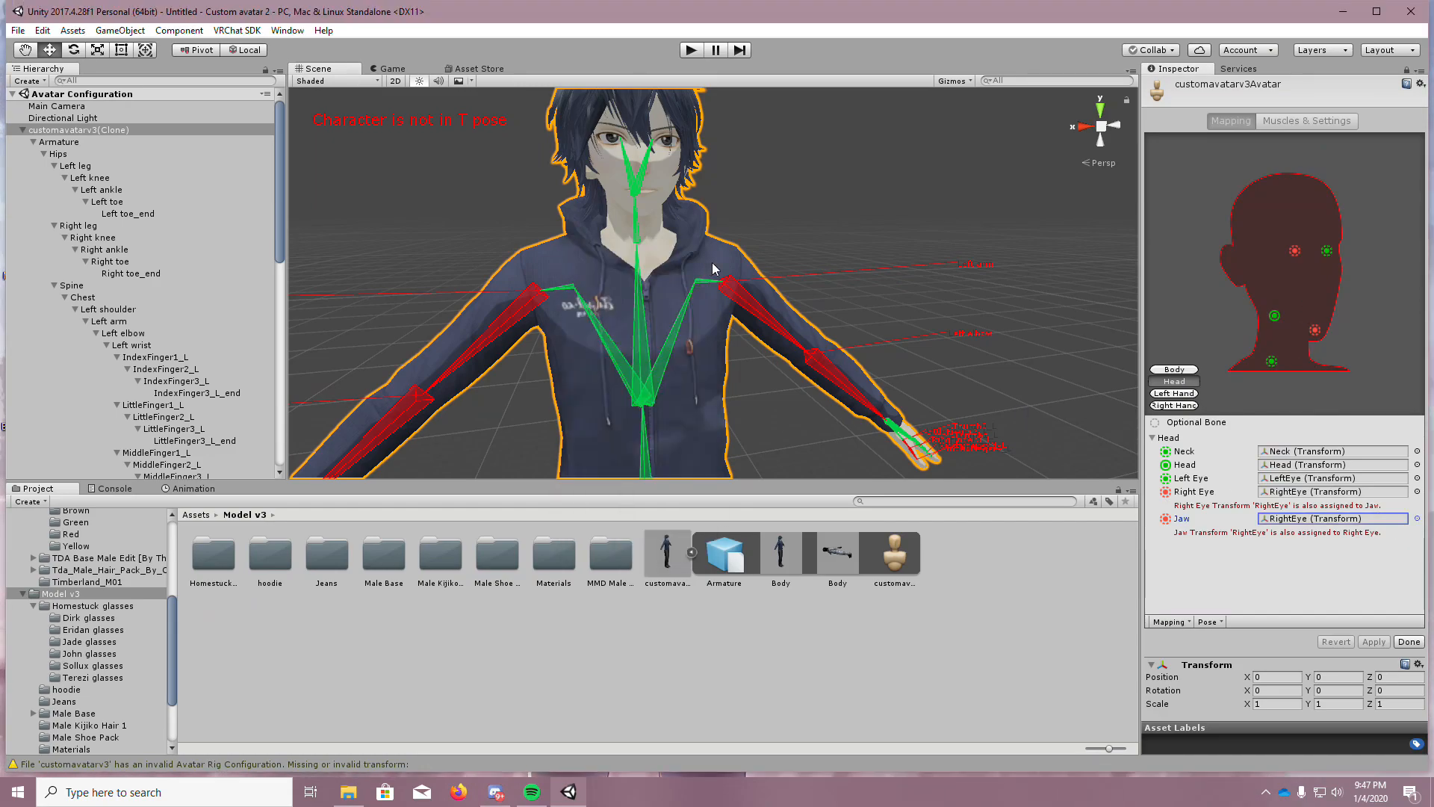
pyautogui.click(1315, 329)
pyautogui.press('Delete')
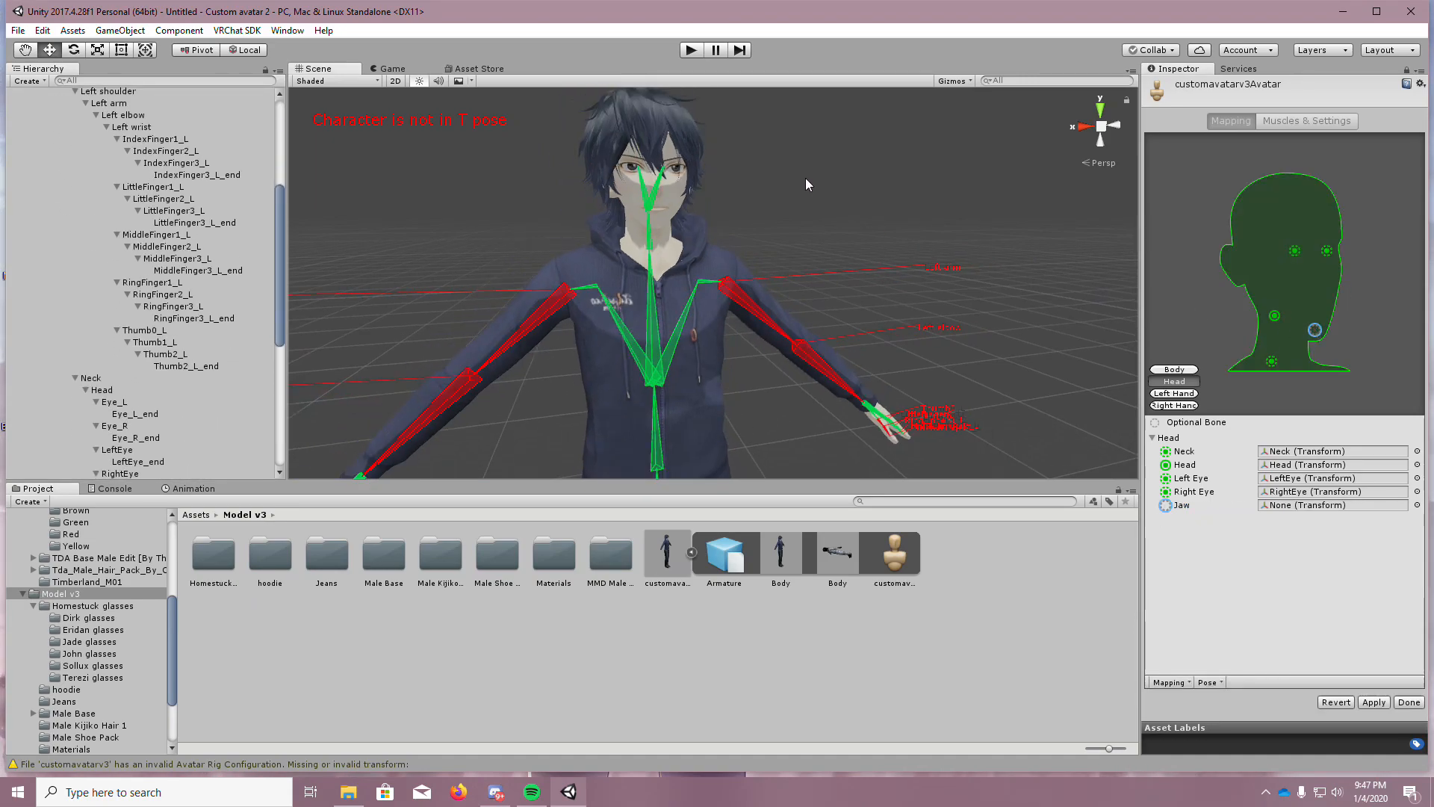
# Select the avatar's left arm bone in the scene and inspect the shoulder area up close
pyautogui.scroll(5, 831, 204)
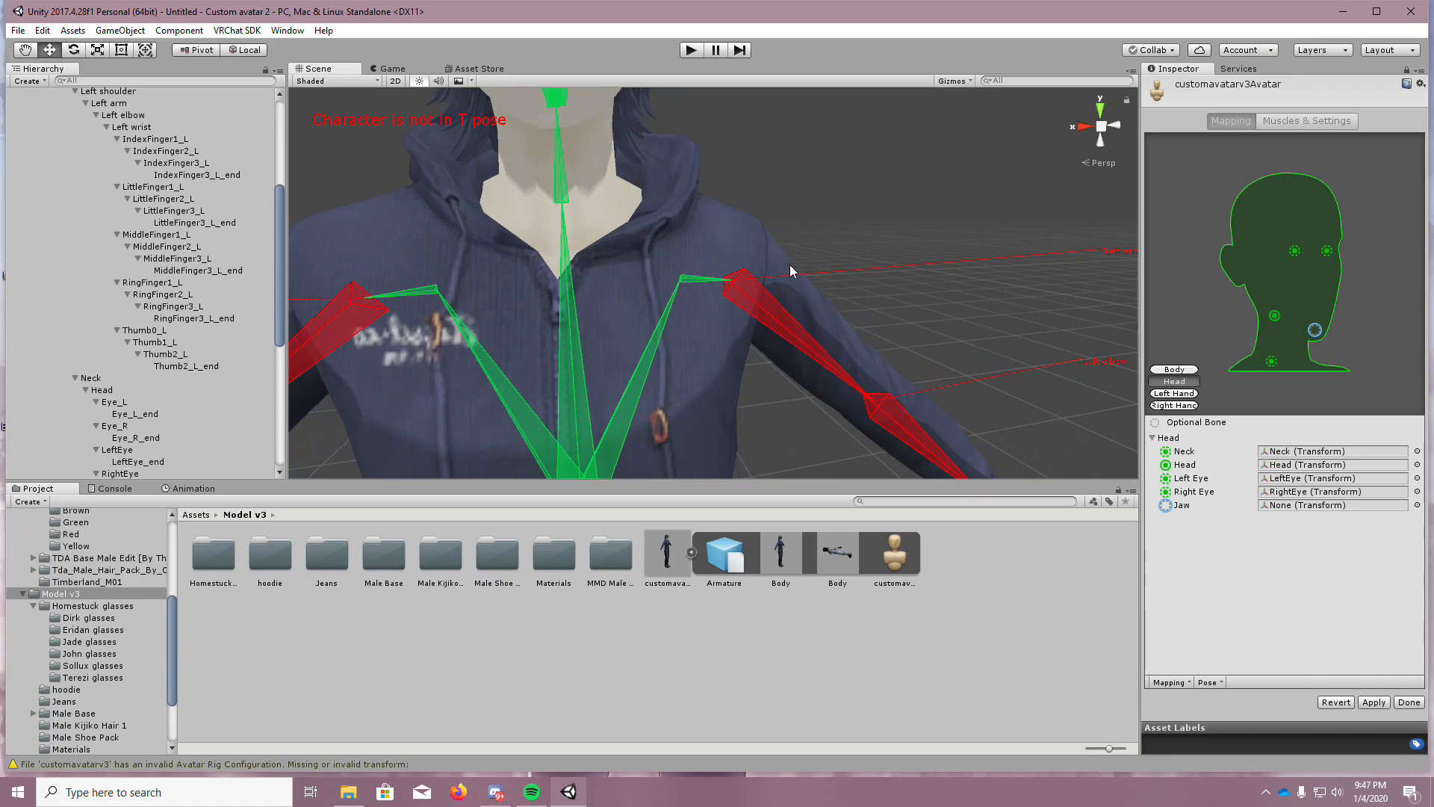
pyautogui.moveTo(791, 232); pyautogui.dragTo(837, 240, button='middle')
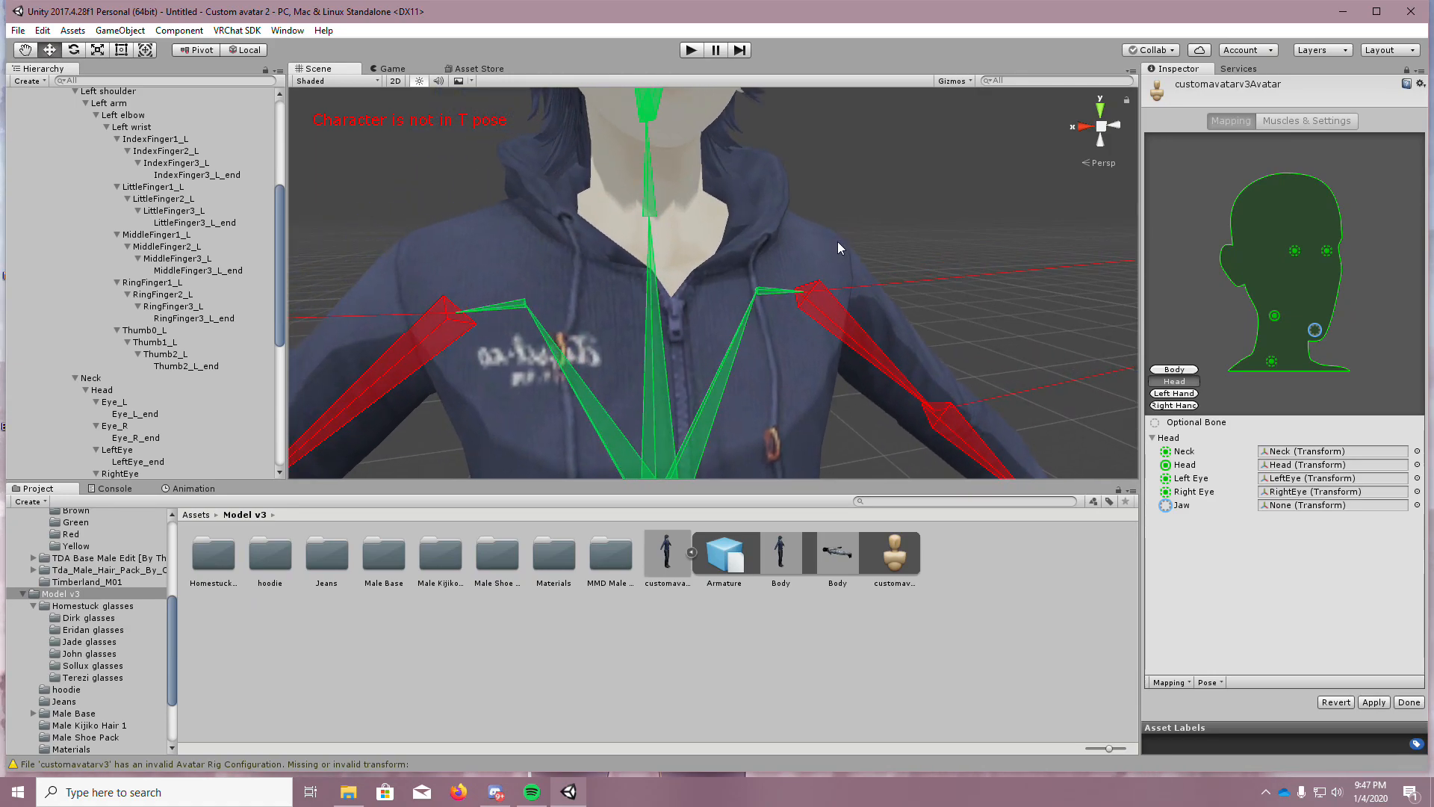
pyautogui.click(794, 292)
pyautogui.click(825, 312)
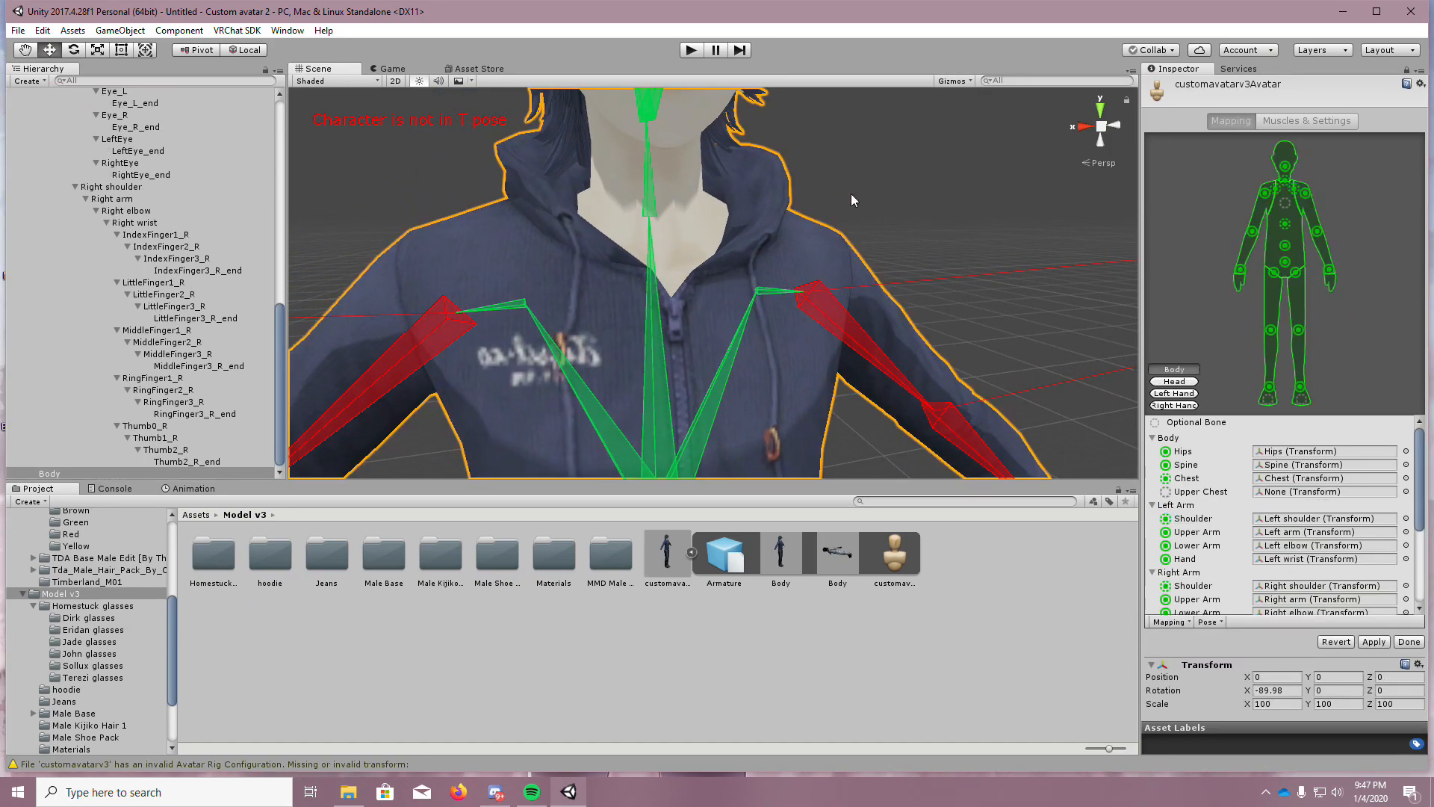
pyautogui.moveTo(853, 199); pyautogui.dragTo(687, 293, button='middle')
pyautogui.click(660, 265)
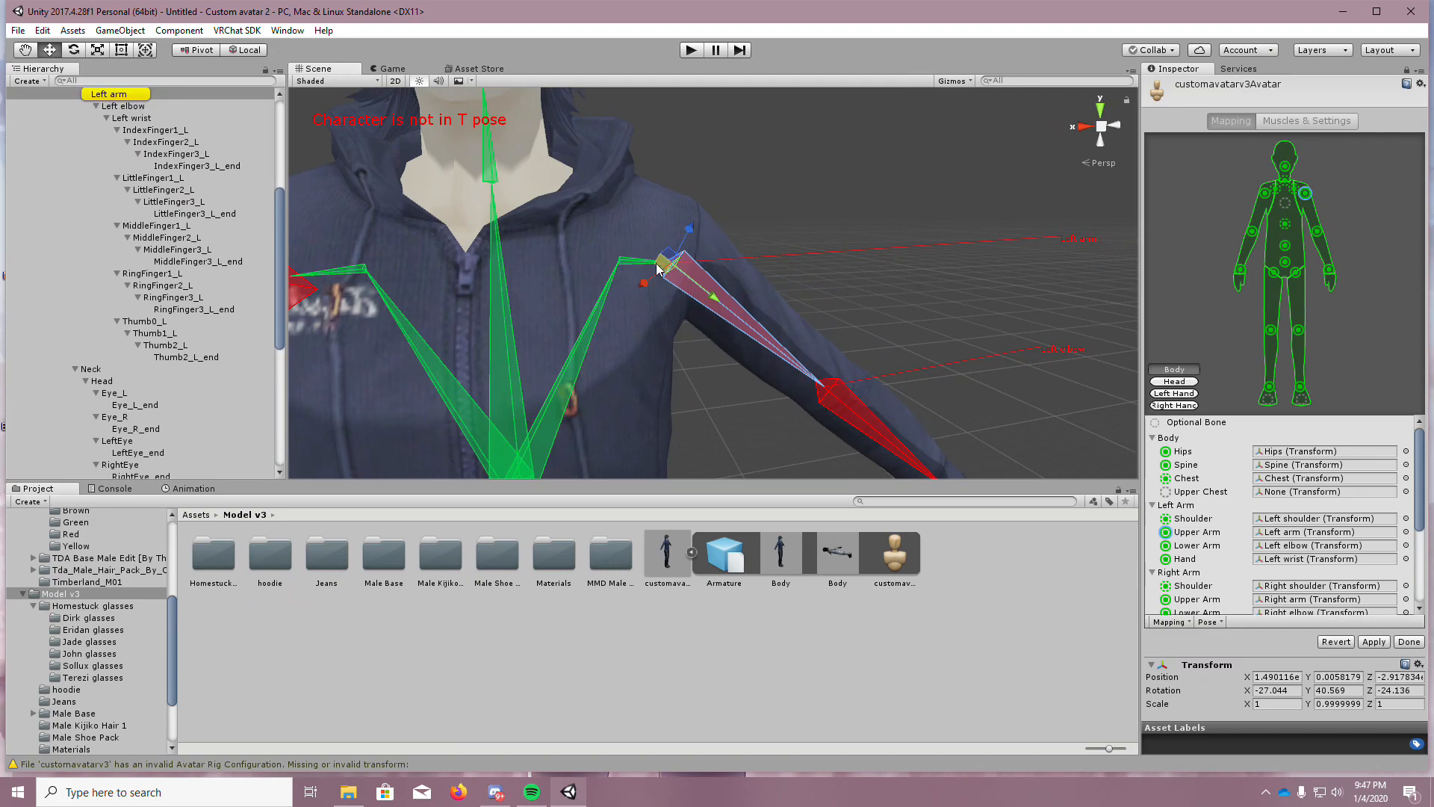
pyautogui.scroll(3, 660, 270)
pyautogui.scroll(-1, 717, 254)
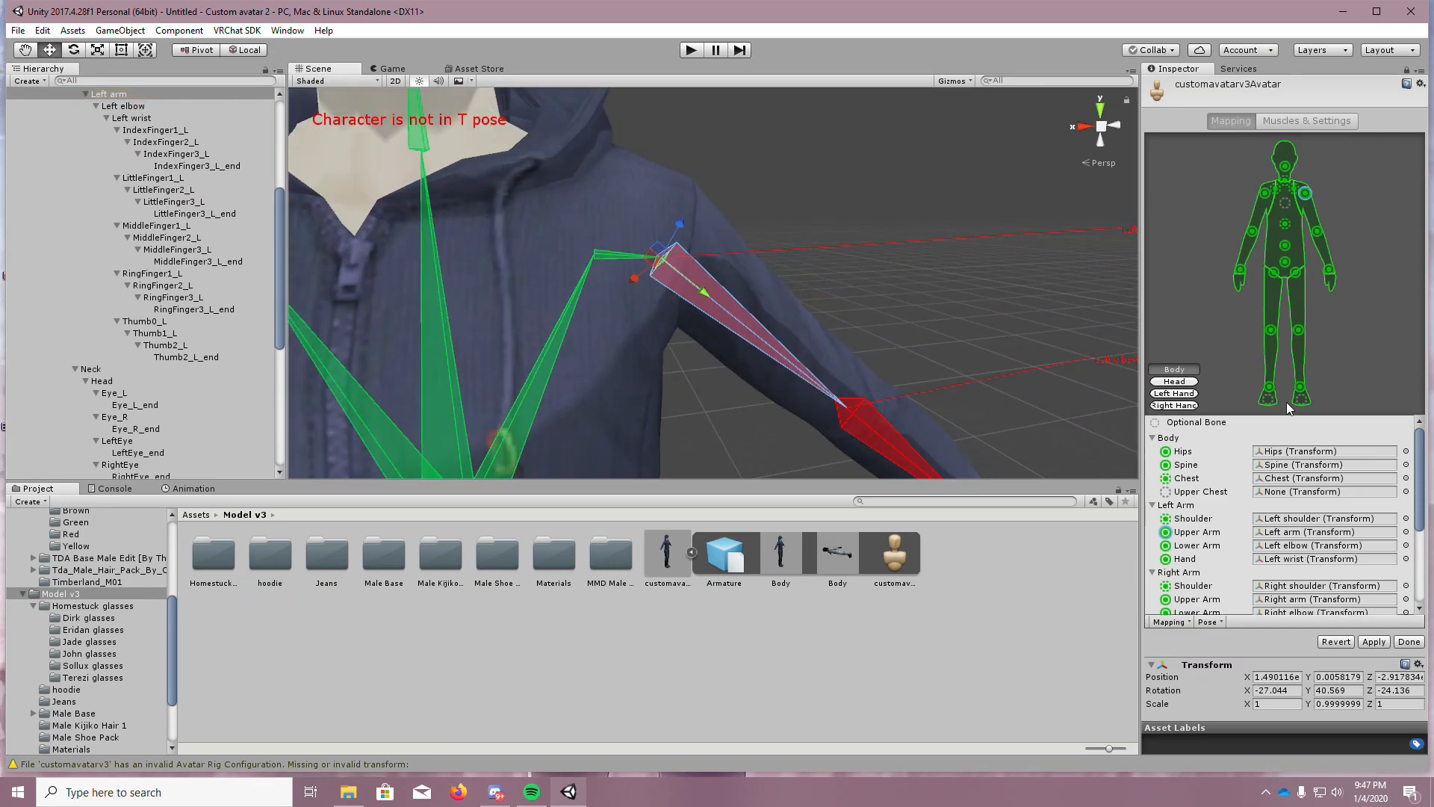
# Reset the avatar's pose, enforce the T-pose on it, and clear the bone selection
pyautogui.click(1208, 622)
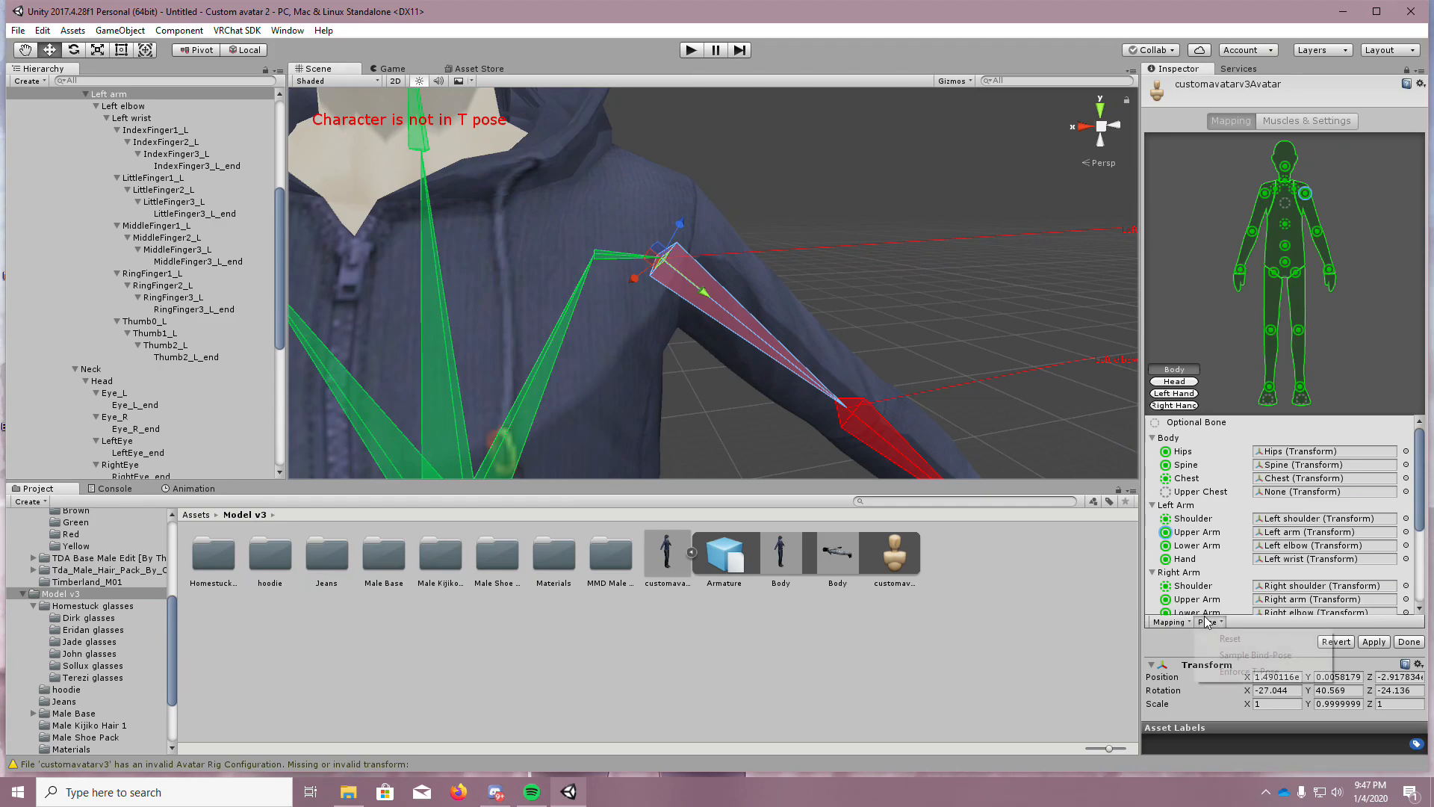
pyautogui.click(1238, 653)
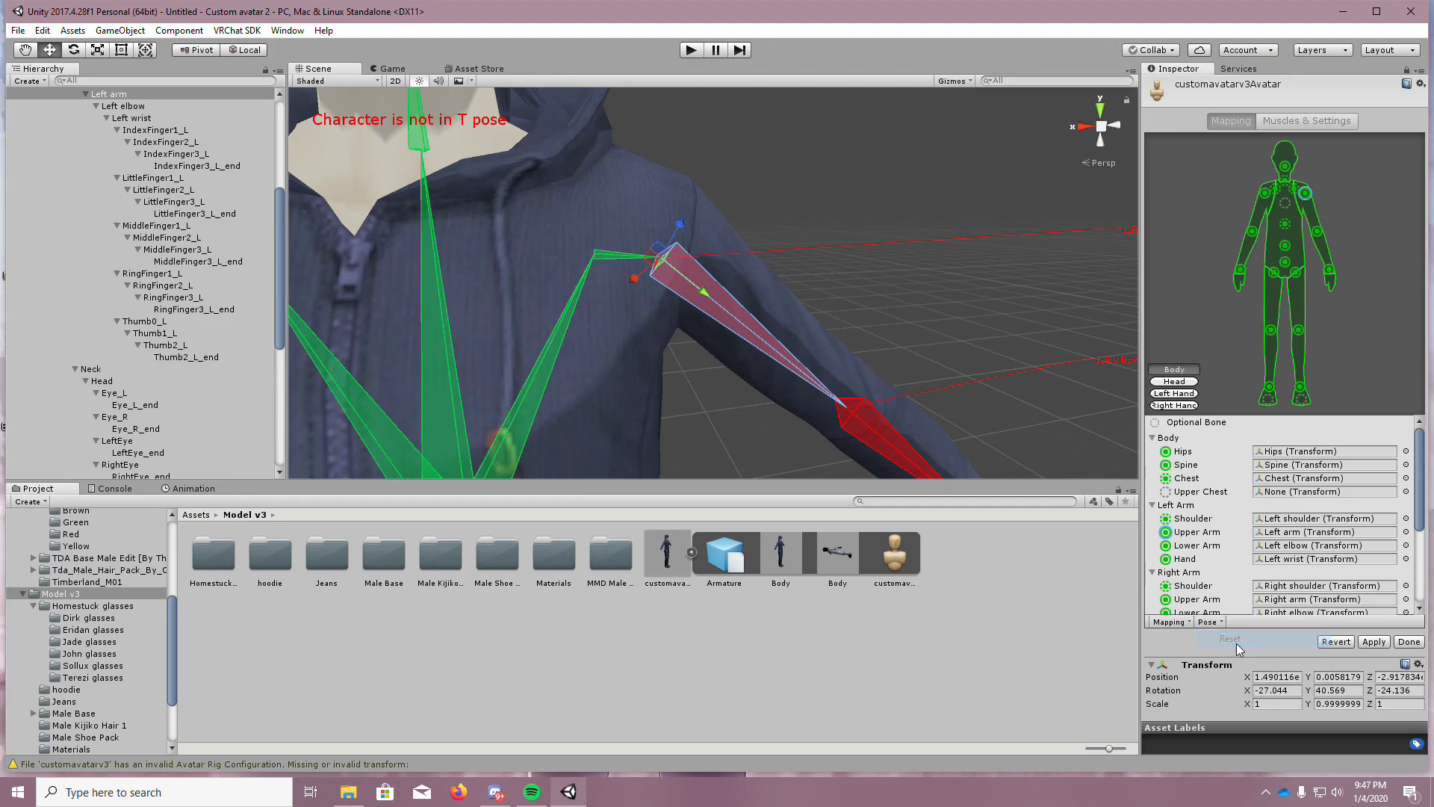
pyautogui.click(1208, 622)
pyautogui.click(1214, 676)
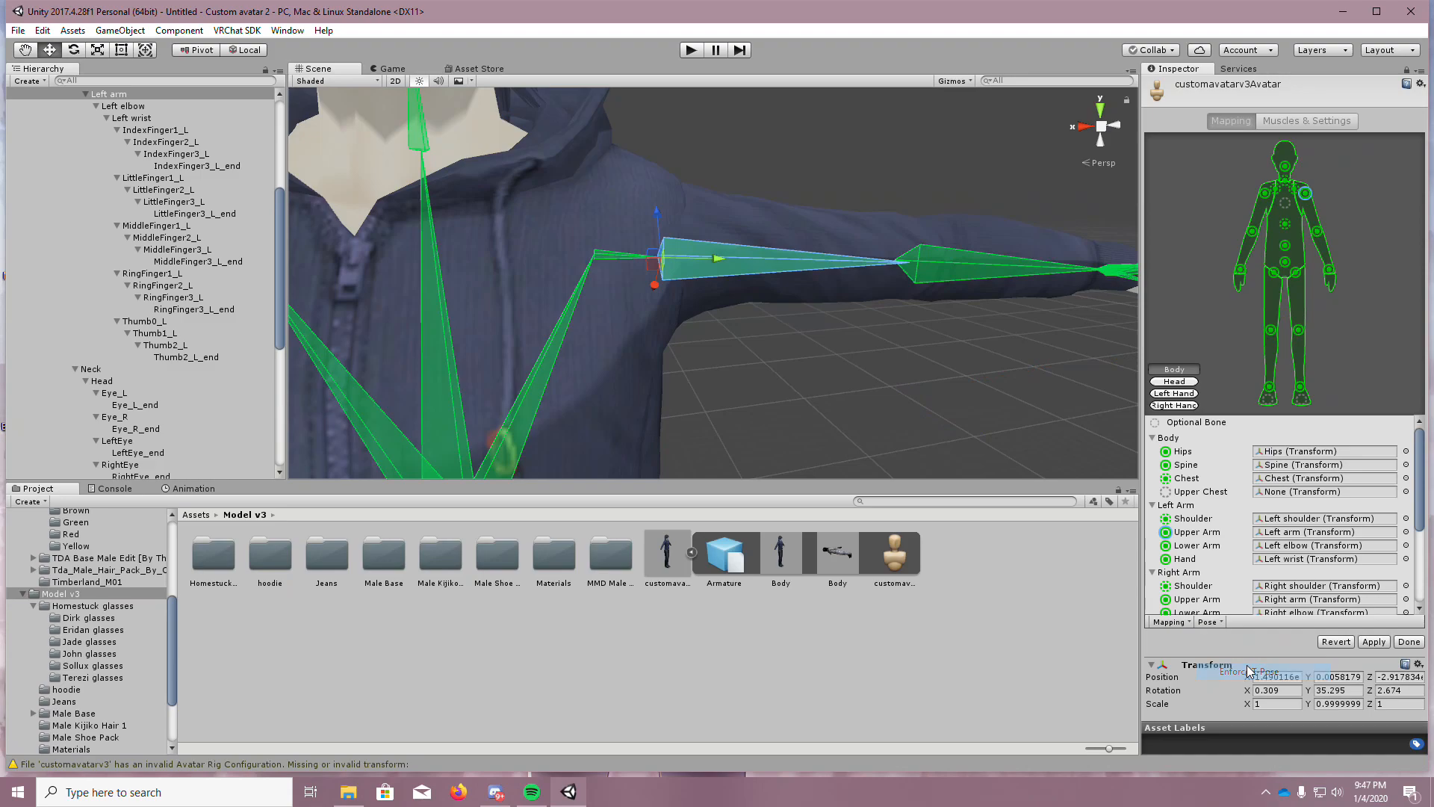
pyautogui.scroll(-5, 848, 333)
pyautogui.moveTo(836, 328); pyautogui.dragTo(908, 340, button='middle')
pyautogui.scroll(-6, 905, 309)
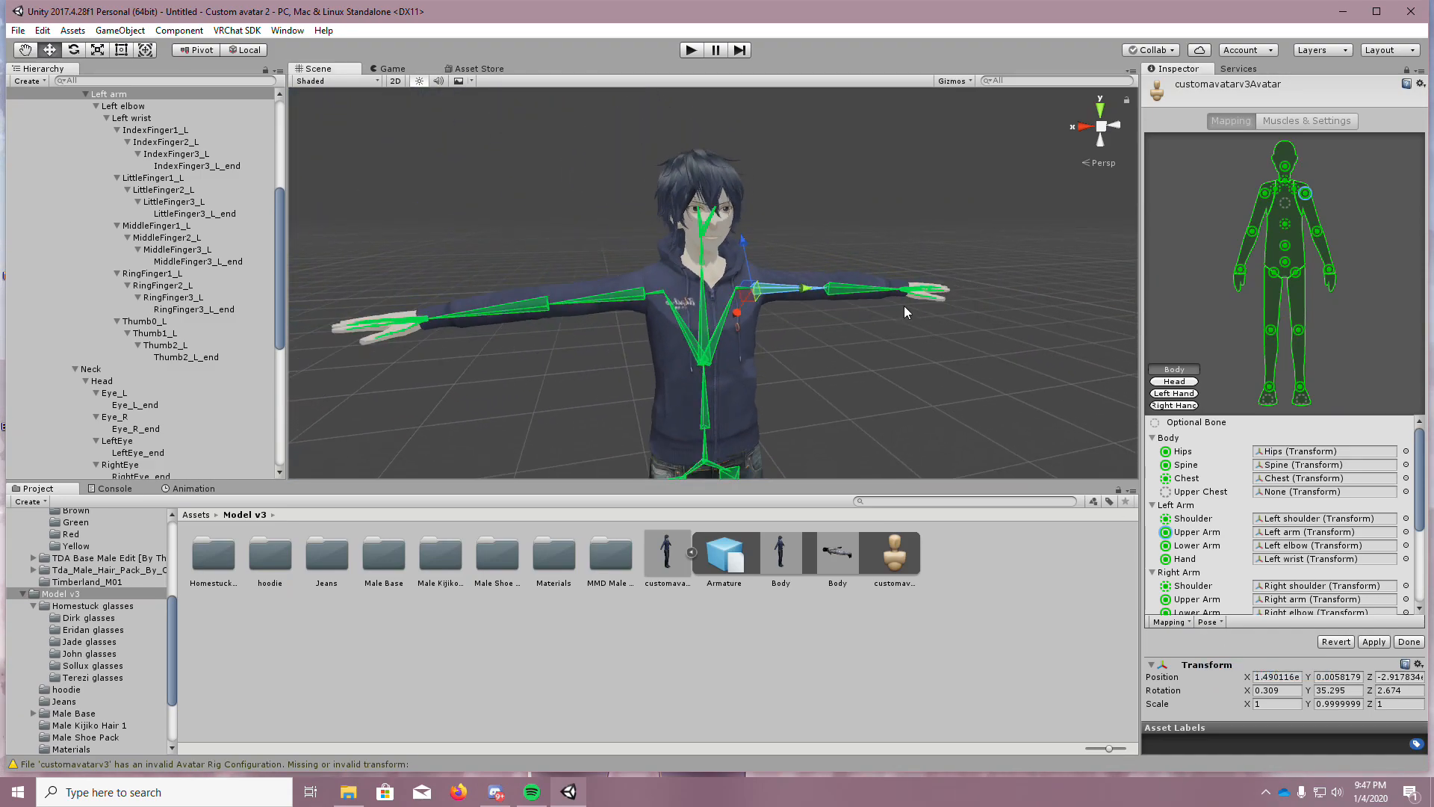
pyautogui.scroll(5, 792, 208)
pyautogui.click(1072, 251)
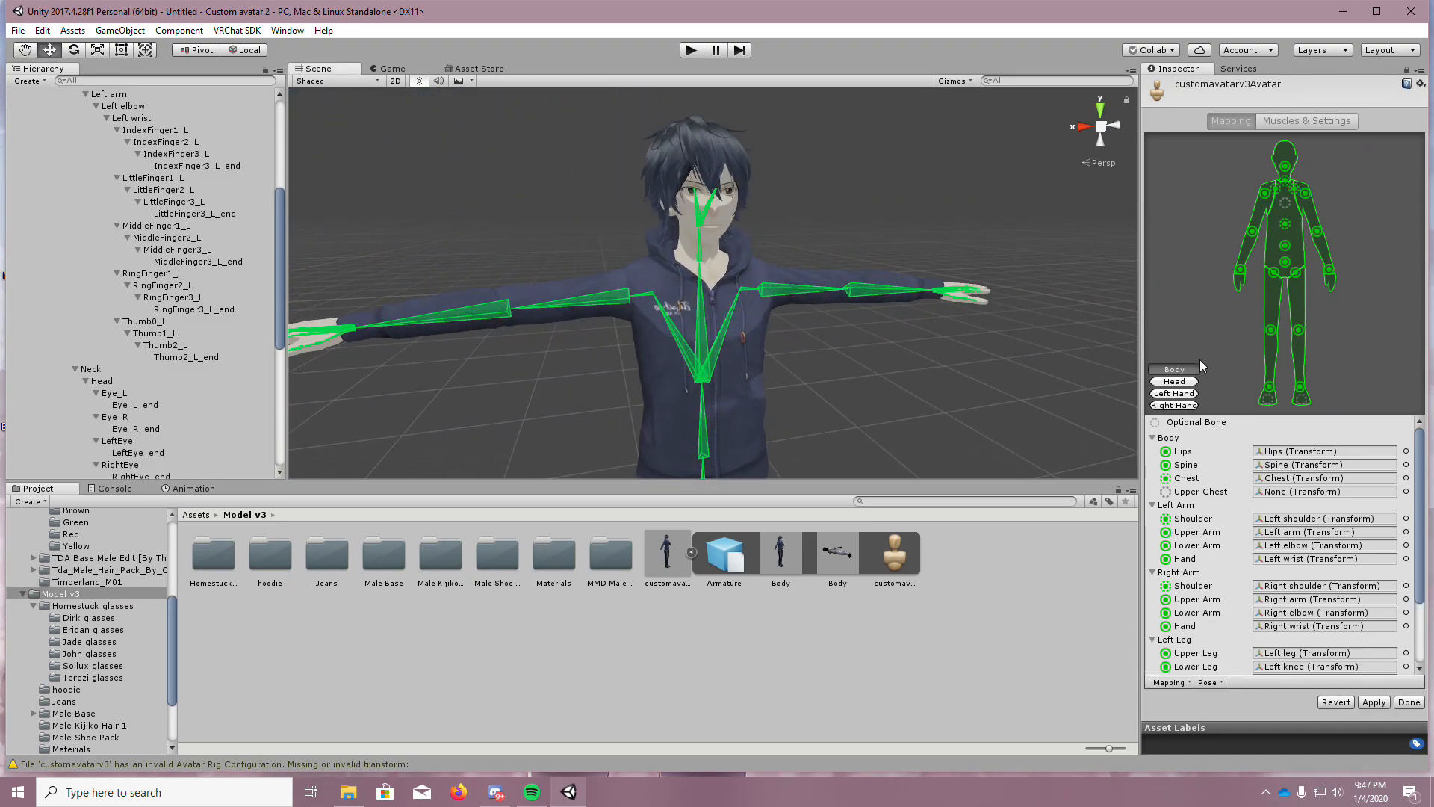
# Select customavatarv3(Clone) and check the bone assignments in the head and body mappings
pyautogui.click(1191, 382)
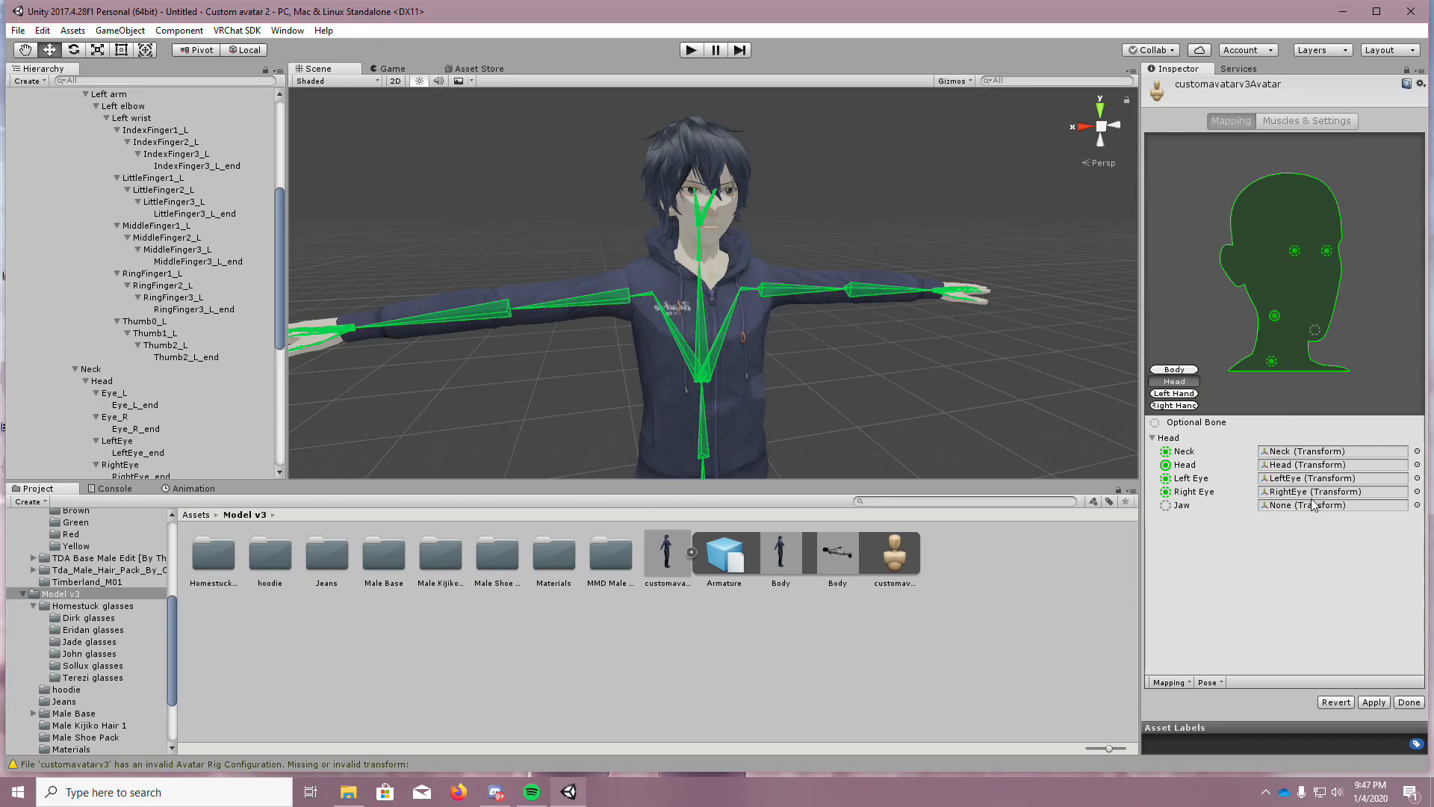
pyautogui.scroll(5, 77, 256)
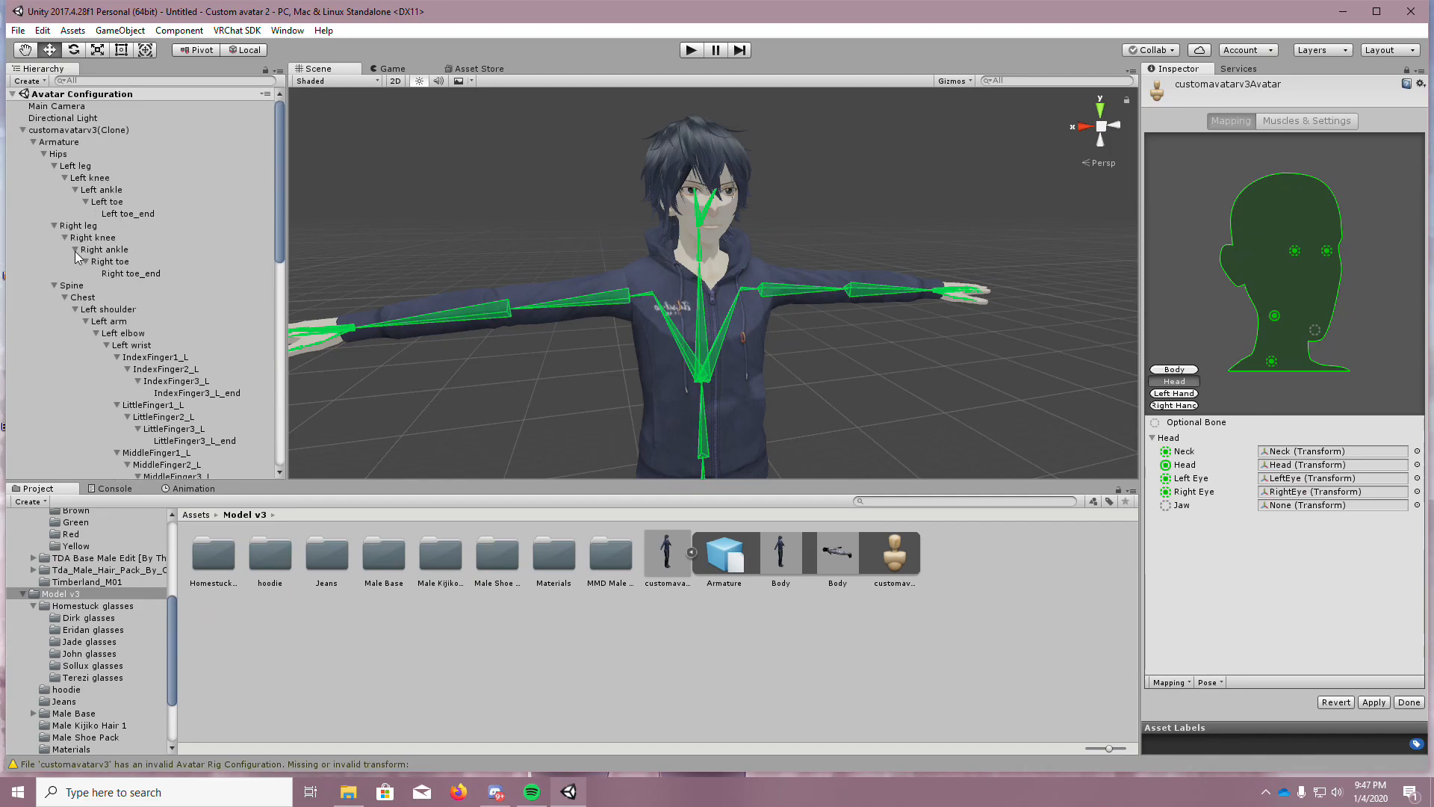
pyautogui.click(45, 131)
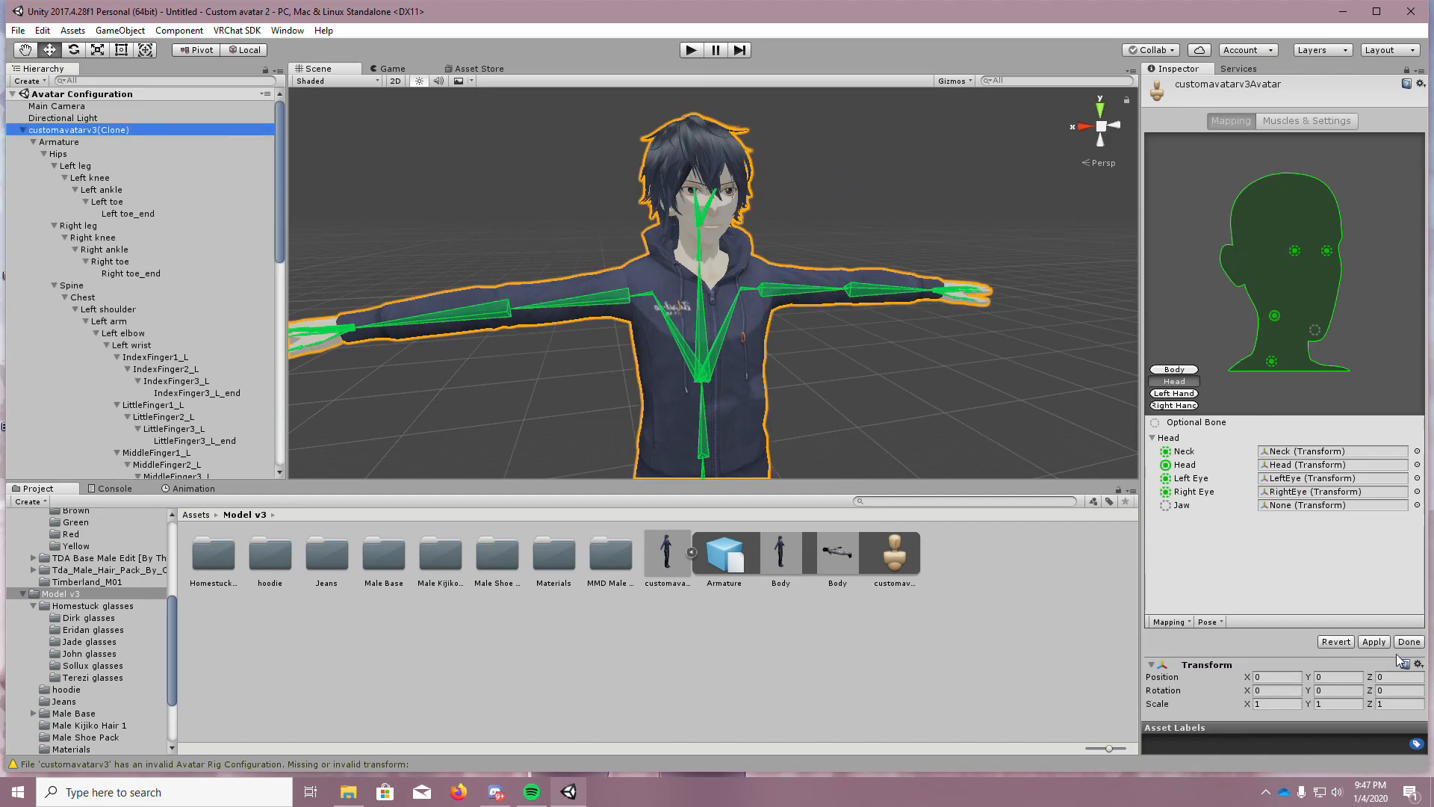
pyautogui.click(1320, 130)
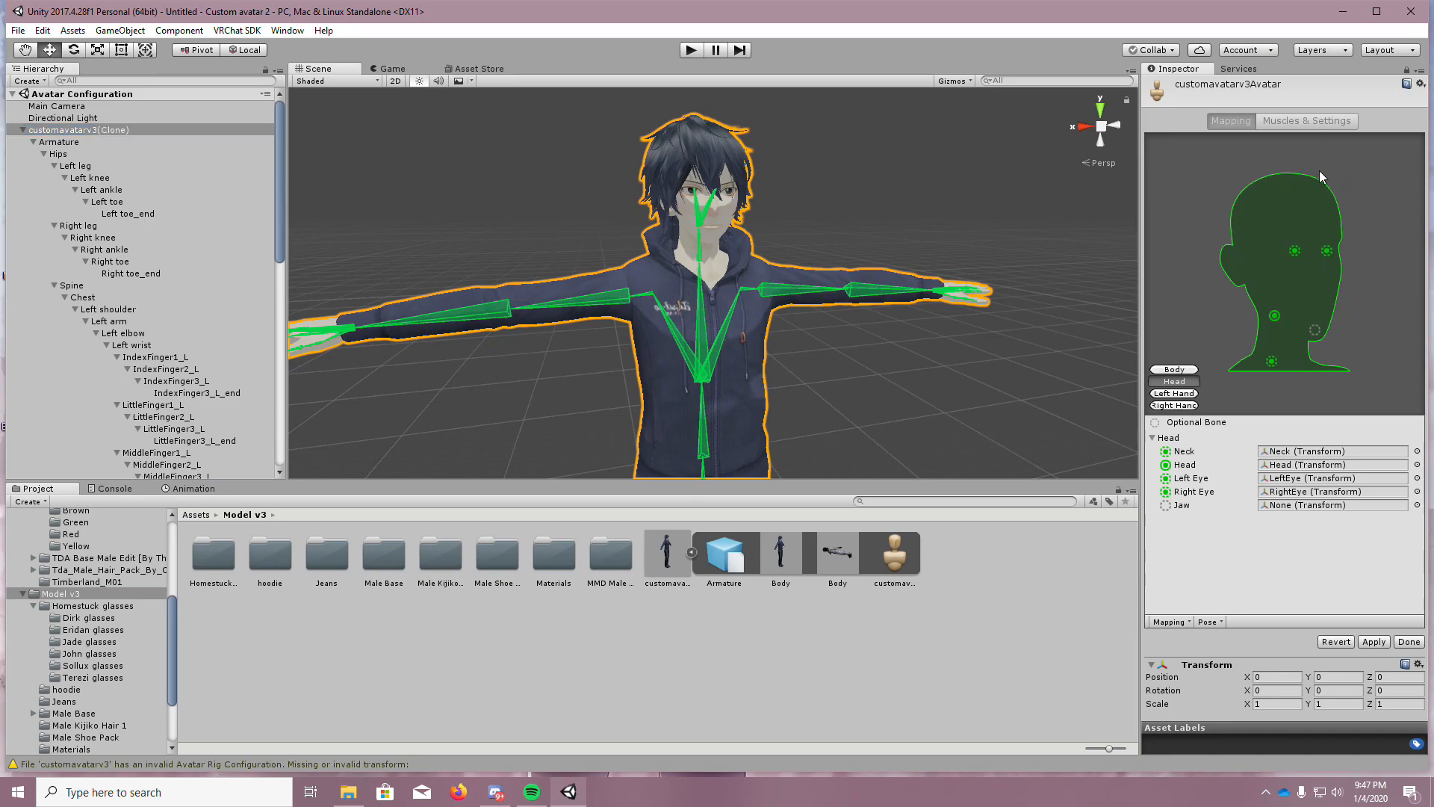
pyautogui.click(1183, 370)
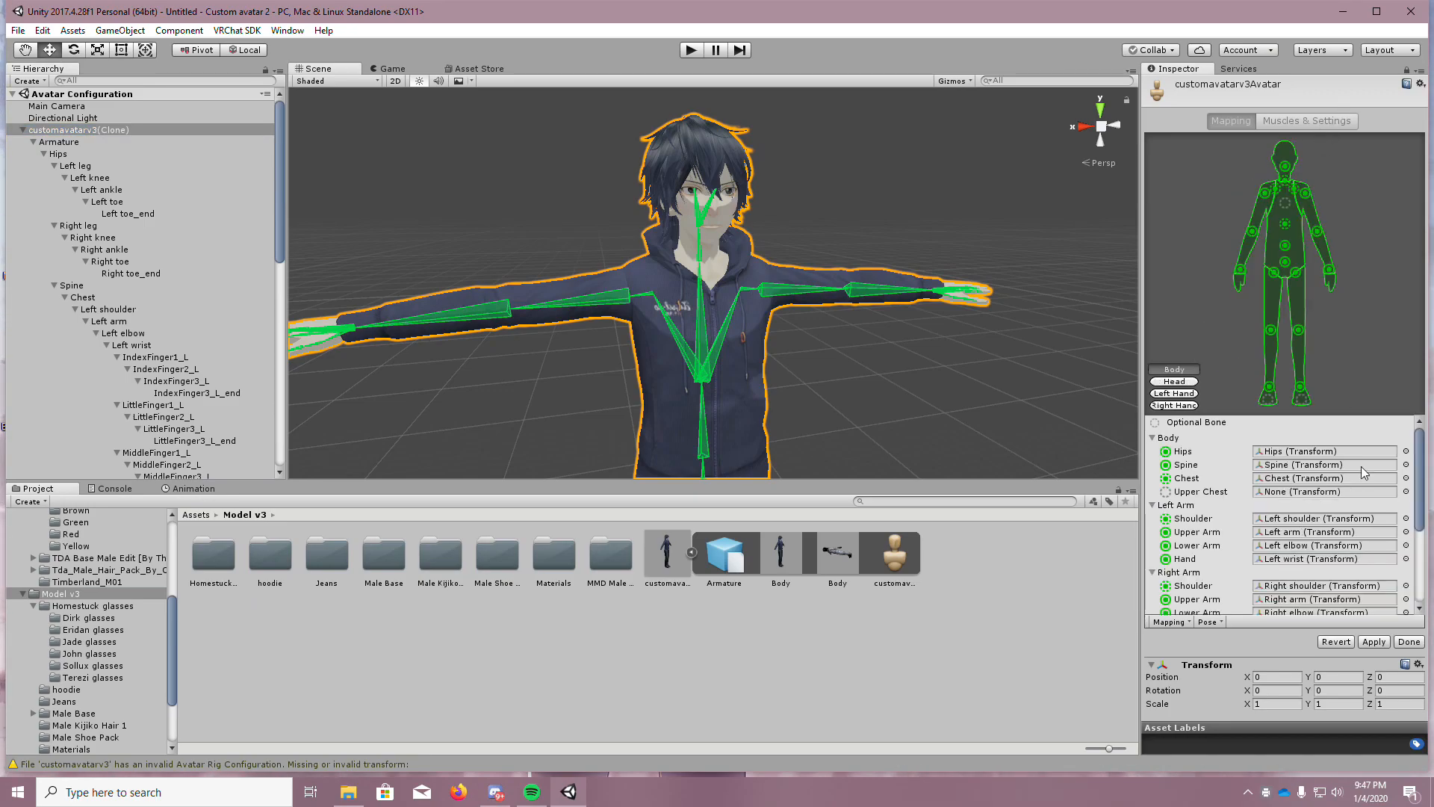
# Apply the avatar's bone mapping changes and open its muscle settings
pyautogui.click(1373, 642)
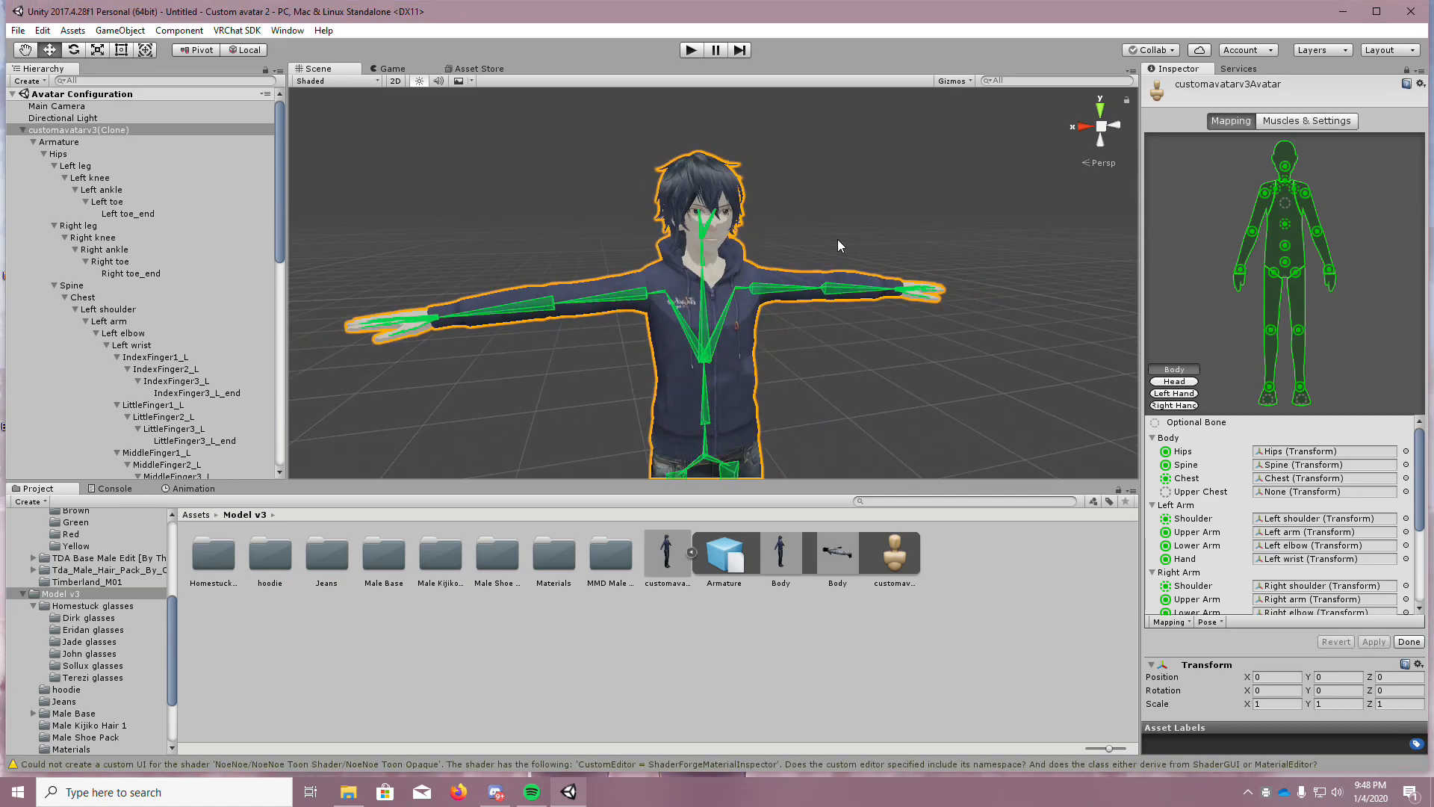
pyautogui.click(1296, 120)
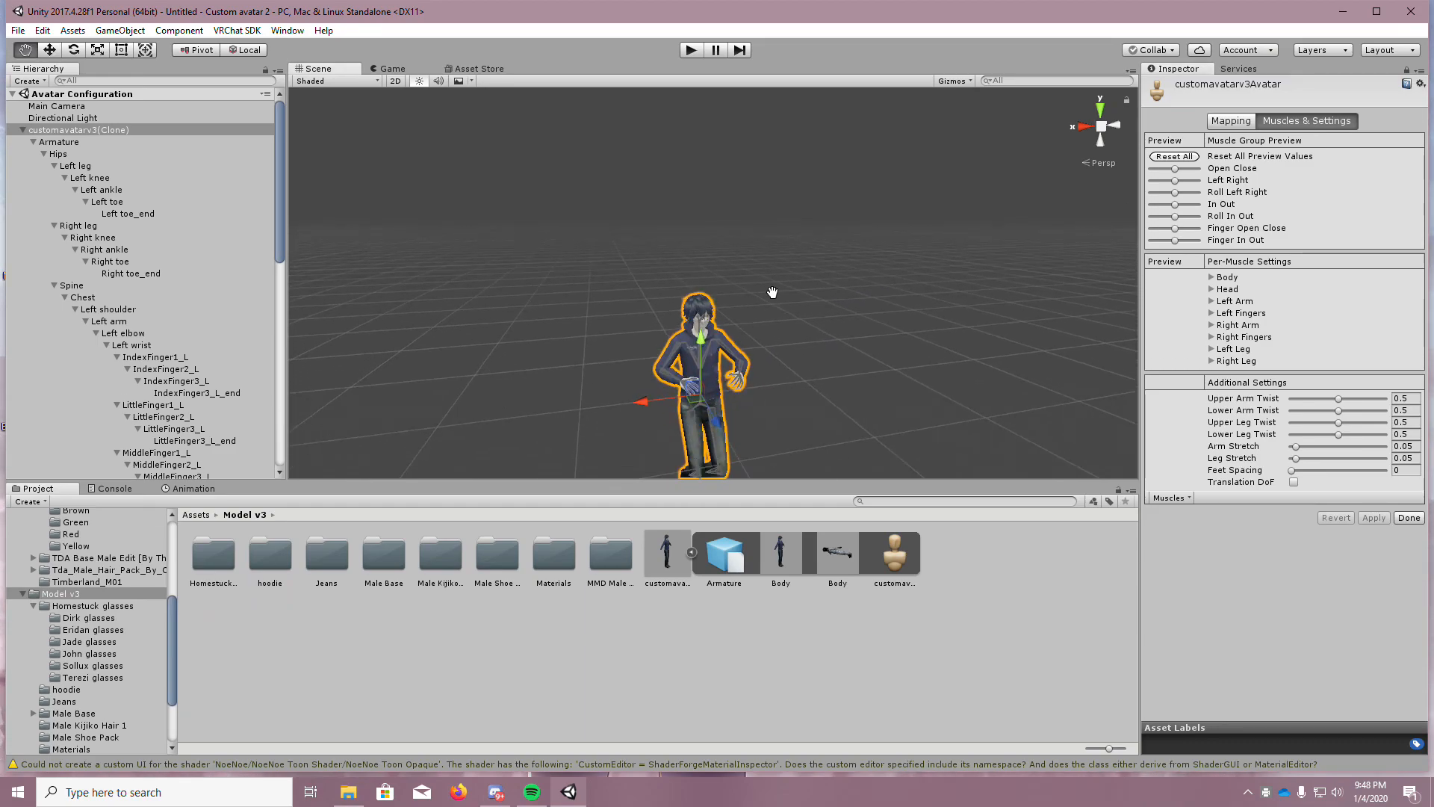
# Examine the avatar's default muscle pose from several sides, both up close and as a full figure
pyautogui.scroll(10, 769, 315)
pyautogui.moveTo(771, 316); pyautogui.dragTo(849, 298, button='middle')
pyautogui.moveTo(849, 303); pyautogui.dragTo(925, 314, button='right')
pyautogui.scroll(4, 646, 353)
pyautogui.moveTo(719, 354); pyautogui.dragTo(851, 328, button='middle')
pyautogui.moveTo(851, 325); pyautogui.dragTo(1047, 352, button='right')
pyautogui.scroll(-4, 1047, 351)
pyautogui.moveTo(1017, 360); pyautogui.dragTo(849, 320, button='middle')
pyautogui.scroll(6, 859, 318)
pyautogui.moveTo(863, 311); pyautogui.dragTo(603, 321, button='right')
pyautogui.moveTo(603, 321); pyautogui.dragTo(474, 334, button='middle')
pyautogui.moveTo(474, 333); pyautogui.dragTo(371, 285, button='right')
pyautogui.moveTo(371, 284); pyautogui.dragTo(347, 289, button='middle')
pyautogui.scroll(-3, 342, 291)
pyautogui.scroll(4, 338, 308)
pyautogui.scroll(-3, 337, 311)
pyautogui.moveTo(406, 322); pyautogui.dragTo(388, 285, button='right')
pyautogui.scroll(4, 388, 284)
pyautogui.moveTo(388, 285); pyautogui.dragTo(535, 319, button='middle')
pyautogui.scroll(4, 535, 319)
pyautogui.moveTo(536, 320); pyautogui.dragTo(386, 307, button='right')
pyautogui.scroll(-4, 337, 324)
pyautogui.scroll(3, 389, 310)
pyautogui.scroll(4, 386, 306)
pyautogui.scroll(-3, 502, 315)
pyautogui.moveTo(642, 303); pyautogui.dragTo(1122, 223, button='right')
pyautogui.scroll(4, 505, 319)
pyautogui.scroll(7, 523, 305)
pyautogui.press('s')
pyautogui.press('a')
pyautogui.press('s')
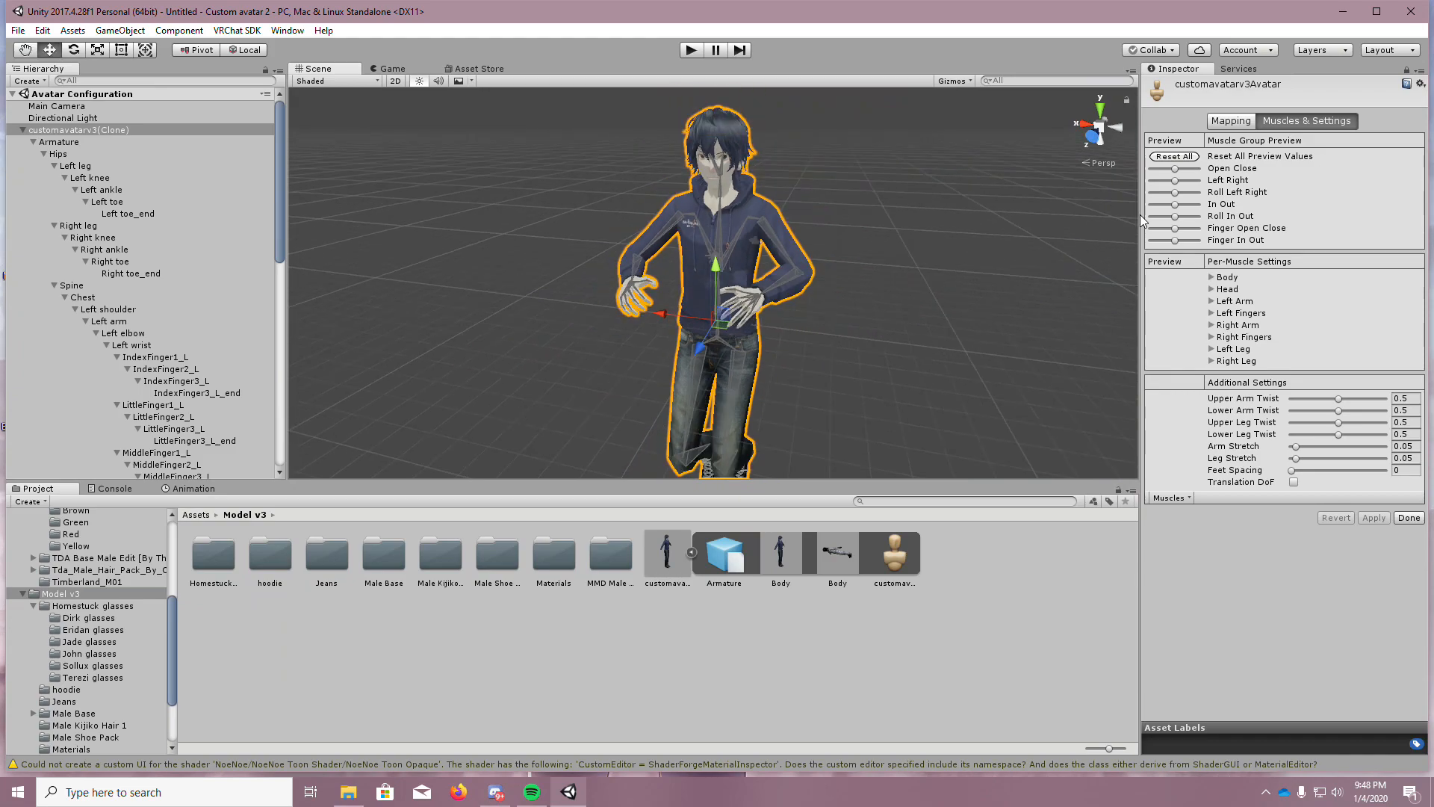
# Test the avatar's deformation with the Open Close, Left Right, Finger Open Close and In Out muscle group previews, and reset all preview values
pyautogui.moveTo(1176, 169); pyautogui.dragTo(1108, 190)
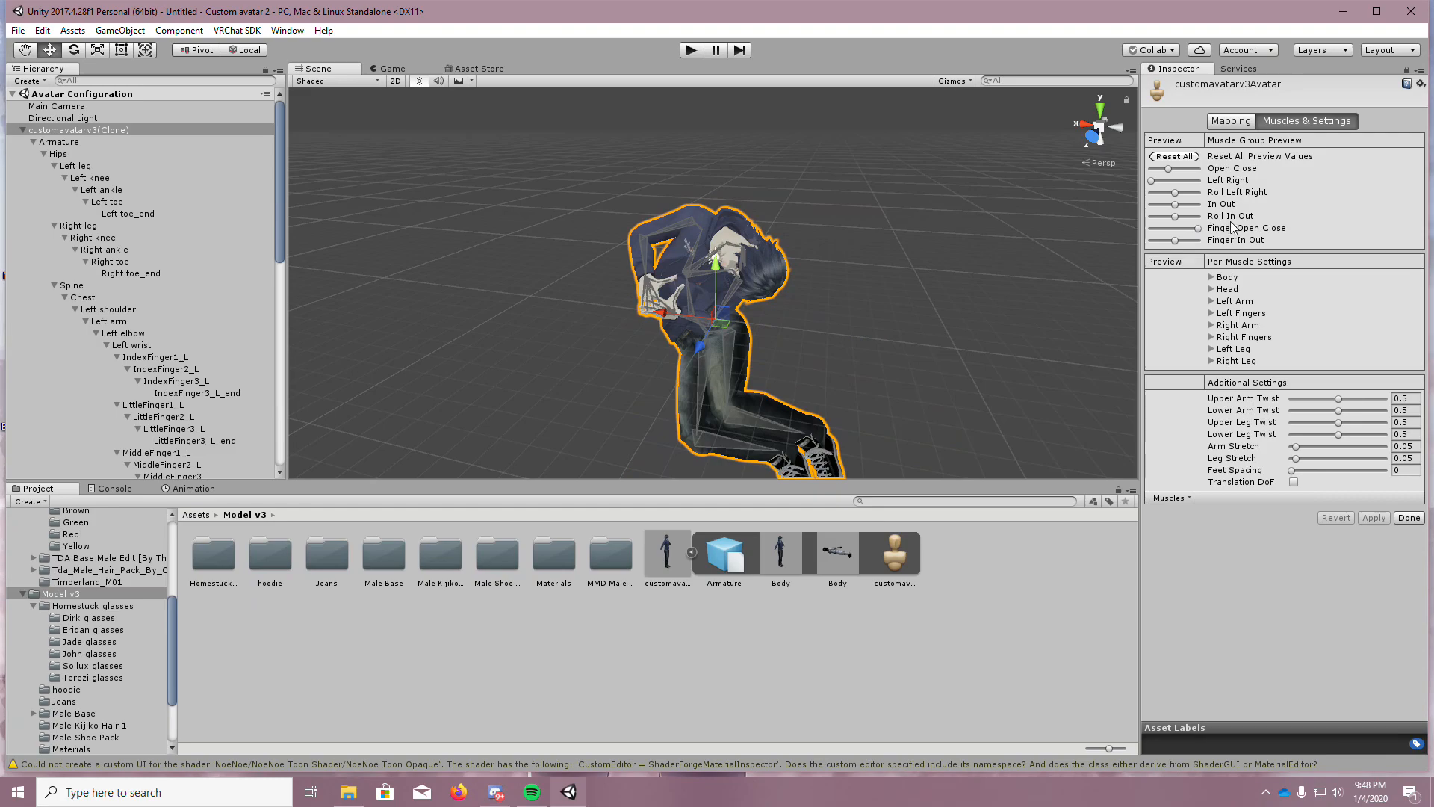
pyautogui.moveTo(1178, 209); pyautogui.dragTo(1203, 269)
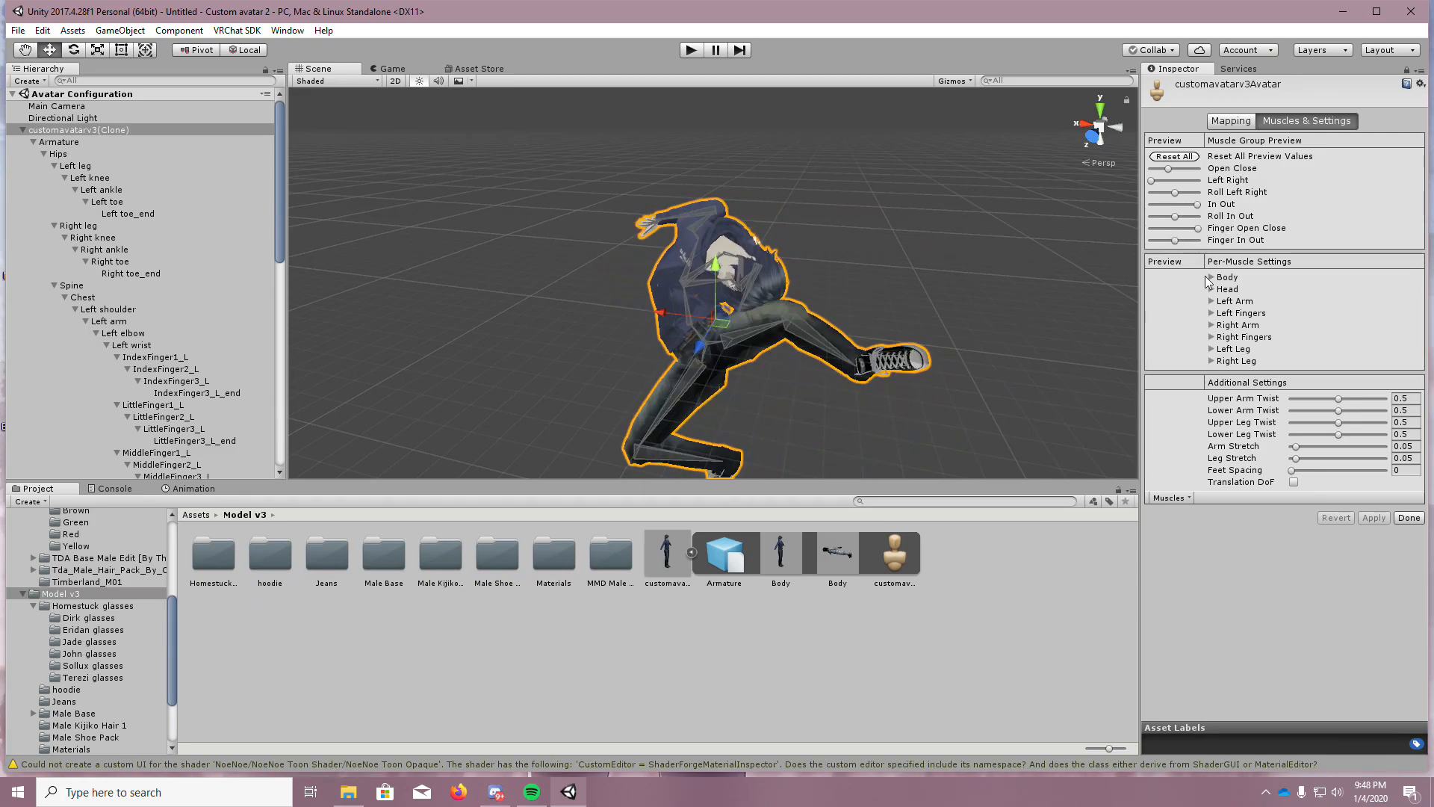
pyautogui.click(1198, 156)
# Preview the Upper Leg Front-Back movement of the left leg and reset all preview values
pyautogui.click(1212, 349)
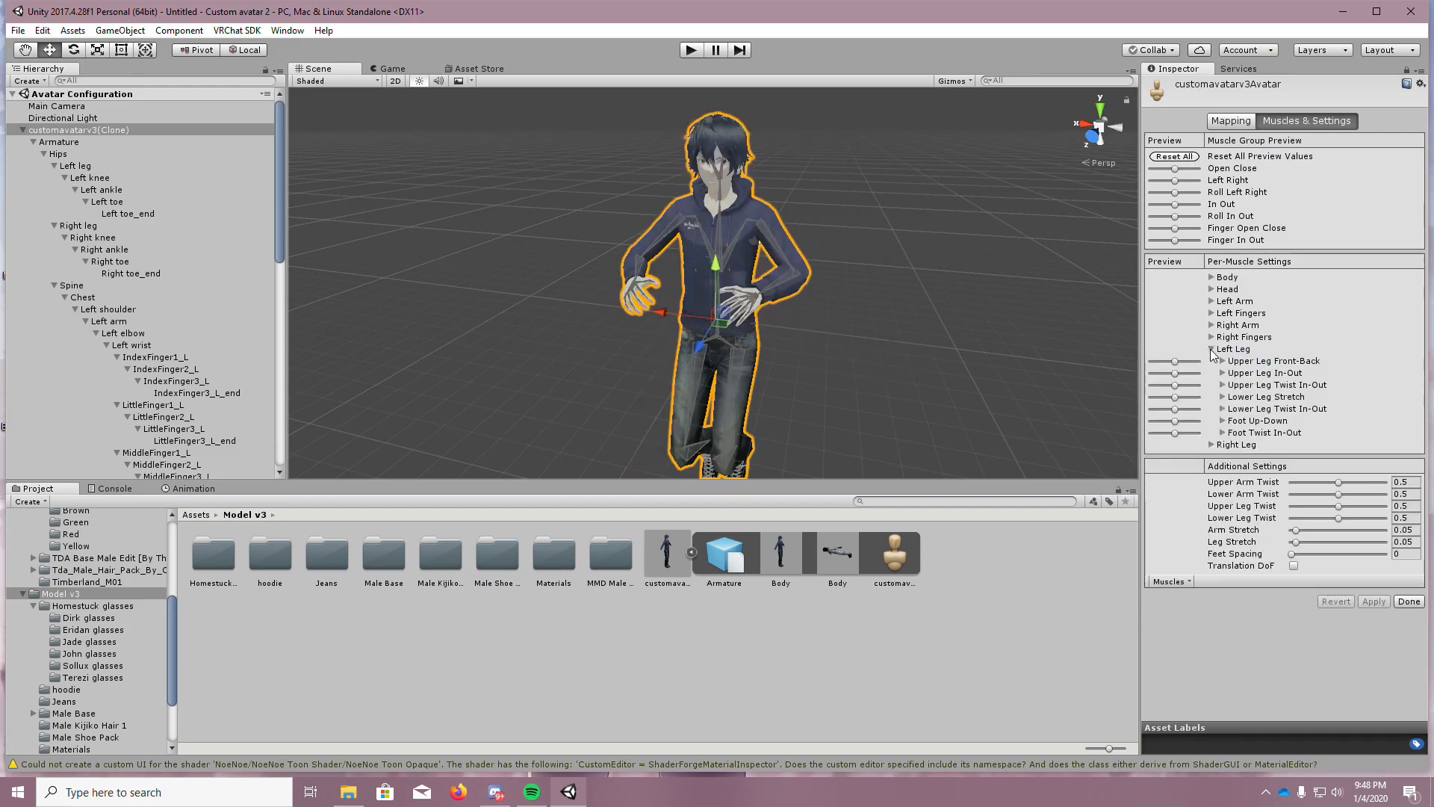
pyautogui.moveTo(1180, 359); pyautogui.dragTo(1152, 384)
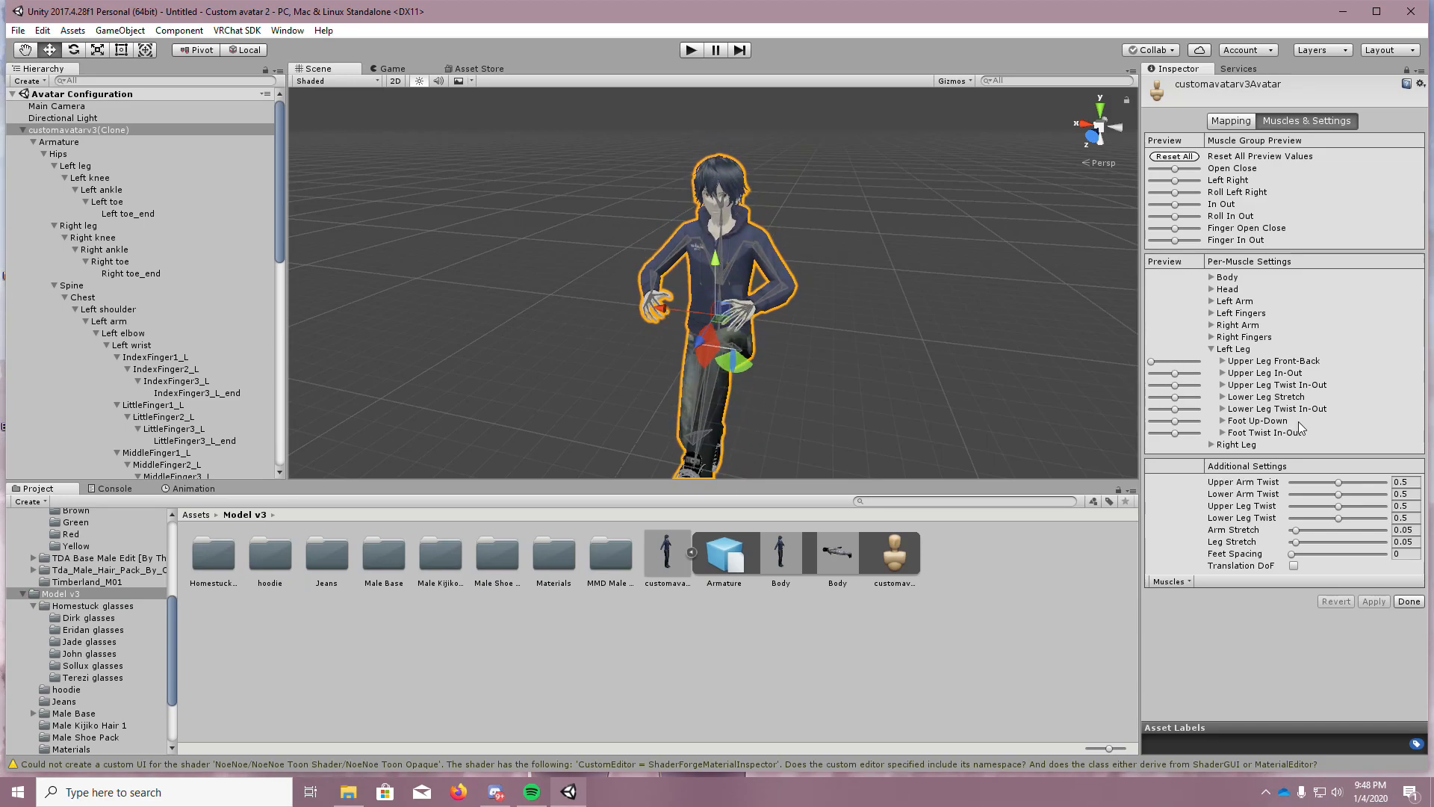
pyautogui.click(1178, 158)
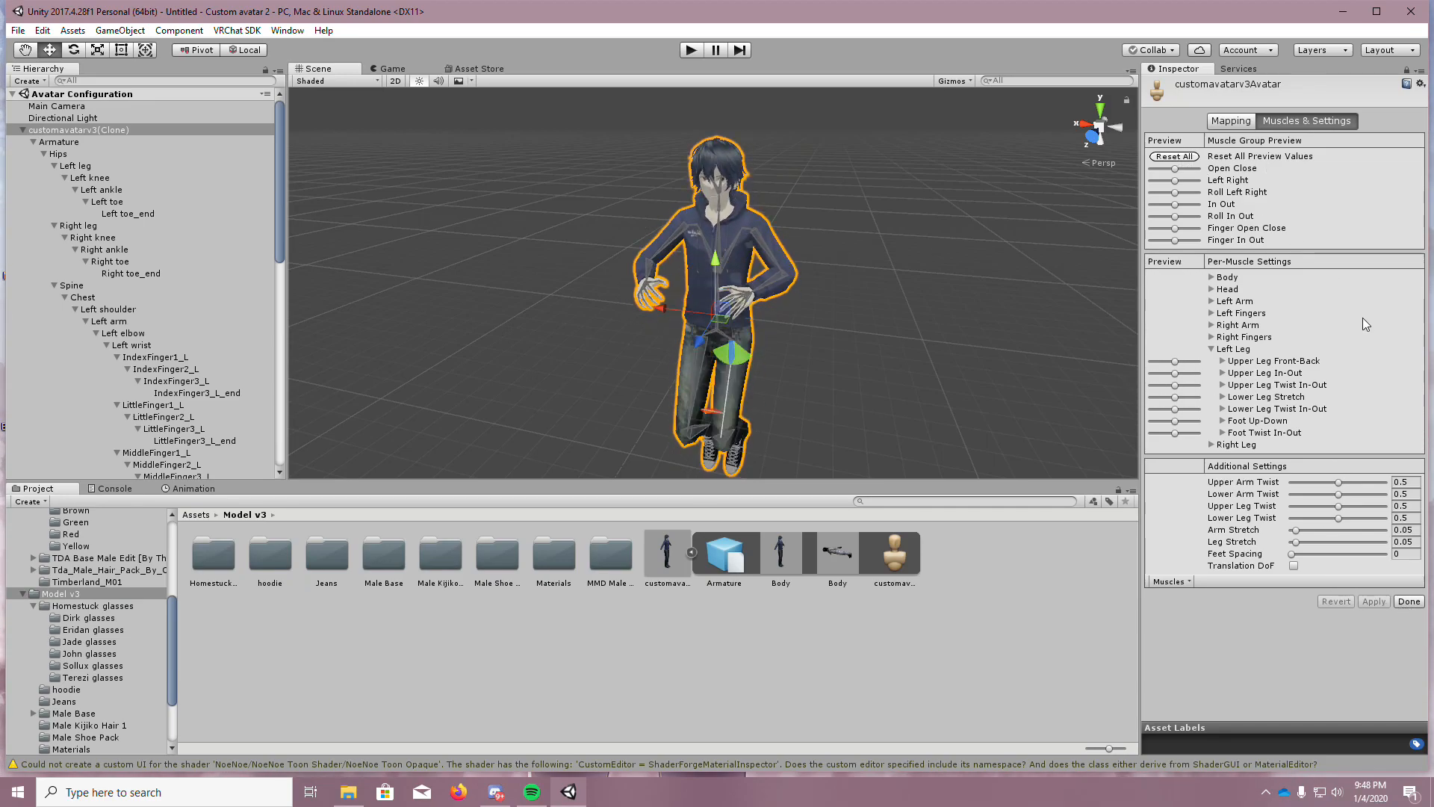
# Finish the avatar configuration and look at the avatar's face in the rig scene
pyautogui.click(1412, 604)
pyautogui.scroll(-3, 869, 286)
pyautogui.moveTo(869, 285); pyautogui.dragTo(829, 247, button='right')
pyautogui.press('w')
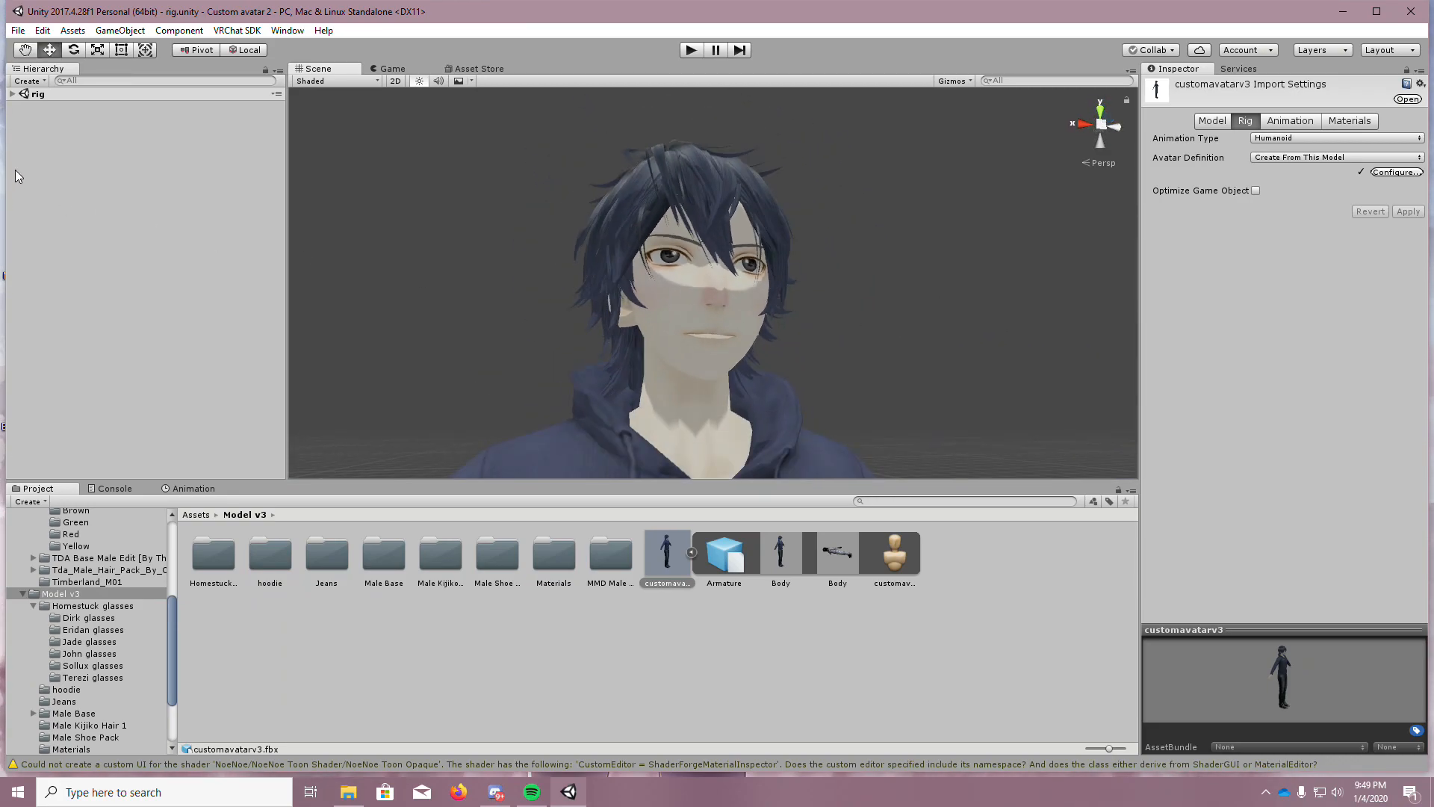
# Select customavatarv3 in the rig scene and add a VRC_Avatar Descriptor component to it
pyautogui.click(12, 95)
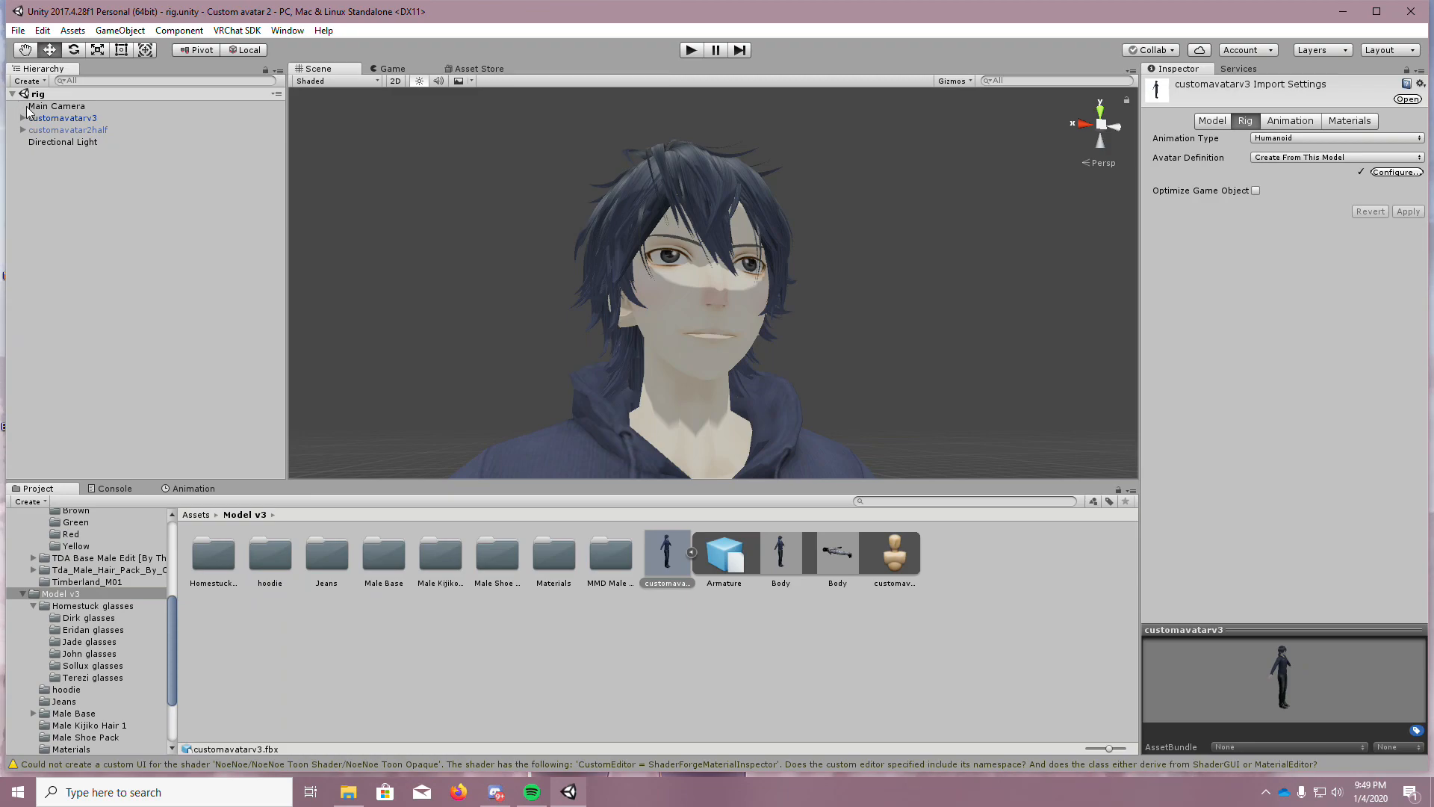
pyautogui.click(62, 119)
pyautogui.press('f')
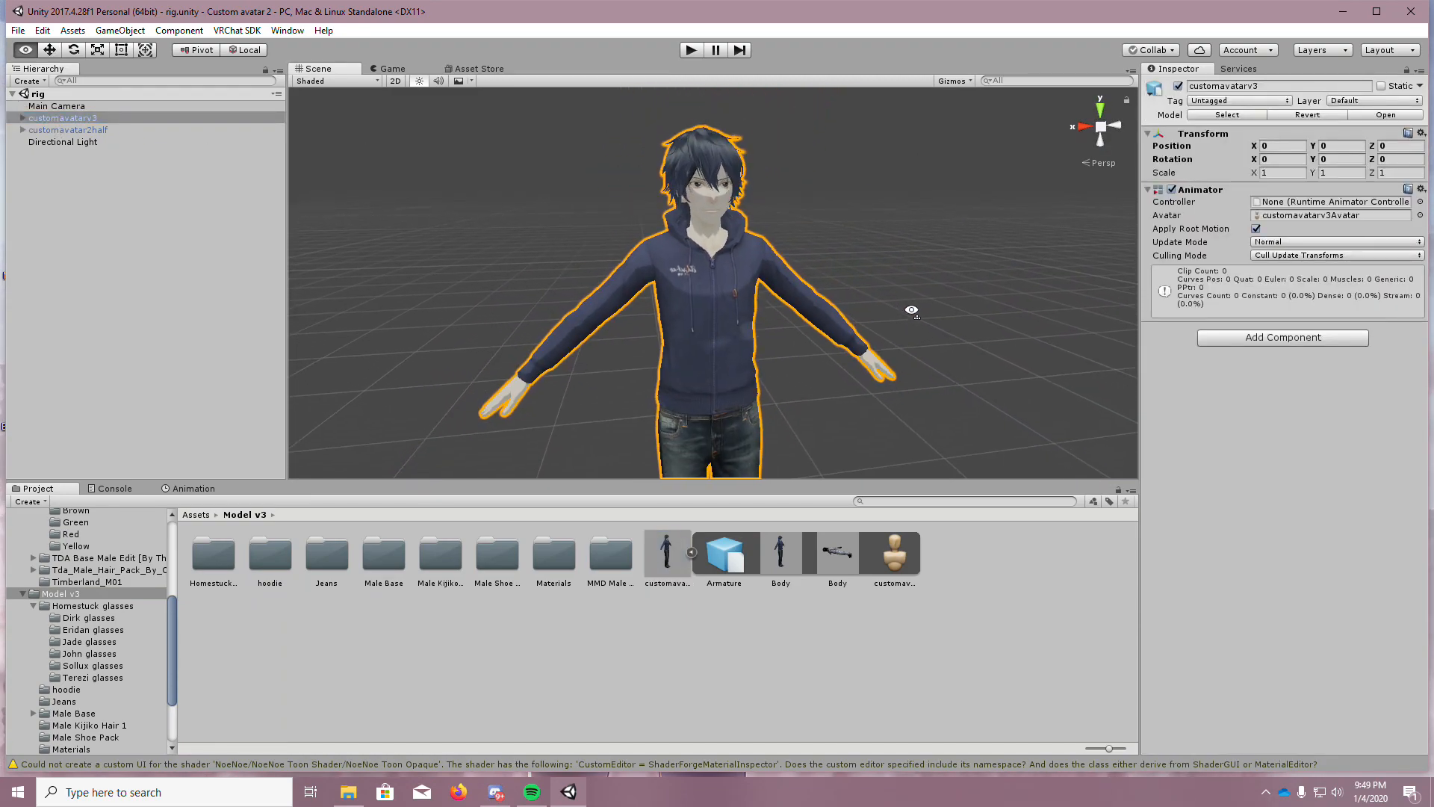
pyautogui.scroll(-3, 766, 318)
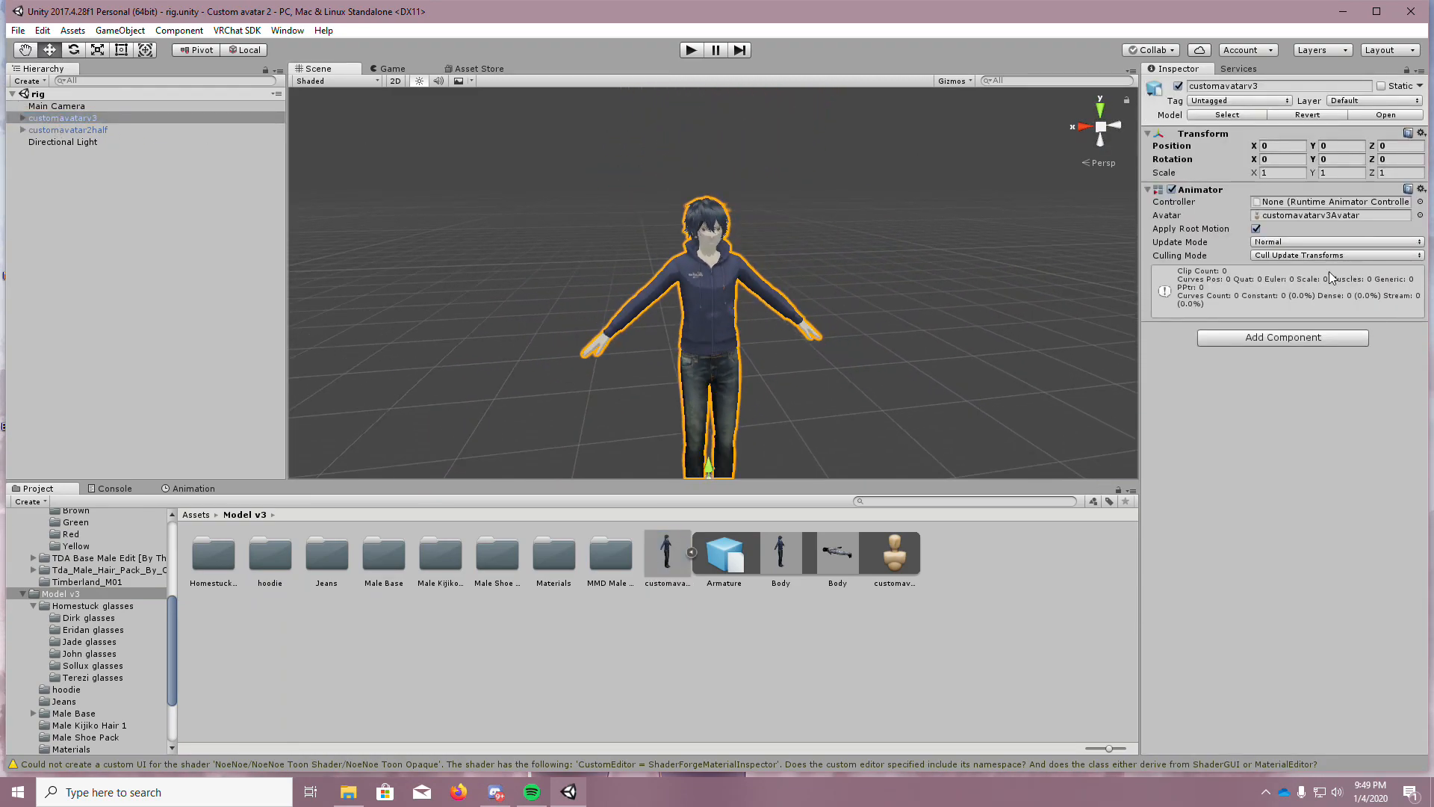
pyautogui.click(1274, 338)
pyautogui.write('vrc')
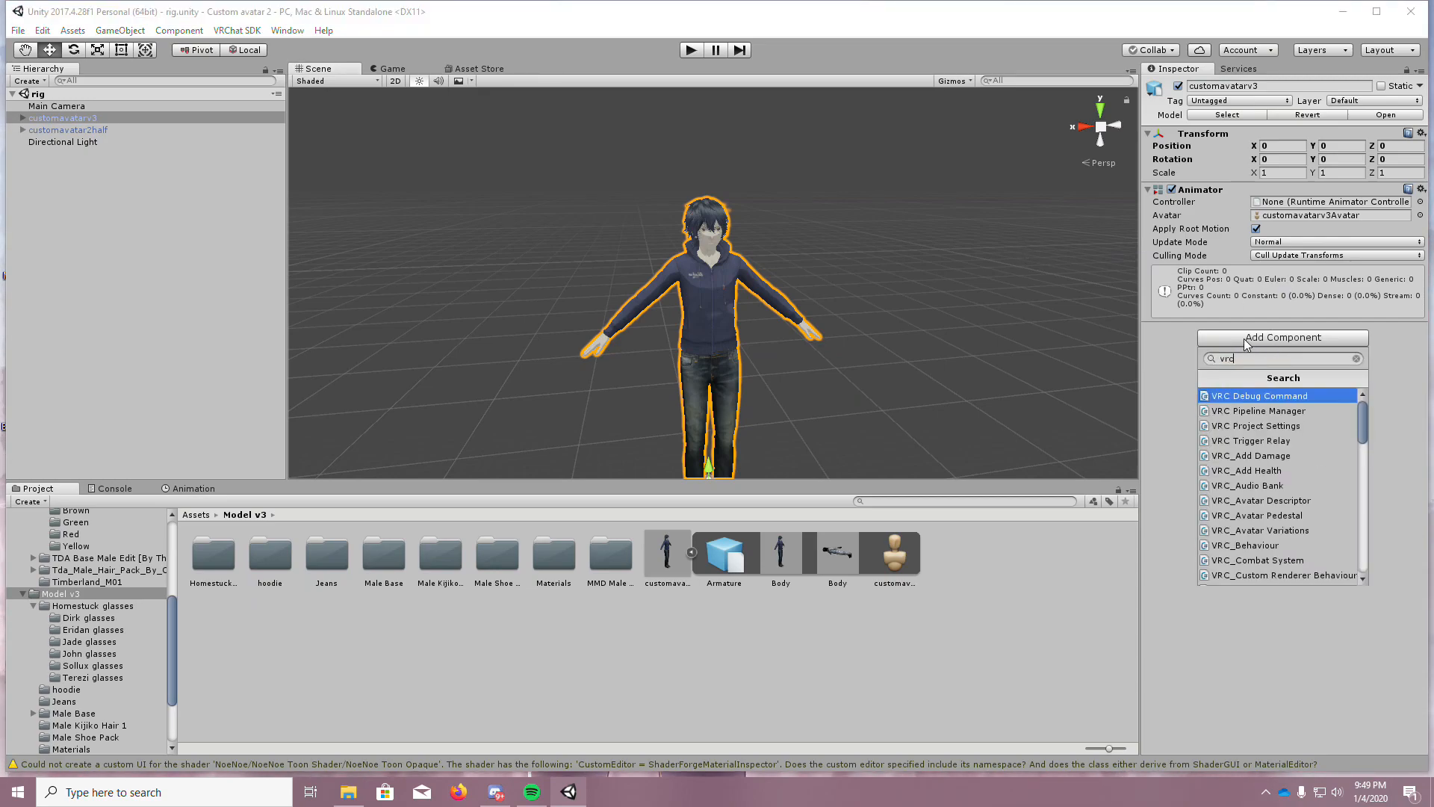
pyautogui.click(1291, 500)
# Scale customavatarv3 to 0.1 on the X, Y and Z axes
pyautogui.moveTo(894, 316); pyautogui.dragTo(749, 368, button='right')
pyautogui.press('w')
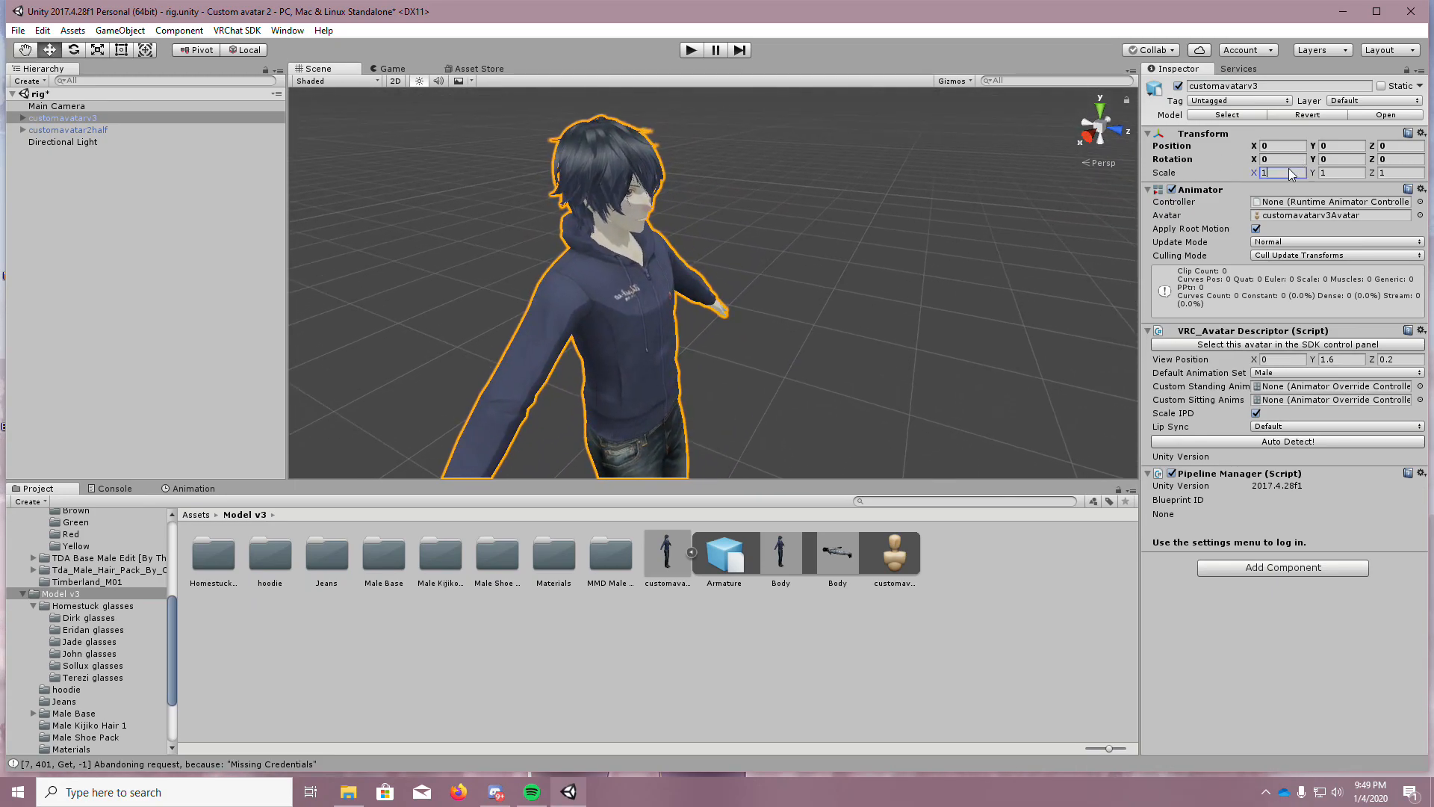
pyautogui.write('.1')
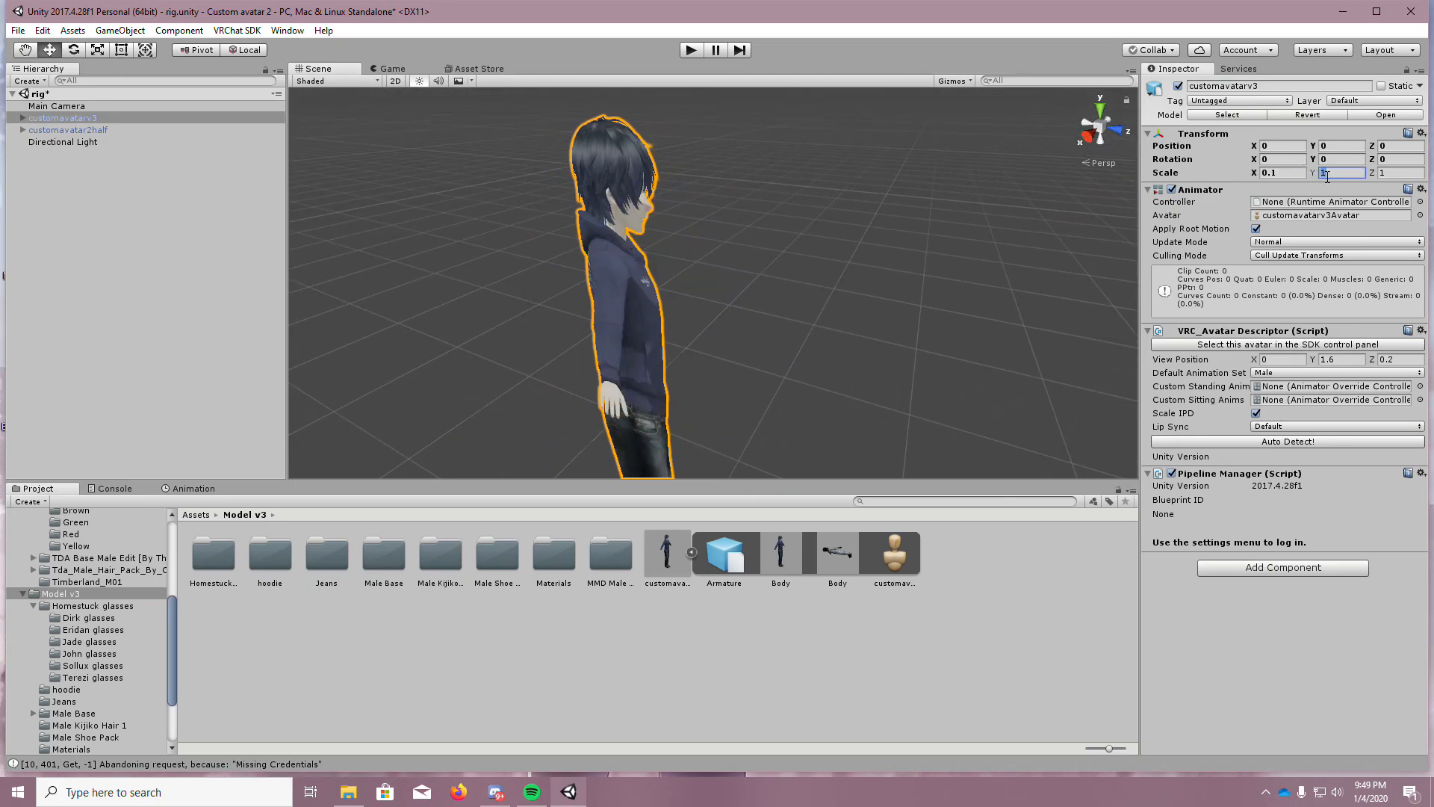
pyautogui.write('.')
pyautogui.click(1397, 172)
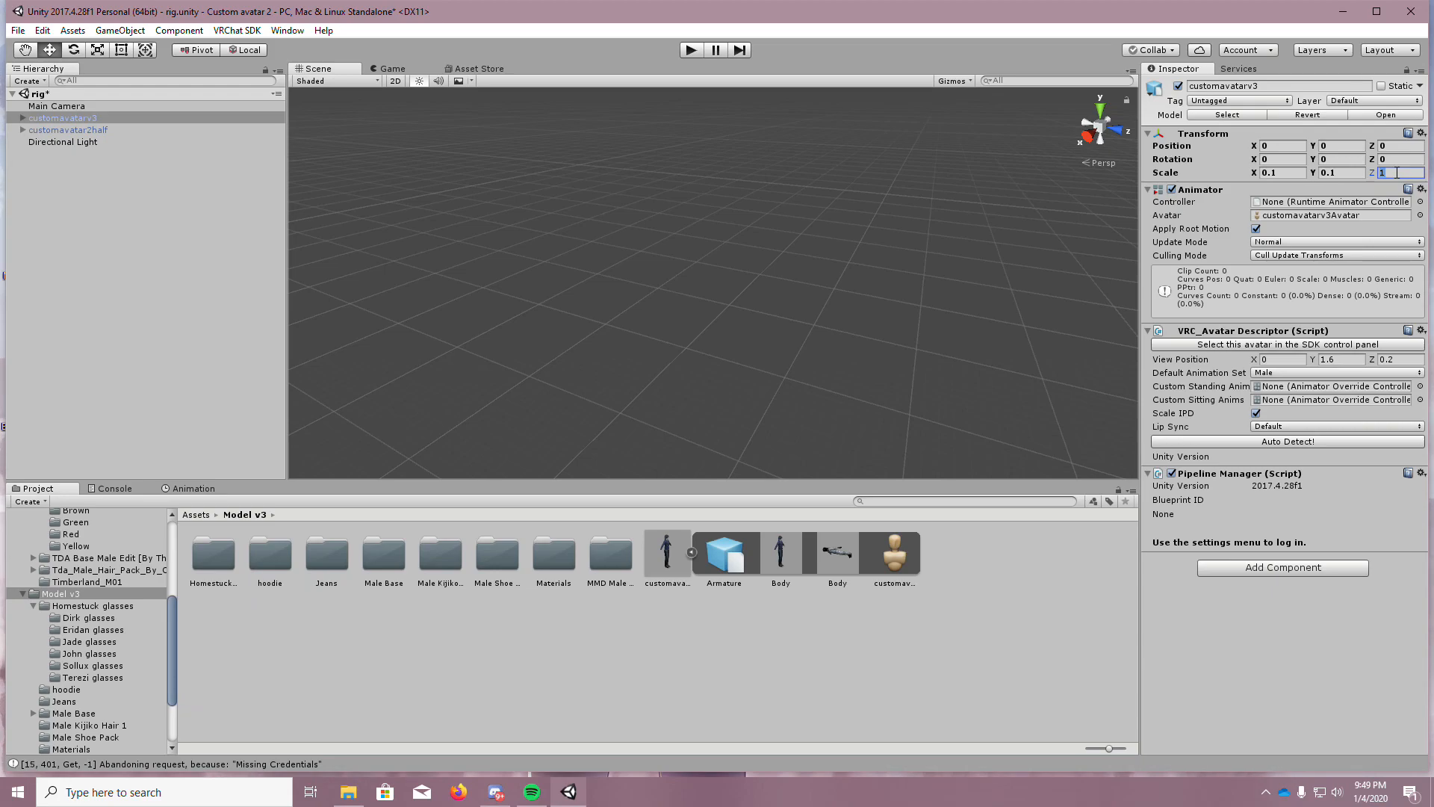
pyautogui.click(942, 290)
# Set the avatar descriptor's view position to Y 1.7 and Z 0.25
pyautogui.scroll(-5, 904, 239)
pyautogui.moveTo(869, 186); pyautogui.dragTo(889, 357, button='right')
pyautogui.scroll(2, 772, 290)
pyautogui.press('w')
pyautogui.moveTo(772, 290); pyautogui.dragTo(763, 141, button='right')
pyautogui.press('s')
pyautogui.click(688, 302)
pyautogui.moveTo(688, 302); pyautogui.dragTo(817, 311, button='right')
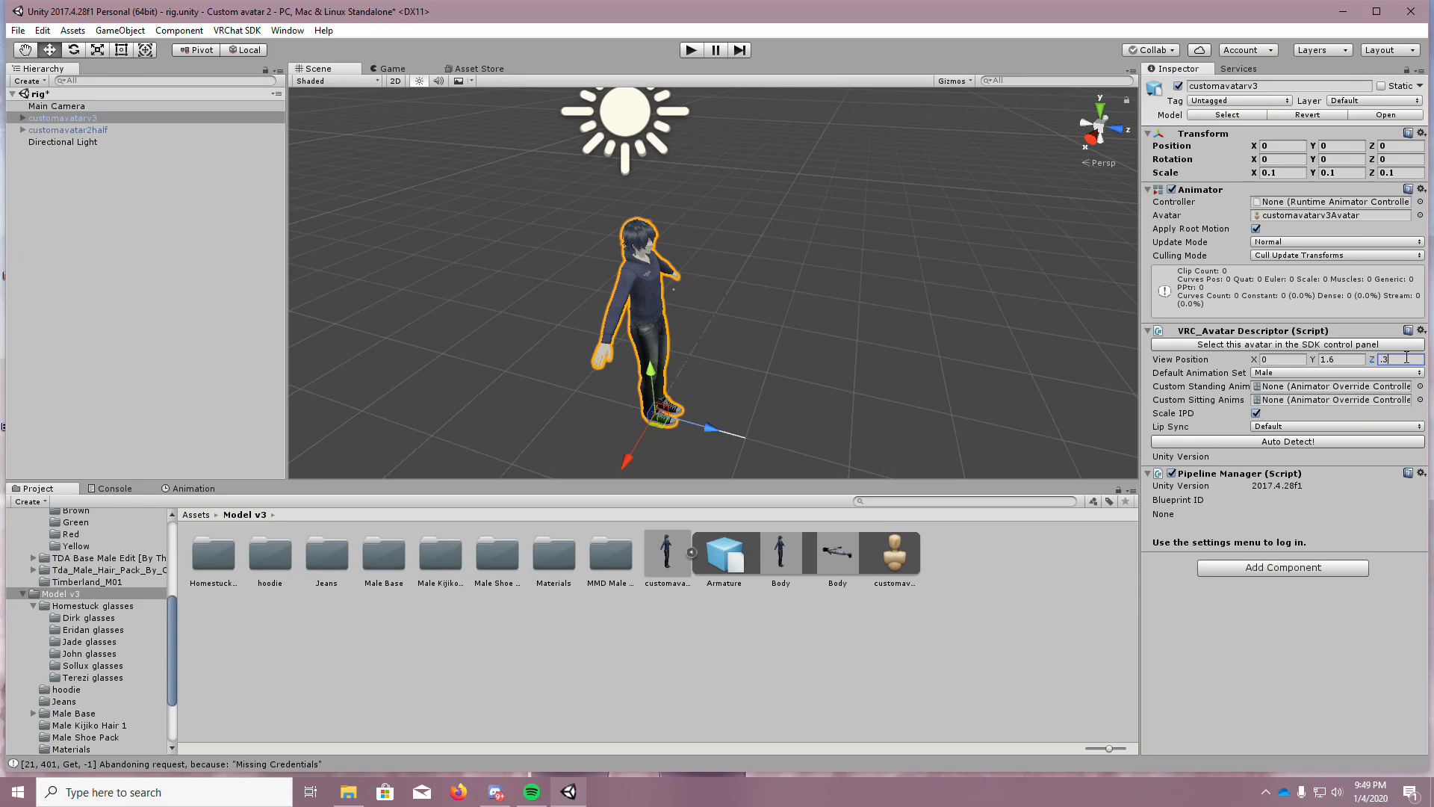
pyautogui.press('w')
pyautogui.moveTo(809, 302); pyautogui.dragTo(831, 268, button='right')
pyautogui.press('s')
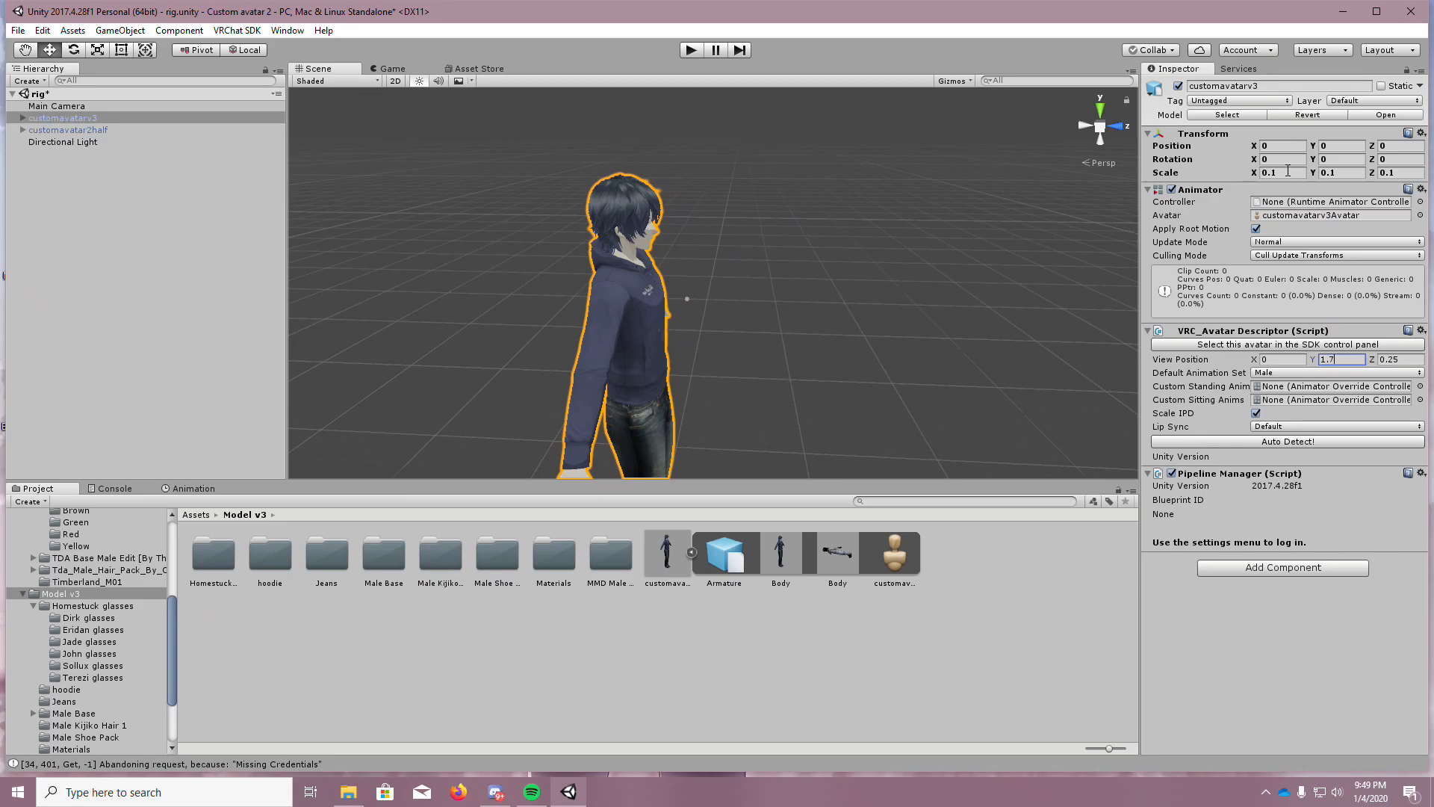
# Scale customavatarv3 to 0.08 on the X, Y and Z axes
pyautogui.write('0.08')
pyautogui.click(1334, 173)
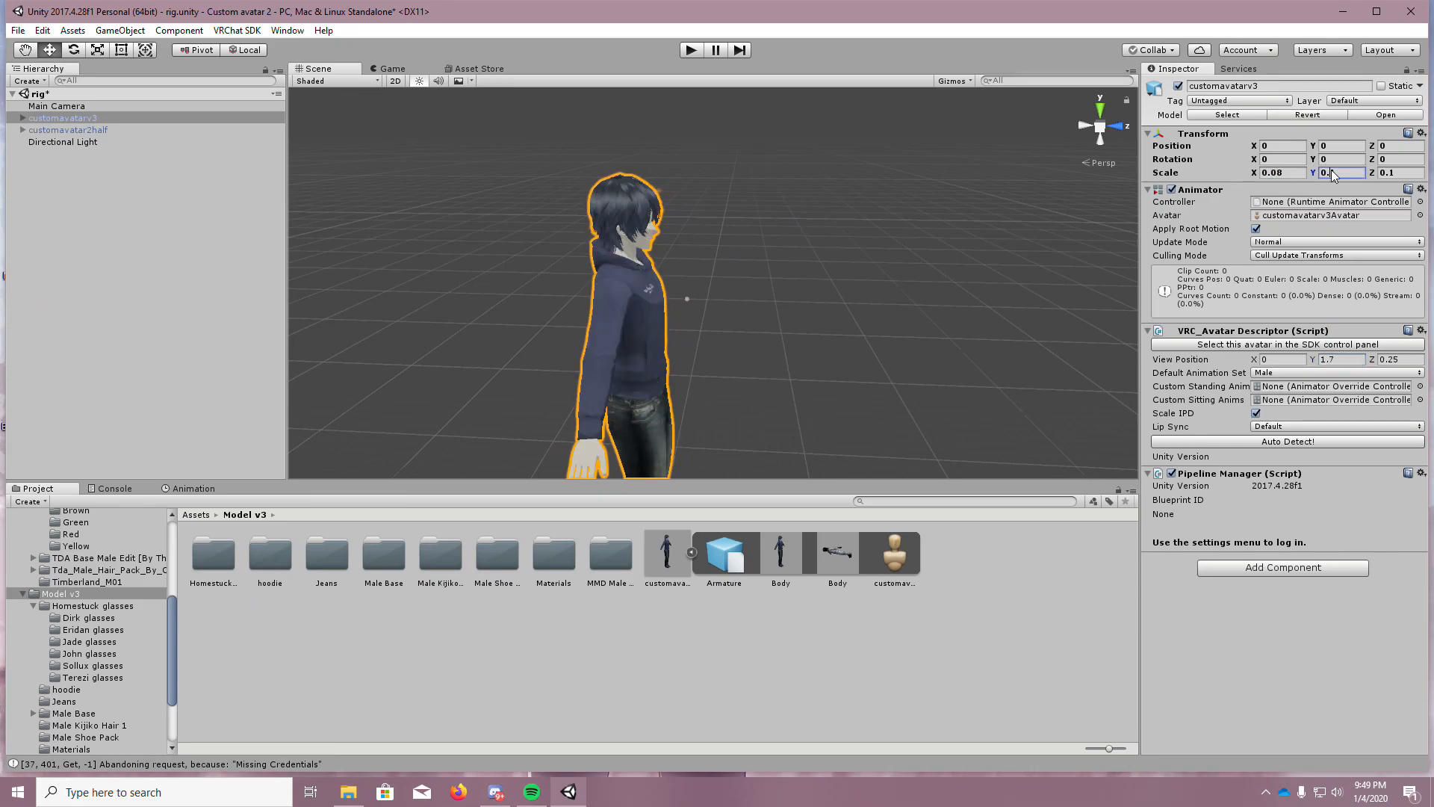
pyautogui.write('0.08')
pyautogui.click(1388, 172)
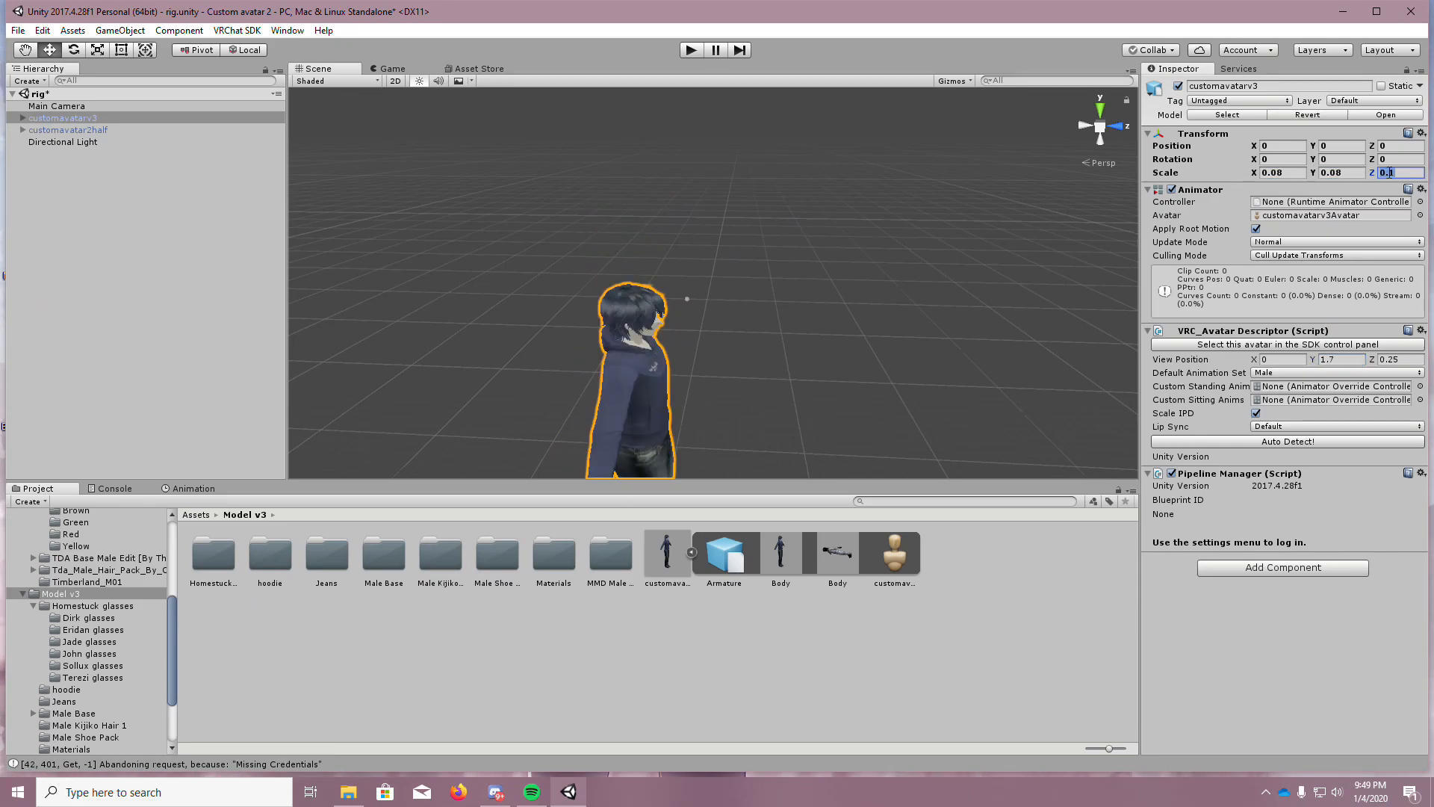
pyautogui.write('0.08')
pyautogui.click(886, 233)
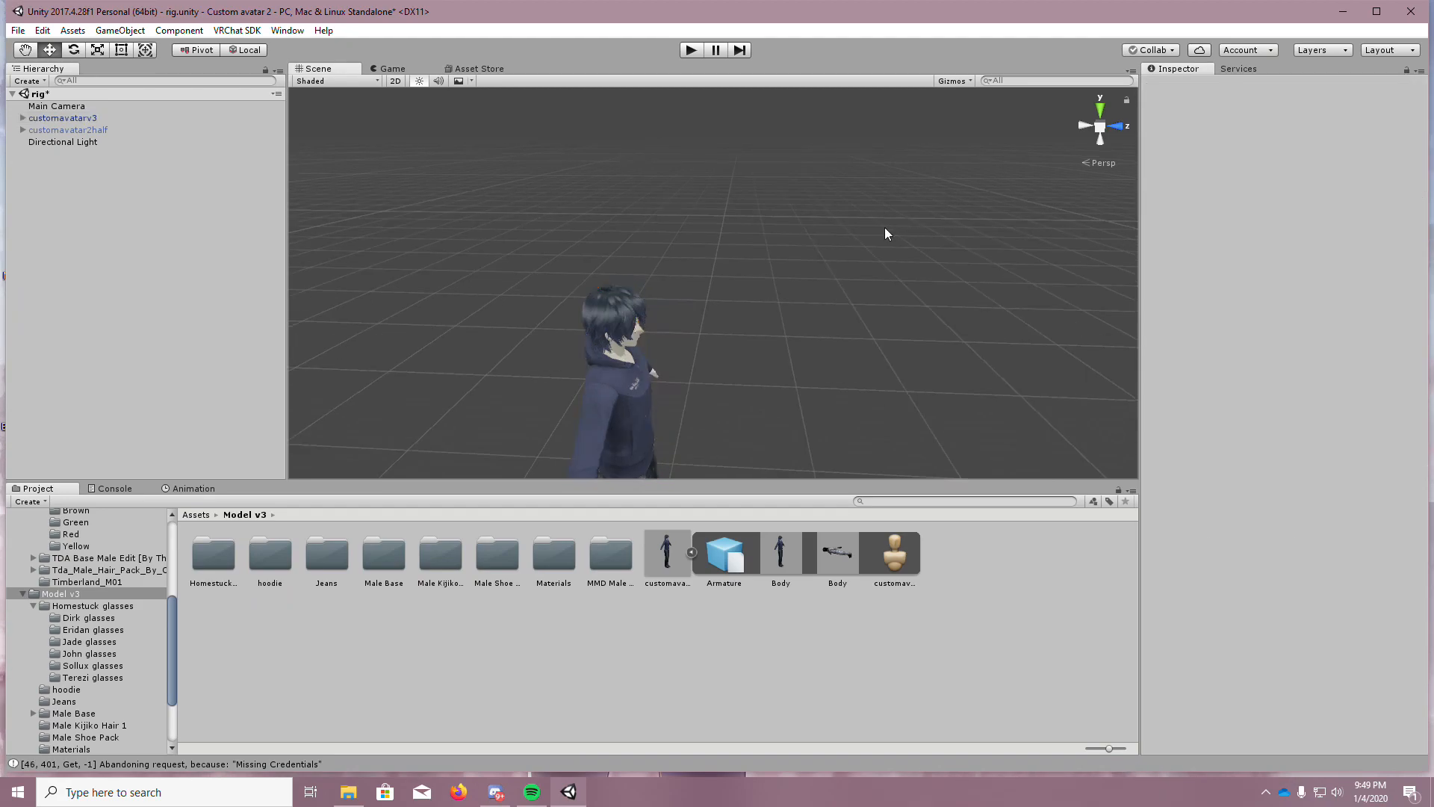
# Reselect customavatarv3 and set its view position to Y 1.6 and Z 0.15
pyautogui.click(650, 332)
pyautogui.keyDown('alt'); pyautogui.moveTo(628, 356); pyautogui.dragTo(590, 368); pyautogui.keyUp('alt')
pyautogui.moveTo(590, 368); pyautogui.dragTo(592, 323, button='right')
pyautogui.press('w')
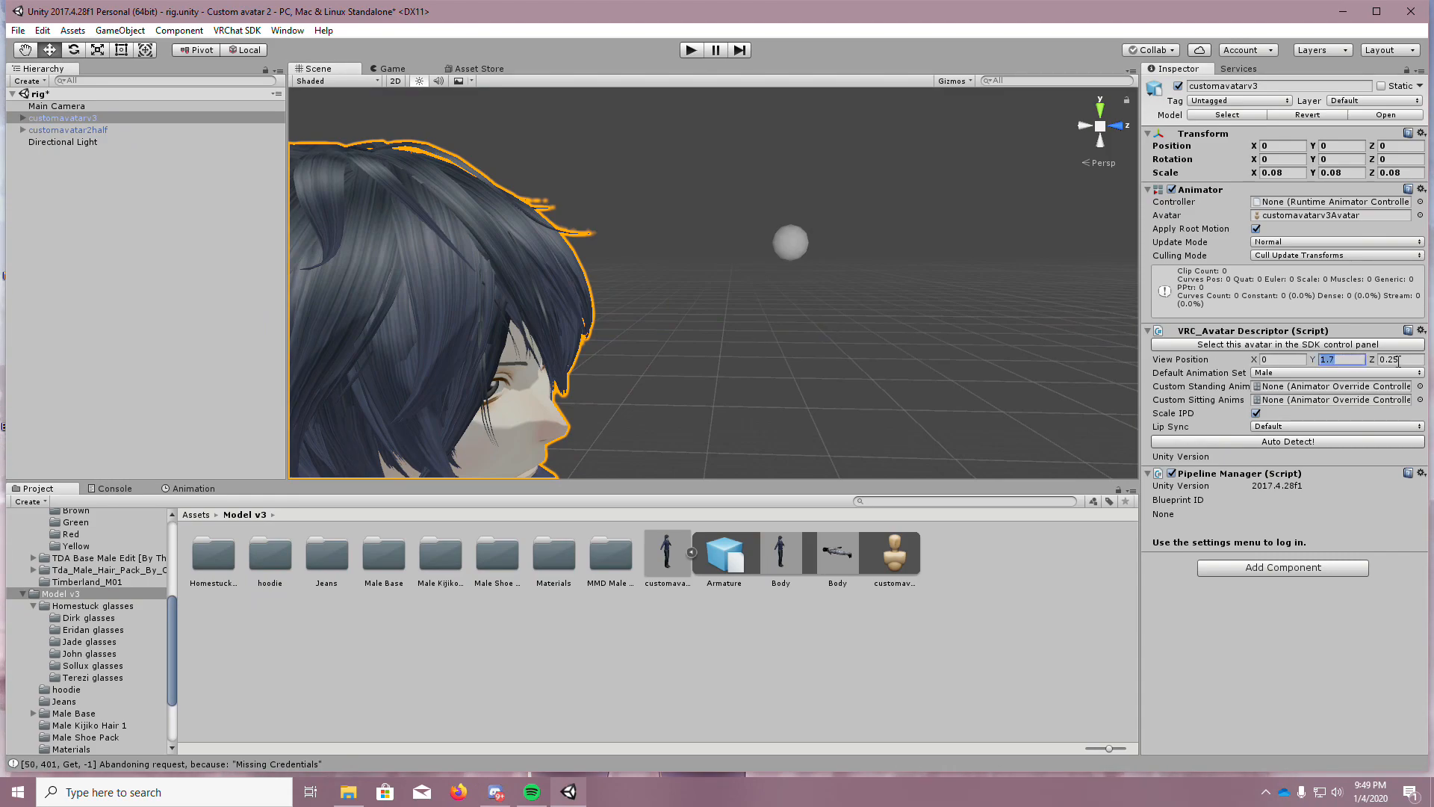
pyautogui.write('.2')
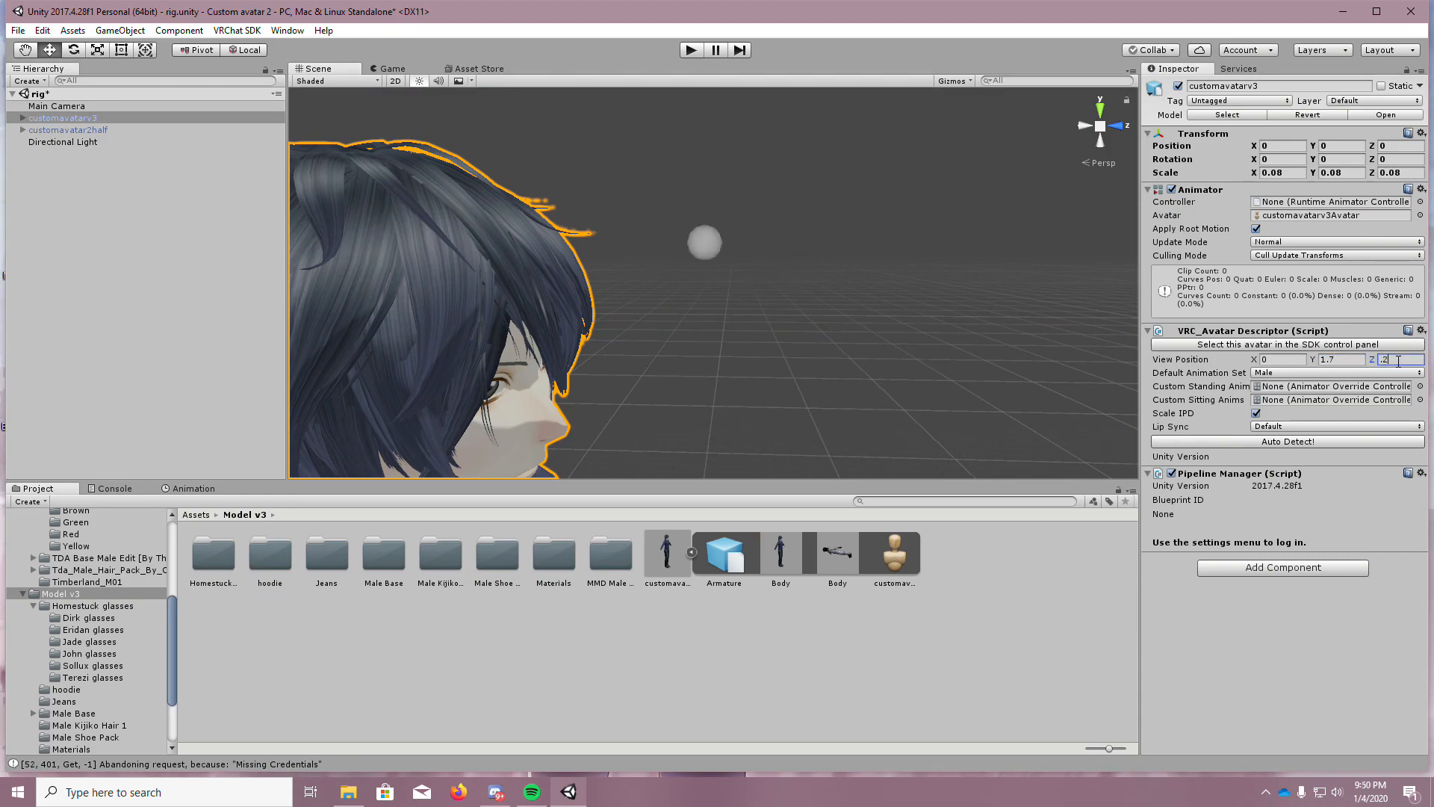
pyautogui.press('BackSpace')
pyautogui.write('15')
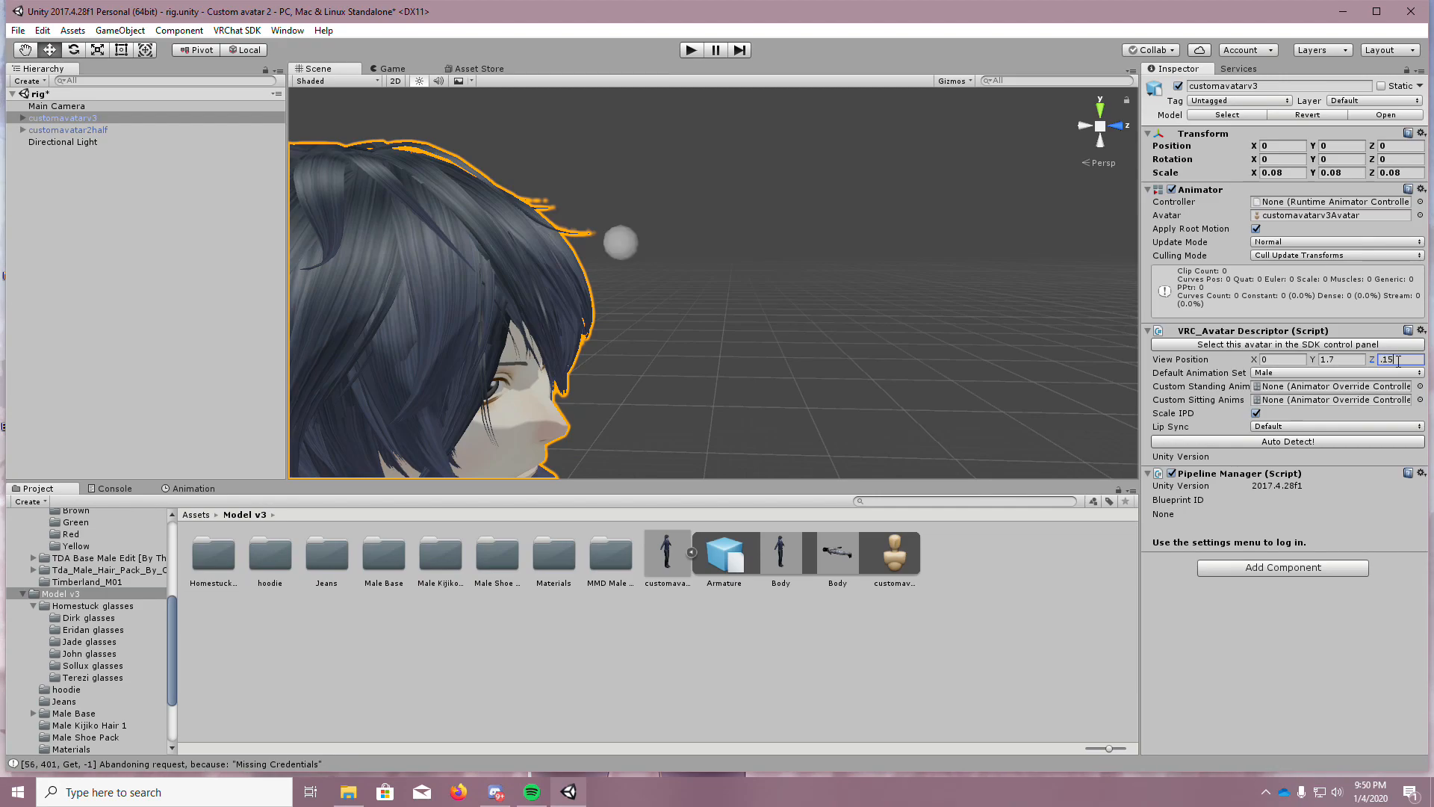
pyautogui.press('BackSpace')
pyautogui.write('4')
pyautogui.press('BackSpace')
pyautogui.write('3')
pyautogui.press('BackSpace')
pyautogui.write('5')
pyautogui.click(1344, 360)
pyautogui.write('1.6')
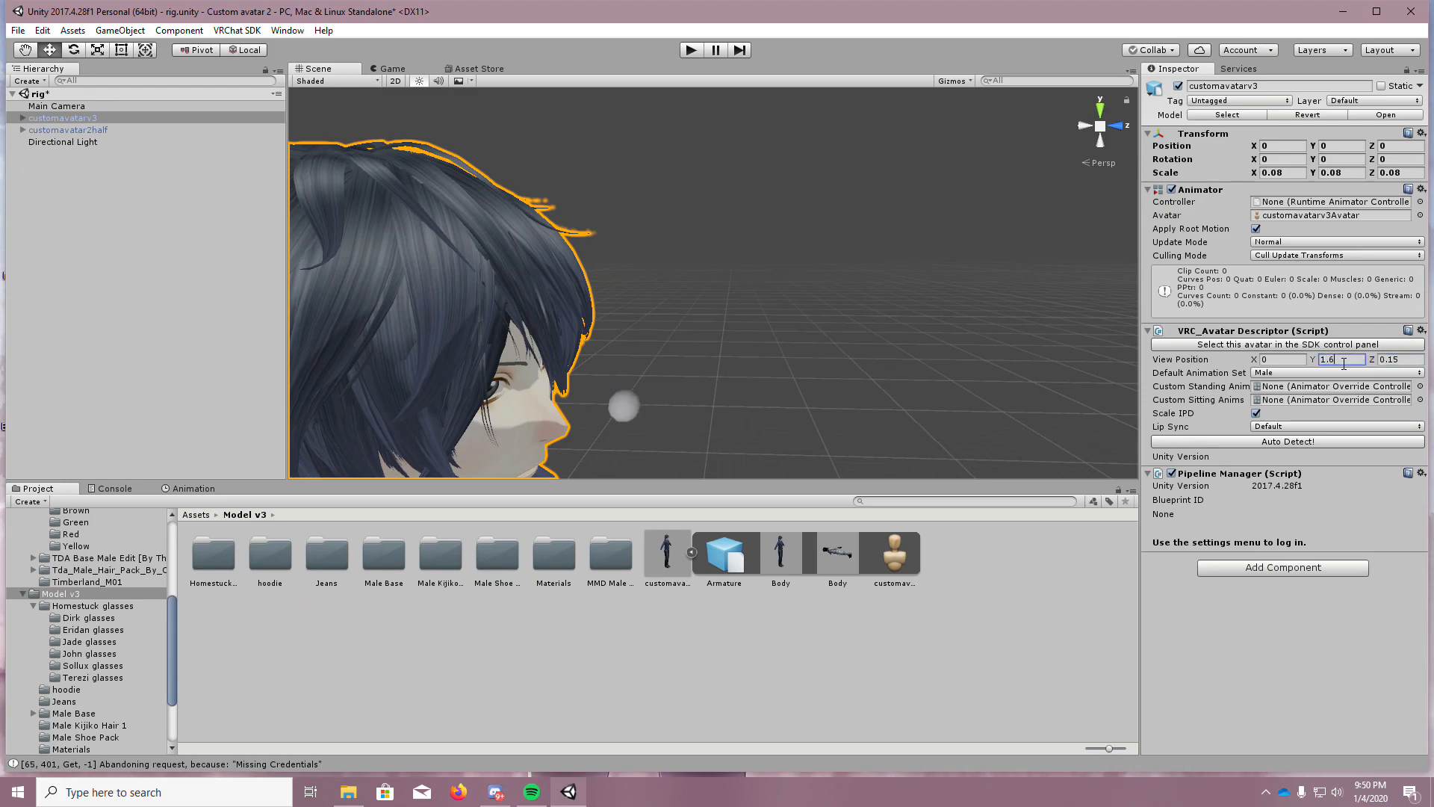
# Check the view position marker against the avatar's eyes and set its Z value to 0.14
pyautogui.scroll(-3, 723, 396)
pyautogui.moveTo(770, 392); pyautogui.dragTo(444, 369, button='right')
pyautogui.scroll(3, 725, 392)
pyautogui.scroll(-4, 736, 422)
pyautogui.scroll(4, 738, 411)
pyautogui.scroll(4, 724, 314)
pyautogui.press('s')
pyautogui.press('d')
pyautogui.press('w')
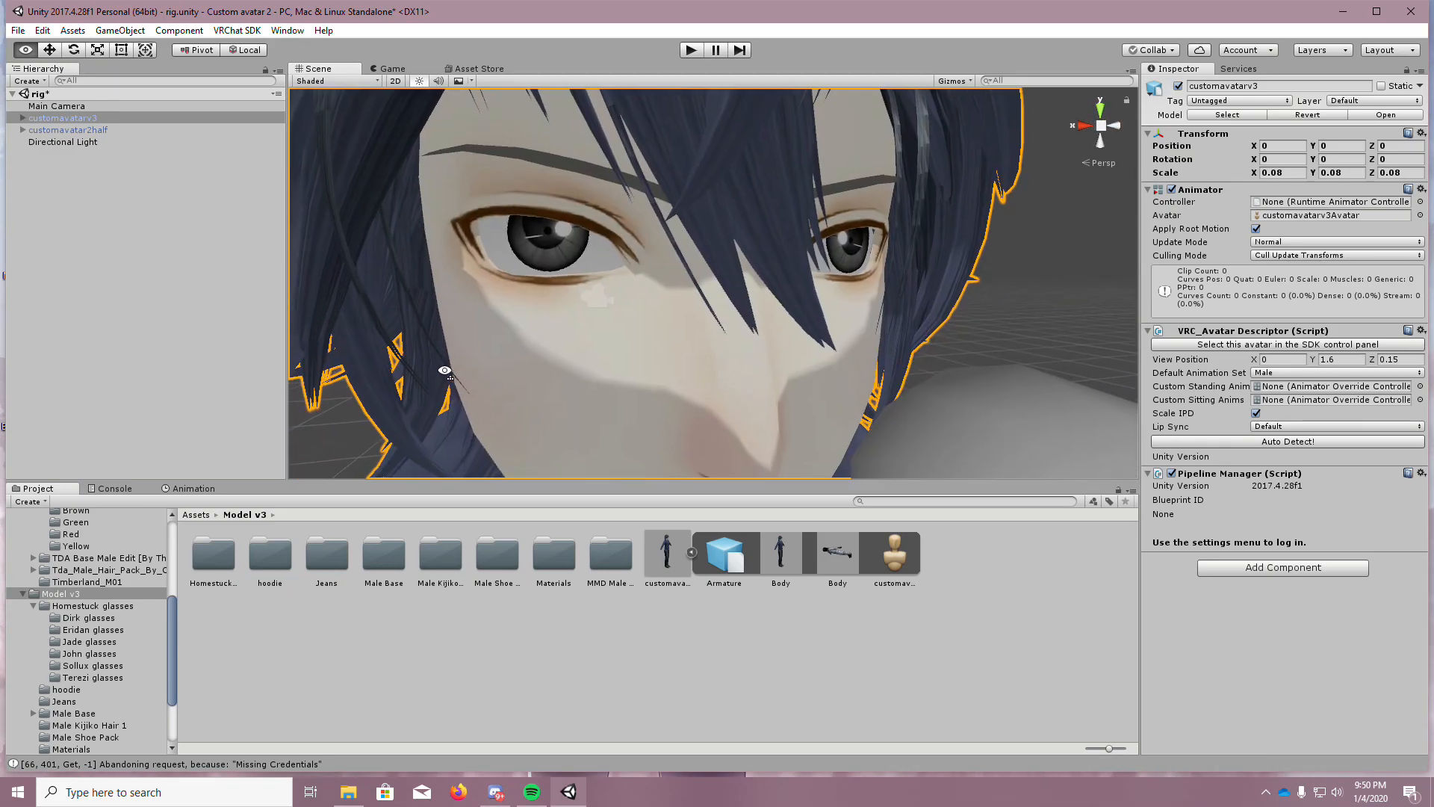
pyautogui.scroll(-5, 445, 370)
pyautogui.moveTo(872, 316); pyautogui.dragTo(509, 307, button='right')
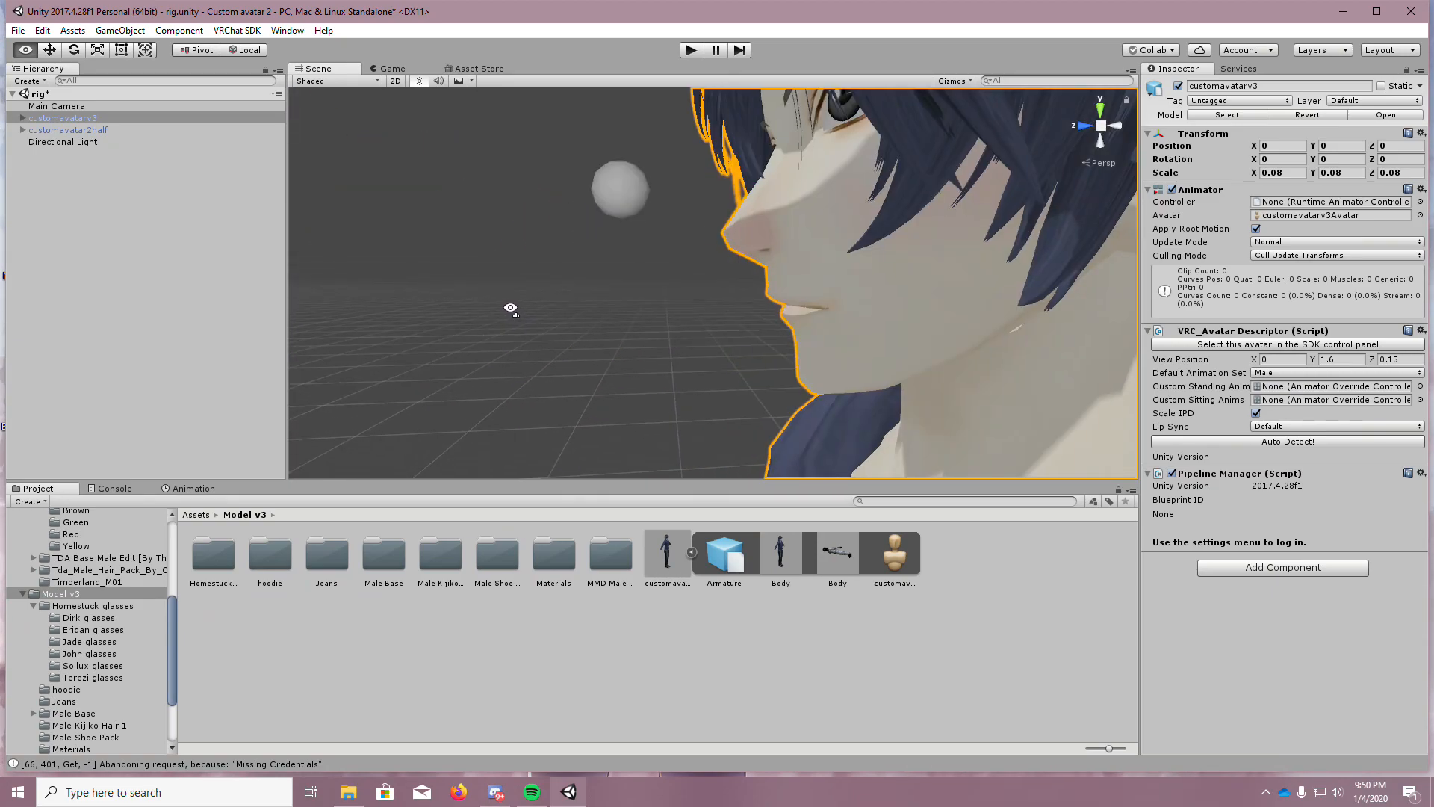
pyautogui.click(1351, 361)
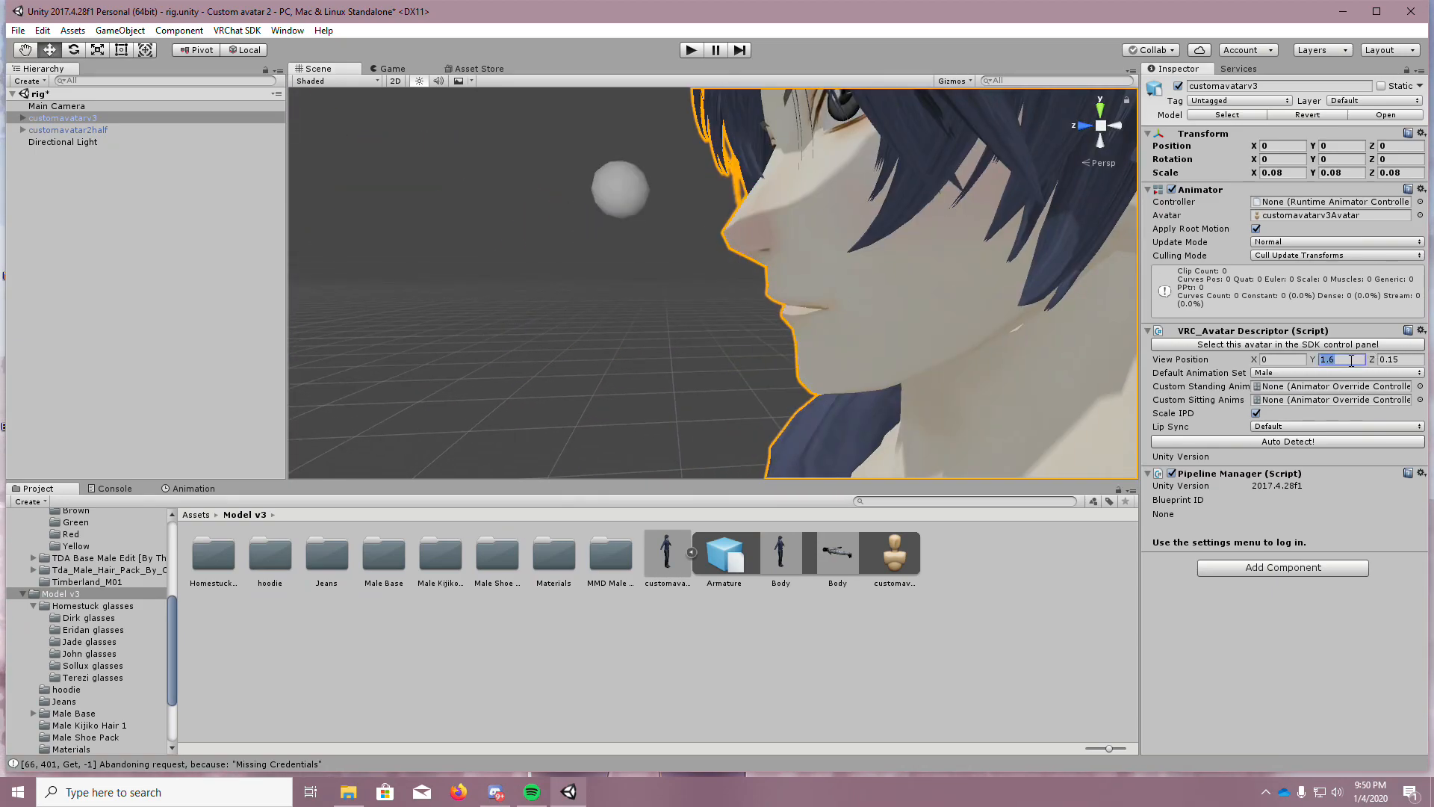
pyautogui.click(1407, 359)
pyautogui.write('0.14')
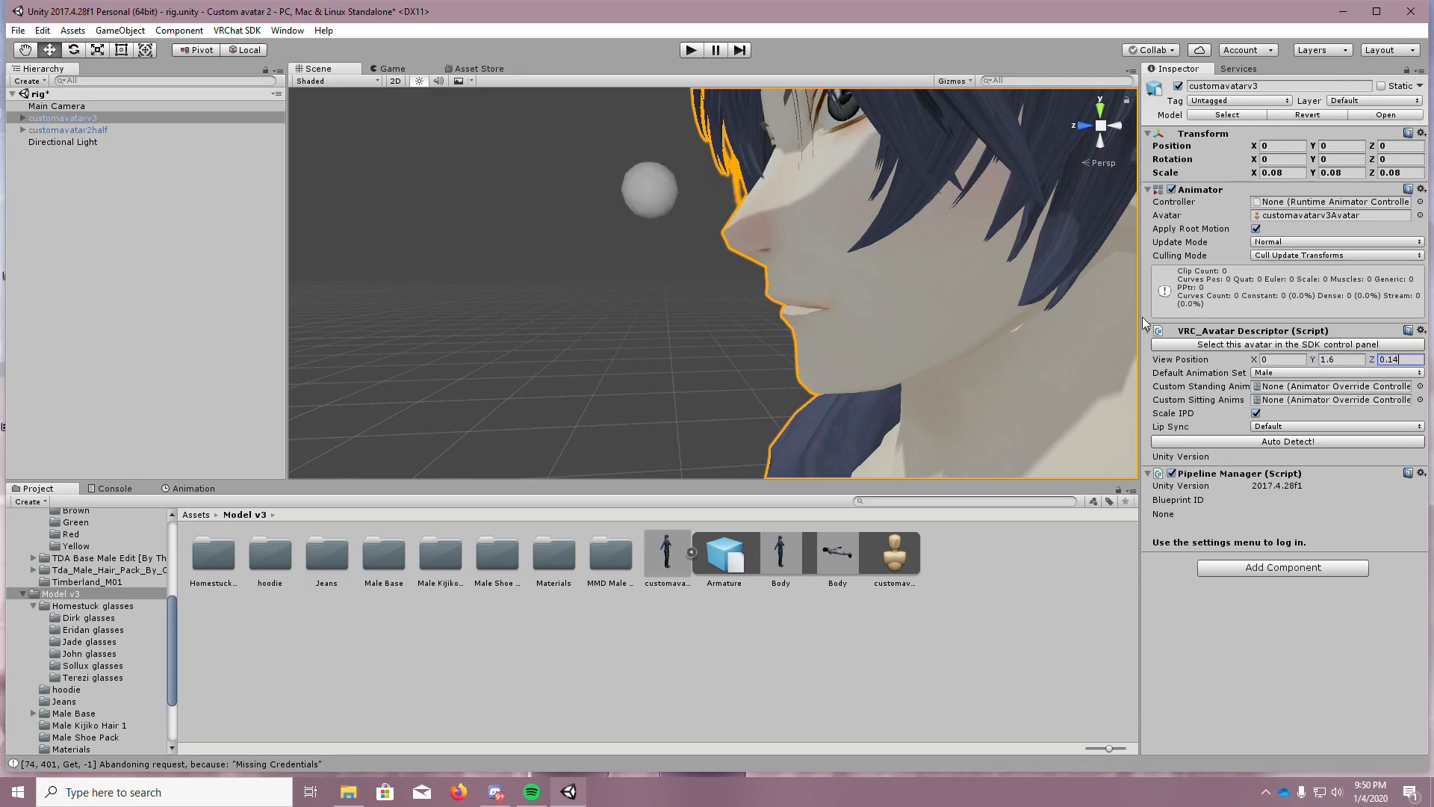
pyautogui.moveTo(1001, 321); pyautogui.dragTo(1294, 372, button='right')
pyautogui.moveTo(662, 279); pyautogui.dragTo(392, 272, button='right')
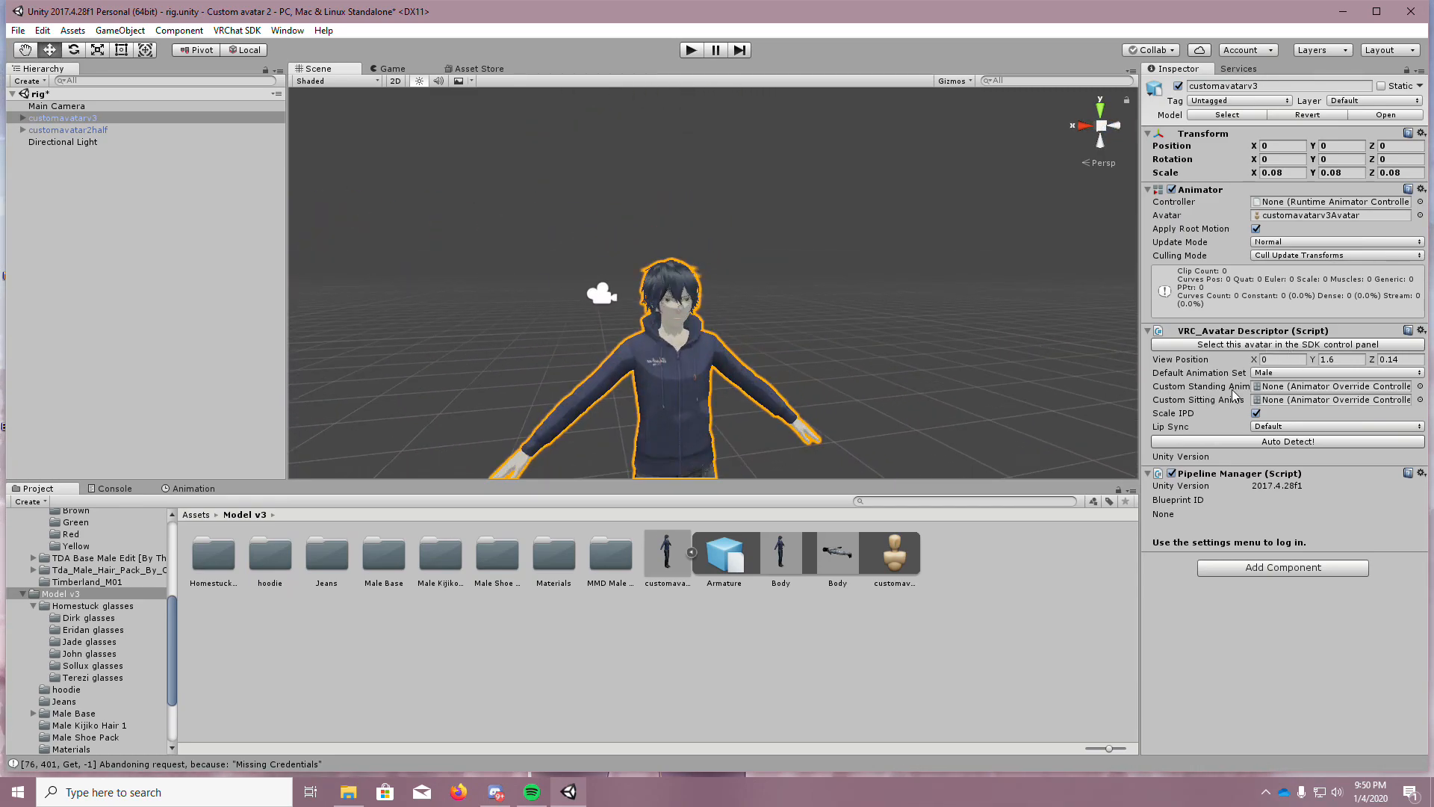
# Set the avatar's lip sync to Viseme Blend Shape and assign customavatarv3's Body as the face mesh
pyautogui.click(1302, 427)
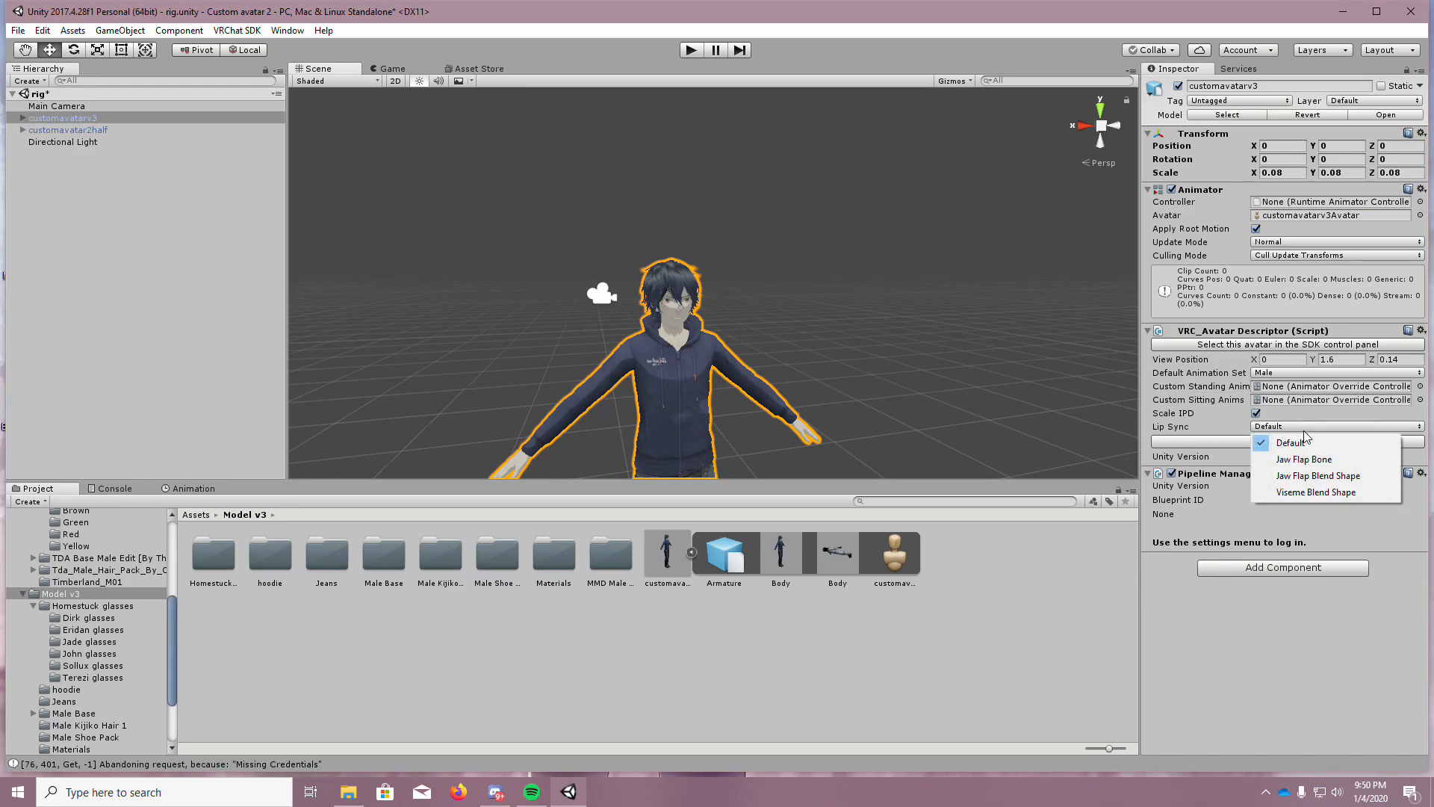
pyautogui.click(1315, 492)
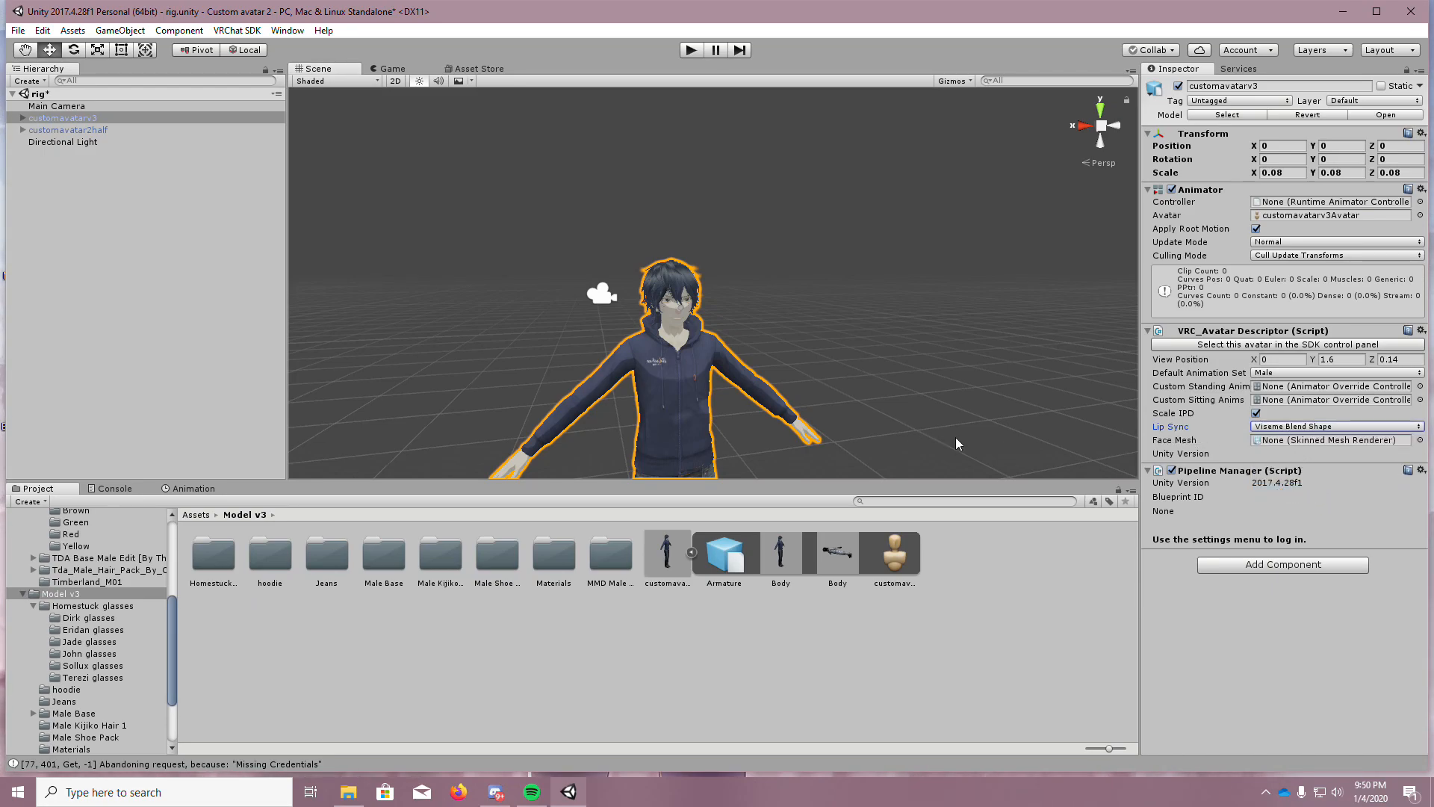
pyautogui.click(1420, 441)
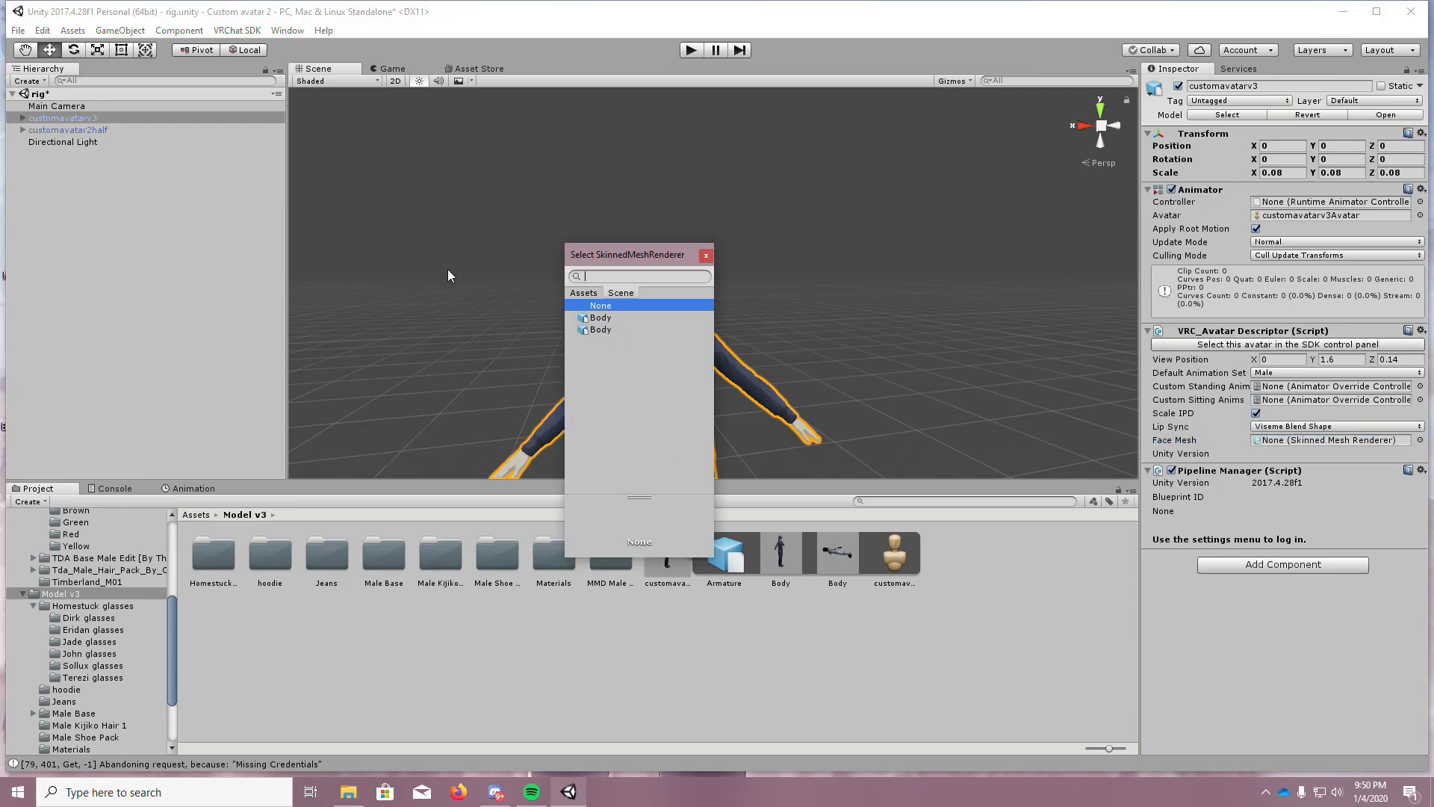
pyautogui.click(73, 149)
pyautogui.click(23, 120)
pyautogui.moveTo(47, 139); pyautogui.dragTo(1330, 441)
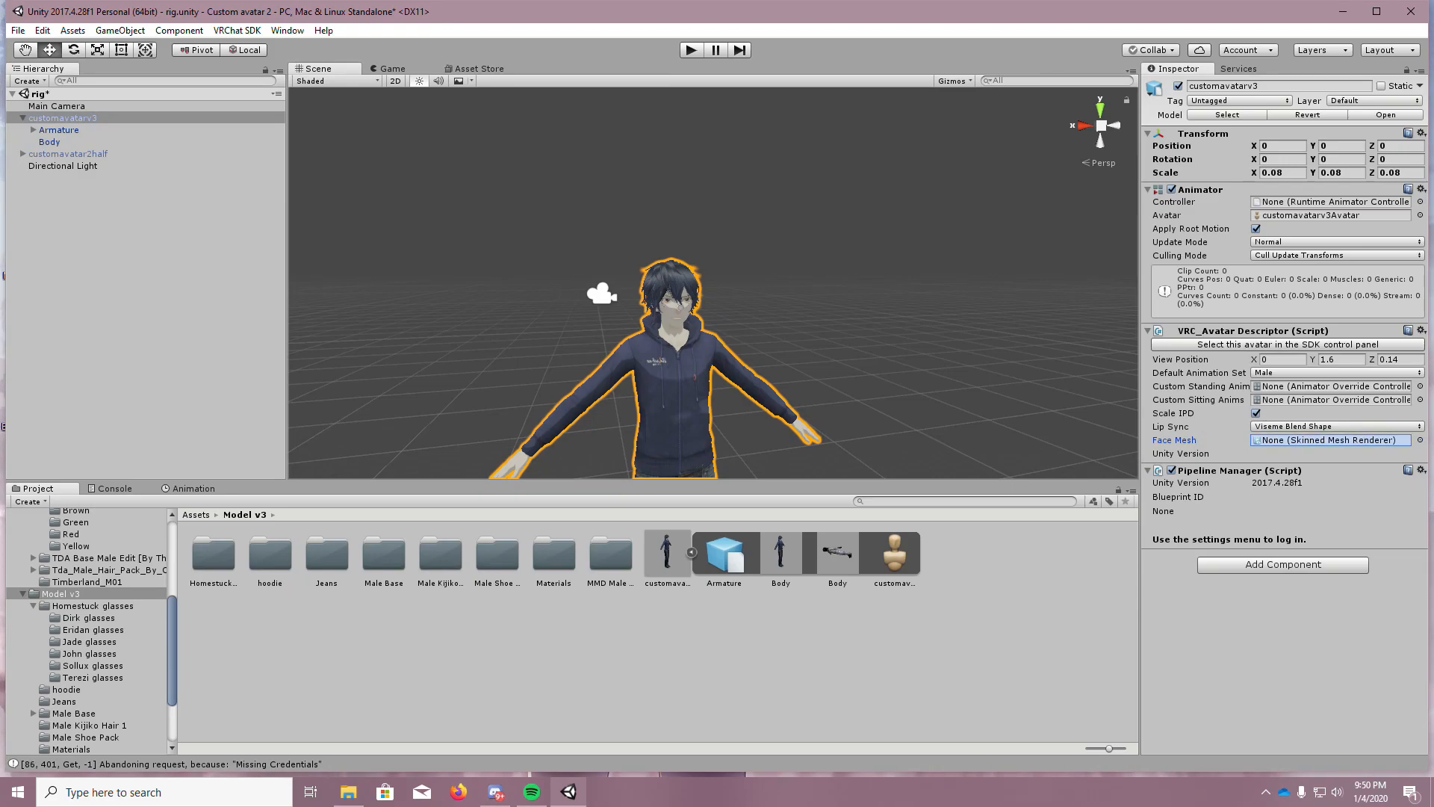
# Assign the blend shapes vrc.v_sil, vrc.v_pp, vrc.v_ff and vrc.v_th to the sil, PP, FF and TH visemes
pyautogui.click(1312, 454)
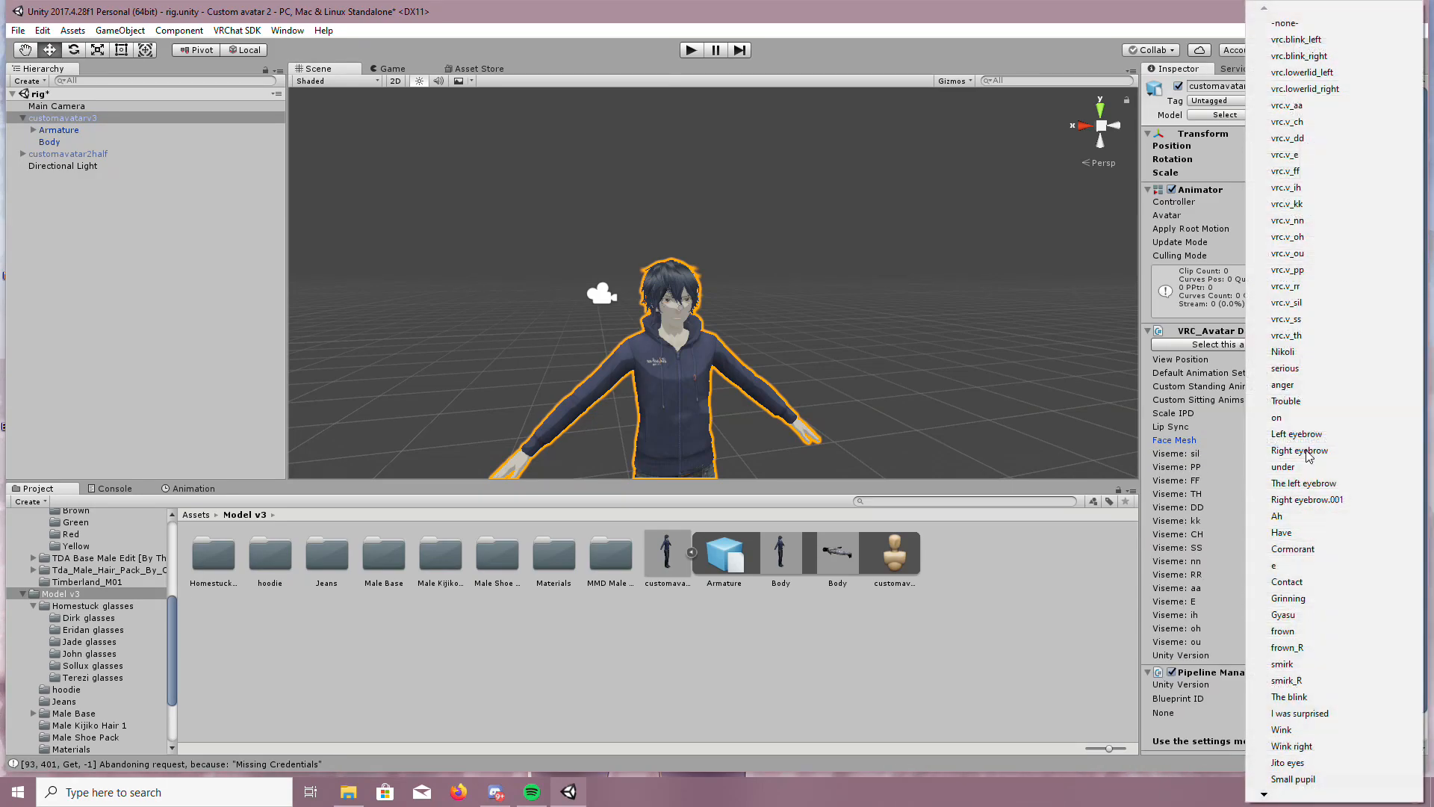
pyautogui.click(1319, 304)
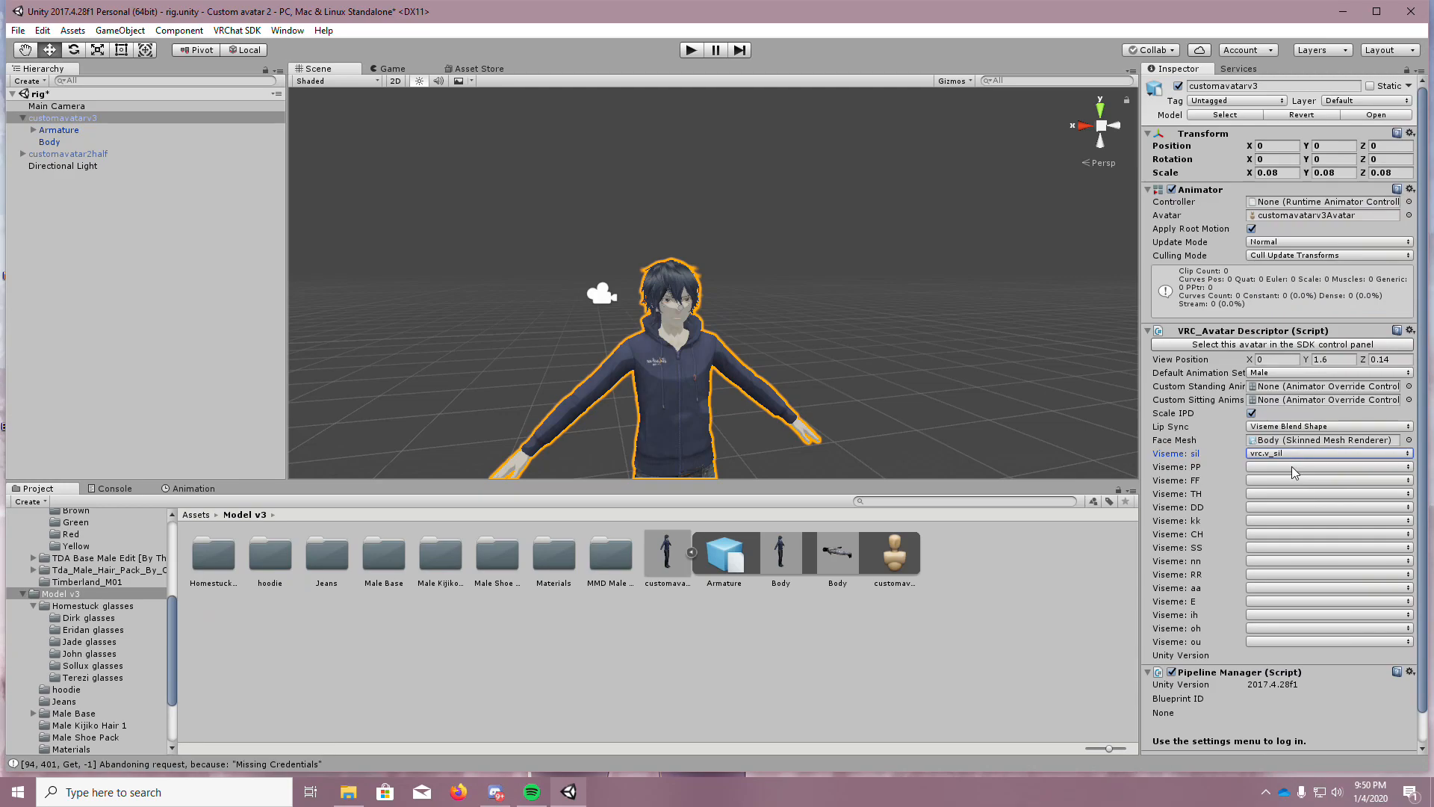
pyautogui.click(1296, 470)
pyautogui.click(1288, 270)
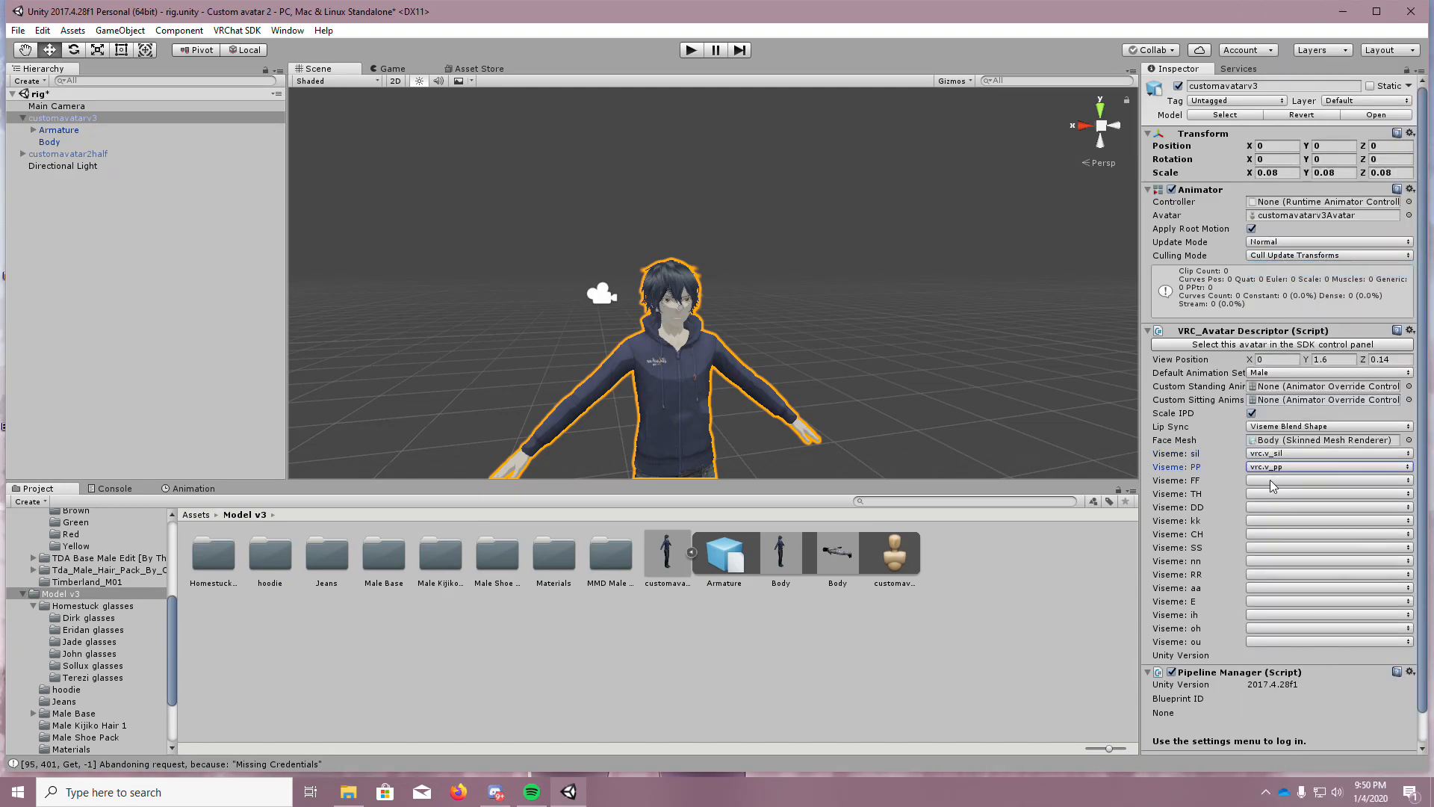
pyautogui.click(1274, 481)
pyautogui.click(1288, 171)
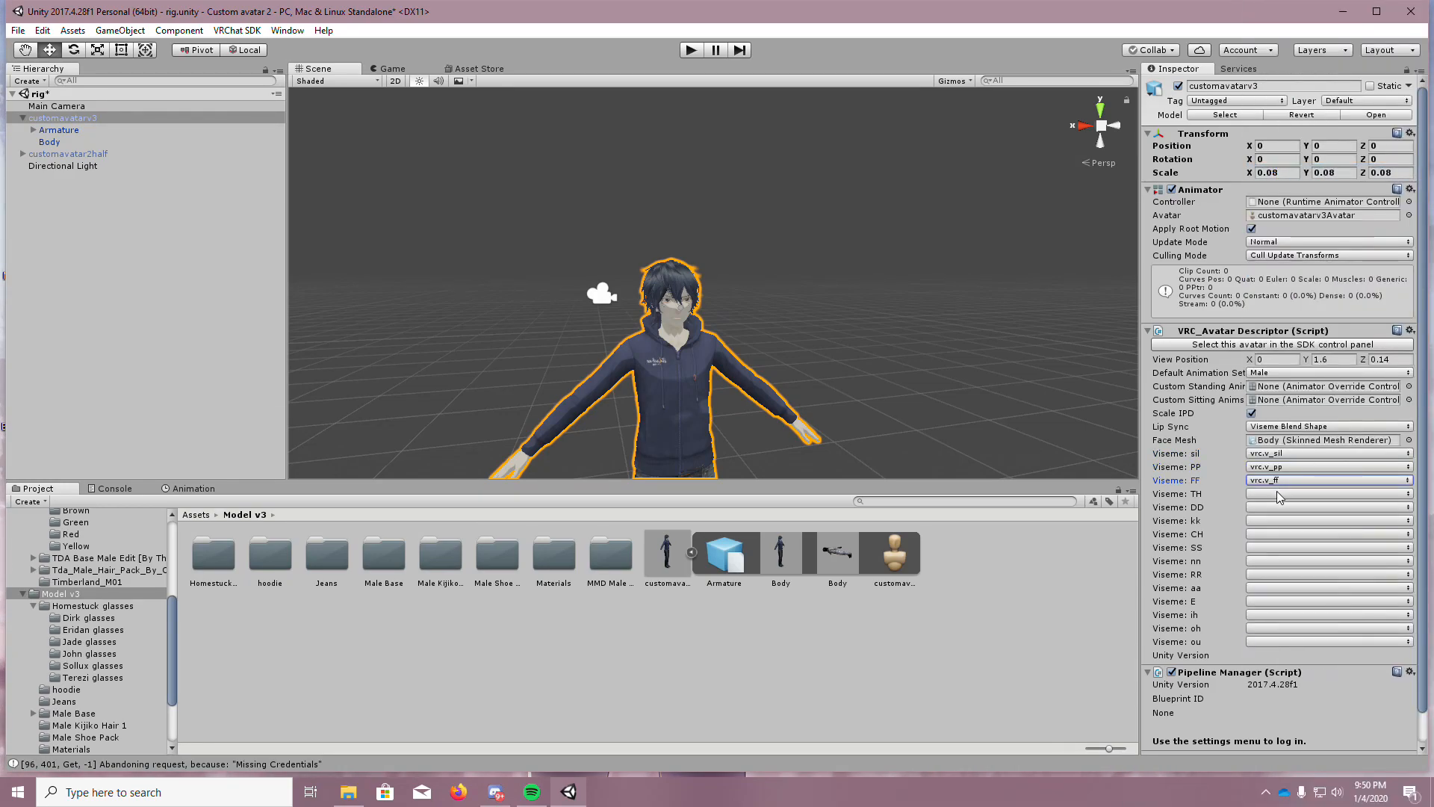
pyautogui.click(1279, 494)
pyautogui.click(1326, 335)
# Assign vrc.v_dd, vrc.v_kk, vrc.v_ch, vrc.v_ss and vrc.v_nn to the DD, kk, CH, SS and nn visemes
pyautogui.click(1279, 493)
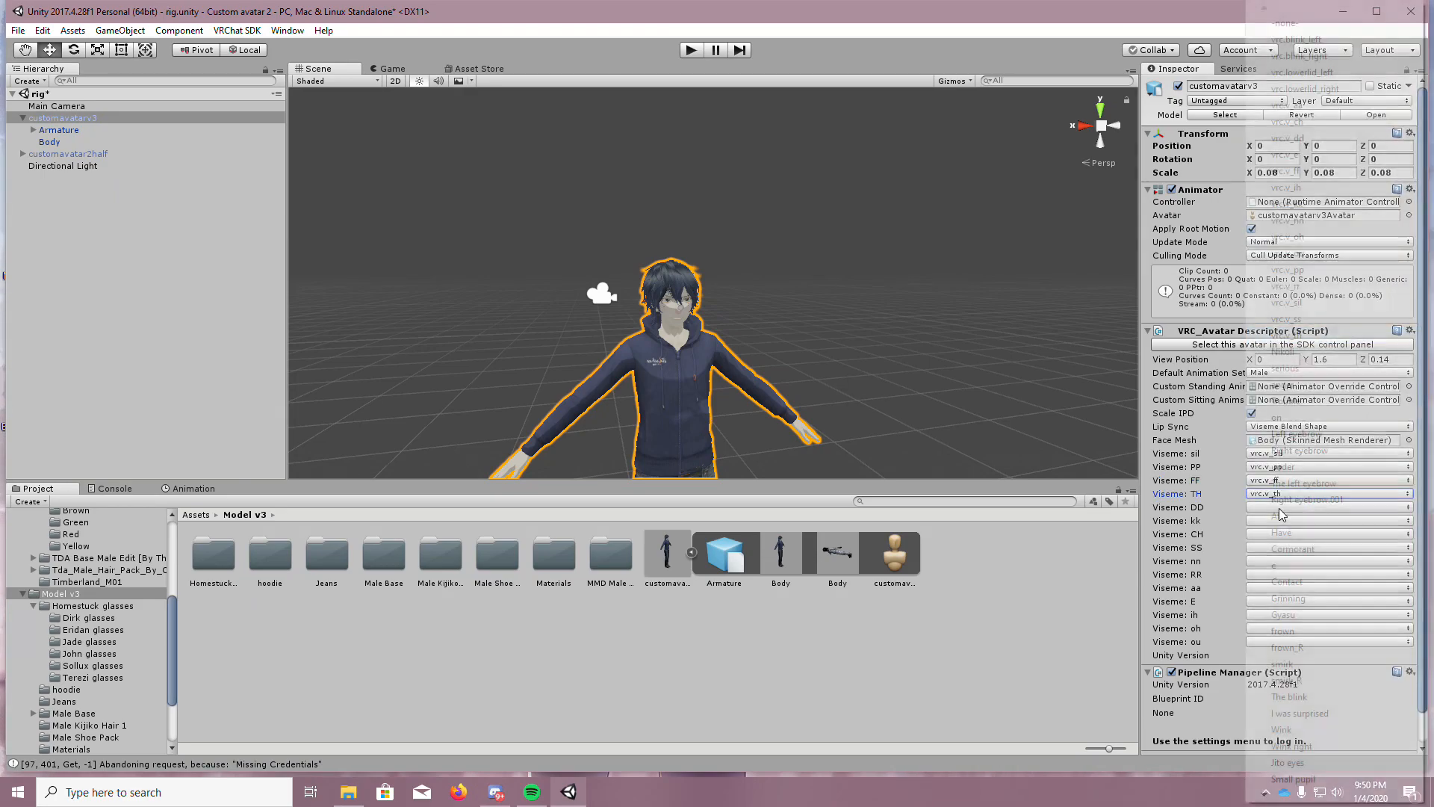
pyautogui.click(1292, 138)
pyautogui.click(1279, 507)
pyautogui.click(1322, 204)
pyautogui.click(1279, 520)
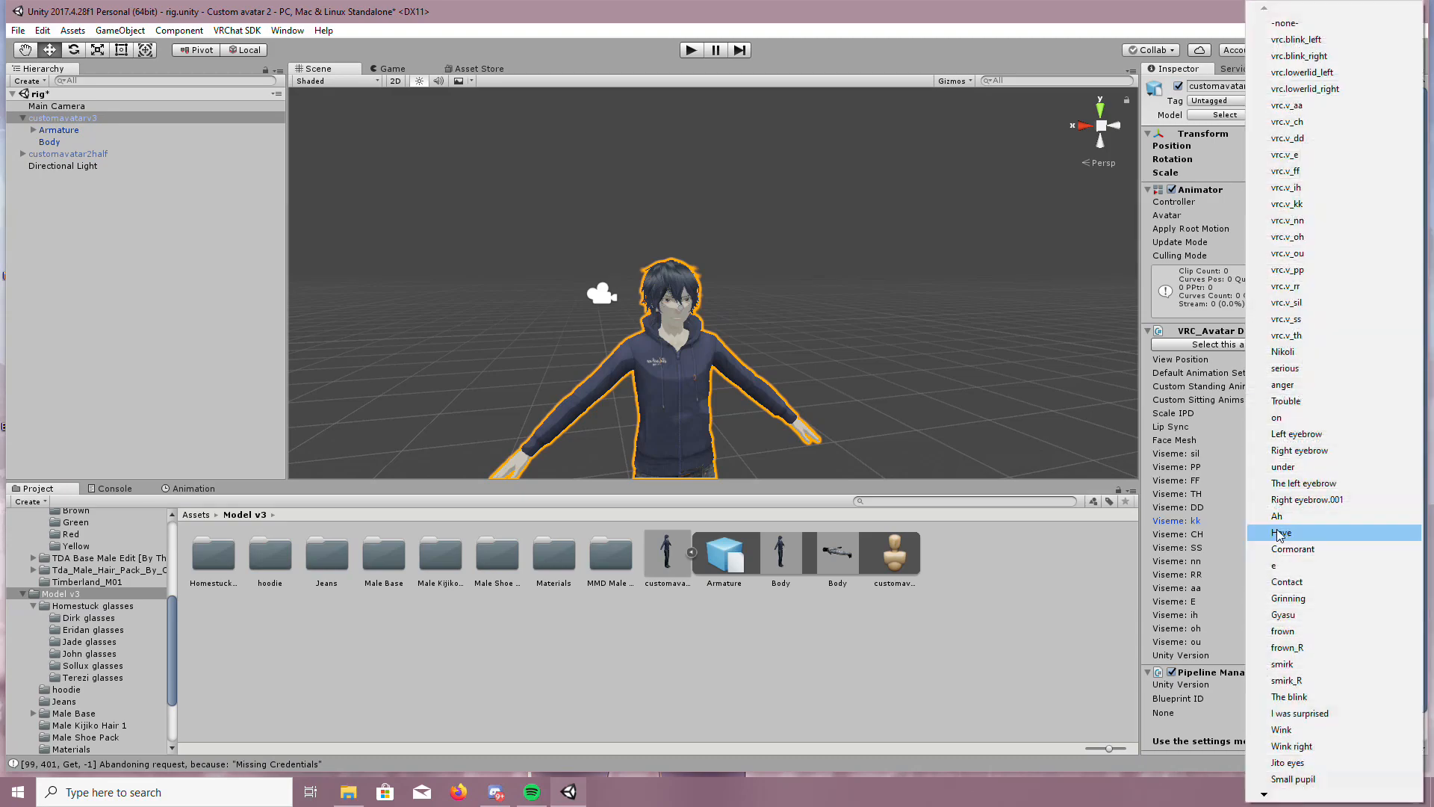
pyautogui.click(1333, 123)
pyautogui.click(1274, 535)
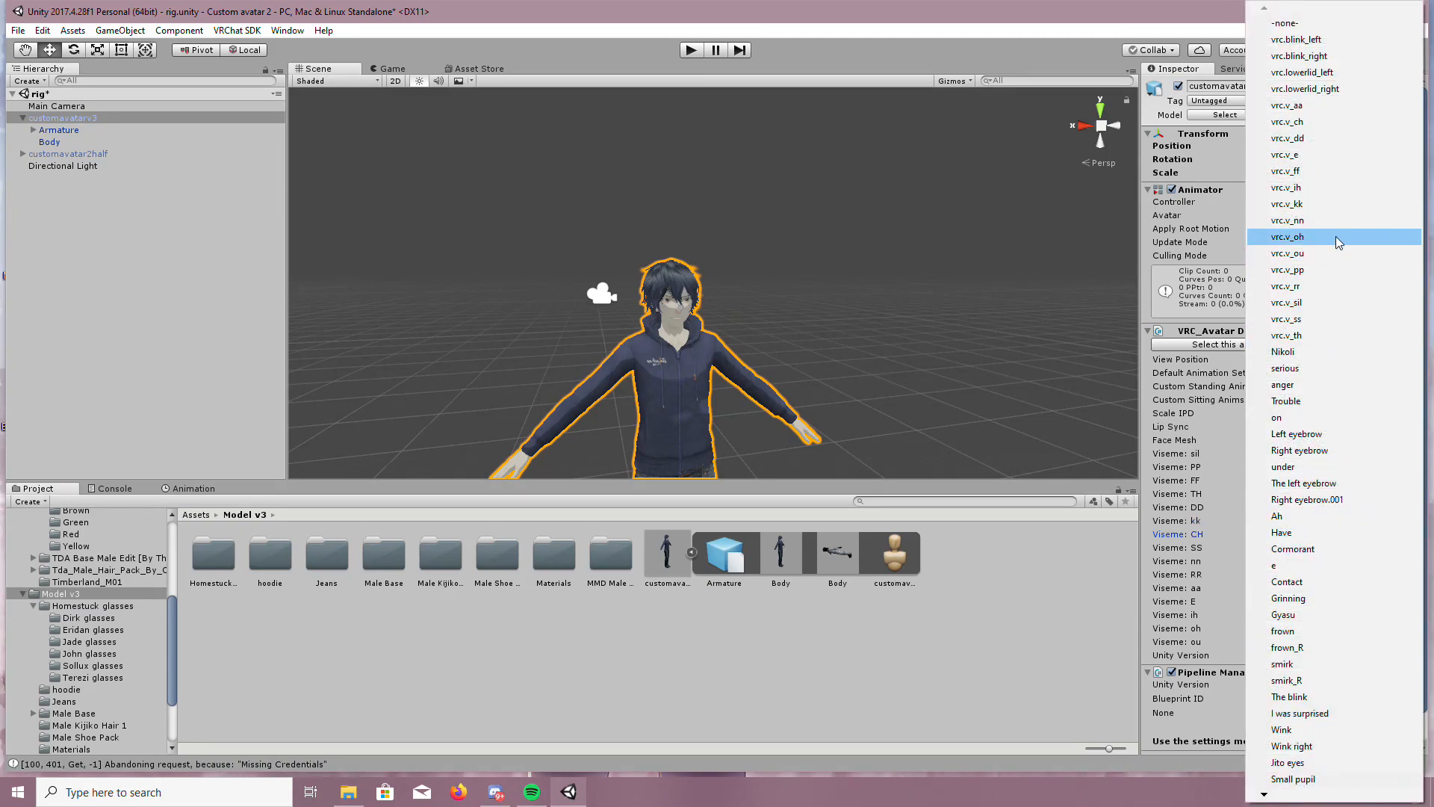
pyautogui.click(1330, 319)
pyautogui.click(1279, 549)
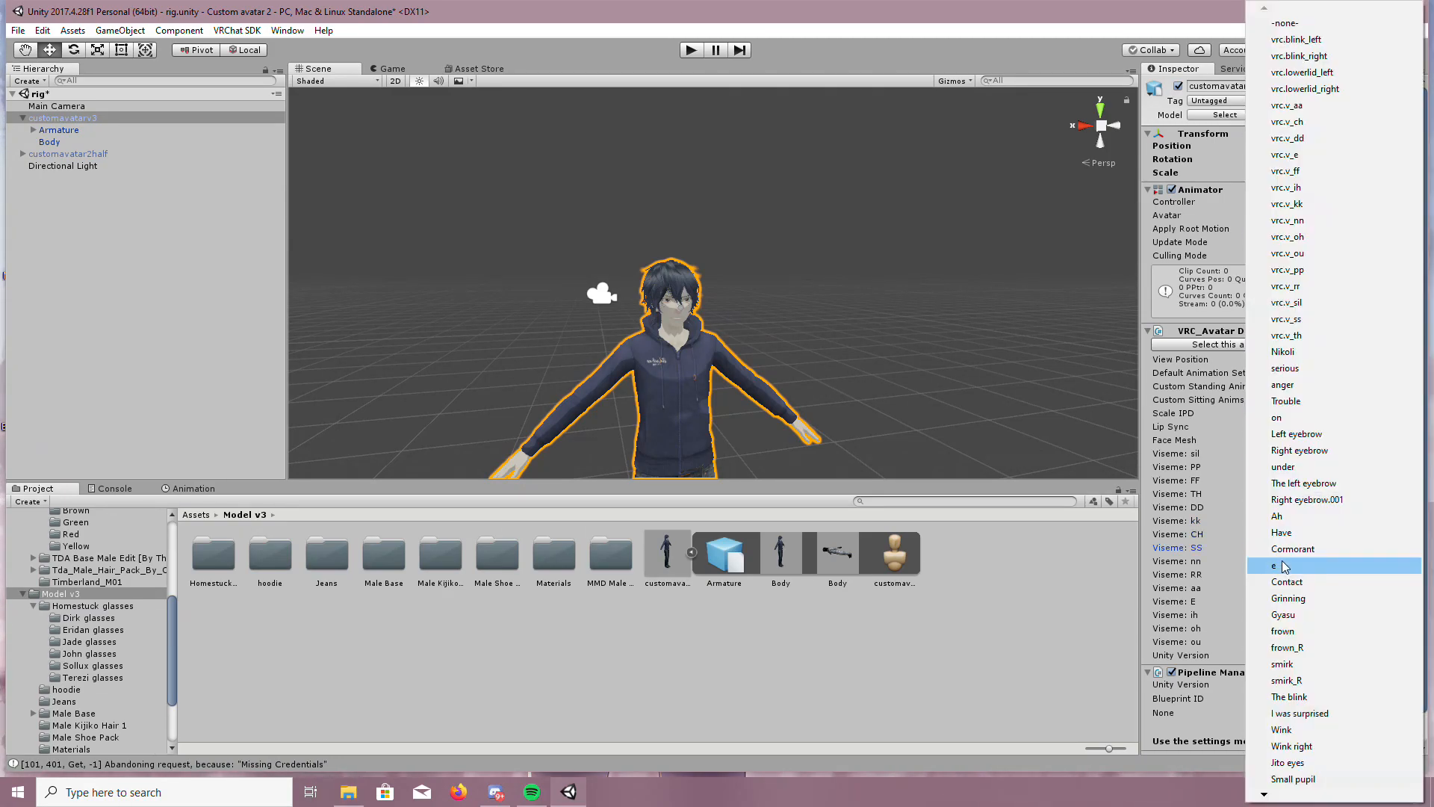
pyautogui.click(1300, 220)
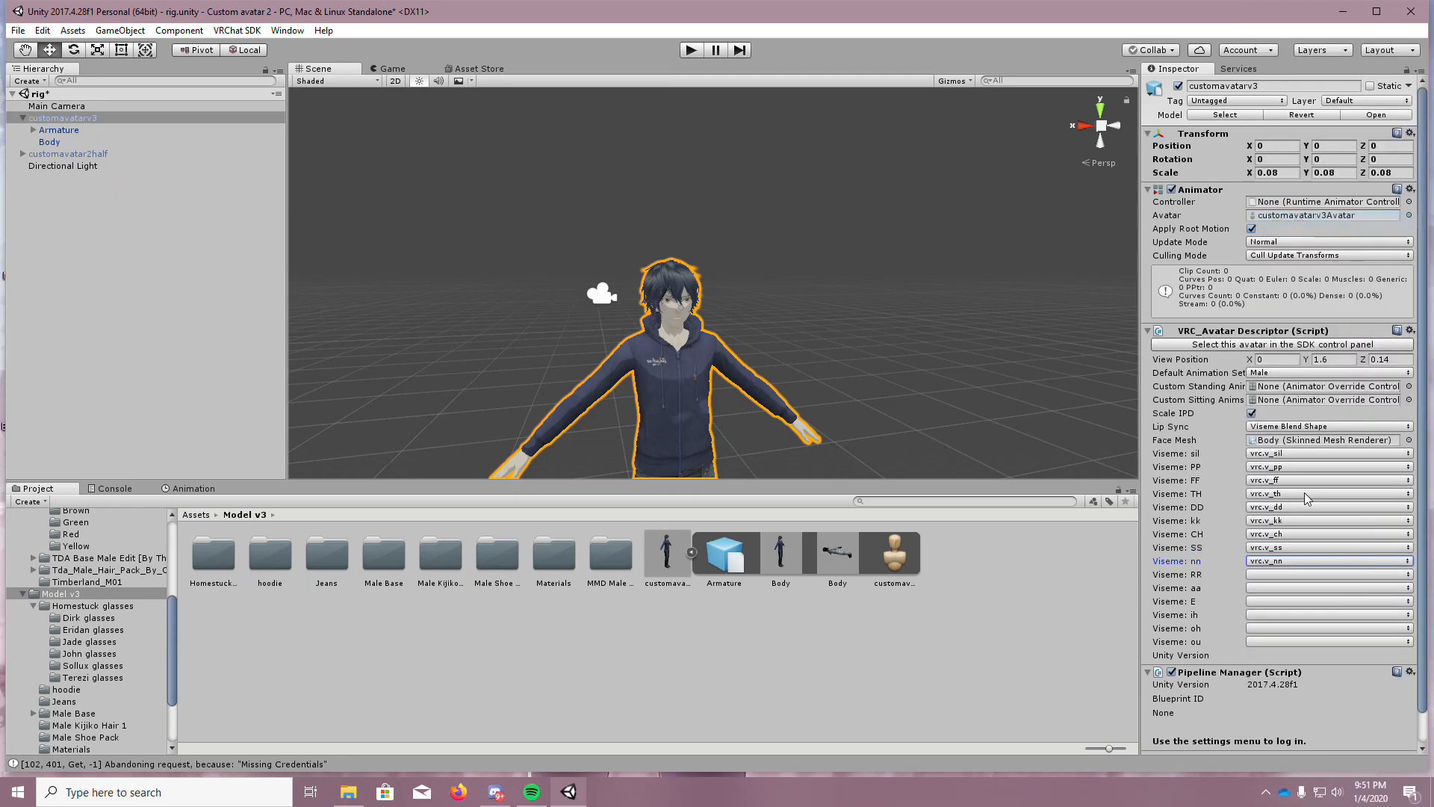
# Assign vrc.v_rr, vrc.v_aa, vrc.v_e, vrc.v_ih, vrc.v_oh and vrc.v_ou to the RR, aa, E, ih, oh and ou visemes
pyautogui.click(1275, 577)
pyautogui.click(1340, 288)
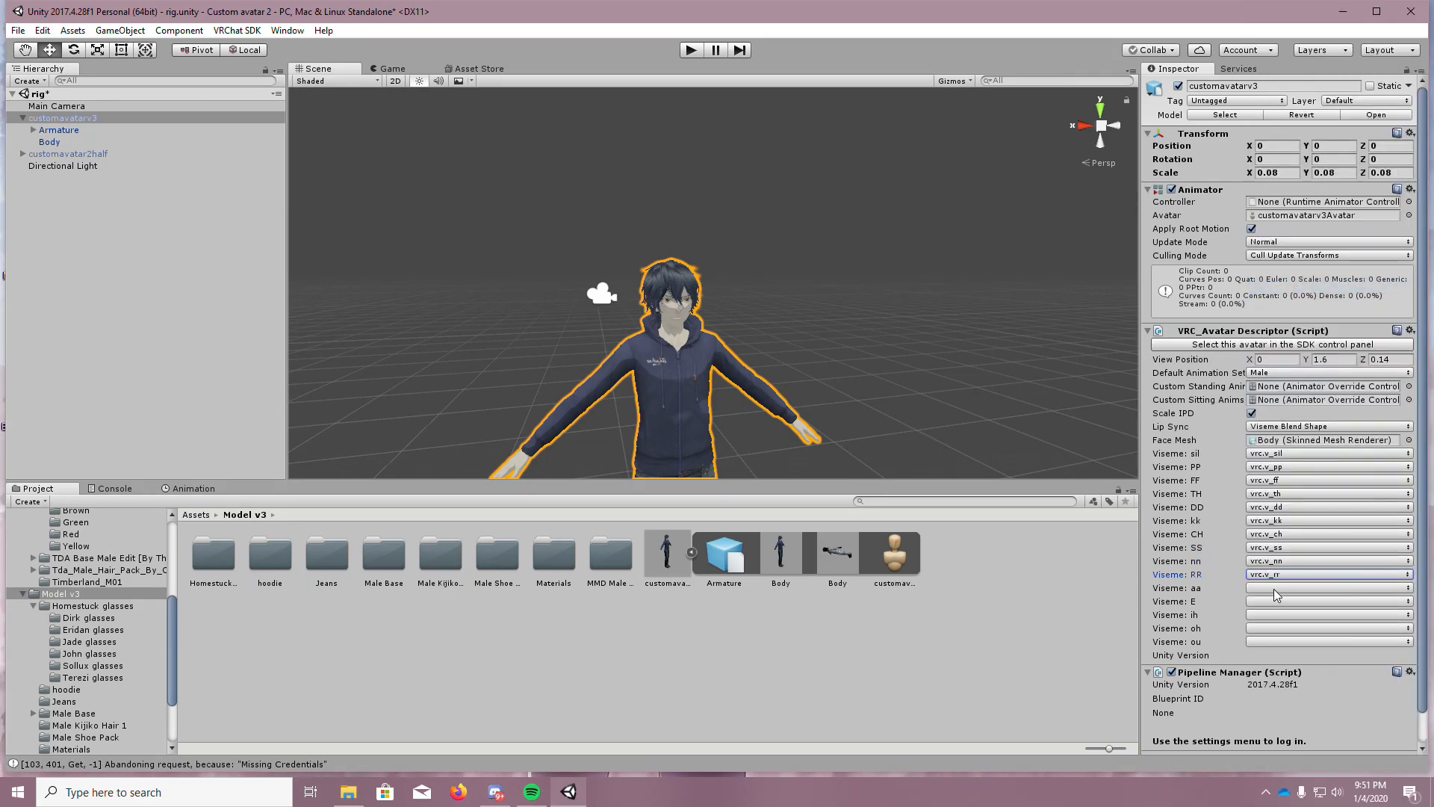
pyautogui.click(1279, 590)
pyautogui.click(1286, 105)
pyautogui.click(1265, 602)
pyautogui.click(1286, 155)
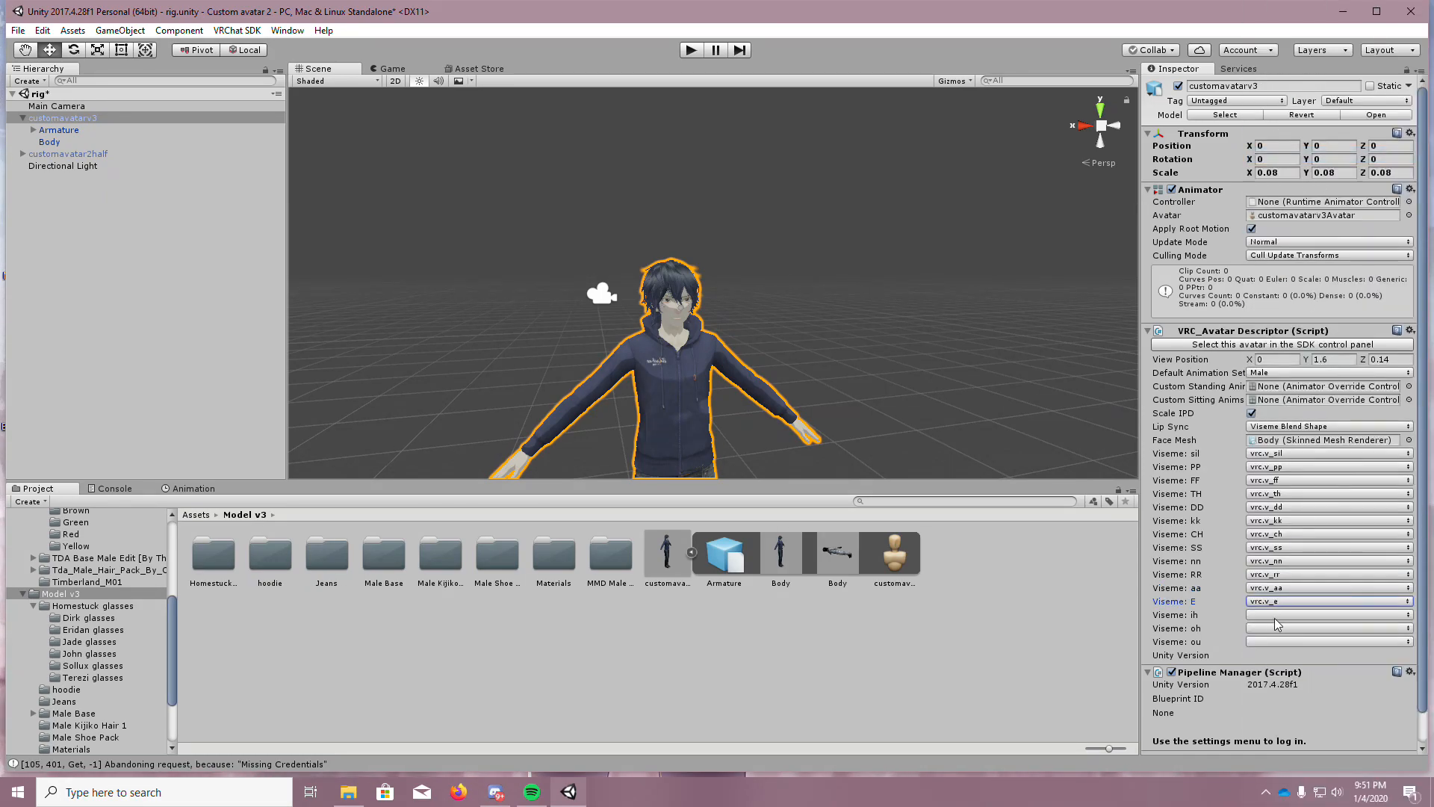
pyautogui.click(1279, 602)
pyautogui.click(1288, 197)
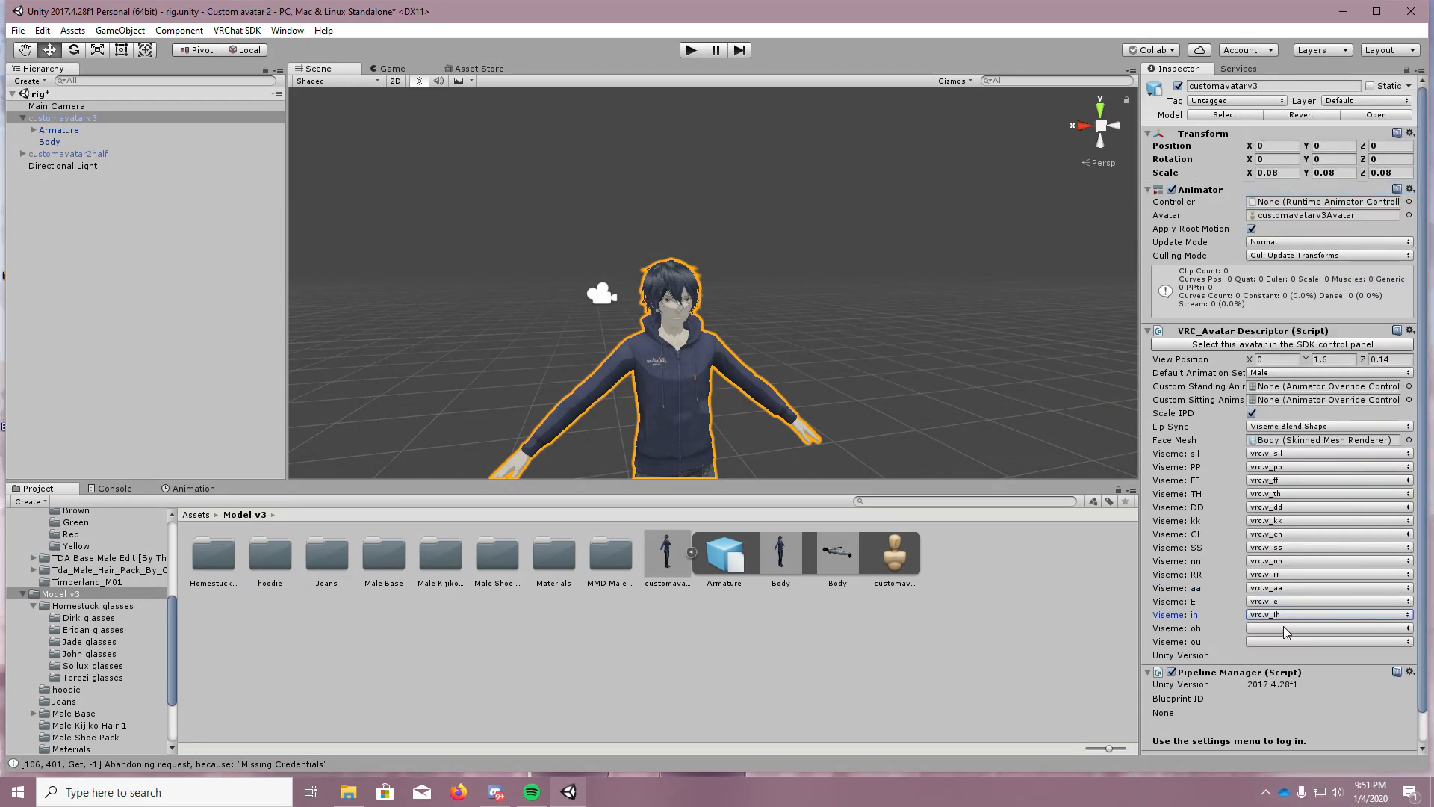
pyautogui.click(1281, 615)
pyautogui.click(1361, 239)
pyautogui.click(1276, 636)
pyautogui.click(1334, 256)
pyautogui.scroll(-2, 1200, 595)
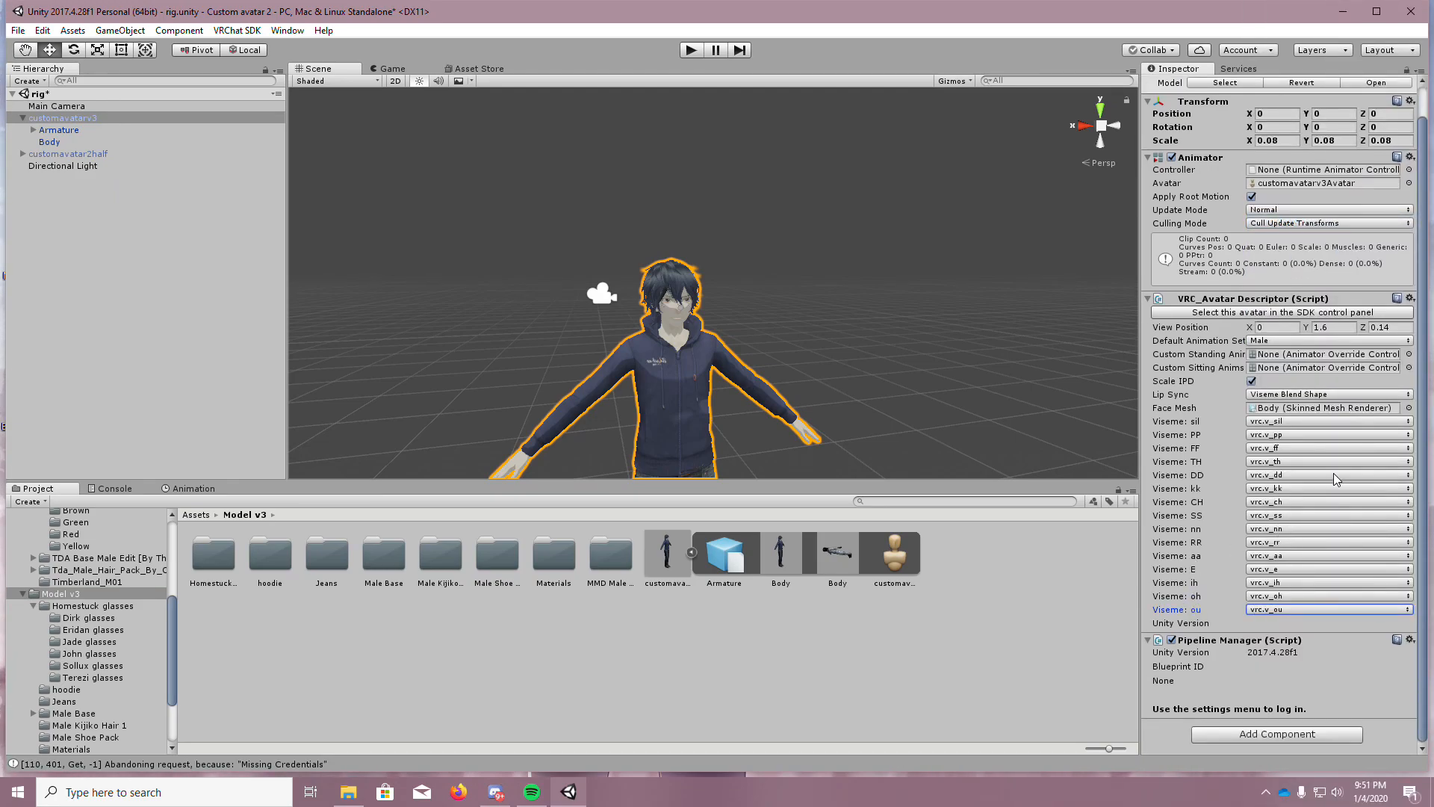
# Expand customavatarv3's armature through Hips, Spine, Chest and Neck to the bones under Head
pyautogui.click(34, 130)
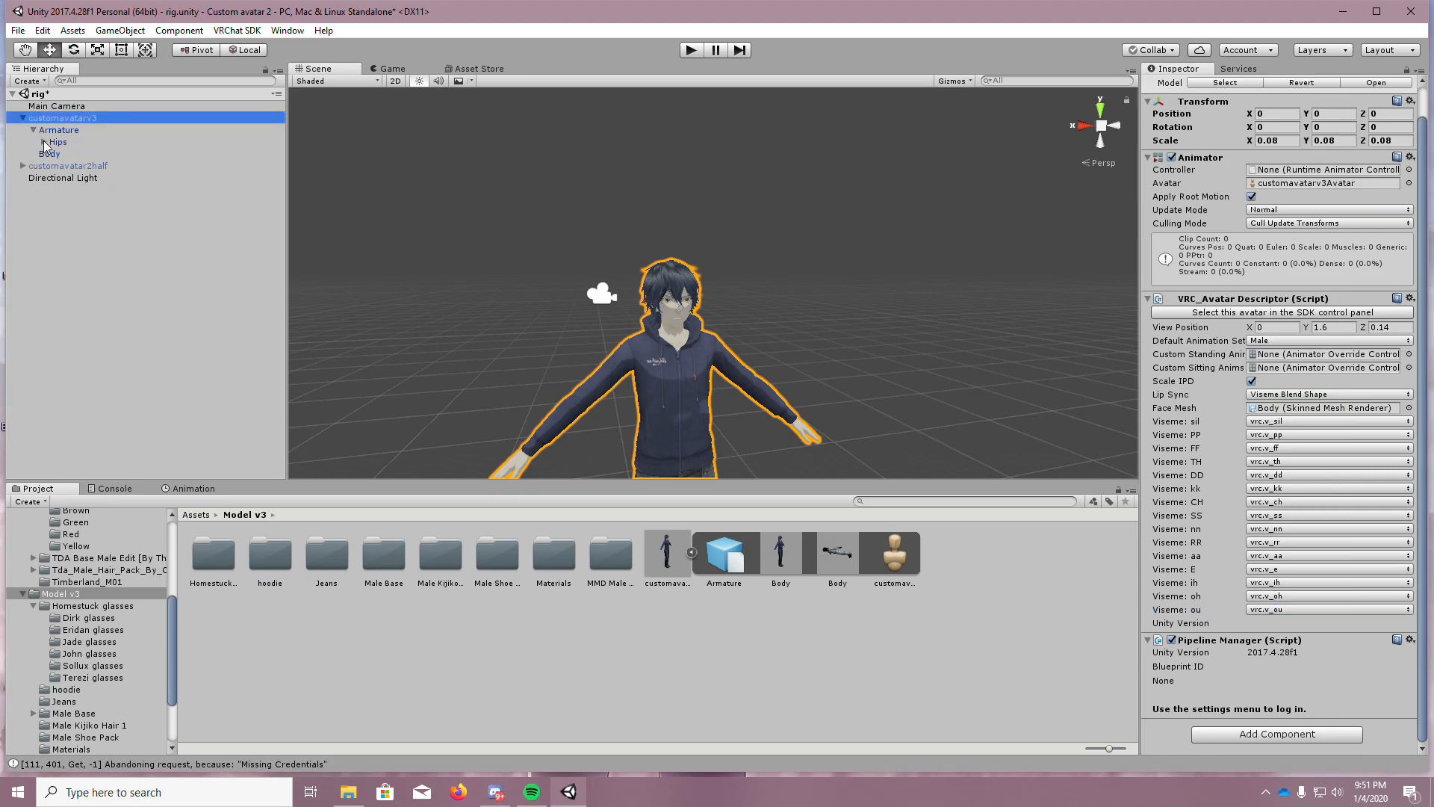
pyautogui.click(44, 142)
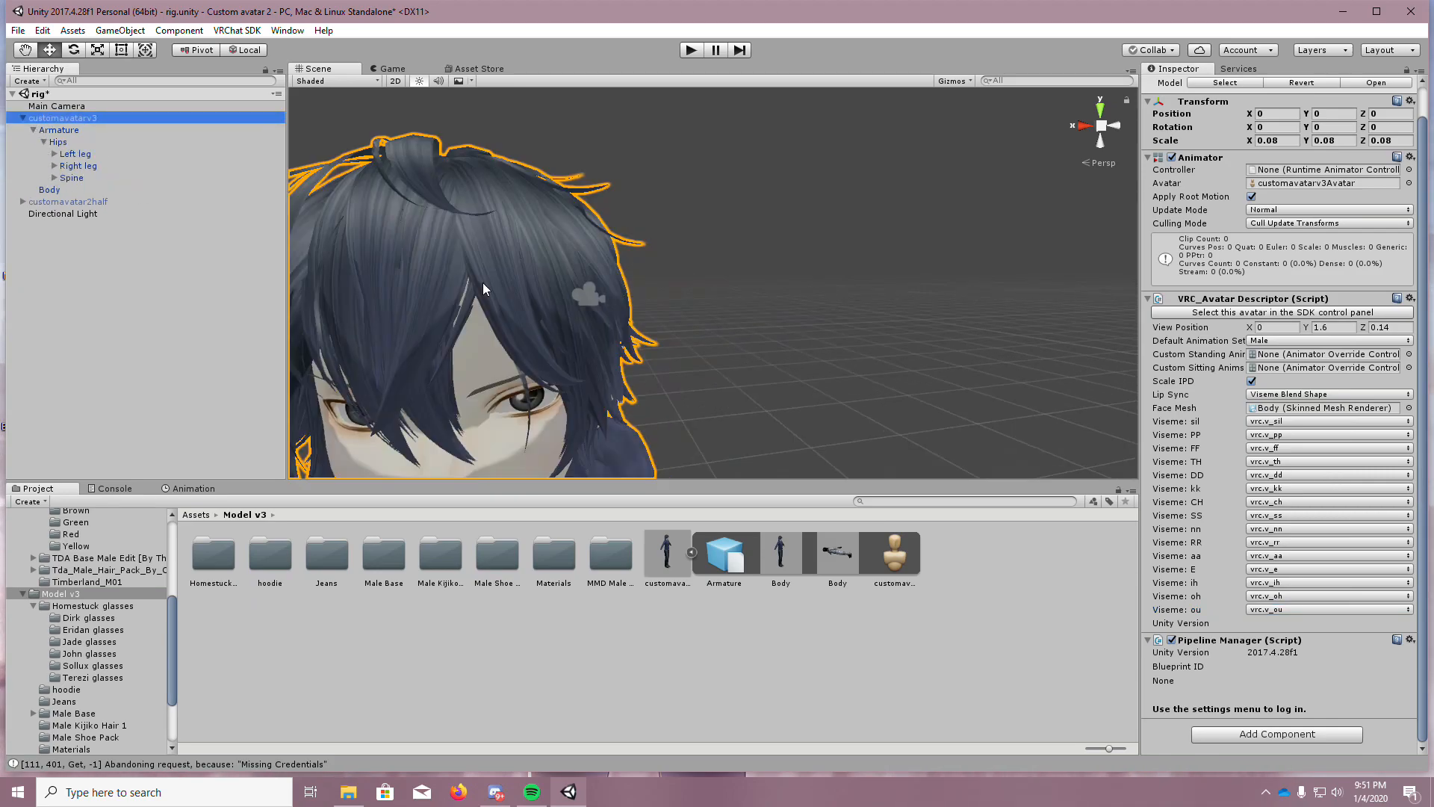
pyautogui.scroll(3, 482, 282)
pyautogui.scroll(-3, 482, 340)
pyautogui.scroll(3, 357, 296)
pyautogui.scroll(-3, 410, 291)
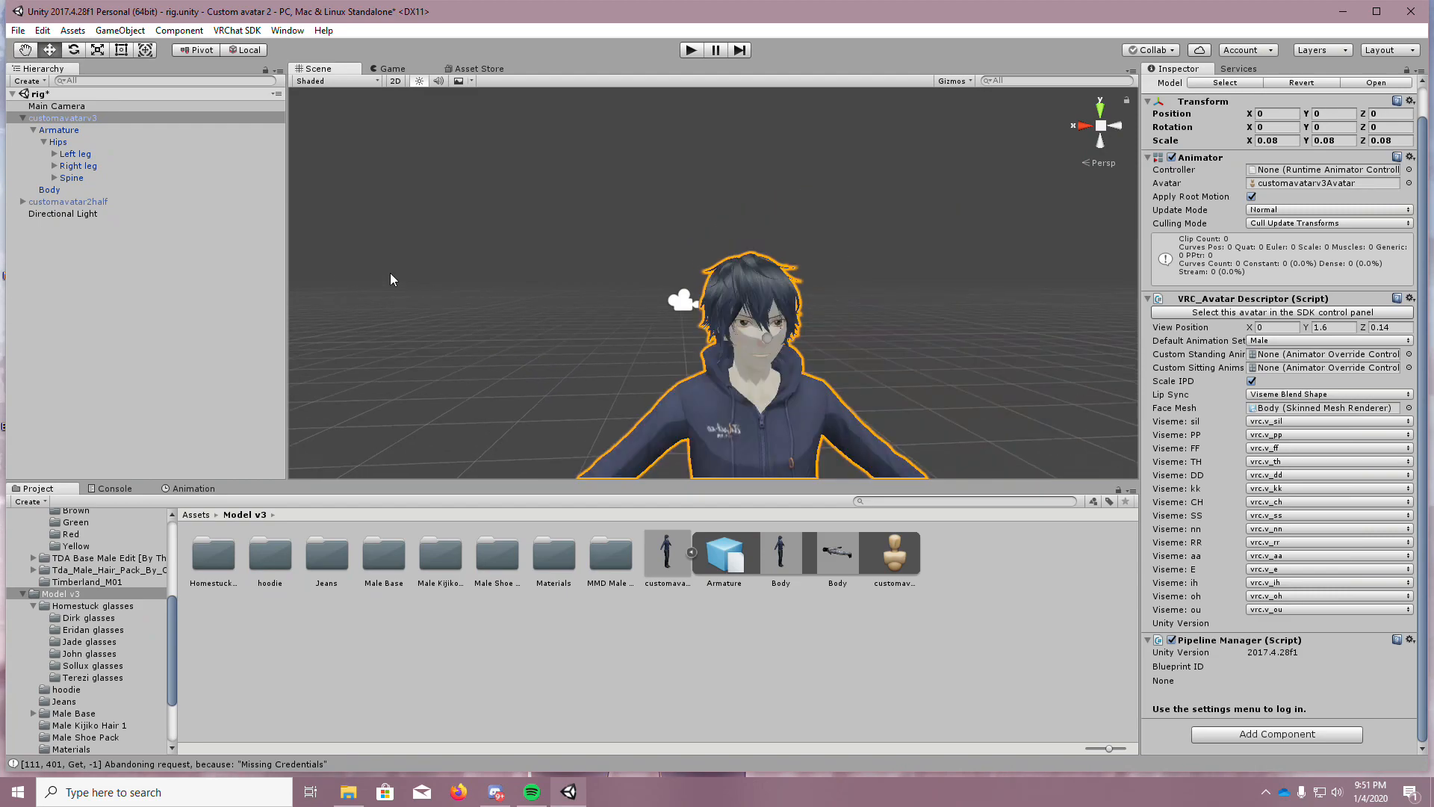
pyautogui.click(54, 178)
pyautogui.click(81, 190)
pyautogui.click(66, 189)
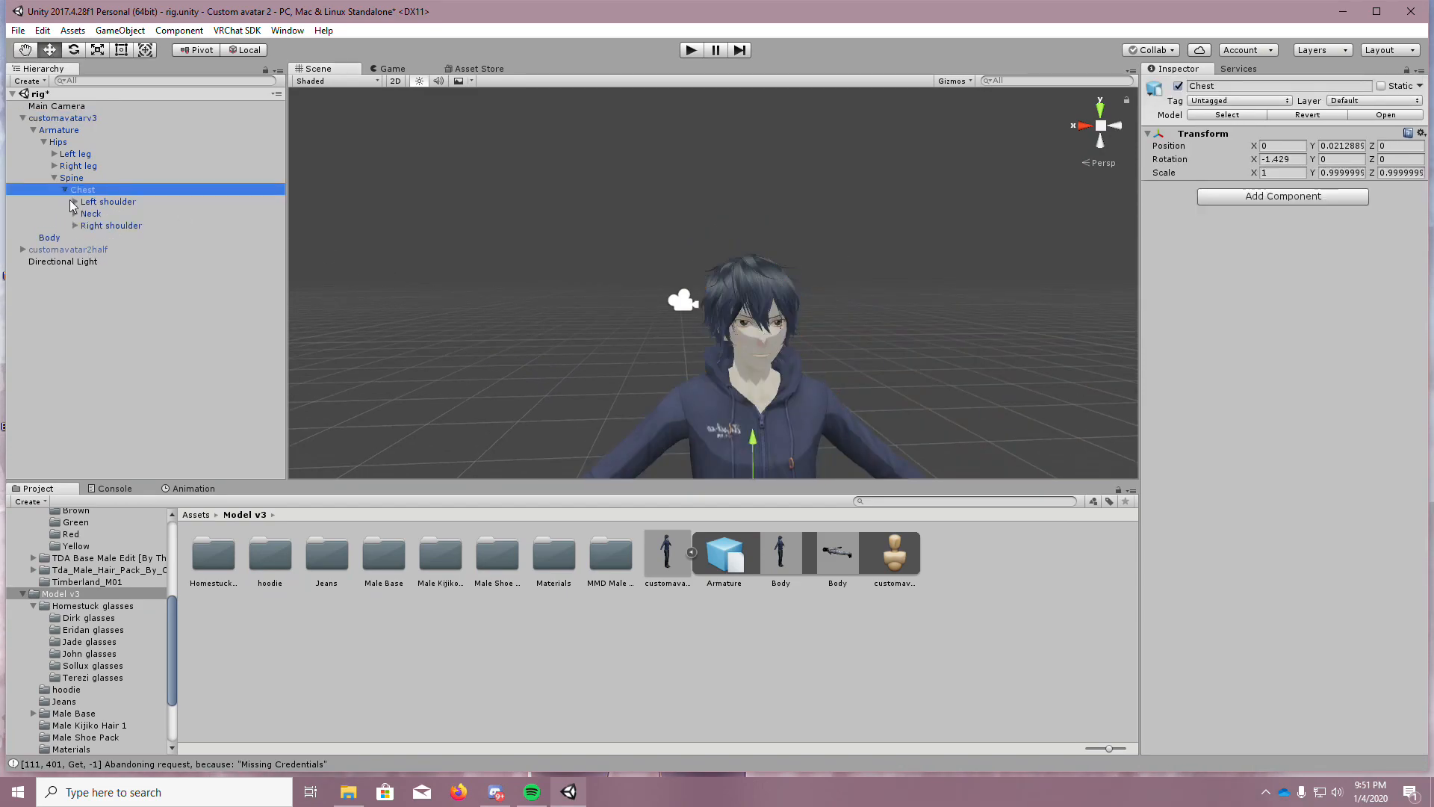
pyautogui.click(75, 214)
pyautogui.click(101, 226)
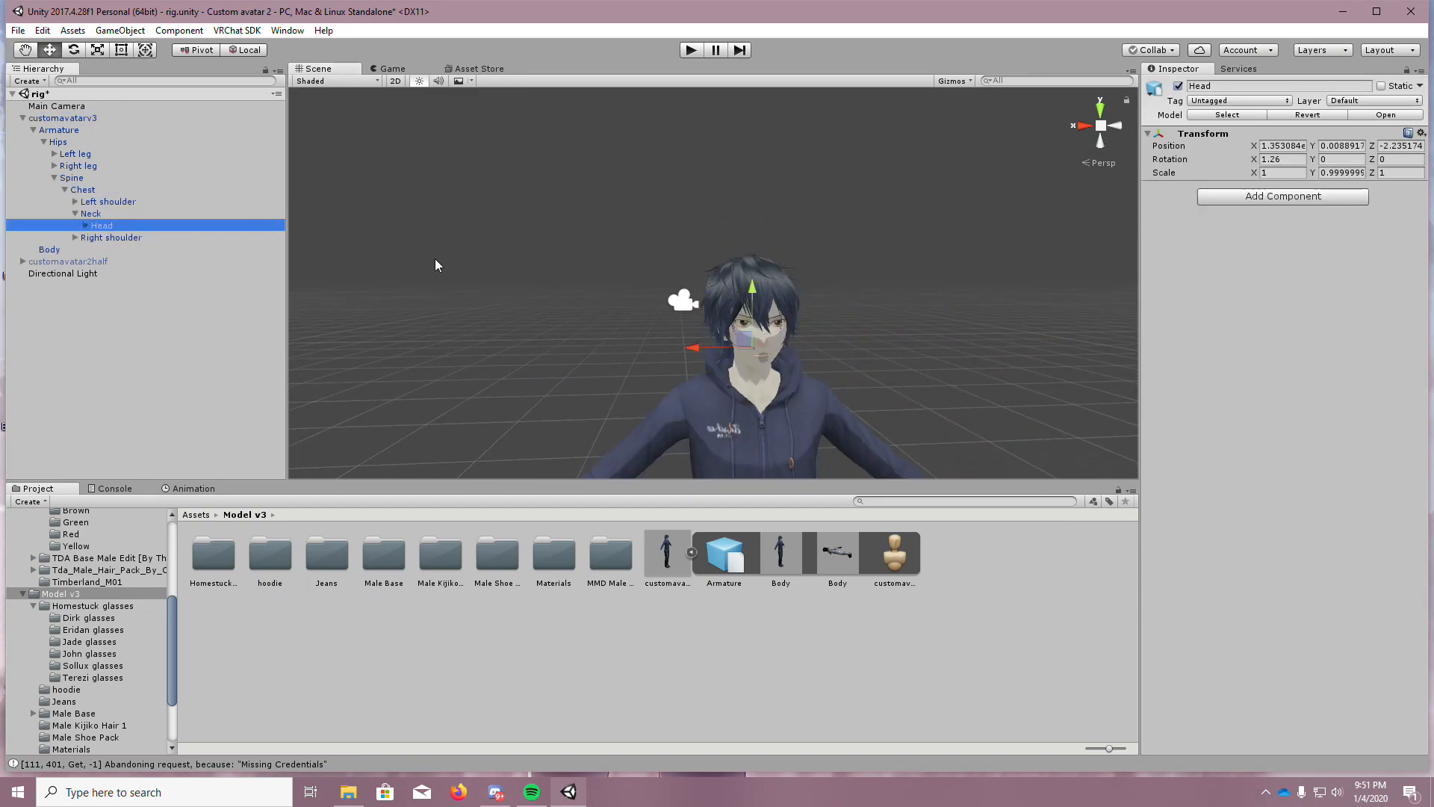
pyautogui.click(85, 226)
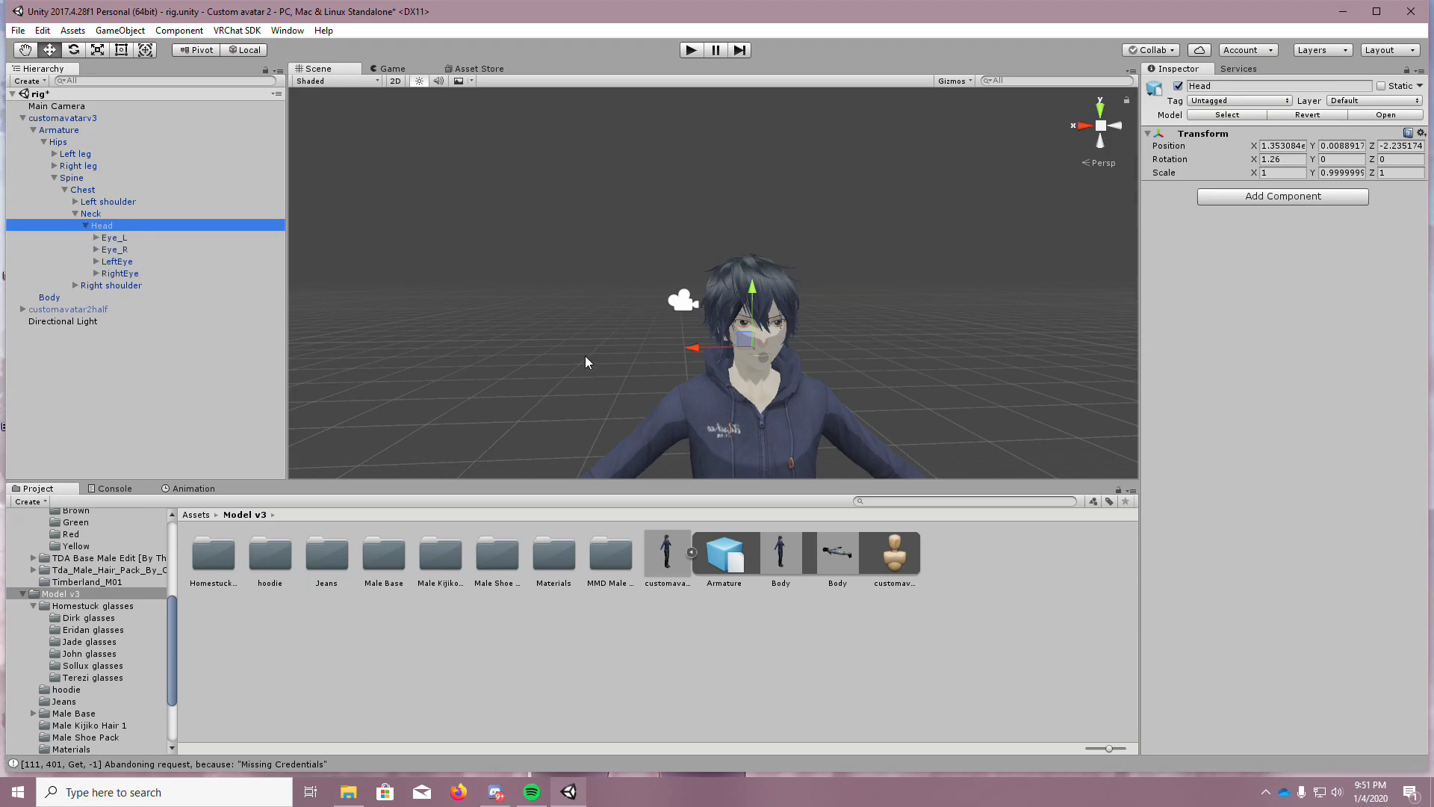
pyautogui.scroll(5, 610, 375)
pyautogui.scroll(-7, 617, 424)
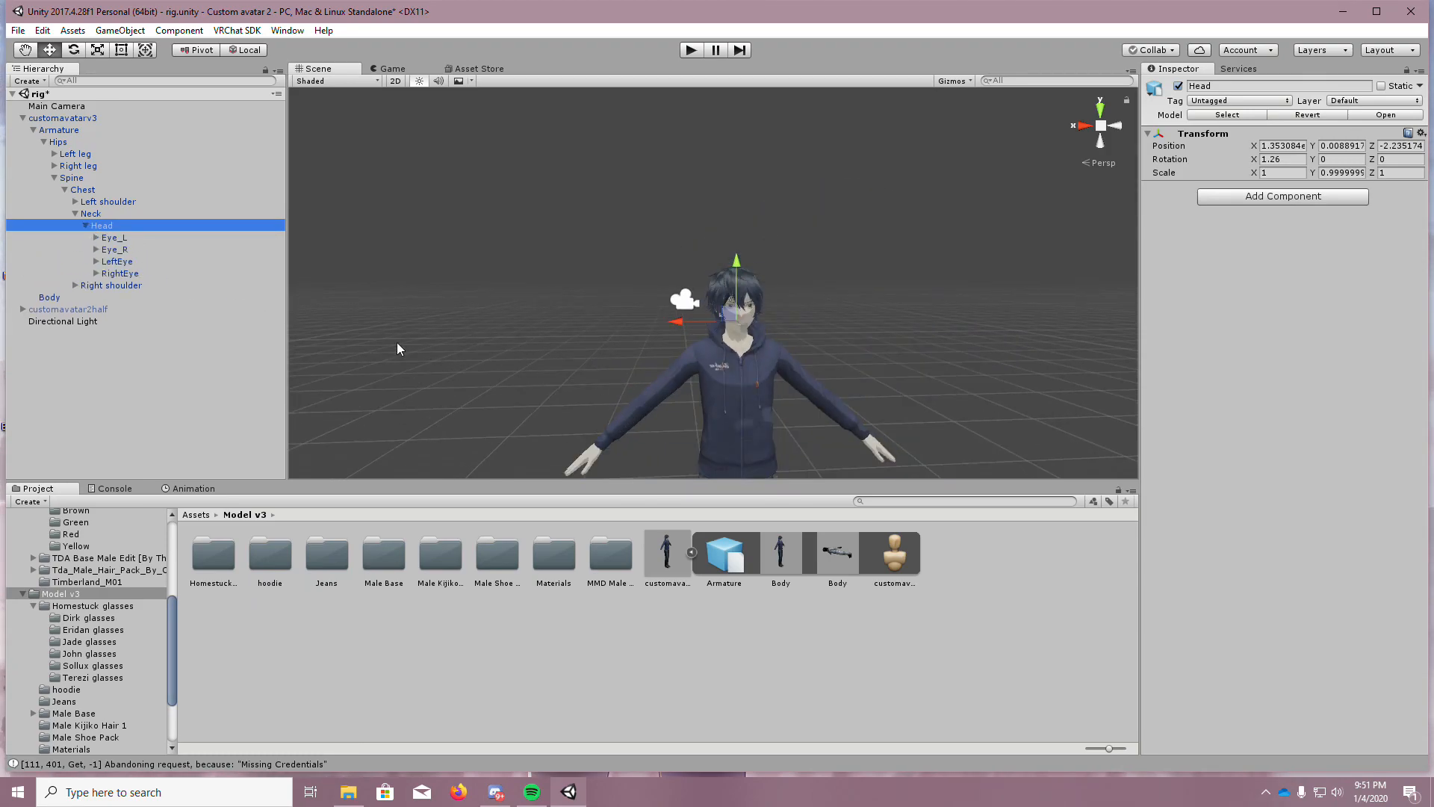
pyautogui.scroll(1, 554, 369)
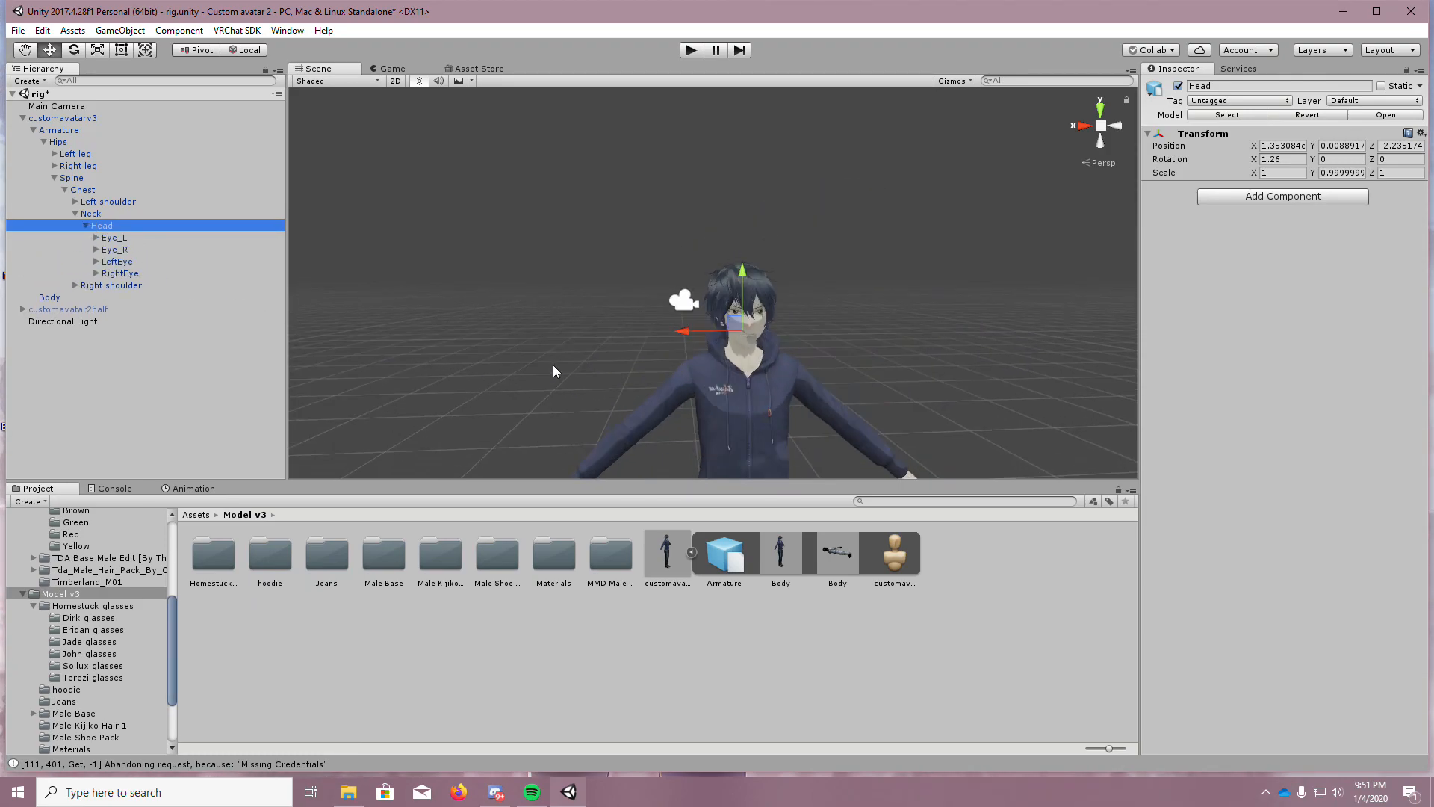
# Inspect the Eye_L, Eye_R, LeftEye and RightEye bones under Head, and select RightEye to check its placement
pyautogui.click(95, 239)
pyautogui.click(95, 239)
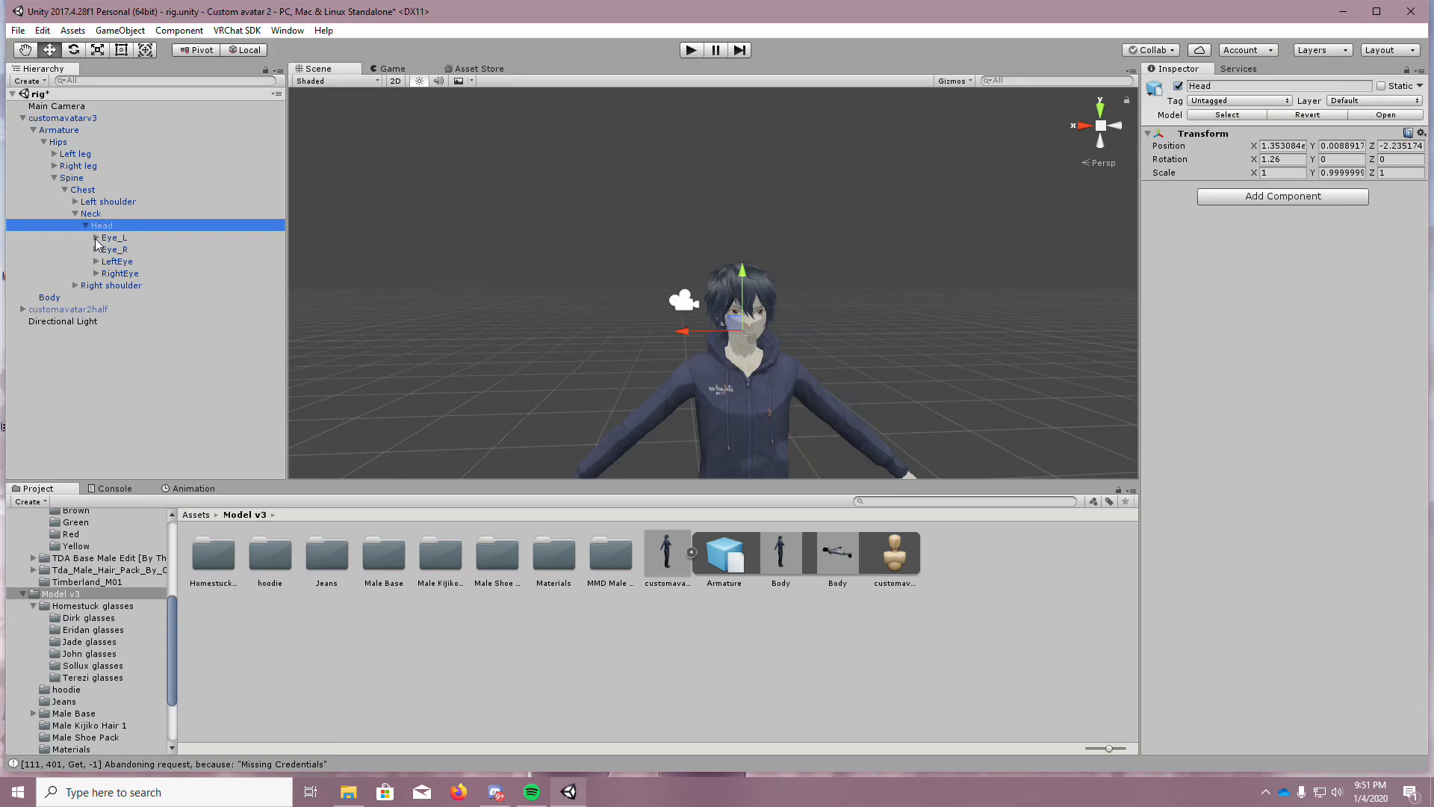
pyautogui.click(100, 249)
pyautogui.click(96, 250)
pyautogui.click(97, 250)
pyautogui.click(97, 263)
pyautogui.click(97, 262)
pyautogui.click(96, 274)
pyautogui.click(96, 274)
pyautogui.scroll(5, 564, 329)
pyautogui.moveTo(564, 330); pyautogui.dragTo(513, 350, button='right')
pyautogui.scroll(-5, 925, 343)
pyautogui.click(130, 277)
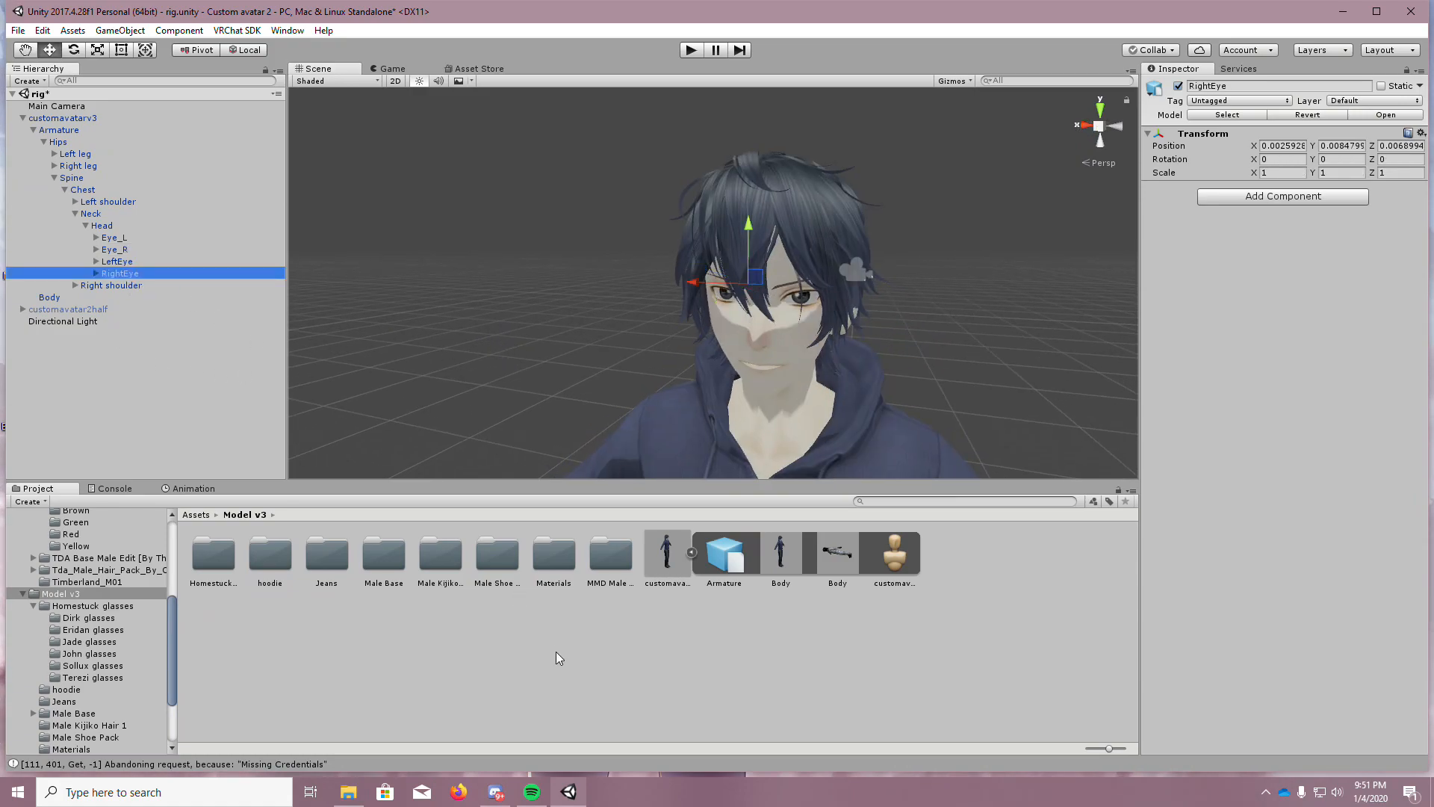
pyautogui.scroll(-5, 900, 353)
pyautogui.scroll(3, 894, 348)
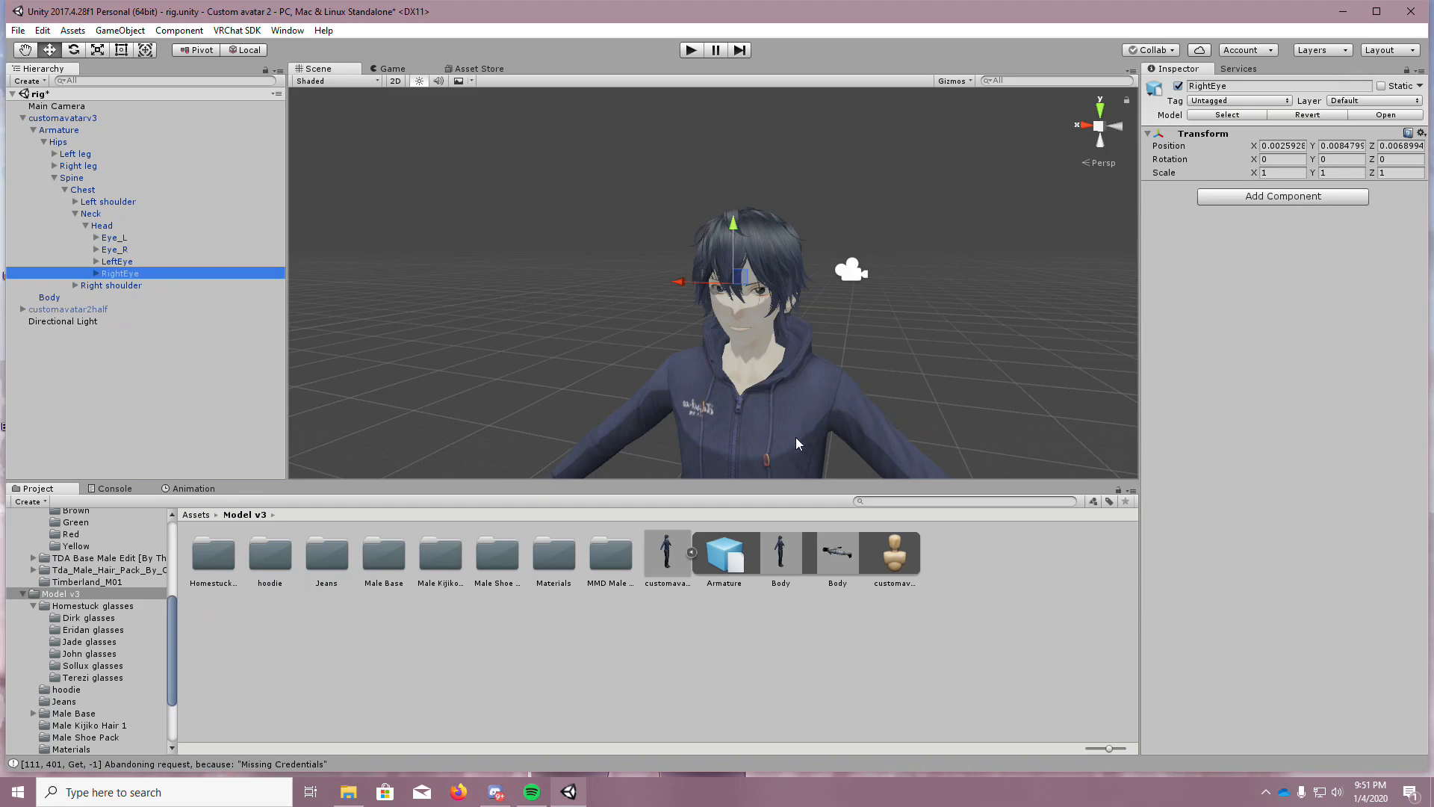
pyautogui.scroll(-5, 682, 312)
pyautogui.scroll(10, 665, 306)
pyautogui.scroll(-10, 646, 295)
pyautogui.moveTo(639, 279); pyautogui.dragTo(621, 269, button='right')
pyautogui.scroll(5, 621, 268)
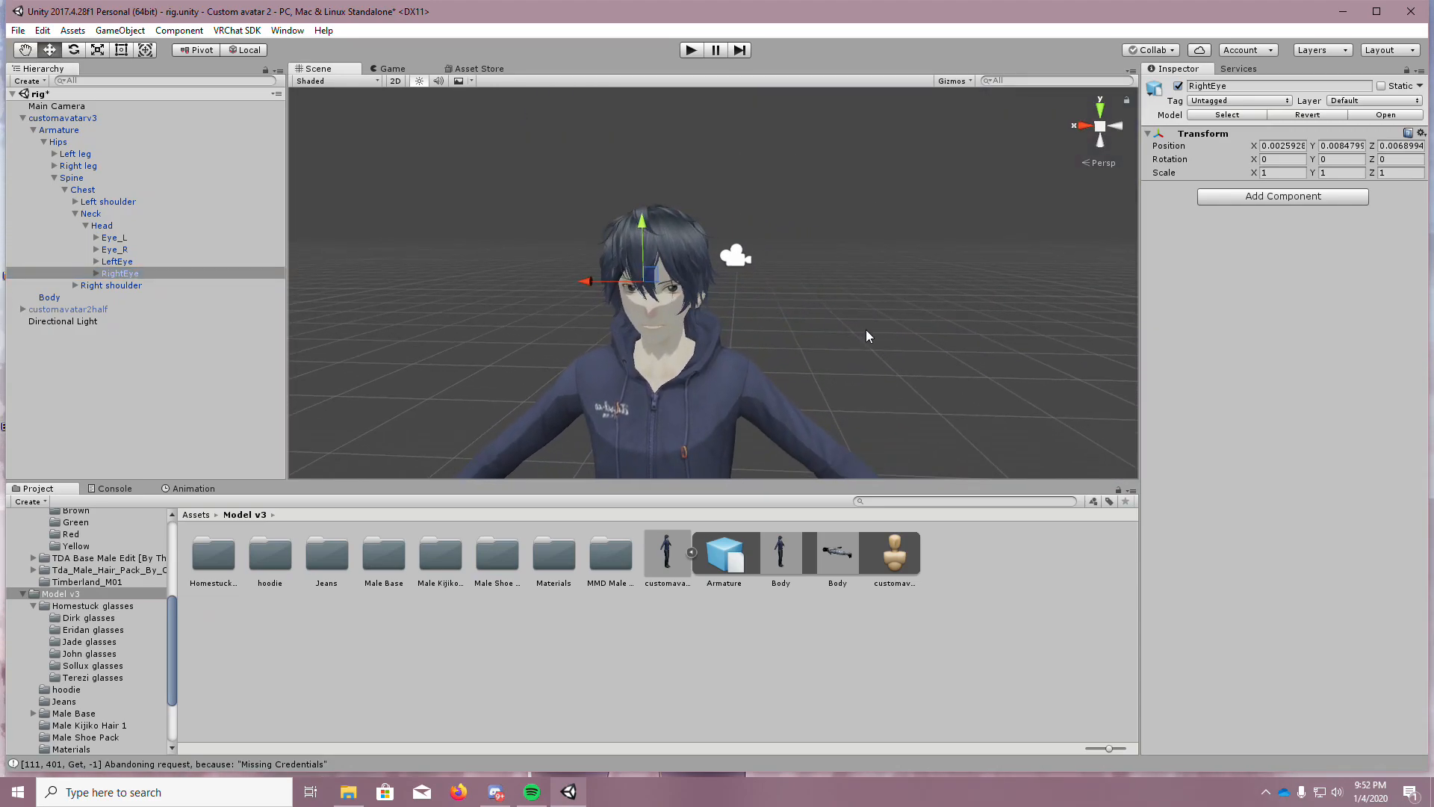
pyautogui.scroll(-5, 865, 333)
# Reselect customavatarv3 and open the VRChat SDK control panel
pyautogui.click(69, 119)
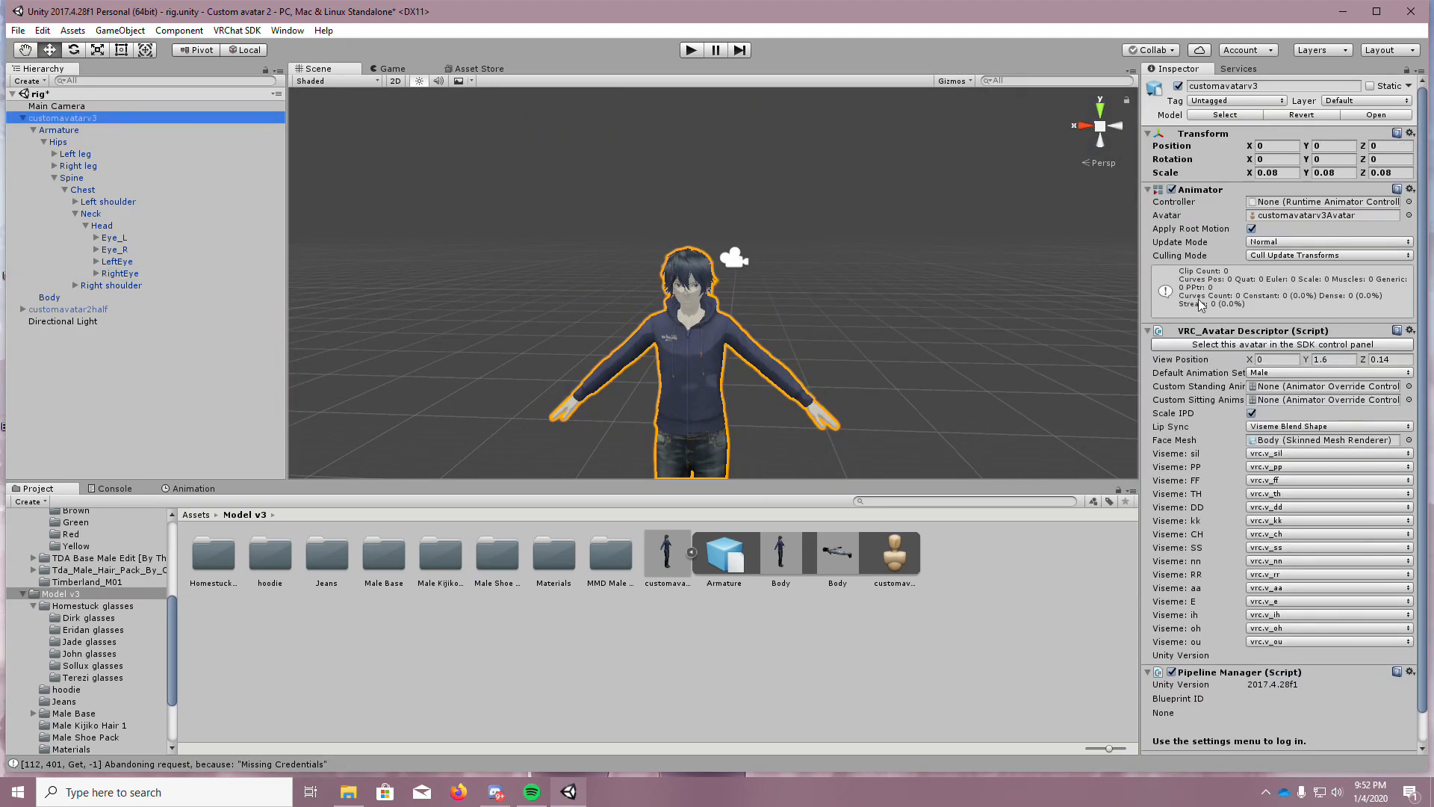
pyautogui.scroll(-2, 1203, 355)
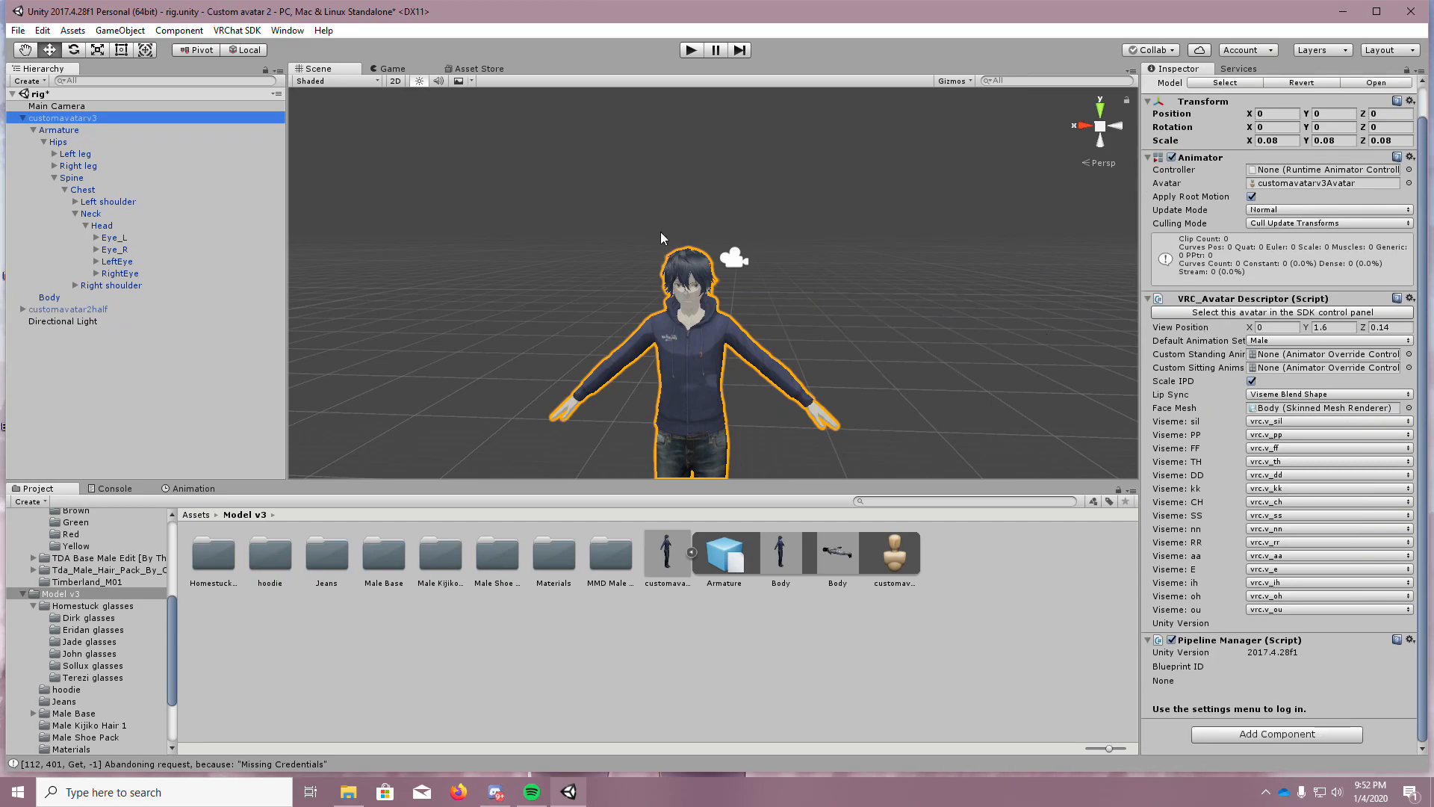
pyautogui.click(243, 30)
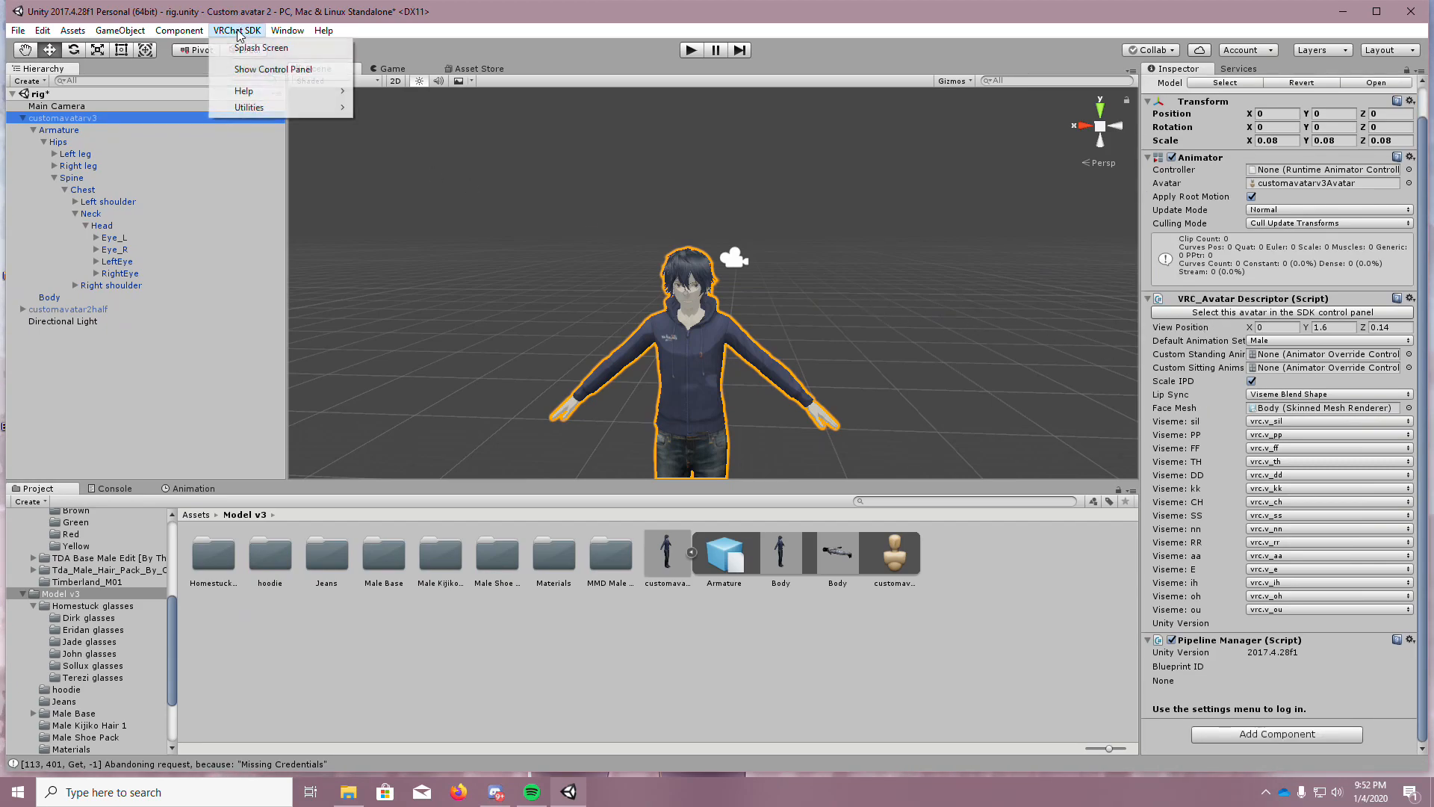
pyautogui.click(265, 69)
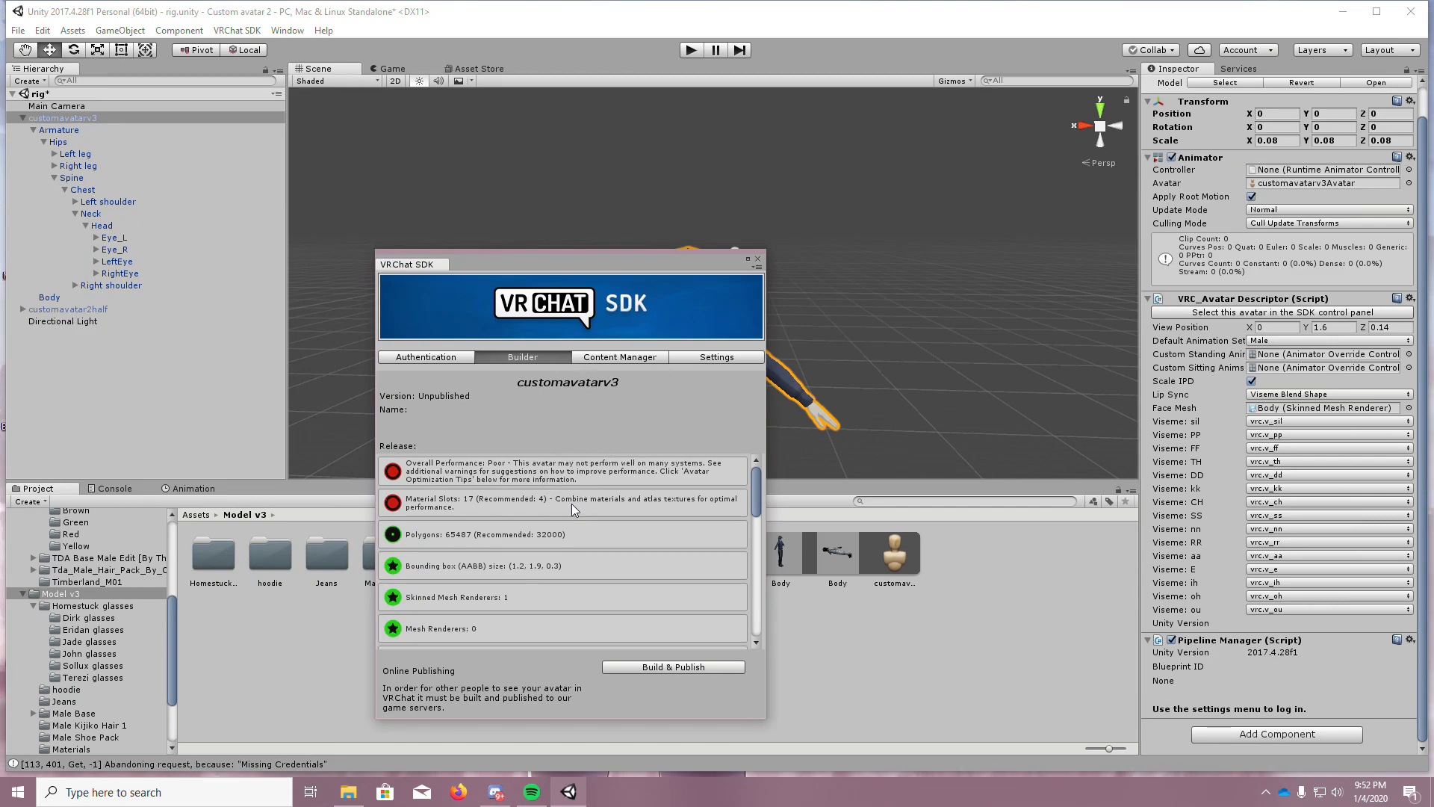
# Review customavatarv3's performance ratings, build and publish it, and close the SDK windows covering the New Avatar form
pyautogui.scroll(-3, 571, 504)
pyautogui.scroll(3, 586, 483)
pyautogui.scroll(-5, 595, 492)
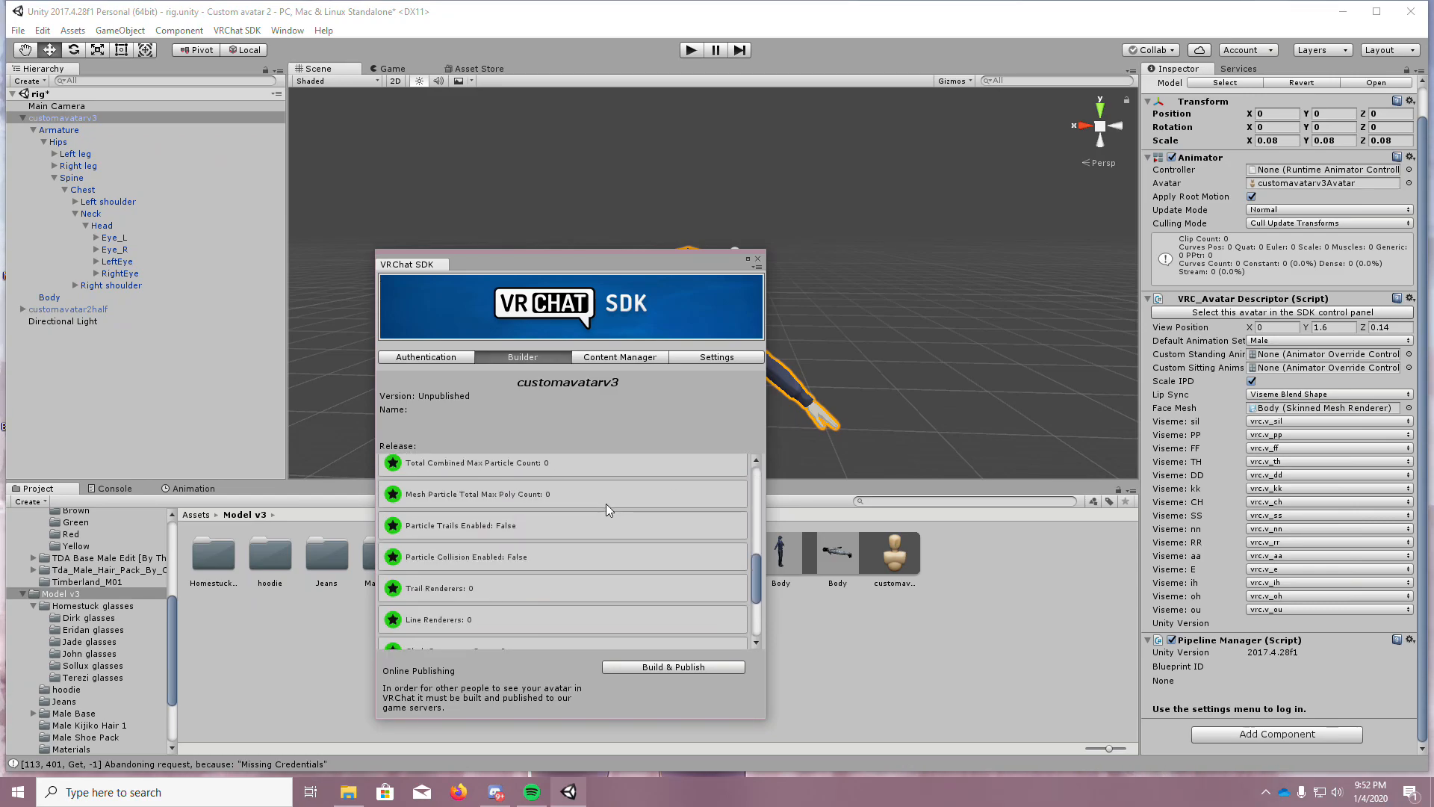
pyautogui.scroll(4, 629, 591)
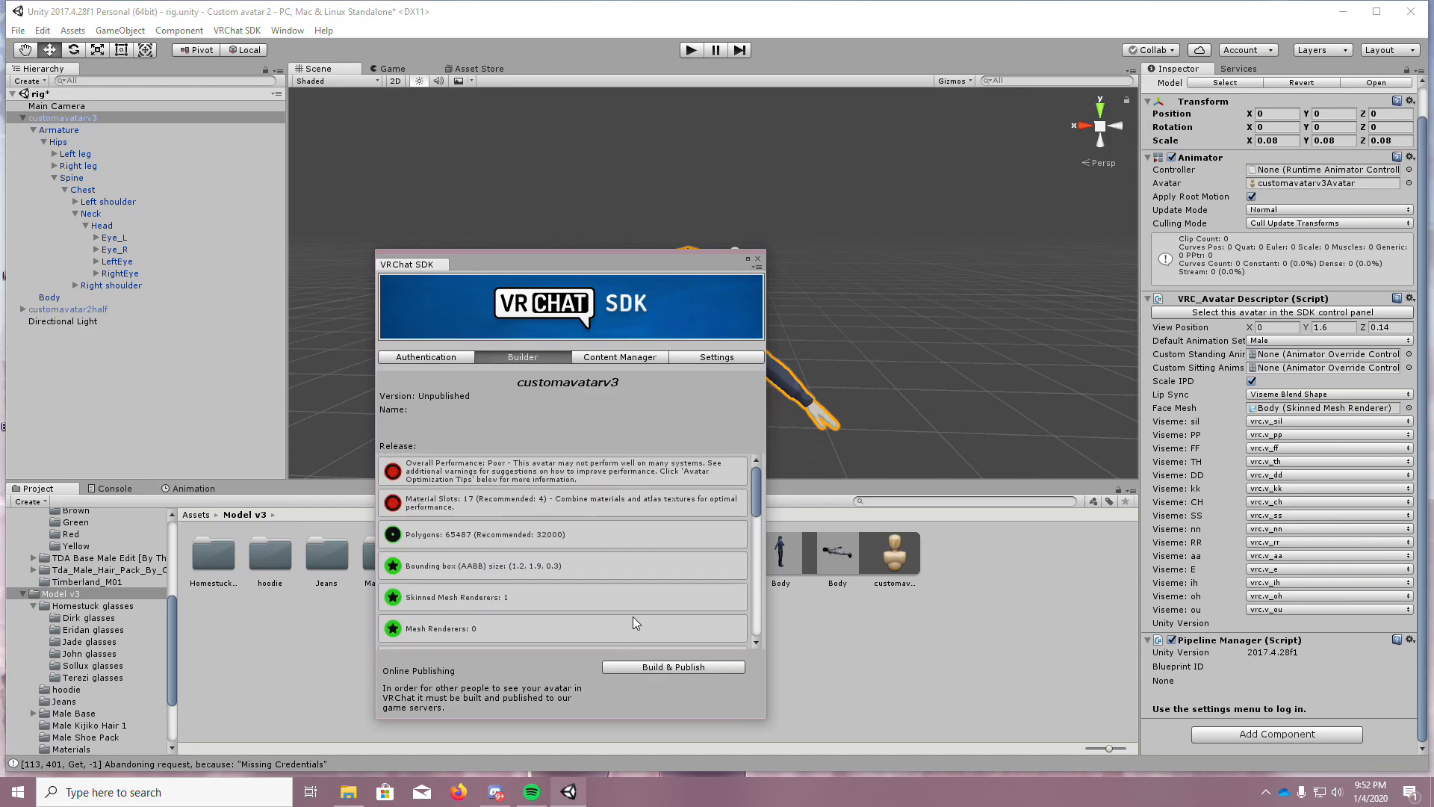
pyautogui.click(632, 668)
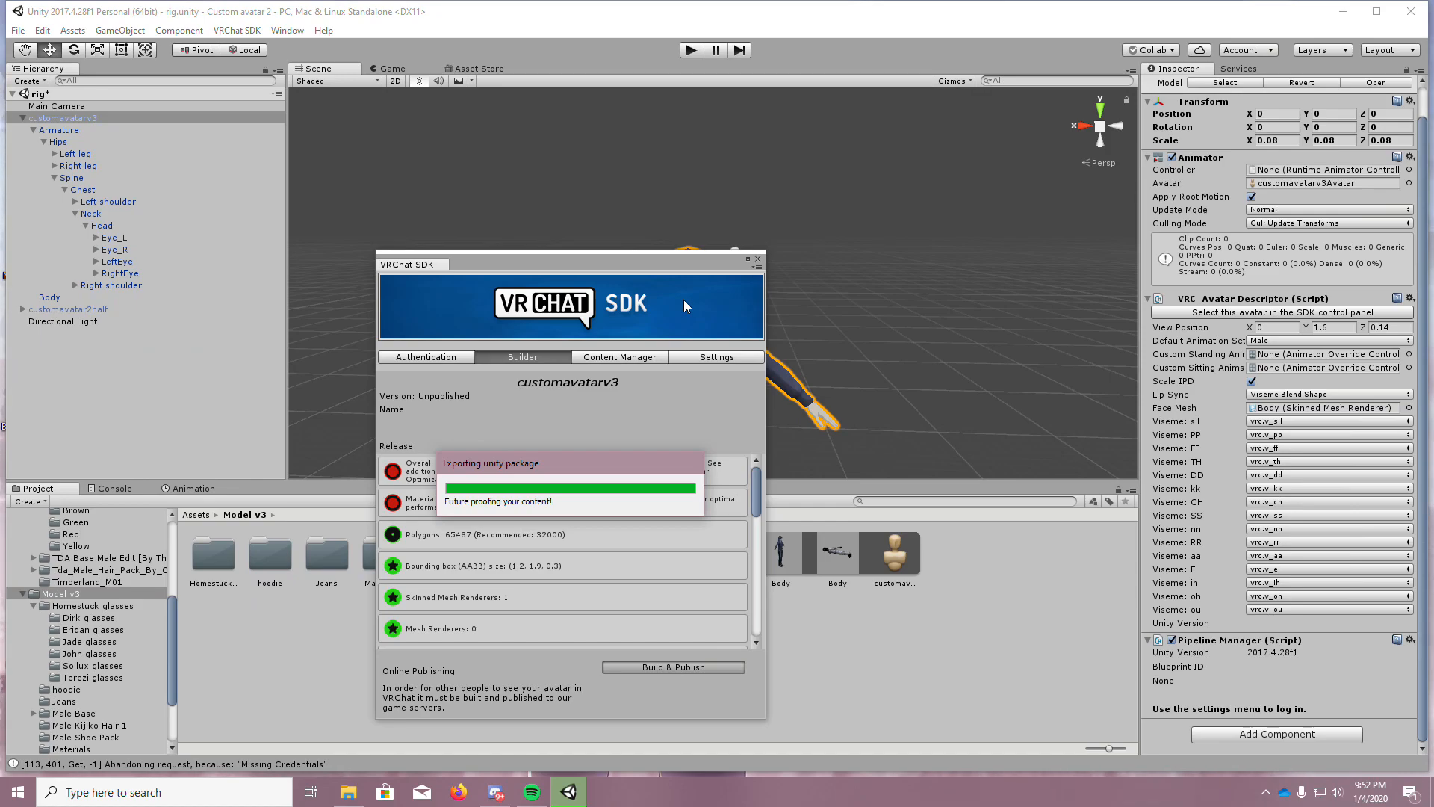
pyautogui.moveTo(348, 791)
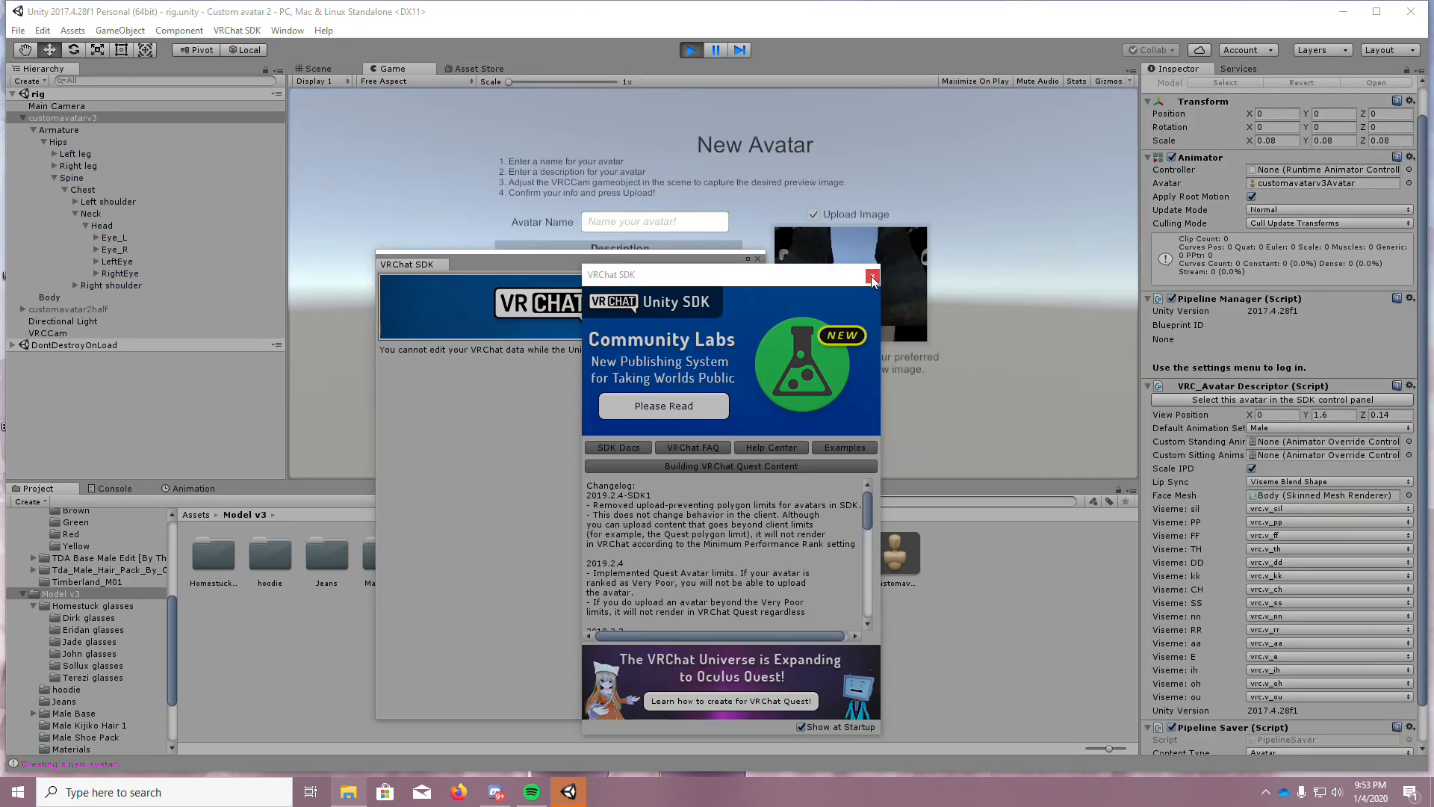
pyautogui.click(872, 278)
pyautogui.click(758, 258)
# Name the new avatar customv3, begin its description with "Credit to TDA," and confirm the upload rights statement
pyautogui.click(639, 224)
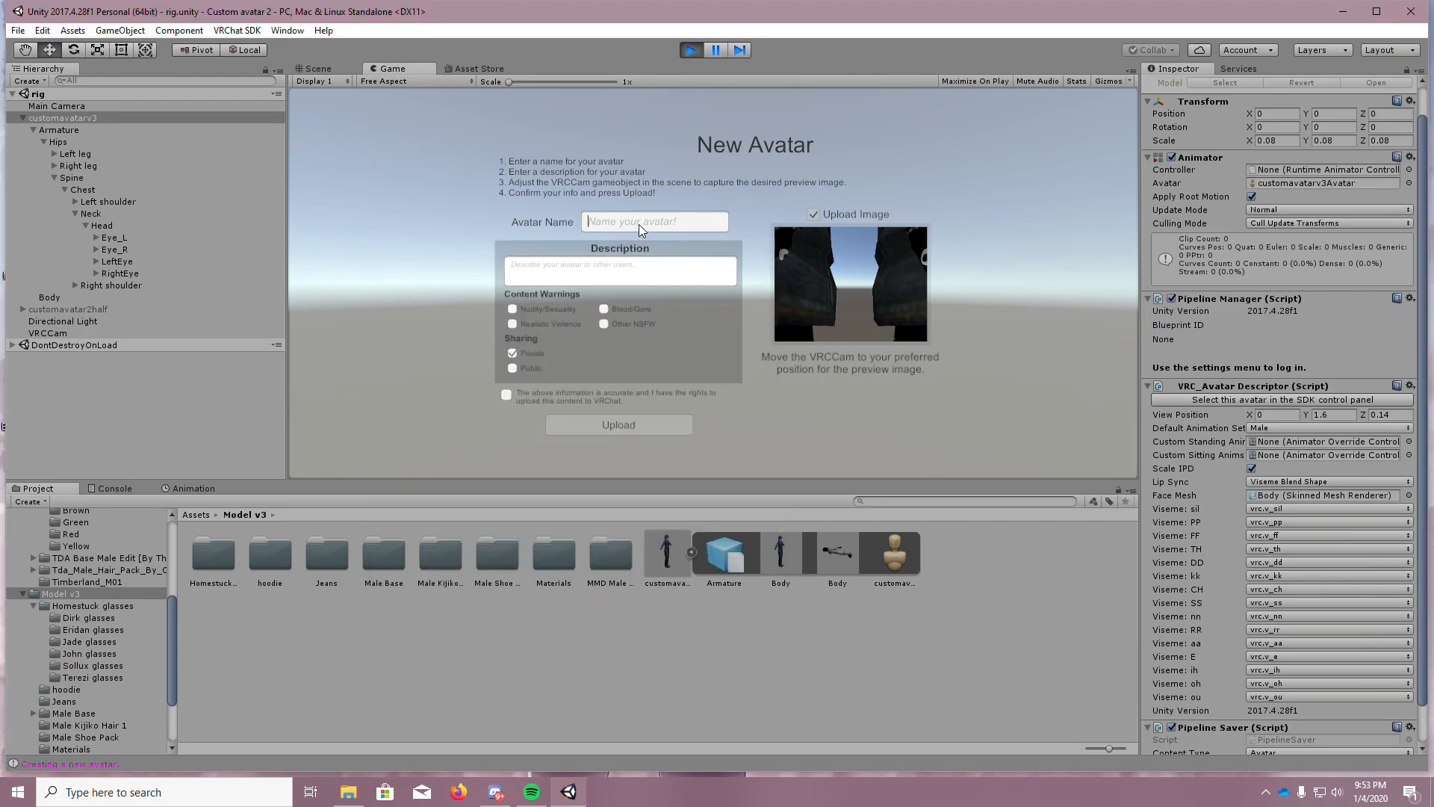
pyautogui.write('customv3')
pyautogui.click(617, 272)
pyautogui.write('Credit to TDA,')
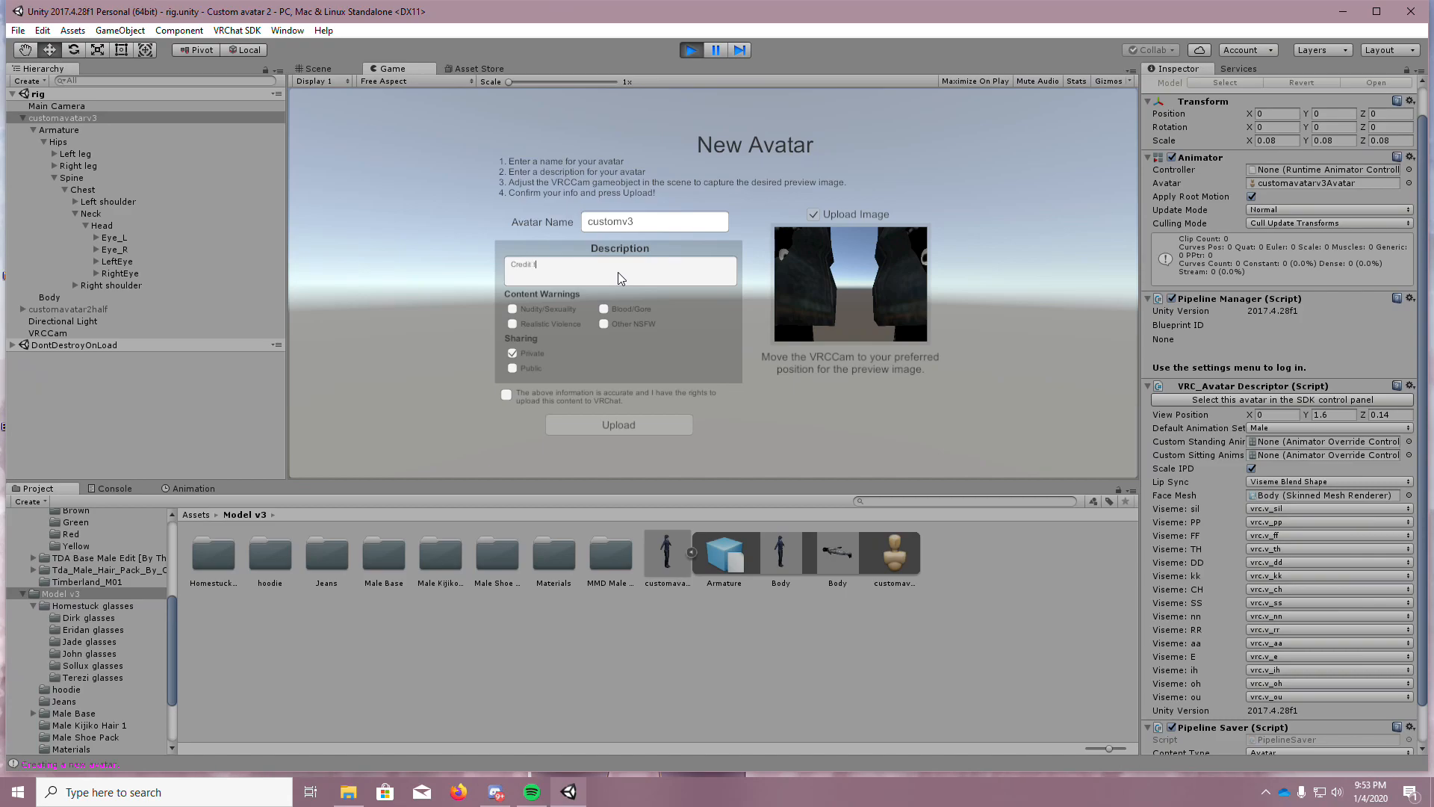
pyautogui.click(507, 395)
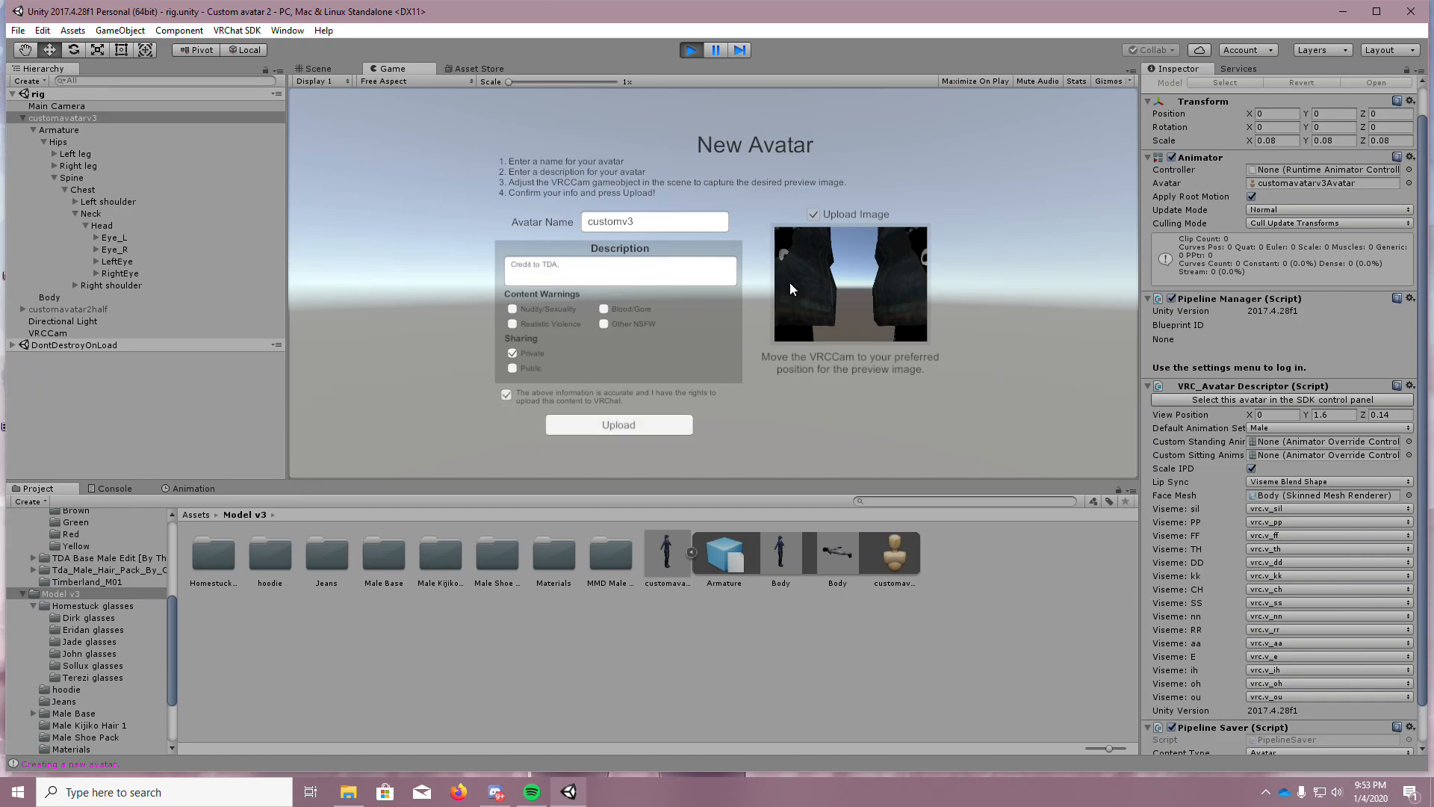
# Select VRCCam in the scene and raise it to the avatar's head height, at about Y 1.62
pyautogui.click(319, 68)
pyautogui.scroll(-15, 770, 369)
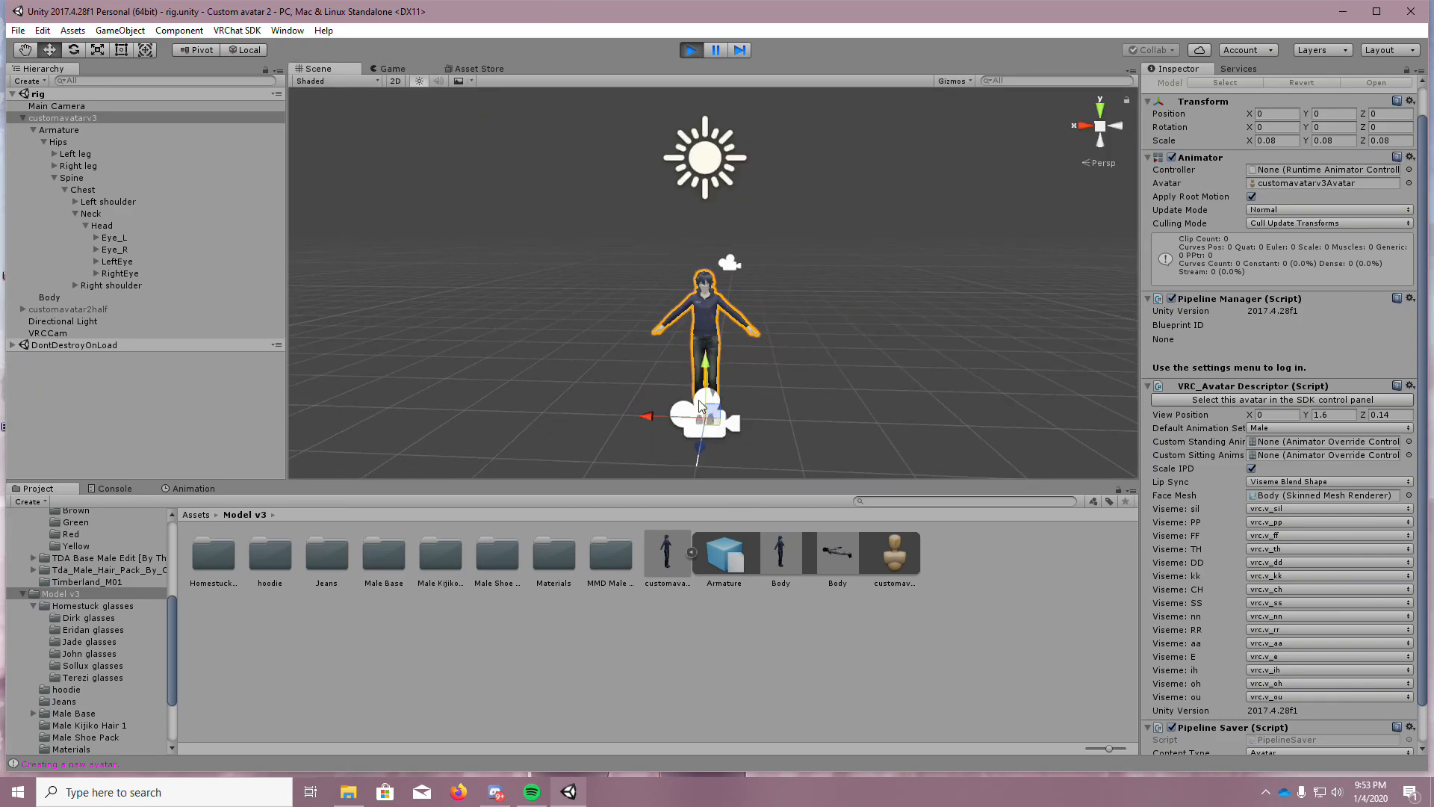
pyautogui.click(678, 432)
pyautogui.moveTo(702, 361); pyautogui.dragTo(718, 276)
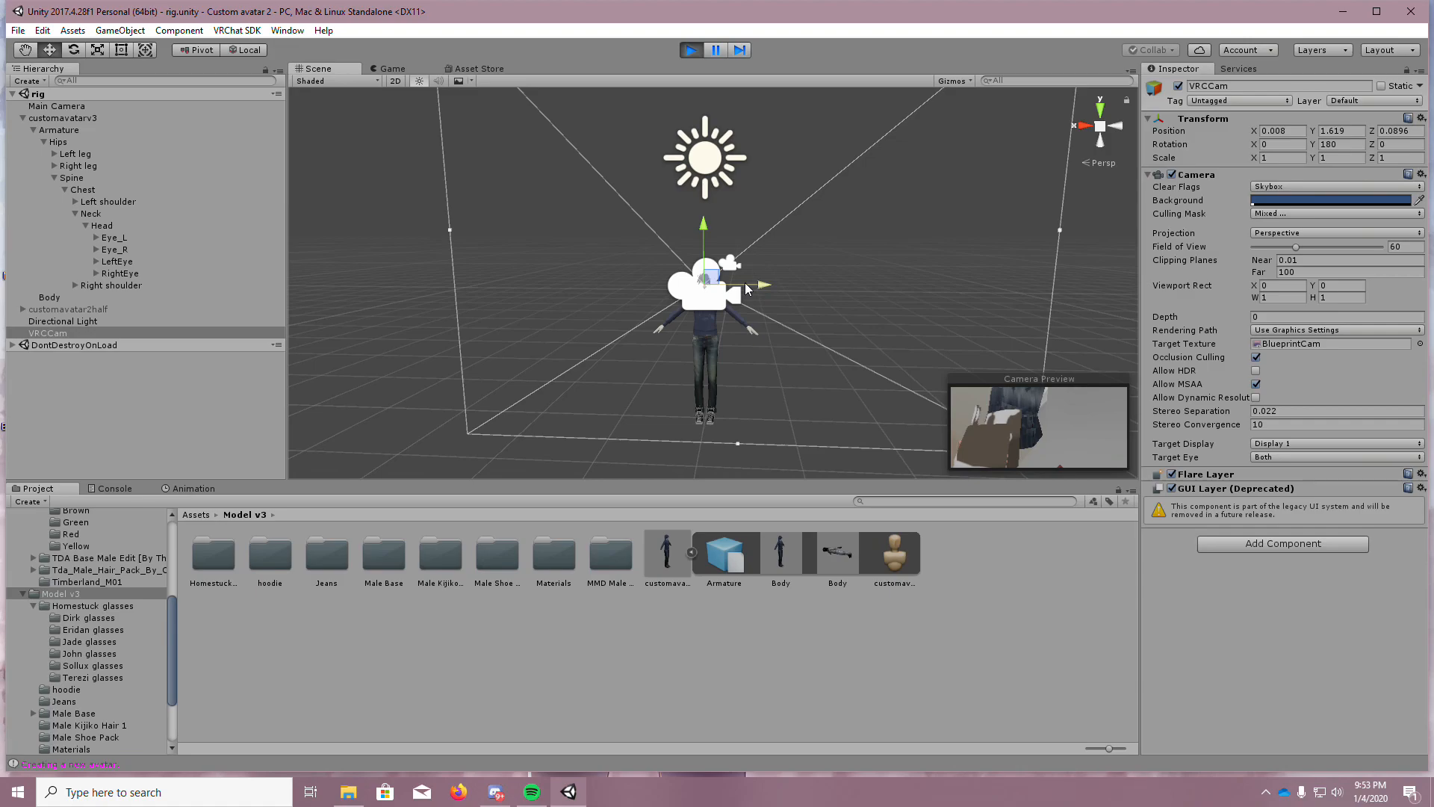
# Move VRCCam forward along Z to about 0.32 so it frames the avatar's face for the preview image
pyautogui.scroll(3, 756, 285)
pyautogui.moveTo(835, 286); pyautogui.dragTo(523, 295, button='right')
pyautogui.press('w')
pyautogui.press('d')
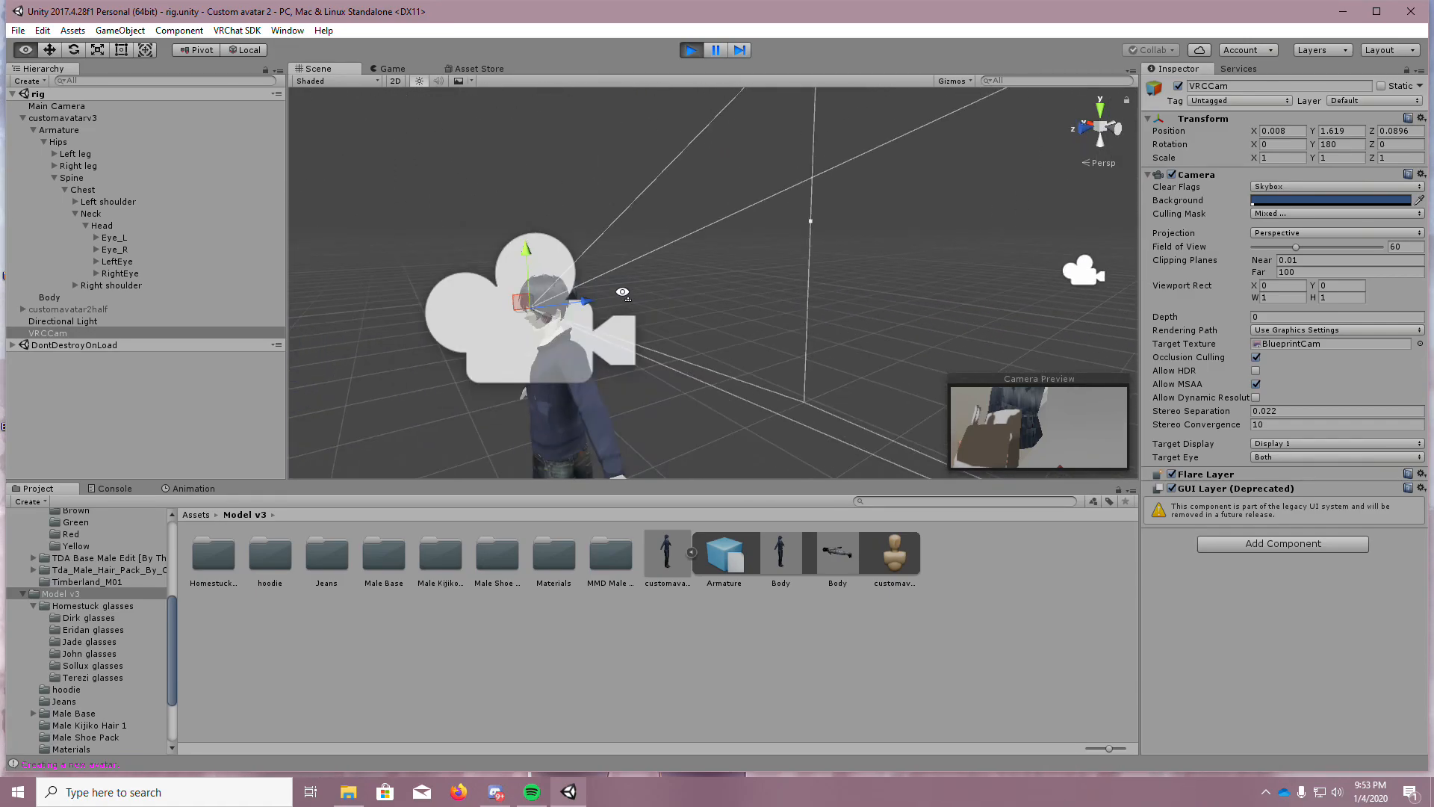
pyautogui.moveTo(587, 308); pyautogui.dragTo(544, 313)
pyautogui.moveTo(745, 292); pyautogui.dragTo(944, 262, button='right')
pyautogui.press('w')
# Return to the avatar description and bring up Firefox's browsing history off to the side to look up the model creators
pyautogui.click(398, 70)
pyautogui.click(585, 258)
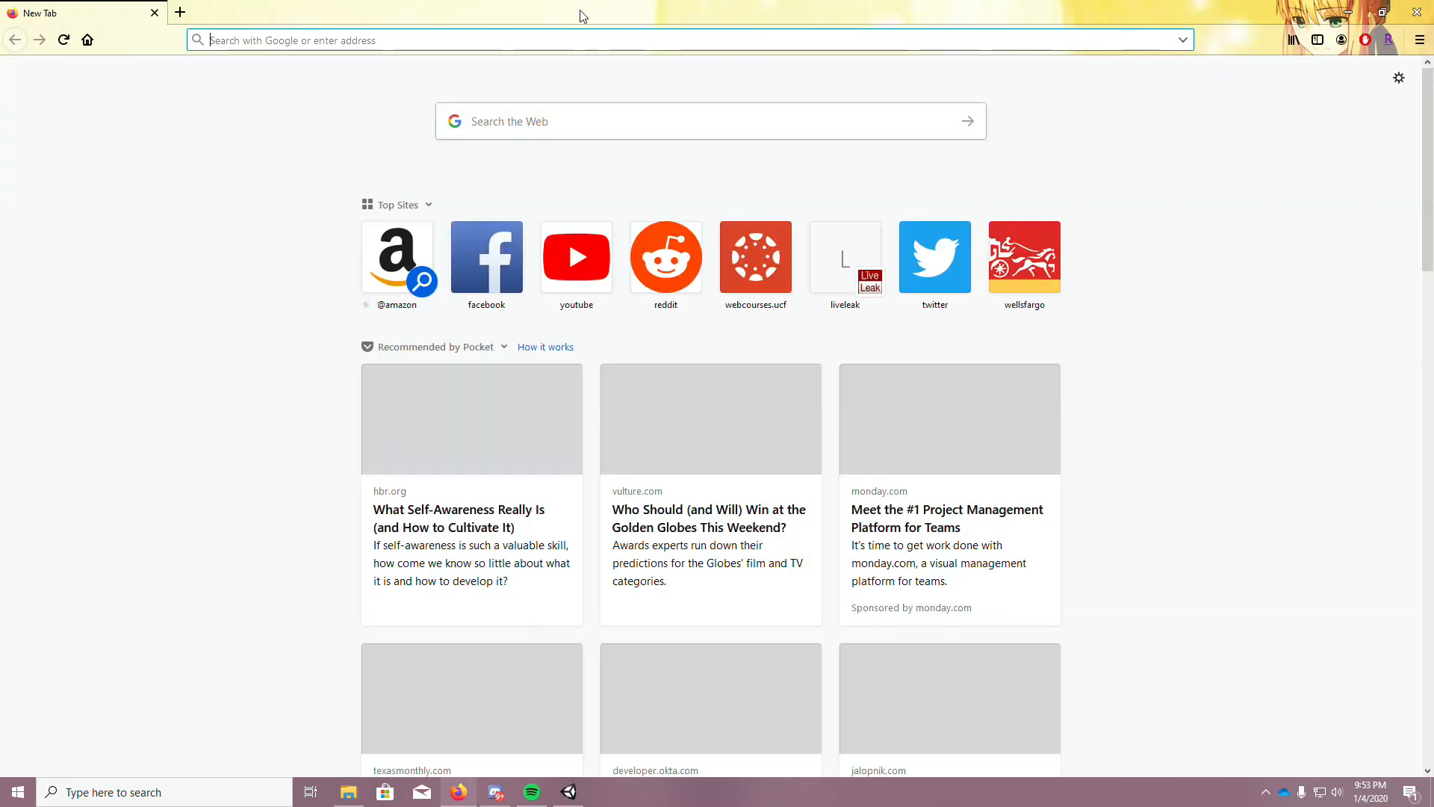
pyautogui.moveTo(583, 15); pyautogui.dragTo(0, 30)
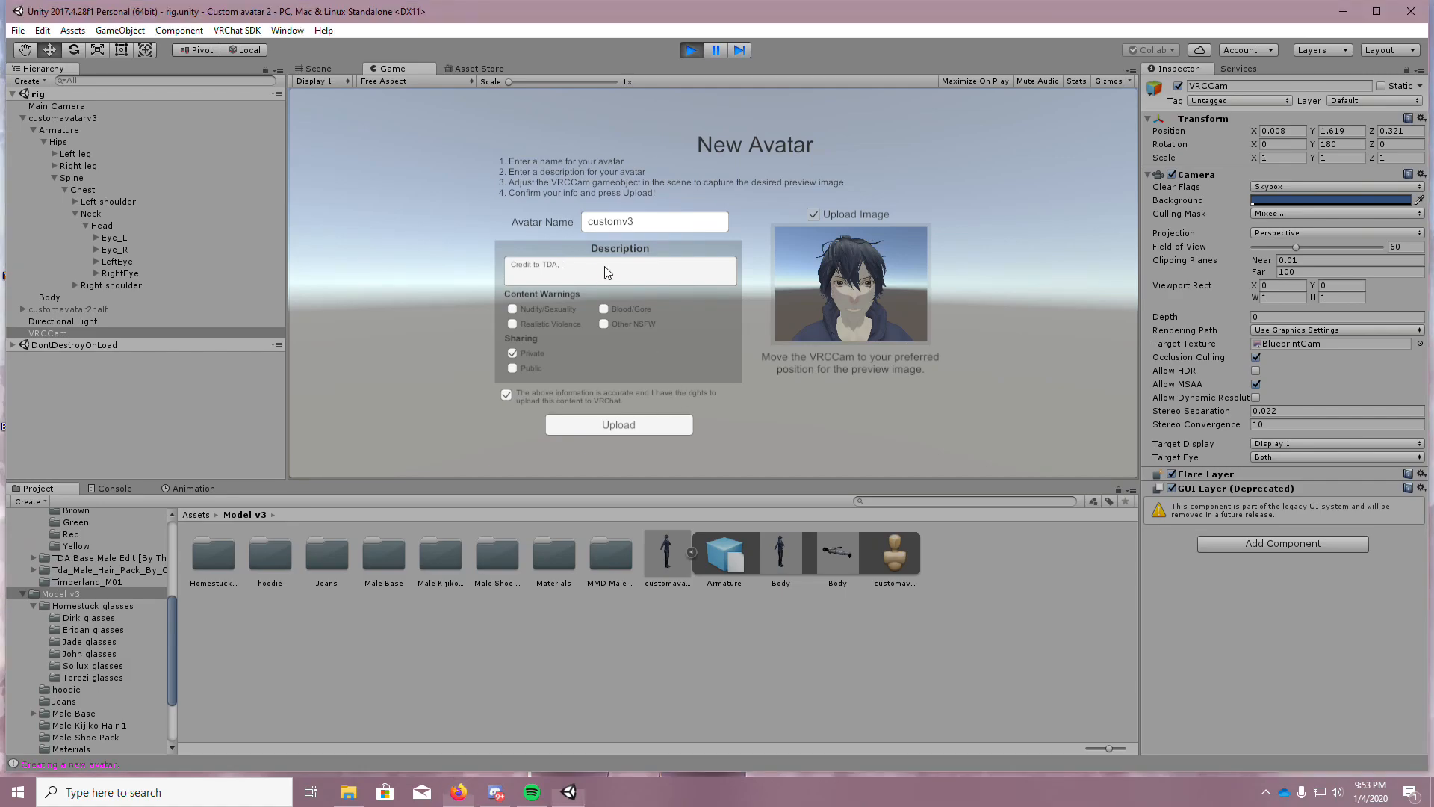
pyautogui.hotkey('alt', 'Tab')
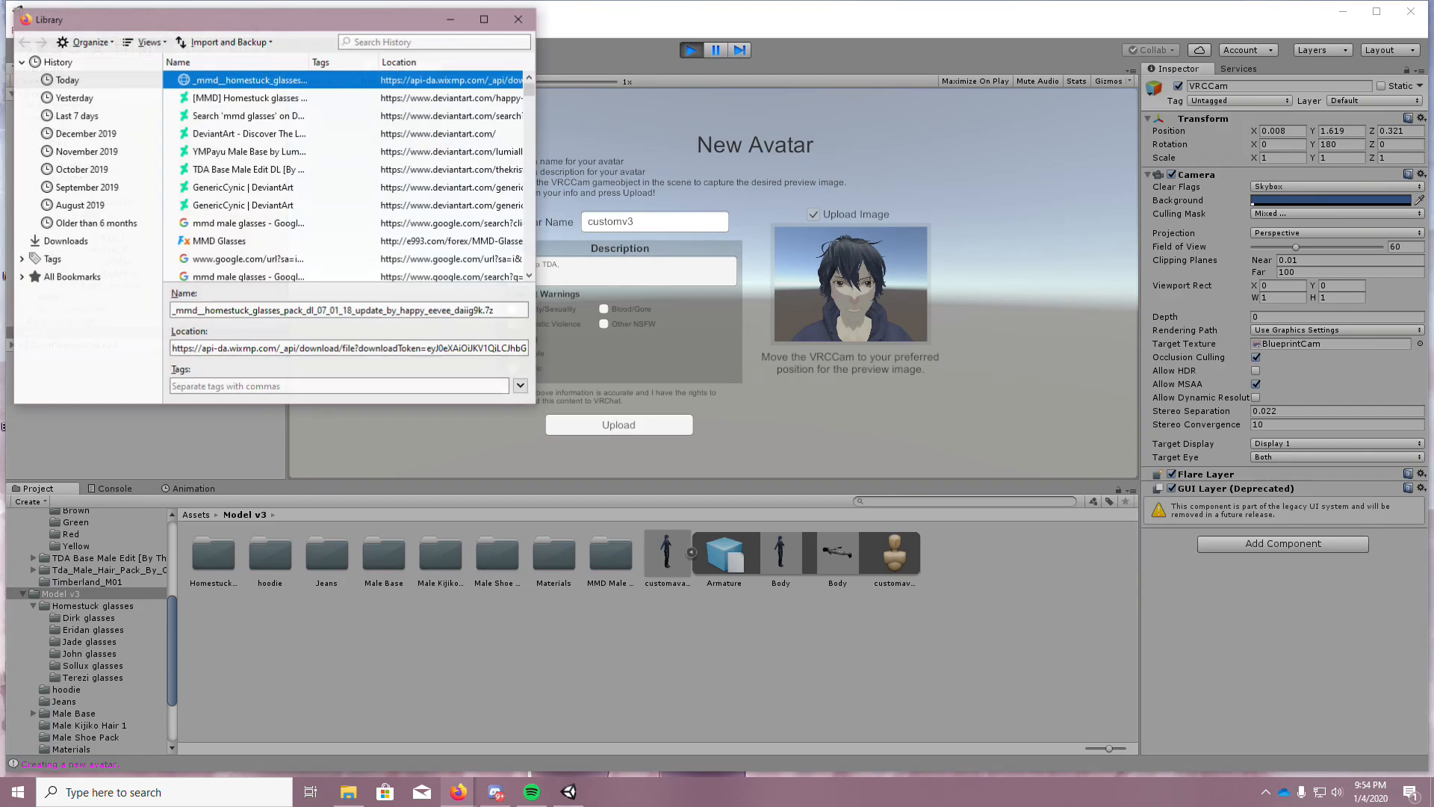
pyautogui.moveTo(326, 20); pyautogui.dragTo(0, 30)
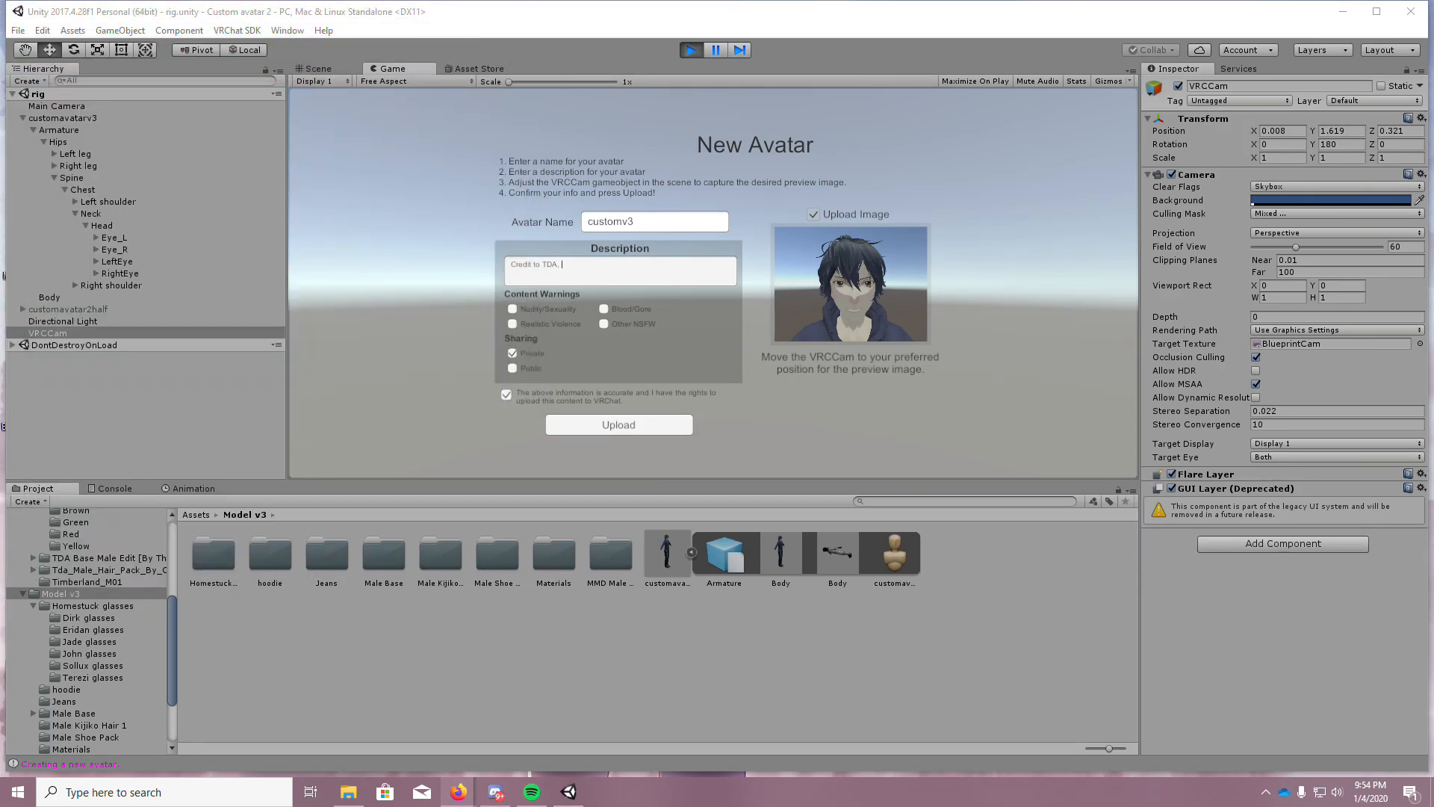
# Add the remaining model creators' usernames to the avatar description, separated by commas, correcting any misspelled ones
pyautogui.click(640, 279)
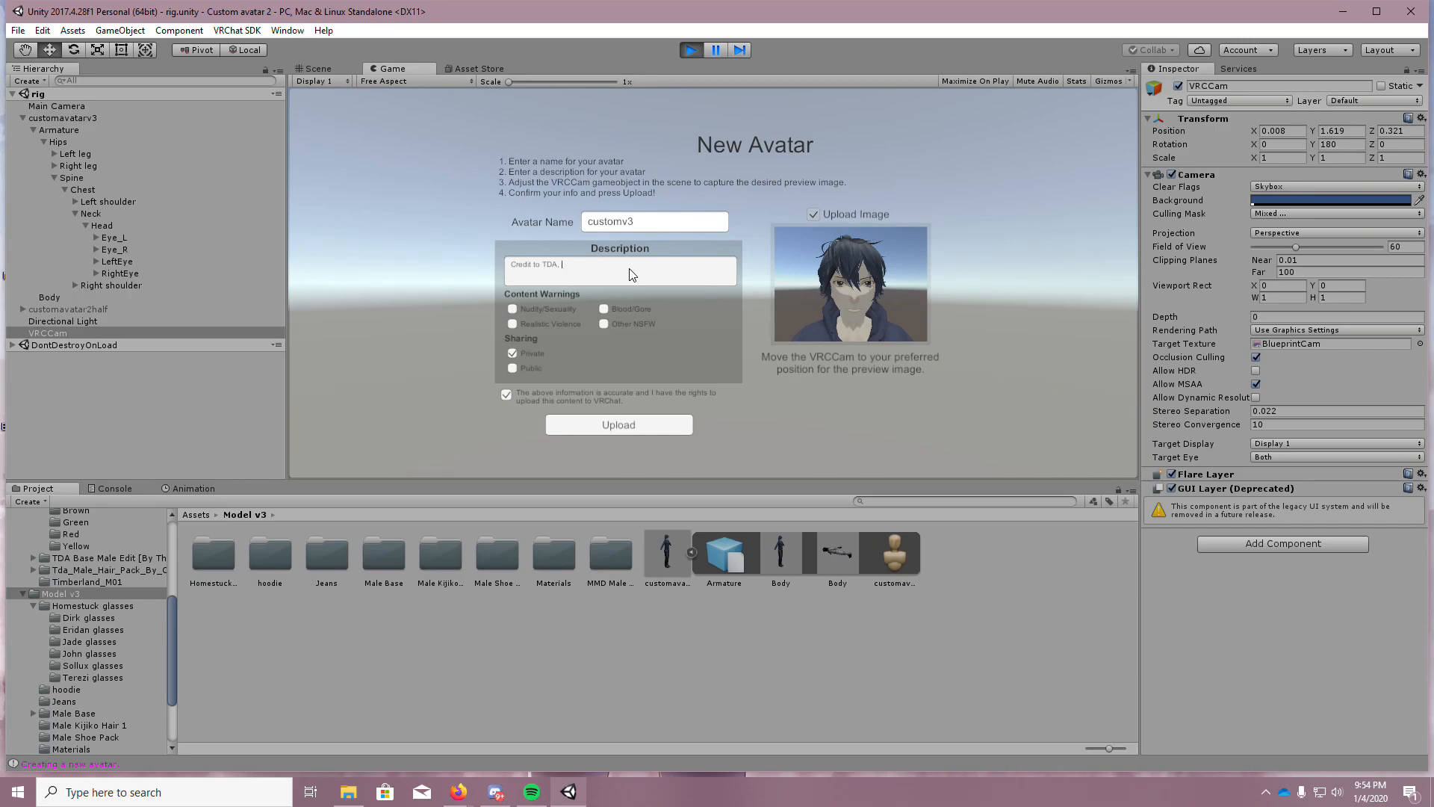
pyautogui.write('Lumialle,')
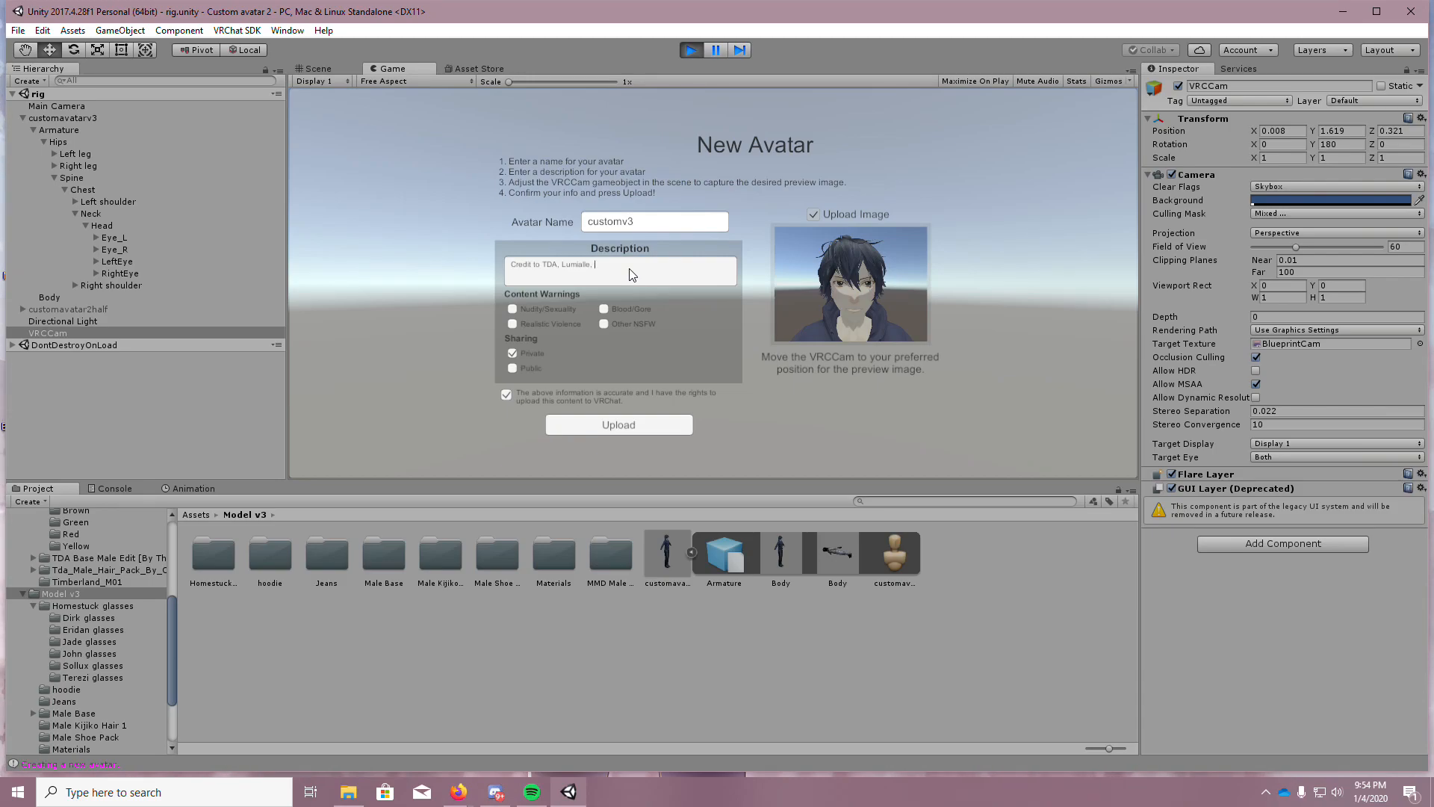
pyautogui.write('Mephnashine,')
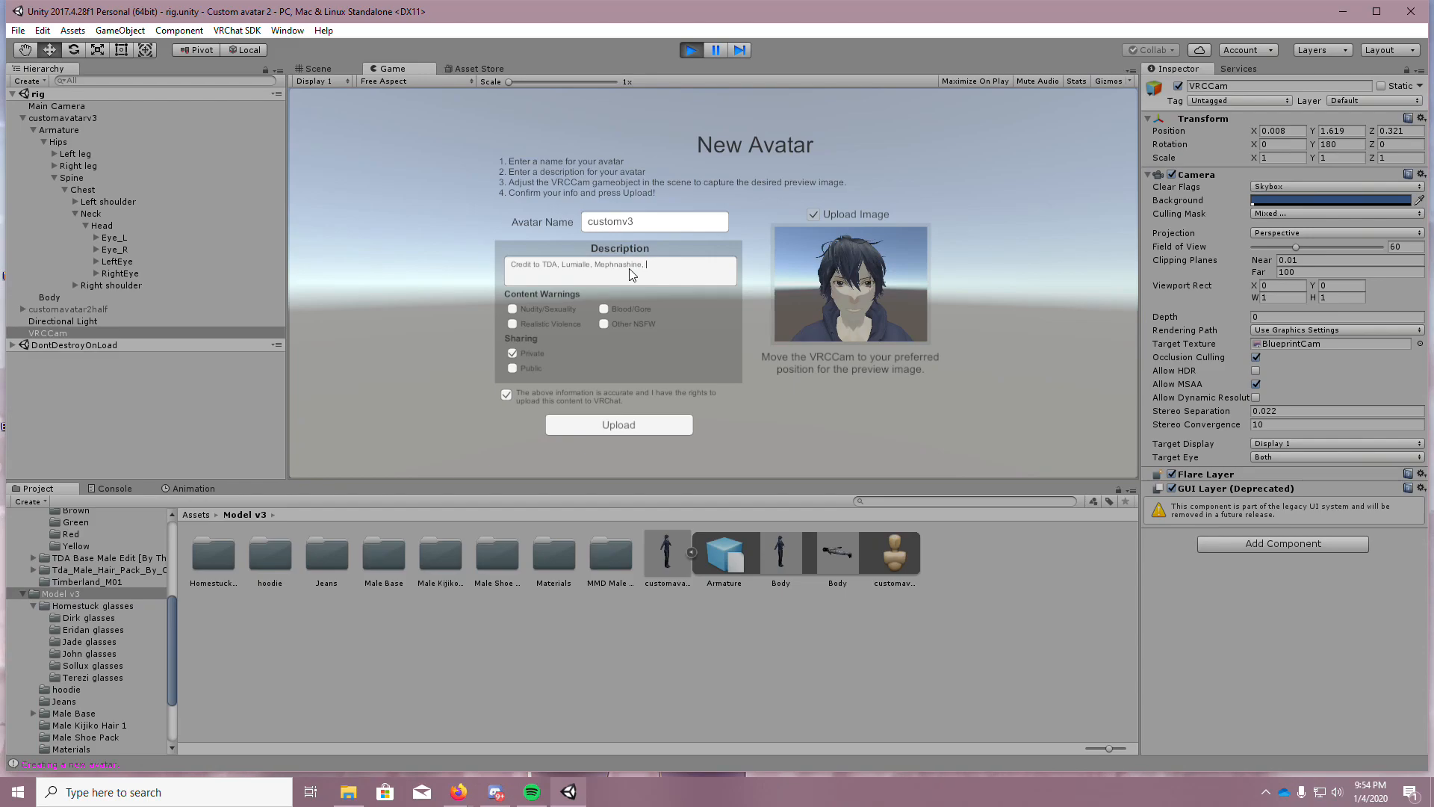
pyautogui.press('BackSpace')
pyautogui.press('BackSpace')
pyautogui.write('Ne')
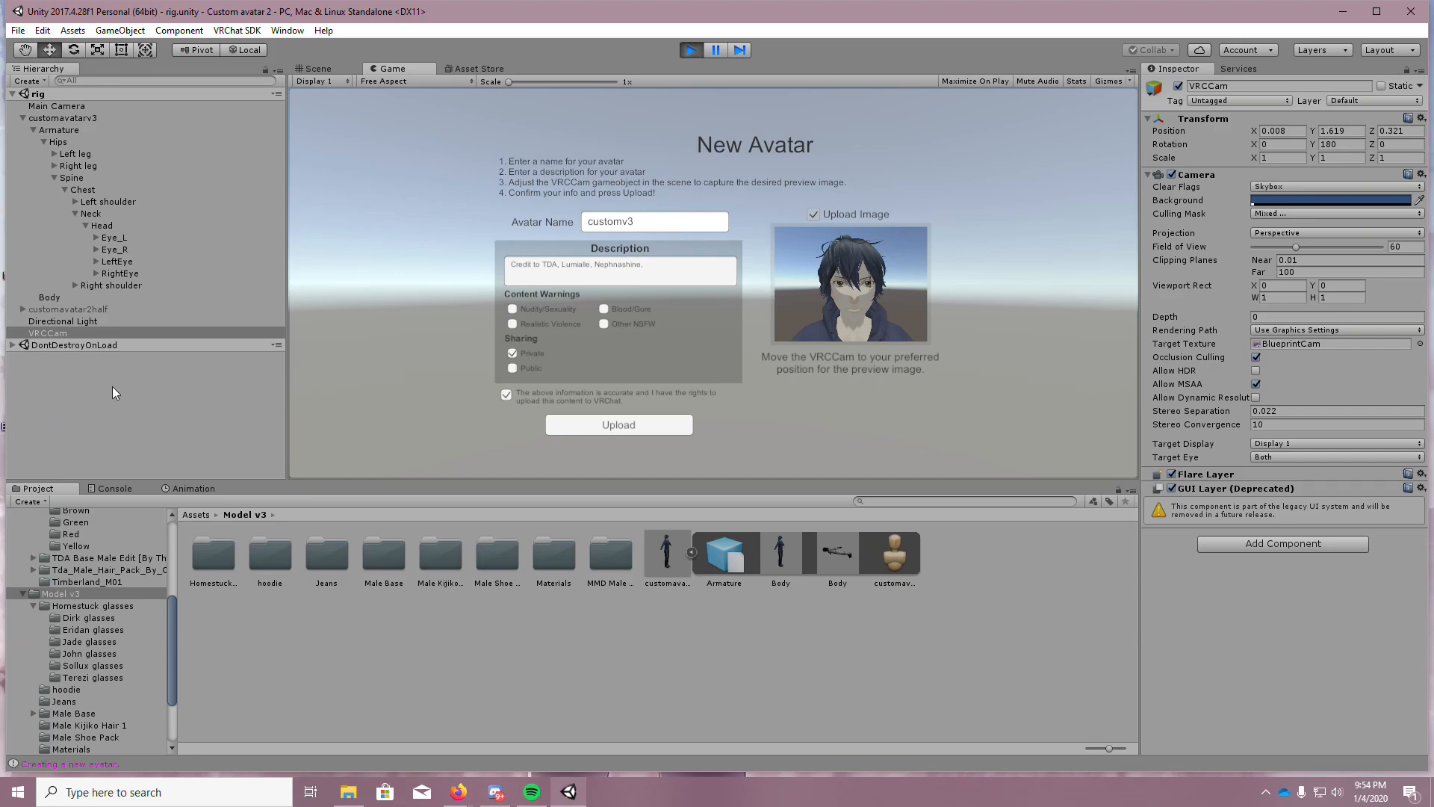
pyautogui.write('amMaemi,')
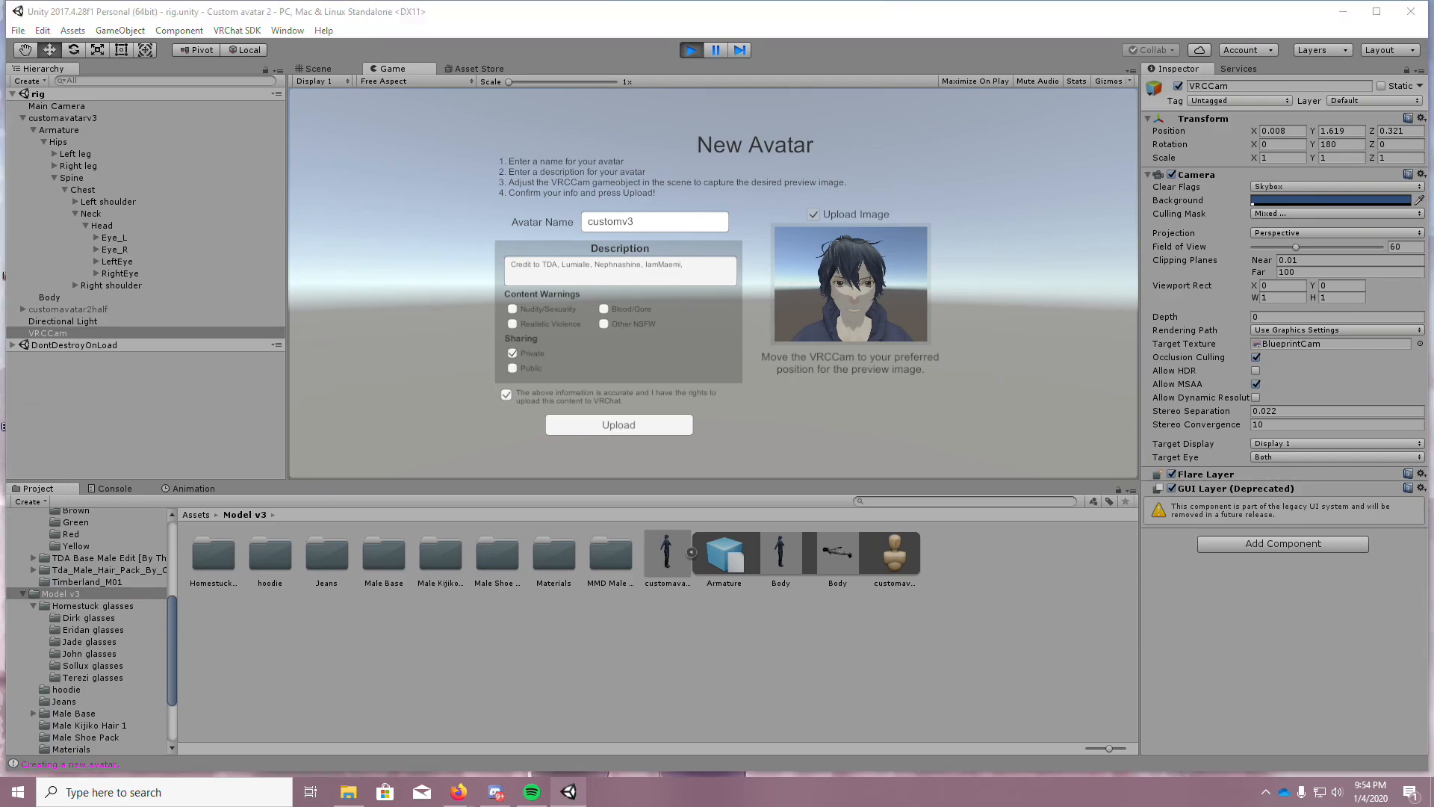
pyautogui.hotkey('alt', 'Tab')
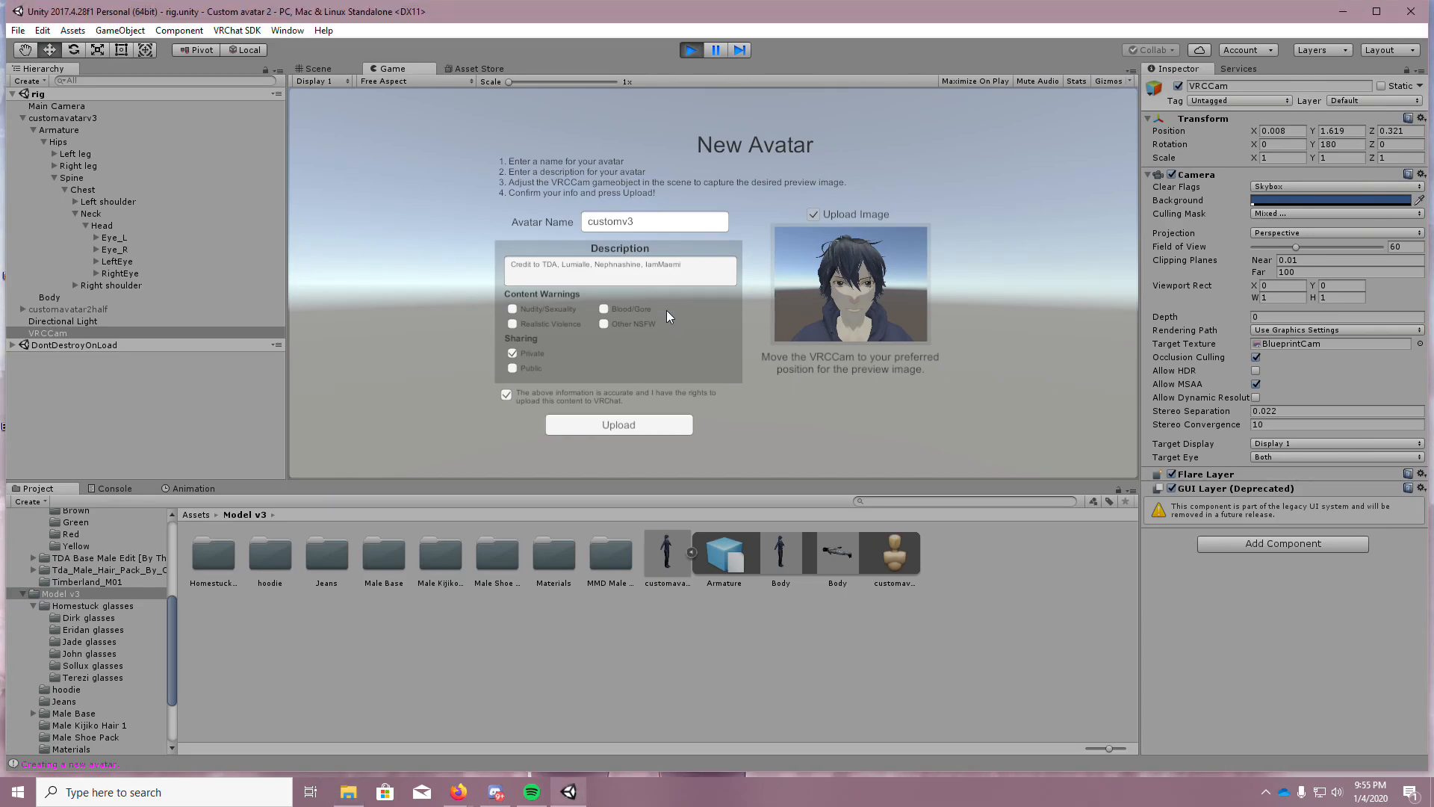
# Upload the customv3 avatar to VRChat and dismiss the upload dialog once it finishes
pyautogui.click(654, 428)
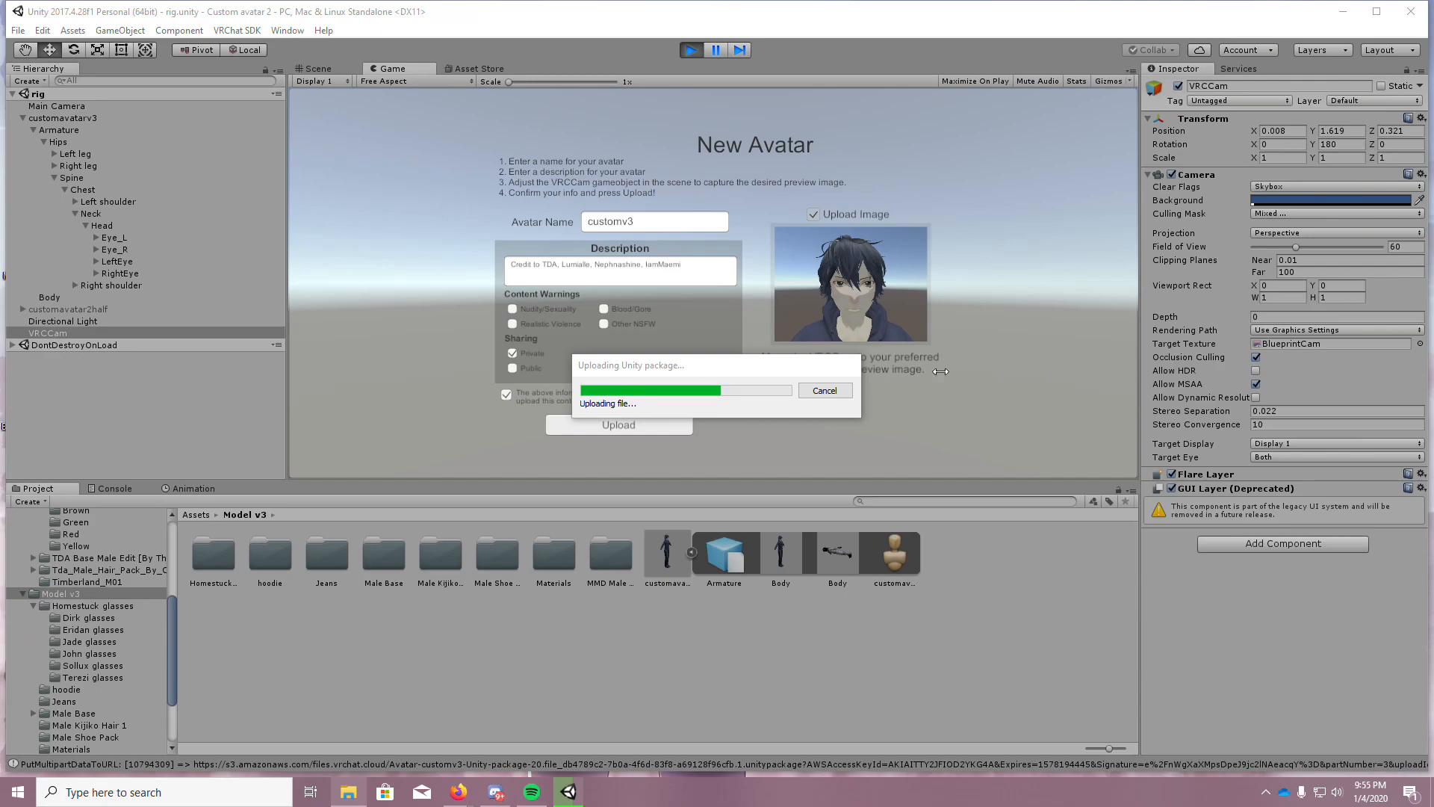
pyautogui.click(1265, 791)
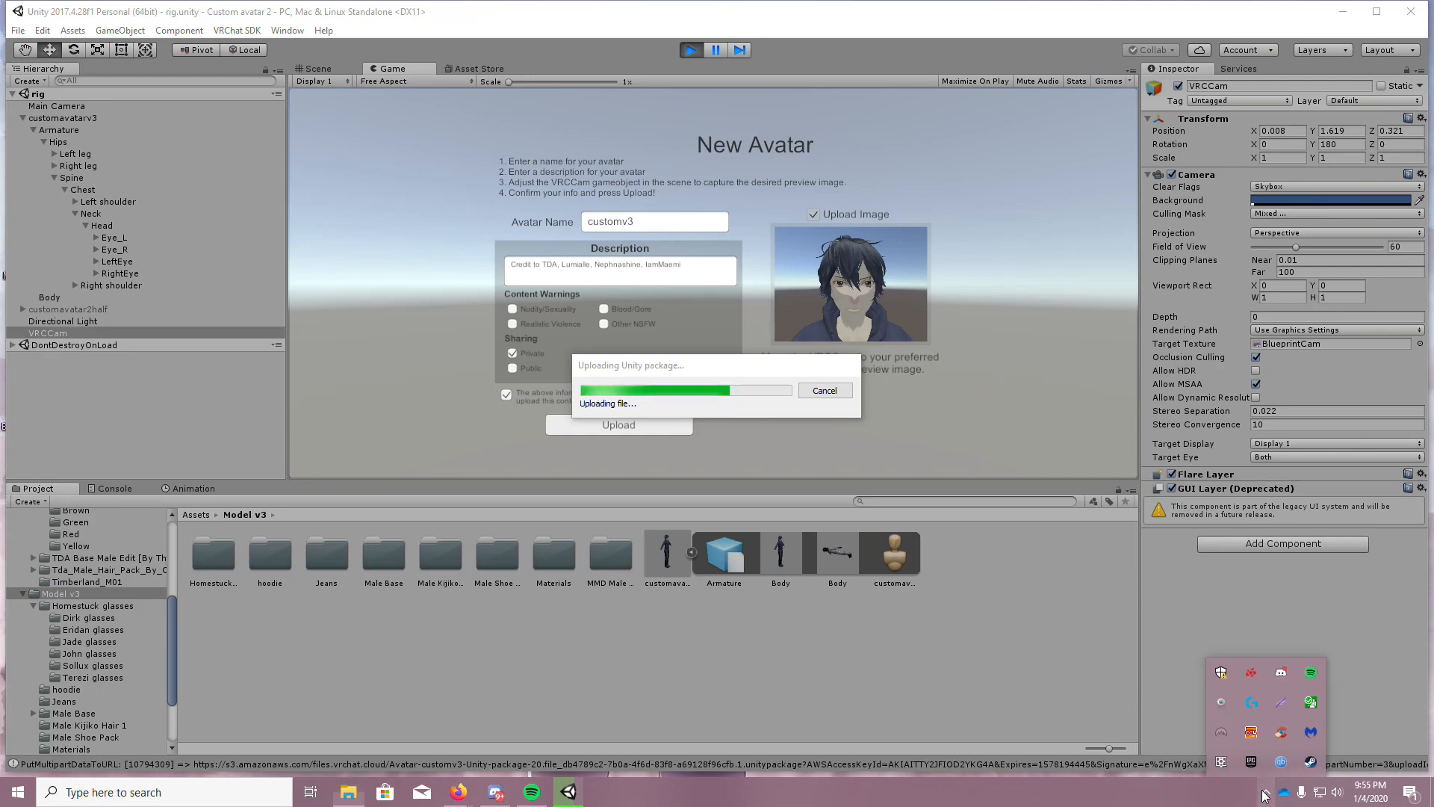
pyautogui.rightClick(1311, 762)
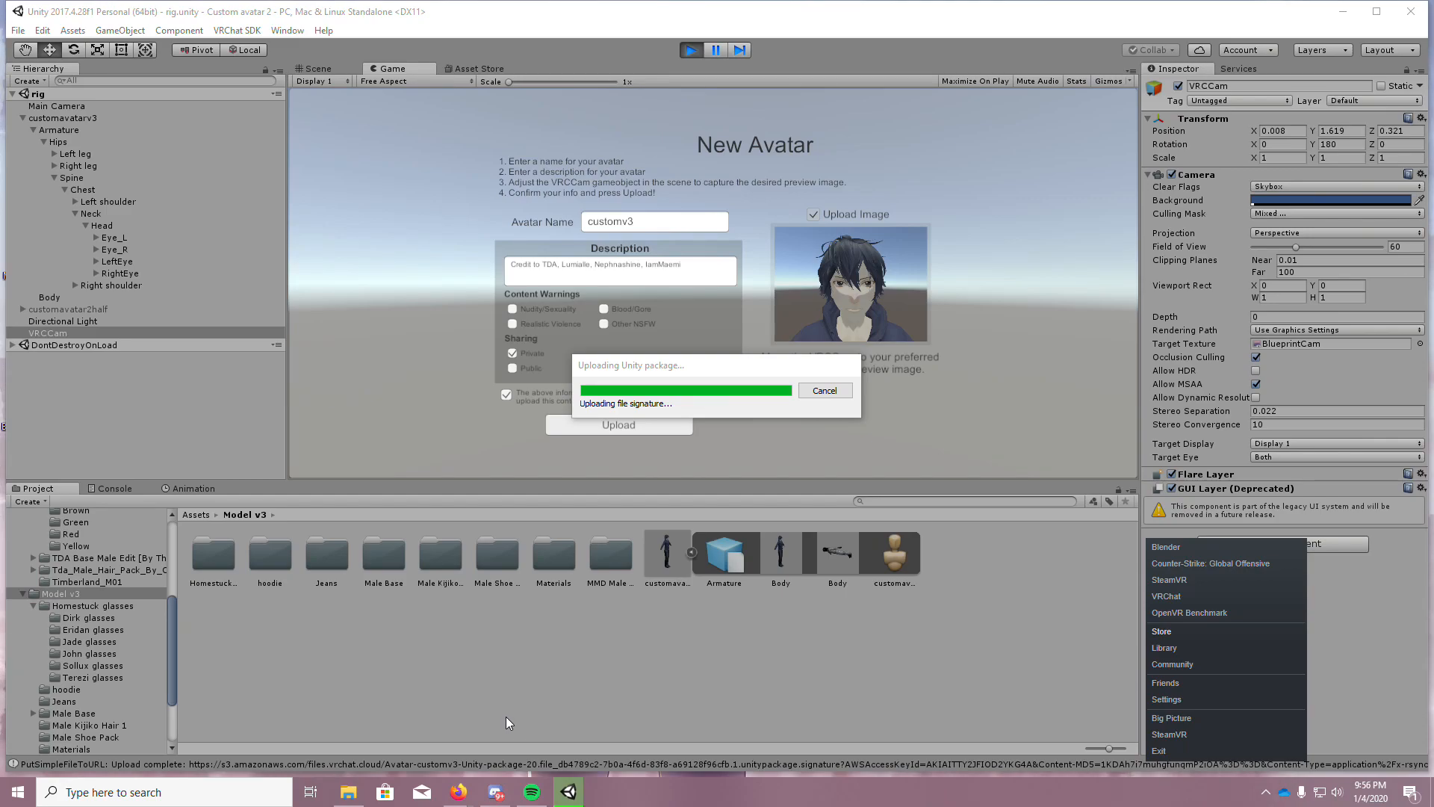
pyautogui.moveTo(494, 792)
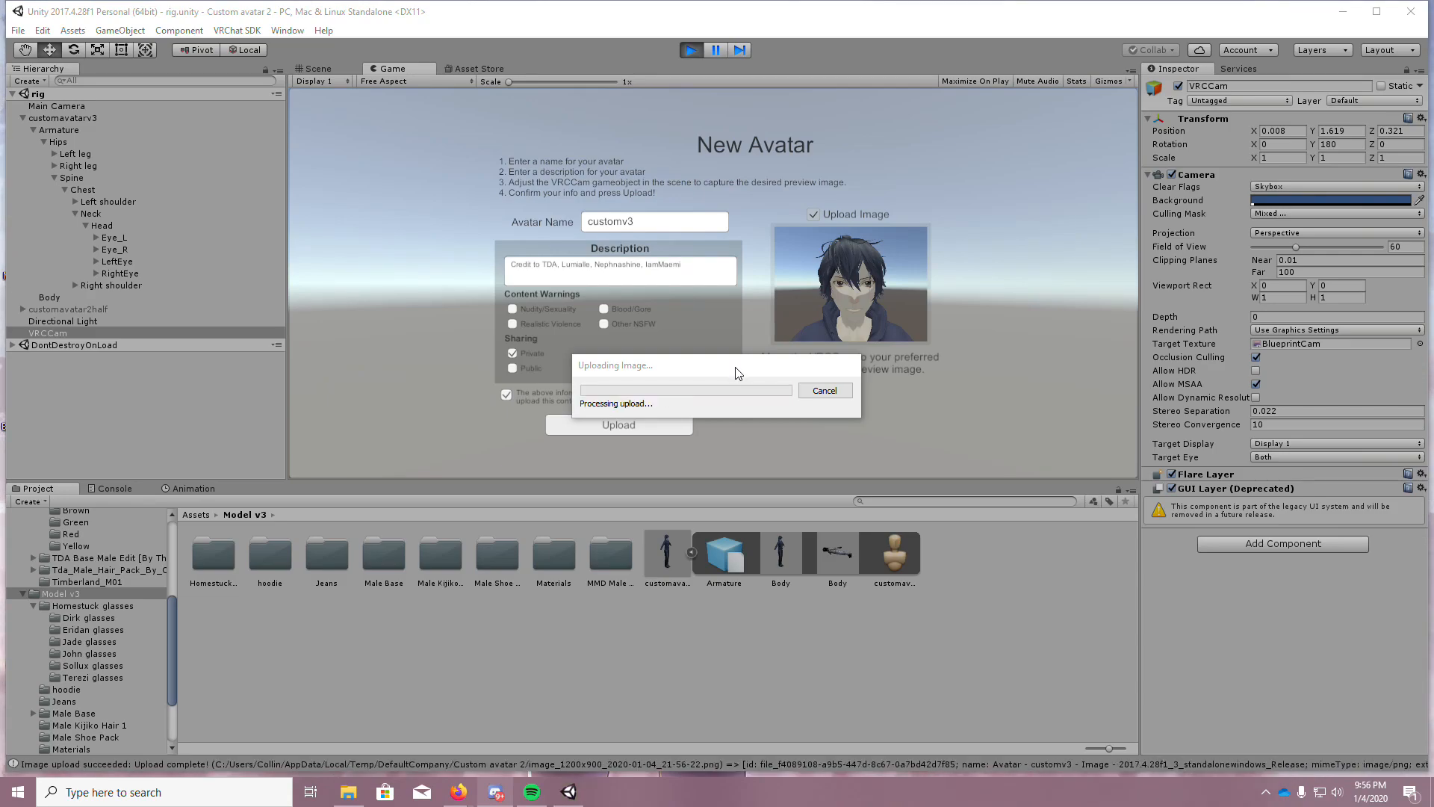
pyautogui.click(819, 425)
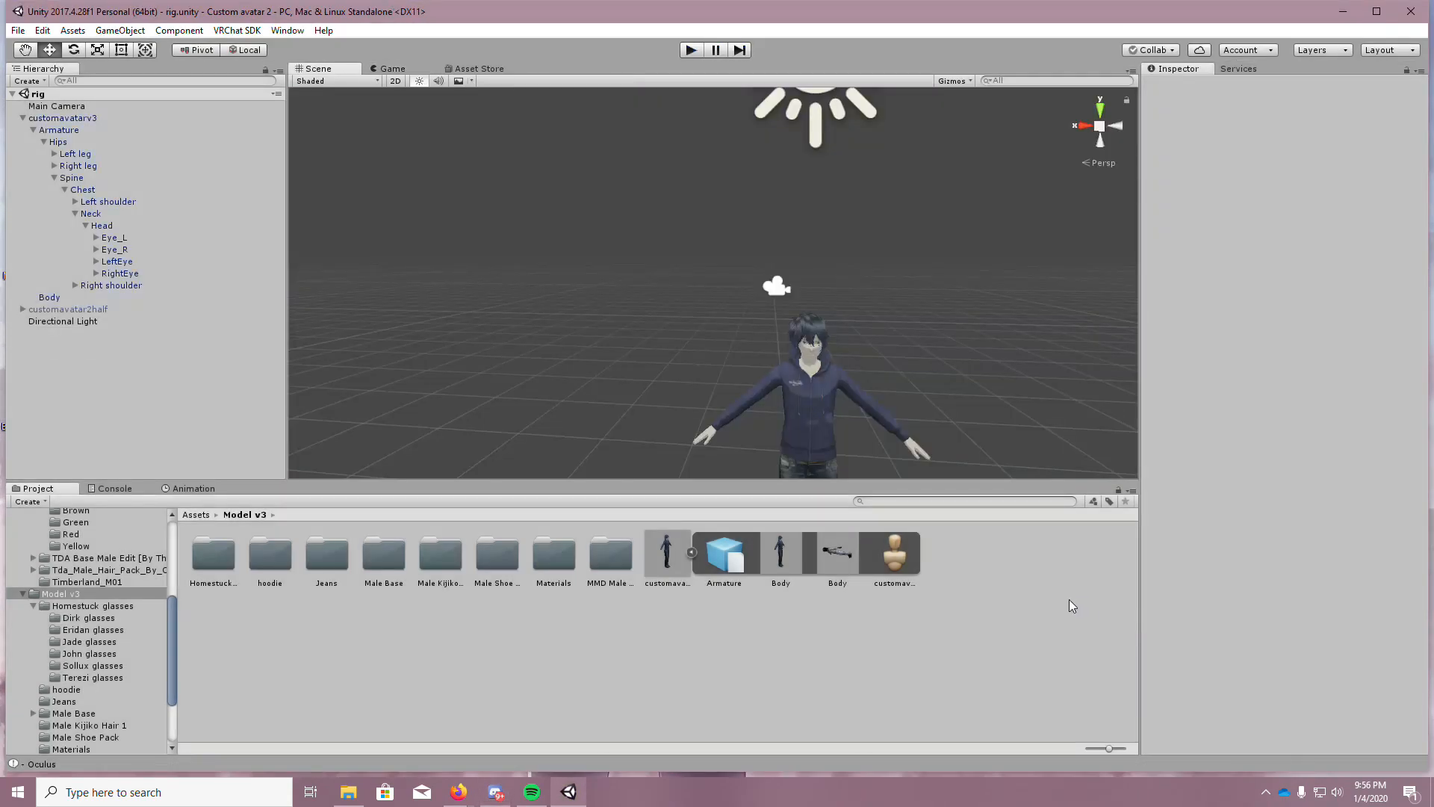
# Launch VRChat through Steam and change to the customv3 avatar under My Creations
pyautogui.click(1265, 792)
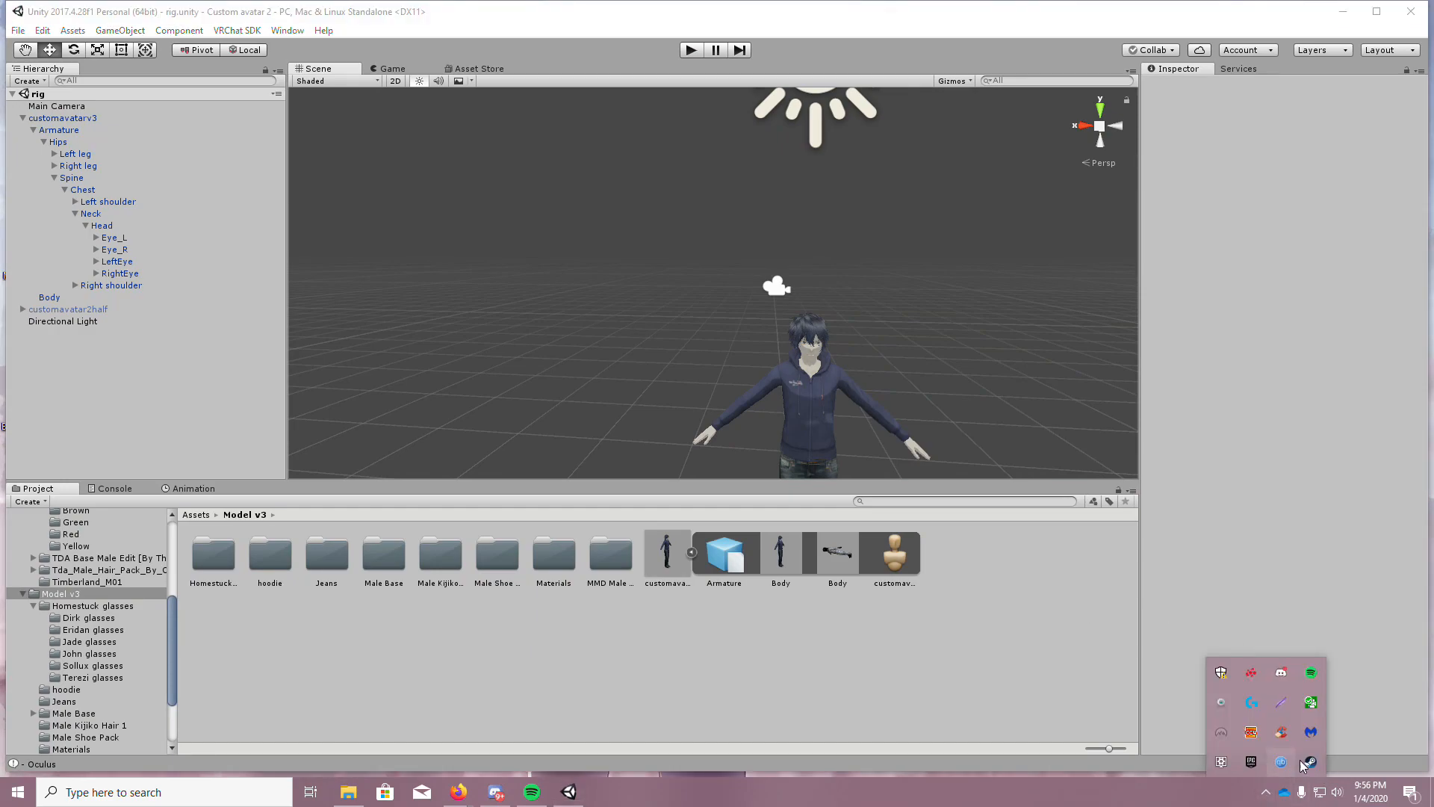
pyautogui.rightClick(1310, 762)
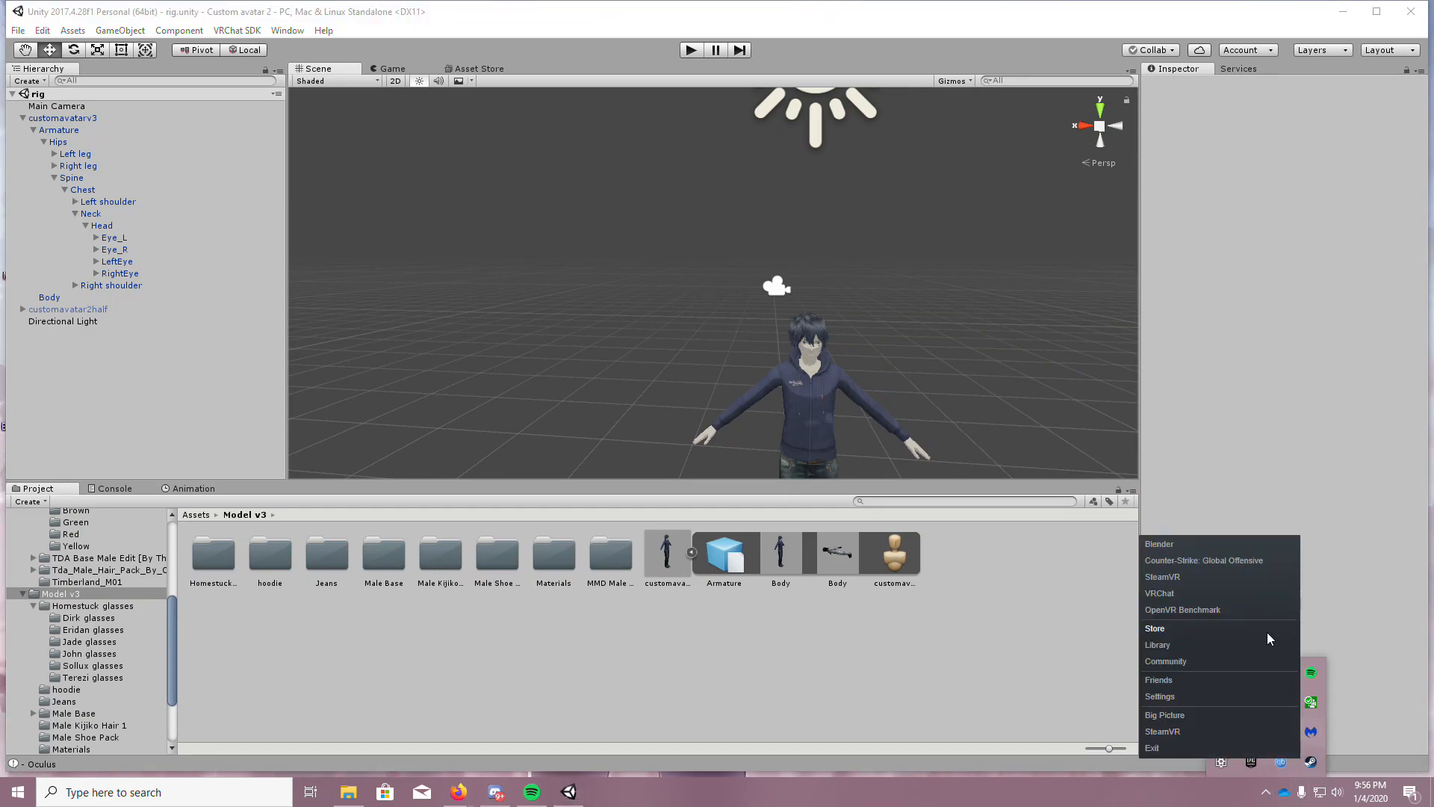
pyautogui.click(1198, 592)
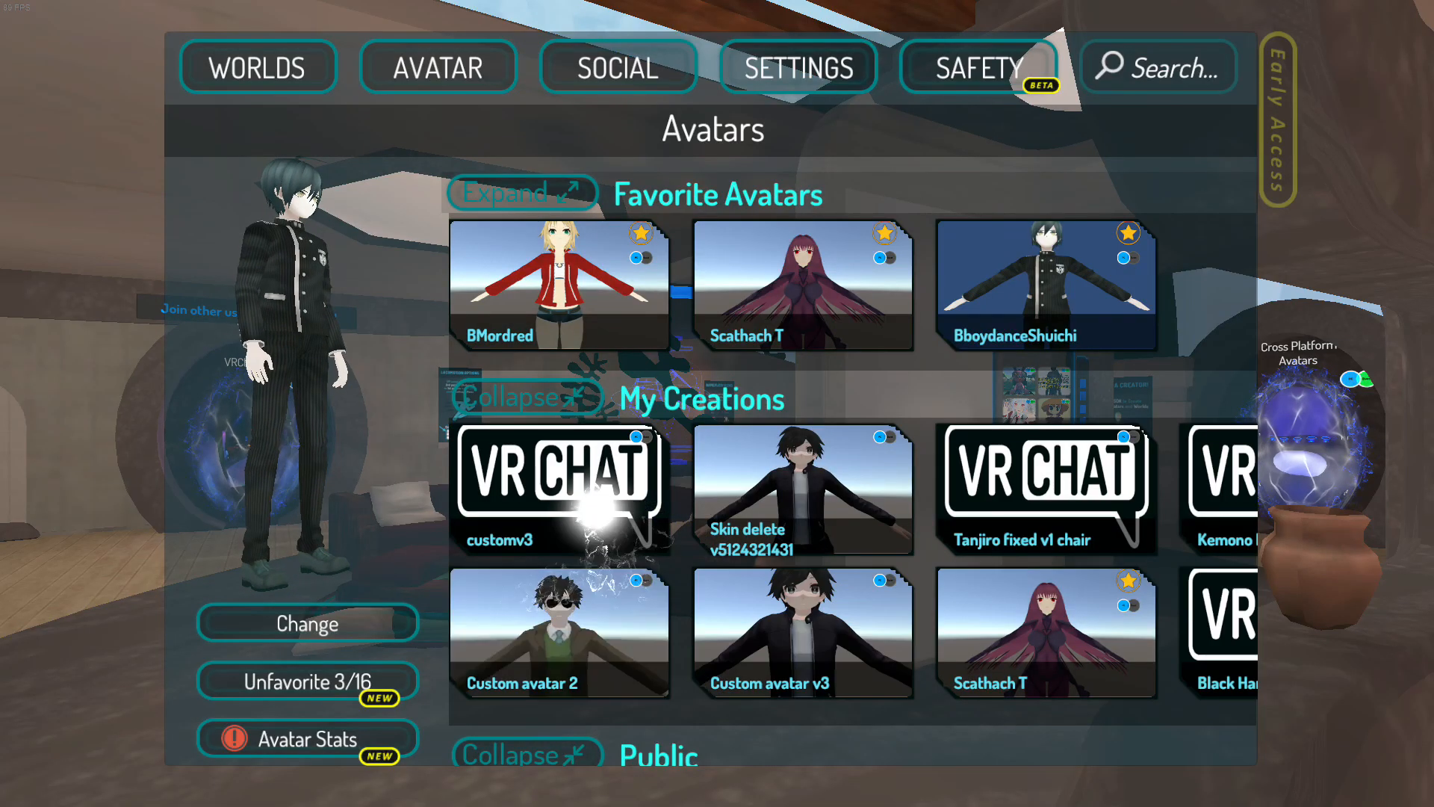
pyautogui.click(598, 508)
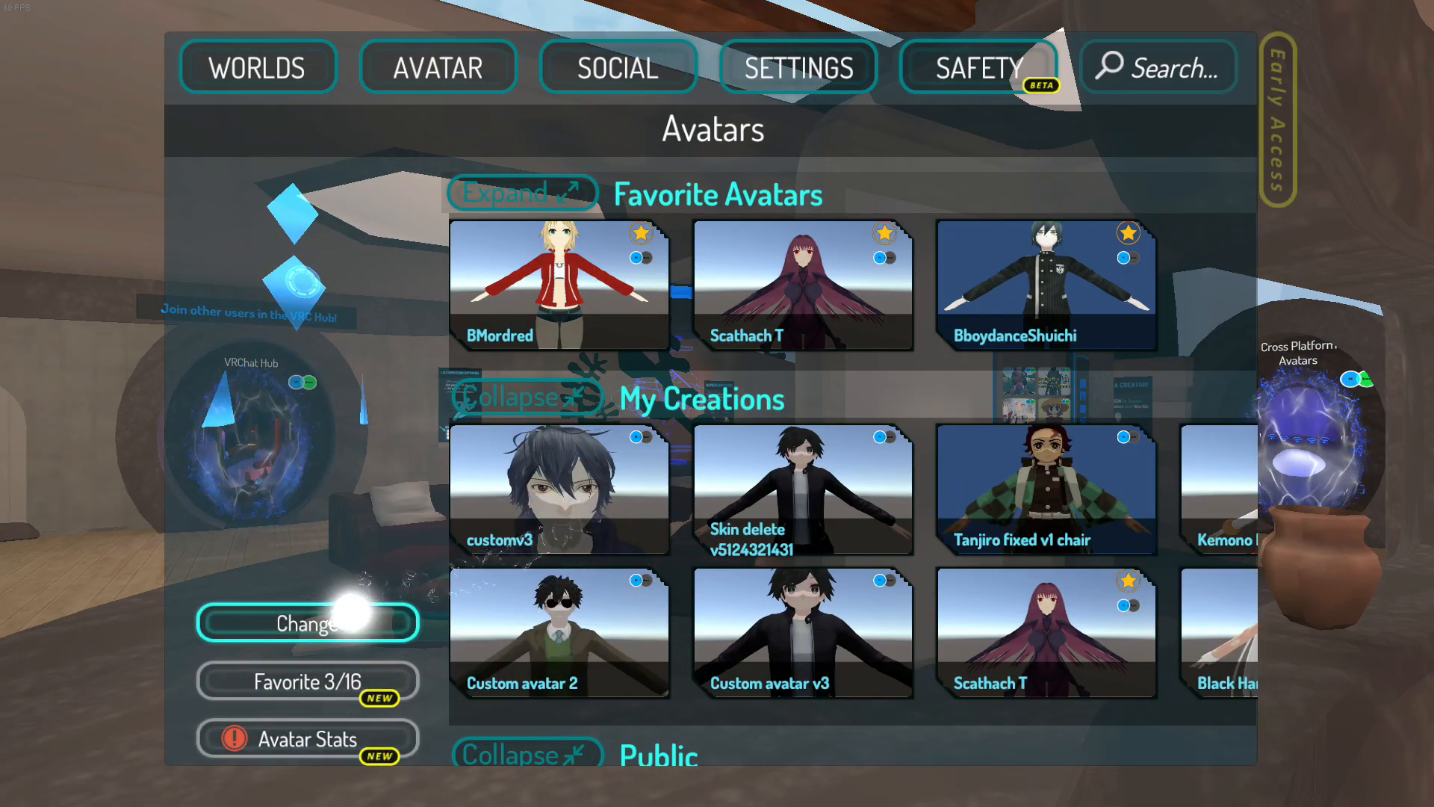
pyautogui.click(351, 612)
# Walk up to the mirror and speak with push-to-talk to check the avatar's mouth movement
pyautogui.press('w')
pyautogui.press('d')
pyautogui.press('a')
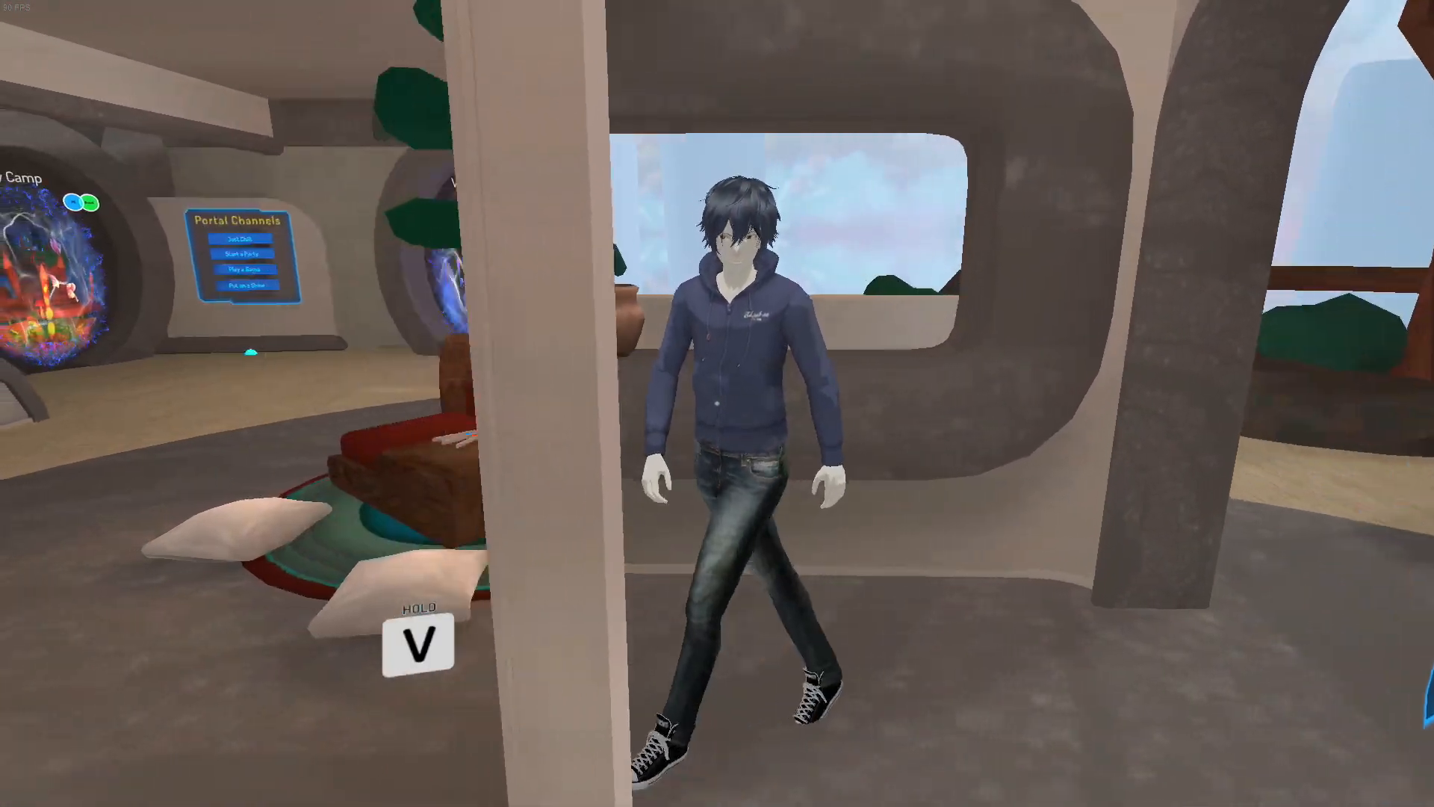
pyautogui.press('d')
pyautogui.press('w')
pyautogui.press('v')
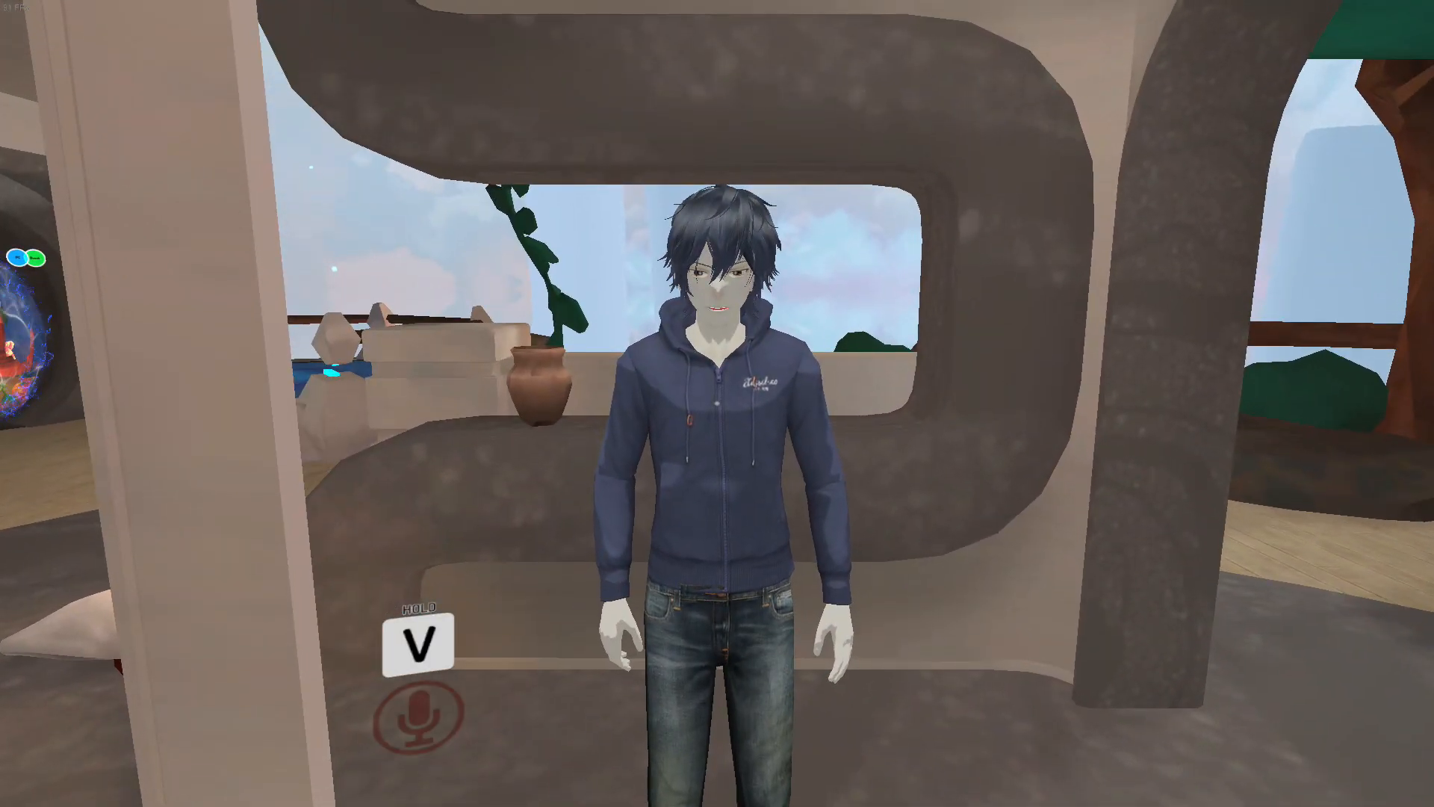
pyautogui.press('w')
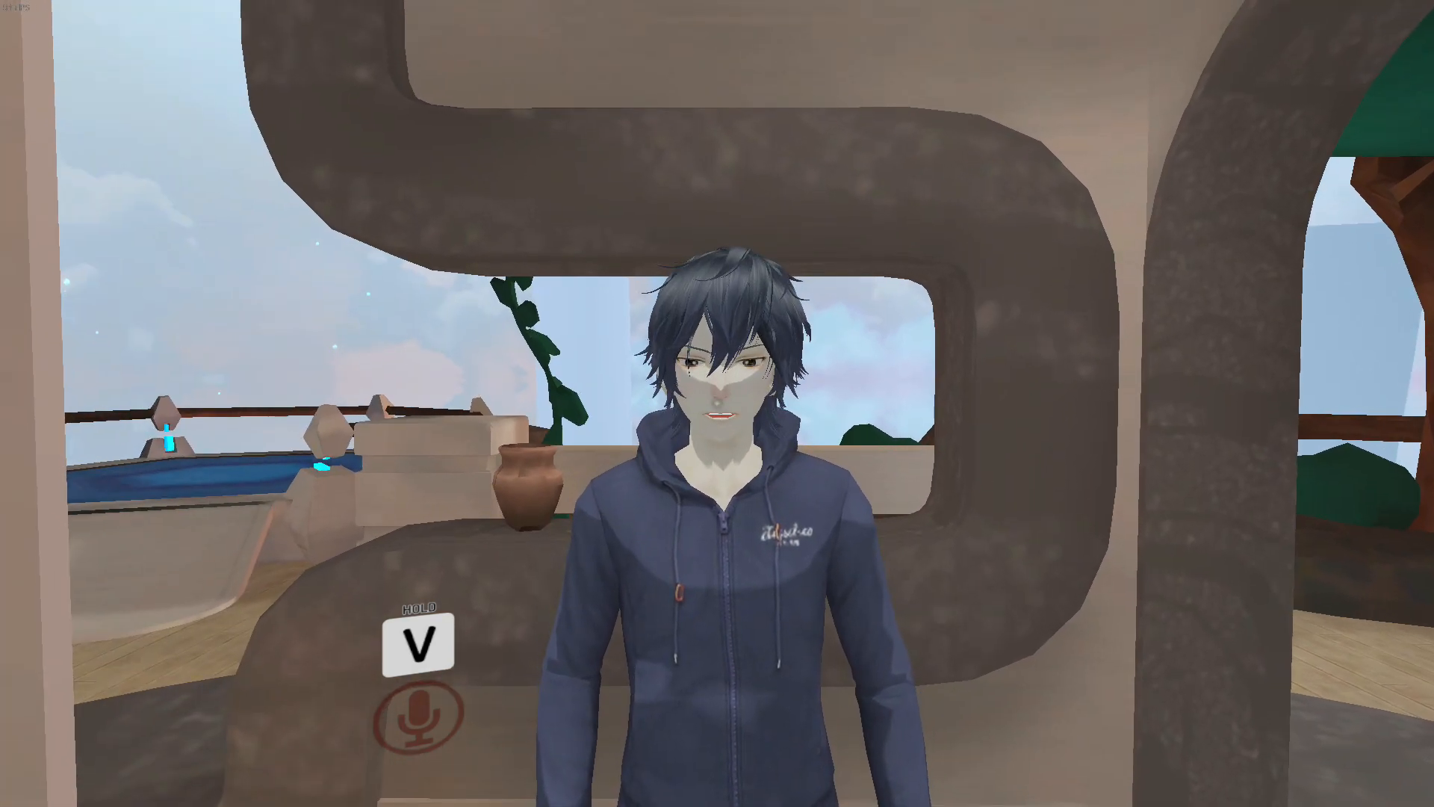
# Step back, forward and sideways in front of the mirror to examine the avatar's walking animation, body and clothing
pyautogui.press('s')
pyautogui.press('a')
pyautogui.press('d')
pyautogui.press('a')
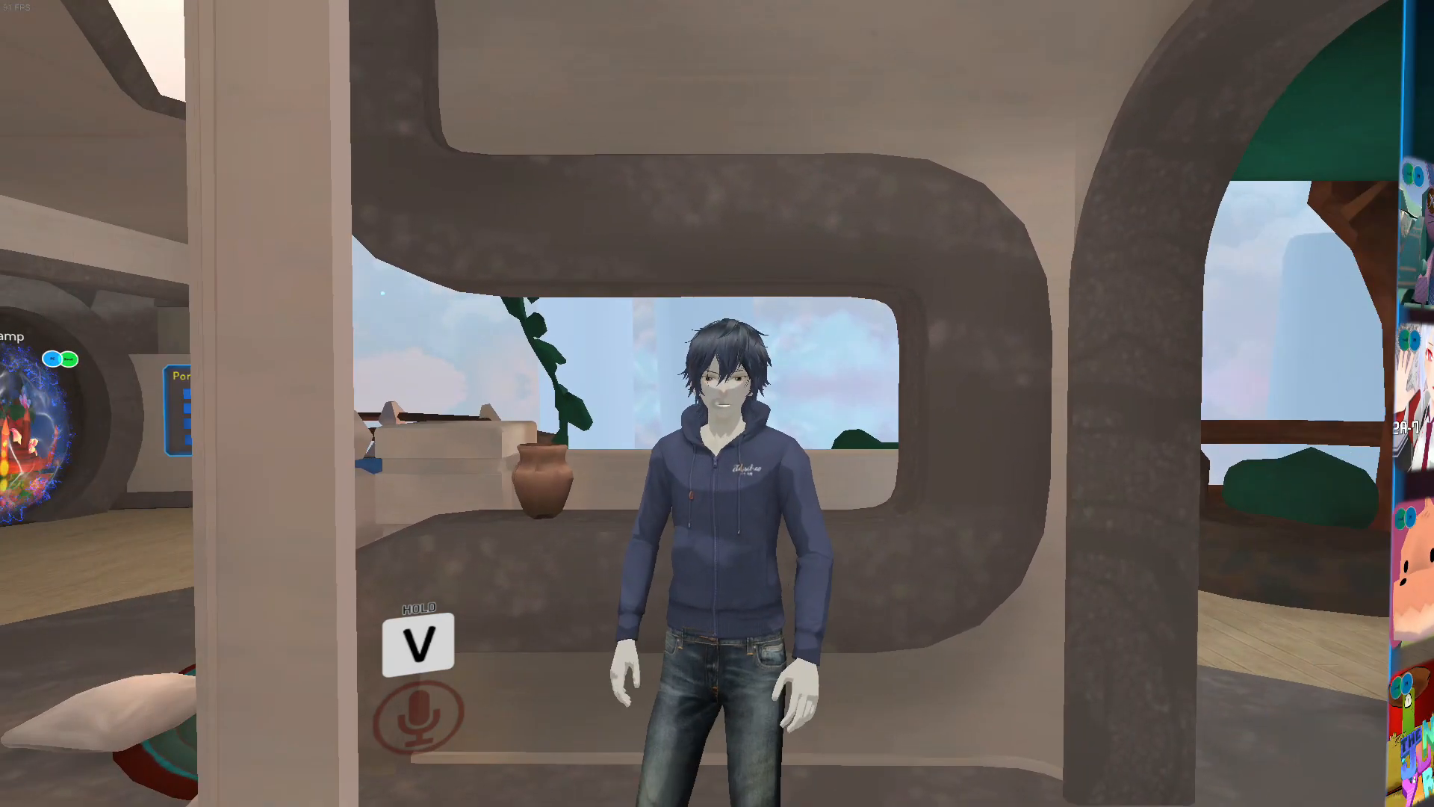
pyautogui.press('d')
pyautogui.press('w')
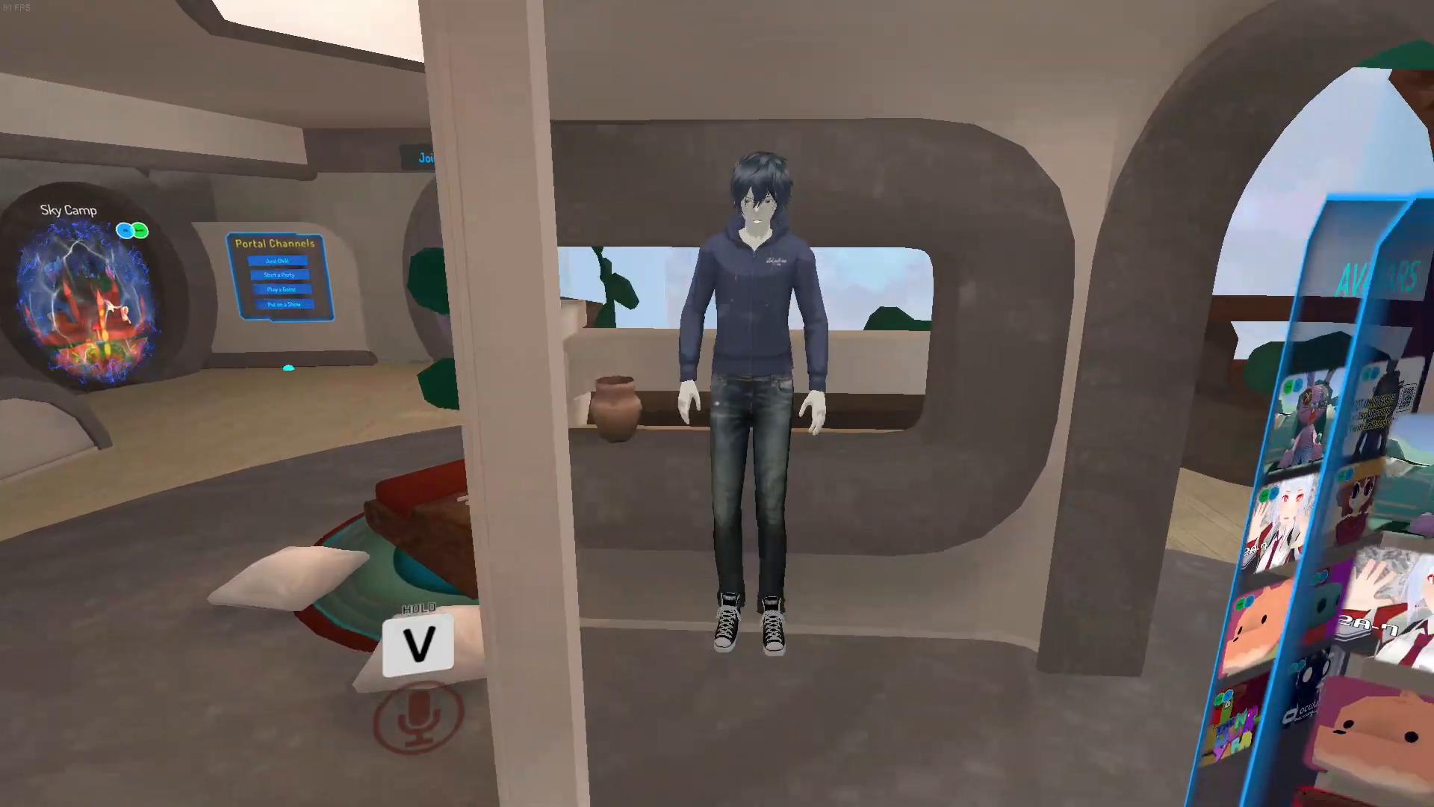
pyautogui.press('a')
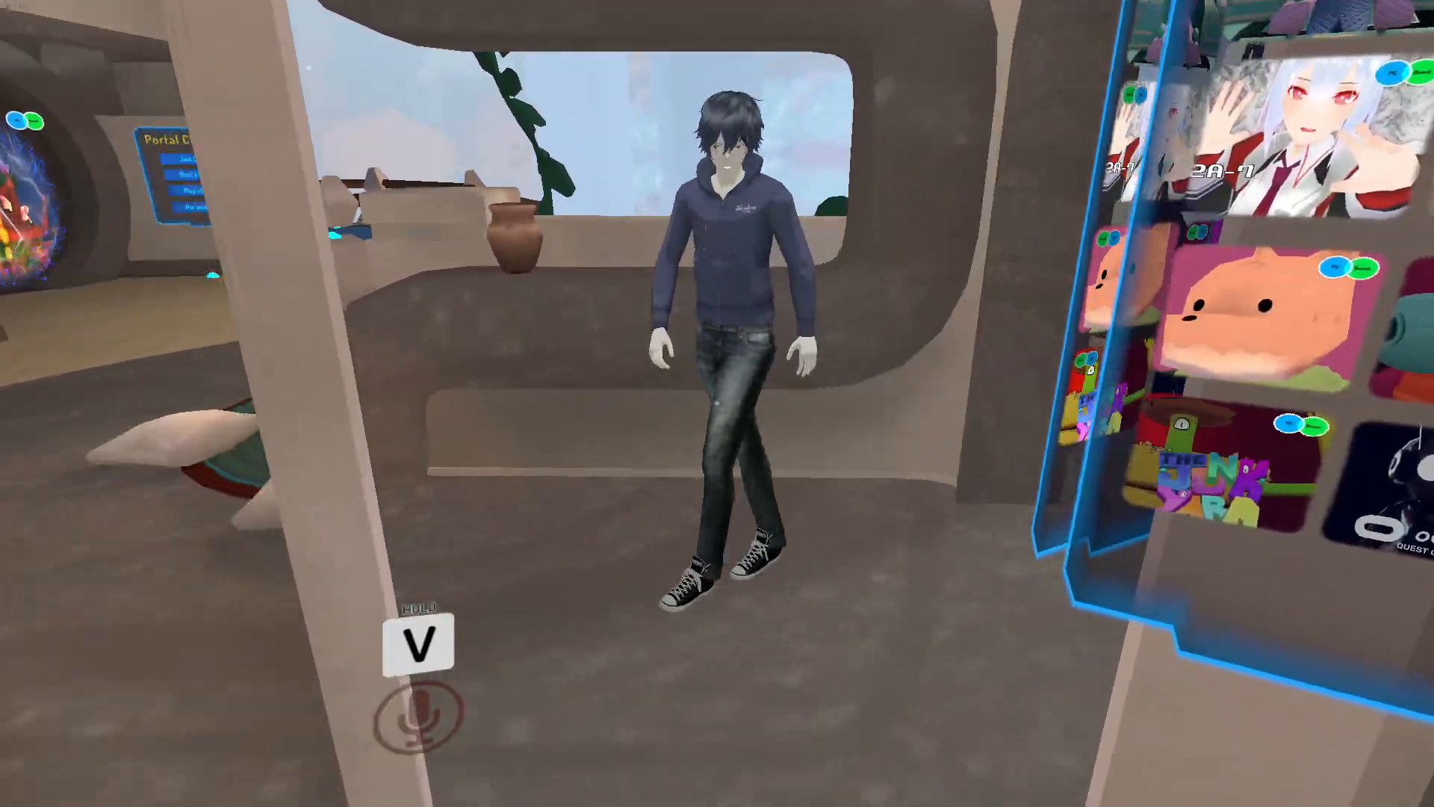
pyautogui.press('d')
pyautogui.press('a')
pyautogui.press('a')
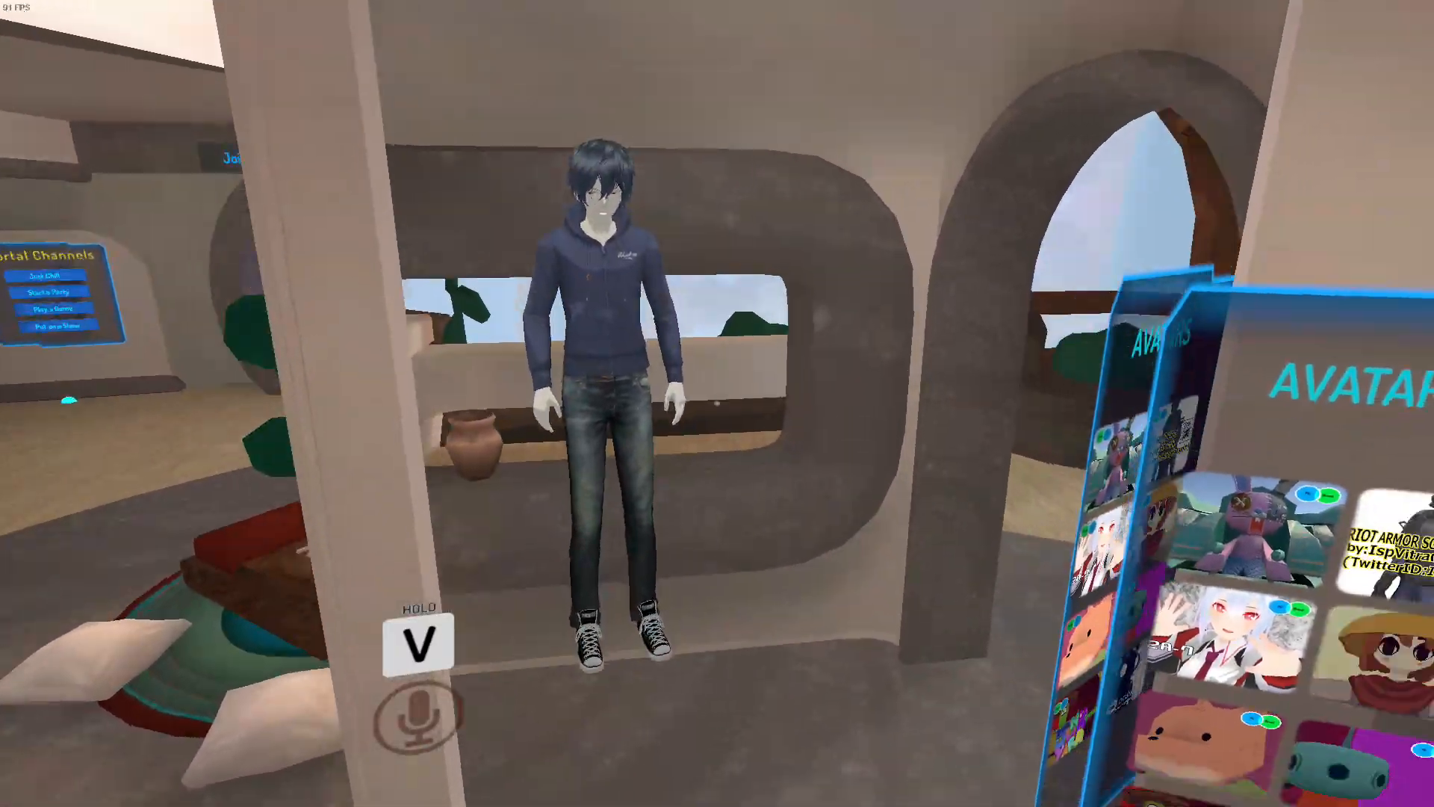
pyautogui.press('d')
pyautogui.press('a')
pyautogui.press('d')
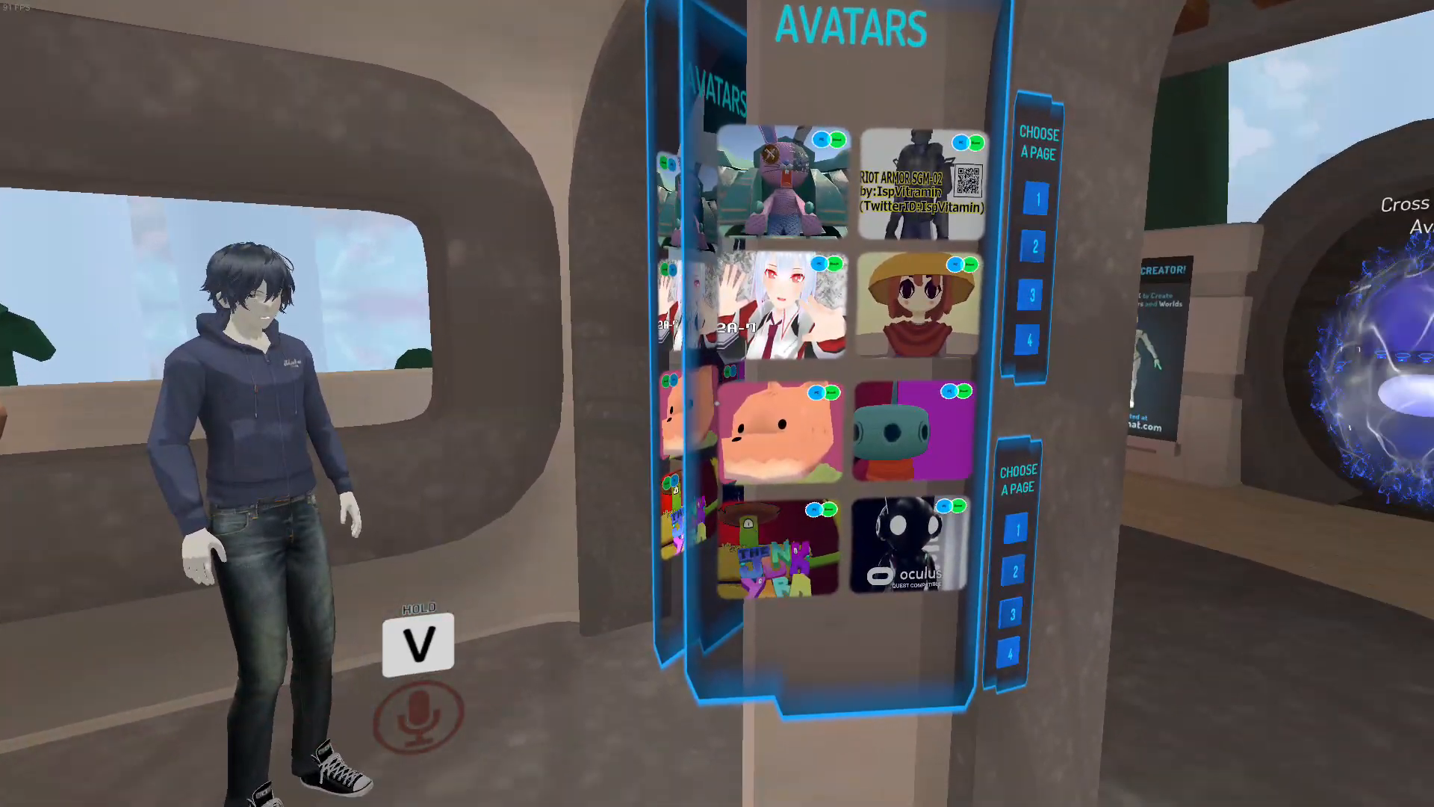
pyautogui.press('a')
pyautogui.press('s')
pyautogui.press('d')
pyautogui.press('w')
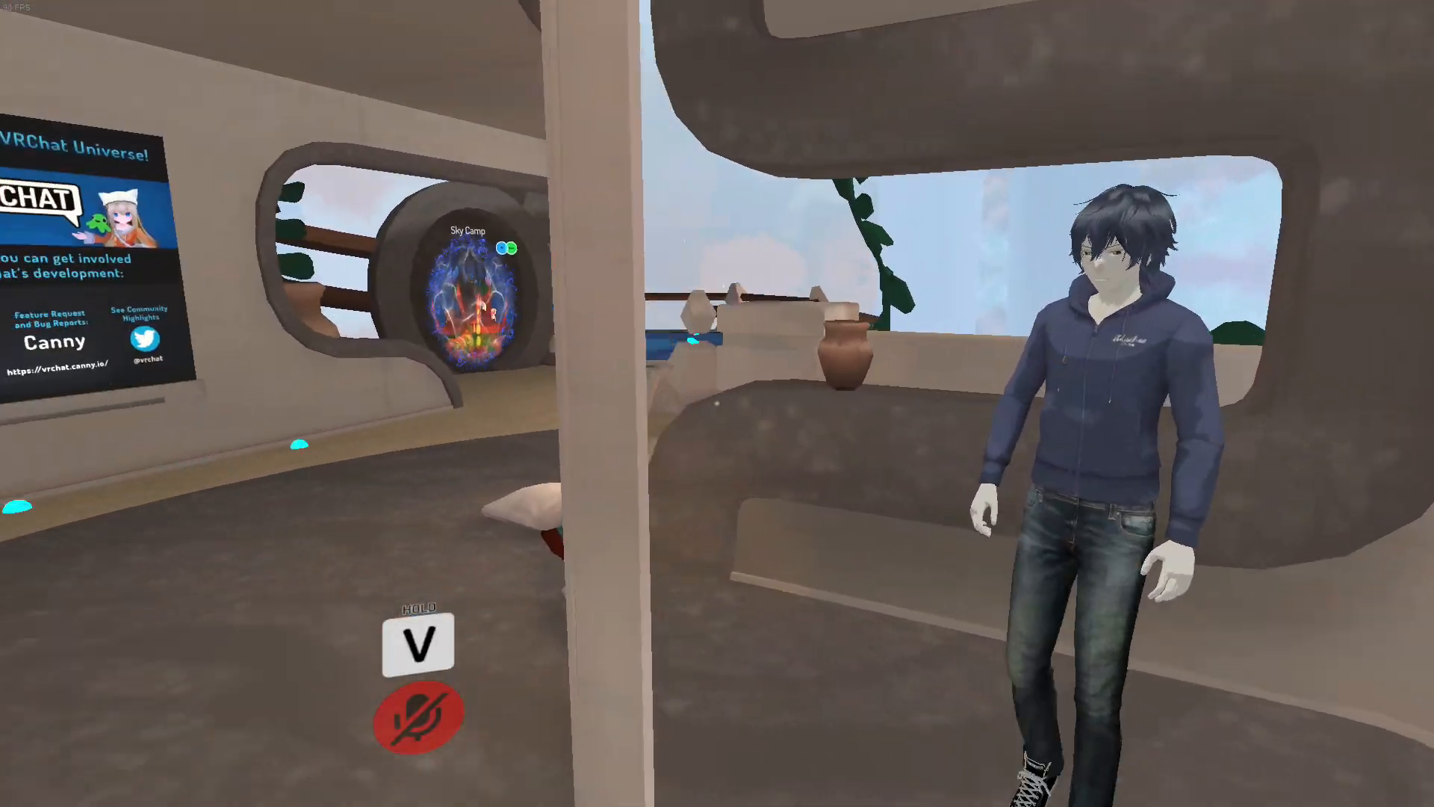
pyautogui.press('a')
pyautogui.press('d')
pyautogui.press('s')
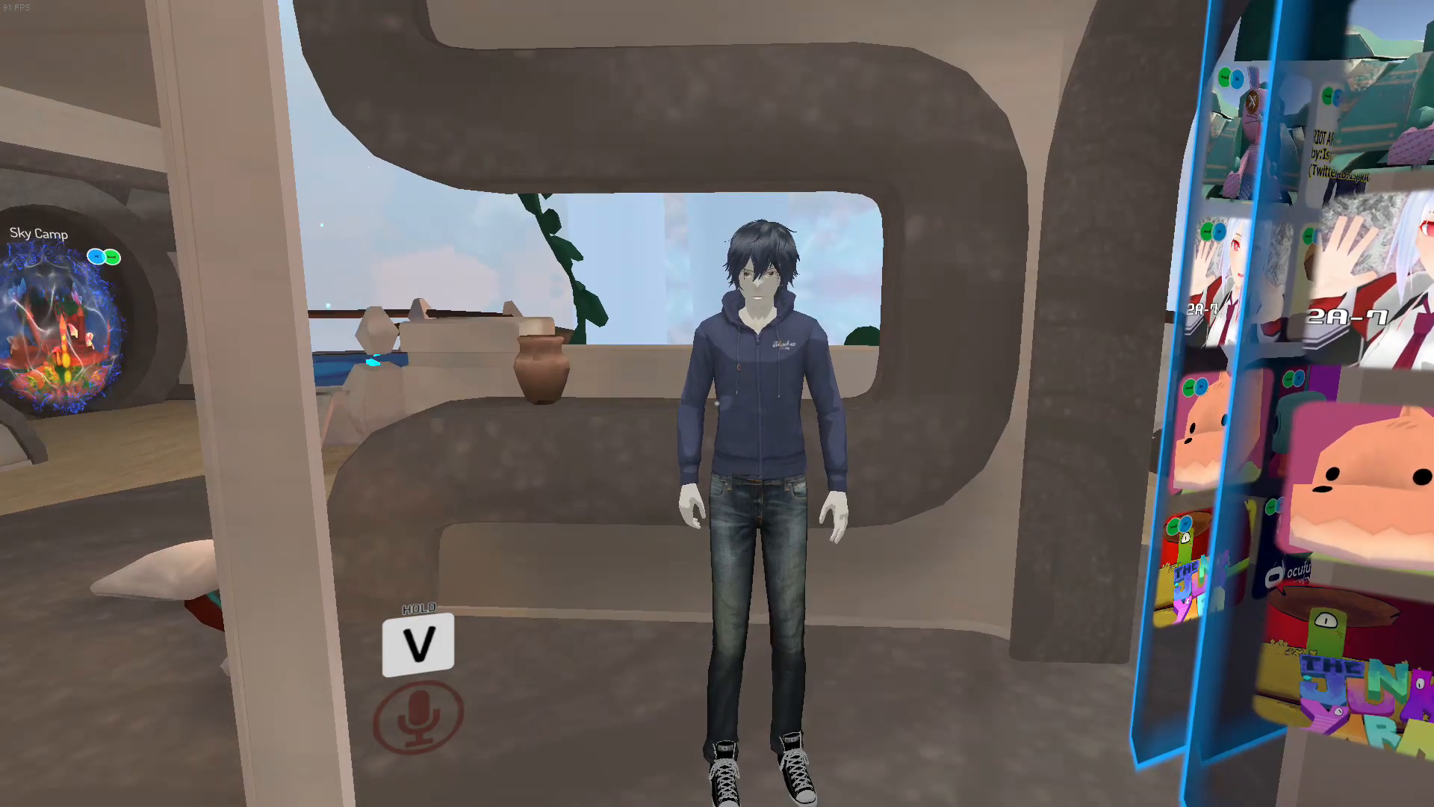
# Move back and forward at the mirror and play one of the avatar's emotes to check its animation
pyautogui.press('s')
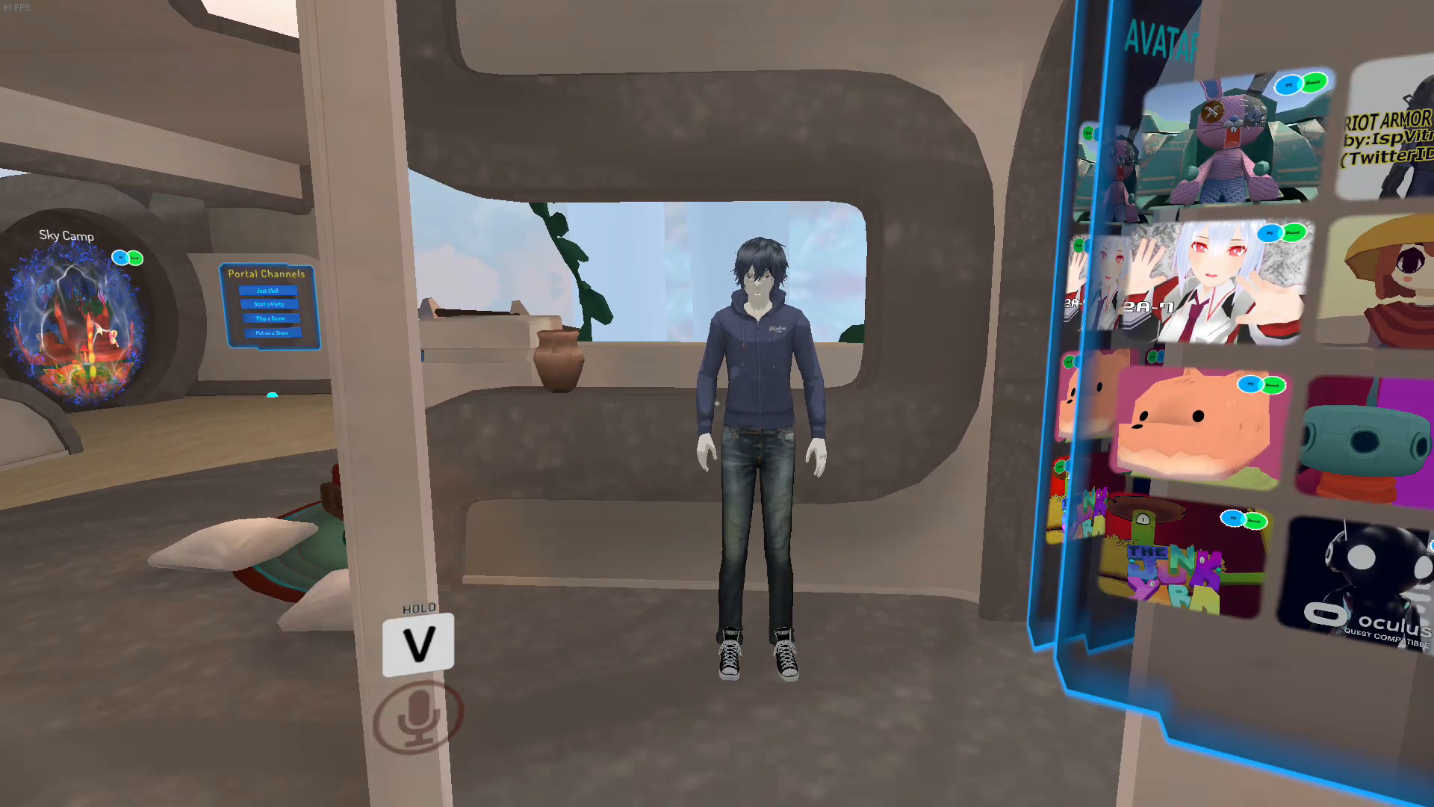
pyautogui.press('w')
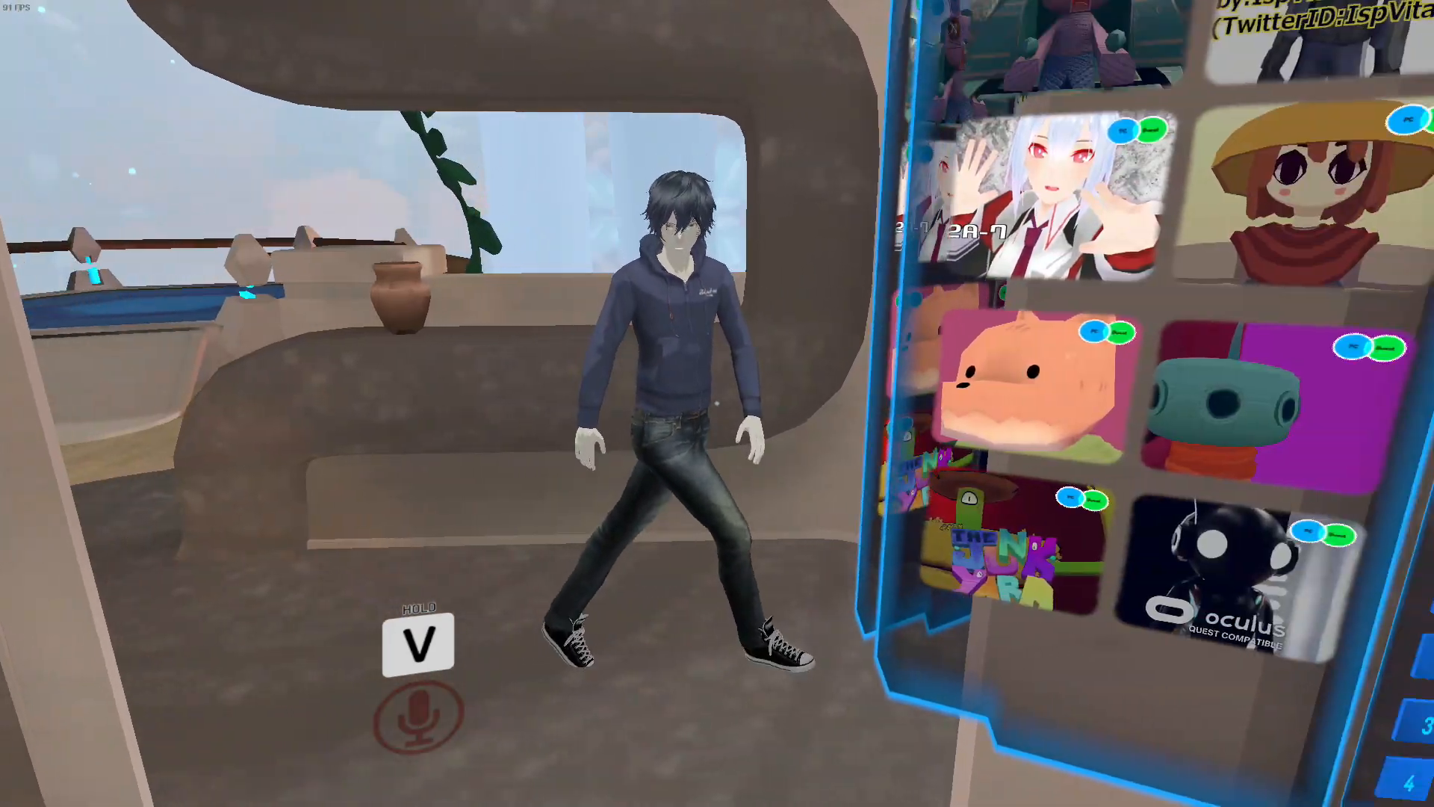
pyautogui.press('Escape')
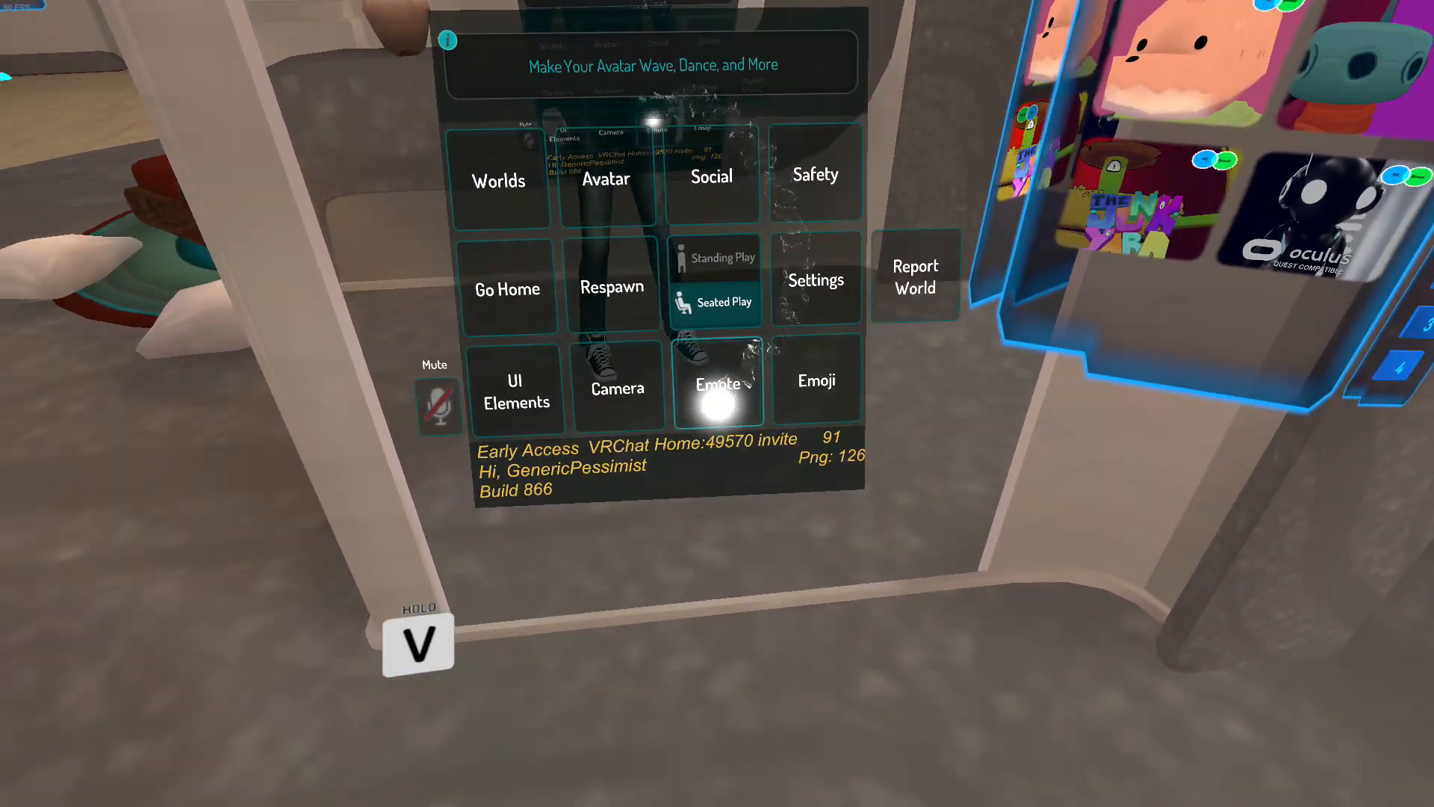
pyautogui.click(714, 478)
pyautogui.click(717, 401)
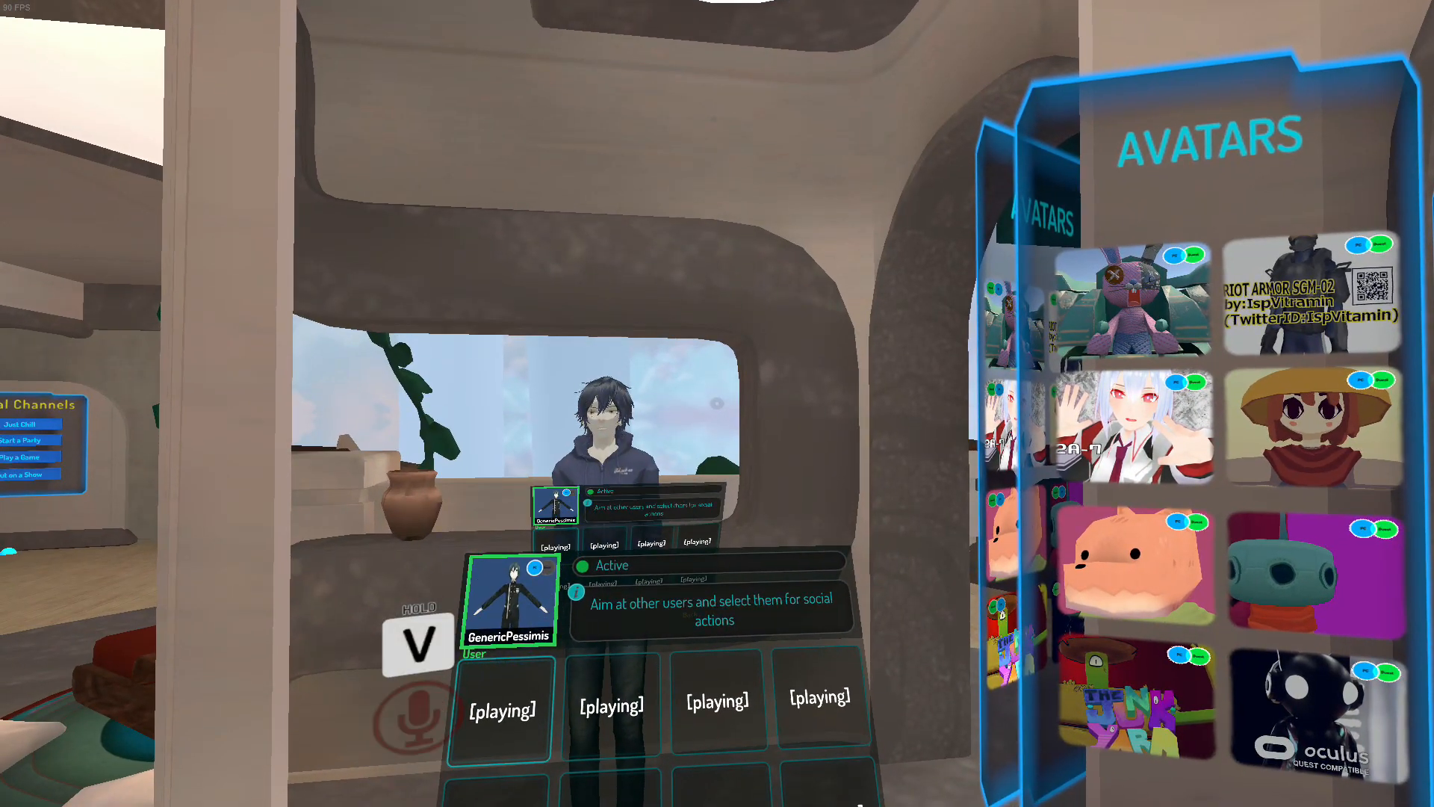
pyautogui.press('Escape')
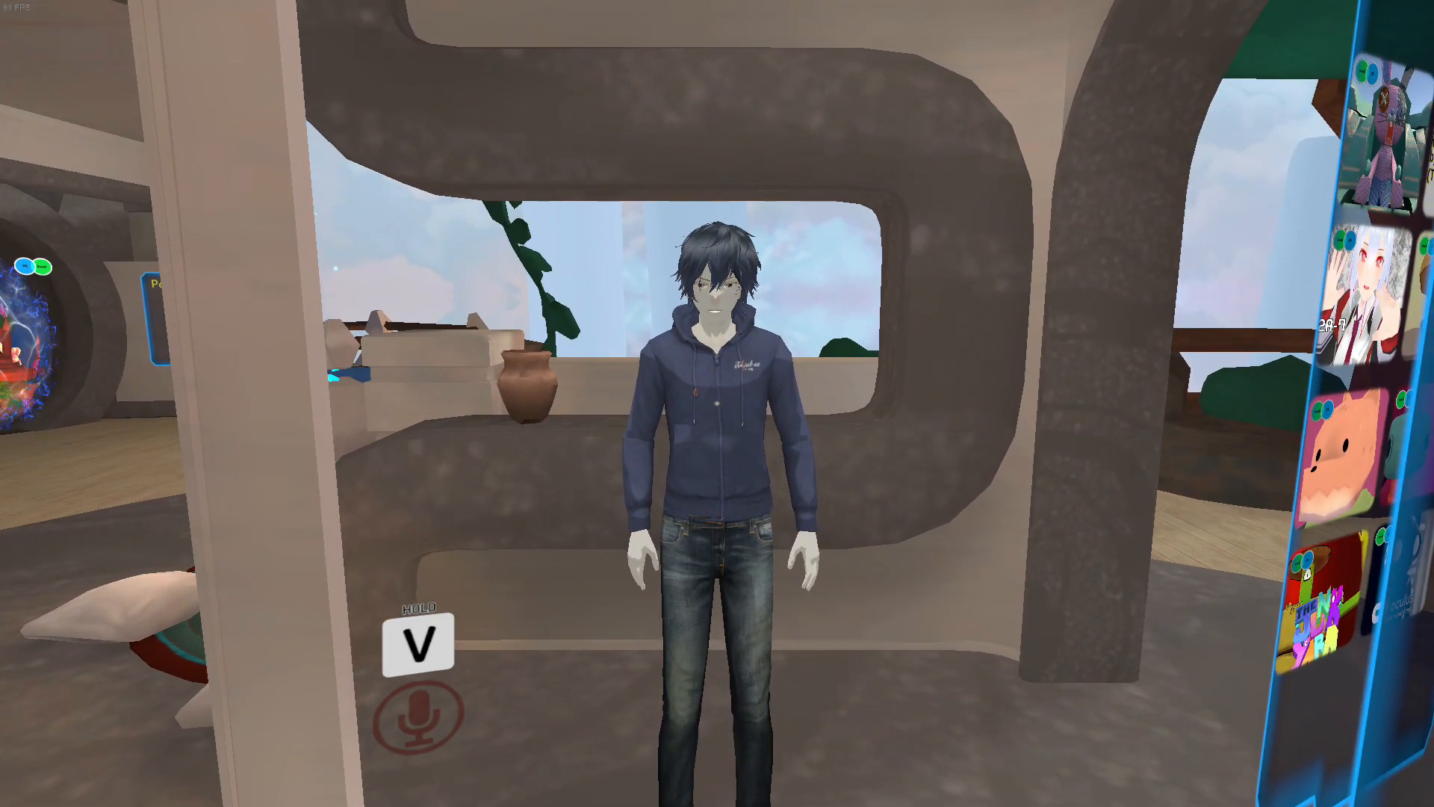
# Open the quick menu in front of the mirror
pyautogui.press('Escape')
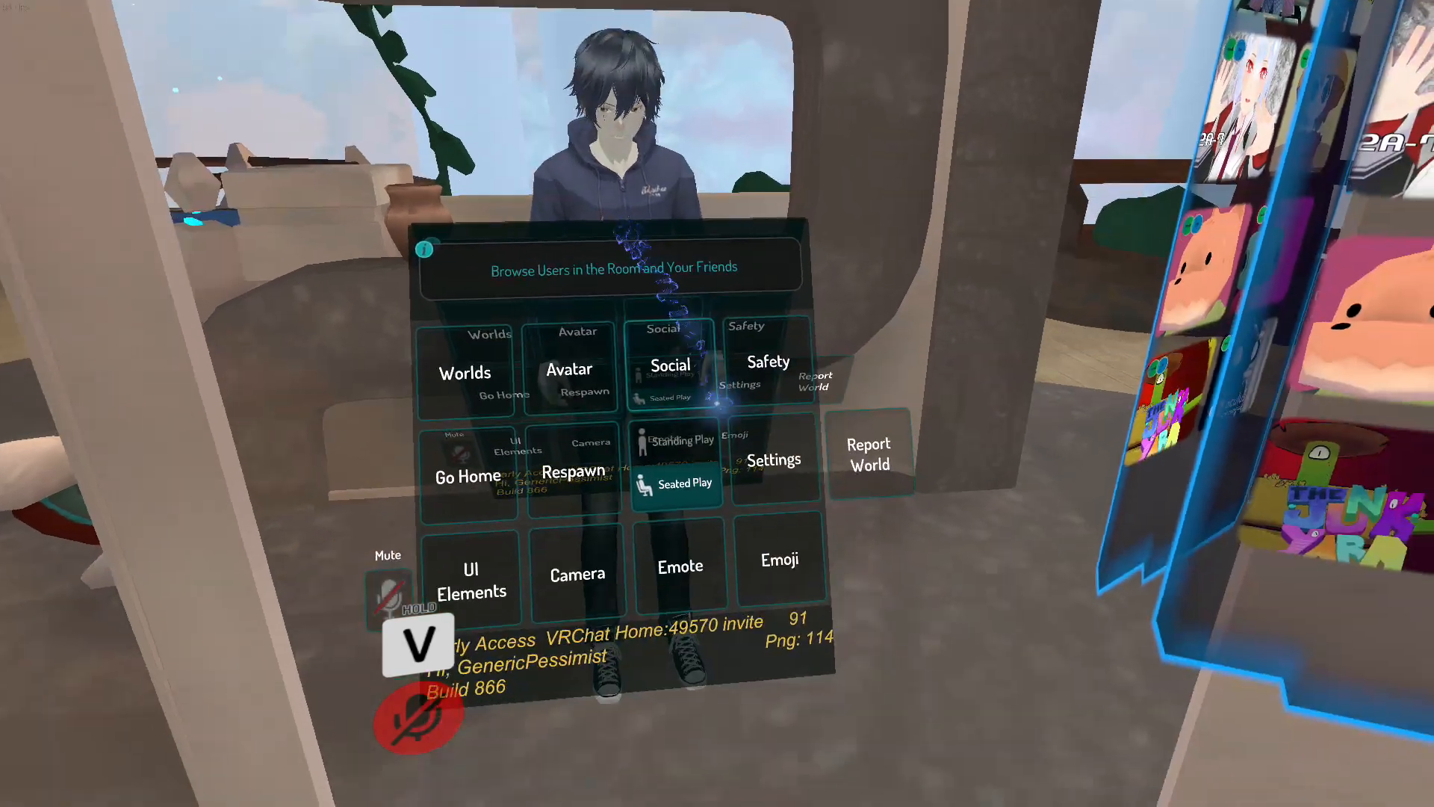